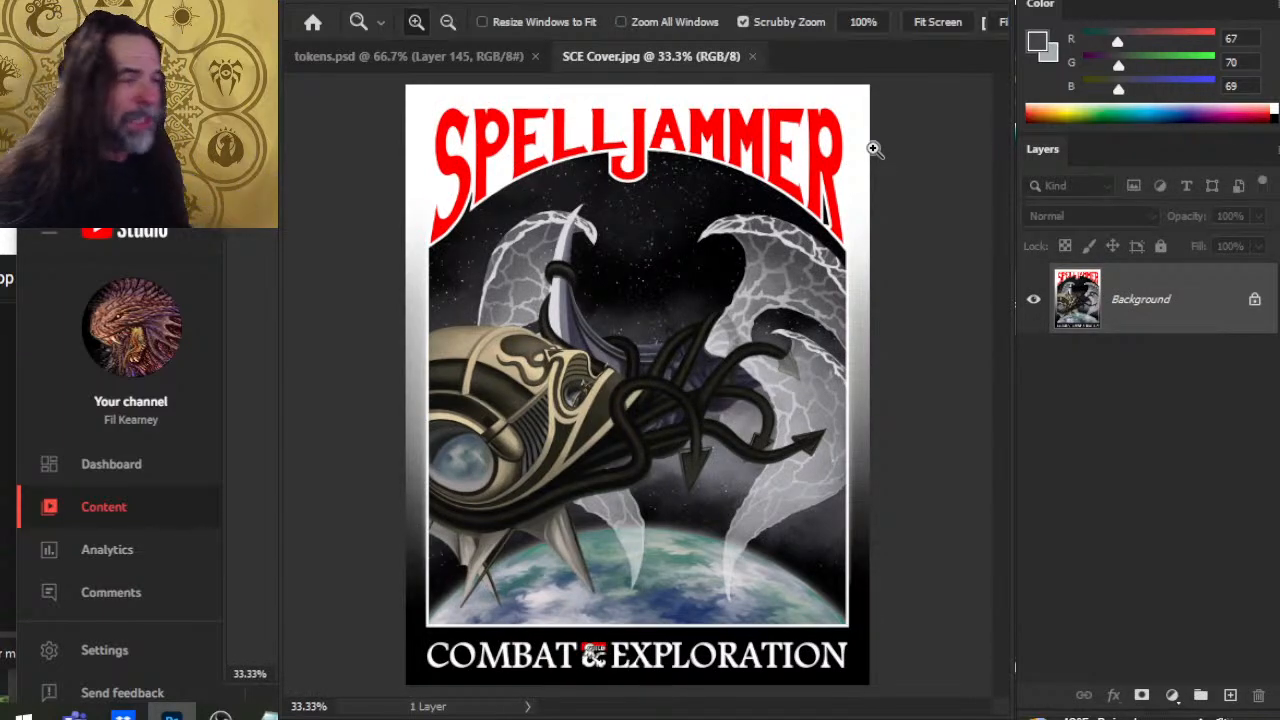
{"action": "key", "text": "alt+Tab"}
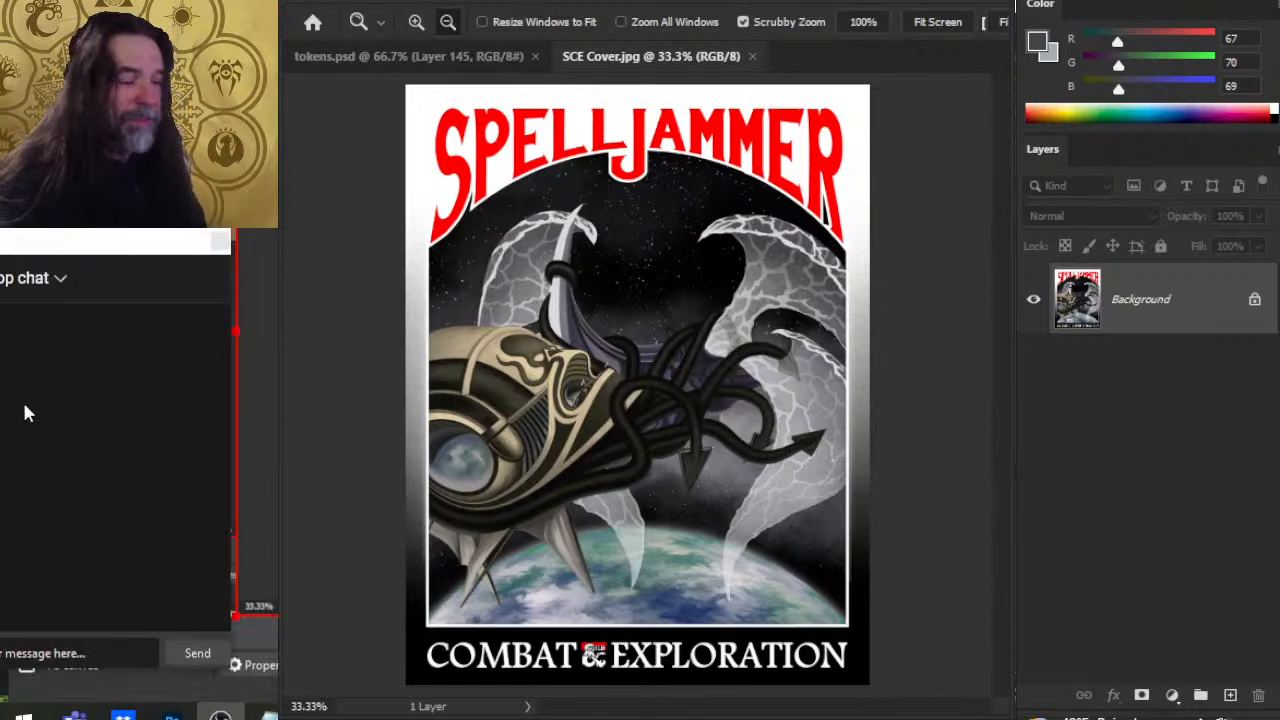
{"action": "key", "text": "Tab"}
{"action": "key", "text": "Tab"}
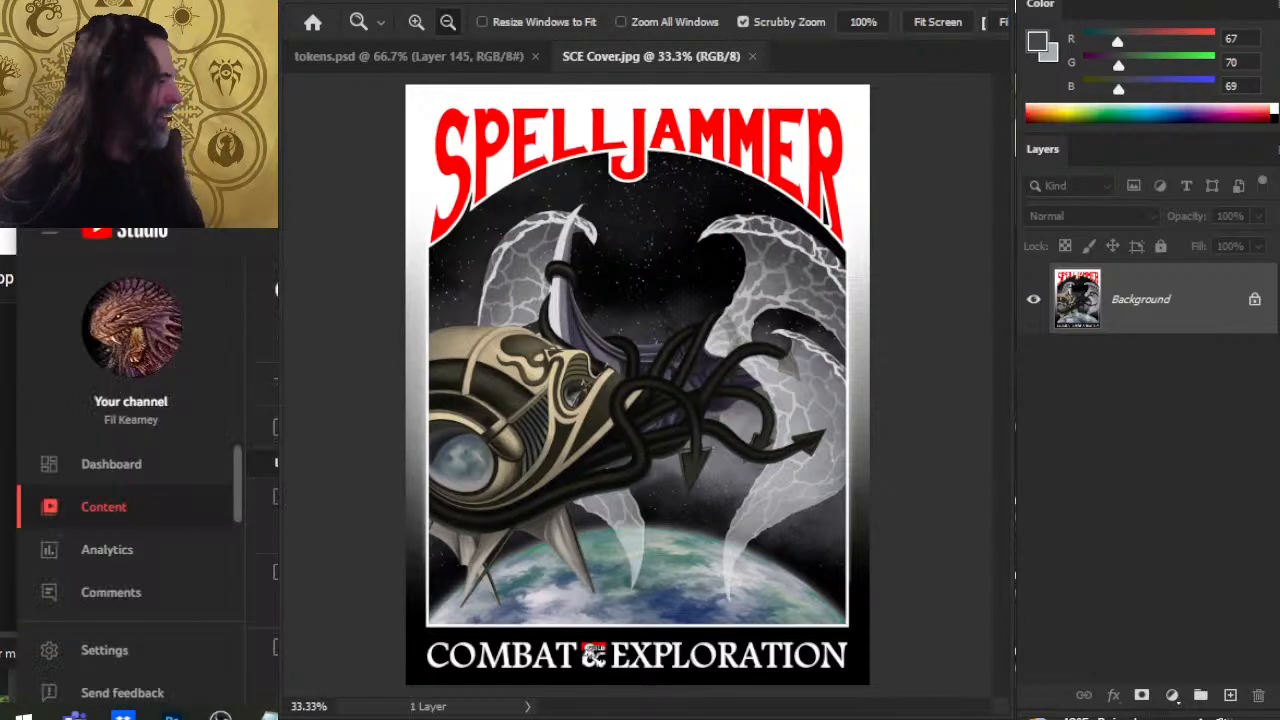
{"action": "key", "text": "super+Left"}
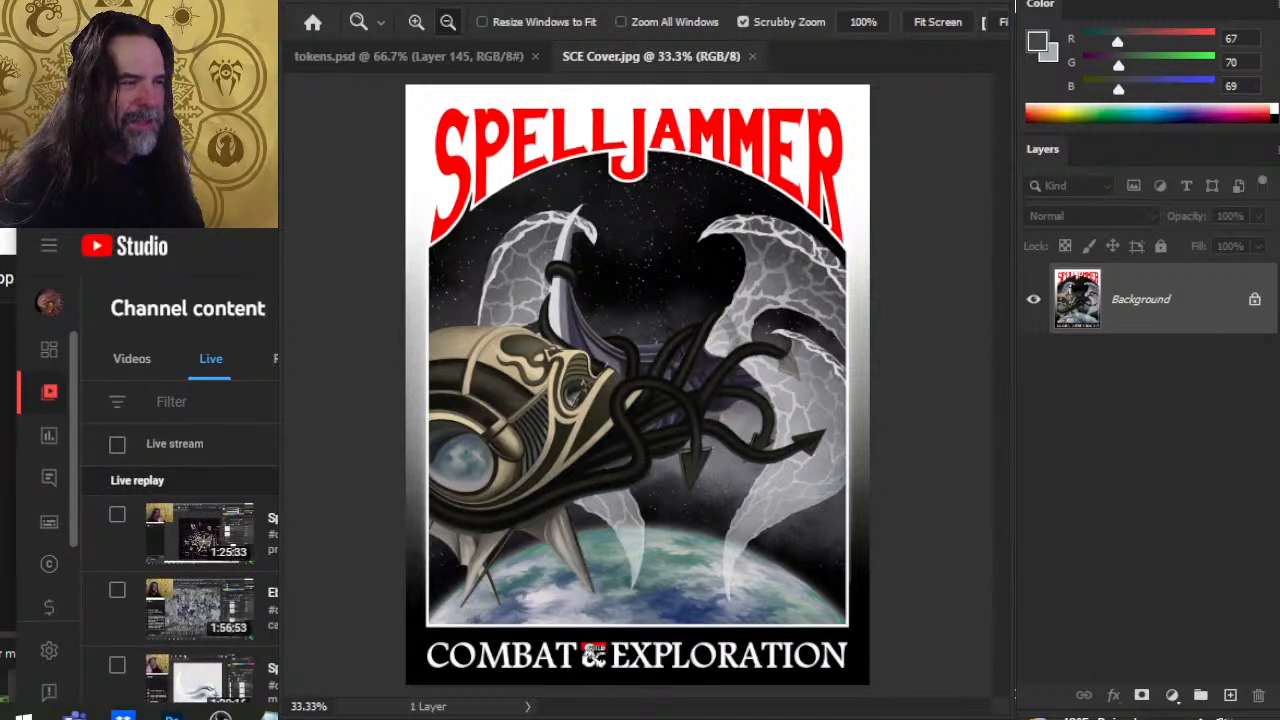
{"action": "key", "text": "super+Right"}
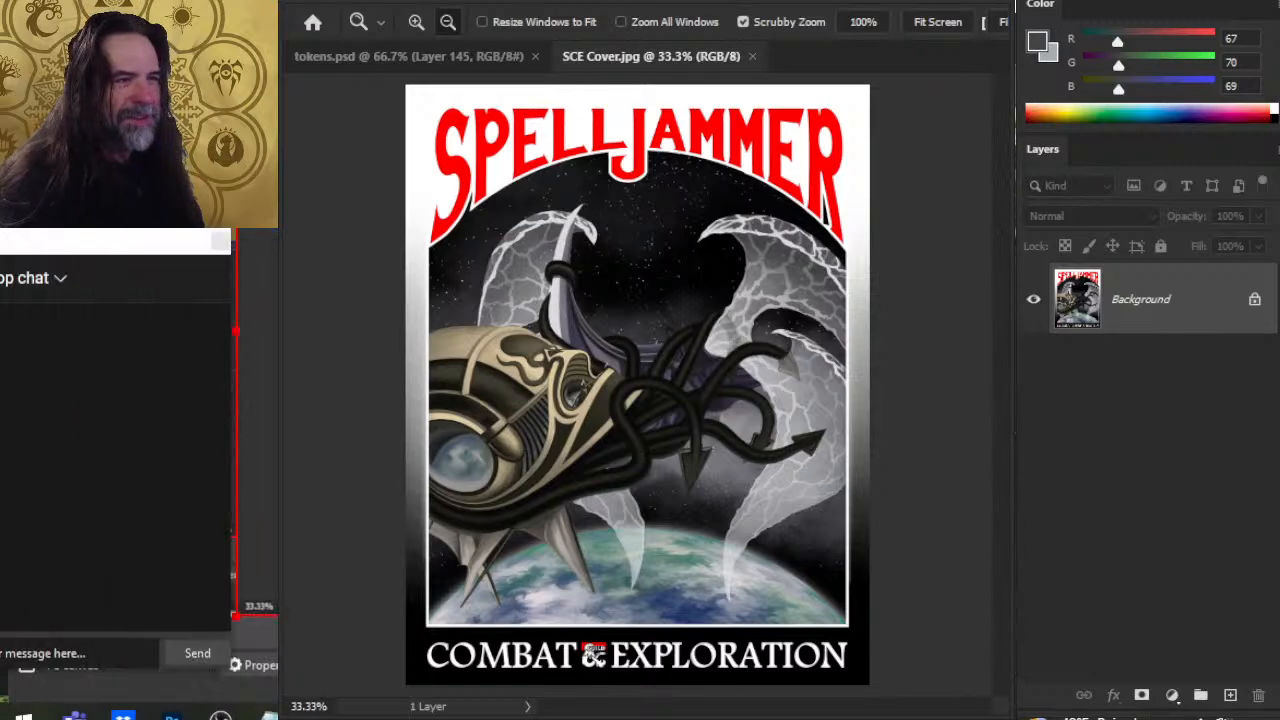
{"action": "key", "text": "alt+Tab"}
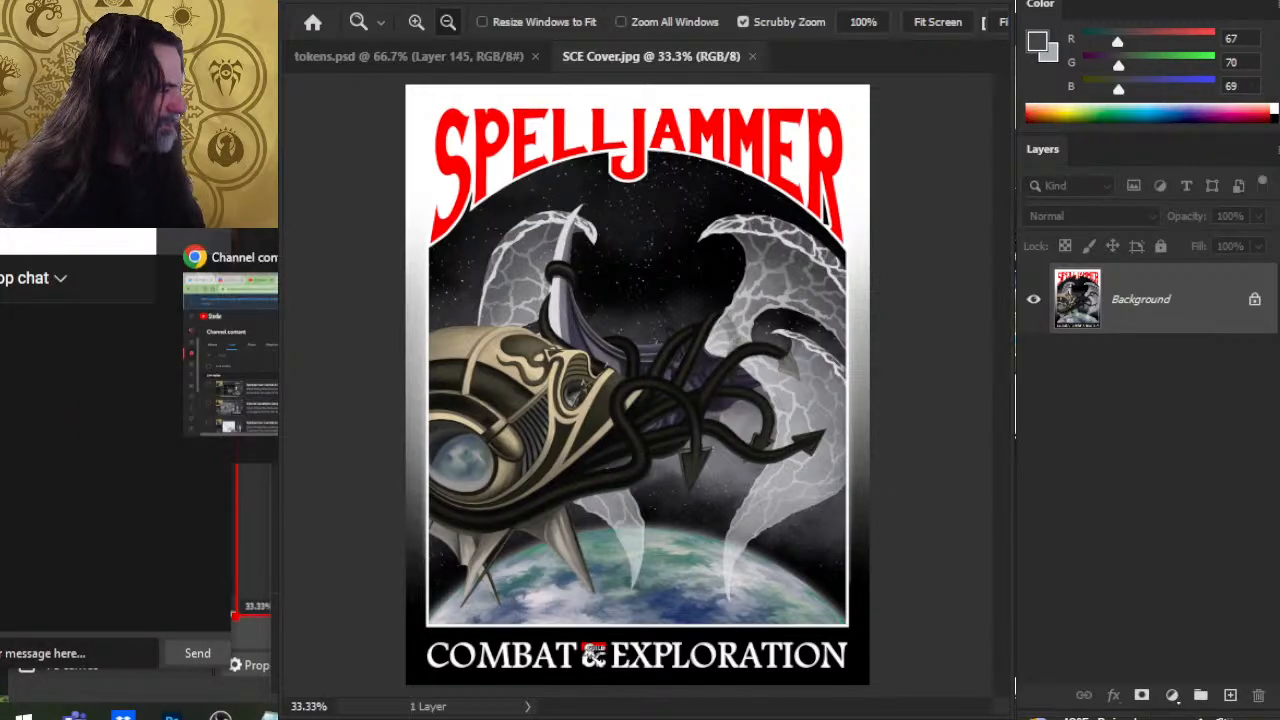
{"action": "key", "text": "alt+Tab"}
{"action": "key", "text": "alt+Tab"}
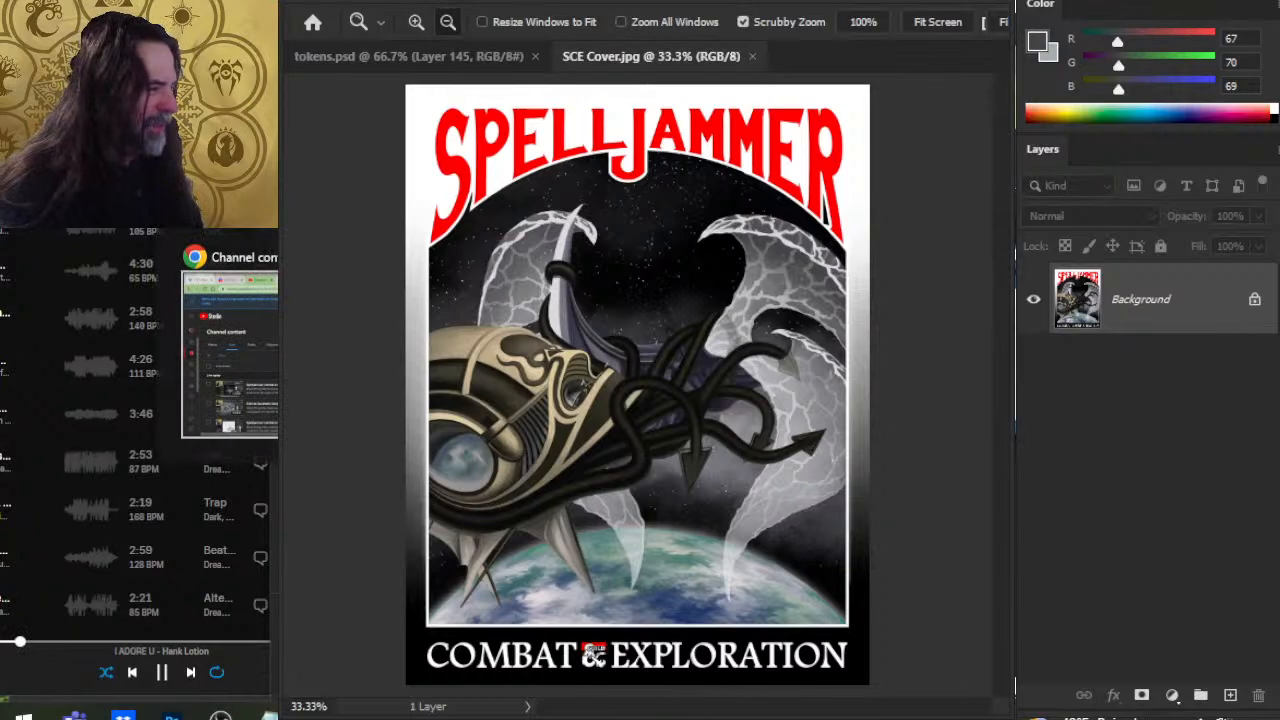
{"action": "key", "text": "alt+Tab"}
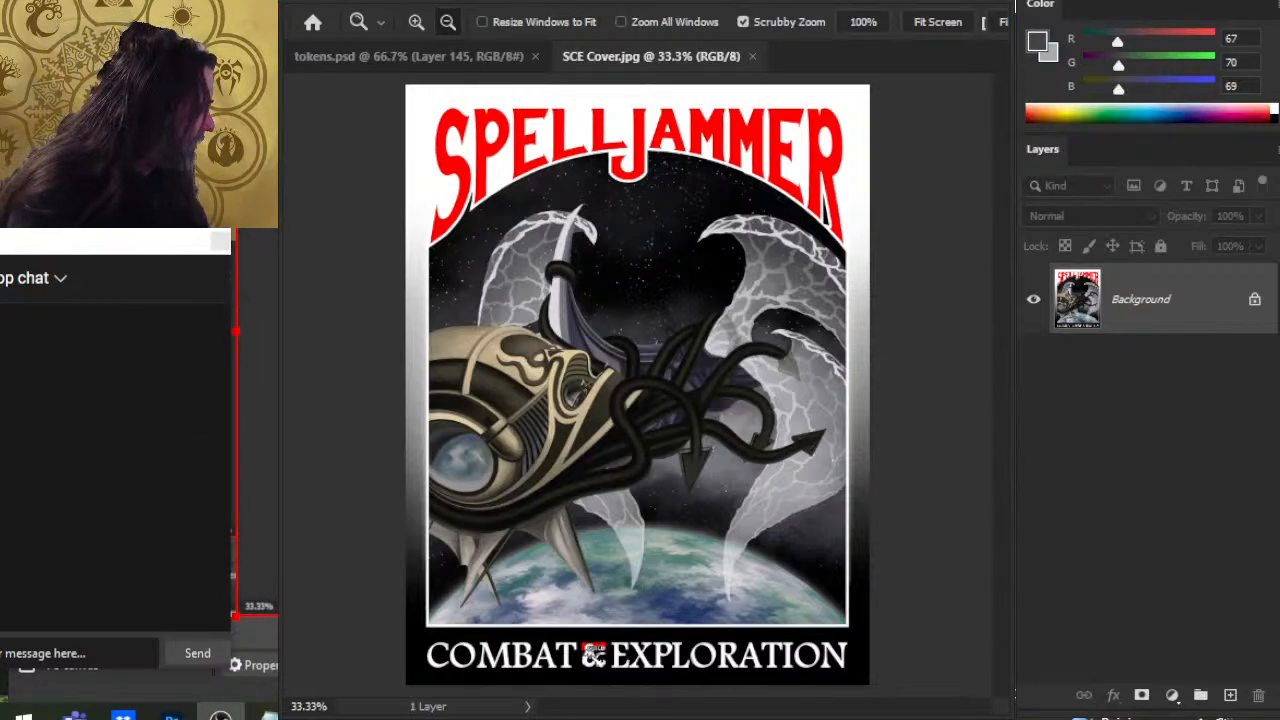
Switch back to Photoshop and close the SCE Cover.jpg document, leaving tokens.psd open
{"action": "key", "text": "alt+Tab"}
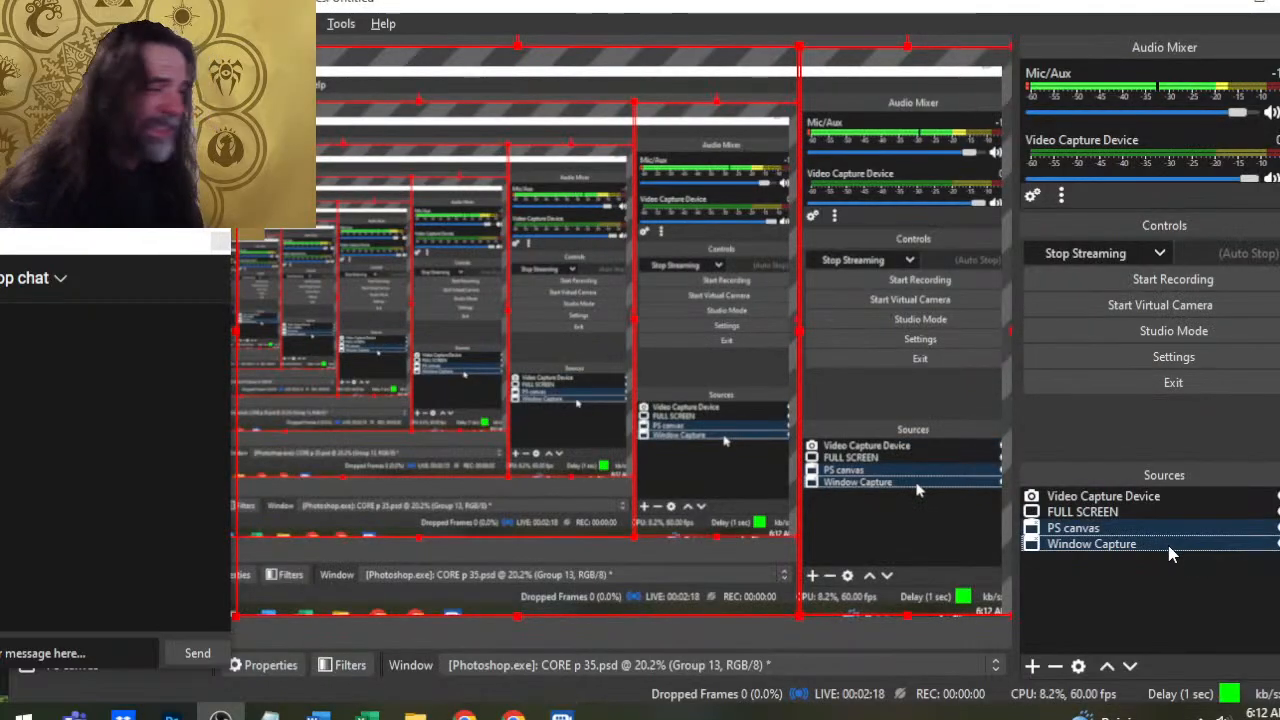
{"action": "key", "text": "alt+Tab"}
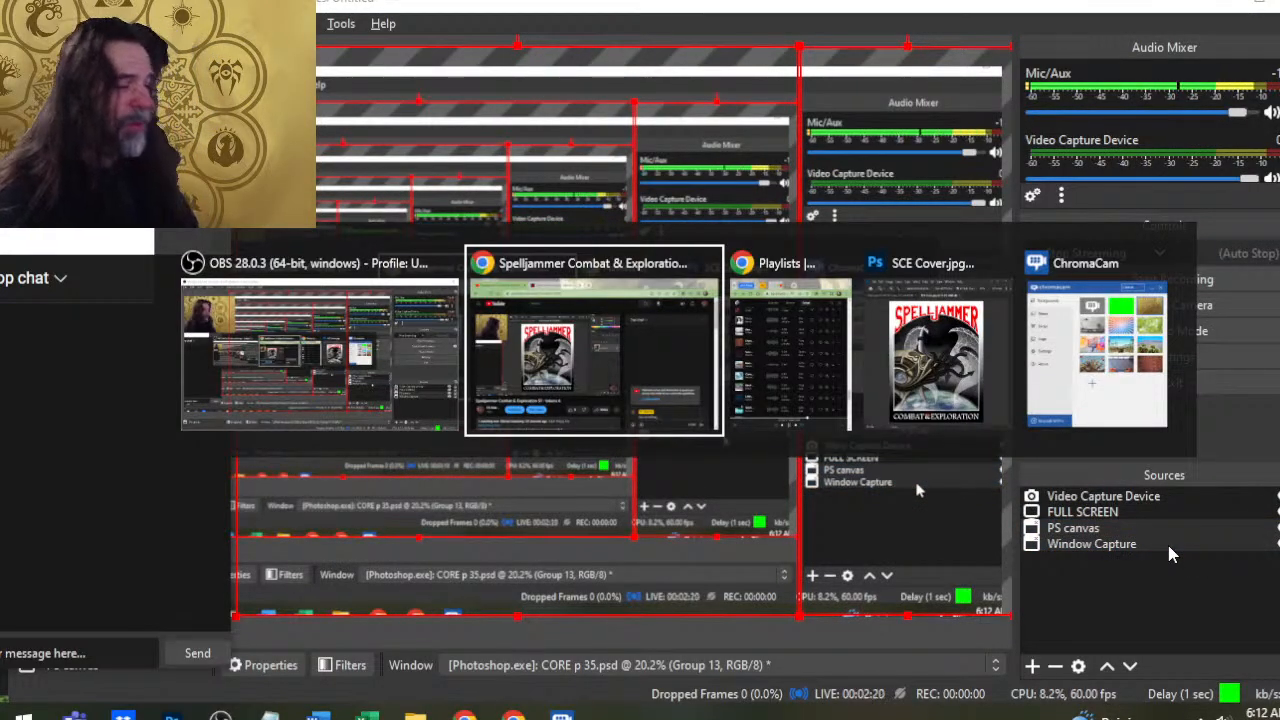
{"action": "key", "text": "alt+Tab"}
{"action": "key", "text": "alt+Tab"}
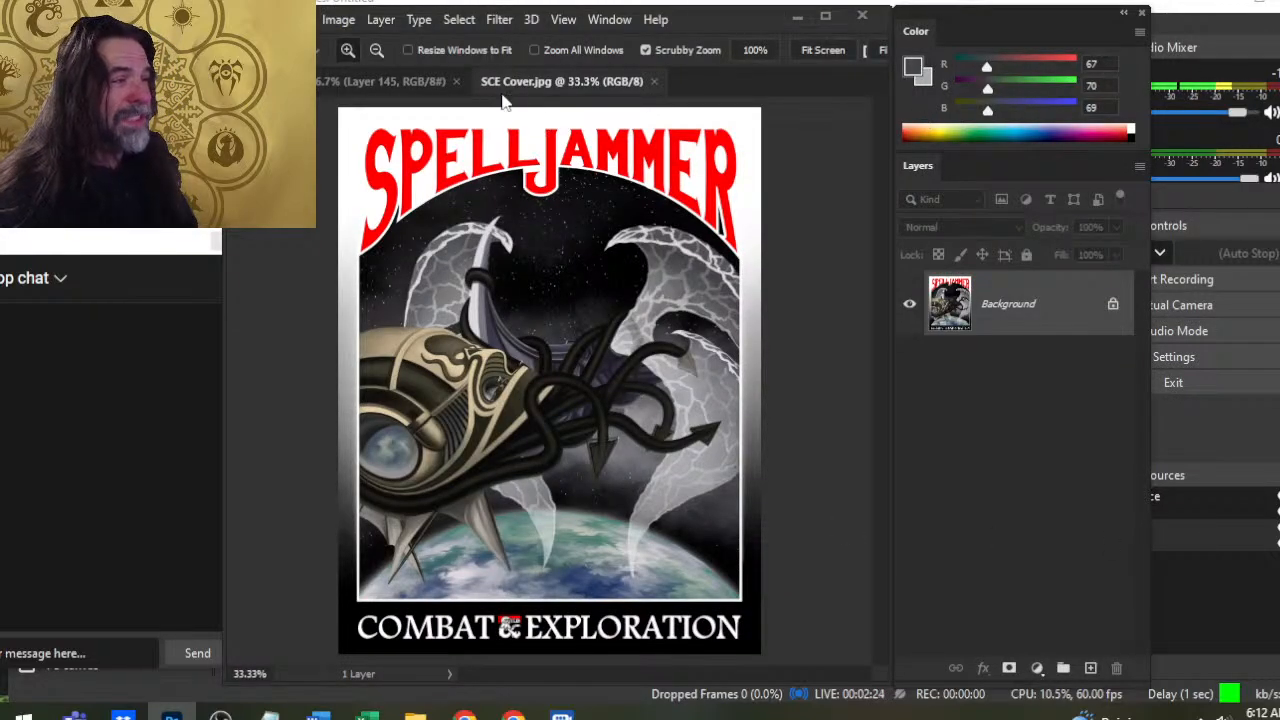
{"action": "left_click", "coordinate": [653, 81]}
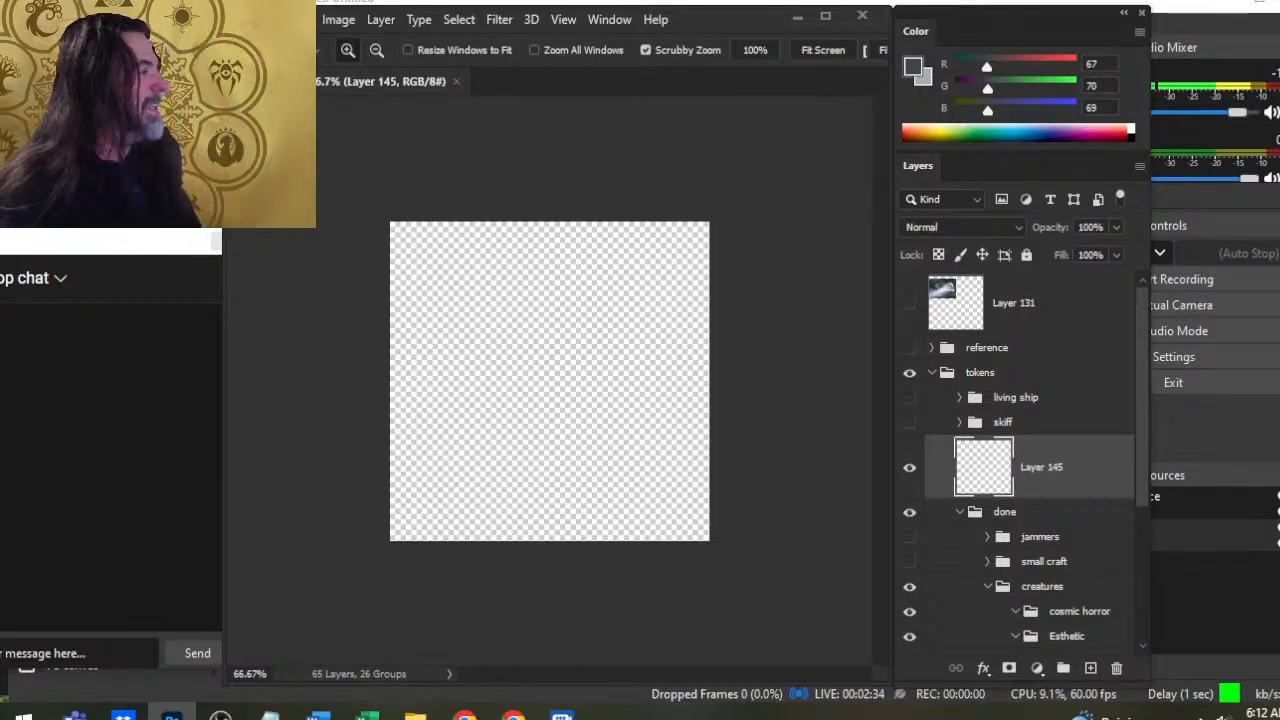
Set the foreground colour to black by bringing its red, green and blue values to 0
{"action": "left_click_drag", "start_coordinate": [987, 112], "coordinate": [934, 104]}
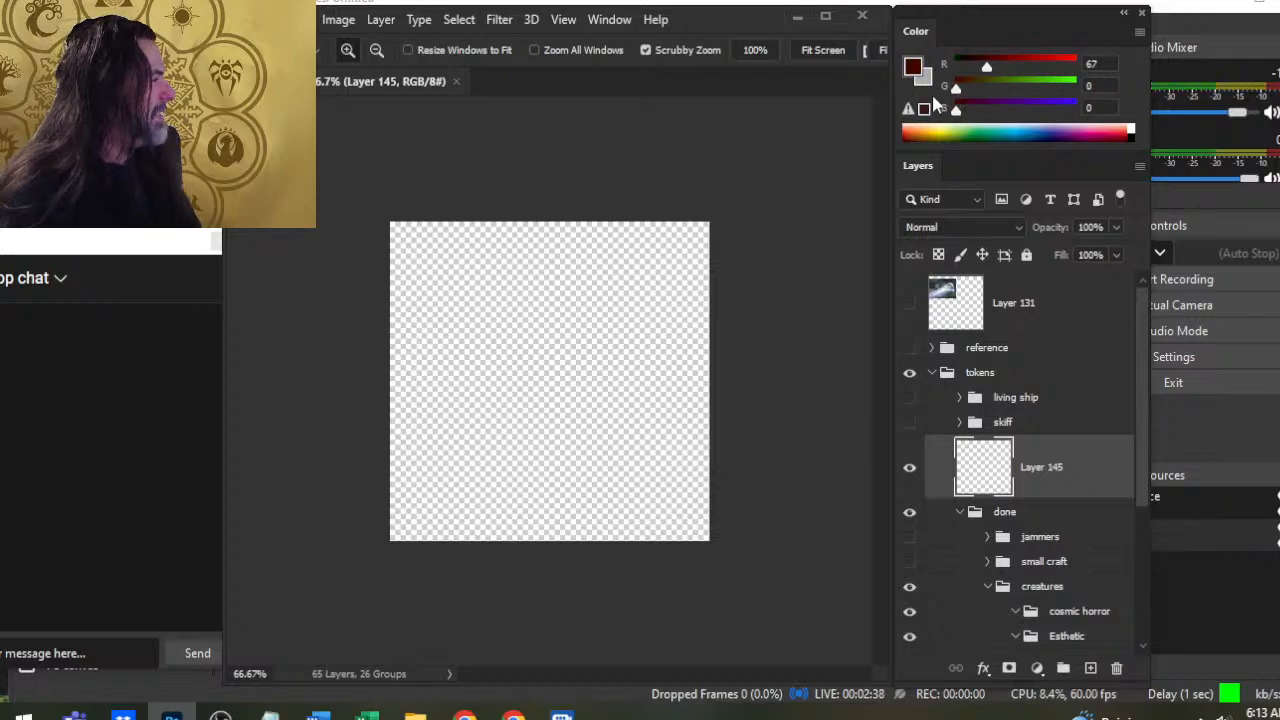
{"action": "left_click_drag", "start_coordinate": [980, 63], "coordinate": [945, 65]}
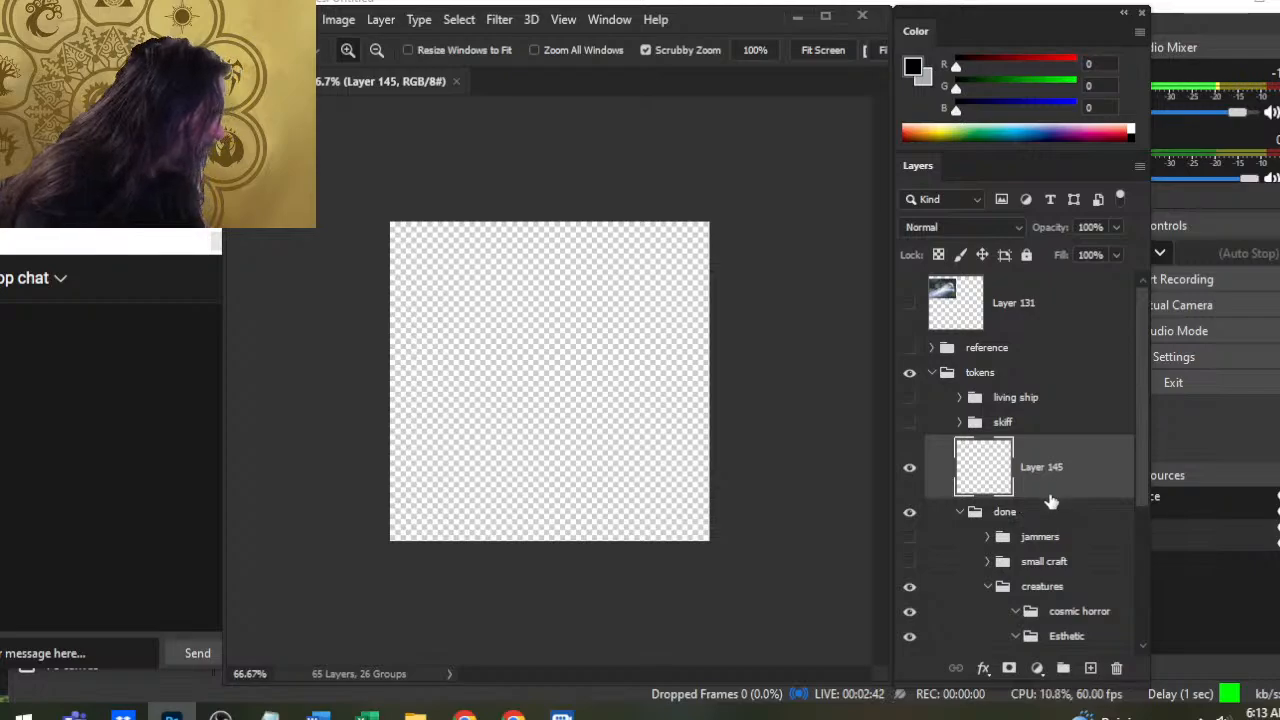
Move the empty Layer 145 into the cosmic horror group inside creatures, and select that group
{"action": "scroll", "coordinate": [1040, 507], "scroll_direction": "down", "scroll_amount": 3}
{"action": "left_click_drag", "start_coordinate": [1040, 337], "coordinate": [1060, 494]}
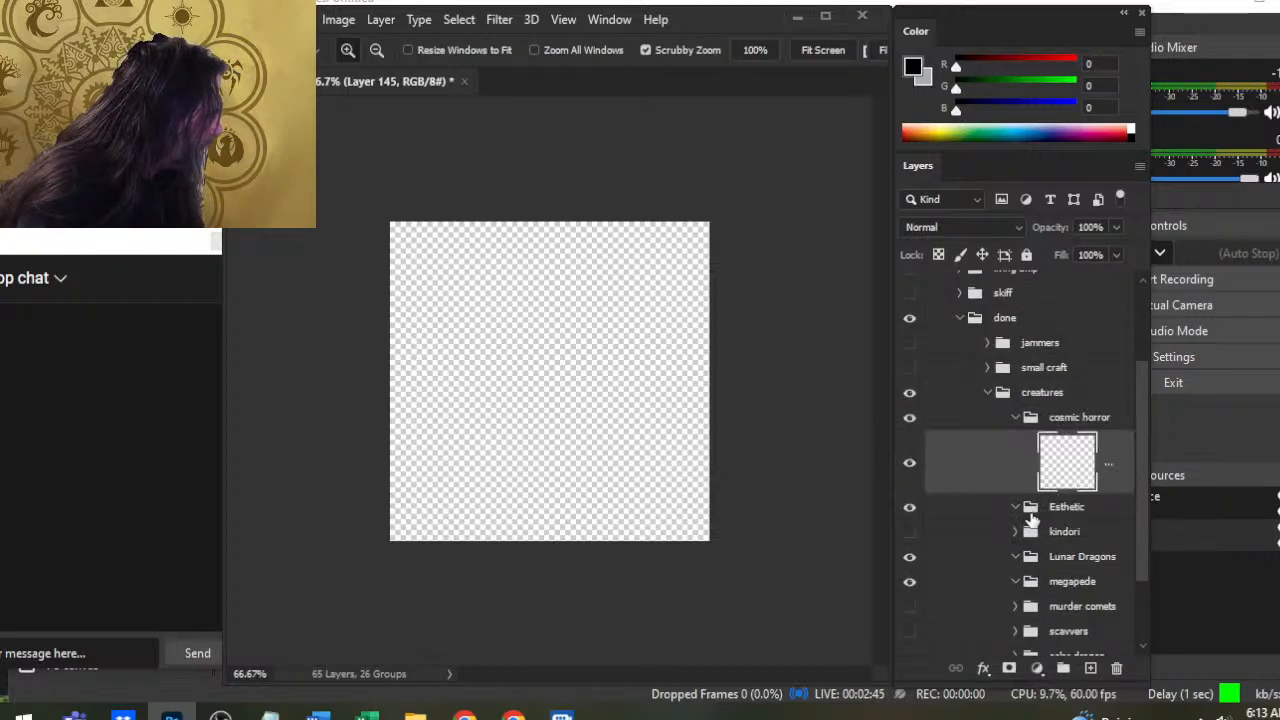
{"action": "left_click", "coordinate": [1030, 418]}
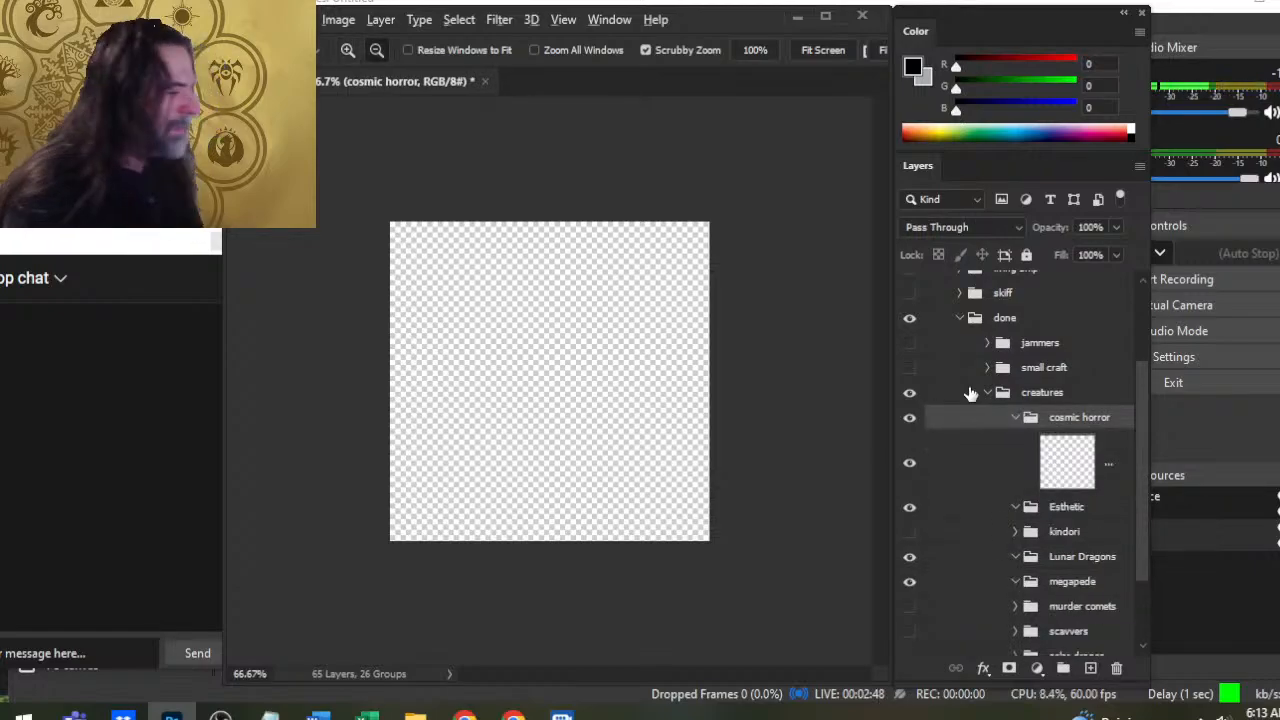
Switch to Chrome and search D&D Beyond for "cosmic horror"
{"action": "key", "text": "alt+Tab"}
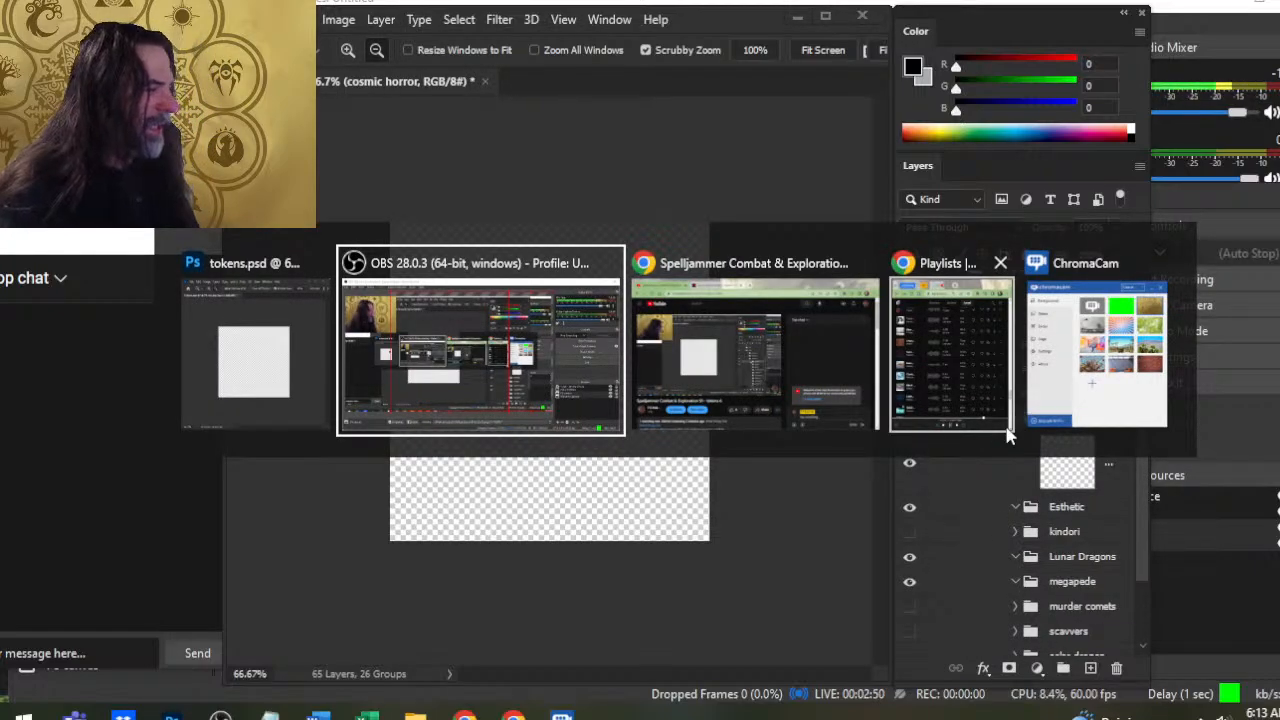
{"action": "key", "text": "alt+Tab"}
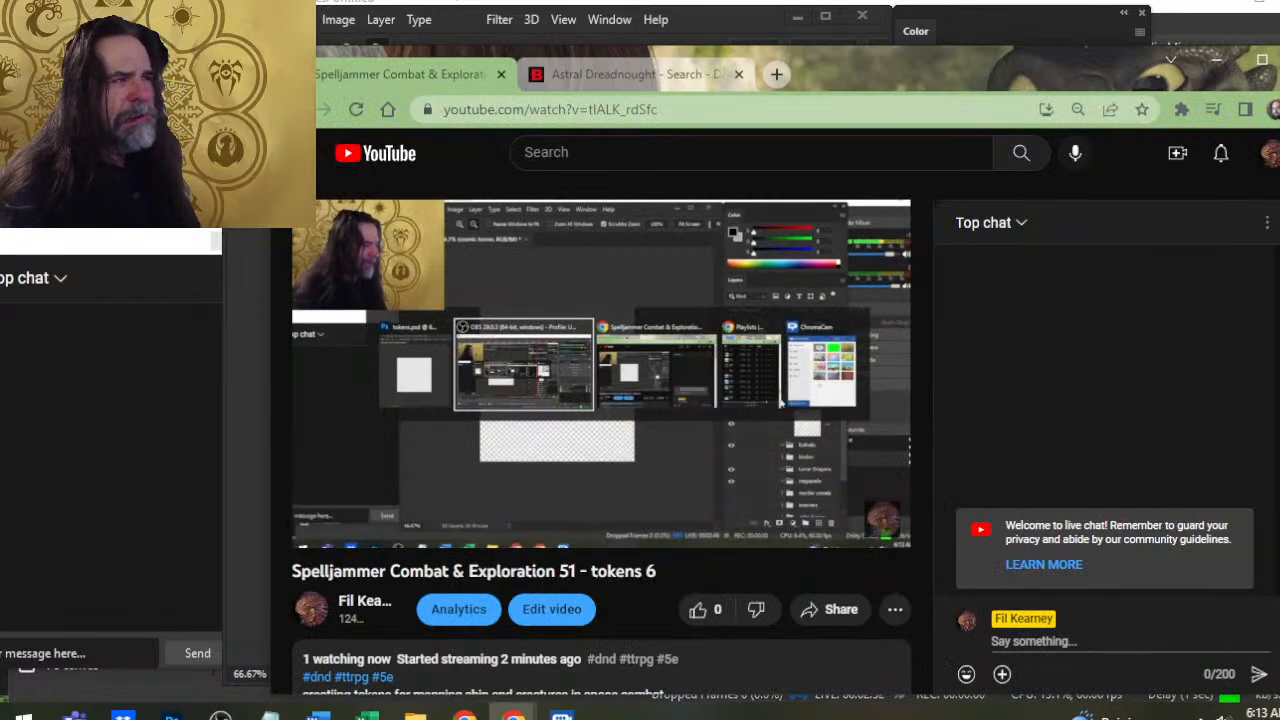
{"action": "left_click", "coordinate": [568, 78]}
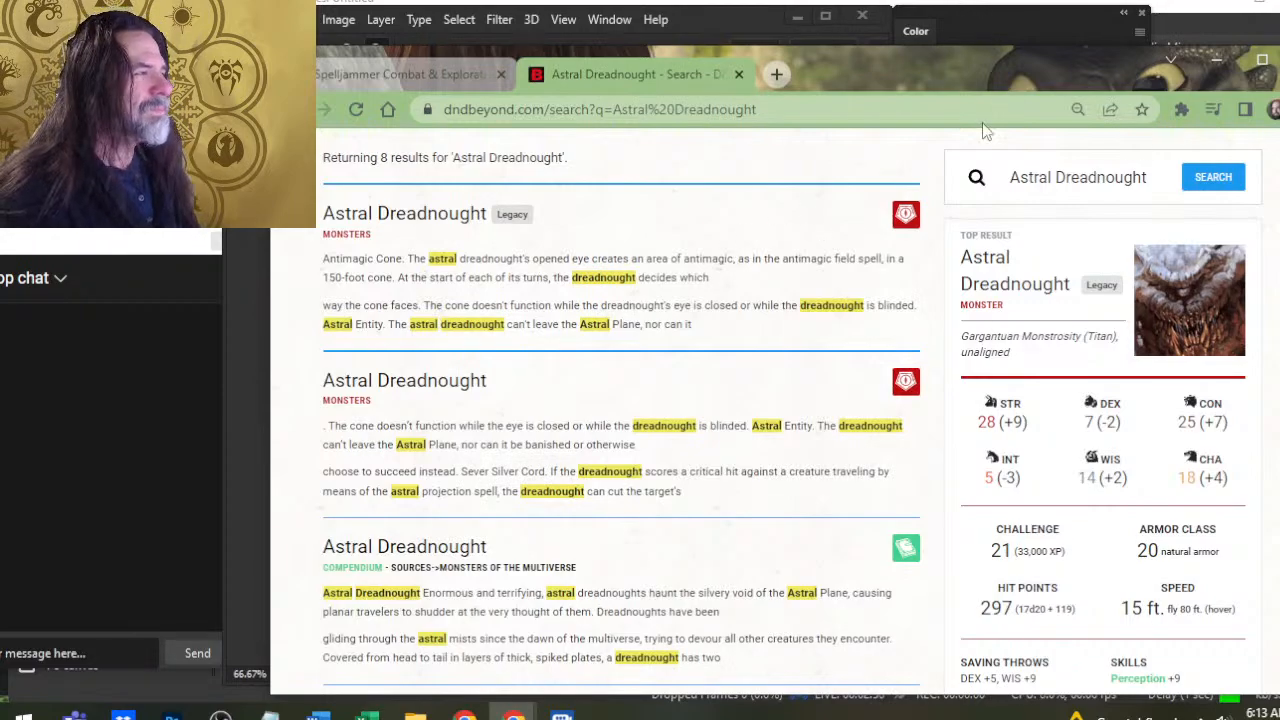
{"action": "scroll", "coordinate": [603, 286], "scroll_direction": "up", "scroll_amount": 3}
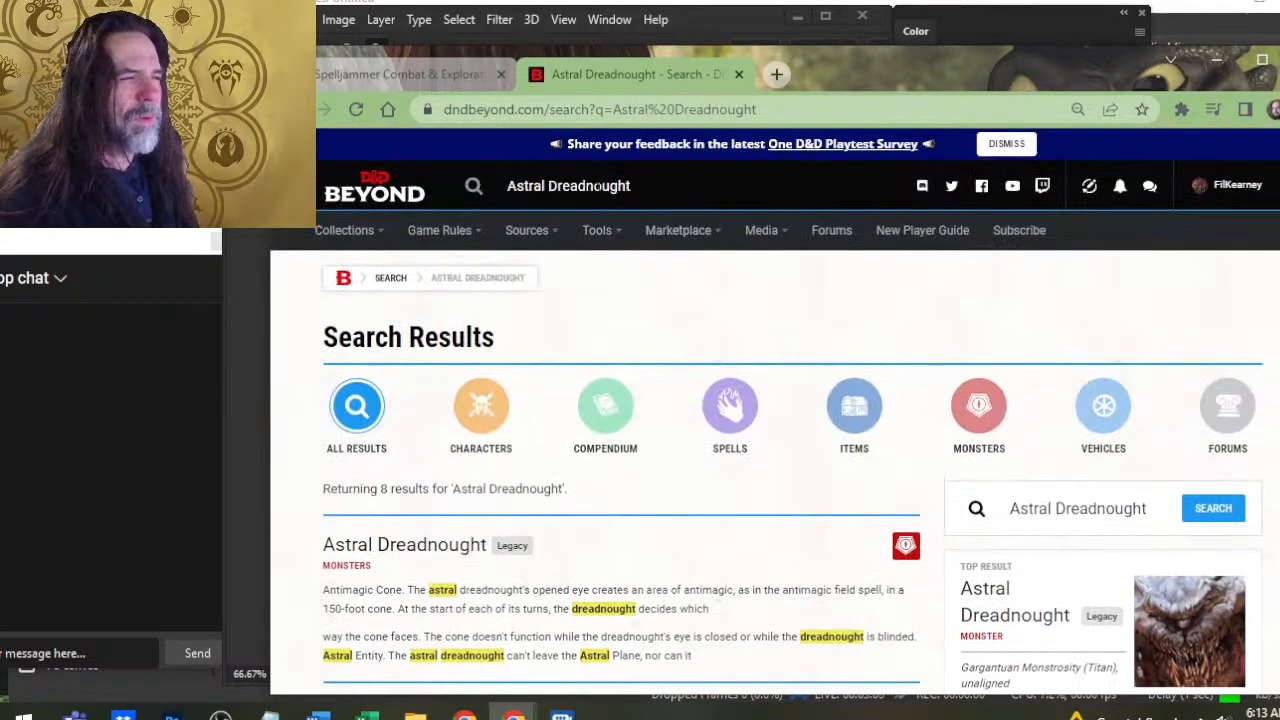
{"action": "left_click", "coordinate": [658, 200]}
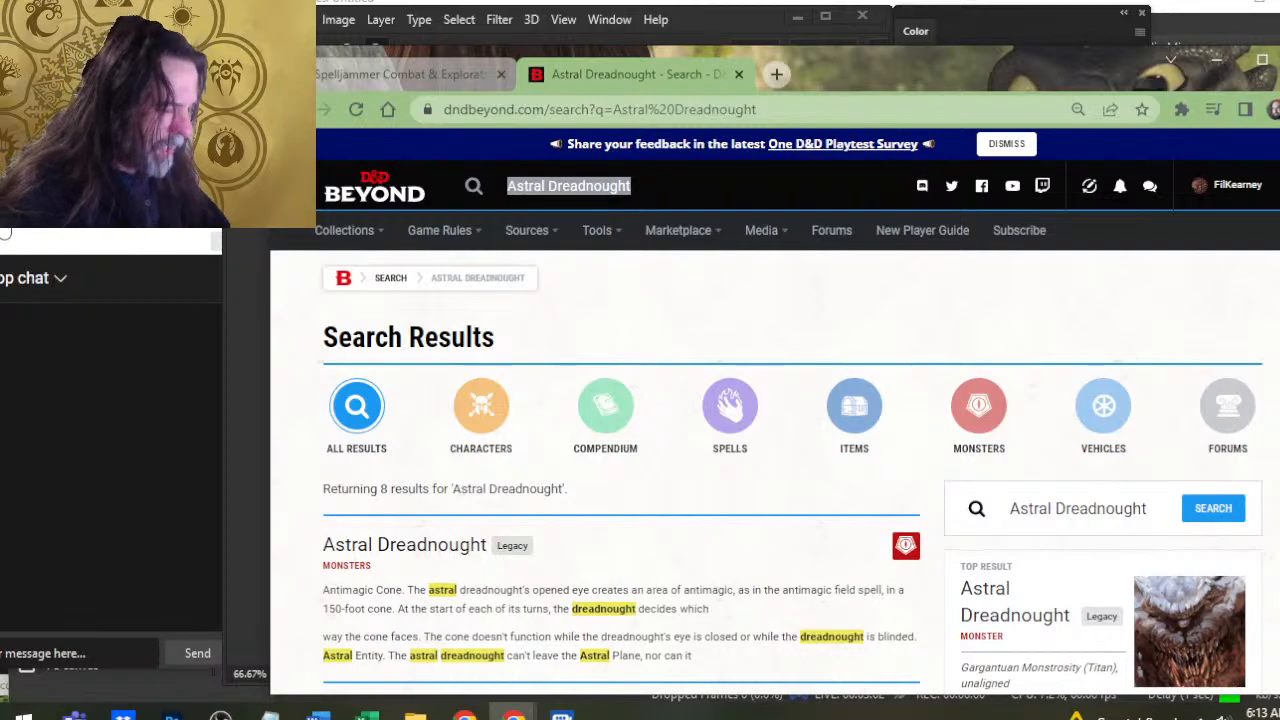
{"action": "type", "text": "cosmic"}
{"action": "key", "text": "BackSpace"}
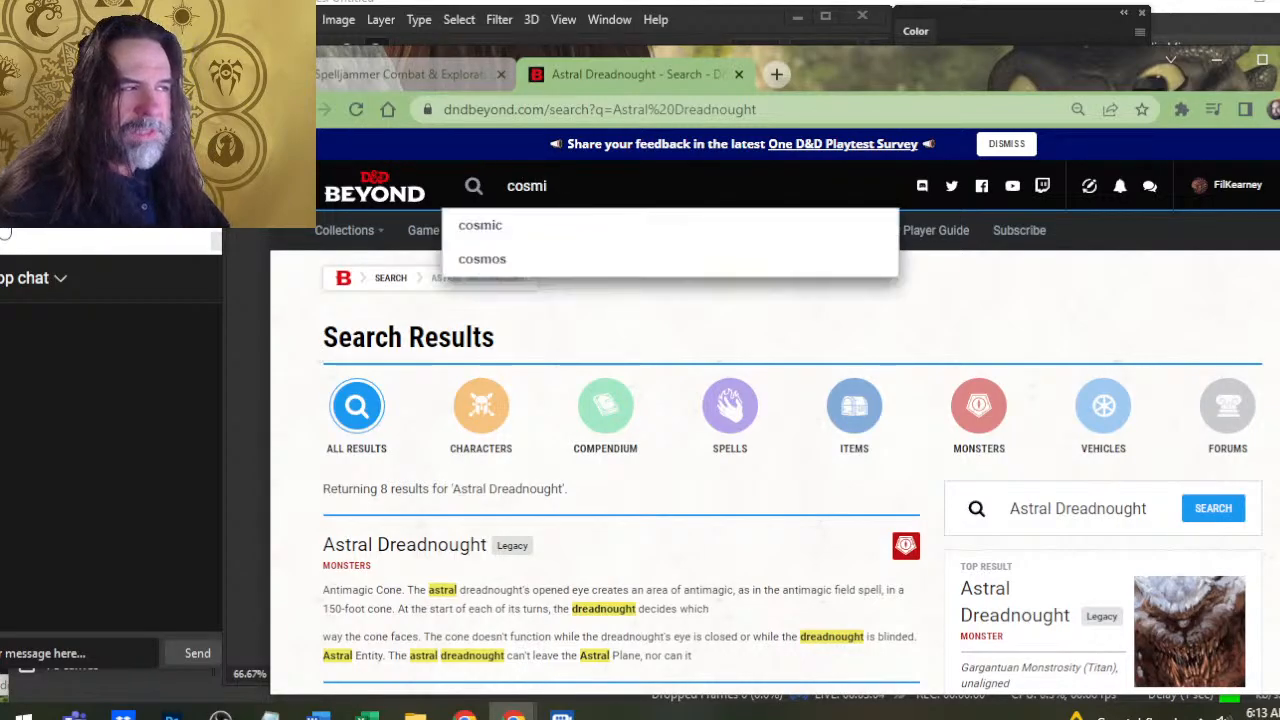
{"action": "type", "text": "c"}
{"action": "key", "text": "BackSpace"}
{"action": "type", "text": "c ho"}
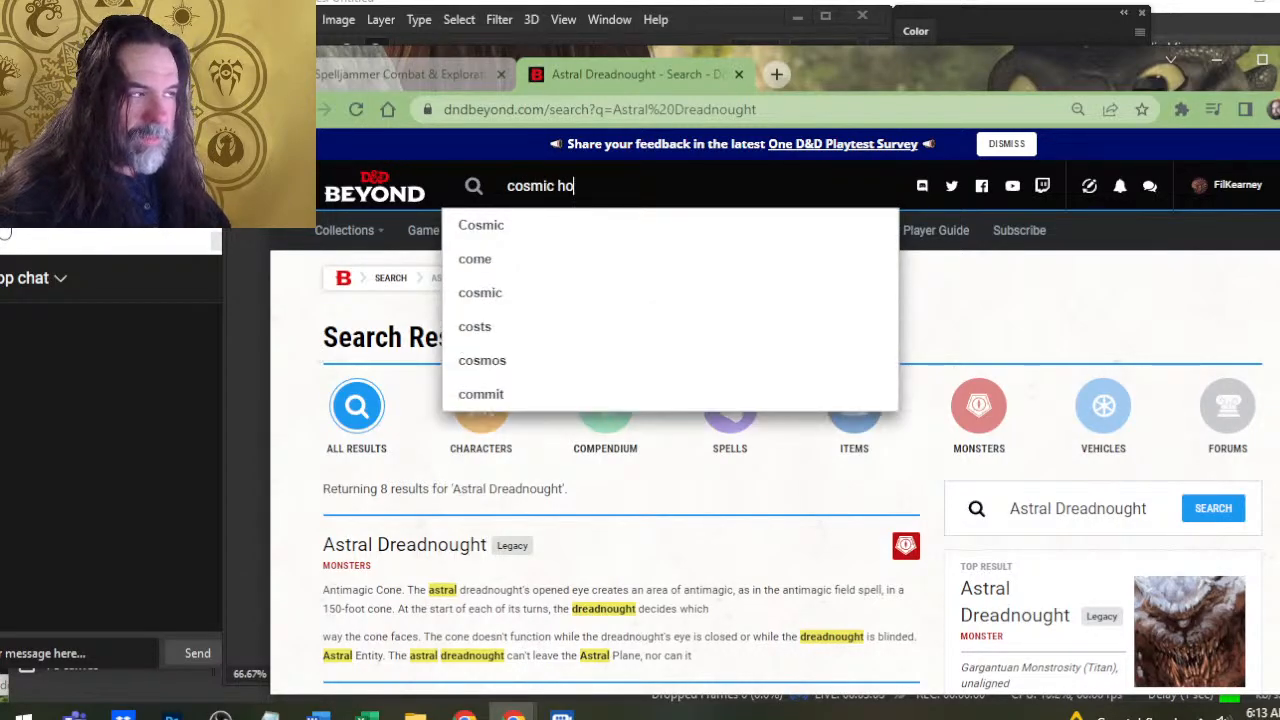
{"action": "type", "text": "rror"}
{"action": "key", "text": "Return"}
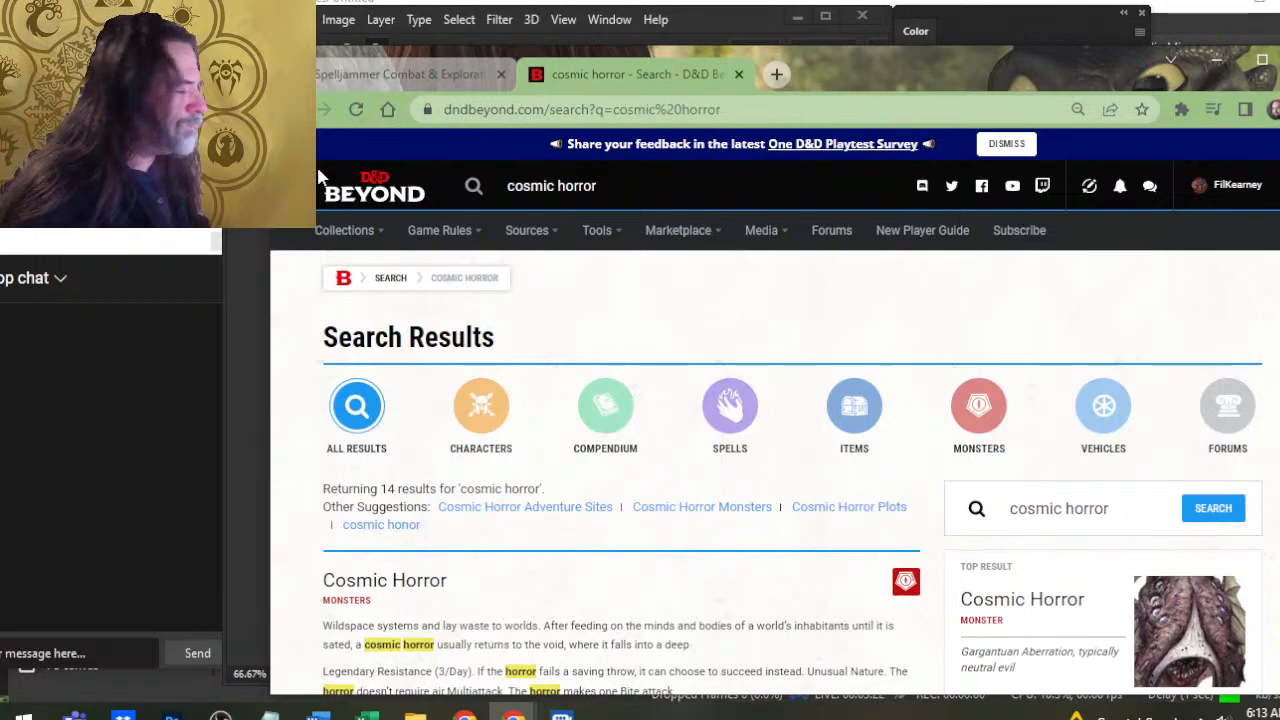
Go to the Cosmic Horror monster page and view the creature's artwork in a separate browser tab
{"action": "left_click", "coordinate": [408, 584]}
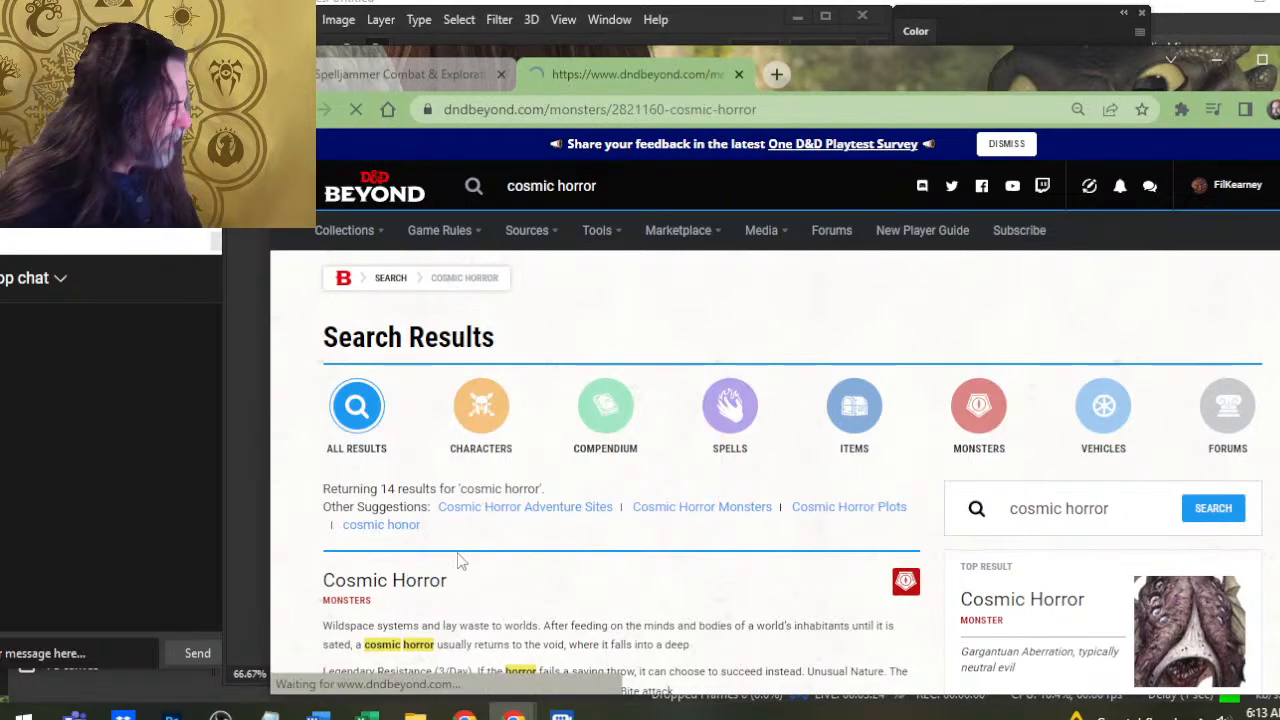
{"action": "scroll", "coordinate": [575, 630], "scroll_direction": "down", "scroll_amount": 3}
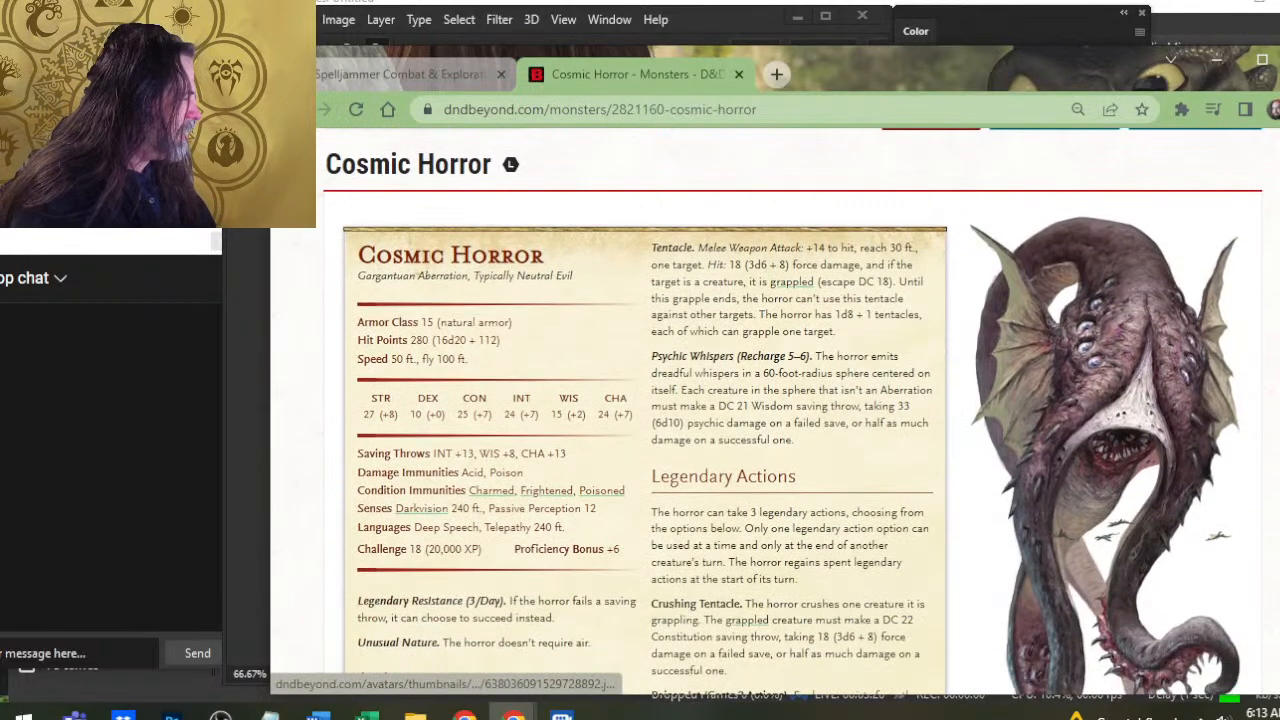
{"action": "right_click", "coordinate": [1218, 370]}
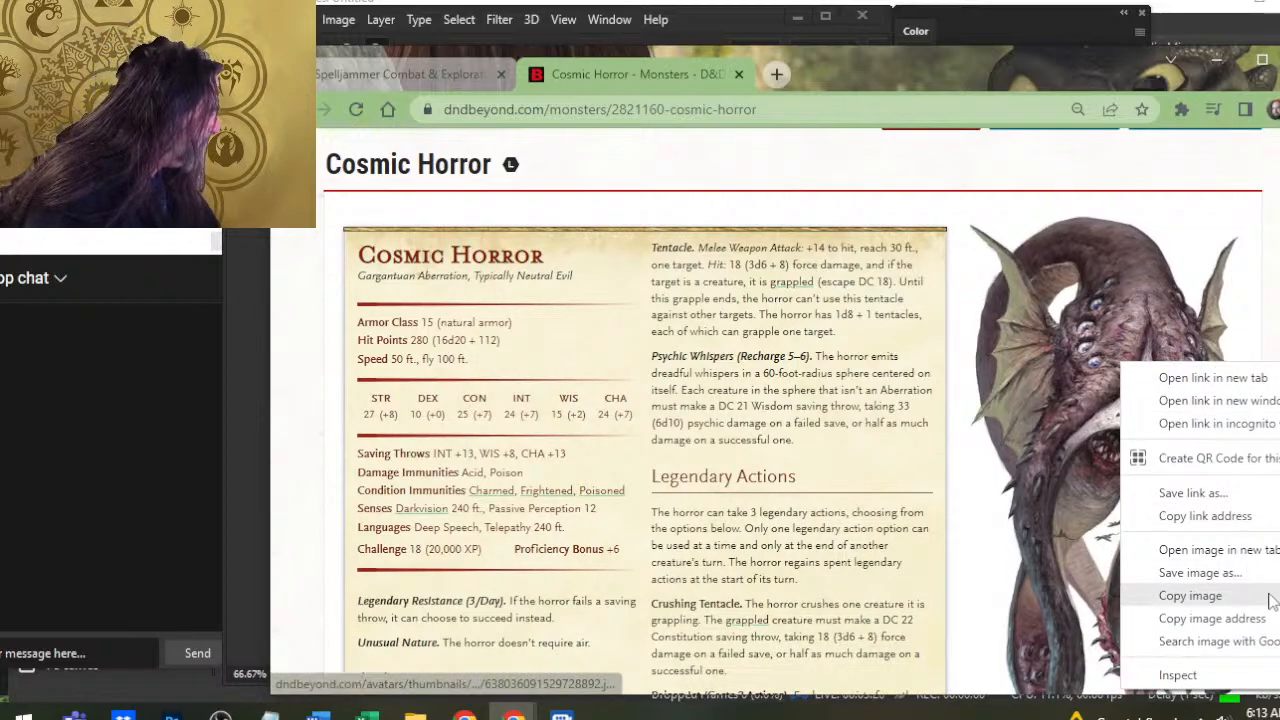
{"action": "left_click", "coordinate": [1220, 549]}
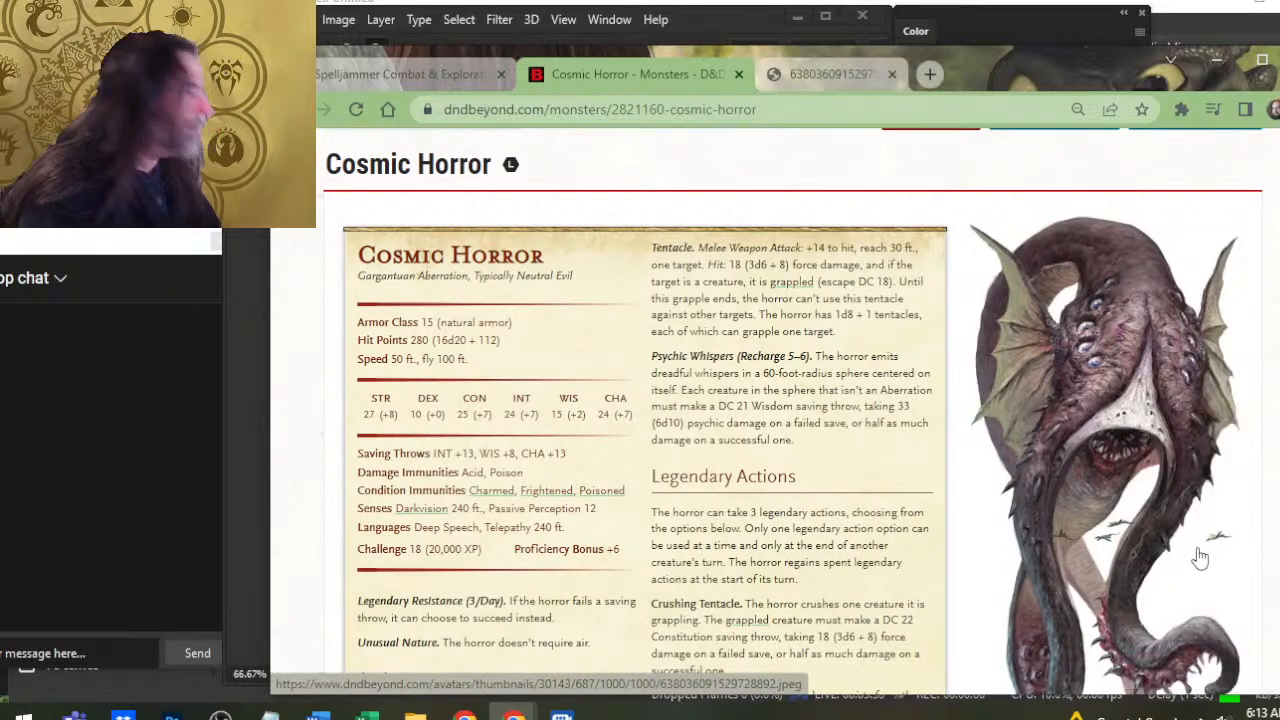
{"action": "left_click", "coordinate": [832, 88]}
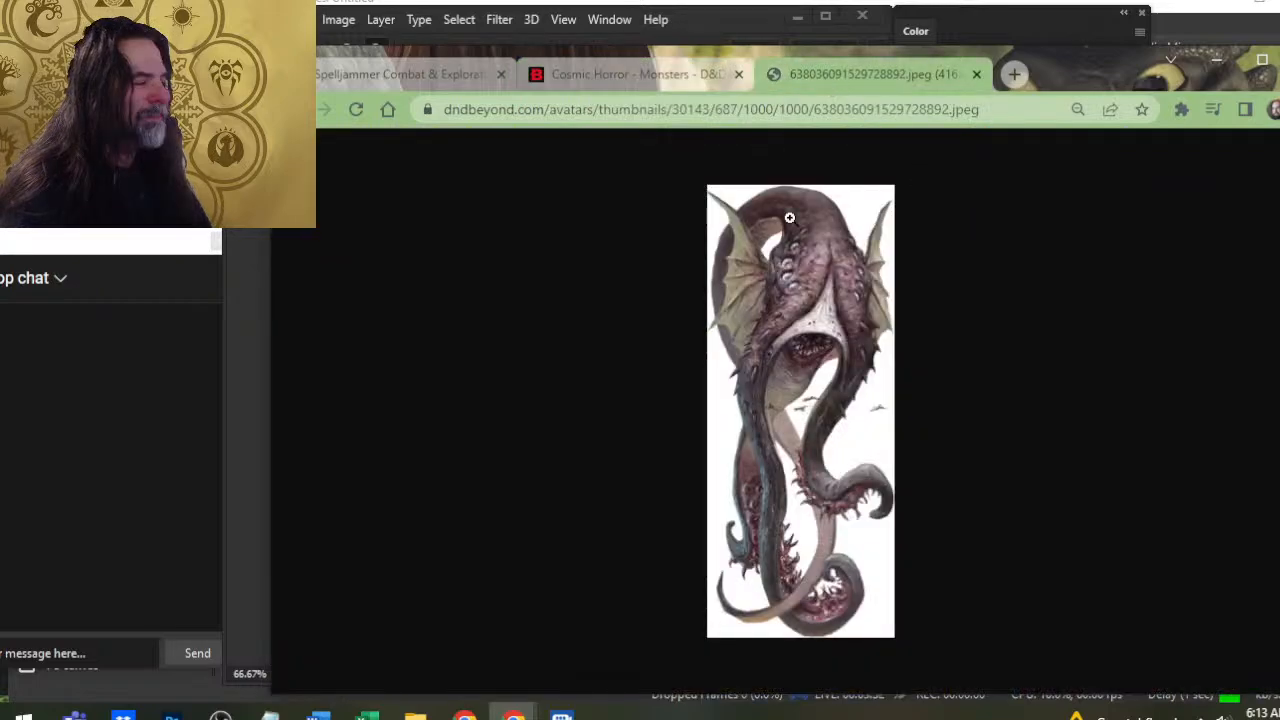
Copy the enlarged Cosmic Horror artwork, switch to Photoshop and paste it into the cosmic horror group of tokens.psd
{"action": "left_click", "coordinate": [822, 352]}
{"action": "right_click", "coordinate": [822, 372]}
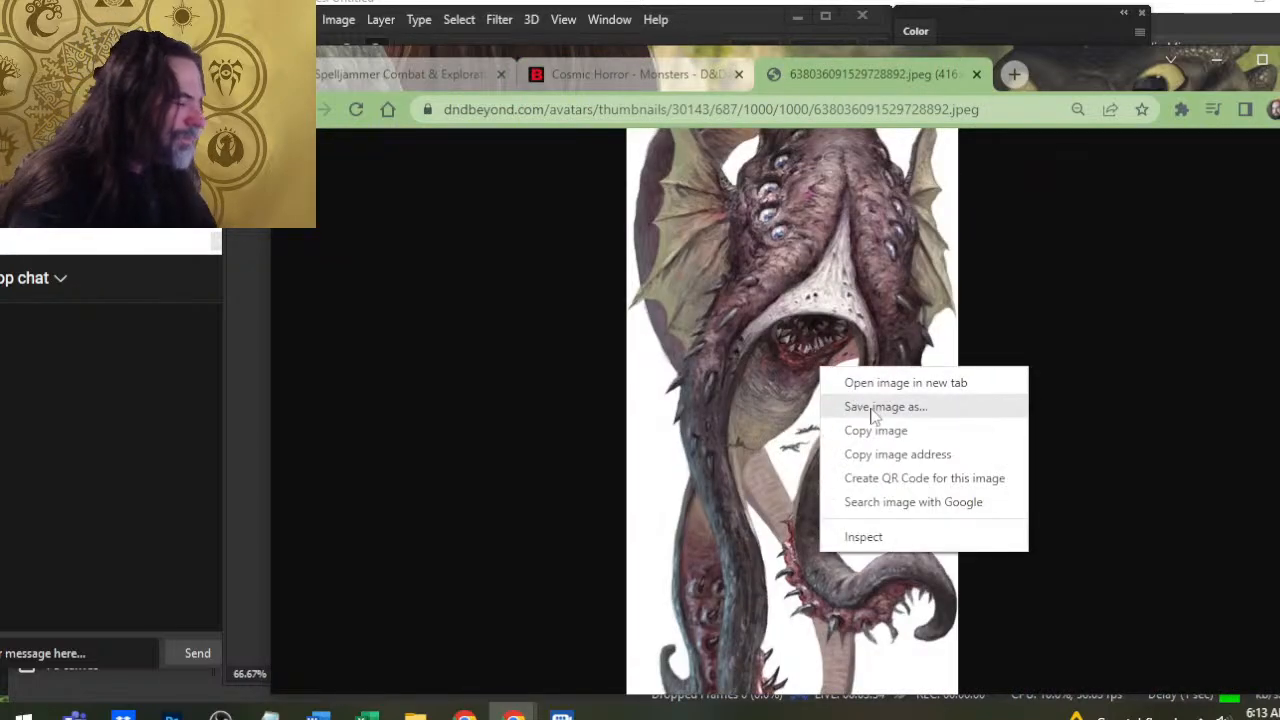
{"action": "left_click", "coordinate": [906, 430]}
{"action": "key", "text": "alt+Tab"}
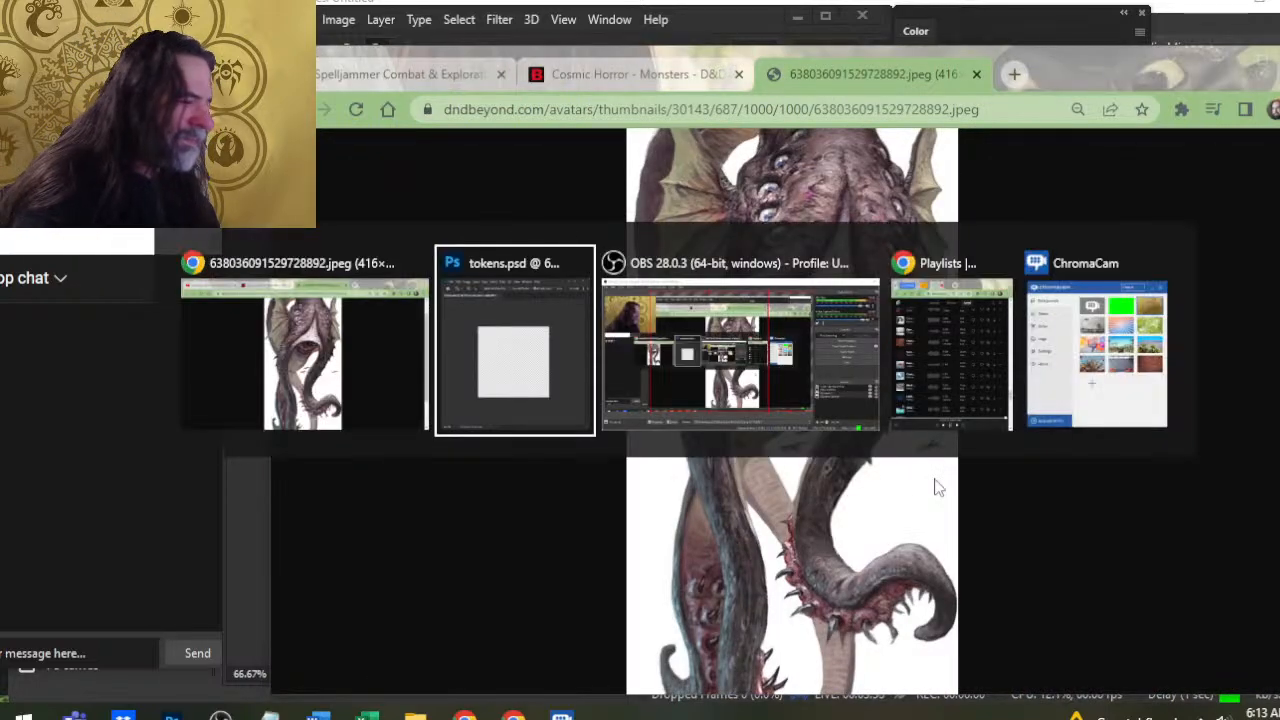
{"action": "key", "text": "ctrl+v"}
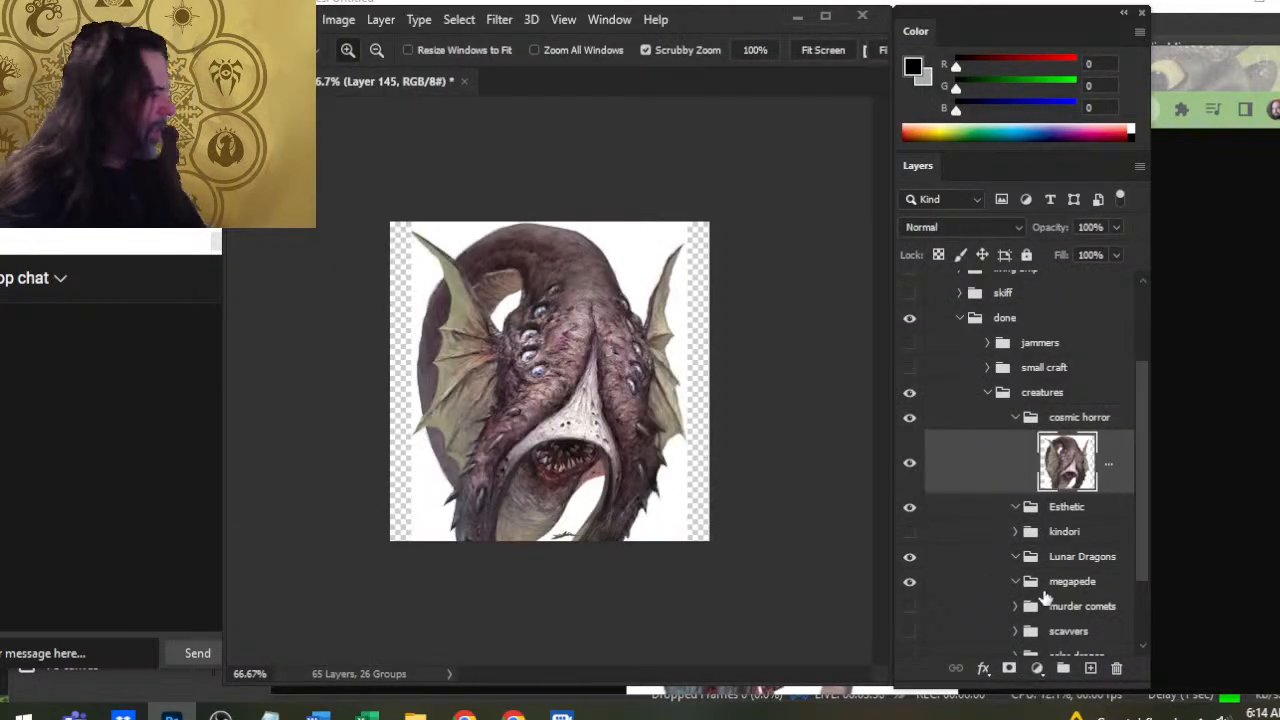
Add an empty layer to the cosmic horror group and move the pasted artwork layer above the reference group
{"action": "left_click", "coordinate": [1089, 668]}
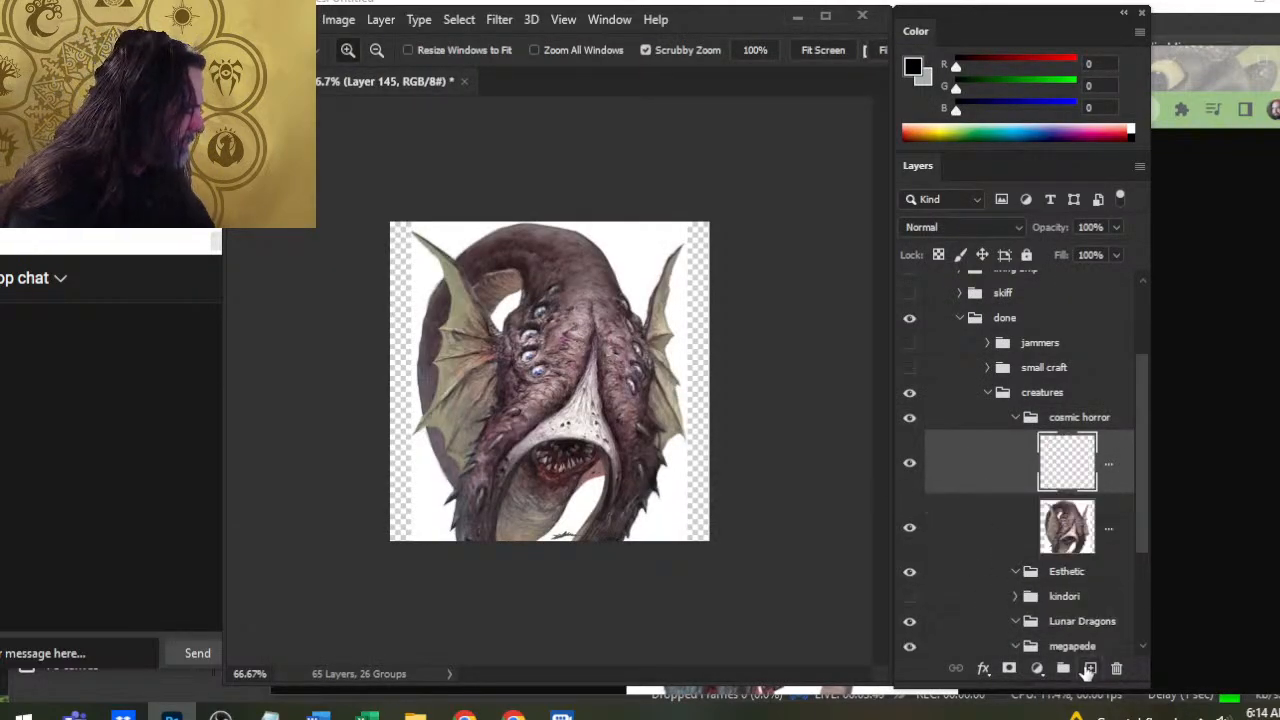
{"action": "left_click_drag", "start_coordinate": [971, 543], "coordinate": [957, 306]}
{"action": "scroll", "coordinate": [960, 458], "scroll_direction": "up", "scroll_amount": 3}
{"action": "left_click_drag", "start_coordinate": [1063, 490], "coordinate": [1050, 413]}
{"action": "left_click", "coordinate": [1010, 310]}
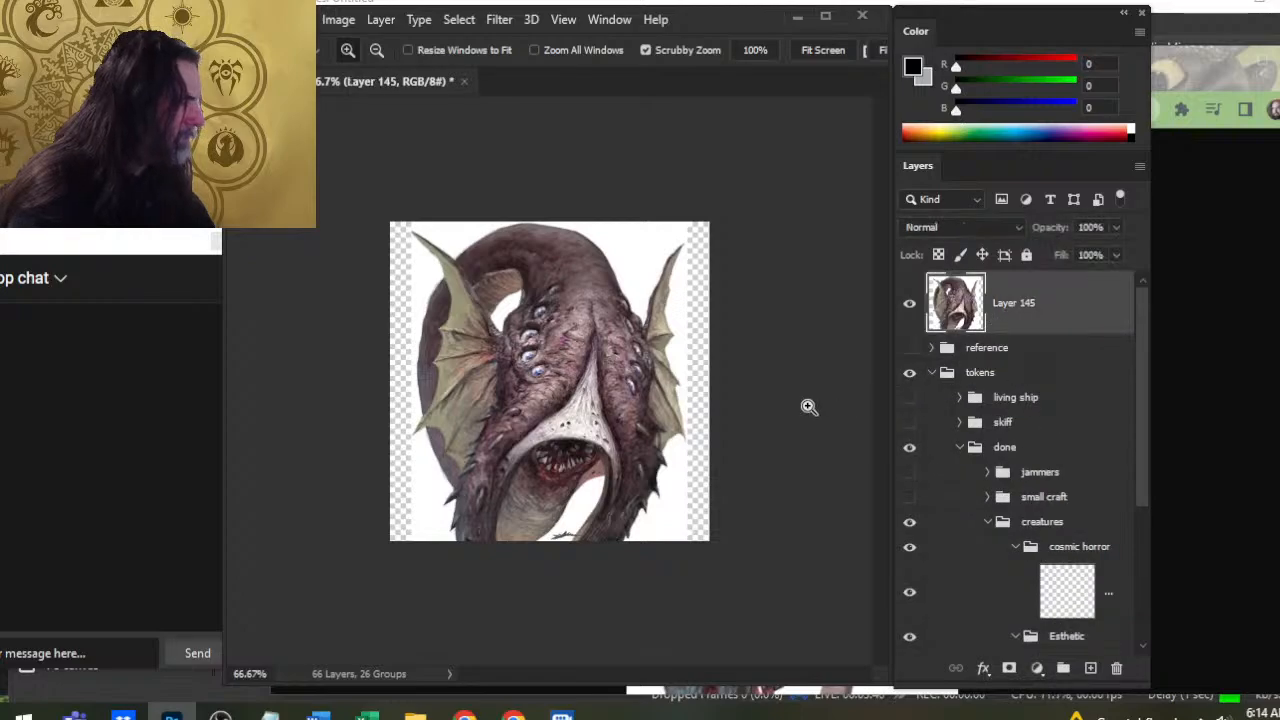
Scale the pasted creature artwork down to 38.57% with Free Transform and place it along the left side of the canvas
{"action": "key", "text": "m"}
{"action": "right_click", "coordinate": [616, 414]}
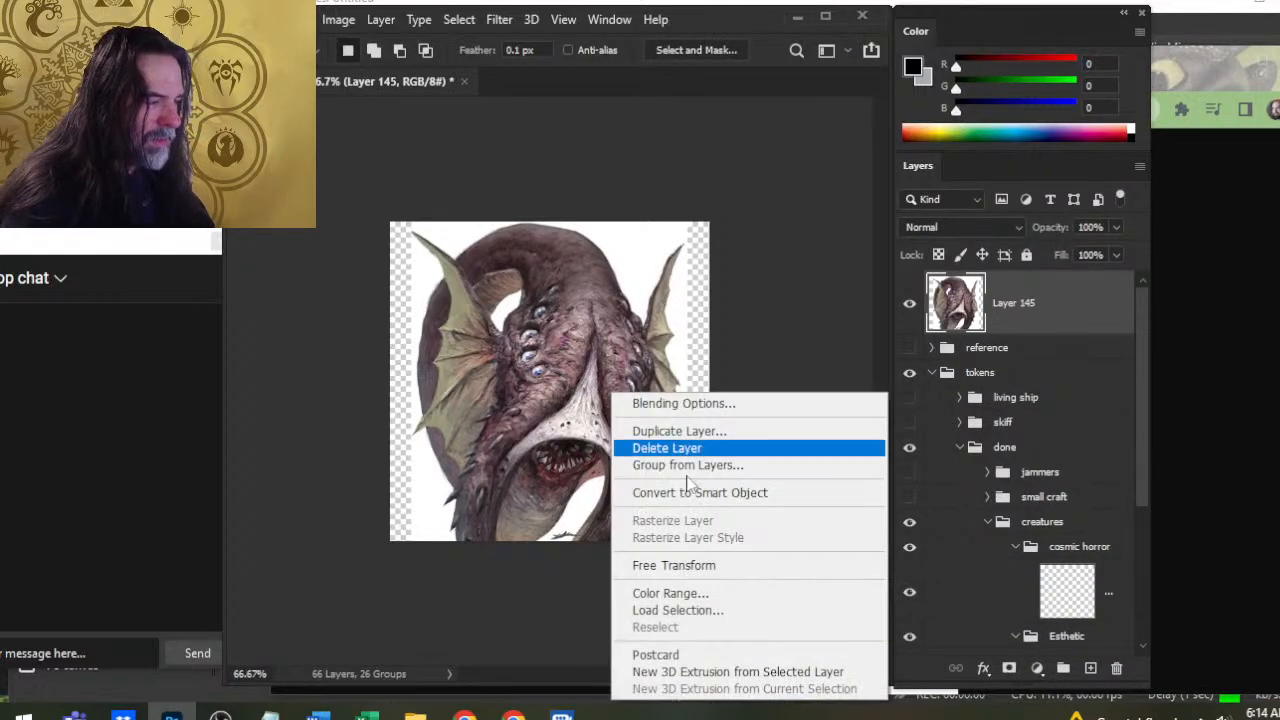
{"action": "left_click", "coordinate": [727, 566]}
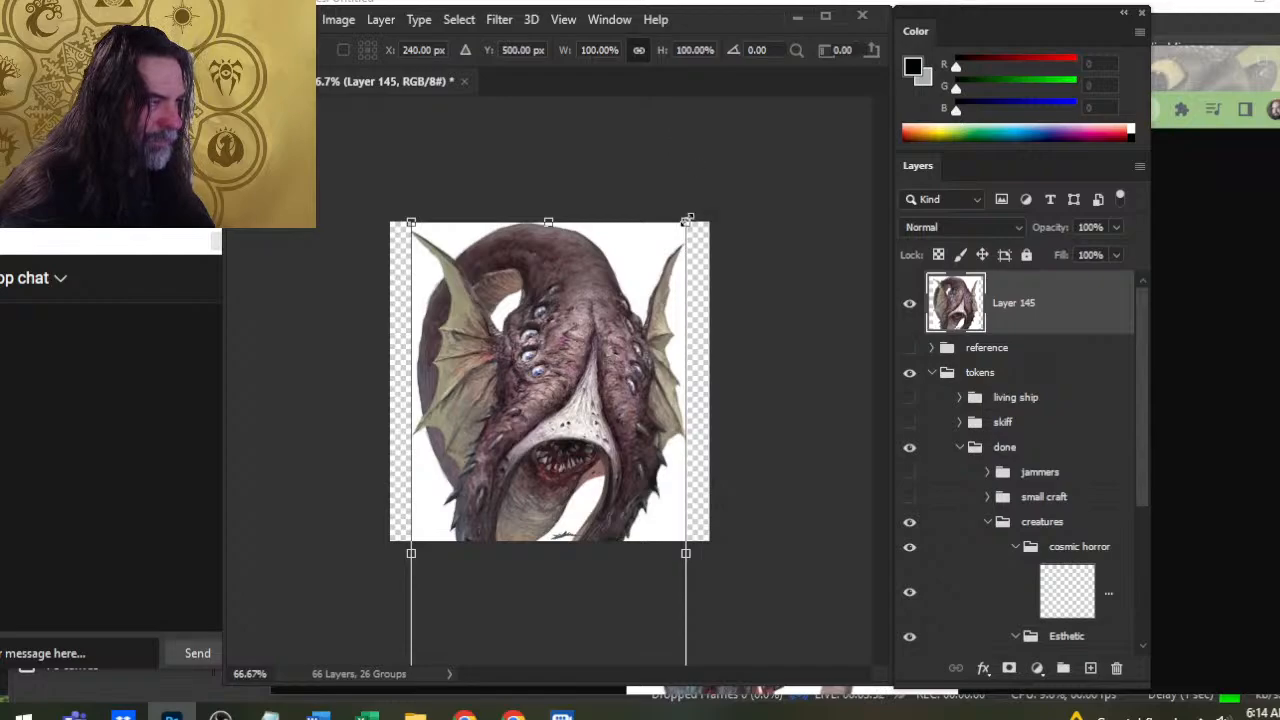
{"action": "left_click_drag", "start_coordinate": [687, 218], "coordinate": [595, 441]}
{"action": "left_click_drag", "start_coordinate": [493, 613], "coordinate": [486, 343]}
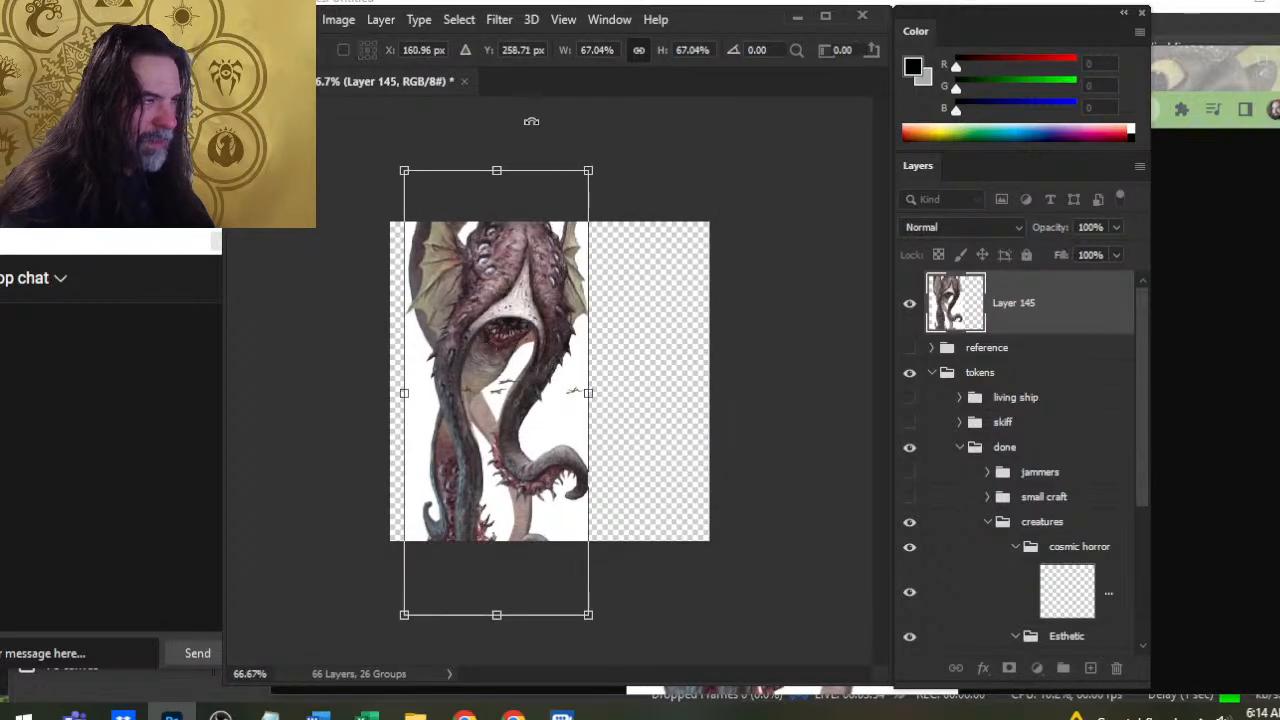
{"action": "left_click_drag", "start_coordinate": [590, 166], "coordinate": [494, 334]}
{"action": "mouse_move", "coordinate": [451, 460]}
{"action": "left_mouse_down"}
{"action": "mouse_move", "coordinate": [455, 285]}
{"action": "mouse_move", "coordinate": [470, 380]}
{"action": "left_mouse_up"}
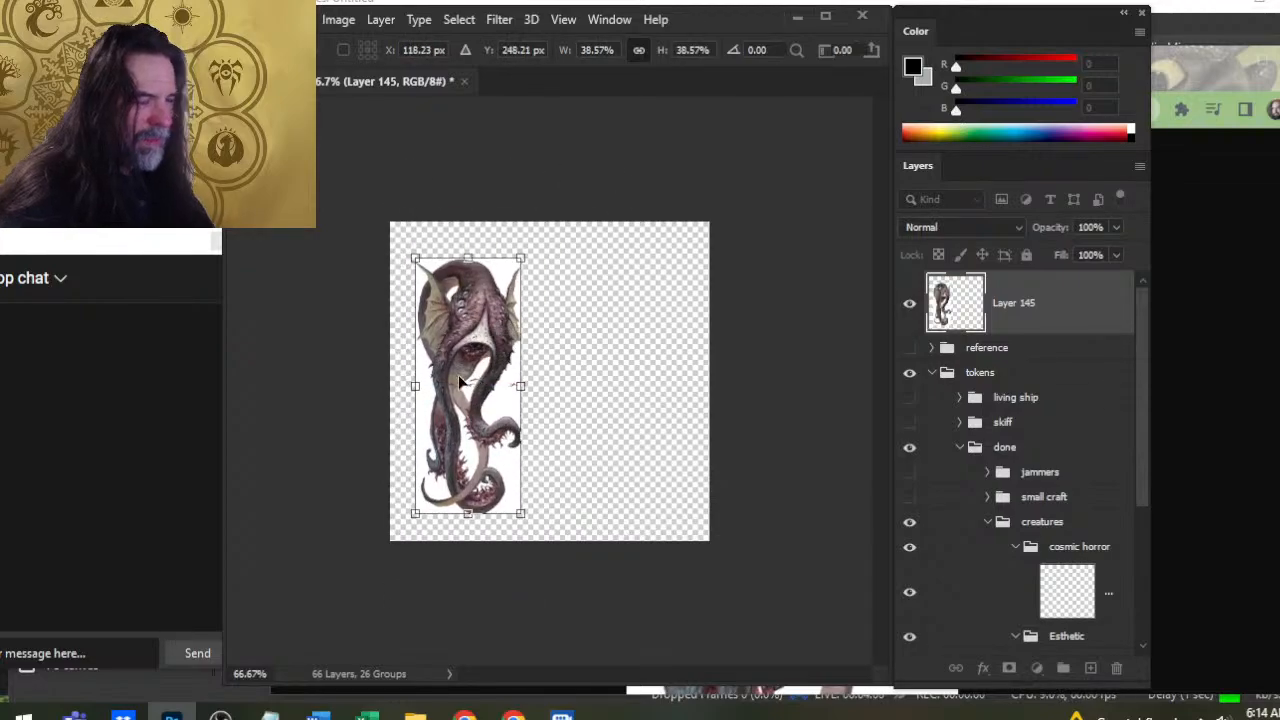
{"action": "key", "text": "Return"}
Hide the creature artwork layer and select the empty layer in the cosmic horror group
{"action": "key", "text": "l"}
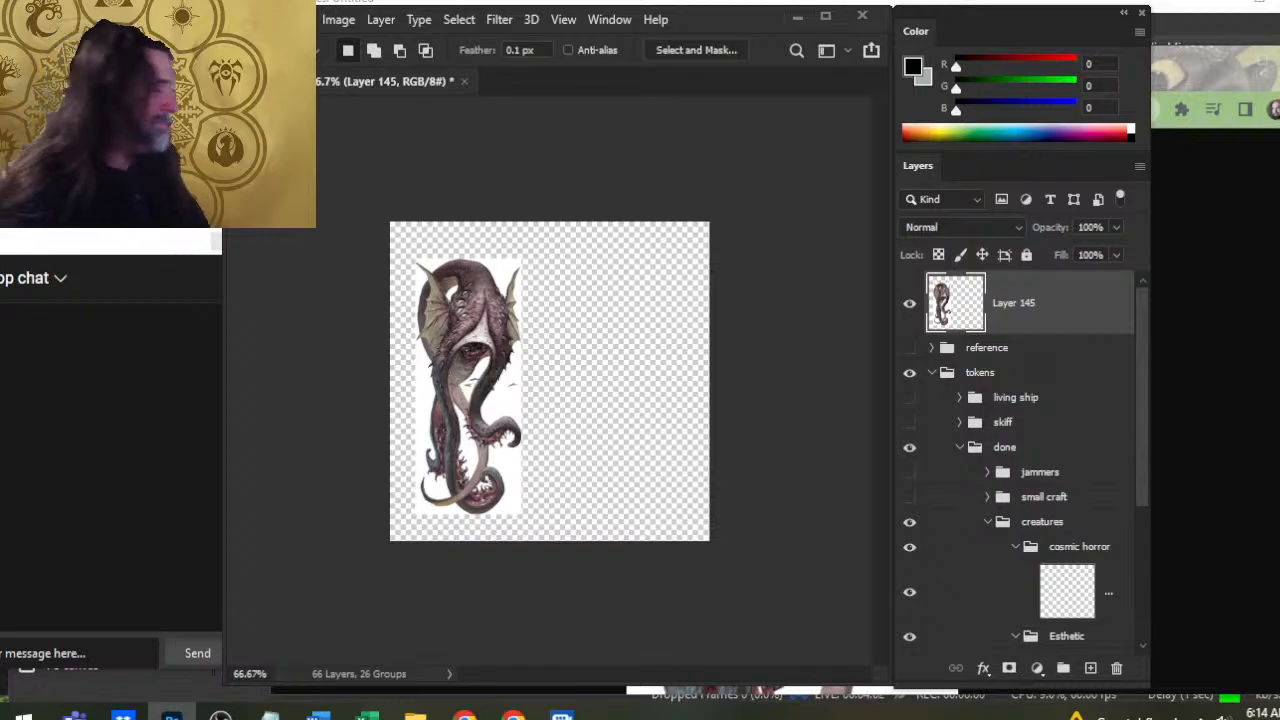
{"action": "left_click", "coordinate": [908, 318]}
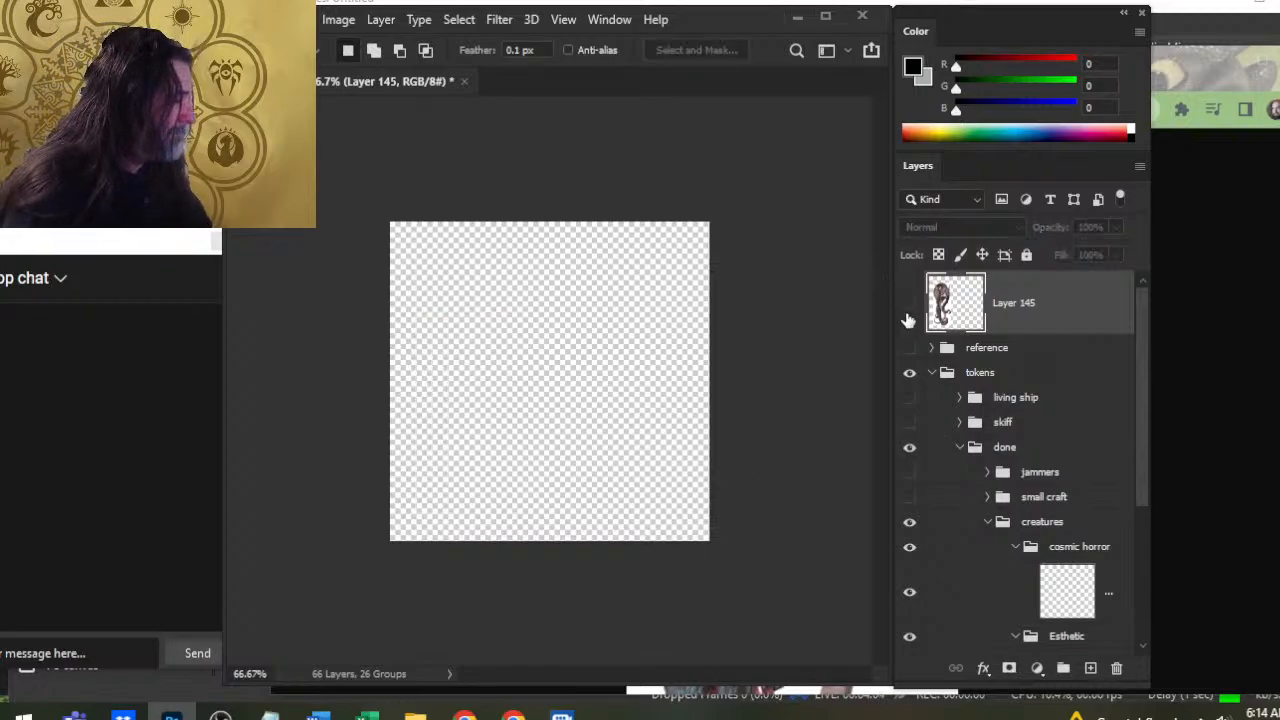
{"action": "scroll", "coordinate": [999, 596], "scroll_direction": "down", "scroll_amount": 3}
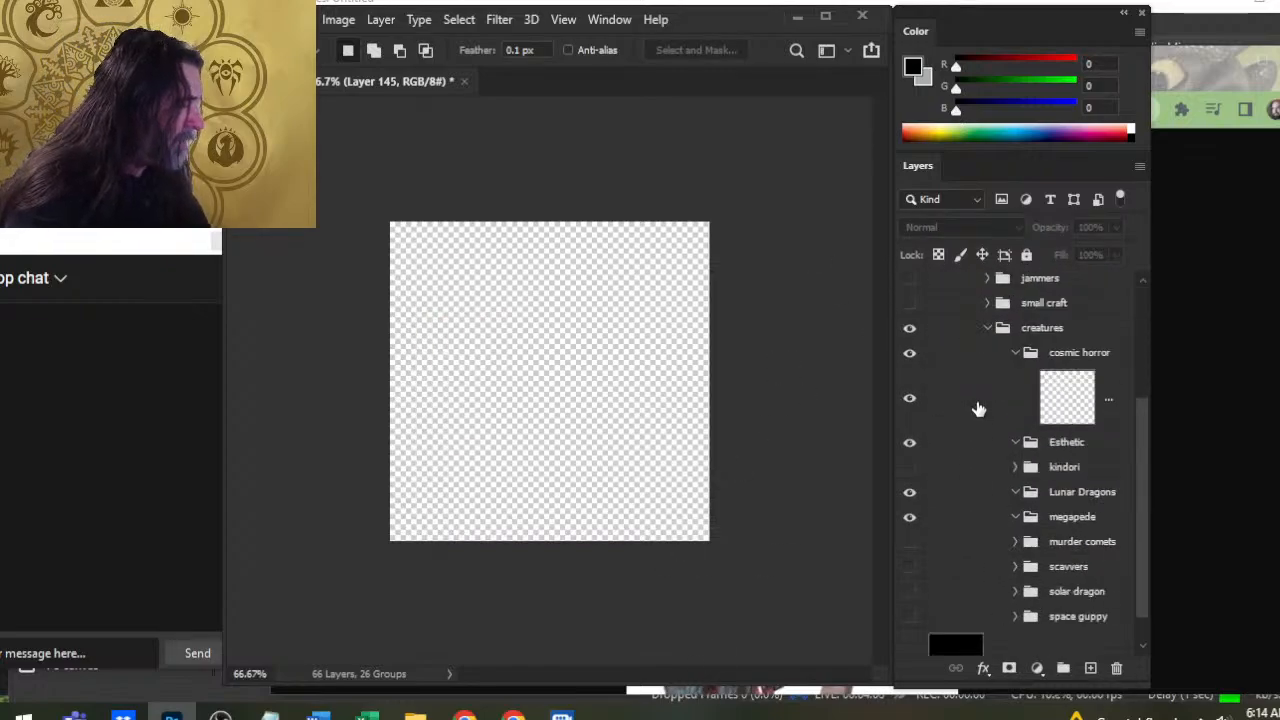
{"action": "left_click", "coordinate": [979, 409]}
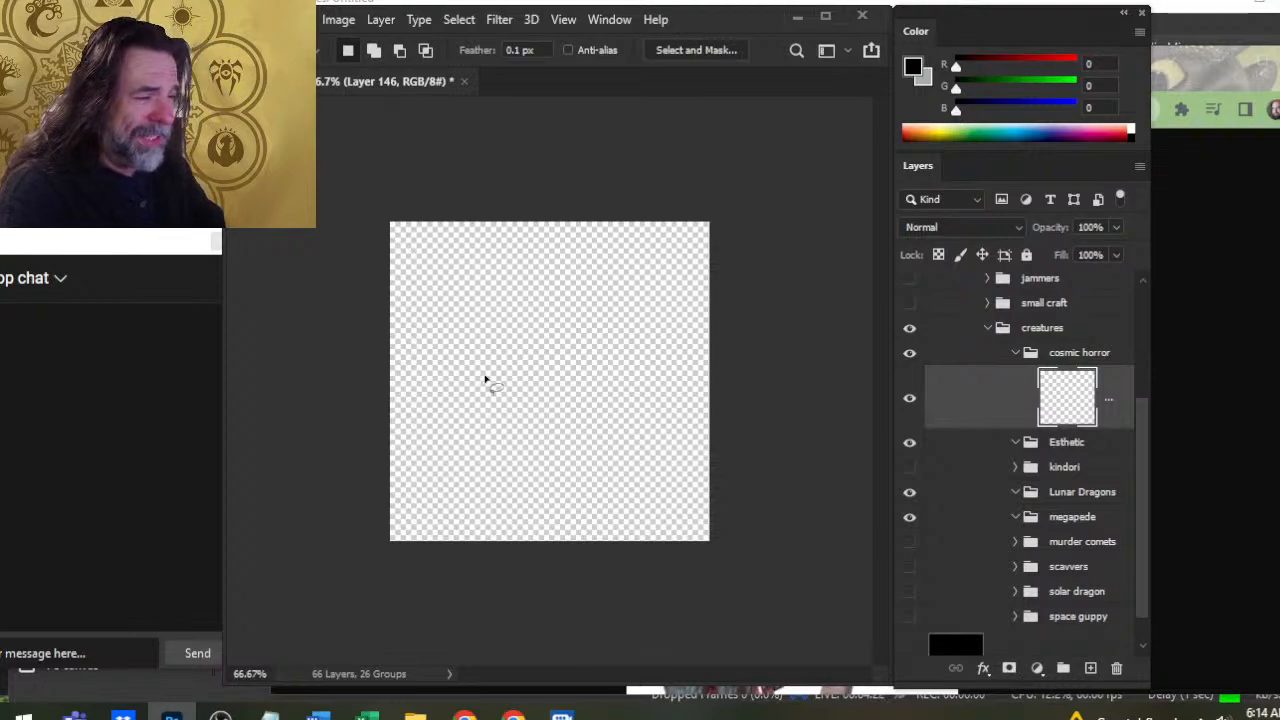
Set up the Brush tool with a hard round tip at 25 px
{"action": "key", "text": "b"}
{"action": "left_click_drag", "start_coordinate": [478, 378], "coordinate": [550, 364]}
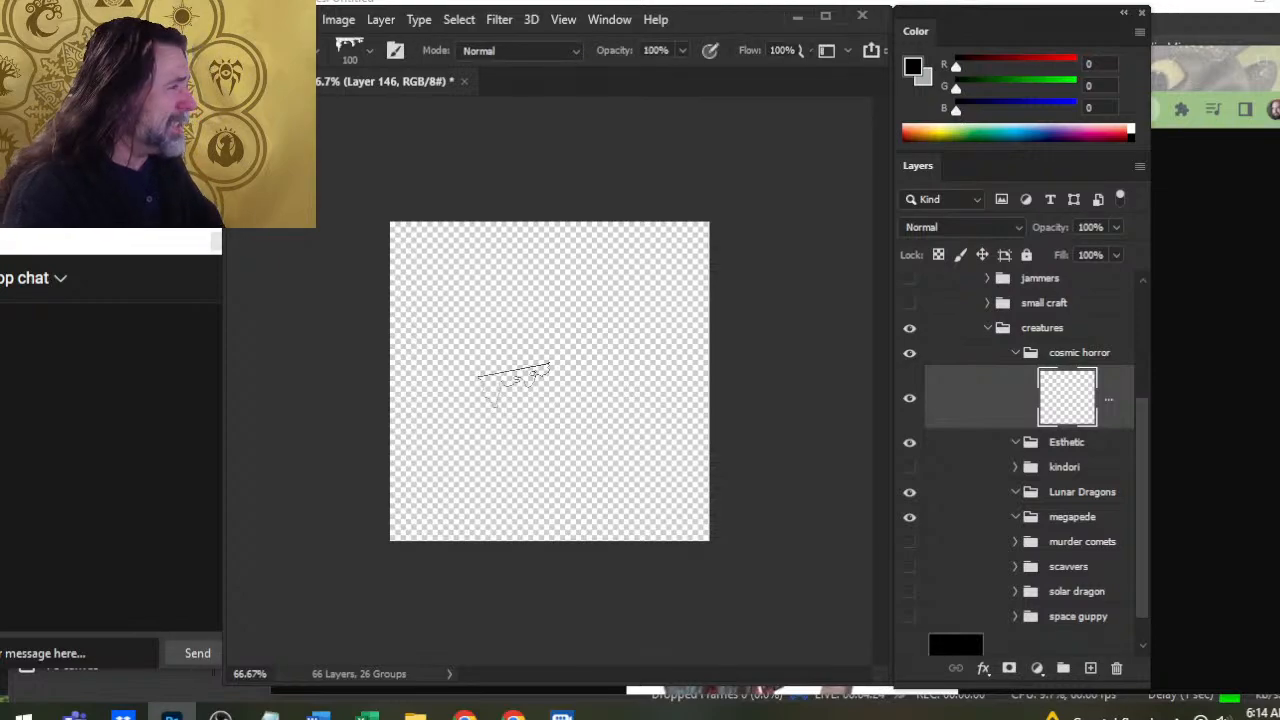
{"action": "key", "text": "ctrl+z"}
{"action": "right_click", "coordinate": [592, 445]}
{"action": "left_click", "coordinate": [705, 508]}
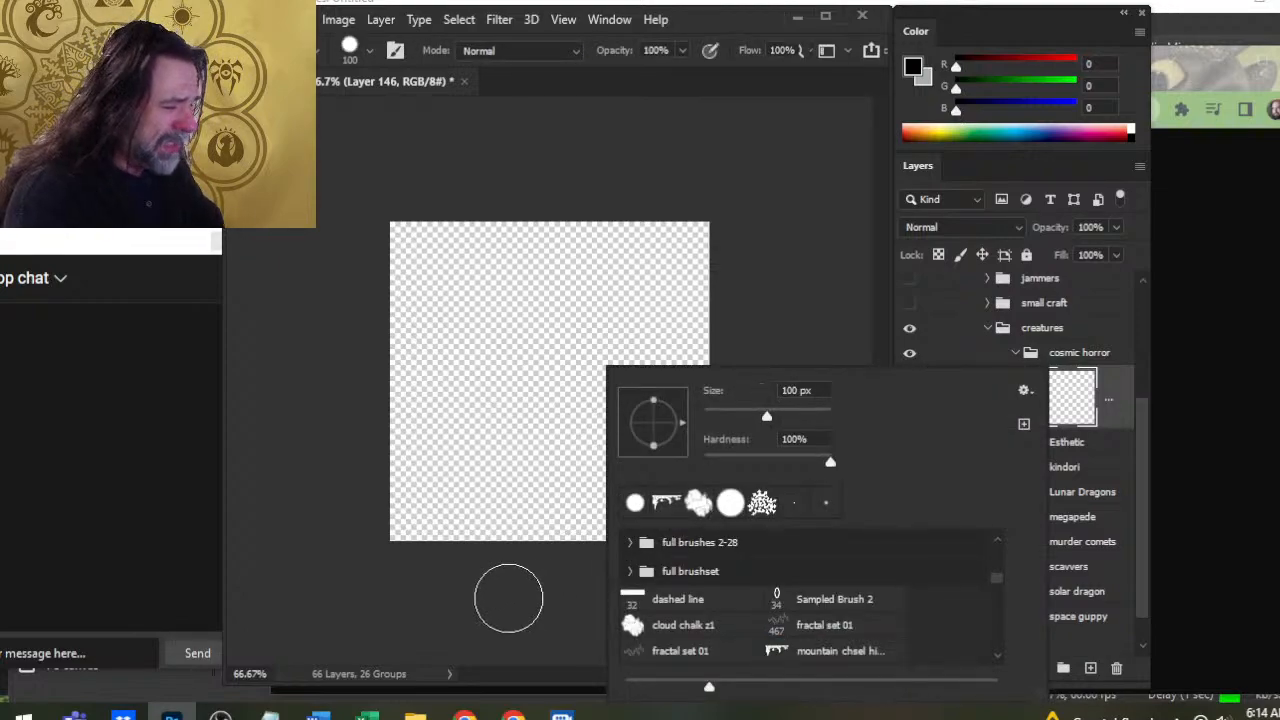
{"action": "left_click", "coordinate": [509, 592]}
{"action": "key", "text": "bracketleft"}
{"action": "key", "text": "bracketleft"}
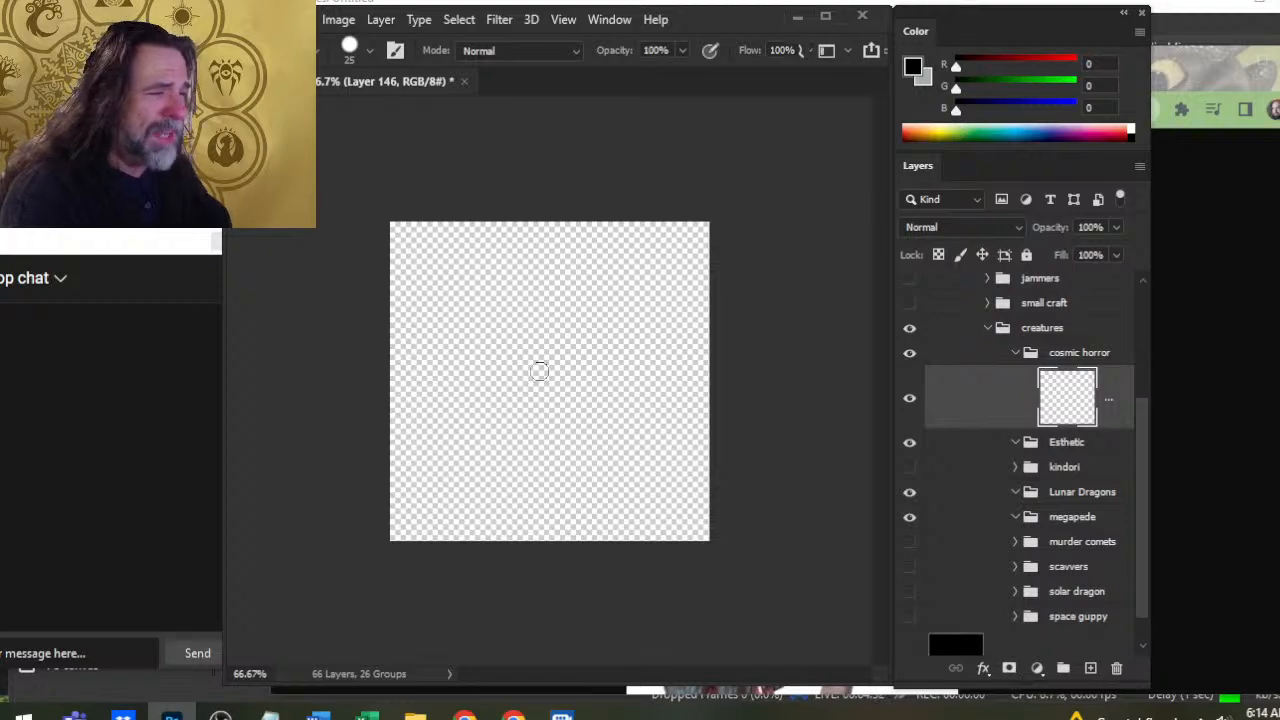
Paint a rough black creature silhouette on the cosmic horror layer, with a central body and tentacles curling to the left, right and below
{"action": "mouse_move", "coordinate": [539, 371]}
{"action": "left_mouse_down"}
{"action": "mouse_move", "coordinate": [529, 336]}
{"action": "mouse_move", "coordinate": [552, 331]}
{"action": "mouse_move", "coordinate": [479, 381]}
{"action": "mouse_move", "coordinate": [549, 366]}
{"action": "mouse_move", "coordinate": [574, 326]}
{"action": "mouse_move", "coordinate": [559, 319]}
{"action": "mouse_move", "coordinate": [492, 396]}
{"action": "mouse_move", "coordinate": [499, 436]}
{"action": "mouse_move", "coordinate": [554, 456]}
{"action": "mouse_move", "coordinate": [565, 488]}
{"action": "left_mouse_up"}
{"action": "mouse_move", "coordinate": [559, 337]}
{"action": "left_mouse_down"}
{"action": "mouse_move", "coordinate": [598, 369]}
{"action": "mouse_move", "coordinate": [553, 330]}
{"action": "mouse_move", "coordinate": [583, 272]}
{"action": "mouse_move", "coordinate": [635, 283]}
{"action": "mouse_move", "coordinate": [647, 320]}
{"action": "left_mouse_up"}
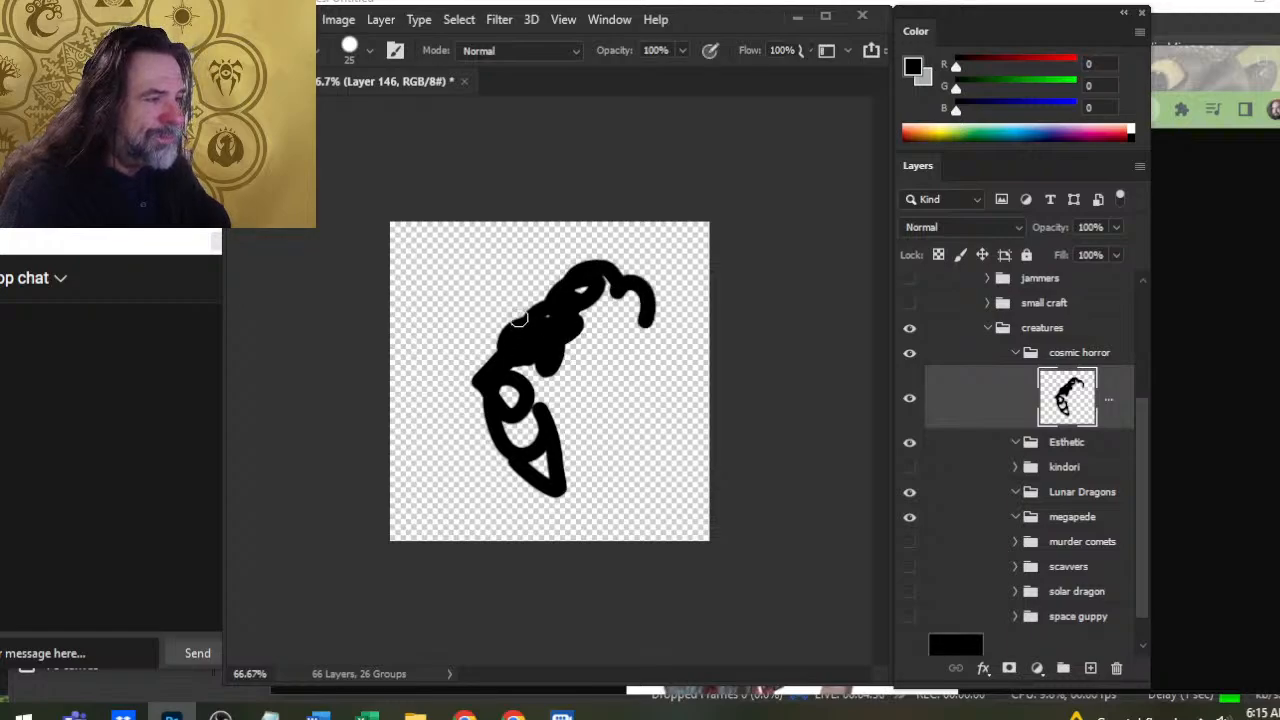
{"action": "mouse_move", "coordinate": [549, 294]}
{"action": "left_mouse_down"}
{"action": "mouse_move", "coordinate": [480, 312]}
{"action": "mouse_move", "coordinate": [453, 342]}
{"action": "mouse_move", "coordinate": [472, 390]}
{"action": "left_mouse_up"}
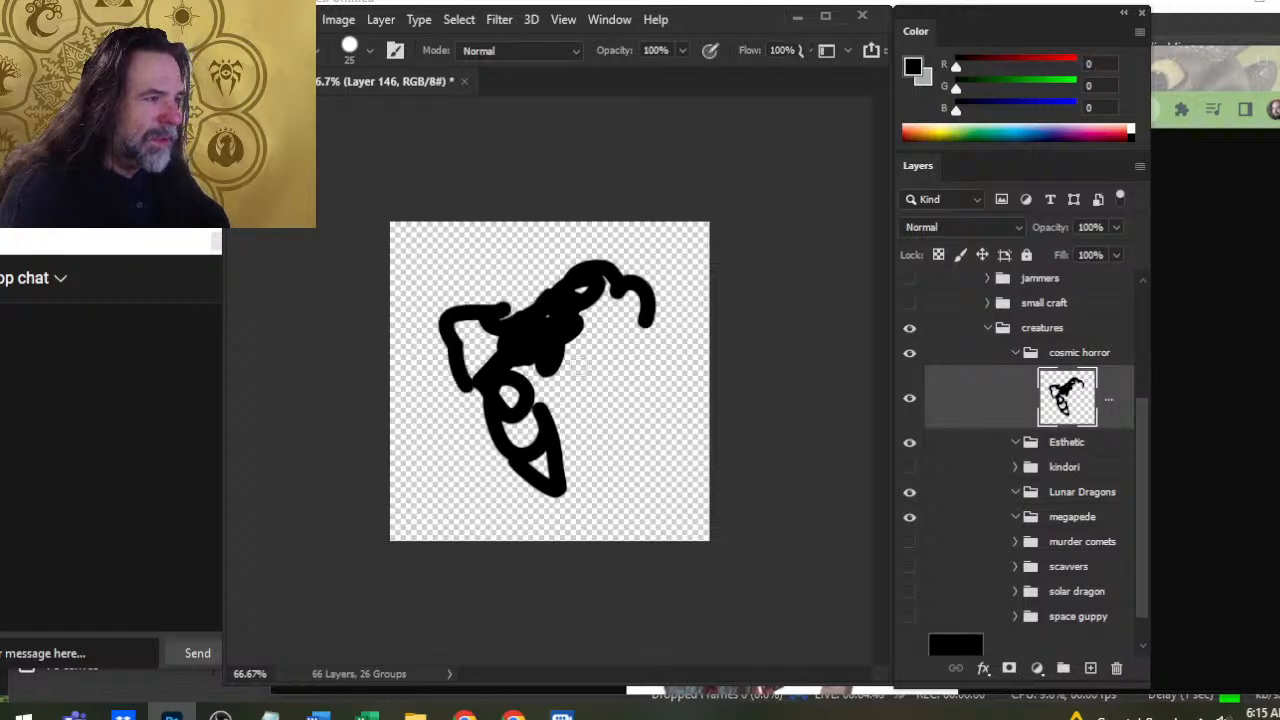
{"action": "mouse_move", "coordinate": [559, 366]}
{"action": "left_mouse_down"}
{"action": "mouse_move", "coordinate": [596, 390]}
{"action": "mouse_move", "coordinate": [580, 385]}
{"action": "mouse_move", "coordinate": [648, 372]}
{"action": "left_mouse_up"}
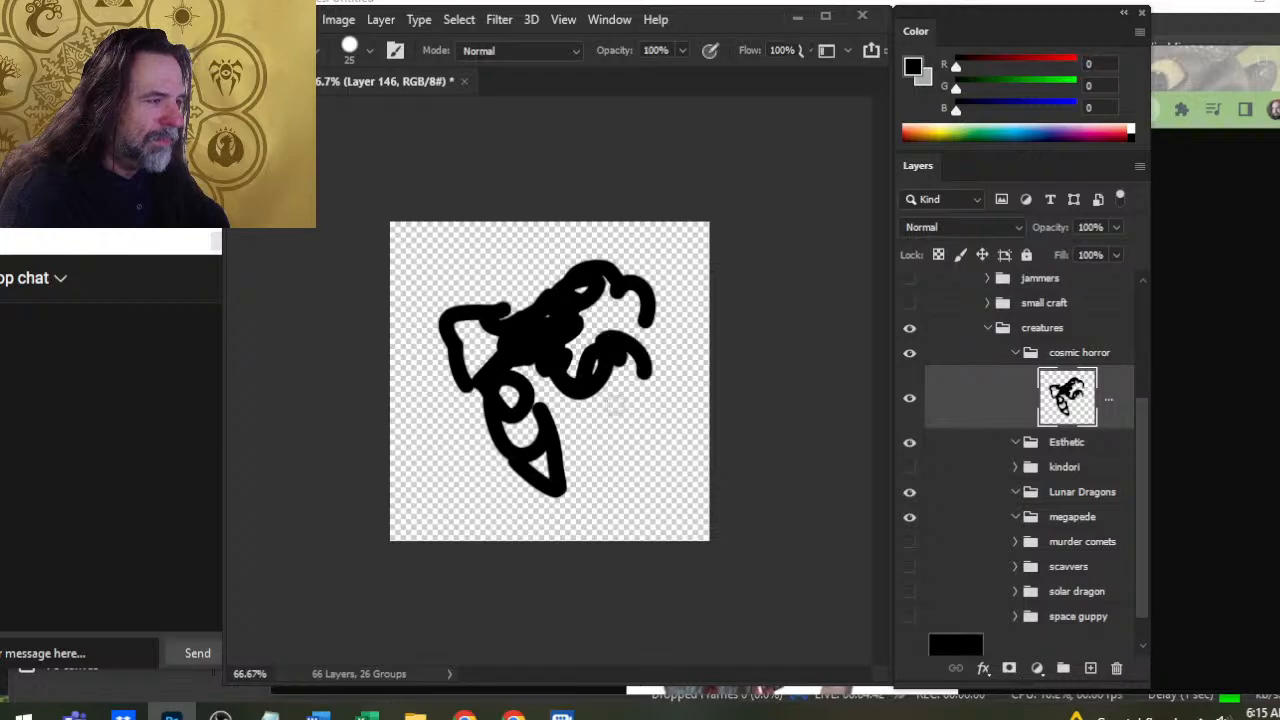
Erase the inner strokes of the lower tentacle using the hard round tip at 30 px
{"action": "key", "text": "e"}
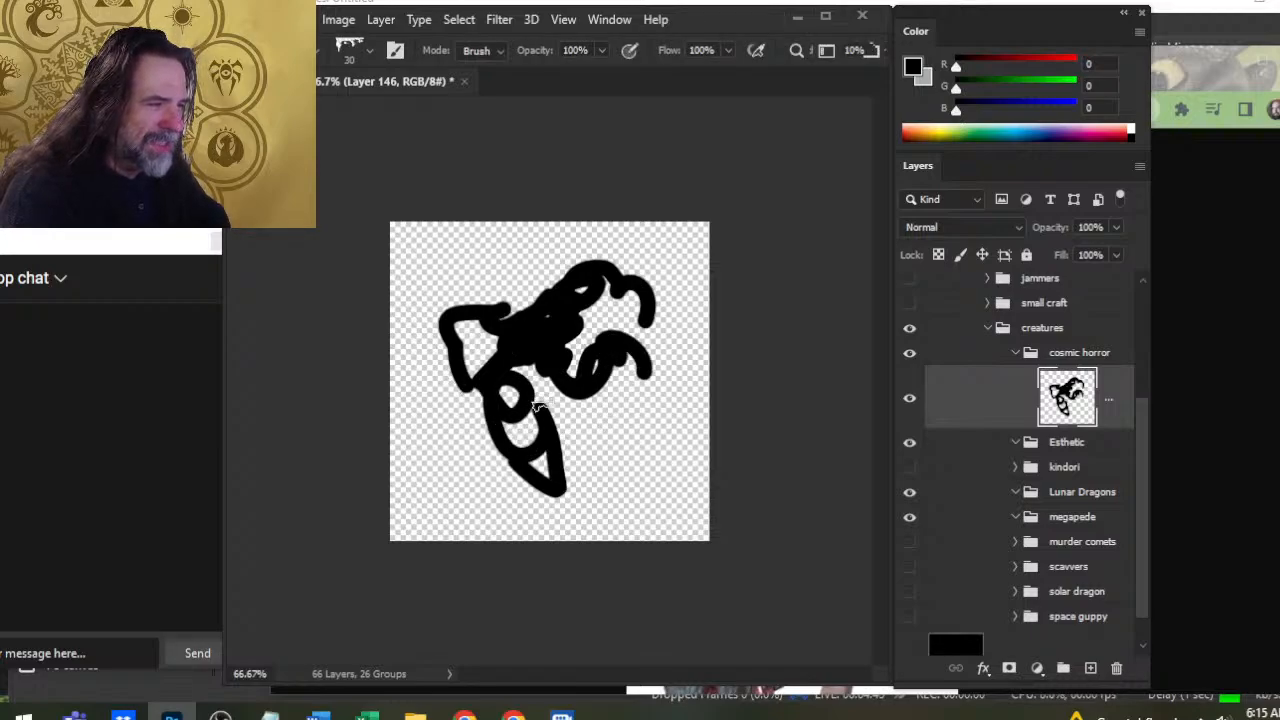
{"action": "right_click", "coordinate": [513, 410]}
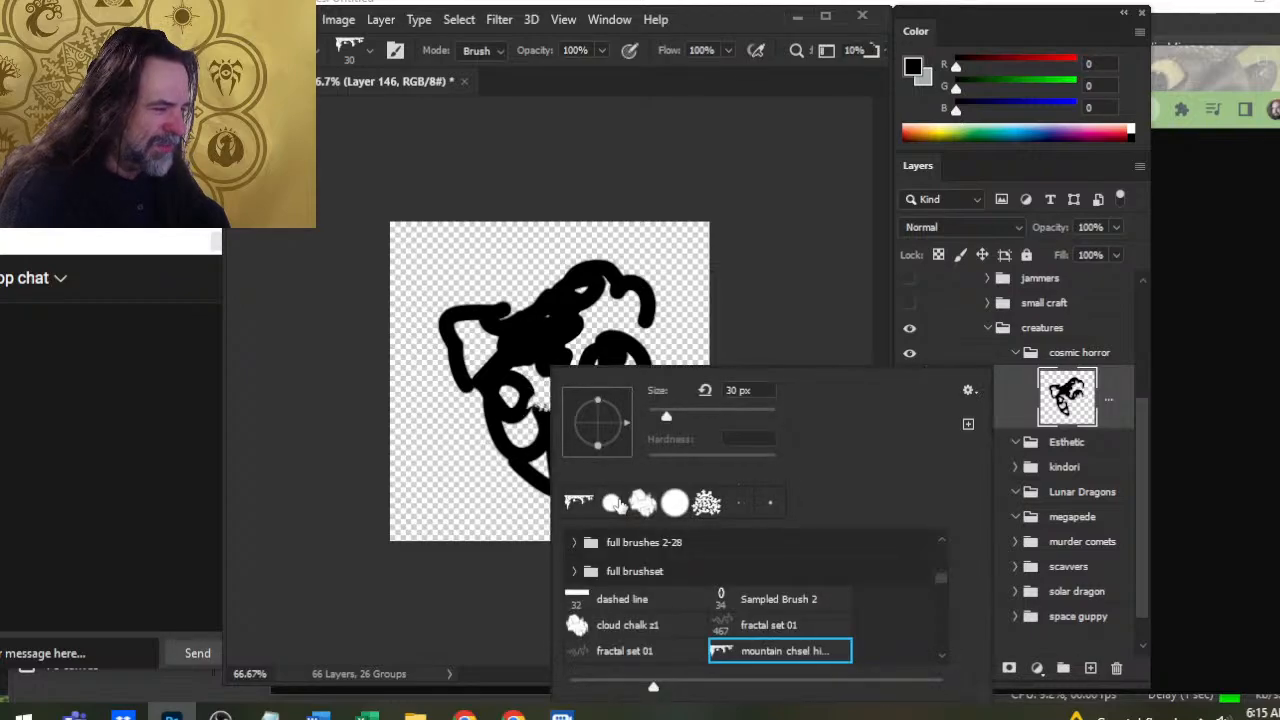
{"action": "left_click", "coordinate": [617, 504]}
{"action": "mouse_move", "coordinate": [527, 402]}
{"action": "left_mouse_down"}
{"action": "mouse_move", "coordinate": [532, 418]}
{"action": "mouse_move", "coordinate": [529, 374]}
{"action": "left_mouse_up"}
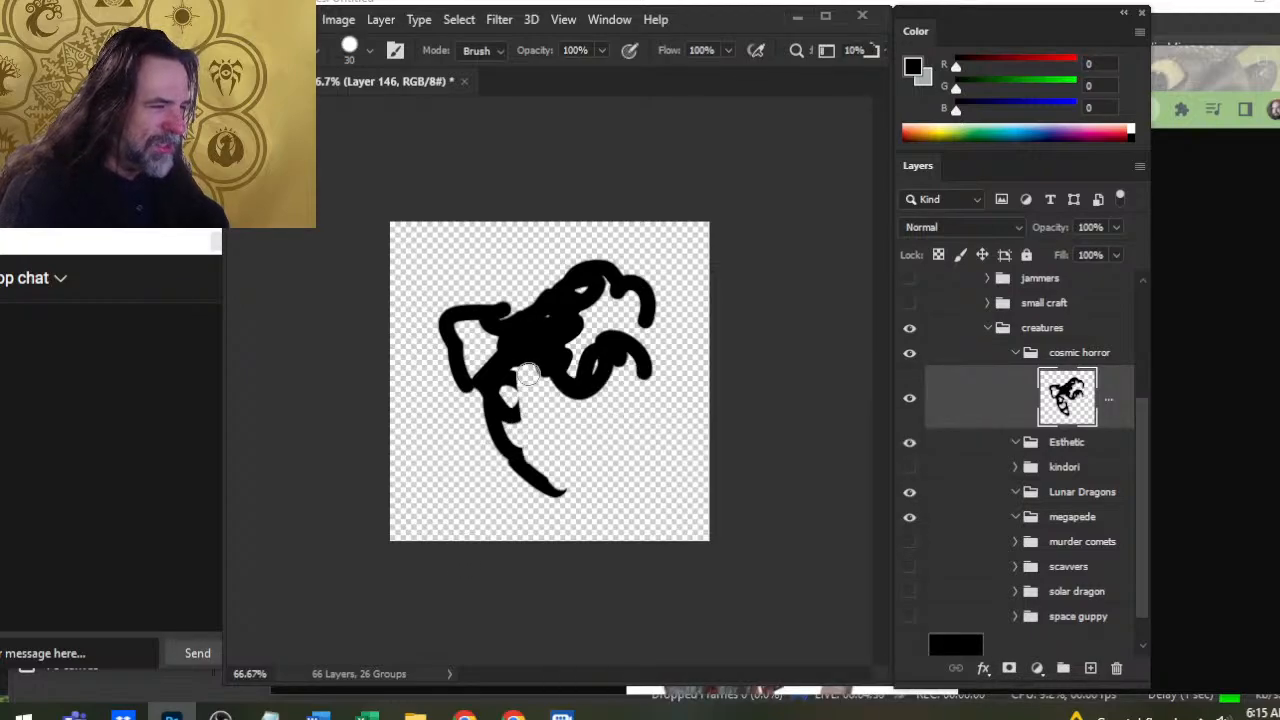
{"action": "left_click_drag", "start_coordinate": [528, 455], "coordinate": [548, 485]}
Show the creature artwork layer briefly to compare it with the silhouette, and hide it again
{"action": "scroll", "coordinate": [1134, 432], "scroll_direction": "up", "scroll_amount": 4}
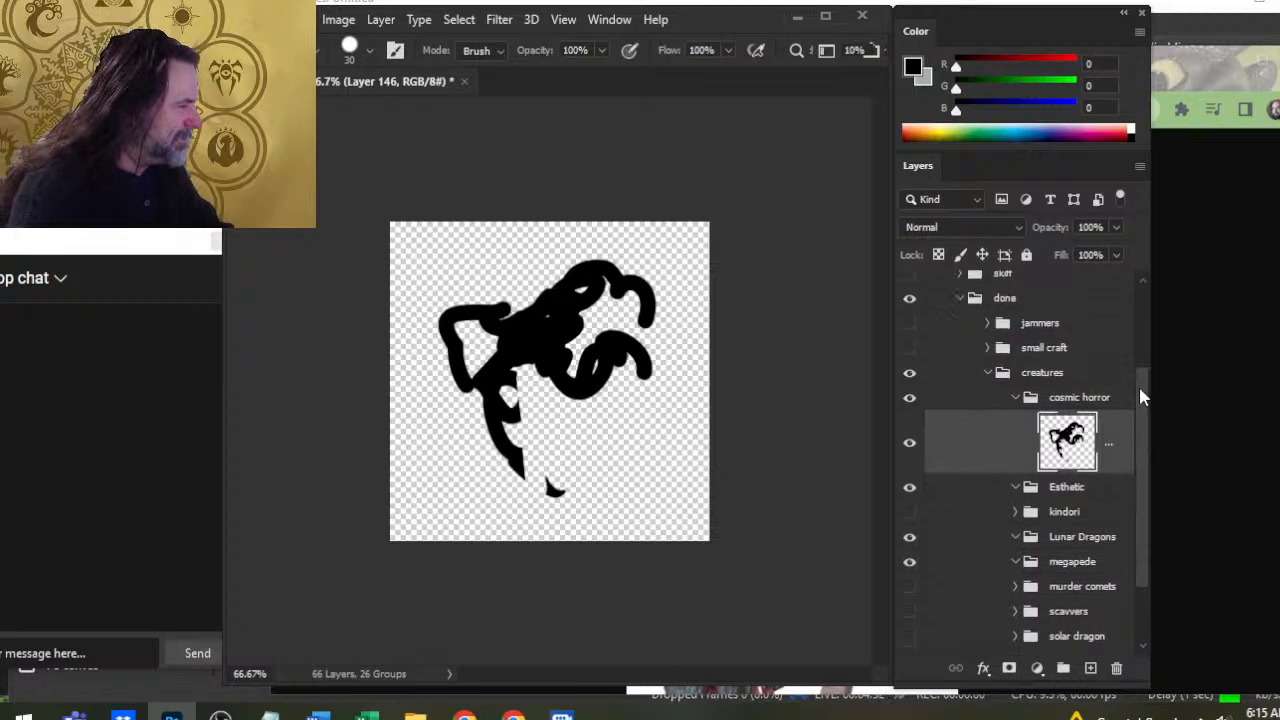
{"action": "left_click", "coordinate": [908, 304]}
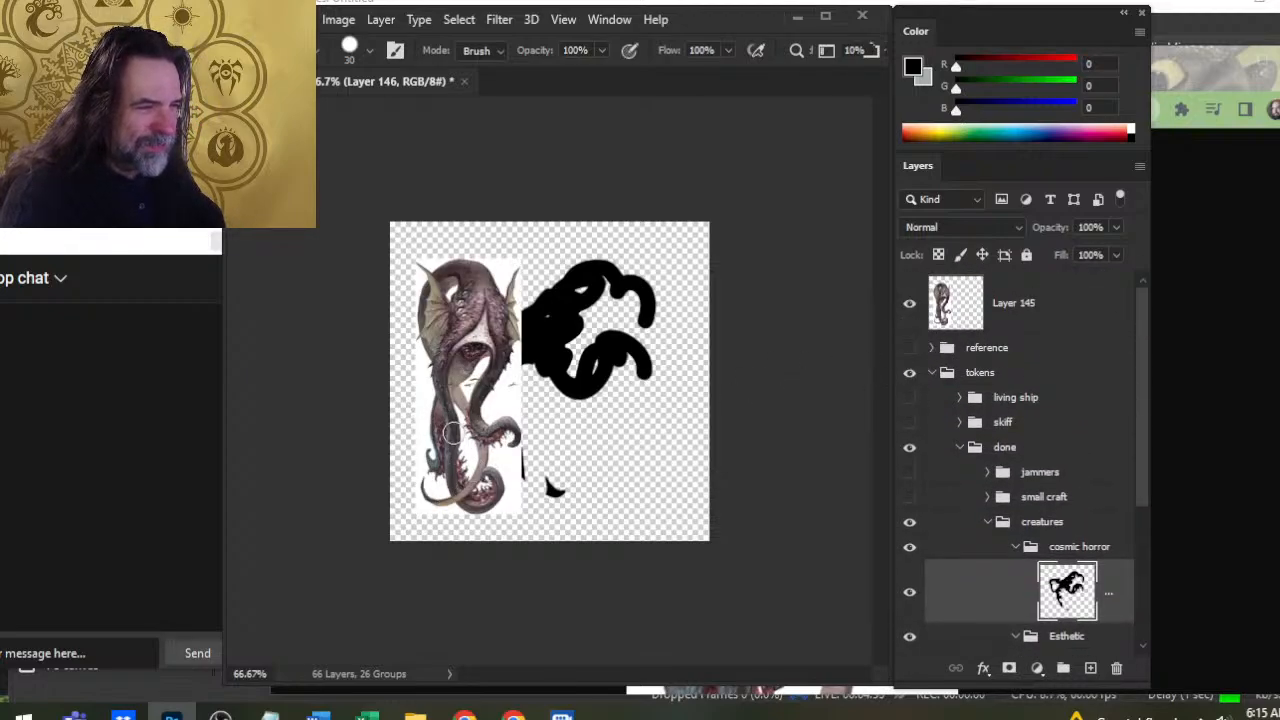
{"action": "left_click", "coordinate": [910, 304]}
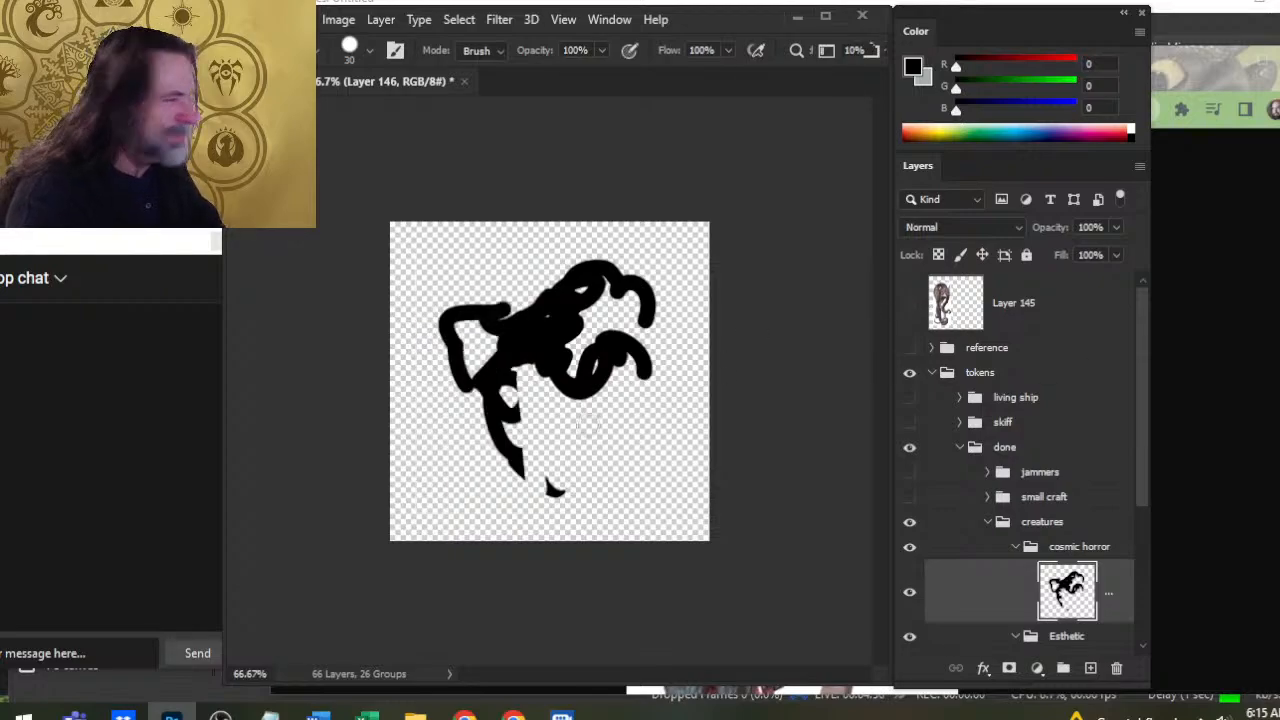
Thicken the left loop and paint two lower tentacles in black, trimming the edges of the right-hand tentacles with the eraser
{"action": "key", "text": "b"}
{"action": "mouse_move", "coordinate": [527, 345]}
{"action": "left_mouse_down"}
{"action": "mouse_move", "coordinate": [514, 300]}
{"action": "mouse_move", "coordinate": [510, 405]}
{"action": "mouse_move", "coordinate": [500, 380]}
{"action": "mouse_move", "coordinate": [627, 460]}
{"action": "left_mouse_up"}
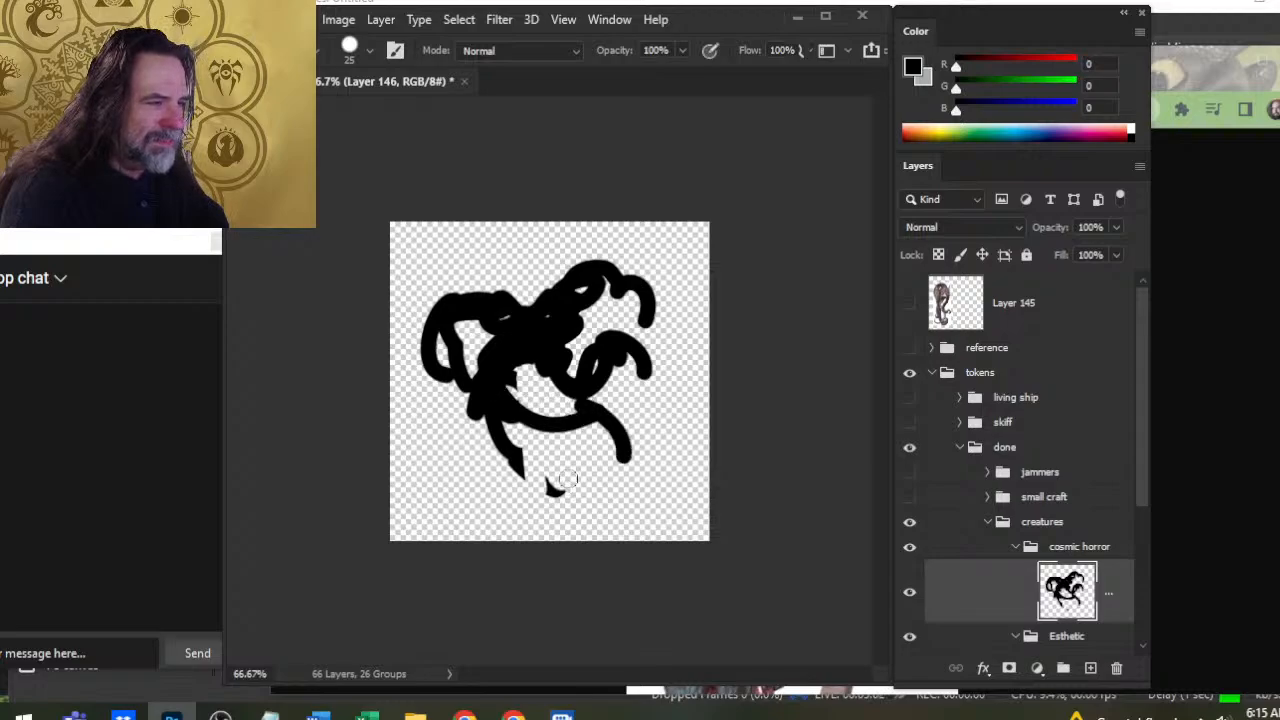
{"action": "mouse_move", "coordinate": [507, 390]}
{"action": "left_mouse_down"}
{"action": "mouse_move", "coordinate": [500, 370]}
{"action": "mouse_move", "coordinate": [488, 448]}
{"action": "mouse_move", "coordinate": [565, 488]}
{"action": "left_mouse_up"}
{"action": "key", "text": "e"}
{"action": "mouse_move", "coordinate": [575, 365]}
{"action": "left_mouse_down"}
{"action": "mouse_move", "coordinate": [558, 411]}
{"action": "mouse_move", "coordinate": [546, 387]}
{"action": "mouse_move", "coordinate": [446, 359]}
{"action": "mouse_move", "coordinate": [498, 447]}
{"action": "mouse_move", "coordinate": [508, 429]}
{"action": "mouse_move", "coordinate": [529, 454]}
{"action": "mouse_move", "coordinate": [474, 405]}
{"action": "mouse_move", "coordinate": [543, 337]}
{"action": "mouse_move", "coordinate": [562, 425]}
{"action": "mouse_move", "coordinate": [519, 419]}
{"action": "mouse_move", "coordinate": [574, 412]}
{"action": "mouse_move", "coordinate": [630, 440]}
{"action": "left_mouse_up"}
Extend the middle right tentacle with a forked tip, thicken the upper tentacle and fill out the central body
{"action": "key", "text": "b"}
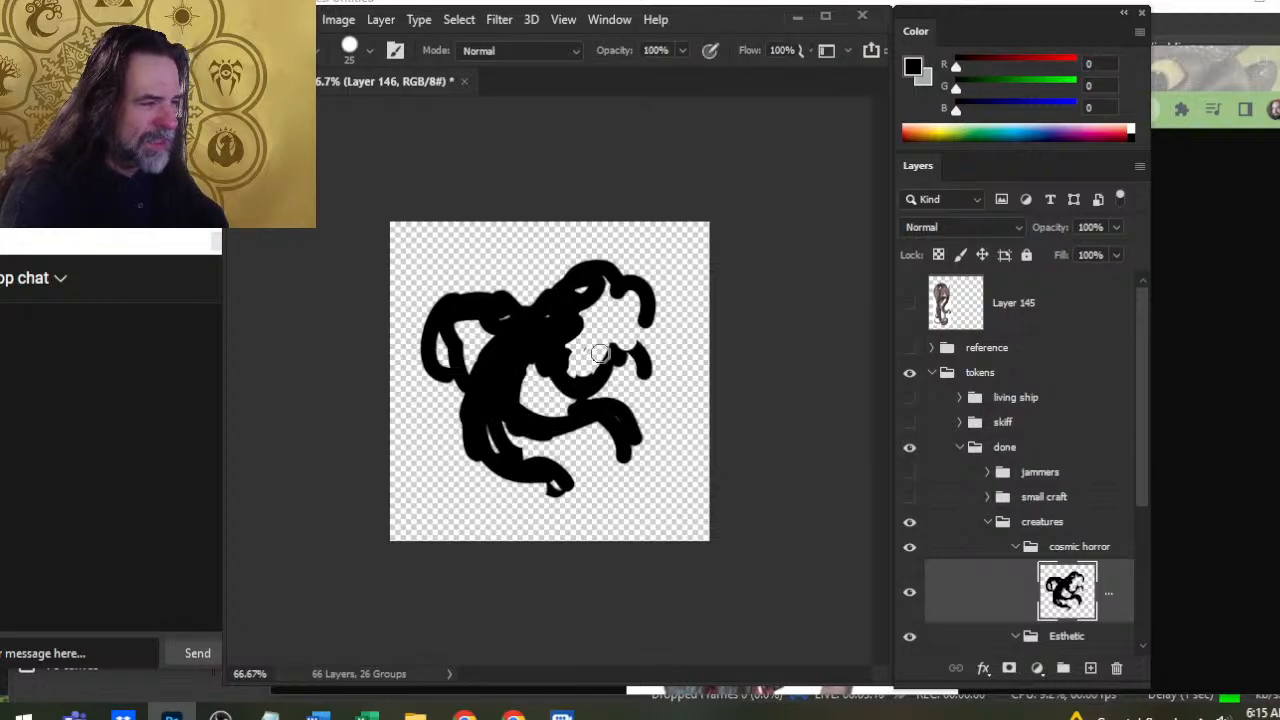
{"action": "mouse_move", "coordinate": [575, 368]}
{"action": "left_mouse_down"}
{"action": "mouse_move", "coordinate": [630, 335]}
{"action": "mouse_move", "coordinate": [678, 375]}
{"action": "left_mouse_up"}
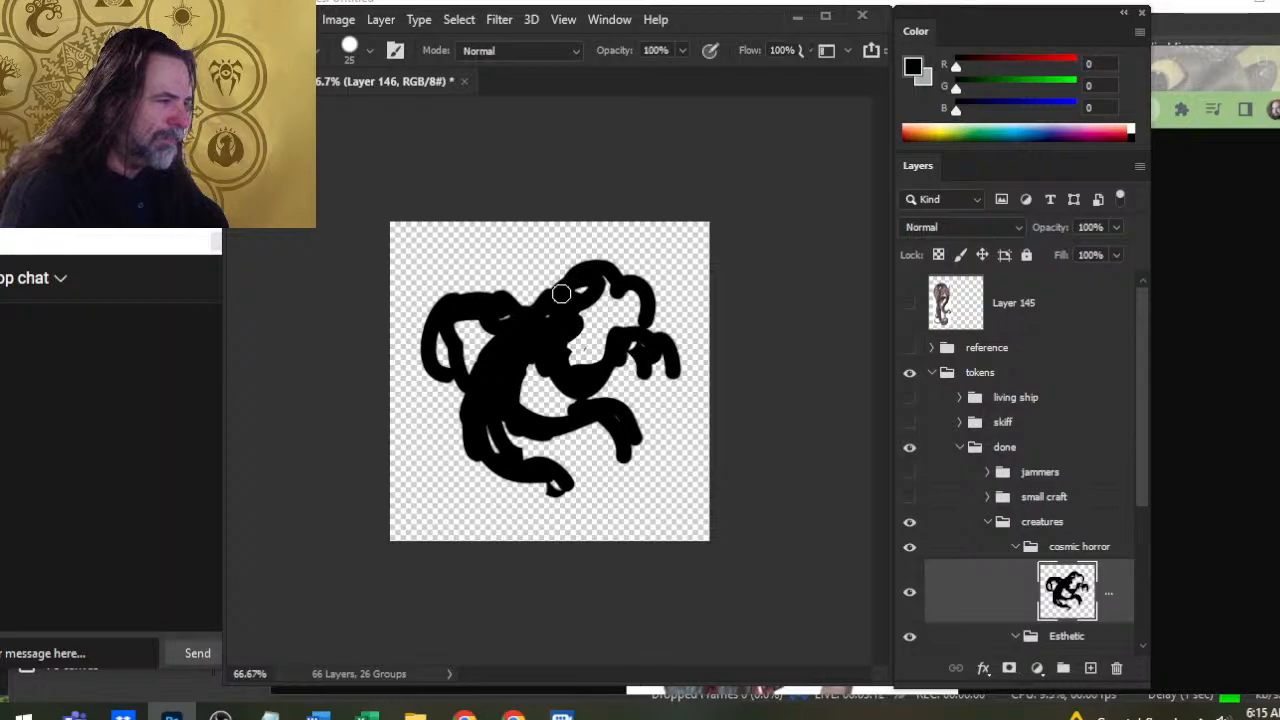
{"action": "left_click_drag", "start_coordinate": [590, 262], "coordinate": [645, 275]}
{"action": "mouse_move", "coordinate": [572, 358]}
{"action": "left_mouse_down"}
{"action": "mouse_move", "coordinate": [550, 302]}
{"action": "mouse_move", "coordinate": [528, 352]}
{"action": "left_mouse_up"}
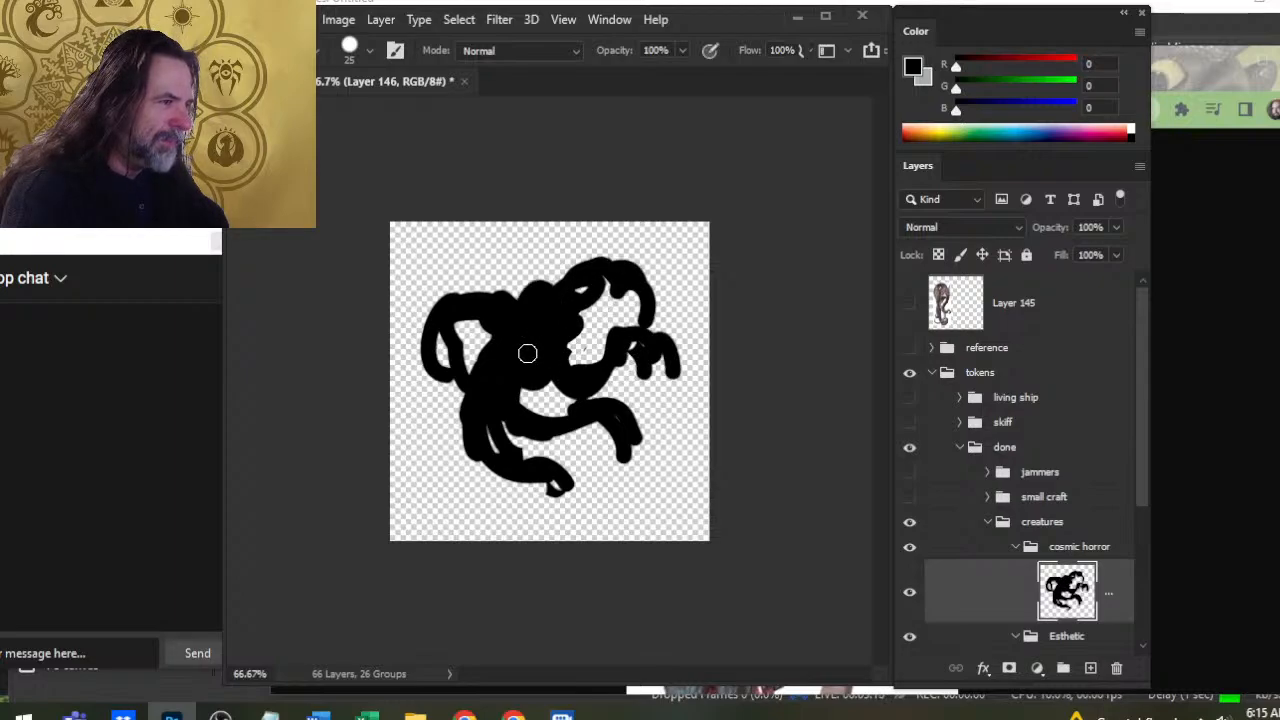
{"action": "key", "text": "e"}
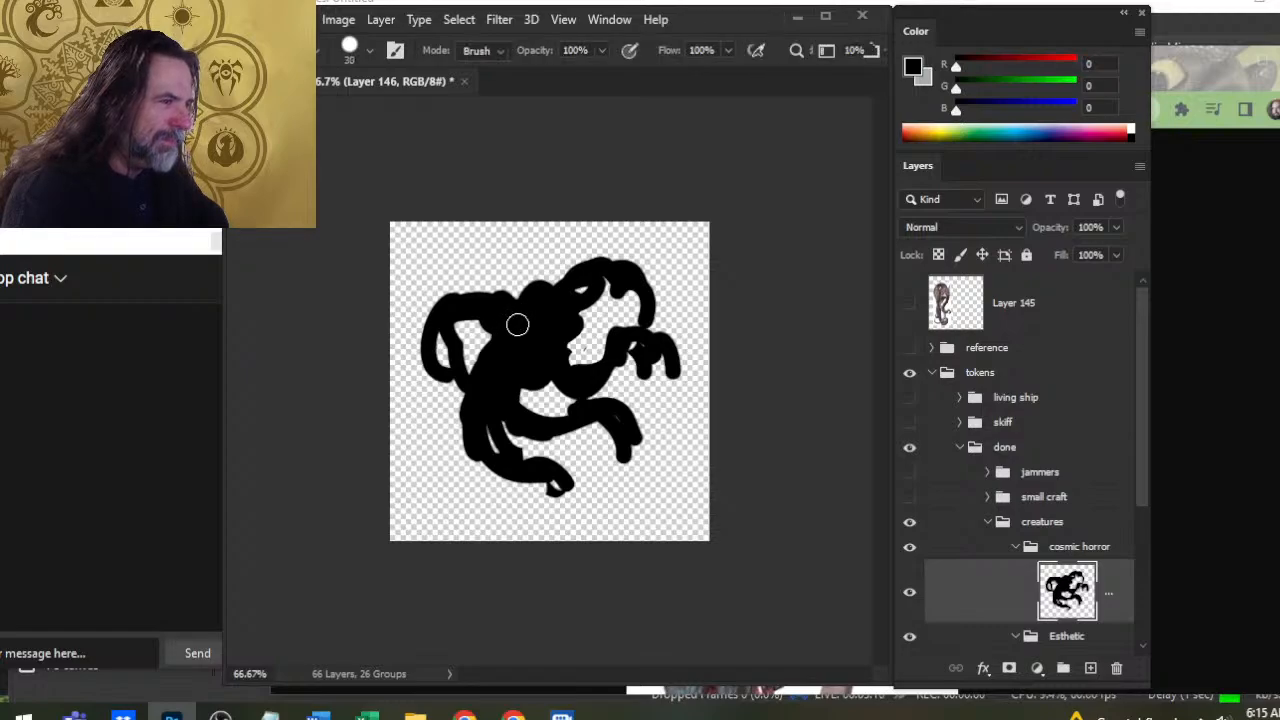
{"action": "left_click", "coordinate": [517, 324]}
{"action": "left_click", "coordinate": [510, 354]}
{"action": "left_click", "coordinate": [550, 306]}
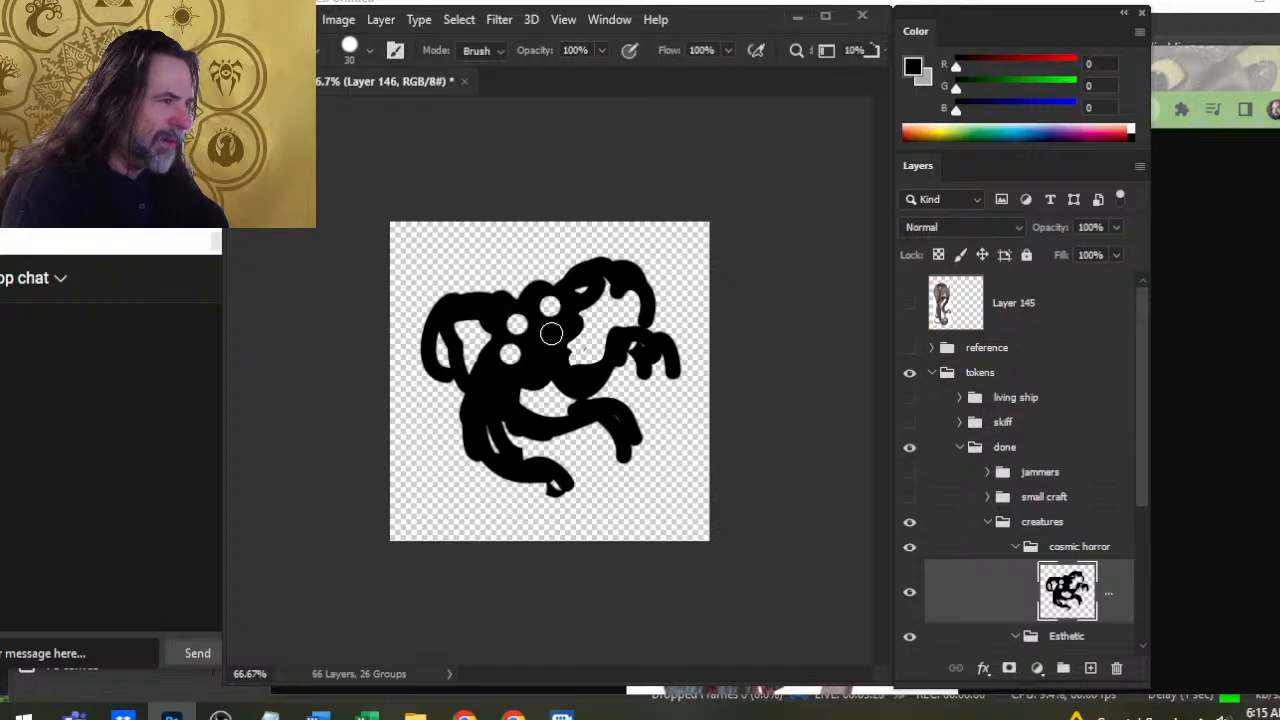
{"action": "key", "text": "ctrl+z"}
{"action": "key", "text": "ctrl+z"}
{"action": "key", "text": "ctrl+z"}
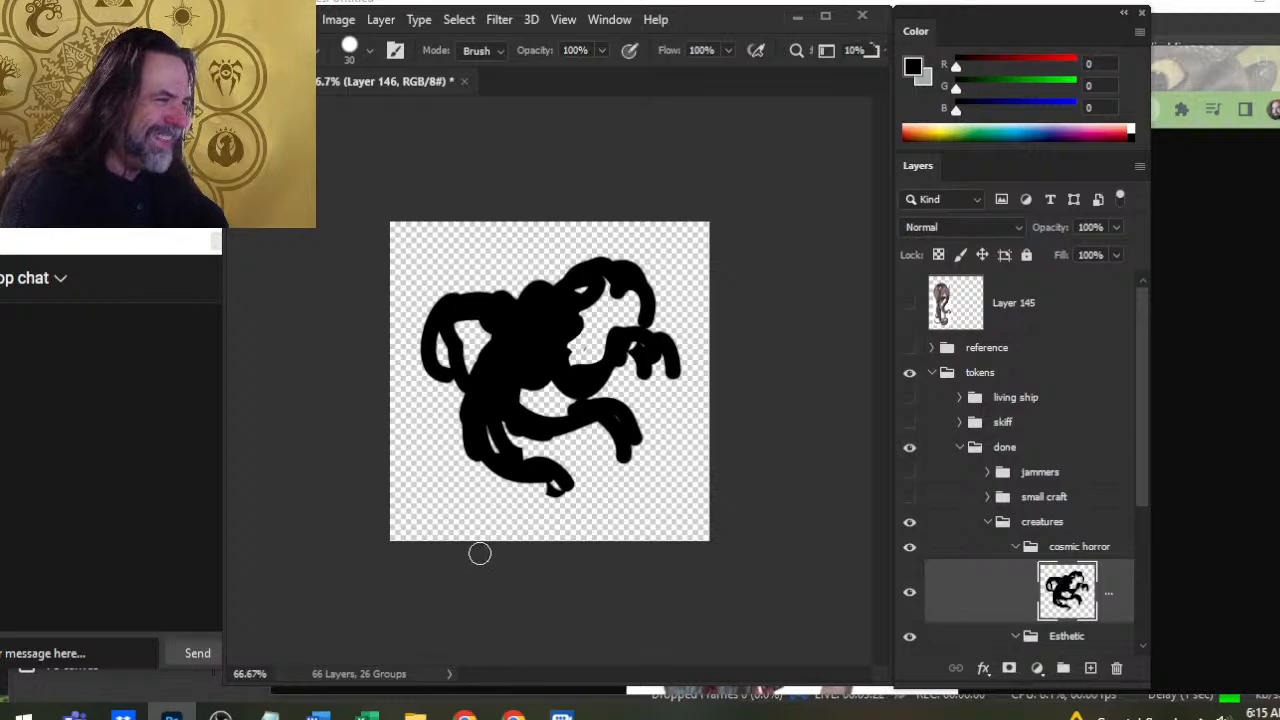
Lasso the two lower tentacles, move them slightly down away from the body, and deselect
{"action": "key", "text": "b"}
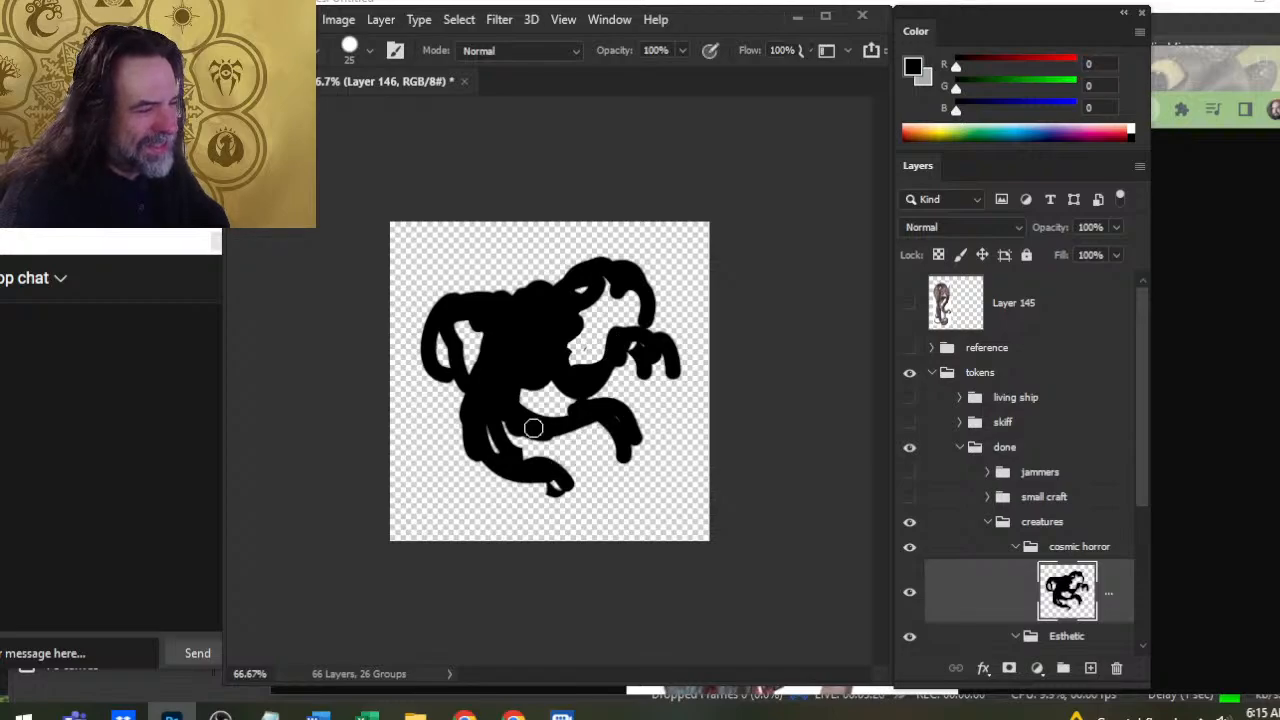
{"action": "key", "text": "l"}
{"action": "mouse_move", "coordinate": [484, 372]}
{"action": "left_mouse_down"}
{"action": "mouse_move", "coordinate": [596, 540]}
{"action": "mouse_move", "coordinate": [662, 388]}
{"action": "left_mouse_up"}
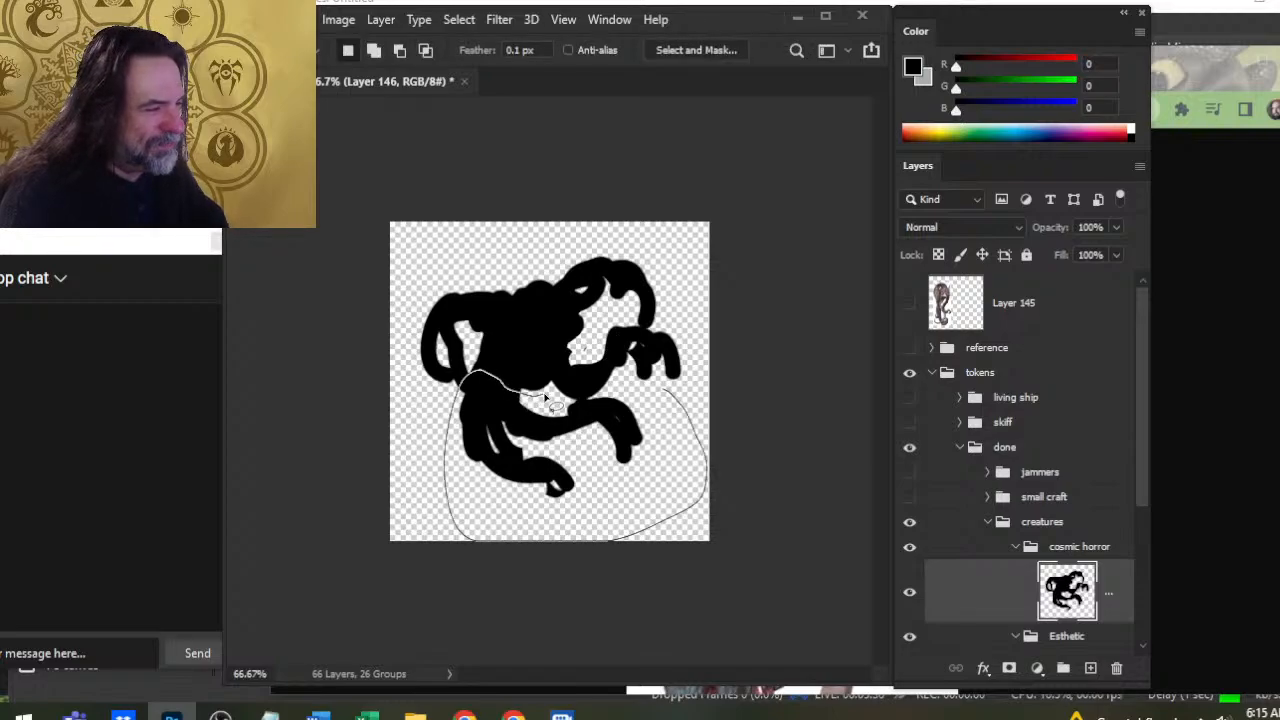
{"action": "left_click_drag", "start_coordinate": [545, 397], "coordinate": [543, 397]}
{"action": "left_click_drag", "start_coordinate": [532, 461], "coordinate": [532, 488]}
{"action": "key", "text": "b"}
{"action": "key", "text": "l"}
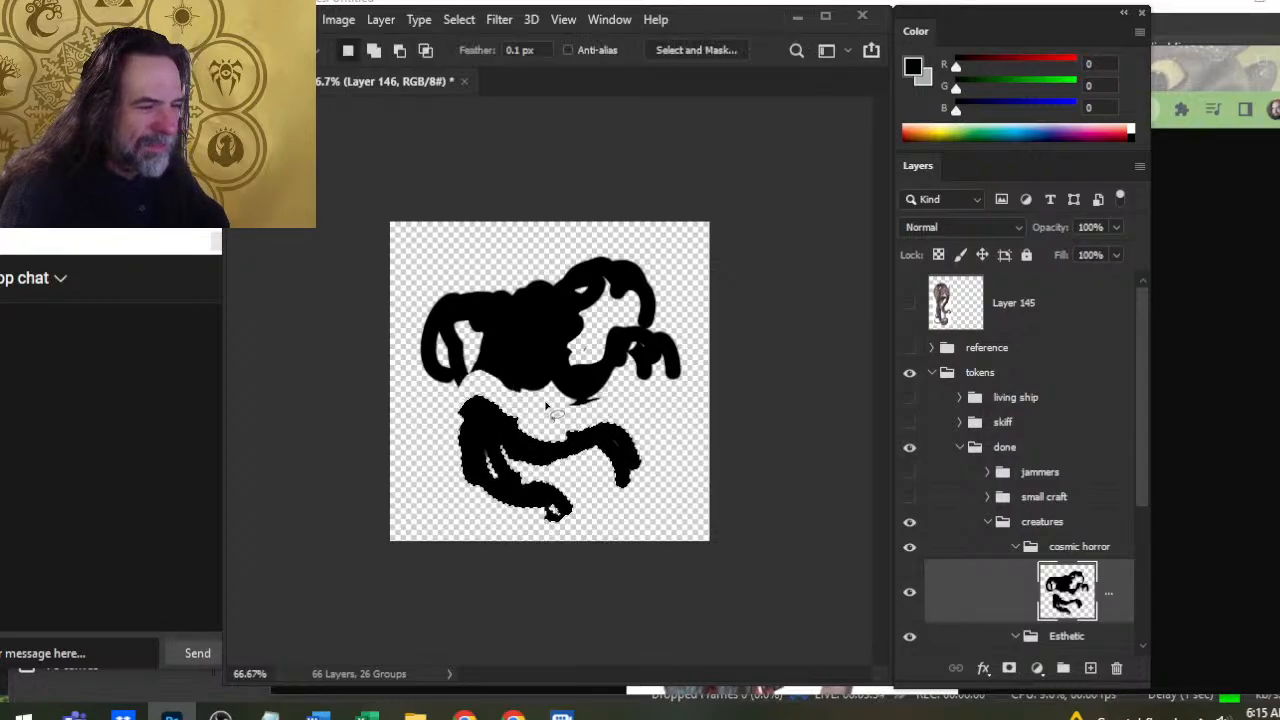
{"action": "left_click", "coordinate": [554, 407]}
Paint over the gap between the body and the lower tentacles, and erase the inner part of the left loop
{"action": "key", "text": "b"}
{"action": "left_click_drag", "start_coordinate": [491, 357], "coordinate": [454, 343]}
{"action": "key", "text": "e"}
{"action": "key", "text": "b"}
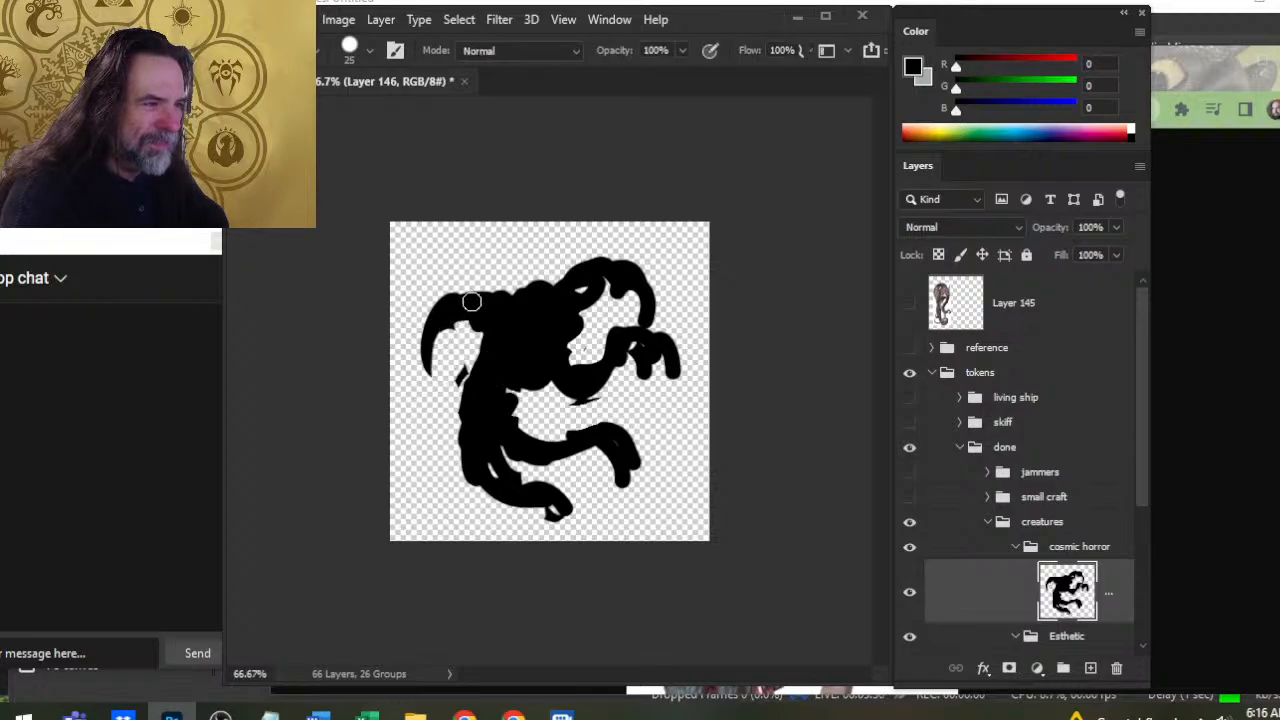
Reshape the left, lower and middle right tentacles into smoother curves by alternately painting in black and erasing
{"action": "mouse_move", "coordinate": [471, 294]}
{"action": "left_mouse_down"}
{"action": "mouse_move", "coordinate": [434, 345]}
{"action": "mouse_move", "coordinate": [474, 395]}
{"action": "mouse_move", "coordinate": [437, 389]}
{"action": "mouse_move", "coordinate": [543, 459]}
{"action": "mouse_move", "coordinate": [560, 456]}
{"action": "mouse_move", "coordinate": [551, 462]}
{"action": "mouse_move", "coordinate": [536, 431]}
{"action": "mouse_move", "coordinate": [623, 441]}
{"action": "mouse_move", "coordinate": [615, 480]}
{"action": "left_mouse_up"}
{"action": "key", "text": "e"}
{"action": "key", "text": "b"}
{"action": "key", "text": "e"}
{"action": "mouse_move", "coordinate": [540, 430]}
{"action": "left_mouse_down"}
{"action": "mouse_move", "coordinate": [570, 457]}
{"action": "mouse_move", "coordinate": [520, 430]}
{"action": "mouse_move", "coordinate": [612, 424]}
{"action": "mouse_move", "coordinate": [581, 451]}
{"action": "mouse_move", "coordinate": [619, 408]}
{"action": "mouse_move", "coordinate": [647, 429]}
{"action": "mouse_move", "coordinate": [613, 384]}
{"action": "mouse_move", "coordinate": [615, 400]}
{"action": "mouse_move", "coordinate": [567, 397]}
{"action": "mouse_move", "coordinate": [565, 359]}
{"action": "mouse_move", "coordinate": [579, 383]}
{"action": "mouse_move", "coordinate": [542, 357]}
{"action": "mouse_move", "coordinate": [593, 376]}
{"action": "mouse_move", "coordinate": [629, 327]}
{"action": "mouse_move", "coordinate": [675, 373]}
{"action": "mouse_move", "coordinate": [639, 381]}
{"action": "mouse_move", "coordinate": [662, 347]}
{"action": "left_mouse_up"}
{"action": "key", "text": "b"}
{"action": "key", "text": "e"}
{"action": "key", "text": "b"}
{"action": "key", "text": "e"}
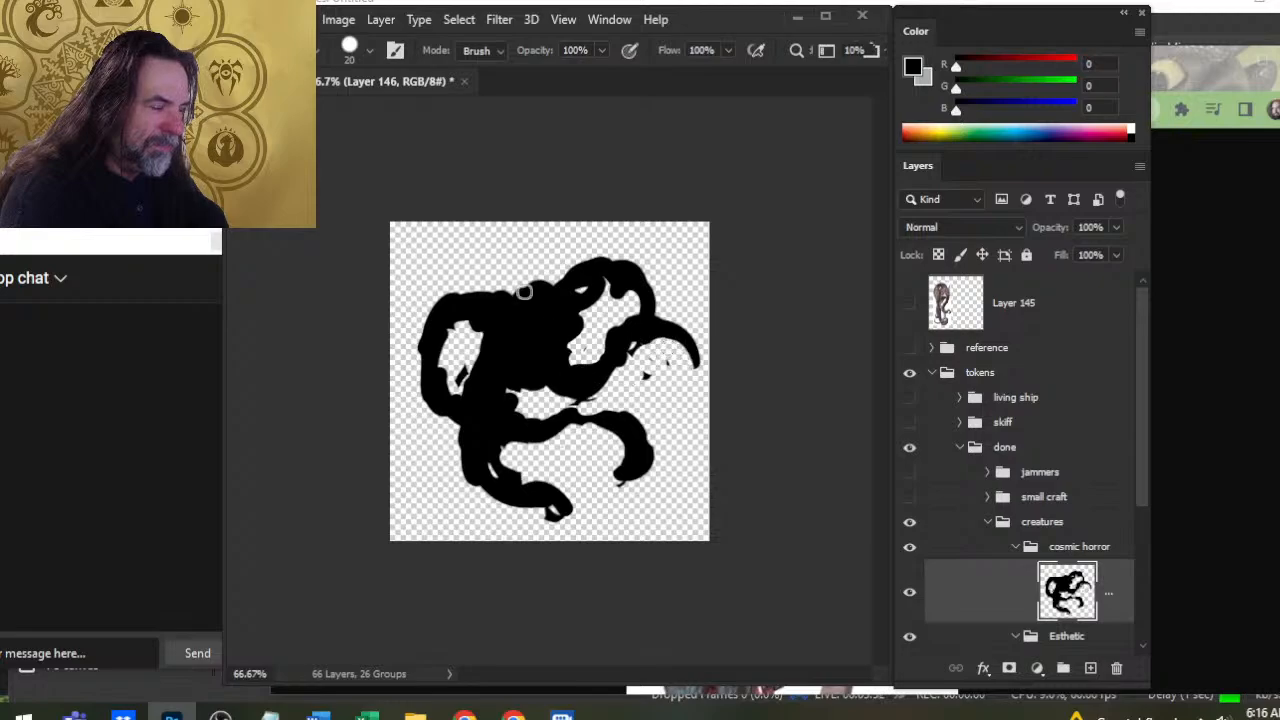
Thicken the upper right tentacle in black, paint a second claw-like prong at its tip and shrink the eraser for cleanup
{"action": "key", "text": "b"}
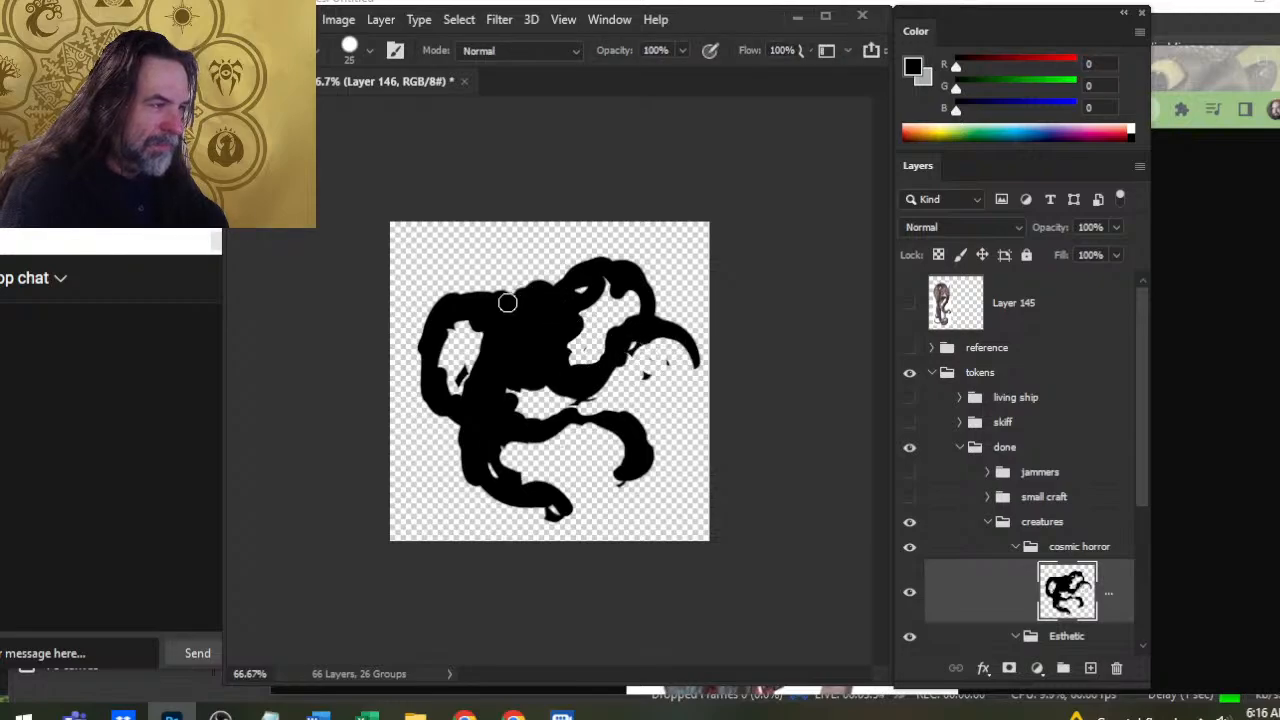
{"action": "mouse_move", "coordinate": [510, 290]}
{"action": "left_mouse_down"}
{"action": "mouse_move", "coordinate": [574, 294]}
{"action": "mouse_move", "coordinate": [626, 277]}
{"action": "mouse_move", "coordinate": [656, 316]}
{"action": "left_mouse_up"}
{"action": "mouse_move", "coordinate": [651, 375]}
{"action": "left_mouse_down"}
{"action": "mouse_move", "coordinate": [656, 343]}
{"action": "mouse_move", "coordinate": [636, 356]}
{"action": "mouse_move", "coordinate": [652, 383]}
{"action": "left_mouse_up"}
{"action": "key", "text": "e"}
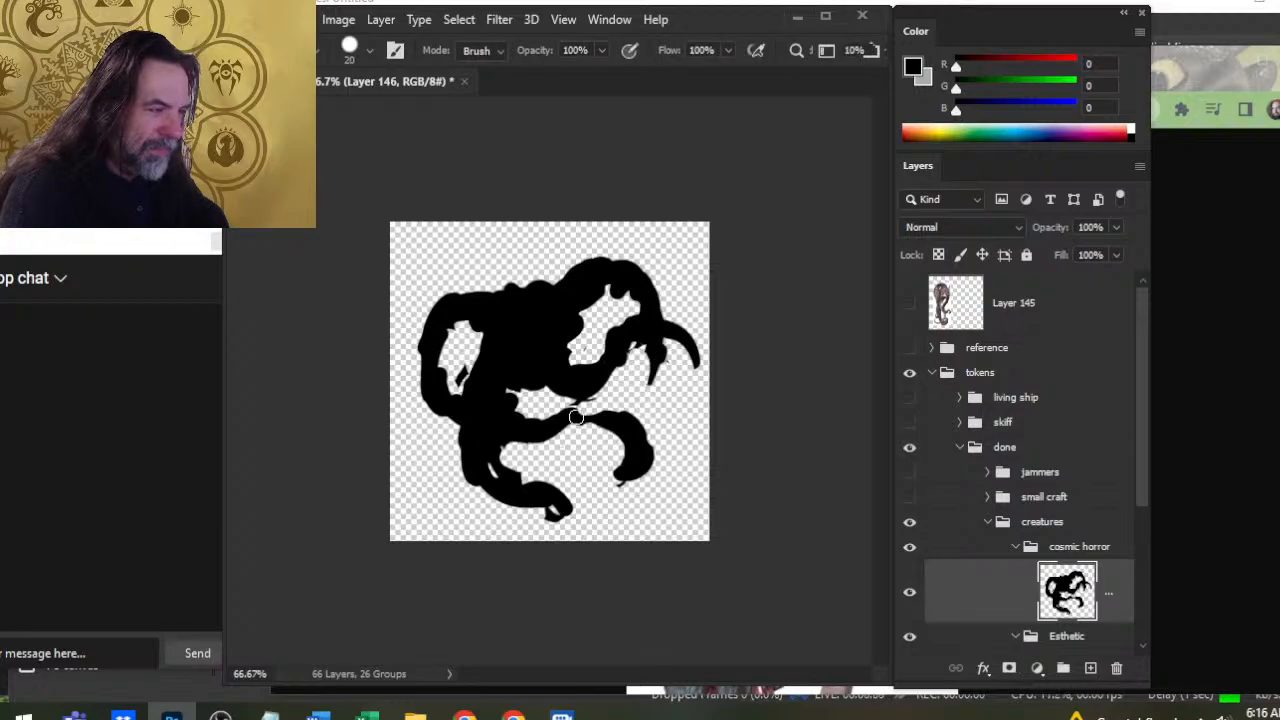
{"action": "key", "text": "bracketleft"}
{"action": "key", "text": "bracketleft"}
Thicken the outer edge of the left loop, erase the stray bits inside it and smooth the body's upper edge
{"action": "key", "text": "b"}
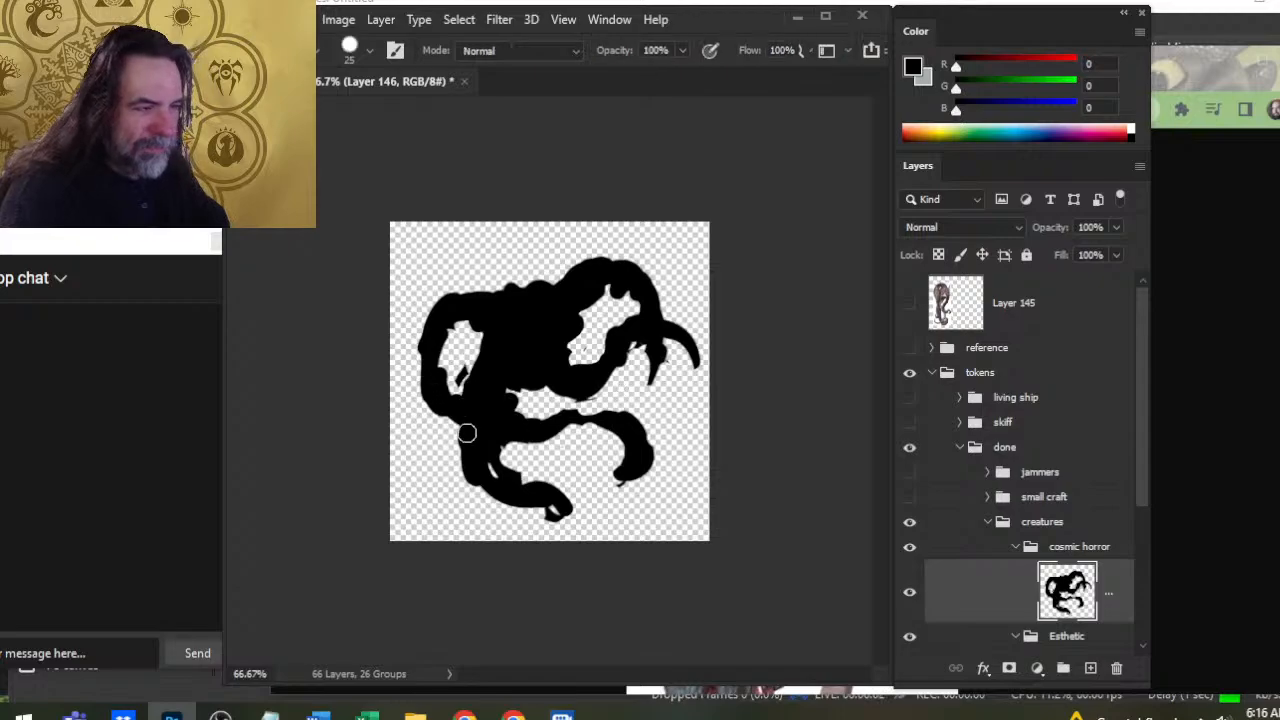
{"action": "left_click_drag", "start_coordinate": [434, 375], "coordinate": [423, 331]}
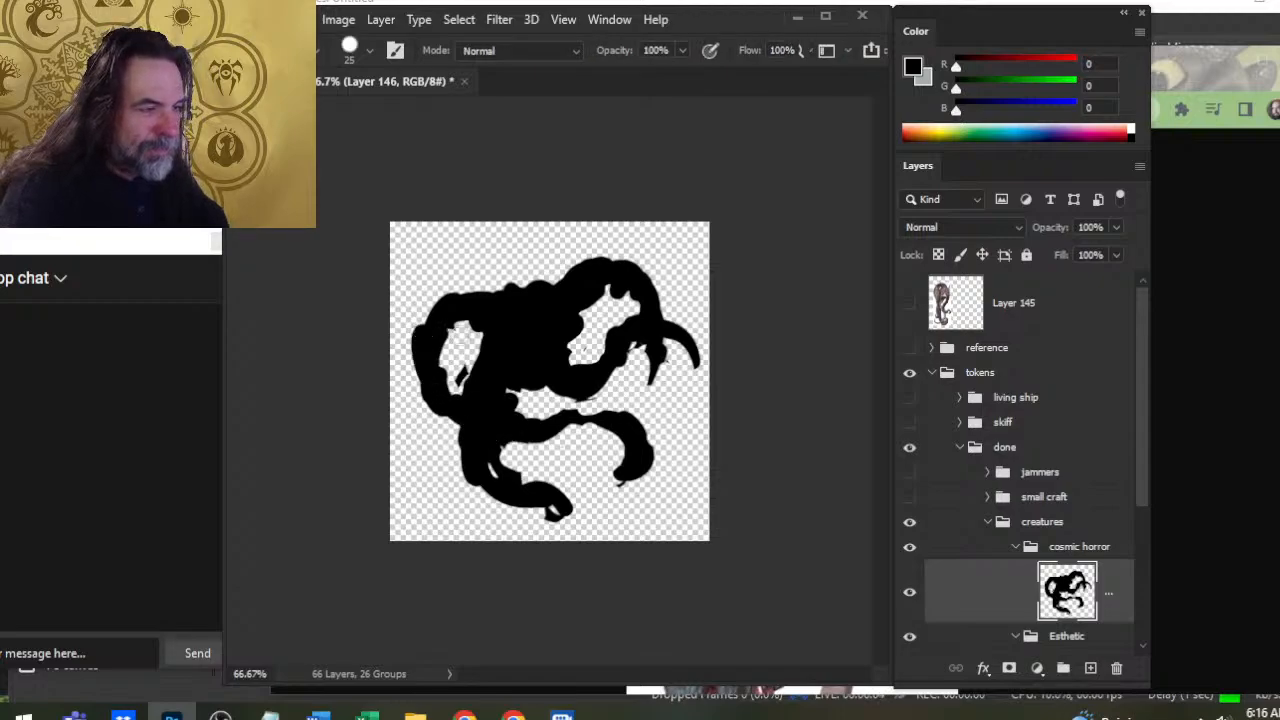
{"action": "key", "text": "e"}
{"action": "mouse_move", "coordinate": [466, 367]}
{"action": "left_mouse_down"}
{"action": "mouse_move", "coordinate": [465, 386]}
{"action": "mouse_move", "coordinate": [503, 289]}
{"action": "mouse_move", "coordinate": [578, 317]}
{"action": "left_mouse_up"}
{"action": "key", "text": "b"}
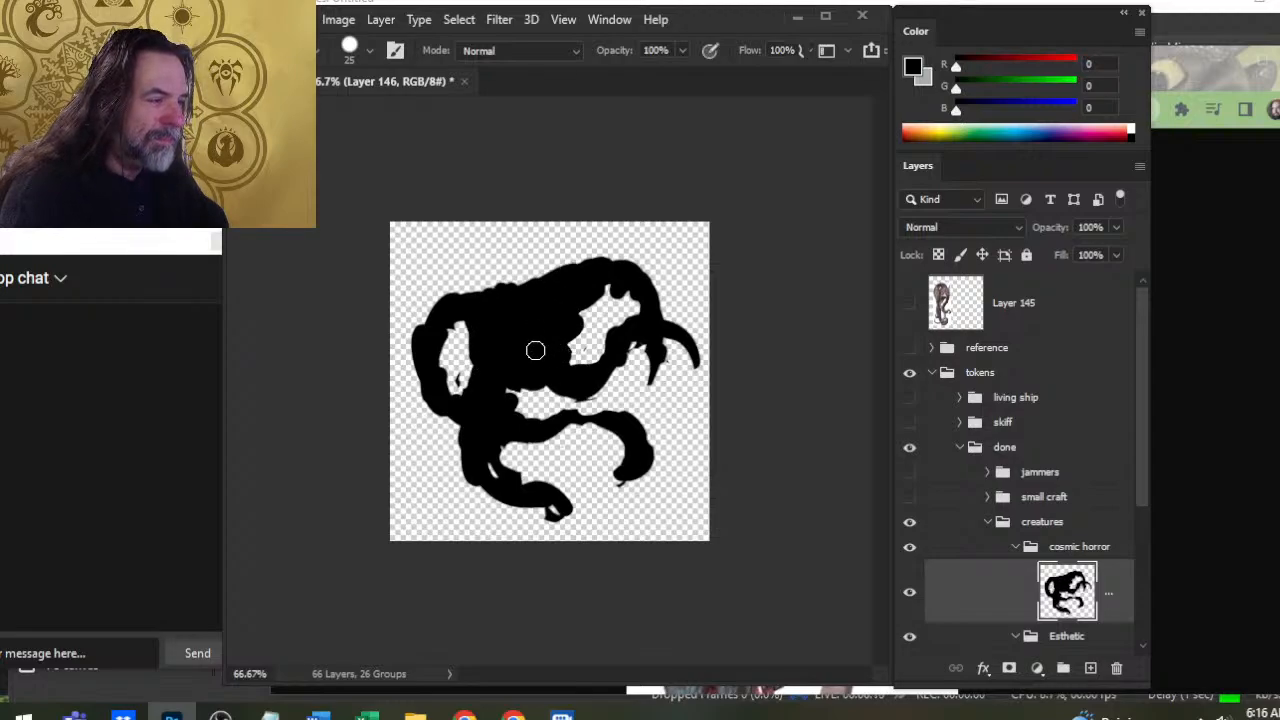
{"action": "key", "text": "e"}
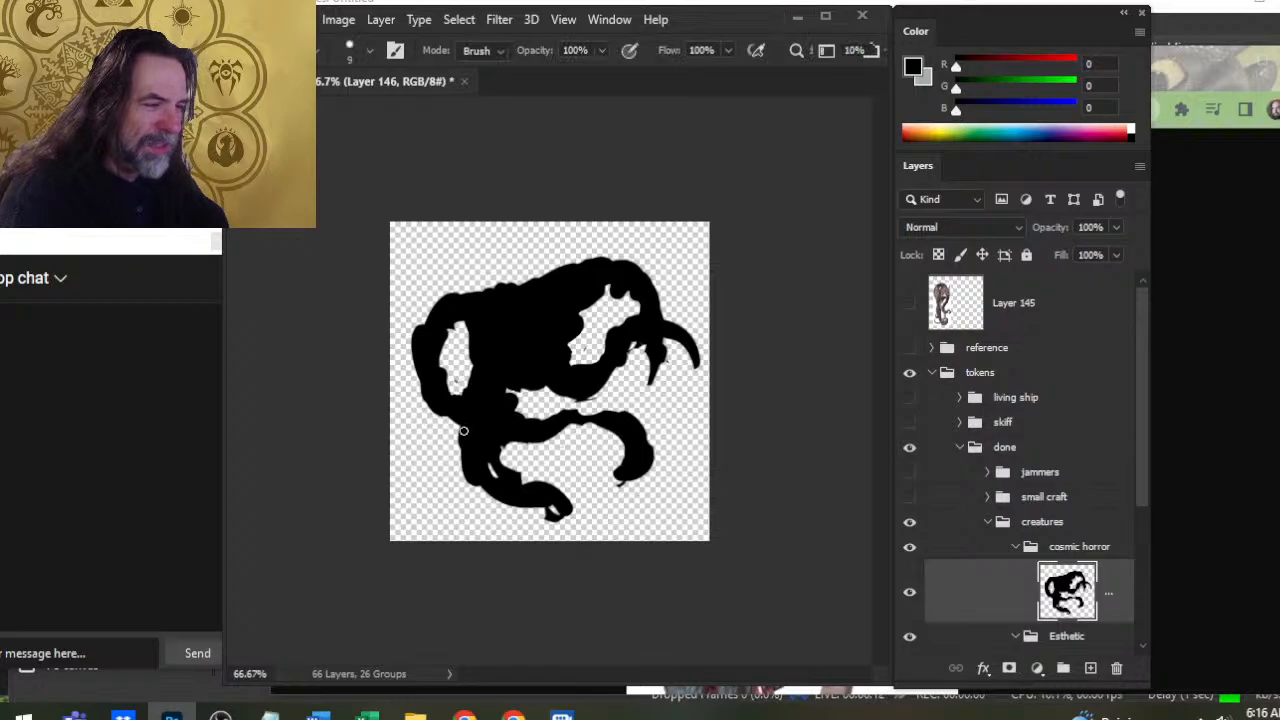
{"action": "key", "text": "b"}
{"action": "mouse_move", "coordinate": [414, 365]}
{"action": "left_mouse_down"}
{"action": "mouse_move", "coordinate": [417, 337]}
{"action": "mouse_move", "coordinate": [430, 388]}
{"action": "left_mouse_up"}
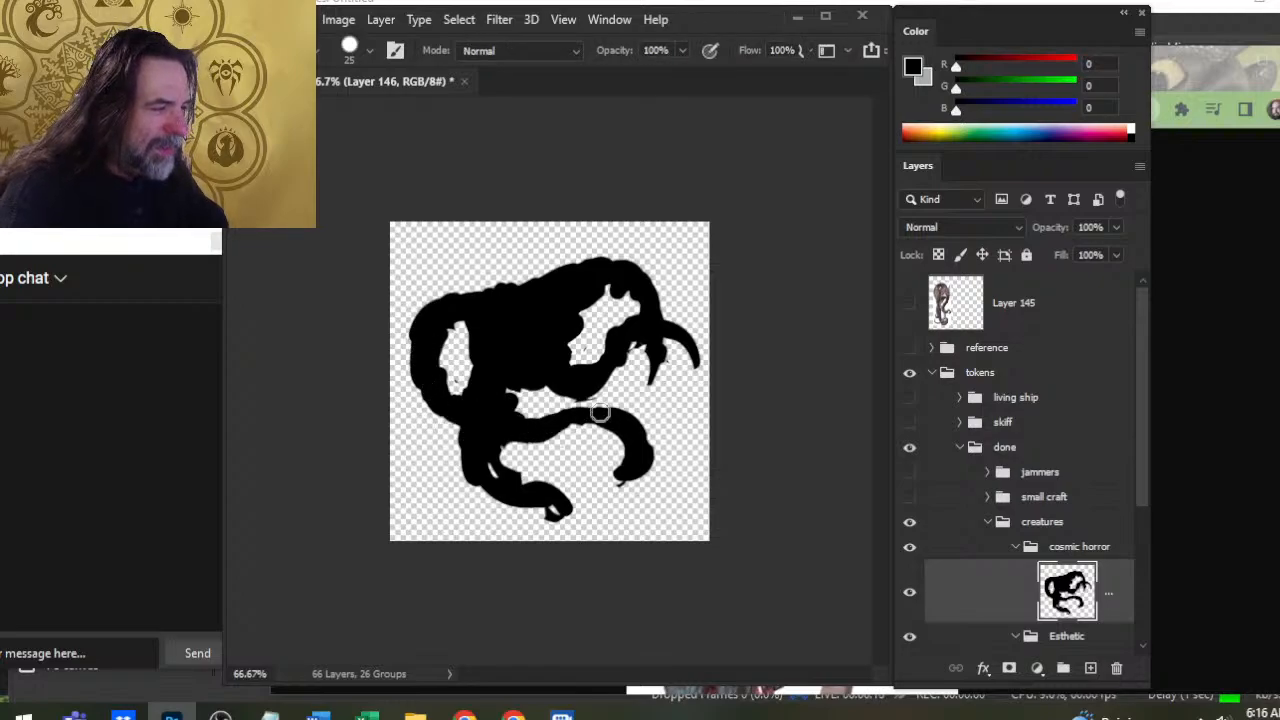
With a 25 px eraser, carve the middle lower tentacle to a pointed tip and trim the inner edge of the lowest tentacle
{"action": "key", "text": "e"}
{"action": "key", "text": "bracketright"}
{"action": "key", "text": "bracketright"}
{"action": "key", "text": "bracketright"}
{"action": "key", "text": "bracketright"}
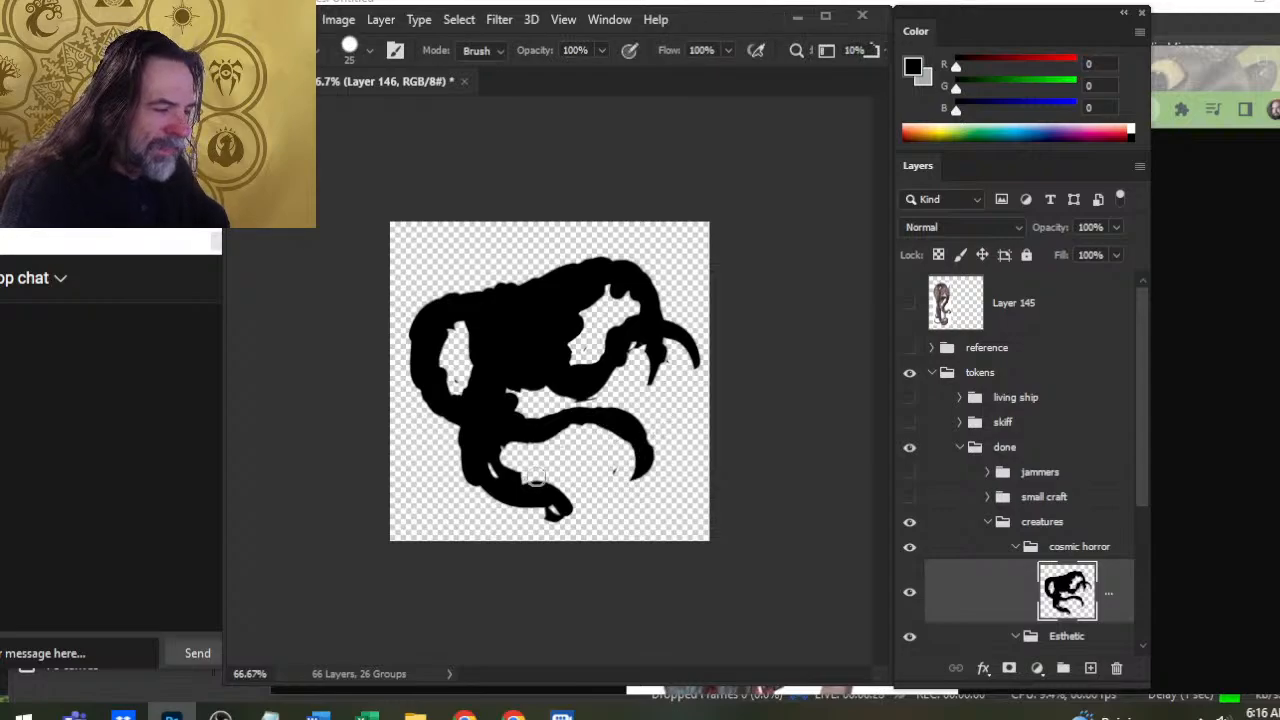
{"action": "mouse_move", "coordinate": [537, 478]}
{"action": "left_mouse_down"}
{"action": "mouse_move", "coordinate": [518, 468]}
{"action": "mouse_move", "coordinate": [538, 478]}
{"action": "left_mouse_up"}
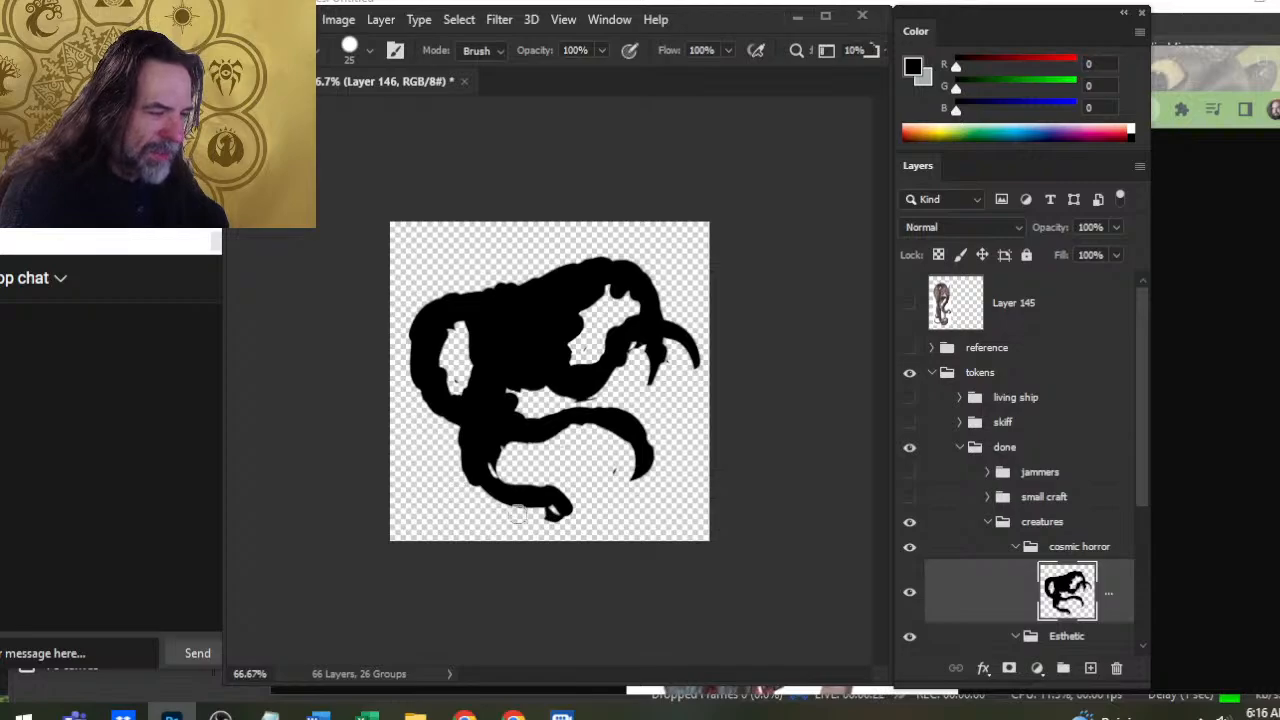
Extend the lowest tentacle in black and taper it to a smooth pointed tip
{"action": "key", "text": "b"}
{"action": "mouse_move", "coordinate": [553, 505]}
{"action": "left_mouse_down"}
{"action": "mouse_move", "coordinate": [590, 520]}
{"action": "mouse_move", "coordinate": [517, 500]}
{"action": "left_mouse_up"}
{"action": "key", "text": "e"}
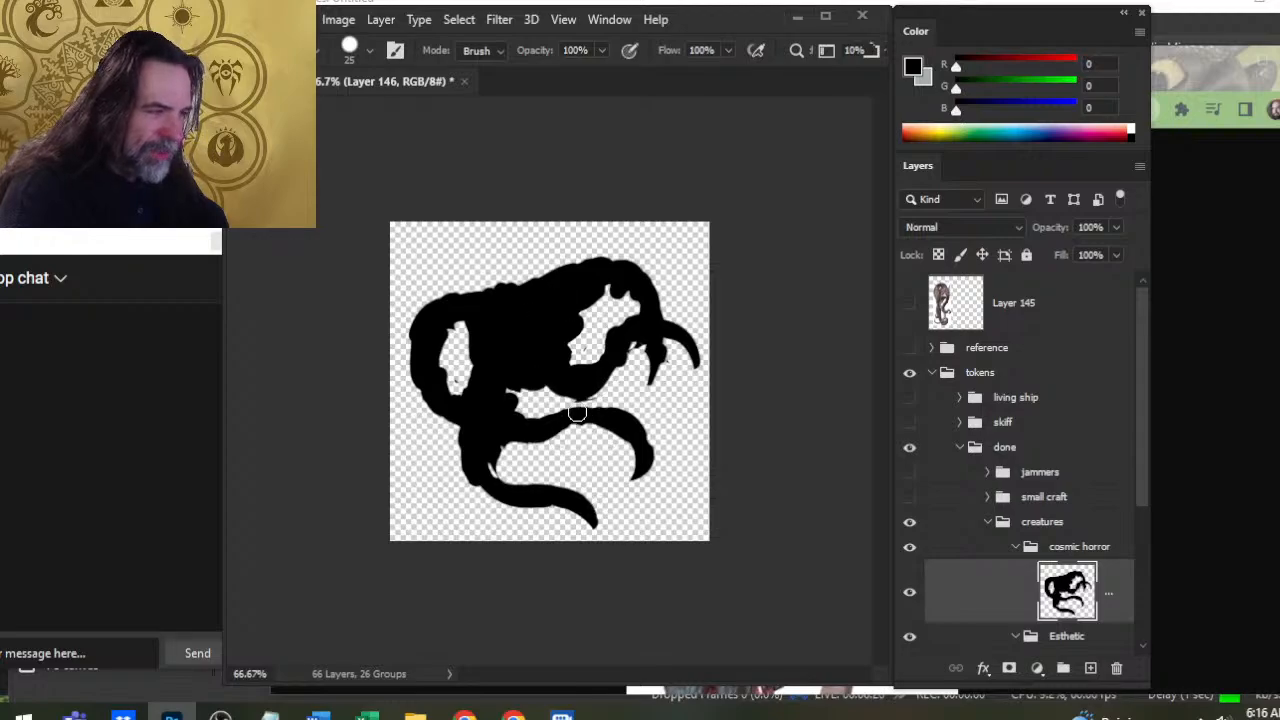
With a 15 px eraser, clear and widen the opening between the body and the upper right tentacle, and smooth the body's top edge
{"action": "key", "text": "bracketleft"}
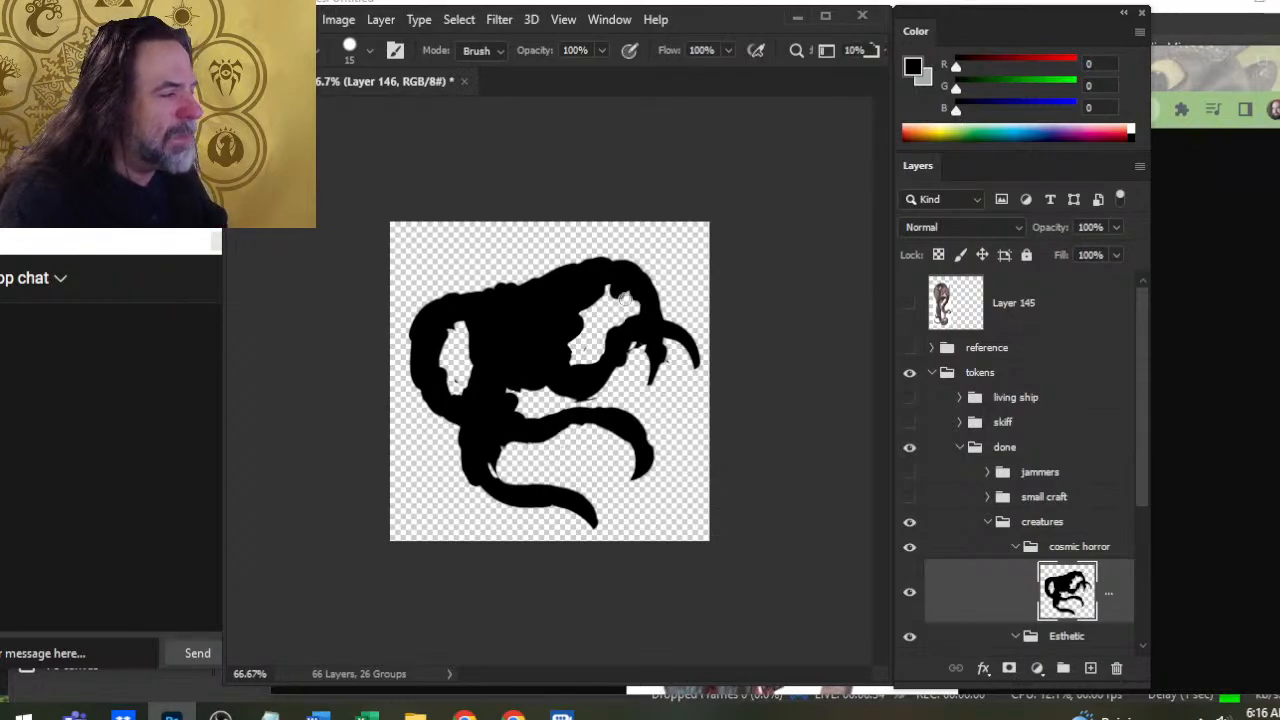
{"action": "left_click_drag", "start_coordinate": [622, 298], "coordinate": [596, 368]}
{"action": "key", "text": "b"}
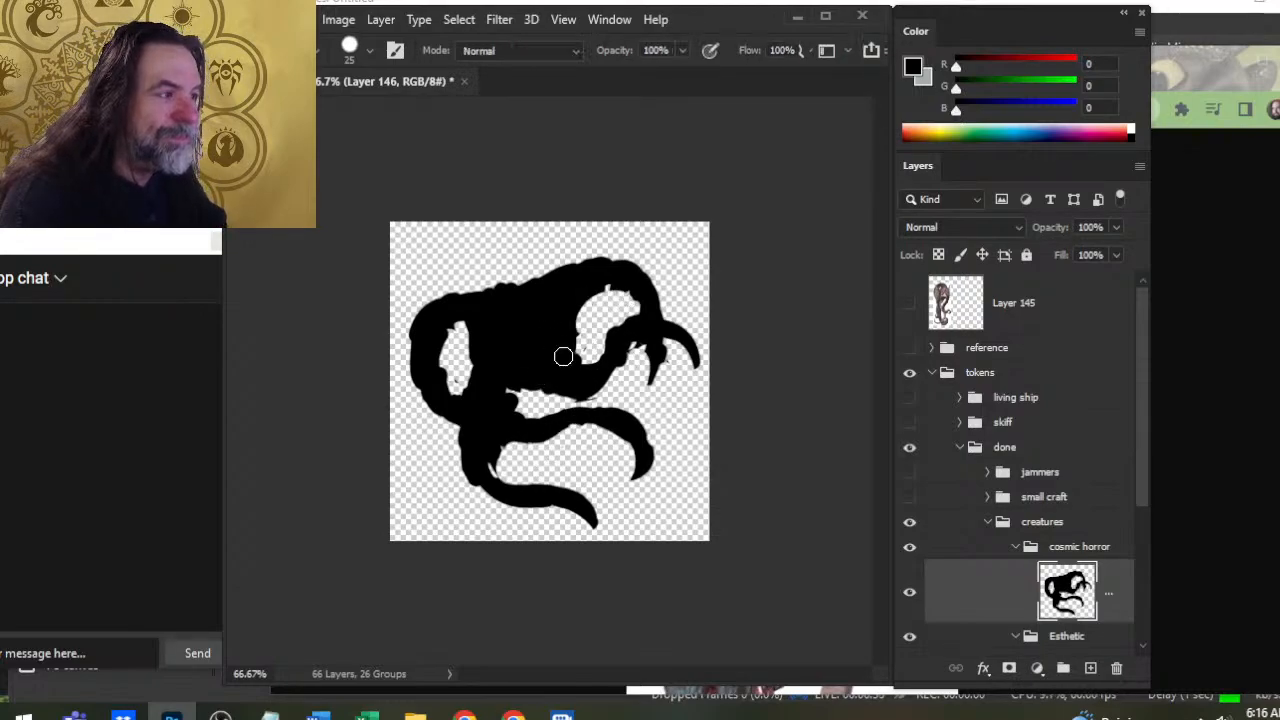
{"action": "key", "text": "e"}
{"action": "left_click_drag", "start_coordinate": [580, 306], "coordinate": [557, 320]}
{"action": "key", "text": "b"}
{"action": "key", "text": "e"}
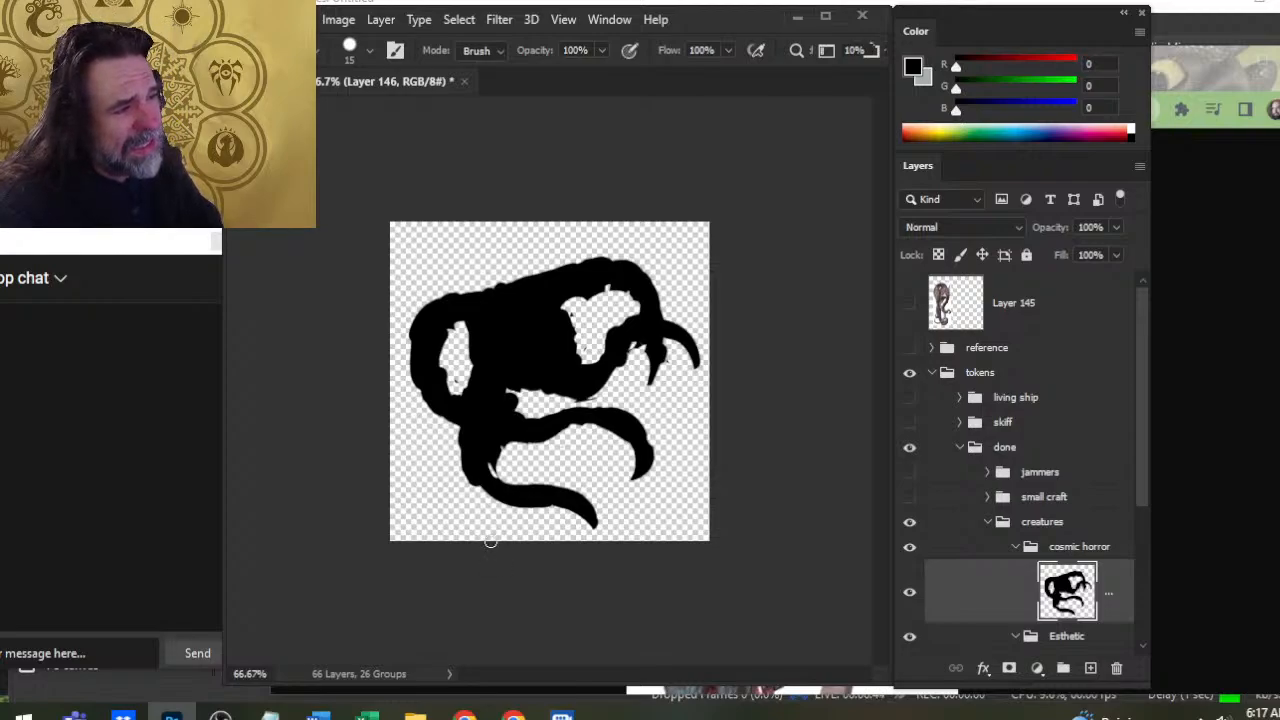
Erase the bump in the gap beneath the body and fill out the base of the middle lower tentacle
{"action": "key", "text": "v"}
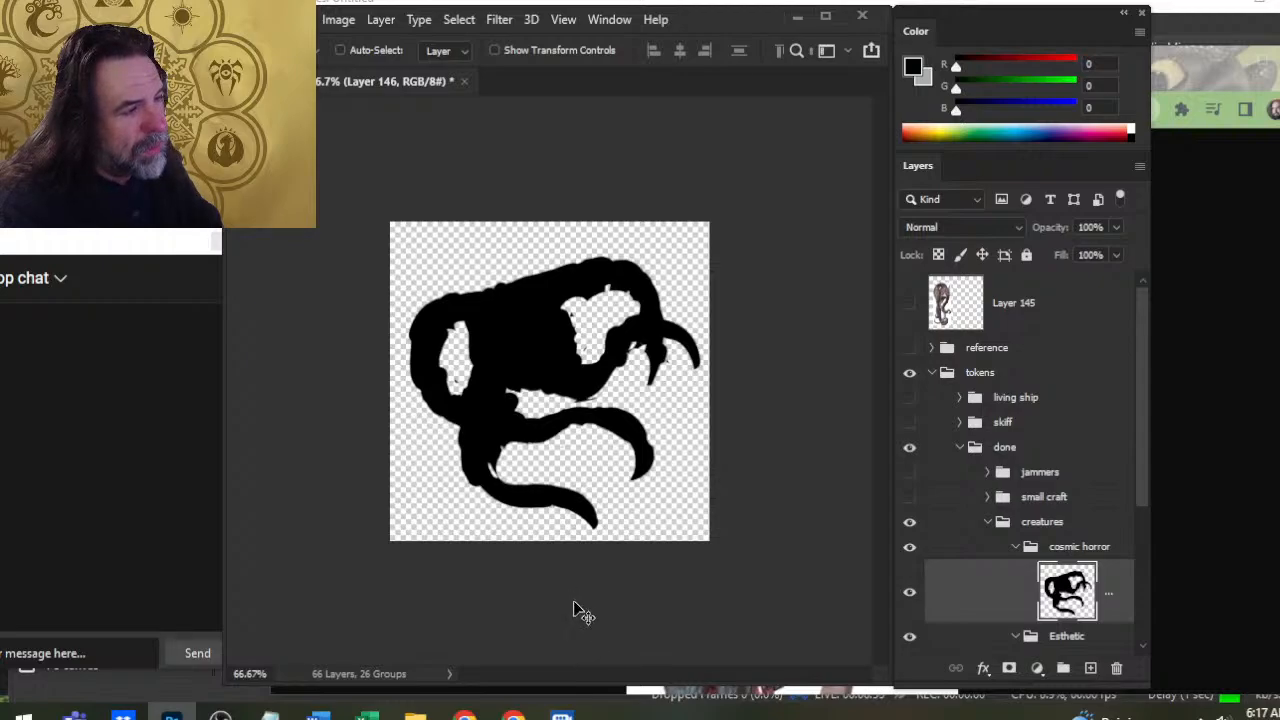
{"action": "key", "text": "b"}
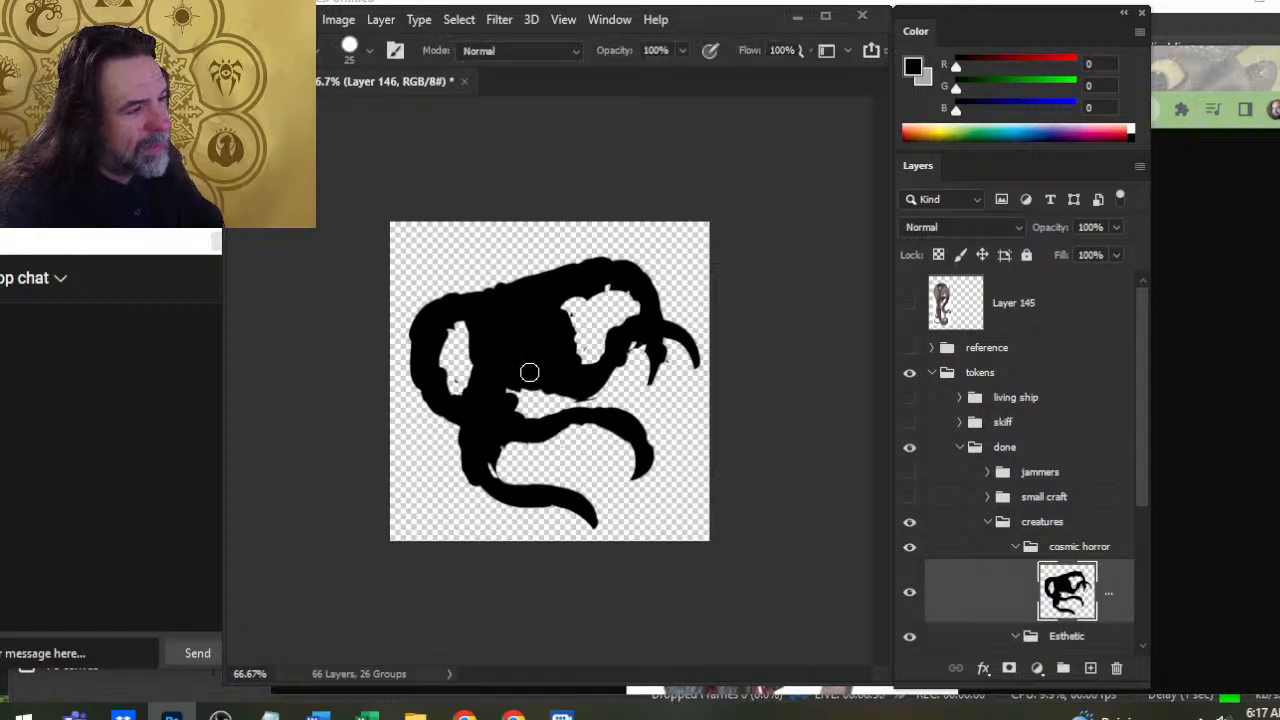
{"action": "key", "text": "e"}
{"action": "left_click_drag", "start_coordinate": [517, 399], "coordinate": [533, 401]}
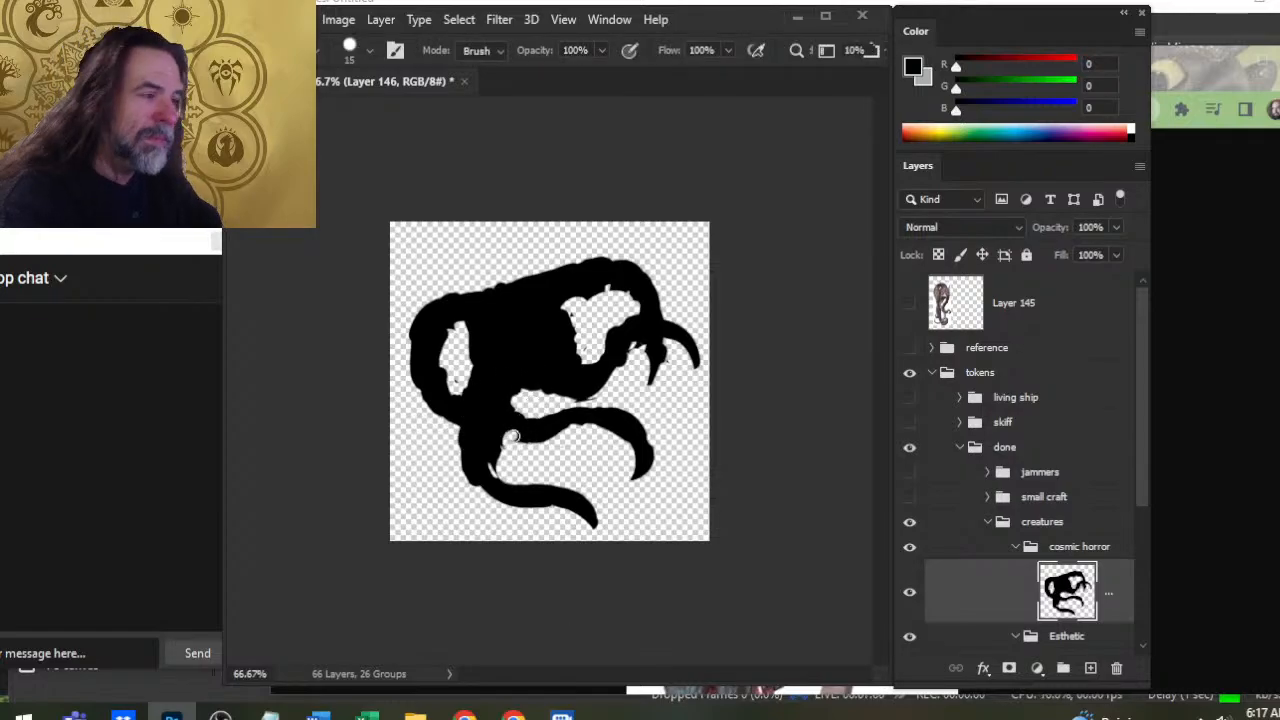
{"action": "key", "text": "b"}
Lasso the lowest tentacle, move it slightly to the right and deselect
{"action": "key", "text": "l"}
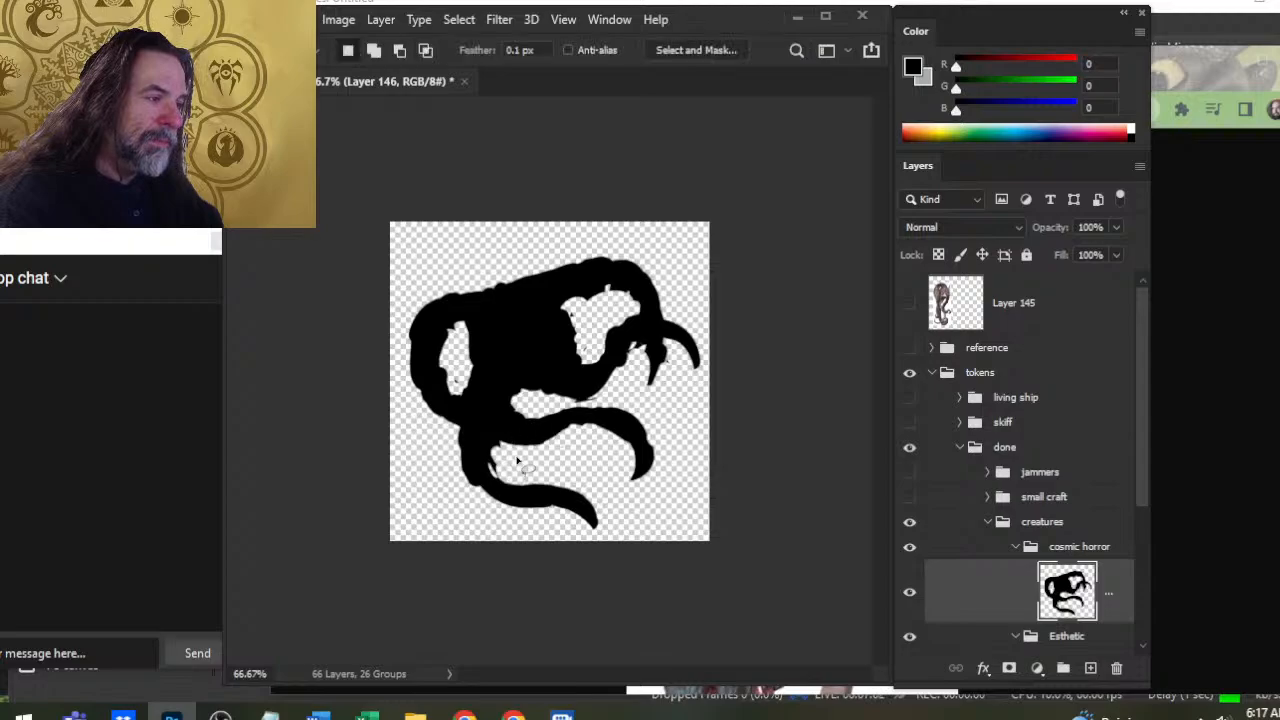
{"action": "mouse_move", "coordinate": [515, 453]}
{"action": "left_mouse_down"}
{"action": "mouse_move", "coordinate": [441, 465]}
{"action": "mouse_move", "coordinate": [536, 541]}
{"action": "mouse_move", "coordinate": [604, 541]}
{"action": "left_mouse_up"}
{"action": "left_click_drag", "start_coordinate": [515, 455], "coordinate": [540, 474]}
{"action": "key", "text": "ctrl+d"}
Erase the leftover bump where the lowest tentacle meets the body and clean up the gap beneath the body
{"action": "key", "text": "e"}
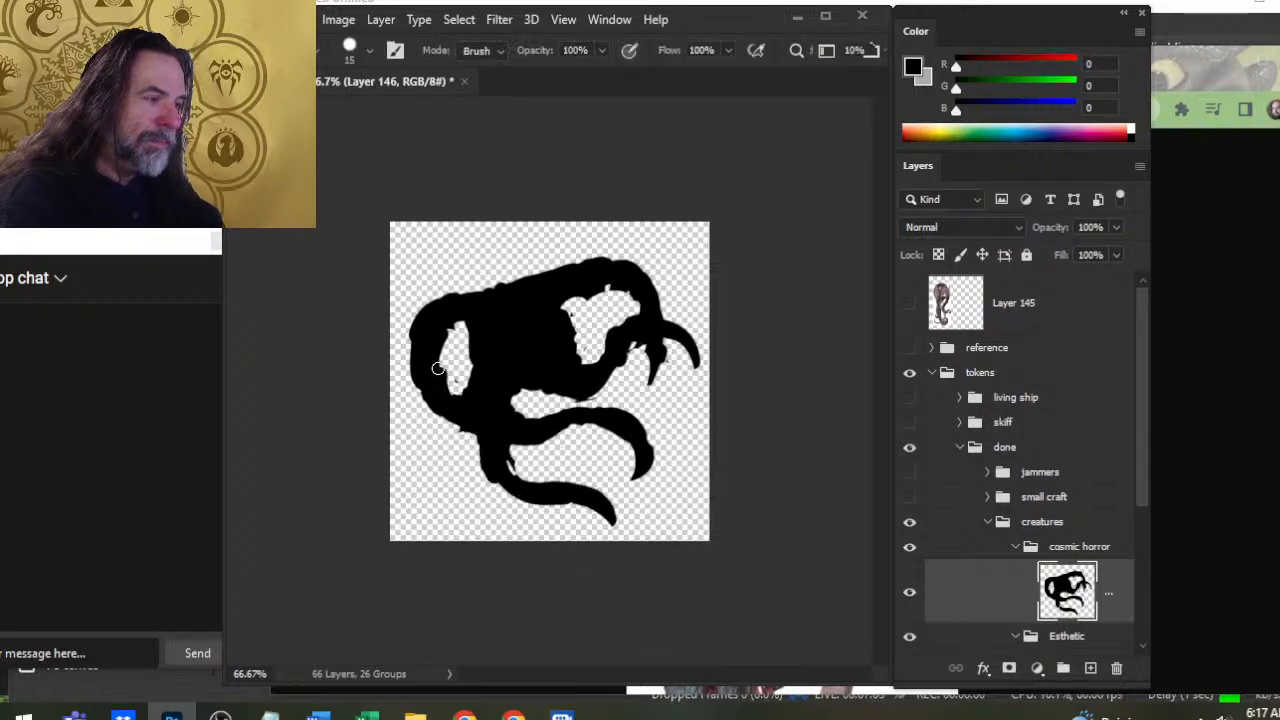
{"action": "key", "text": "l"}
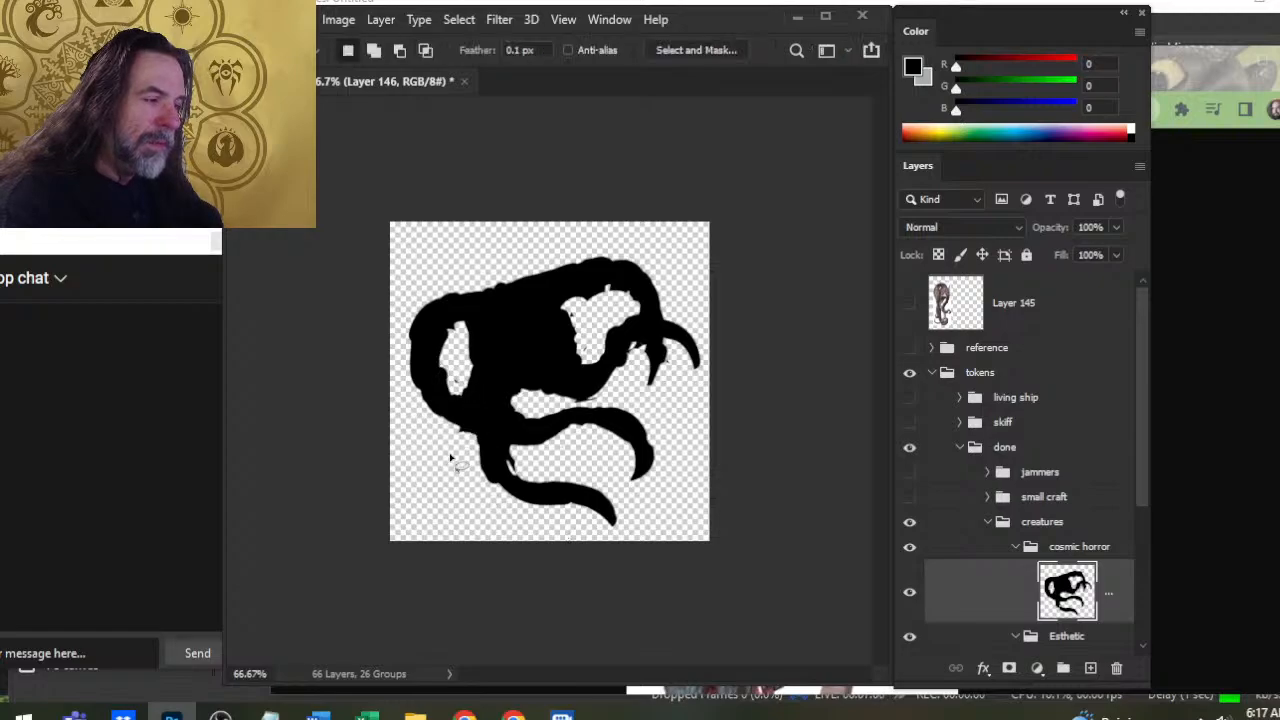
{"action": "key", "text": "e"}
{"action": "mouse_move", "coordinate": [466, 382]}
{"action": "left_mouse_down"}
{"action": "mouse_move", "coordinate": [474, 501]}
{"action": "mouse_move", "coordinate": [493, 501]}
{"action": "mouse_move", "coordinate": [472, 380]}
{"action": "mouse_move", "coordinate": [530, 512]}
{"action": "mouse_move", "coordinate": [448, 402]}
{"action": "mouse_move", "coordinate": [494, 436]}
{"action": "mouse_move", "coordinate": [491, 460]}
{"action": "mouse_move", "coordinate": [477, 419]}
{"action": "mouse_move", "coordinate": [519, 421]}
{"action": "left_mouse_up"}
{"action": "key", "text": "b"}
{"action": "key", "text": "e"}
{"action": "key", "text": "b"}
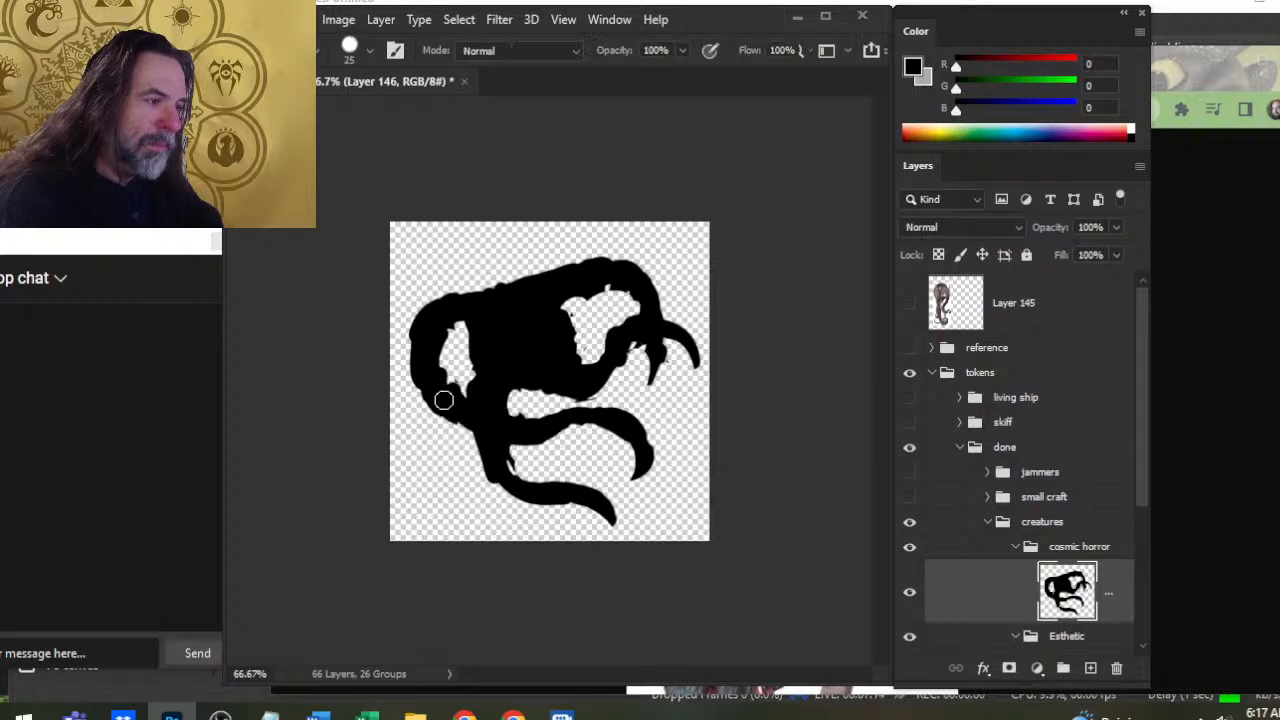
Smooth the left loop's lower edge and the body's top in black, and fill in around the openings on both sides of the body
{"action": "left_click_drag", "start_coordinate": [444, 400], "coordinate": [466, 427]}
{"action": "mouse_move", "coordinate": [572, 366]}
{"action": "left_mouse_down"}
{"action": "mouse_move", "coordinate": [594, 365]}
{"action": "mouse_move", "coordinate": [600, 401]}
{"action": "left_mouse_up"}
{"action": "key", "text": "e"}
{"action": "key", "text": "b"}
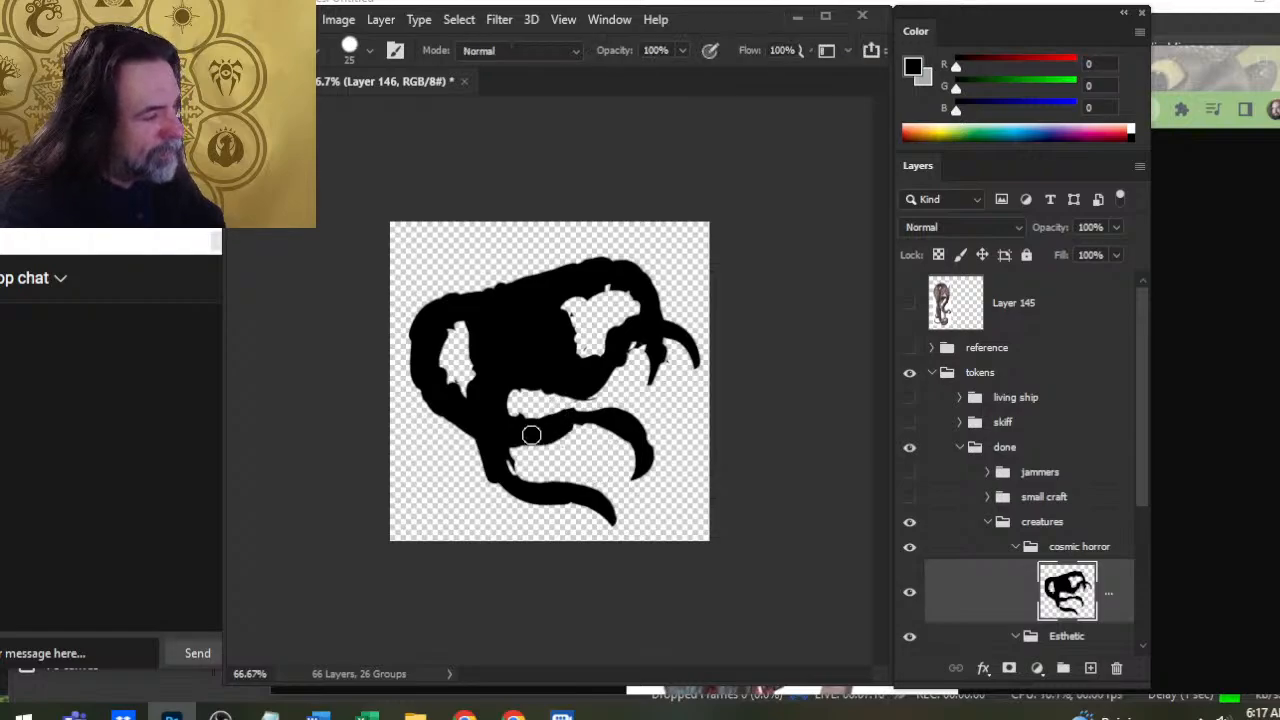
{"action": "key", "text": "e"}
{"action": "key", "text": "b"}
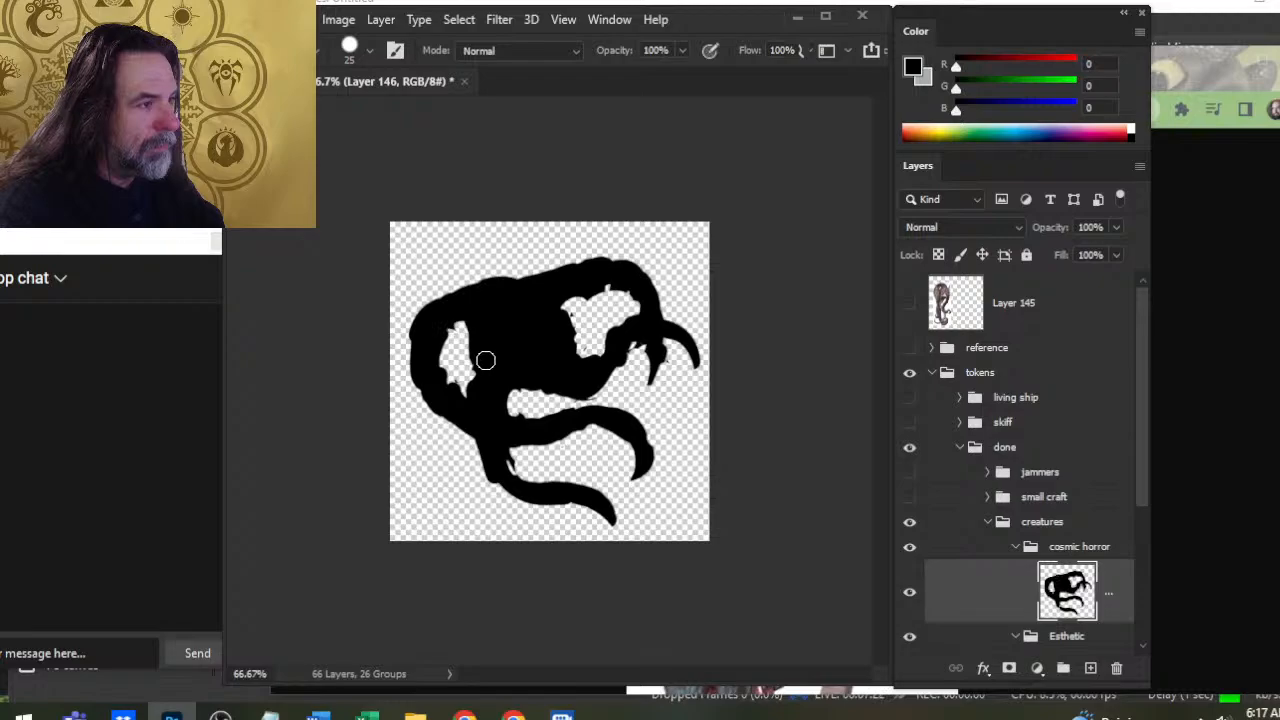
{"action": "left_click_drag", "start_coordinate": [485, 360], "coordinate": [483, 338]}
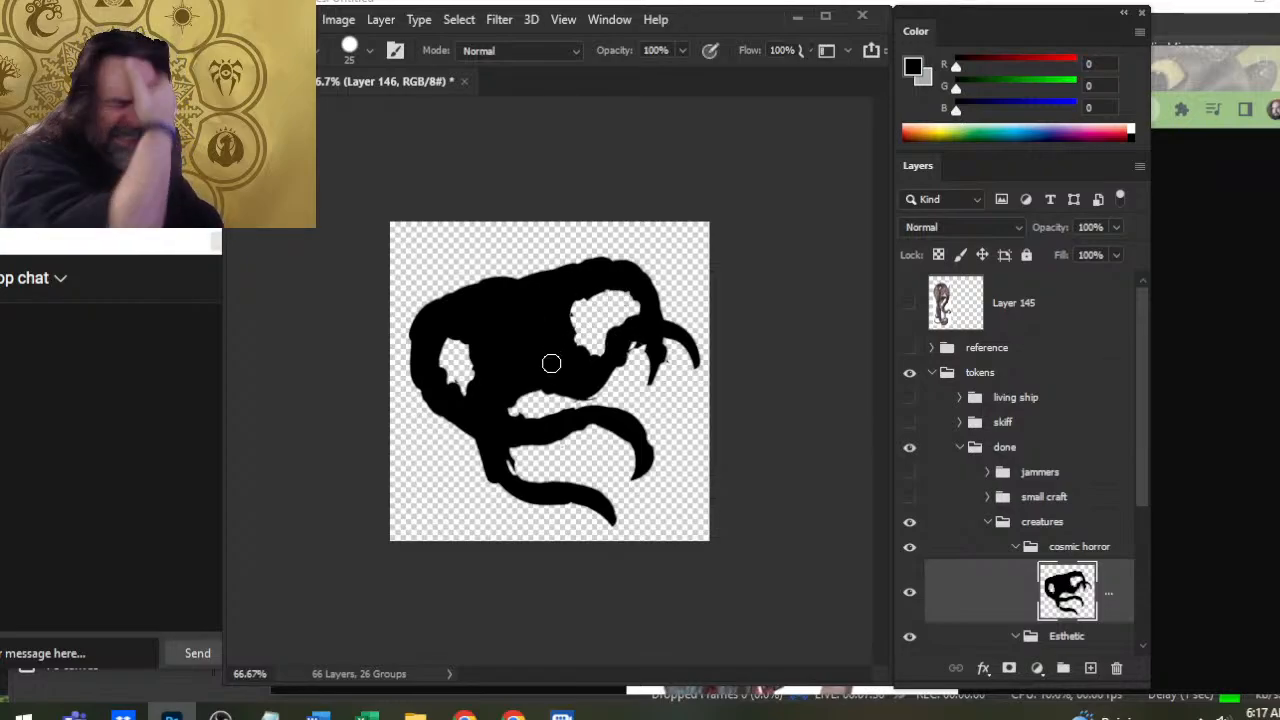
Show and hide the Layer 145 reference artwork to compare it with the silhouette
{"action": "left_click", "coordinate": [909, 303]}
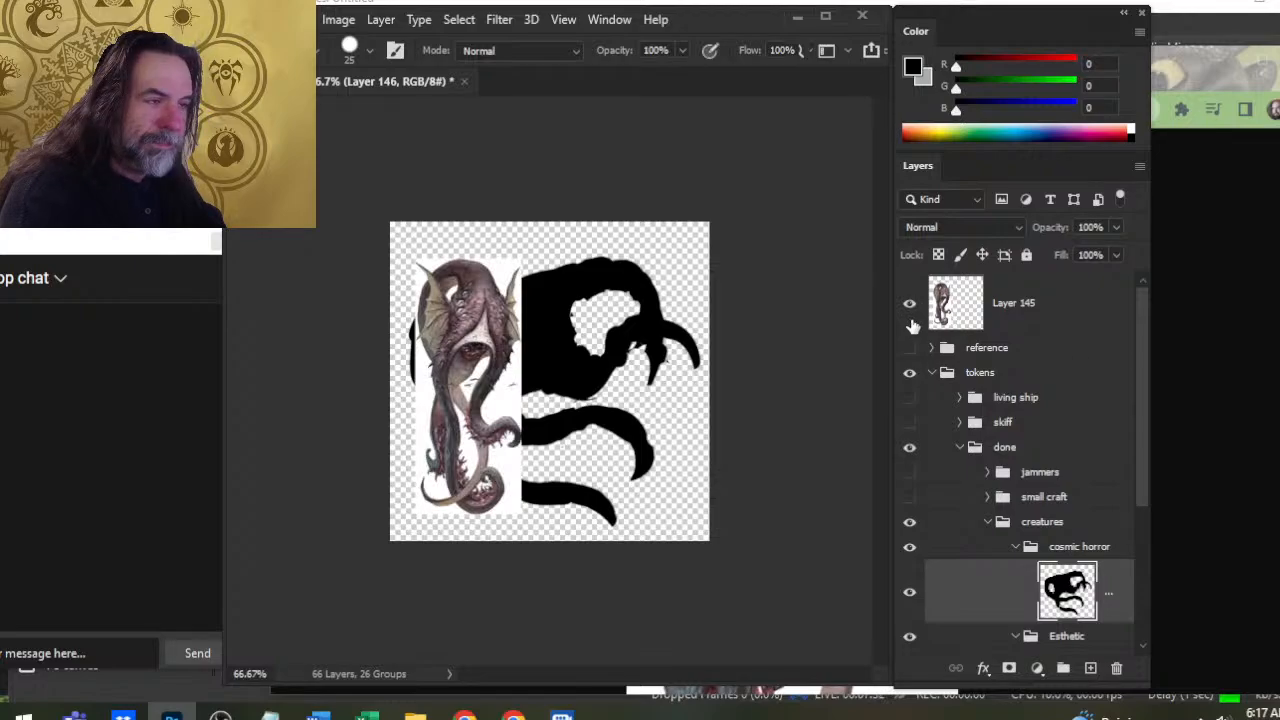
{"action": "left_click", "coordinate": [910, 324]}
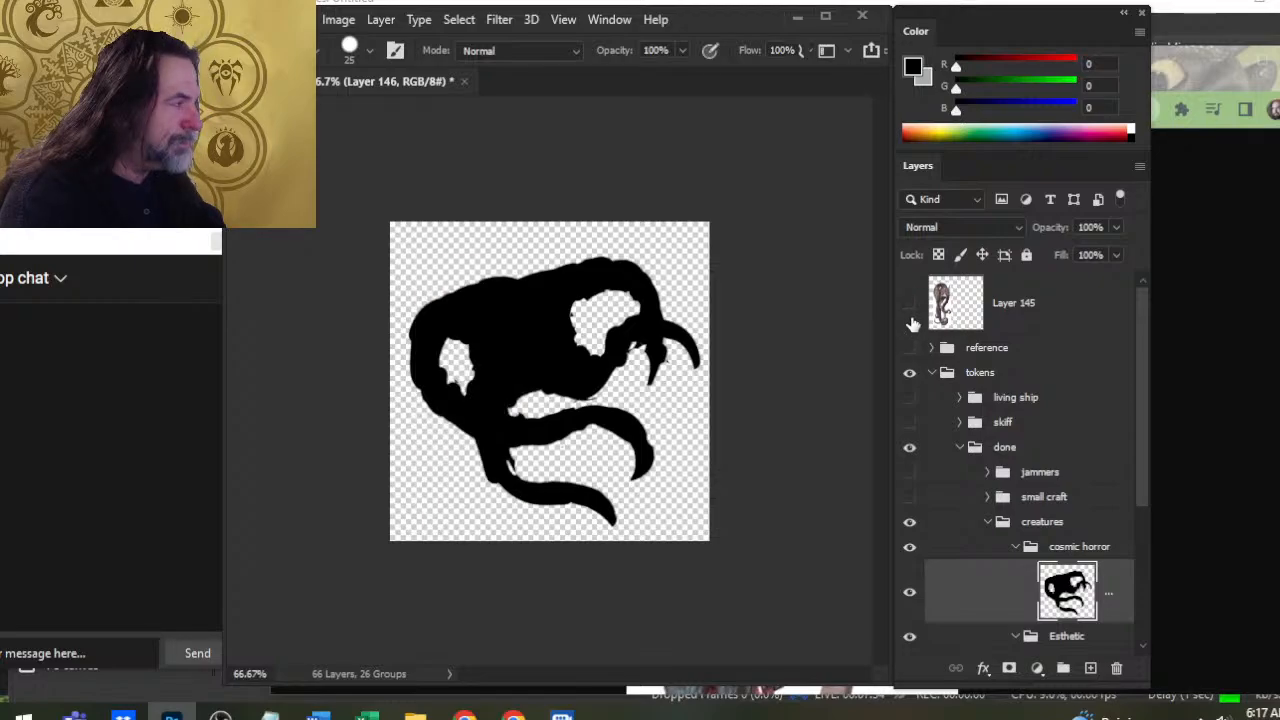
{"action": "left_click", "coordinate": [910, 310]}
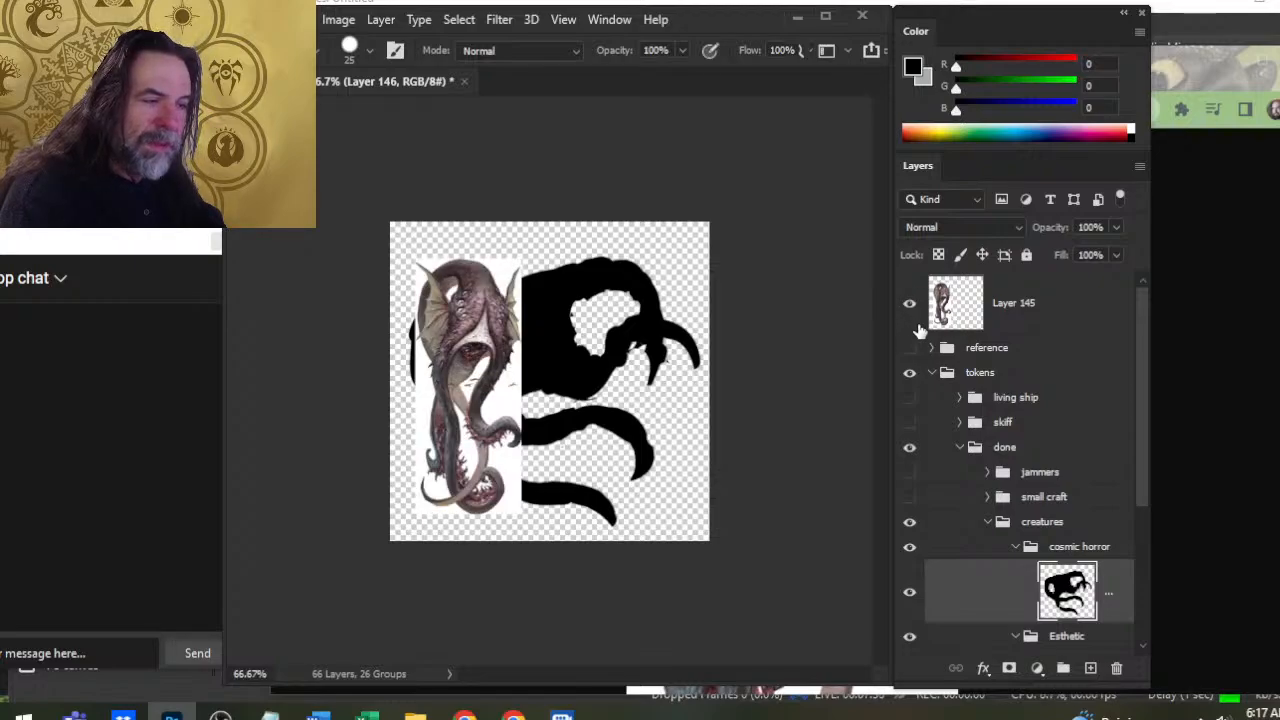
{"action": "left_click", "coordinate": [911, 322]}
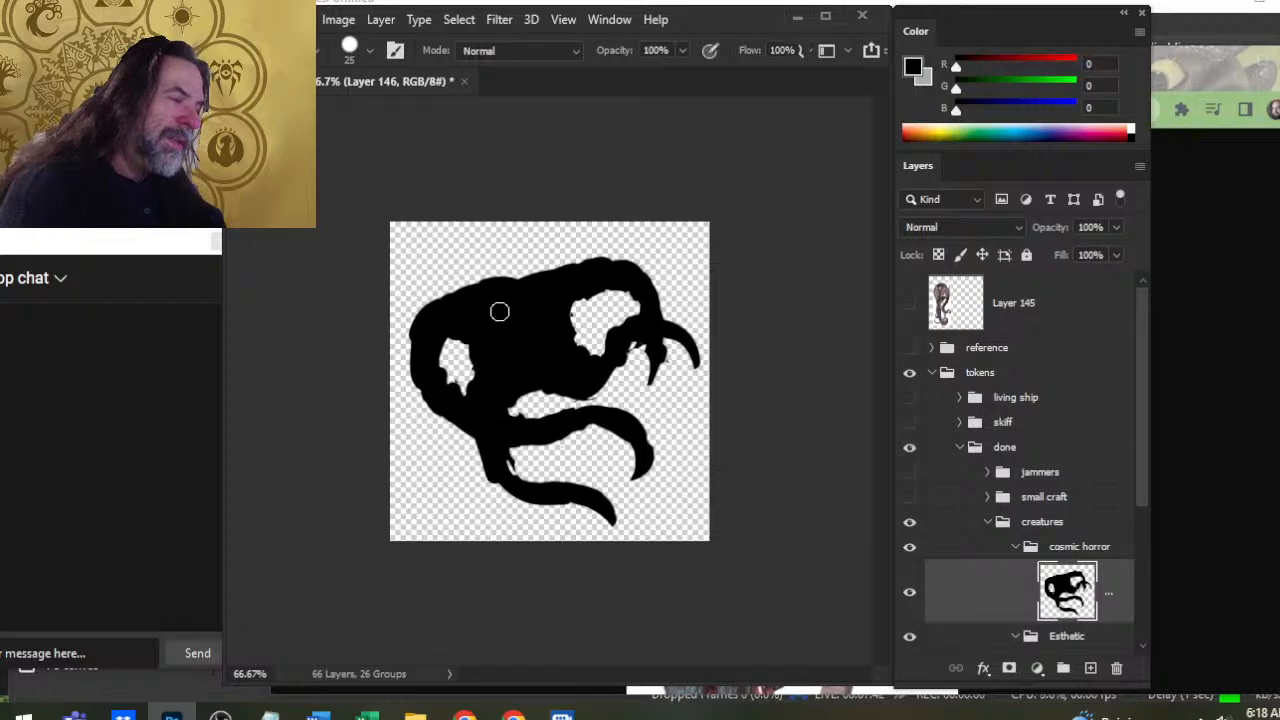
Widen the opening beside the upper right tentacle with a 15 px eraser, and round the body's right side in black
{"action": "key", "text": "e"}
{"action": "left_click_drag", "start_coordinate": [592, 302], "coordinate": [570, 320]}
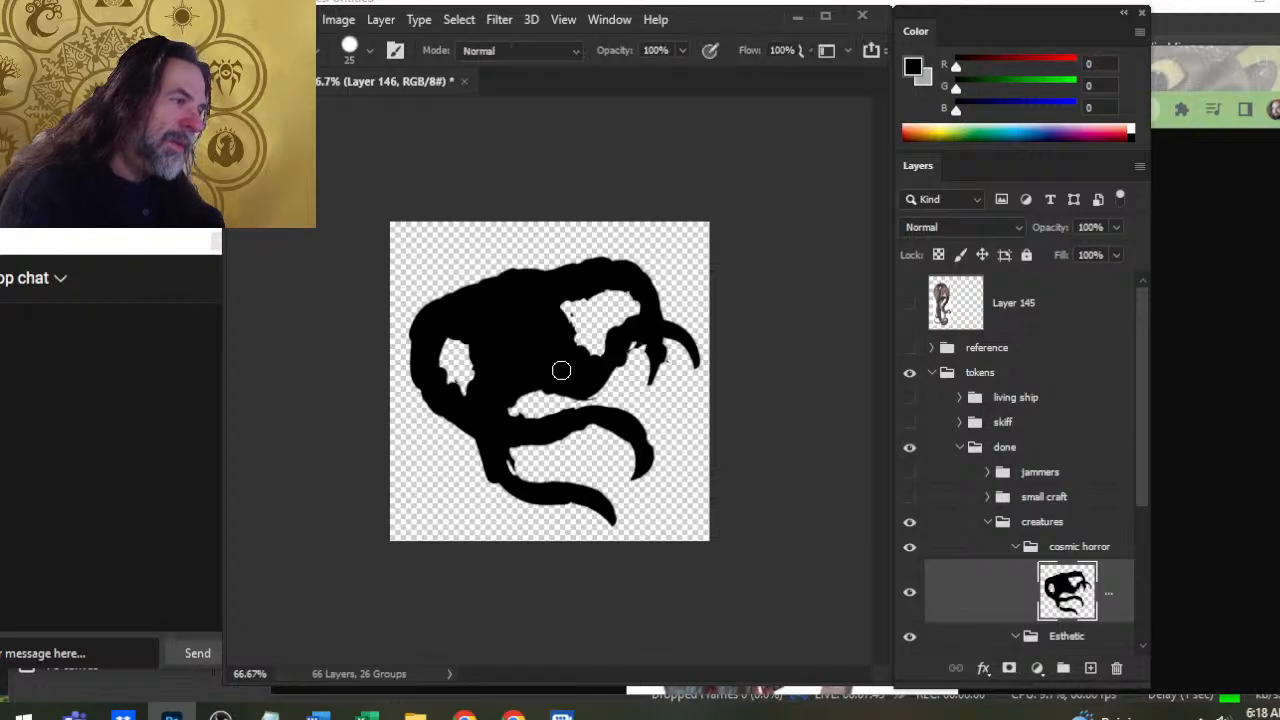
{"action": "left_click_drag", "start_coordinate": [590, 335], "coordinate": [577, 347]}
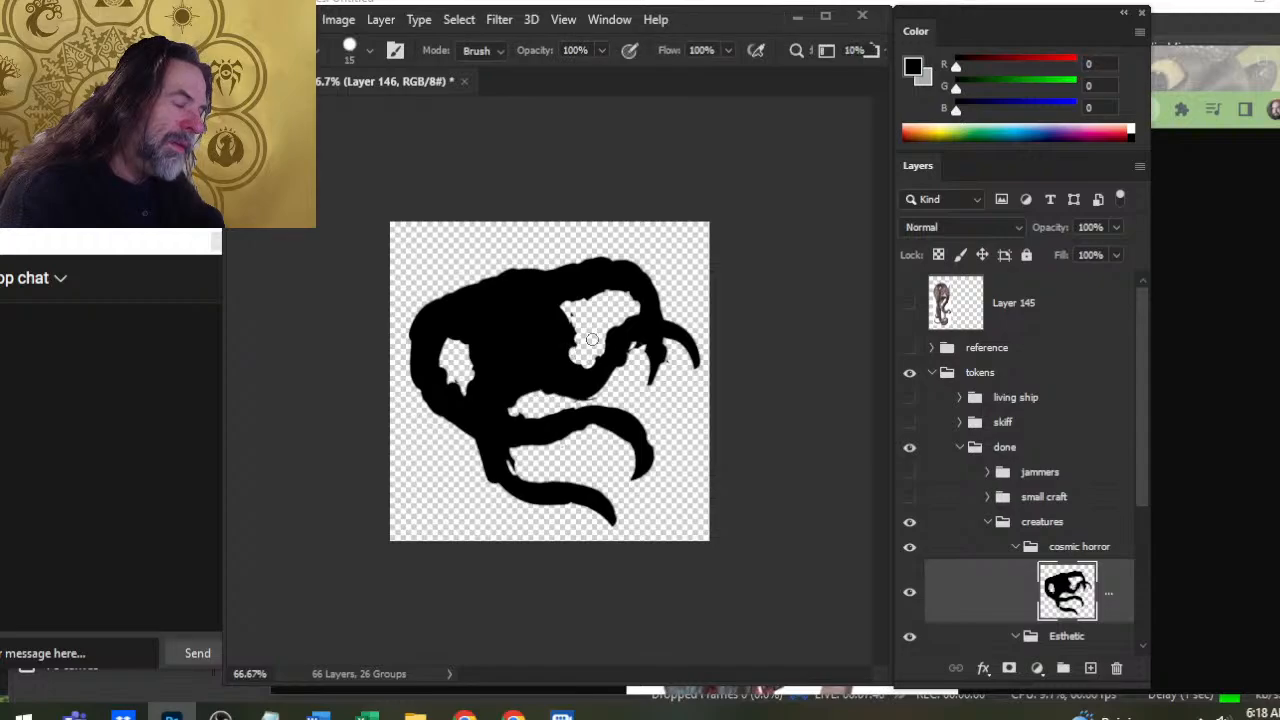
{"action": "key", "text": "b"}
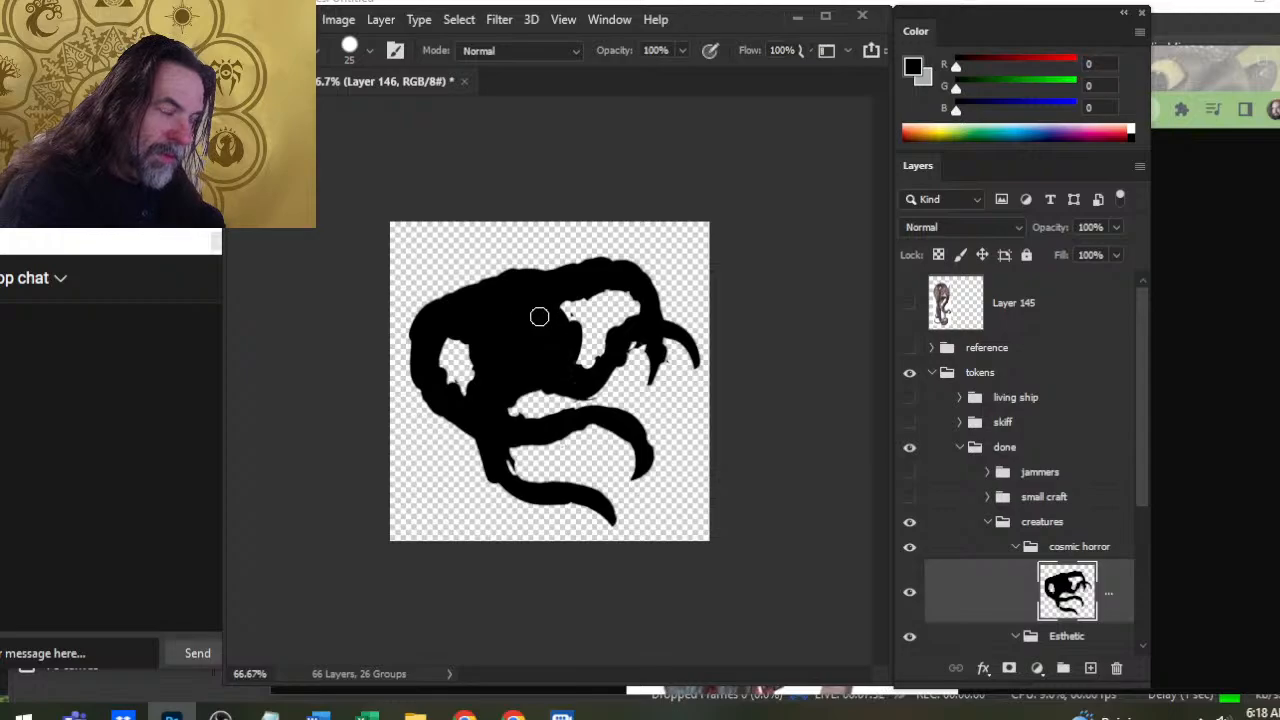
Erase three small eye dots on each side of the body with a 9 px eraser and a radial ring of teeth between them at 7 px
{"action": "key", "text": "e"}
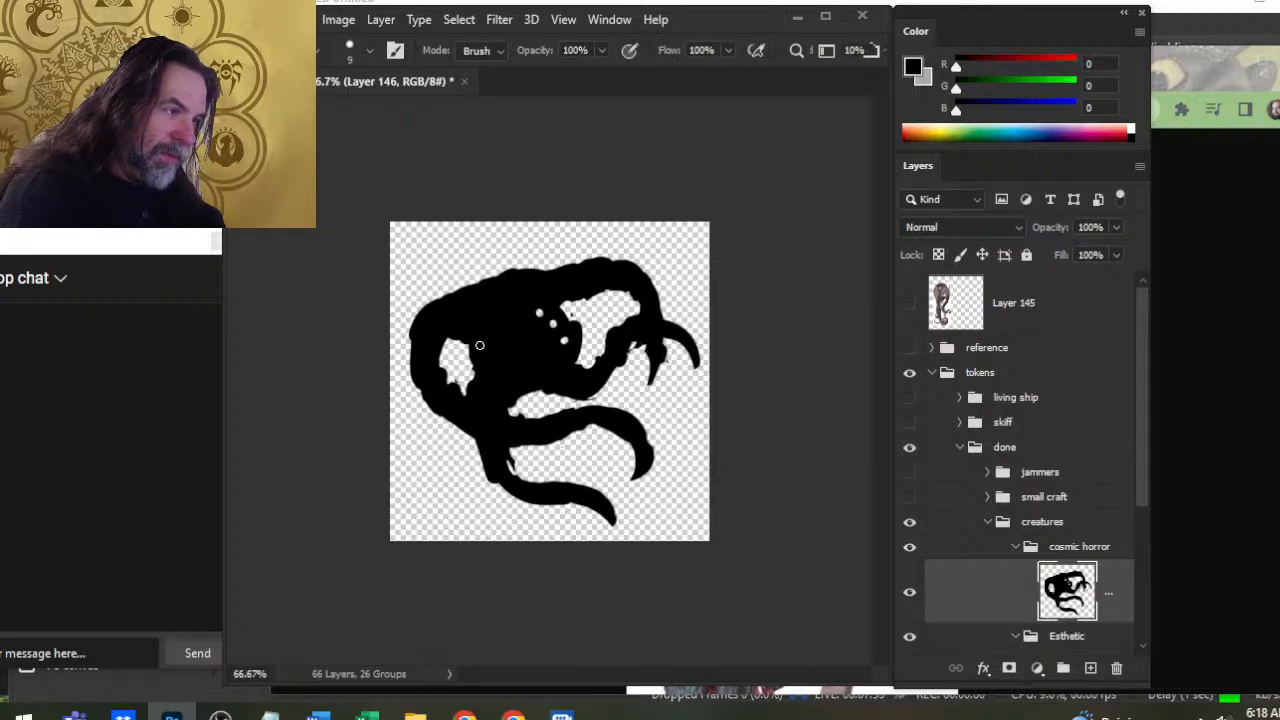
{"action": "key", "text": "ctrl+z"}
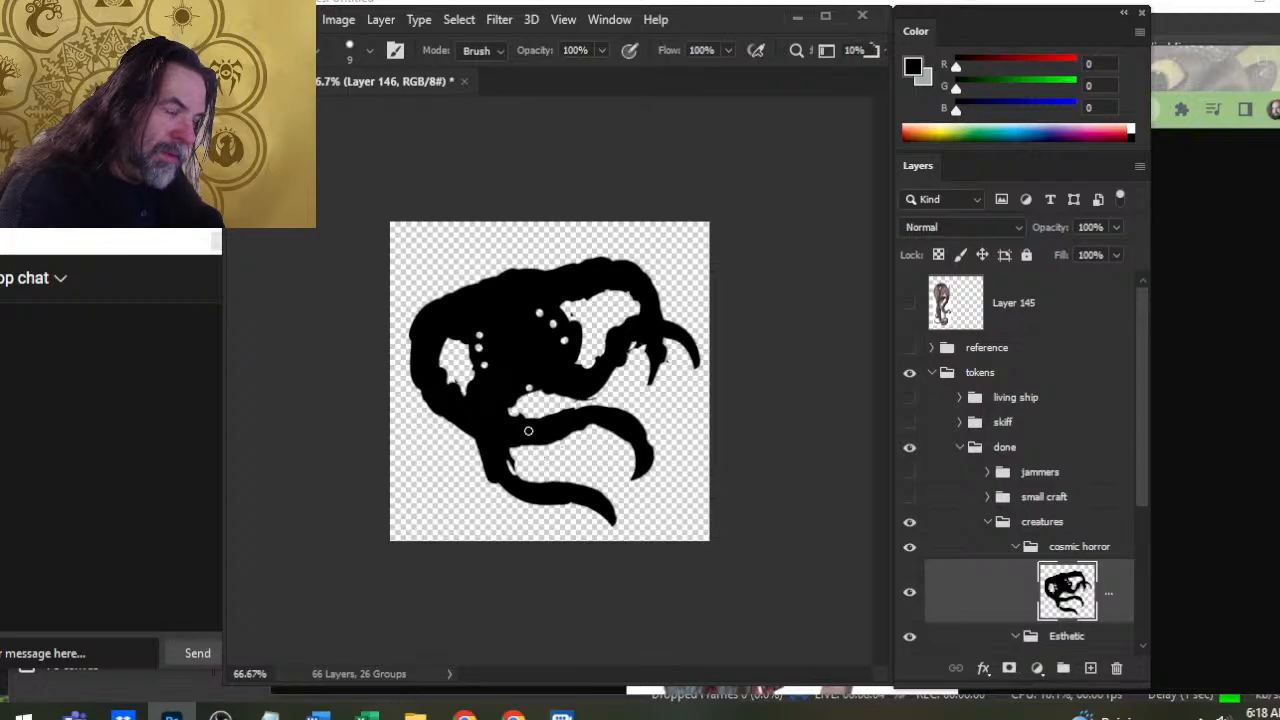
{"action": "key", "text": "b"}
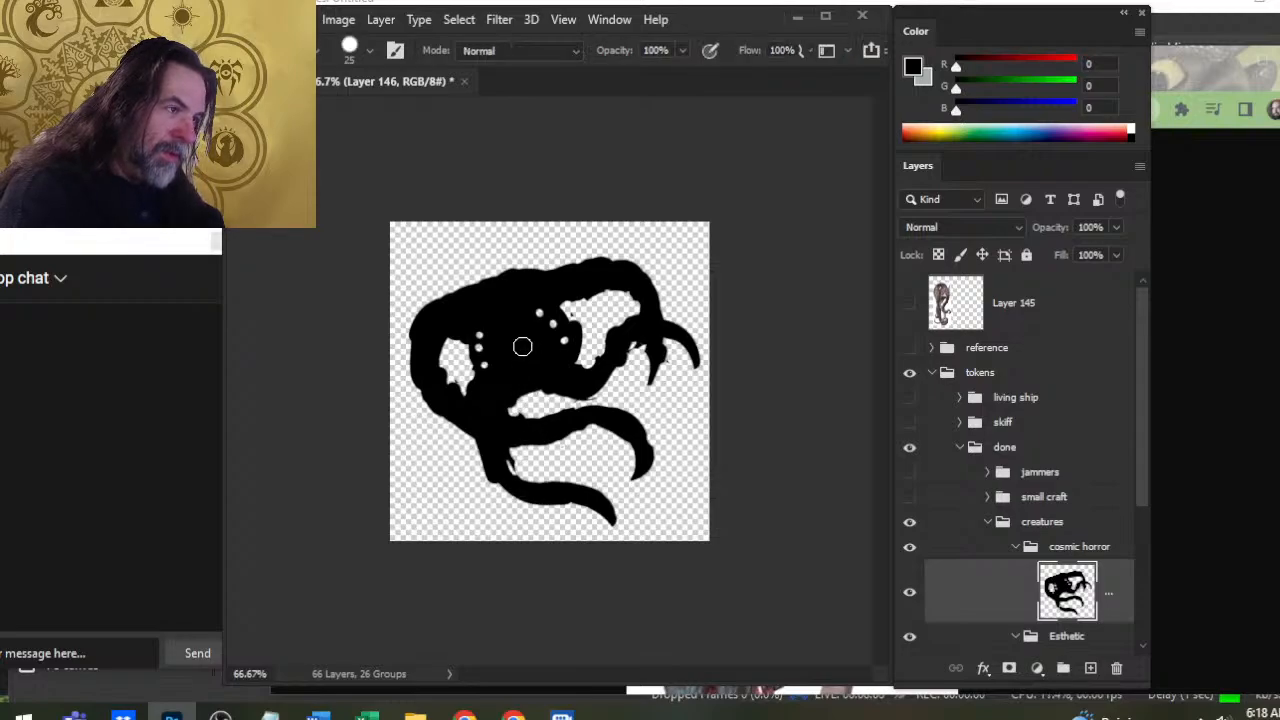
{"action": "key", "text": "e"}
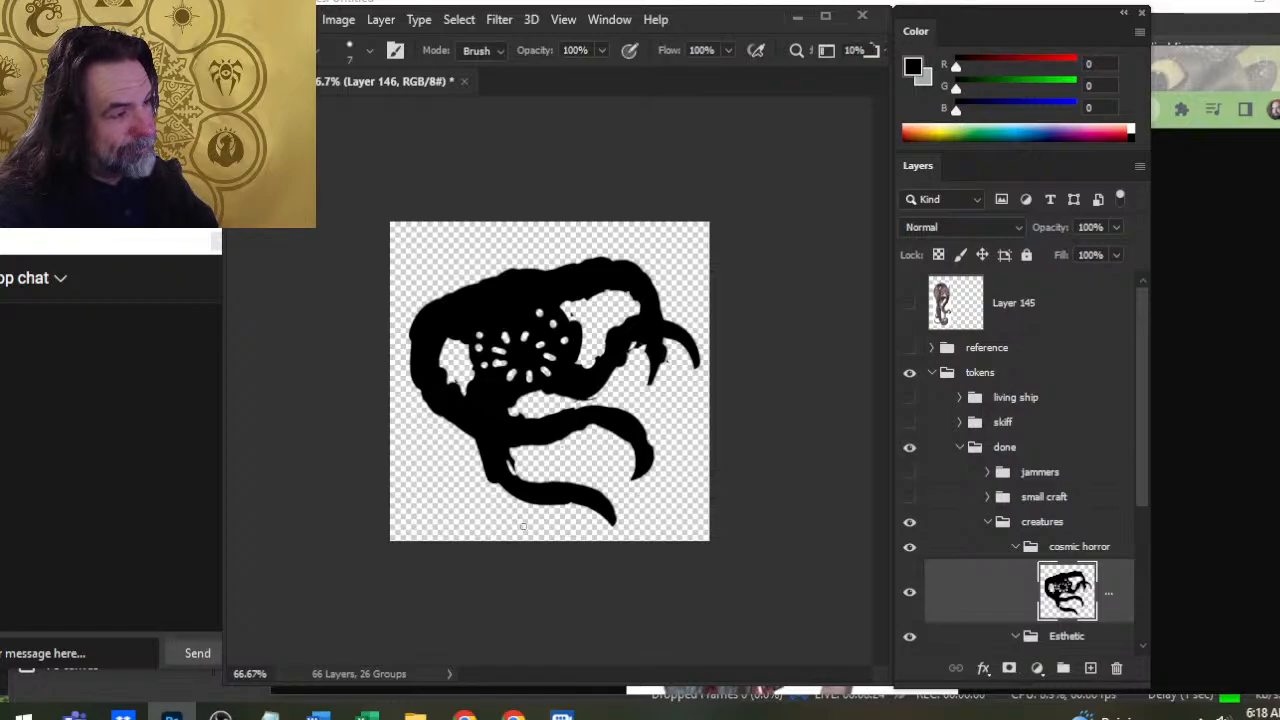
{"action": "key", "text": "b"}
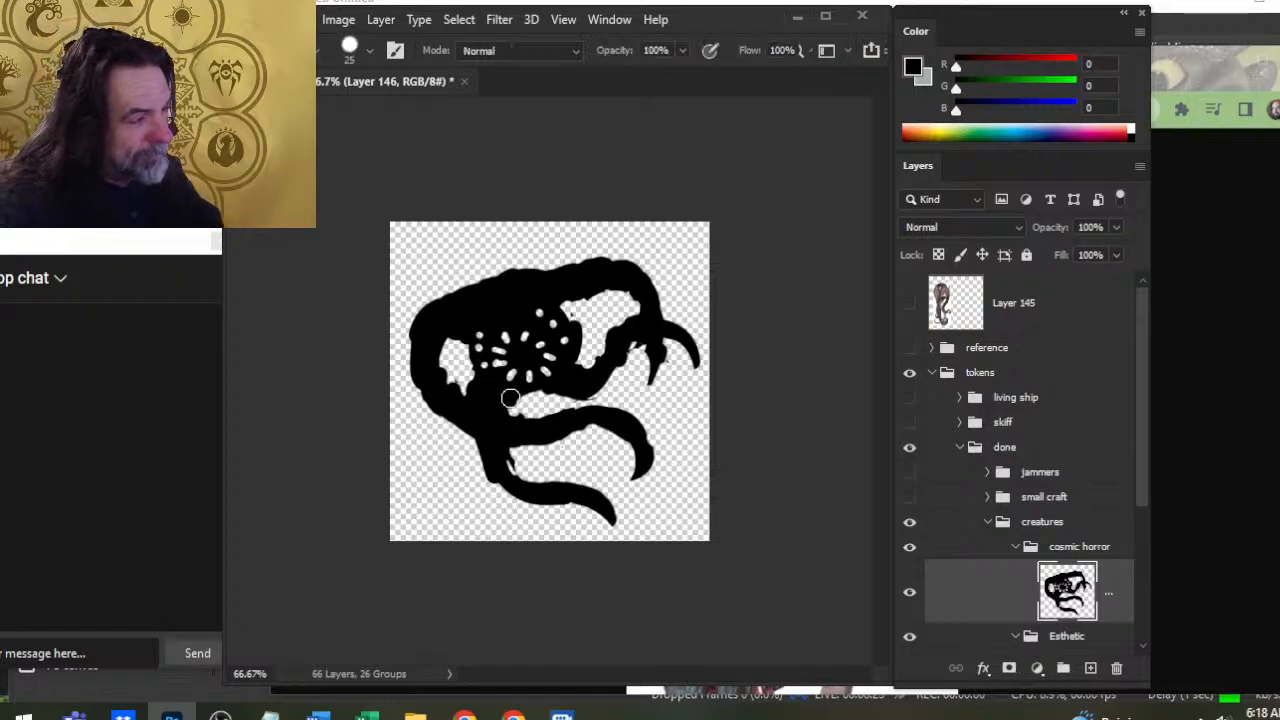
Erase three small eye dots below the ring of teeth and paint over the dots on the body's left side in black
{"action": "key", "text": "e"}
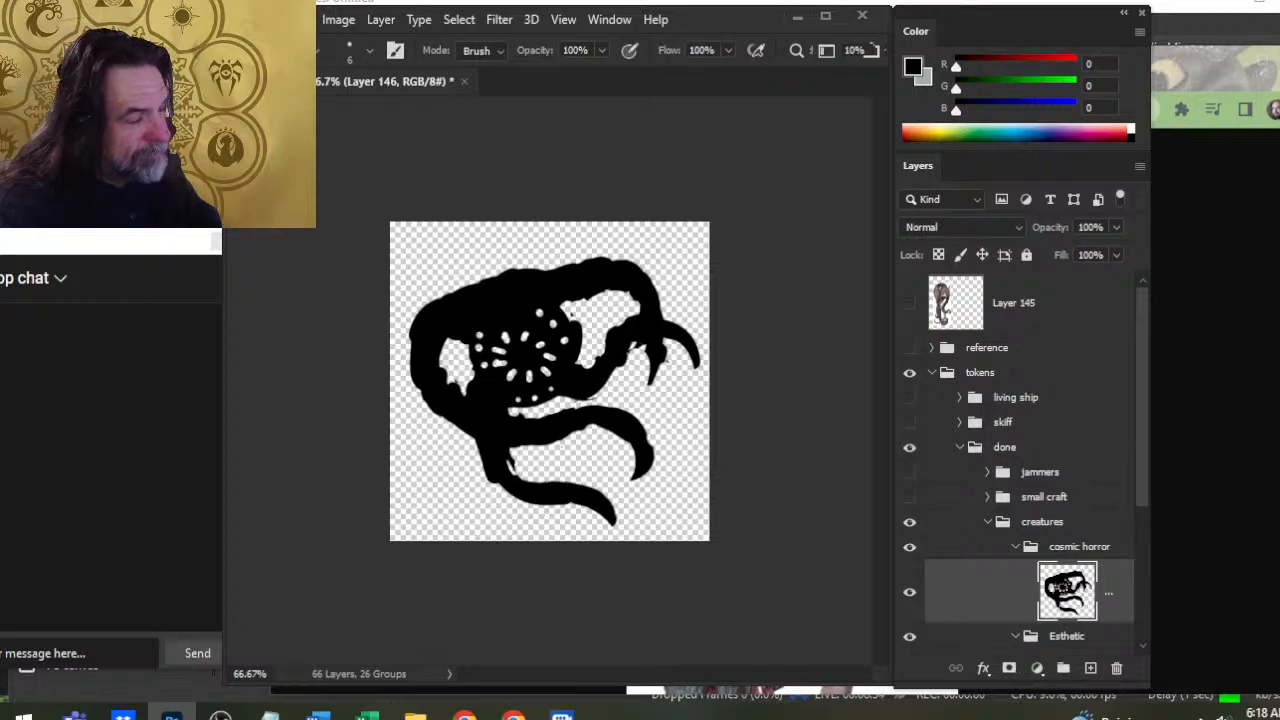
{"action": "key", "text": "b"}
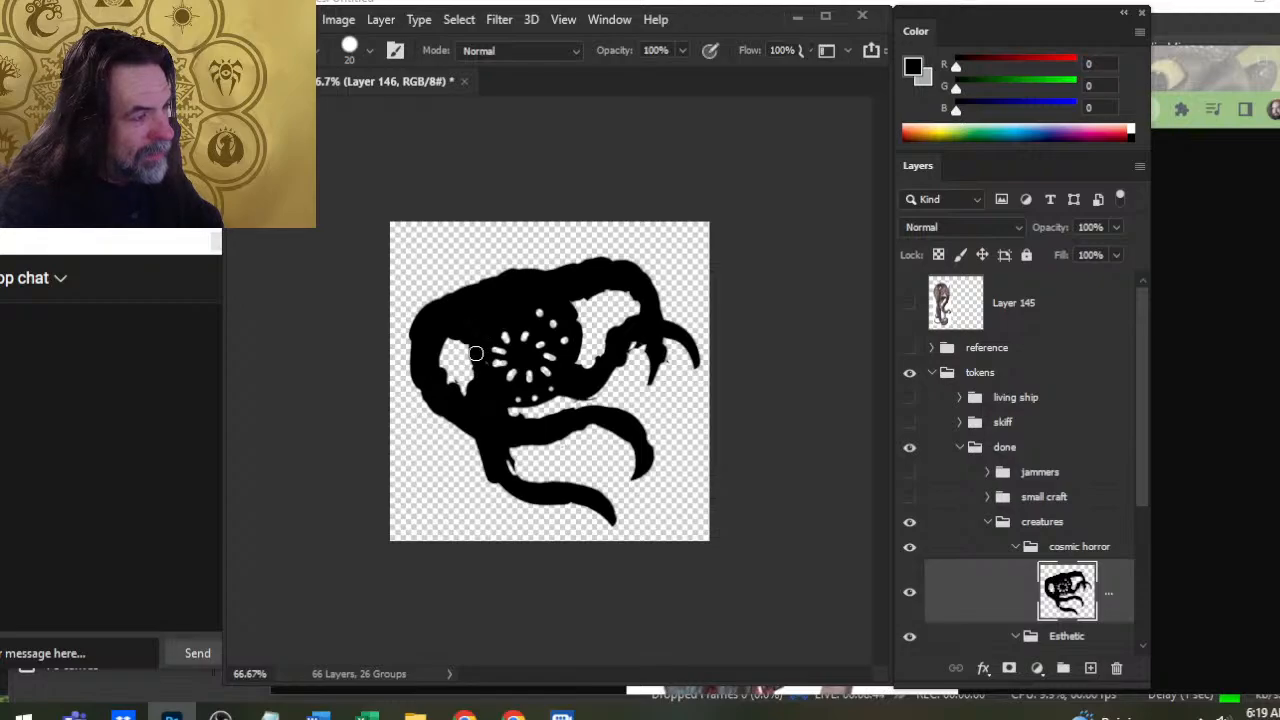
{"action": "key", "text": "e"}
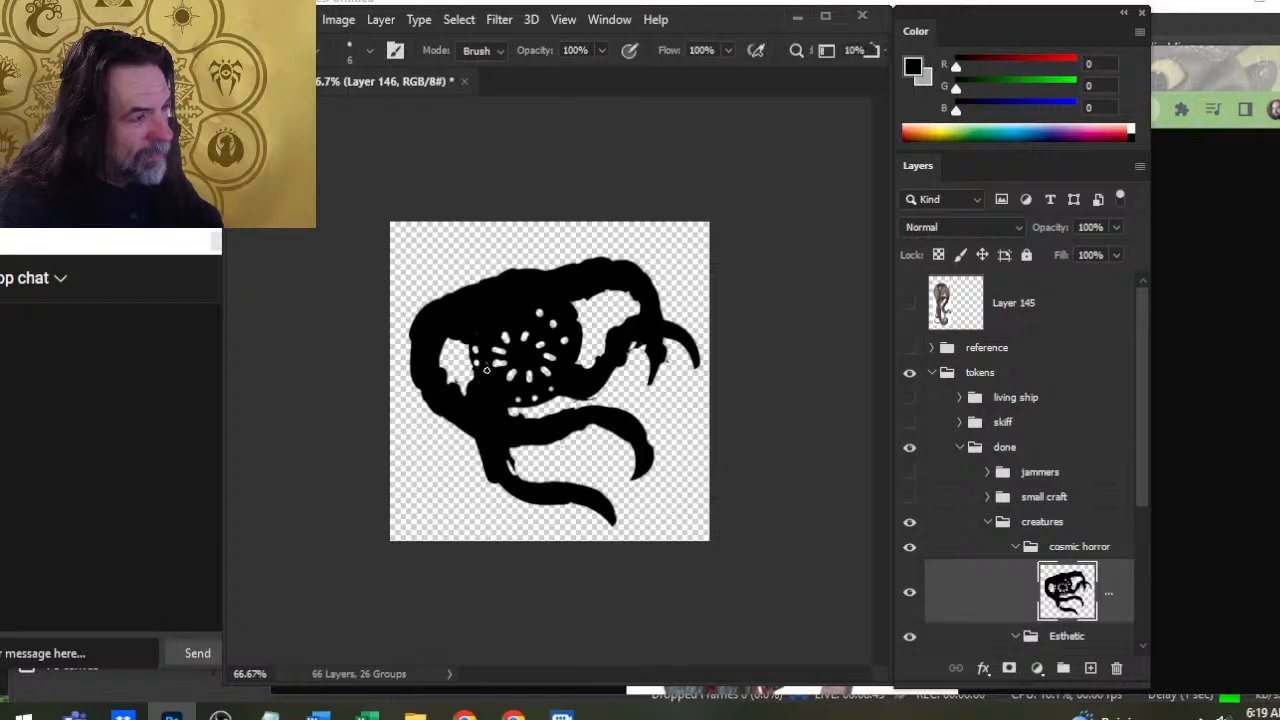
{"action": "key", "text": "b"}
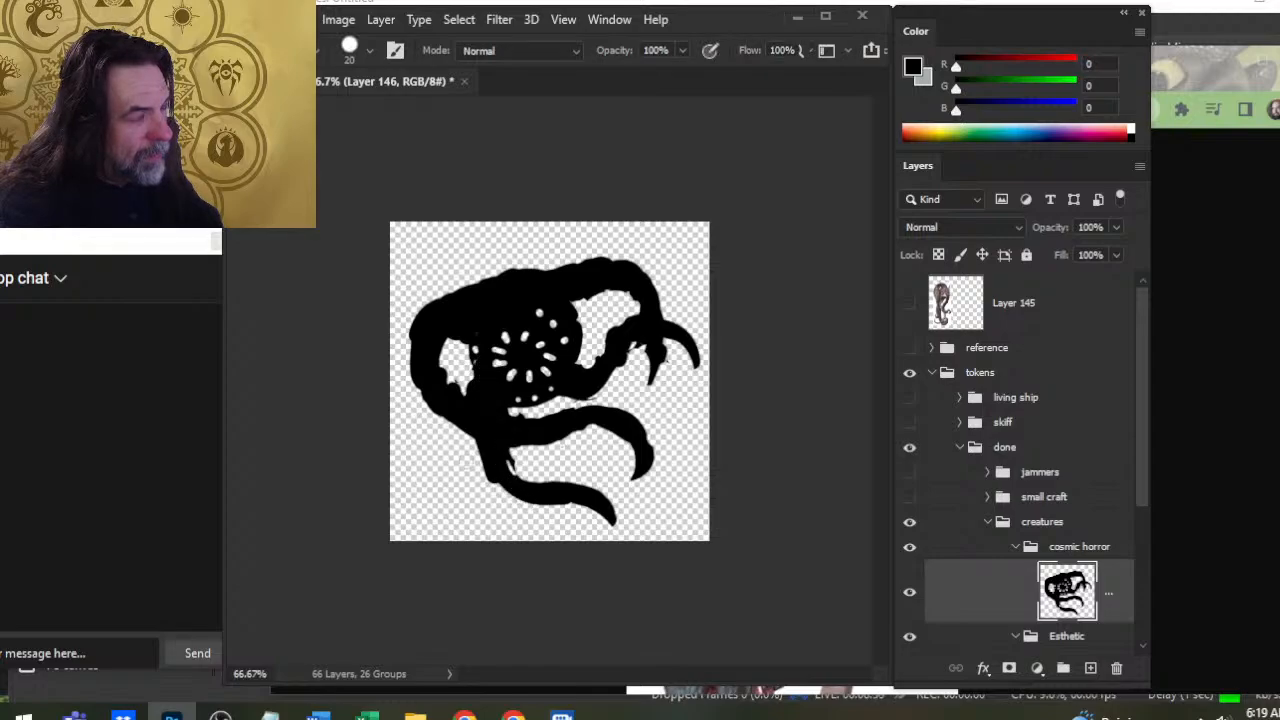
{"action": "mouse_move", "coordinate": [469, 331]}
{"action": "left_mouse_down"}
{"action": "mouse_move", "coordinate": [466, 368]}
{"action": "mouse_move", "coordinate": [496, 388]}
{"action": "mouse_move", "coordinate": [485, 388]}
{"action": "left_mouse_up"}
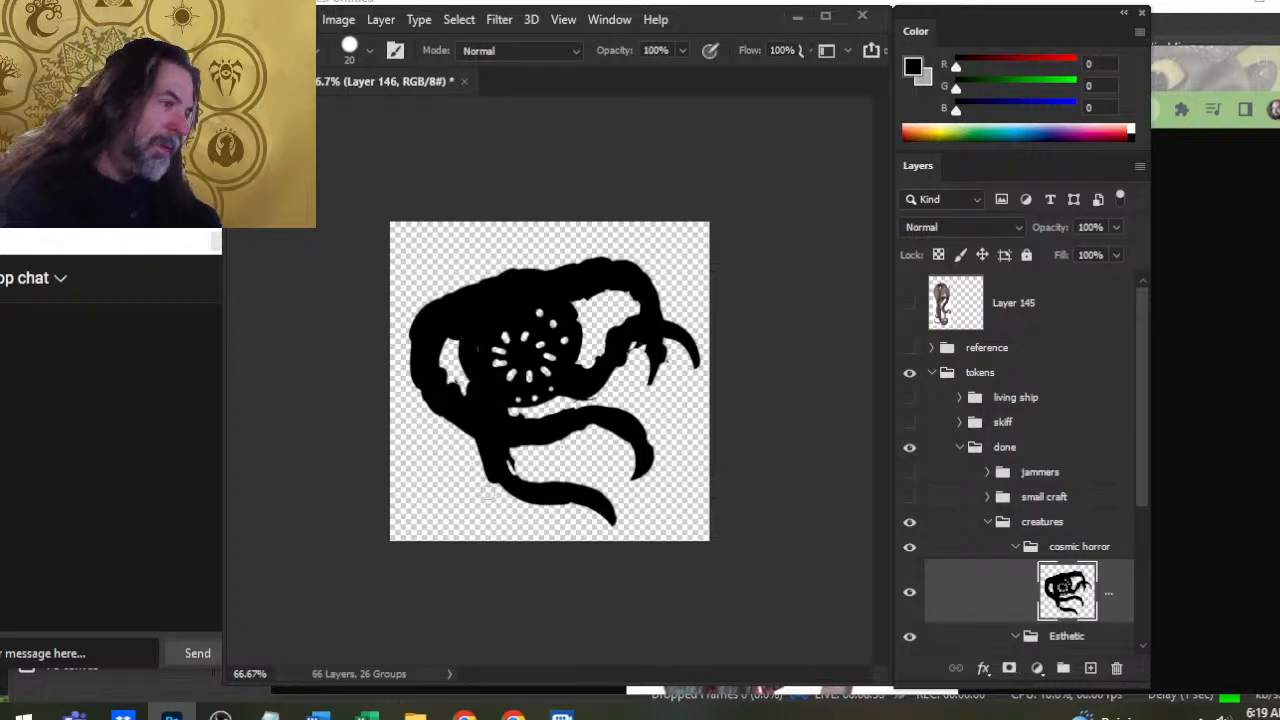
{"action": "key", "text": "ctrl"}
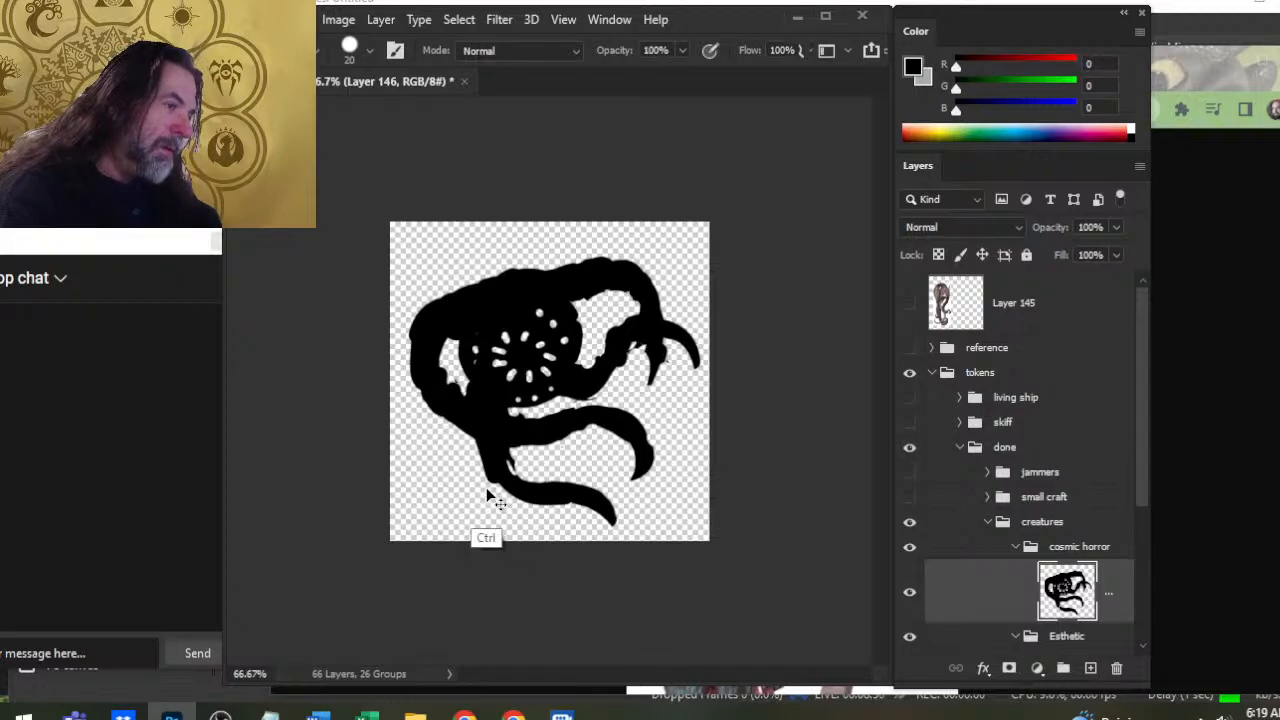
{"action": "key", "text": "ctrl+z"}
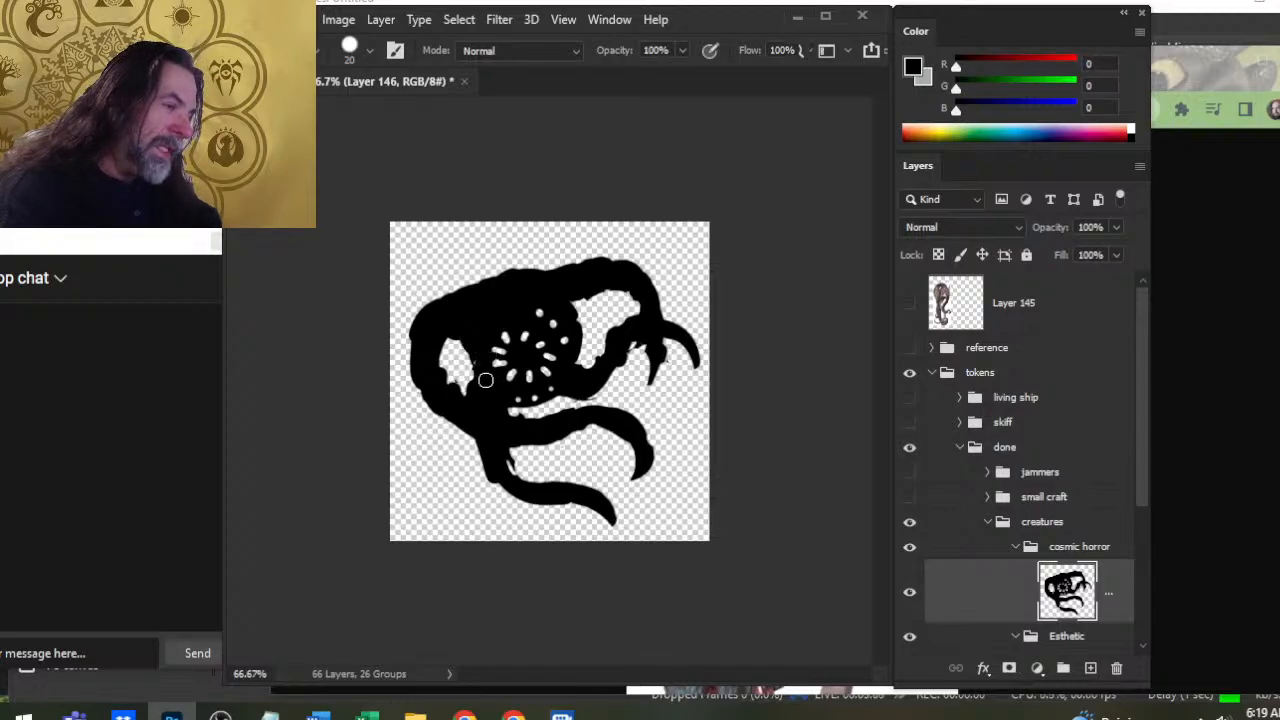
Cut the left opening further up and into the body with a 6 px eraser, and repaint the body's left edge at 20 px
{"action": "key", "text": "e"}
{"action": "left_click_drag", "start_coordinate": [466, 350], "coordinate": [472, 366]}
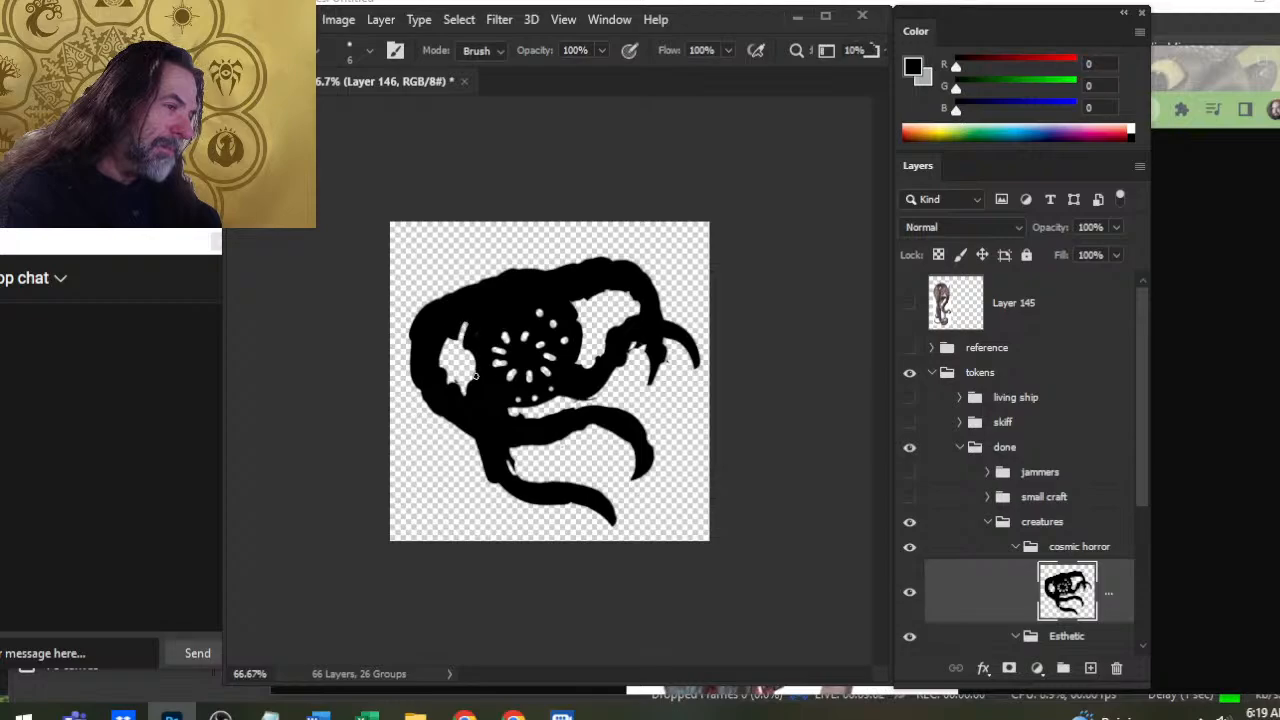
{"action": "mouse_move", "coordinate": [471, 321]}
{"action": "left_mouse_down"}
{"action": "mouse_move", "coordinate": [493, 407]}
{"action": "mouse_move", "coordinate": [482, 357]}
{"action": "left_mouse_up"}
{"action": "key", "text": "b"}
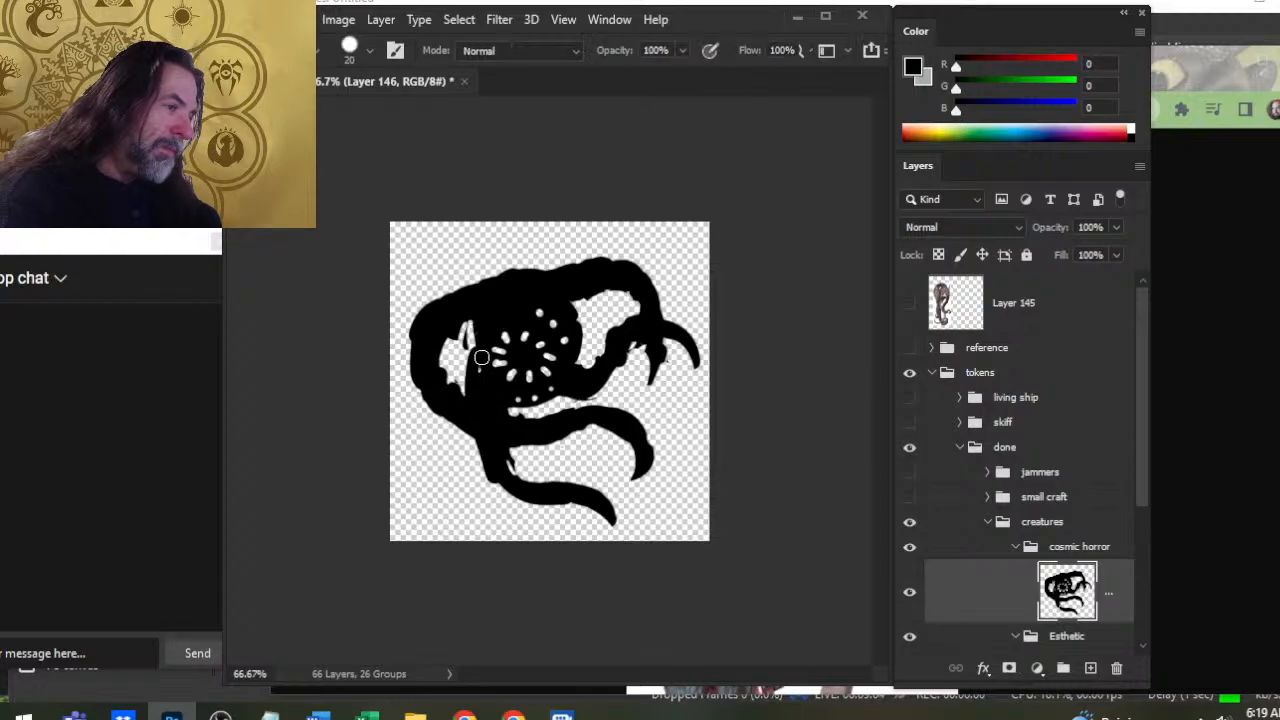
Extend the gap under the body with a 6 px eraser, and thicken the left loop's top and the trunk in black
{"action": "key", "text": "e"}
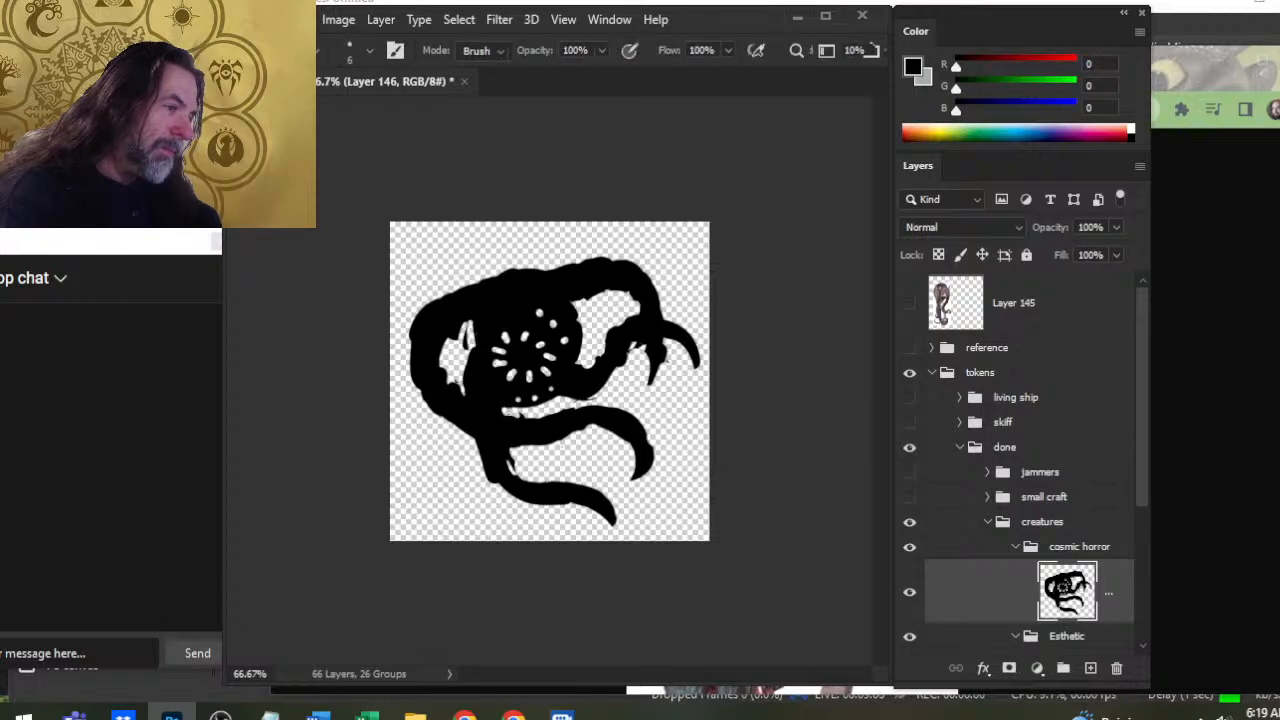
{"action": "key", "text": "b"}
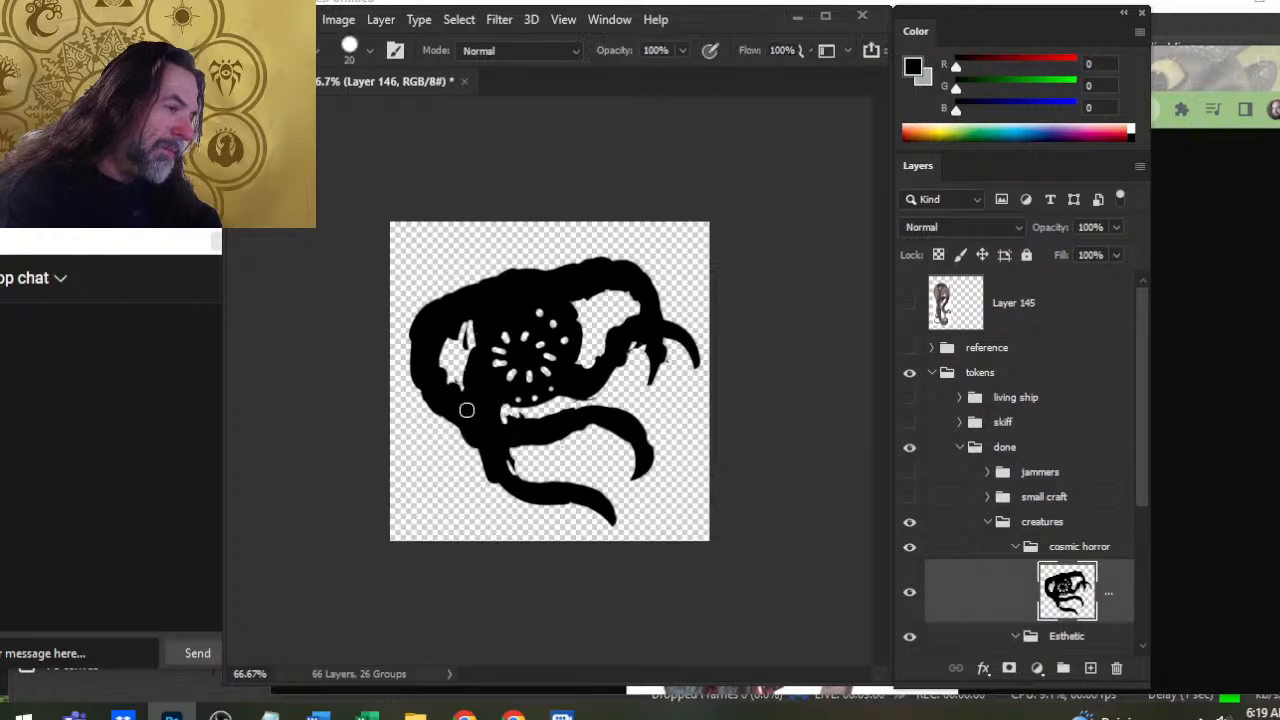
{"action": "key", "text": "e"}
{"action": "mouse_move", "coordinate": [497, 418]}
{"action": "left_mouse_down"}
{"action": "mouse_move", "coordinate": [525, 484]}
{"action": "mouse_move", "coordinate": [474, 464]}
{"action": "mouse_move", "coordinate": [498, 482]}
{"action": "mouse_move", "coordinate": [494, 416]}
{"action": "mouse_move", "coordinate": [509, 422]}
{"action": "left_mouse_up"}
{"action": "key", "text": "b"}
{"action": "left_click_drag", "start_coordinate": [425, 334], "coordinate": [474, 278]}
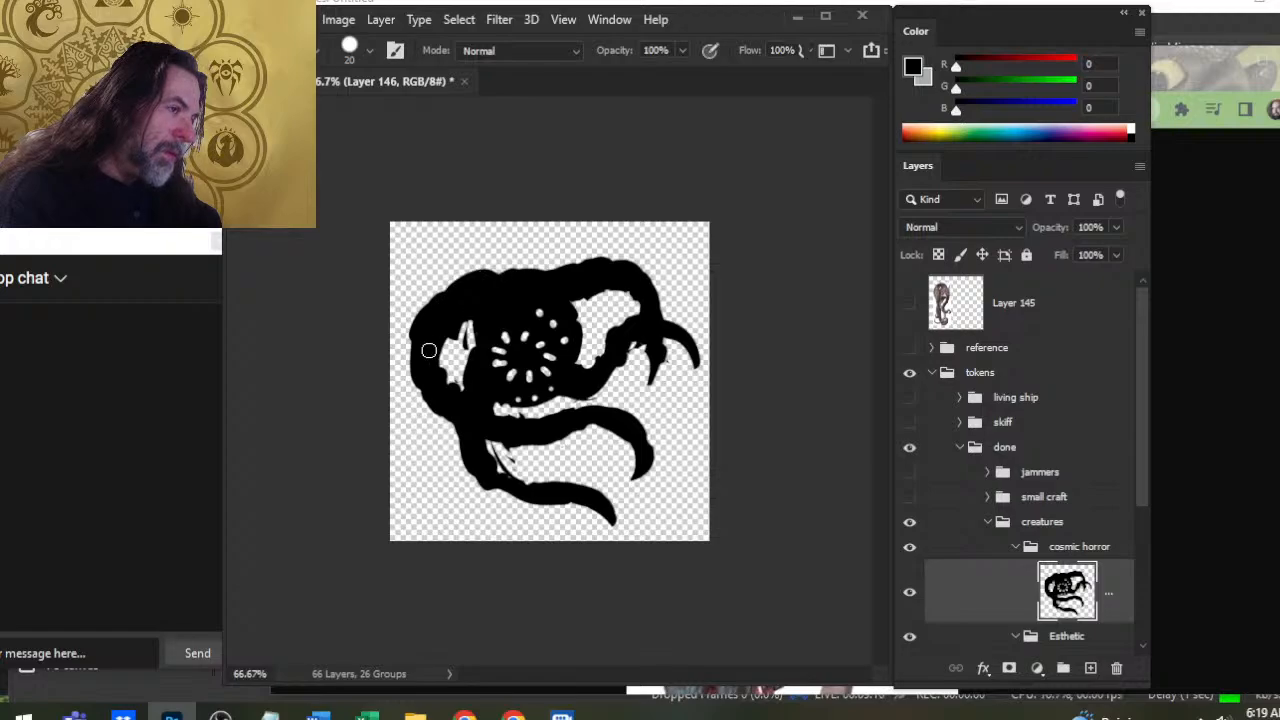
Paint the body and trunk wider on the left in black, and extend the gap under the body further left
{"action": "mouse_move", "coordinate": [466, 328]}
{"action": "left_mouse_down"}
{"action": "mouse_move", "coordinate": [471, 371]}
{"action": "mouse_move", "coordinate": [482, 341]}
{"action": "mouse_move", "coordinate": [466, 406]}
{"action": "left_mouse_up"}
{"action": "key", "text": "e"}
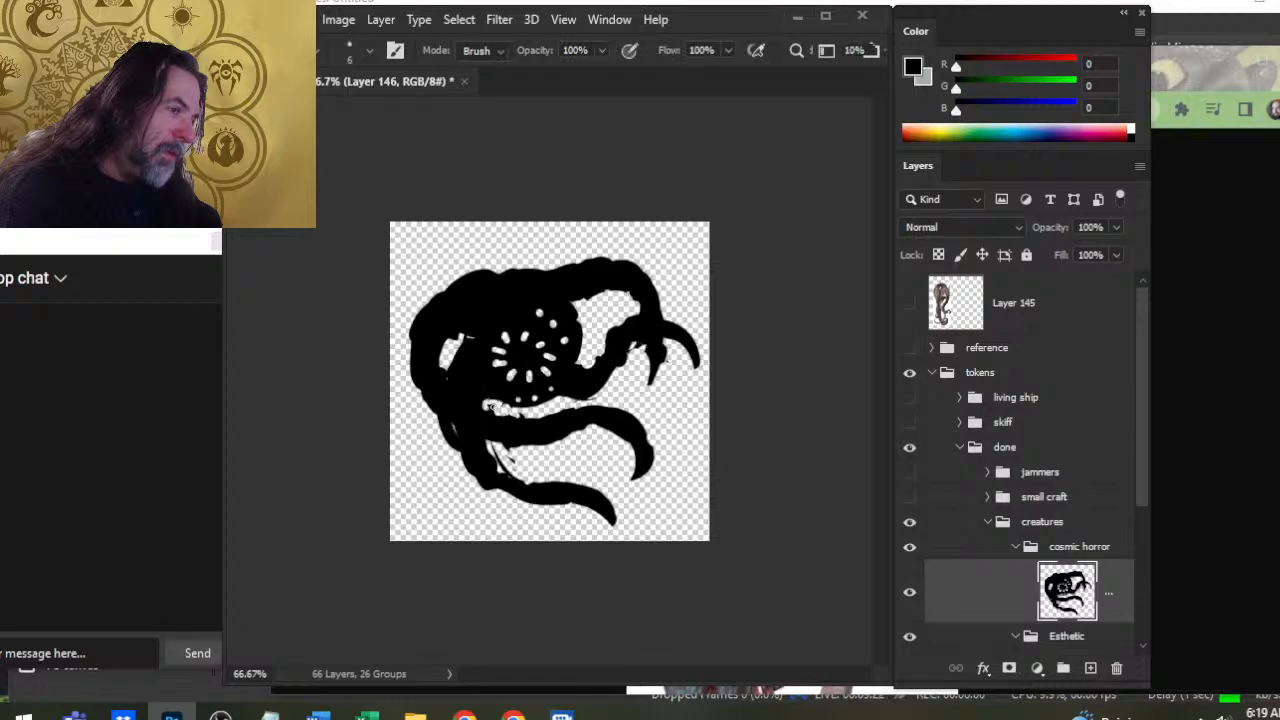
{"action": "key", "text": "b"}
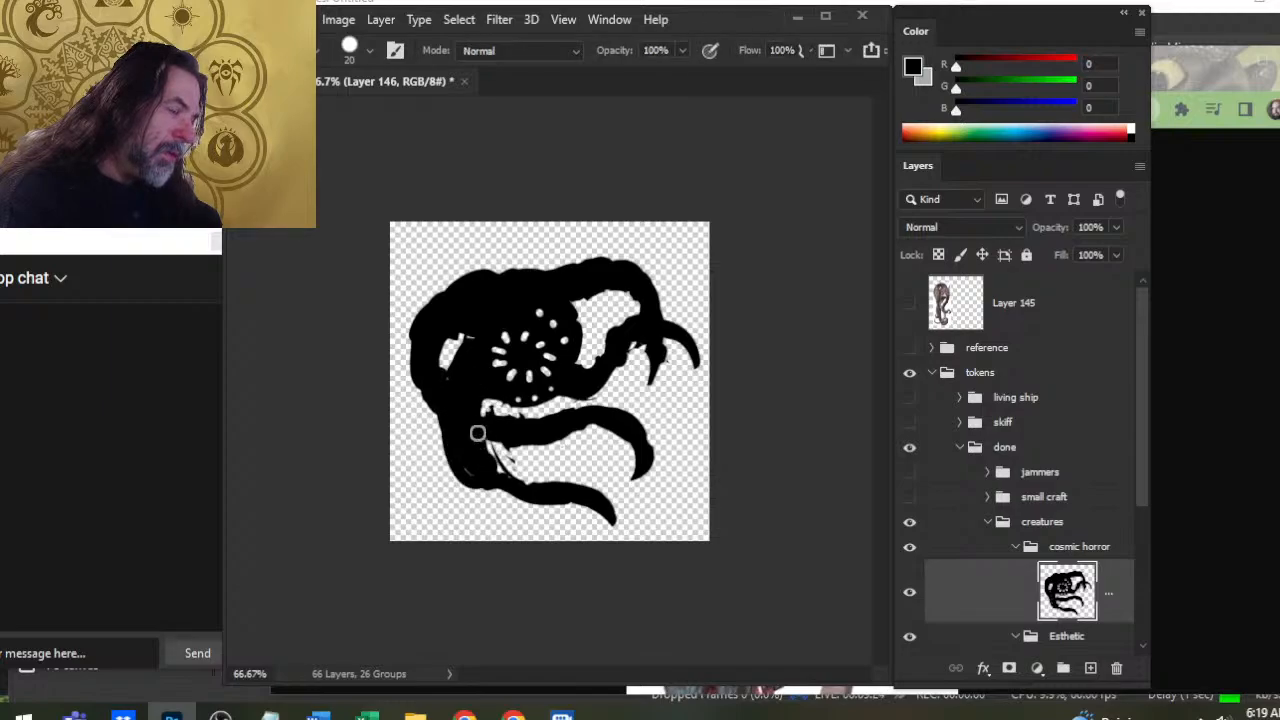
Reopen the upper part of the left opening with the 6 px eraser and trim its edge against the body in black
{"action": "key", "text": "e"}
{"action": "left_click_drag", "start_coordinate": [444, 356], "coordinate": [468, 333]}
{"action": "key", "text": "b"}
{"action": "key", "text": "e"}
{"action": "key", "text": "b"}
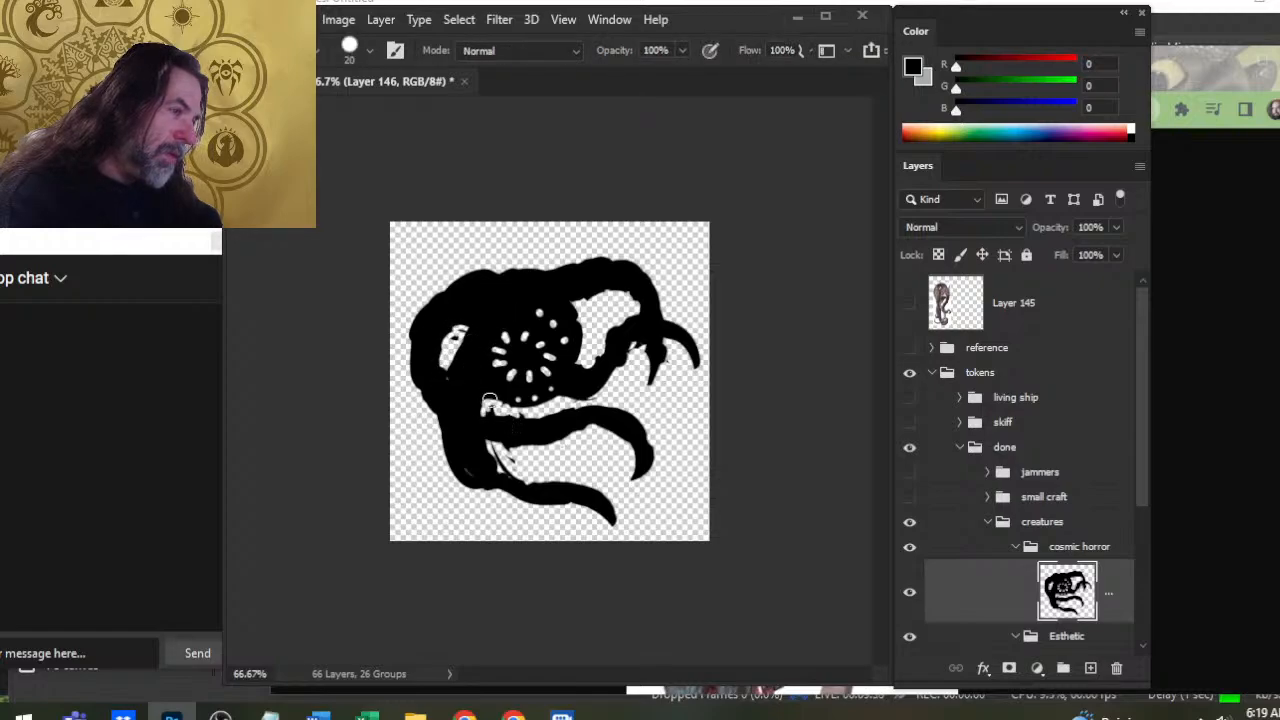
{"action": "left_click_drag", "start_coordinate": [468, 334], "coordinate": [457, 360]}
Erase gaps above and below the middle tentacle's base, and repaint the body's lower left edge in black
{"action": "key", "text": "e"}
{"action": "mouse_move", "coordinate": [475, 402]}
{"action": "left_mouse_down"}
{"action": "mouse_move", "coordinate": [485, 413]}
{"action": "mouse_move", "coordinate": [449, 452]}
{"action": "mouse_move", "coordinate": [474, 425]}
{"action": "mouse_move", "coordinate": [501, 469]}
{"action": "mouse_move", "coordinate": [475, 426]}
{"action": "mouse_move", "coordinate": [498, 436]}
{"action": "left_mouse_up"}
{"action": "key", "text": "b"}
{"action": "key", "text": "e"}
{"action": "key", "text": "b"}
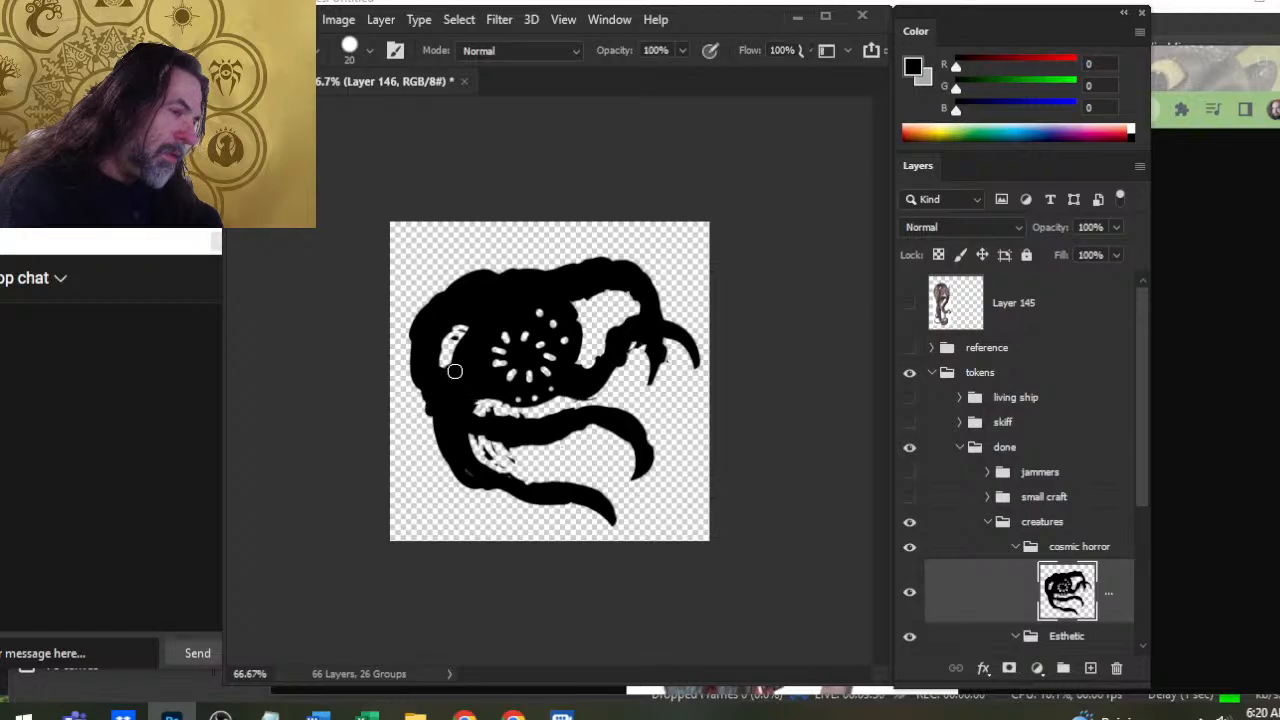
{"action": "left_click_drag", "start_coordinate": [474, 419], "coordinate": [466, 408]}
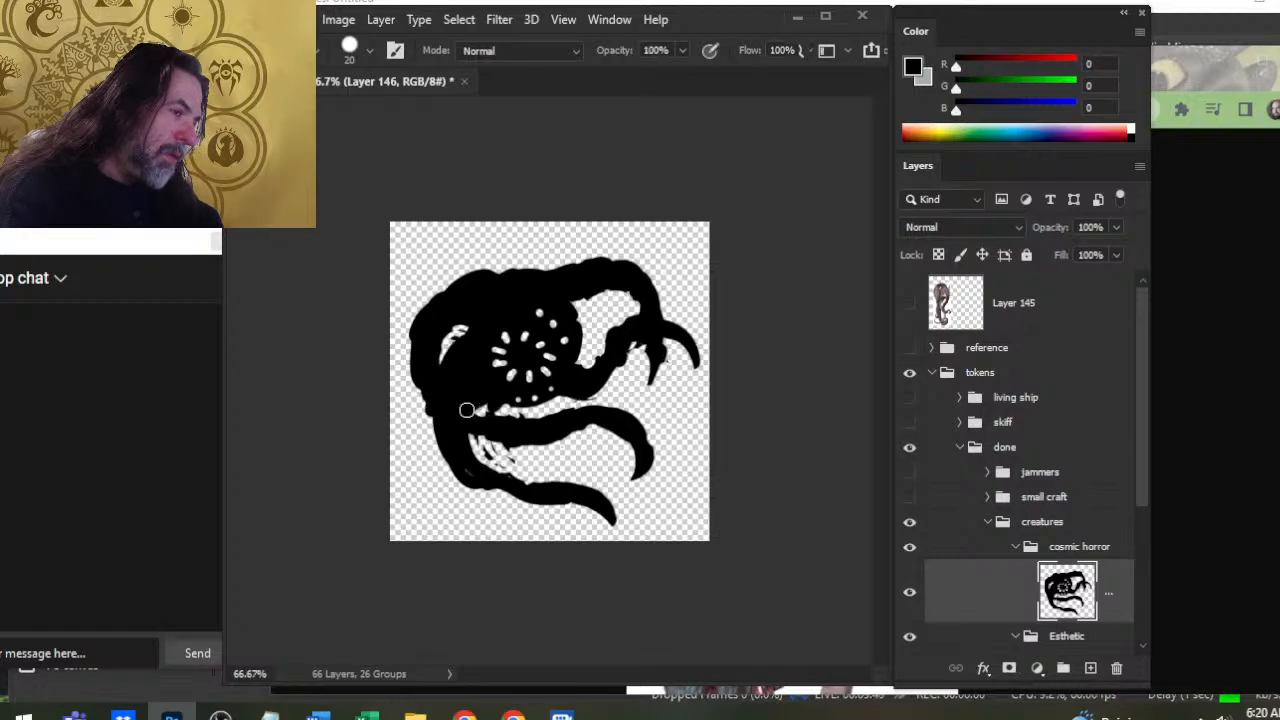
Repaint the trunk and lowest tentacle as a thicker upward curve, and clean up the left opening and outlines with the eraser
{"action": "key", "text": "e"}
{"action": "key", "text": "b"}
{"action": "mouse_move", "coordinate": [463, 465]}
{"action": "left_mouse_down"}
{"action": "mouse_move", "coordinate": [503, 481]}
{"action": "mouse_move", "coordinate": [537, 460]}
{"action": "mouse_move", "coordinate": [586, 459]}
{"action": "mouse_move", "coordinate": [507, 504]}
{"action": "mouse_move", "coordinate": [609, 518]}
{"action": "mouse_move", "coordinate": [521, 502]}
{"action": "mouse_move", "coordinate": [464, 470]}
{"action": "mouse_move", "coordinate": [507, 495]}
{"action": "mouse_move", "coordinate": [537, 476]}
{"action": "mouse_move", "coordinate": [485, 456]}
{"action": "mouse_move", "coordinate": [495, 410]}
{"action": "mouse_move", "coordinate": [461, 451]}
{"action": "mouse_move", "coordinate": [463, 358]}
{"action": "mouse_move", "coordinate": [438, 398]}
{"action": "left_mouse_up"}
{"action": "key", "text": "e"}
{"action": "key", "text": "b"}
{"action": "key", "text": "e"}
{"action": "mouse_move", "coordinate": [452, 352]}
{"action": "left_mouse_down"}
{"action": "mouse_move", "coordinate": [427, 394]}
{"action": "mouse_move", "coordinate": [378, 408]}
{"action": "mouse_move", "coordinate": [445, 365]}
{"action": "mouse_move", "coordinate": [471, 428]}
{"action": "mouse_move", "coordinate": [443, 307]}
{"action": "mouse_move", "coordinate": [421, 339]}
{"action": "mouse_move", "coordinate": [441, 318]}
{"action": "mouse_move", "coordinate": [451, 392]}
{"action": "mouse_move", "coordinate": [430, 360]}
{"action": "left_mouse_up"}
{"action": "key", "text": "b"}
{"action": "key", "text": "e"}
{"action": "key", "text": "b"}
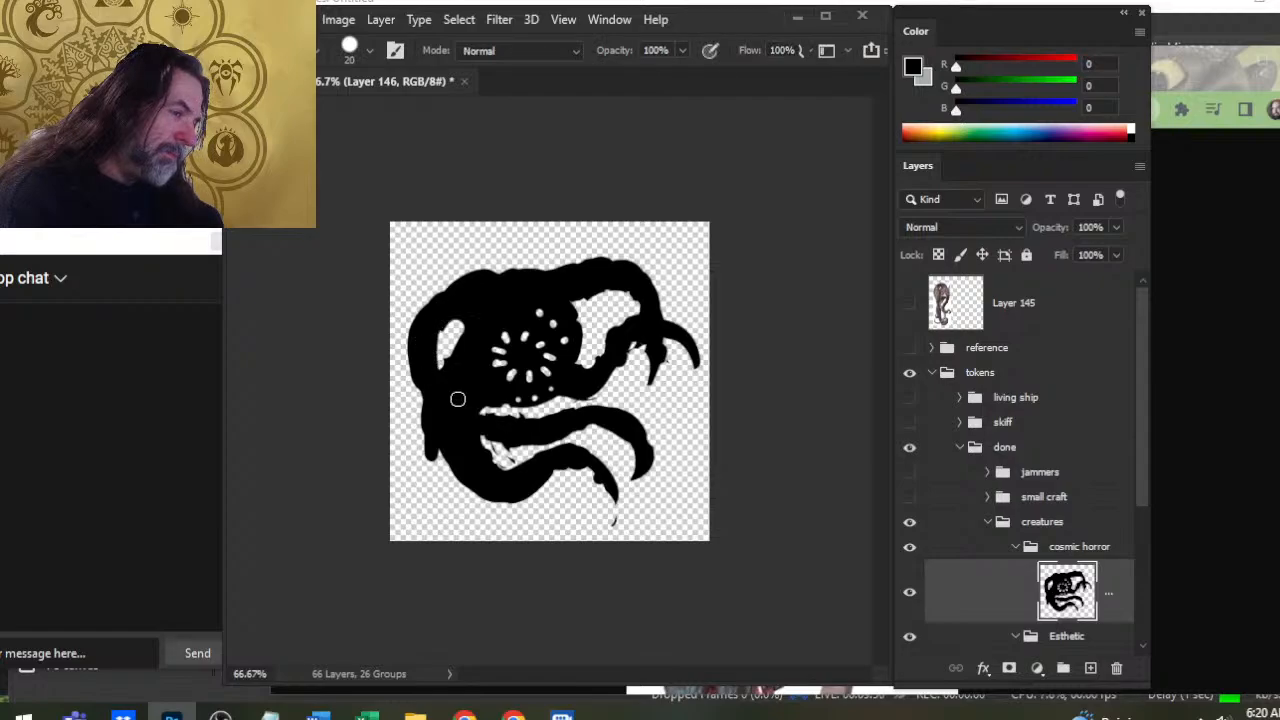
Lasso the middle tentacle, rotate it about 10 degrees clockwise, and shift it slightly left against the body
{"action": "key", "text": "l"}
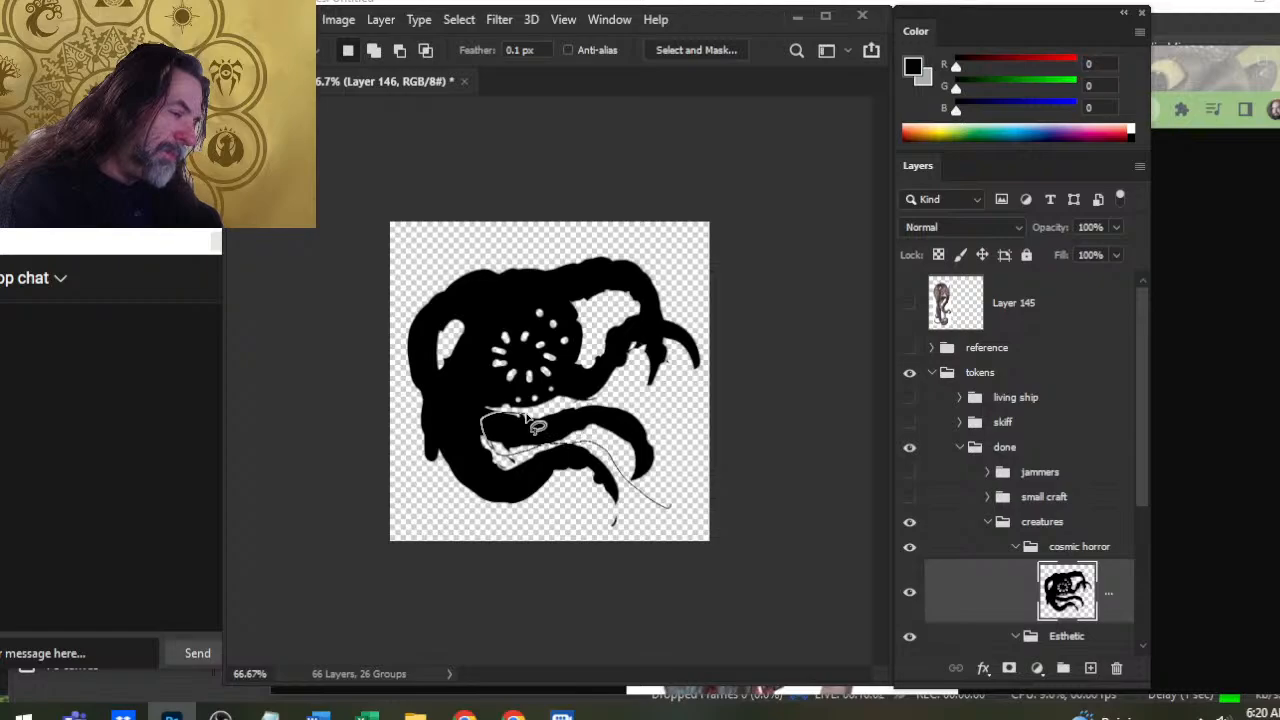
{"action": "left_click_drag", "start_coordinate": [526, 415], "coordinate": [584, 404]}
{"action": "key", "text": "v"}
{"action": "mouse_move", "coordinate": [535, 442]}
{"action": "left_mouse_down"}
{"action": "mouse_move", "coordinate": [519, 433]}
{"action": "mouse_move", "coordinate": [531, 440]}
{"action": "left_mouse_up"}
{"action": "key", "text": "l"}
{"action": "right_click", "coordinate": [502, 311]}
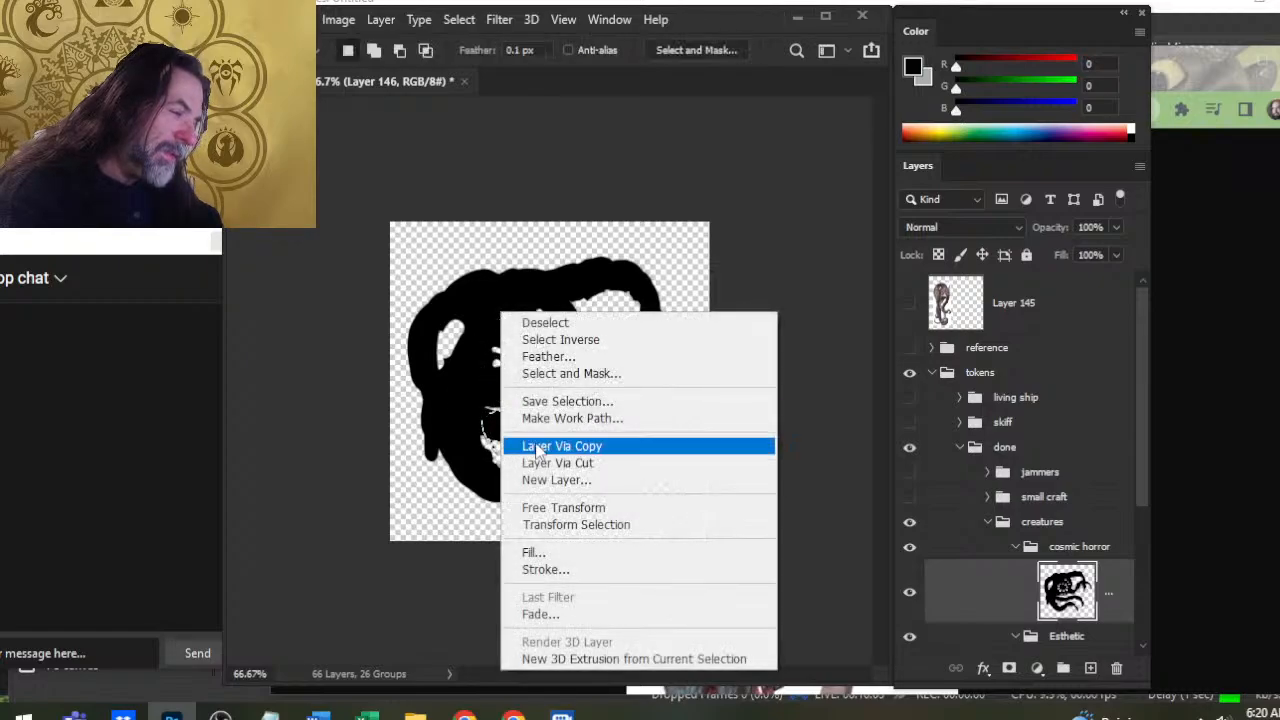
{"action": "left_click", "coordinate": [609, 509]}
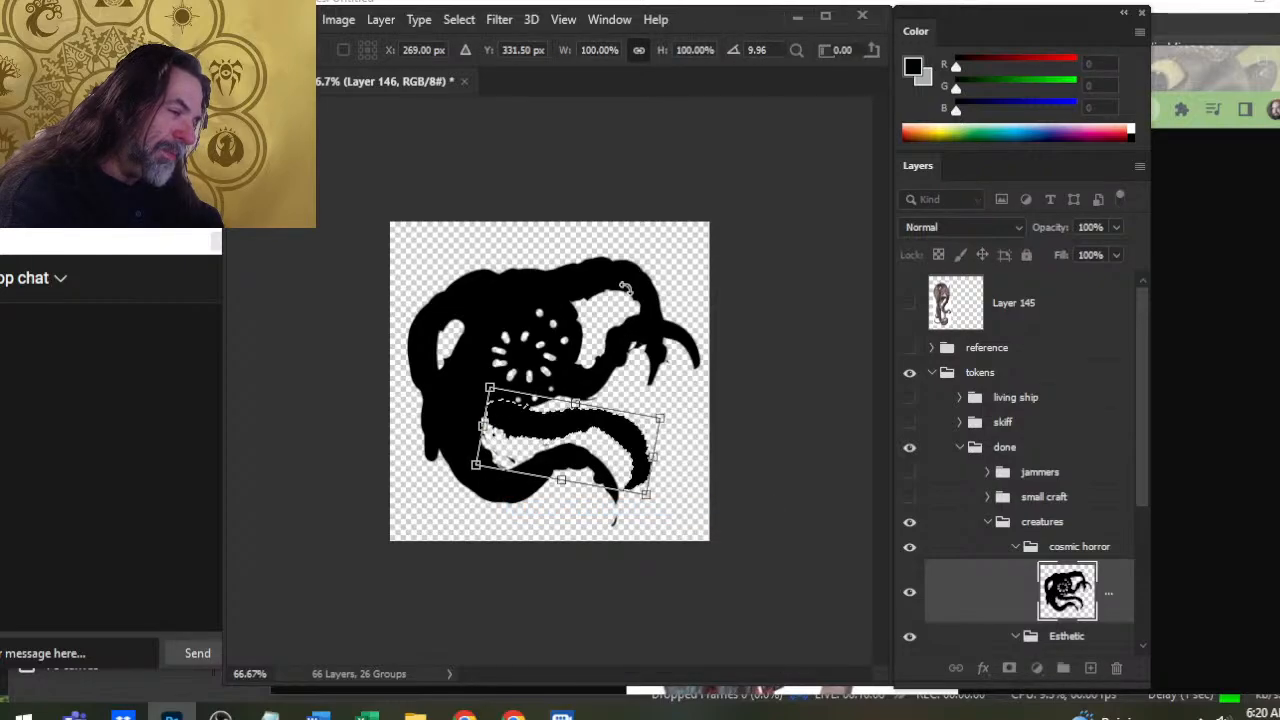
{"action": "key", "text": "Return"}
{"action": "key", "text": "v"}
{"action": "left_click_drag", "start_coordinate": [588, 448], "coordinate": [578, 447]}
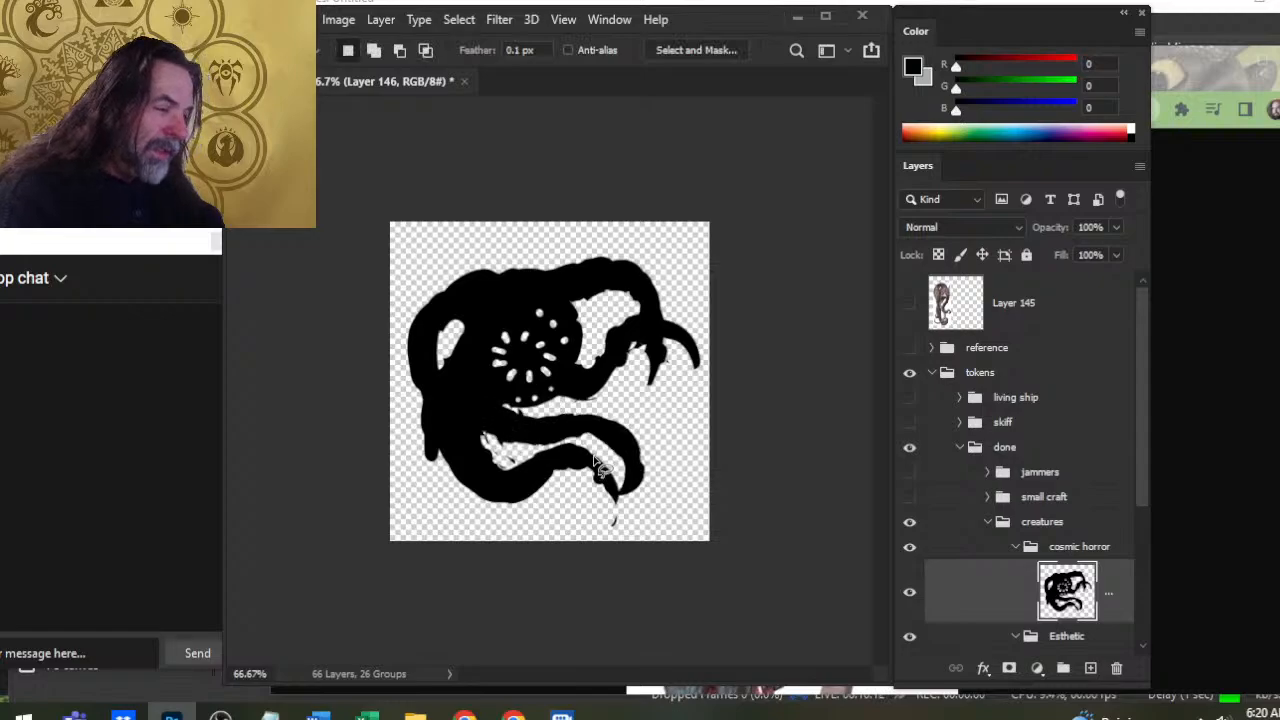
Lasso the lowest tentacle, move it slightly down and to the left, and deselect it
{"action": "mouse_move", "coordinate": [613, 522]}
{"action": "left_mouse_down"}
{"action": "mouse_move", "coordinate": [560, 540]}
{"action": "mouse_move", "coordinate": [438, 518]}
{"action": "left_mouse_up"}
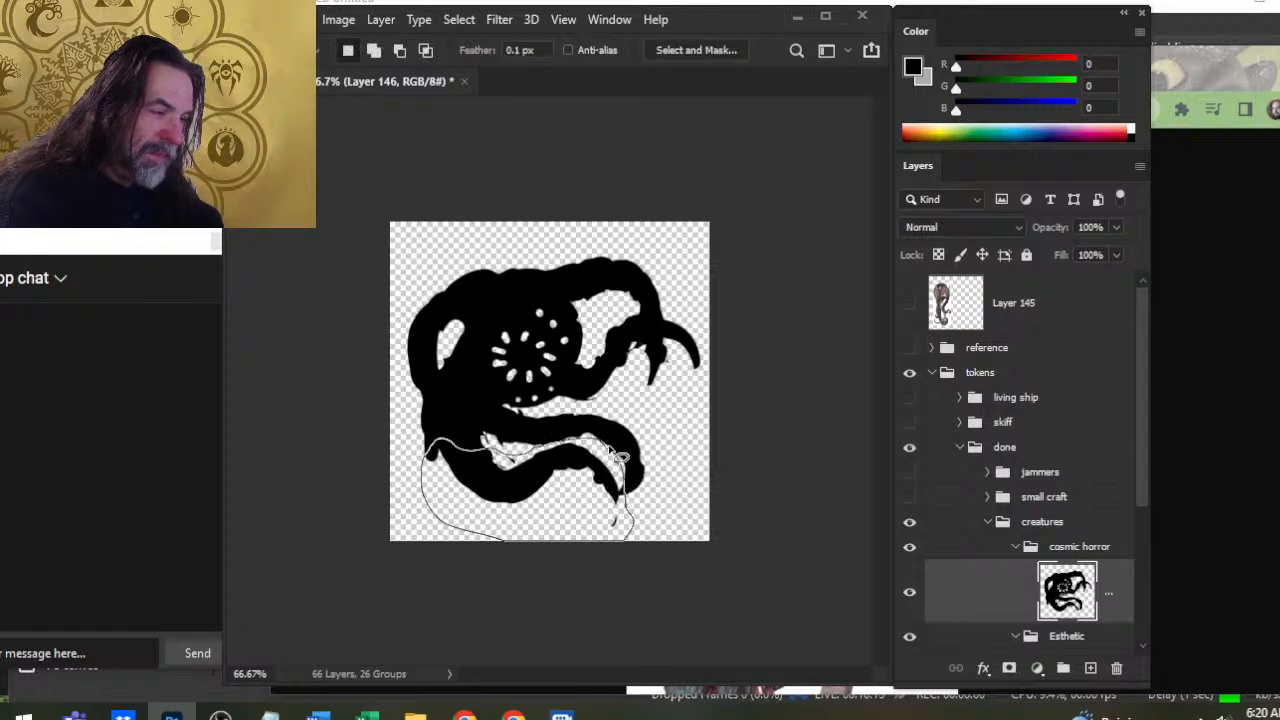
{"action": "key", "text": "v"}
{"action": "mouse_move", "coordinate": [610, 450]}
{"action": "left_mouse_down"}
{"action": "mouse_move", "coordinate": [621, 465]}
{"action": "mouse_move", "coordinate": [552, 494]}
{"action": "mouse_move", "coordinate": [545, 483]}
{"action": "mouse_move", "coordinate": [555, 480]}
{"action": "mouse_move", "coordinate": [553, 521]}
{"action": "left_mouse_up"}
{"action": "key", "text": "l"}
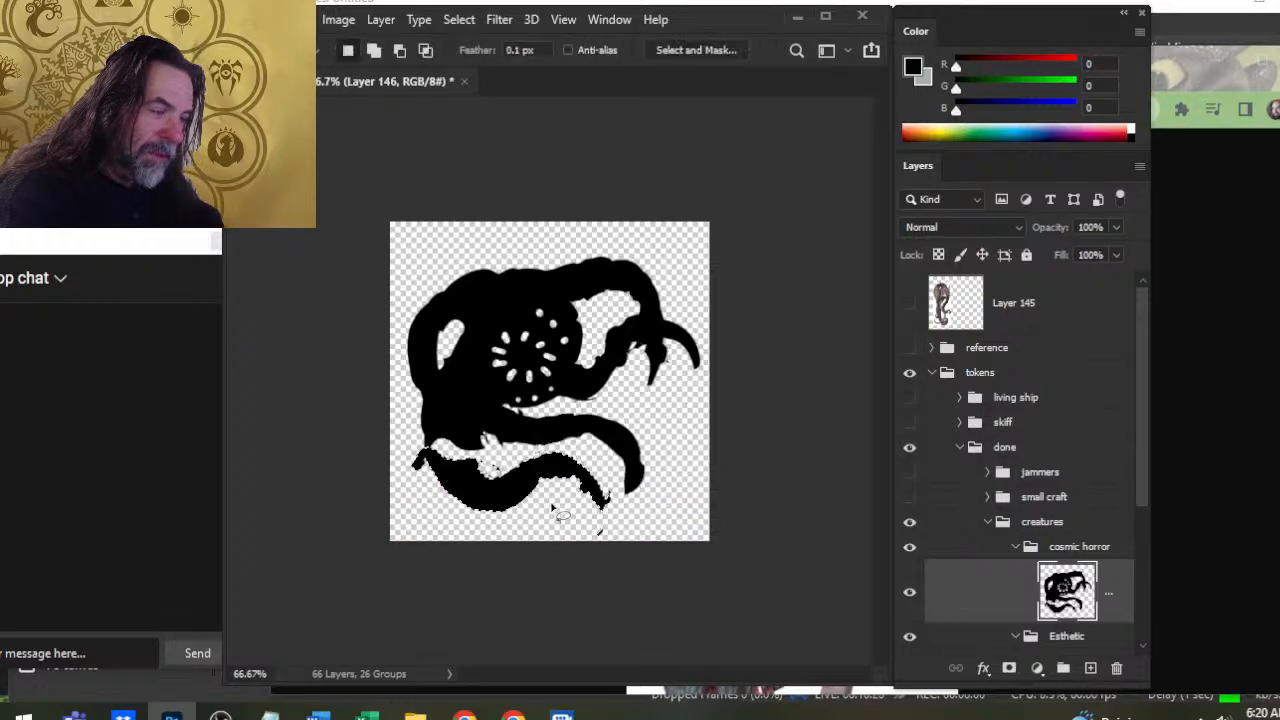
{"action": "key", "text": "ctrl+d"}
Erase the stray spur left of the trunk, rejoin the lowest tentacle to the trunk in black, and taper the middle tentacle's tip
{"action": "key", "text": "e"}
{"action": "mouse_move", "coordinate": [405, 465]}
{"action": "left_mouse_down"}
{"action": "mouse_move", "coordinate": [404, 478]}
{"action": "mouse_move", "coordinate": [442, 421]}
{"action": "left_mouse_up"}
{"action": "key", "text": "b"}
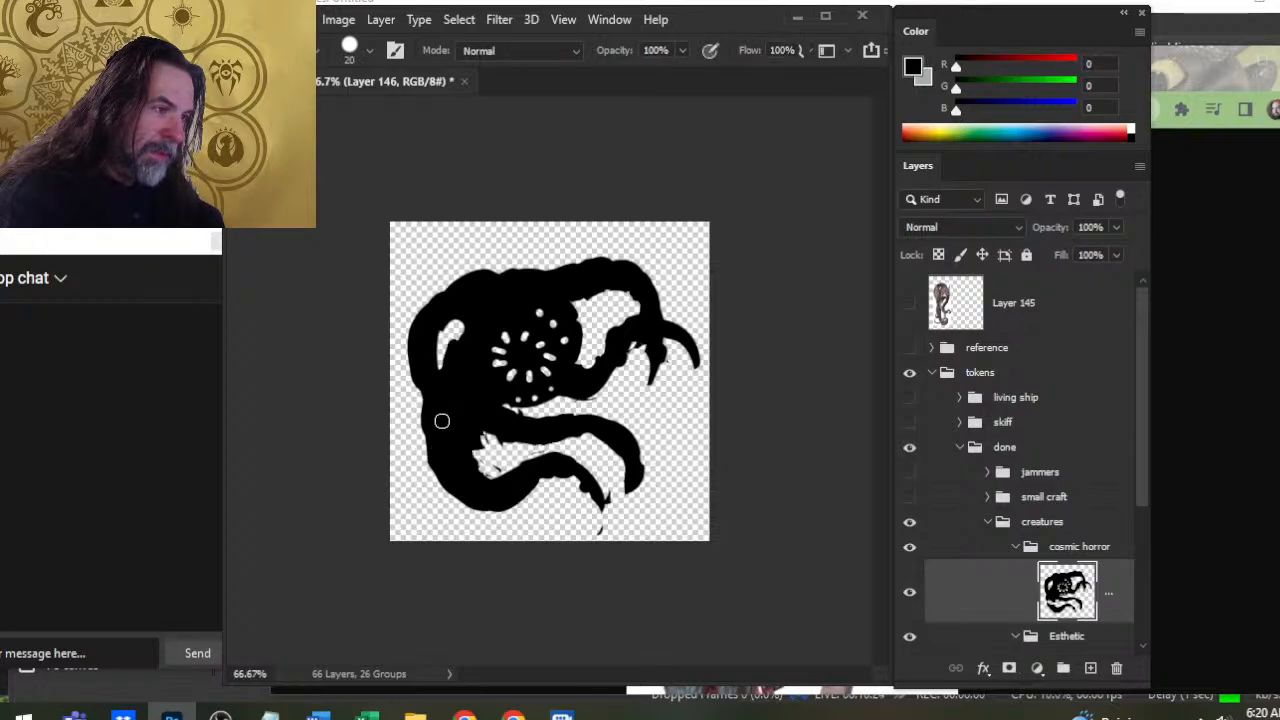
{"action": "key", "text": "e"}
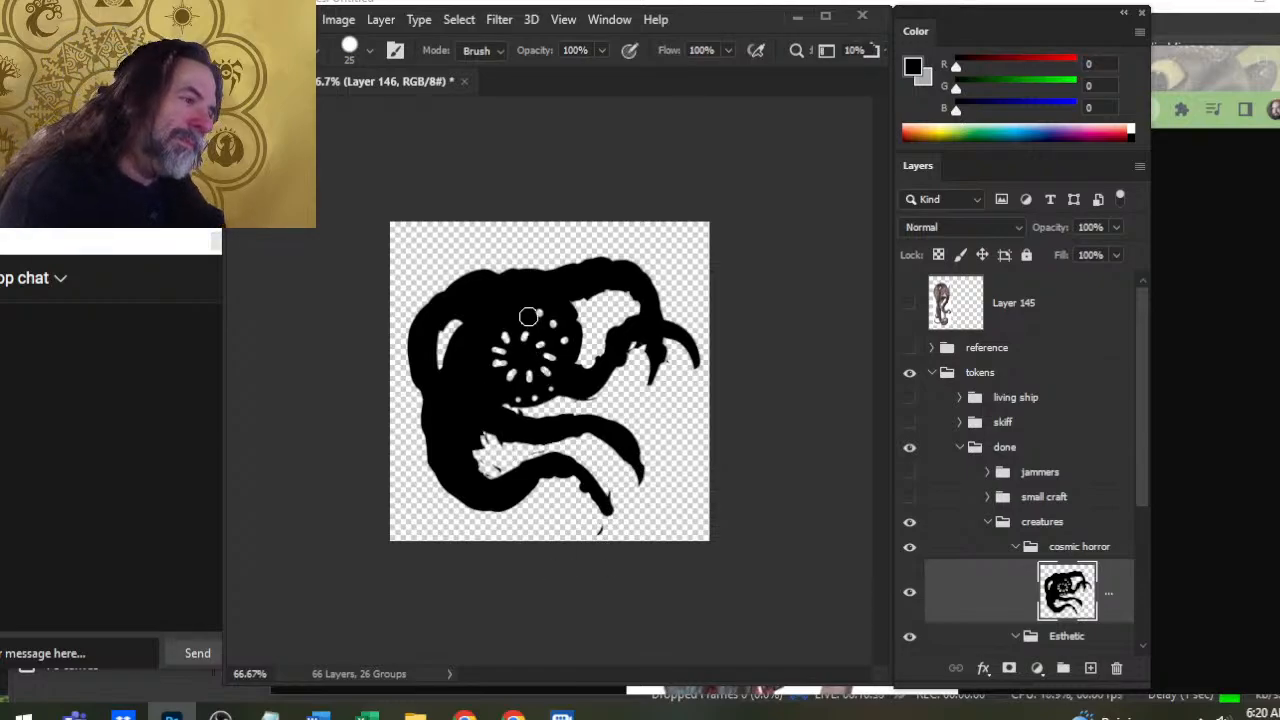
Paint over all the eye dots and the ring of teeth in black with a 20 px brush
{"action": "key", "text": "b"}
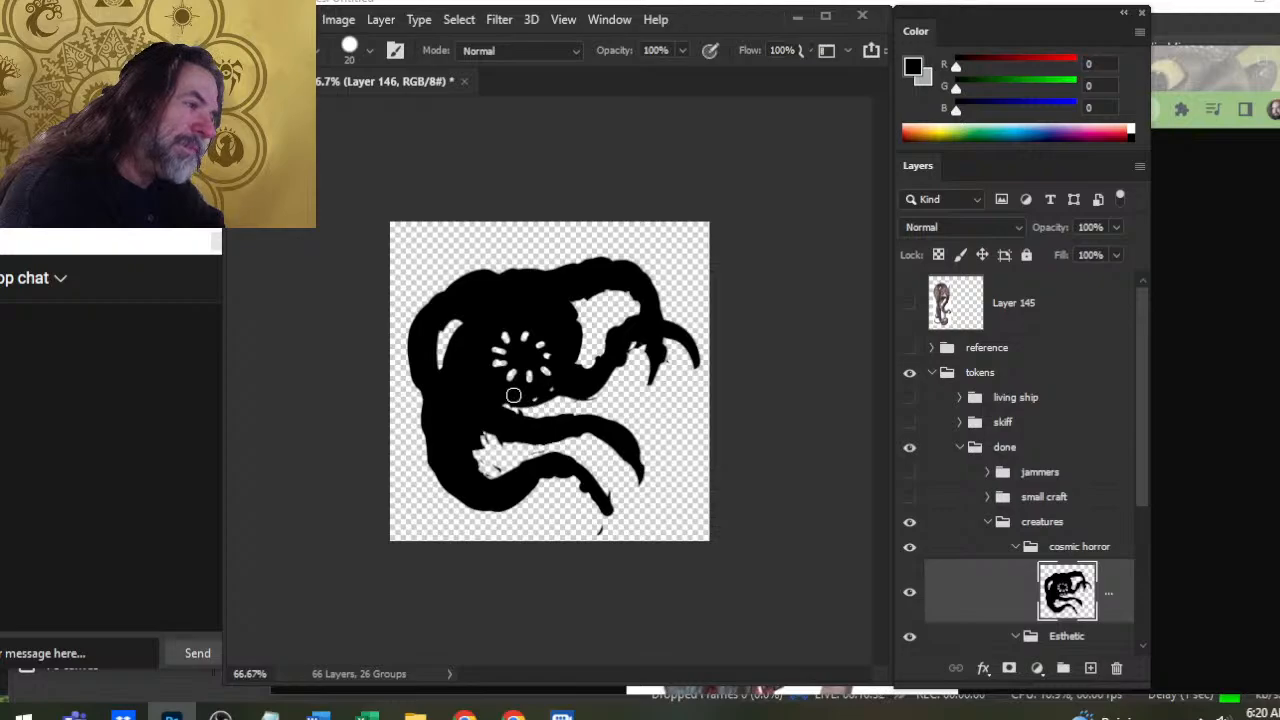
{"action": "left_click_drag", "start_coordinate": [513, 395], "coordinate": [515, 375]}
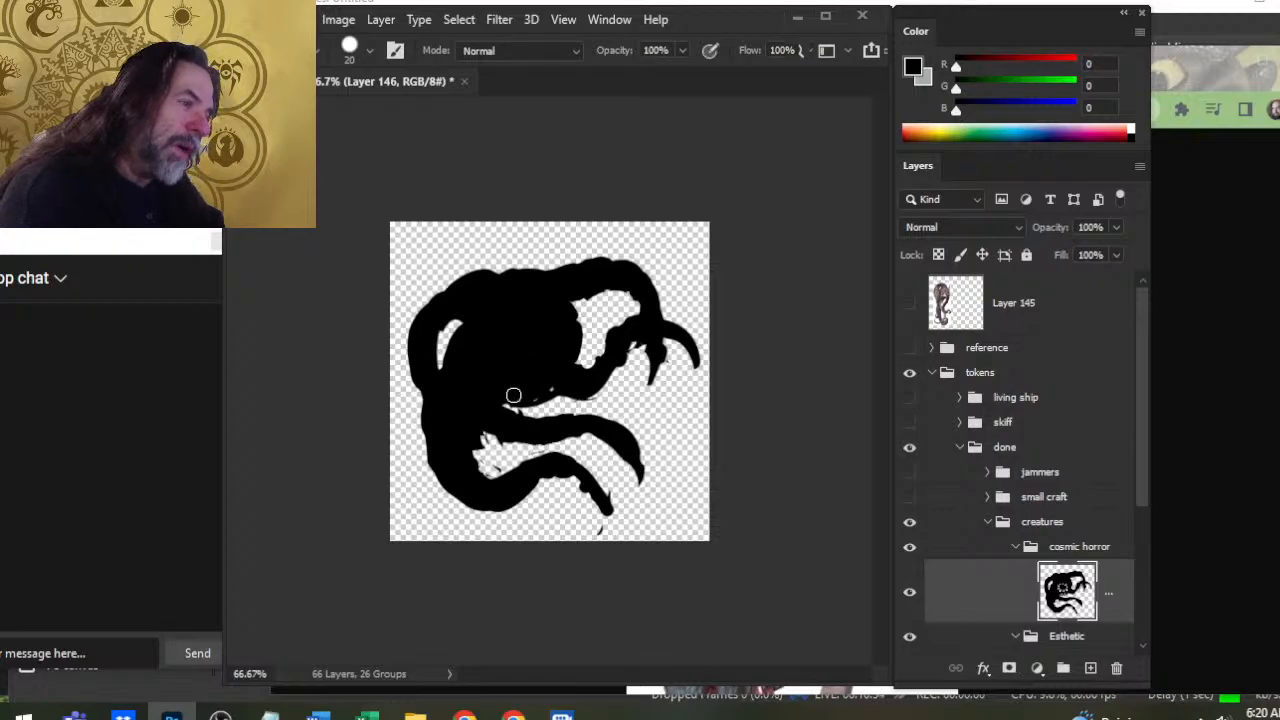
Clear the gap between body and middle tentacle with a 25 px eraser, and smooth the upper right tentacle's inner arm in black
{"action": "key", "text": "e"}
{"action": "left_click_drag", "start_coordinate": [545, 415], "coordinate": [527, 410]}
{"action": "key", "text": "b"}
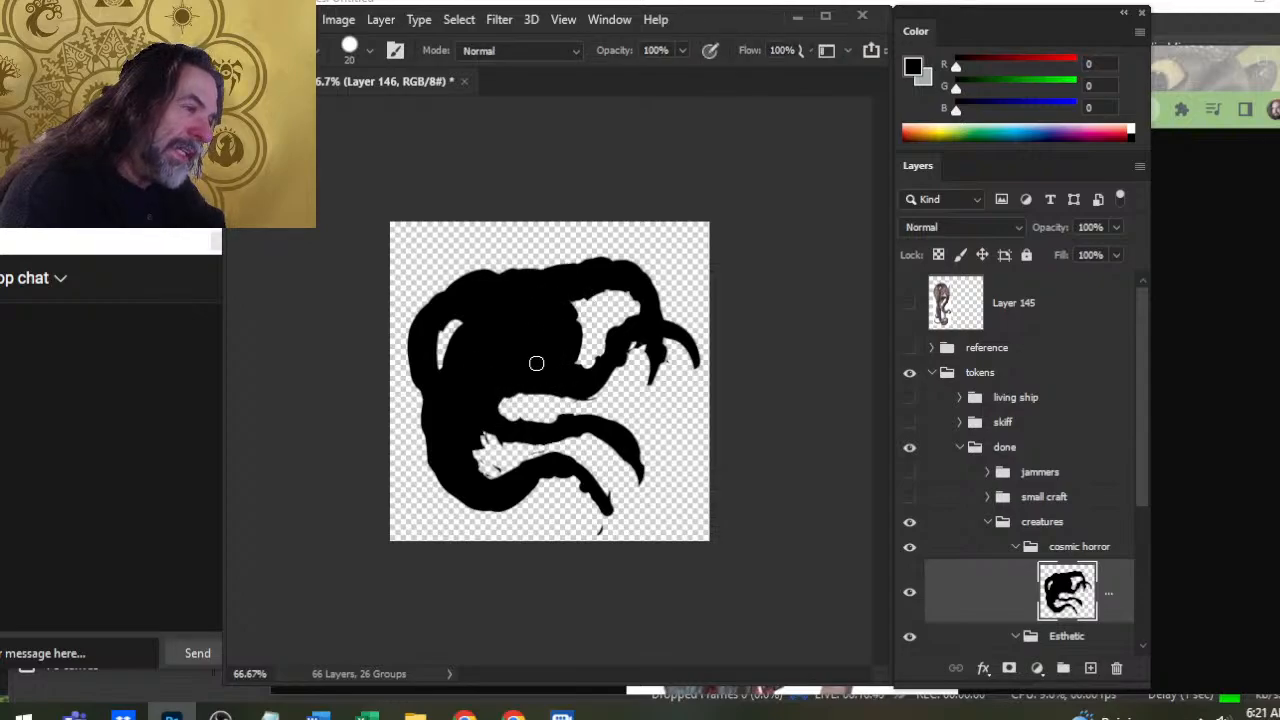
{"action": "mouse_move", "coordinate": [569, 375]}
{"action": "left_mouse_down"}
{"action": "mouse_move", "coordinate": [615, 355]}
{"action": "mouse_move", "coordinate": [611, 367]}
{"action": "mouse_move", "coordinate": [630, 328]}
{"action": "left_mouse_up"}
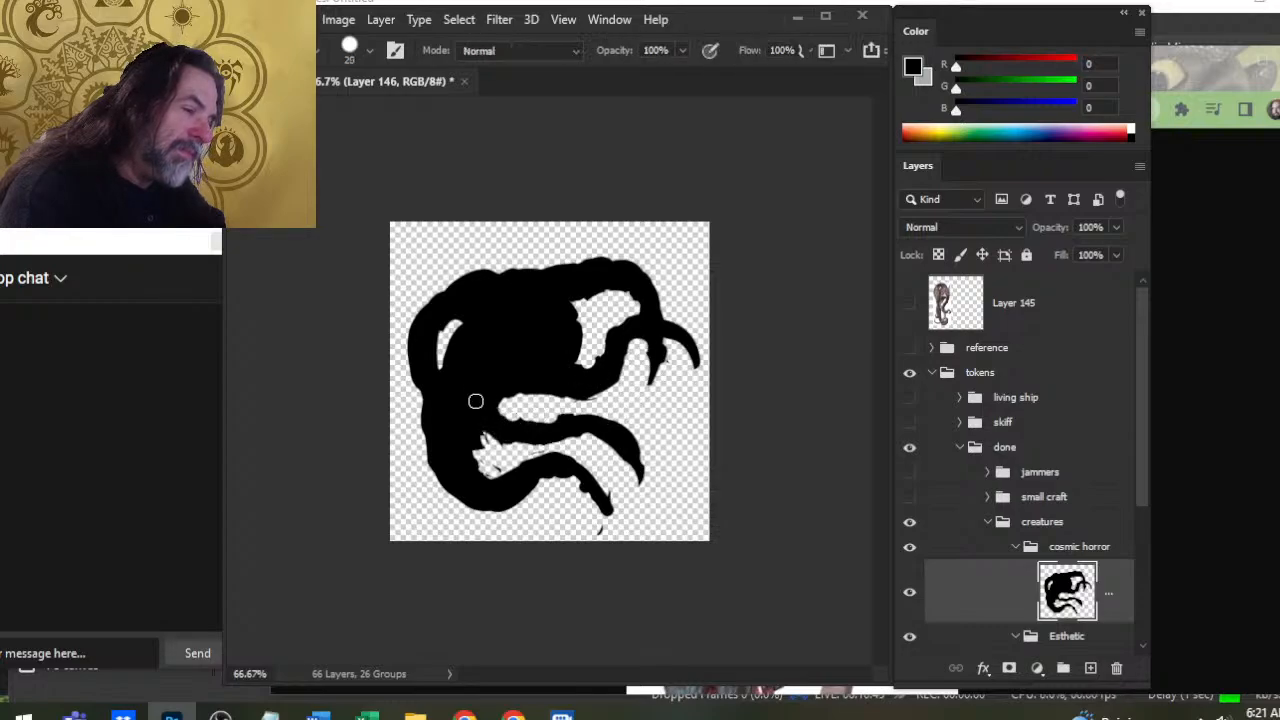
Erase a rounded gap between the two lower tentacles at 25 px, and reshape the lowest tentacle into a tapered hooked tip
{"action": "key", "text": "e"}
{"action": "mouse_move", "coordinate": [478, 430]}
{"action": "left_mouse_down"}
{"action": "mouse_move", "coordinate": [474, 456]}
{"action": "mouse_move", "coordinate": [510, 440]}
{"action": "left_mouse_up"}
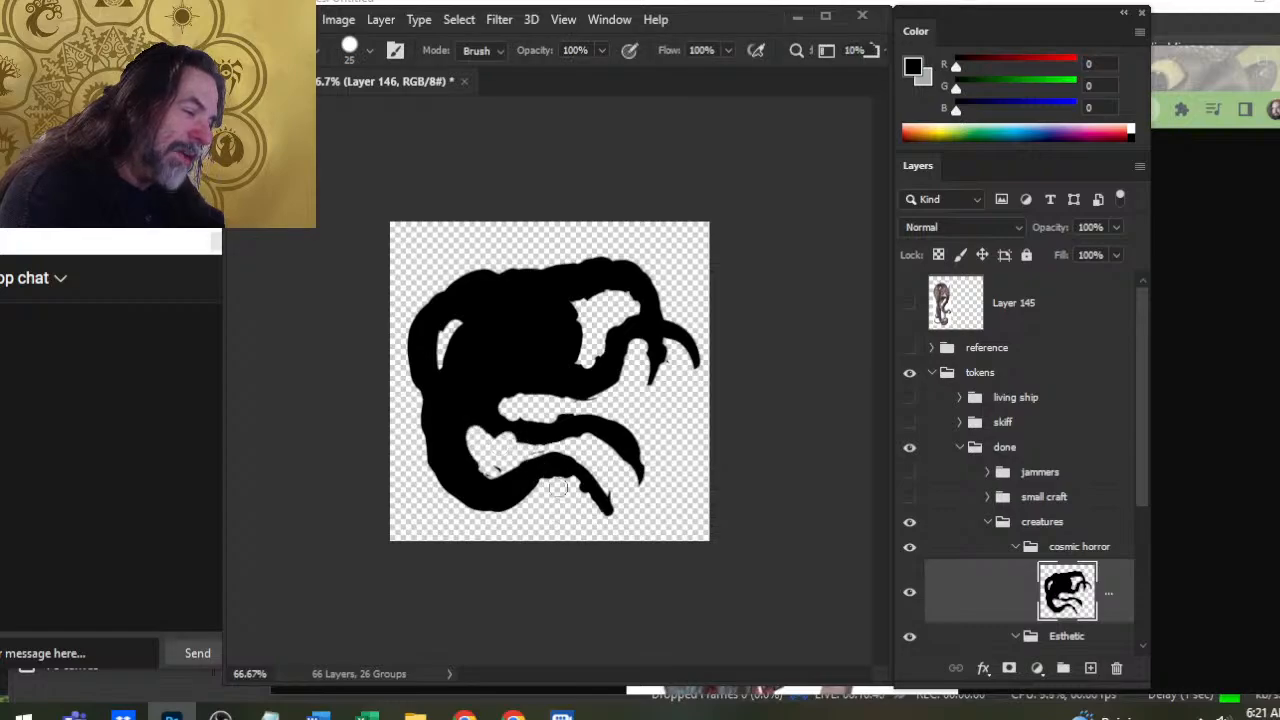
{"action": "left_click_drag", "start_coordinate": [560, 487], "coordinate": [609, 509]}
{"action": "key", "text": "b"}
{"action": "mouse_move", "coordinate": [546, 457]}
{"action": "left_mouse_down"}
{"action": "mouse_move", "coordinate": [576, 470]}
{"action": "mouse_move", "coordinate": [541, 496]}
{"action": "mouse_move", "coordinate": [527, 482]}
{"action": "mouse_move", "coordinate": [594, 504]}
{"action": "left_mouse_up"}
{"action": "key", "text": "e"}
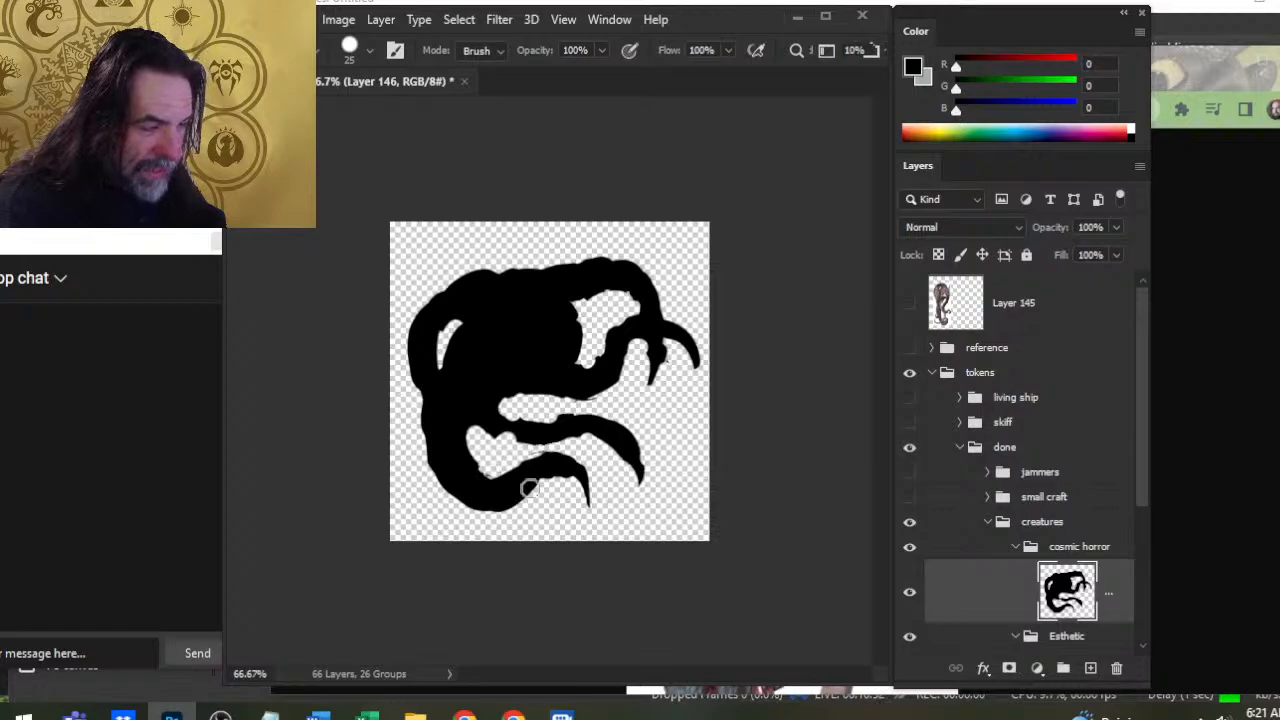
Smooth the middle tentacle's base in black and erase the stray stroke bridging it to the body
{"action": "key", "text": "b"}
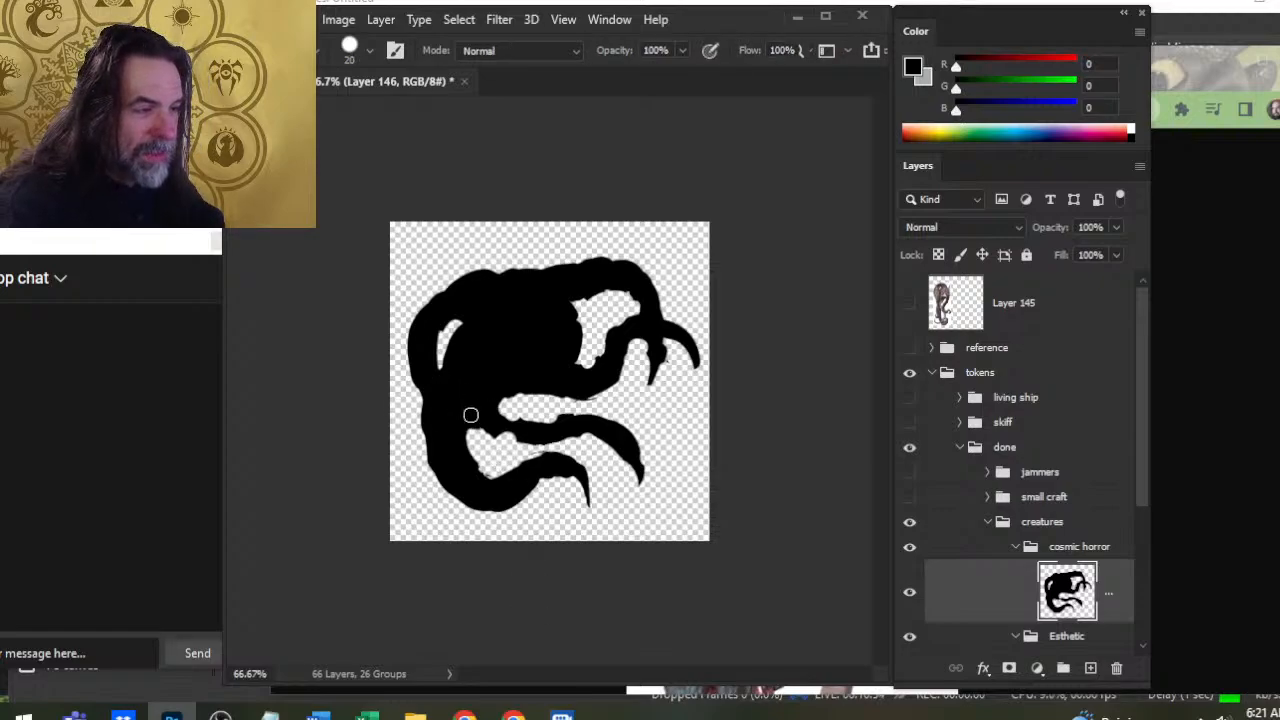
{"action": "mouse_move", "coordinate": [470, 414]}
{"action": "left_mouse_down"}
{"action": "mouse_move", "coordinate": [515, 440]}
{"action": "mouse_move", "coordinate": [486, 423]}
{"action": "mouse_move", "coordinate": [585, 405]}
{"action": "left_mouse_up"}
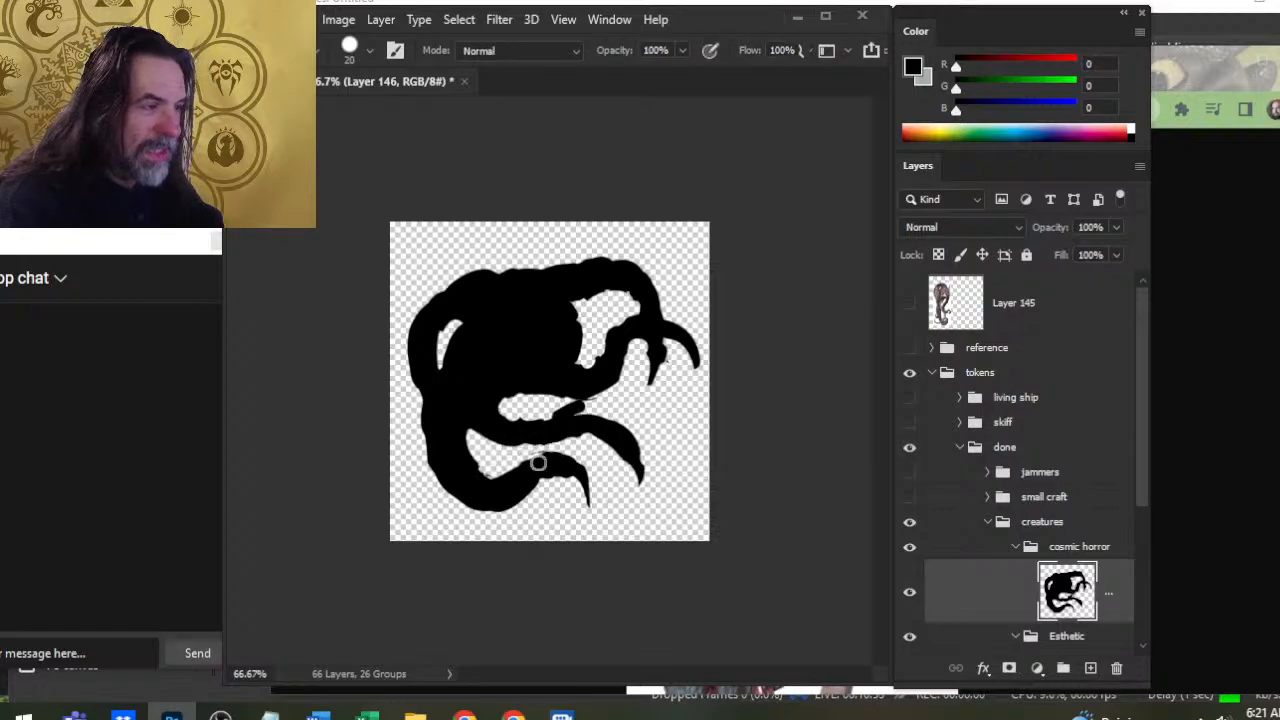
{"action": "key", "text": "e"}
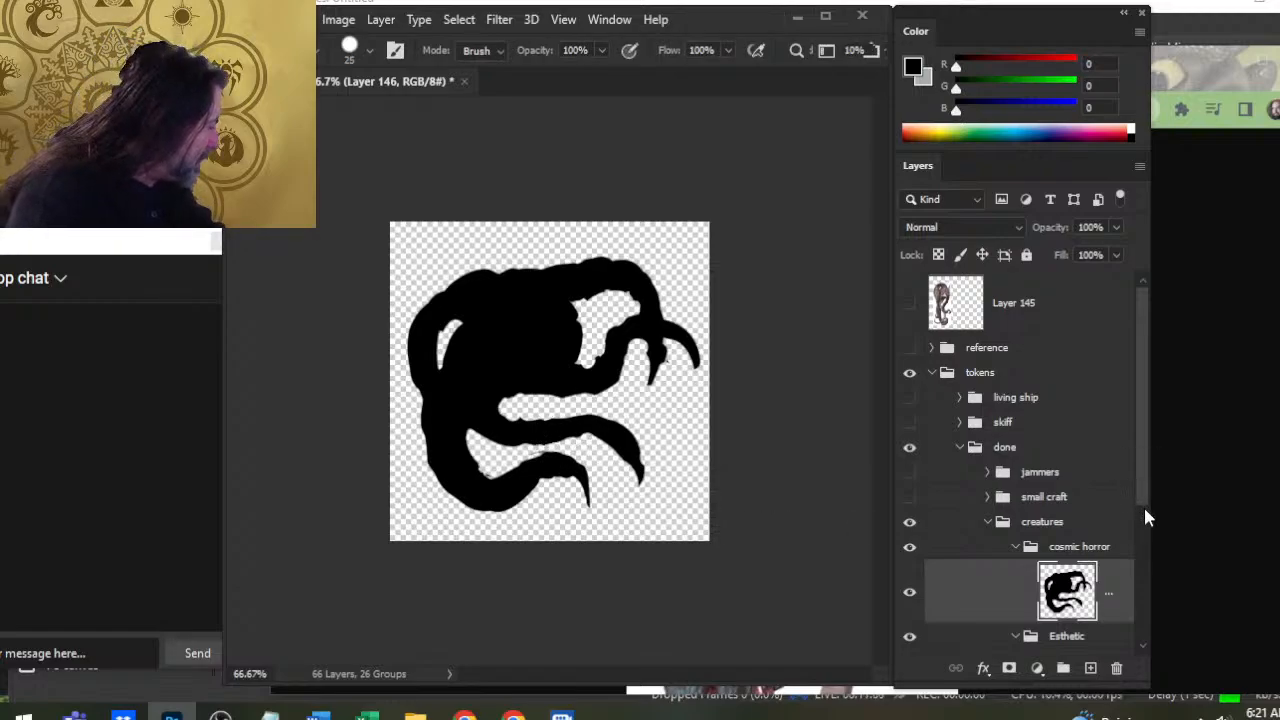
Smooth the bumps along the top edge of the body with the eraser, reduced to 15 px
{"action": "left_click_drag", "start_coordinate": [1143, 504], "coordinate": [1130, 597]}
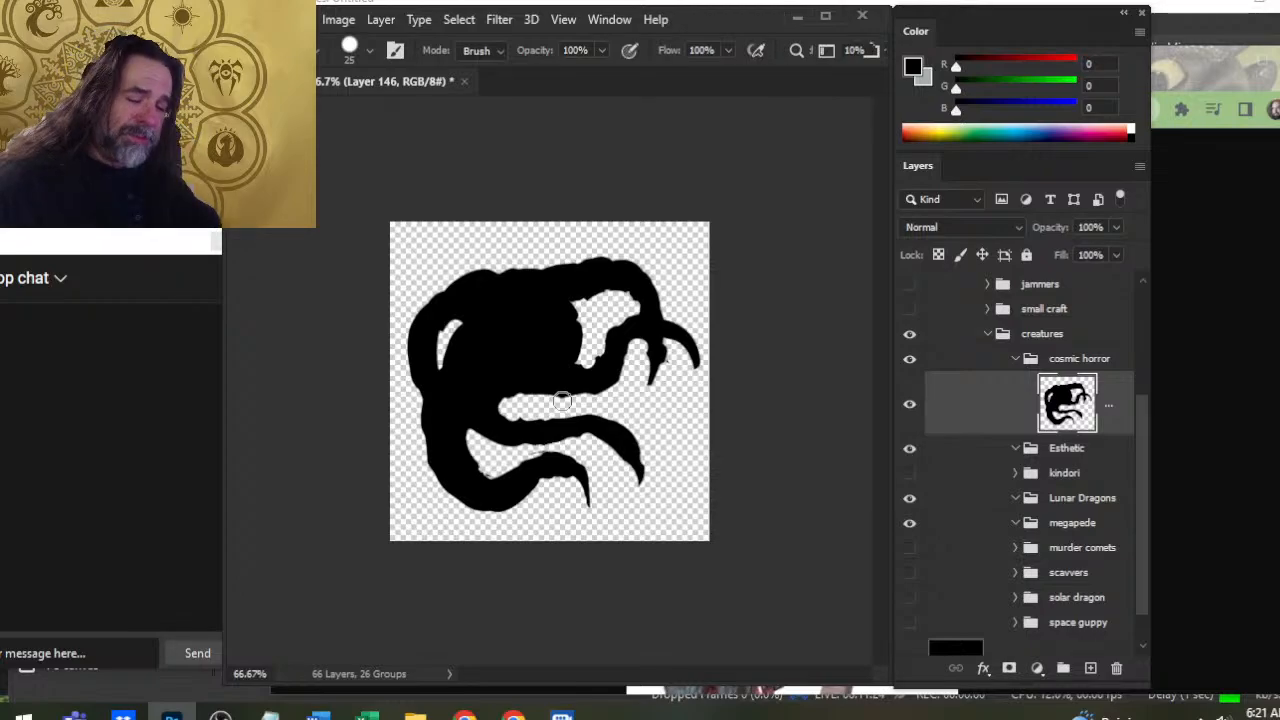
{"action": "key", "text": "b"}
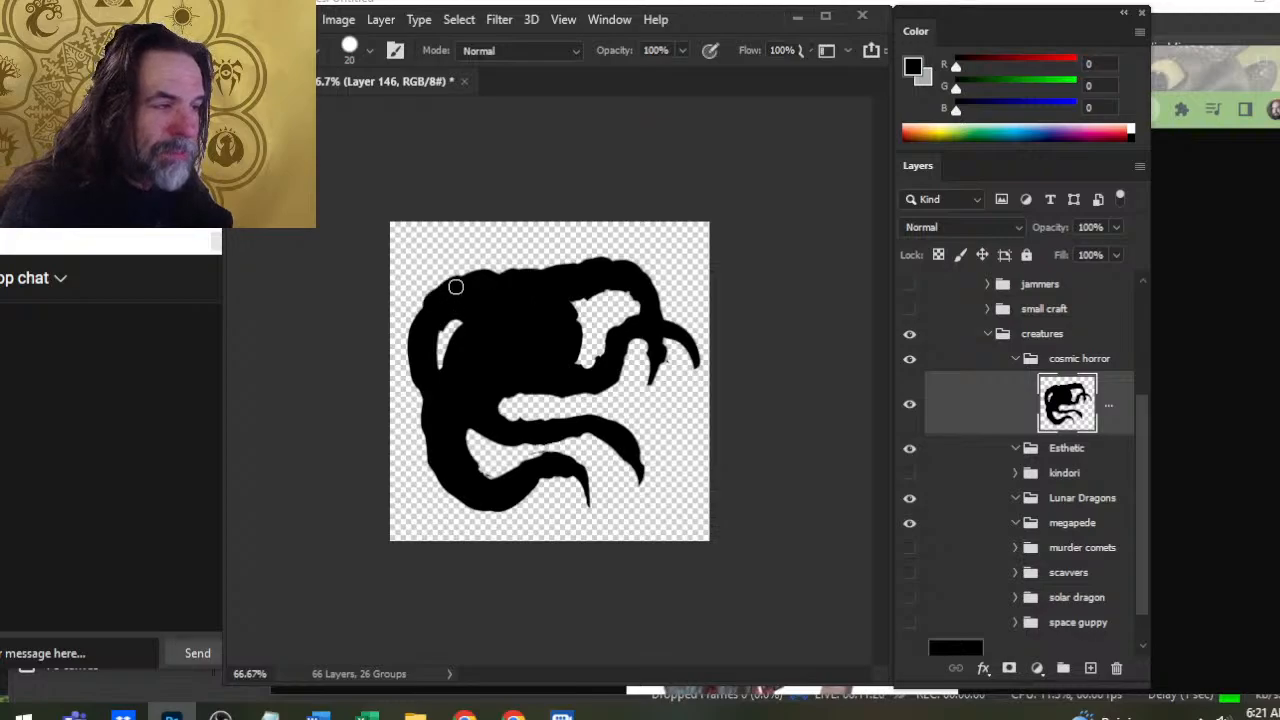
{"action": "key", "text": "e"}
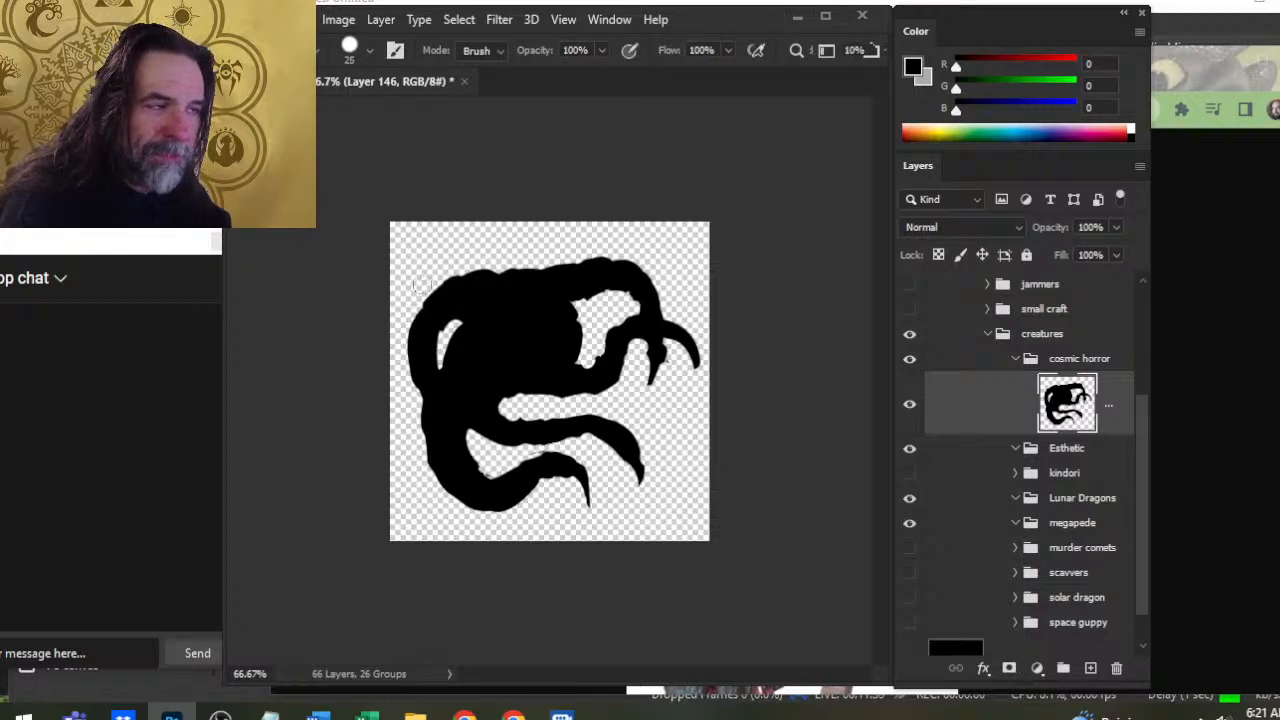
{"action": "left_click_drag", "start_coordinate": [425, 284], "coordinate": [451, 268]}
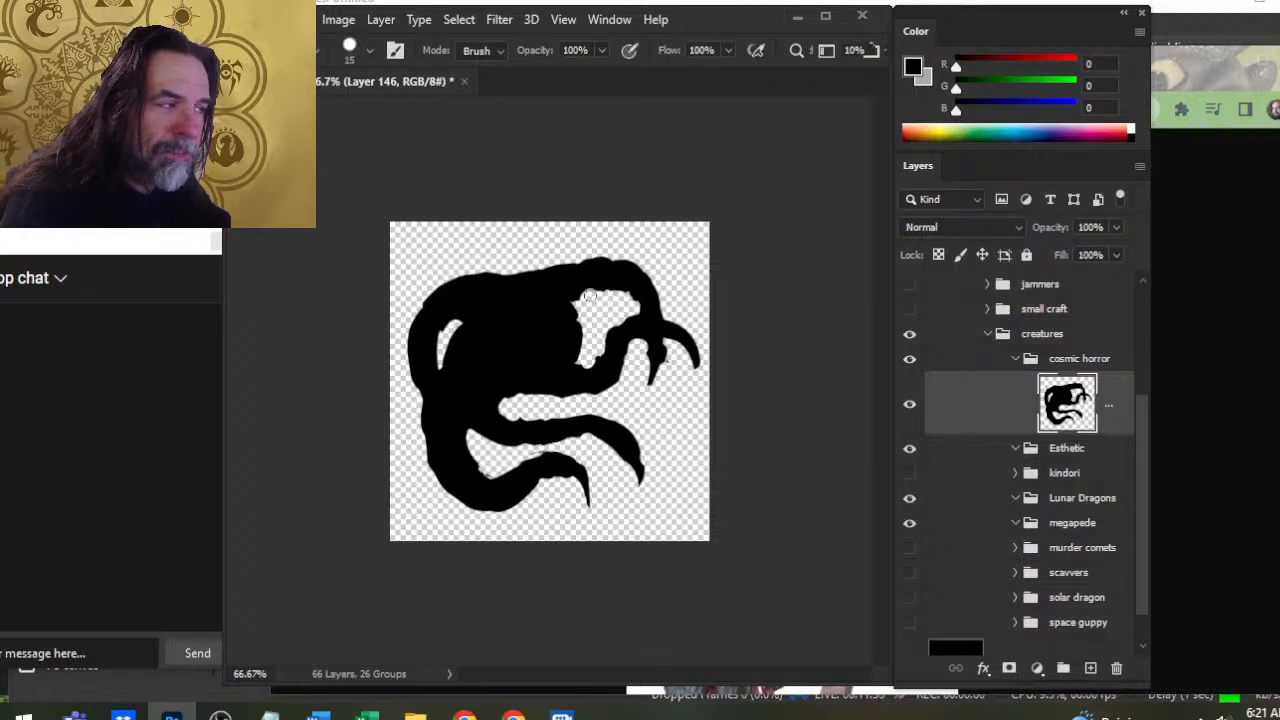
{"action": "key", "text": "b"}
{"action": "key", "text": "e"}
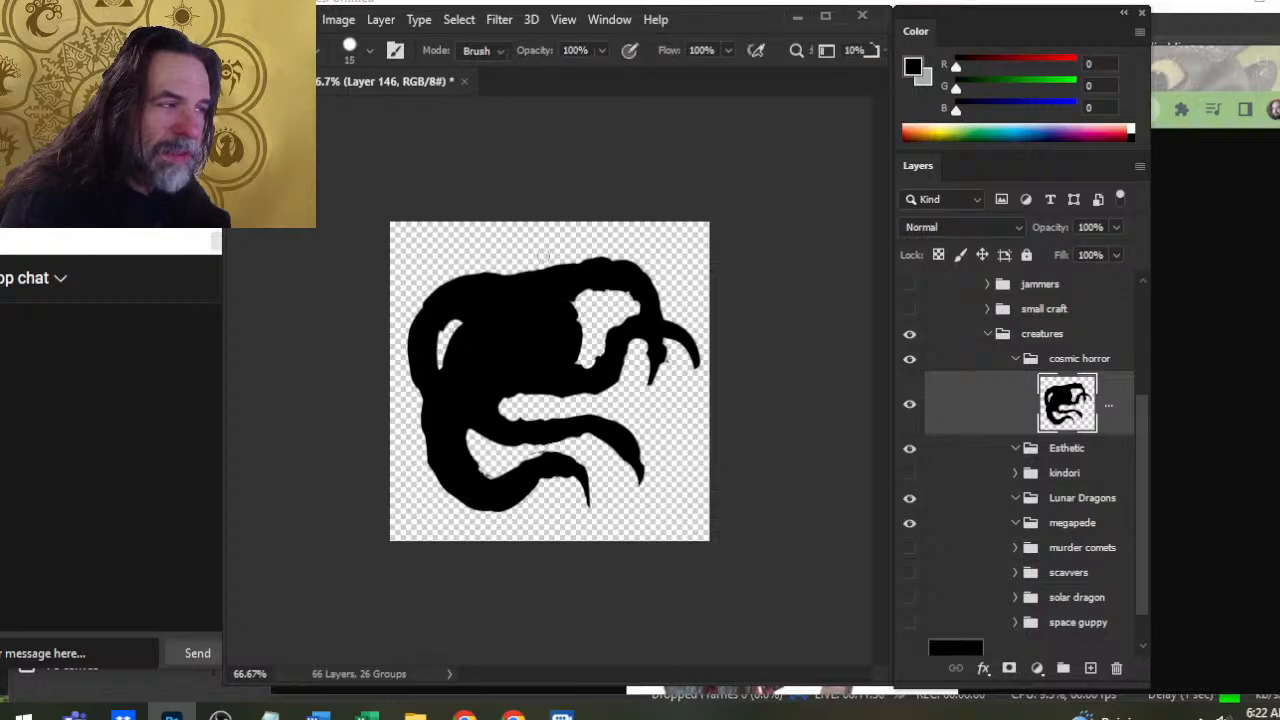
Narrow the upper end of the slit inside the left loop in black, and trim the body's upper left outline with the 15 px eraser
{"action": "key", "text": "b"}
{"action": "left_click_drag", "start_coordinate": [452, 325], "coordinate": [419, 330]}
{"action": "key", "text": "e"}
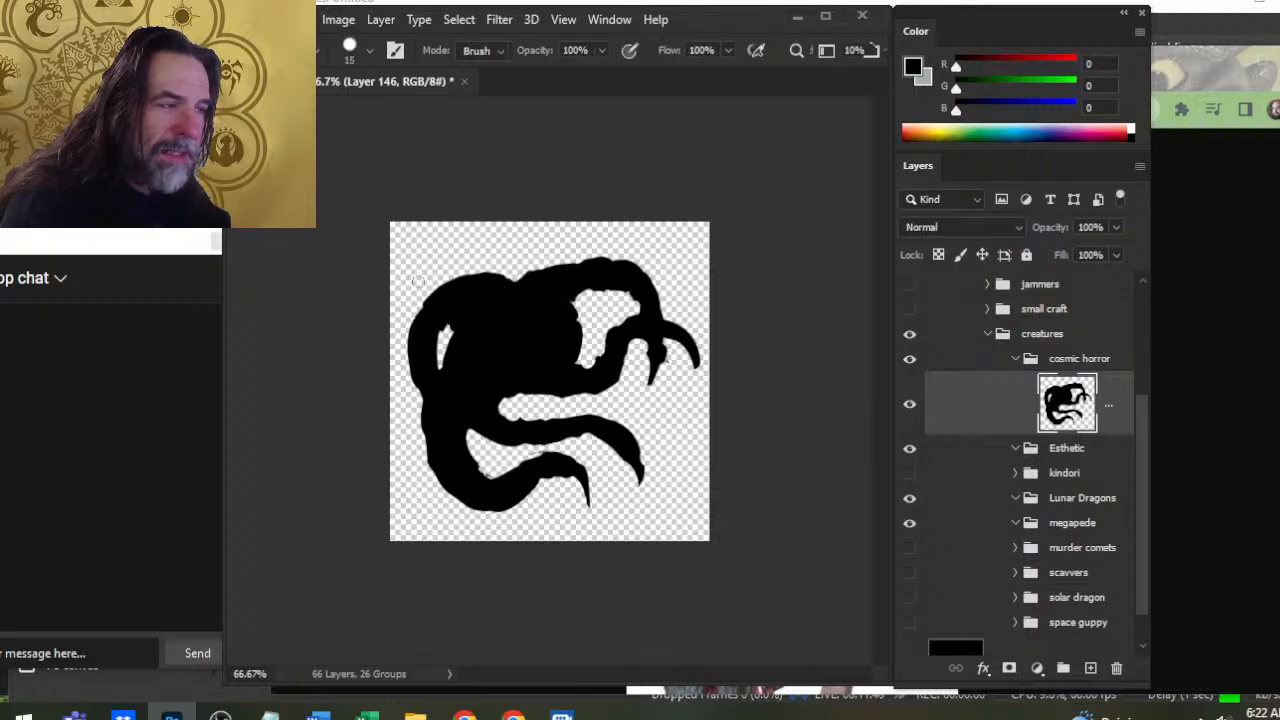
{"action": "left_click_drag", "start_coordinate": [462, 280], "coordinate": [488, 278]}
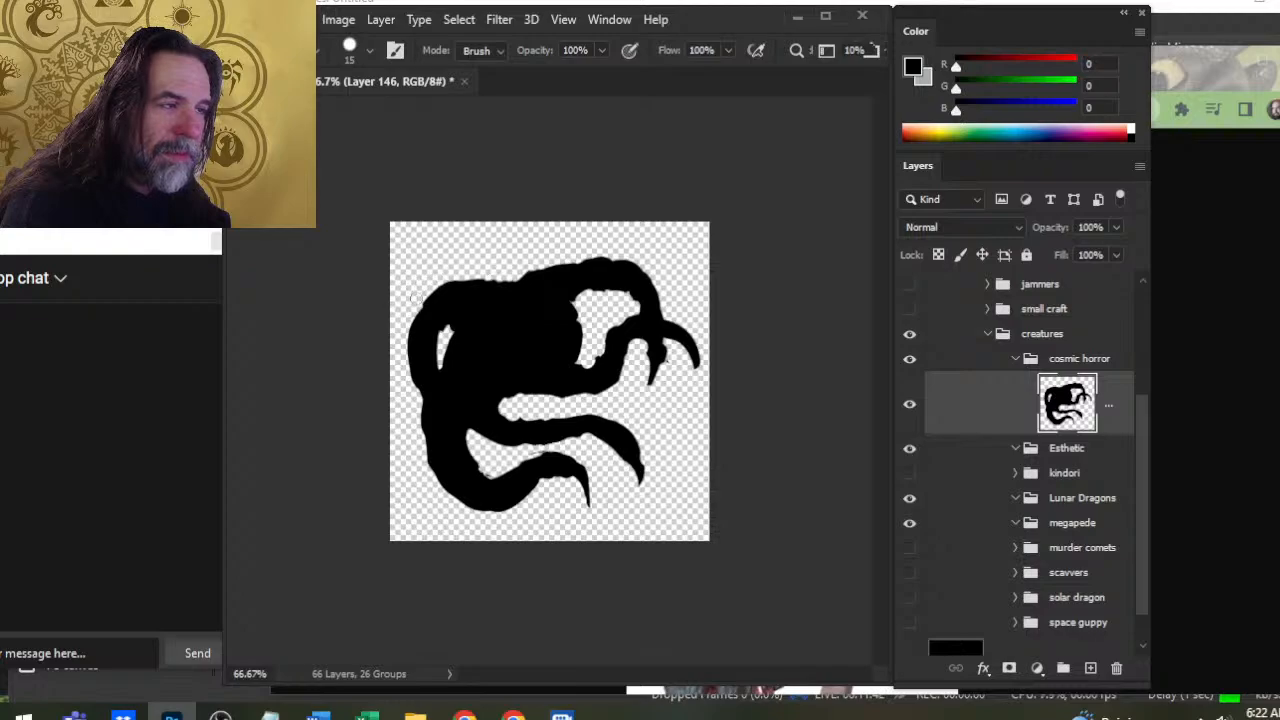
Thicken the left loop's outer edge and round the body's upper left outline in black with a 20 px brush
{"action": "key", "text": "b"}
{"action": "mouse_move", "coordinate": [434, 297]}
{"action": "left_mouse_down"}
{"action": "mouse_move", "coordinate": [414, 354]}
{"action": "mouse_move", "coordinate": [423, 309]}
{"action": "mouse_move", "coordinate": [414, 334]}
{"action": "mouse_move", "coordinate": [443, 409]}
{"action": "left_mouse_up"}
{"action": "key", "text": "e"}
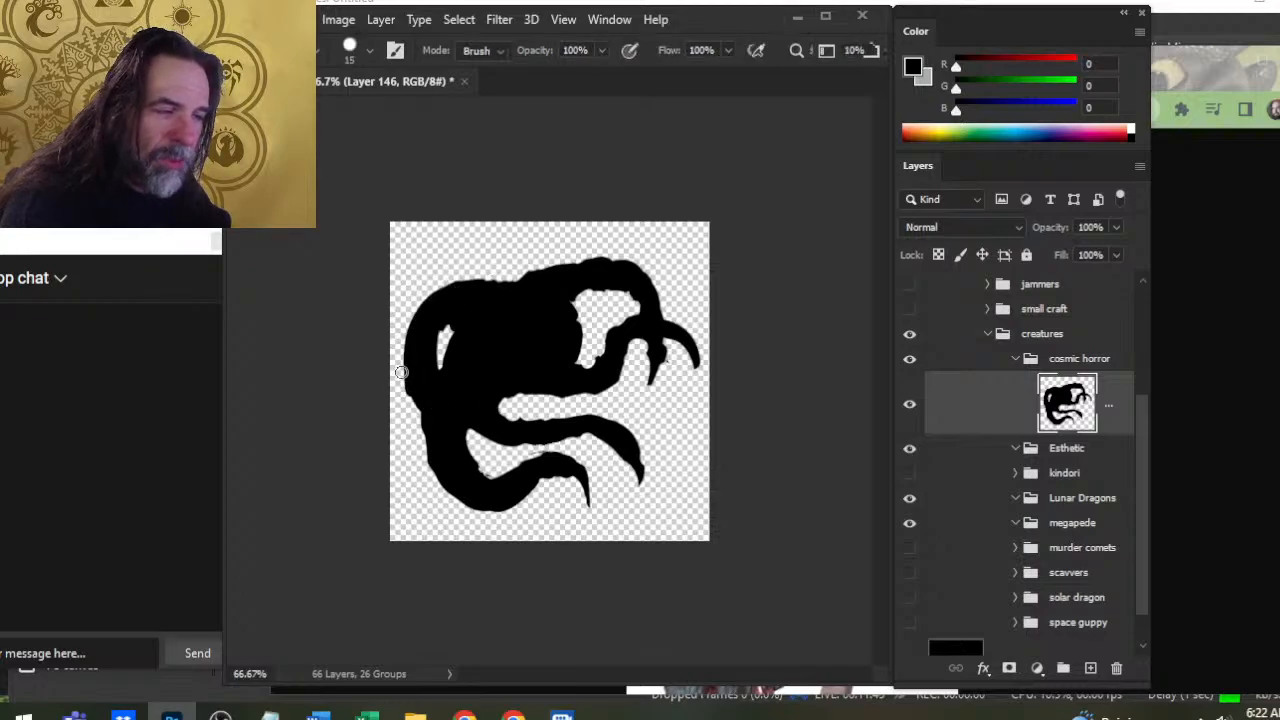
{"action": "key", "text": "b"}
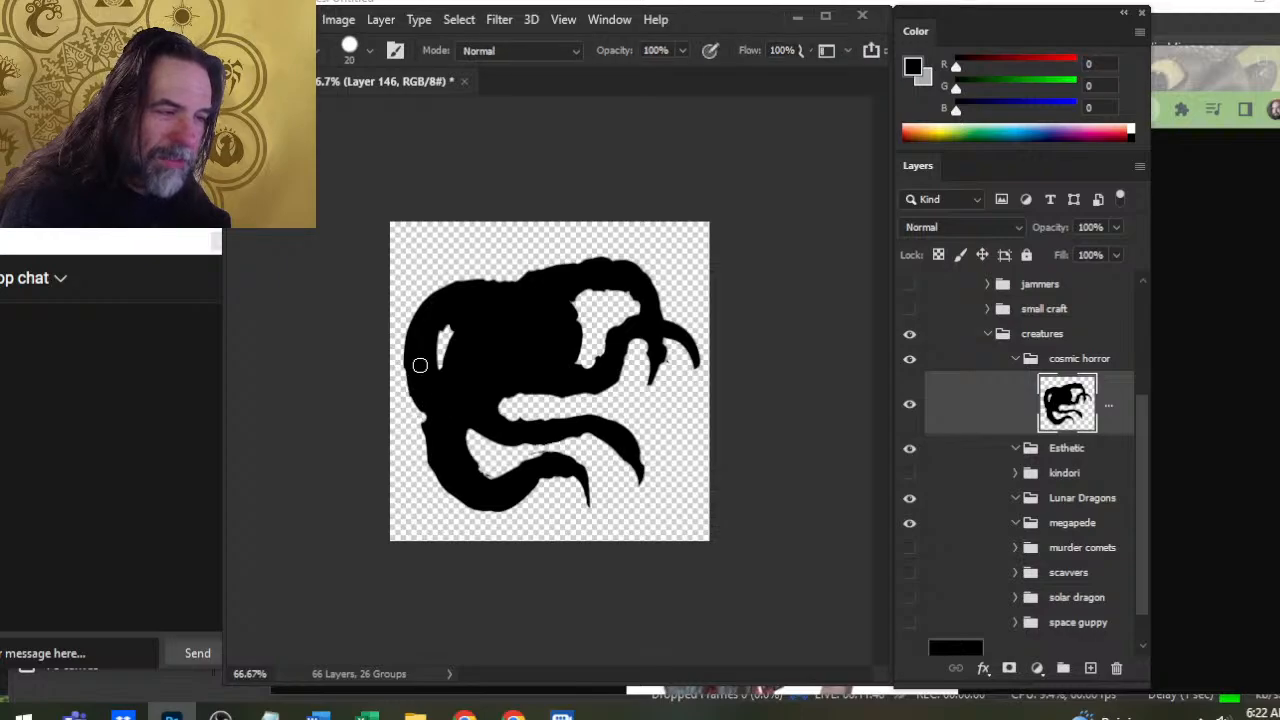
{"action": "mouse_move", "coordinate": [420, 365]}
{"action": "left_mouse_down"}
{"action": "mouse_move", "coordinate": [437, 400]}
{"action": "mouse_move", "coordinate": [414, 363]}
{"action": "mouse_move", "coordinate": [423, 329]}
{"action": "mouse_move", "coordinate": [466, 283]}
{"action": "mouse_move", "coordinate": [529, 297]}
{"action": "left_mouse_up"}
{"action": "key", "text": "e"}
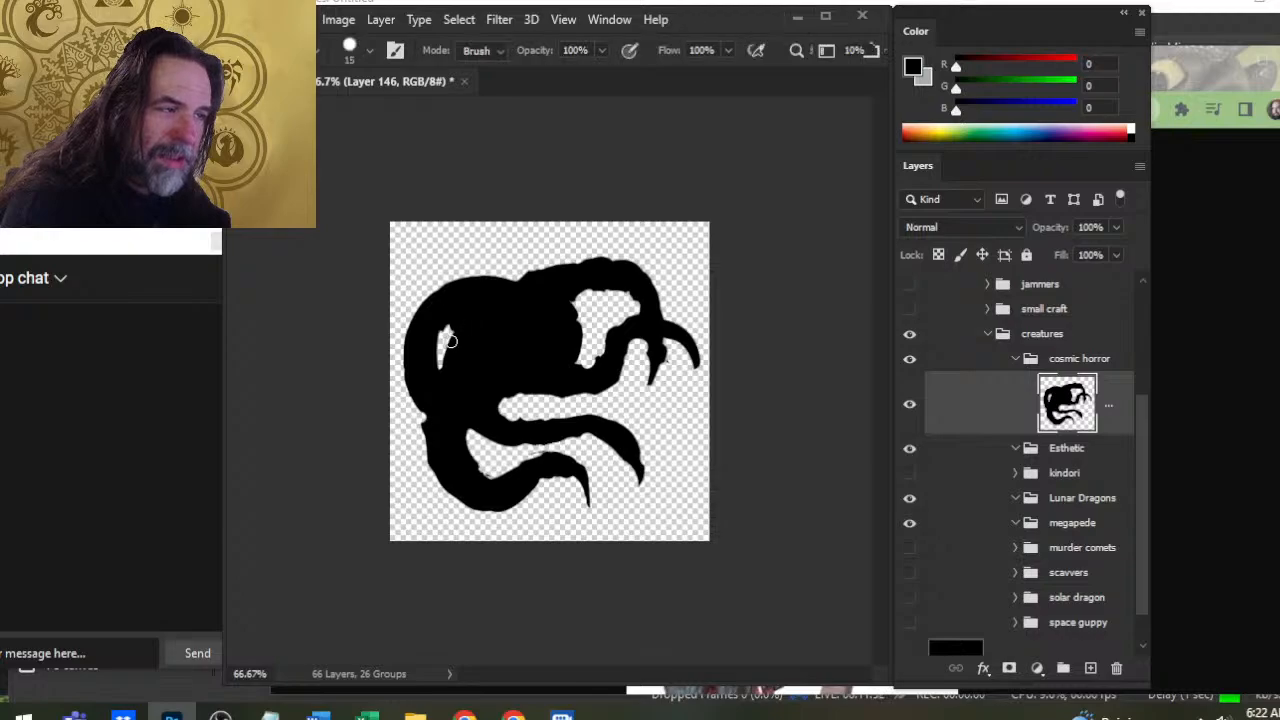
Reshape the slit between the left loop and the body, and smooth the notch where the loop meets the lower tentacles
{"action": "mouse_move", "coordinate": [451, 341]}
{"action": "left_mouse_down"}
{"action": "mouse_move", "coordinate": [447, 326]}
{"action": "mouse_move", "coordinate": [466, 322]}
{"action": "left_mouse_up"}
{"action": "key", "text": "b"}
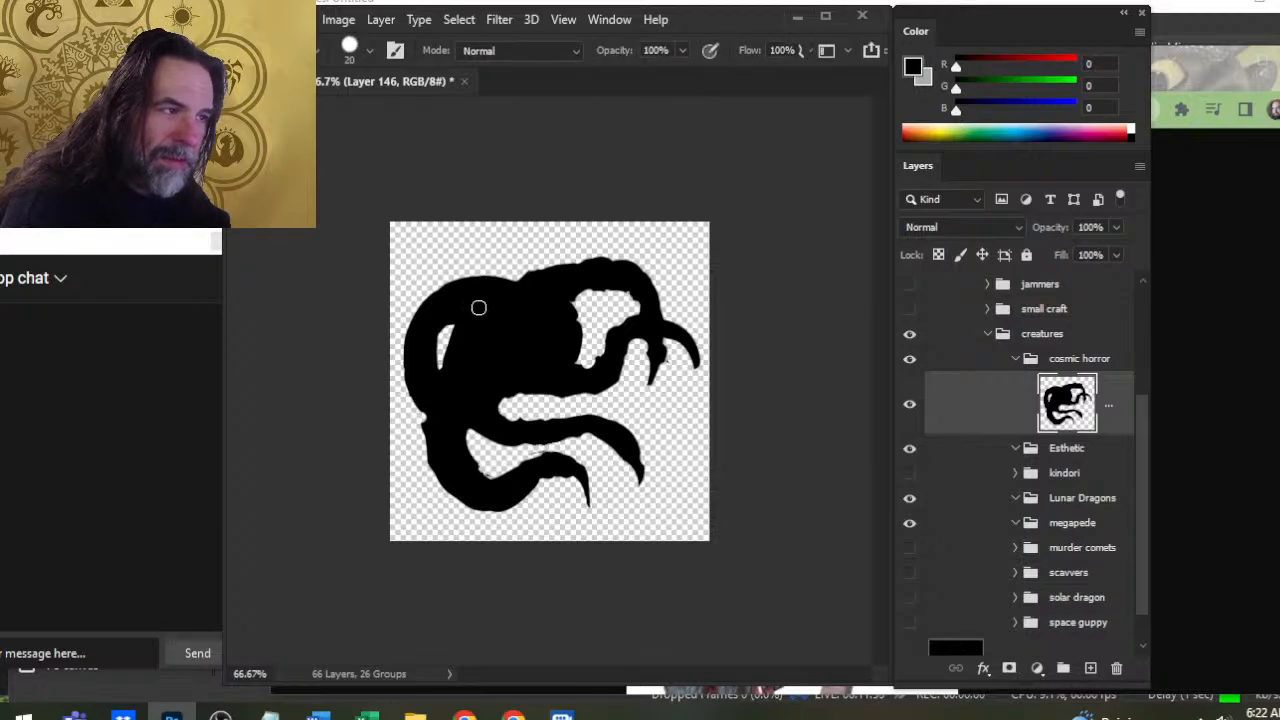
{"action": "key", "text": "e"}
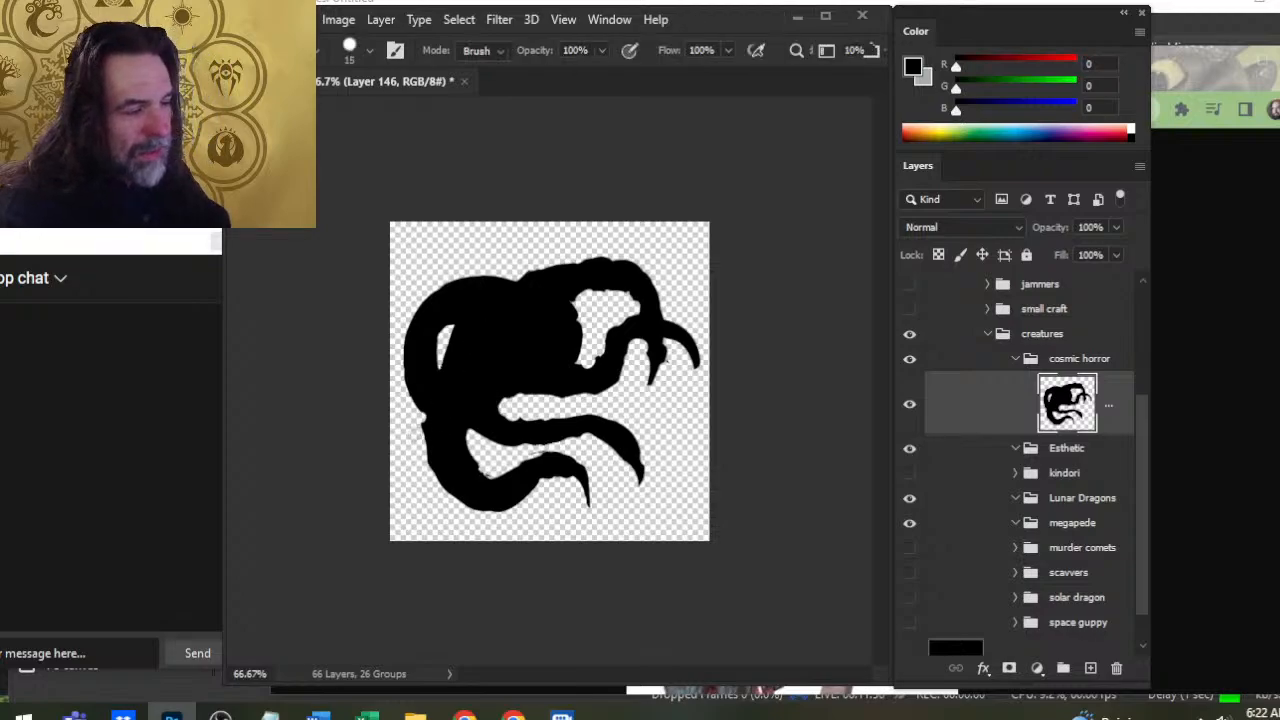
{"action": "key", "text": "b"}
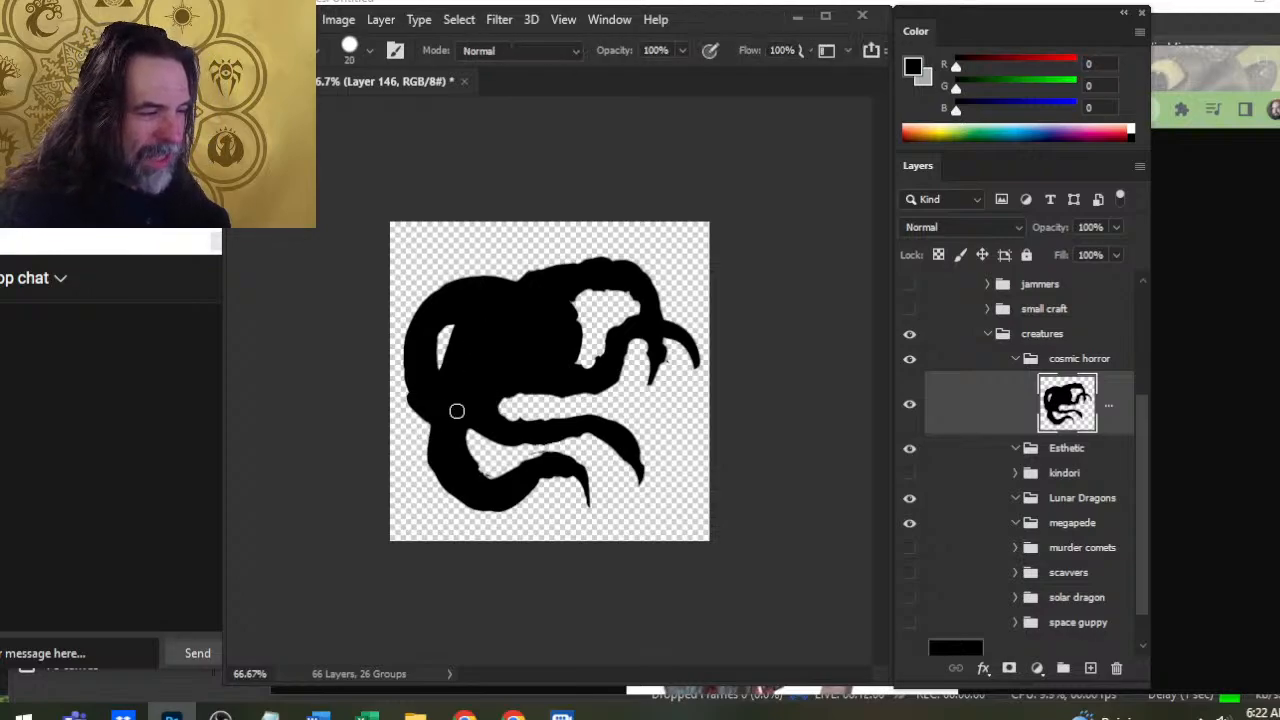
{"action": "key", "text": "e"}
{"action": "key", "text": "b"}
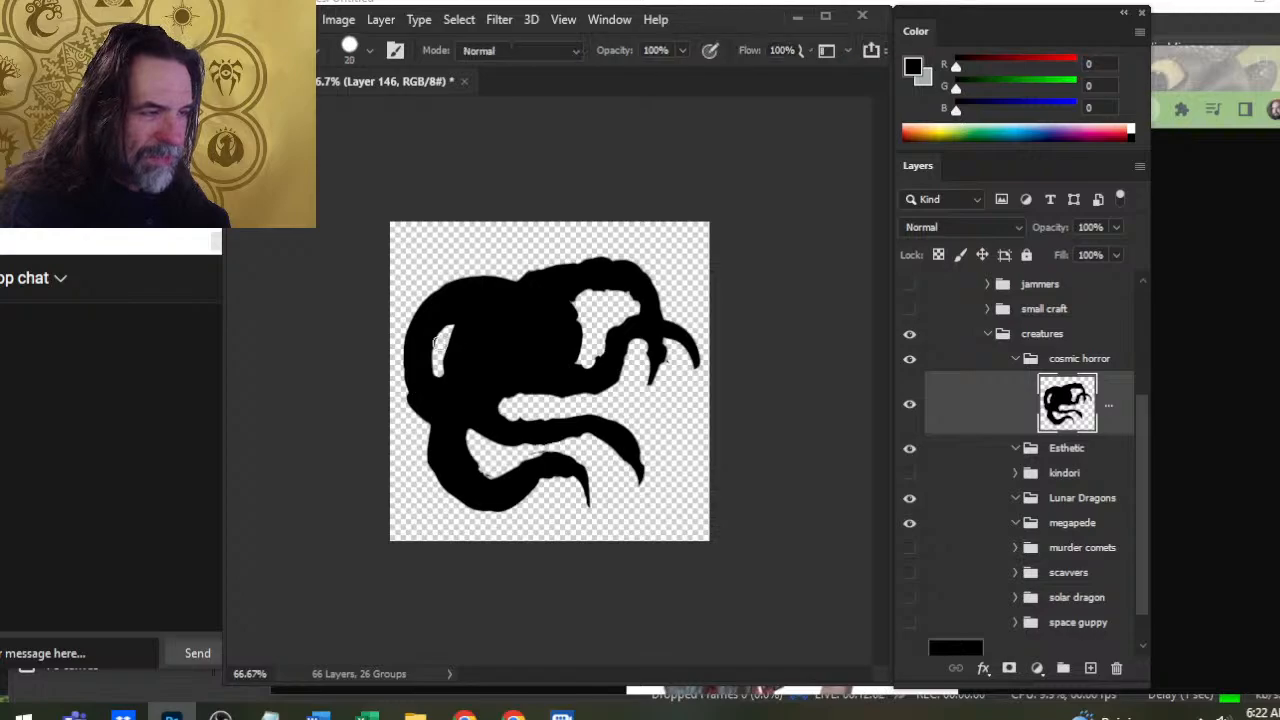
{"action": "key", "text": "e"}
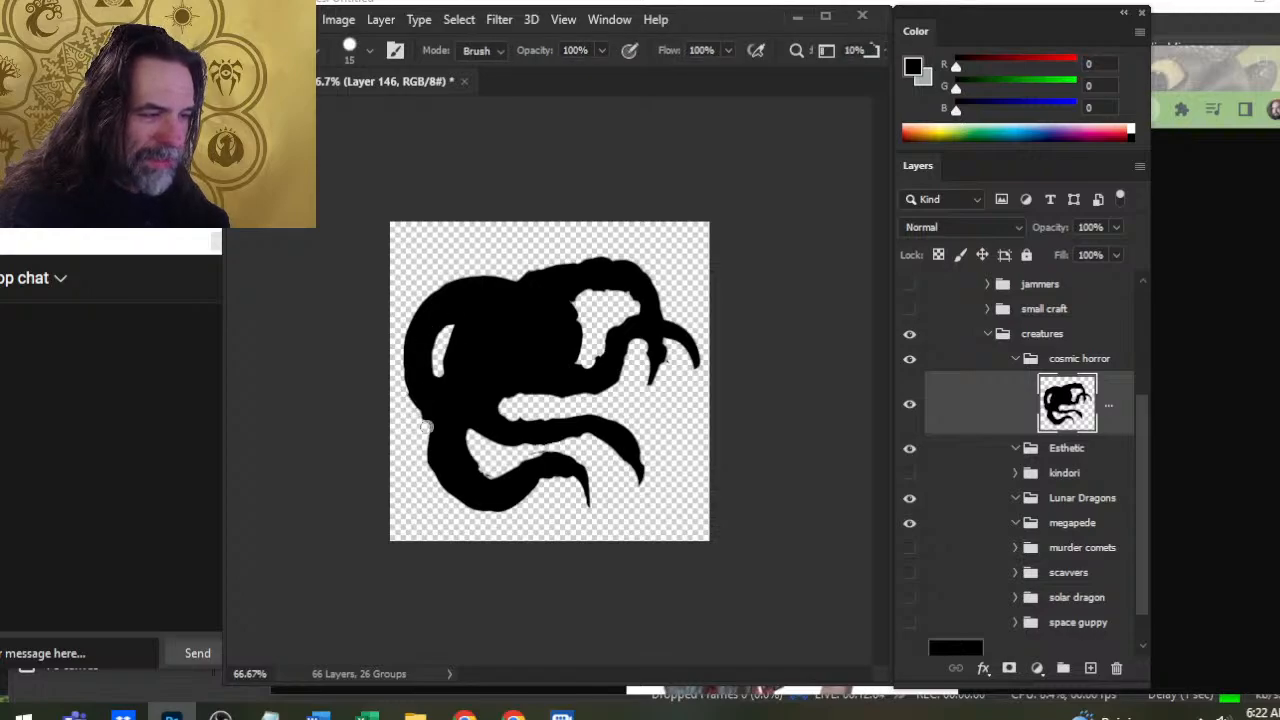
{"action": "key", "text": "b"}
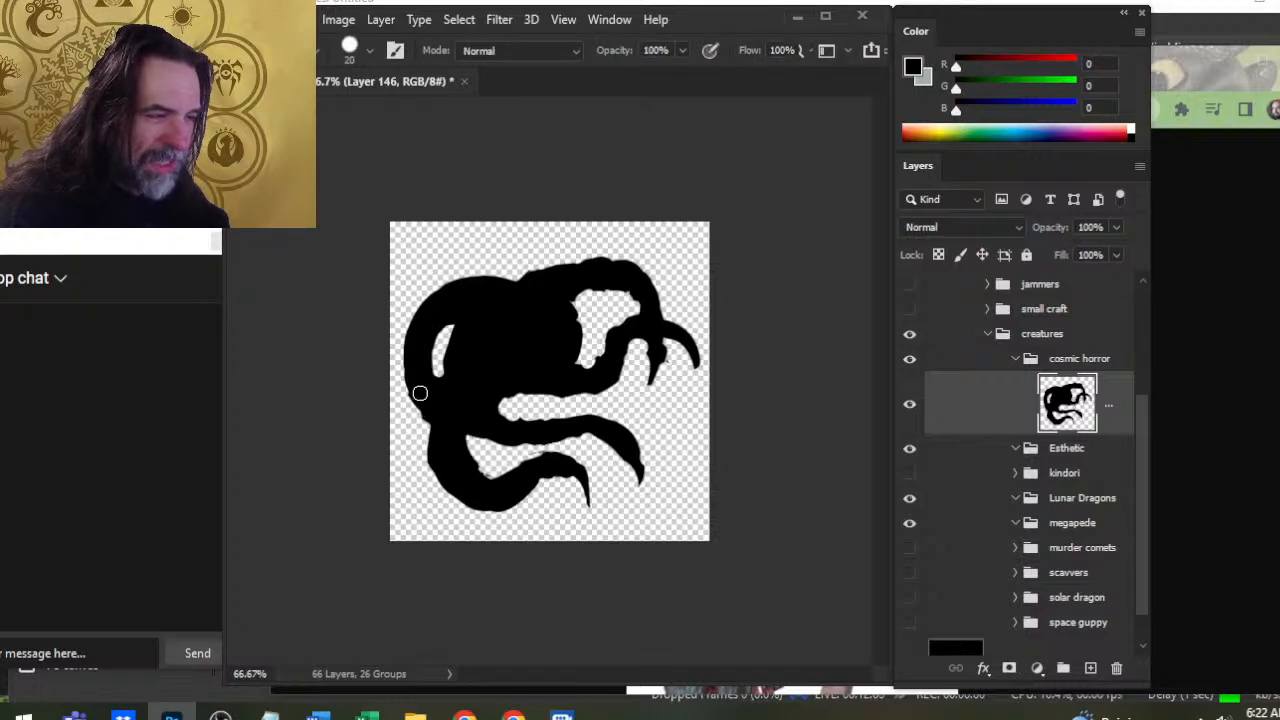
Erase a curved channel between the body and the middle tentacle's base at 15 px, and thicken the left outline in black
{"action": "key", "text": "e"}
{"action": "left_click_drag", "start_coordinate": [436, 366], "coordinate": [502, 421]}
{"action": "key", "text": "b"}
{"action": "mouse_move", "coordinate": [423, 397]}
{"action": "left_mouse_down"}
{"action": "mouse_move", "coordinate": [409, 364]}
{"action": "mouse_move", "coordinate": [430, 388]}
{"action": "mouse_move", "coordinate": [422, 363]}
{"action": "mouse_move", "coordinate": [448, 402]}
{"action": "mouse_move", "coordinate": [420, 363]}
{"action": "mouse_move", "coordinate": [445, 338]}
{"action": "left_mouse_up"}
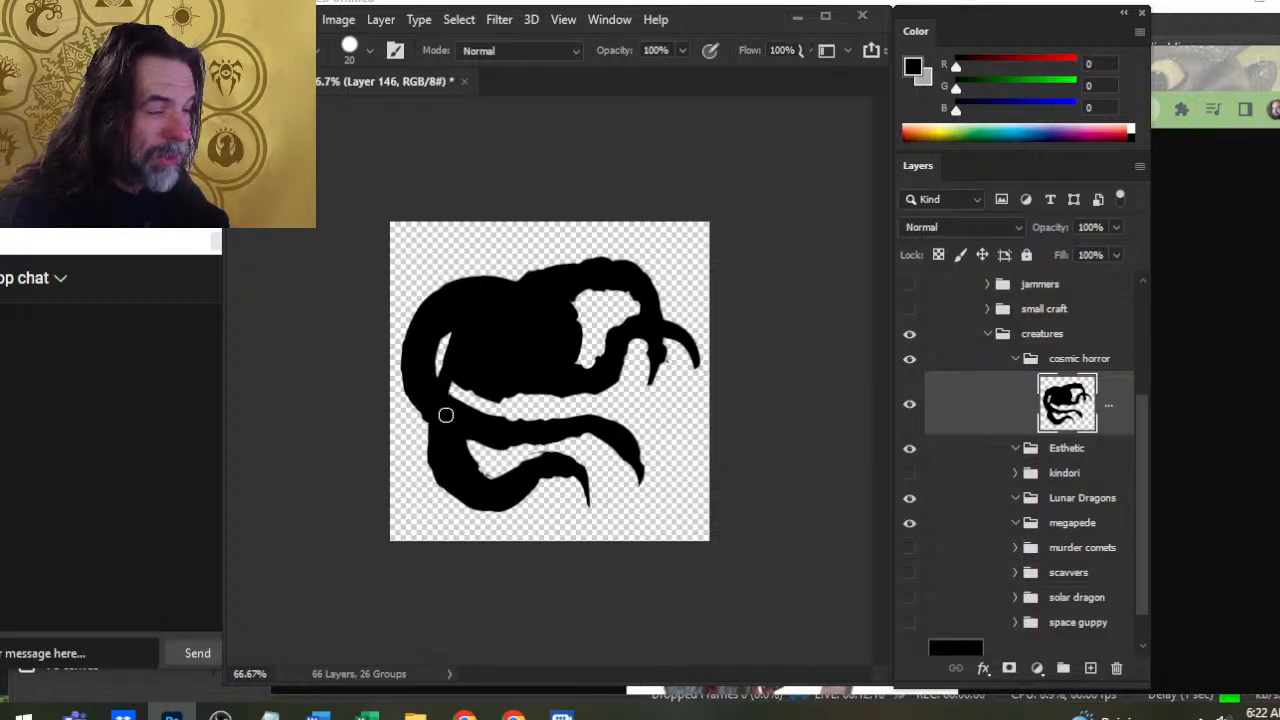
{"action": "mouse_move", "coordinate": [438, 386]}
{"action": "left_mouse_down"}
{"action": "mouse_move", "coordinate": [452, 473]}
{"action": "mouse_move", "coordinate": [438, 463]}
{"action": "left_mouse_up"}
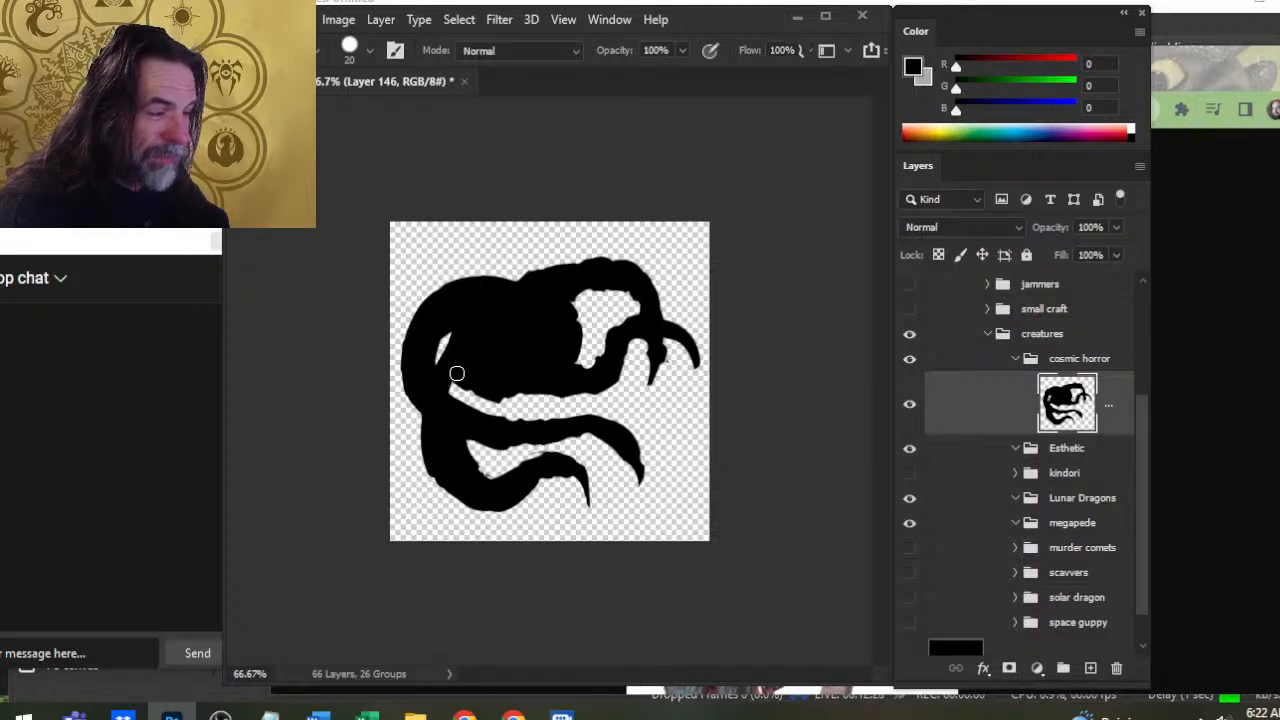
Extend the gap between the two lower tentacles inward with the eraser, and fill the inner end of the channel beneath the body in black
{"action": "key", "text": "e"}
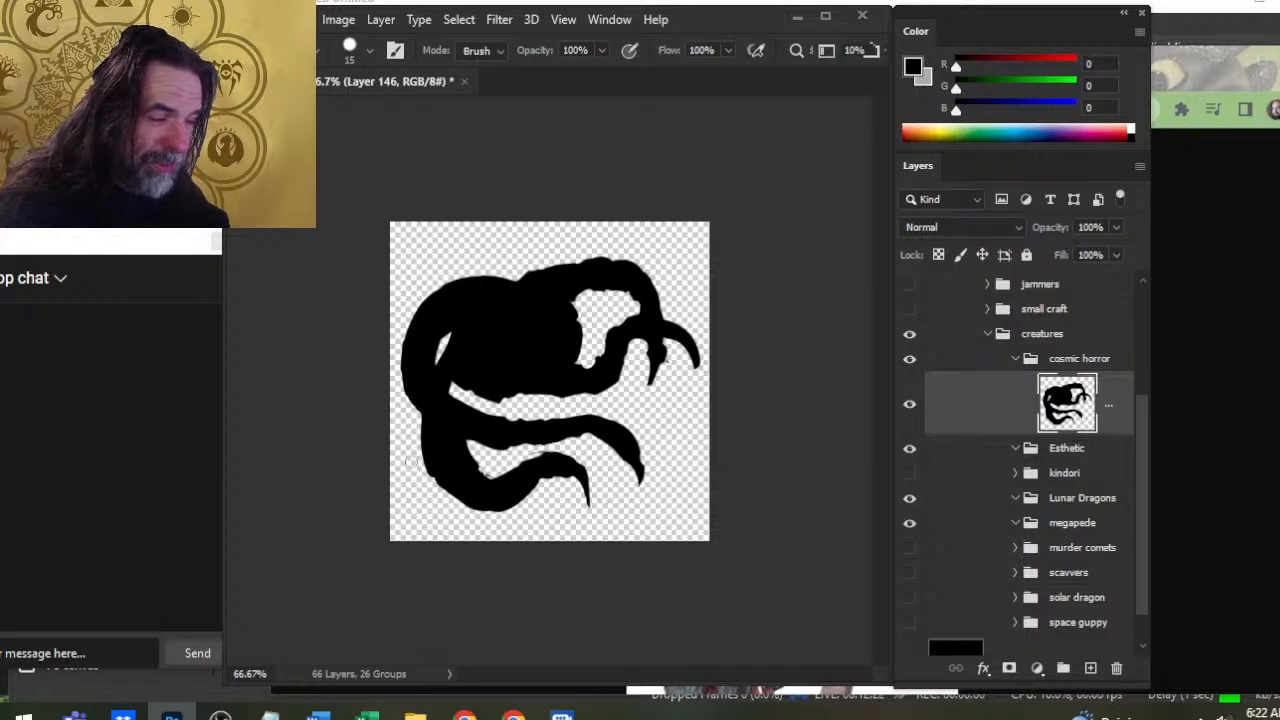
{"action": "mouse_move", "coordinate": [466, 449]}
{"action": "left_mouse_down"}
{"action": "mouse_move", "coordinate": [482, 472]}
{"action": "mouse_move", "coordinate": [477, 440]}
{"action": "left_mouse_up"}
{"action": "key", "text": "b"}
{"action": "left_click_drag", "start_coordinate": [497, 398], "coordinate": [452, 387]}
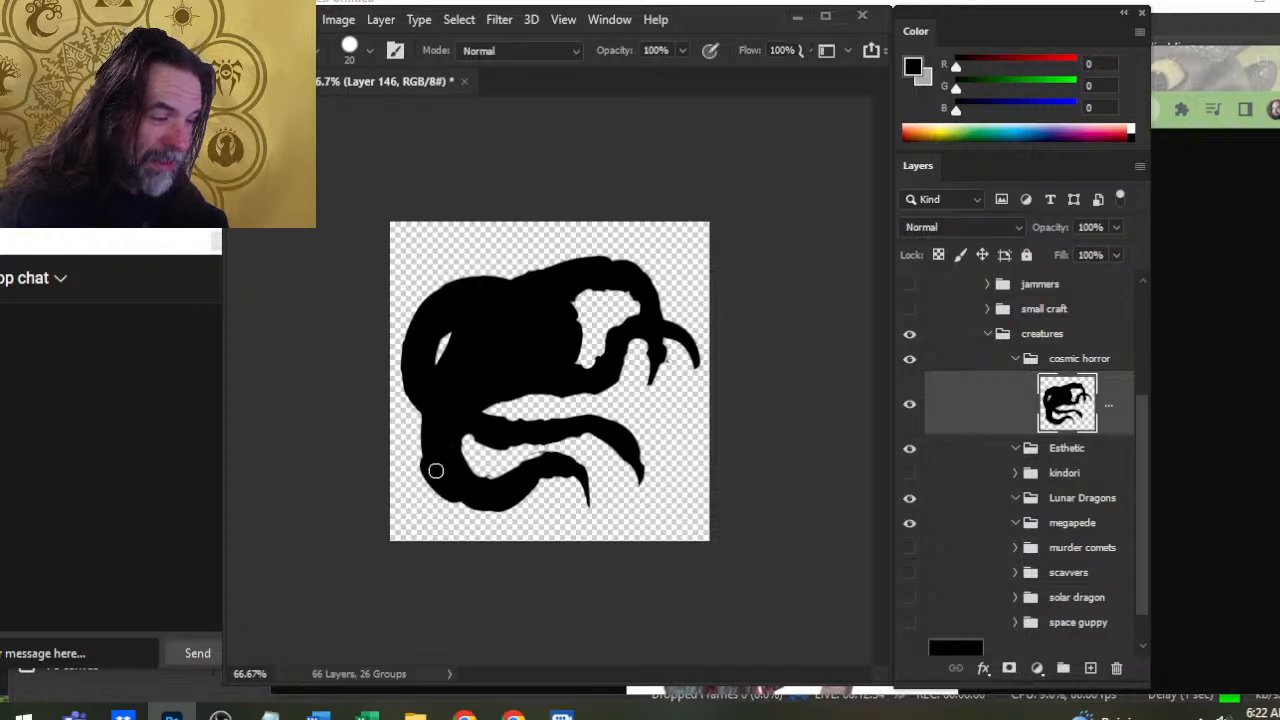
Smooth the lowest tentacle's upper edge and reshape its curved tip with the 15 px eraser and black brush
{"action": "key", "text": "e"}
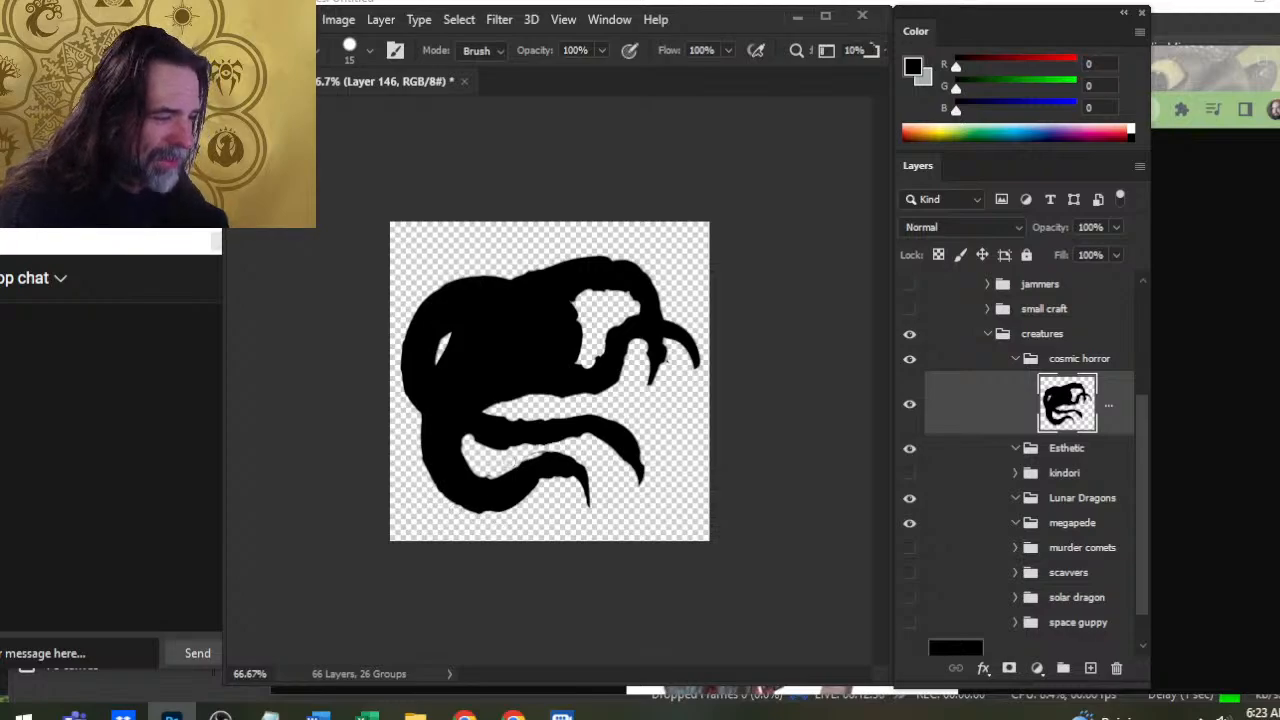
{"action": "mouse_move", "coordinate": [515, 461]}
{"action": "left_mouse_down"}
{"action": "mouse_move", "coordinate": [594, 467]}
{"action": "mouse_move", "coordinate": [568, 460]}
{"action": "mouse_move", "coordinate": [588, 508]}
{"action": "mouse_move", "coordinate": [597, 458]}
{"action": "left_mouse_up"}
{"action": "key", "text": "b"}
{"action": "key", "text": "e"}
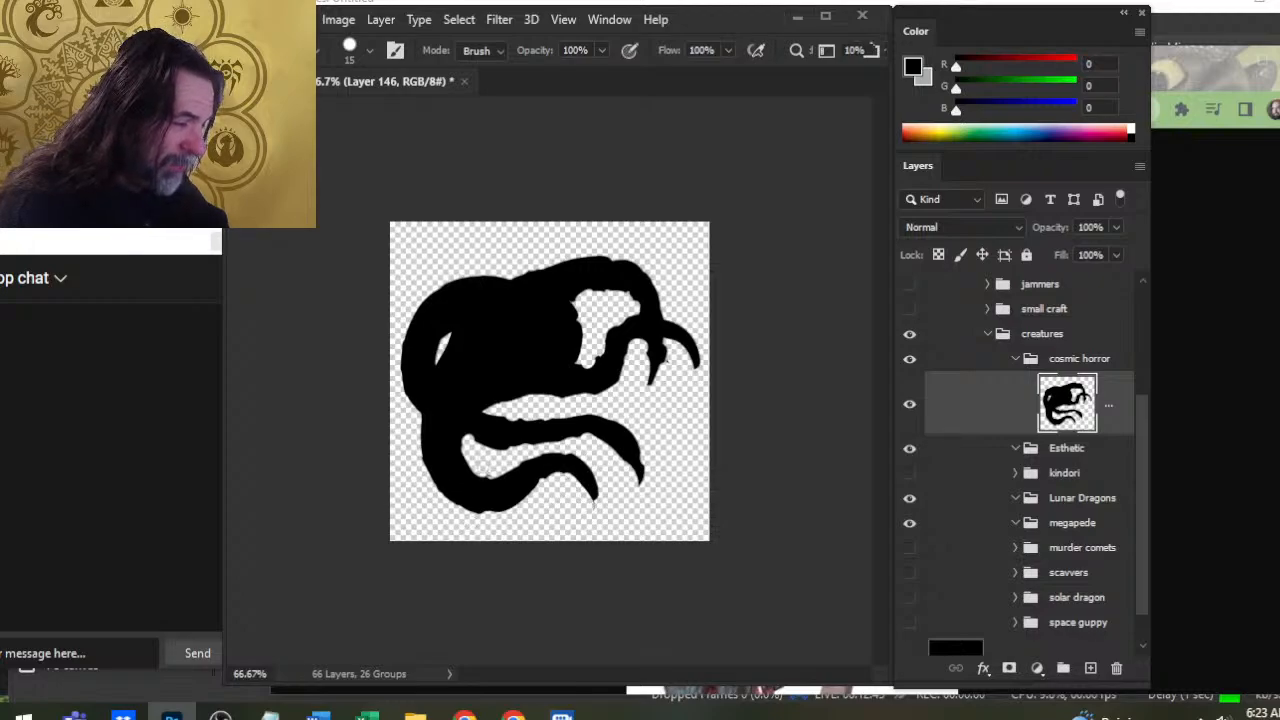
Fill the inner bend between the two lower tentacles in black at 20 px and smooth the lowest tentacle's upper curve
{"action": "key", "text": "b"}
{"action": "left_click_drag", "start_coordinate": [470, 440], "coordinate": [491, 420]}
{"action": "left_click_drag", "start_coordinate": [474, 470], "coordinate": [497, 423]}
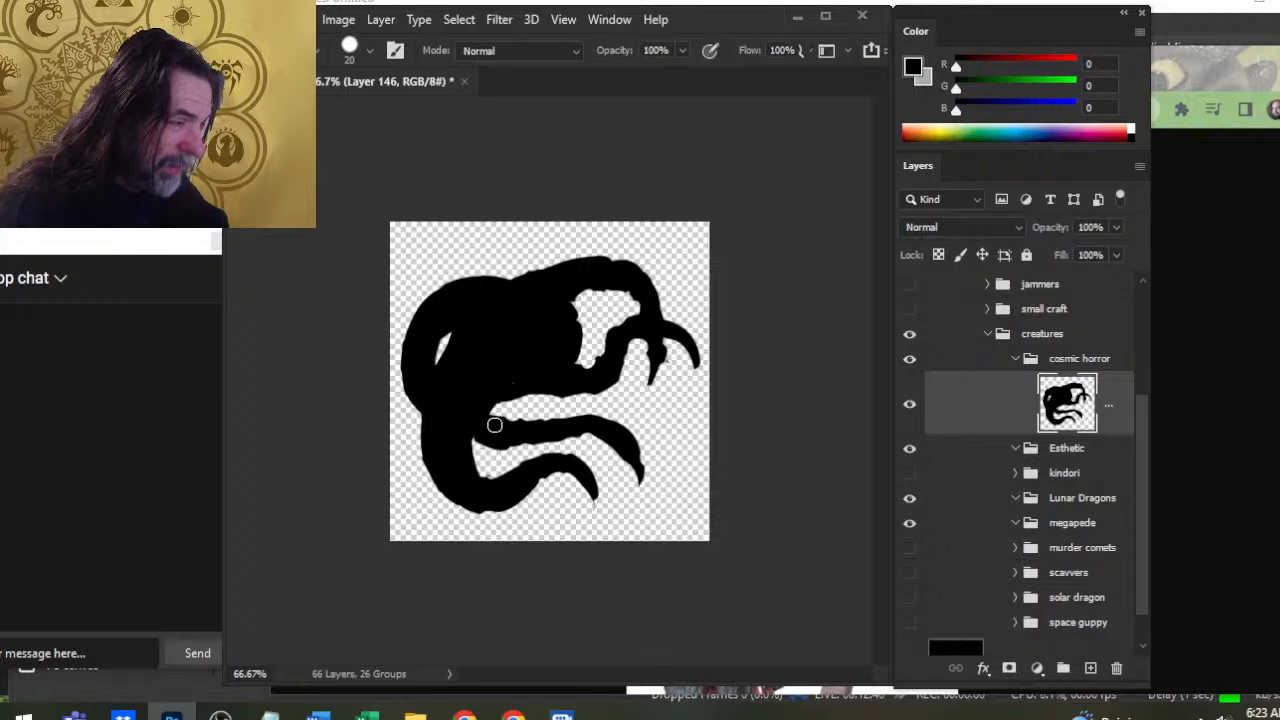
{"action": "key", "text": "e"}
{"action": "key", "text": "b"}
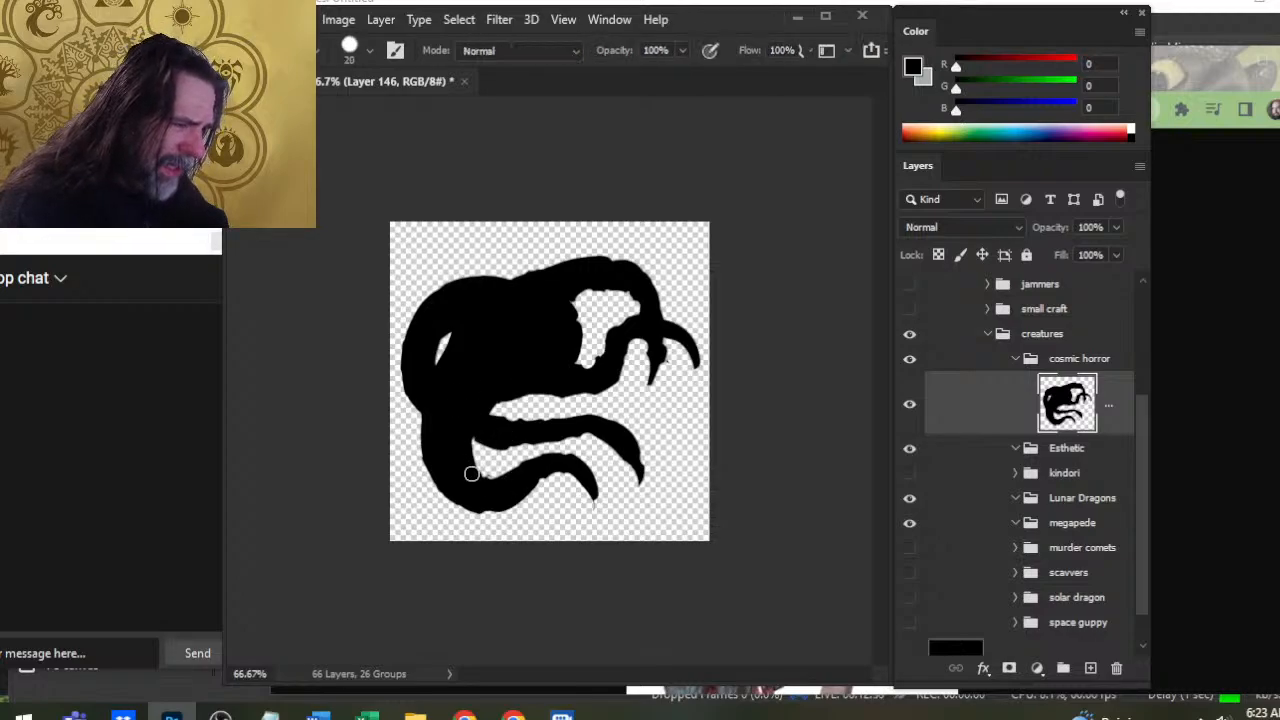
{"action": "left_click_drag", "start_coordinate": [471, 471], "coordinate": [515, 462]}
{"action": "key", "text": "e"}
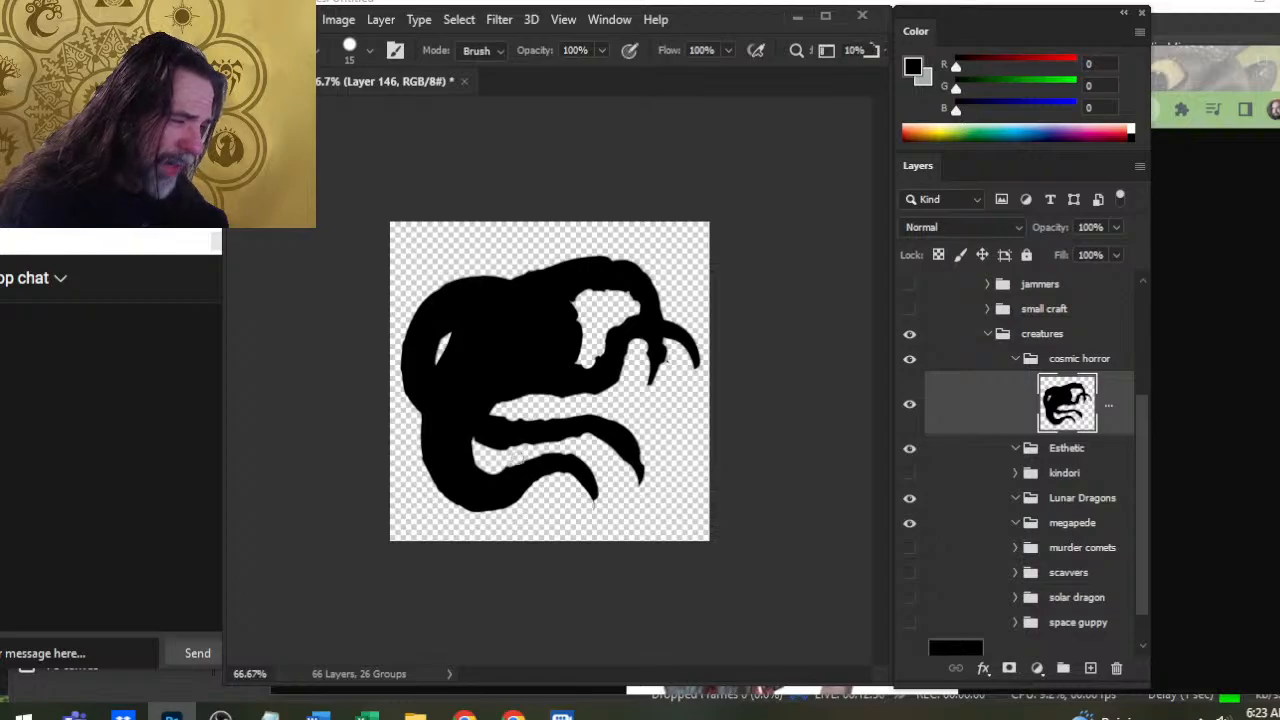
Trim the lowest tentacle's underside with the 15 px eraser and extend its tip downward in black
{"action": "key", "text": "b"}
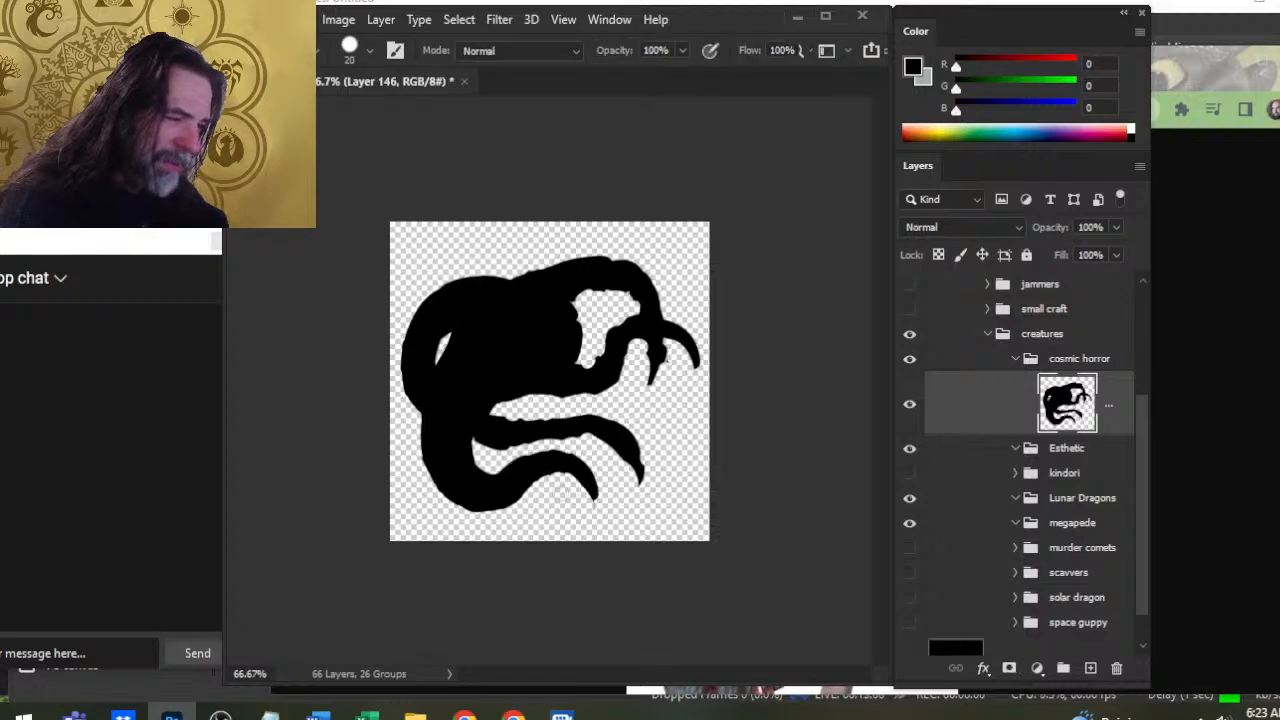
{"action": "key", "text": "e"}
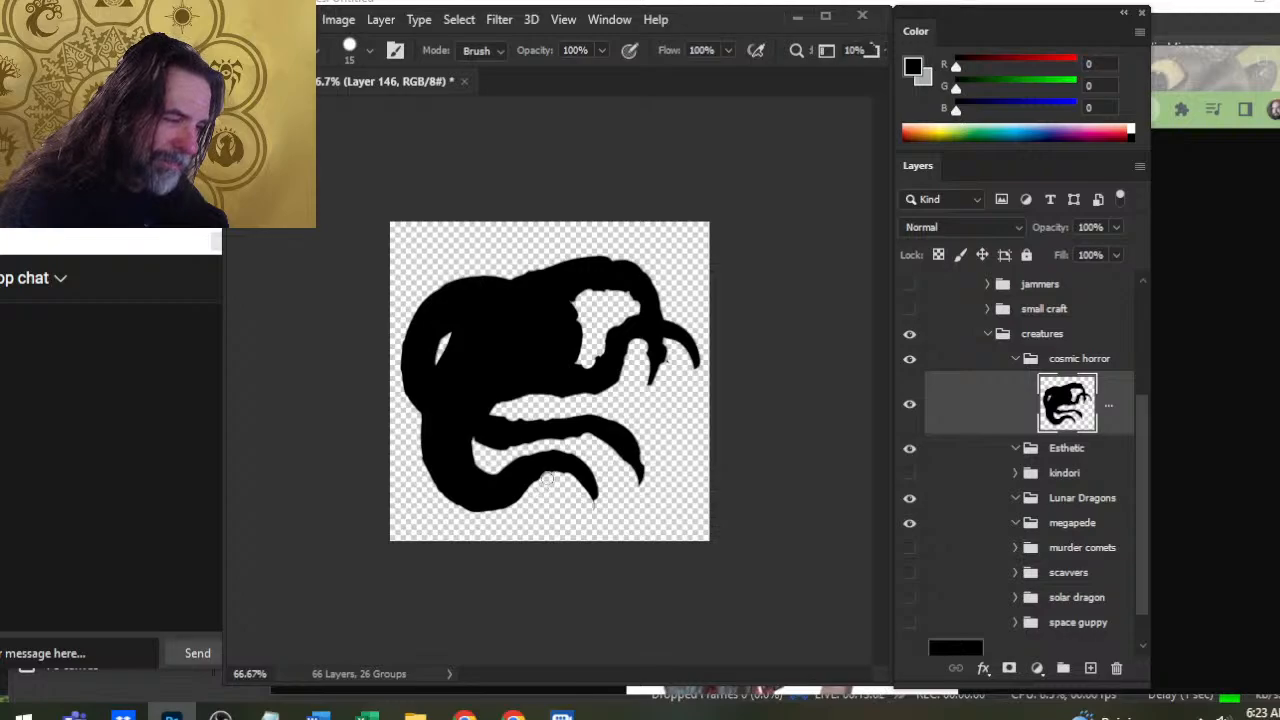
{"action": "key", "text": "b"}
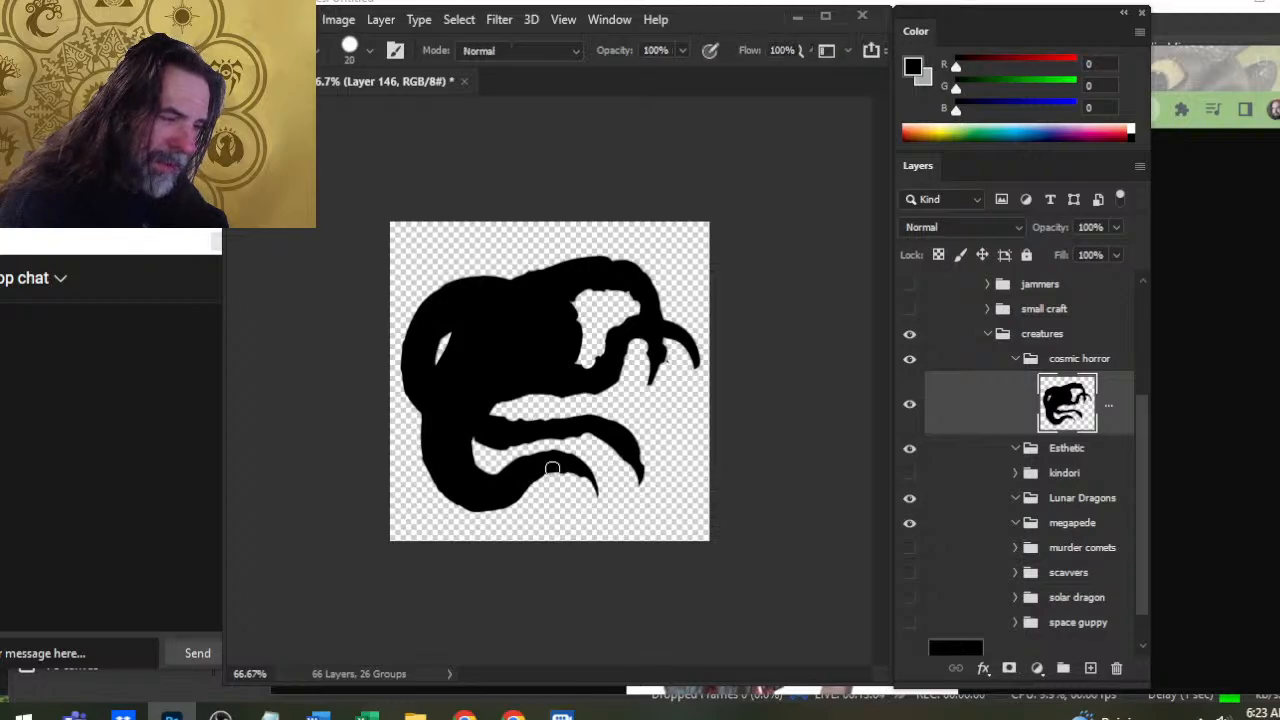
{"action": "mouse_move", "coordinate": [552, 468]}
{"action": "left_mouse_down"}
{"action": "mouse_move", "coordinate": [598, 505]}
{"action": "mouse_move", "coordinate": [586, 508]}
{"action": "left_mouse_up"}
{"action": "key", "text": "e"}
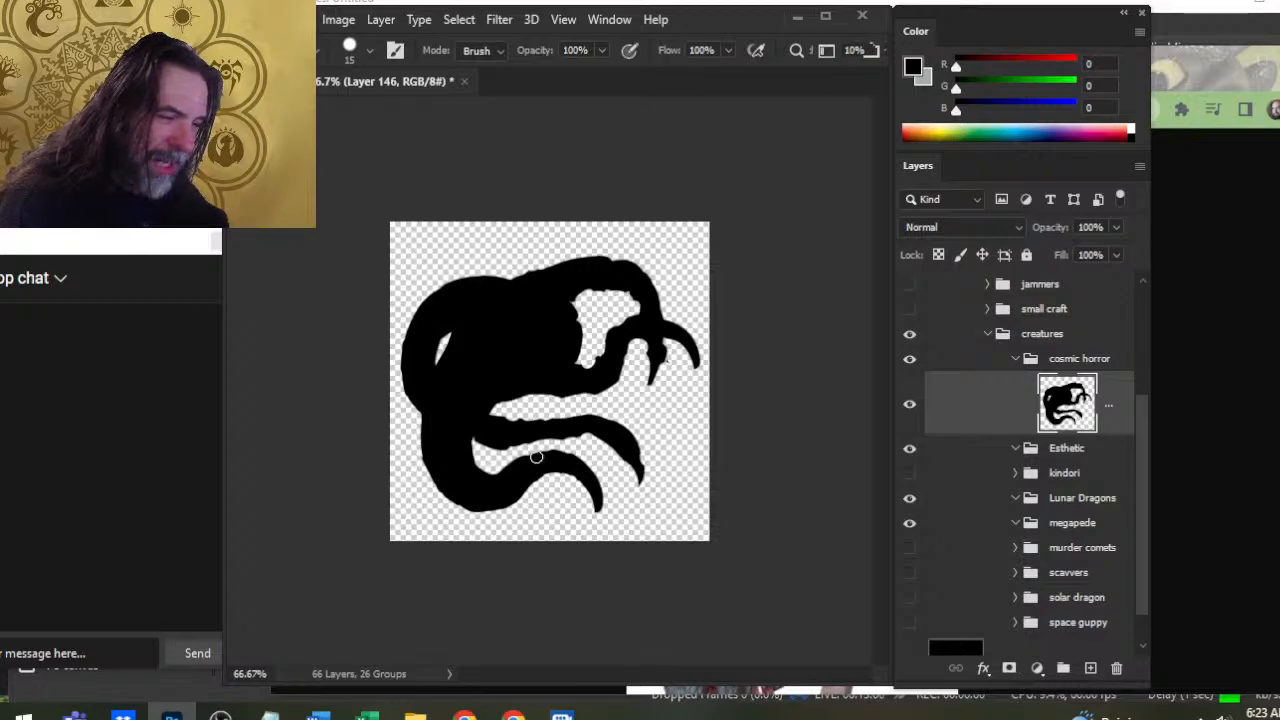
Fill out the base and middle of the upper of the two lower tentacles with the 20 px black brush and 15 px eraser
{"action": "key", "text": "b"}
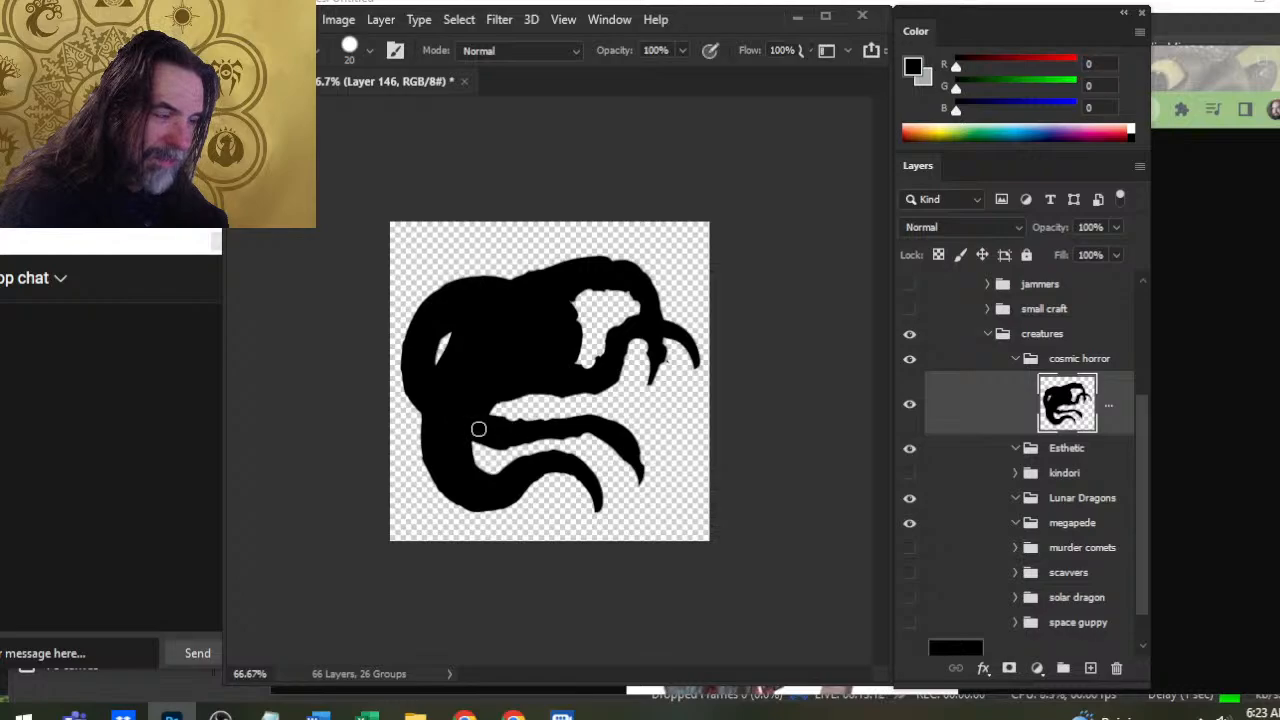
{"action": "key", "text": "e"}
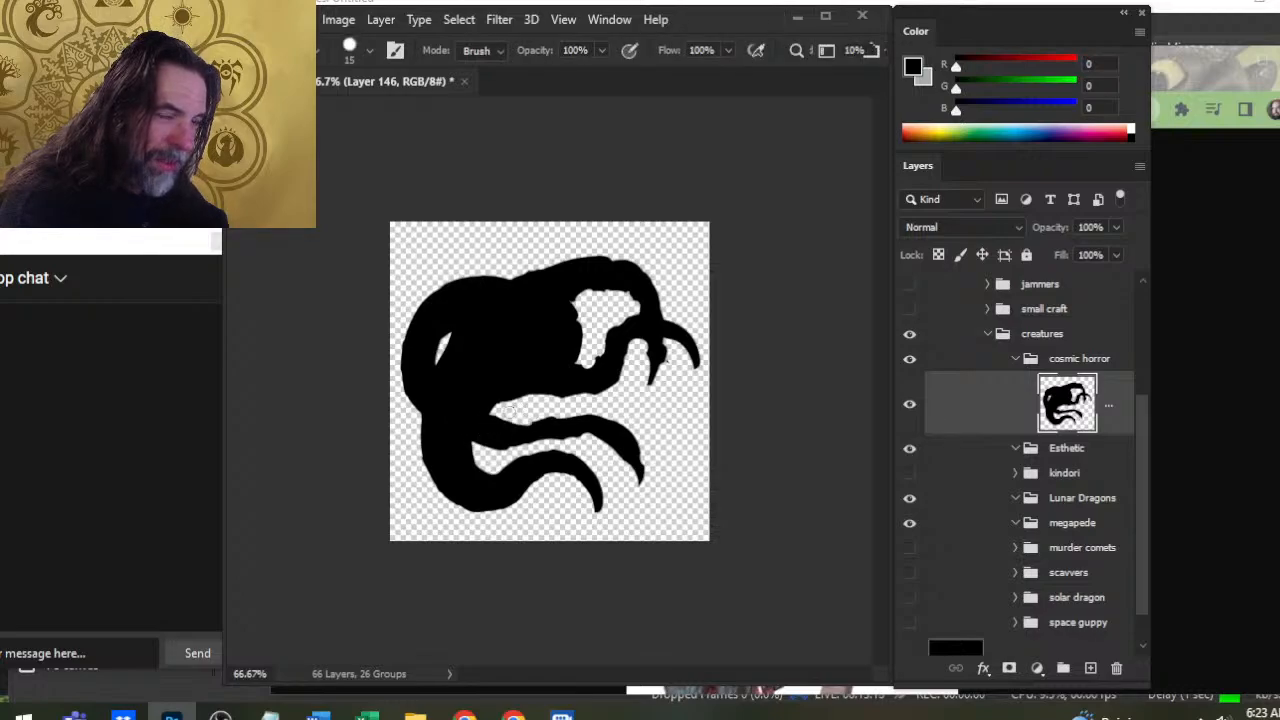
{"action": "key", "text": "b"}
{"action": "left_click_drag", "start_coordinate": [499, 433], "coordinate": [551, 423]}
{"action": "key", "text": "e"}
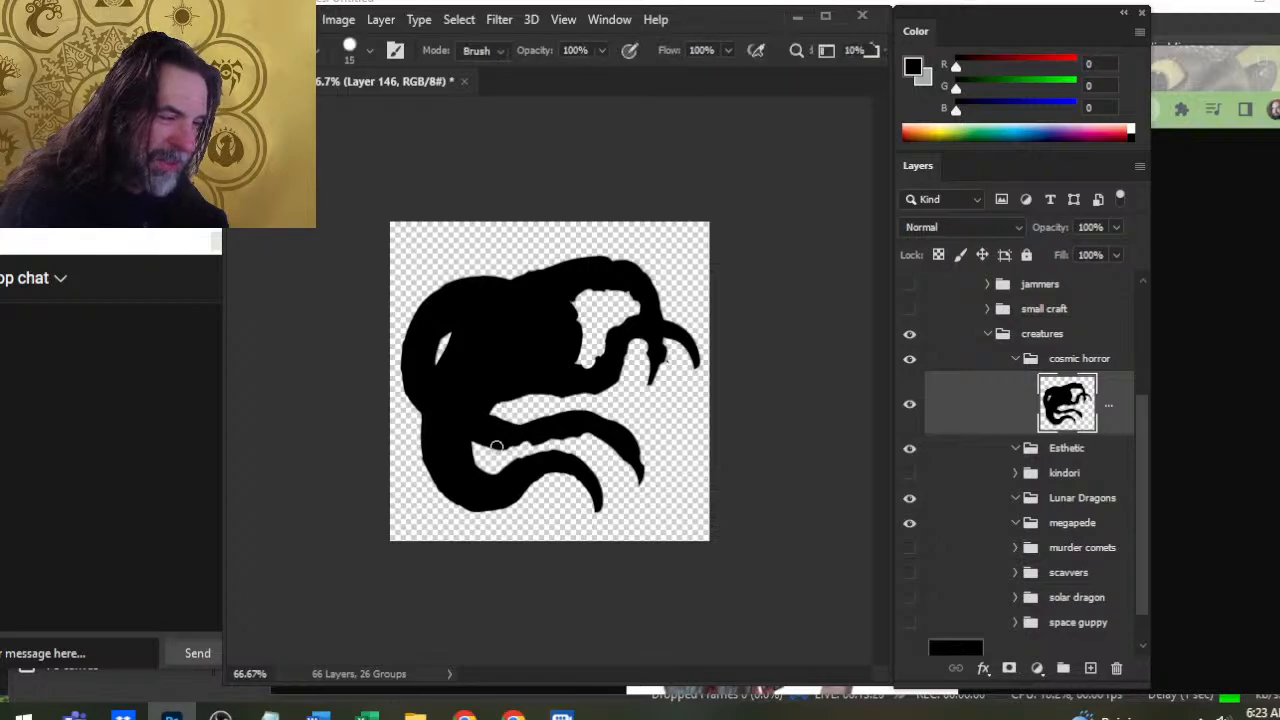
{"action": "key", "text": "b"}
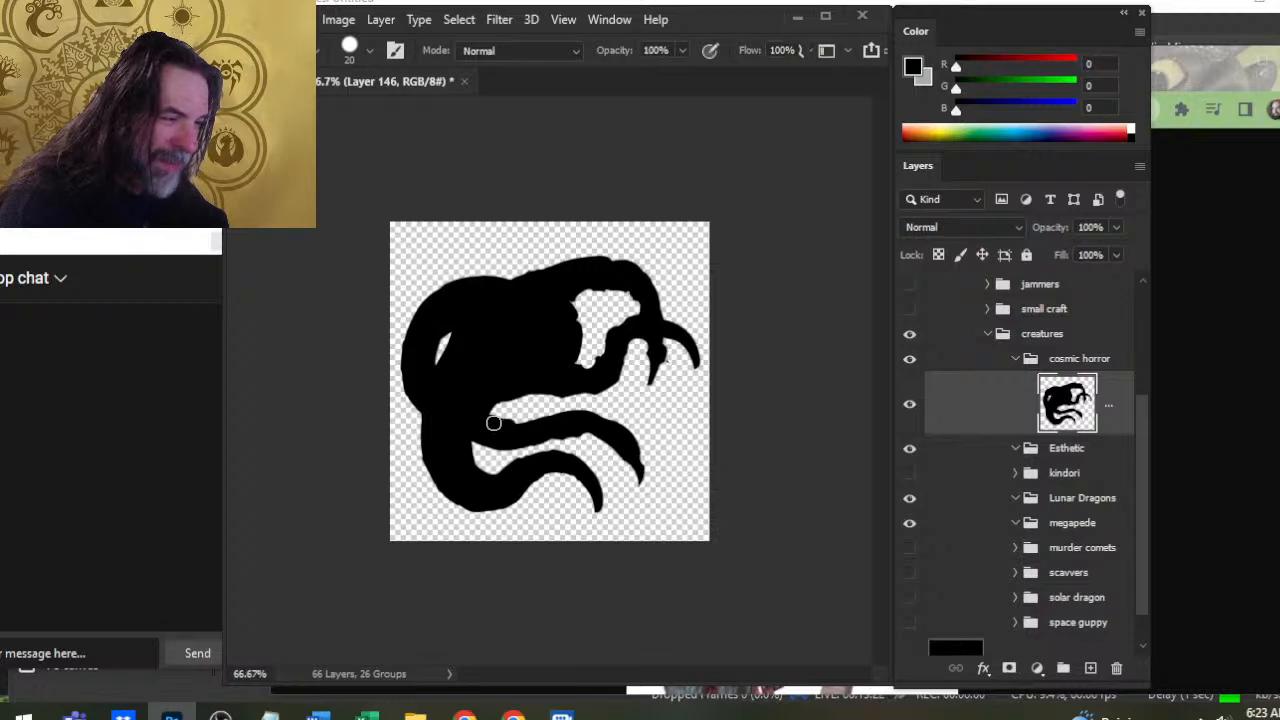
{"action": "key", "text": "e"}
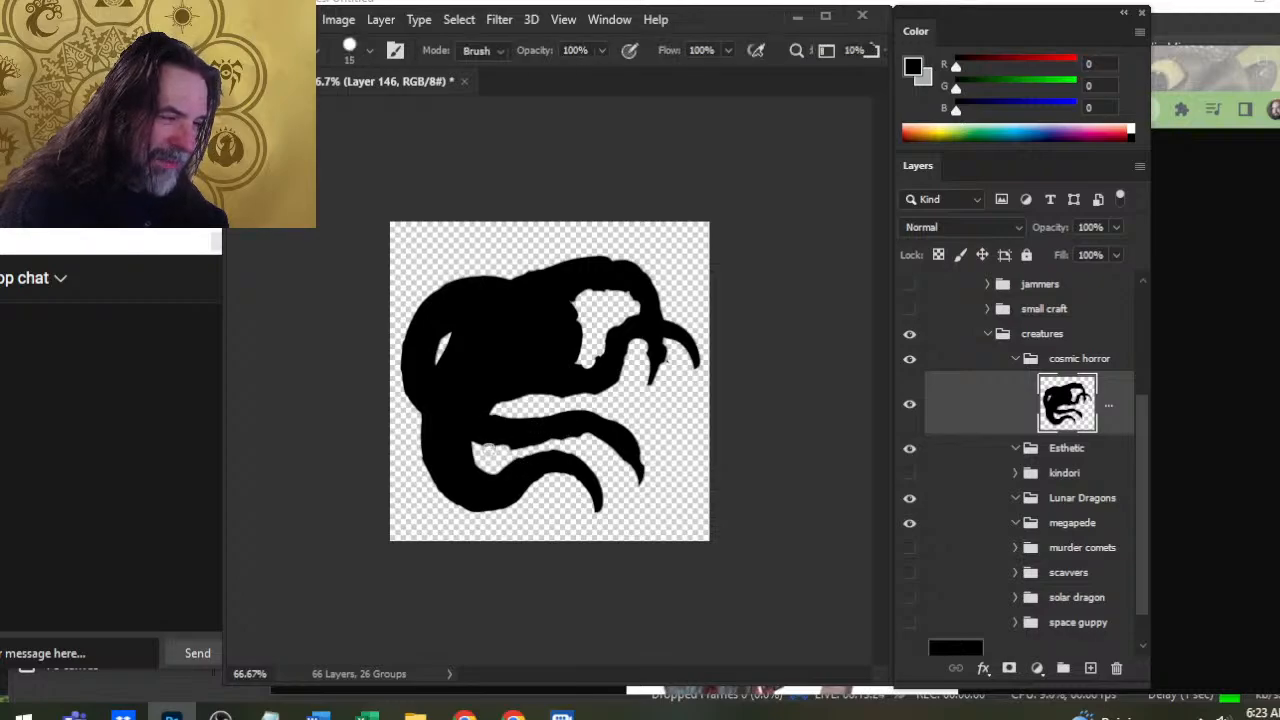
Trim the underside of the upper of the two lower tentacles to an even curve, patching its bumps in black
{"action": "key", "text": "b"}
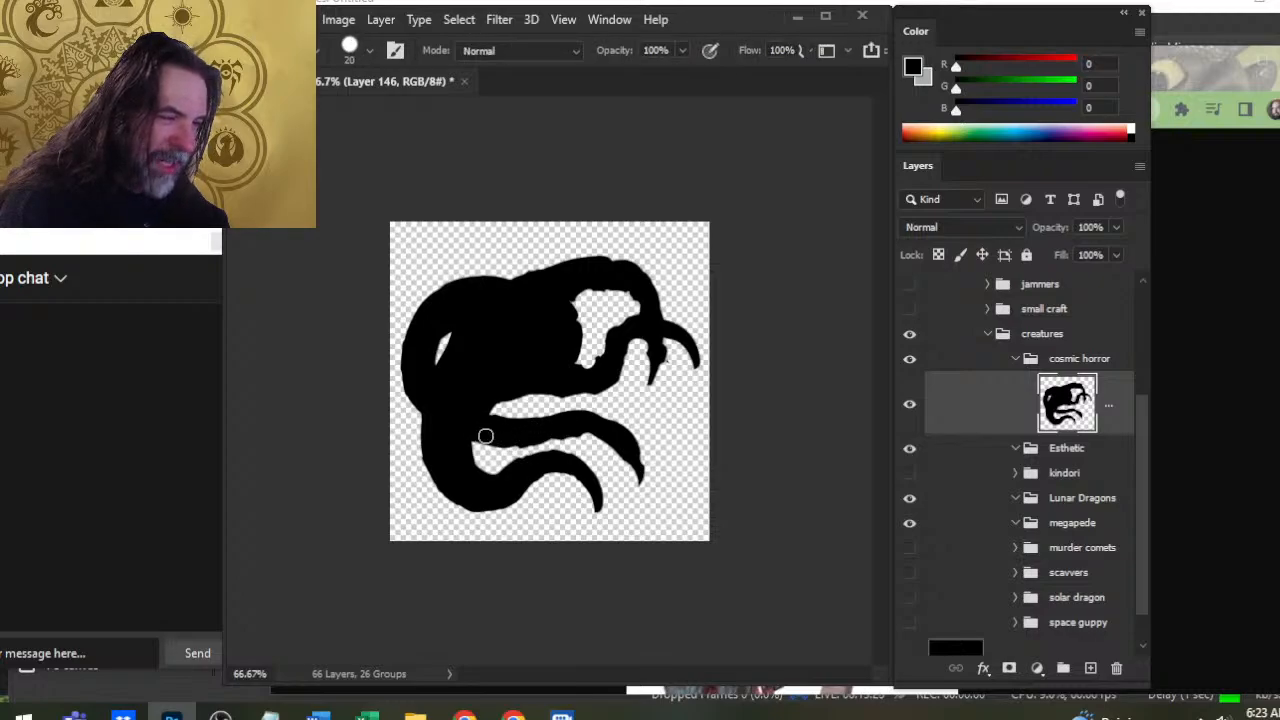
{"action": "key", "text": "e"}
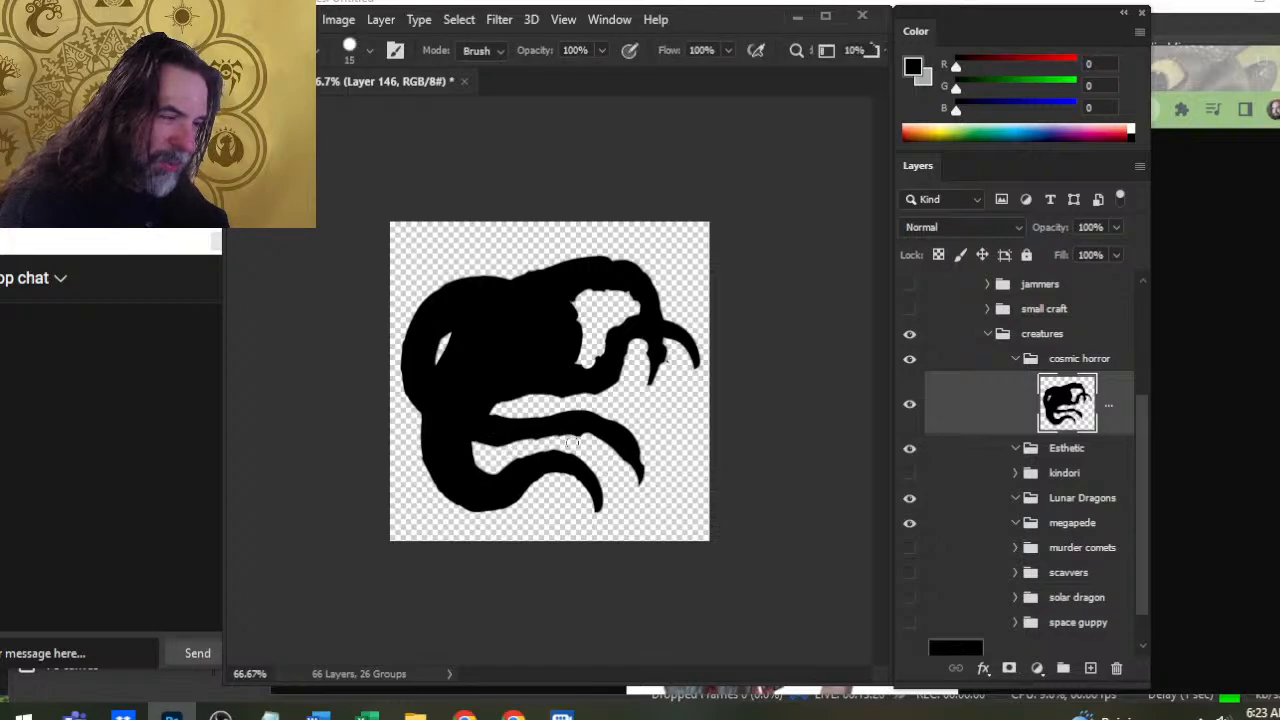
{"action": "key", "text": "b"}
{"action": "key", "text": "e"}
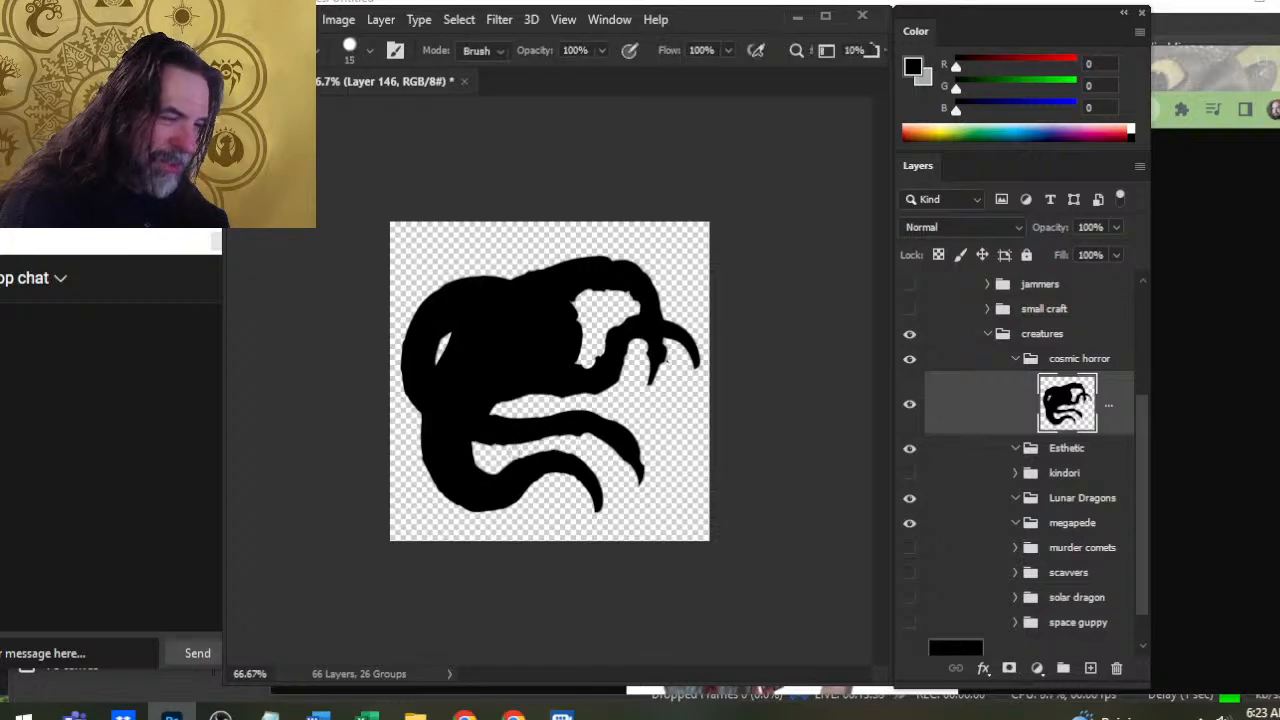
{"action": "key", "text": "b"}
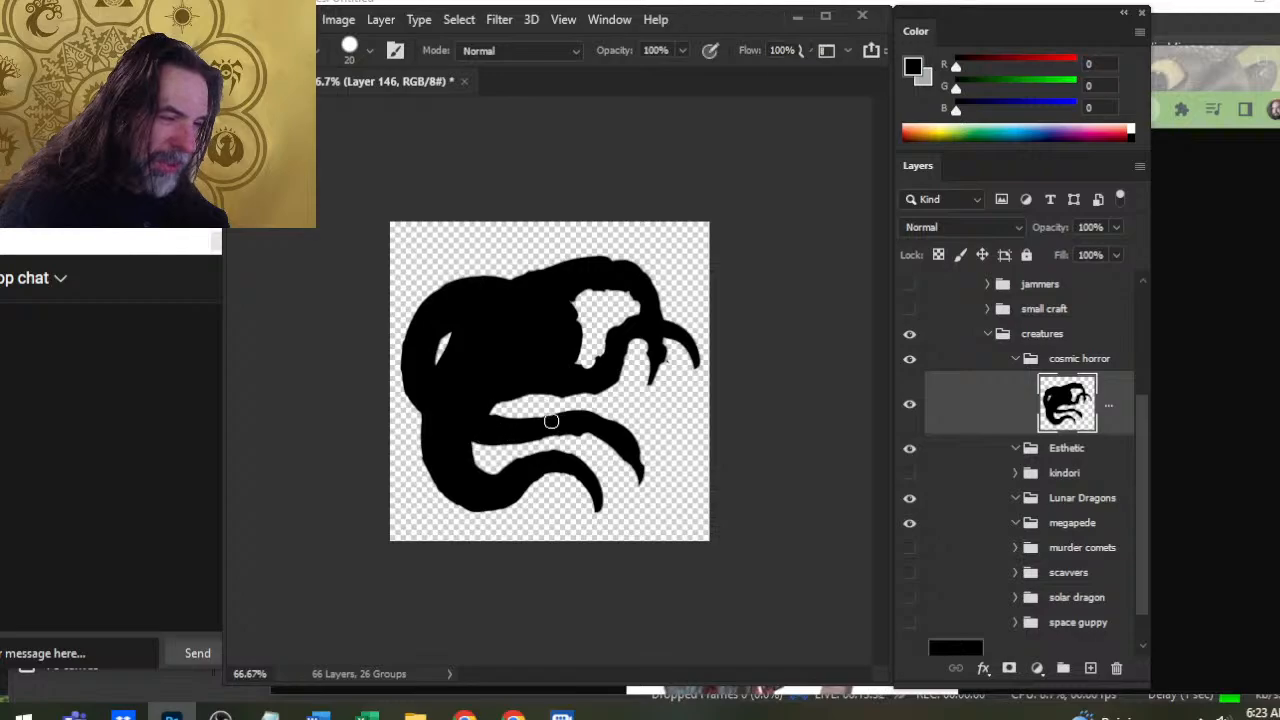
{"action": "key", "text": "e"}
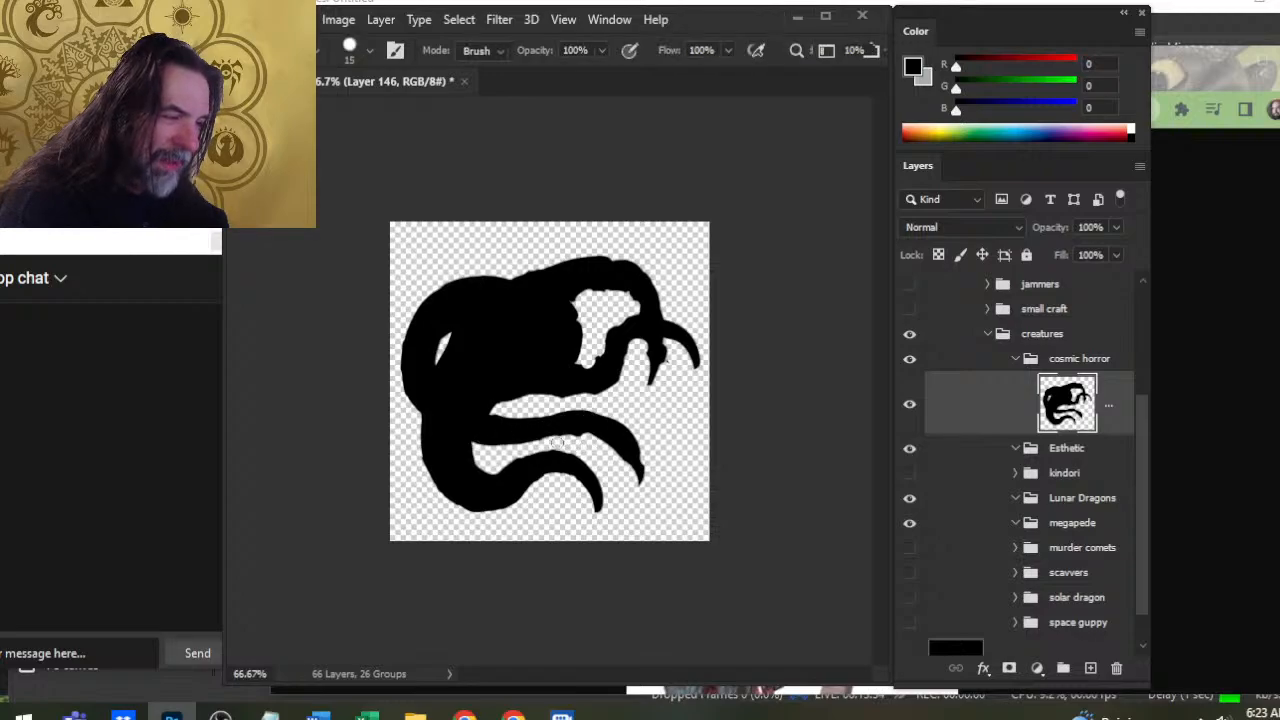
{"action": "key", "text": "b"}
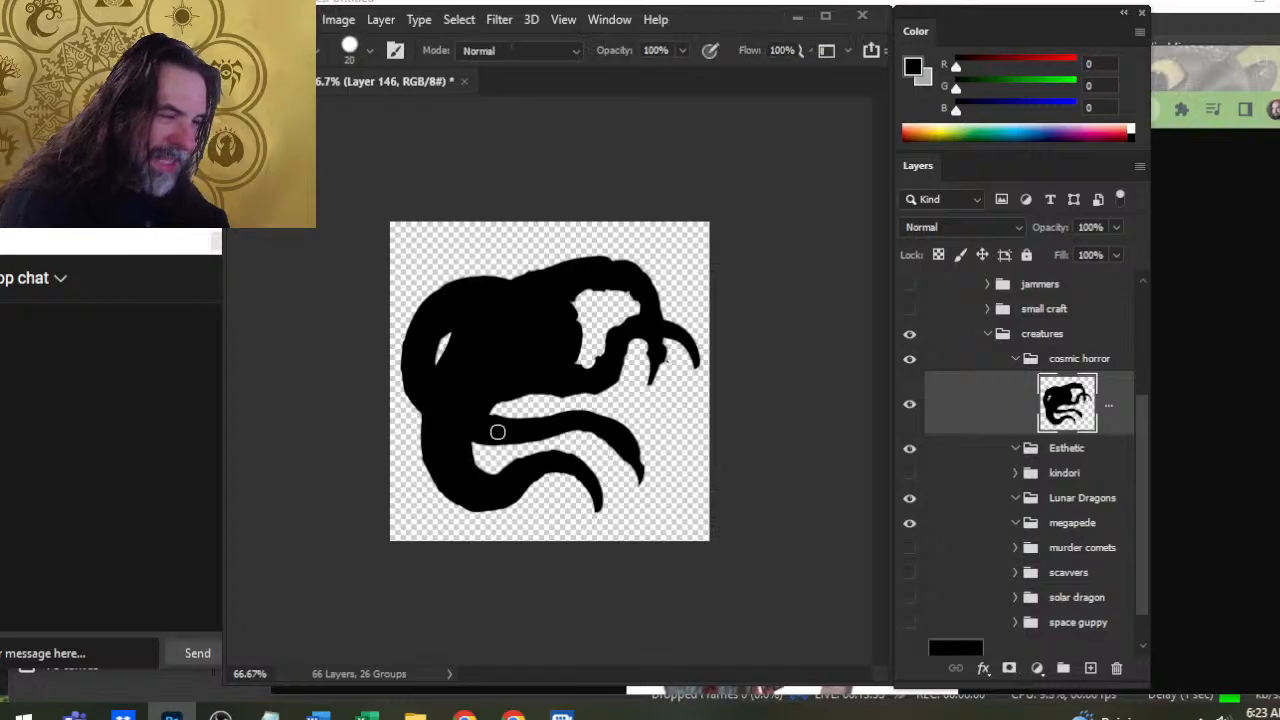
{"action": "key", "text": "e"}
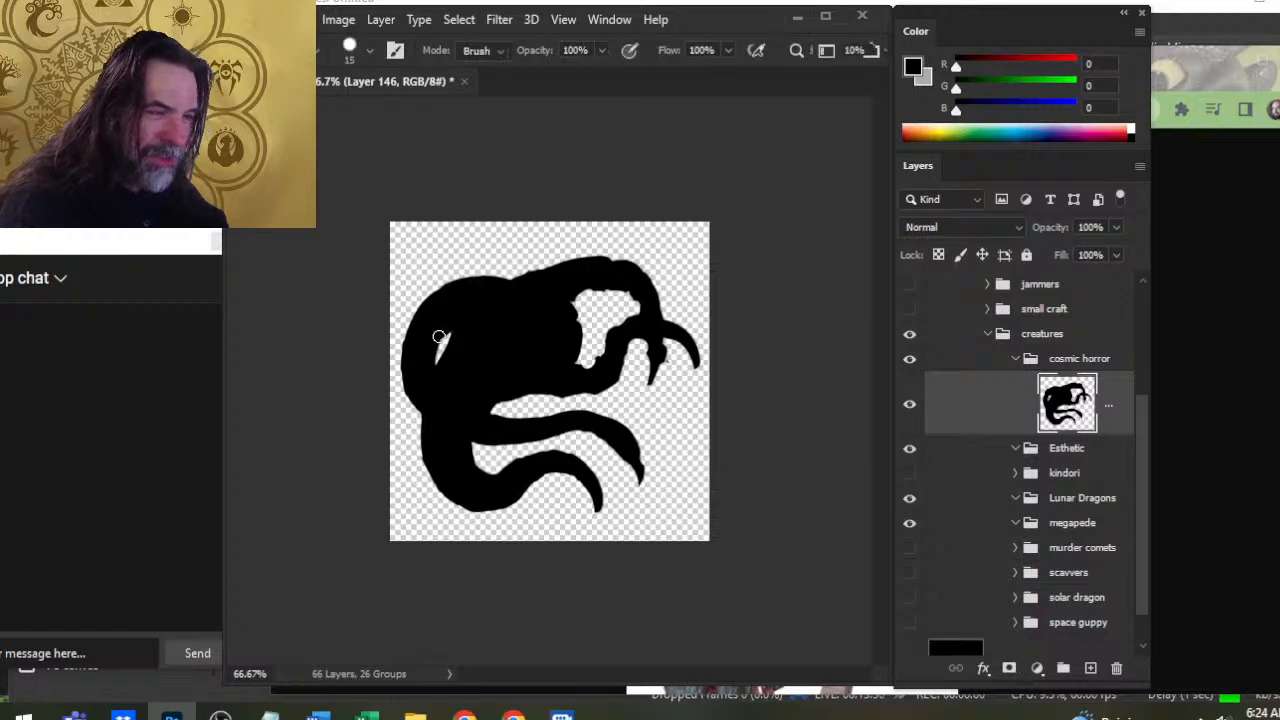
Widen the upper end of the slit inside the body's coil with the 15 px eraser and narrow its edge in black
{"action": "left_click_drag", "start_coordinate": [445, 341], "coordinate": [453, 332]}
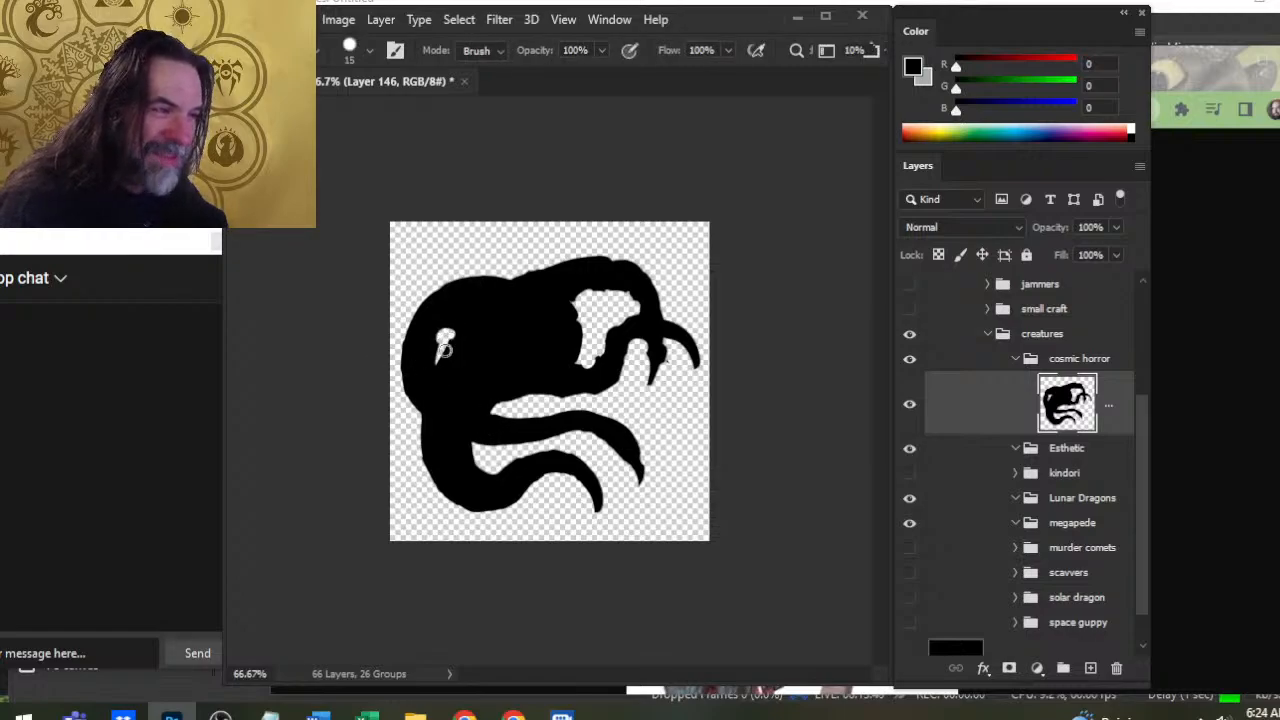
{"action": "key", "text": "b"}
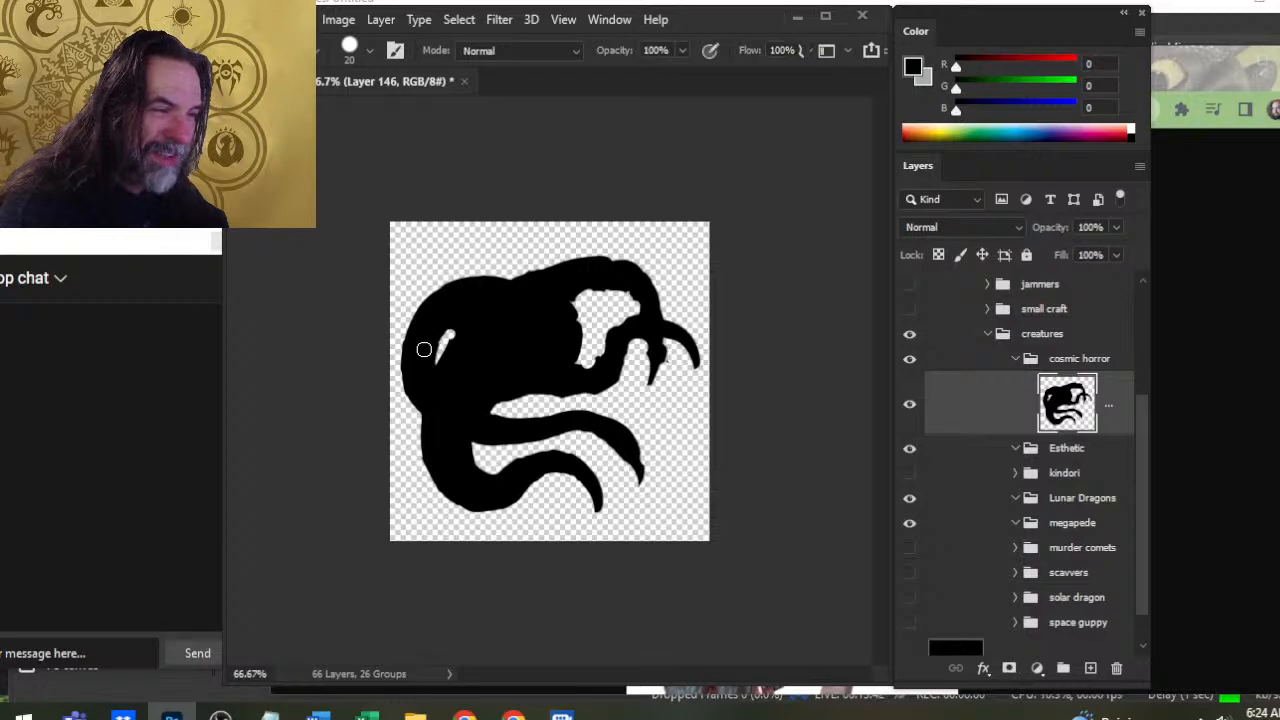
{"action": "key", "text": "e"}
Smooth the topmost tentacle's upper edge in black and clear the opening between it and the body with the 15 px eraser
{"action": "key", "text": "b"}
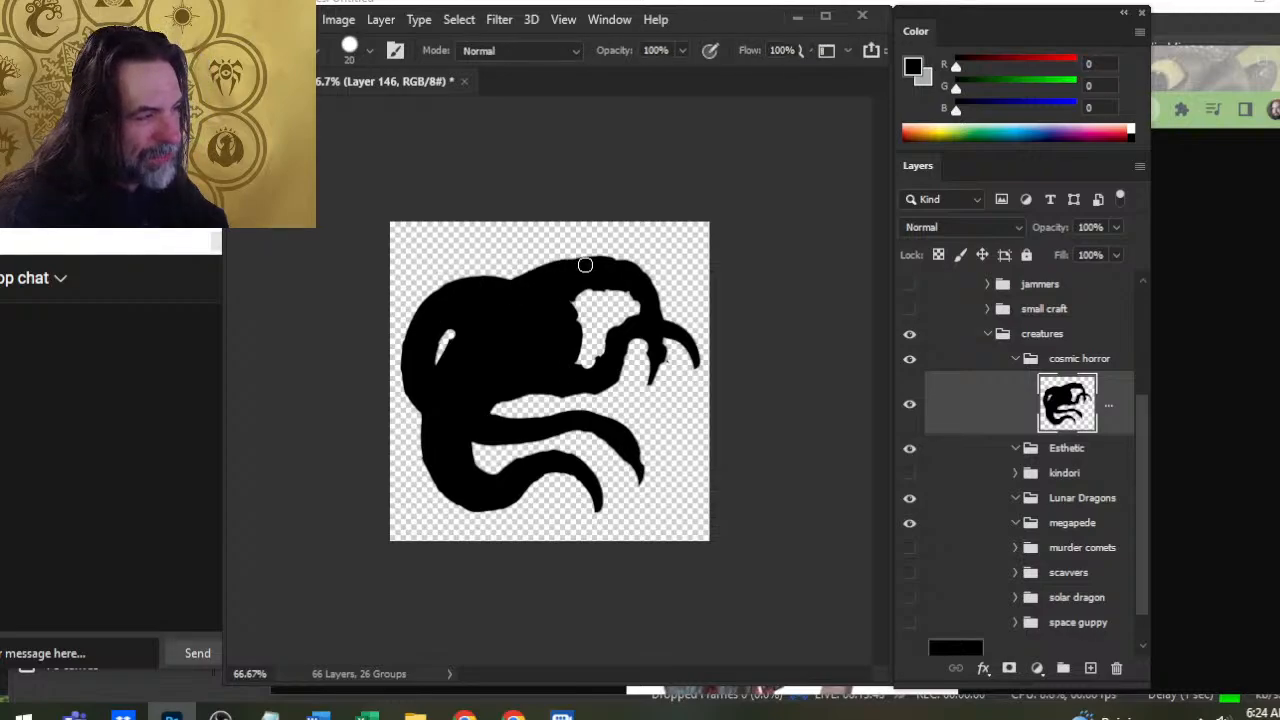
{"action": "key", "text": "e"}
{"action": "mouse_move", "coordinate": [622, 306]}
{"action": "left_mouse_down"}
{"action": "mouse_move", "coordinate": [564, 301]}
{"action": "mouse_move", "coordinate": [628, 300]}
{"action": "mouse_move", "coordinate": [572, 292]}
{"action": "mouse_move", "coordinate": [549, 326]}
{"action": "mouse_move", "coordinate": [526, 301]}
{"action": "mouse_move", "coordinate": [551, 318]}
{"action": "mouse_move", "coordinate": [549, 299]}
{"action": "mouse_move", "coordinate": [518, 292]}
{"action": "mouse_move", "coordinate": [558, 333]}
{"action": "mouse_move", "coordinate": [557, 293]}
{"action": "left_mouse_up"}
{"action": "key", "text": "b"}
{"action": "key", "text": "e"}
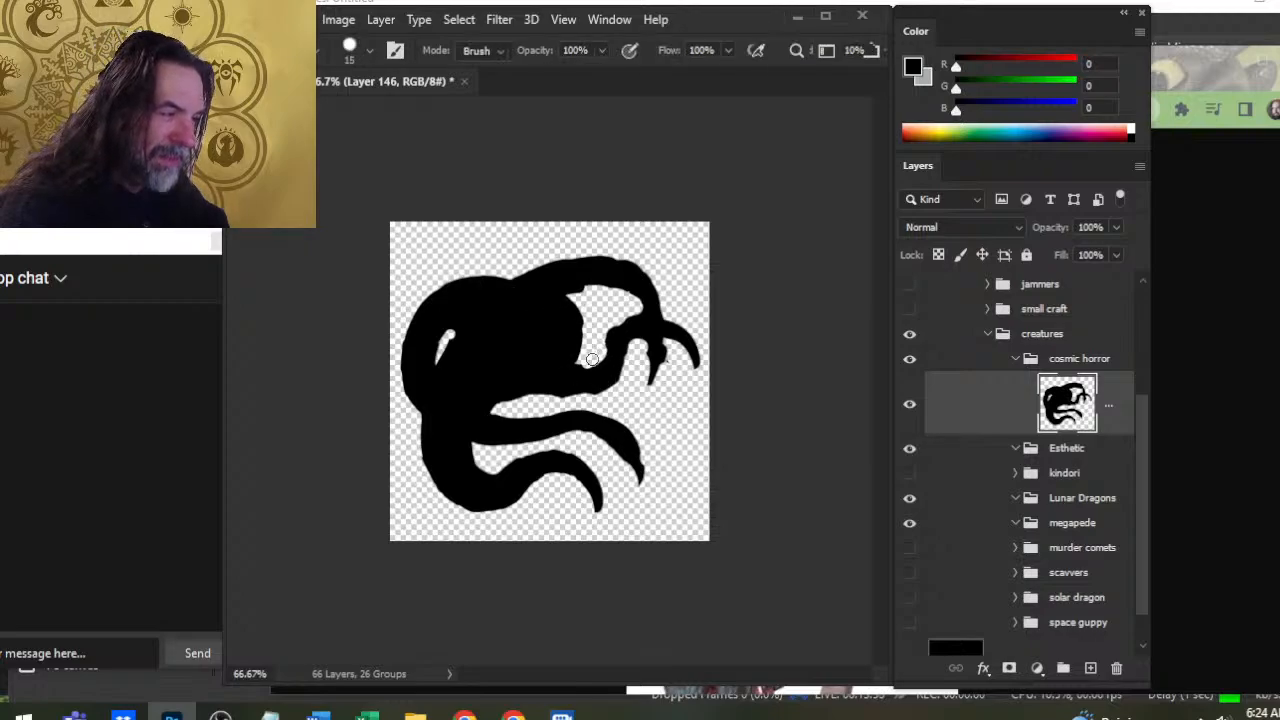
{"action": "left_click_drag", "start_coordinate": [592, 359], "coordinate": [587, 360]}
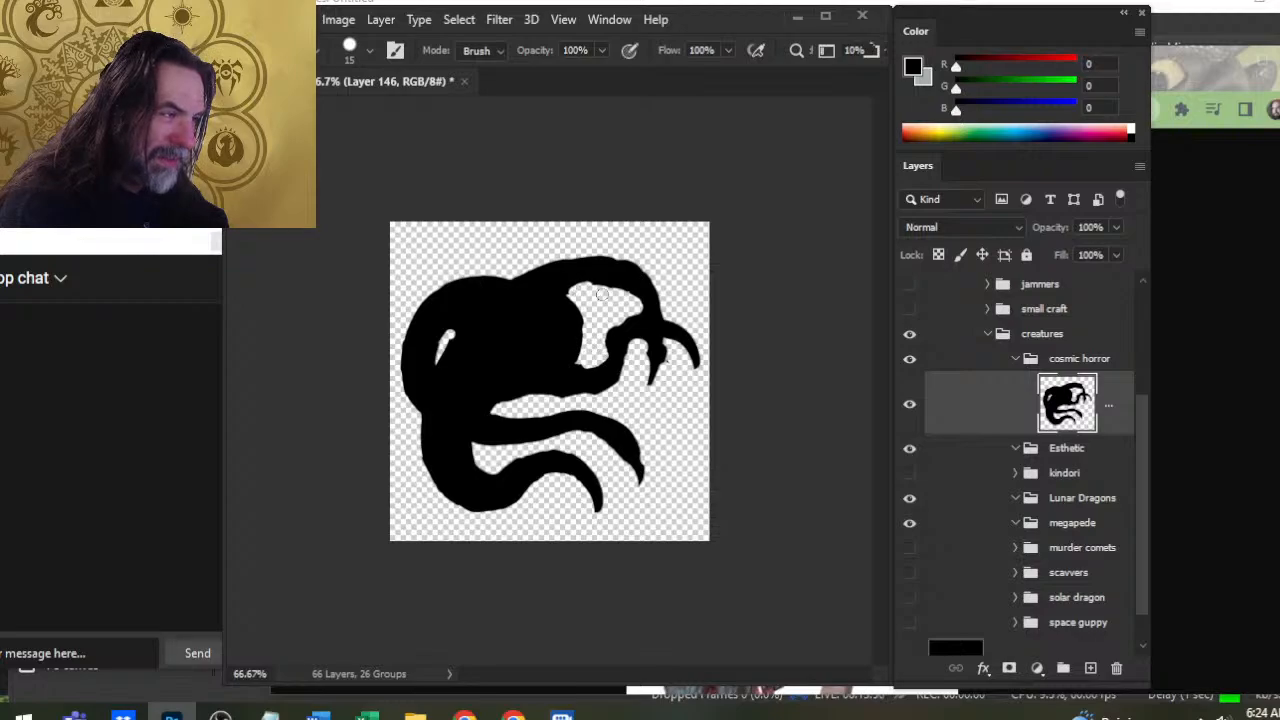
Smooth the topmost tentacle's inner curve in black and slim its outer arch with the eraser
{"action": "key", "text": "b"}
{"action": "mouse_move", "coordinate": [575, 285]}
{"action": "left_mouse_down"}
{"action": "mouse_move", "coordinate": [549, 297]}
{"action": "mouse_move", "coordinate": [580, 280]}
{"action": "mouse_move", "coordinate": [600, 292]}
{"action": "left_mouse_up"}
{"action": "key", "text": "e"}
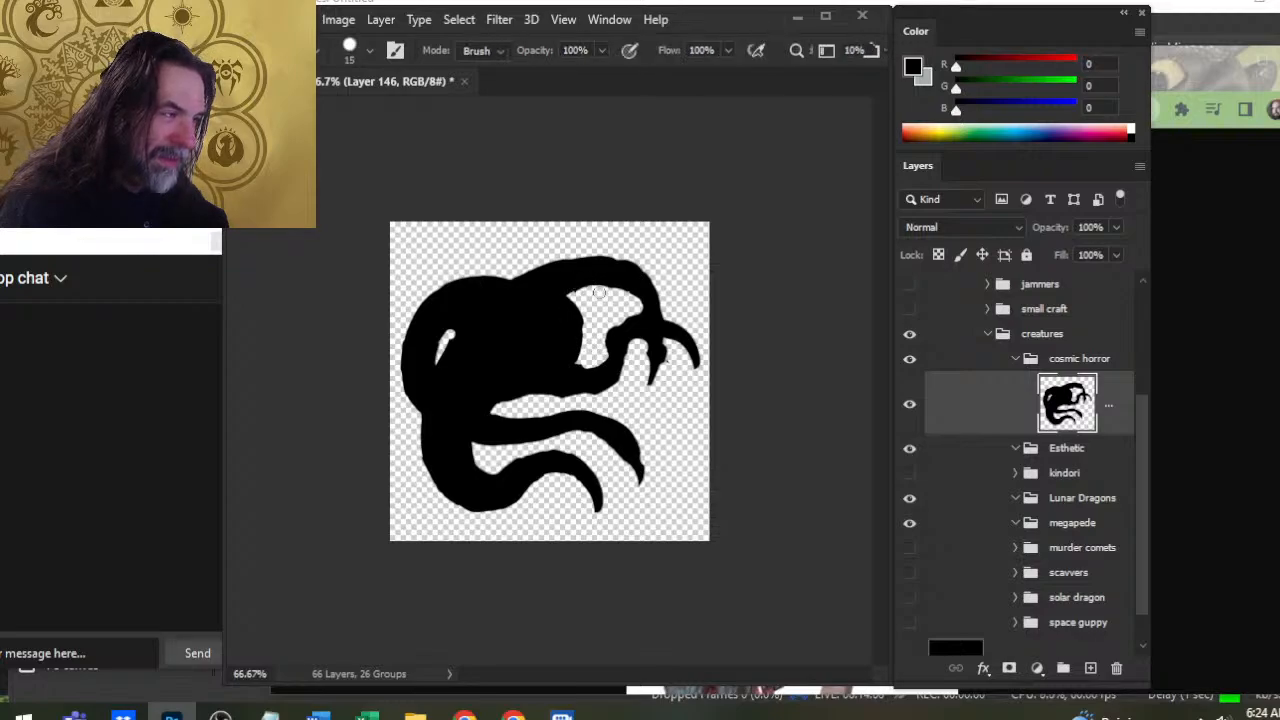
{"action": "key", "text": "b"}
{"action": "key", "text": "e"}
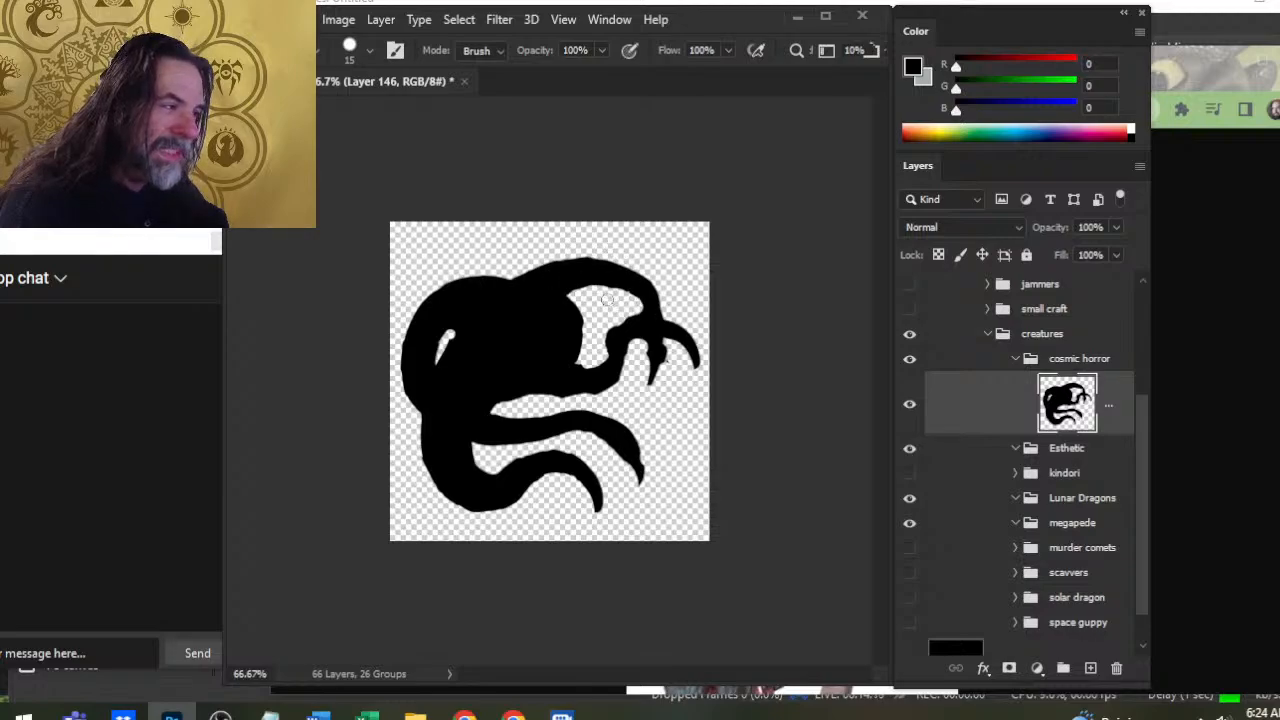
{"action": "key", "text": "b"}
{"action": "key", "text": "e"}
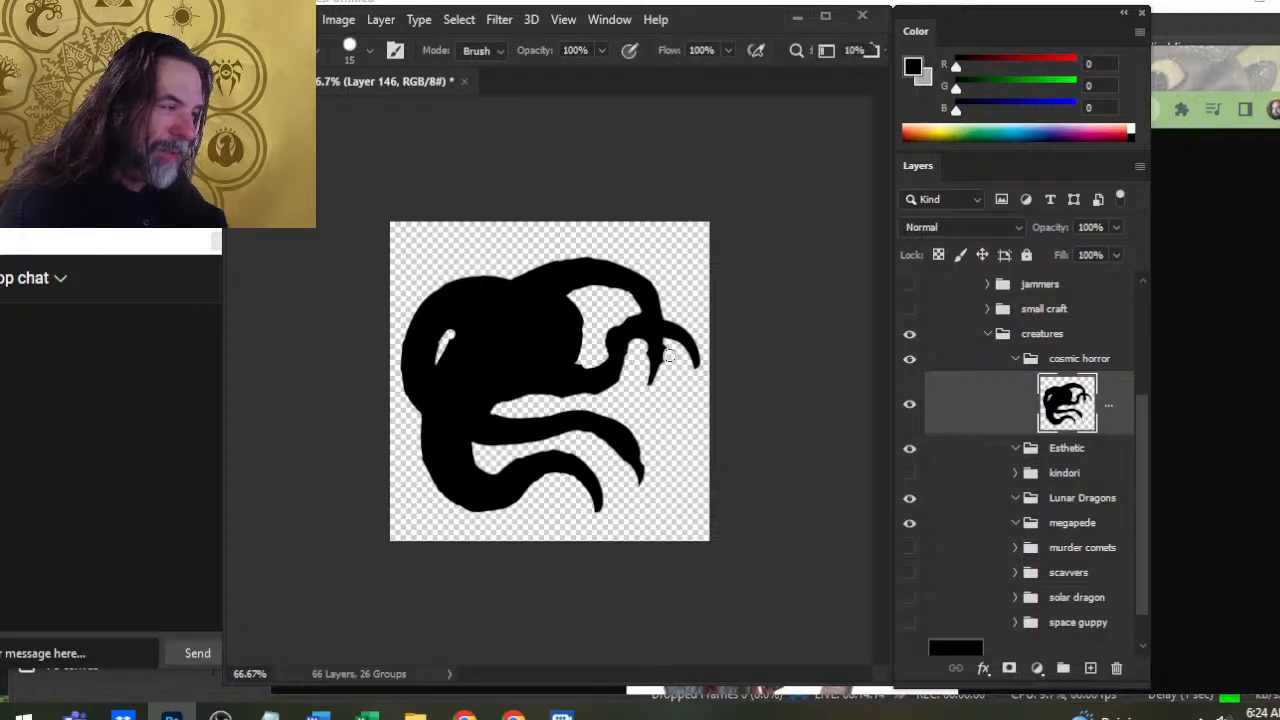
Thicken the topmost tentacle's hanging tip in black and extend it downward to a longer point
{"action": "key", "text": "b"}
{"action": "left_click_drag", "start_coordinate": [655, 332], "coordinate": [646, 391]}
{"action": "mouse_move", "coordinate": [661, 366]}
{"action": "left_mouse_down"}
{"action": "mouse_move", "coordinate": [645, 396]}
{"action": "mouse_move", "coordinate": [634, 388]}
{"action": "mouse_move", "coordinate": [650, 400]}
{"action": "left_mouse_up"}
{"action": "key", "text": "e"}
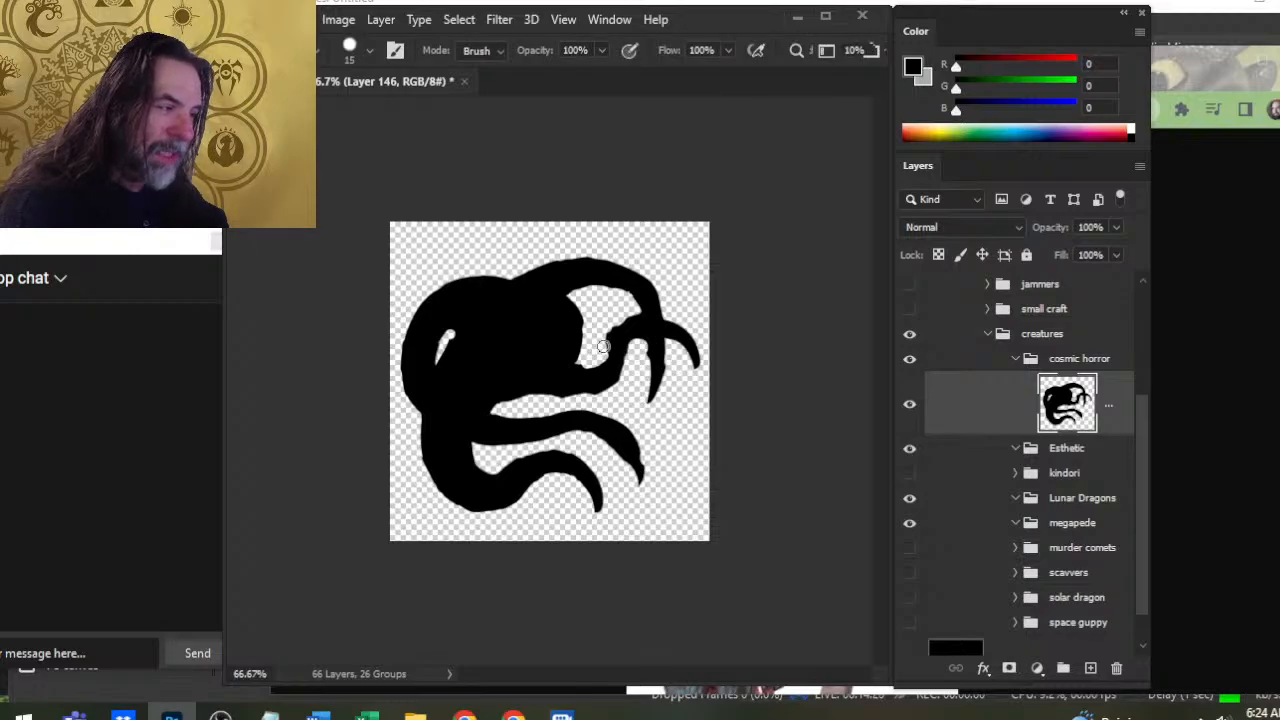
Trim the inner bend of the second tentacle with the eraser and even out its underside beside the body in black
{"action": "key", "text": "b"}
{"action": "key", "text": "e"}
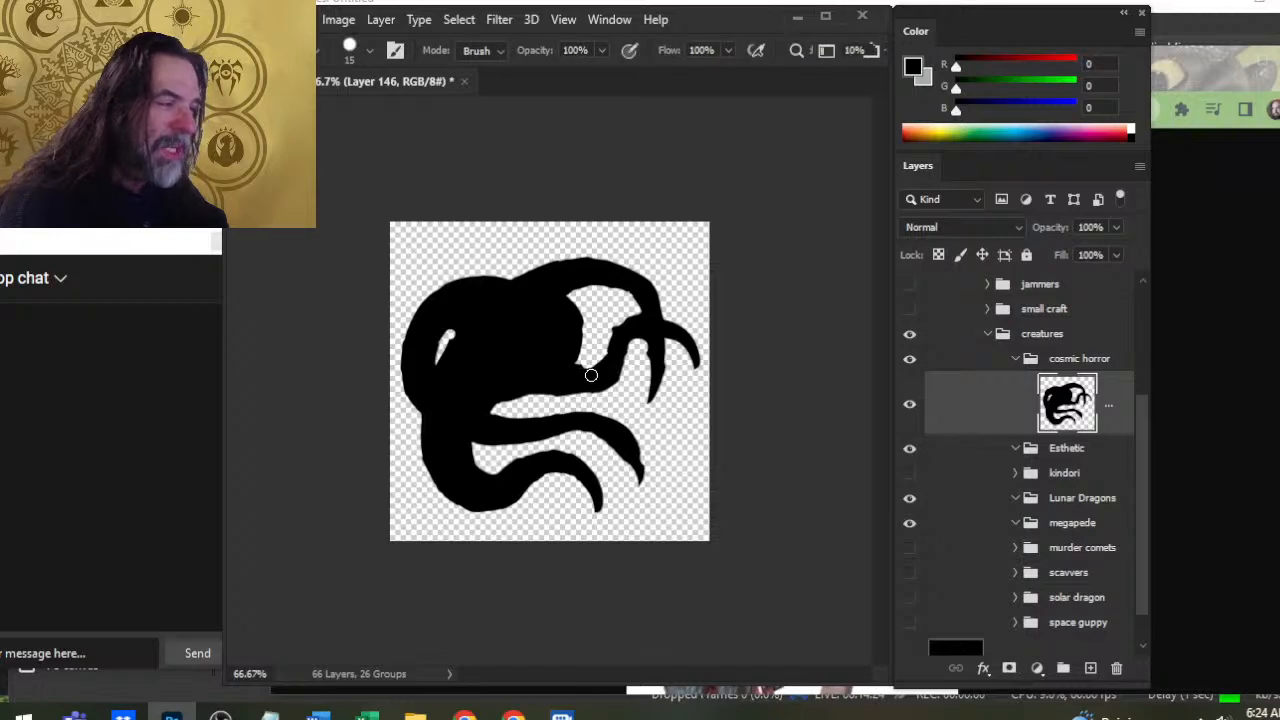
{"action": "key", "text": "b"}
{"action": "key", "text": "e"}
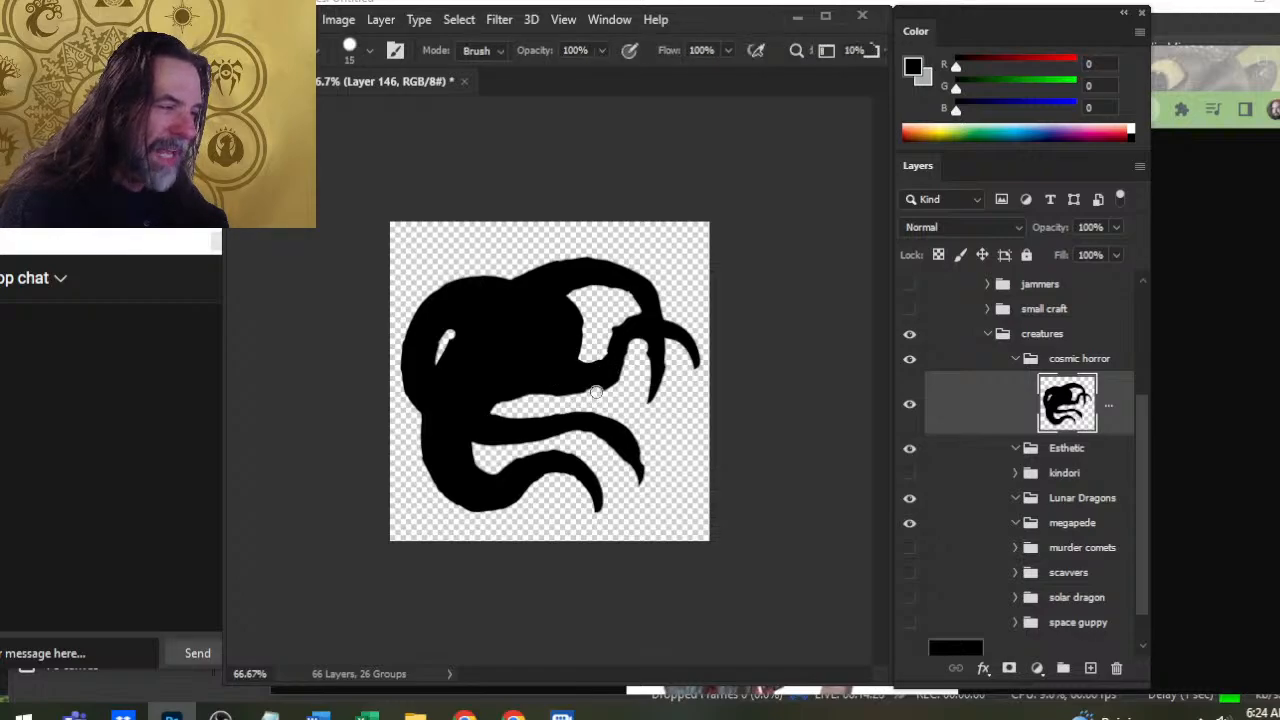
{"action": "key", "text": "b"}
{"action": "left_click_drag", "start_coordinate": [552, 381], "coordinate": [606, 383]}
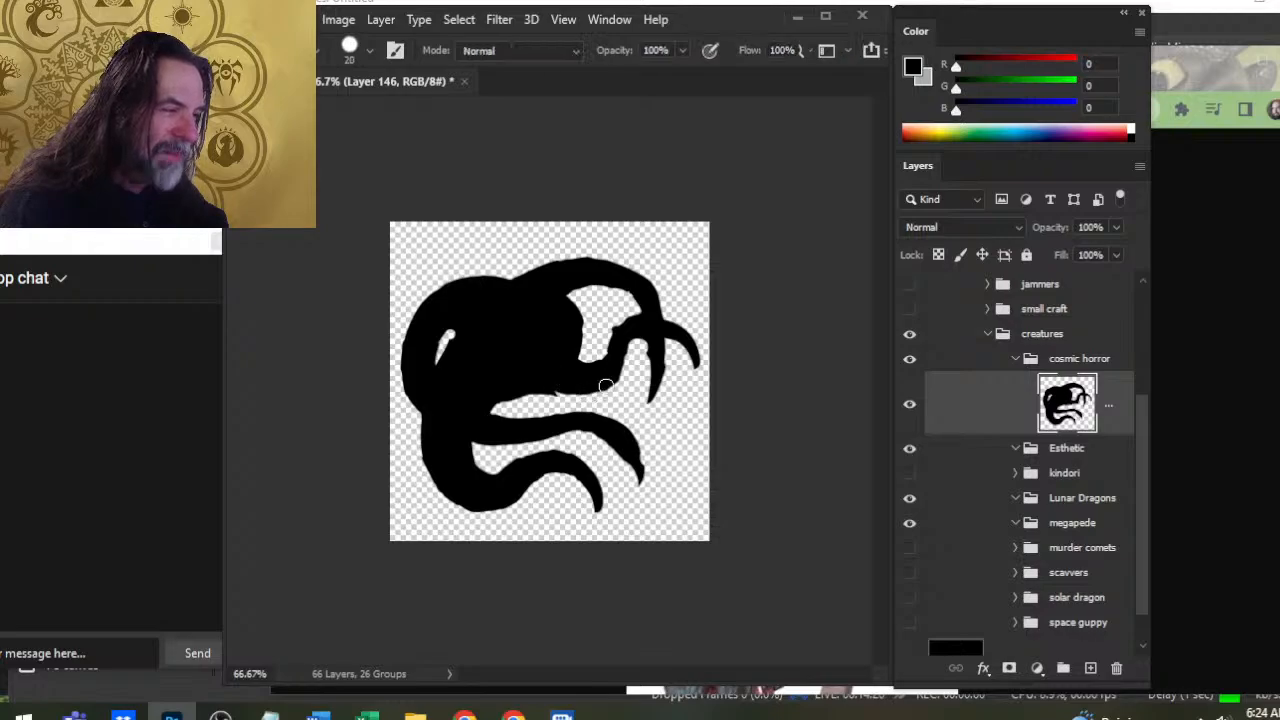
{"action": "key", "text": "e"}
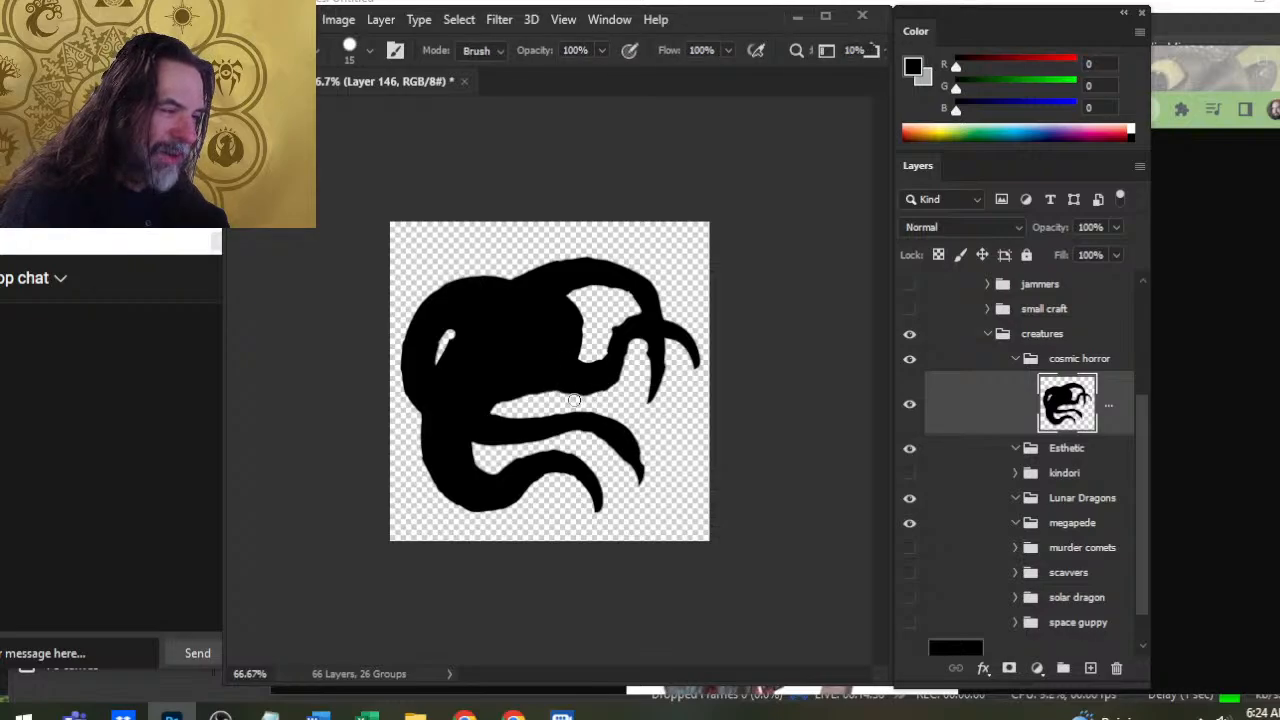
Round the inner corner where the second tentacle meets the body using the 20 px black brush and 15 px eraser
{"action": "key", "text": "b"}
{"action": "left_click_drag", "start_coordinate": [565, 358], "coordinate": [592, 360]}
{"action": "key", "text": "e"}
{"action": "key", "text": "b"}
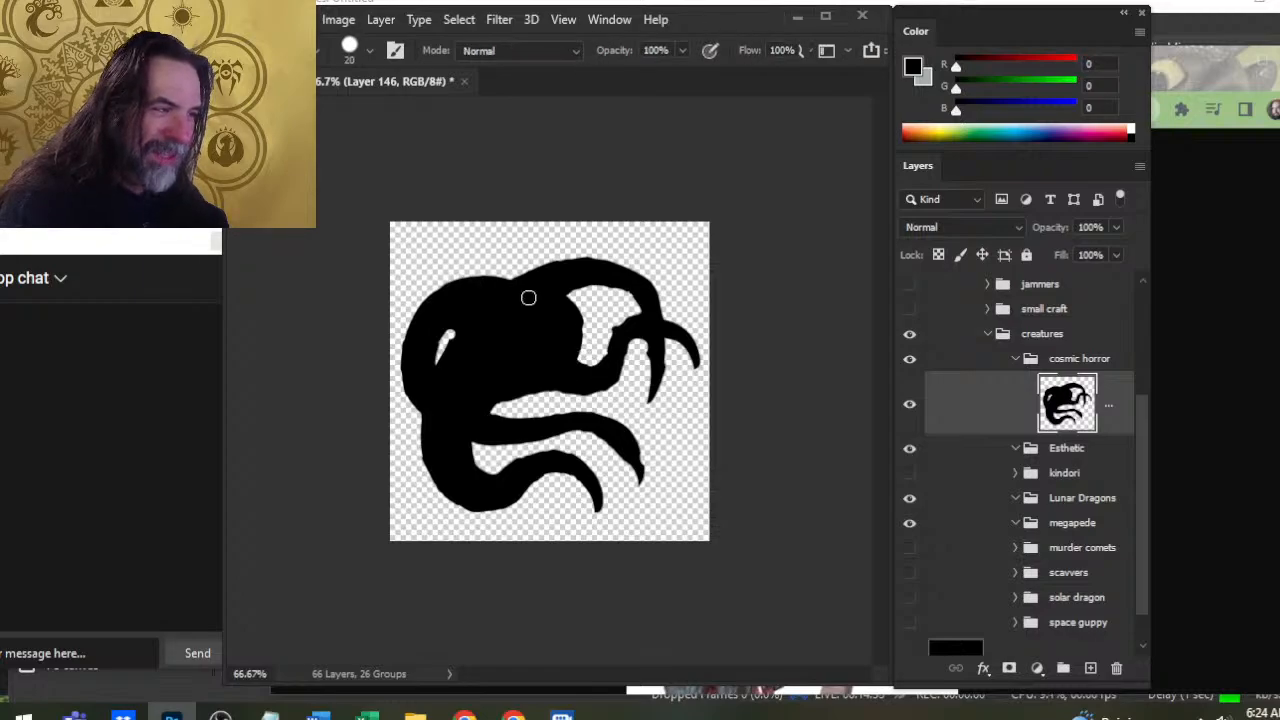
{"action": "key", "text": "e"}
{"action": "key", "text": "b"}
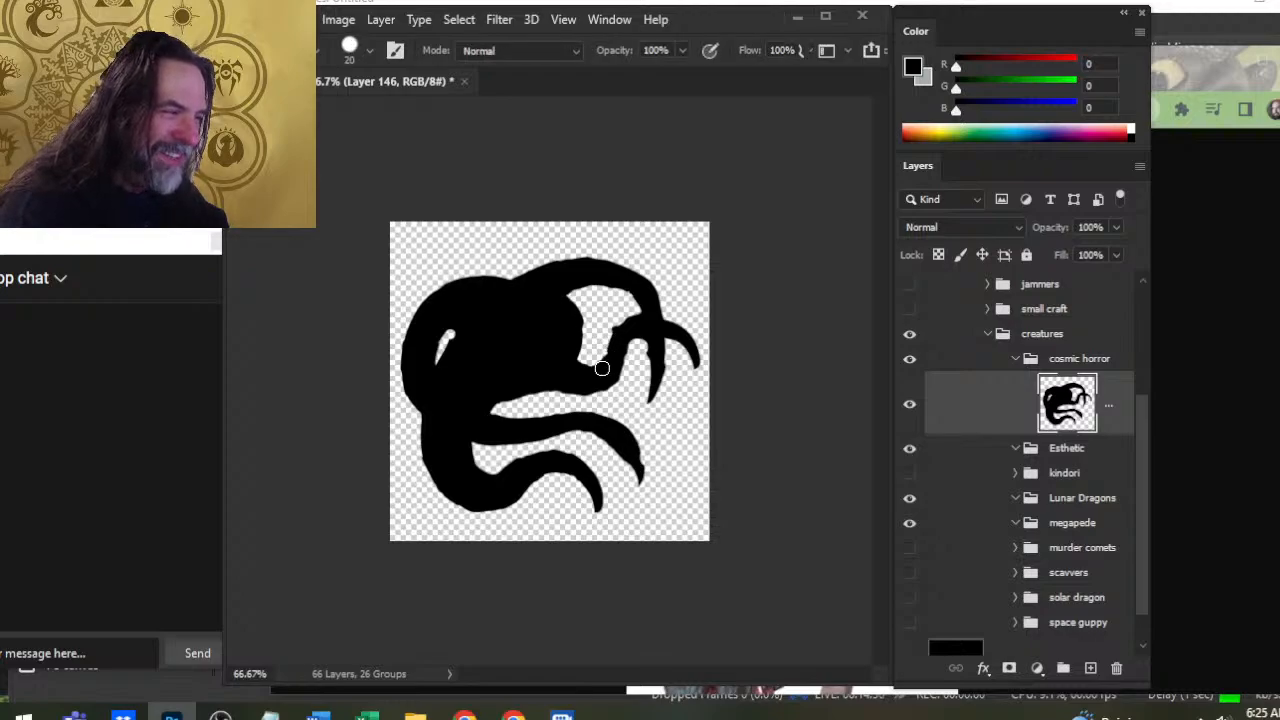
Repaint the second tentacle's arch in black at 20 px and carve its underside clear of the hanging tip with the eraser
{"action": "mouse_move", "coordinate": [603, 372]}
{"action": "left_mouse_down"}
{"action": "mouse_move", "coordinate": [629, 329]}
{"action": "mouse_move", "coordinate": [612, 332]}
{"action": "mouse_move", "coordinate": [666, 340]}
{"action": "mouse_move", "coordinate": [690, 358]}
{"action": "mouse_move", "coordinate": [680, 365]}
{"action": "mouse_move", "coordinate": [683, 345]}
{"action": "left_mouse_up"}
{"action": "key", "text": "e"}
{"action": "key", "text": "b"}
{"action": "key", "text": "e"}
{"action": "mouse_move", "coordinate": [685, 392]}
{"action": "left_mouse_down"}
{"action": "mouse_move", "coordinate": [681, 360]}
{"action": "mouse_move", "coordinate": [699, 396]}
{"action": "mouse_move", "coordinate": [688, 400]}
{"action": "left_mouse_up"}
{"action": "key", "text": "b"}
{"action": "key", "text": "e"}
Trim the outer side of the second tentacle's curved tip and extend it downward in black as a thin point
{"action": "left_click_drag", "start_coordinate": [699, 346], "coordinate": [698, 396]}
{"action": "key", "text": "b"}
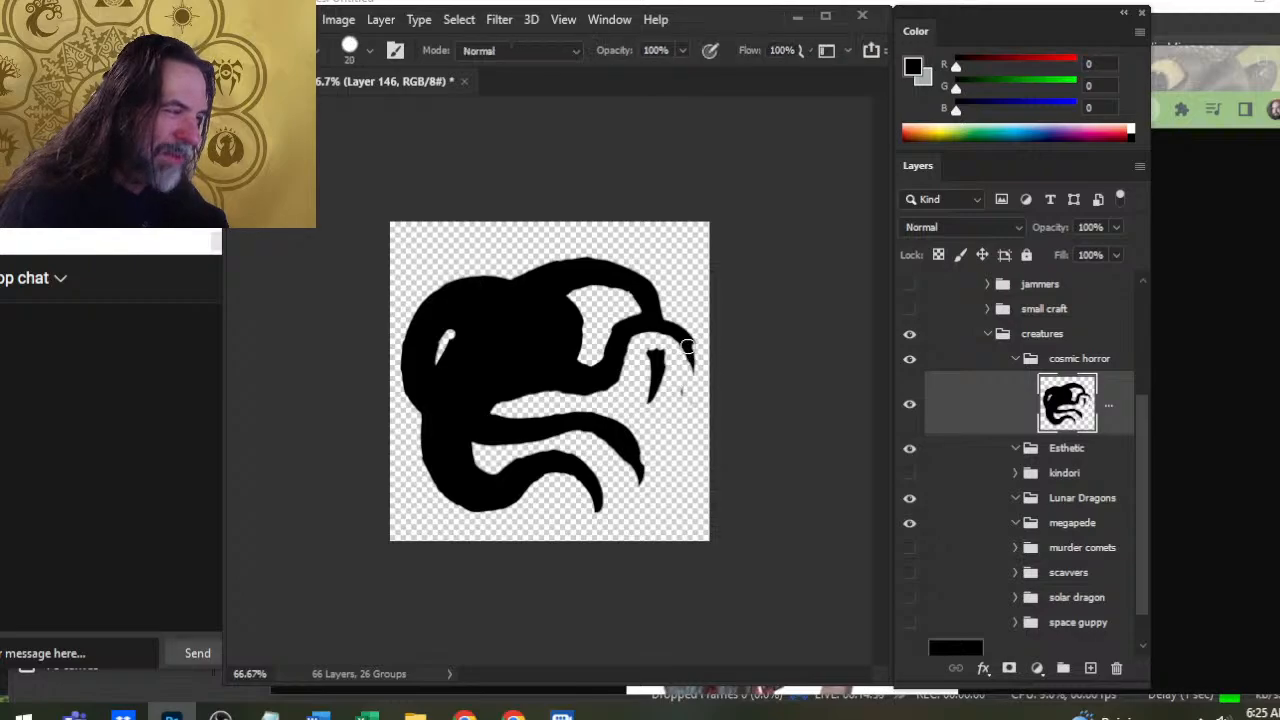
{"action": "mouse_move", "coordinate": [694, 342]}
{"action": "left_mouse_down"}
{"action": "mouse_move", "coordinate": [686, 405]}
{"action": "mouse_move", "coordinate": [677, 375]}
{"action": "mouse_move", "coordinate": [667, 396]}
{"action": "mouse_move", "coordinate": [676, 404]}
{"action": "left_mouse_up"}
{"action": "key", "text": "e"}
Rejoin the topmost tentacle's hanging tip below the crossing in black, slim it with the eraser, and repaint its length
{"action": "key", "text": "b"}
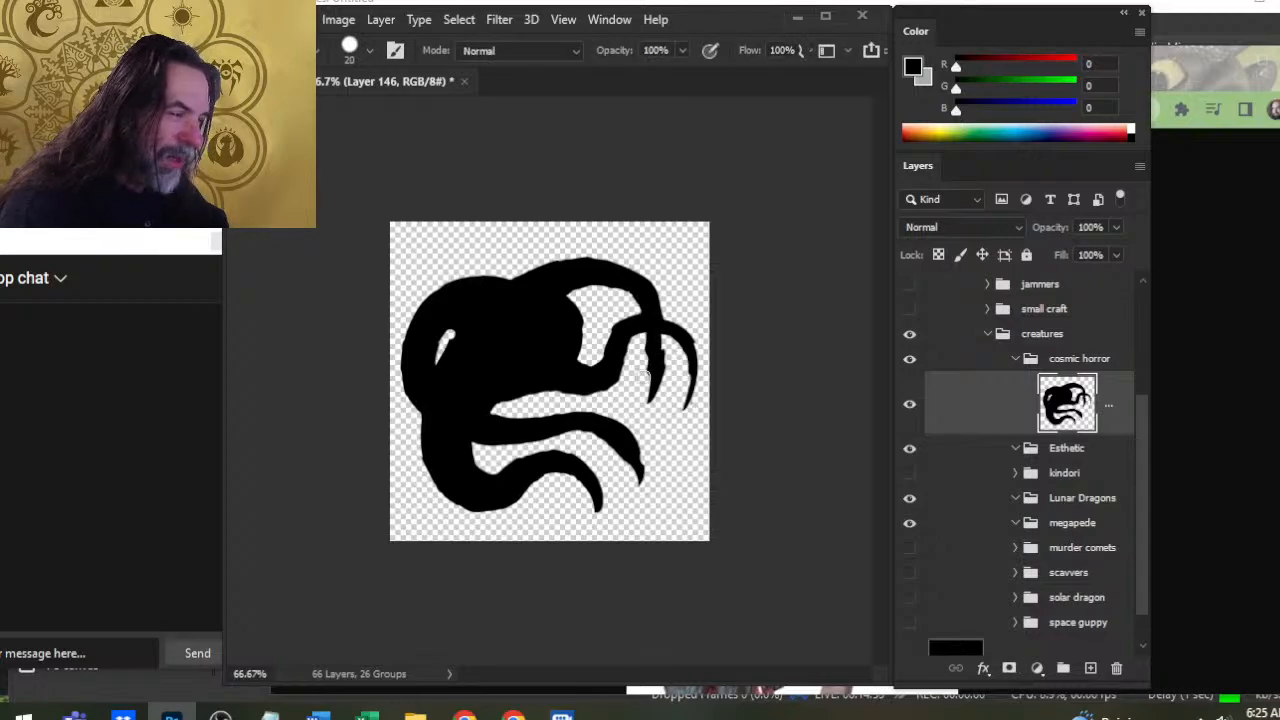
{"action": "key", "text": "e"}
{"action": "key", "text": "b"}
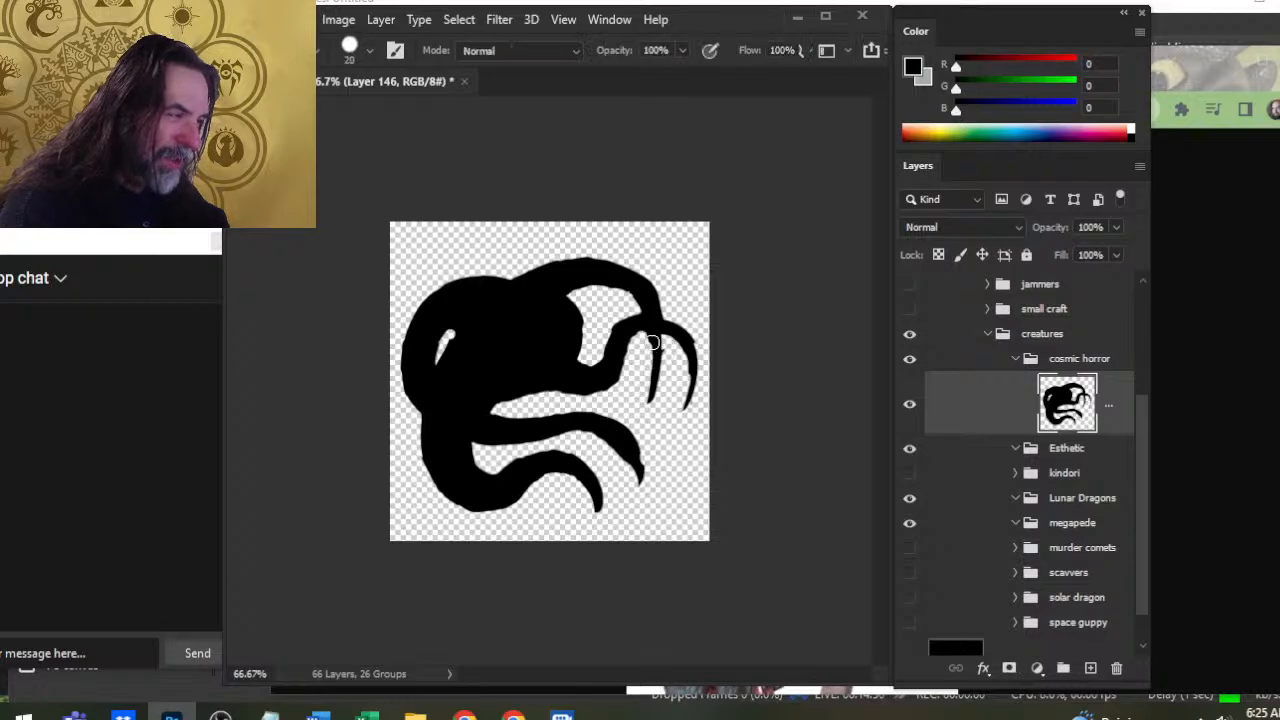
{"action": "left_click_drag", "start_coordinate": [654, 343], "coordinate": [648, 402]}
{"action": "key", "text": "e"}
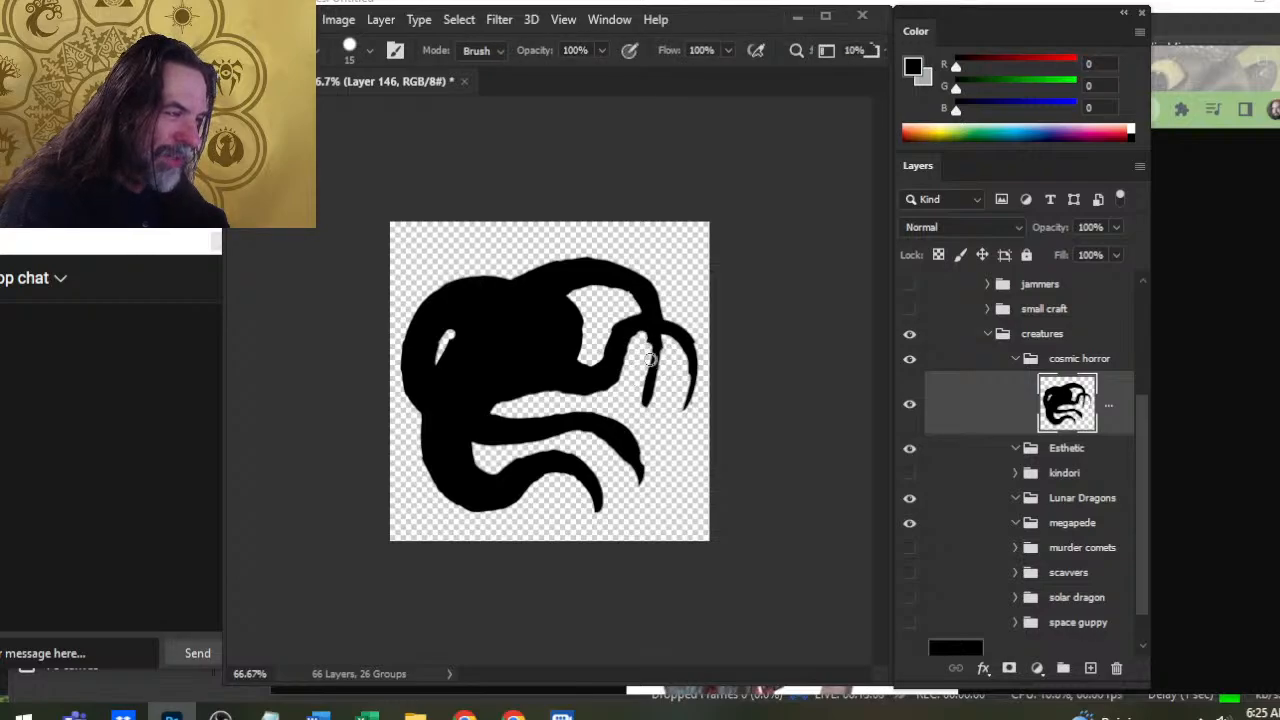
{"action": "key", "text": "b"}
{"action": "left_click_drag", "start_coordinate": [652, 345], "coordinate": [641, 310]}
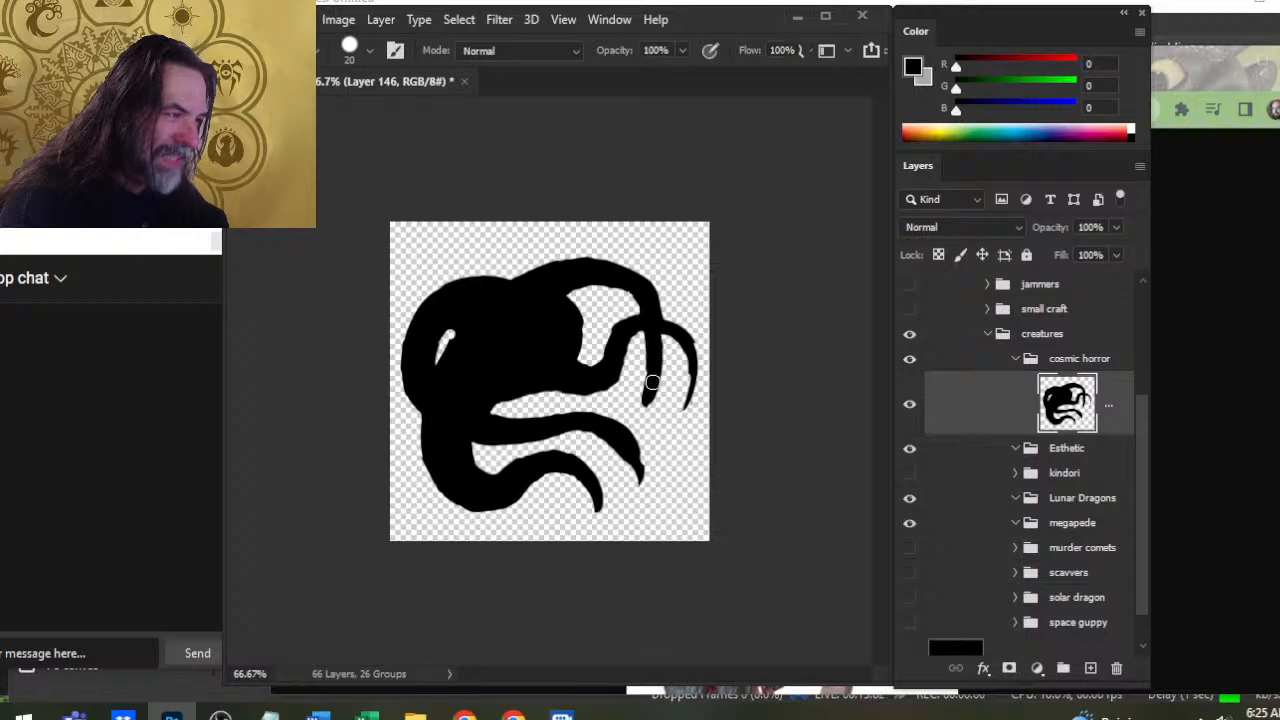
Taper the topmost tentacle's hanging tip with the 15 px eraser and repaint it curving inward toward the body
{"action": "key", "text": "e"}
{"action": "key", "text": "b"}
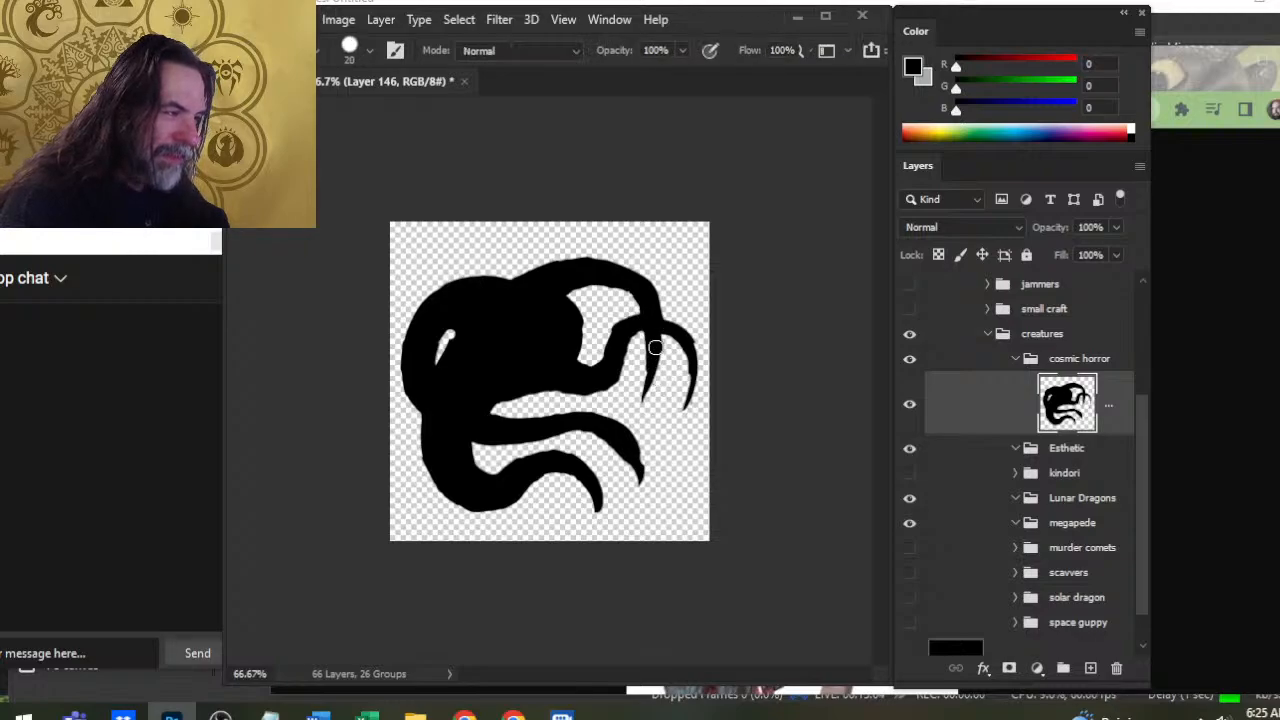
{"action": "mouse_move", "coordinate": [641, 398]}
{"action": "left_mouse_down"}
{"action": "mouse_move", "coordinate": [652, 345]}
{"action": "mouse_move", "coordinate": [640, 398]}
{"action": "left_mouse_up"}
{"action": "key", "text": "e"}
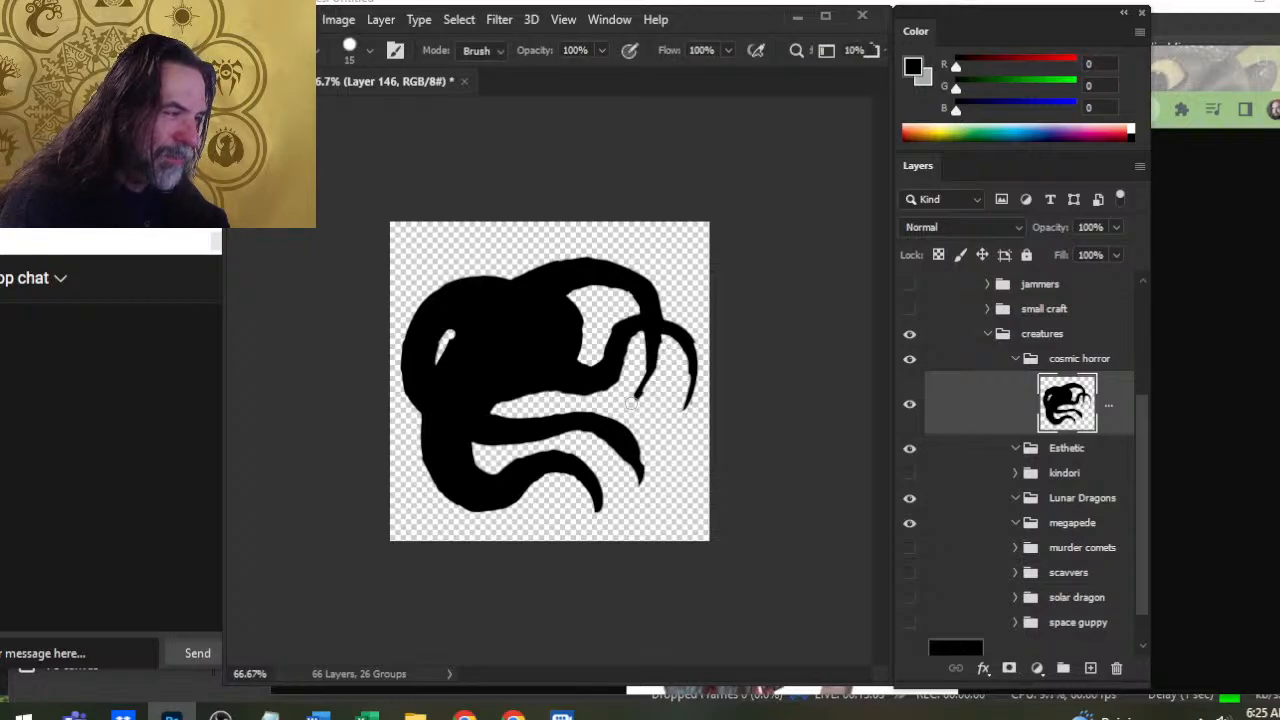
{"action": "key", "text": "b"}
{"action": "left_click_drag", "start_coordinate": [654, 334], "coordinate": [638, 400]}
{"action": "key", "text": "e"}
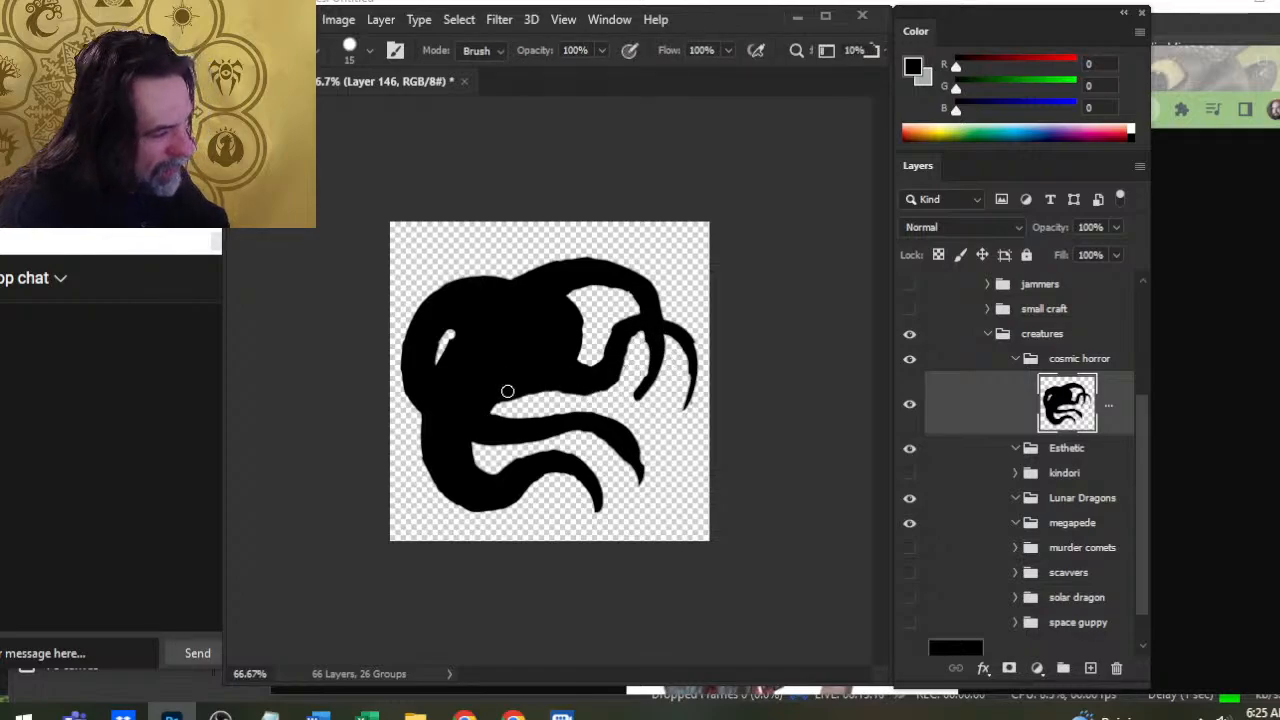
Refine the third tentacle's arch in black at 20 px and narrow its tip to a thin point with the eraser
{"action": "key", "text": "b"}
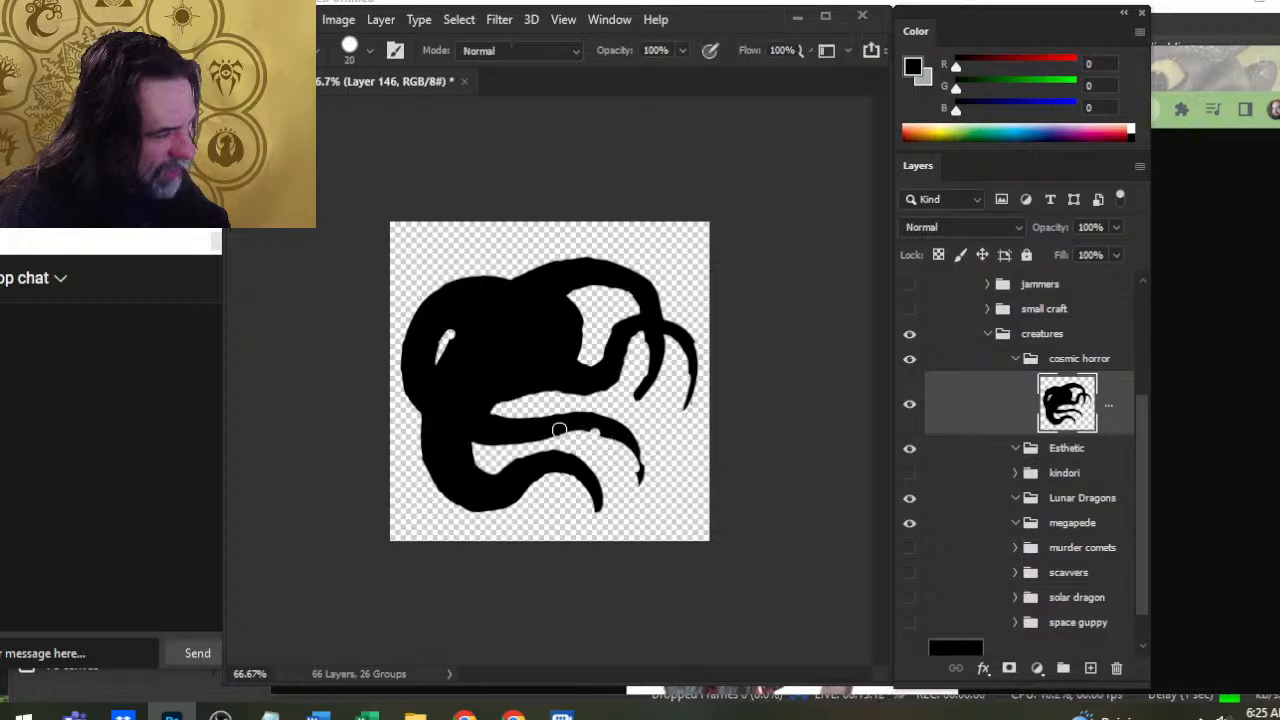
{"action": "mouse_move", "coordinate": [598, 436]}
{"action": "left_mouse_down"}
{"action": "mouse_move", "coordinate": [622, 450]}
{"action": "mouse_move", "coordinate": [588, 440]}
{"action": "mouse_move", "coordinate": [642, 480]}
{"action": "mouse_move", "coordinate": [624, 465]}
{"action": "left_mouse_up"}
{"action": "key", "text": "e"}
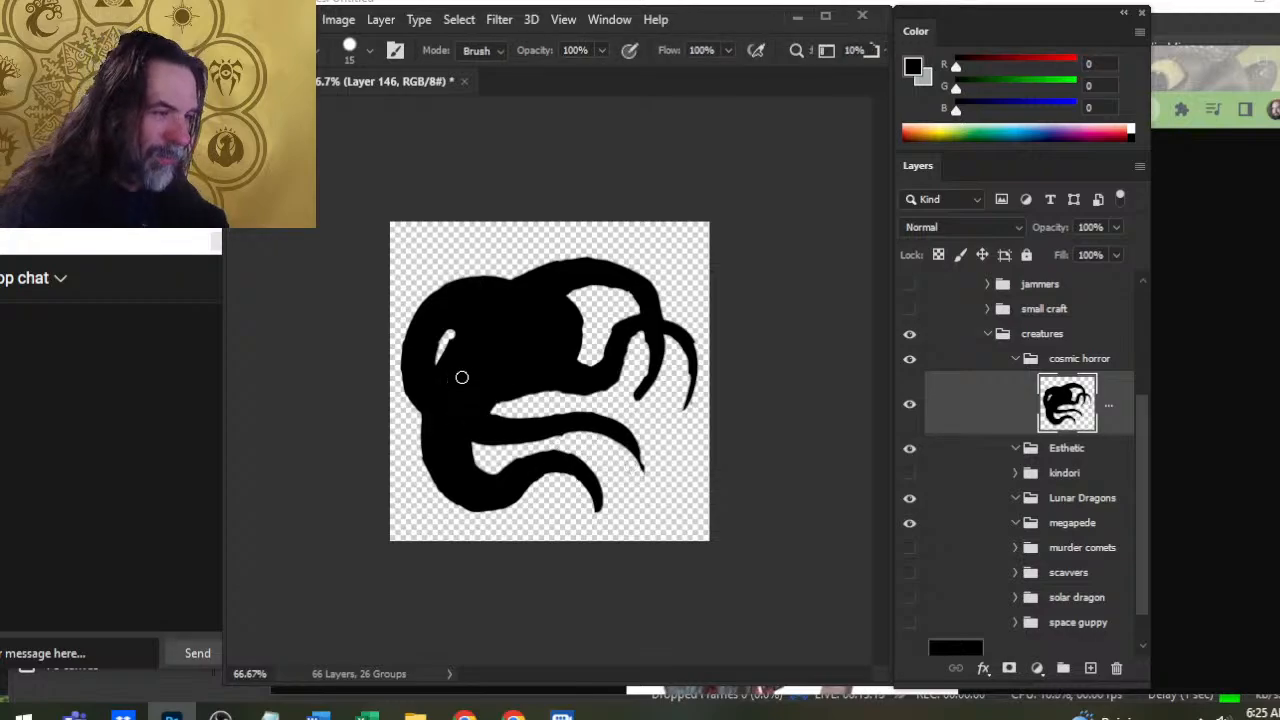
Reshape the small slit inside the left coil and round the head's edge in black beside the gap under the topmost tentacle
{"action": "left_click_drag", "start_coordinate": [455, 338], "coordinate": [445, 359]}
{"action": "key", "text": "b"}
{"action": "mouse_move", "coordinate": [558, 327]}
{"action": "left_mouse_down"}
{"action": "mouse_move", "coordinate": [571, 306]}
{"action": "mouse_move", "coordinate": [569, 361]}
{"action": "left_mouse_up"}
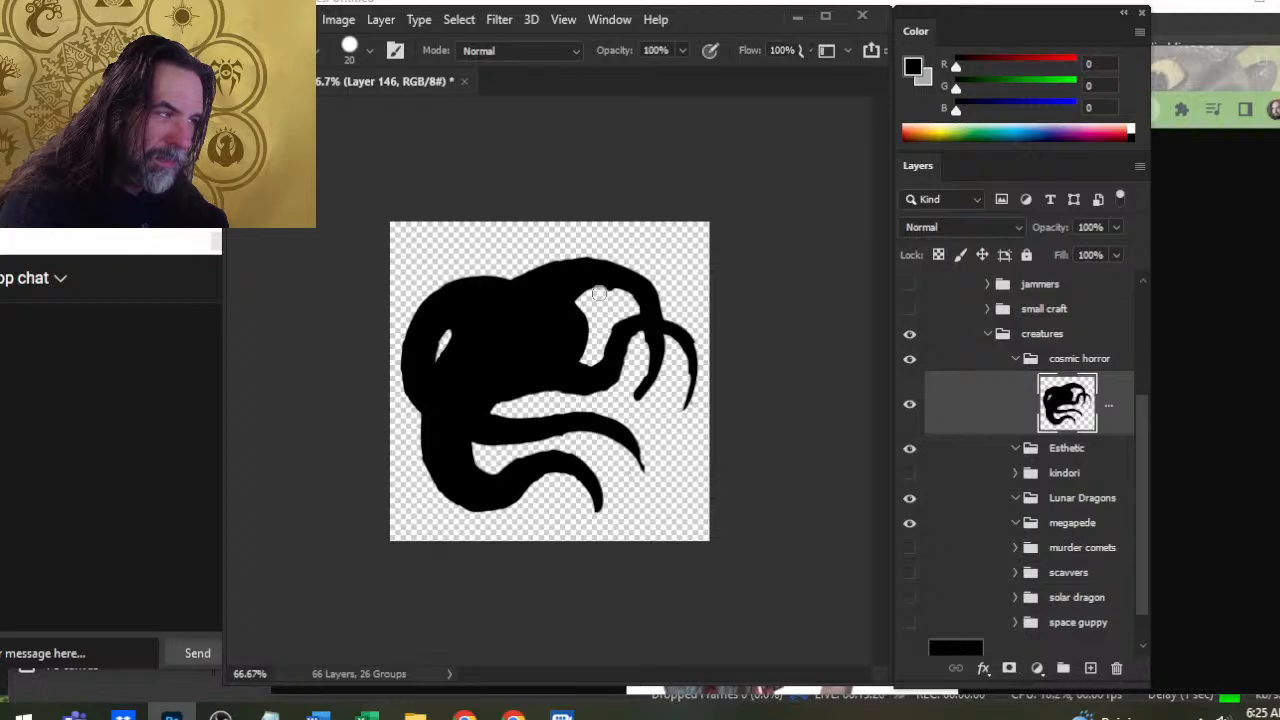
{"action": "key", "text": "e"}
{"action": "key", "text": "b"}
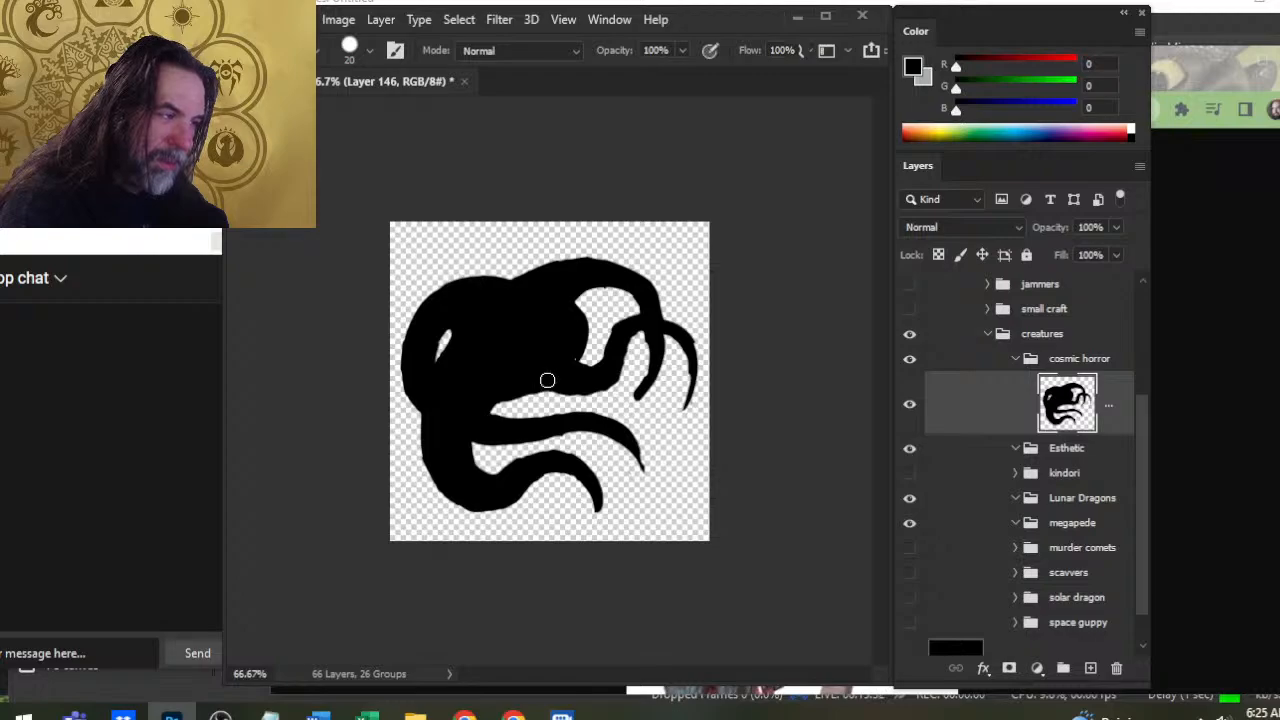
Repaint the second tentacle in black at 20 px from the body through the crossing and thicken its outer curved tip
{"action": "left_click_drag", "start_coordinate": [578, 379], "coordinate": [626, 334]}
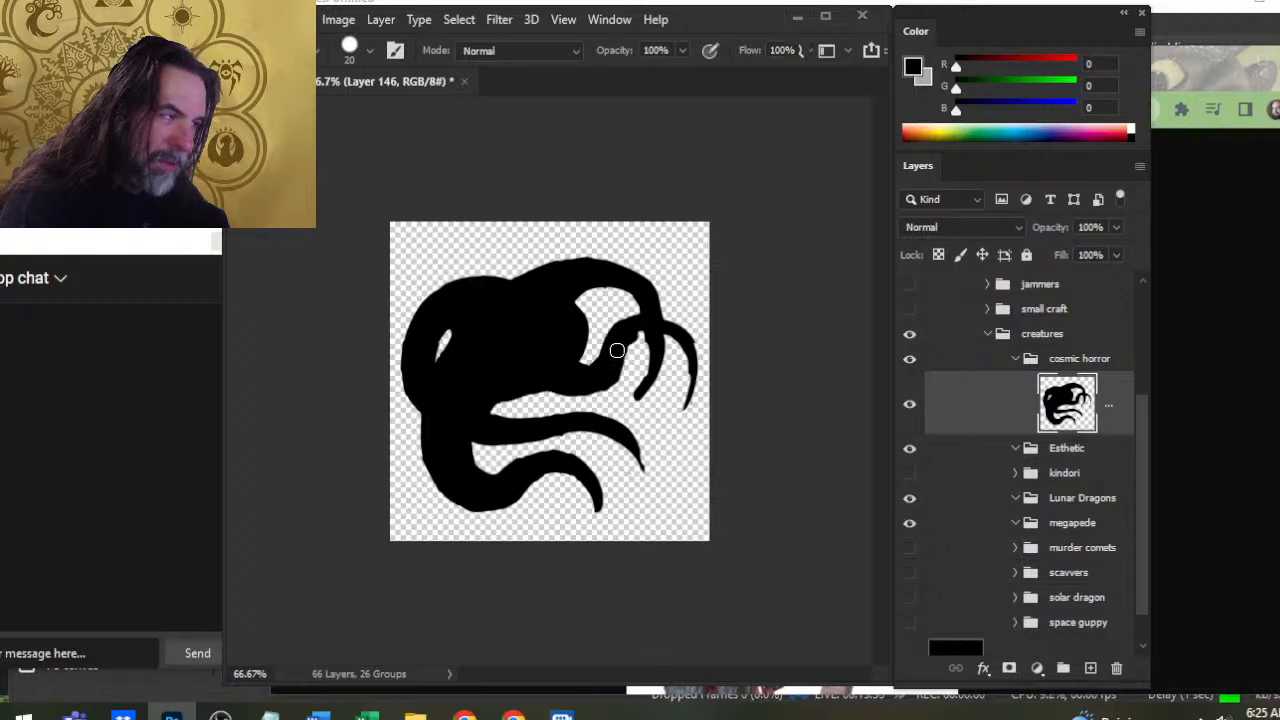
{"action": "key", "text": "e"}
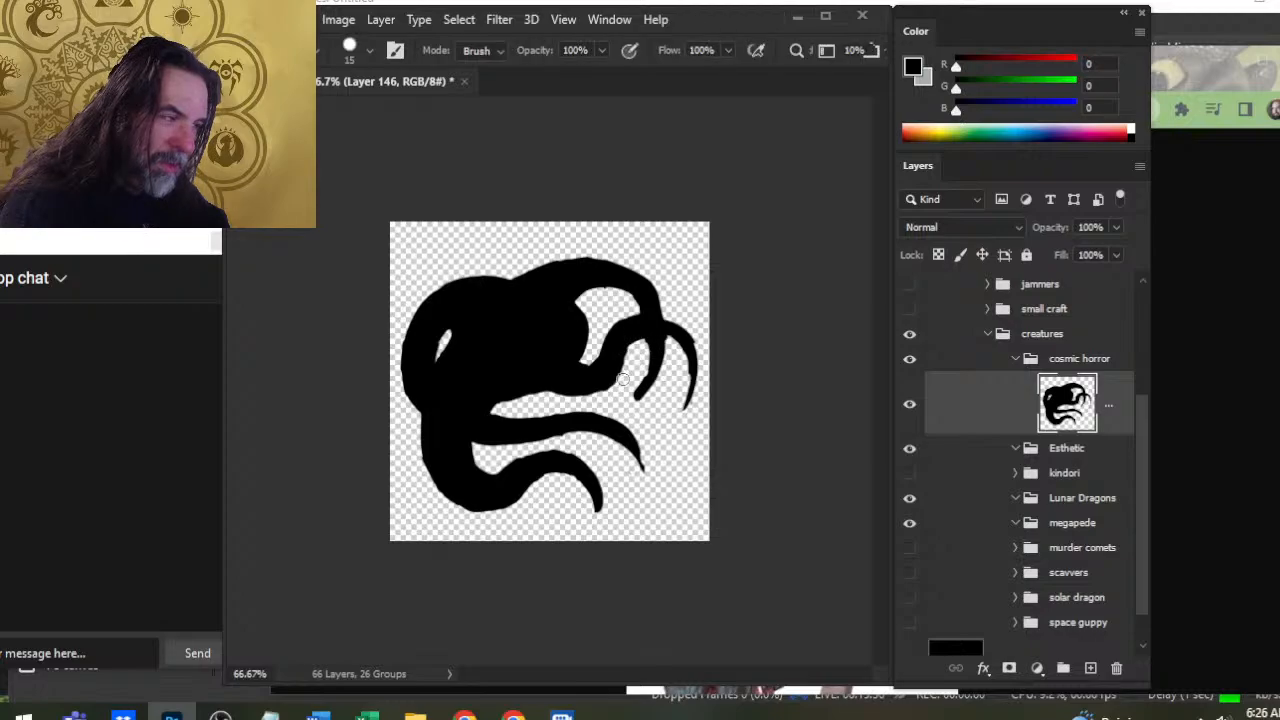
{"action": "key", "text": "b"}
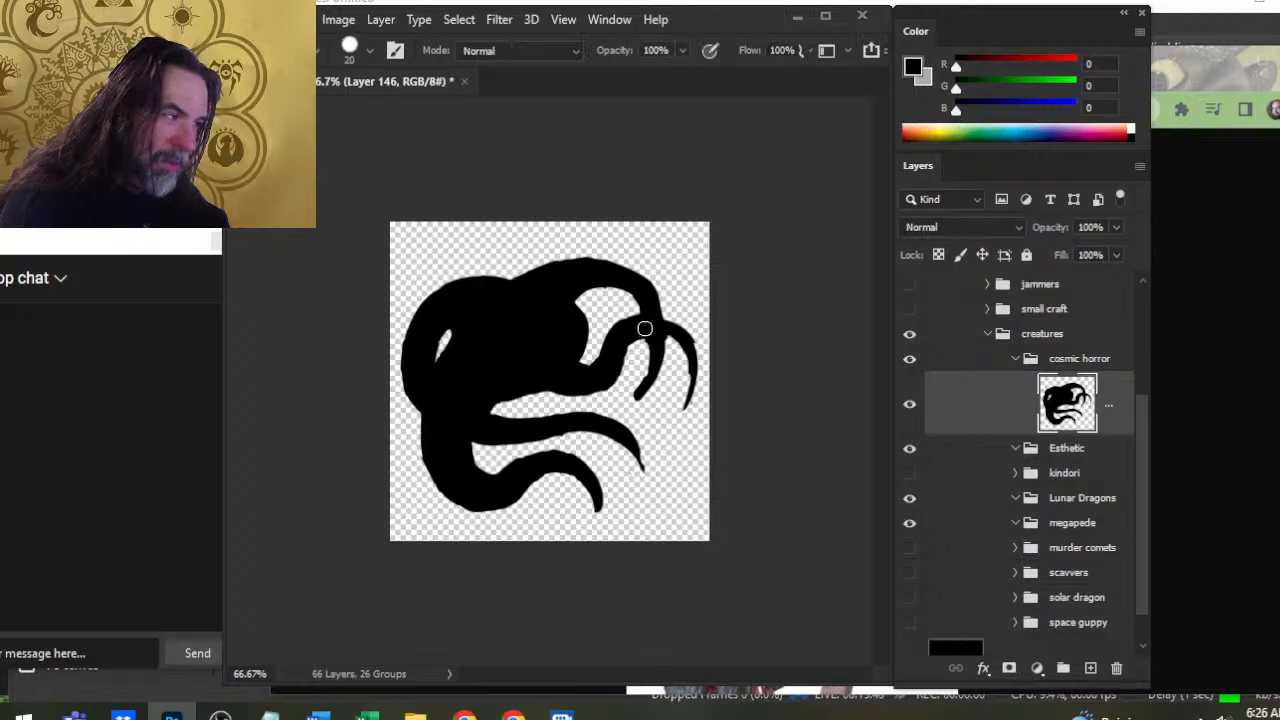
{"action": "left_click_drag", "start_coordinate": [645, 328], "coordinate": [690, 378]}
{"action": "key", "text": "e"}
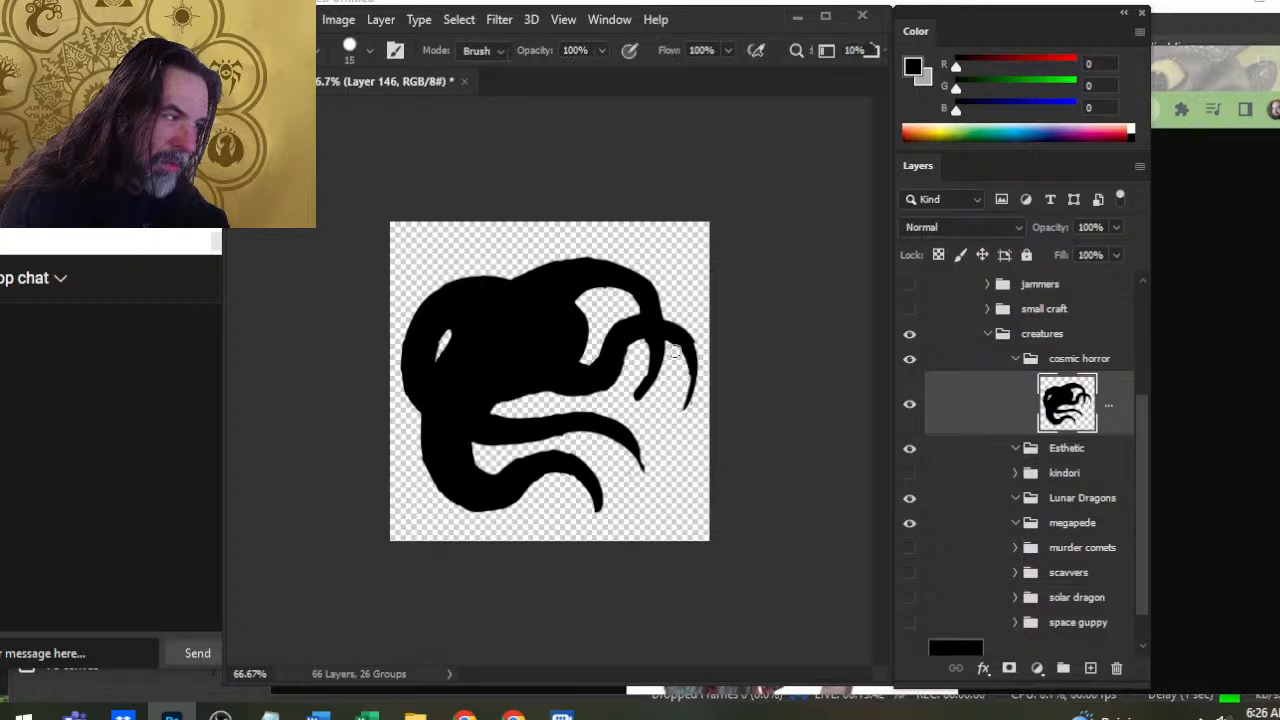
{"action": "key", "text": "b"}
{"action": "mouse_move", "coordinate": [688, 323]}
{"action": "left_mouse_down"}
{"action": "mouse_move", "coordinate": [685, 400]}
{"action": "mouse_move", "coordinate": [672, 362]}
{"action": "mouse_move", "coordinate": [665, 375]}
{"action": "left_mouse_up"}
{"action": "key", "text": "e"}
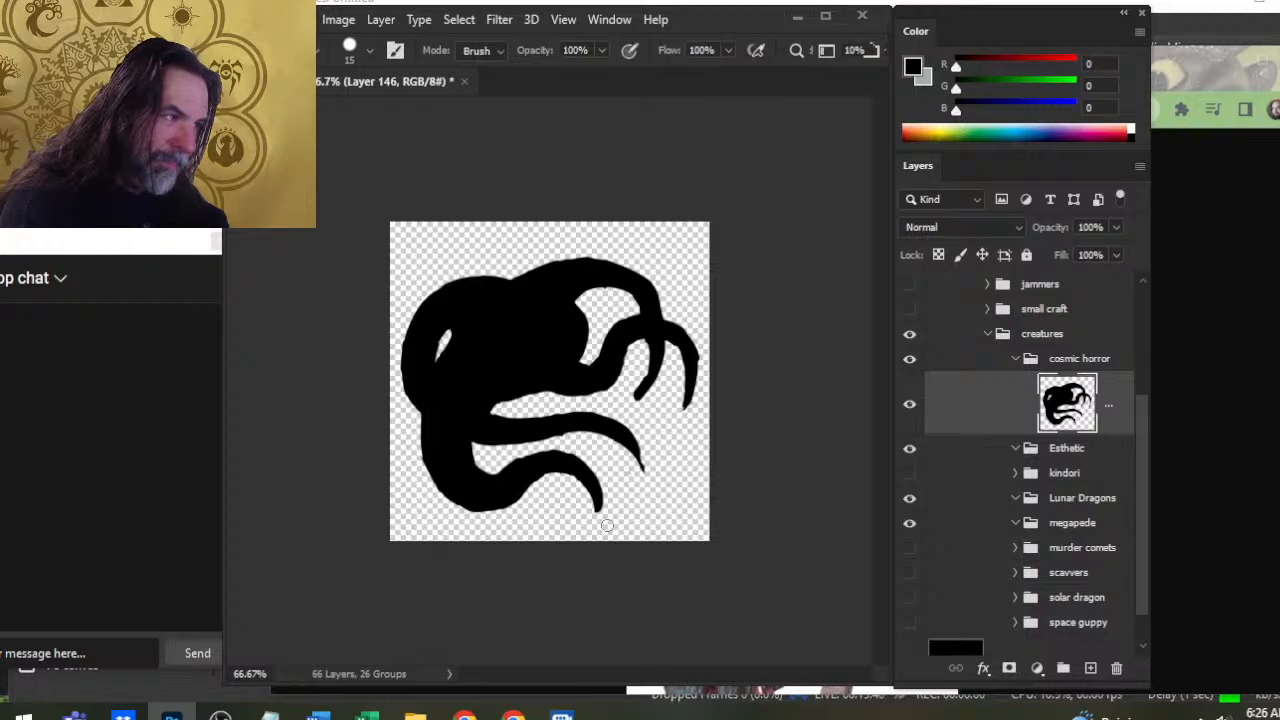
Move the whole creature silhouette slightly left and down on the canvas
{"action": "key", "text": "v"}
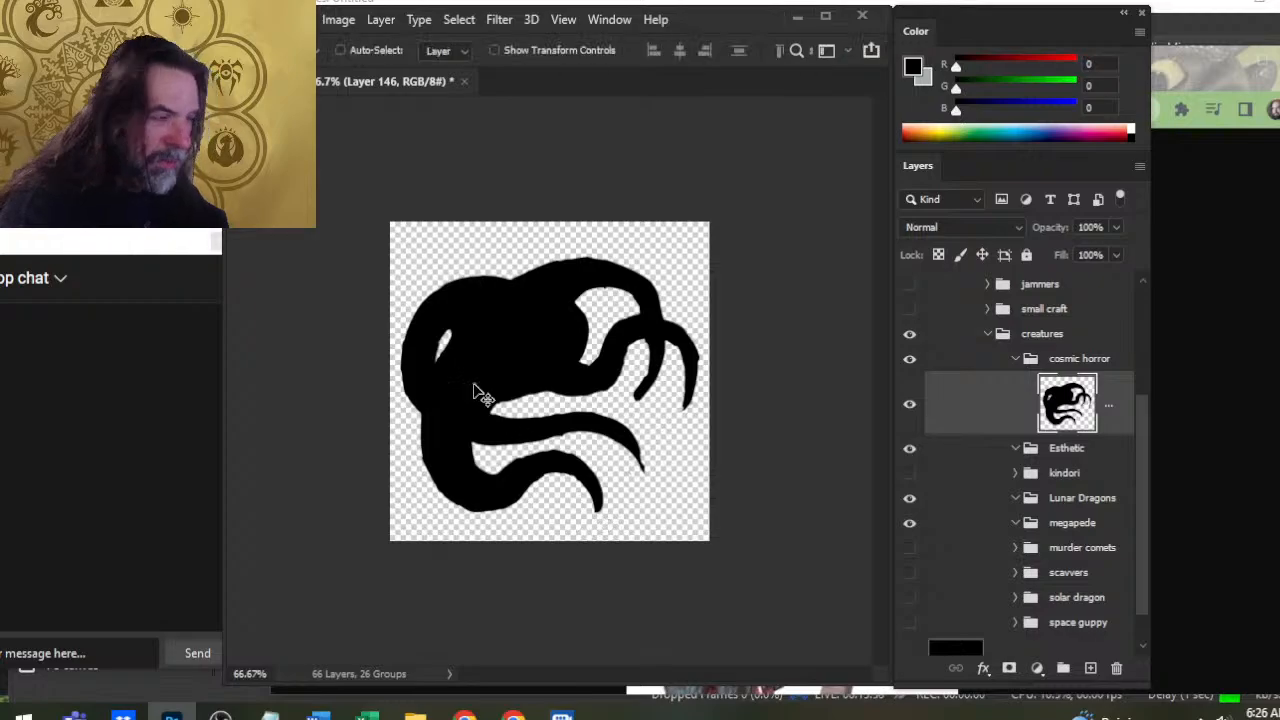
{"action": "mouse_move", "coordinate": [604, 438]}
{"action": "left_mouse_down"}
{"action": "mouse_move", "coordinate": [596, 416]}
{"action": "mouse_move", "coordinate": [597, 437]}
{"action": "left_mouse_up"}
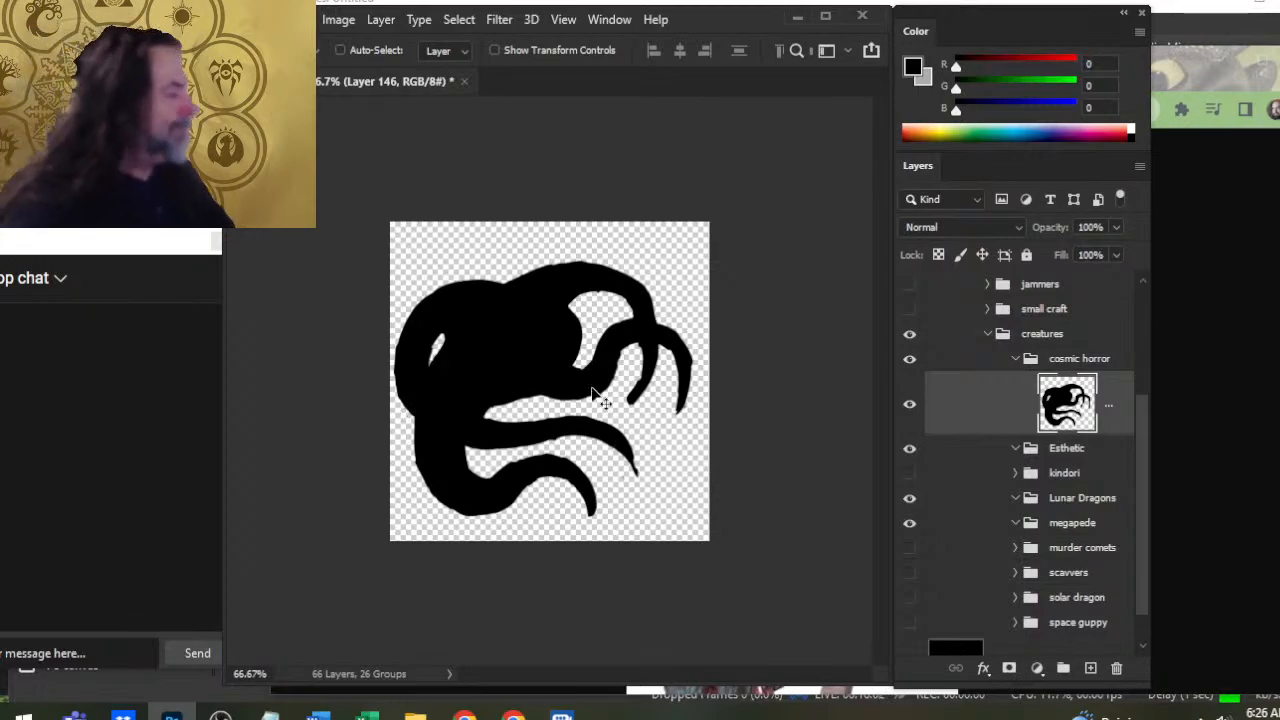
Extend the slit inside the left coil downward as a thin curve around the head with a 5 px eraser
{"action": "key", "text": "z"}
{"action": "mouse_move", "coordinate": [544, 369]}
{"action": "left_mouse_down"}
{"action": "mouse_move", "coordinate": [587, 380]}
{"action": "mouse_move", "coordinate": [571, 486]}
{"action": "left_mouse_up"}
{"action": "key", "text": "b"}
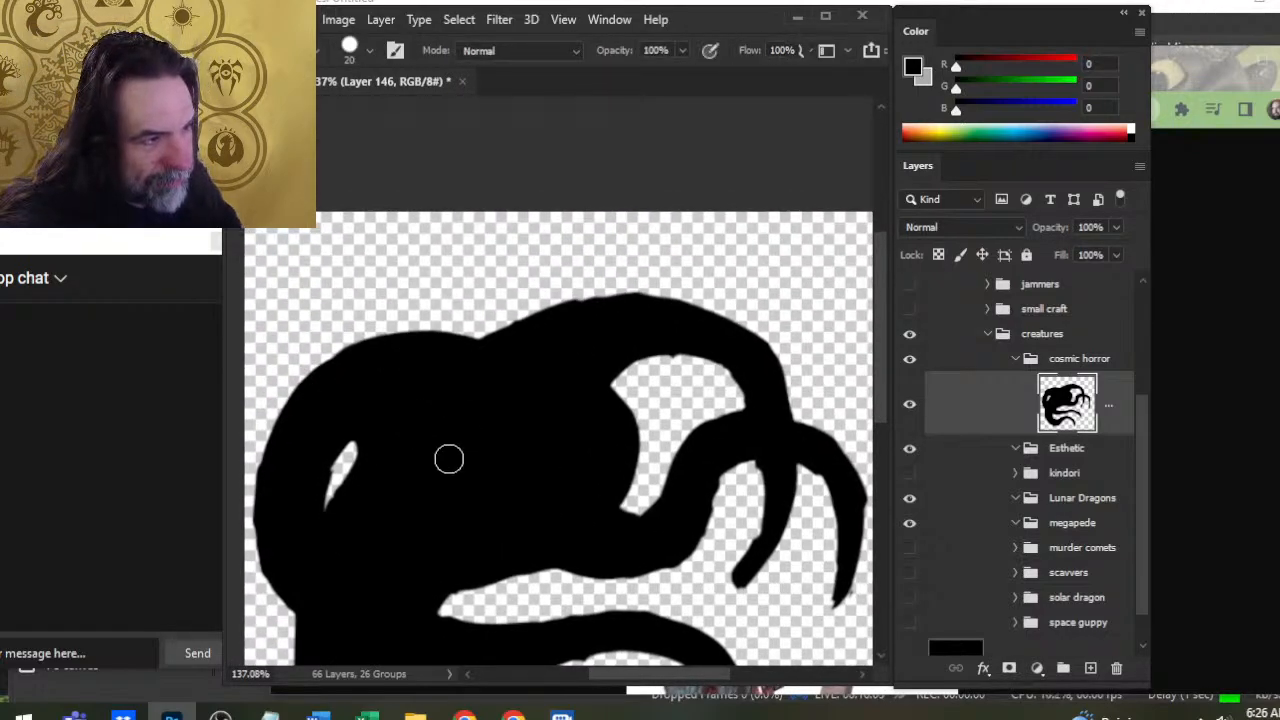
{"action": "key", "text": "e"}
{"action": "key", "text": "bracketleft"}
{"action": "key", "text": "bracketleft"}
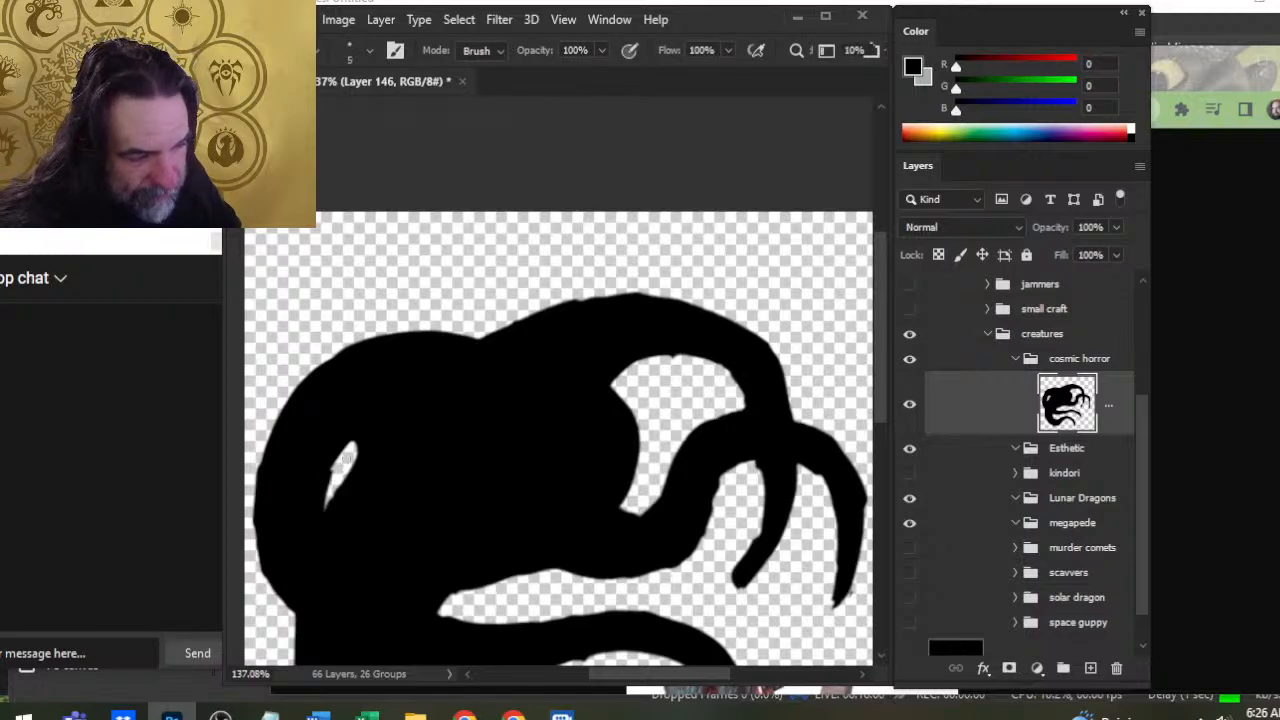
{"action": "mouse_move", "coordinate": [345, 458]}
{"action": "left_mouse_down"}
{"action": "mouse_move", "coordinate": [322, 495]}
{"action": "mouse_move", "coordinate": [349, 453]}
{"action": "mouse_move", "coordinate": [327, 530]}
{"action": "mouse_move", "coordinate": [375, 585]}
{"action": "left_mouse_up"}
{"action": "key", "text": "space"}
{"action": "left_click_drag", "start_coordinate": [332, 516], "coordinate": [478, 466]}
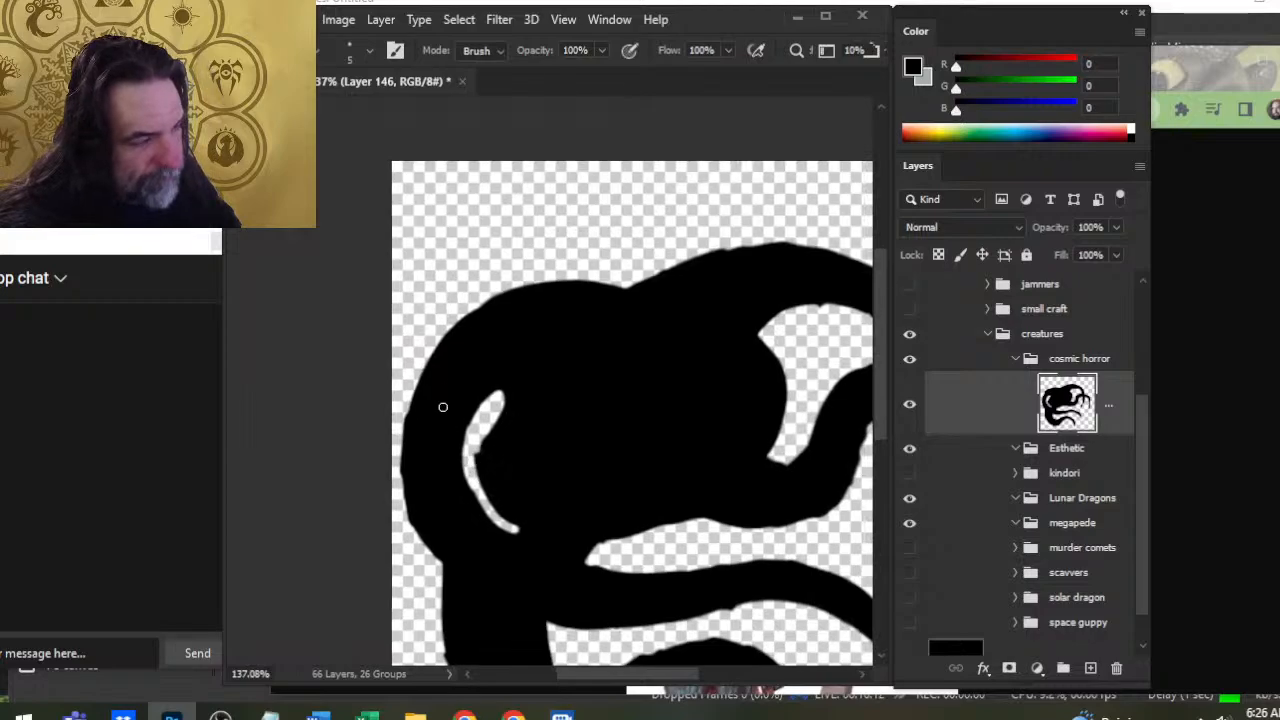
{"action": "left_click_drag", "start_coordinate": [545, 427], "coordinate": [571, 400]}
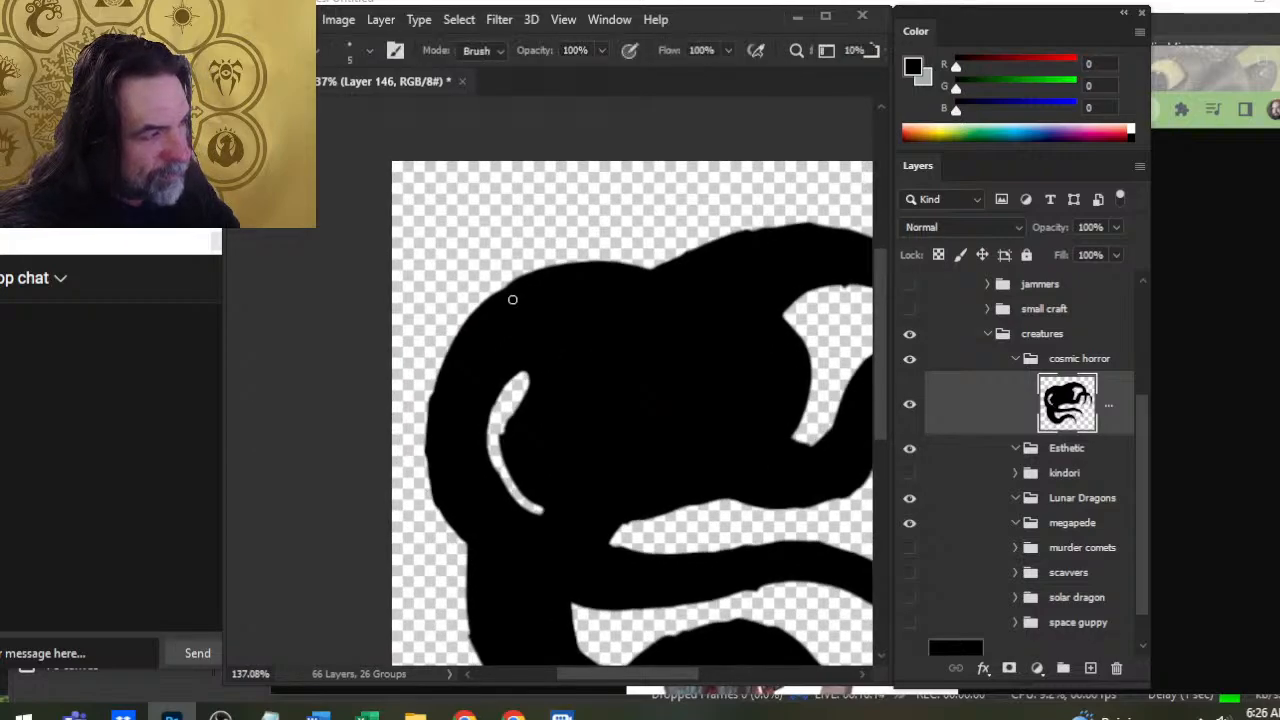
Smooth the inner edge of the curved slit and taper its lower end with the 20 px black brush and 5 px eraser
{"action": "key", "text": "b"}
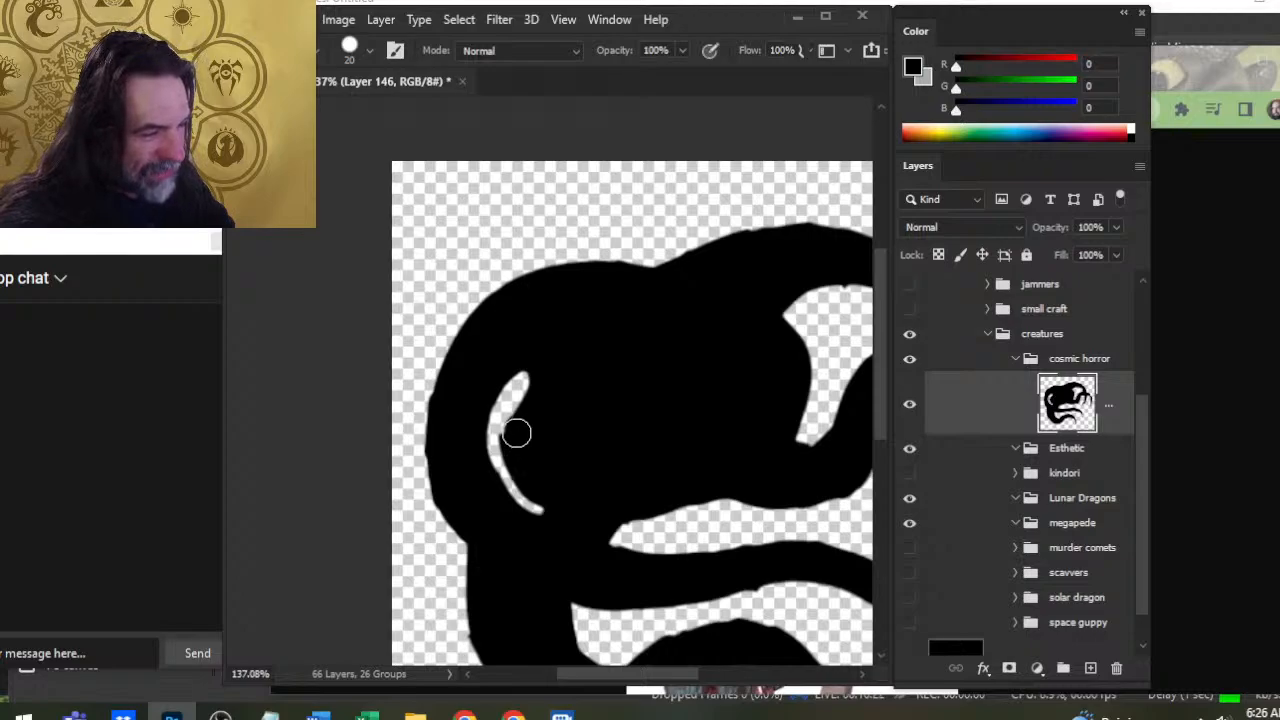
{"action": "key", "text": "e"}
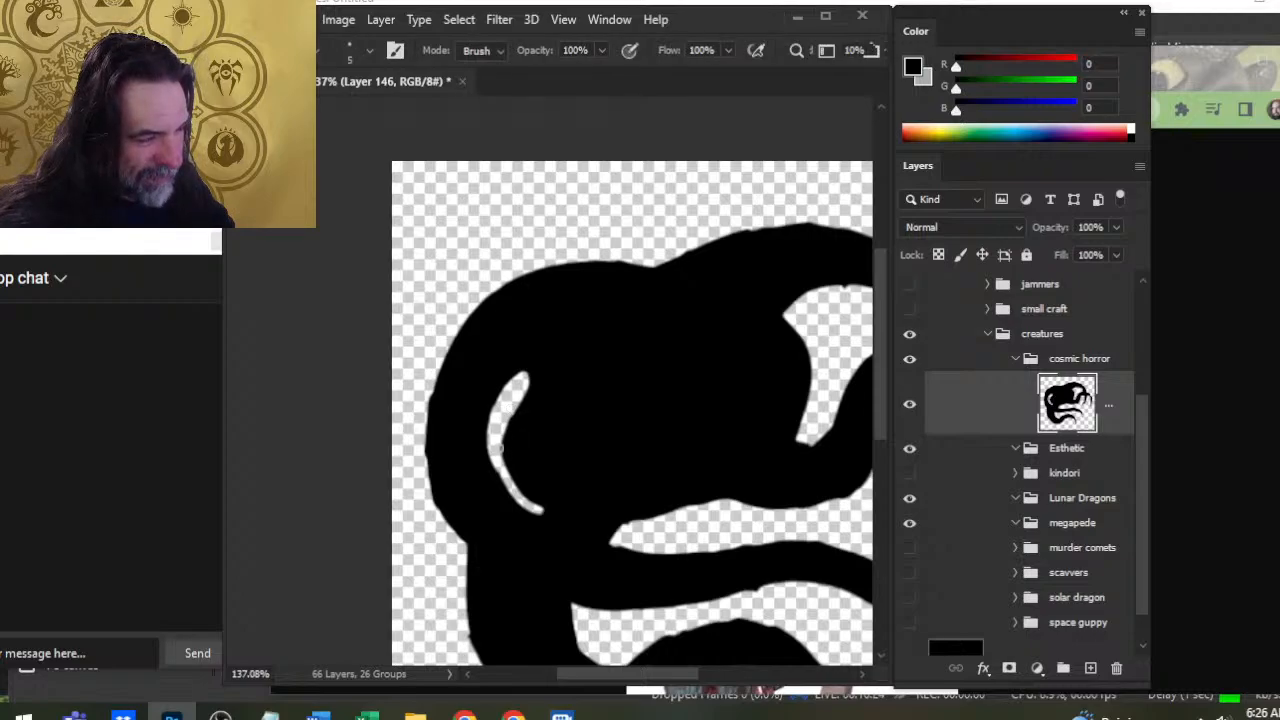
{"action": "key", "text": "b"}
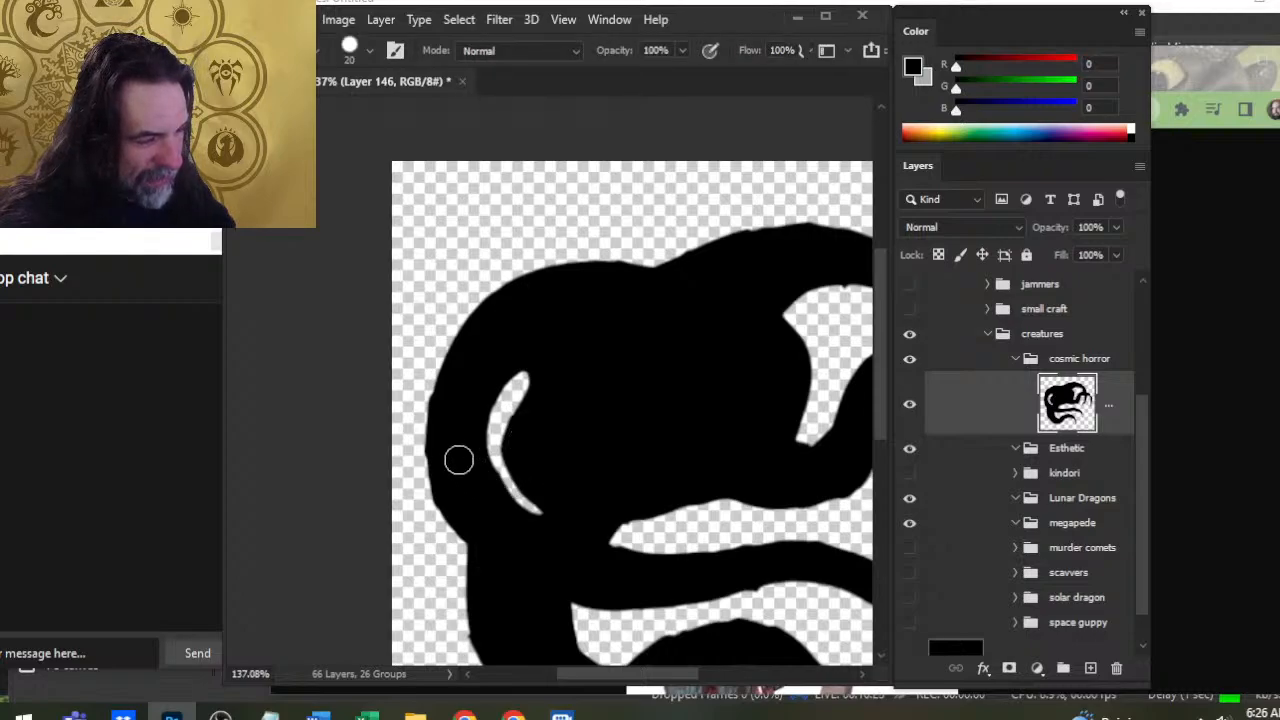
{"action": "key", "text": "e"}
{"action": "key", "text": "b"}
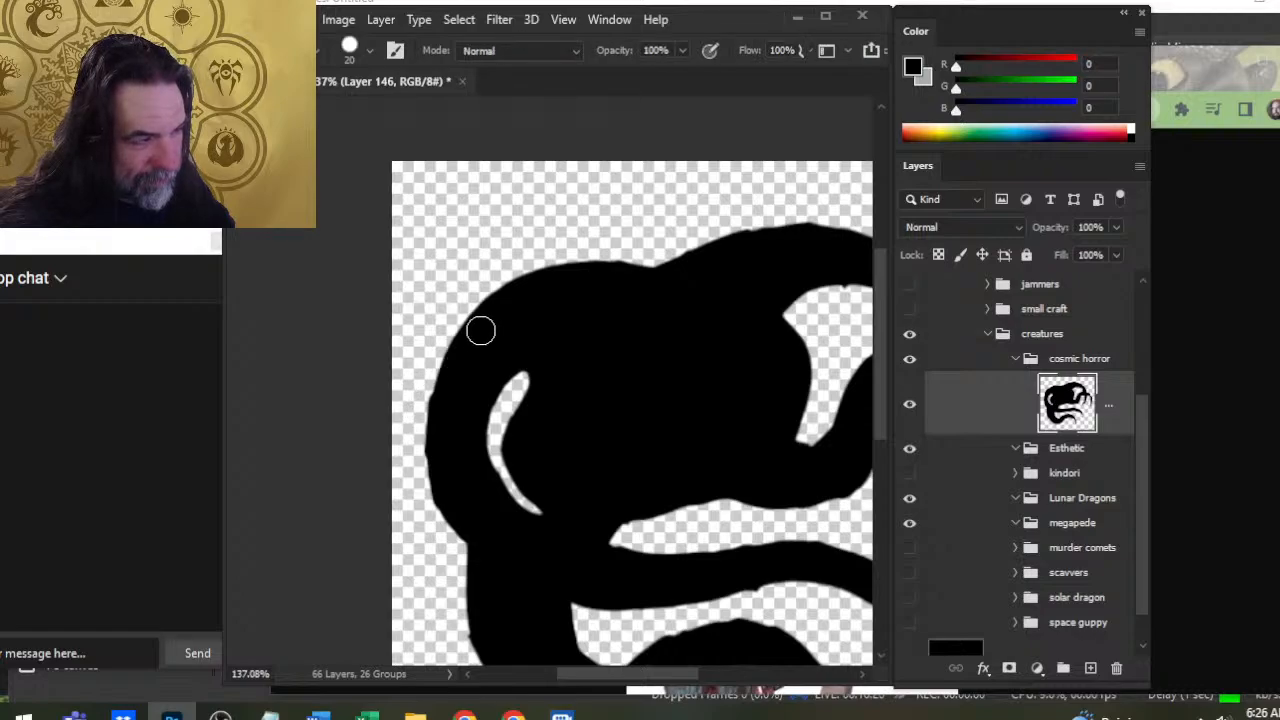
Round the left coil's outer edge in black at 20 px and even out the slit's lower curve with the eraser
{"action": "mouse_move", "coordinate": [466, 346]}
{"action": "left_mouse_down"}
{"action": "mouse_move", "coordinate": [449, 411]}
{"action": "mouse_move", "coordinate": [448, 388]}
{"action": "mouse_move", "coordinate": [447, 468]}
{"action": "left_mouse_up"}
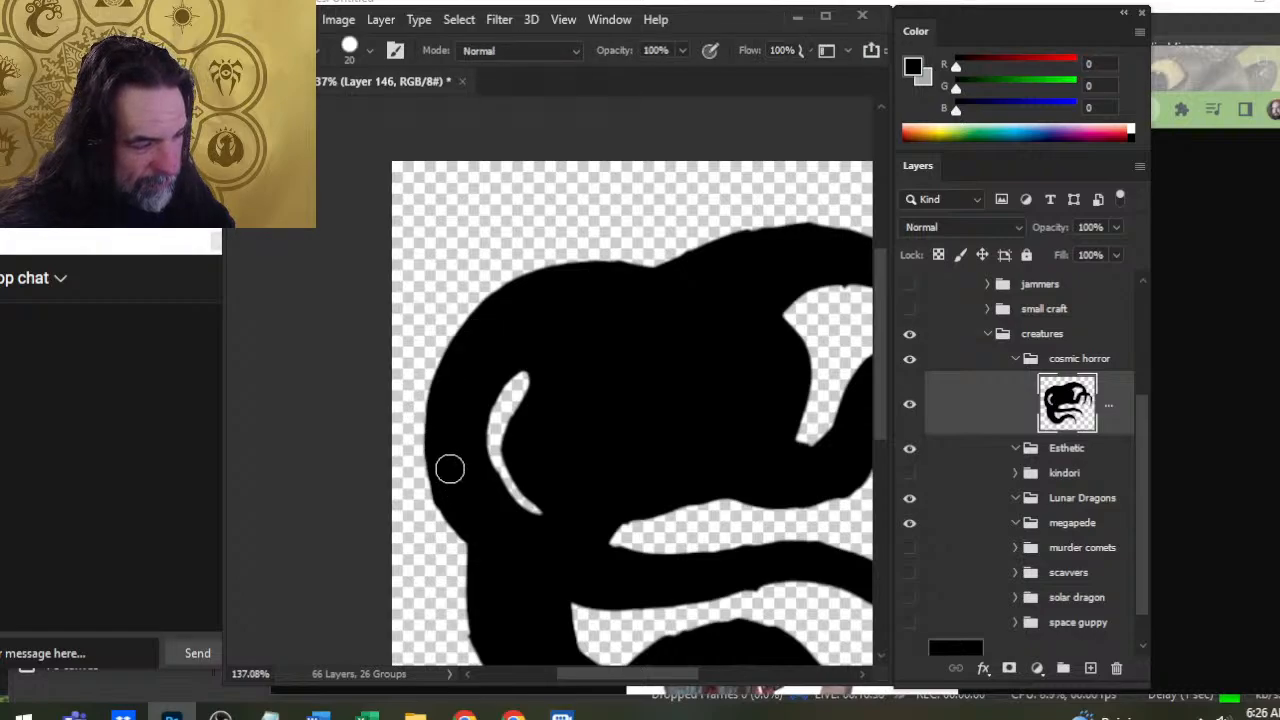
{"action": "mouse_move", "coordinate": [446, 415]}
{"action": "left_mouse_down"}
{"action": "mouse_move", "coordinate": [444, 473]}
{"action": "mouse_move", "coordinate": [549, 513]}
{"action": "left_mouse_up"}
{"action": "key", "text": "e"}
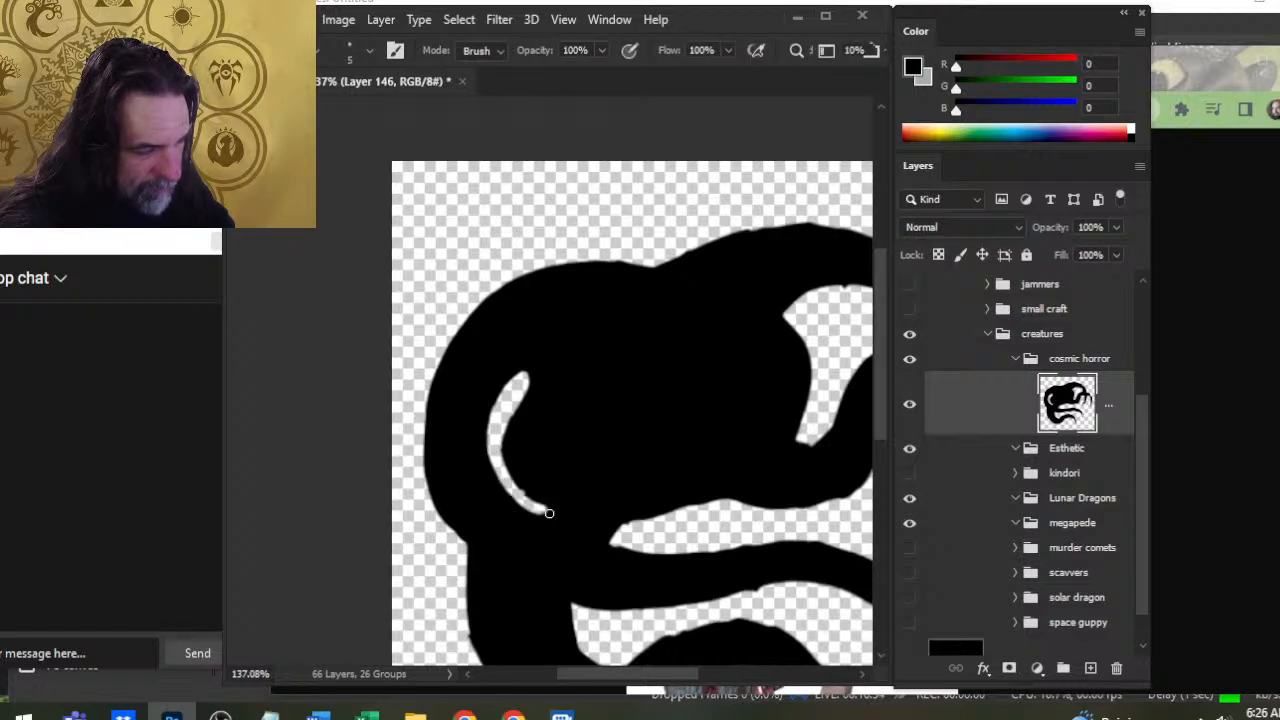
Trim the third tentacle's upper edge with the 5 px eraser and smooth it with a 10 px black brush
{"action": "left_click_drag", "start_coordinate": [566, 571], "coordinate": [503, 471]}
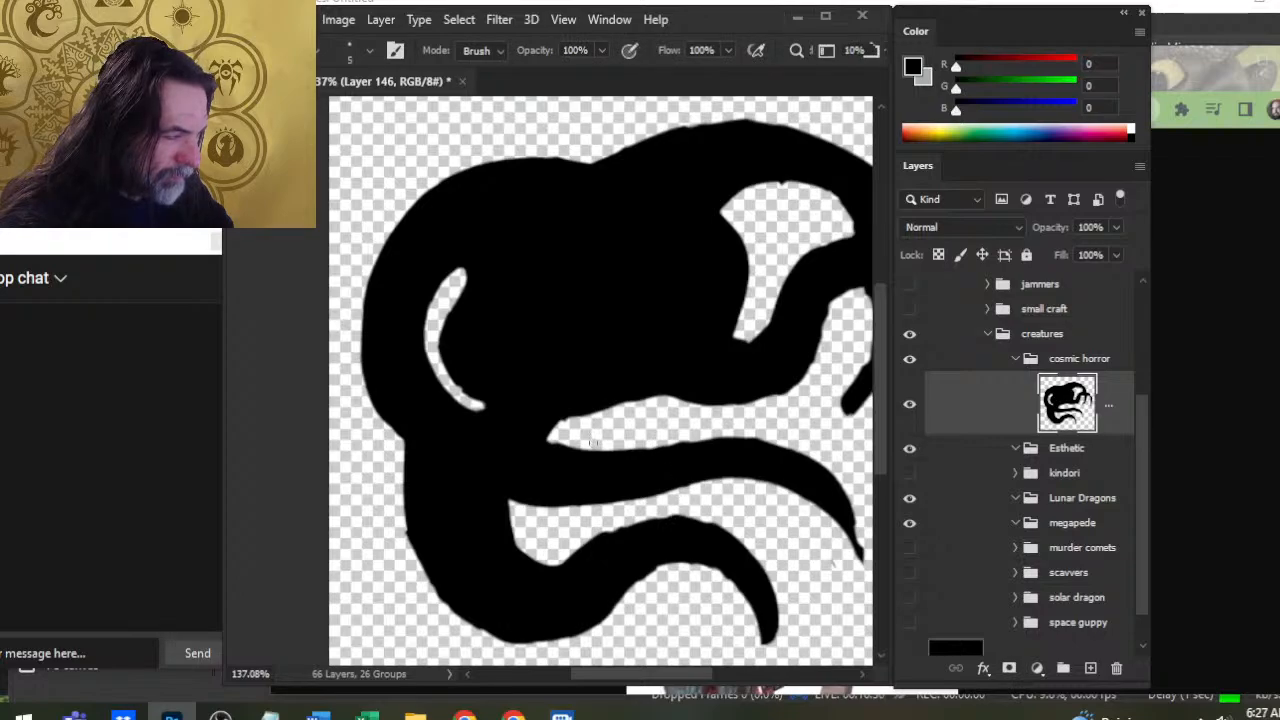
{"action": "mouse_move", "coordinate": [587, 438]}
{"action": "left_mouse_down"}
{"action": "mouse_move", "coordinate": [741, 437]}
{"action": "mouse_move", "coordinate": [832, 474]}
{"action": "left_mouse_up"}
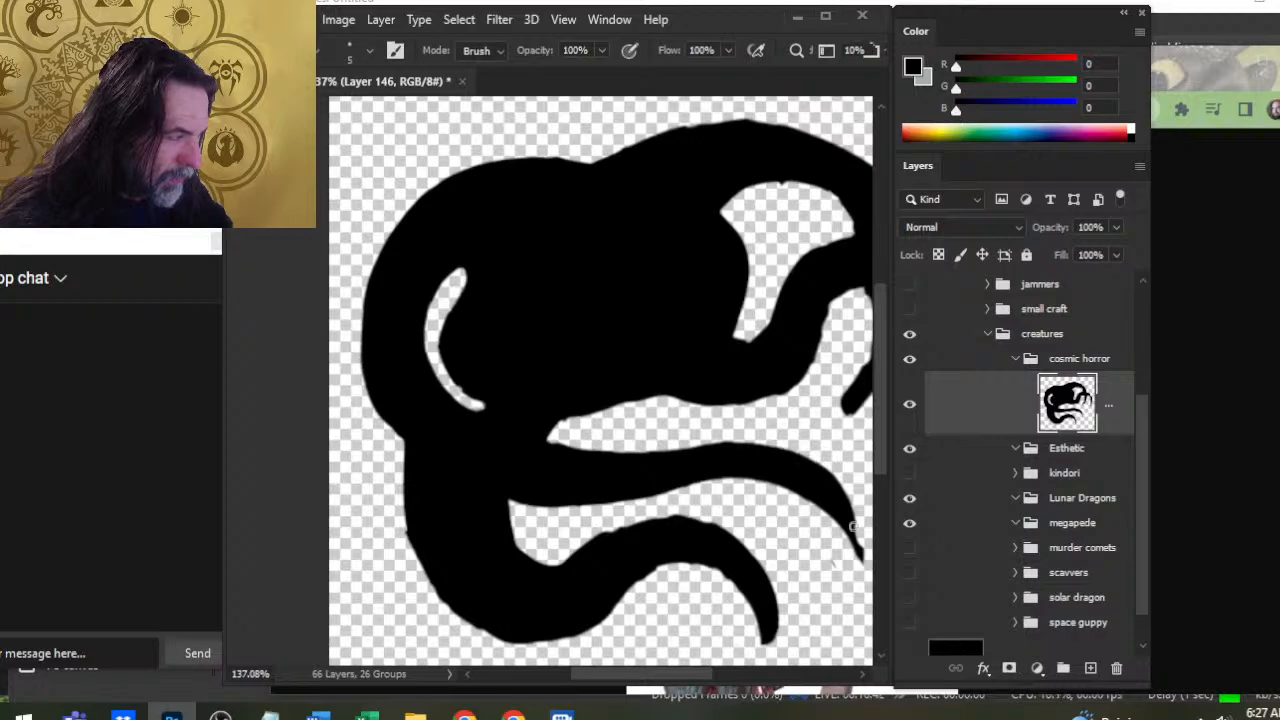
{"action": "left_click_drag", "start_coordinate": [727, 431], "coordinate": [532, 419]}
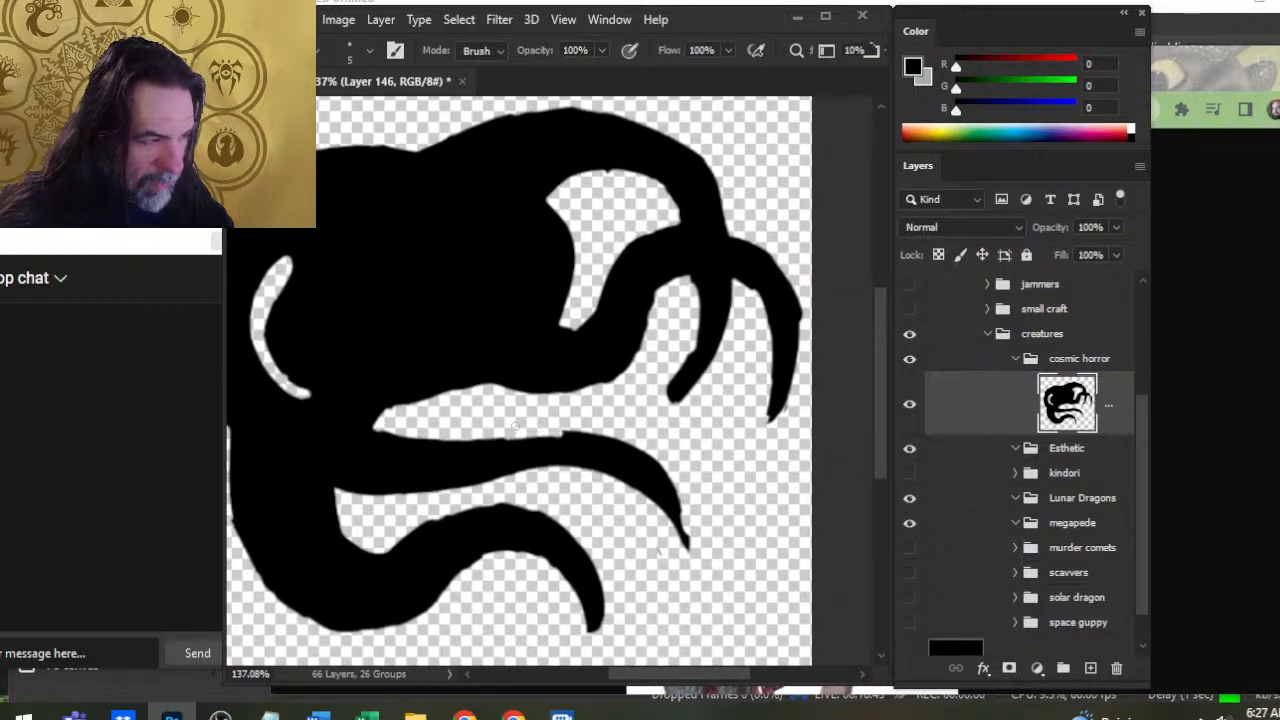
{"action": "key", "text": "b"}
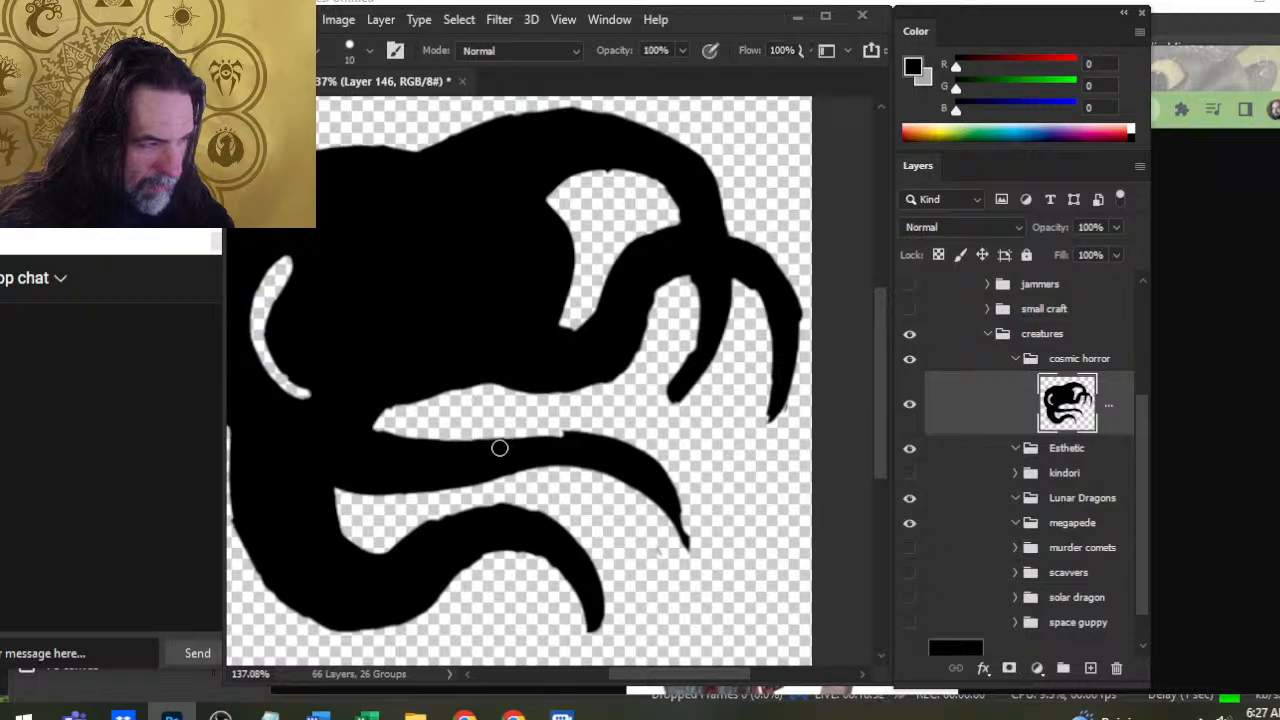
{"action": "left_click_drag", "start_coordinate": [500, 447], "coordinate": [553, 441]}
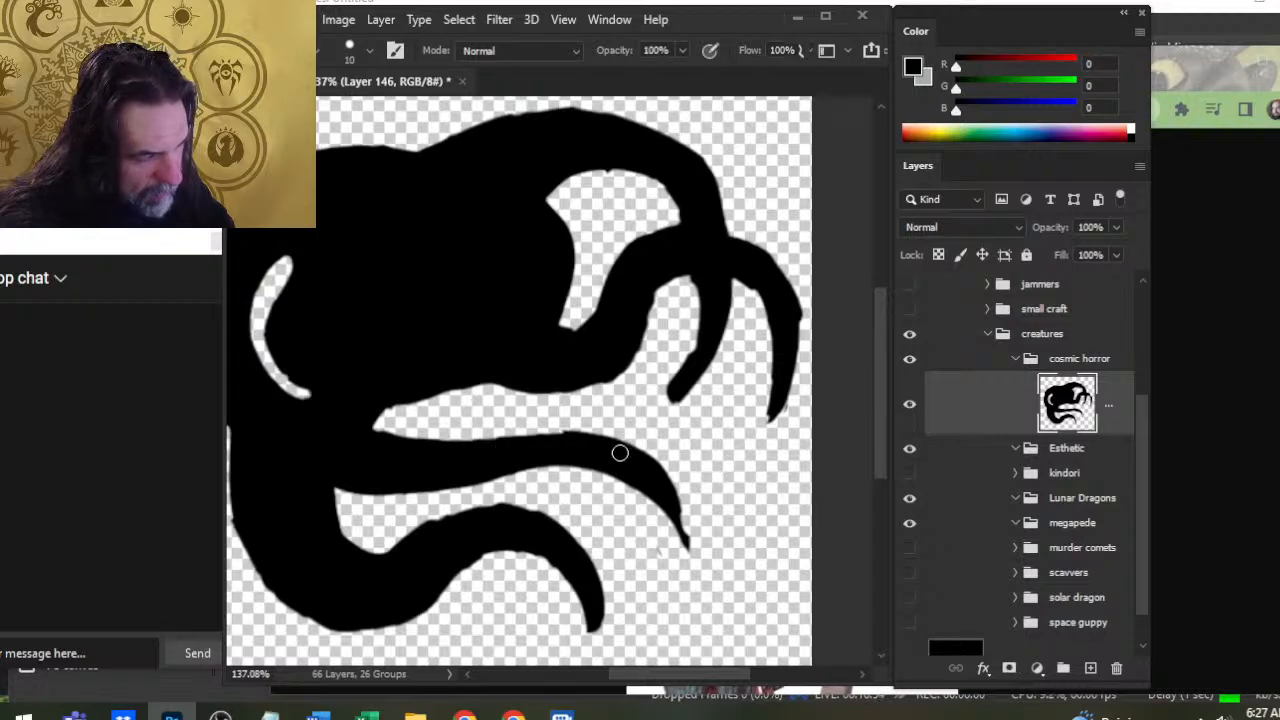
{"action": "key", "text": "e"}
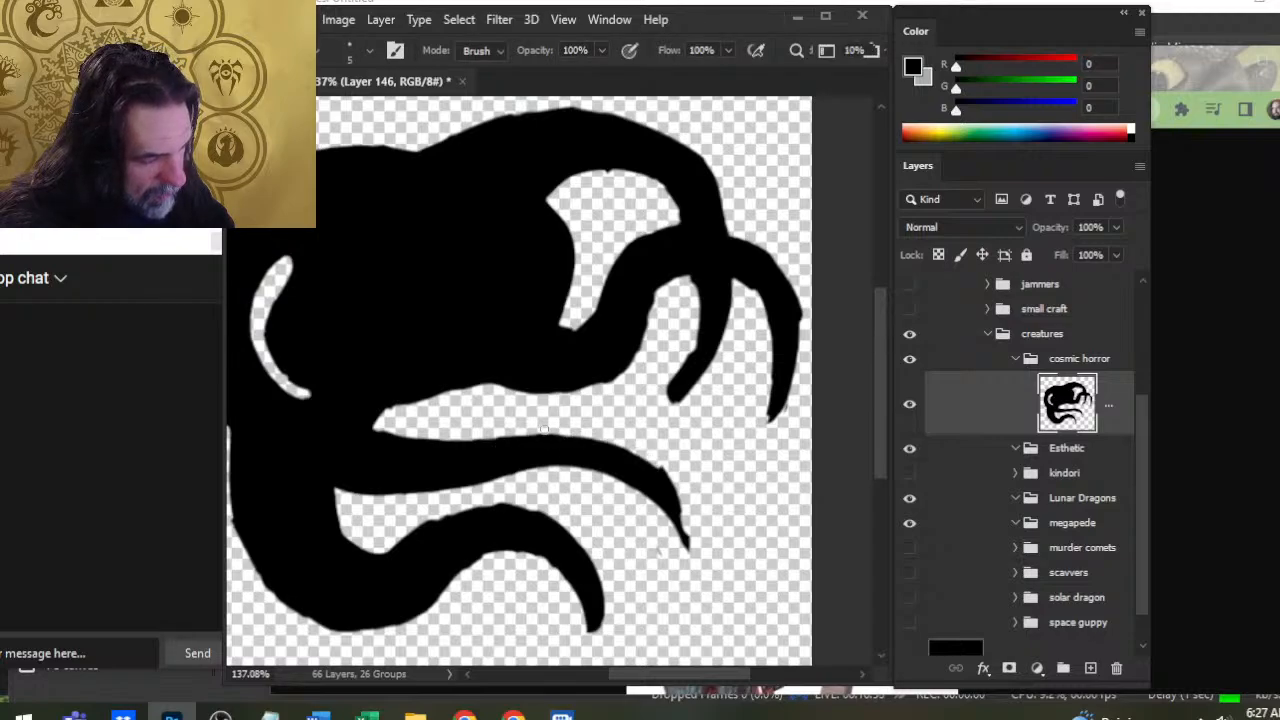
{"action": "left_click_drag", "start_coordinate": [659, 464], "coordinate": [682, 502]}
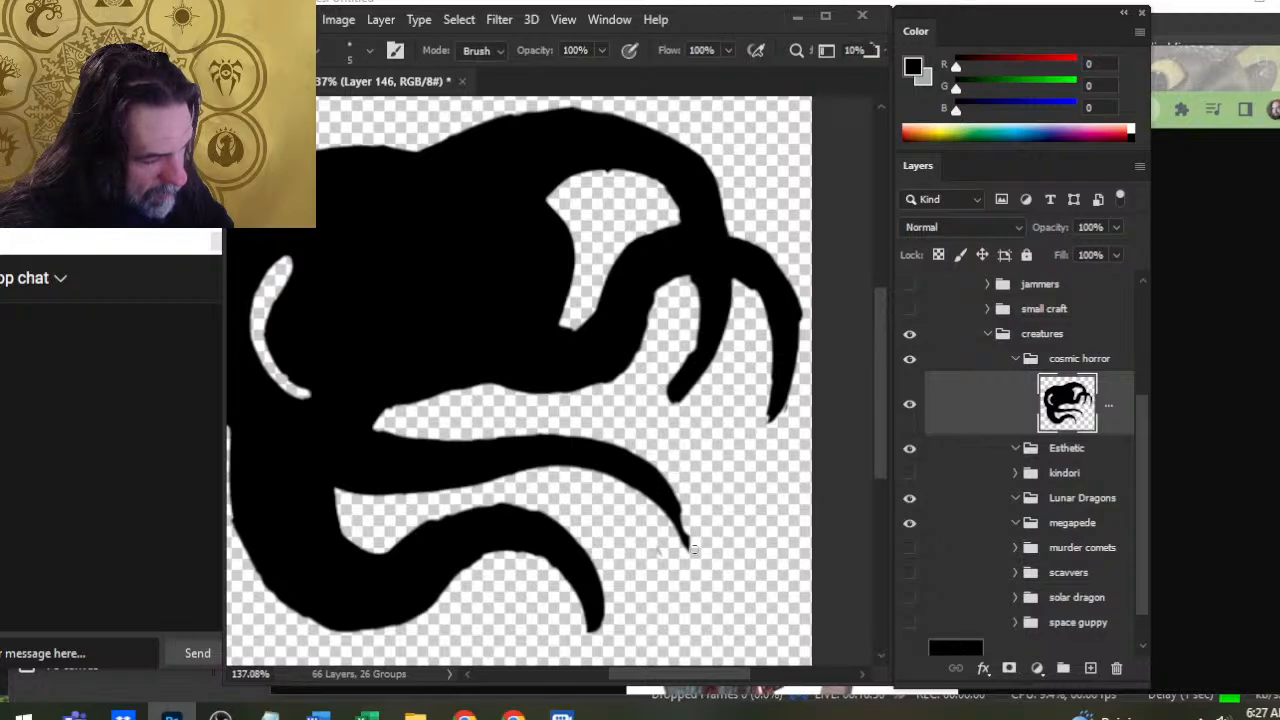
Repaint the third tentacle's tip in black at 10 px, then slim its underside and inner tip with the 5 px eraser
{"action": "key", "text": "b"}
{"action": "mouse_move", "coordinate": [660, 491]}
{"action": "left_mouse_down"}
{"action": "mouse_move", "coordinate": [679, 527]}
{"action": "mouse_move", "coordinate": [643, 476]}
{"action": "left_mouse_up"}
{"action": "key", "text": "e"}
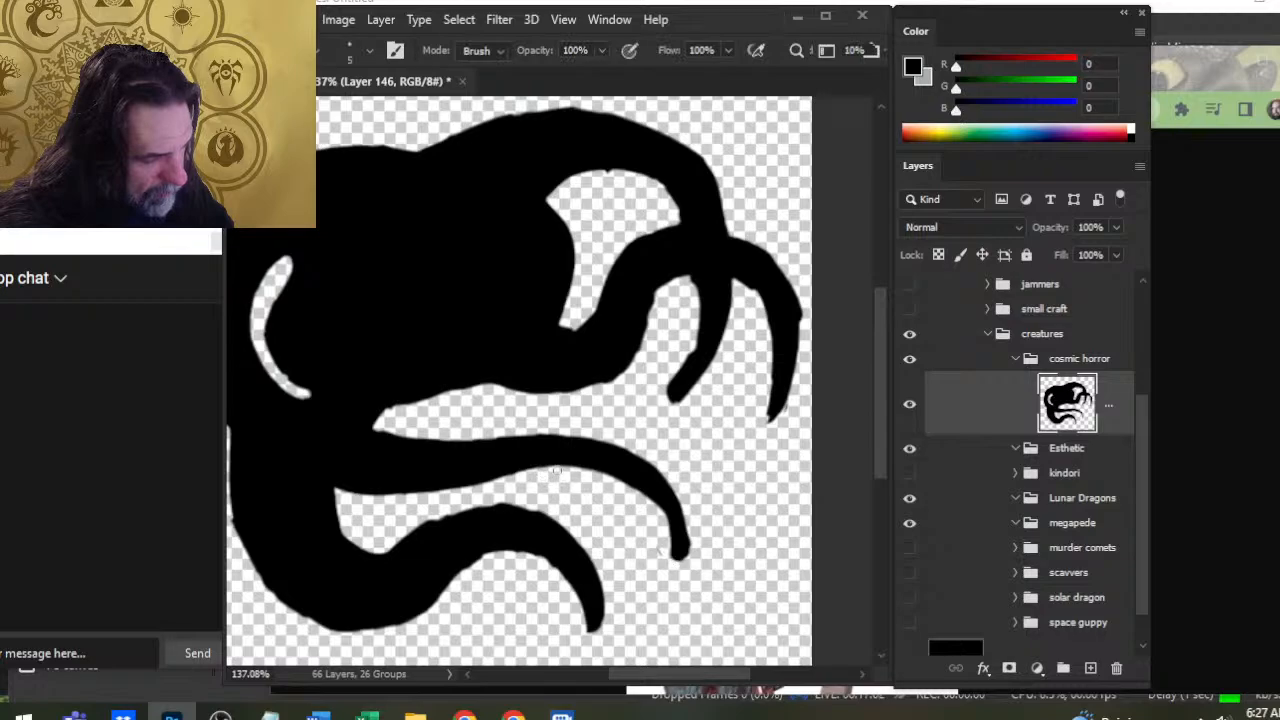
{"action": "mouse_move", "coordinate": [556, 470]}
{"action": "left_mouse_down"}
{"action": "mouse_move", "coordinate": [630, 482]}
{"action": "mouse_move", "coordinate": [568, 473]}
{"action": "left_mouse_up"}
{"action": "key", "text": "b"}
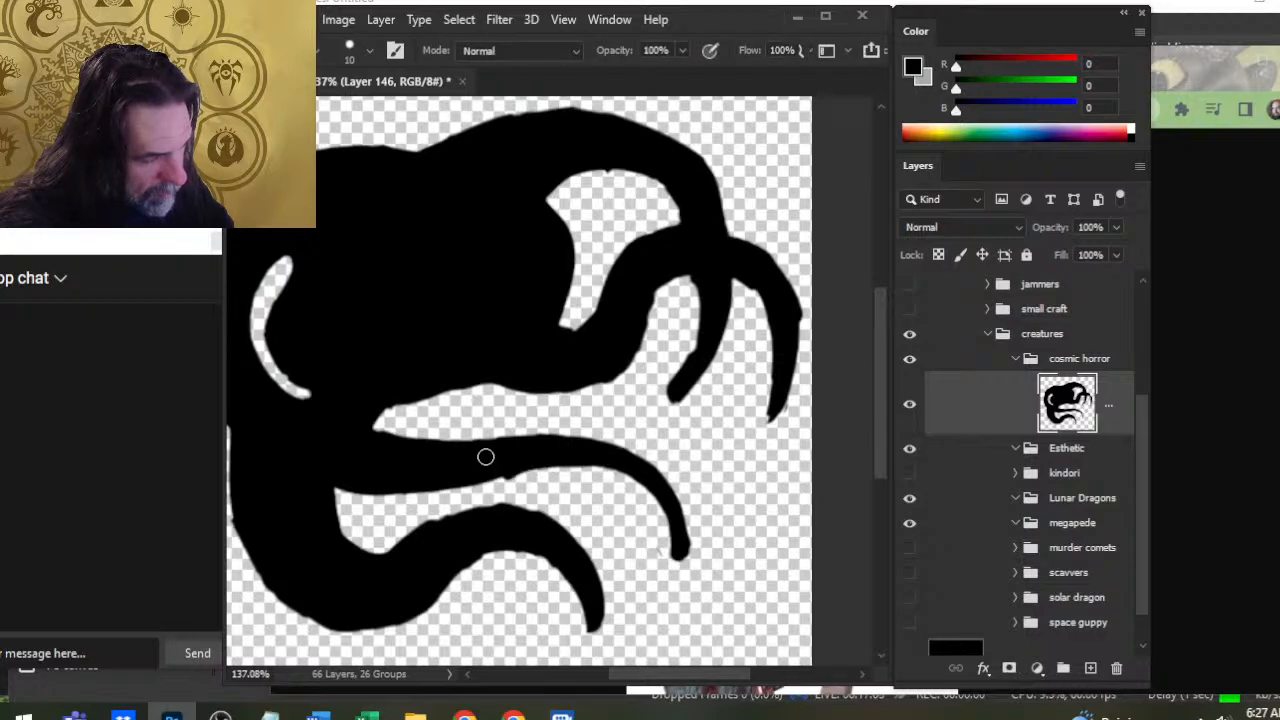
{"action": "key", "text": "e"}
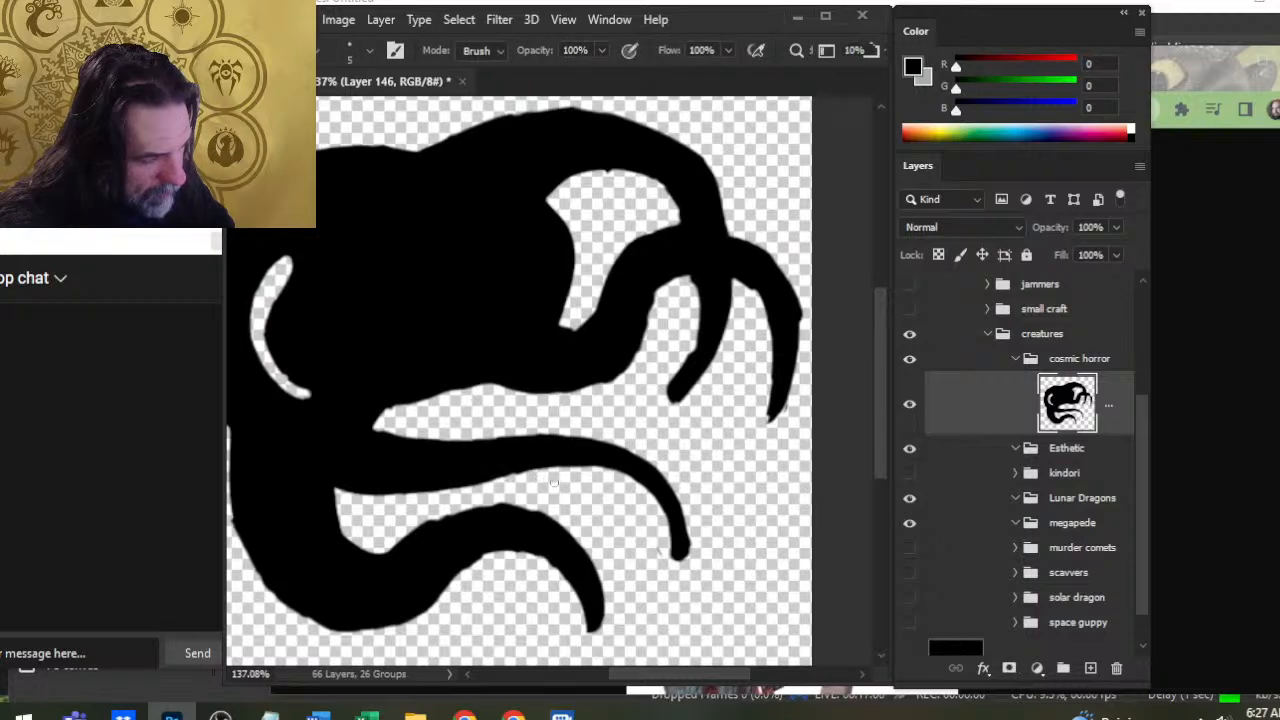
{"action": "mouse_move", "coordinate": [671, 554]}
{"action": "left_mouse_down"}
{"action": "mouse_move", "coordinate": [650, 509]}
{"action": "mouse_move", "coordinate": [658, 516]}
{"action": "left_mouse_up"}
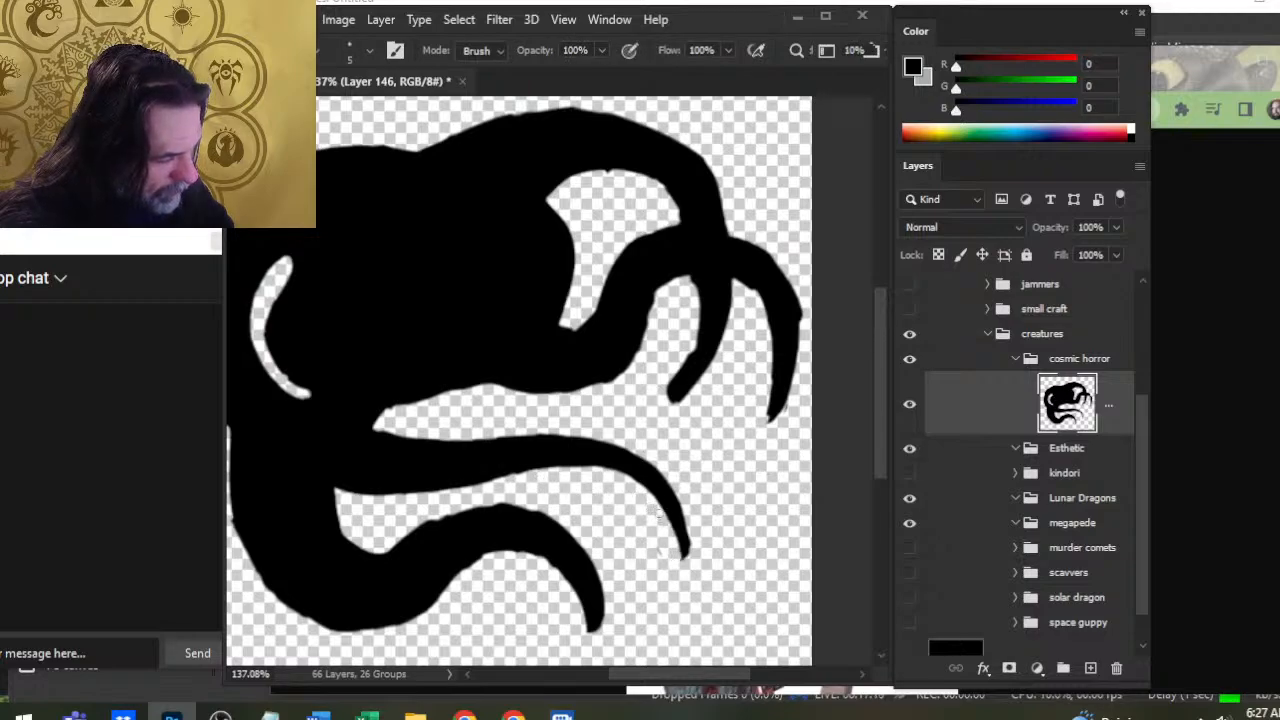
Extend the third tentacle's tip downward in black and taper both sides to a thin point with the 5 px eraser
{"action": "mouse_move", "coordinate": [683, 559]}
{"action": "left_mouse_down"}
{"action": "mouse_move", "coordinate": [643, 498]}
{"action": "mouse_move", "coordinate": [693, 574]}
{"action": "left_mouse_up"}
{"action": "key", "text": "b"}
{"action": "key", "text": "e"}
{"action": "left_click_drag", "start_coordinate": [697, 525], "coordinate": [693, 597]}
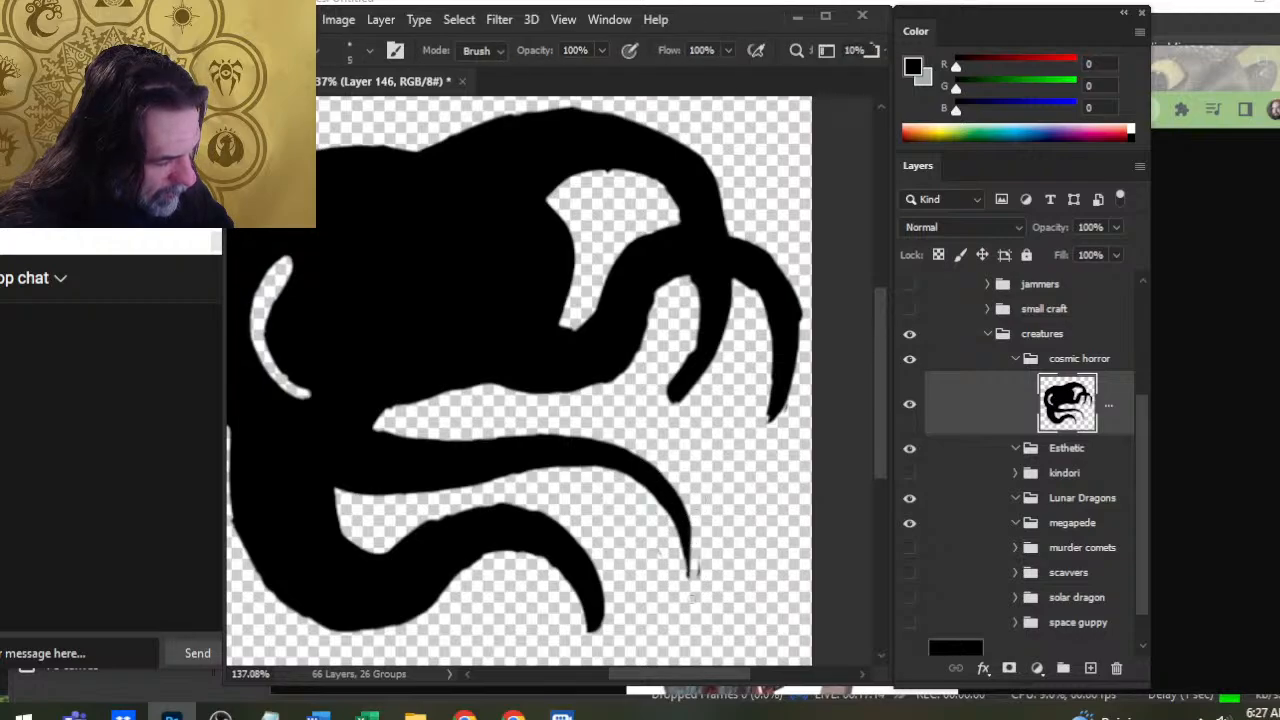
{"action": "mouse_move", "coordinate": [651, 510]}
{"action": "left_mouse_down"}
{"action": "mouse_move", "coordinate": [668, 516]}
{"action": "mouse_move", "coordinate": [686, 578]}
{"action": "mouse_move", "coordinate": [668, 543]}
{"action": "left_mouse_up"}
{"action": "key", "text": "b"}
{"action": "key", "text": "e"}
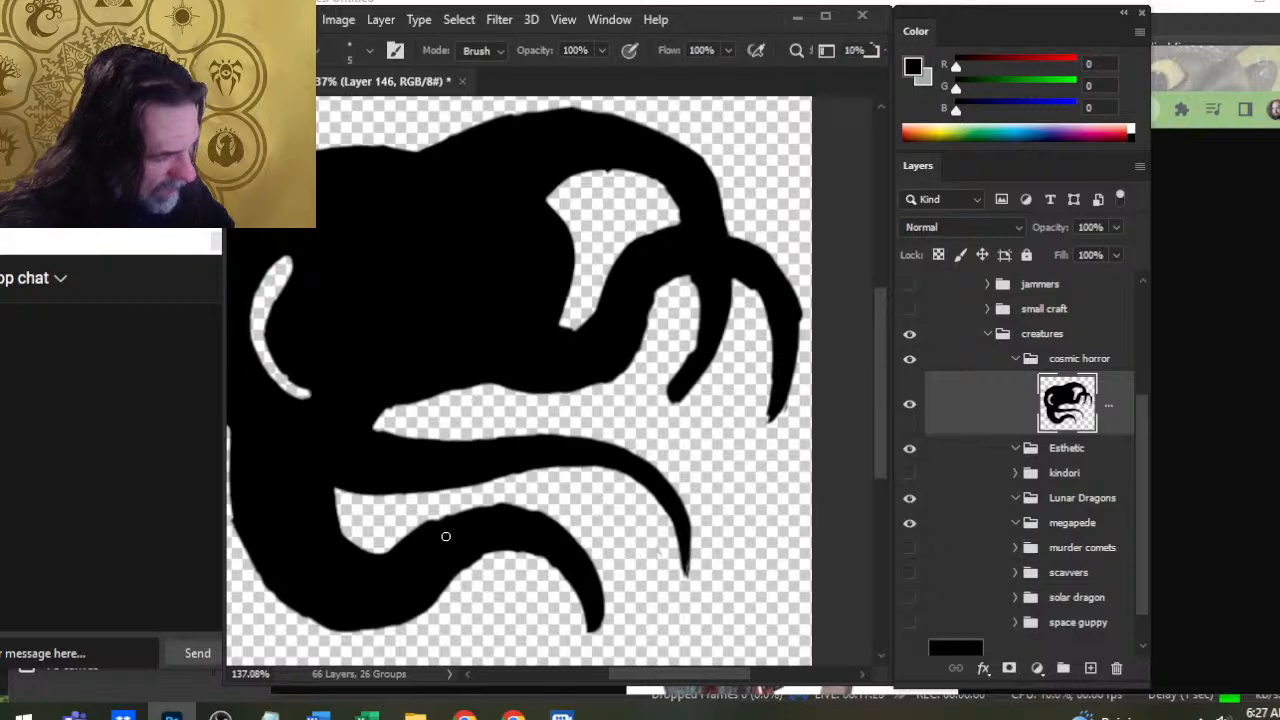
{"action": "mouse_move", "coordinate": [517, 514]}
{"action": "left_mouse_down"}
{"action": "mouse_move", "coordinate": [590, 441]}
{"action": "mouse_move", "coordinate": [577, 463]}
{"action": "mouse_move", "coordinate": [603, 489]}
{"action": "left_mouse_up"}
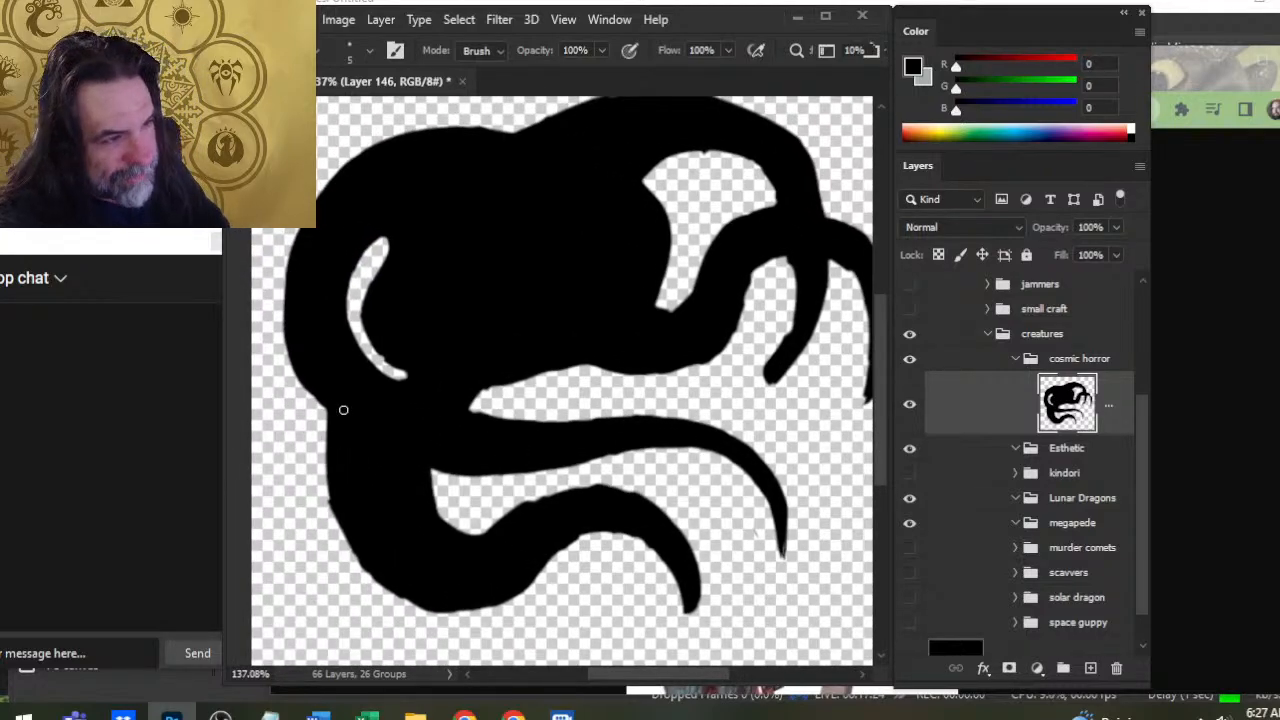
Close the middle of the left slit in black at 10 px and build out the body's lower-left outer edge
{"action": "key", "text": "b"}
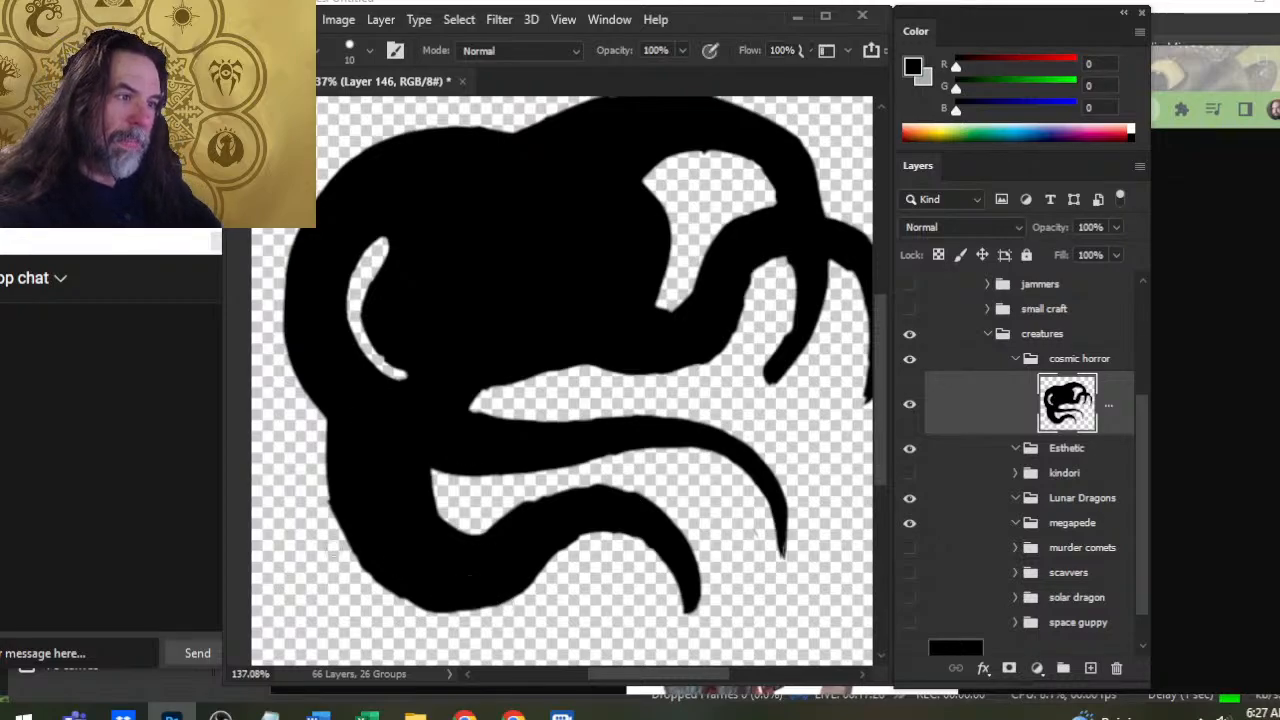
{"action": "left_click_drag", "start_coordinate": [380, 294], "coordinate": [360, 335]}
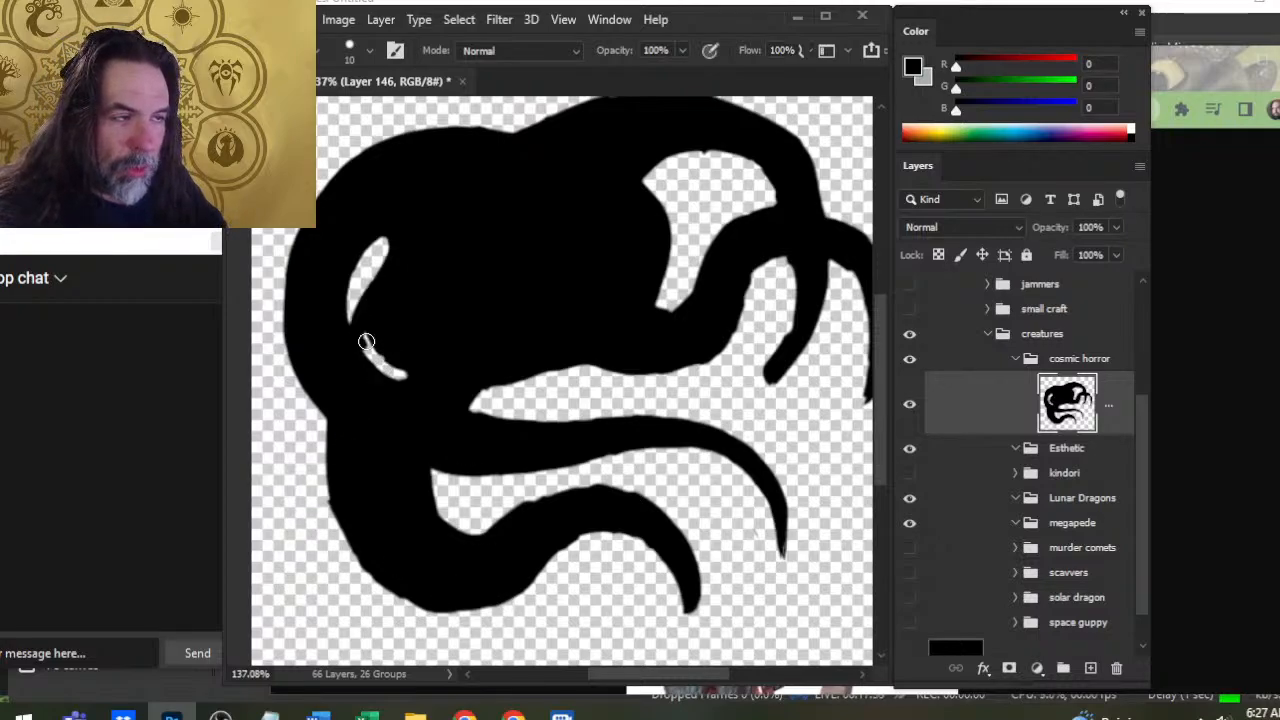
{"action": "left_click_drag", "start_coordinate": [380, 286], "coordinate": [353, 358]}
{"action": "left_click_drag", "start_coordinate": [331, 421], "coordinate": [334, 485]}
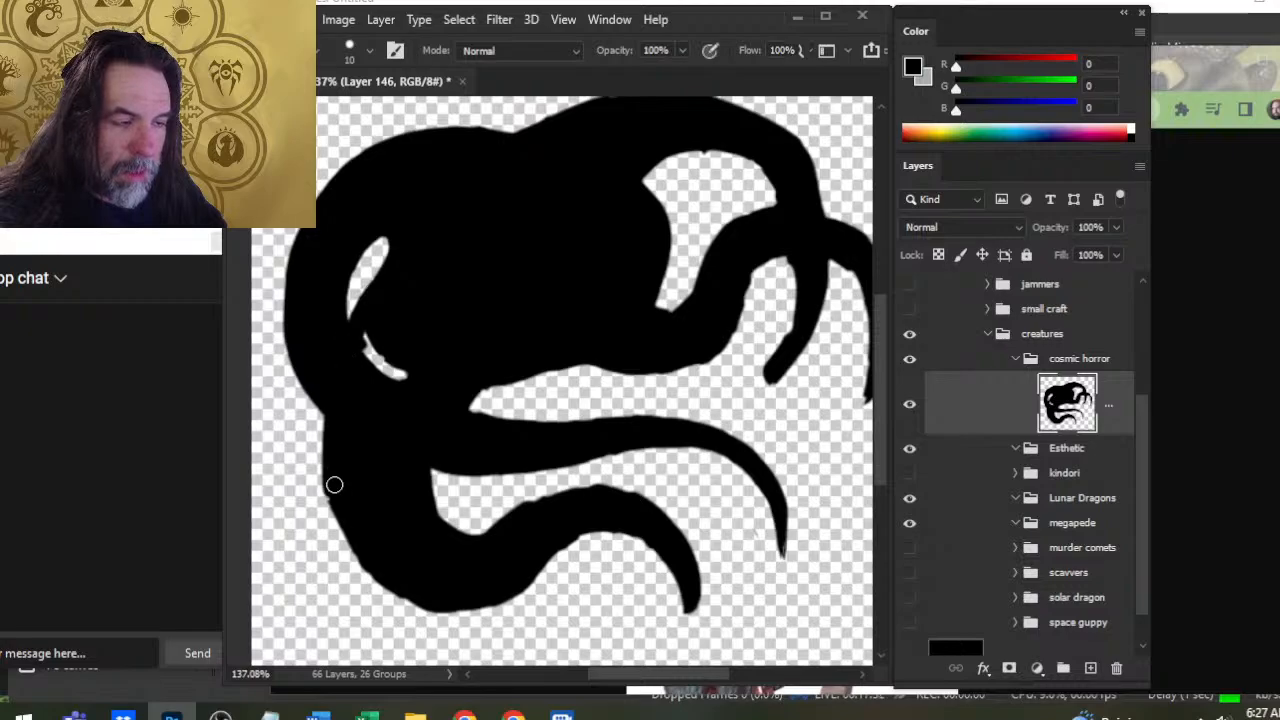
{"action": "left_click_drag", "start_coordinate": [332, 395], "coordinate": [337, 502]}
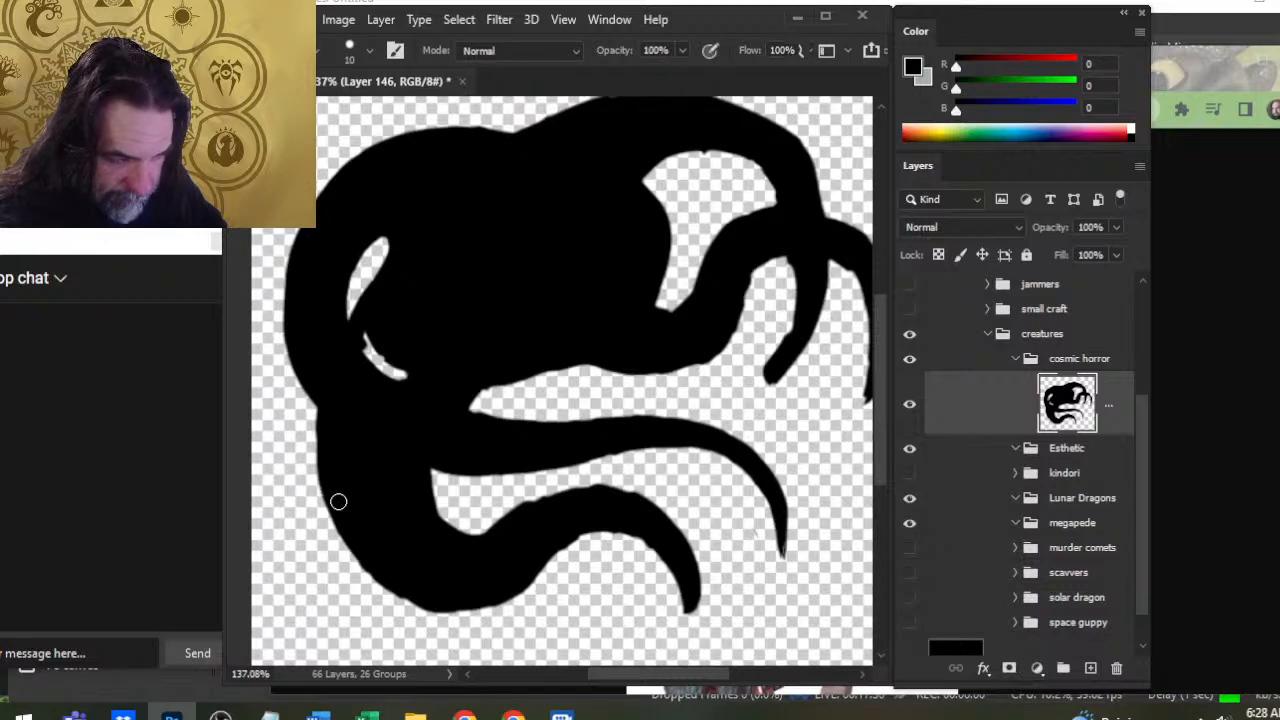
Round the lowest tentacle's bottom curve, trimming its outer edge with the 5 px eraser and filling it in black at 10 px
{"action": "key", "text": "e"}
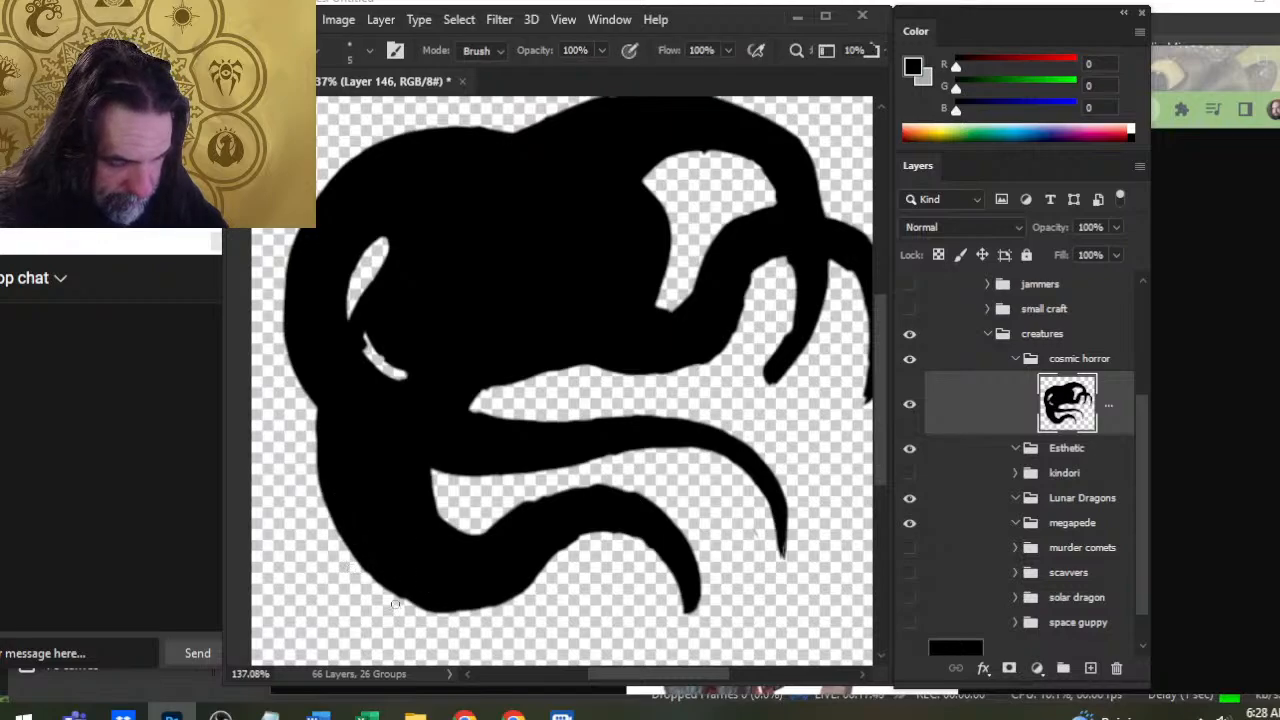
{"action": "key", "text": "b"}
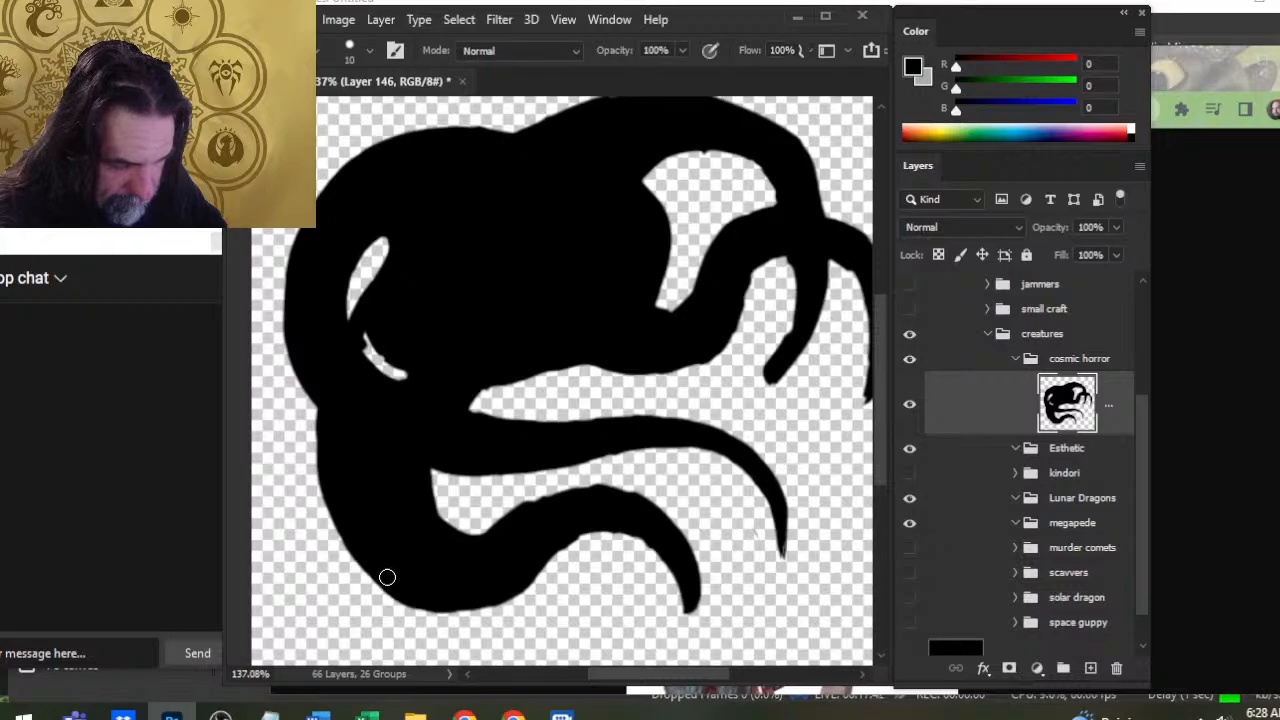
{"action": "mouse_move", "coordinate": [390, 581]}
{"action": "left_mouse_down"}
{"action": "mouse_move", "coordinate": [466, 603]}
{"action": "mouse_move", "coordinate": [511, 591]}
{"action": "left_mouse_up"}
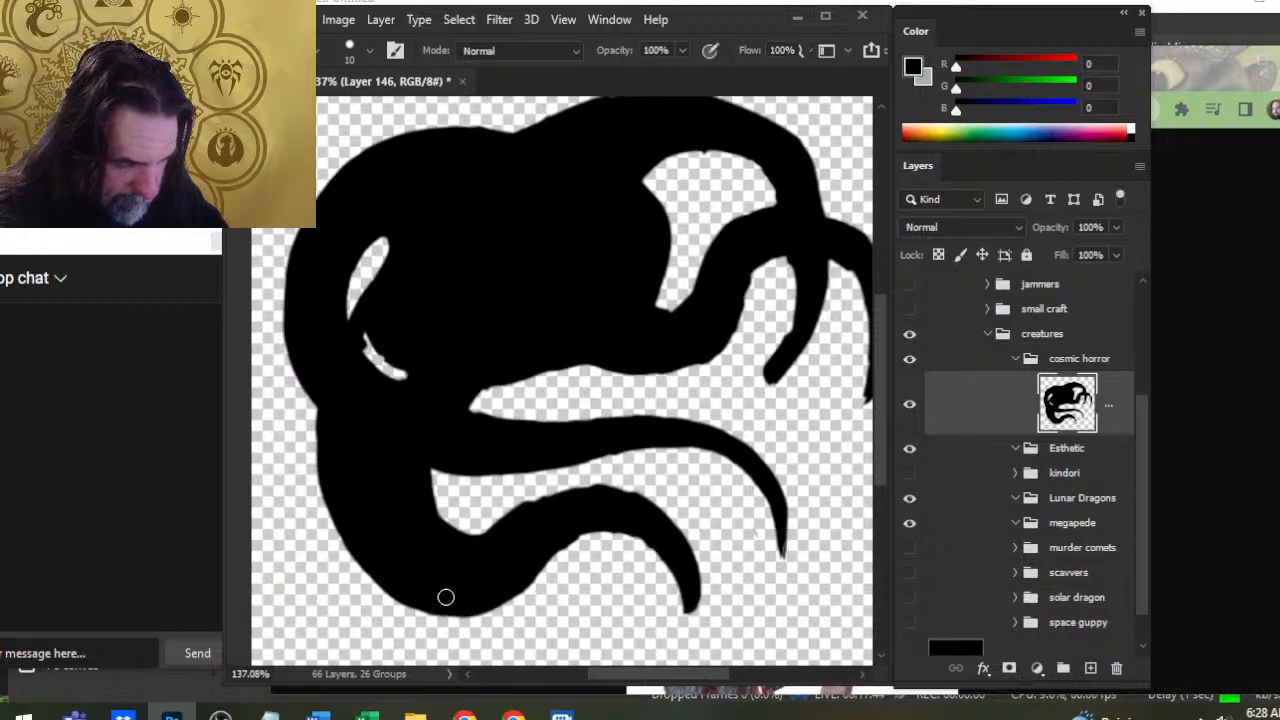
{"action": "left_click_drag", "start_coordinate": [394, 585], "coordinate": [488, 605]}
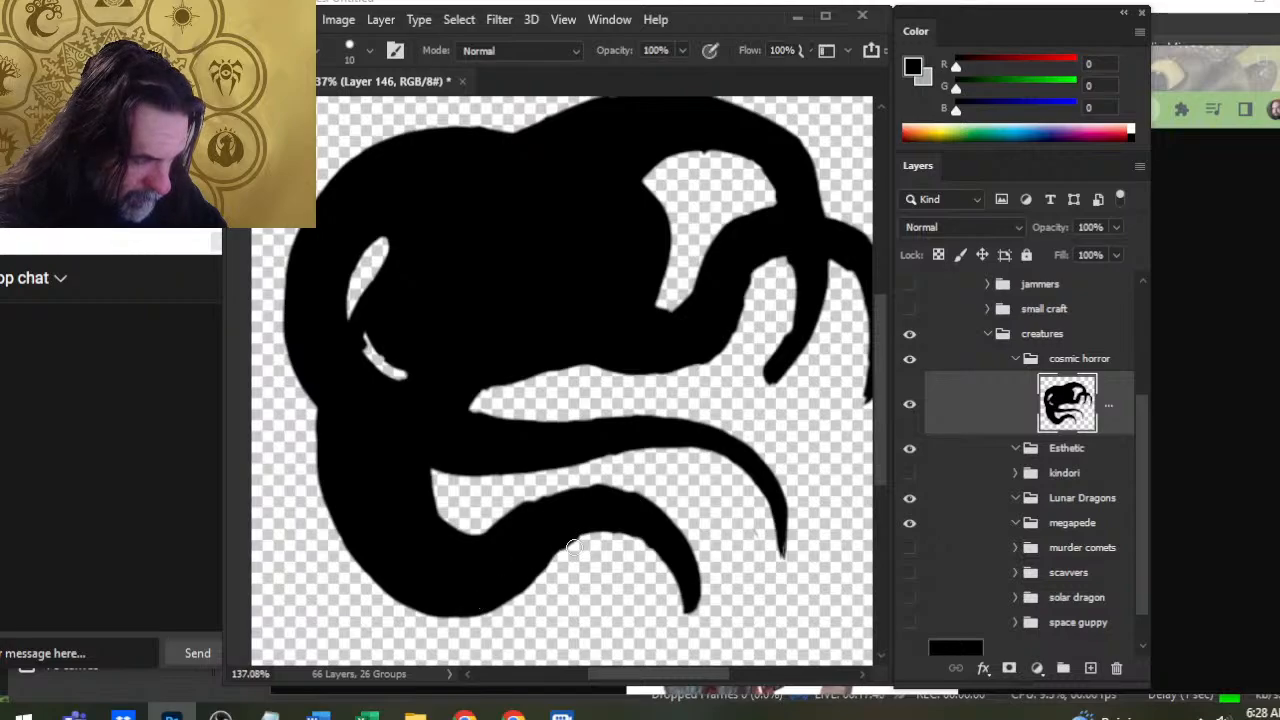
Smooth the underside of the lowest tentacle's arch with the 5 px eraser and a 10 px black brush
{"action": "key", "text": "e"}
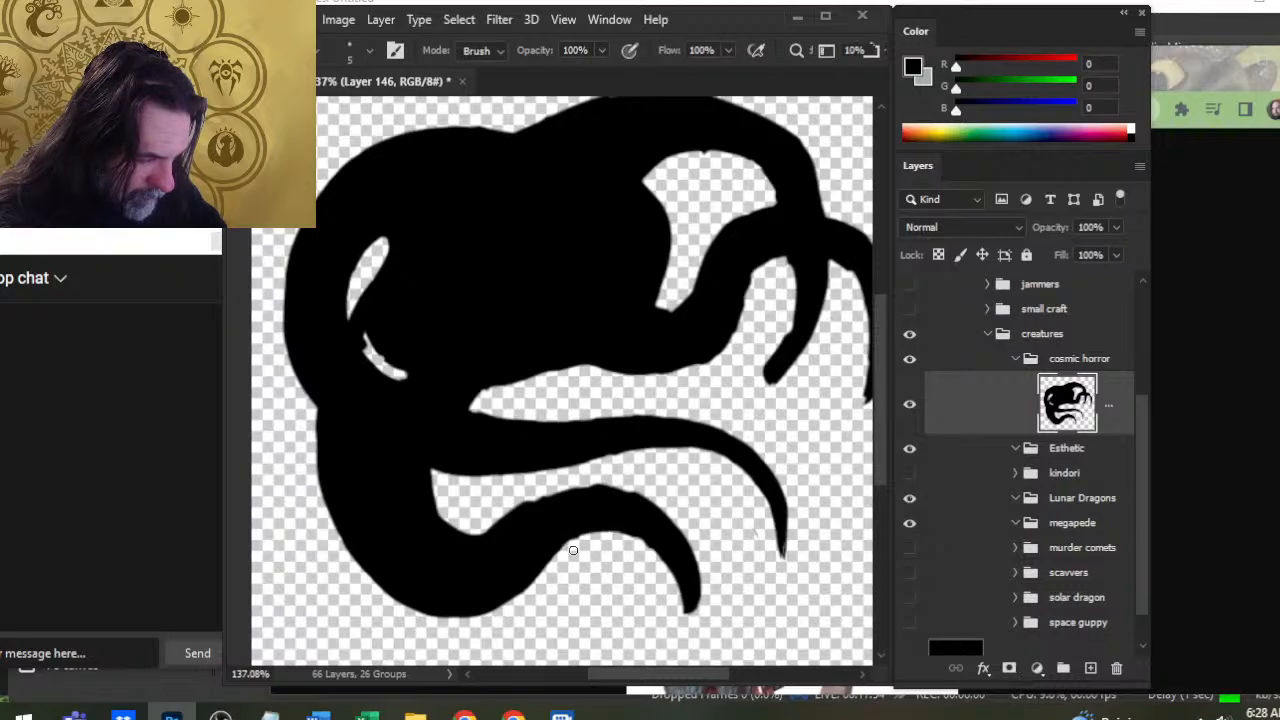
{"action": "key", "text": "b"}
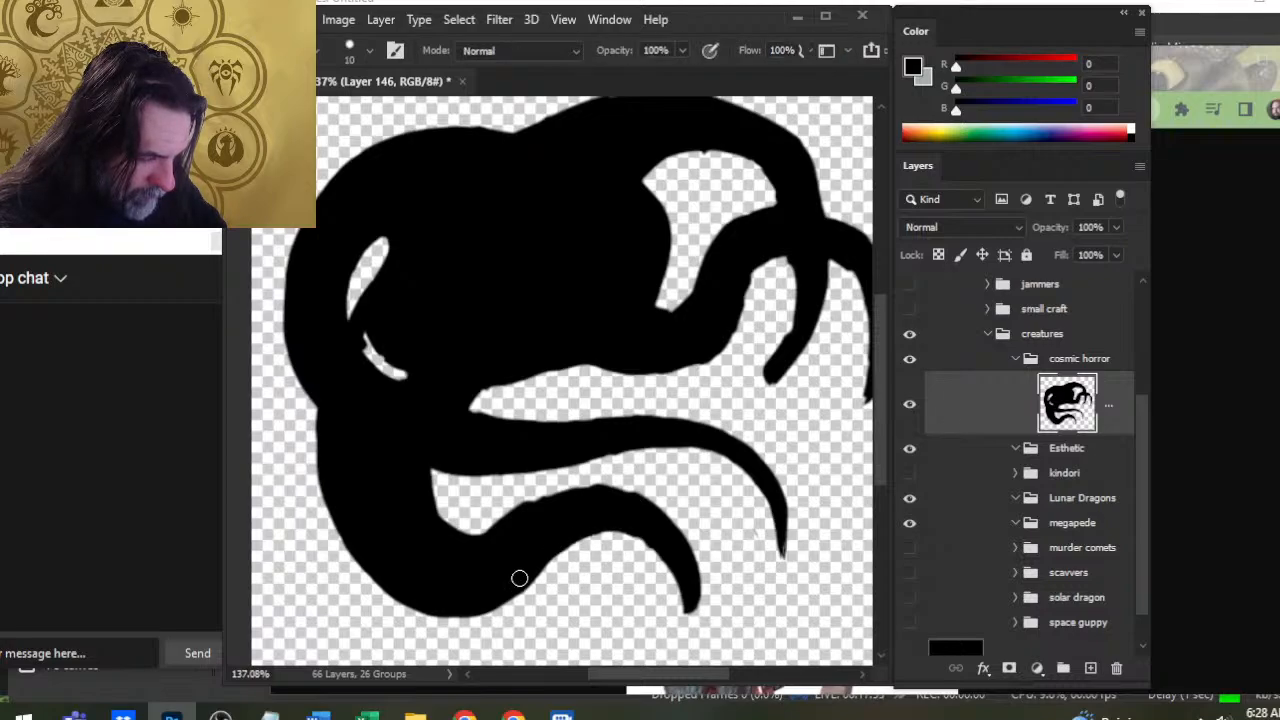
{"action": "key", "text": "e"}
{"action": "key", "text": "b"}
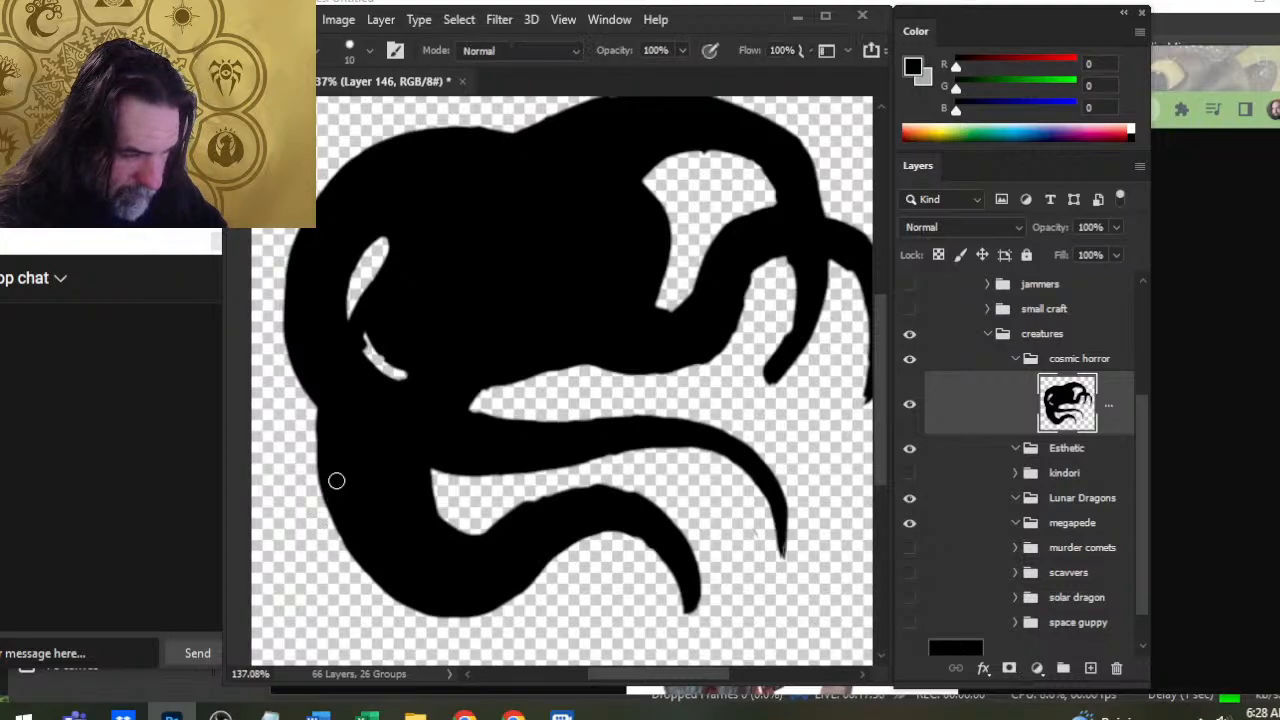
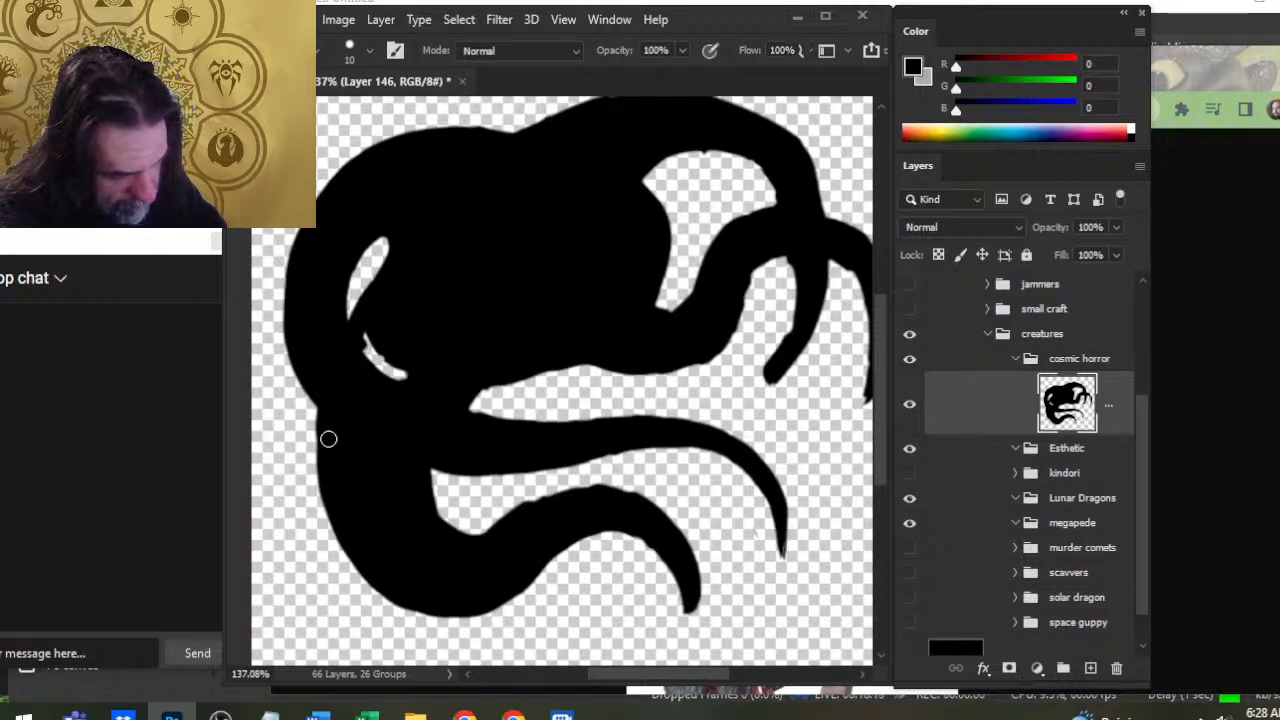
Even out the lowest tentacle's upper edge in black at 10 px and clean it up with the 5 px eraser
{"action": "key", "text": "e"}
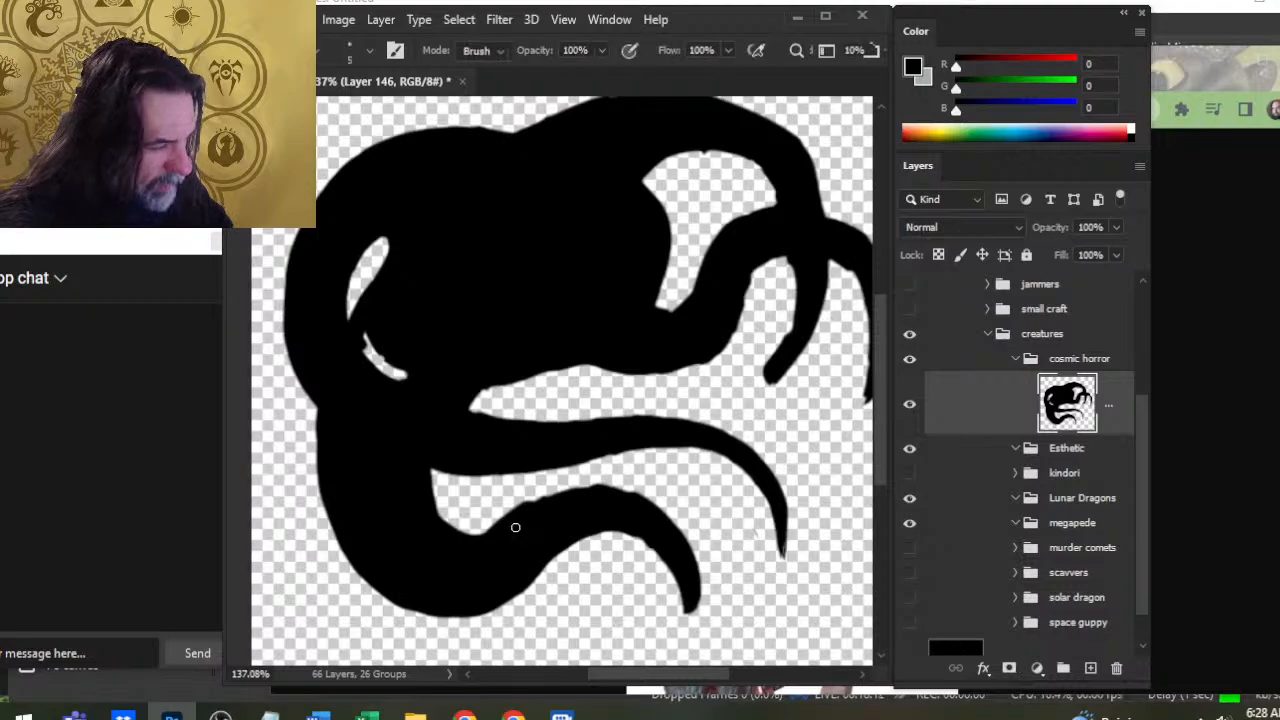
{"action": "key", "text": "b"}
{"action": "mouse_move", "coordinate": [549, 498]}
{"action": "left_mouse_down"}
{"action": "mouse_move", "coordinate": [514, 514]}
{"action": "mouse_move", "coordinate": [538, 489]}
{"action": "left_mouse_up"}
{"action": "key", "text": "e"}
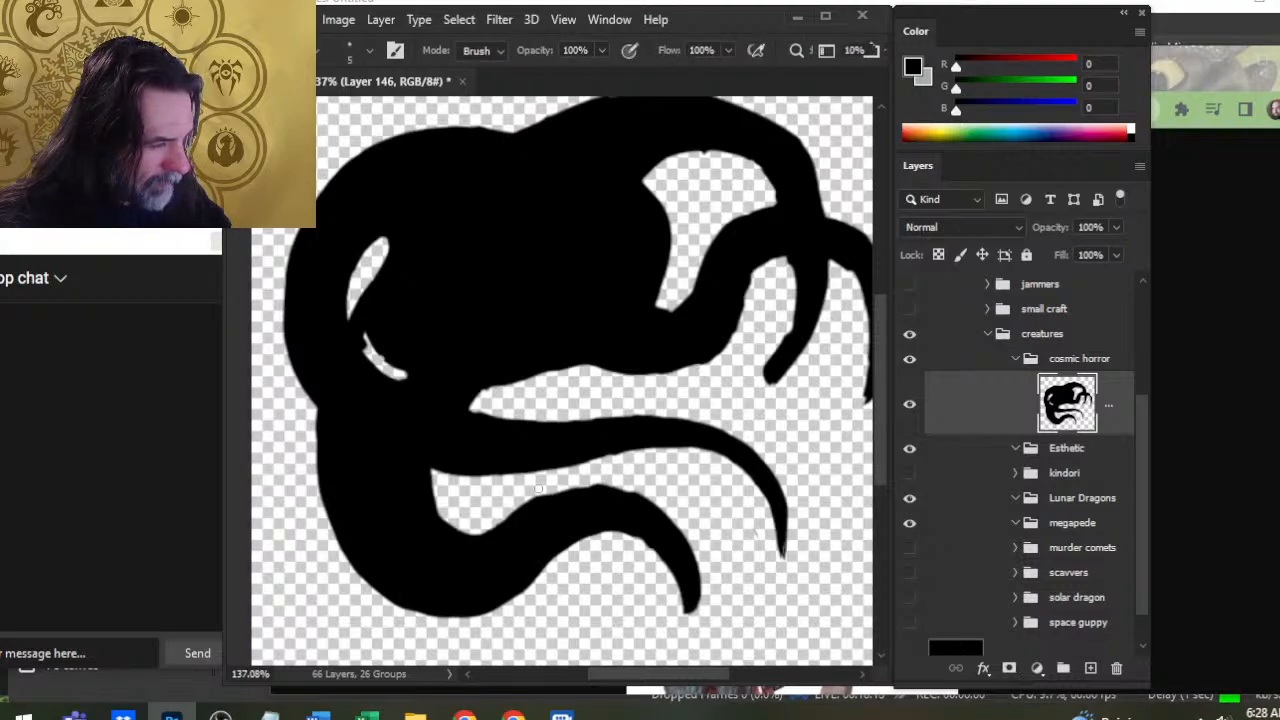
Reshape the inner ends of the gaps above and below the middle tentacle with the 10 px black brush and 5 px eraser
{"action": "key", "text": "b"}
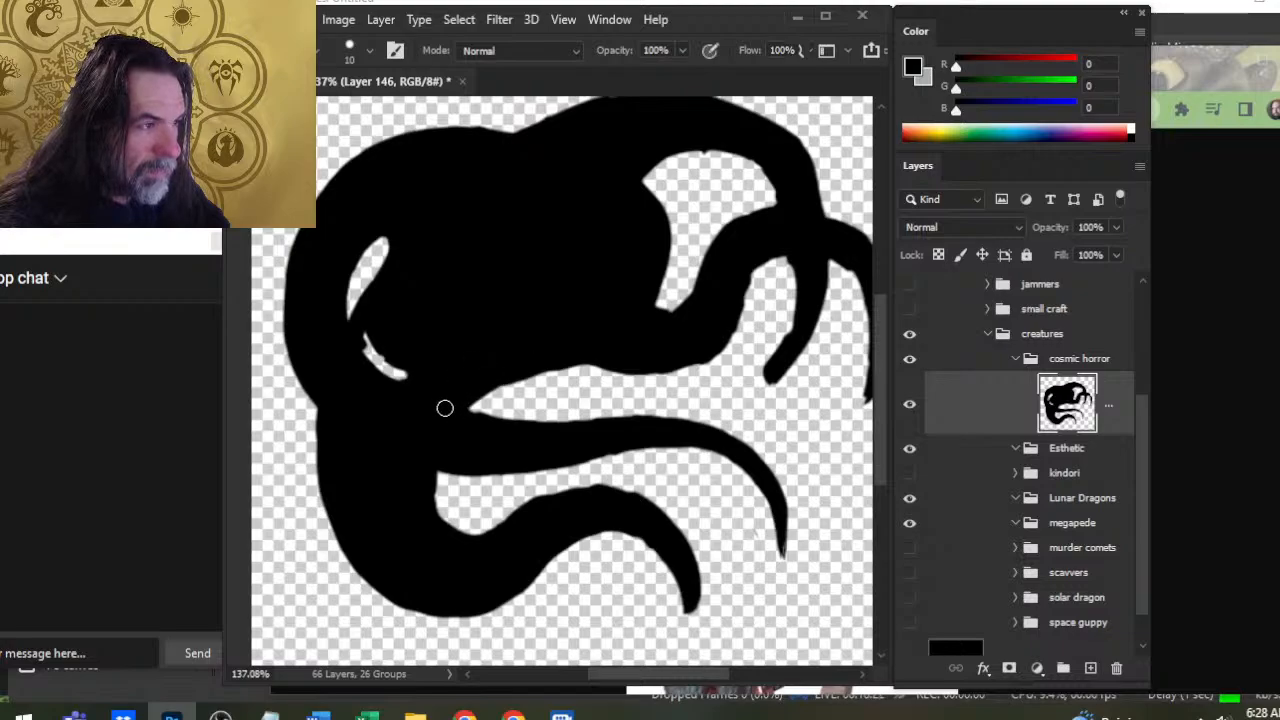
{"action": "key", "text": "e"}
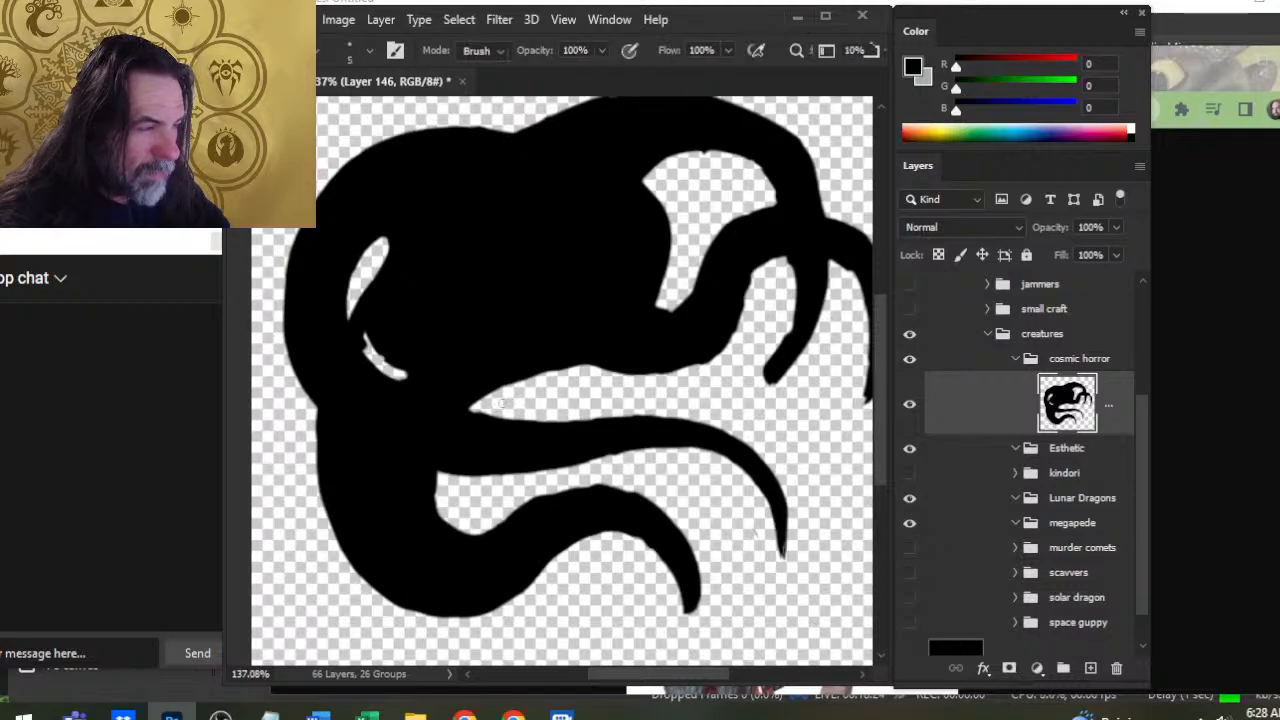
{"action": "key", "text": "b"}
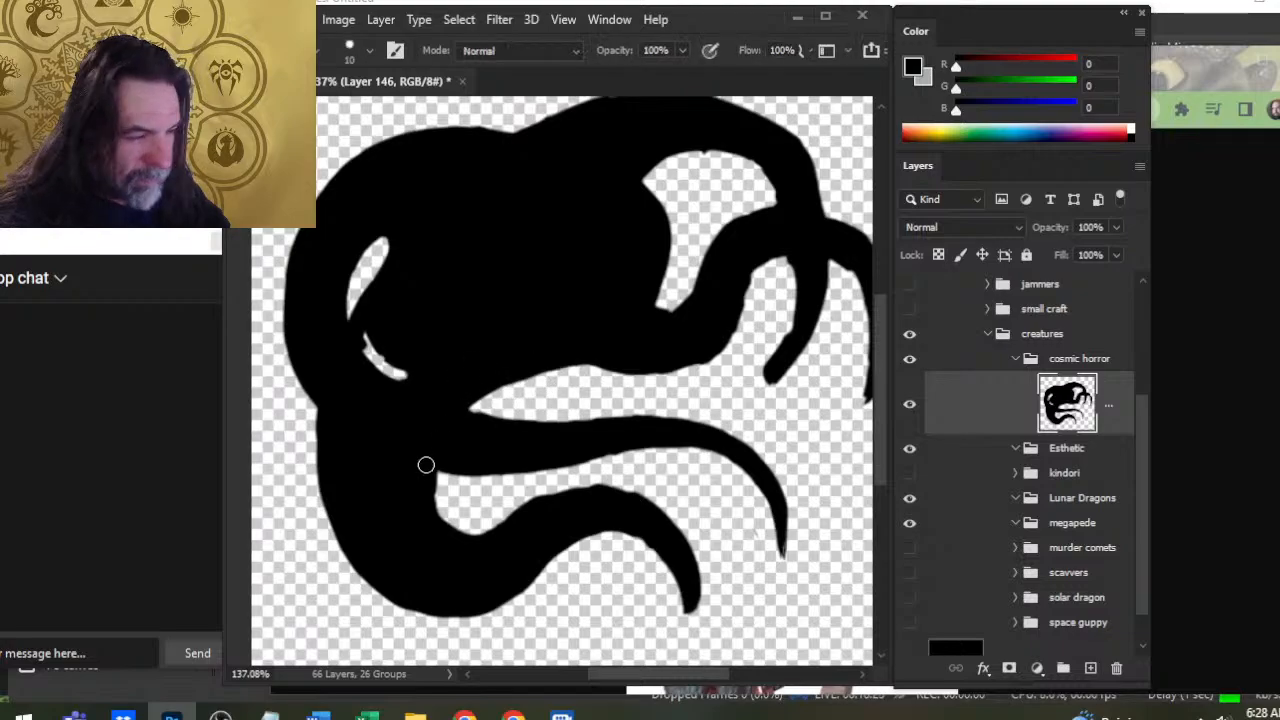
Try a curved eraser cut at the inner end of the lowest gap, then paint it and the left slit's lower part black
{"action": "key", "text": "e"}
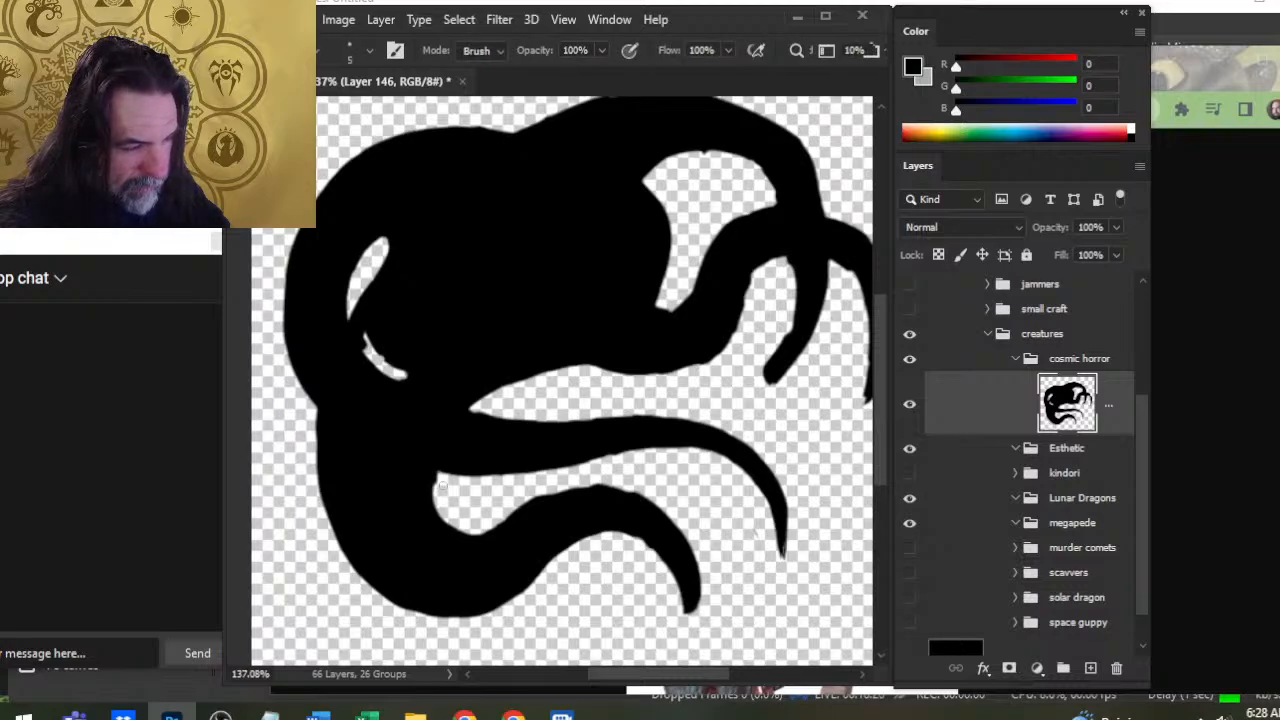
{"action": "left_click_drag", "start_coordinate": [437, 500], "coordinate": [462, 438]}
{"action": "key", "text": "b"}
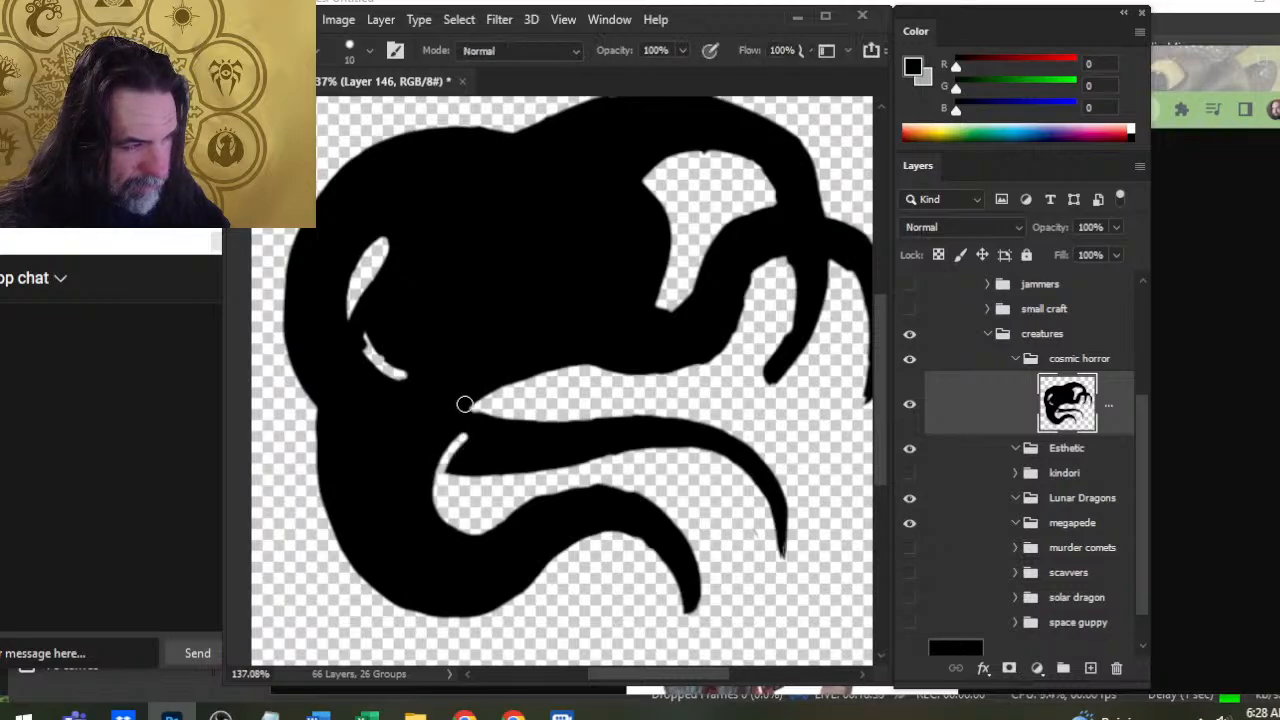
{"action": "key", "text": "e"}
{"action": "key", "text": "b"}
{"action": "left_click_drag", "start_coordinate": [405, 449], "coordinate": [443, 467]}
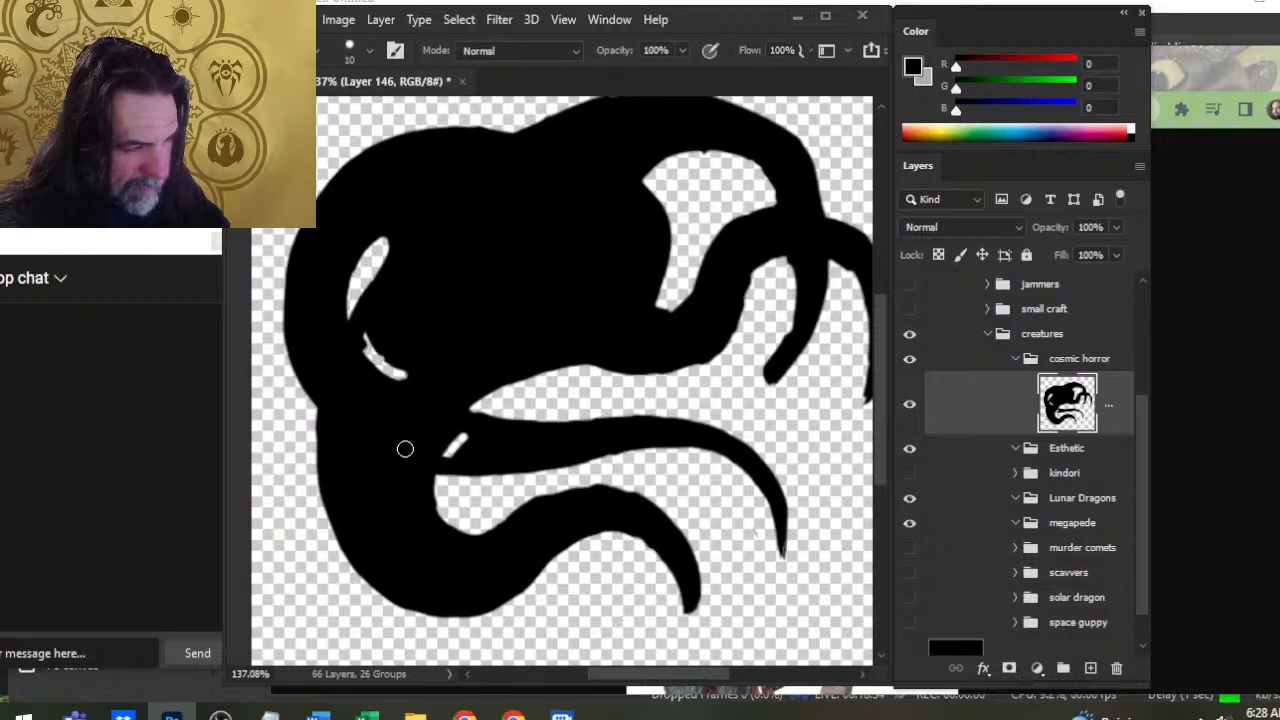
{"action": "mouse_move", "coordinate": [405, 449]}
{"action": "left_mouse_down"}
{"action": "mouse_move", "coordinate": [366, 363]}
{"action": "mouse_move", "coordinate": [374, 343]}
{"action": "mouse_move", "coordinate": [437, 387]}
{"action": "mouse_move", "coordinate": [431, 403]}
{"action": "left_mouse_up"}
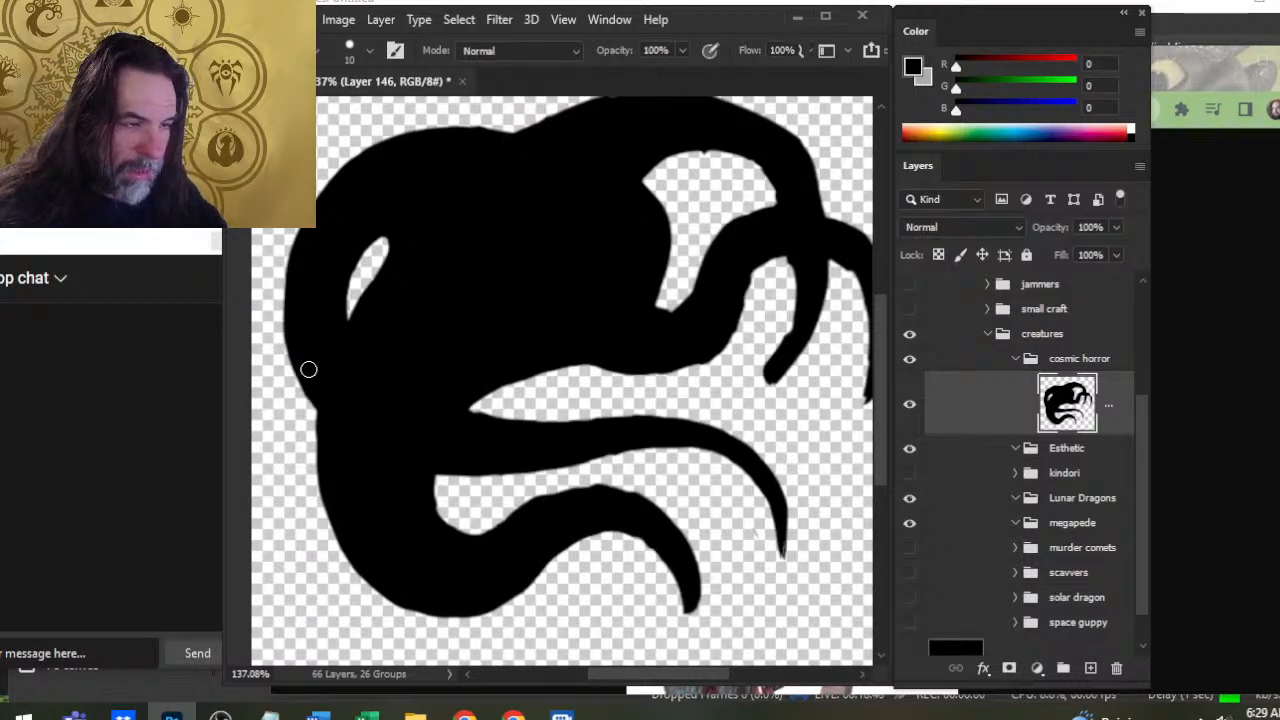
Build out the left coil's outer edge in black at 10 px along its full height
{"action": "mouse_move", "coordinate": [308, 370]}
{"action": "left_mouse_down"}
{"action": "mouse_move", "coordinate": [328, 422]}
{"action": "mouse_move", "coordinate": [287, 324]}
{"action": "mouse_move", "coordinate": [317, 400]}
{"action": "mouse_move", "coordinate": [295, 285]}
{"action": "mouse_move", "coordinate": [310, 374]}
{"action": "mouse_move", "coordinate": [292, 292]}
{"action": "mouse_move", "coordinate": [305, 377]}
{"action": "mouse_move", "coordinate": [297, 365]}
{"action": "mouse_move", "coordinate": [293, 271]}
{"action": "mouse_move", "coordinate": [293, 345]}
{"action": "mouse_move", "coordinate": [303, 249]}
{"action": "mouse_move", "coordinate": [295, 331]}
{"action": "mouse_move", "coordinate": [289, 317]}
{"action": "mouse_move", "coordinate": [316, 225]}
{"action": "left_mouse_up"}
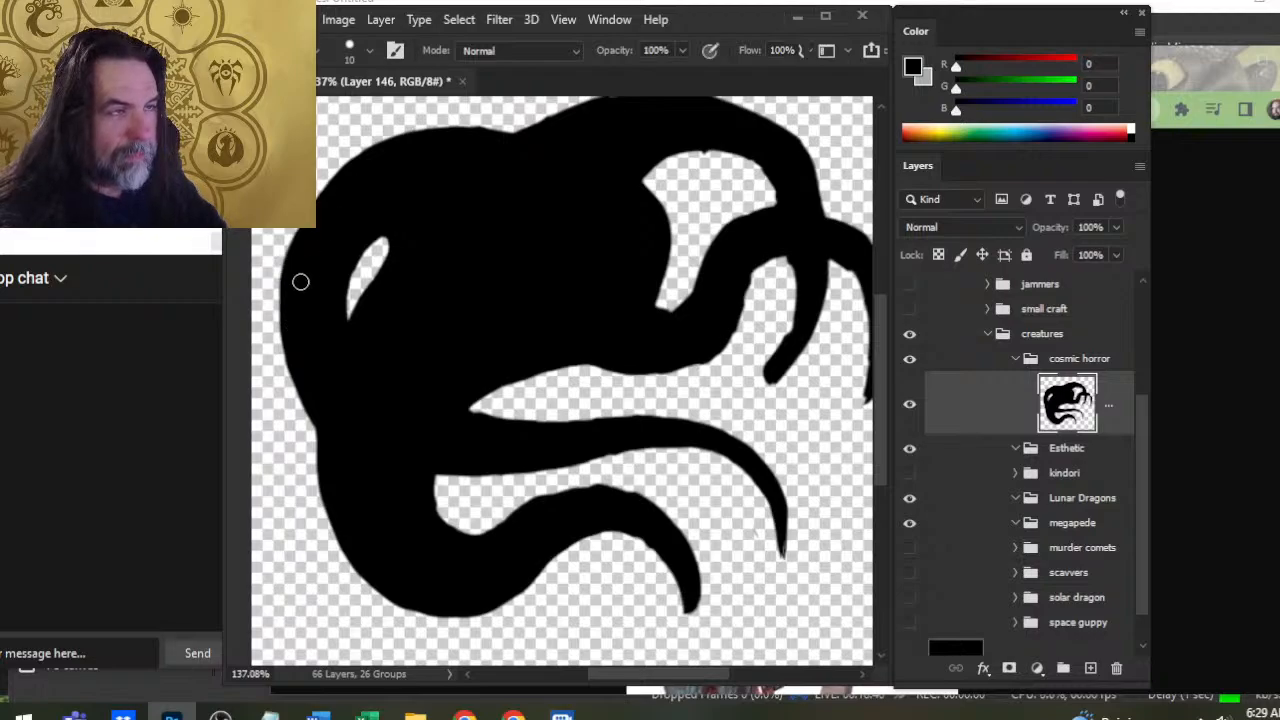
{"action": "left_click_drag", "start_coordinate": [290, 284], "coordinate": [317, 211]}
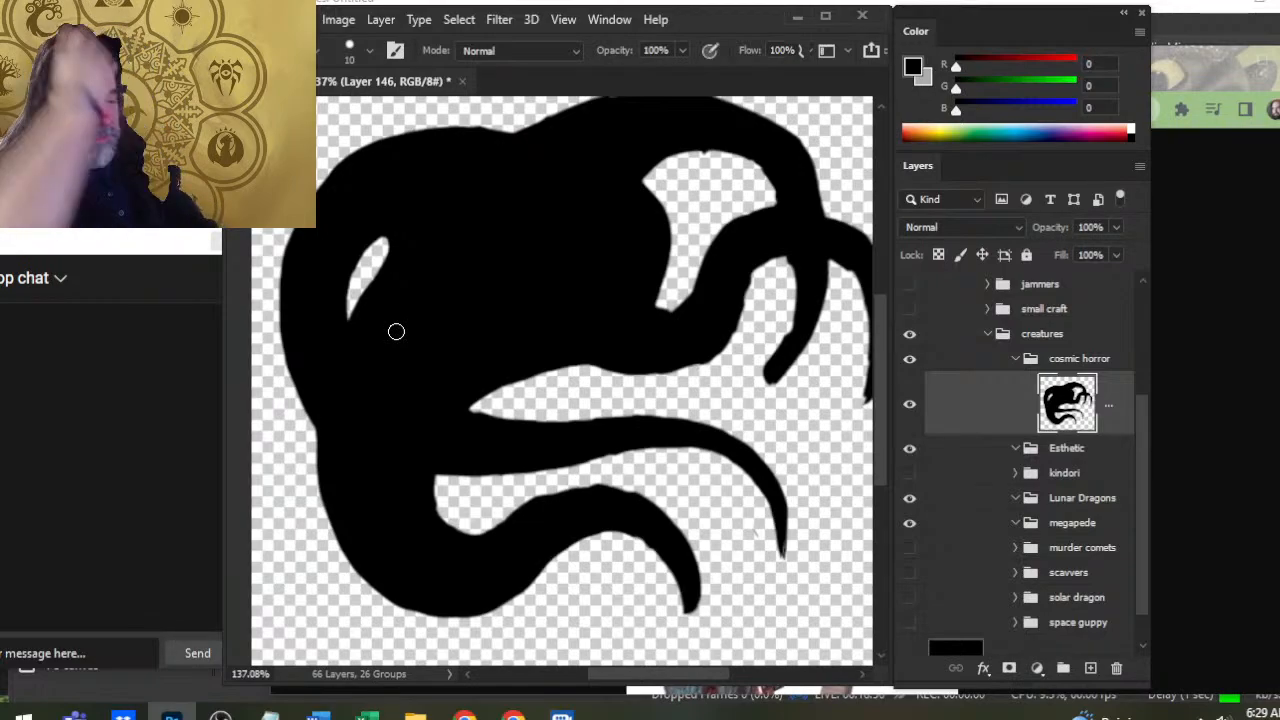
Refine the inner ends of the gaps around the middle tentacle's base with the 8 px eraser and 10 px black brush
{"action": "key", "text": "e"}
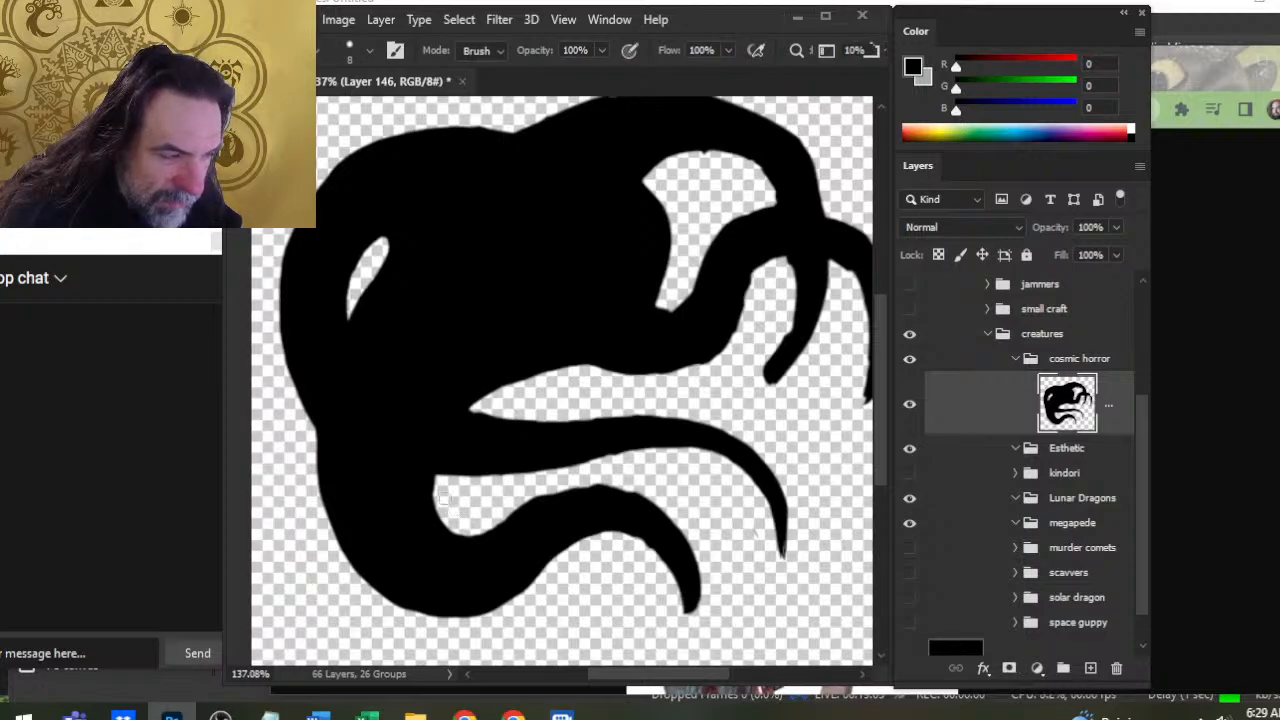
{"action": "key", "text": "b"}
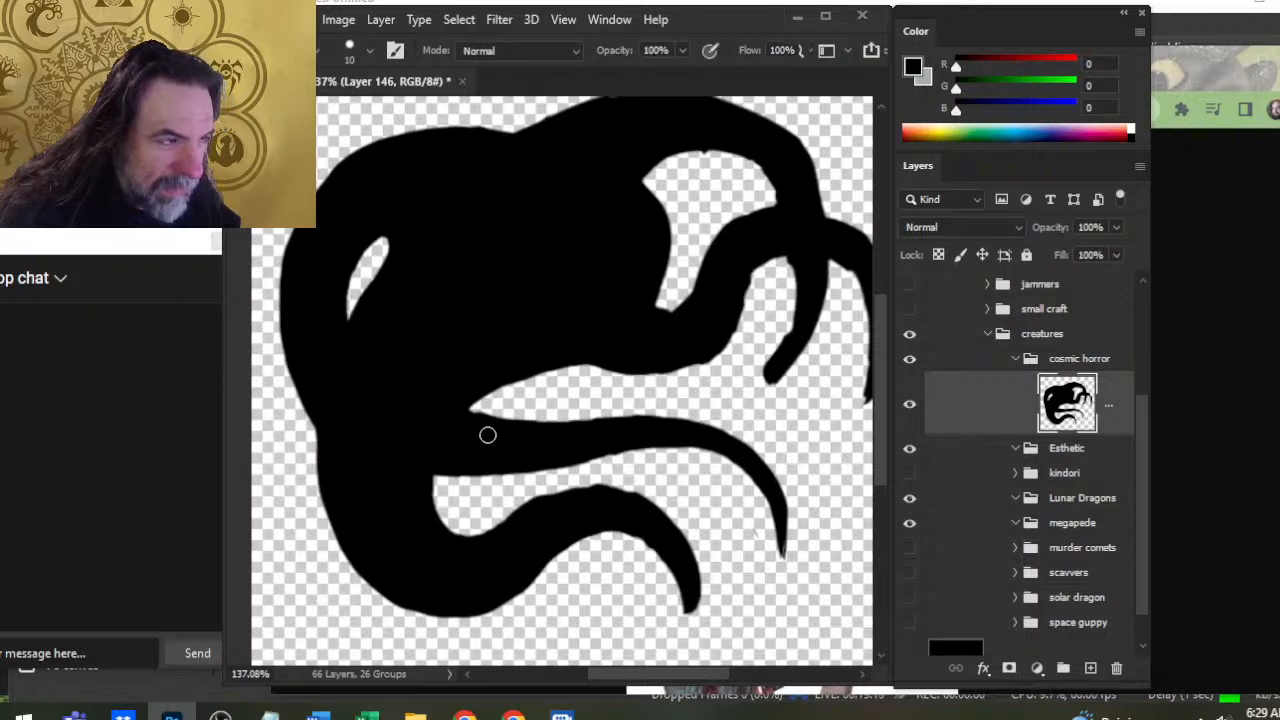
{"action": "key", "text": "e"}
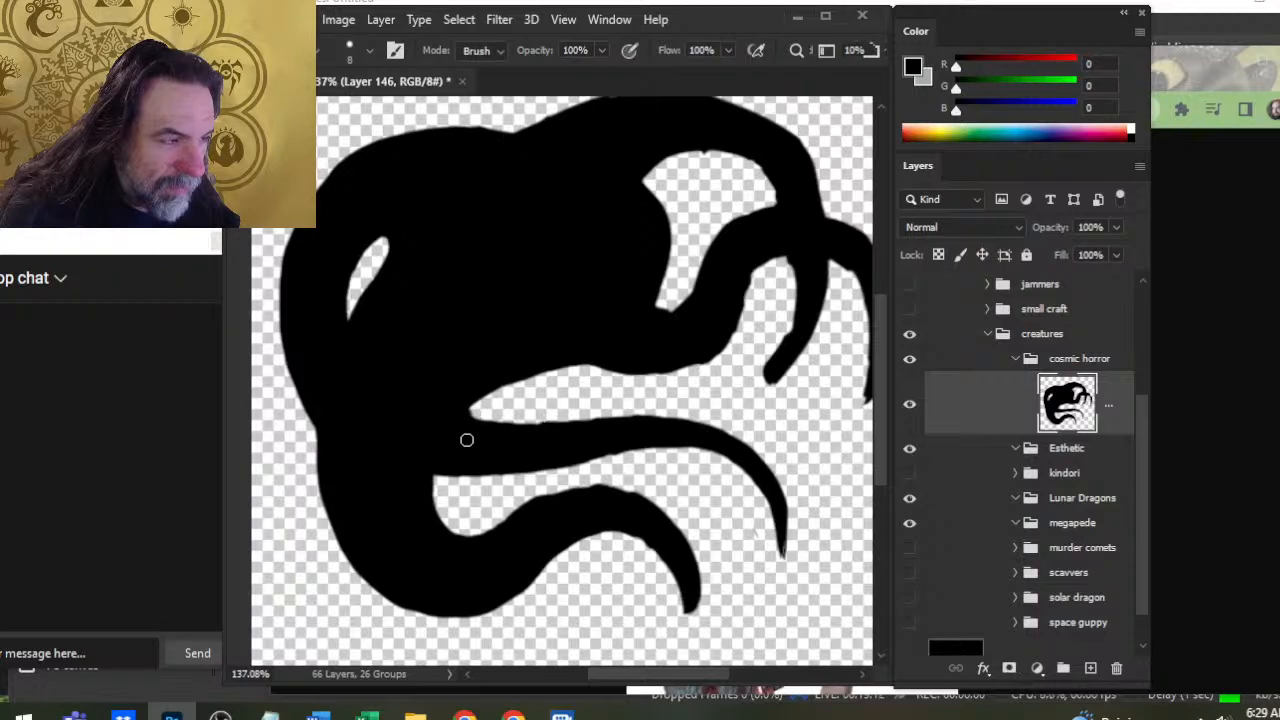
{"action": "key", "text": "b"}
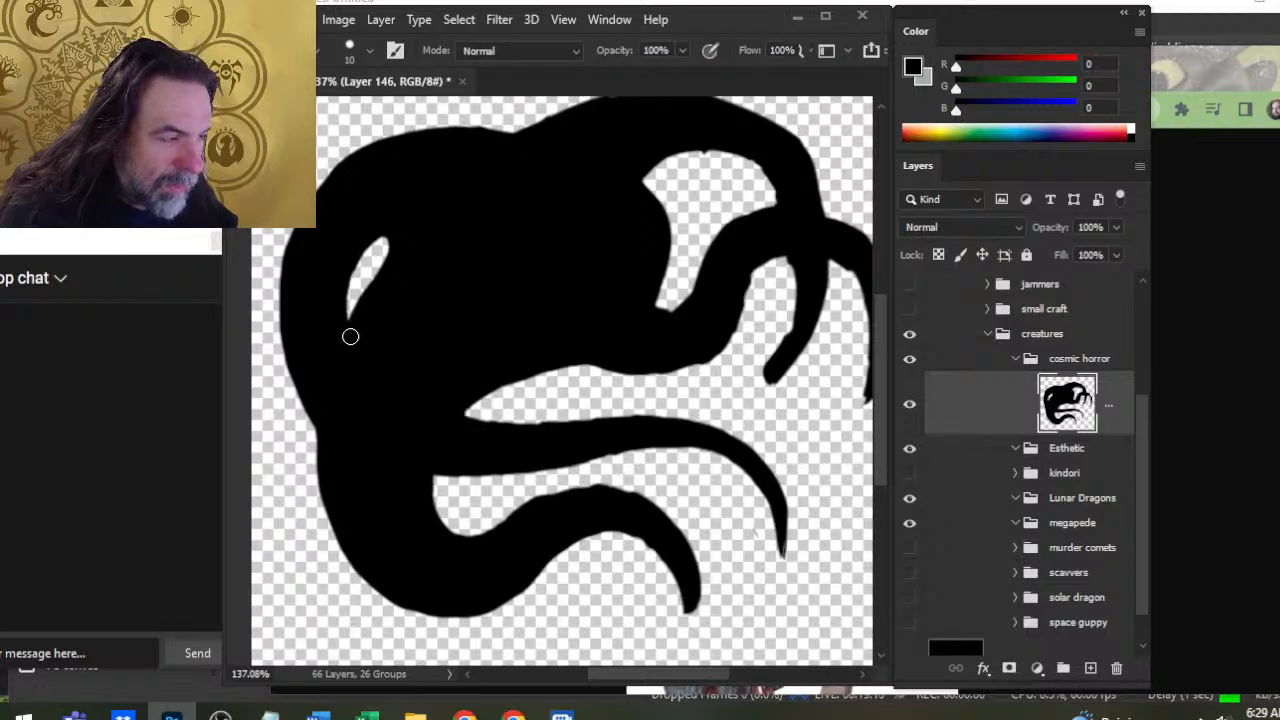
{"action": "key", "text": "e"}
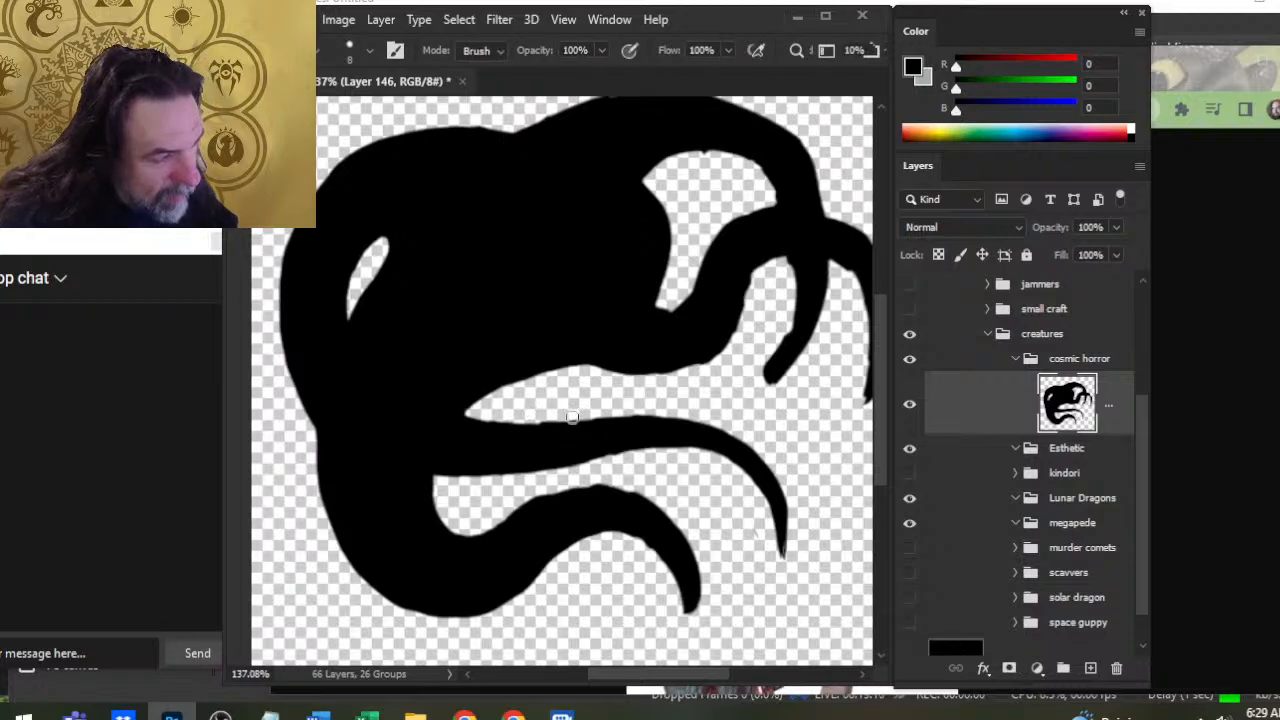
Check the whole silhouette and save the document
{"action": "key", "text": "z"}
{"action": "left_click_drag", "start_coordinate": [448, 482], "coordinate": [430, 488]}
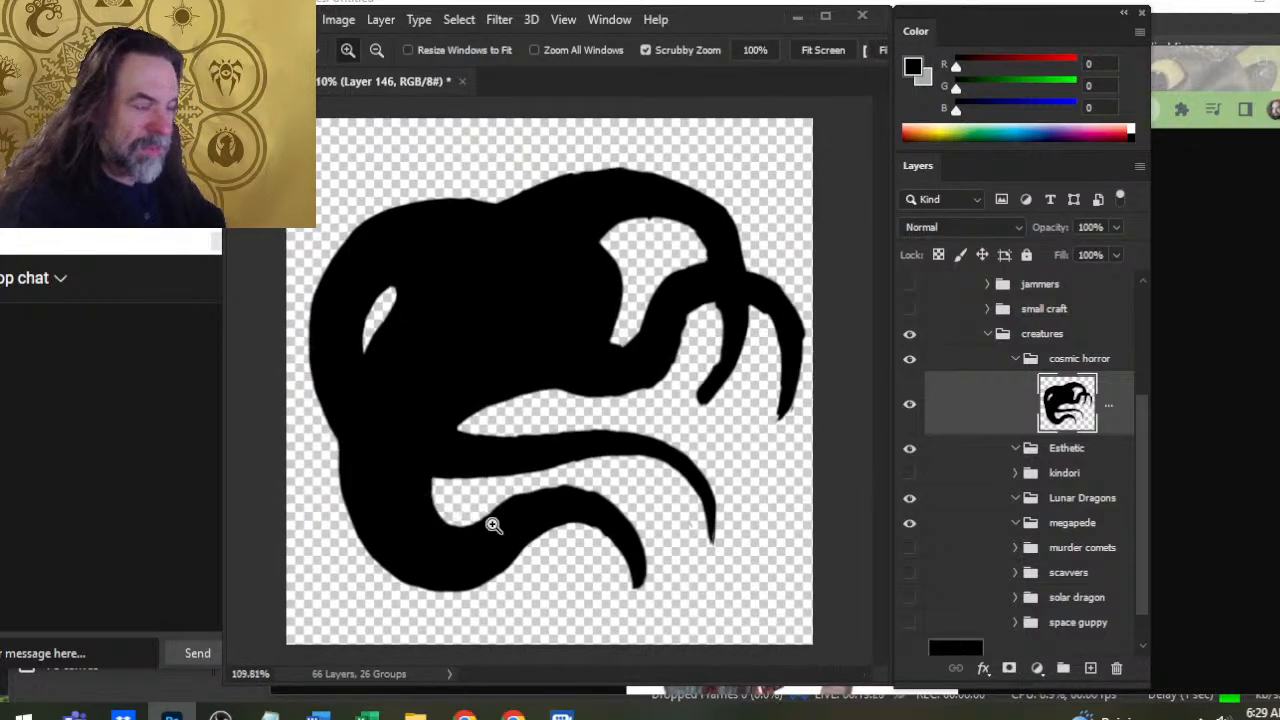
{"action": "mouse_move", "coordinate": [497, 527]}
{"action": "left_mouse_down"}
{"action": "mouse_move", "coordinate": [563, 485]}
{"action": "mouse_move", "coordinate": [554, 474]}
{"action": "mouse_move", "coordinate": [638, 477]}
{"action": "left_mouse_up"}
{"action": "key", "text": "ctrl+s"}
Taper the inner side of the lowest tentacle's tip to a narrower point with the eraser
{"action": "key", "text": "b"}
{"action": "key", "text": "e"}
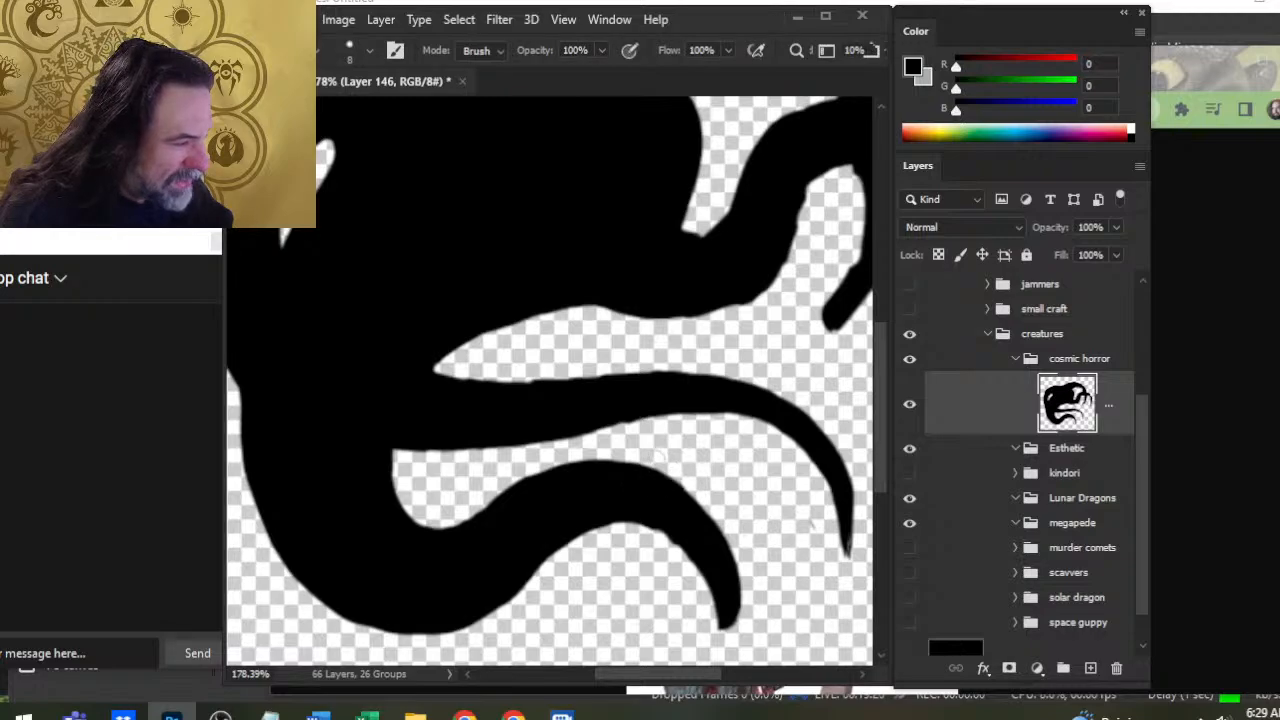
{"action": "left_click_drag", "start_coordinate": [688, 571], "coordinate": [653, 476]}
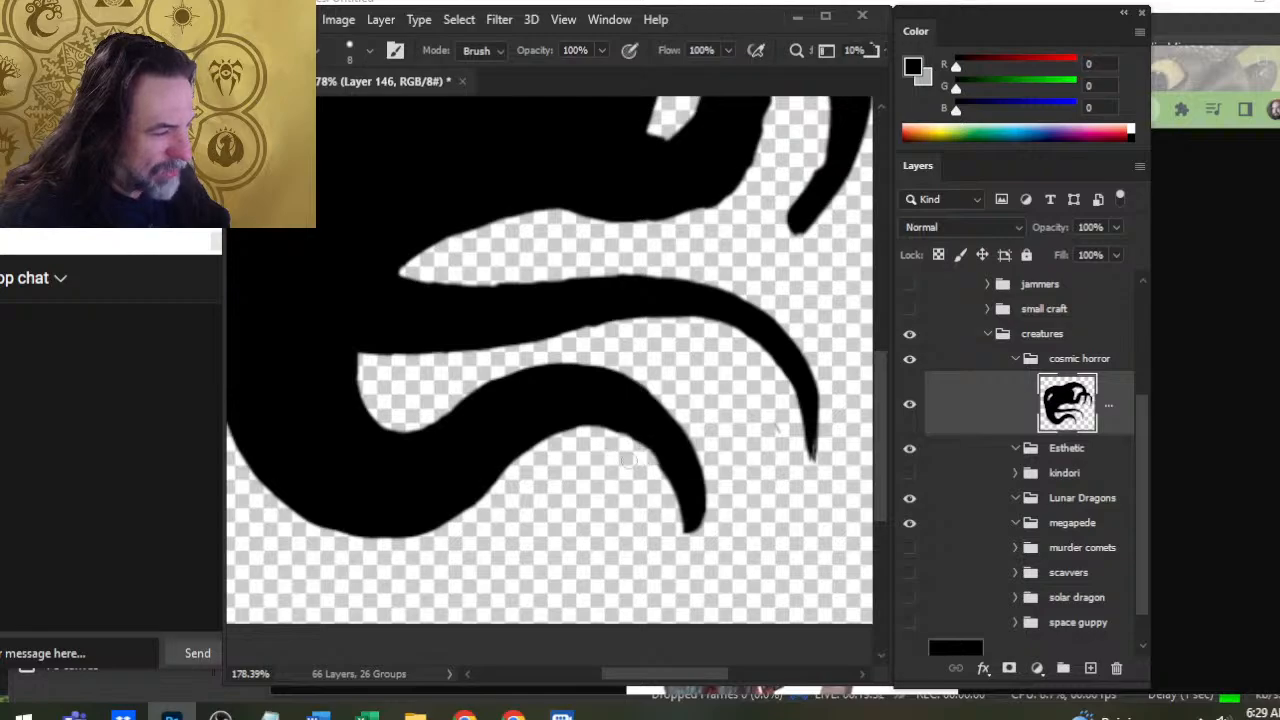
{"action": "left_click_drag", "start_coordinate": [646, 457], "coordinate": [673, 537]}
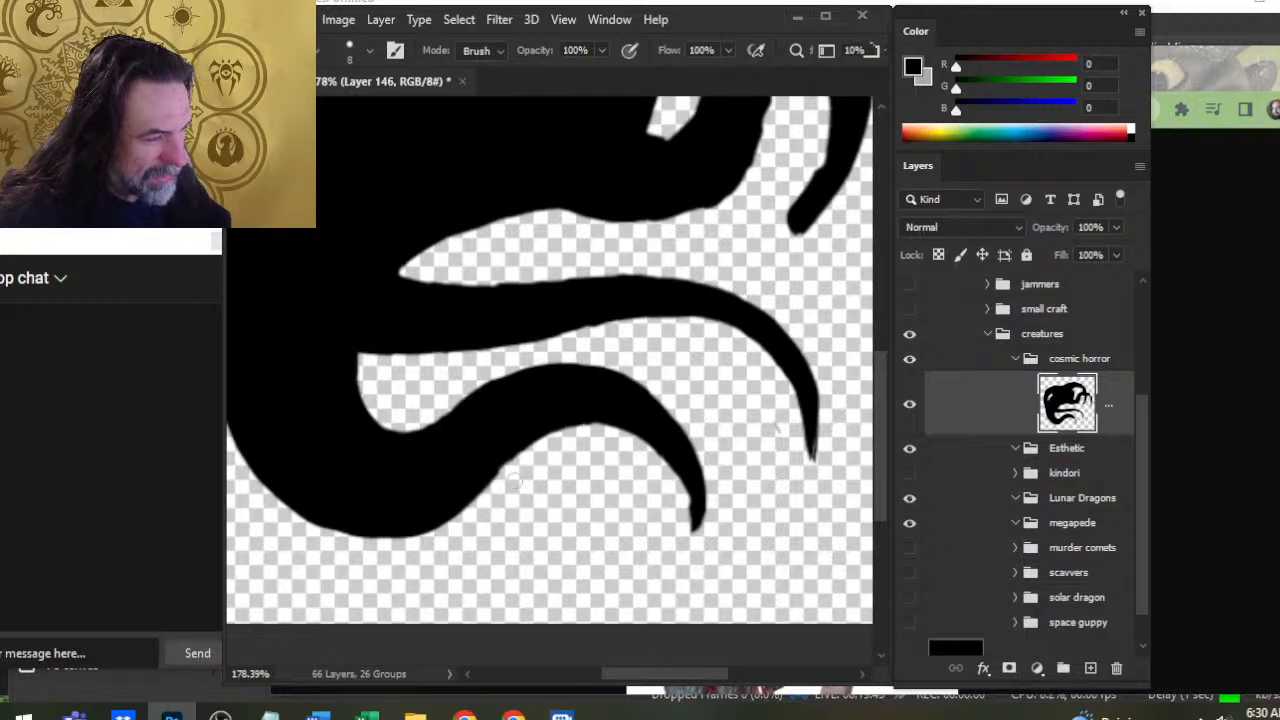
Refine the inner end of the gap between the middle and lowest tentacles with the 8 px eraser and 10 px black brush
{"action": "key", "text": "b"}
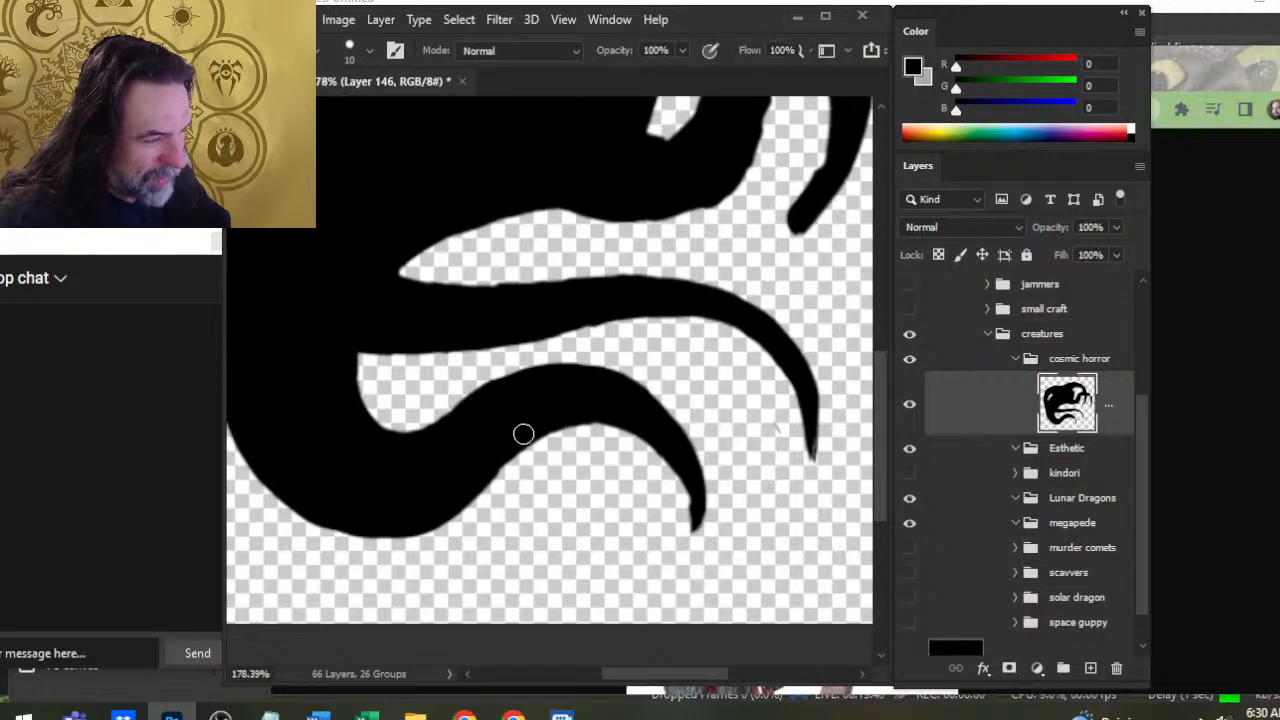
{"action": "key", "text": "e"}
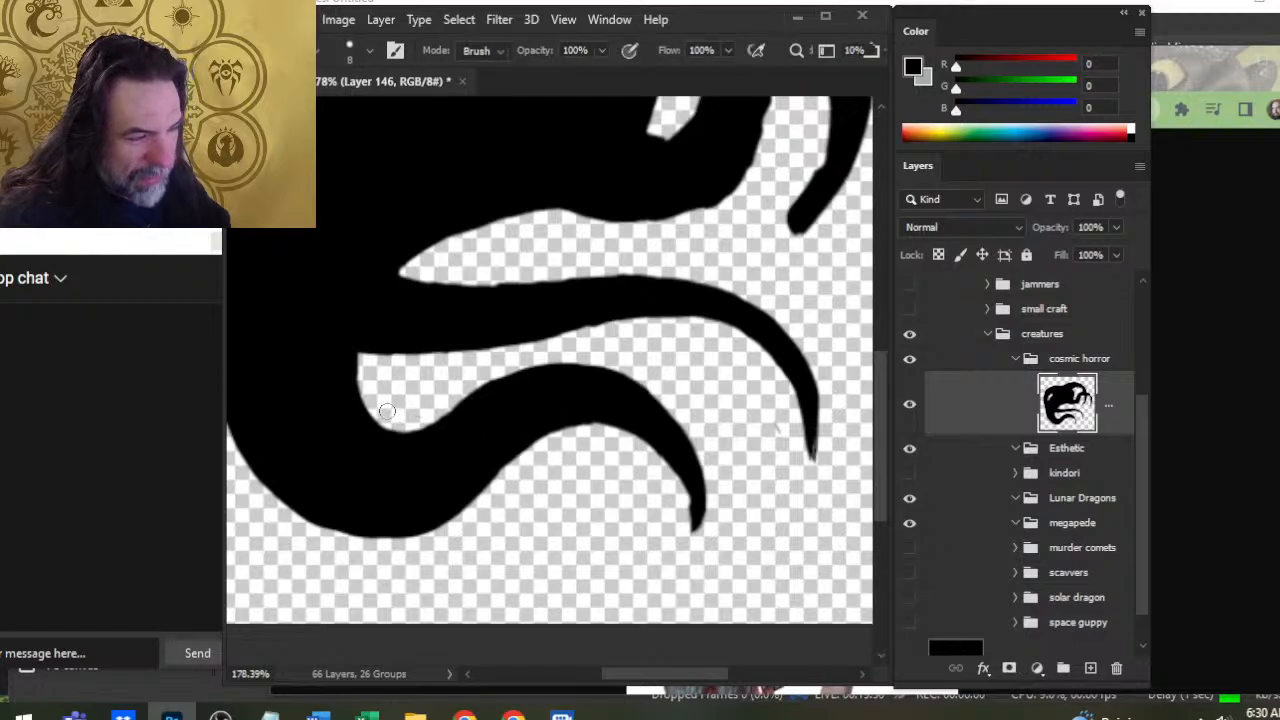
{"action": "key", "text": "b"}
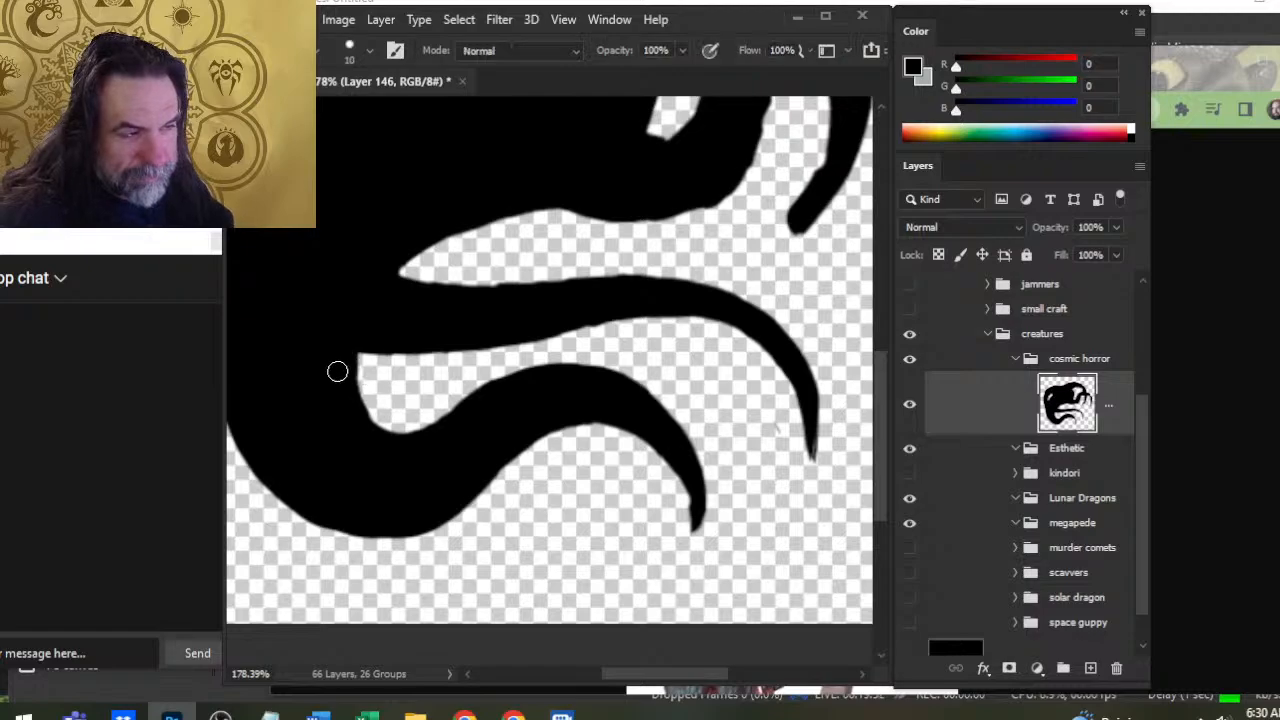
{"action": "key", "text": "e"}
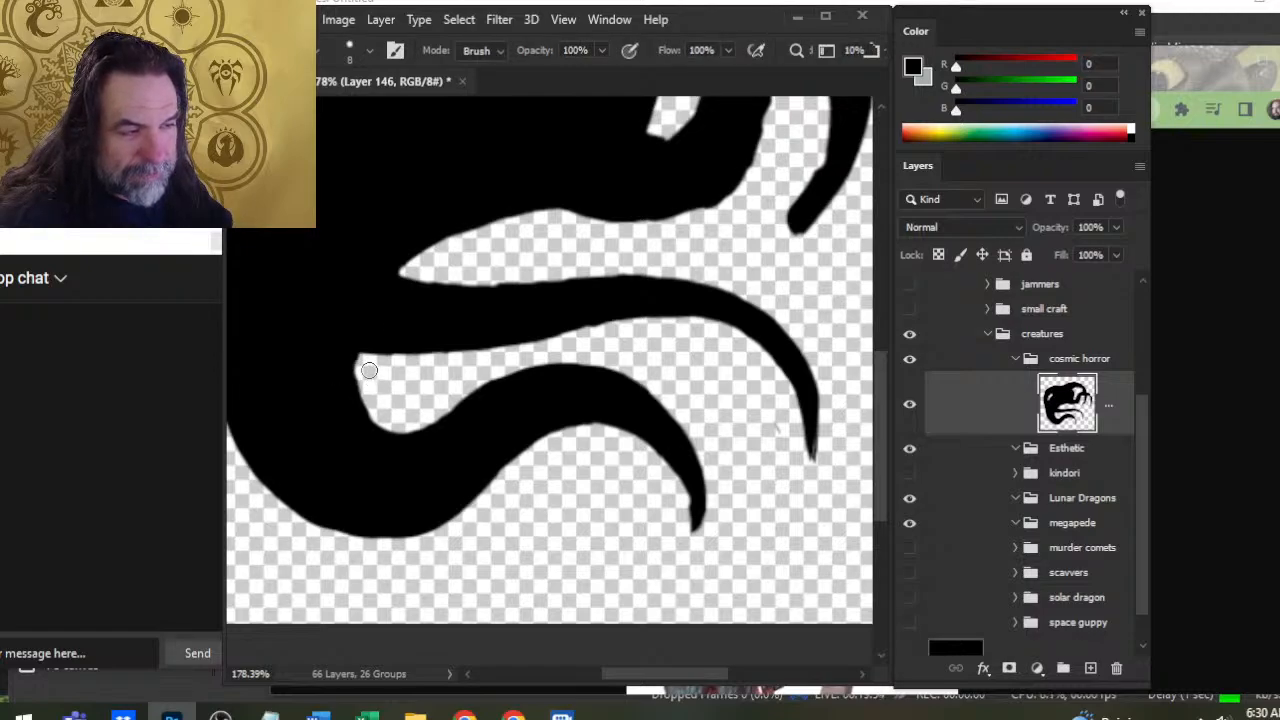
{"action": "key", "text": "b"}
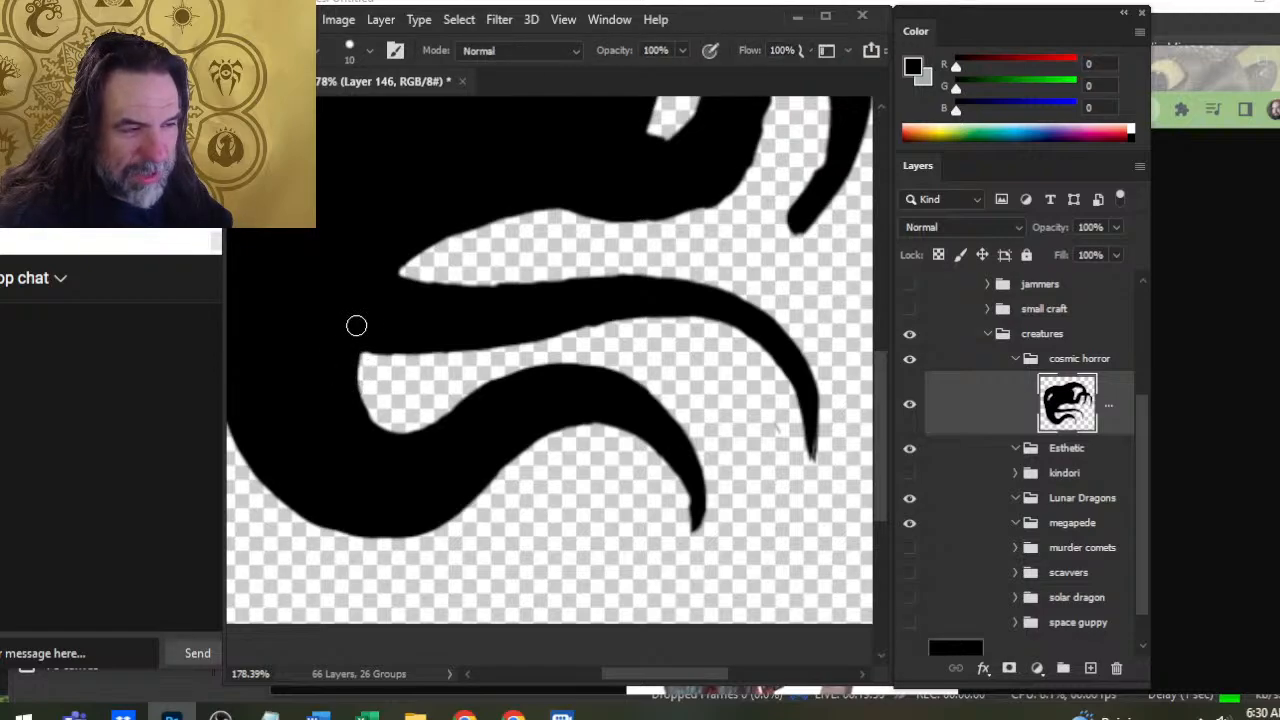
{"action": "key", "text": "ctrl+z"}
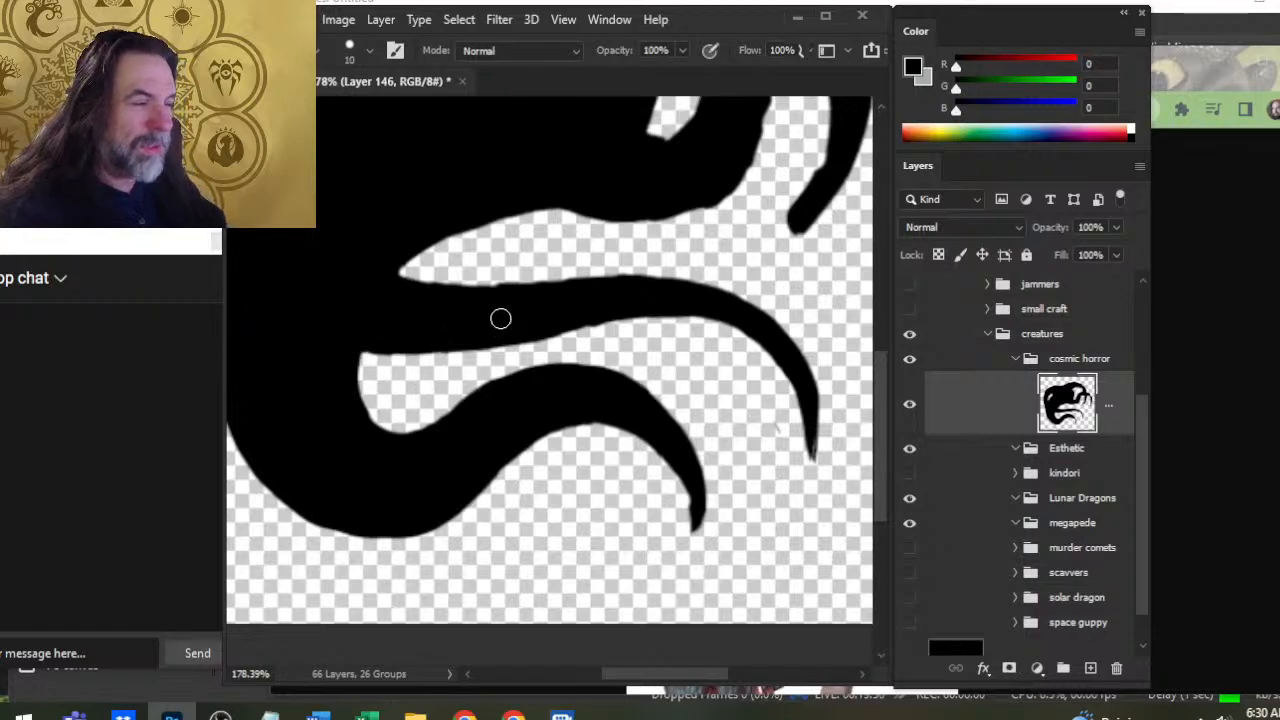
Smooth the upper and lower edges of the middle tentacle with the 6 px eraser and 10 px black brush
{"action": "key", "text": "e"}
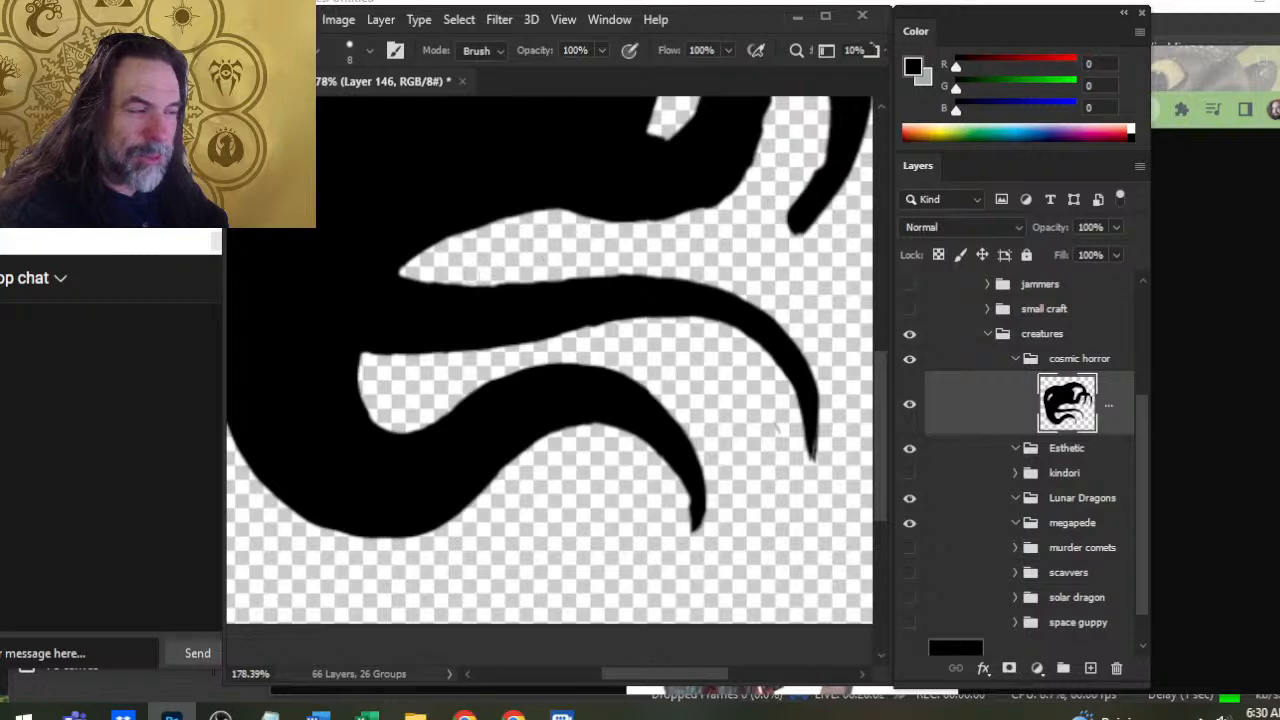
{"action": "left_click_drag", "start_coordinate": [468, 288], "coordinate": [548, 282]}
{"action": "key", "text": "b"}
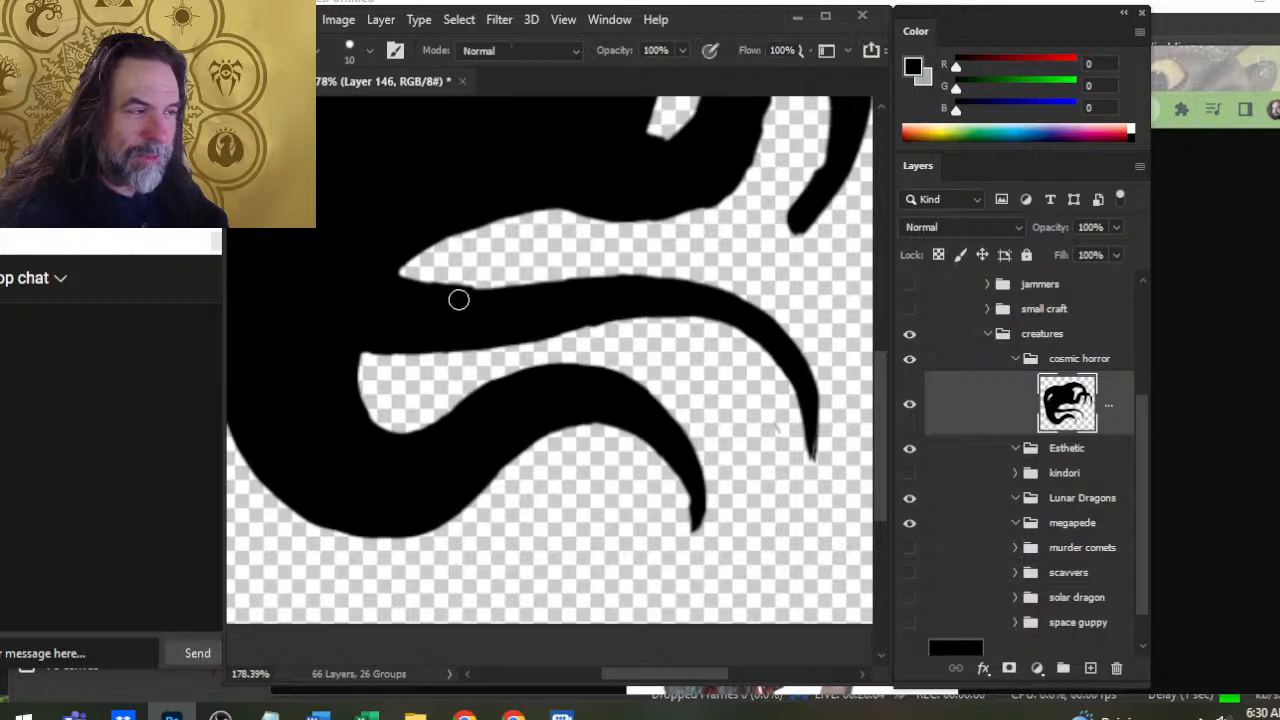
{"action": "key", "text": "ctrl+z"}
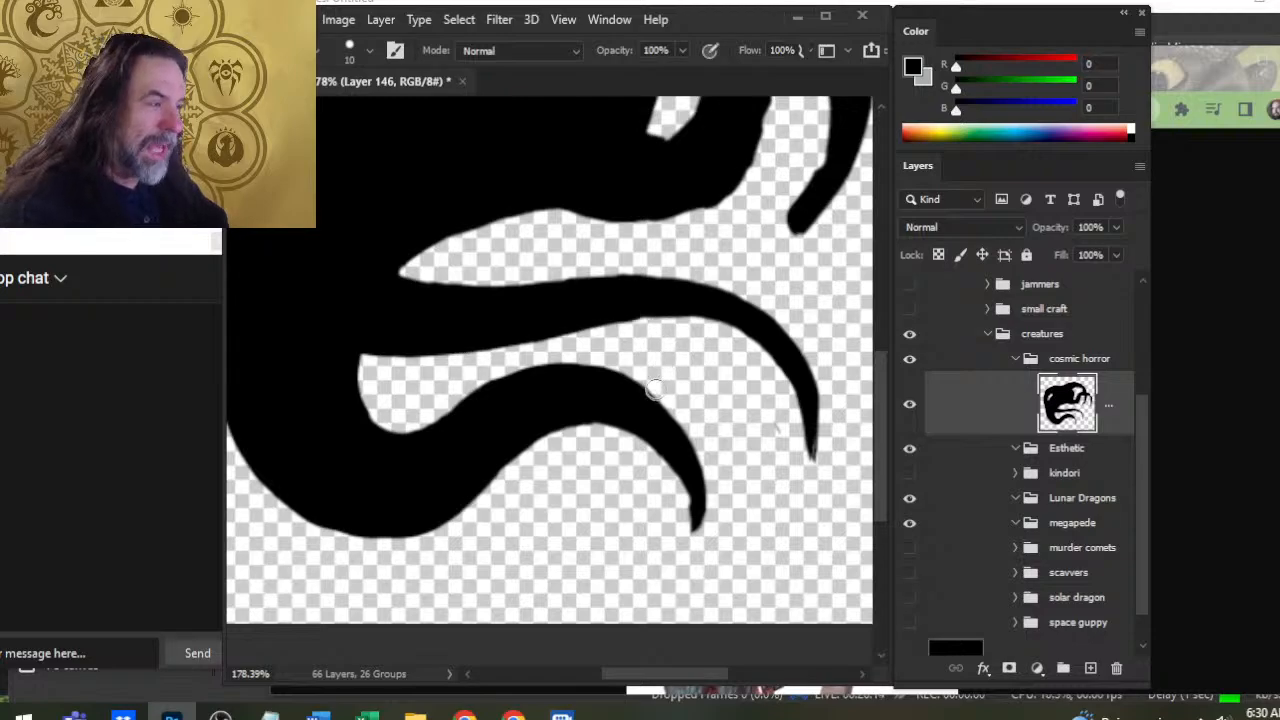
{"action": "key", "text": "e"}
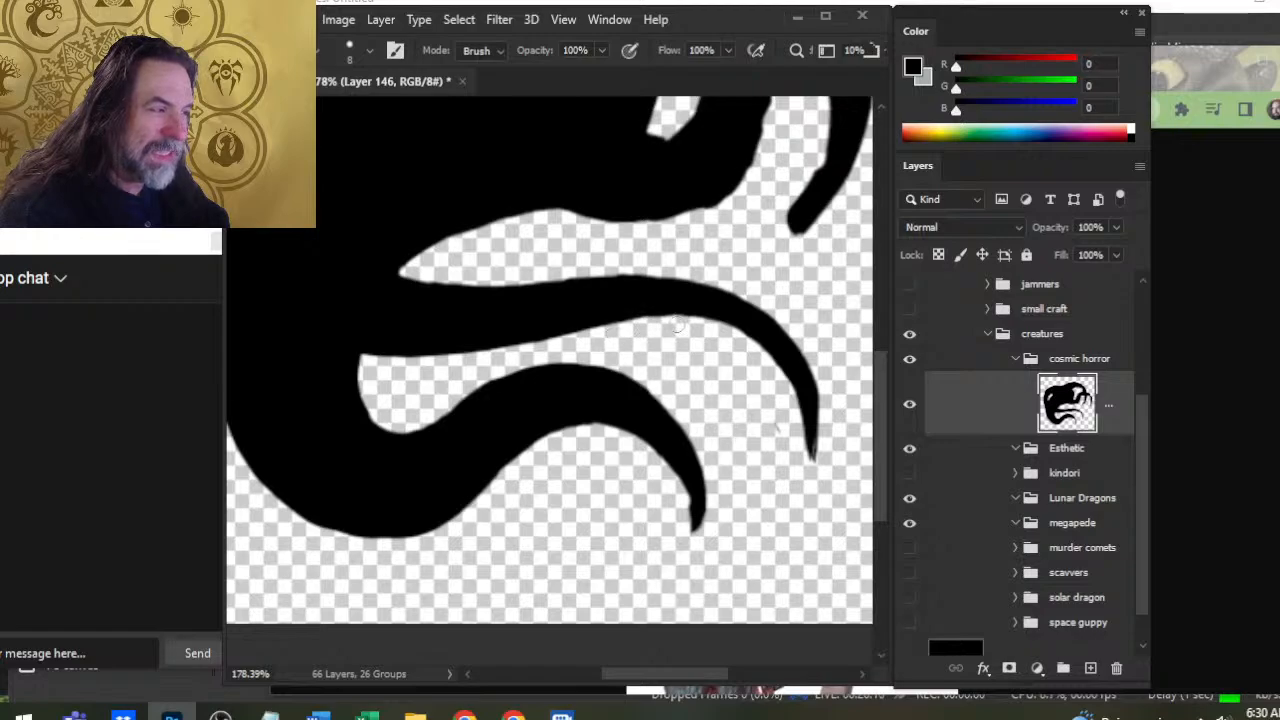
{"action": "key", "text": "b"}
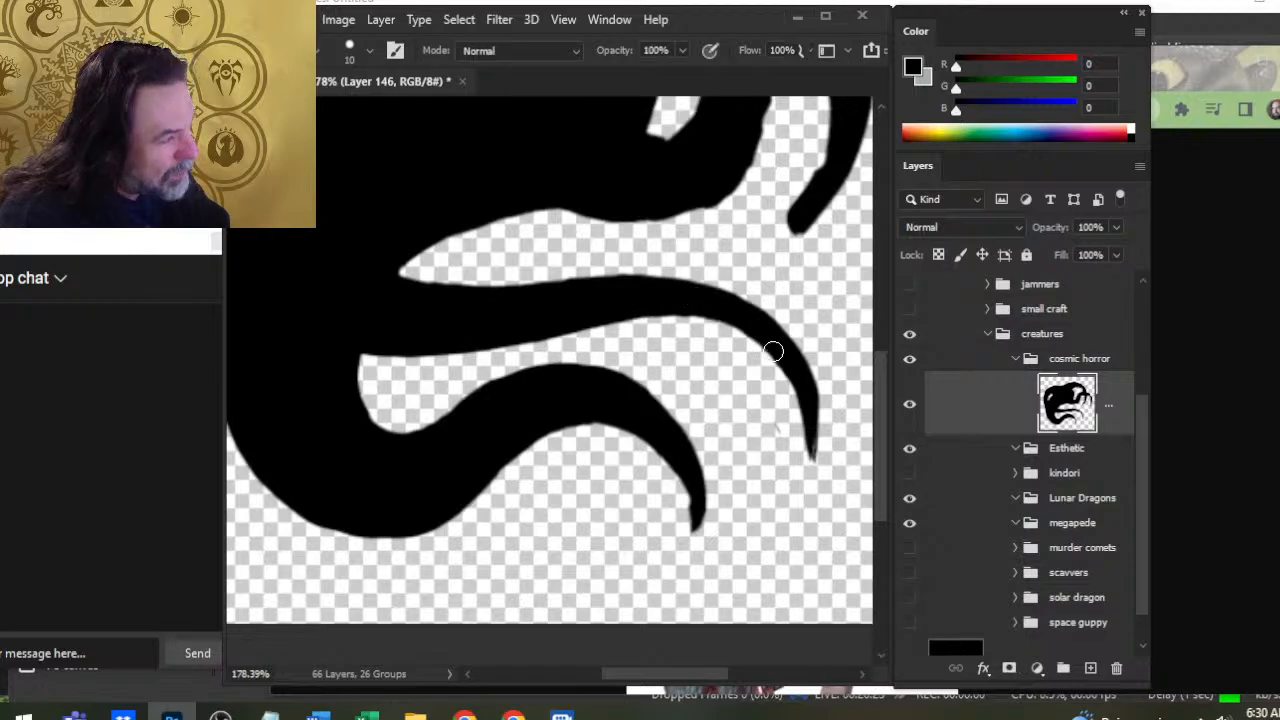
Extend the lowest tentacle's tip downward and back toward the body in black, using the 8 px brush and the eraser
{"action": "left_click_drag", "start_coordinate": [776, 441], "coordinate": [664, 423]}
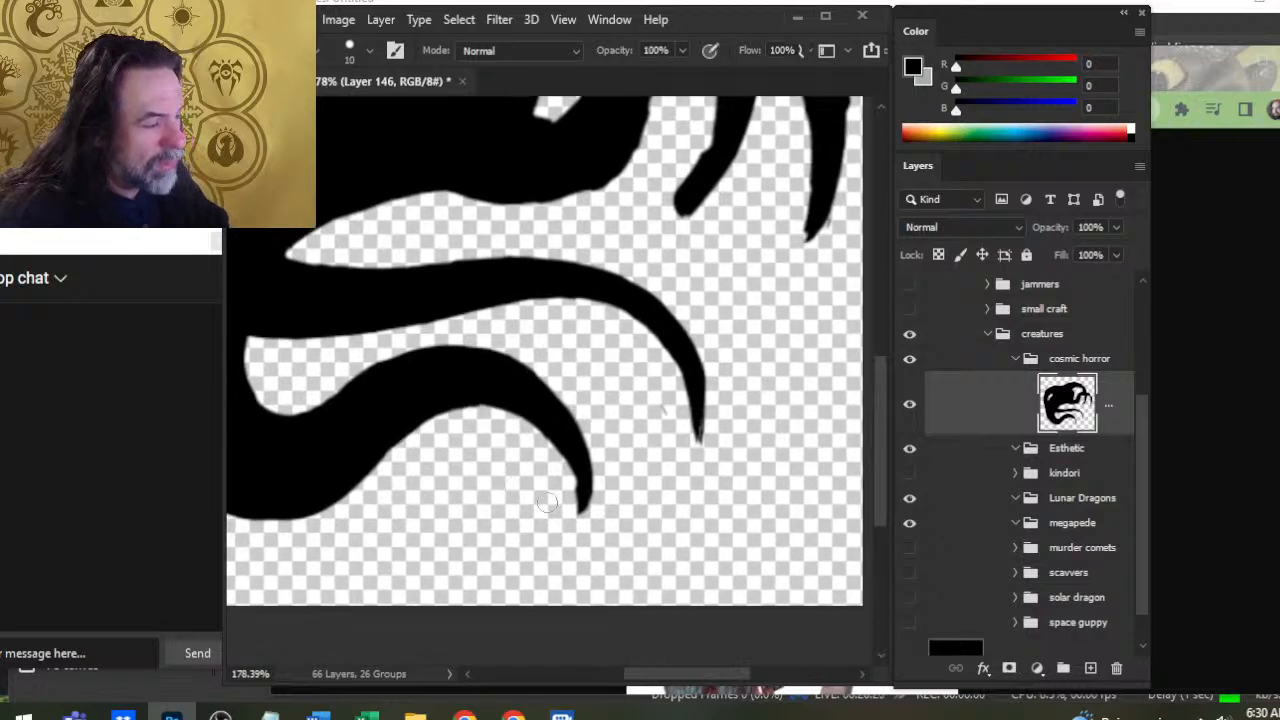
{"action": "key", "text": "e"}
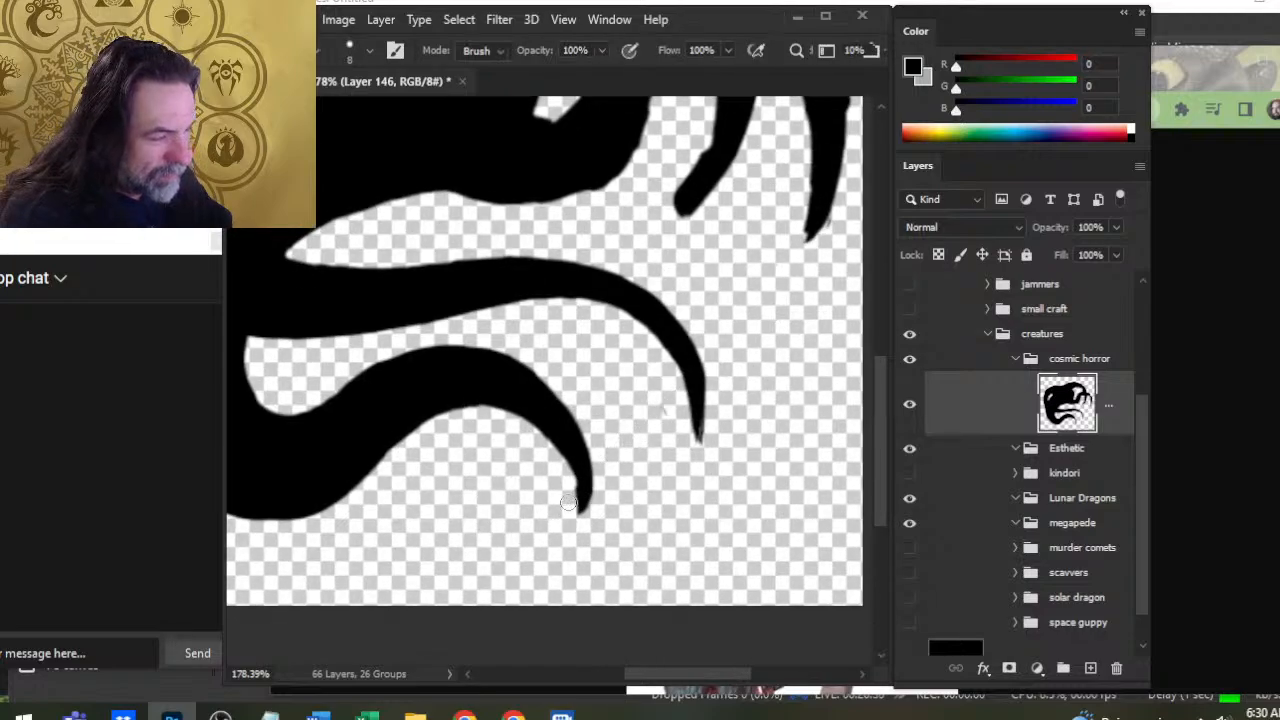
{"action": "mouse_move", "coordinate": [565, 502]}
{"action": "left_mouse_down"}
{"action": "mouse_move", "coordinate": [579, 462]}
{"action": "mouse_move", "coordinate": [544, 561]}
{"action": "mouse_move", "coordinate": [584, 499]}
{"action": "mouse_move", "coordinate": [574, 520]}
{"action": "mouse_move", "coordinate": [577, 473]}
{"action": "mouse_move", "coordinate": [565, 518]}
{"action": "mouse_move", "coordinate": [596, 523]}
{"action": "mouse_move", "coordinate": [601, 493]}
{"action": "left_mouse_up"}
{"action": "key", "text": "b"}
{"action": "key", "text": "e"}
{"action": "key", "text": "b"}
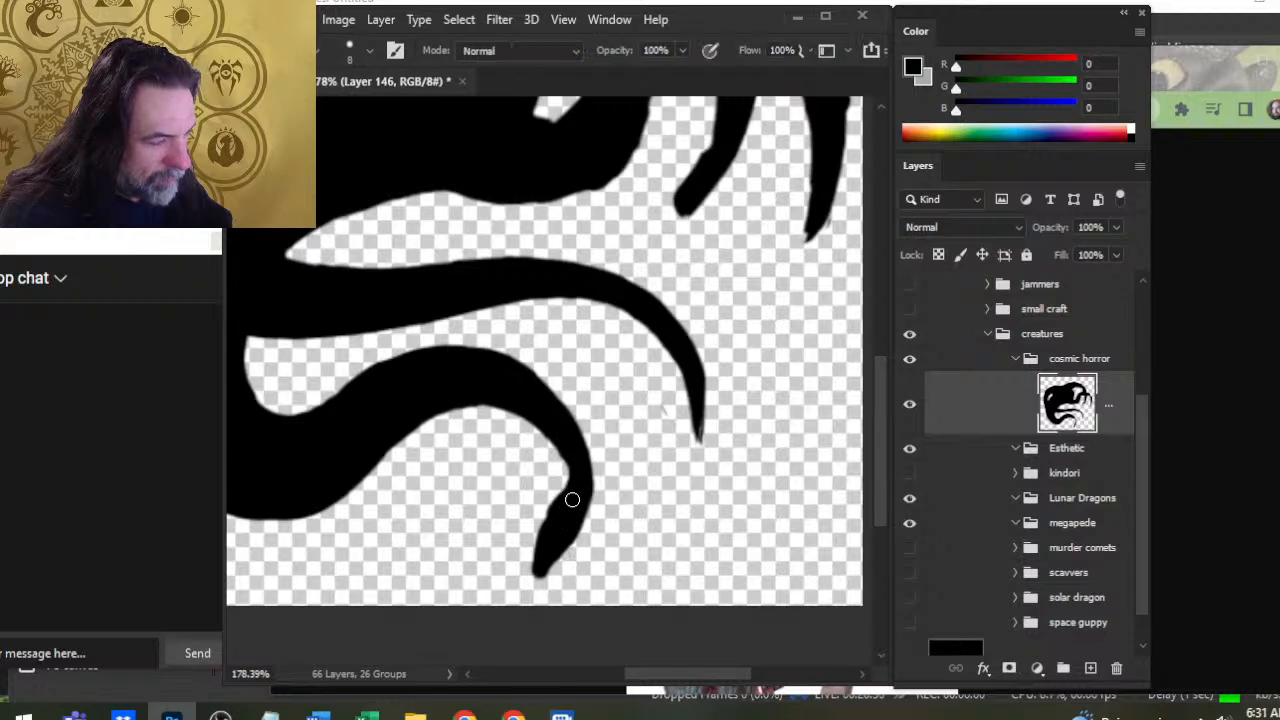
Lengthen the lowest tentacle's new end and shape it into a small pointed hook curling outward
{"action": "mouse_move", "coordinate": [543, 522]}
{"action": "left_mouse_down"}
{"action": "mouse_move", "coordinate": [570, 501]}
{"action": "mouse_move", "coordinate": [528, 558]}
{"action": "mouse_move", "coordinate": [545, 583]}
{"action": "mouse_move", "coordinate": [560, 578]}
{"action": "left_mouse_up"}
{"action": "key", "text": "e"}
{"action": "key", "text": "b"}
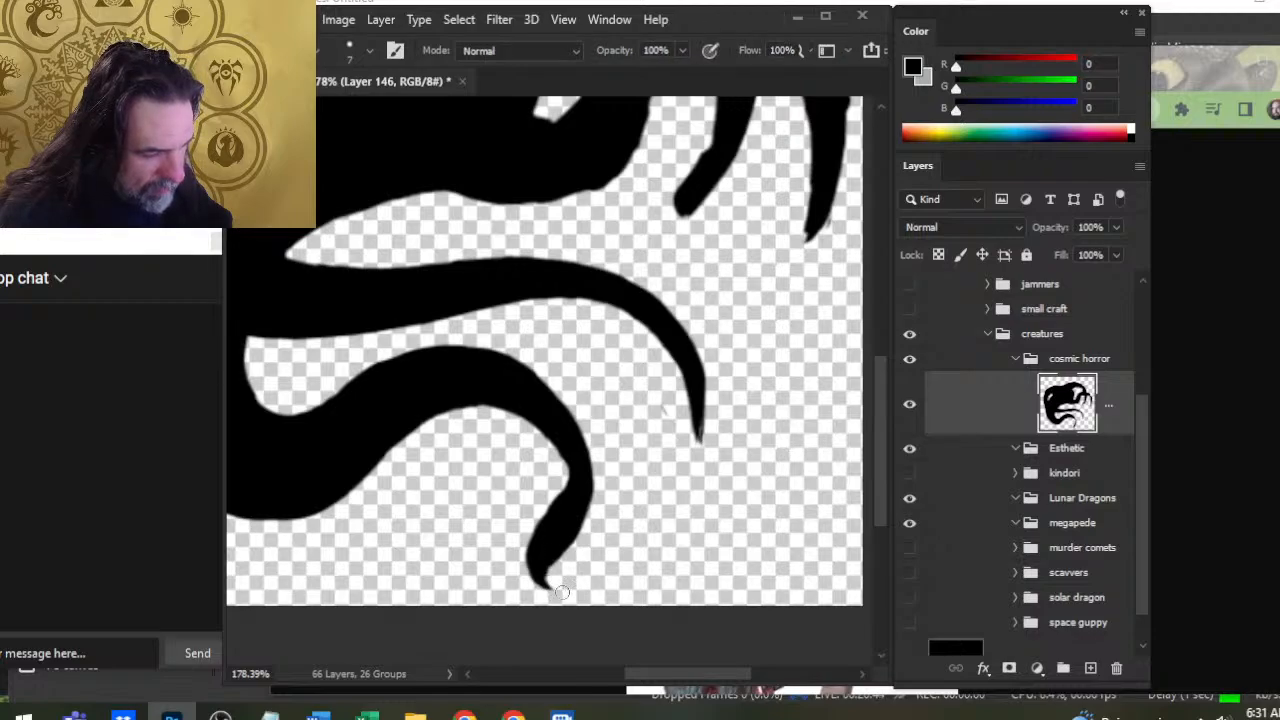
{"action": "key", "text": "e"}
Extend the middle tentacle's tip in black with the 7 px brush and taper it to an outward-curving point with the eraser
{"action": "key", "text": "b"}
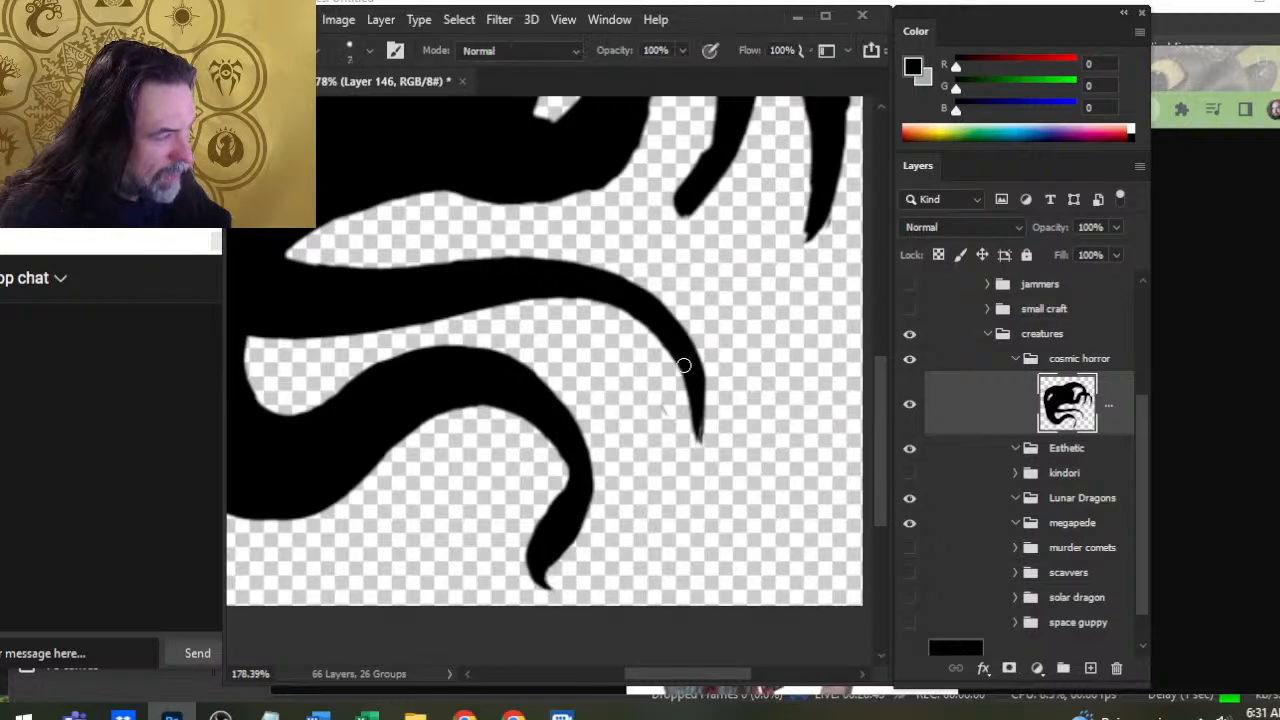
{"action": "mouse_move", "coordinate": [690, 358]}
{"action": "left_mouse_down"}
{"action": "mouse_move", "coordinate": [699, 434]}
{"action": "mouse_move", "coordinate": [703, 400]}
{"action": "mouse_move", "coordinate": [680, 334]}
{"action": "mouse_move", "coordinate": [716, 430]}
{"action": "left_mouse_up"}
{"action": "key", "text": "e"}
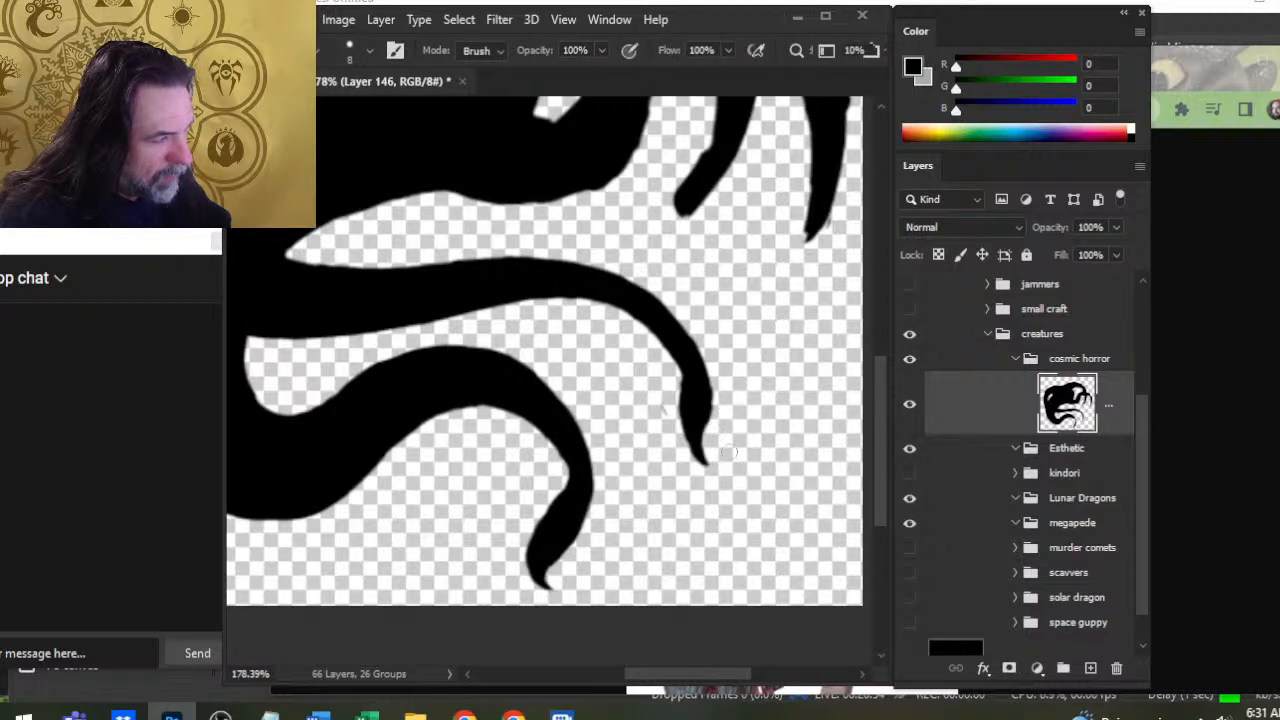
{"action": "key", "text": "b"}
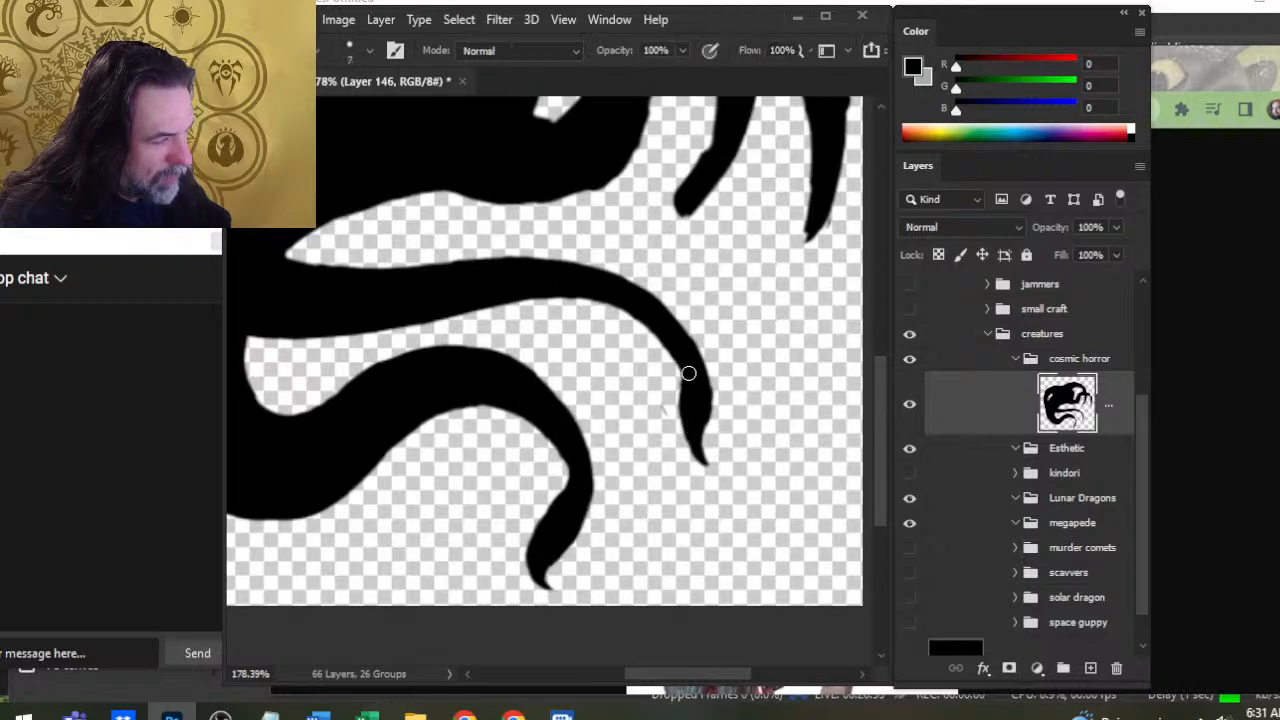
{"action": "mouse_move", "coordinate": [681, 352]}
{"action": "left_mouse_down"}
{"action": "mouse_move", "coordinate": [680, 400]}
{"action": "mouse_move", "coordinate": [706, 467]}
{"action": "mouse_move", "coordinate": [710, 441]}
{"action": "left_mouse_up"}
{"action": "key", "text": "e"}
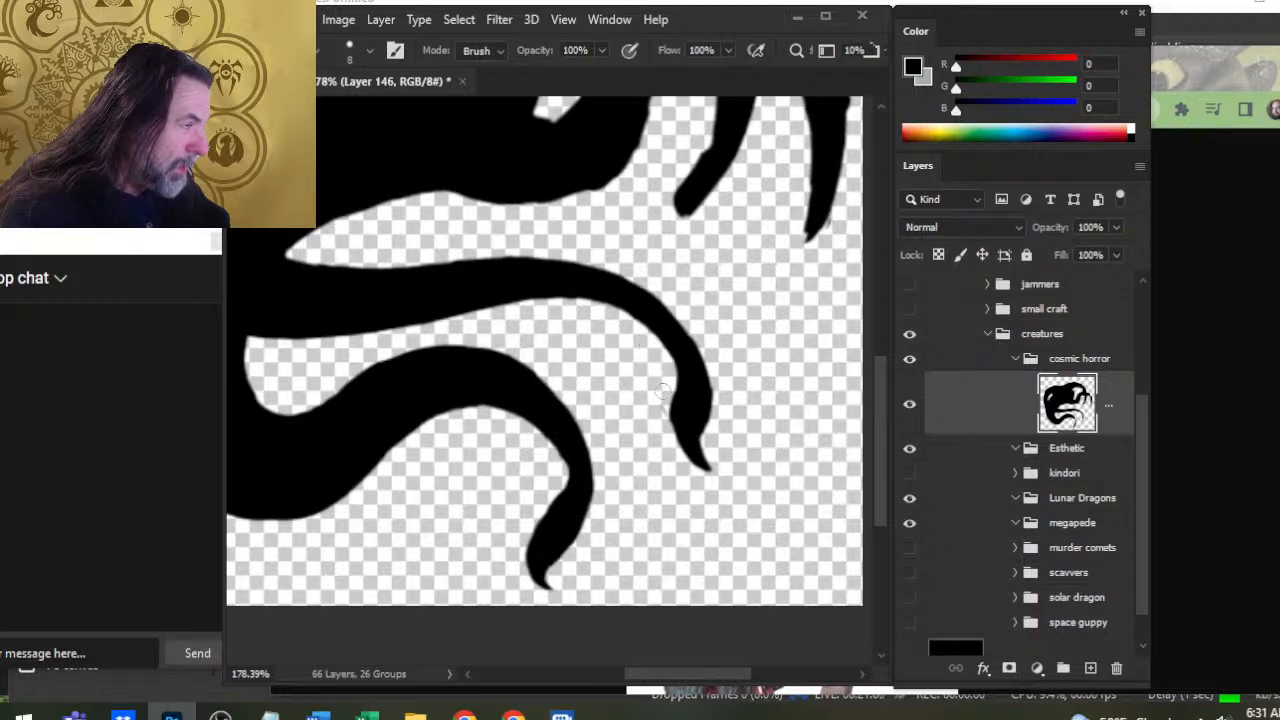
Thicken the underside of the middle tentacle's outer curve in black at 7 px and blend it into the existing edge
{"action": "mouse_move", "coordinate": [667, 371]}
{"action": "left_mouse_down"}
{"action": "mouse_move", "coordinate": [686, 454]}
{"action": "mouse_move", "coordinate": [694, 429]}
{"action": "mouse_move", "coordinate": [682, 437]}
{"action": "mouse_move", "coordinate": [672, 364]}
{"action": "mouse_move", "coordinate": [682, 392]}
{"action": "mouse_move", "coordinate": [597, 324]}
{"action": "left_mouse_up"}
{"action": "key", "text": "b"}
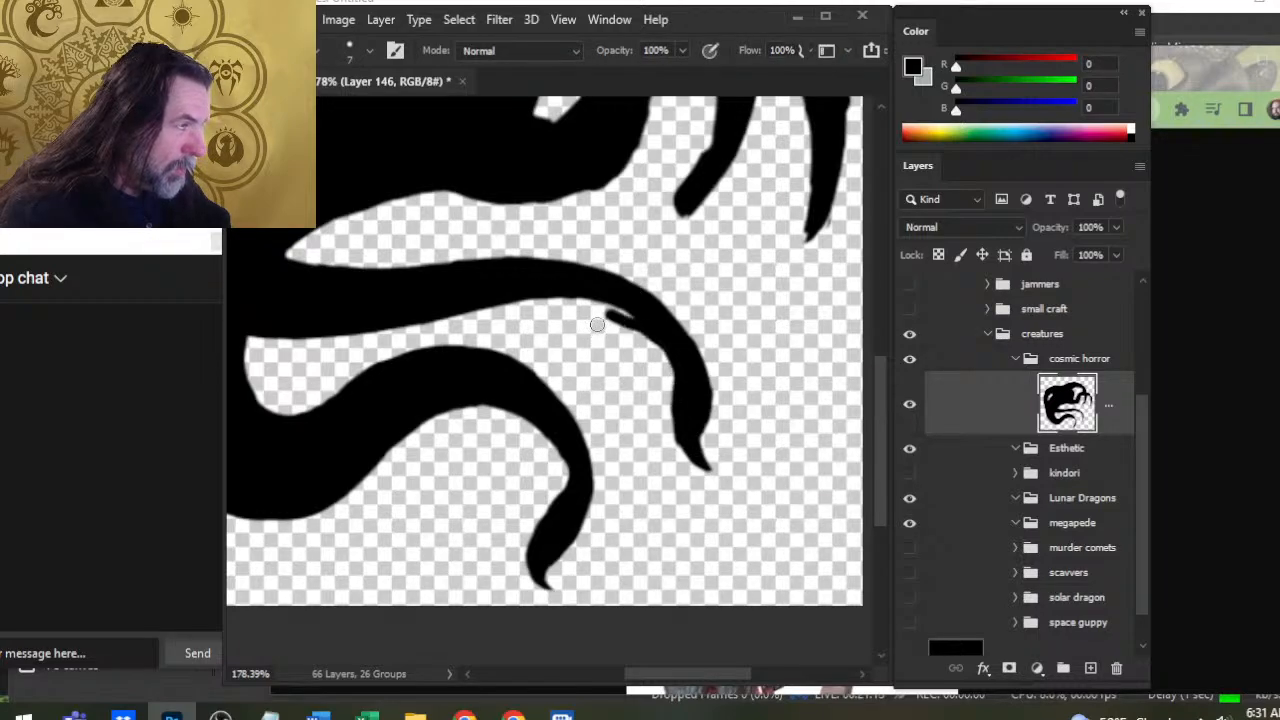
{"action": "mouse_move", "coordinate": [509, 297]}
{"action": "left_mouse_down"}
{"action": "mouse_move", "coordinate": [586, 298]}
{"action": "mouse_move", "coordinate": [627, 342]}
{"action": "mouse_move", "coordinate": [601, 319]}
{"action": "left_mouse_up"}
Trim and even out the outer side of the middle tentacle's bend above its tip with the eraser and 7 px brush
{"action": "key", "text": "e"}
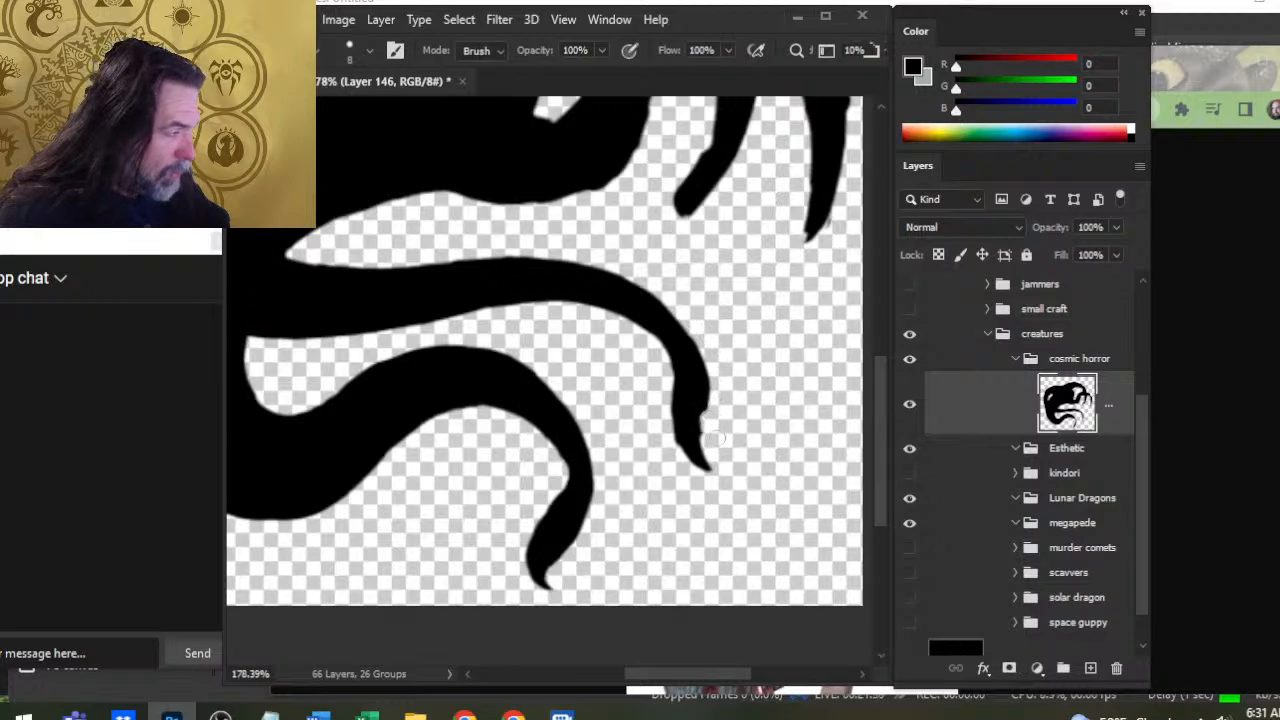
{"action": "key", "text": "b"}
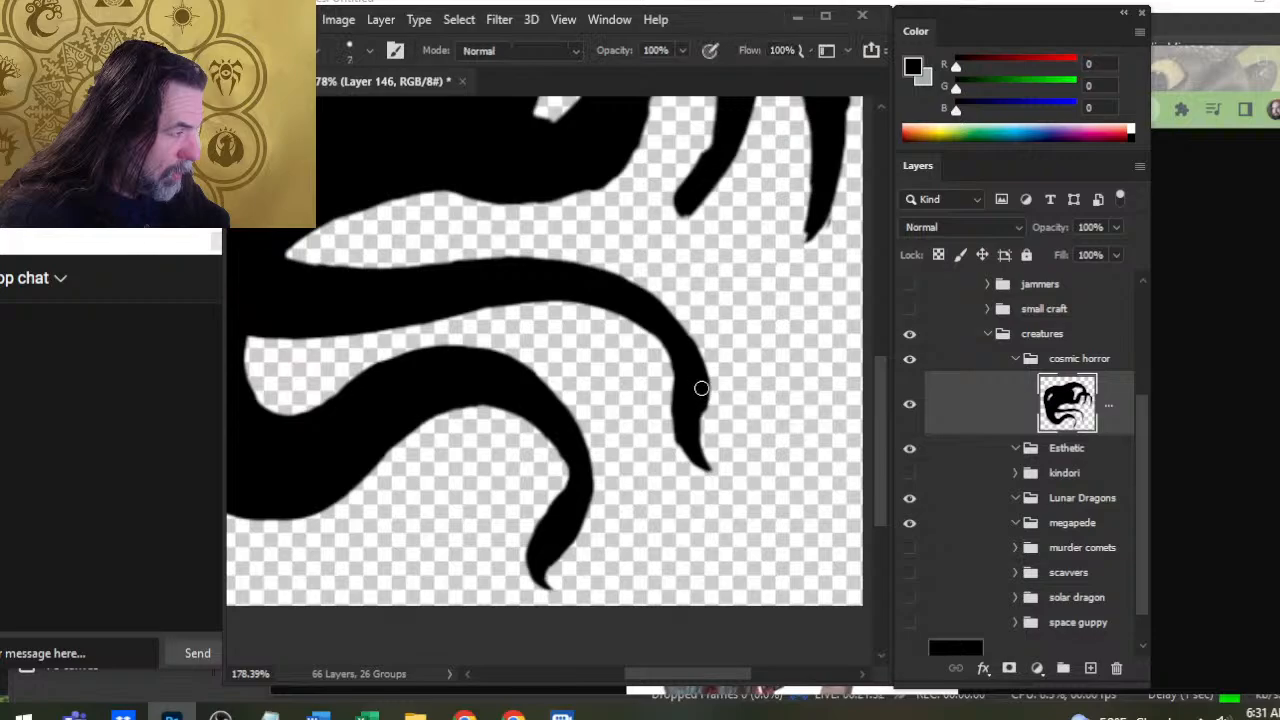
{"action": "left_click_drag", "start_coordinate": [701, 388], "coordinate": [708, 440]}
{"action": "key", "text": "e"}
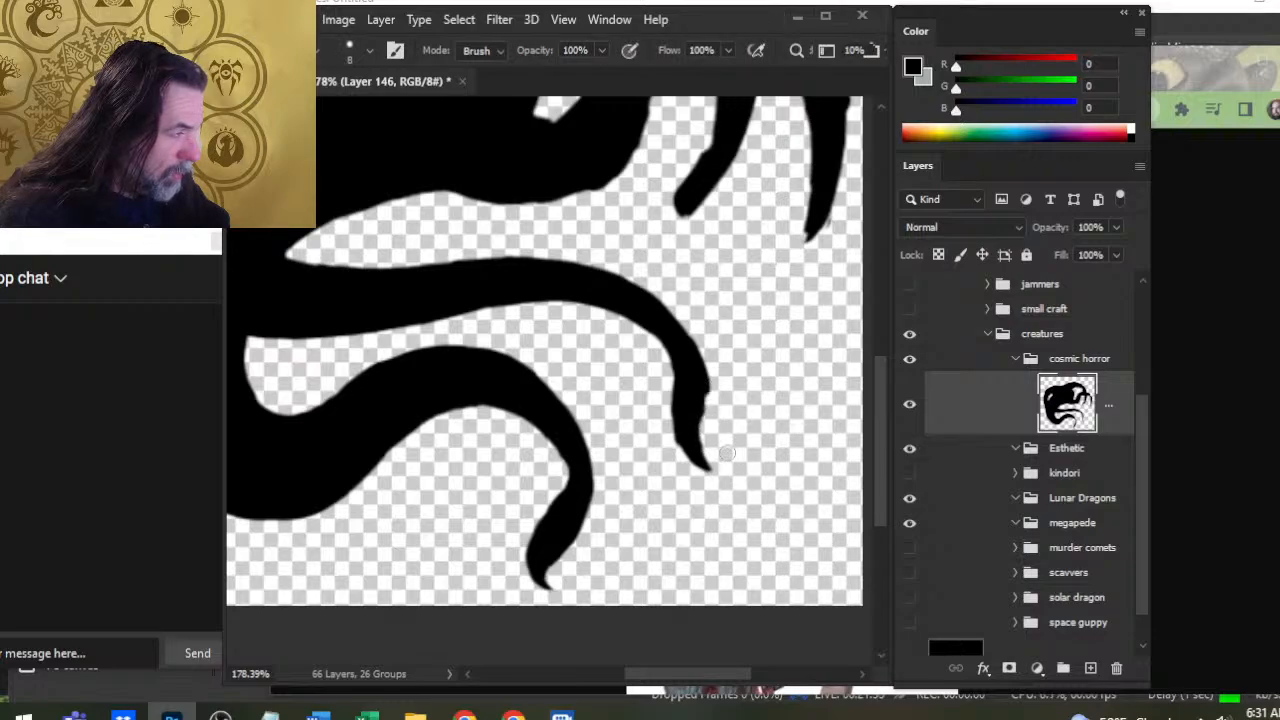
Round the middle tentacle's bend with the black brush and carve a deeper hollow into its inner side with the 8 px eraser
{"action": "key", "text": "b"}
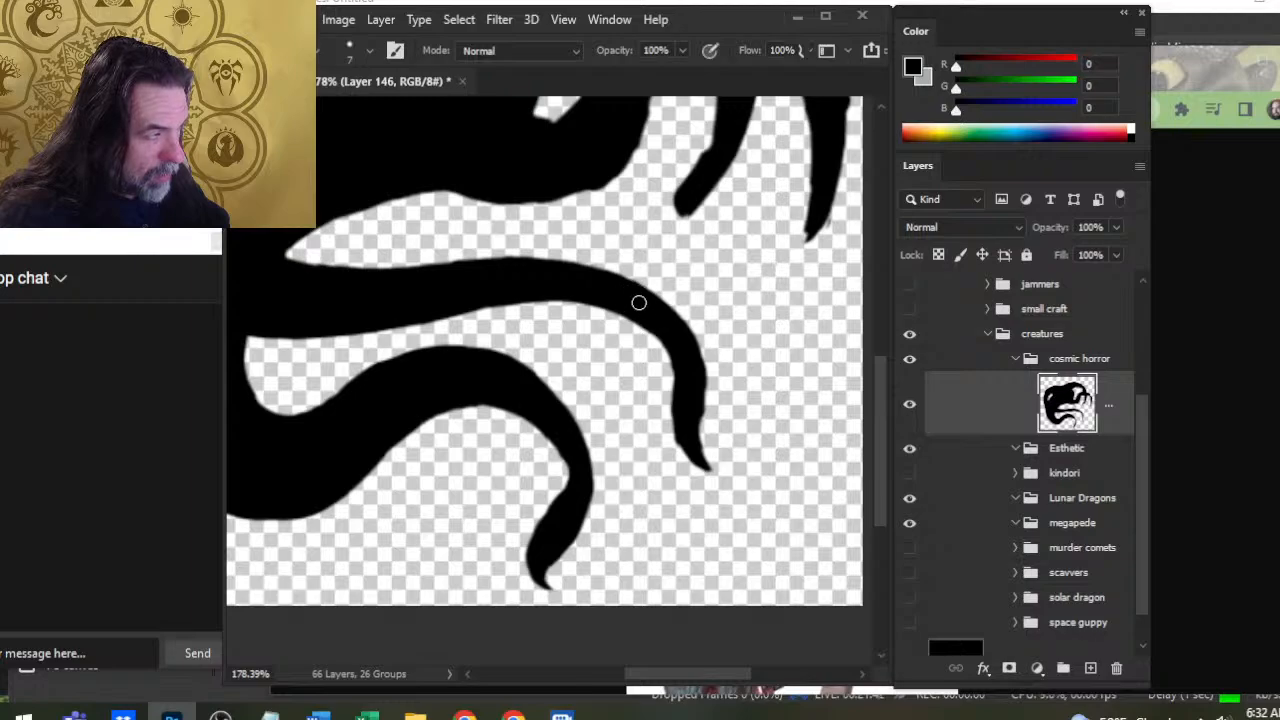
{"action": "left_click_drag", "start_coordinate": [685, 334], "coordinate": [697, 405]}
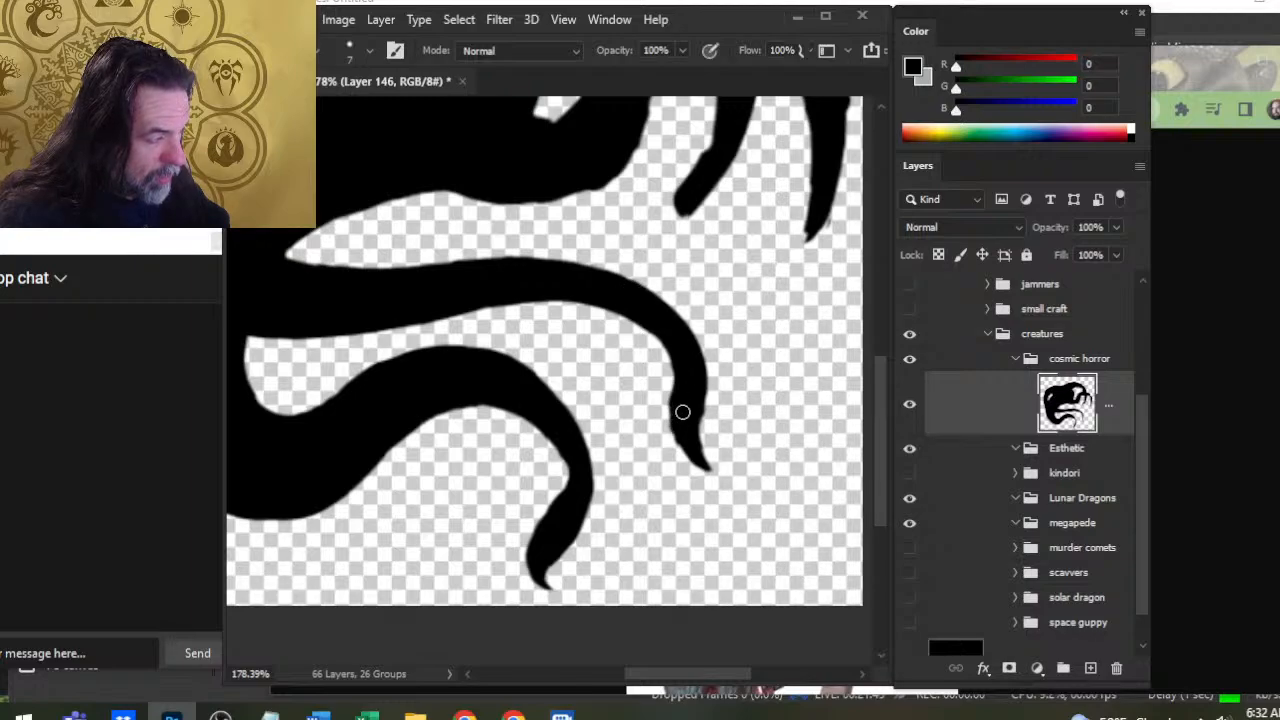
{"action": "left_click_drag", "start_coordinate": [680, 395], "coordinate": [680, 444]}
{"action": "key", "text": "e"}
{"action": "left_click_drag", "start_coordinate": [665, 362], "coordinate": [615, 317]}
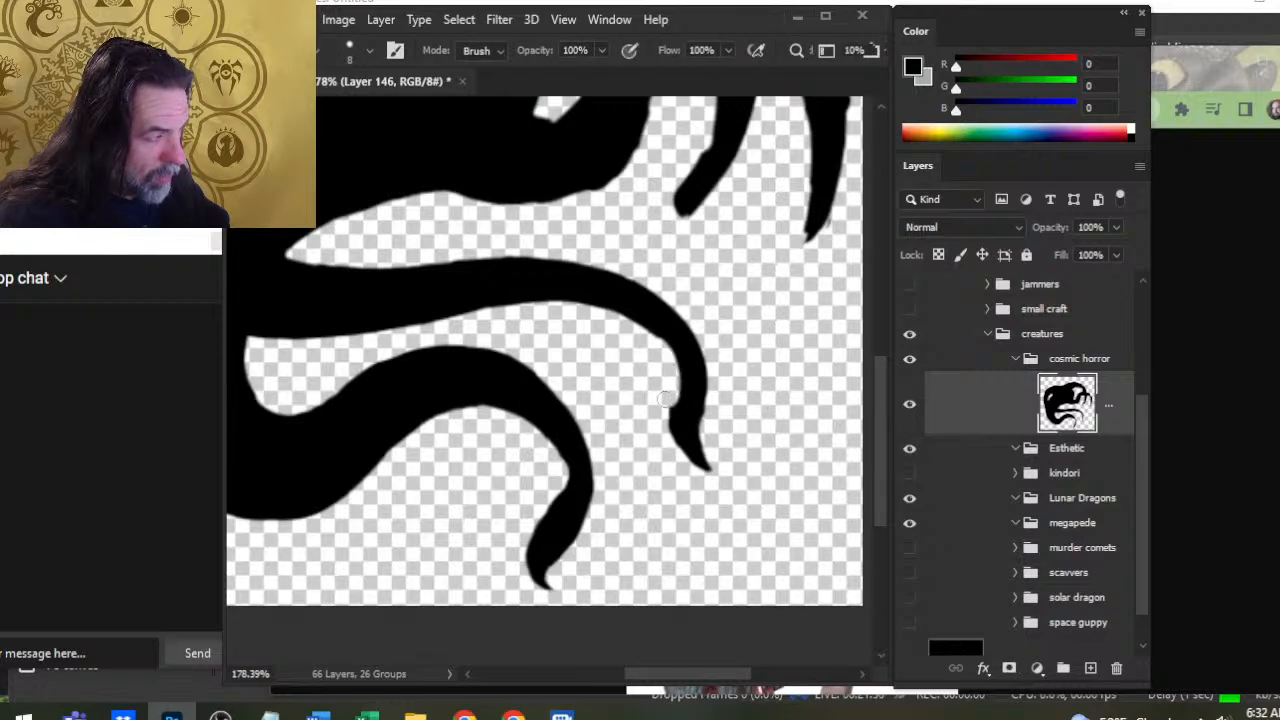
Refill the hollow on the inner side of the middle tentacle's bend in black and smooth both edges down to the tip
{"action": "key", "text": "b"}
{"action": "mouse_move", "coordinate": [650, 321]}
{"action": "left_mouse_down"}
{"action": "mouse_move", "coordinate": [681, 360]}
{"action": "mouse_move", "coordinate": [674, 403]}
{"action": "left_mouse_up"}
{"action": "key", "text": "e"}
{"action": "mouse_move", "coordinate": [661, 346]}
{"action": "left_mouse_down"}
{"action": "mouse_move", "coordinate": [677, 423]}
{"action": "mouse_move", "coordinate": [674, 388]}
{"action": "left_mouse_up"}
{"action": "key", "text": "b"}
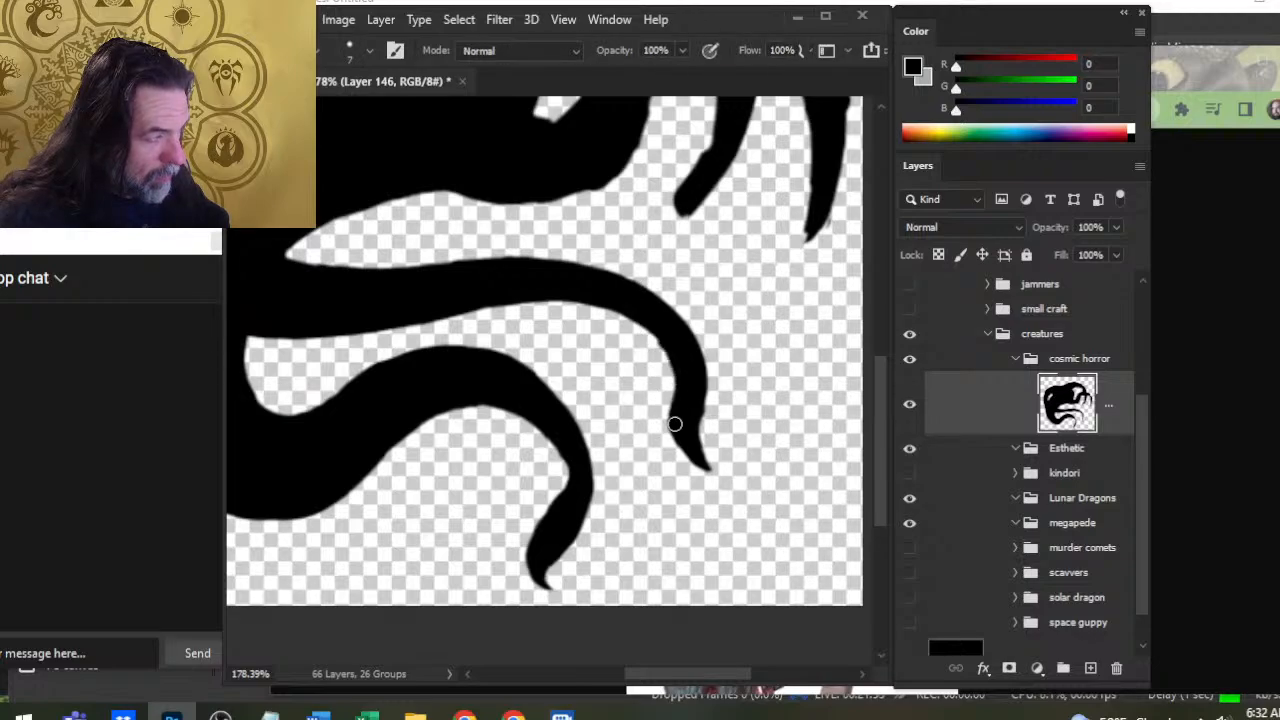
{"action": "key", "text": "e"}
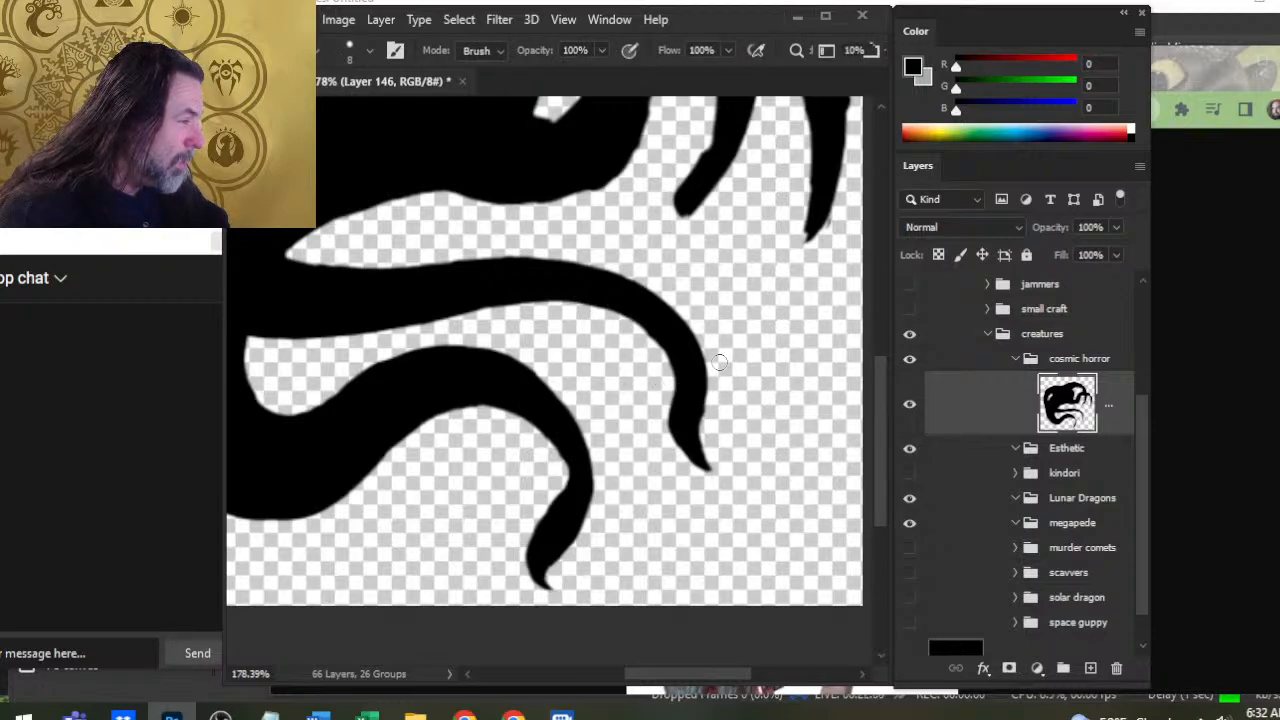
{"action": "mouse_move", "coordinate": [715, 366]}
{"action": "left_mouse_down"}
{"action": "mouse_move", "coordinate": [704, 428]}
{"action": "mouse_move", "coordinate": [614, 486]}
{"action": "mouse_move", "coordinate": [752, 392]}
{"action": "left_mouse_up"}
Even out both edges of the middle tentacle along its length with the 7 px black brush and 6 px eraser
{"action": "key", "text": "z"}
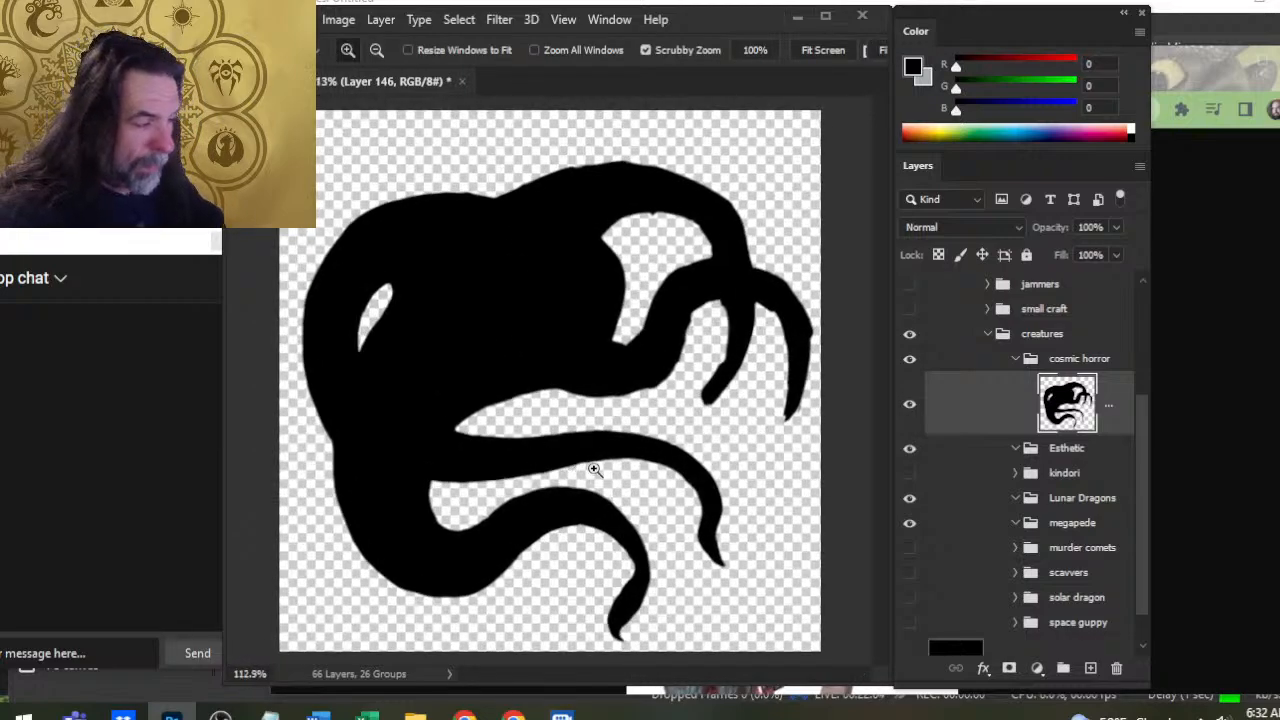
{"action": "key", "text": "b"}
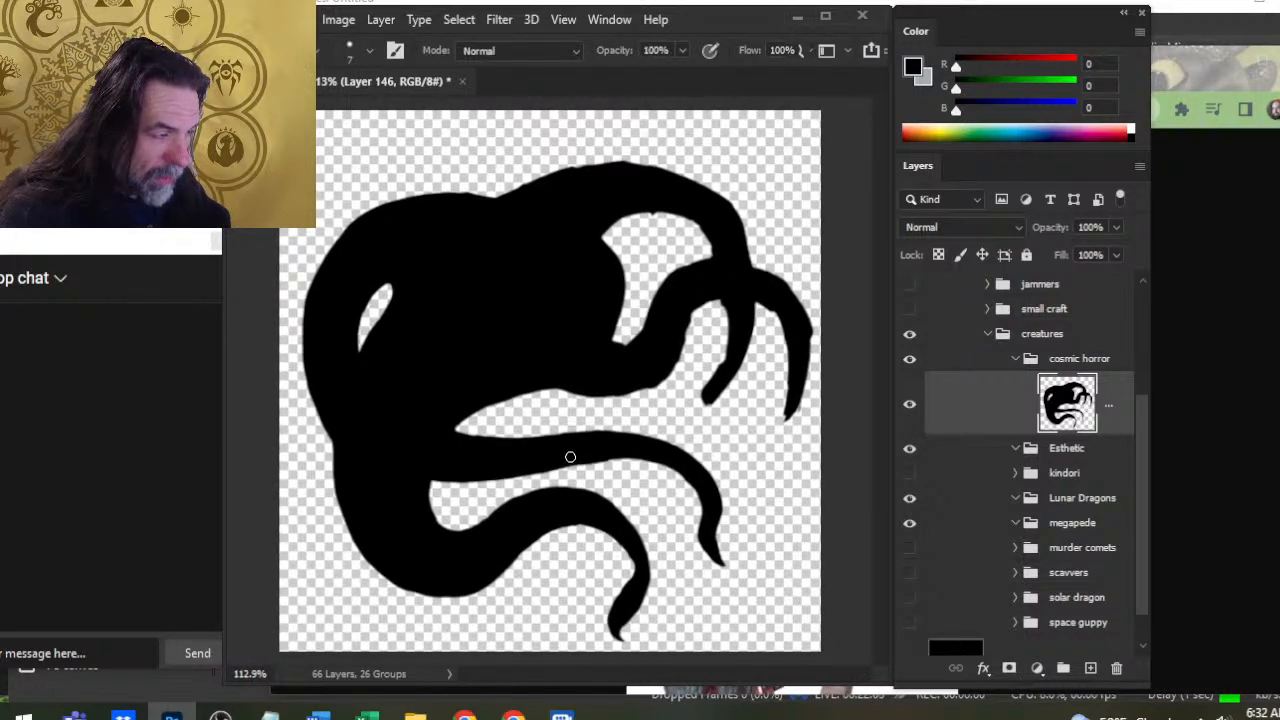
{"action": "key", "text": "e"}
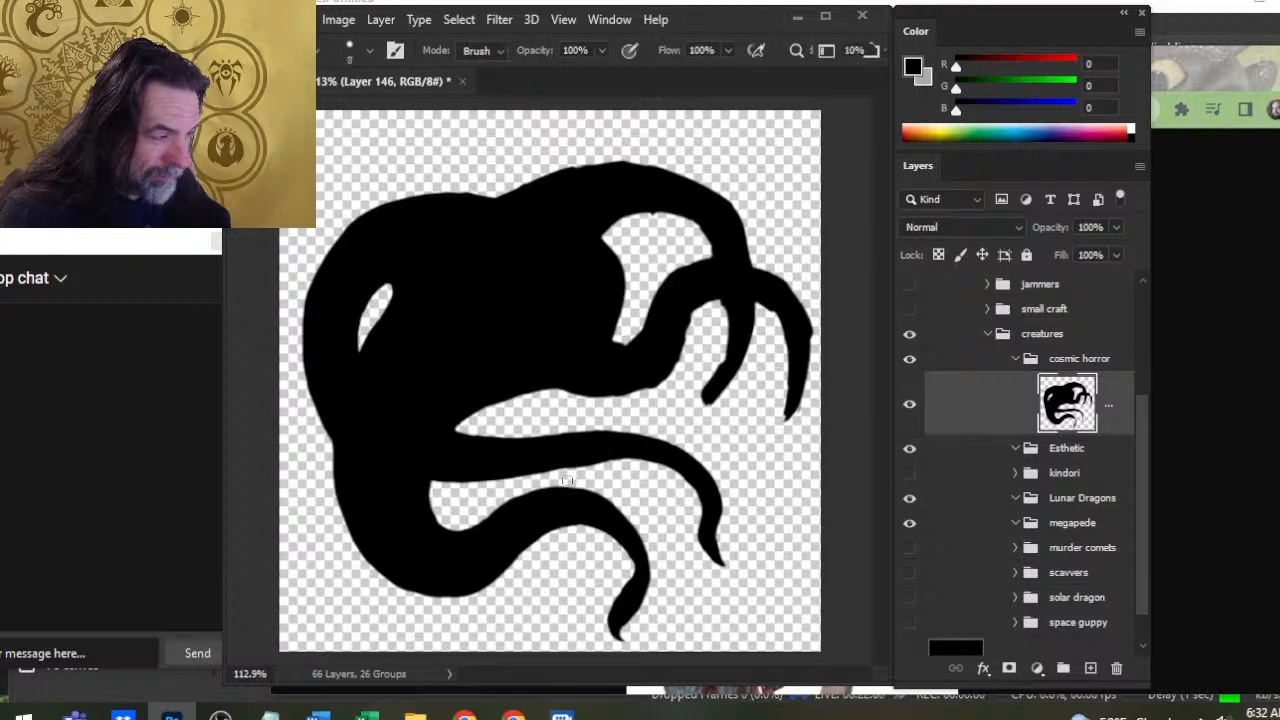
{"action": "key", "text": "b"}
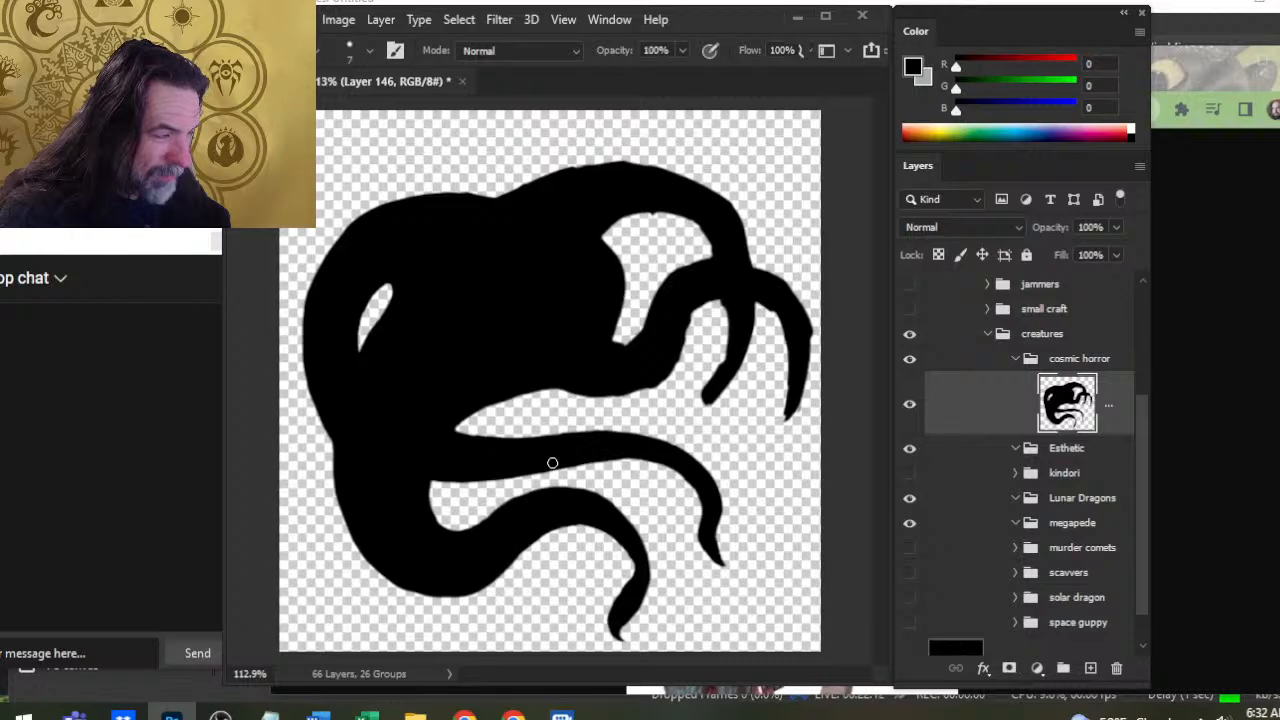
{"action": "key", "text": "e"}
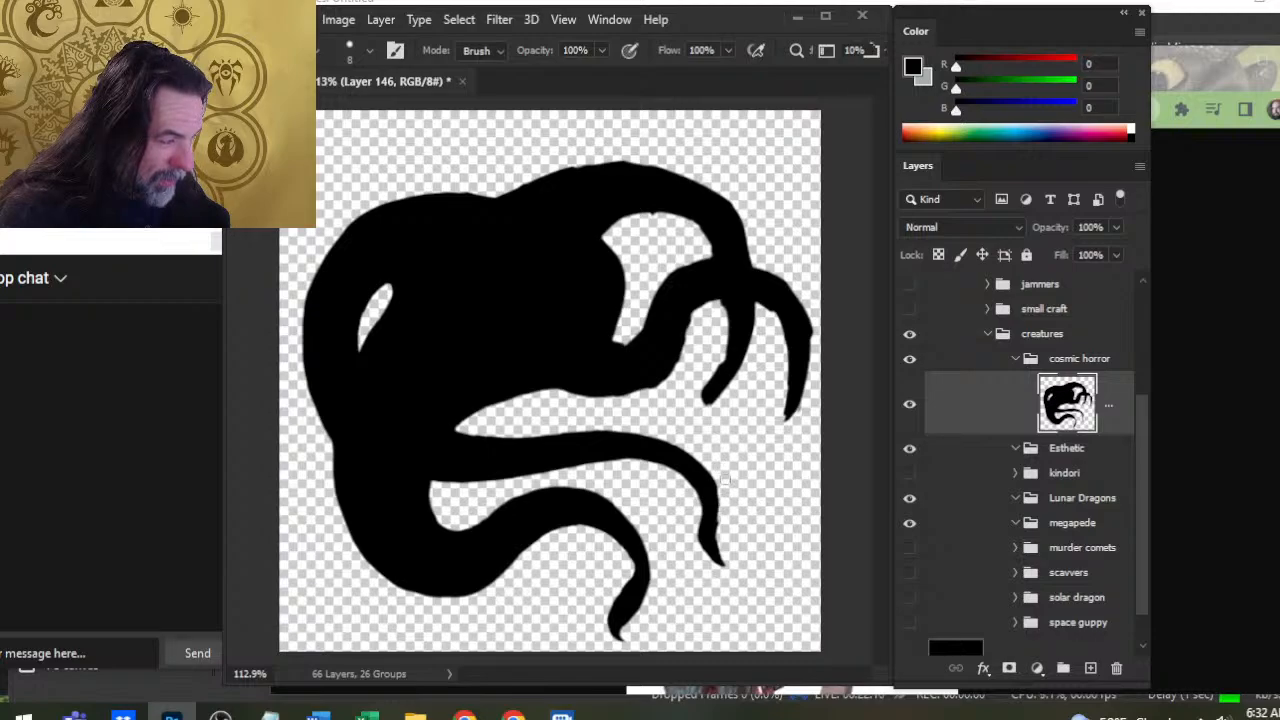
{"action": "key", "text": "b"}
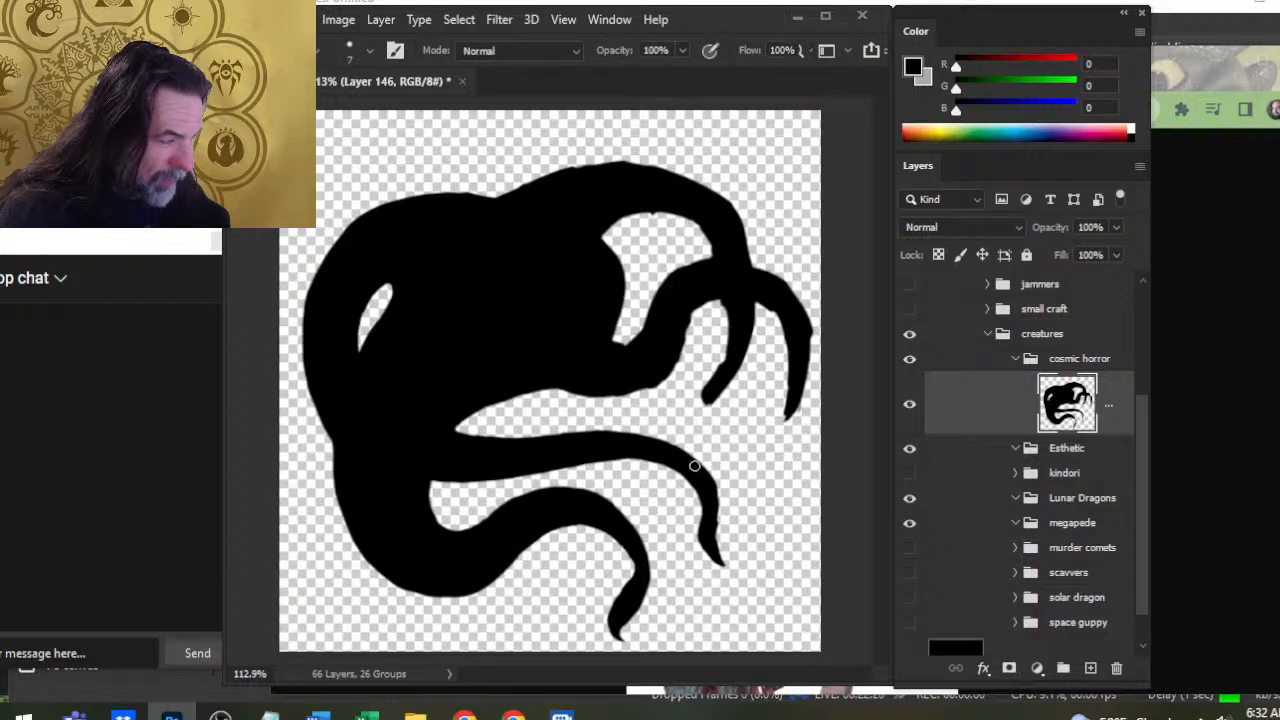
{"action": "key", "text": "e"}
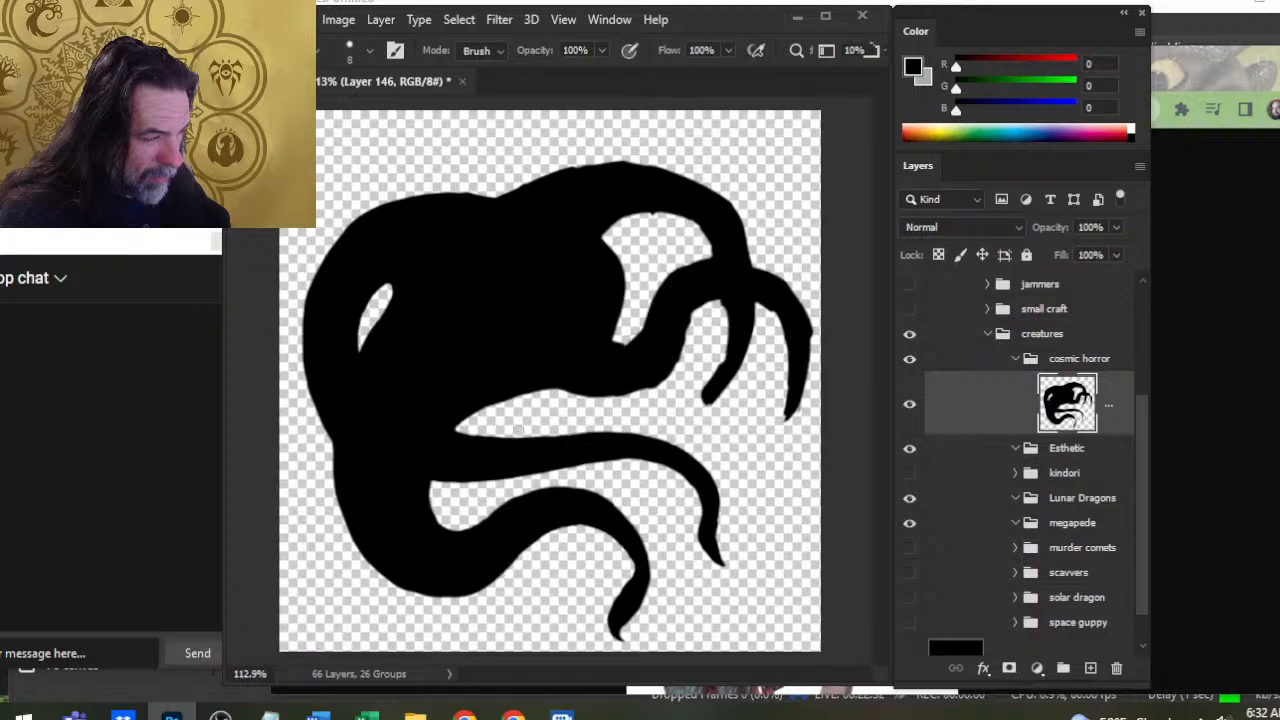
Fill out the underside of the upper tentacle in black at 7 px and round the bottom of the notch between it and the body
{"action": "key", "text": "b"}
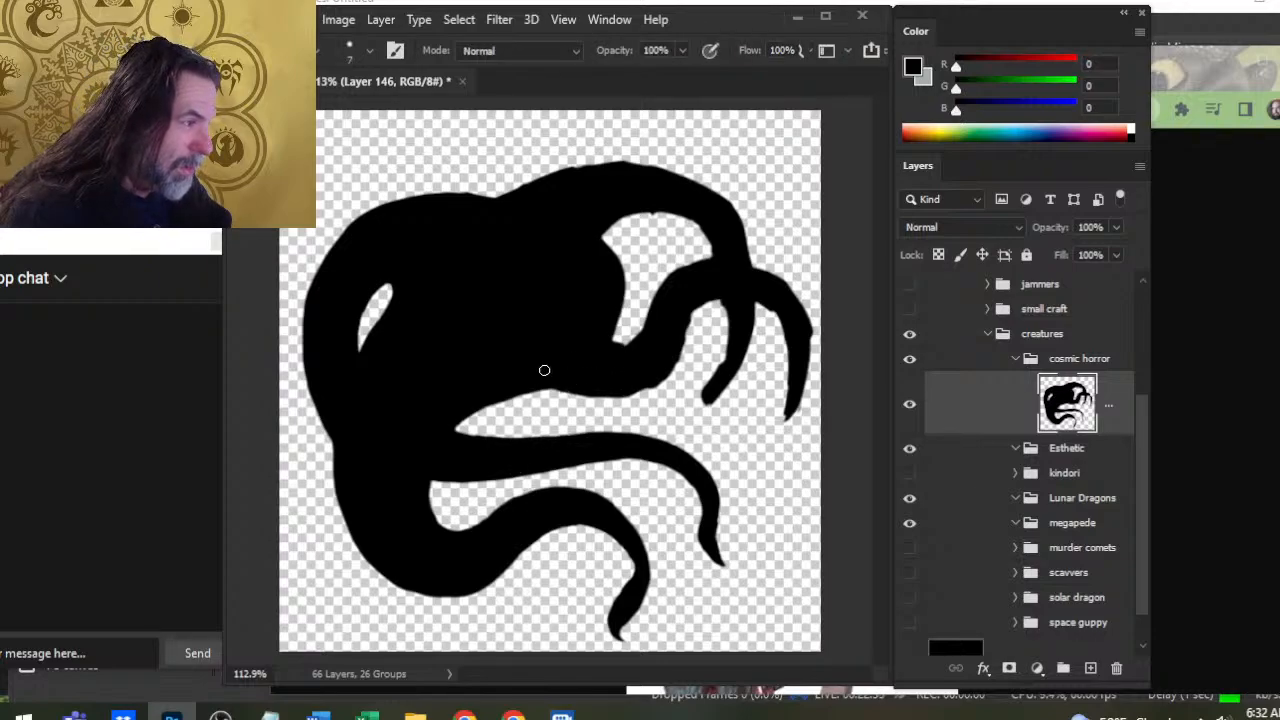
{"action": "mouse_move", "coordinate": [544, 370]}
{"action": "left_mouse_down"}
{"action": "mouse_move", "coordinate": [591, 386]}
{"action": "mouse_move", "coordinate": [647, 379]}
{"action": "left_mouse_up"}
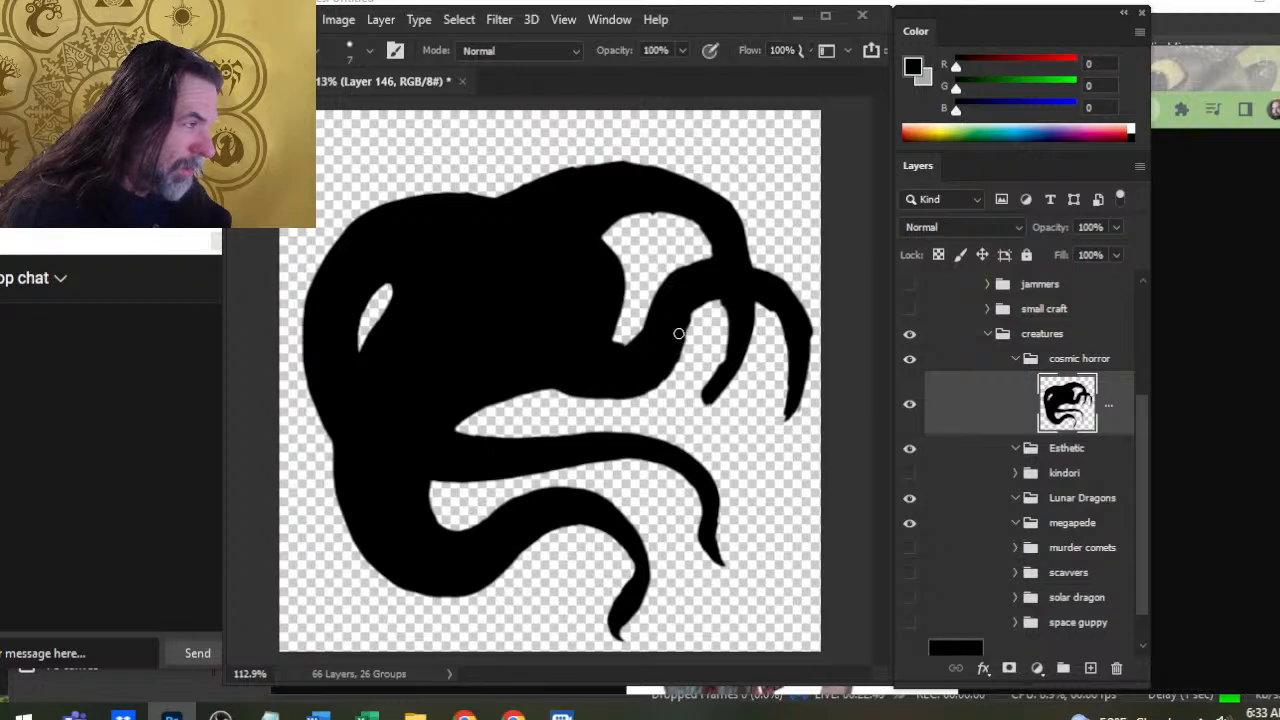
{"action": "left_click_drag", "start_coordinate": [682, 328], "coordinate": [706, 308]}
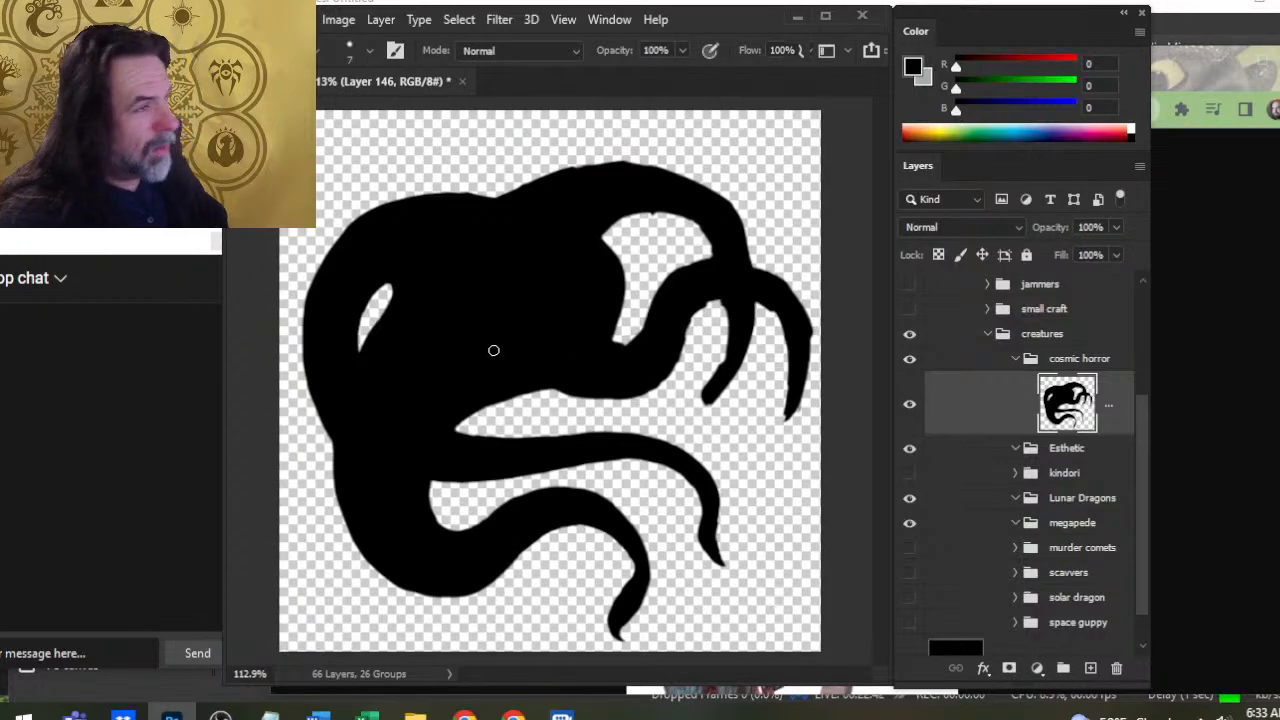
{"action": "key", "text": "e"}
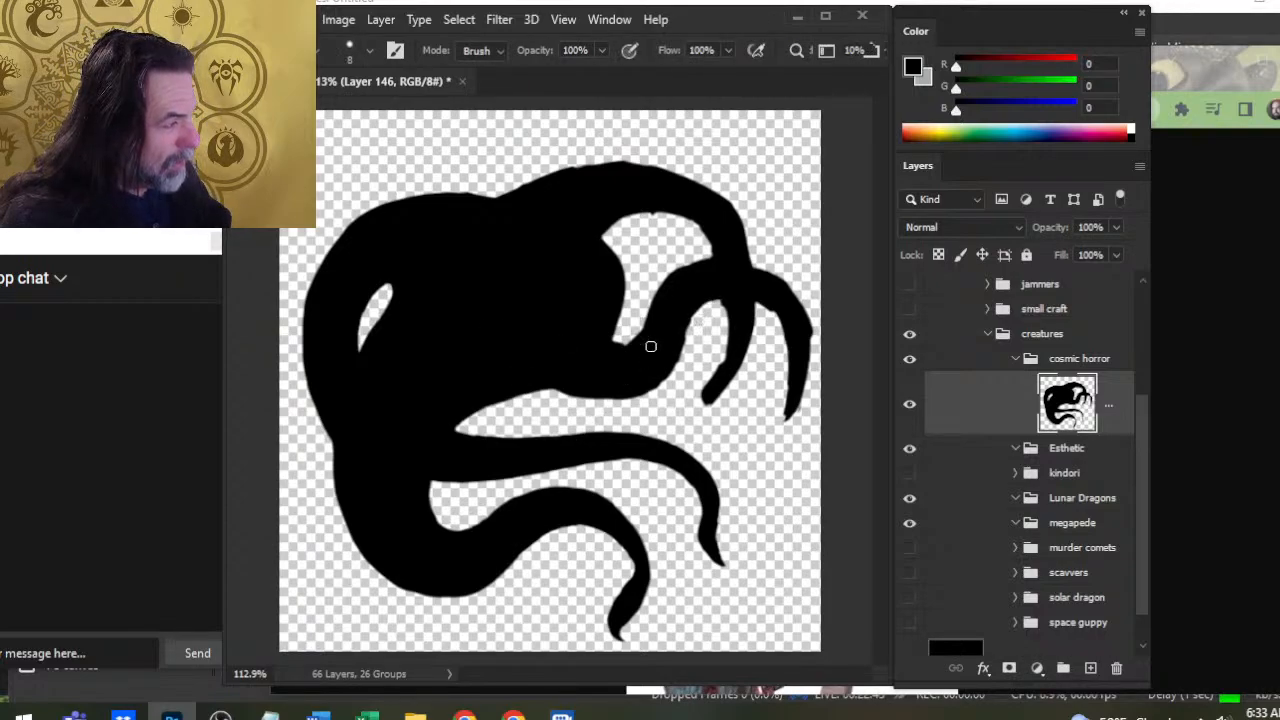
{"action": "key", "text": "b"}
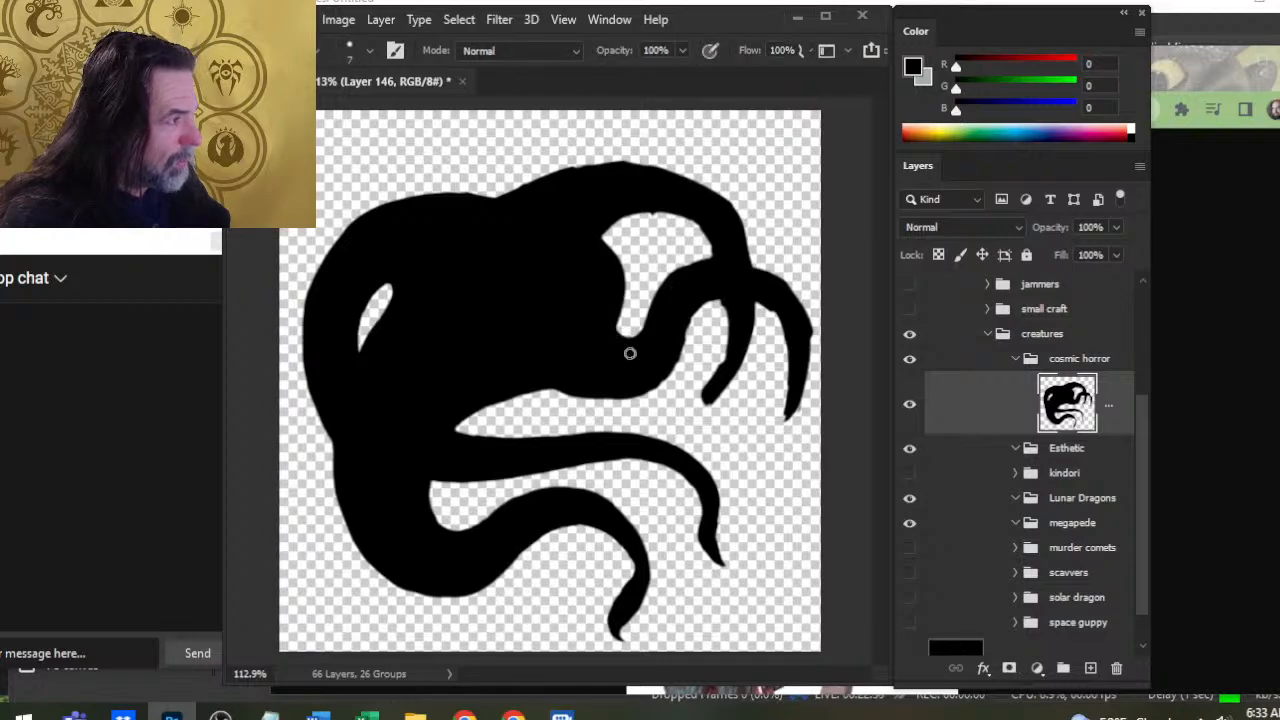
Trim and smooth the underside and outer bend of the upper tentacle with the eraser and 7 px black brush
{"action": "key", "text": "e"}
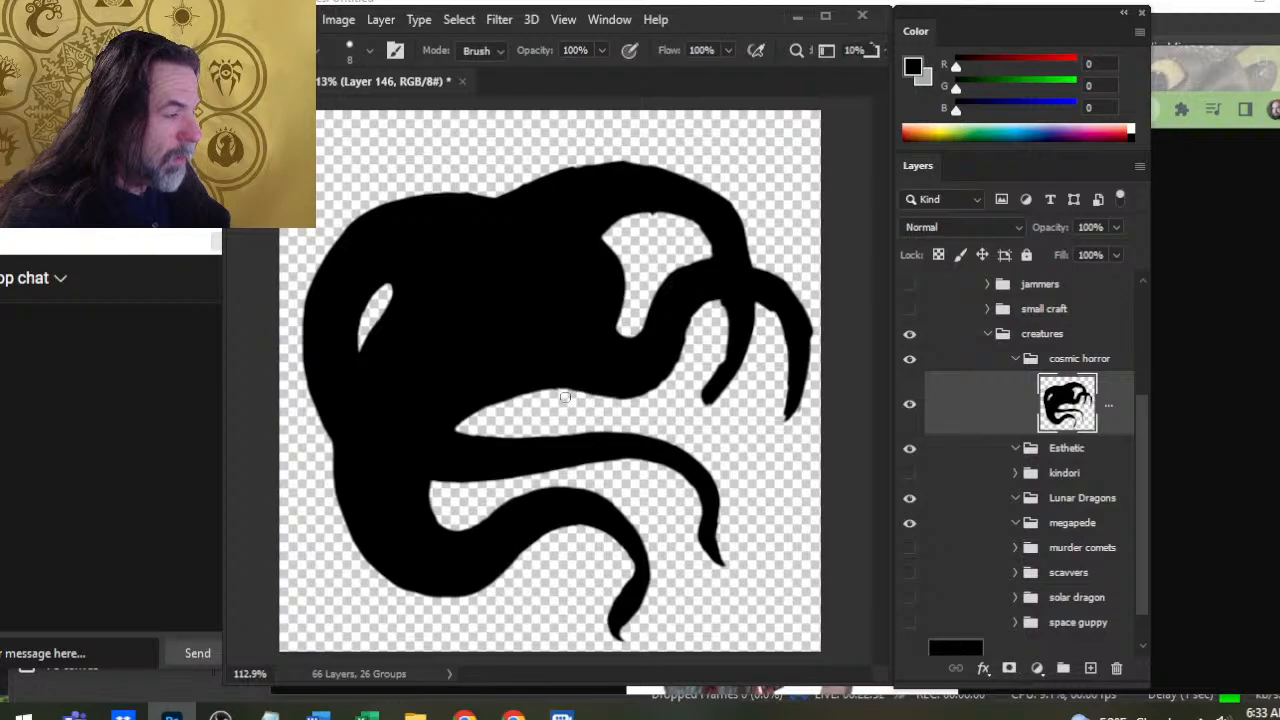
{"action": "key", "text": "b"}
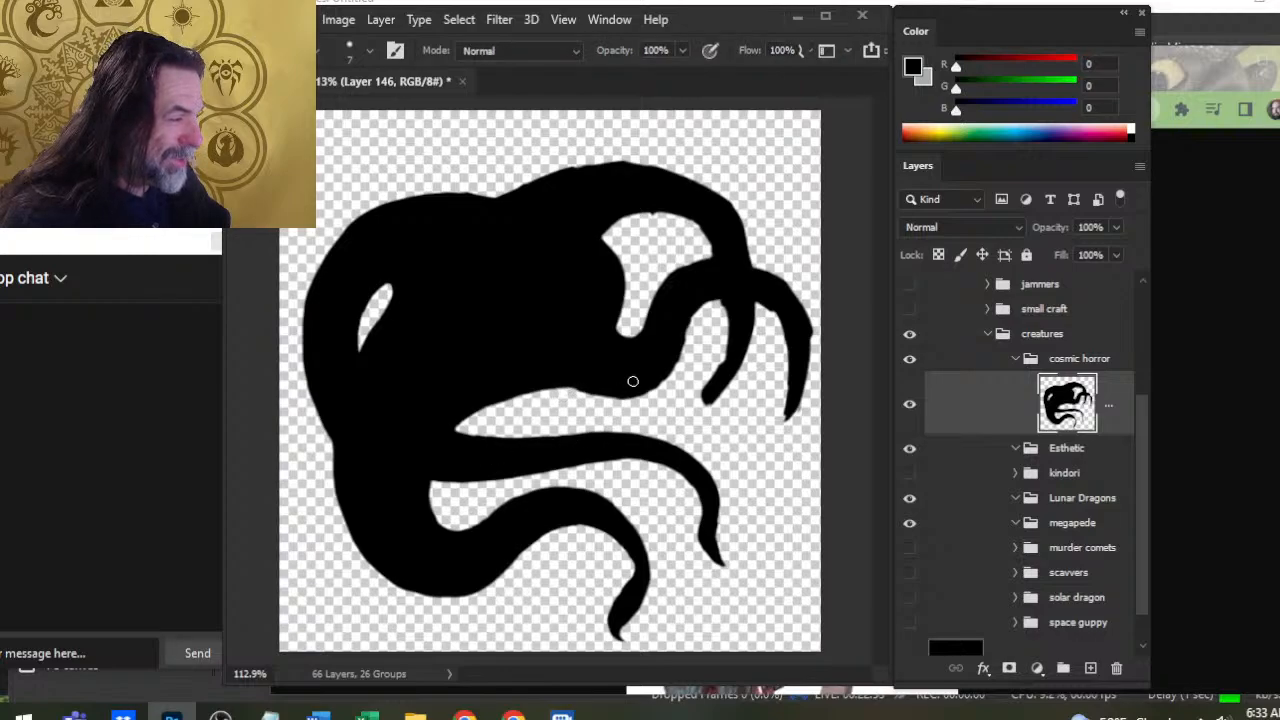
{"action": "key", "text": "e"}
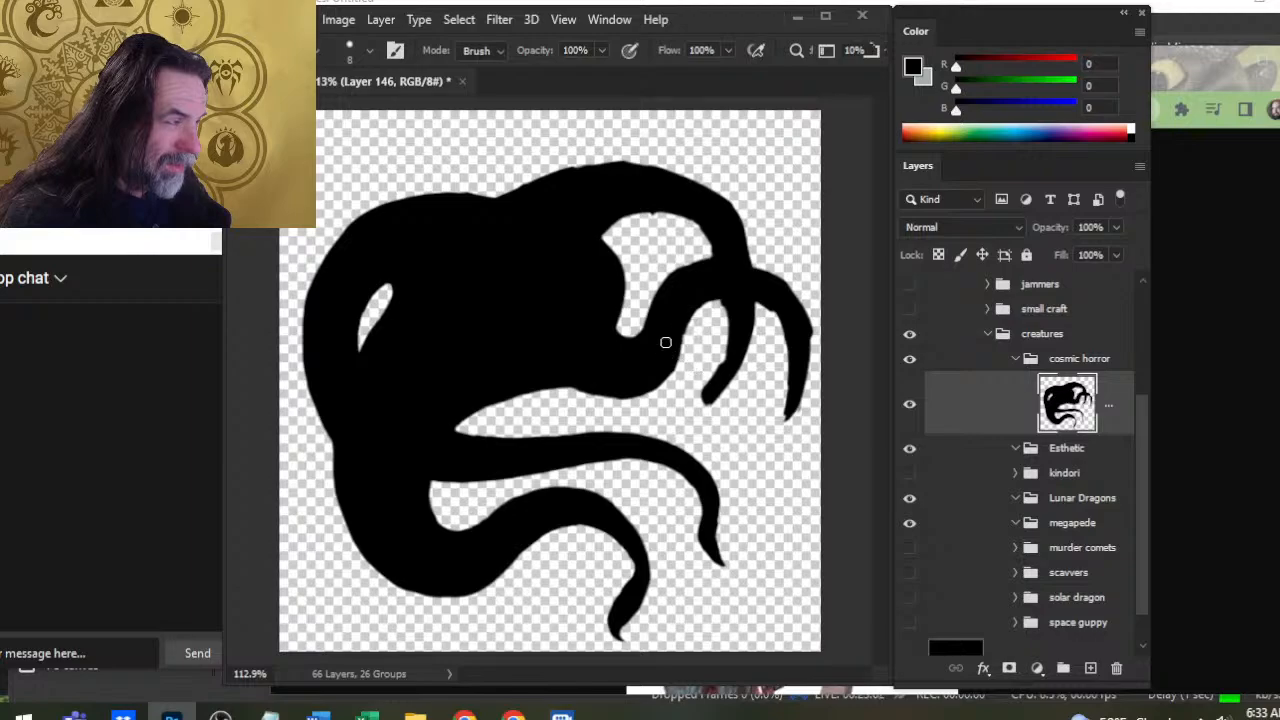
{"action": "key", "text": "b"}
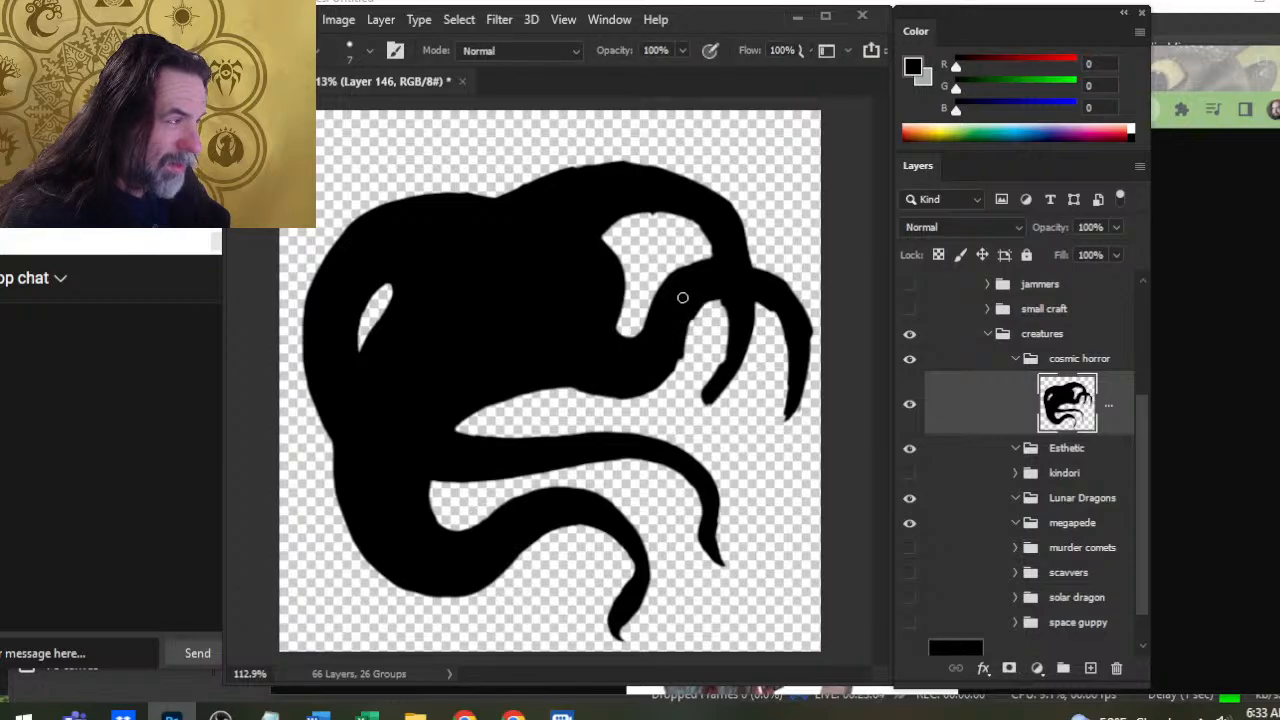
{"action": "key", "text": "e"}
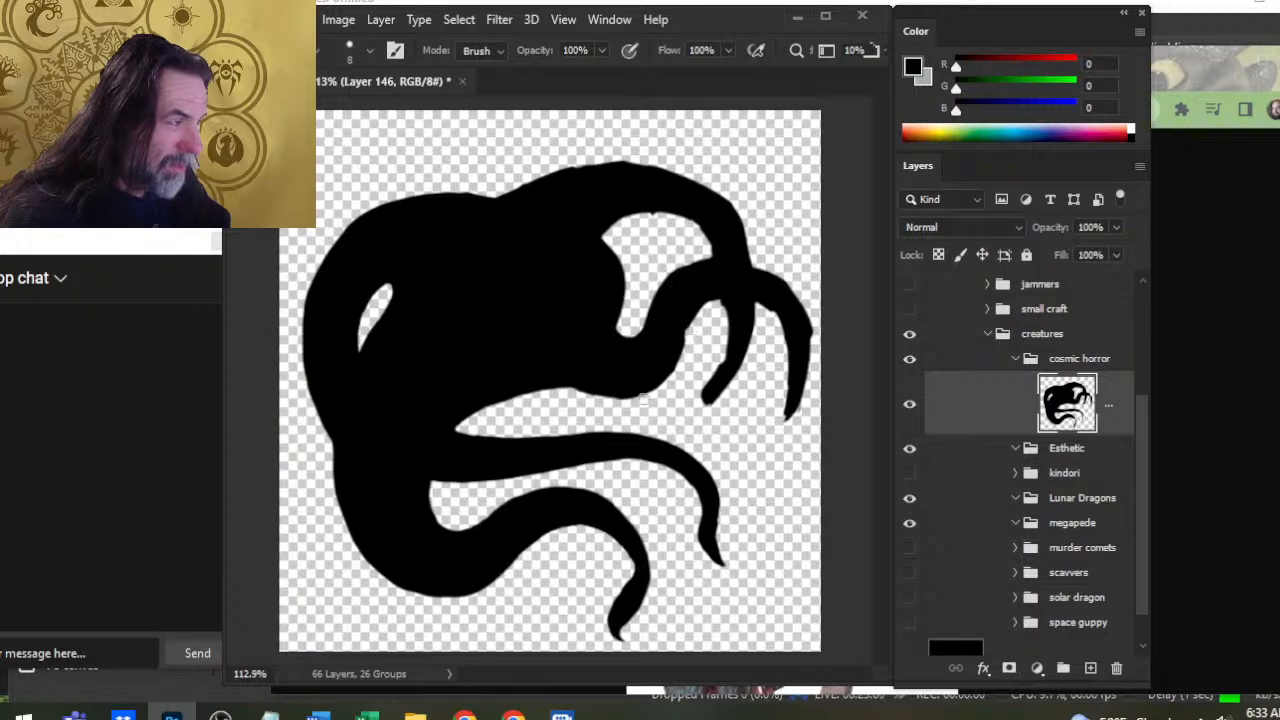
{"action": "key", "text": "b"}
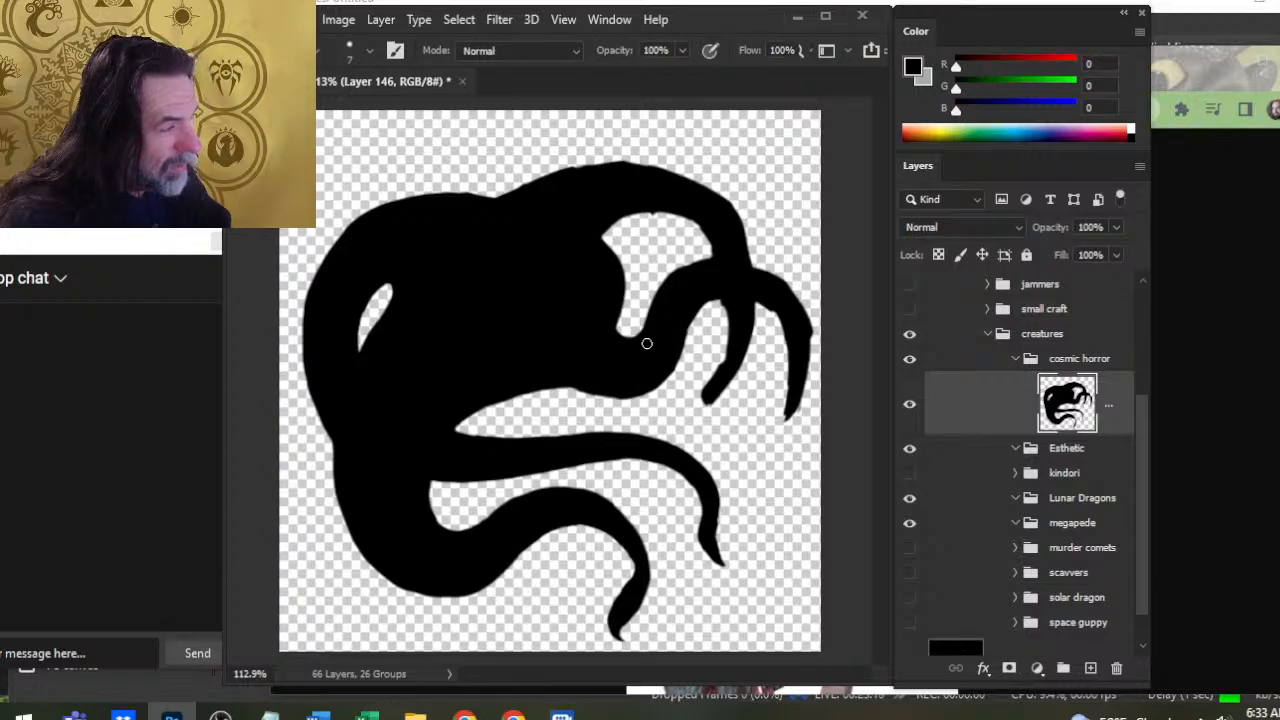
Deepen the notch beside the body with the 8 px eraser and shift the rising part of the upper tentacle toward the body
{"action": "key", "text": "e"}
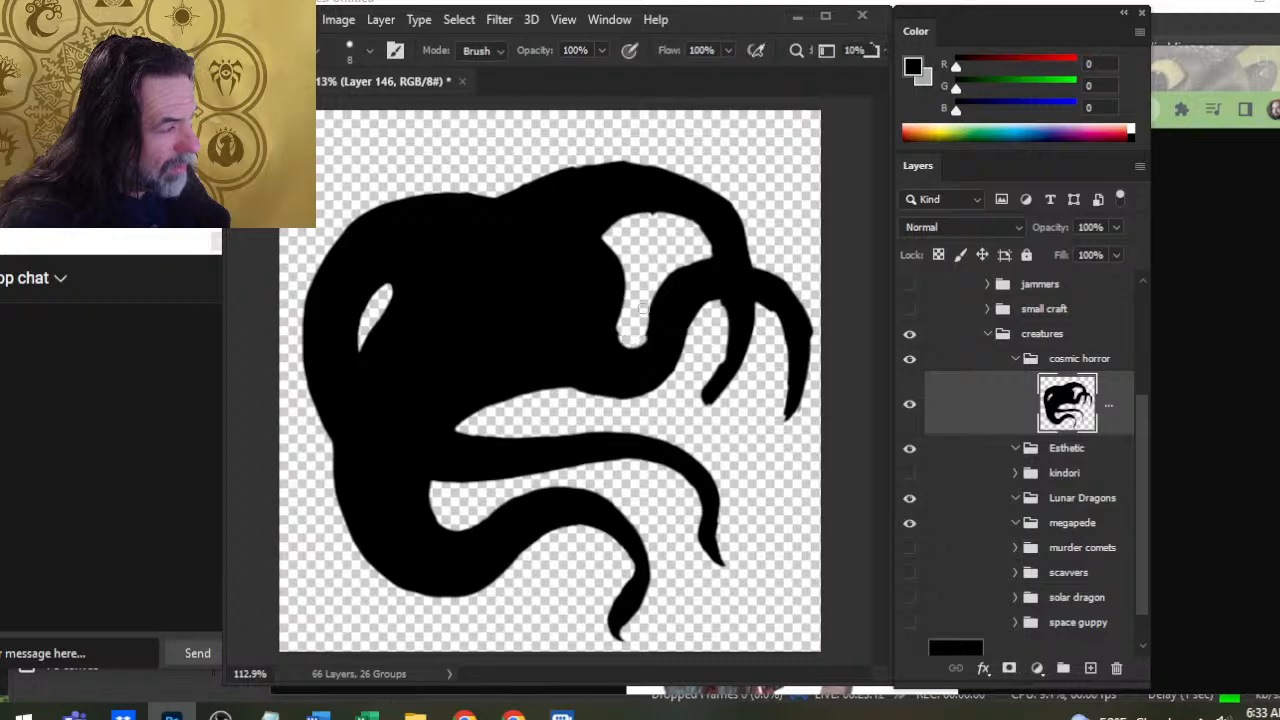
{"action": "key", "text": "b"}
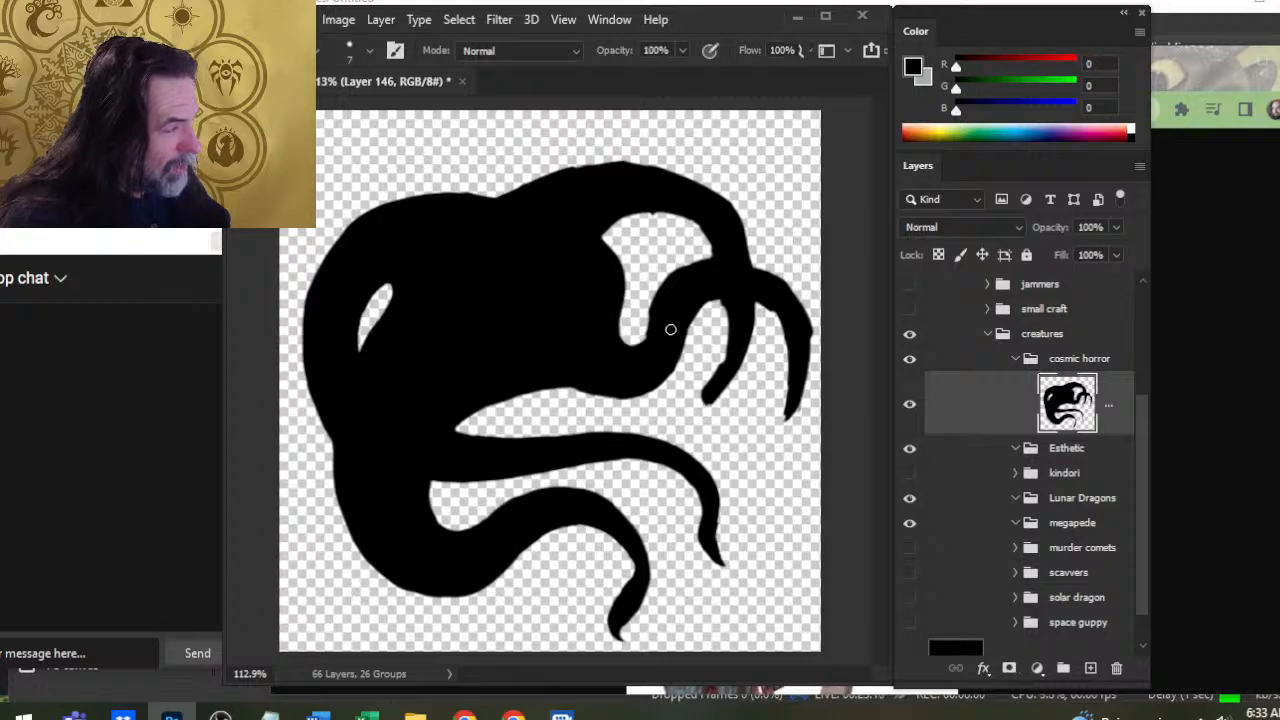
{"action": "key", "text": "e"}
{"action": "left_click_drag", "start_coordinate": [691, 325], "coordinate": [722, 302]}
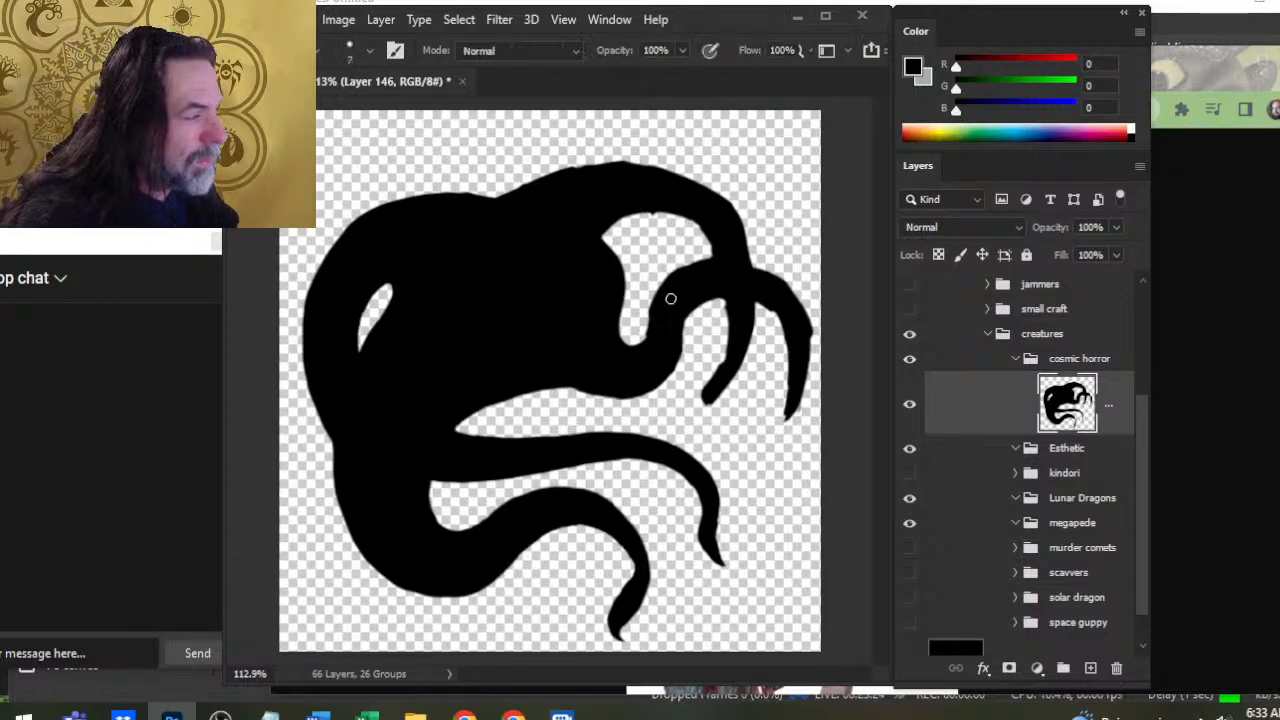
{"action": "key", "text": "b"}
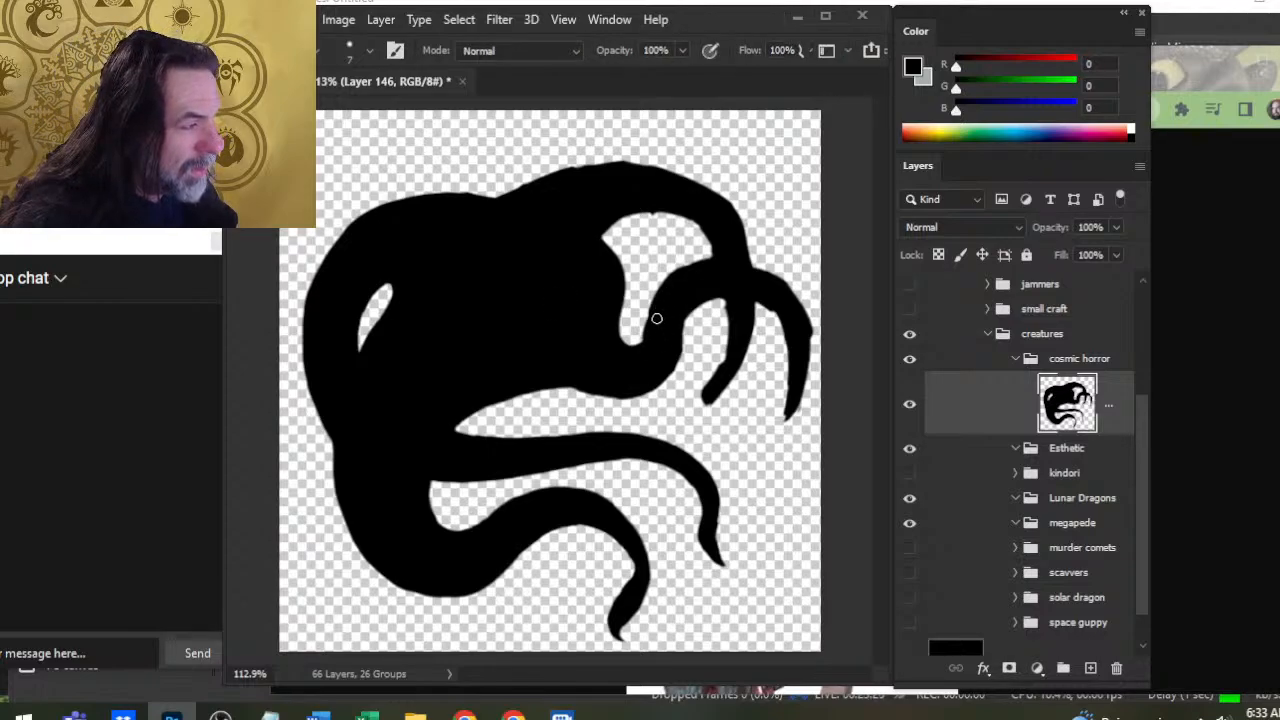
{"action": "left_click_drag", "start_coordinate": [645, 343], "coordinate": [682, 267]}
Widen and round the notch between the body and the rising upper tentacle, cleaning its edges with the 8 px eraser and 7 px brush
{"action": "key", "text": "e"}
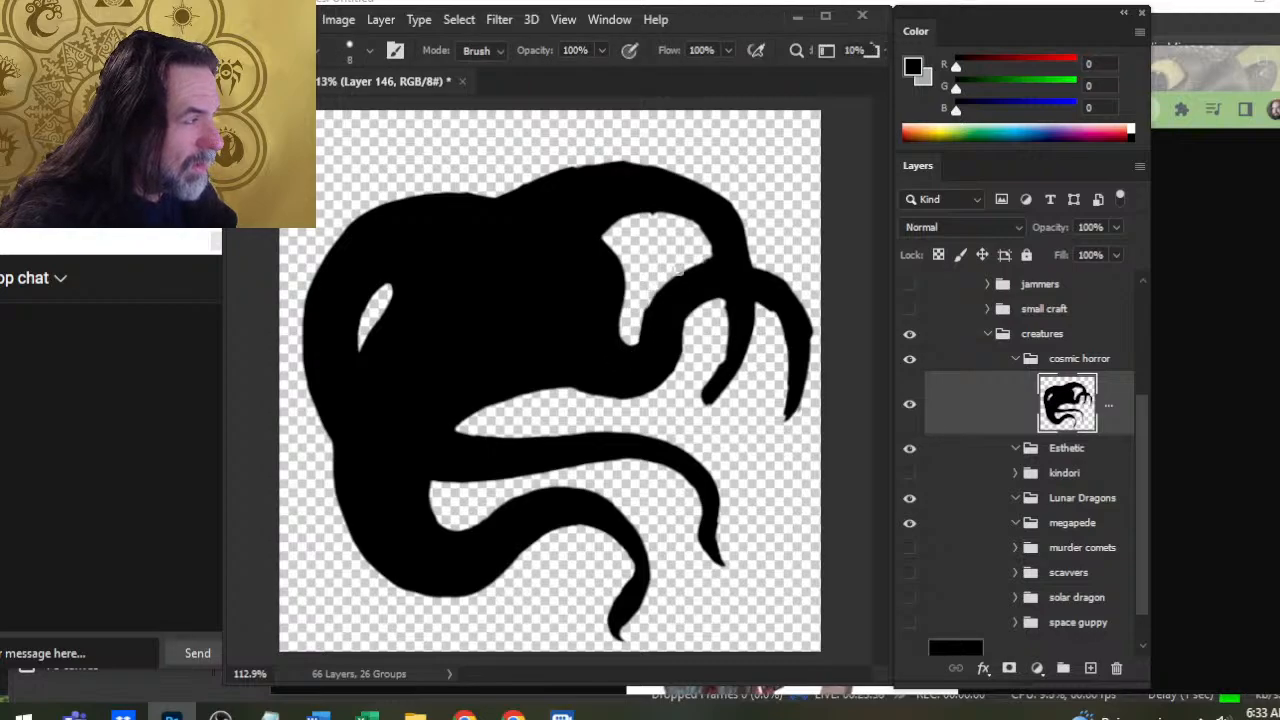
{"action": "key", "text": "b"}
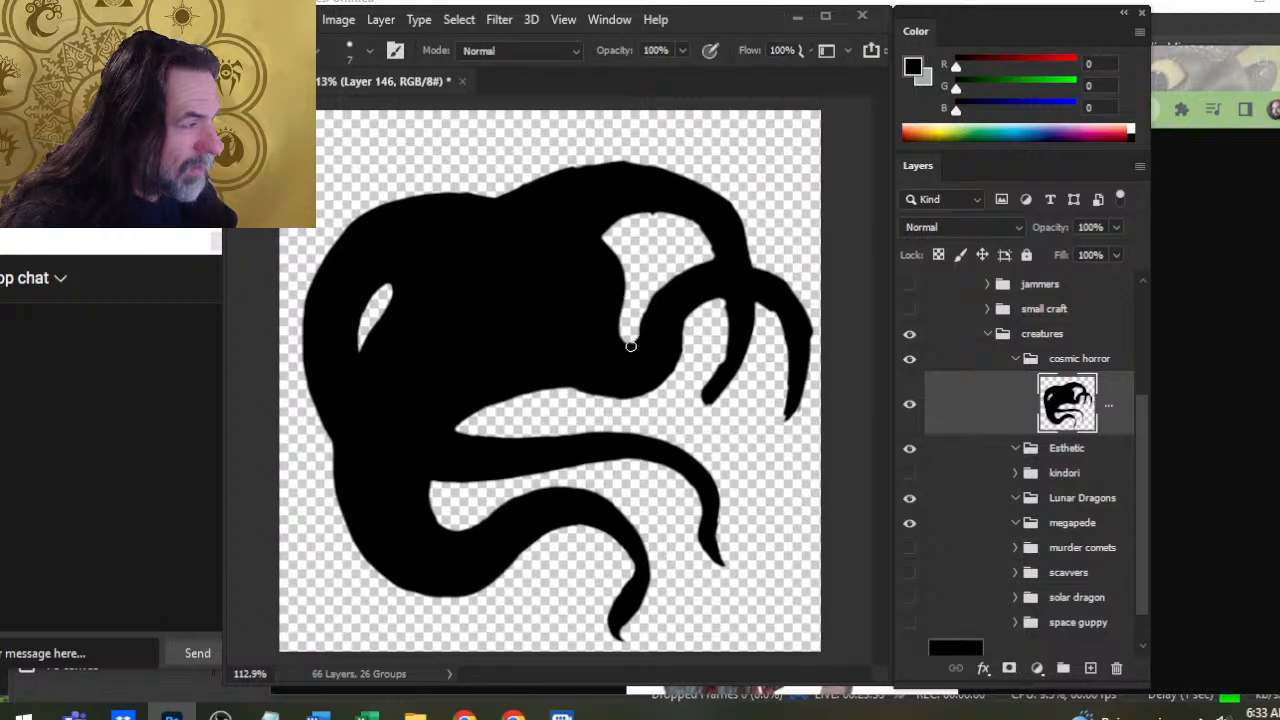
{"action": "key", "text": "e"}
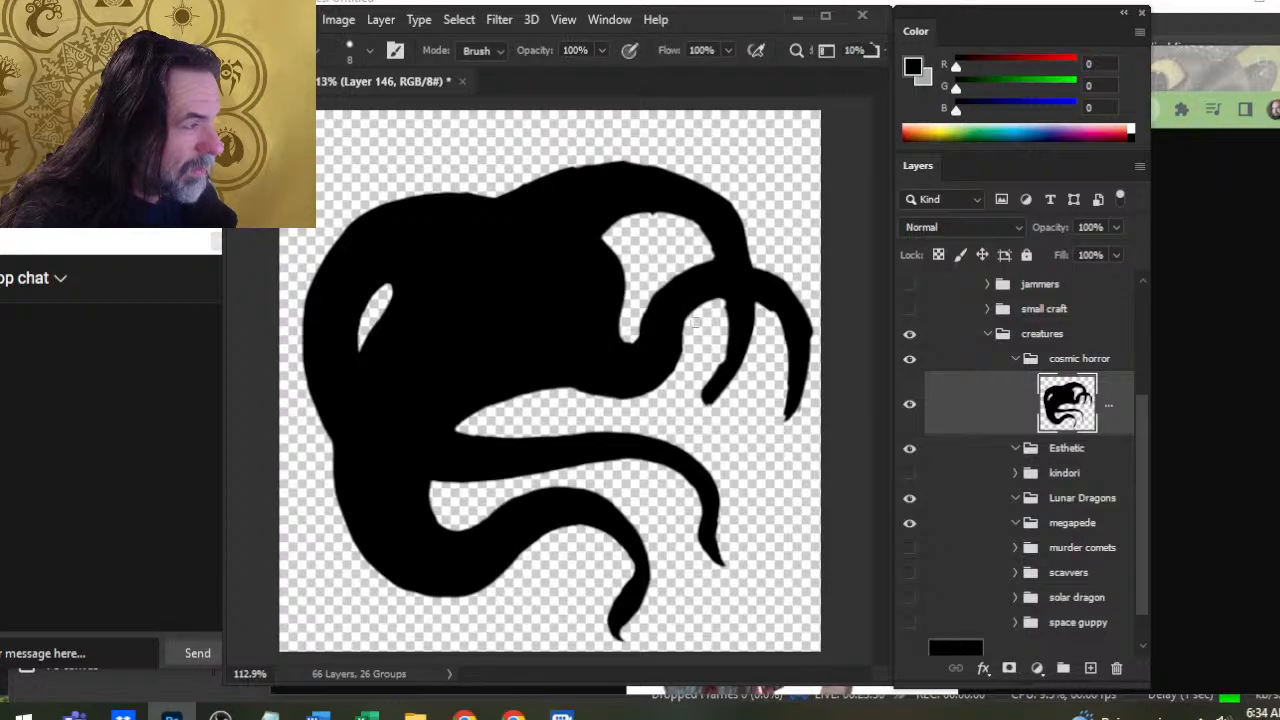
{"action": "key", "text": "b"}
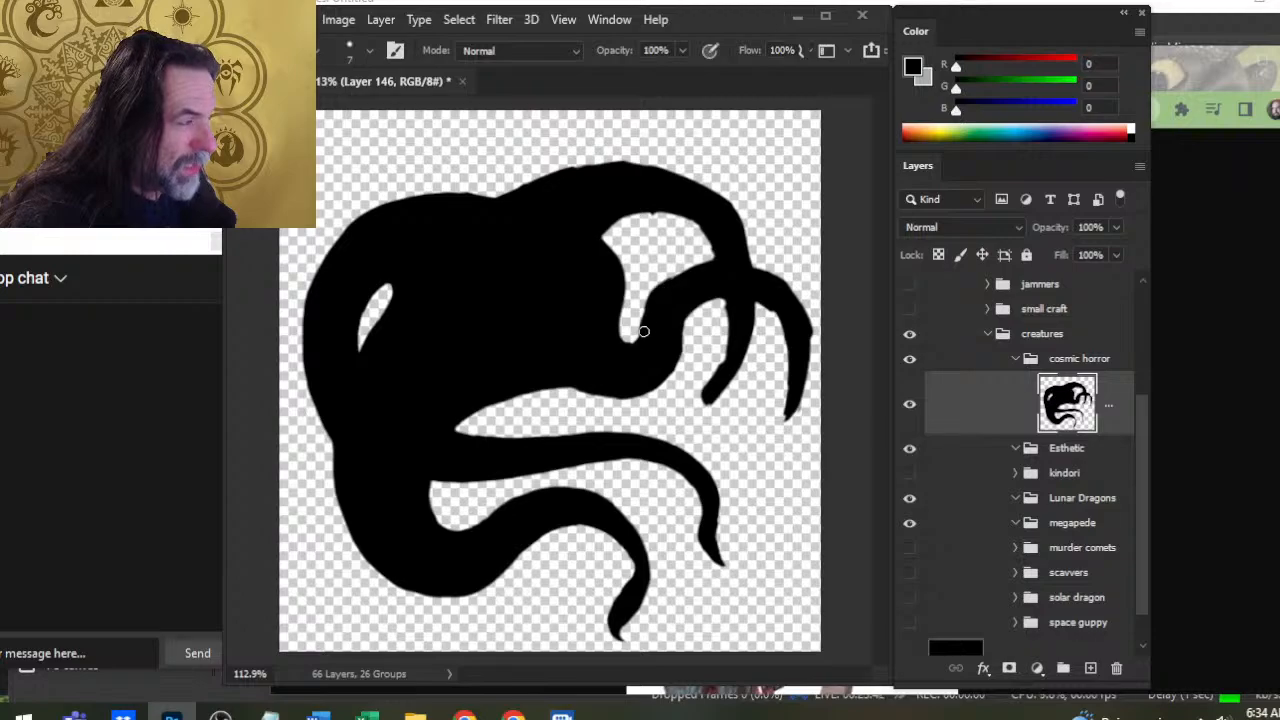
{"action": "key", "text": "e"}
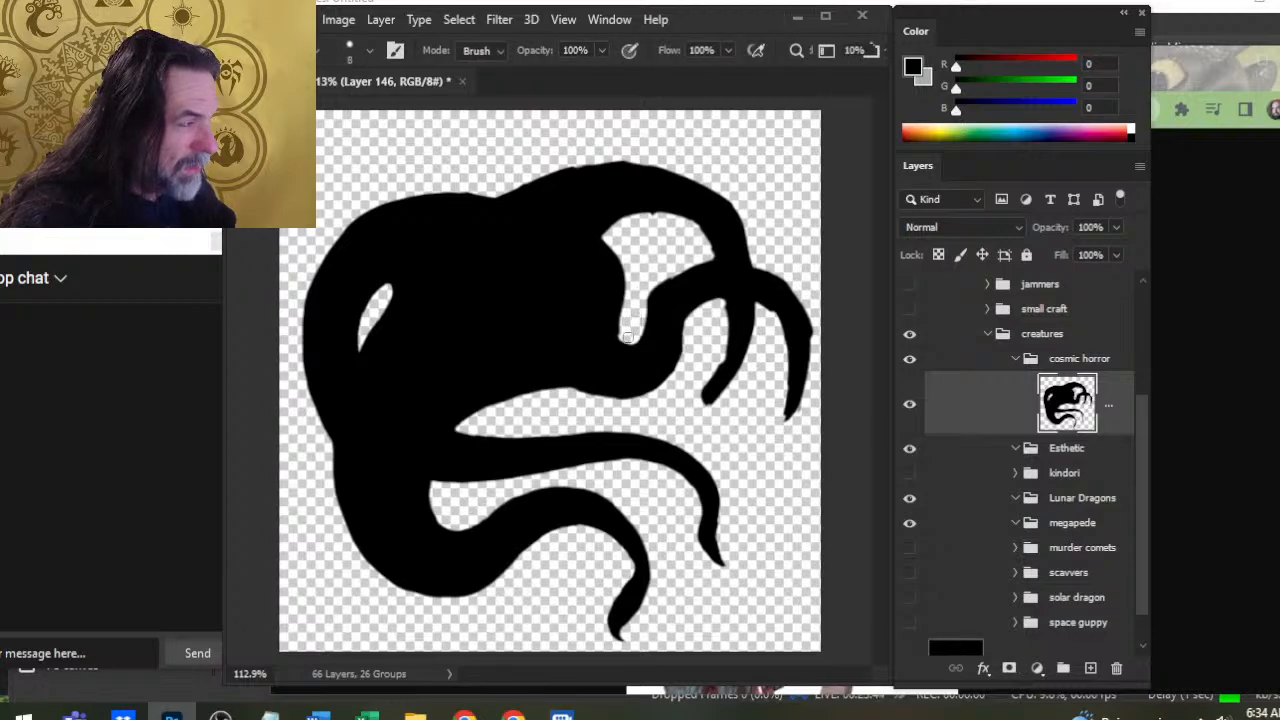
{"action": "key", "text": "b"}
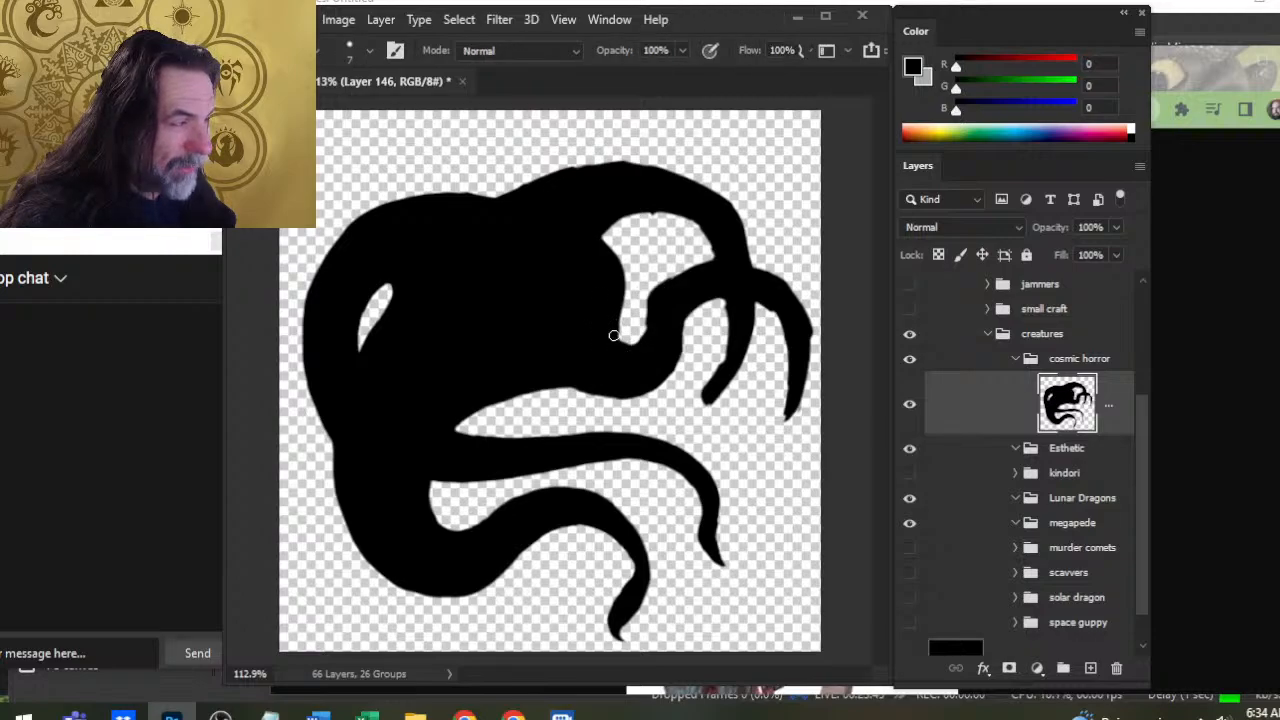
{"action": "key", "text": "e"}
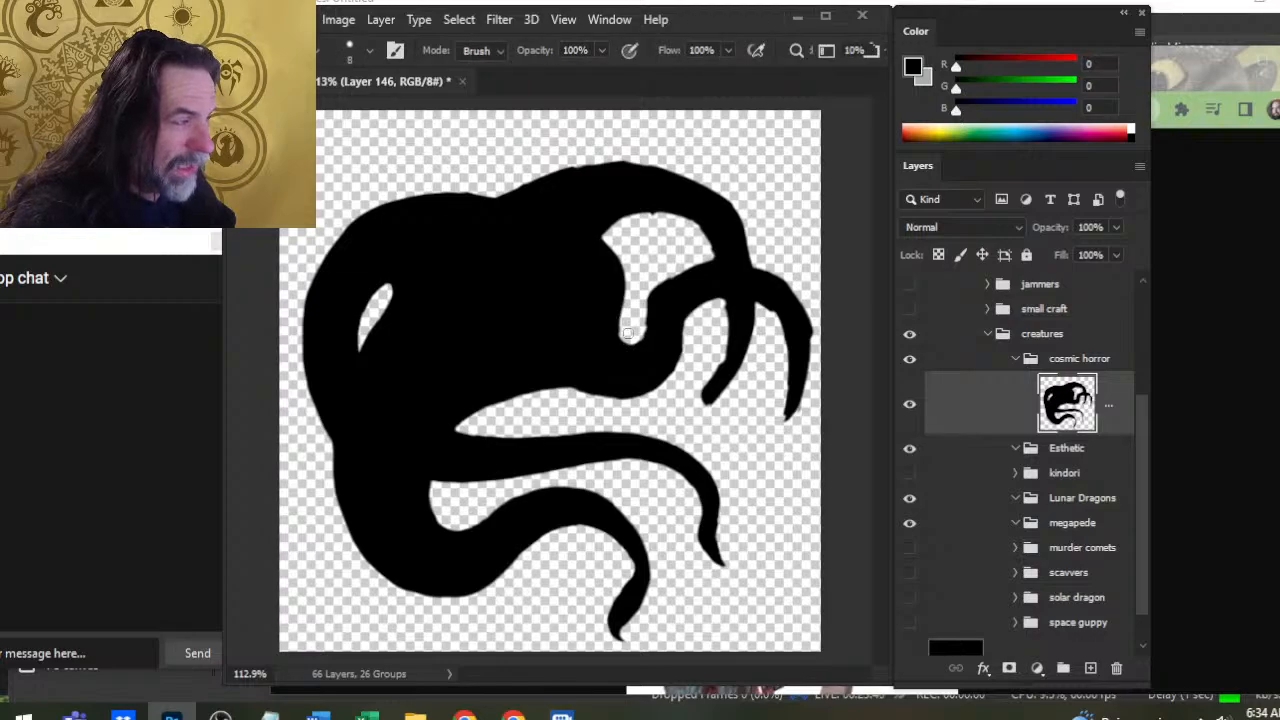
{"action": "left_click_drag", "start_coordinate": [638, 337], "coordinate": [657, 286]}
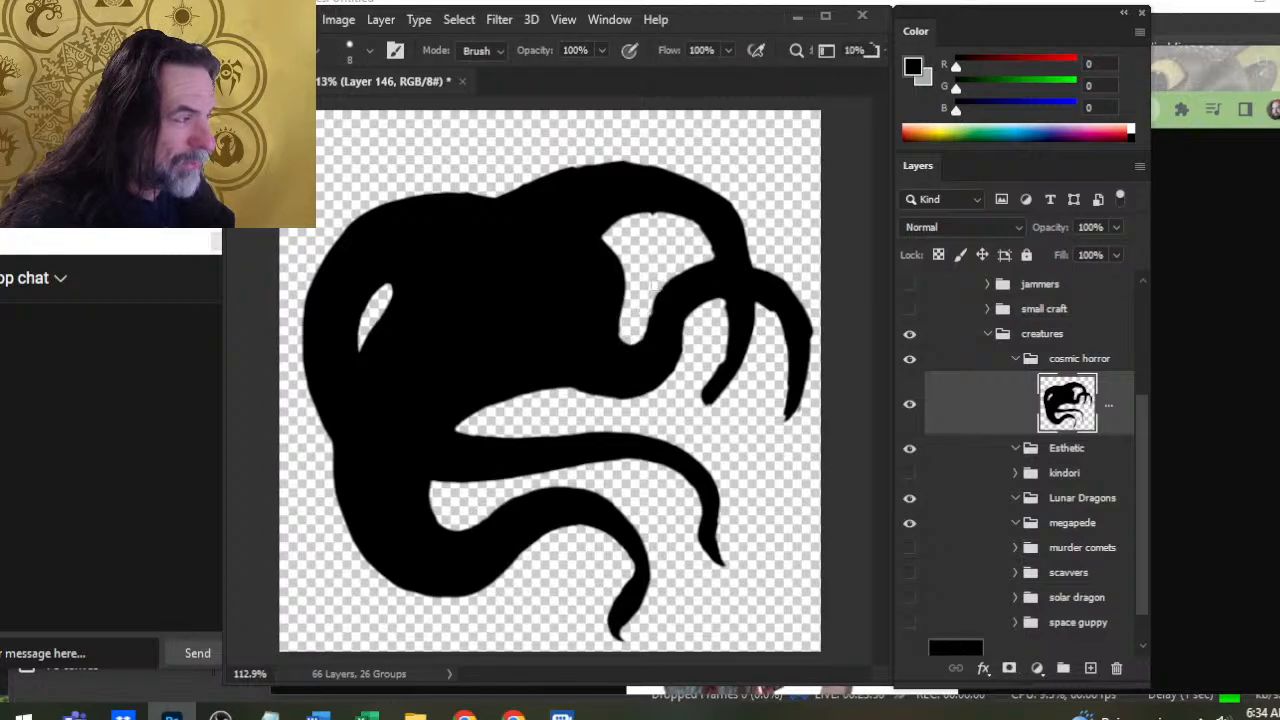
Thicken the outer side of the rising upper tentacle in black at 7 px and even its edge below the arch
{"action": "key", "text": "b"}
{"action": "mouse_move", "coordinate": [682, 340]}
{"action": "left_mouse_down"}
{"action": "mouse_move", "coordinate": [683, 312]}
{"action": "mouse_move", "coordinate": [652, 305]}
{"action": "mouse_move", "coordinate": [688, 274]}
{"action": "left_mouse_up"}
{"action": "key", "text": "e"}
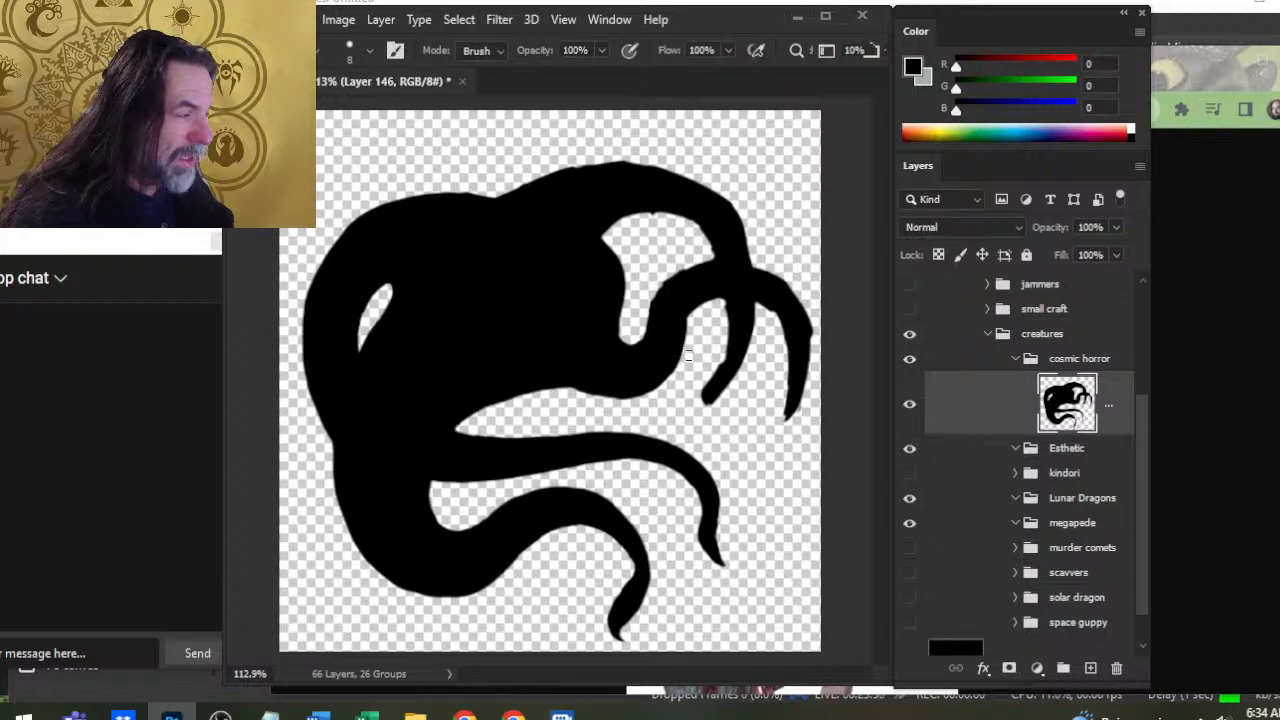
{"action": "key", "text": "b"}
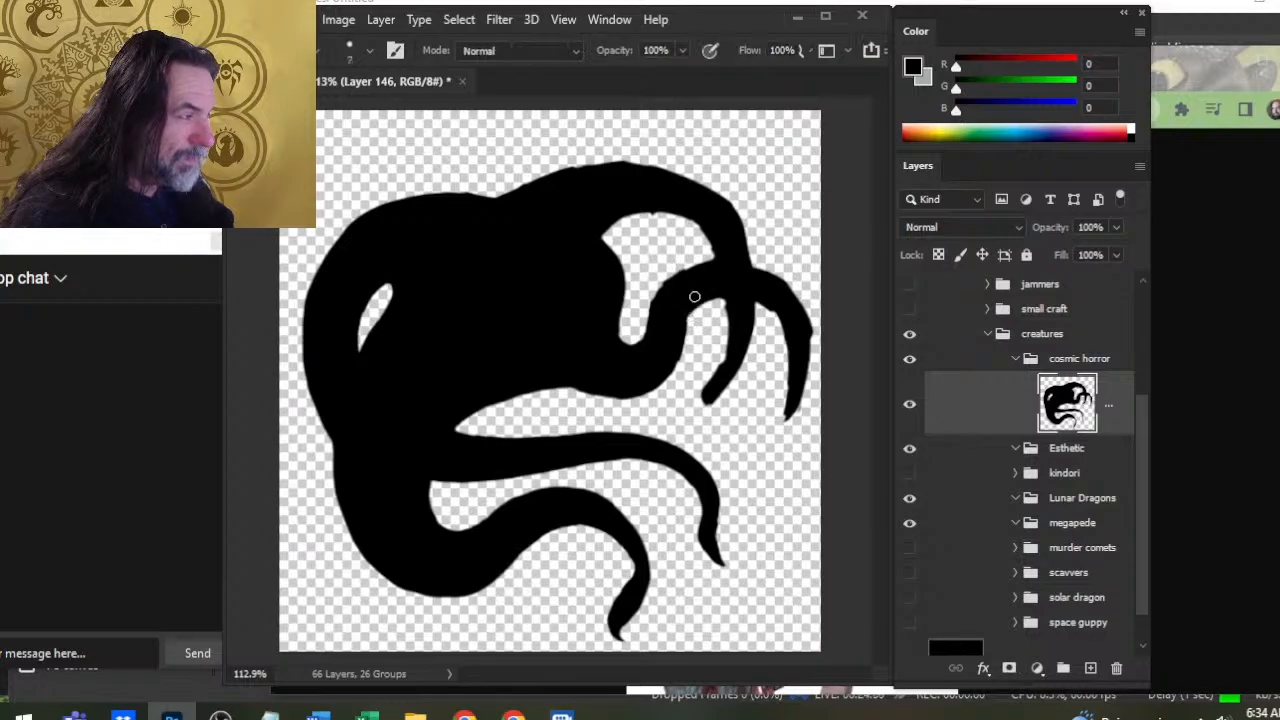
{"action": "key", "text": "e"}
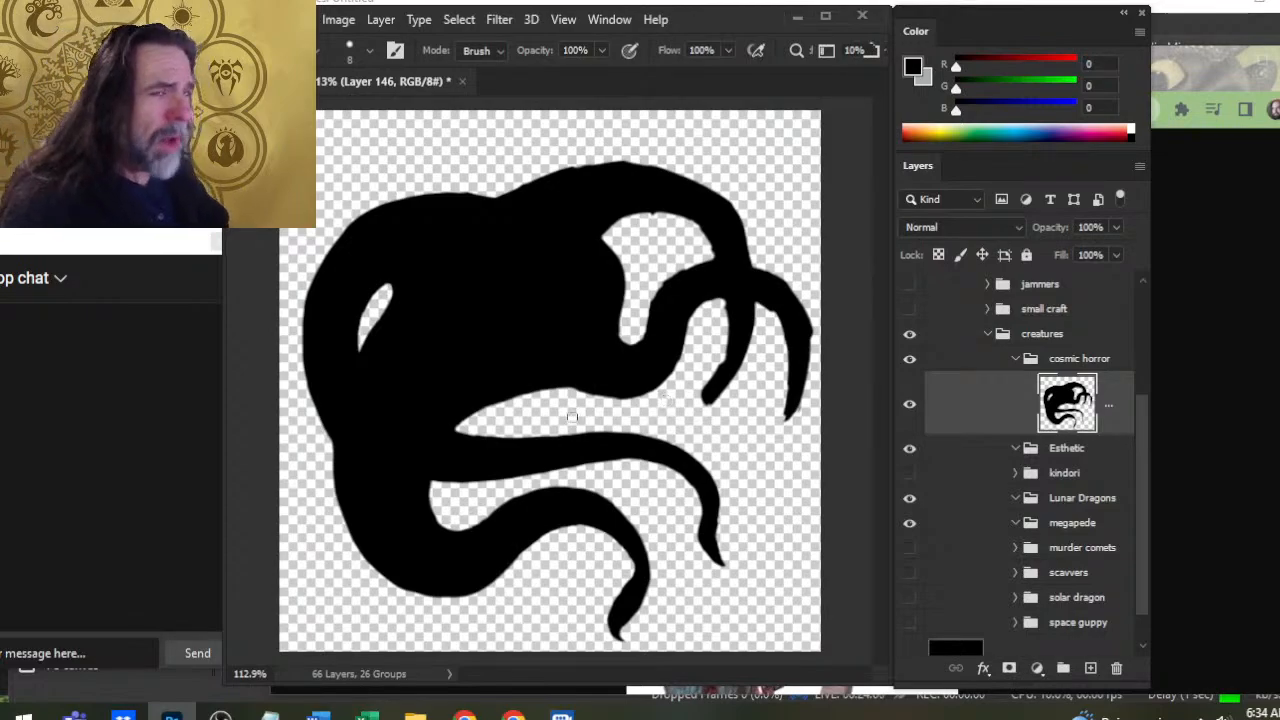
Shift the creature silhouette slightly up and to the left, and cut the short inner prong away from the upper tentacle's arch
{"action": "key", "text": "v"}
{"action": "left_click_drag", "start_coordinate": [655, 456], "coordinate": [638, 450]}
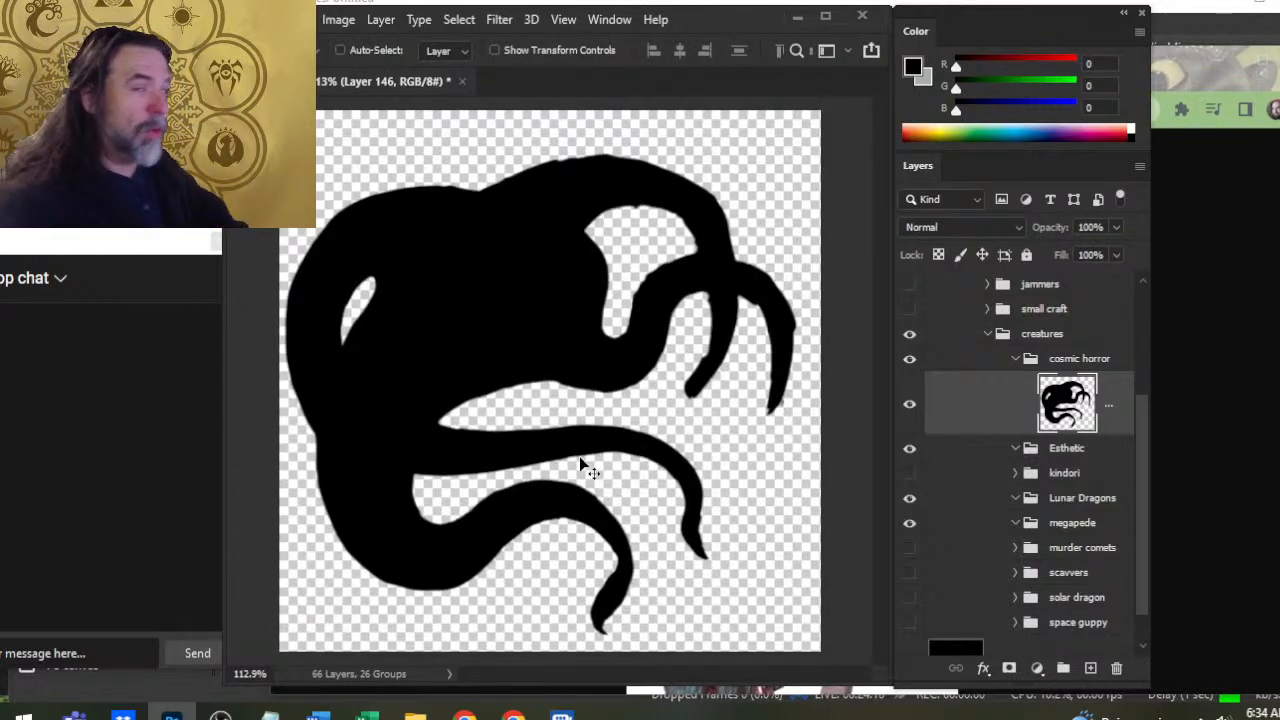
{"action": "key", "text": "b"}
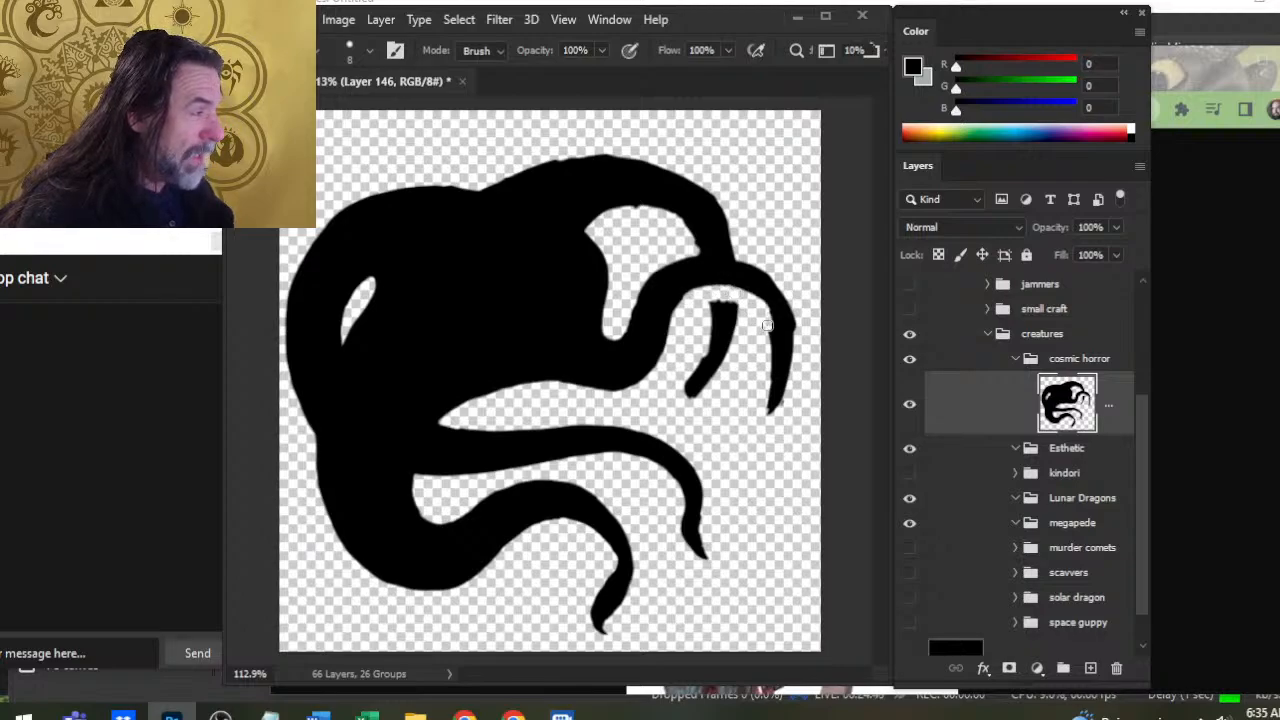
Erase the bump inside the rightmost tentacle and brush its outer edge into a smooth curve bending inward toward the tip
{"action": "key", "text": "b"}
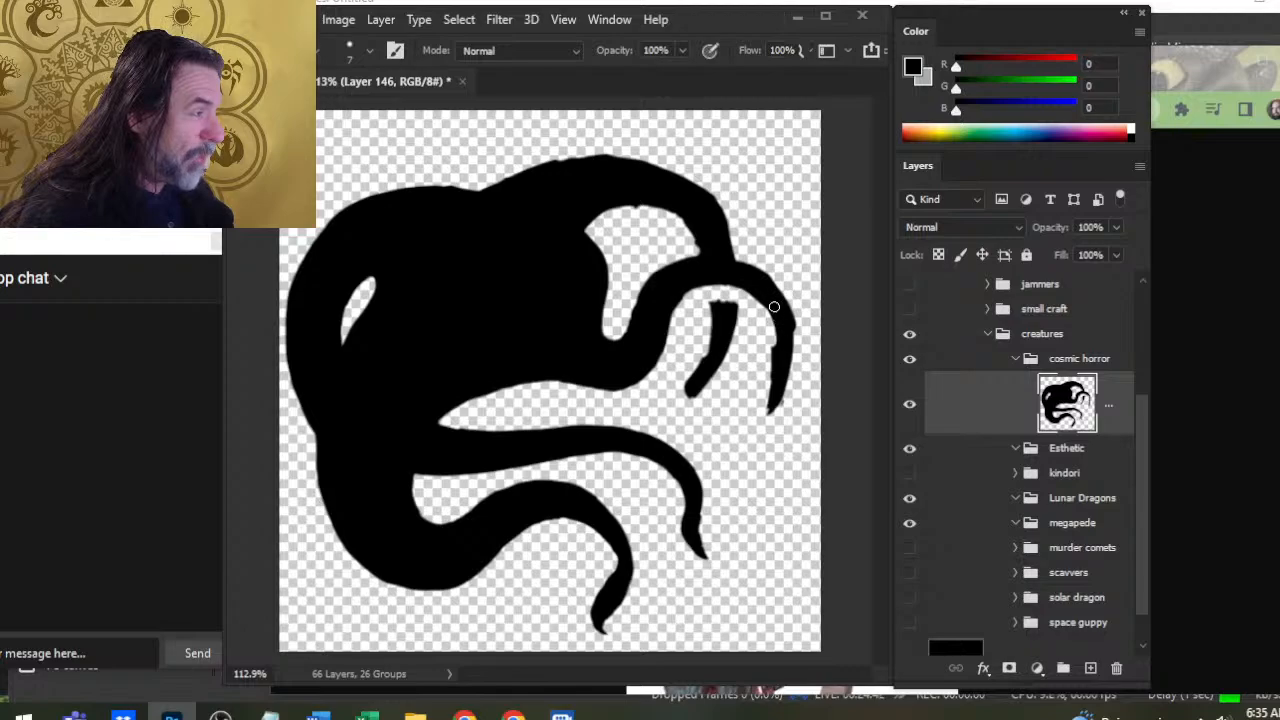
{"action": "key", "text": "e"}
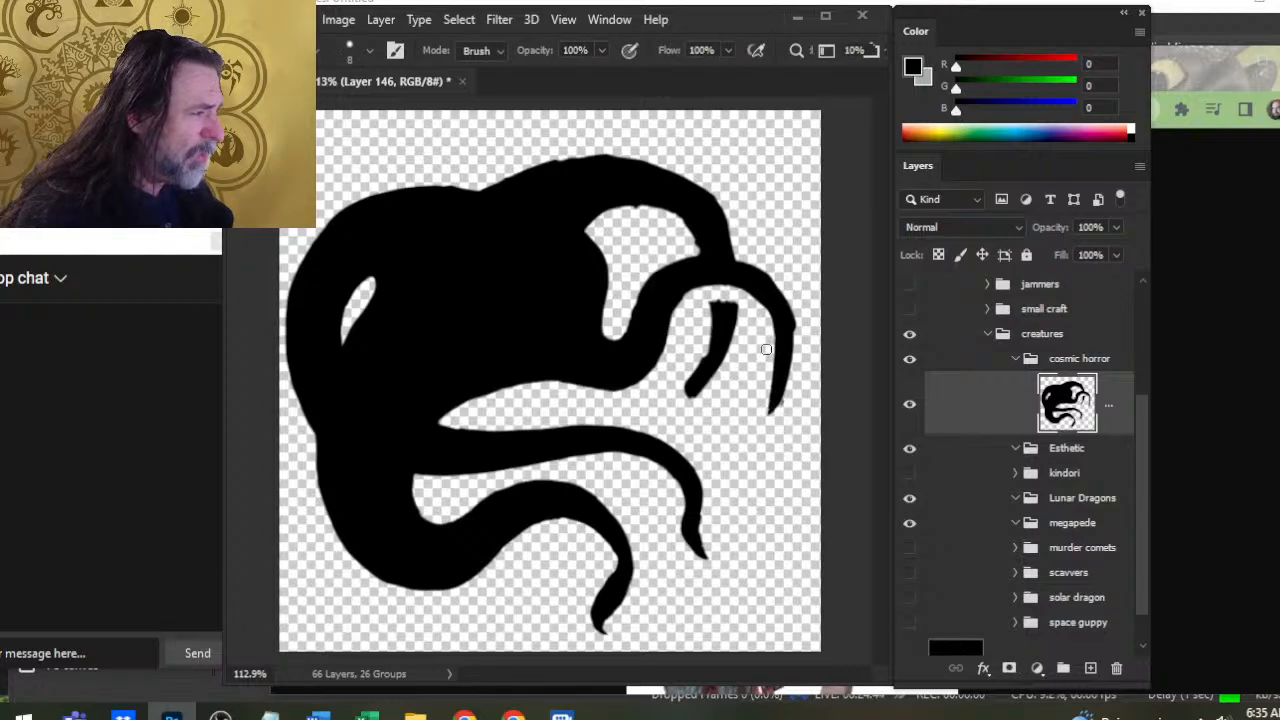
{"action": "key", "text": "b"}
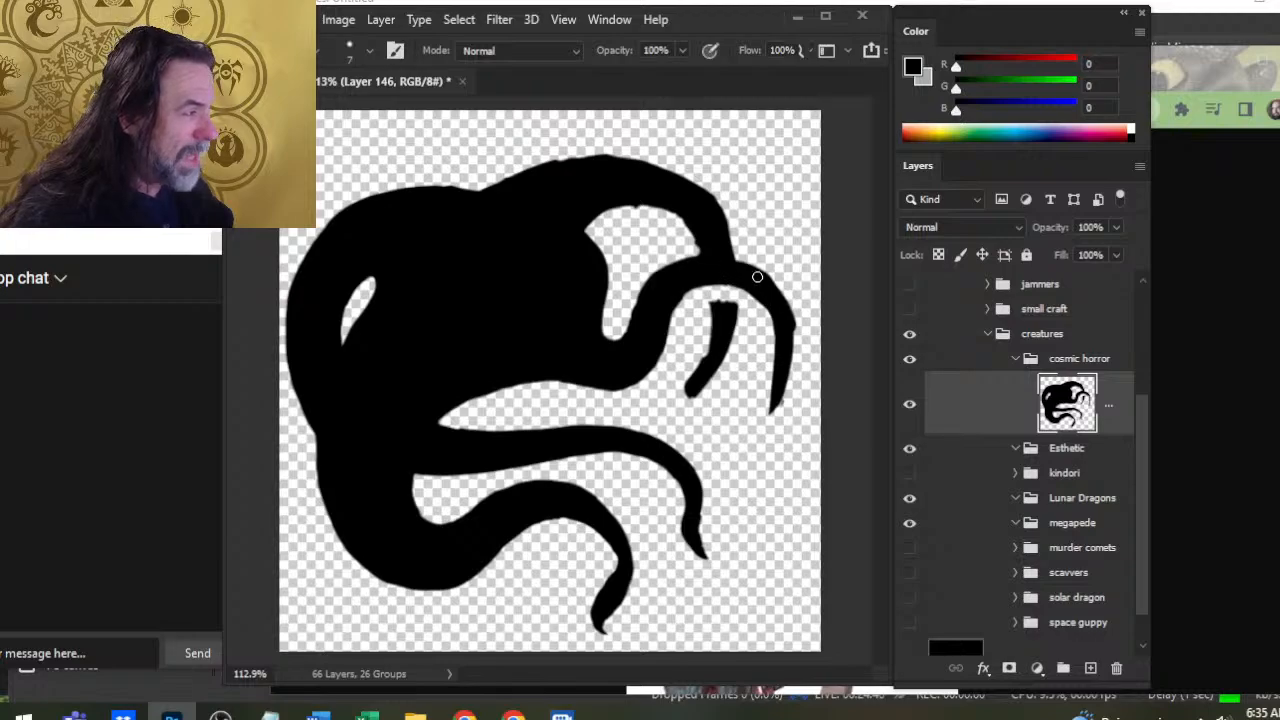
{"action": "mouse_move", "coordinate": [757, 277]}
{"action": "left_mouse_down"}
{"action": "mouse_move", "coordinate": [783, 298]}
{"action": "mouse_move", "coordinate": [779, 405]}
{"action": "mouse_move", "coordinate": [766, 410]}
{"action": "mouse_move", "coordinate": [780, 350]}
{"action": "mouse_move", "coordinate": [776, 408]}
{"action": "mouse_move", "coordinate": [785, 398]}
{"action": "left_mouse_up"}
{"action": "key", "text": "e"}
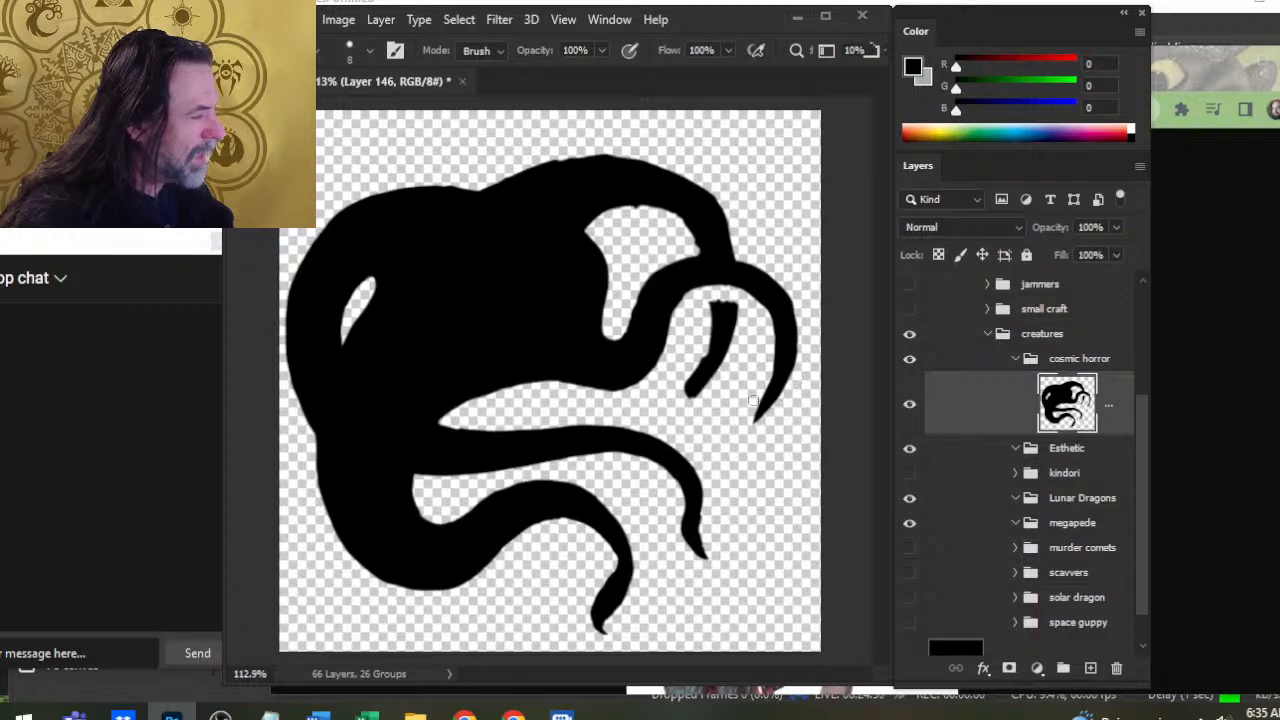
Refine the rightmost tentacle's inner and outer edges so it tapers evenly into a longer, inward-curving point
{"action": "left_click_drag", "start_coordinate": [764, 365], "coordinate": [764, 404]}
{"action": "key", "text": "b"}
{"action": "left_click_drag", "start_coordinate": [782, 344], "coordinate": [778, 392]}
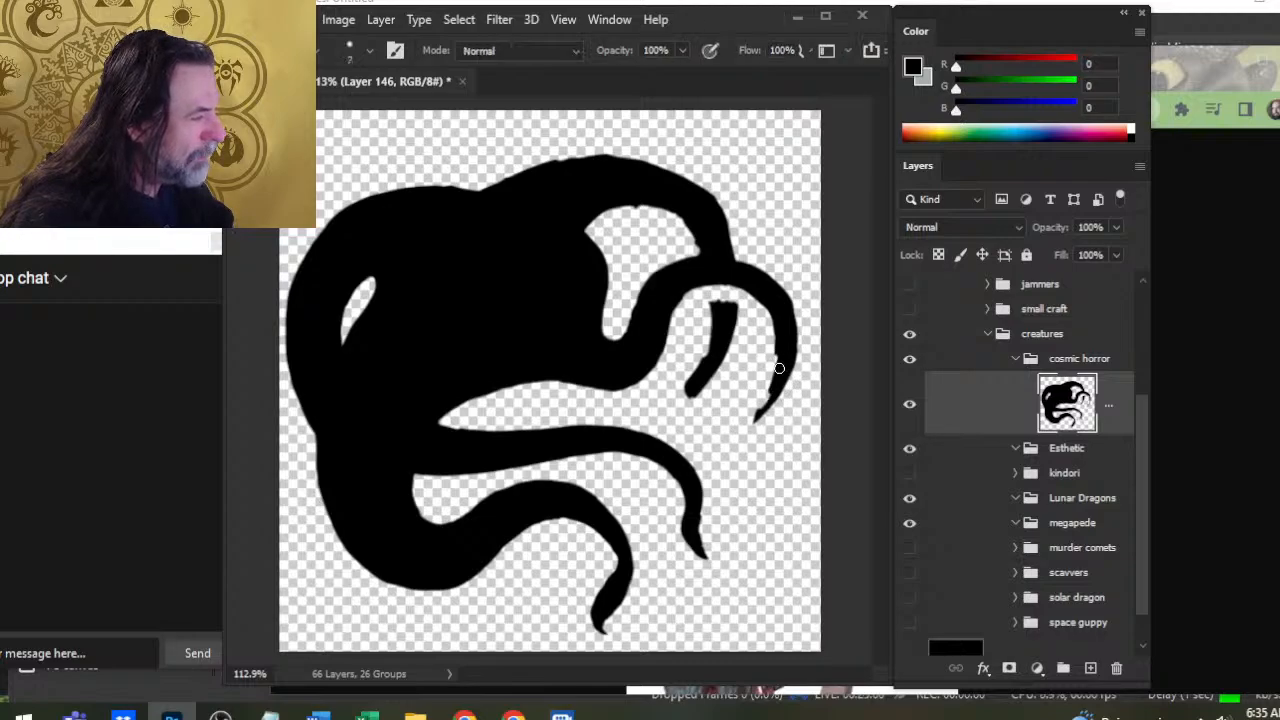
{"action": "left_click_drag", "start_coordinate": [784, 337], "coordinate": [776, 381]}
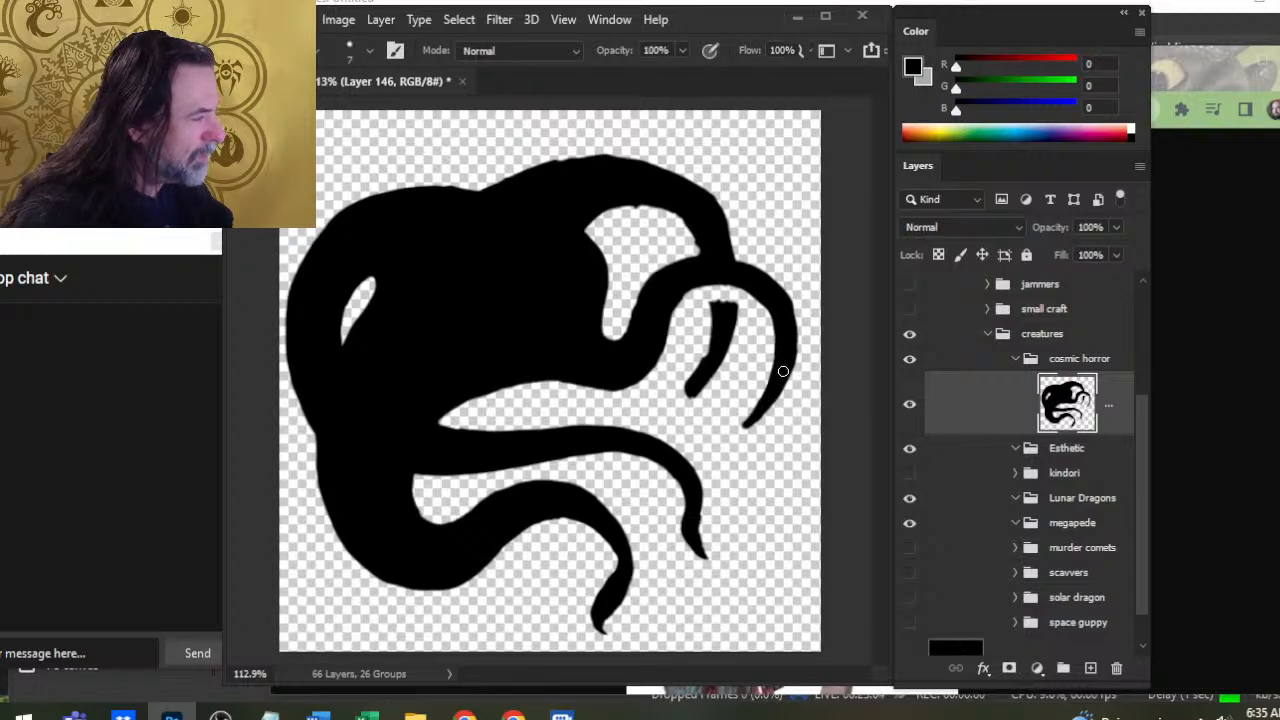
{"action": "key", "text": "e"}
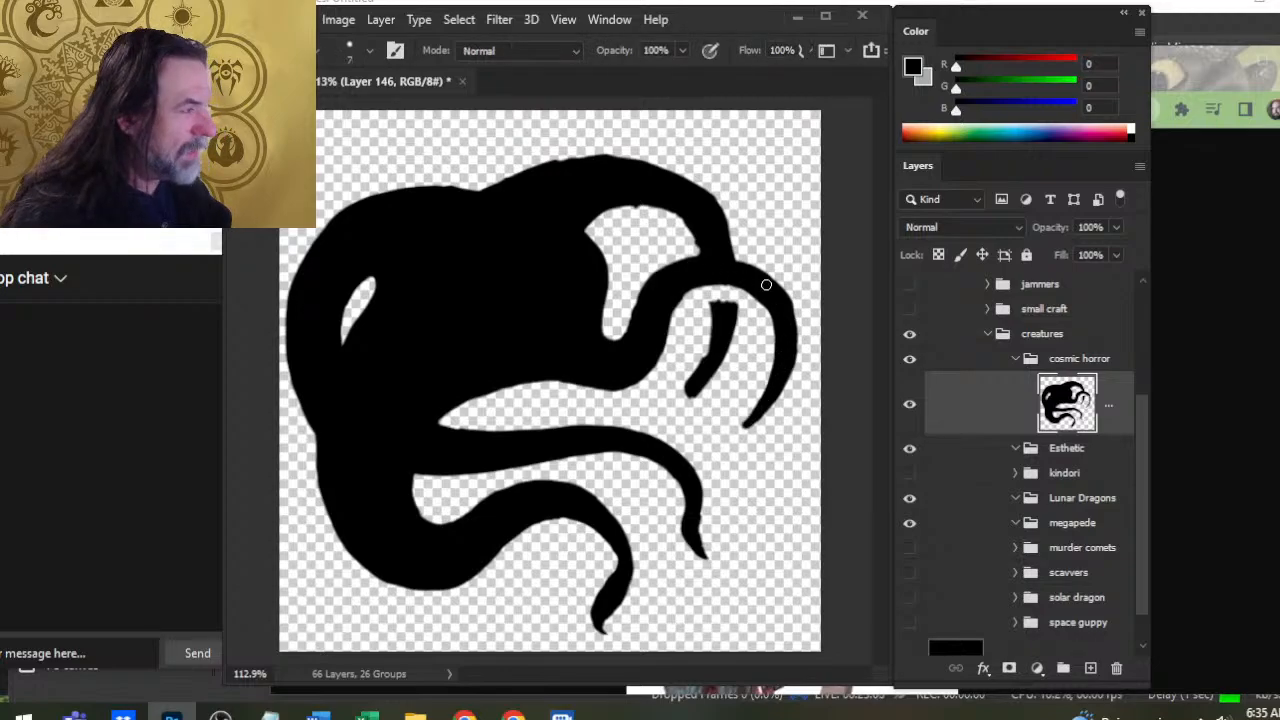
{"action": "key", "text": "b"}
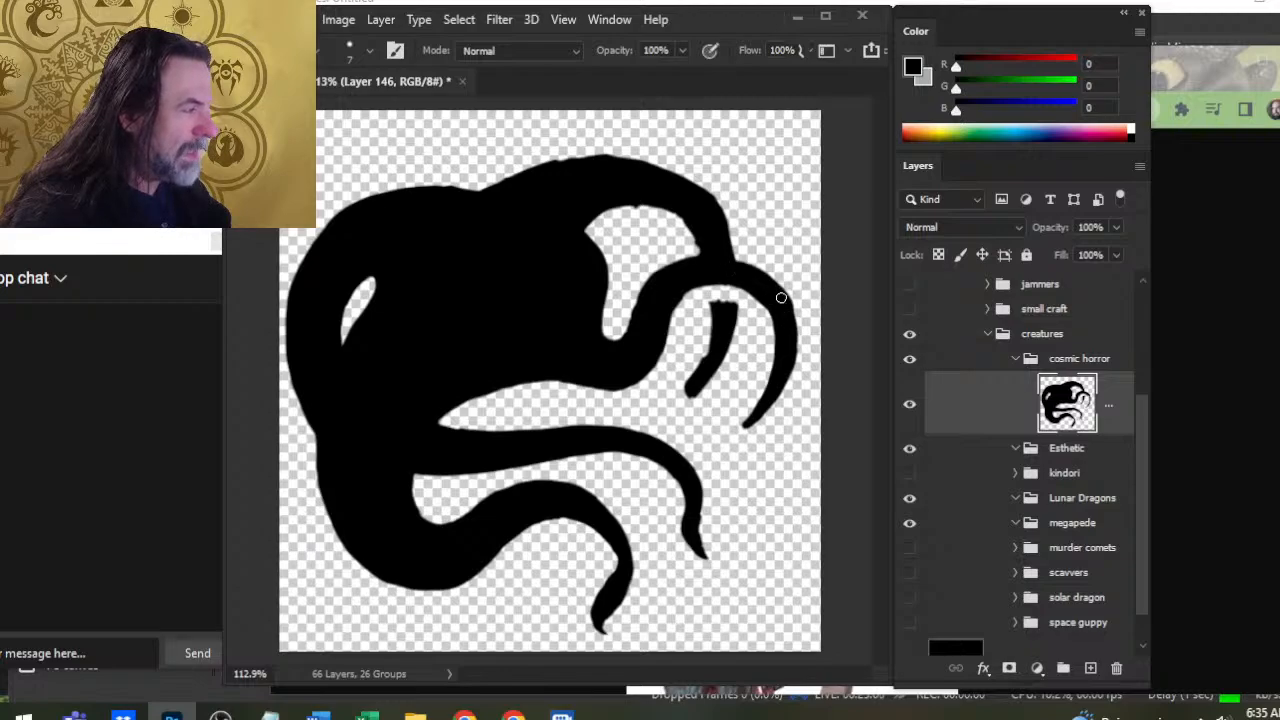
{"action": "mouse_move", "coordinate": [781, 297]}
{"action": "left_mouse_down"}
{"action": "mouse_move", "coordinate": [792, 345]}
{"action": "mouse_move", "coordinate": [774, 362]}
{"action": "left_mouse_up"}
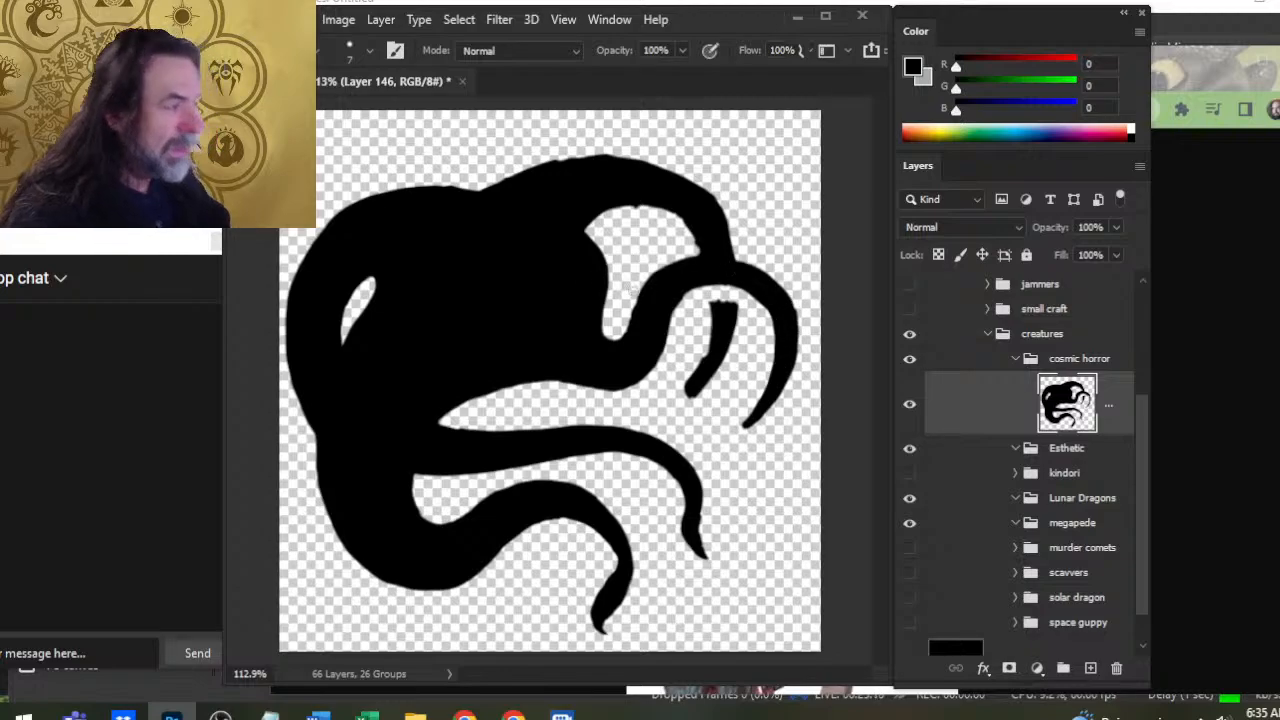
Smooth the underside of the body where it flows into the upper-right tentacle, alternating Brush and Eraser strokes
{"action": "key", "text": "e"}
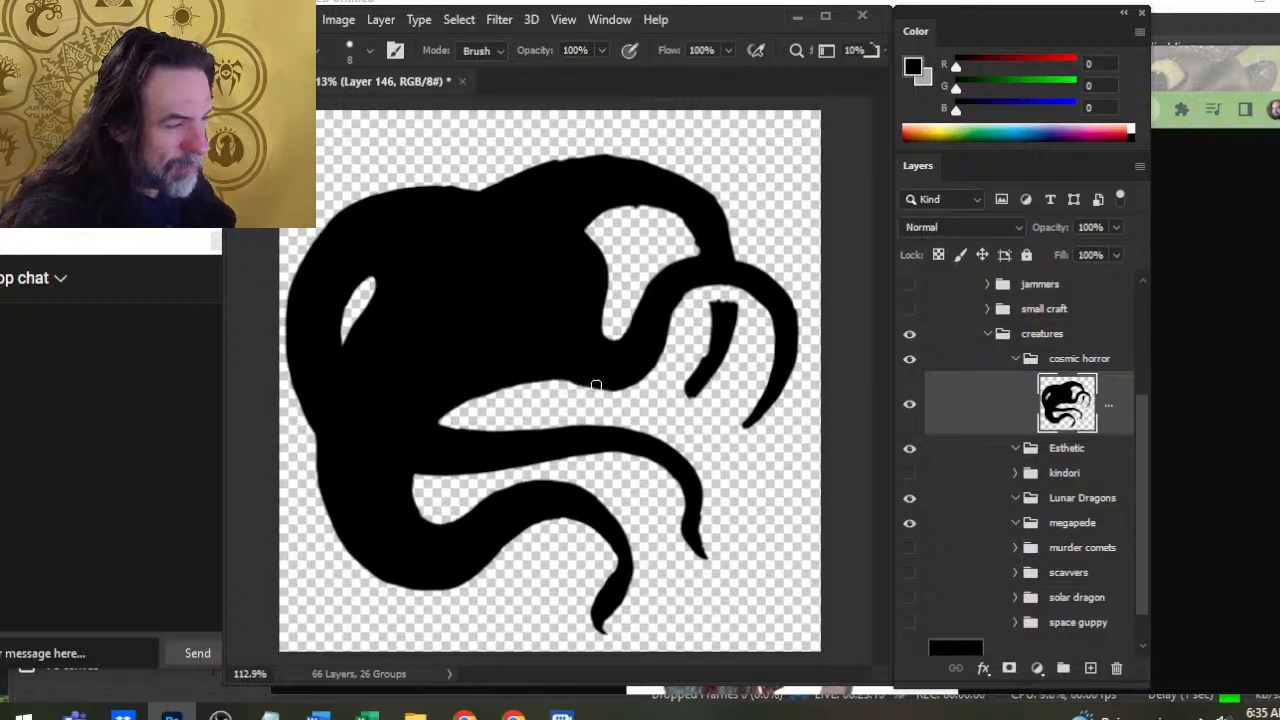
{"action": "key", "text": "b"}
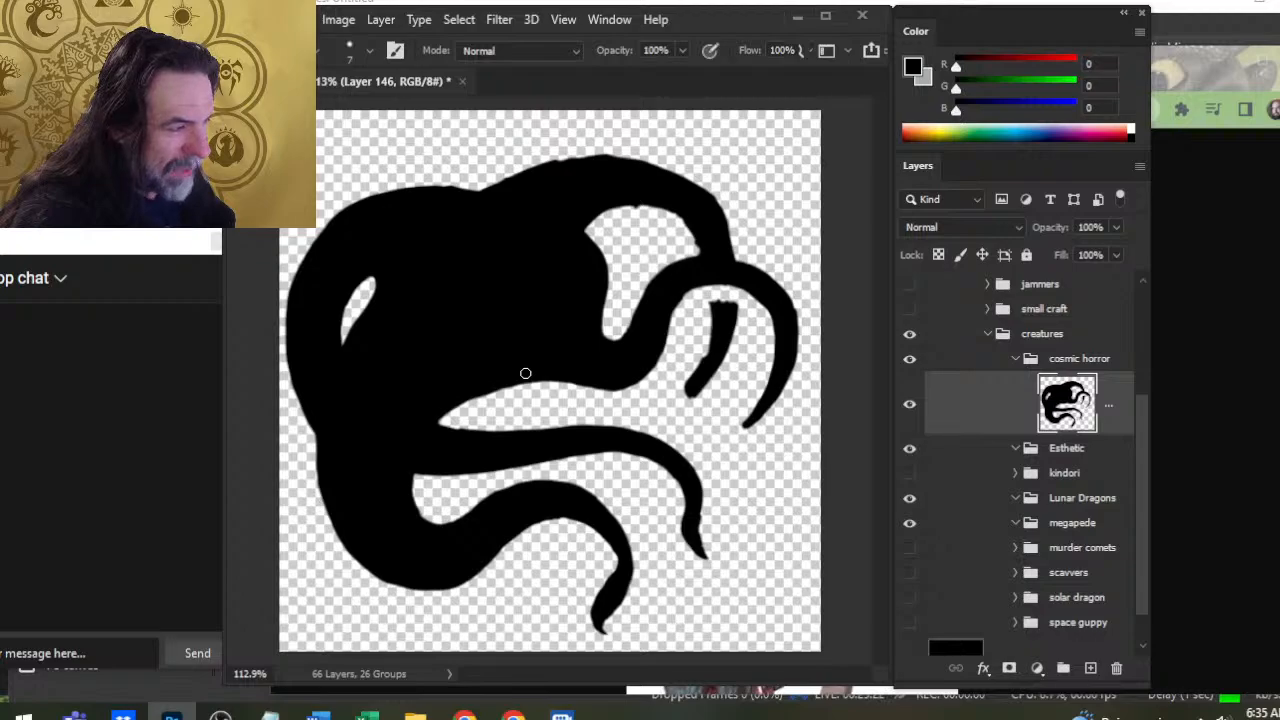
{"action": "key", "text": "e"}
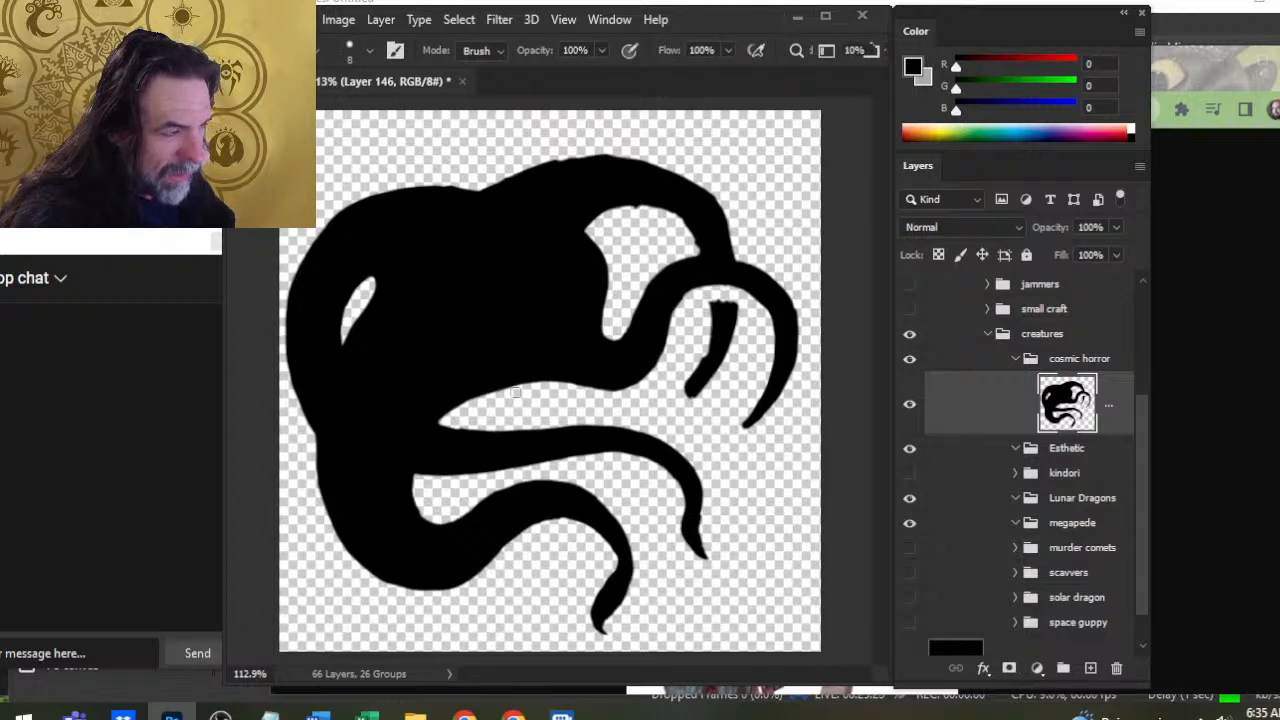
{"action": "key", "text": "b"}
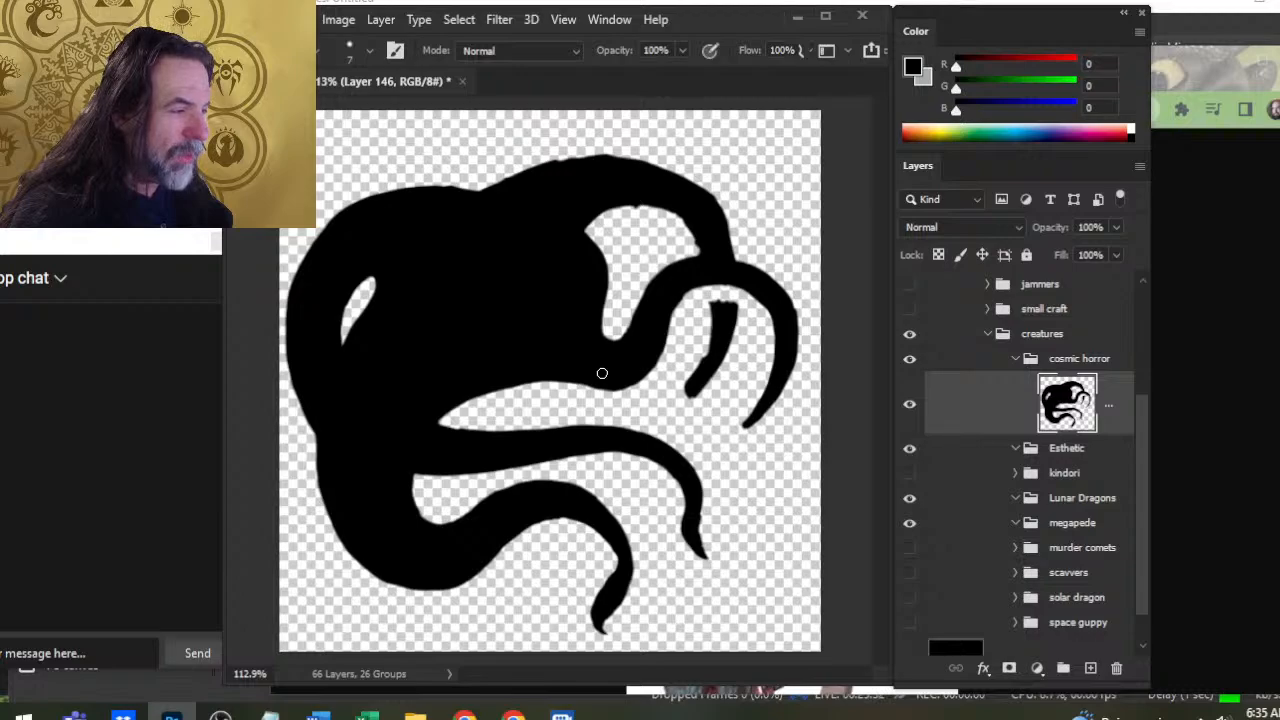
{"action": "left_click_drag", "start_coordinate": [502, 385], "coordinate": [573, 381]}
{"action": "key", "text": "e"}
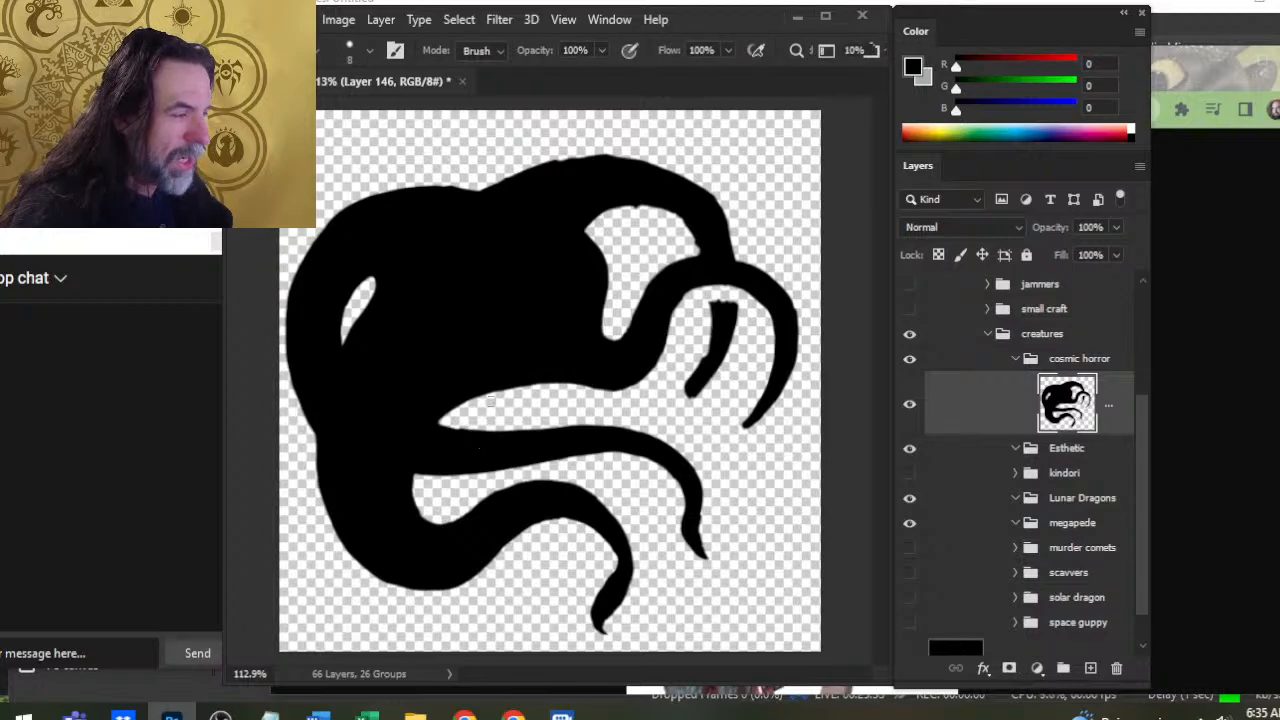
Round out the head's right edge inside the enclosed opening by adding black and trimming the contour
{"action": "key", "text": "b"}
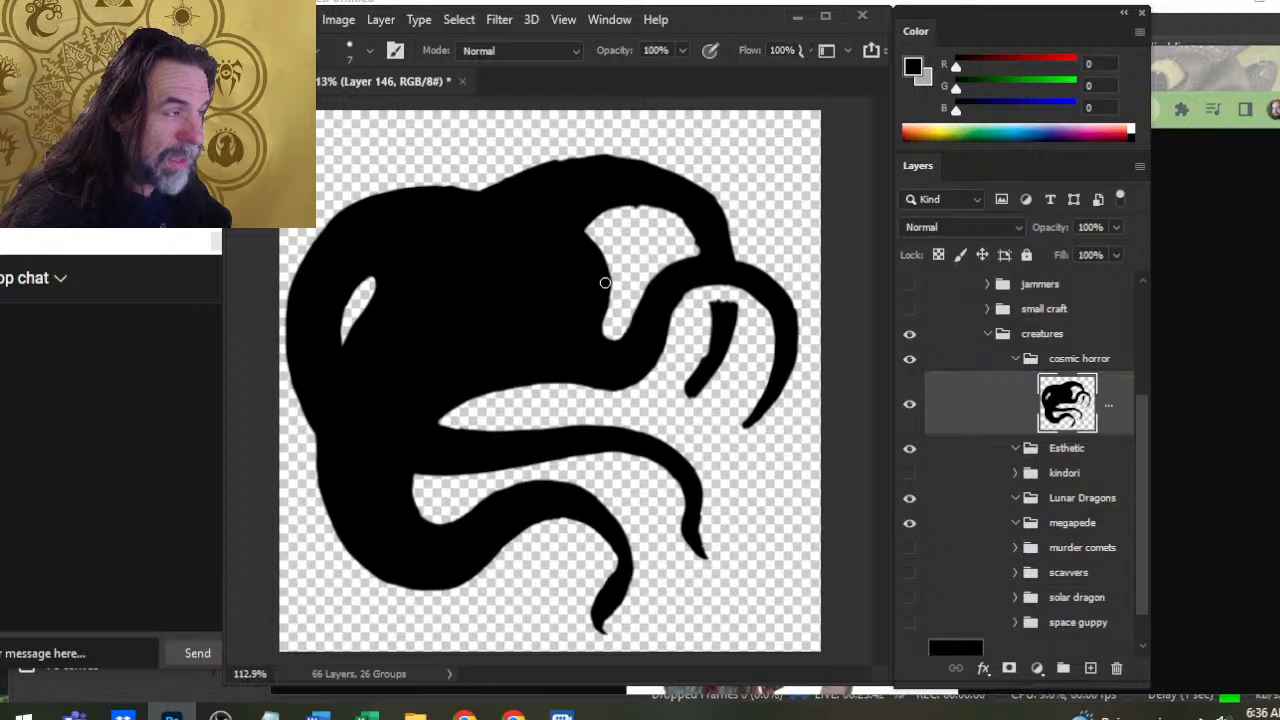
{"action": "key", "text": "e"}
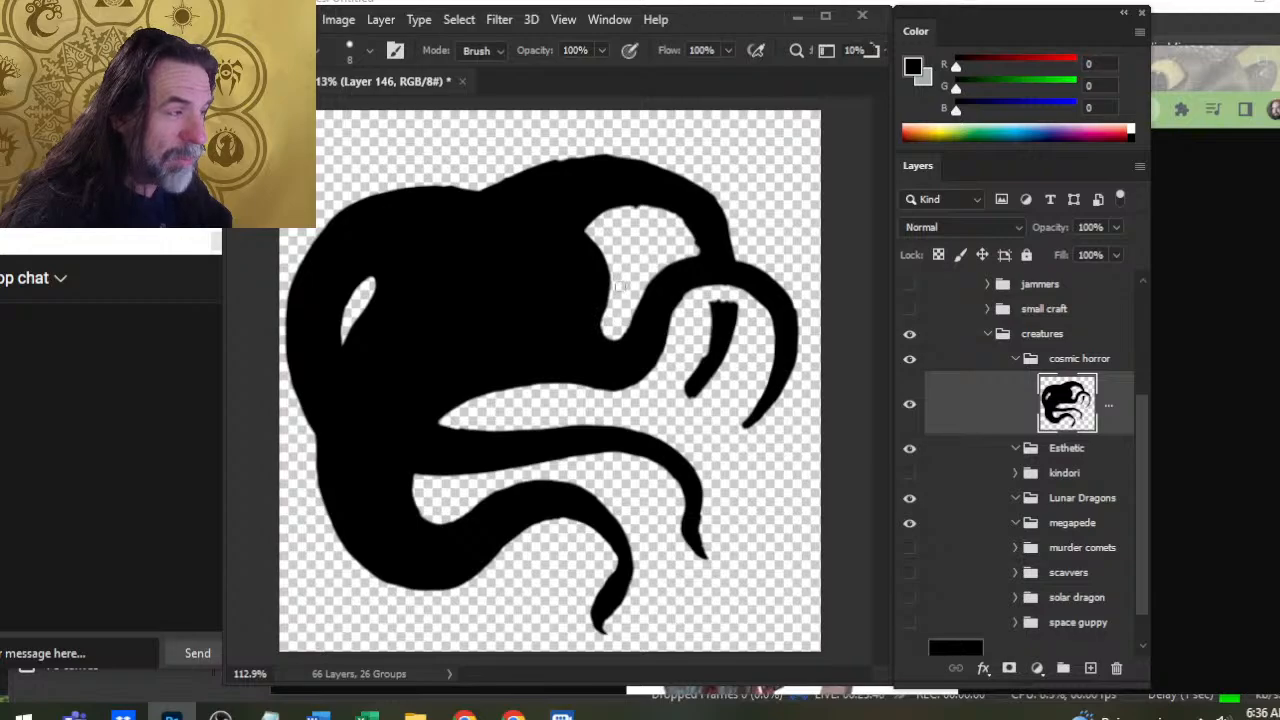
{"action": "key", "text": "b"}
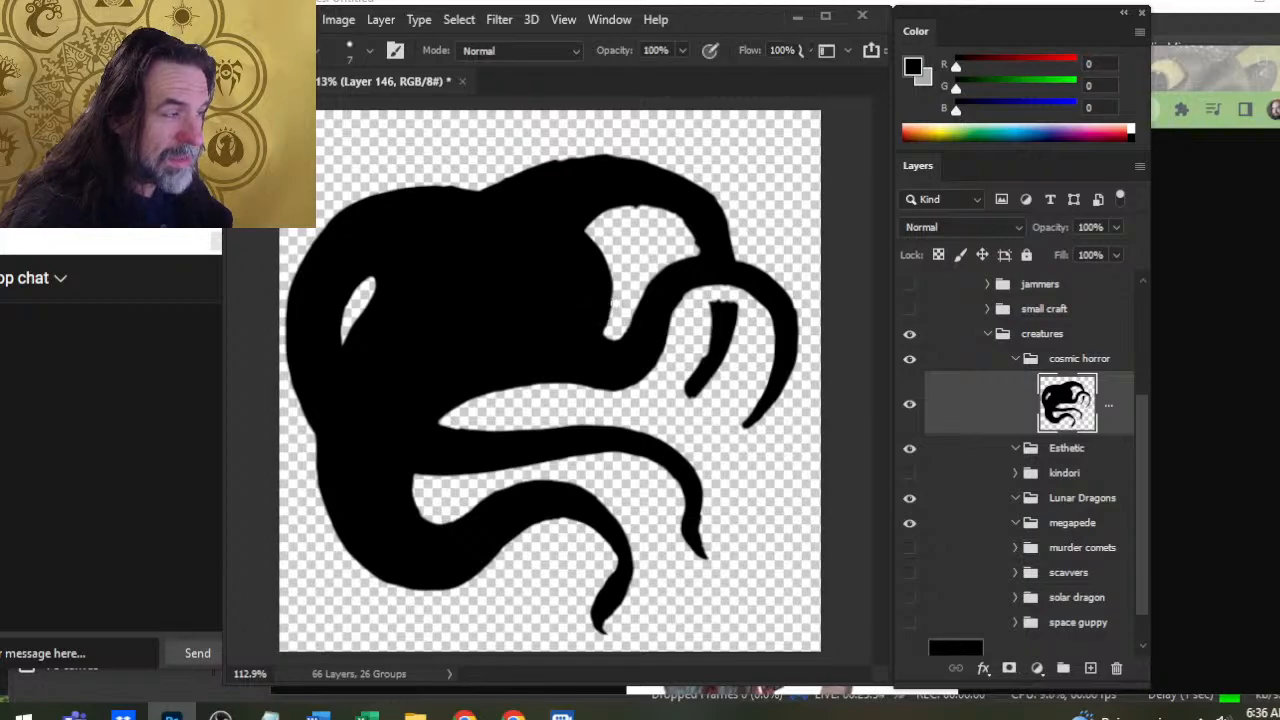
Reshape the narrow notch between the head and the rising tentacle into a smooth, rounded pocket
{"action": "key", "text": "e"}
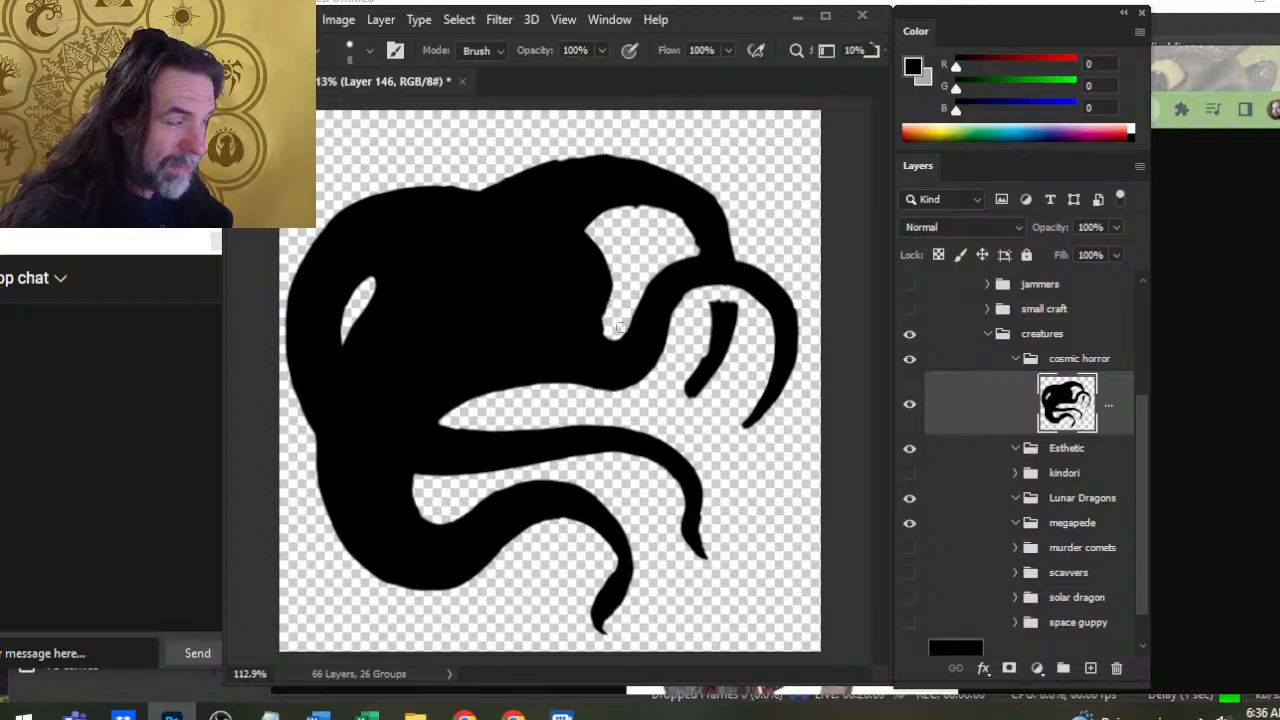
{"action": "left_click_drag", "start_coordinate": [613, 332], "coordinate": [612, 312]}
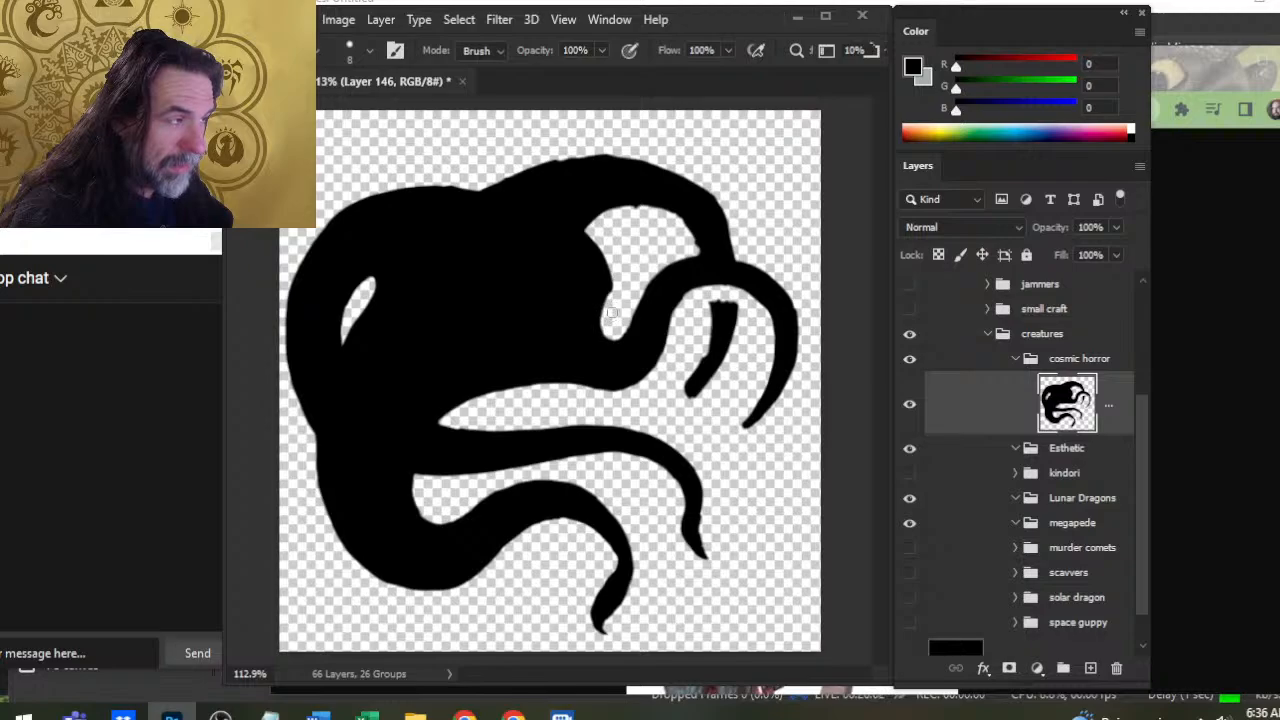
{"action": "key", "text": "b"}
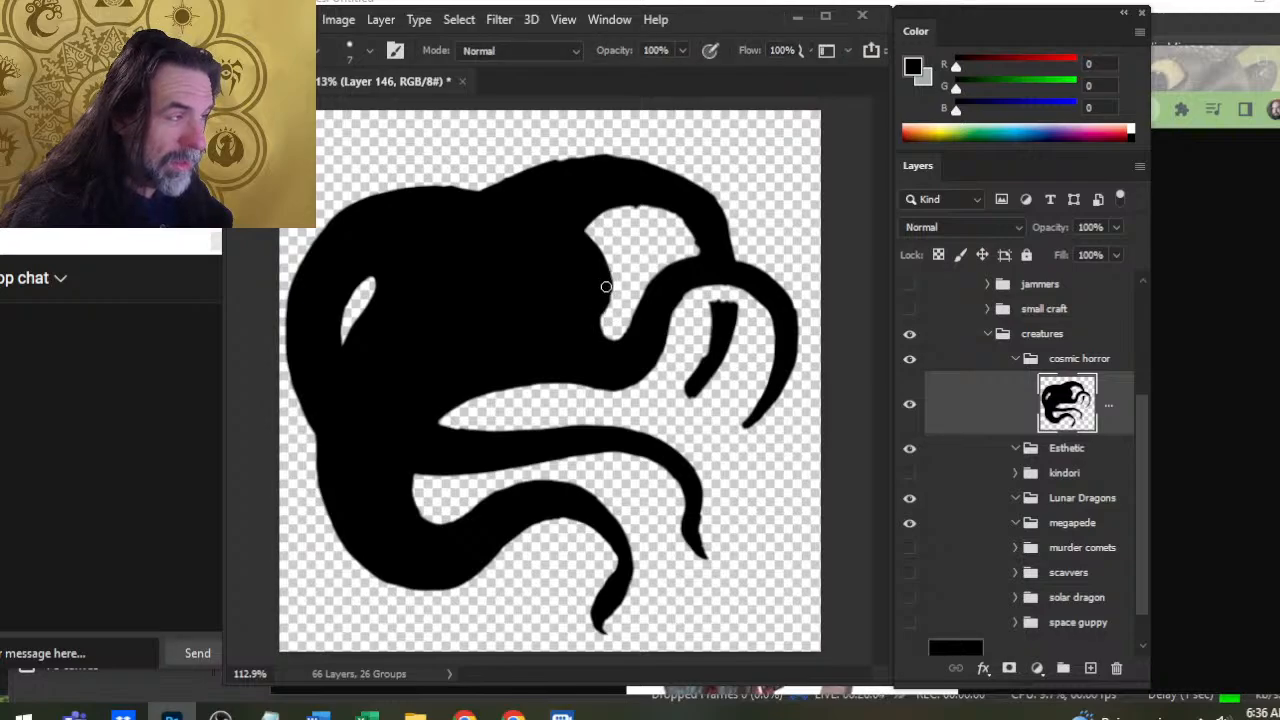
{"action": "key", "text": "e"}
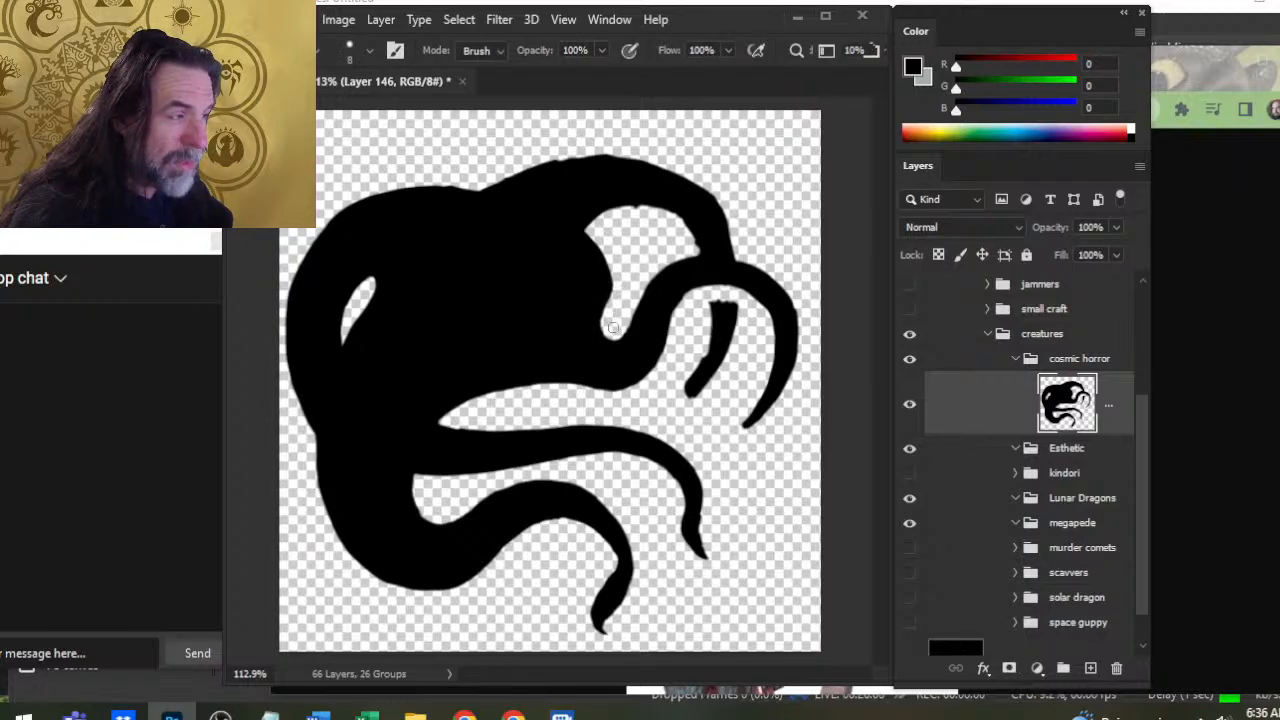
{"action": "left_click_drag", "start_coordinate": [613, 327], "coordinate": [616, 326]}
{"action": "key", "text": "b"}
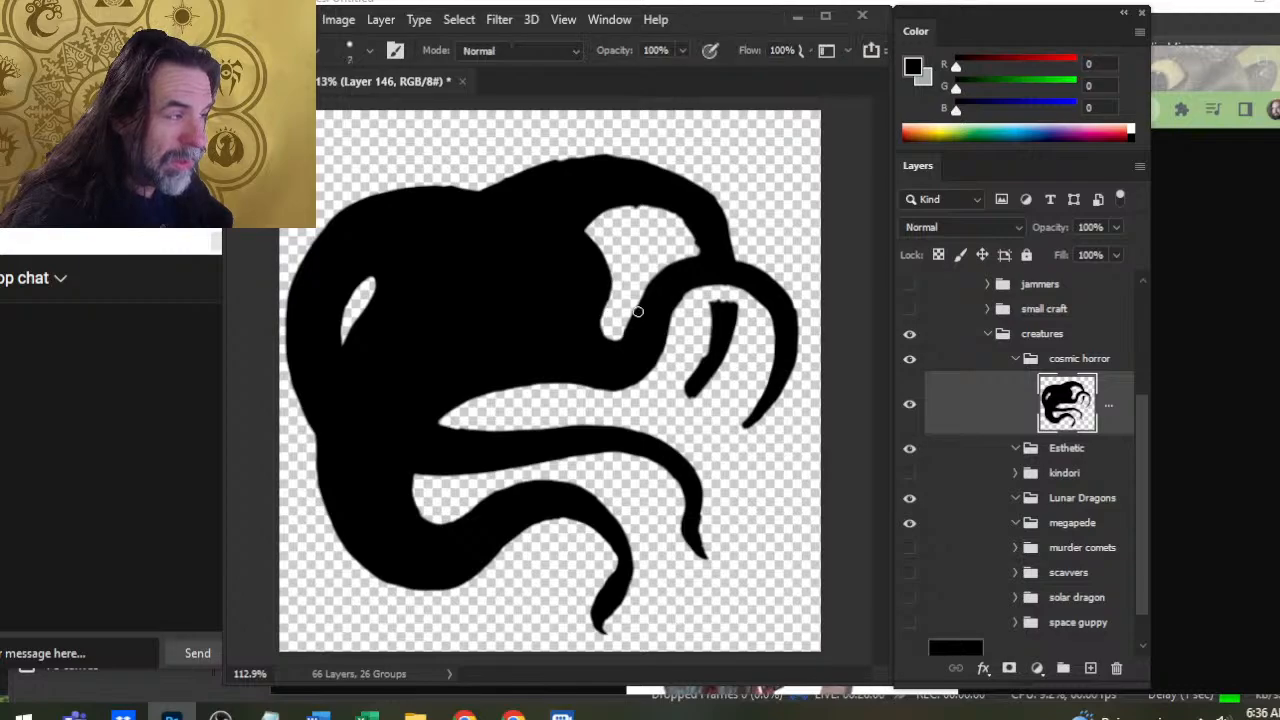
{"action": "key", "text": "e"}
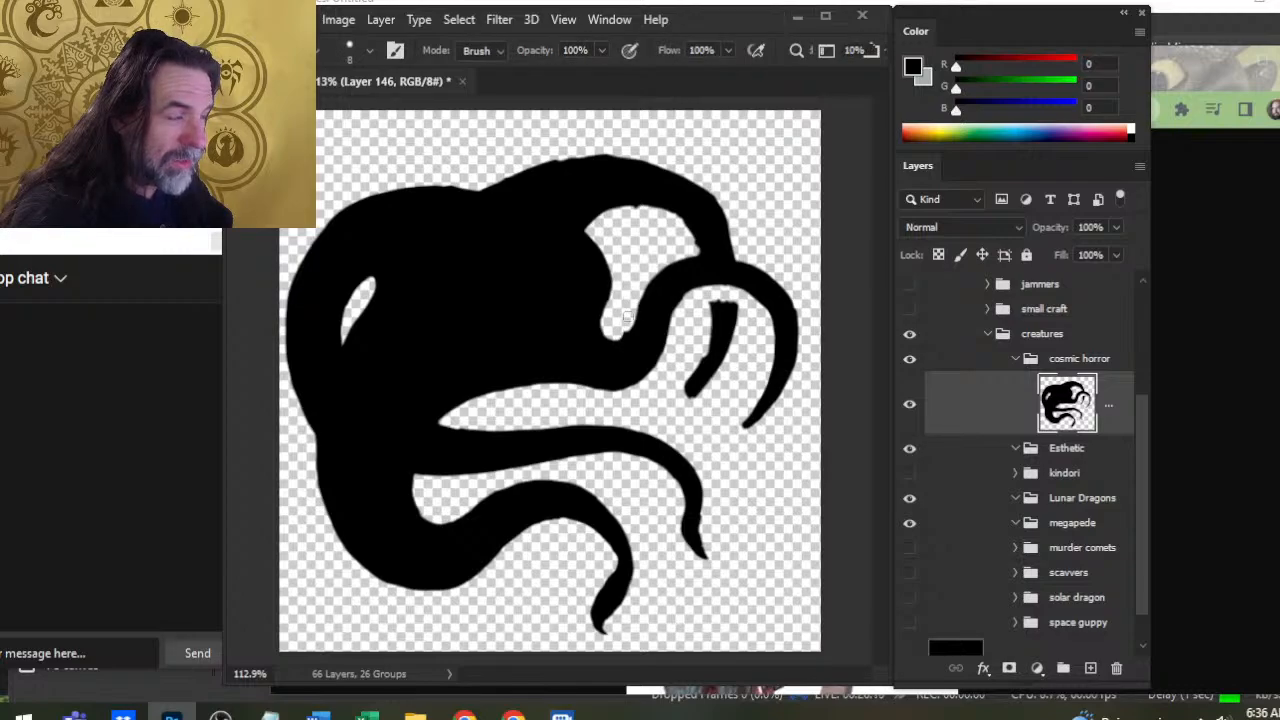
{"action": "key", "text": "b"}
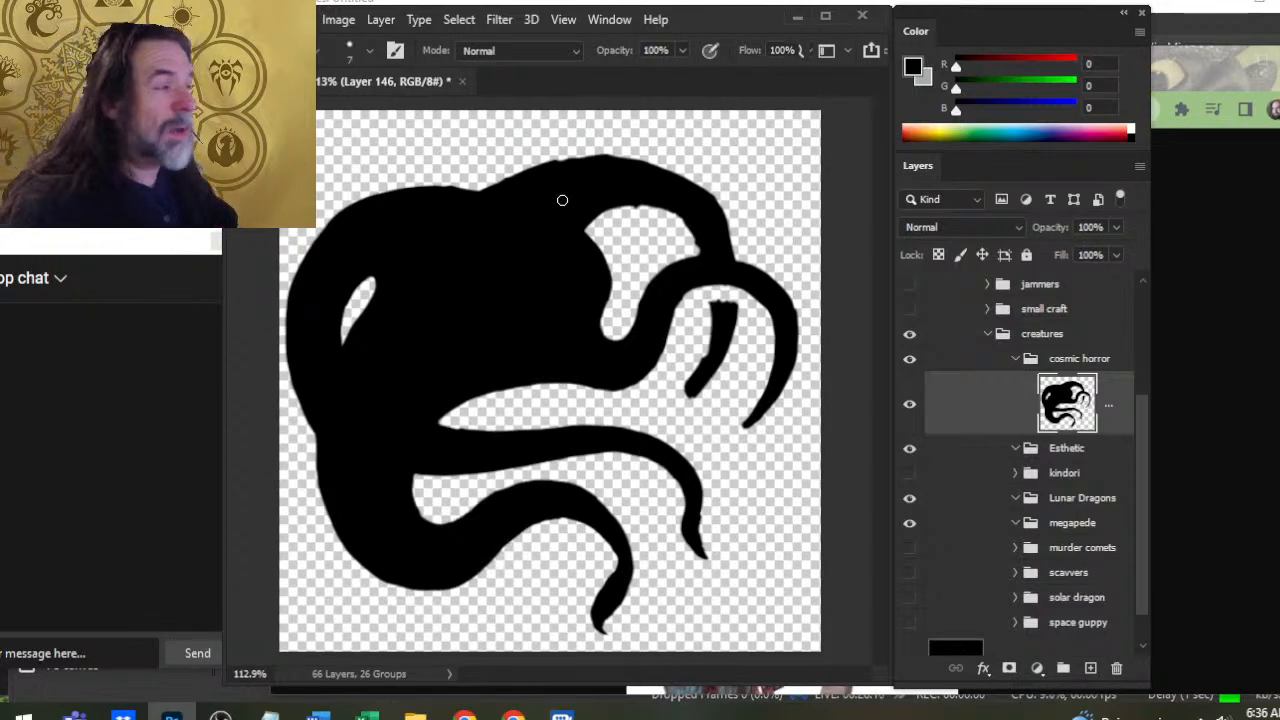
Trim the bumpy top edge of the uppermost tentacle and smooth its outer shoulder
{"action": "key", "text": "e"}
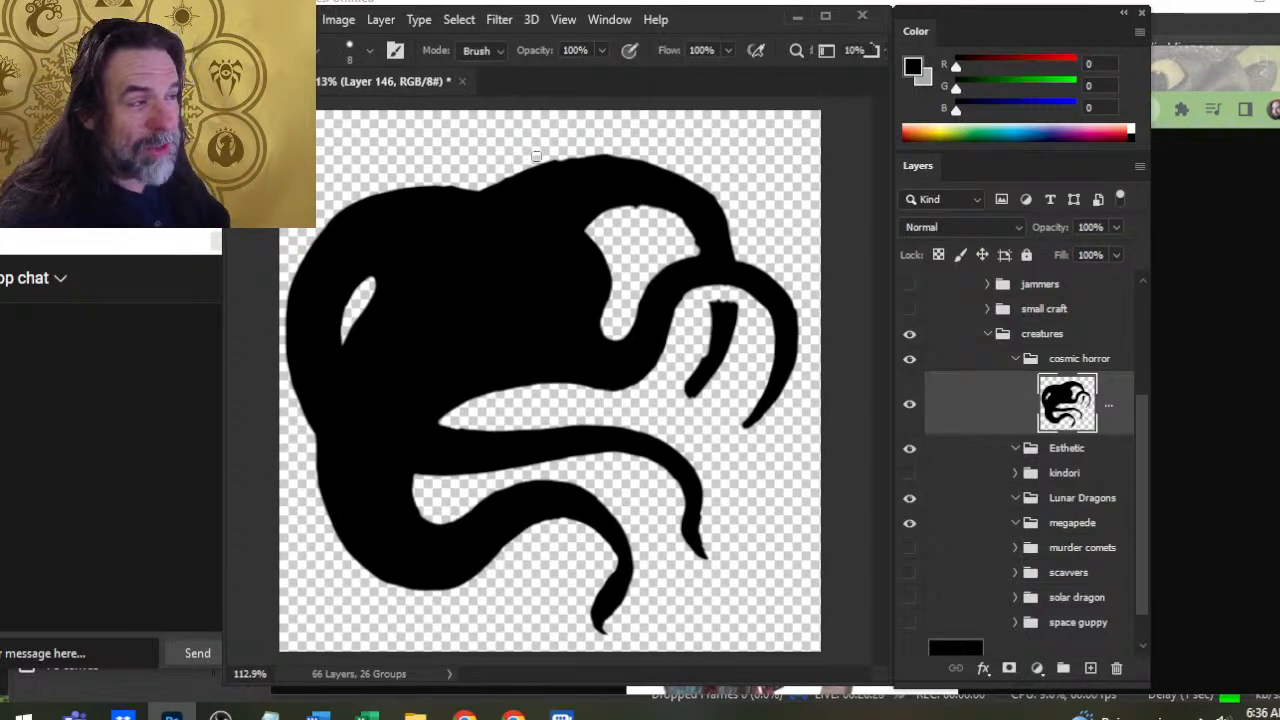
{"action": "left_click_drag", "start_coordinate": [524, 168], "coordinate": [620, 152]}
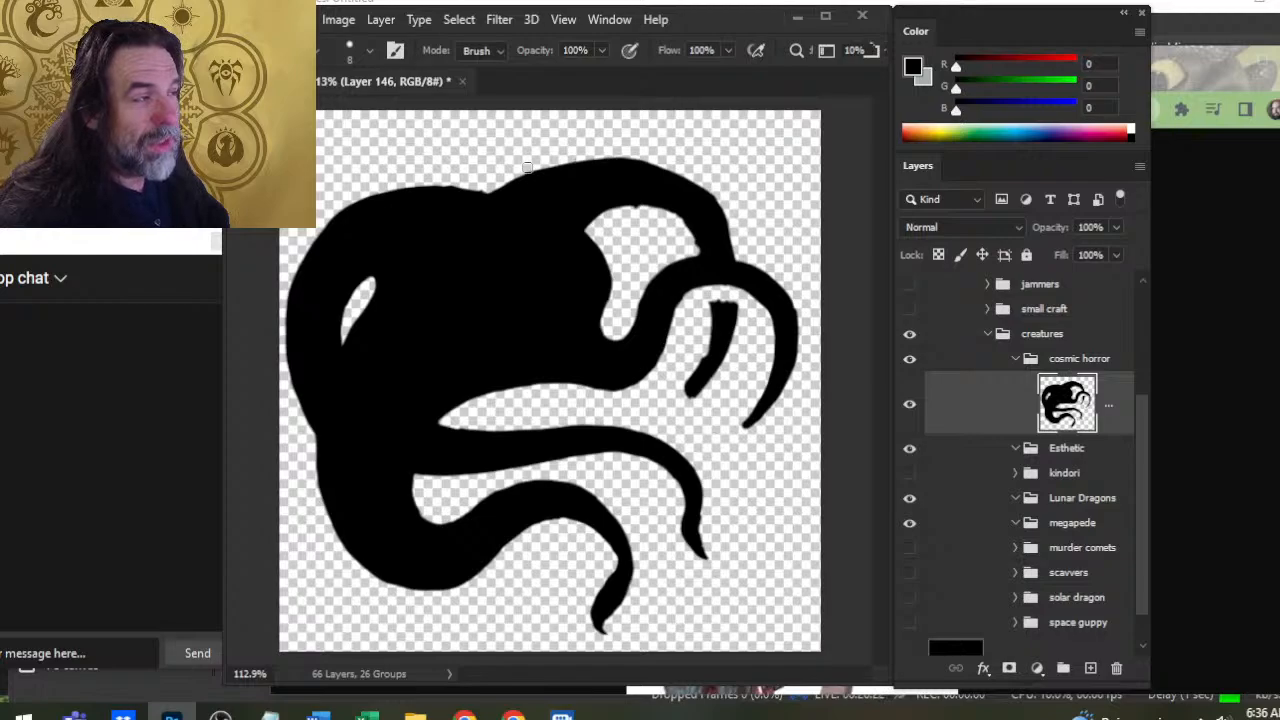
{"action": "key", "text": "b"}
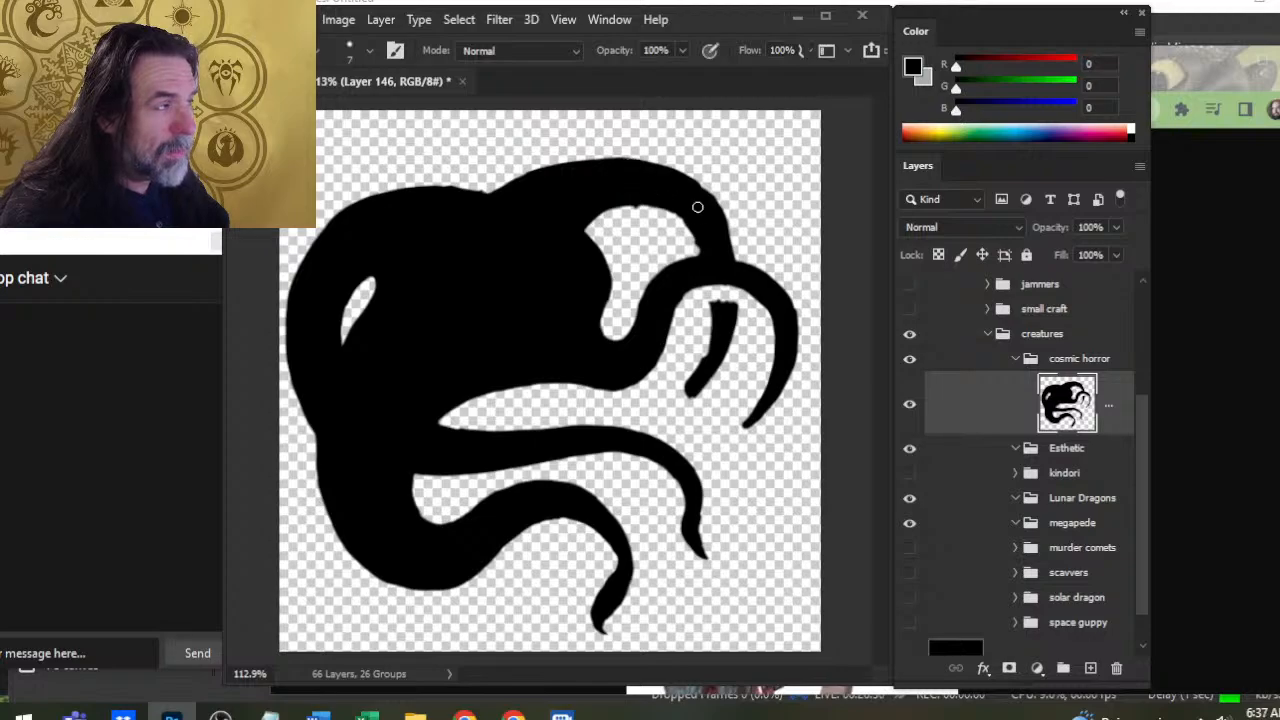
{"action": "left_click_drag", "start_coordinate": [680, 194], "coordinate": [694, 197]}
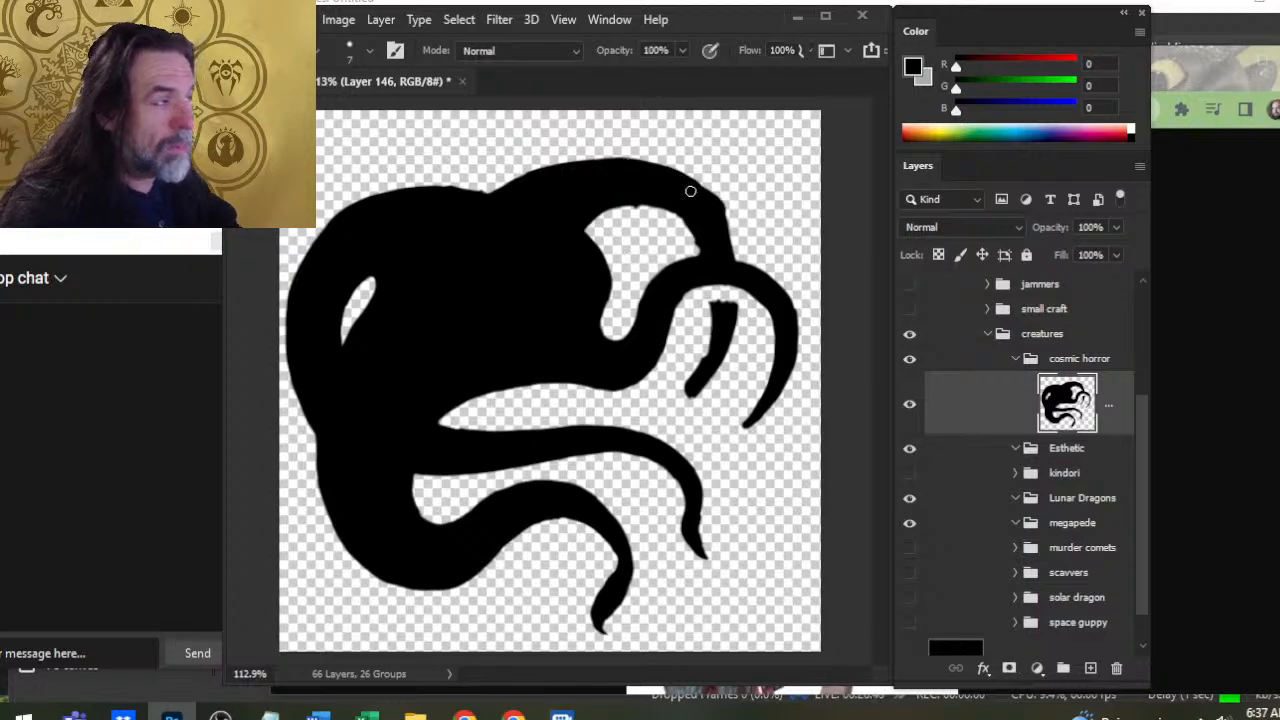
{"action": "key", "text": "e"}
{"action": "key", "text": "b"}
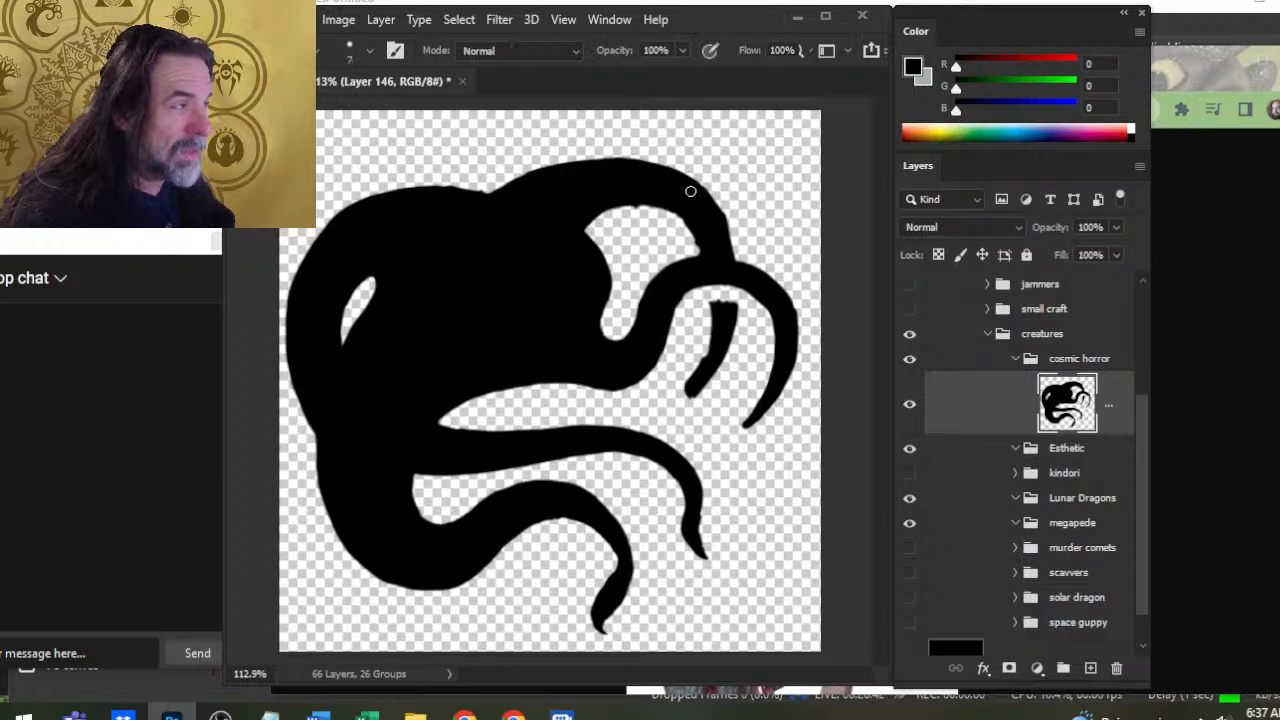
Paint the uppermost tentacle down across the other tentacle so it joins the detached segment below
{"action": "mouse_move", "coordinate": [703, 195]}
{"action": "left_mouse_down"}
{"action": "mouse_move", "coordinate": [735, 256]}
{"action": "mouse_move", "coordinate": [737, 298]}
{"action": "left_mouse_up"}
{"action": "left_click_drag", "start_coordinate": [726, 232], "coordinate": [734, 300]}
{"action": "mouse_move", "coordinate": [728, 235]}
{"action": "left_mouse_down"}
{"action": "mouse_move", "coordinate": [725, 291]}
{"action": "mouse_move", "coordinate": [697, 224]}
{"action": "mouse_move", "coordinate": [717, 299]}
{"action": "mouse_move", "coordinate": [705, 240]}
{"action": "mouse_move", "coordinate": [725, 275]}
{"action": "mouse_move", "coordinate": [718, 239]}
{"action": "left_mouse_up"}
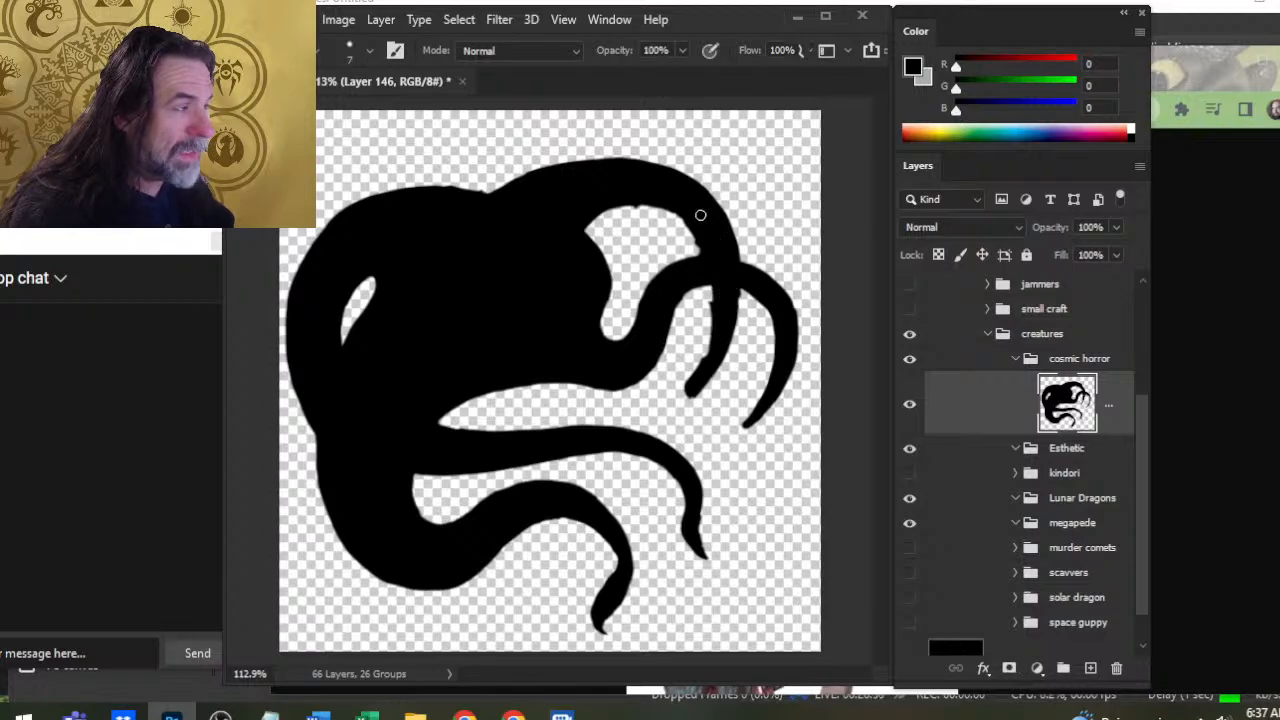
Smooth the uppermost tentacle's inner arc around the enclosed opening, removing the small bumps
{"action": "key", "text": "e"}
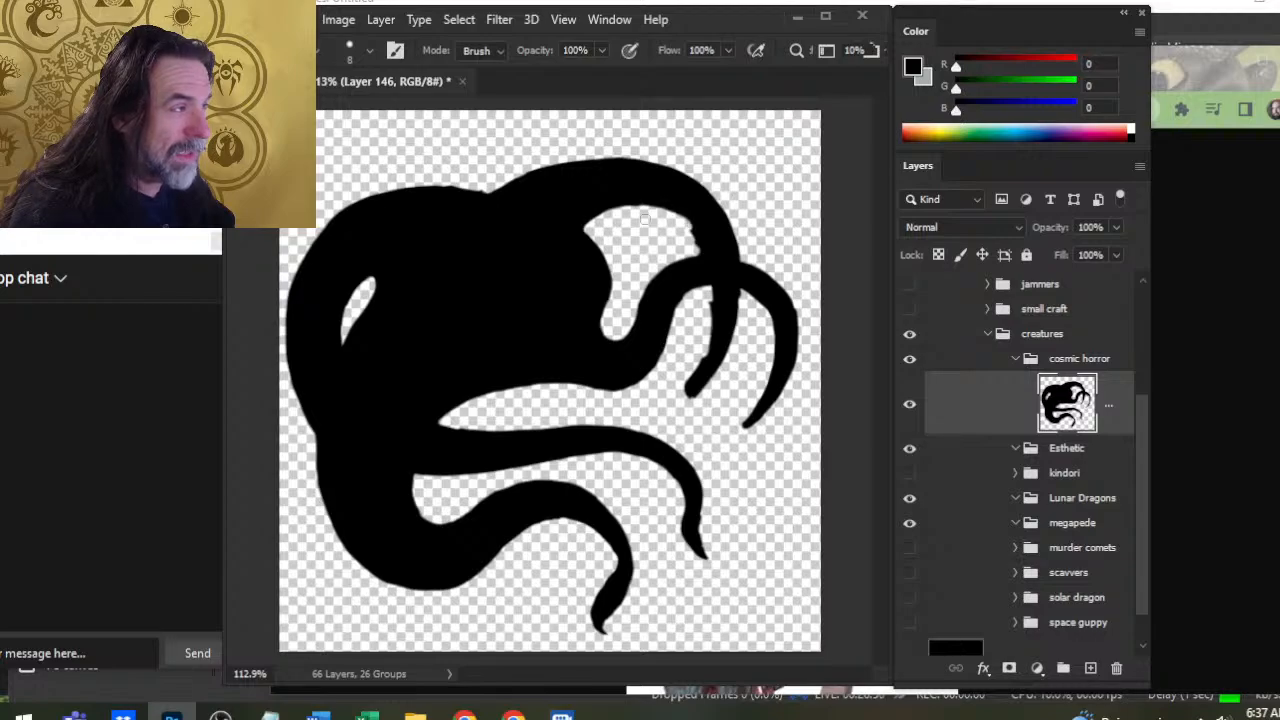
{"action": "key", "text": "b"}
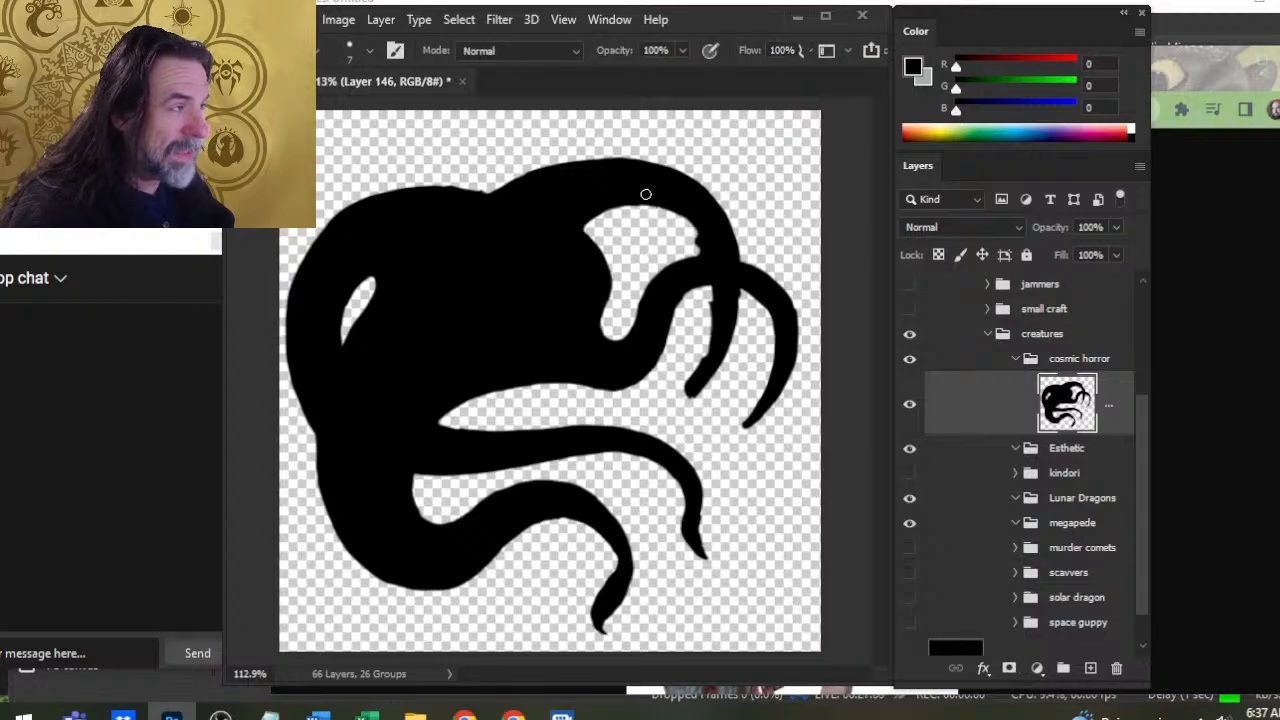
{"action": "key", "text": "e"}
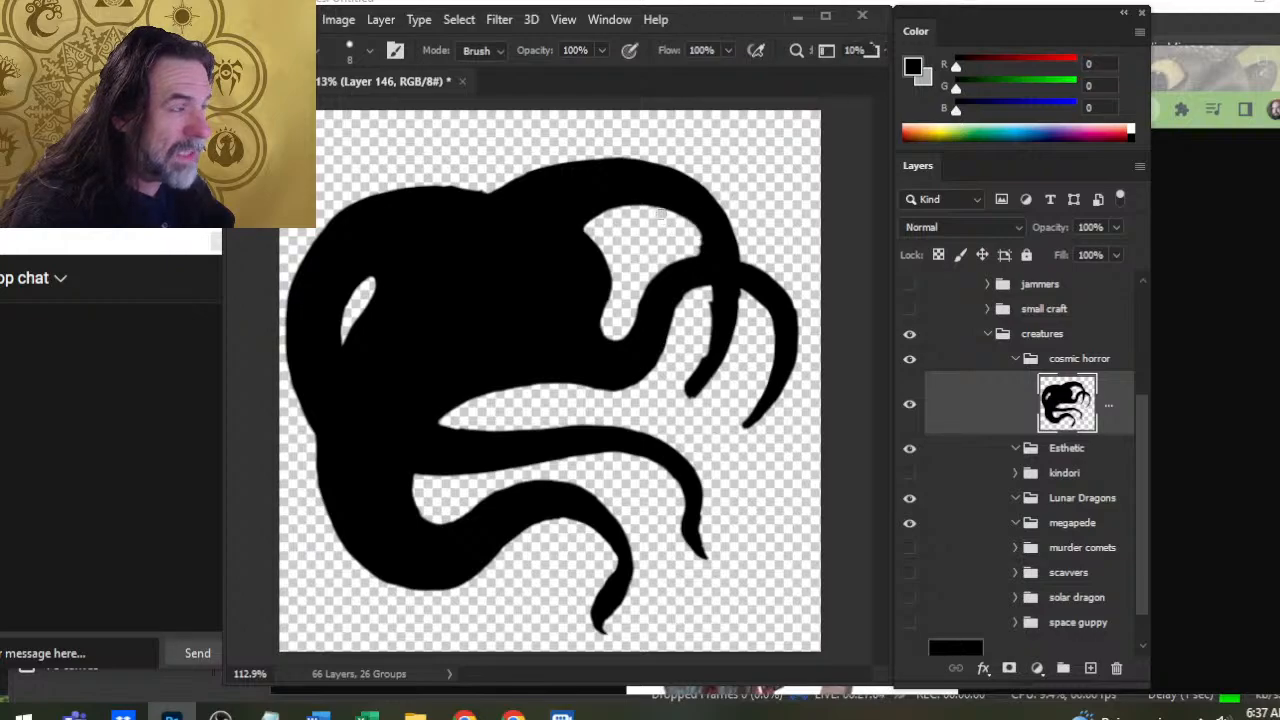
{"action": "key", "text": "b"}
{"action": "key", "text": "e"}
Erase a gap along the inner side of the front tentacle at the crossing and paint its lower end into a tapered tip
{"action": "left_click_drag", "start_coordinate": [702, 252], "coordinate": [712, 308]}
{"action": "mouse_move", "coordinate": [686, 224]}
{"action": "left_mouse_down"}
{"action": "mouse_move", "coordinate": [711, 308]}
{"action": "mouse_move", "coordinate": [690, 392]}
{"action": "mouse_move", "coordinate": [703, 352]}
{"action": "mouse_move", "coordinate": [700, 378]}
{"action": "left_mouse_up"}
{"action": "key", "text": "b"}
{"action": "left_click_drag", "start_coordinate": [718, 322], "coordinate": [682, 406]}
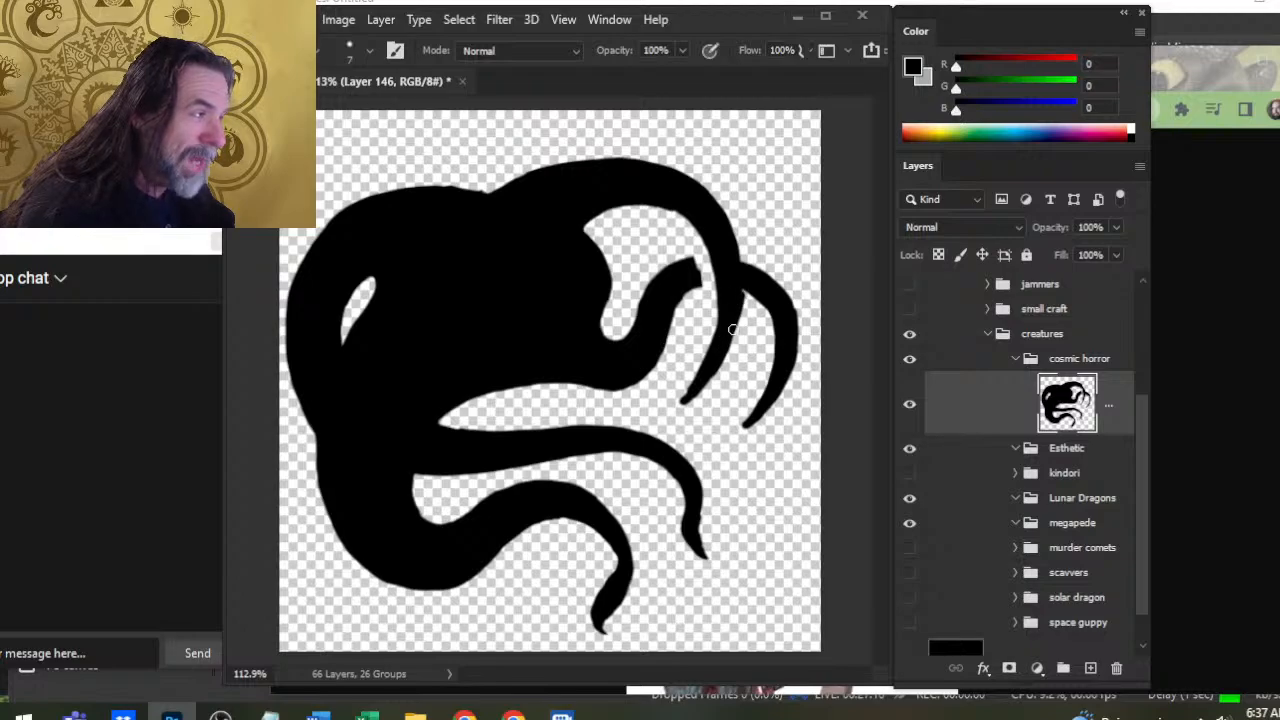
Erase a gap along the outer side of the front tentacle at the crossing and repaint that edge smoothly
{"action": "key", "text": "e"}
{"action": "mouse_move", "coordinate": [749, 341]}
{"action": "left_mouse_down"}
{"action": "mouse_move", "coordinate": [742, 268]}
{"action": "mouse_move", "coordinate": [745, 335]}
{"action": "left_mouse_up"}
{"action": "key", "text": "b"}
{"action": "left_click_drag", "start_coordinate": [731, 264], "coordinate": [735, 299]}
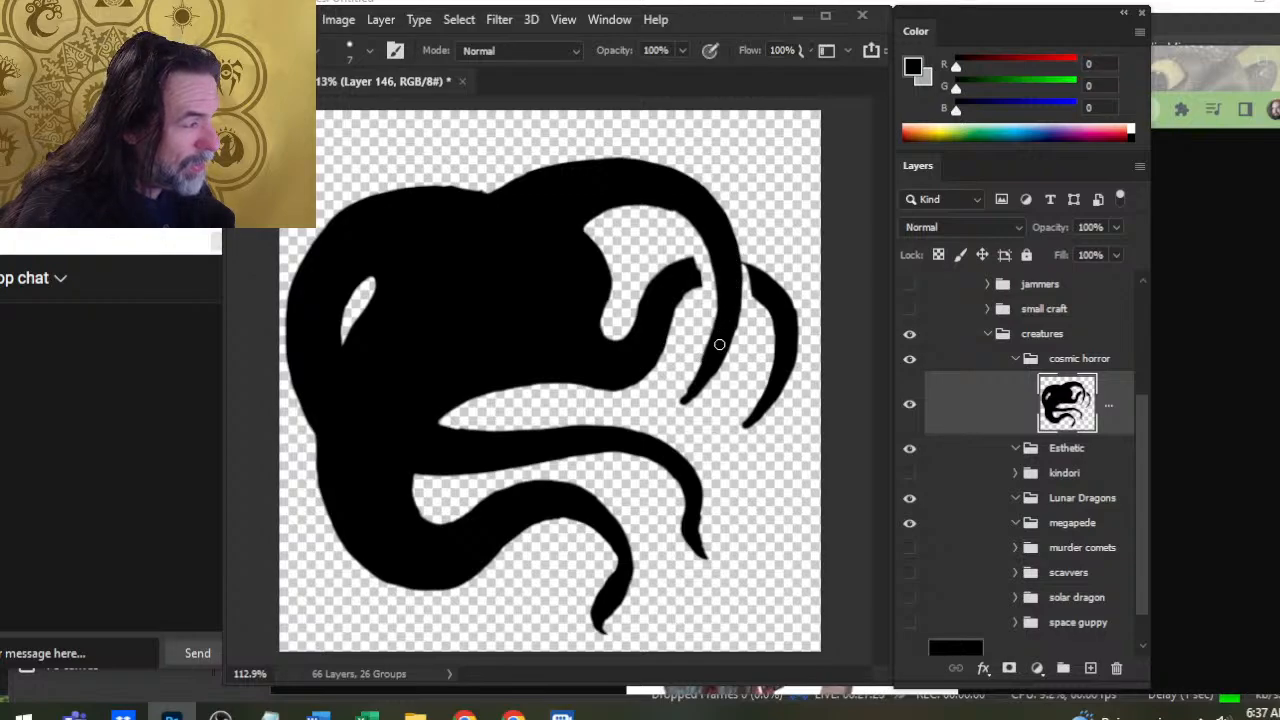
Extend the front tentacle's lower end into a longer, inward-curving tapered tip and trim both of its edges smooth
{"action": "mouse_move", "coordinate": [719, 344]}
{"action": "left_mouse_down"}
{"action": "mouse_move", "coordinate": [736, 292]}
{"action": "mouse_move", "coordinate": [695, 385]}
{"action": "mouse_move", "coordinate": [700, 368]}
{"action": "mouse_move", "coordinate": [665, 413]}
{"action": "left_mouse_up"}
{"action": "key", "text": "e"}
{"action": "key", "text": "b"}
{"action": "key", "text": "e"}
{"action": "left_click_drag", "start_coordinate": [704, 352], "coordinate": [666, 414]}
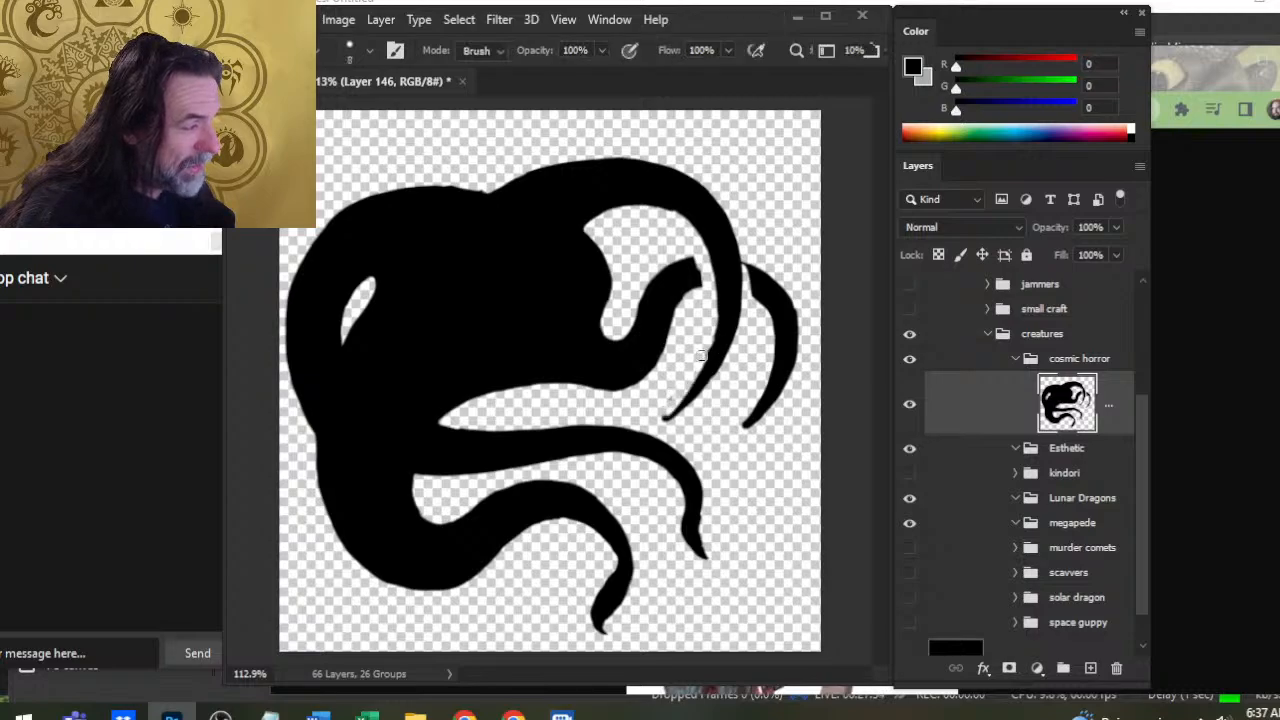
{"action": "key", "text": "b"}
{"action": "left_click_drag", "start_coordinate": [716, 337], "coordinate": [660, 416]}
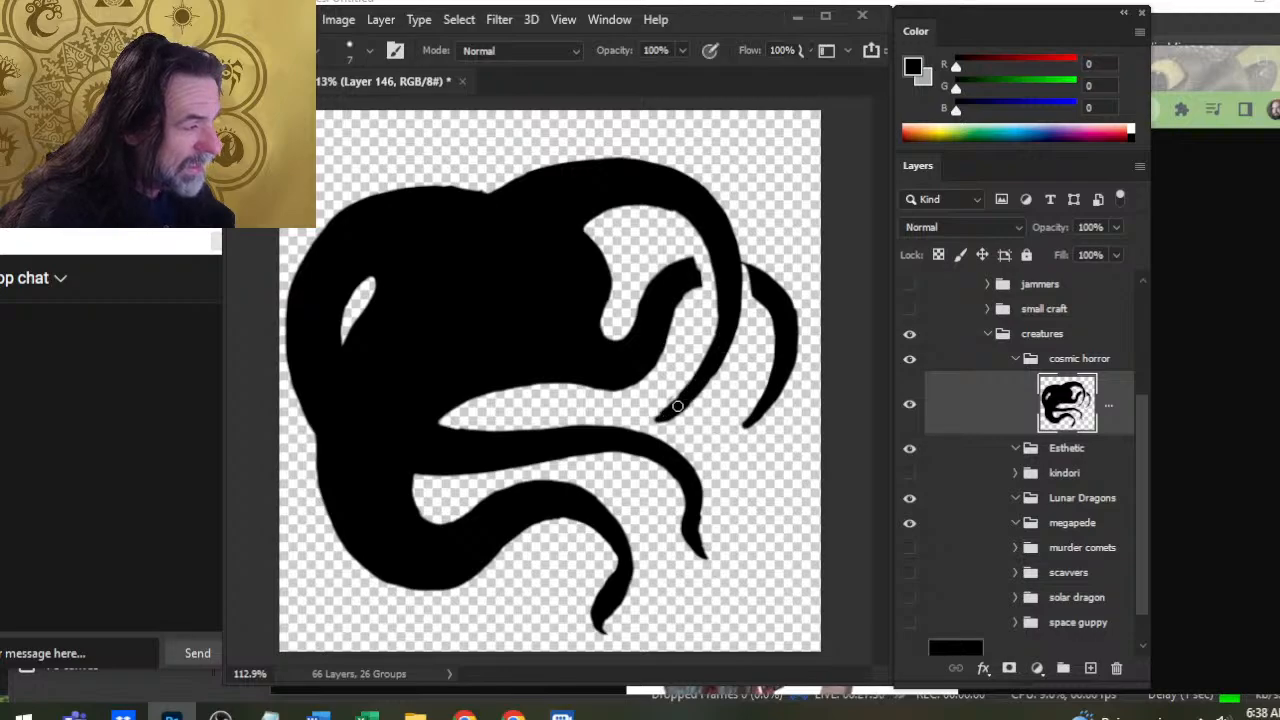
{"action": "key", "text": "e"}
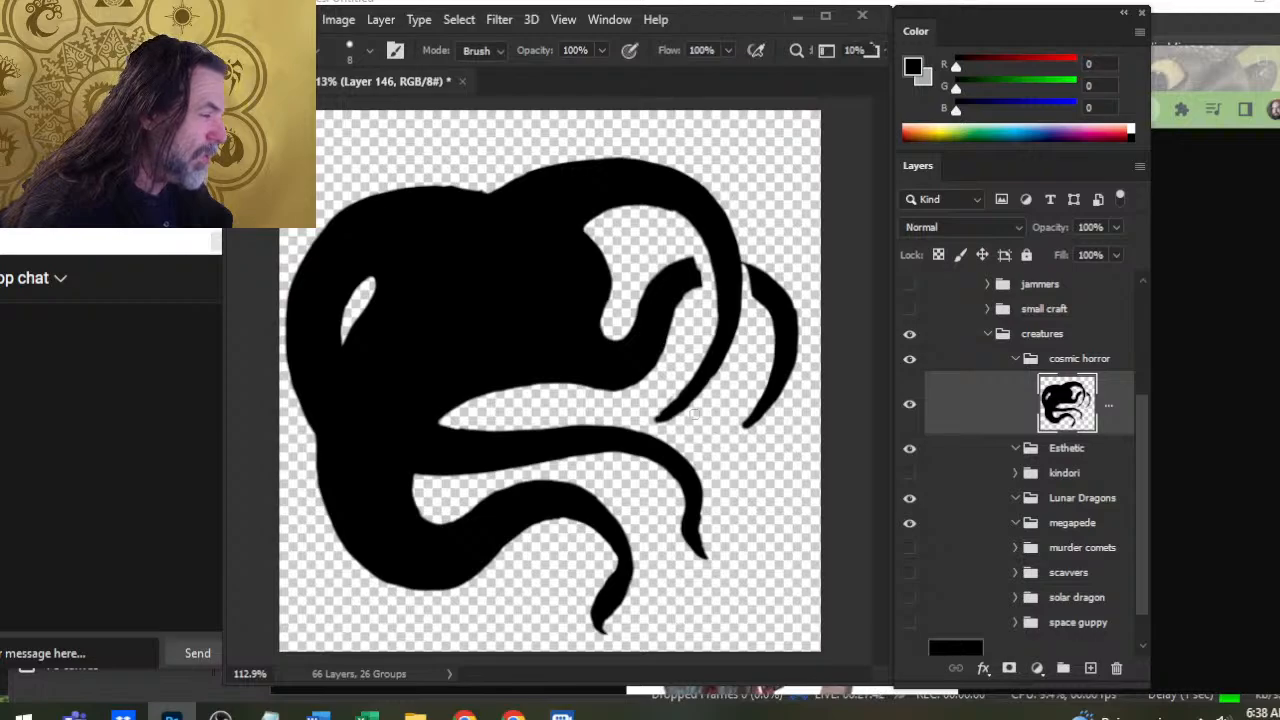
{"action": "left_click_drag", "start_coordinate": [692, 412], "coordinate": [664, 420]}
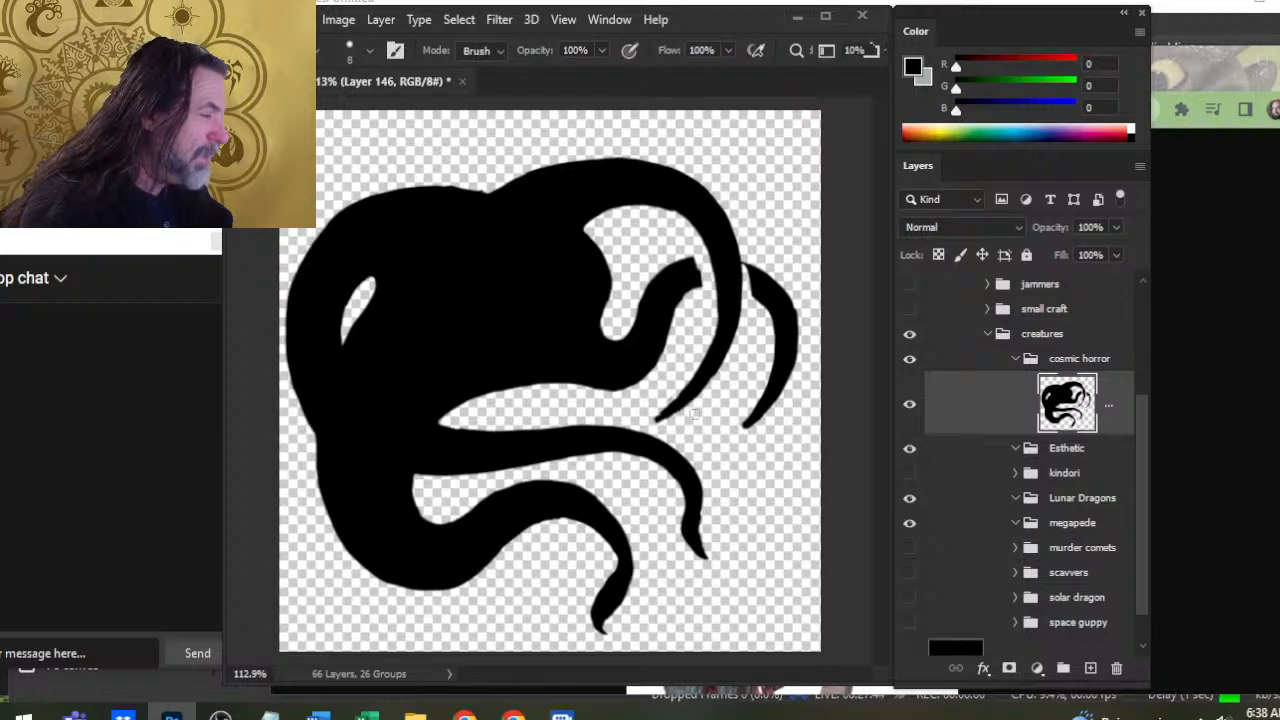
Paint over the gaps on both sides of the front tentacle at the crossing, rejoining the rear tentacle's segments
{"action": "key", "text": "b"}
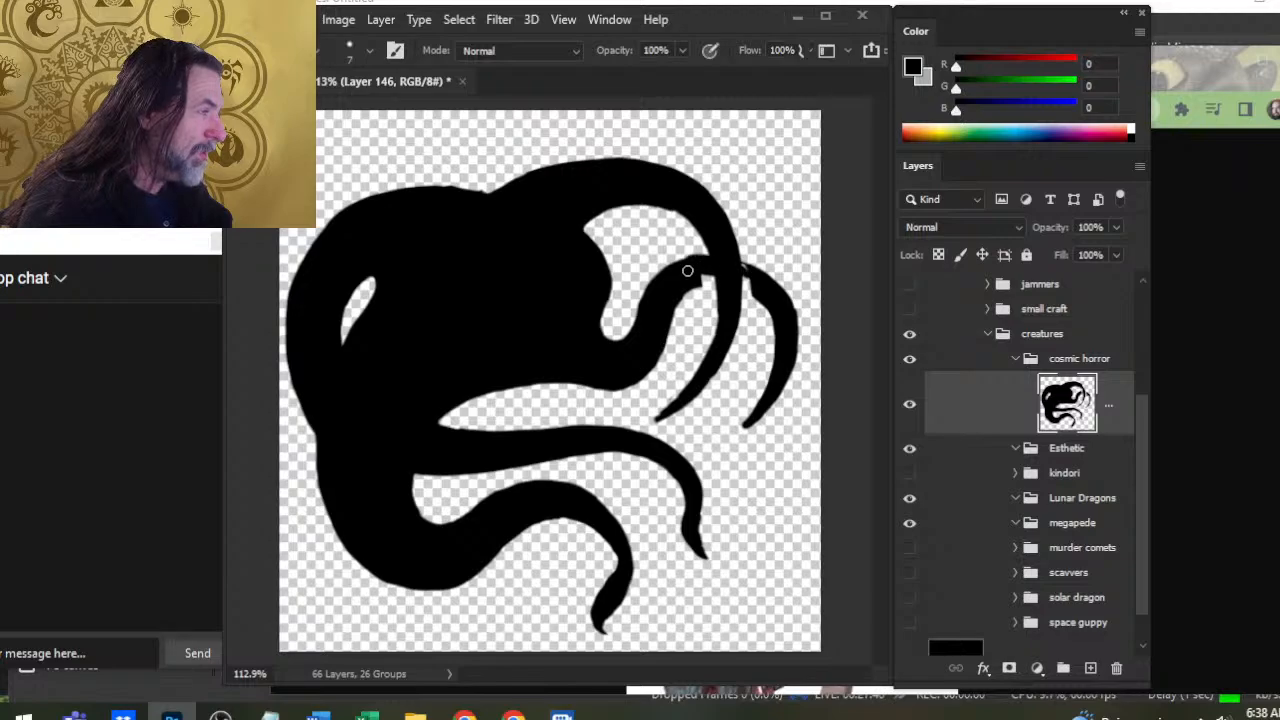
{"action": "key", "text": "e"}
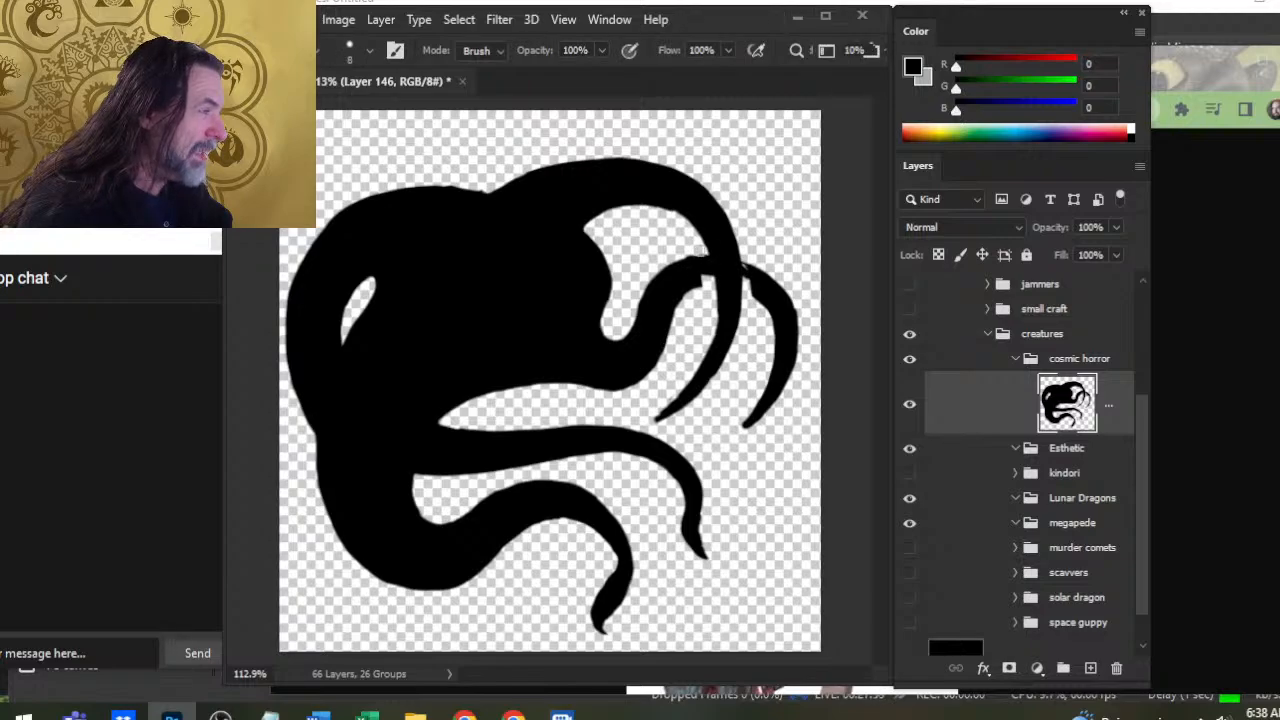
{"action": "key", "text": "b"}
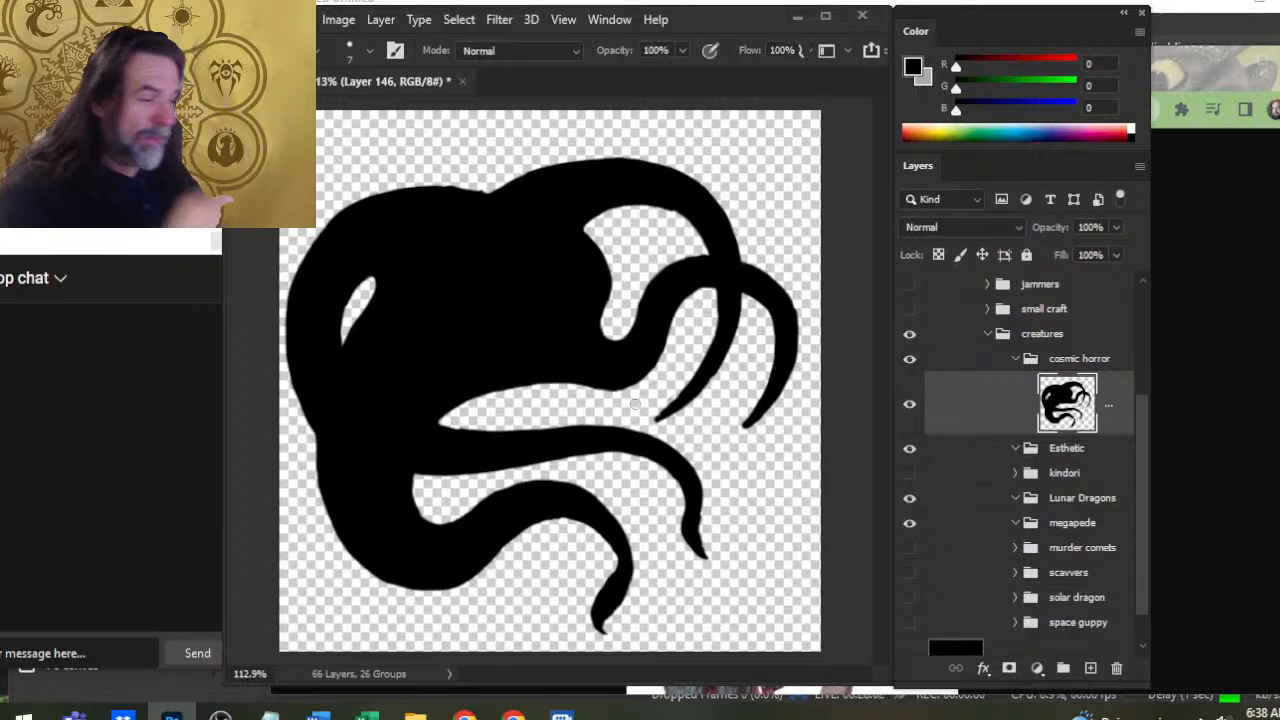
Slim the rear tentacle's hanging end by erasing along its inner and outer edges, tapering it to a fine tip
{"action": "key", "text": "e"}
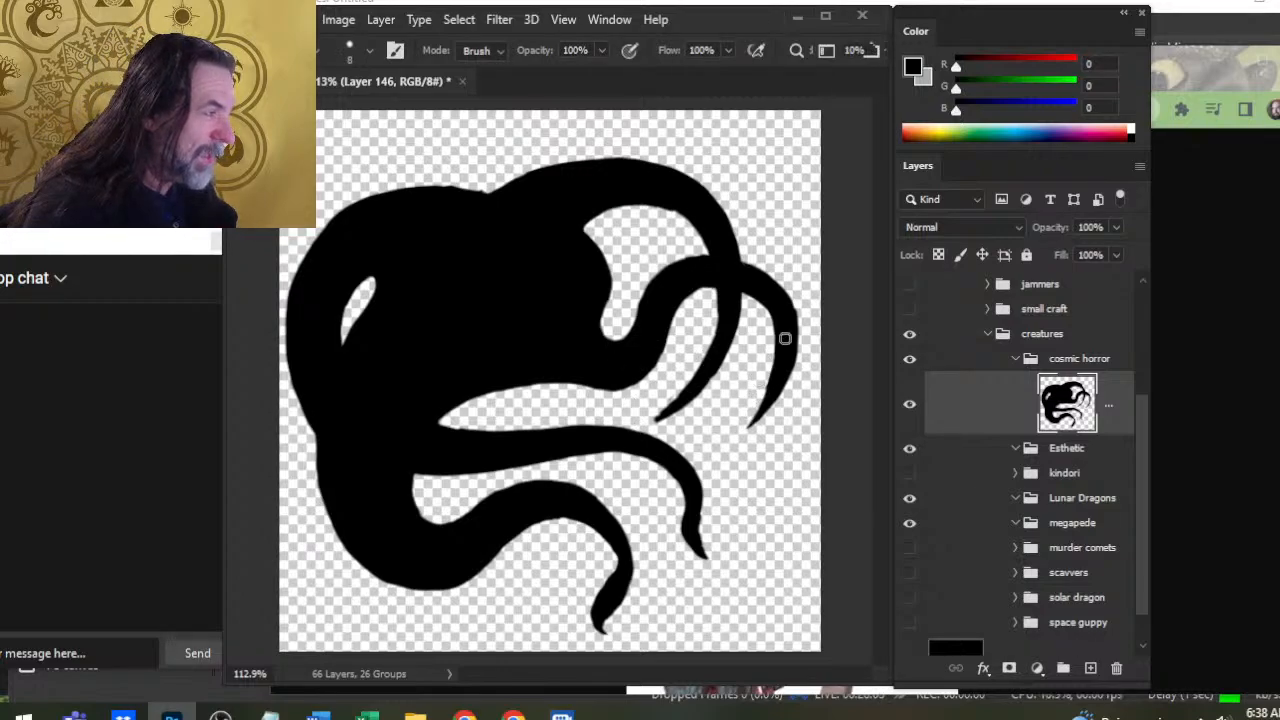
{"action": "key", "text": "b"}
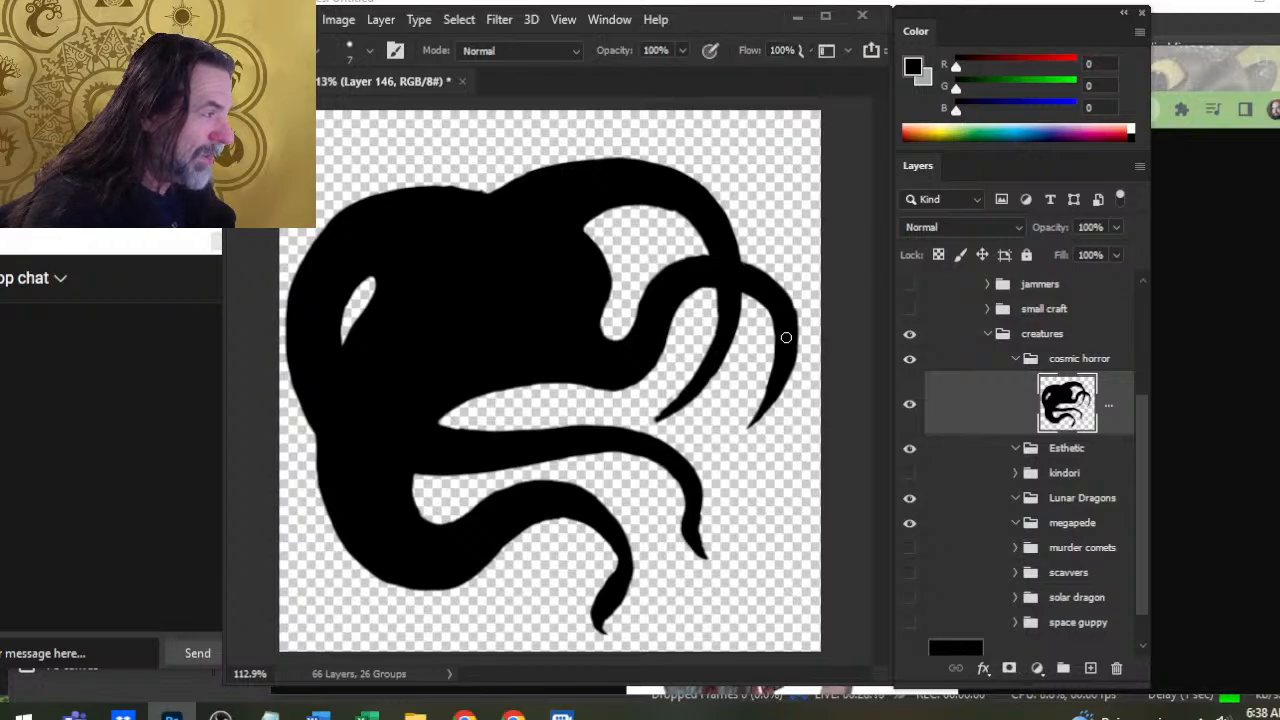
{"action": "left_click_drag", "start_coordinate": [792, 349], "coordinate": [780, 397]}
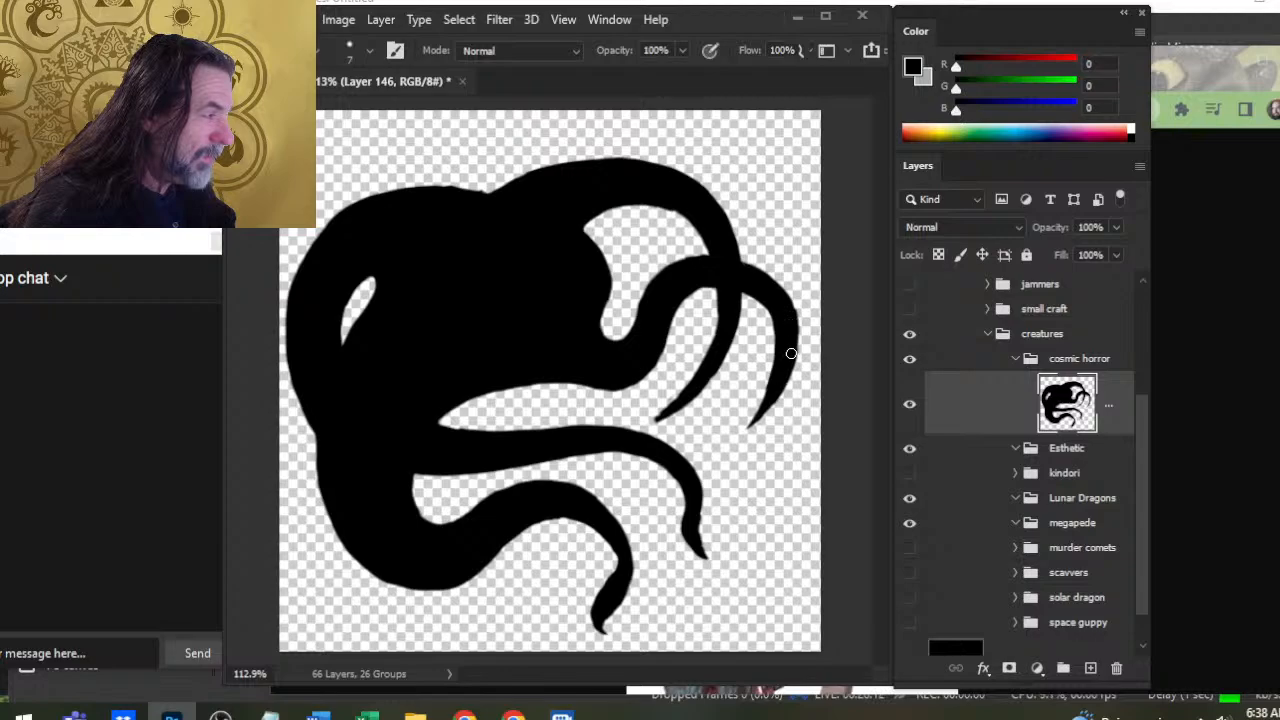
{"action": "key", "text": "e"}
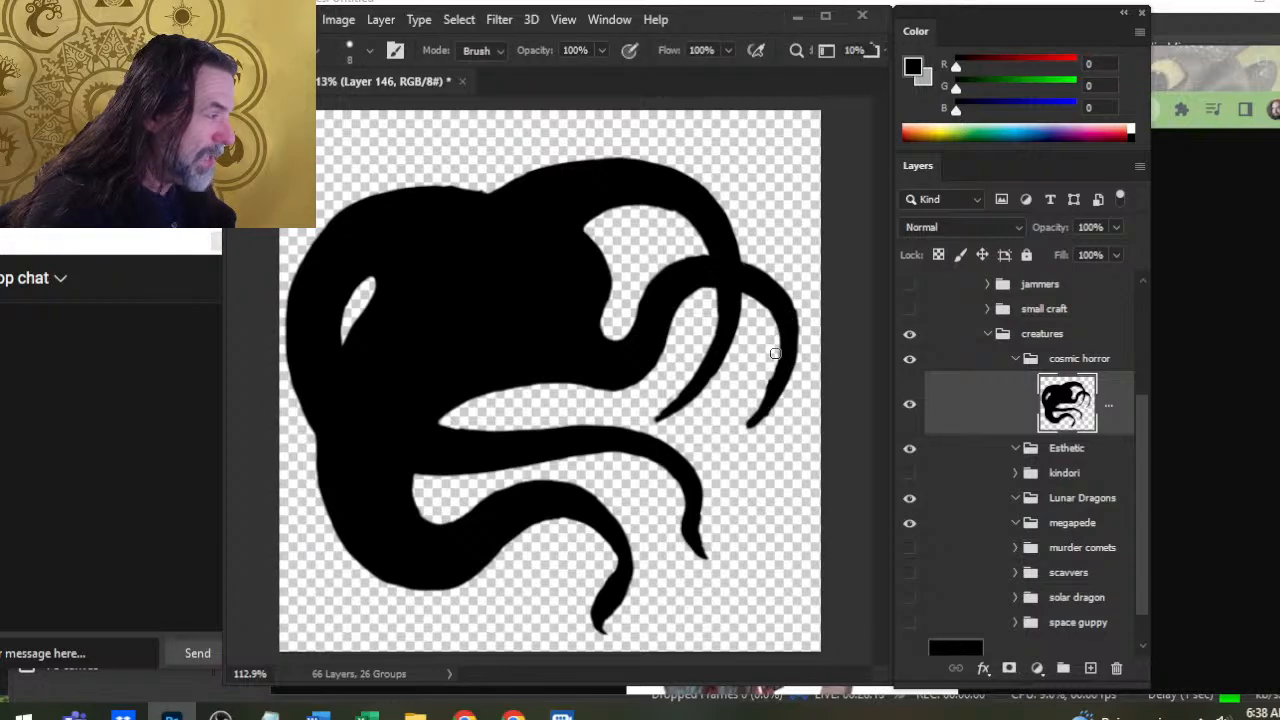
{"action": "mouse_move", "coordinate": [775, 353]}
{"action": "left_mouse_down"}
{"action": "mouse_move", "coordinate": [750, 424]}
{"action": "mouse_move", "coordinate": [756, 412]}
{"action": "left_mouse_up"}
{"action": "key", "text": "b"}
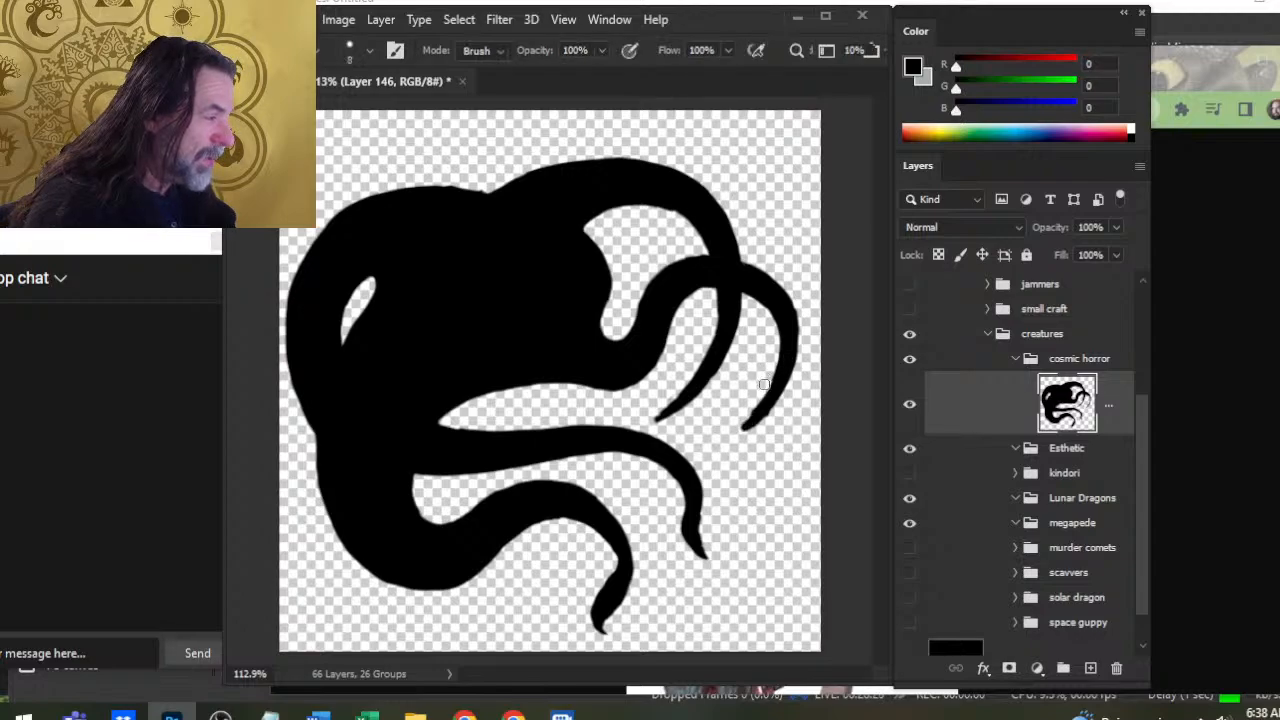
{"action": "key", "text": "e"}
{"action": "mouse_move", "coordinate": [796, 395]}
{"action": "left_mouse_down"}
{"action": "mouse_move", "coordinate": [756, 424]}
{"action": "mouse_move", "coordinate": [775, 421]}
{"action": "left_mouse_up"}
Repaint the outer edge of the rear tentacle's hanging end and trim its inner curve to even out the thickness
{"action": "key", "text": "b"}
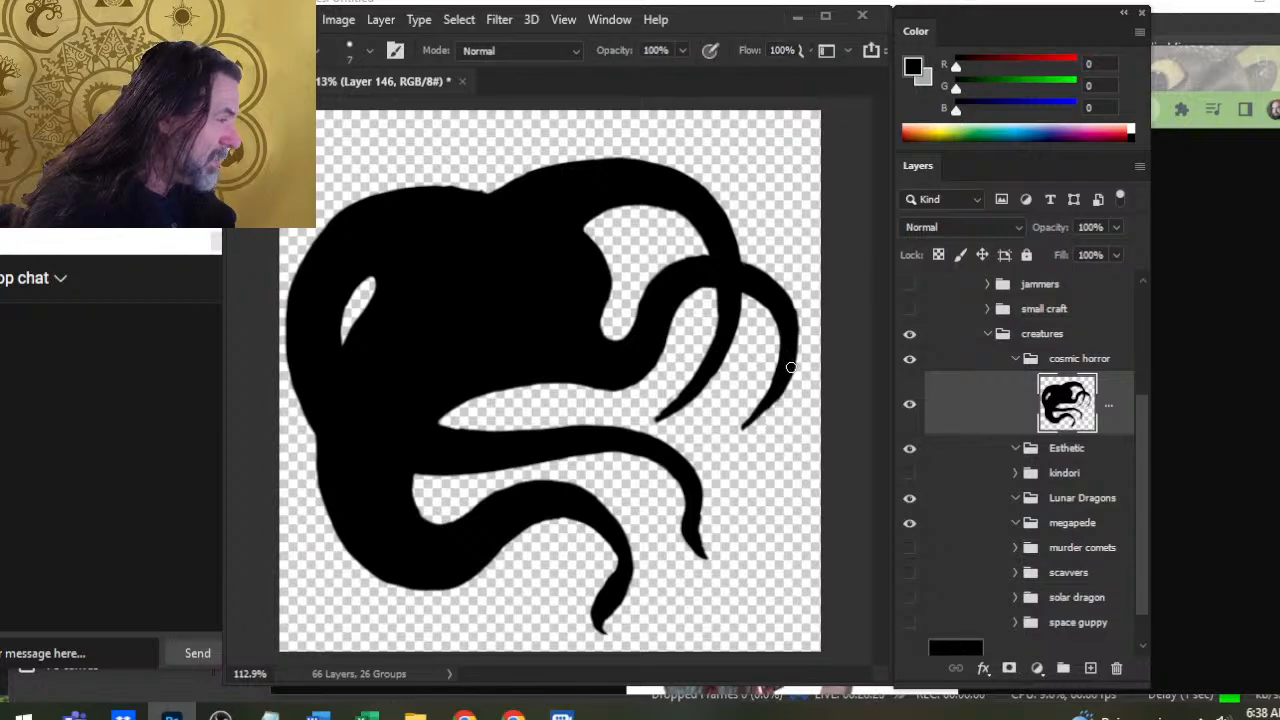
{"action": "key", "text": "e"}
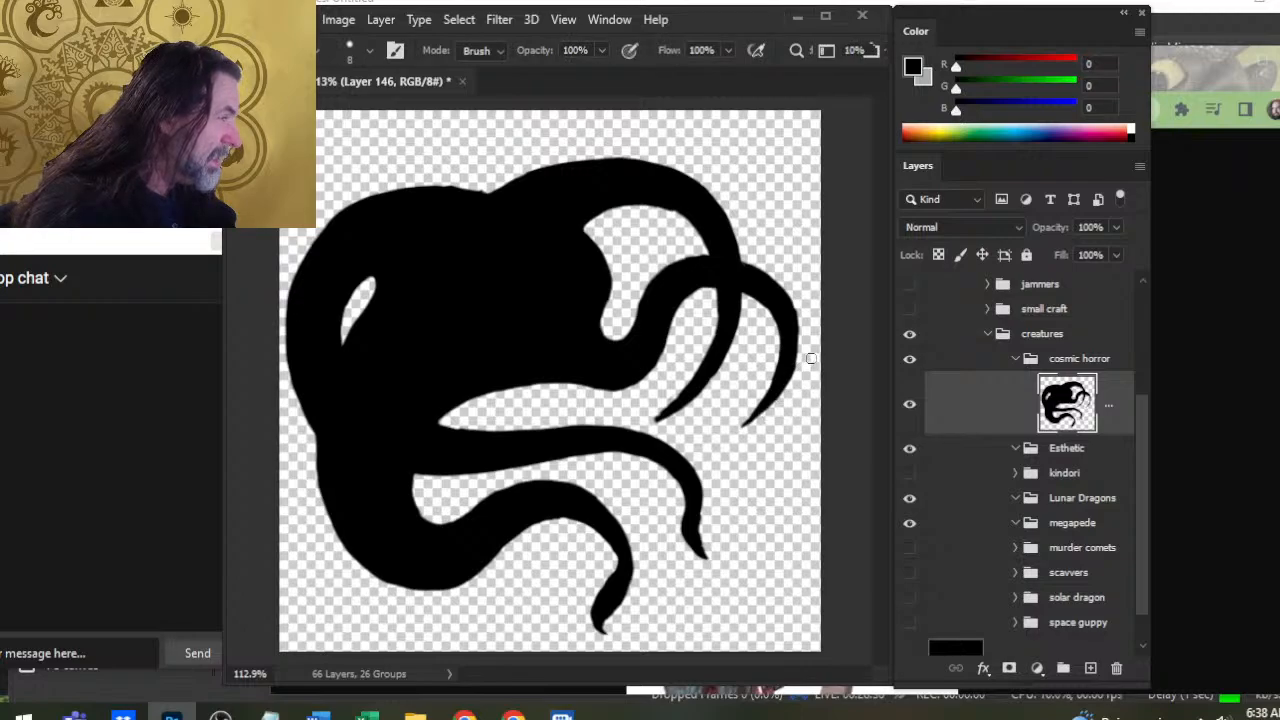
{"action": "key", "text": "b"}
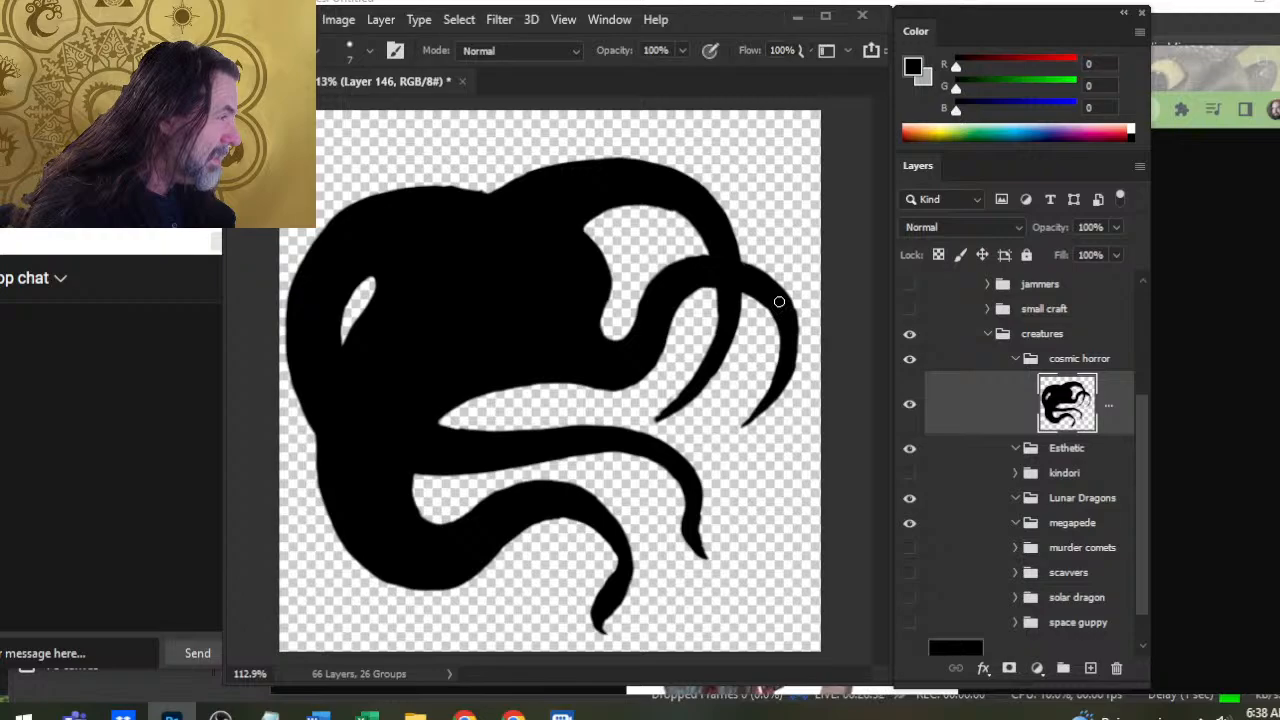
{"action": "key", "text": "e"}
{"action": "key", "text": "b"}
{"action": "left_click_drag", "start_coordinate": [780, 296], "coordinate": [796, 346]}
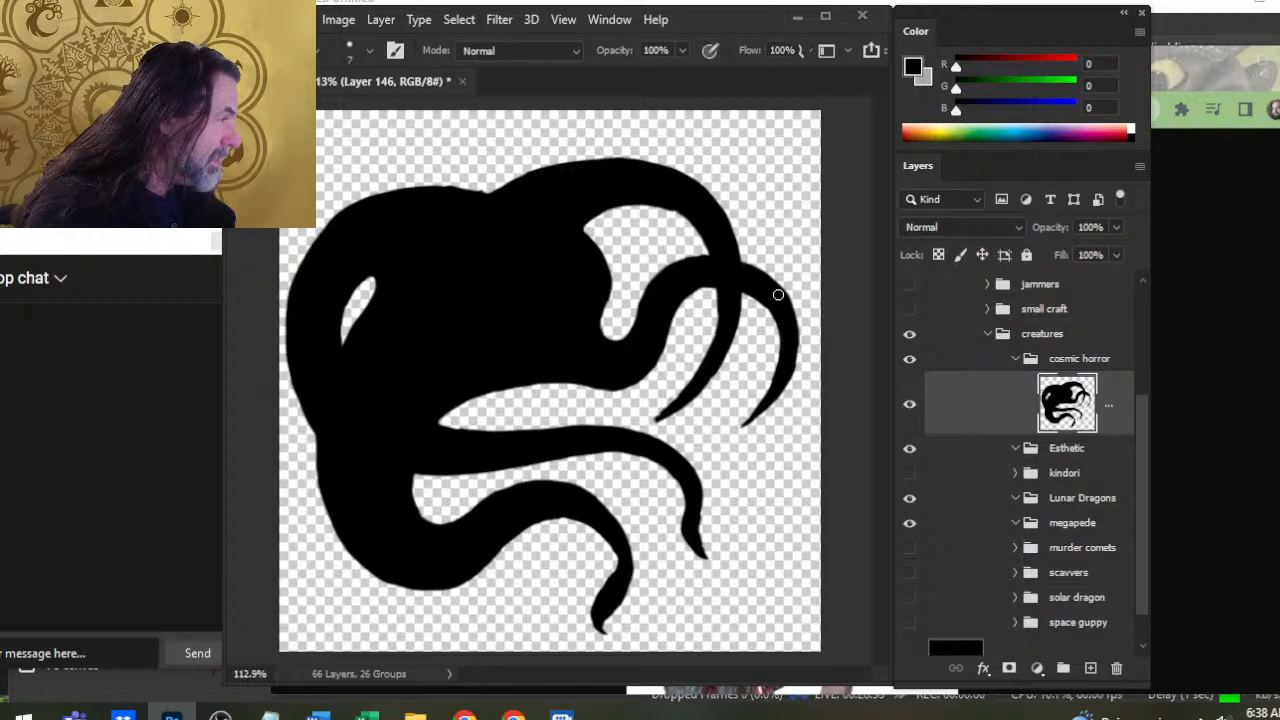
Erase the opening beneath the uppermost tentacle's arch farther back toward the head and repaint its inner corner as a clean point
{"action": "key", "text": "e"}
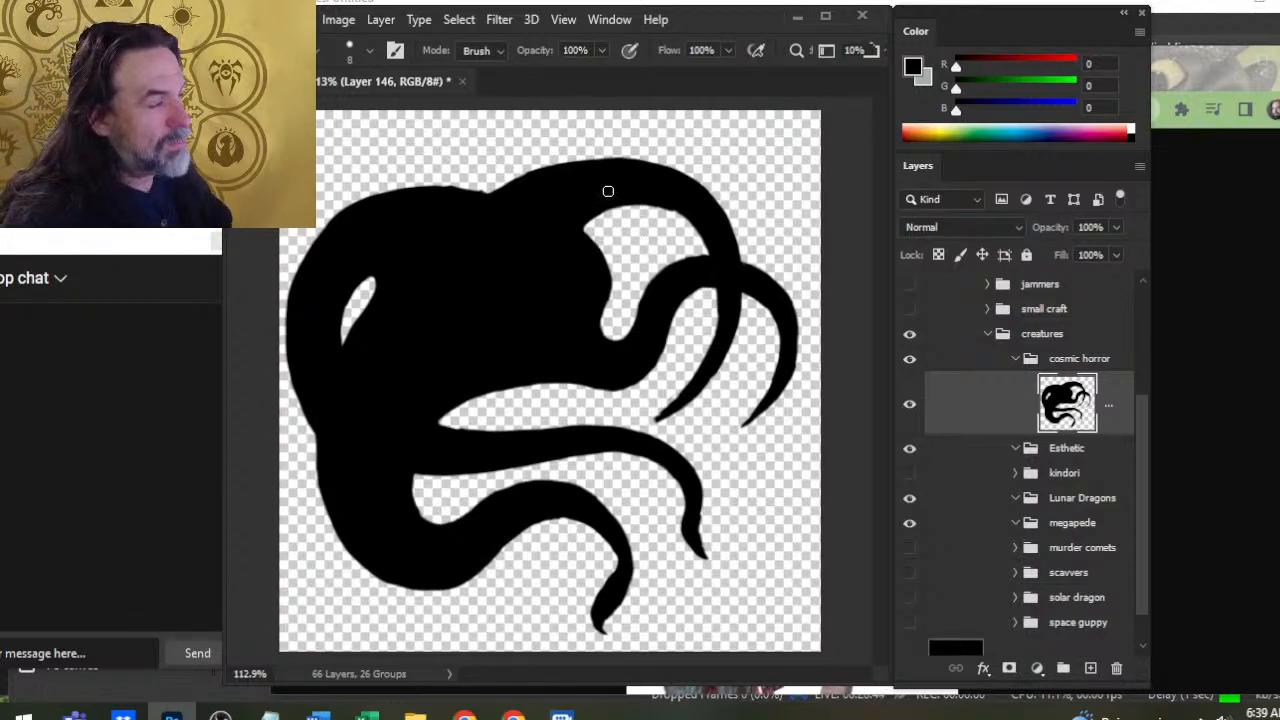
{"action": "mouse_move", "coordinate": [631, 215]}
{"action": "left_mouse_down"}
{"action": "mouse_move", "coordinate": [568, 228]}
{"action": "mouse_move", "coordinate": [580, 214]}
{"action": "mouse_move", "coordinate": [631, 213]}
{"action": "left_mouse_up"}
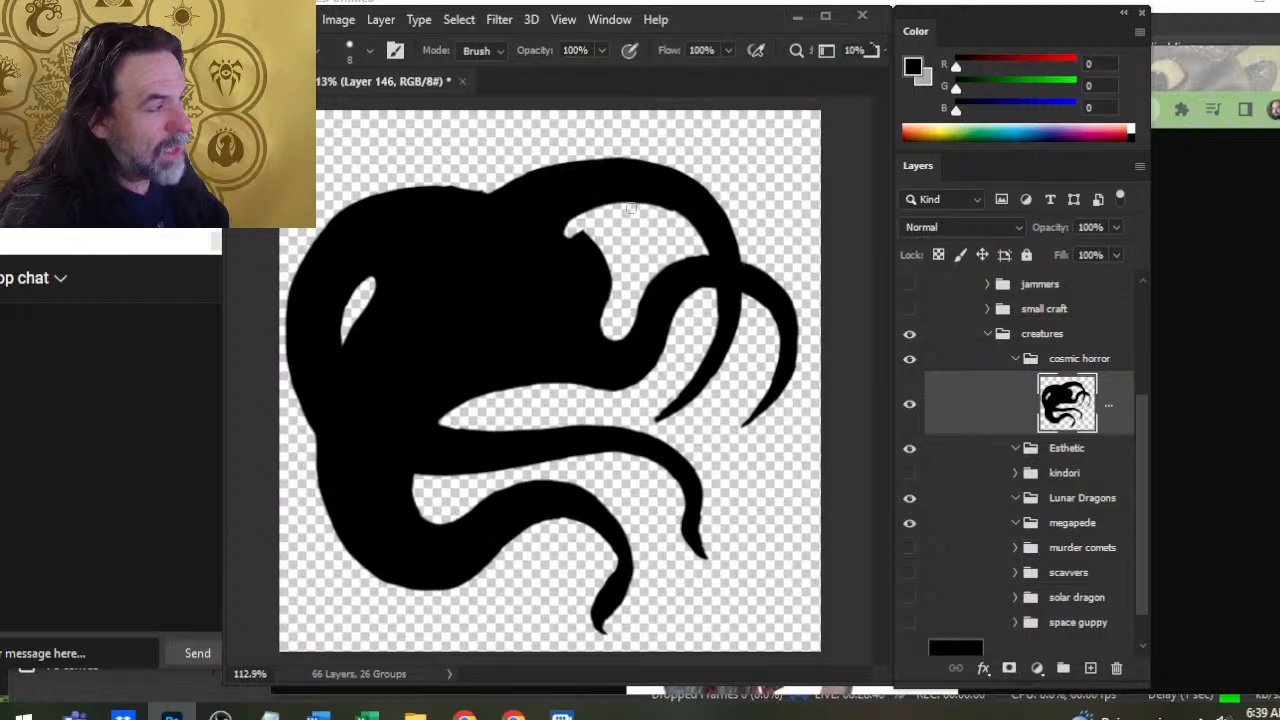
{"action": "key", "text": "b"}
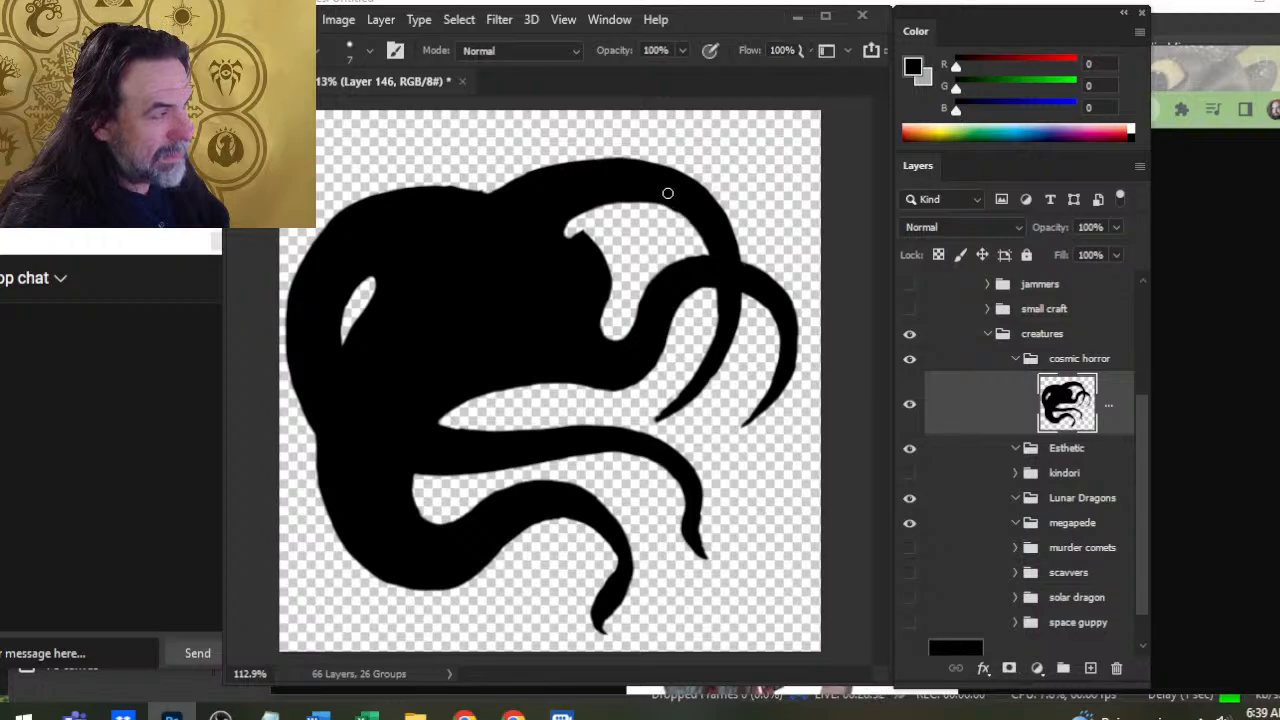
{"action": "key", "text": "e"}
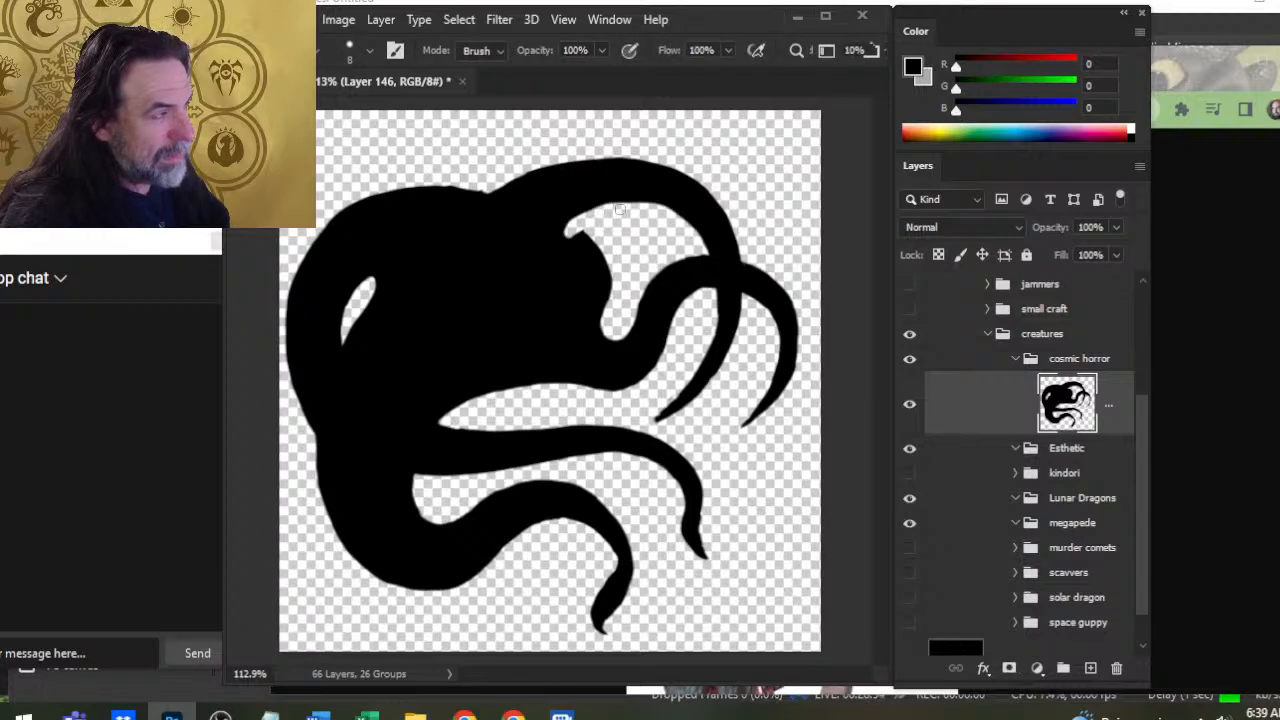
{"action": "mouse_move", "coordinate": [607, 215]}
{"action": "left_mouse_down"}
{"action": "mouse_move", "coordinate": [565, 228]}
{"action": "mouse_move", "coordinate": [599, 216]}
{"action": "left_mouse_up"}
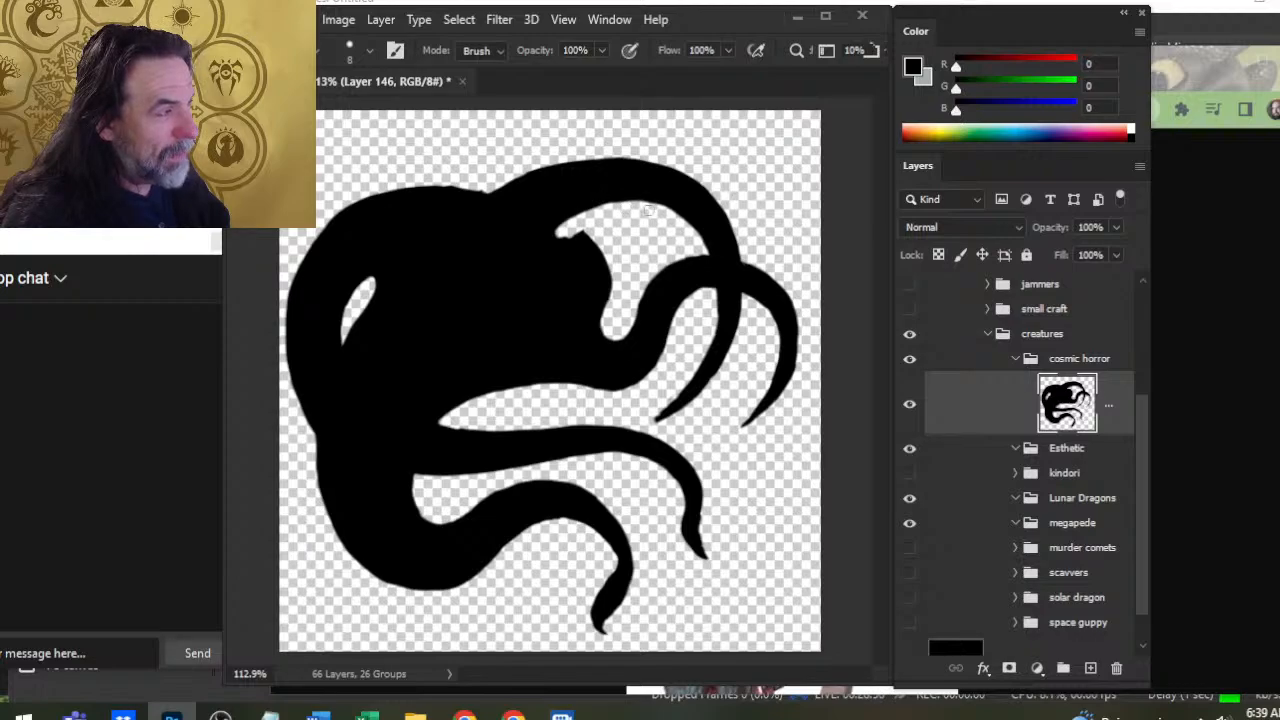
{"action": "key", "text": "b"}
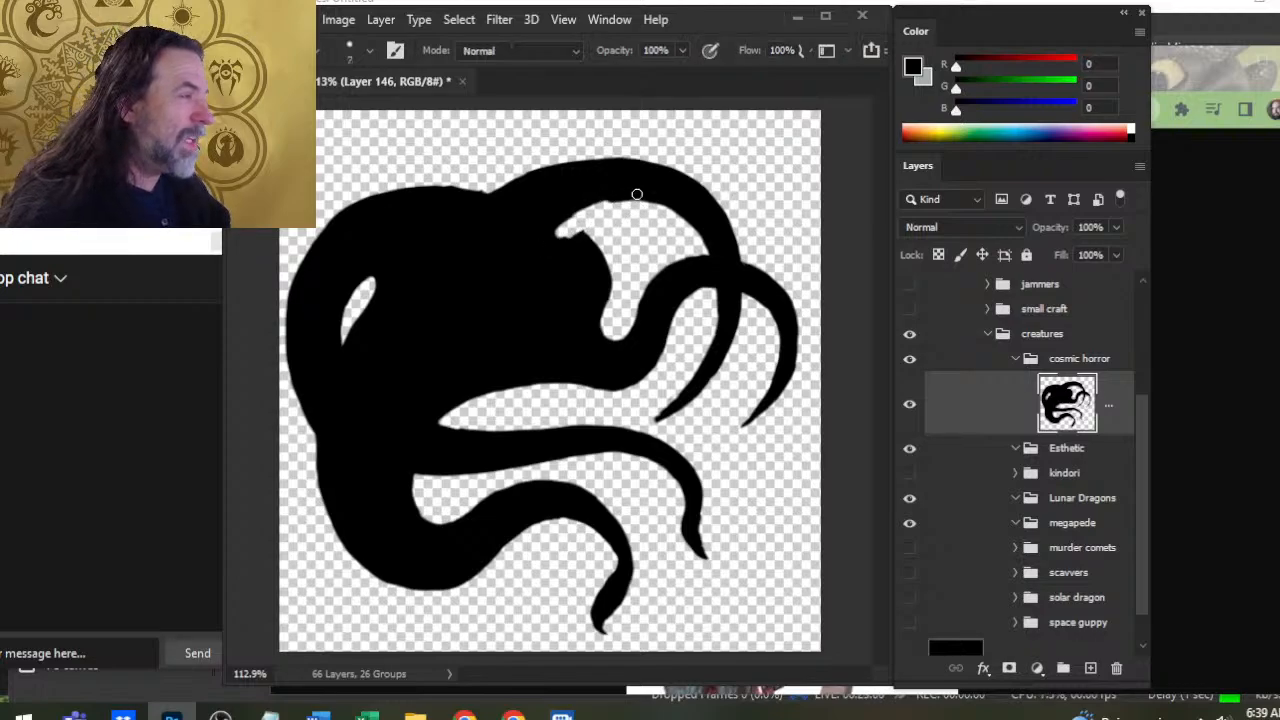
{"action": "mouse_move", "coordinate": [588, 203]}
{"action": "left_mouse_down"}
{"action": "mouse_move", "coordinate": [620, 197]}
{"action": "mouse_move", "coordinate": [520, 217]}
{"action": "mouse_move", "coordinate": [545, 219]}
{"action": "left_mouse_up"}
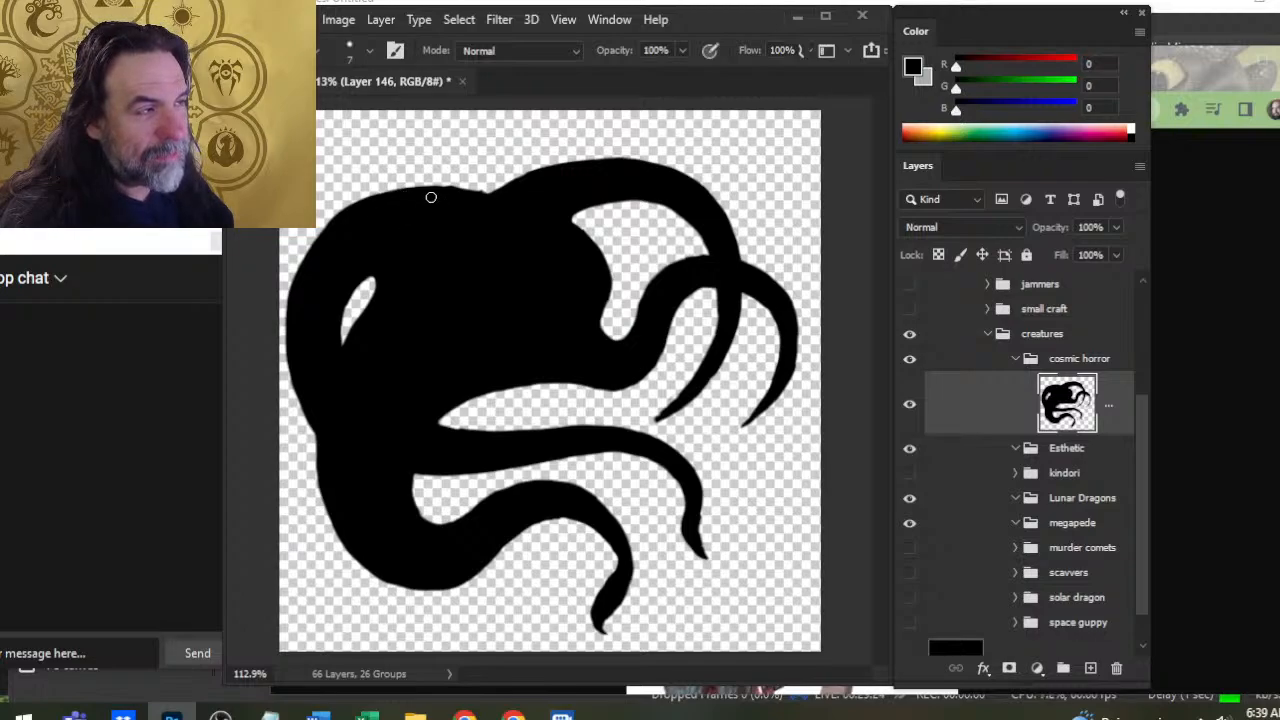
Fill the dip where the uppermost tentacle meets the head and smooth the head's rounded edge facing the crossed tentacles
{"action": "left_click_drag", "start_coordinate": [414, 196], "coordinate": [492, 191]}
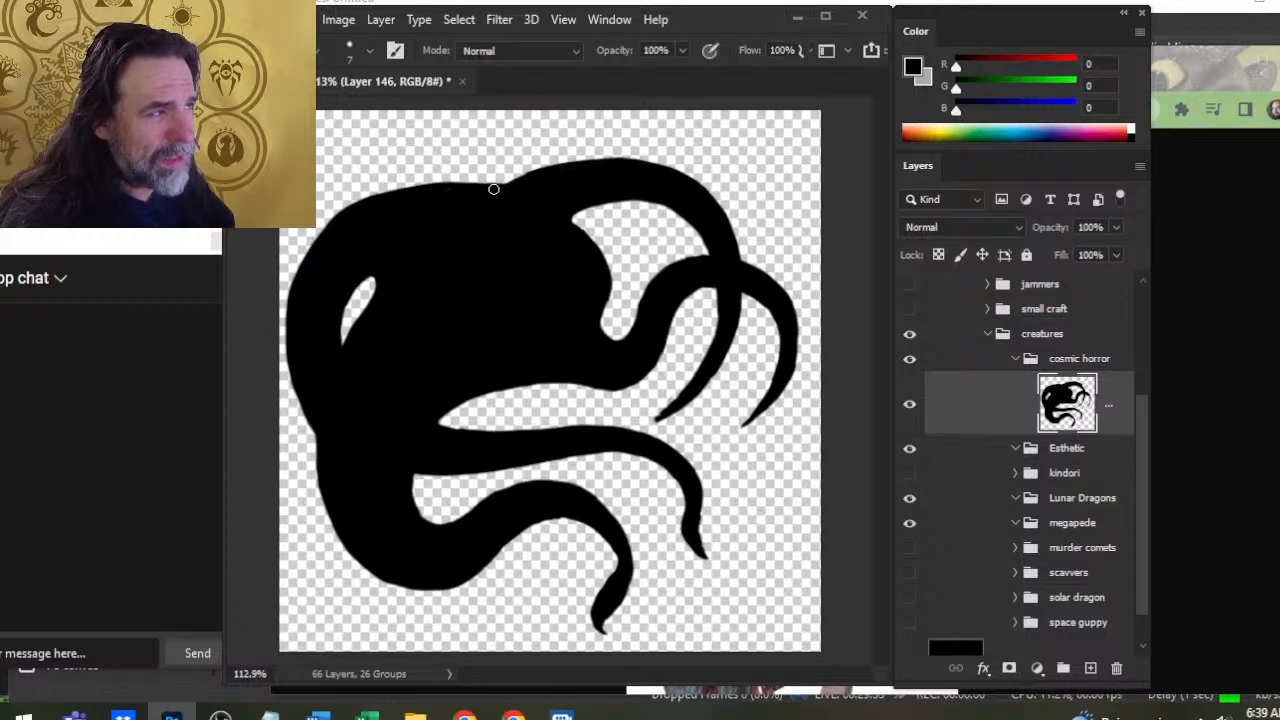
{"action": "left_click_drag", "start_coordinate": [543, 206], "coordinate": [607, 263]}
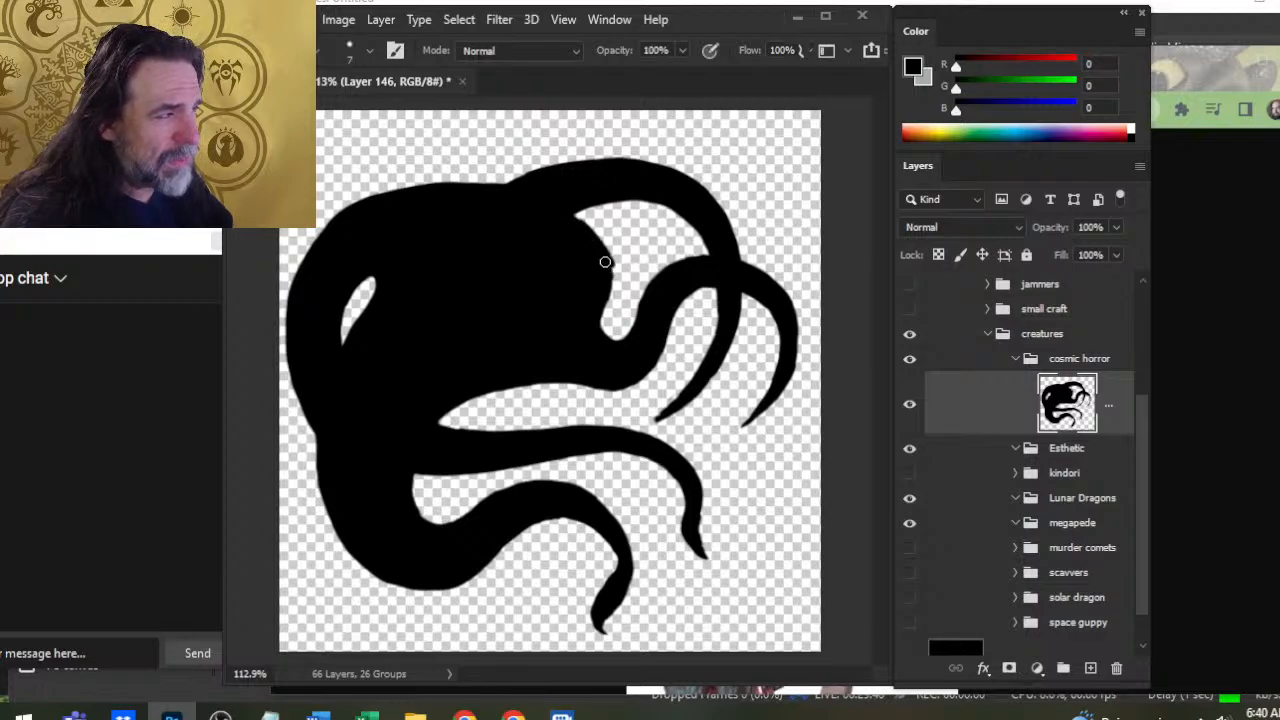
{"action": "key", "text": "e"}
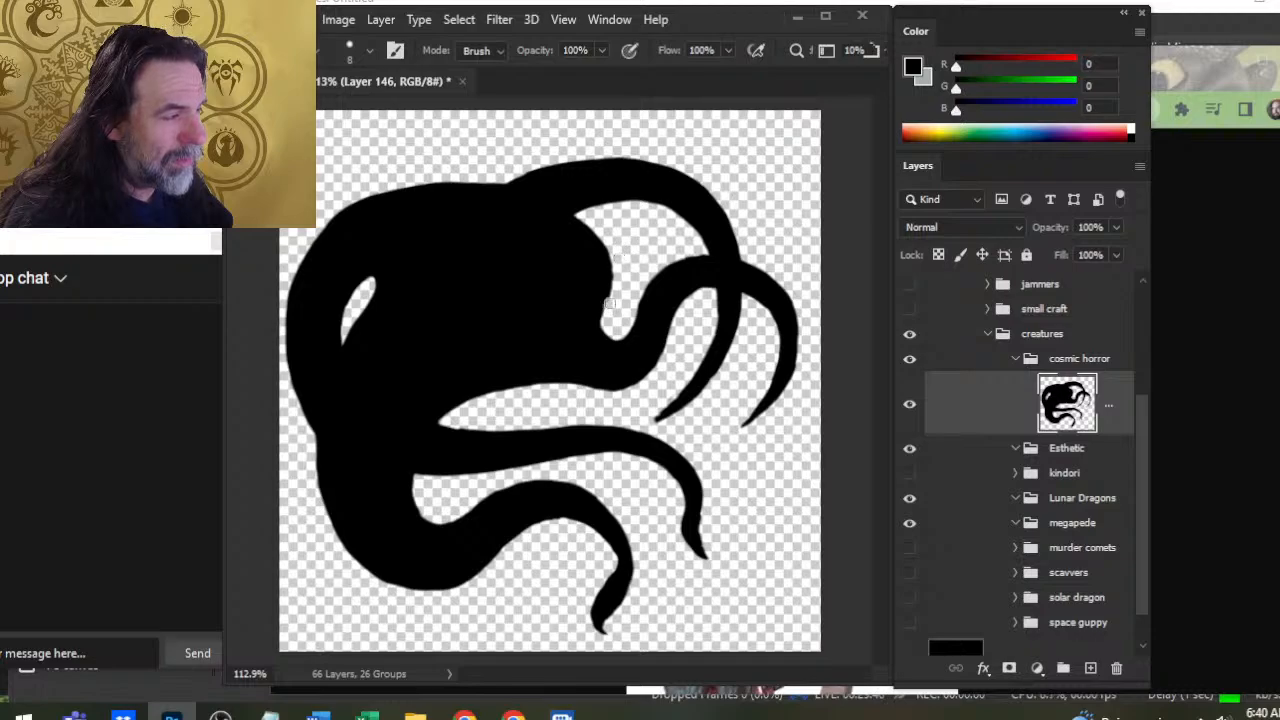
{"action": "key", "text": "b"}
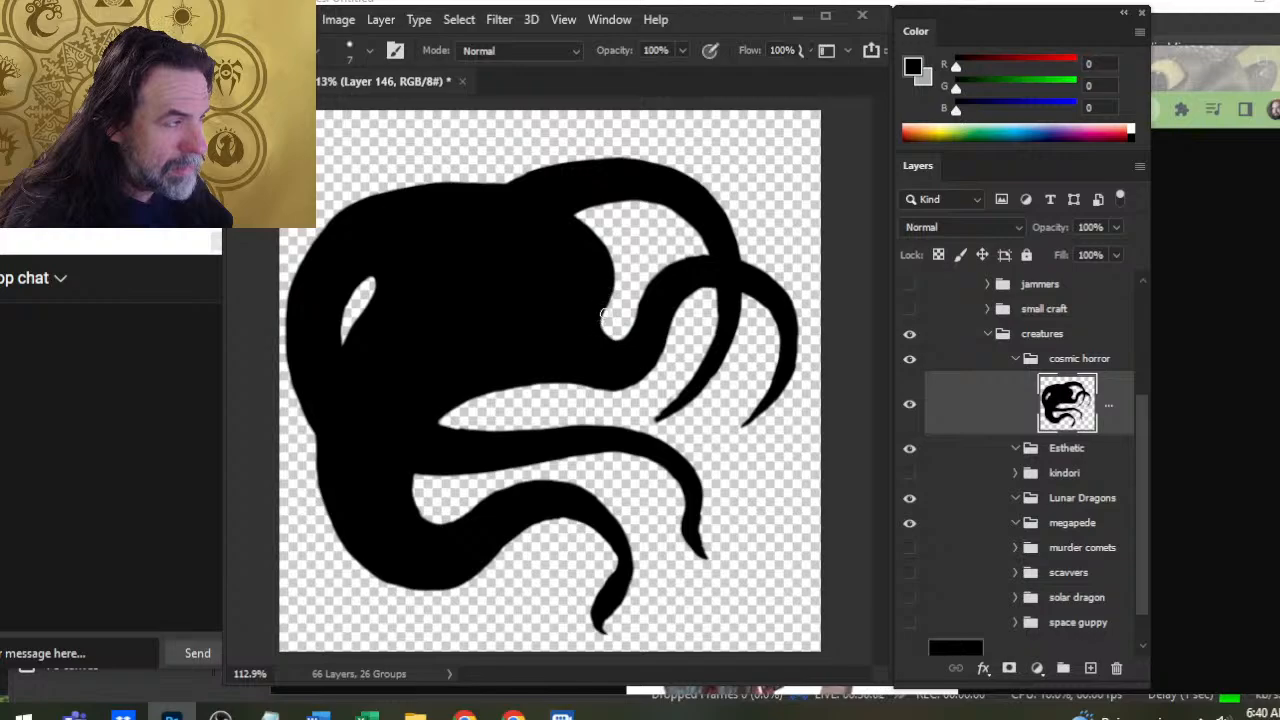
{"action": "key", "text": "e"}
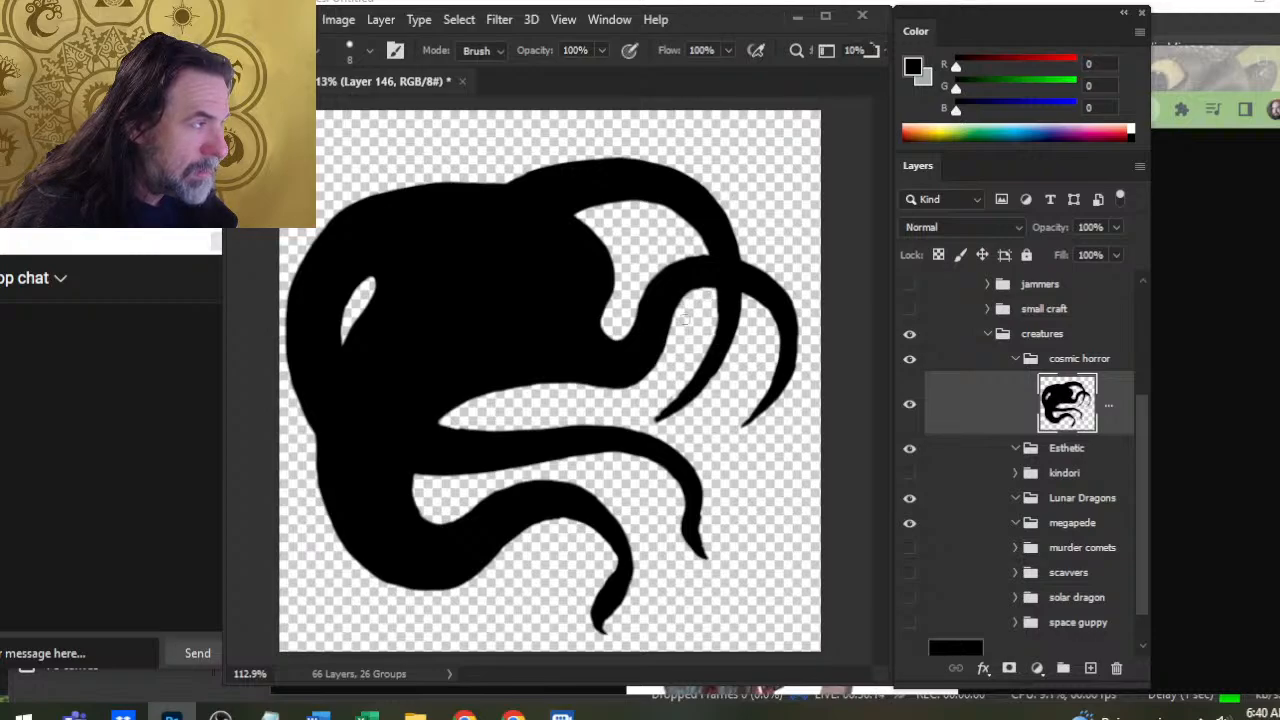
{"action": "key", "text": "b"}
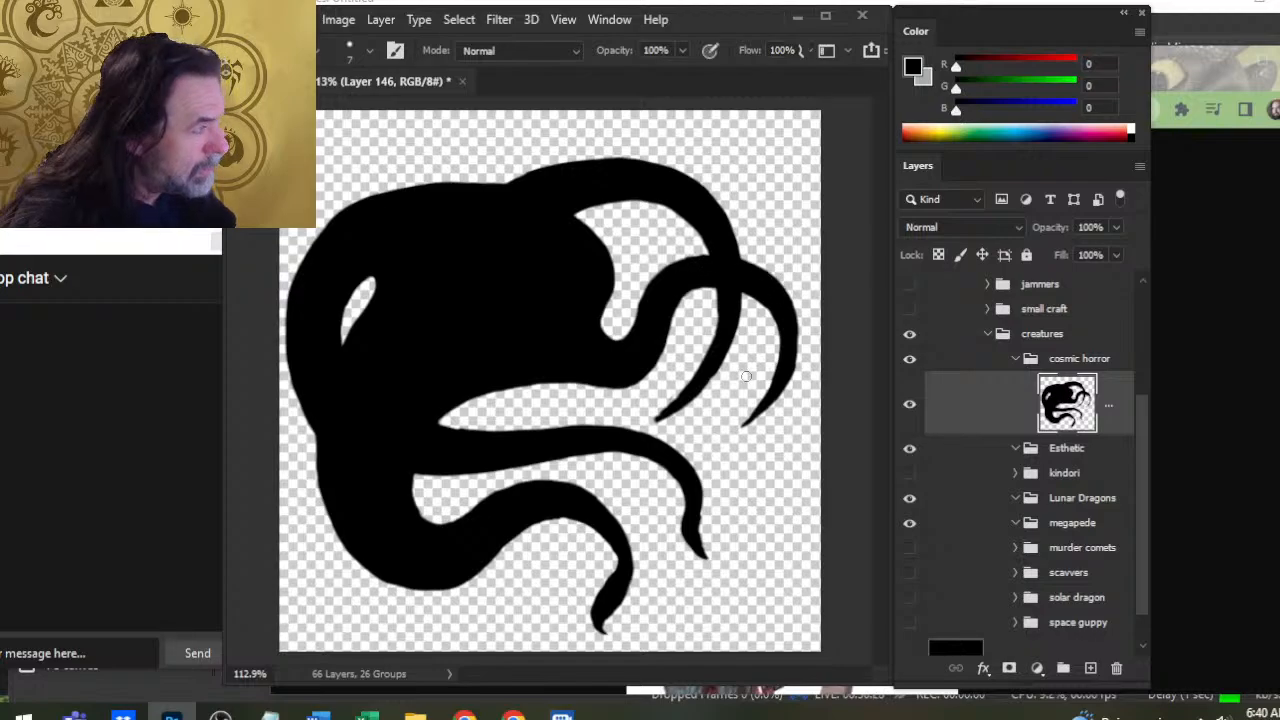
Add a new empty layer above the silhouette in the cosmic horror group and show the Layer 145 reference picture
{"action": "key", "text": "z"}
{"action": "left_click_drag", "start_coordinate": [745, 376], "coordinate": [620, 403]}
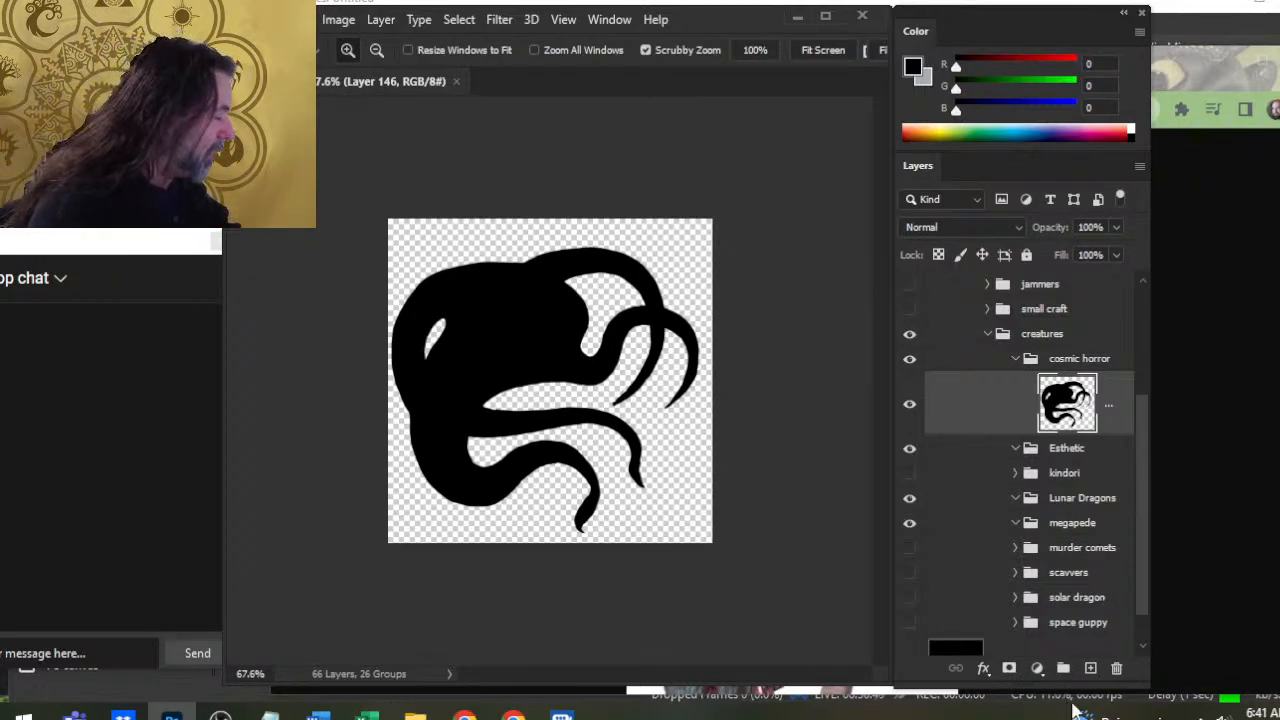
{"action": "left_click", "coordinate": [1090, 668]}
{"action": "scroll", "coordinate": [1100, 488], "scroll_direction": "up", "scroll_amount": 4}
{"action": "left_click", "coordinate": [1054, 320]}
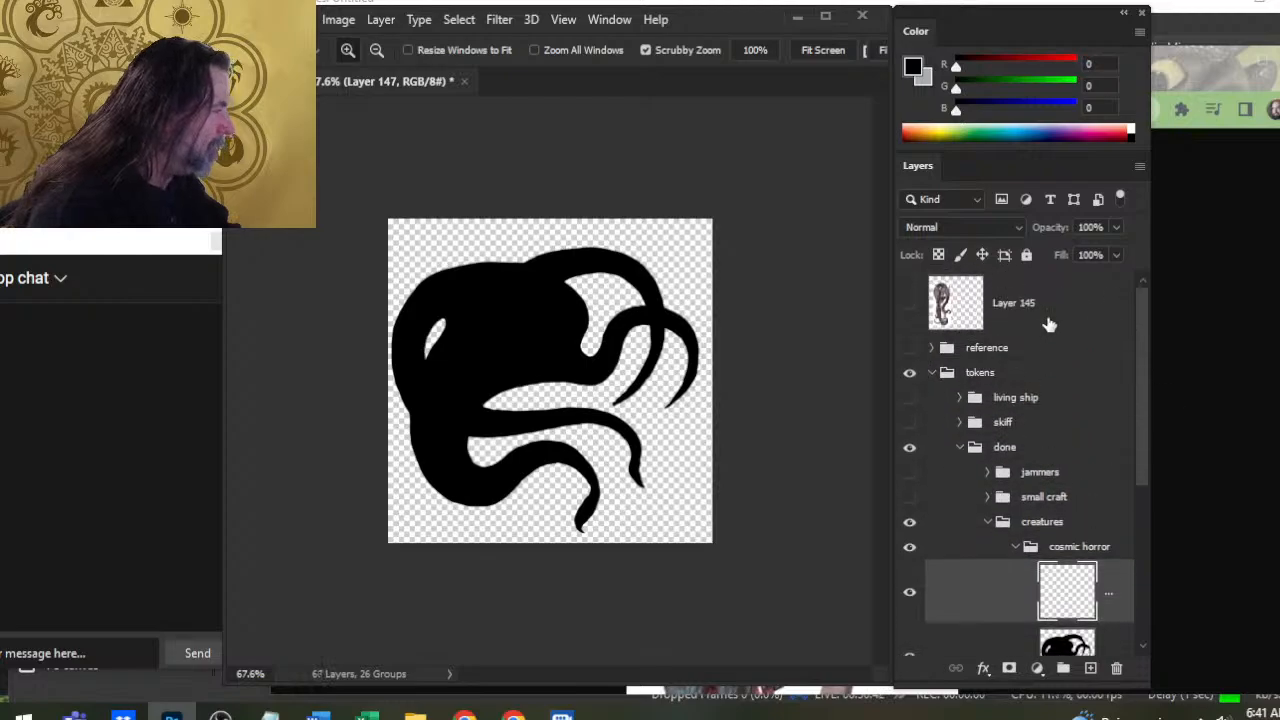
{"action": "left_click", "coordinate": [1110, 600]}
{"action": "left_click", "coordinate": [907, 303]}
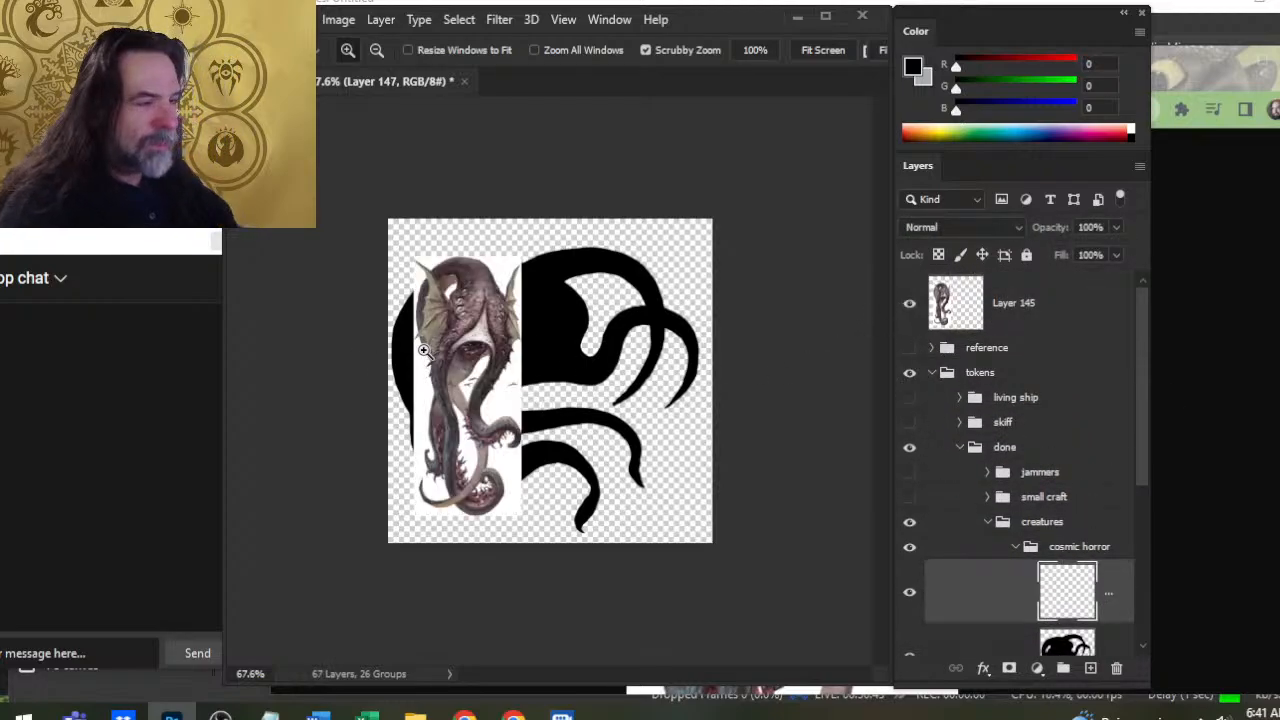
Sample brownish-grey skin tones from the reference creature as painting colours, with RGB 129, 120, 114 as the foreground
{"action": "mouse_move", "coordinate": [465, 346]}
{"action": "left_mouse_down"}
{"action": "mouse_move", "coordinate": [494, 311]}
{"action": "mouse_move", "coordinate": [505, 415]}
{"action": "left_mouse_up"}
{"action": "key", "text": "b"}
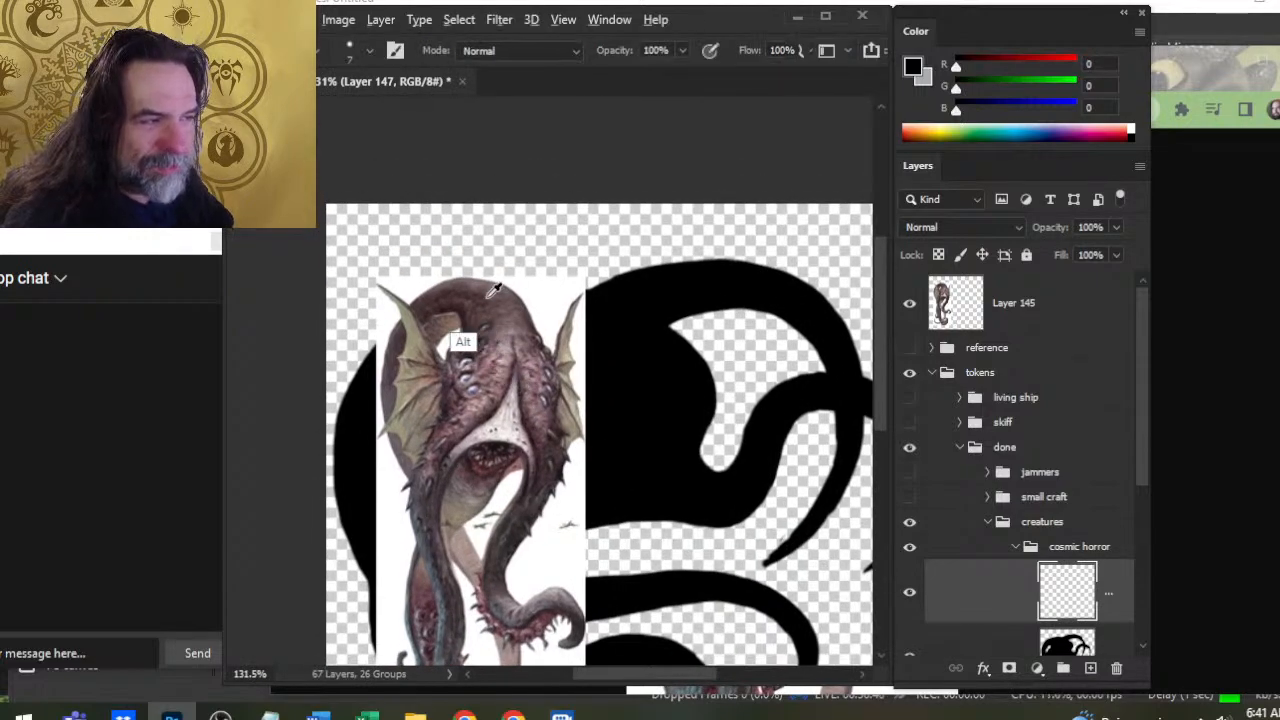
{"action": "mouse_move", "coordinate": [455, 290]}
{"action": "left_mouse_down"}
{"action": "mouse_move", "coordinate": [443, 286]}
{"action": "mouse_move", "coordinate": [480, 307]}
{"action": "mouse_move", "coordinate": [456, 322]}
{"action": "left_mouse_up"}
{"action": "key", "text": "x"}
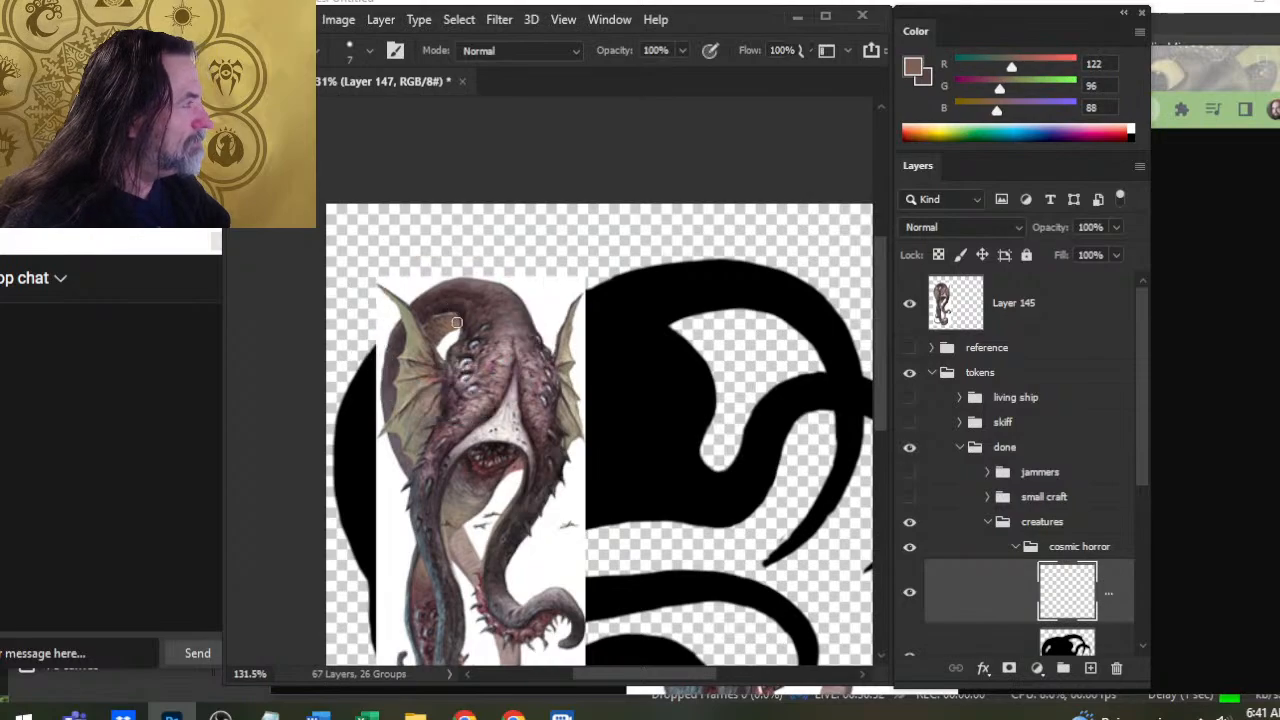
{"action": "left_click_drag", "start_coordinate": [518, 406], "coordinate": [438, 515]}
{"action": "key", "text": "ctrl+space"}
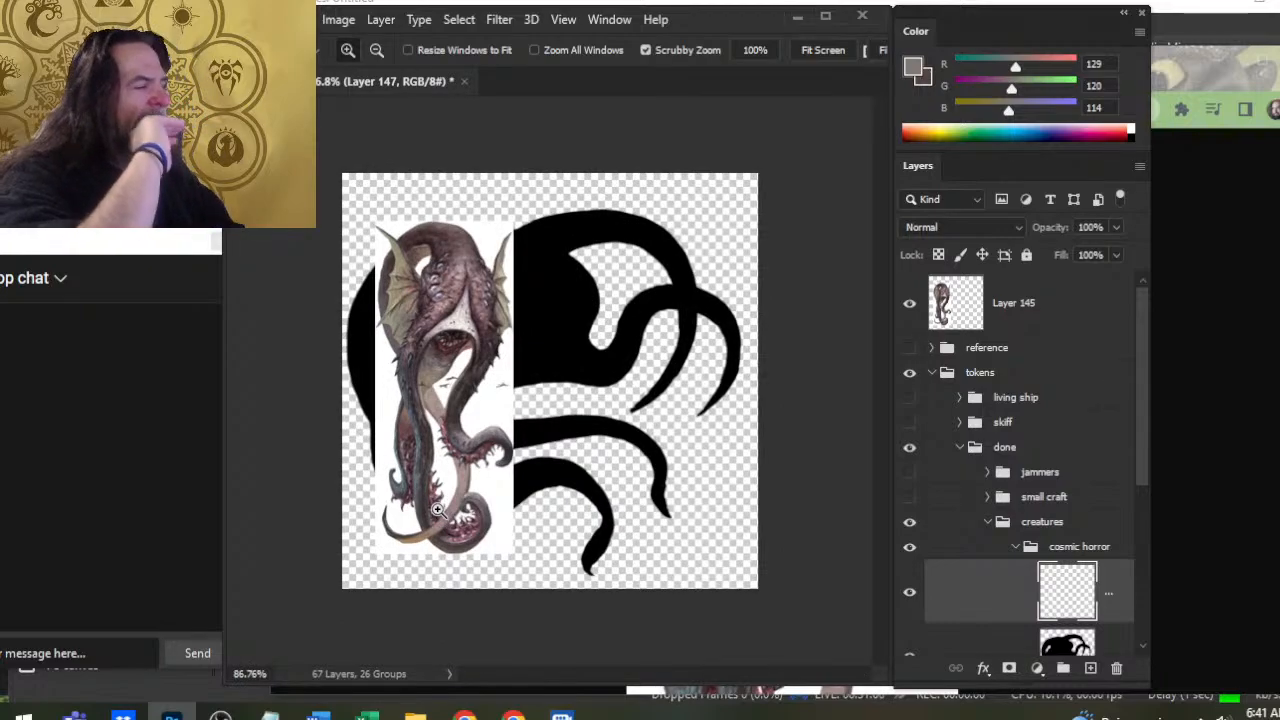
Hide the Layer 145 reference and paint a light brownish-grey patch over the arch of the small opening in the body
{"action": "left_click", "coordinate": [909, 303]}
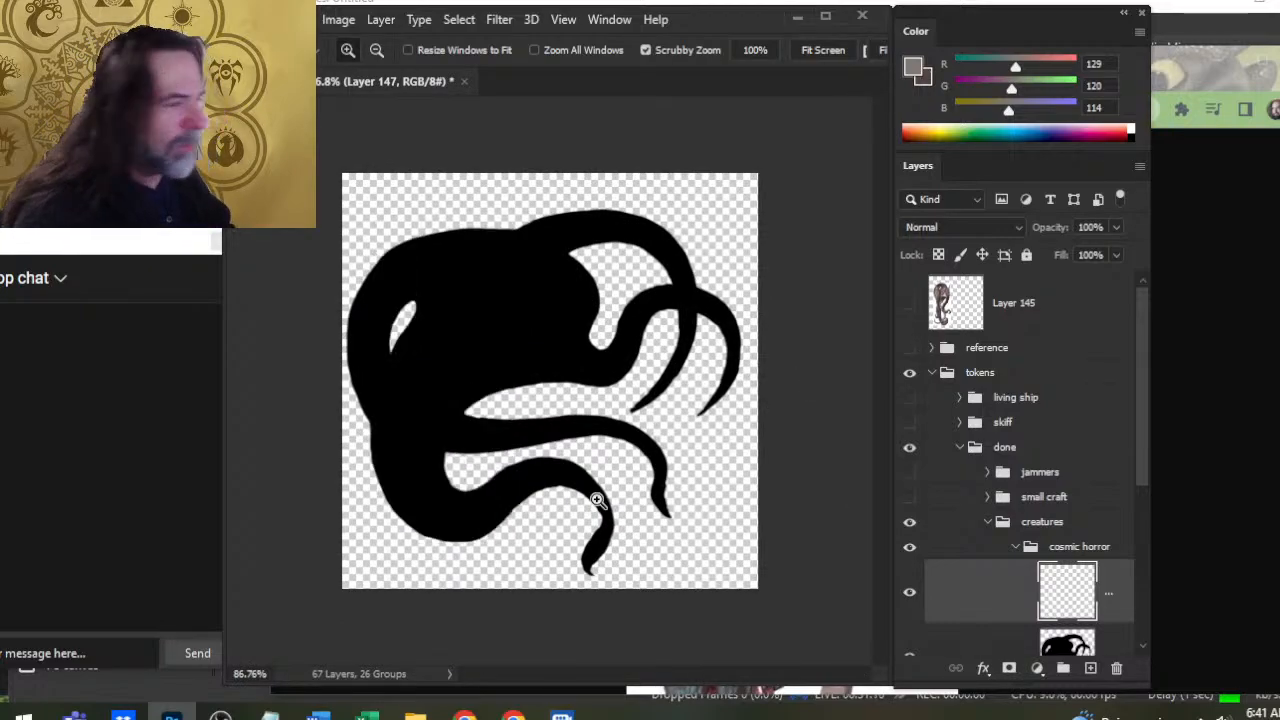
{"action": "key", "text": "b"}
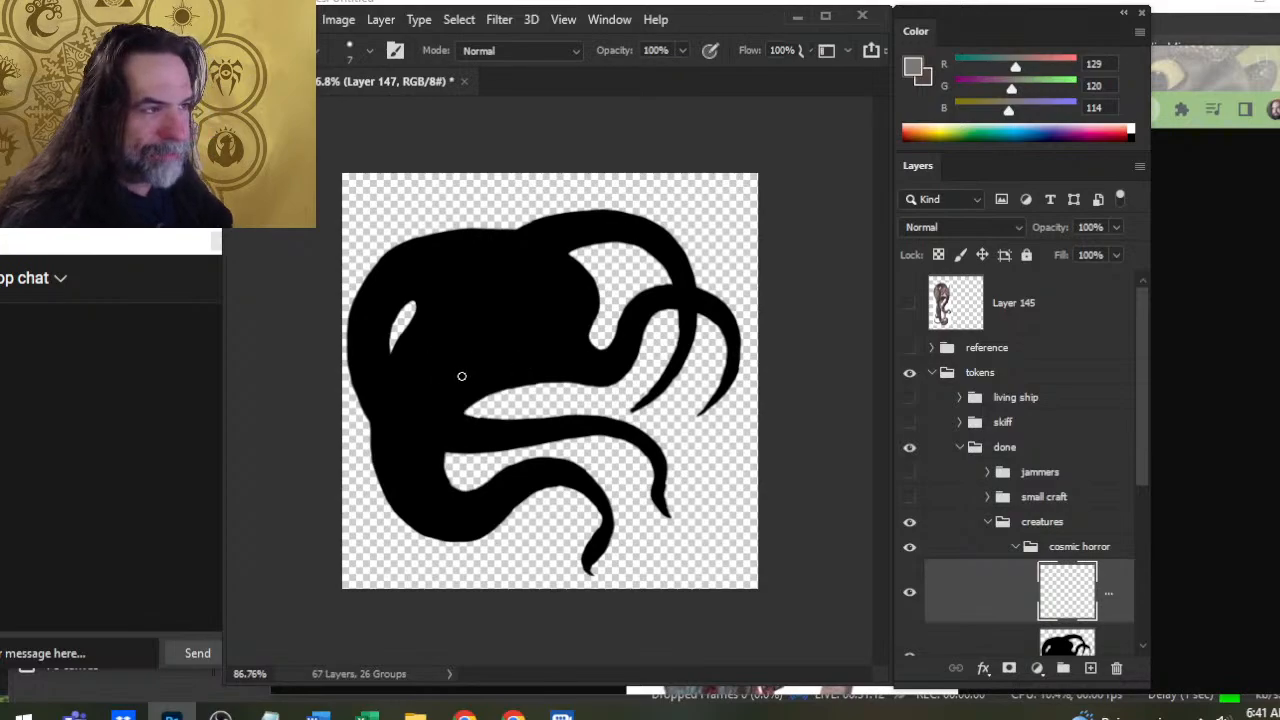
{"action": "mouse_move", "coordinate": [402, 292]}
{"action": "left_mouse_down"}
{"action": "mouse_move", "coordinate": [371, 325]}
{"action": "mouse_move", "coordinate": [402, 292]}
{"action": "mouse_move", "coordinate": [371, 325]}
{"action": "mouse_move", "coordinate": [377, 336]}
{"action": "left_mouse_up"}
{"action": "key", "text": "x"}
{"action": "key", "text": "ctrl+z"}
{"action": "key", "text": "x"}
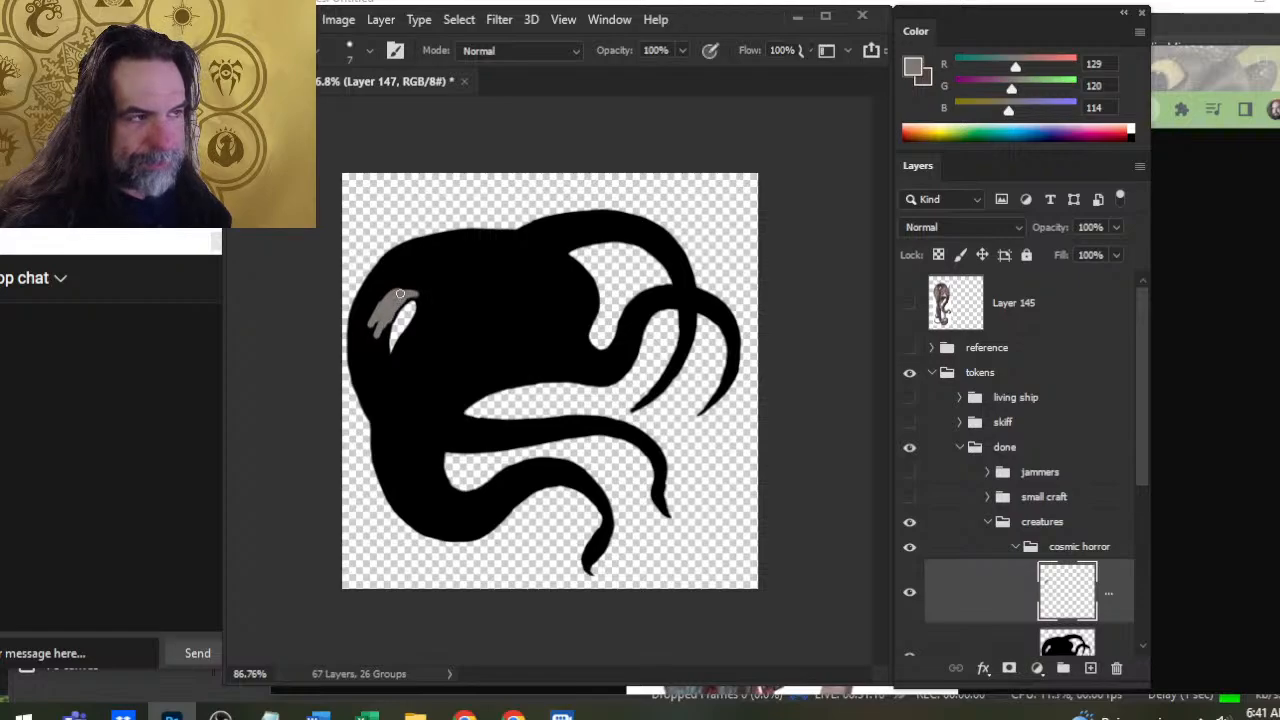
{"action": "left_click_drag", "start_coordinate": [400, 294], "coordinate": [425, 297]}
{"action": "key", "text": "r"}
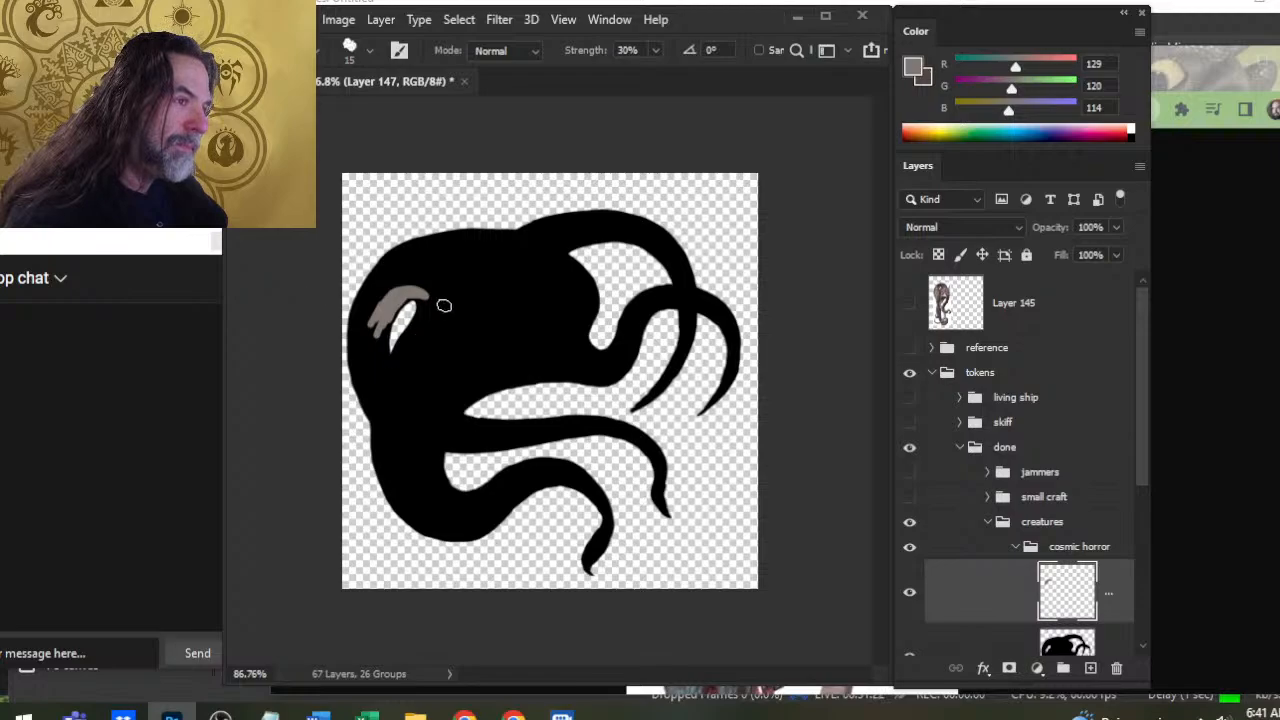
Paint a dark brown strip, RGB 86, 67, 69, from beside the small opening down the body's outer edge to its lower bend
{"action": "key", "text": "x"}
{"action": "key", "text": "b"}
{"action": "left_click_drag", "start_coordinate": [420, 333], "coordinate": [441, 291]}
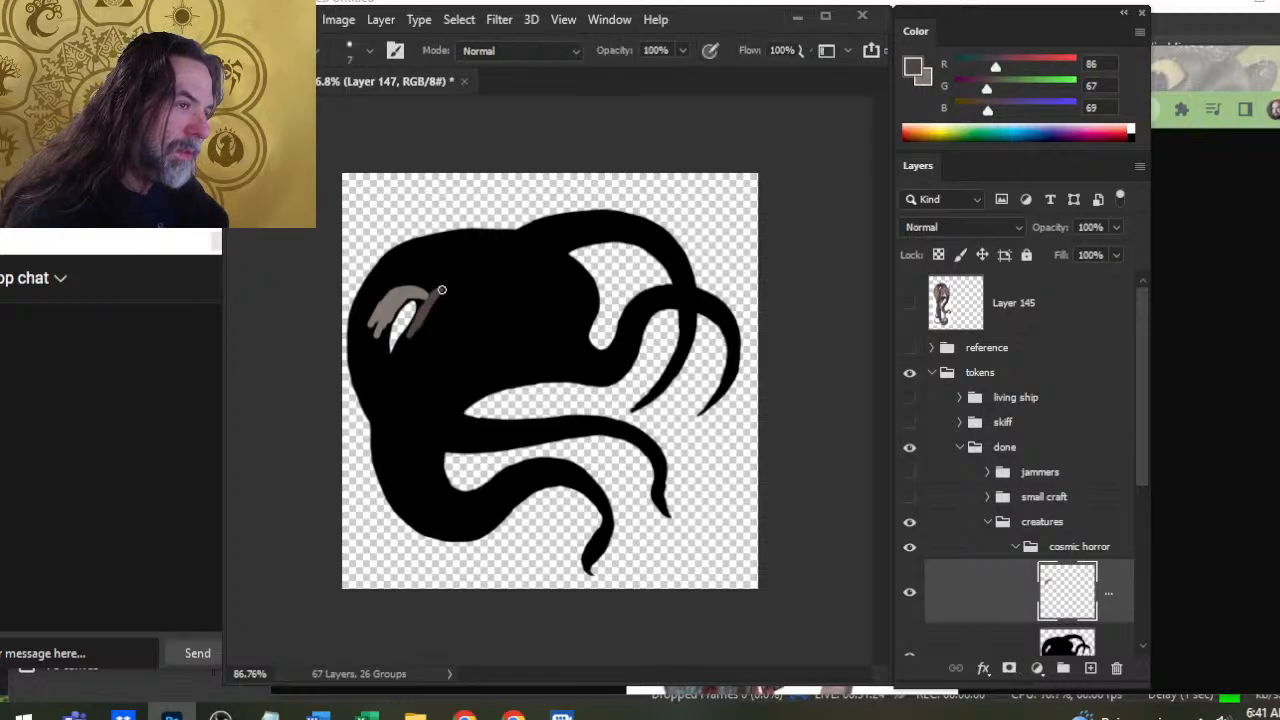
{"action": "mouse_move", "coordinate": [400, 356]}
{"action": "left_mouse_down"}
{"action": "mouse_move", "coordinate": [378, 462]}
{"action": "mouse_move", "coordinate": [406, 510]}
{"action": "left_mouse_up"}
Paint the head in the lighter grey, RGB 129, 120, 114, from the uppermost tentacle's base around a dark eye area
{"action": "key", "text": "x"}
{"action": "mouse_move", "coordinate": [434, 436]}
{"action": "left_mouse_down"}
{"action": "mouse_move", "coordinate": [470, 378]}
{"action": "mouse_move", "coordinate": [440, 420]}
{"action": "mouse_move", "coordinate": [495, 385]}
{"action": "mouse_move", "coordinate": [432, 433]}
{"action": "mouse_move", "coordinate": [490, 378]}
{"action": "mouse_move", "coordinate": [461, 390]}
{"action": "mouse_move", "coordinate": [440, 340]}
{"action": "mouse_move", "coordinate": [470, 372]}
{"action": "mouse_move", "coordinate": [445, 325]}
{"action": "mouse_move", "coordinate": [461, 390]}
{"action": "mouse_move", "coordinate": [483, 306]}
{"action": "left_mouse_up"}
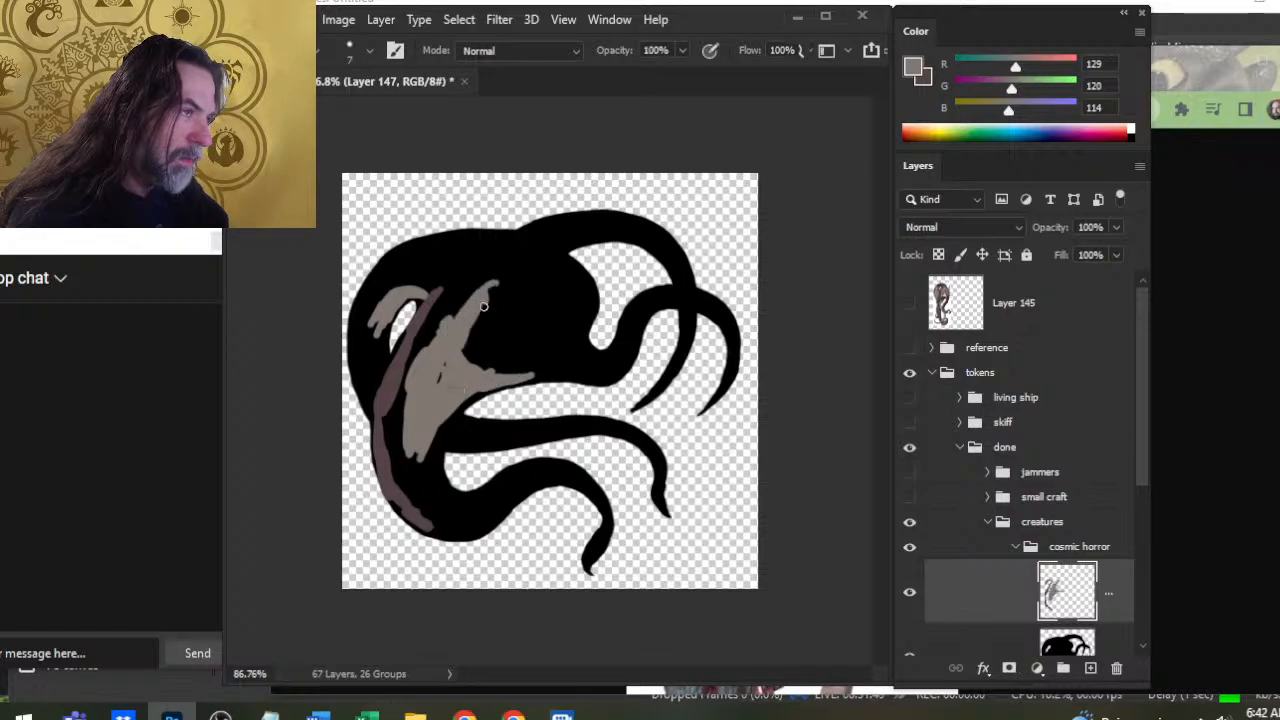
{"action": "mouse_move", "coordinate": [455, 348]}
{"action": "left_mouse_down"}
{"action": "mouse_move", "coordinate": [492, 270]}
{"action": "mouse_move", "coordinate": [522, 272]}
{"action": "mouse_move", "coordinate": [486, 296]}
{"action": "mouse_move", "coordinate": [560, 244]}
{"action": "mouse_move", "coordinate": [598, 240]}
{"action": "left_mouse_up"}
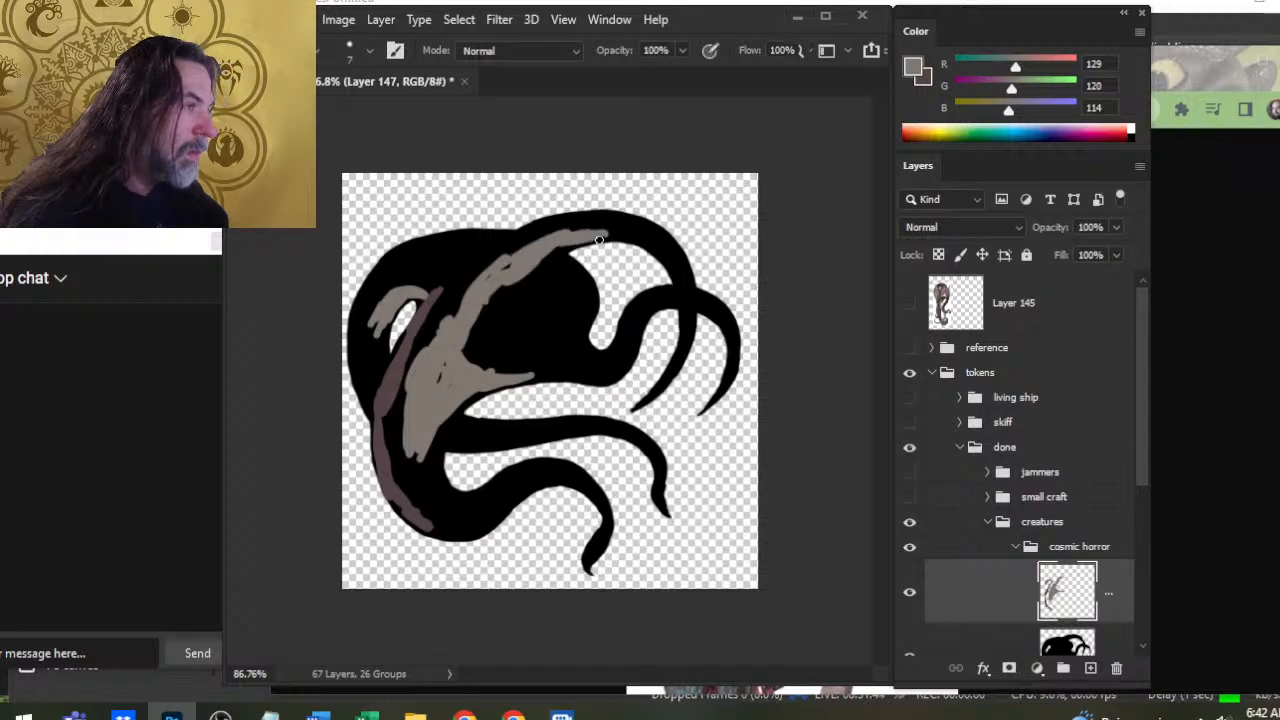
{"action": "mouse_move", "coordinate": [530, 278]}
{"action": "left_mouse_down"}
{"action": "mouse_move", "coordinate": [550, 256]}
{"action": "mouse_move", "coordinate": [576, 328]}
{"action": "mouse_move", "coordinate": [556, 364]}
{"action": "mouse_move", "coordinate": [526, 375]}
{"action": "mouse_move", "coordinate": [597, 378]}
{"action": "mouse_move", "coordinate": [553, 338]}
{"action": "mouse_move", "coordinate": [467, 356]}
{"action": "mouse_move", "coordinate": [480, 363]}
{"action": "left_mouse_up"}
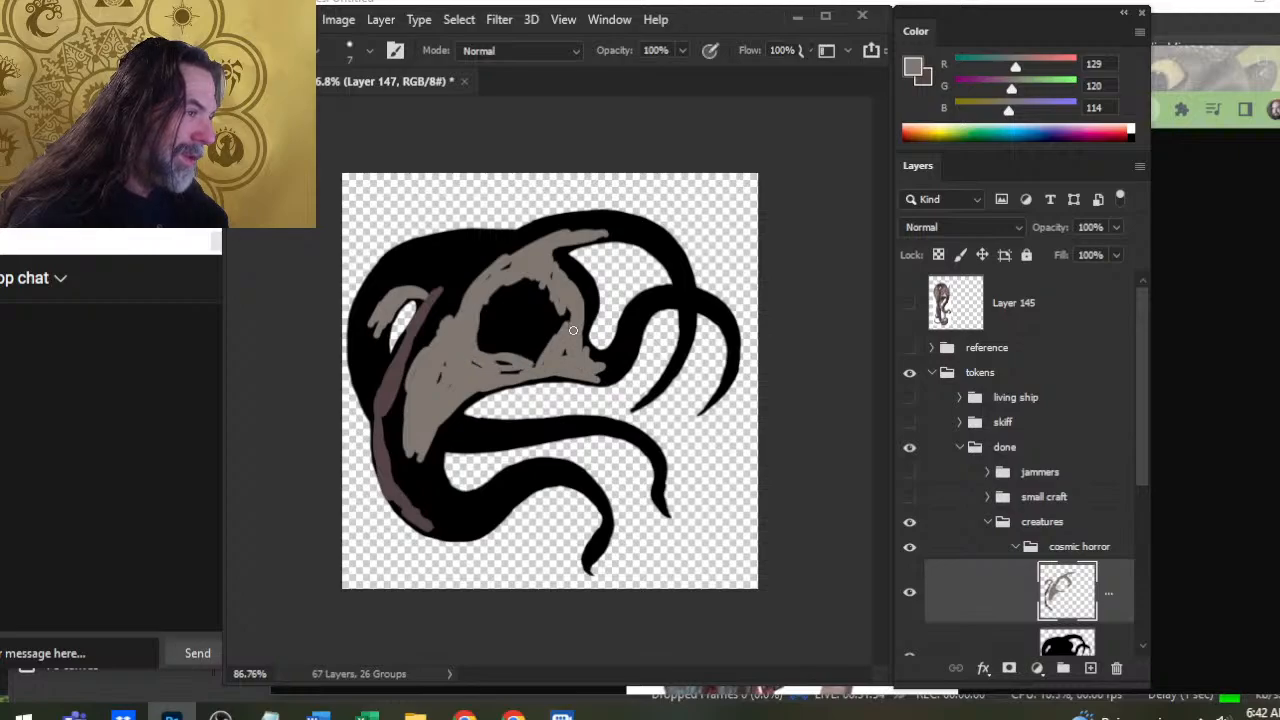
Erase and retouch the grey around the eye area with a size 15 eraser to form a clean round socket
{"action": "key", "text": "e"}
{"action": "mouse_move", "coordinate": [573, 330]}
{"action": "left_mouse_down"}
{"action": "mouse_move", "coordinate": [517, 336]}
{"action": "mouse_move", "coordinate": [537, 324]}
{"action": "mouse_move", "coordinate": [508, 357]}
{"action": "mouse_move", "coordinate": [540, 351]}
{"action": "mouse_move", "coordinate": [557, 316]}
{"action": "mouse_move", "coordinate": [546, 297]}
{"action": "mouse_move", "coordinate": [511, 297]}
{"action": "left_mouse_up"}
{"action": "key", "text": "bracketright"}
{"action": "key", "text": "bracketright"}
{"action": "key", "text": "bracketright"}
{"action": "key", "text": "bracketright"}
{"action": "key", "text": "bracketright"}
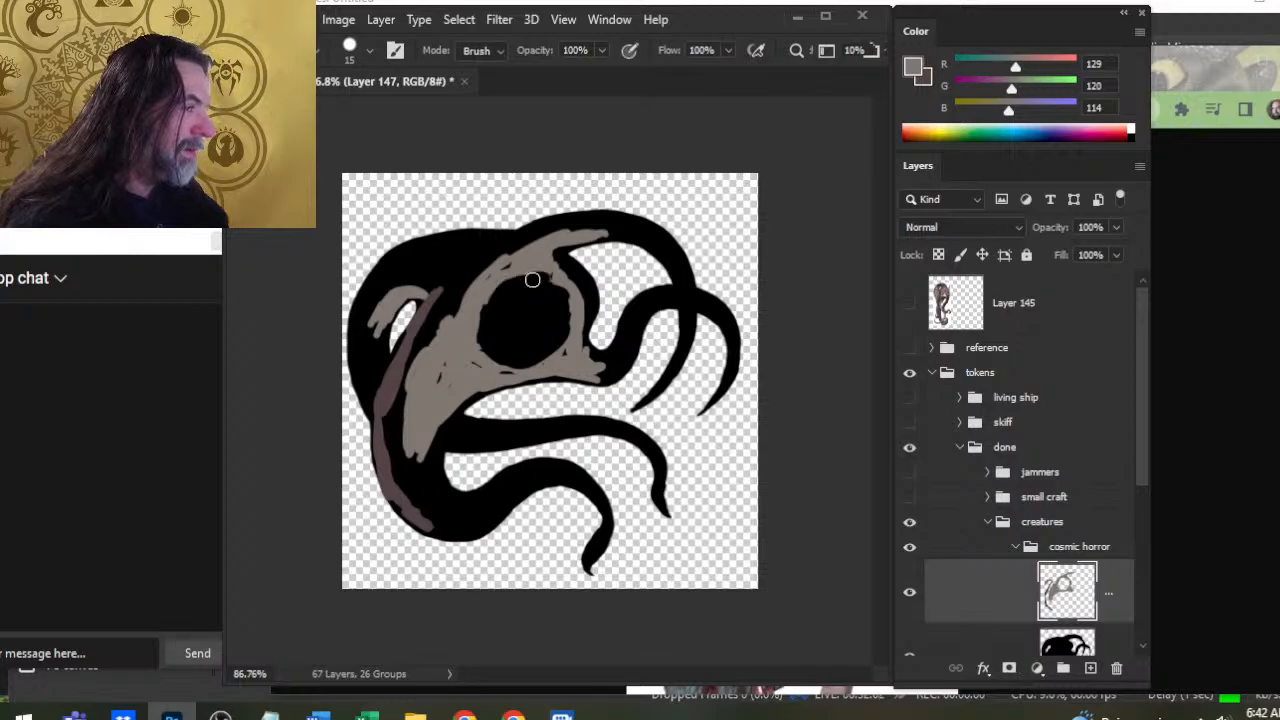
{"action": "key", "text": "b"}
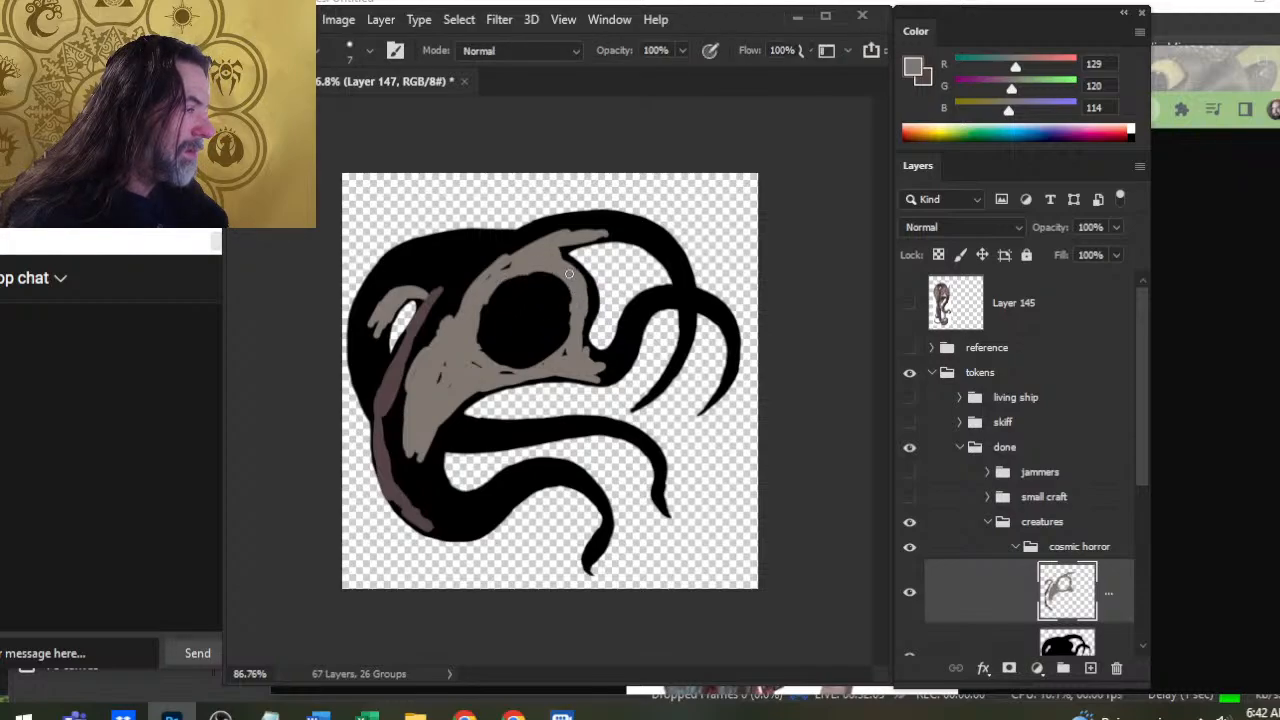
{"action": "key", "text": "e"}
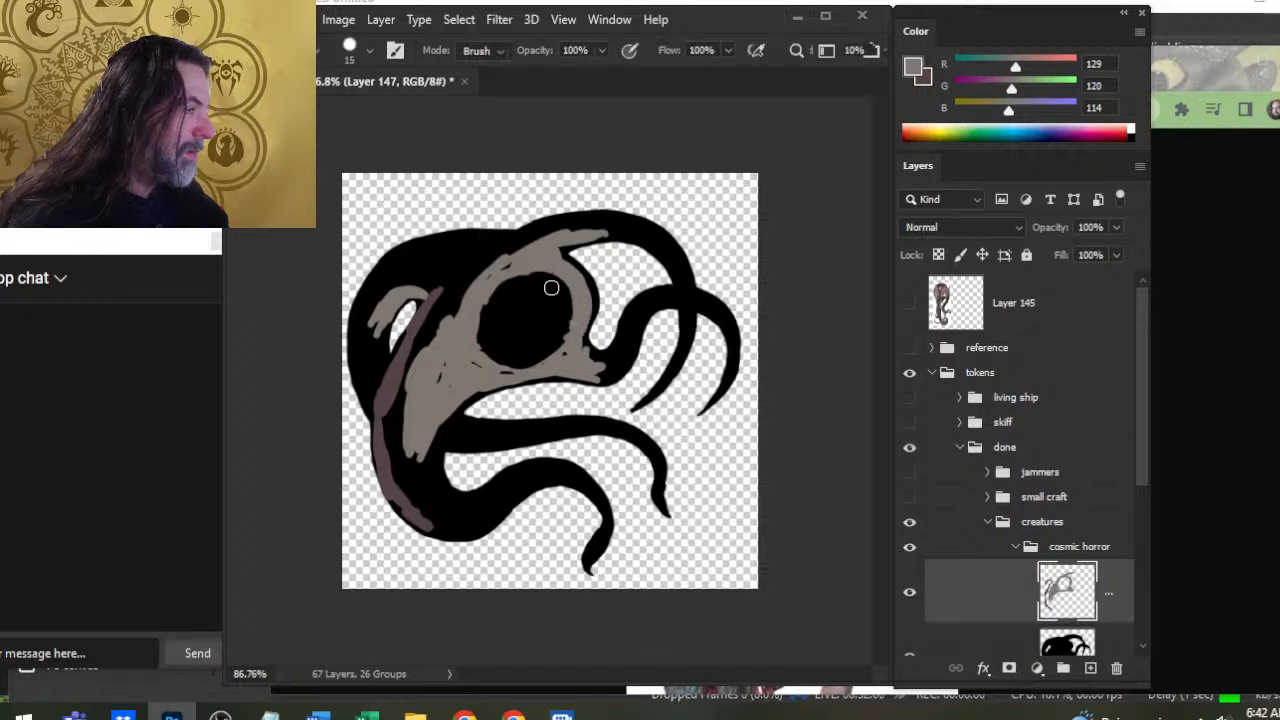
{"action": "key", "text": "b"}
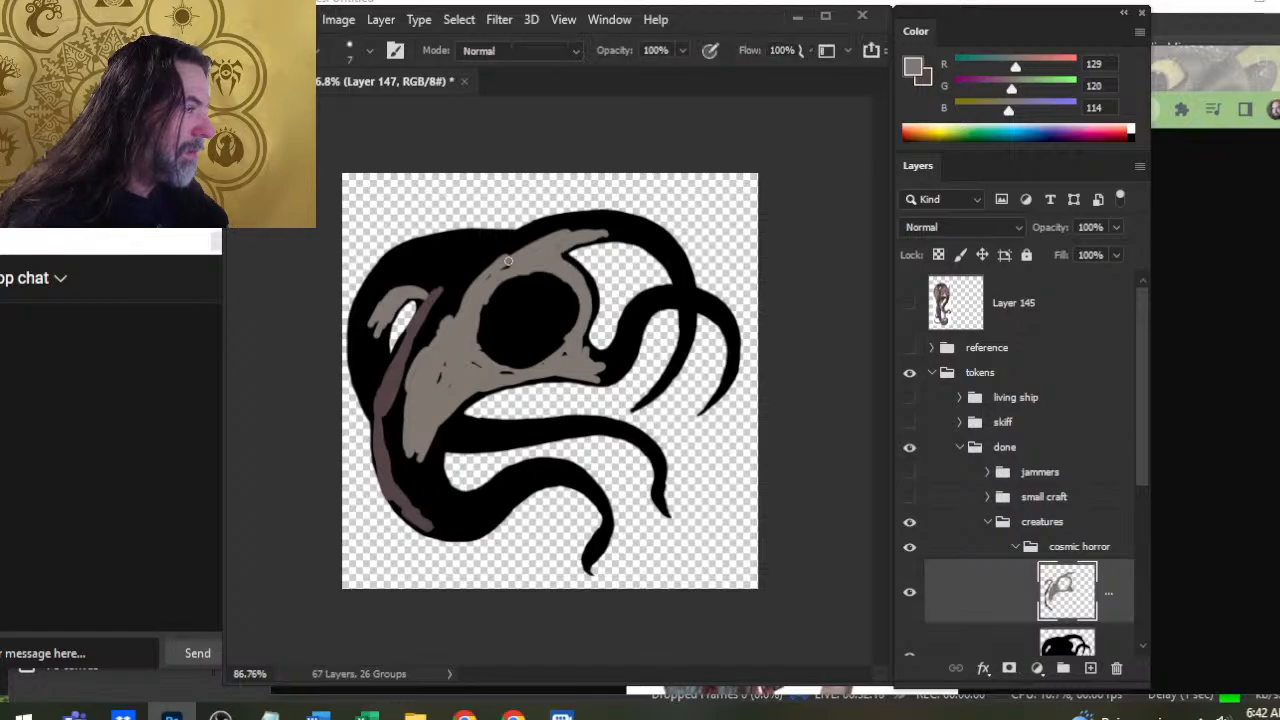
Paint a light grey strip along the uppermost tentacle's inner edge down to the crossing and thin it with the eraser
{"action": "mouse_move", "coordinate": [552, 238]}
{"action": "left_mouse_down"}
{"action": "mouse_move", "coordinate": [628, 234]}
{"action": "mouse_move", "coordinate": [669, 271]}
{"action": "mouse_move", "coordinate": [665, 258]}
{"action": "mouse_move", "coordinate": [632, 318]}
{"action": "mouse_move", "coordinate": [598, 308]}
{"action": "mouse_move", "coordinate": [677, 306]}
{"action": "left_mouse_up"}
{"action": "key", "text": "e"}
{"action": "key", "text": "b"}
{"action": "key", "text": "e"}
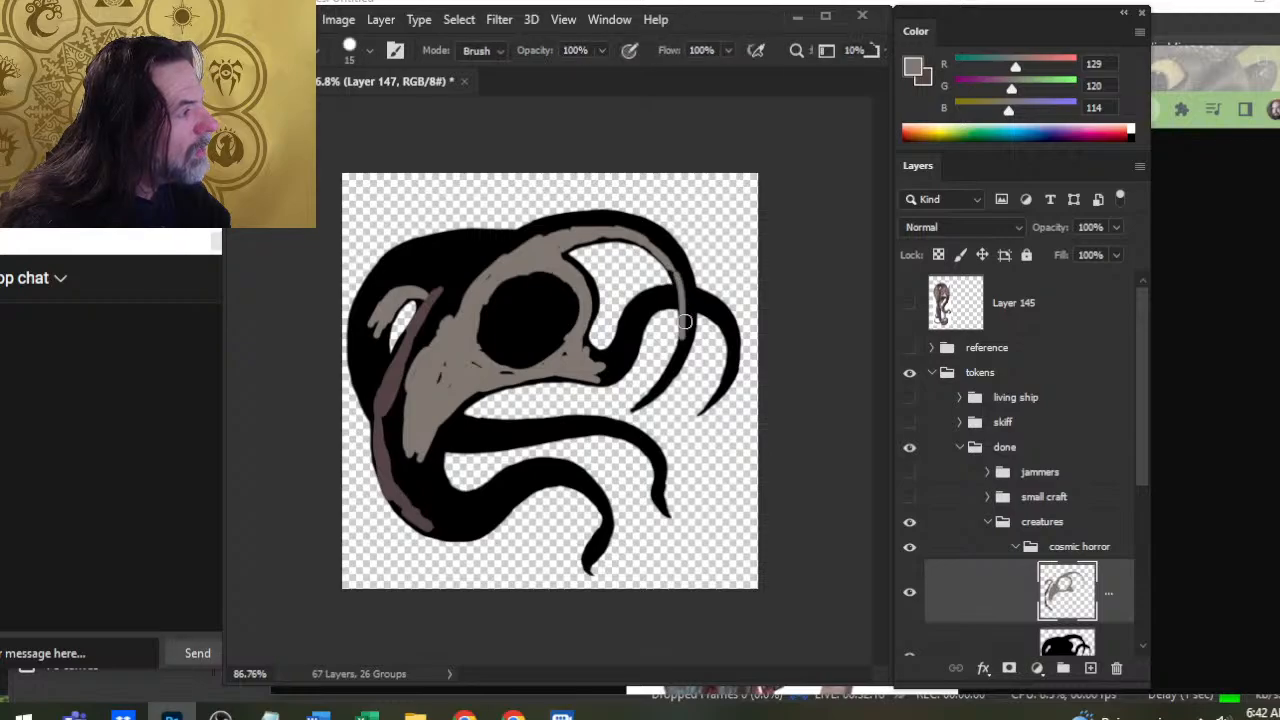
Extend the light grey into the lower crossed tentacle and along its underside past the crossing, trimming it thin
{"action": "key", "text": "b"}
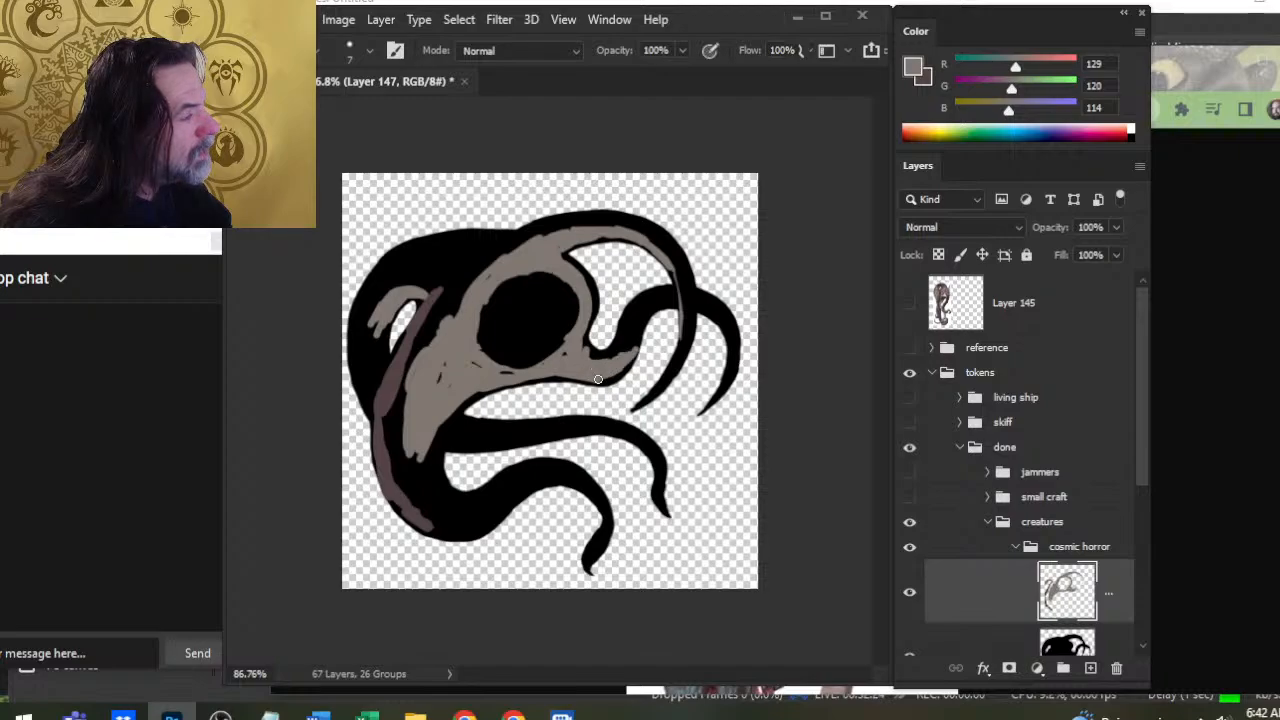
{"action": "mouse_move", "coordinate": [623, 360]}
{"action": "left_mouse_down"}
{"action": "mouse_move", "coordinate": [641, 319]}
{"action": "mouse_move", "coordinate": [662, 308]}
{"action": "mouse_move", "coordinate": [695, 323]}
{"action": "mouse_move", "coordinate": [704, 311]}
{"action": "left_mouse_up"}
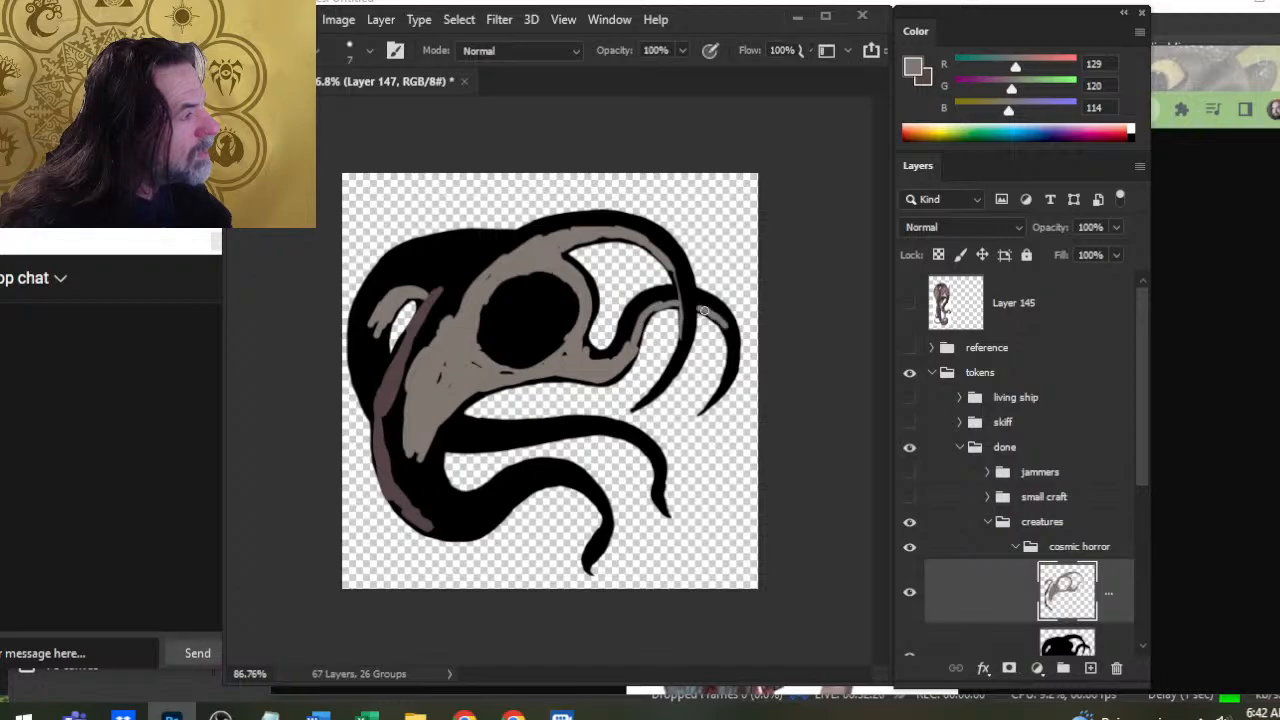
{"action": "key", "text": "e"}
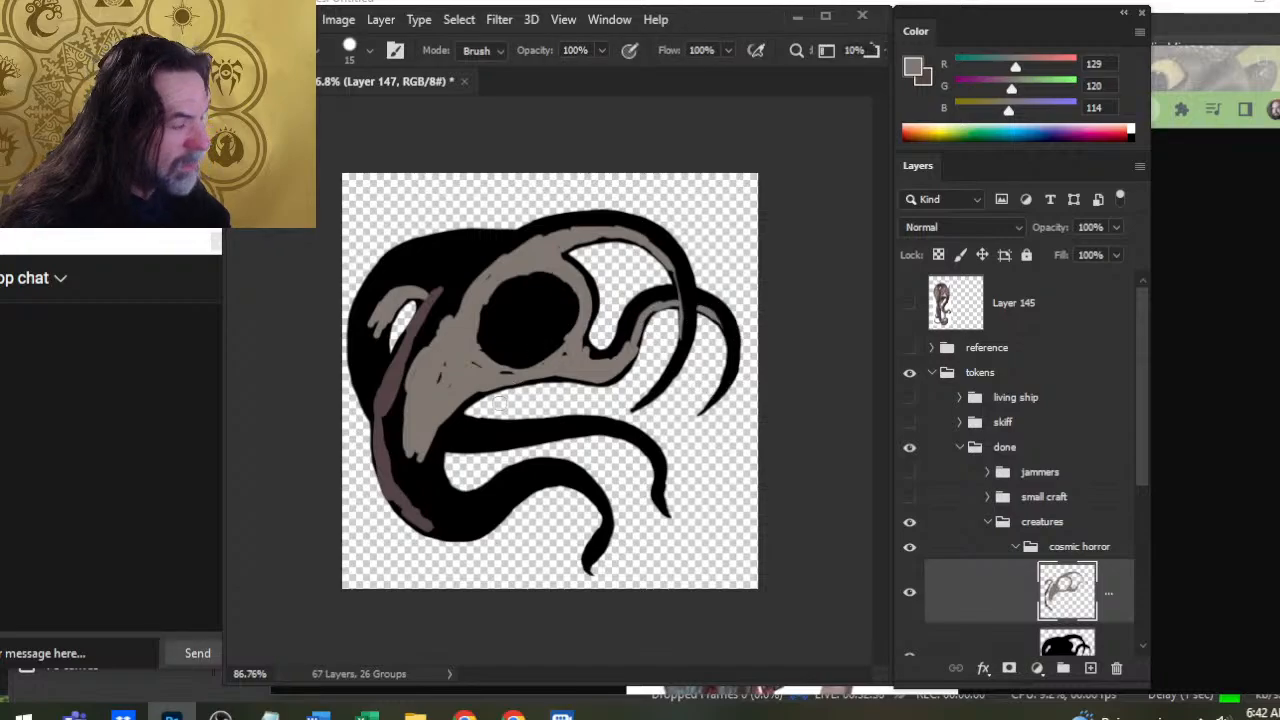
Extend the head's light grey down the body toward the inner bend of the lowest tentacle and trim its edge
{"action": "key", "text": "b"}
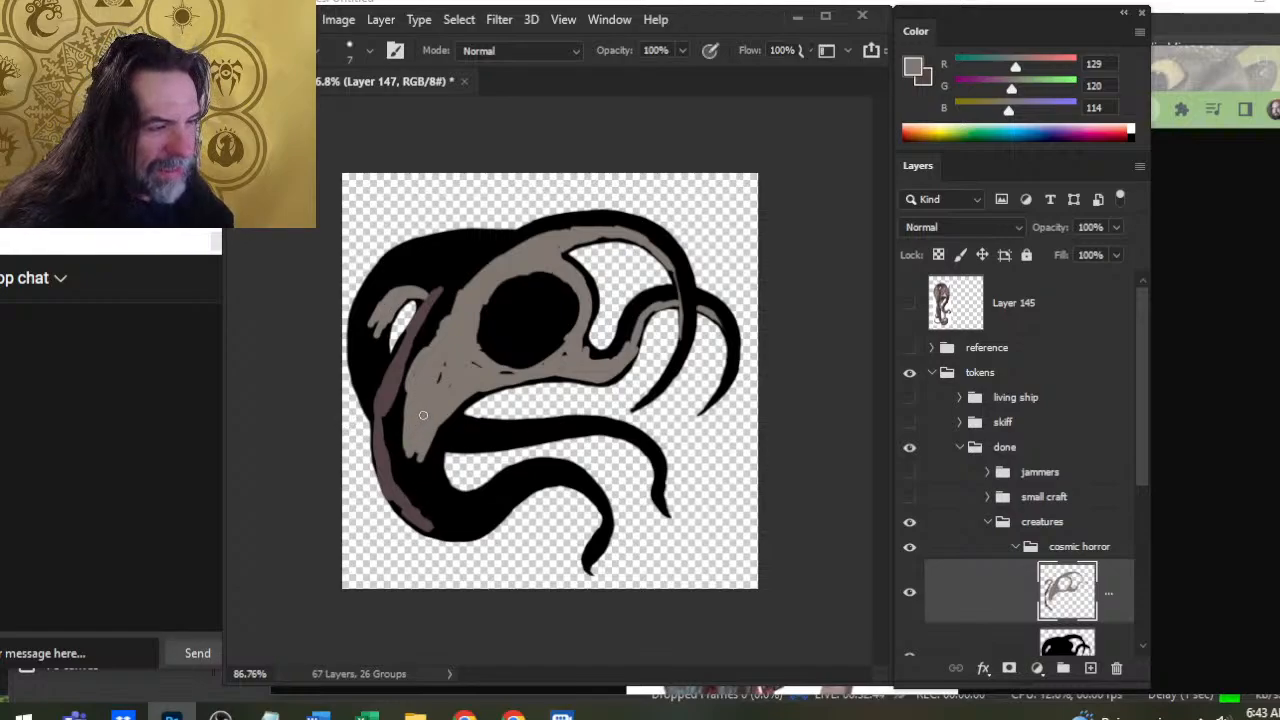
{"action": "mouse_move", "coordinate": [423, 415]}
{"action": "left_mouse_down"}
{"action": "mouse_move", "coordinate": [412, 435]}
{"action": "mouse_move", "coordinate": [429, 439]}
{"action": "mouse_move", "coordinate": [443, 476]}
{"action": "mouse_move", "coordinate": [425, 460]}
{"action": "mouse_move", "coordinate": [450, 484]}
{"action": "left_mouse_up"}
{"action": "key", "text": "e"}
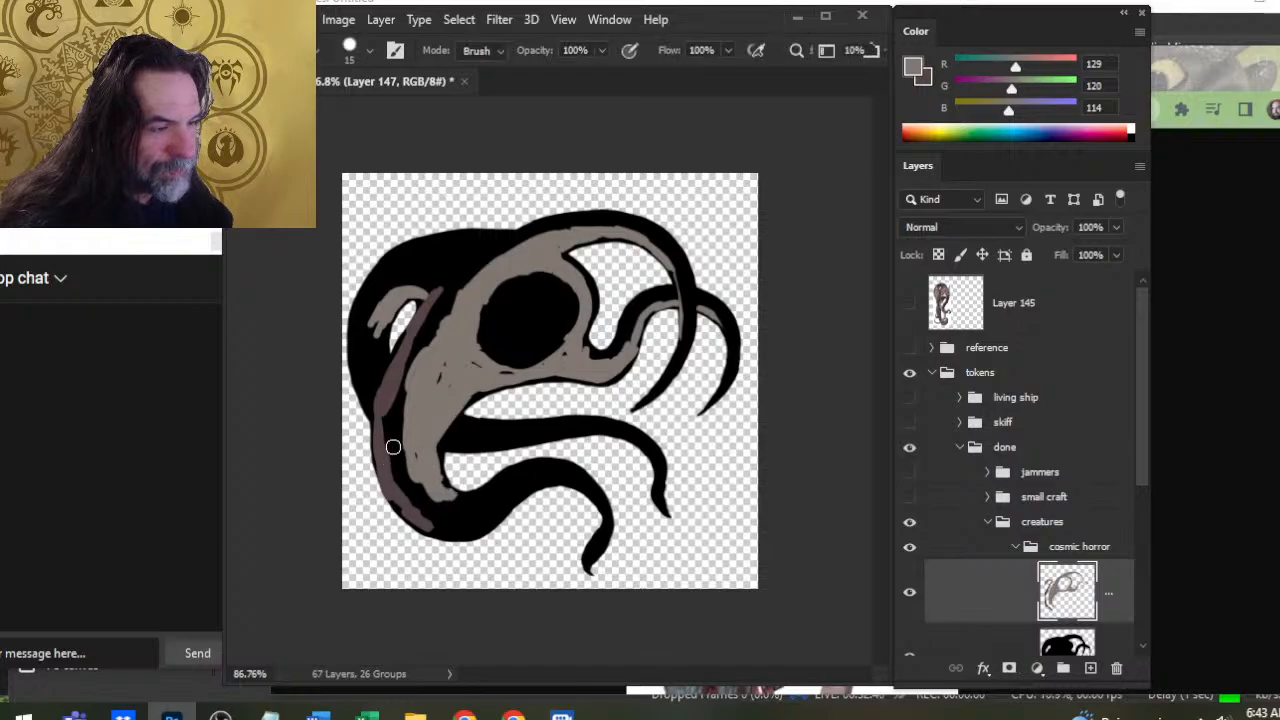
{"action": "mouse_move", "coordinate": [393, 447]}
{"action": "left_mouse_down"}
{"action": "mouse_move", "coordinate": [417, 491]}
{"action": "mouse_move", "coordinate": [417, 438]}
{"action": "left_mouse_up"}
{"action": "key", "text": "b"}
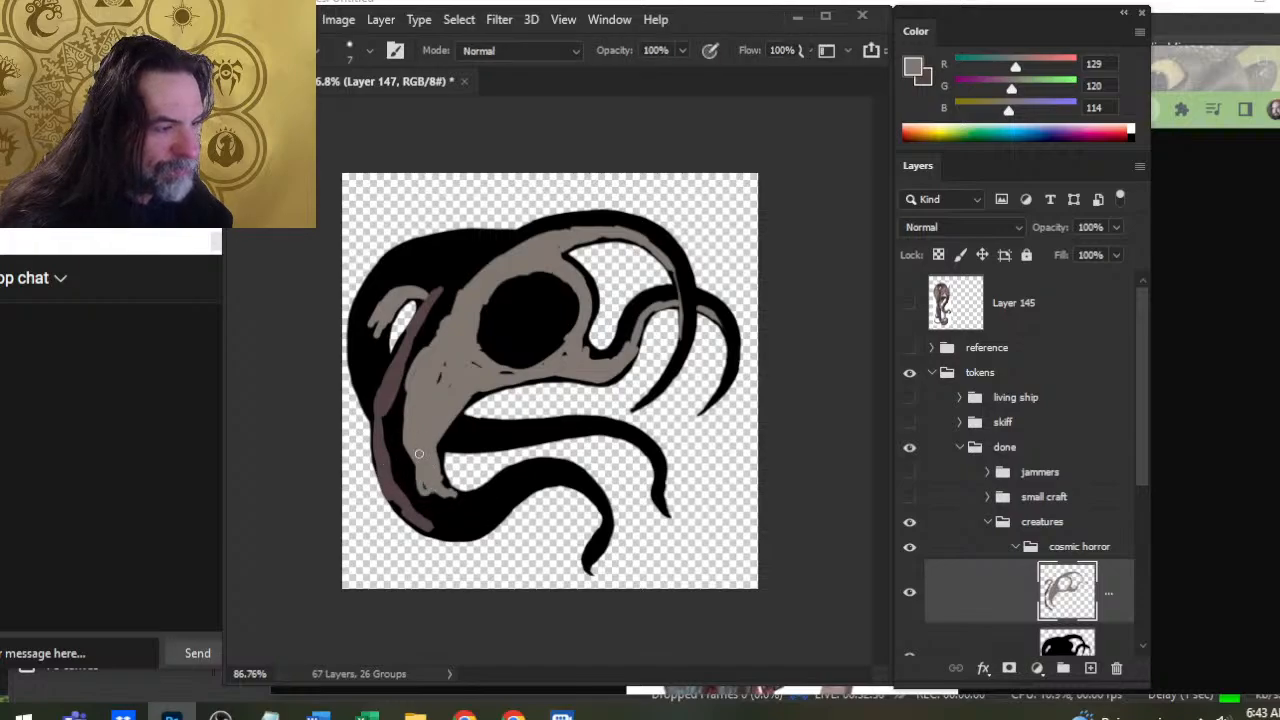
Smooth the body's grey area into a clean curve beside the dark strip and carry it around the lowest tentacle's inner bend
{"action": "key", "text": "e"}
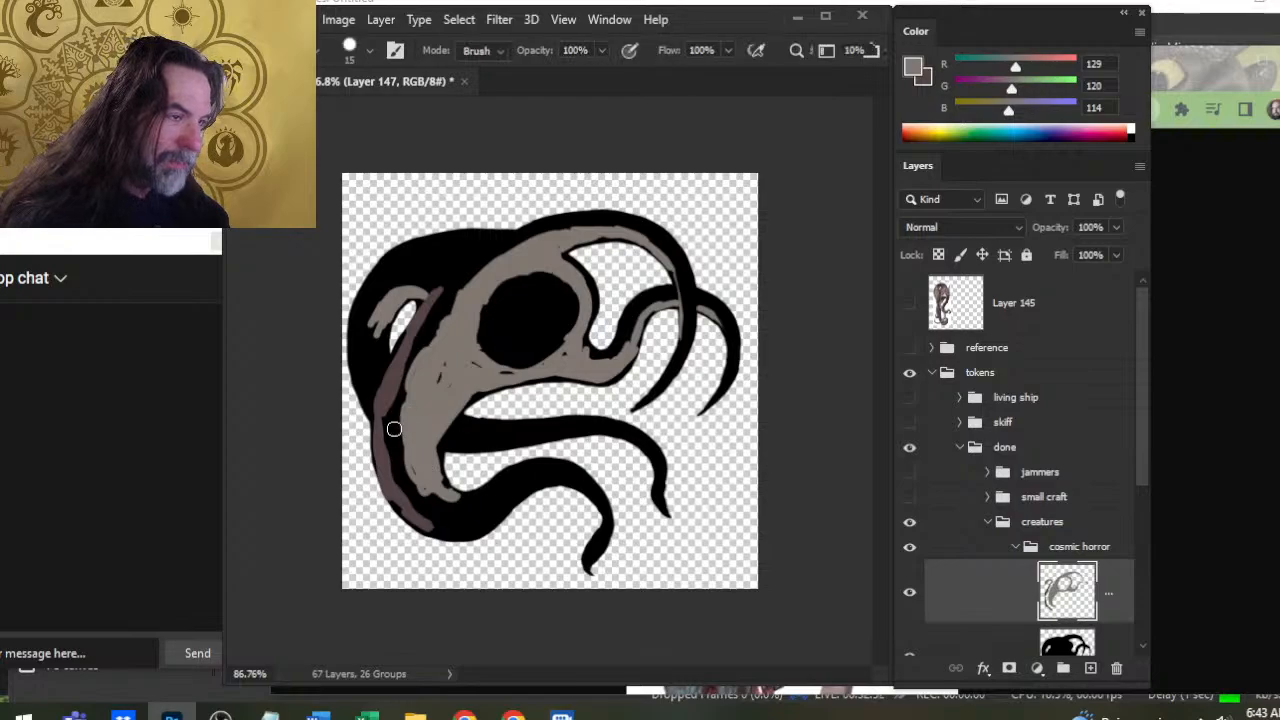
{"action": "left_click_drag", "start_coordinate": [394, 429], "coordinate": [436, 350]}
{"action": "key", "text": "b"}
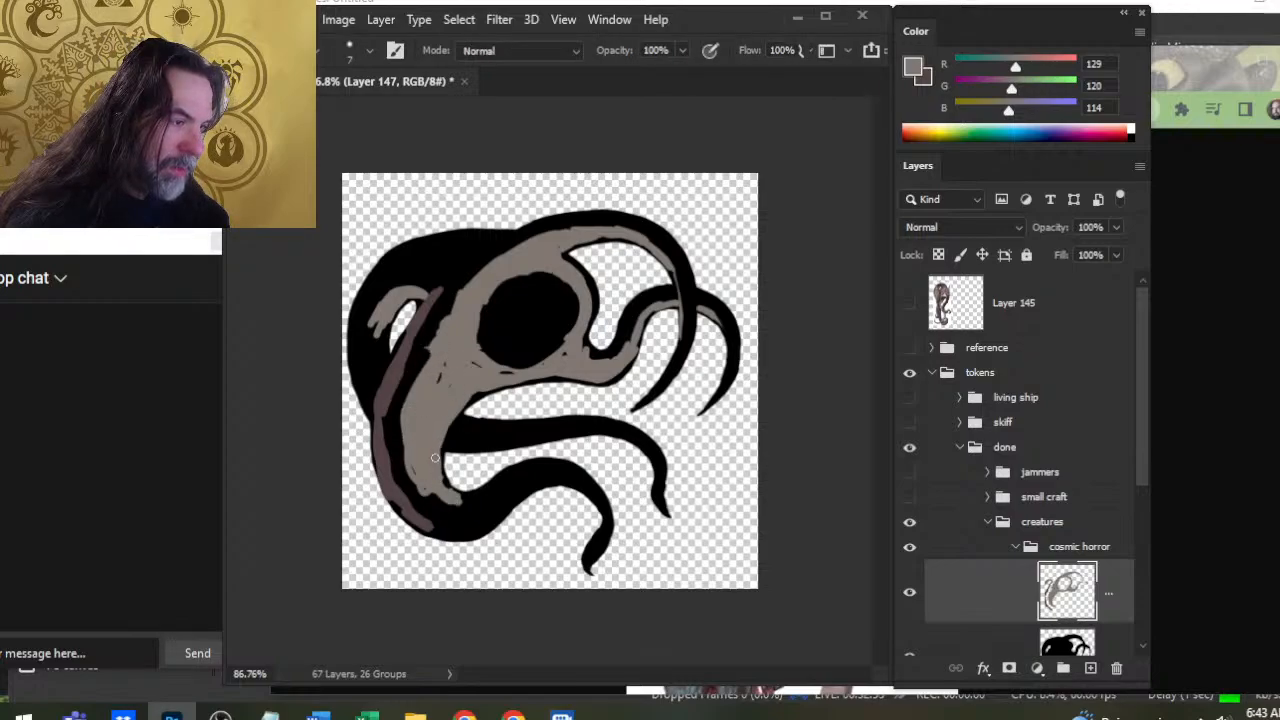
{"action": "mouse_move", "coordinate": [435, 458]}
{"action": "left_mouse_down"}
{"action": "mouse_move", "coordinate": [477, 493]}
{"action": "mouse_move", "coordinate": [457, 472]}
{"action": "mouse_move", "coordinate": [475, 498]}
{"action": "mouse_move", "coordinate": [462, 514]}
{"action": "mouse_move", "coordinate": [408, 485]}
{"action": "left_mouse_up"}
{"action": "key", "text": "e"}
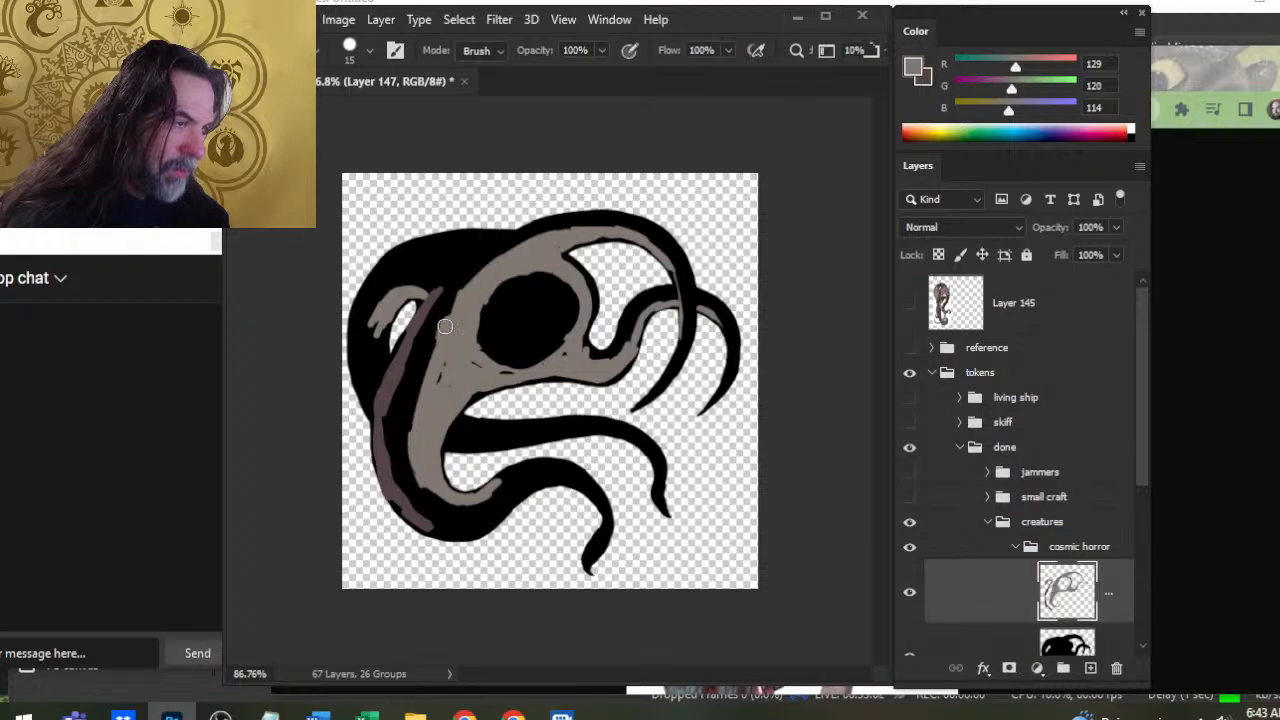
{"action": "key", "text": "b"}
{"action": "key", "text": "e"}
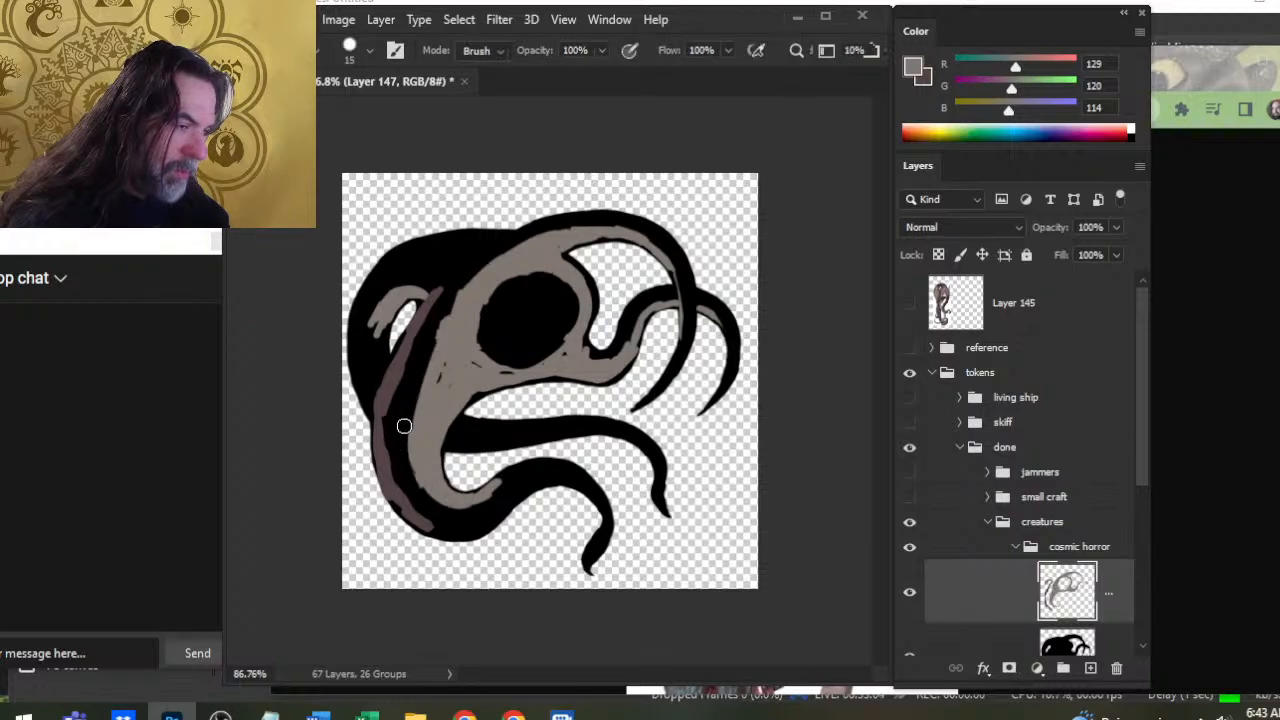
Paint a light grey strip along the lowest tentacle's upper edge toward its tip and erase it to a thin highlight
{"action": "mouse_move", "coordinate": [405, 463]}
{"action": "left_mouse_down"}
{"action": "mouse_move", "coordinate": [415, 494]}
{"action": "mouse_move", "coordinate": [462, 510]}
{"action": "mouse_move", "coordinate": [420, 495]}
{"action": "mouse_move", "coordinate": [480, 508]}
{"action": "mouse_move", "coordinate": [508, 488]}
{"action": "mouse_move", "coordinate": [477, 496]}
{"action": "mouse_move", "coordinate": [506, 469]}
{"action": "mouse_move", "coordinate": [556, 460]}
{"action": "left_mouse_up"}
{"action": "key", "text": "b"}
{"action": "key", "text": "e"}
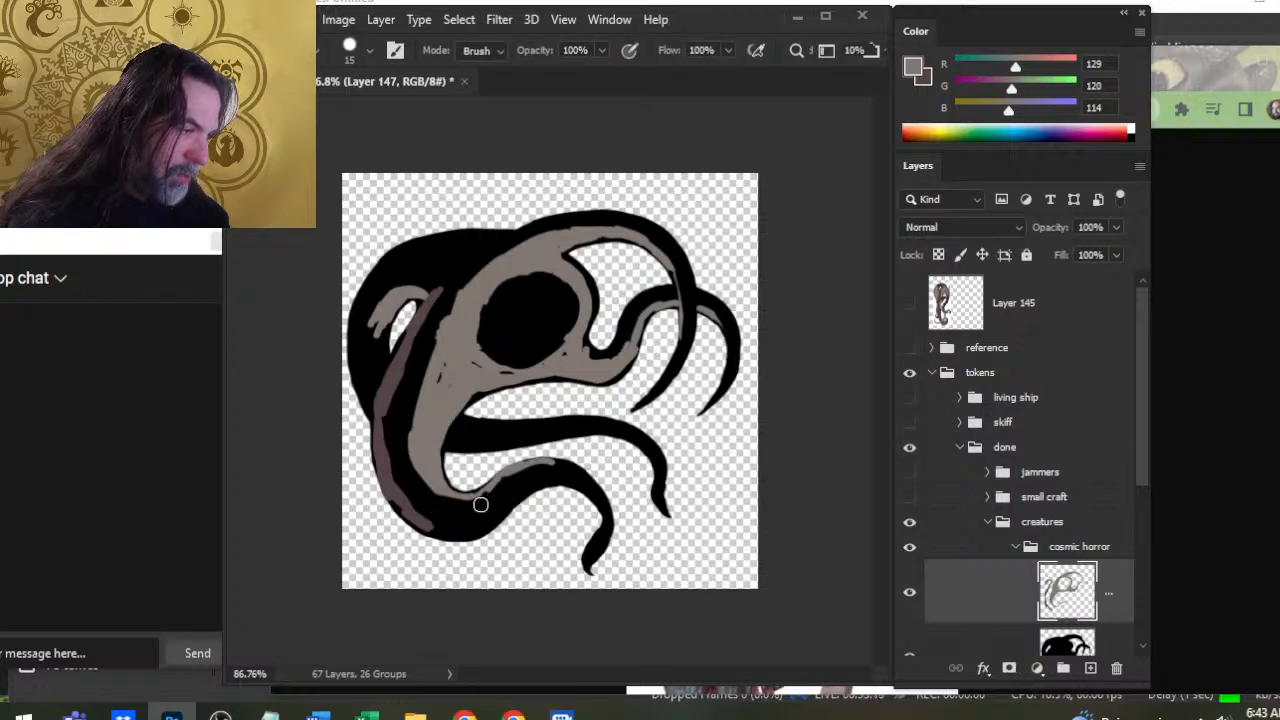
{"action": "key", "text": "b"}
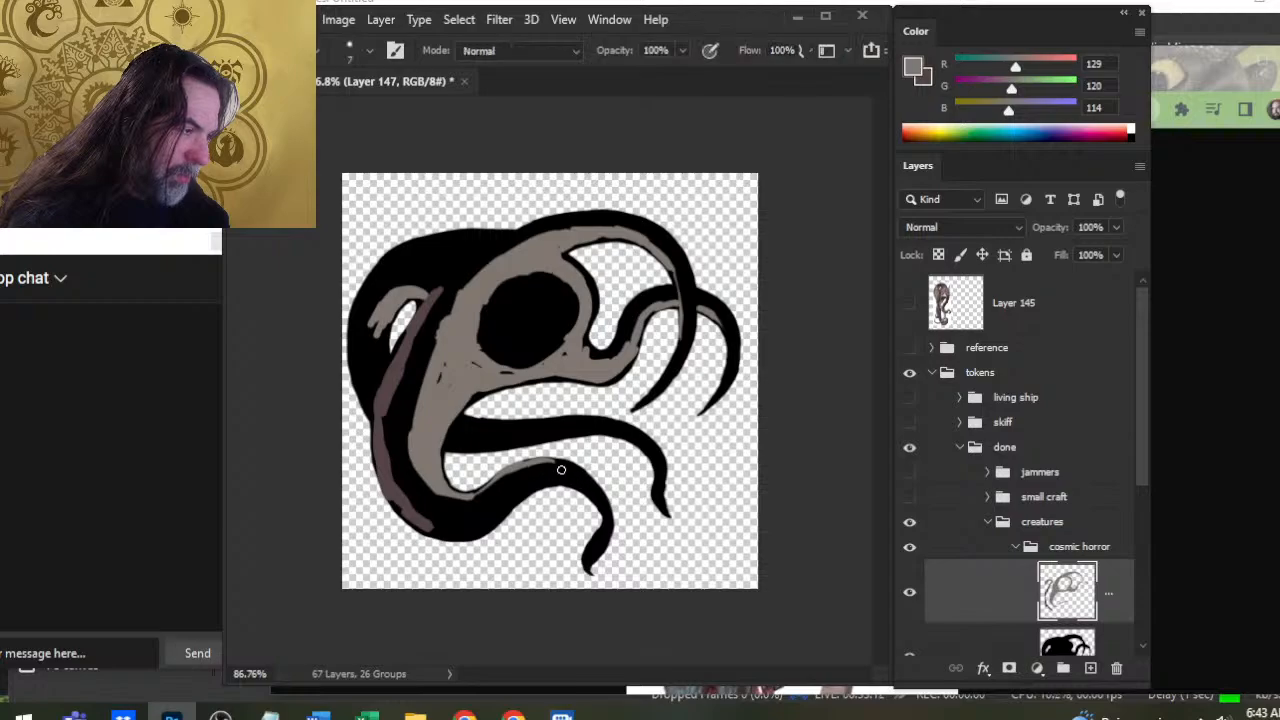
{"action": "left_click_drag", "start_coordinate": [560, 468], "coordinate": [598, 490]}
{"action": "key", "text": "e"}
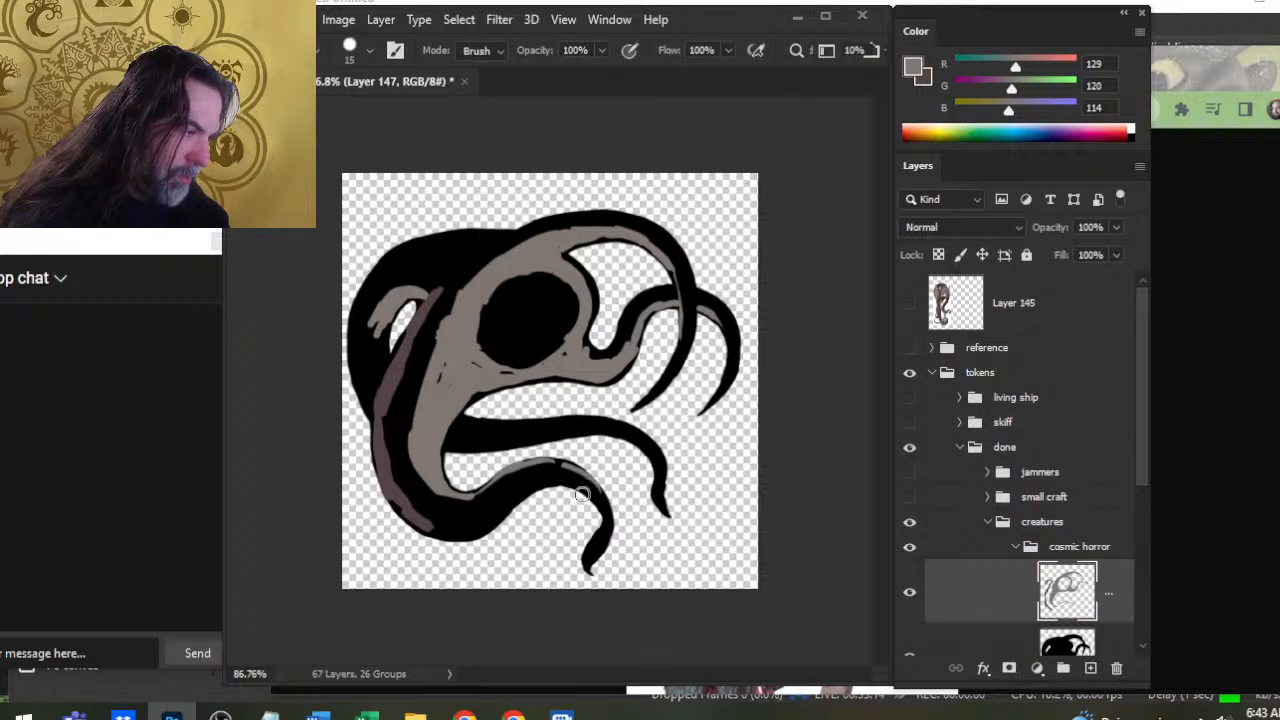
{"action": "key", "text": "b"}
{"action": "key", "text": "e"}
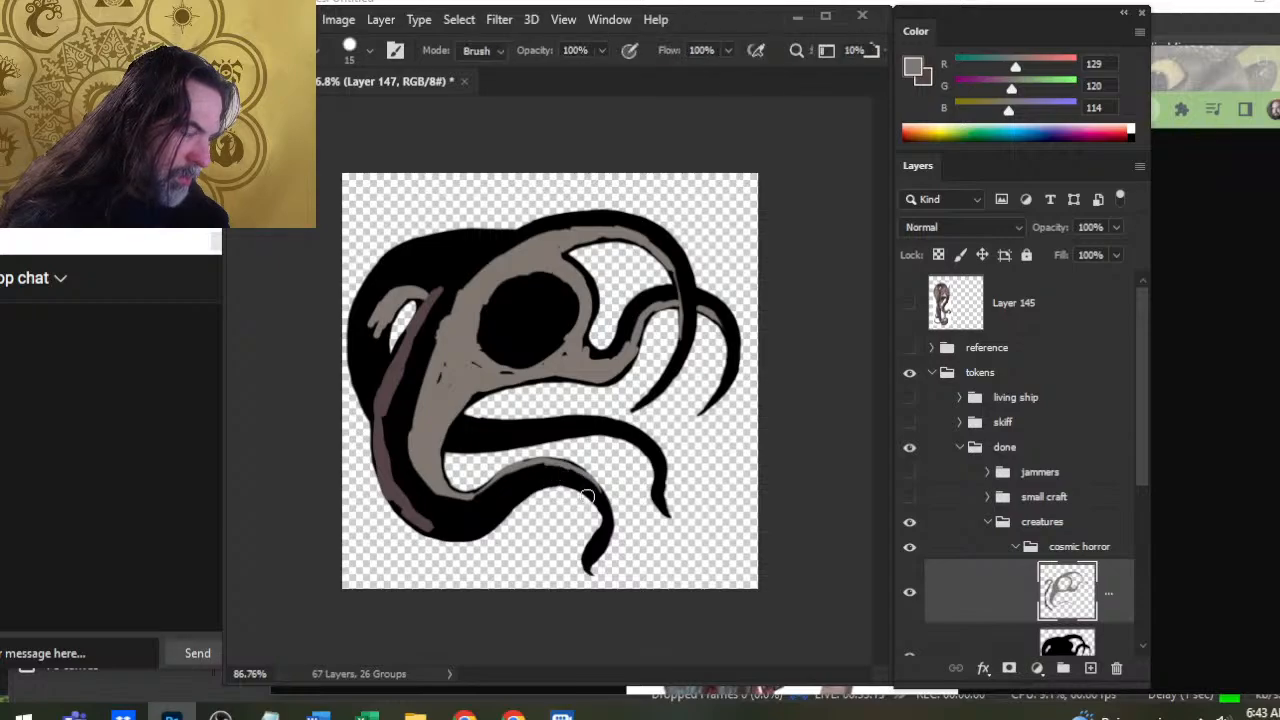
{"action": "key", "text": "b"}
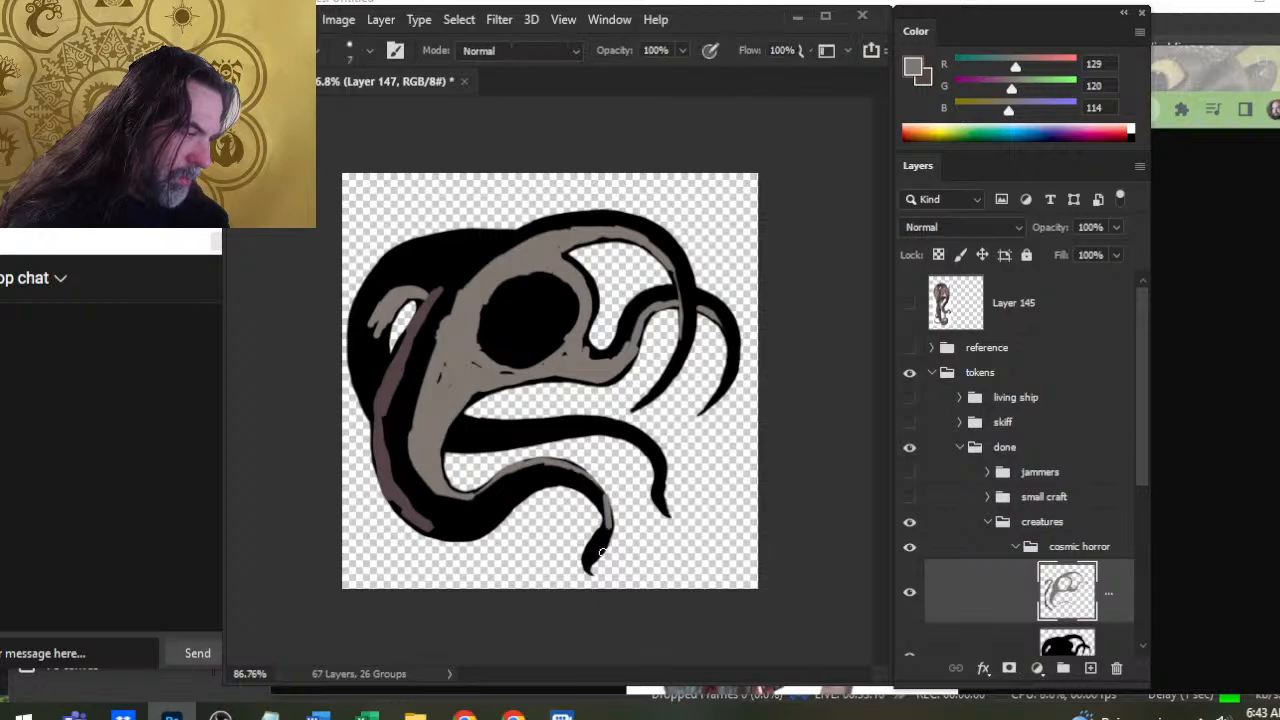
{"action": "key", "text": "e"}
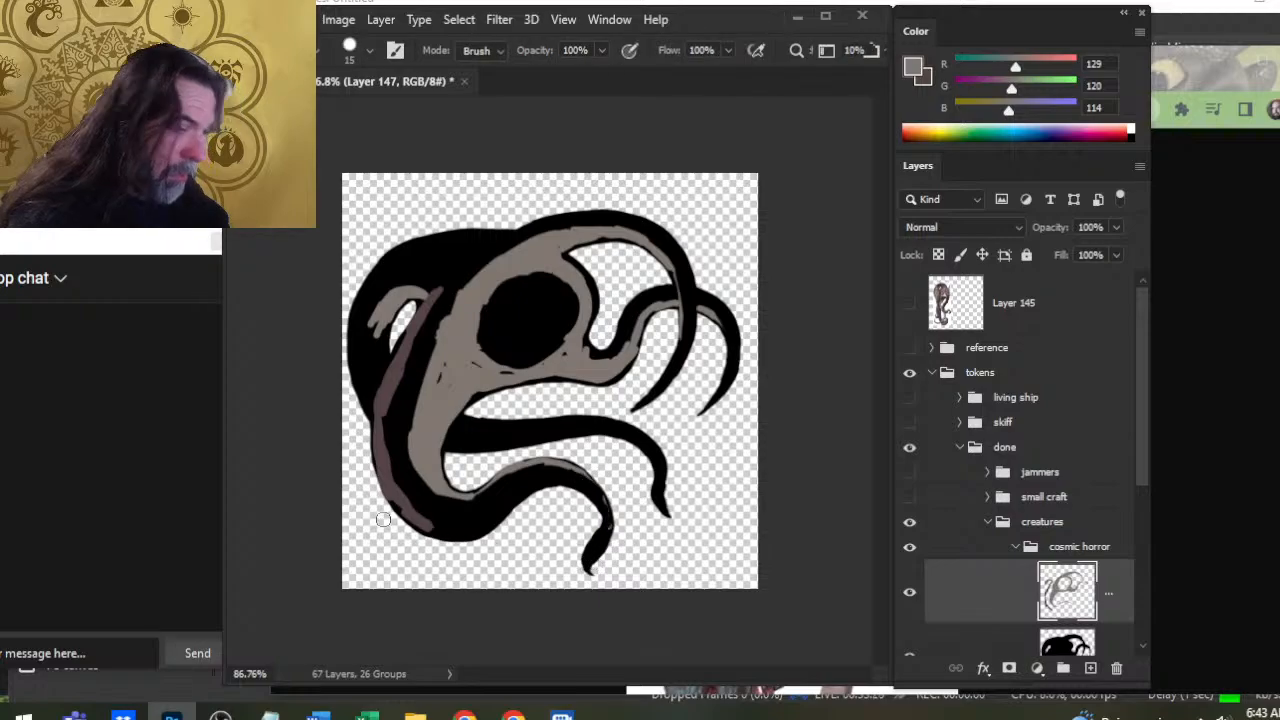
Extend the light grey patch down the outer side of the small opening and clean up its edges
{"action": "key", "text": "b"}
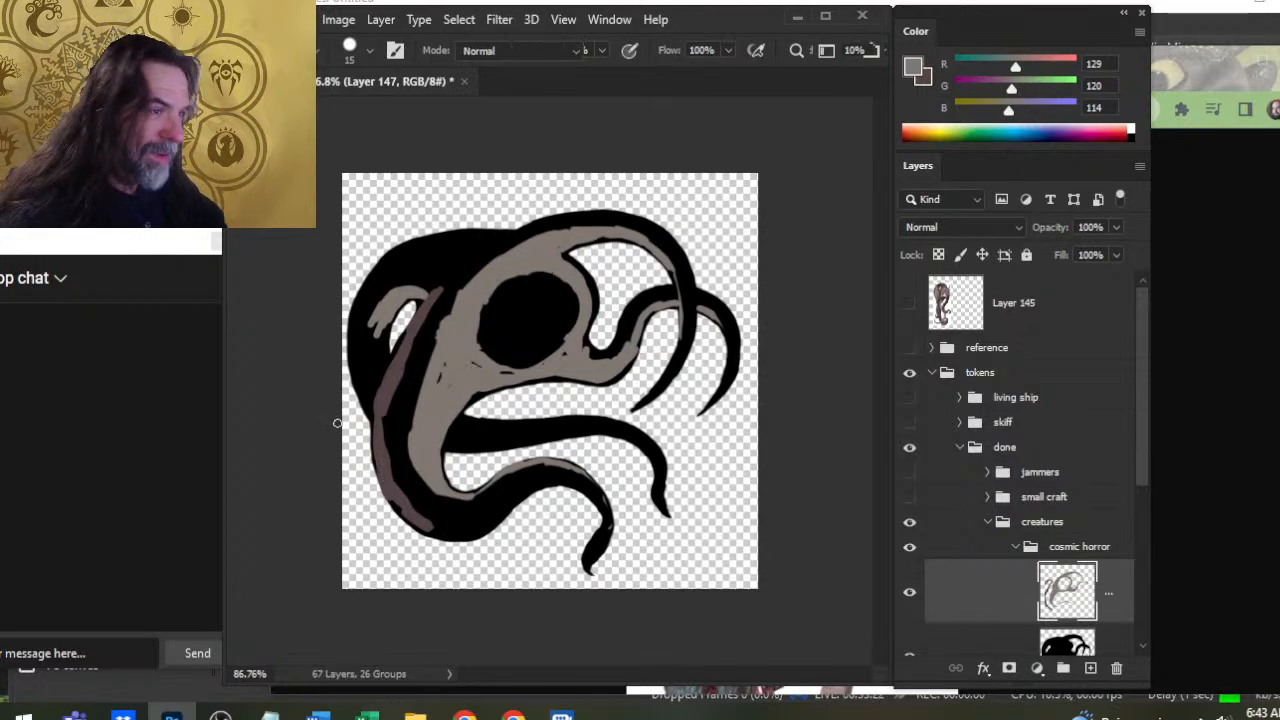
{"action": "key", "text": "e"}
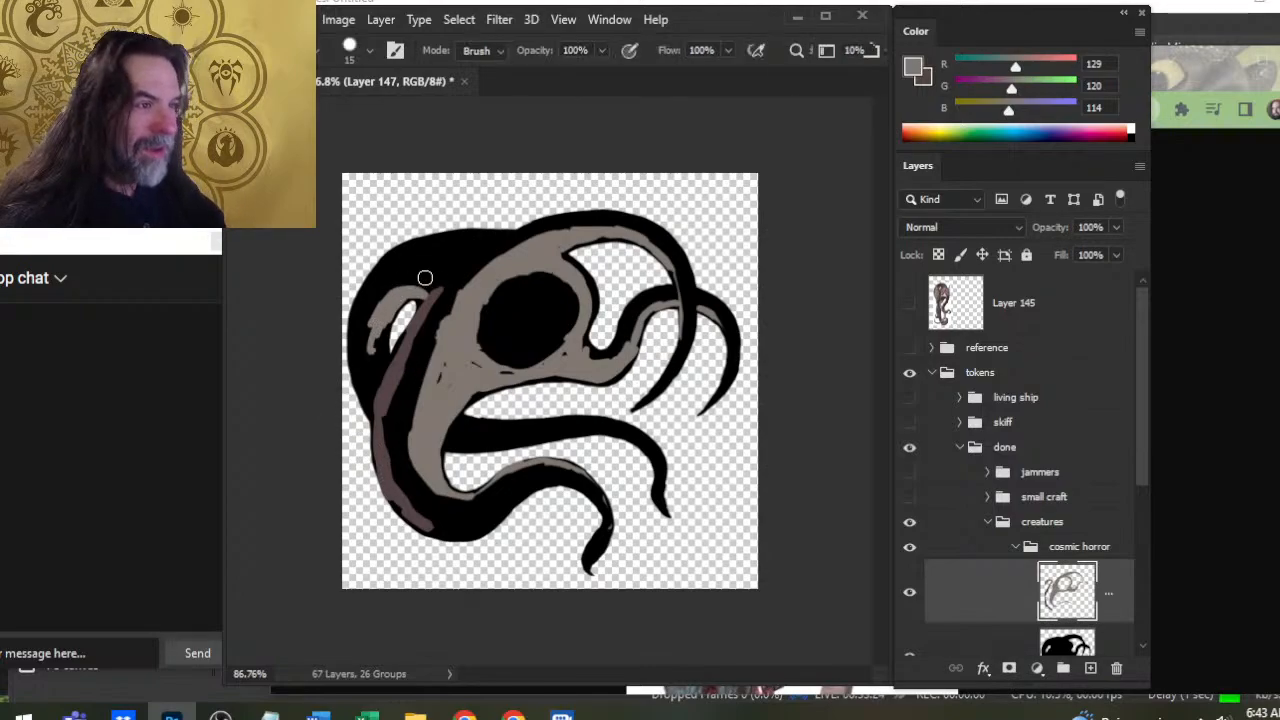
{"action": "key", "text": "b"}
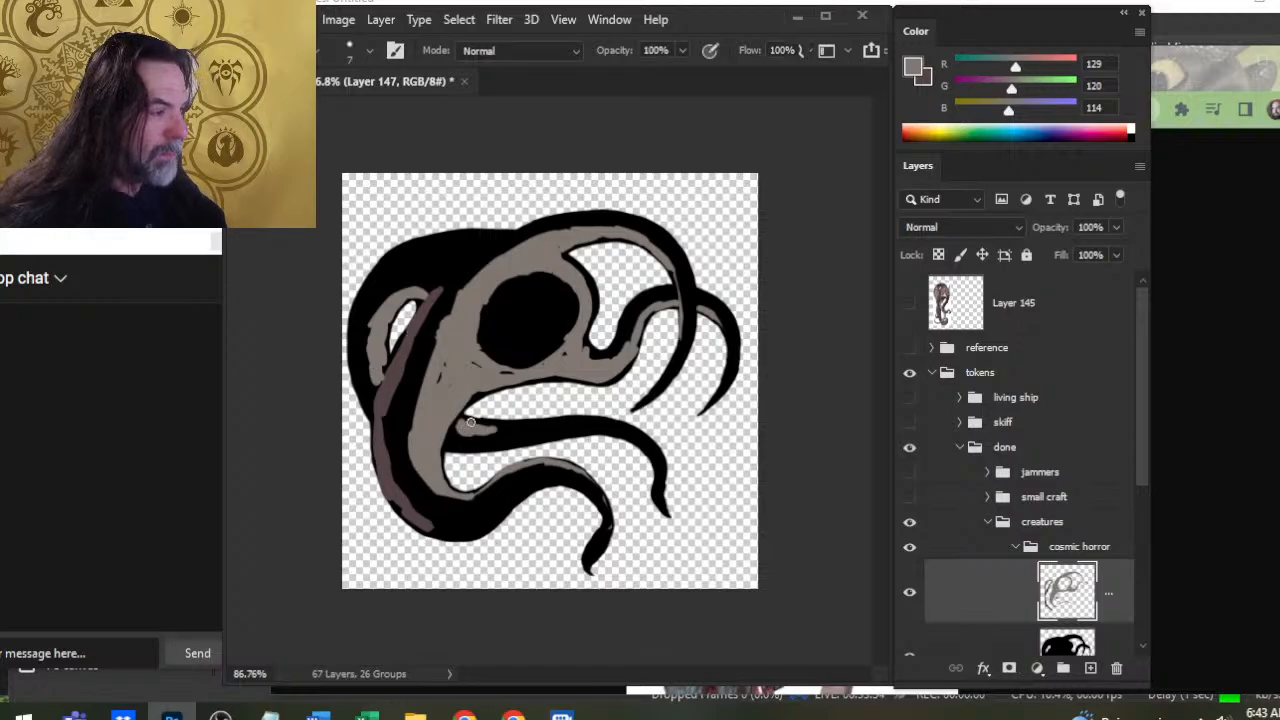
Paint a light grey strip along the upper edge of the tentacle just above the lowest one and taper it by erasing
{"action": "left_click_drag", "start_coordinate": [470, 422], "coordinate": [575, 423]}
{"action": "key", "text": "e"}
{"action": "mouse_move", "coordinate": [483, 446]}
{"action": "left_mouse_down"}
{"action": "mouse_move", "coordinate": [619, 424]}
{"action": "mouse_move", "coordinate": [614, 435]}
{"action": "left_mouse_up"}
{"action": "key", "text": "b"}
{"action": "key", "text": "e"}
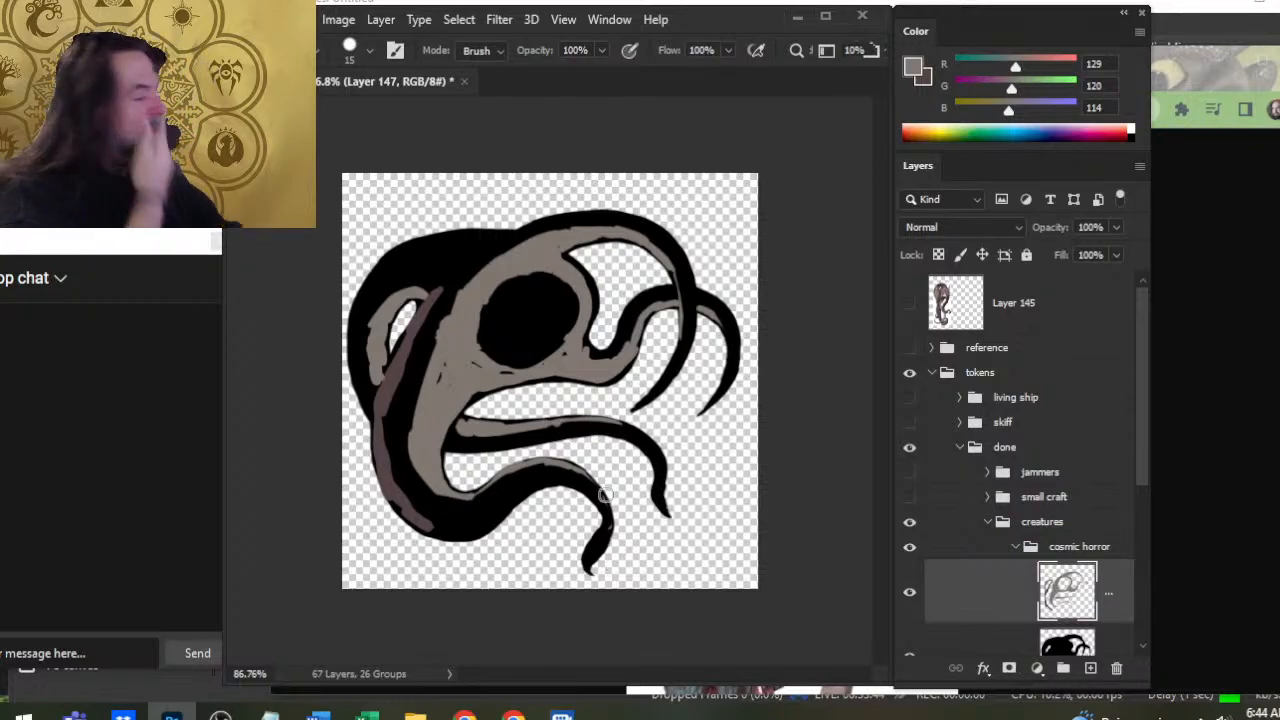
Hide the colour layer, lasso the S-curved tentacle beside the body on the silhouette layer, and cut it onto its own layer in place
{"action": "left_click", "coordinate": [911, 595]}
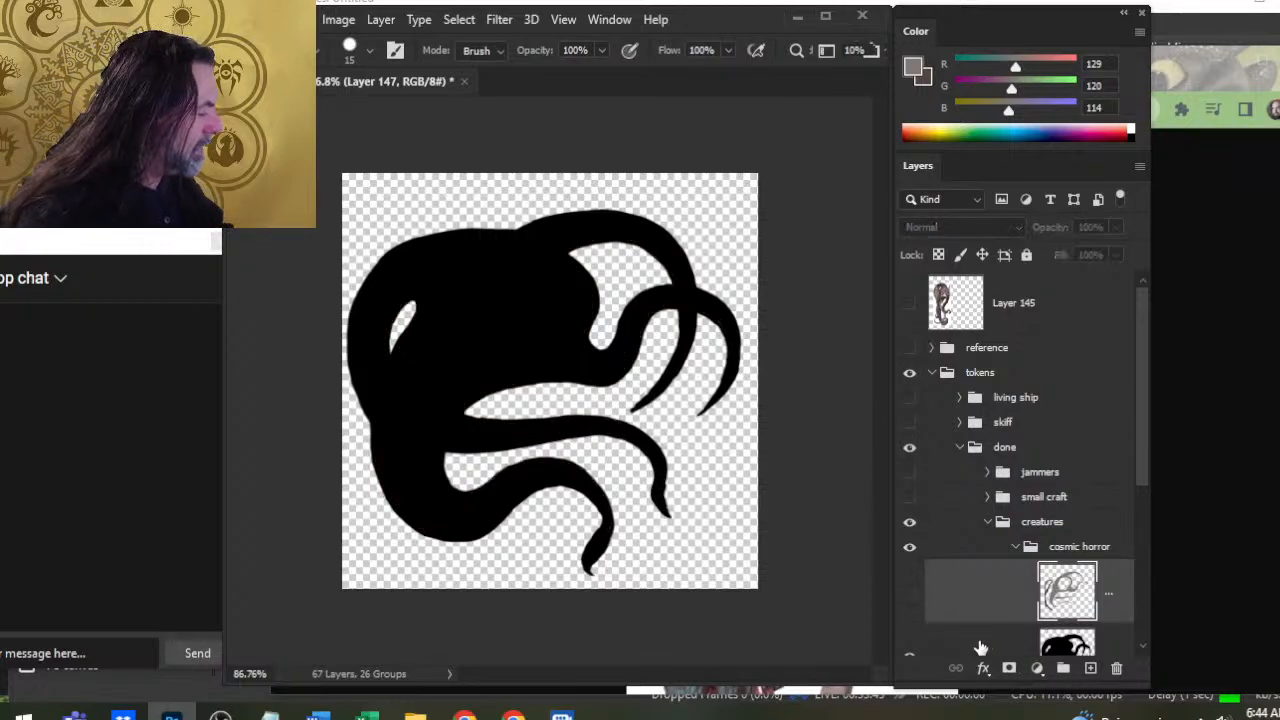
{"action": "left_click", "coordinate": [940, 648]}
{"action": "key", "text": "l"}
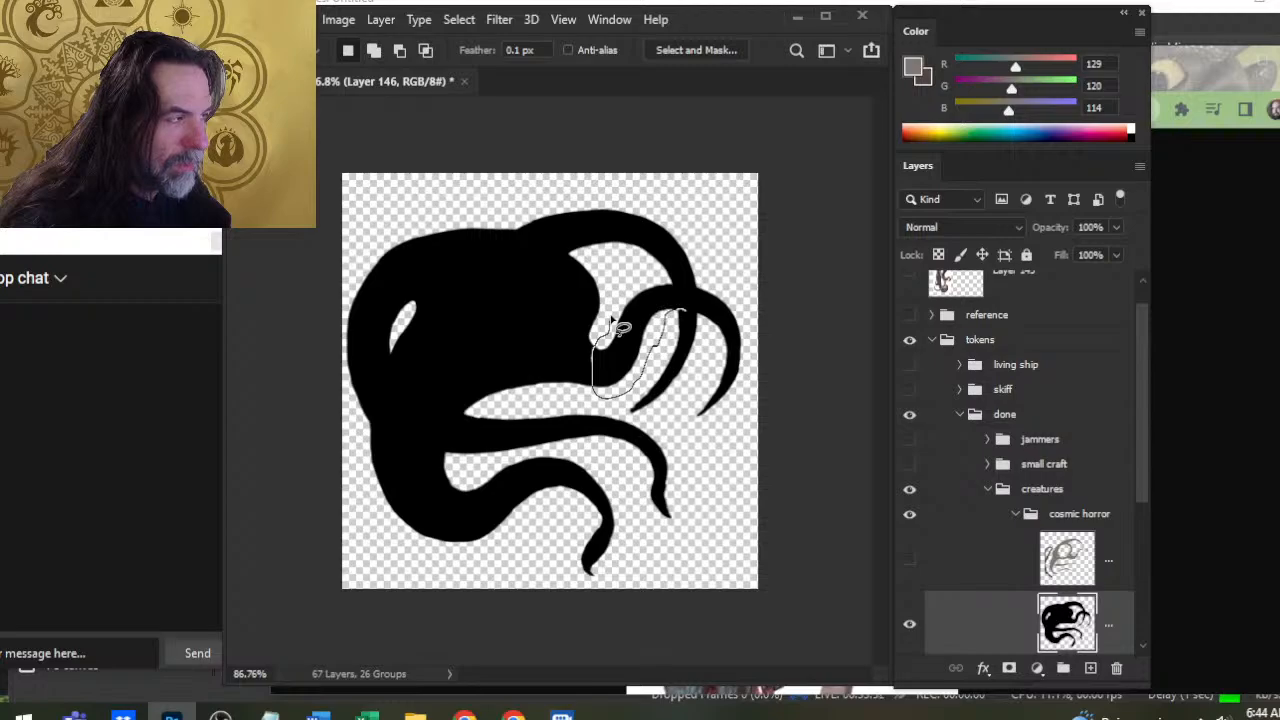
{"action": "mouse_move", "coordinate": [690, 312]}
{"action": "left_mouse_down"}
{"action": "mouse_move", "coordinate": [706, 363]}
{"action": "mouse_move", "coordinate": [677, 430]}
{"action": "mouse_move", "coordinate": [757, 407]}
{"action": "mouse_move", "coordinate": [760, 302]}
{"action": "left_mouse_up"}
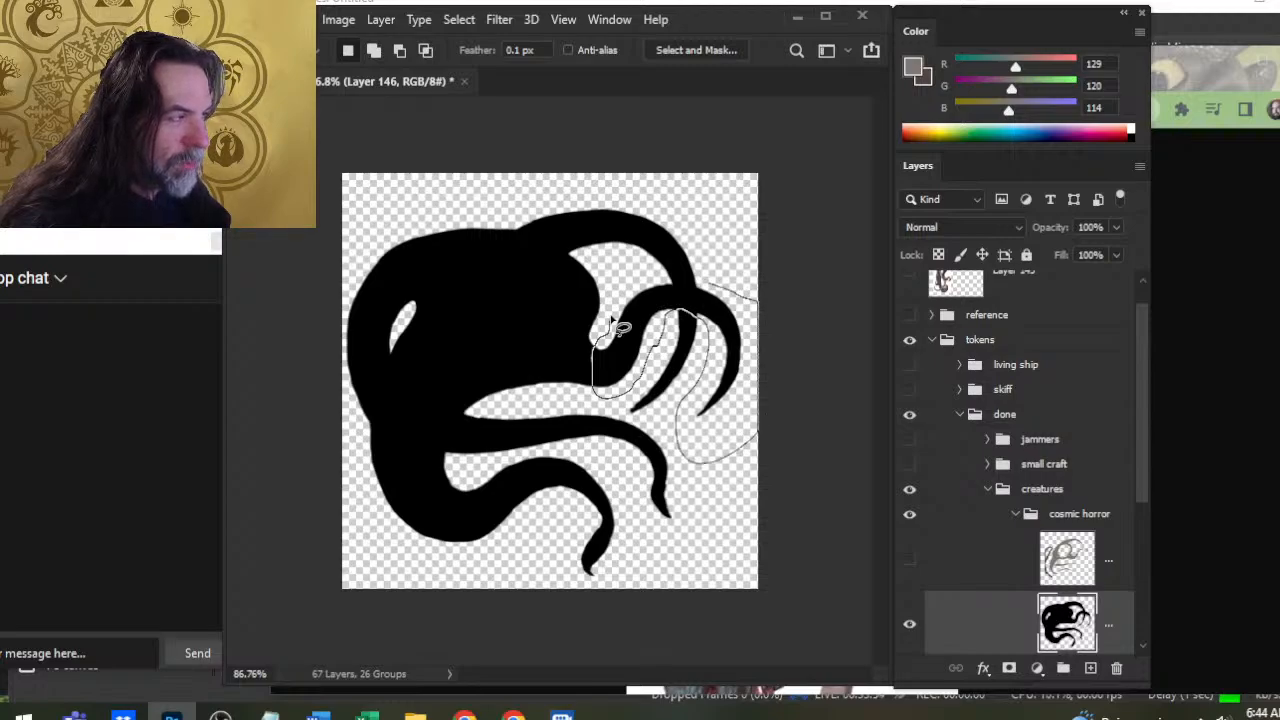
{"action": "left_click_drag", "start_coordinate": [612, 318], "coordinate": [607, 335]}
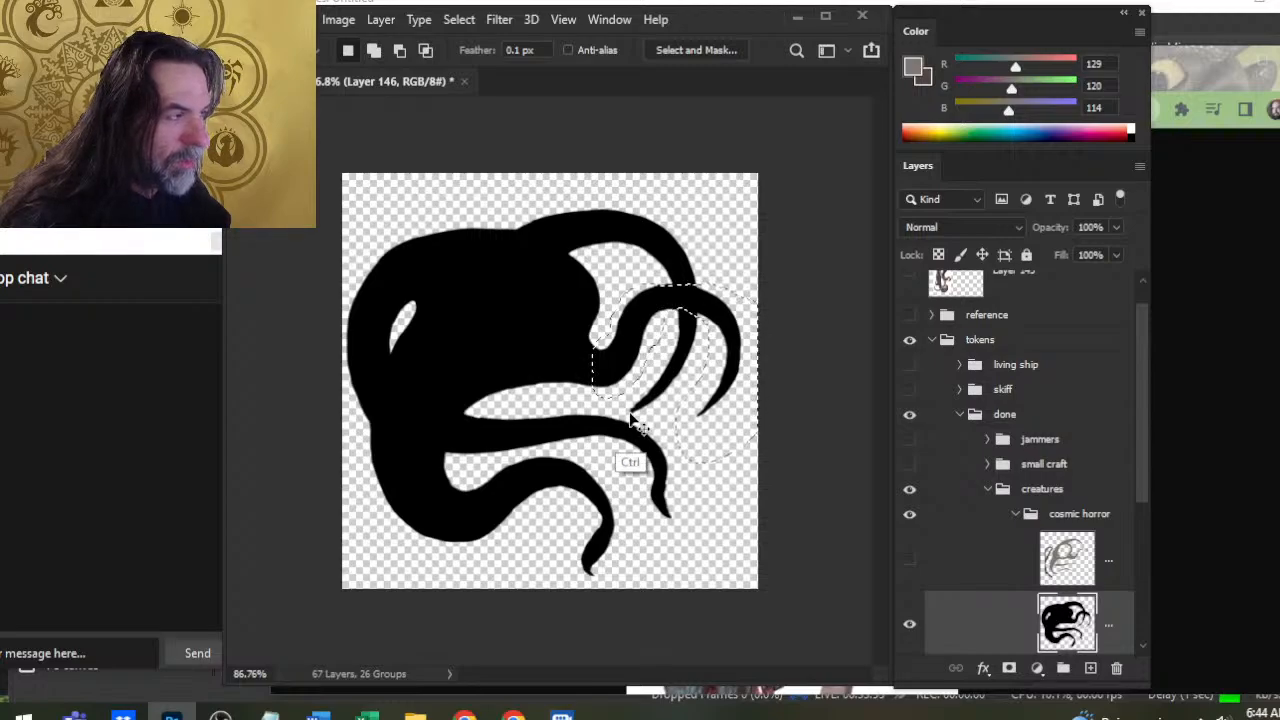
{"action": "key", "text": "ctrl+x"}
{"action": "key", "text": "ctrl+shift+v"}
Rotate the separated tentacle clockwise and shift it lower so its base meets the body and its tip curls inward
{"action": "key", "text": "v"}
{"action": "mouse_move", "coordinate": [728, 453]}
{"action": "left_mouse_down"}
{"action": "mouse_move", "coordinate": [709, 449]}
{"action": "mouse_move", "coordinate": [716, 432]}
{"action": "mouse_move", "coordinate": [713, 444]}
{"action": "left_mouse_up"}
{"action": "key", "text": "l"}
{"action": "right_click", "coordinate": [634, 371]}
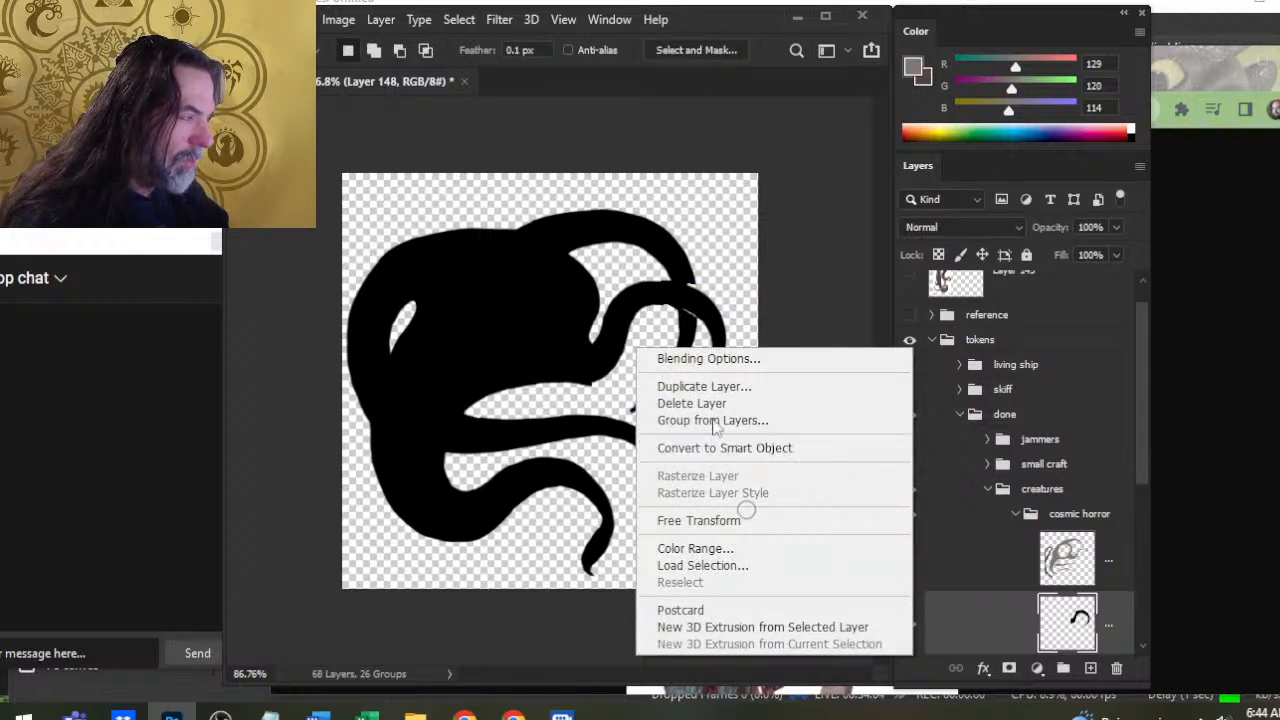
{"action": "left_click", "coordinate": [745, 520]}
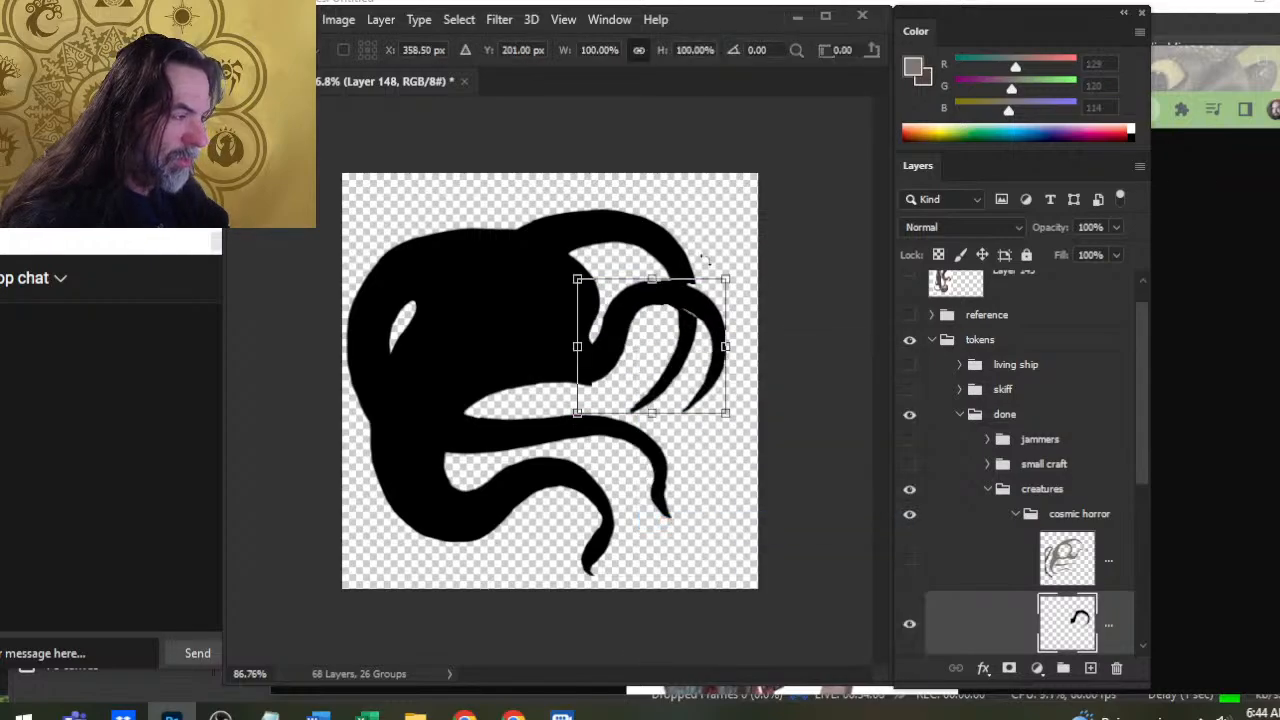
{"action": "left_click_drag", "start_coordinate": [704, 258], "coordinate": [749, 277]}
{"action": "left_click_drag", "start_coordinate": [675, 334], "coordinate": [687, 366]}
{"action": "mouse_move", "coordinate": [728, 320]}
{"action": "left_mouse_down"}
{"action": "mouse_move", "coordinate": [731, 297]}
{"action": "mouse_move", "coordinate": [744, 322]}
{"action": "left_mouse_up"}
{"action": "left_click_drag", "start_coordinate": [723, 388], "coordinate": [716, 381]}
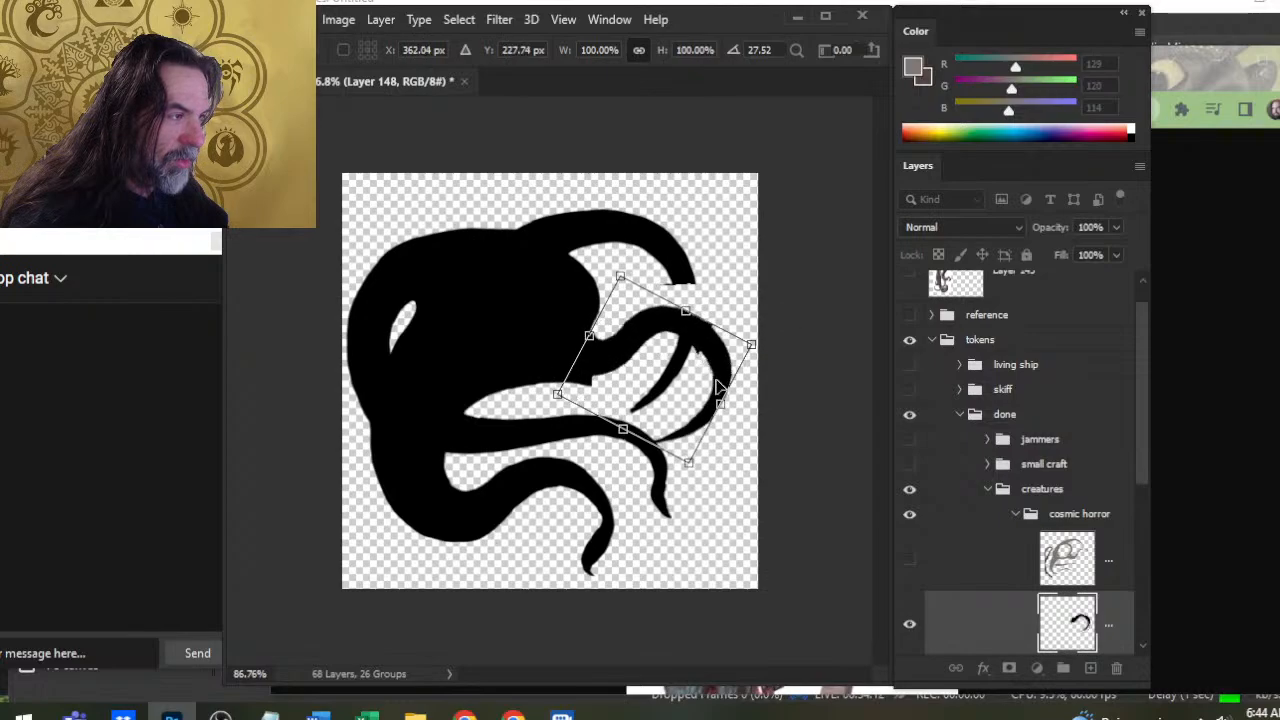
{"action": "left_click_drag", "start_coordinate": [754, 451], "coordinate": [744, 423]}
{"action": "key", "text": "Return"}
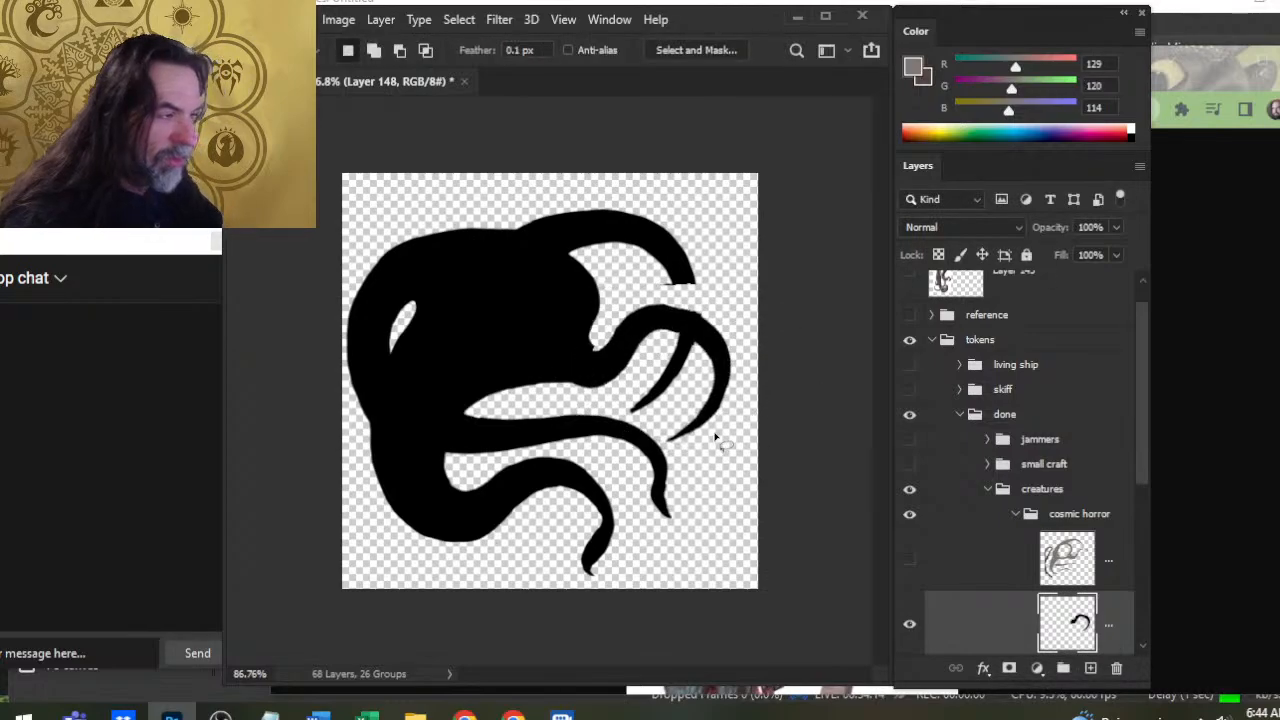
Nudge the rotated tentacle left in small increments and fine-tune its height so its base overlaps the body's edge
{"action": "key", "text": "v"}
{"action": "key", "text": "Left"}
{"action": "key", "text": "Left"}
{"action": "key", "text": "Left"}
{"action": "key", "text": "Up"}
{"action": "key", "text": "Up"}
{"action": "key", "text": "Up"}
{"action": "key", "text": "Left"}
{"action": "key", "text": "Left"}
{"action": "key", "text": "Left"}
{"action": "key", "text": "Left"}
{"action": "key", "text": "Left"}
{"action": "key", "text": "Left"}
{"action": "key", "text": "Left"}
{"action": "key", "text": "Left"}
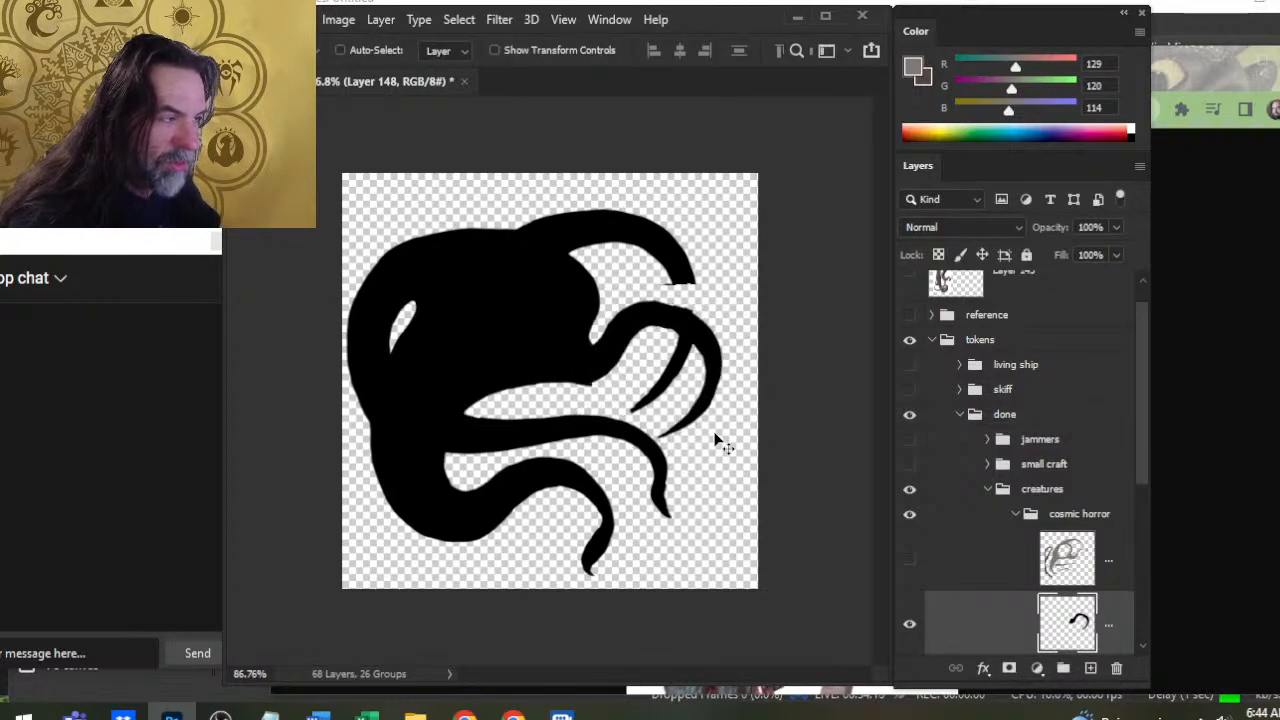
{"action": "key", "text": "Down"}
{"action": "key", "text": "Down"}
{"action": "key", "text": "Down"}
{"action": "key", "text": "Left"}
{"action": "key", "text": "Left"}
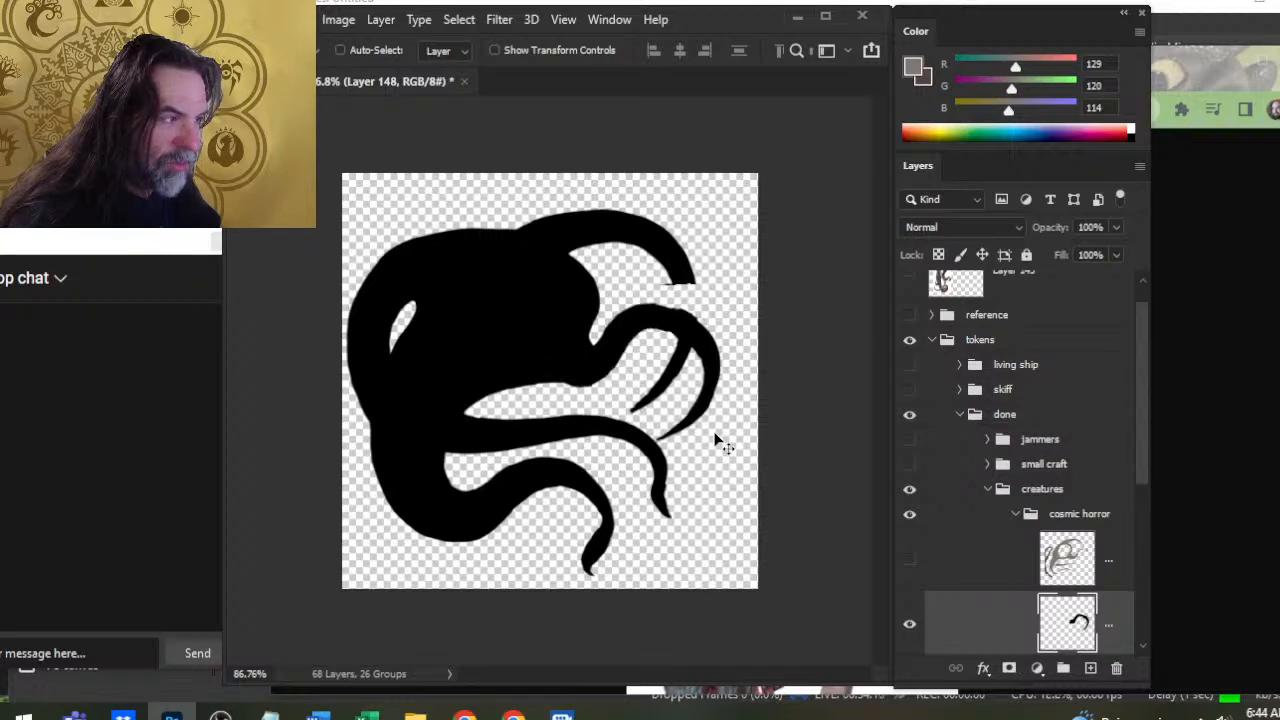
{"action": "key", "text": "Left"}
{"action": "key", "text": "Left"}
{"action": "key", "text": "Left"}
{"action": "key", "text": "Left"}
{"action": "key", "text": "Left"}
{"action": "key", "text": "Up"}
{"action": "key", "text": "Up"}
{"action": "key", "text": "Up"}
{"action": "key", "text": "Up"}
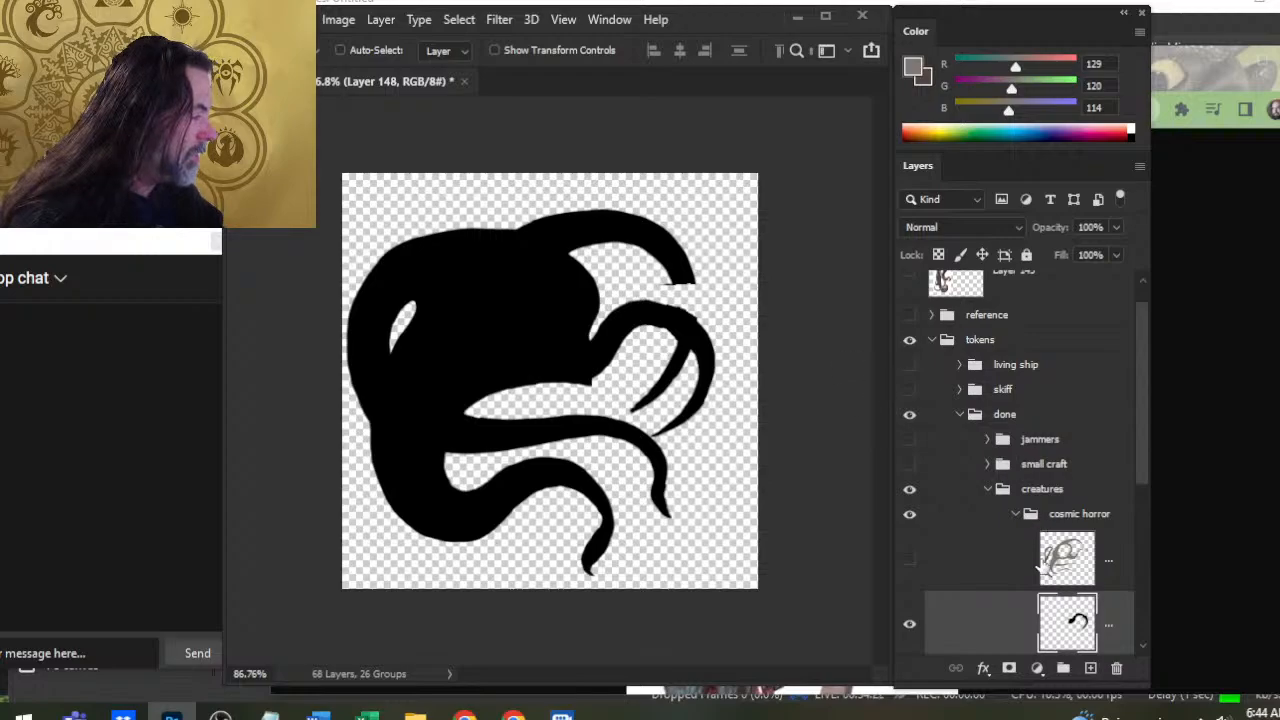
Hide the separated tentacle's layer and bridge the gap in the topmost tentacle on the silhouette layer with sampled black
{"action": "left_click_drag", "start_coordinate": [1143, 443], "coordinate": [1145, 503]}
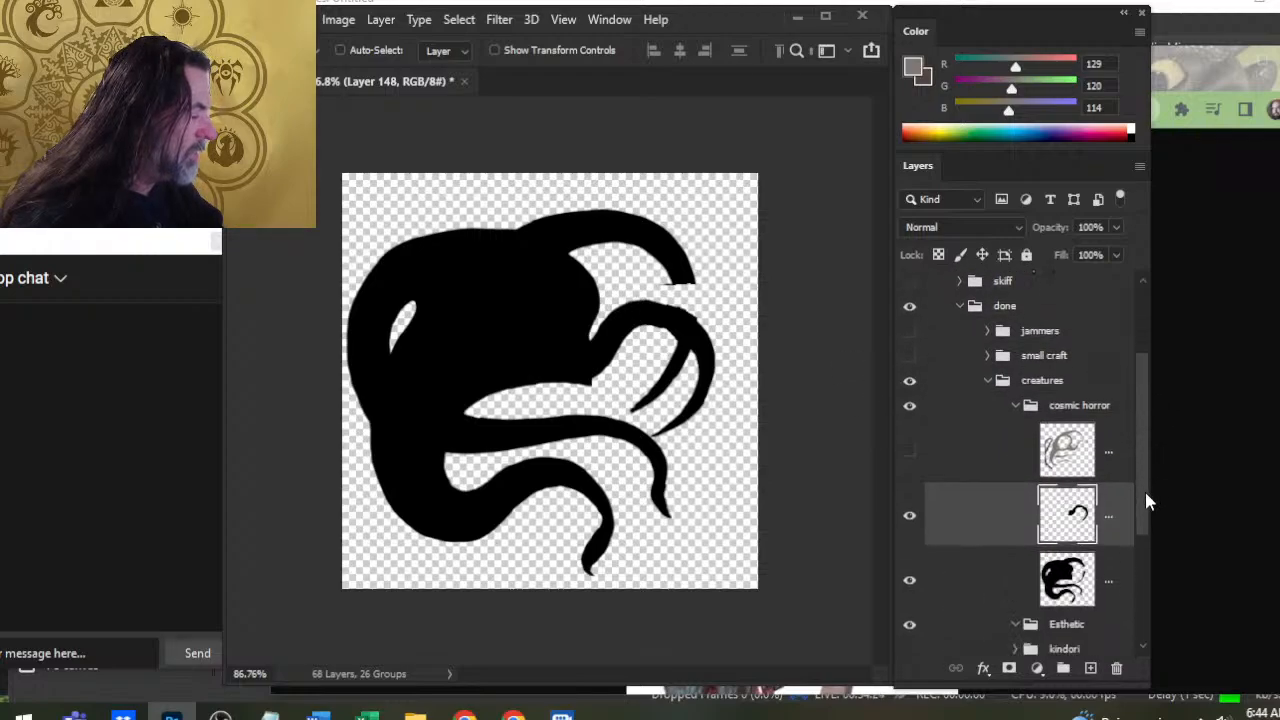
{"action": "left_click", "coordinate": [980, 566]}
{"action": "left_click", "coordinate": [909, 501]}
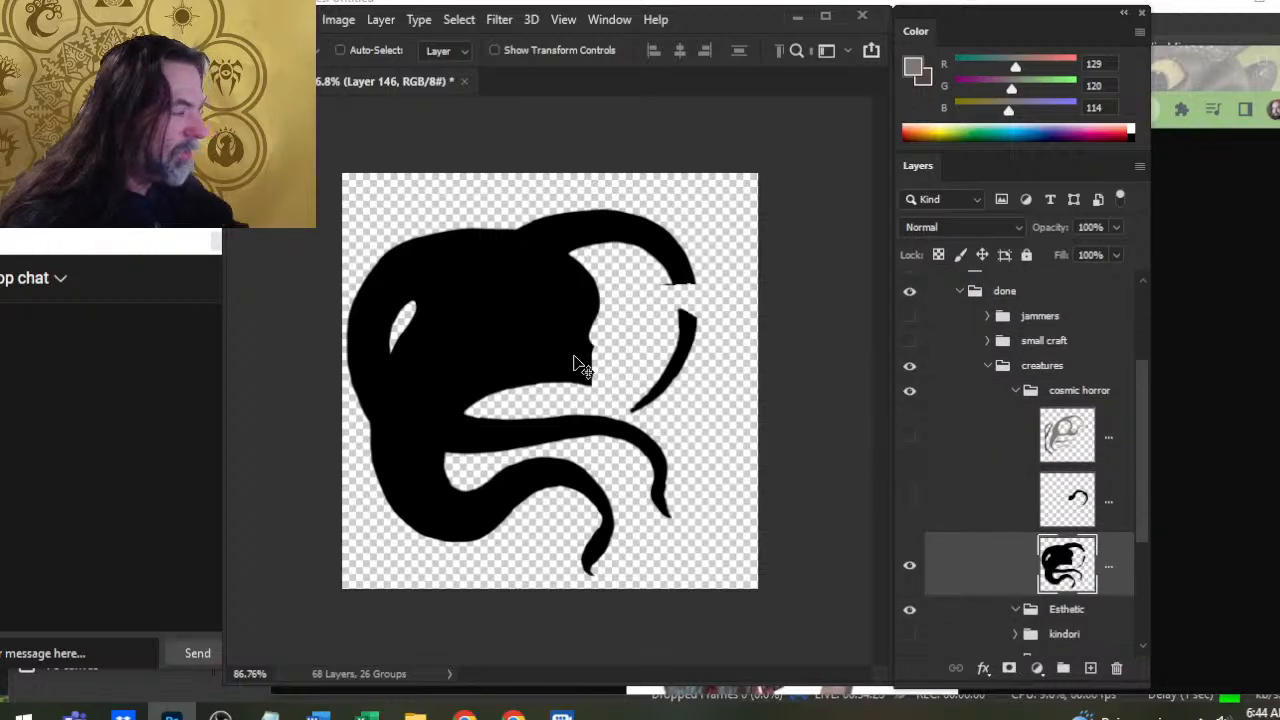
{"action": "key", "text": "b"}
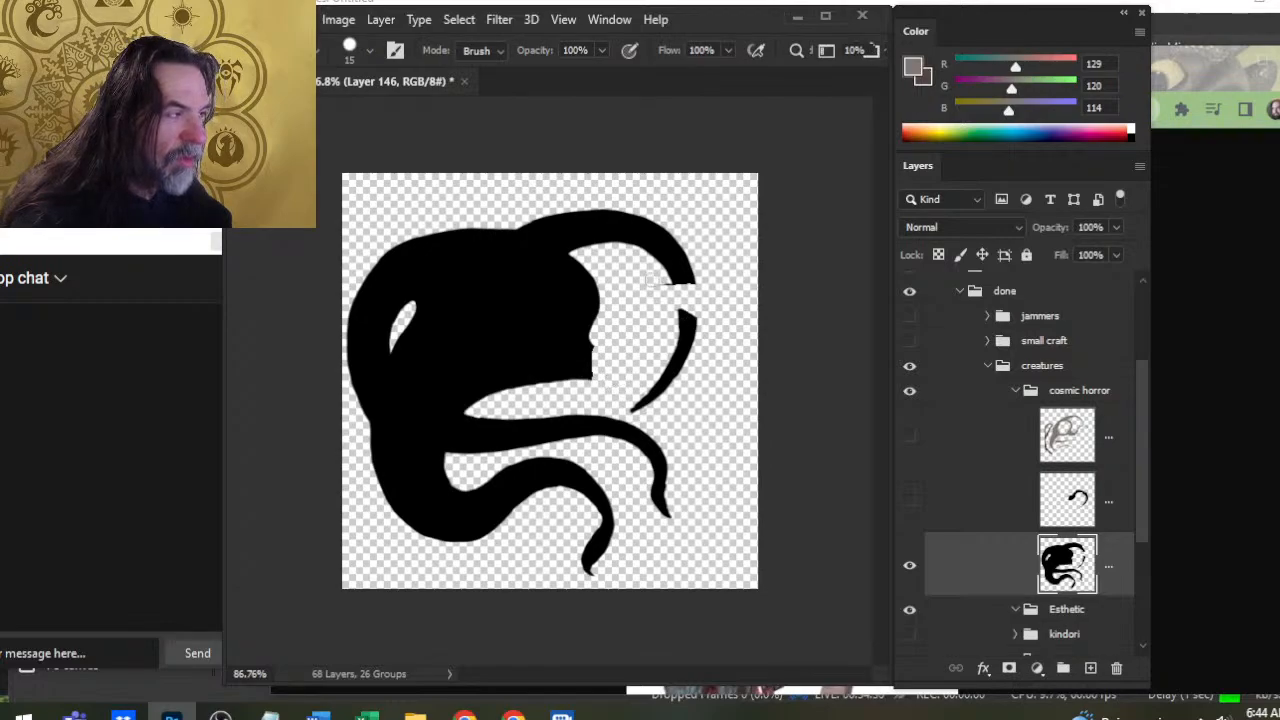
{"action": "key", "text": "b"}
{"action": "left_click_drag", "start_coordinate": [681, 316], "coordinate": [672, 275]}
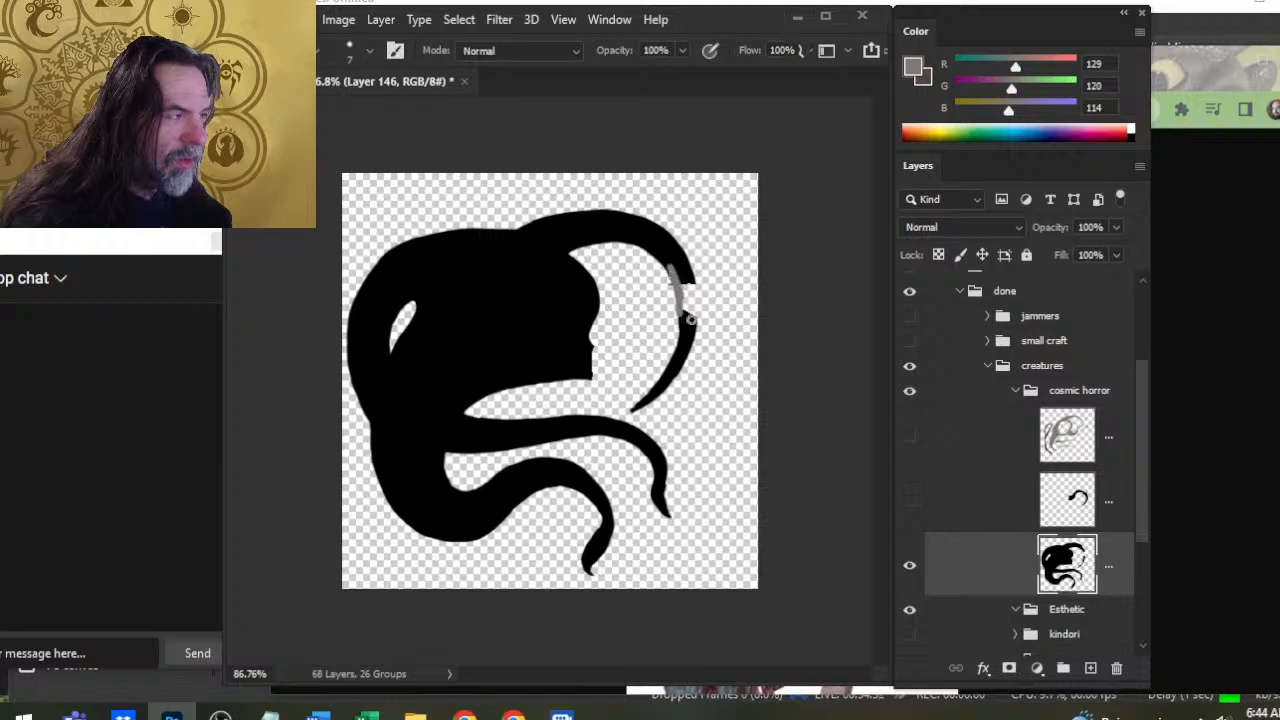
{"action": "key", "text": "ctrl+z"}
{"action": "left_click", "coordinate": [666, 255], "text": "alt"}
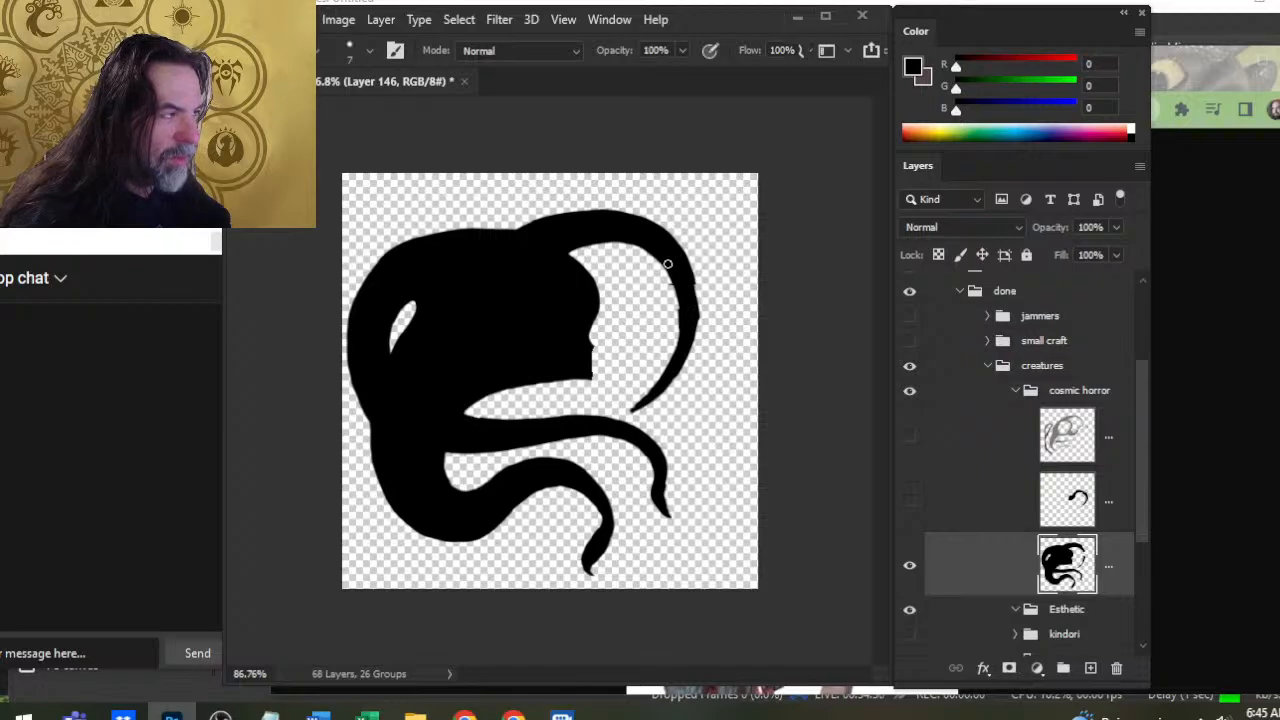
Smooth the inner edge of the topmost tentacle around the repaired gap by alternately erasing and painting black
{"action": "key", "text": "e"}
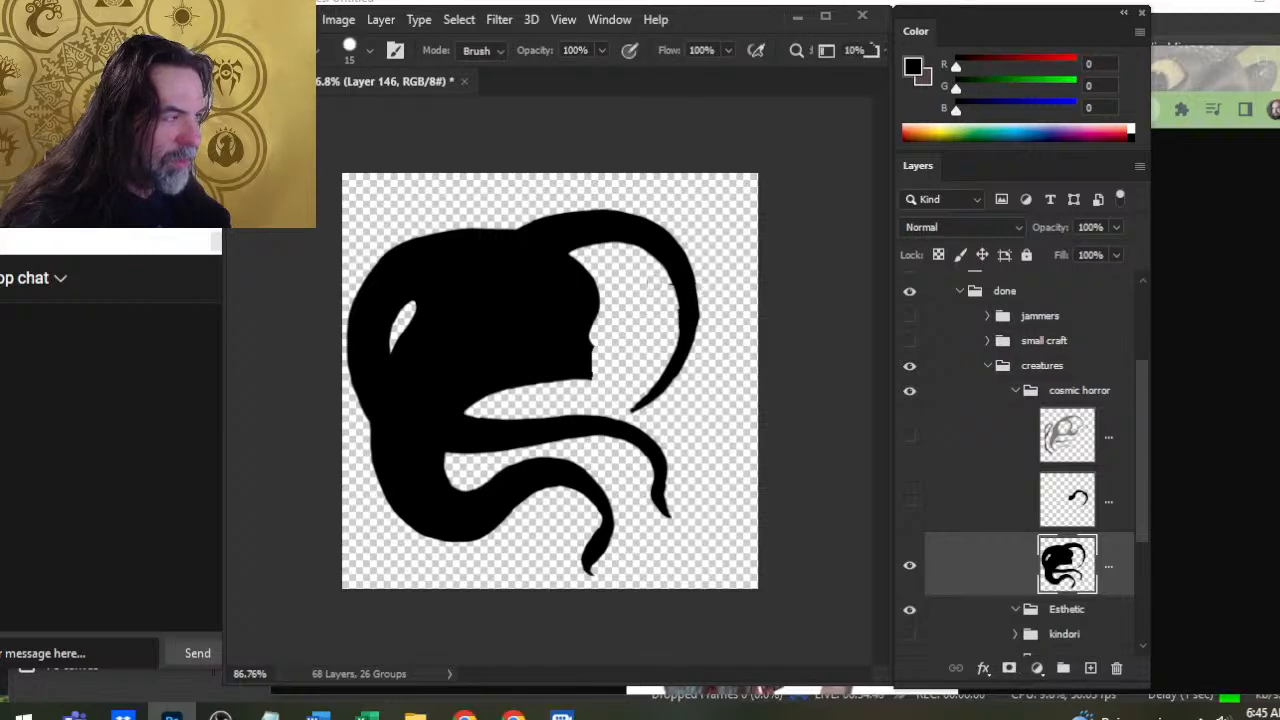
{"action": "left_click_drag", "start_coordinate": [668, 283], "coordinate": [674, 326]}
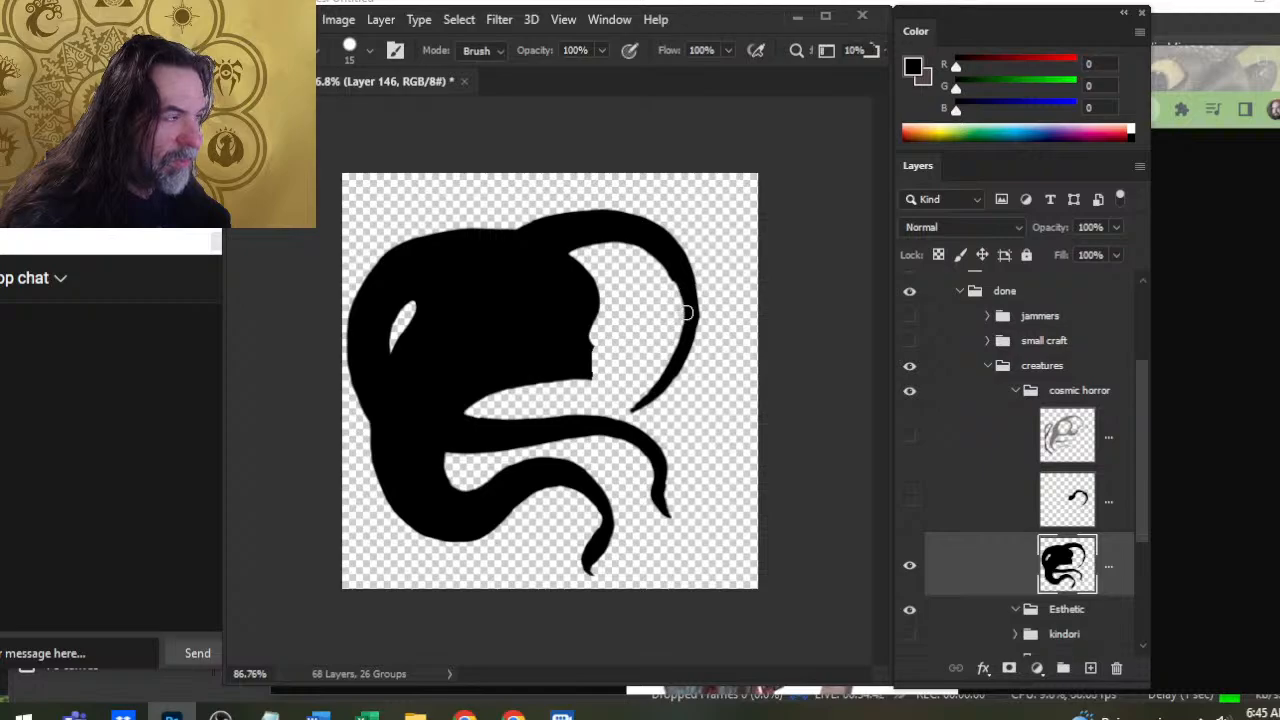
{"action": "key", "text": "b"}
{"action": "left_click_drag", "start_coordinate": [671, 263], "coordinate": [681, 338]}
{"action": "key", "text": "e"}
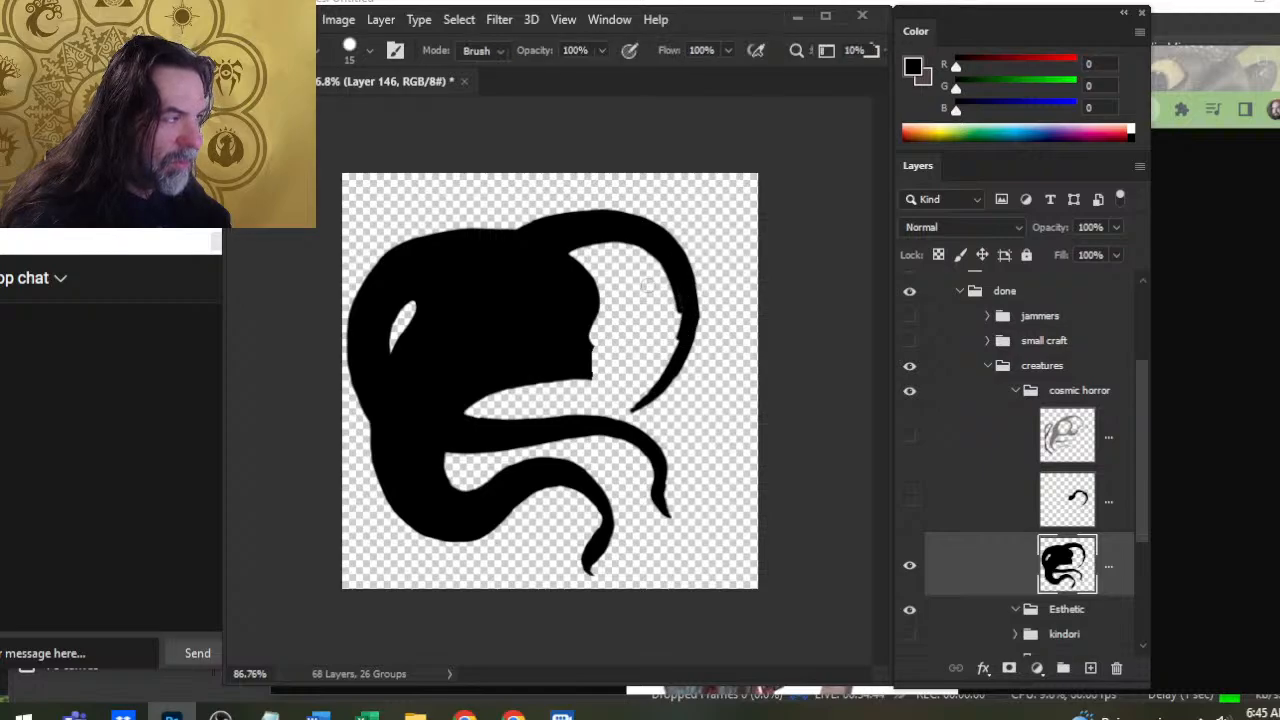
{"action": "key", "text": "b"}
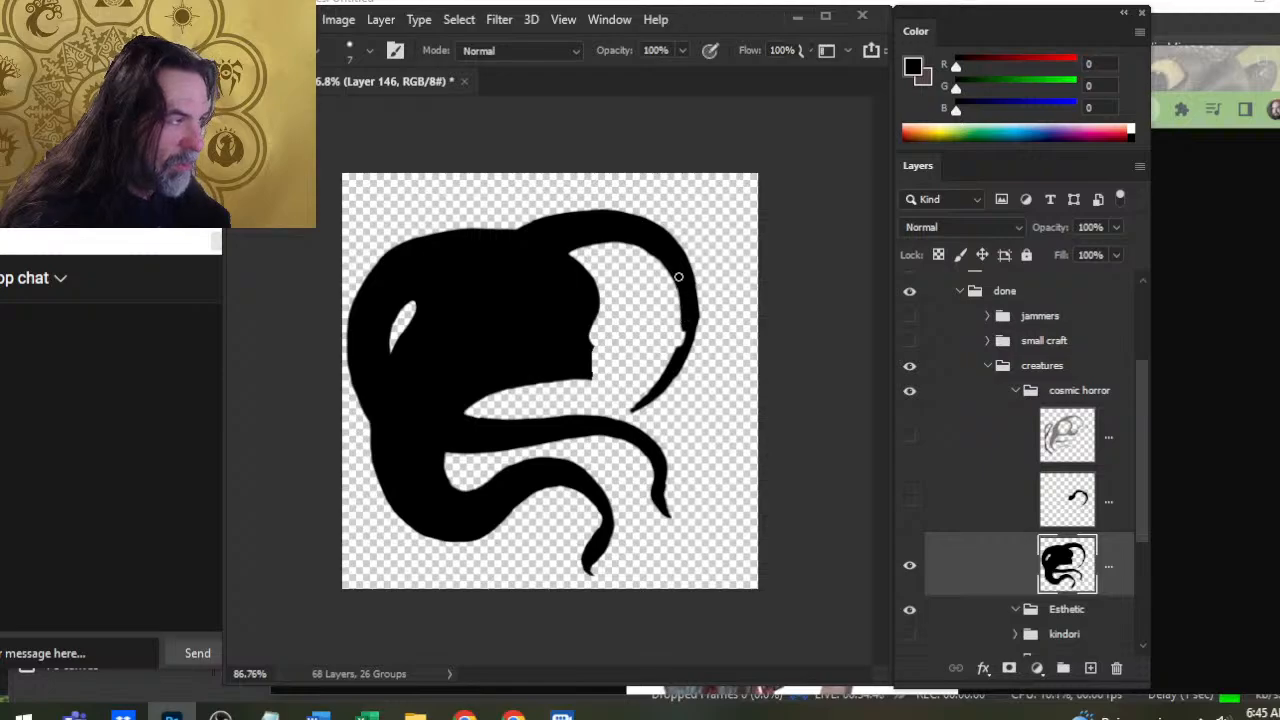
{"action": "mouse_move", "coordinate": [678, 277]}
{"action": "left_mouse_down"}
{"action": "mouse_move", "coordinate": [684, 328]}
{"action": "mouse_move", "coordinate": [680, 279]}
{"action": "mouse_move", "coordinate": [671, 357]}
{"action": "left_mouse_up"}
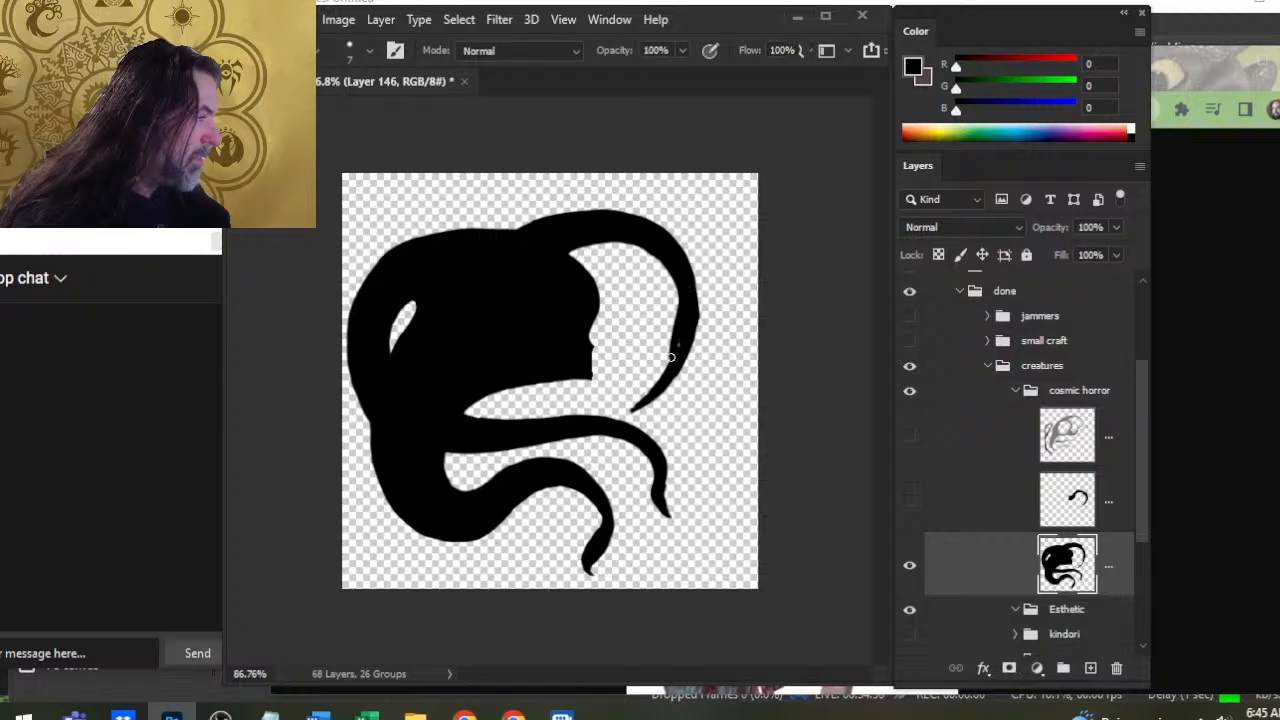
{"action": "key", "text": "e"}
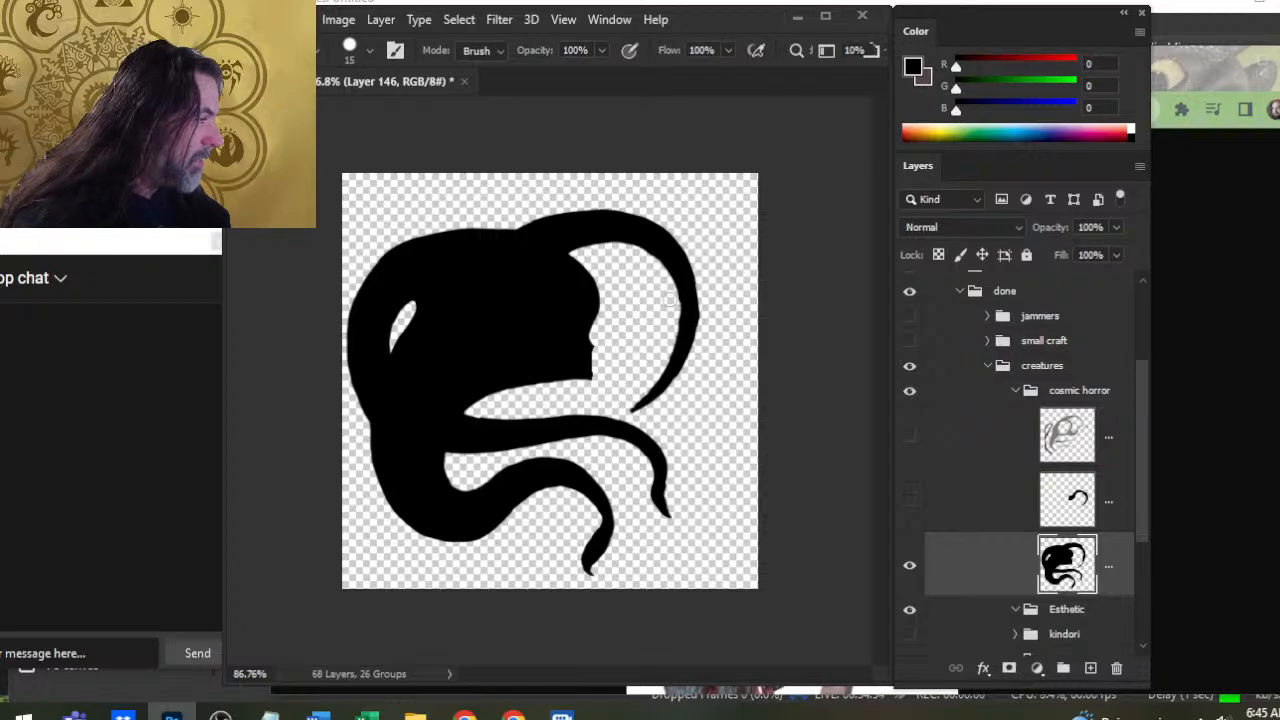
Round the outer edge of the topmost tentacle into a continuous curve toward its tip with black paint and erasing
{"action": "key", "text": "b"}
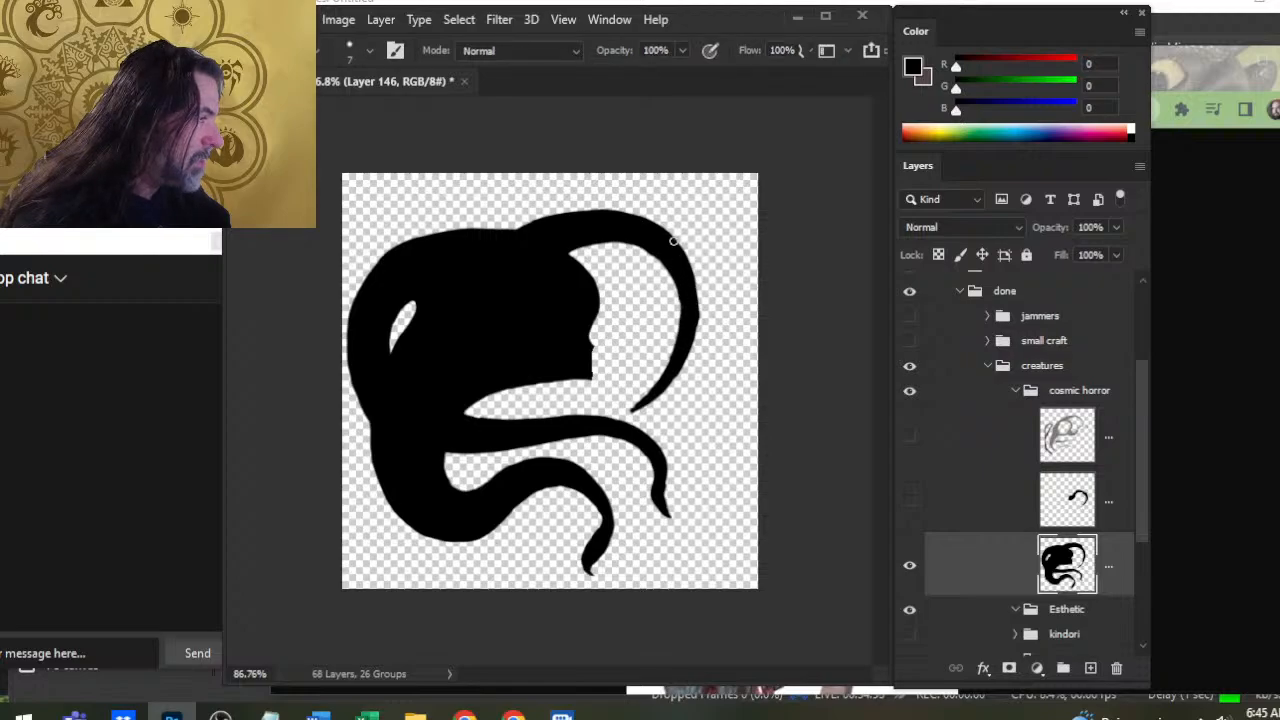
{"action": "left_click_drag", "start_coordinate": [673, 240], "coordinate": [696, 324]}
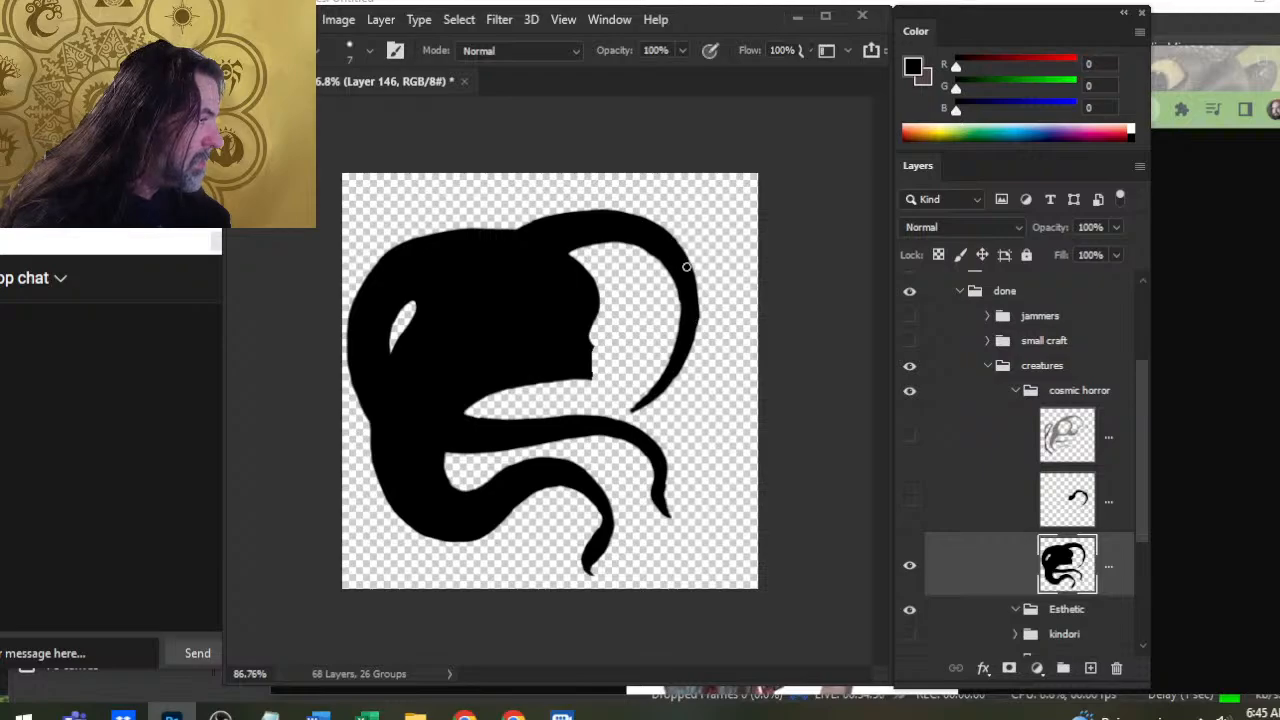
{"action": "mouse_move", "coordinate": [687, 268]}
{"action": "left_mouse_down"}
{"action": "mouse_move", "coordinate": [693, 328]}
{"action": "mouse_move", "coordinate": [697, 307]}
{"action": "mouse_move", "coordinate": [682, 374]}
{"action": "left_mouse_up"}
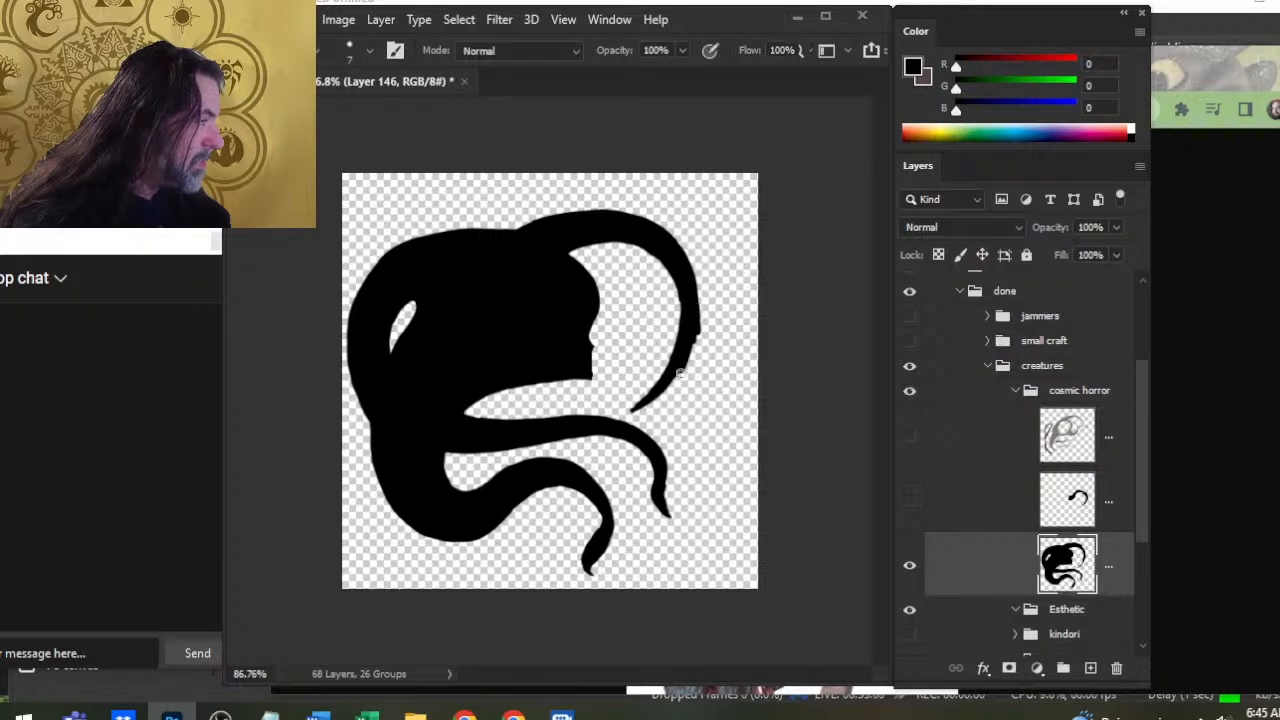
{"action": "key", "text": "e"}
{"action": "left_click_drag", "start_coordinate": [709, 314], "coordinate": [707, 312]}
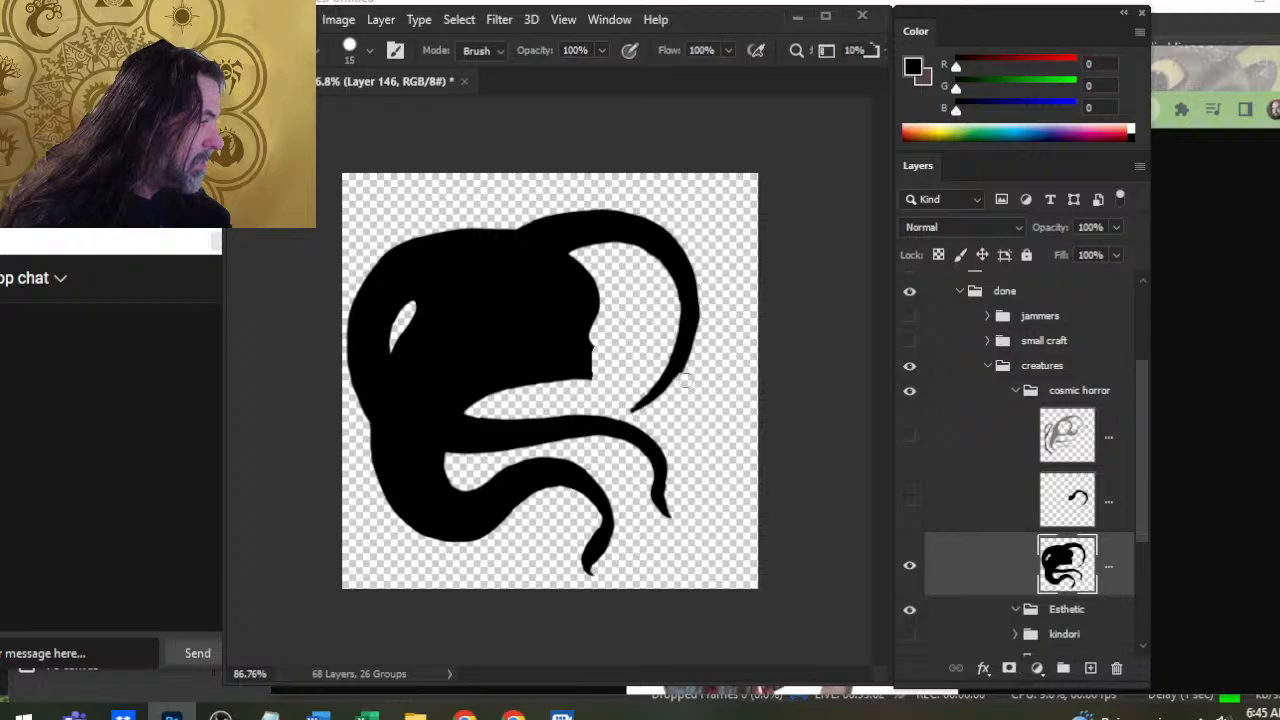
{"action": "key", "text": "b"}
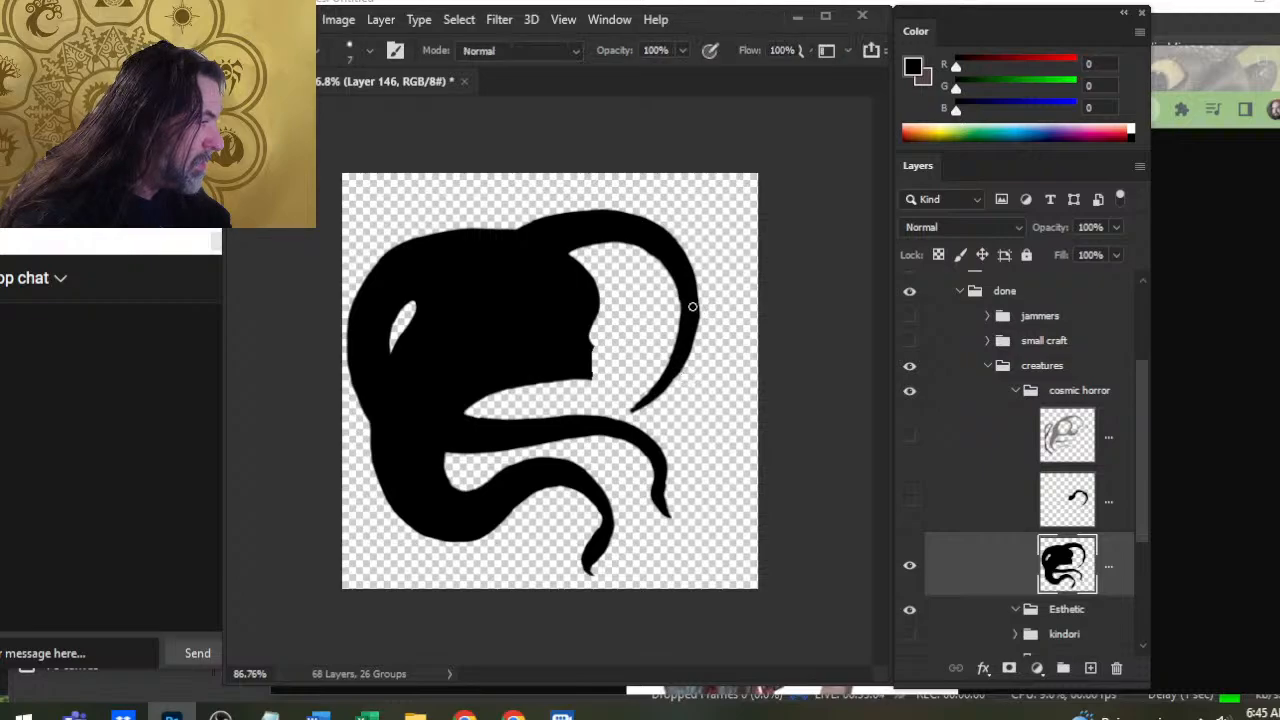
{"action": "left_click_drag", "start_coordinate": [692, 307], "coordinate": [682, 372]}
{"action": "key", "text": "e"}
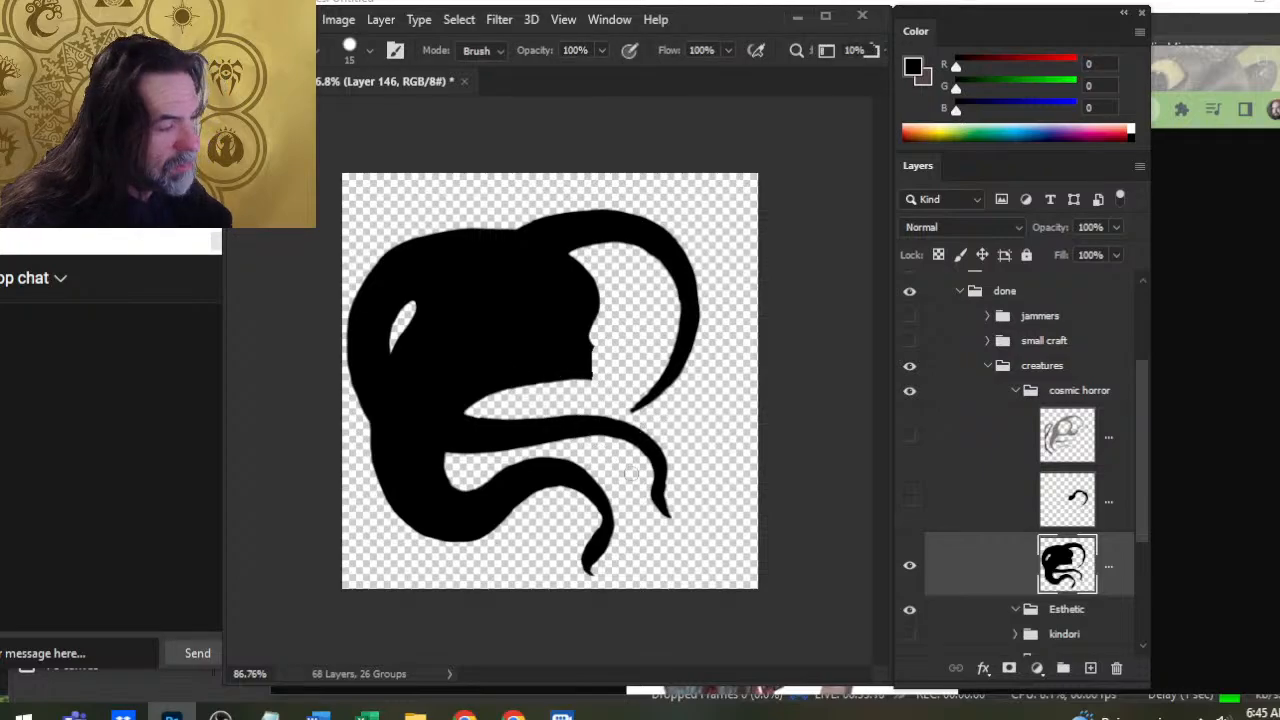
Thicken and round the outer edge of the lowest tentacle's downward bend by alternately painting black and erasing
{"action": "key", "text": "b"}
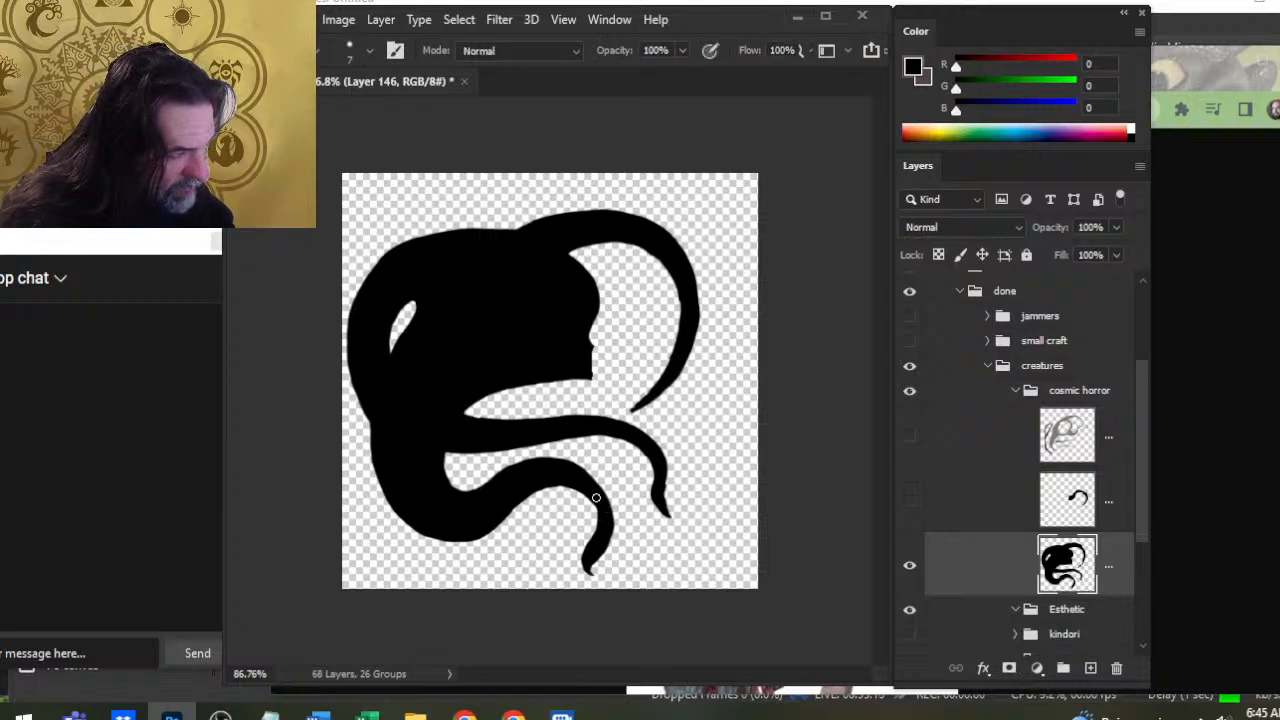
{"action": "key", "text": "e"}
{"action": "key", "text": "b"}
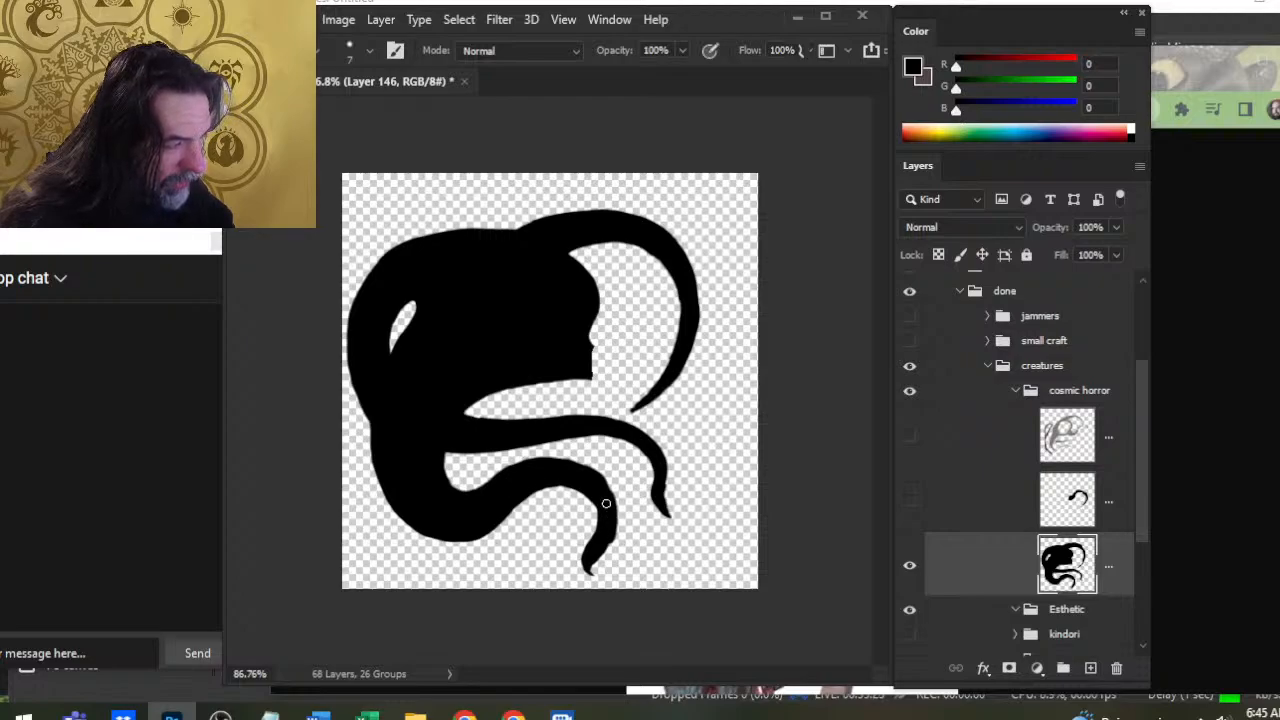
{"action": "key", "text": "e"}
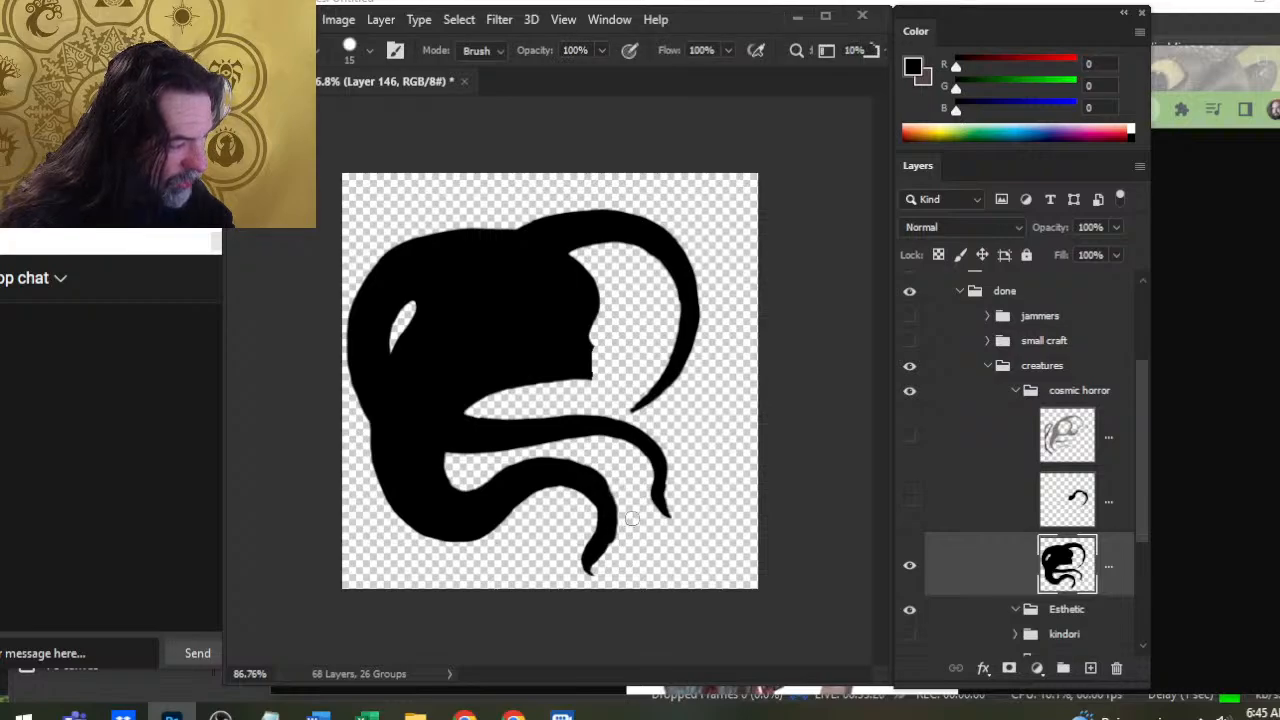
{"action": "key", "text": "b"}
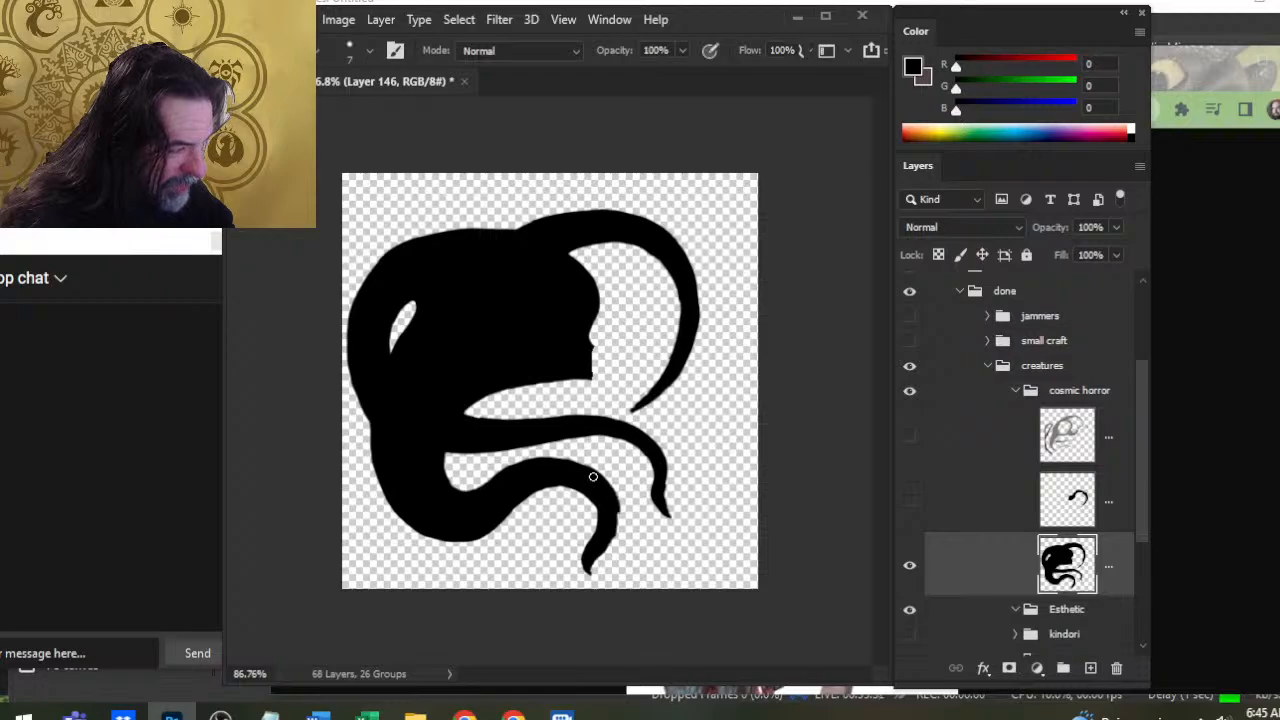
{"action": "key", "text": "e"}
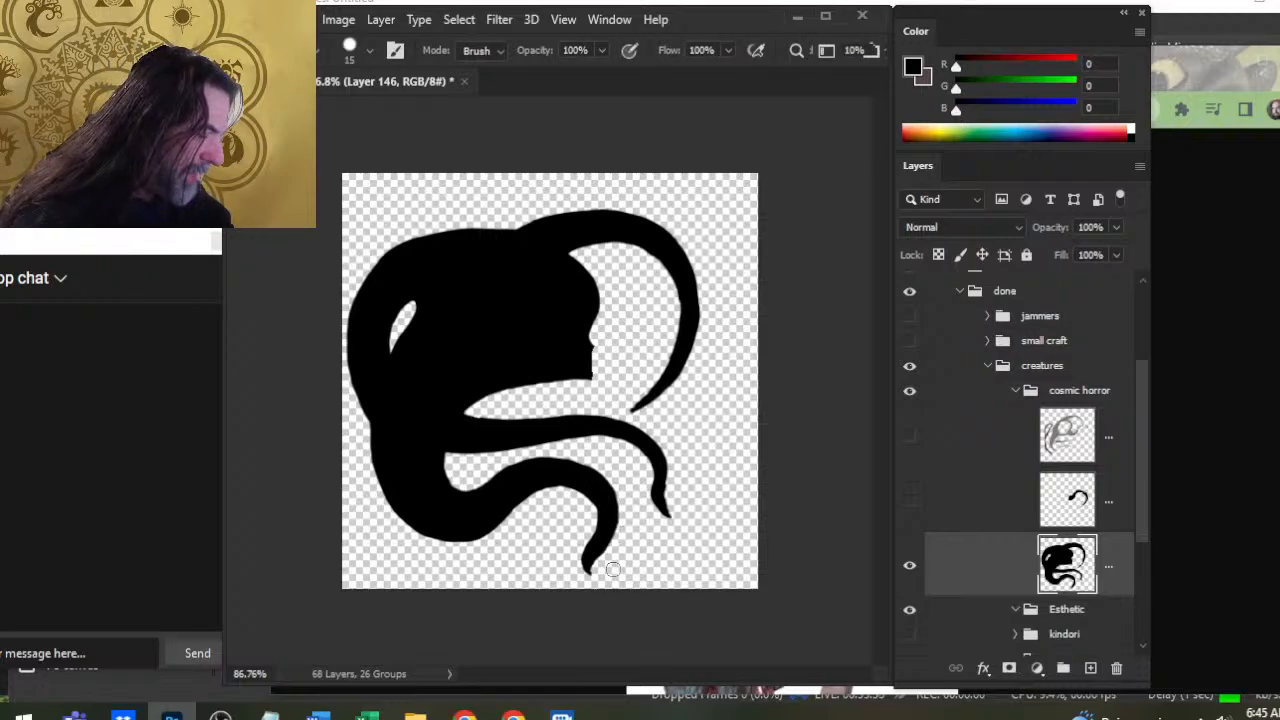
{"action": "key", "text": "b"}
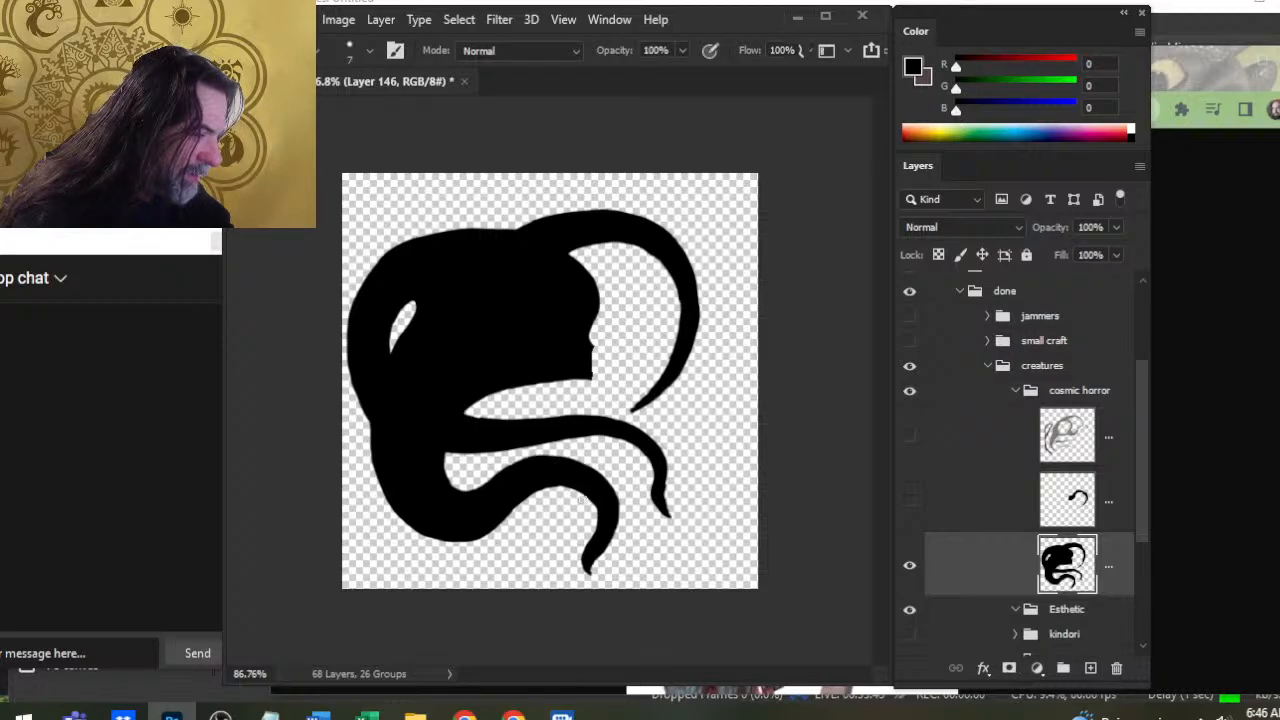
Smooth the underside of the lowest tentacle between the body and its arch with black paint and erasing
{"action": "key", "text": "e"}
{"action": "key", "text": "b"}
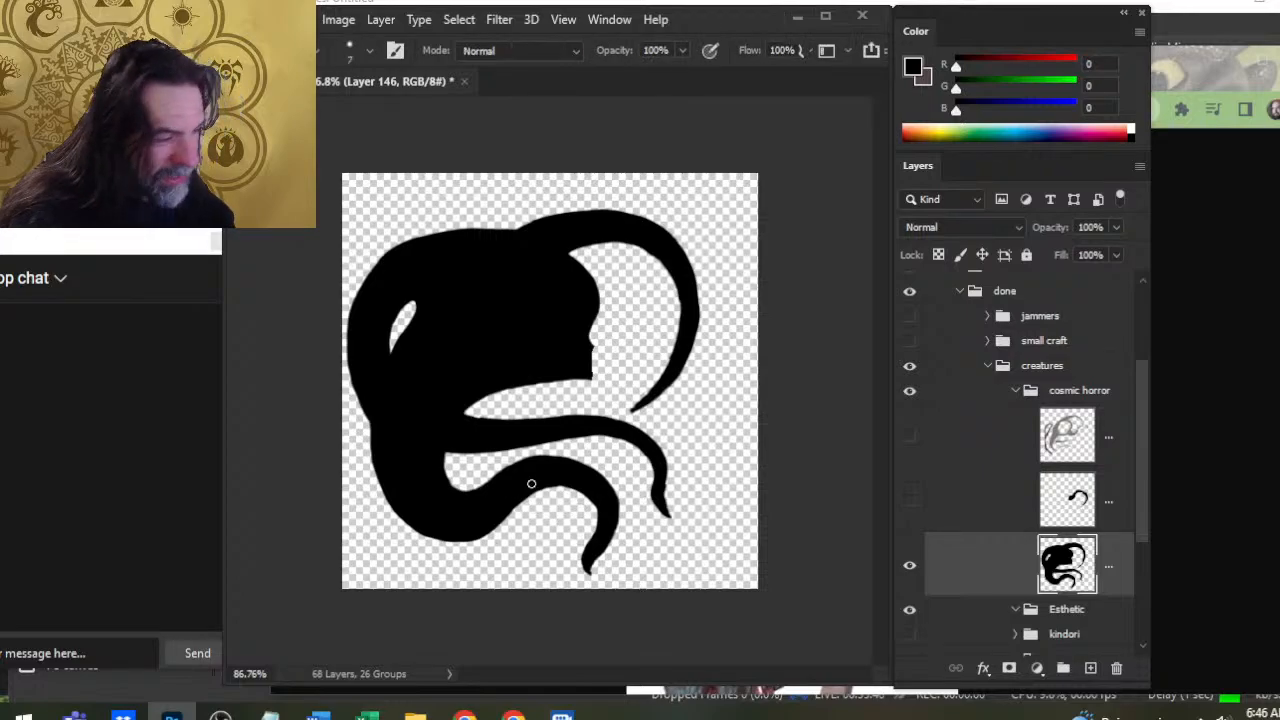
{"action": "left_click_drag", "start_coordinate": [532, 486], "coordinate": [514, 512]}
{"action": "key", "text": "e"}
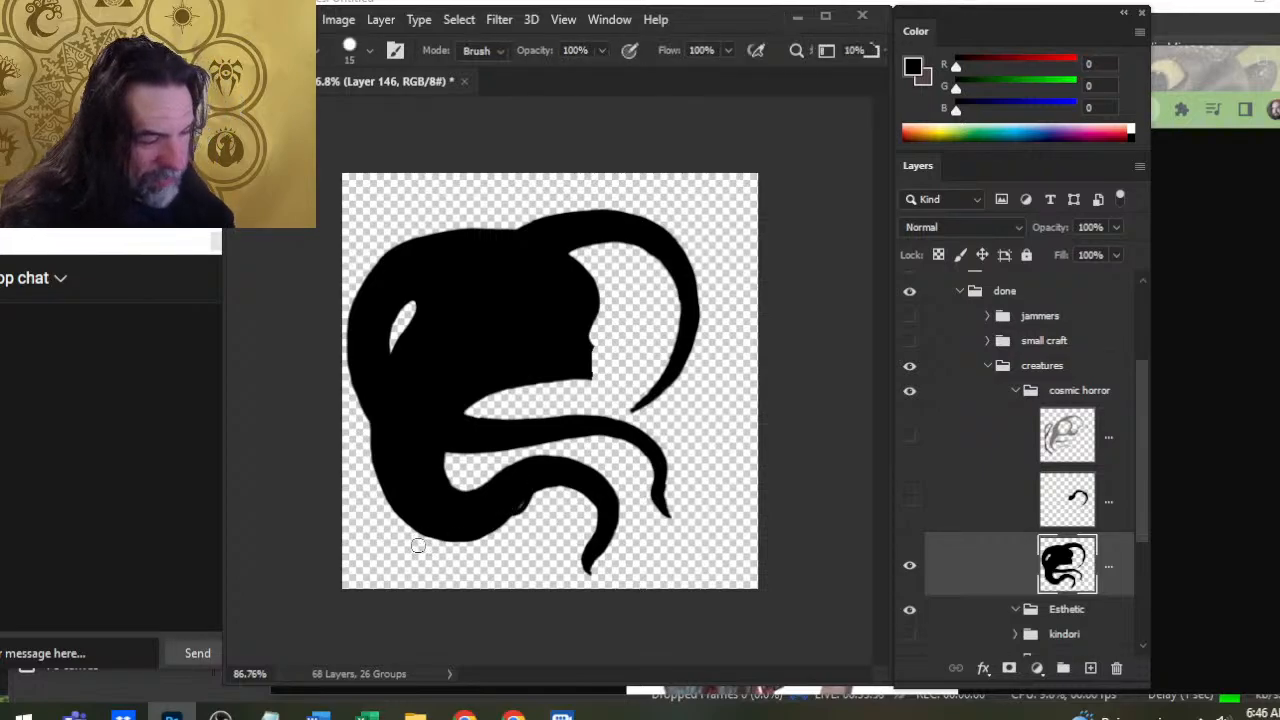
{"action": "key", "text": "b"}
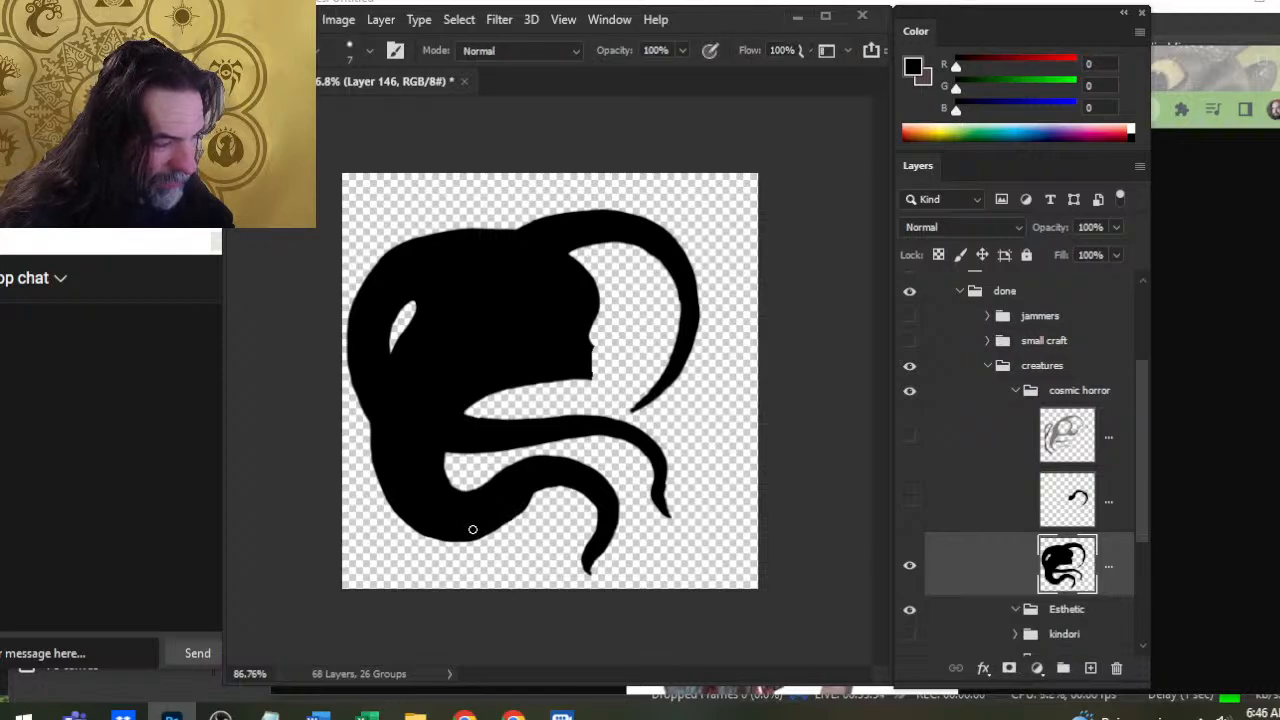
{"action": "key", "text": "e"}
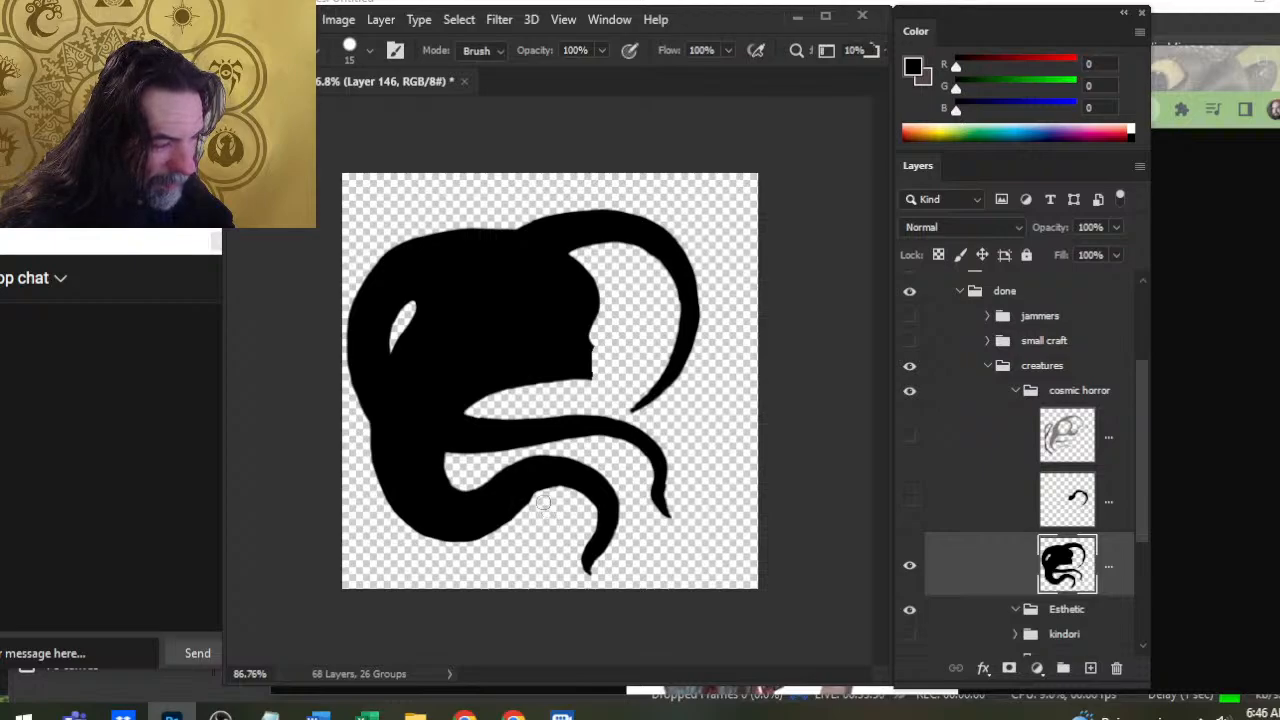
{"action": "key", "text": "b"}
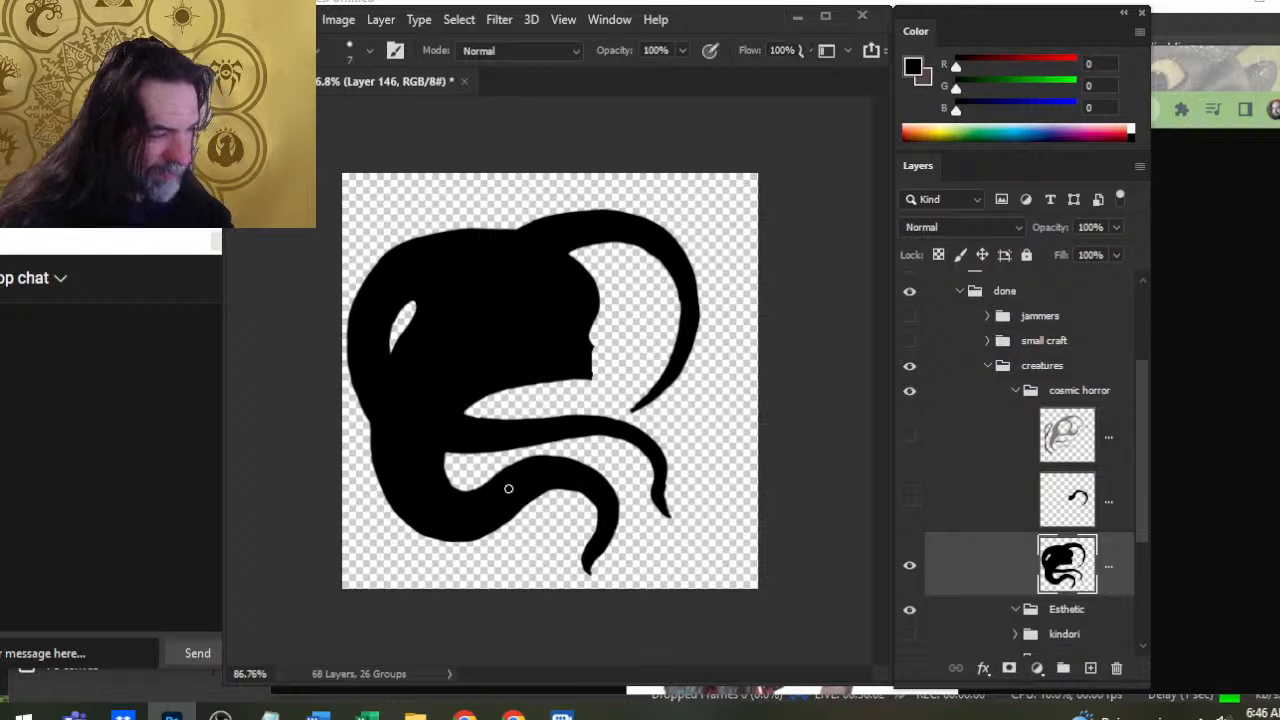
Even out the upper edge and inner bend of the lowest tentacle's arch using a smaller eraser and black paint
{"action": "key", "text": "e"}
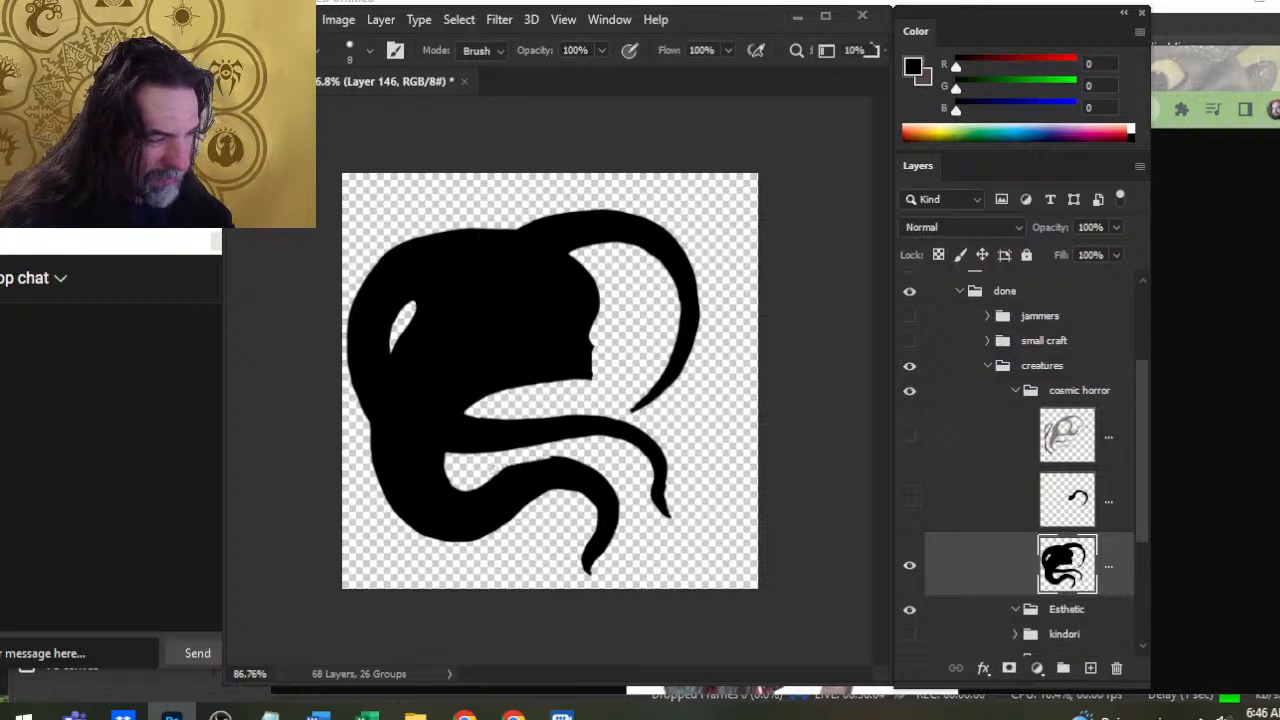
{"action": "left_click_drag", "start_coordinate": [495, 469], "coordinate": [588, 463]}
{"action": "key", "text": "b"}
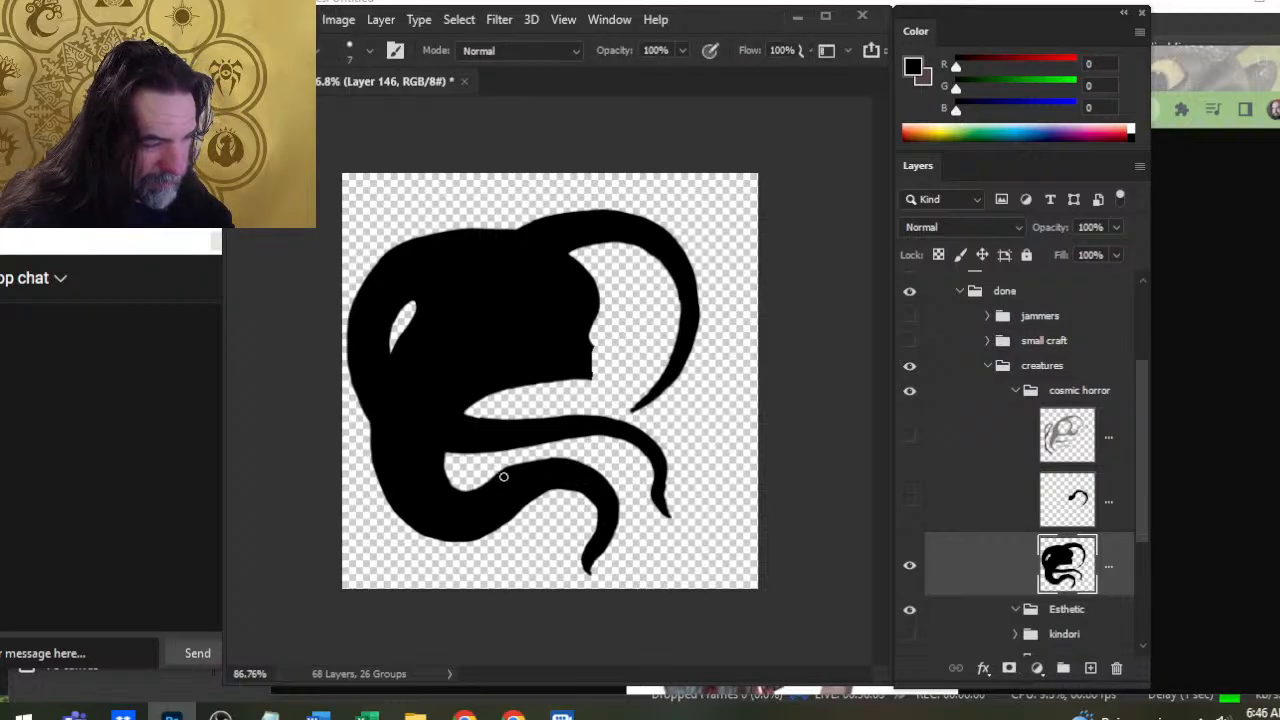
{"action": "key", "text": "e"}
{"action": "mouse_move", "coordinate": [505, 475]}
{"action": "left_mouse_down"}
{"action": "mouse_move", "coordinate": [545, 462]}
{"action": "mouse_move", "coordinate": [513, 463]}
{"action": "mouse_move", "coordinate": [500, 480]}
{"action": "left_mouse_up"}
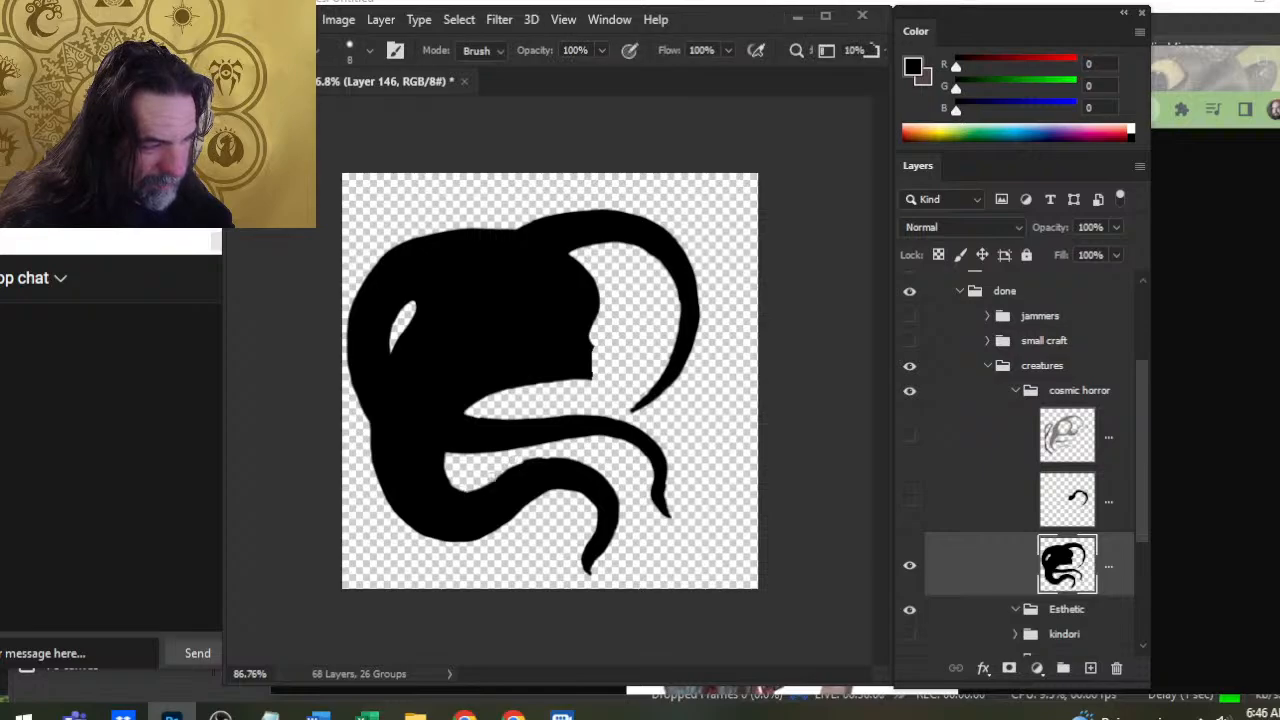
{"action": "key", "text": "b"}
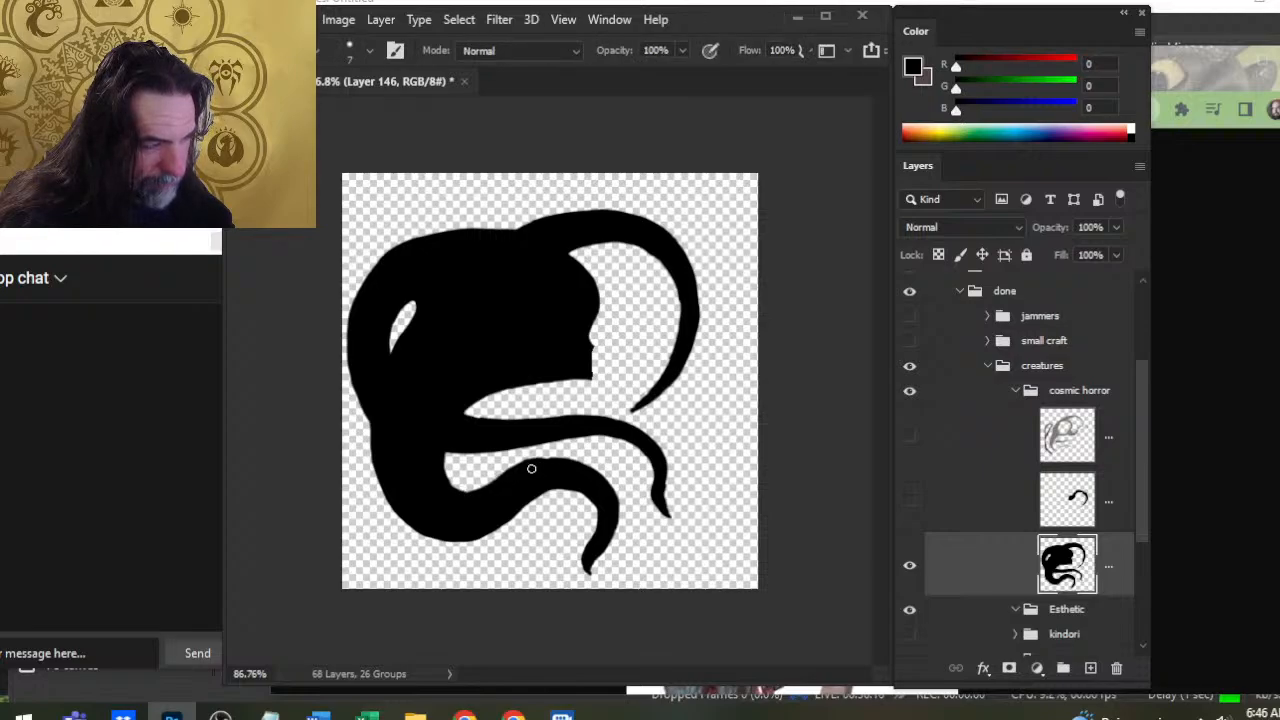
{"action": "key", "text": "e"}
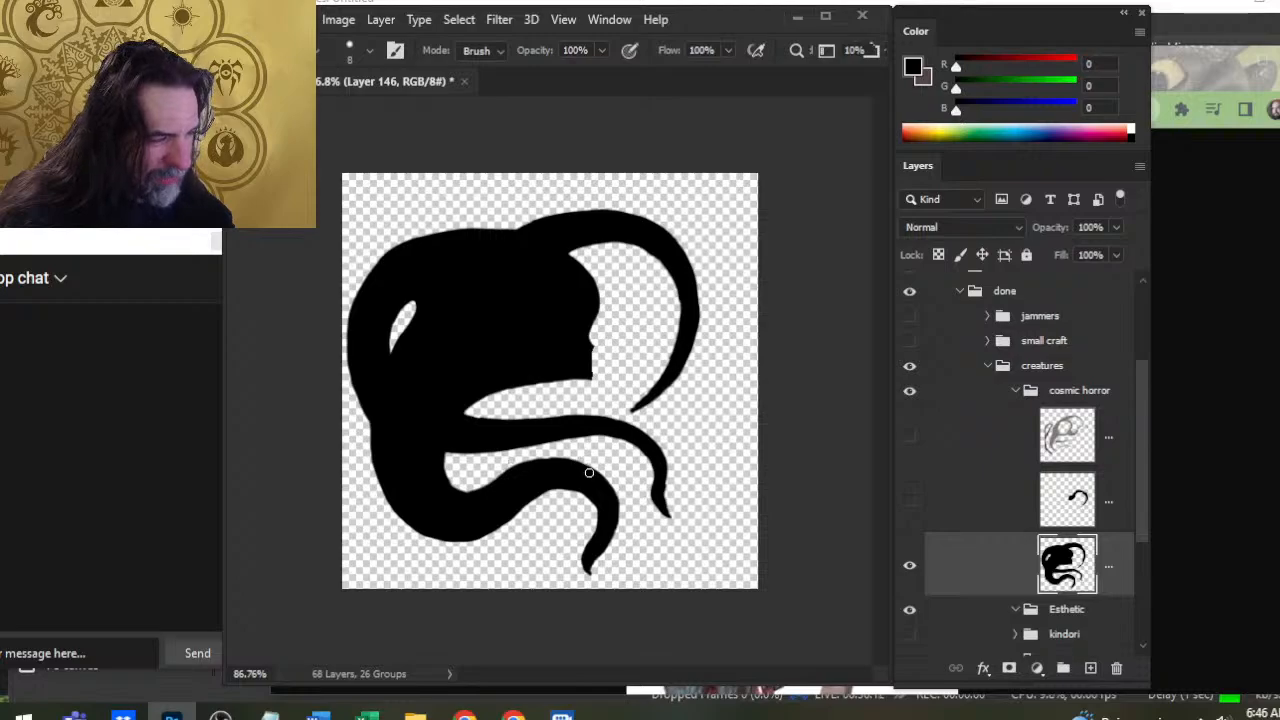
{"action": "key", "text": "b"}
{"action": "key", "text": "e"}
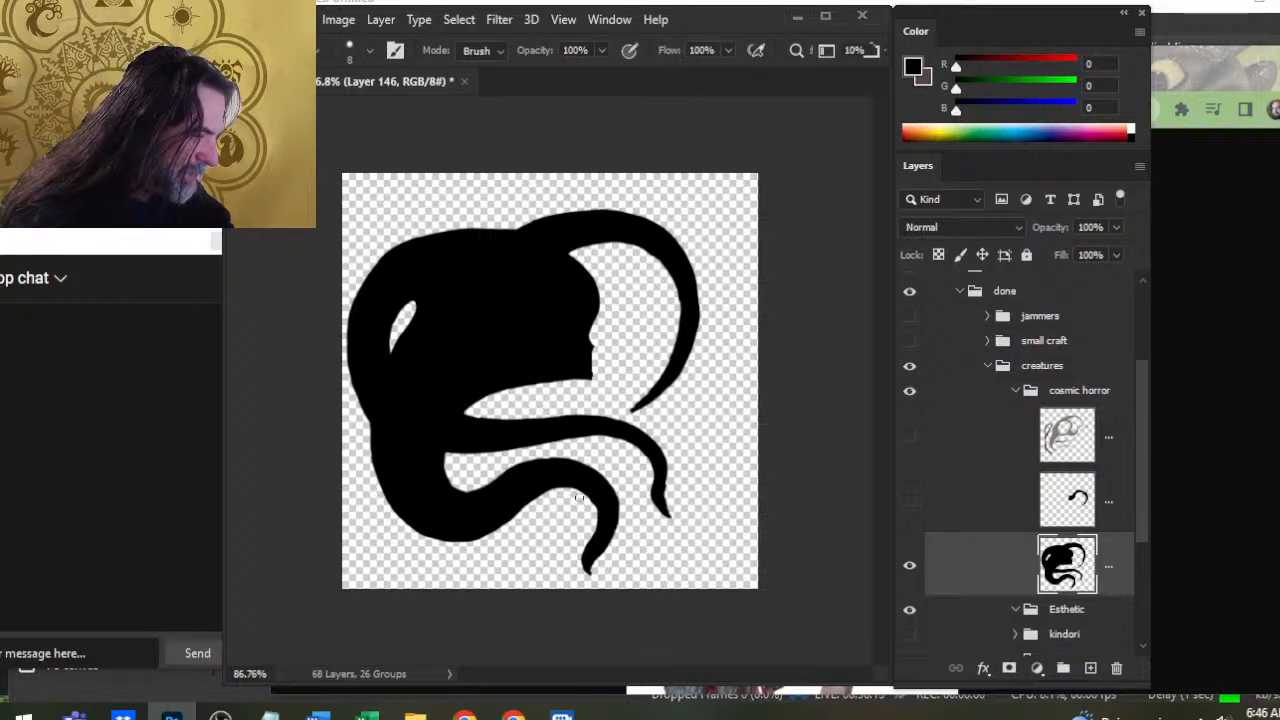
{"action": "key", "text": "b"}
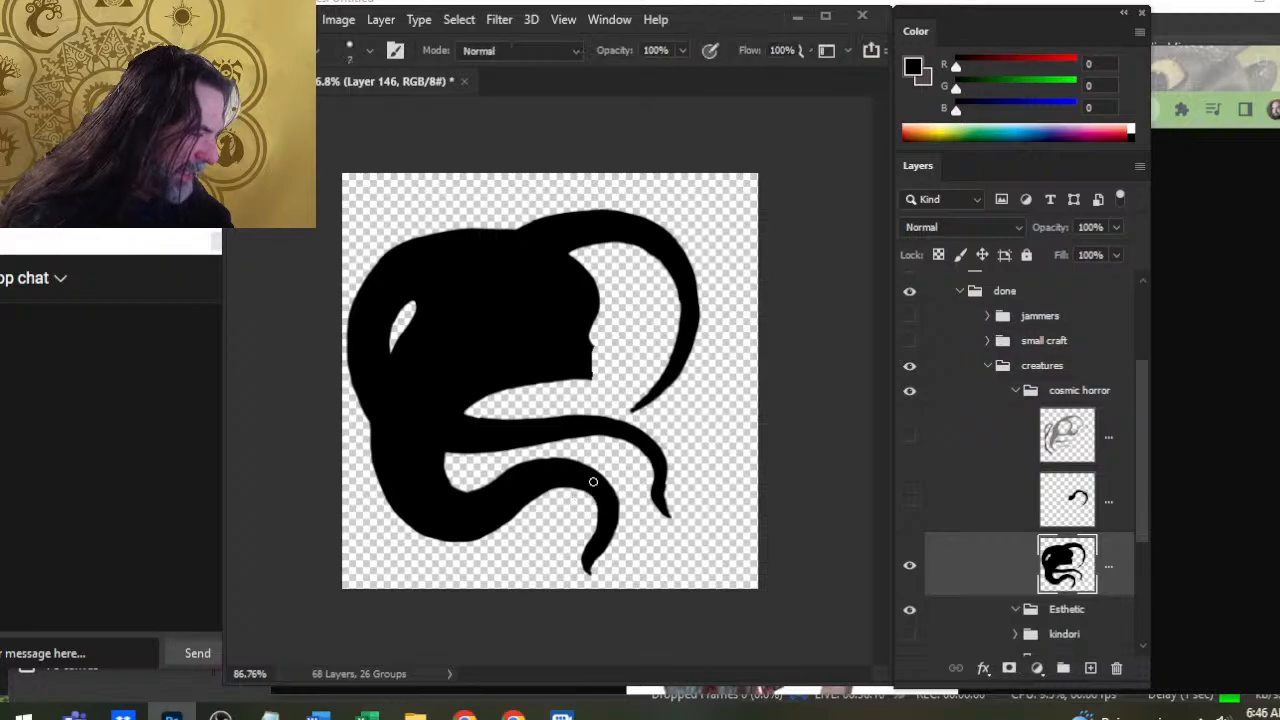
Trim the lowest tentacle's blunt tip and repaint it as a narrower point turned outward
{"action": "key", "text": "e"}
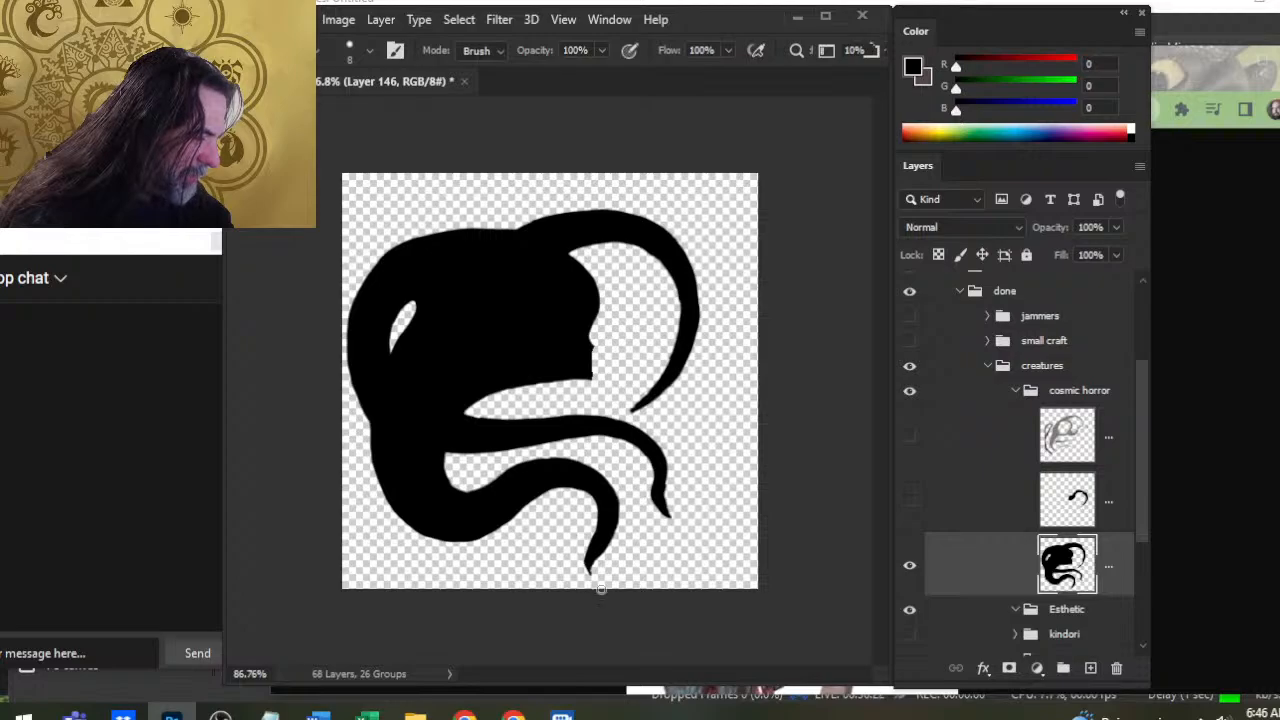
{"action": "key", "text": "b"}
{"action": "left_click_drag", "start_coordinate": [597, 556], "coordinate": [593, 556]}
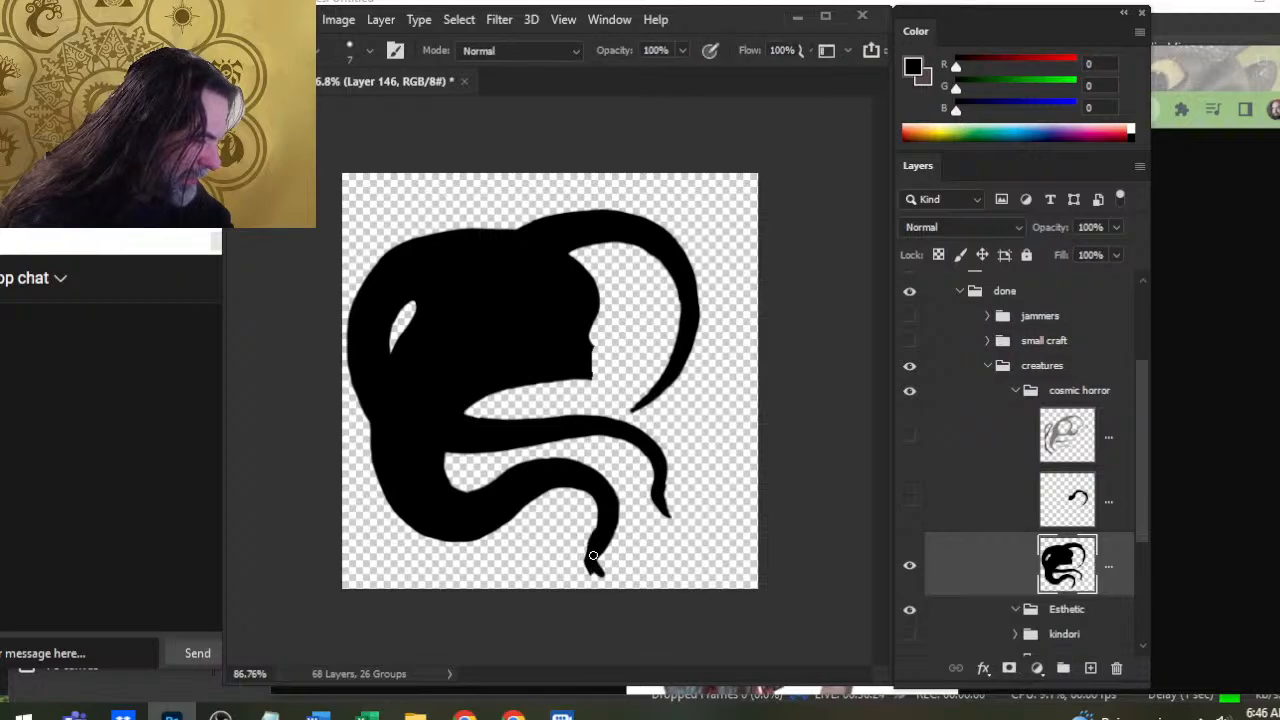
{"action": "key", "text": "e"}
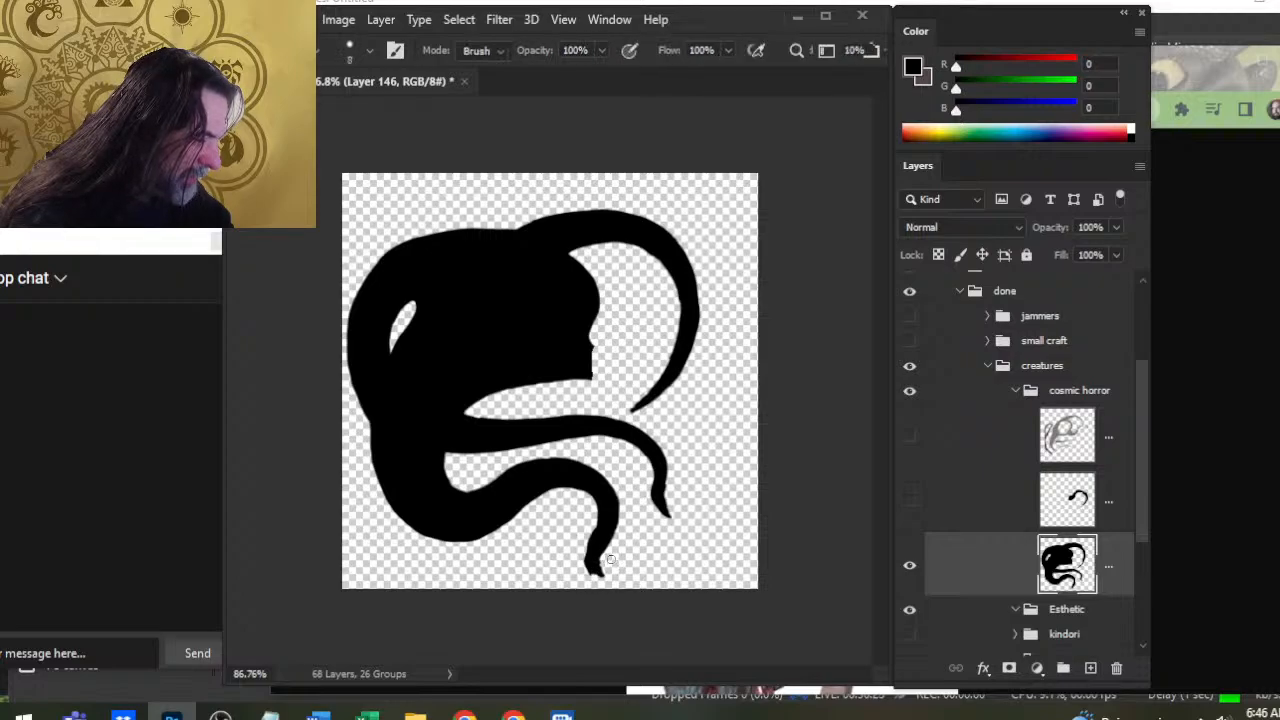
{"action": "mouse_move", "coordinate": [610, 560]}
{"action": "left_mouse_down"}
{"action": "mouse_move", "coordinate": [589, 576]}
{"action": "mouse_move", "coordinate": [600, 579]}
{"action": "left_mouse_up"}
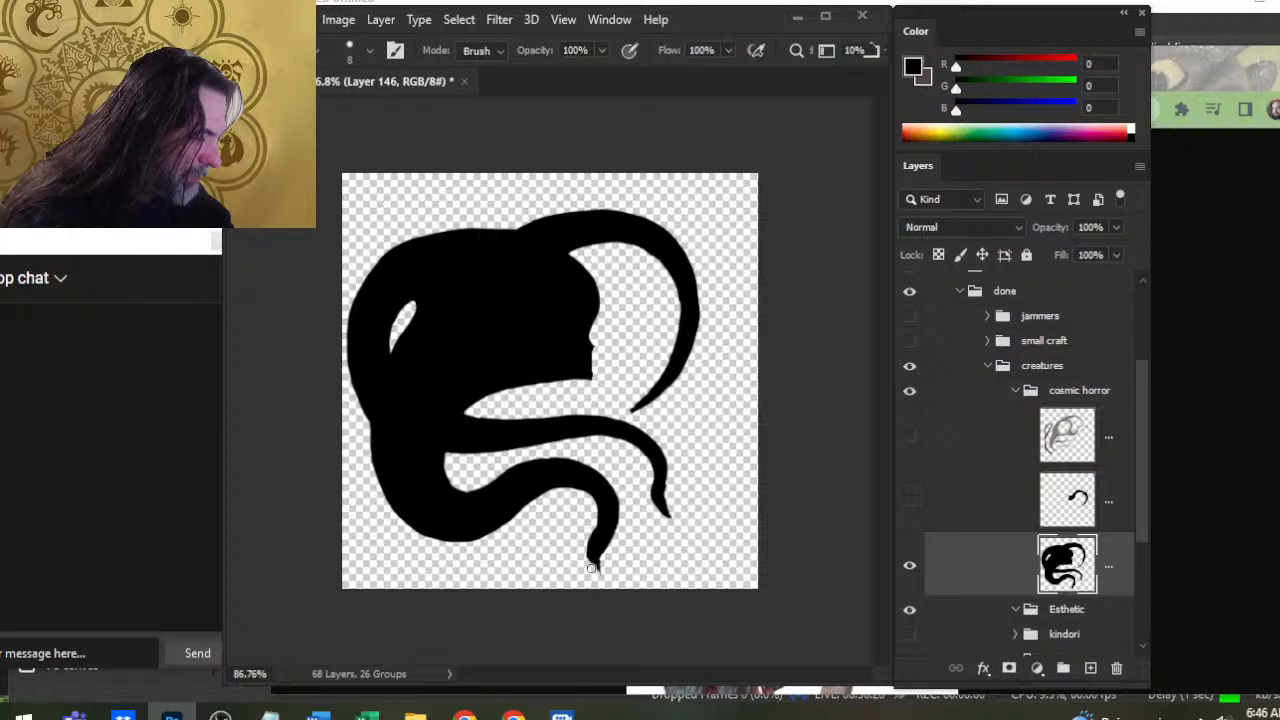
Refine both sides of the lowest tentacle's new tip into a smooth tapered hook with black paint and erasing
{"action": "key", "text": "b"}
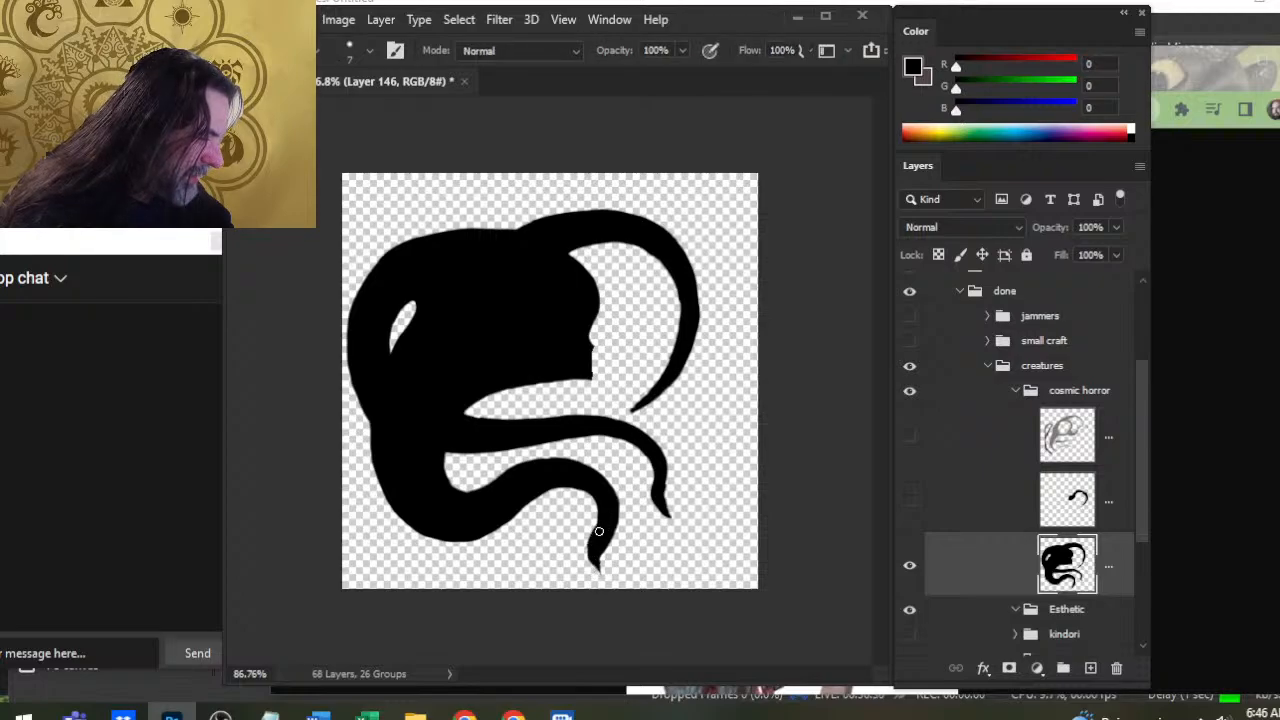
{"action": "left_click_drag", "start_coordinate": [592, 550], "coordinate": [597, 572]}
{"action": "key", "text": "e"}
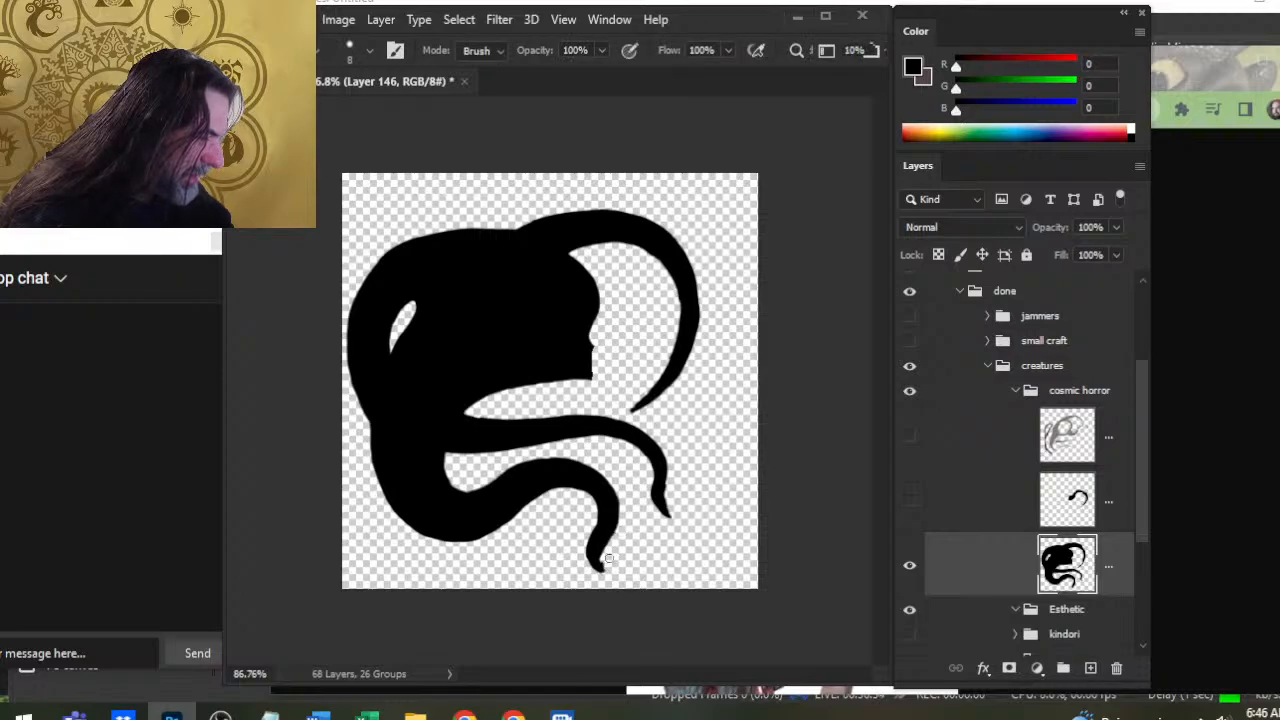
{"action": "key", "text": "b"}
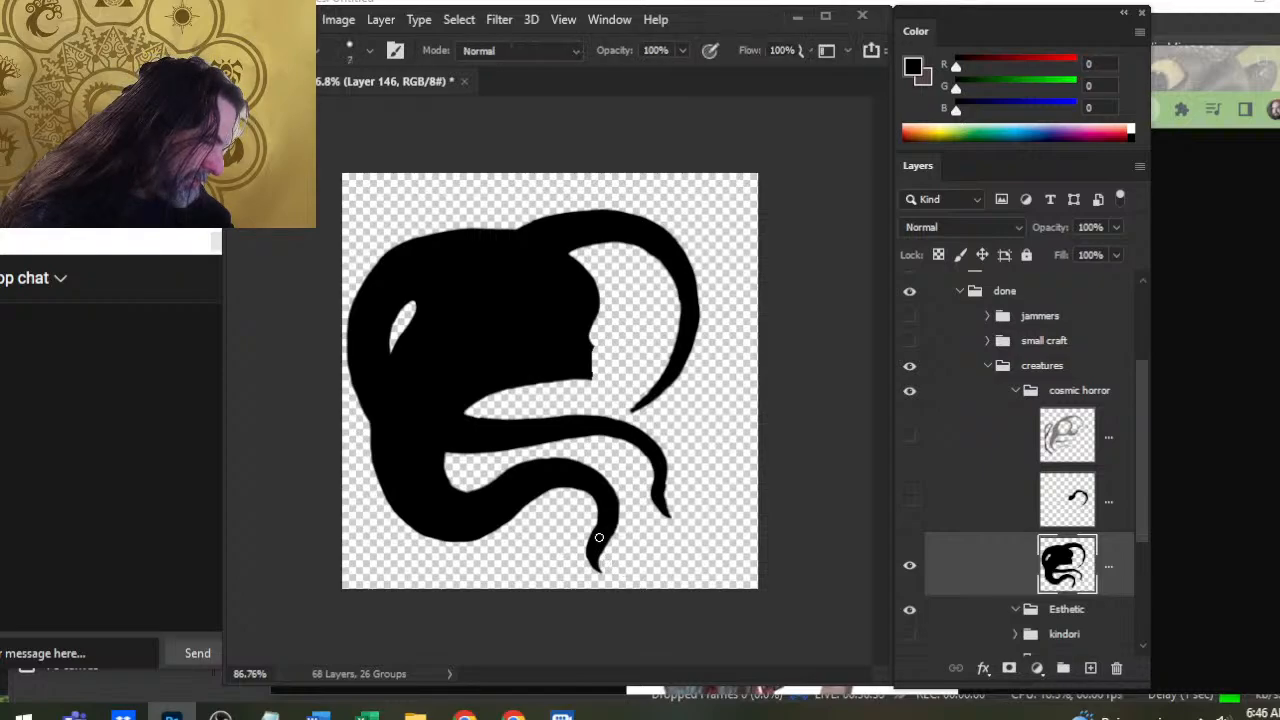
{"action": "key", "text": "e"}
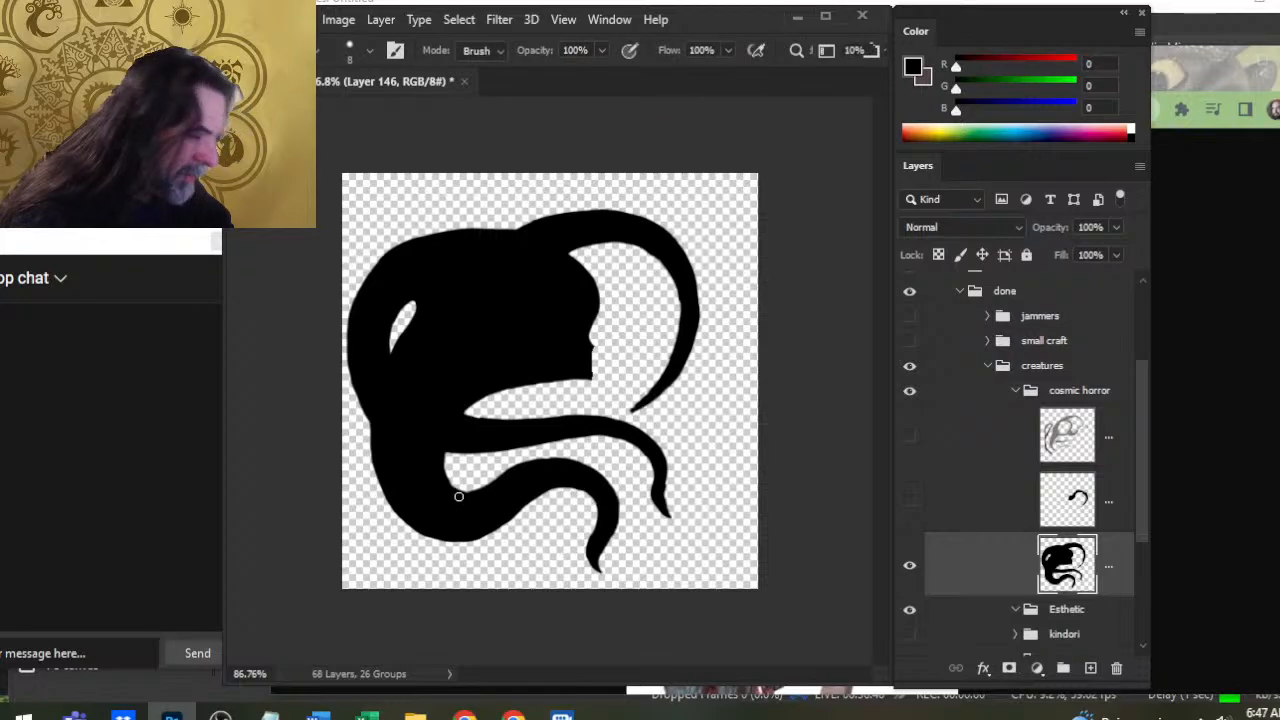
Erase the outward flick at the middle tentacle's end to leave a shorter, downward-pointing tip
{"action": "key", "text": "b"}
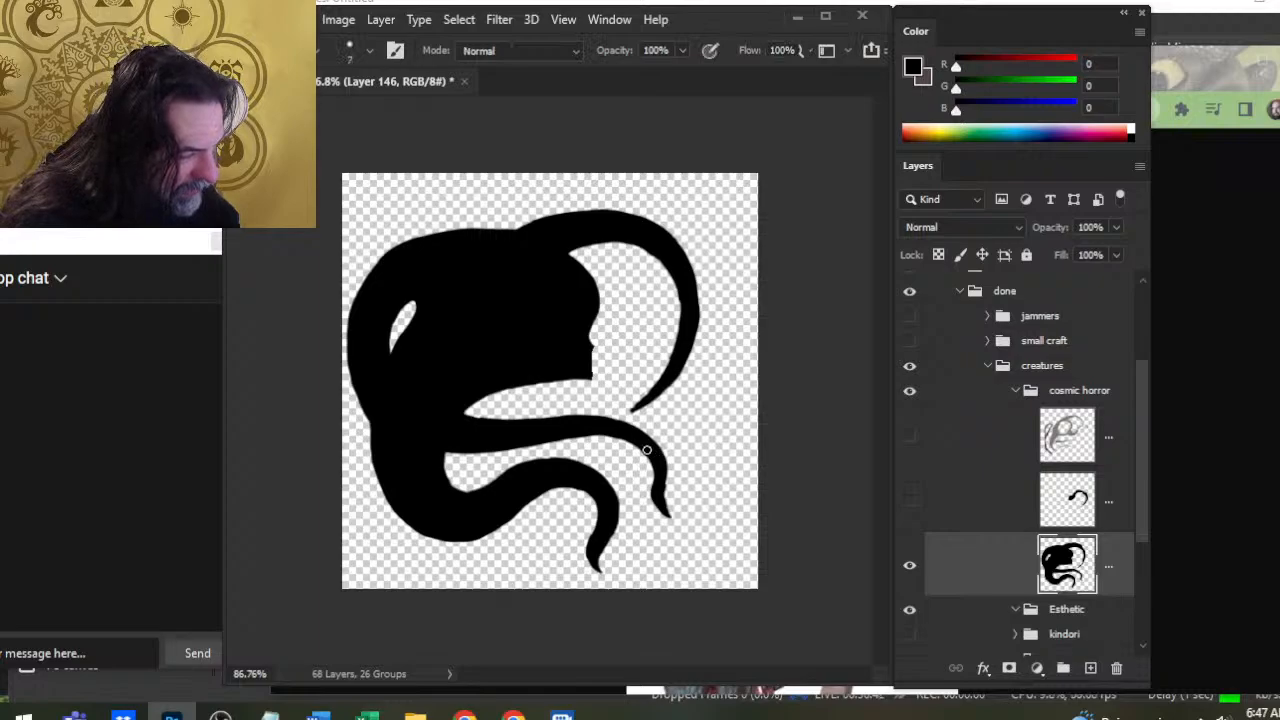
{"action": "key", "text": "e"}
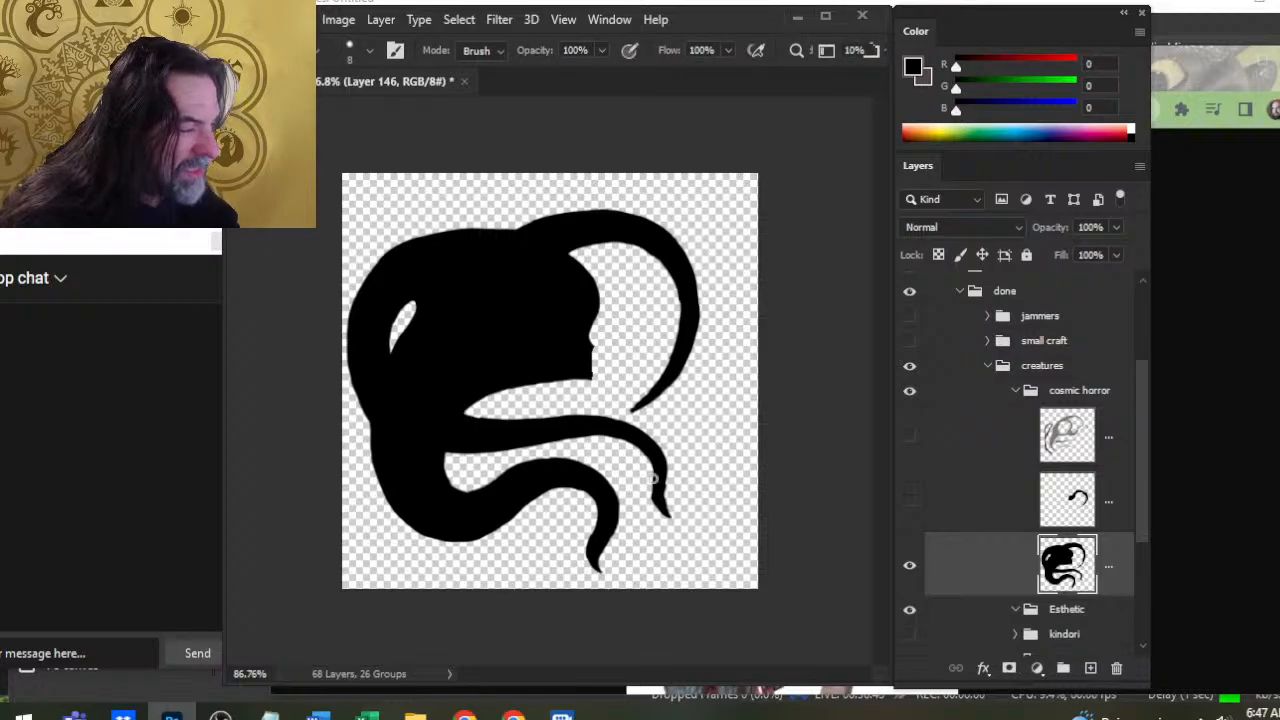
{"action": "left_click_drag", "start_coordinate": [663, 501], "coordinate": [660, 509]}
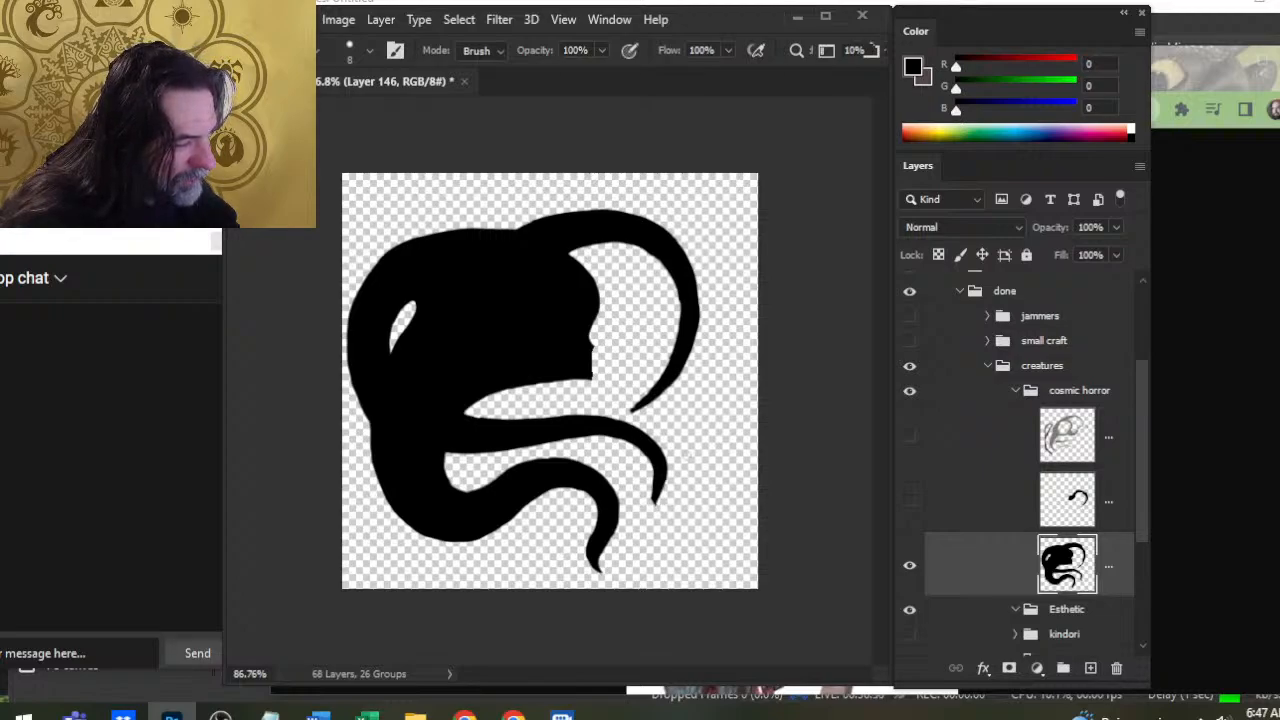
{"action": "left_click_drag", "start_coordinate": [671, 466], "coordinate": [660, 506]}
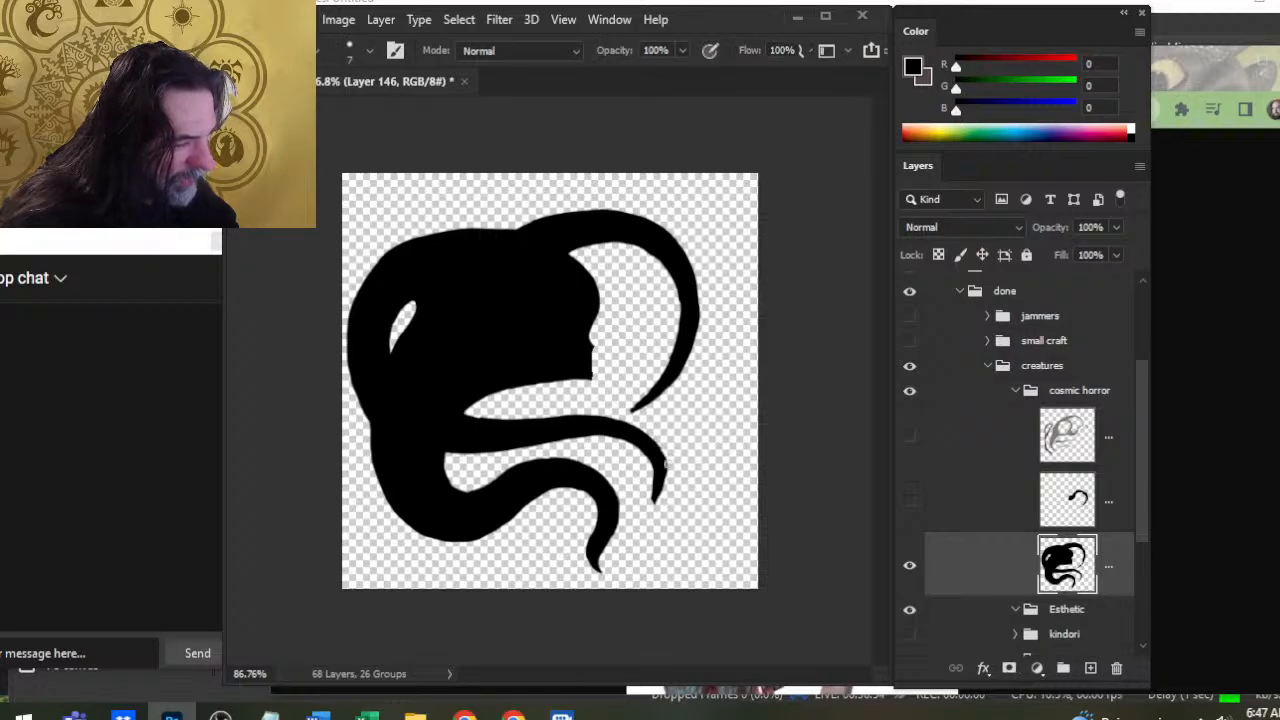
Smooth the outer and inner edges of the middle tentacle's downturned end into a thin taper with black paint and erasing
{"action": "key", "text": "e"}
{"action": "key", "text": "b"}
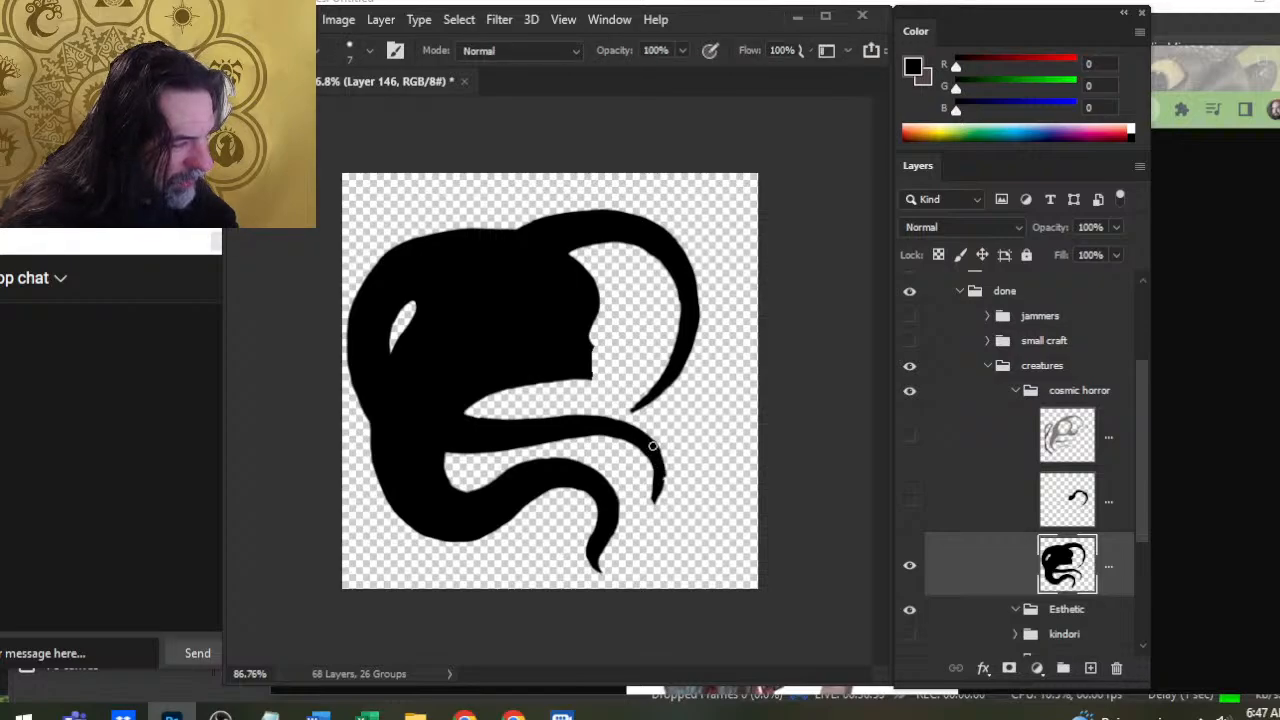
{"action": "key", "text": "e"}
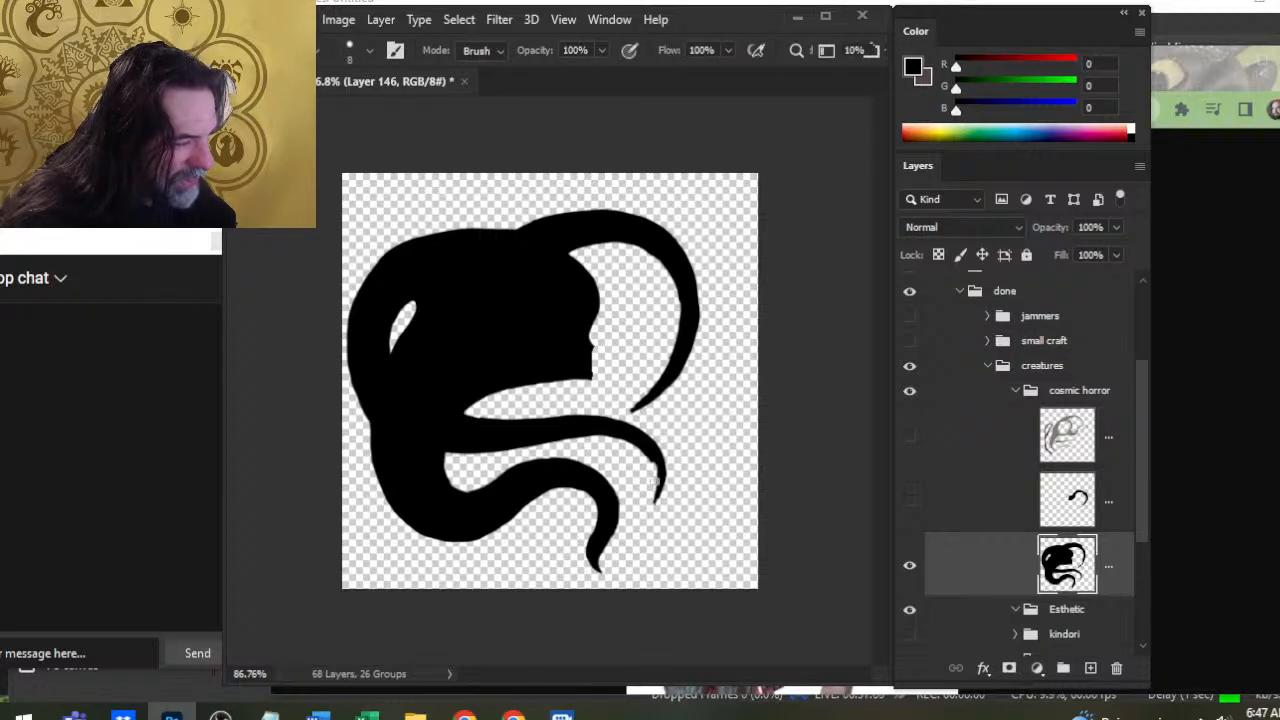
{"action": "key", "text": "b"}
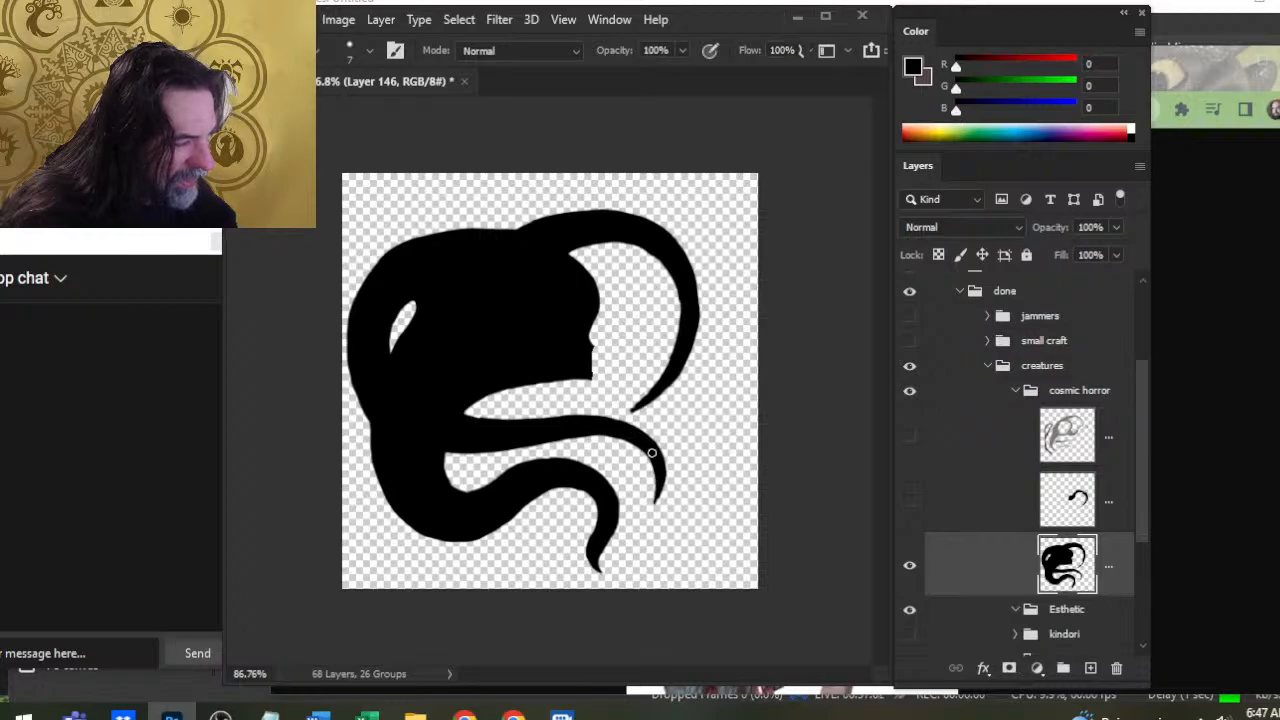
{"action": "key", "text": "e"}
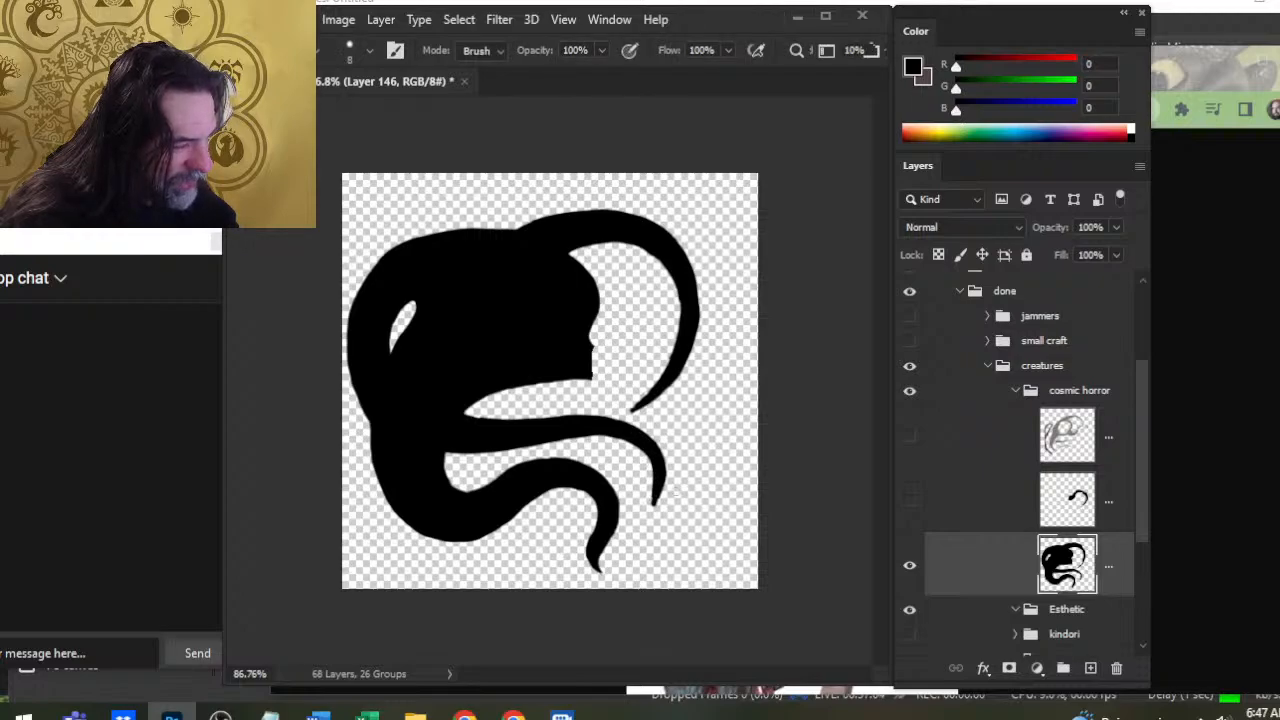
{"action": "left_click_drag", "start_coordinate": [657, 509], "coordinate": [669, 477]}
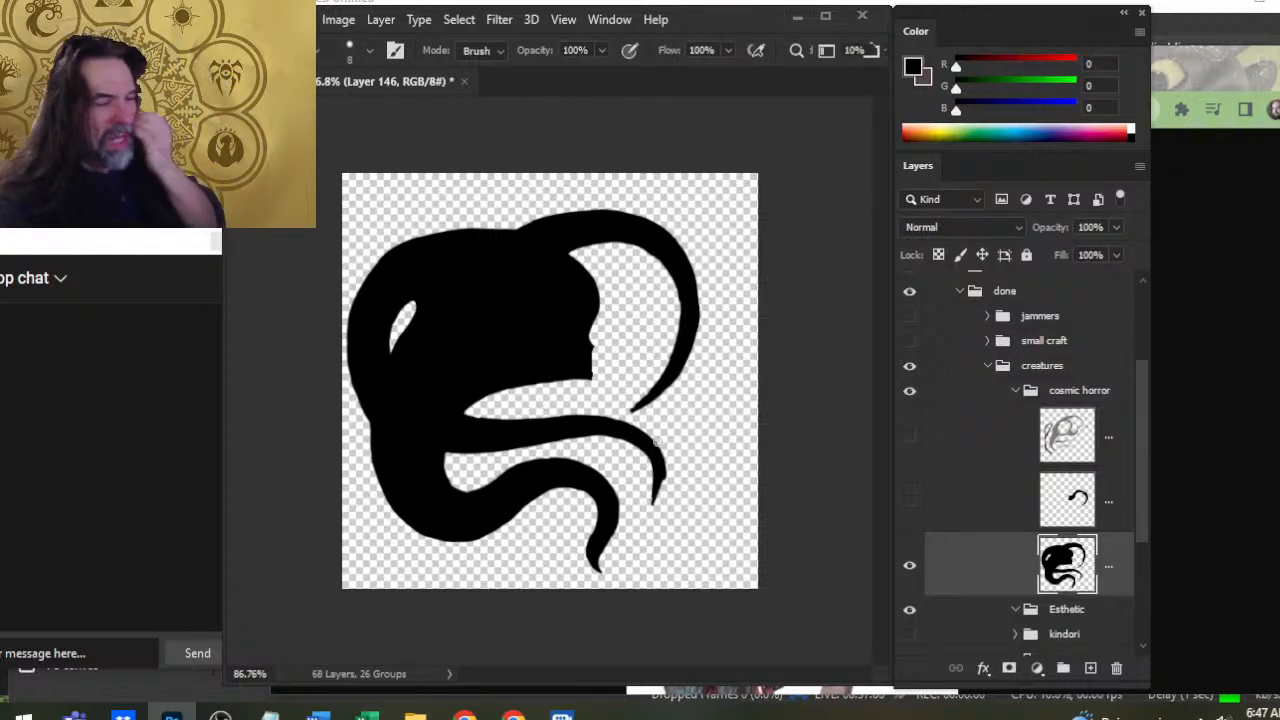
Show the separate curved tentacle's layer and shift that tentacle slightly outward from the head
{"action": "left_click", "coordinate": [946, 518]}
{"action": "left_click", "coordinate": [909, 501]}
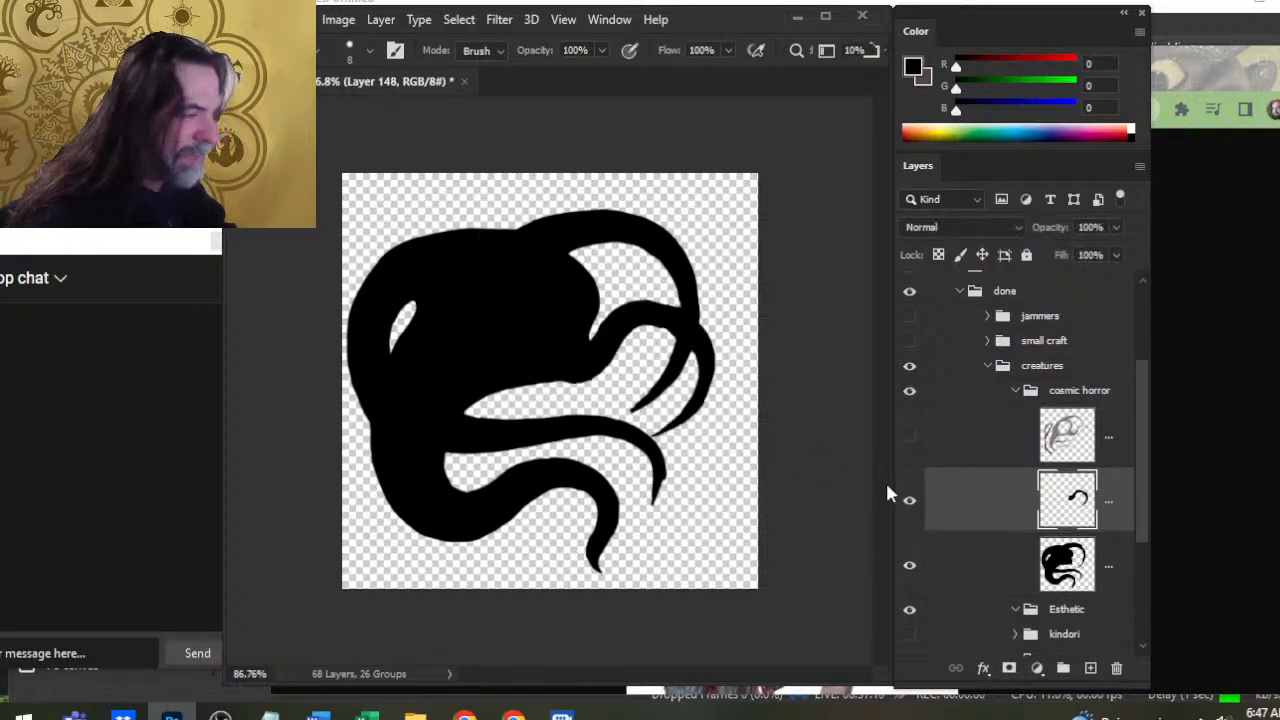
{"action": "key", "text": "v"}
{"action": "mouse_move", "coordinate": [766, 449]}
{"action": "left_mouse_down"}
{"action": "mouse_move", "coordinate": [770, 438]}
{"action": "mouse_move", "coordinate": [782, 450]}
{"action": "mouse_move", "coordinate": [764, 446]}
{"action": "mouse_move", "coordinate": [778, 445]}
{"action": "mouse_move", "coordinate": [769, 474]}
{"action": "mouse_move", "coordinate": [776, 447]}
{"action": "mouse_move", "coordinate": [790, 470]}
{"action": "left_mouse_up"}
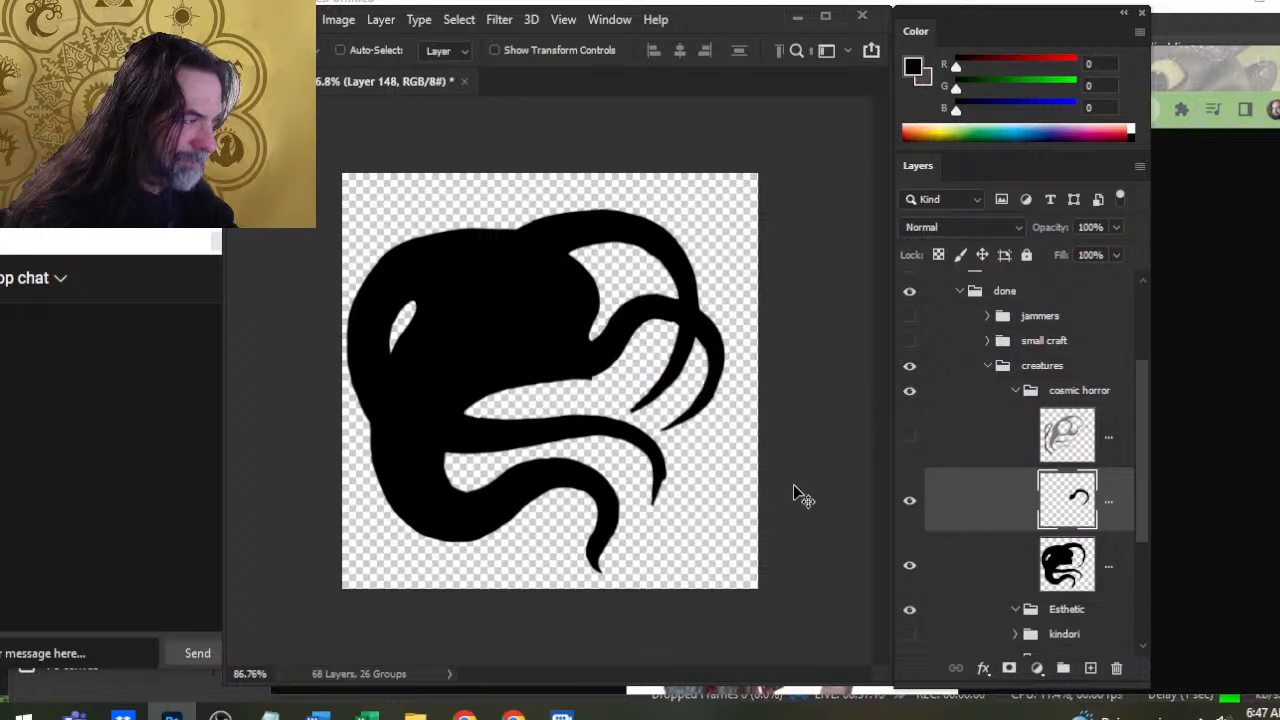
Blend the shifted tentacle's base into the head, cleaning the notch above it and the underside on both silhouette layers
{"action": "key", "text": "b"}
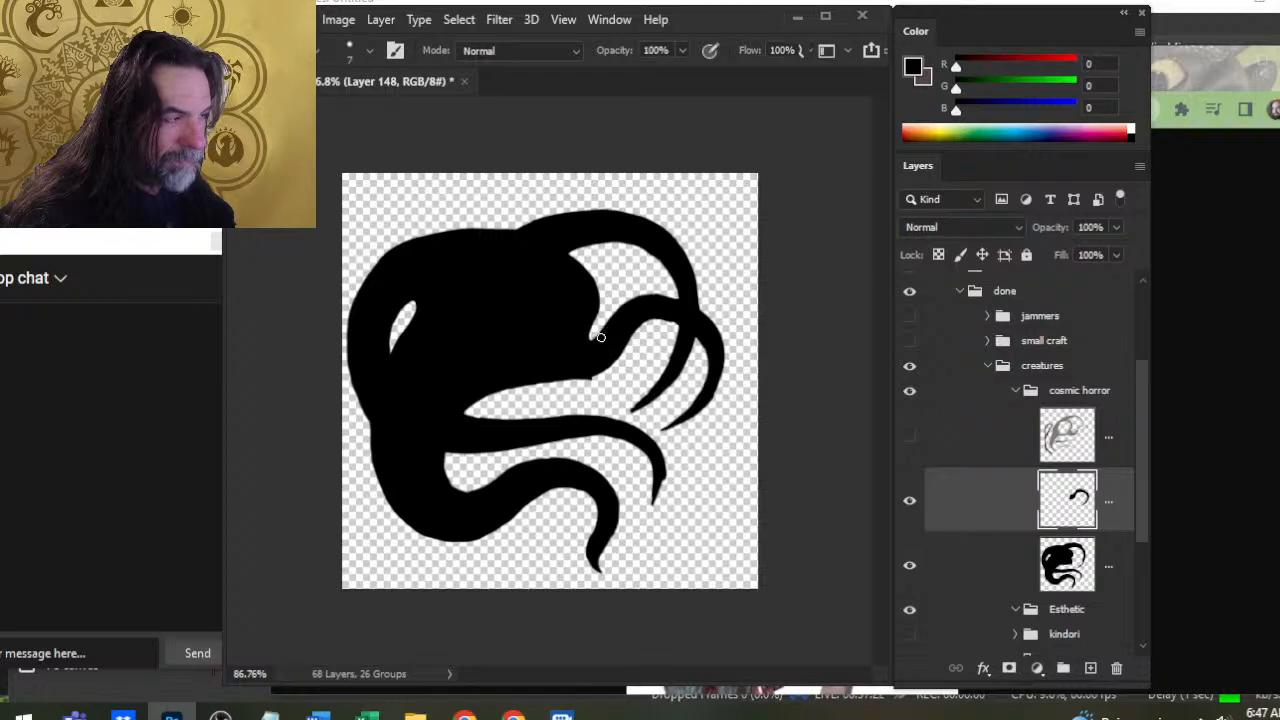
{"action": "left_click", "coordinate": [984, 566]}
{"action": "key", "text": "e"}
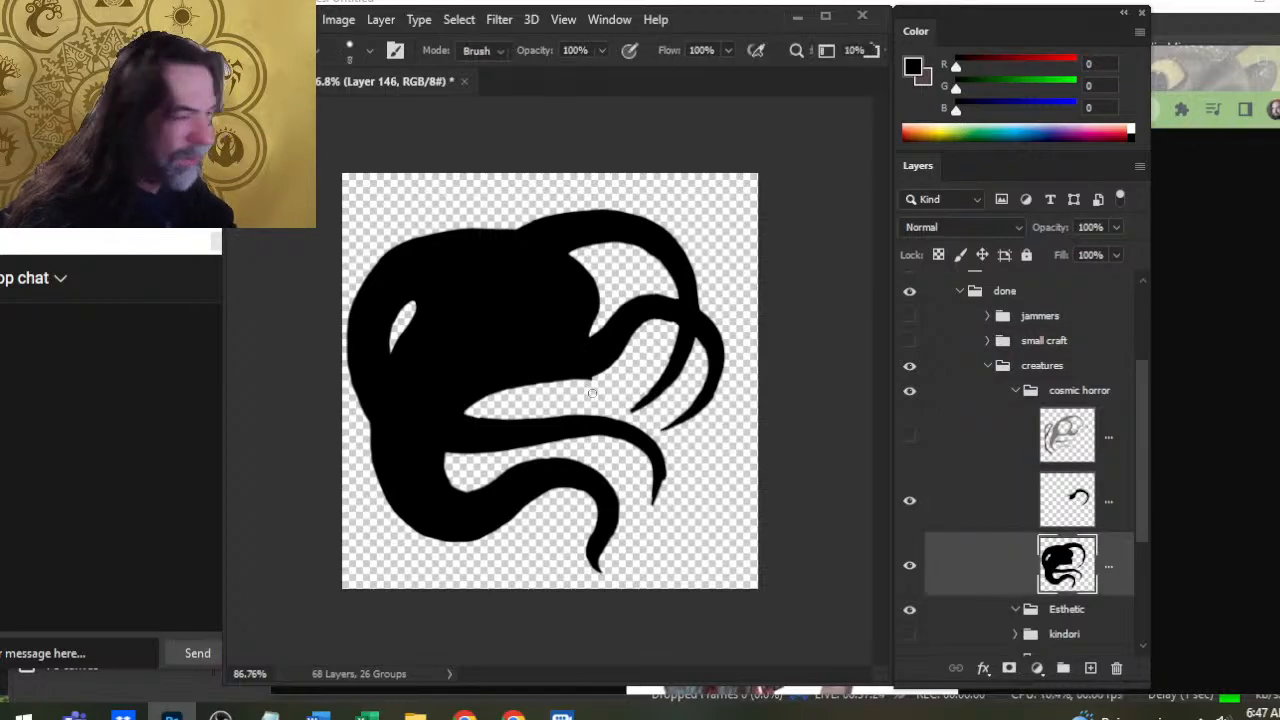
{"action": "left_click", "coordinate": [982, 506]}
{"action": "key", "text": "b"}
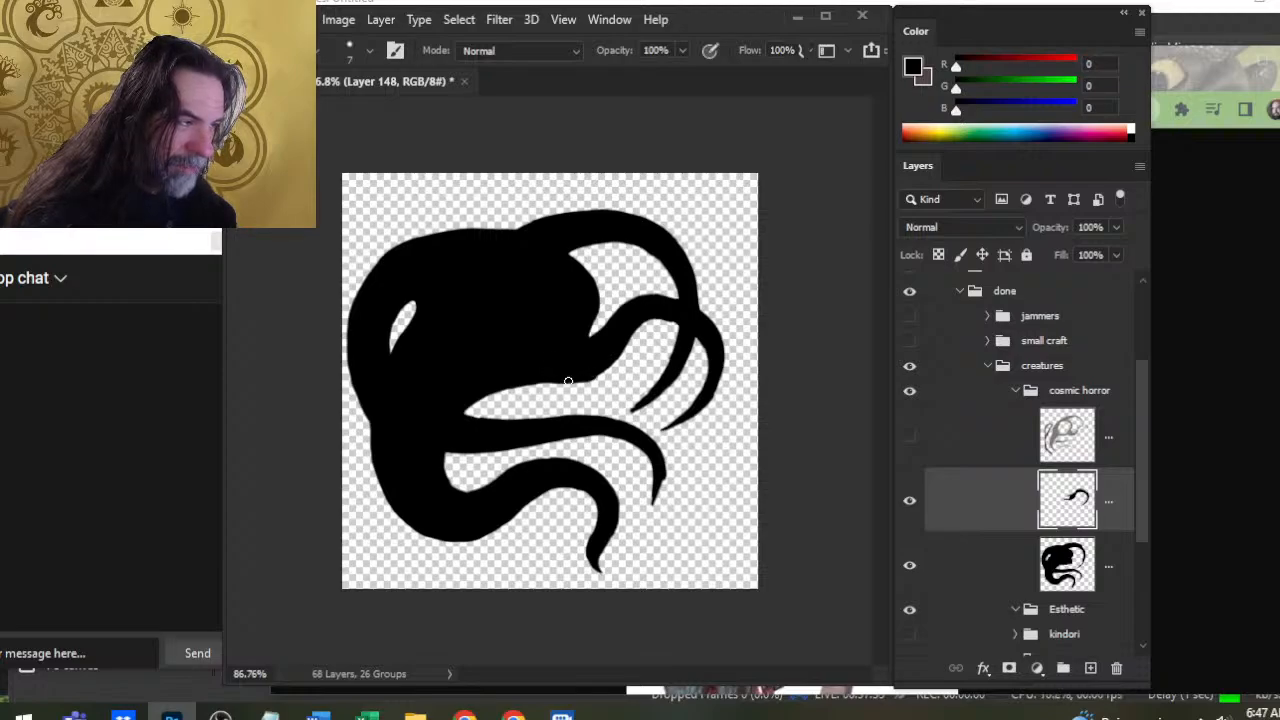
{"action": "key", "text": "e"}
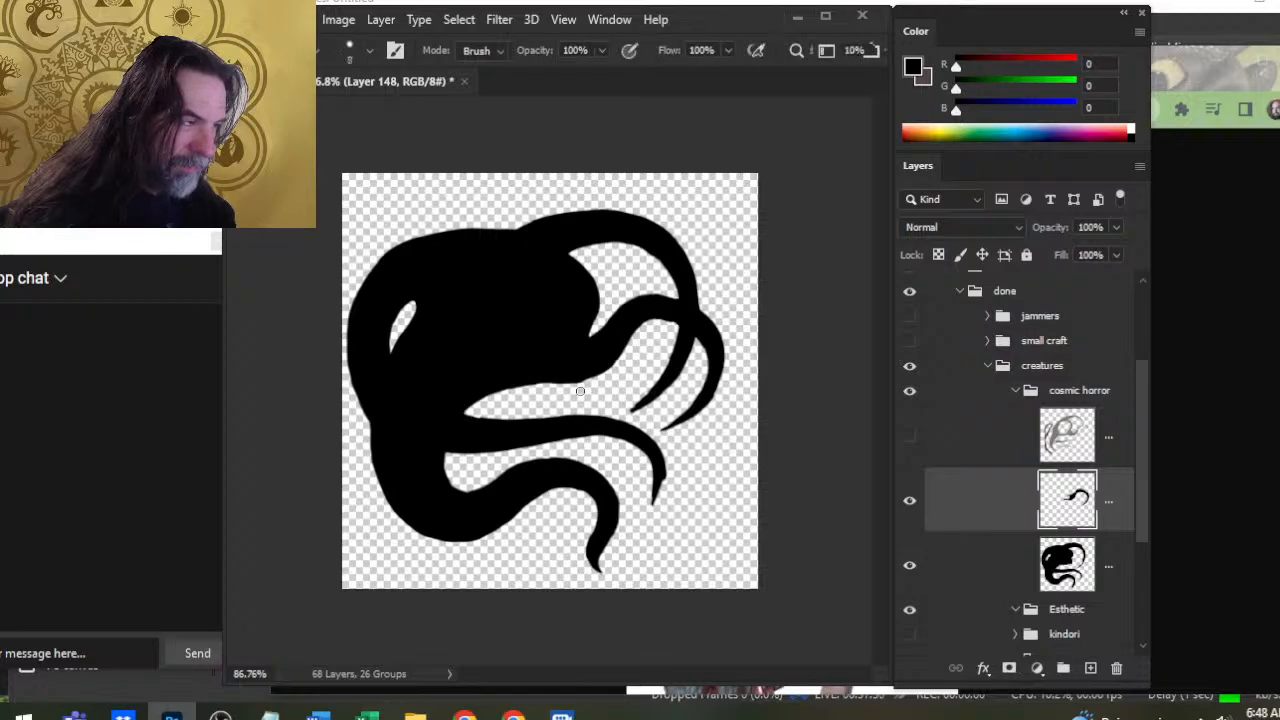
Even out the top and inner bend of the separate tentacle's arch with black paint and erasing
{"action": "key", "text": "b"}
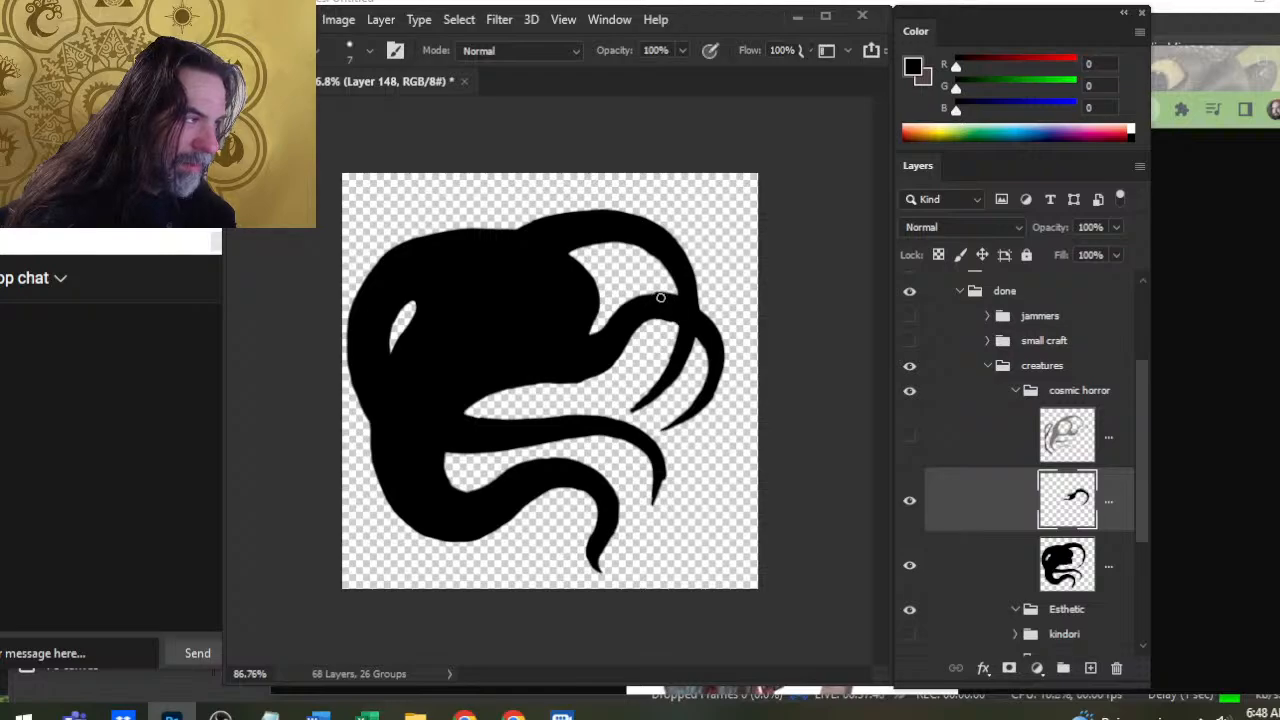
{"action": "key", "text": "e"}
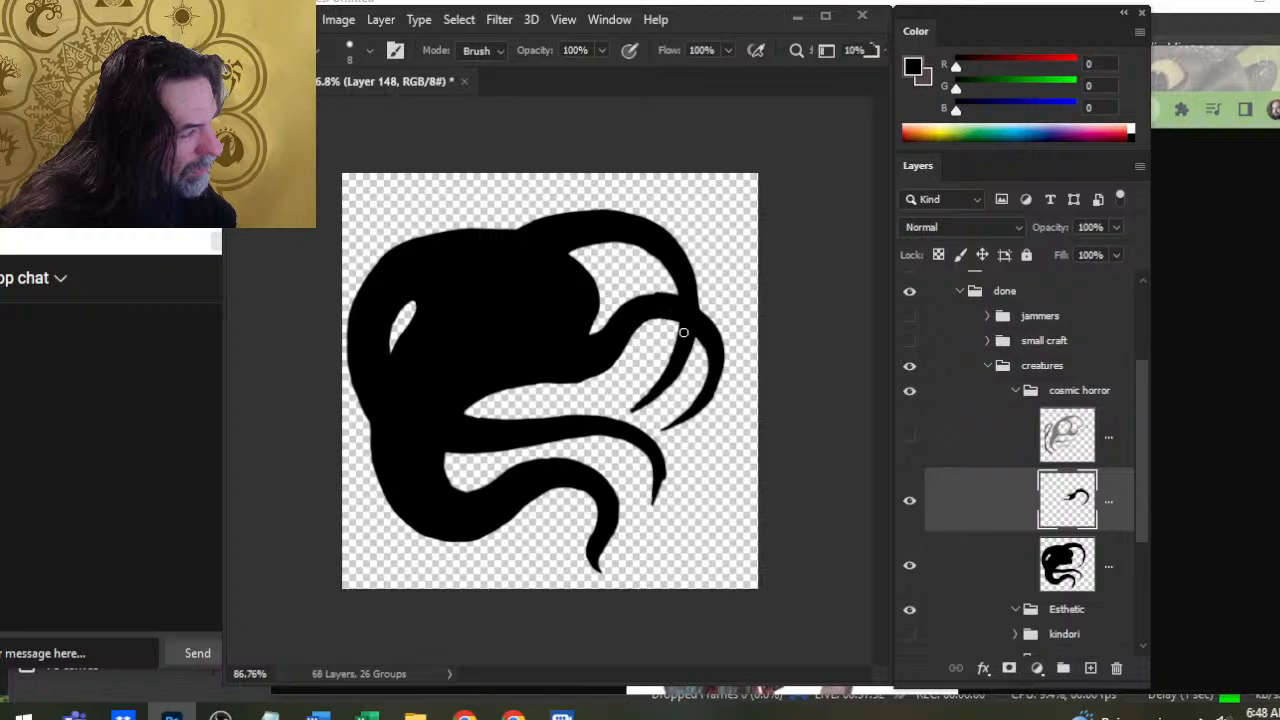
{"action": "key", "text": "b"}
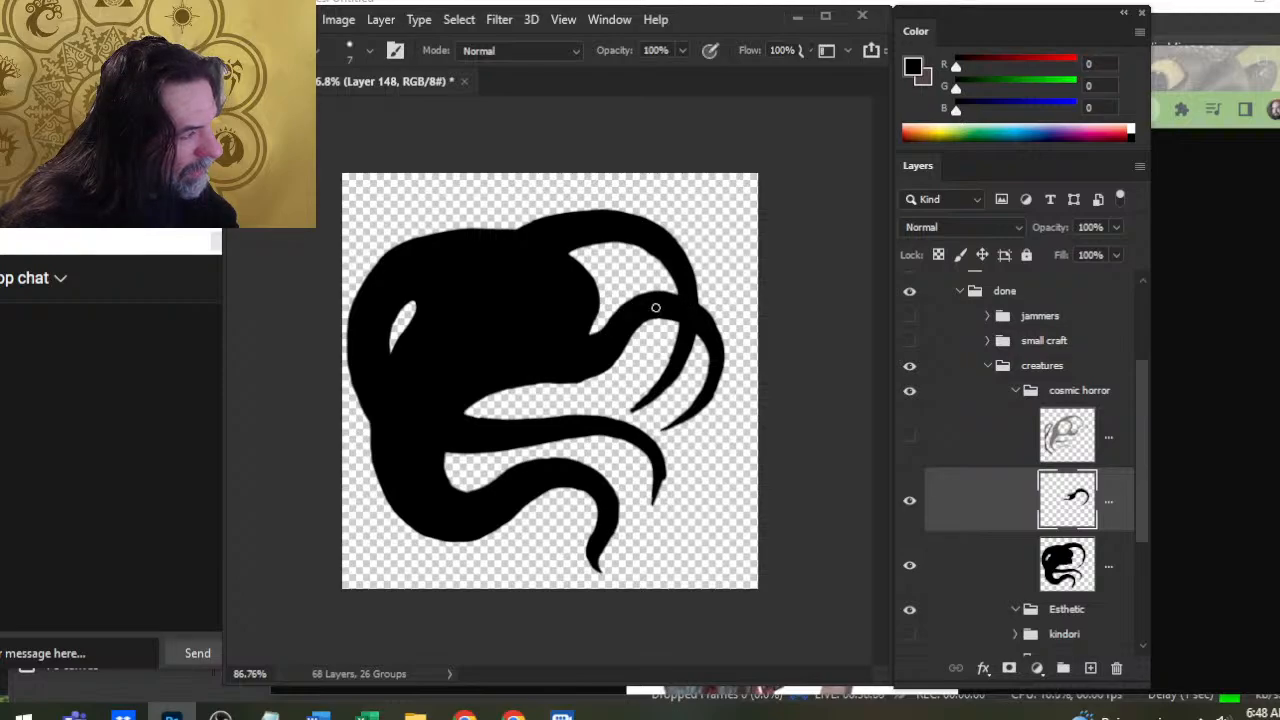
{"action": "key", "text": "e"}
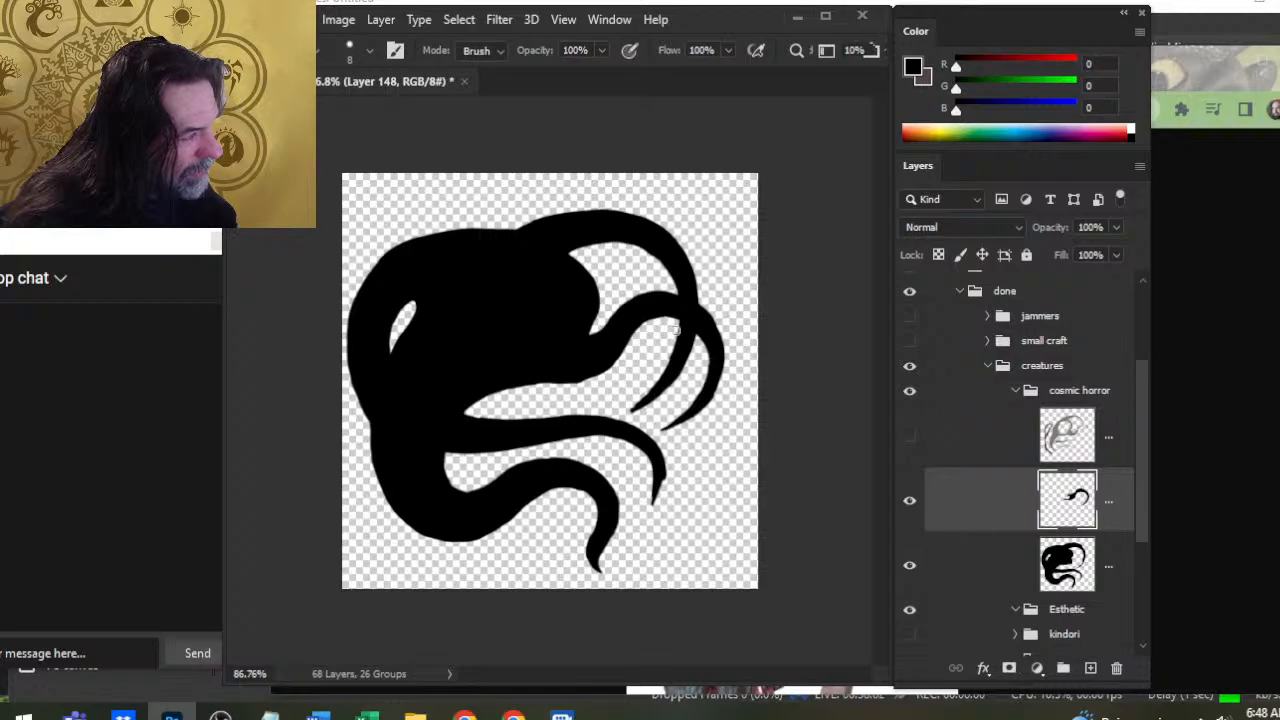
Thicken and round the separate tentacle's outer curve down towards its tip with black paint, trimming the excess
{"action": "key", "text": "b"}
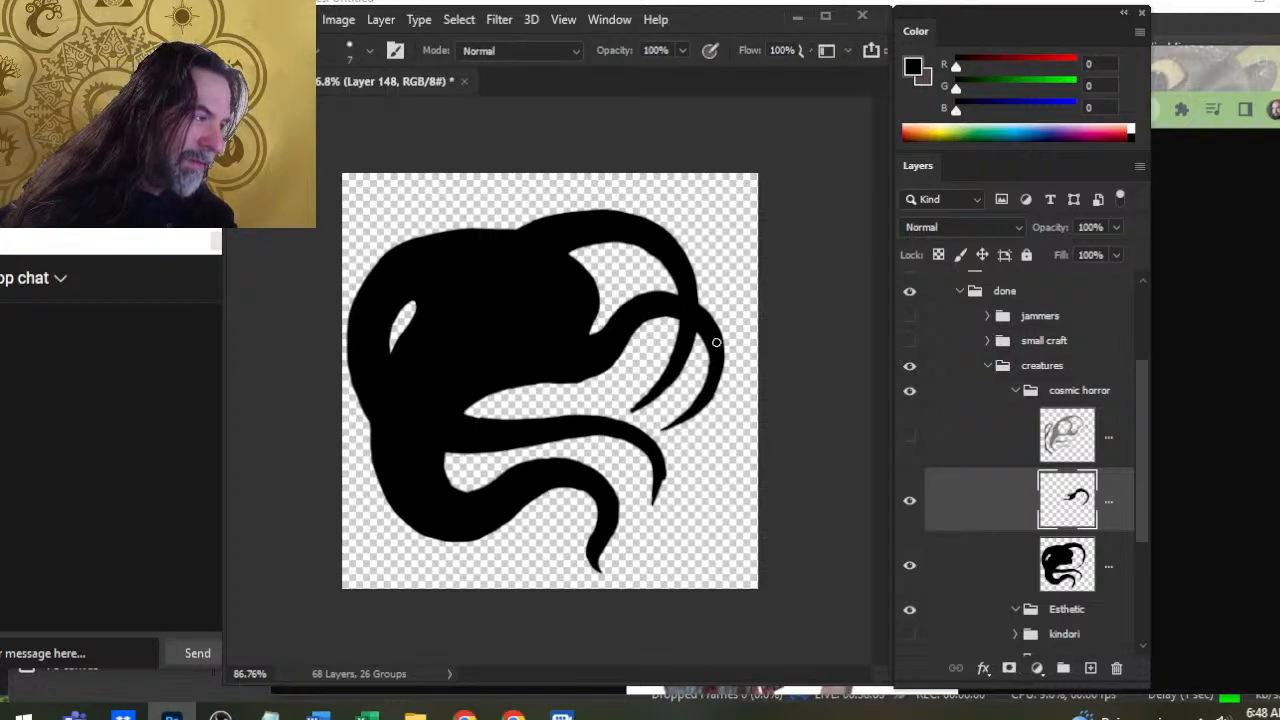
{"action": "mouse_move", "coordinate": [717, 341]}
{"action": "left_mouse_down"}
{"action": "mouse_move", "coordinate": [715, 400]}
{"action": "mouse_move", "coordinate": [694, 416]}
{"action": "left_mouse_up"}
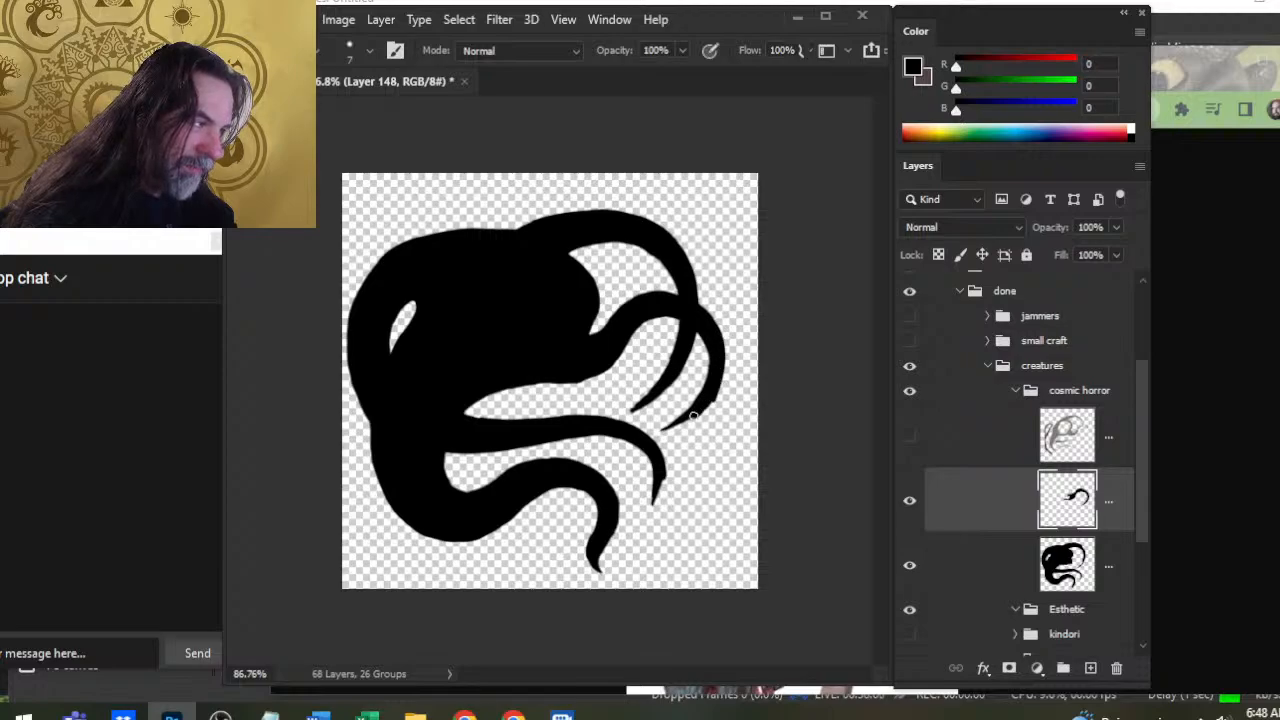
{"action": "key", "text": "e"}
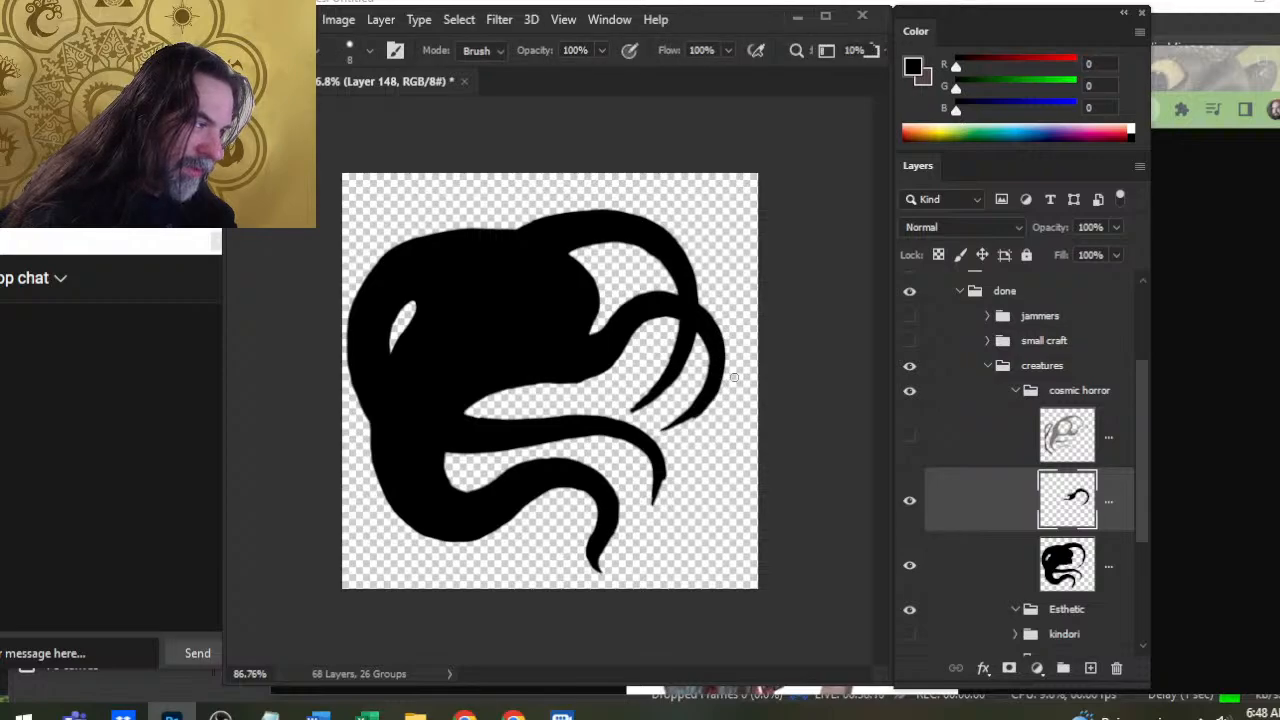
{"action": "key", "text": "b"}
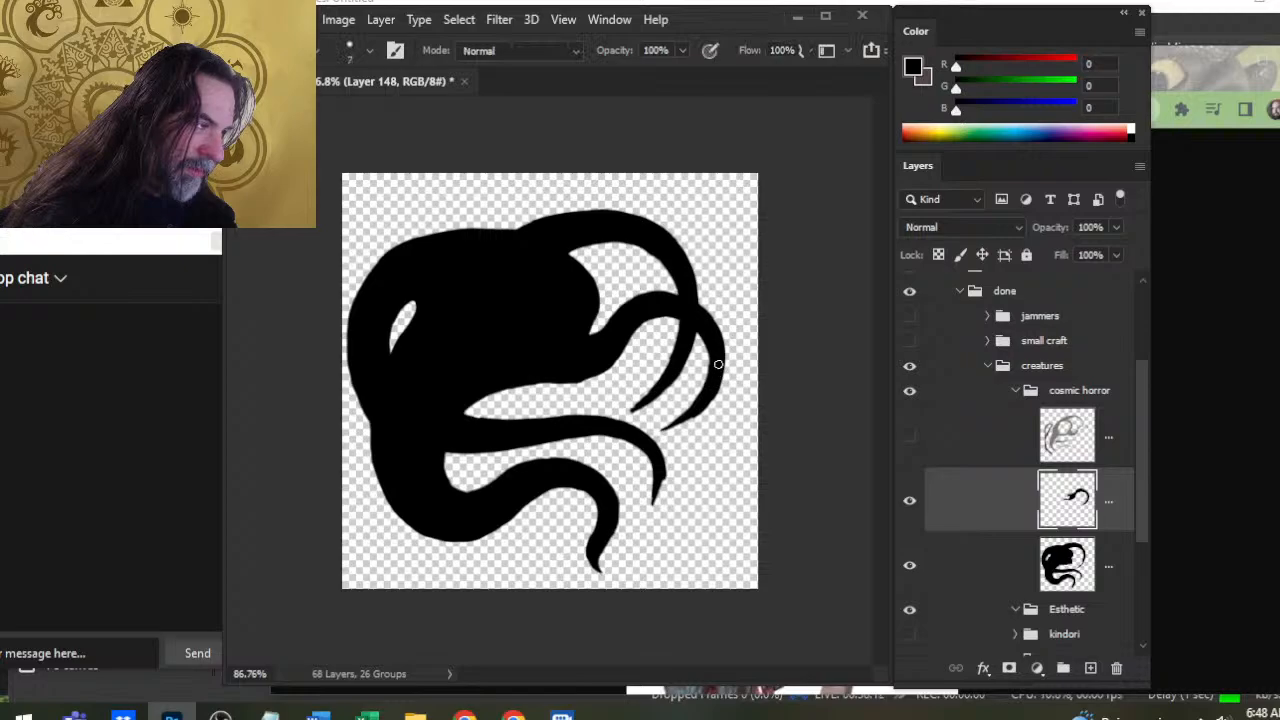
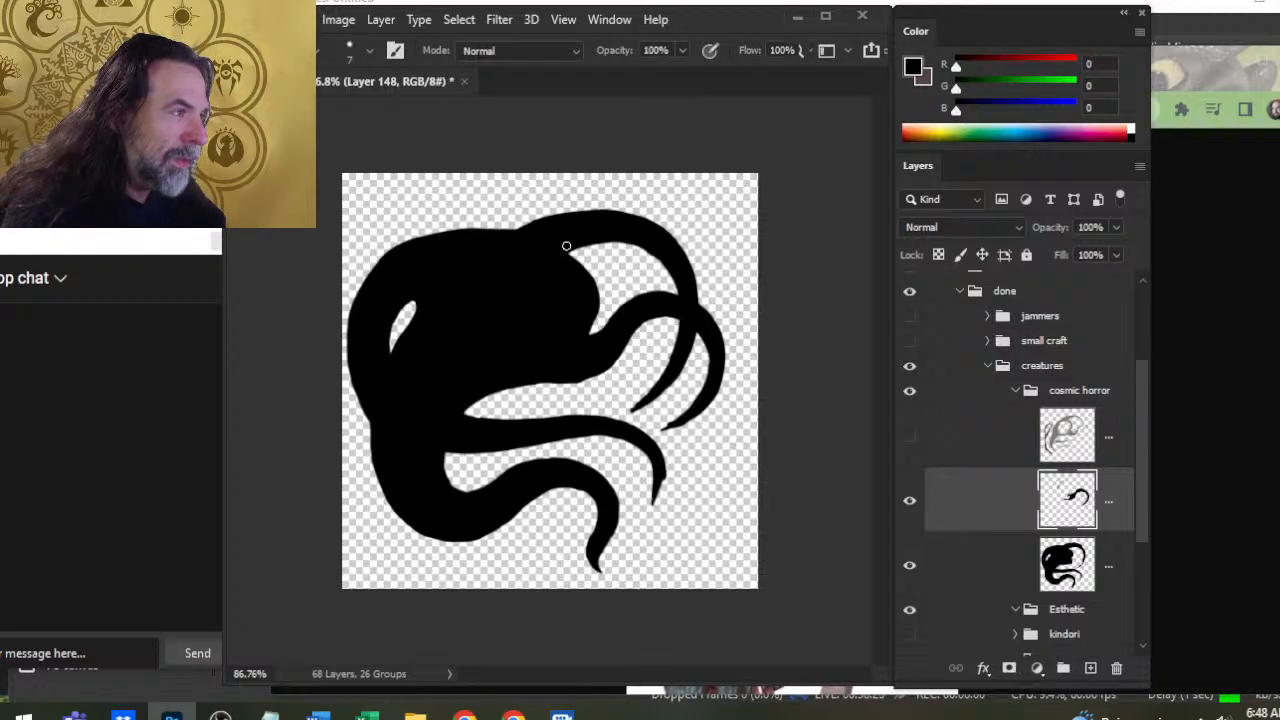
Slim the underside of the separate tentacle's base into a smooth line and undo the stray stroke on the top tentacle
{"action": "key", "text": "e"}
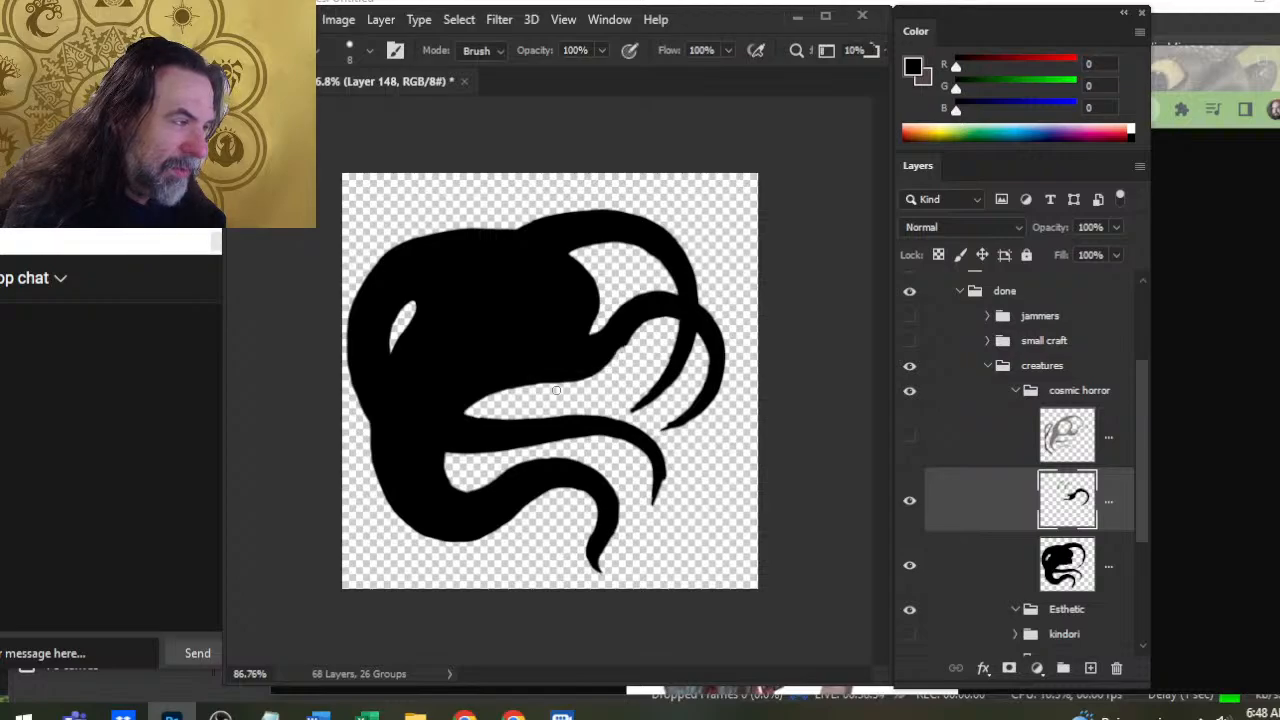
{"action": "key", "text": "b"}
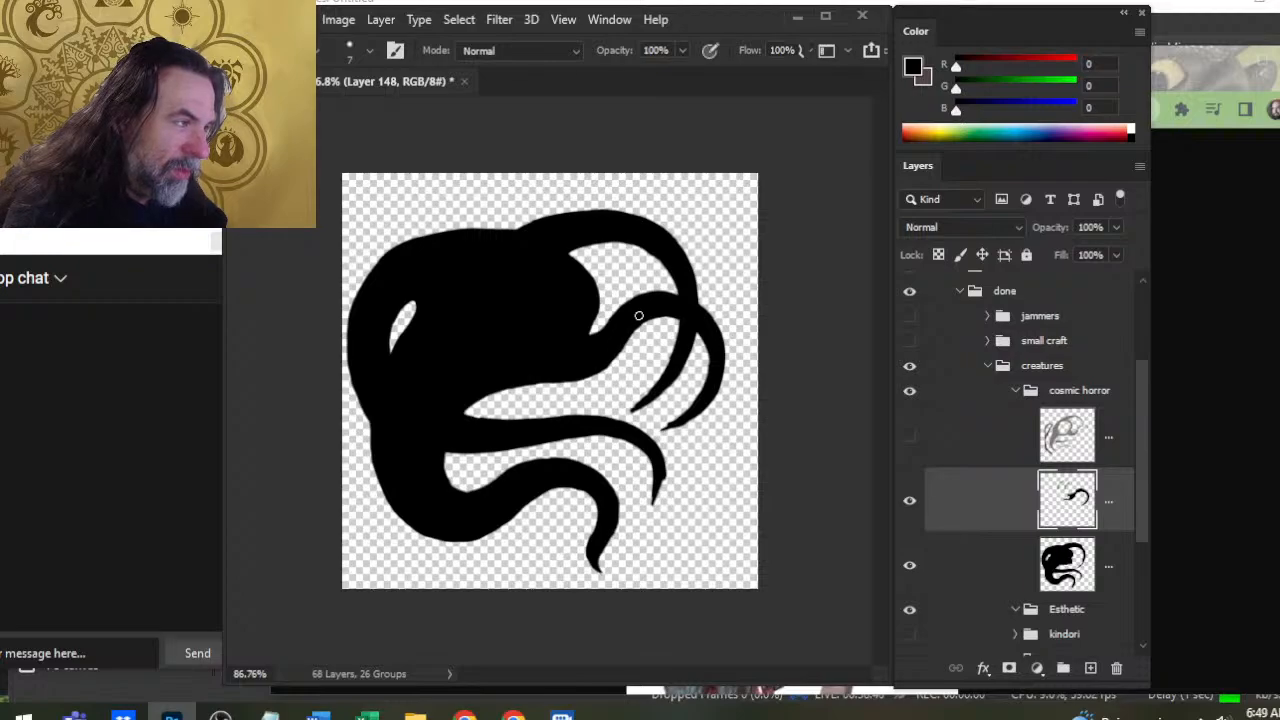
{"action": "key", "text": "e"}
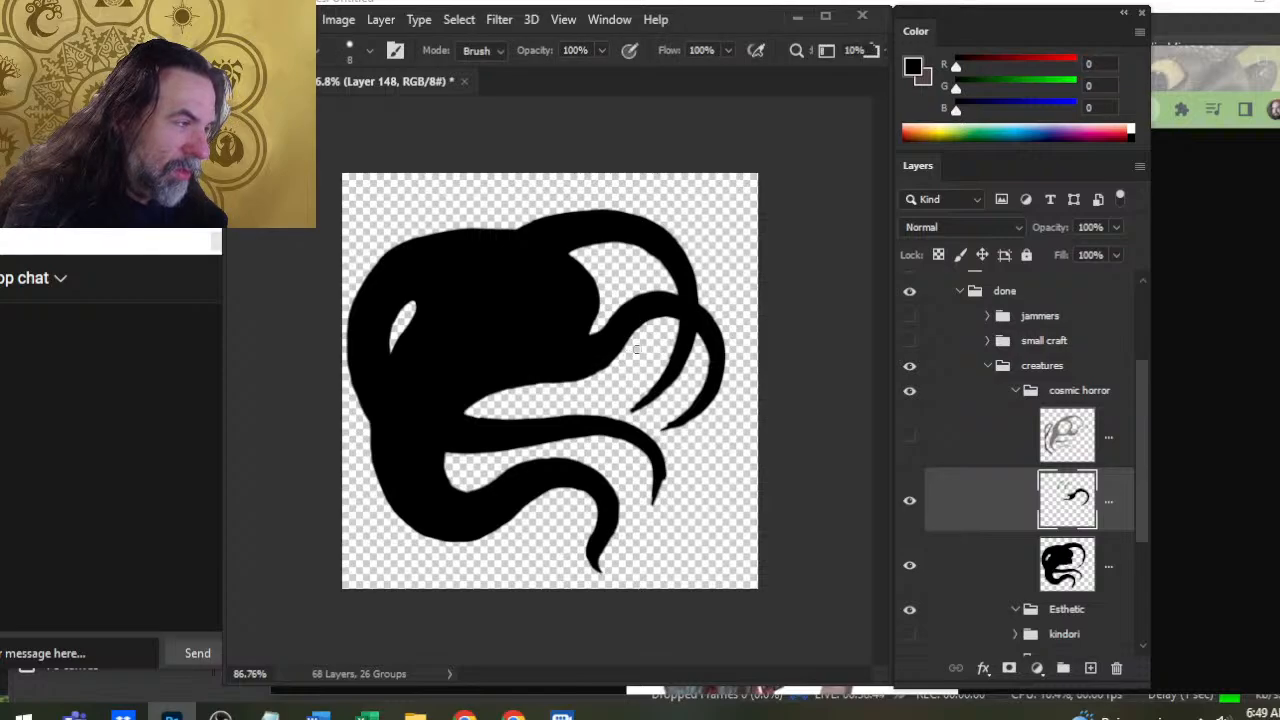
{"action": "key", "text": "b"}
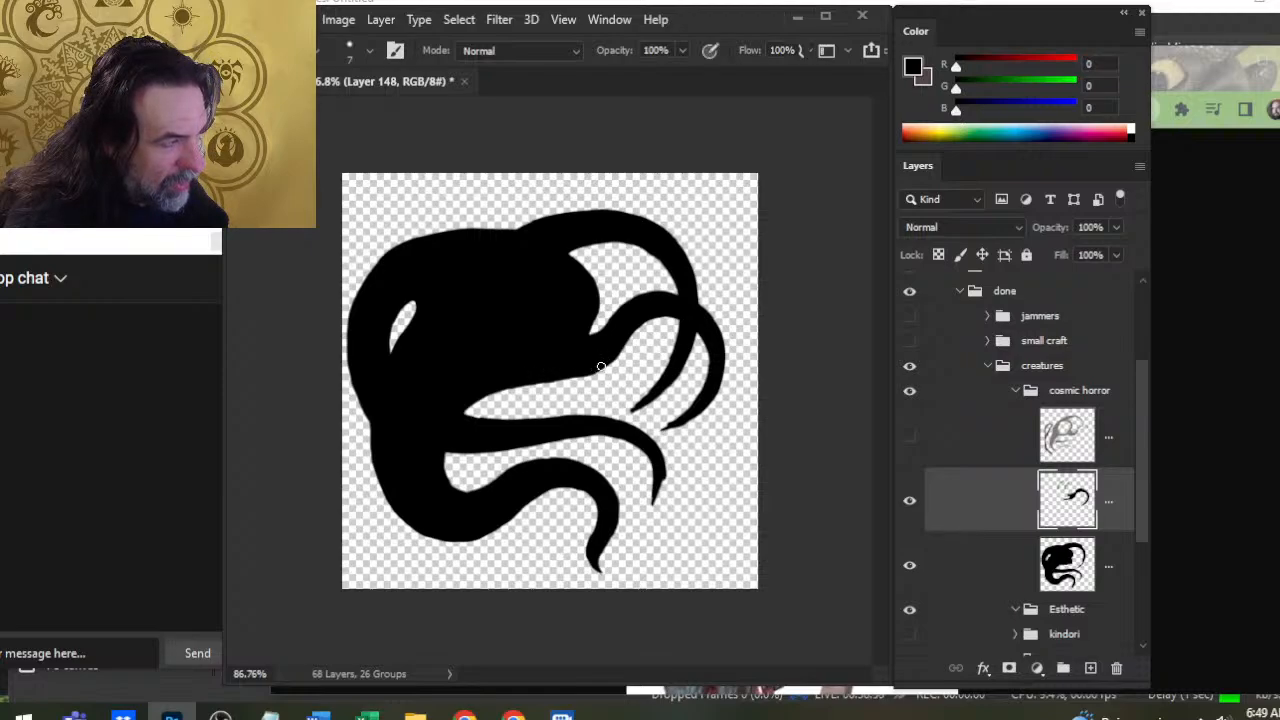
{"action": "key", "text": "e"}
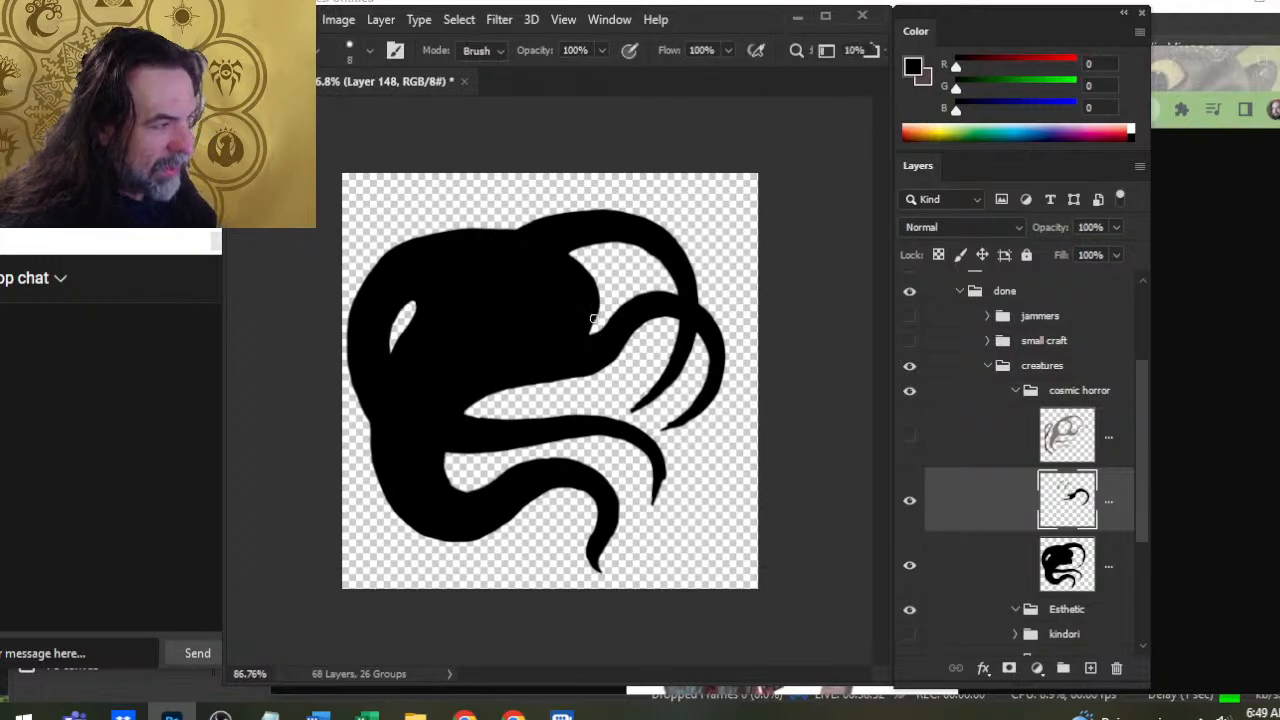
{"action": "key", "text": "b"}
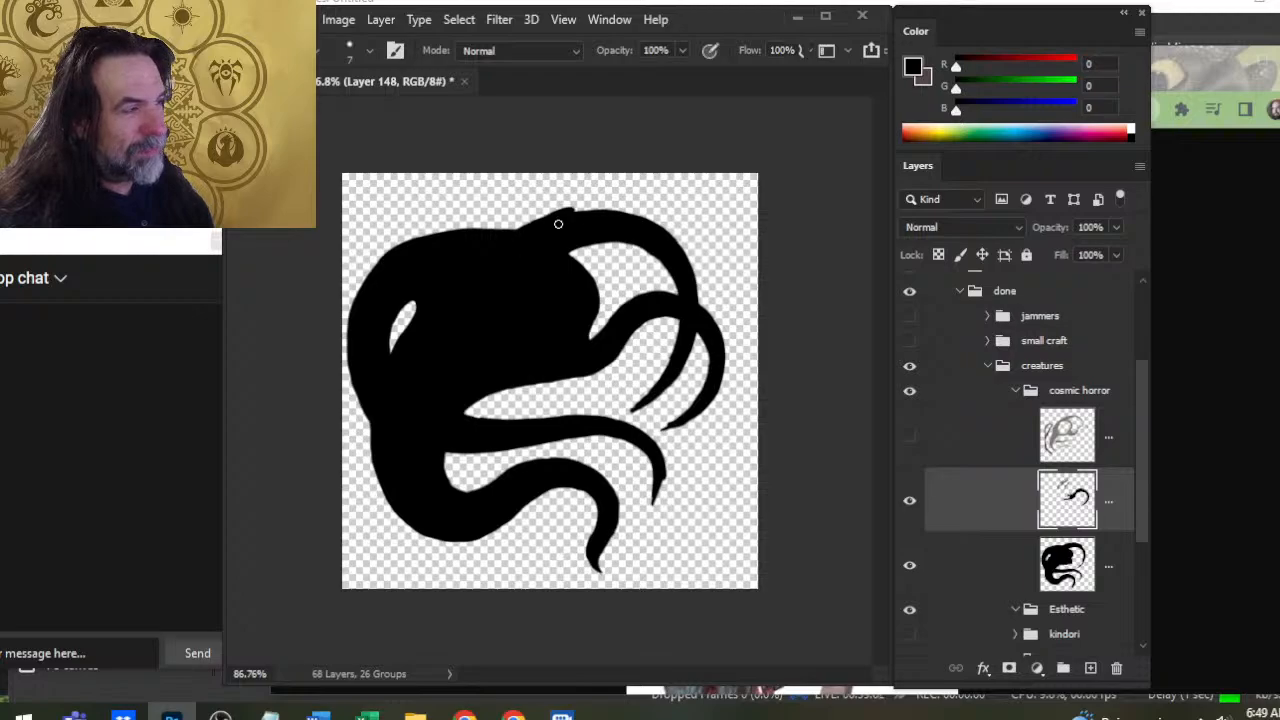
{"action": "key", "text": "ctrl"}
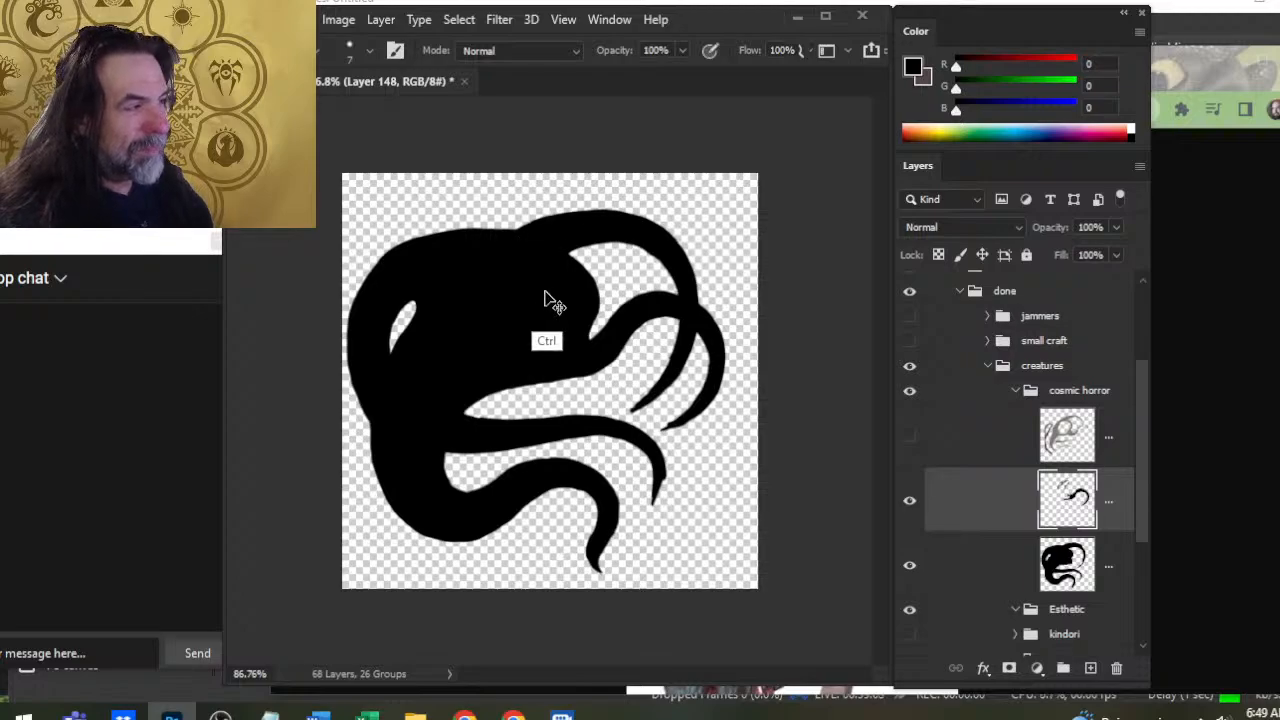
Hide the separate tentacle's layer, and on the main silhouette layer lasso the top tentacle and move it about 0.13 in right and slightly up
{"action": "left_click", "coordinate": [909, 500]}
{"action": "left_click", "coordinate": [989, 559]}
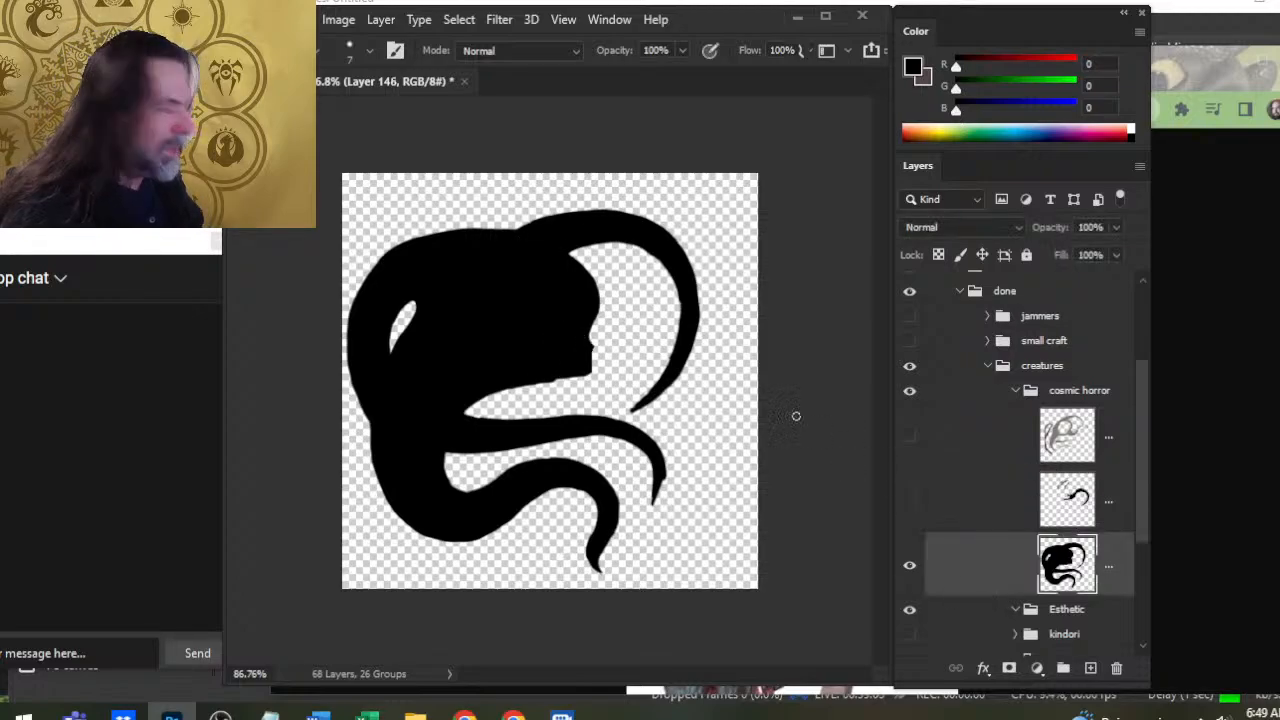
{"action": "key", "text": "l"}
{"action": "mouse_move", "coordinate": [541, 212]}
{"action": "left_mouse_down"}
{"action": "mouse_move", "coordinate": [595, 267]}
{"action": "mouse_move", "coordinate": [624, 325]}
{"action": "left_mouse_up"}
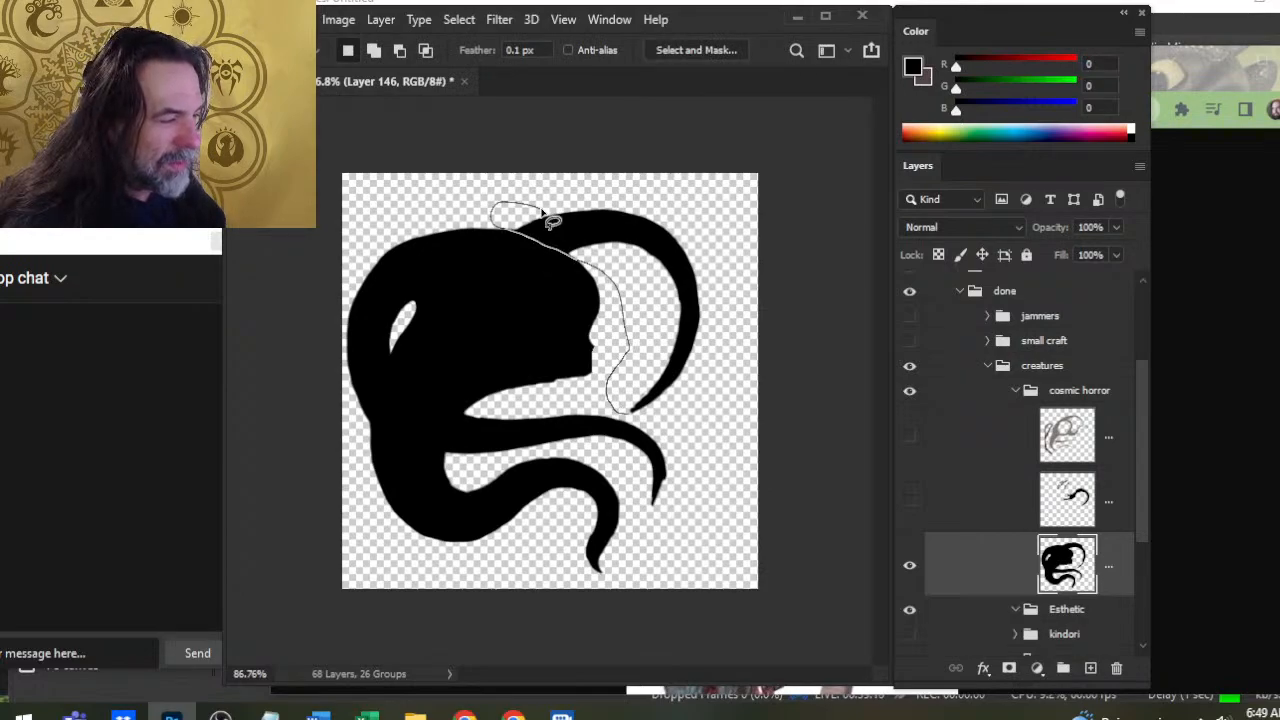
{"action": "left_click_drag", "start_coordinate": [541, 212], "coordinate": [545, 215]}
{"action": "key", "text": "v"}
{"action": "left_click_drag", "start_coordinate": [652, 229], "coordinate": [676, 226]}
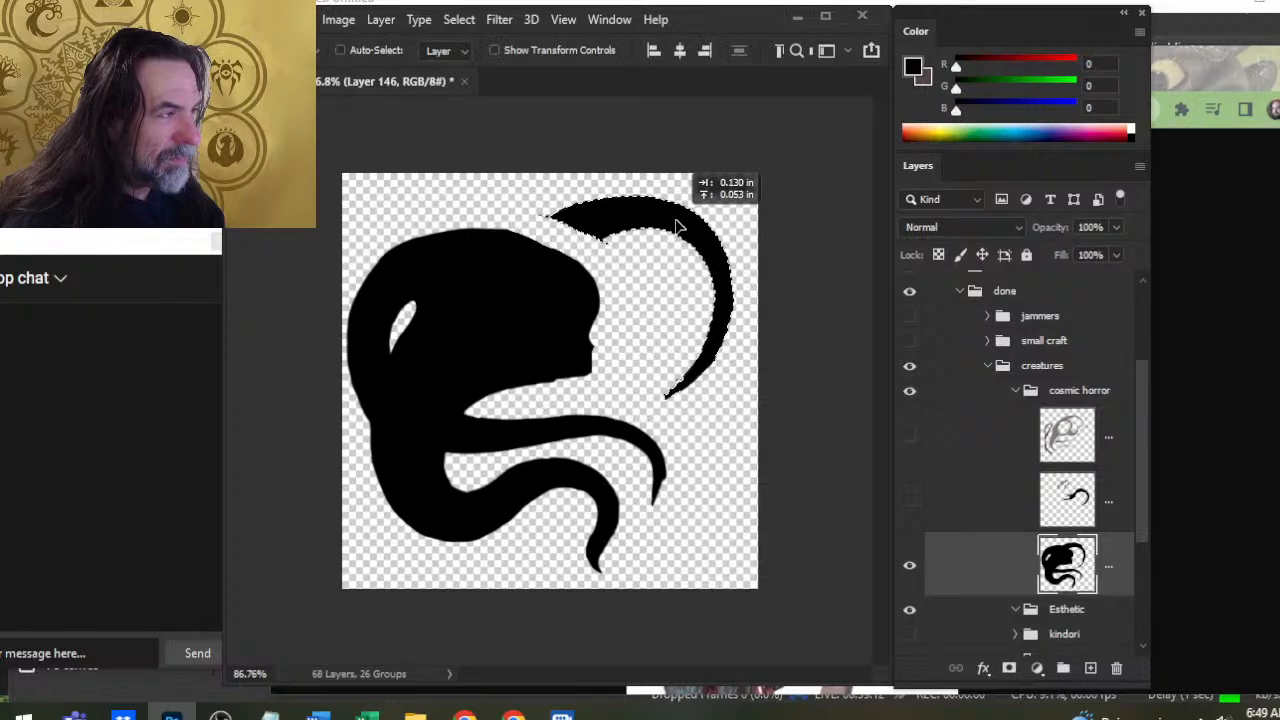
{"action": "key", "text": "ctrl+d"}
Trim the lower corner of the detached top tentacle's base and paint black lines bridging it to the head
{"action": "key", "text": "b"}
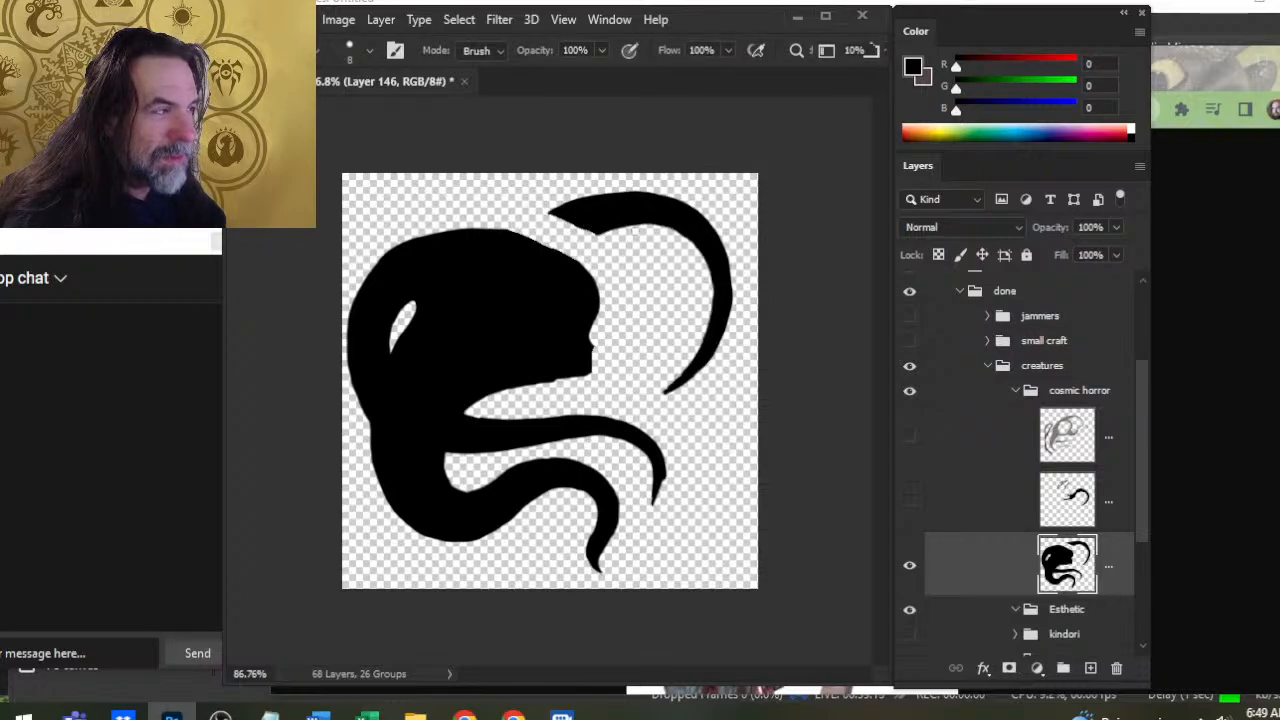
{"action": "key", "text": "b"}
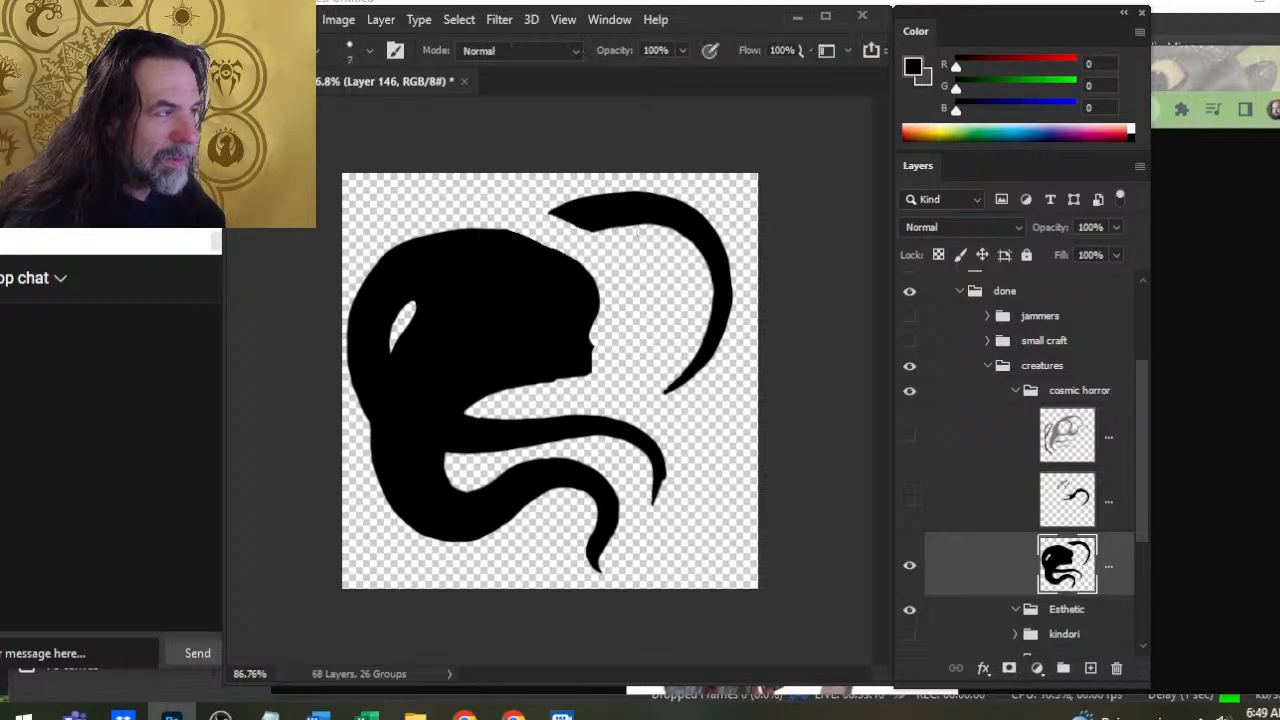
{"action": "mouse_move", "coordinate": [634, 230]}
{"action": "left_mouse_down"}
{"action": "mouse_move", "coordinate": [556, 248]}
{"action": "mouse_move", "coordinate": [644, 226]}
{"action": "left_mouse_up"}
{"action": "key", "text": "e"}
{"action": "key", "text": "b"}
{"action": "left_click_drag", "start_coordinate": [532, 229], "coordinate": [586, 210]}
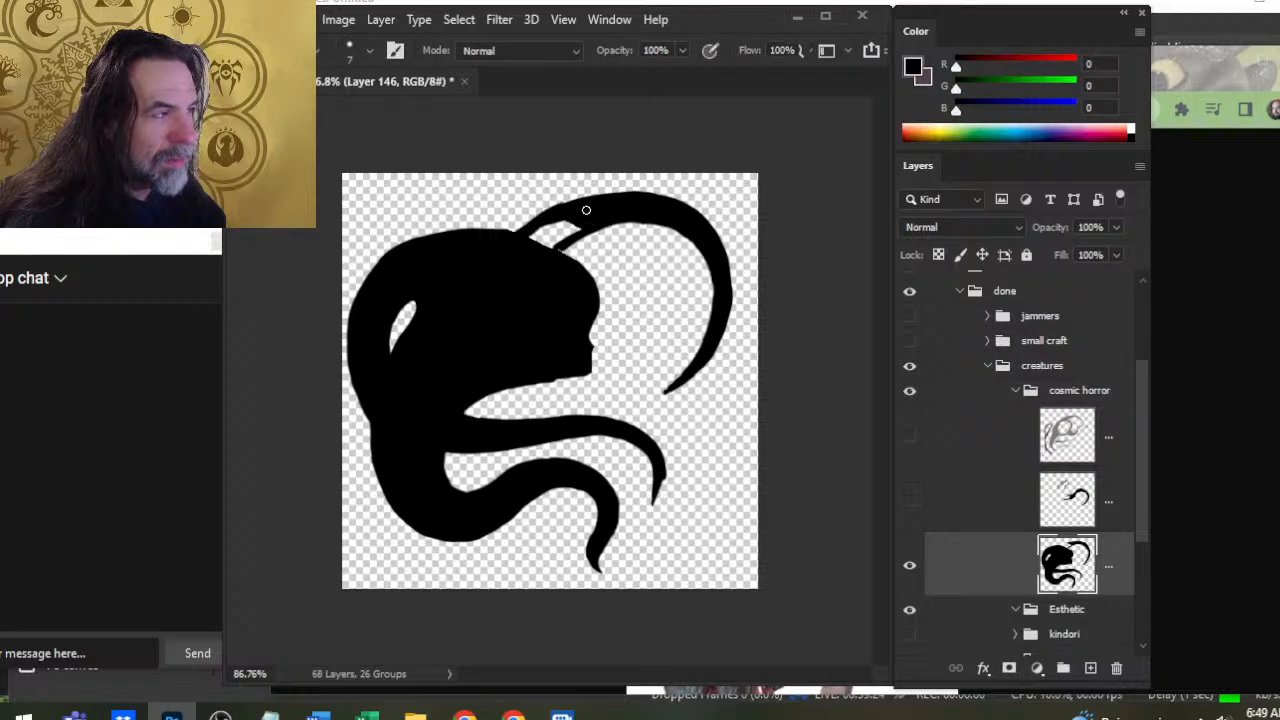
Fill the gap between the top tentacle's base and the head with black and clean up the join's edges
{"action": "key", "text": "e"}
{"action": "mouse_move", "coordinate": [530, 223]}
{"action": "left_mouse_down"}
{"action": "mouse_move", "coordinate": [498, 241]}
{"action": "mouse_move", "coordinate": [592, 202]}
{"action": "mouse_move", "coordinate": [560, 246]}
{"action": "left_mouse_up"}
{"action": "key", "text": "b"}
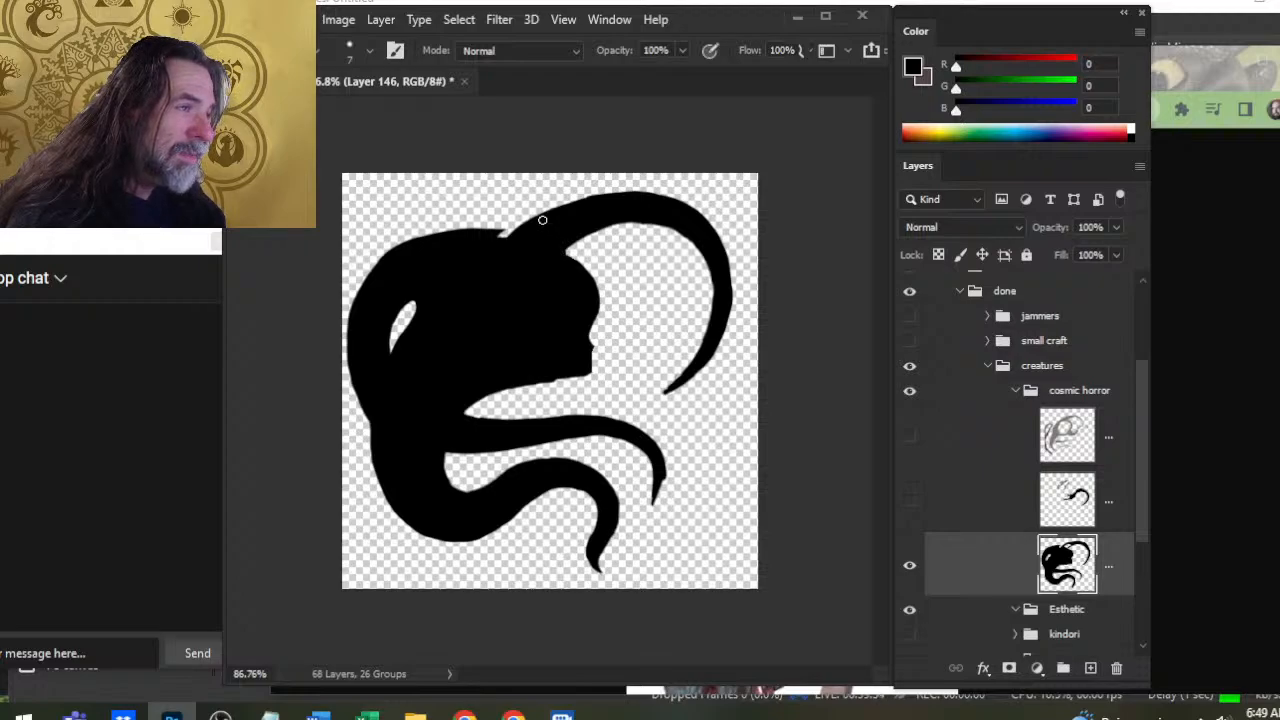
{"action": "key", "text": "e"}
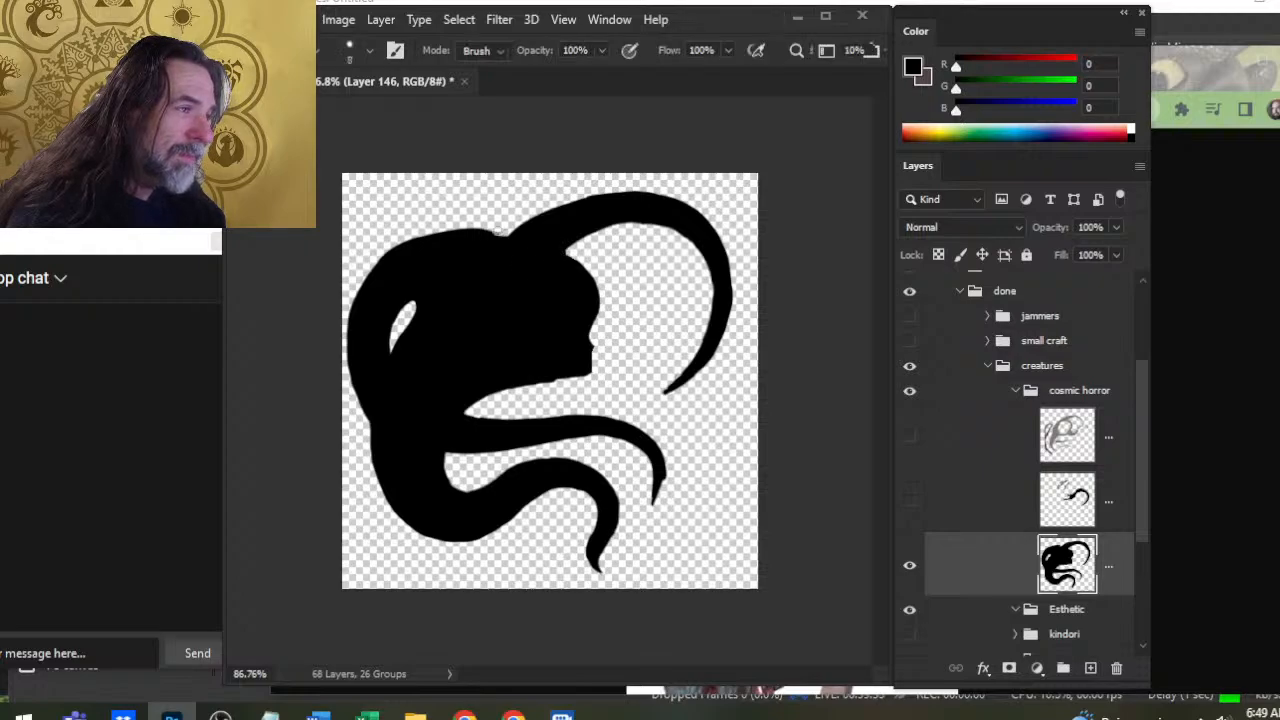
Round out the front of the head with black paint and erase its underside edge into a smooth curve
{"action": "key", "text": "b"}
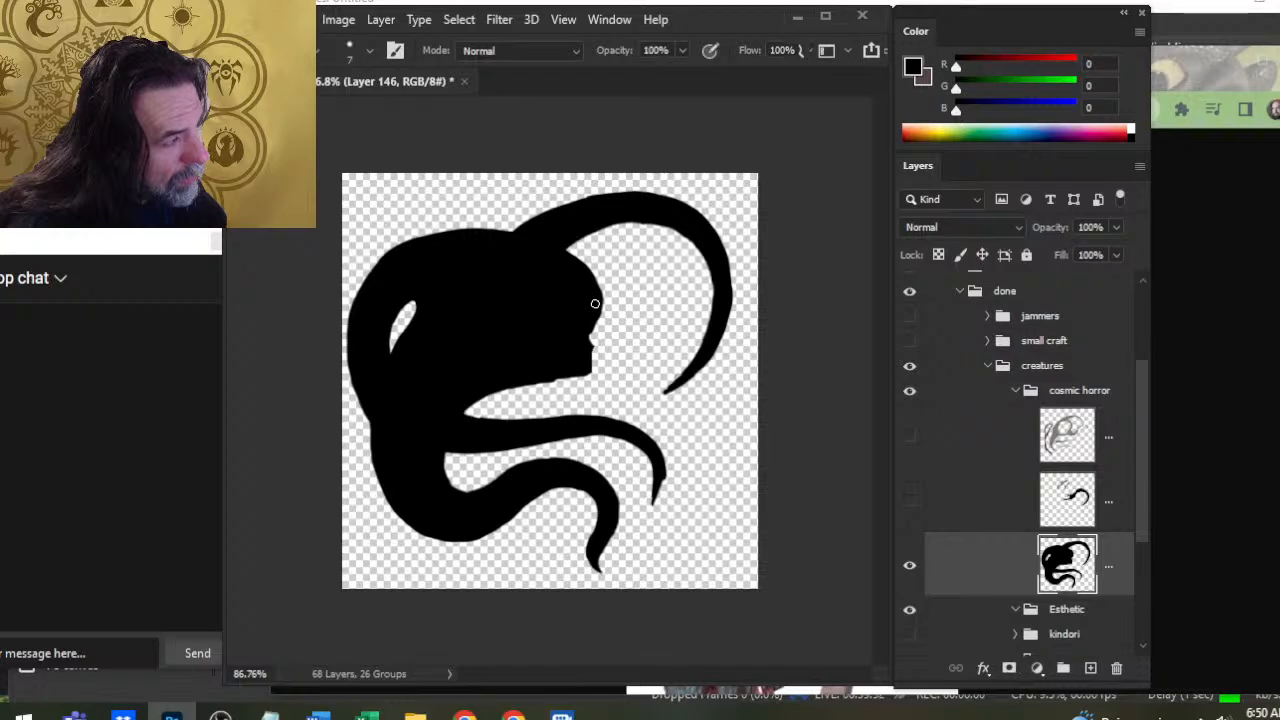
{"action": "key", "text": "e"}
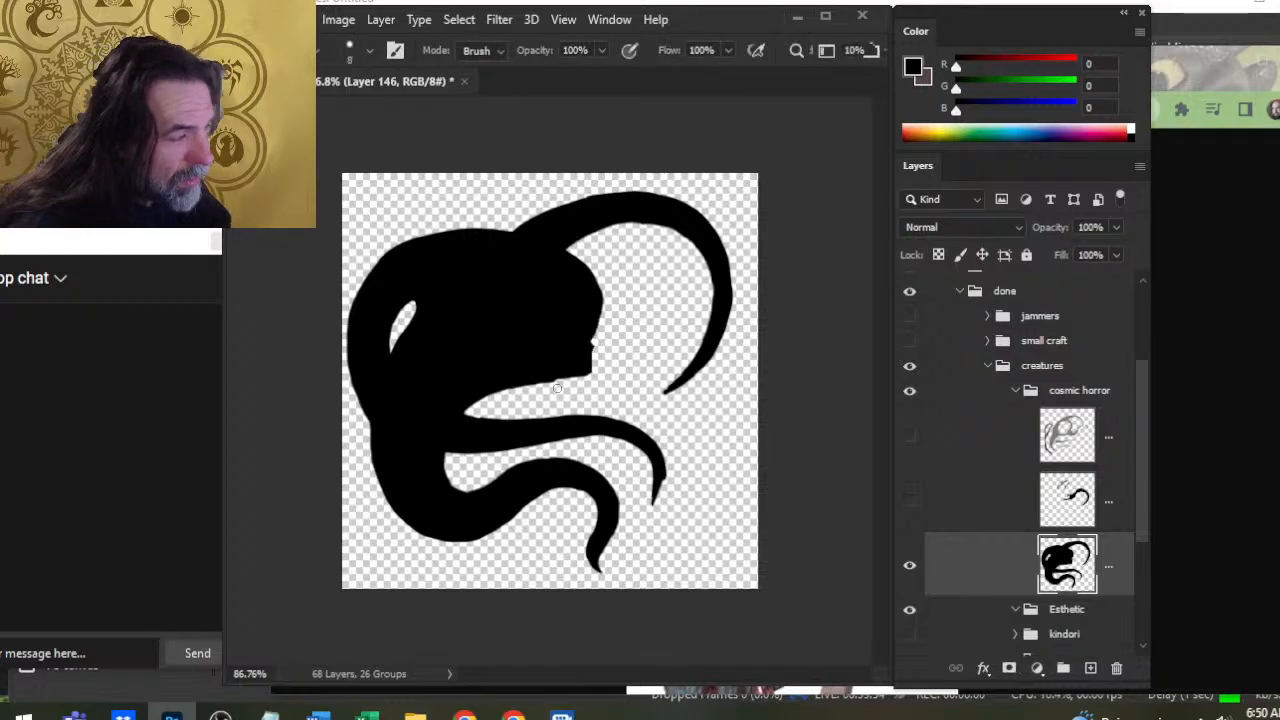
{"action": "left_click_drag", "start_coordinate": [492, 403], "coordinate": [560, 387]}
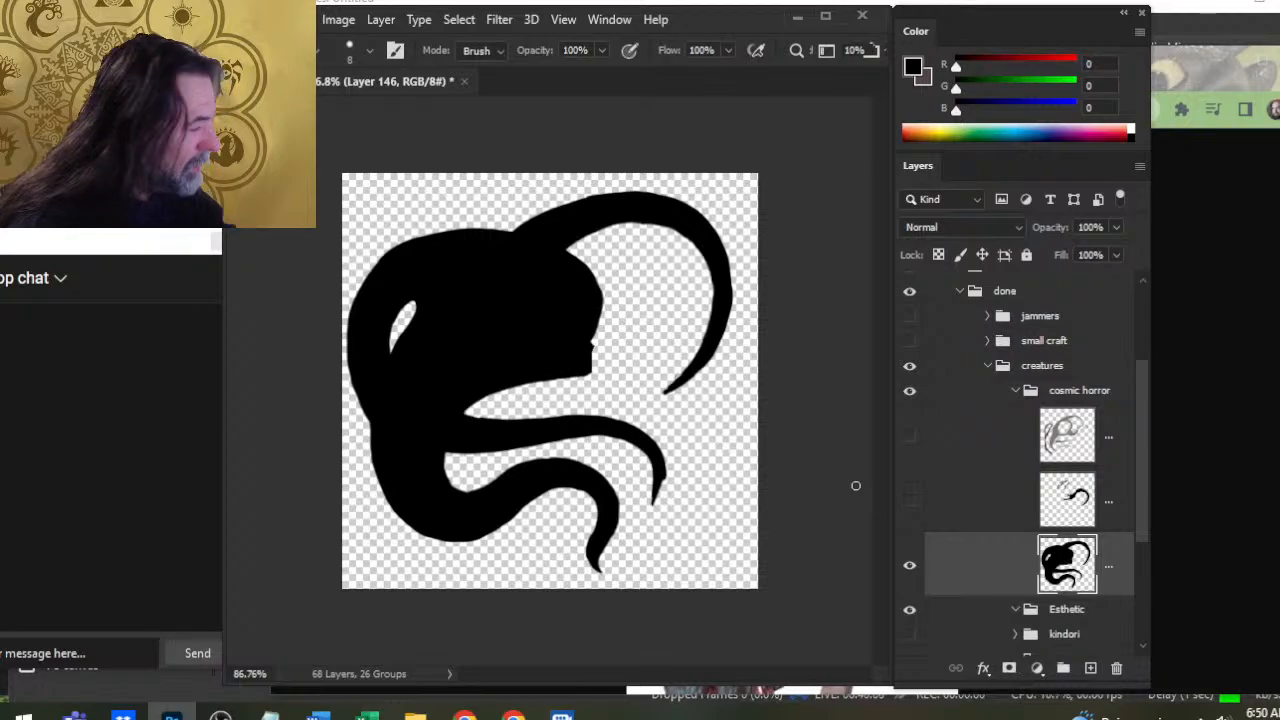
Show the separate tentacle's layer, make it active and nudge the tentacle slightly right and down
{"action": "left_click", "coordinate": [909, 500]}
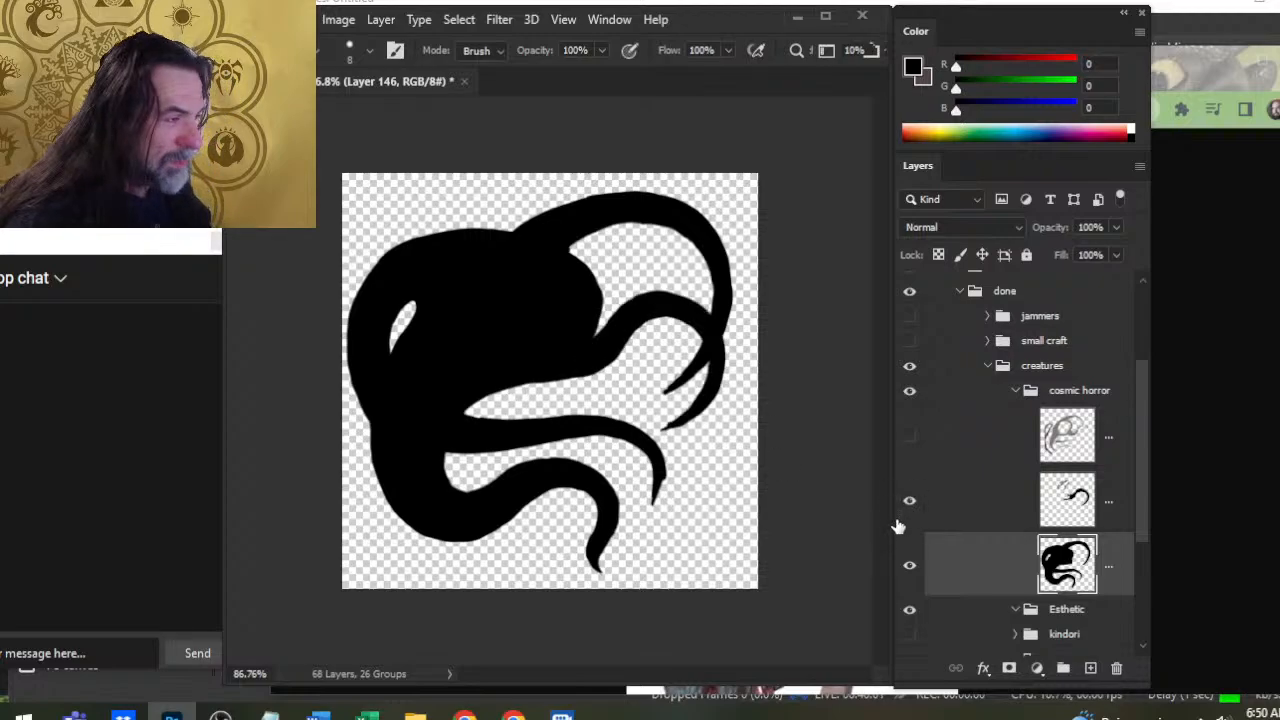
{"action": "left_click", "coordinate": [971, 500]}
{"action": "key", "text": "v"}
{"action": "mouse_move", "coordinate": [749, 383]}
{"action": "left_mouse_down"}
{"action": "mouse_move", "coordinate": [763, 377]}
{"action": "mouse_move", "coordinate": [746, 374]}
{"action": "mouse_move", "coordinate": [755, 388]}
{"action": "left_mouse_up"}
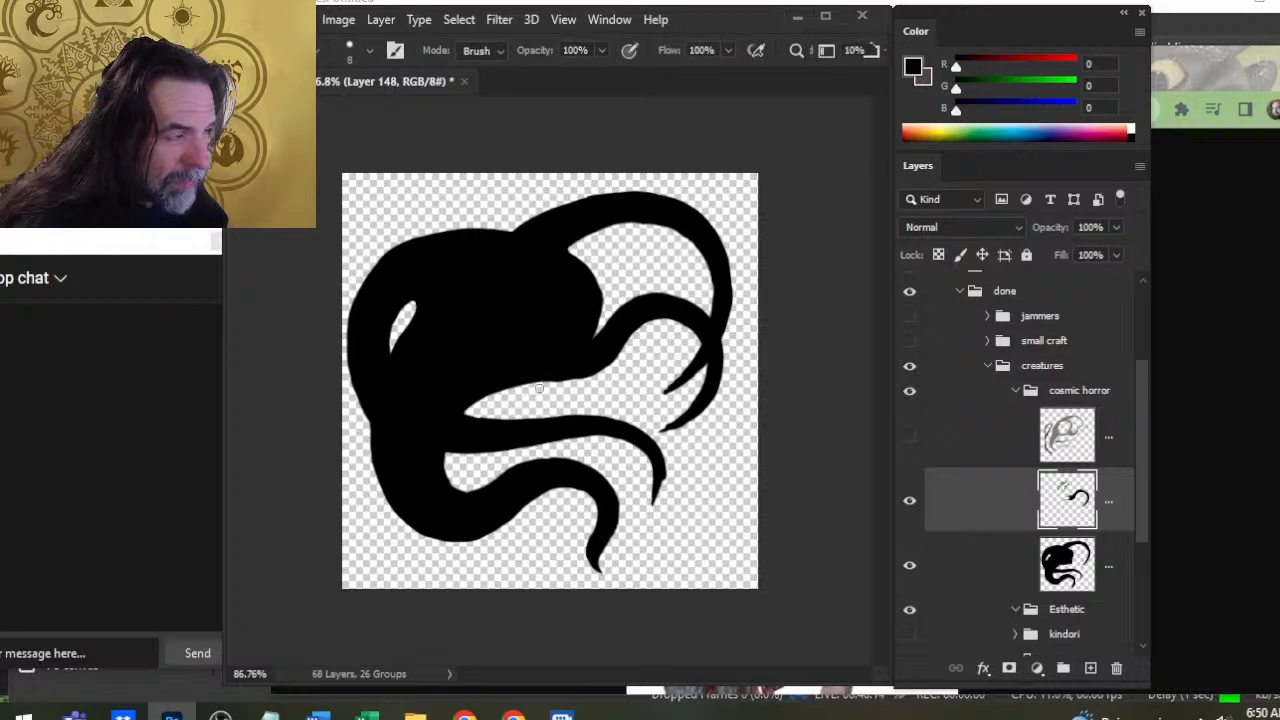
Smooth the separate tentacle's base where it meets the head's underside, alternating black paint and erasing
{"action": "key", "text": "b"}
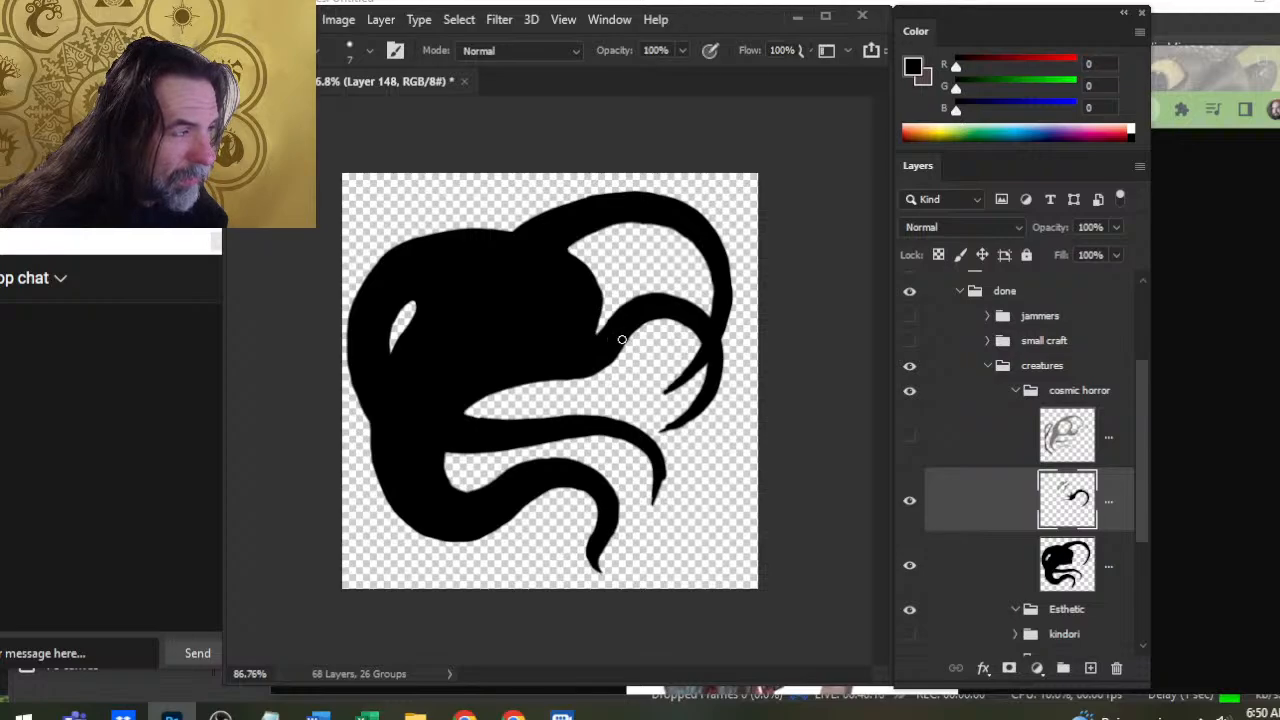
{"action": "key", "text": "e"}
{"action": "key", "text": "b"}
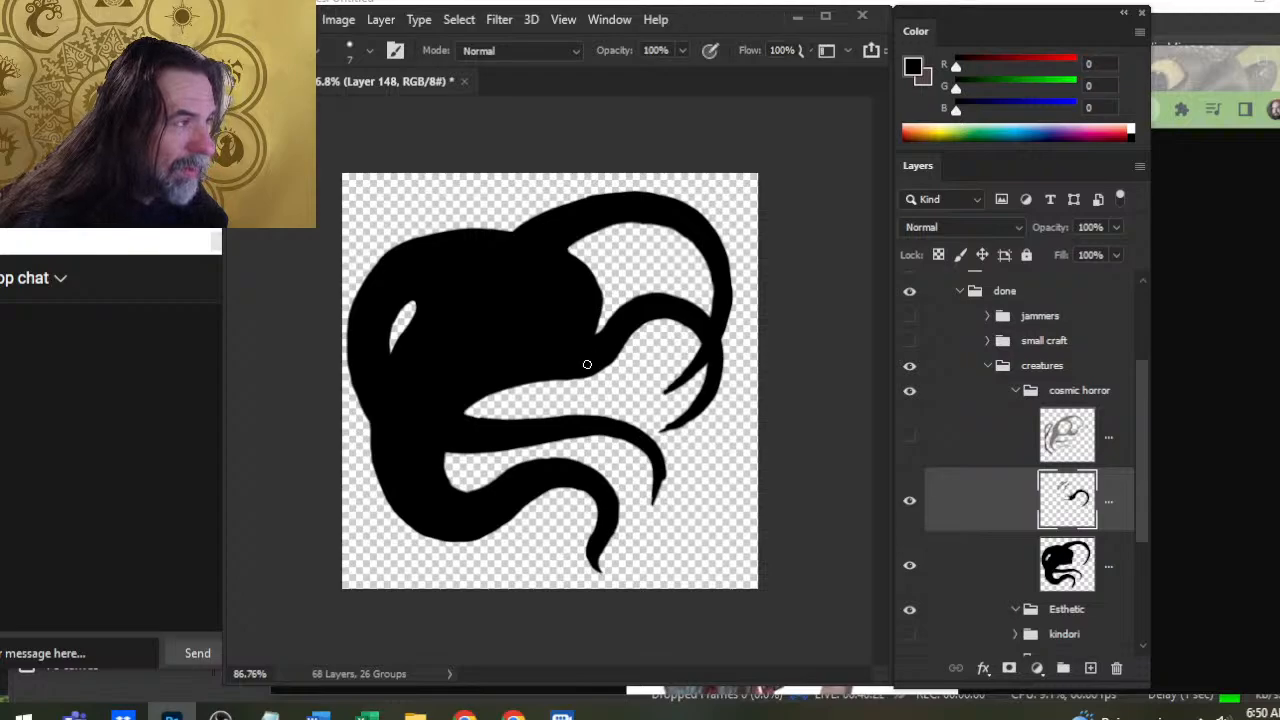
{"action": "key", "text": "e"}
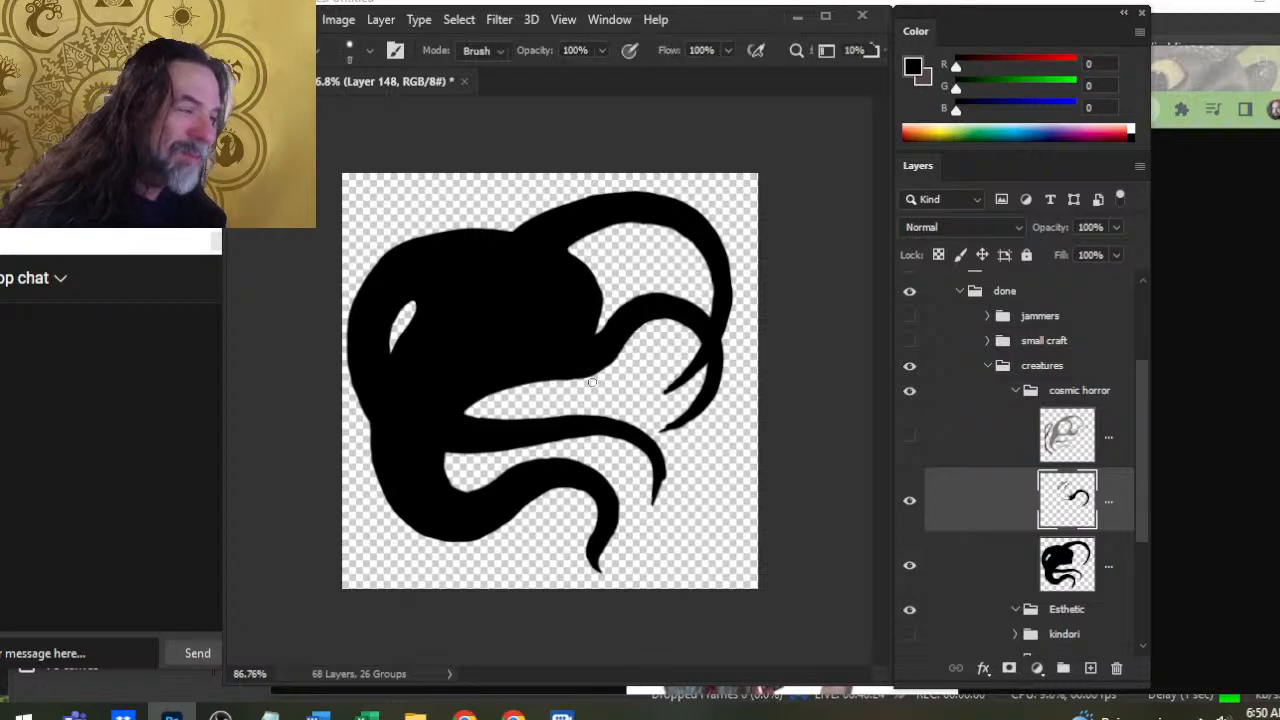
{"action": "key", "text": "b"}
{"action": "key", "text": "e"}
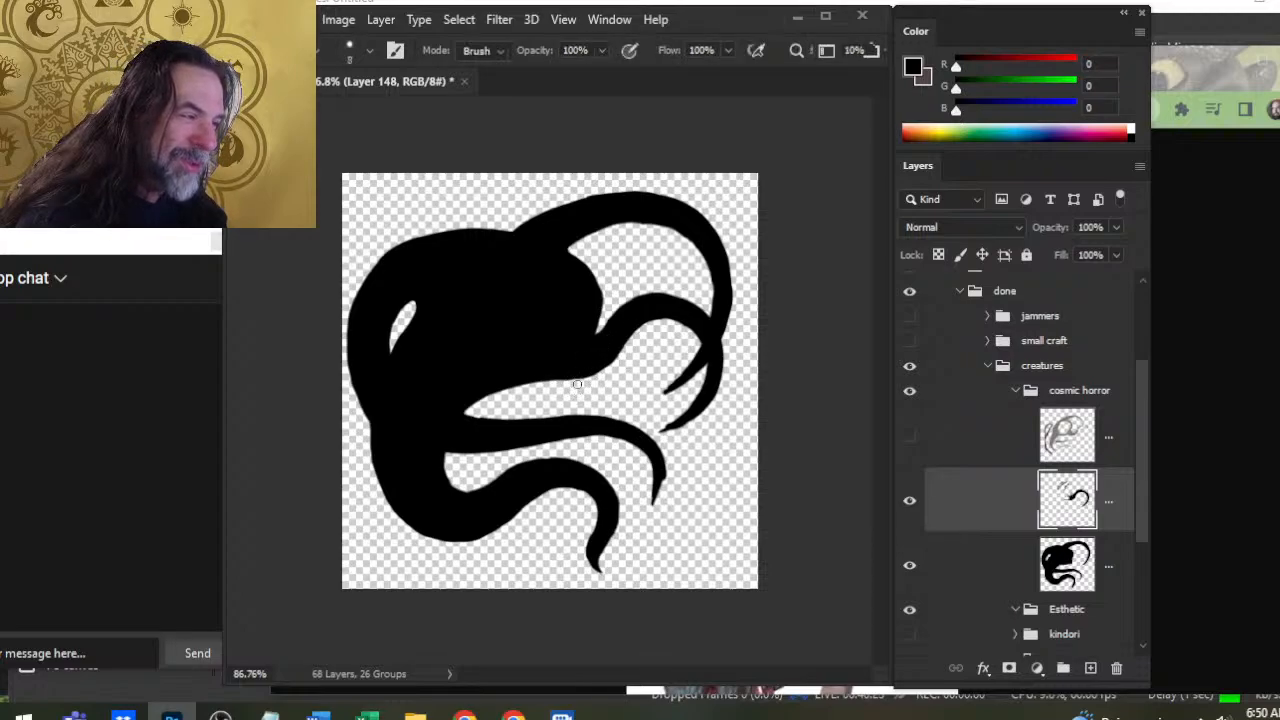
{"action": "key", "text": "b"}
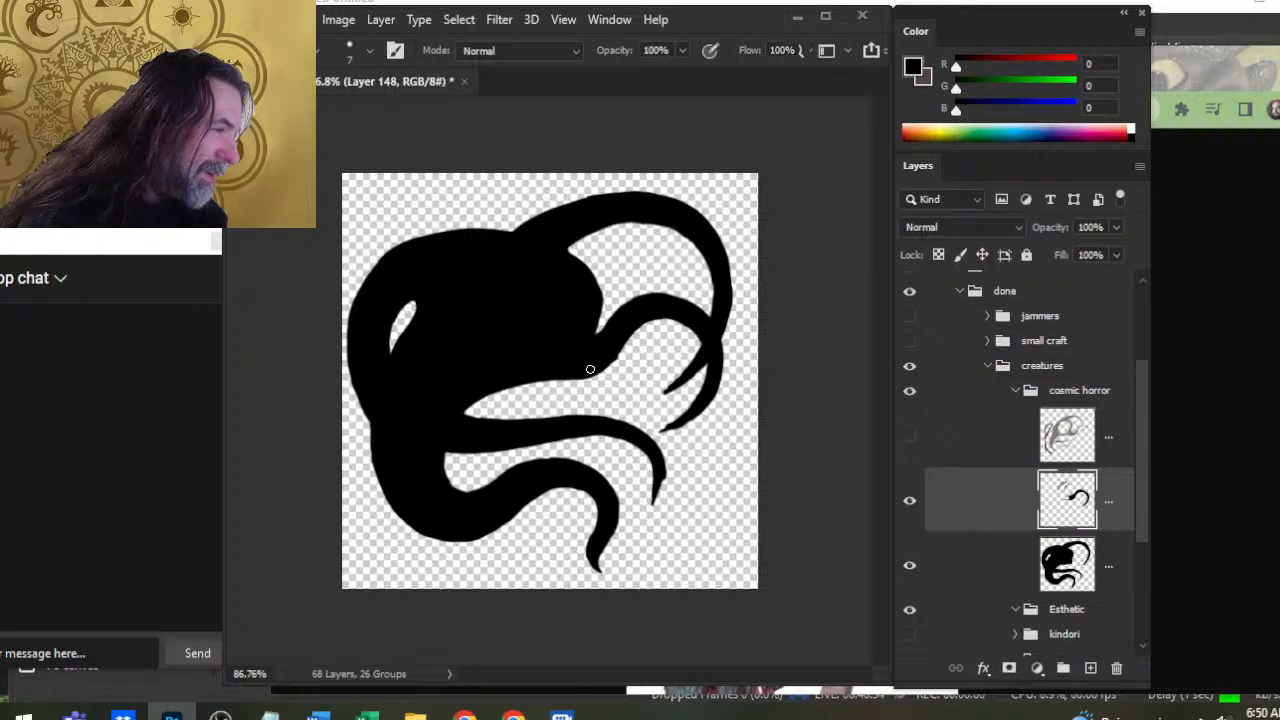
Thicken the underside of the separate tentacle's rising arch with black paint and trim its inner curve smooth
{"action": "left_click_drag", "start_coordinate": [590, 369], "coordinate": [654, 324]}
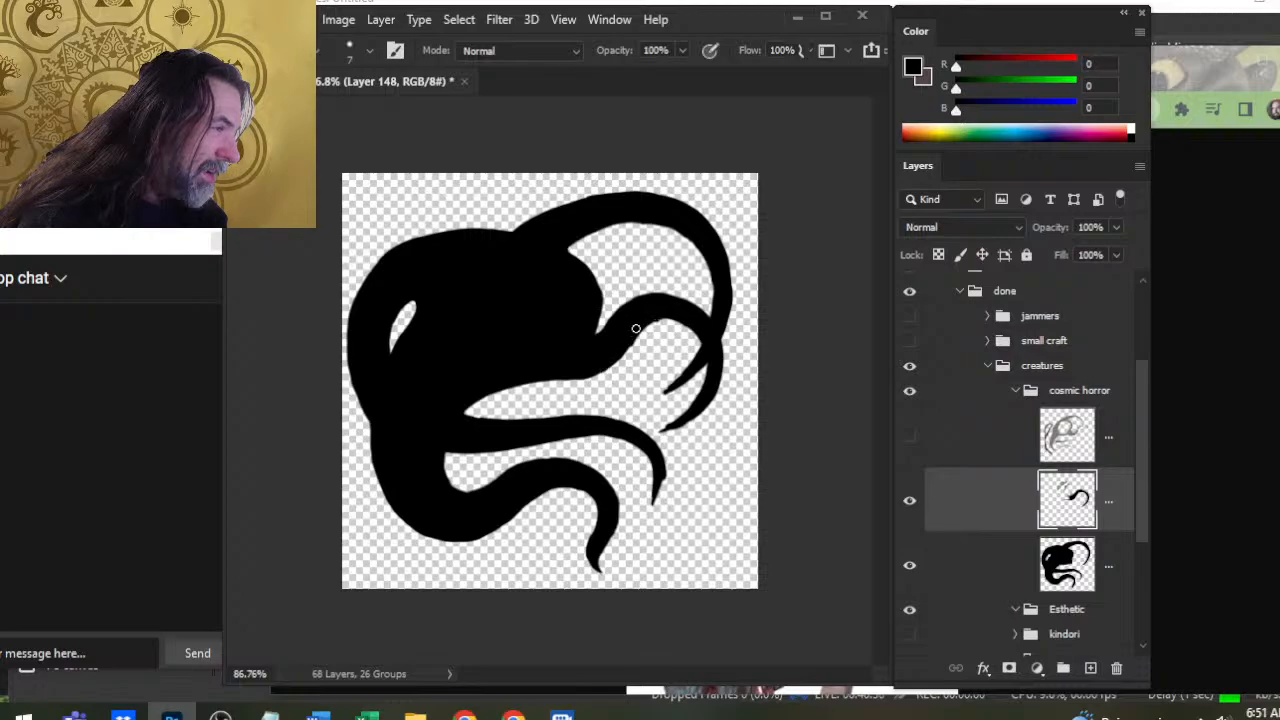
{"action": "key", "text": "e"}
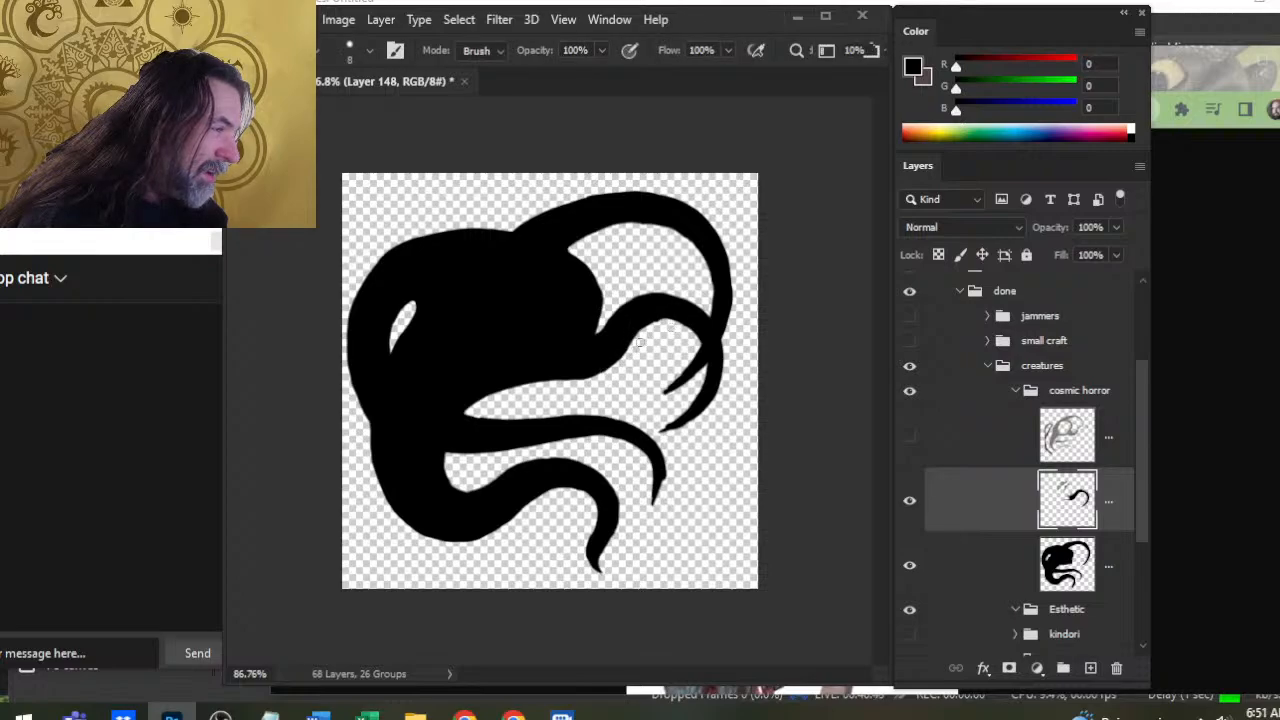
{"action": "key", "text": "b"}
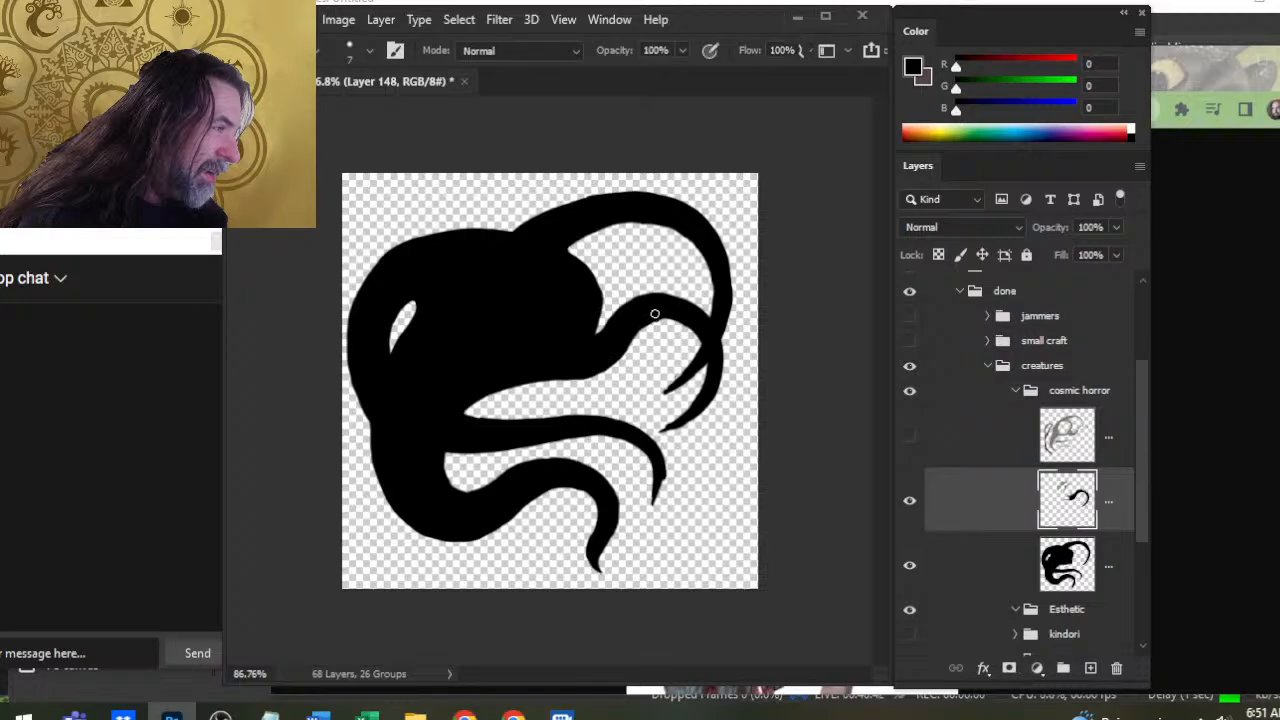
{"action": "key", "text": "e"}
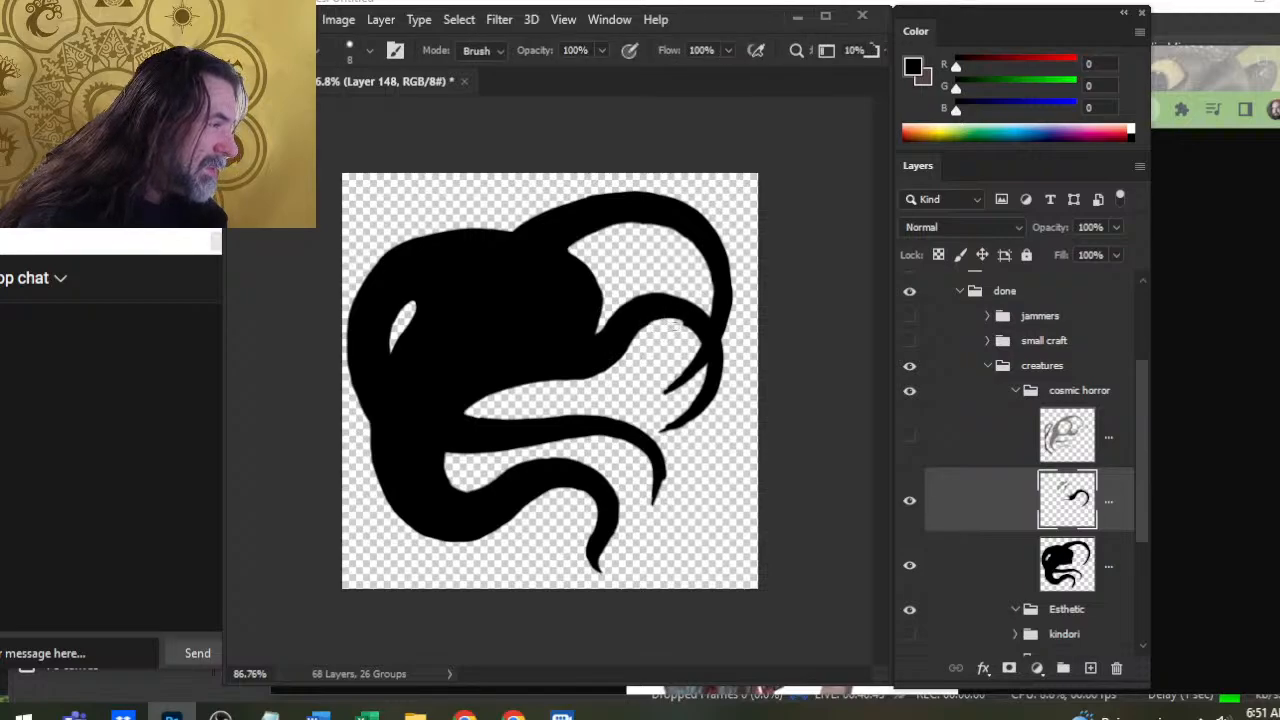
{"action": "key", "text": "b"}
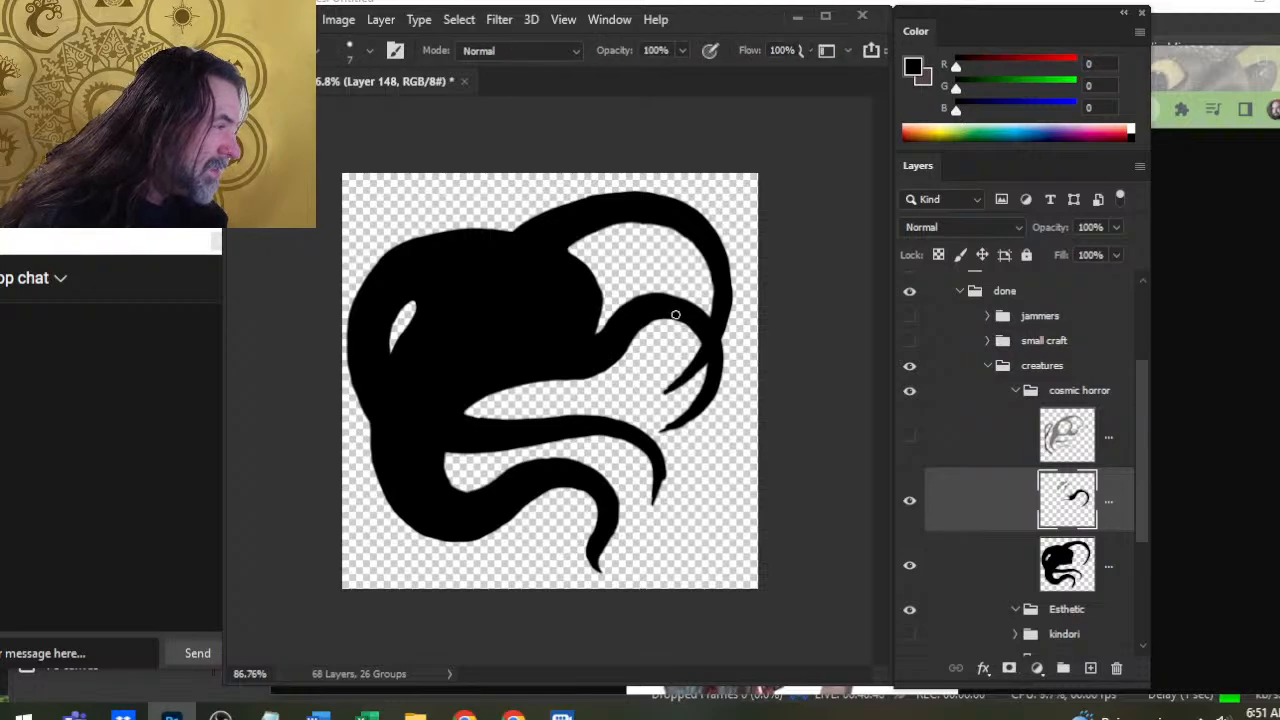
{"action": "key", "text": "e"}
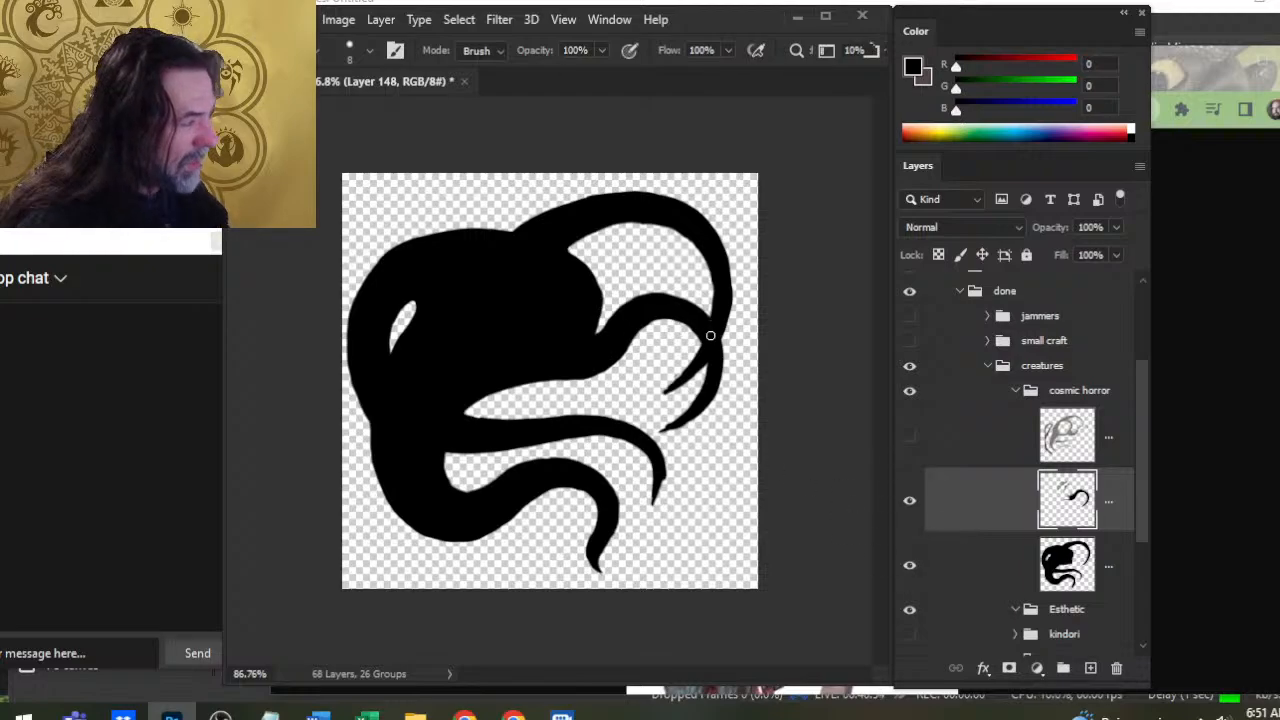
{"action": "key", "text": "b"}
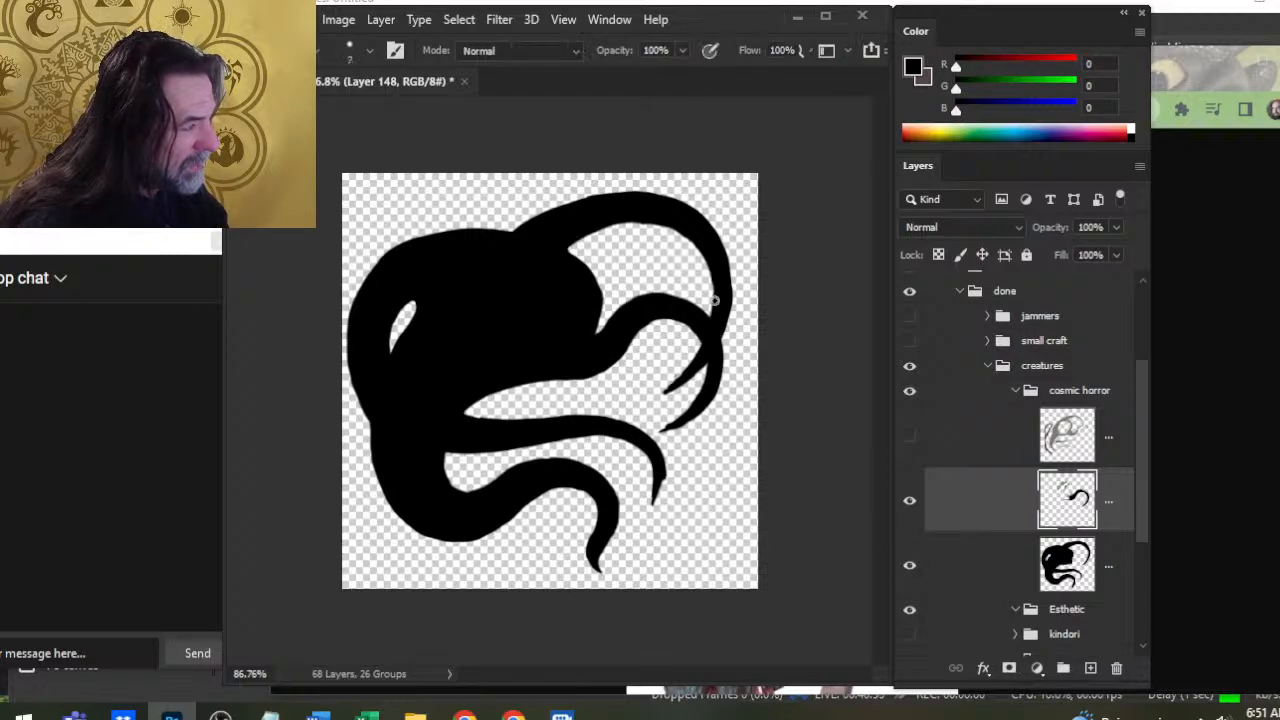
Lasso the outer half of the separate tentacle, move it down and to the right, and deselect it
{"action": "key", "text": "l"}
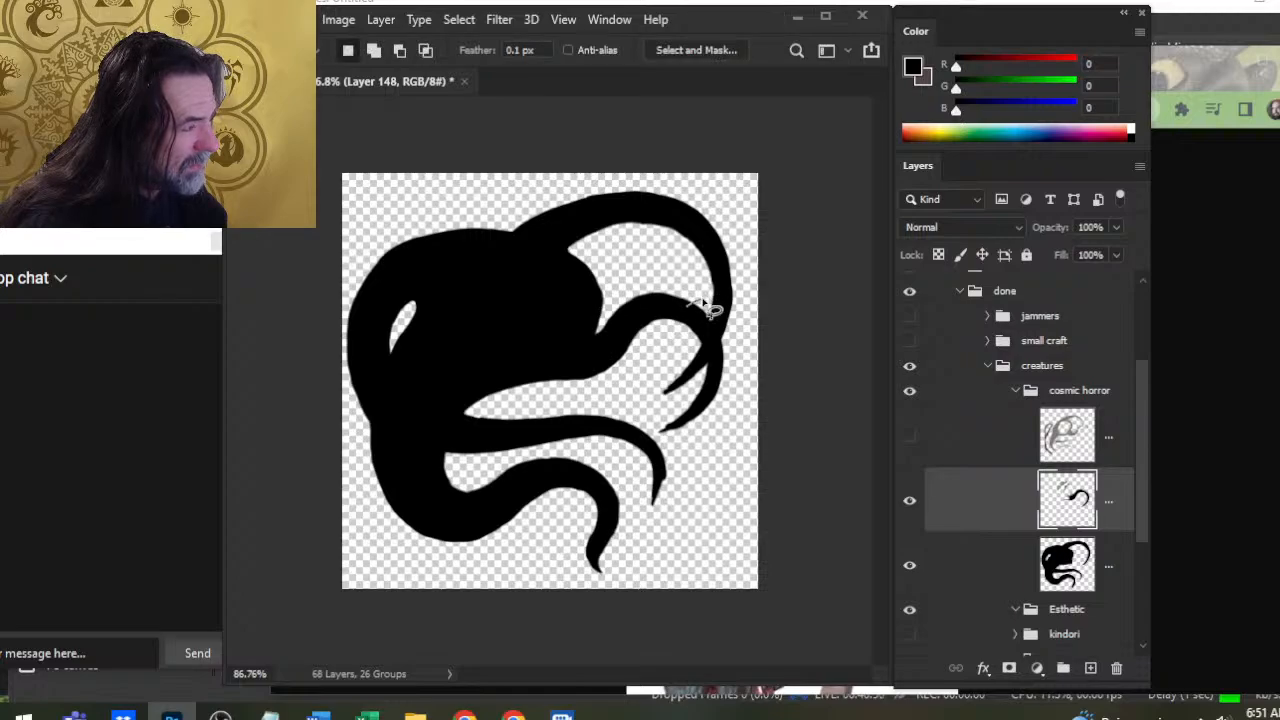
{"action": "left_click_drag", "start_coordinate": [698, 302], "coordinate": [650, 393]}
{"action": "left_click_drag", "start_coordinate": [712, 310], "coordinate": [710, 312]}
{"action": "key", "text": "v"}
{"action": "mouse_move", "coordinate": [706, 392]}
{"action": "left_mouse_down"}
{"action": "mouse_move", "coordinate": [734, 394]}
{"action": "mouse_move", "coordinate": [734, 447]}
{"action": "left_mouse_up"}
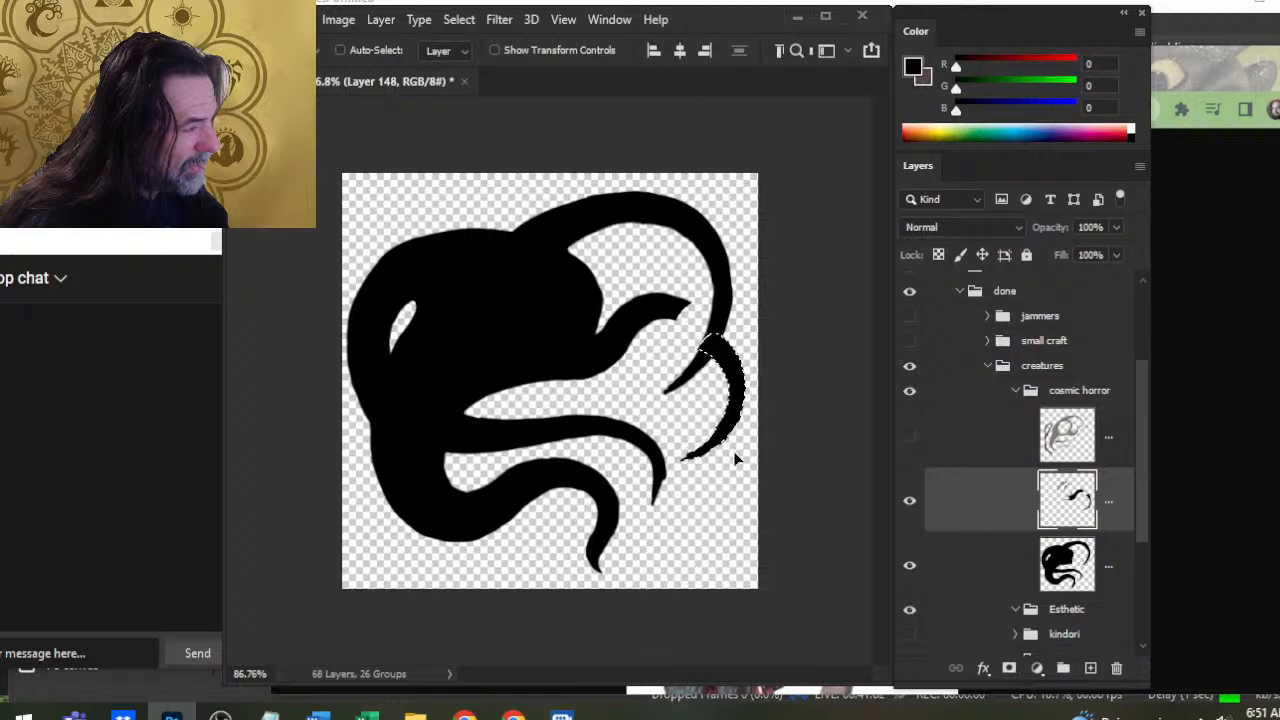
{"action": "key", "text": "ctrl+d"}
{"action": "key", "text": "b"}
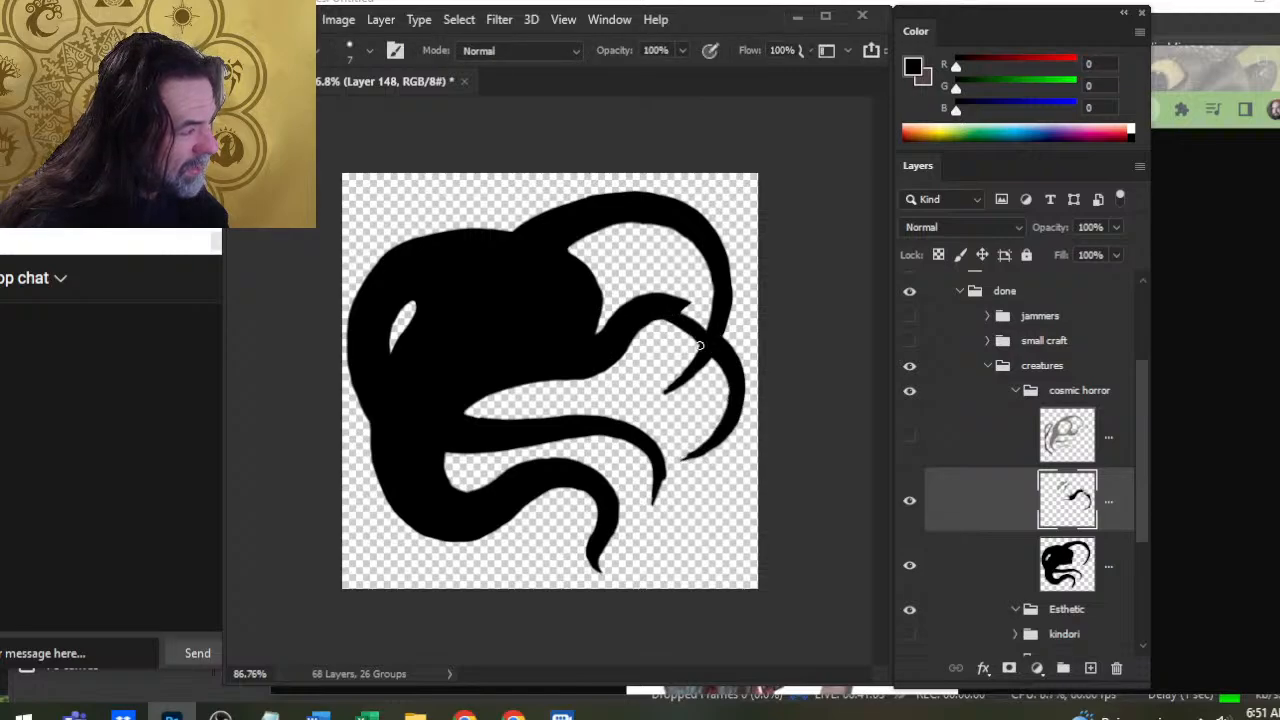
{"action": "key", "text": "e"}
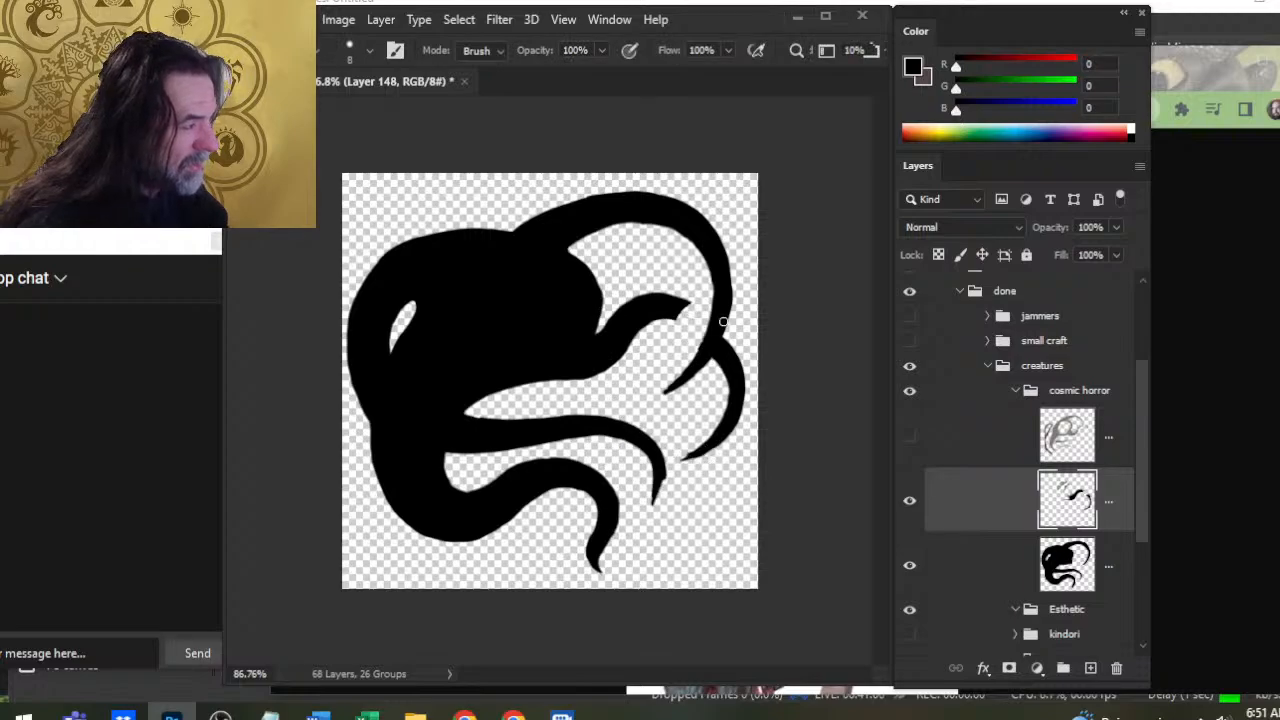
Lasso the detached outer half and rotate it about 14.5° clockwise with Free Transform, then deselect it
{"action": "key", "text": "l"}
{"action": "mouse_move", "coordinate": [690, 330]}
{"action": "left_mouse_down"}
{"action": "mouse_move", "coordinate": [664, 414]}
{"action": "mouse_move", "coordinate": [668, 450]}
{"action": "mouse_move", "coordinate": [690, 322]}
{"action": "left_mouse_up"}
{"action": "right_click", "coordinate": [681, 315]}
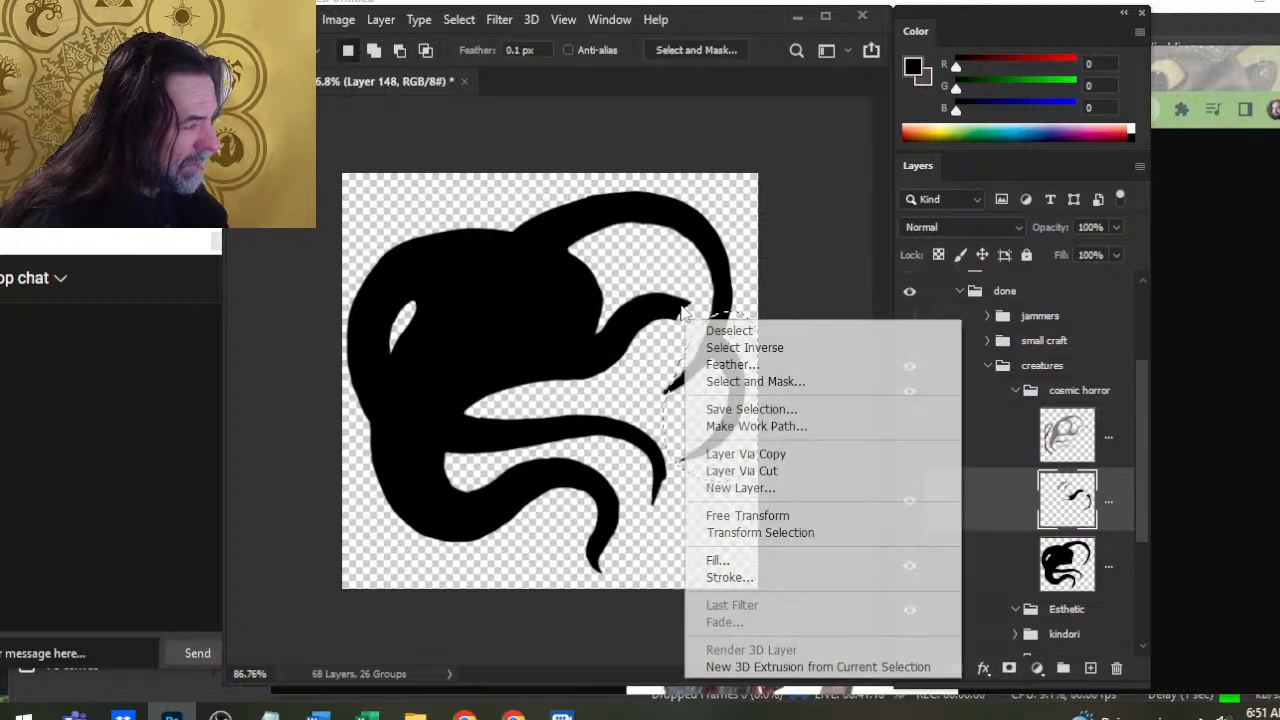
{"action": "left_click", "coordinate": [800, 515]}
{"action": "left_click_drag", "start_coordinate": [794, 283], "coordinate": [797, 288]}
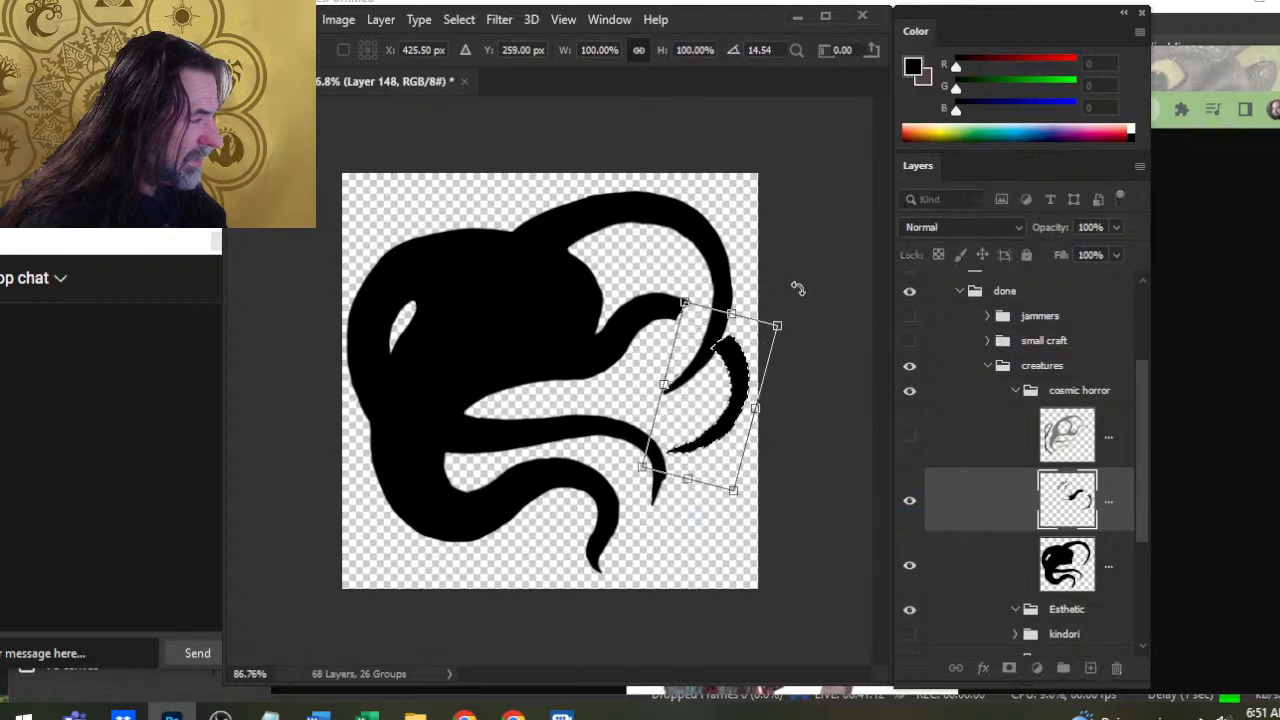
{"action": "key", "text": "Return"}
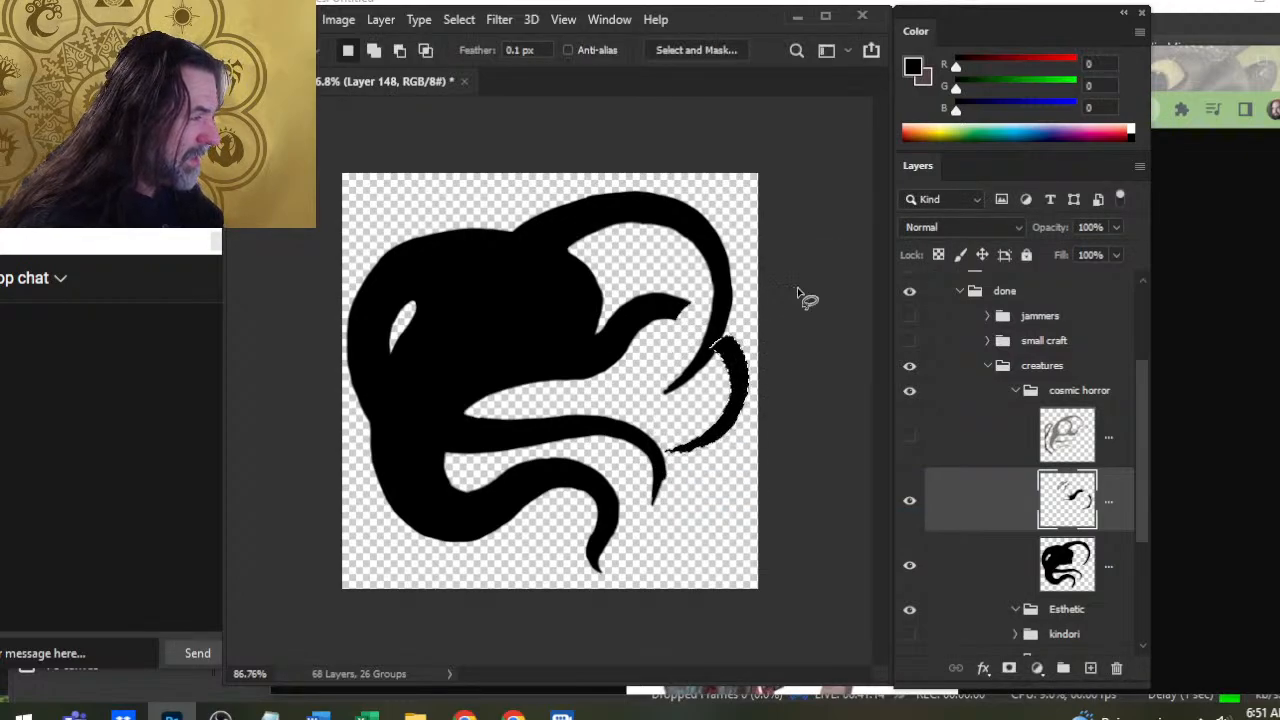
{"action": "key", "text": "v"}
{"action": "left_click_drag", "start_coordinate": [806, 325], "coordinate": [816, 330]}
{"action": "key", "text": "ctrl+d"}
Paint black strokes bridging the separate tentacle's base to its rotated outer half, trimming the stub's inner corner
{"action": "key", "text": "b"}
{"action": "left_click_drag", "start_coordinate": [710, 327], "coordinate": [673, 311]}
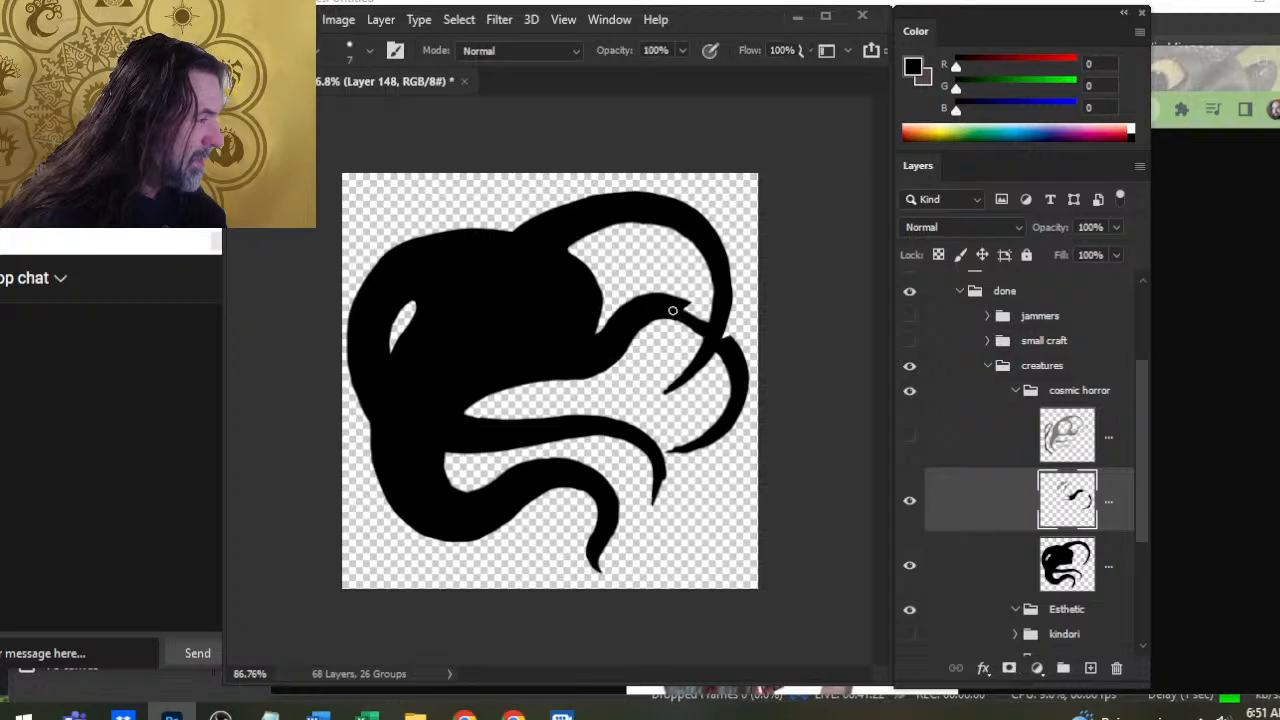
{"action": "key", "text": "e"}
{"action": "mouse_move", "coordinate": [677, 328]}
{"action": "left_mouse_down"}
{"action": "mouse_move", "coordinate": [700, 349]}
{"action": "mouse_move", "coordinate": [676, 305]}
{"action": "left_mouse_up"}
{"action": "key", "text": "b"}
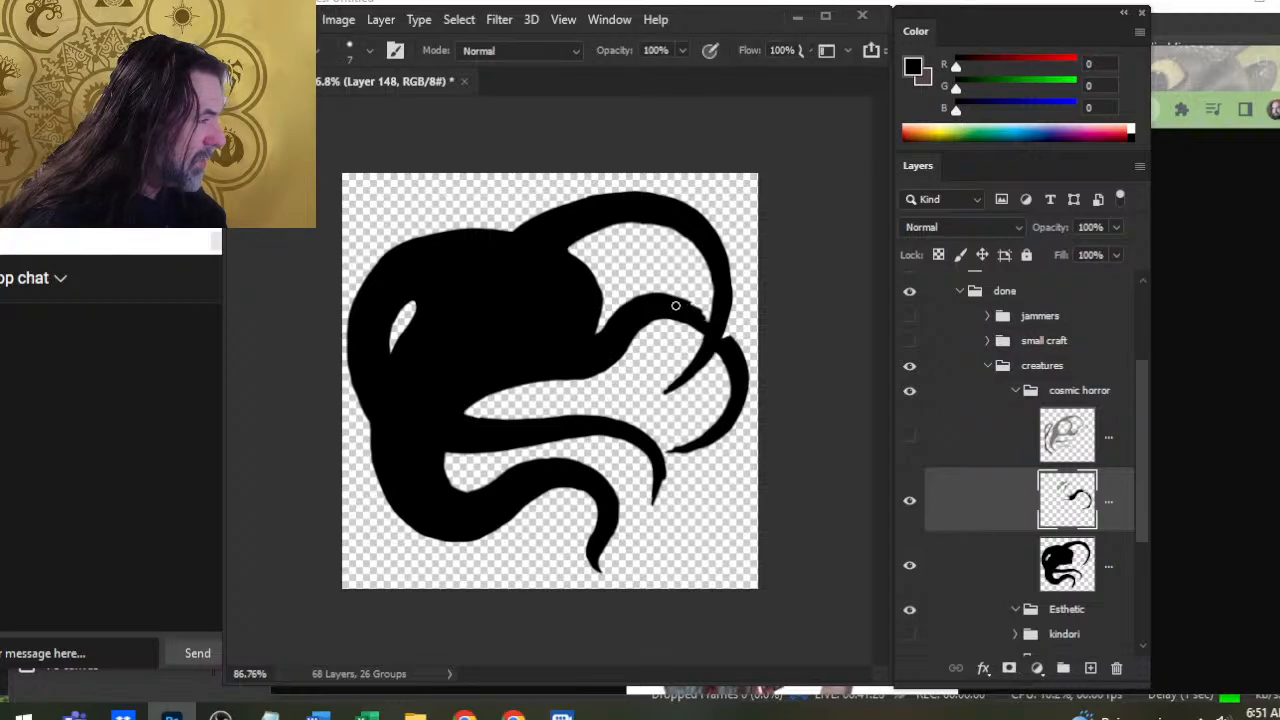
{"action": "left_click_drag", "start_coordinate": [708, 314], "coordinate": [680, 301]}
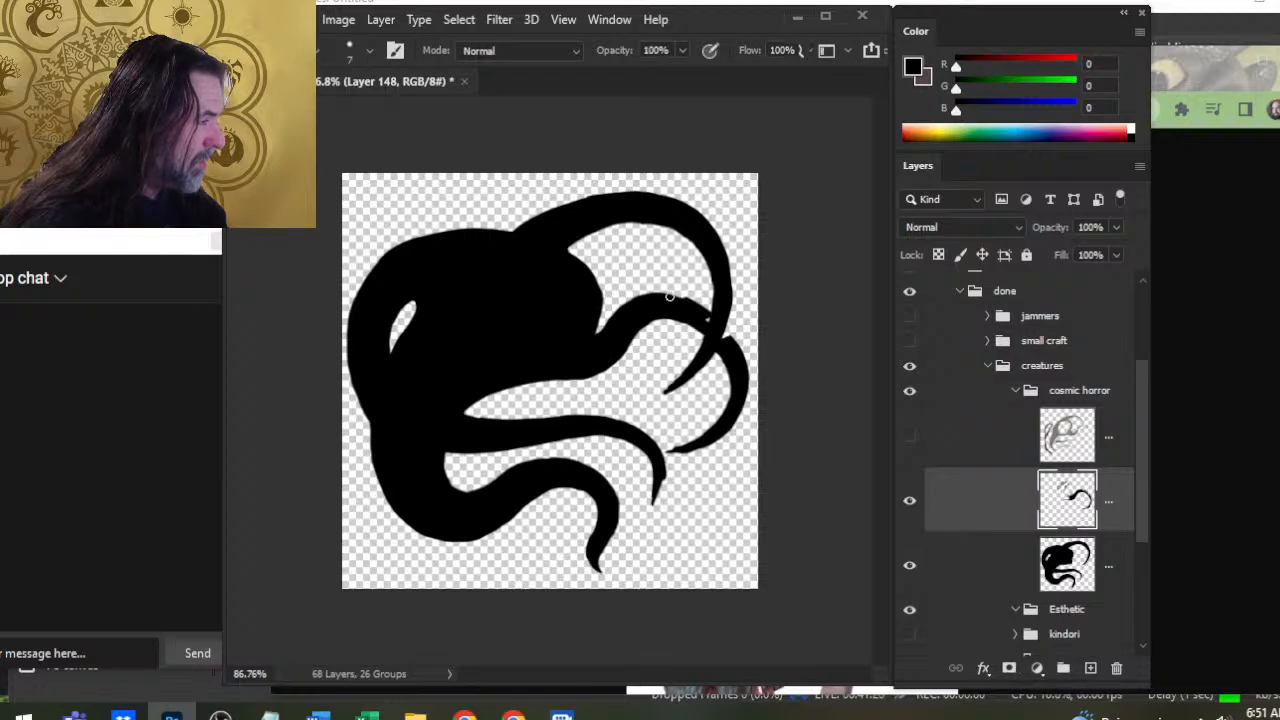
Smooth the bridged section's upper and lower edges where the separate tentacle crosses the top tentacle
{"action": "key", "text": "e"}
{"action": "key", "text": "b"}
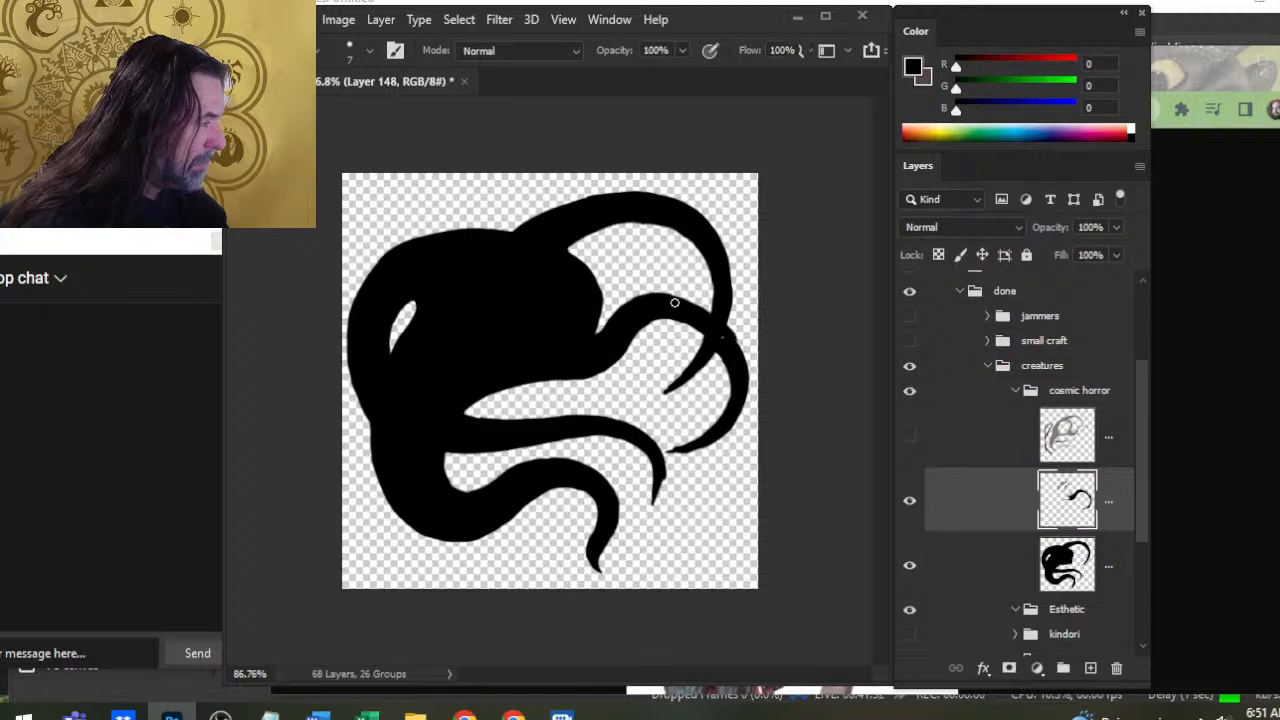
{"action": "key", "text": "e"}
{"action": "key", "text": "b"}
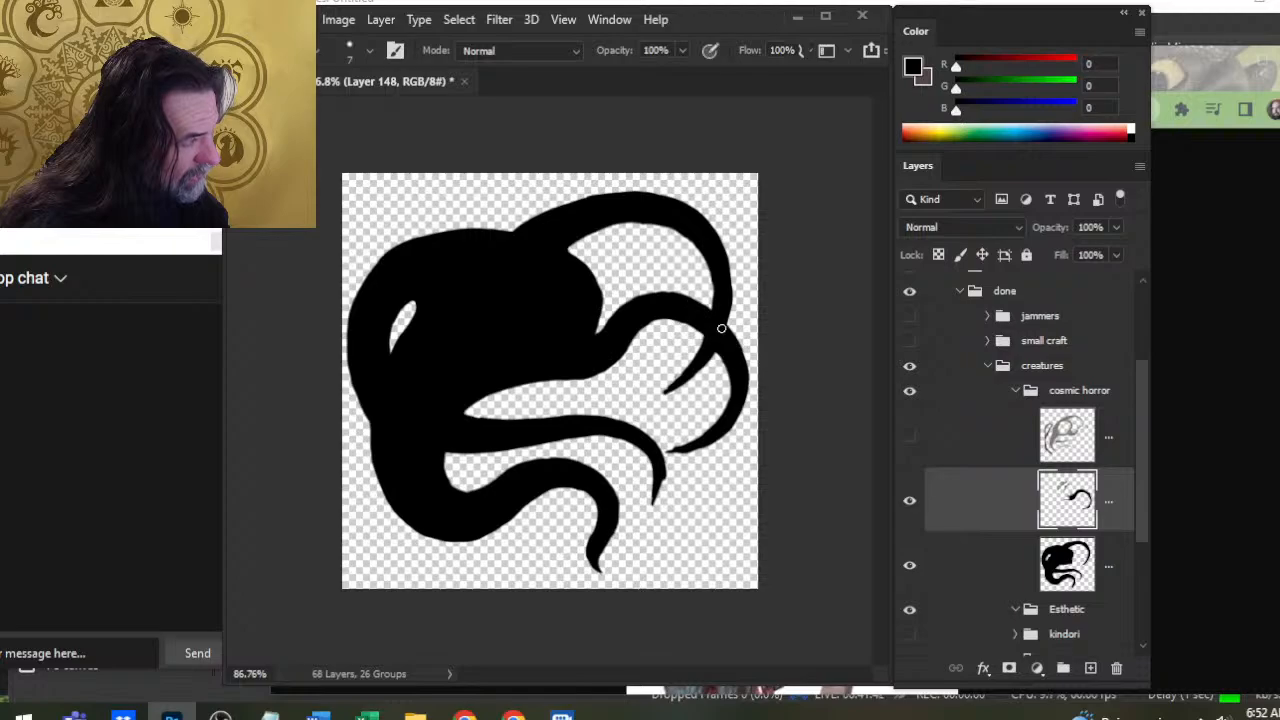
{"action": "key", "text": "e"}
{"action": "key", "text": "b"}
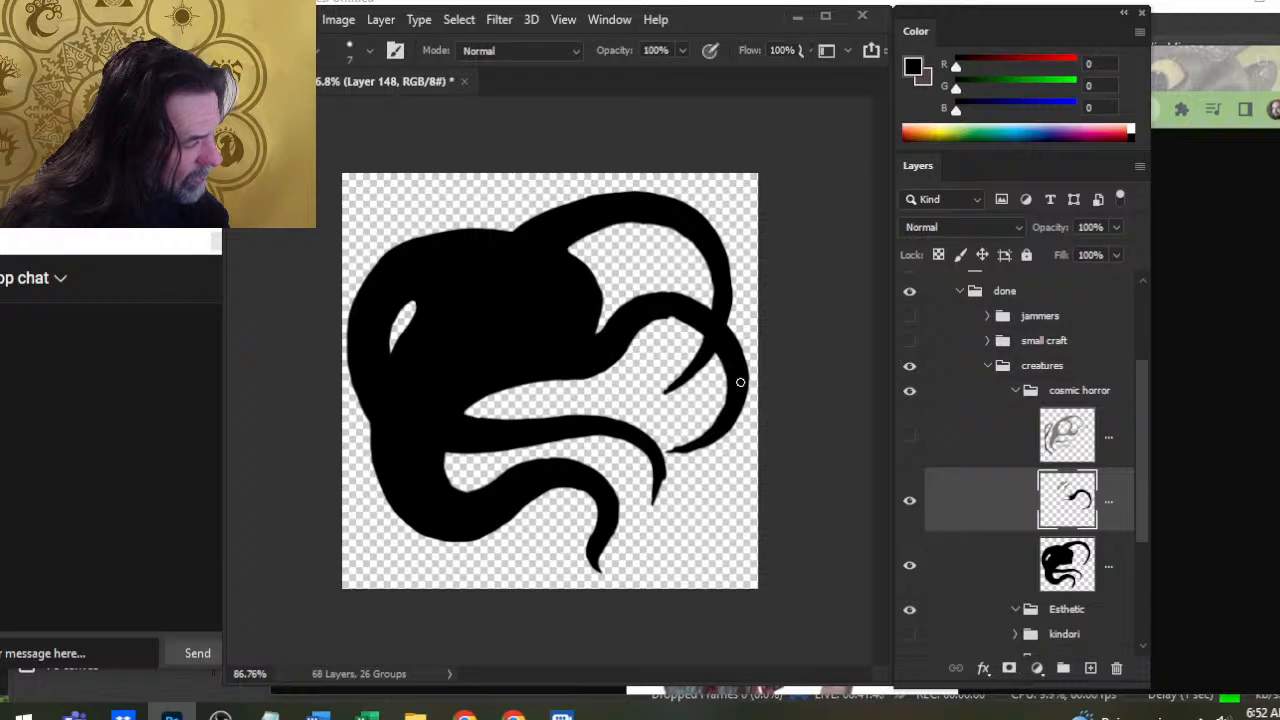
Thin and repaint the separate tentacle's lower end so it tapers to a fine point
{"action": "key", "text": "e"}
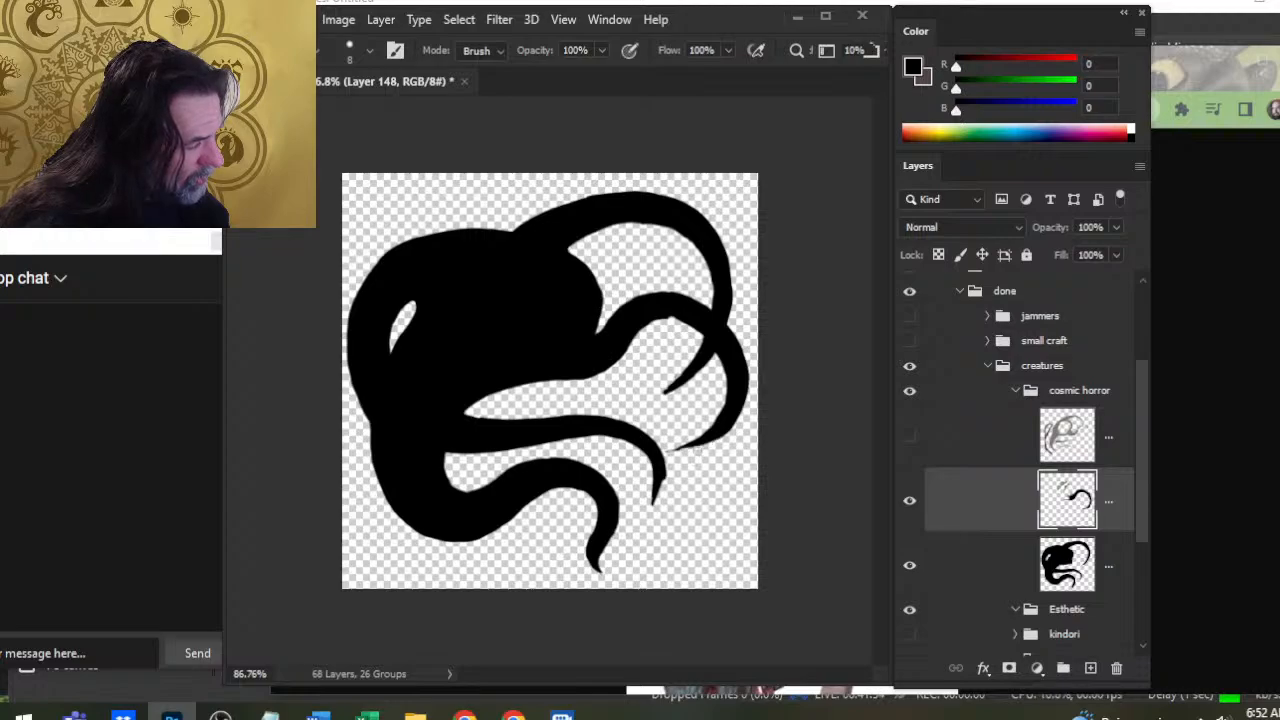
{"action": "key", "text": "b"}
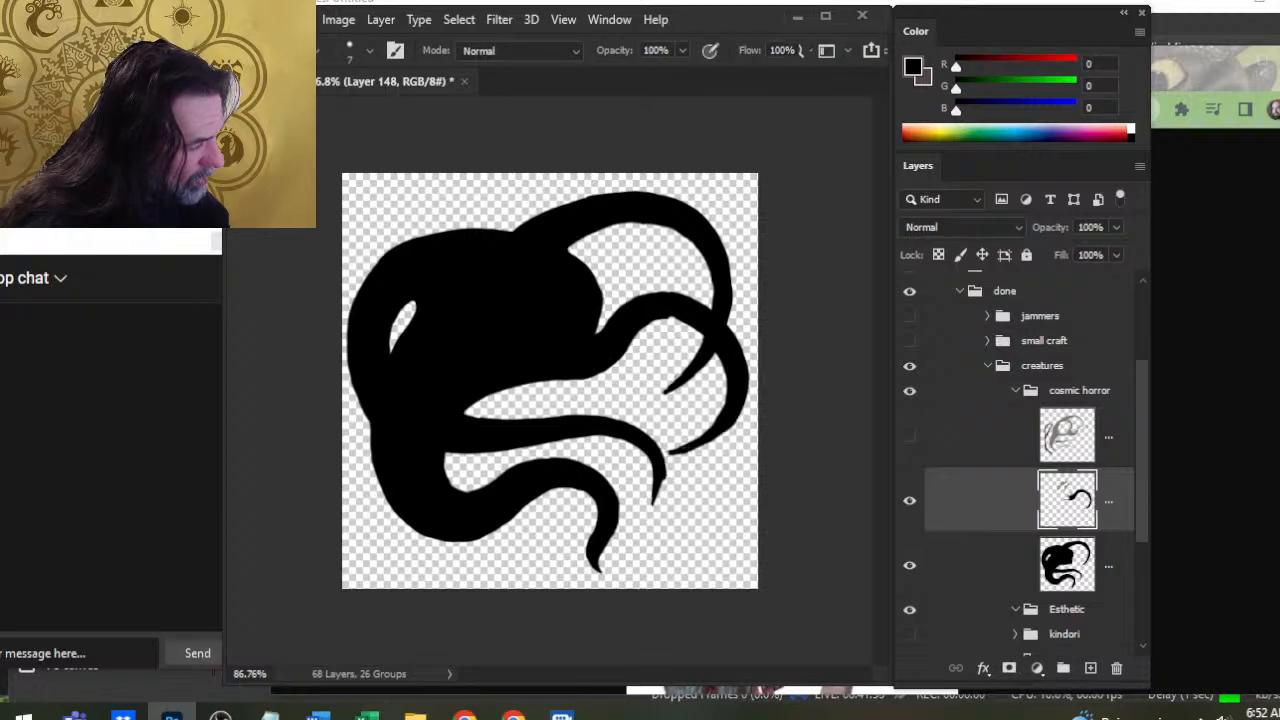
{"action": "key", "text": "e"}
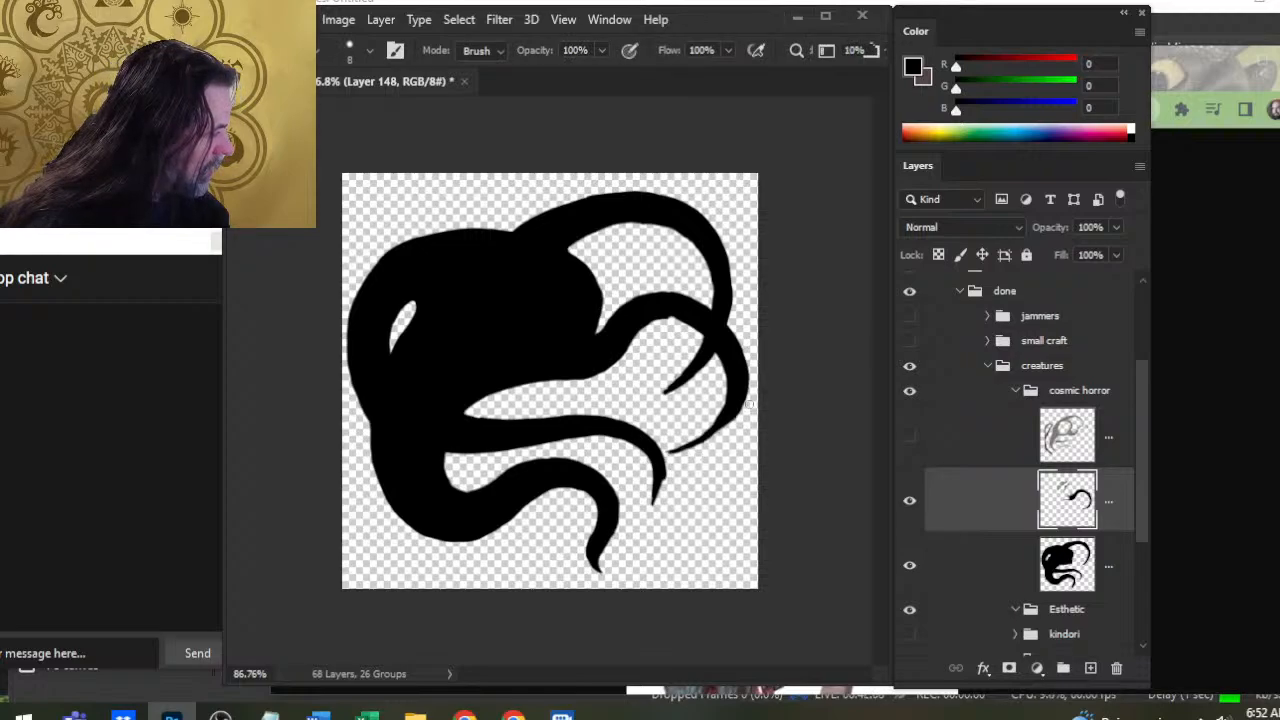
Paint and trim the separate tentacle's outer curve and lower end into a smooth, tapered arc
{"action": "key", "text": "b"}
{"action": "left_click_drag", "start_coordinate": [745, 388], "coordinate": [700, 448]}
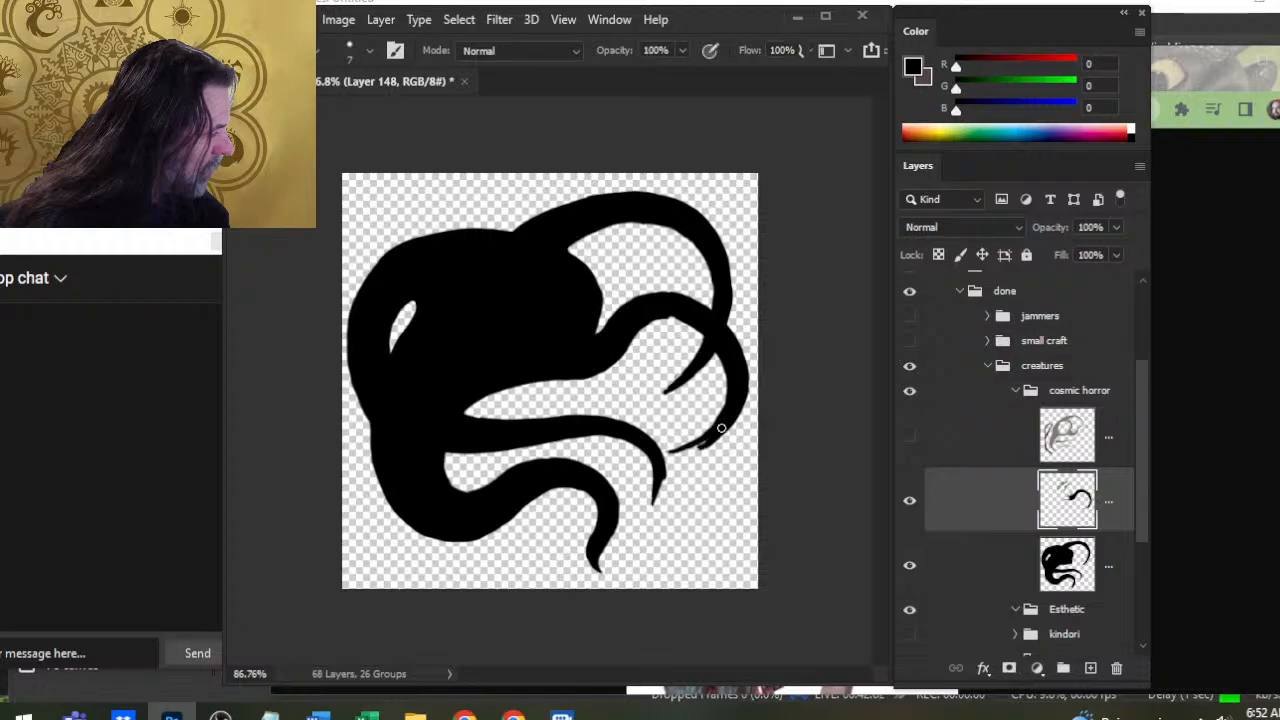
{"action": "key", "text": "e"}
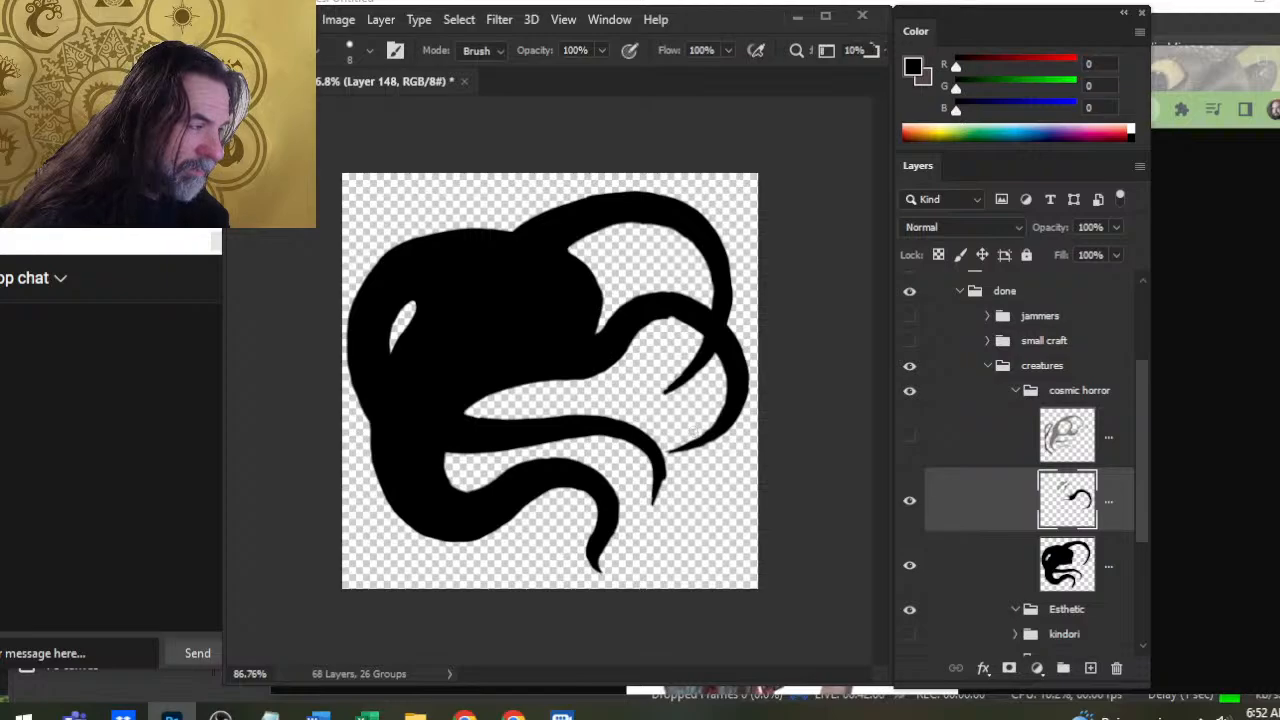
{"action": "key", "text": "b"}
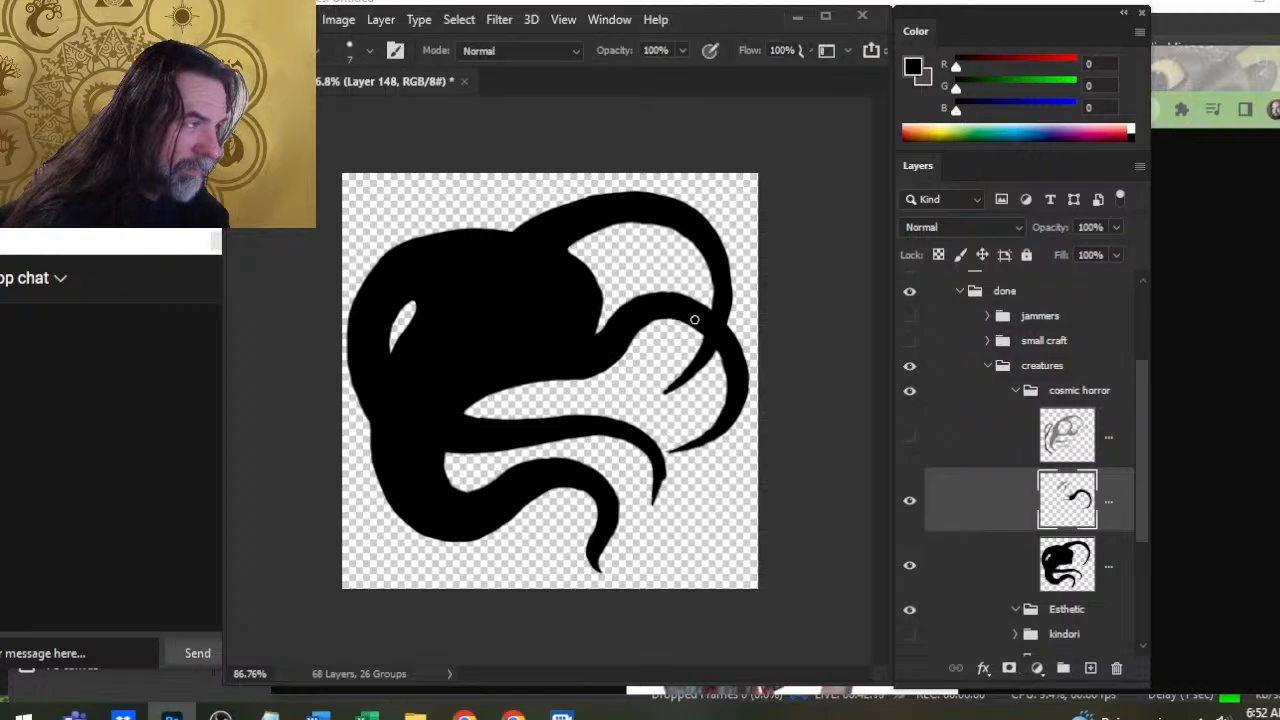
{"action": "key", "text": "e"}
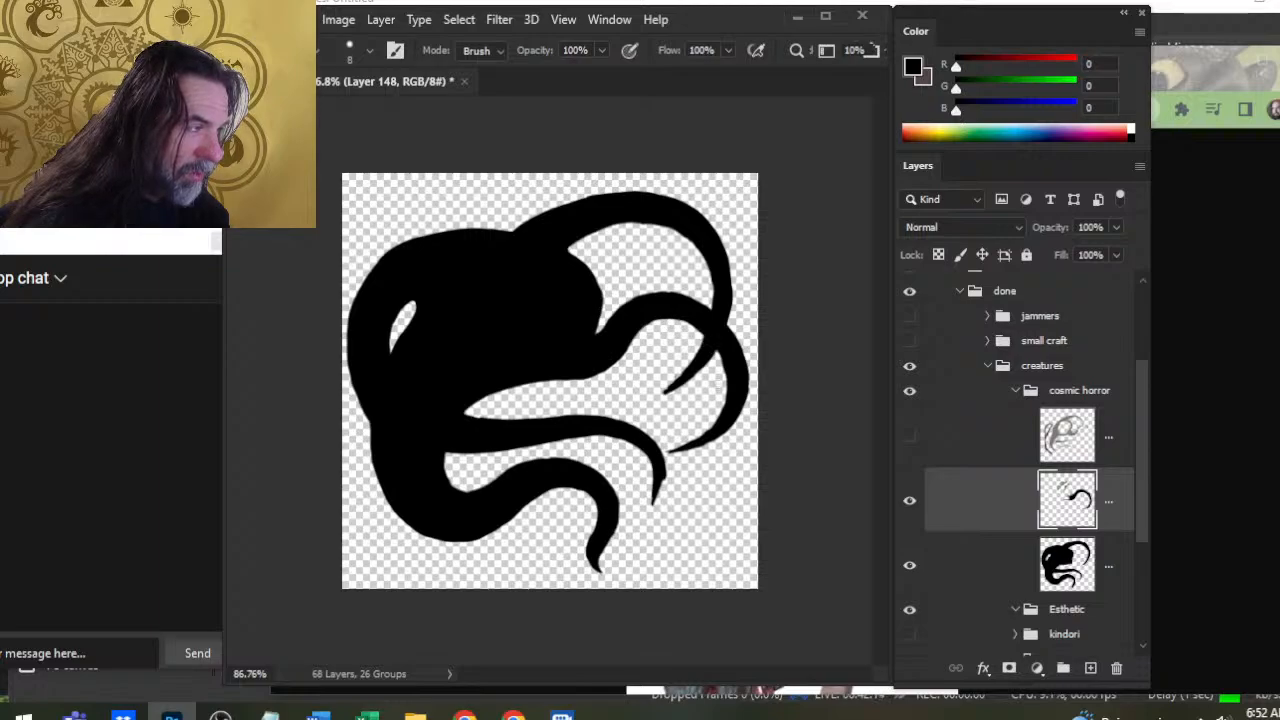
{"action": "key", "text": "b"}
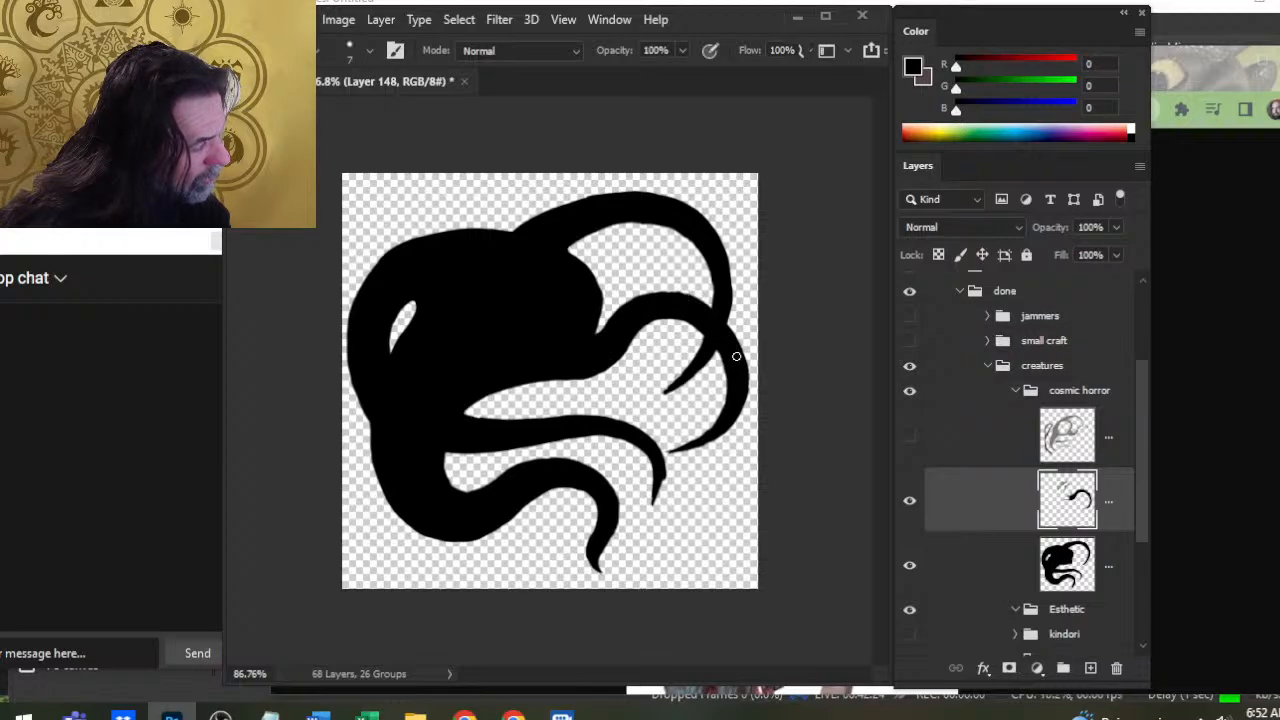
{"action": "key", "text": "e"}
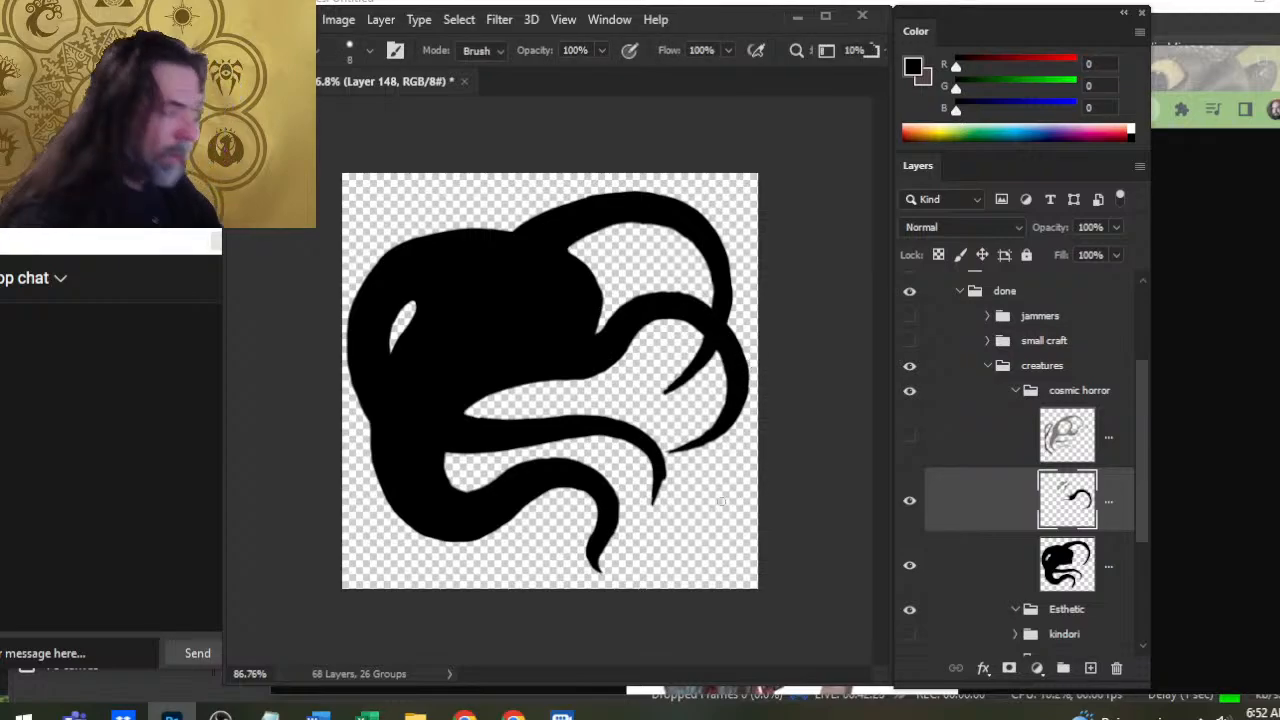
Smooth the inner edge of the separate tentacle's arch from its base to the crossing with the top tentacle
{"action": "key", "text": "b"}
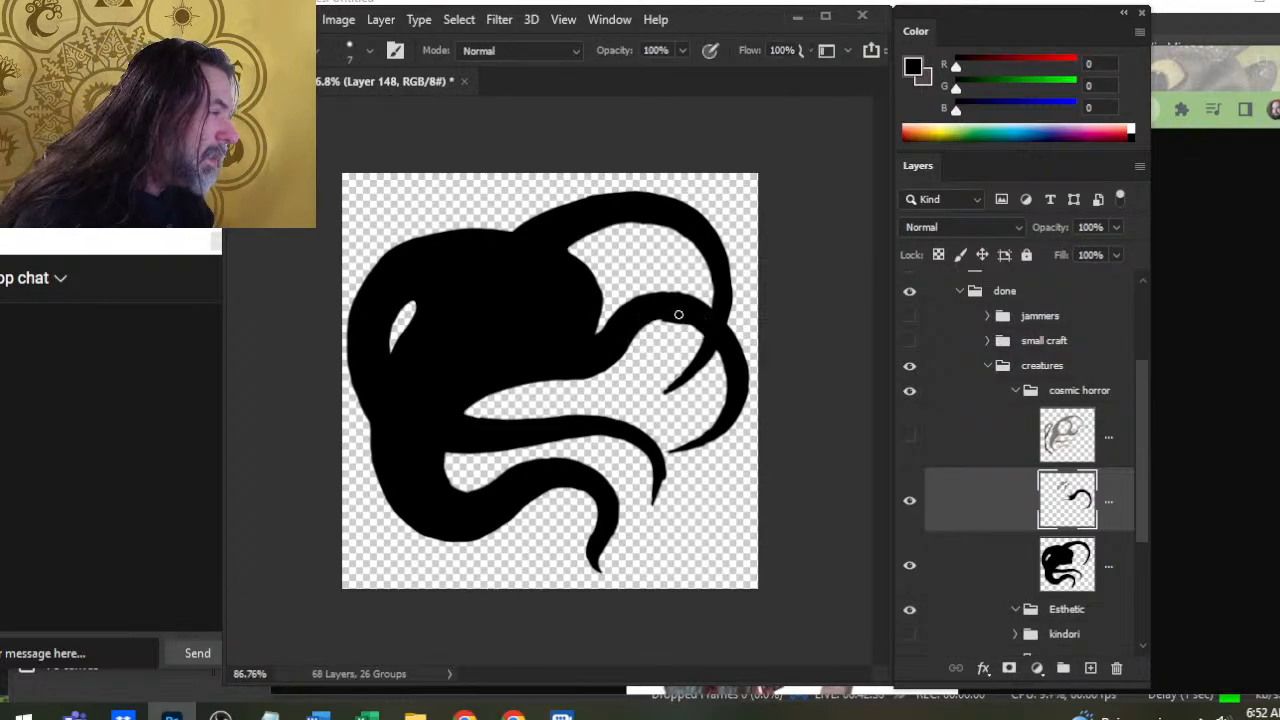
{"action": "key", "text": "e"}
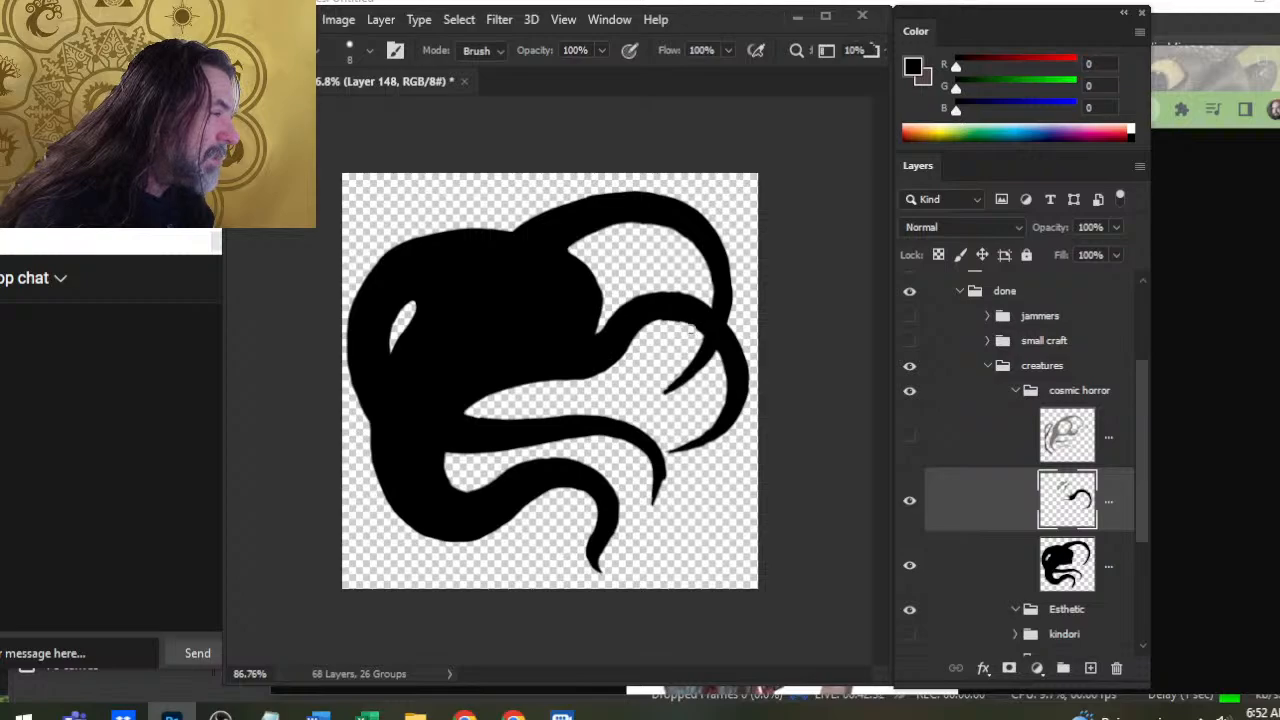
{"action": "key", "text": "b"}
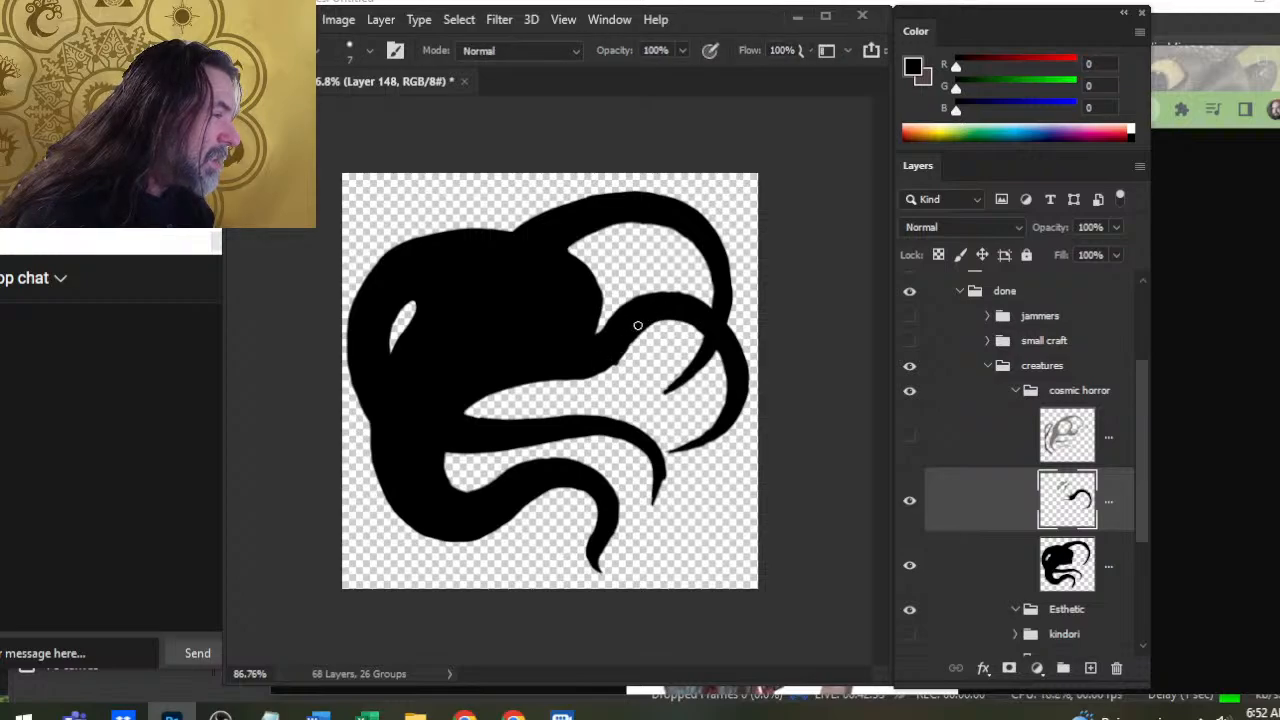
{"action": "key", "text": "e"}
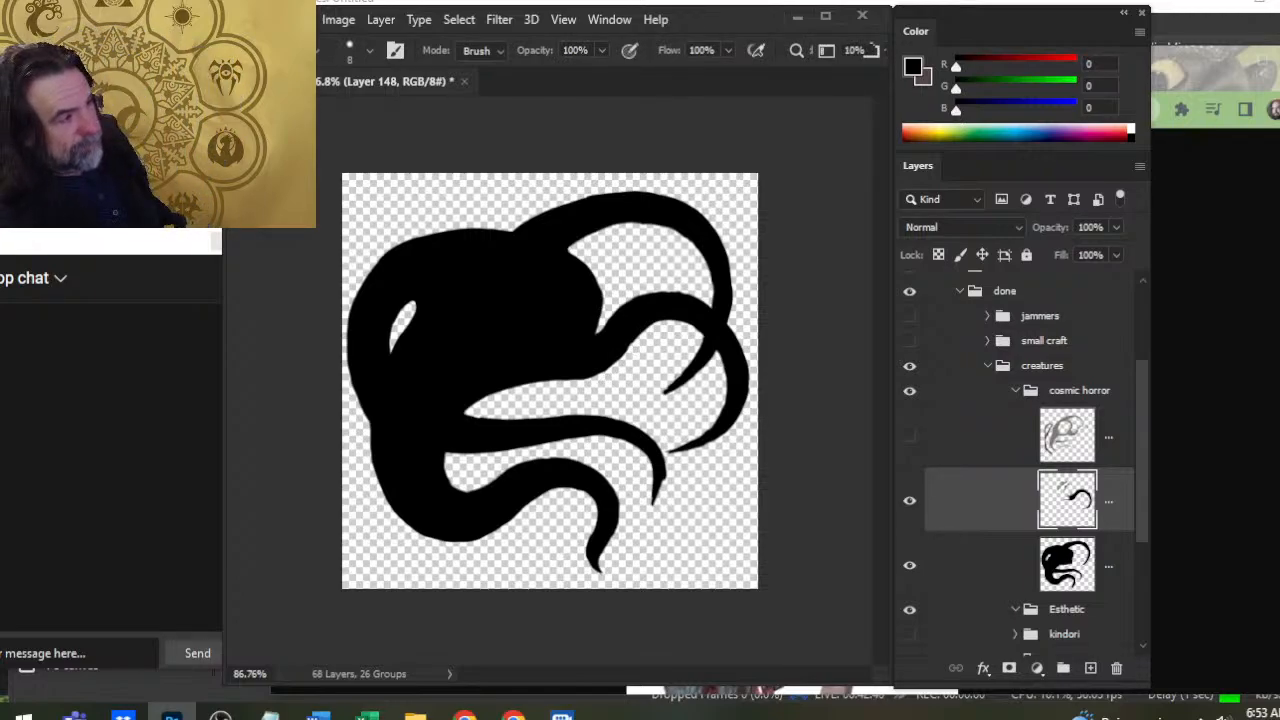
Rotate the separate tentacle's layer 5.16° counterclockwise with Free Transform and move it slightly upward
{"action": "key", "text": "v"}
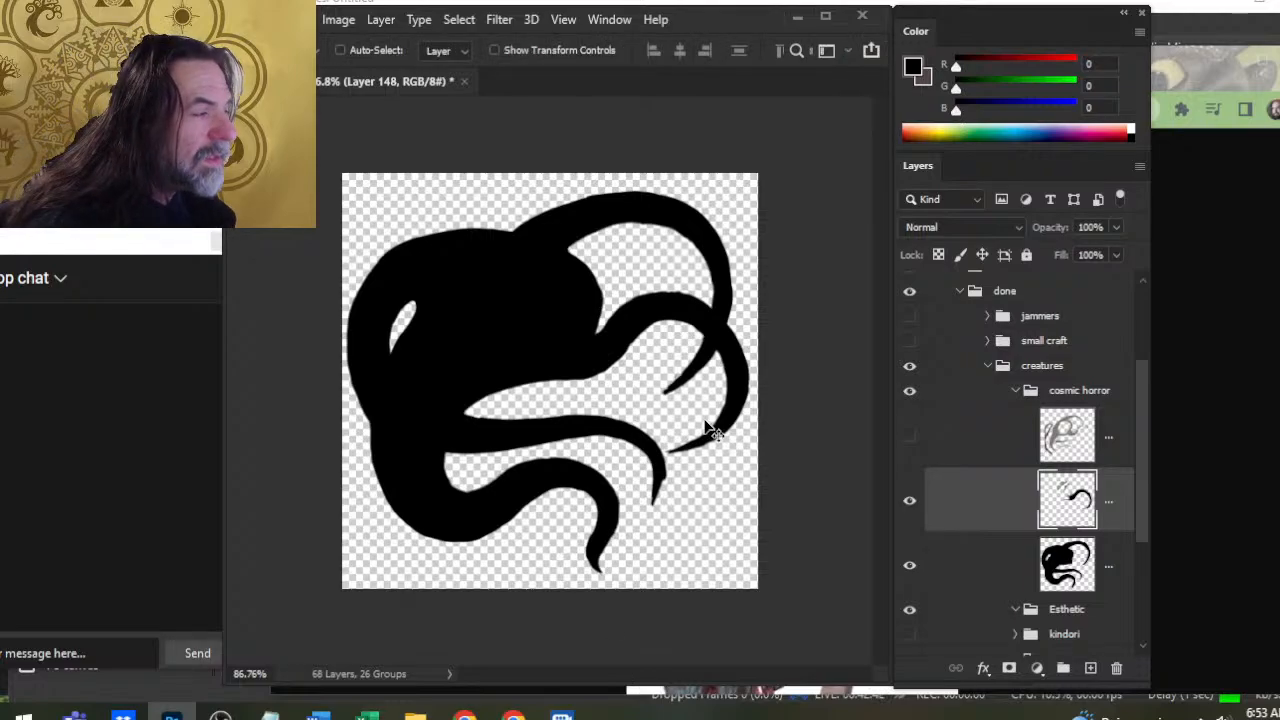
{"action": "mouse_move", "coordinate": [708, 429]}
{"action": "left_mouse_down"}
{"action": "mouse_move", "coordinate": [688, 420]}
{"action": "mouse_move", "coordinate": [705, 430]}
{"action": "left_mouse_up"}
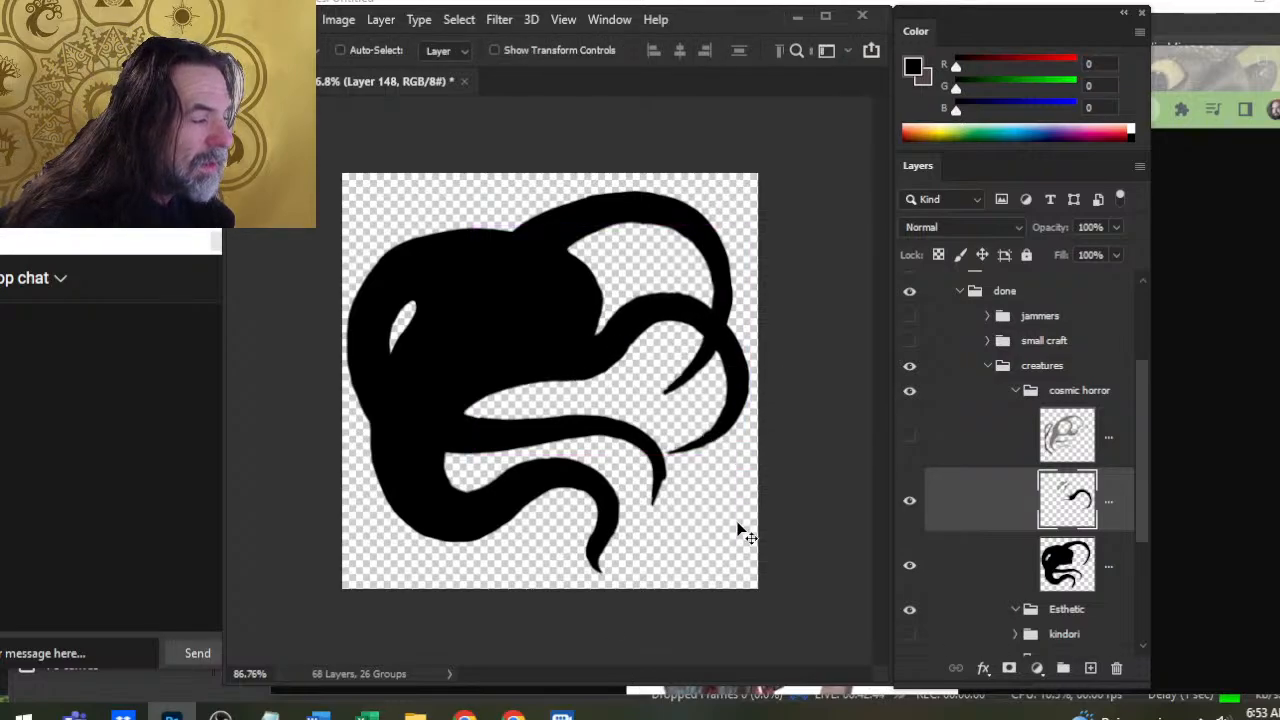
{"action": "key", "text": "l"}
{"action": "right_click", "coordinate": [666, 383]}
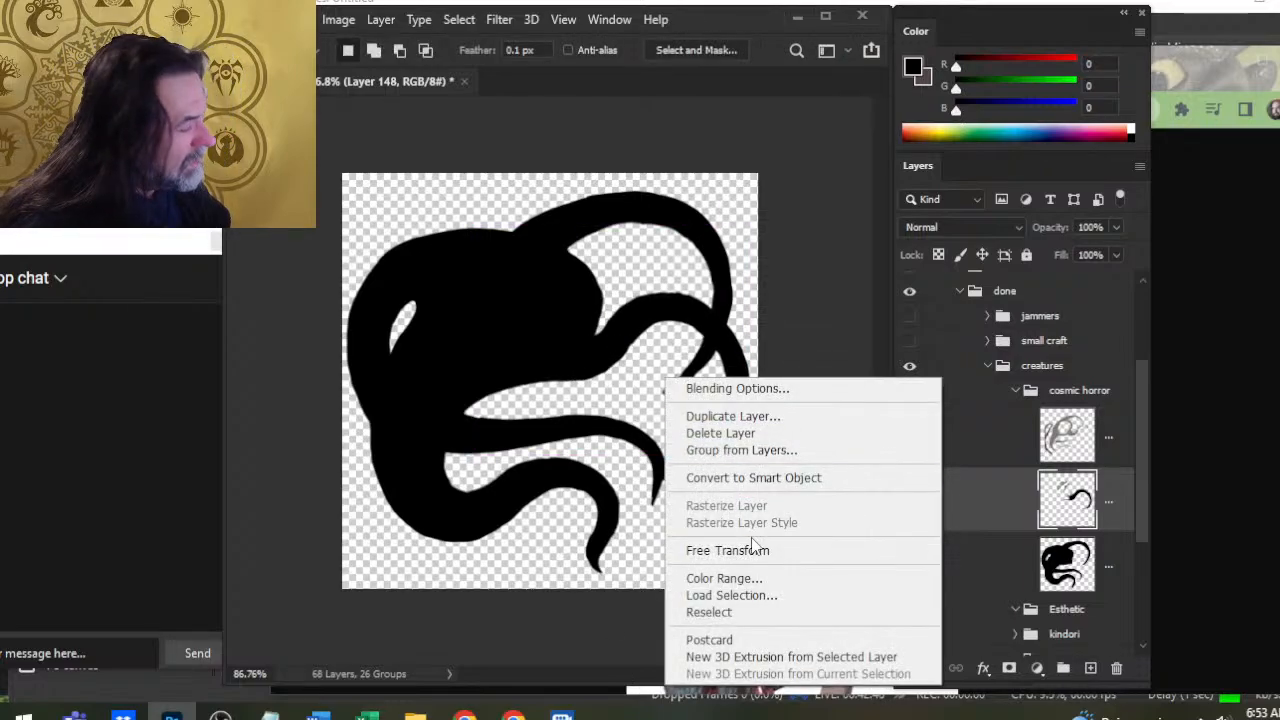
{"action": "left_click", "coordinate": [758, 549]}
{"action": "left_click_drag", "start_coordinate": [726, 580], "coordinate": [758, 576]}
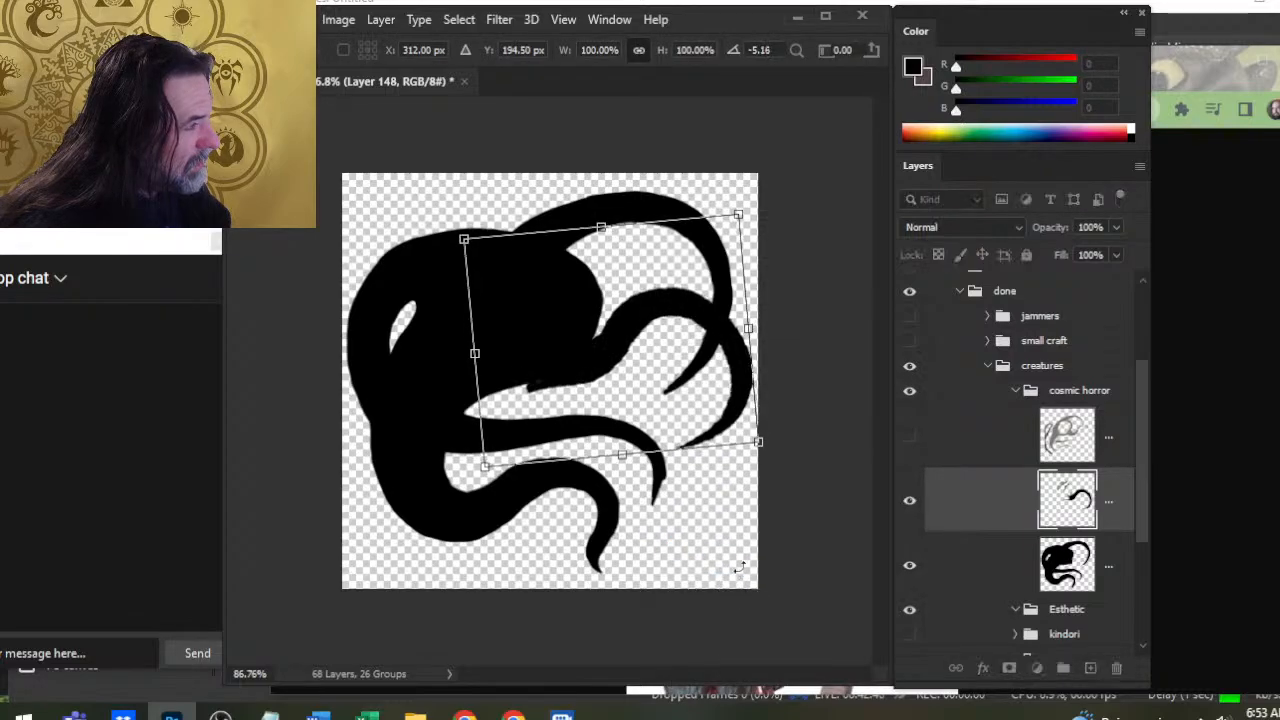
{"action": "left_click_drag", "start_coordinate": [692, 360], "coordinate": [685, 336]}
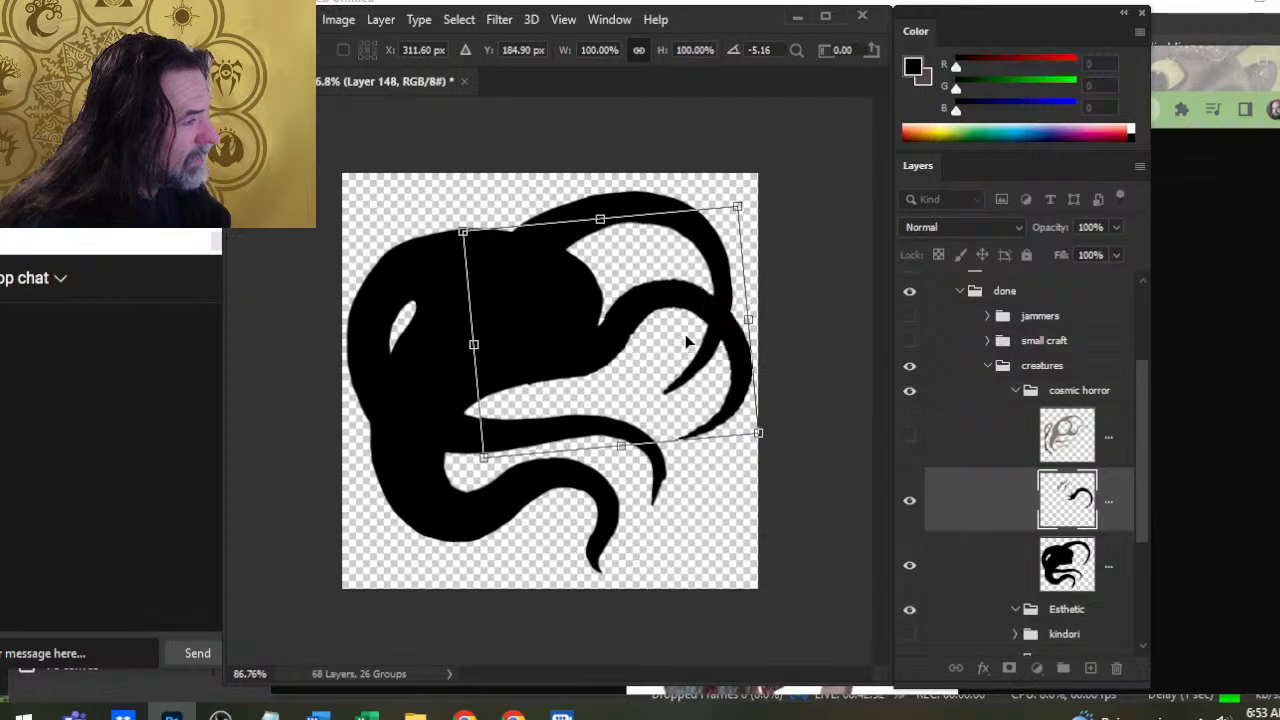
{"action": "key", "text": "Return"}
Reshape the separate tentacle's base and erase the body layer's protruding bump along the underside of the joint
{"action": "key", "text": "l"}
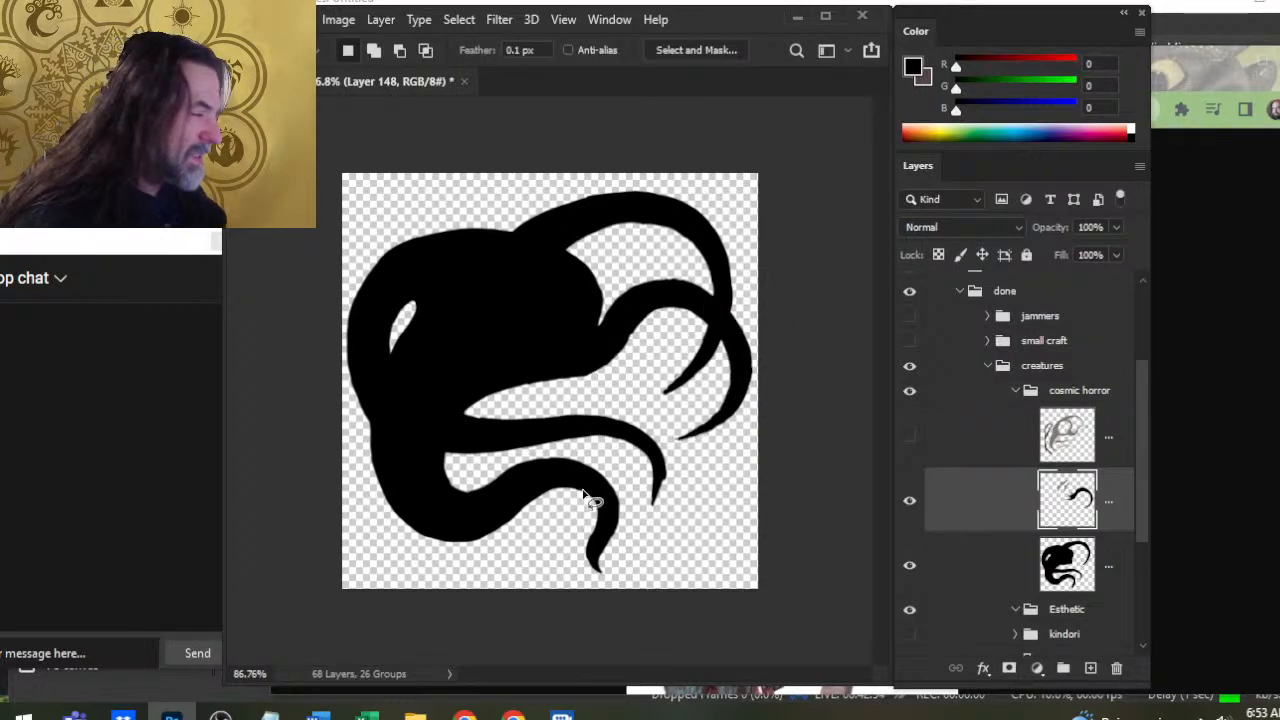
{"action": "key", "text": "b"}
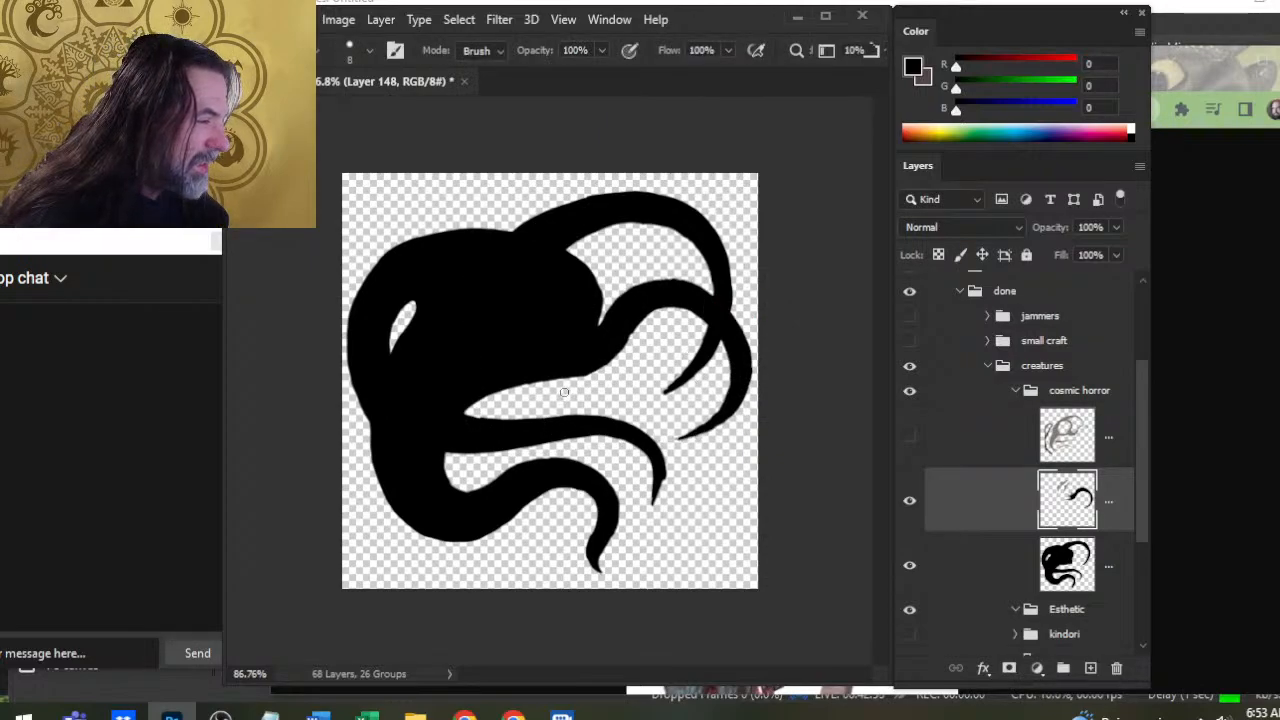
{"action": "key", "text": "b"}
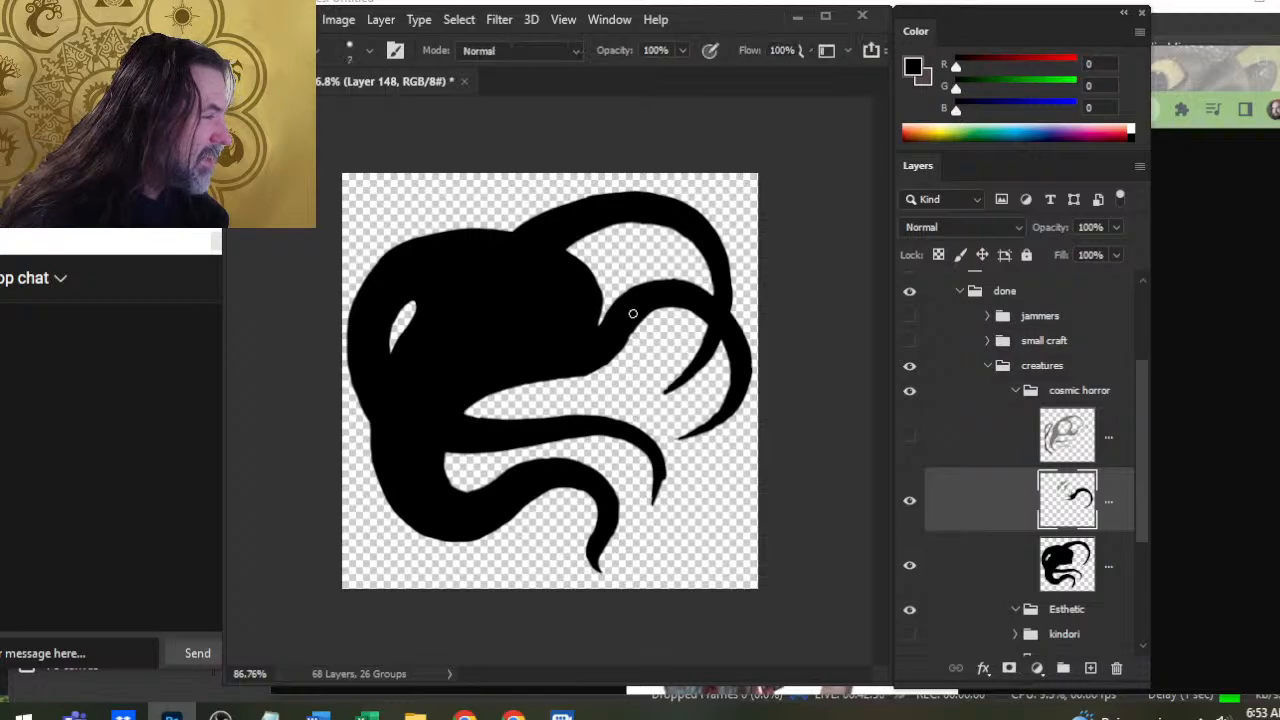
{"action": "key", "text": "e"}
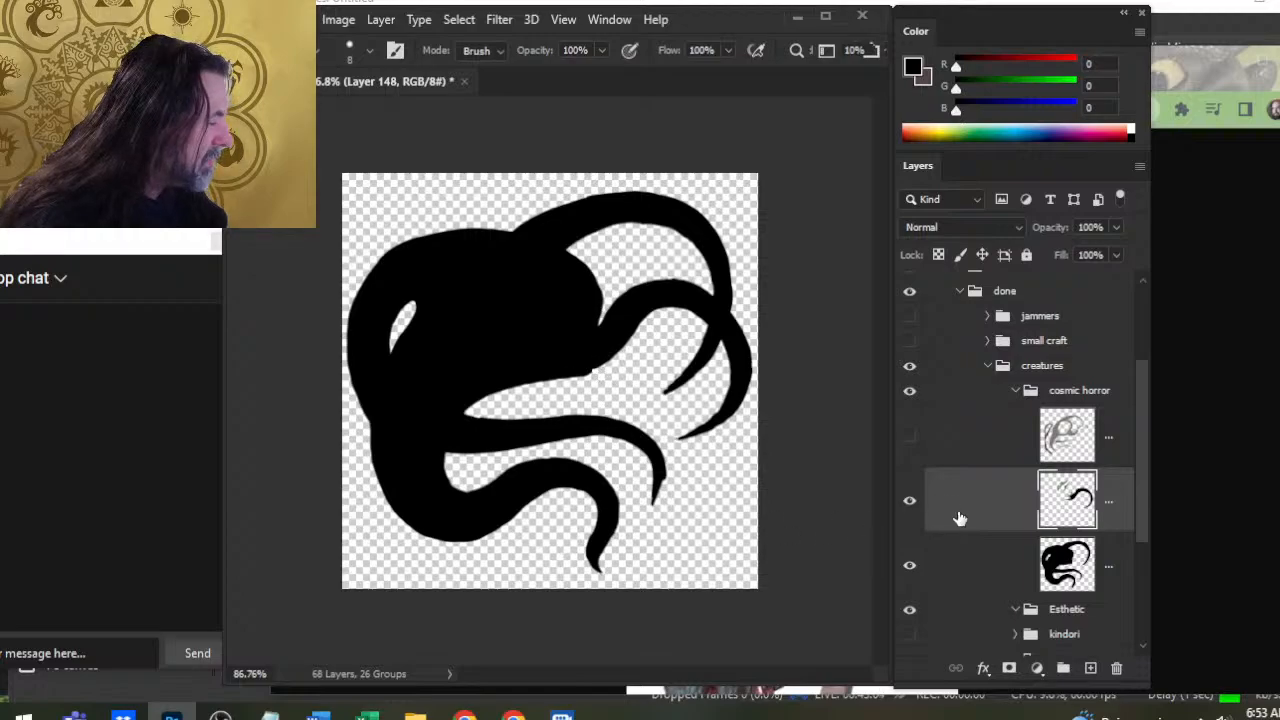
{"action": "left_click", "coordinate": [958, 579]}
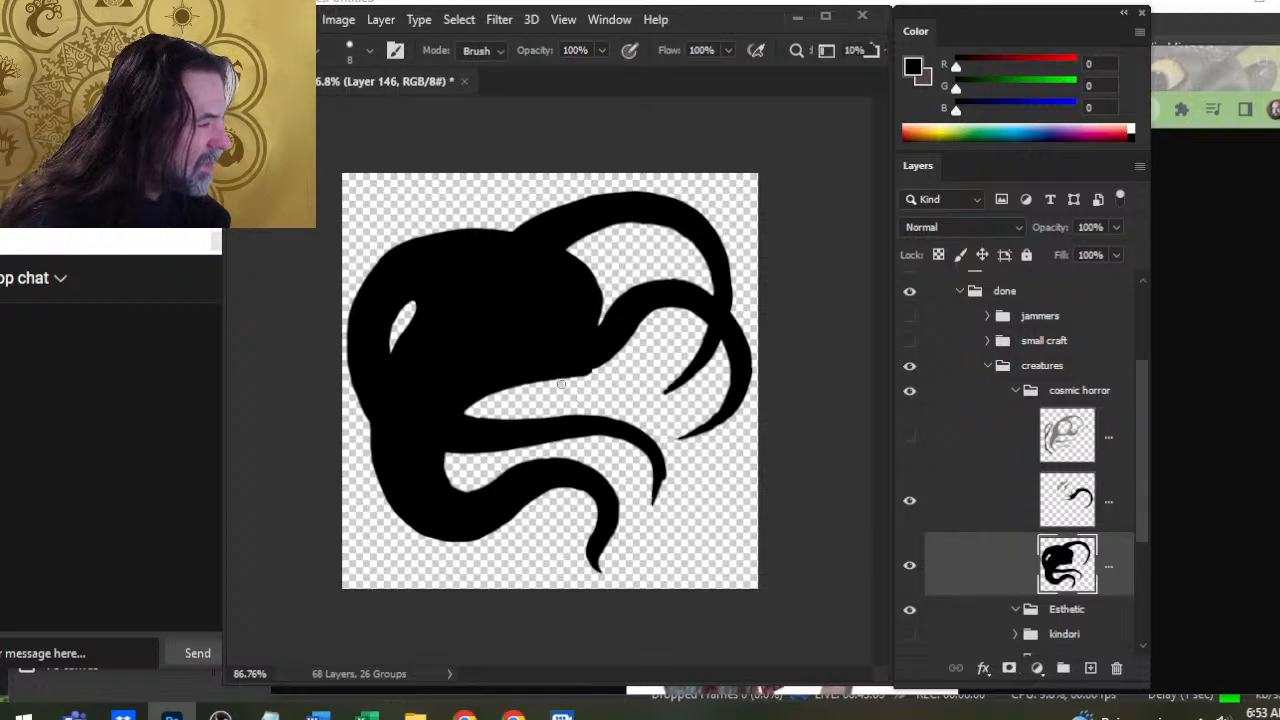
{"action": "left_click_drag", "start_coordinate": [588, 375], "coordinate": [561, 384]}
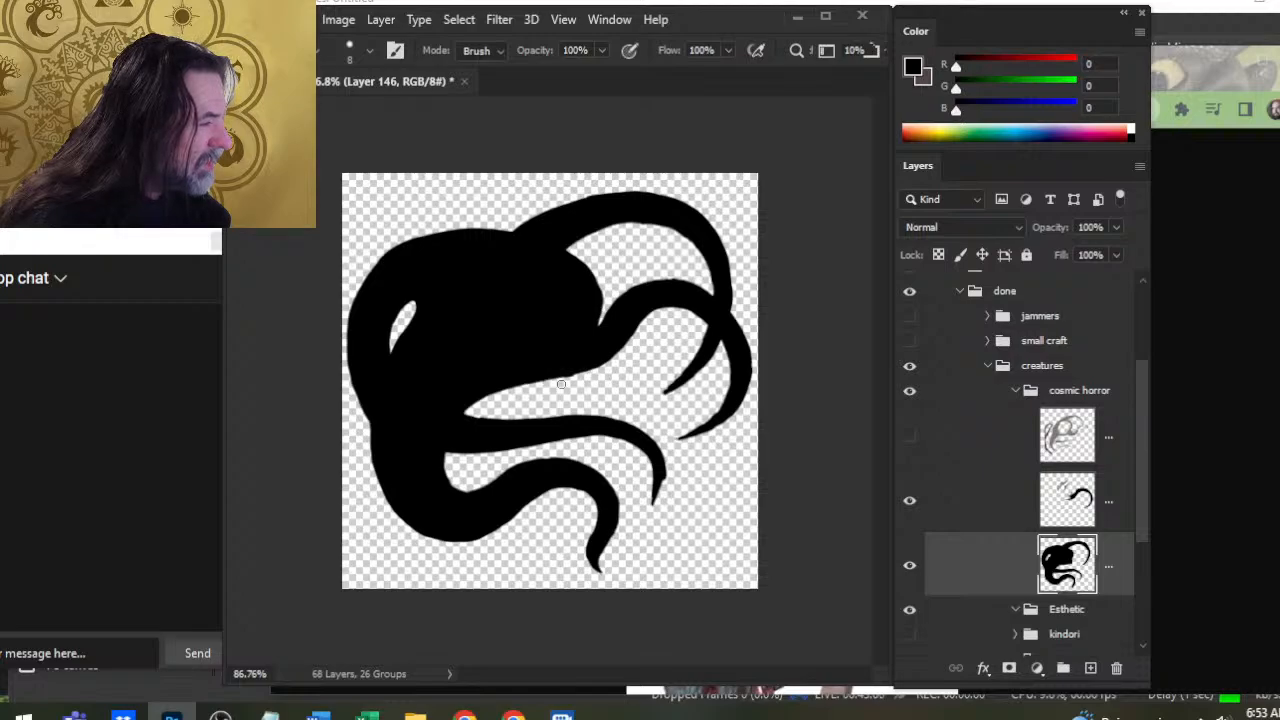
On the tentacle layer, fill the notch between head and separate tentacle, and blend the top tentacle's upper edge into the head
{"action": "left_click", "coordinate": [963, 530]}
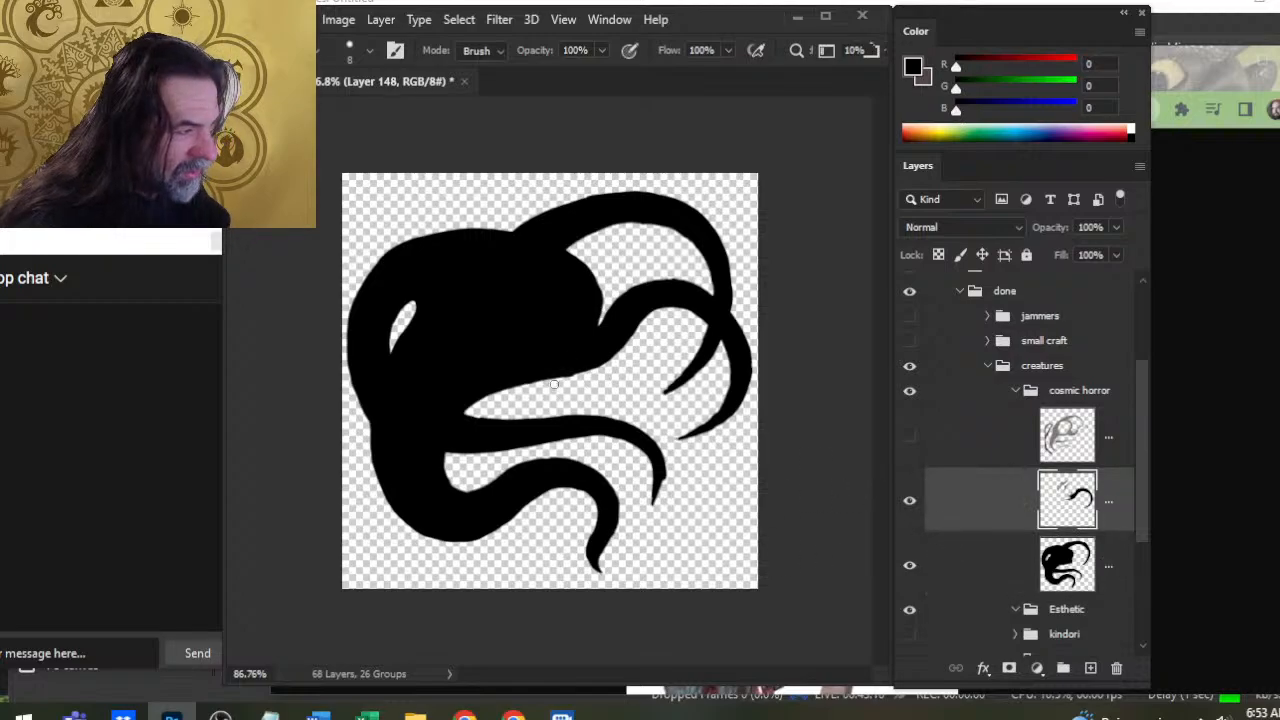
{"action": "key", "text": "b"}
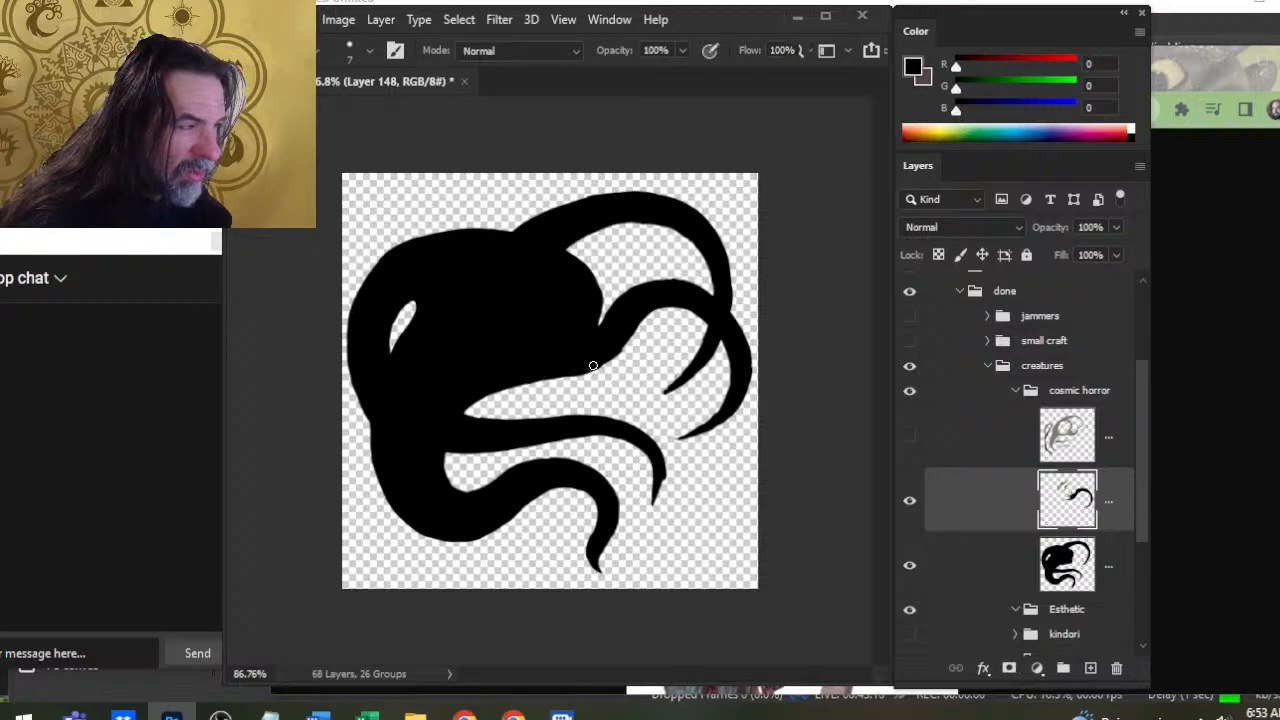
{"action": "key", "text": "e"}
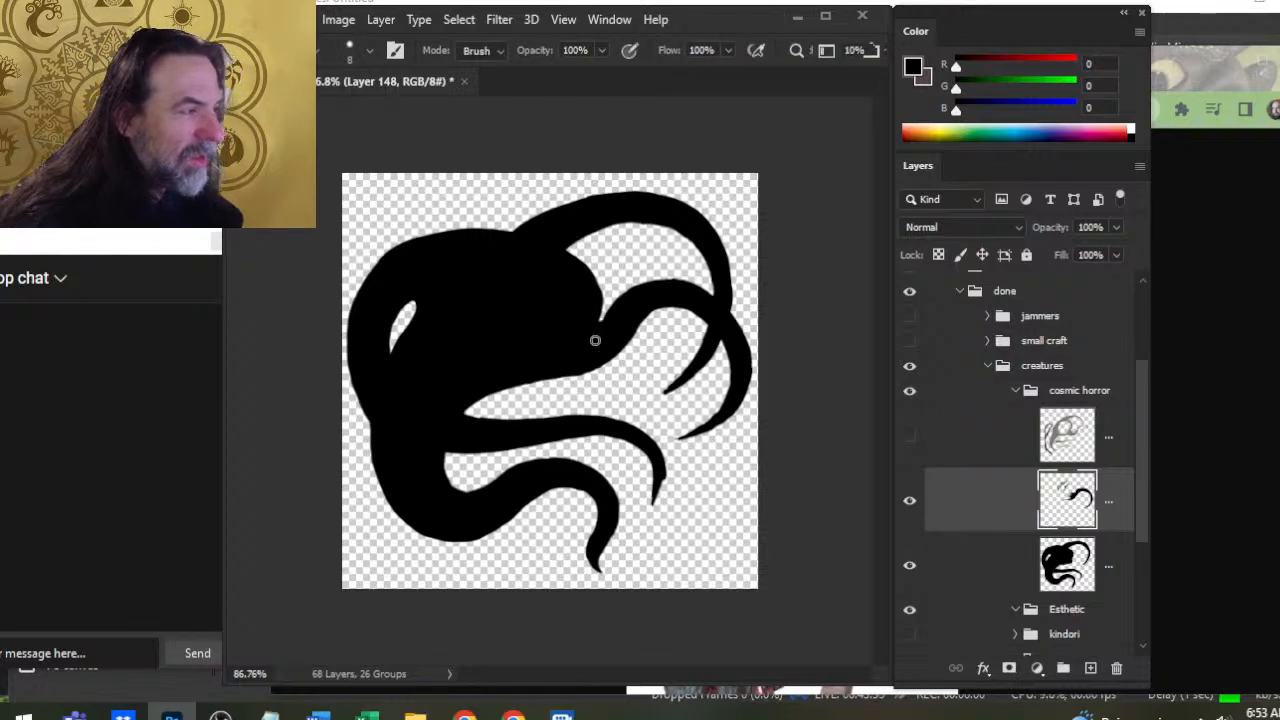
{"action": "key", "text": "b"}
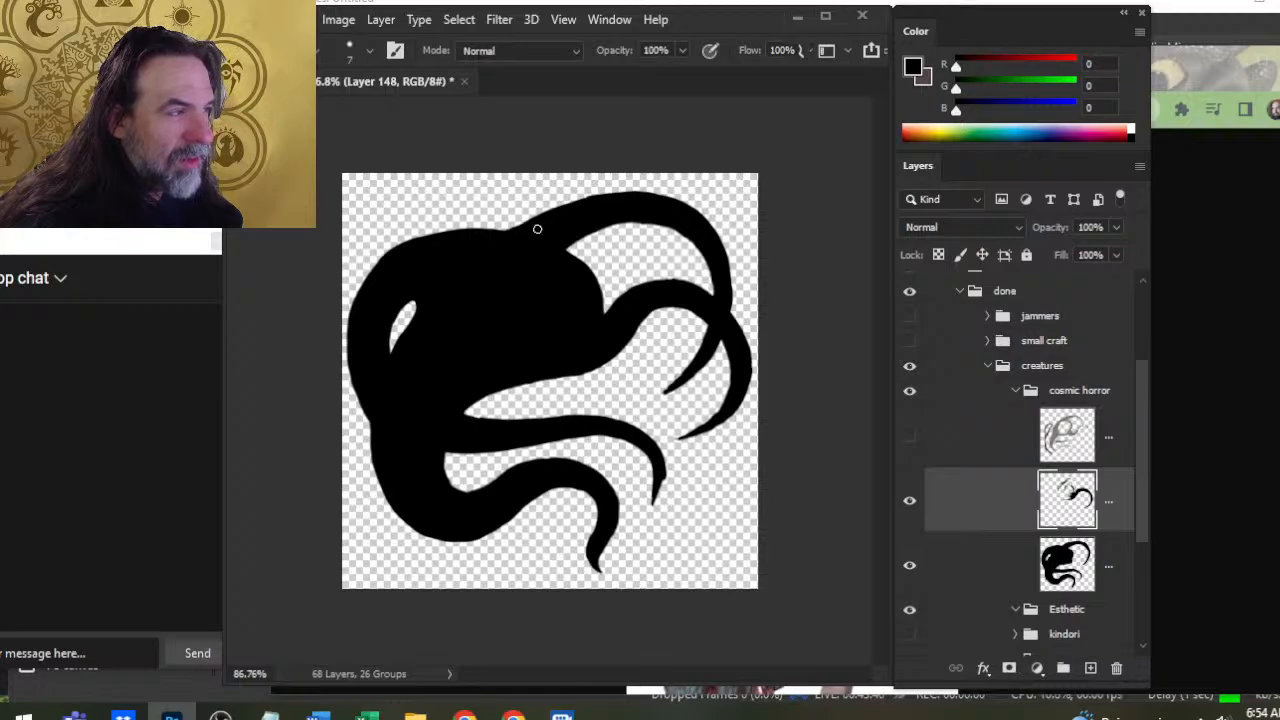
{"action": "left_click_drag", "start_coordinate": [537, 229], "coordinate": [585, 204]}
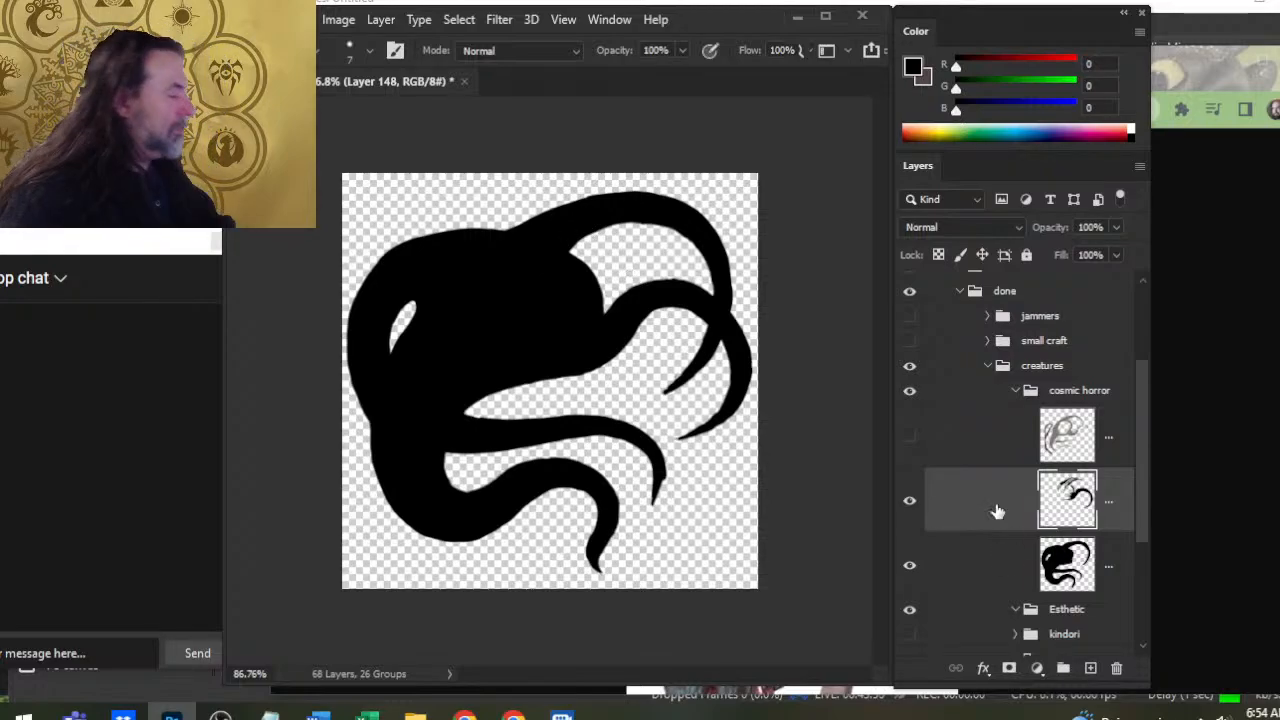
Lasso the separate tentacle, rotate it slightly further counterclockwise with Free Transform, and deselect it
{"action": "key", "text": "l"}
{"action": "mouse_move", "coordinate": [640, 274]}
{"action": "left_mouse_down"}
{"action": "mouse_move", "coordinate": [530, 360]}
{"action": "mouse_move", "coordinate": [650, 421]}
{"action": "mouse_move", "coordinate": [755, 400]}
{"action": "mouse_move", "coordinate": [715, 300]}
{"action": "left_mouse_up"}
{"action": "key", "text": "v"}
{"action": "left_click_drag", "start_coordinate": [714, 366], "coordinate": [722, 378]}
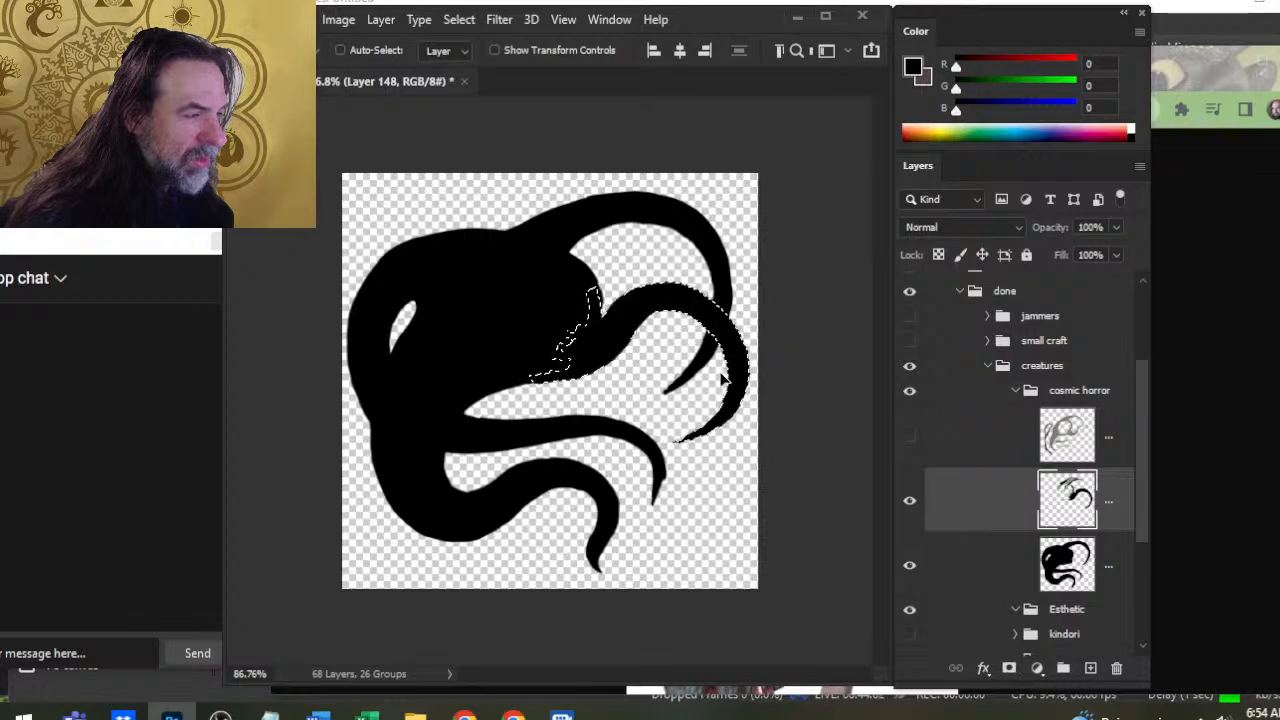
{"action": "right_click", "coordinate": [722, 378]}
{"action": "left_click", "coordinate": [770, 196]}
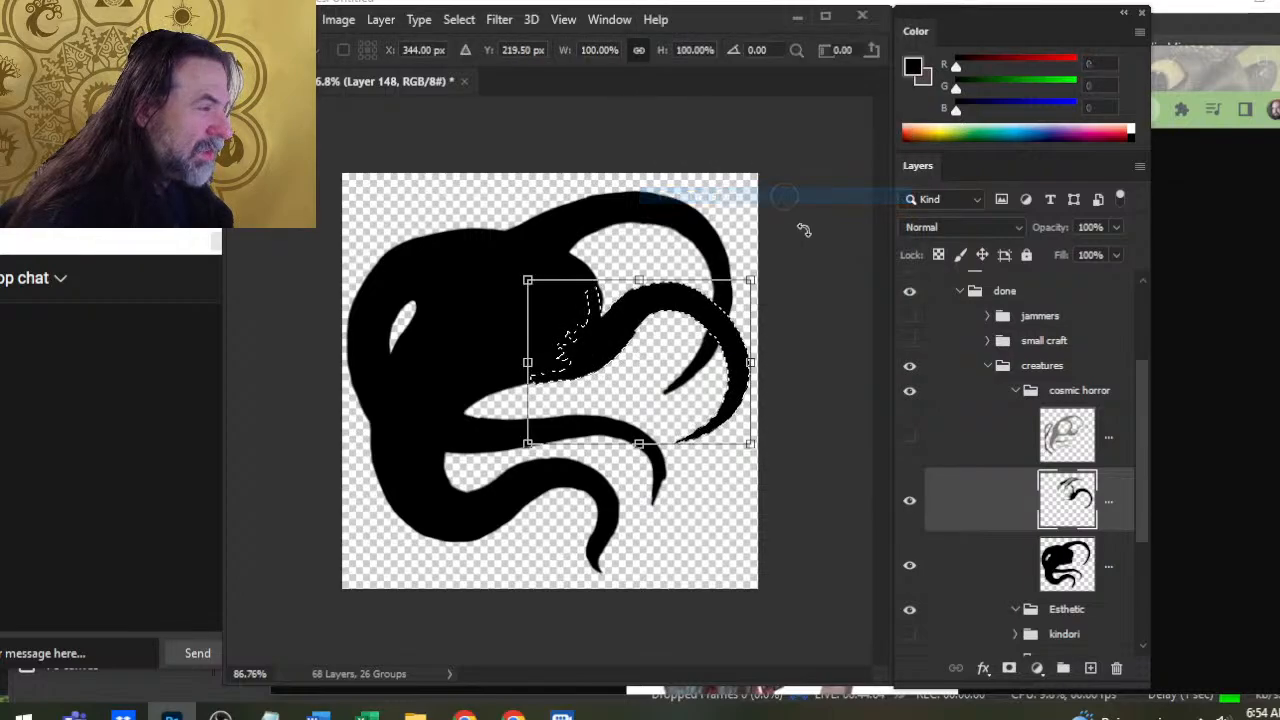
{"action": "left_click_drag", "start_coordinate": [803, 230], "coordinate": [772, 200]}
{"action": "key", "text": "Return"}
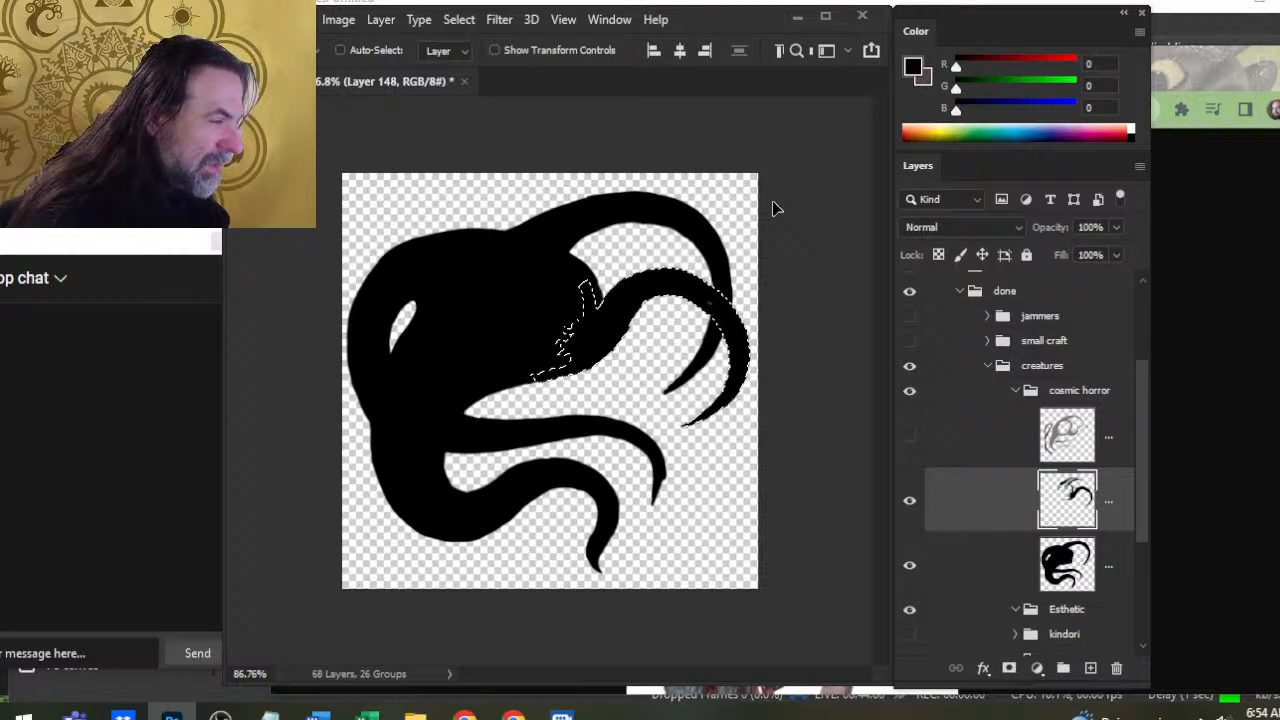
{"action": "key", "text": "l"}
{"action": "left_click", "coordinate": [624, 386]}
Trim the underside of the separate tentacle's base and merge its layer down into the body layer
{"action": "key", "text": "b"}
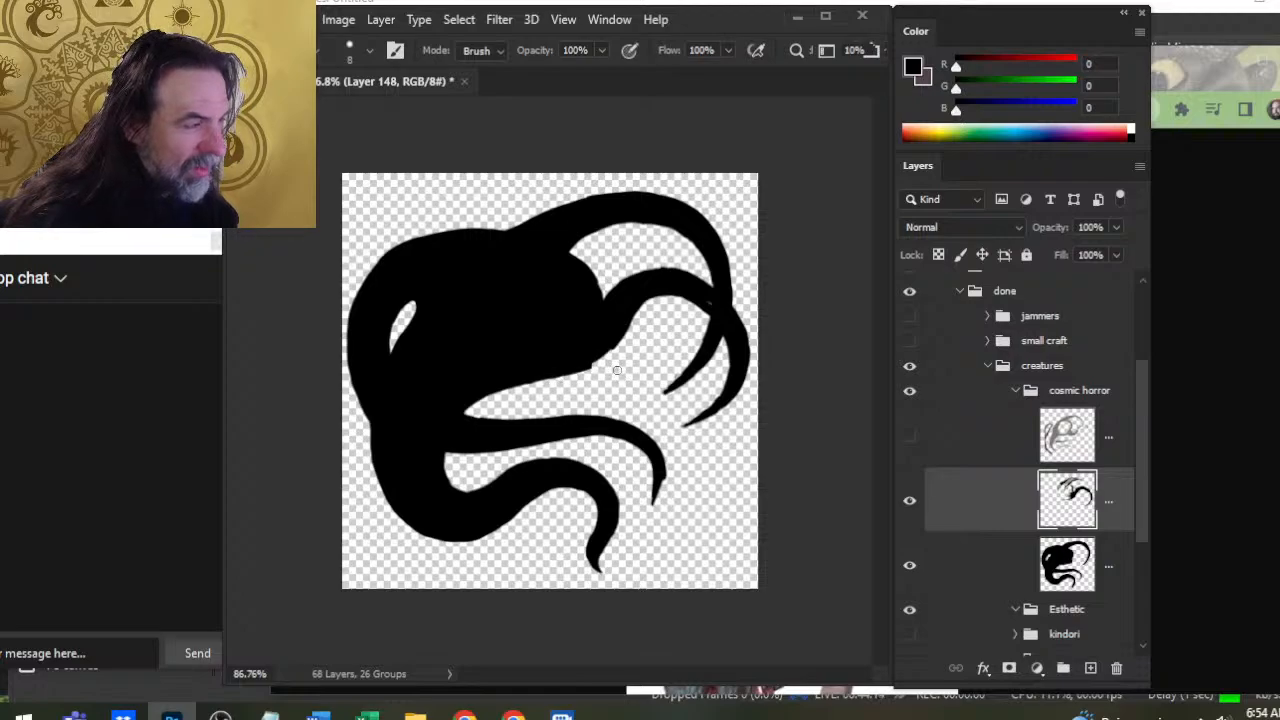
{"action": "right_click", "coordinate": [986, 502]}
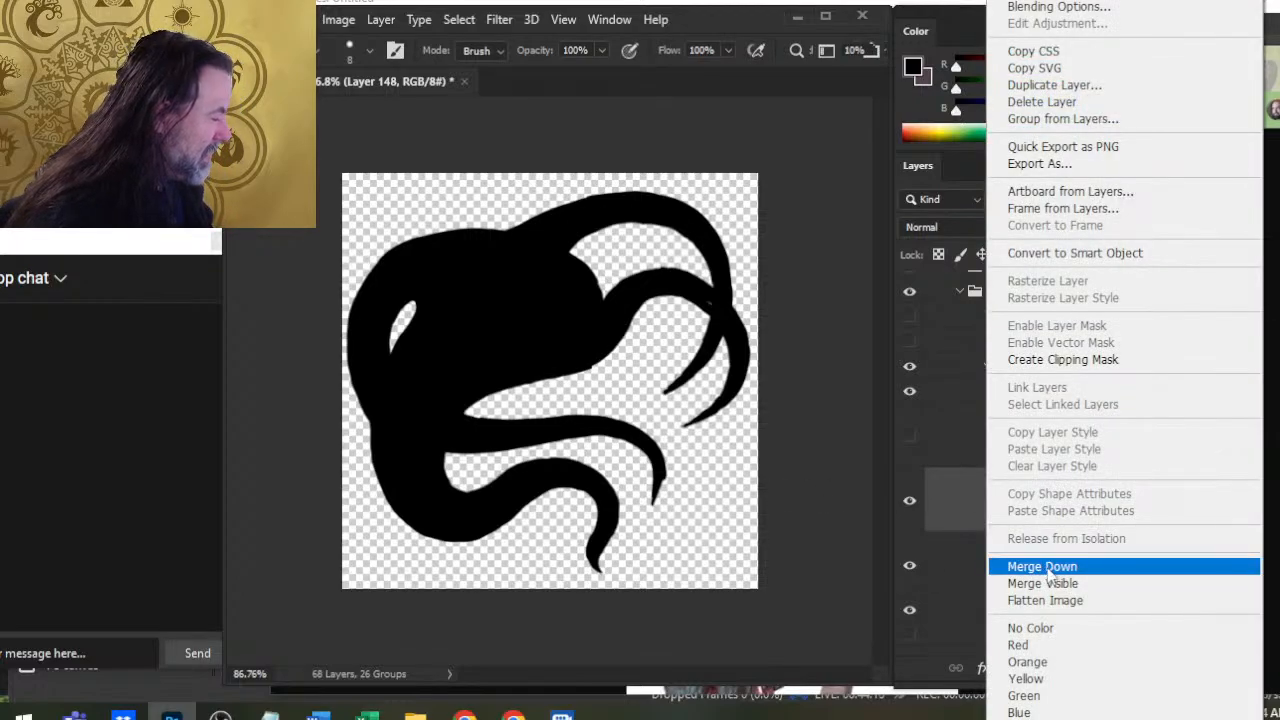
{"action": "left_click", "coordinate": [1048, 568]}
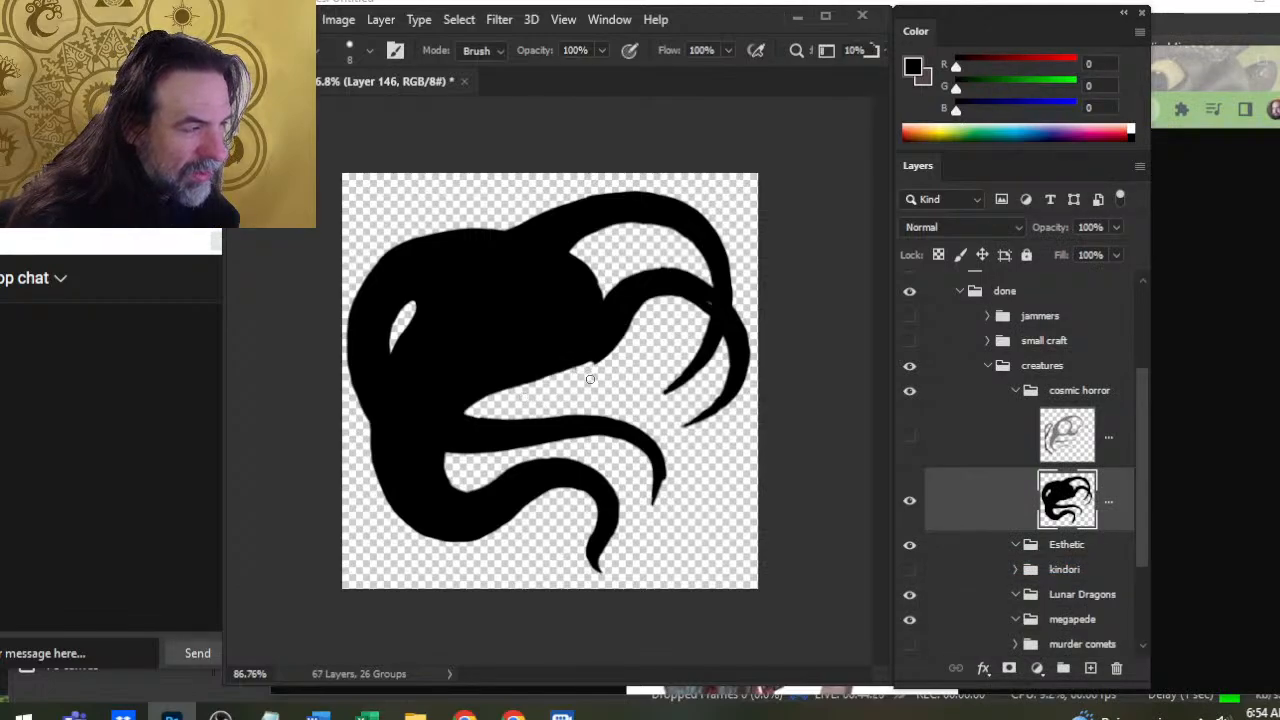
Repaint and erase the merged silhouette's lower edge where the head flows into the attached tentacle, removing the bump
{"action": "key", "text": "b"}
{"action": "key", "text": "e"}
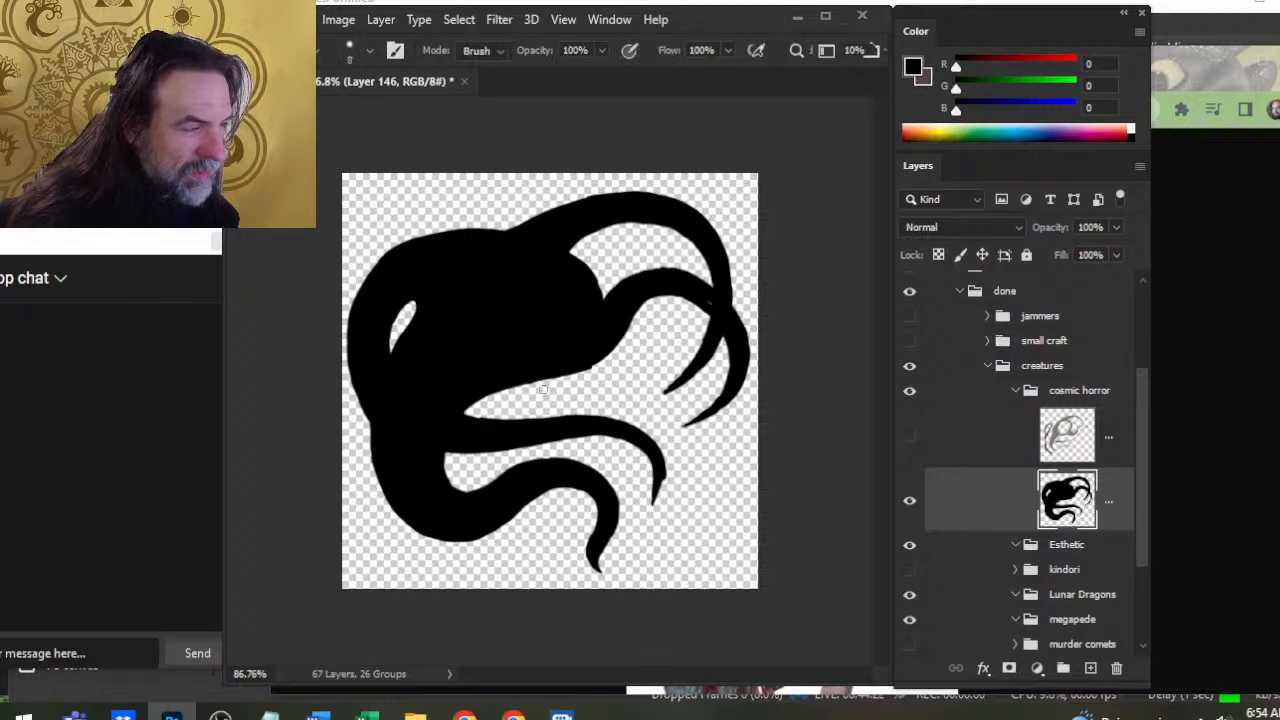
{"action": "key", "text": "b"}
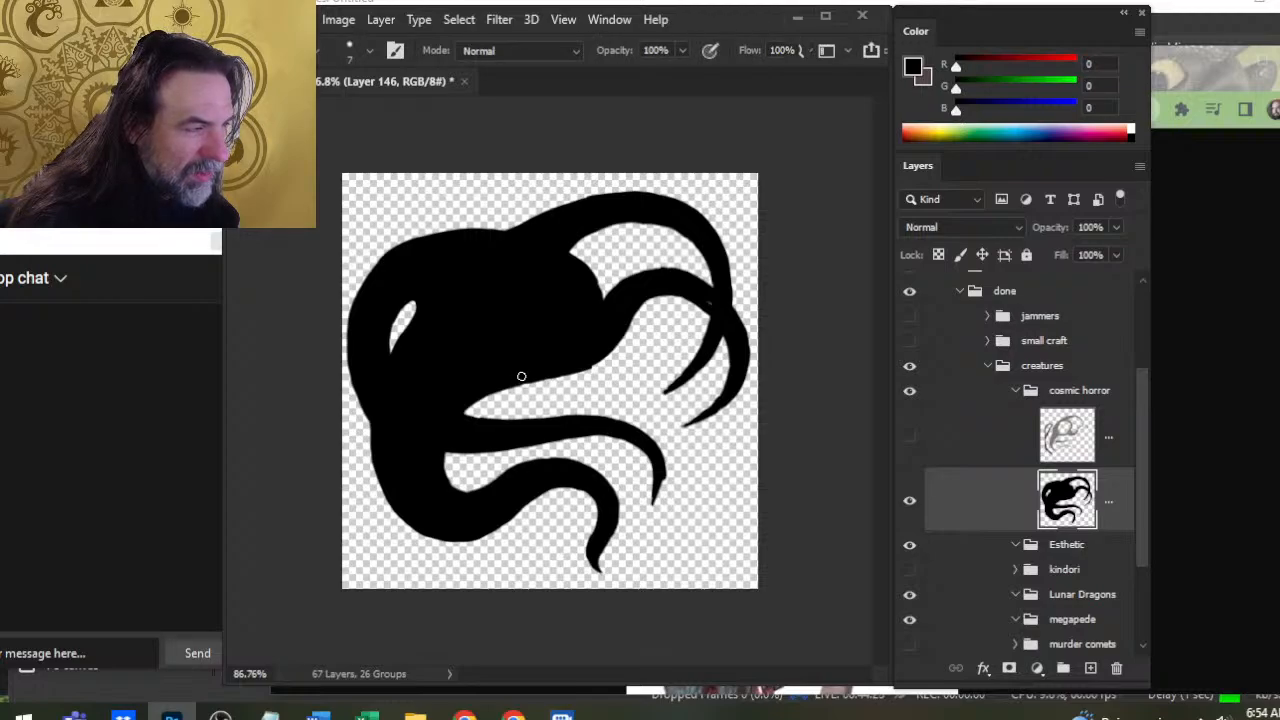
{"action": "key", "text": "e"}
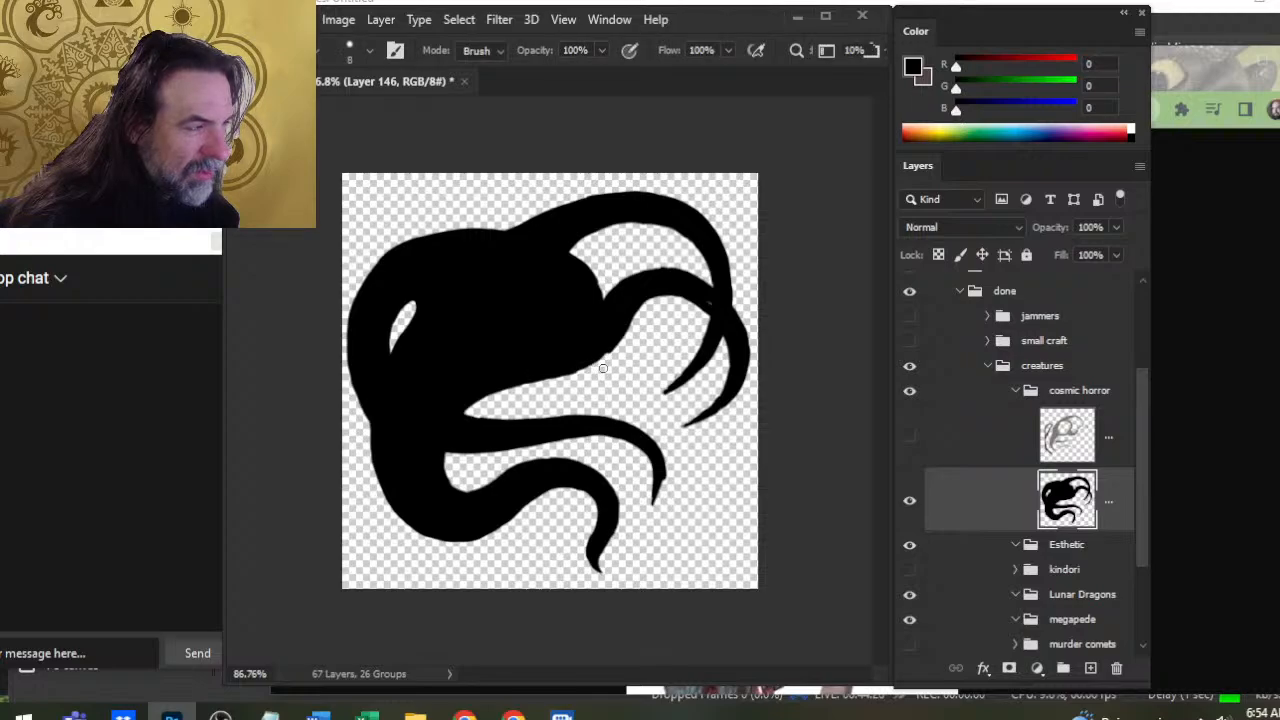
Smooth the underside of the middle tentacle's base where it meets the head by erasing and repainting the edge
{"action": "mouse_move", "coordinate": [603, 368]}
{"action": "left_mouse_down"}
{"action": "mouse_move", "coordinate": [636, 299]}
{"action": "mouse_move", "coordinate": [608, 354]}
{"action": "left_mouse_up"}
{"action": "key", "text": "b"}
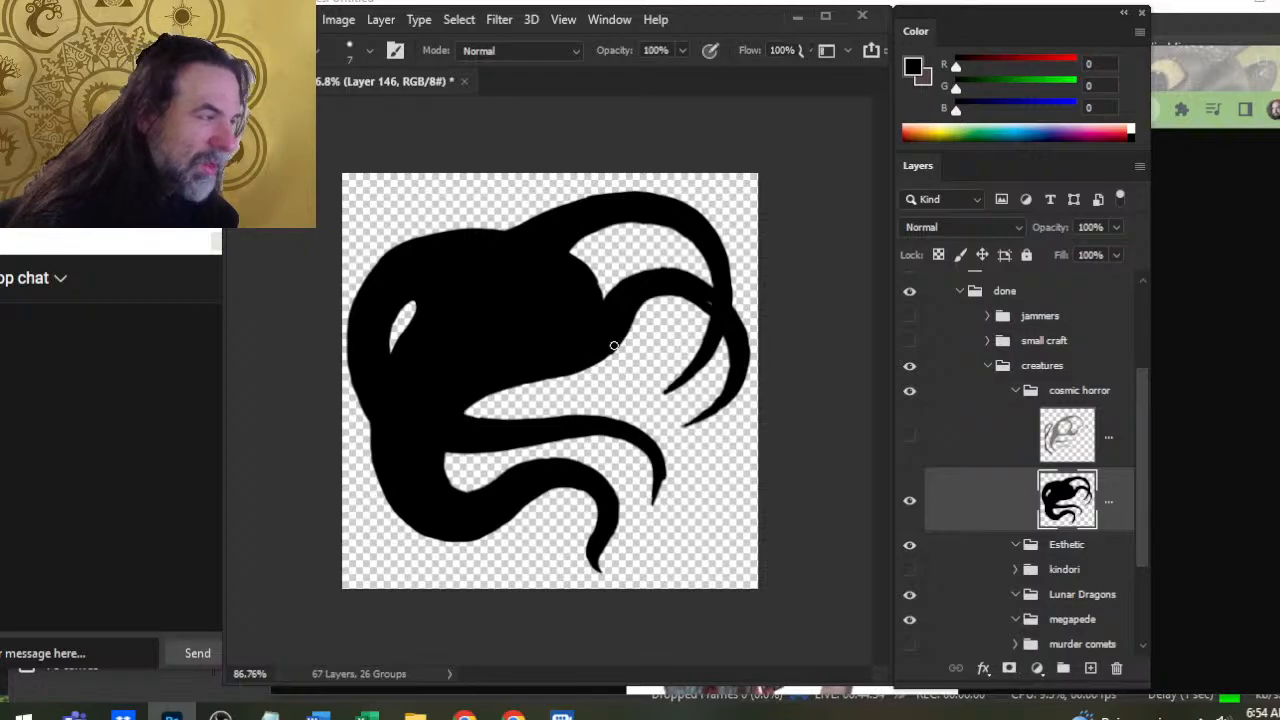
{"action": "key", "text": "e"}
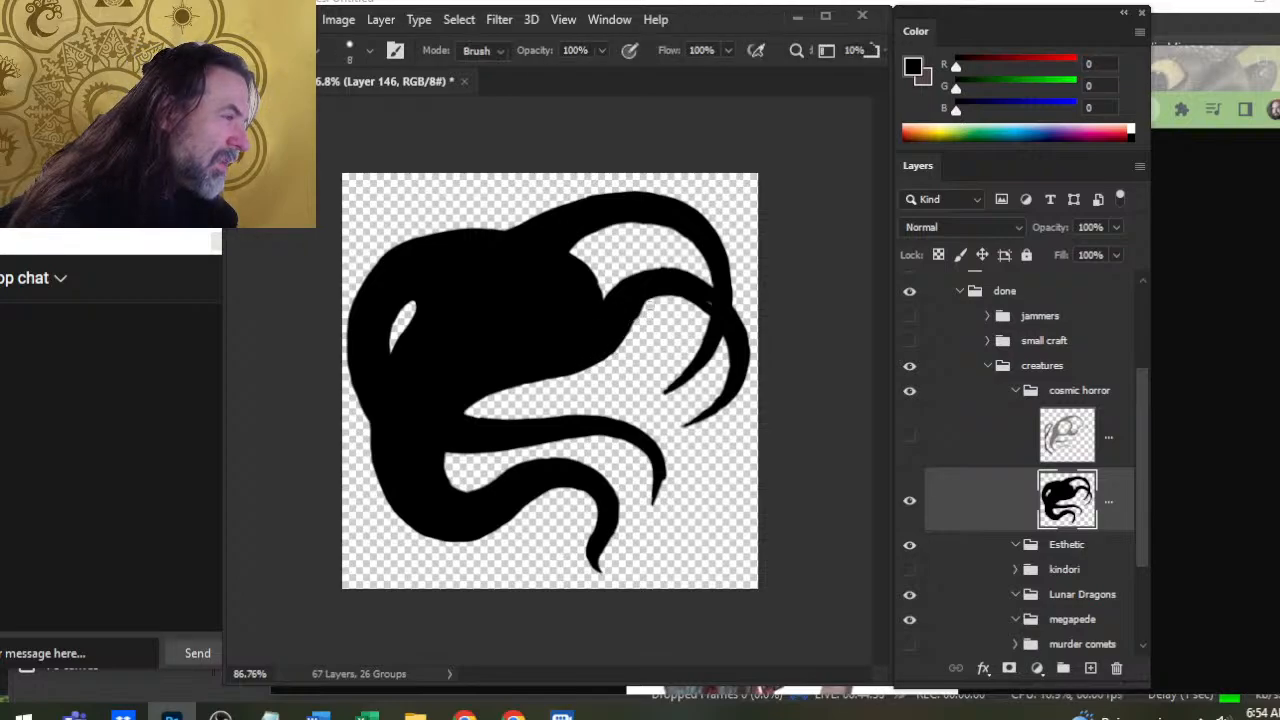
{"action": "left_click_drag", "start_coordinate": [638, 317], "coordinate": [632, 338]}
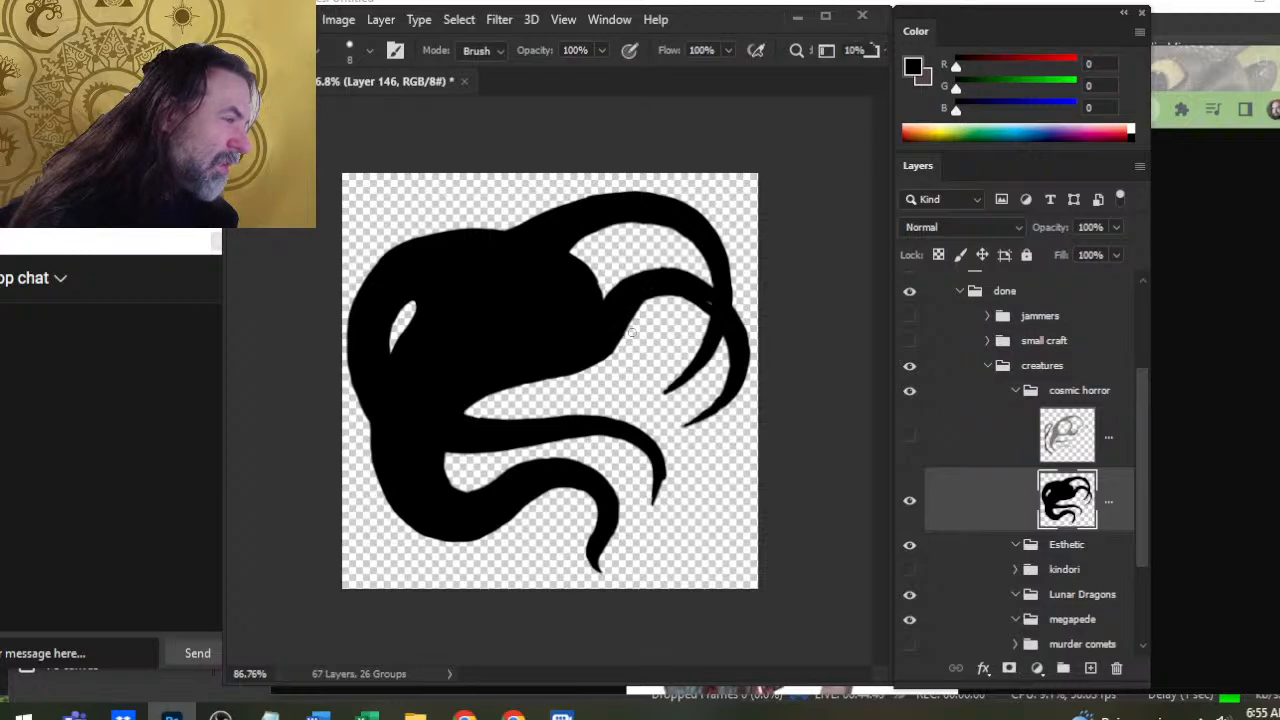
{"action": "key", "text": "b"}
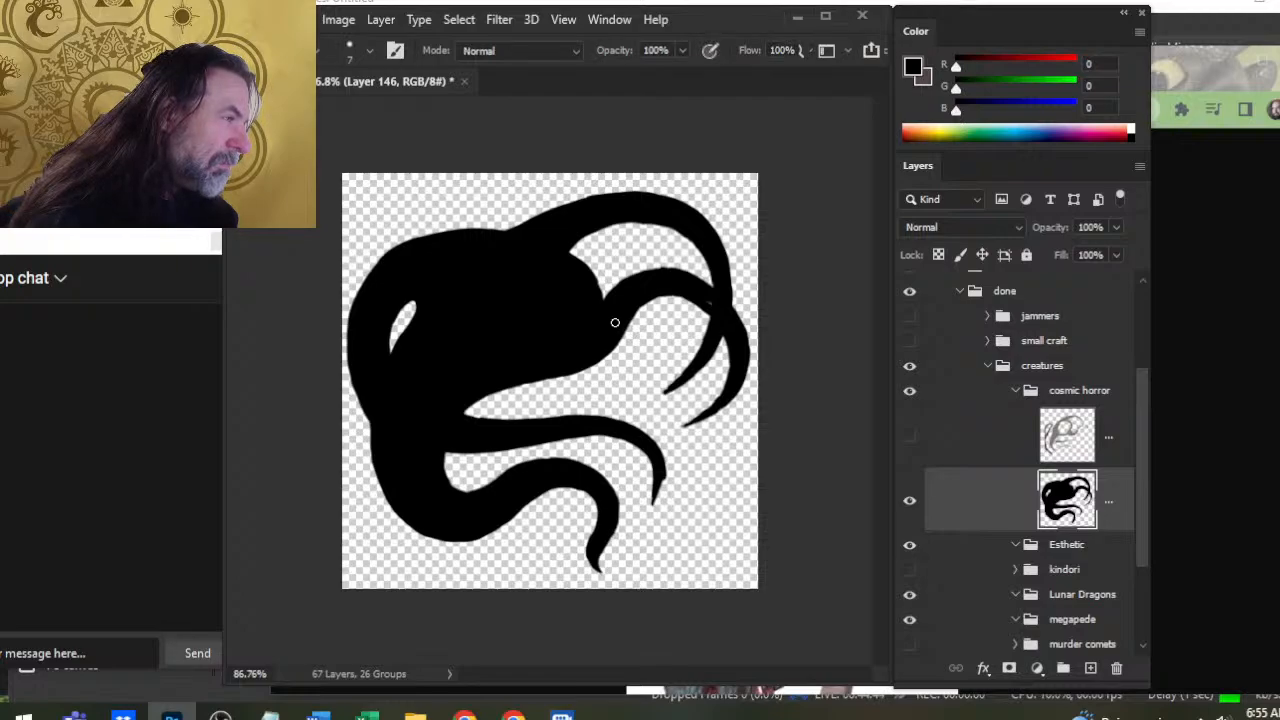
Refine the notch between the head and middle tentacle, and fill the upper edge of that tentacle near where the two tentacles cross
{"action": "key", "text": "e"}
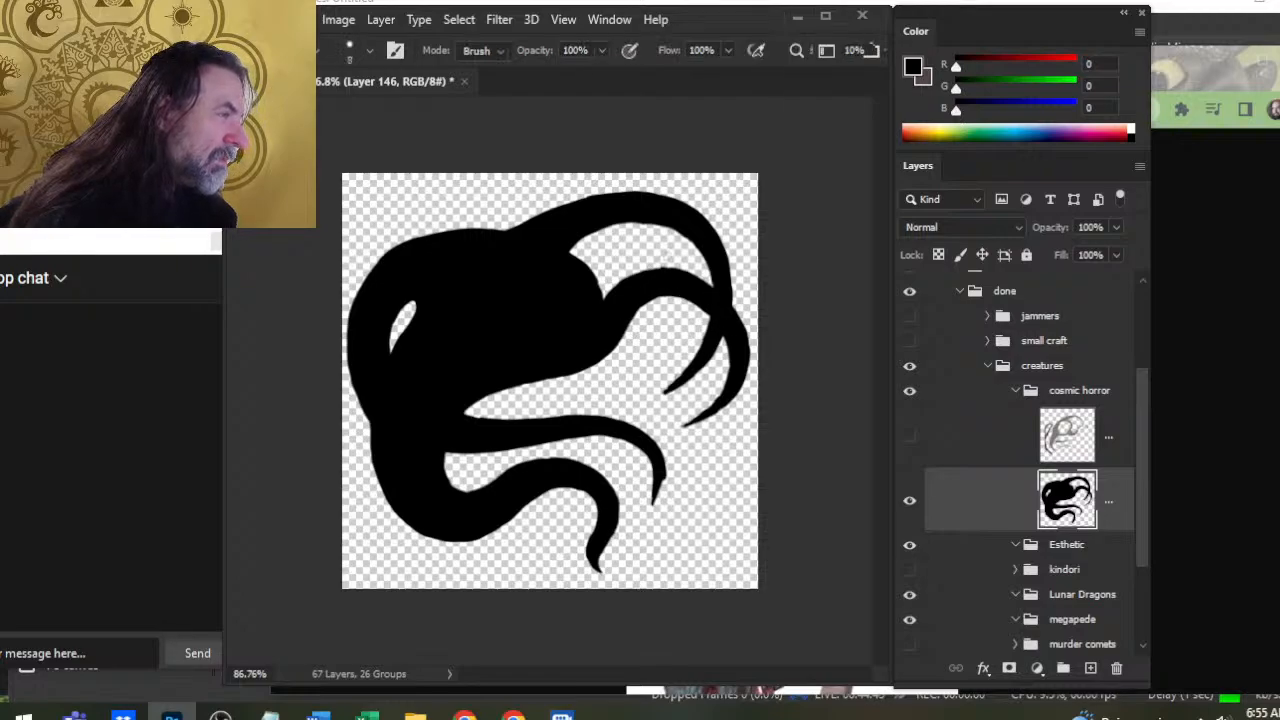
{"action": "key", "text": "b"}
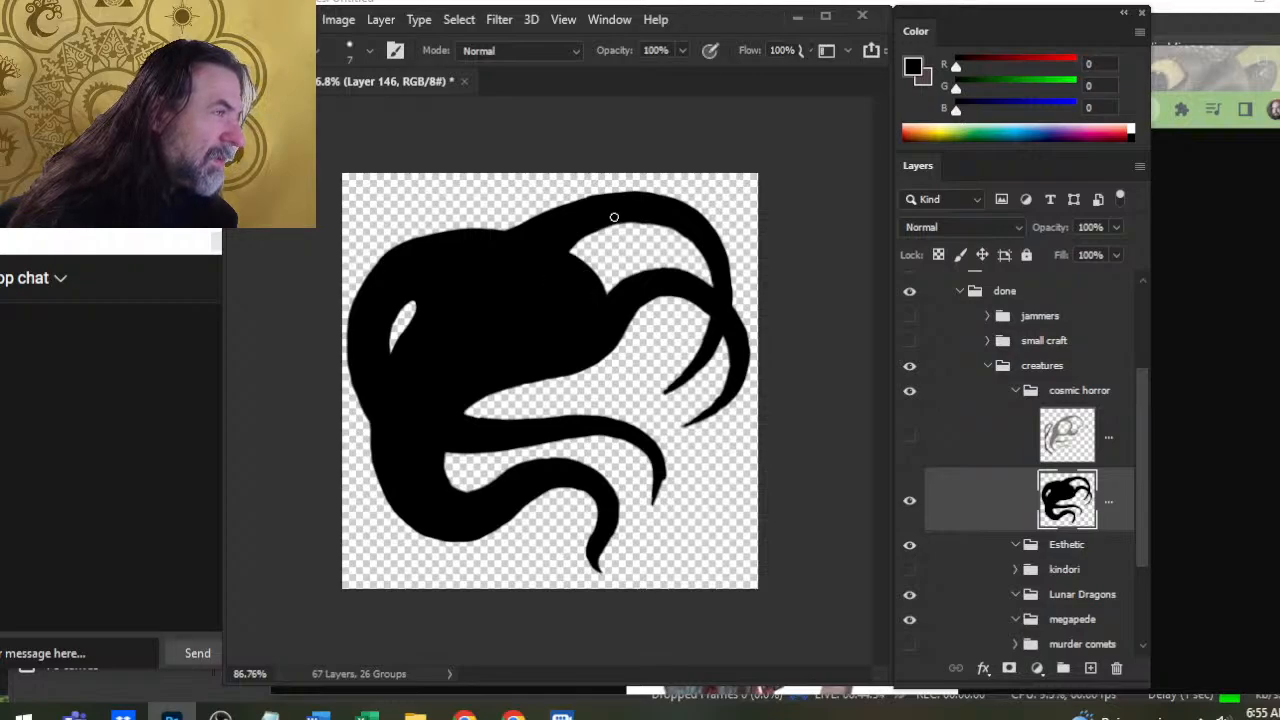
{"action": "key", "text": "e"}
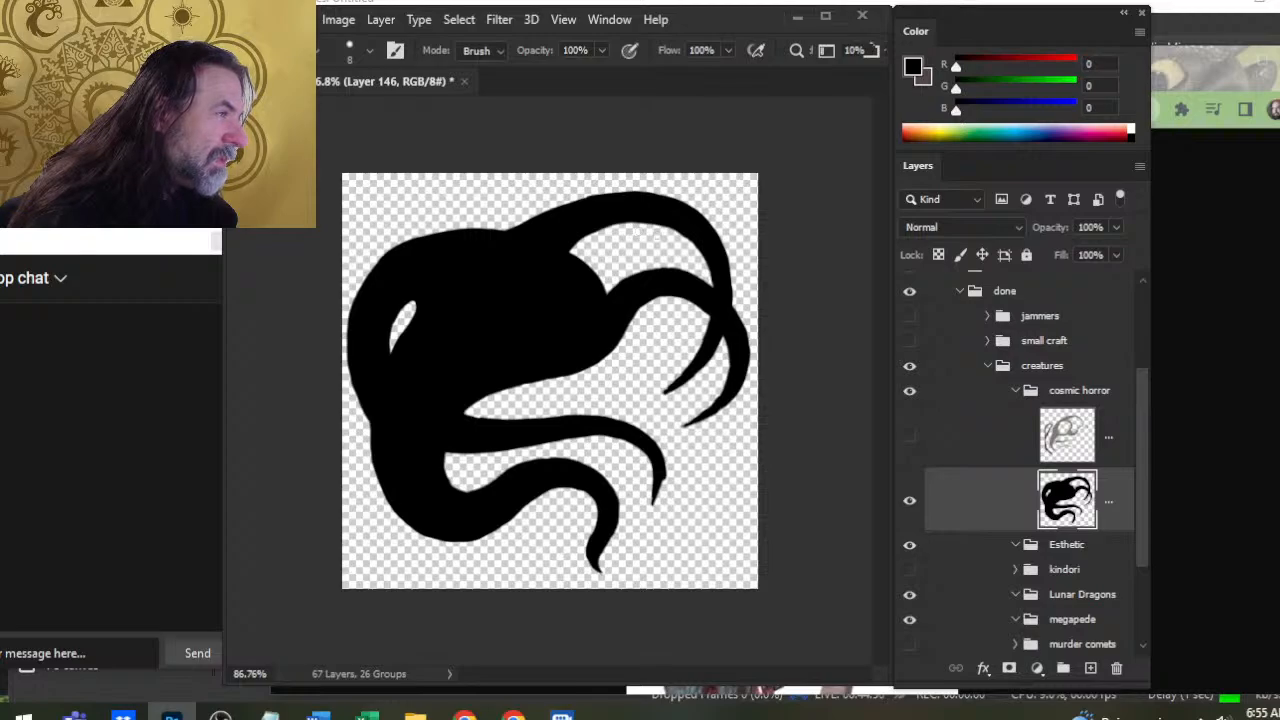
{"action": "key", "text": "z"}
{"action": "mouse_move", "coordinate": [677, 358]}
{"action": "left_mouse_down"}
{"action": "mouse_move", "coordinate": [614, 443]}
{"action": "mouse_move", "coordinate": [678, 440]}
{"action": "left_mouse_up"}
{"action": "key", "text": "b"}
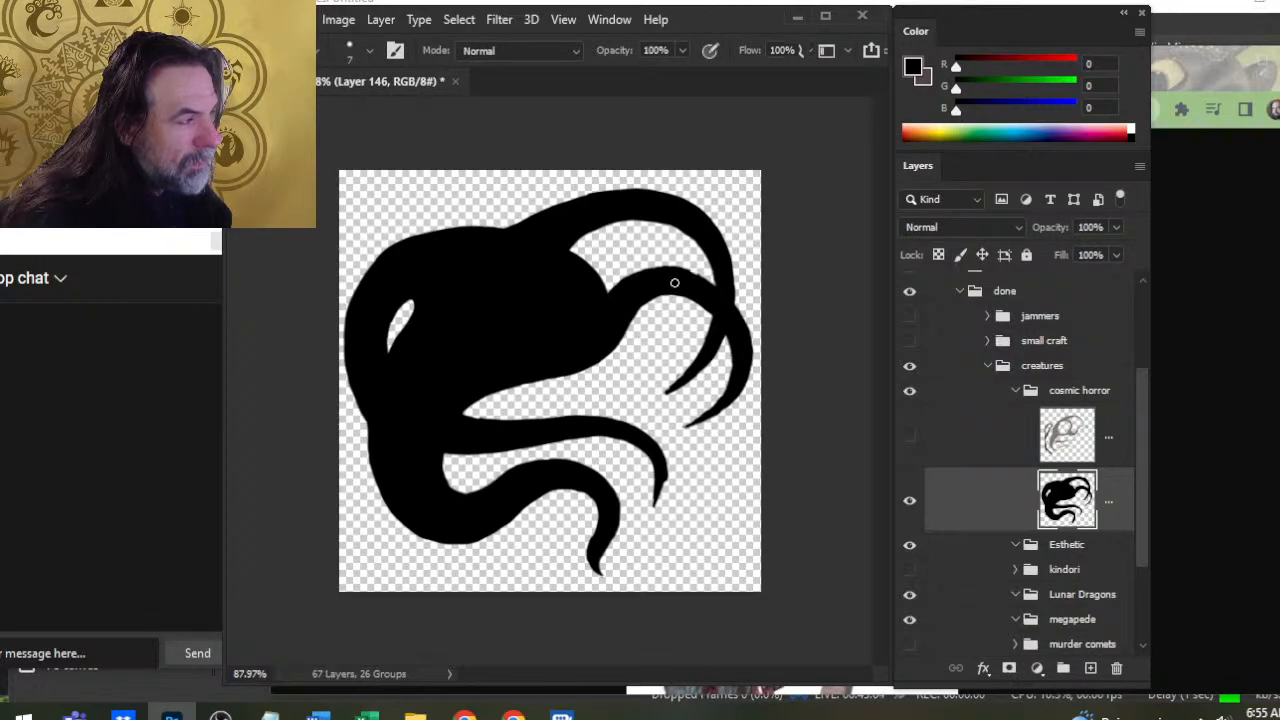
{"action": "left_click_drag", "start_coordinate": [676, 270], "coordinate": [711, 281]}
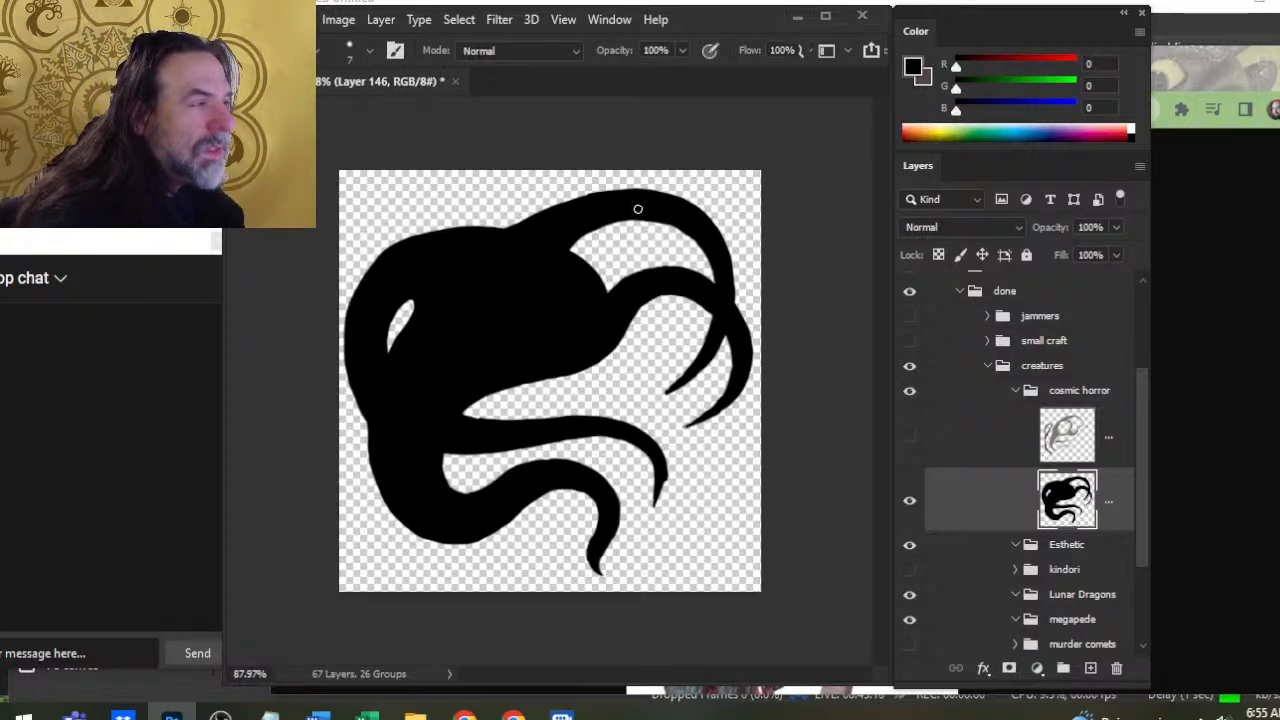
{"action": "left_click_drag", "start_coordinate": [686, 234], "coordinate": [706, 276]}
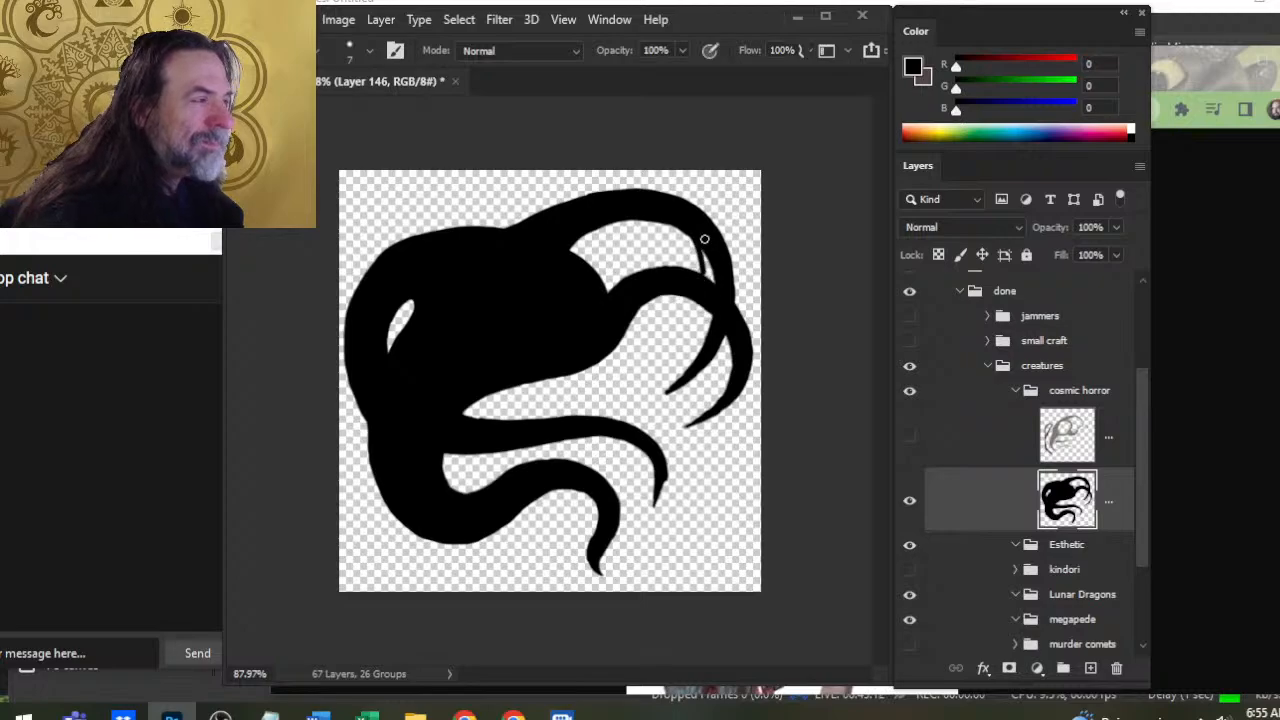
{"action": "key", "text": "ctrl+z"}
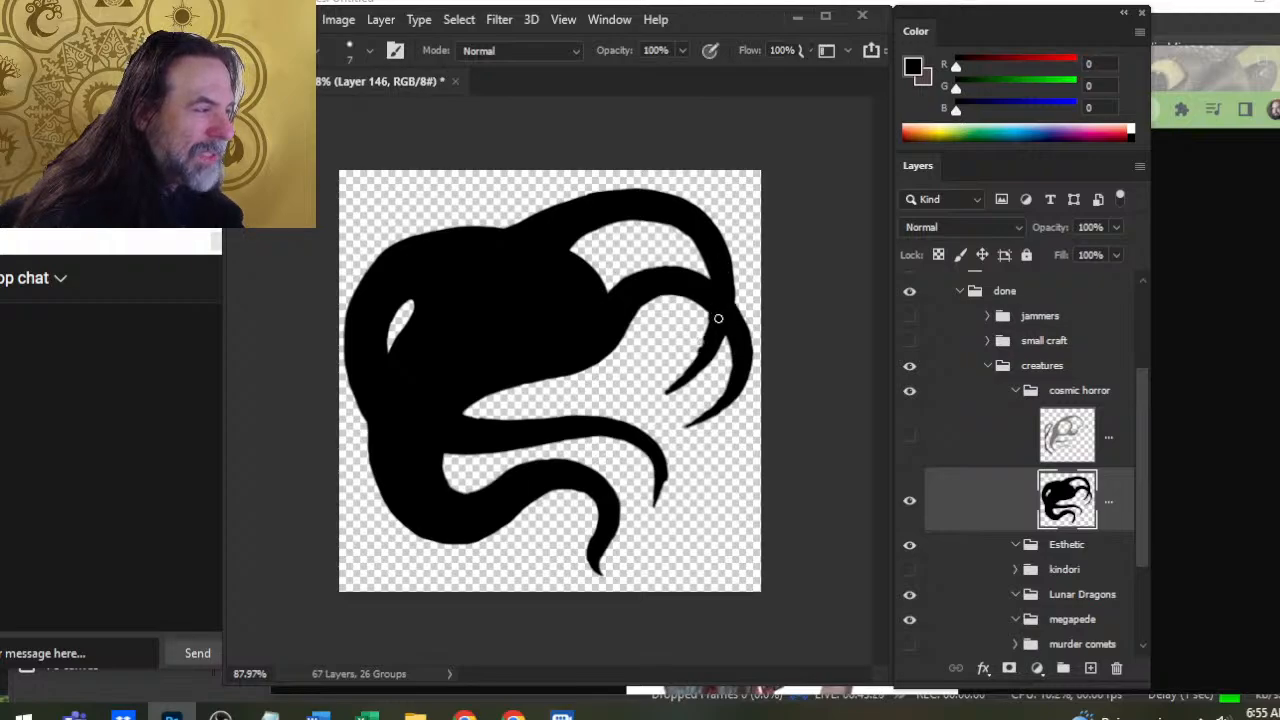
Extend the inner crossing tentacle in a long curve back toward the head's underside, thickening it and cleaning up its narrow end
{"action": "mouse_move", "coordinate": [718, 318]}
{"action": "left_mouse_down"}
{"action": "mouse_move", "coordinate": [672, 372]}
{"action": "mouse_move", "coordinate": [694, 367]}
{"action": "mouse_move", "coordinate": [597, 388]}
{"action": "mouse_move", "coordinate": [654, 386]}
{"action": "left_mouse_up"}
{"action": "key", "text": "e"}
{"action": "key", "text": "b"}
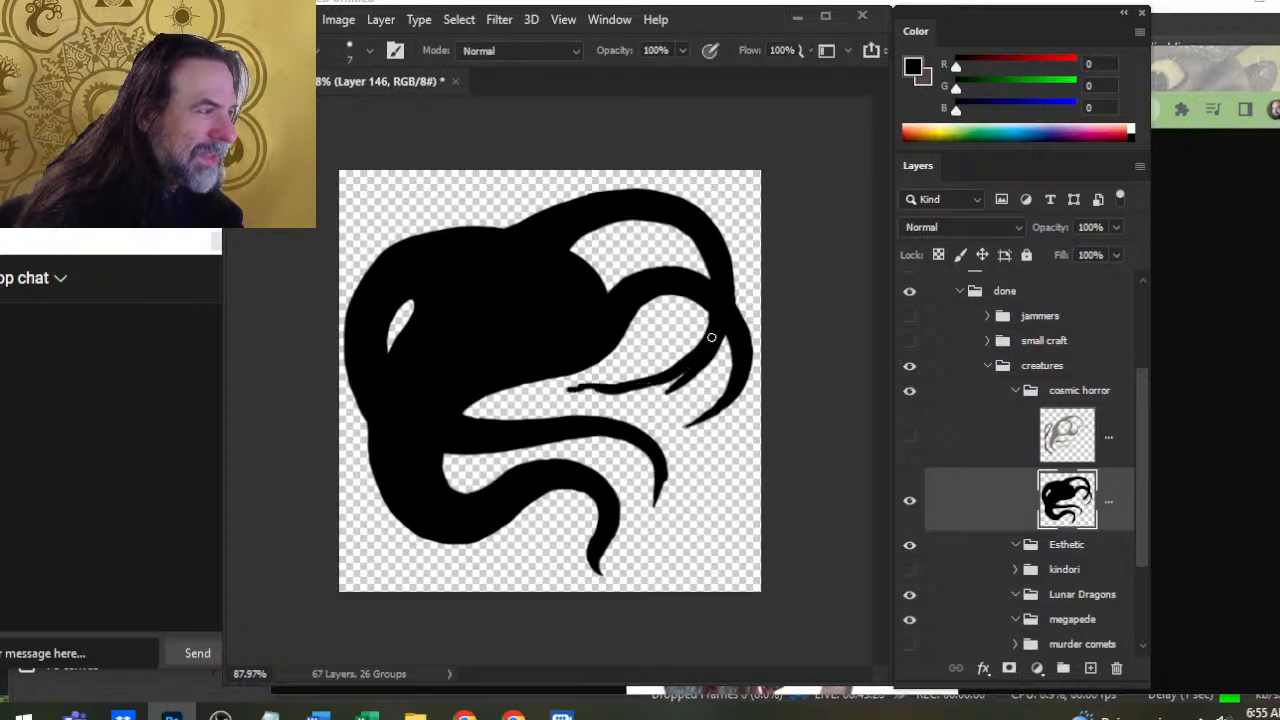
{"action": "mouse_move", "coordinate": [711, 337]}
{"action": "left_mouse_down"}
{"action": "mouse_move", "coordinate": [640, 386]}
{"action": "mouse_move", "coordinate": [565, 390]}
{"action": "left_mouse_up"}
{"action": "key", "text": "e"}
{"action": "mouse_move", "coordinate": [668, 393]}
{"action": "left_mouse_down"}
{"action": "mouse_move", "coordinate": [711, 363]}
{"action": "mouse_move", "coordinate": [603, 389]}
{"action": "mouse_move", "coordinate": [632, 391]}
{"action": "left_mouse_up"}
{"action": "key", "text": "b"}
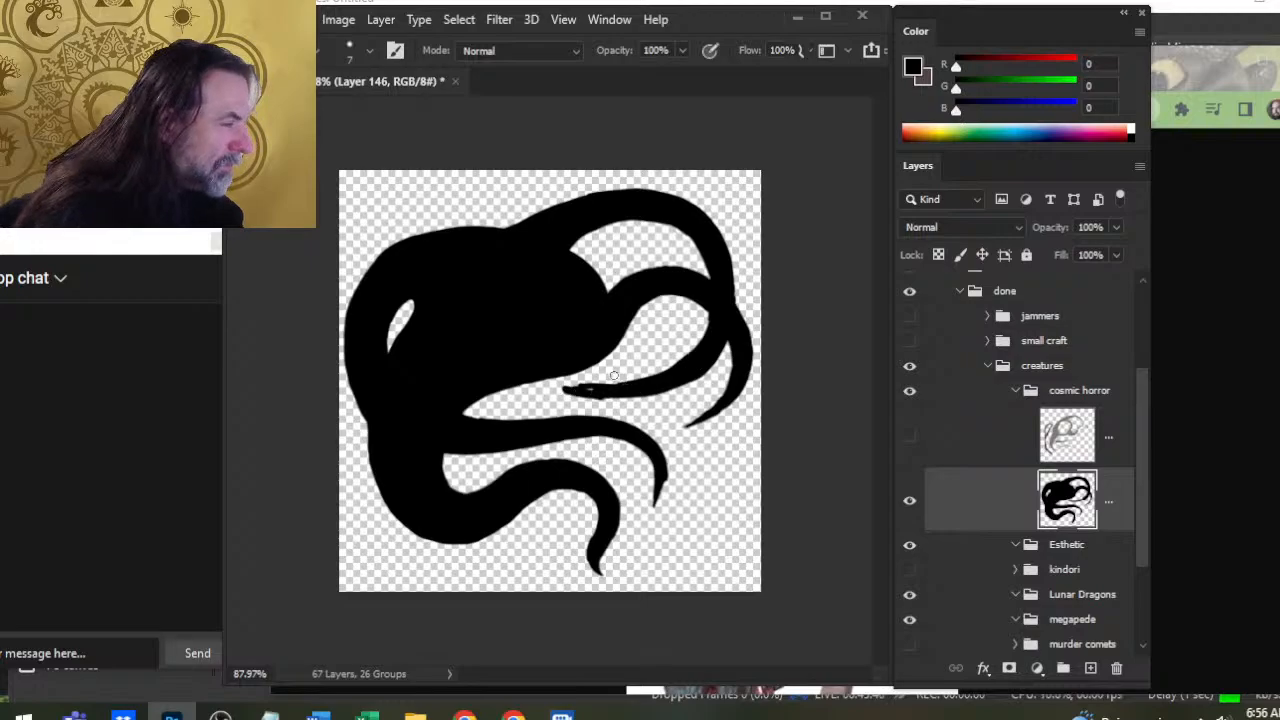
{"action": "key", "text": "e"}
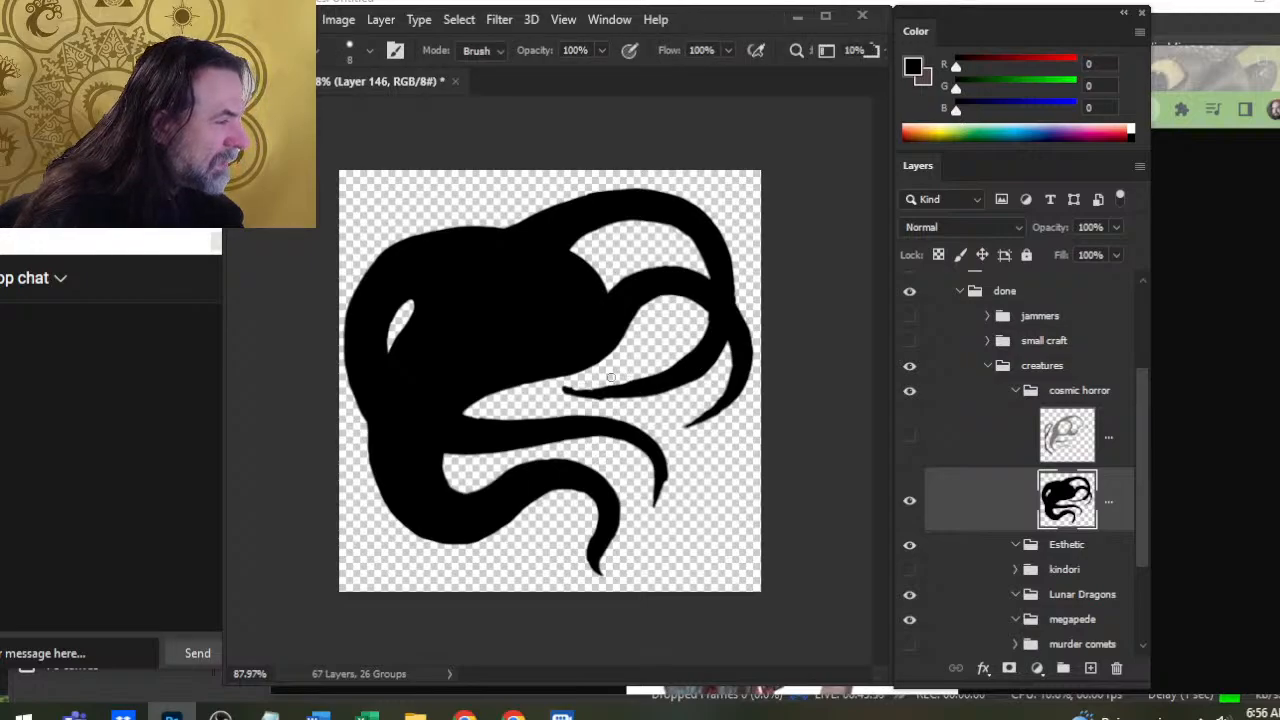
{"action": "key", "text": "b"}
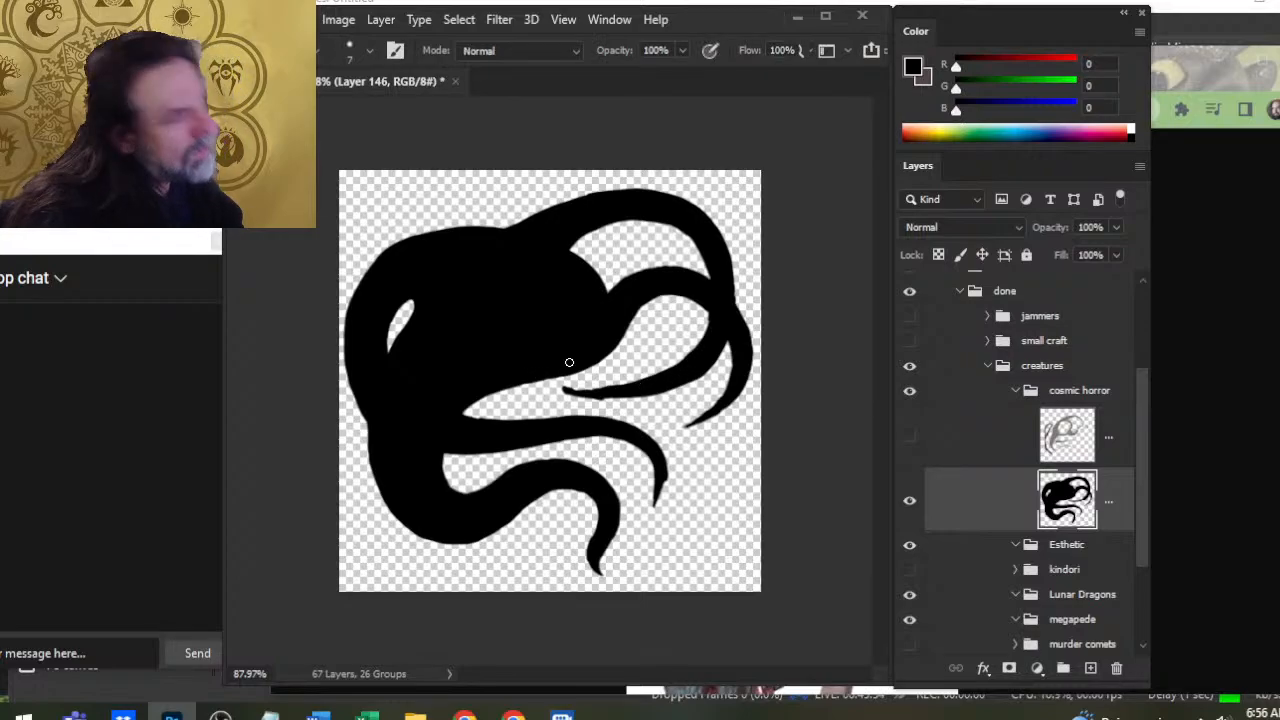
Reshape the upper edge where the top tentacle joins the head, and touch up the inner corner beneath it
{"action": "key", "text": "e"}
{"action": "key", "text": "bracketright"}
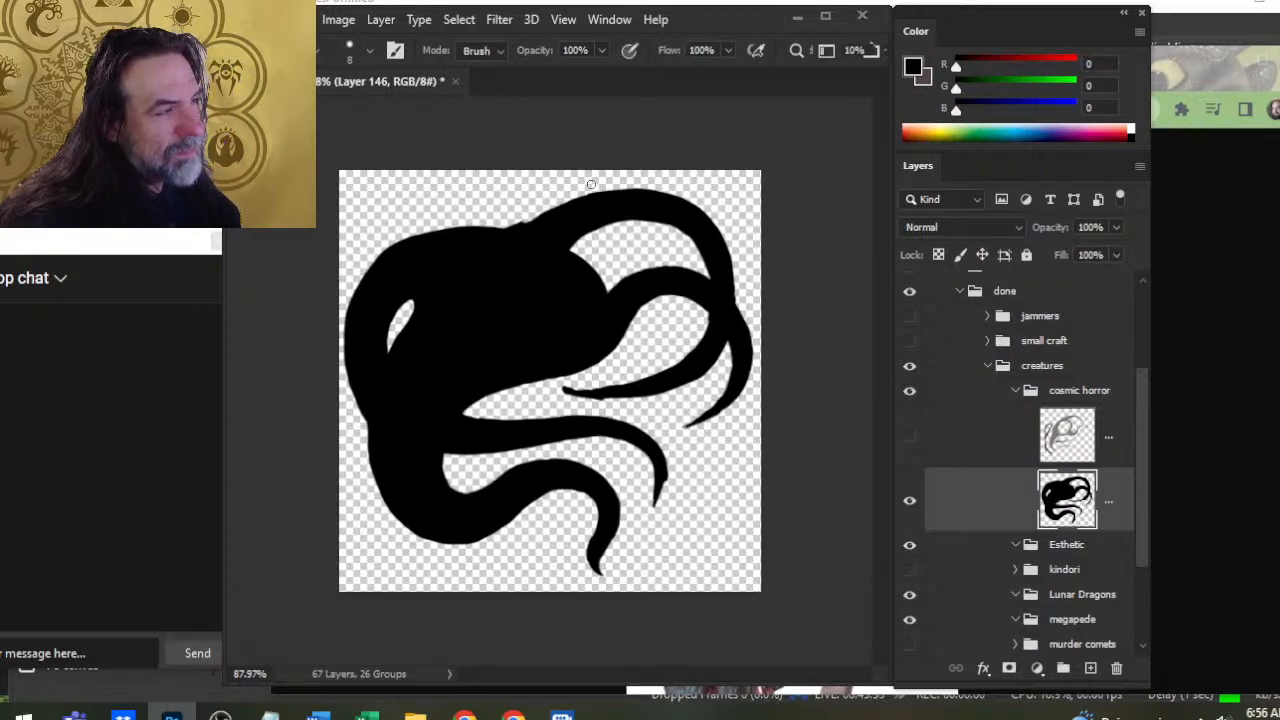
{"action": "key", "text": "b"}
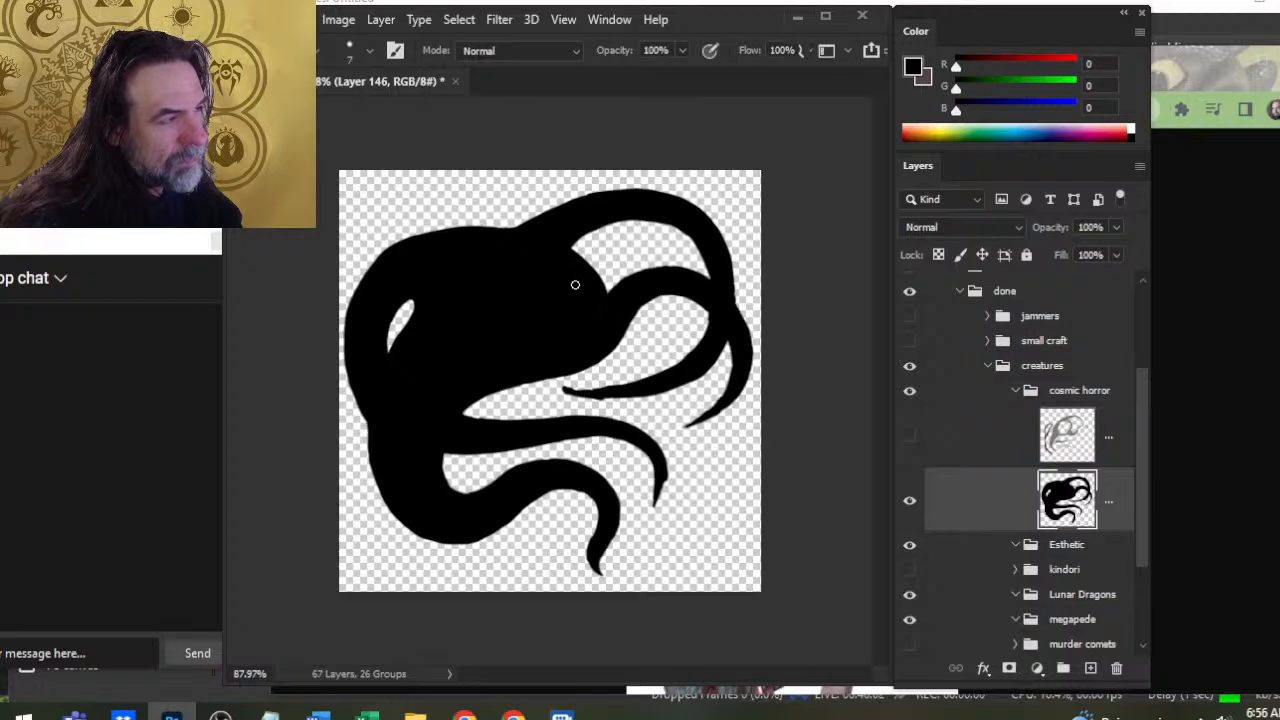
Trim and repaint the head's lower edge above the extended tentacle's tip into a smooth curve
{"action": "key", "text": "e"}
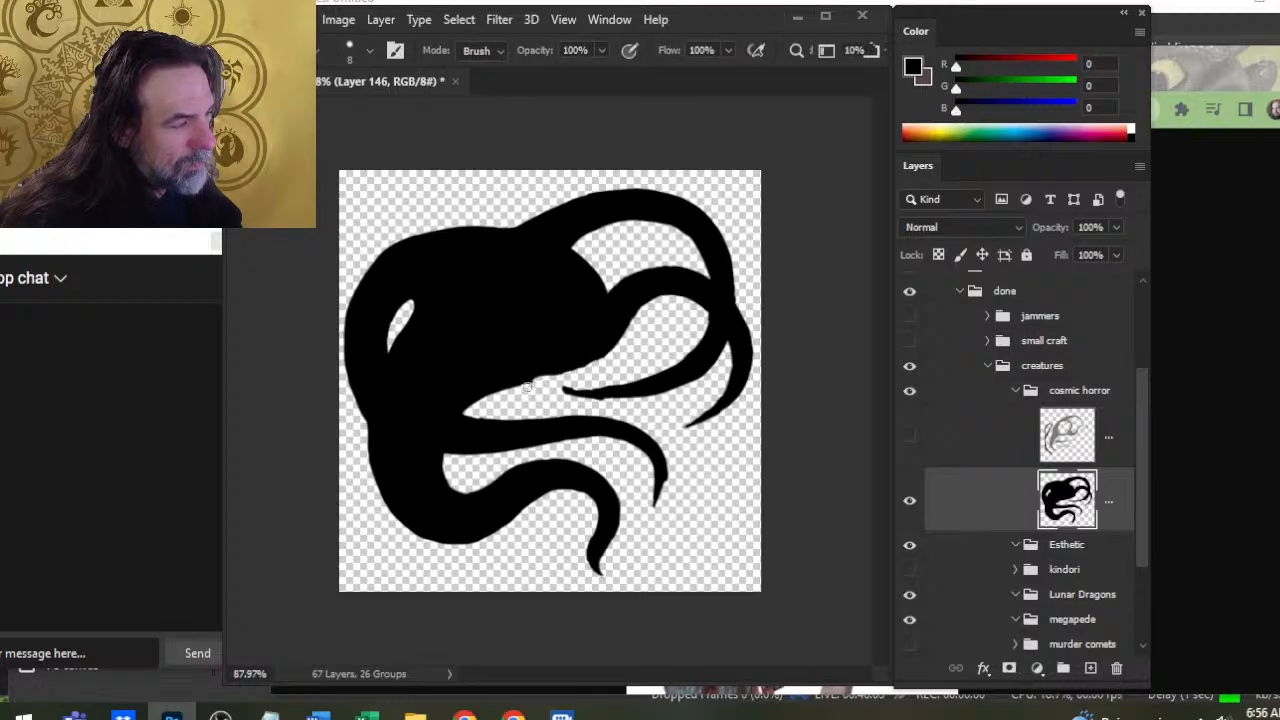
{"action": "key", "text": "b"}
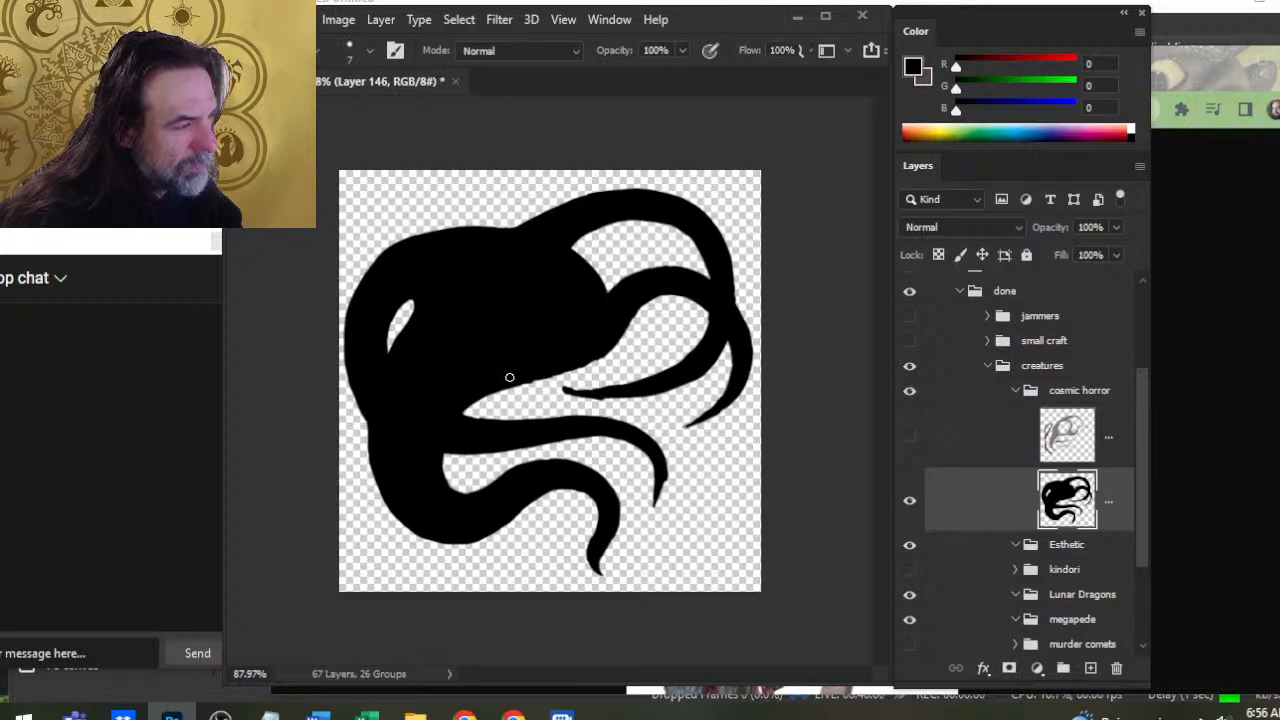
{"action": "key", "text": "e"}
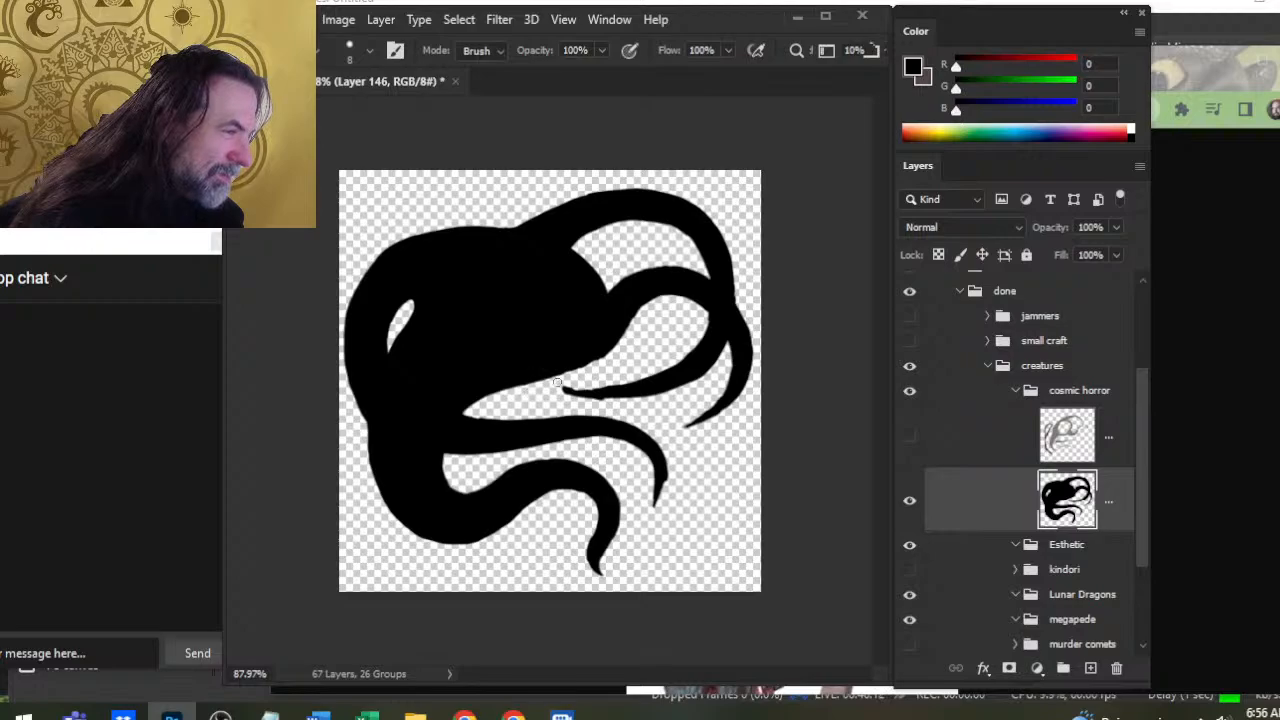
{"action": "mouse_move", "coordinate": [557, 382]}
{"action": "left_mouse_down"}
{"action": "mouse_move", "coordinate": [590, 372]}
{"action": "mouse_move", "coordinate": [619, 329]}
{"action": "mouse_move", "coordinate": [533, 385]}
{"action": "left_mouse_up"}
{"action": "key", "text": "b"}
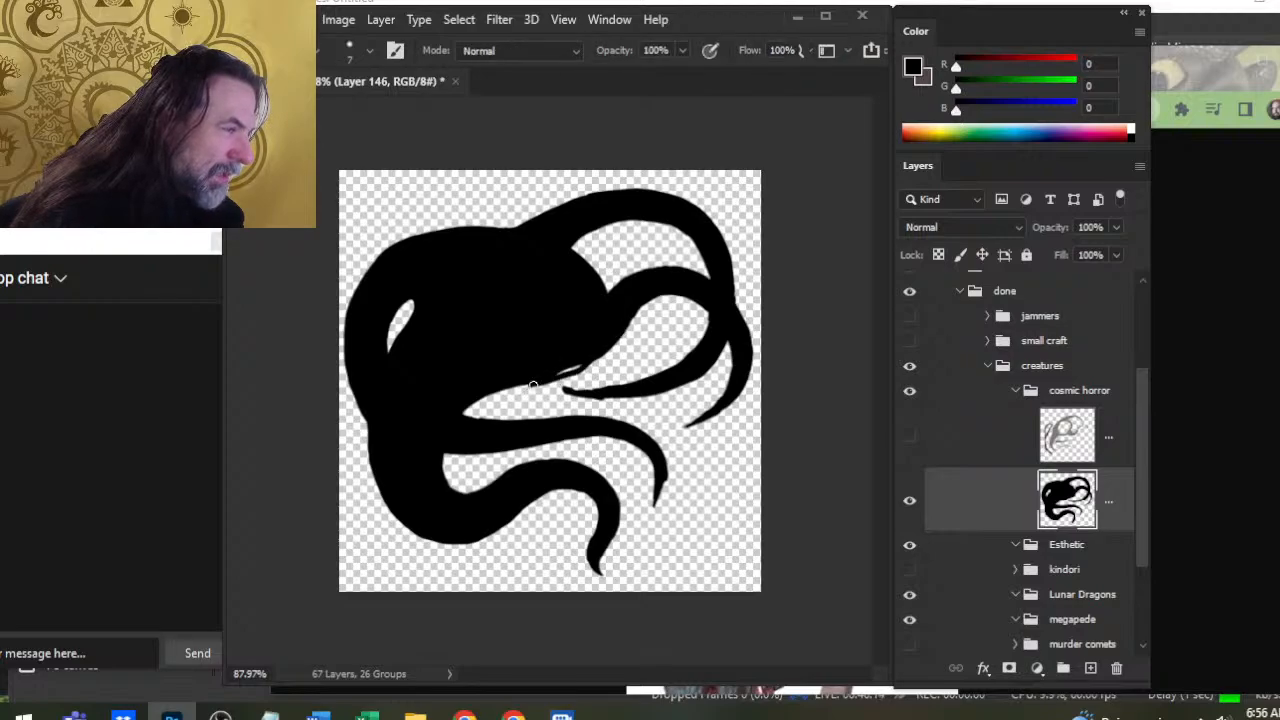
{"action": "key", "text": "e"}
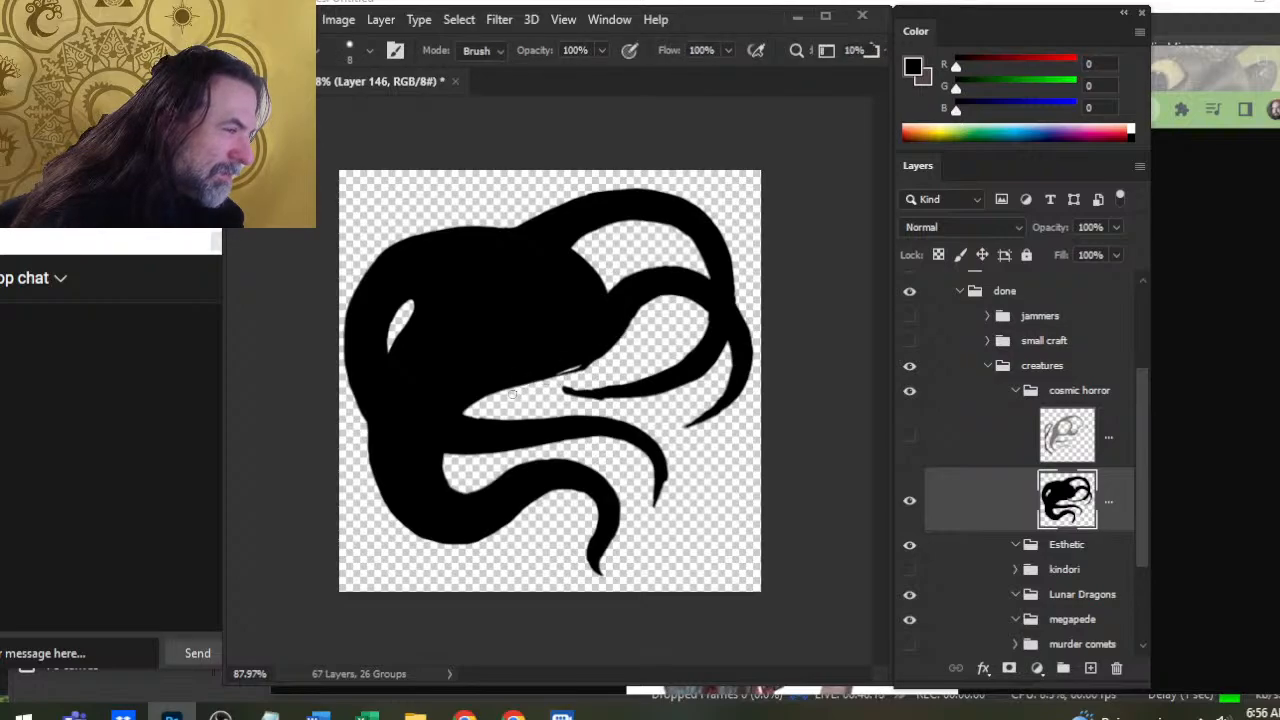
{"action": "key", "text": "b"}
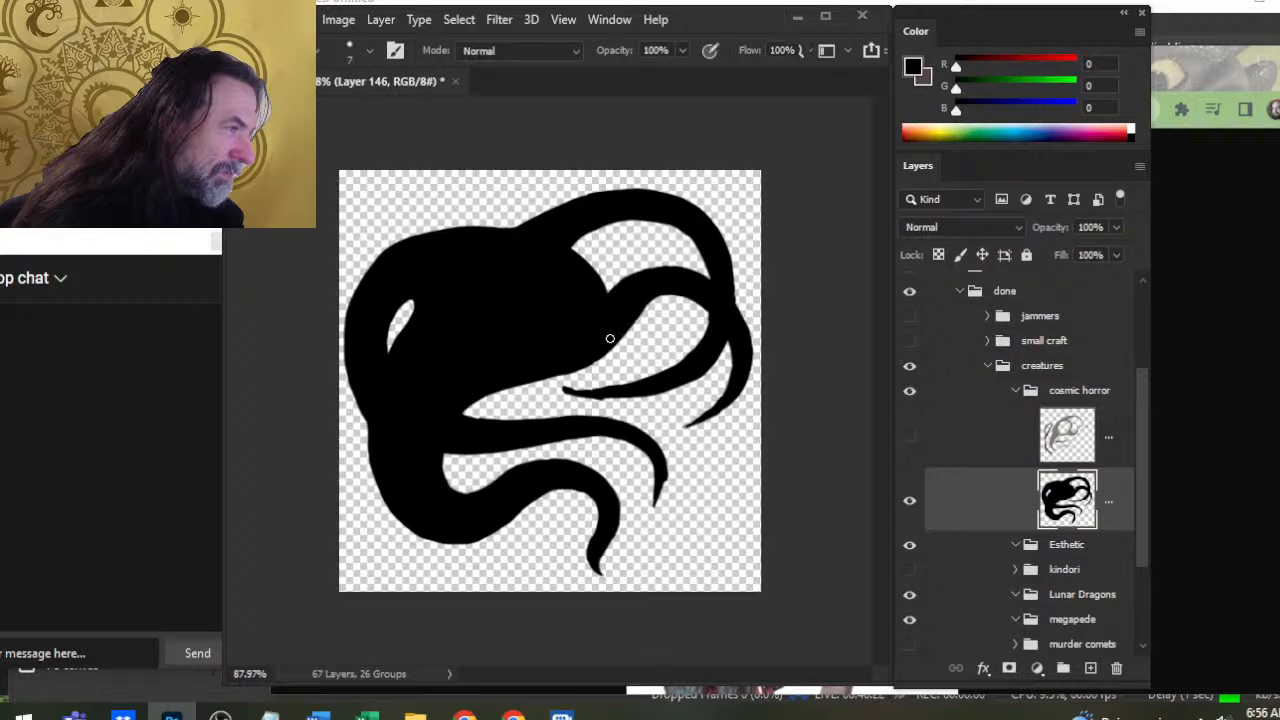
Even out the inner edge of the middle tentacle from its base at the head toward the crossing
{"action": "key", "text": "e"}
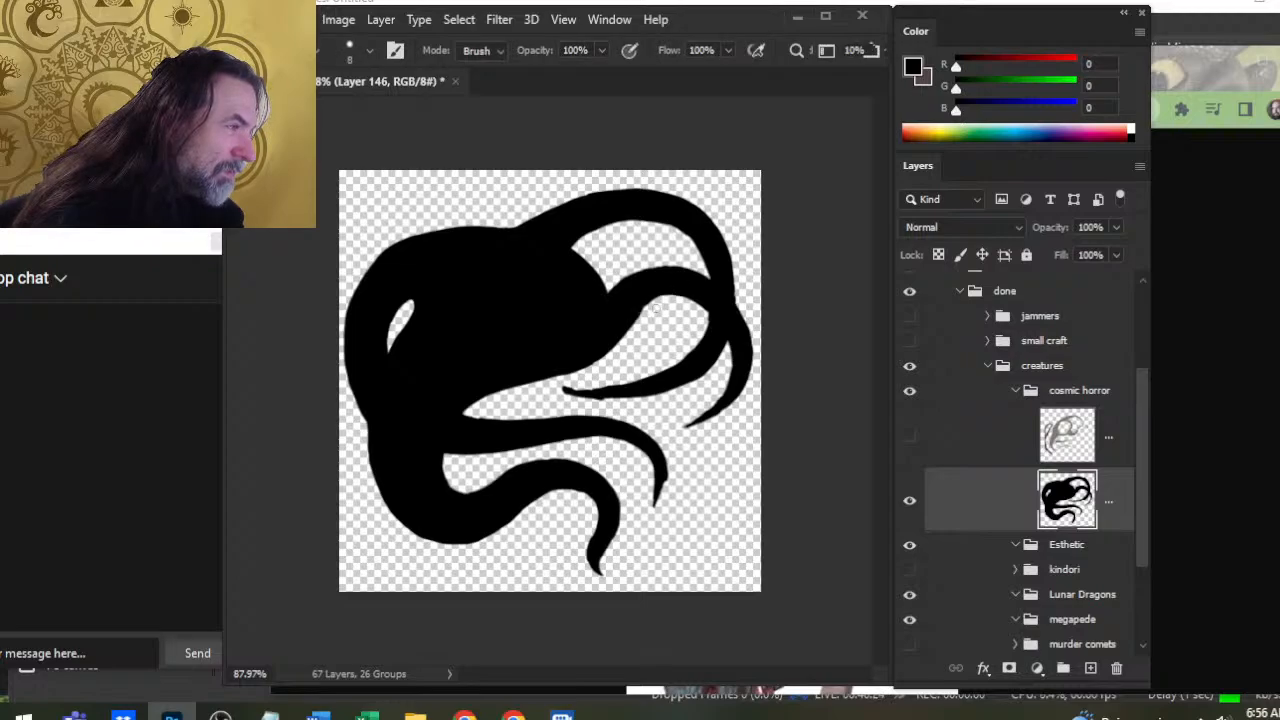
{"action": "key", "text": "b"}
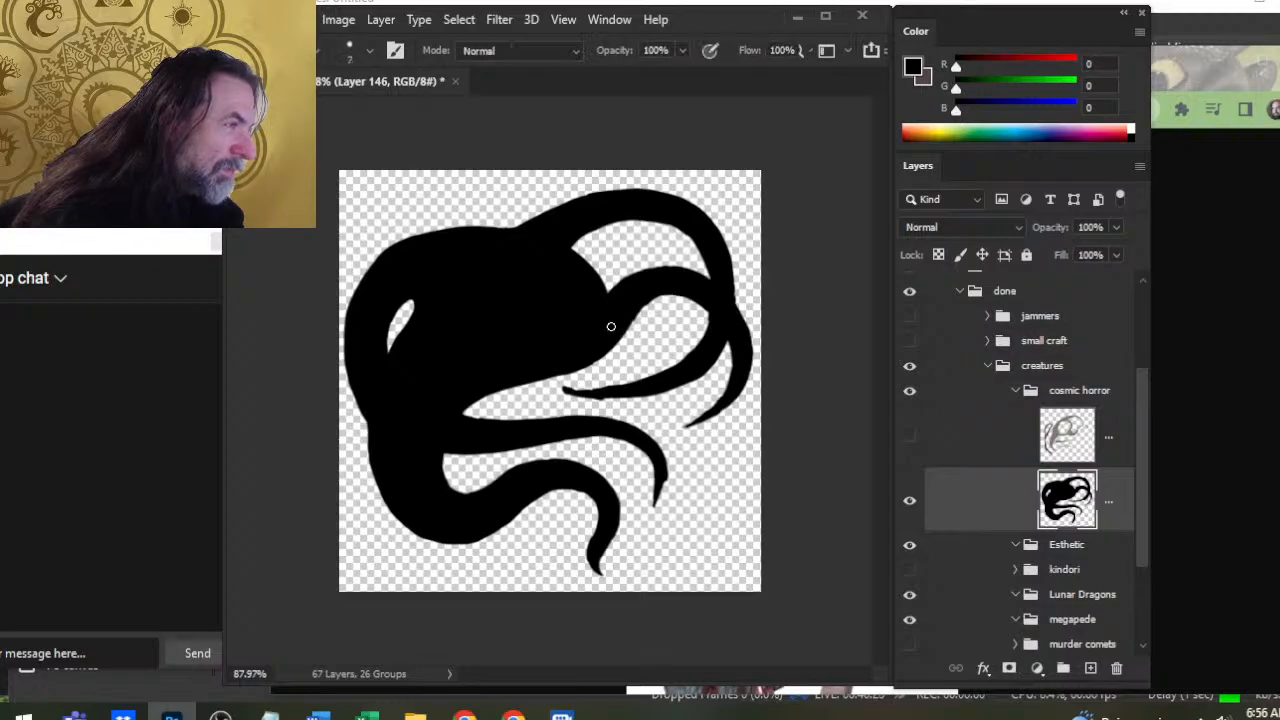
{"action": "key", "text": "e"}
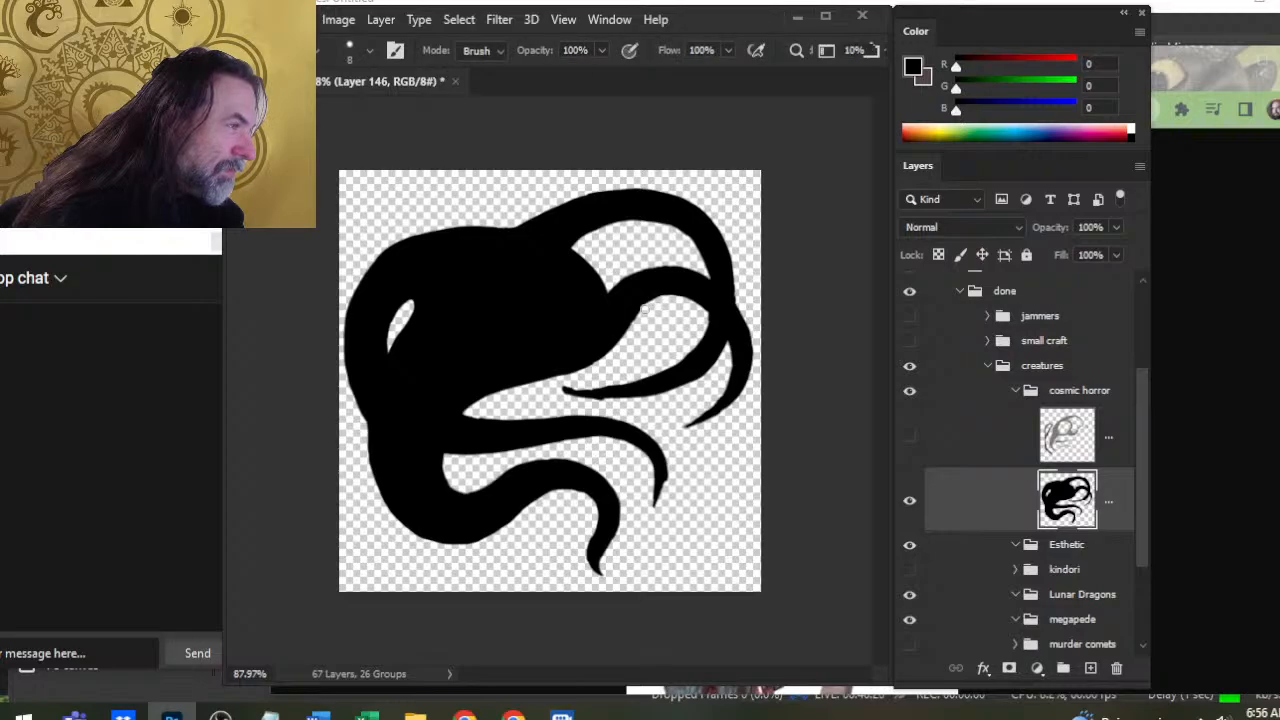
{"action": "key", "text": "b"}
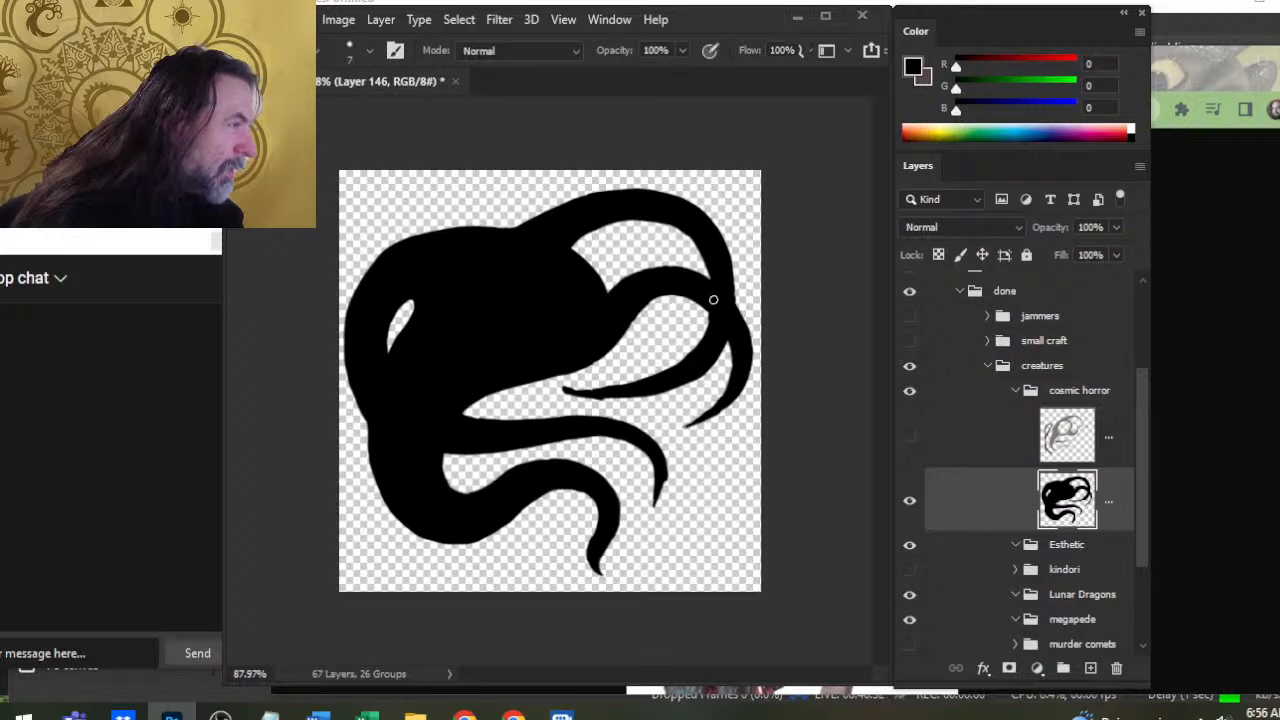
Smooth and thicken the curve of the extended inner tentacle, and taper its tip to a point
{"action": "key", "text": "e"}
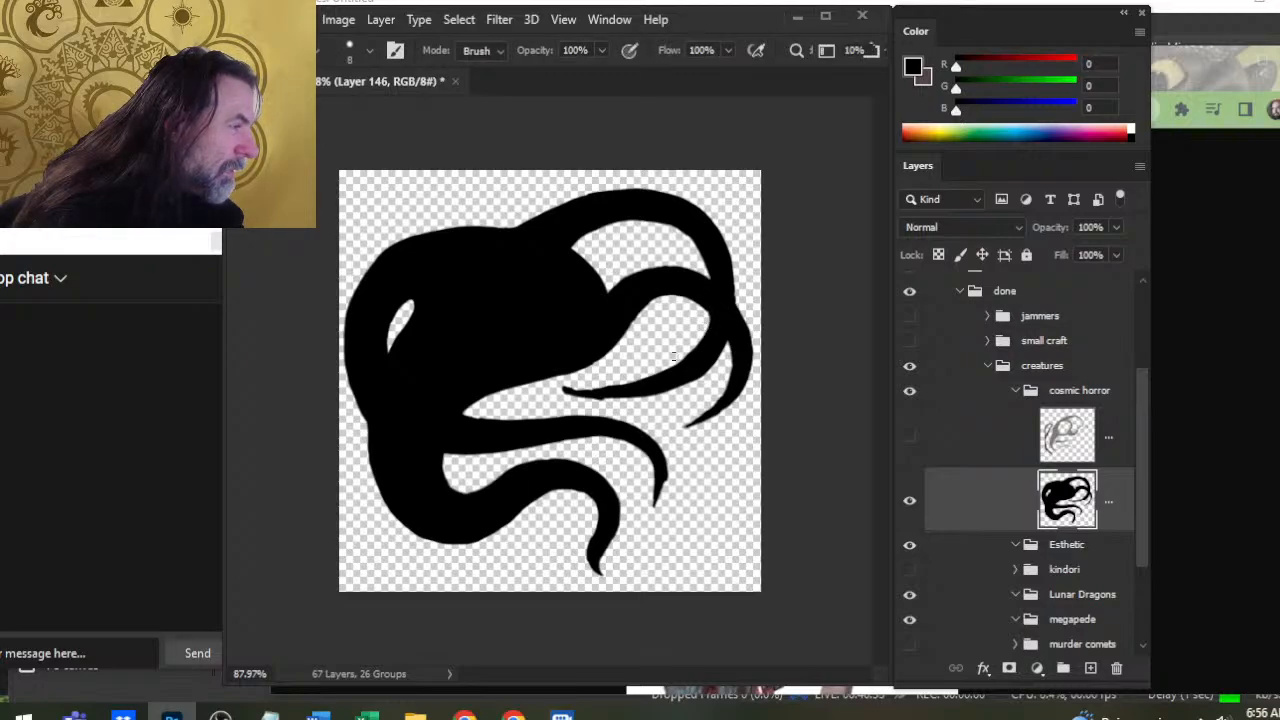
{"action": "key", "text": "b"}
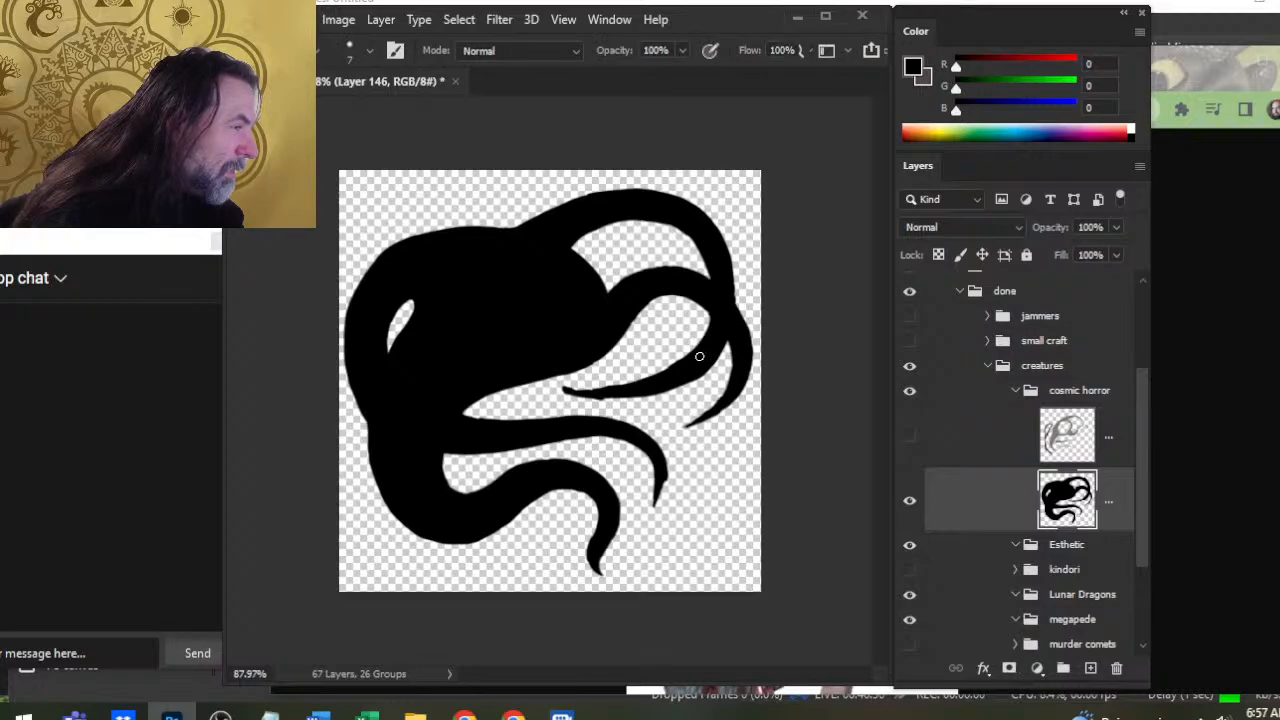
{"action": "left_click_drag", "start_coordinate": [699, 356], "coordinate": [612, 383]}
{"action": "key", "text": "e"}
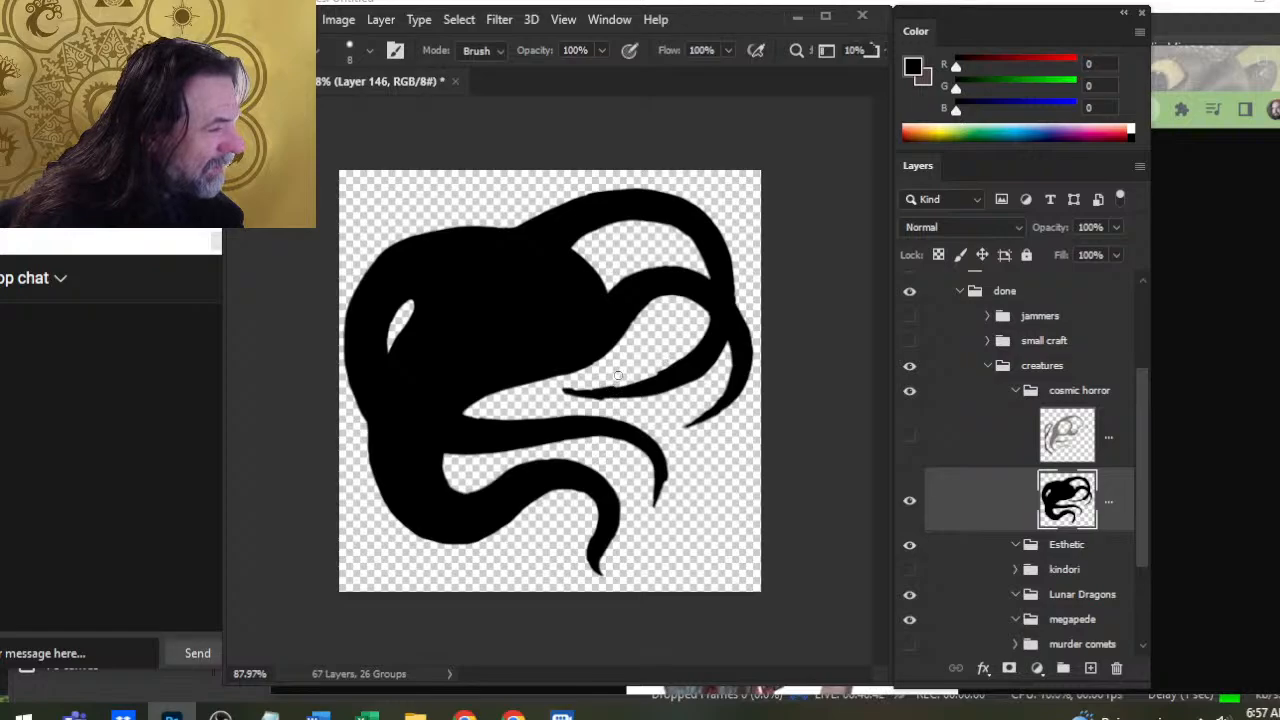
{"action": "key", "text": "b"}
{"action": "key", "text": "e"}
{"action": "left_click", "coordinate": [565, 391]}
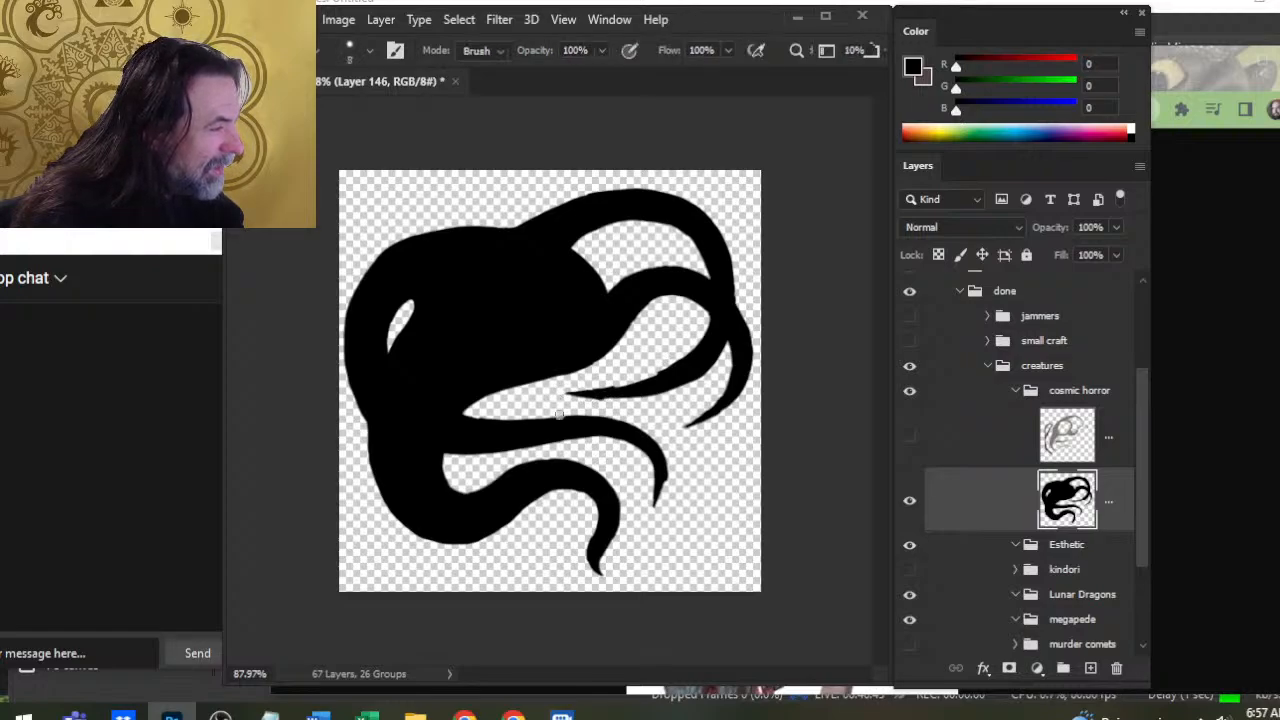
{"action": "key", "text": "b"}
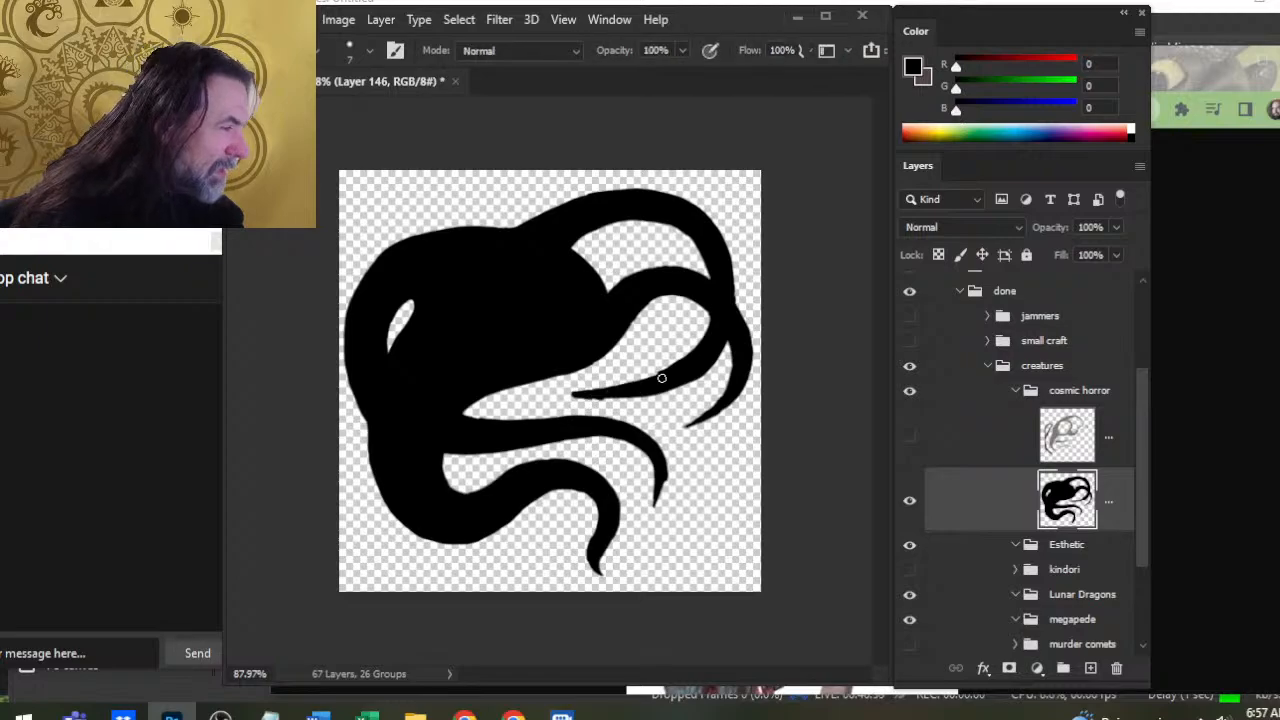
{"action": "left_click_drag", "start_coordinate": [611, 392], "coordinate": [665, 389]}
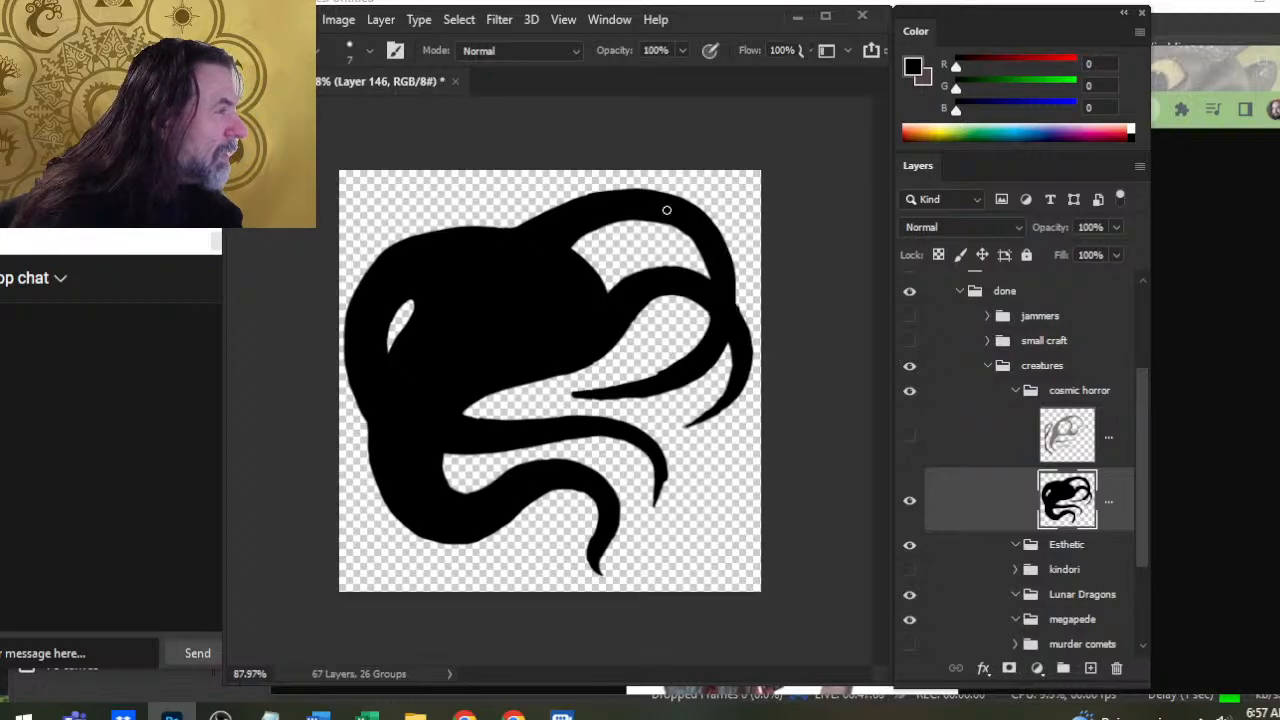
Trim and repaint the inner edge of the top tentacle's arch into a smooth curve down to the crossing
{"action": "key", "text": "e"}
{"action": "left_click_drag", "start_coordinate": [696, 254], "coordinate": [713, 275]}
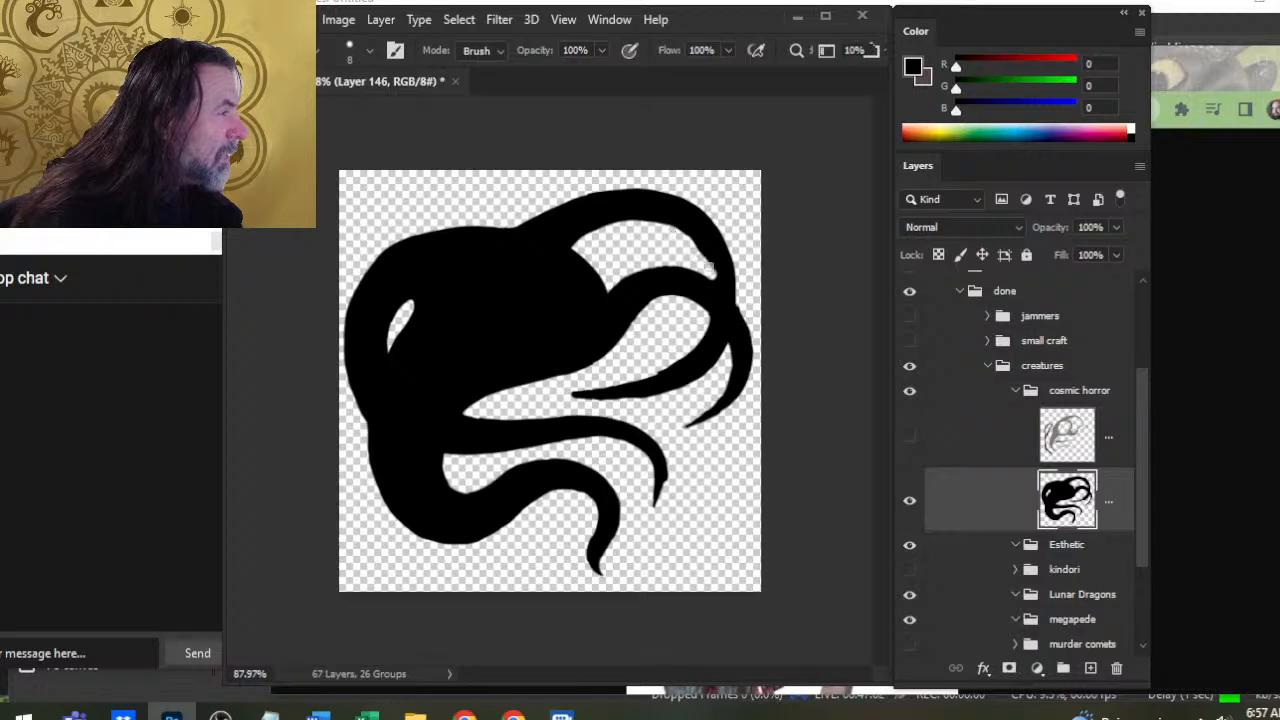
{"action": "key", "text": "b"}
{"action": "key", "text": "e"}
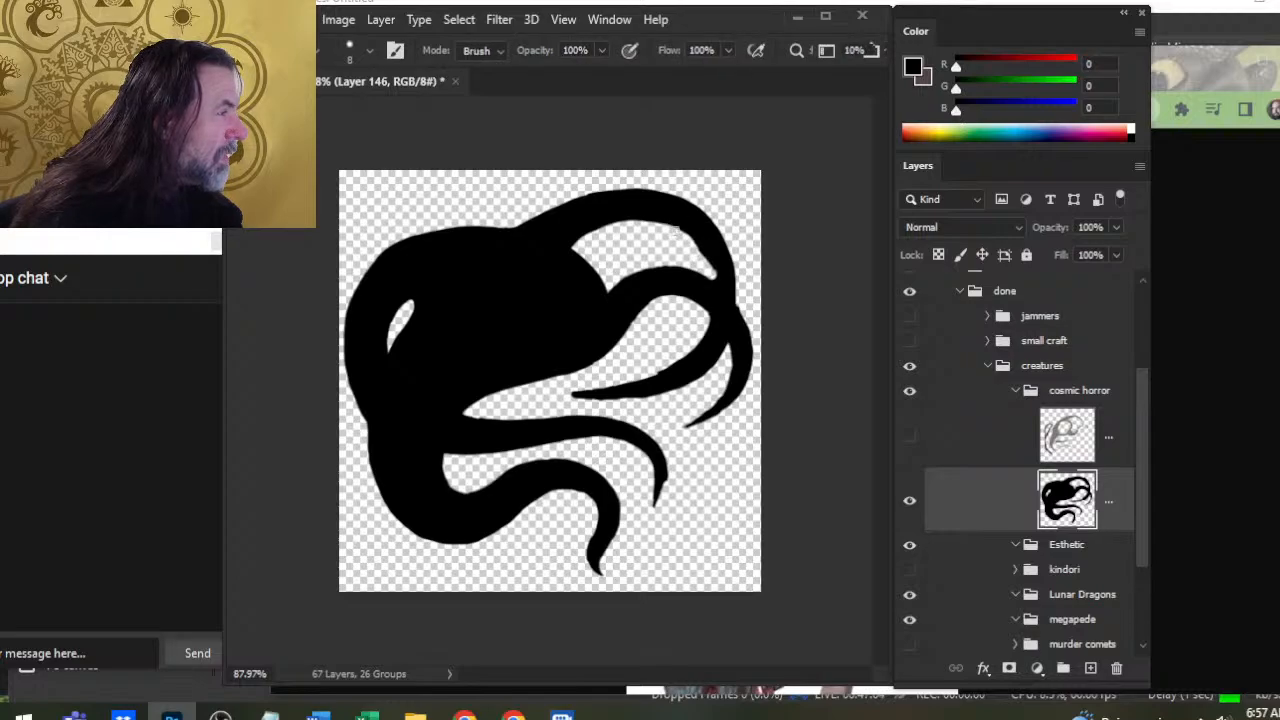
{"action": "key", "text": "b"}
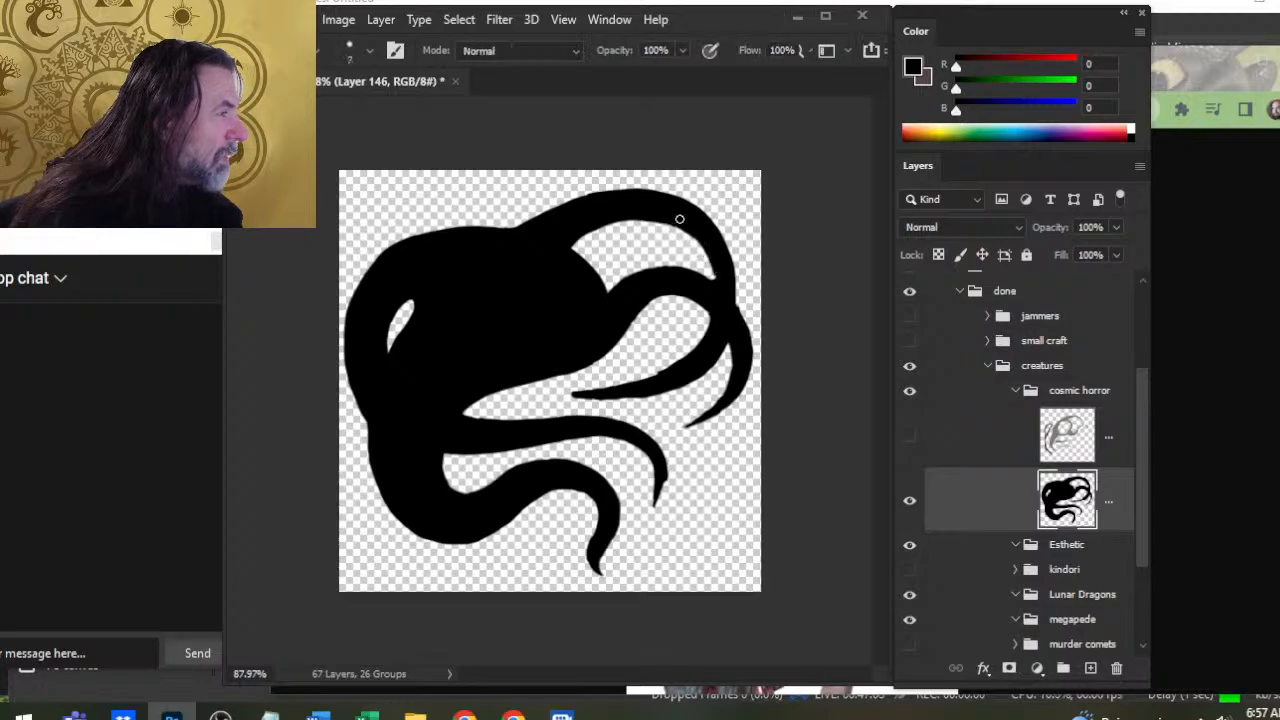
{"action": "left_click_drag", "start_coordinate": [697, 231], "coordinate": [713, 285]}
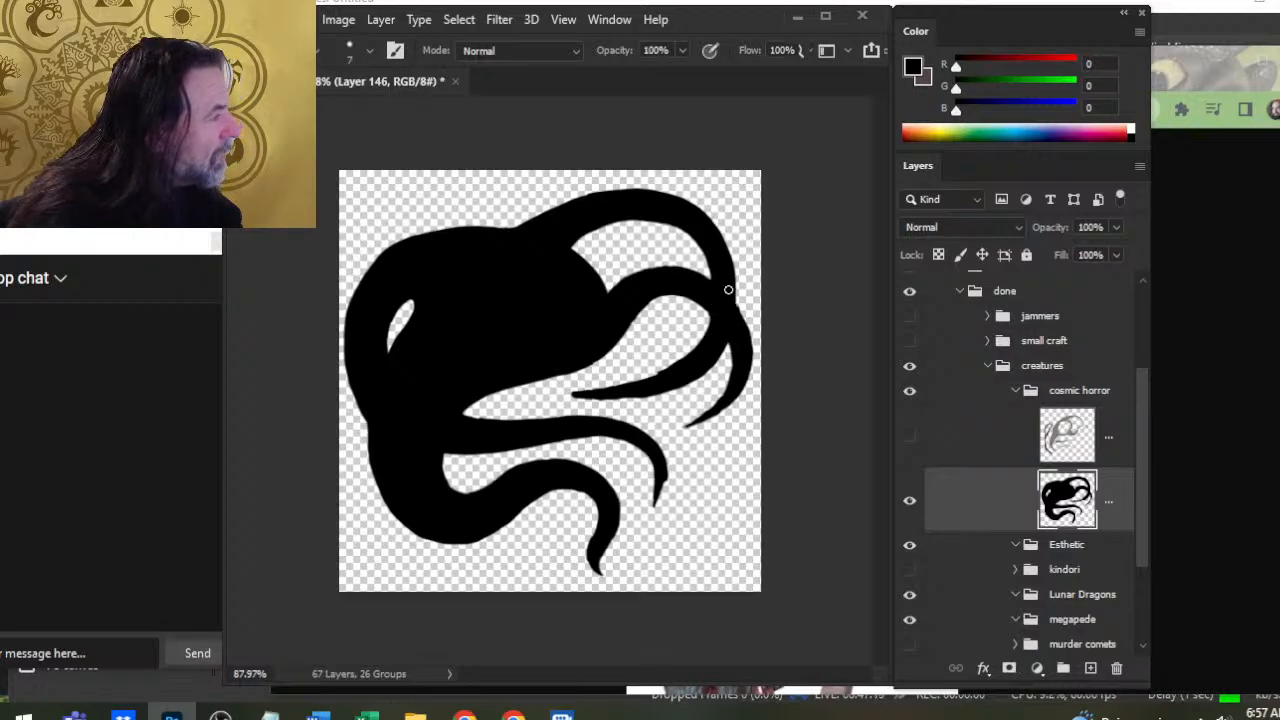
{"action": "key", "text": "e"}
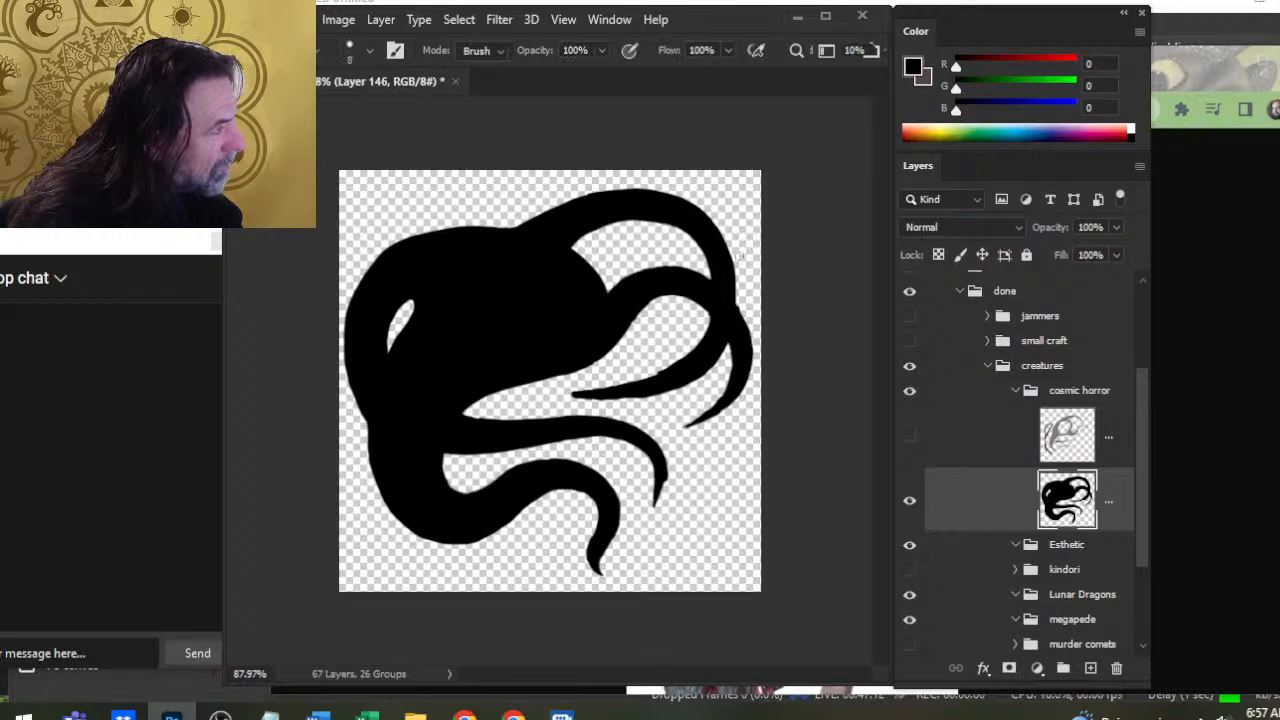
Smooth the inner tentacle's curve below the crossing and touch up the tip of the outer tentacle
{"action": "key", "text": "b"}
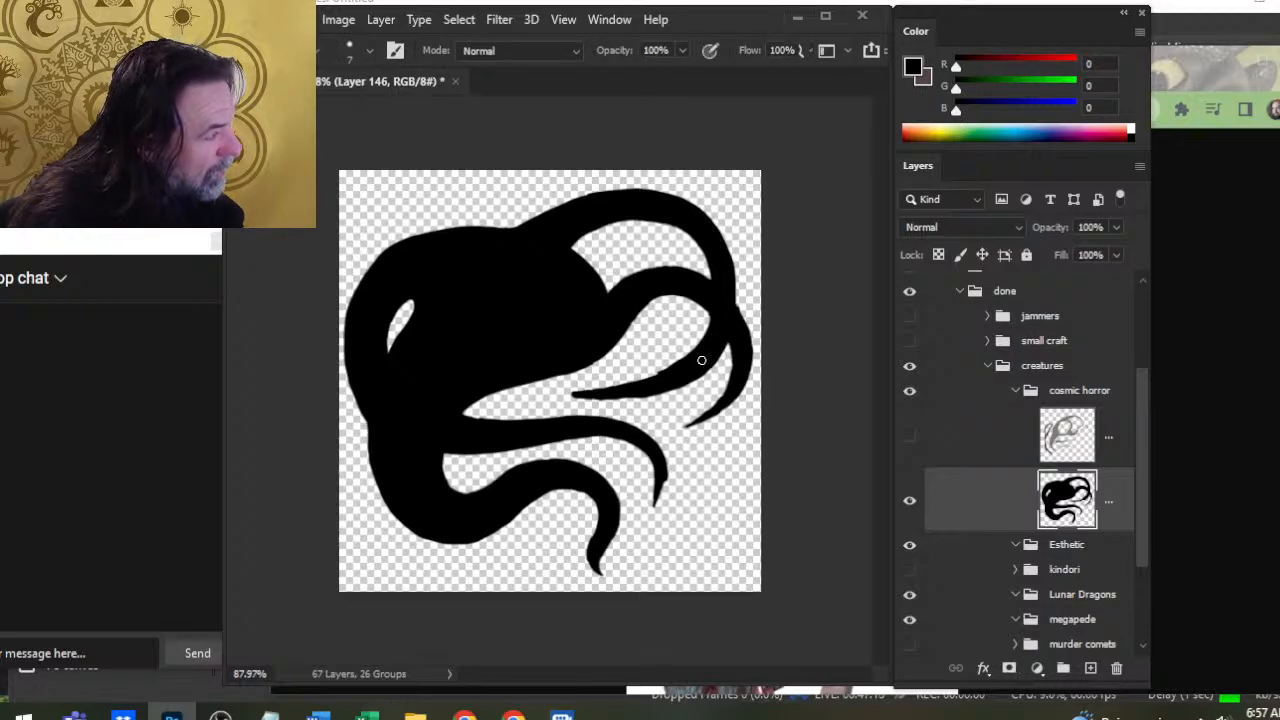
{"action": "key", "text": "e"}
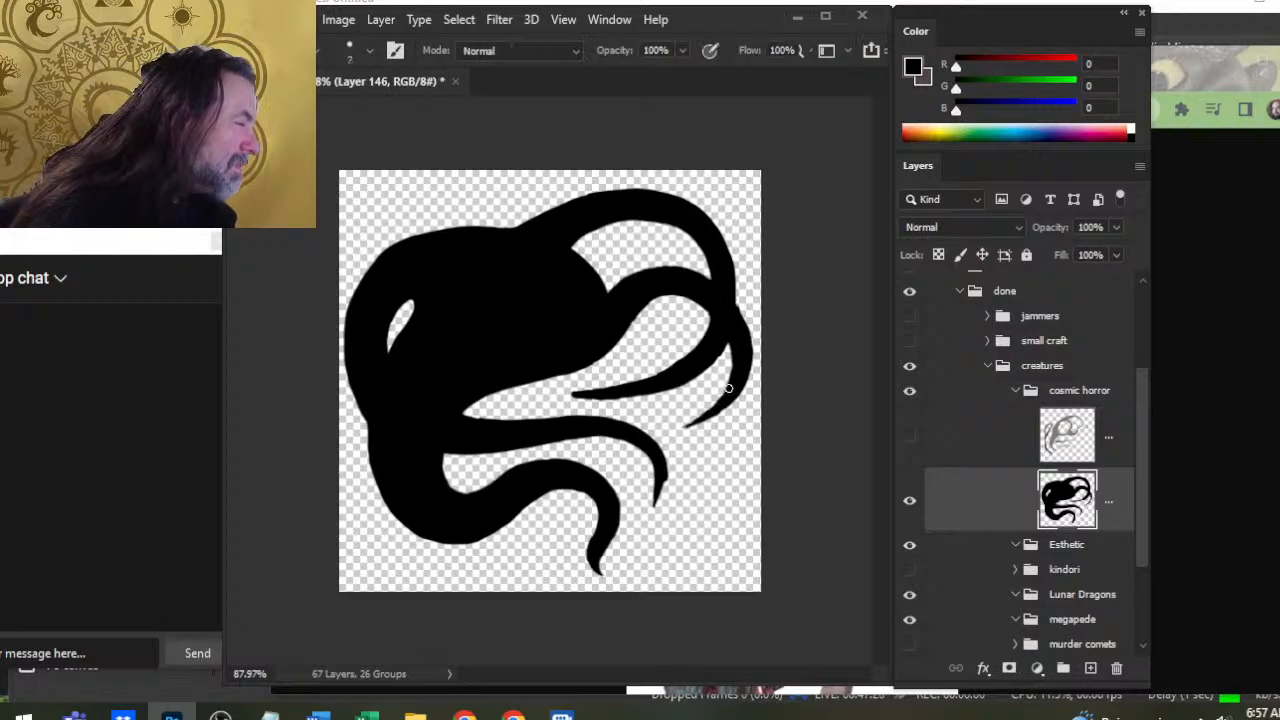
{"action": "key", "text": "b"}
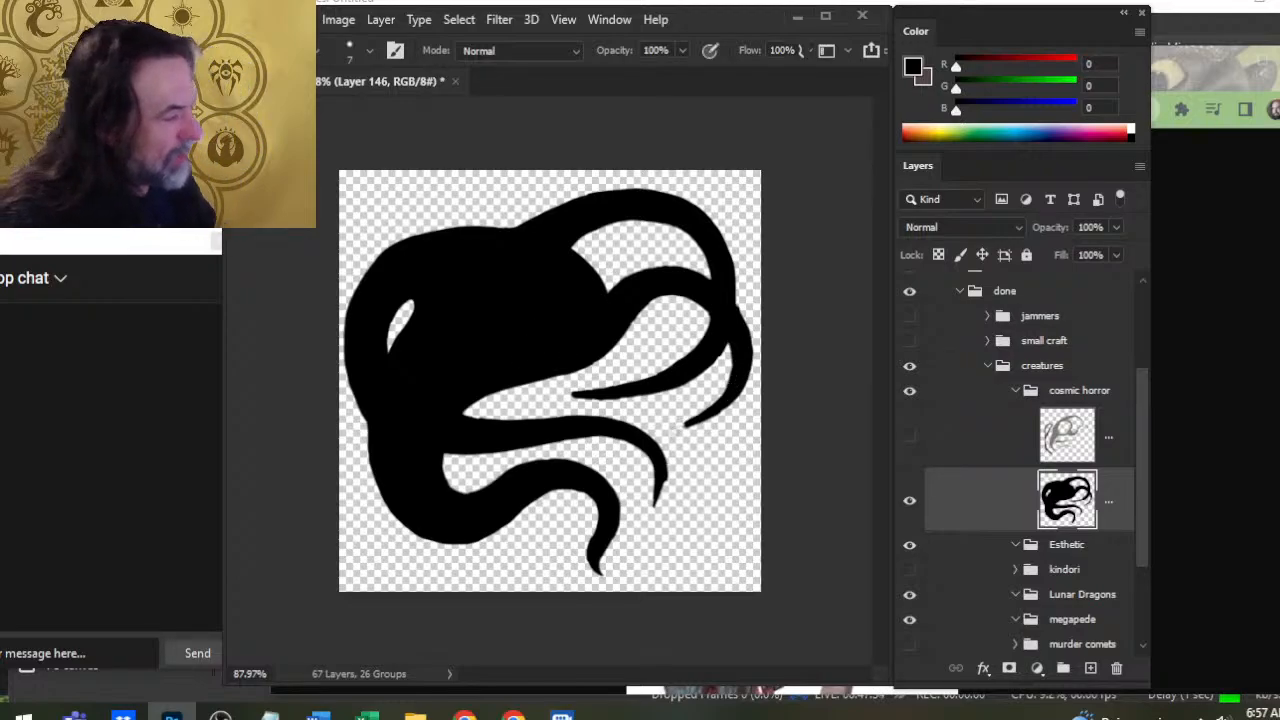
{"action": "key", "text": "e"}
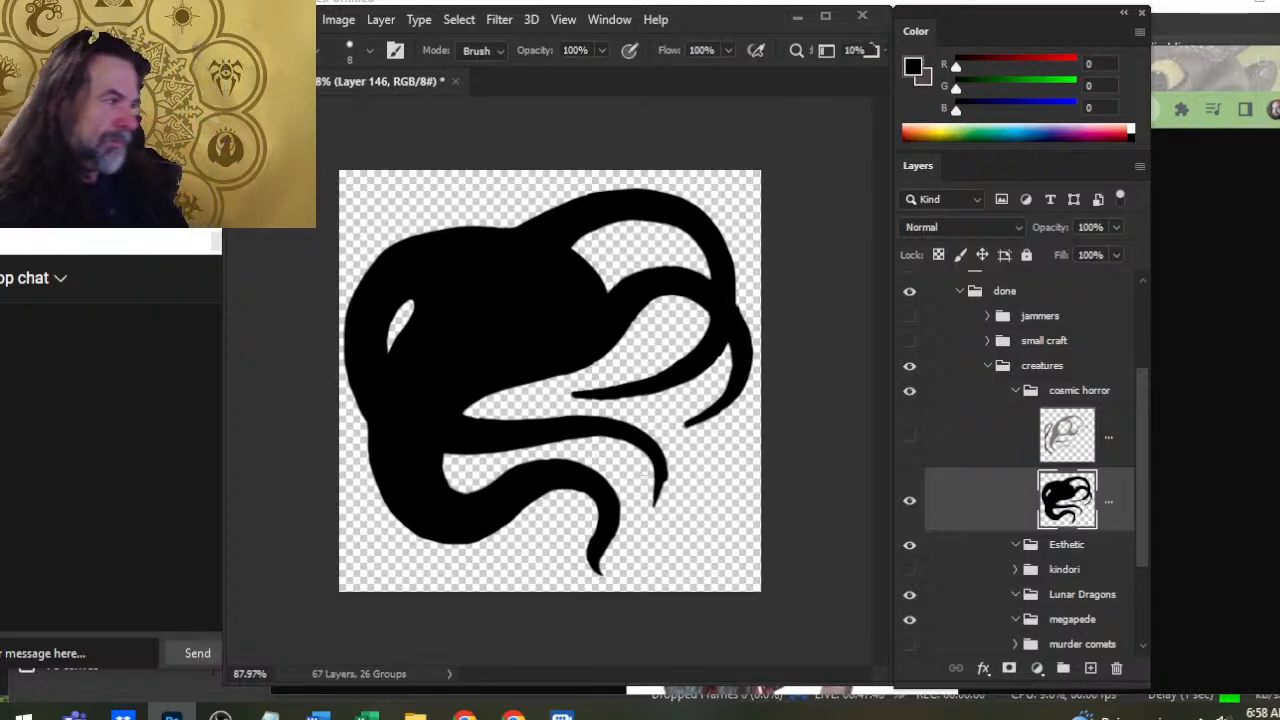
{"action": "key", "text": "b"}
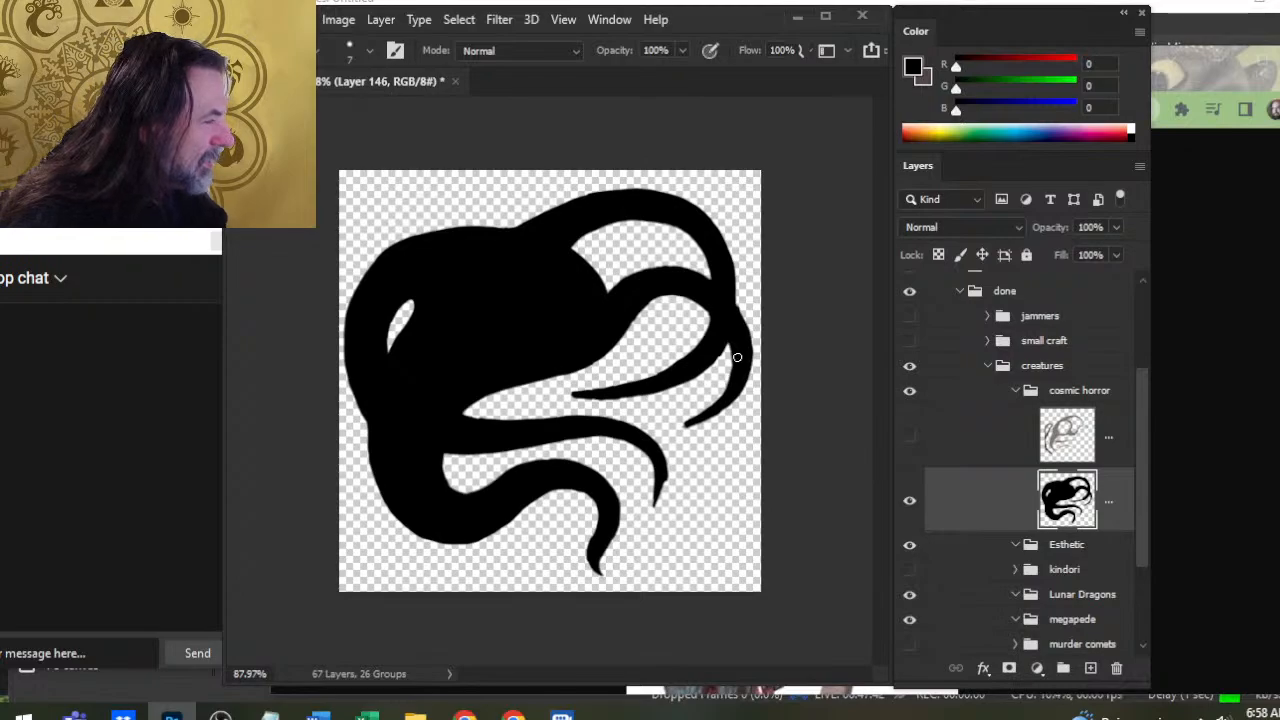
{"action": "key", "text": "e"}
{"action": "key", "text": "b"}
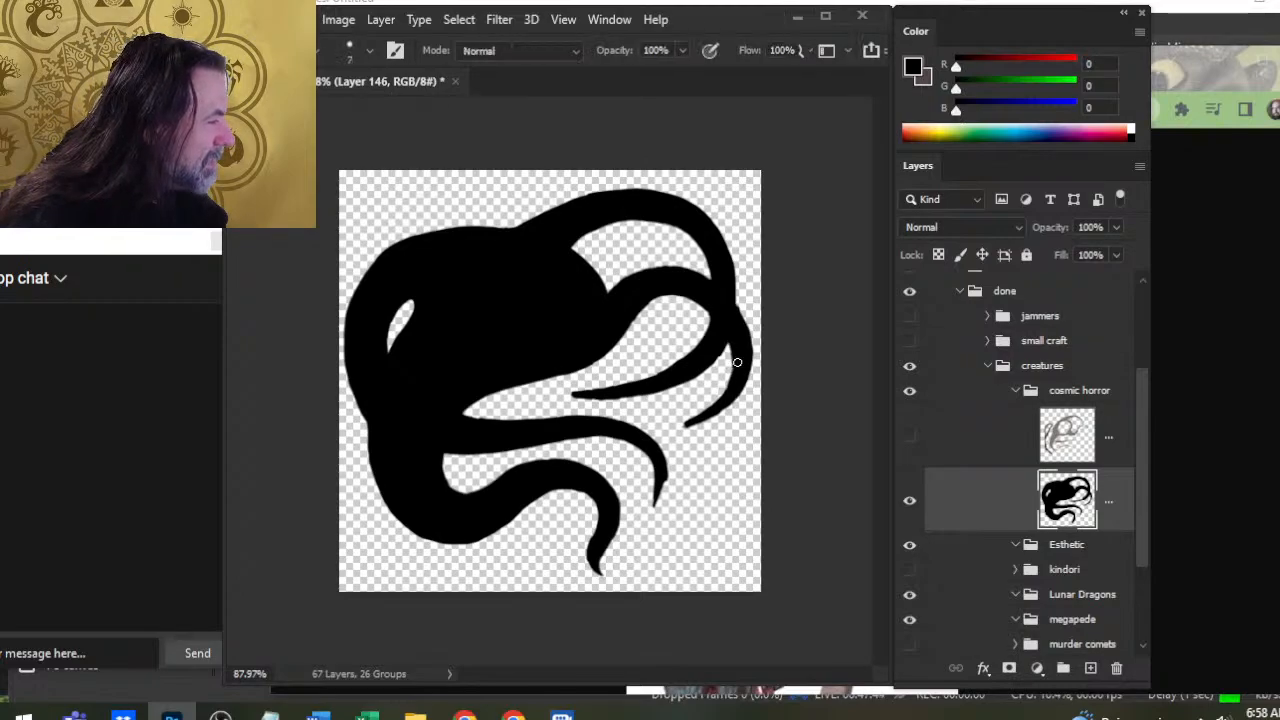
Extend the outer tentacle's tip farther down and smooth its inner edge into the new end
{"action": "mouse_move", "coordinate": [700, 417]}
{"action": "left_mouse_down"}
{"action": "mouse_move", "coordinate": [677, 444]}
{"action": "mouse_move", "coordinate": [726, 379]}
{"action": "left_mouse_up"}
{"action": "key", "text": "e"}
{"action": "key", "text": "b"}
{"action": "key", "text": "e"}
{"action": "key", "text": "b"}
{"action": "key", "text": "e"}
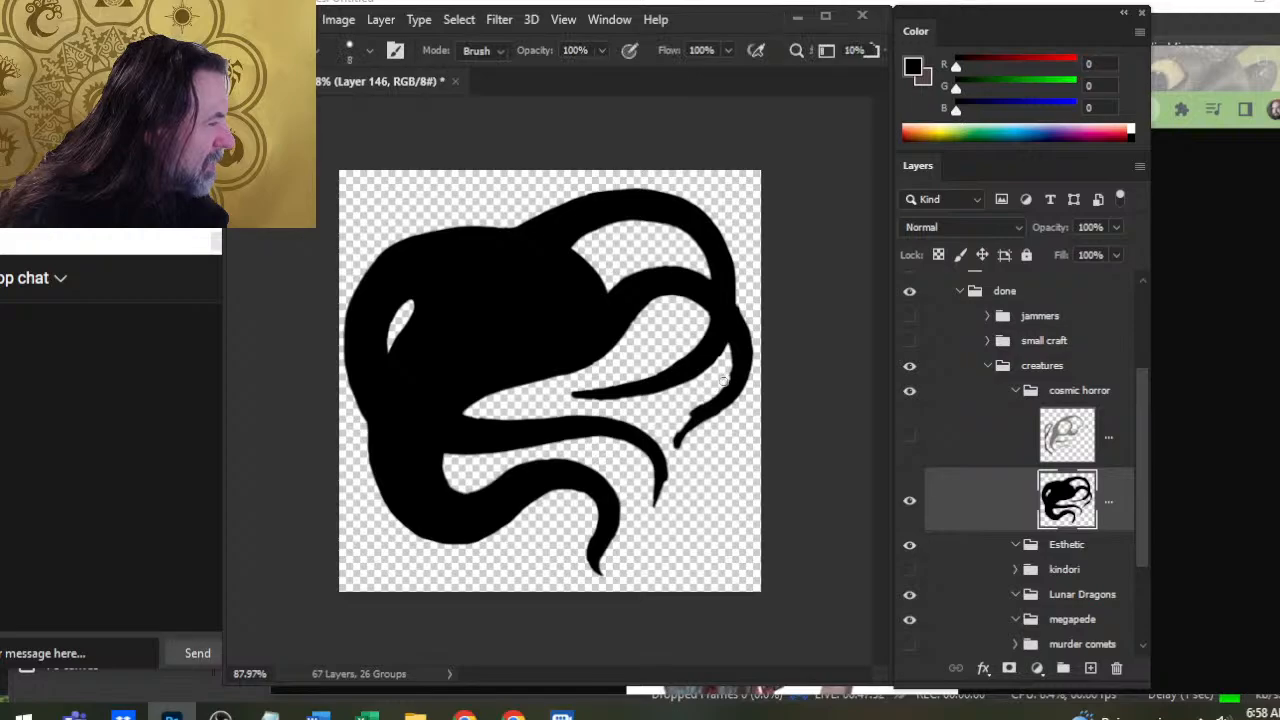
{"action": "key", "text": "b"}
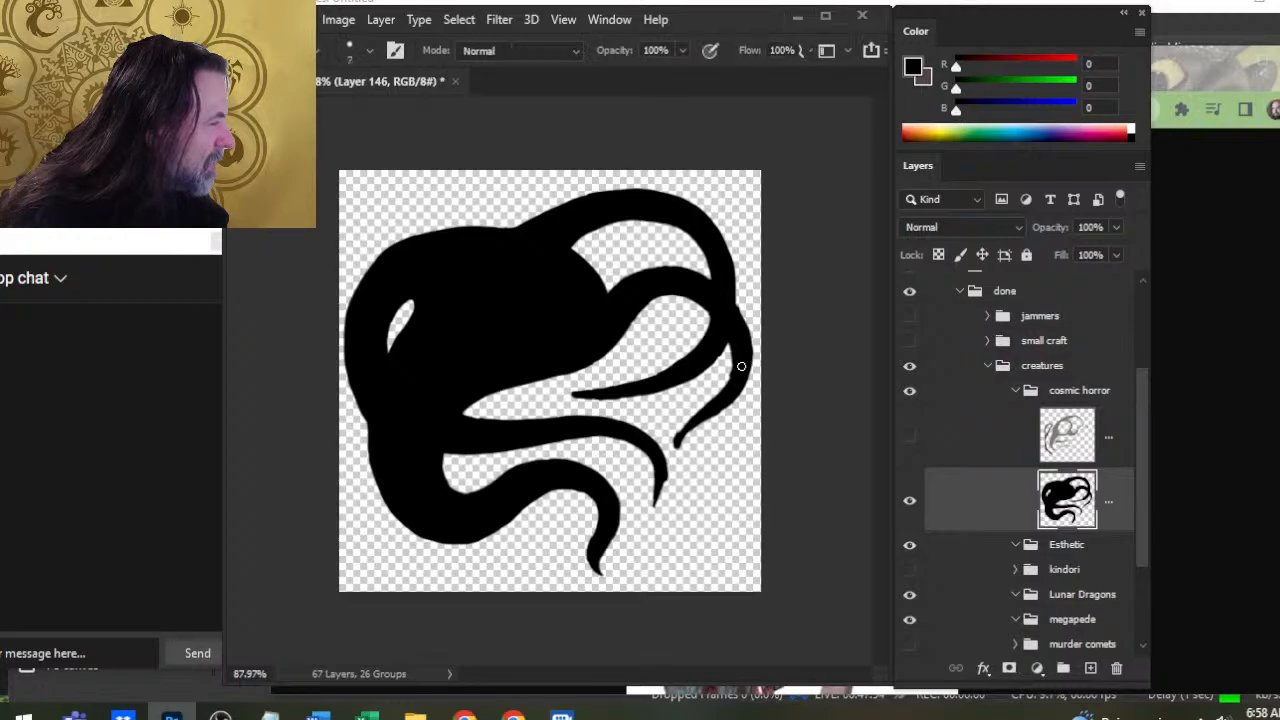
Trim the inner edge of the outer tentacle just below the crossing to open the gap beside the inner tentacle
{"action": "key", "text": "e"}
{"action": "mouse_move", "coordinate": [729, 375]}
{"action": "left_mouse_down"}
{"action": "mouse_move", "coordinate": [717, 393]}
{"action": "mouse_move", "coordinate": [730, 338]}
{"action": "mouse_move", "coordinate": [731, 350]}
{"action": "left_mouse_up"}
{"action": "key", "text": "b"}
{"action": "key", "text": "e"}
{"action": "key", "text": "b"}
{"action": "key", "text": "e"}
{"action": "key", "text": "b"}
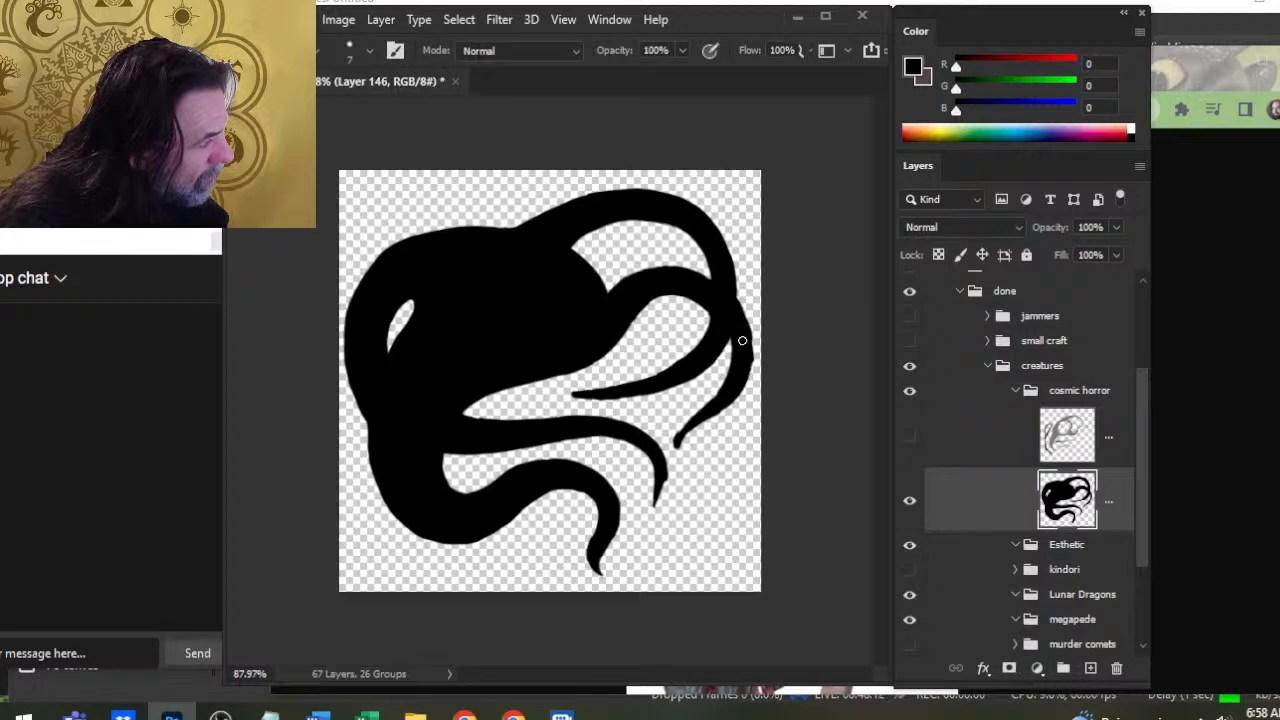
Even out the outer edge of the outer tentacle's bend below the crossing by alternately erasing and repainting it
{"action": "key", "text": "e"}
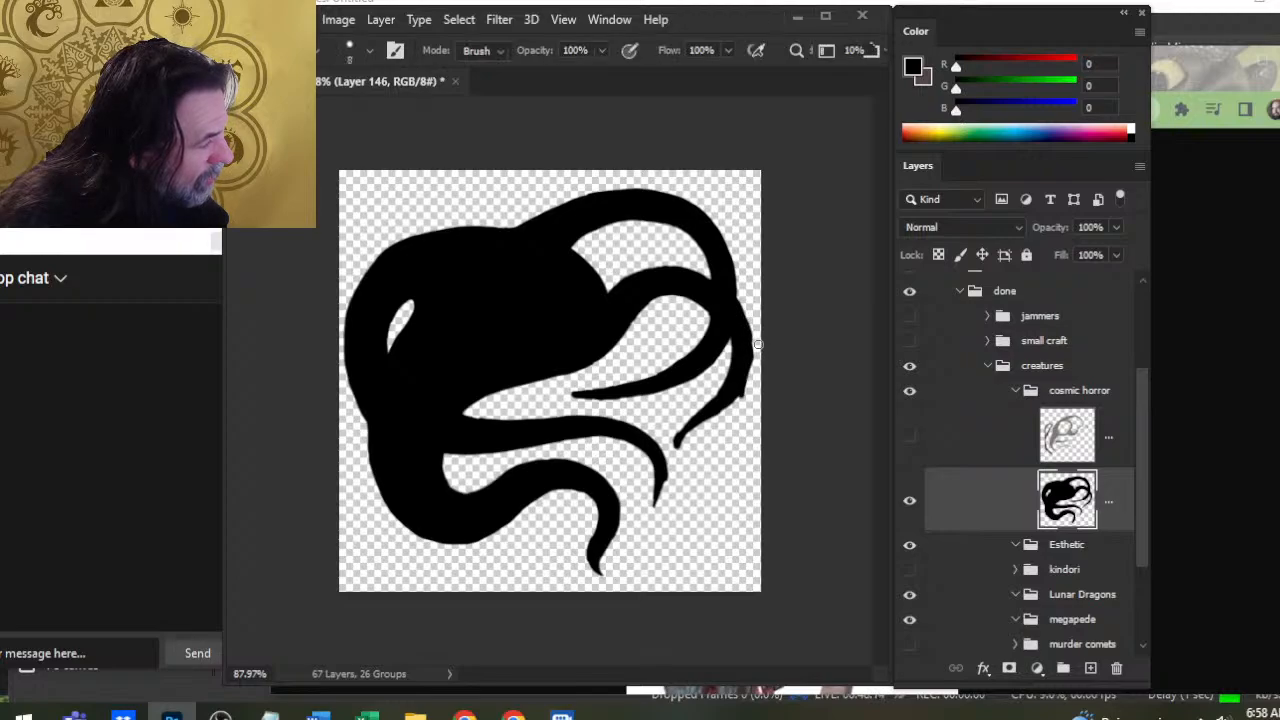
{"action": "key", "text": "b"}
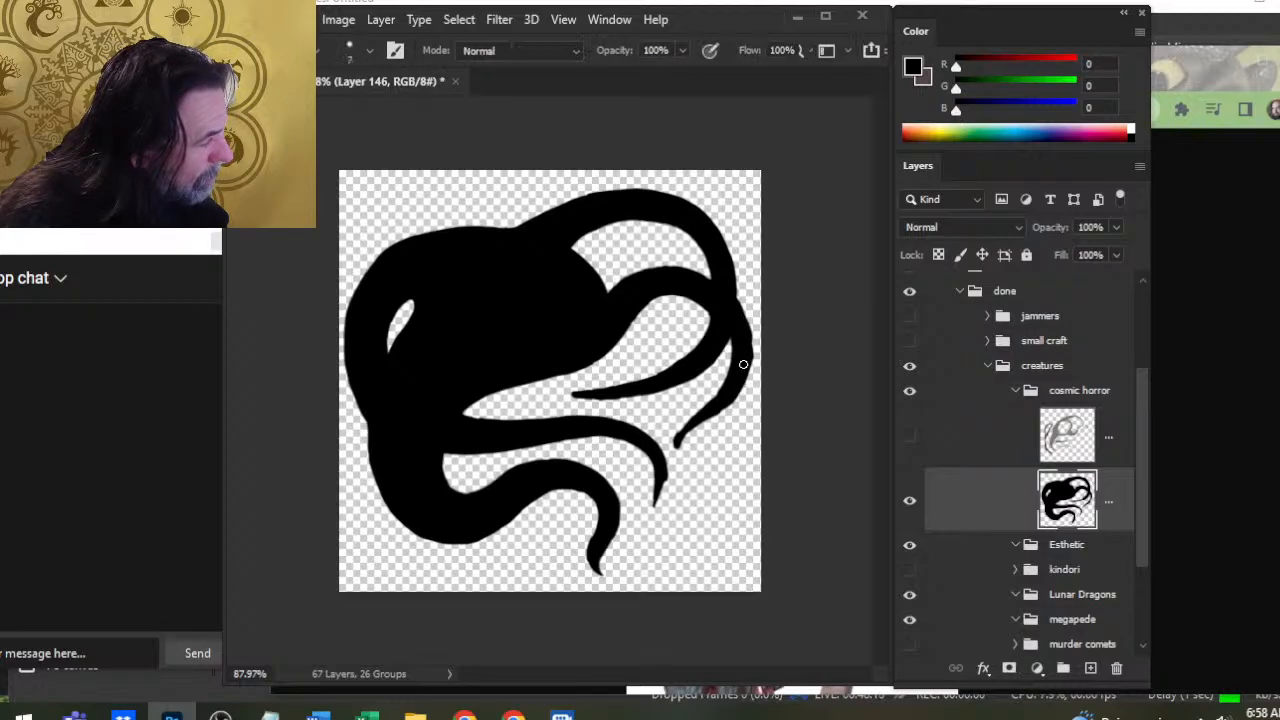
{"action": "key", "text": "e"}
{"action": "mouse_move", "coordinate": [743, 364]}
{"action": "left_mouse_down"}
{"action": "mouse_move", "coordinate": [752, 356]}
{"action": "mouse_move", "coordinate": [750, 378]}
{"action": "left_mouse_up"}
{"action": "key", "text": "b"}
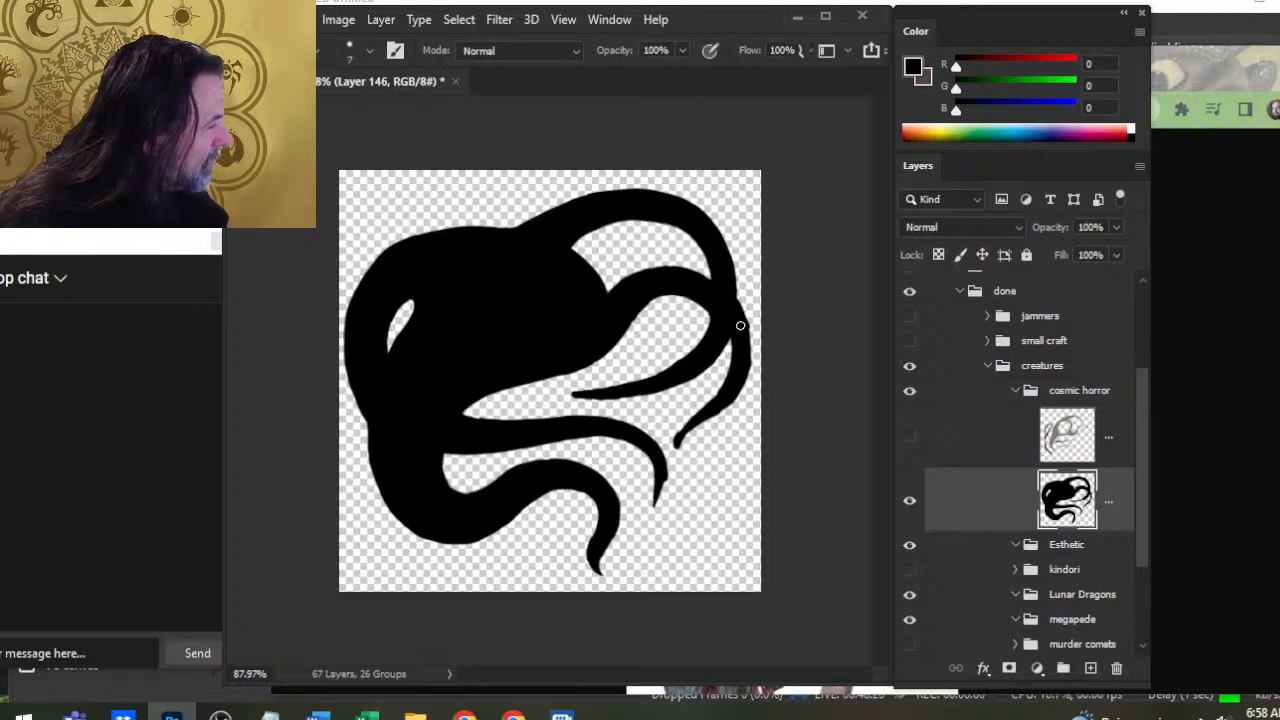
{"action": "left_click_drag", "start_coordinate": [743, 326], "coordinate": [752, 356]}
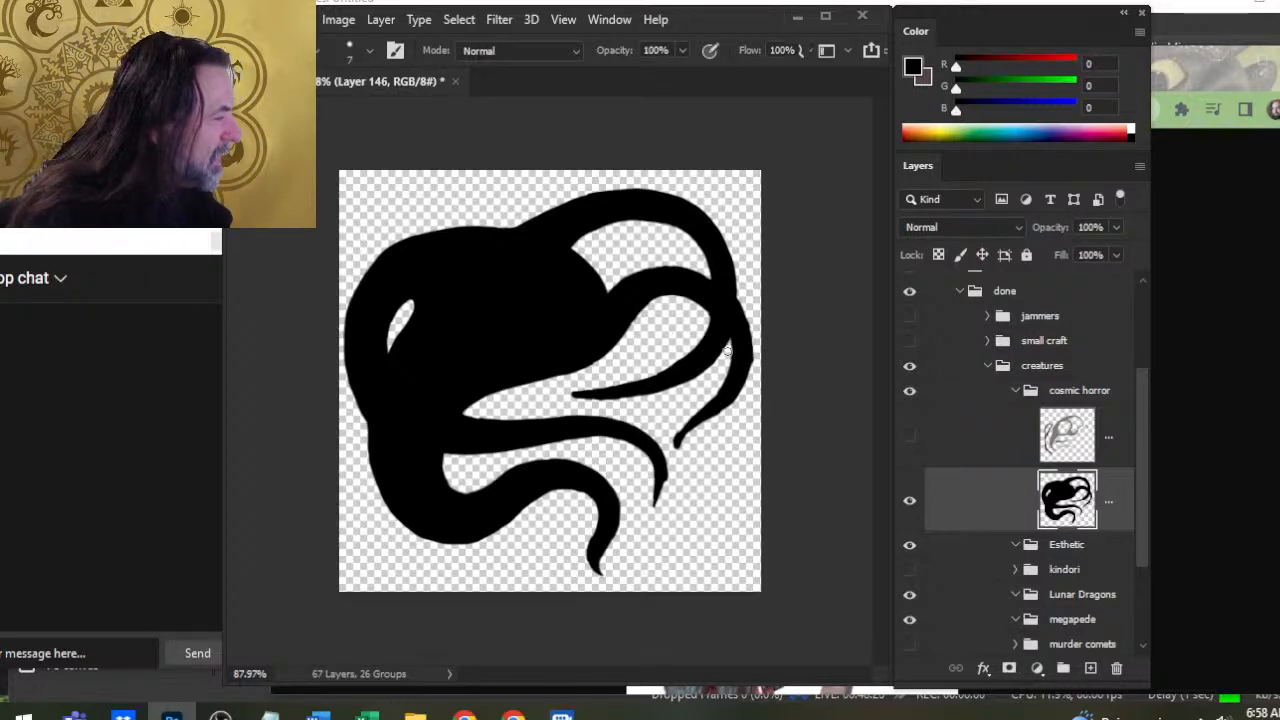
{"action": "key", "text": "e"}
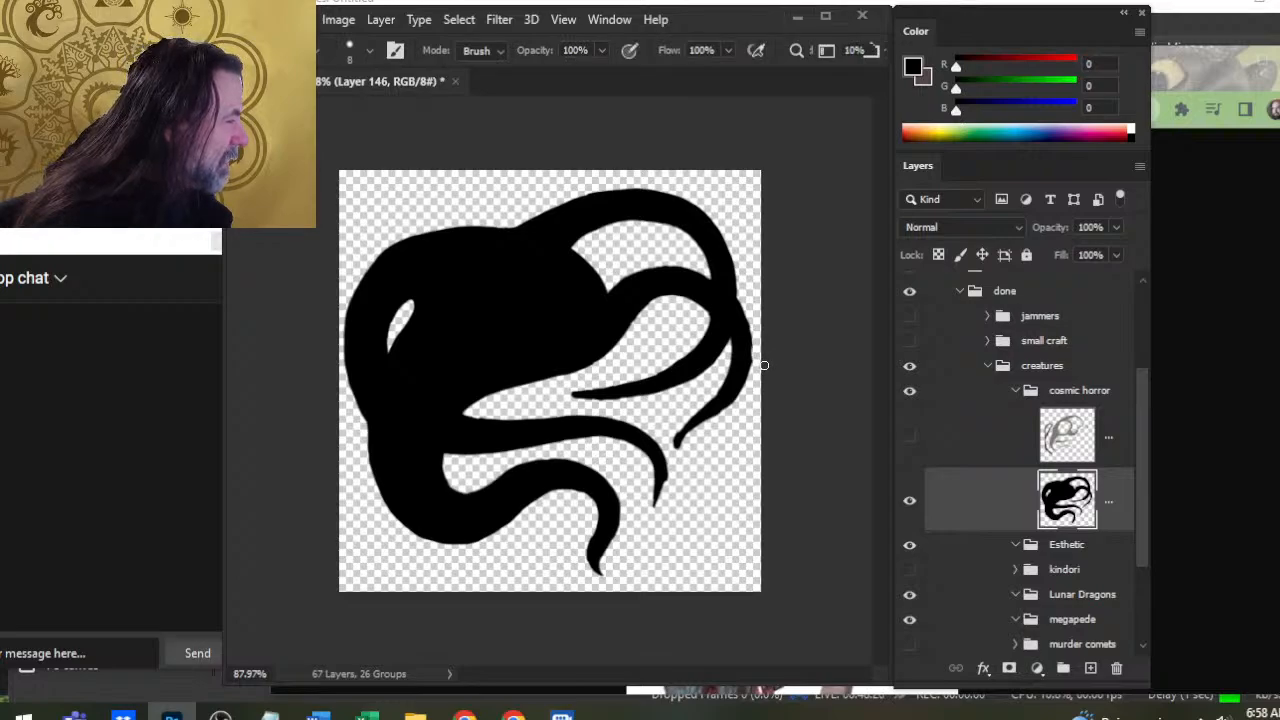
{"action": "key", "text": "b"}
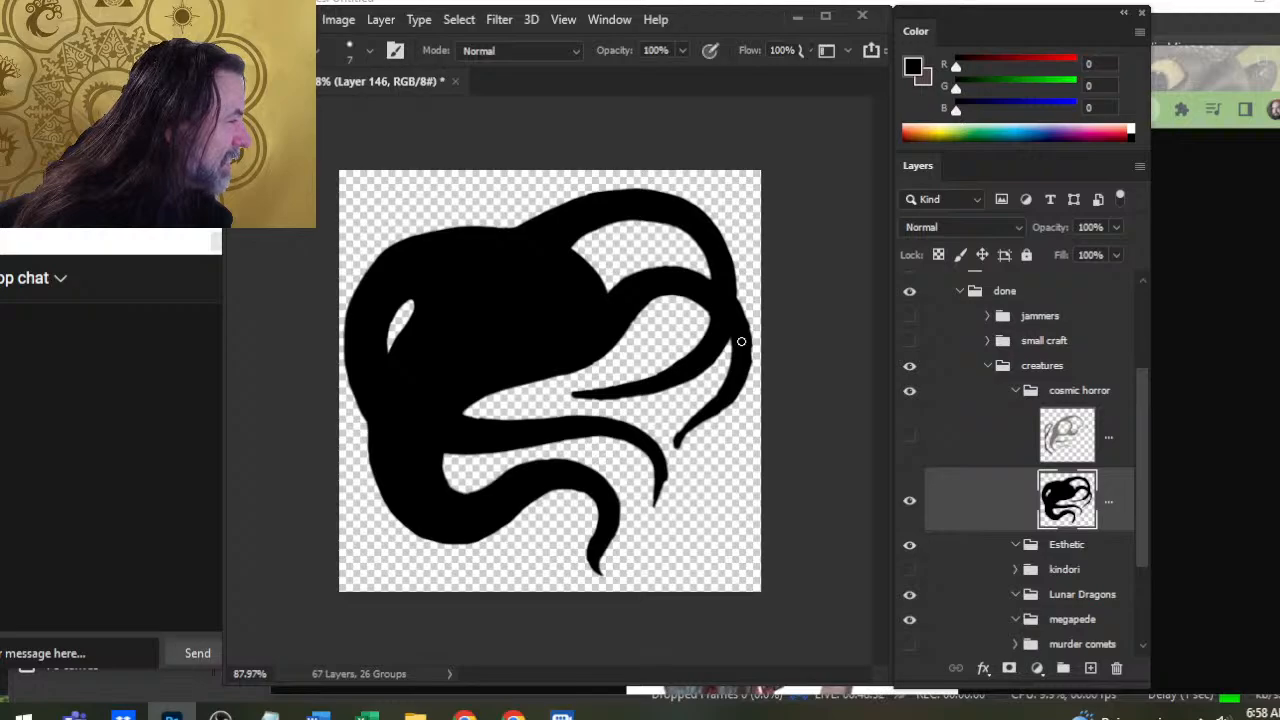
{"action": "left_click_drag", "start_coordinate": [749, 360], "coordinate": [738, 391]}
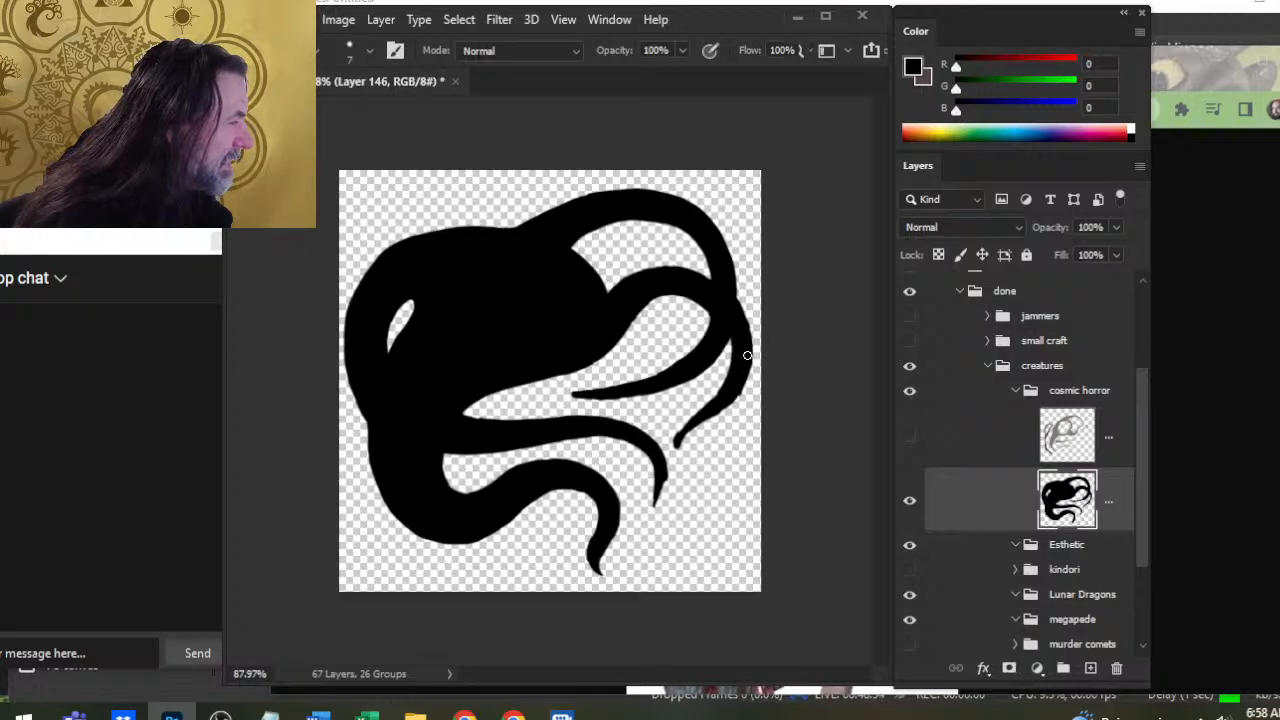
{"action": "key", "text": "e"}
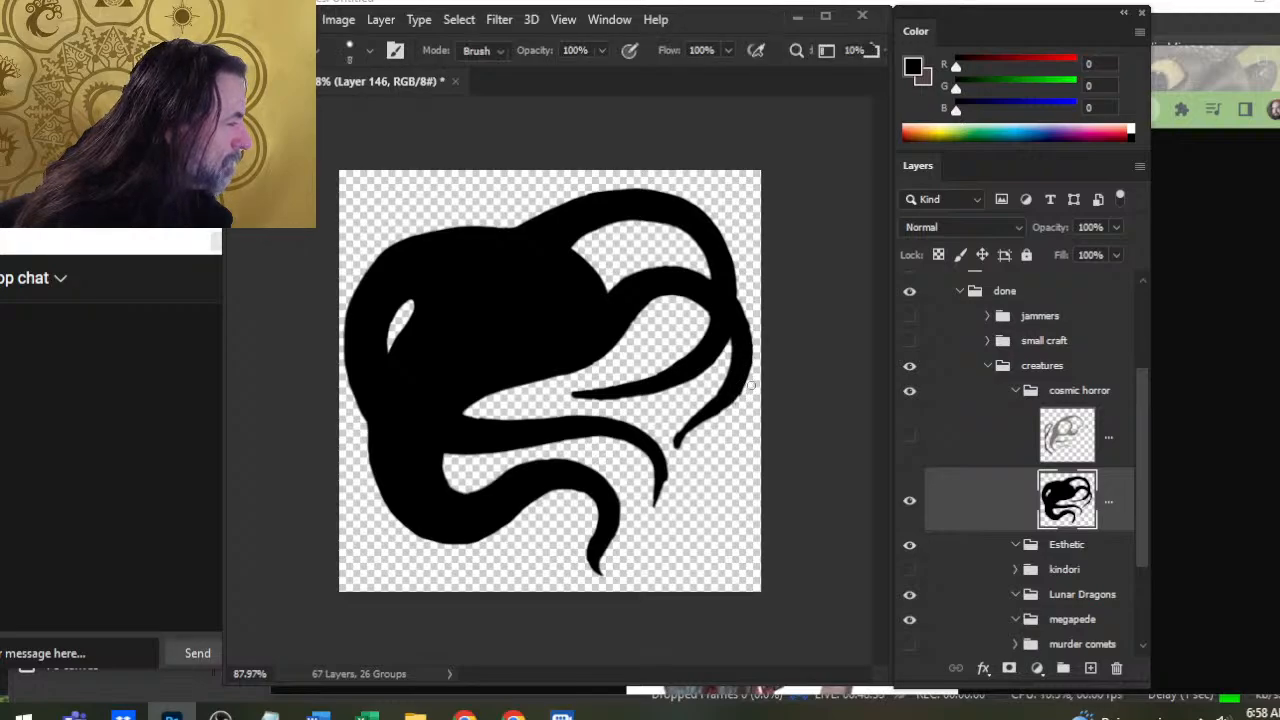
Extend the outer tentacle's end into a reversed curve with a tapered tip, and thicken it at the bend
{"action": "key", "text": "b"}
{"action": "mouse_move", "coordinate": [712, 408]}
{"action": "left_mouse_down"}
{"action": "mouse_move", "coordinate": [674, 449]}
{"action": "mouse_move", "coordinate": [695, 432]}
{"action": "mouse_move", "coordinate": [688, 465]}
{"action": "mouse_move", "coordinate": [687, 452]}
{"action": "mouse_move", "coordinate": [702, 484]}
{"action": "left_mouse_up"}
{"action": "key", "text": "e"}
{"action": "key", "text": "b"}
{"action": "key", "text": "e"}
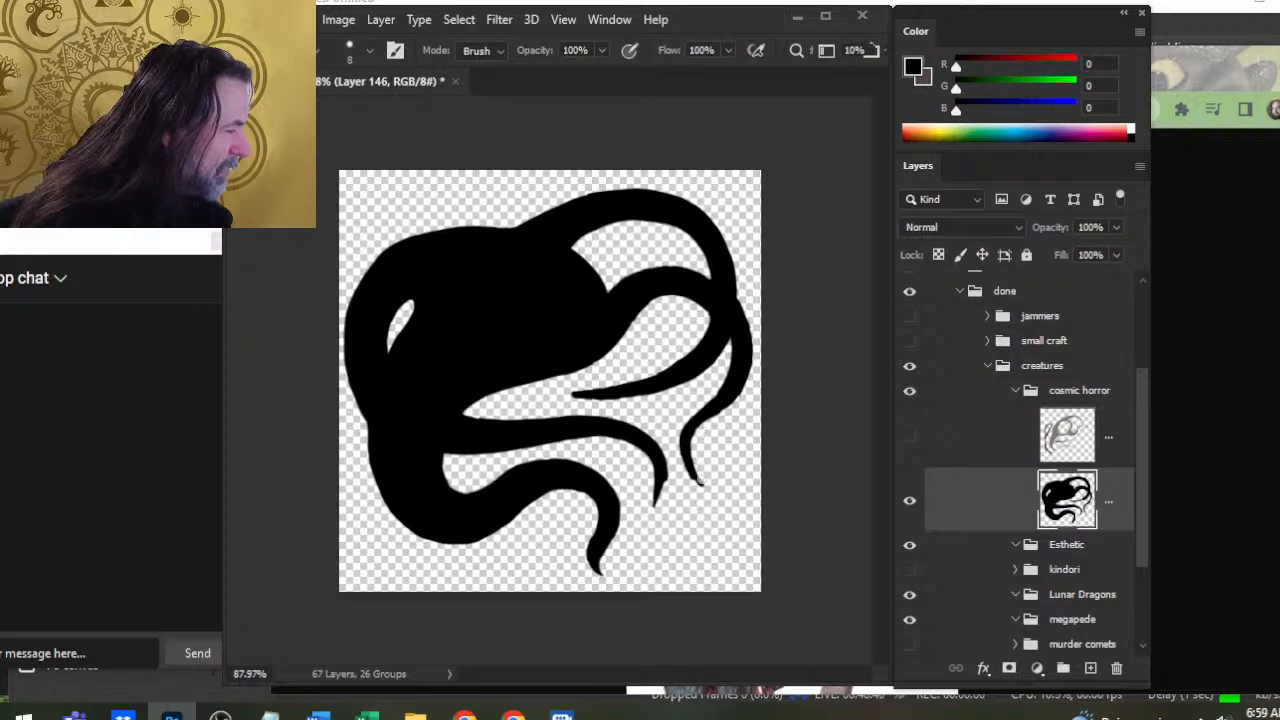
{"action": "key", "text": "b"}
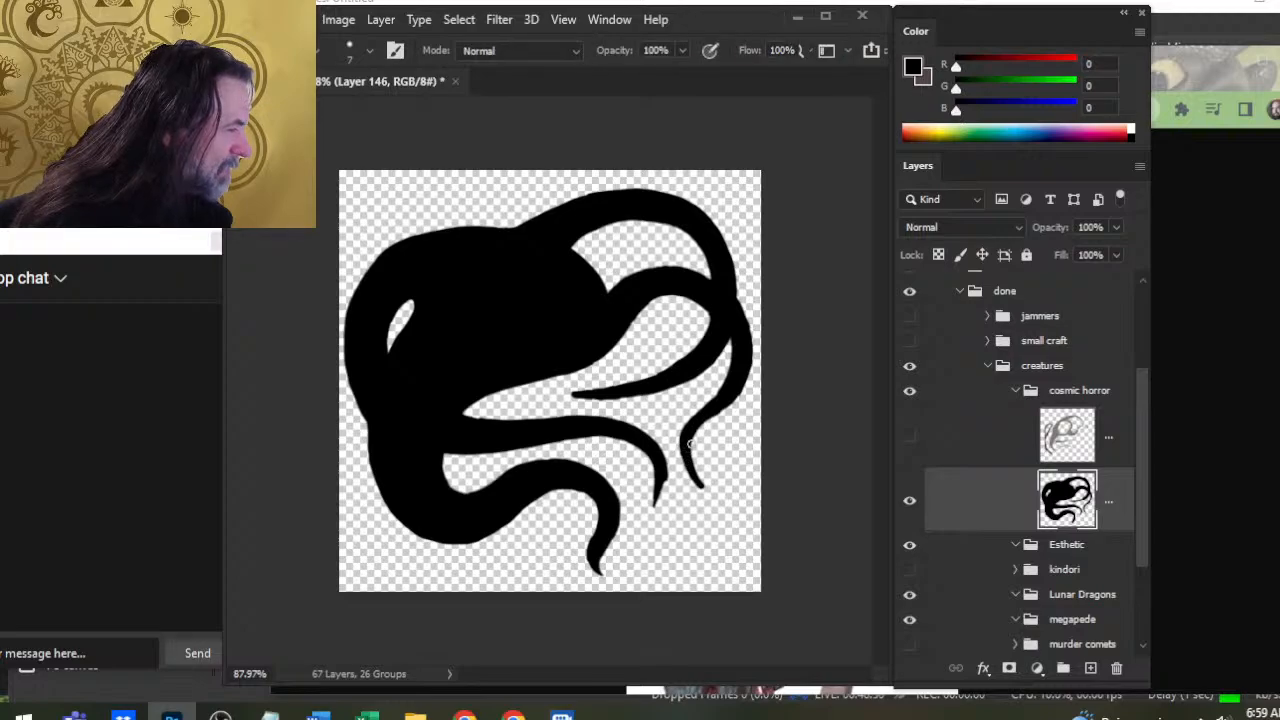
{"action": "left_click_drag", "start_coordinate": [700, 423], "coordinate": [704, 483]}
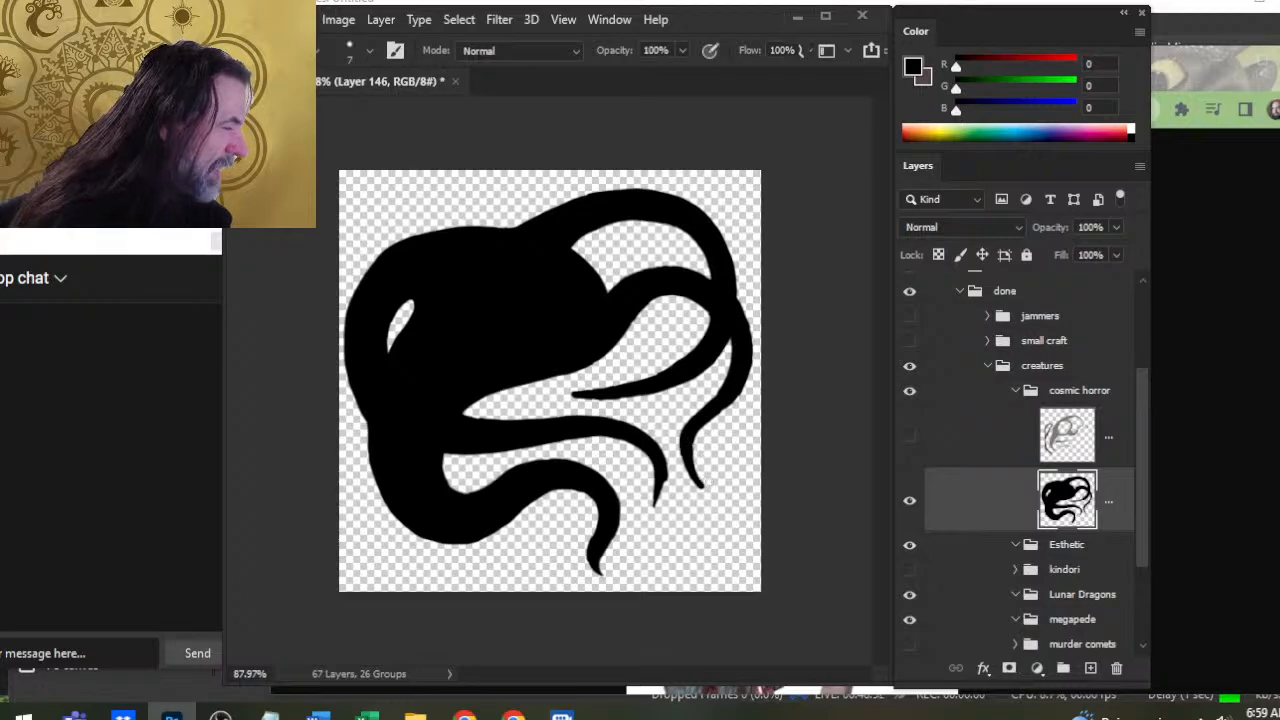
Slim the inner tentacle along its lower edge and sharpen its tip
{"action": "key", "text": "e"}
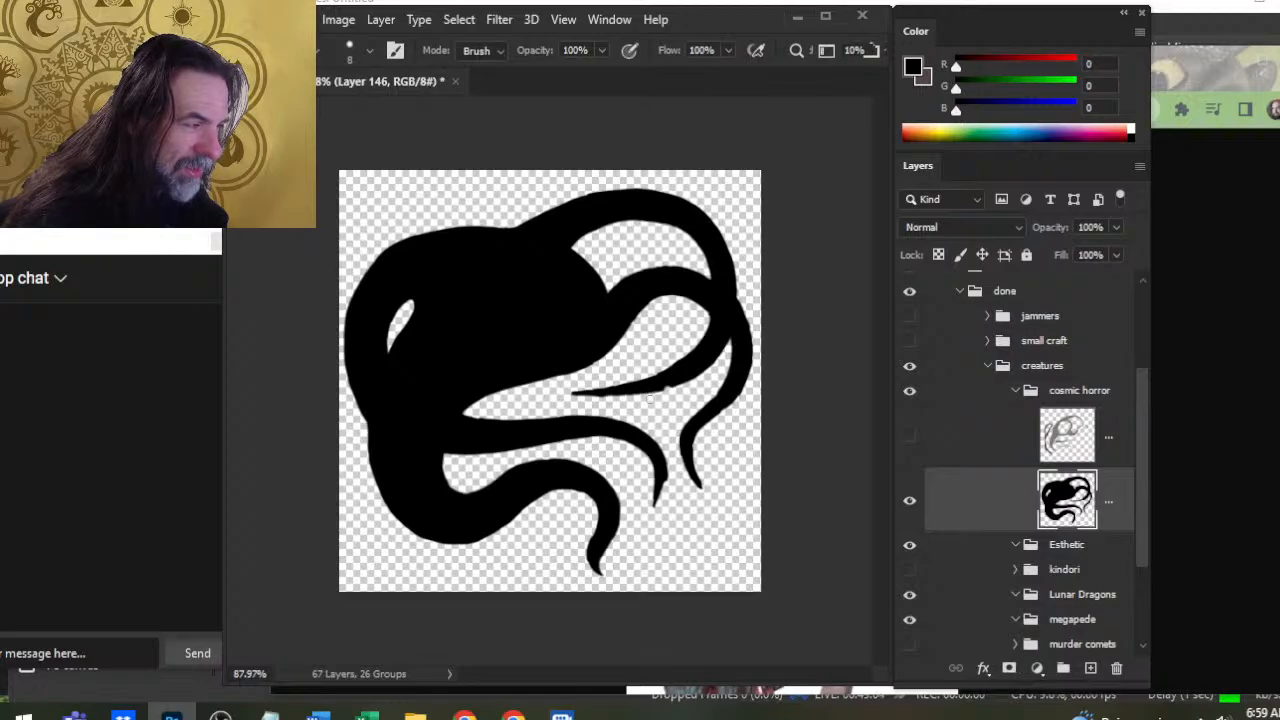
{"action": "key", "text": "b"}
{"action": "key", "text": "e"}
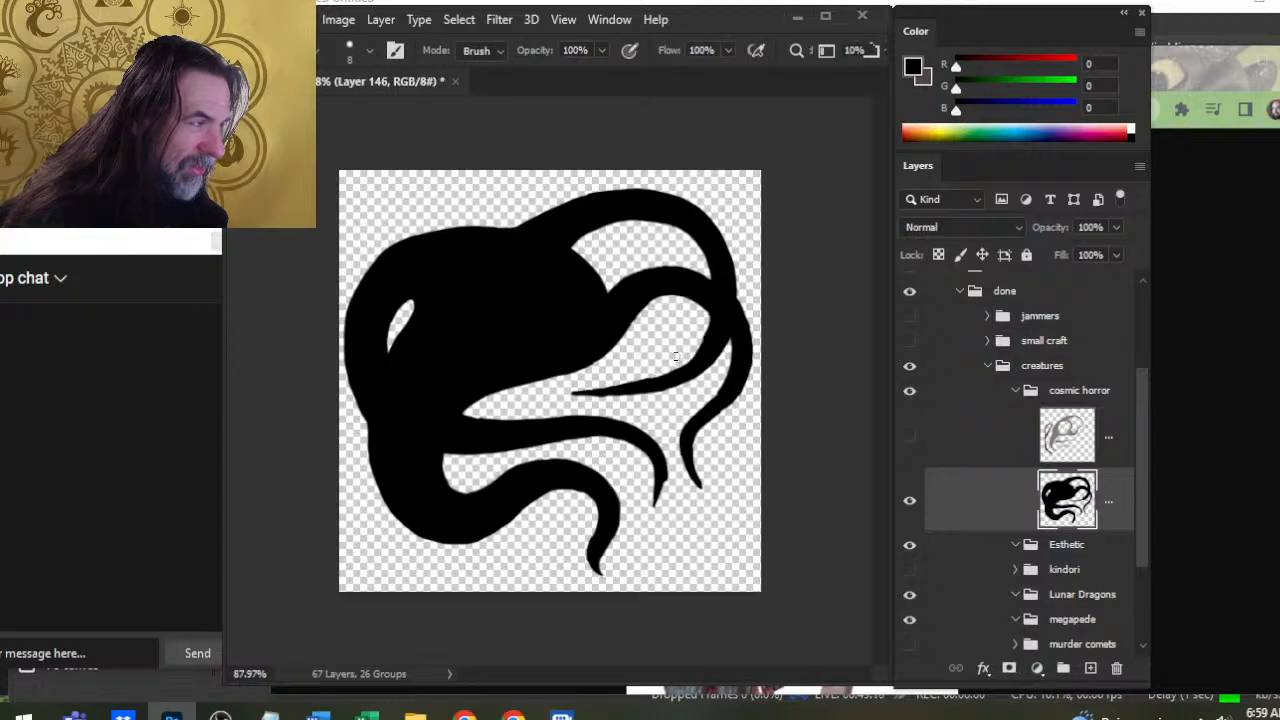
{"action": "key", "text": "b"}
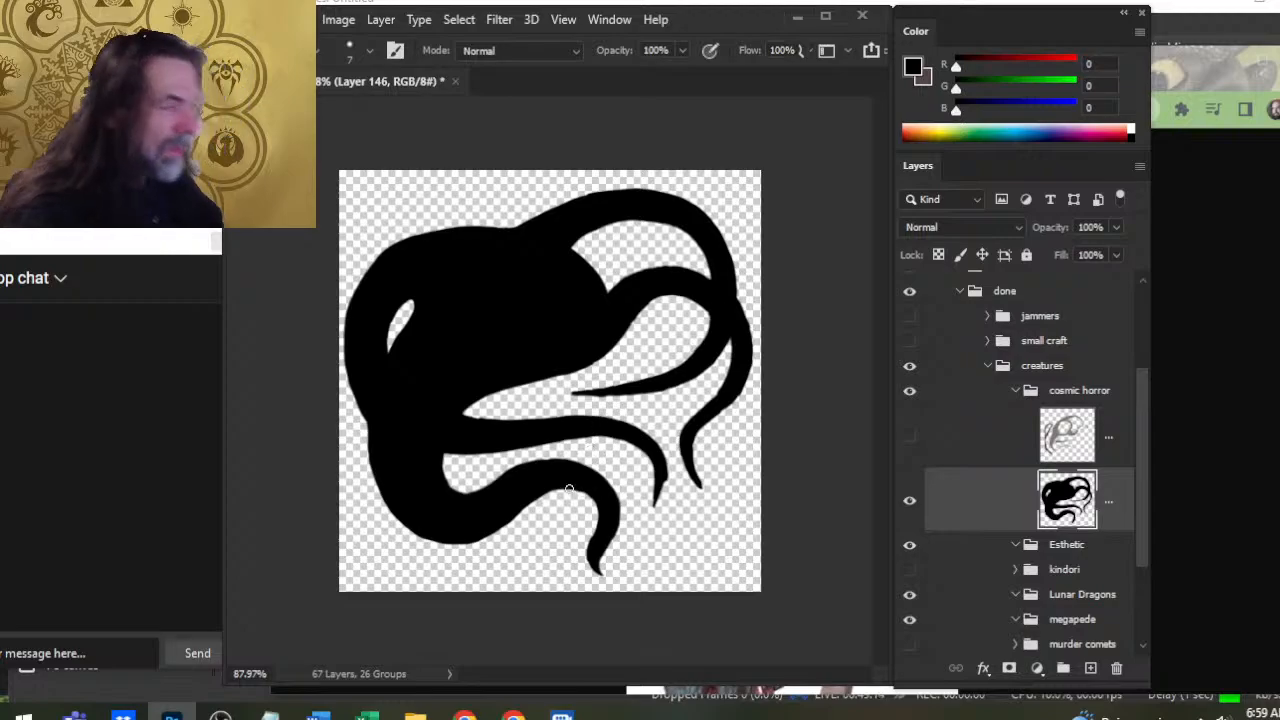
Shorten and retaper the outer tentacle's tip, and remove the bump near the tip of the tentacle beside it
{"action": "key", "text": "z"}
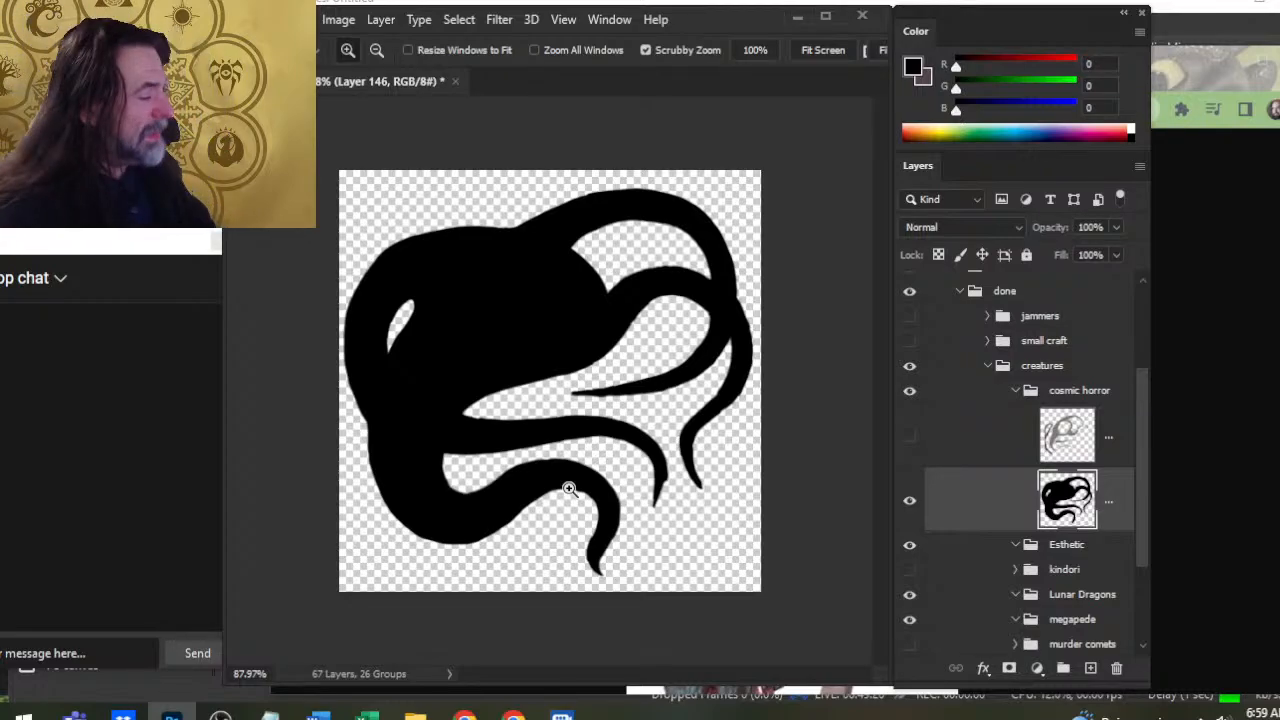
{"action": "key", "text": "b"}
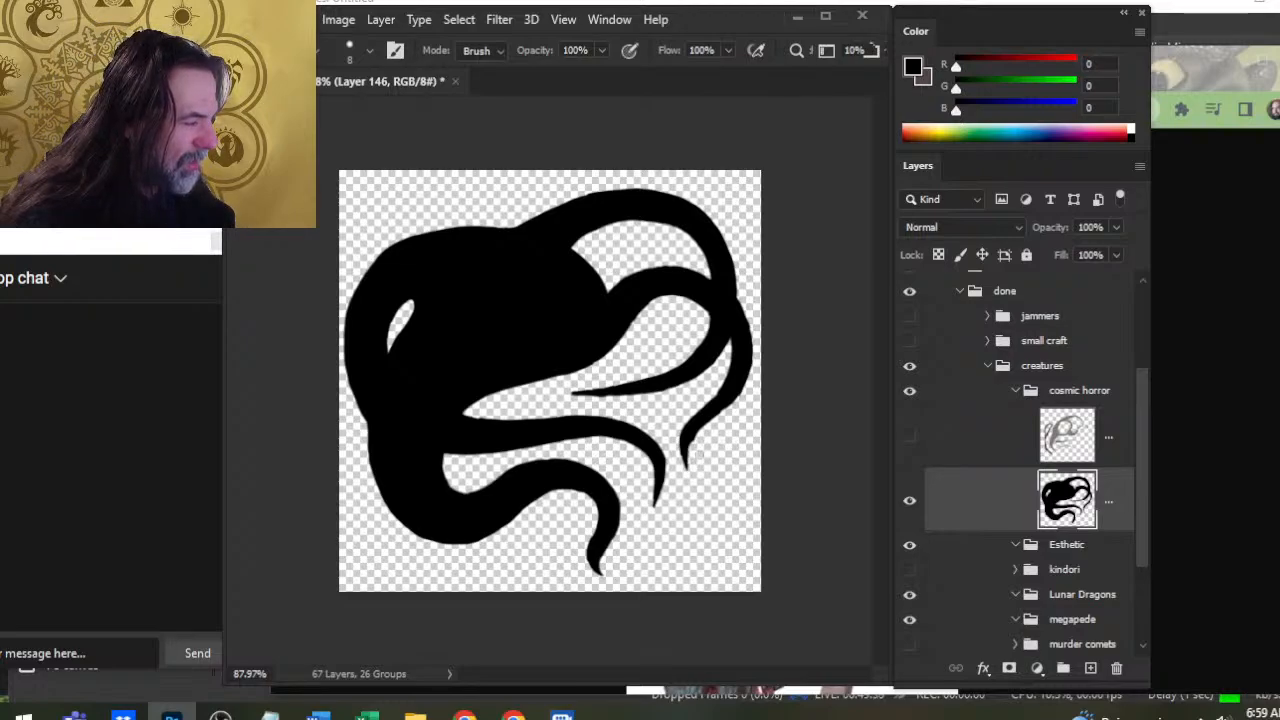
{"action": "key", "text": "b"}
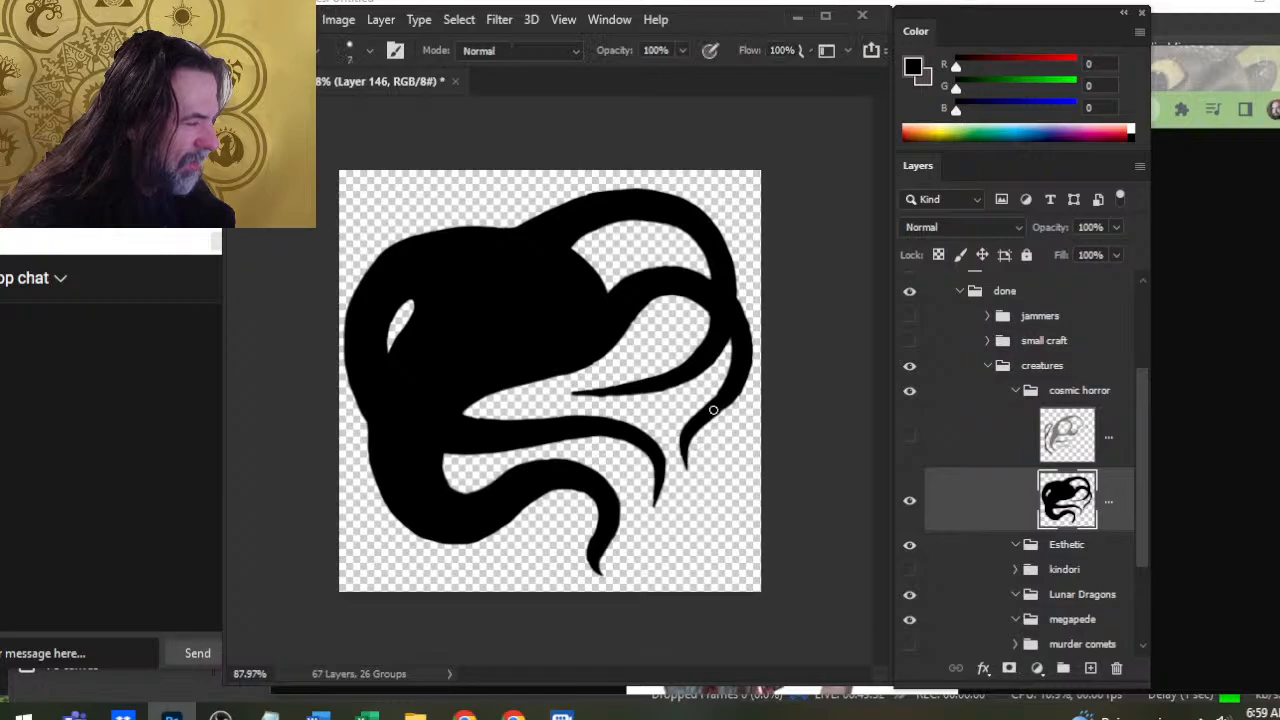
{"action": "key", "text": "e"}
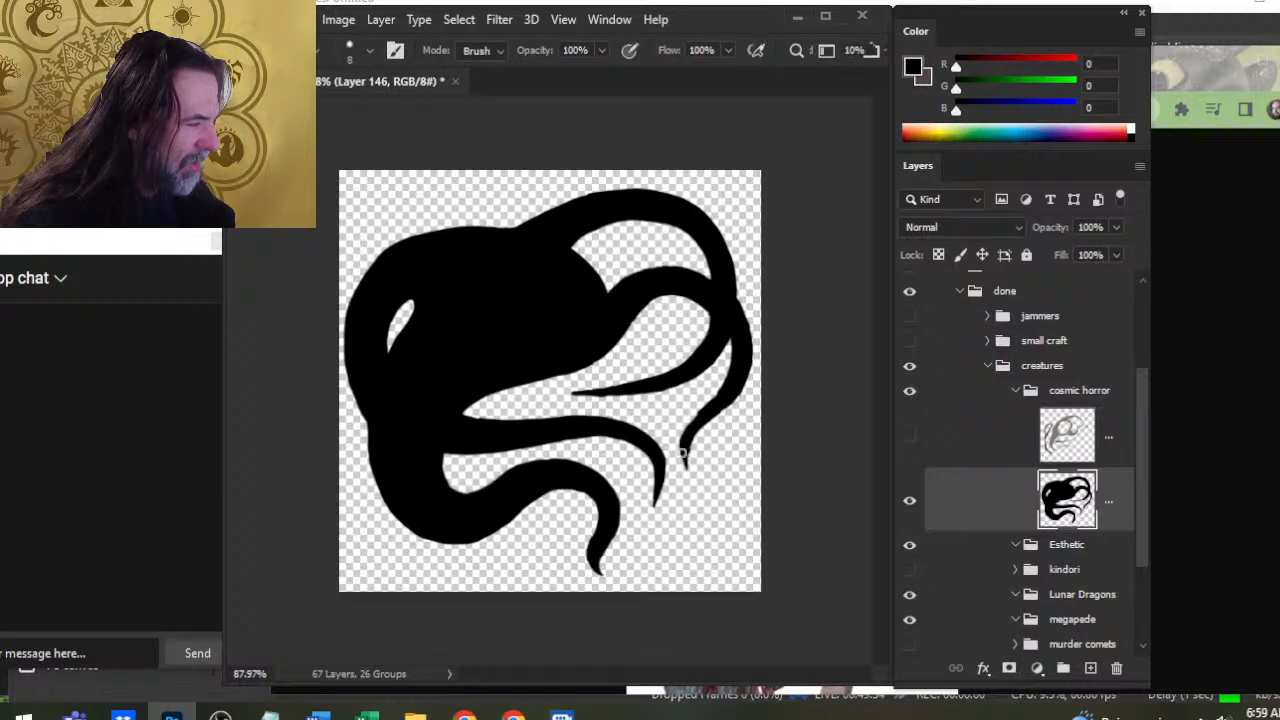
Refine the tapered tip of the creature's outer right tentacle on the black silhouette layer with the Brush and Eraser
{"action": "key", "text": "b"}
{"action": "key", "text": "e"}
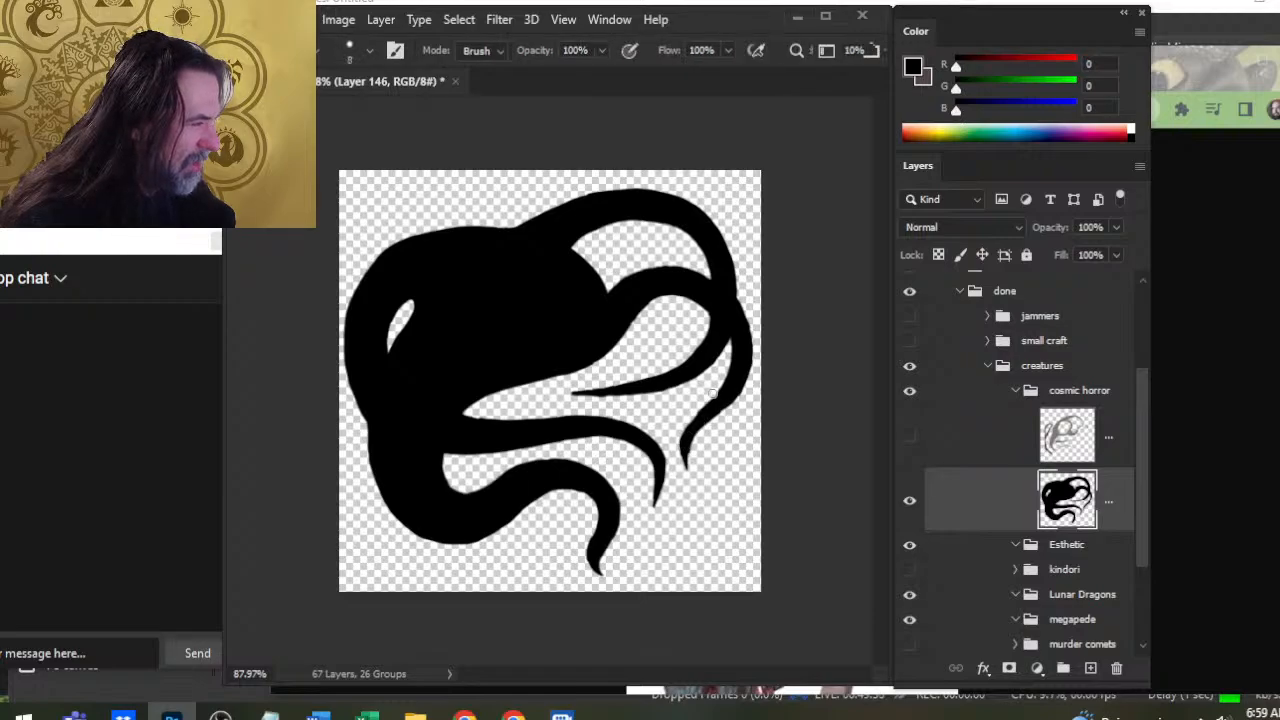
{"action": "key", "text": "b"}
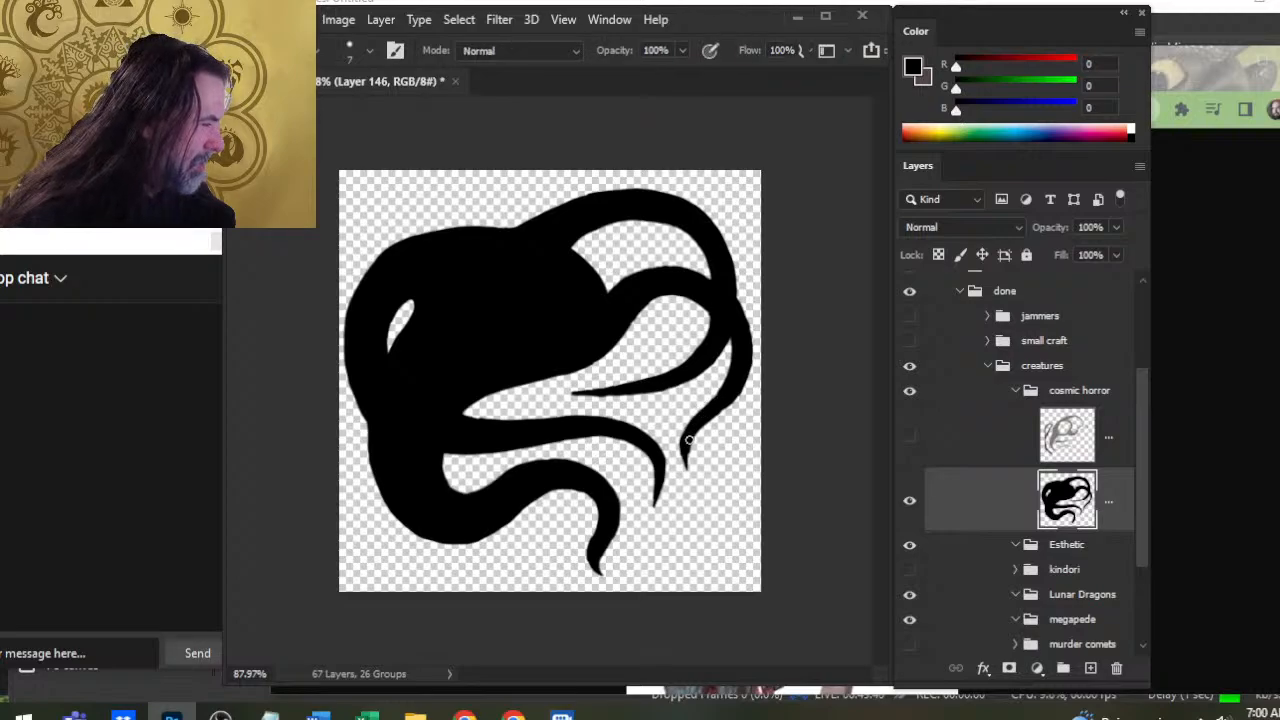
{"action": "key", "text": "e"}
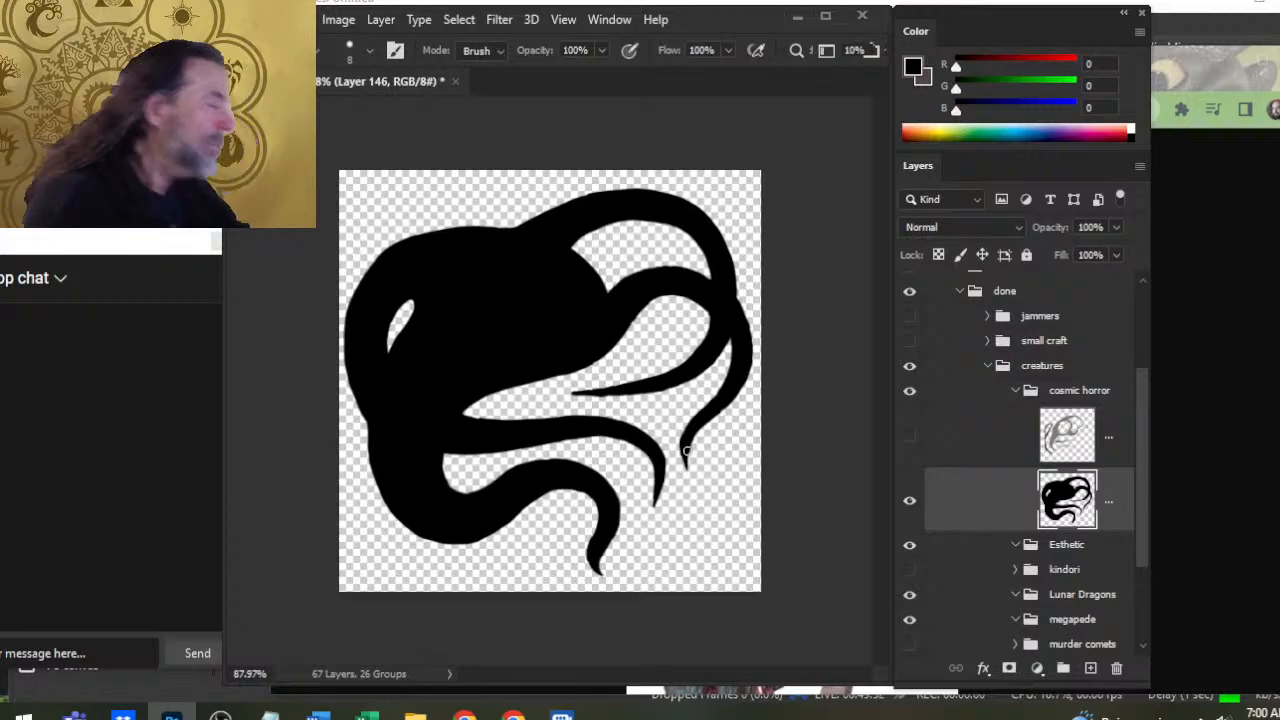
Show the grey shading layer in the cosmic horror group and erase its thin strokes on the two upper tentacles with a size 20 eraser
{"action": "left_click", "coordinate": [909, 437]}
{"action": "left_click", "coordinate": [960, 446]}
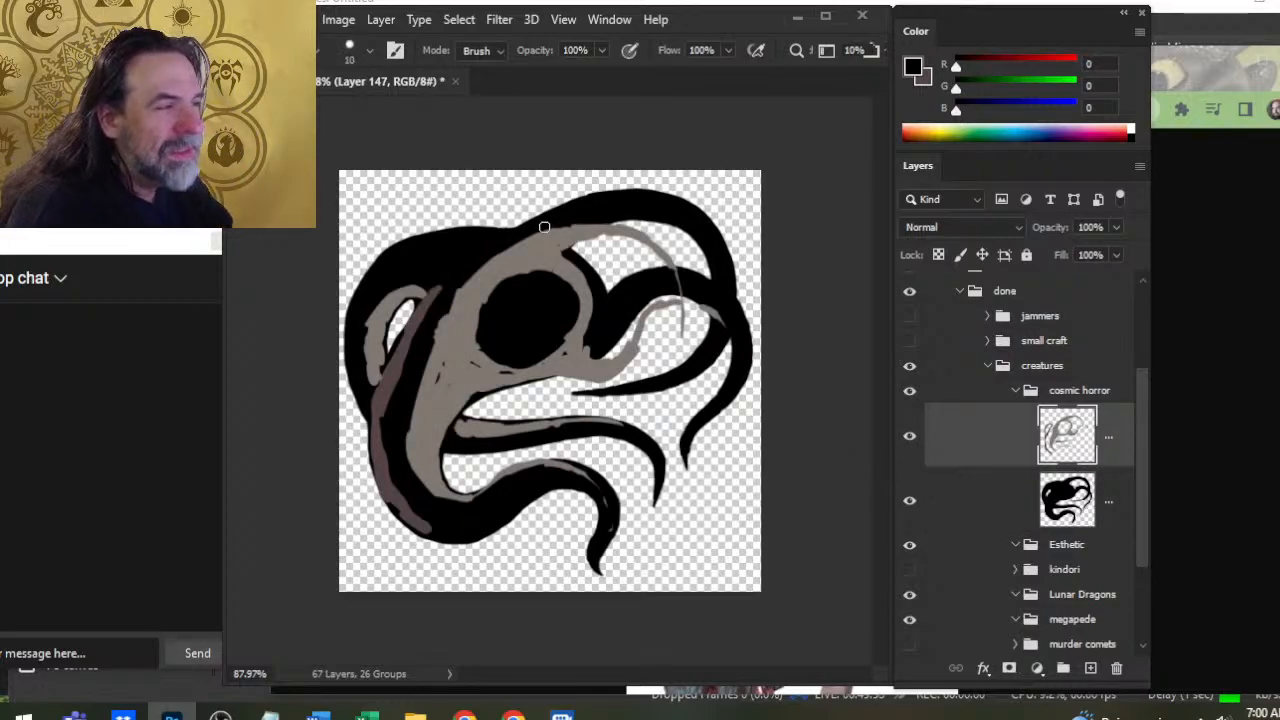
{"action": "key", "text": "bracketright"}
{"action": "key", "text": "bracketright"}
{"action": "key", "text": "bracketright"}
{"action": "key", "text": "bracketright"}
{"action": "mouse_move", "coordinate": [524, 232]}
{"action": "left_mouse_down"}
{"action": "mouse_move", "coordinate": [648, 238]}
{"action": "mouse_move", "coordinate": [668, 302]}
{"action": "mouse_move", "coordinate": [704, 308]}
{"action": "mouse_move", "coordinate": [600, 375]}
{"action": "mouse_move", "coordinate": [576, 372]}
{"action": "left_mouse_up"}
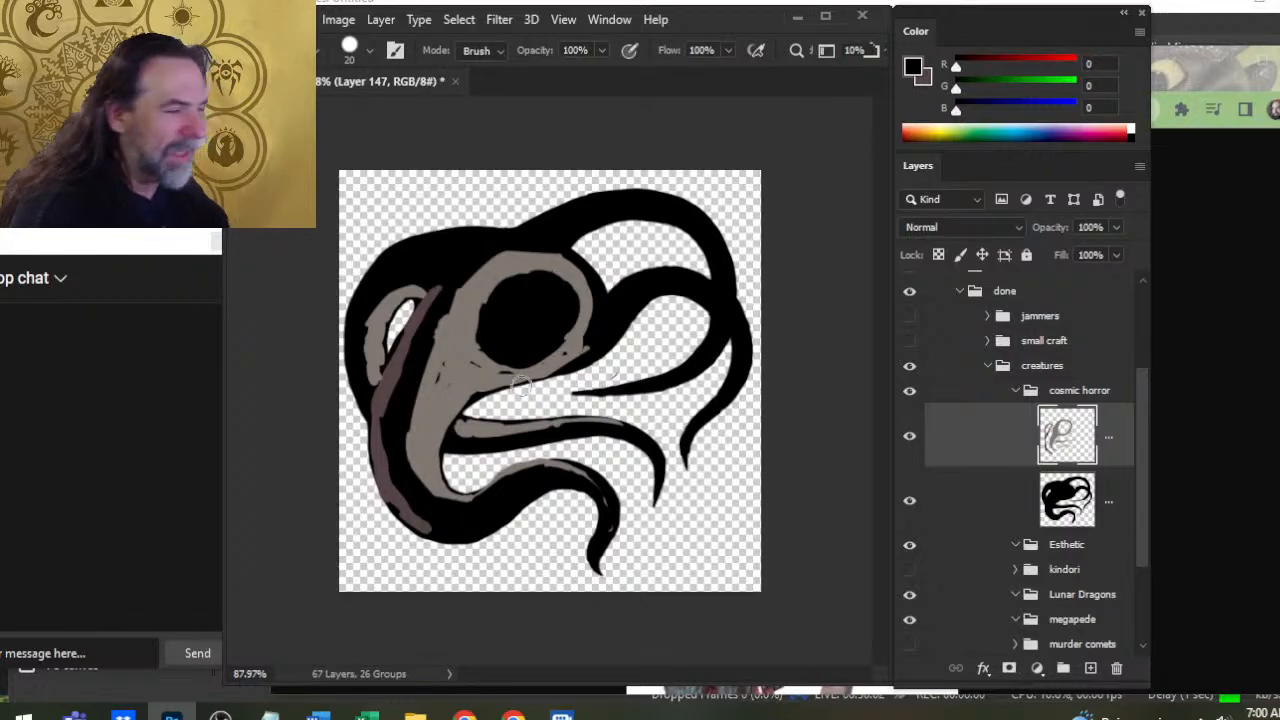
Sample the grey RGB 129, 120, 114 from the head and clean up the shading along the neck and lowest tentacle with size 7 brush strokes
{"action": "key", "text": "b"}
{"action": "left_click", "coordinate": [456, 426], "text": "alt"}
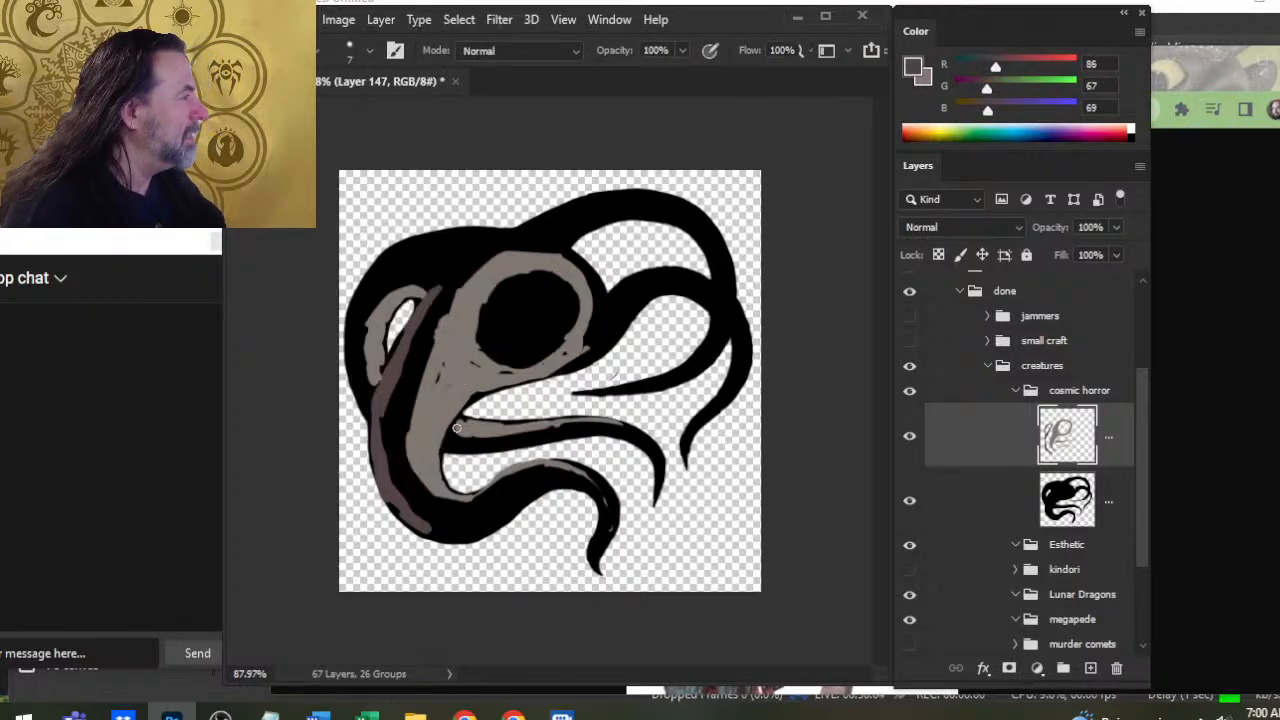
{"action": "left_click", "coordinate": [528, 373], "text": "alt"}
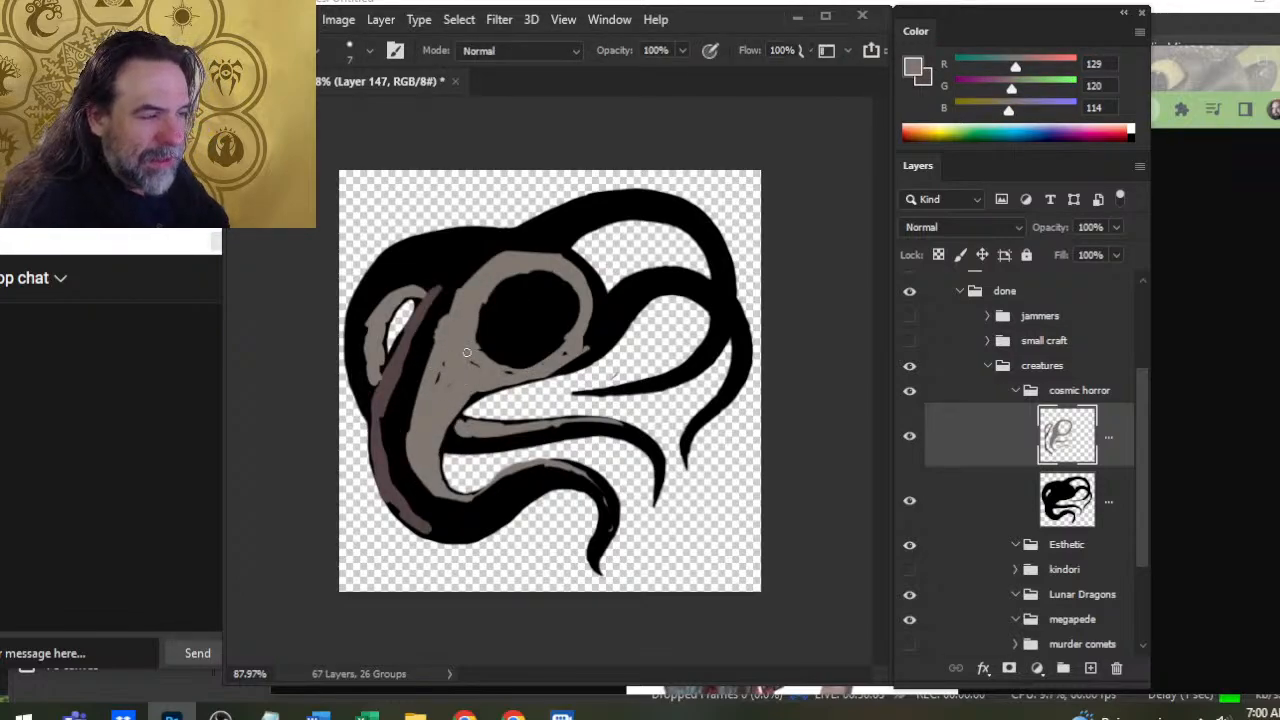
{"action": "key", "text": "e"}
{"action": "mouse_move", "coordinate": [460, 390]}
{"action": "left_mouse_down"}
{"action": "mouse_move", "coordinate": [486, 376]}
{"action": "mouse_move", "coordinate": [455, 405]}
{"action": "mouse_move", "coordinate": [488, 376]}
{"action": "mouse_move", "coordinate": [455, 405]}
{"action": "left_mouse_up"}
{"action": "key", "text": "b"}
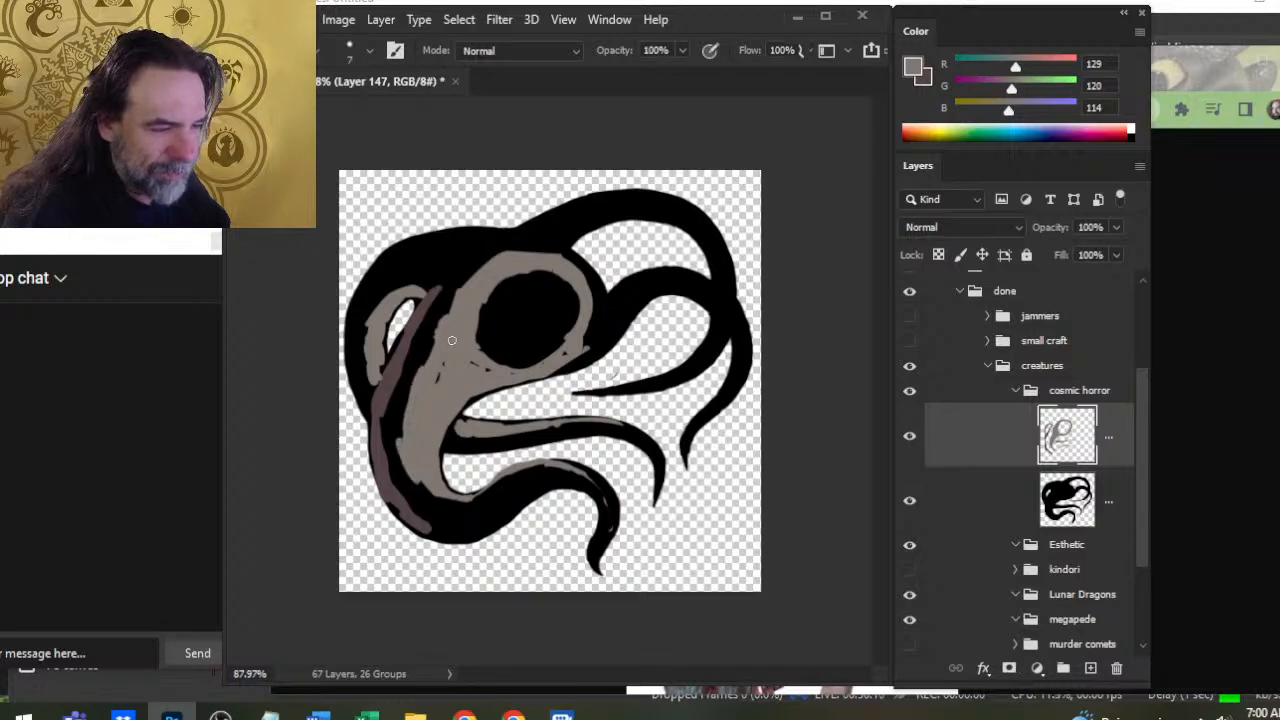
{"action": "mouse_move", "coordinate": [448, 500]}
{"action": "left_mouse_down"}
{"action": "mouse_move", "coordinate": [546, 467]}
{"action": "mouse_move", "coordinate": [590, 478]}
{"action": "mouse_move", "coordinate": [607, 502]}
{"action": "mouse_move", "coordinate": [598, 474]}
{"action": "mouse_move", "coordinate": [614, 515]}
{"action": "mouse_move", "coordinate": [584, 490]}
{"action": "mouse_move", "coordinate": [605, 507]}
{"action": "mouse_move", "coordinate": [479, 526]}
{"action": "mouse_move", "coordinate": [507, 454]}
{"action": "mouse_move", "coordinate": [467, 473]}
{"action": "left_mouse_up"}
{"action": "key", "text": "e"}
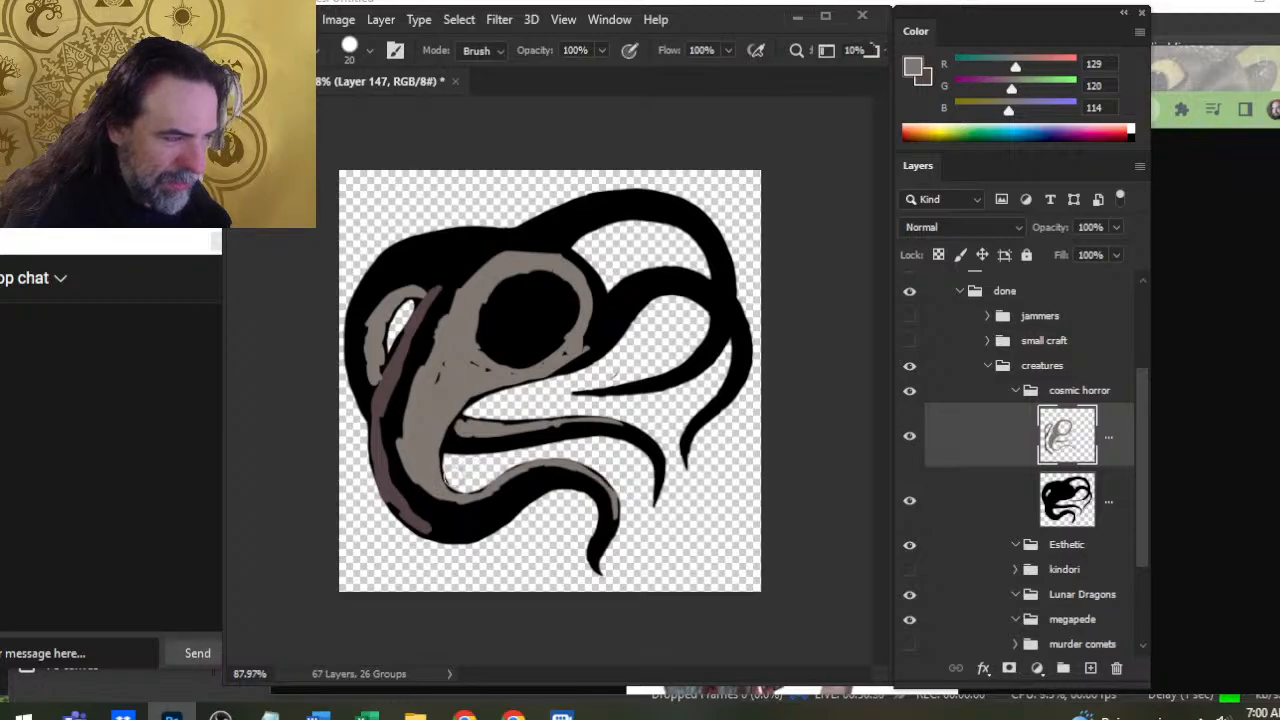
Paint the grey highlight along the middle lower tentacle and trim its edges with the Eraser
{"action": "key", "text": "b"}
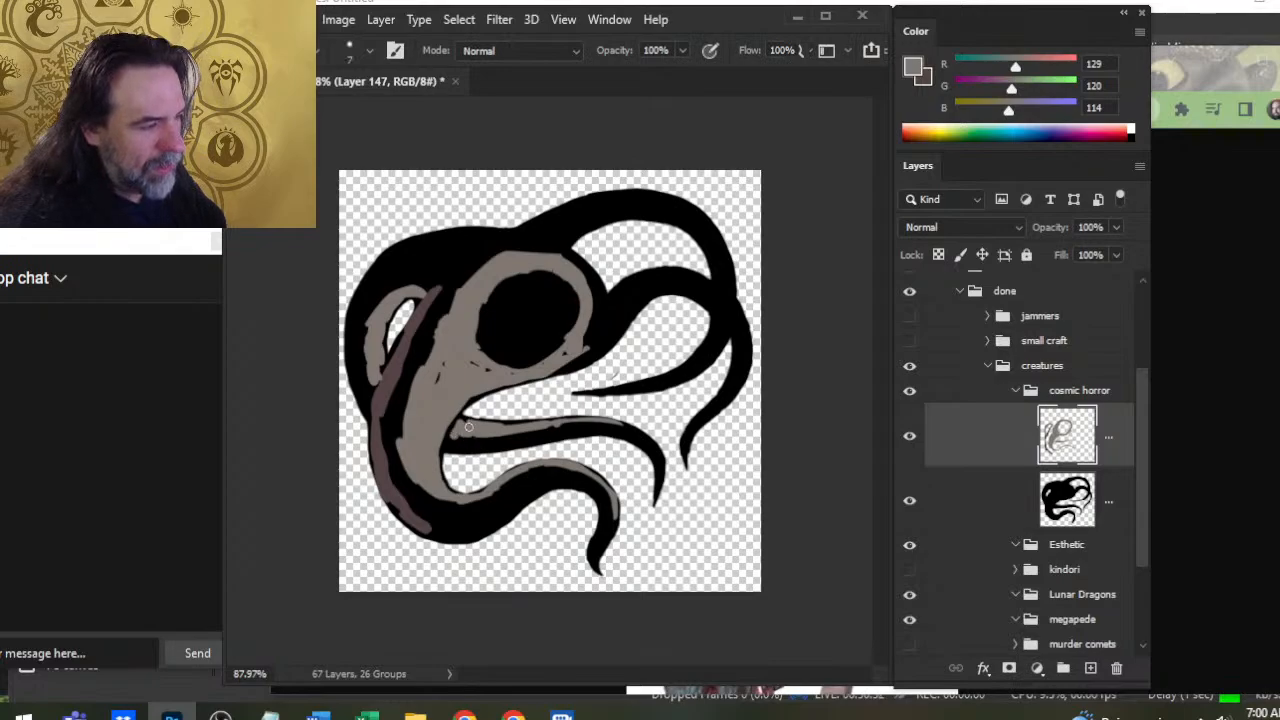
{"action": "mouse_move", "coordinate": [518, 428]}
{"action": "left_mouse_down"}
{"action": "mouse_move", "coordinate": [650, 442]}
{"action": "mouse_move", "coordinate": [606, 434]}
{"action": "left_mouse_up"}
{"action": "key", "text": "e"}
{"action": "key", "text": "b"}
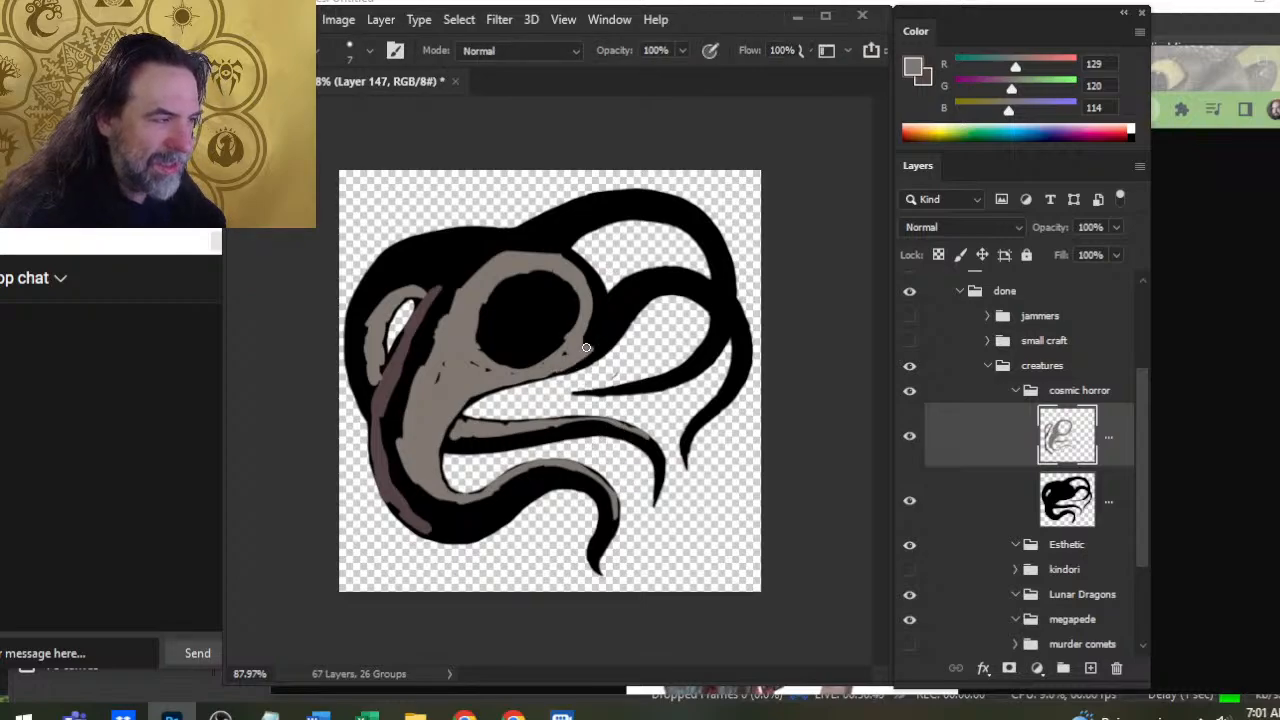
Widen the grey rim around the eye socket, smooth the neck's outer edge and fill the dark specks beneath the socket
{"action": "left_click_drag", "start_coordinate": [588, 344], "coordinate": [594, 286]}
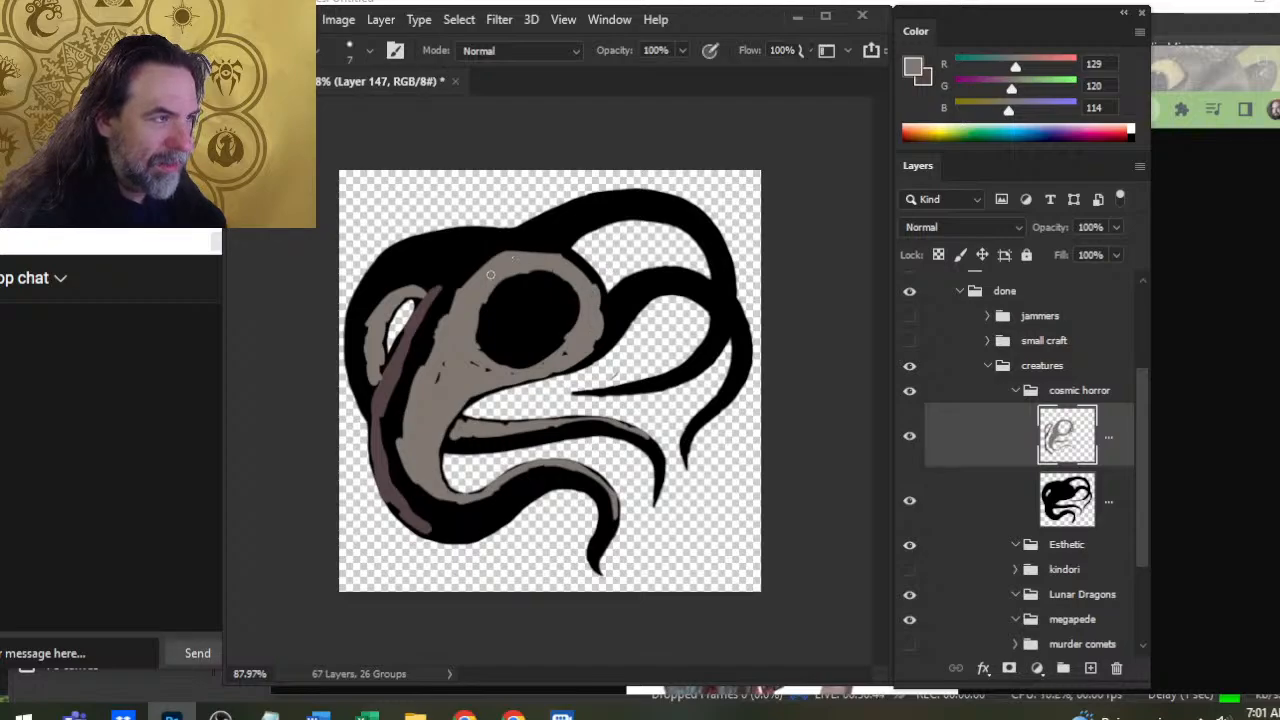
{"action": "mouse_move", "coordinate": [433, 332]}
{"action": "left_mouse_down"}
{"action": "mouse_move", "coordinate": [400, 436]}
{"action": "mouse_move", "coordinate": [410, 374]}
{"action": "left_mouse_up"}
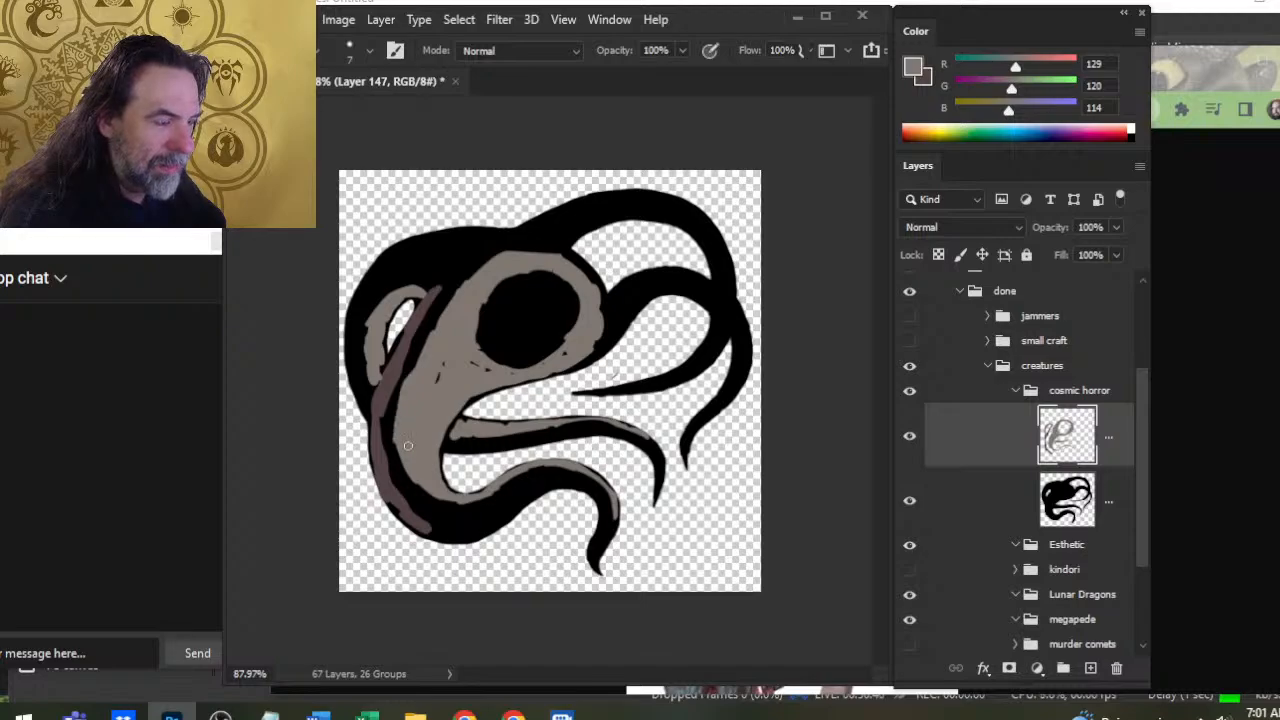
{"action": "mouse_move", "coordinate": [412, 474]}
{"action": "left_mouse_down"}
{"action": "mouse_move", "coordinate": [441, 498]}
{"action": "mouse_move", "coordinate": [474, 499]}
{"action": "mouse_move", "coordinate": [461, 521]}
{"action": "mouse_move", "coordinate": [437, 519]}
{"action": "mouse_move", "coordinate": [479, 510]}
{"action": "mouse_move", "coordinate": [473, 525]}
{"action": "mouse_move", "coordinate": [509, 504]}
{"action": "mouse_move", "coordinate": [422, 506]}
{"action": "mouse_move", "coordinate": [467, 522]}
{"action": "mouse_move", "coordinate": [418, 504]}
{"action": "left_mouse_up"}
{"action": "key", "text": "e"}
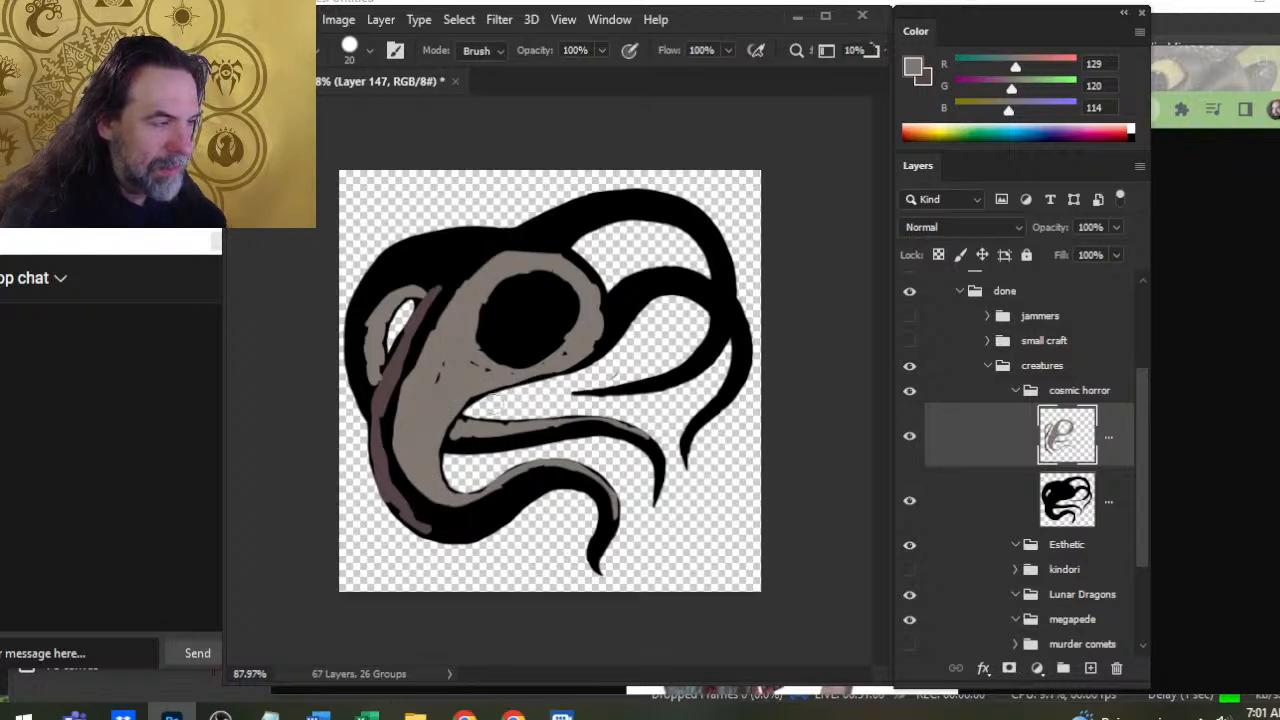
{"action": "key", "text": "b"}
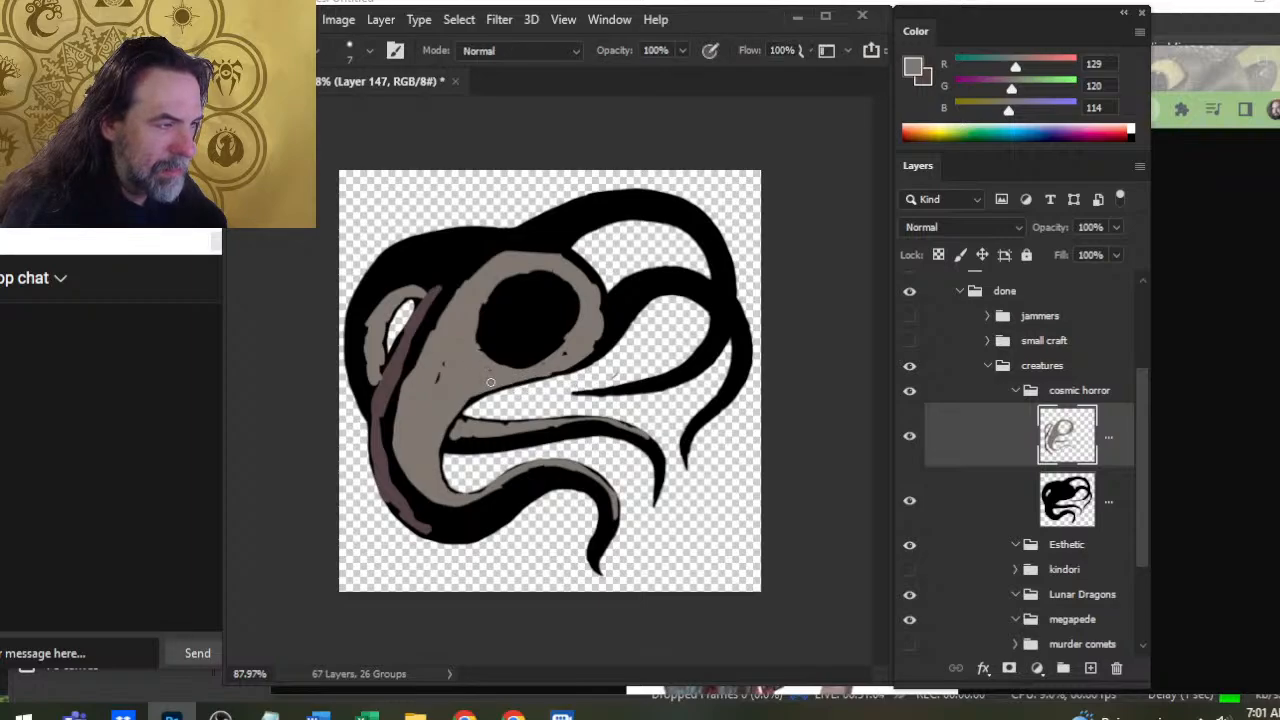
{"action": "key", "text": "e"}
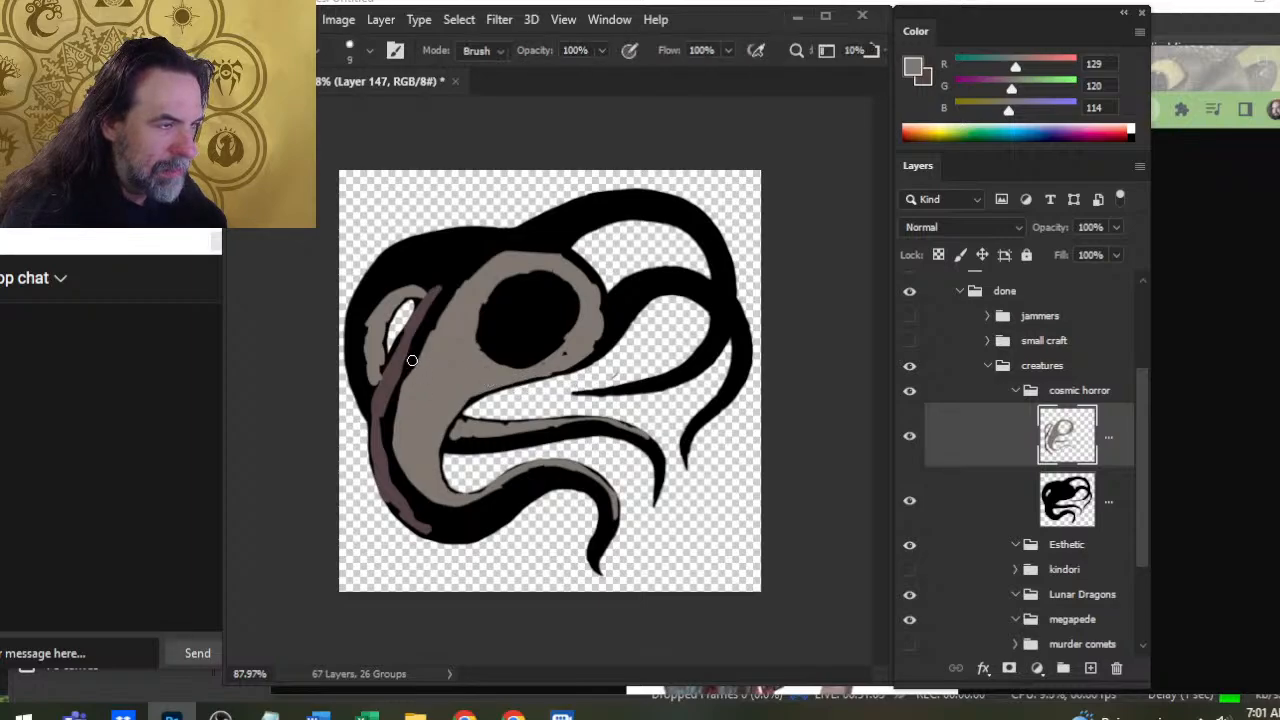
Round out the black eye socket and even the surrounding grey rim by alternating small brush and eraser strokes
{"action": "key", "text": "b"}
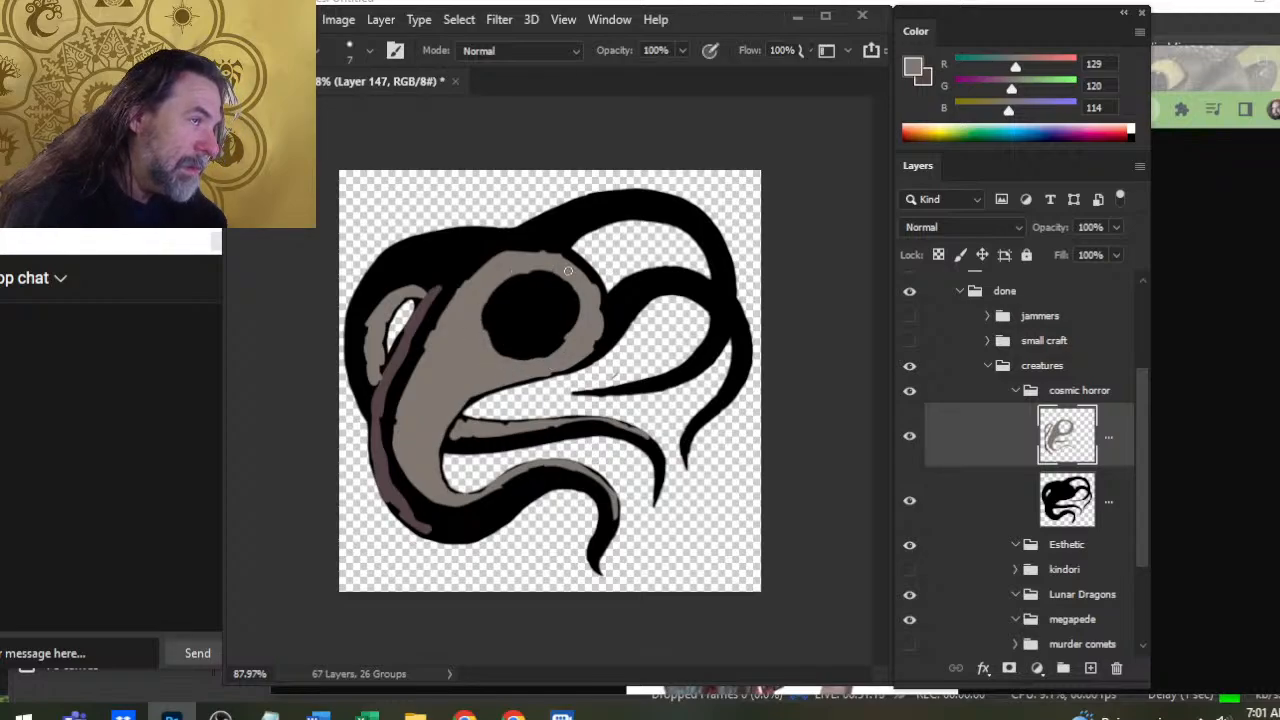
{"action": "key", "text": "e"}
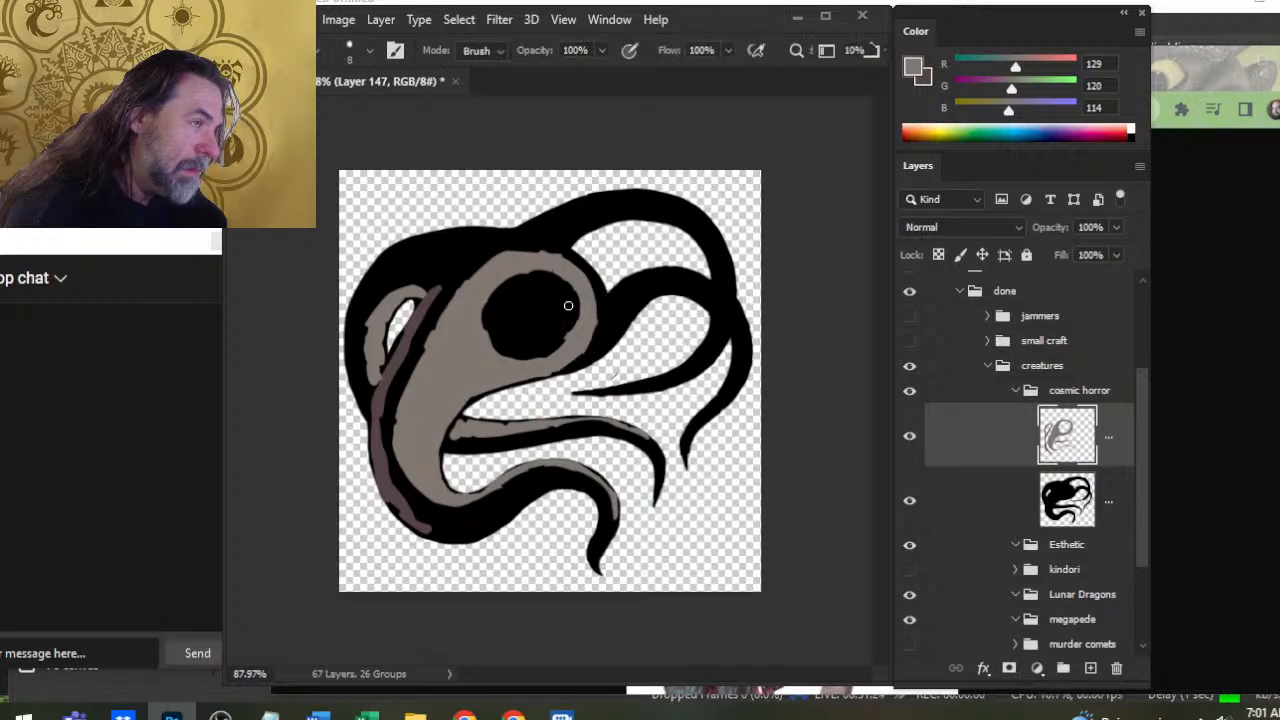
{"action": "mouse_move", "coordinate": [568, 304]}
{"action": "left_mouse_down"}
{"action": "mouse_move", "coordinate": [577, 312]}
{"action": "mouse_move", "coordinate": [548, 346]}
{"action": "left_mouse_up"}
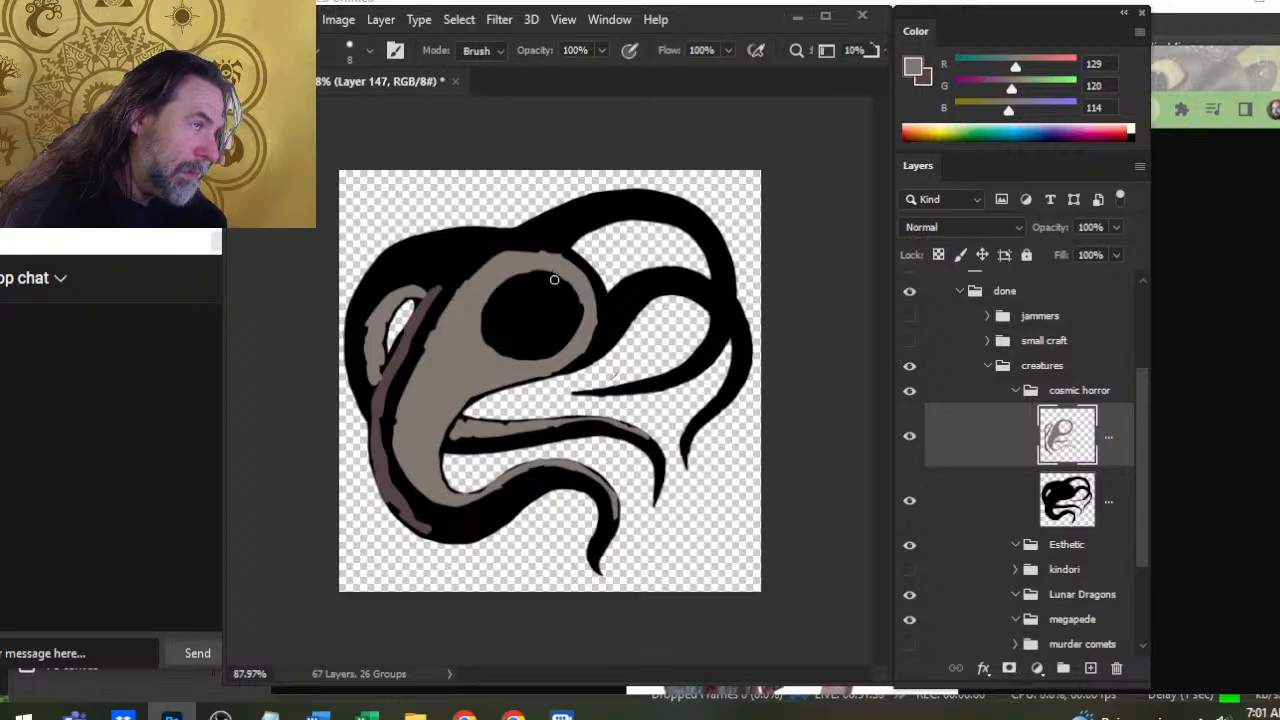
{"action": "key", "text": "b"}
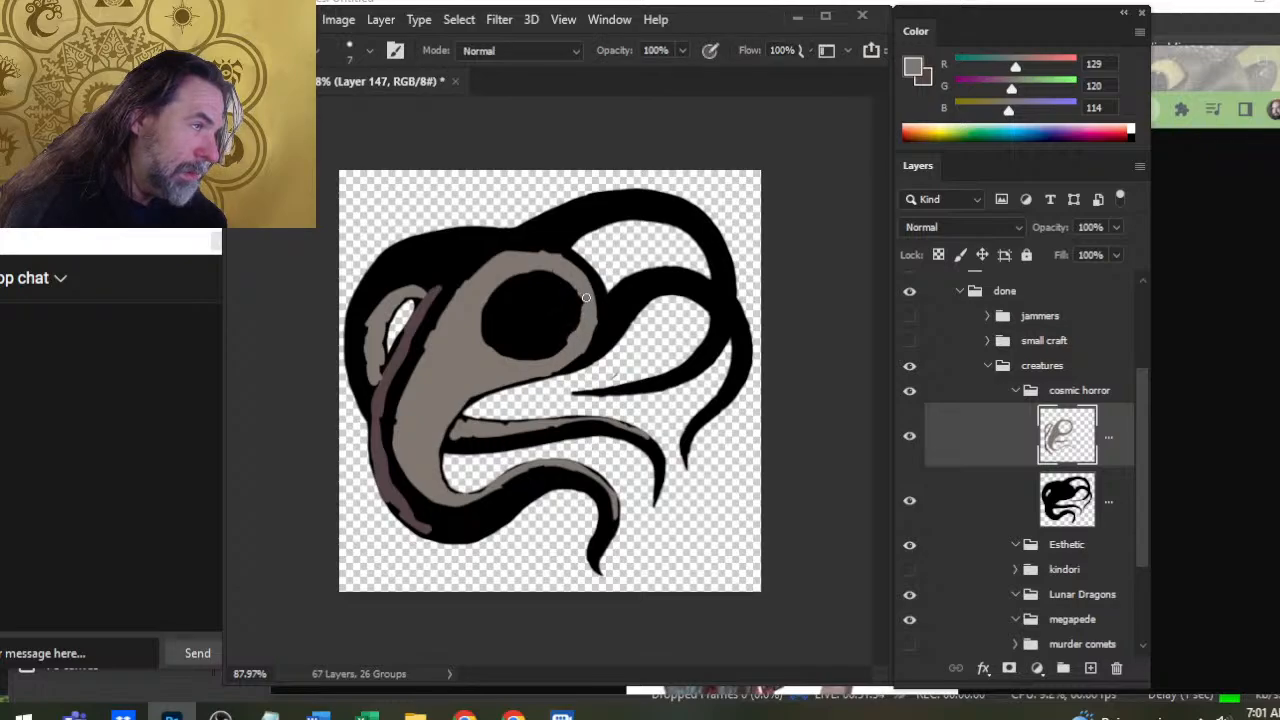
{"action": "key", "text": "e"}
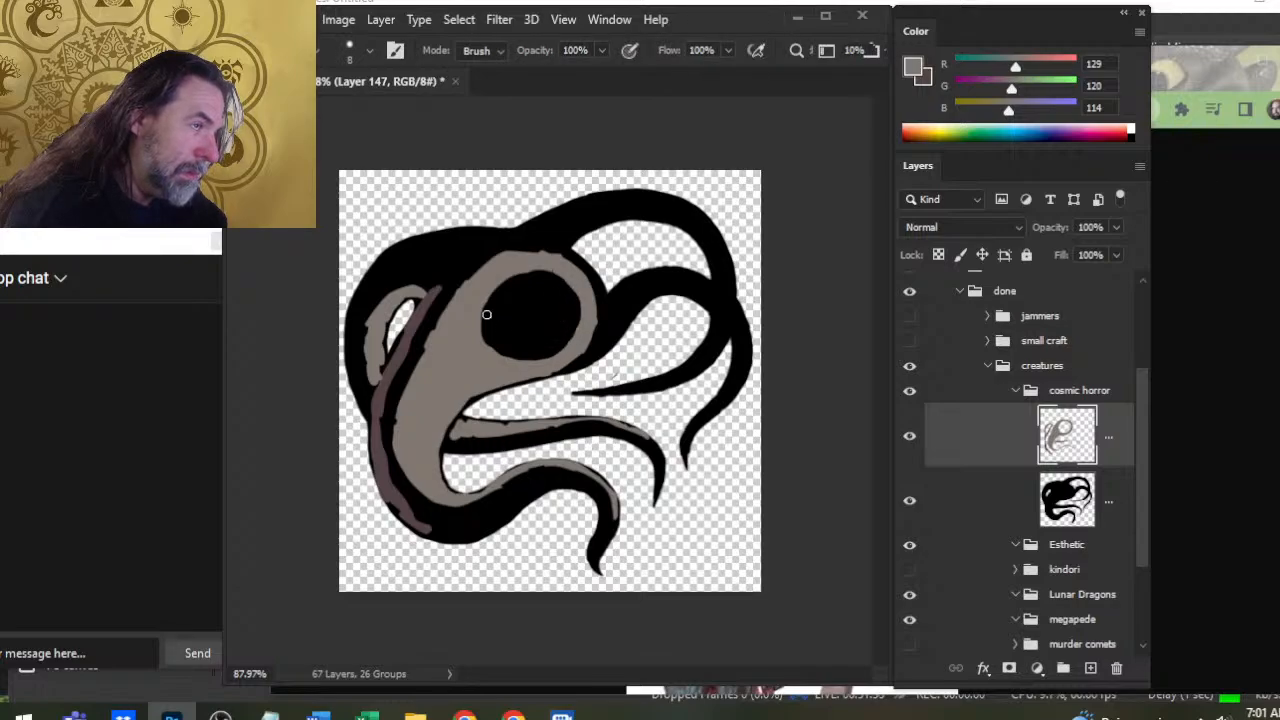
{"action": "key", "text": "b"}
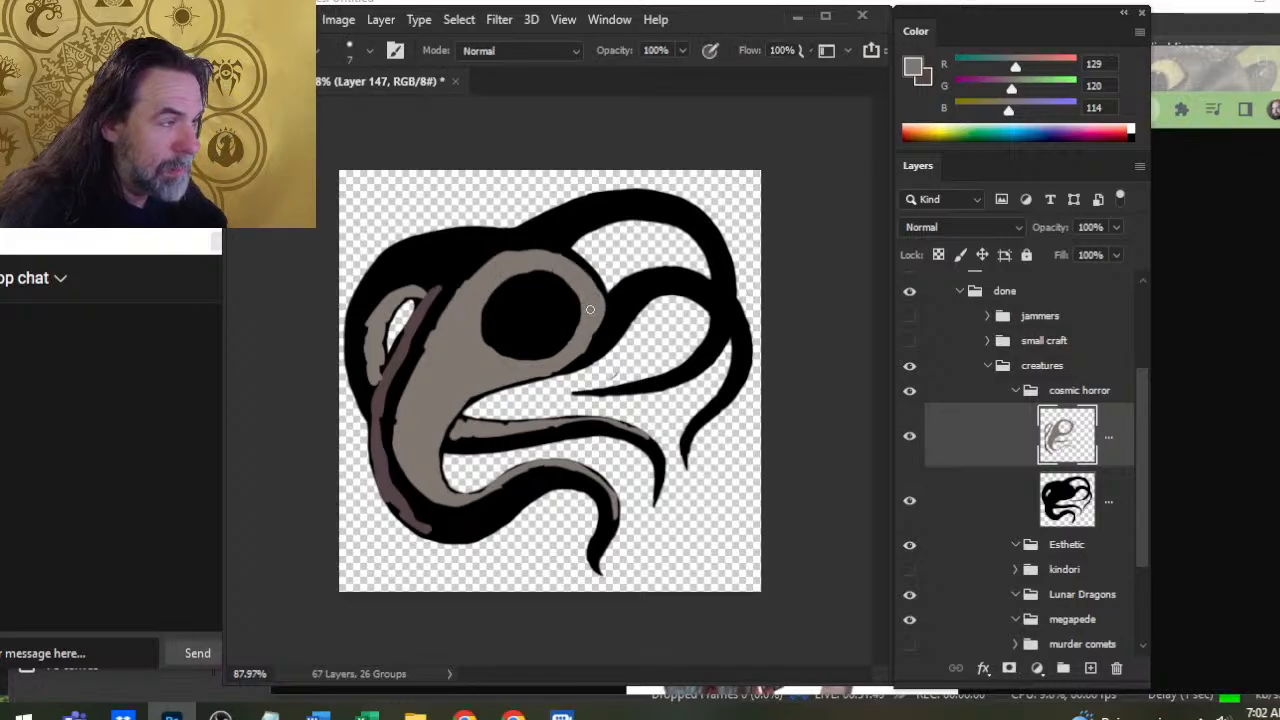
{"action": "key", "text": "e"}
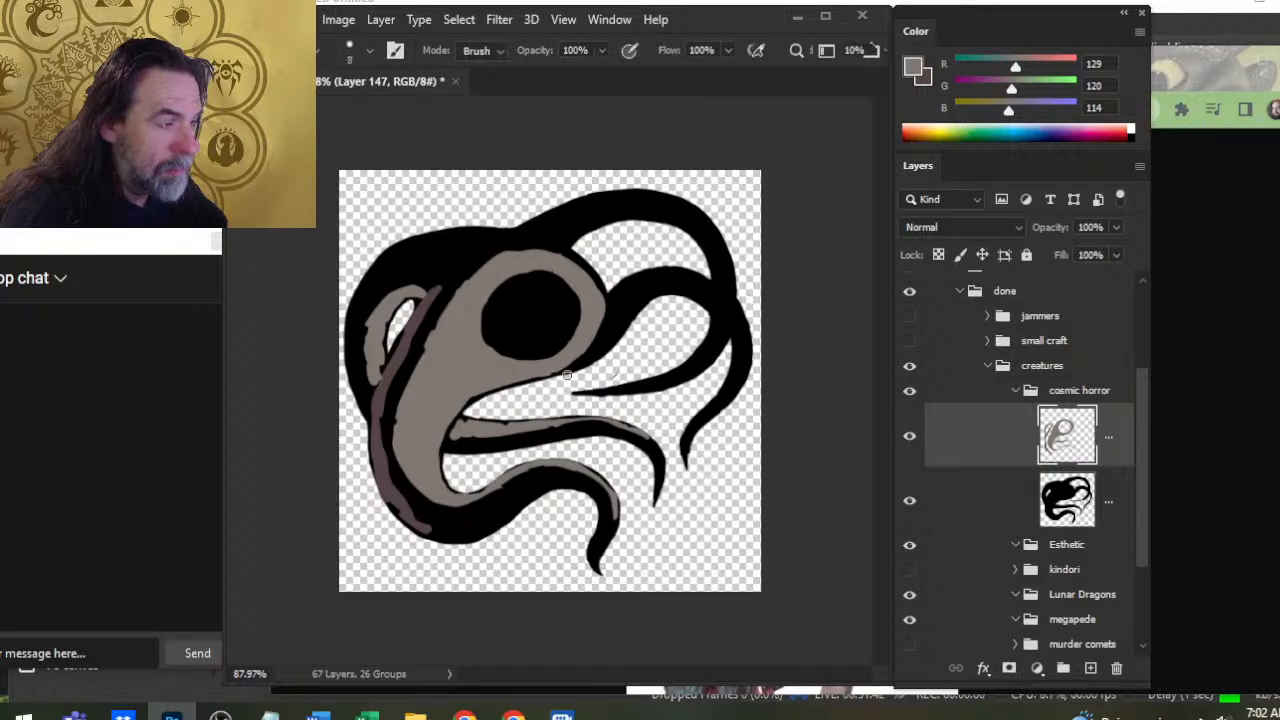
{"action": "key", "text": "b"}
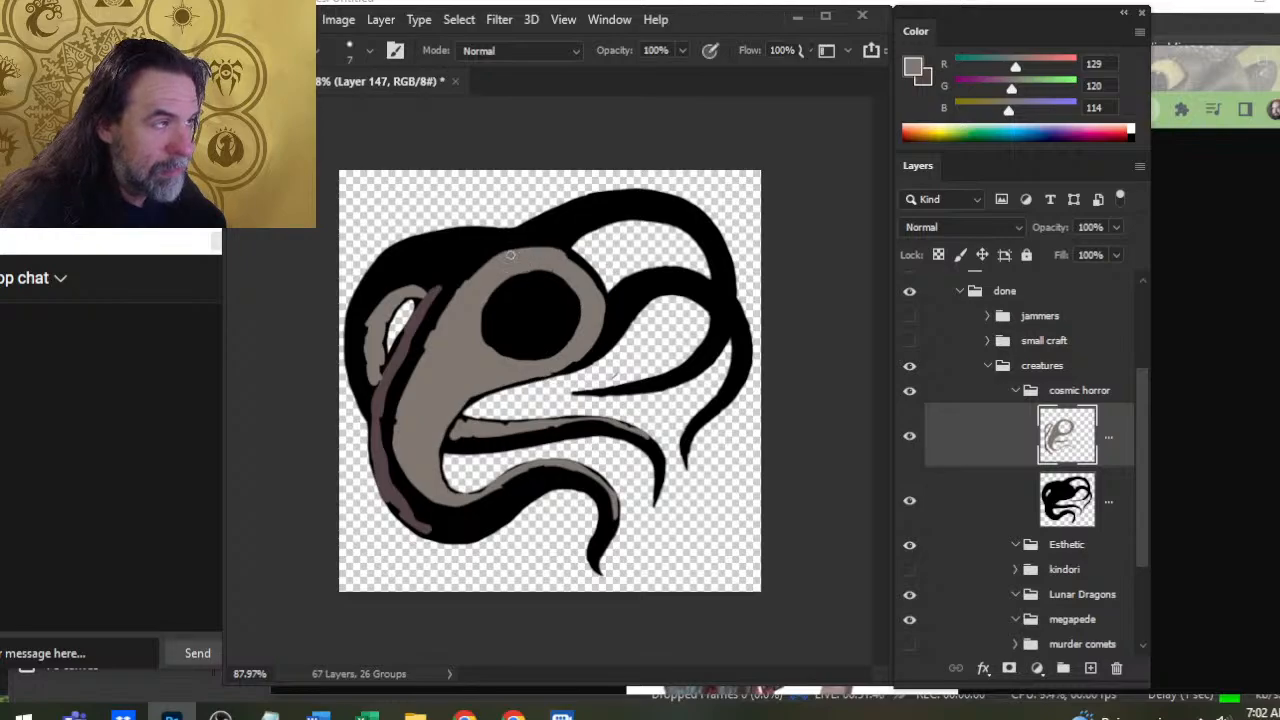
{"action": "key", "text": "e"}
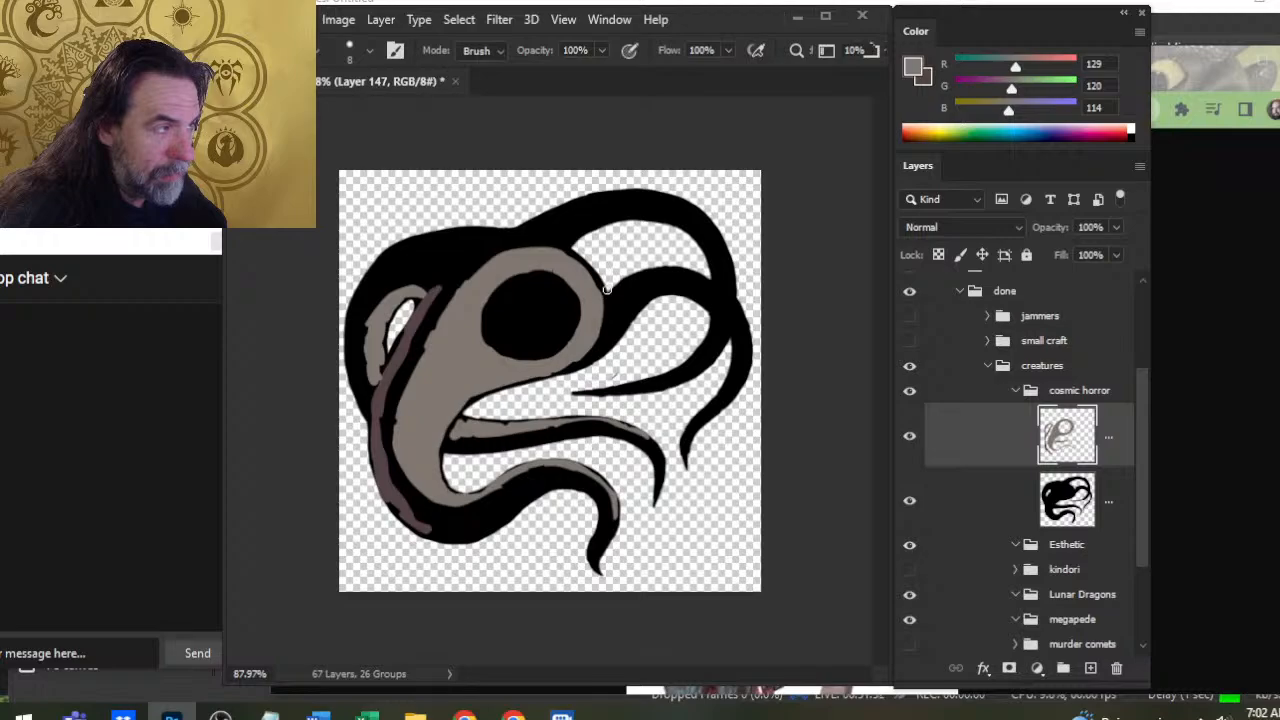
Extend the grey shading from the top of the head along the base of the uppermost tentacle and trim its edges
{"action": "key", "text": "b"}
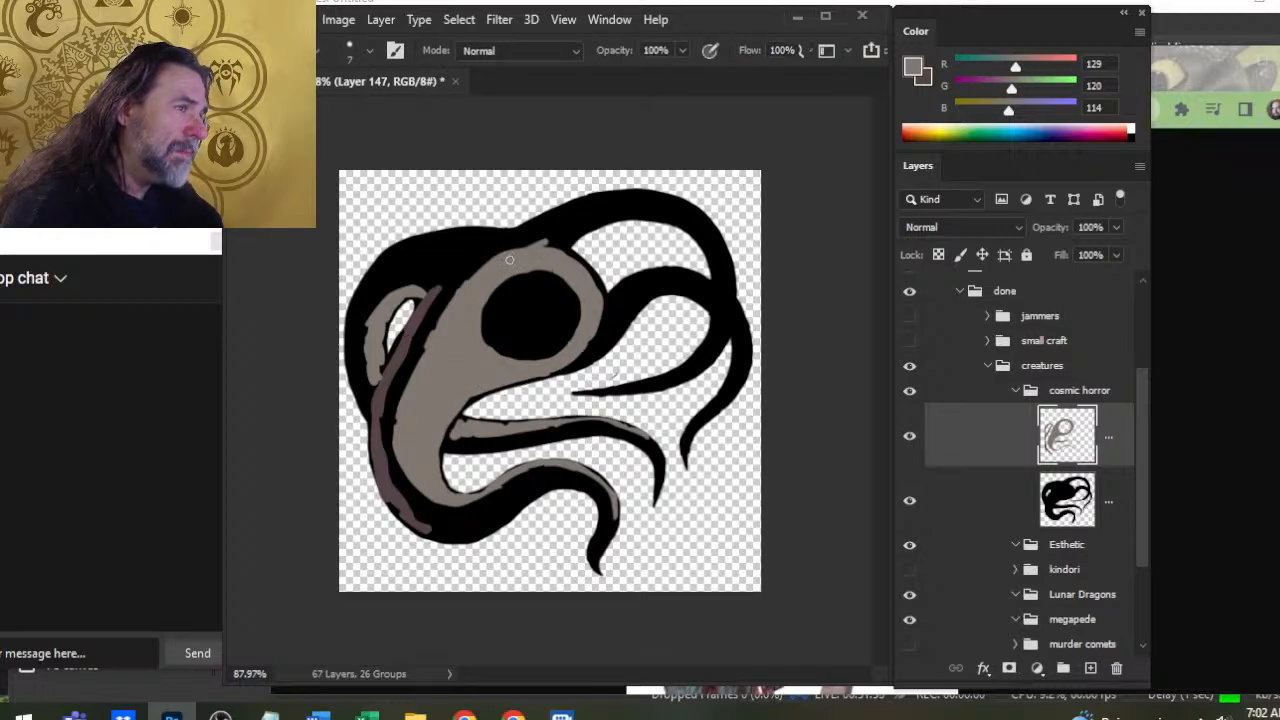
{"action": "left_click_drag", "start_coordinate": [509, 260], "coordinate": [586, 216]}
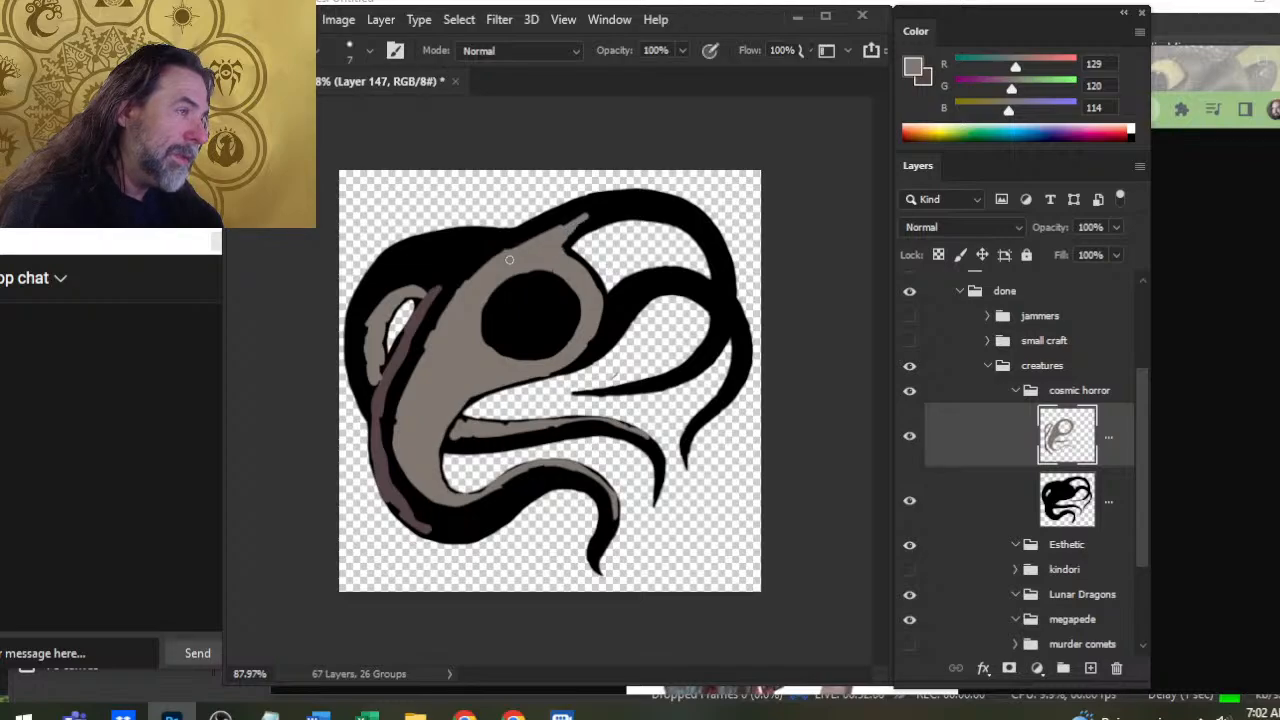
{"action": "mouse_move", "coordinate": [509, 260]}
{"action": "left_mouse_down"}
{"action": "mouse_move", "coordinate": [604, 212]}
{"action": "mouse_move", "coordinate": [509, 260]}
{"action": "left_mouse_up"}
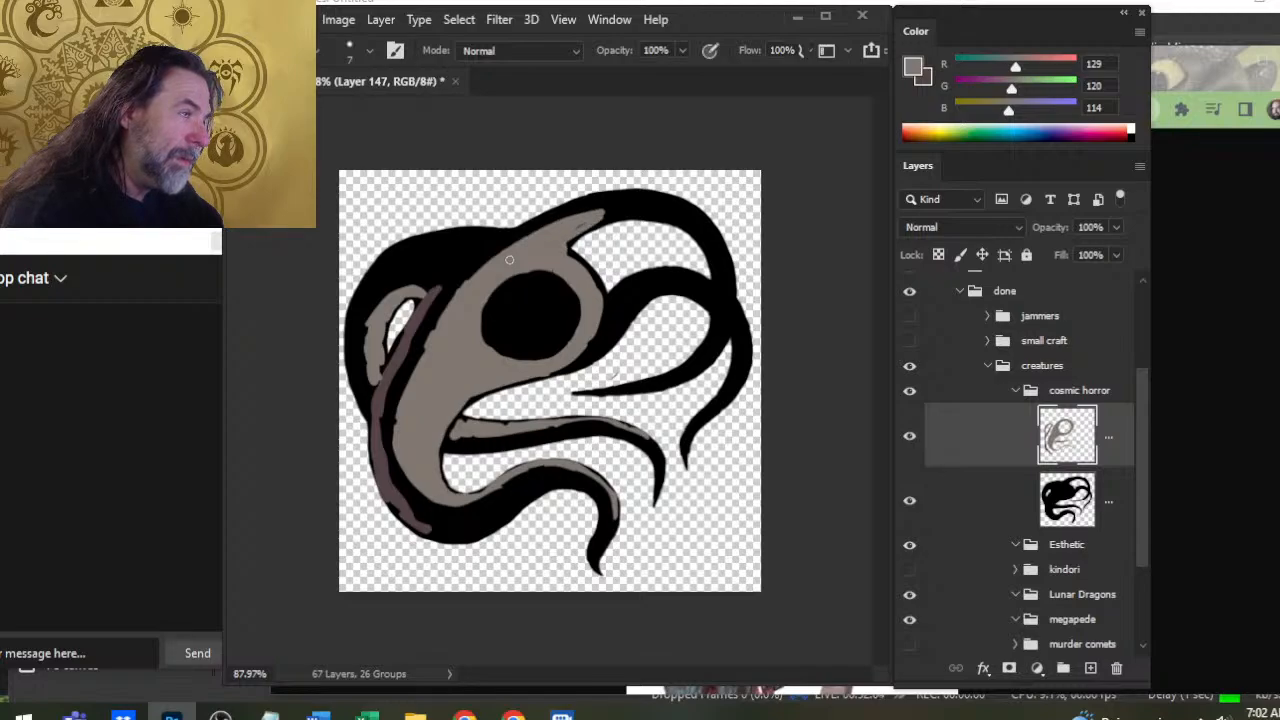
{"action": "mouse_move", "coordinate": [602, 216]}
{"action": "left_mouse_down"}
{"action": "mouse_move", "coordinate": [658, 211]}
{"action": "mouse_move", "coordinate": [581, 223]}
{"action": "left_mouse_up"}
{"action": "key", "text": "e"}
{"action": "key", "text": "b"}
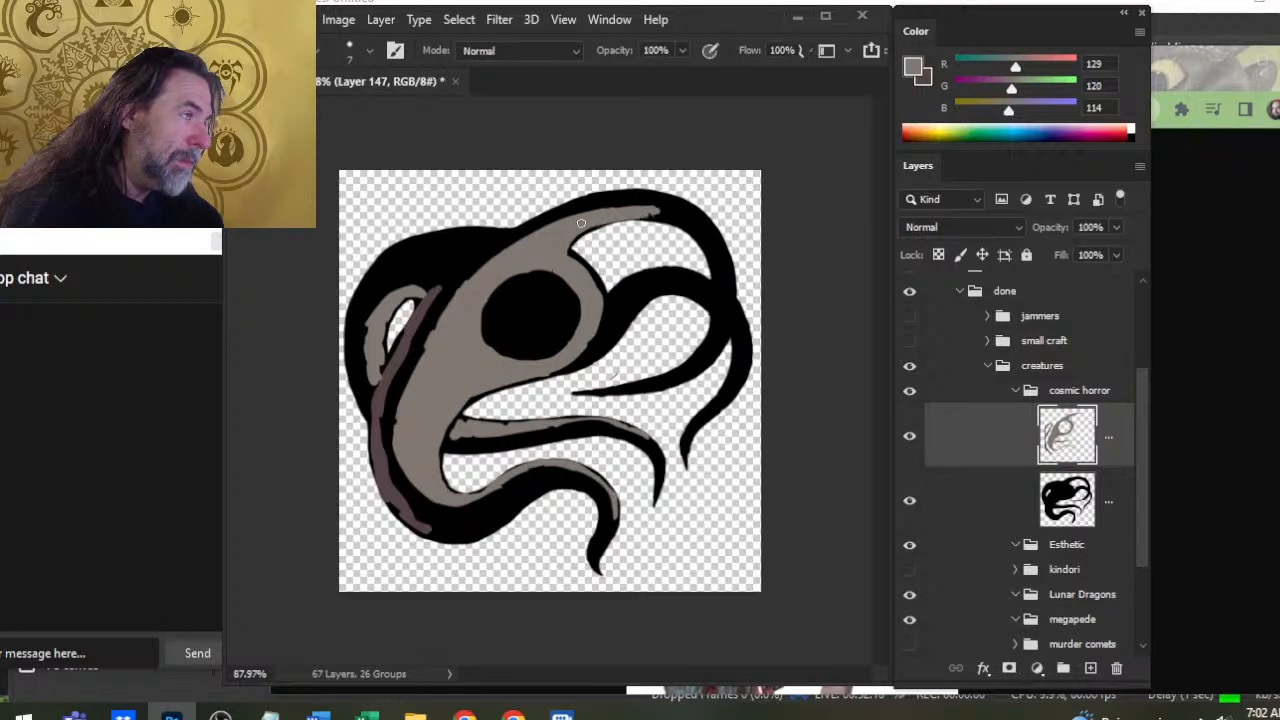
{"action": "key", "text": "e"}
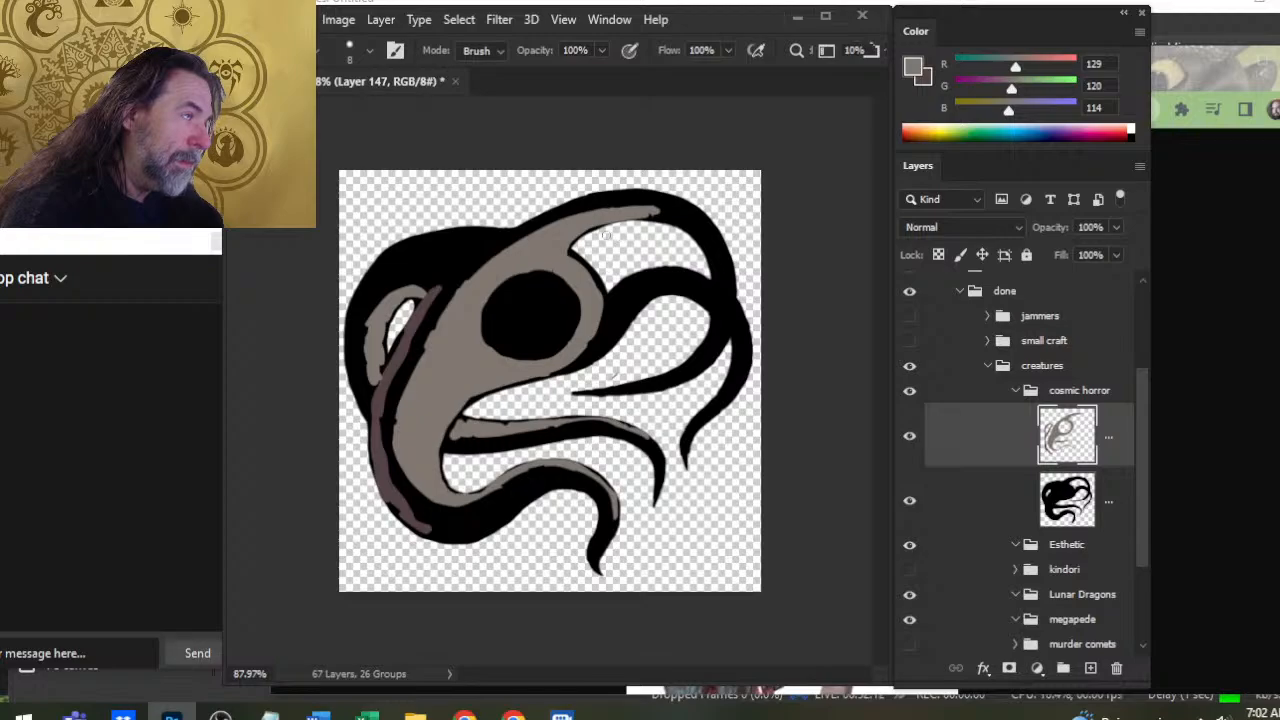
{"action": "key", "text": "b"}
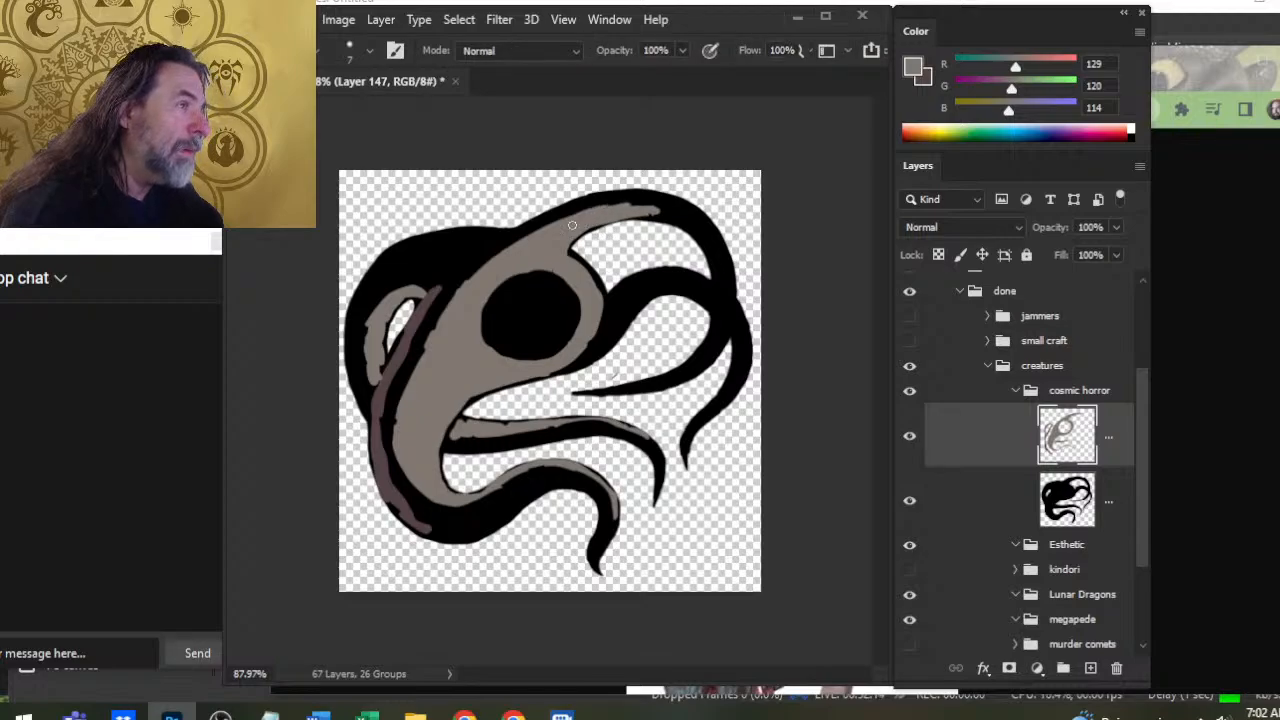
Continue the grey shading around the uppermost tentacle's curve to where it crosses the second tentacle, tapering it with the Eraser
{"action": "mouse_move", "coordinate": [572, 224]}
{"action": "left_mouse_down"}
{"action": "mouse_move", "coordinate": [655, 210]}
{"action": "mouse_move", "coordinate": [695, 228]}
{"action": "left_mouse_up"}
{"action": "mouse_move", "coordinate": [612, 214]}
{"action": "left_mouse_down"}
{"action": "mouse_move", "coordinate": [692, 232]}
{"action": "mouse_move", "coordinate": [636, 230]}
{"action": "left_mouse_up"}
{"action": "key", "text": "e"}
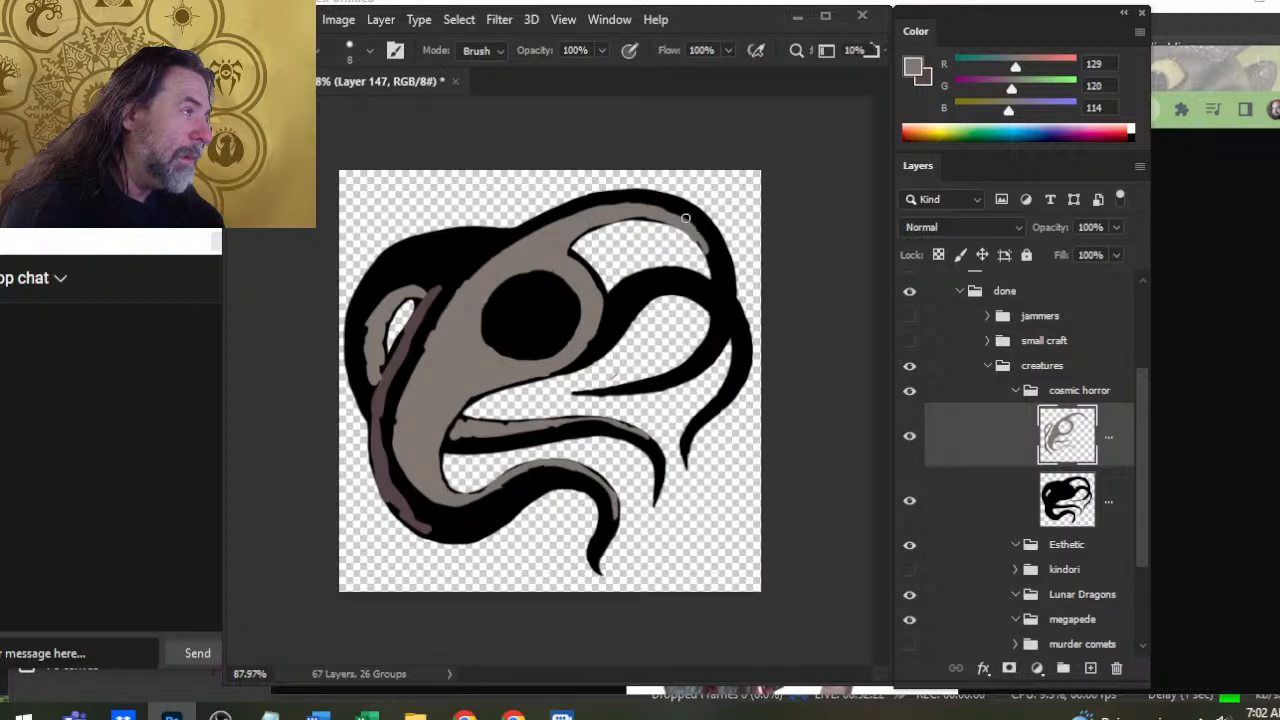
{"action": "key", "text": "b"}
{"action": "mouse_move", "coordinate": [696, 234]}
{"action": "left_mouse_down"}
{"action": "mouse_move", "coordinate": [708, 263]}
{"action": "mouse_move", "coordinate": [706, 215]}
{"action": "mouse_move", "coordinate": [713, 302]}
{"action": "mouse_move", "coordinate": [710, 244]}
{"action": "mouse_move", "coordinate": [723, 273]}
{"action": "mouse_move", "coordinate": [709, 225]}
{"action": "mouse_move", "coordinate": [728, 290]}
{"action": "mouse_move", "coordinate": [709, 231]}
{"action": "mouse_move", "coordinate": [730, 277]}
{"action": "left_mouse_up"}
{"action": "key", "text": "e"}
{"action": "key", "text": "b"}
{"action": "key", "text": "e"}
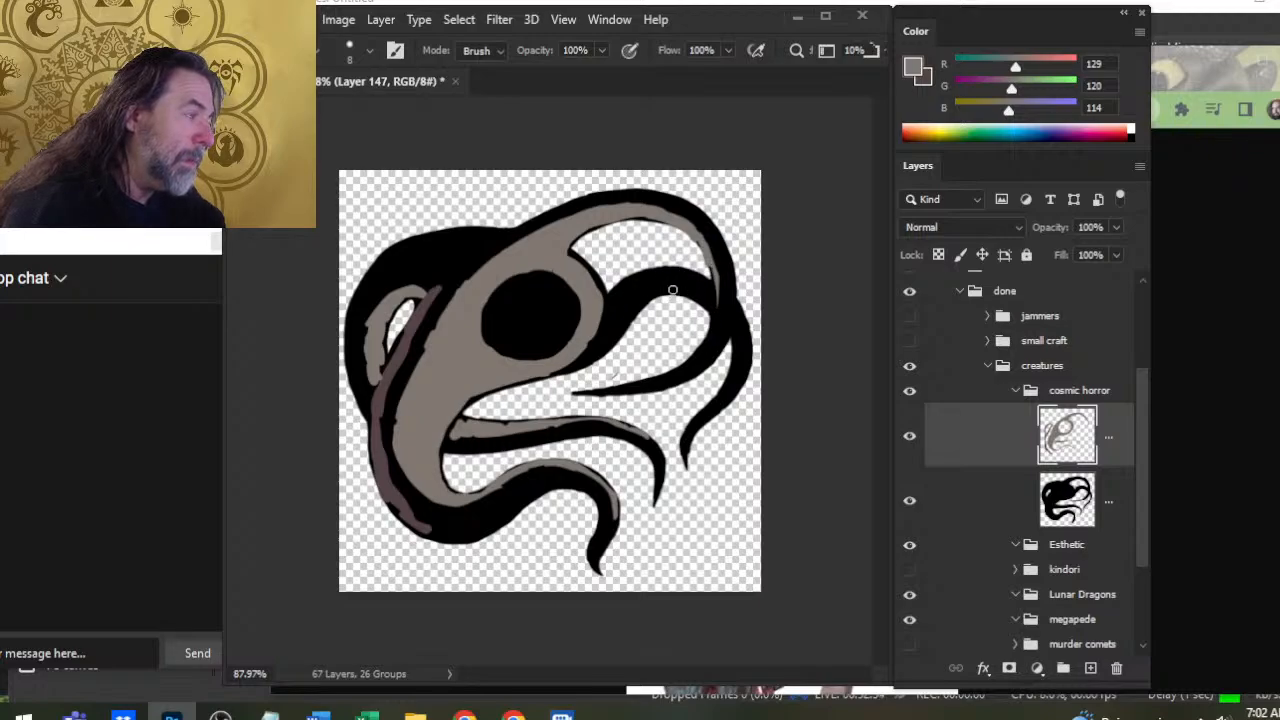
Extend the grey shading from the head into the base of the second tentacle and trim its upper edge with the Eraser
{"action": "key", "text": "b"}
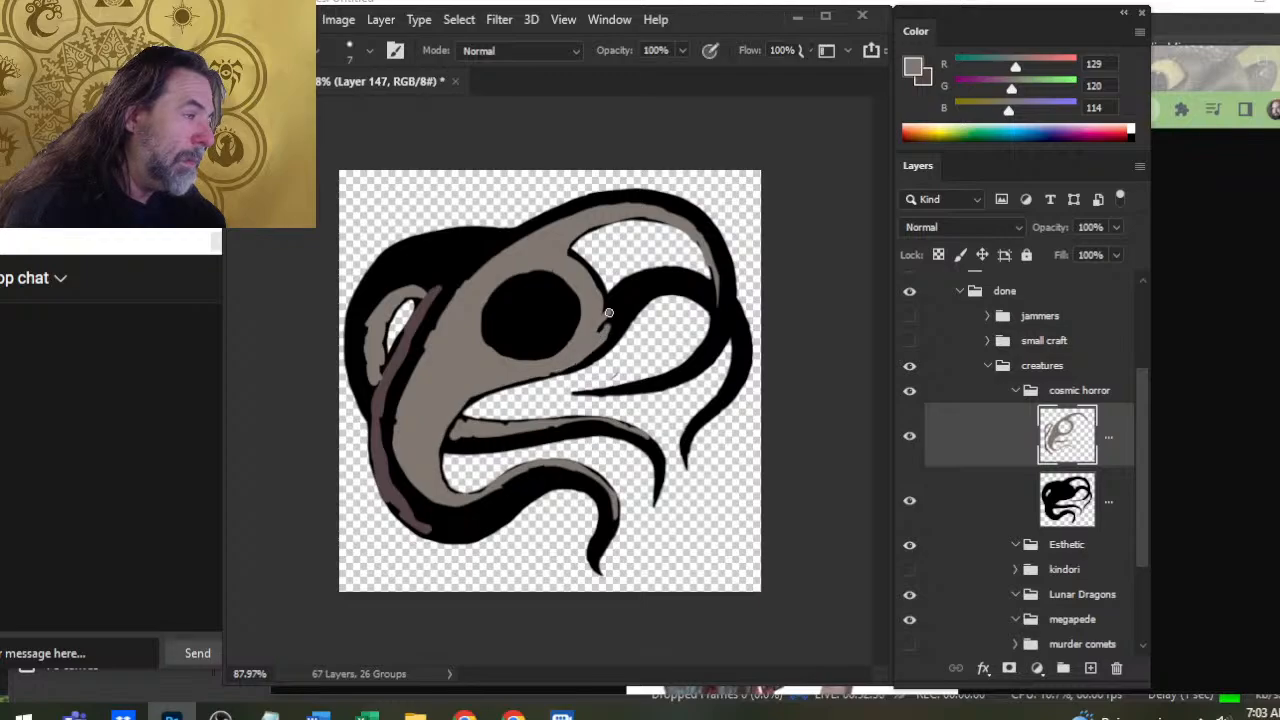
{"action": "left_click_drag", "start_coordinate": [609, 313], "coordinate": [624, 308]}
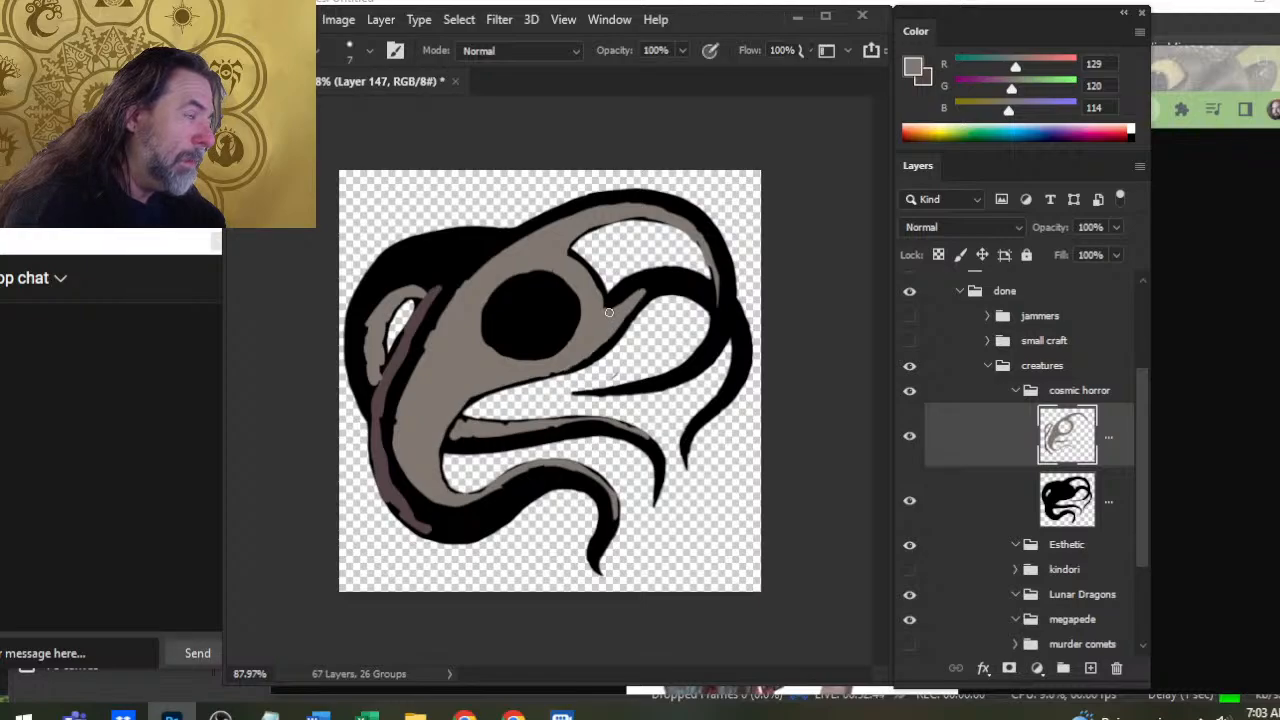
{"action": "key", "text": "e"}
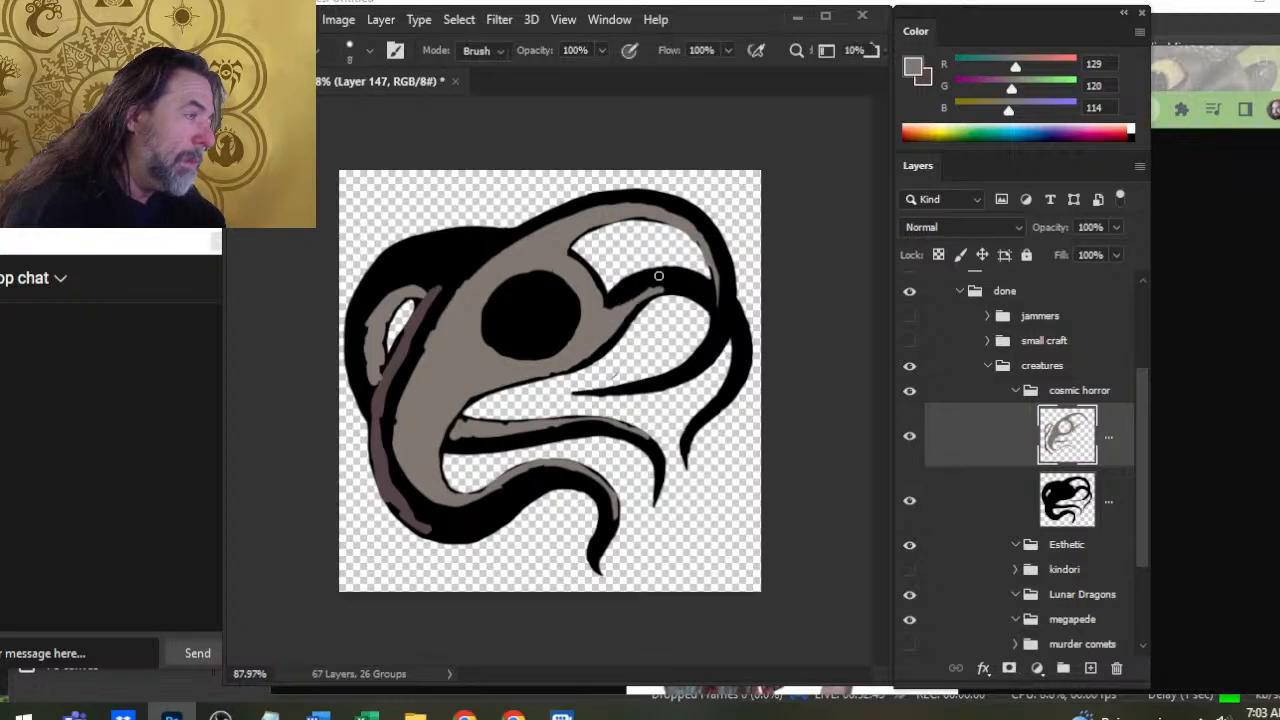
{"action": "left_click_drag", "start_coordinate": [651, 278], "coordinate": [608, 314]}
{"action": "key", "text": "b"}
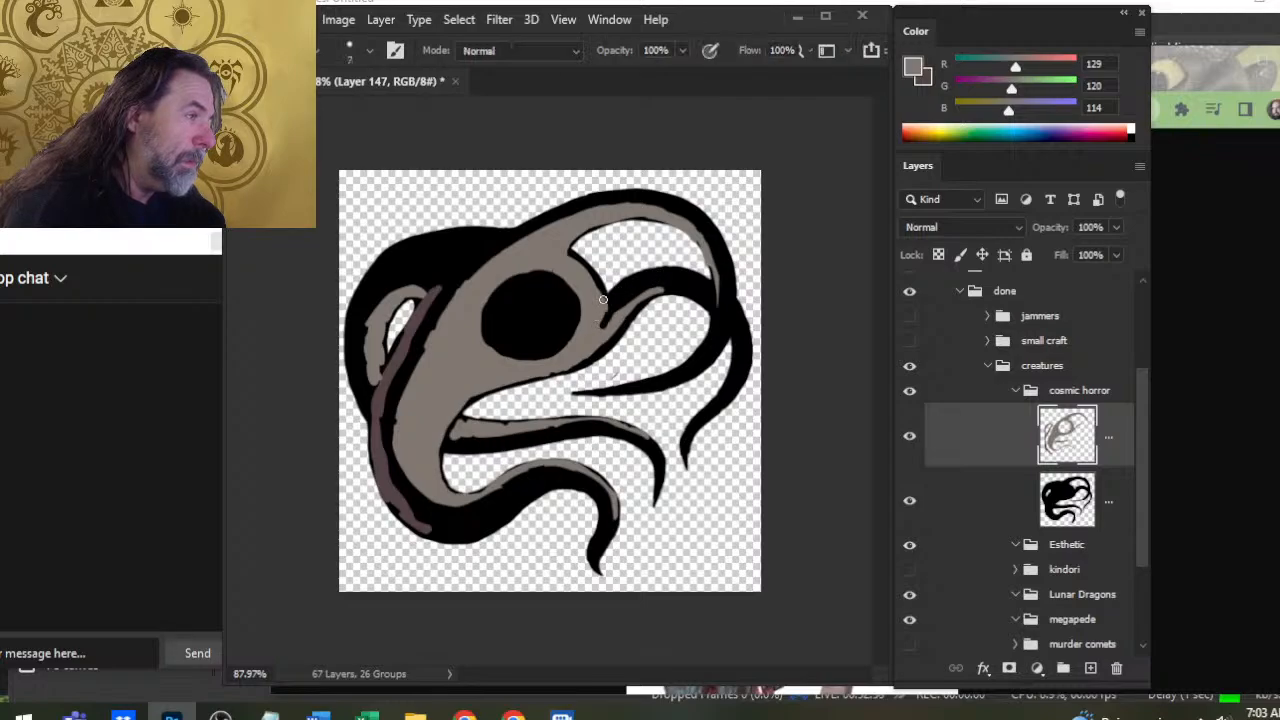
Refine the black crease where the second tentacle joins the head and smooth the grey's lower edge with alternating eraser and brush strokes
{"action": "key", "text": "e"}
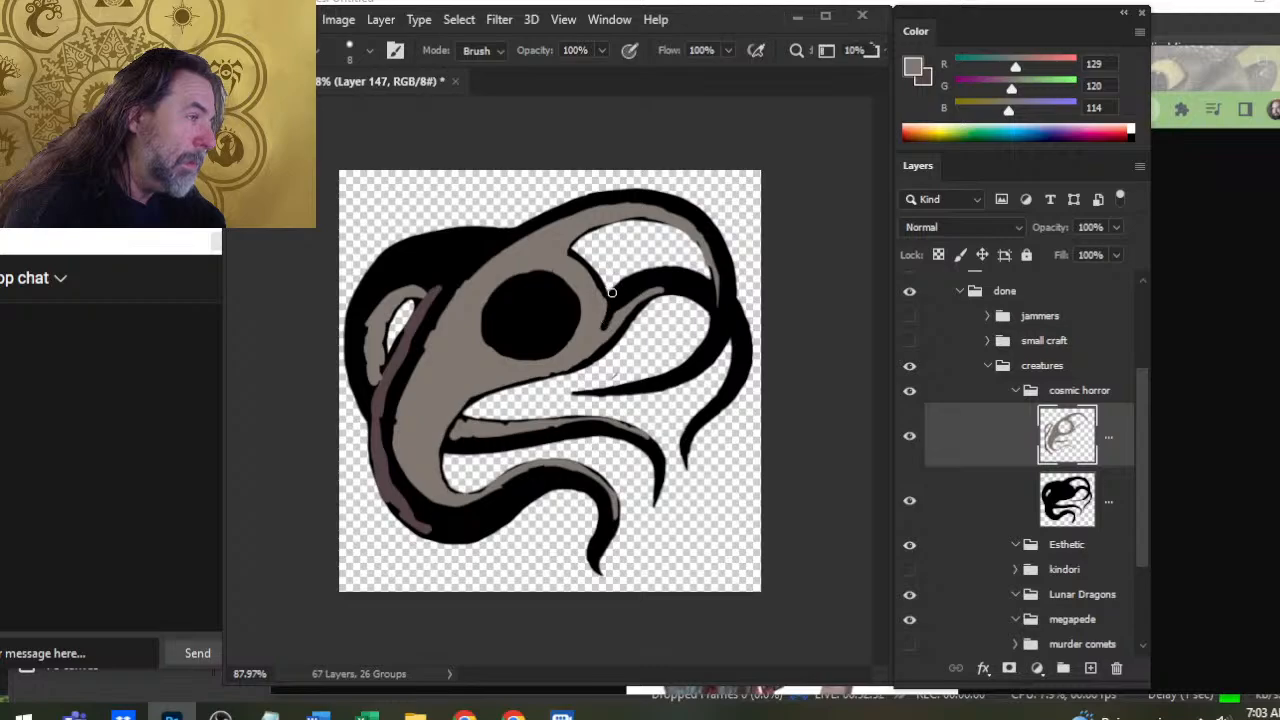
{"action": "key", "text": "b"}
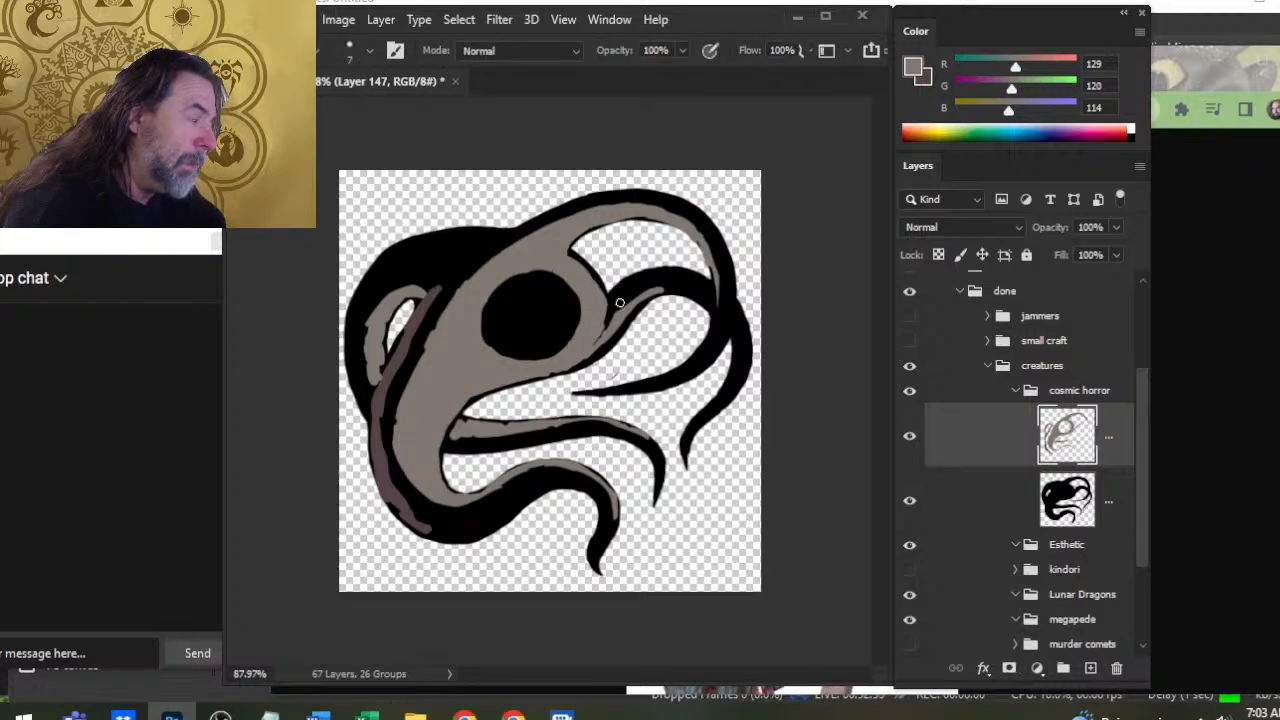
{"action": "key", "text": "e"}
{"action": "key", "text": "b"}
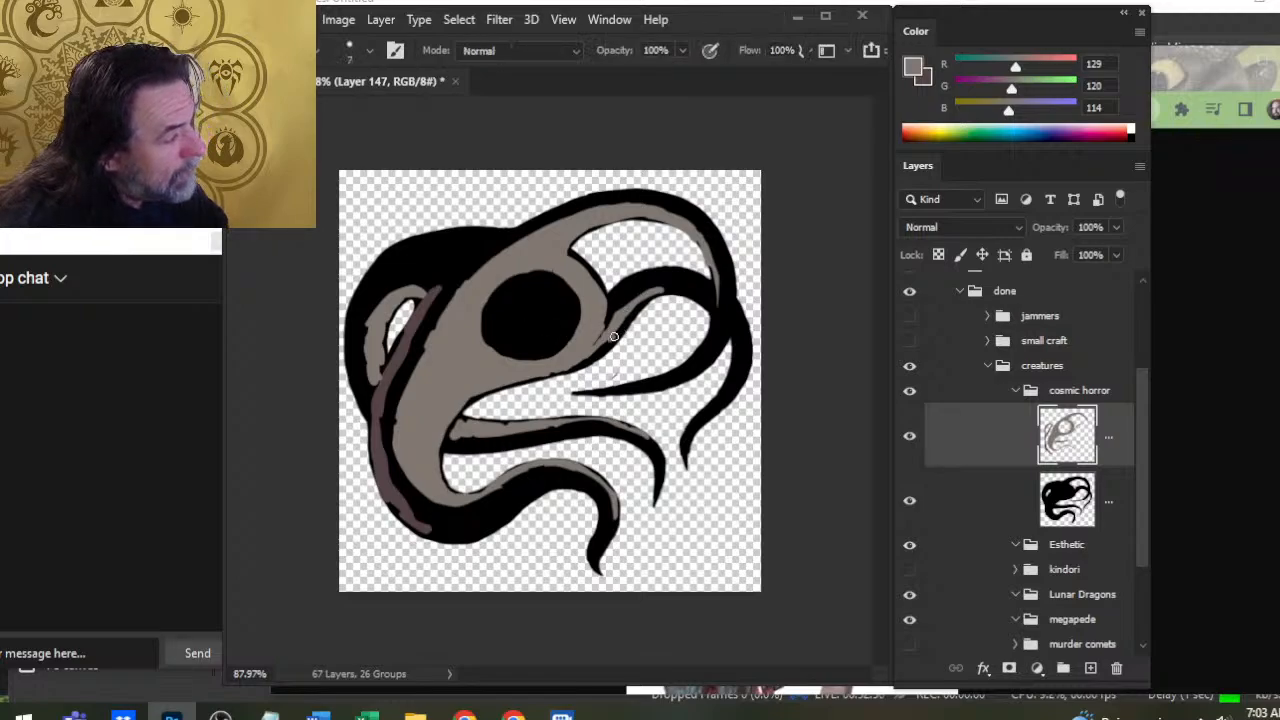
{"action": "key", "text": "e"}
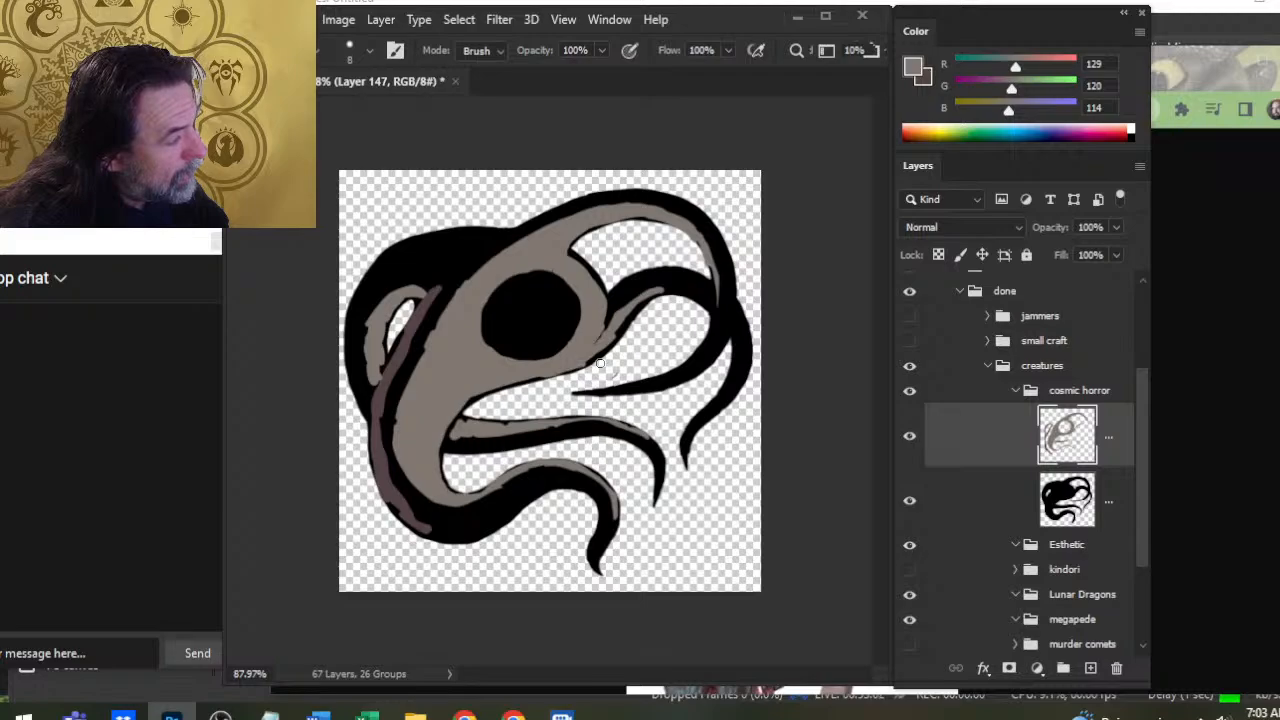
{"action": "key", "text": "b"}
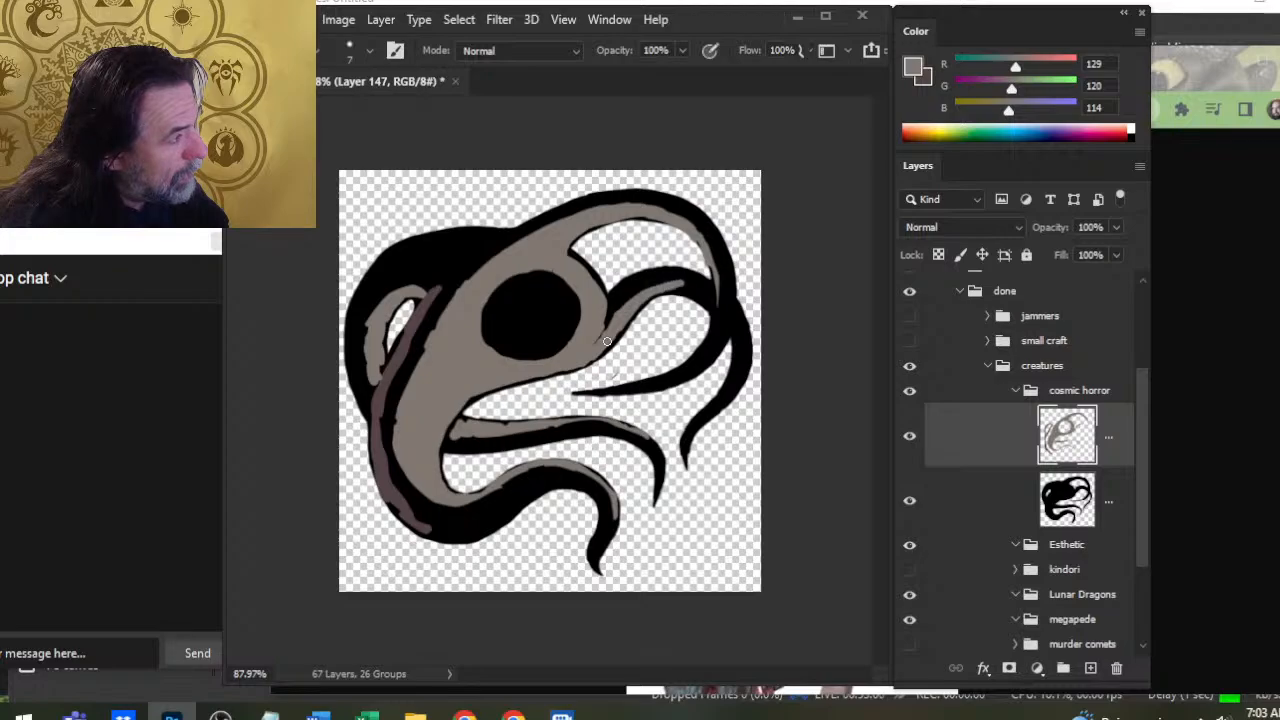
Continue the grey along the second tentacle's underside to the crossing, and add a thin grey strip inside the uppermost tentacle beyond it
{"action": "mouse_move", "coordinate": [650, 287]}
{"action": "left_mouse_down"}
{"action": "mouse_move", "coordinate": [708, 299]}
{"action": "mouse_move", "coordinate": [684, 295]}
{"action": "left_mouse_up"}
{"action": "key", "text": "e"}
{"action": "key", "text": "b"}
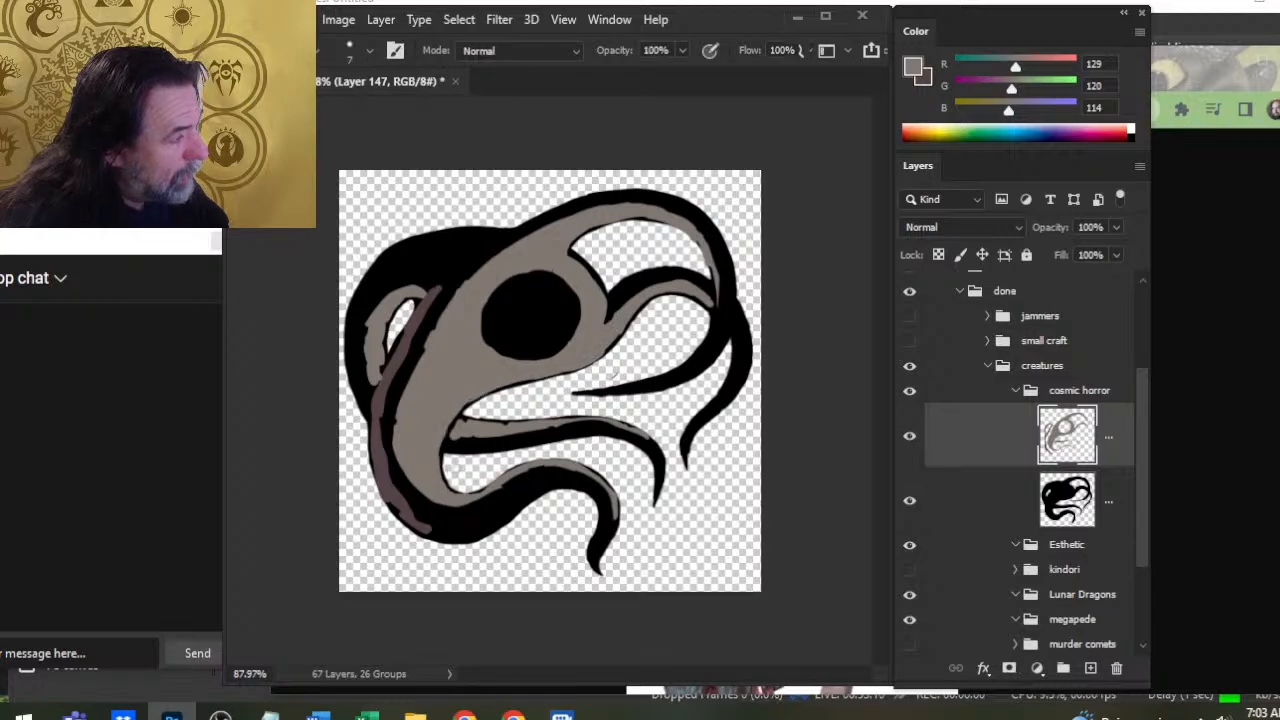
{"action": "key", "text": "e"}
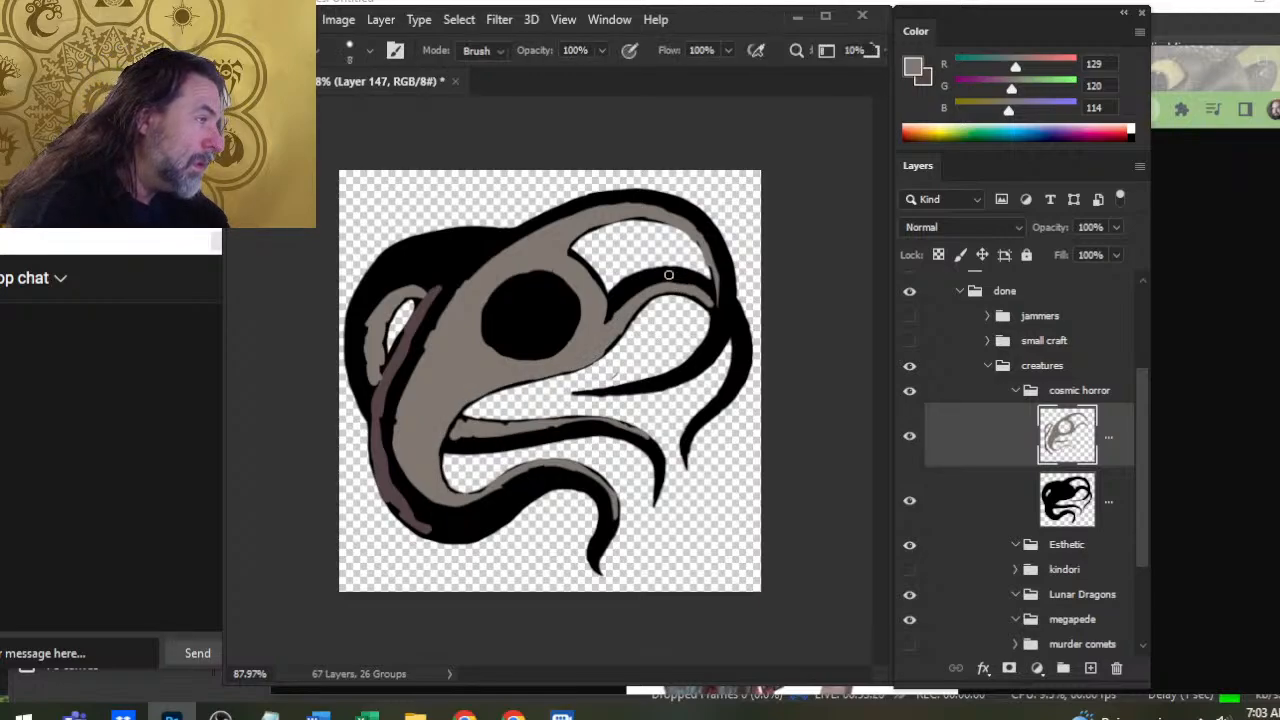
{"action": "mouse_move", "coordinate": [706, 308]}
{"action": "left_mouse_down"}
{"action": "mouse_move", "coordinate": [743, 334]}
{"action": "mouse_move", "coordinate": [733, 379]}
{"action": "left_mouse_up"}
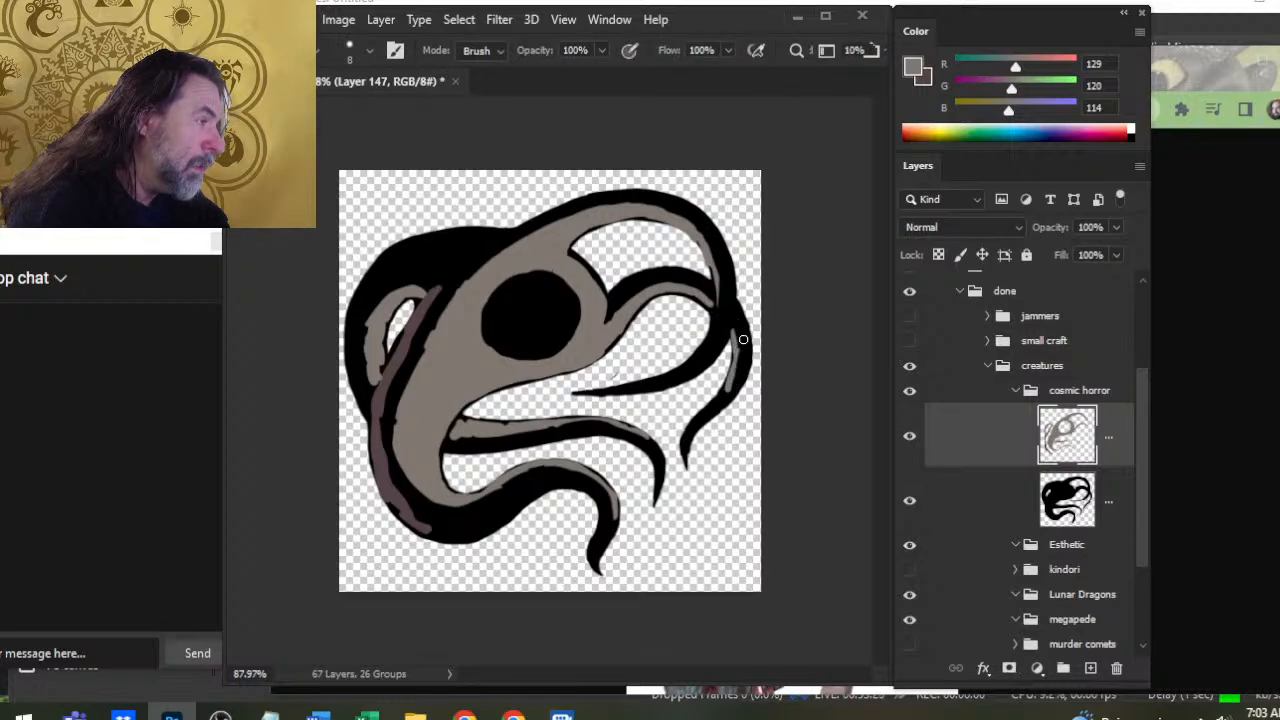
{"action": "key", "text": "b"}
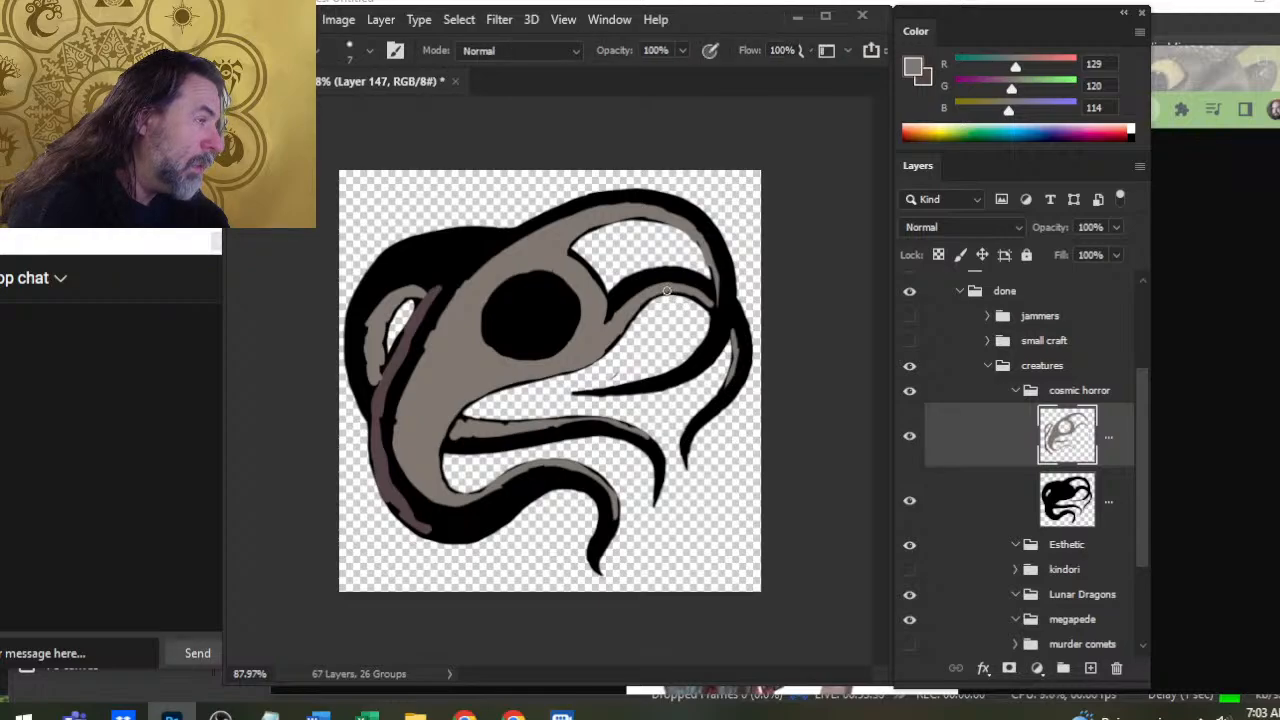
Recut the black crease between the head and the second tentacle's base, touching up the grey around it
{"action": "key", "text": "e"}
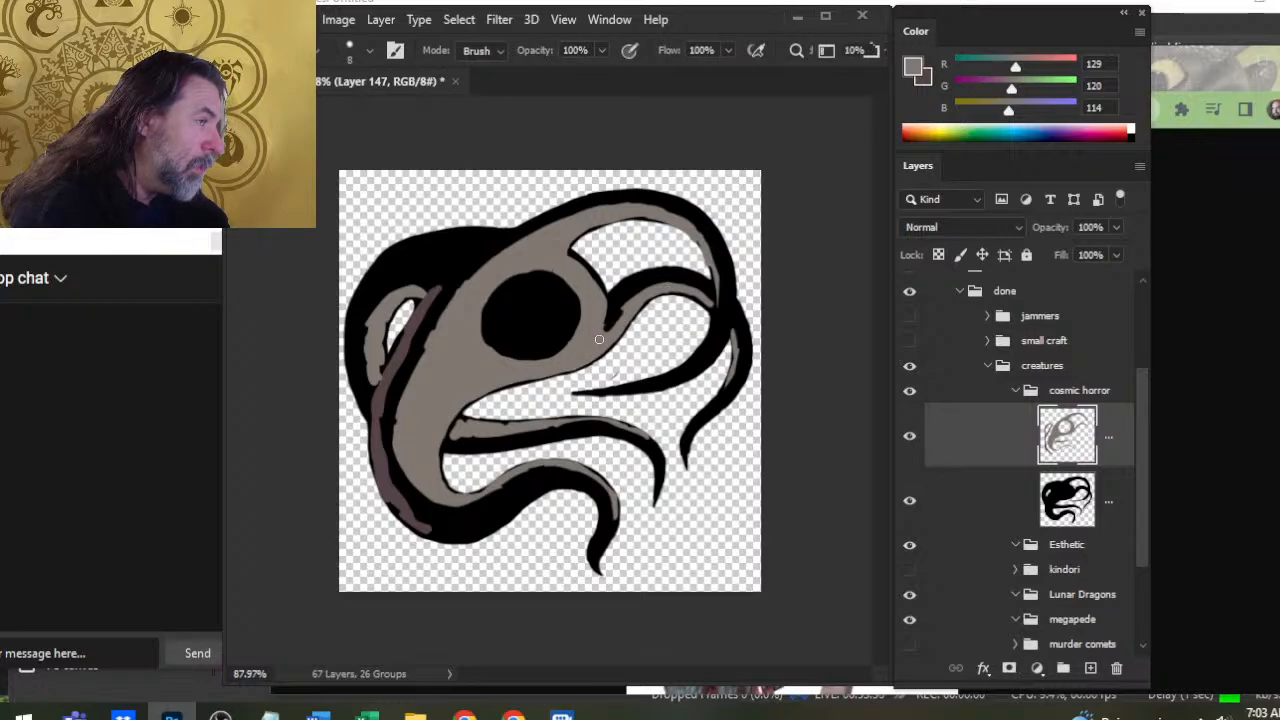
{"action": "key", "text": "b"}
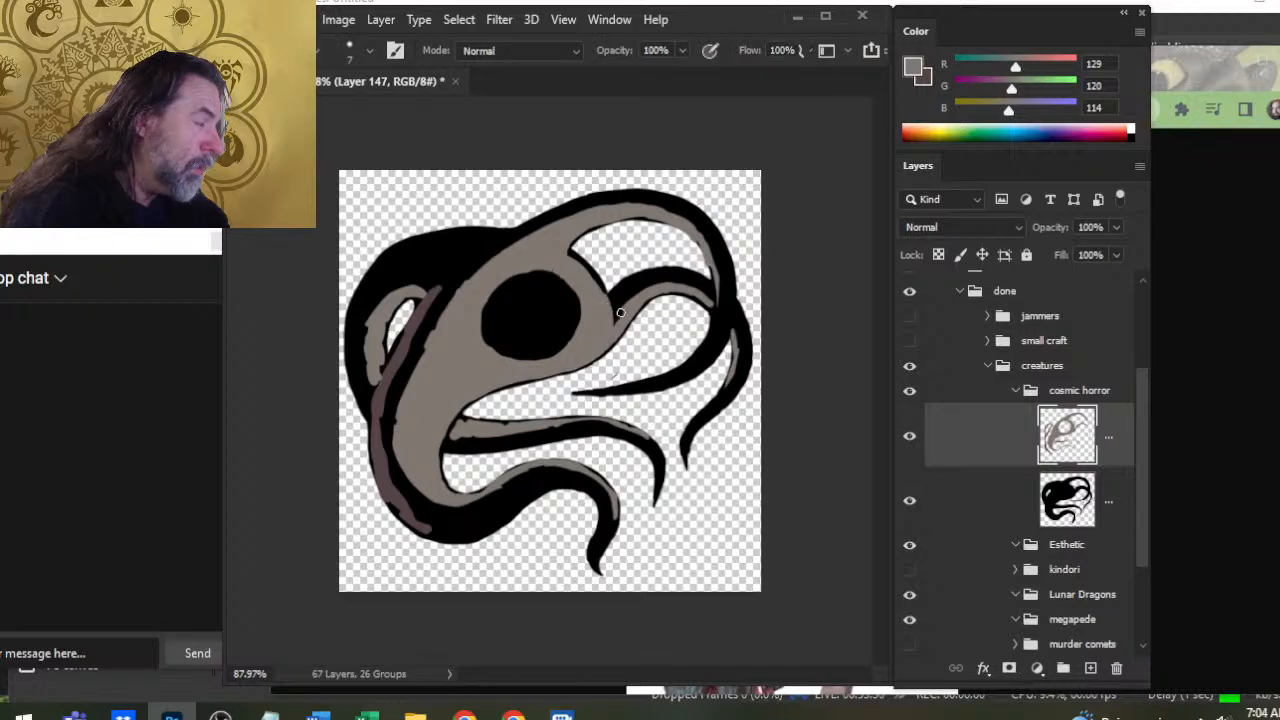
{"action": "key", "text": "e"}
{"action": "mouse_move", "coordinate": [615, 294]}
{"action": "left_mouse_down"}
{"action": "mouse_move", "coordinate": [610, 328]}
{"action": "mouse_move", "coordinate": [608, 304]}
{"action": "mouse_move", "coordinate": [590, 350]}
{"action": "mouse_move", "coordinate": [605, 332]}
{"action": "mouse_move", "coordinate": [567, 357]}
{"action": "left_mouse_up"}
{"action": "key", "text": "b"}
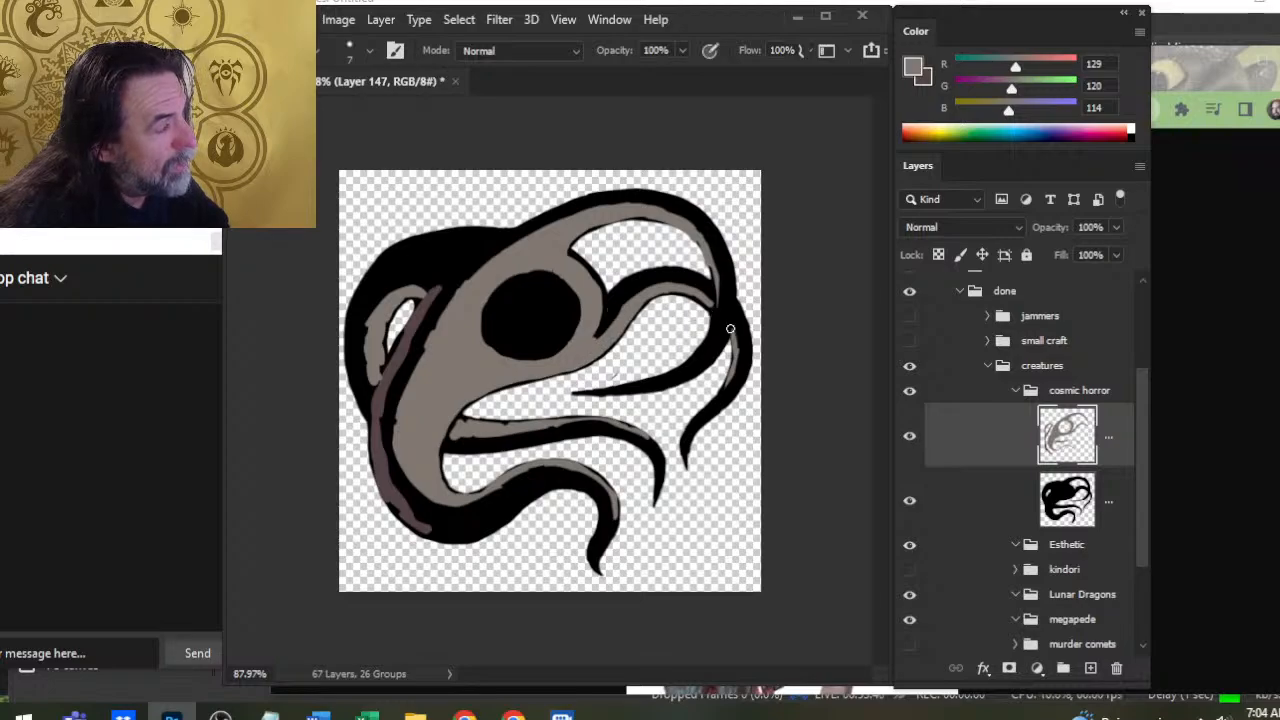
Reshape the grey edge along the back of the head, beside the dark brown neck strip
{"action": "key", "text": "e"}
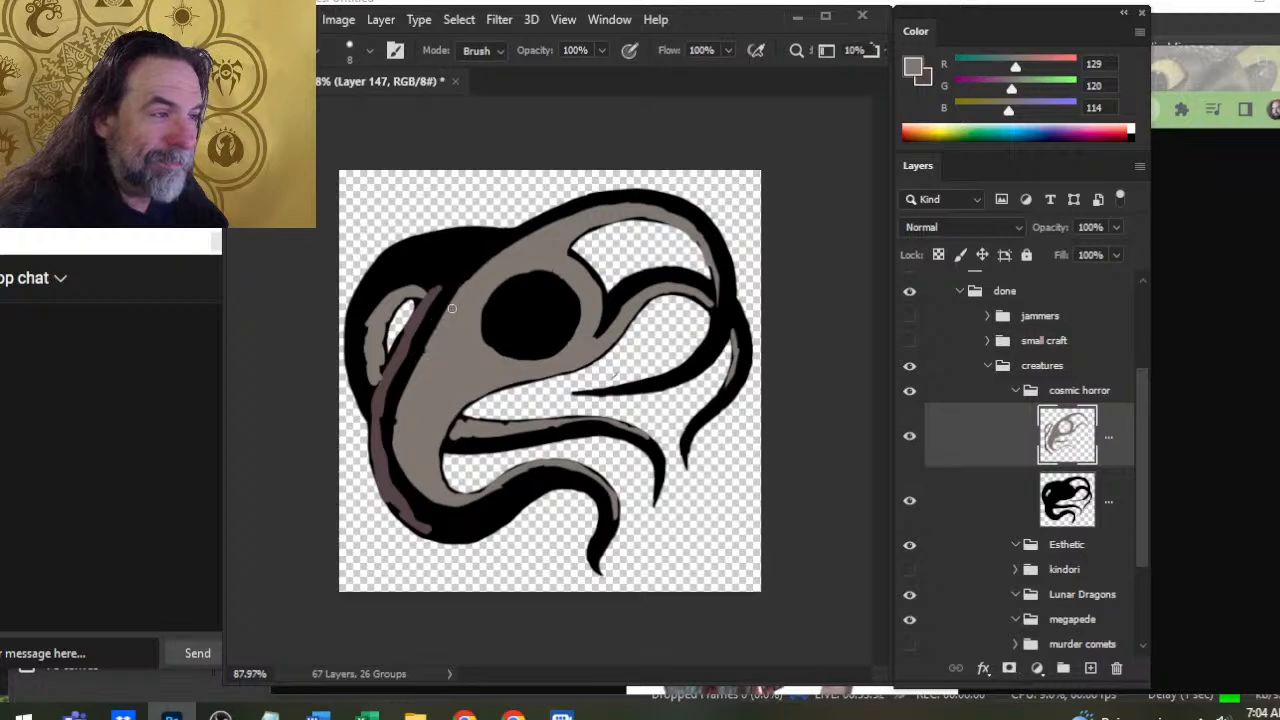
{"action": "key", "text": "b"}
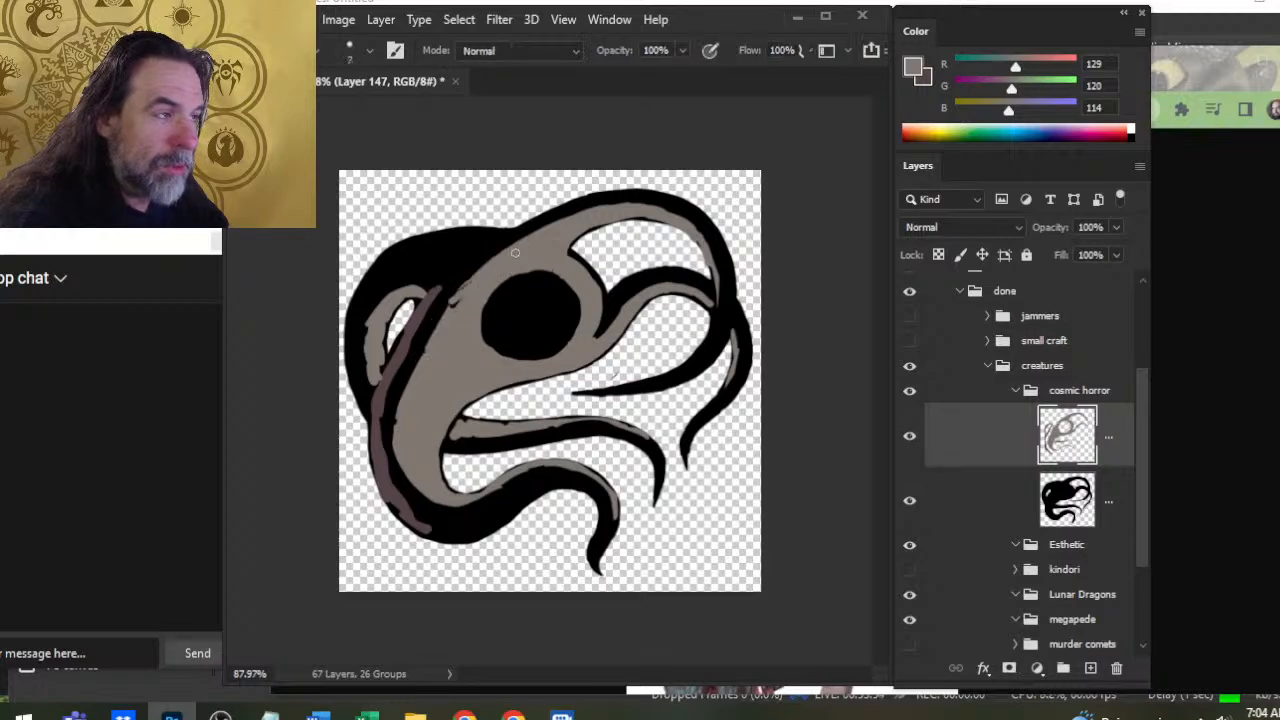
{"action": "mouse_move", "coordinate": [515, 253]}
{"action": "left_mouse_down"}
{"action": "mouse_move", "coordinate": [463, 287]}
{"action": "mouse_move", "coordinate": [468, 275]}
{"action": "mouse_move", "coordinate": [448, 304]}
{"action": "left_mouse_up"}
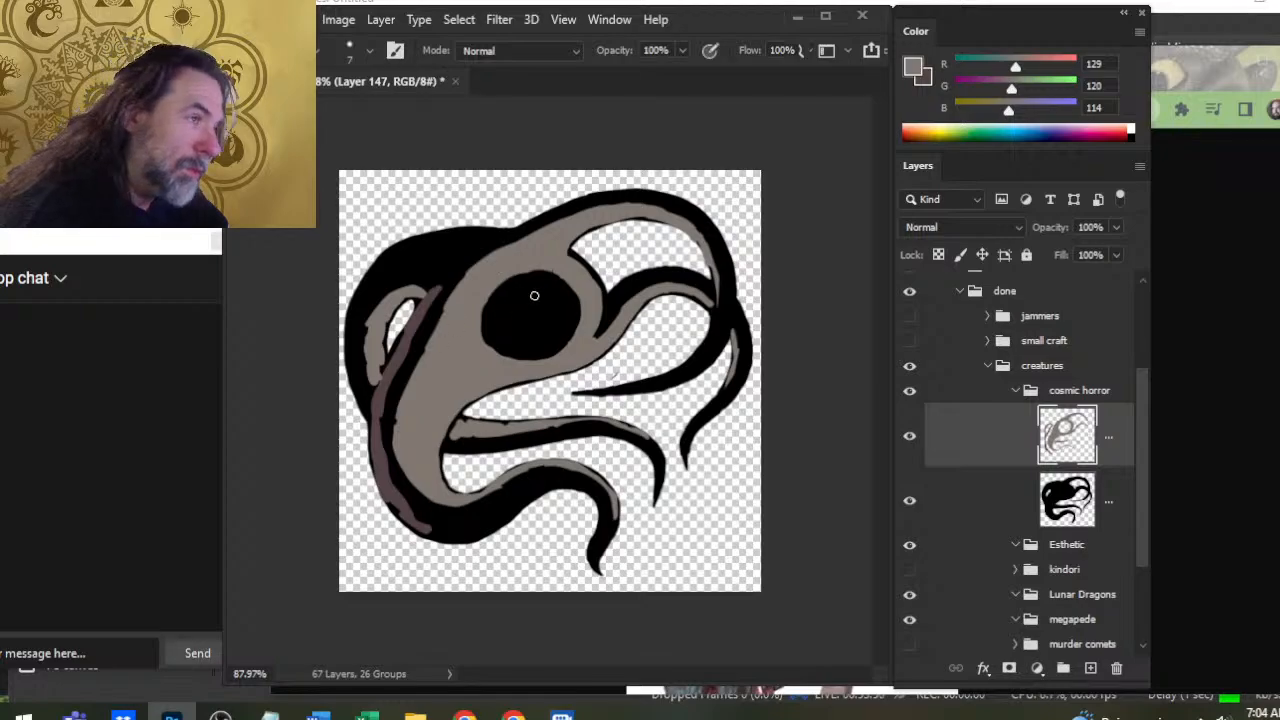
Enlarge the black eye socket towards its lower back side and even that rim with grey brush strokes
{"action": "key", "text": "e"}
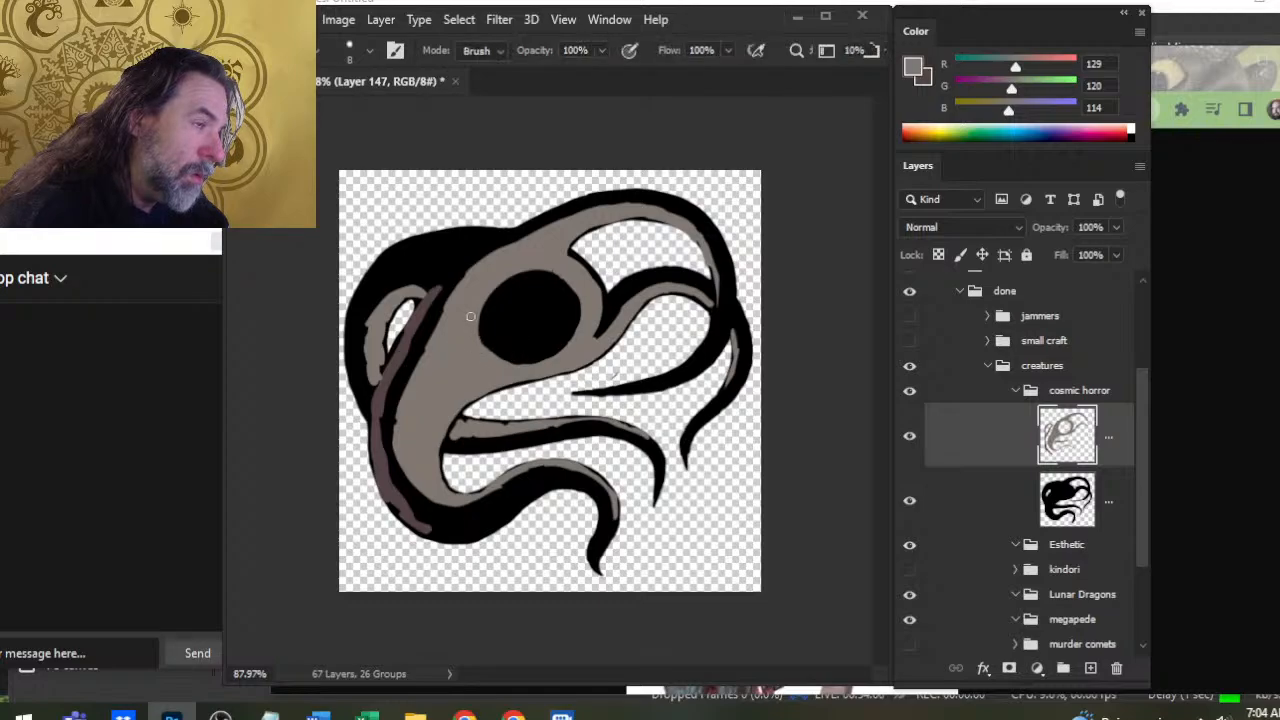
{"action": "key", "text": "b"}
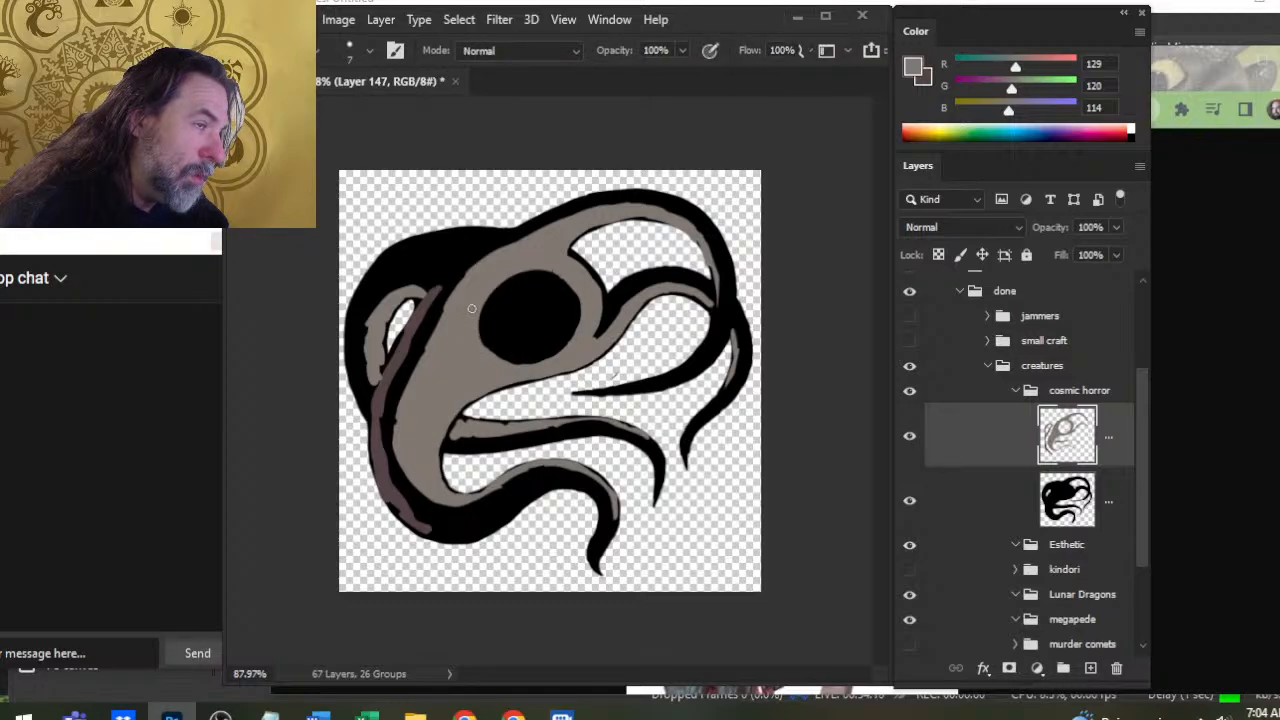
{"action": "mouse_move", "coordinate": [479, 311]}
{"action": "left_mouse_down"}
{"action": "mouse_move", "coordinate": [486, 348]}
{"action": "mouse_move", "coordinate": [517, 356]}
{"action": "left_mouse_up"}
{"action": "key", "text": "e"}
{"action": "key", "text": "b"}
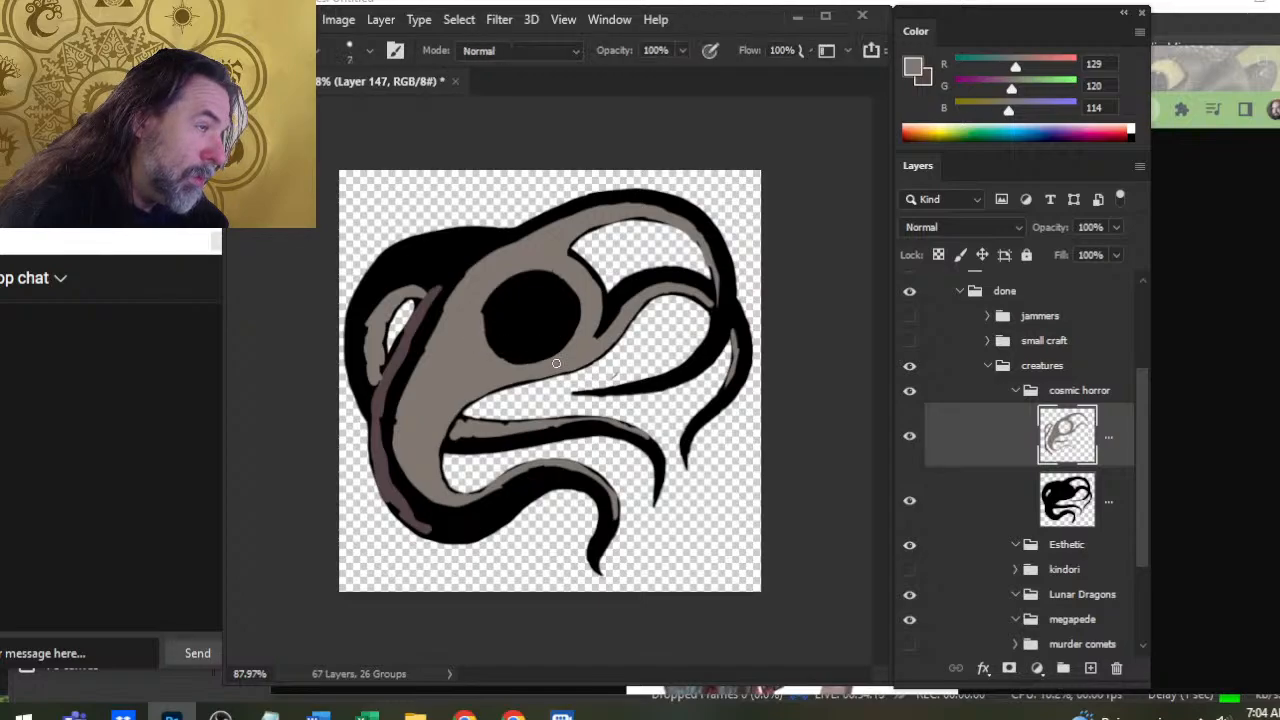
{"action": "mouse_move", "coordinate": [488, 318]}
{"action": "left_mouse_down"}
{"action": "mouse_move", "coordinate": [498, 280]}
{"action": "mouse_move", "coordinate": [483, 325]}
{"action": "mouse_move", "coordinate": [477, 312]}
{"action": "mouse_move", "coordinate": [531, 264]}
{"action": "mouse_move", "coordinate": [503, 332]}
{"action": "mouse_move", "coordinate": [505, 297]}
{"action": "mouse_move", "coordinate": [499, 344]}
{"action": "mouse_move", "coordinate": [492, 318]}
{"action": "mouse_move", "coordinate": [533, 294]}
{"action": "left_mouse_up"}
Round out the rest of the eye socket by erasing its uneven edges and touching up the grey rim
{"action": "key", "text": "e"}
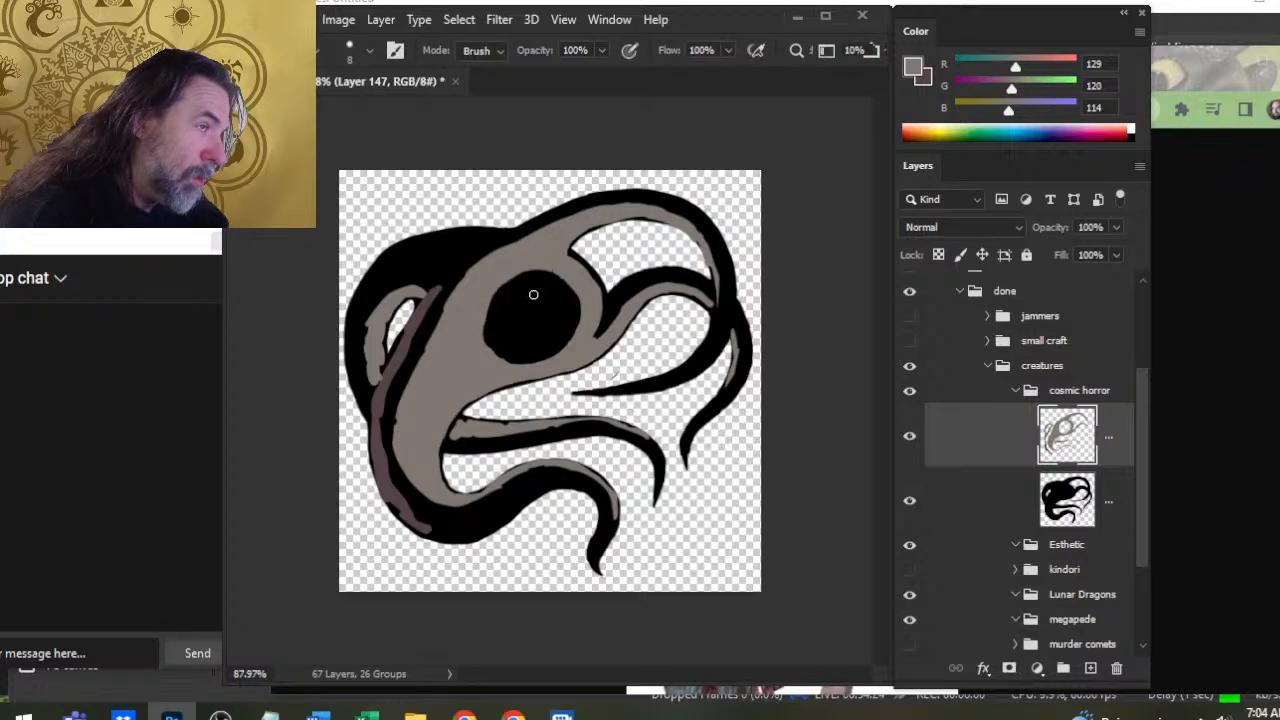
{"action": "key", "text": "b"}
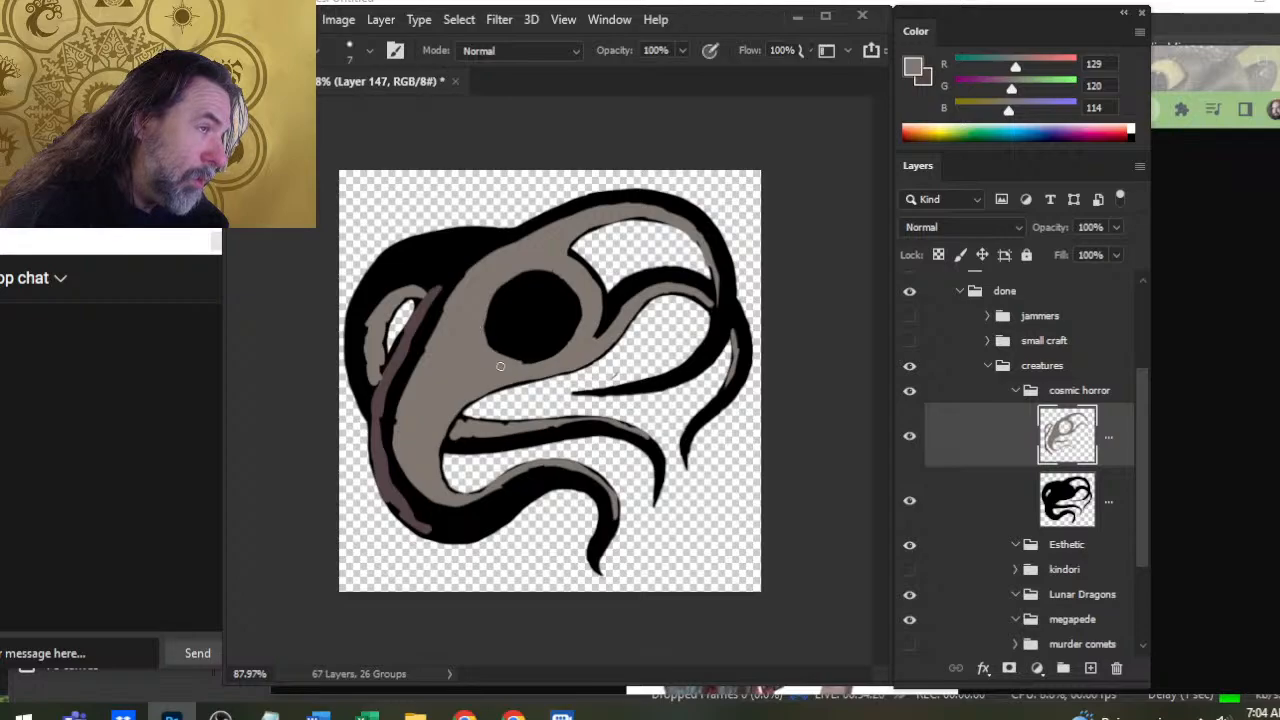
{"action": "key", "text": "e"}
{"action": "mouse_move", "coordinate": [497, 346]}
{"action": "left_mouse_down"}
{"action": "mouse_move", "coordinate": [547, 349]}
{"action": "mouse_move", "coordinate": [501, 330]}
{"action": "mouse_move", "coordinate": [502, 347]}
{"action": "mouse_move", "coordinate": [494, 299]}
{"action": "mouse_move", "coordinate": [508, 280]}
{"action": "mouse_move", "coordinate": [569, 298]}
{"action": "left_mouse_up"}
{"action": "key", "text": "b"}
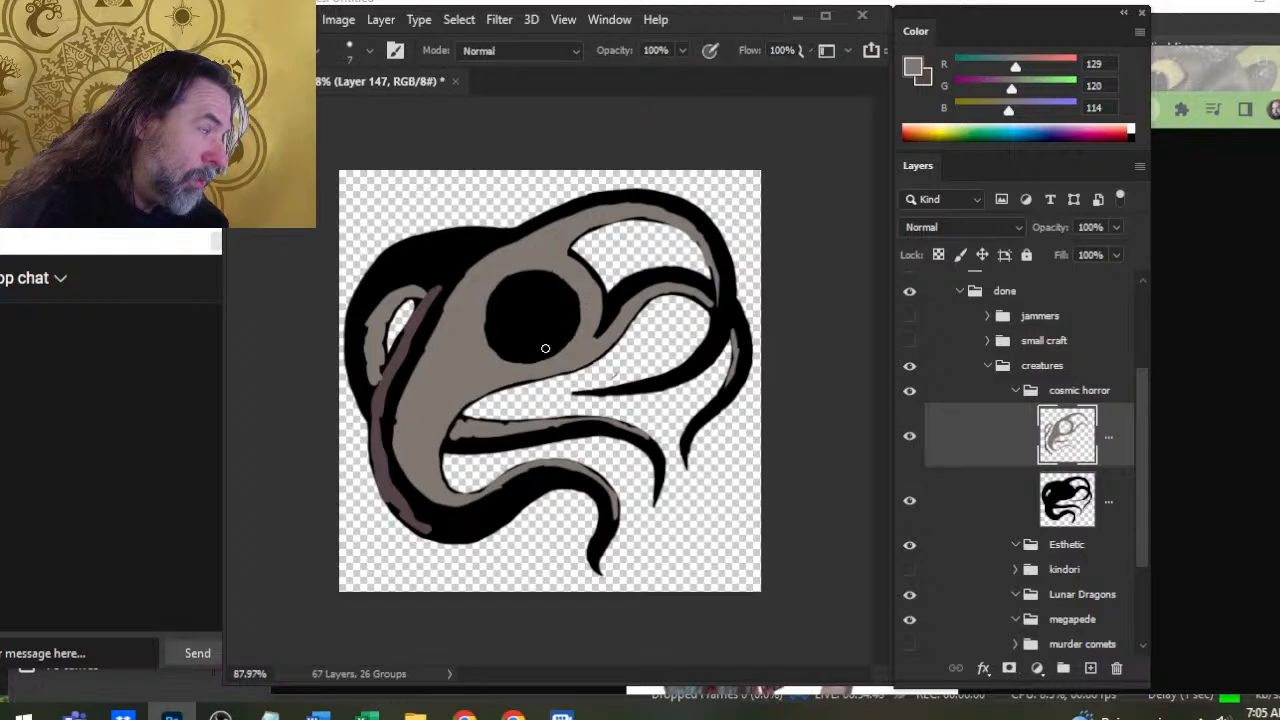
{"action": "key", "text": "e"}
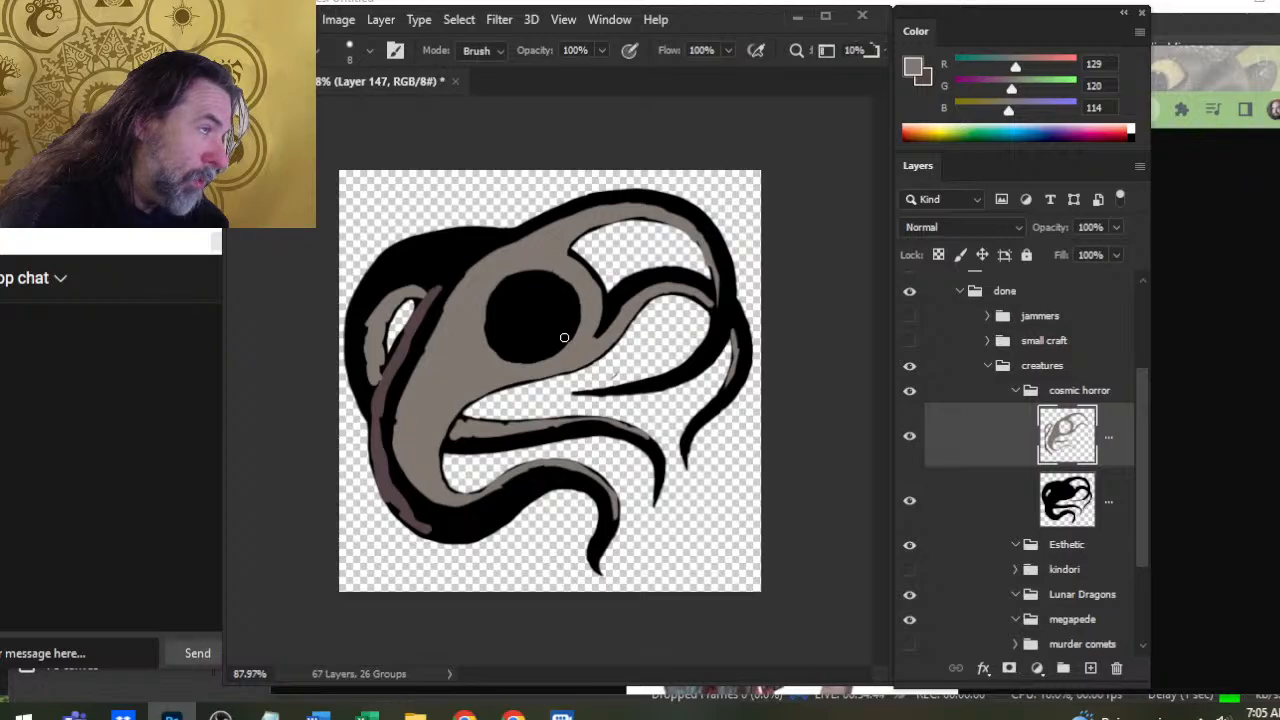
{"action": "key", "text": "b"}
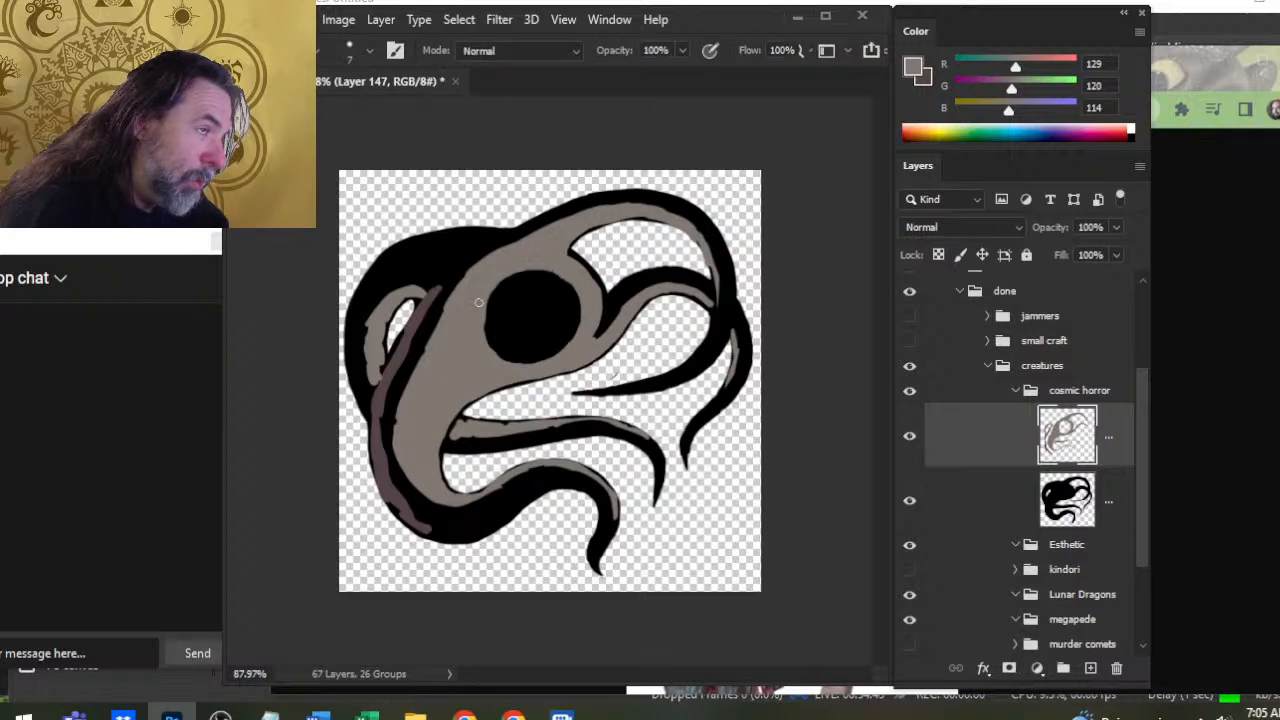
{"action": "key", "text": "e"}
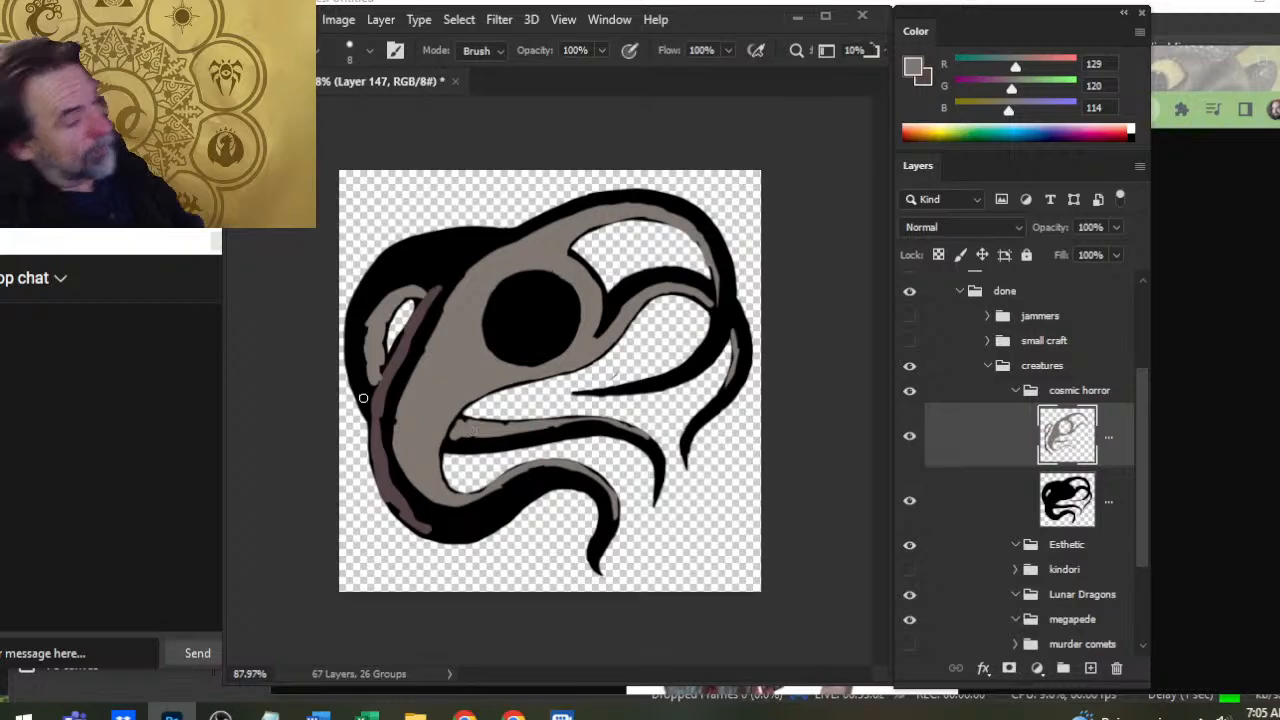
Switch to dark brown (RGB 86, 67, 69), paint behind the head and widen the neck strip, trimming its inner edge with the Eraser
{"action": "key", "text": "x"}
{"action": "key", "text": "b"}
{"action": "mouse_move", "coordinate": [462, 242]}
{"action": "left_mouse_down"}
{"action": "mouse_move", "coordinate": [431, 268]}
{"action": "mouse_move", "coordinate": [479, 249]}
{"action": "mouse_move", "coordinate": [428, 275]}
{"action": "mouse_move", "coordinate": [421, 326]}
{"action": "mouse_move", "coordinate": [380, 376]}
{"action": "mouse_move", "coordinate": [390, 447]}
{"action": "left_mouse_up"}
{"action": "key", "text": "r"}
{"action": "key", "text": "b"}
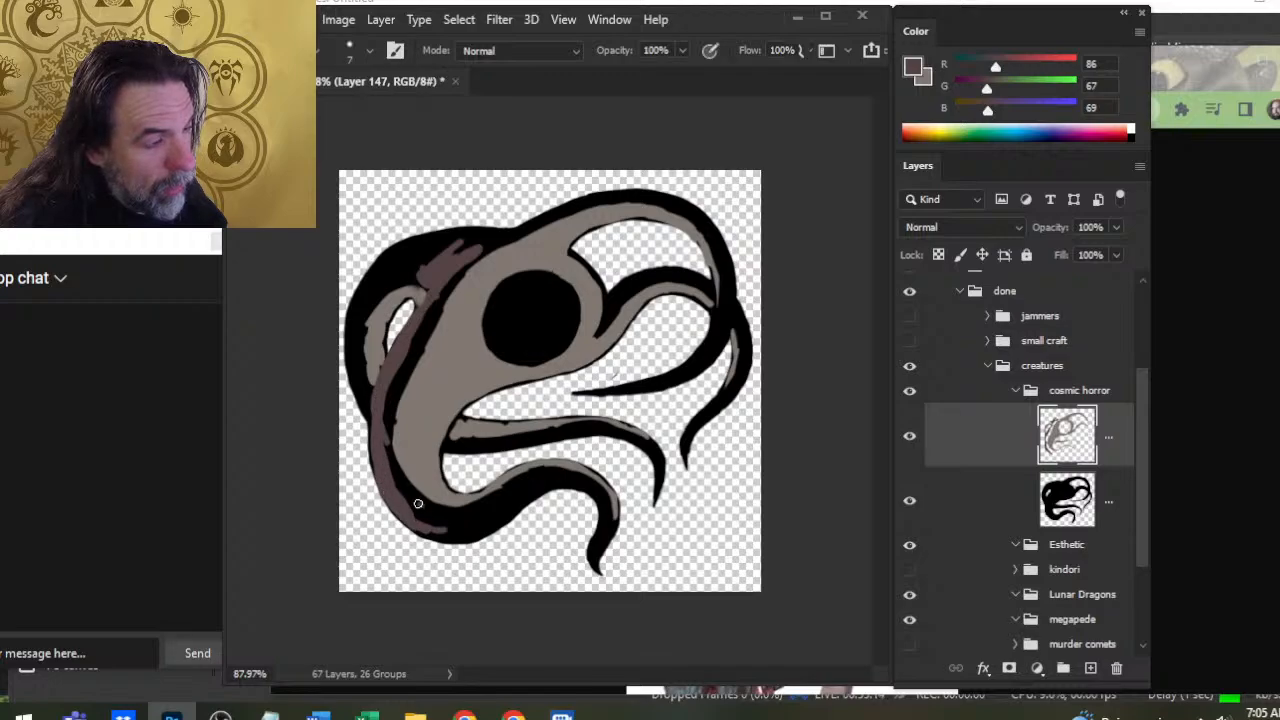
{"action": "key", "text": "e"}
{"action": "left_click_drag", "start_coordinate": [390, 402], "coordinate": [410, 499]}
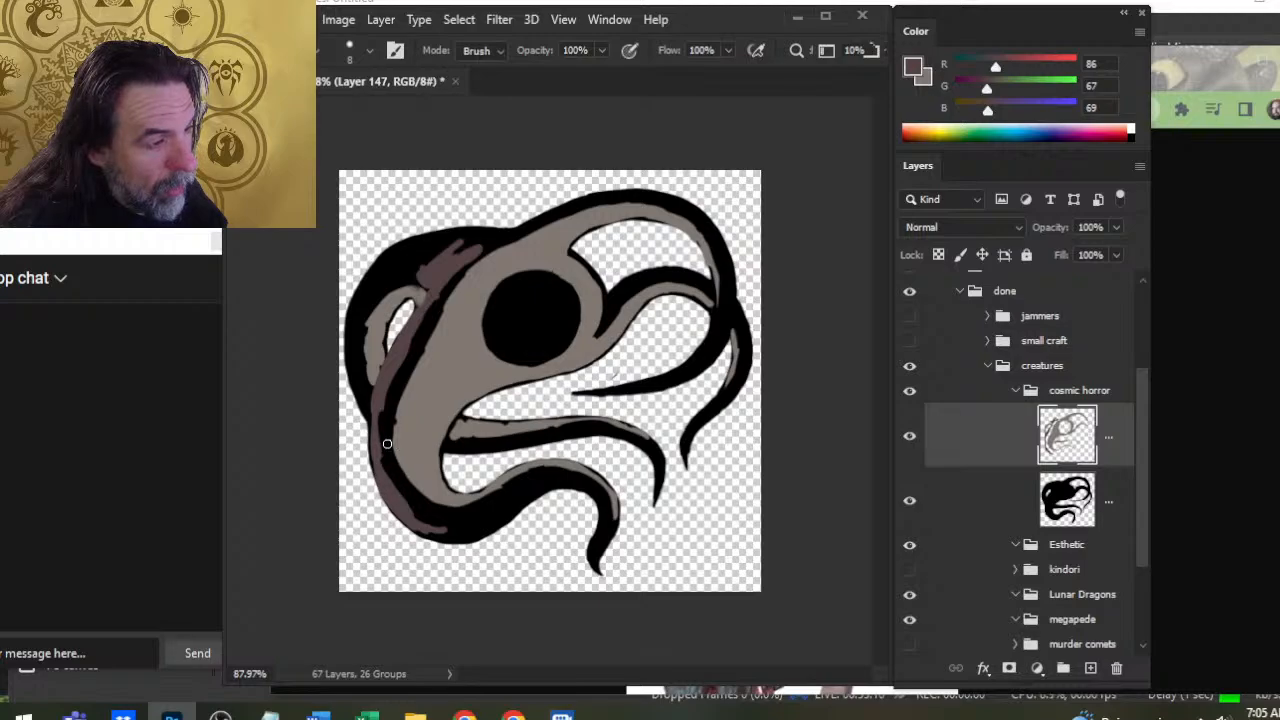
Paint dark brown along the outer side of the rear loop and up across the top of the creature's back
{"action": "key", "text": "b"}
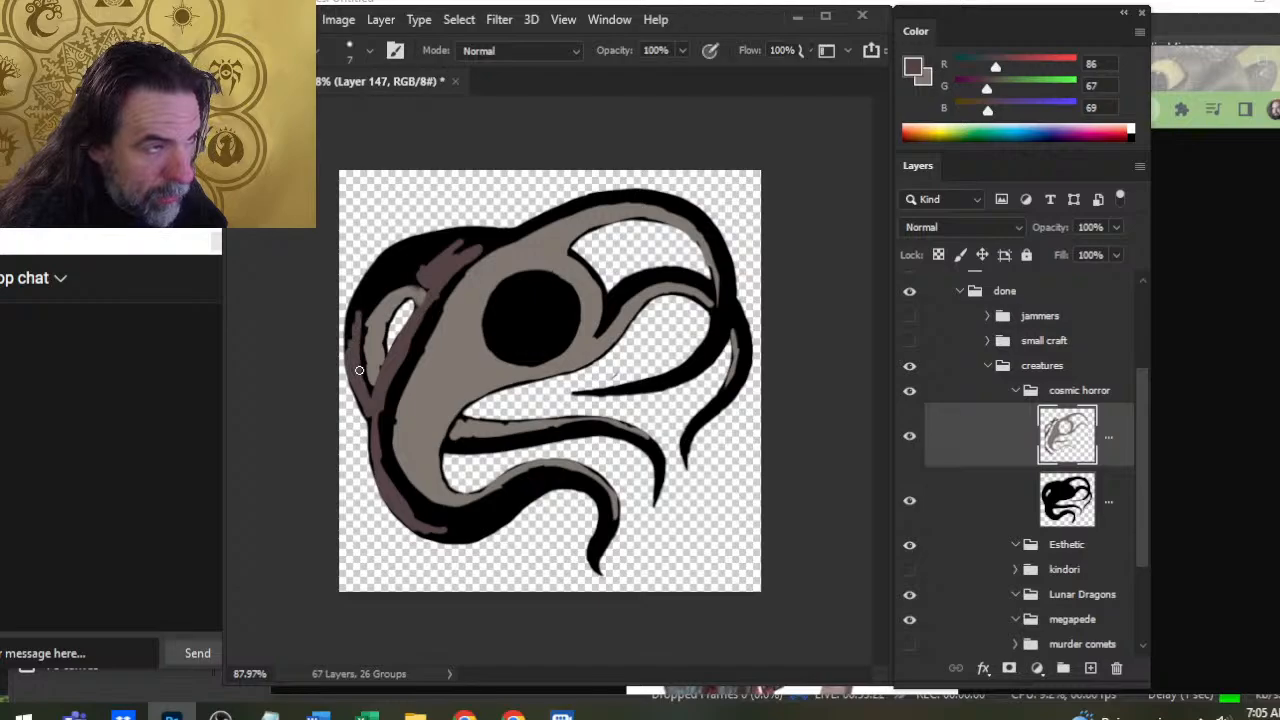
{"action": "mouse_move", "coordinate": [352, 320]}
{"action": "left_mouse_down"}
{"action": "mouse_move", "coordinate": [380, 272]}
{"action": "mouse_move", "coordinate": [428, 256]}
{"action": "mouse_move", "coordinate": [374, 298]}
{"action": "left_mouse_up"}
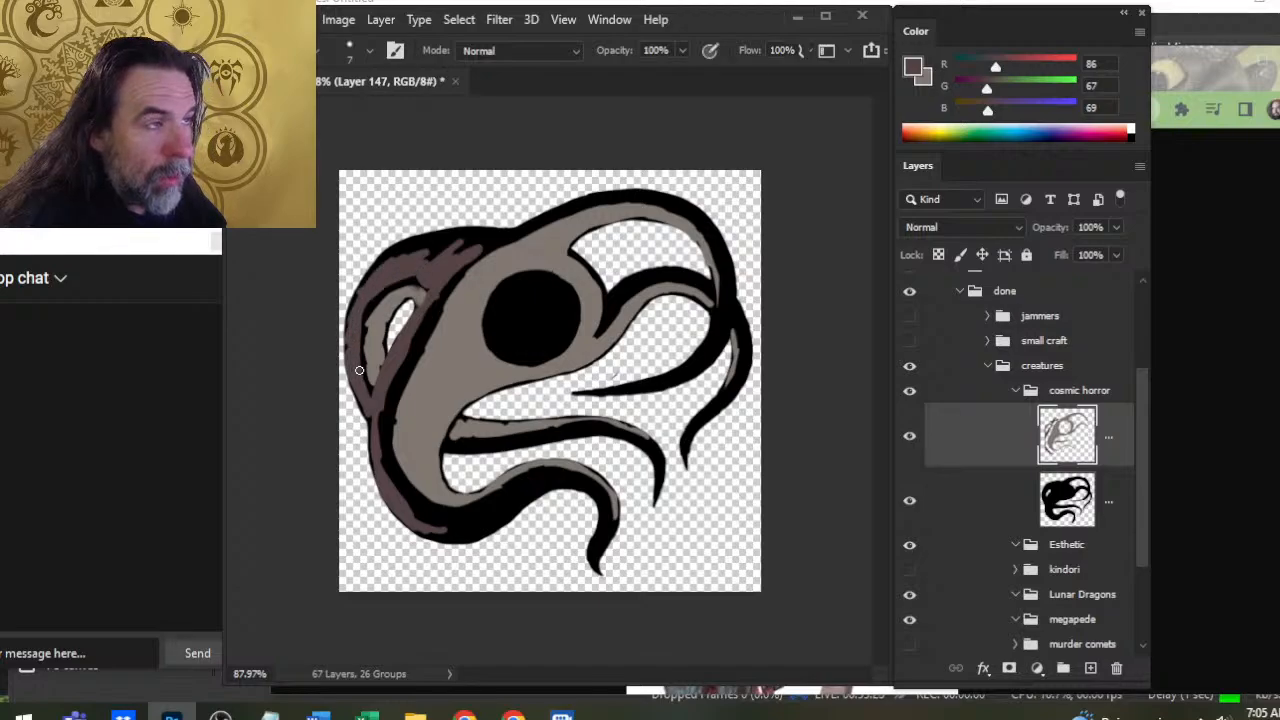
{"action": "left_click_drag", "start_coordinate": [446, 248], "coordinate": [378, 266]}
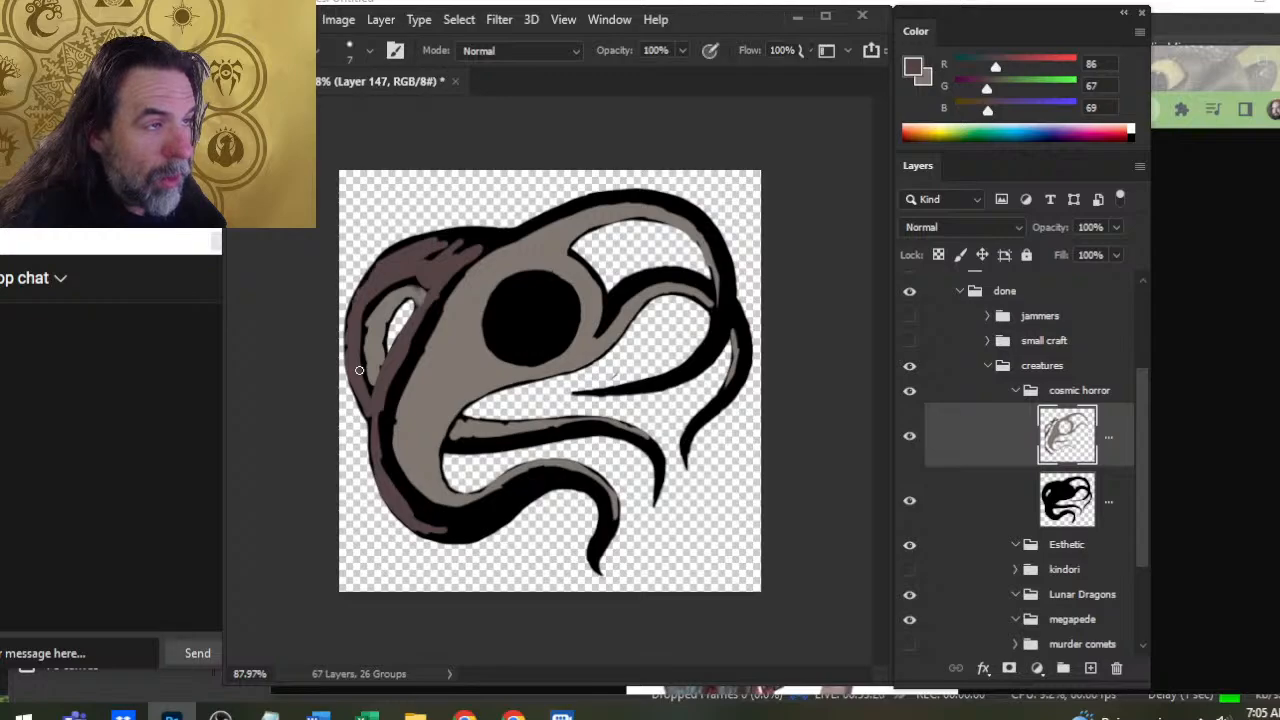
{"action": "left_click_drag", "start_coordinate": [398, 248], "coordinate": [376, 266]}
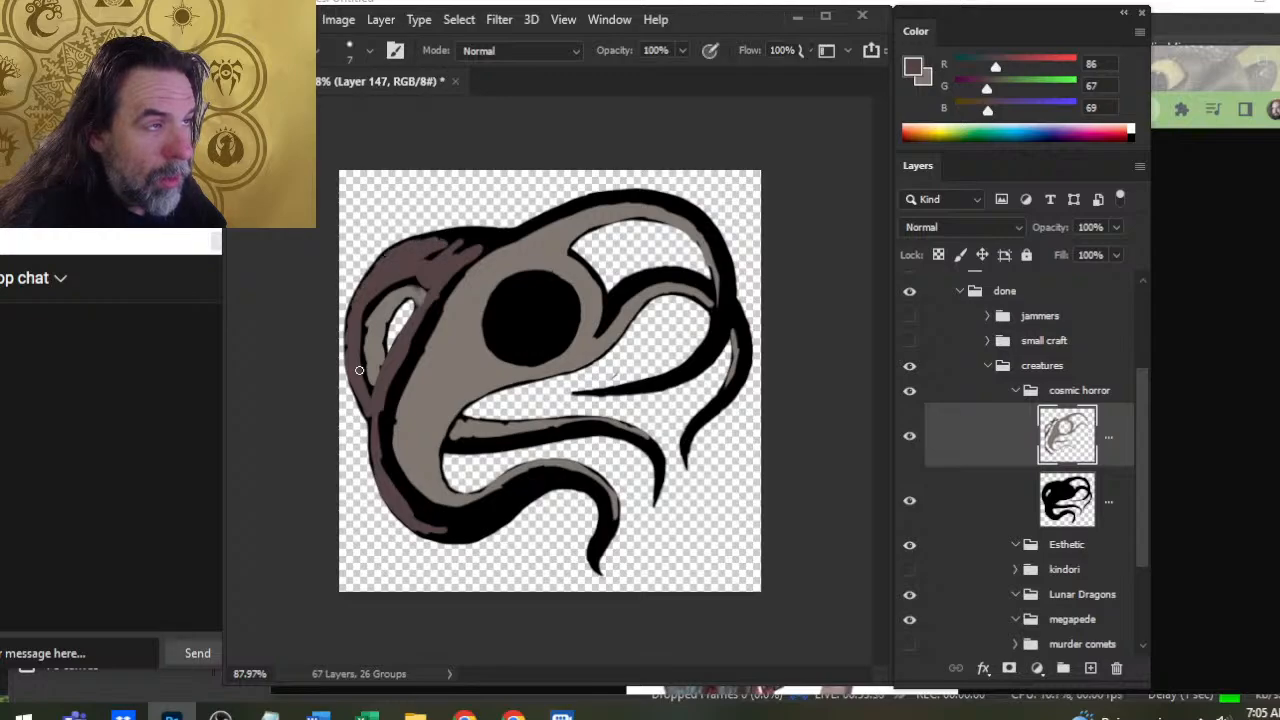
Fill the remaining black on the back and neck with dark brown and continue it along the underside of the lowest tentacle
{"action": "mouse_move", "coordinate": [440, 242]}
{"action": "left_mouse_down"}
{"action": "mouse_move", "coordinate": [478, 238]}
{"action": "mouse_move", "coordinate": [418, 236]}
{"action": "mouse_move", "coordinate": [424, 258]}
{"action": "mouse_move", "coordinate": [474, 246]}
{"action": "mouse_move", "coordinate": [388, 396]}
{"action": "left_mouse_up"}
{"action": "left_click_drag", "start_coordinate": [428, 320], "coordinate": [404, 366]}
{"action": "mouse_move", "coordinate": [392, 394]}
{"action": "left_mouse_down"}
{"action": "mouse_move", "coordinate": [388, 478]}
{"action": "mouse_move", "coordinate": [442, 520]}
{"action": "mouse_move", "coordinate": [484, 512]}
{"action": "mouse_move", "coordinate": [436, 534]}
{"action": "mouse_move", "coordinate": [498, 518]}
{"action": "mouse_move", "coordinate": [470, 528]}
{"action": "mouse_move", "coordinate": [486, 532]}
{"action": "mouse_move", "coordinate": [475, 510]}
{"action": "mouse_move", "coordinate": [578, 474]}
{"action": "mouse_move", "coordinate": [560, 483]}
{"action": "left_mouse_up"}
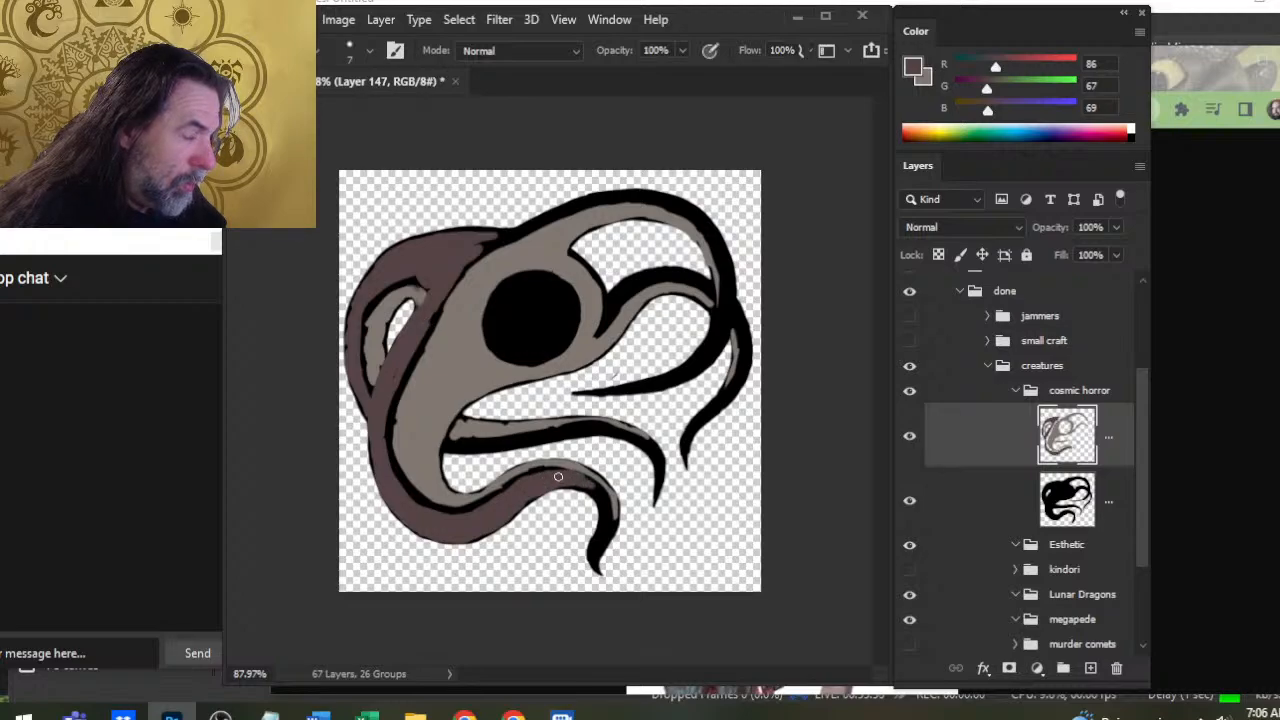
Trim the grey-brown boundary on the lowest tentacle with the Eraser and extend the dark brown around its bend
{"action": "key", "text": "e"}
{"action": "left_click_drag", "start_coordinate": [556, 470], "coordinate": [606, 483]}
{"action": "key", "text": "x"}
{"action": "key", "text": "b"}
{"action": "key", "text": "x"}
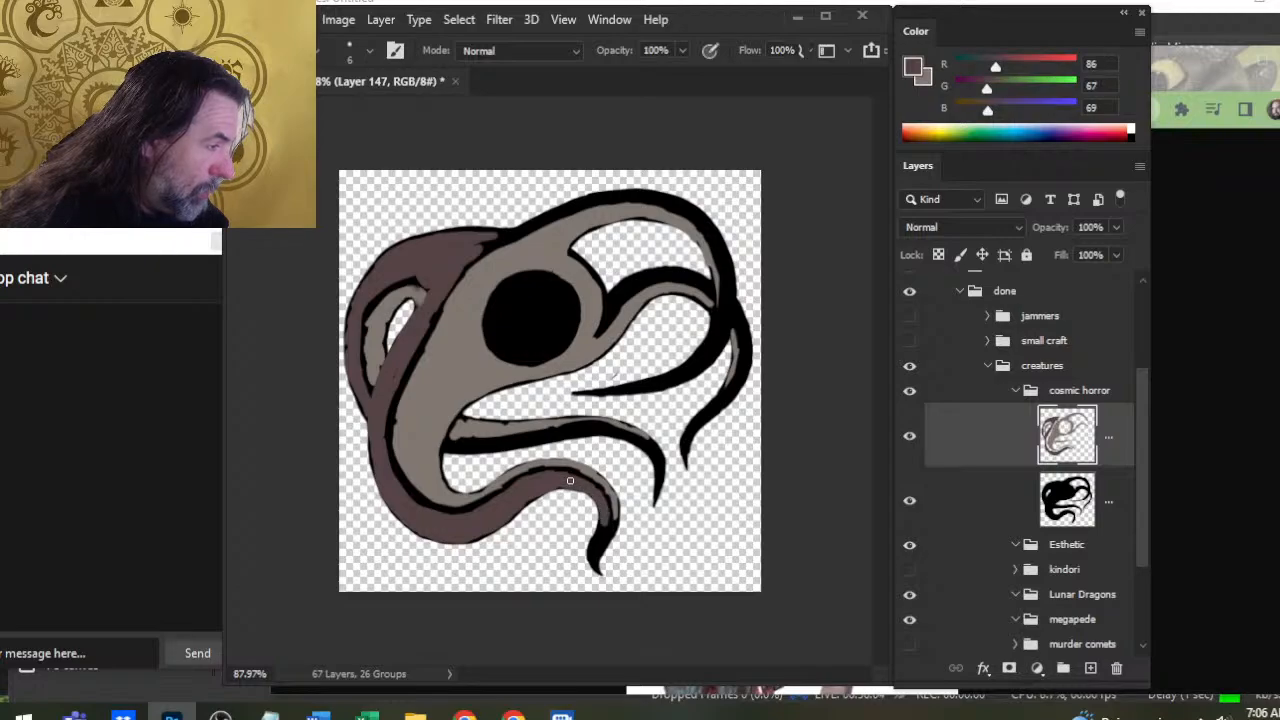
Paint grey (RGB 129, 120, 114) down the outer side of the lowest tentacle to its tip, cleaning its edge with the Eraser
{"action": "key", "text": "x"}
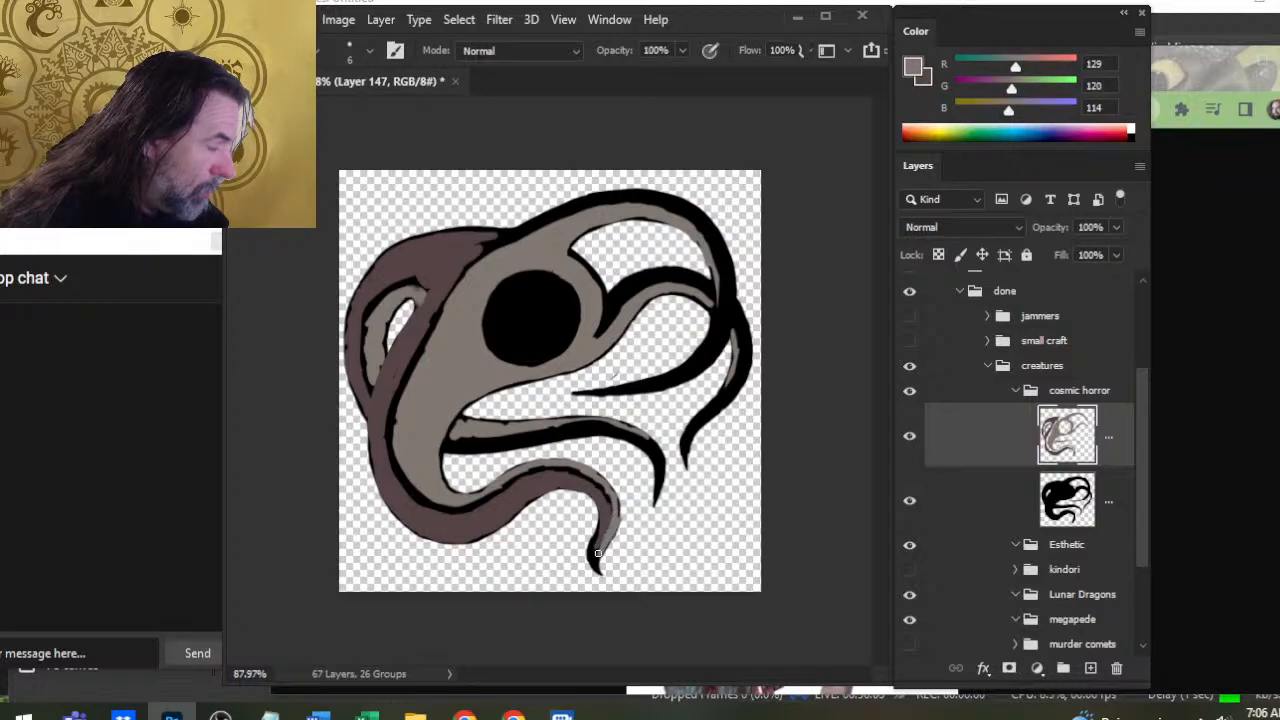
{"action": "key", "text": "e"}
{"action": "left_click_drag", "start_coordinate": [605, 507], "coordinate": [602, 556]}
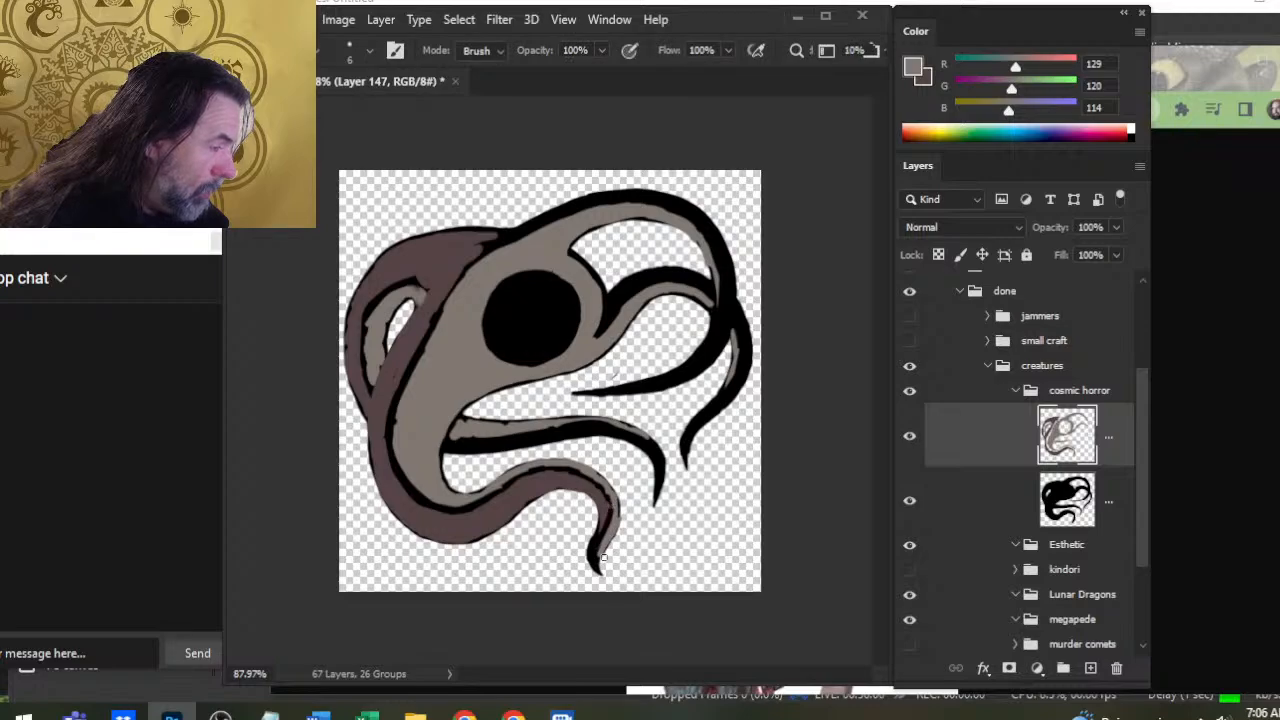
{"action": "key", "text": "b"}
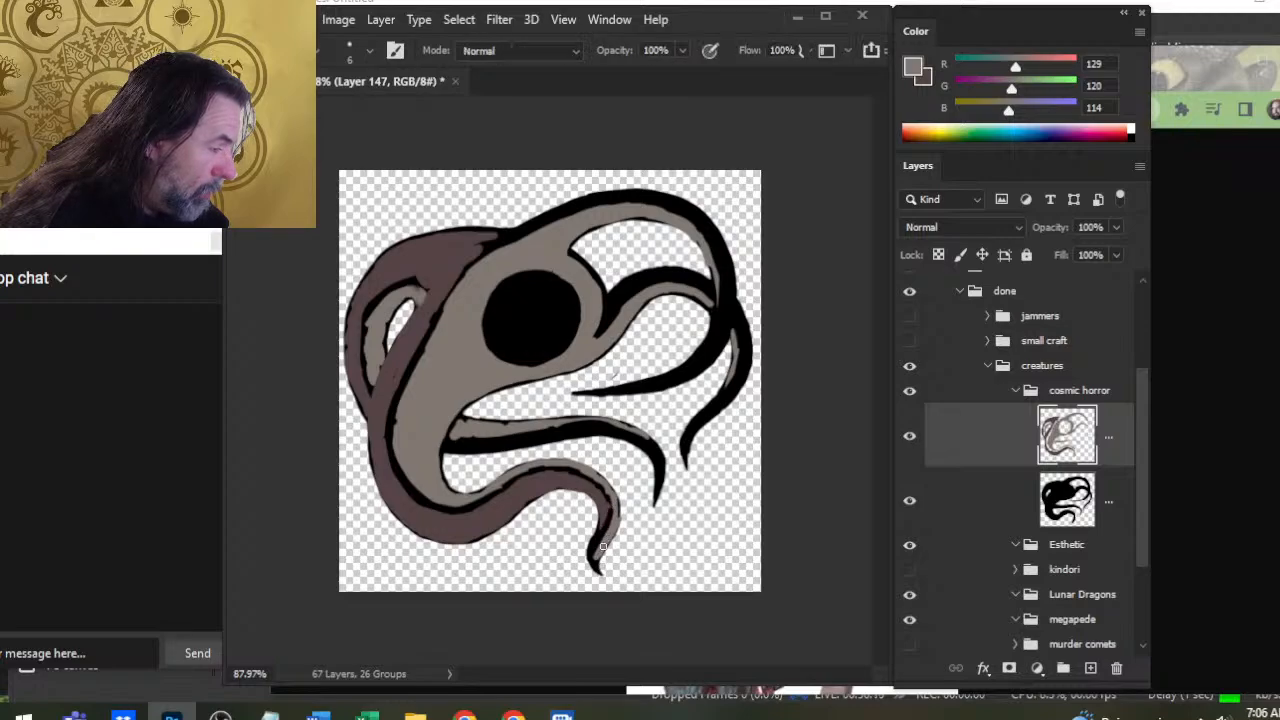
{"action": "key", "text": "e"}
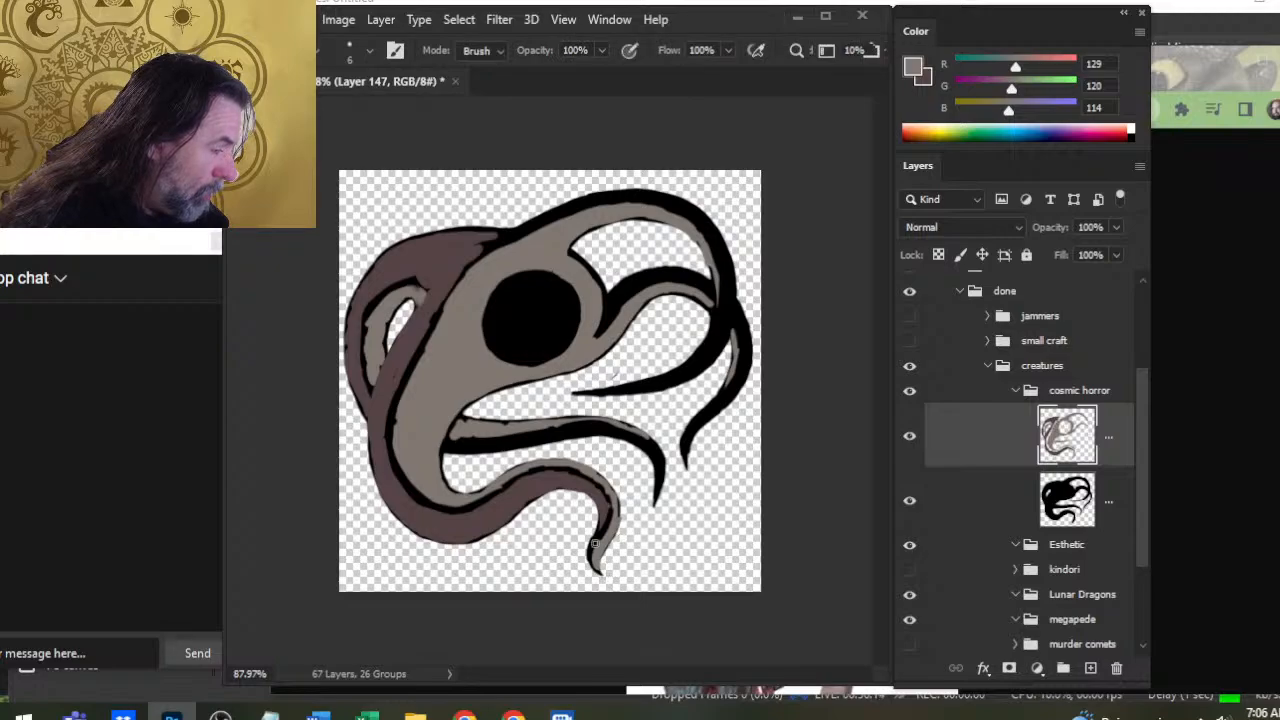
Paint dark brown (RGB 86, 67, 69) down the inner side of the lowest tentacle's tip, trimming it with the Eraser
{"action": "key", "text": "x"}
{"action": "key", "text": "b"}
{"action": "left_click_drag", "start_coordinate": [607, 517], "coordinate": [598, 538]}
{"action": "key", "text": "e"}
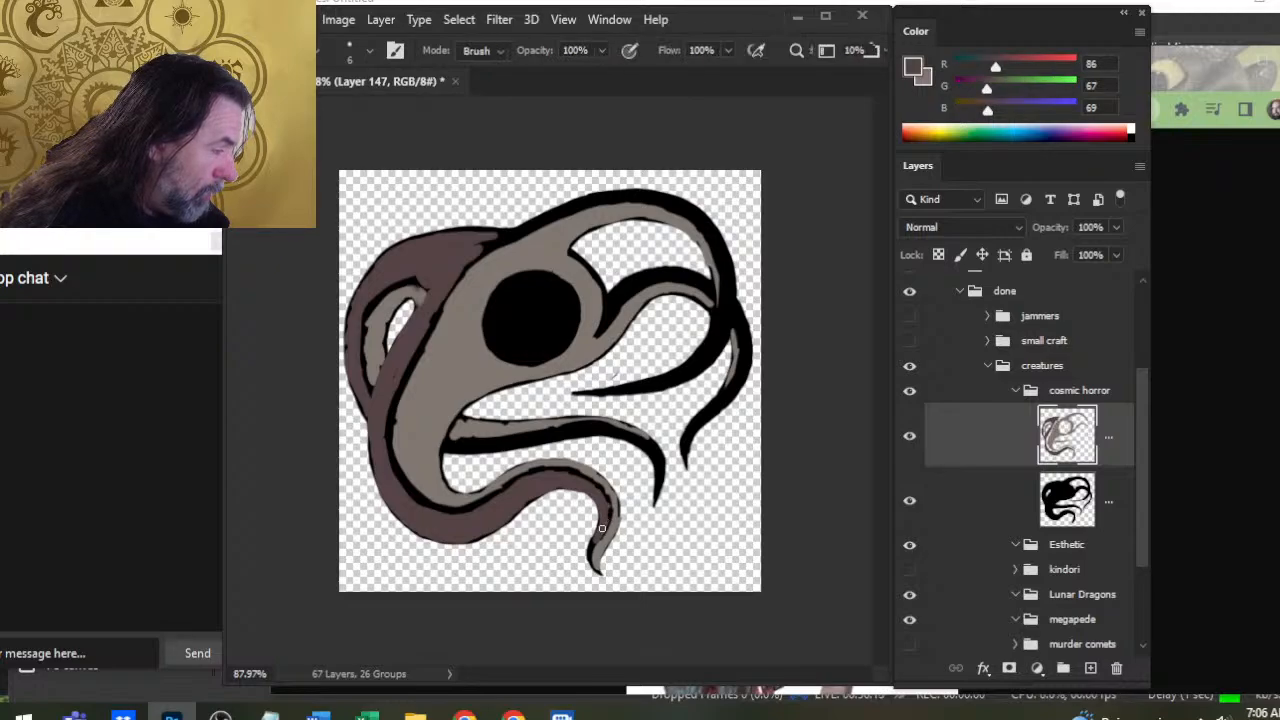
{"action": "key", "text": "b"}
{"action": "key", "text": "e"}
{"action": "key", "text": "b"}
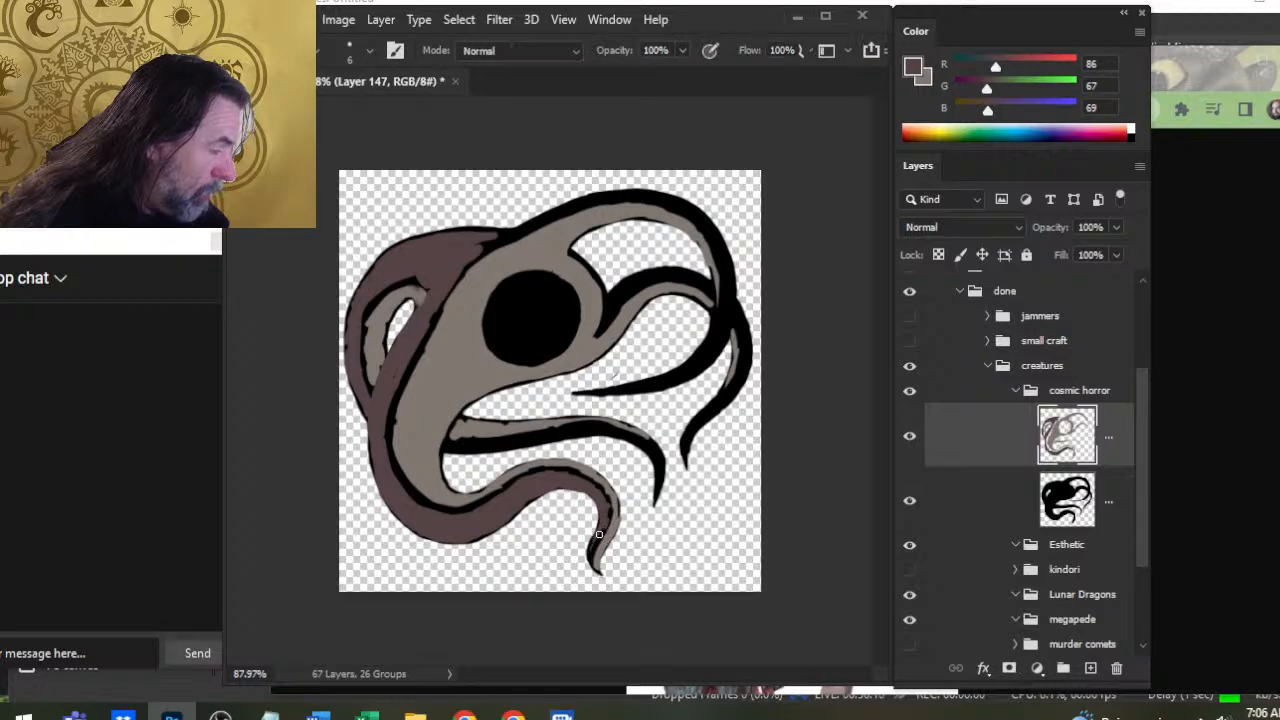
{"action": "left_click_drag", "start_coordinate": [598, 535], "coordinate": [594, 570]}
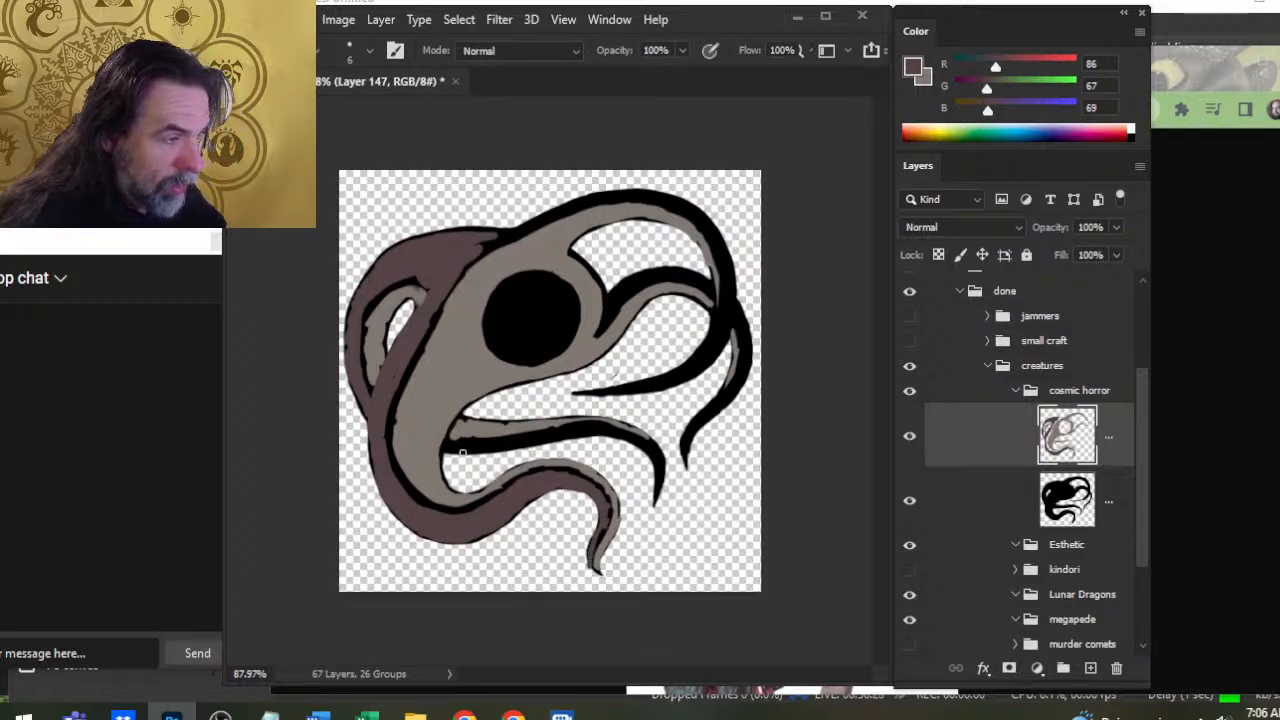
Paint dark brown along the underside of the middle tentacle from the neck to its tip
{"action": "mouse_move", "coordinate": [463, 453]}
{"action": "left_mouse_down"}
{"action": "mouse_move", "coordinate": [453, 449]}
{"action": "mouse_move", "coordinate": [610, 431]}
{"action": "mouse_move", "coordinate": [663, 461]}
{"action": "mouse_move", "coordinate": [654, 494]}
{"action": "left_mouse_up"}
{"action": "key", "text": "x"}
{"action": "key", "text": "x"}
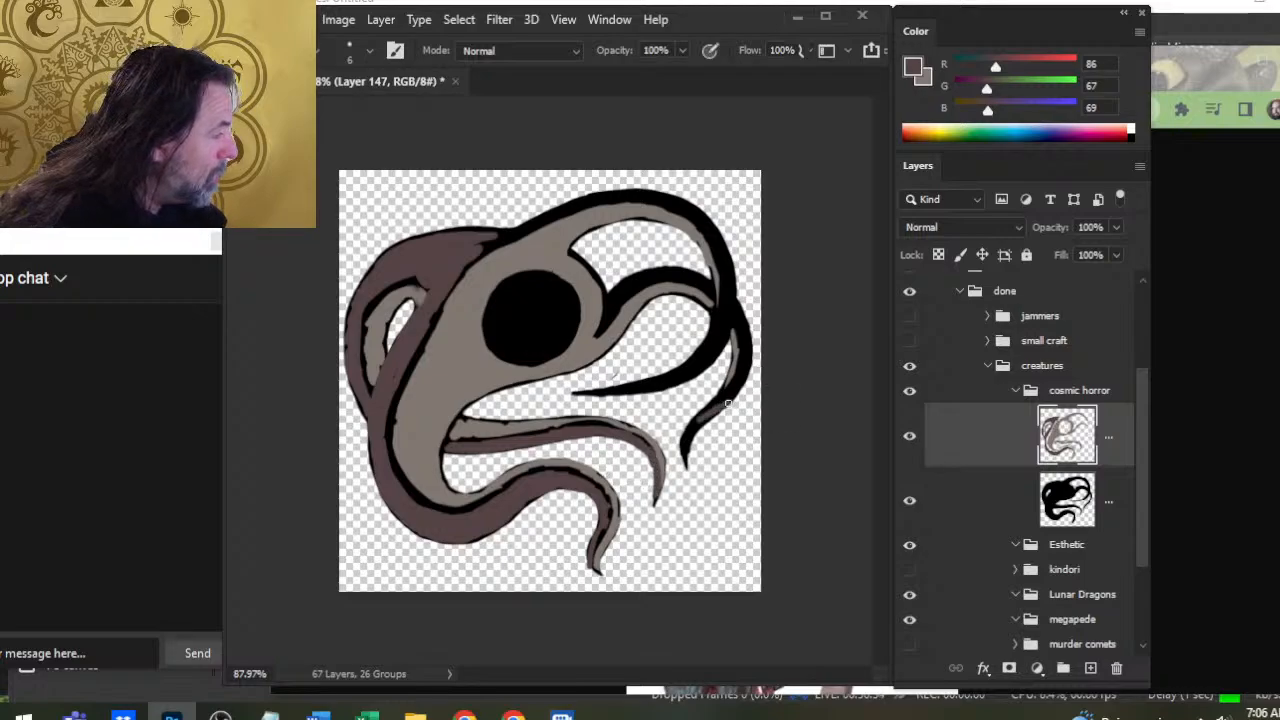
Paint dark brown over the hanging outer tentacle and up through the crossing beside the upper loop
{"action": "mouse_move", "coordinate": [728, 403]}
{"action": "left_mouse_down"}
{"action": "mouse_move", "coordinate": [696, 440]}
{"action": "mouse_move", "coordinate": [745, 362]}
{"action": "mouse_move", "coordinate": [740, 318]}
{"action": "mouse_move", "coordinate": [732, 302]}
{"action": "mouse_move", "coordinate": [728, 338]}
{"action": "mouse_move", "coordinate": [721, 300]}
{"action": "mouse_move", "coordinate": [716, 360]}
{"action": "left_mouse_up"}
{"action": "left_click", "coordinate": [706, 305], "text": "alt"}
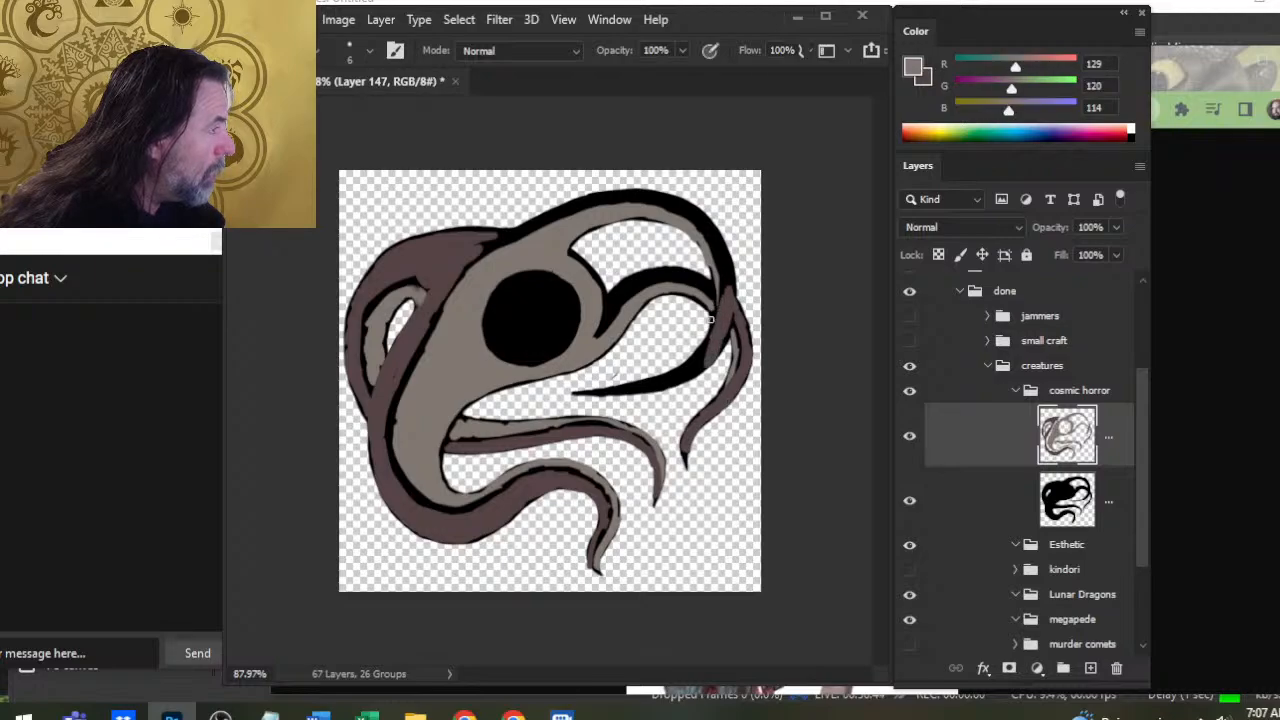
{"action": "left_click", "coordinate": [722, 302], "text": "alt"}
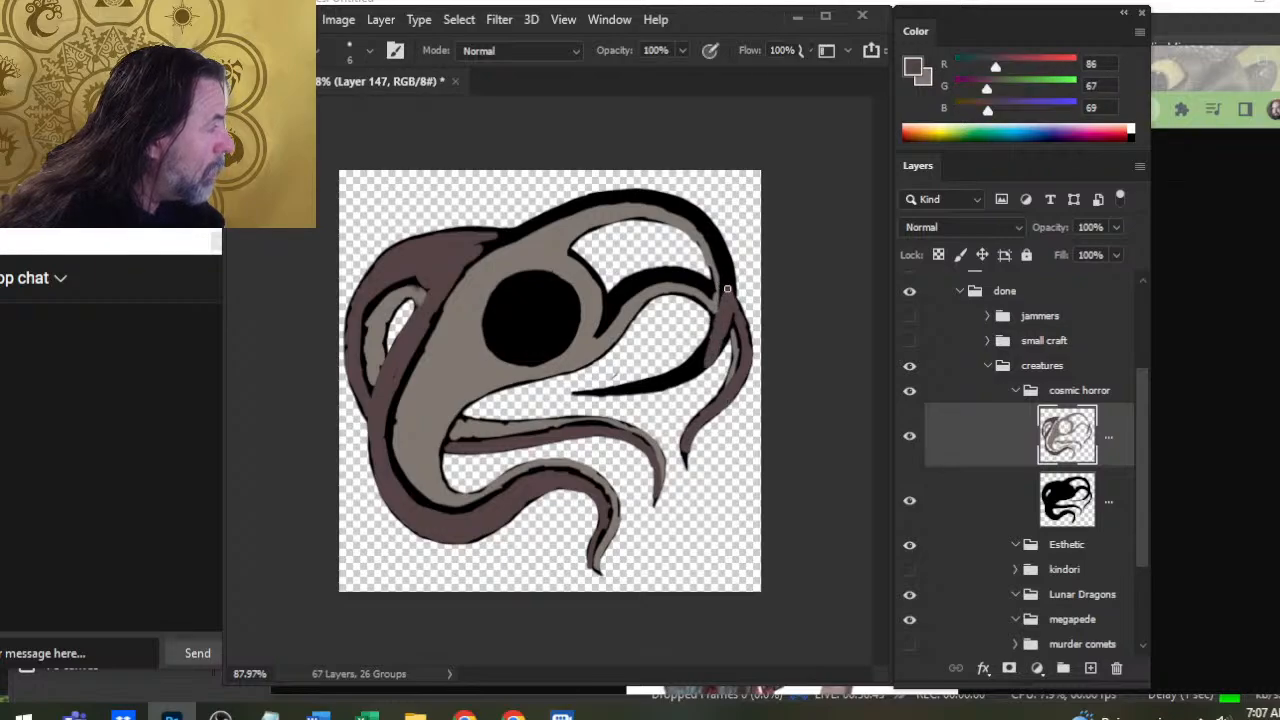
Touch up the grey where the tentacles cross and continue the dark brown up the outer side of the upper loop
{"action": "key", "text": "x"}
{"action": "mouse_move", "coordinate": [716, 308]}
{"action": "left_mouse_down"}
{"action": "mouse_move", "coordinate": [704, 345]}
{"action": "mouse_move", "coordinate": [712, 328]}
{"action": "left_mouse_up"}
{"action": "key", "text": "x"}
{"action": "key", "text": "e"}
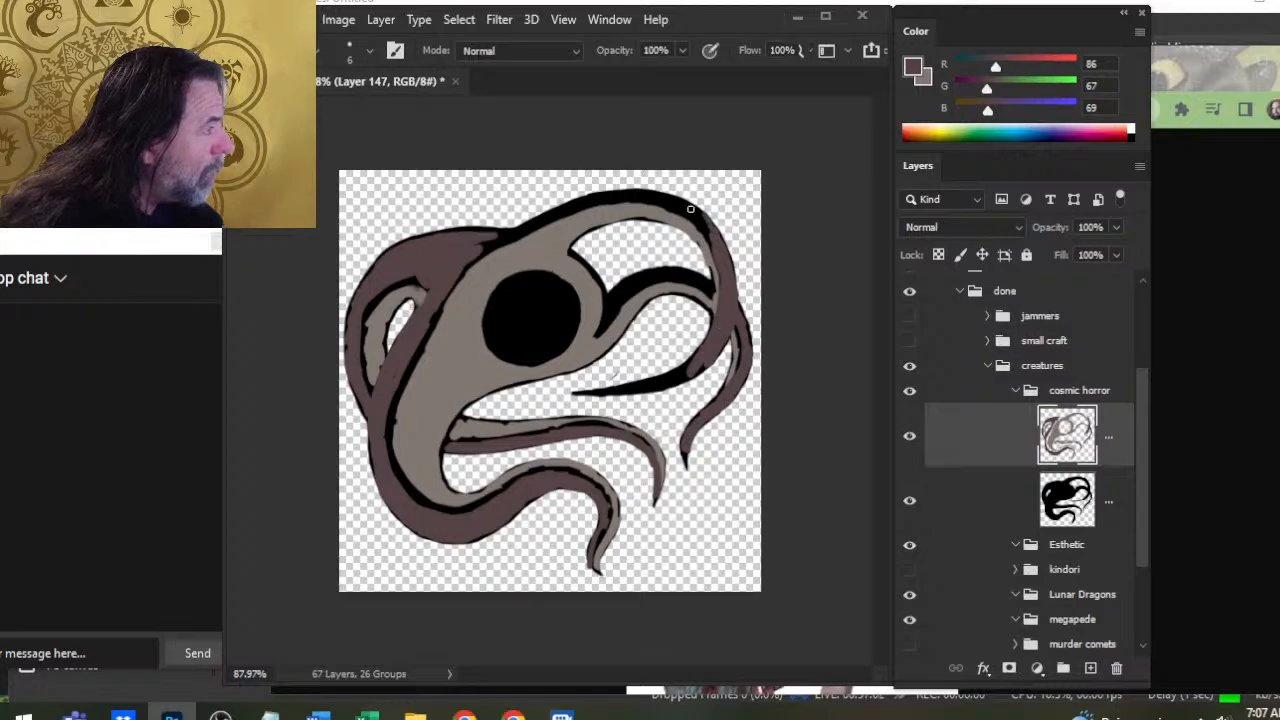
Hide the shading layer, switch to black and thicken the far side of the upper loop on the silhouette layer
{"action": "left_click", "coordinate": [912, 438]}
{"action": "key", "text": "x"}
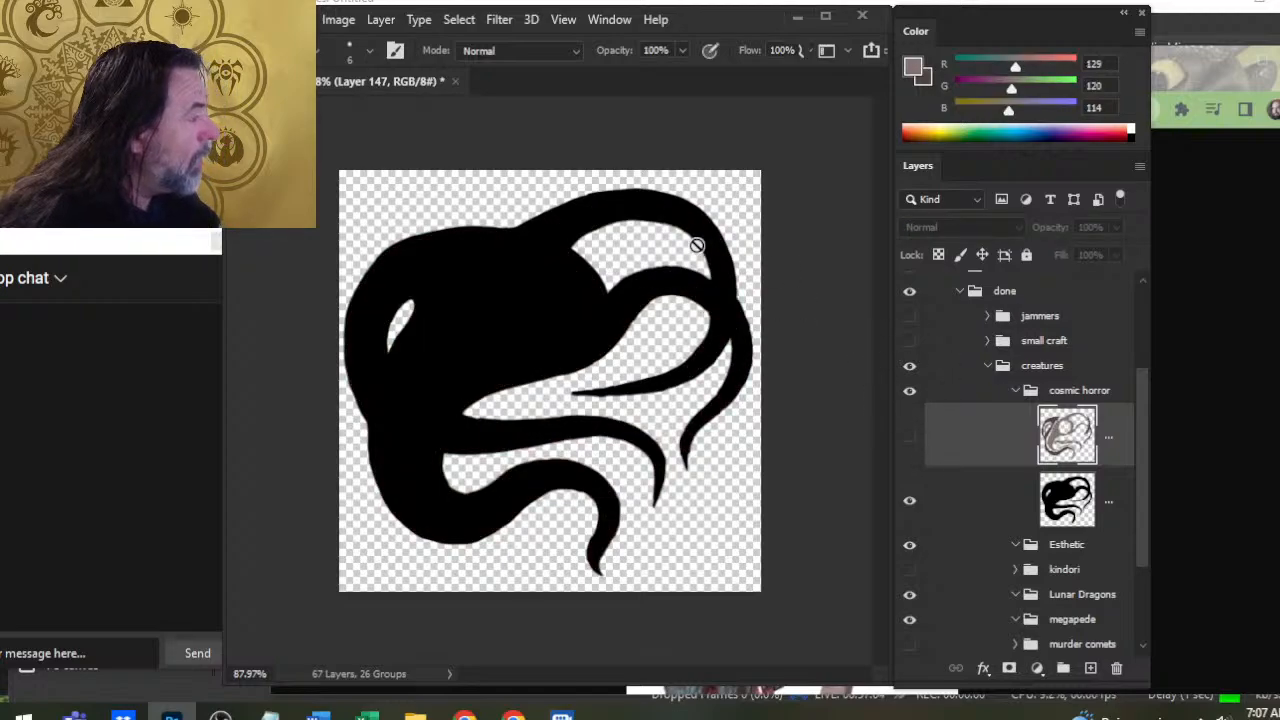
{"action": "key", "text": "d"}
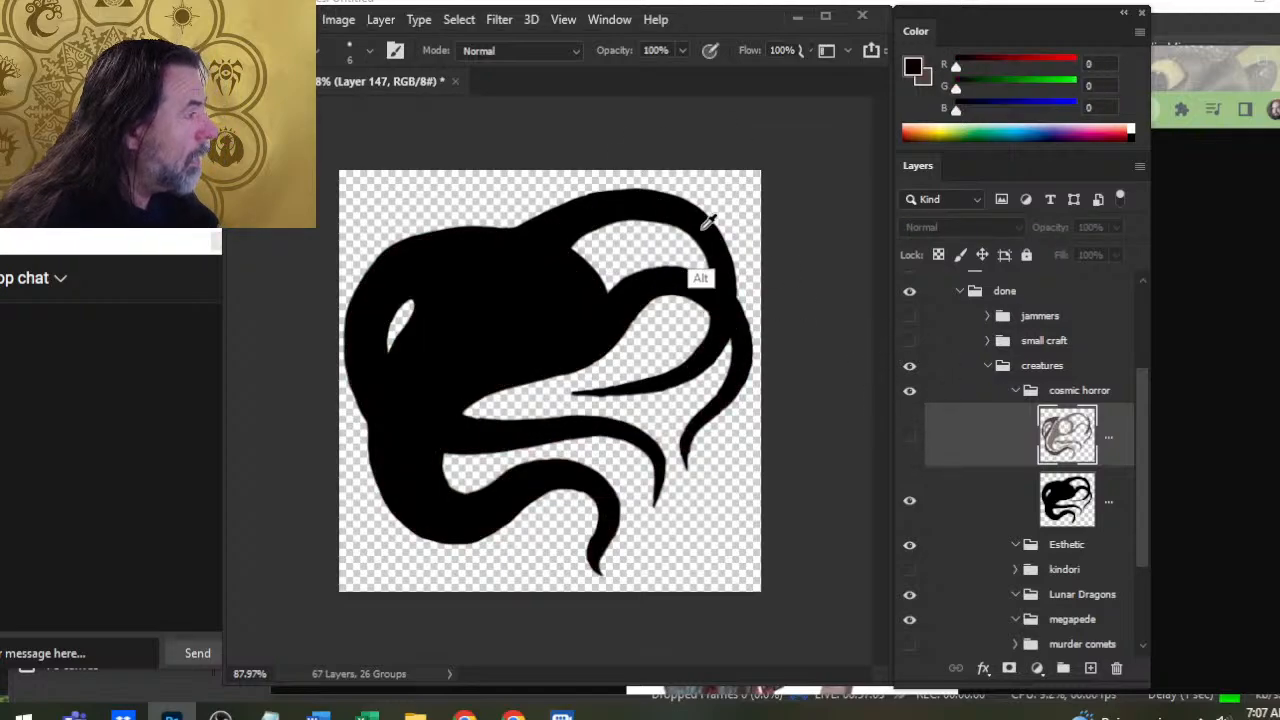
{"action": "left_click", "coordinate": [966, 498]}
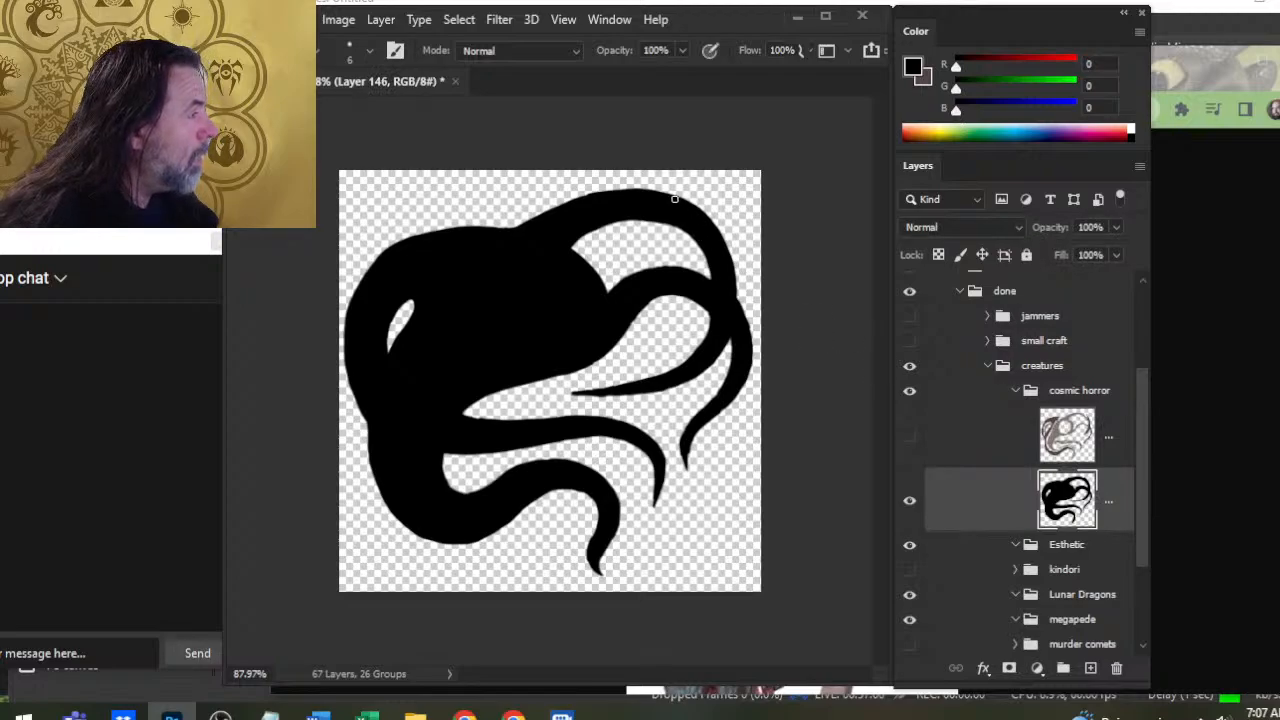
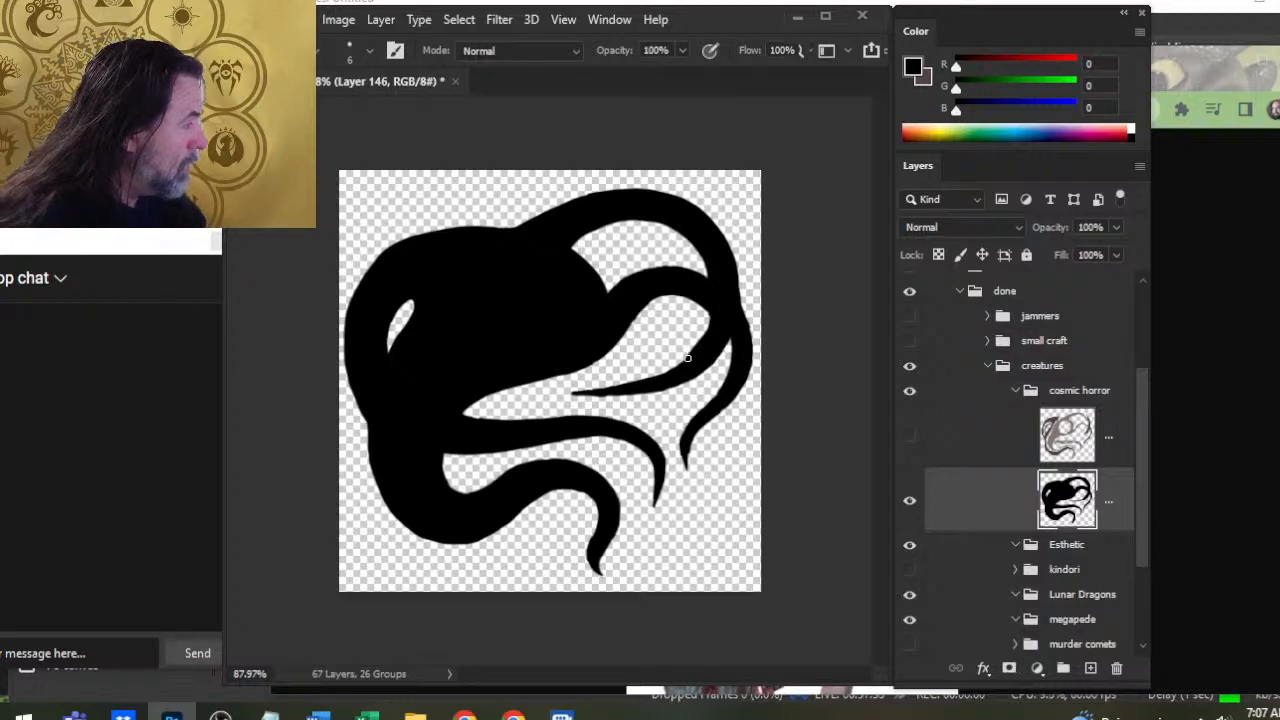
Smooth the edges of the silhouette's tentacles by alternating black Brush and Eraser touch-ups
{"action": "key", "text": "e"}
{"action": "key", "text": "b"}
{"action": "key", "text": "e"}
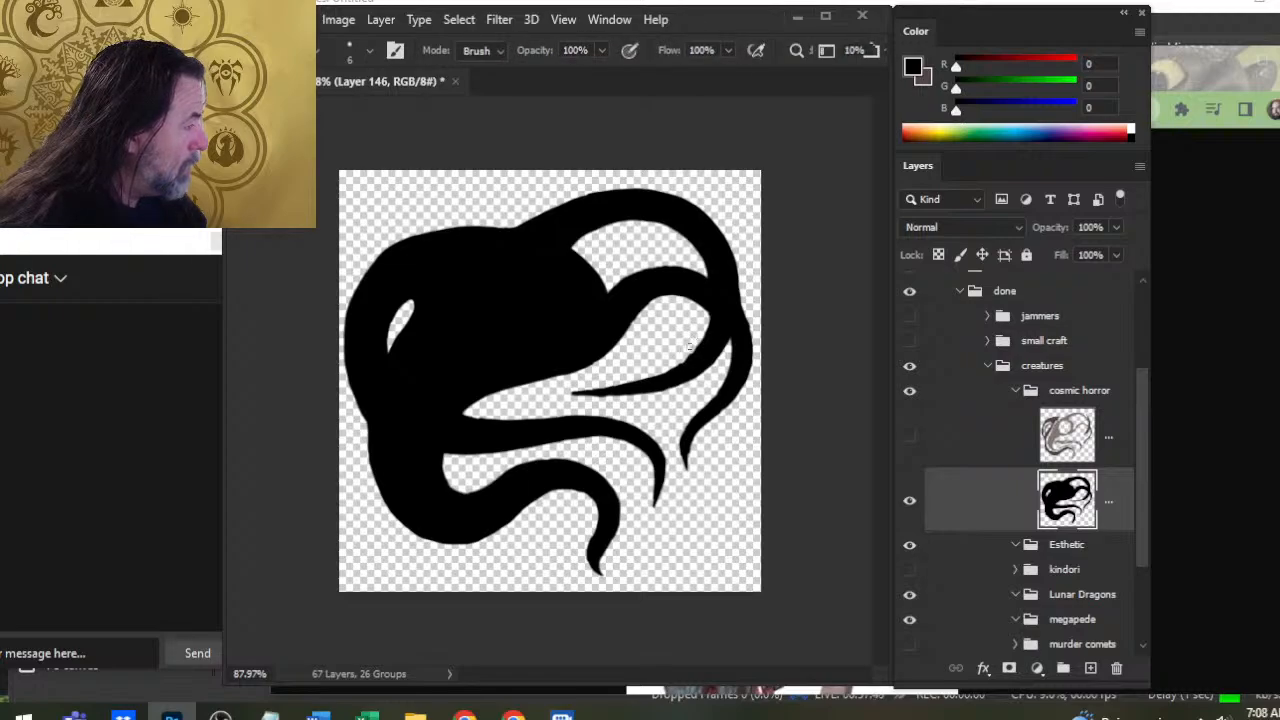
{"action": "key", "text": "b"}
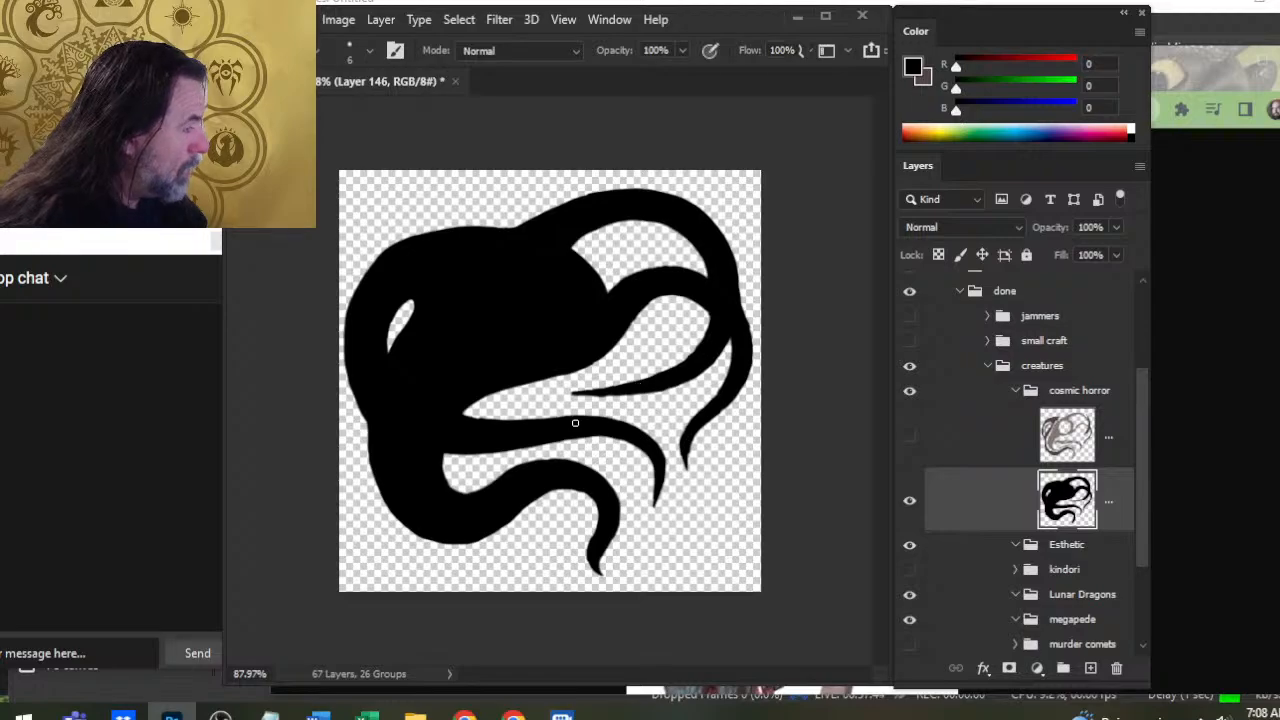
{"action": "key", "text": "e"}
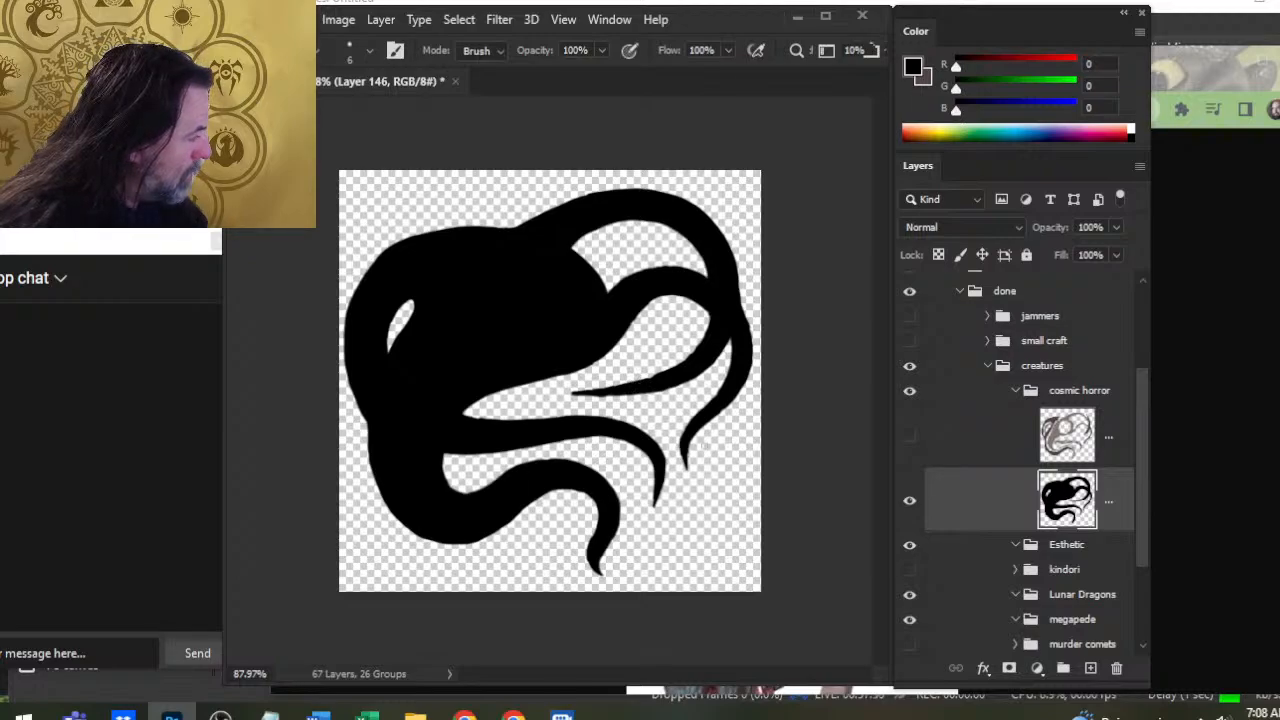
{"action": "key", "text": "b"}
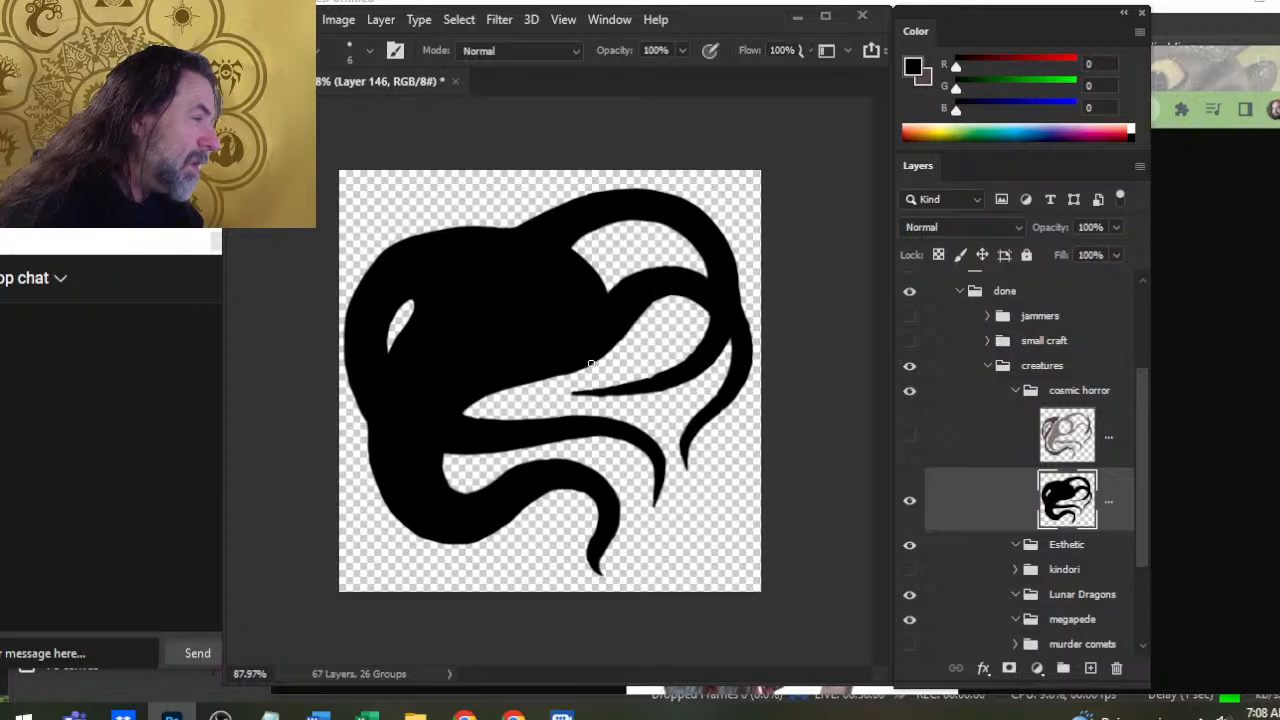
Show and select the shading layer again, and touch up its grey areas with sampled grey (RGB 129, 120, 114)
{"action": "left_click", "coordinate": [909, 437]}
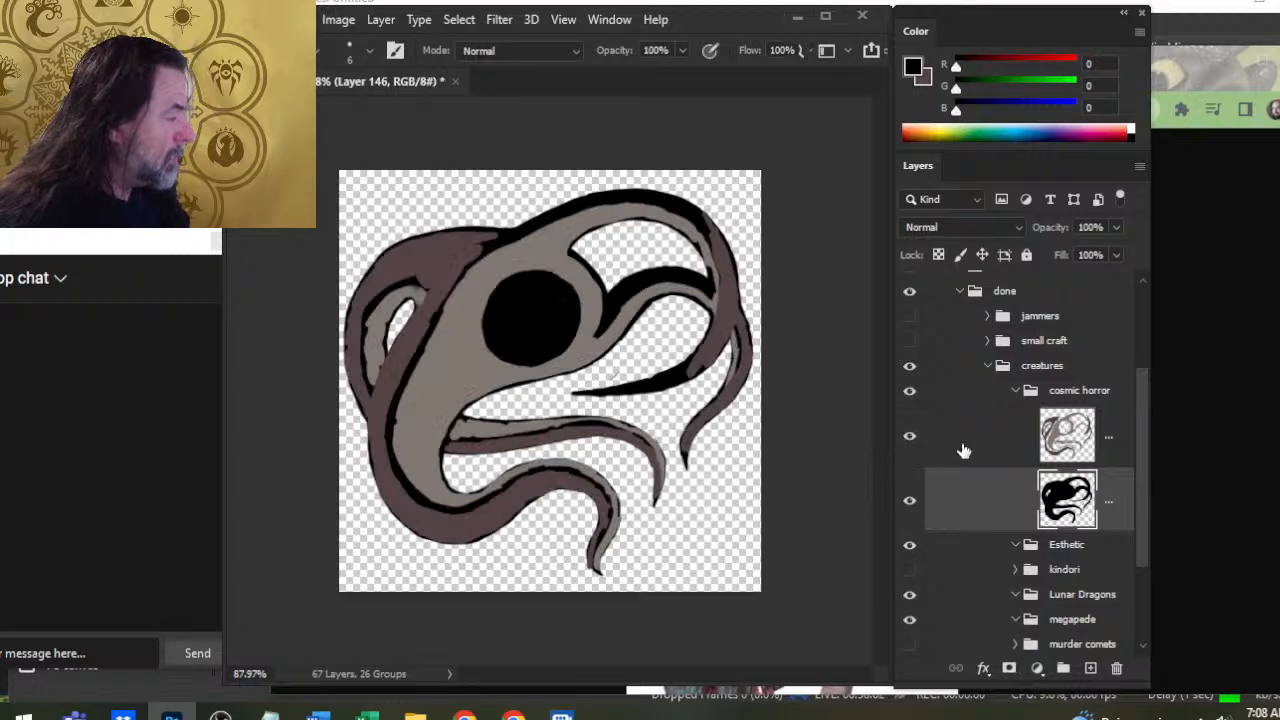
{"action": "left_click", "coordinate": [994, 459]}
{"action": "left_click", "coordinate": [456, 402], "text": "alt"}
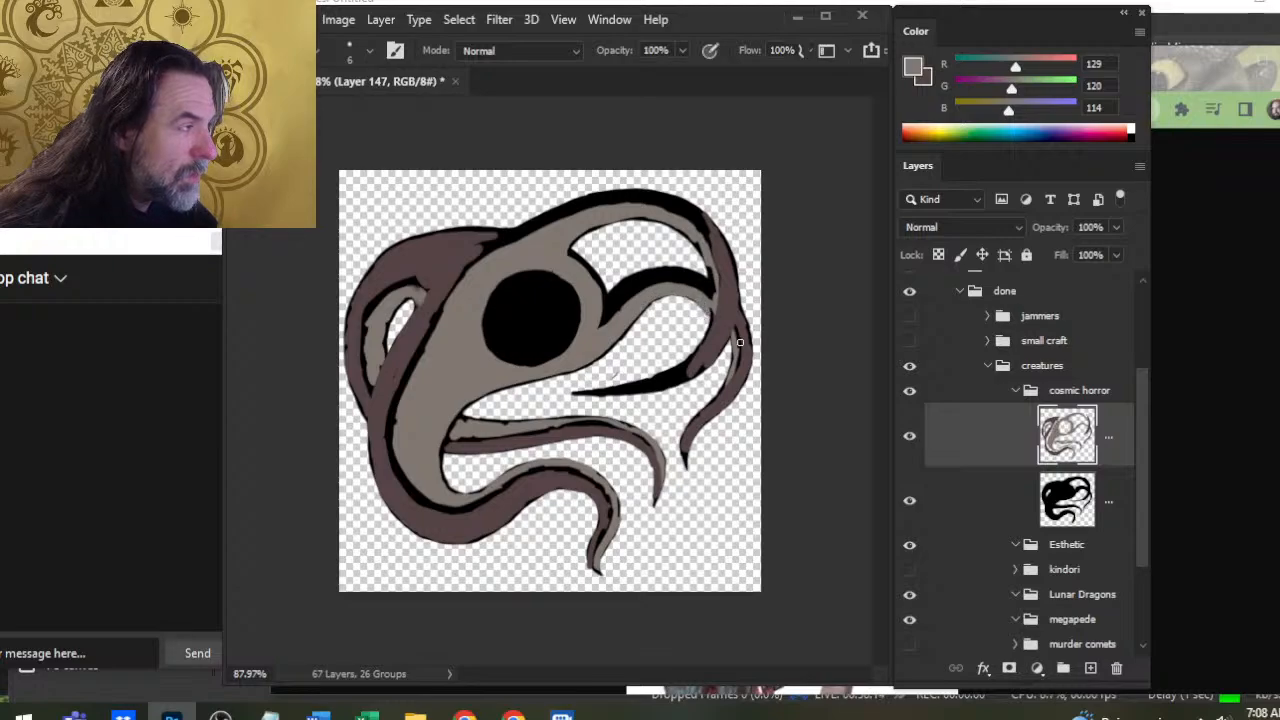
Paint dark brown along the outer edge of the upper loop and widen the grey strip beneath it
{"action": "left_click", "coordinate": [700, 214], "text": "alt"}
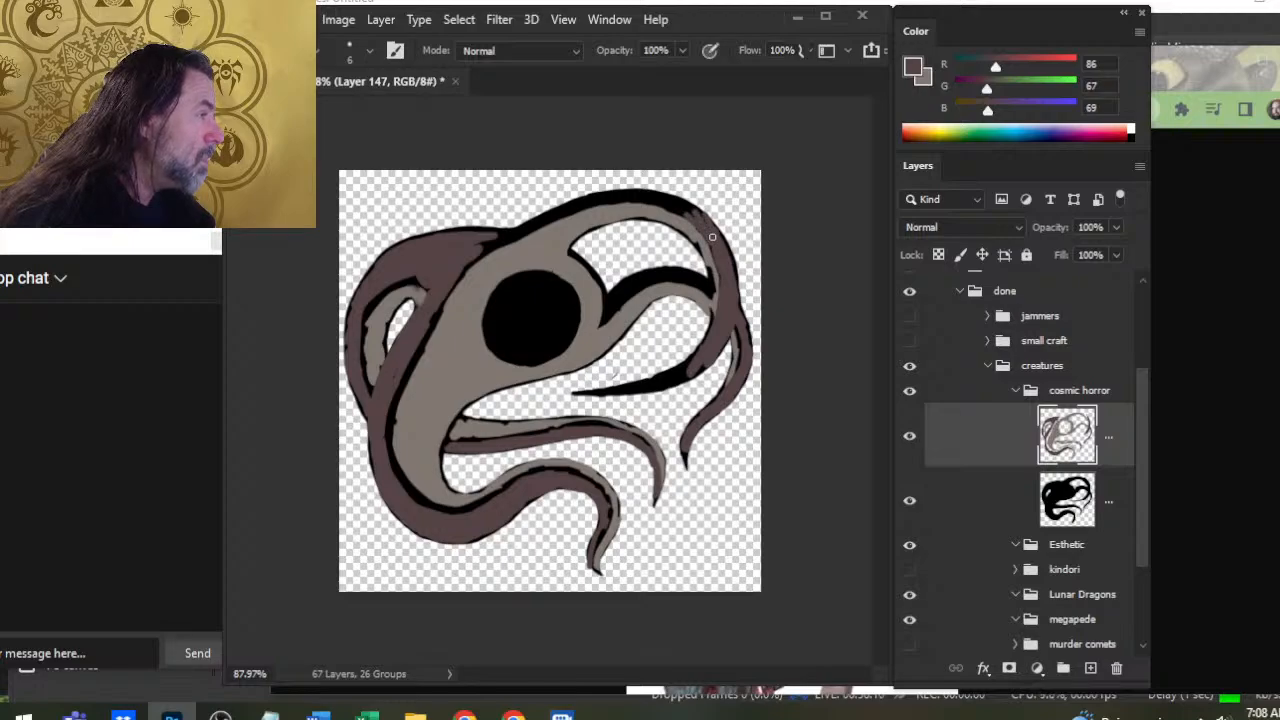
{"action": "mouse_move", "coordinate": [712, 237]}
{"action": "left_mouse_down"}
{"action": "mouse_move", "coordinate": [727, 243]}
{"action": "mouse_move", "coordinate": [673, 206]}
{"action": "mouse_move", "coordinate": [642, 197]}
{"action": "mouse_move", "coordinate": [686, 212]}
{"action": "mouse_move", "coordinate": [624, 198]}
{"action": "mouse_move", "coordinate": [482, 262]}
{"action": "left_mouse_up"}
{"action": "key", "text": "x"}
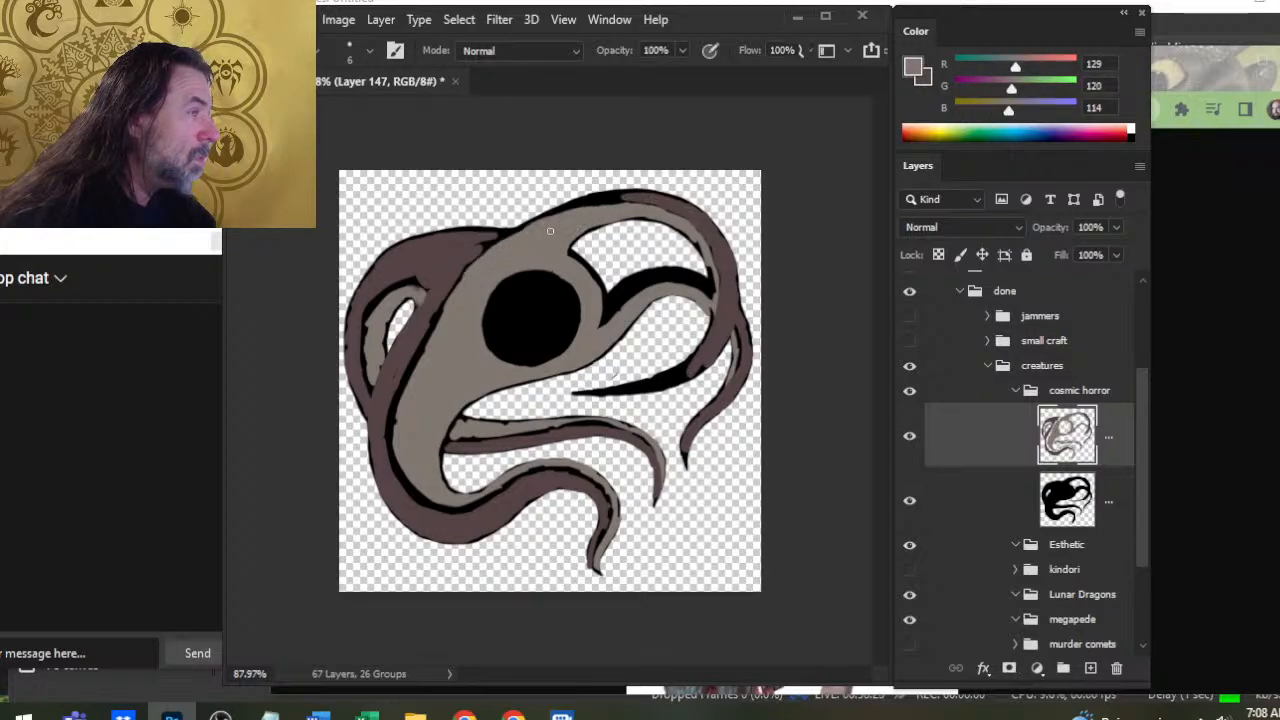
{"action": "left_click_drag", "start_coordinate": [560, 219], "coordinate": [652, 204]}
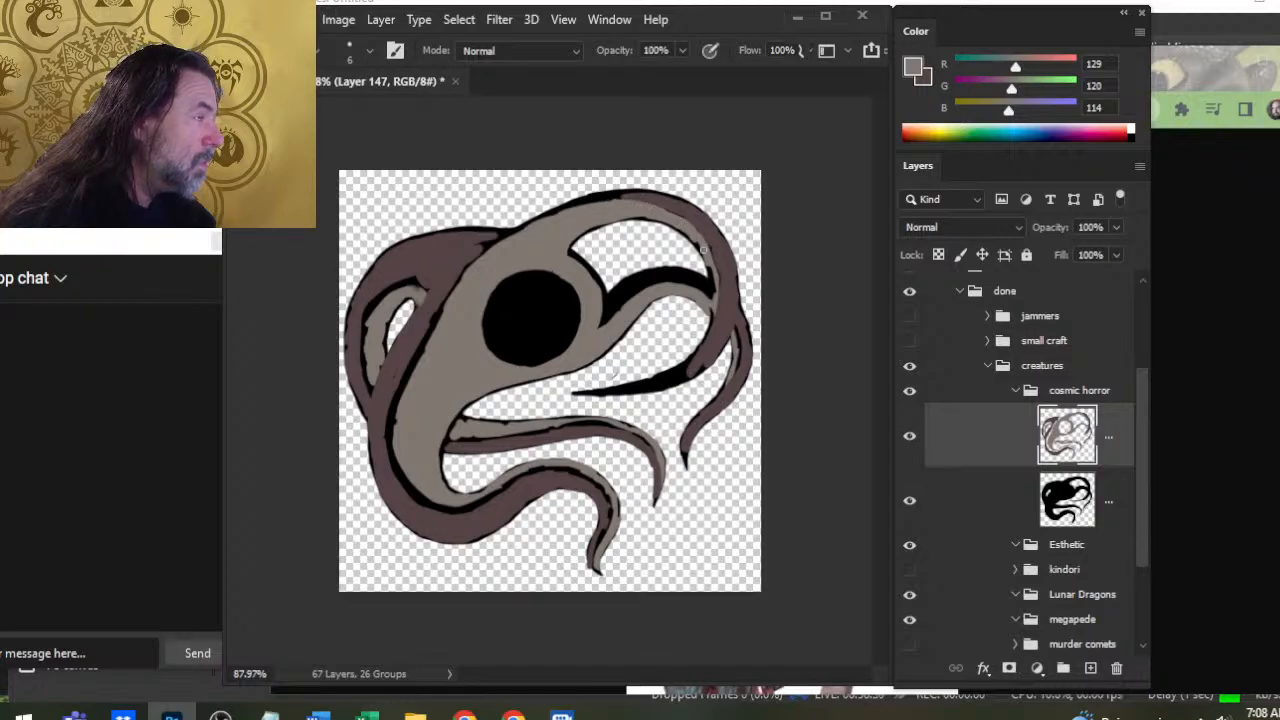
{"action": "key", "text": "e"}
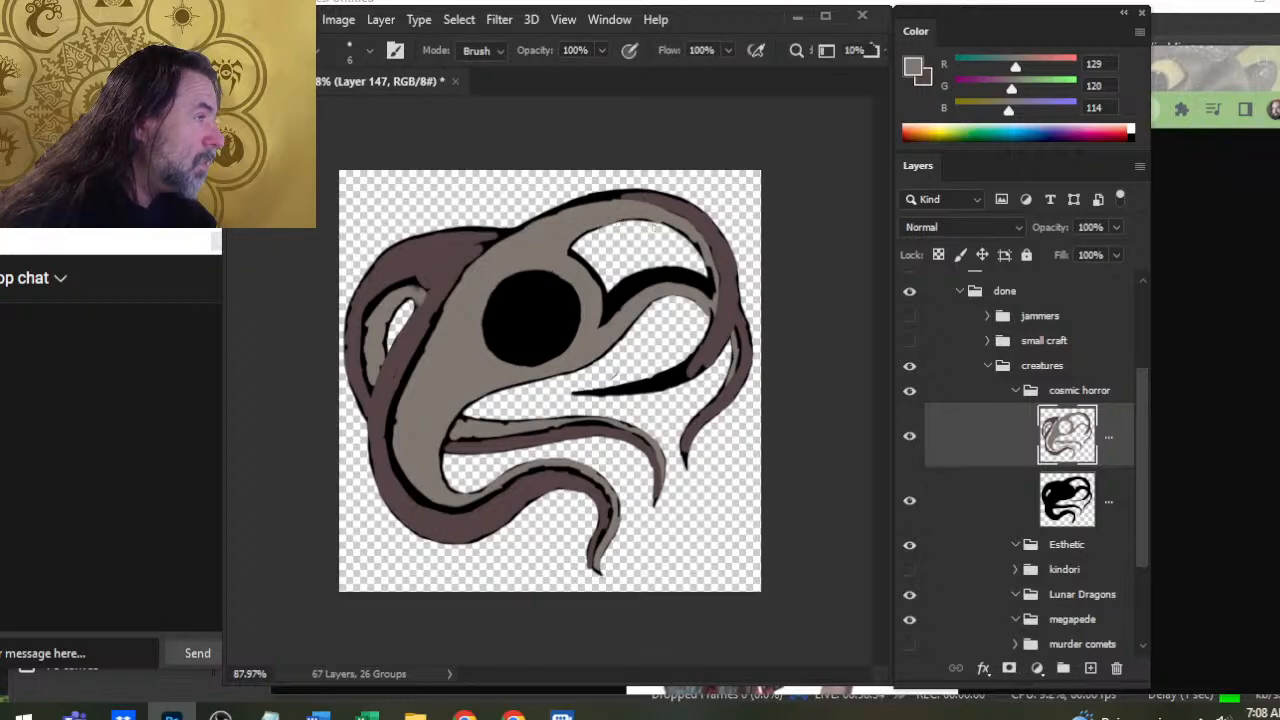
Widen the dark brown down the far side of the upper loop and refine the grey along its inner edge
{"action": "key", "text": "b"}
{"action": "left_click", "coordinate": [696, 232], "text": "alt"}
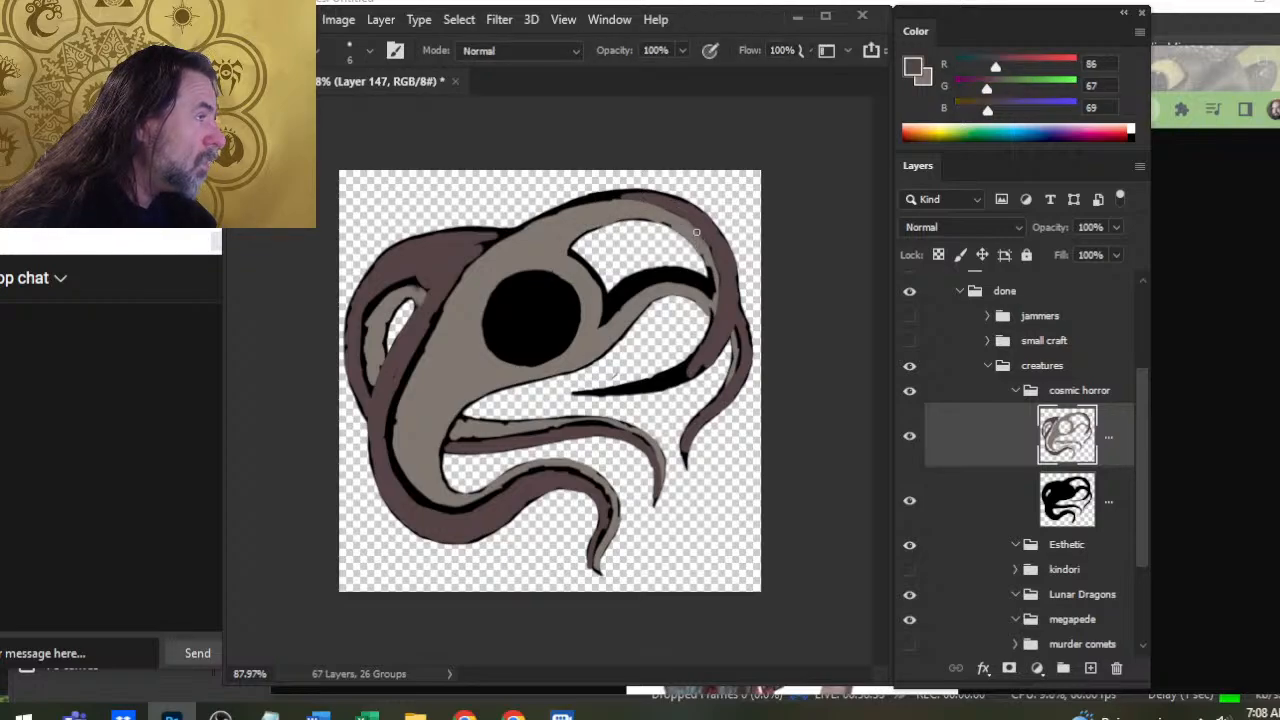
{"action": "mouse_move", "coordinate": [703, 240]}
{"action": "left_mouse_down"}
{"action": "mouse_move", "coordinate": [721, 267]}
{"action": "mouse_move", "coordinate": [717, 317]}
{"action": "left_mouse_up"}
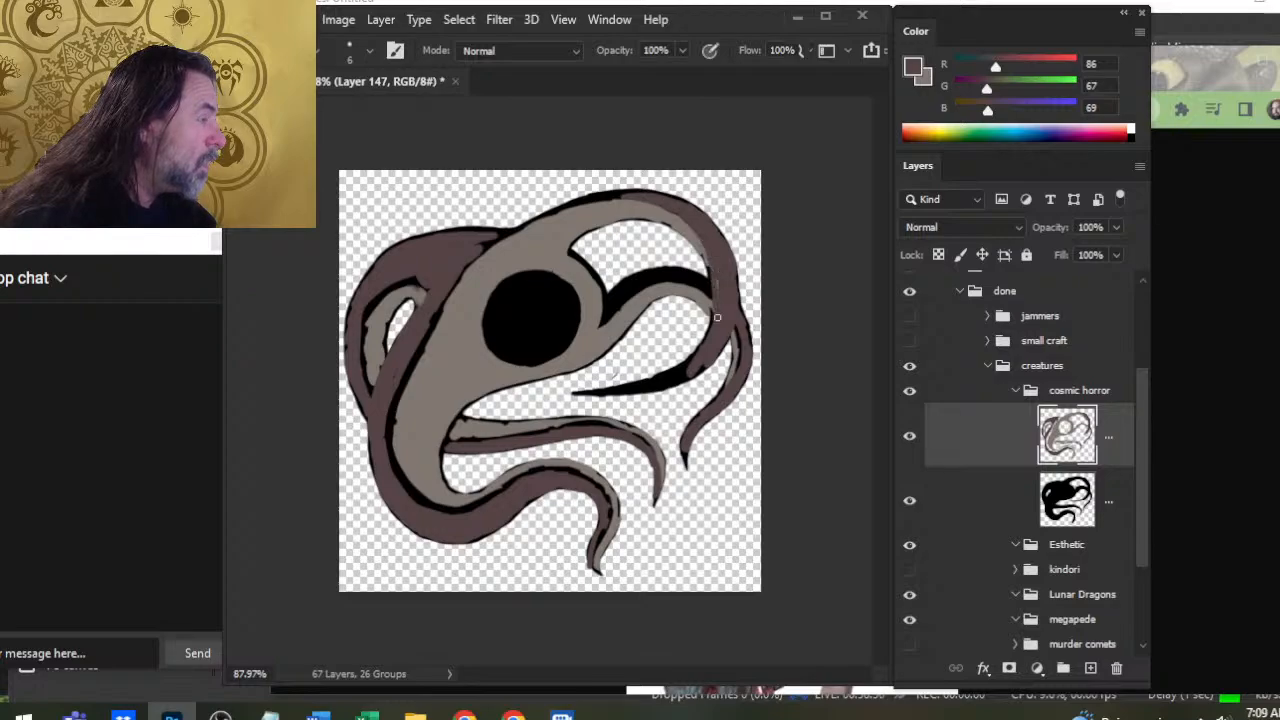
{"action": "left_click", "coordinate": [713, 315], "text": "alt"}
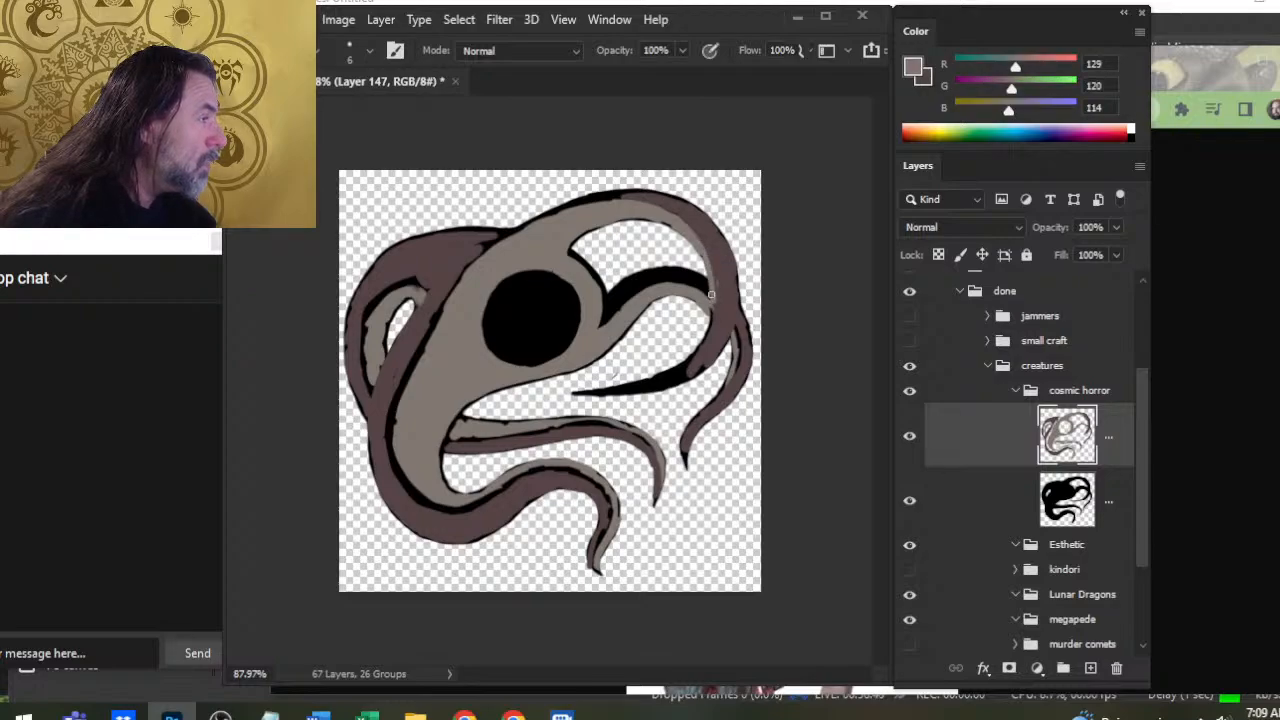
{"action": "left_click", "coordinate": [712, 291], "text": "alt"}
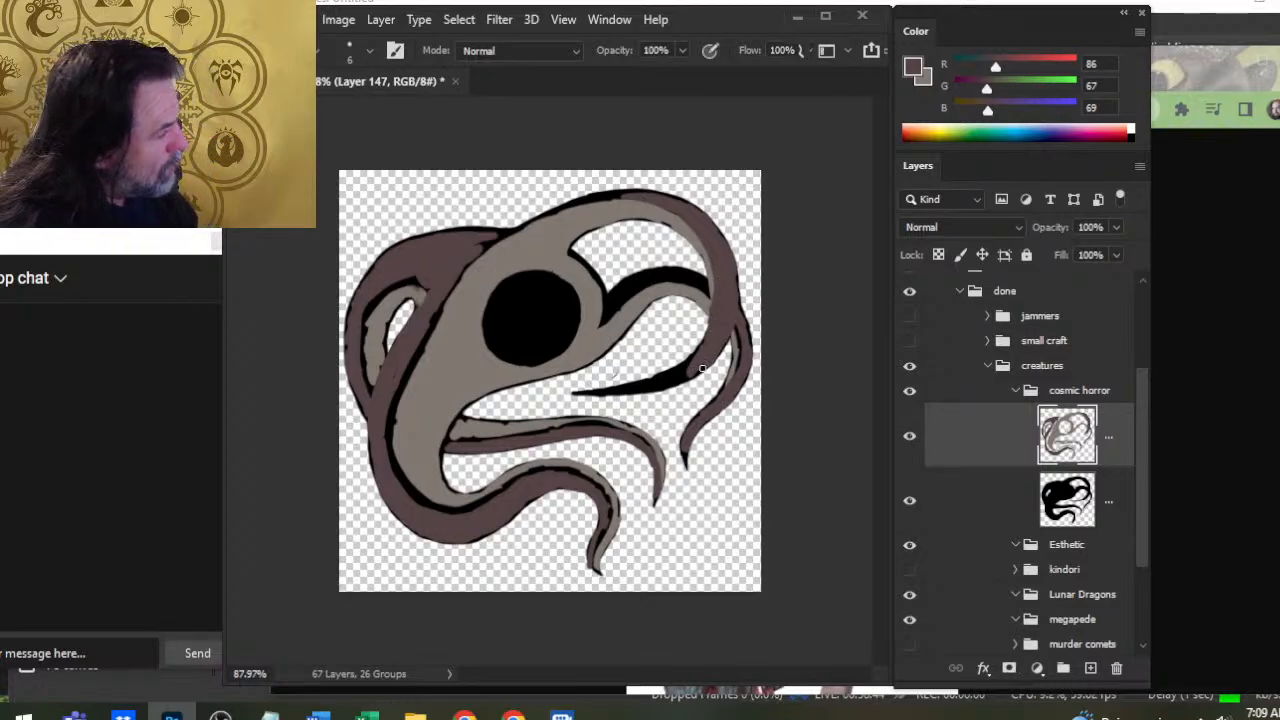
Continue the dark brown from the crossing along the thin inward-curving tentacle to its tip
{"action": "key", "text": "e"}
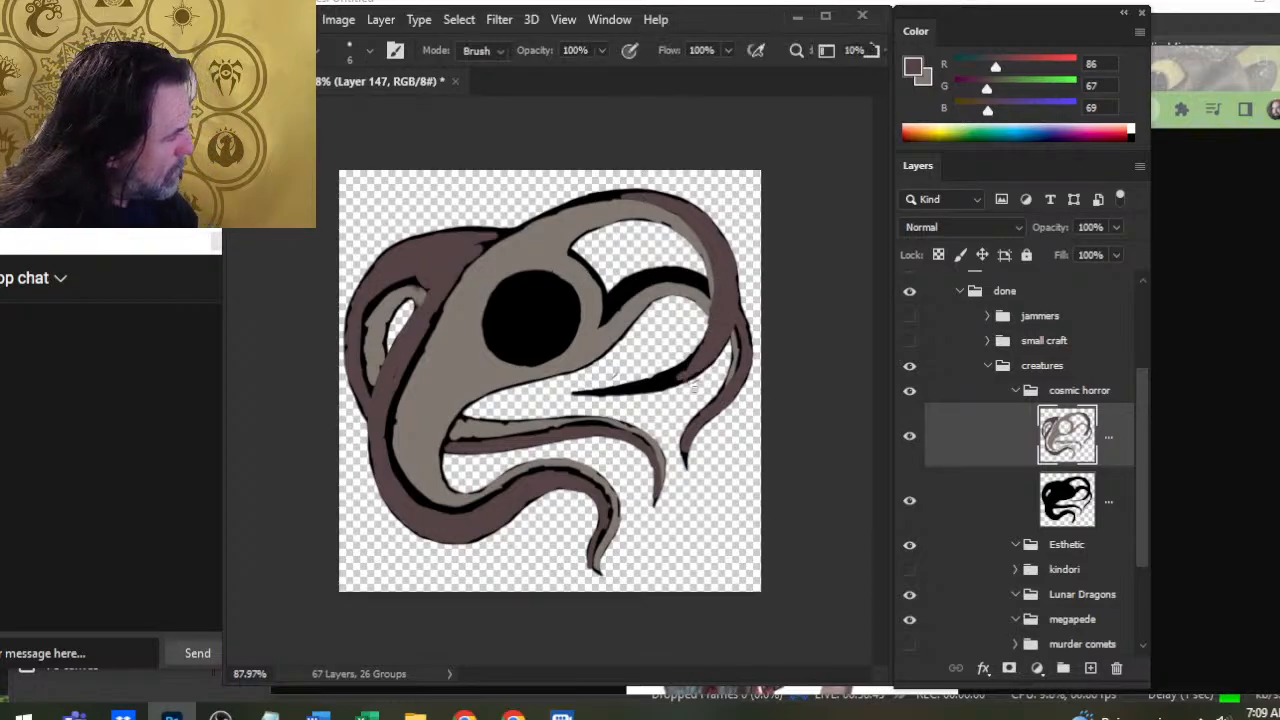
{"action": "key", "text": "b"}
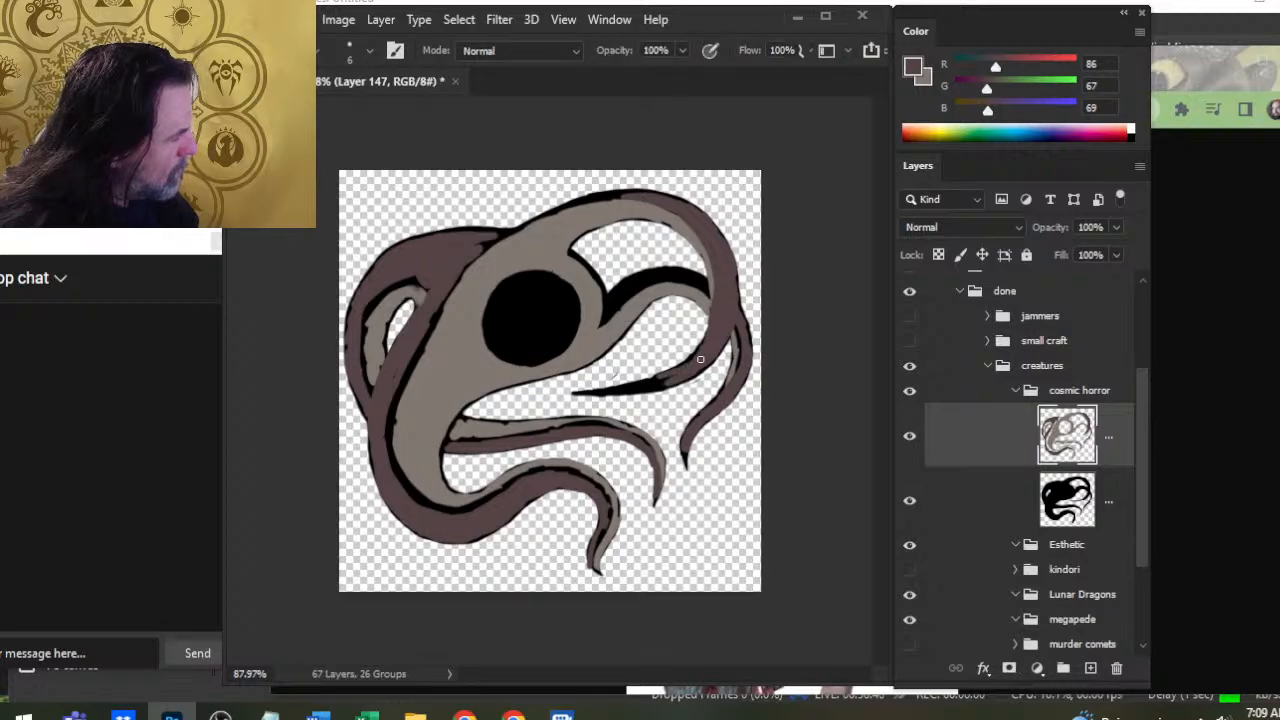
{"action": "mouse_move", "coordinate": [700, 359]}
{"action": "left_mouse_down"}
{"action": "mouse_move", "coordinate": [617, 392]}
{"action": "mouse_move", "coordinate": [644, 389]}
{"action": "mouse_move", "coordinate": [594, 394]}
{"action": "left_mouse_up"}
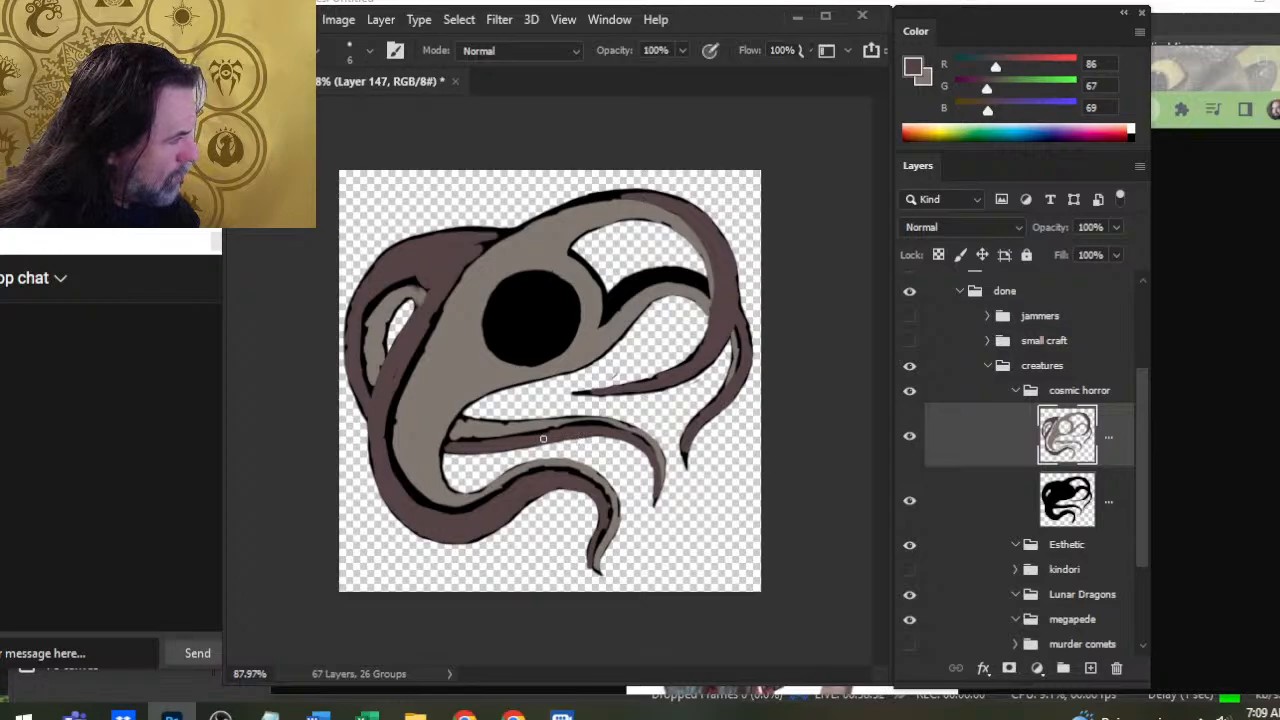
Fill the black gap along the upper side of the middle tentacle with sampled grey (RGB 129, 120, 114)
{"action": "left_click", "coordinate": [559, 427], "text": "alt"}
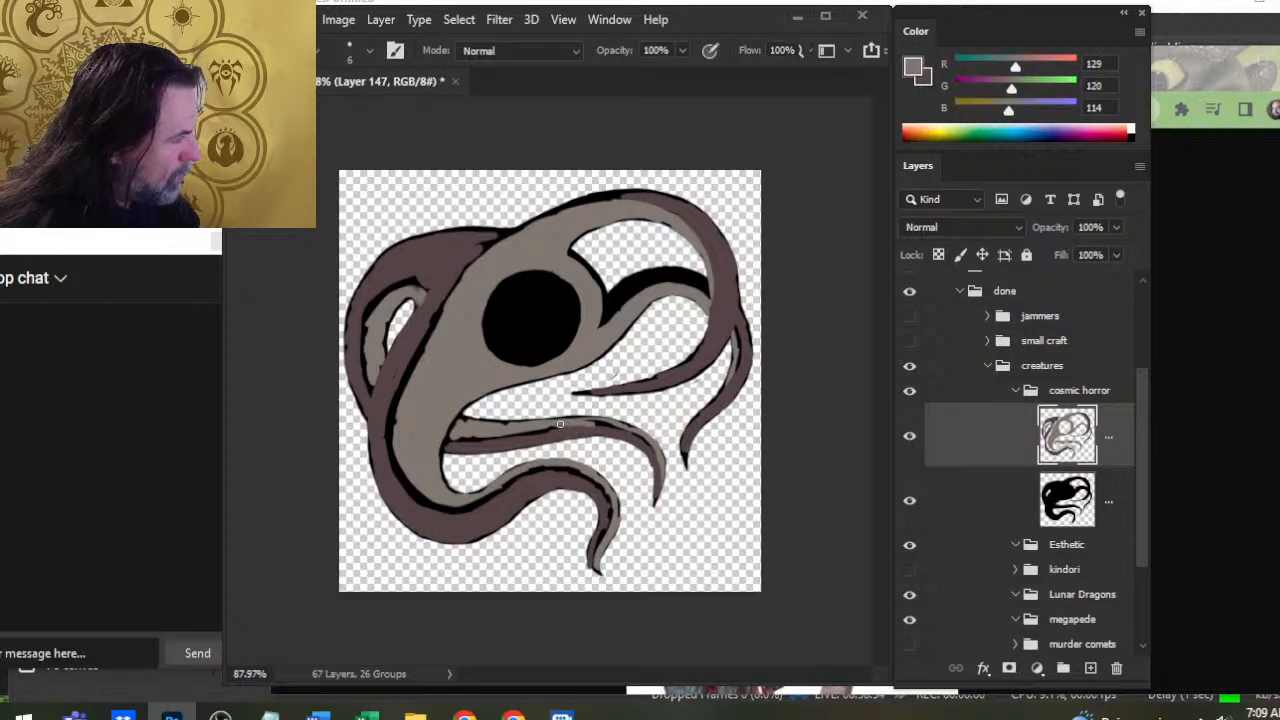
{"action": "mouse_move", "coordinate": [551, 421]}
{"action": "left_mouse_down"}
{"action": "mouse_move", "coordinate": [597, 422]}
{"action": "mouse_move", "coordinate": [554, 429]}
{"action": "mouse_move", "coordinate": [574, 427]}
{"action": "left_mouse_up"}
{"action": "key", "text": "x"}
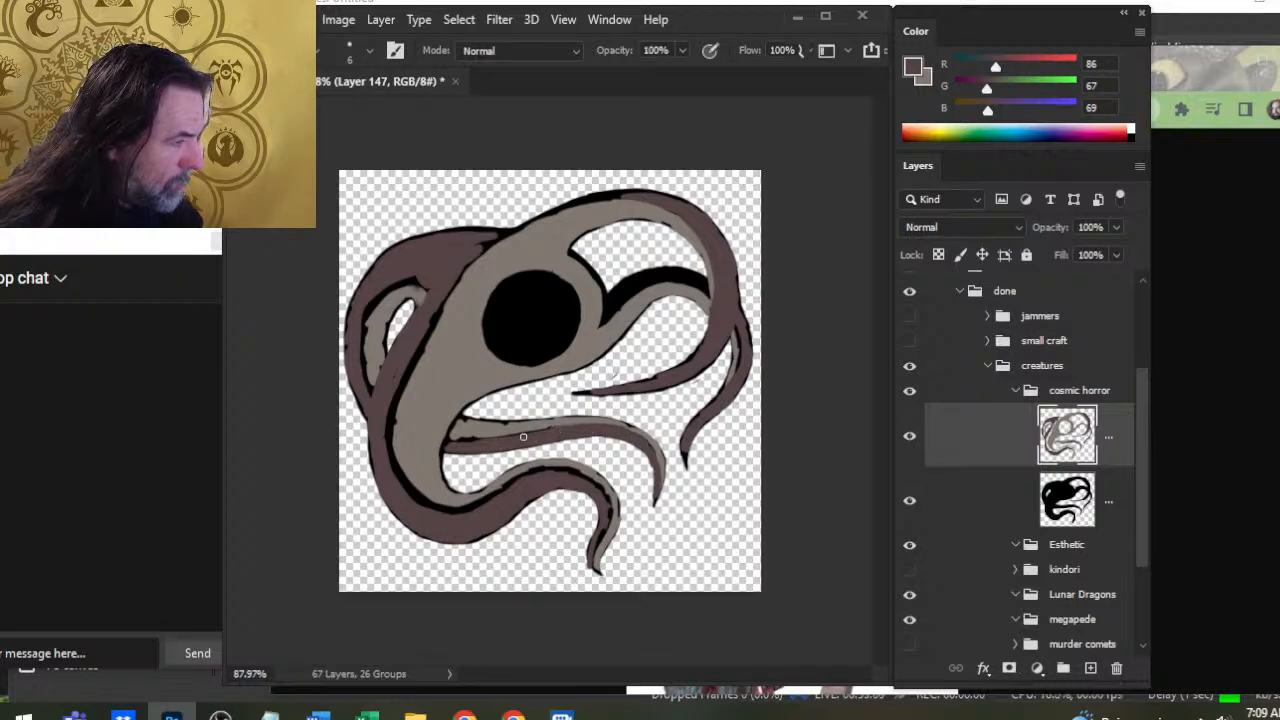
Fill the remaining black specks at the base of the middle tentacle, alternating grey (RGB 129, 120, 114) and dark brown (86, 67, 69)
{"action": "key", "text": "x"}
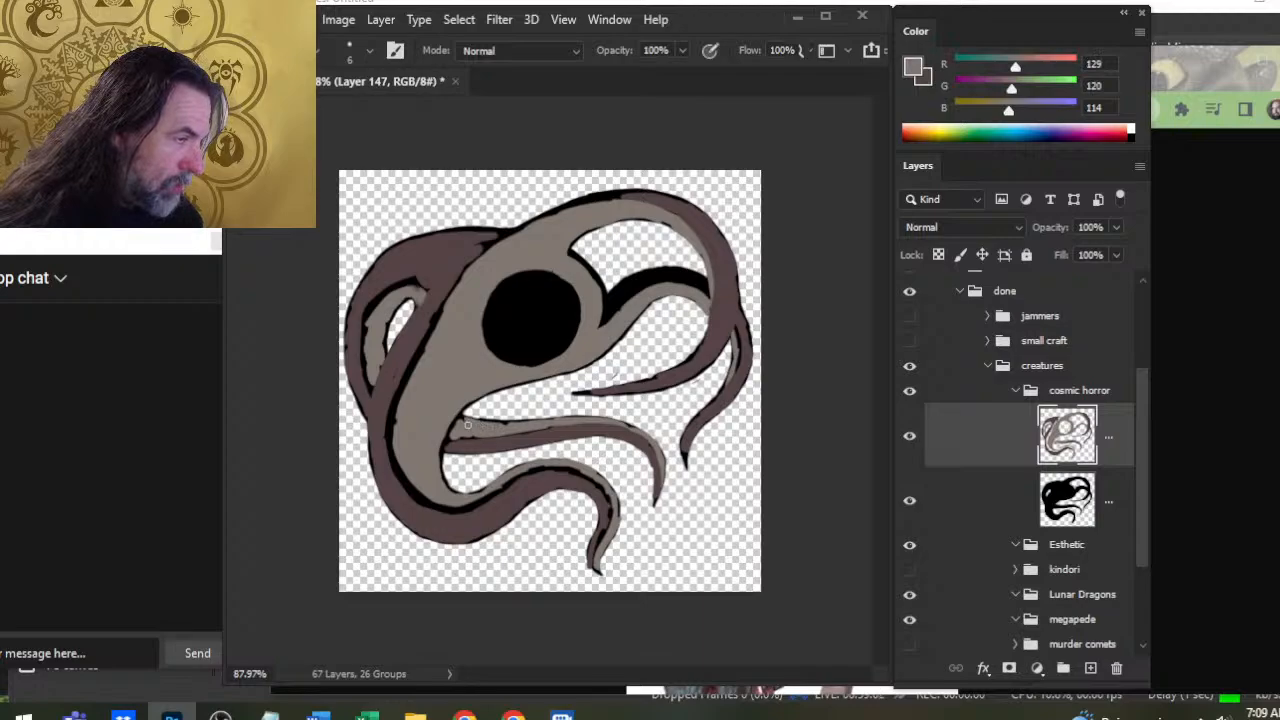
{"action": "key", "text": "x"}
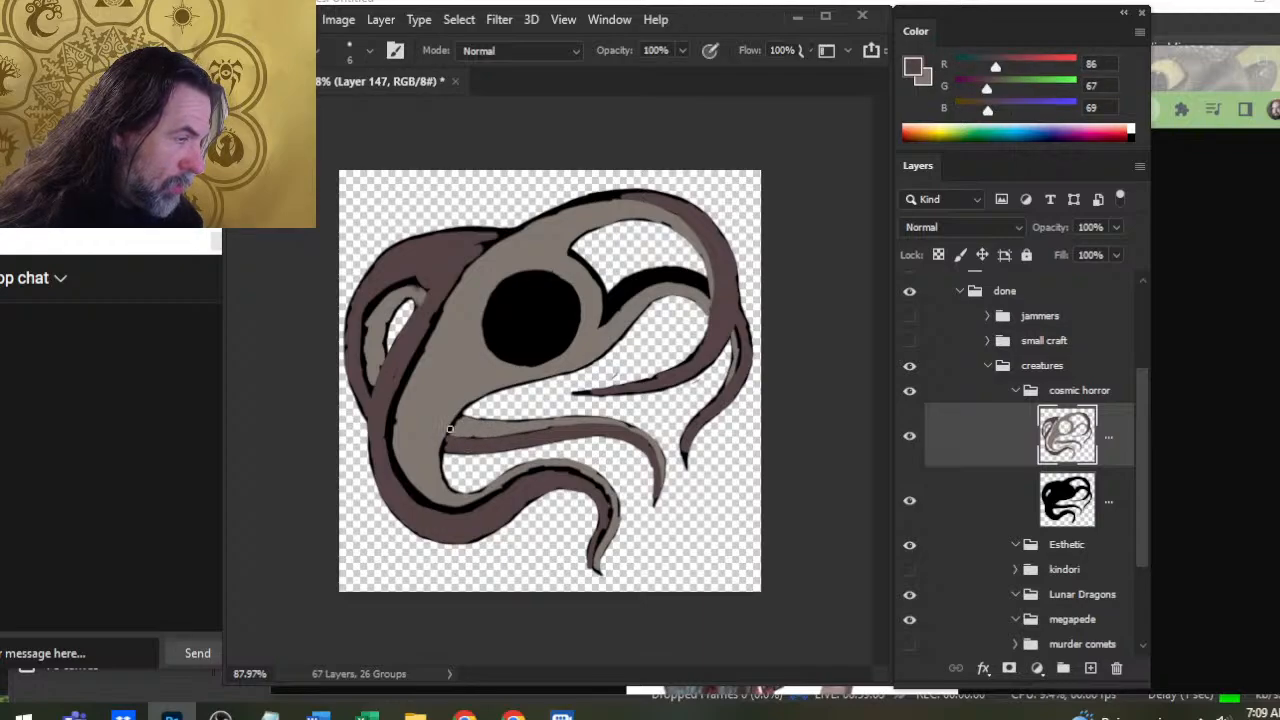
{"action": "key", "text": "x"}
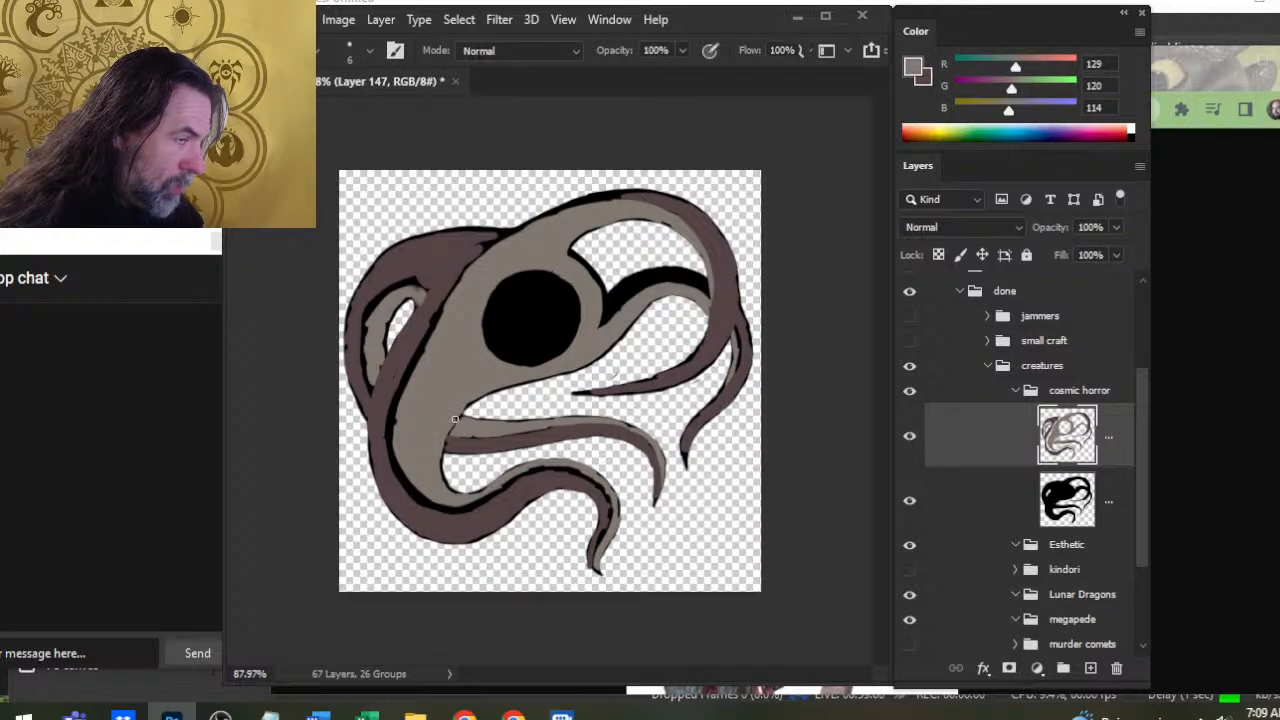
Fill the black gaps around the small side loop with grey and sampled dark brown, extending the brown along the hump's outer edge
{"action": "left_click_drag", "start_coordinate": [422, 354], "coordinate": [401, 394]}
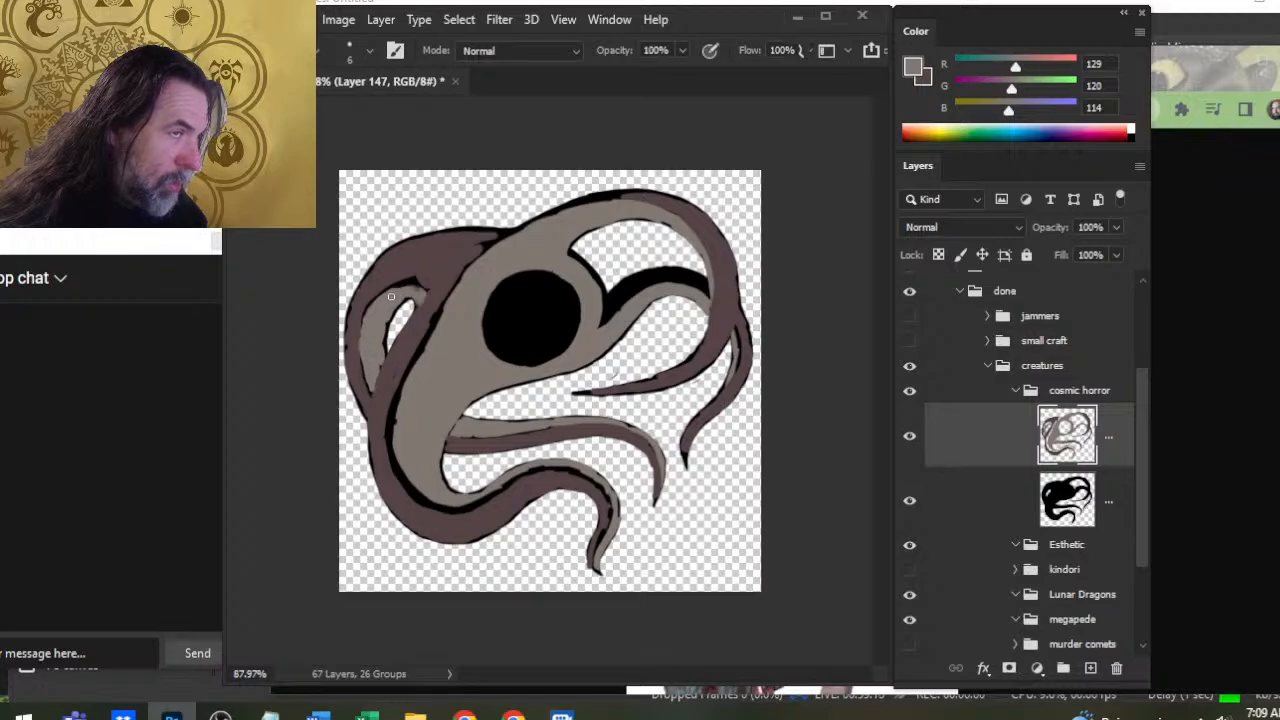
{"action": "left_click", "coordinate": [374, 296], "text": "alt"}
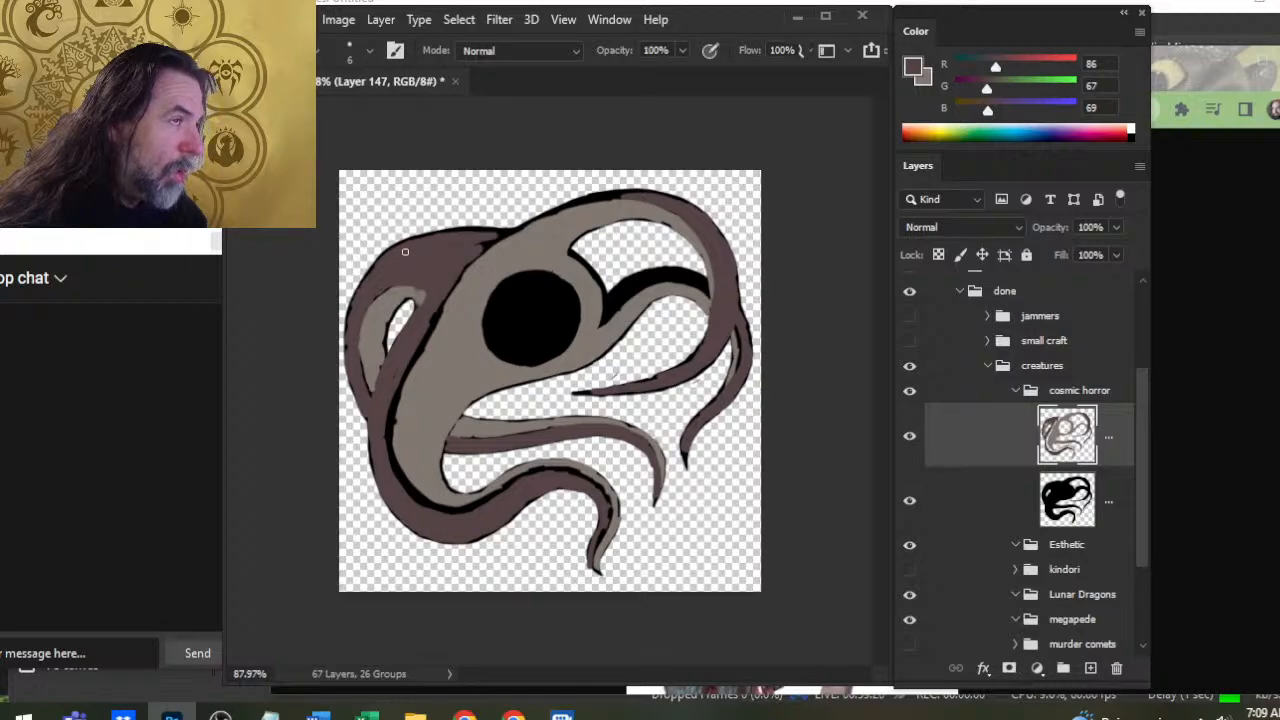
{"action": "mouse_move", "coordinate": [432, 237]}
{"action": "left_mouse_down"}
{"action": "mouse_move", "coordinate": [499, 236]}
{"action": "mouse_move", "coordinate": [485, 243]}
{"action": "left_mouse_up"}
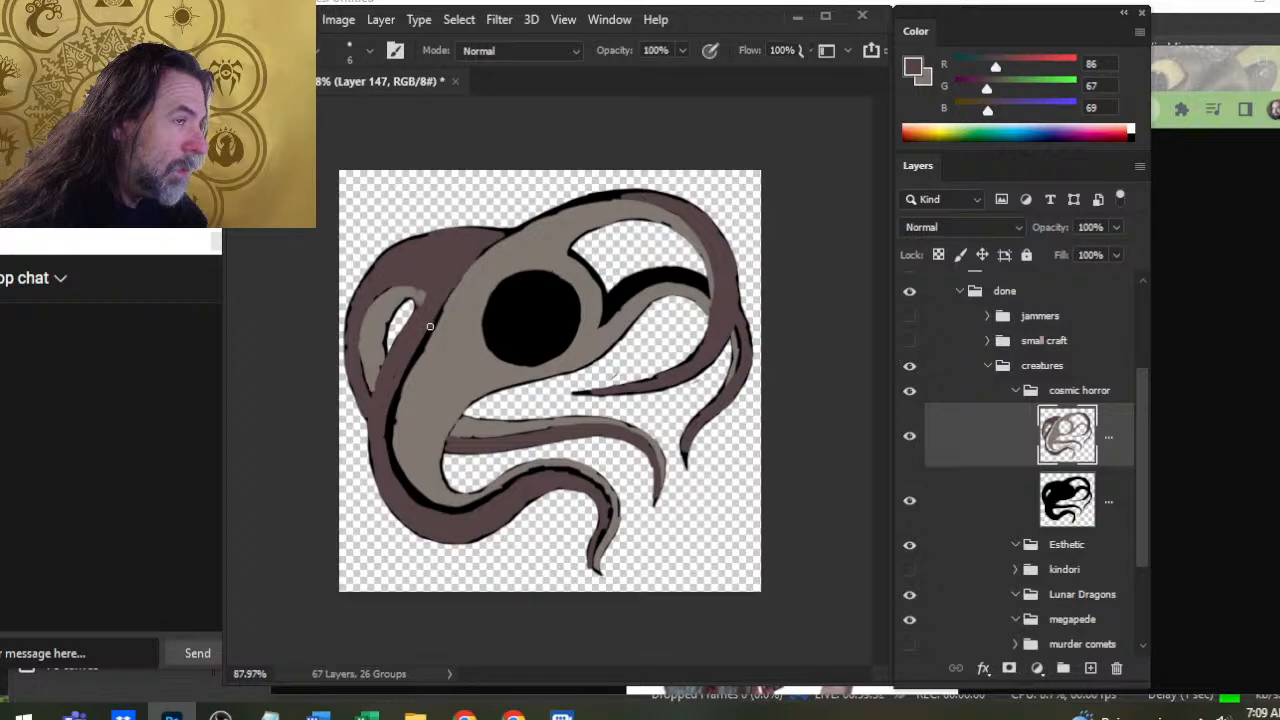
Cover the black line between the body and the dark brown outer tentacle with sampled grey, down through the lower bend
{"action": "left_click", "coordinate": [447, 308], "text": "alt"}
{"action": "mouse_move", "coordinate": [468, 286]}
{"action": "left_mouse_down"}
{"action": "mouse_move", "coordinate": [409, 372]}
{"action": "mouse_move", "coordinate": [421, 354]}
{"action": "left_mouse_up"}
{"action": "left_click_drag", "start_coordinate": [455, 304], "coordinate": [404, 402]}
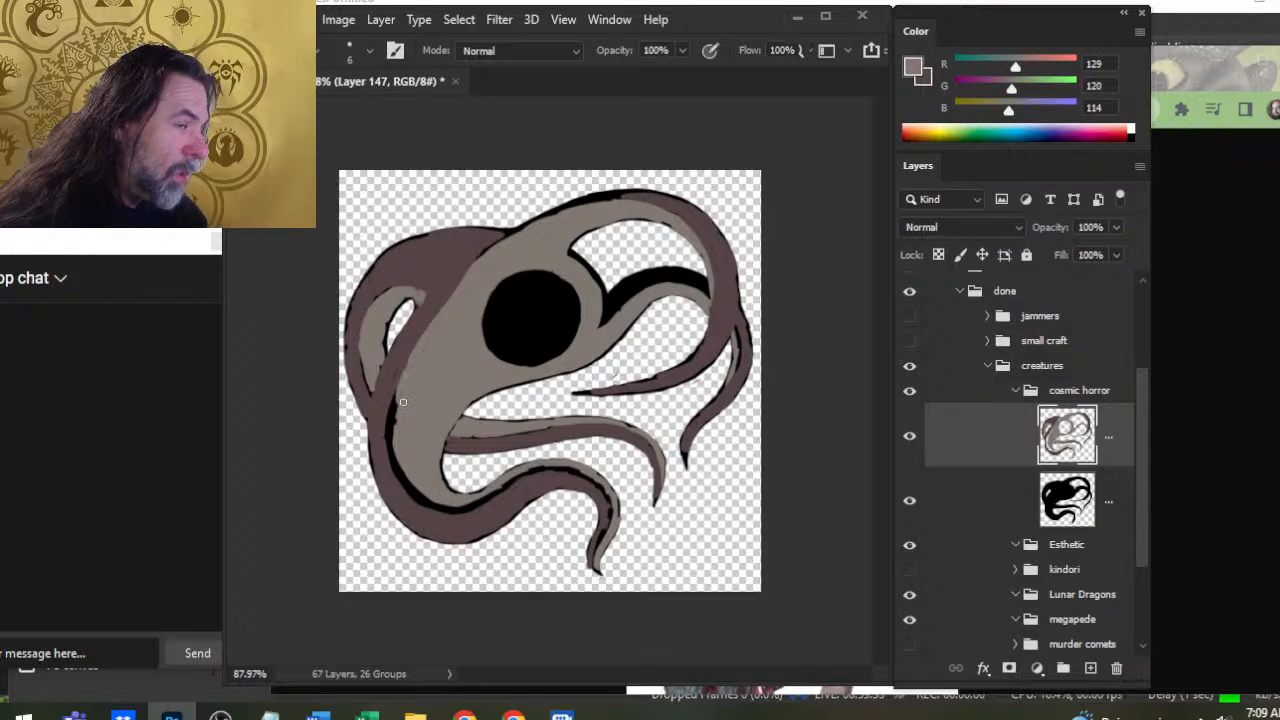
{"action": "mouse_move", "coordinate": [438, 326]}
{"action": "left_mouse_down"}
{"action": "mouse_move", "coordinate": [394, 418]}
{"action": "mouse_move", "coordinate": [392, 455]}
{"action": "left_mouse_up"}
{"action": "mouse_move", "coordinate": [404, 386]}
{"action": "left_mouse_down"}
{"action": "mouse_move", "coordinate": [388, 446]}
{"action": "mouse_move", "coordinate": [412, 490]}
{"action": "left_mouse_up"}
{"action": "mouse_move", "coordinate": [398, 436]}
{"action": "left_mouse_down"}
{"action": "mouse_move", "coordinate": [437, 500]}
{"action": "mouse_move", "coordinate": [418, 496]}
{"action": "mouse_move", "coordinate": [461, 508]}
{"action": "mouse_move", "coordinate": [521, 467]}
{"action": "left_mouse_up"}
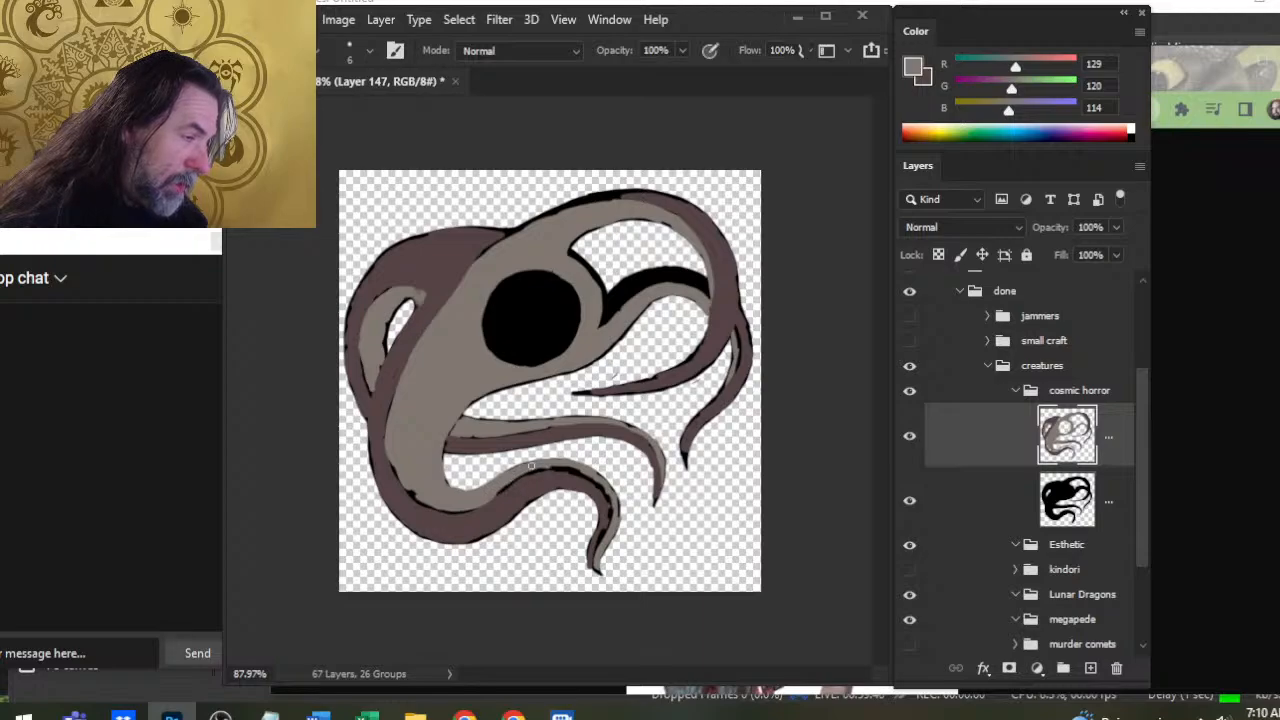
Fill the black gaps along the lower tentacle's bend and arch with sampled dark brown and grey
{"action": "left_click", "coordinate": [526, 484], "text": "alt"}
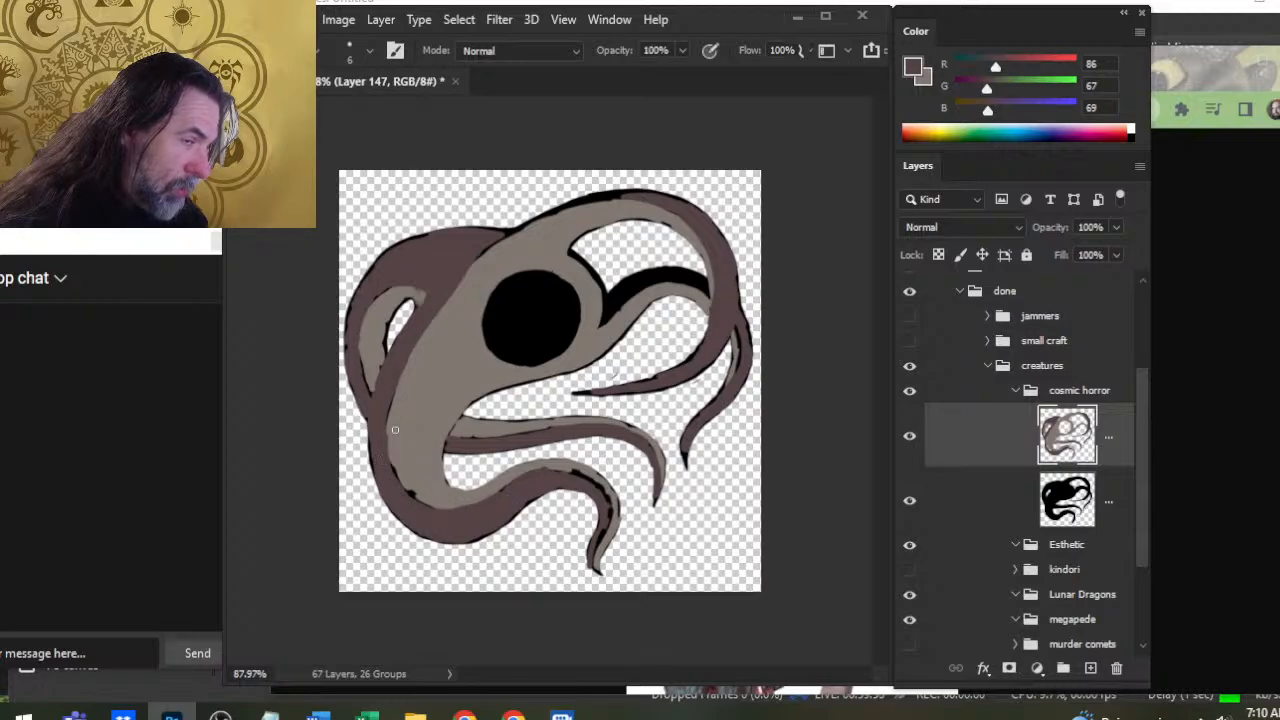
{"action": "left_click", "coordinate": [395, 430], "text": "alt"}
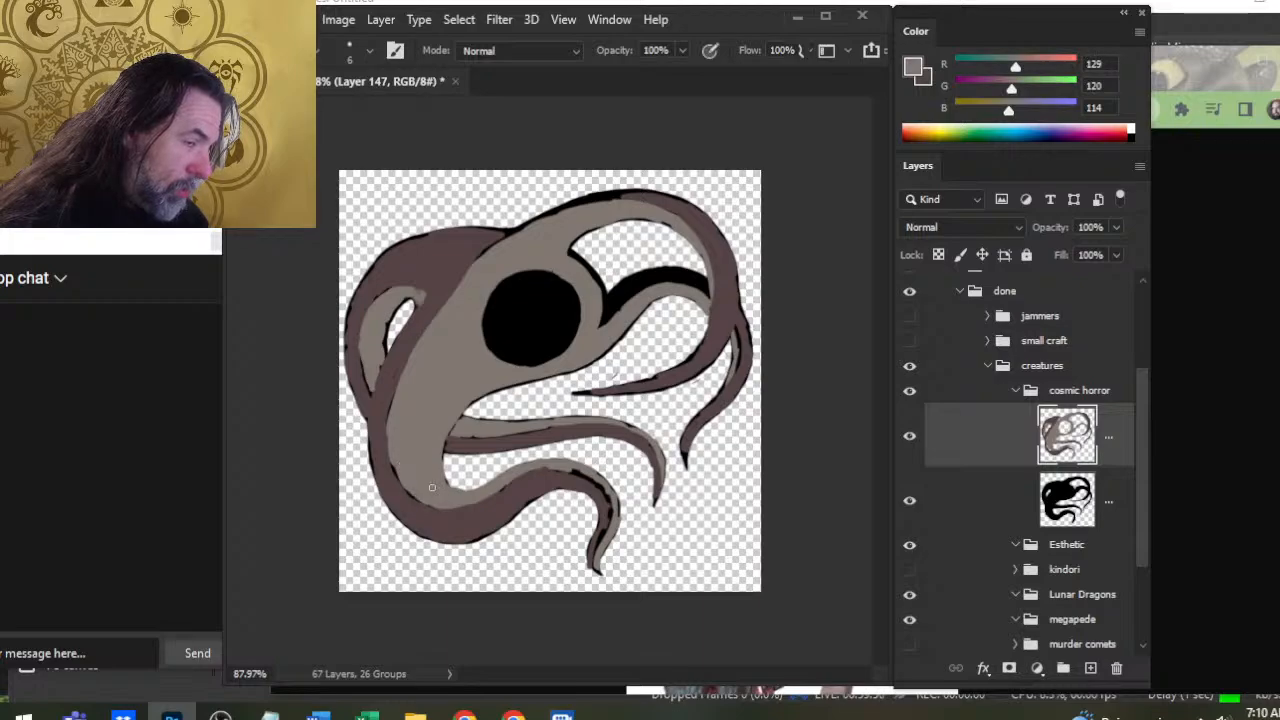
{"action": "left_click", "coordinate": [538, 484], "text": "alt"}
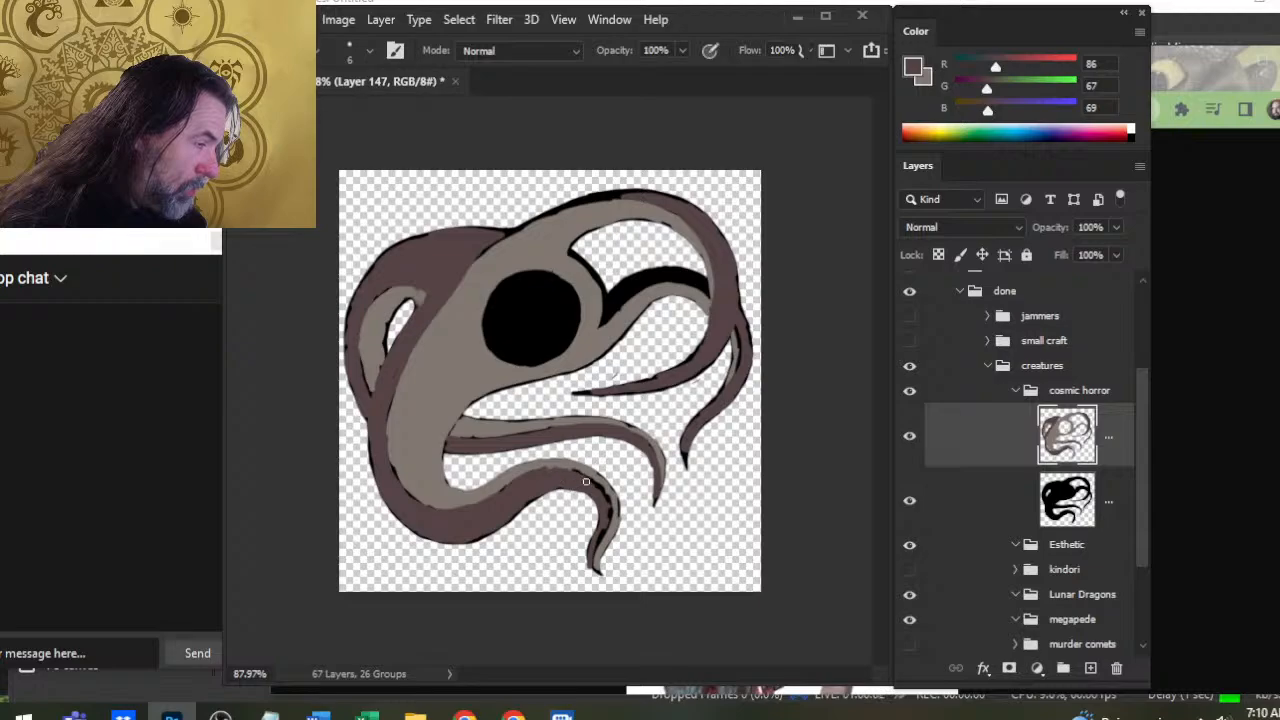
Close the black gaps in the lower tentacle's curled end down to its tip with sampled colors, and erase stray paint there
{"action": "left_click", "coordinate": [580, 474], "text": "alt"}
{"action": "left_click", "coordinate": [608, 506], "text": "alt"}
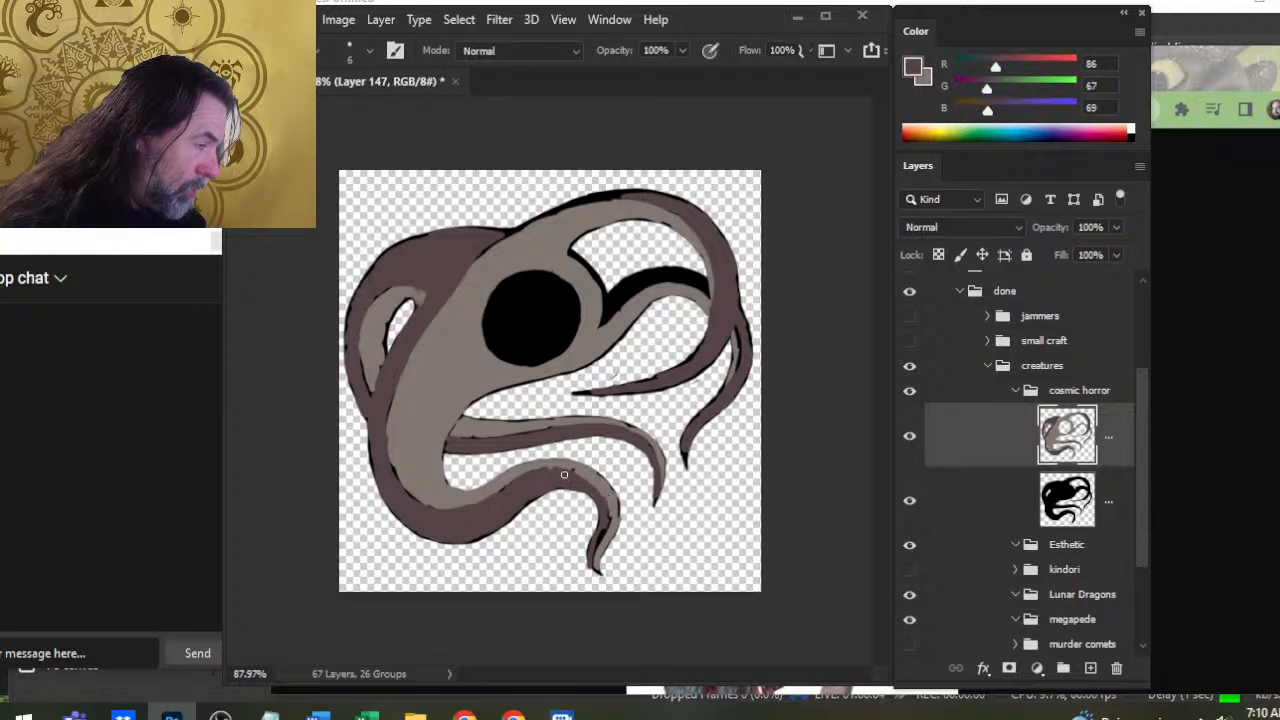
{"action": "mouse_move", "coordinate": [605, 507]}
{"action": "left_mouse_down"}
{"action": "mouse_move", "coordinate": [603, 533]}
{"action": "mouse_move", "coordinate": [606, 518]}
{"action": "left_mouse_up"}
{"action": "key", "text": "e"}
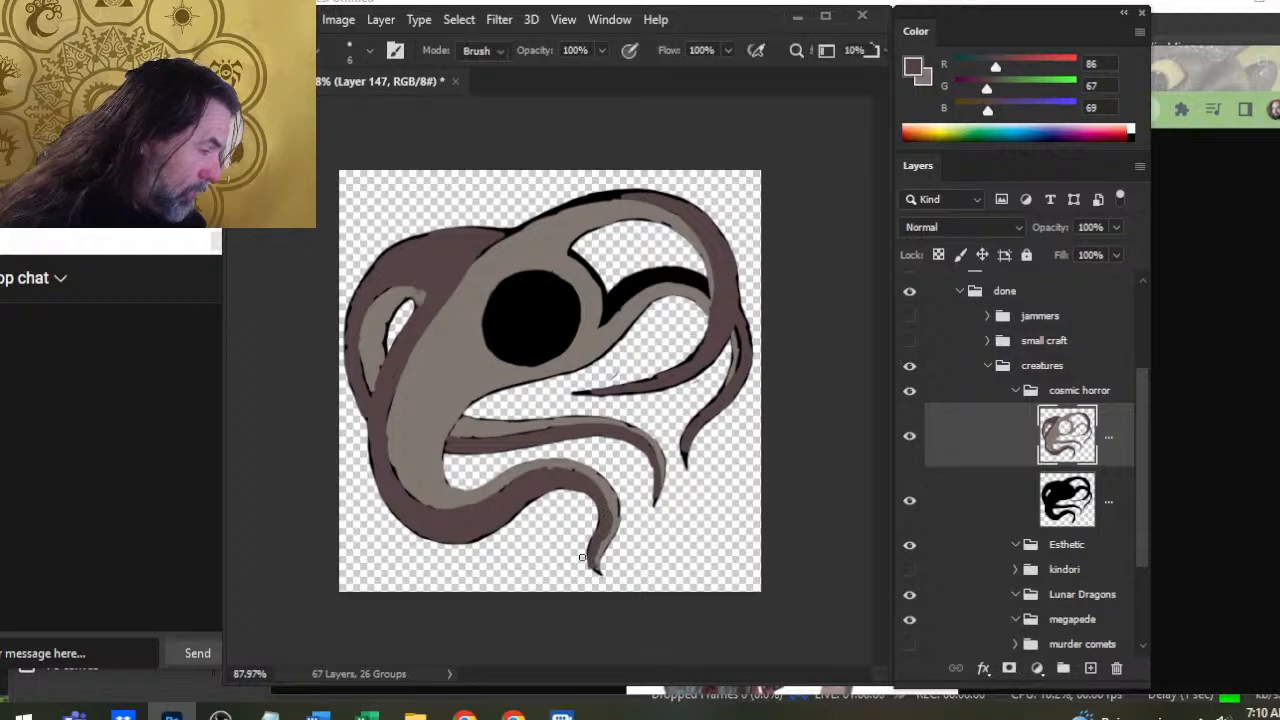
{"action": "key", "text": "b"}
{"action": "key", "text": "x"}
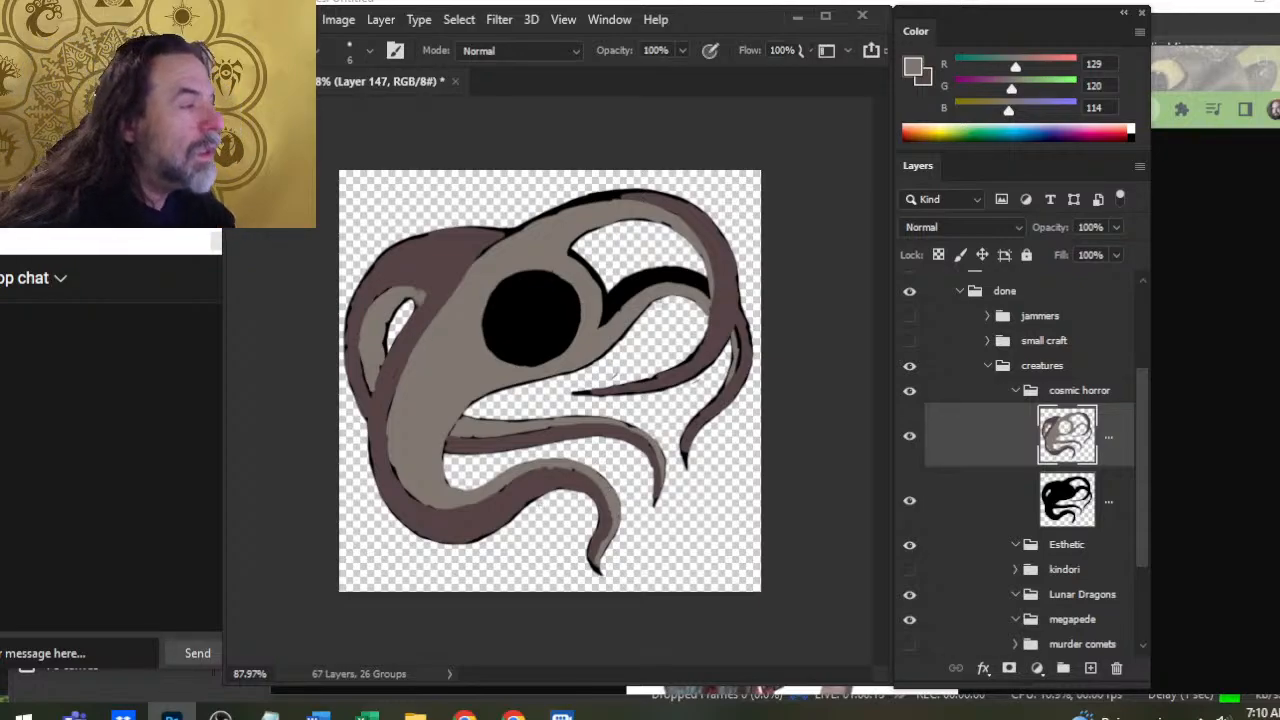
Paint sampled dark brown along the upper loop's outer edge where it joins the body, and erase the overspill outside the silhouette
{"action": "left_click", "coordinate": [534, 225], "text": "alt"}
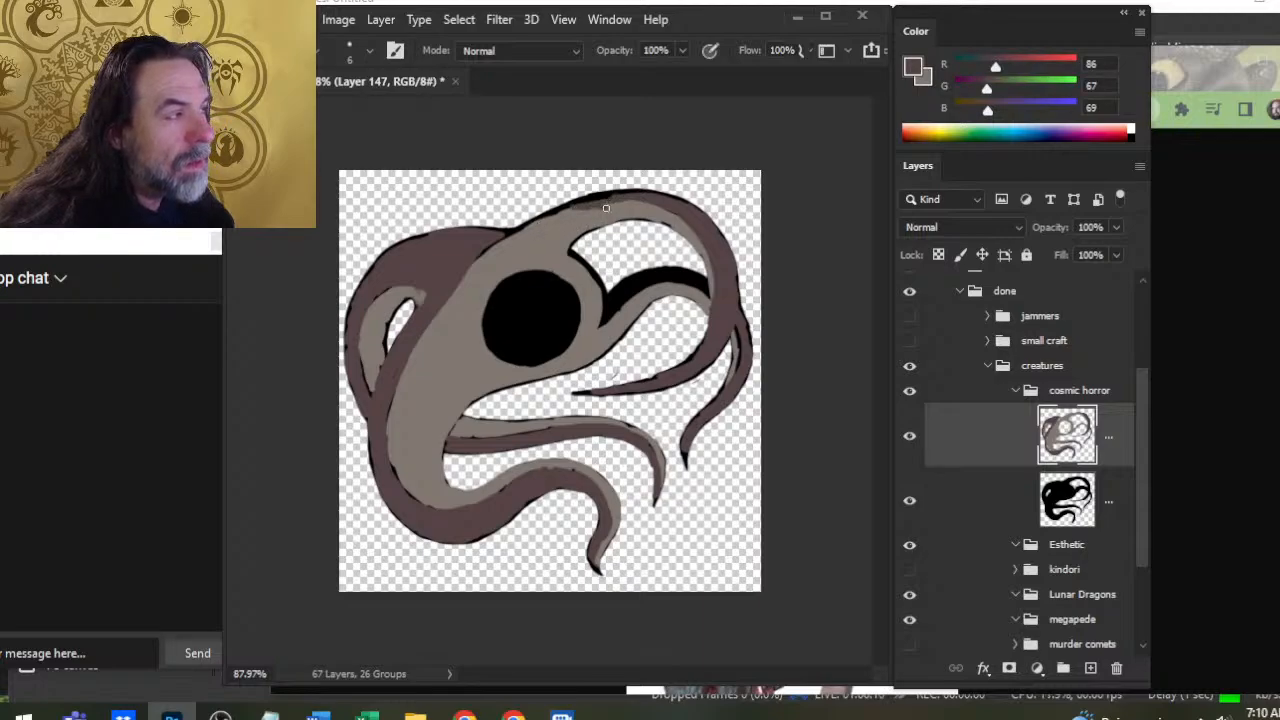
{"action": "mouse_move", "coordinate": [606, 208]}
{"action": "left_mouse_down"}
{"action": "mouse_move", "coordinate": [569, 202]}
{"action": "mouse_move", "coordinate": [512, 236]}
{"action": "left_mouse_up"}
{"action": "key", "text": "e"}
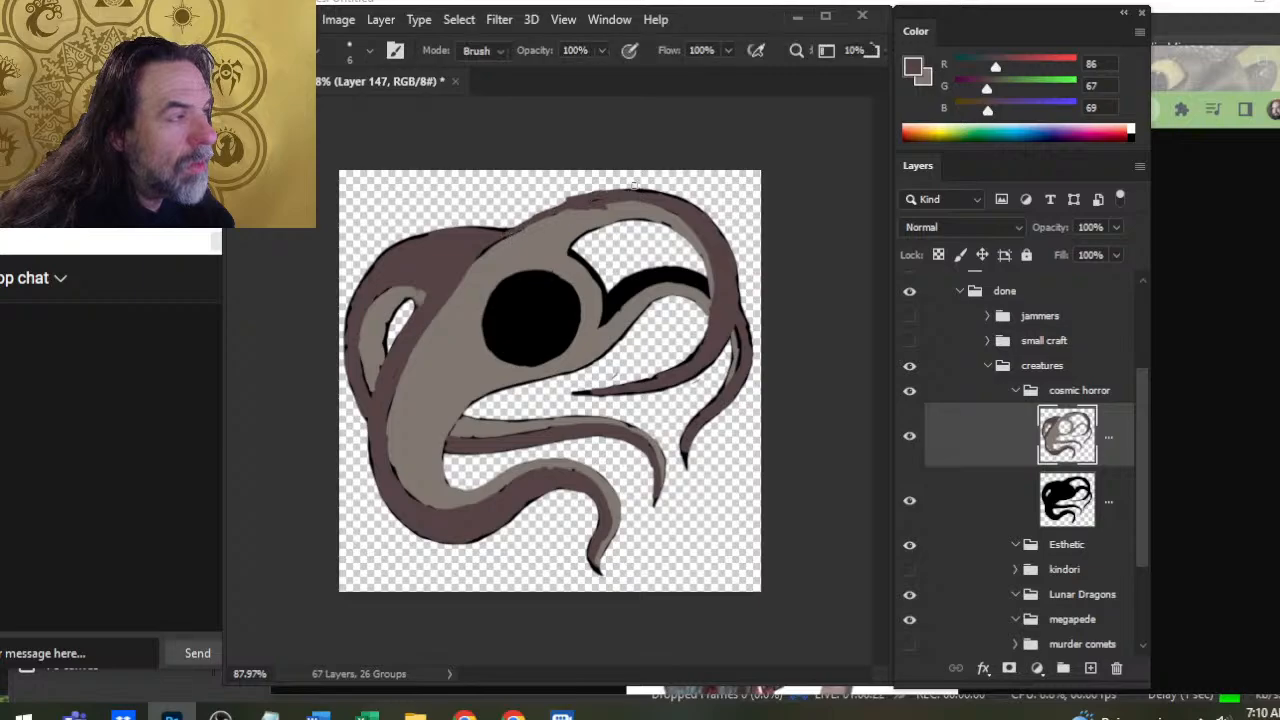
{"action": "mouse_move", "coordinate": [634, 187]}
{"action": "left_mouse_down"}
{"action": "mouse_move", "coordinate": [554, 204]}
{"action": "mouse_move", "coordinate": [594, 198]}
{"action": "mouse_move", "coordinate": [541, 222]}
{"action": "left_mouse_up"}
Refine the boundary between dark brown and grey along the top of the body with grey (RGB 129, 120, 114) strokes
{"action": "key", "text": "b"}
{"action": "left_click", "coordinate": [577, 221], "text": "alt"}
{"action": "key", "text": "x"}
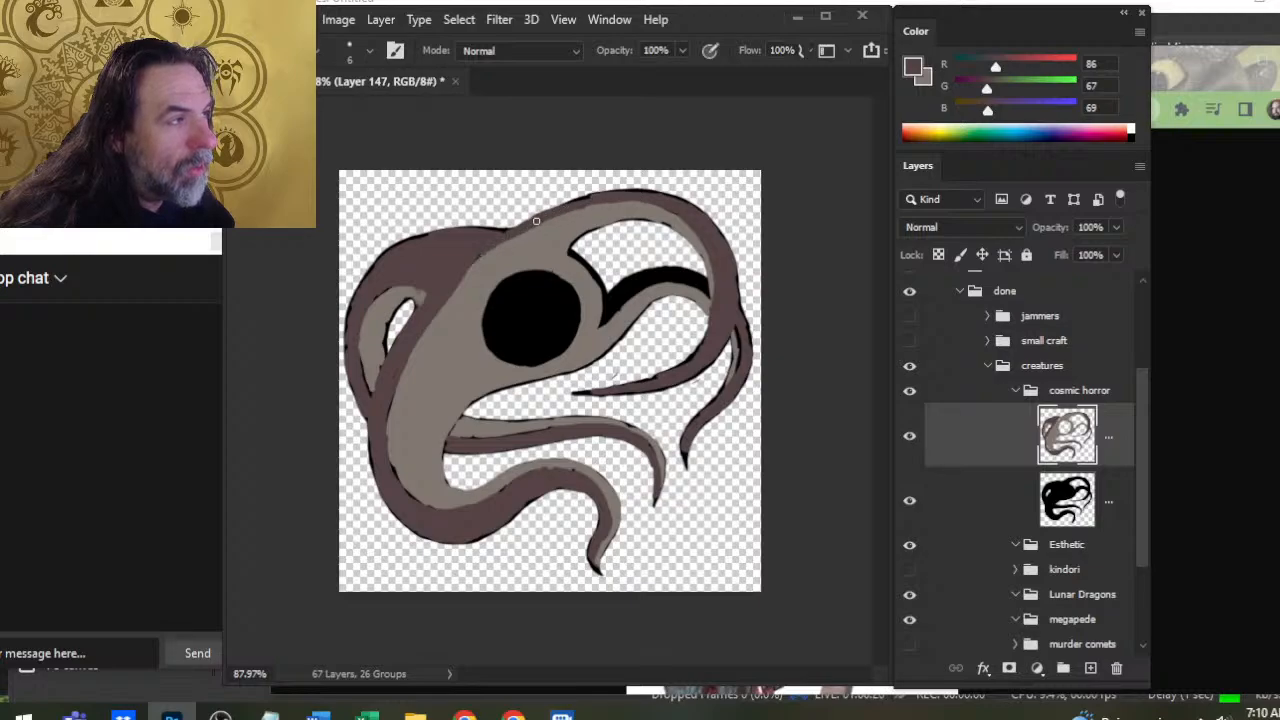
{"action": "key", "text": "x"}
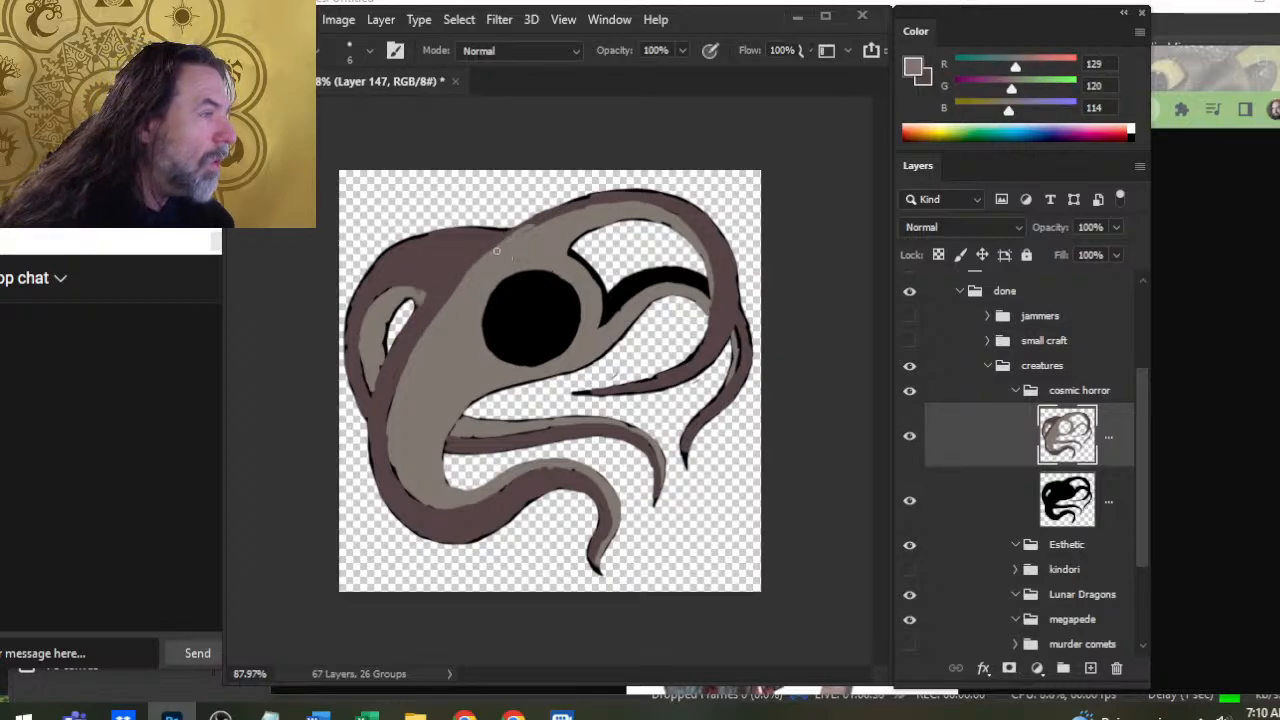
{"action": "left_click_drag", "start_coordinate": [536, 228], "coordinate": [593, 212]}
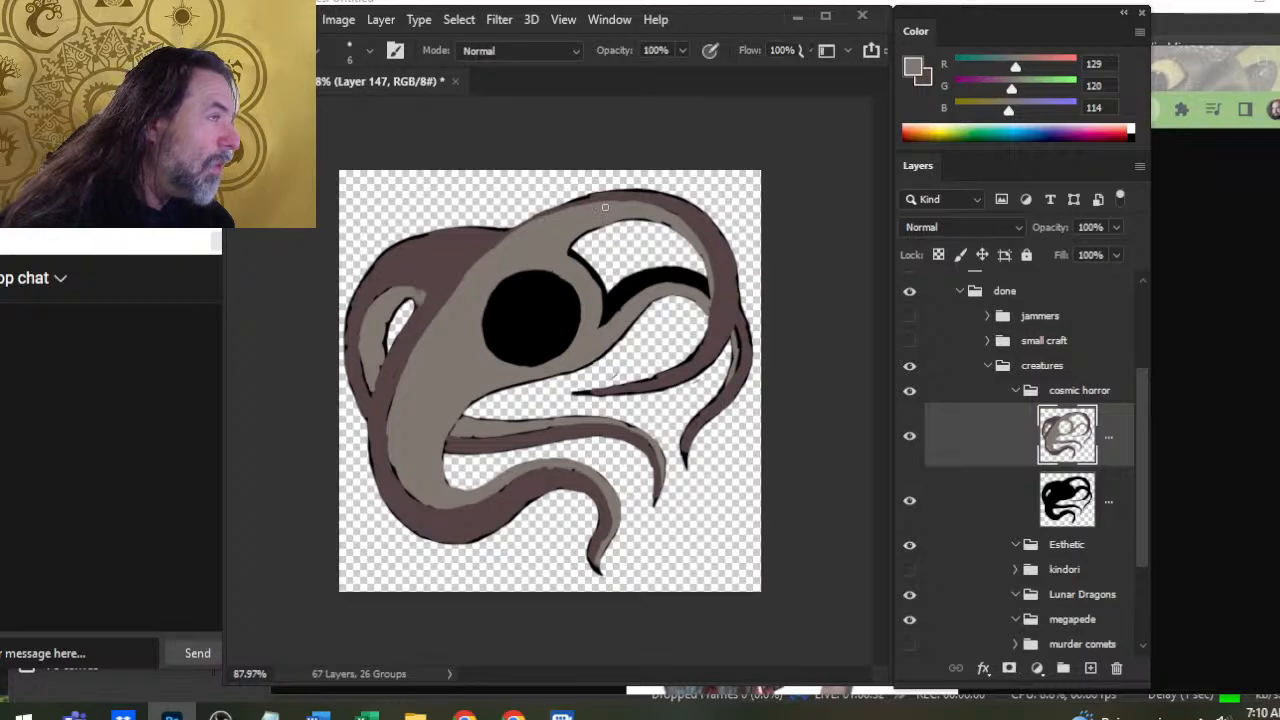
Fill the black upper side of the short inner tentacle and its junction with the body with dark brown (RGB 86, 67, 69)
{"action": "key", "text": "x"}
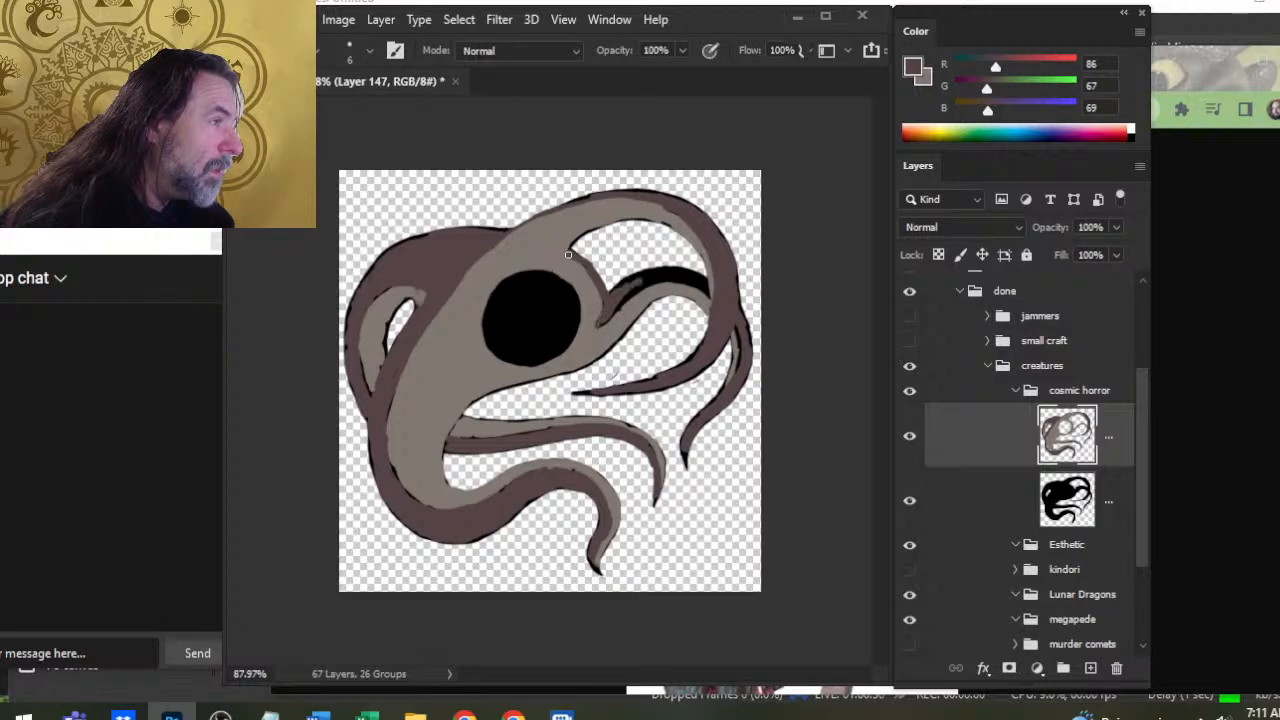
{"action": "mouse_move", "coordinate": [613, 312]}
{"action": "left_mouse_down"}
{"action": "mouse_move", "coordinate": [670, 270]}
{"action": "mouse_move", "coordinate": [694, 276]}
{"action": "left_mouse_up"}
{"action": "left_click_drag", "start_coordinate": [650, 284], "coordinate": [700, 282]}
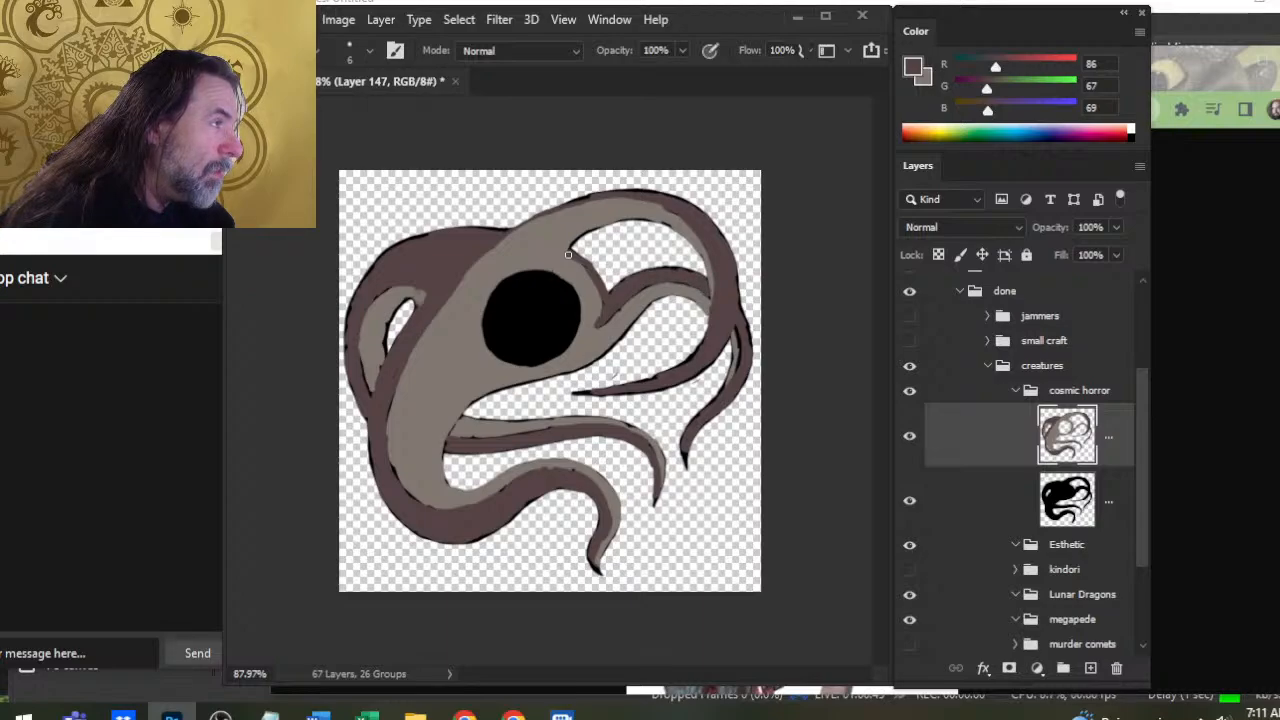
Extend the grey along the inner tentacle's underside to the loop crossing, erasing the overspill along its edge
{"action": "key", "text": "x"}
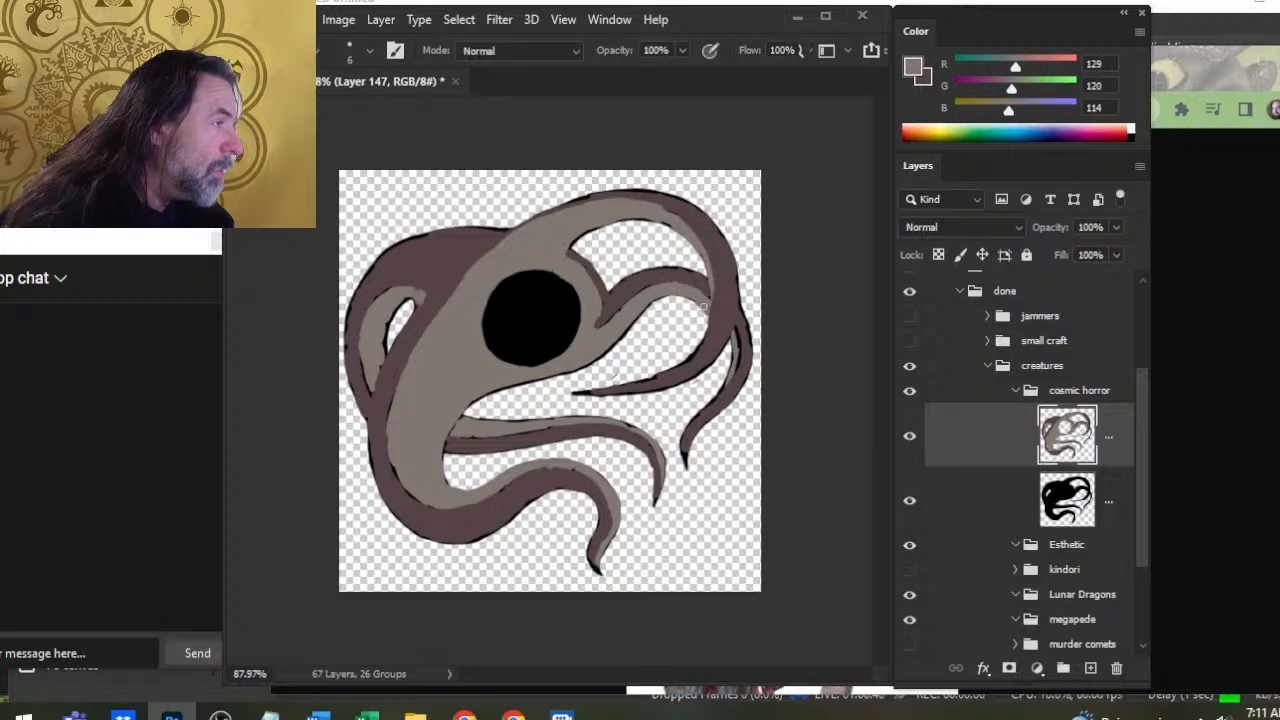
{"action": "key", "text": "e"}
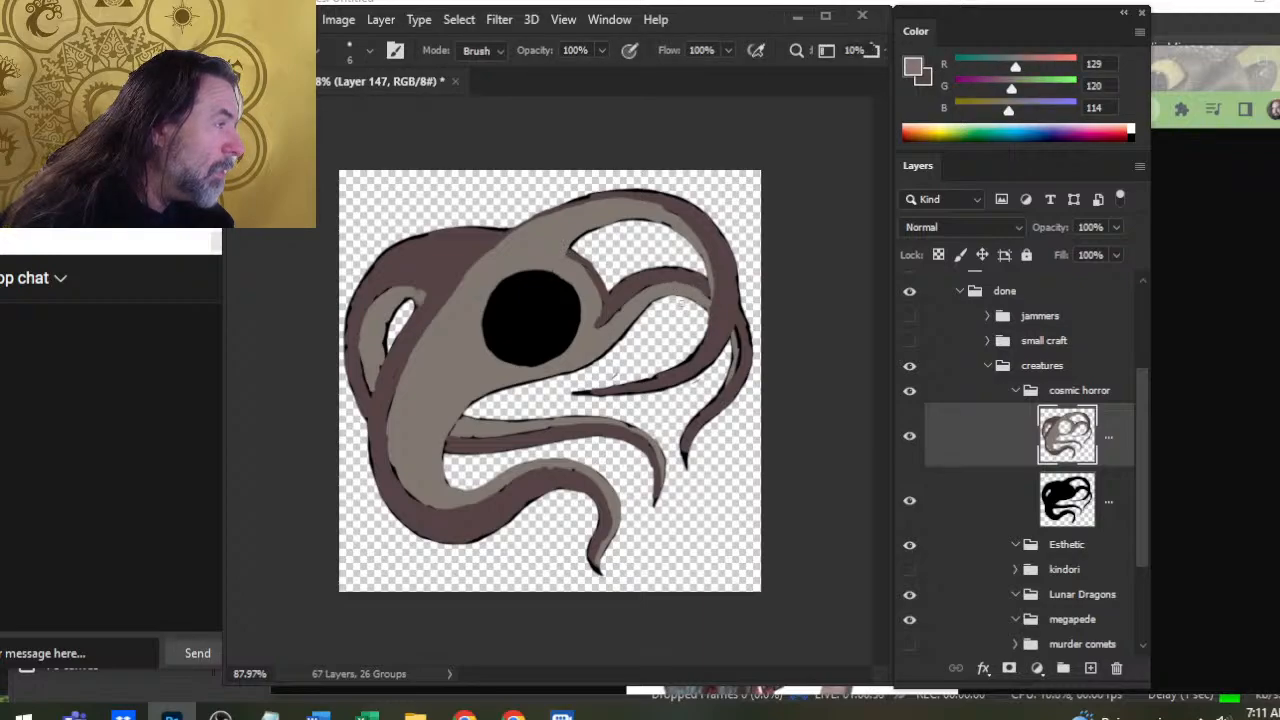
{"action": "key", "text": "b"}
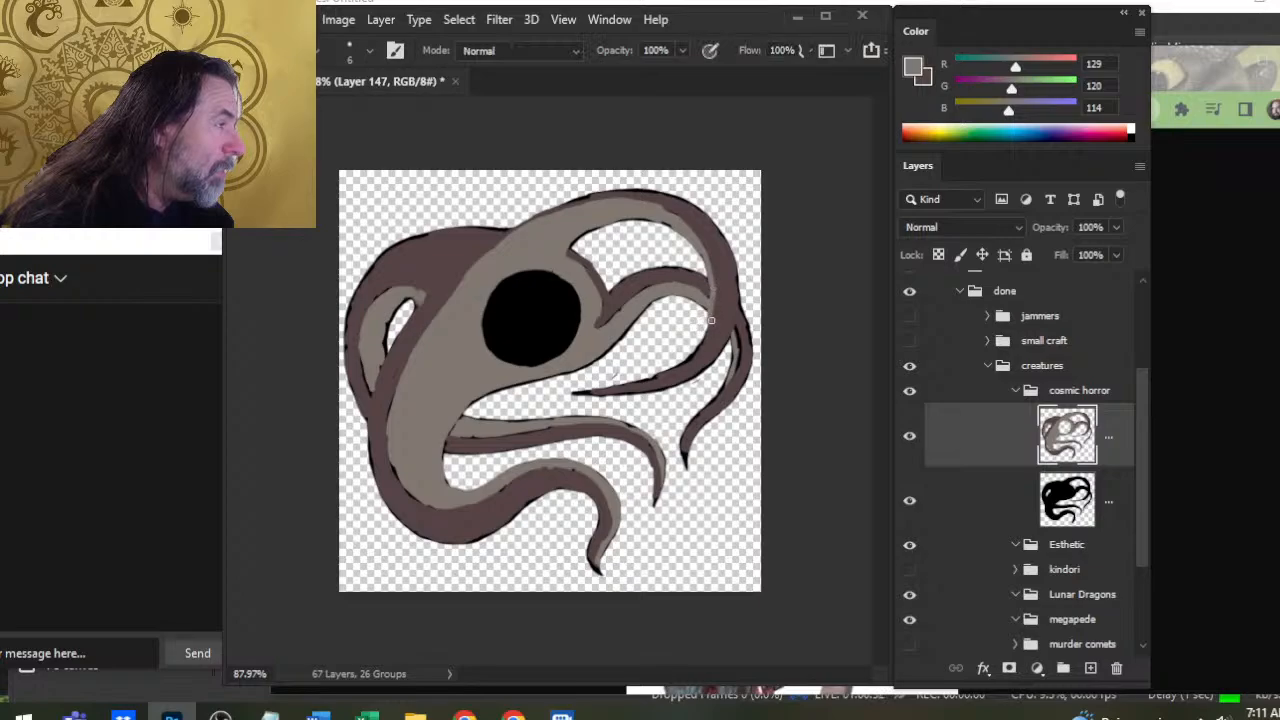
{"action": "key", "text": "e"}
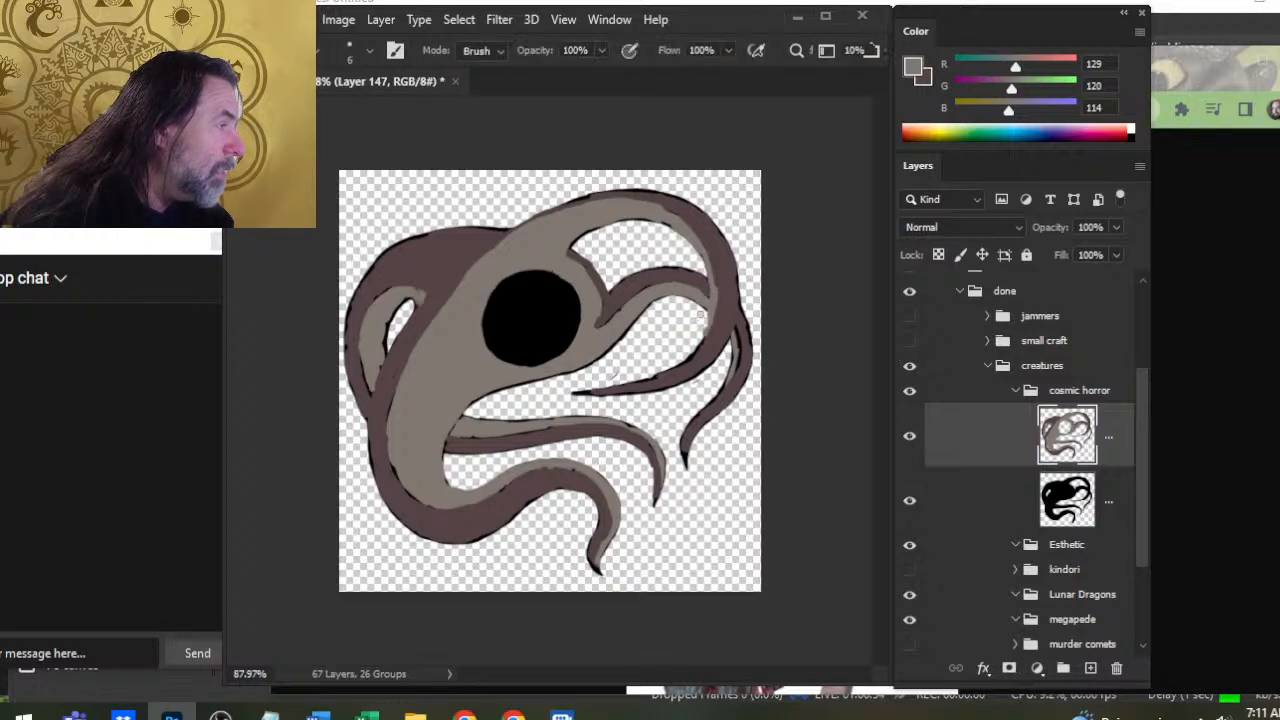
{"action": "key", "text": "b"}
Fill the black gaps in the outermost tentacle beyond the crossing with sampled grey and dark brown down to its tip, and erase stray paint
{"action": "left_click", "coordinate": [721, 290], "text": "alt"}
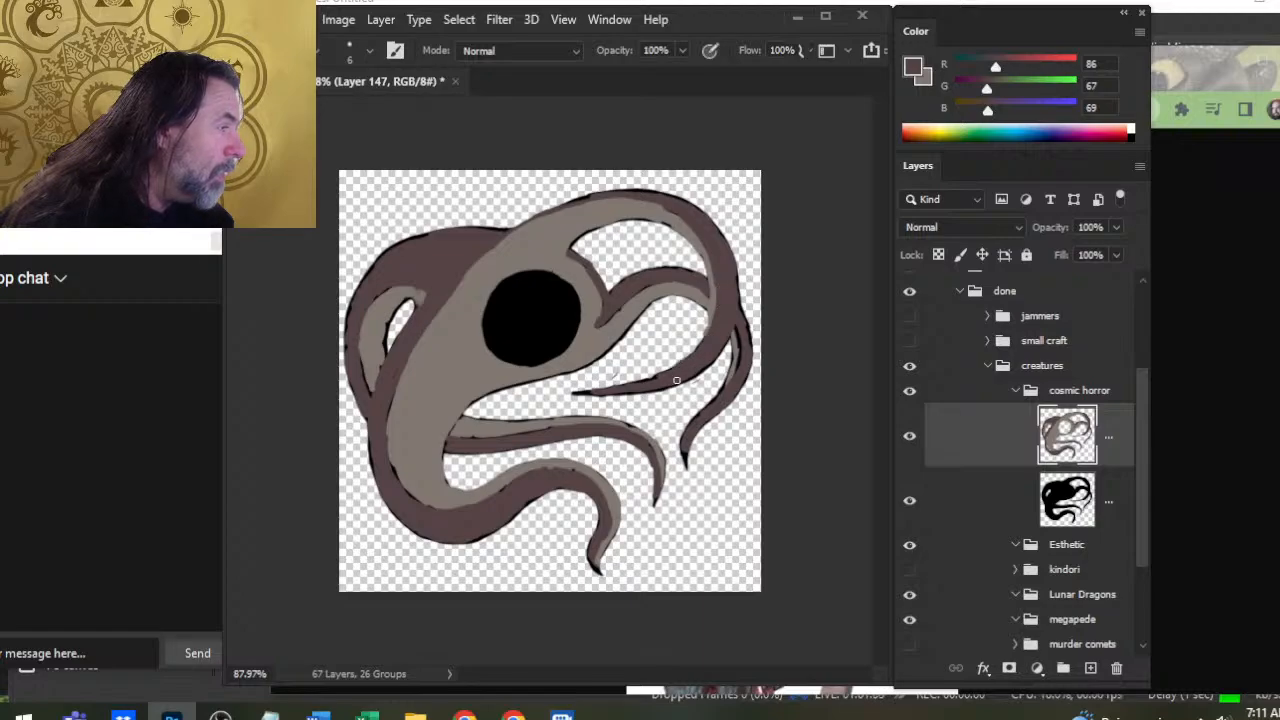
{"action": "left_click", "coordinate": [737, 345], "text": "alt"}
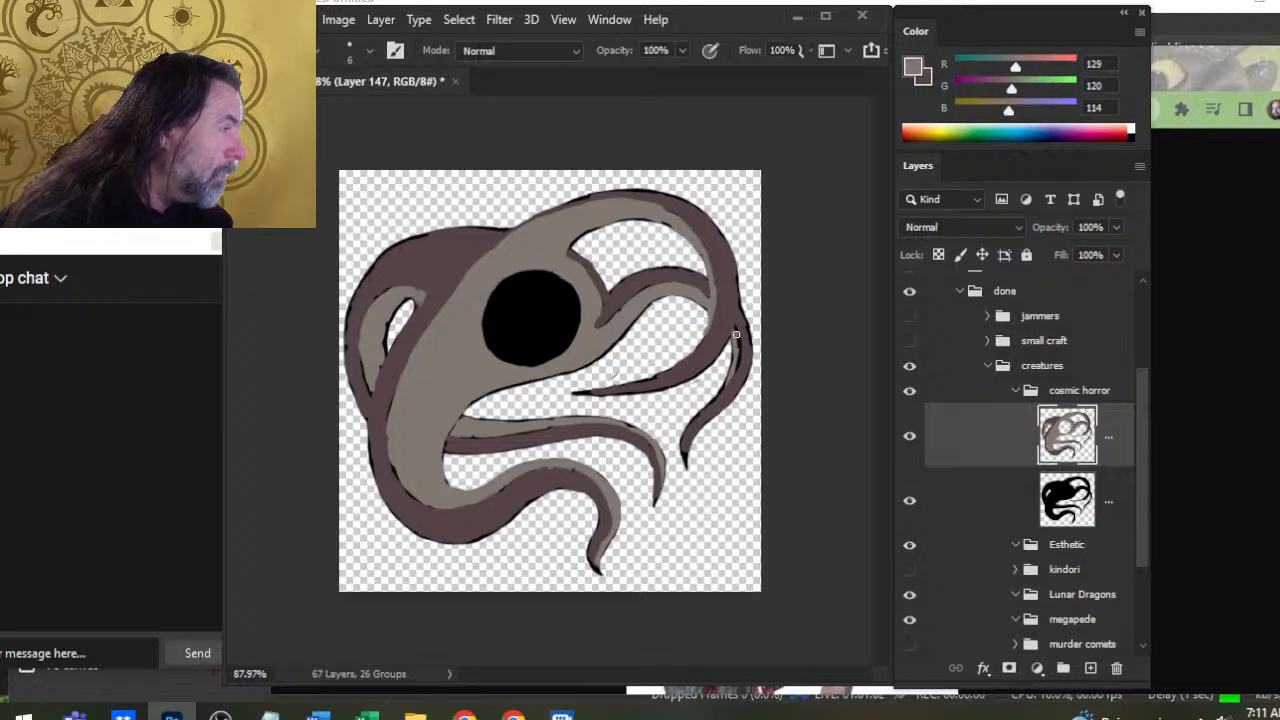
{"action": "left_click", "coordinate": [742, 338], "text": "alt"}
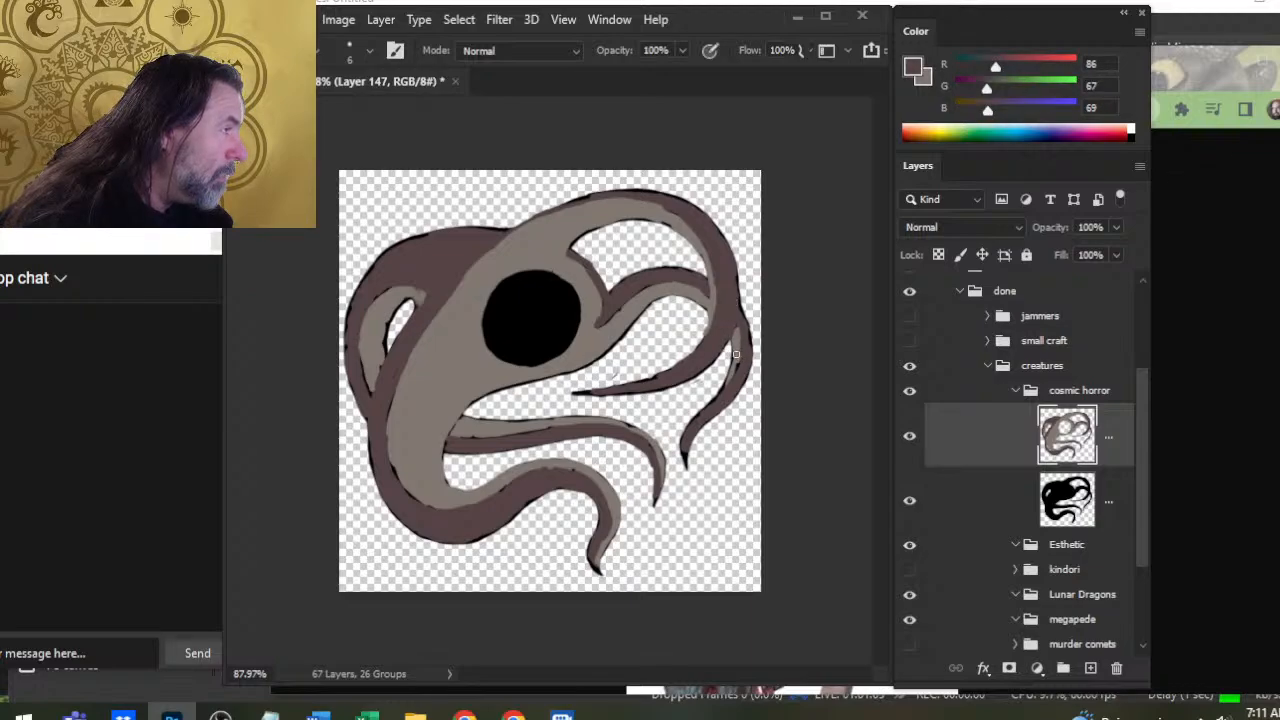
{"action": "left_click", "coordinate": [736, 354], "text": "alt"}
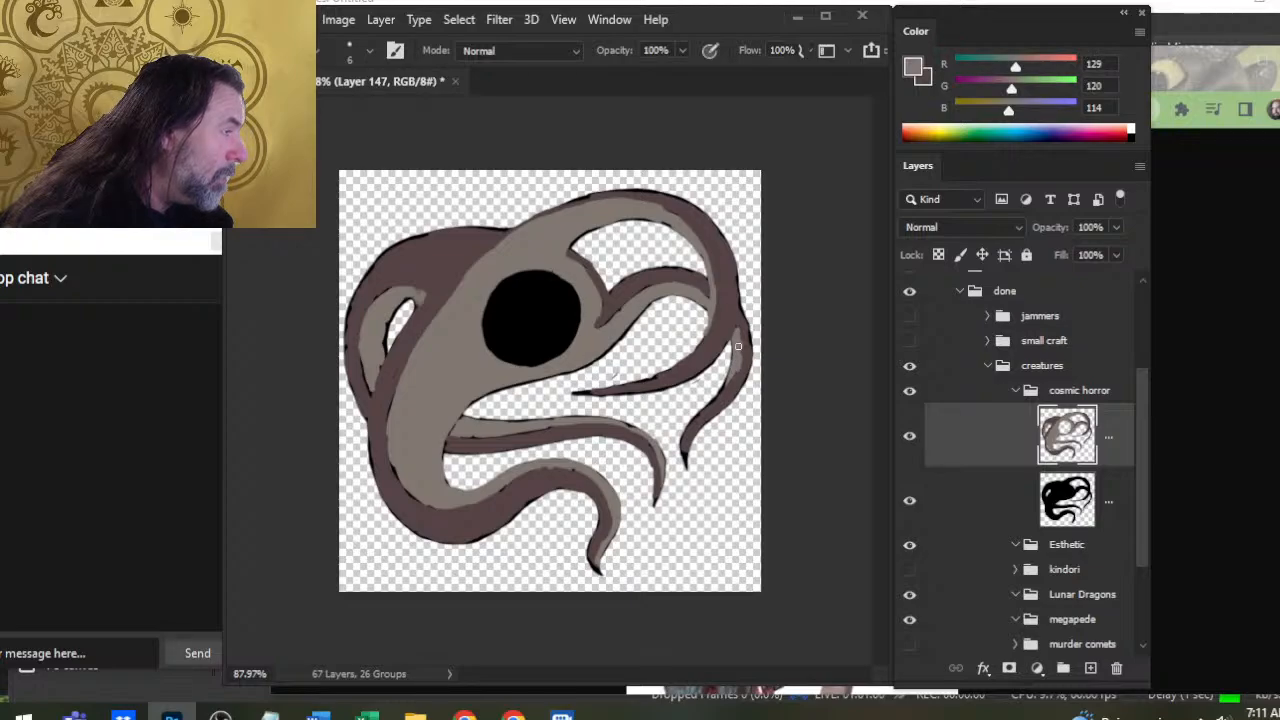
{"action": "left_click", "coordinate": [741, 369], "text": "alt"}
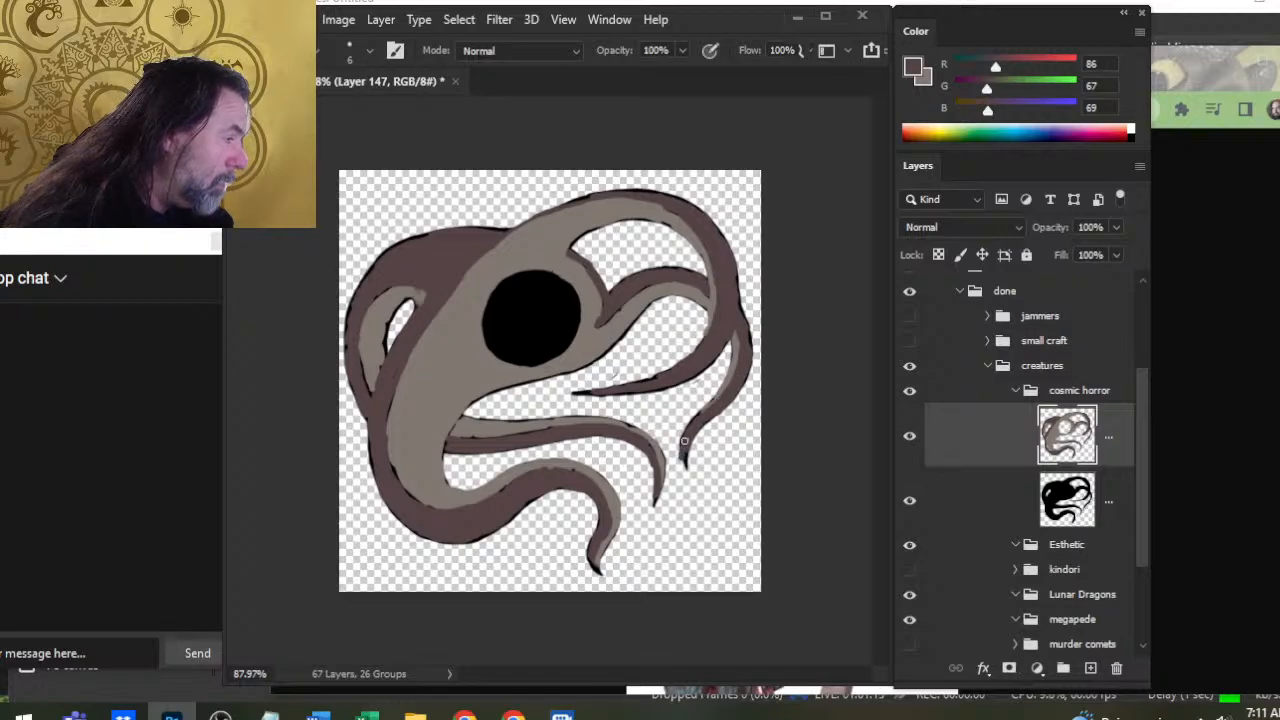
{"action": "key", "text": "e"}
Touch up the grey and dark brown along the middle tentacle's curve, erase its stray edges, and save the document
{"action": "key", "text": "x"}
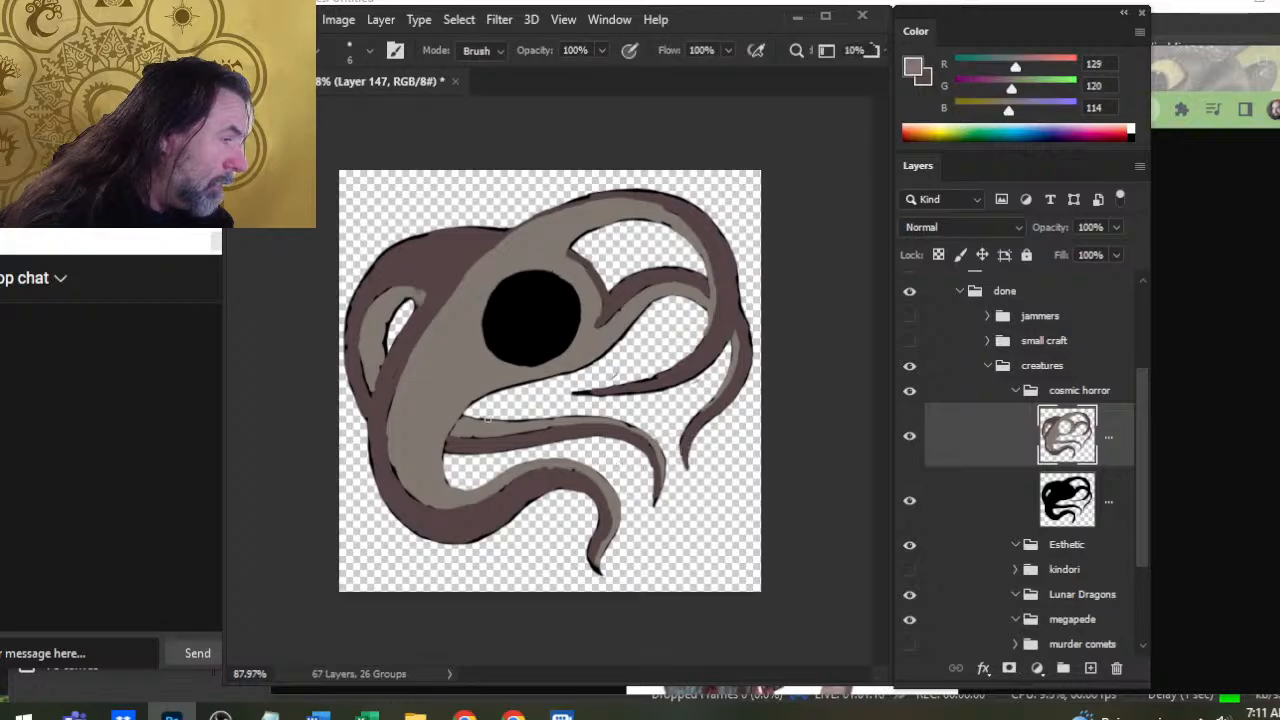
{"action": "key", "text": "b"}
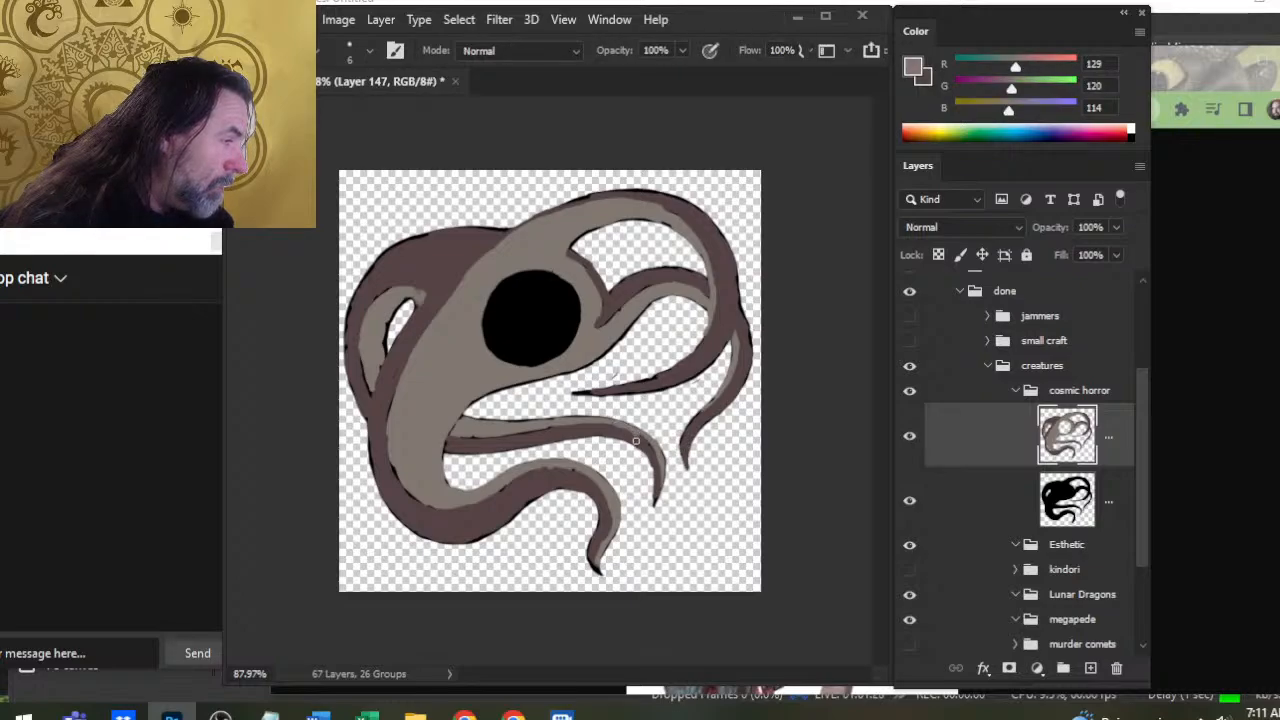
{"action": "key", "text": "x"}
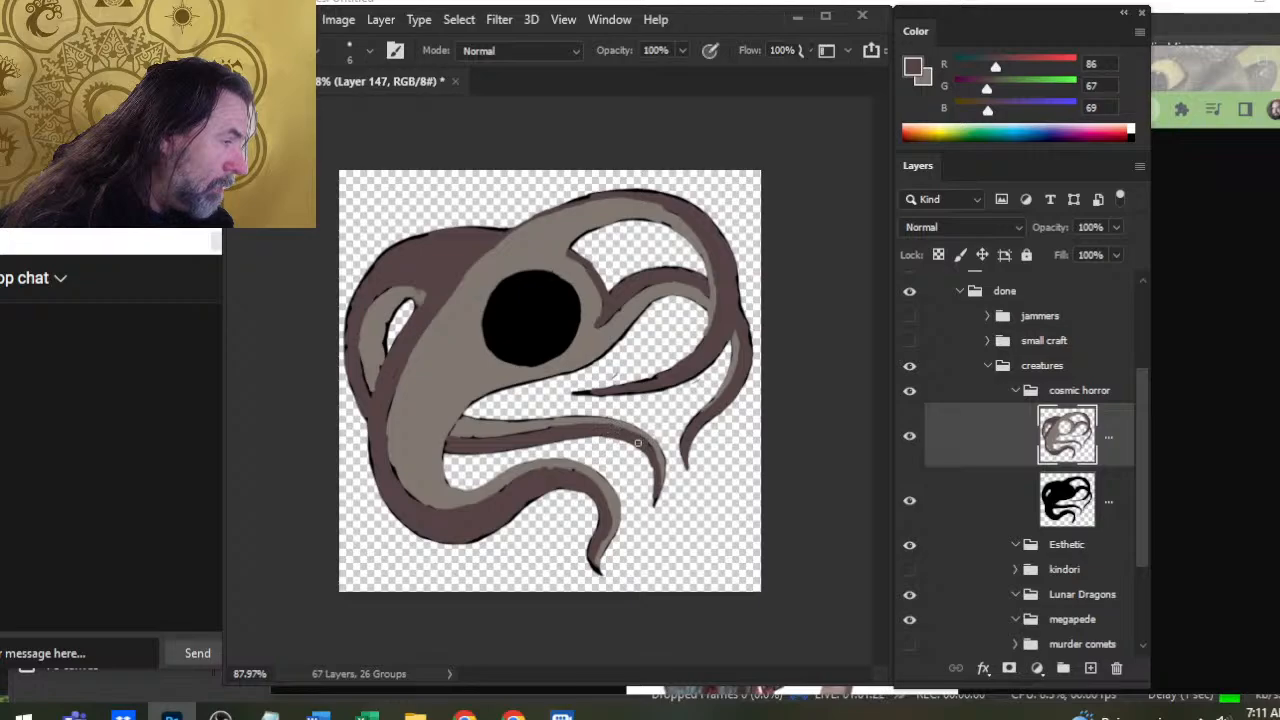
{"action": "key", "text": "e"}
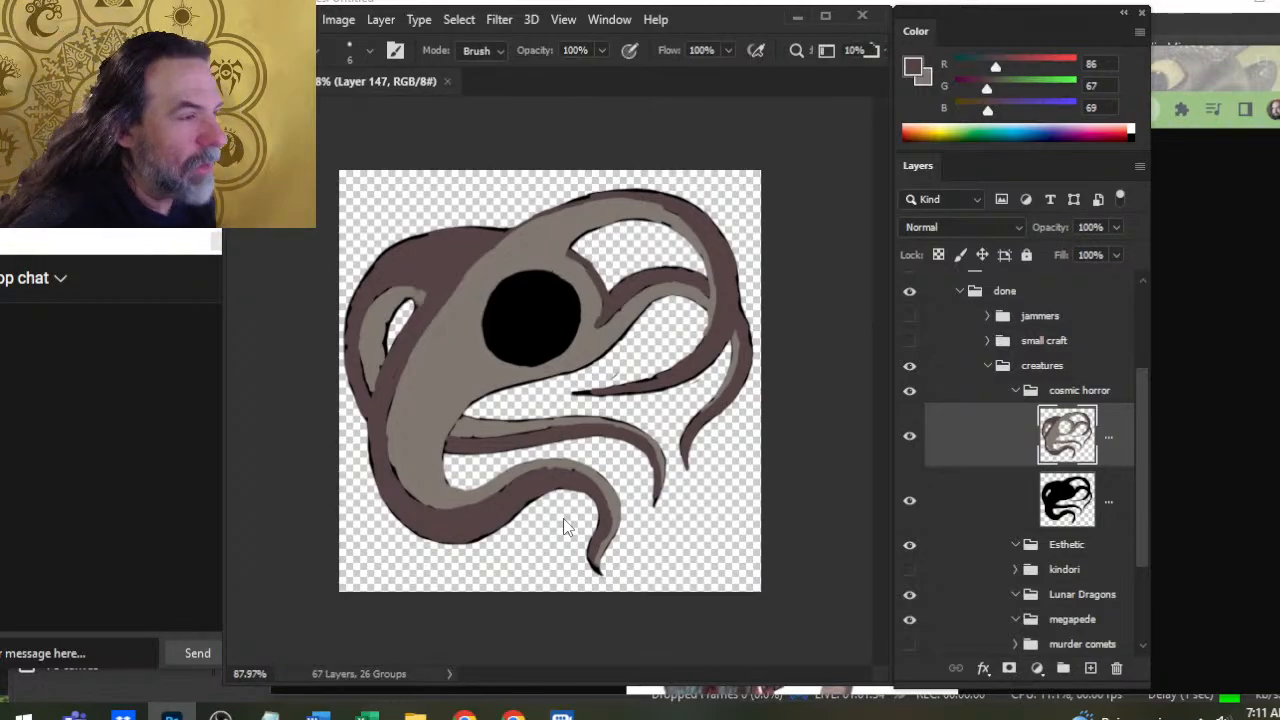
{"action": "key", "text": "b"}
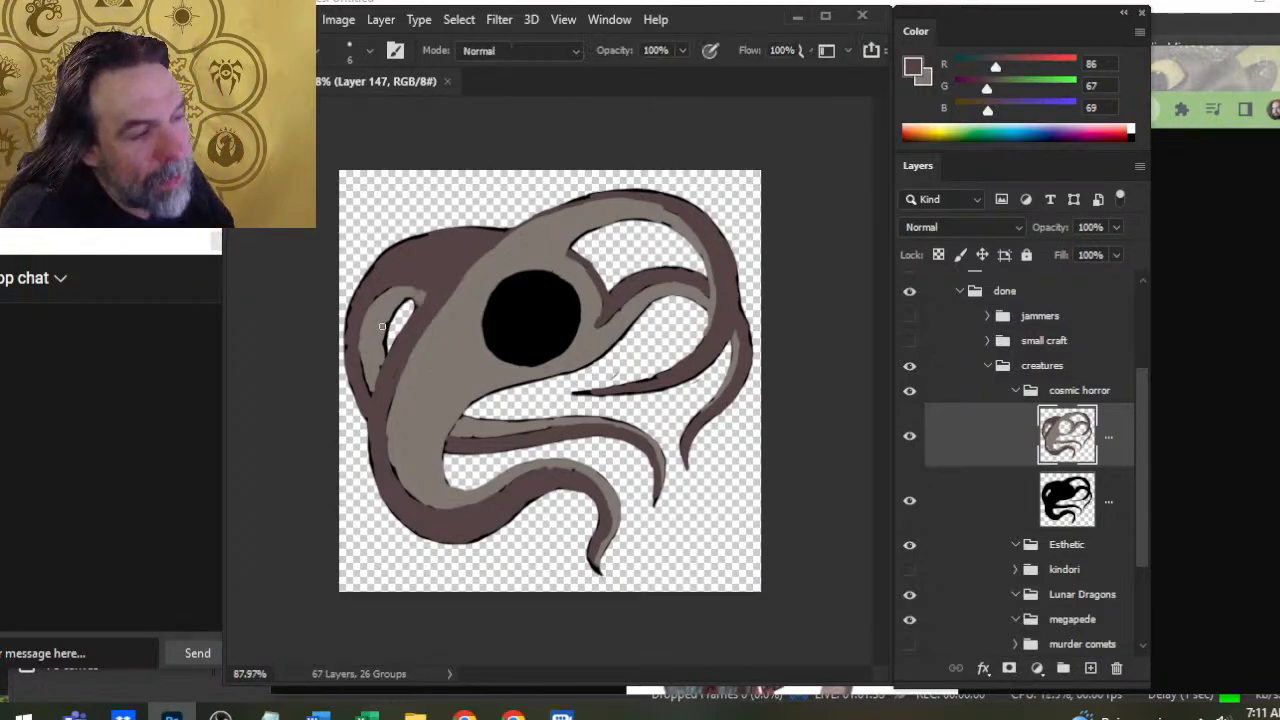
Touch up the sampled grey and dark brown along the looped rear tentacle and where its inner gap meets the body
{"action": "left_click", "coordinate": [386, 294], "text": "alt"}
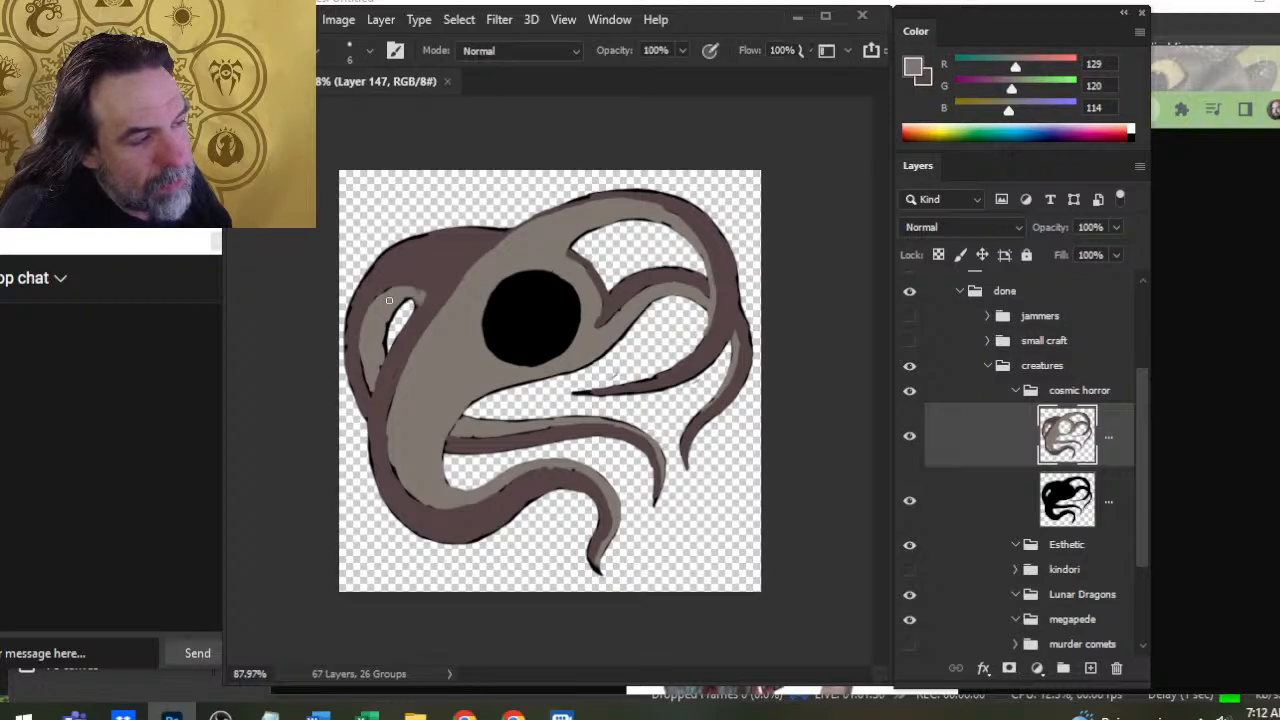
{"action": "left_click_drag", "start_coordinate": [364, 352], "coordinate": [360, 378]}
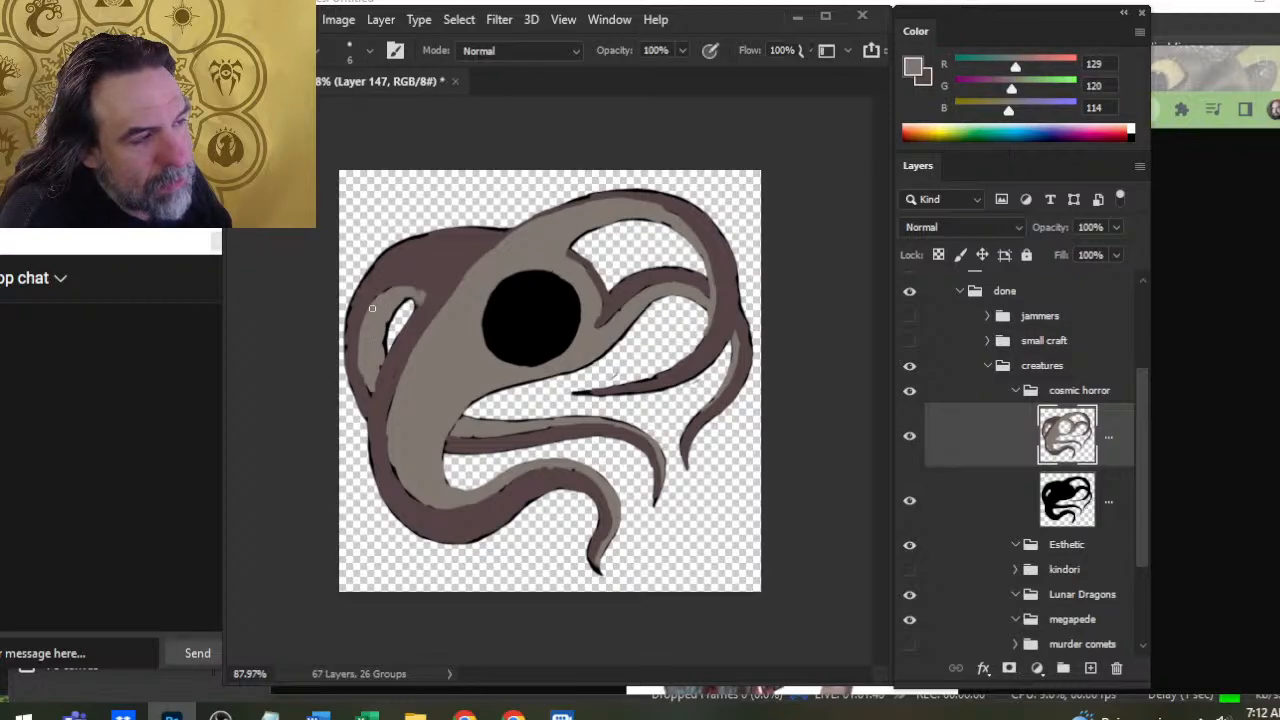
{"action": "left_click", "coordinate": [439, 289], "text": "alt"}
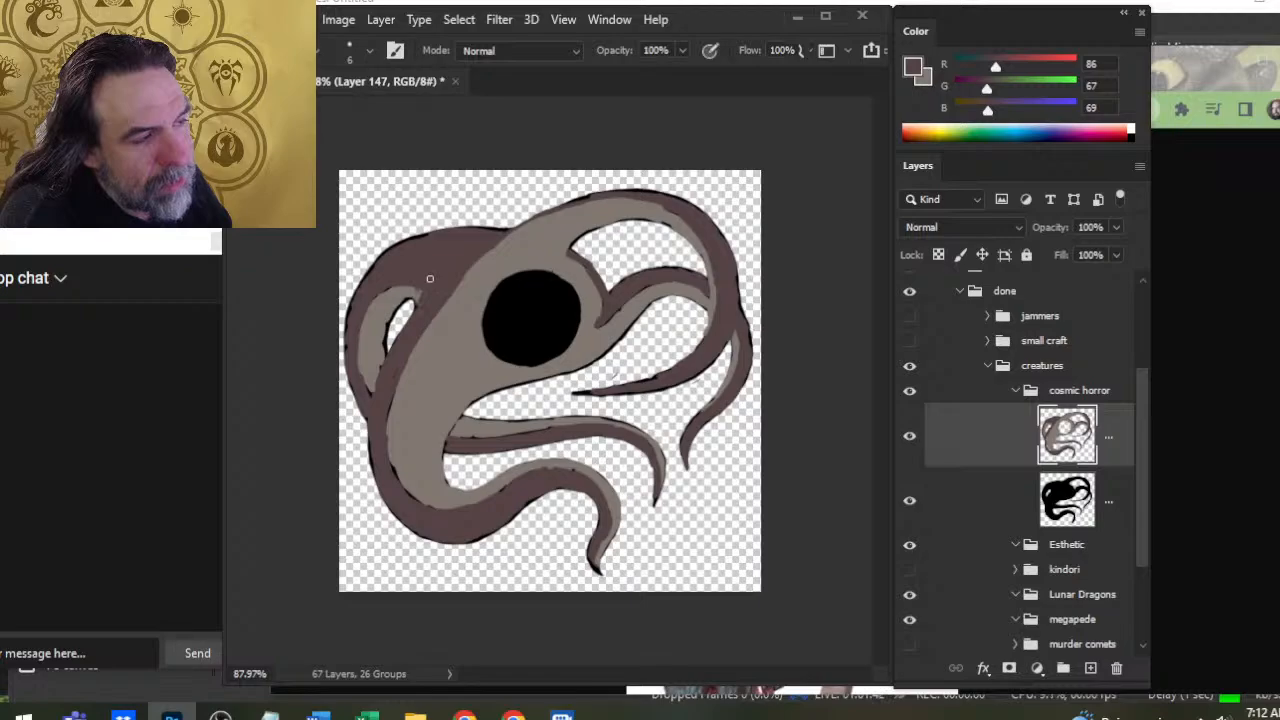
{"action": "left_click", "coordinate": [395, 297], "text": "alt"}
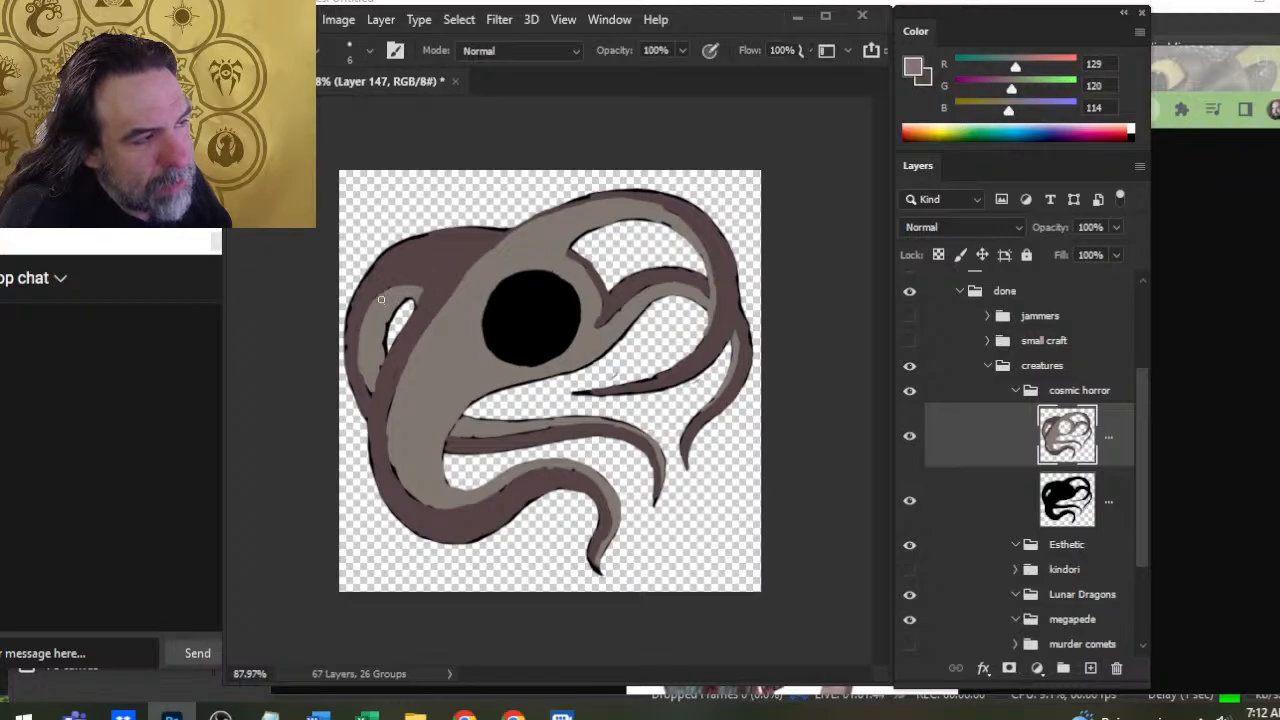
{"action": "left_click", "coordinate": [414, 285], "text": "alt"}
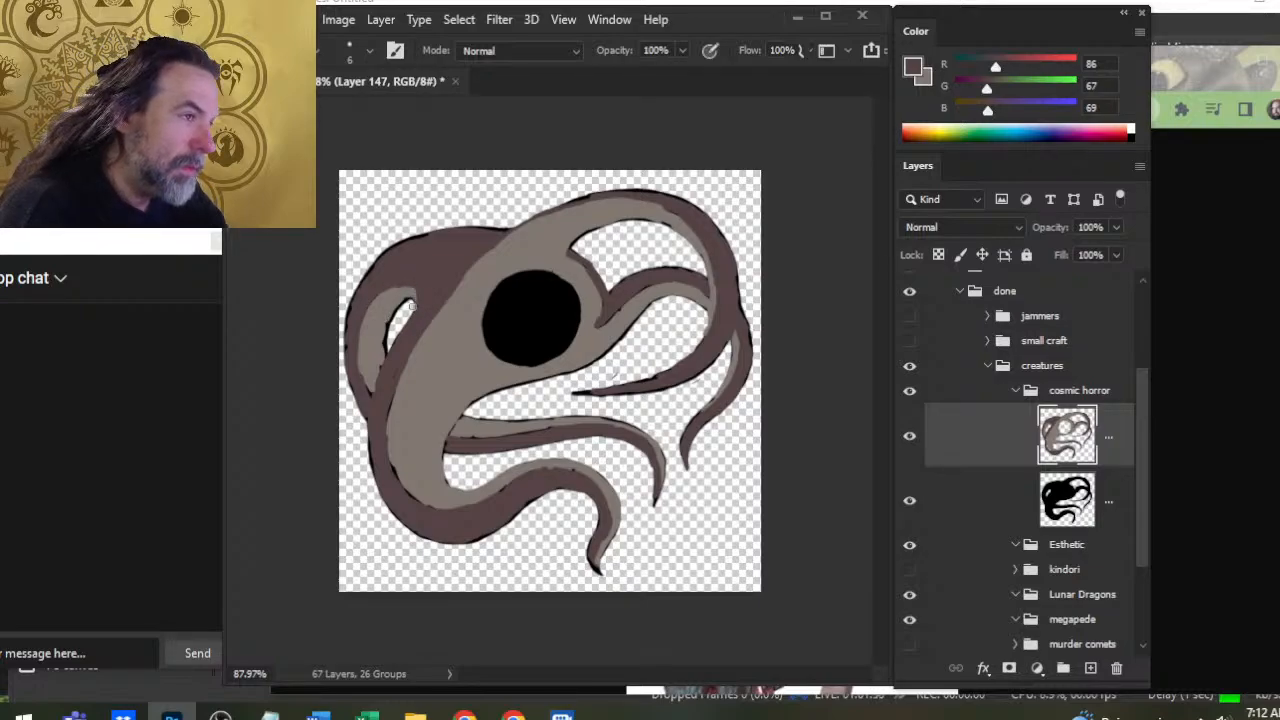
Rework the colour boundary along the head's upper edge with dark brown, painting back over the excess in sampled grey
{"action": "left_click_drag", "start_coordinate": [512, 244], "coordinate": [470, 278]}
{"action": "left_click", "coordinate": [495, 262], "text": "alt"}
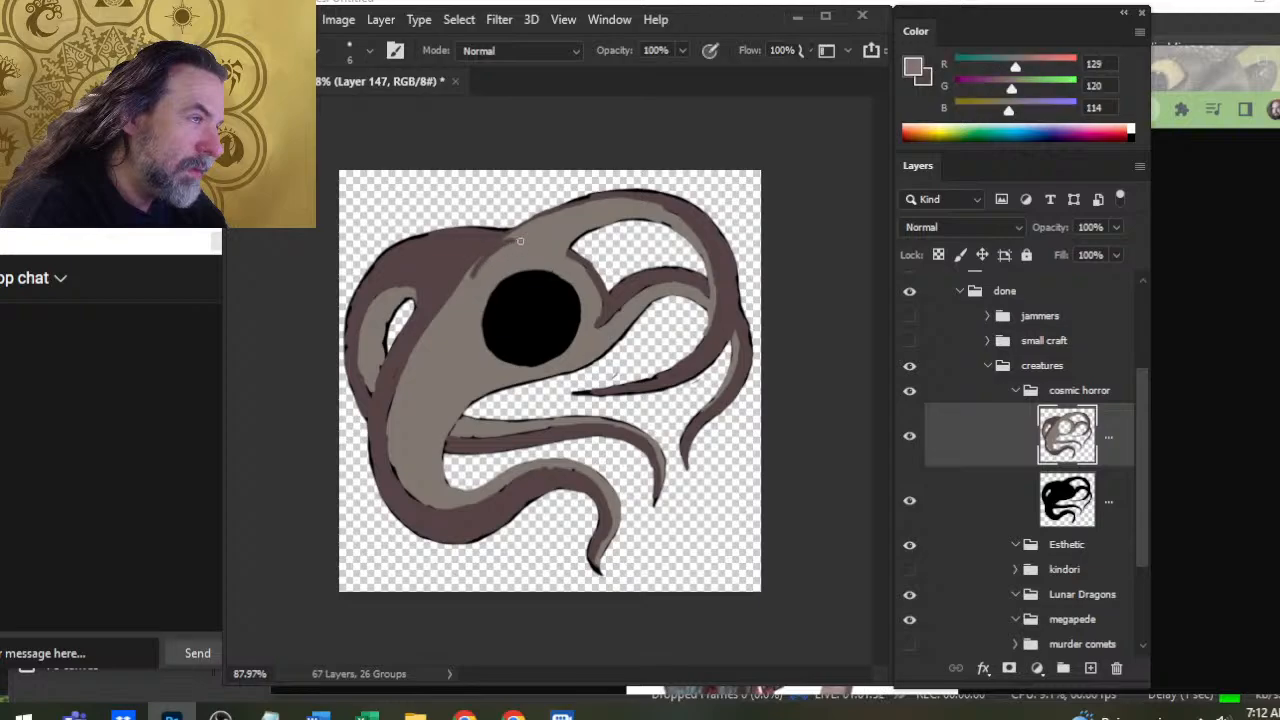
{"action": "mouse_move", "coordinate": [518, 233]}
{"action": "left_mouse_down"}
{"action": "mouse_move", "coordinate": [472, 268]}
{"action": "mouse_move", "coordinate": [489, 250]}
{"action": "left_mouse_up"}
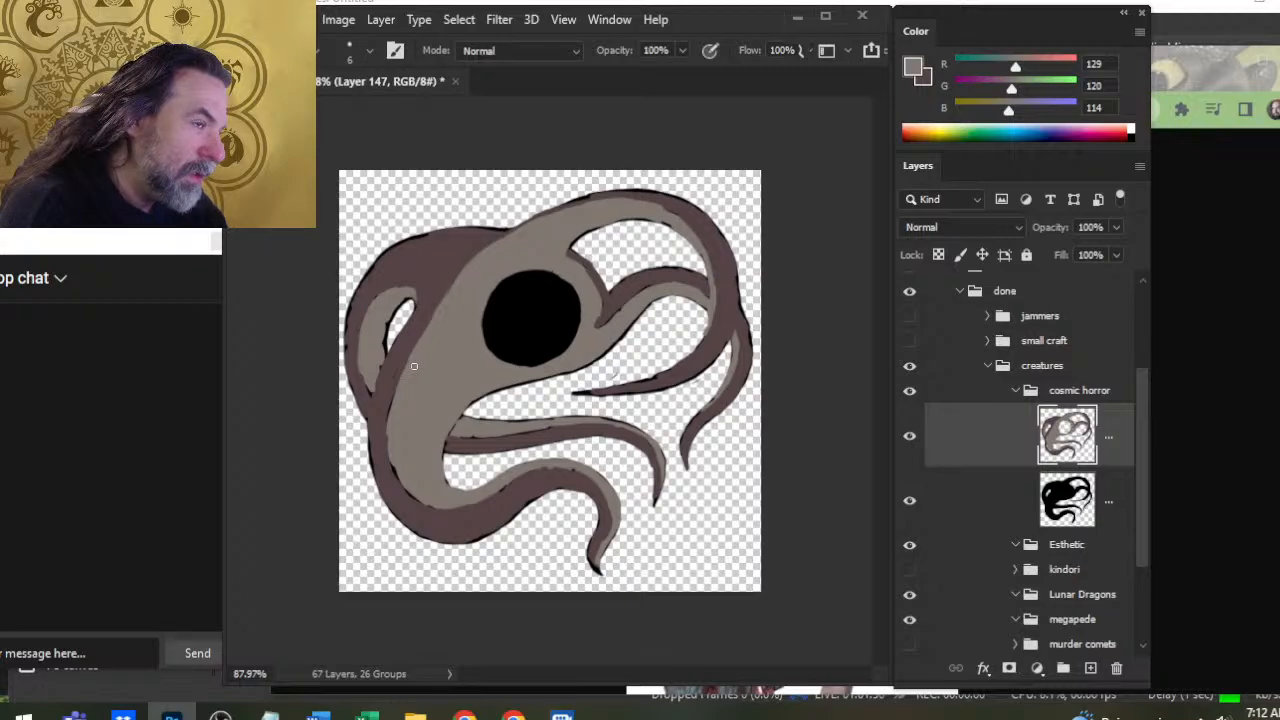
Widen the dark brown (RGB 86, 67, 69) along the body's back edge into the lower curve, and clean the boundary with grey
{"action": "left_click", "coordinate": [424, 316], "text": "alt"}
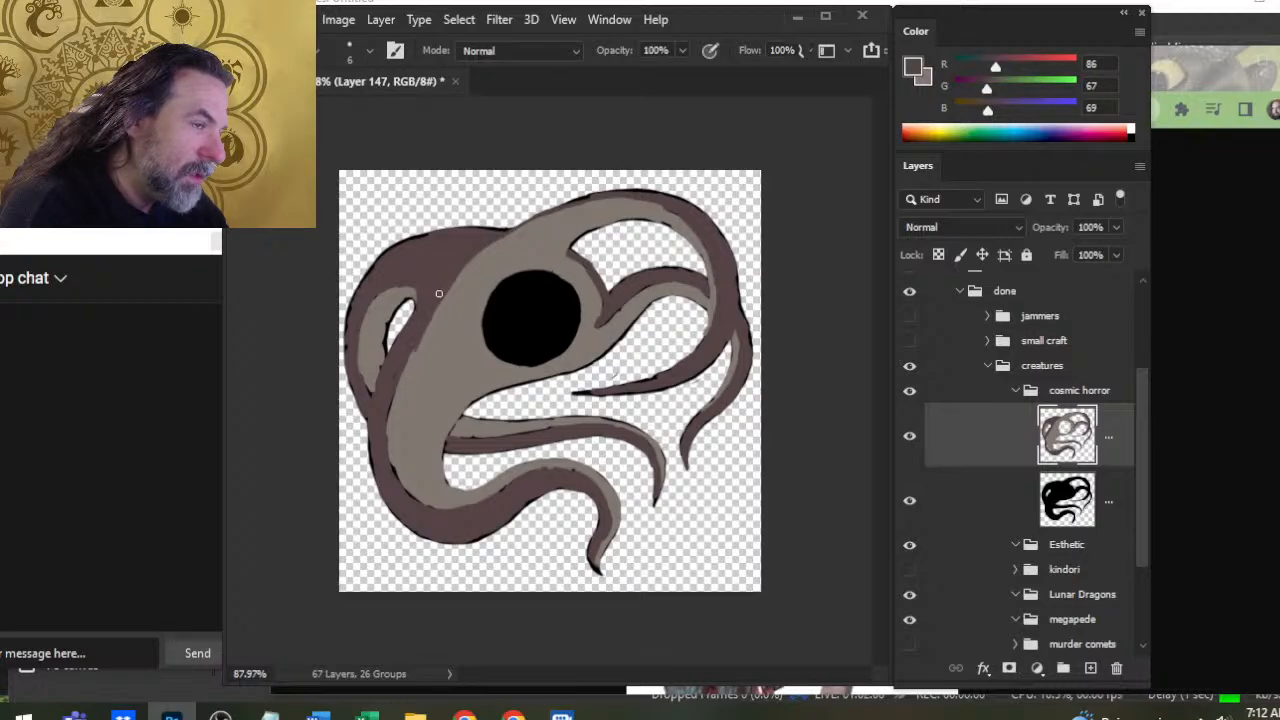
{"action": "left_click_drag", "start_coordinate": [432, 310], "coordinate": [404, 386]}
{"action": "left_click_drag", "start_coordinate": [425, 334], "coordinate": [393, 436]}
{"action": "mouse_move", "coordinate": [404, 386]}
{"action": "left_mouse_down"}
{"action": "mouse_move", "coordinate": [393, 445]}
{"action": "mouse_move", "coordinate": [392, 408]}
{"action": "mouse_move", "coordinate": [402, 493]}
{"action": "mouse_move", "coordinate": [386, 436]}
{"action": "mouse_move", "coordinate": [395, 476]}
{"action": "mouse_move", "coordinate": [388, 455]}
{"action": "mouse_move", "coordinate": [438, 508]}
{"action": "left_mouse_up"}
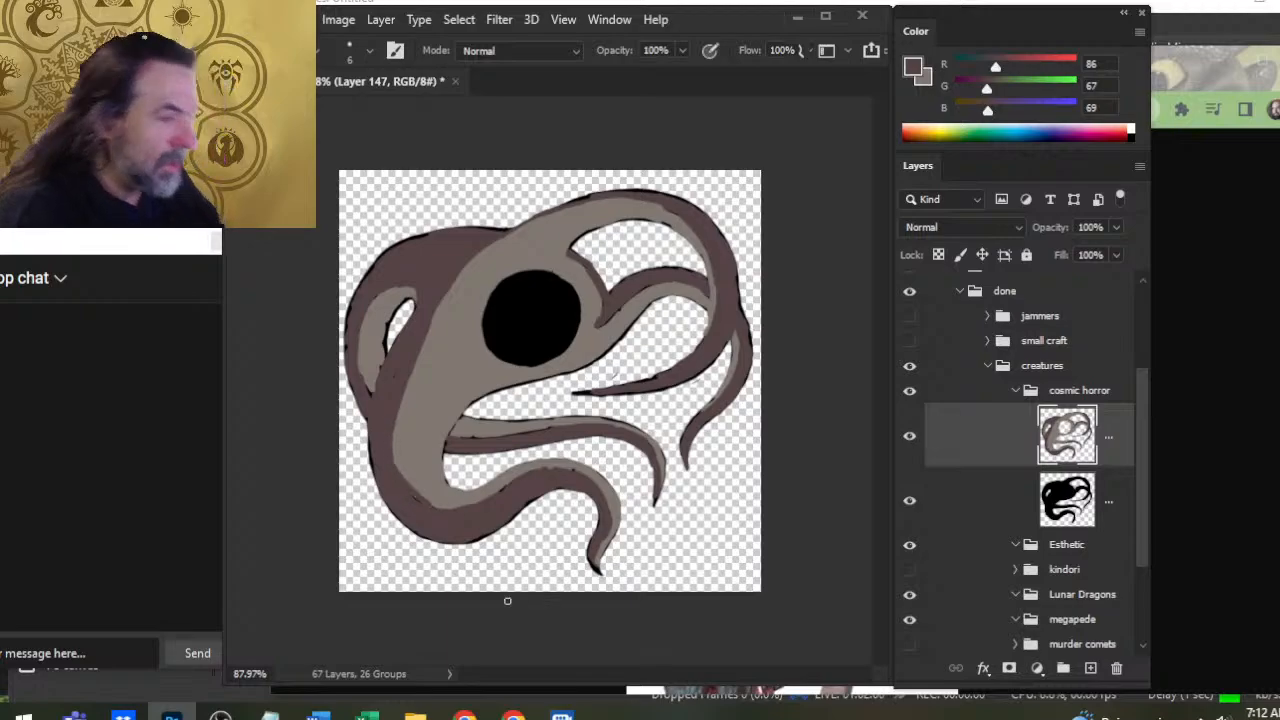
{"action": "key", "text": "x"}
{"action": "left_click_drag", "start_coordinate": [398, 465], "coordinate": [442, 515]}
{"action": "key", "text": "x"}
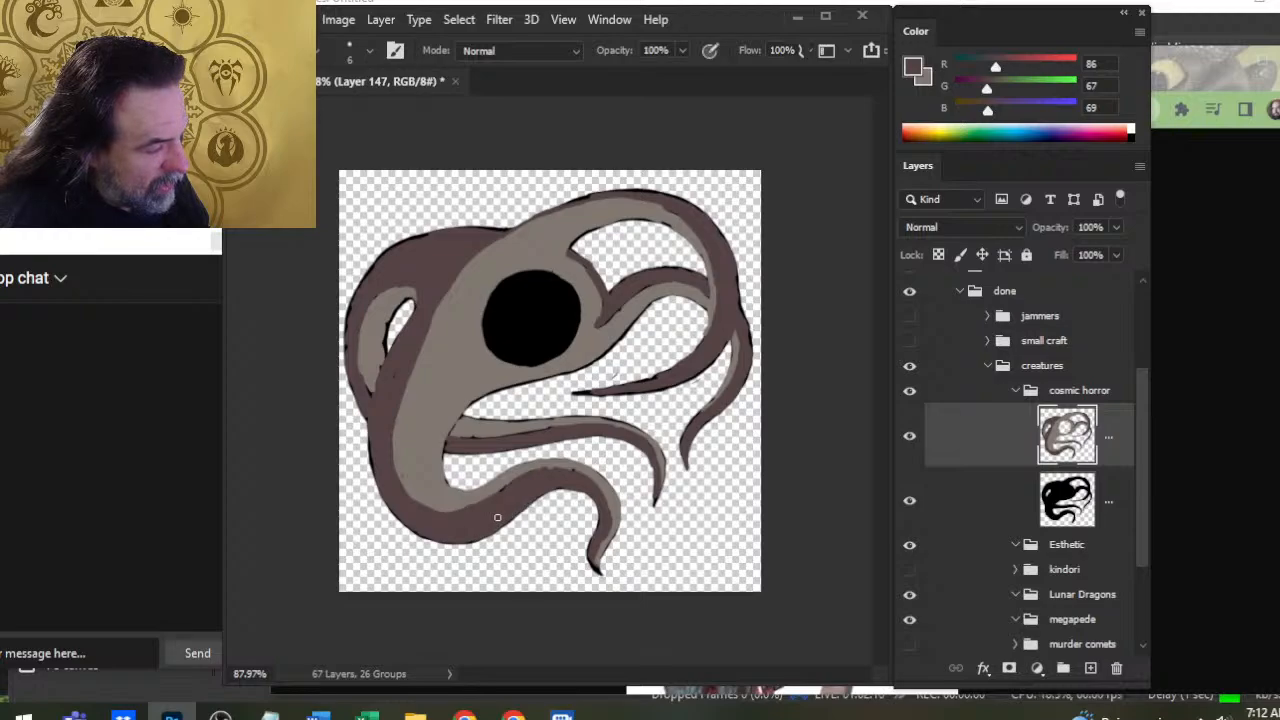
Paint sampled grey (RGB 129, 120, 114) along the body's underside and around the black eye's rim to shrink the circle
{"action": "key", "text": "z"}
{"action": "left_click_drag", "start_coordinate": [457, 594], "coordinate": [422, 496]}
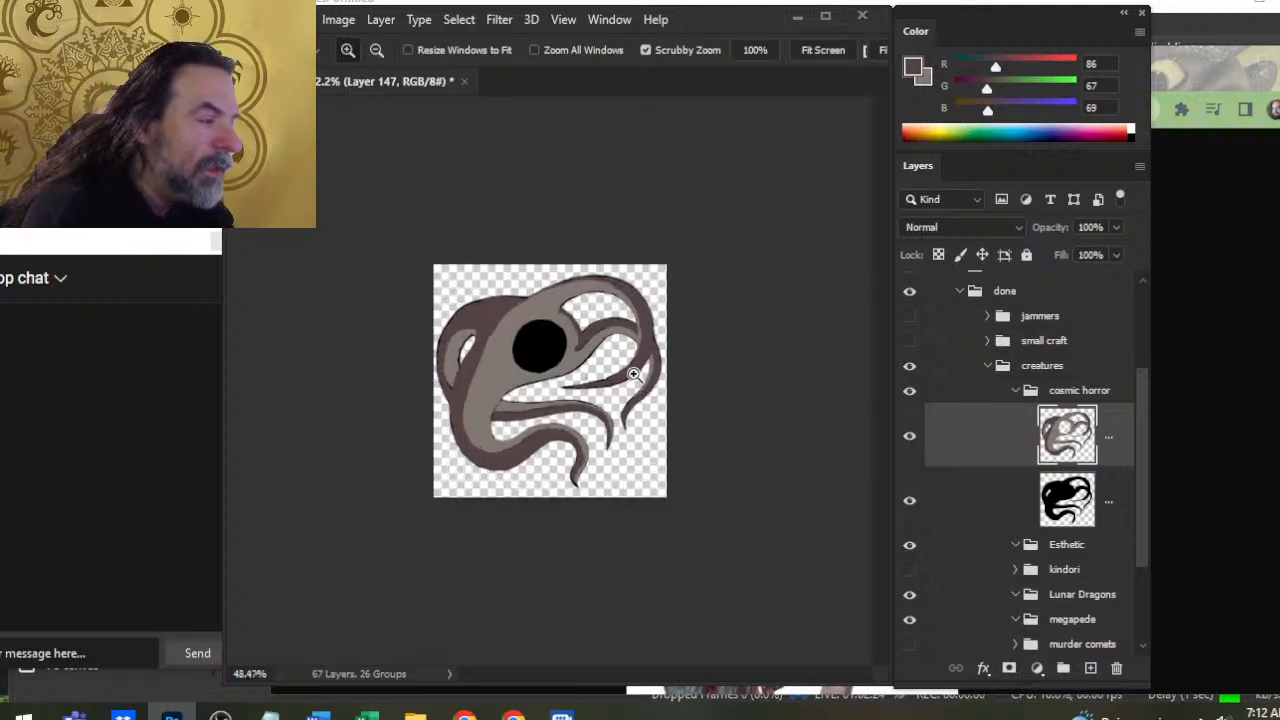
{"action": "left_click_drag", "start_coordinate": [570, 376], "coordinate": [610, 332]}
{"action": "key", "text": "b"}
{"action": "left_click", "coordinate": [597, 306], "text": "alt"}
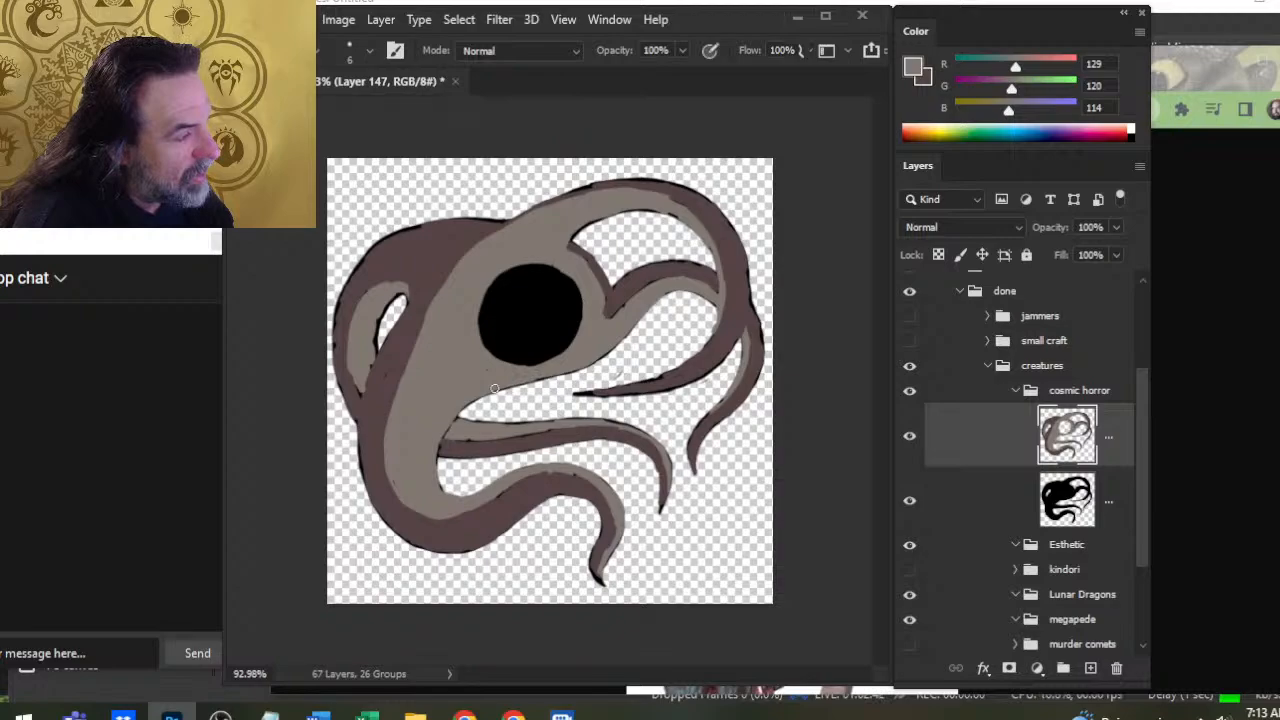
{"action": "left_click", "coordinate": [486, 355], "text": "alt"}
{"action": "left_click", "coordinate": [472, 328], "text": "alt"}
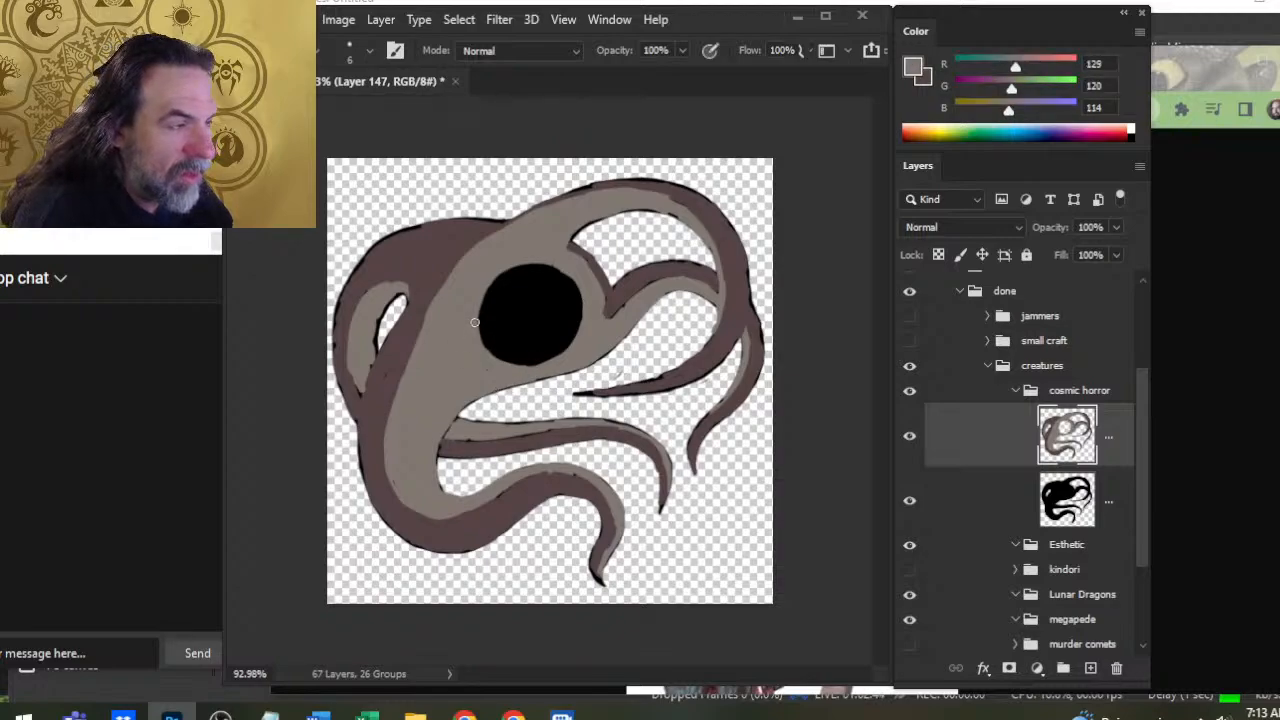
{"action": "mouse_move", "coordinate": [480, 305]}
{"action": "left_mouse_down"}
{"action": "mouse_move", "coordinate": [475, 335]}
{"action": "mouse_move", "coordinate": [490, 285]}
{"action": "mouse_move", "coordinate": [552, 270]}
{"action": "mouse_move", "coordinate": [527, 264]}
{"action": "left_mouse_up"}
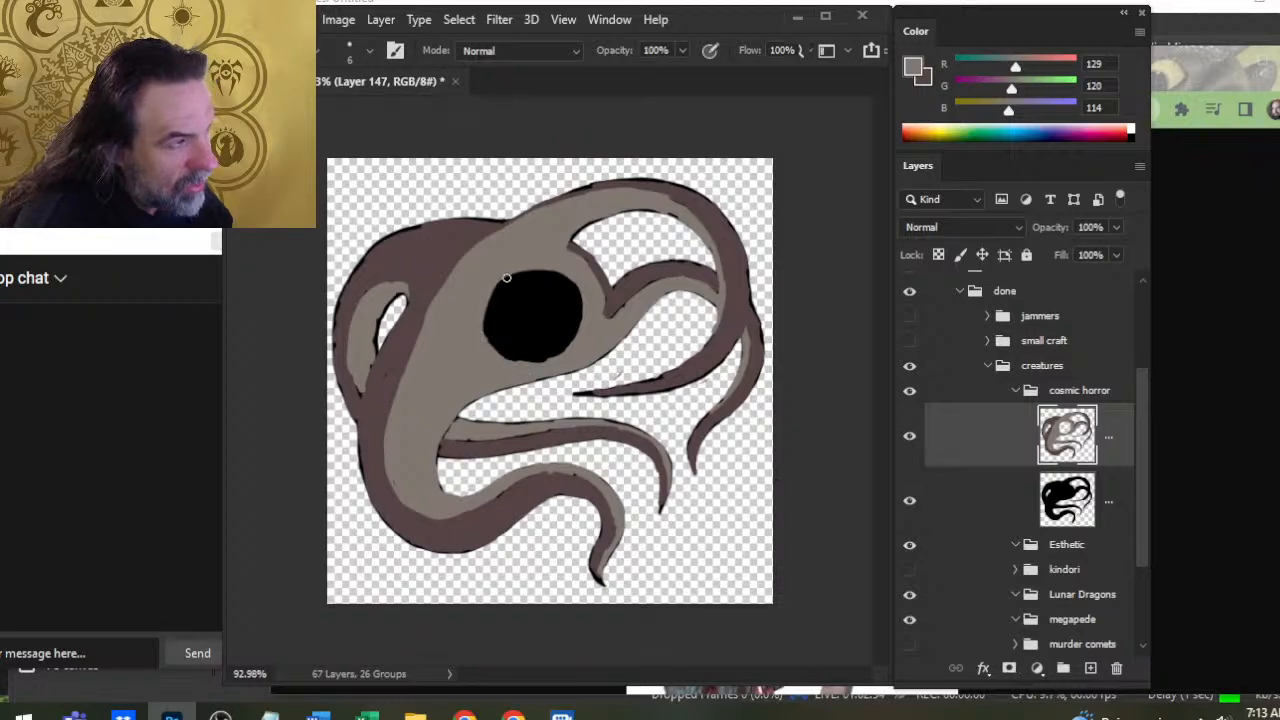
Carve a grey wedge into the left side of the black eye, using the eraser to correct its upper rim
{"action": "left_click", "coordinate": [510, 293], "text": "alt"}
{"action": "key", "text": "e"}
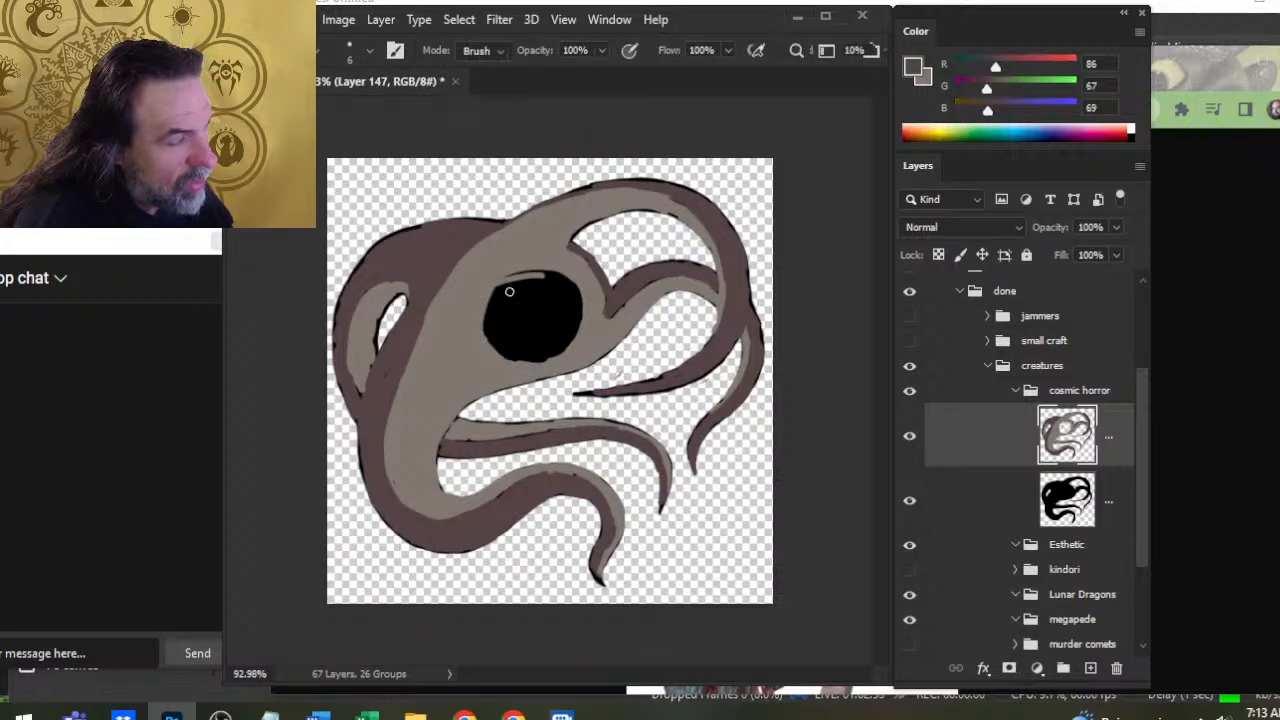
{"action": "mouse_move", "coordinate": [506, 289]}
{"action": "left_mouse_down"}
{"action": "mouse_move", "coordinate": [514, 313]}
{"action": "mouse_move", "coordinate": [500, 304]}
{"action": "mouse_move", "coordinate": [532, 316]}
{"action": "mouse_move", "coordinate": [509, 281]}
{"action": "mouse_move", "coordinate": [529, 275]}
{"action": "left_mouse_up"}
{"action": "key", "text": "b"}
{"action": "key", "text": "x"}
{"action": "key", "text": "x"}
{"action": "key", "text": "x"}
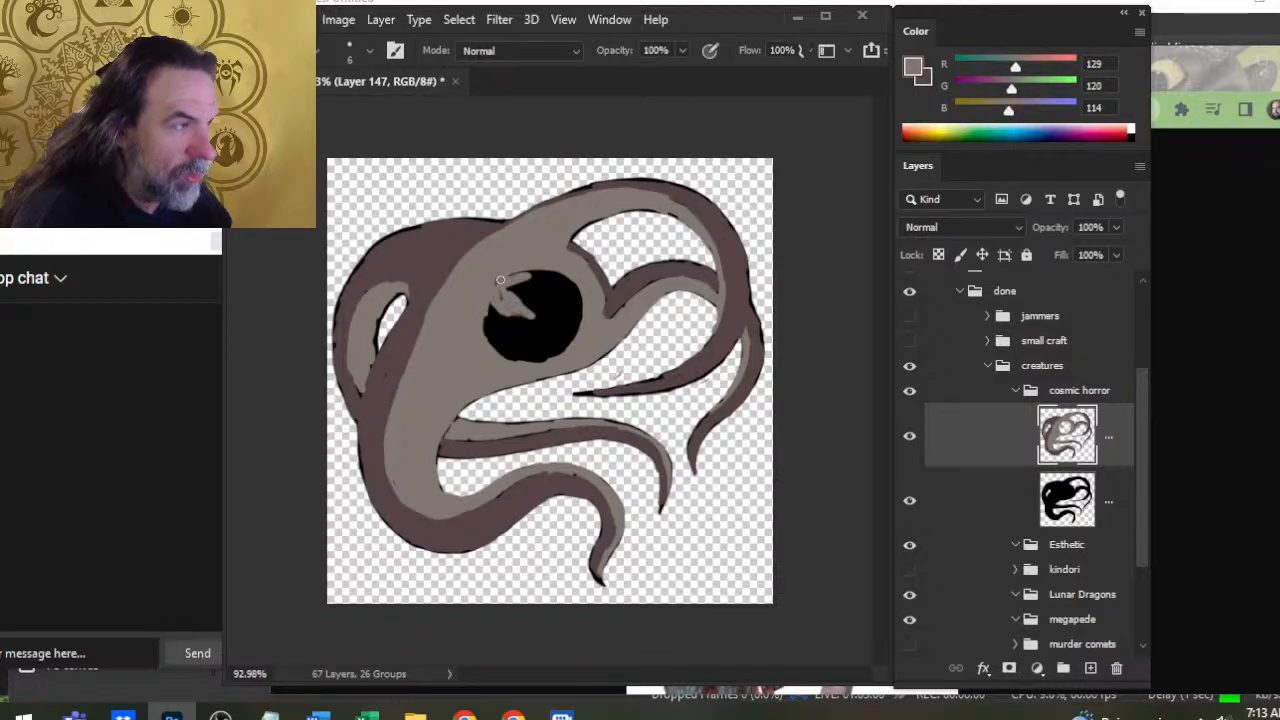
{"action": "left_click_drag", "start_coordinate": [487, 322], "coordinate": [540, 311]}
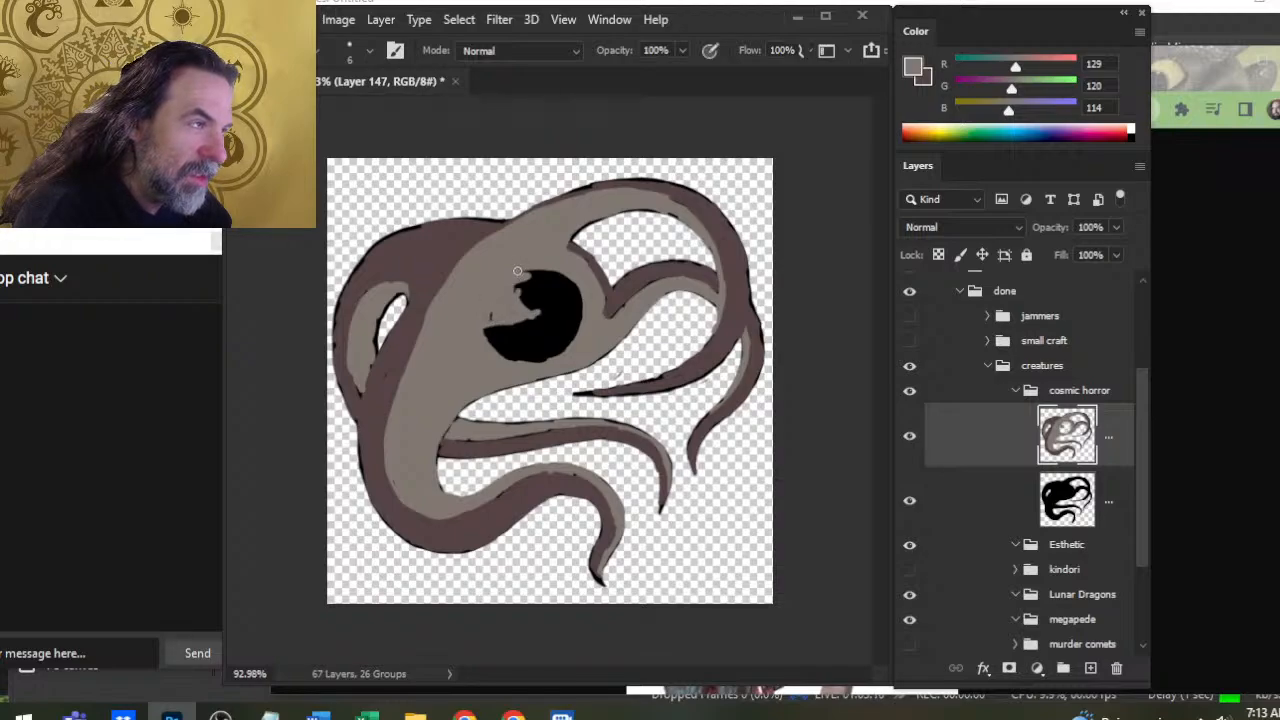
Cut grey notches into the eye's right and lower-left sides, and erase paint to reshape the upper black lobe
{"action": "key", "text": "e"}
{"action": "left_click_drag", "start_coordinate": [534, 275], "coordinate": [524, 292]}
{"action": "key", "text": "b"}
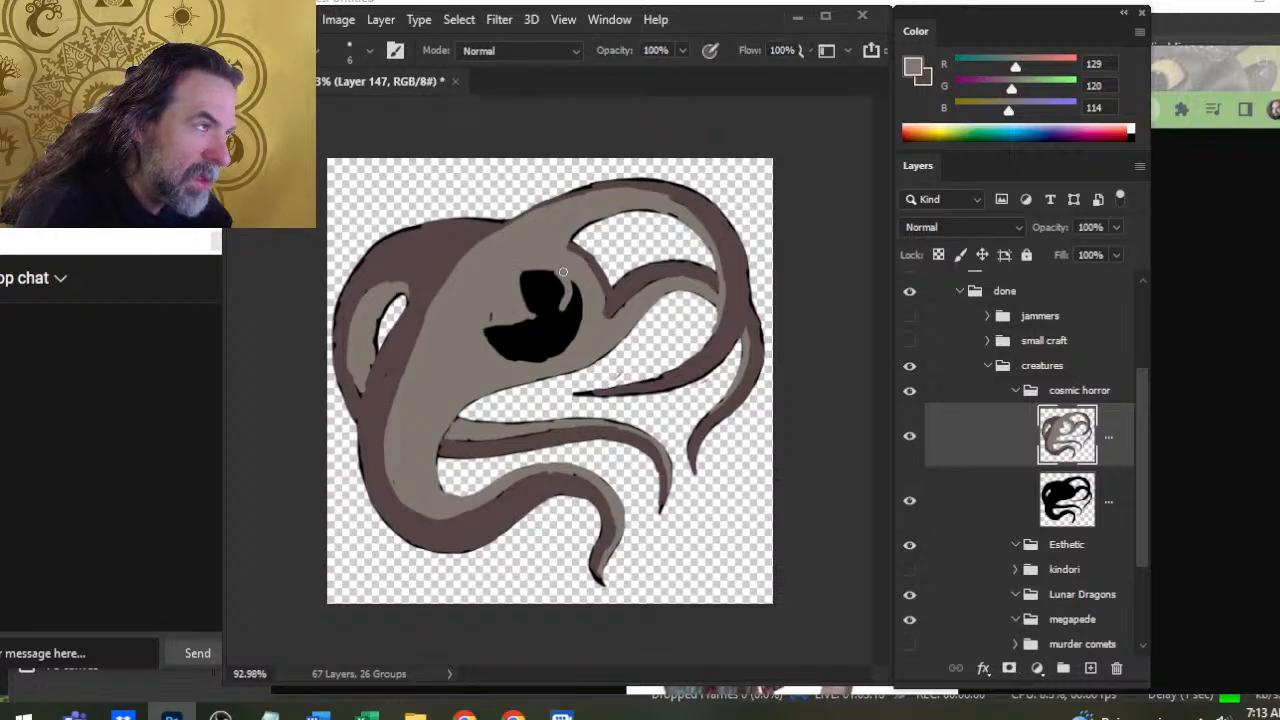
{"action": "mouse_move", "coordinate": [512, 364]}
{"action": "left_mouse_down"}
{"action": "mouse_move", "coordinate": [522, 356]}
{"action": "mouse_move", "coordinate": [499, 346]}
{"action": "mouse_move", "coordinate": [521, 313]}
{"action": "left_mouse_up"}
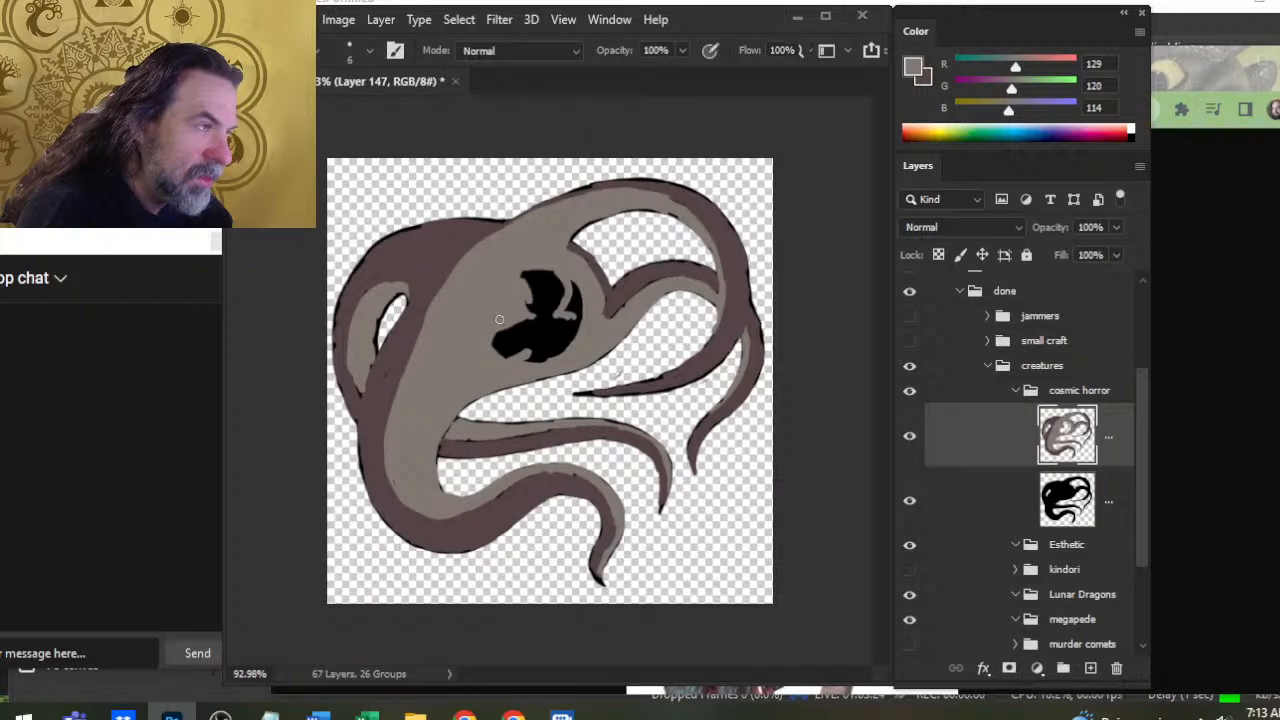
{"action": "key", "text": "e"}
{"action": "left_click_drag", "start_coordinate": [527, 277], "coordinate": [536, 310]}
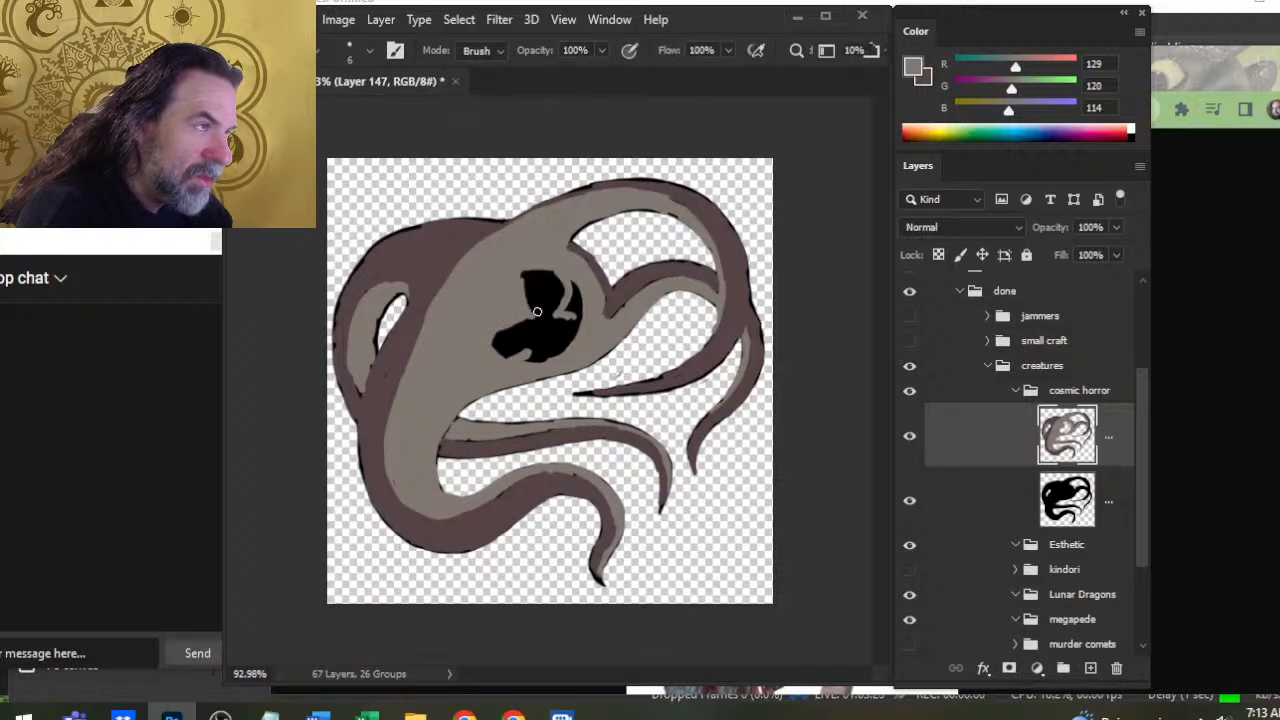
{"action": "key", "text": "b"}
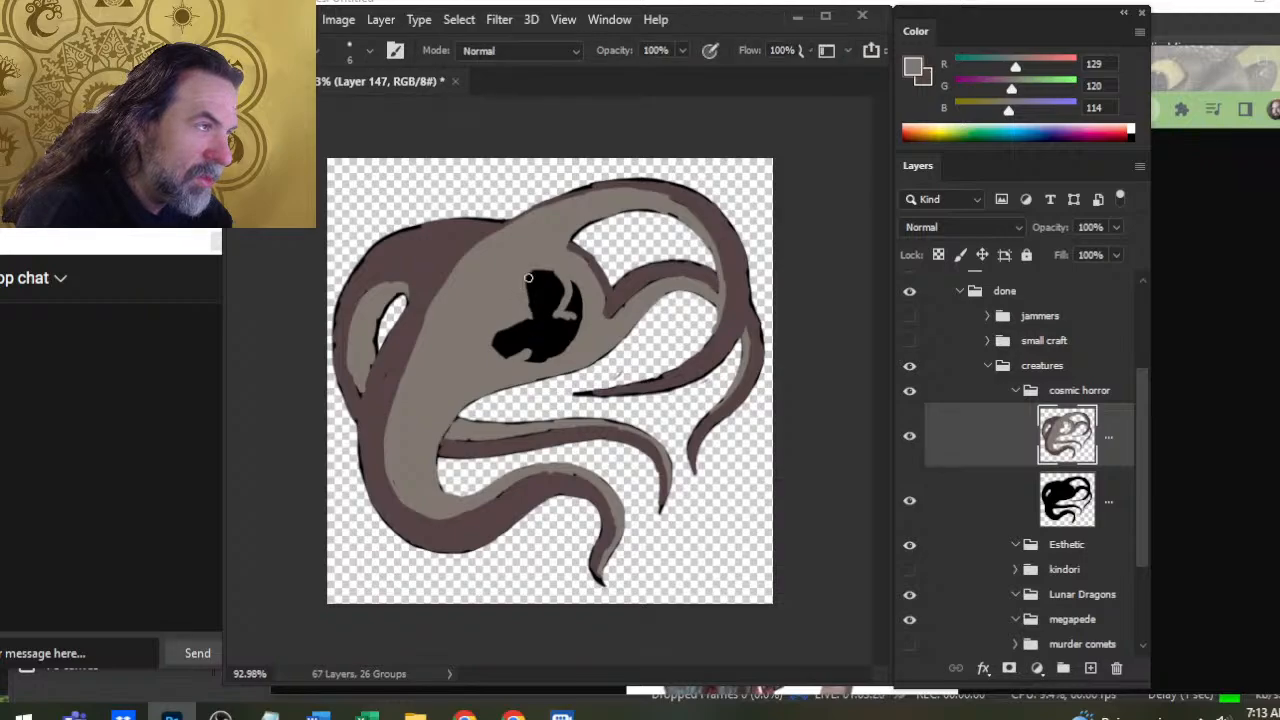
Refine the upper edge and tip of the eye's lower-left black lobe with alternating grey paint and eraser strokes
{"action": "key", "text": "e"}
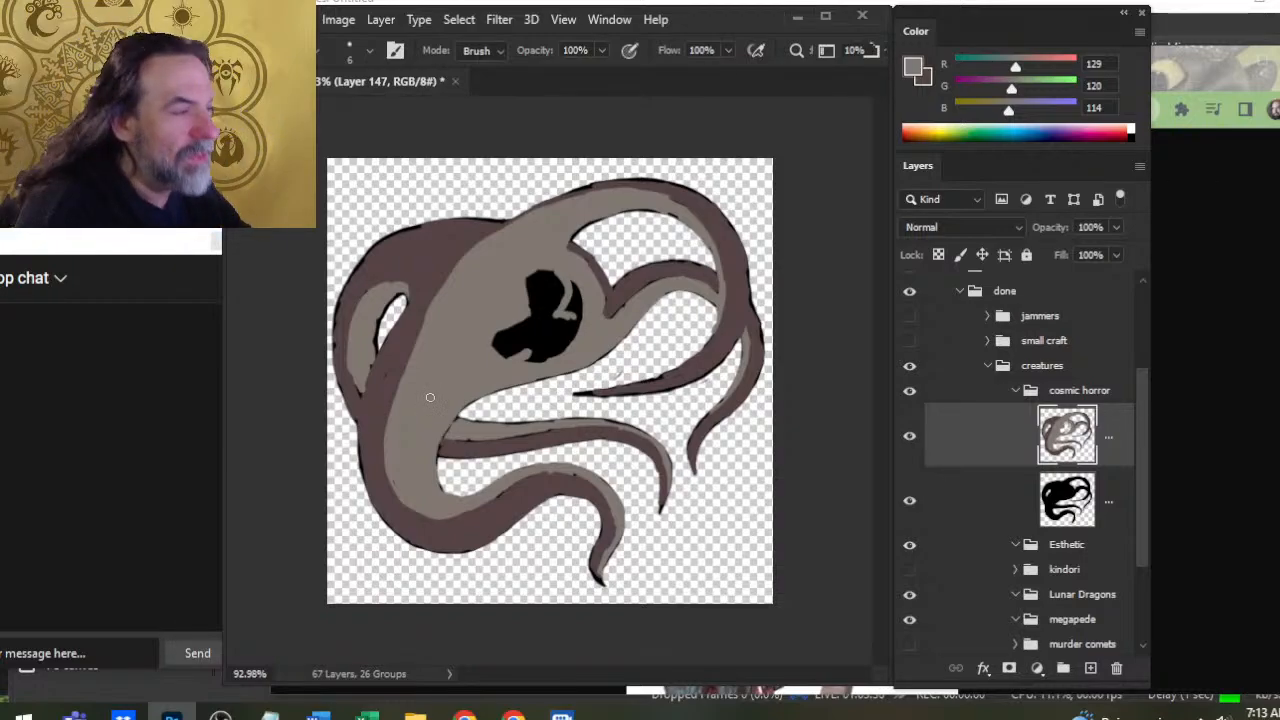
{"action": "key", "text": "b"}
{"action": "key", "text": "e"}
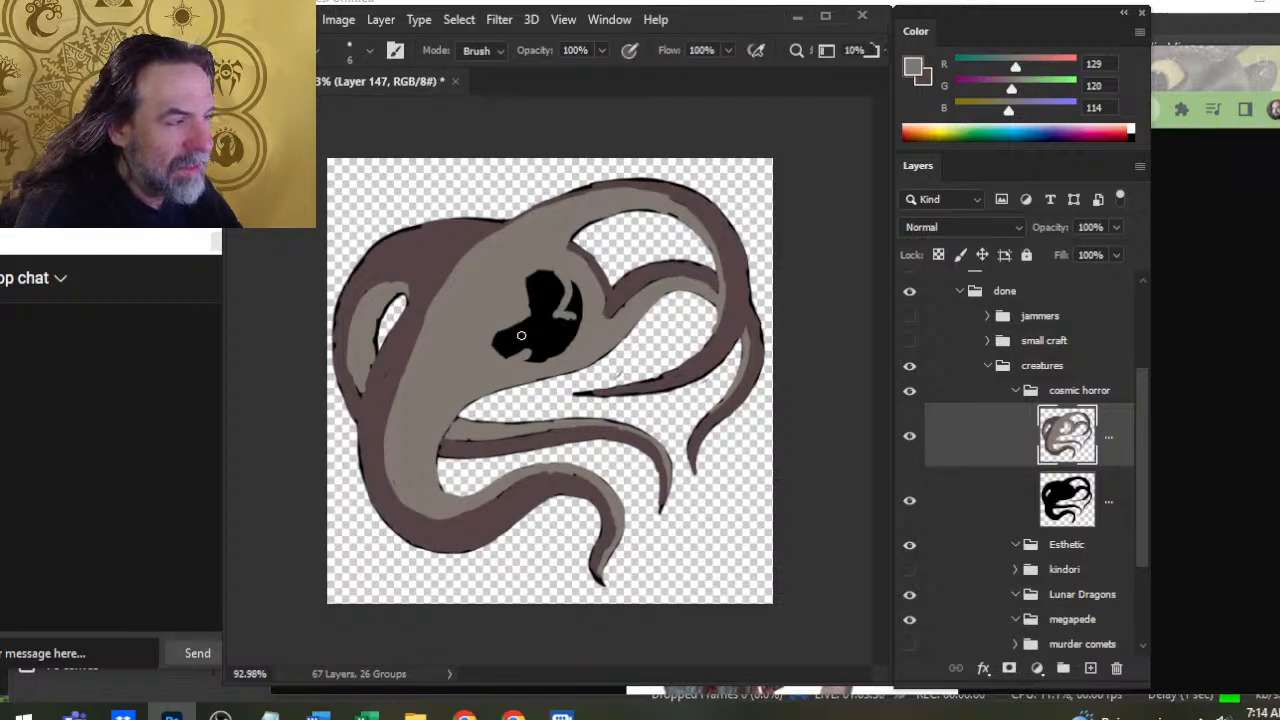
{"action": "key", "text": "b"}
{"action": "left_click_drag", "start_coordinate": [520, 319], "coordinate": [497, 337]}
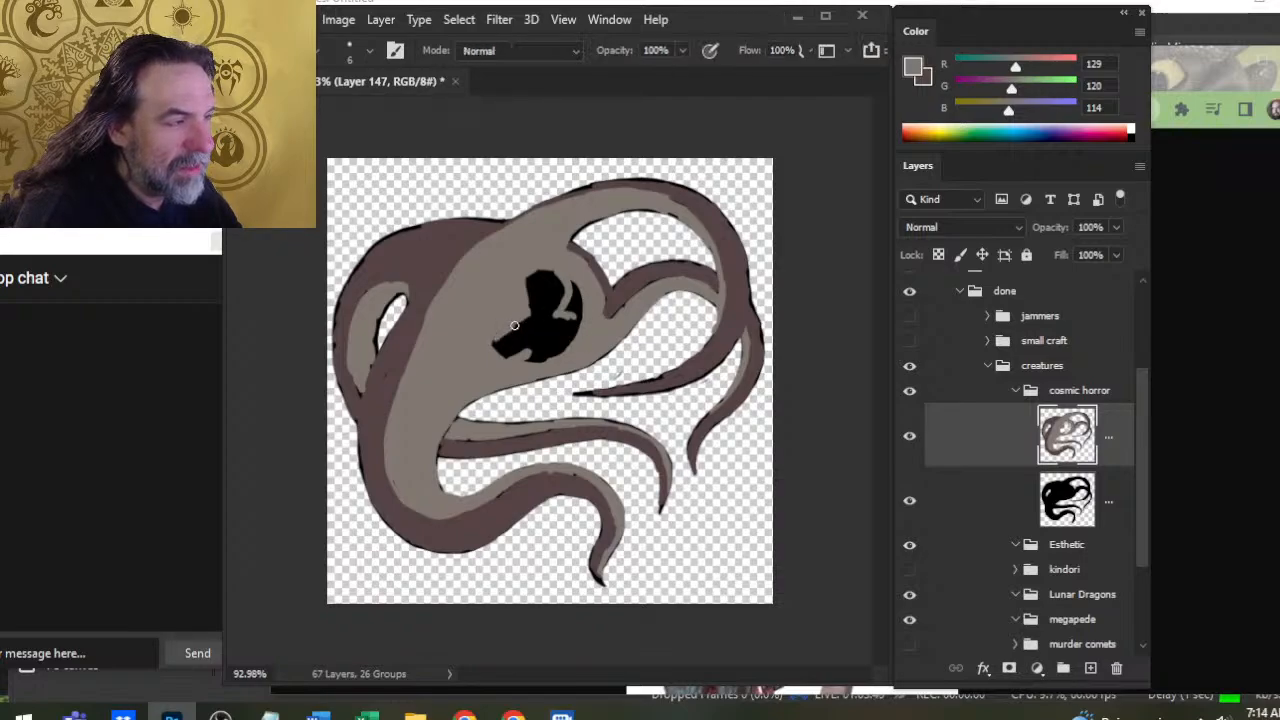
{"action": "key", "text": "e"}
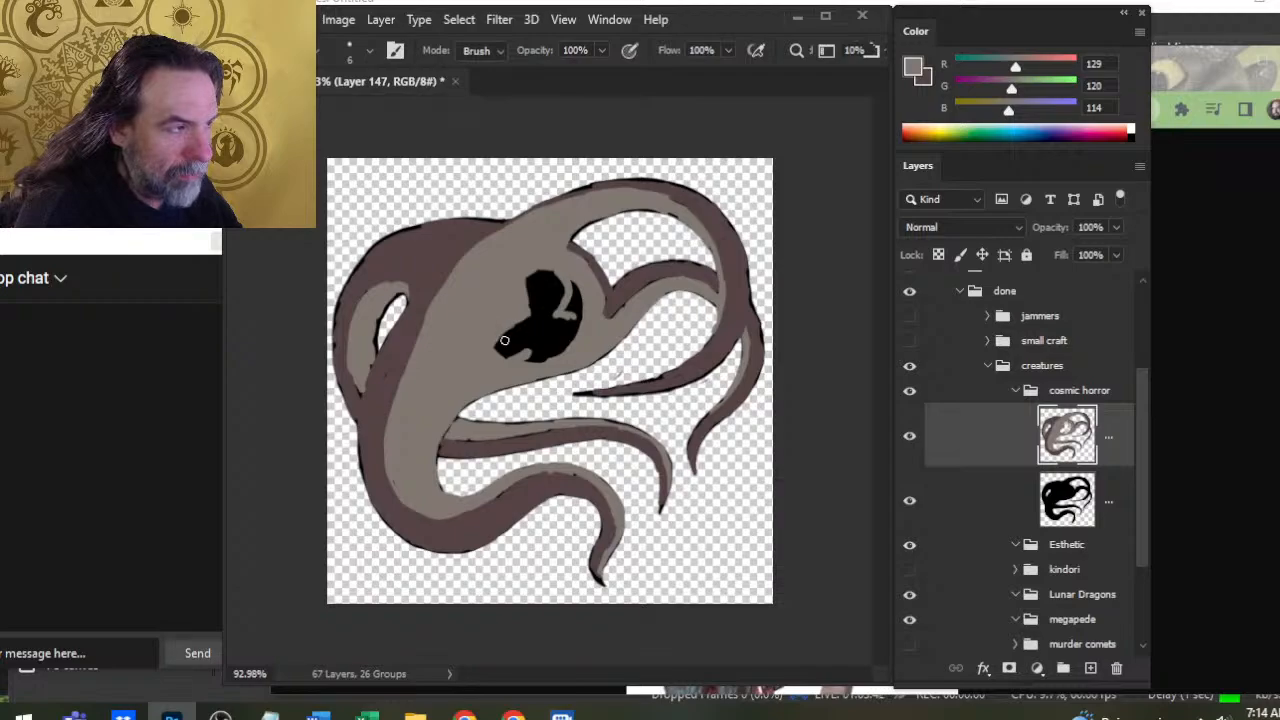
{"action": "key", "text": "b"}
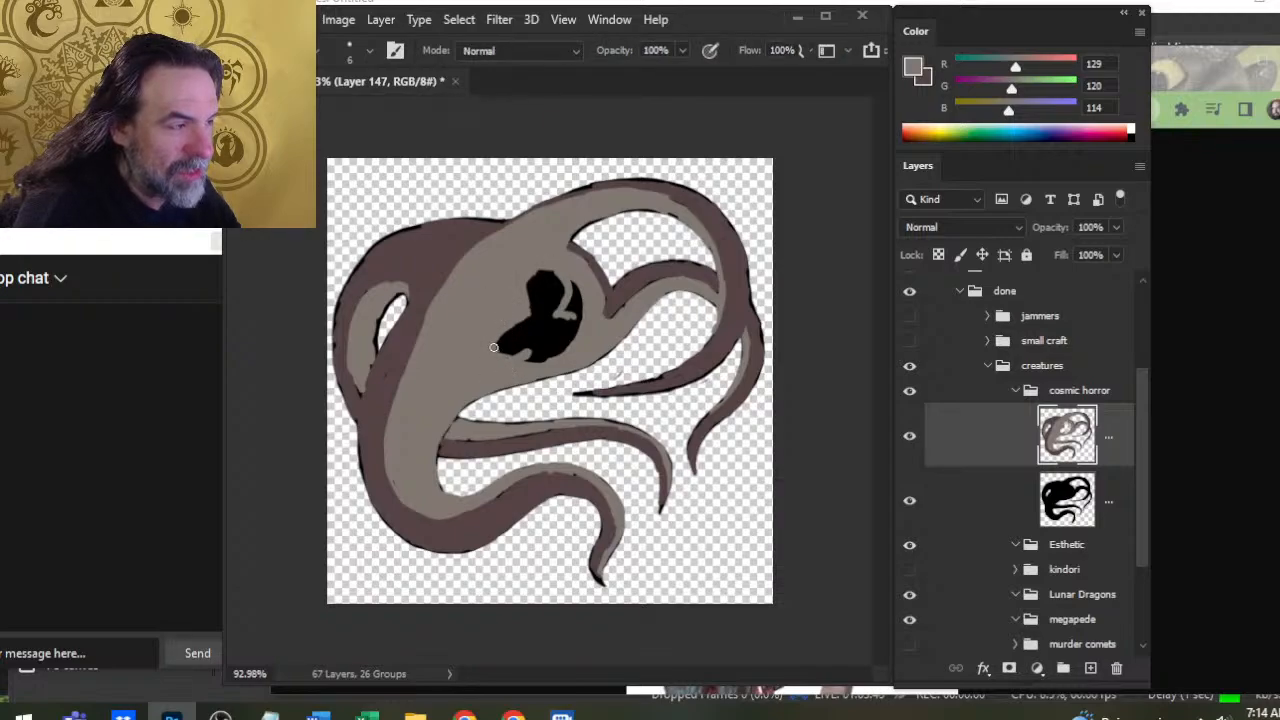
Paint grey beneath the two lower lobes and beside the upper one, erasing paint to smooth the three-lobed black pupil
{"action": "mouse_move", "coordinate": [524, 356]}
{"action": "left_mouse_down"}
{"action": "mouse_move", "coordinate": [555, 339]}
{"action": "mouse_move", "coordinate": [569, 349]}
{"action": "left_mouse_up"}
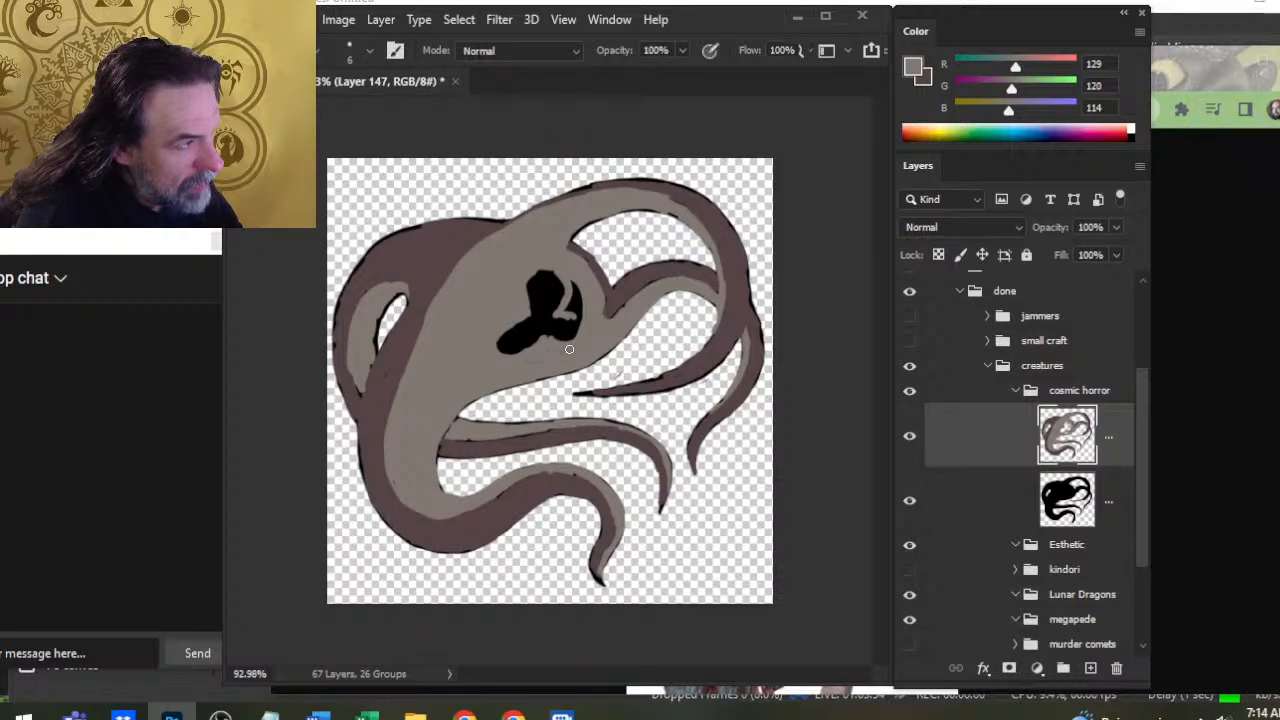
{"action": "key", "text": "e"}
{"action": "left_click_drag", "start_coordinate": [522, 344], "coordinate": [554, 325]}
{"action": "key", "text": "b"}
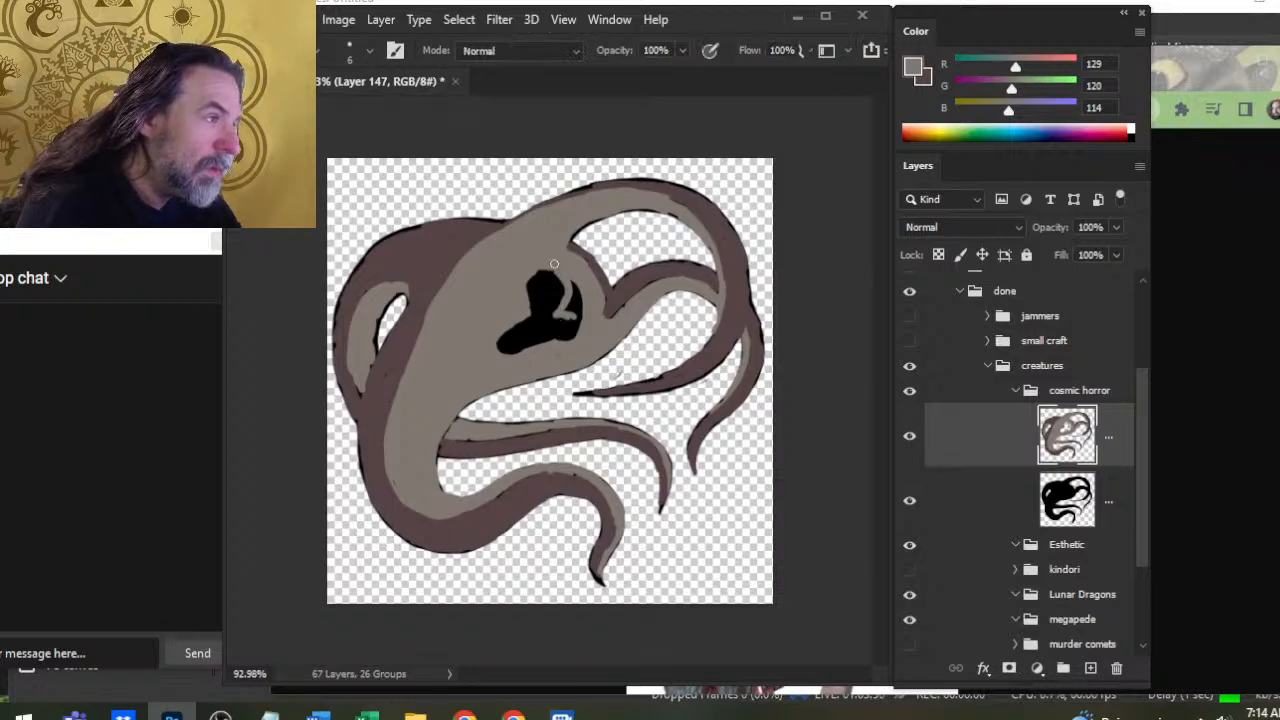
{"action": "left_click_drag", "start_coordinate": [541, 267], "coordinate": [560, 276]}
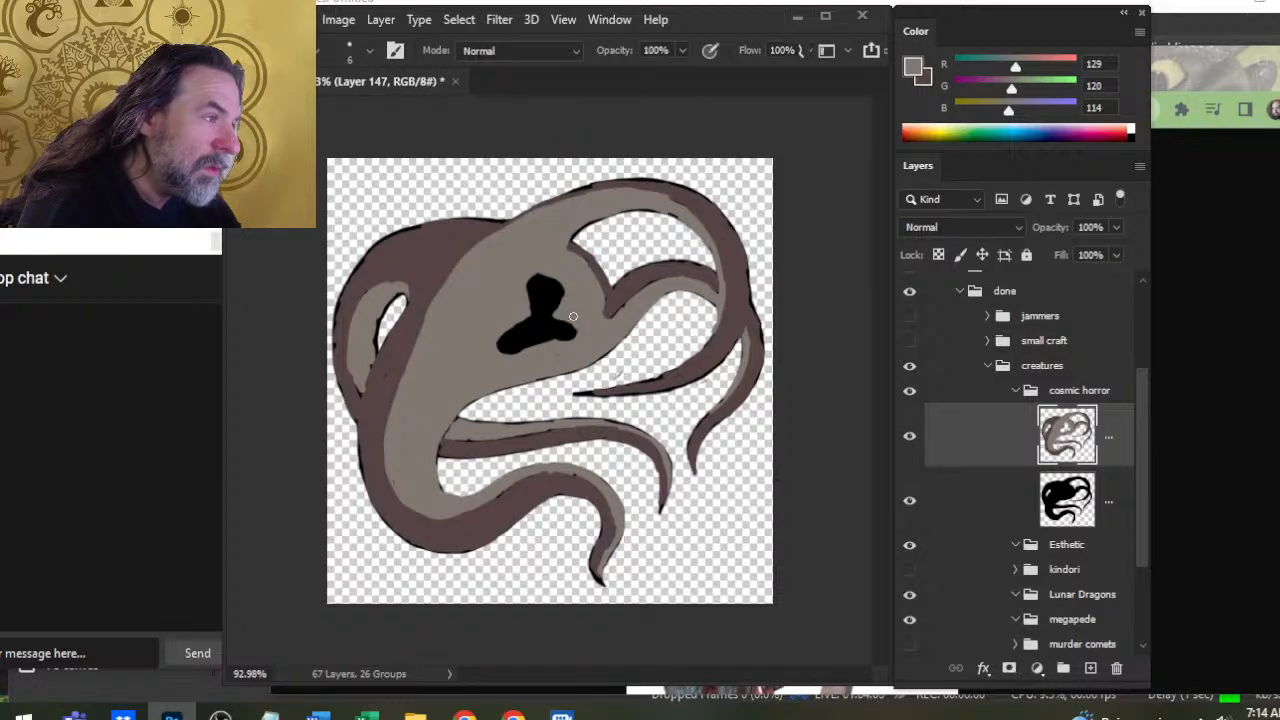
Round the pupil's upper lobe and narrow its neck above the lower lobes with grey paint and the eraser
{"action": "key", "text": "e"}
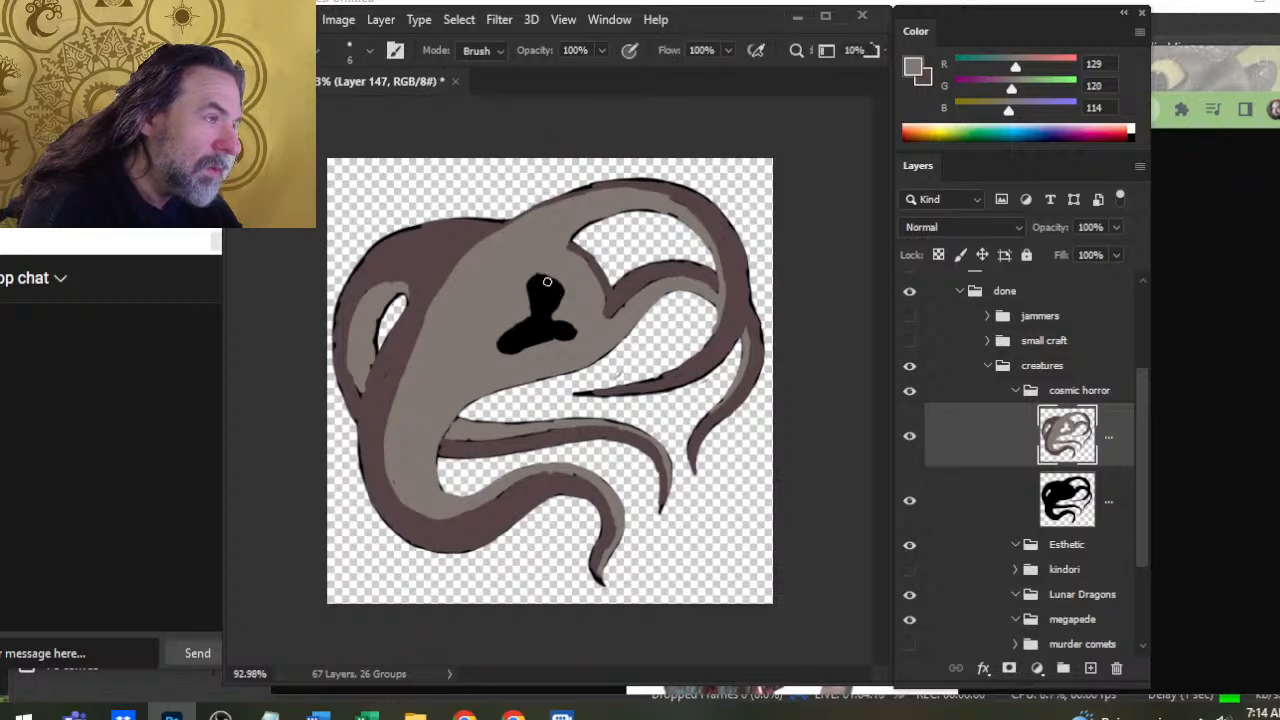
{"action": "key", "text": "b"}
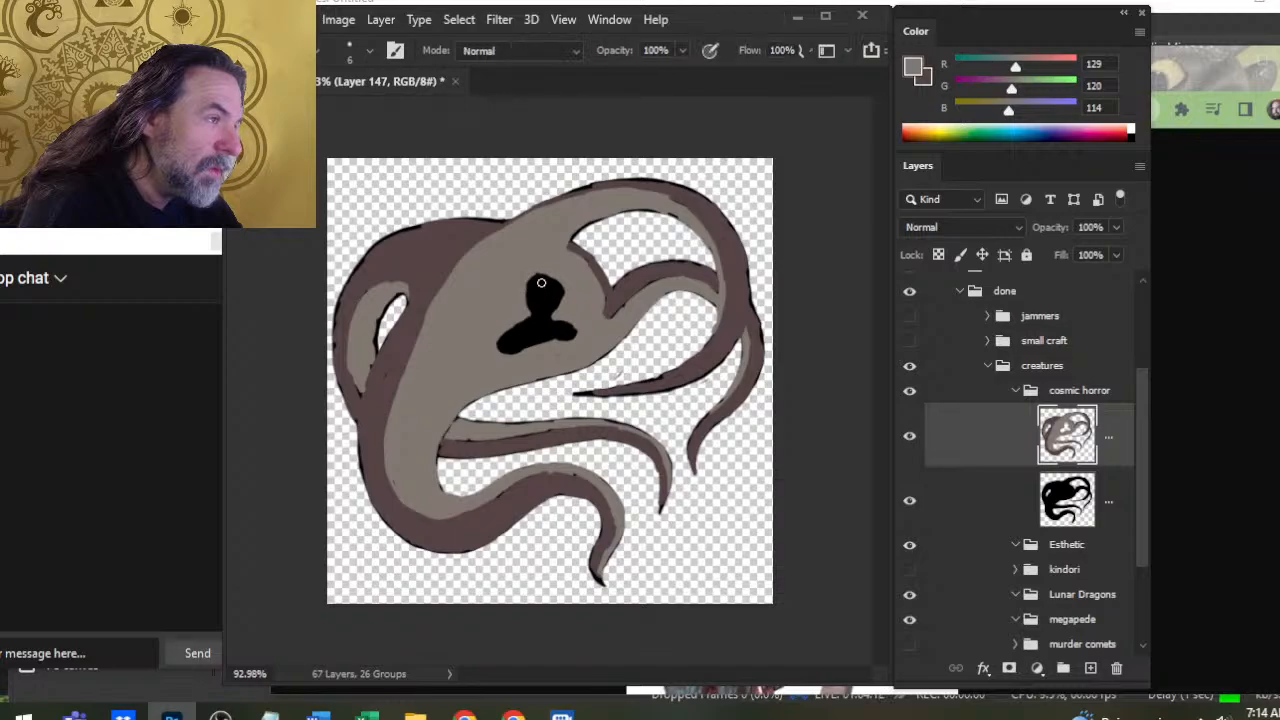
{"action": "left_click_drag", "start_coordinate": [541, 283], "coordinate": [530, 278]}
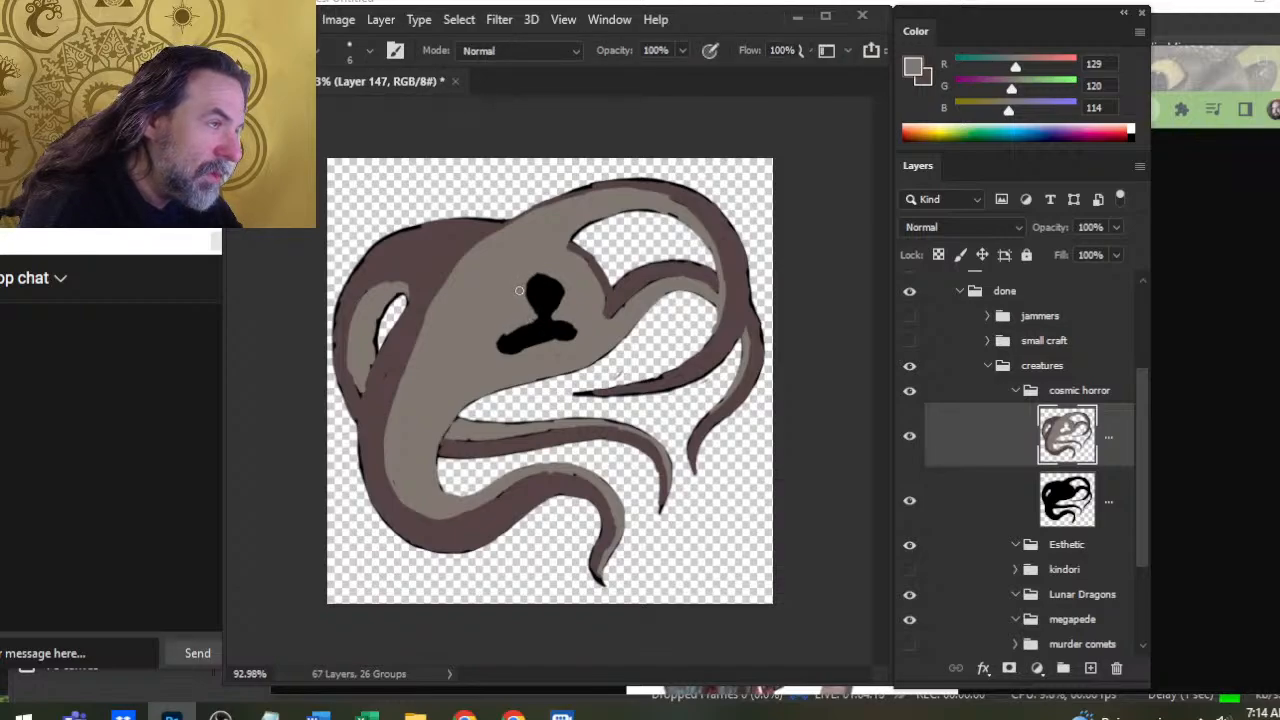
{"action": "key", "text": "e"}
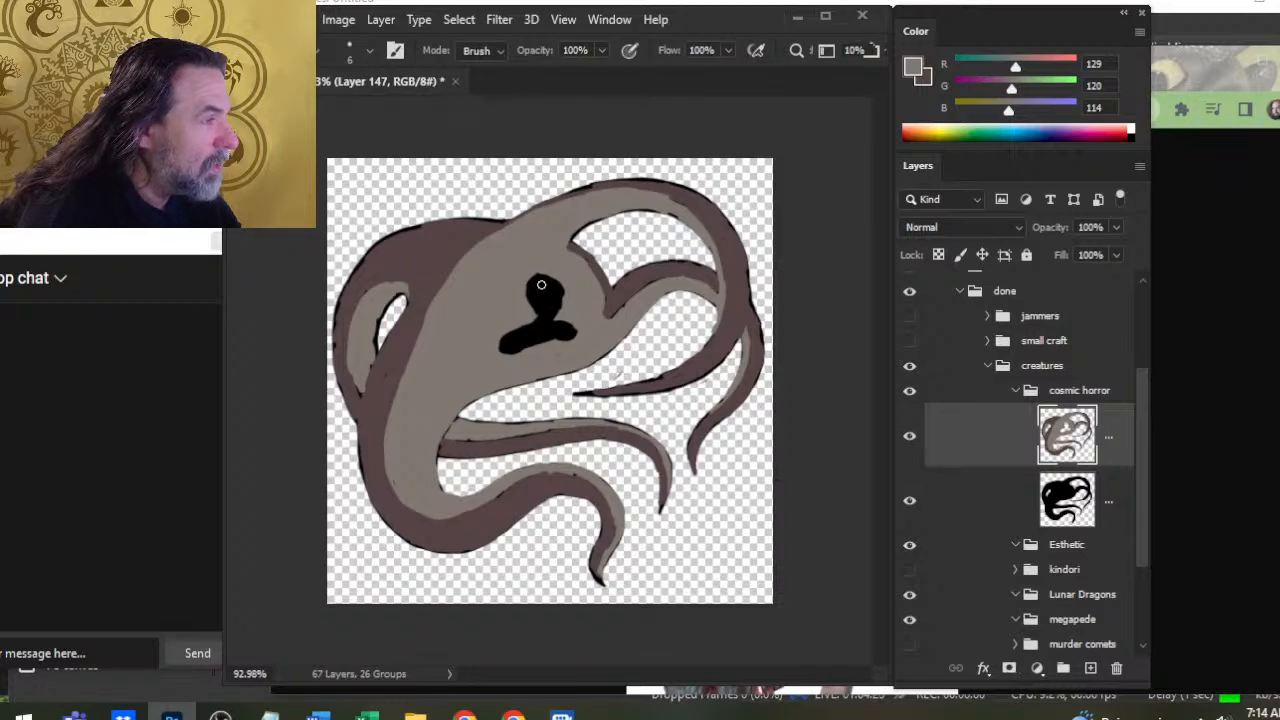
{"action": "key", "text": "b"}
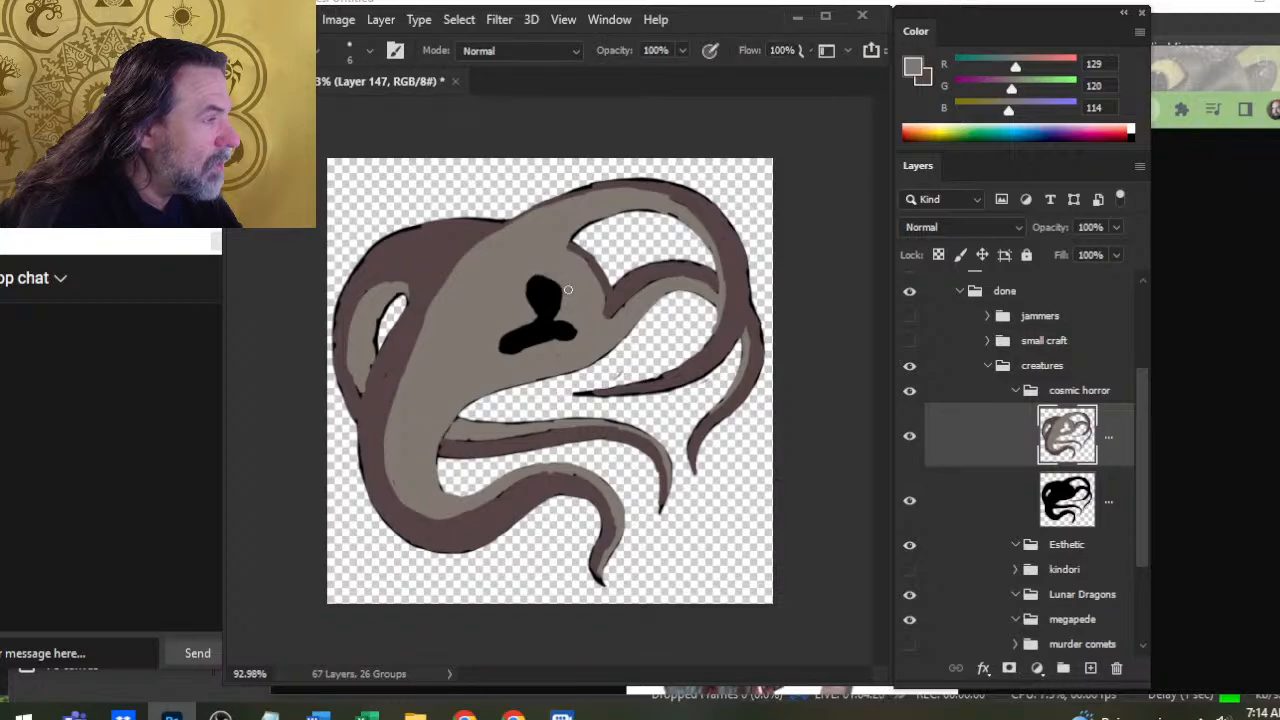
Paint a dark brown shadow beneath the pupil's two lower lobes and smudge it into the surrounding grey
{"action": "left_click", "coordinate": [548, 348], "text": "alt"}
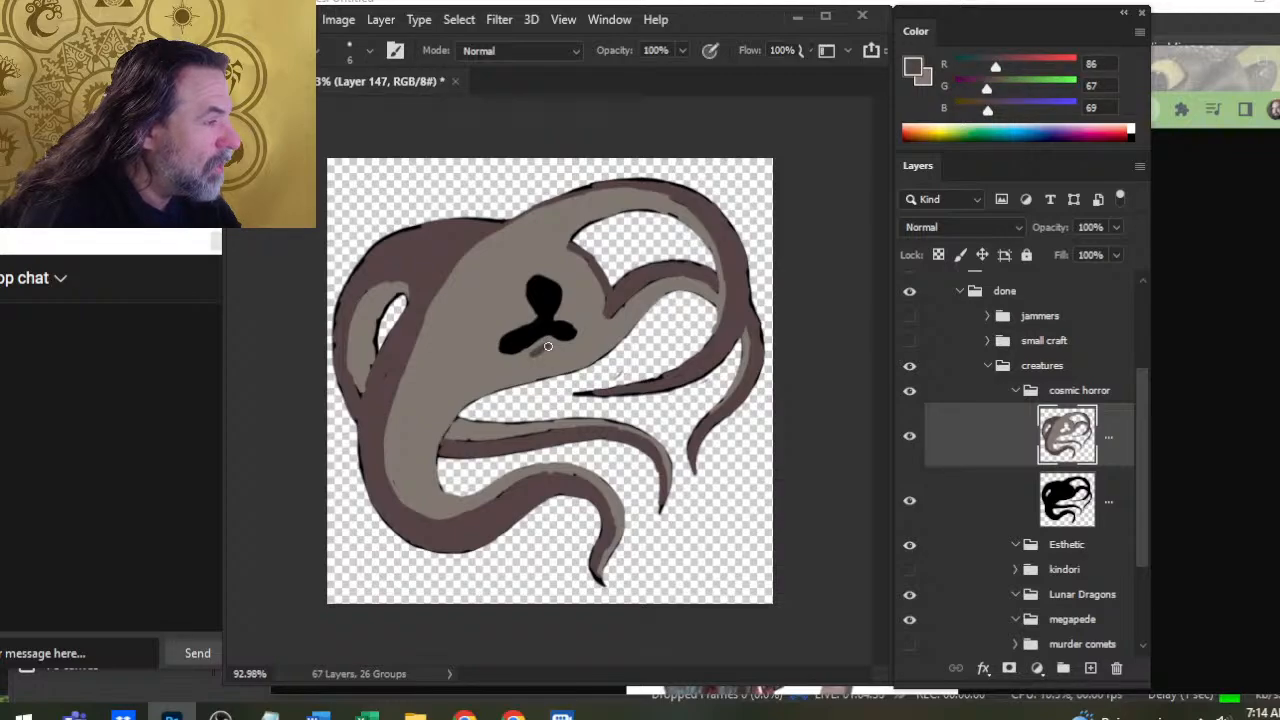
{"action": "key", "text": "r"}
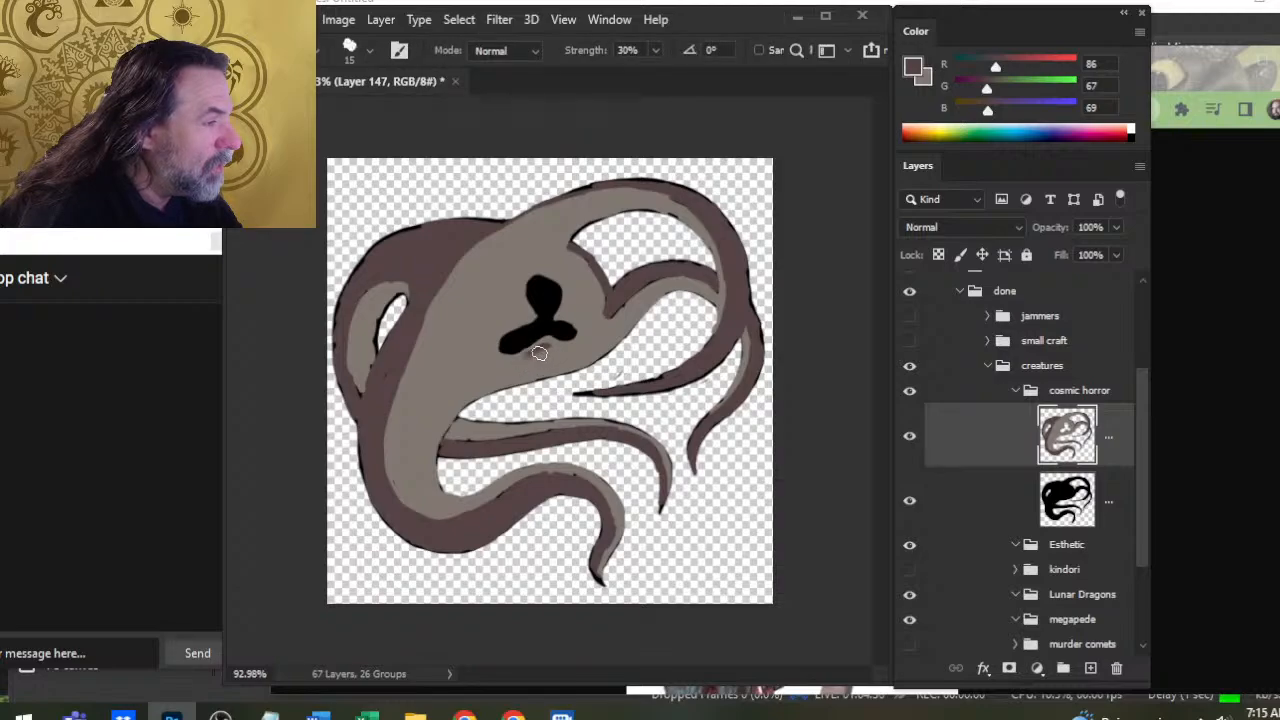
{"action": "left_click_drag", "start_coordinate": [540, 352], "coordinate": [566, 354]}
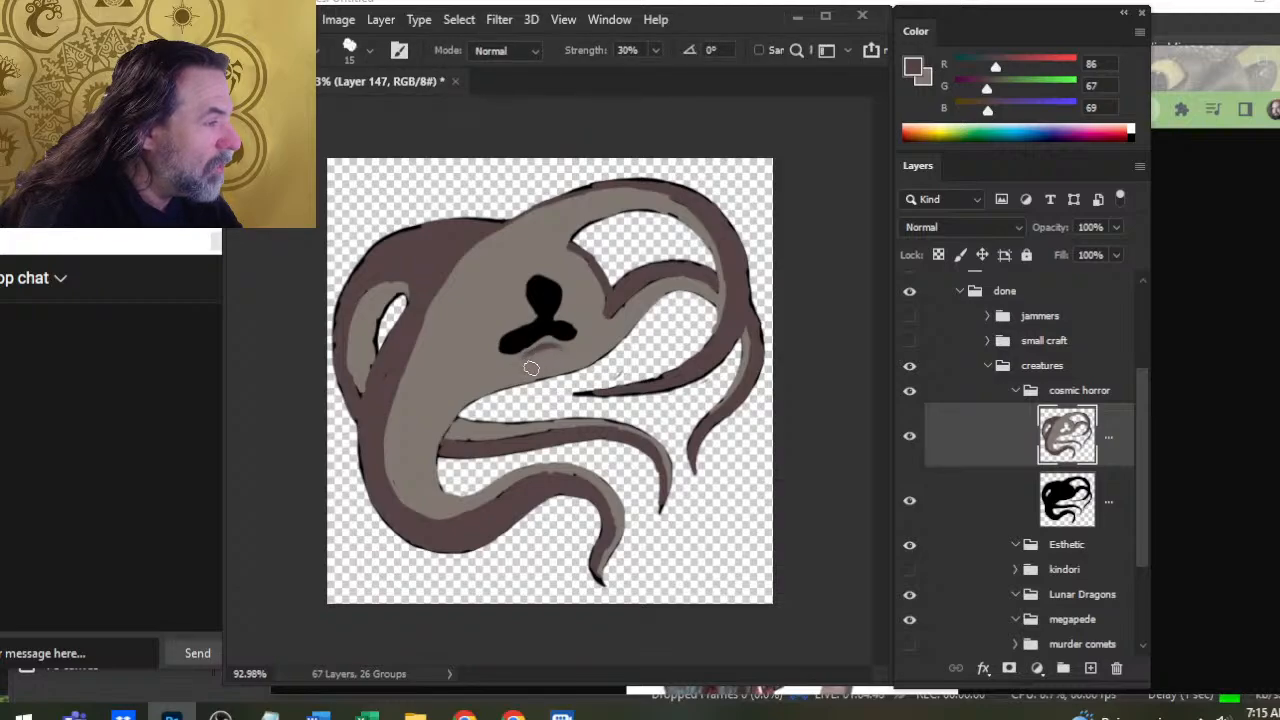
{"action": "key", "text": "b"}
{"action": "key", "text": "r"}
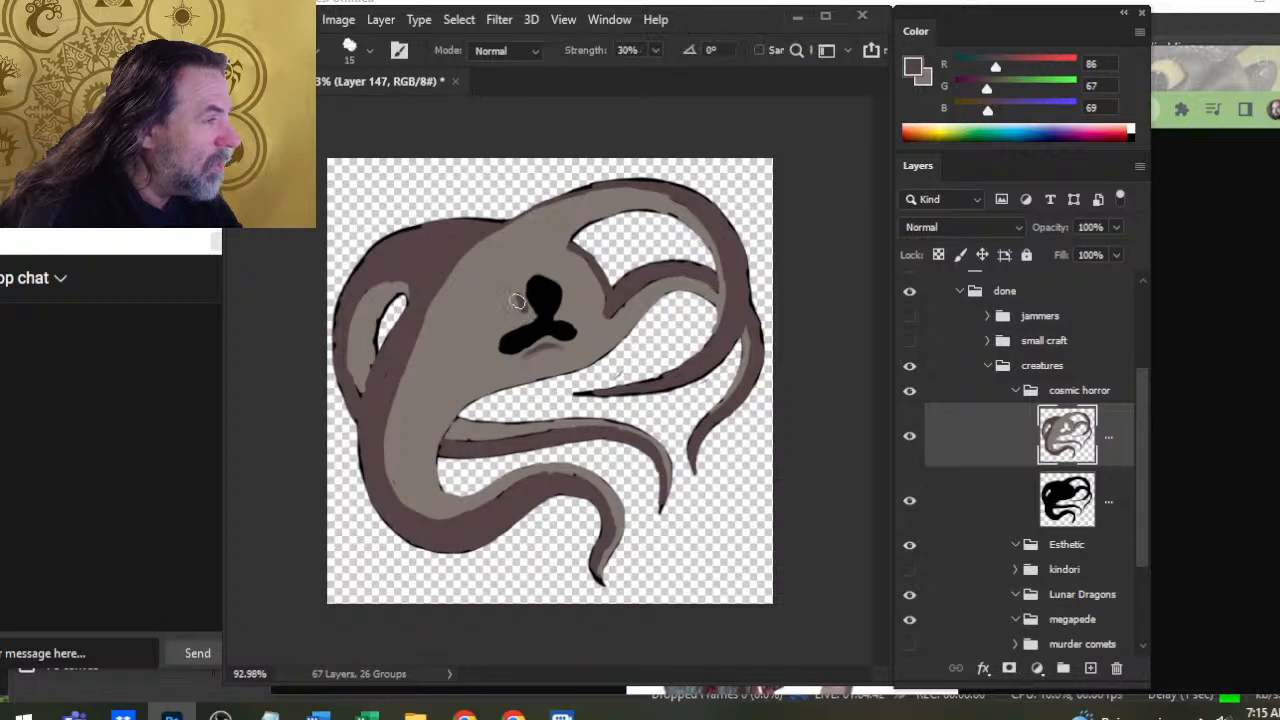
Add dark brown shading along both sides of the pupil's upper lobe and blend it with Smudge at 30% strength
{"action": "key", "text": "b"}
{"action": "left_click_drag", "start_coordinate": [520, 298], "coordinate": [518, 310]}
{"action": "key", "text": "r"}
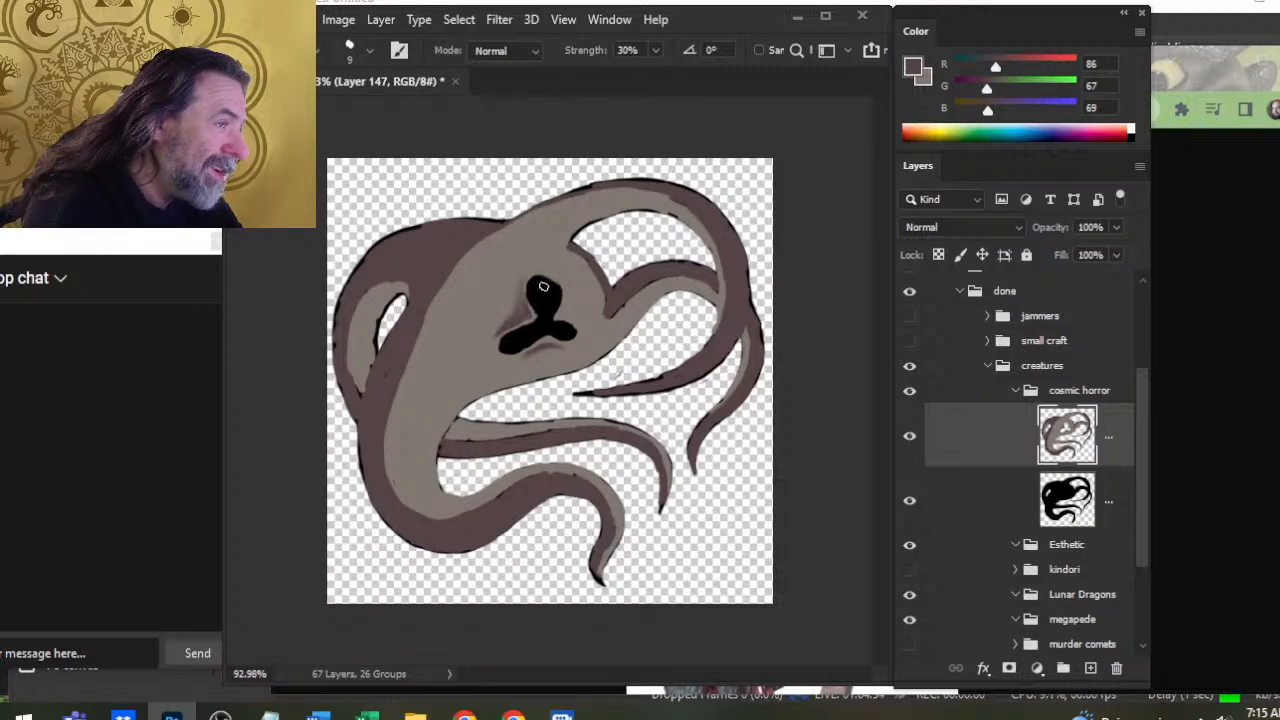
{"action": "key", "text": "b"}
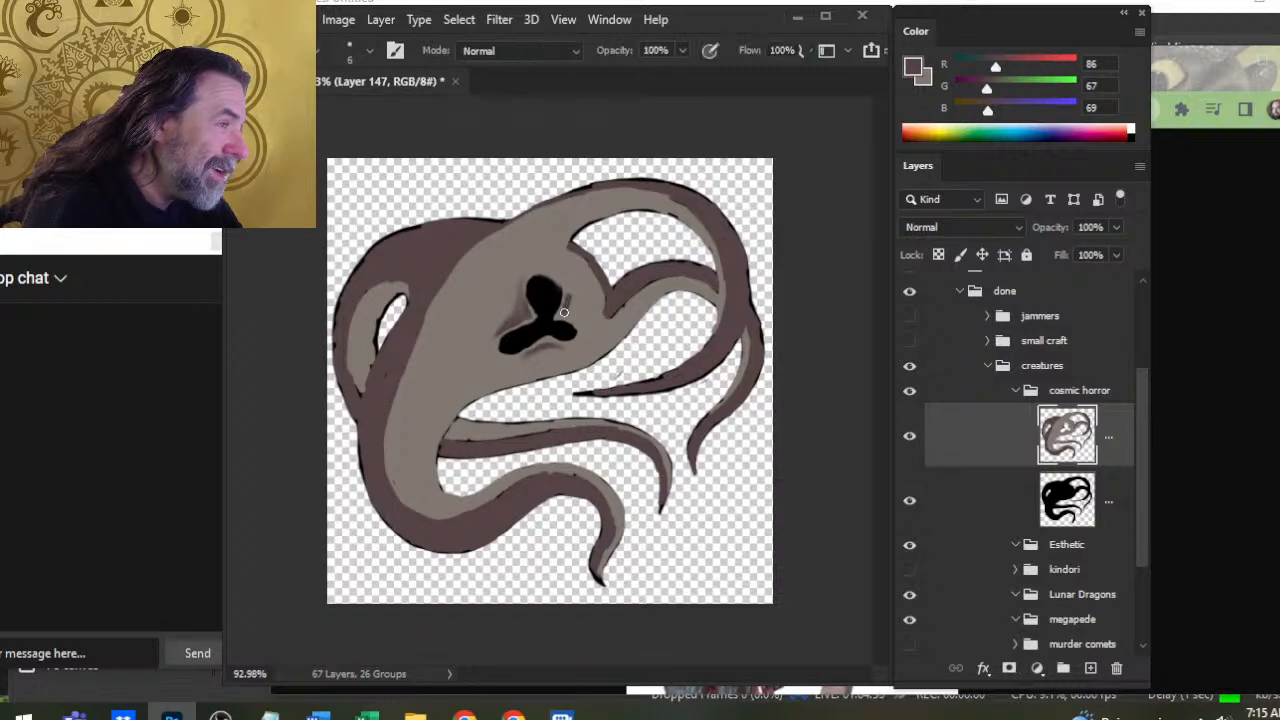
{"action": "key", "text": "r"}
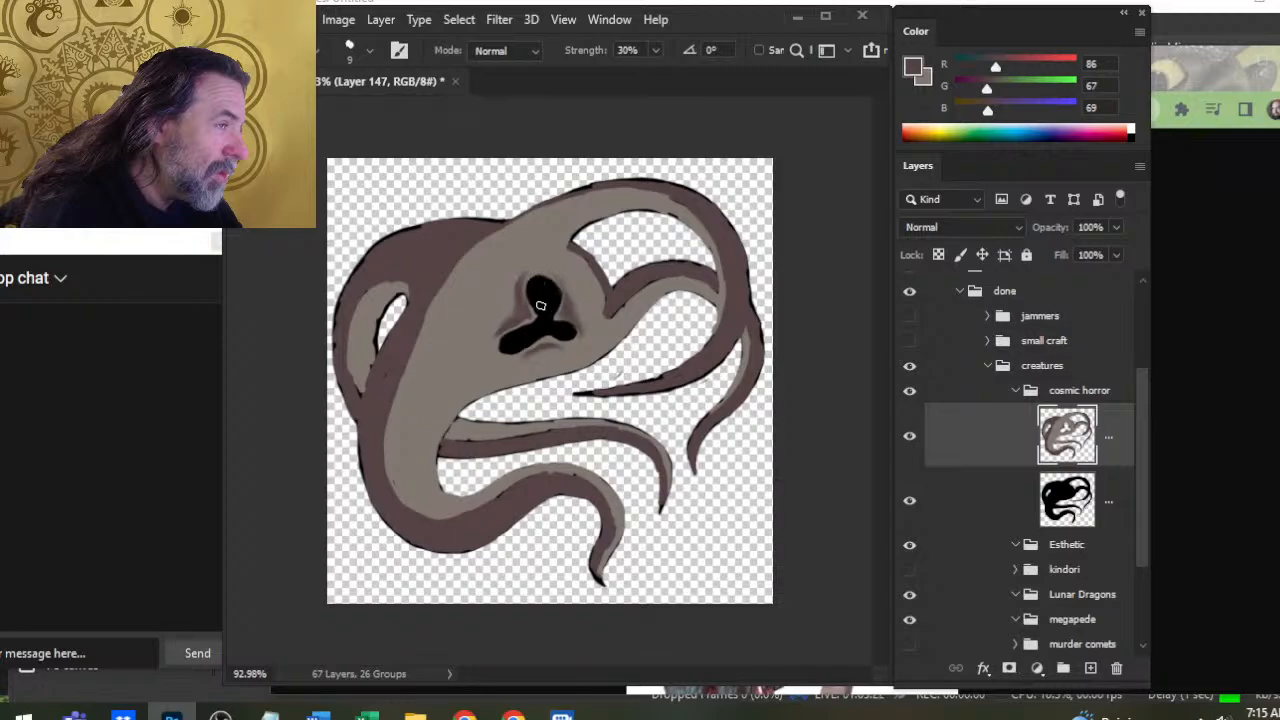
{"action": "left_click_drag", "start_coordinate": [535, 291], "coordinate": [546, 275]}
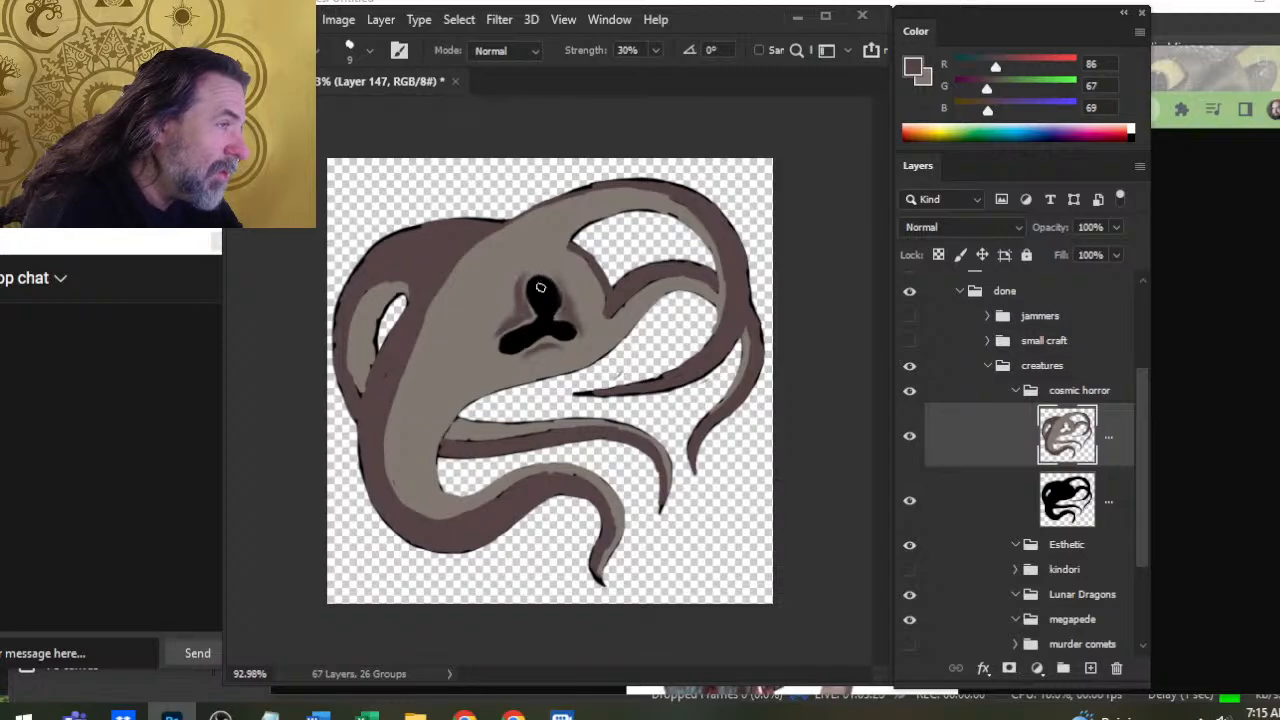
Shorten the lower-left lobe's tip with grey paint, and blend dark brown shading around its upper edge
{"action": "key", "text": "b"}
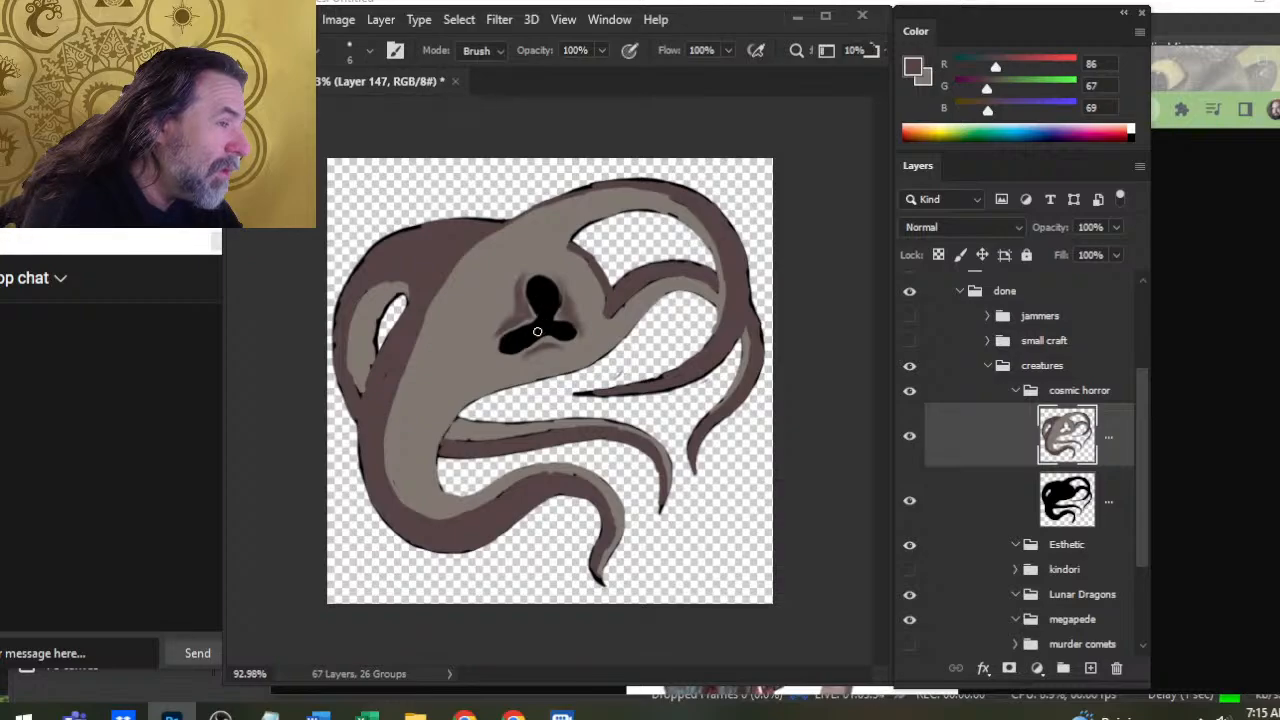
{"action": "key", "text": "b"}
{"action": "left_click", "coordinate": [501, 342], "text": "alt"}
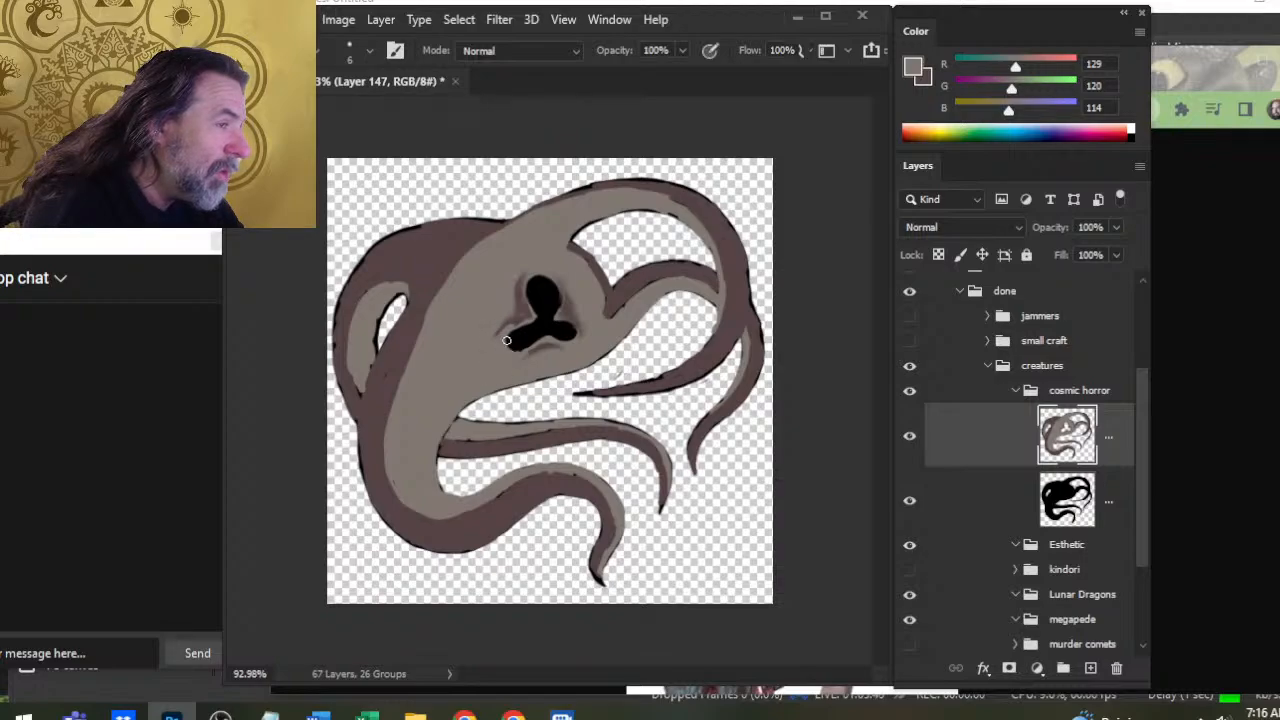
{"action": "left_click", "coordinate": [512, 322], "text": "alt"}
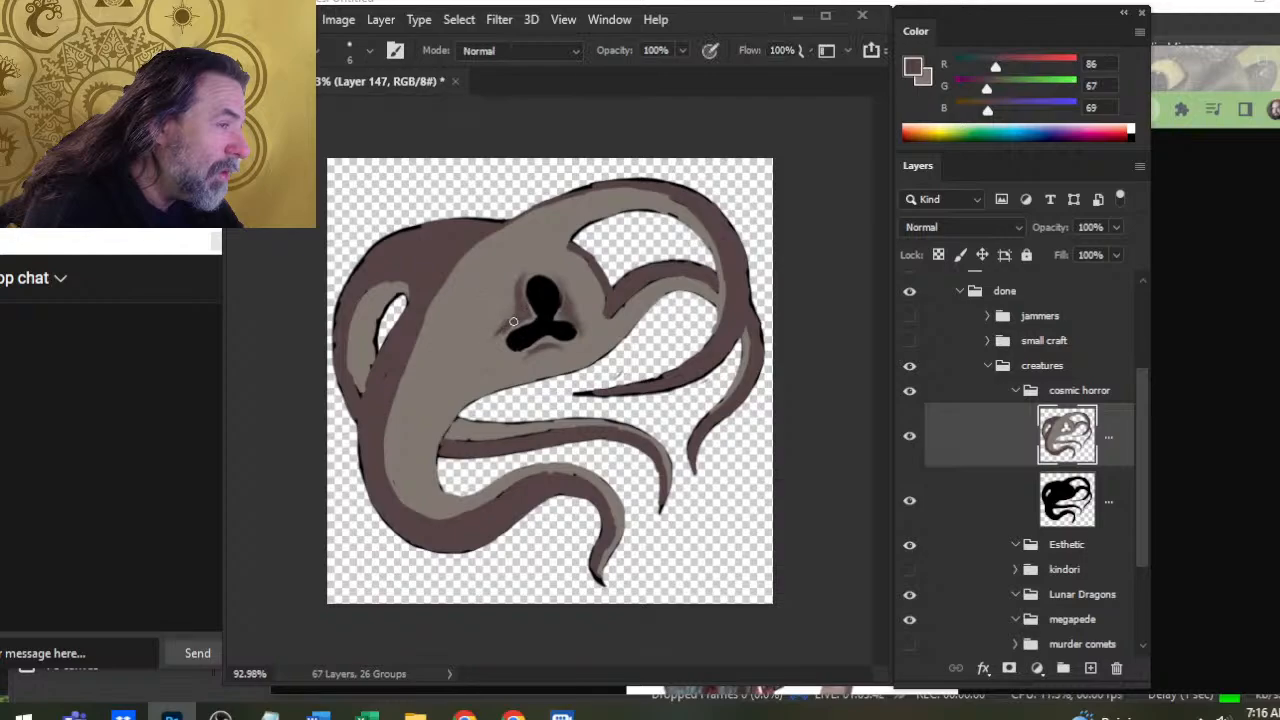
{"action": "key", "text": "r"}
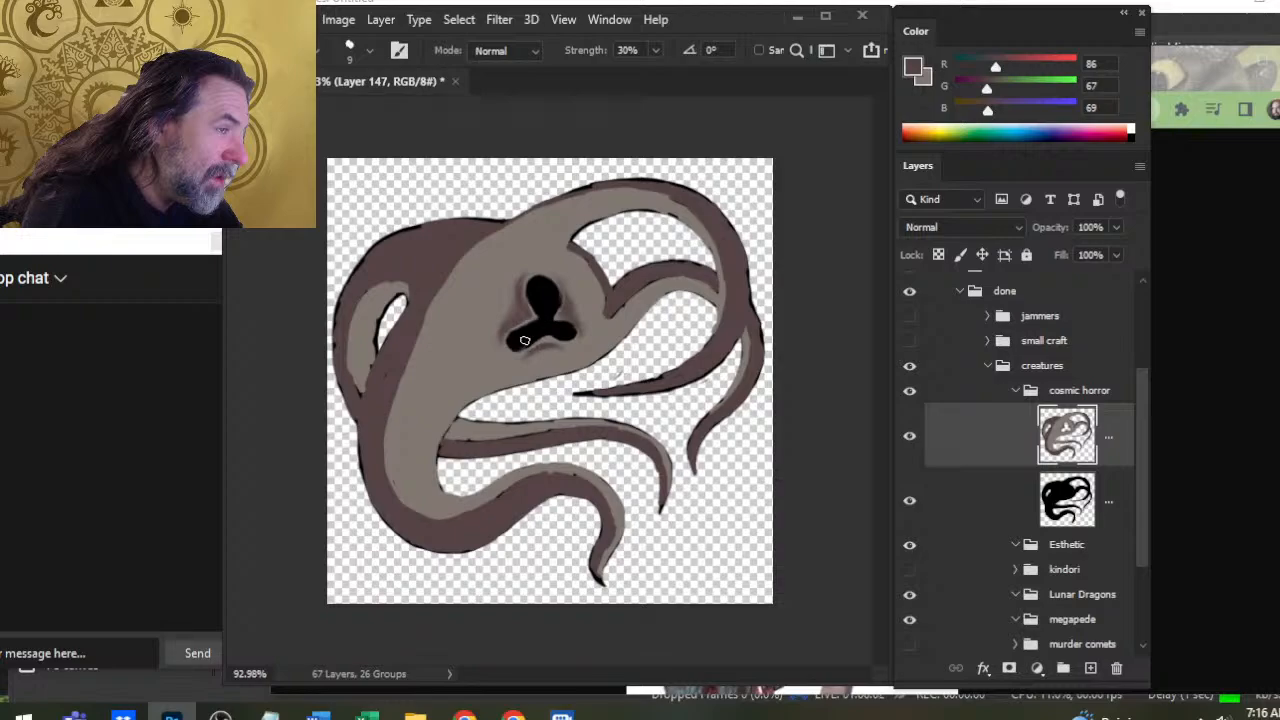
Round the two lower lobes with the eraser and smudge the shading along their undersides
{"action": "key", "text": "e"}
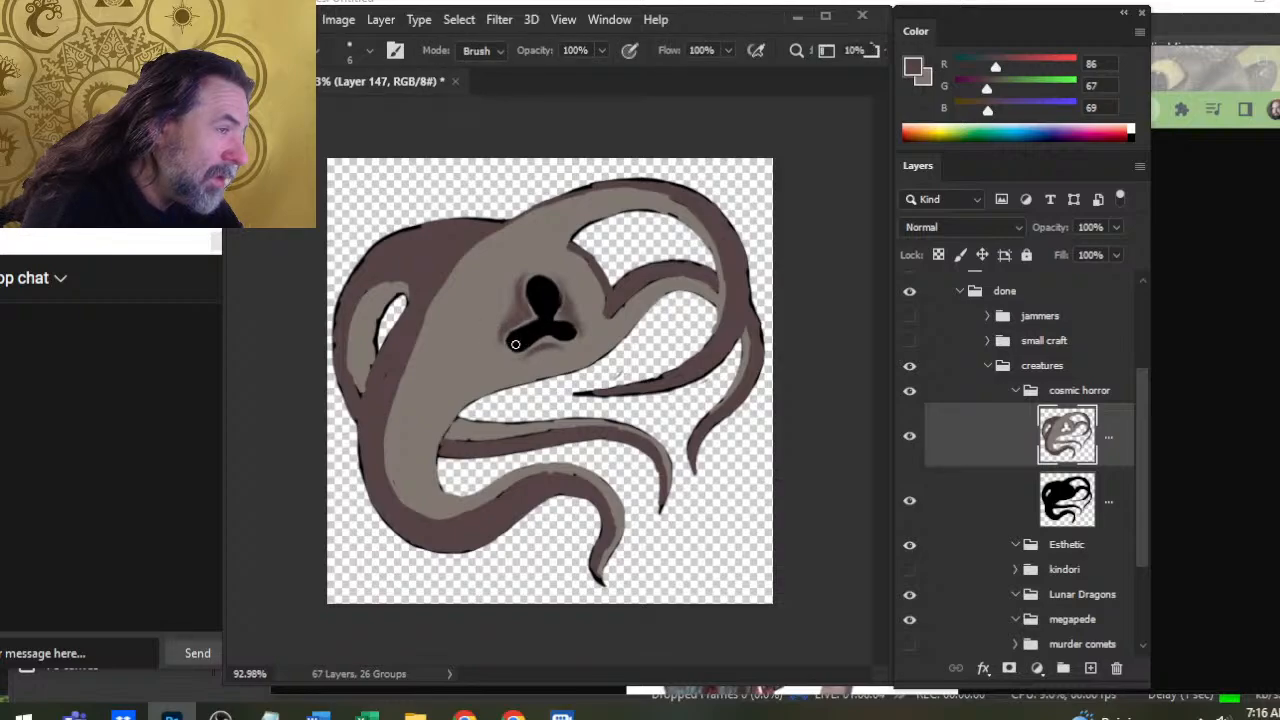
{"action": "key", "text": "r"}
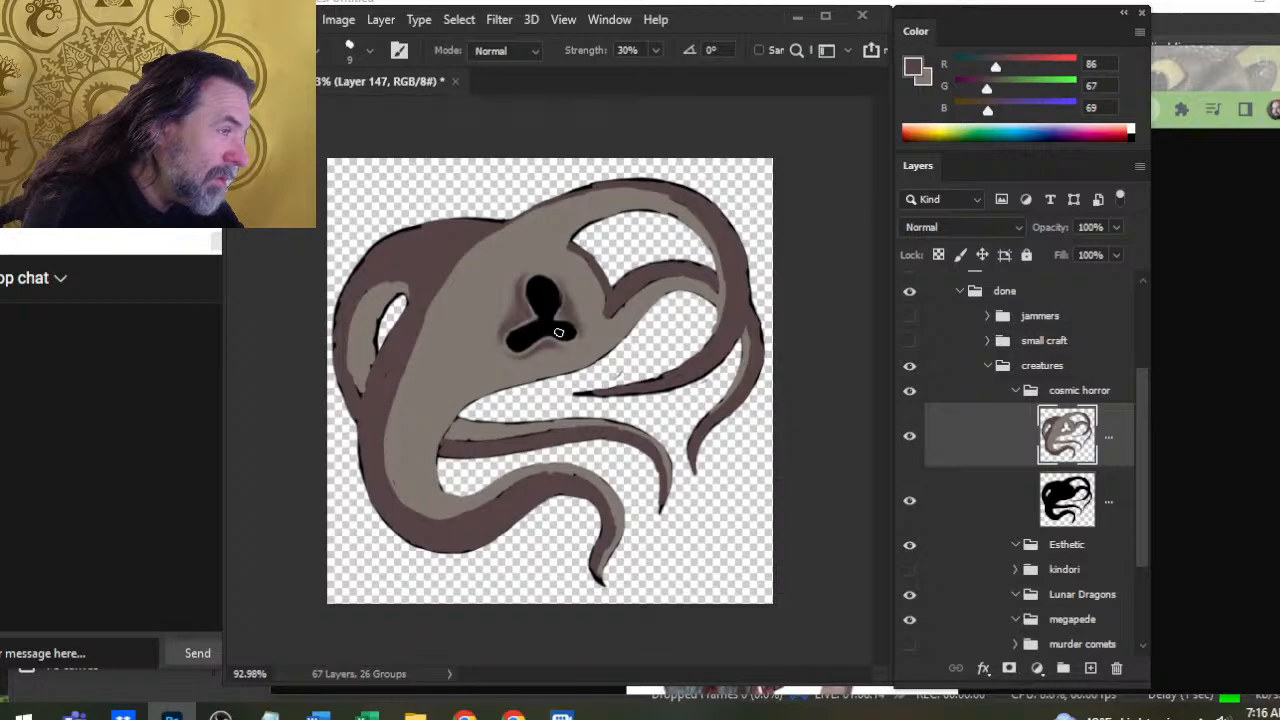
{"action": "key", "text": "e"}
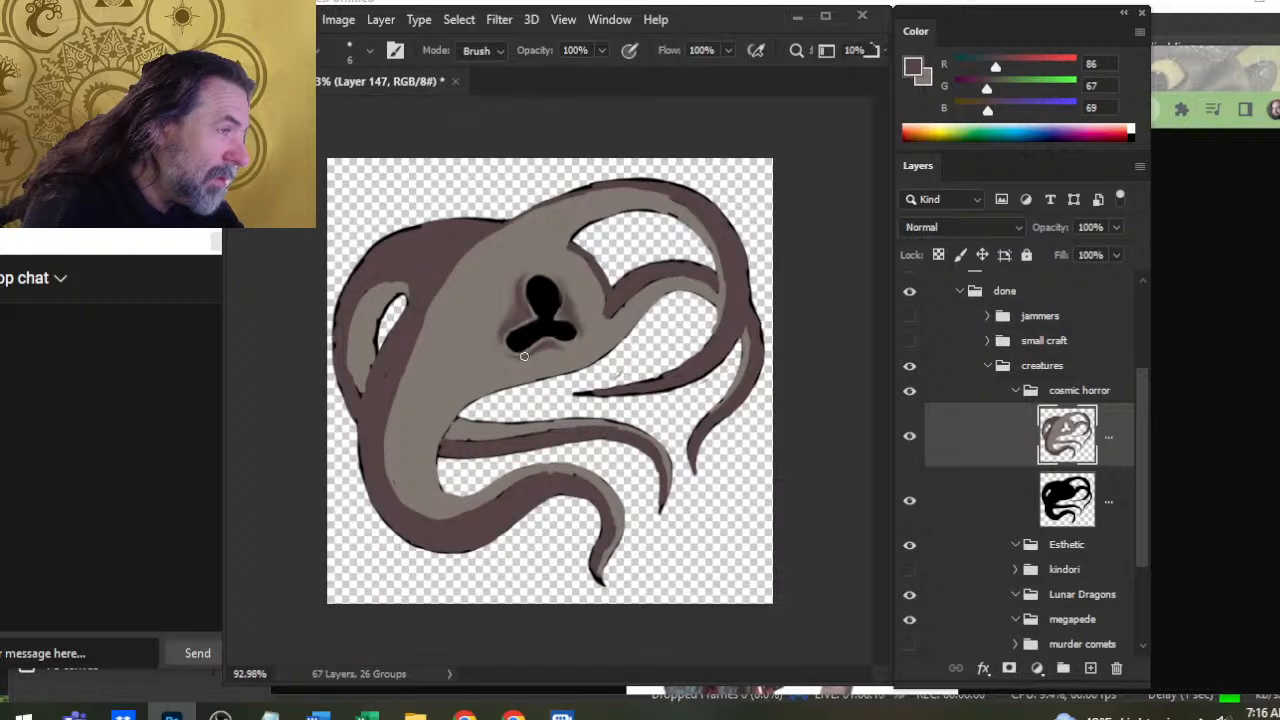
{"action": "key", "text": "r"}
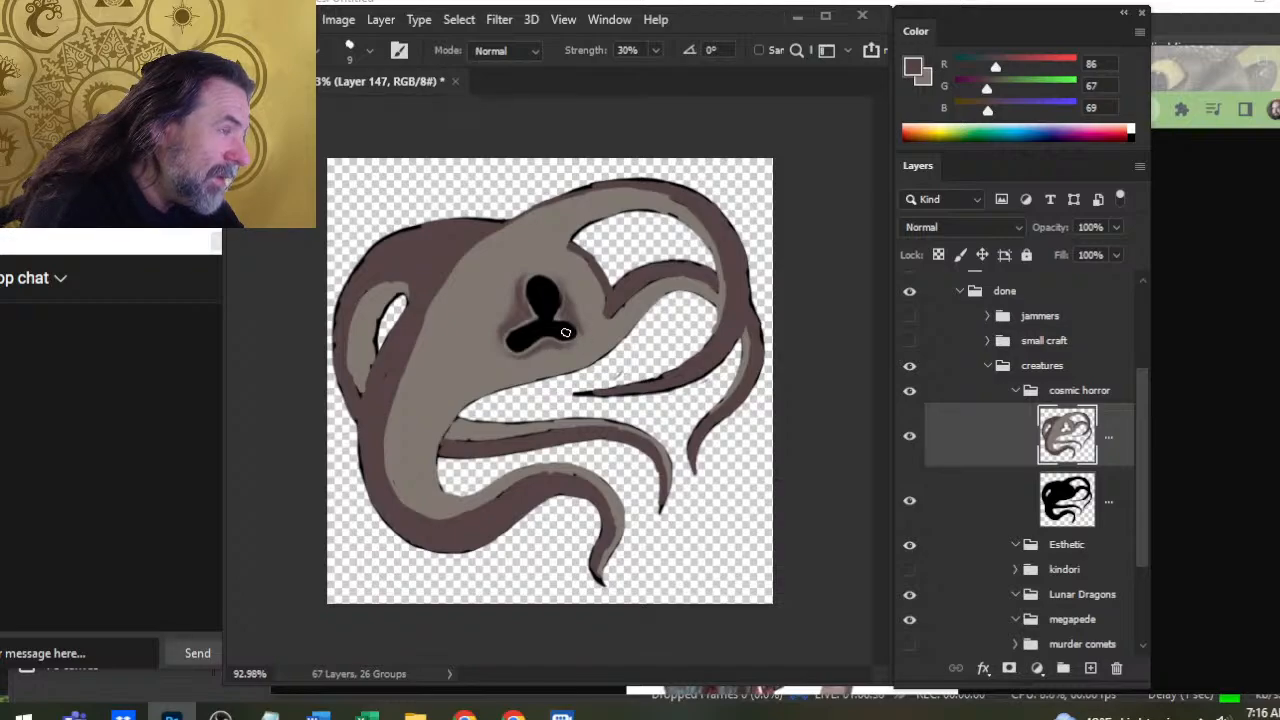
{"action": "key", "text": "e"}
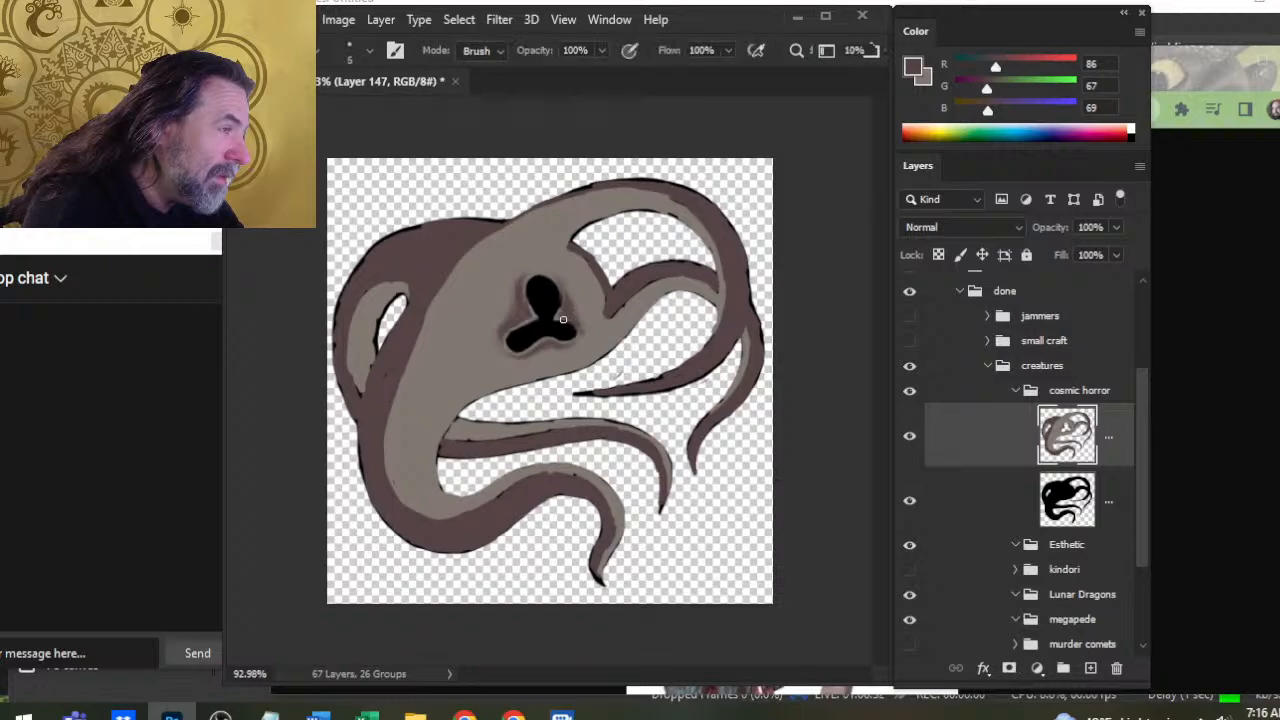
Refine the lower-right lobe's upper edge and its notch below the upper lobe with fine grey strokes and smudging
{"action": "key", "text": "b"}
{"action": "left_click", "coordinate": [557, 318], "text": "alt"}
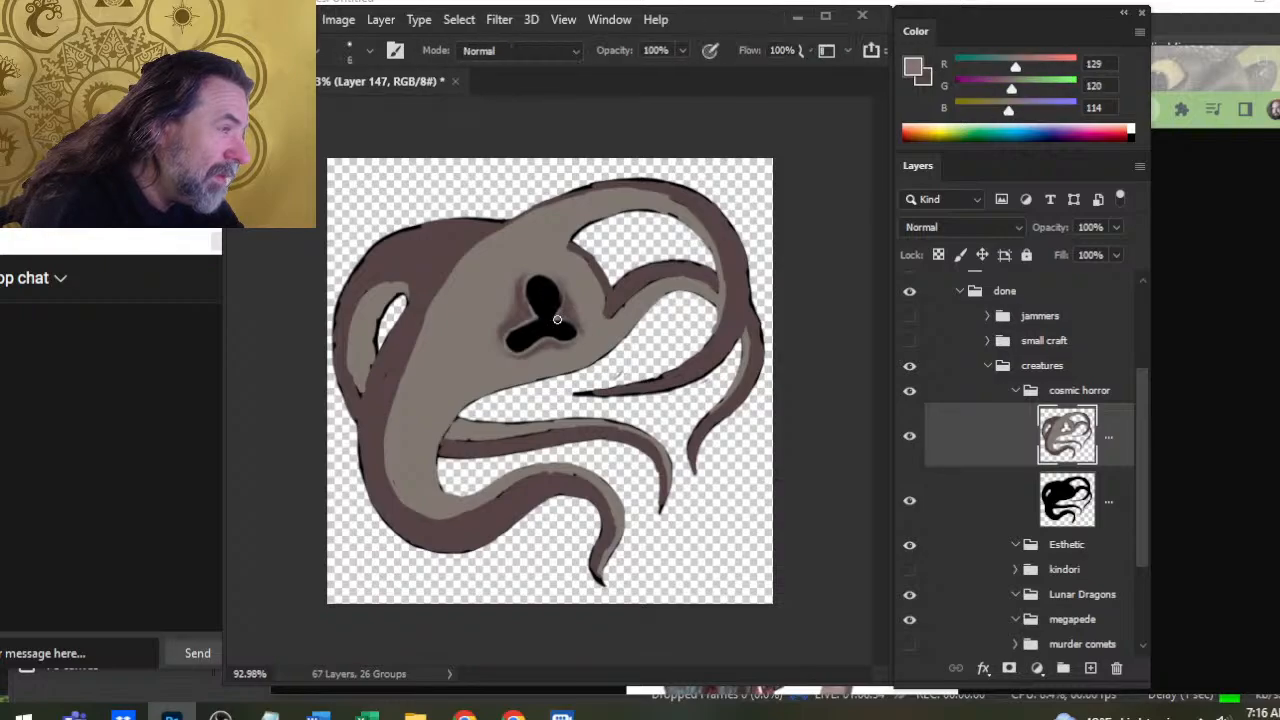
{"action": "key", "text": "r"}
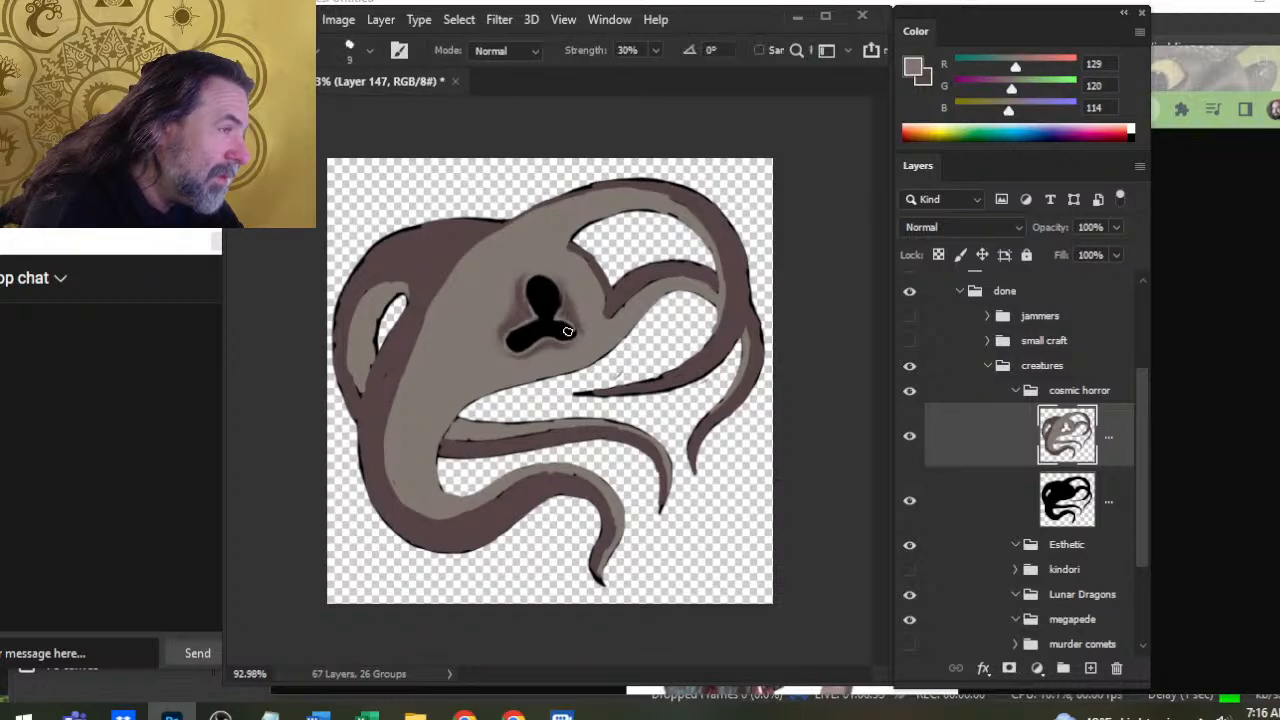
{"action": "key", "text": "b"}
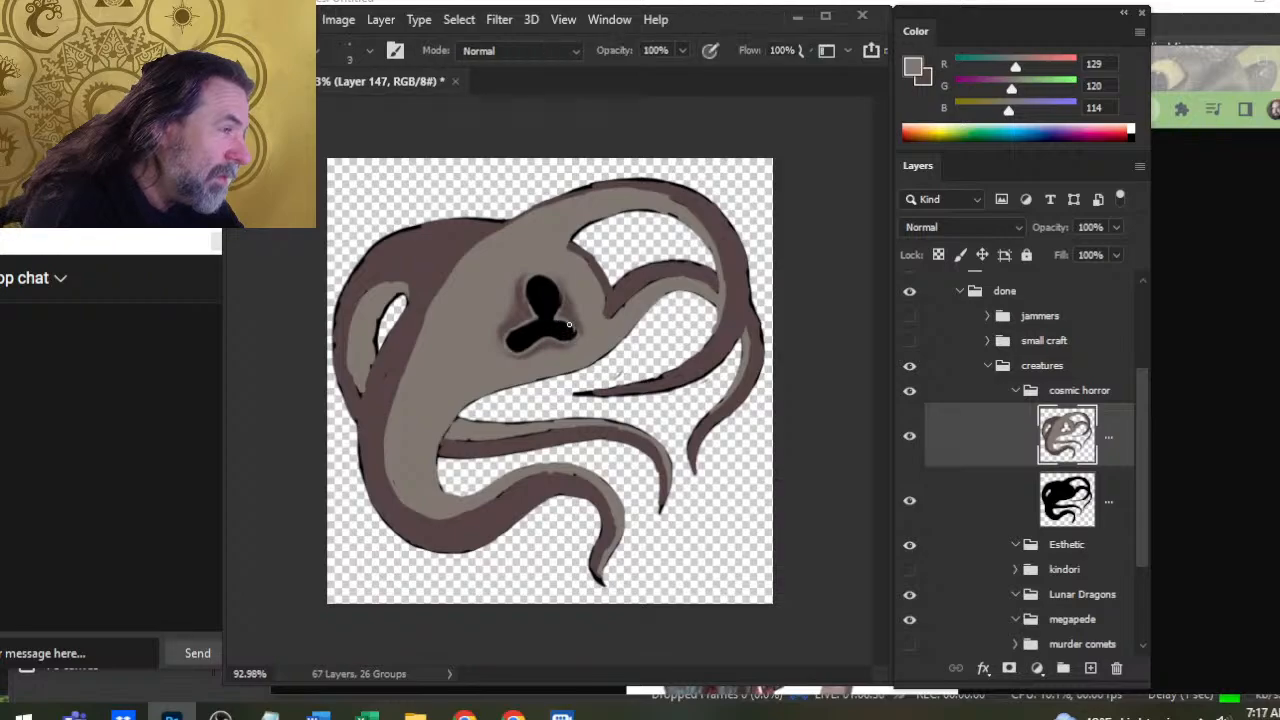
{"action": "key", "text": "r"}
{"action": "key", "text": "b"}
{"action": "key", "text": "r"}
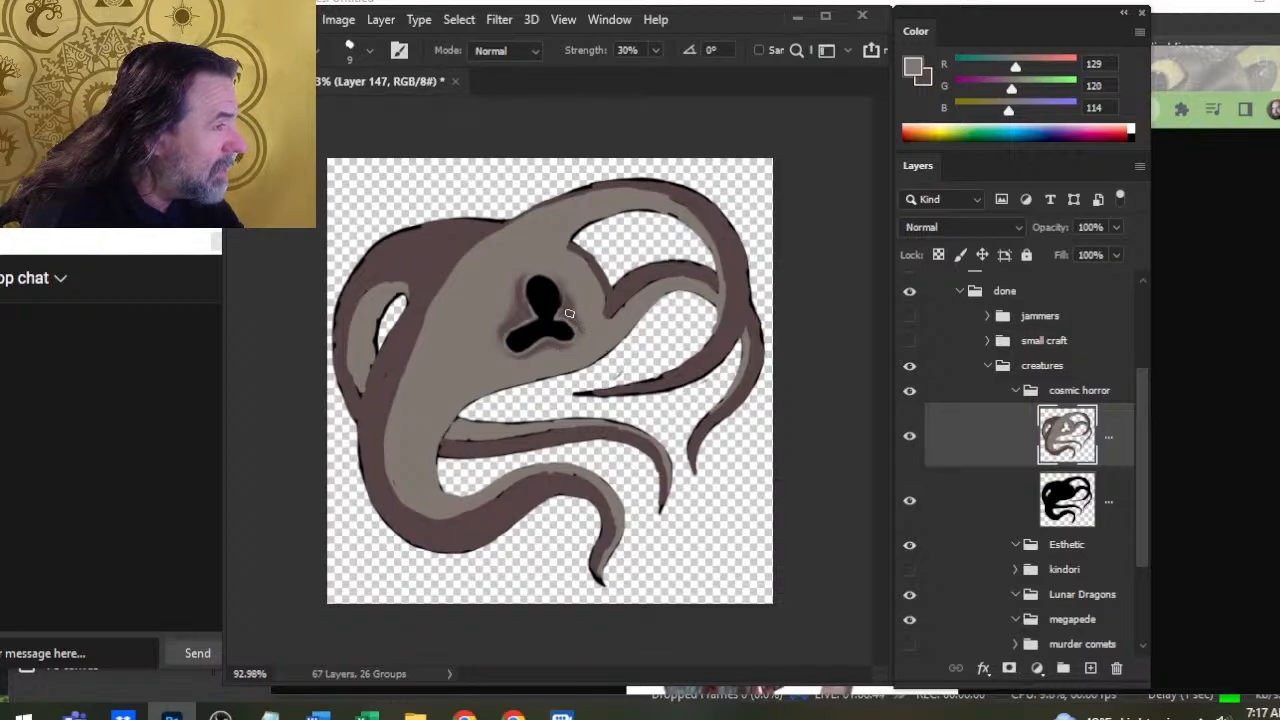
Clean up the upper lobe's right edge with grey paint and eraser, and blend dark brown shading beside it
{"action": "key", "text": "b"}
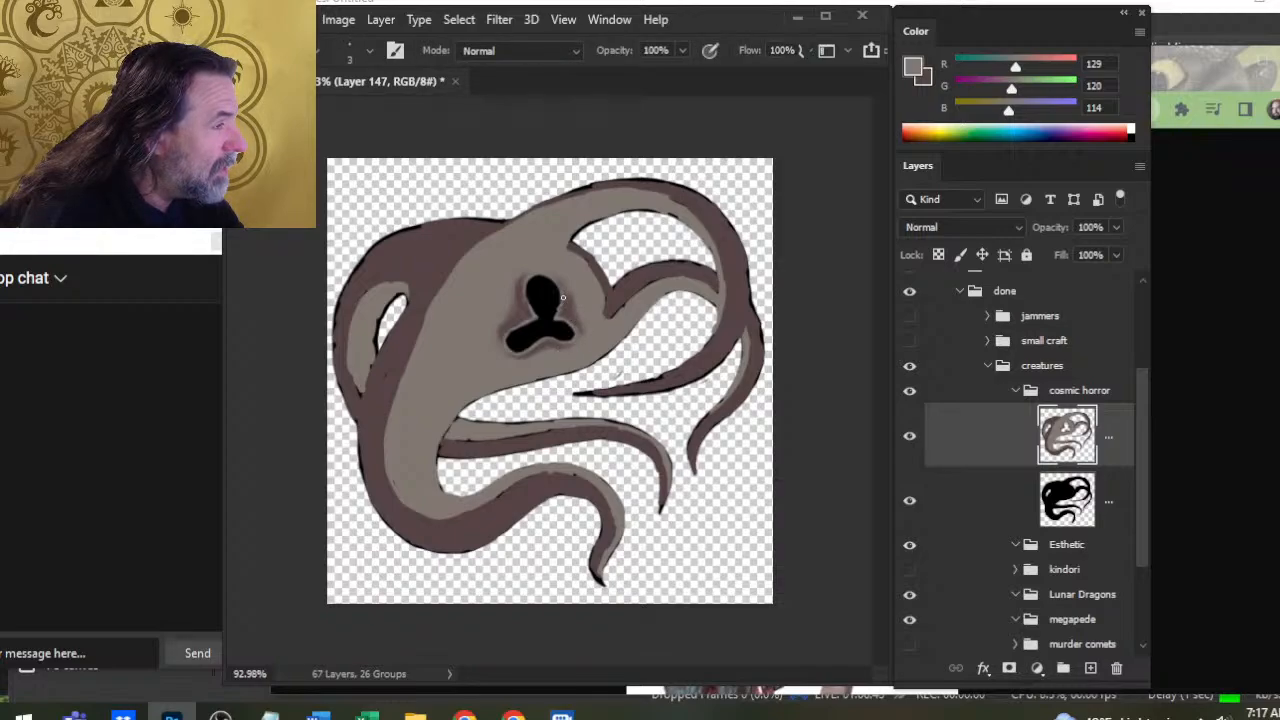
{"action": "key", "text": "e"}
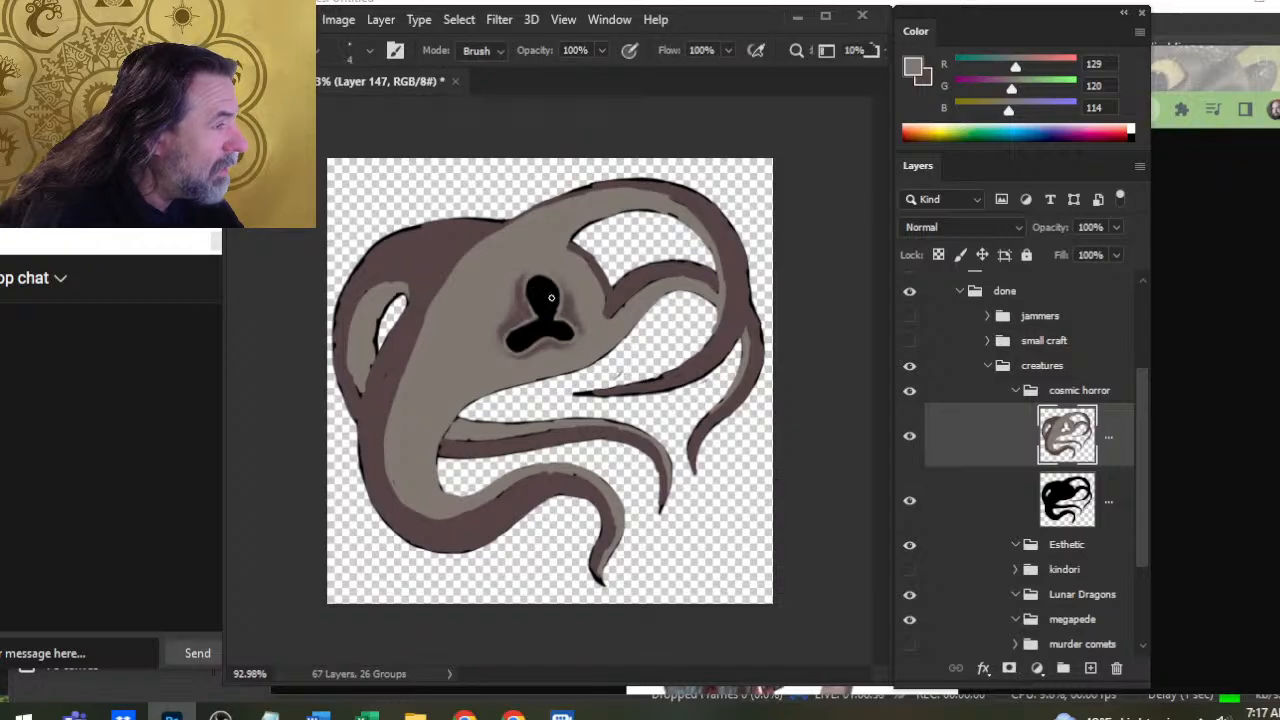
{"action": "key", "text": "r"}
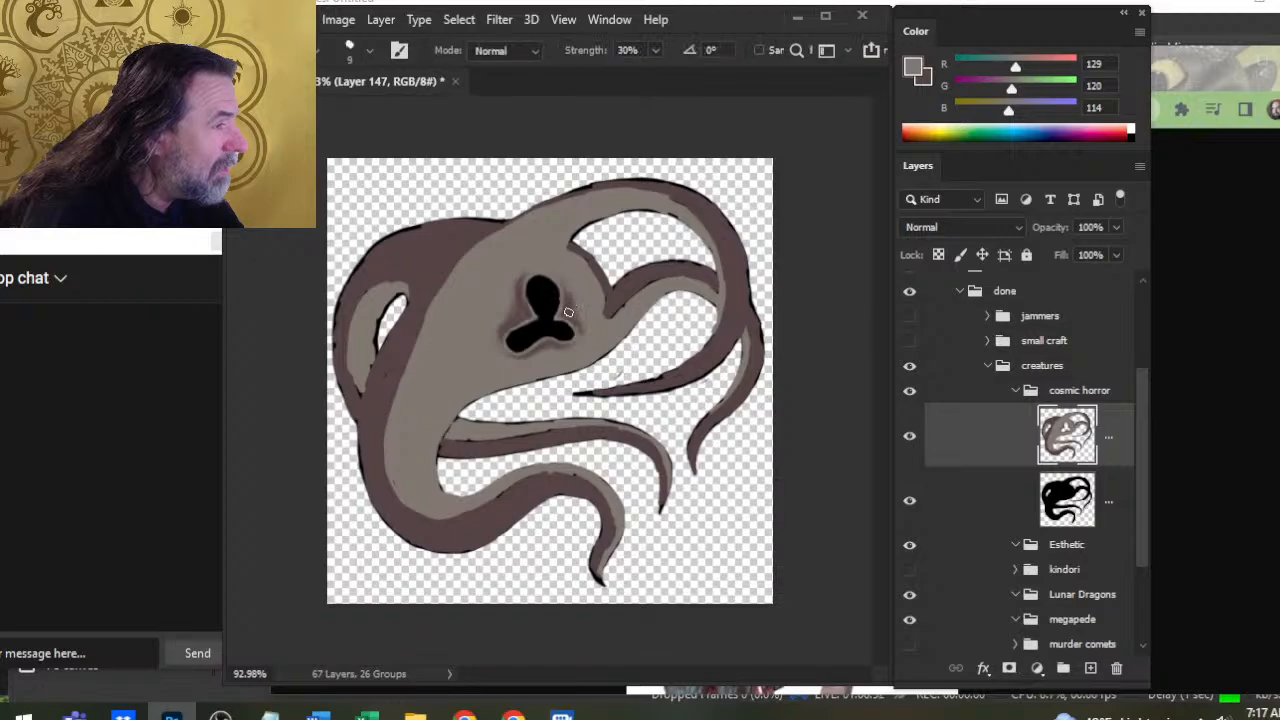
{"action": "left_click", "coordinate": [567, 290], "text": "alt"}
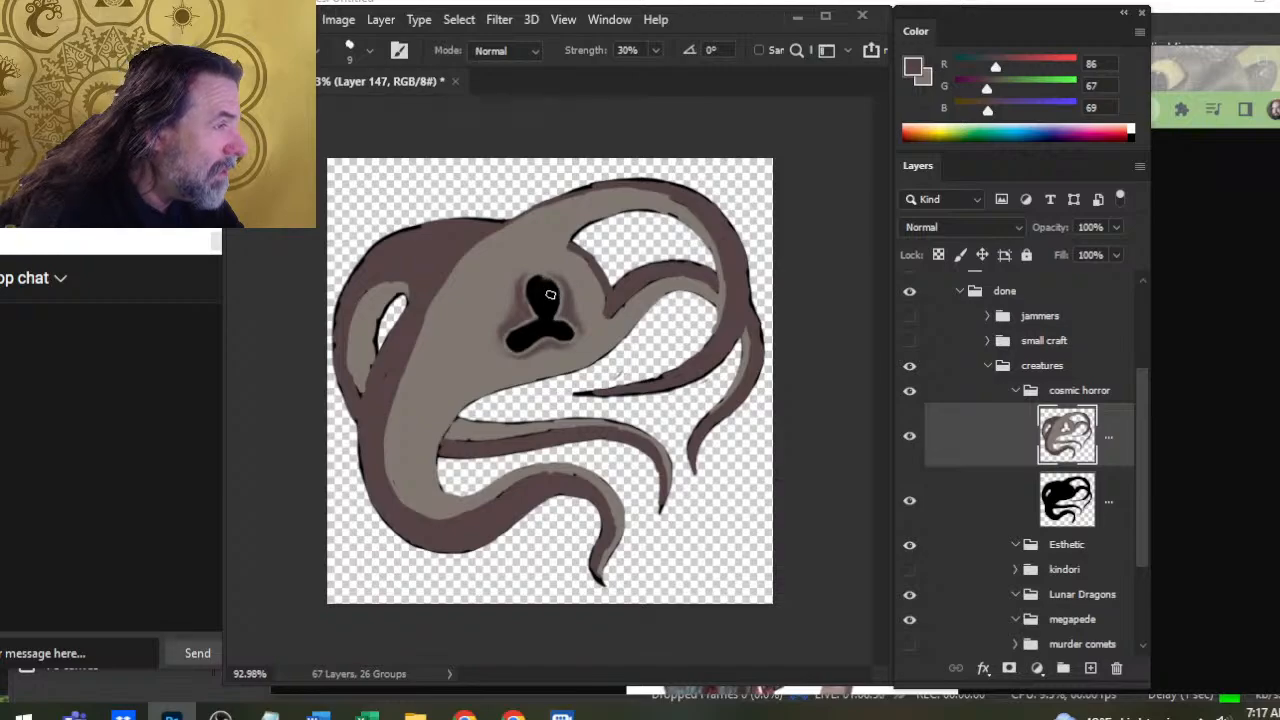
{"action": "key", "text": "b"}
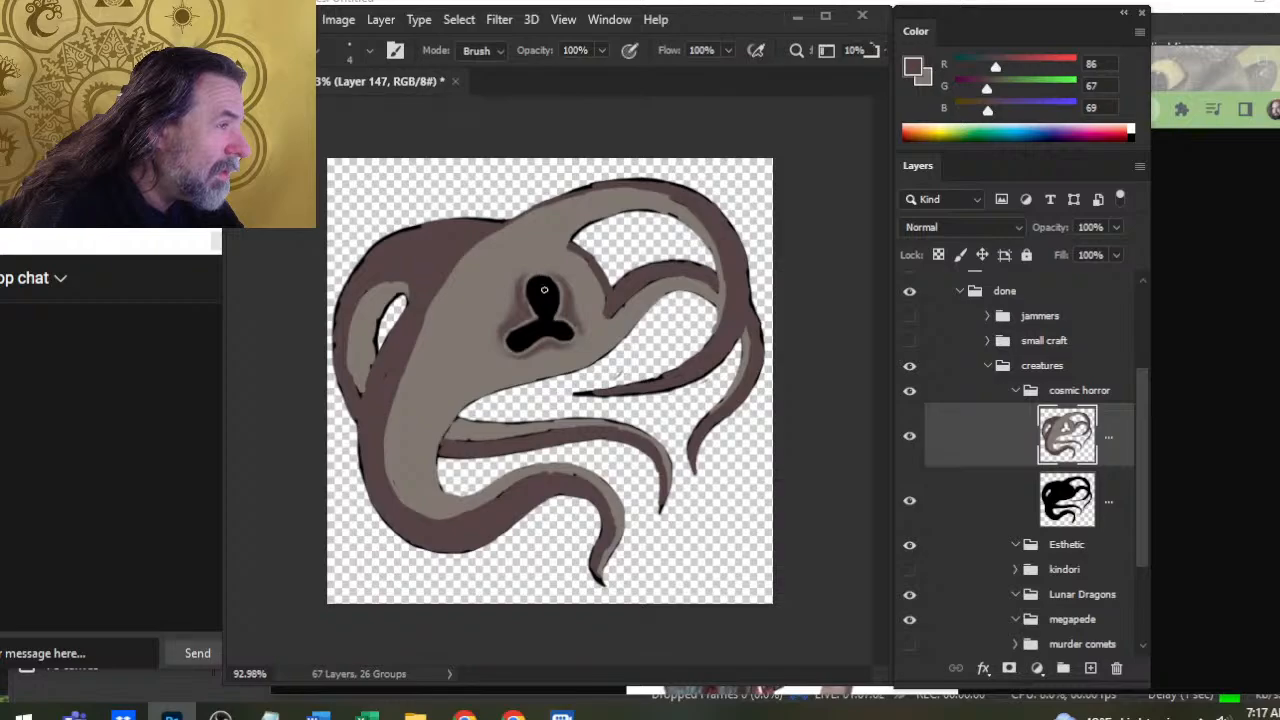
{"action": "key", "text": "r"}
Paint grey and dark brown around the top of the upper lobe and smudge the strokes into a soft rim
{"action": "key", "text": "b"}
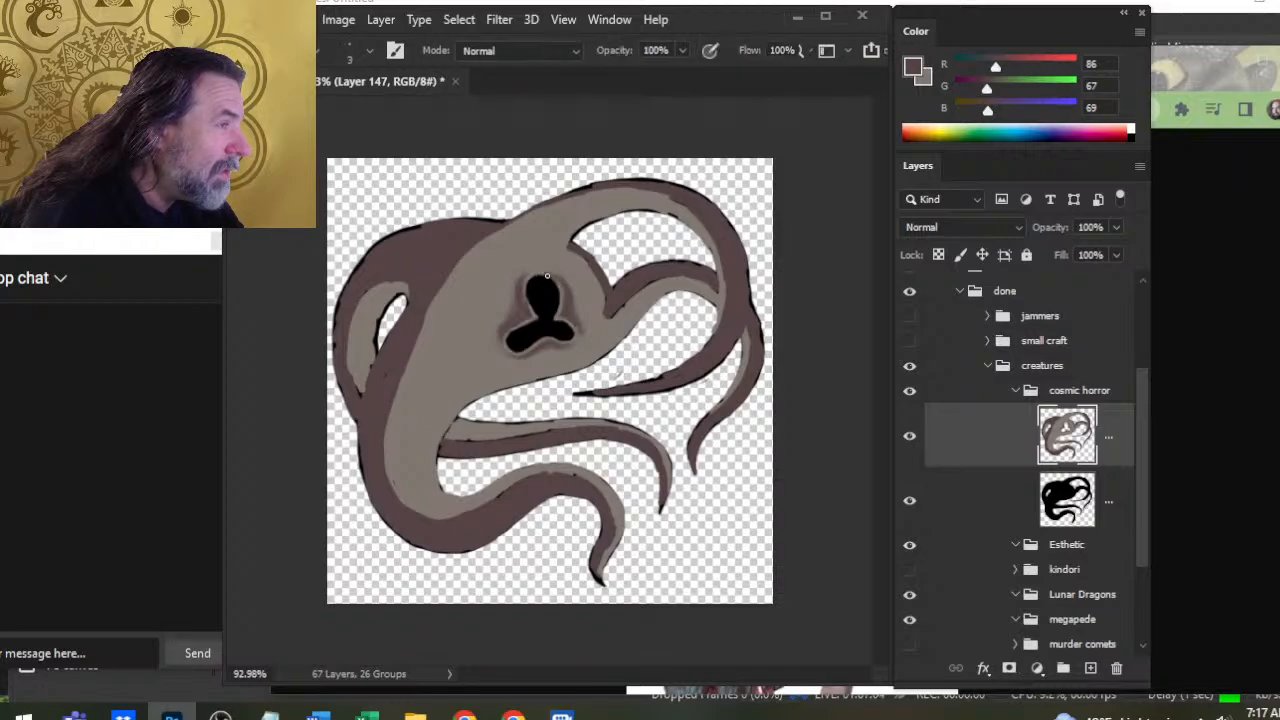
{"action": "left_click", "coordinate": [543, 281], "text": "alt"}
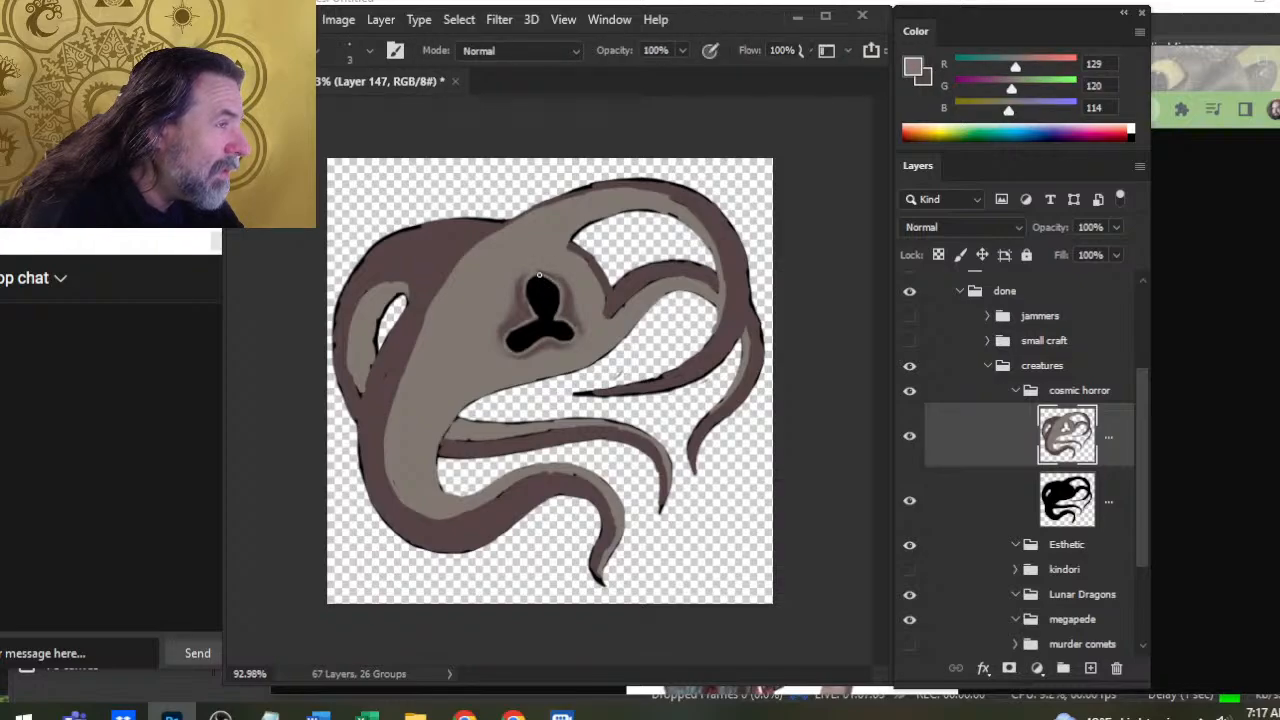
{"action": "key", "text": "r"}
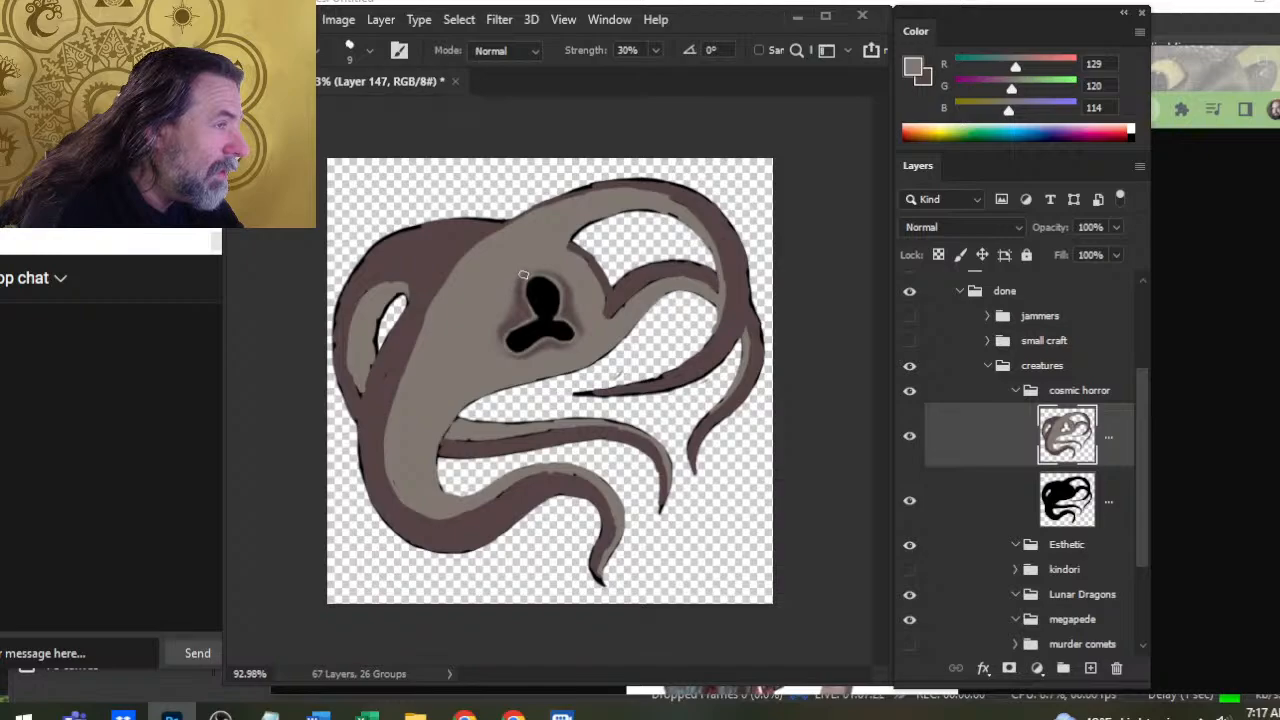
{"action": "key", "text": "b"}
{"action": "key", "text": "x"}
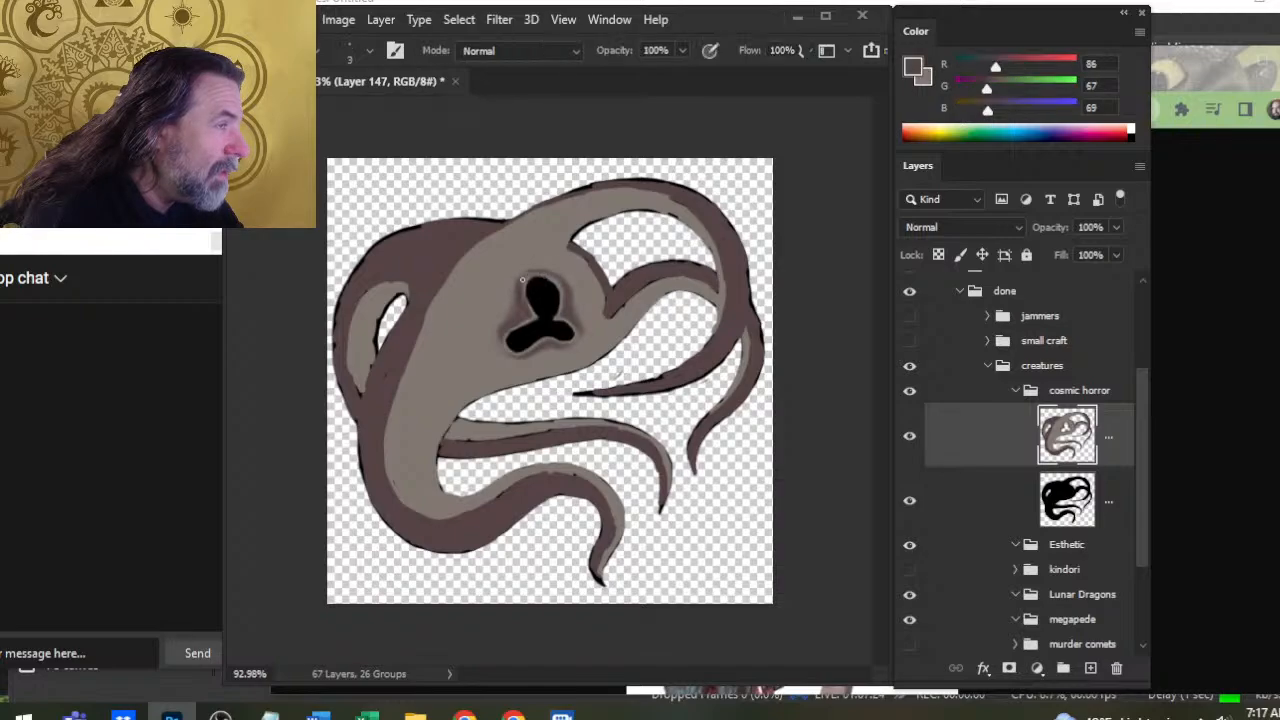
{"action": "key", "text": "r"}
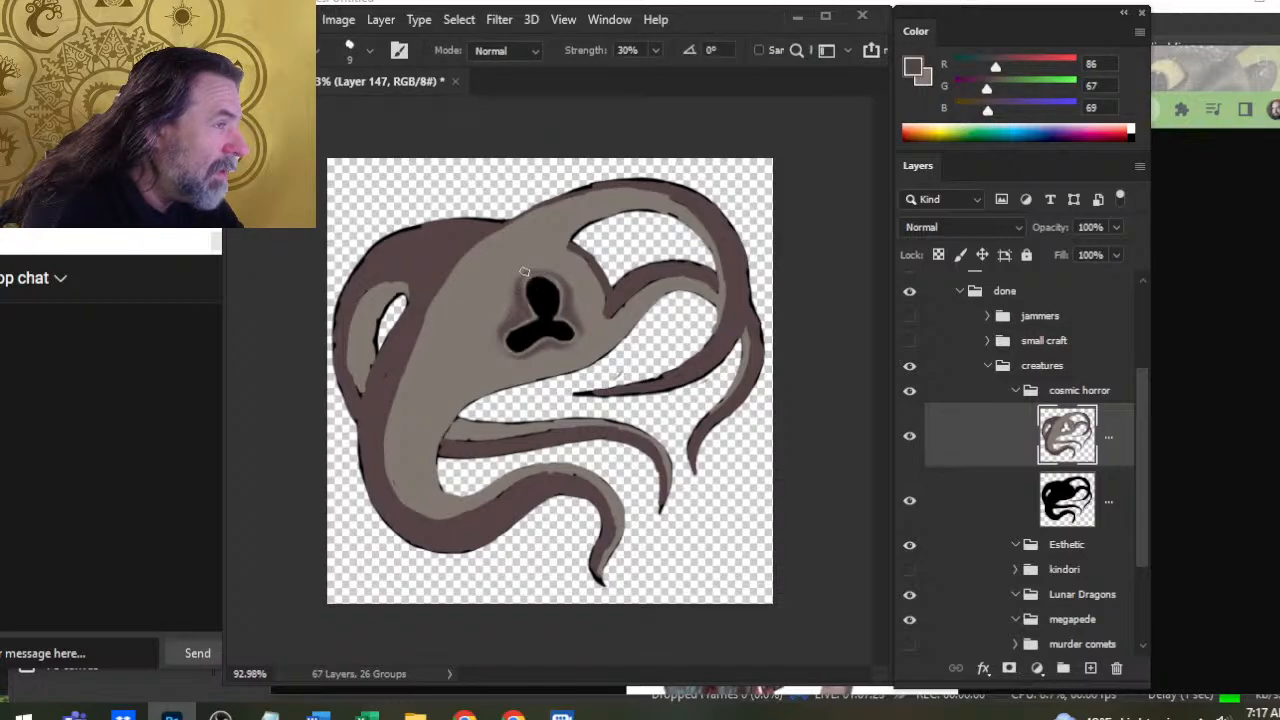
Touch up the upper lobe's upper-right edge with grey paint and eraser, and smudge the shading around the pupil
{"action": "key", "text": "b"}
{"action": "key", "text": "x"}
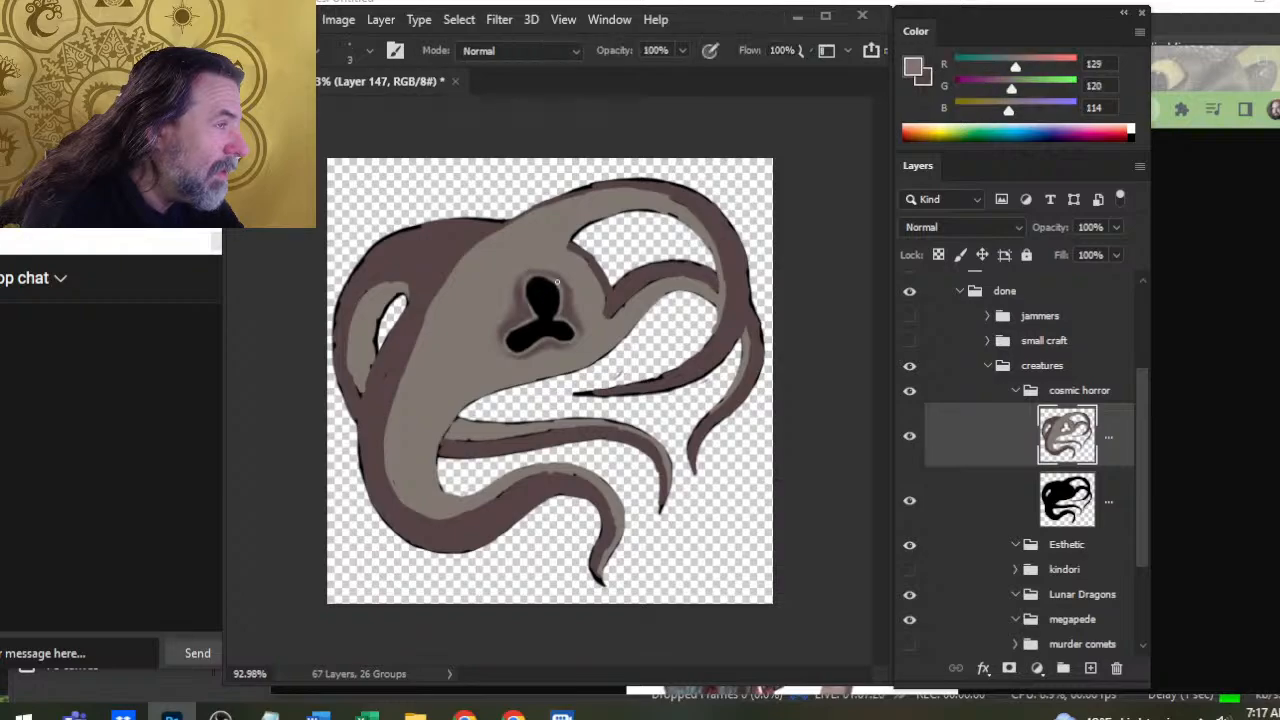
{"action": "key", "text": "r"}
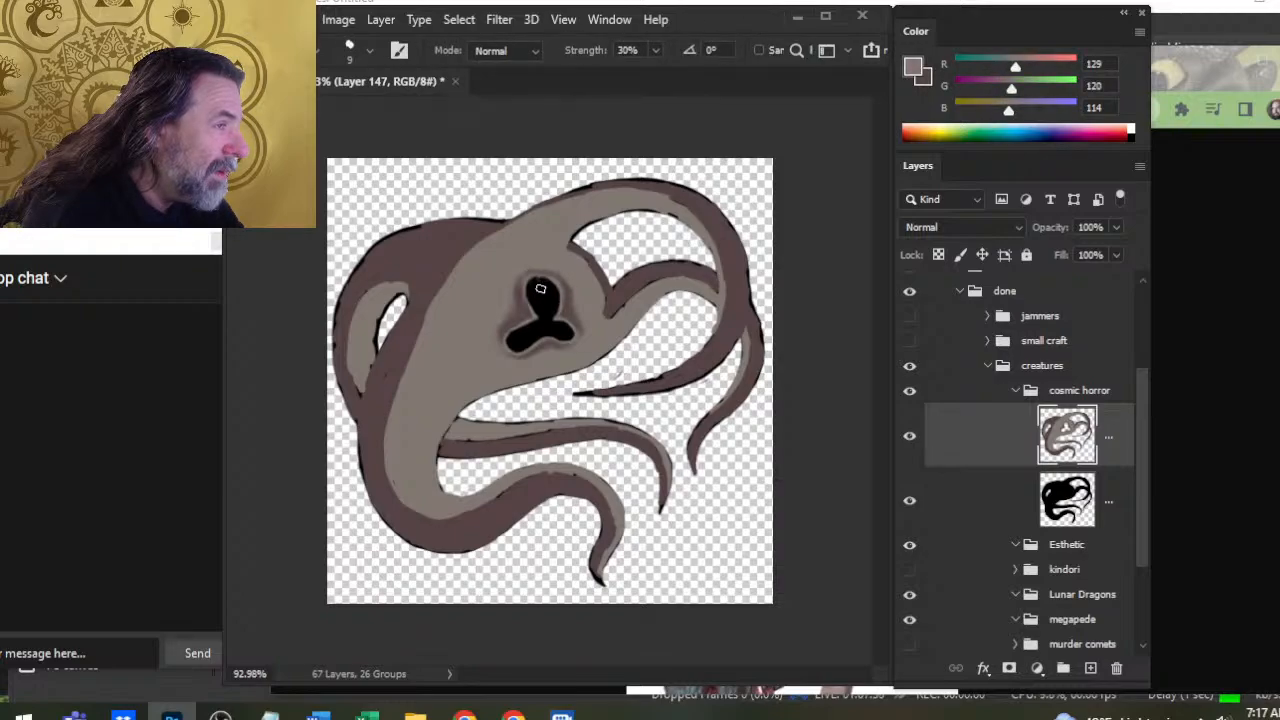
{"action": "key", "text": "e"}
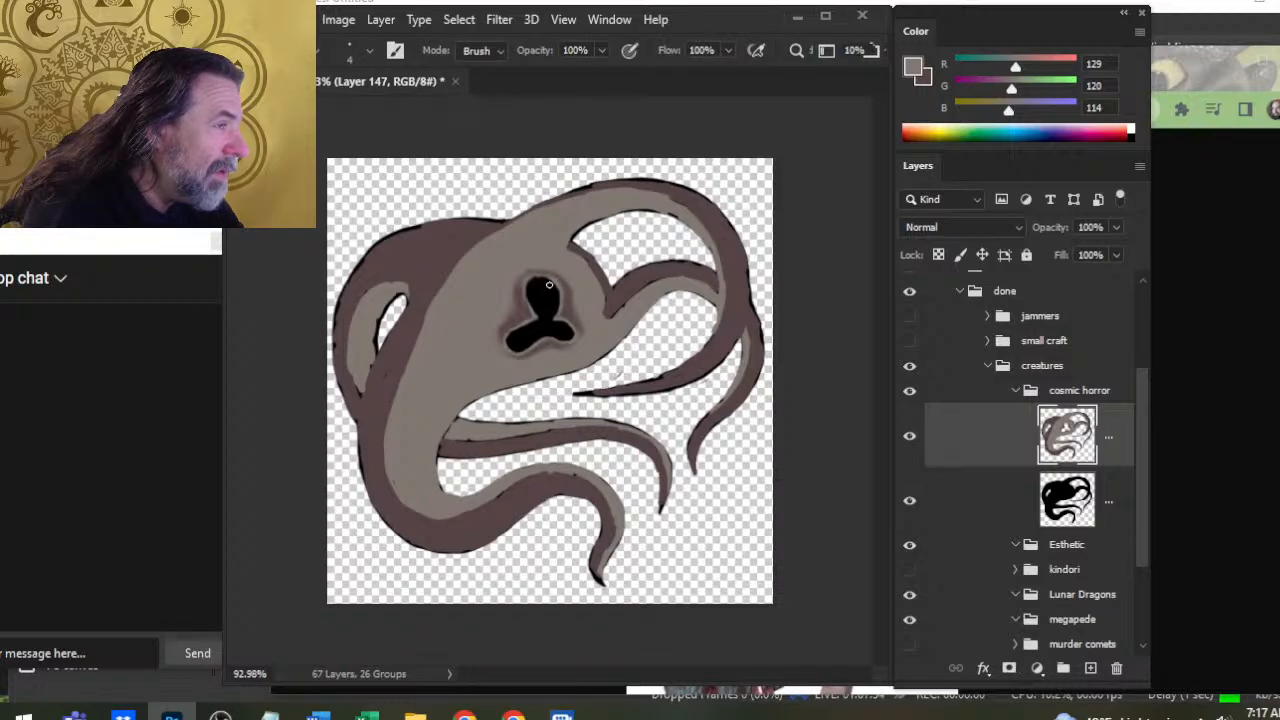
{"action": "key", "text": "r"}
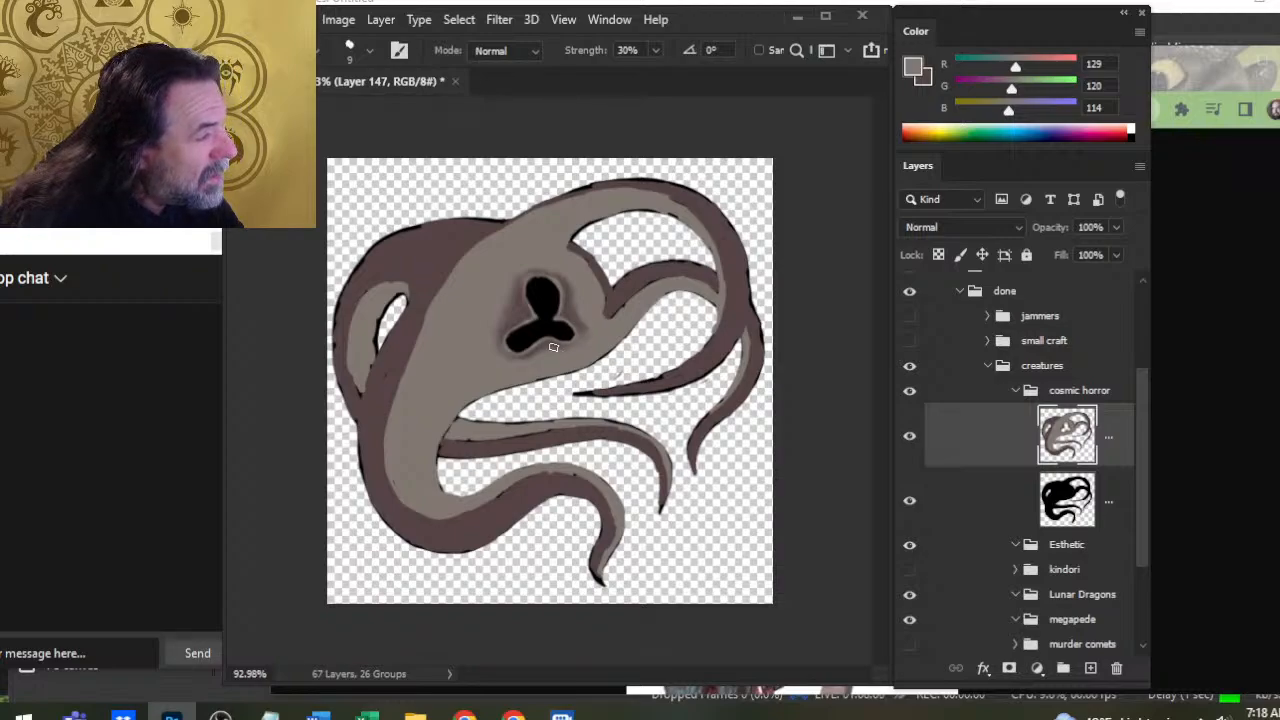
Paint dark brown beneath the pupil's lower-right lobe and smudge it into the grey skin
{"action": "key", "text": "b"}
{"action": "key", "text": "r"}
{"action": "key", "text": "x"}
{"action": "key", "text": "b"}
{"action": "left_click_drag", "start_coordinate": [564, 349], "coordinate": [576, 351]}
{"action": "key", "text": "r"}
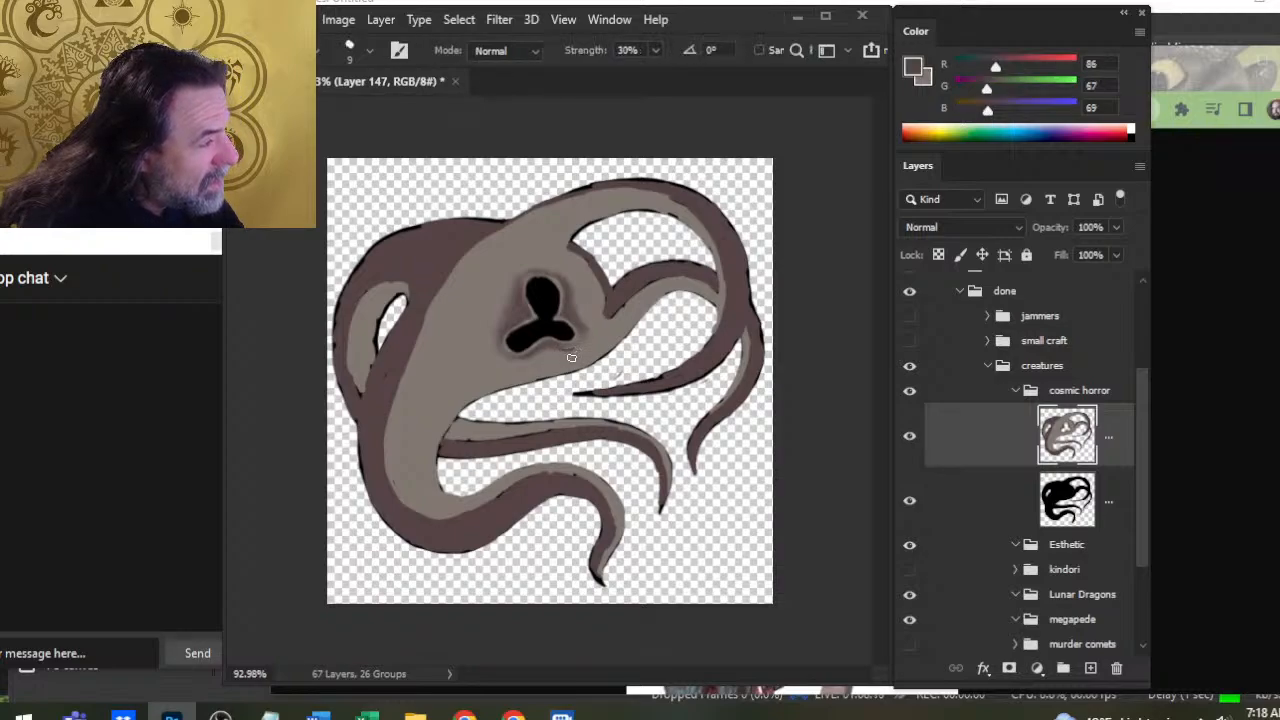
{"action": "key", "text": "b"}
{"action": "key", "text": "r"}
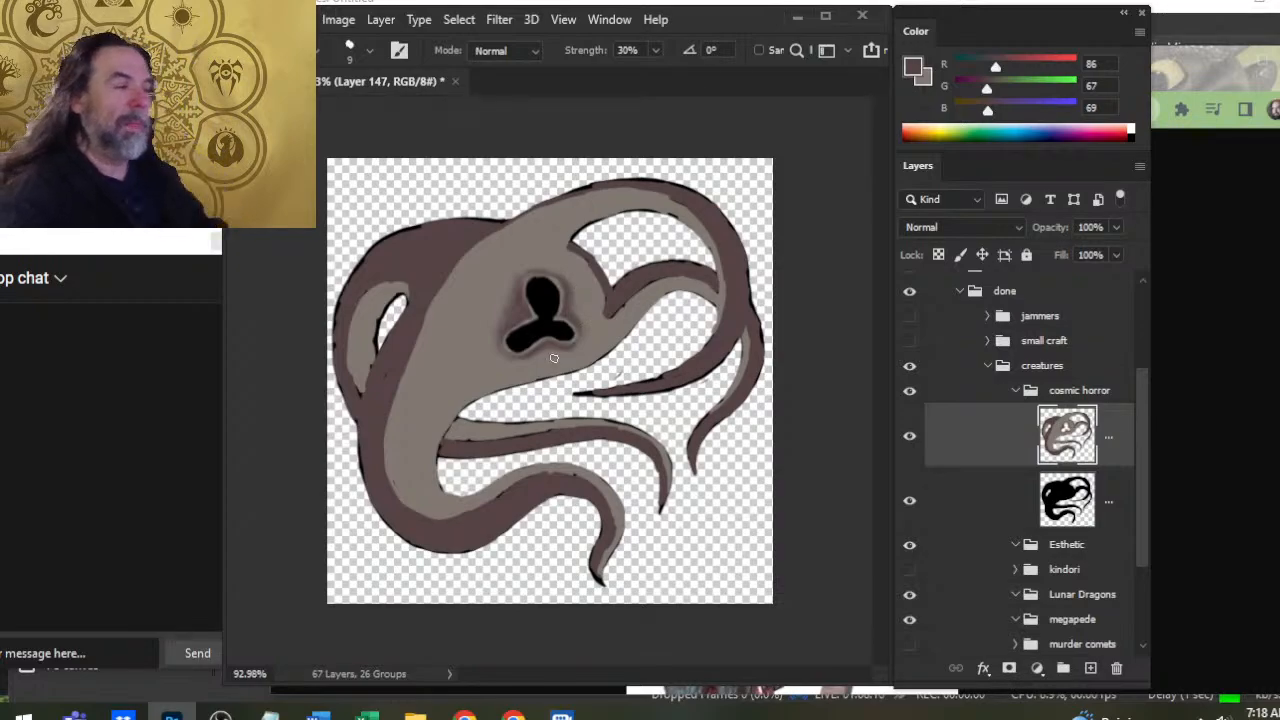
Smudge the boundary between grey body and dark brown band at 76% strength, and smear the brown past the creature's outer outline
{"action": "key", "text": "bracketright"}
{"action": "key", "text": "bracketright"}
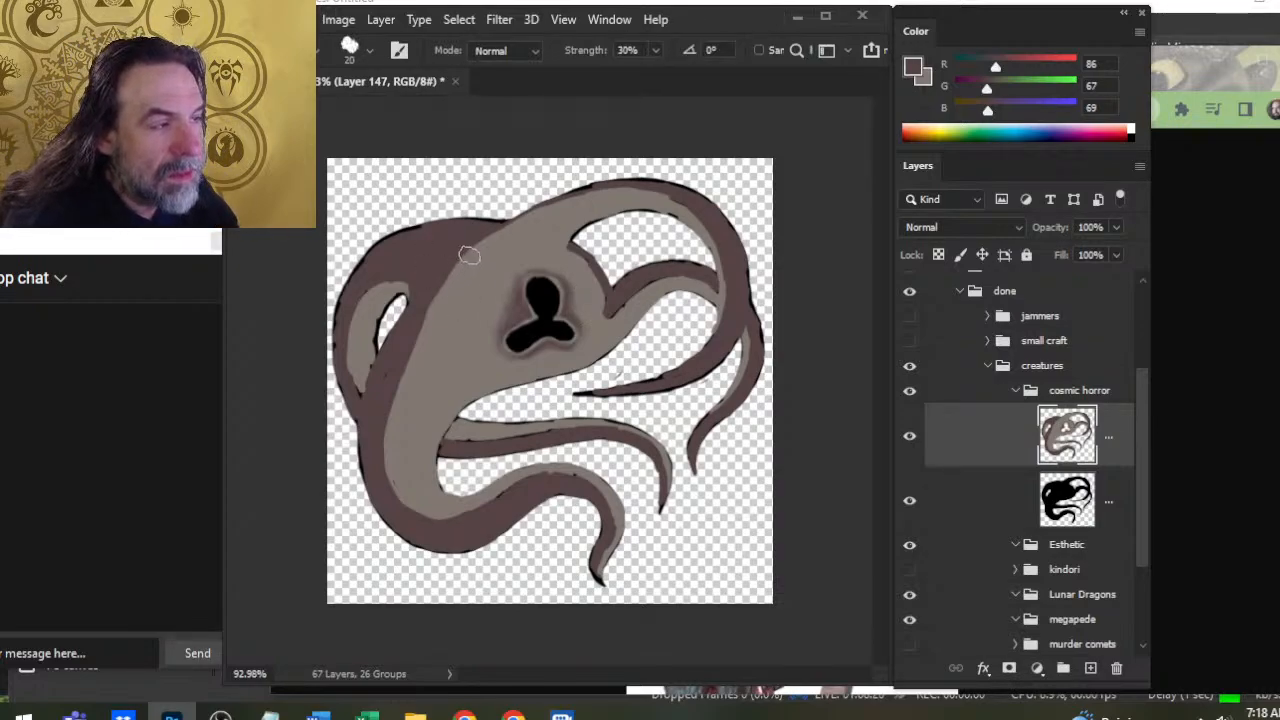
{"action": "left_click", "coordinate": [910, 436]}
{"action": "left_click", "coordinate": [914, 452]}
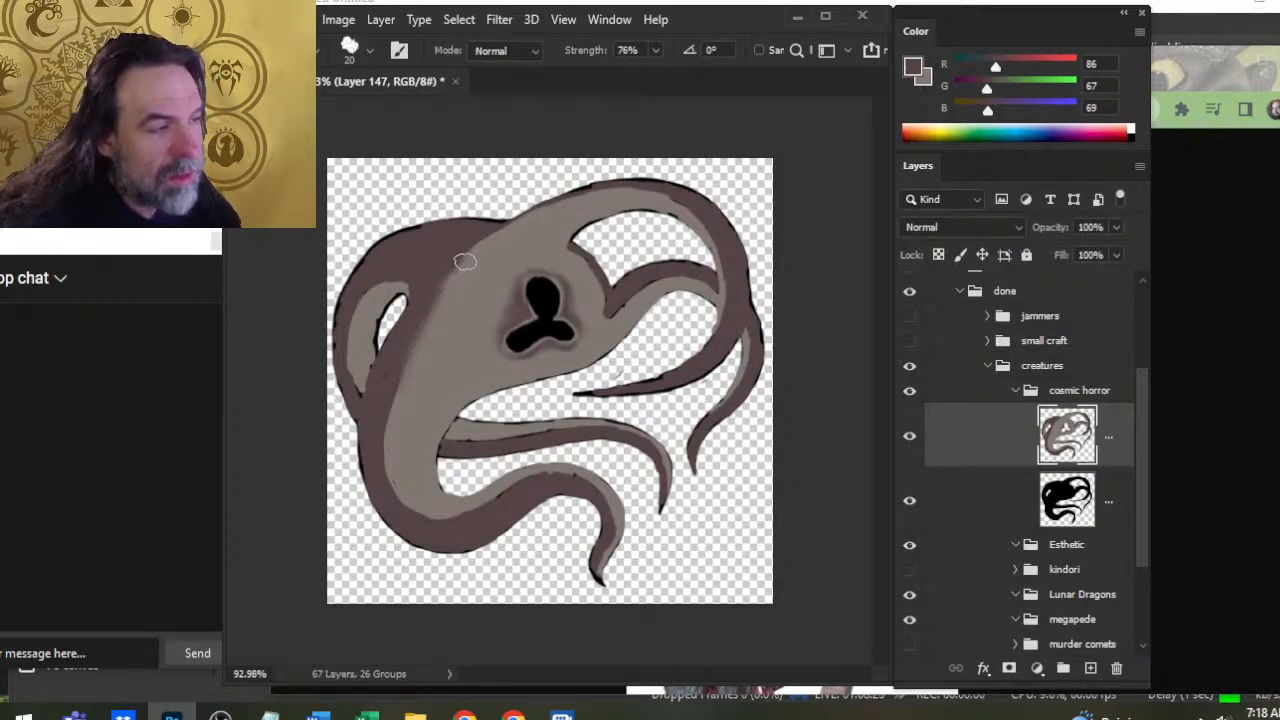
{"action": "key", "text": "7"}
{"action": "key", "text": "6"}
{"action": "left_click_drag", "start_coordinate": [446, 311], "coordinate": [400, 406]}
{"action": "key", "text": "bracketleft"}
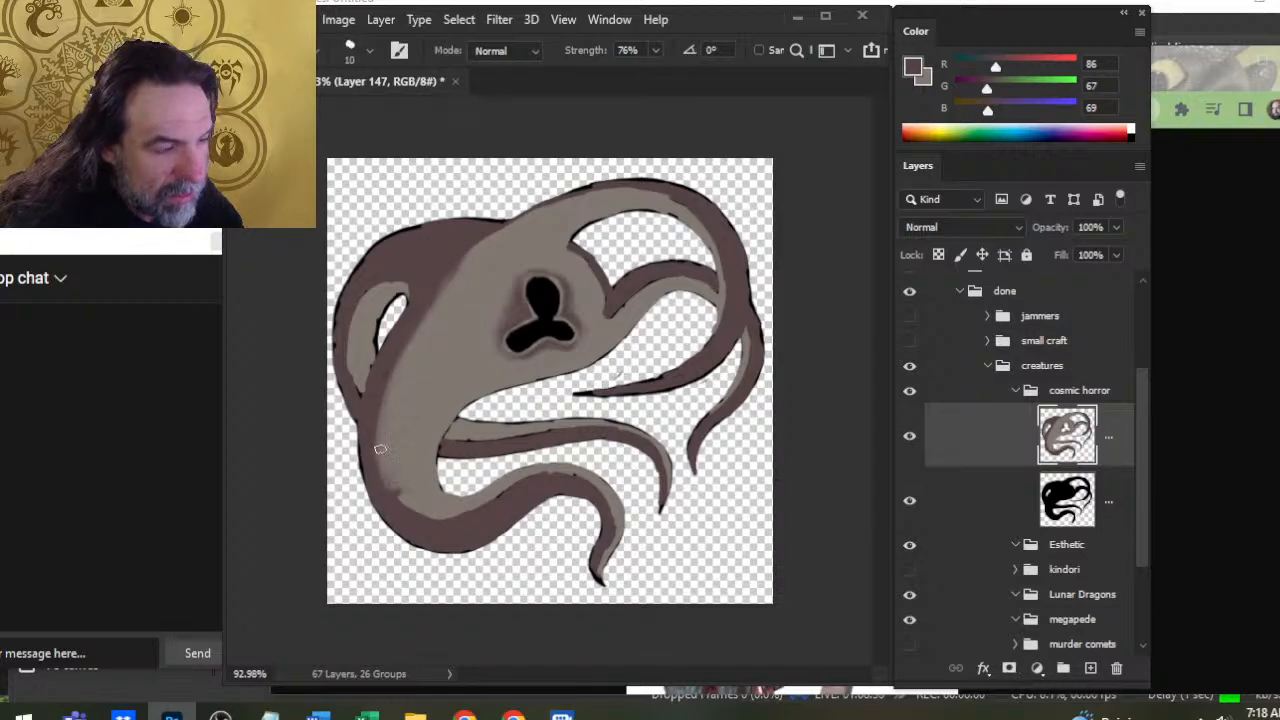
{"action": "mouse_move", "coordinate": [363, 422]}
{"action": "left_mouse_down"}
{"action": "mouse_move", "coordinate": [350, 354]}
{"action": "mouse_move", "coordinate": [334, 380]}
{"action": "mouse_move", "coordinate": [329, 312]}
{"action": "mouse_move", "coordinate": [332, 332]}
{"action": "mouse_move", "coordinate": [377, 232]}
{"action": "mouse_move", "coordinate": [398, 240]}
{"action": "mouse_move", "coordinate": [358, 272]}
{"action": "mouse_move", "coordinate": [318, 345]}
{"action": "mouse_move", "coordinate": [423, 242]}
{"action": "mouse_move", "coordinate": [352, 264]}
{"action": "mouse_move", "coordinate": [447, 228]}
{"action": "mouse_move", "coordinate": [347, 277]}
{"action": "mouse_move", "coordinate": [460, 234]}
{"action": "mouse_move", "coordinate": [416, 237]}
{"action": "mouse_move", "coordinate": [432, 230]}
{"action": "mouse_move", "coordinate": [466, 237]}
{"action": "mouse_move", "coordinate": [643, 195]}
{"action": "mouse_move", "coordinate": [710, 199]}
{"action": "mouse_move", "coordinate": [722, 213]}
{"action": "mouse_move", "coordinate": [679, 185]}
{"action": "mouse_move", "coordinate": [590, 183]}
{"action": "left_mouse_up"}
{"action": "key", "text": "bracketright"}
Move the connected light grey body area onto its own layer in place, hide it, and activate the dark brown layer
{"action": "key", "text": "w"}
{"action": "left_click", "coordinate": [559, 238]}
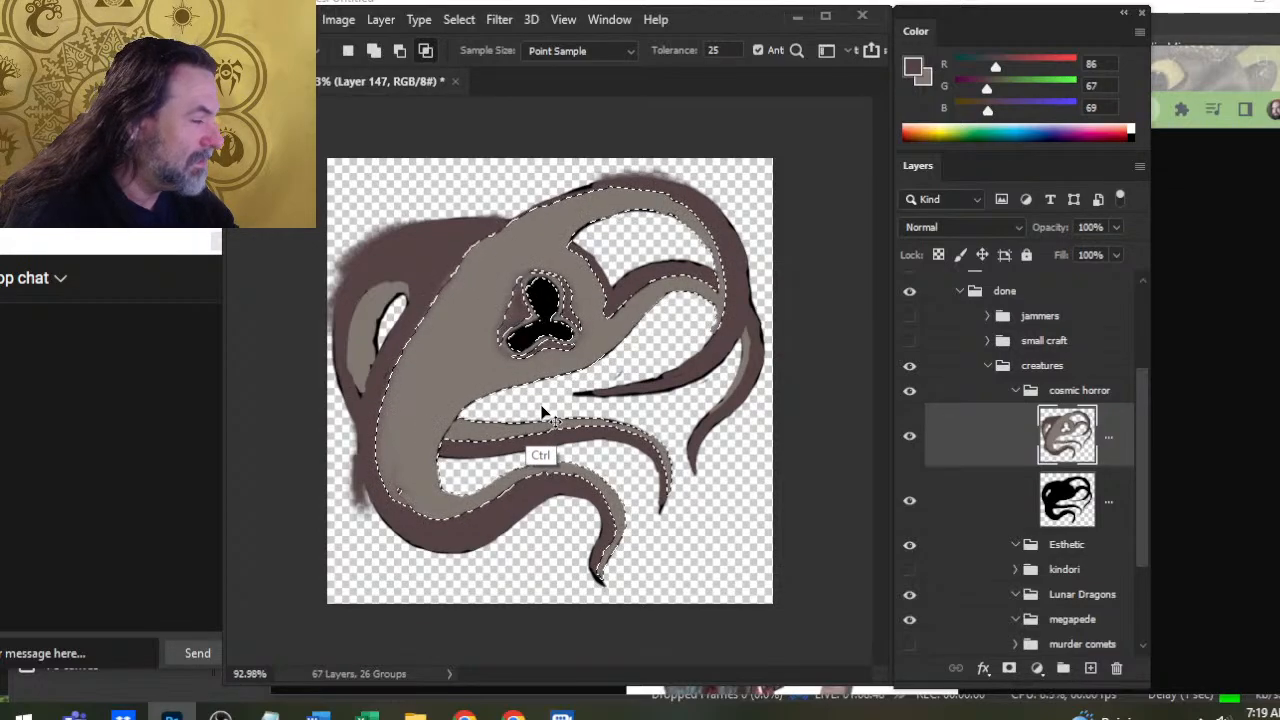
{"action": "key", "text": "ctrl+BackSpace"}
{"action": "key", "text": "ctrl+d"}
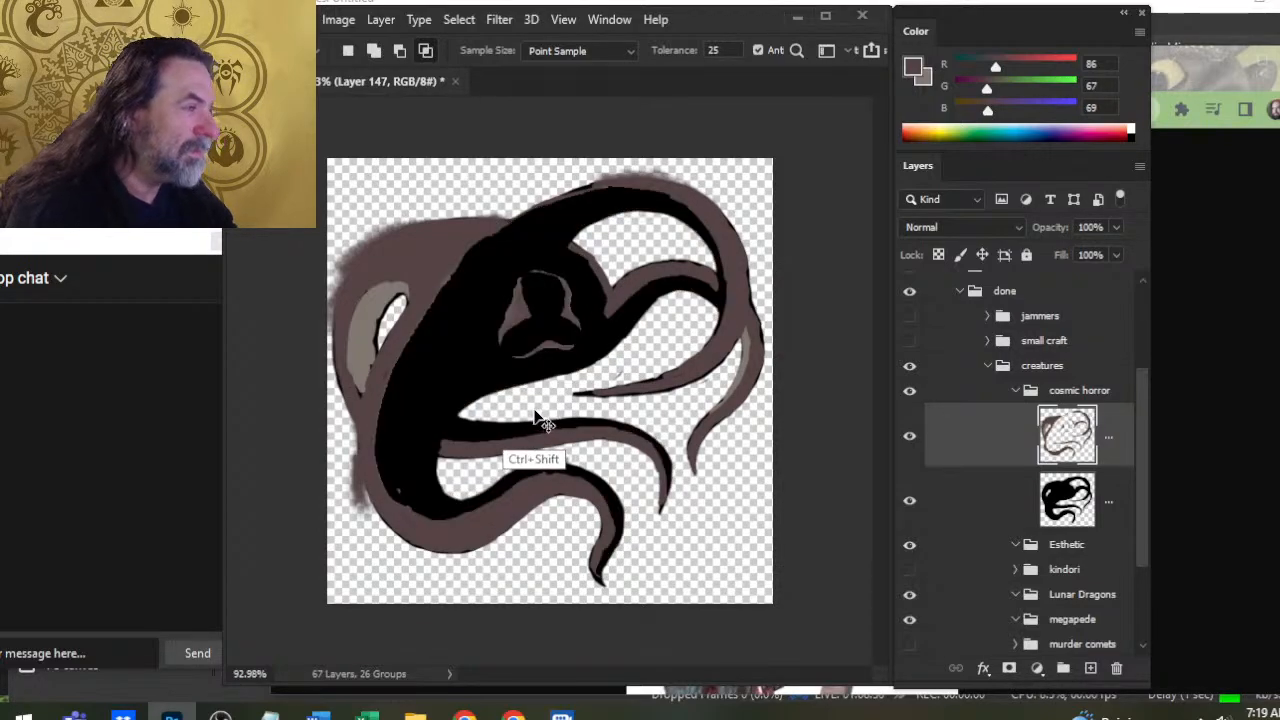
{"action": "key", "text": "ctrl+shift+v"}
{"action": "left_click", "coordinate": [909, 436]}
{"action": "left_click", "coordinate": [950, 495]}
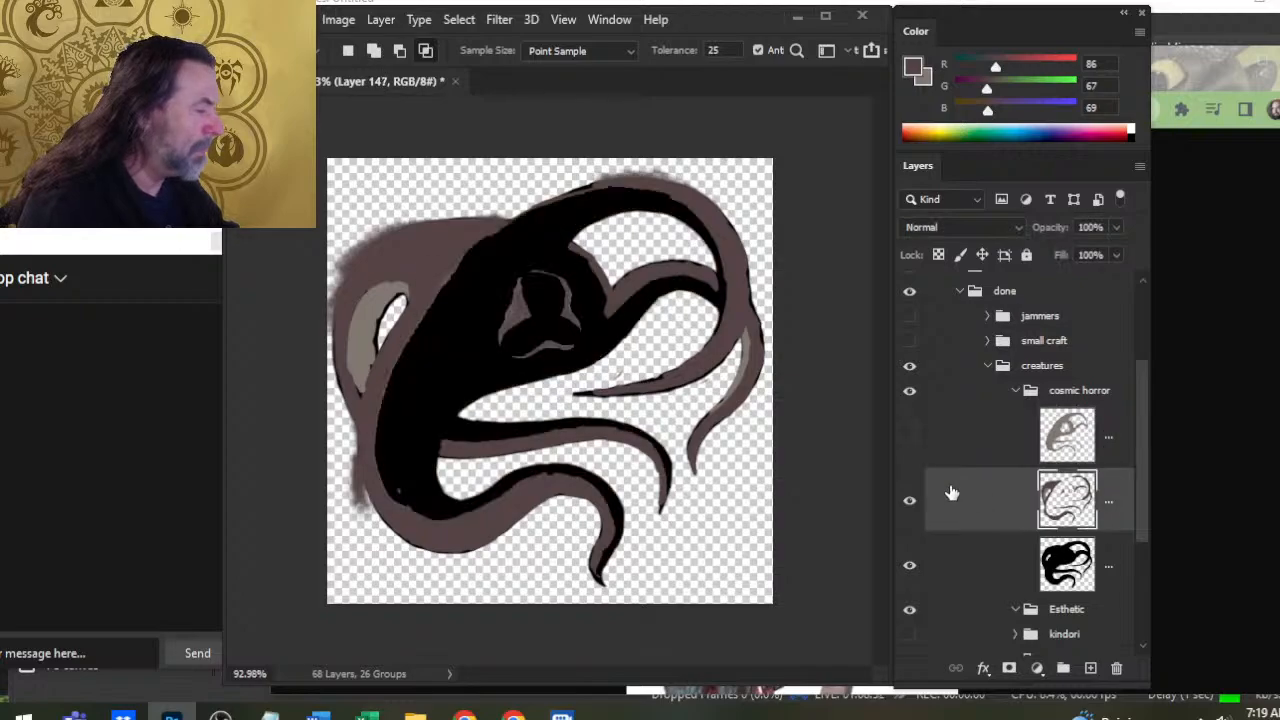
{"action": "key", "text": "b"}
{"action": "left_click", "coordinate": [437, 302], "text": "alt"}
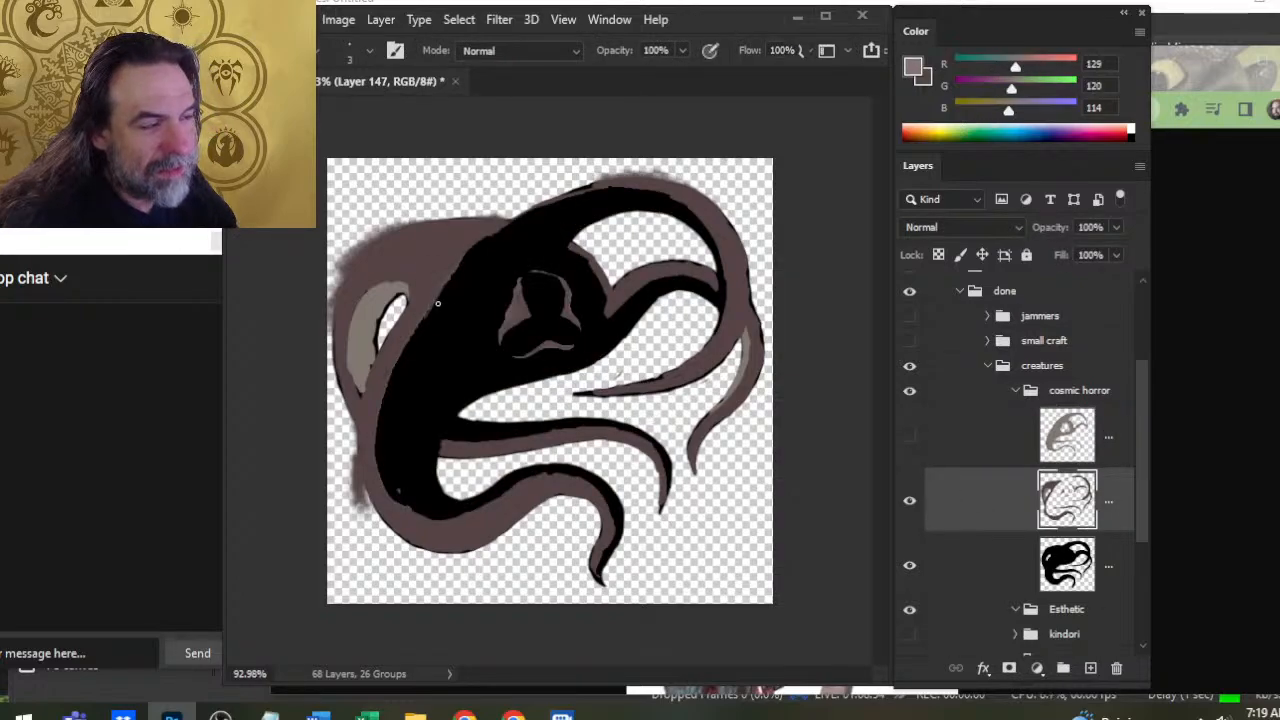
{"action": "key", "text": "bracketright"}
{"action": "key", "text": "bracketright"}
{"action": "key", "text": "bracketright"}
{"action": "key", "text": "bracketright"}
{"action": "key", "text": "bracketright"}
{"action": "key", "text": "bracketright"}
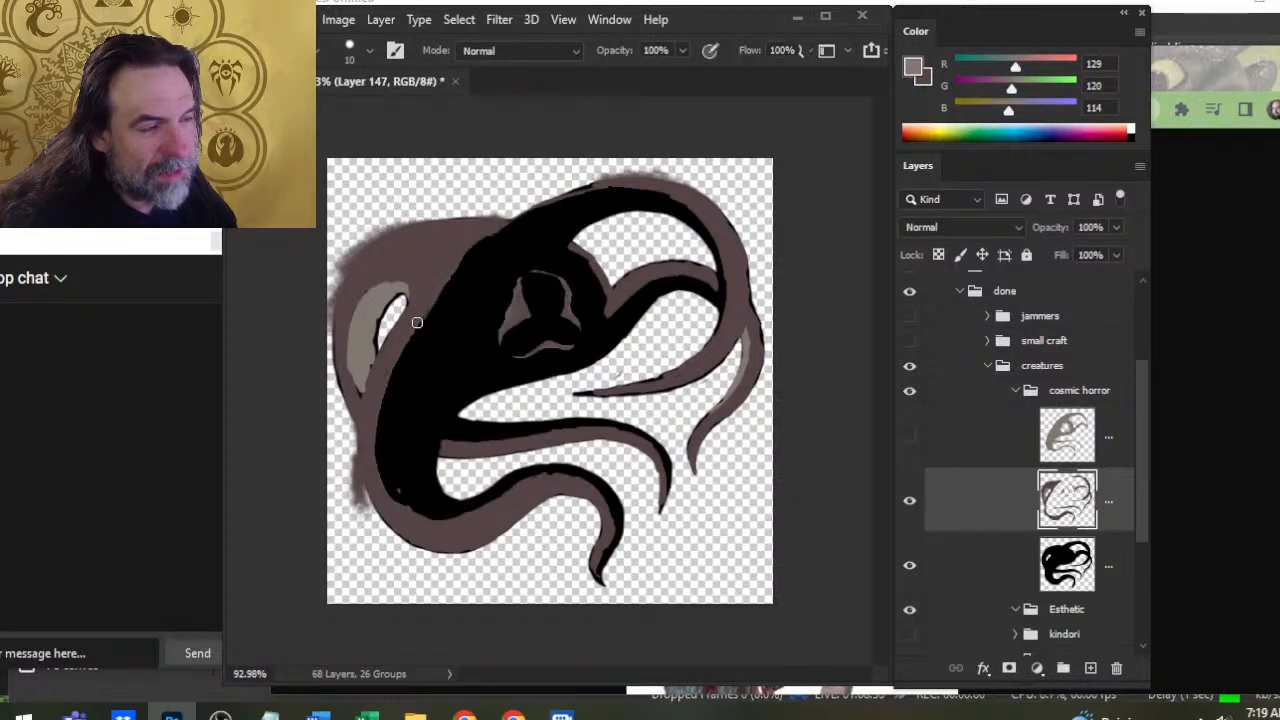
Cut the grey patch inside the left tentacle loop, paste it in place above the grey body layer, and merge it down
{"action": "key", "text": "w"}
{"action": "left_click", "coordinate": [355, 350]}
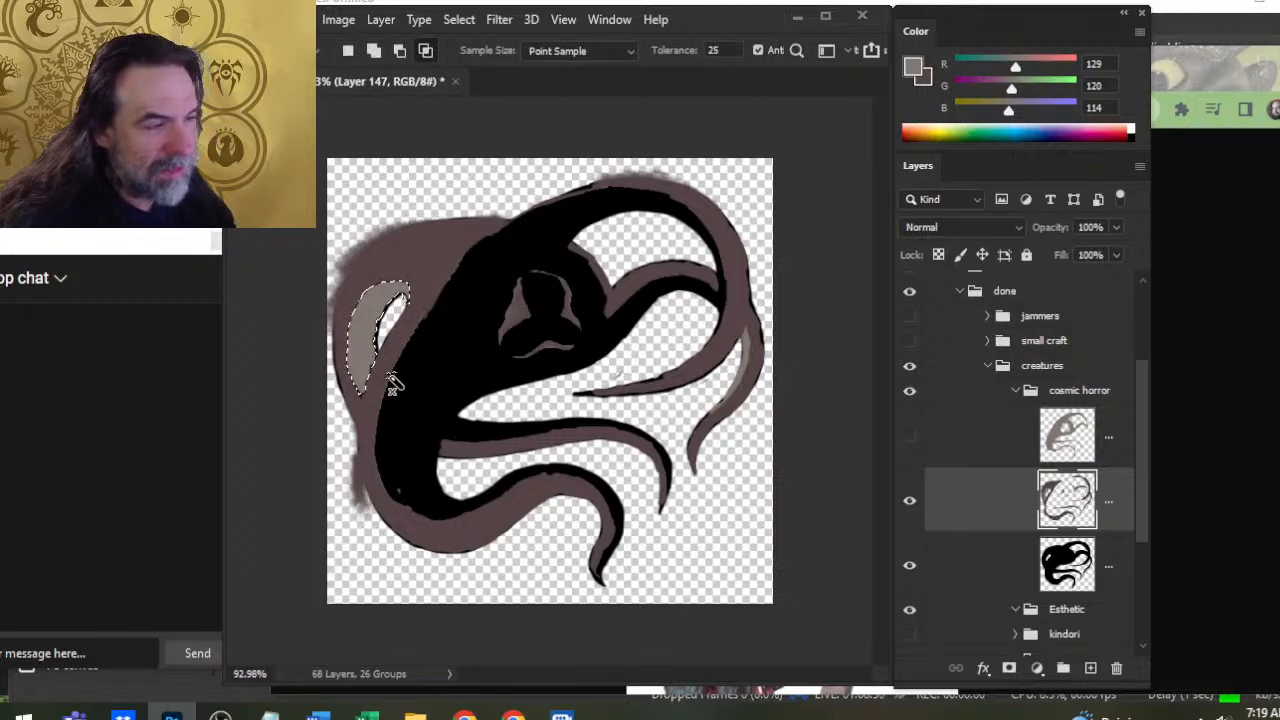
{"action": "key", "text": "ctrl+x"}
{"action": "left_click", "coordinate": [916, 437]}
{"action": "left_click", "coordinate": [957, 450]}
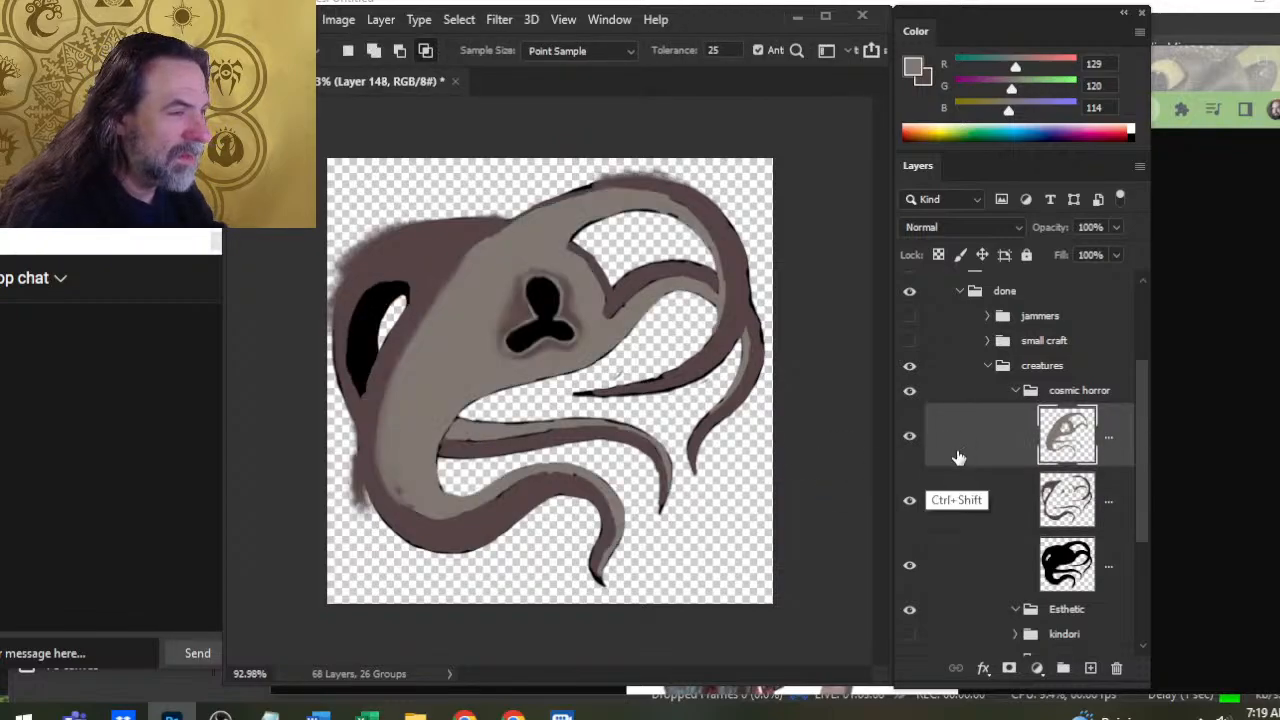
{"action": "key", "text": "ctrl+shift+v"}
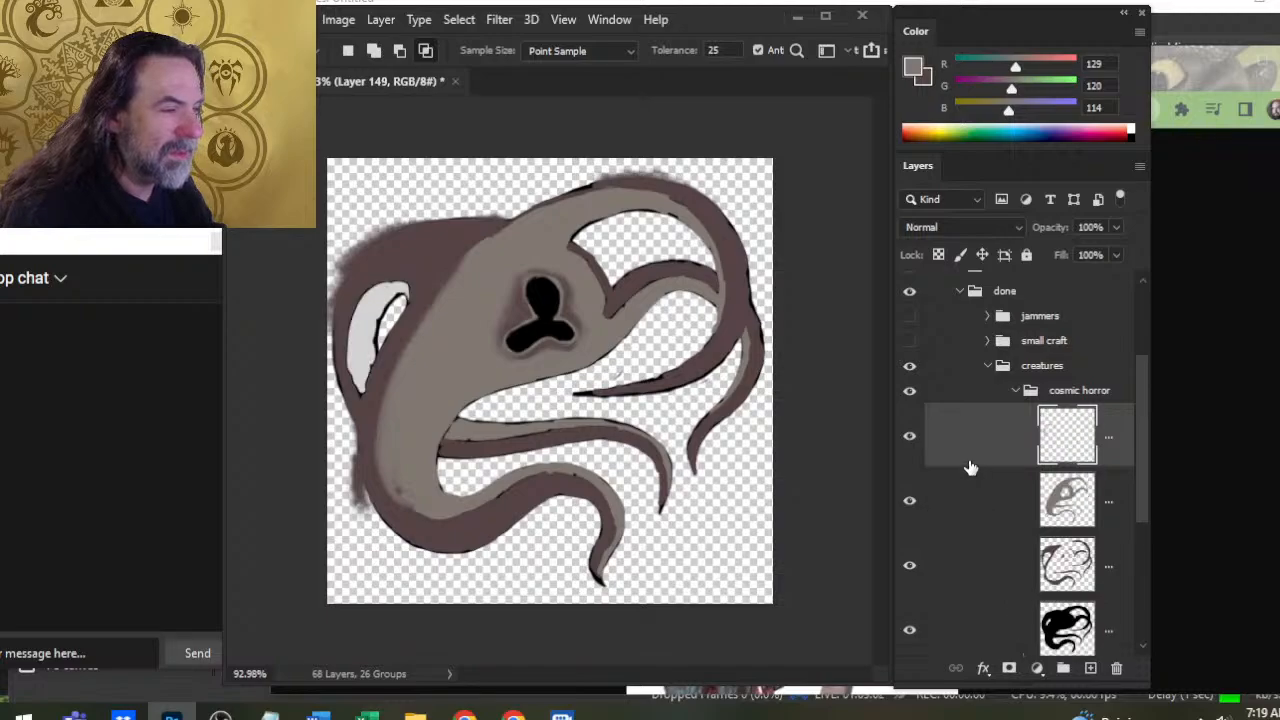
{"action": "key", "text": "alt+shift+BackSpace"}
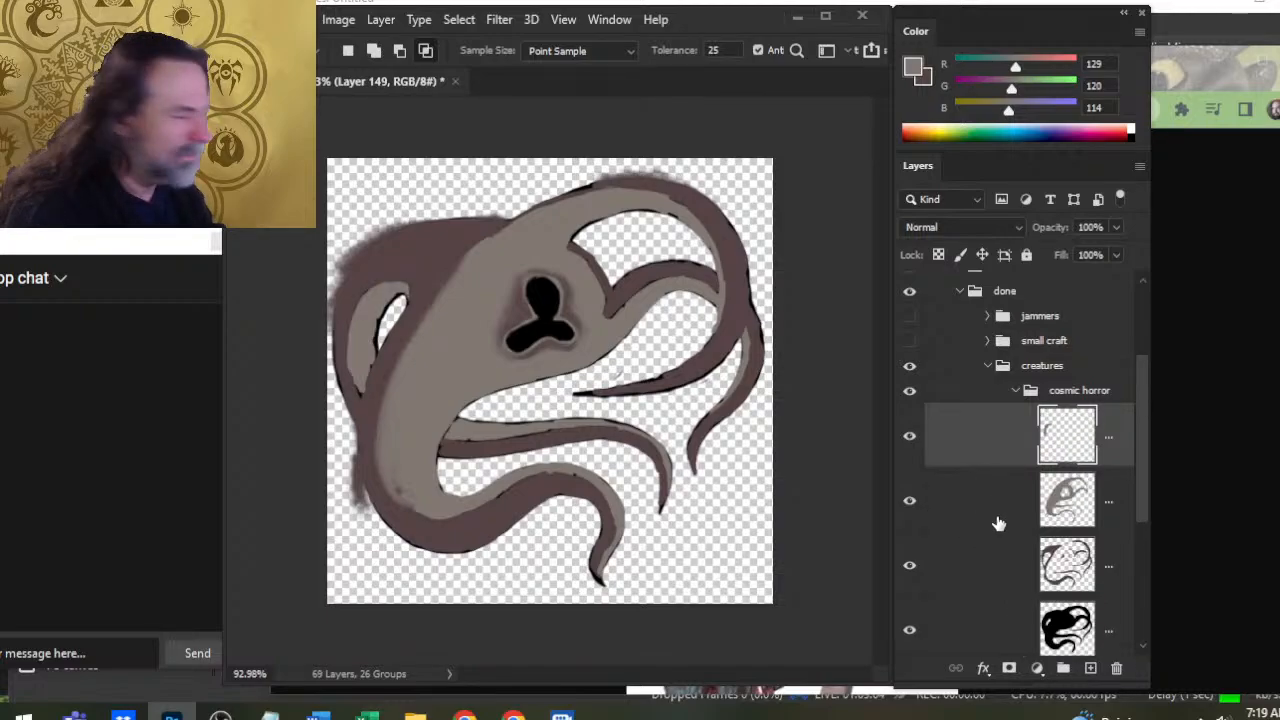
{"action": "right_click", "coordinate": [1000, 458]}
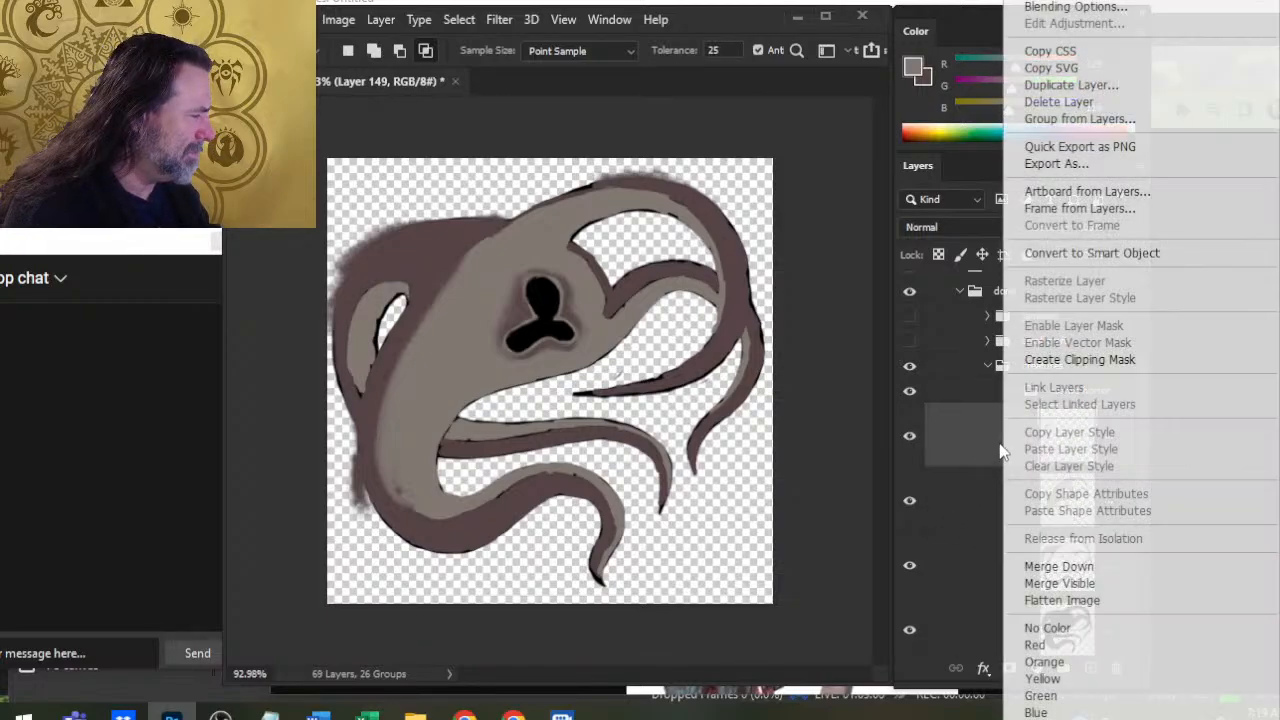
{"action": "left_click", "coordinate": [1045, 572]}
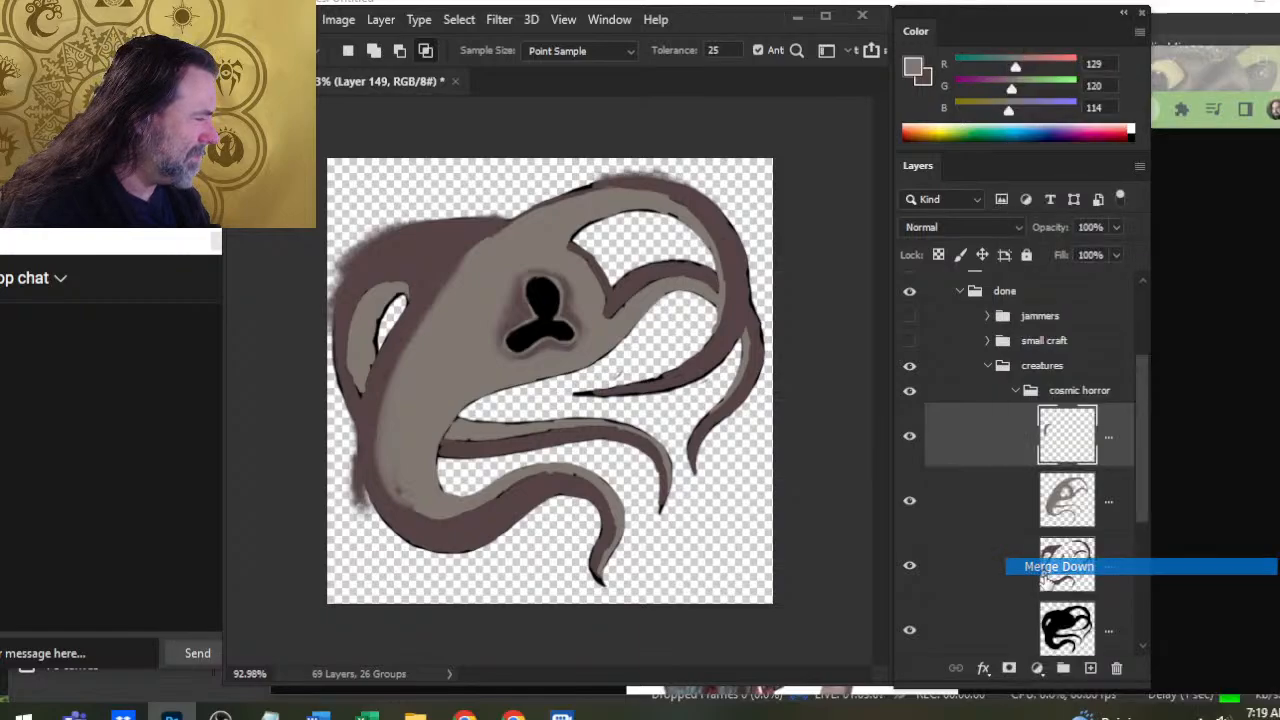
Hide the grey layer and paint dark brown beyond the outline along the left loop and upper tentacle with a 50 px brush
{"action": "left_click", "coordinate": [909, 436]}
{"action": "key", "text": "b"}
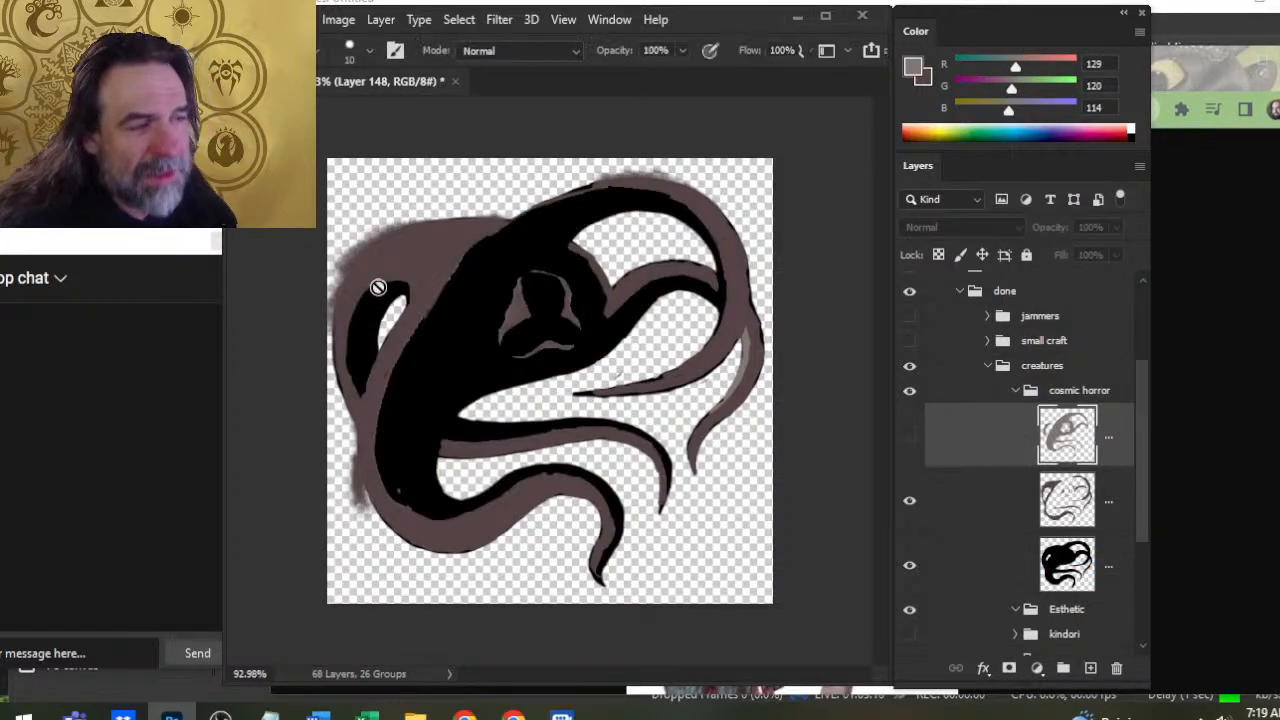
{"action": "left_click", "coordinate": [985, 525]}
{"action": "key", "text": "bracketright"}
{"action": "key", "text": "bracketright"}
{"action": "key", "text": "bracketright"}
{"action": "key", "text": "bracketright"}
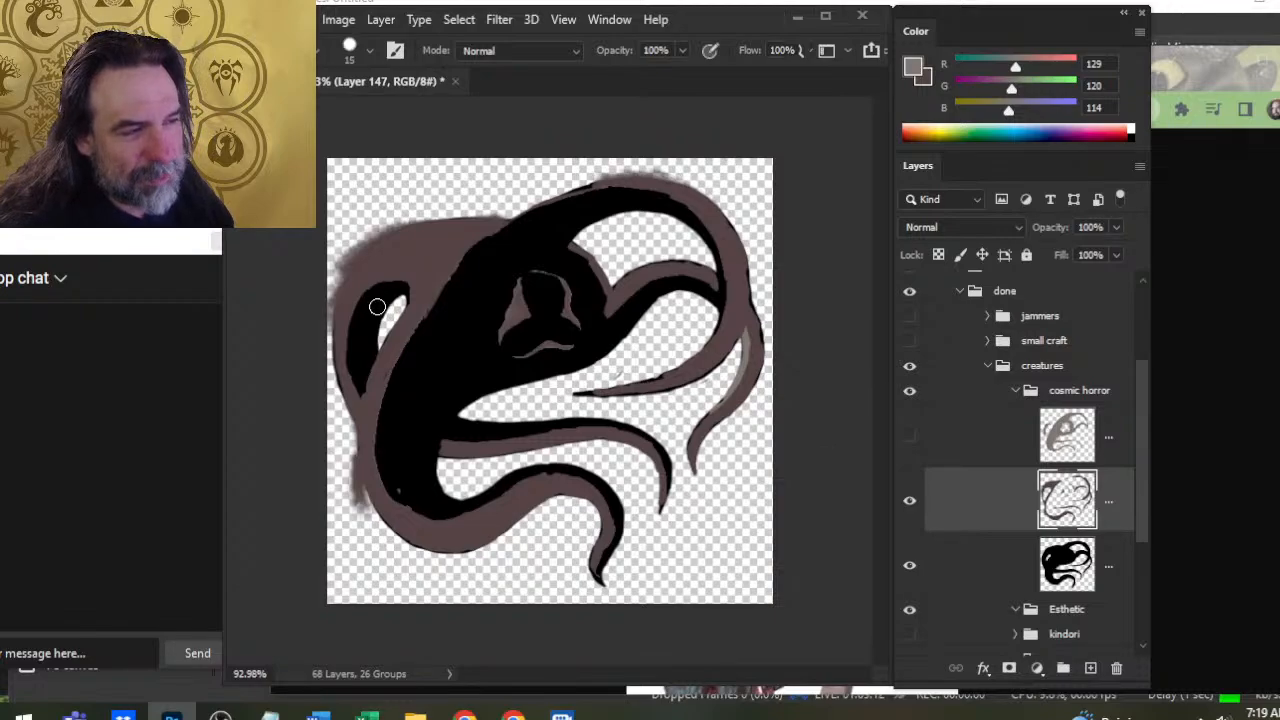
{"action": "mouse_move", "coordinate": [390, 282]}
{"action": "left_mouse_down"}
{"action": "mouse_move", "coordinate": [350, 355]}
{"action": "mouse_move", "coordinate": [386, 328]}
{"action": "mouse_move", "coordinate": [368, 375]}
{"action": "left_mouse_up"}
{"action": "key", "text": "ctrl+z"}
{"action": "key", "text": "x"}
{"action": "mouse_move", "coordinate": [587, 313]}
{"action": "left_mouse_down"}
{"action": "mouse_move", "coordinate": [486, 266]}
{"action": "mouse_move", "coordinate": [486, 232]}
{"action": "mouse_move", "coordinate": [749, 231]}
{"action": "mouse_move", "coordinate": [734, 279]}
{"action": "mouse_move", "coordinate": [748, 314]}
{"action": "left_mouse_up"}
{"action": "key", "text": "ctrl+z"}
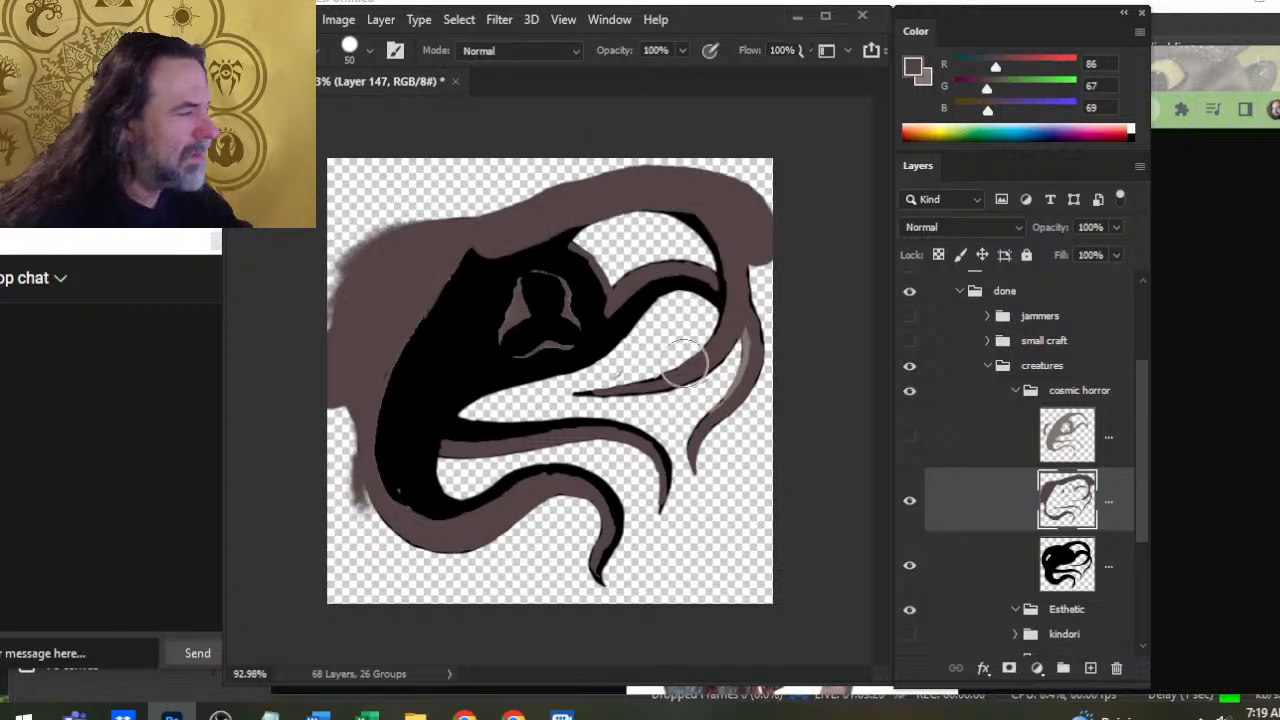
Move the thin grey strip on the far-right tentacle into the grey body layer by cutting, pasting in place and merging down, and hide that layer
{"action": "key", "text": "w"}
{"action": "left_click", "coordinate": [745, 380]}
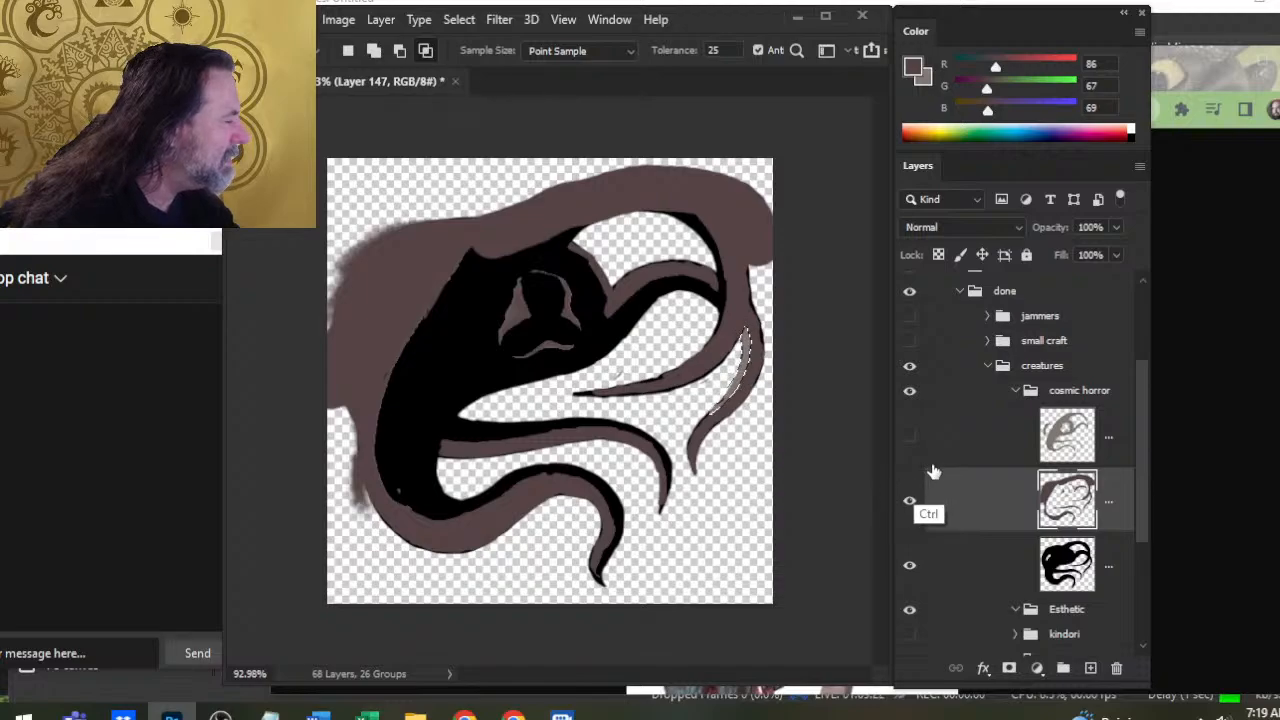
{"action": "key", "text": "ctrl+d"}
{"action": "left_click", "coordinate": [979, 455]}
{"action": "key", "text": "ctrl+shift+alt+n"}
{"action": "left_click", "coordinate": [910, 497]}
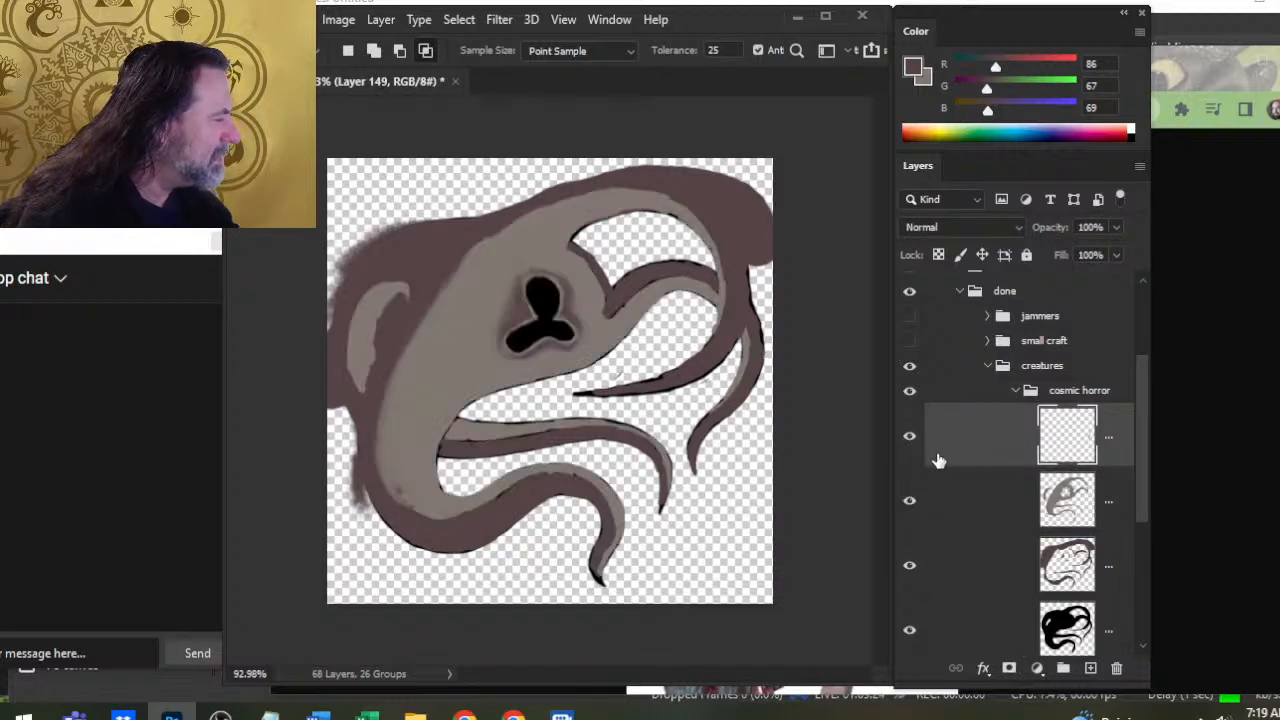
{"action": "right_click", "coordinate": [945, 440]}
{"action": "left_click", "coordinate": [1000, 566]}
{"action": "left_click", "coordinate": [910, 438]}
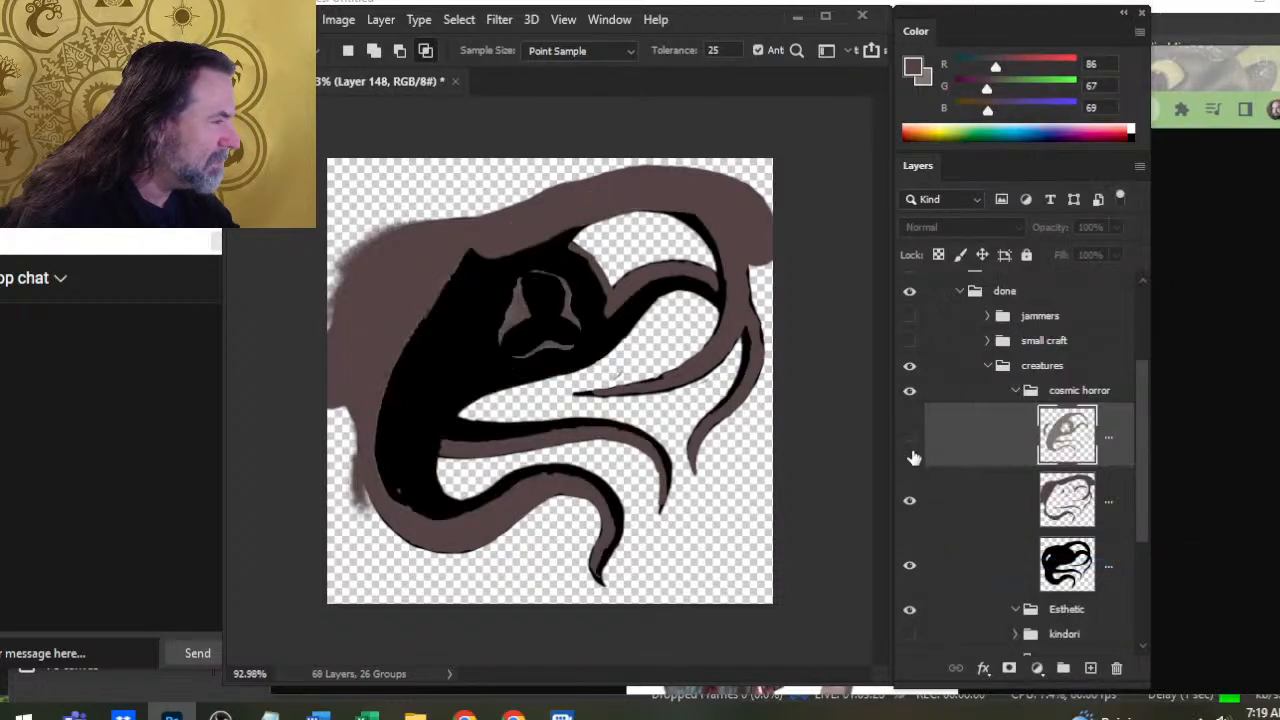
On the brown layer, paint dark brown generously over the remaining tentacles and body edges with a 40 px brush
{"action": "left_click", "coordinate": [990, 500]}
{"action": "key", "text": "b"}
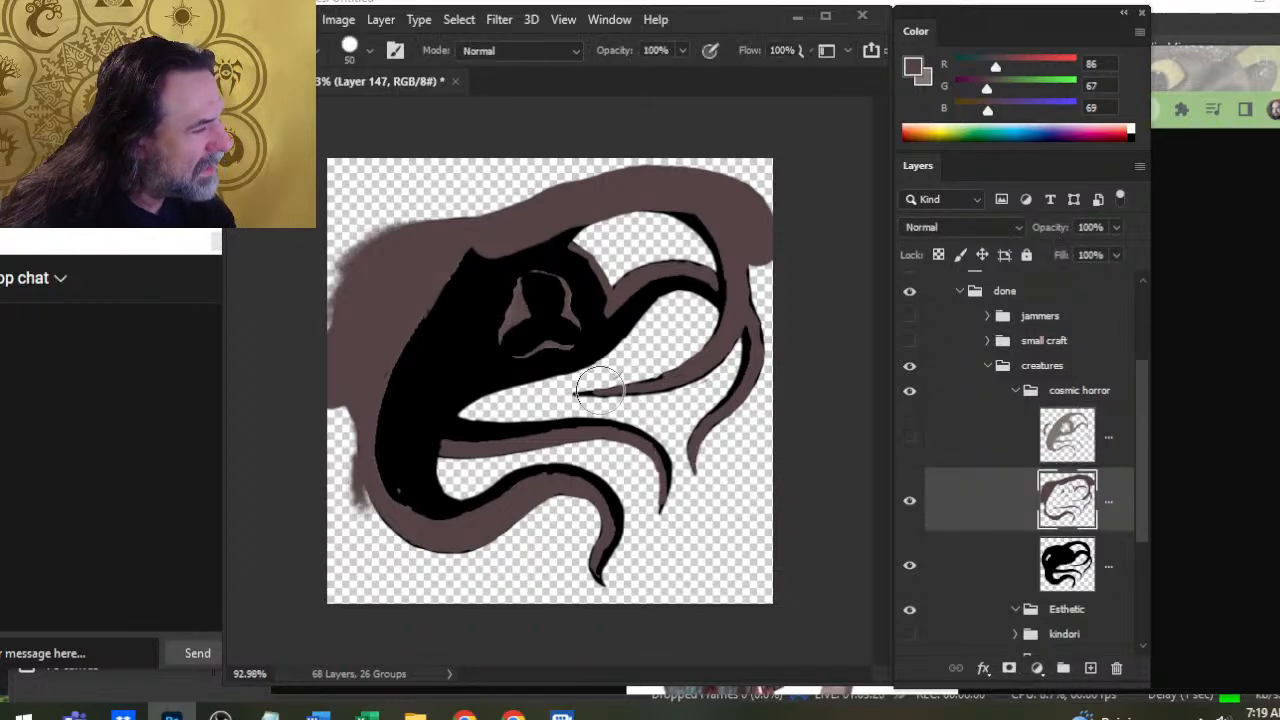
{"action": "key", "text": "["}
{"action": "mouse_move", "coordinate": [584, 394]}
{"action": "left_mouse_down"}
{"action": "mouse_move", "coordinate": [695, 380]}
{"action": "mouse_move", "coordinate": [720, 368]}
{"action": "mouse_move", "coordinate": [732, 335]}
{"action": "mouse_move", "coordinate": [707, 240]}
{"action": "mouse_move", "coordinate": [672, 225]}
{"action": "mouse_move", "coordinate": [497, 220]}
{"action": "mouse_move", "coordinate": [584, 394]}
{"action": "mouse_move", "coordinate": [652, 280]}
{"action": "mouse_move", "coordinate": [614, 266]}
{"action": "left_mouse_up"}
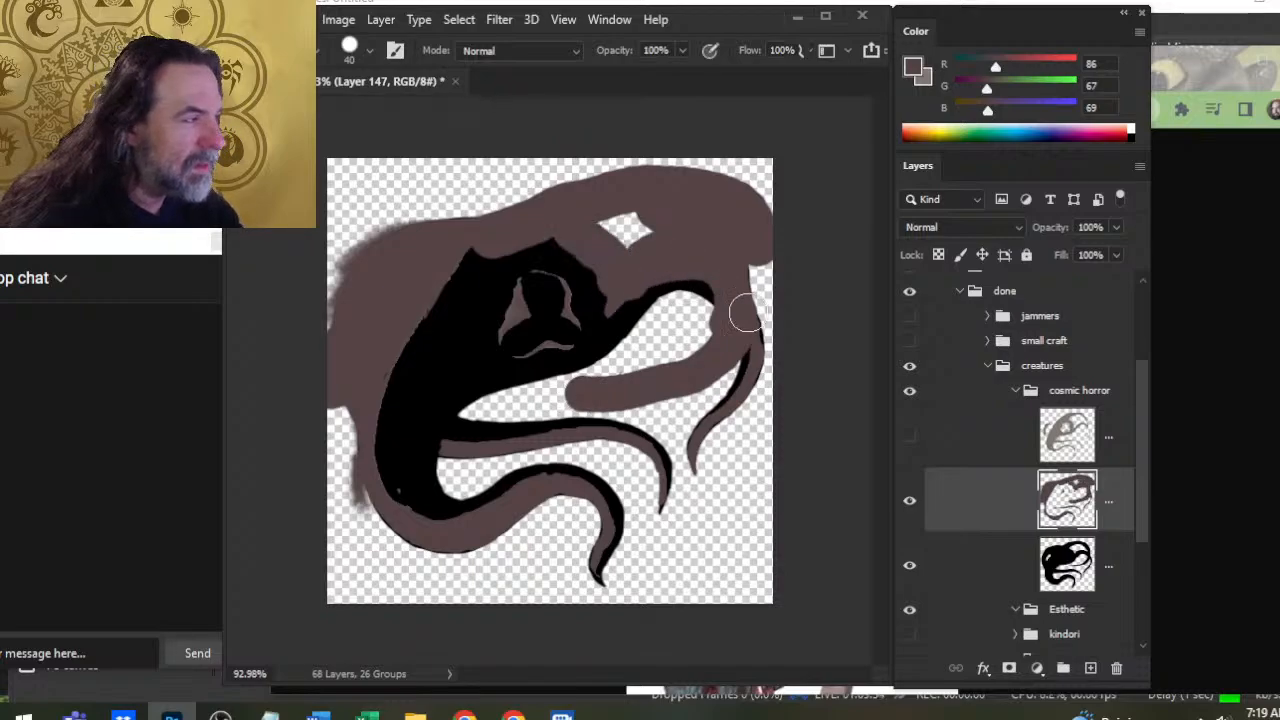
{"action": "mouse_move", "coordinate": [750, 310]}
{"action": "left_mouse_down"}
{"action": "mouse_move", "coordinate": [747, 375]}
{"action": "mouse_move", "coordinate": [698, 472]}
{"action": "left_mouse_up"}
{"action": "mouse_move", "coordinate": [628, 448]}
{"action": "left_mouse_down"}
{"action": "mouse_move", "coordinate": [662, 495]}
{"action": "mouse_move", "coordinate": [645, 450]}
{"action": "mouse_move", "coordinate": [540, 420]}
{"action": "mouse_move", "coordinate": [425, 440]}
{"action": "mouse_move", "coordinate": [378, 515]}
{"action": "mouse_move", "coordinate": [545, 505]}
{"action": "mouse_move", "coordinate": [600, 560]}
{"action": "mouse_move", "coordinate": [615, 500]}
{"action": "mouse_move", "coordinate": [420, 500]}
{"action": "mouse_move", "coordinate": [445, 480]}
{"action": "mouse_move", "coordinate": [390, 400]}
{"action": "mouse_move", "coordinate": [345, 455]}
{"action": "left_mouse_up"}
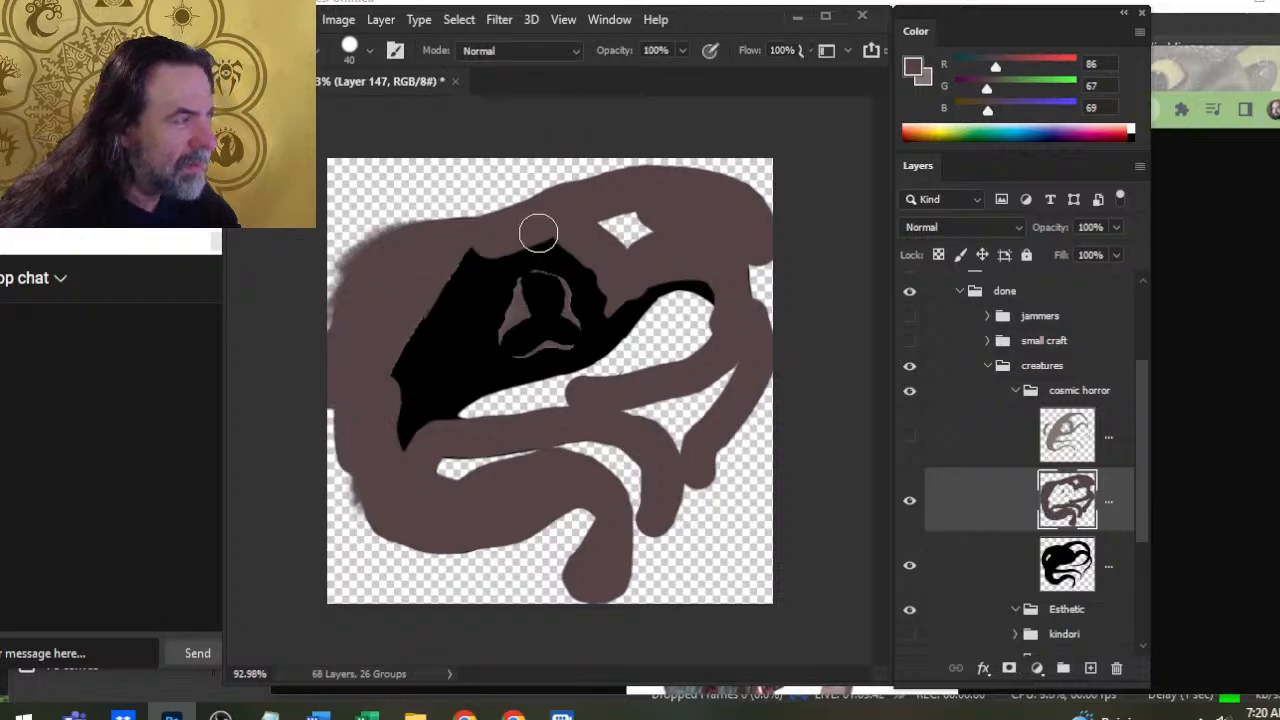
{"action": "mouse_move", "coordinate": [537, 229]}
{"action": "left_mouse_down"}
{"action": "mouse_move", "coordinate": [571, 194]}
{"action": "mouse_move", "coordinate": [629, 249]}
{"action": "mouse_move", "coordinate": [685, 268]}
{"action": "mouse_move", "coordinate": [665, 315]}
{"action": "mouse_move", "coordinate": [620, 350]}
{"action": "mouse_move", "coordinate": [560, 385]}
{"action": "mouse_move", "coordinate": [465, 410]}
{"action": "left_mouse_up"}
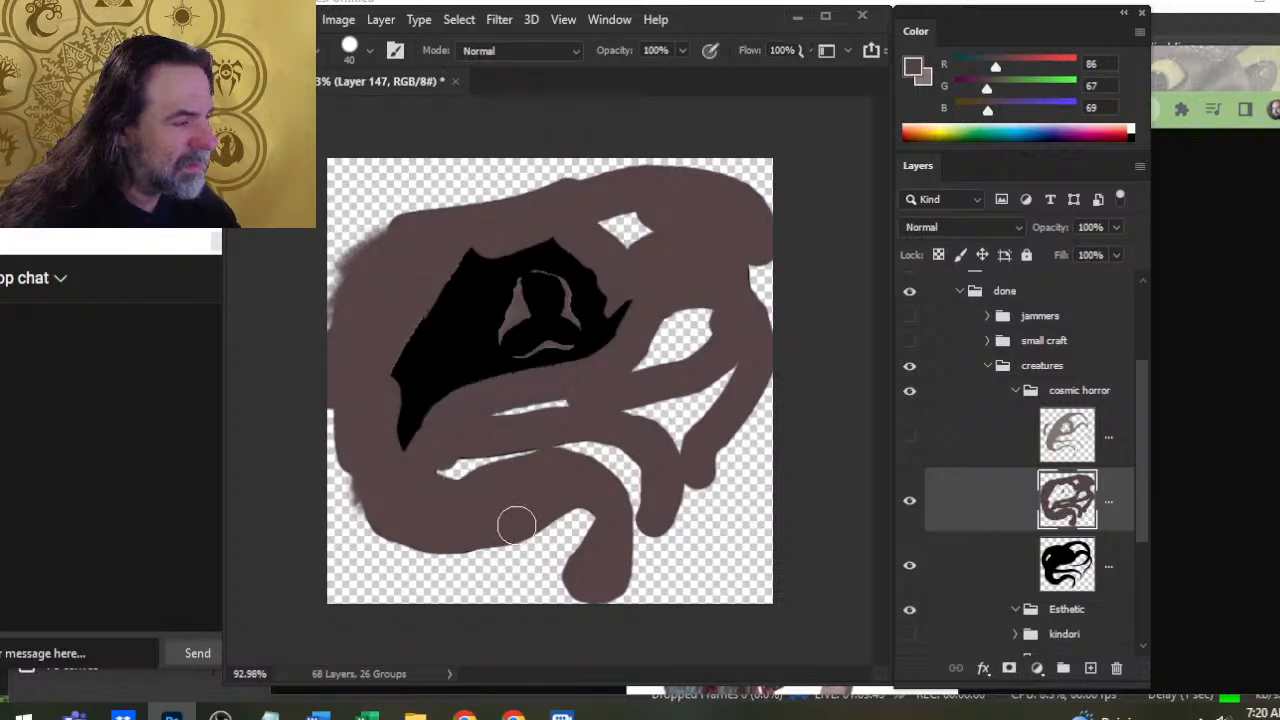
Load the black silhouette's outline as a selection, activate its layer, and try to select the surrounding empty area with the Magic Wand
{"action": "left_click", "coordinate": [1068, 575], "text": "ctrl"}
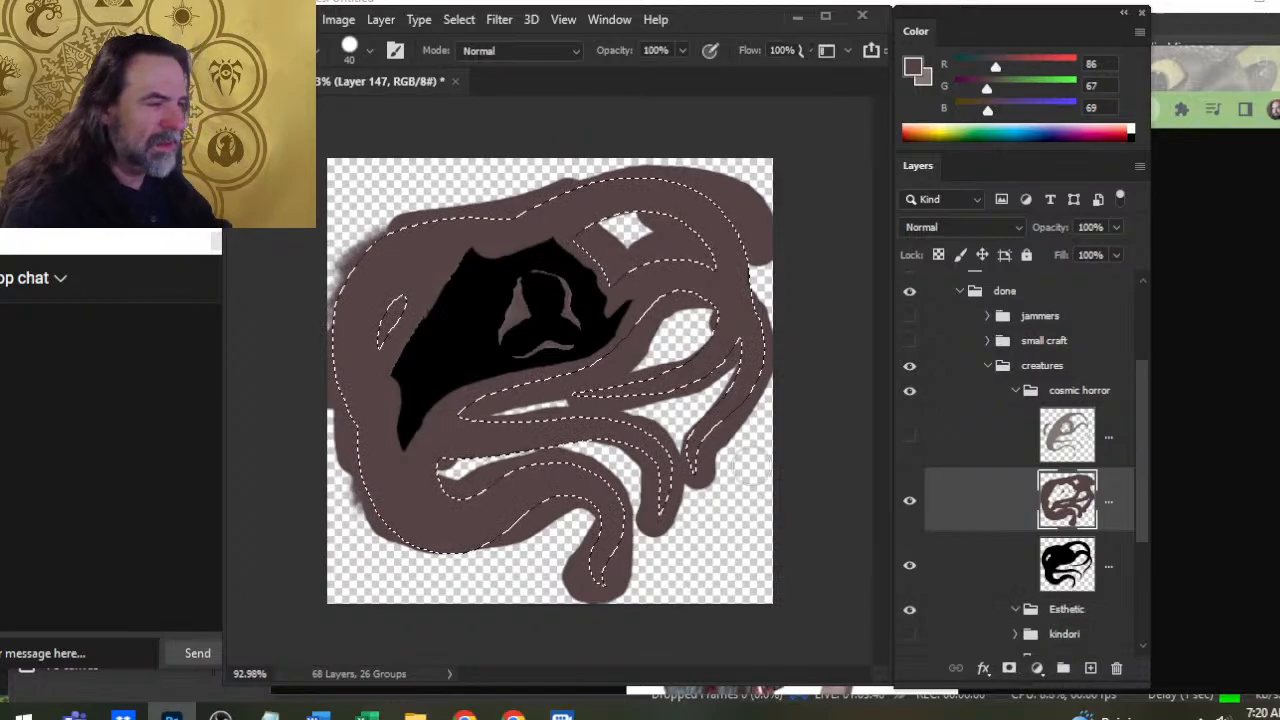
{"action": "key", "text": "l"}
{"action": "right_click", "coordinate": [690, 562]}
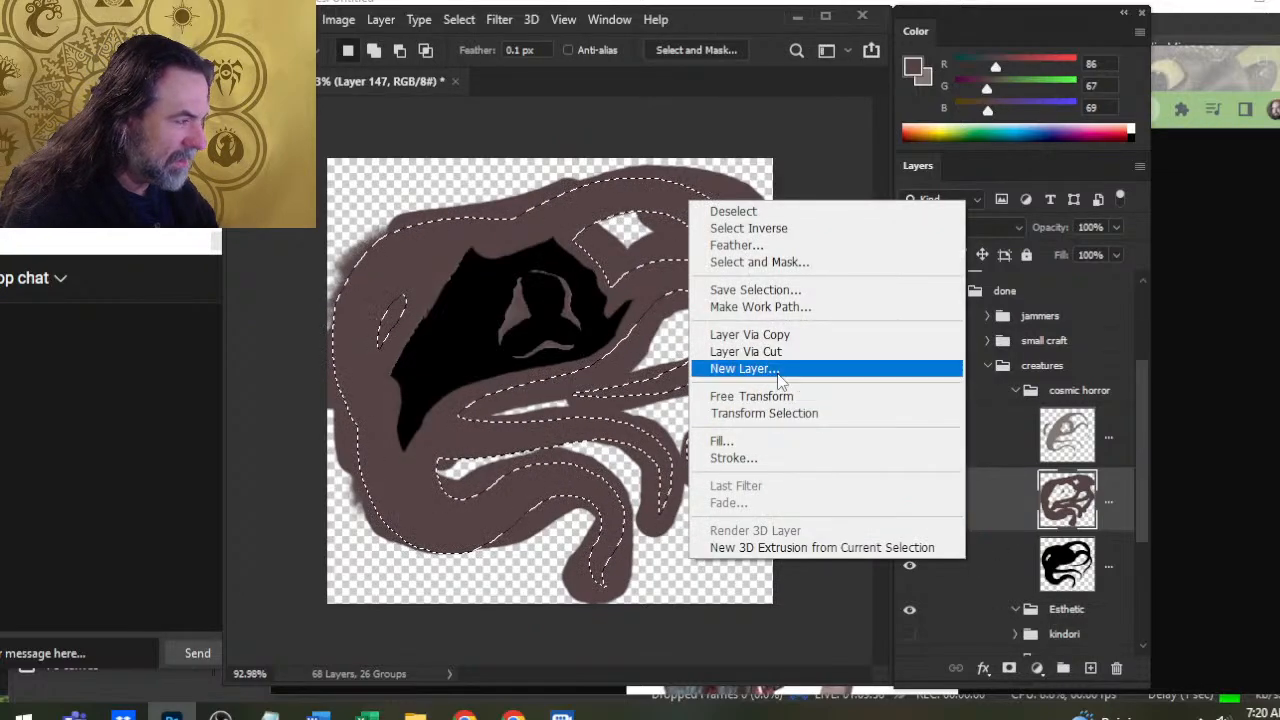
{"action": "left_click", "coordinate": [866, 660]}
{"action": "left_click", "coordinate": [996, 569]}
{"action": "key", "text": "w"}
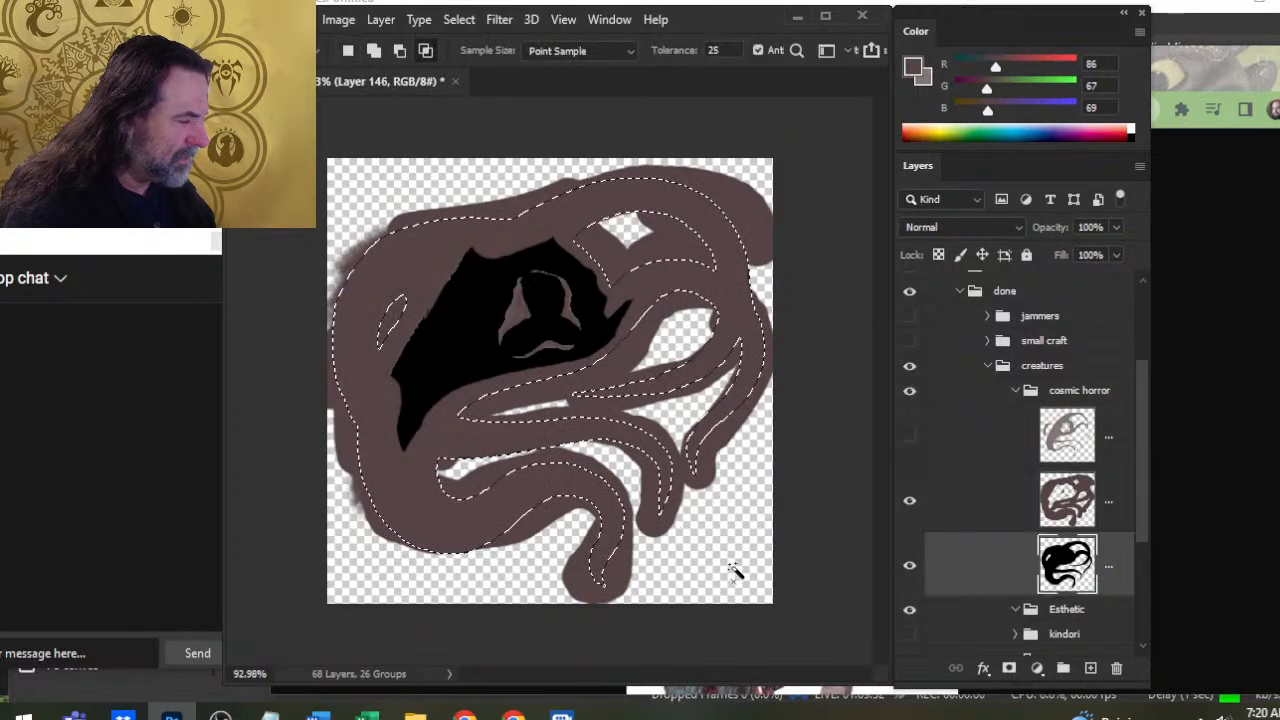
{"action": "left_click", "coordinate": [753, 576]}
{"action": "key", "text": "Return"}
{"action": "left_click", "coordinate": [741, 557]}
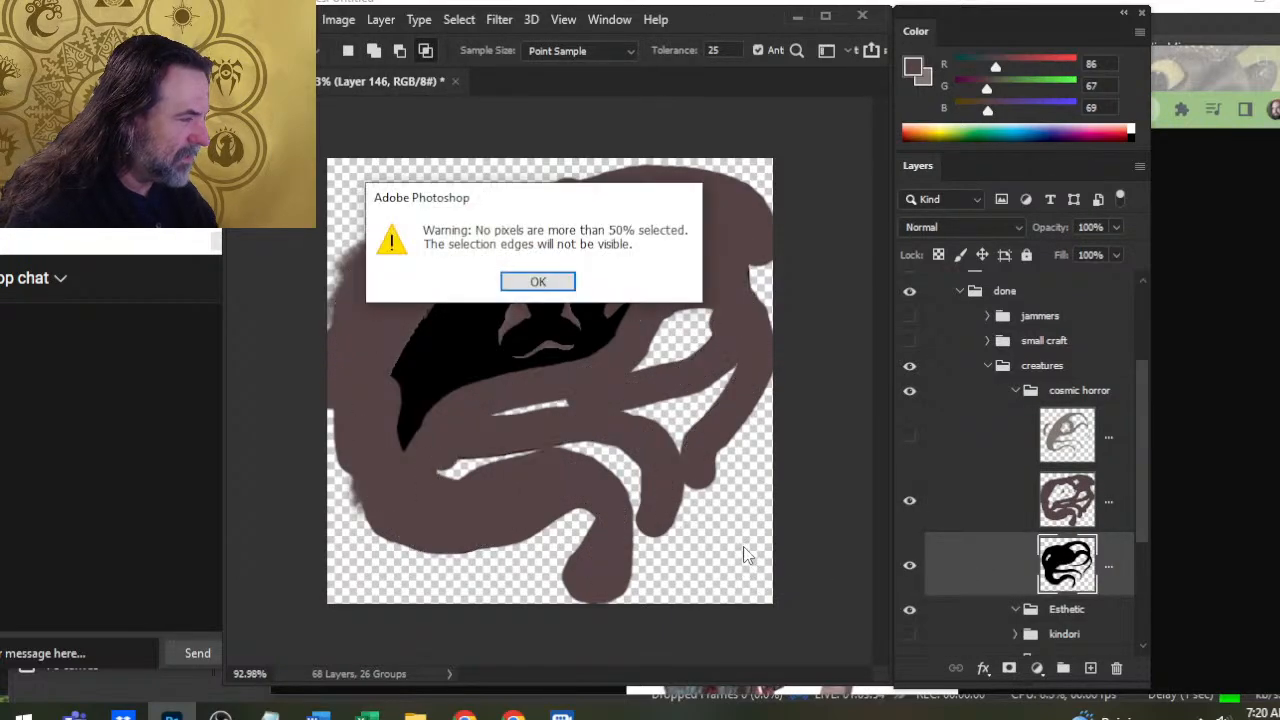
{"action": "key", "text": "Return"}
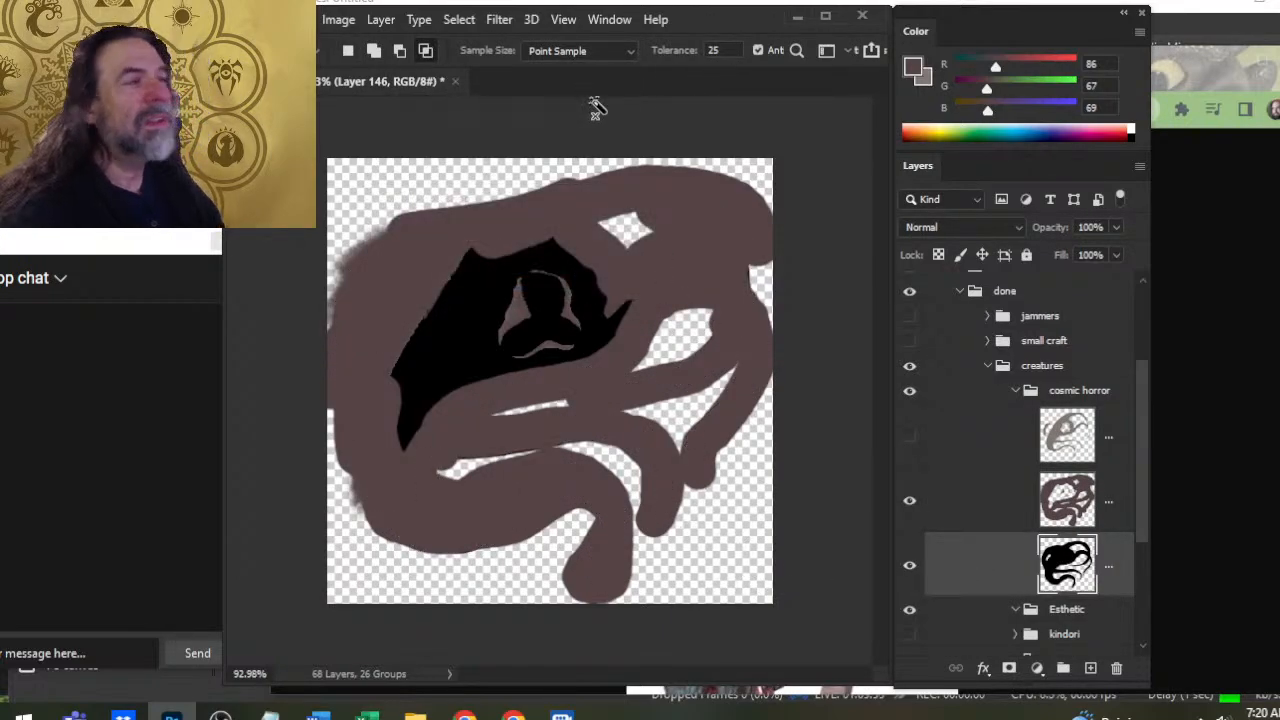
Try again to select the empty area around the black silhouette with the Magic Wand, including in full screen mode
{"action": "key", "text": "Tab"}
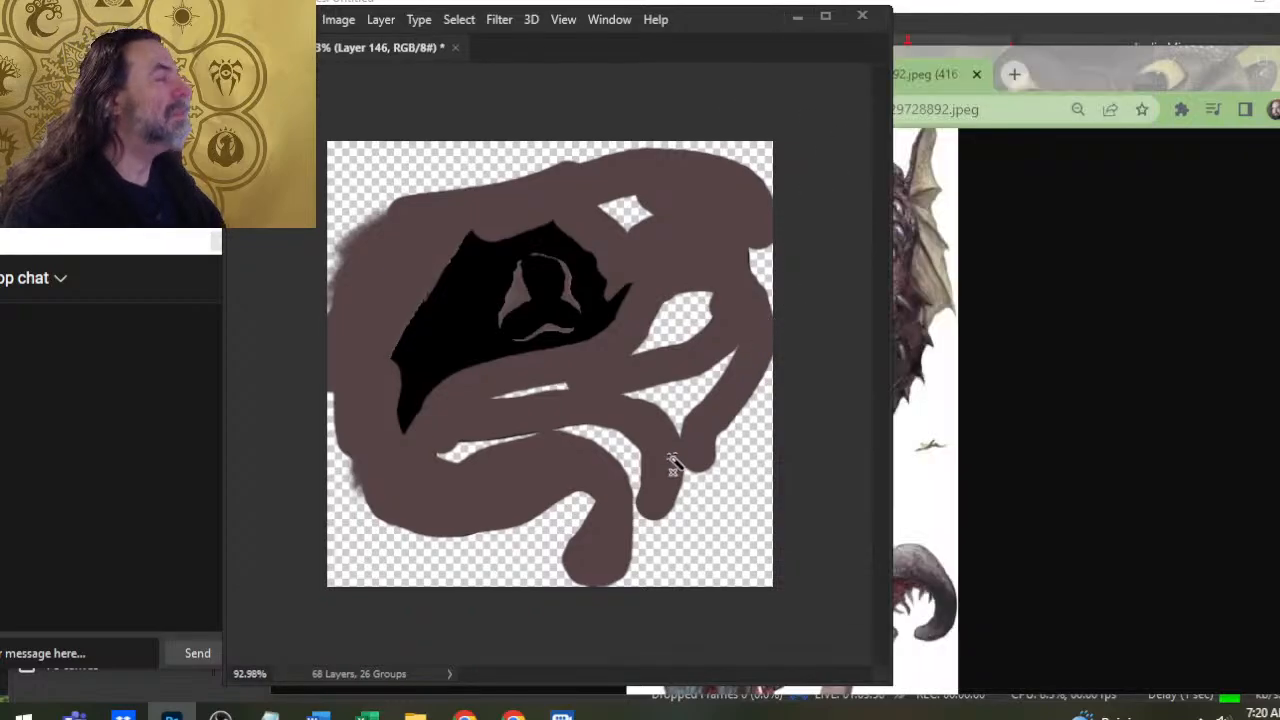
{"action": "key", "text": "Tab"}
{"action": "left_click", "coordinate": [715, 522]}
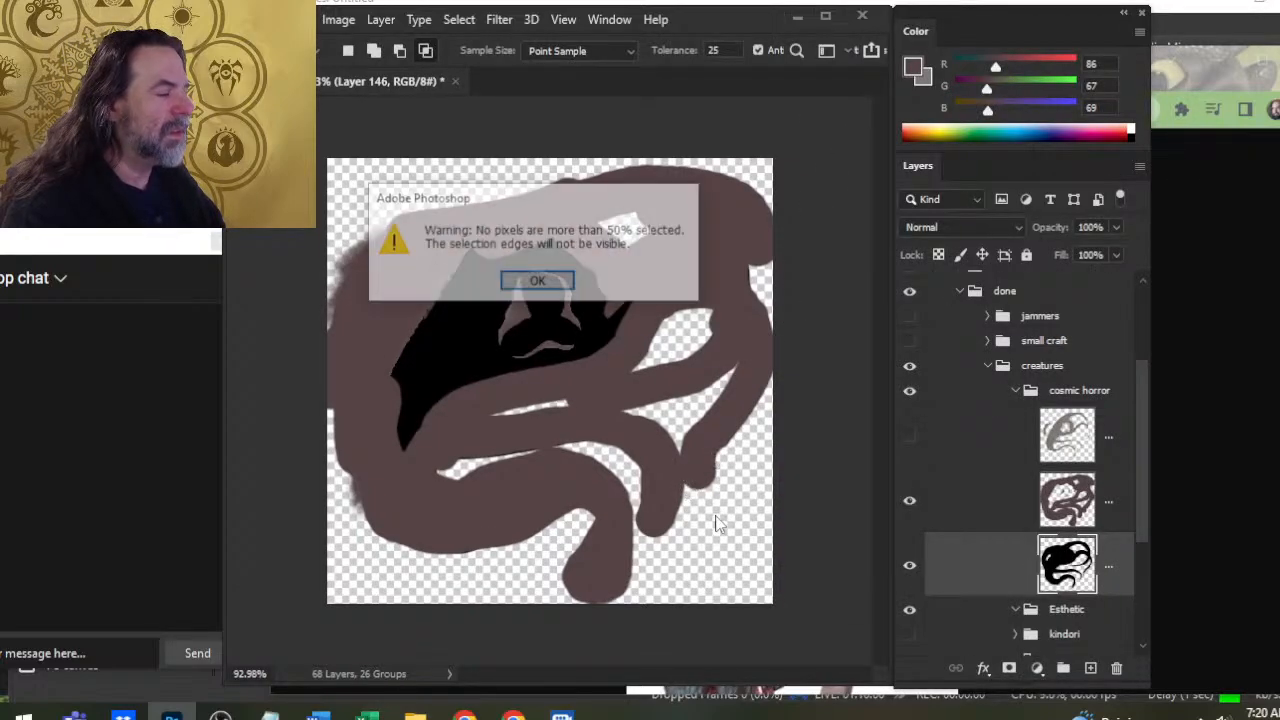
{"action": "key", "text": "Return"}
{"action": "key", "text": "f"}
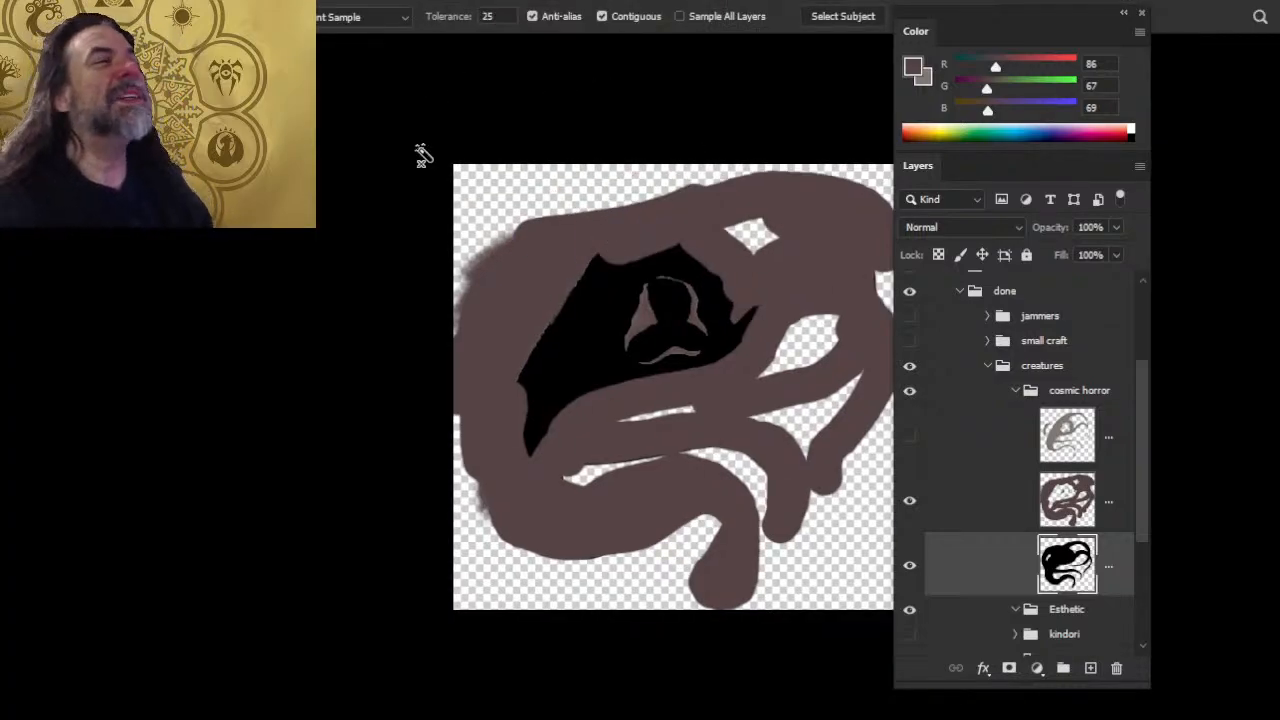
{"action": "left_click", "coordinate": [507, 224]}
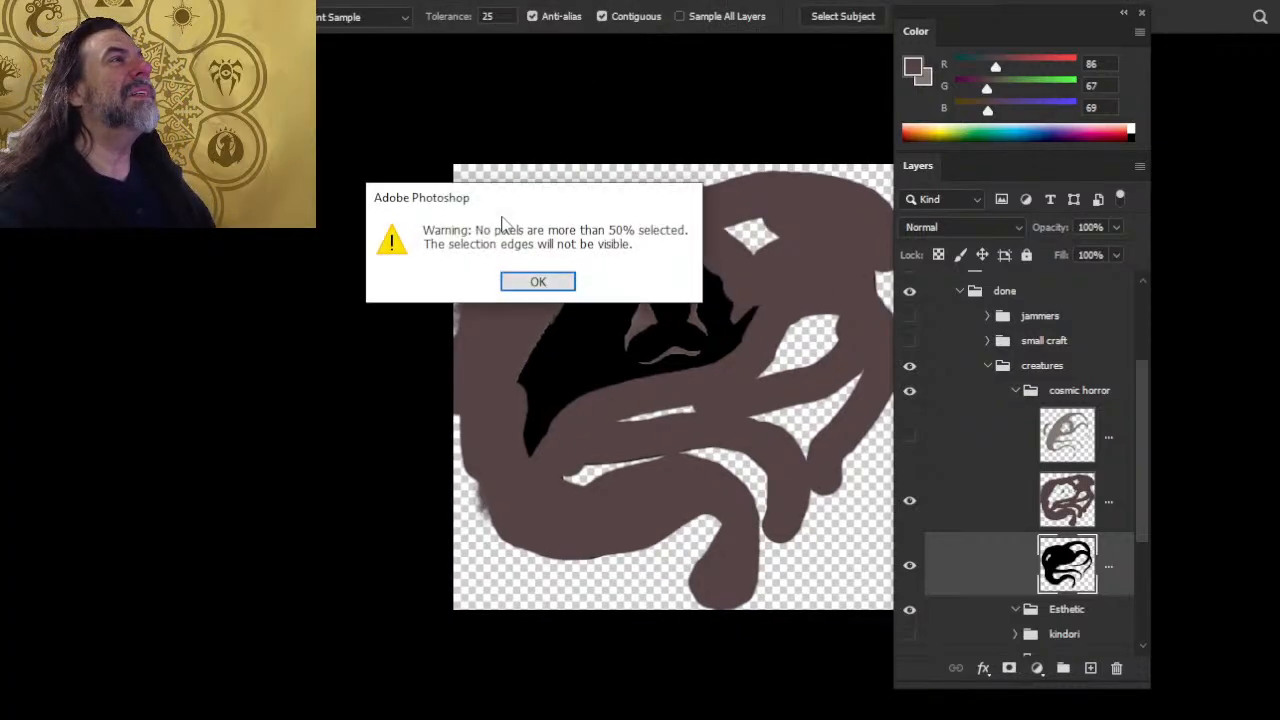
{"action": "left_click", "coordinate": [534, 286]}
{"action": "left_click", "coordinate": [910, 567]}
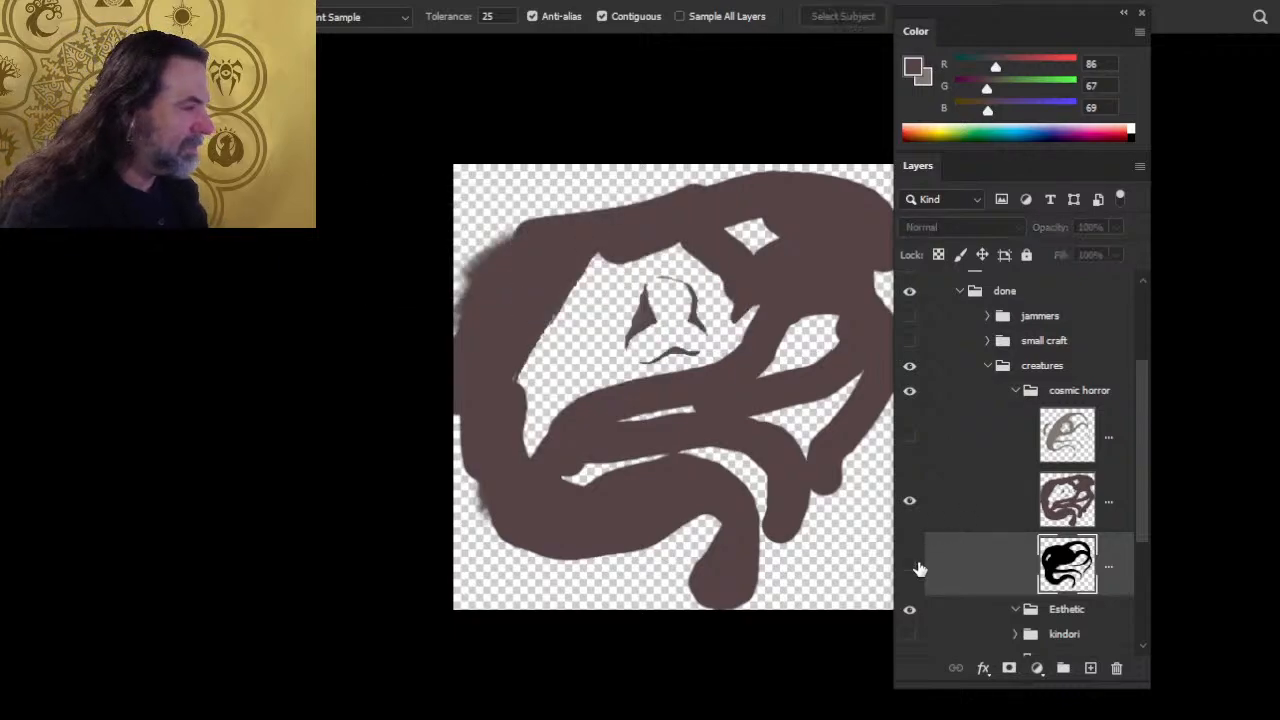
{"action": "left_click", "coordinate": [910, 567]}
{"action": "left_click", "coordinate": [862, 543]}
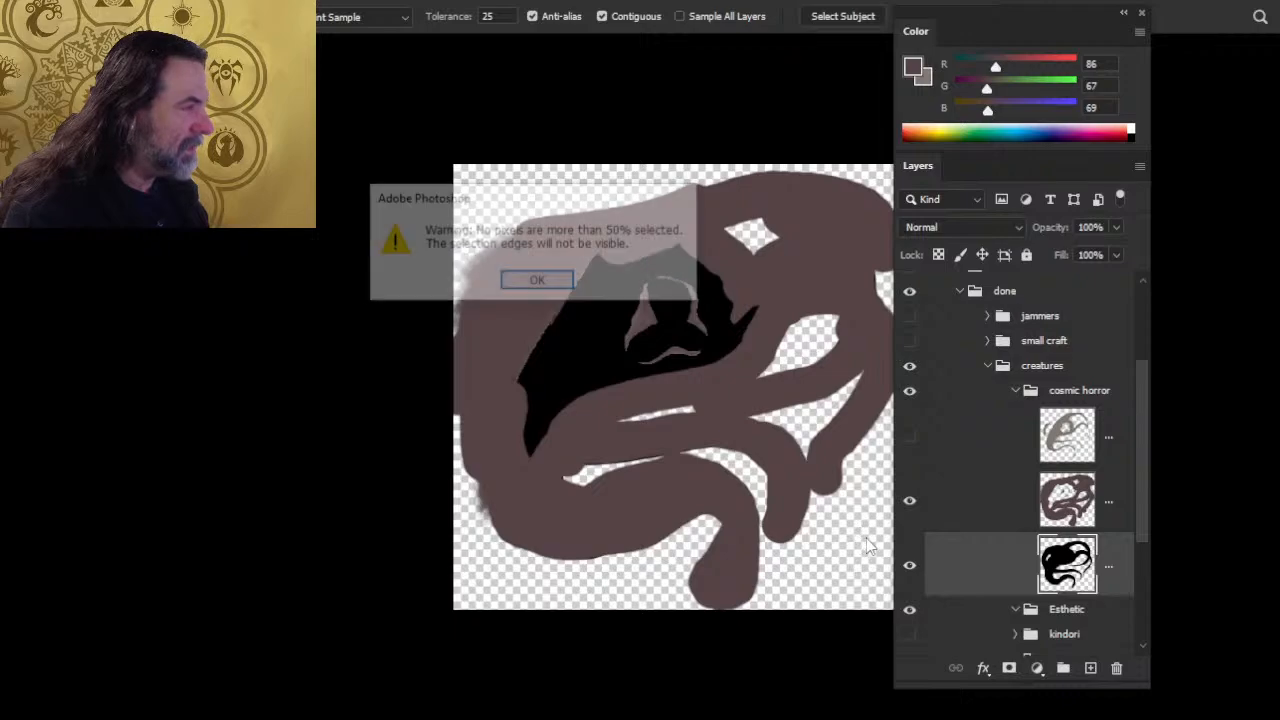
{"action": "key", "text": "Return"}
Select the empty area around the black silhouette, delete the overflow from the brown layer, show the grey layer and deselect
{"action": "key", "text": "l"}
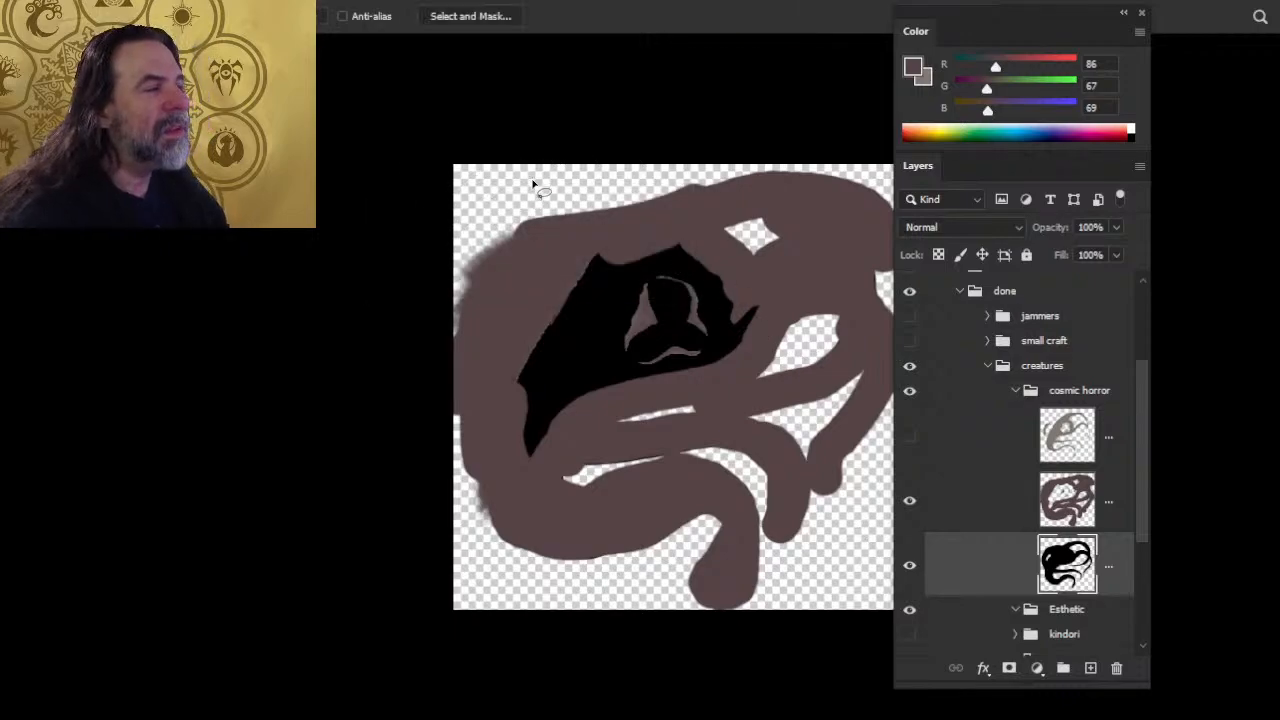
{"action": "key", "text": "w"}
{"action": "left_click", "coordinate": [822, 540]}
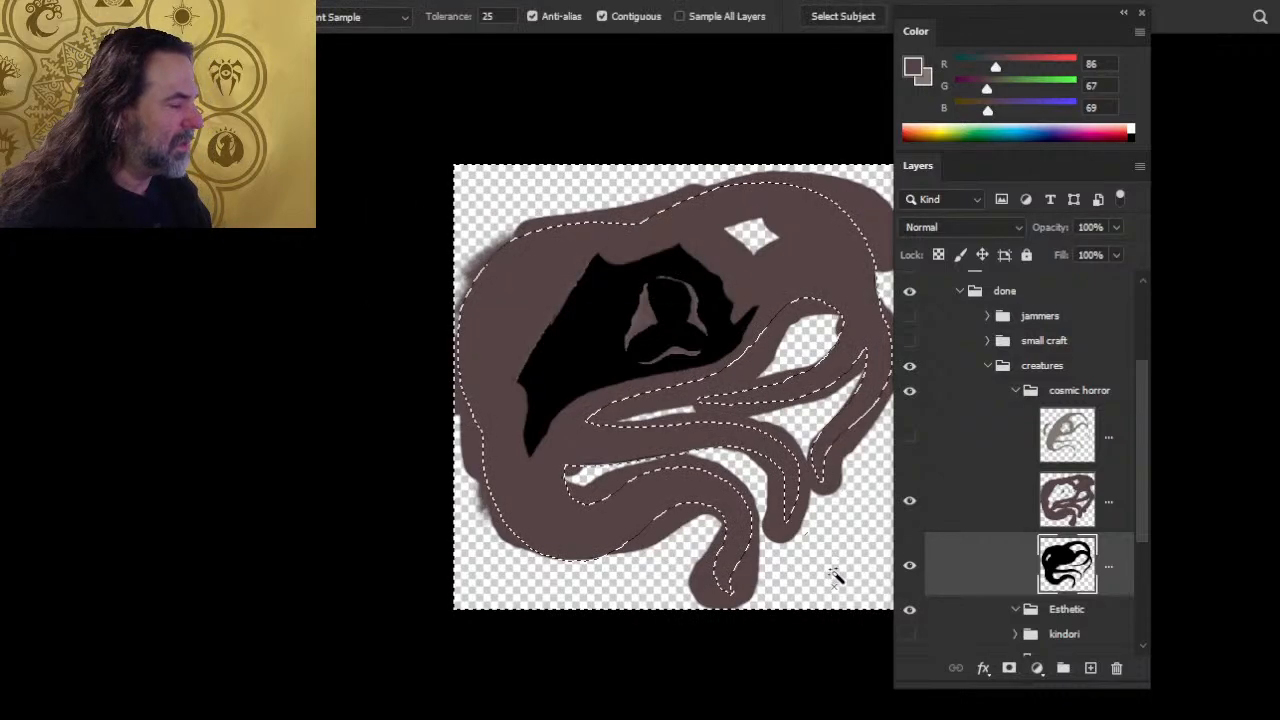
{"action": "left_click", "coordinate": [1010, 512]}
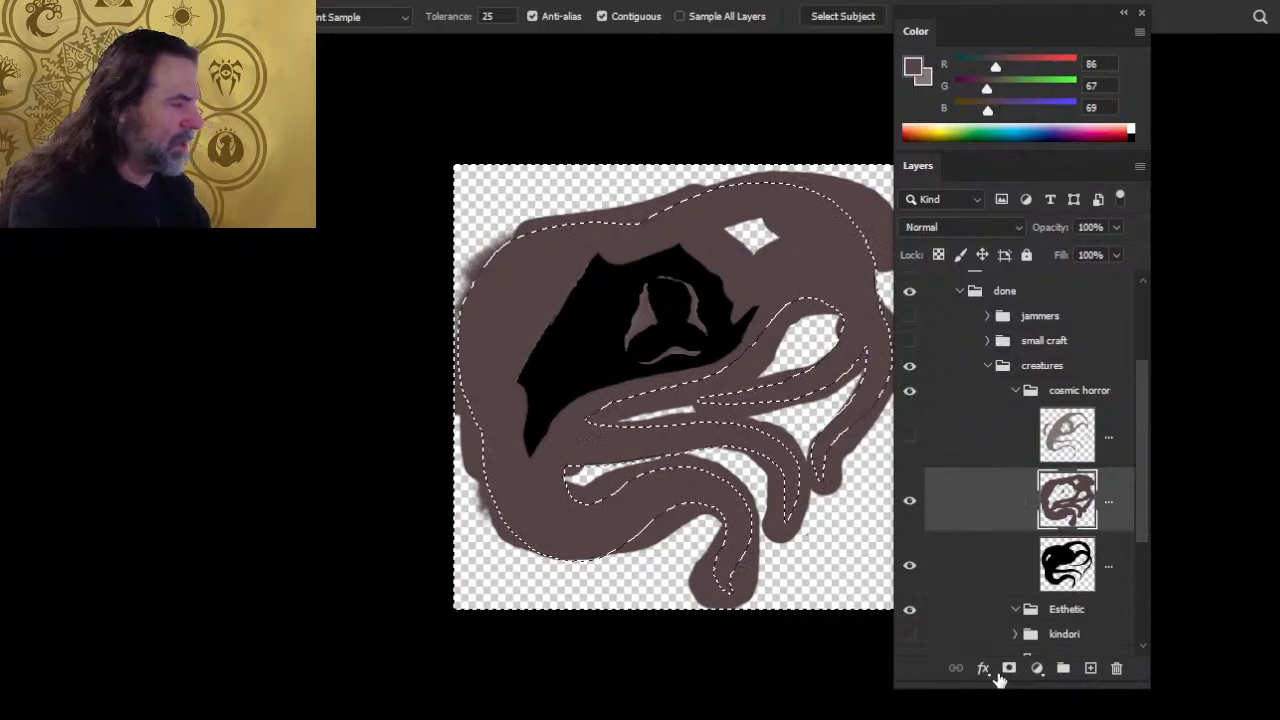
{"action": "key", "text": "Delete"}
{"action": "key", "text": "Tab"}
{"action": "key", "text": "Tab"}
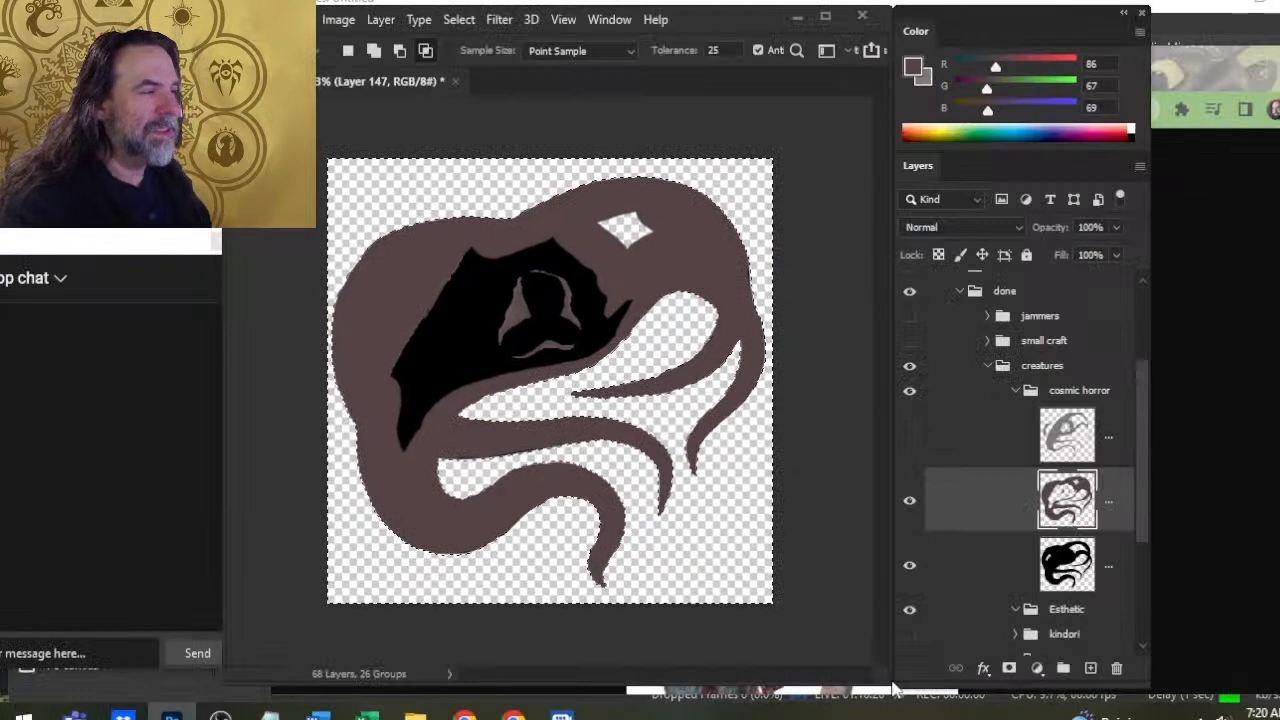
{"action": "left_click", "coordinate": [909, 437]}
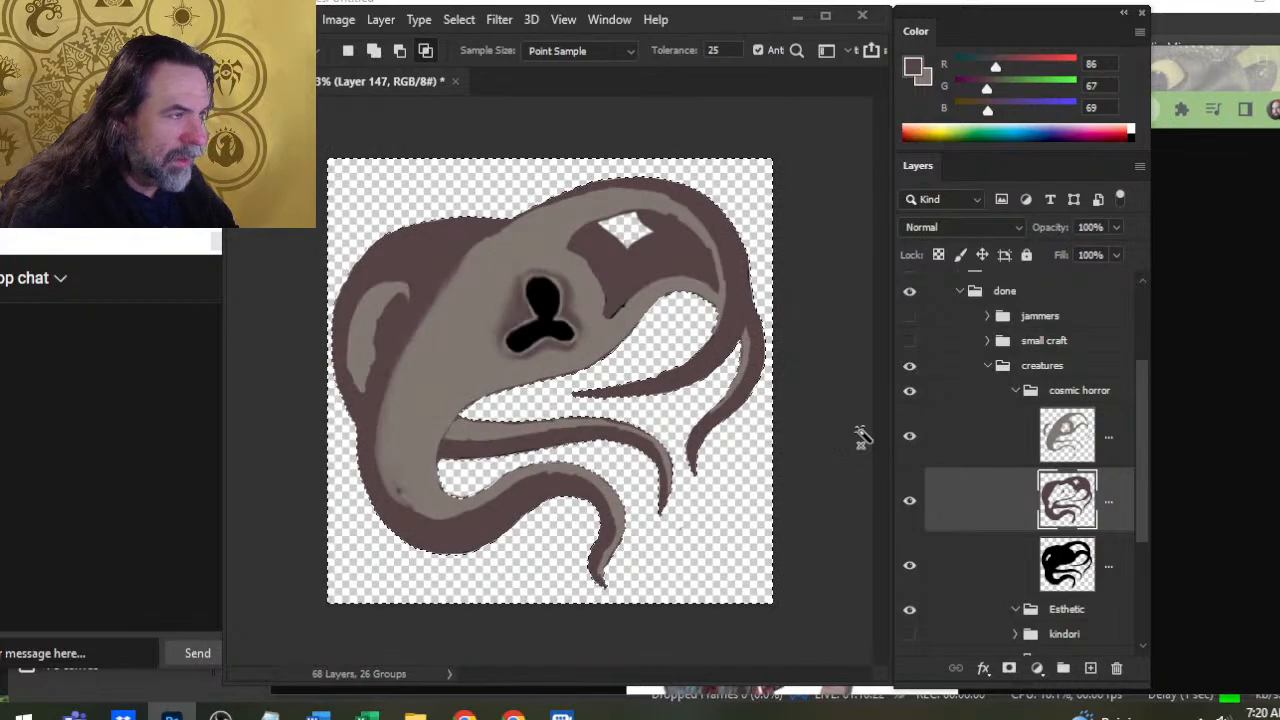
{"action": "key", "text": "ctrl+d"}
Try to erase a thin stroke along the body's lower-left edge on the brown layer
{"action": "key", "text": "l"}
{"action": "key", "text": "r"}
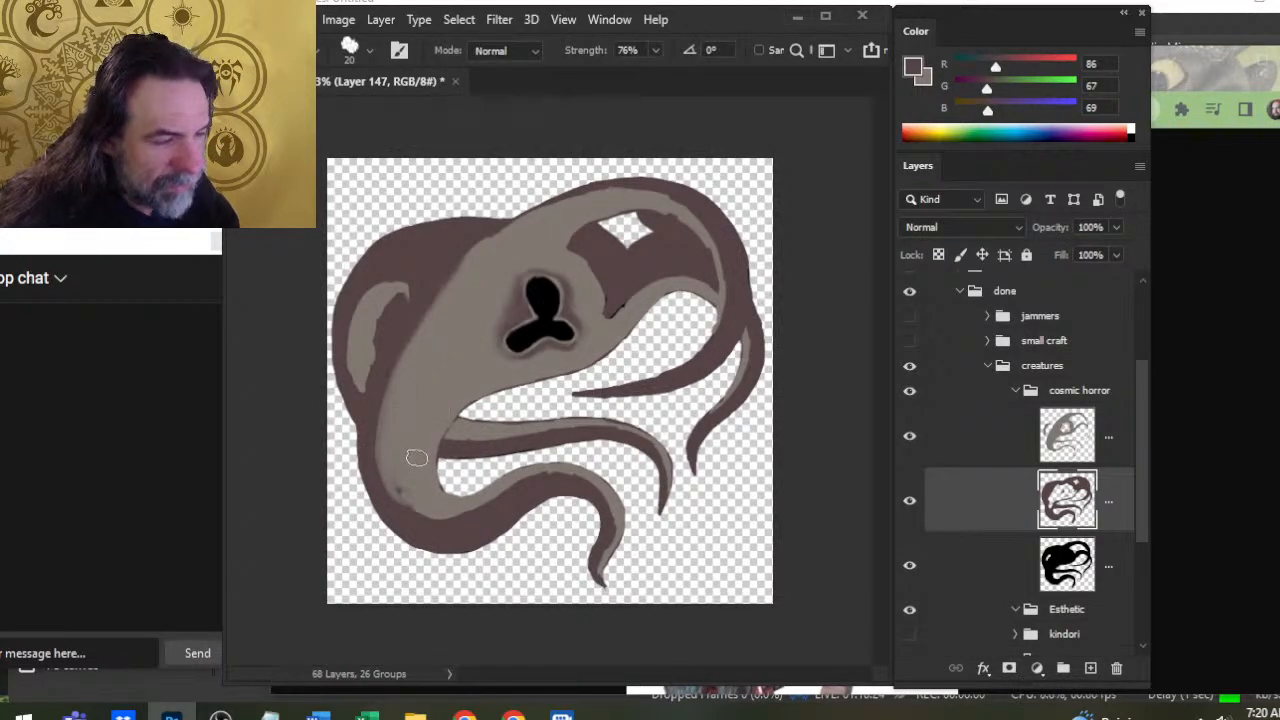
{"action": "key", "text": "e"}
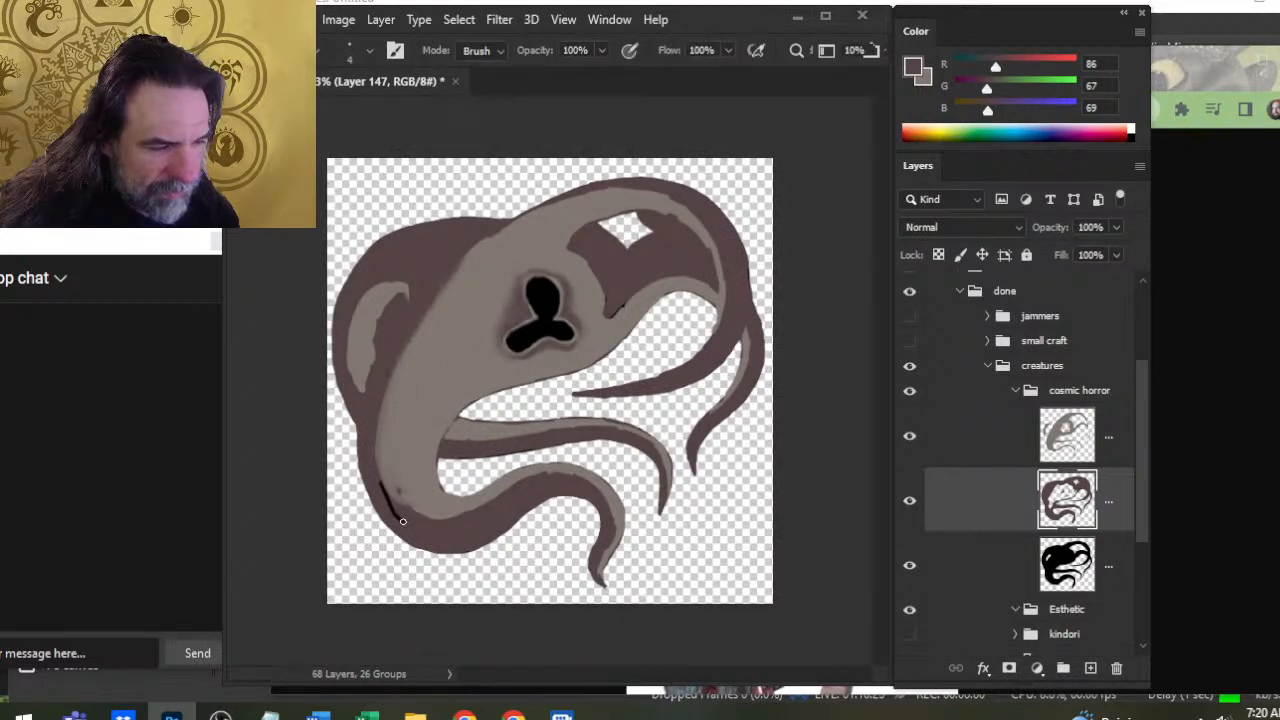
On the grey layer, sample the body's grey and paint it past the inner lower-left curve with a 40 px brush
{"action": "left_click", "coordinate": [963, 457]}
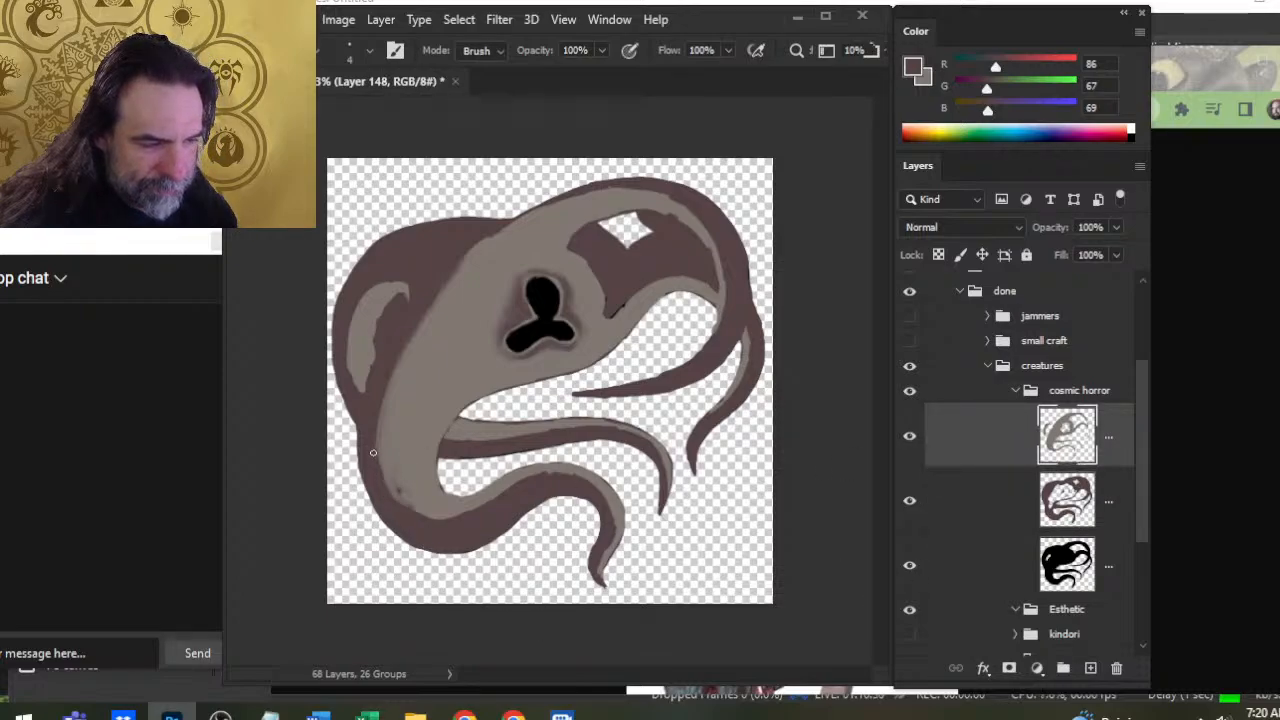
{"action": "key", "text": "r"}
{"action": "key", "text": "b"}
{"action": "left_click", "coordinate": [415, 456], "text": "alt"}
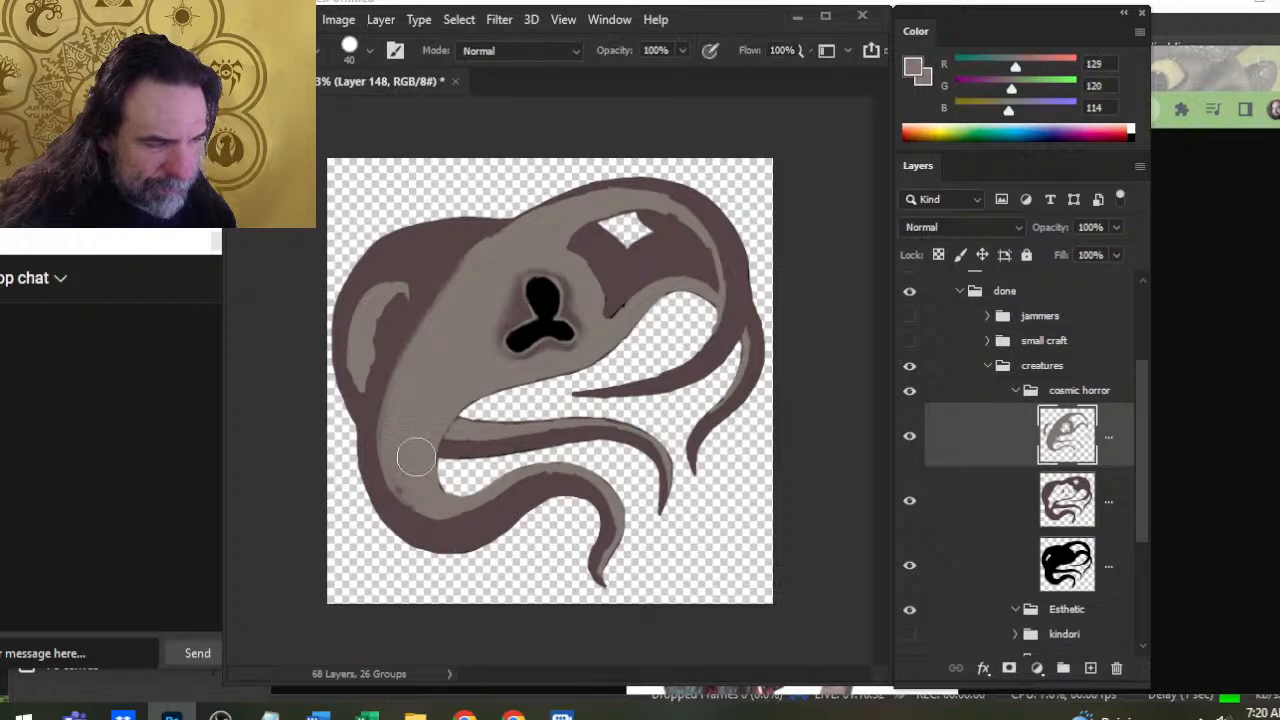
{"action": "left_click_drag", "start_coordinate": [430, 471], "coordinate": [442, 484]}
Paint grey past the edges of the middle tentacle, the far-right tentacle and the body's underside with a 15 px brush
{"action": "key", "text": "bracketleft"}
{"action": "key", "text": "bracketleft"}
{"action": "key", "text": "bracketleft"}
{"action": "key", "text": "bracketleft"}
{"action": "key", "text": "bracketleft"}
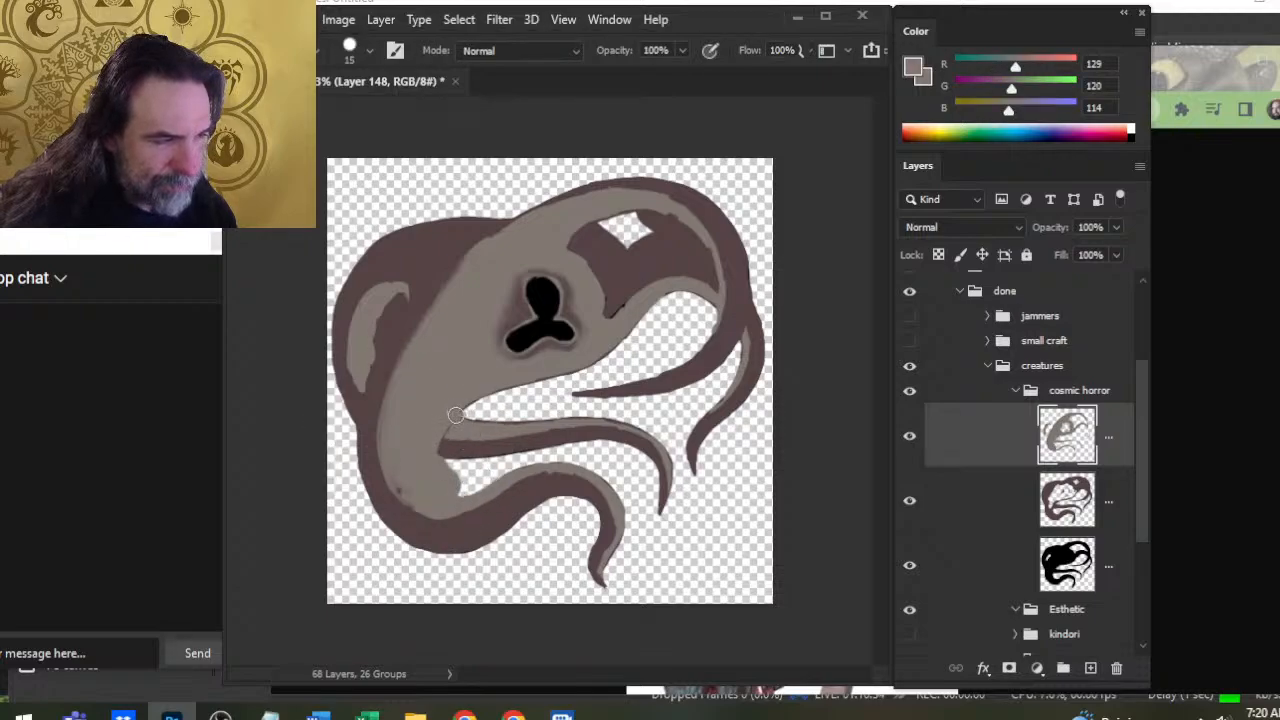
{"action": "left_click_drag", "start_coordinate": [457, 415], "coordinate": [619, 422]}
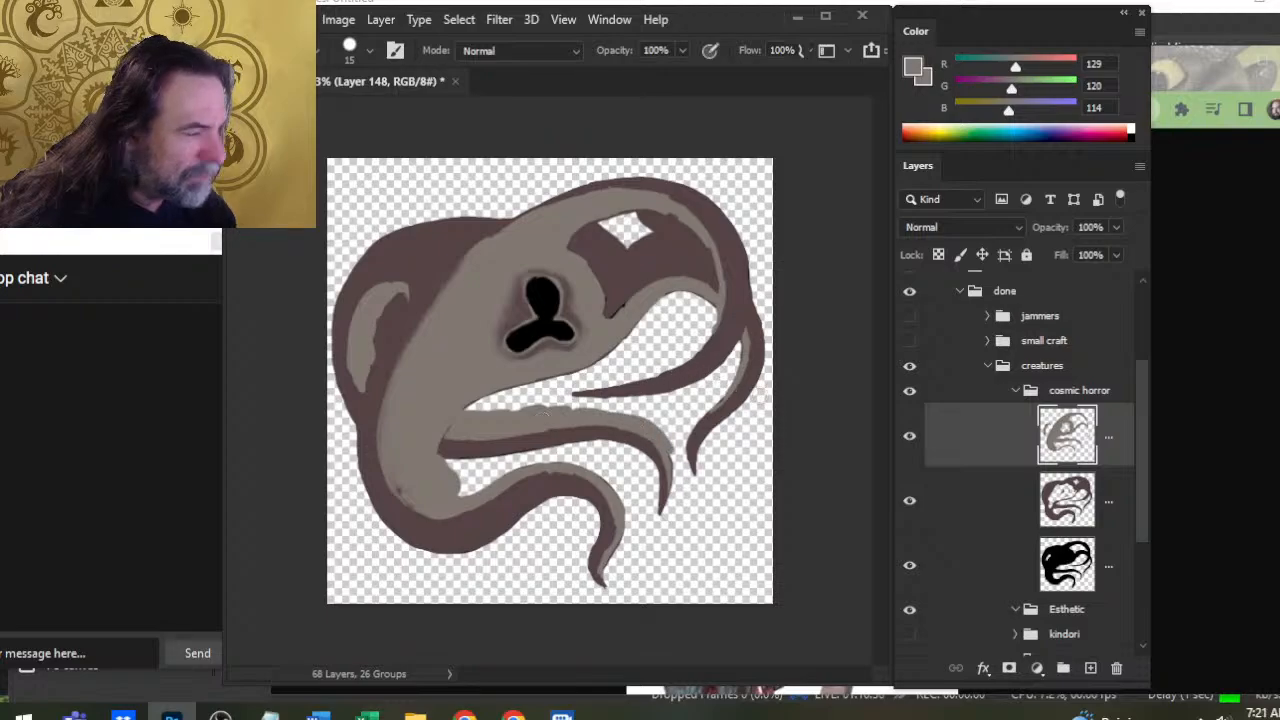
{"action": "mouse_move", "coordinate": [705, 406]}
{"action": "left_mouse_down"}
{"action": "mouse_move", "coordinate": [734, 340]}
{"action": "mouse_move", "coordinate": [718, 297]}
{"action": "mouse_move", "coordinate": [696, 293]}
{"action": "left_mouse_up"}
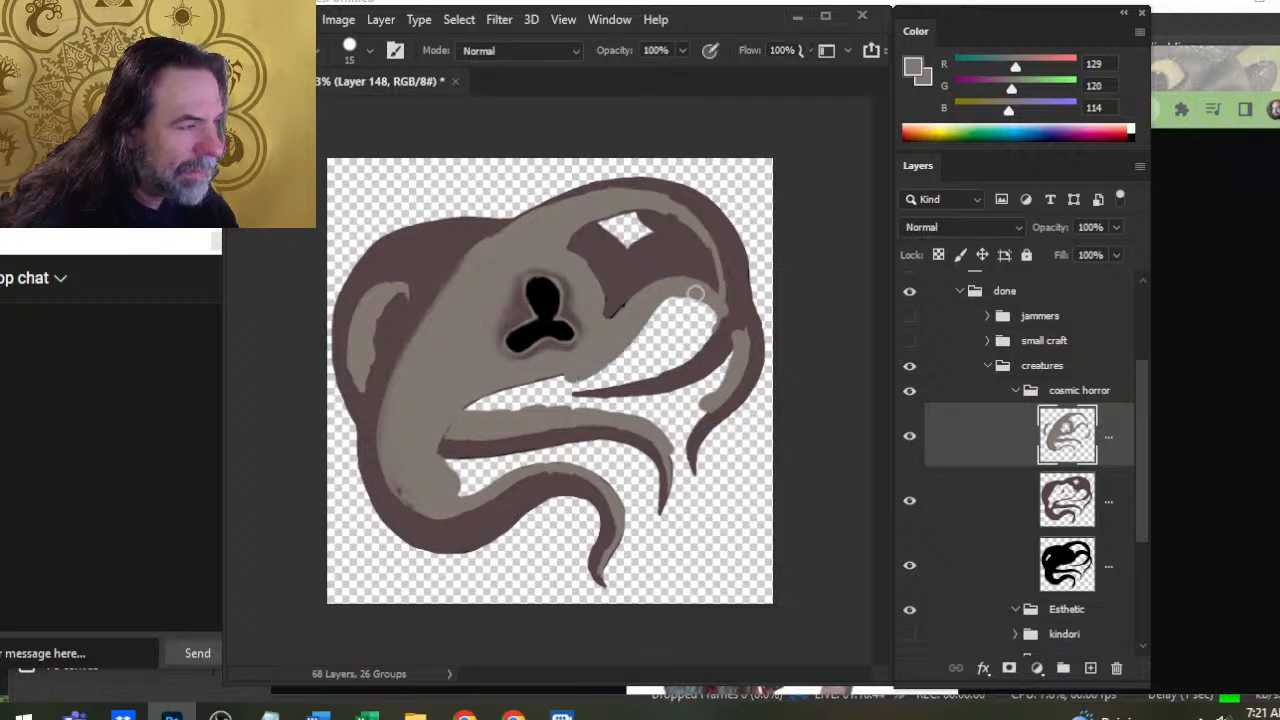
{"action": "left_click_drag", "start_coordinate": [561, 376], "coordinate": [470, 405]}
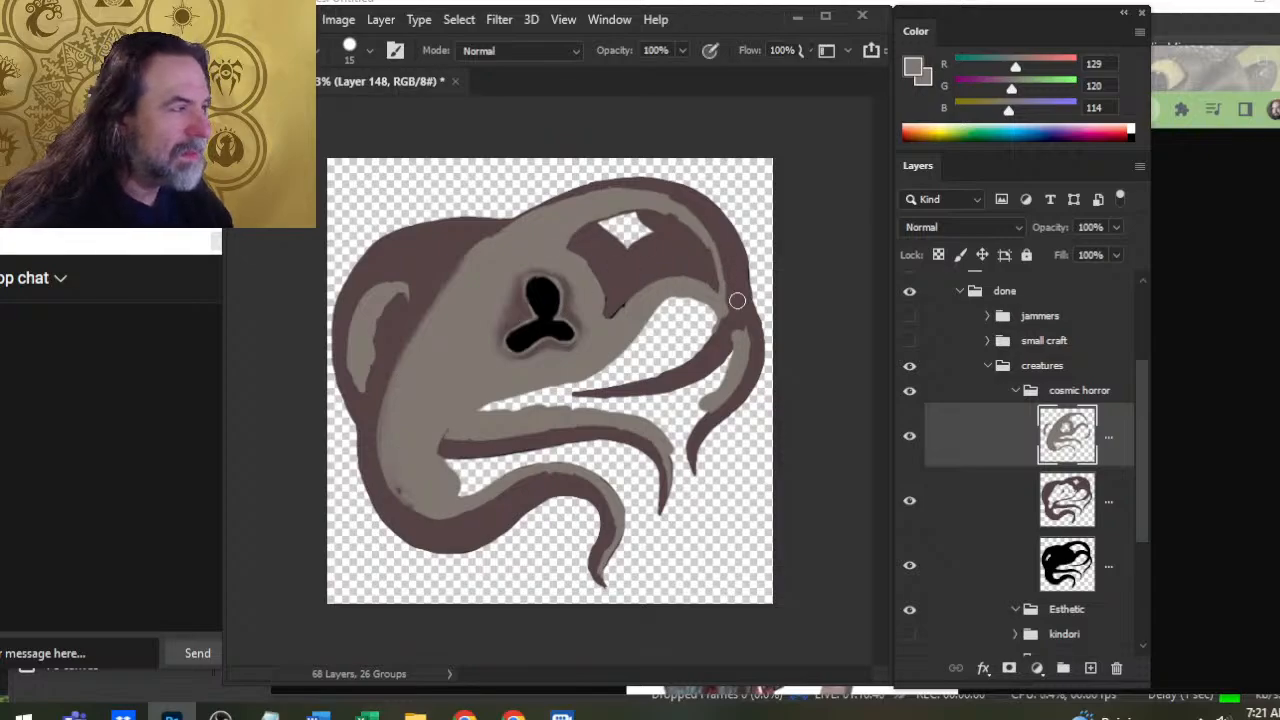
Select the empty area around the black silhouette, delete the overflow from the grey layer and deselect
{"action": "left_click", "coordinate": [990, 572]}
{"action": "key", "text": "w"}
{"action": "left_click", "coordinate": [758, 575]}
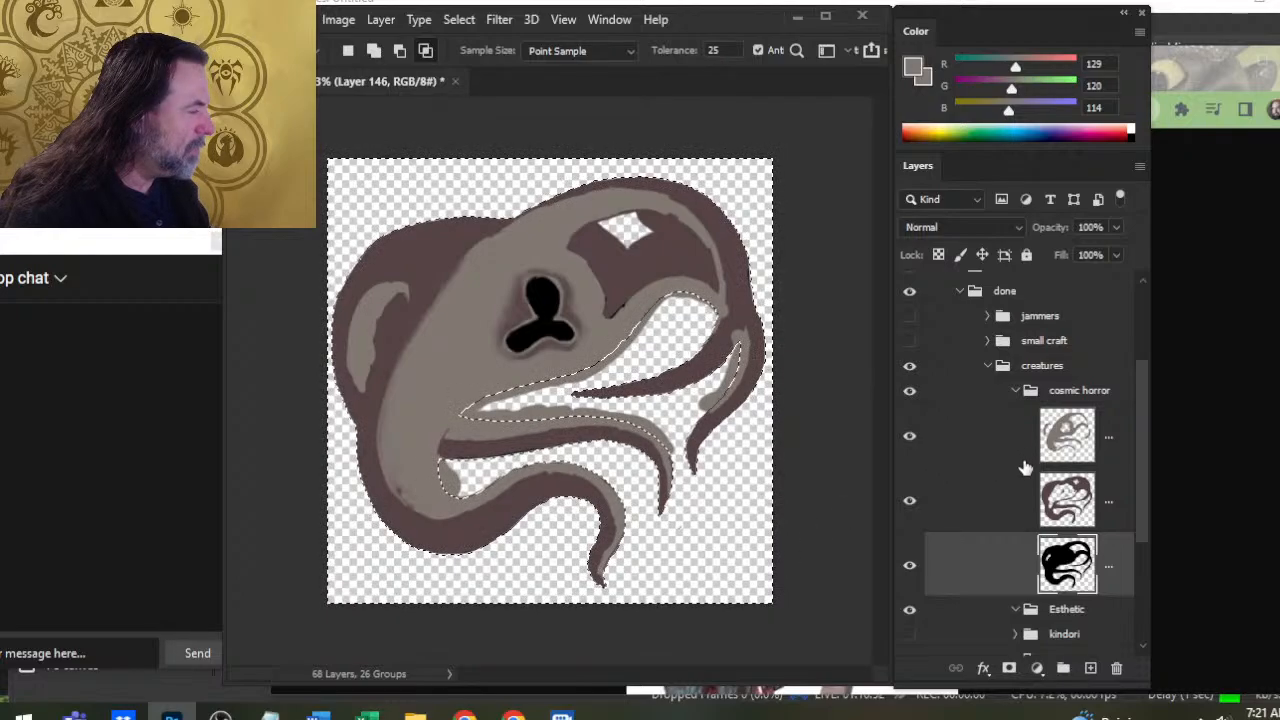
{"action": "left_click", "coordinate": [995, 445]}
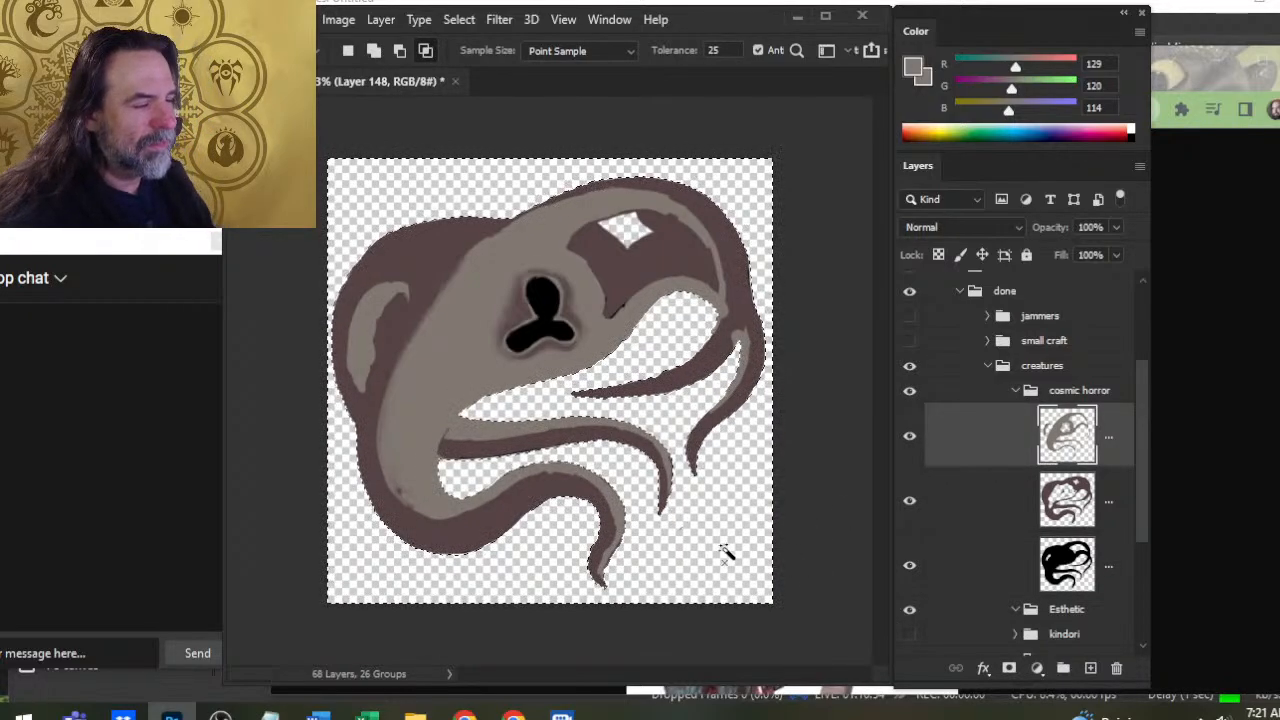
{"action": "key", "text": "l"}
{"action": "key", "text": "ctrl+d"}
Touch up the top of the far-right grey strip and the black line beside the body using sampled colours and a 15 px brush
{"action": "key", "text": "r"}
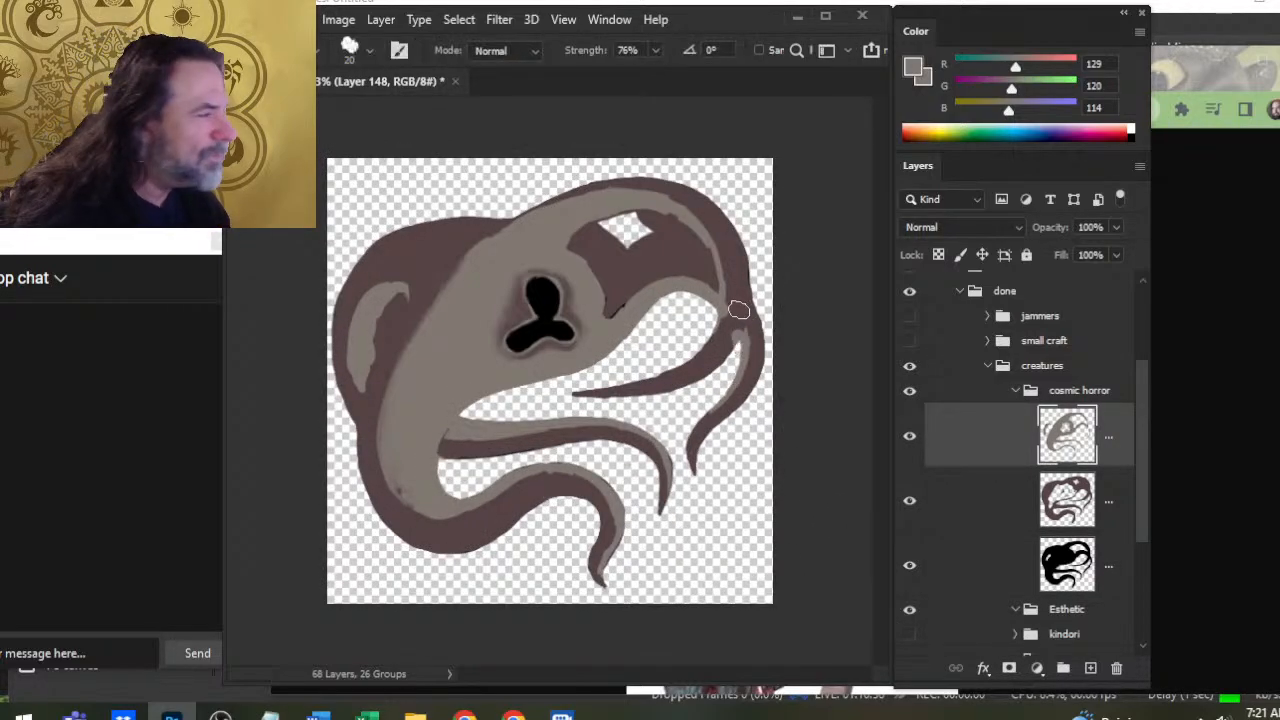
{"action": "key", "text": "b"}
{"action": "left_click", "coordinate": [736, 294], "text": "alt"}
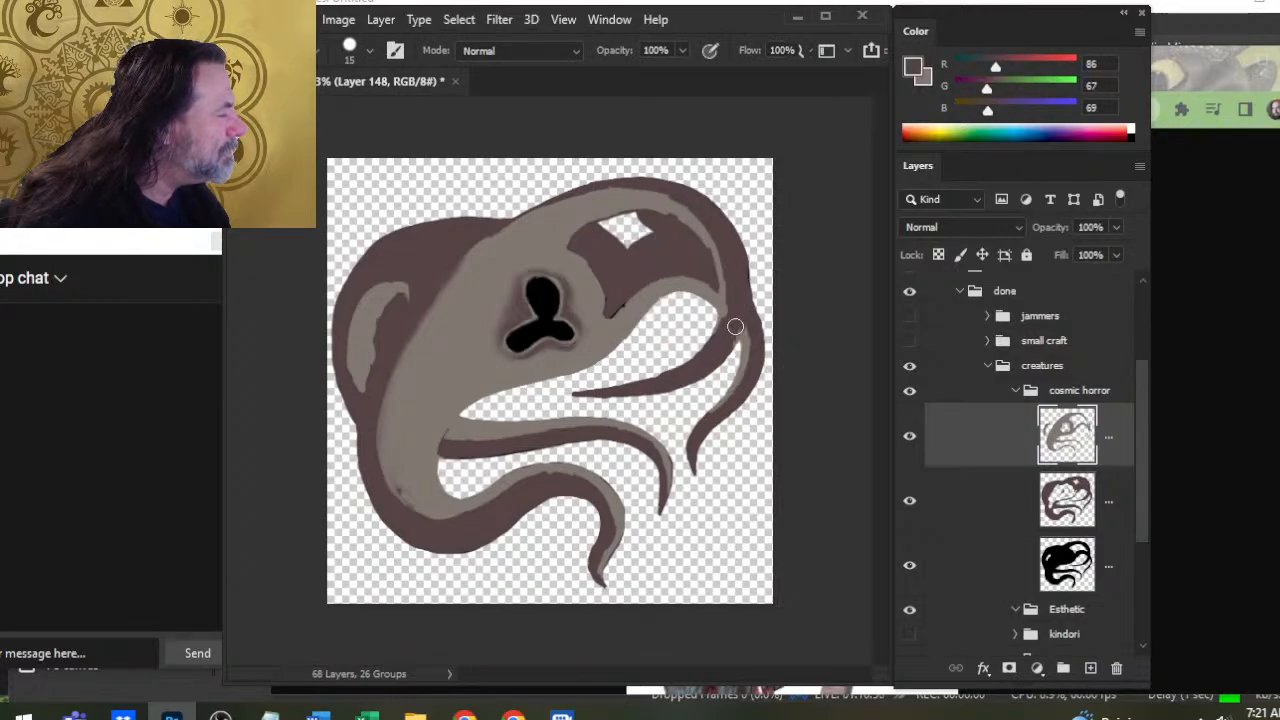
{"action": "key", "text": "e"}
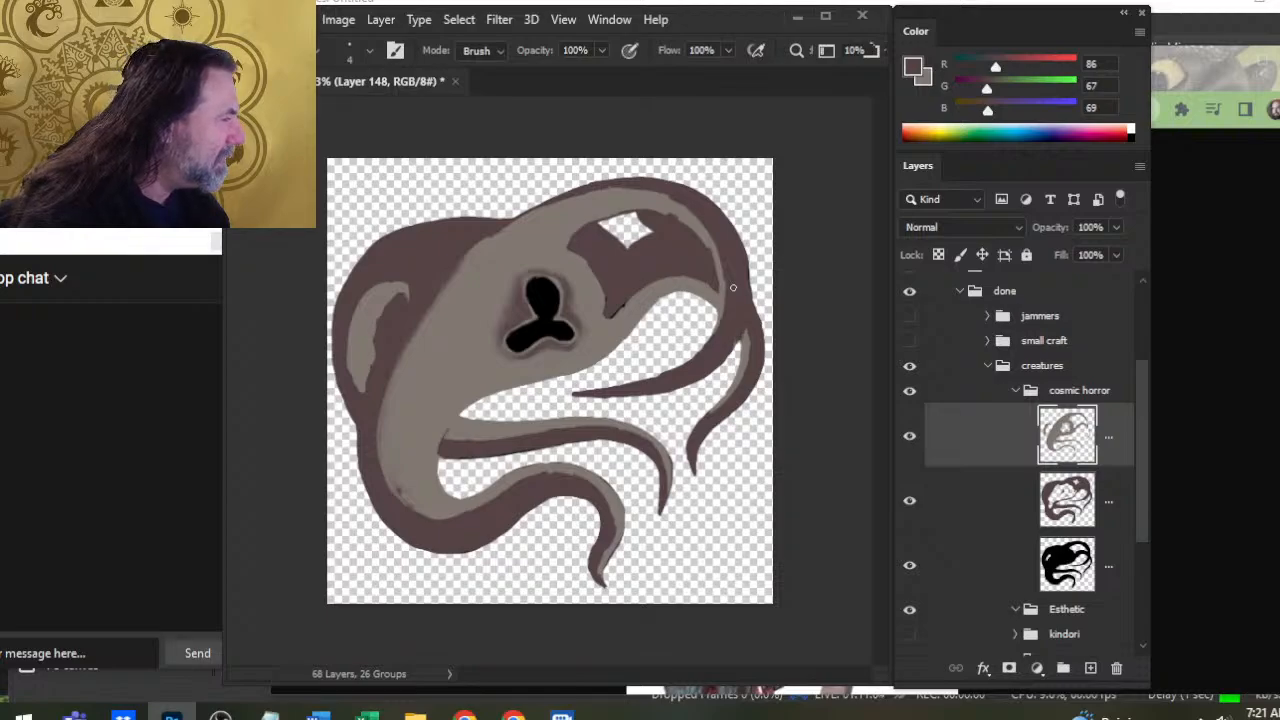
{"action": "key", "text": "b"}
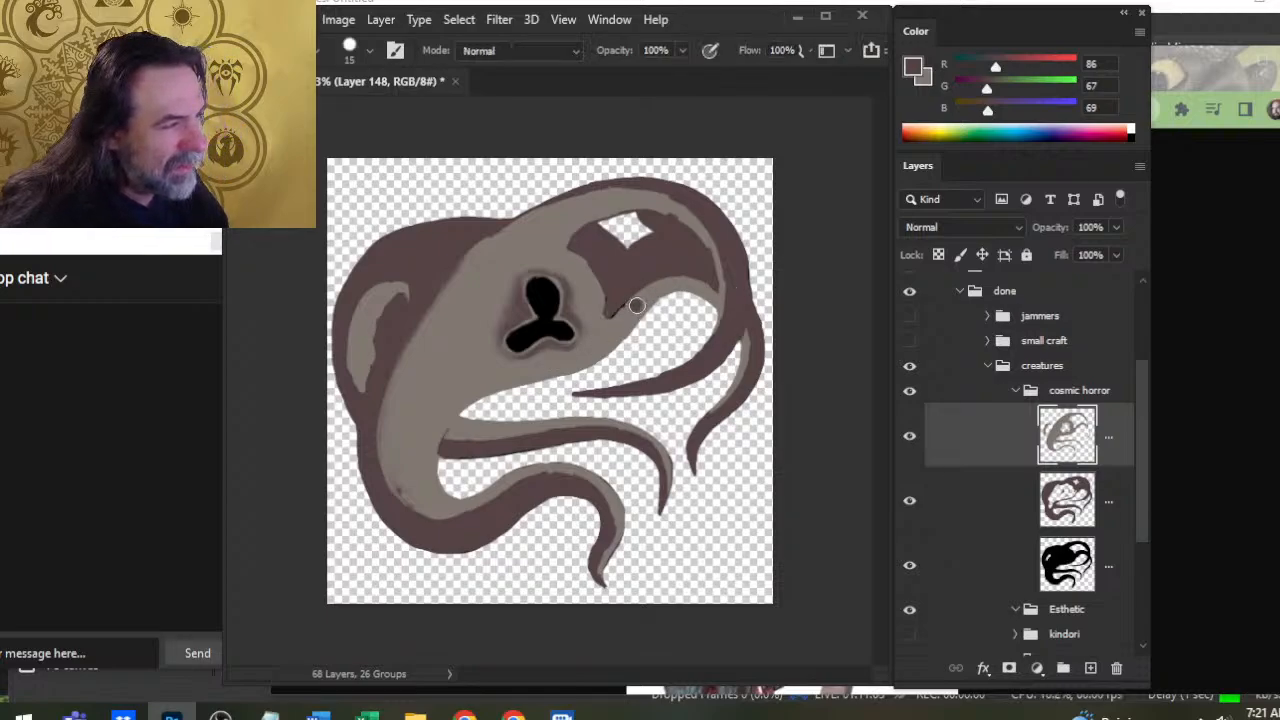
{"action": "left_click", "coordinate": [606, 322], "text": "alt"}
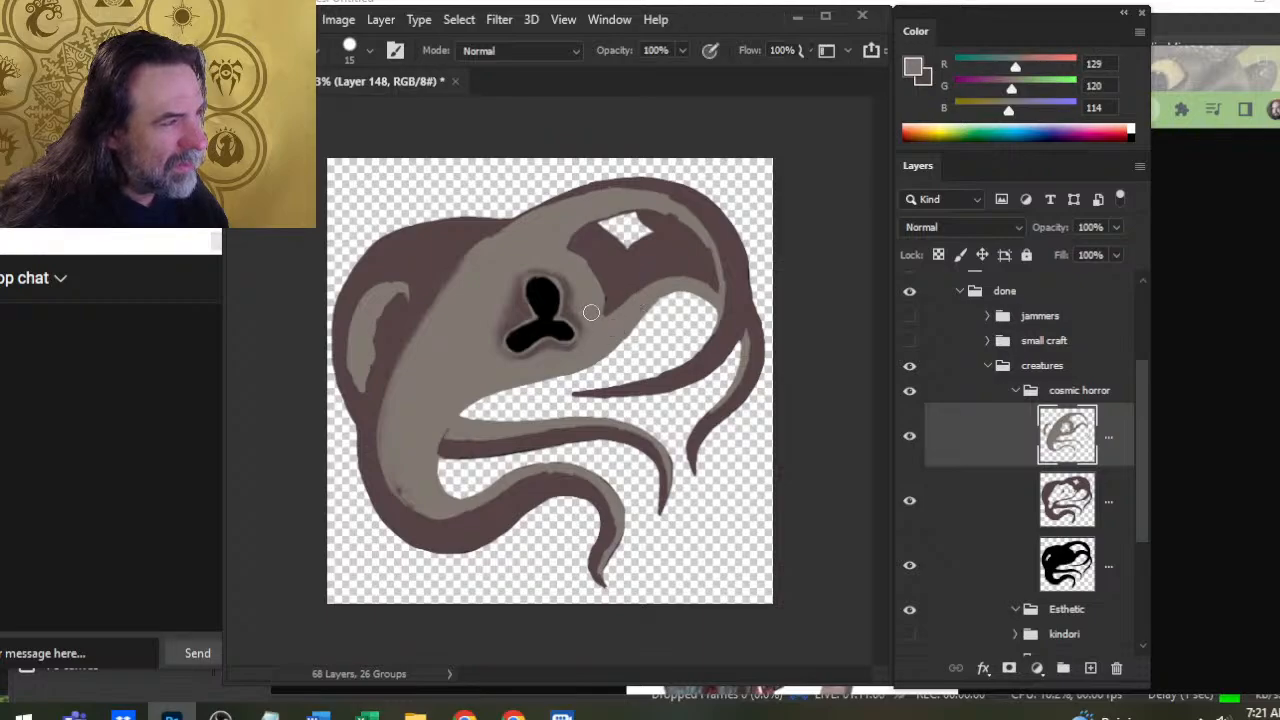
Select the gap inside the upper loop from the black silhouette, delete the brown filling it on the brown layer and deselect
{"action": "left_click", "coordinate": [983, 509]}
{"action": "left_click", "coordinate": [986, 568]}
{"action": "key", "text": "w"}
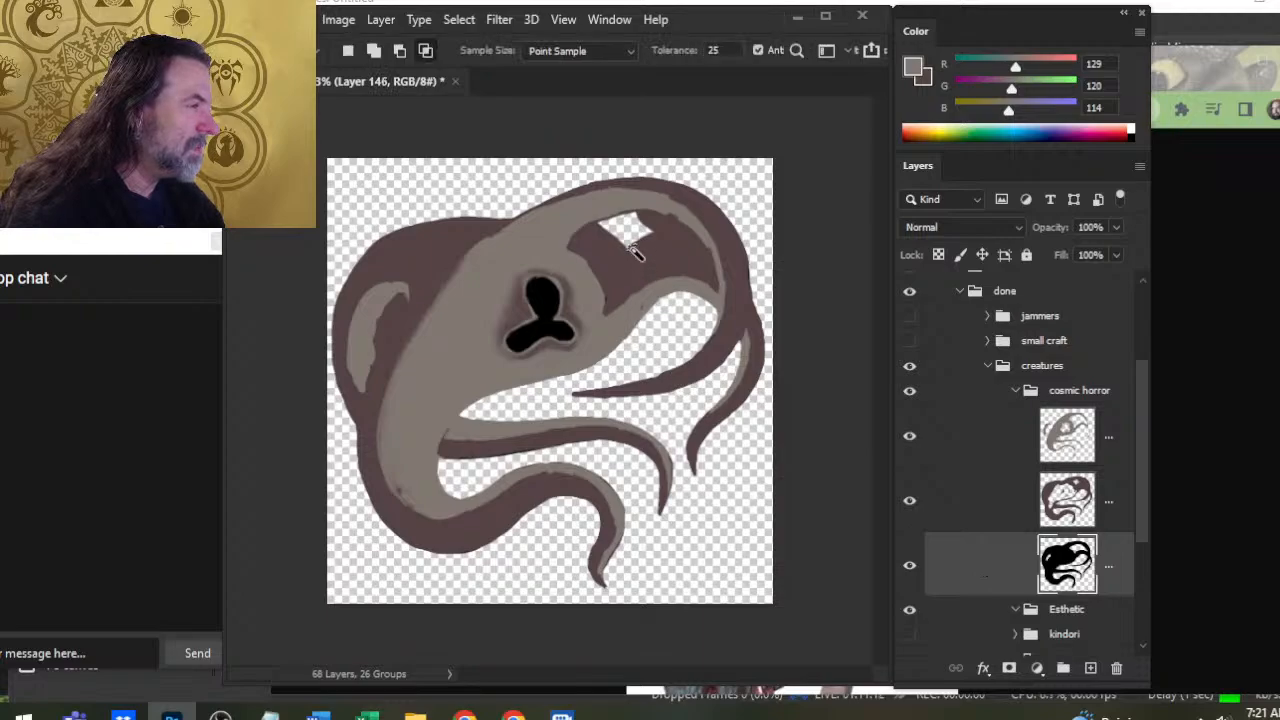
{"action": "left_click", "coordinate": [640, 255]}
{"action": "left_click", "coordinate": [995, 508]}
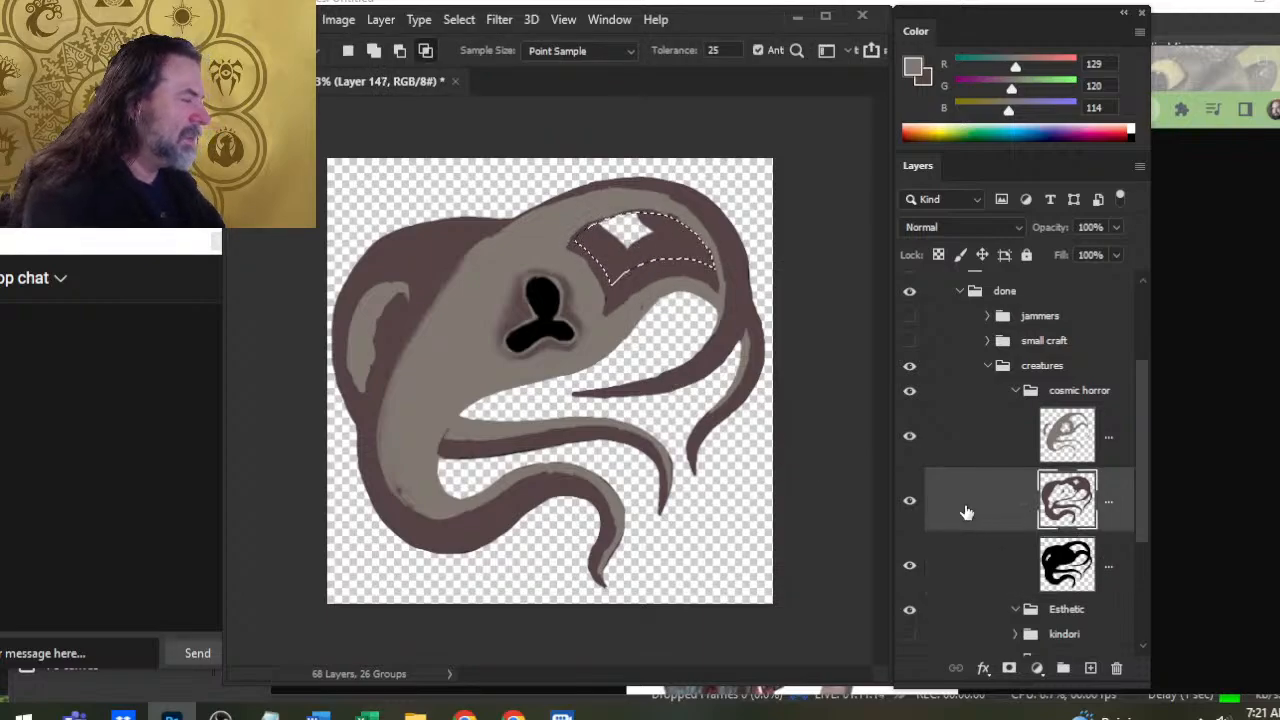
{"action": "key", "text": "Delete"}
{"action": "left_click", "coordinate": [960, 452]}
{"action": "key", "text": "ctrl+d"}
{"action": "key", "text": "l"}
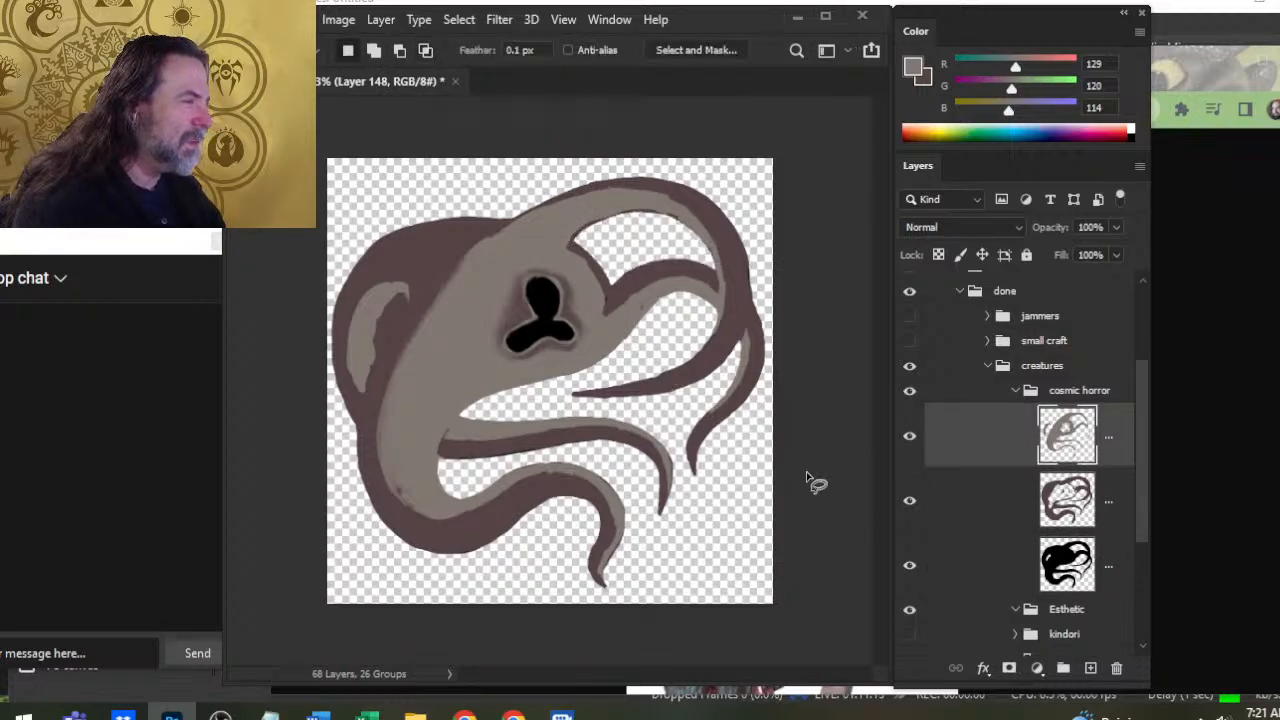
Thicken the grey along the upper loop's inner edge, delete what spills into the silhouette's gap and deselect
{"action": "key", "text": "b"}
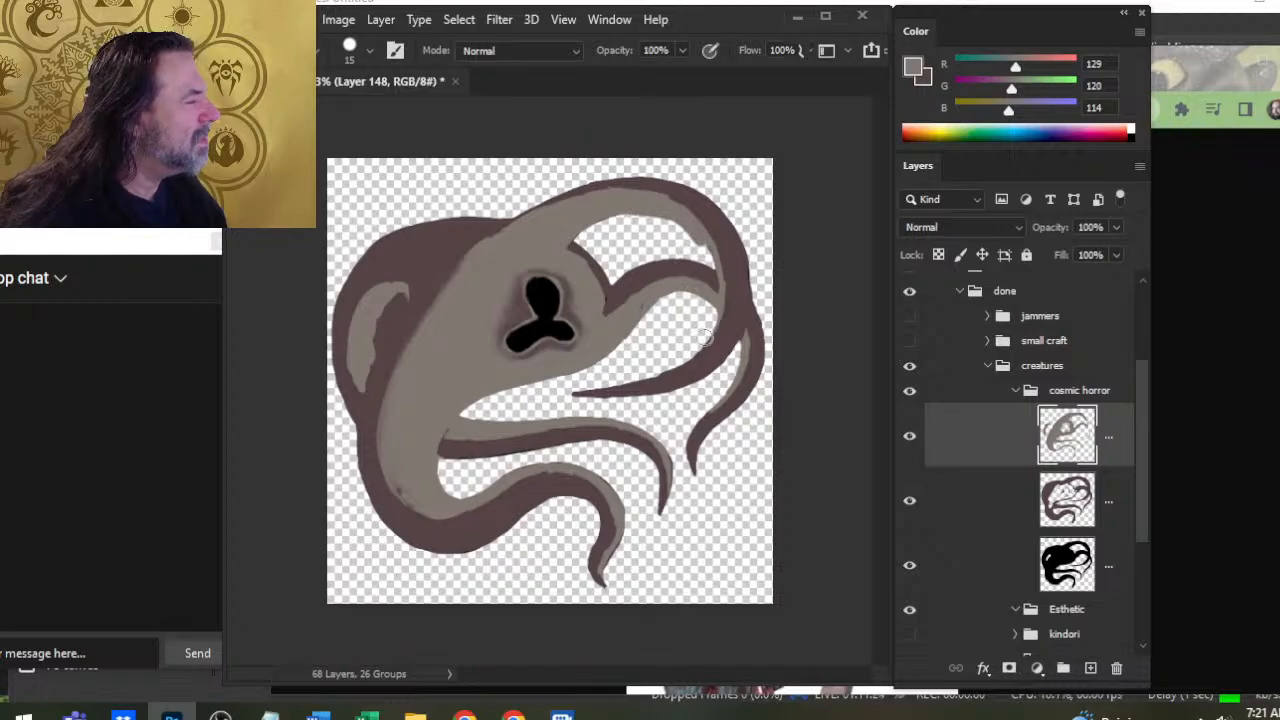
{"action": "left_click", "coordinate": [986, 561]}
{"action": "key", "text": "w"}
{"action": "left_click", "coordinate": [650, 240]}
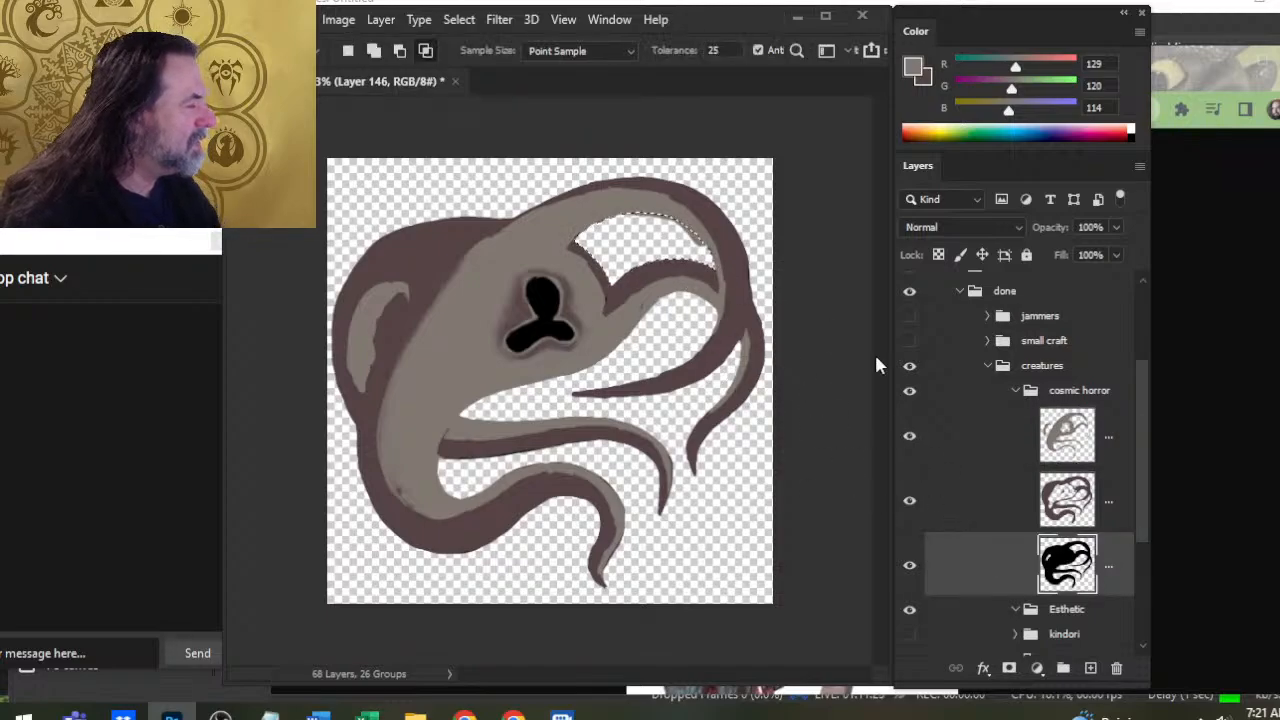
{"action": "left_click", "coordinate": [966, 440]}
{"action": "key", "text": "l"}
{"action": "left_click", "coordinate": [845, 339]}
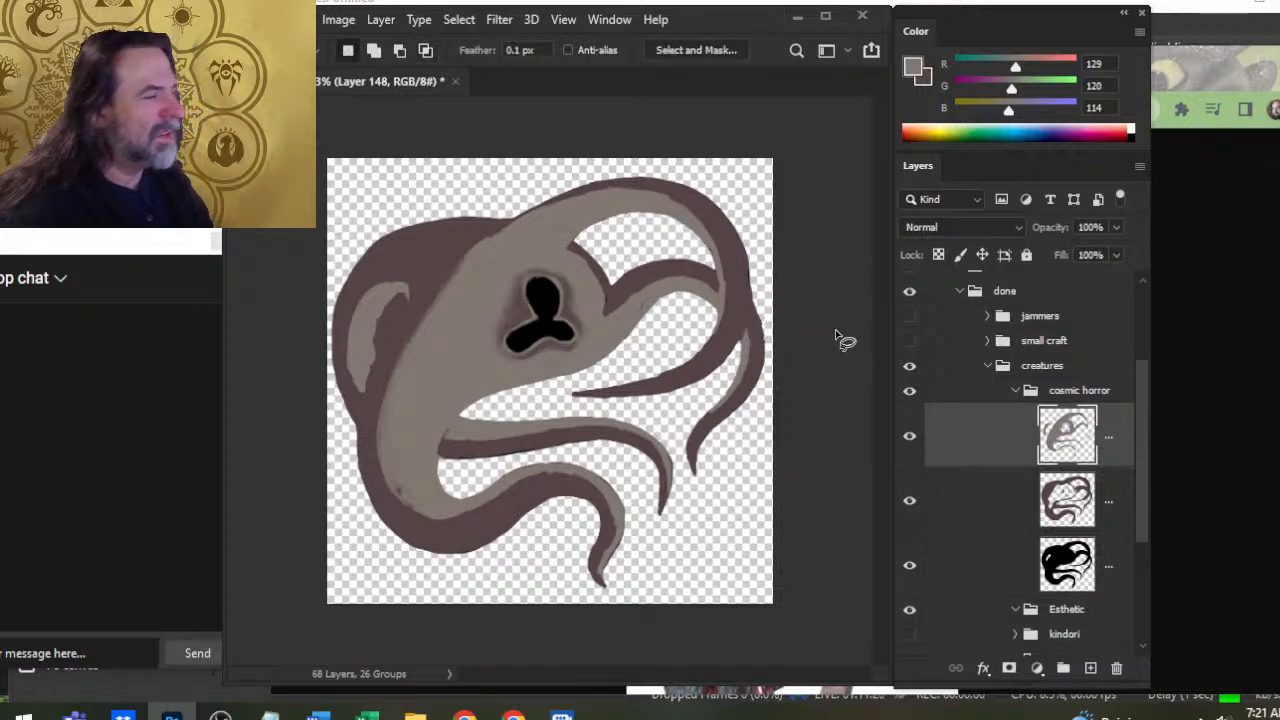
Try to smudge the boundary between the grey body and the left brown loop on the grey layer
{"action": "key", "text": "r"}
{"action": "left_click_drag", "start_coordinate": [489, 240], "coordinate": [421, 324]}
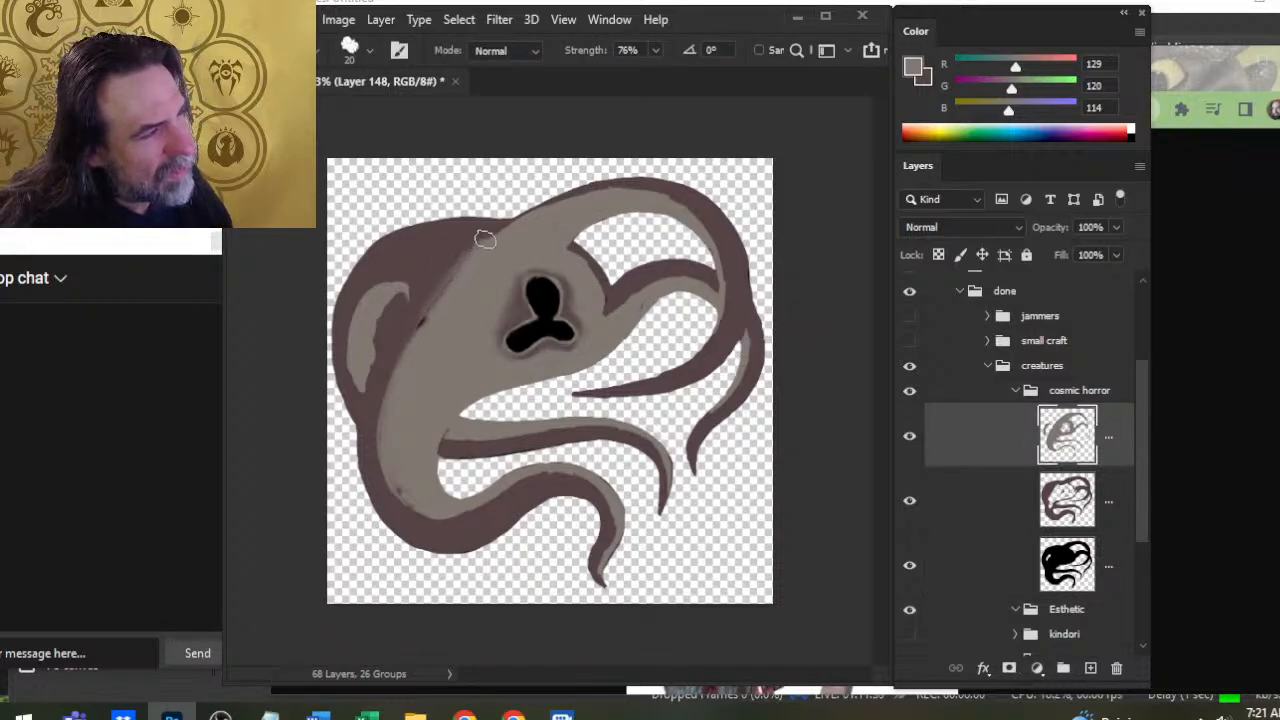
{"action": "key", "text": "ctrl+z"}
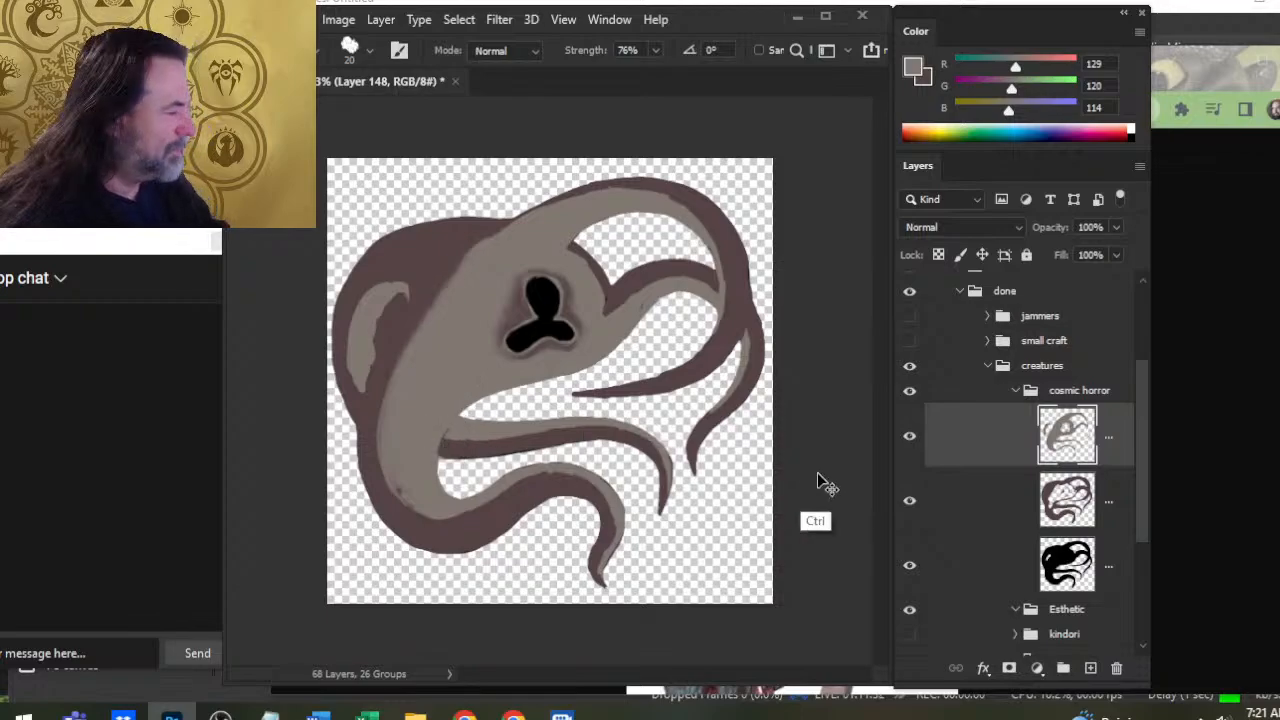
Hide the grey layer and paint over the ragged inner edge of the body's black area on the brown layer
{"action": "left_click", "coordinate": [909, 436]}
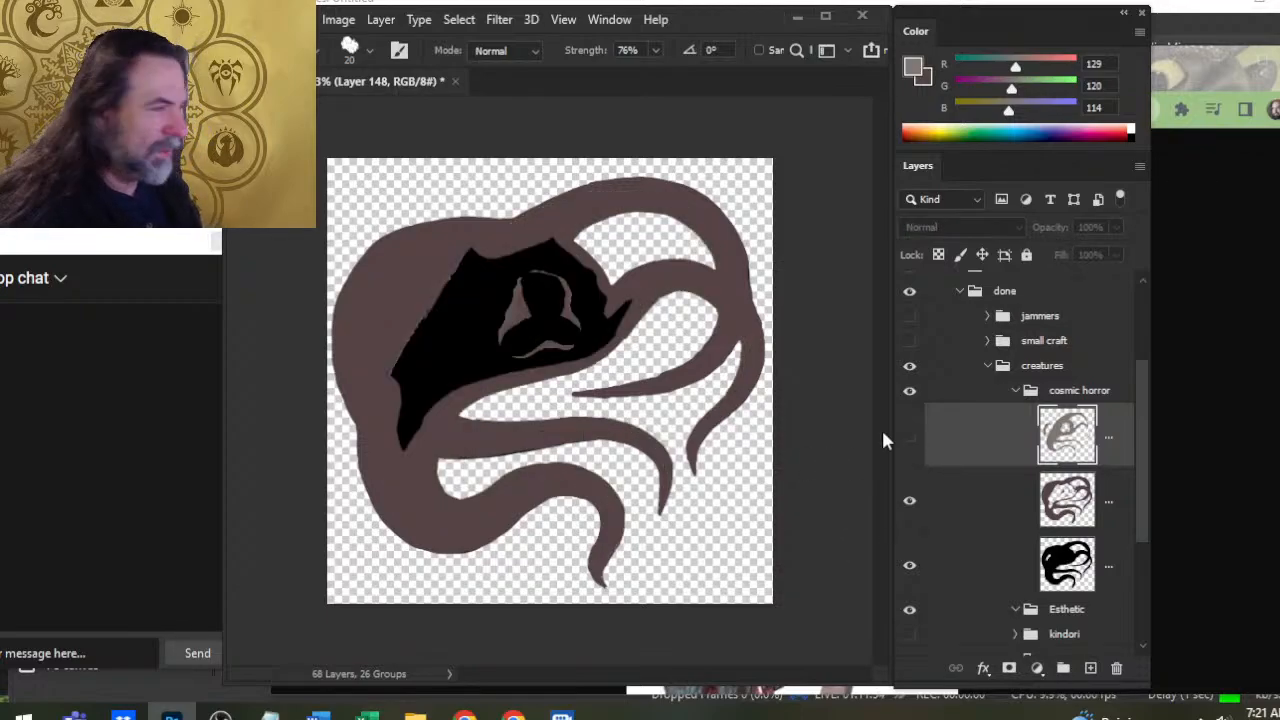
{"action": "key", "text": "b"}
{"action": "left_click", "coordinate": [952, 508]}
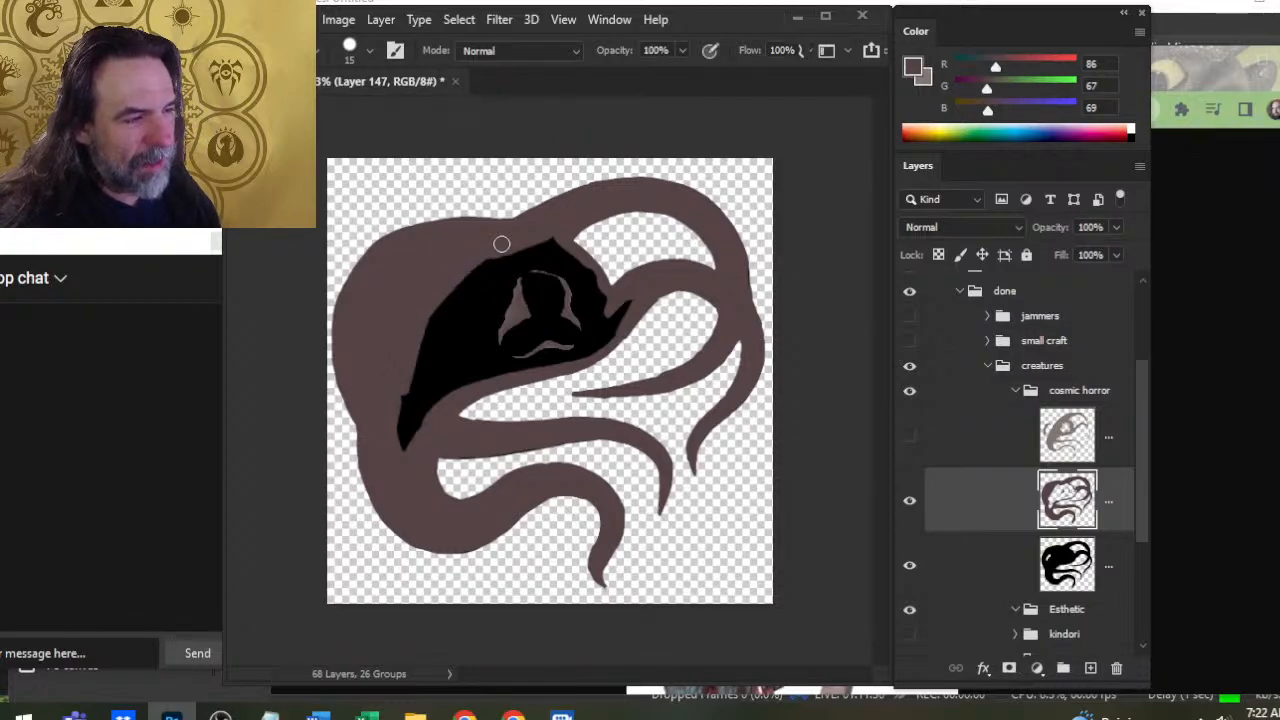
Lasso the brown remnants around the eye on the brown layer, delete them and deselect
{"action": "key", "text": "l"}
{"action": "left_click_drag", "start_coordinate": [515, 258], "coordinate": [550, 260]}
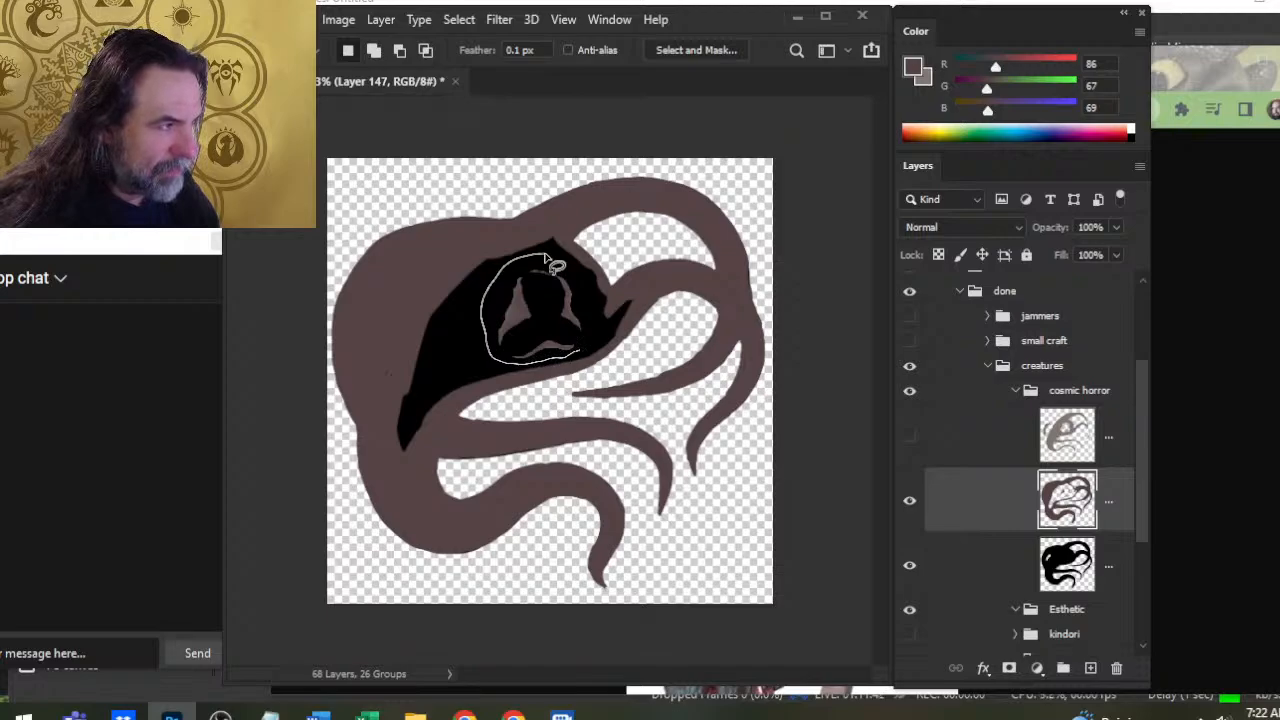
{"action": "left_click_drag", "start_coordinate": [548, 262], "coordinate": [546, 258]}
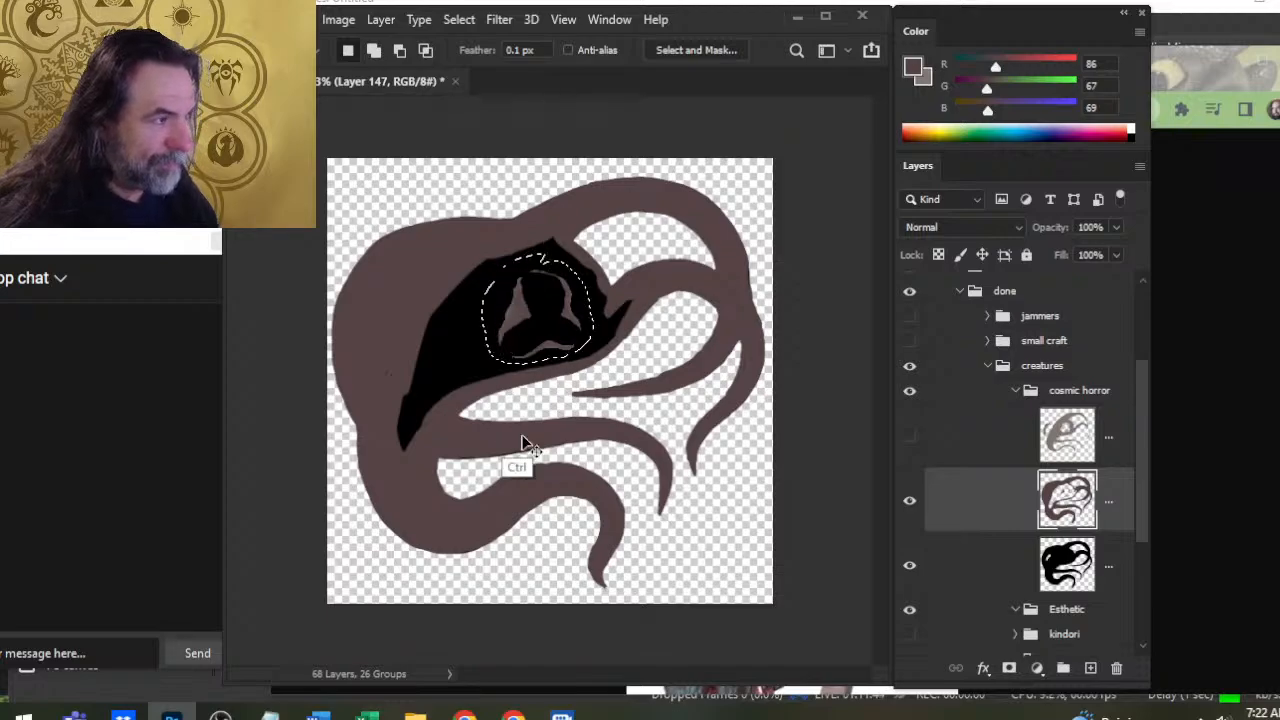
{"action": "key", "text": "Delete"}
{"action": "key", "text": "ctrl+d"}
Show the grey layer again and separate the dark shading around the eye onto a new layer above it
{"action": "left_click", "coordinate": [977, 444]}
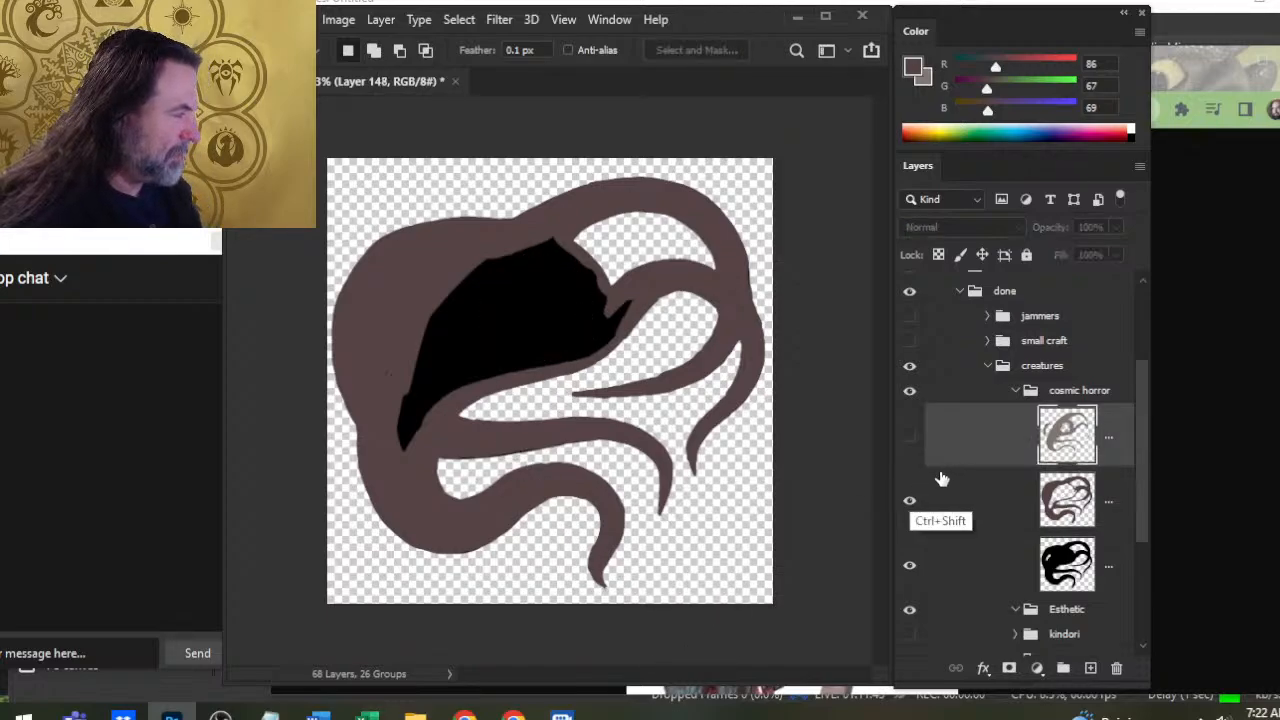
{"action": "key", "text": "ctrl+shift+alt+n"}
{"action": "left_click", "coordinate": [912, 520]}
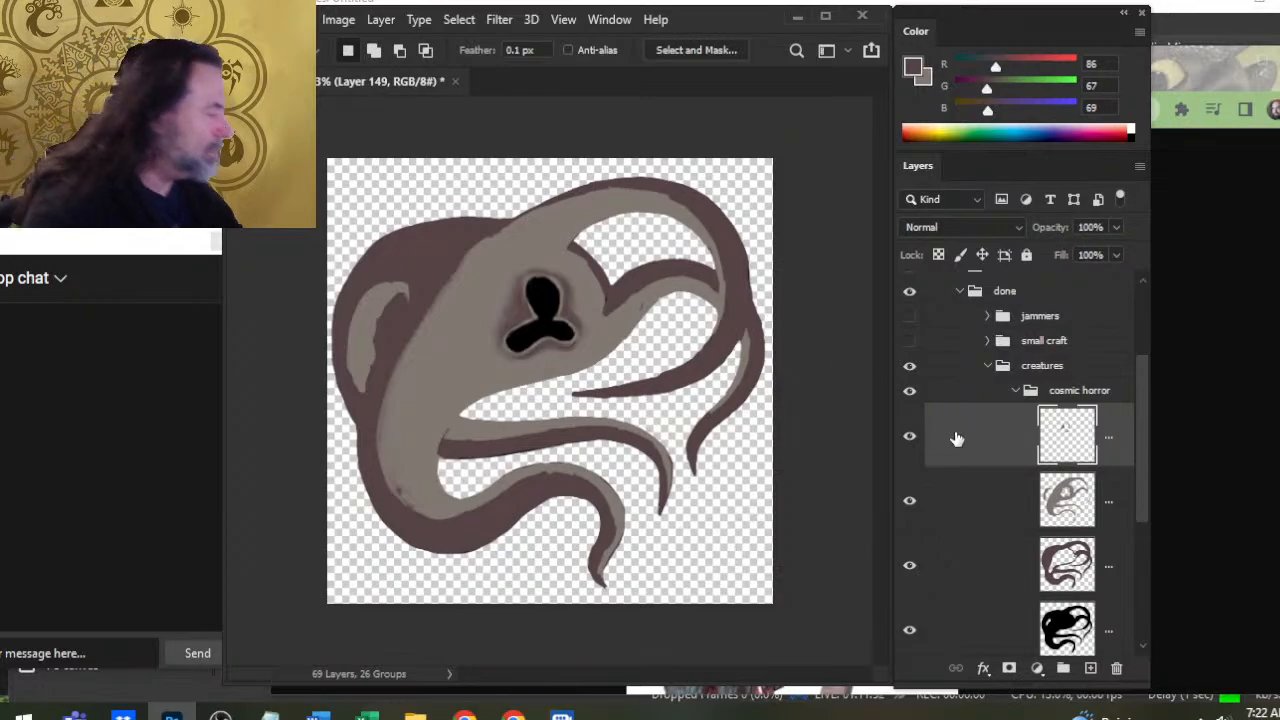
Hide the eye-shading and grey layers, smooth the brown rim around the black opening and trim the brown along the upper tentacle's lower edge
{"action": "left_click", "coordinate": [968, 565]}
{"action": "left_click", "coordinate": [909, 436]}
{"action": "left_click", "coordinate": [909, 500]}
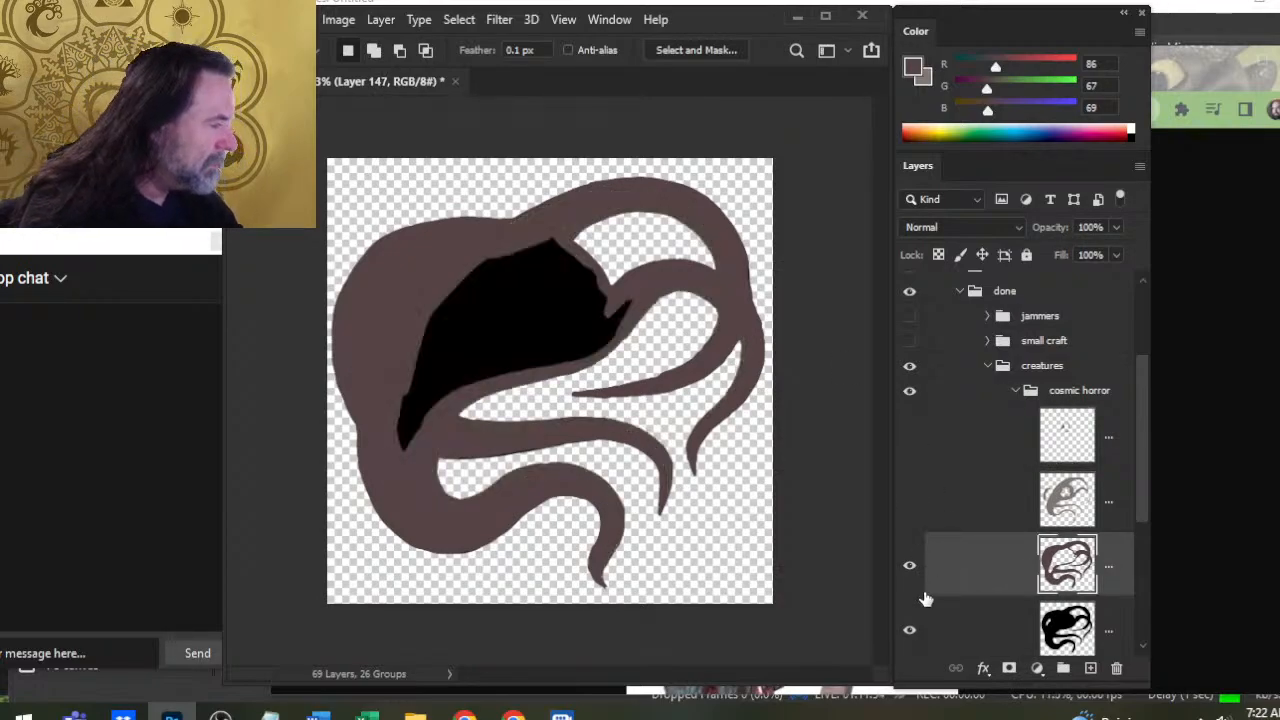
{"action": "key", "text": "b"}
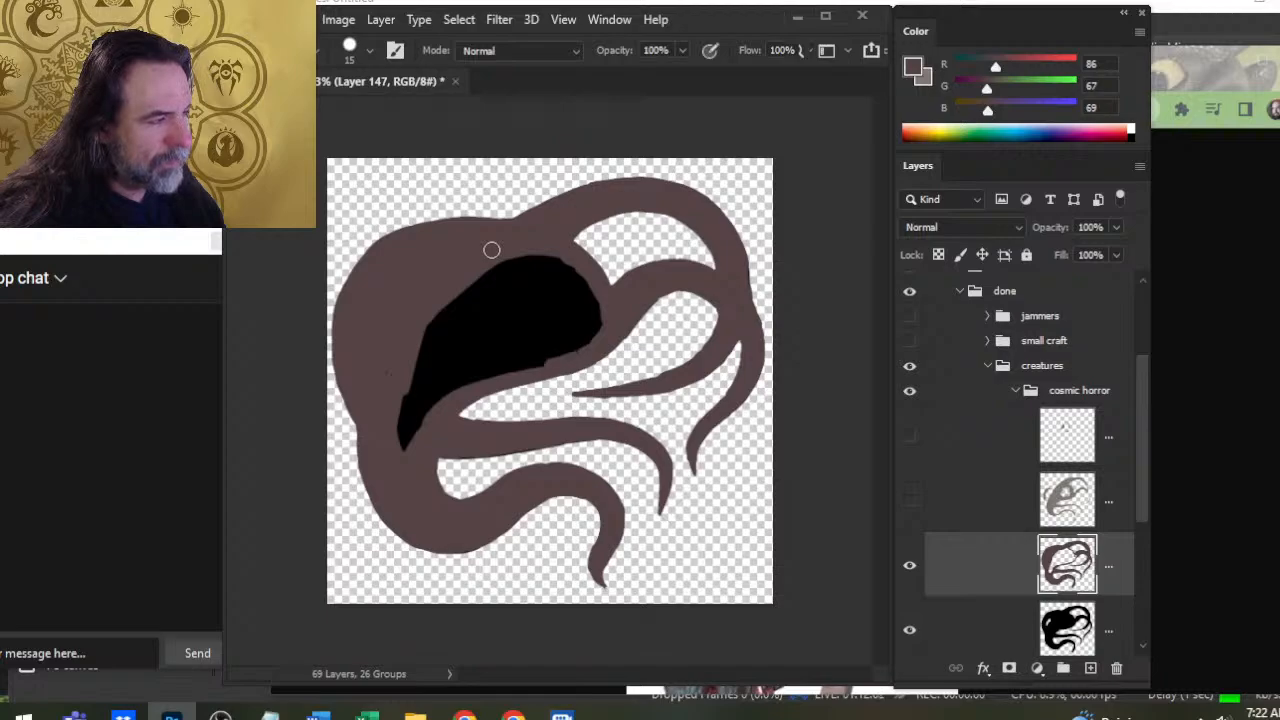
{"action": "key", "text": "e"}
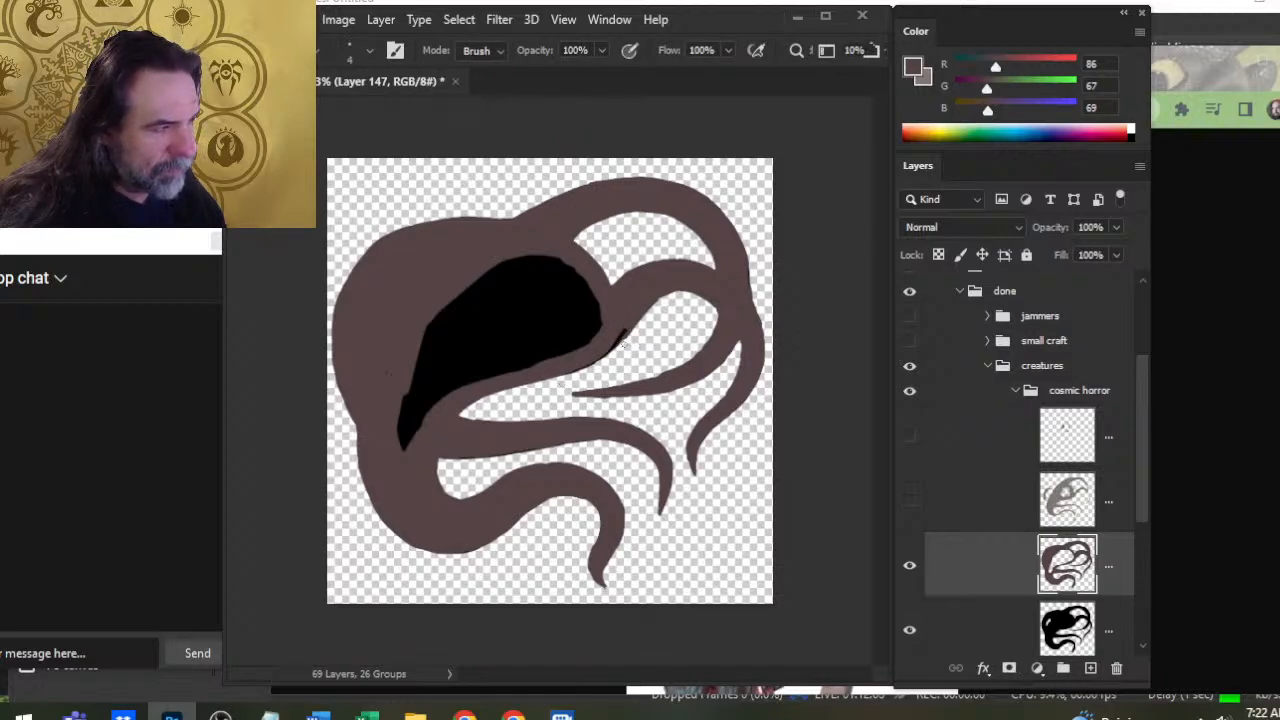
{"action": "key", "text": "b"}
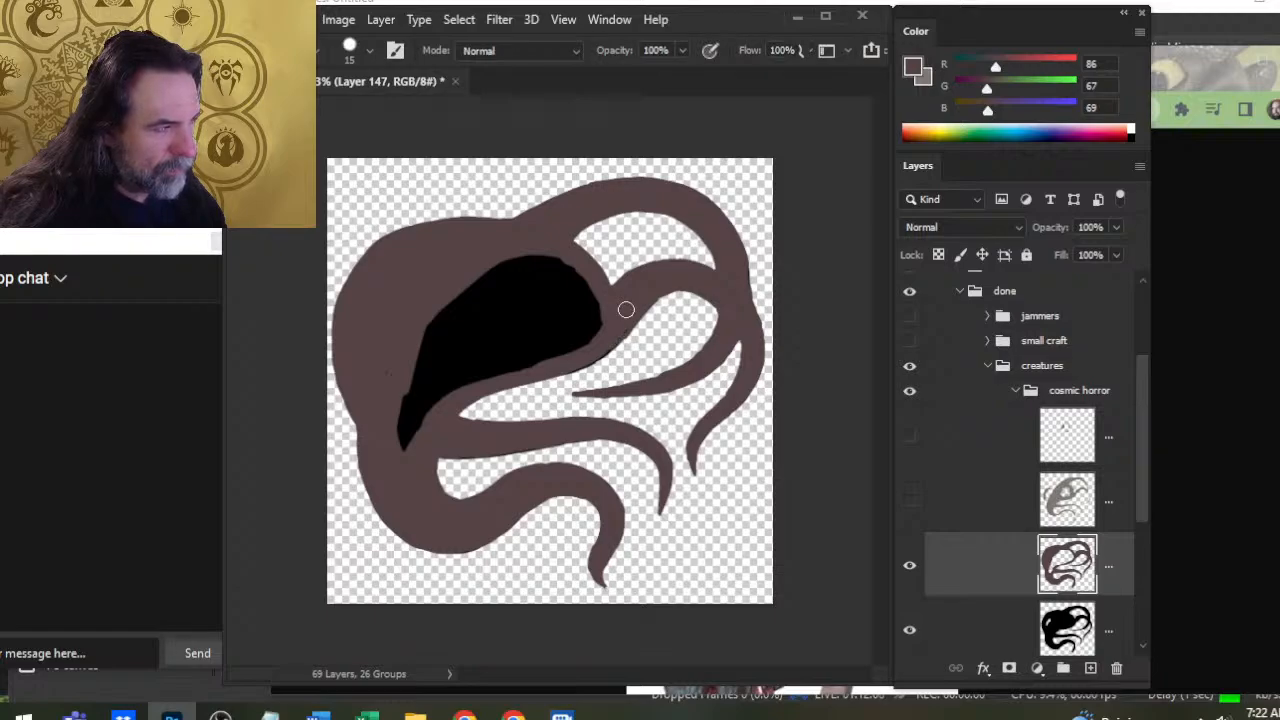
{"action": "key", "text": "e"}
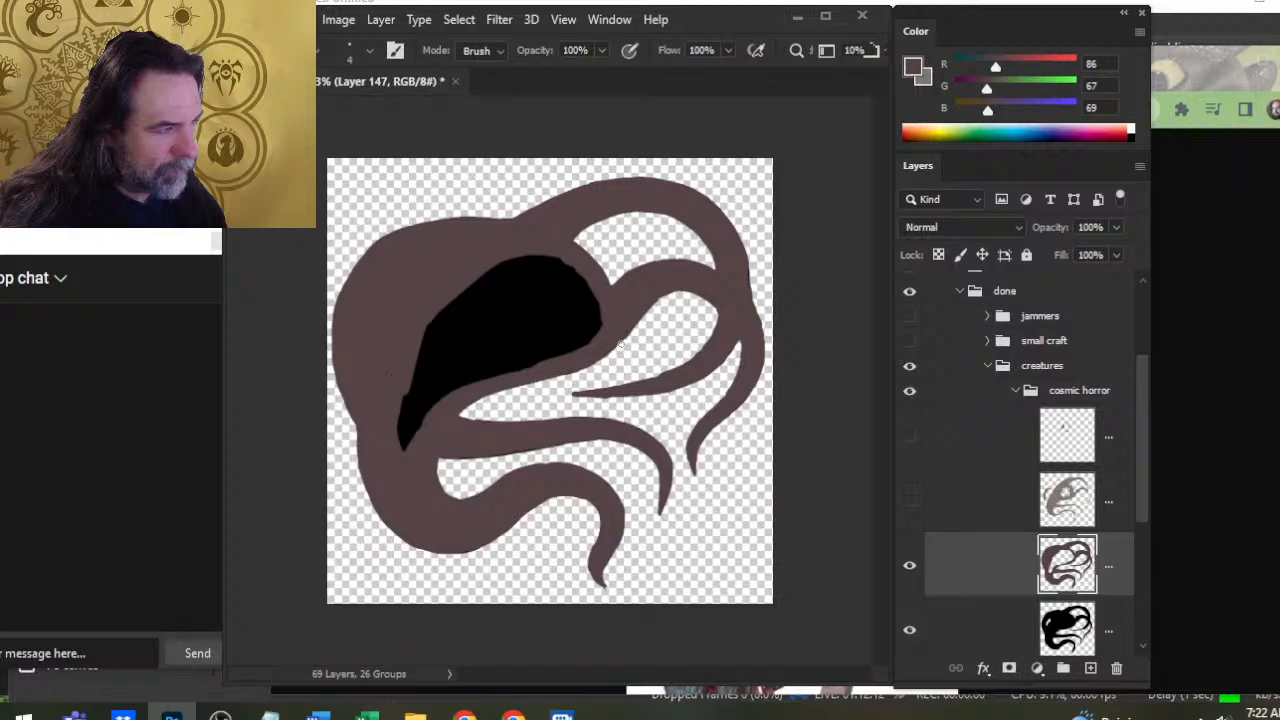
Paint brown over the lower tip of the black opening and the stray specks inside the left loop
{"action": "key", "text": "b"}
{"action": "left_click_drag", "start_coordinate": [412, 400], "coordinate": [420, 384]}
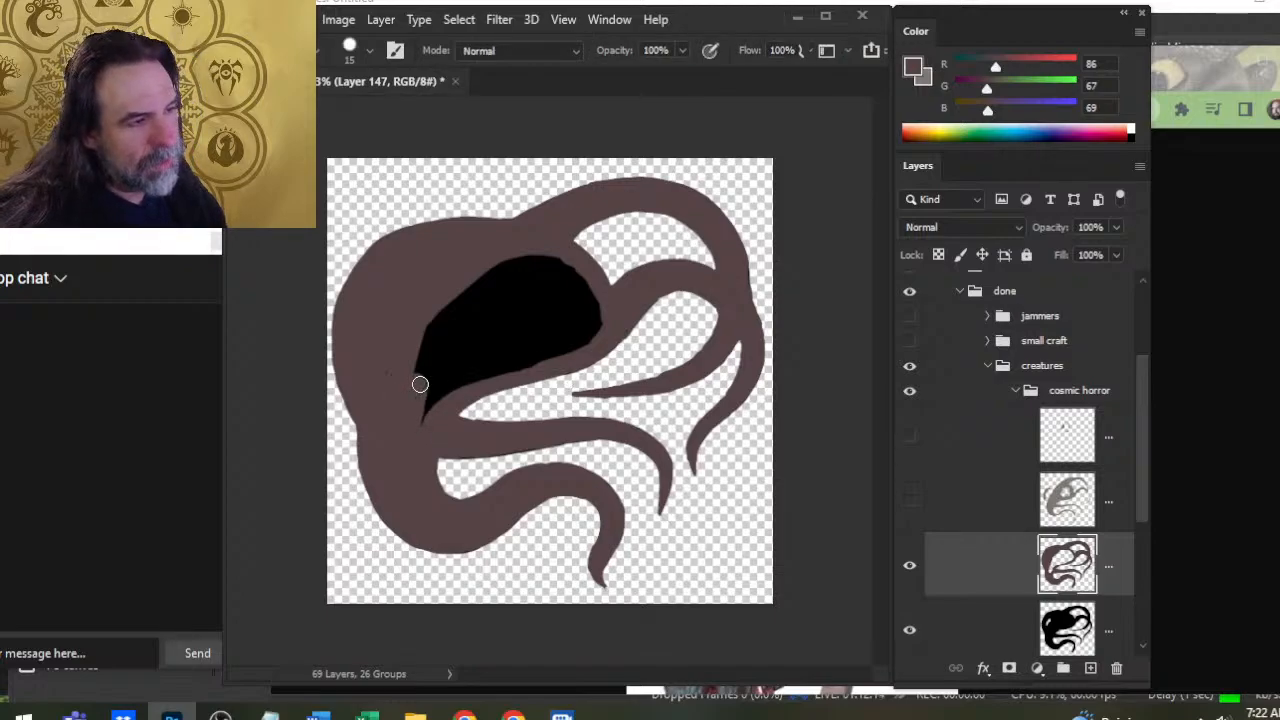
{"action": "key", "text": "z"}
{"action": "mouse_move", "coordinate": [377, 291]}
{"action": "left_mouse_down"}
{"action": "mouse_move", "coordinate": [557, 343]}
{"action": "mouse_move", "coordinate": [537, 329]}
{"action": "left_mouse_up"}
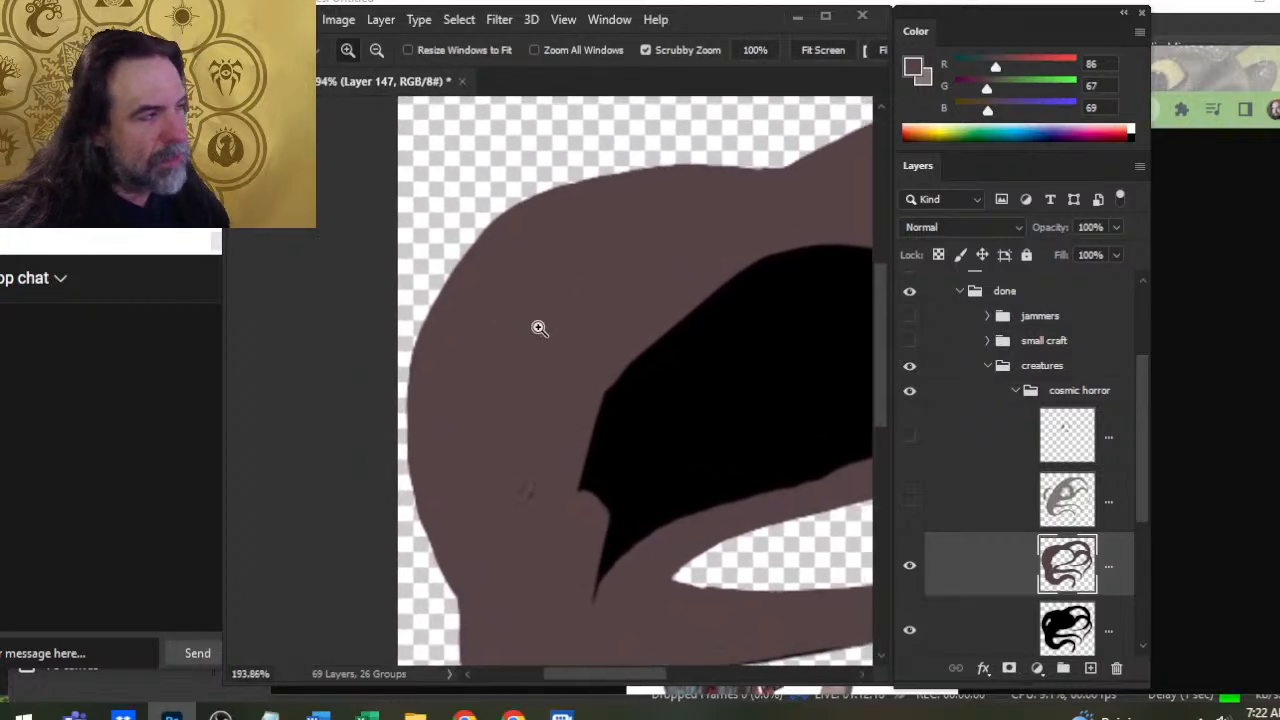
{"action": "key", "text": "b"}
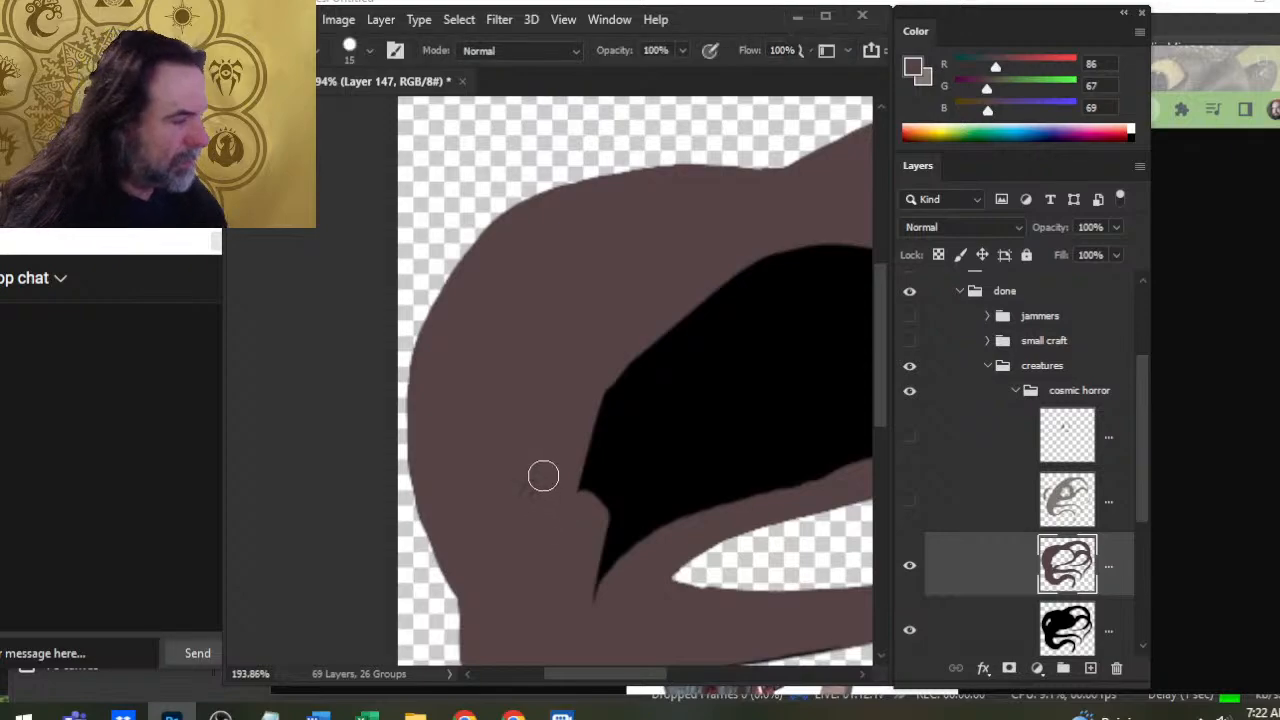
Lower the brown layer's opacity to 32% and delete the brown covering the left loop's gap, using a selection from the black silhouette
{"action": "left_click", "coordinate": [1117, 227]}
{"action": "left_click_drag", "start_coordinate": [1118, 250], "coordinate": [1087, 250]}
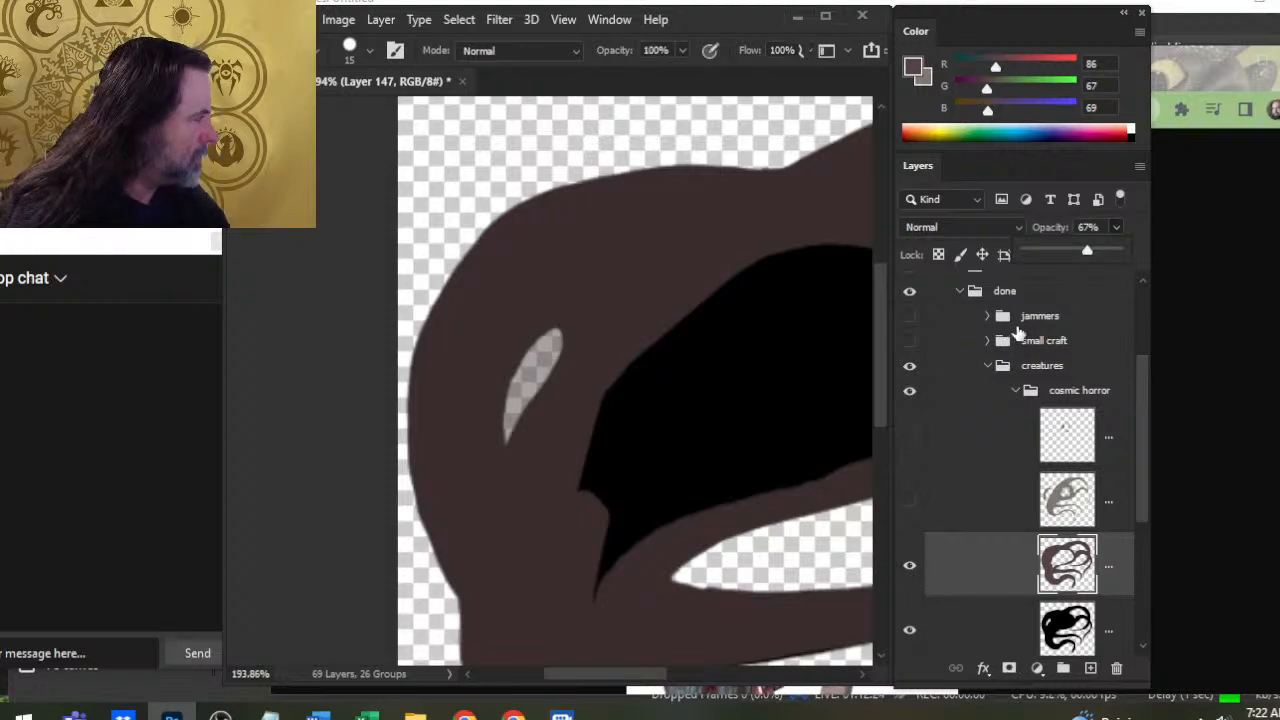
{"action": "left_click_drag", "start_coordinate": [1086, 252], "coordinate": [1064, 272]}
{"action": "left_click", "coordinate": [976, 632]}
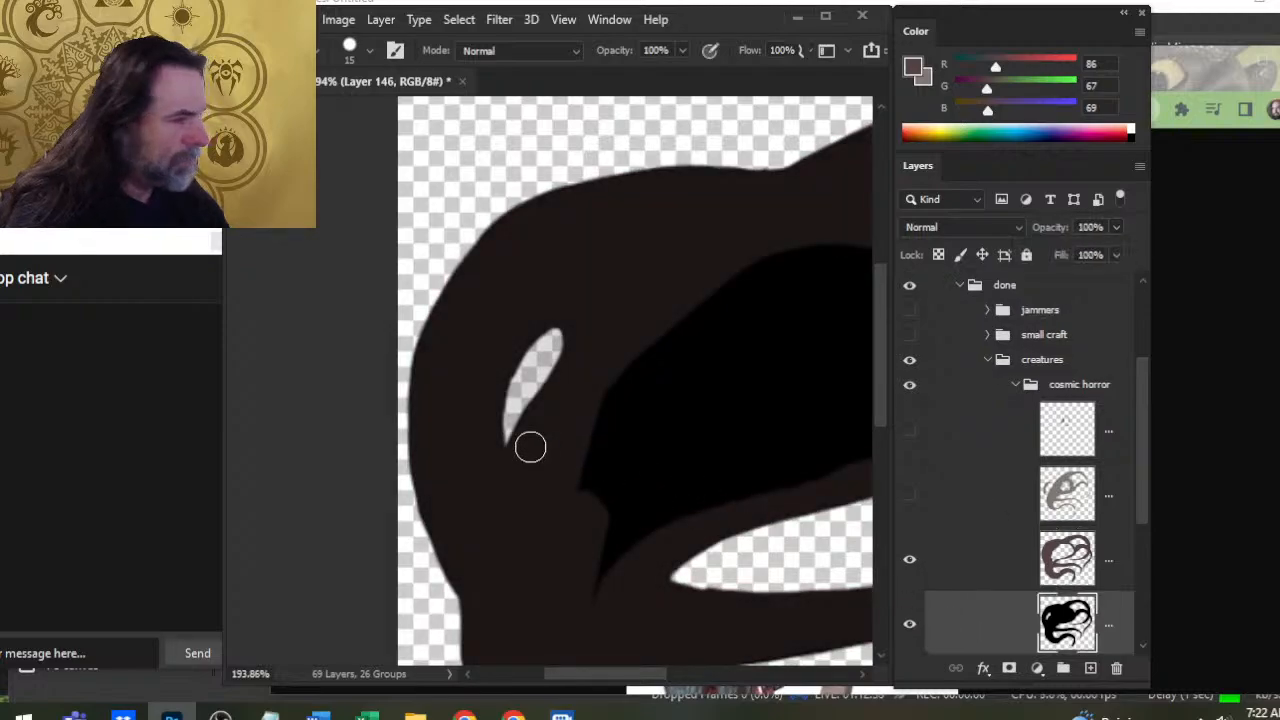
{"action": "key", "text": "w"}
{"action": "left_click", "coordinate": [522, 420]}
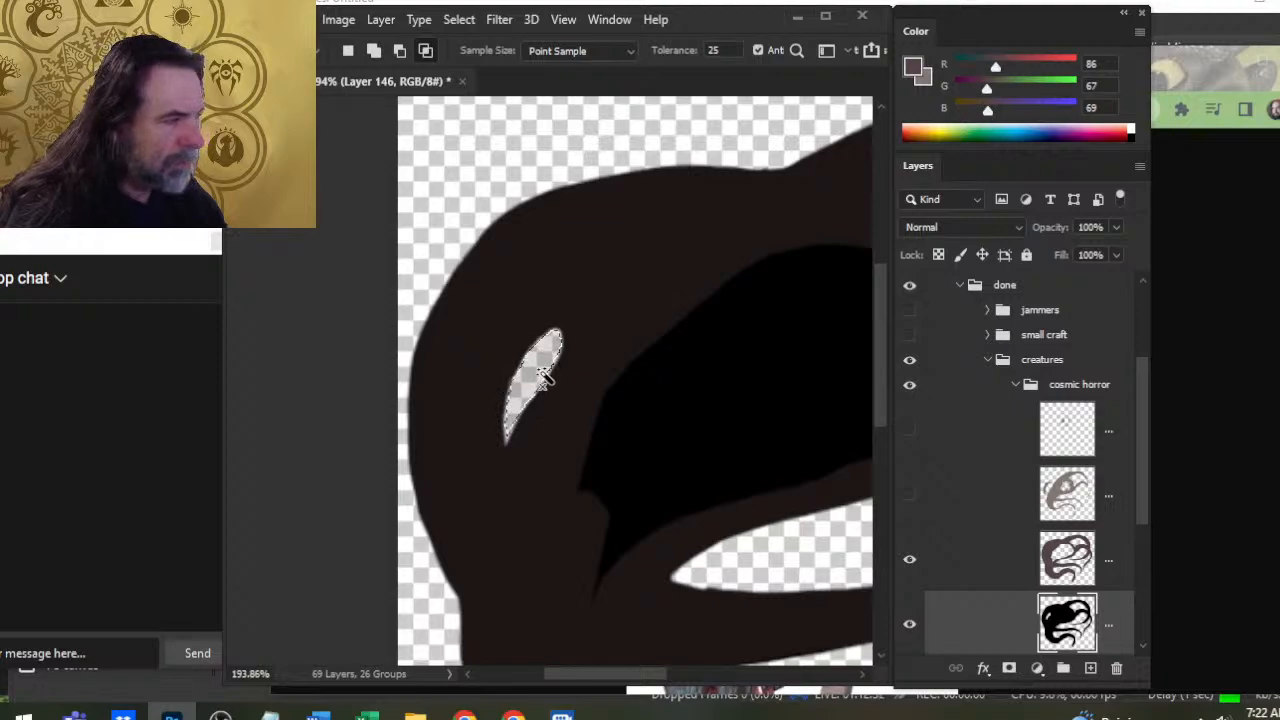
{"action": "left_click", "coordinate": [986, 585]}
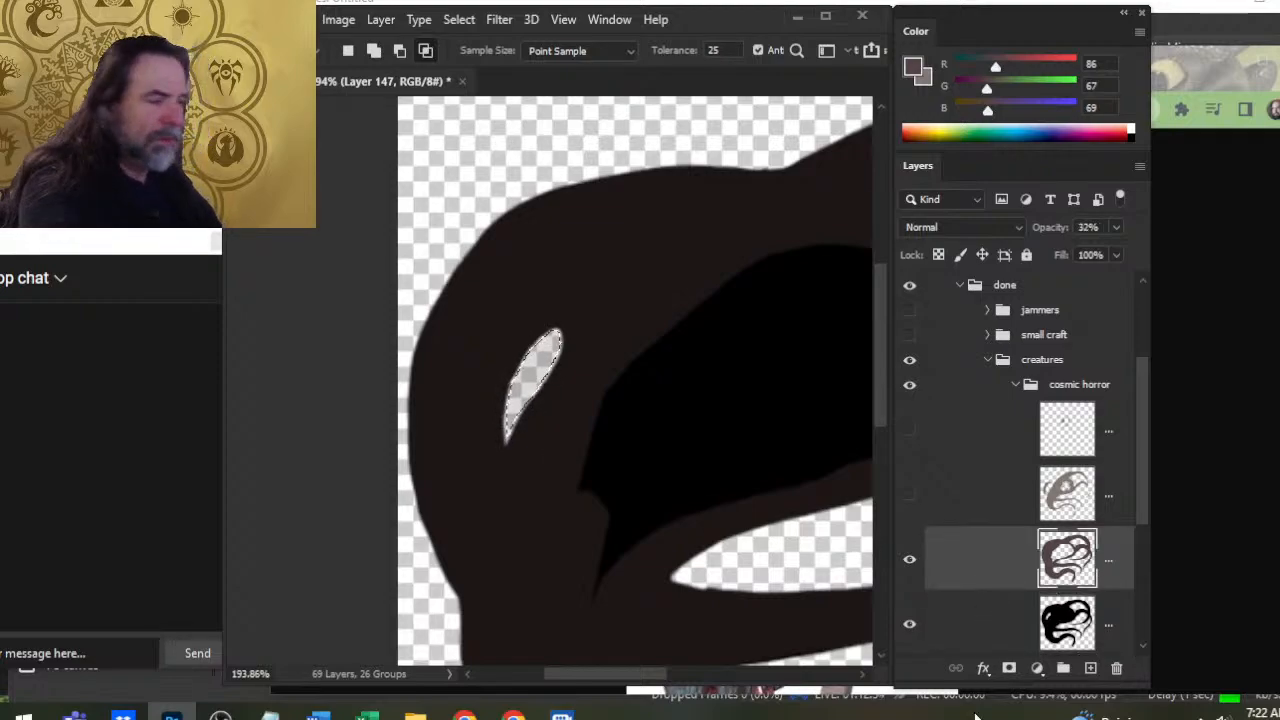
{"action": "key", "text": "ctrl+d"}
Compare the grey shapes with the brown layer around the left loop, leaving the grey layer hidden
{"action": "key", "text": "l"}
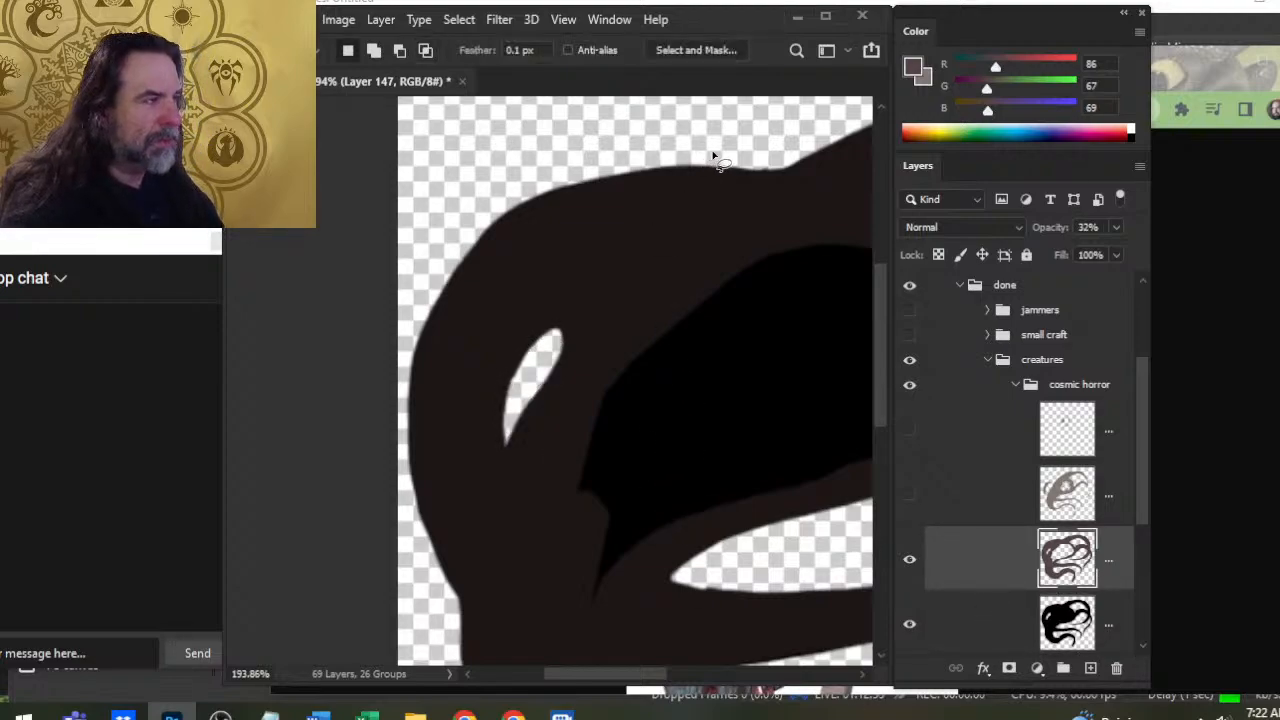
{"action": "left_click", "coordinate": [910, 497]}
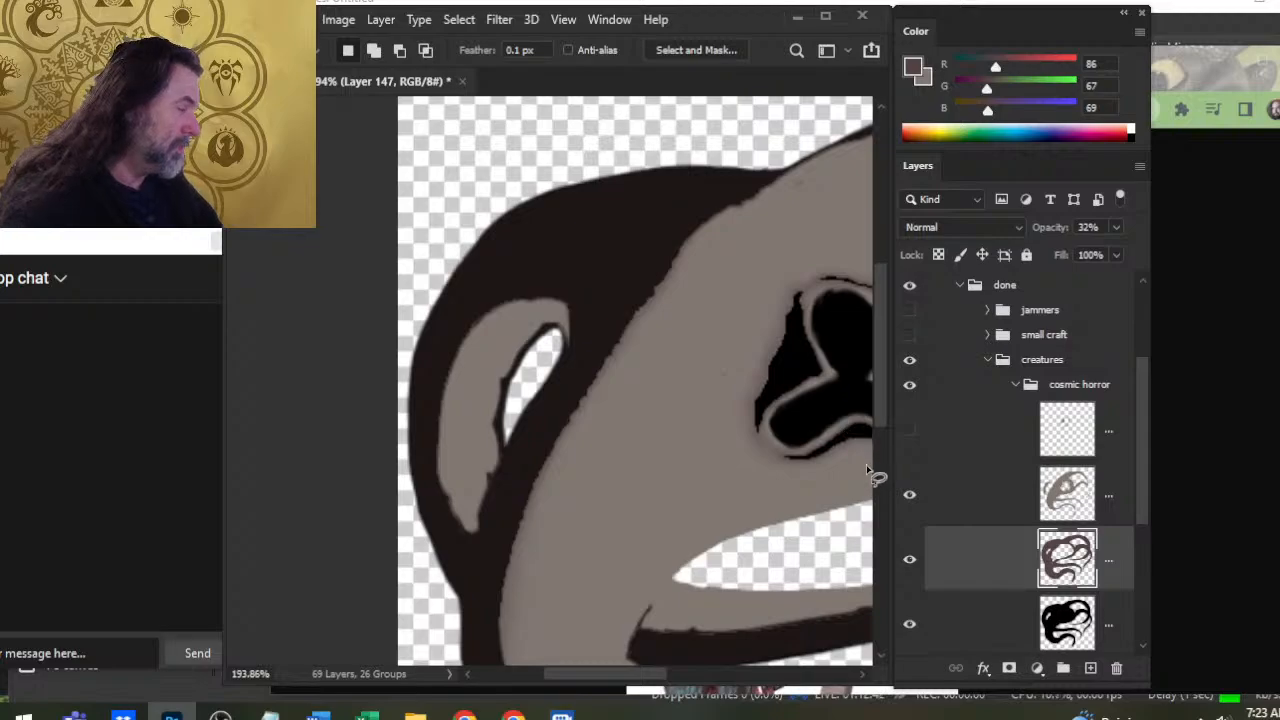
{"action": "left_click", "coordinate": [910, 500]}
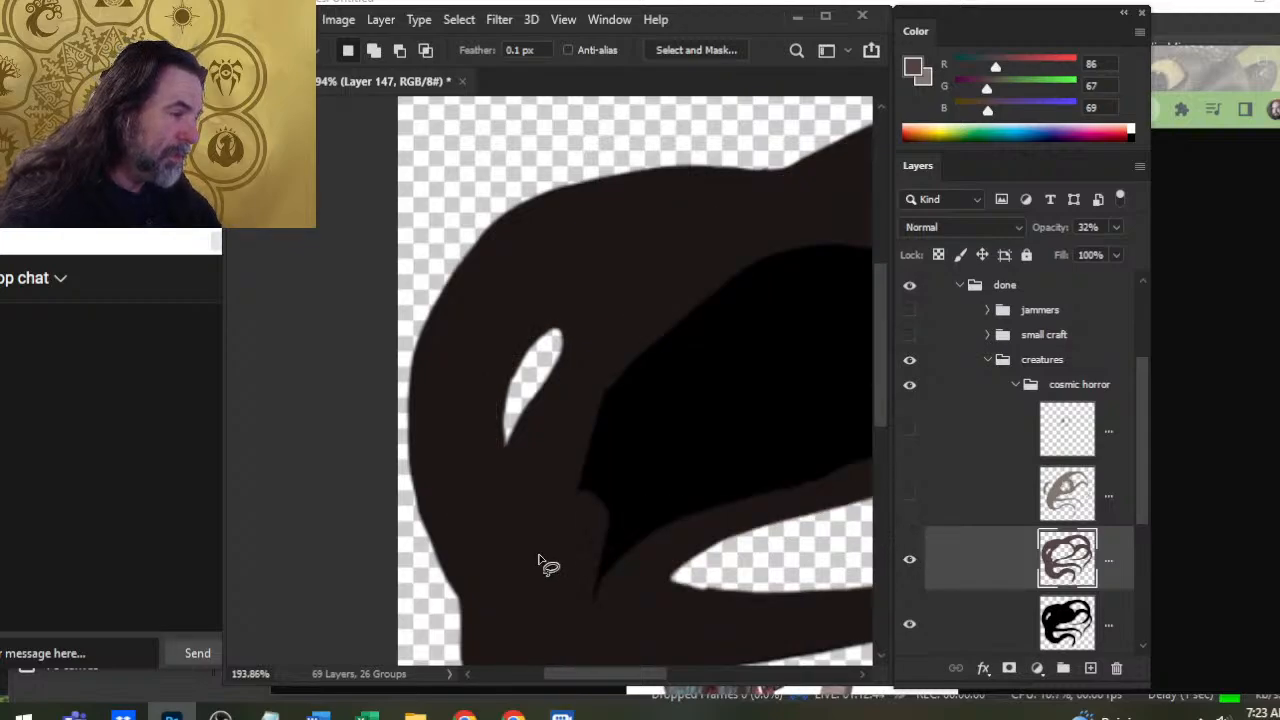
{"action": "scroll", "coordinate": [580, 525], "scroll_direction": "down", "scroll_amount": 2}
{"action": "key", "text": "b"}
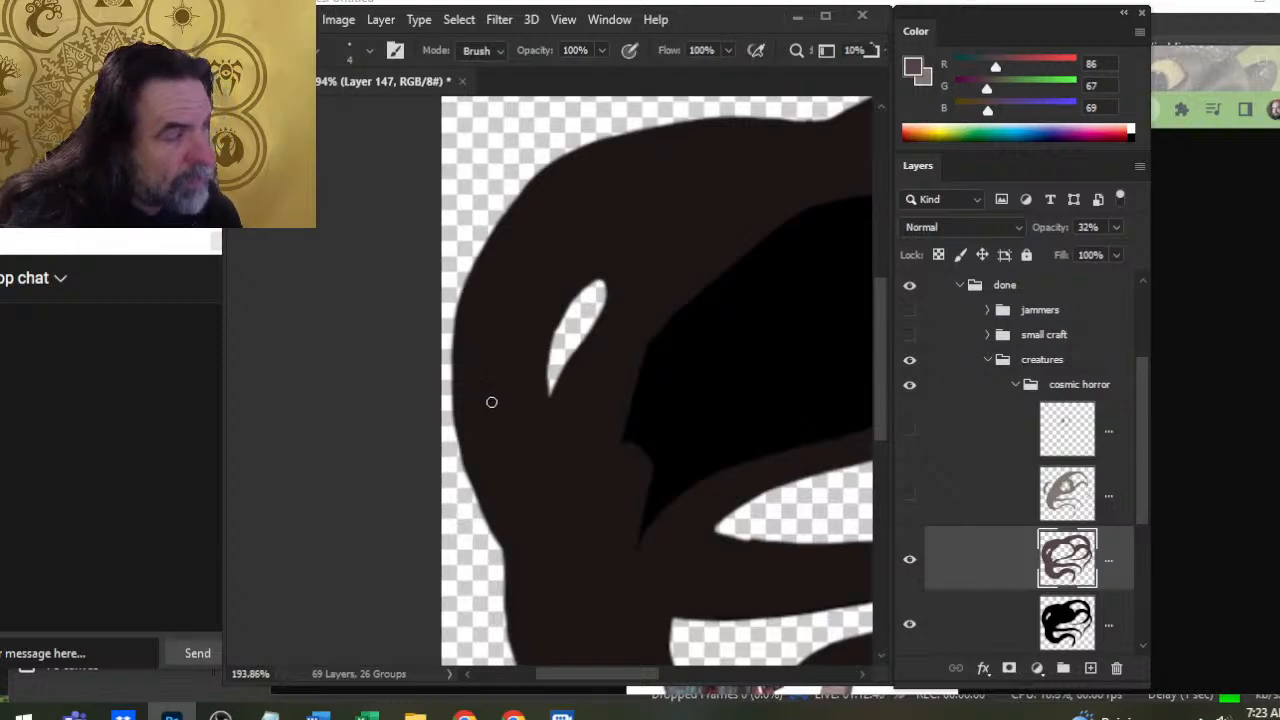
{"action": "left_click_drag", "start_coordinate": [586, 370], "coordinate": [416, 416]}
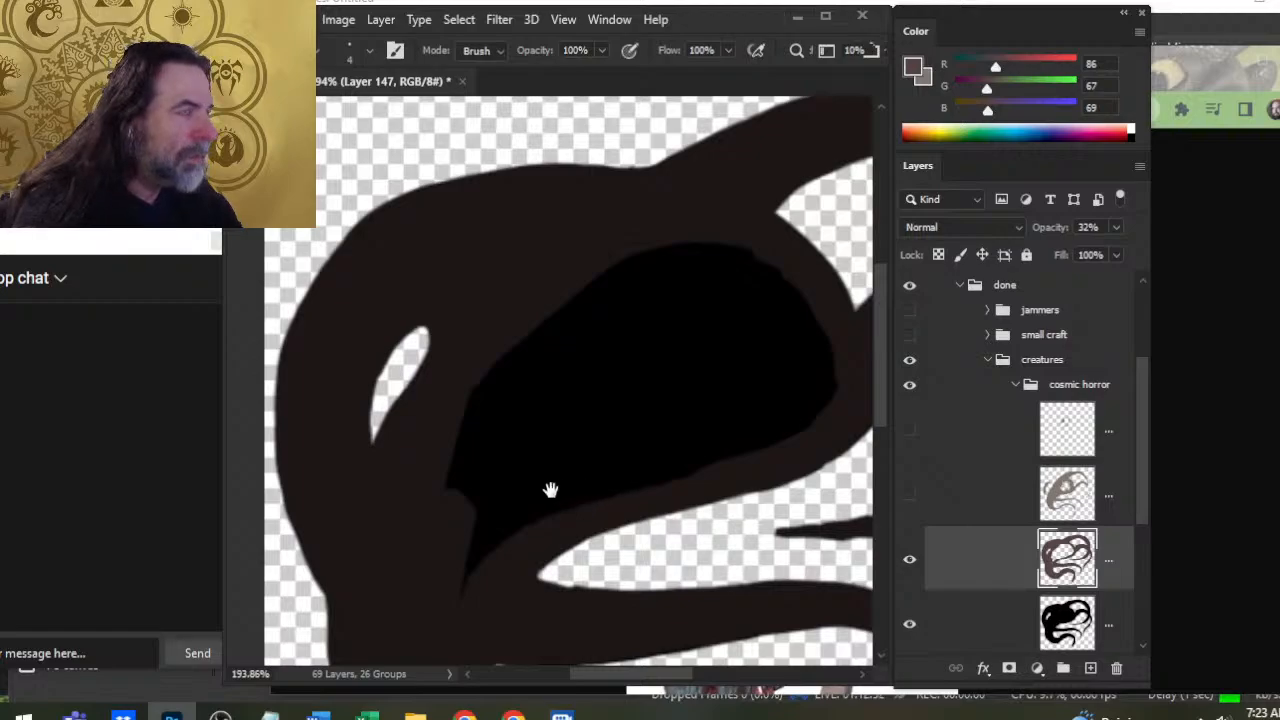
Hide the black silhouette and set the brown layer's opacity to 100%
{"action": "left_click", "coordinate": [911, 627]}
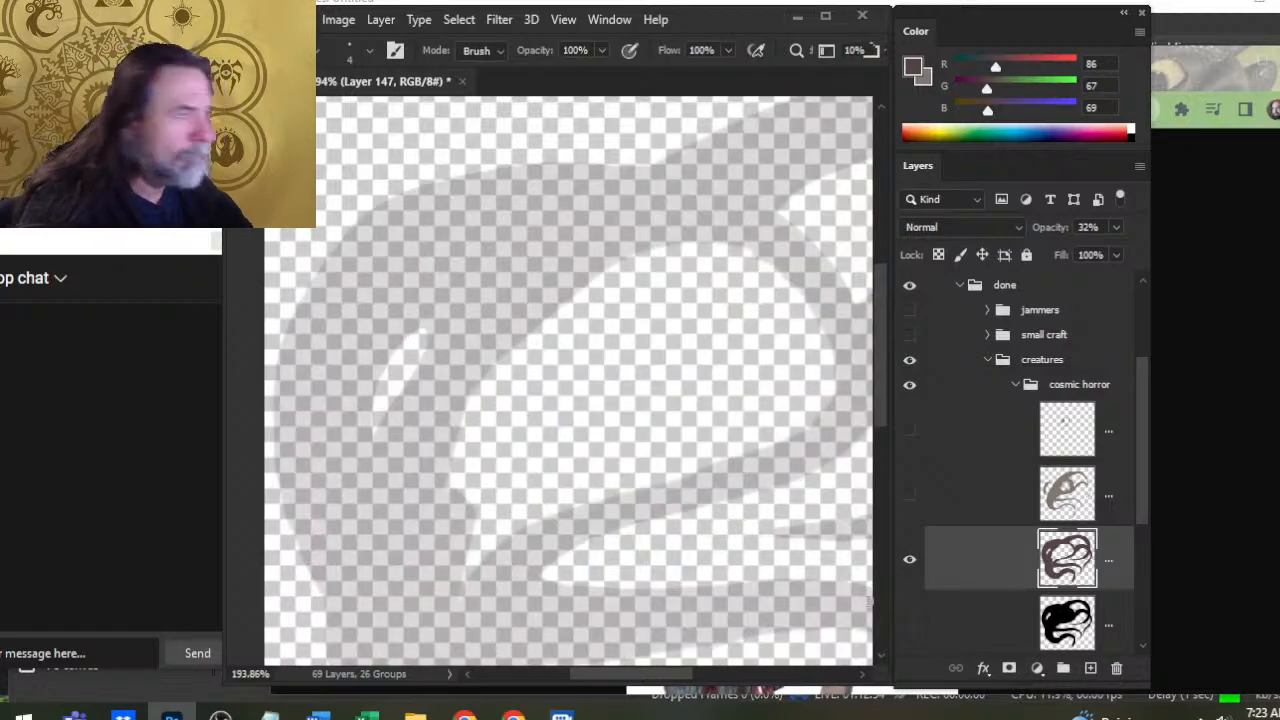
{"action": "left_click", "coordinate": [1116, 227]}
{"action": "left_click_drag", "start_coordinate": [1084, 253], "coordinate": [1203, 281]}
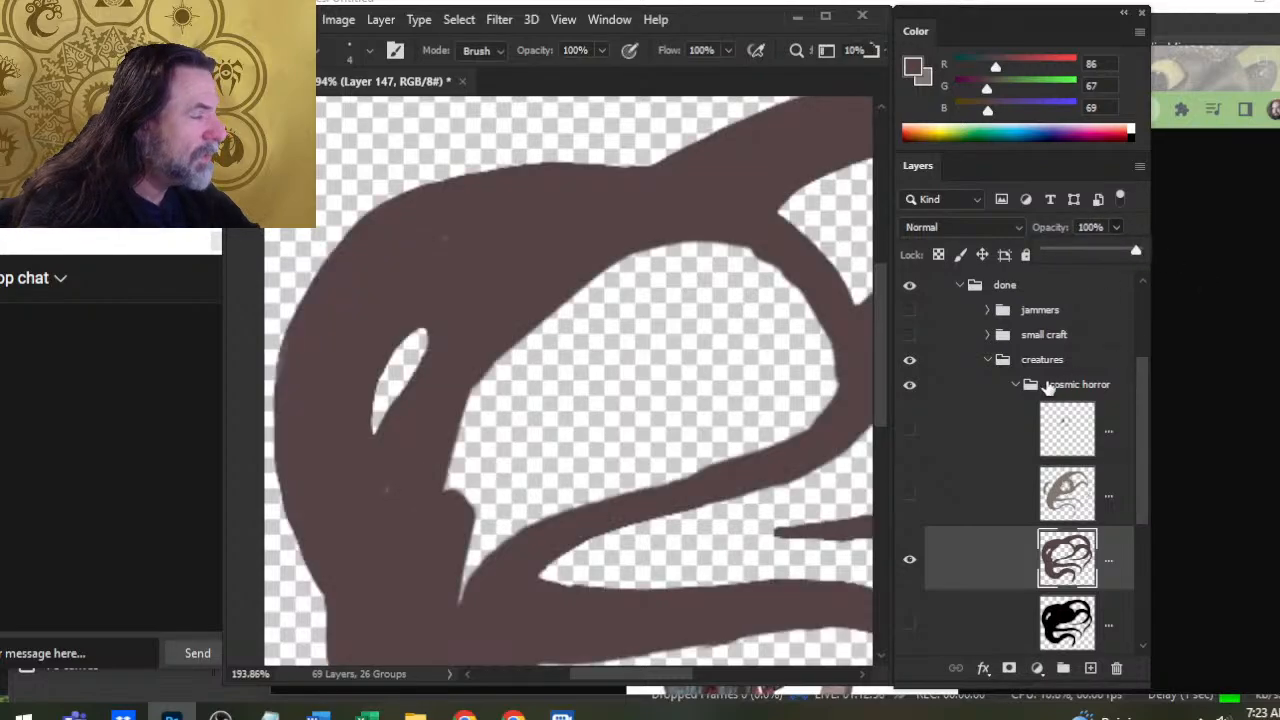
Smooth the body's outer edge and round the left end of its large opening with the 15 px brown brush
{"action": "key", "text": "b"}
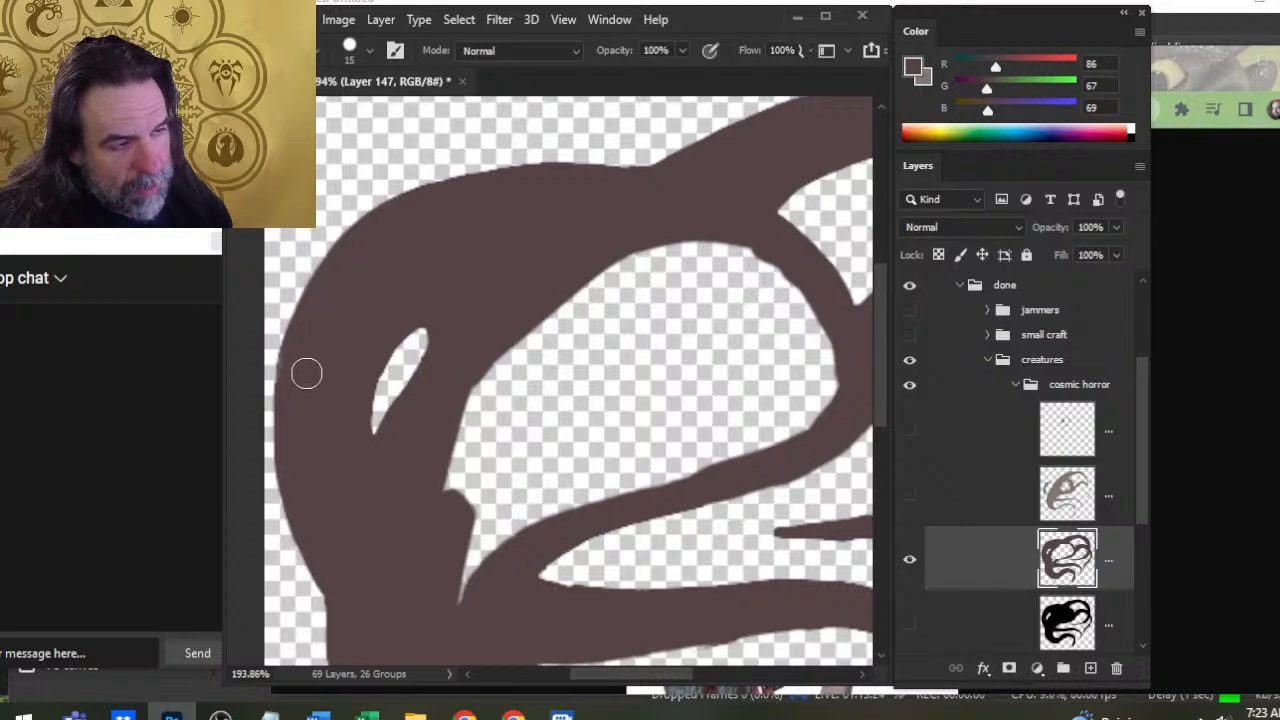
{"action": "left_click_drag", "start_coordinate": [311, 342], "coordinate": [291, 430]}
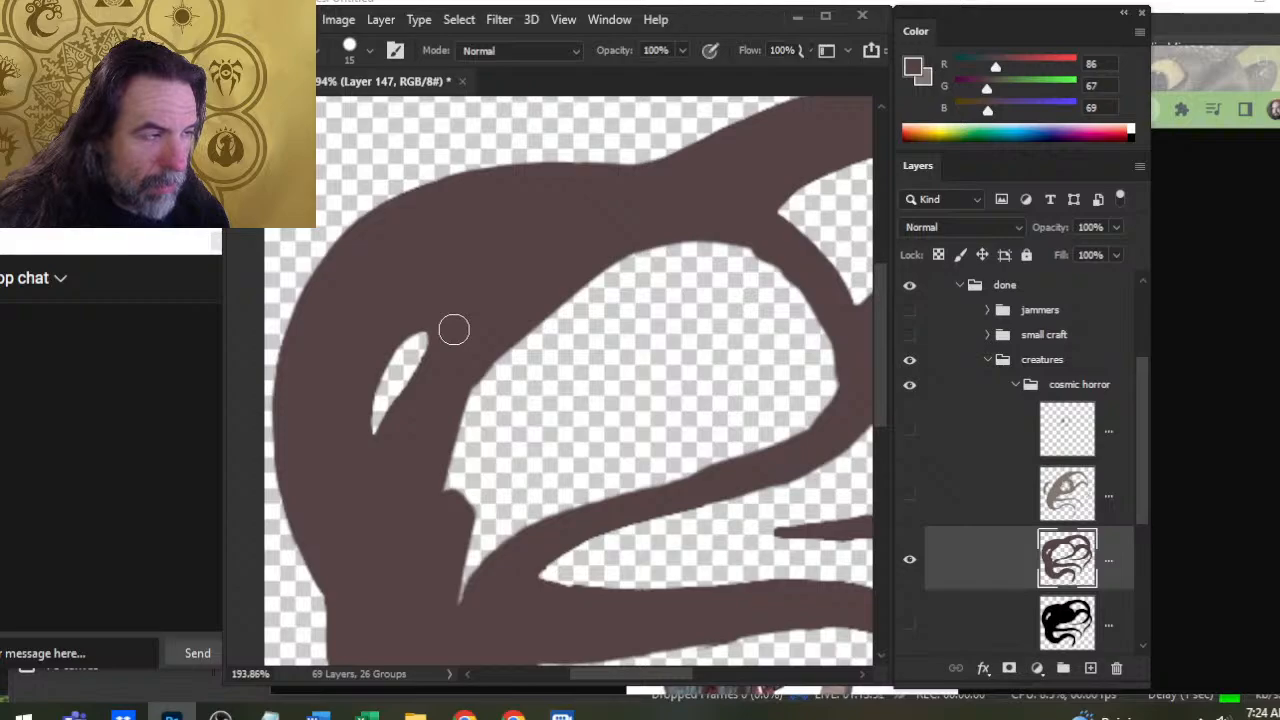
{"action": "left_click_drag", "start_coordinate": [454, 330], "coordinate": [422, 493]}
{"action": "left_click_drag", "start_coordinate": [464, 356], "coordinate": [442, 480]}
{"action": "mouse_move", "coordinate": [463, 594]}
{"action": "left_mouse_down"}
{"action": "mouse_move", "coordinate": [454, 580]}
{"action": "mouse_move", "coordinate": [472, 549]}
{"action": "left_mouse_up"}
{"action": "mouse_move", "coordinate": [448, 456]}
{"action": "left_mouse_down"}
{"action": "mouse_move", "coordinate": [488, 546]}
{"action": "mouse_move", "coordinate": [474, 512]}
{"action": "mouse_move", "coordinate": [498, 538]}
{"action": "left_mouse_up"}
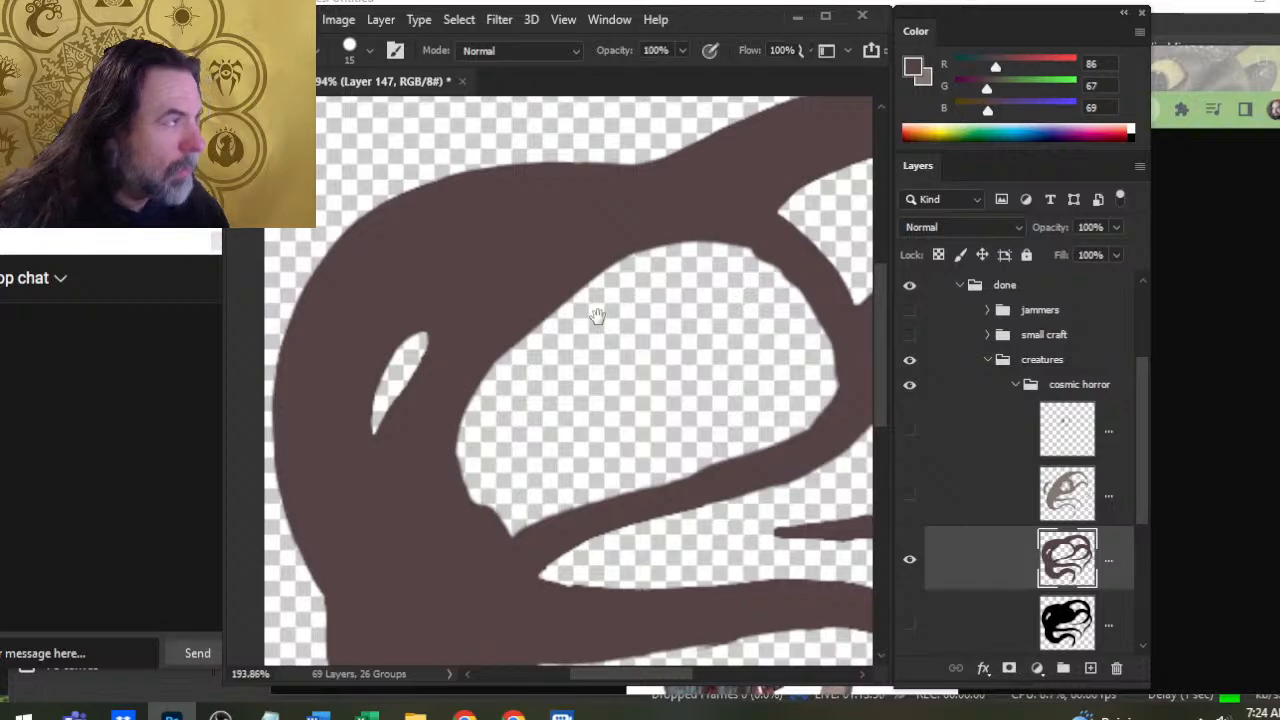
Check the upper loop against the black silhouette, hide the silhouette again and round the left corner of the loop's gap with brown
{"action": "left_click_drag", "start_coordinate": [596, 316], "coordinate": [376, 490]}
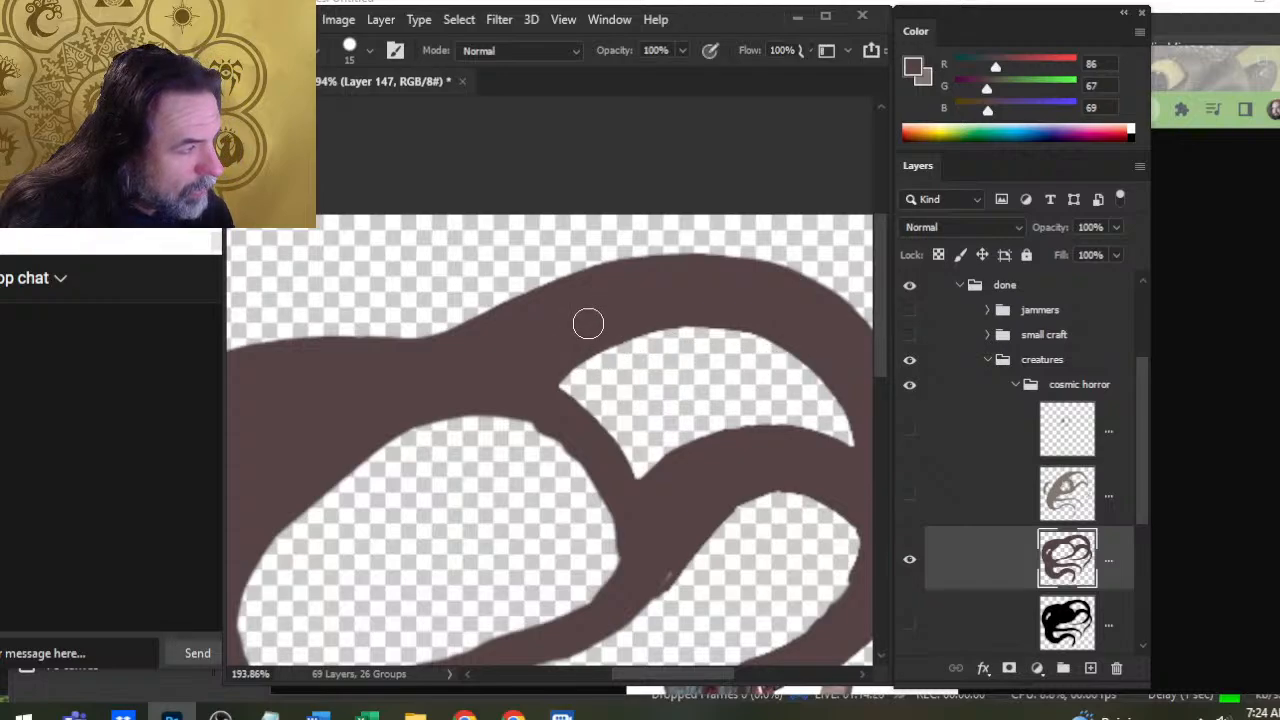
{"action": "left_click", "coordinate": [909, 624]}
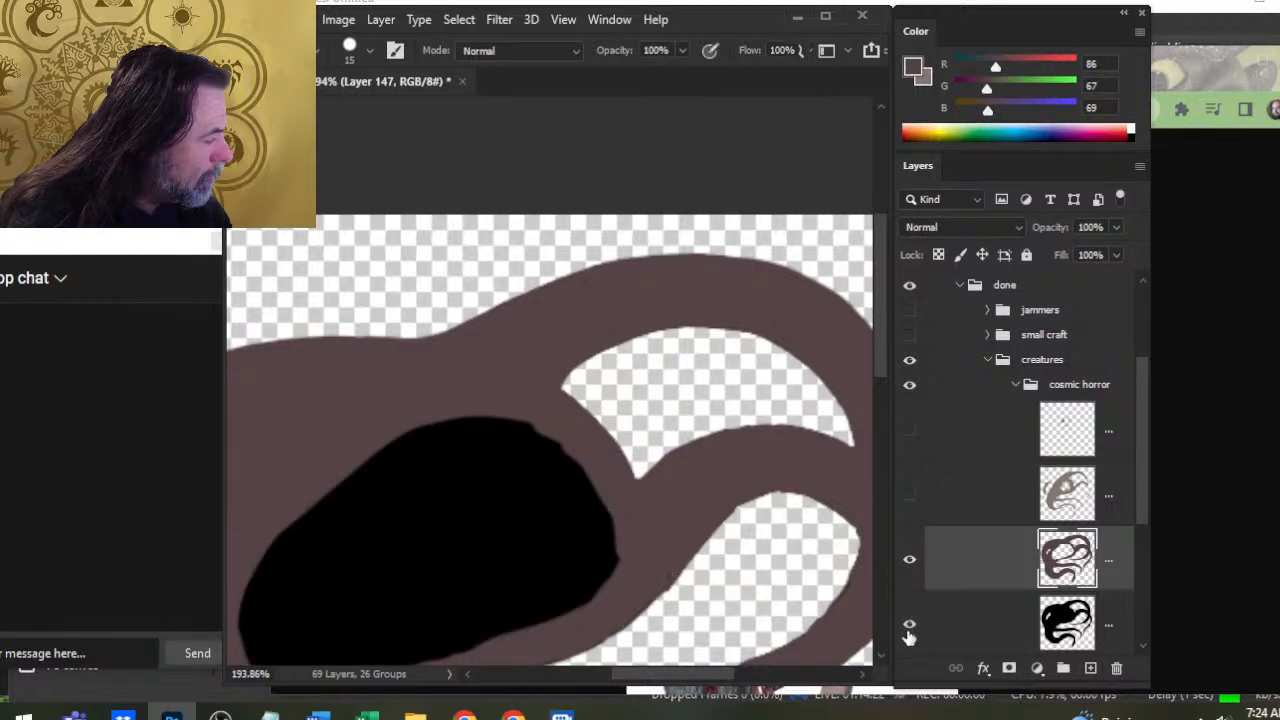
{"action": "left_click", "coordinate": [909, 624]}
{"action": "left_click_drag", "start_coordinate": [557, 382], "coordinate": [575, 341]}
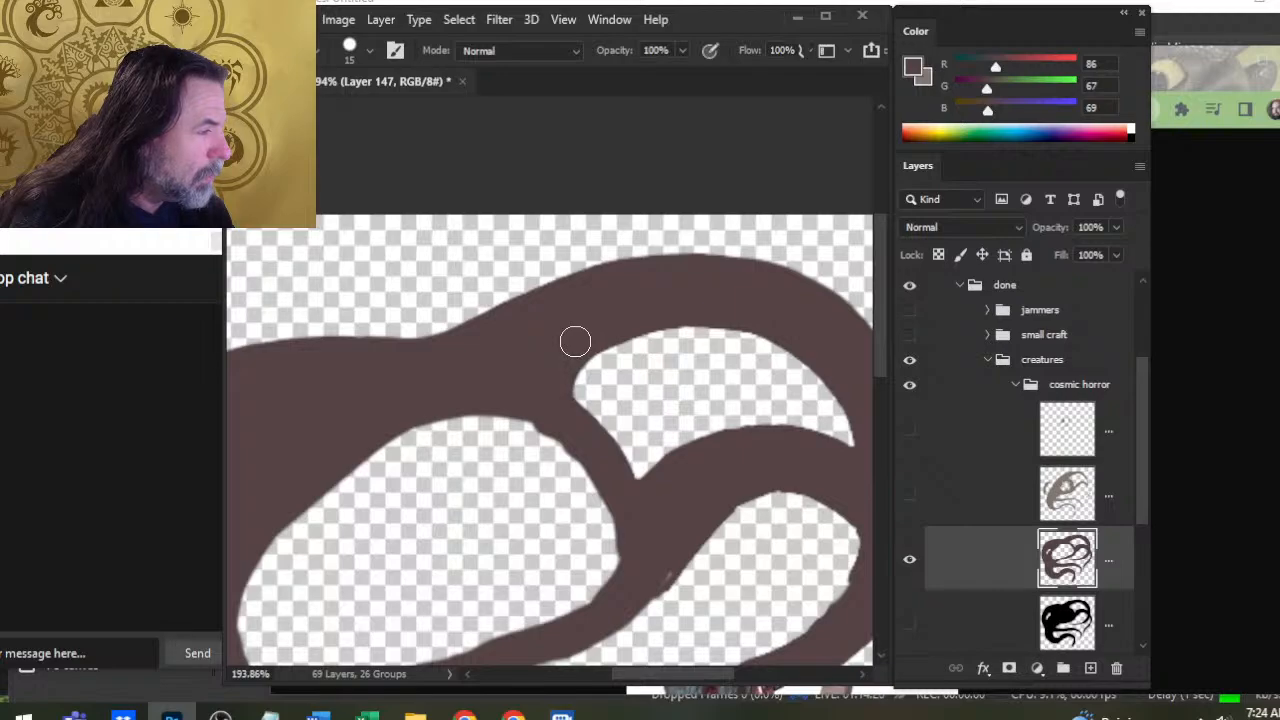
Clean up the upper edge and lower corner of the upper loop's gap with the 4 px eraser and 15 px brown brush
{"action": "key", "text": "e"}
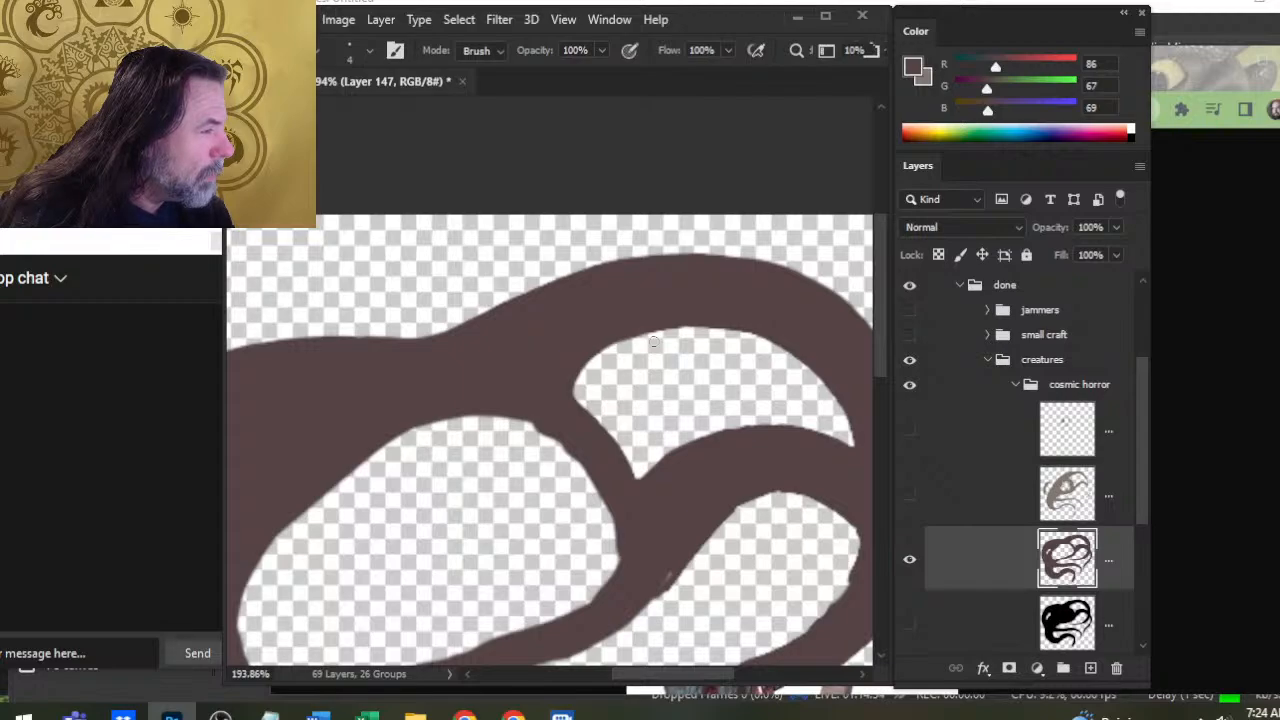
{"action": "left_click_drag", "start_coordinate": [653, 342], "coordinate": [654, 342]}
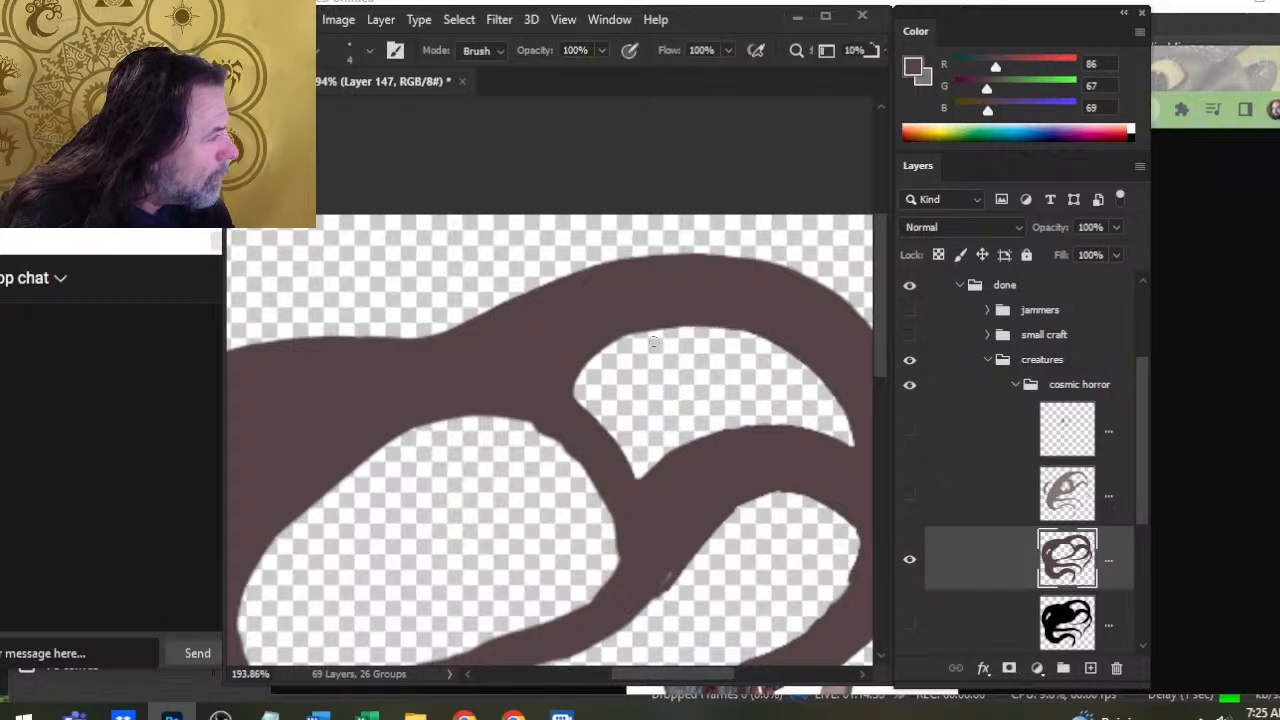
{"action": "key", "text": "b"}
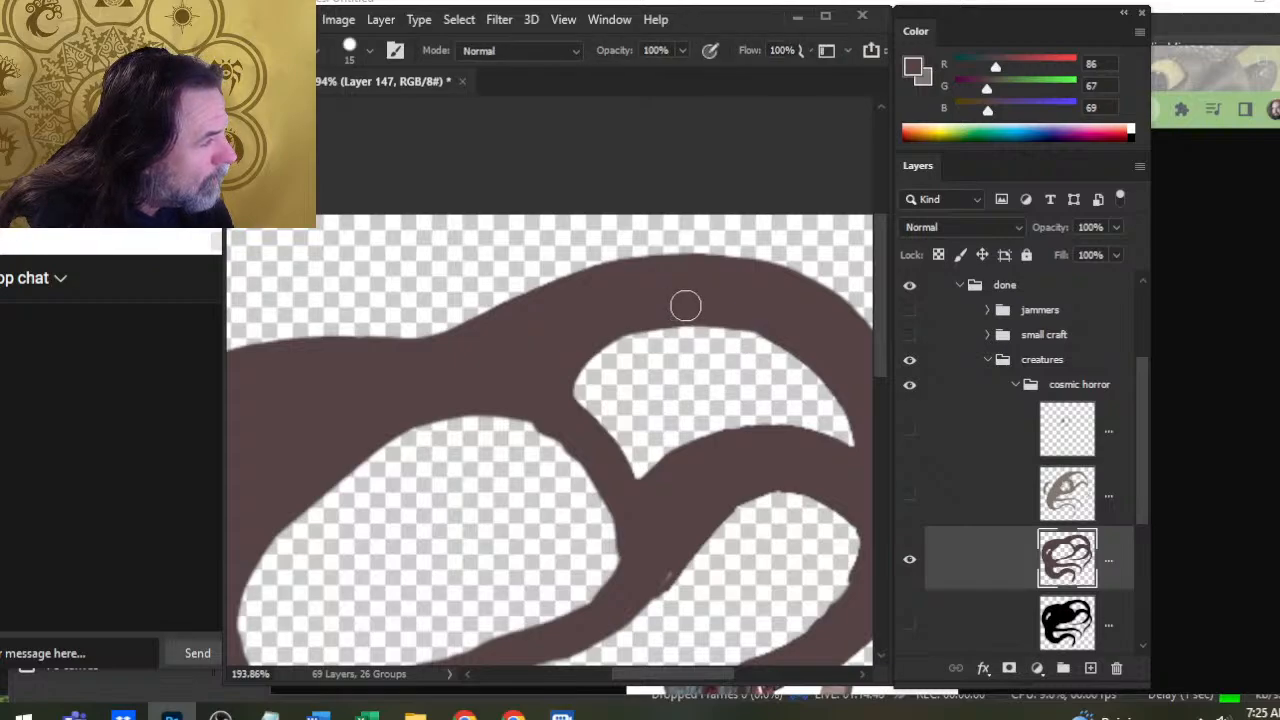
{"action": "left_click_drag", "start_coordinate": [686, 306], "coordinate": [562, 342]}
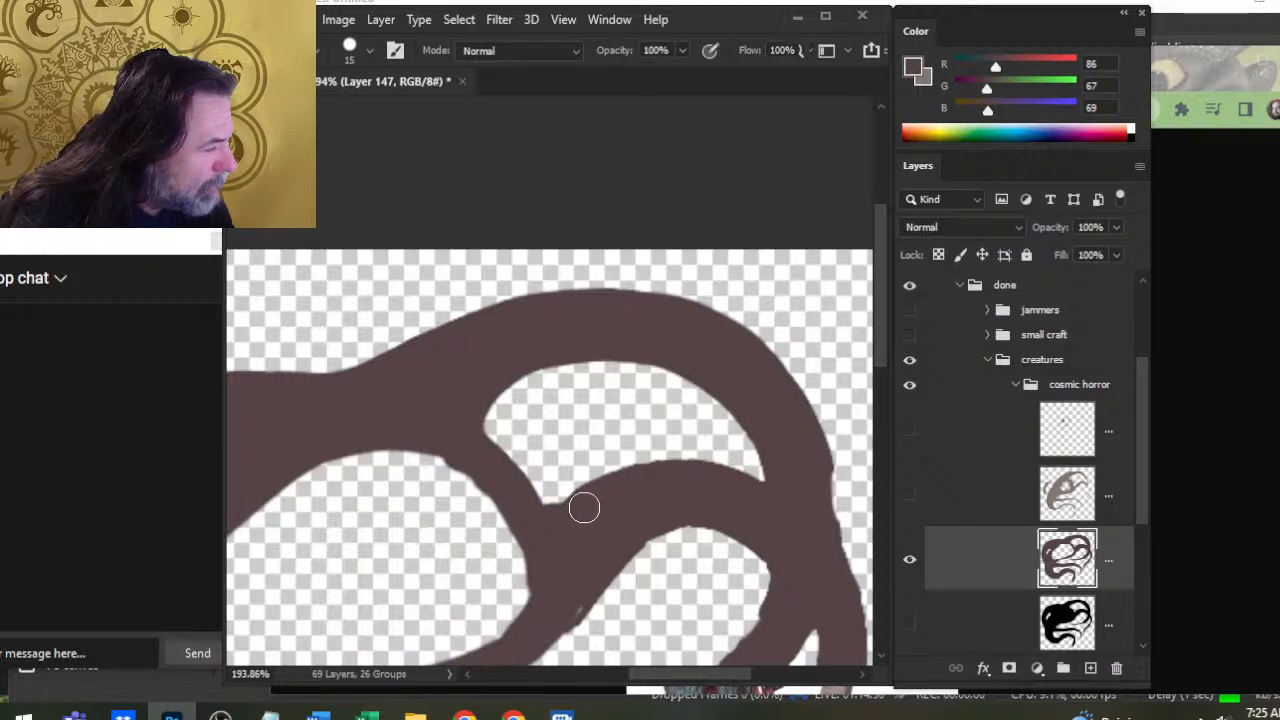
Remove the nick on the left edge of the lower loop's gap and smooth that edge with the 15 px brown brush
{"action": "key", "text": "e"}
{"action": "mouse_move", "coordinate": [660, 548]}
{"action": "left_mouse_down"}
{"action": "mouse_move", "coordinate": [605, 585]}
{"action": "mouse_move", "coordinate": [578, 624]}
{"action": "mouse_move", "coordinate": [674, 494]}
{"action": "left_mouse_up"}
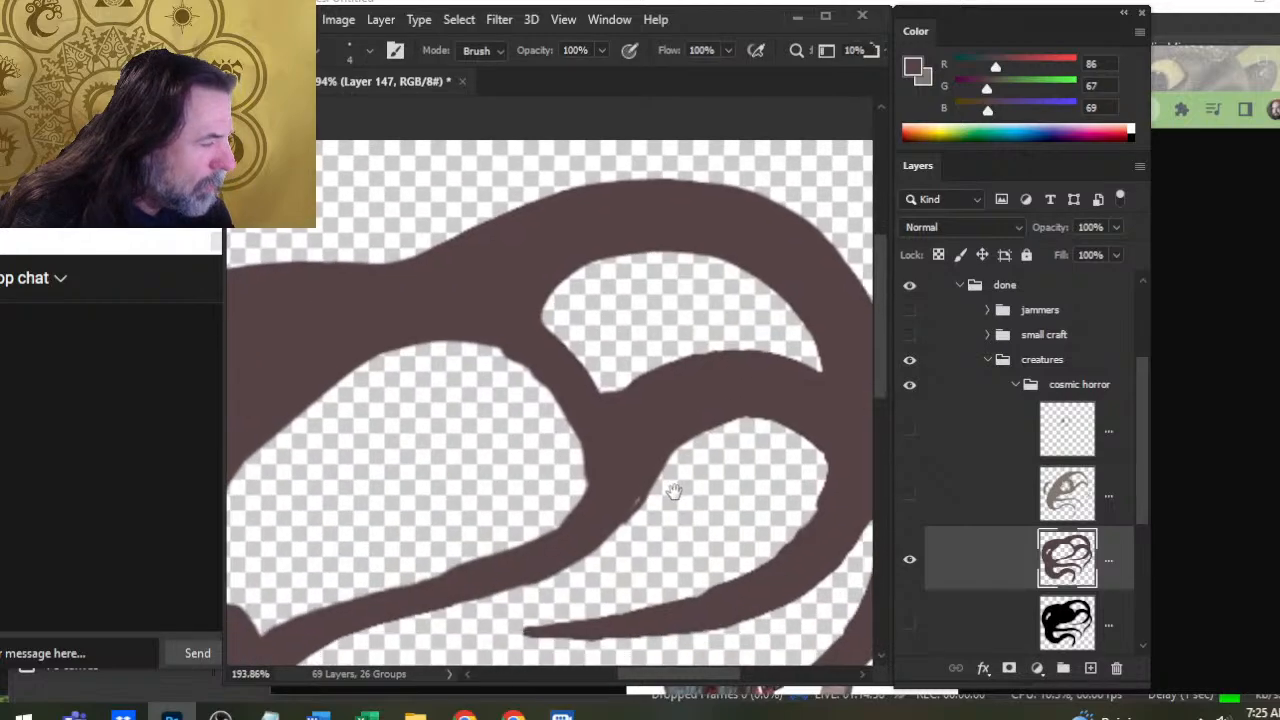
{"action": "key", "text": "b"}
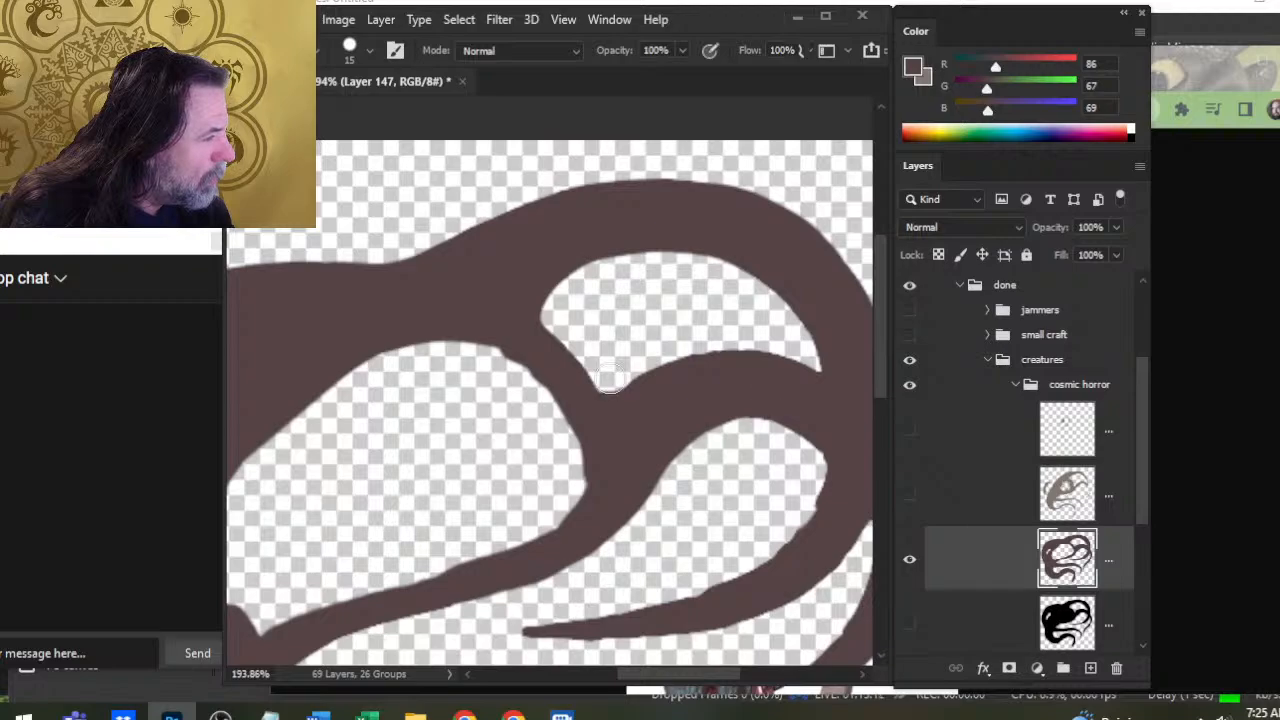
{"action": "key", "text": "e"}
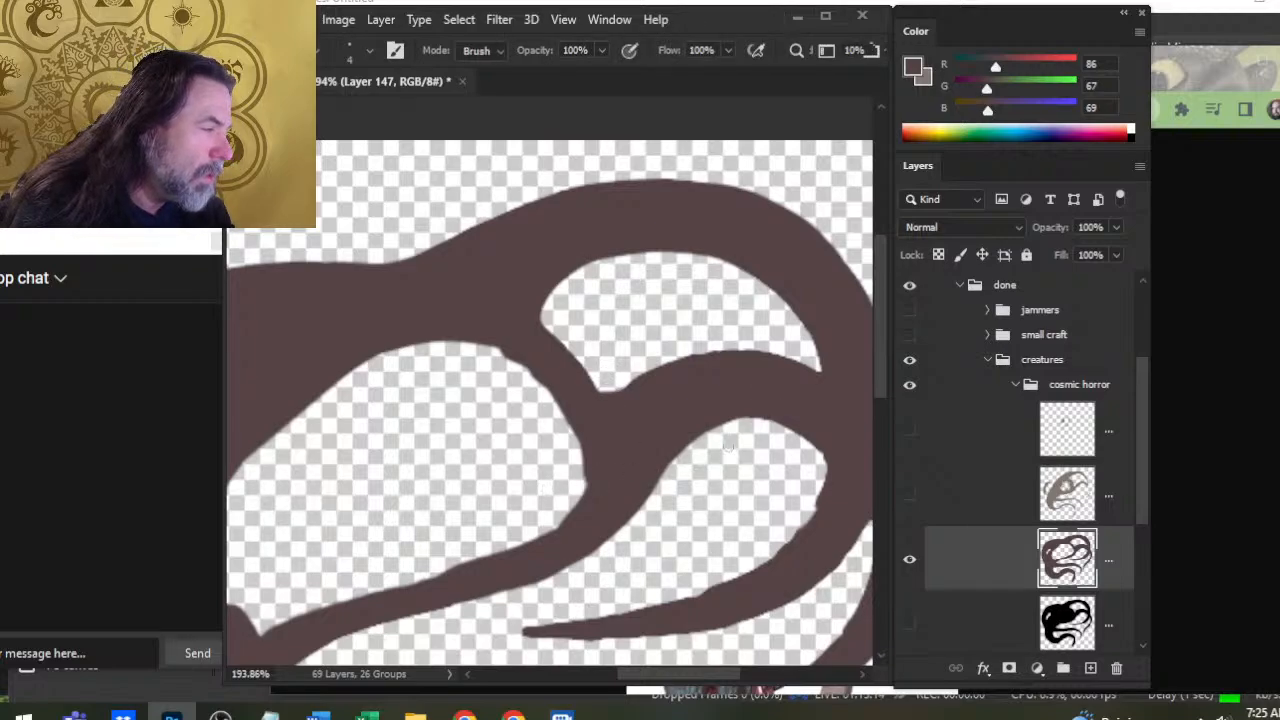
Show the black silhouette beneath the brown layer and compare their edges around the loops, leaving both layers visible
{"action": "left_click", "coordinate": [909, 567]}
{"action": "left_click", "coordinate": [912, 567]}
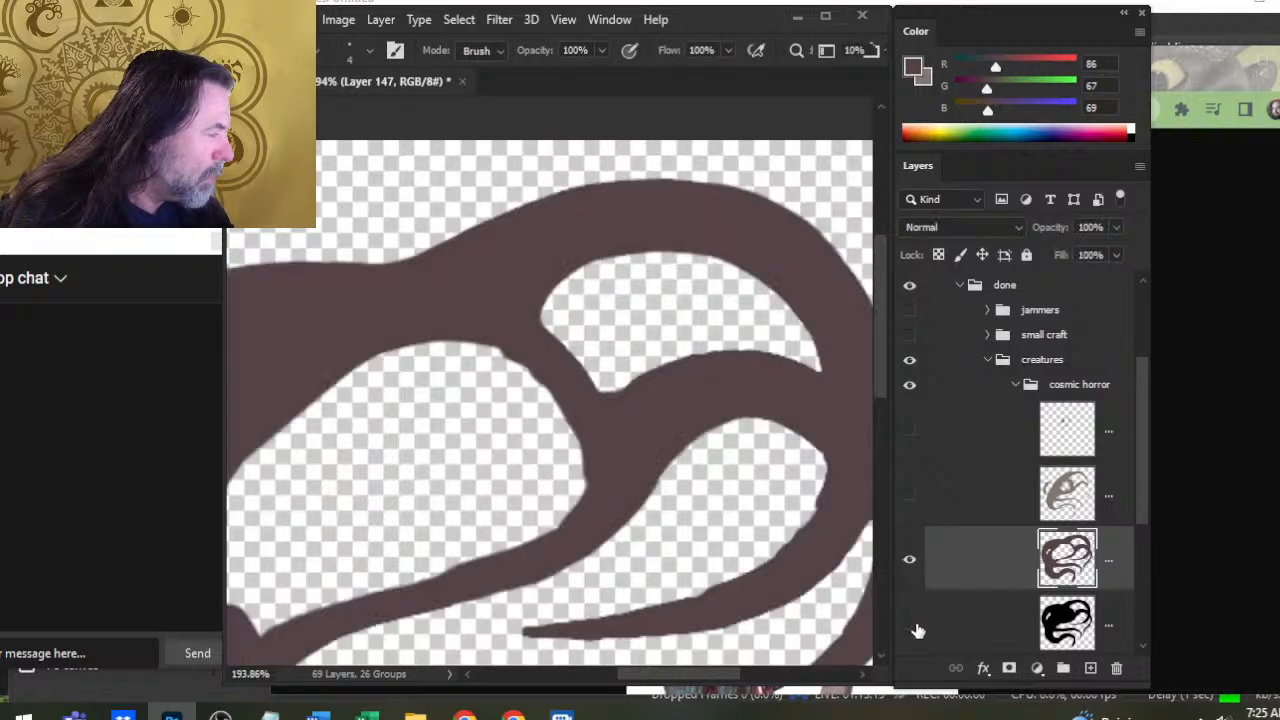
{"action": "left_click", "coordinate": [912, 625]}
{"action": "left_click", "coordinate": [912, 571]}
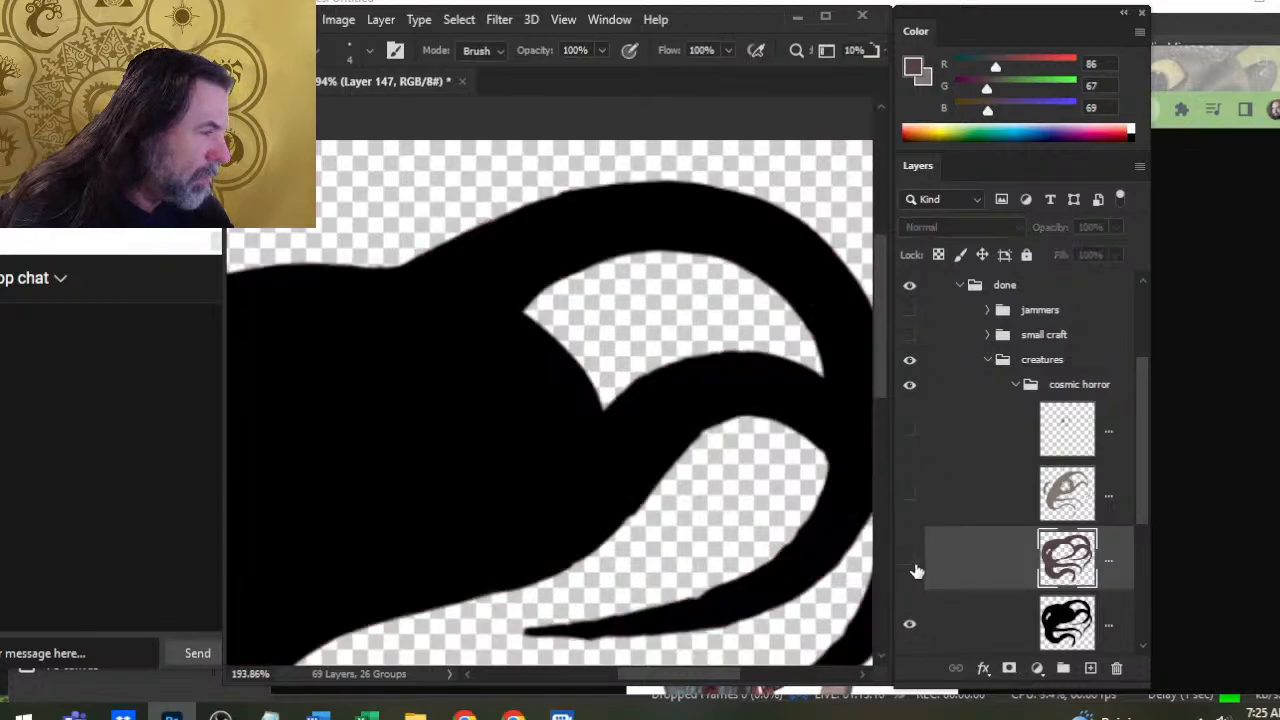
{"action": "left_click", "coordinate": [911, 568]}
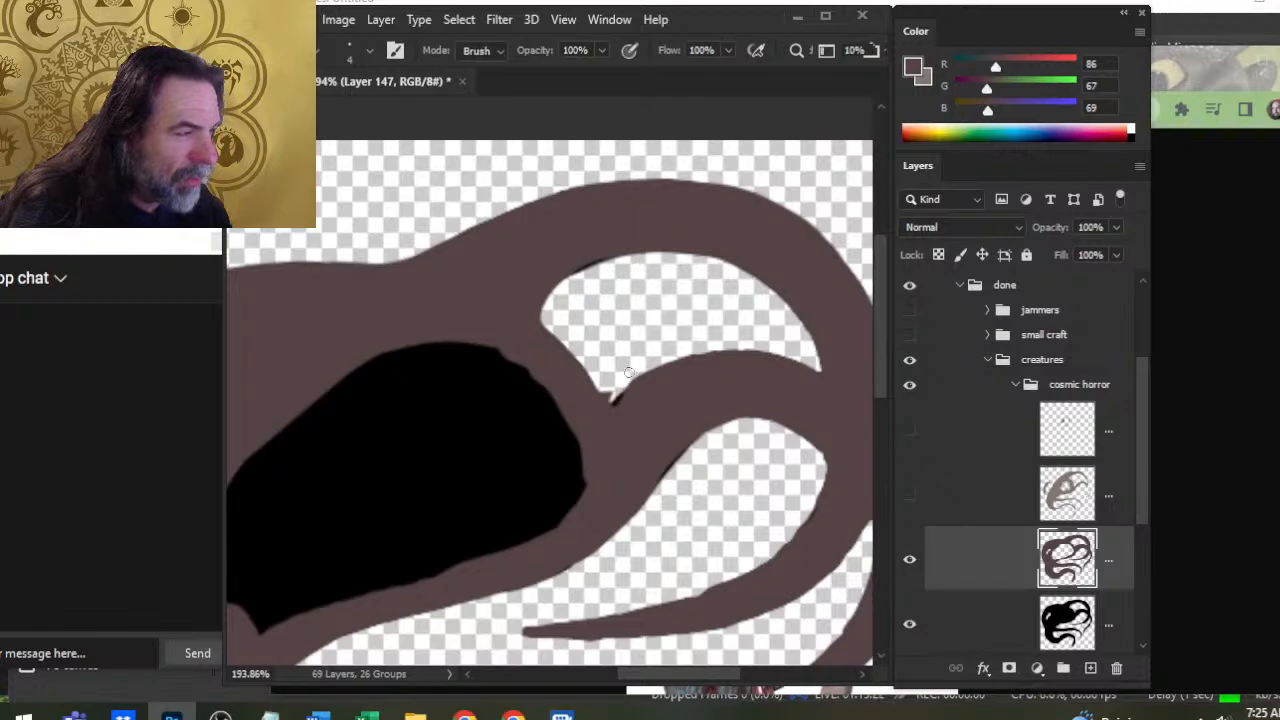
Erase into the lower corner of the upper loop's gap to sharpen it, undoing the stray edits beside the corner
{"action": "left_click_drag", "start_coordinate": [614, 400], "coordinate": [604, 411]}
{"action": "key", "text": "b"}
{"action": "key", "text": "e"}
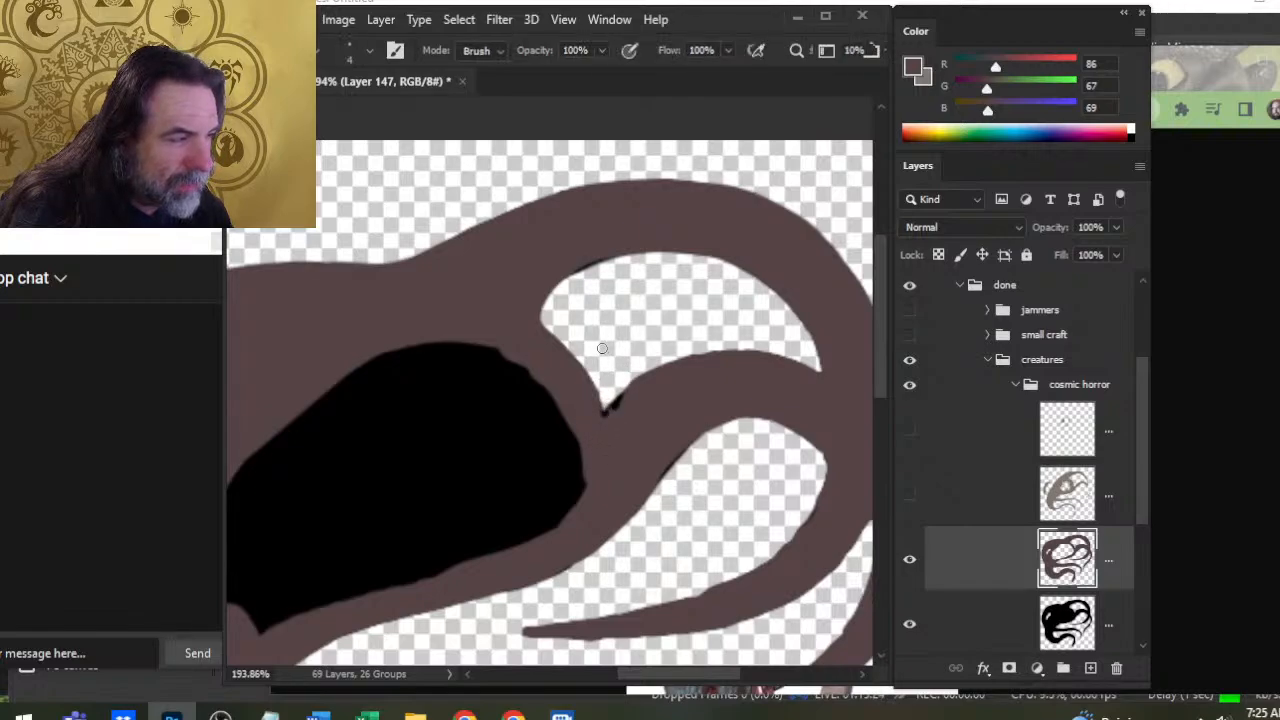
{"action": "key", "text": "b"}
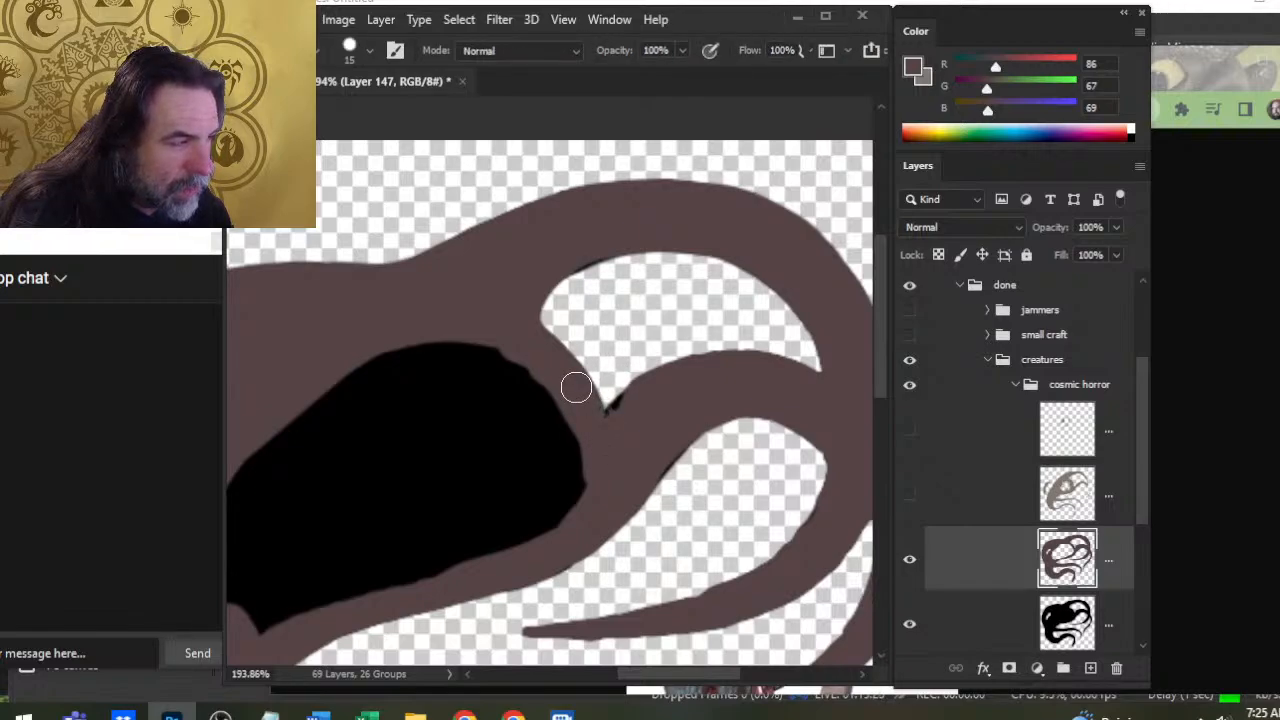
{"action": "key", "text": "ctrl+z"}
{"action": "key", "text": "ctrl+z"}
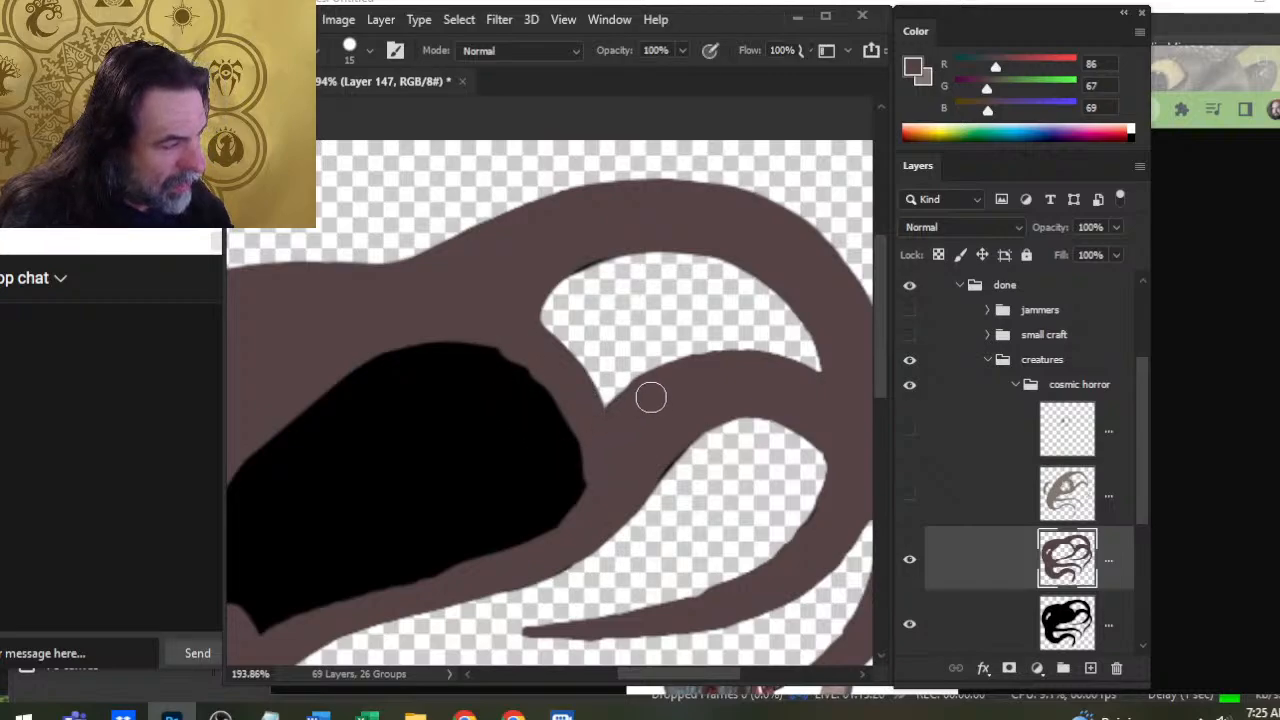
Trim the lower edge of the upper loop's gap with the eraser and repaint it in brown to match the silhouette
{"action": "key", "text": "e"}
{"action": "mouse_move", "coordinate": [650, 370]}
{"action": "left_mouse_down"}
{"action": "mouse_move", "coordinate": [612, 405]}
{"action": "mouse_move", "coordinate": [607, 440]}
{"action": "left_mouse_up"}
{"action": "left_click_drag", "start_coordinate": [636, 380], "coordinate": [720, 366]}
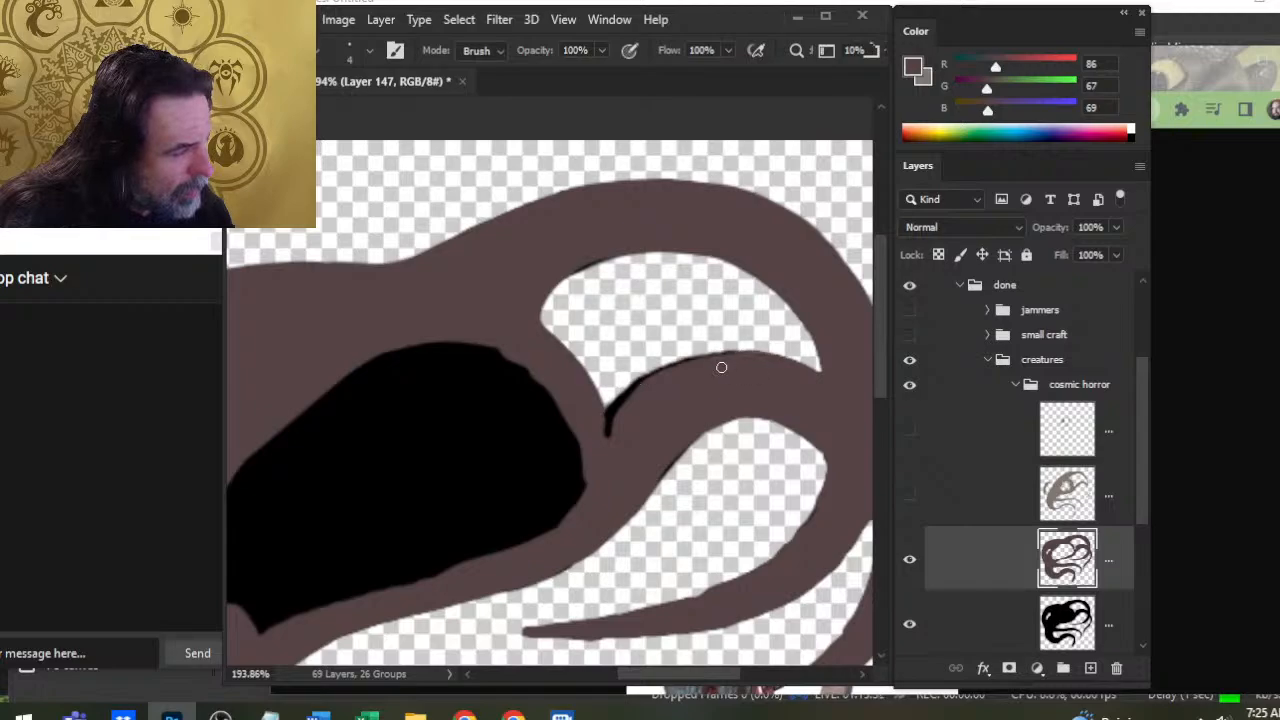
{"action": "key", "text": "b"}
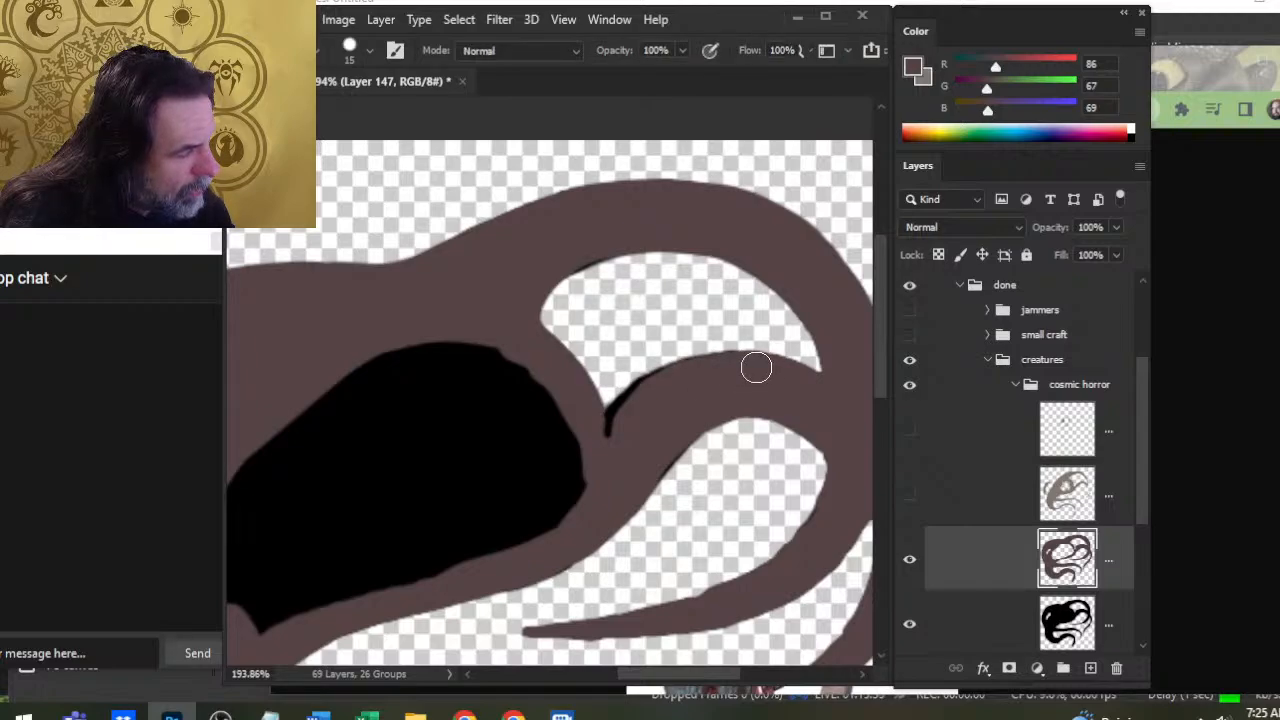
{"action": "mouse_move", "coordinate": [756, 367]}
{"action": "left_mouse_down"}
{"action": "mouse_move", "coordinate": [632, 404]}
{"action": "mouse_move", "coordinate": [606, 438]}
{"action": "left_mouse_up"}
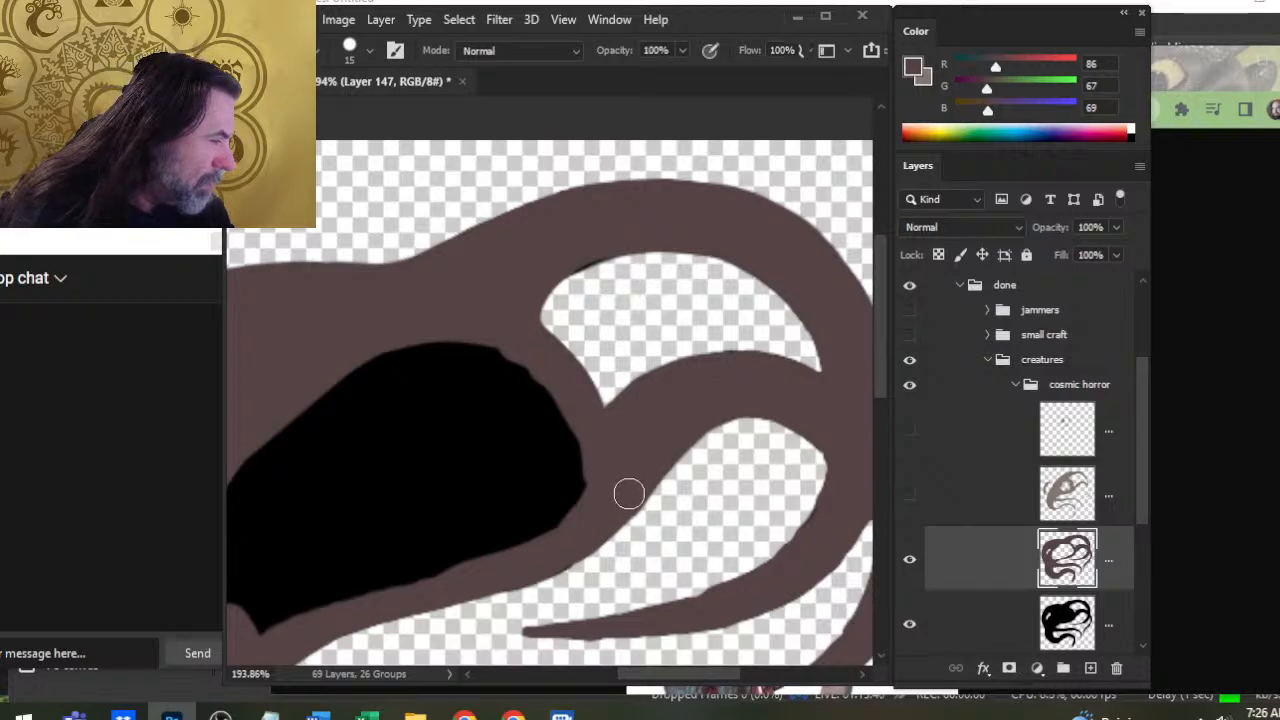
Smooth the strip beneath the body's large opening on the brown layer and round the opening's lower left end with the 15 px brush
{"action": "key", "text": "e"}
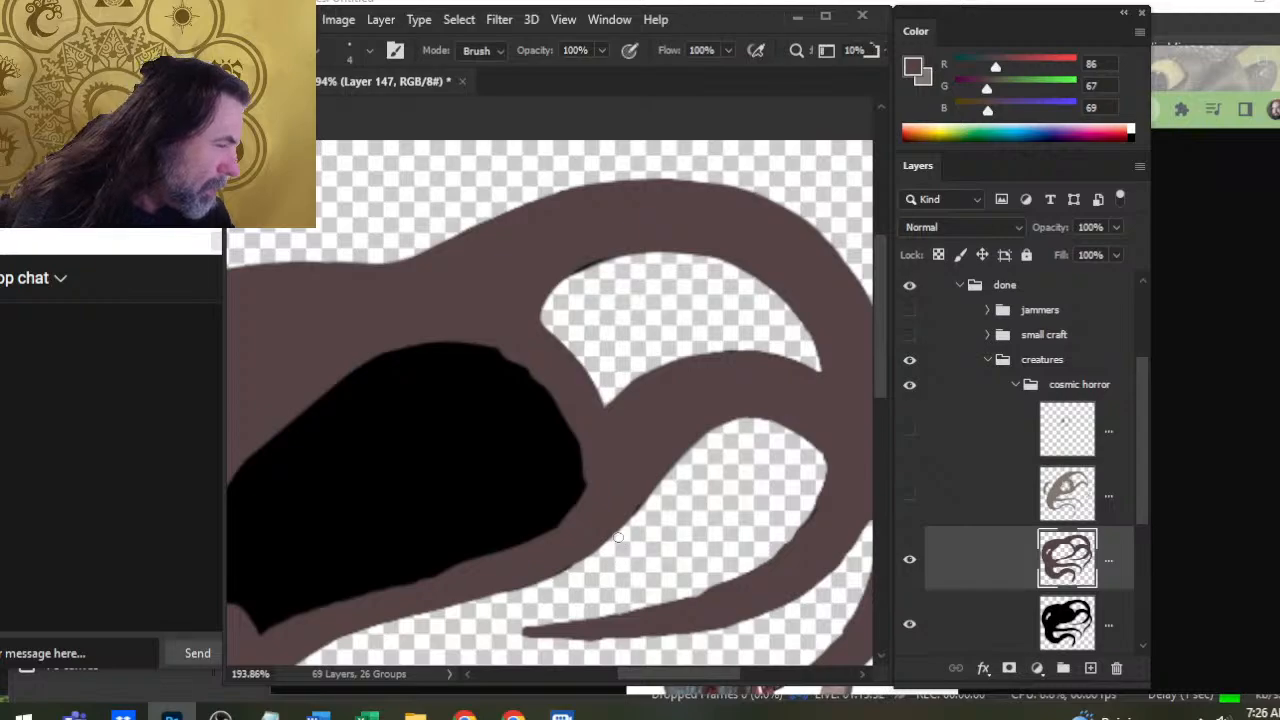
{"action": "left_click", "coordinate": [972, 626]}
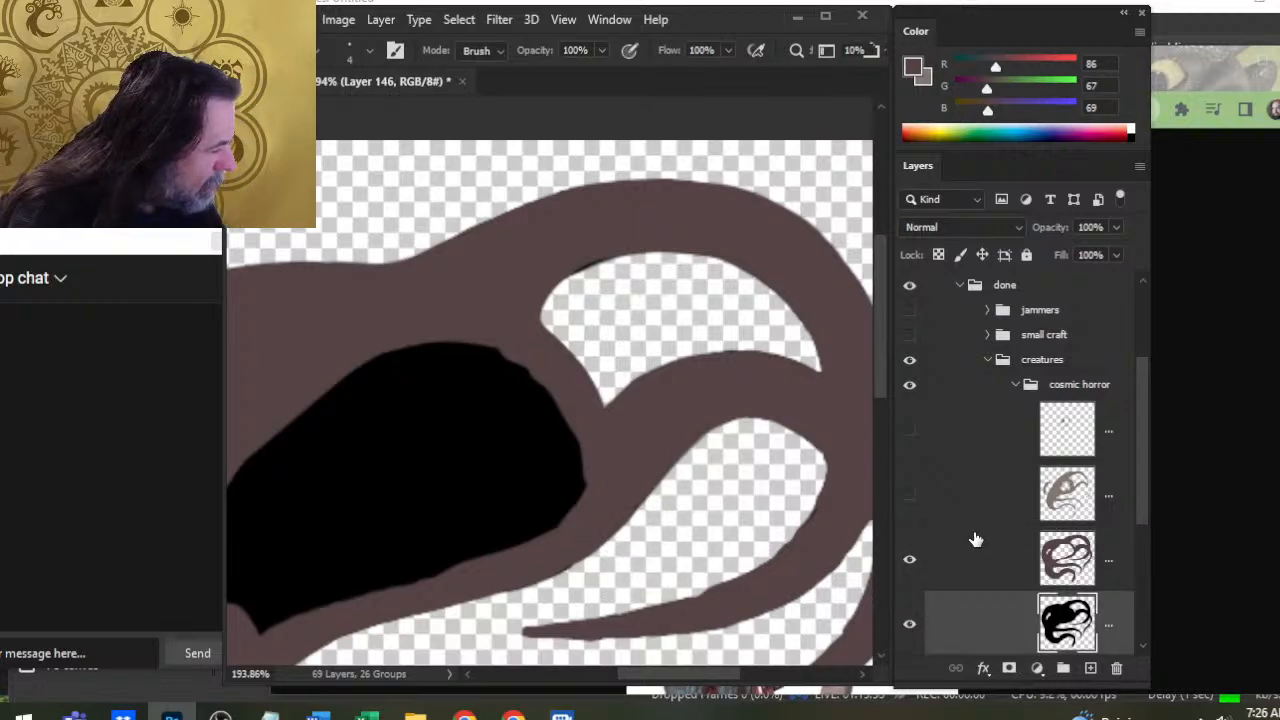
{"action": "left_click", "coordinate": [955, 575]}
{"action": "mouse_move", "coordinate": [627, 489]}
{"action": "left_mouse_down"}
{"action": "mouse_move", "coordinate": [717, 366]}
{"action": "mouse_move", "coordinate": [746, 348]}
{"action": "left_mouse_up"}
{"action": "key", "text": "b"}
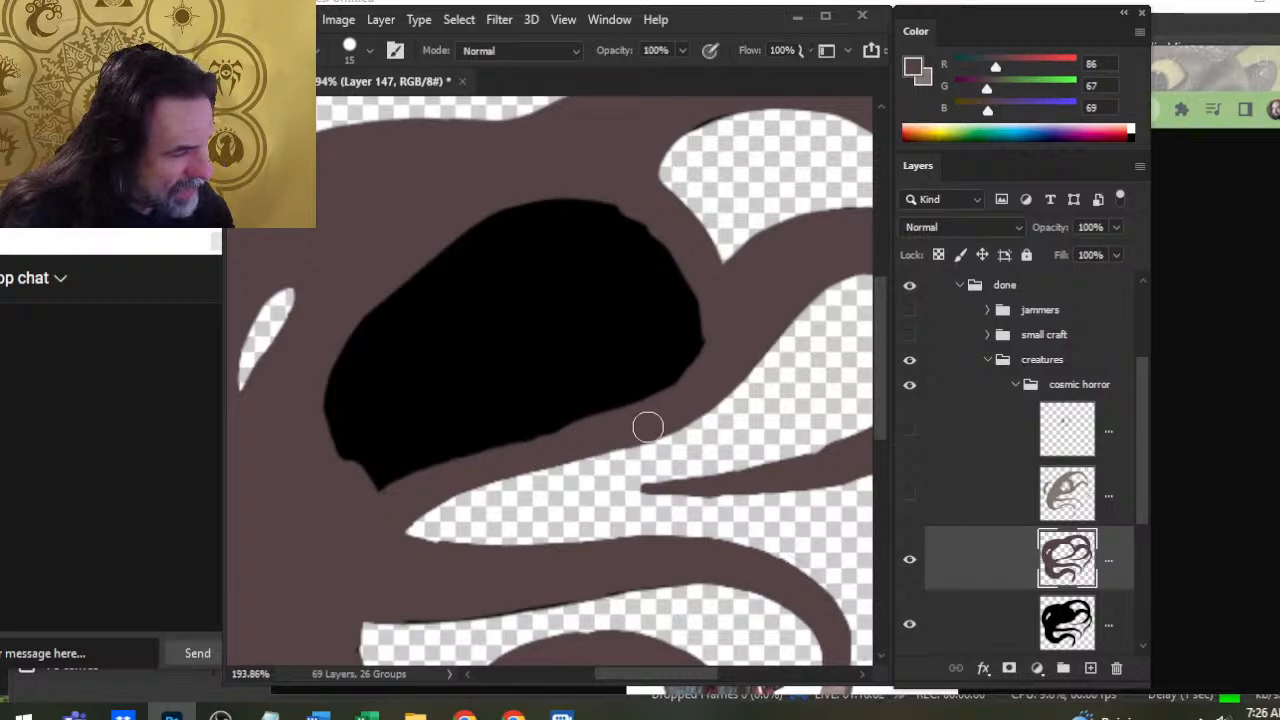
{"action": "key", "text": "e"}
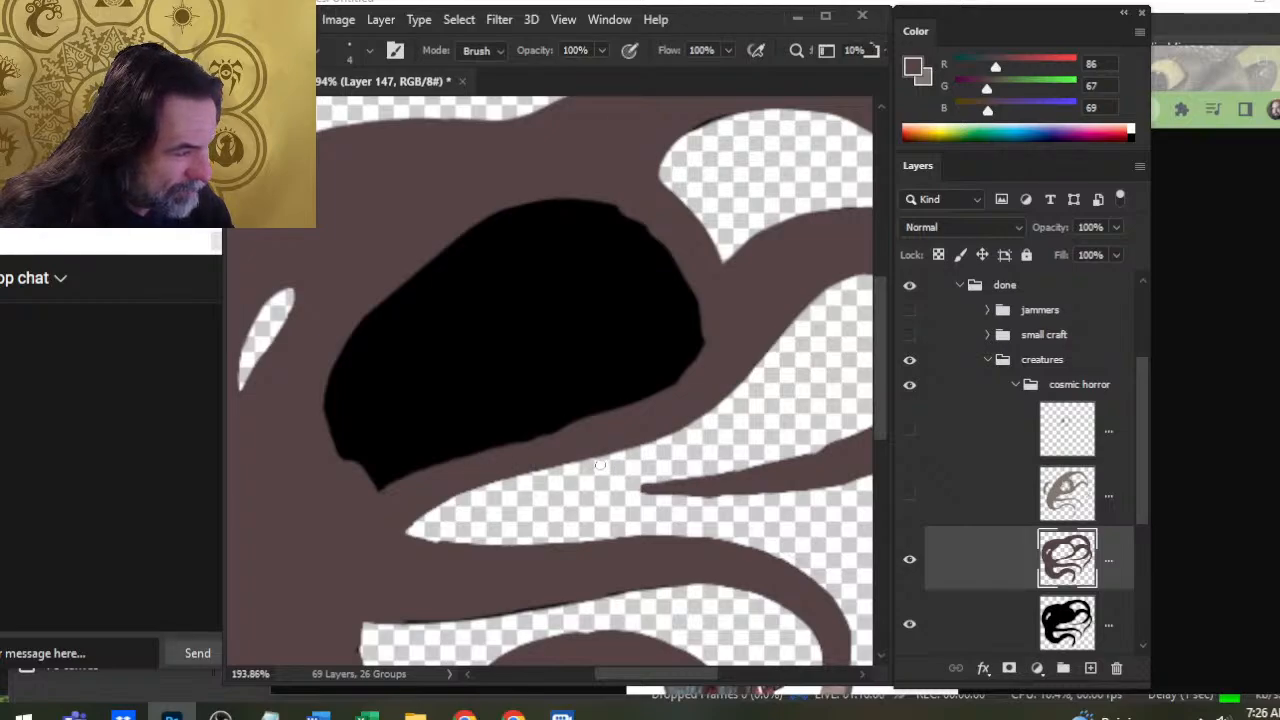
{"action": "key", "text": "b"}
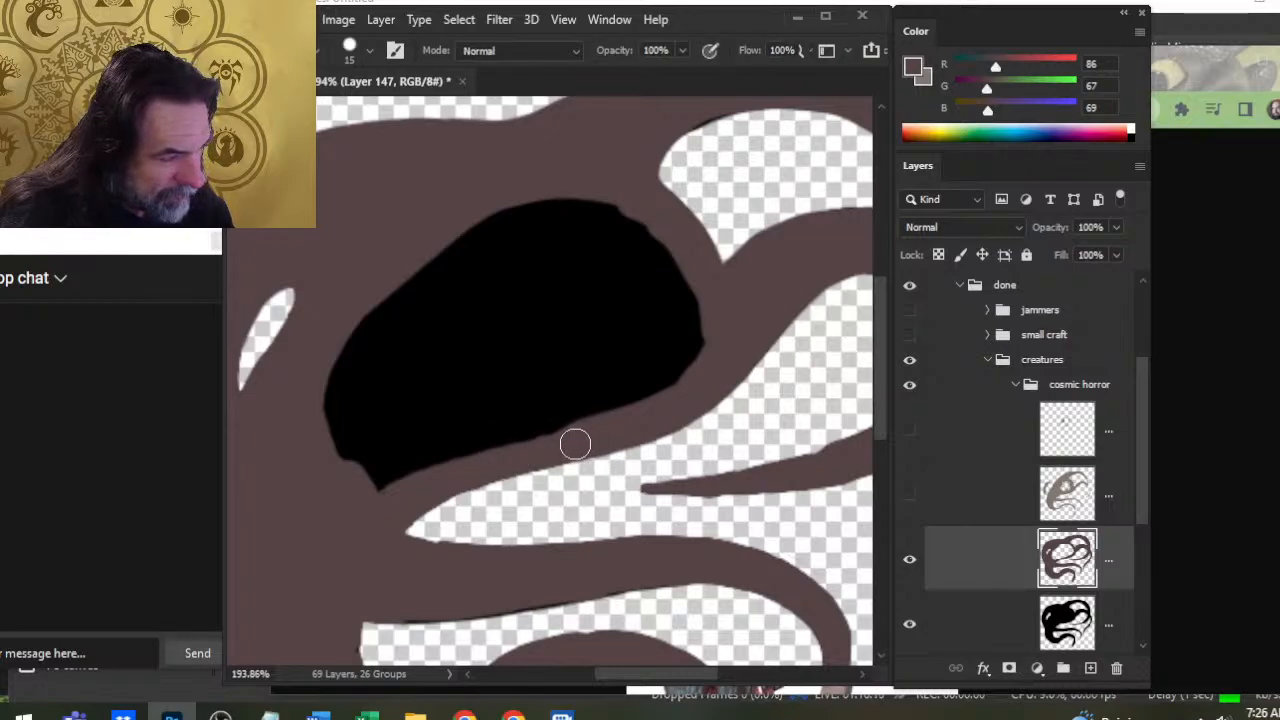
{"action": "left_click_drag", "start_coordinate": [403, 583], "coordinate": [509, 526]}
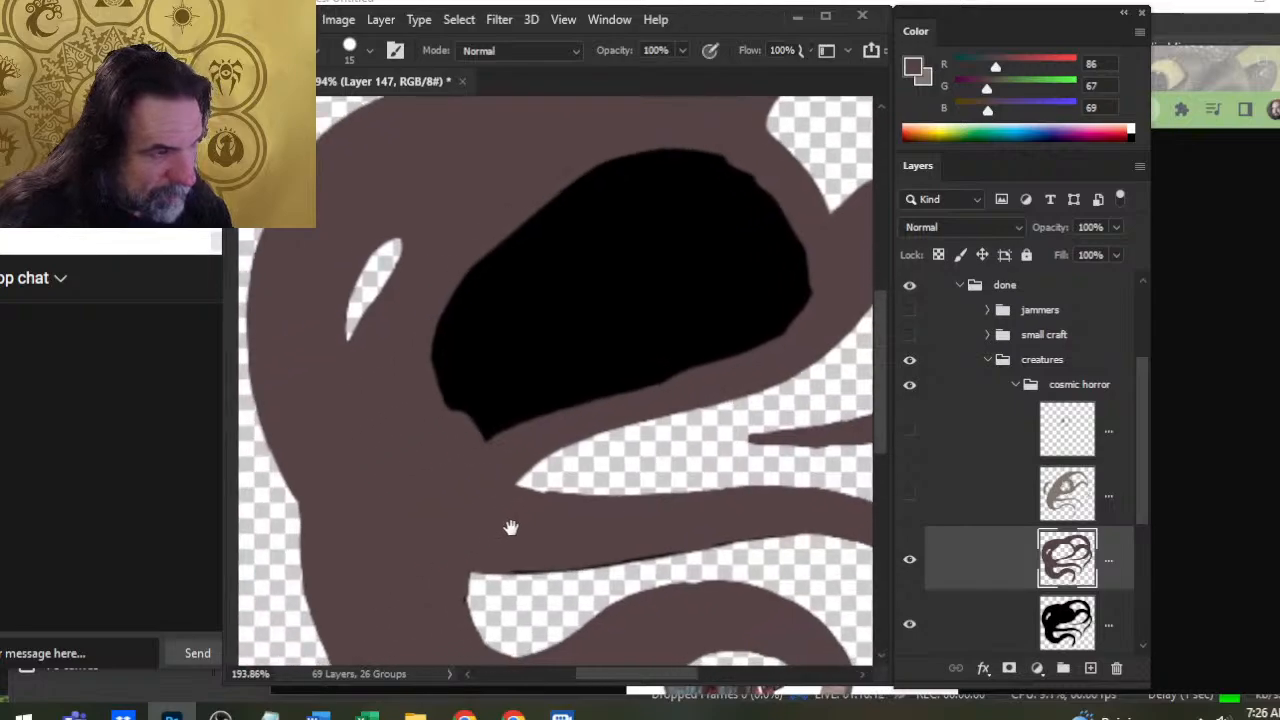
{"action": "mouse_move", "coordinate": [429, 422]}
{"action": "left_mouse_down"}
{"action": "mouse_move", "coordinate": [436, 337]}
{"action": "mouse_move", "coordinate": [493, 253]}
{"action": "left_mouse_up"}
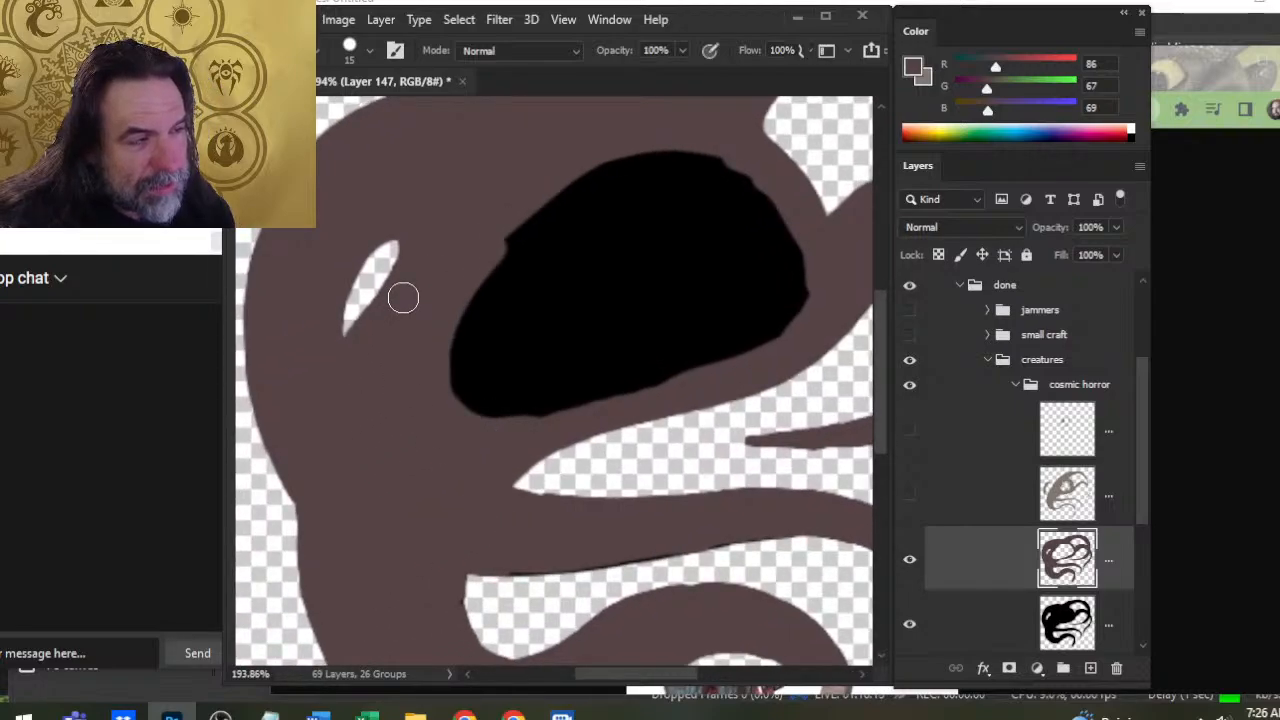
Select the black silhouette's shape with the Magic Wand at tolerance 25 and make the brown layer active again
{"action": "left_click", "coordinate": [985, 630]}
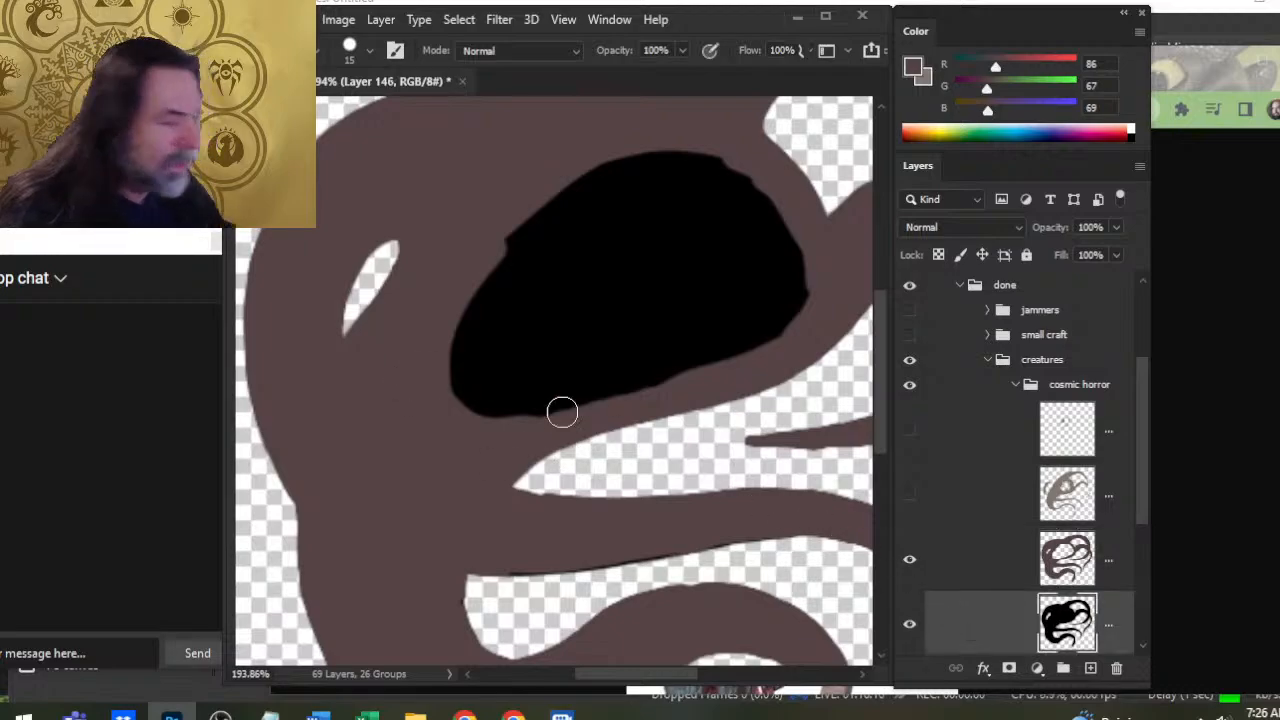
{"action": "key", "text": "w"}
{"action": "left_click", "coordinate": [390, 305]}
{"action": "left_click", "coordinate": [960, 575]}
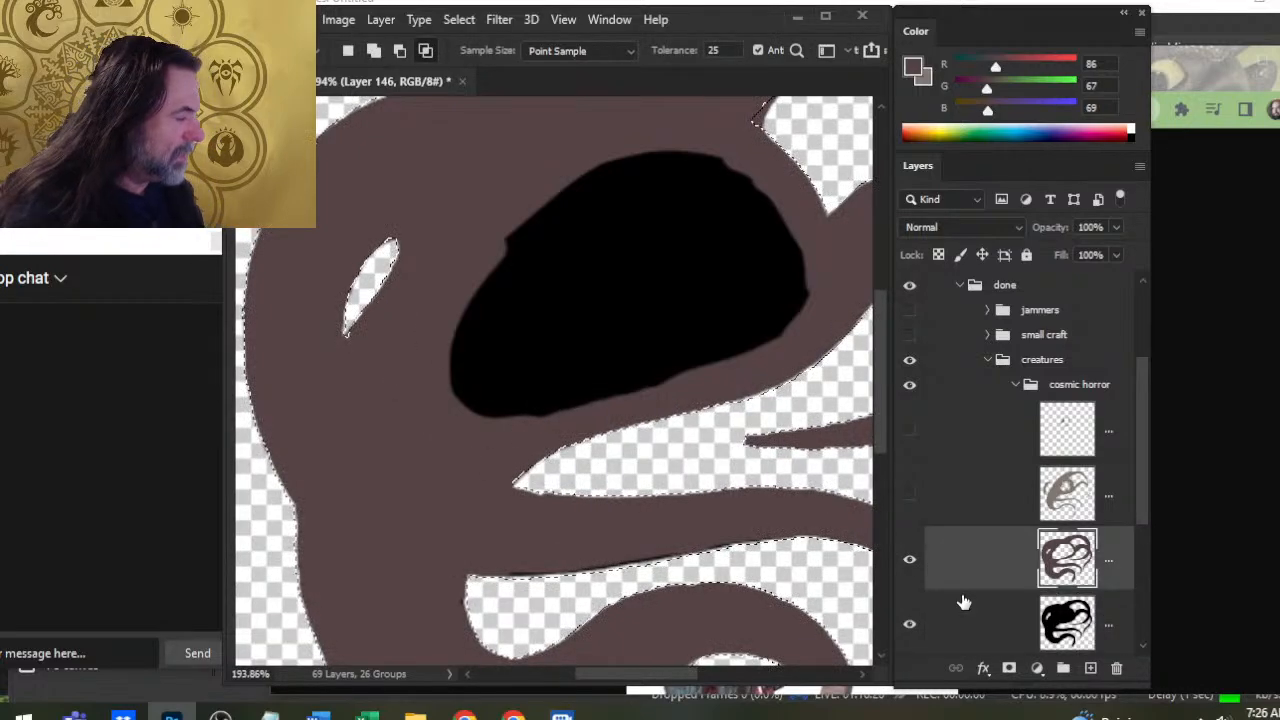
Clean up the small slit beside the black shape using a Magic Wand selection across the brown and black silhouette layers, and deselect
{"action": "key", "text": "Delete"}
{"action": "key", "text": "ctrl+z"}
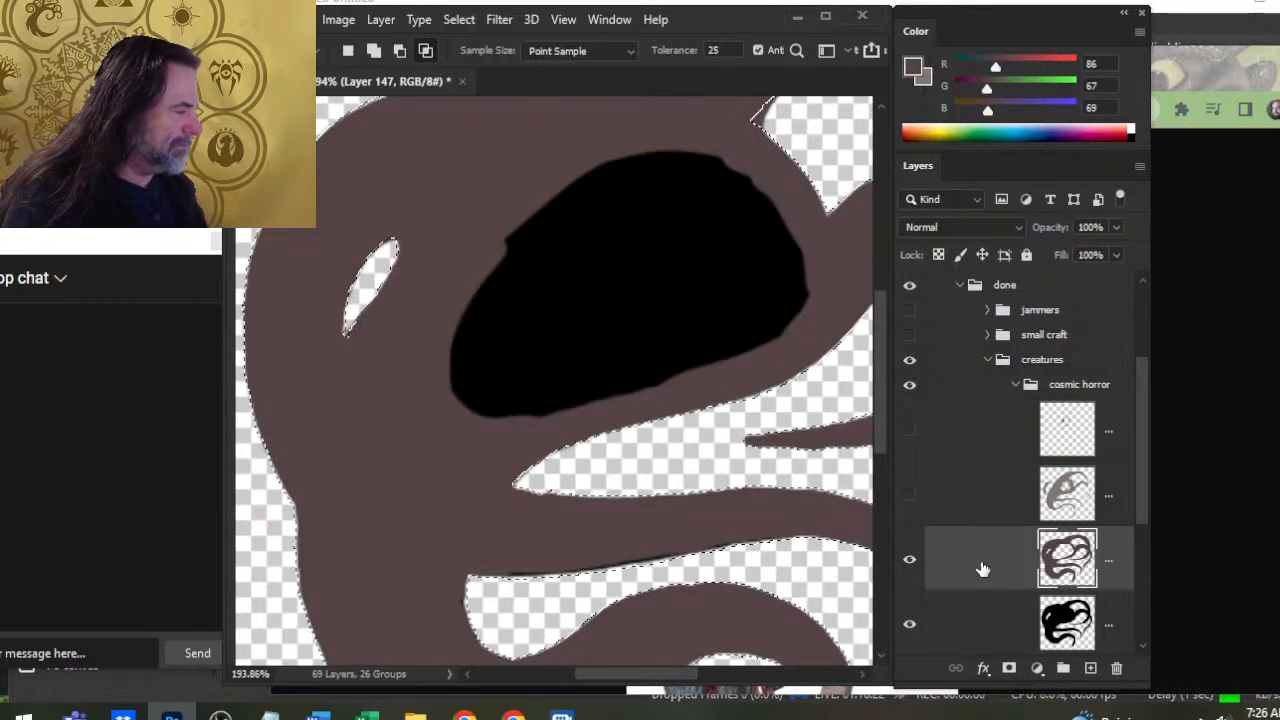
{"action": "left_click", "coordinate": [382, 284]}
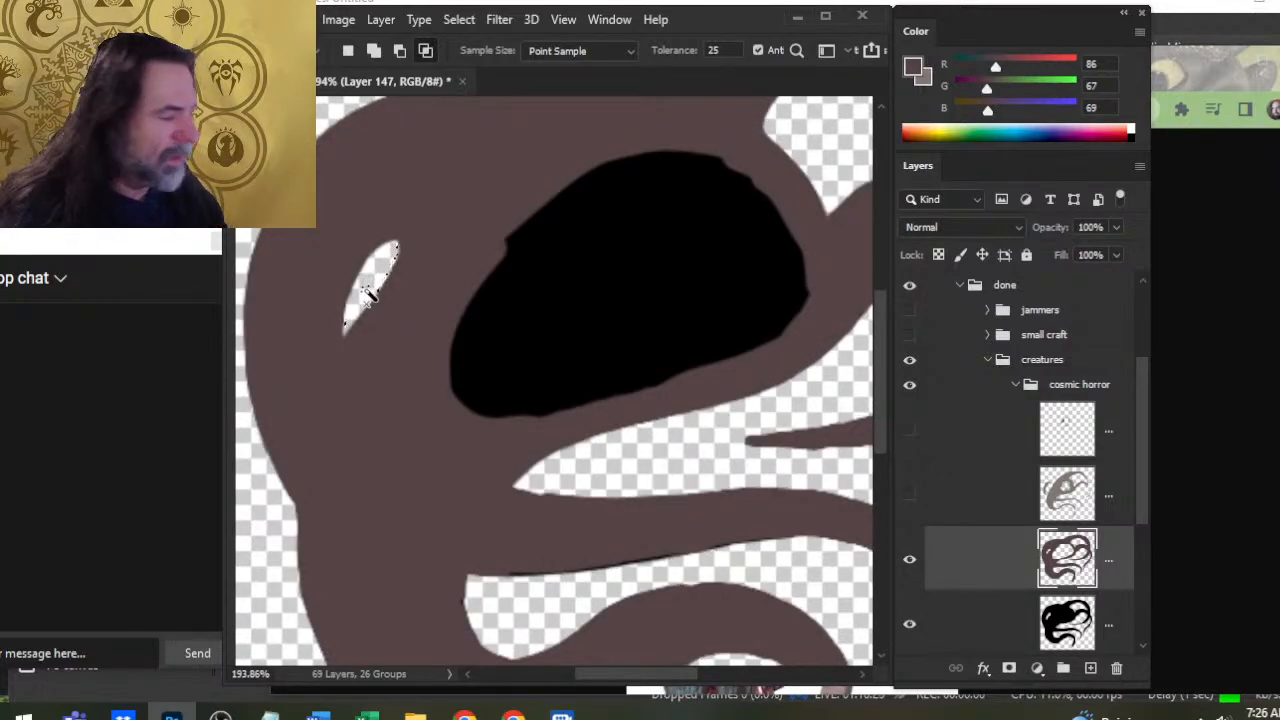
{"action": "left_click", "coordinate": [972, 626]}
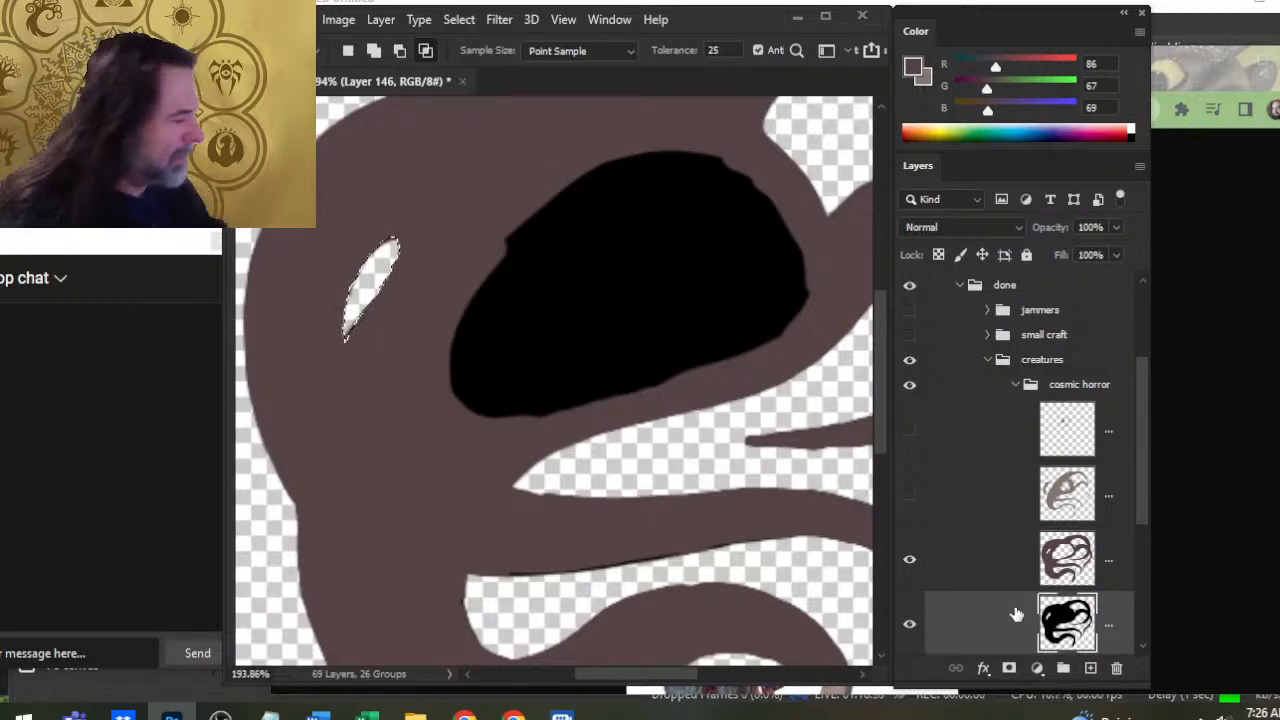
{"action": "left_click", "coordinate": [985, 592]}
{"action": "key", "text": "l"}
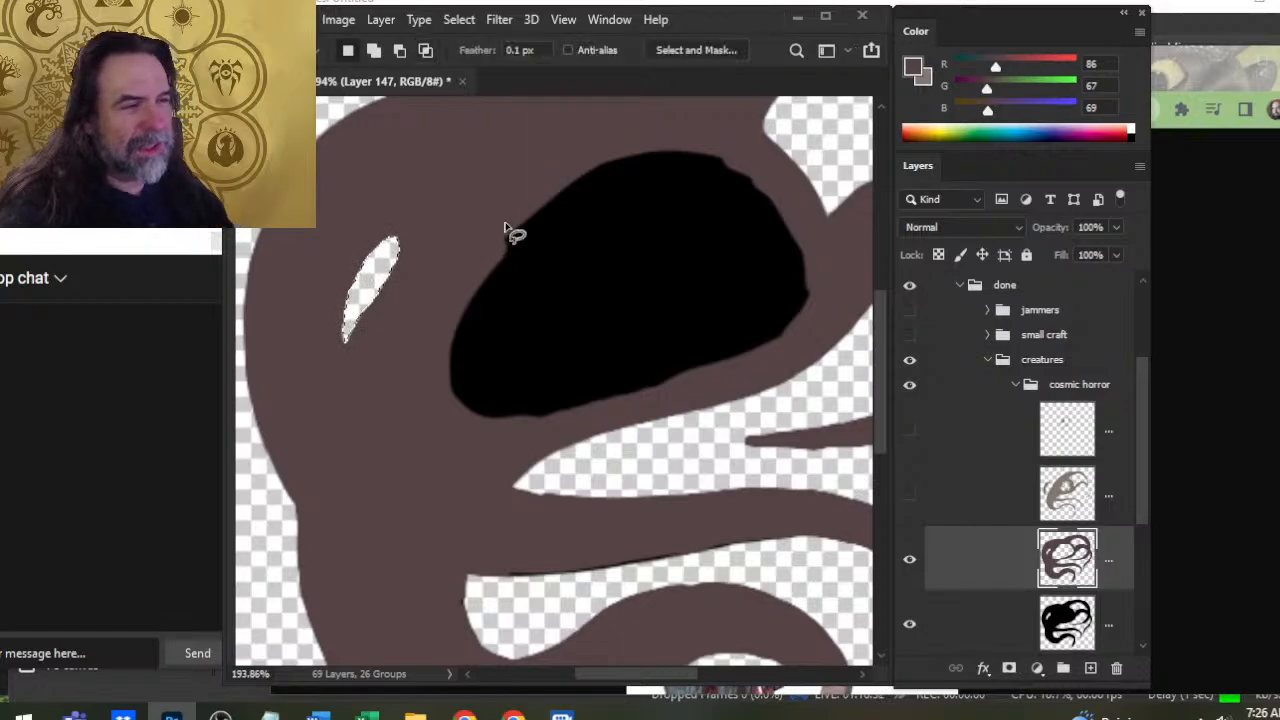
{"action": "key", "text": "ctrl+d"}
Smooth the outer left edge of the creature's lower bend on the brown layer, alternating between brown Brush strokes and the Eraser
{"action": "key", "text": "b"}
{"action": "scroll", "coordinate": [482, 450], "scroll_direction": "down", "scroll_amount": 5}
{"action": "scroll", "coordinate": [482, 450], "scroll_direction": "left", "scroll_amount": 3}
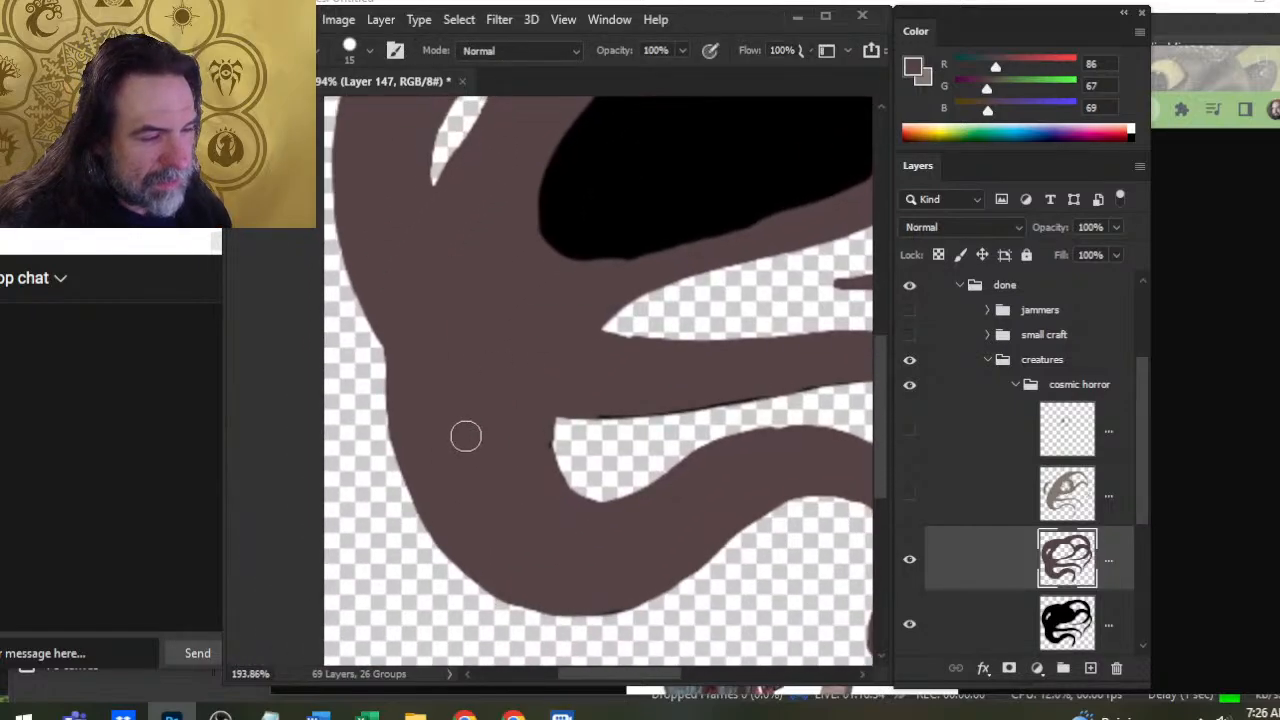
{"action": "mouse_move", "coordinate": [407, 428]}
{"action": "left_mouse_down"}
{"action": "mouse_move", "coordinate": [407, 306]}
{"action": "mouse_move", "coordinate": [406, 346]}
{"action": "left_mouse_up"}
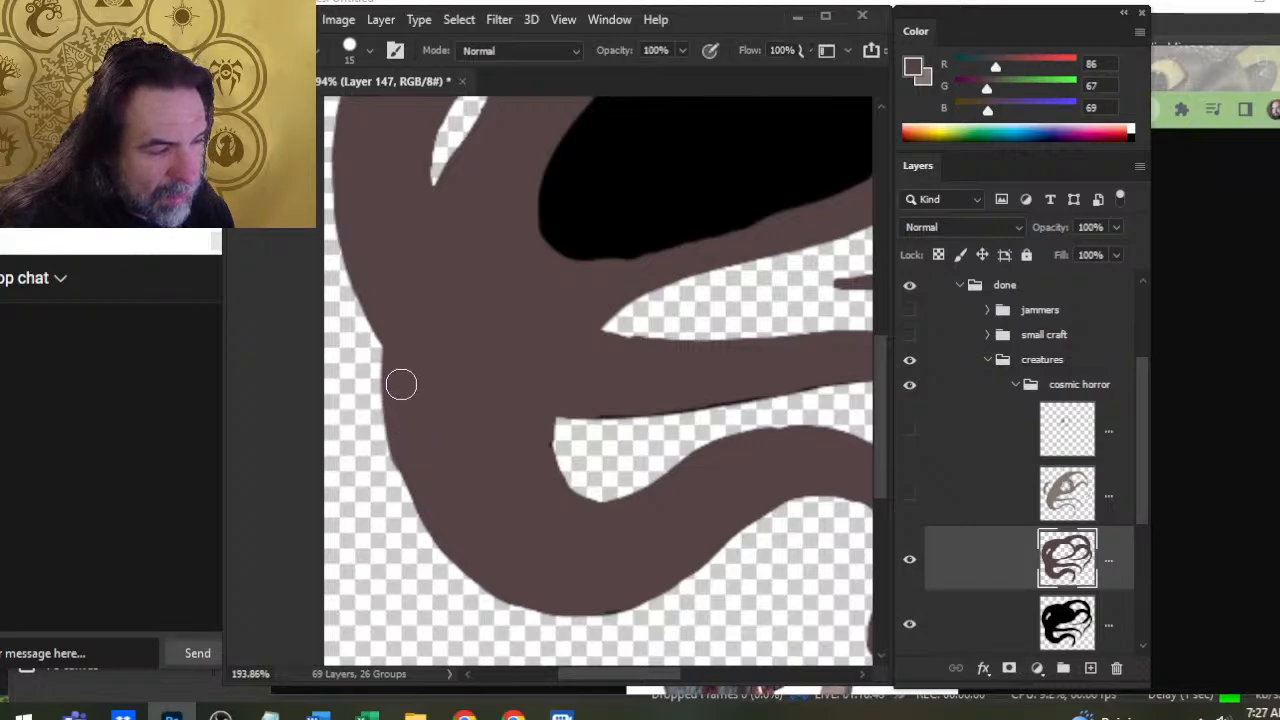
{"action": "key", "text": "e"}
{"action": "key", "text": "b"}
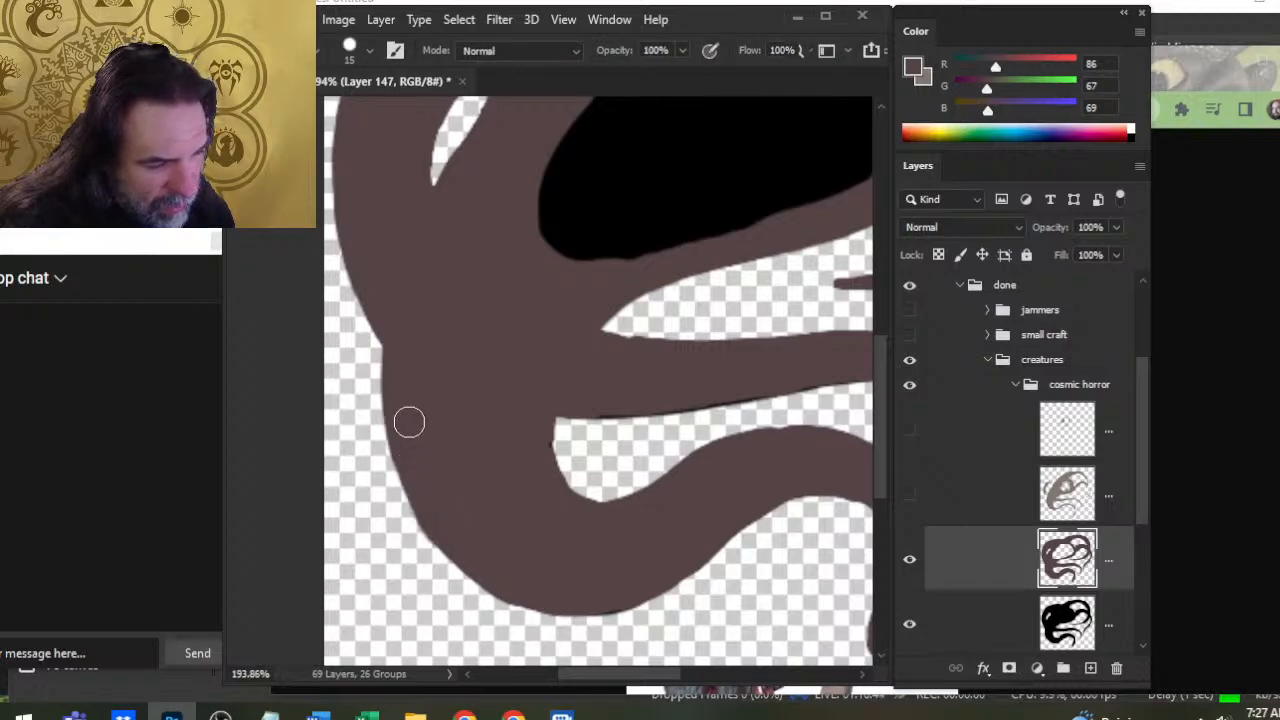
{"action": "key", "text": "e"}
{"action": "left_click_drag", "start_coordinate": [389, 477], "coordinate": [425, 539]}
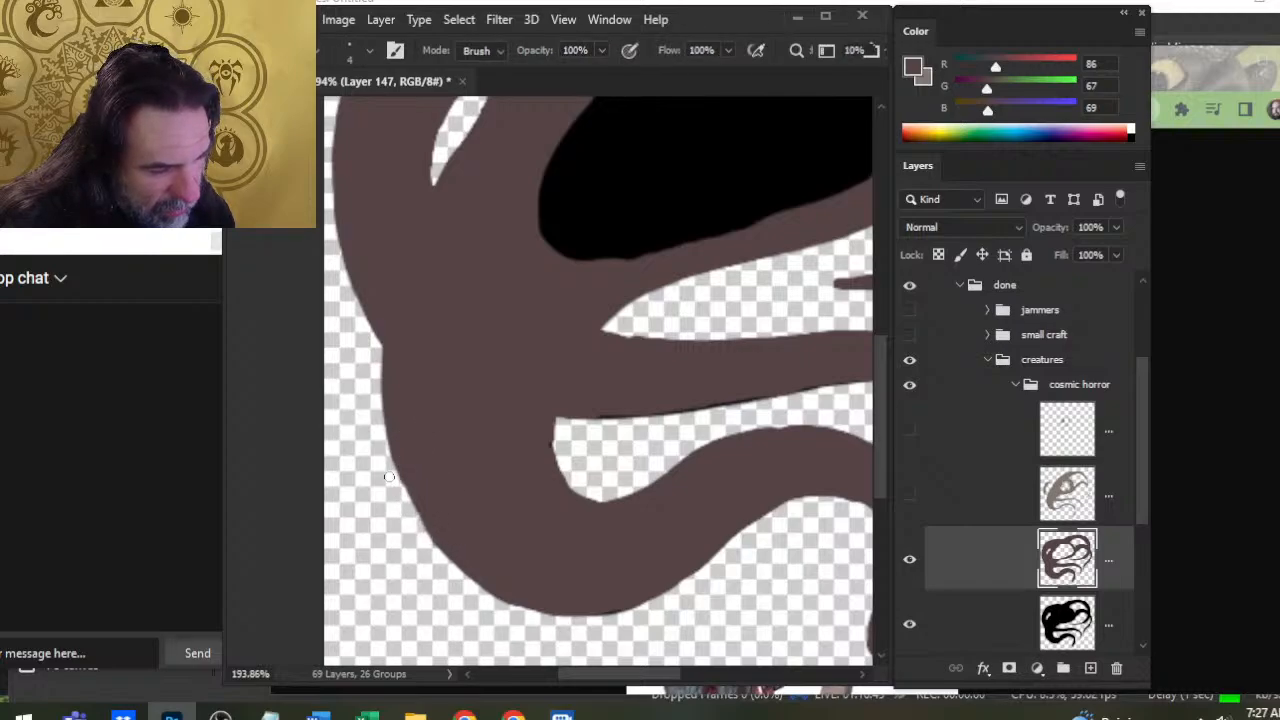
Smooth the outer underside of the lowest tentacle's bend with an enlarged Eraser and the brown Brush
{"action": "key", "text": "b"}
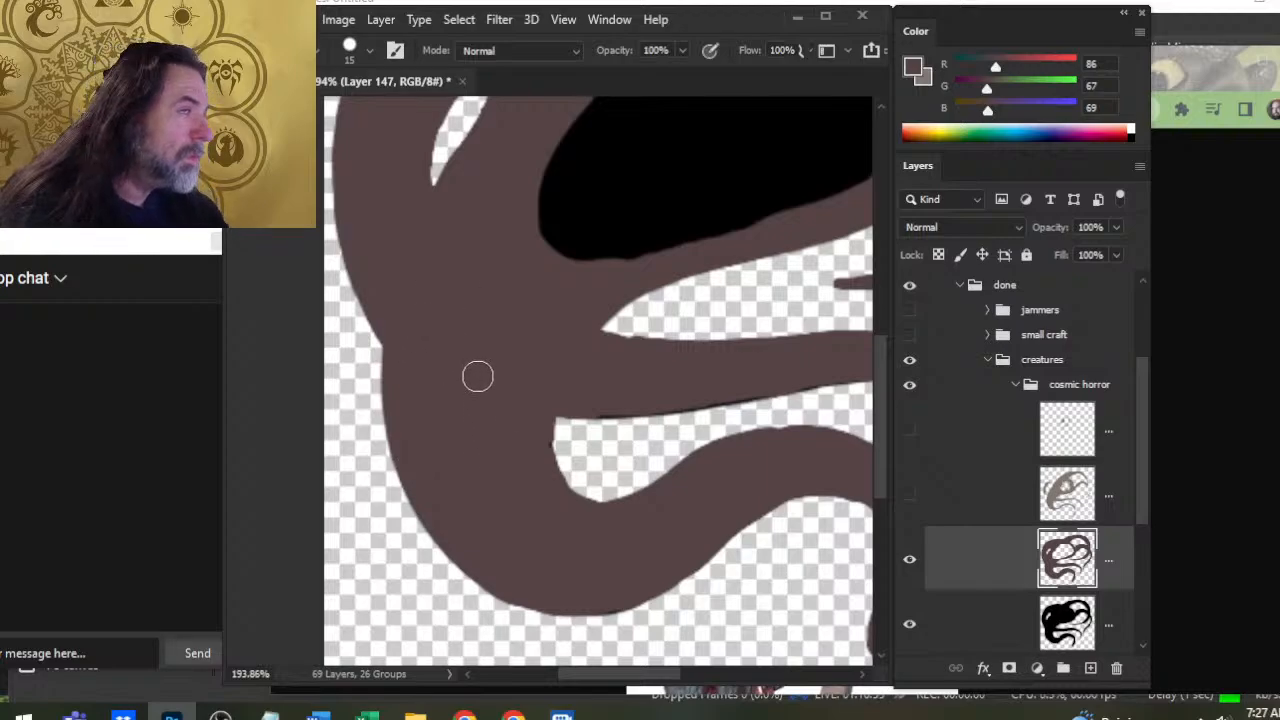
{"action": "left_click_drag", "start_coordinate": [471, 306], "coordinate": [535, 368]}
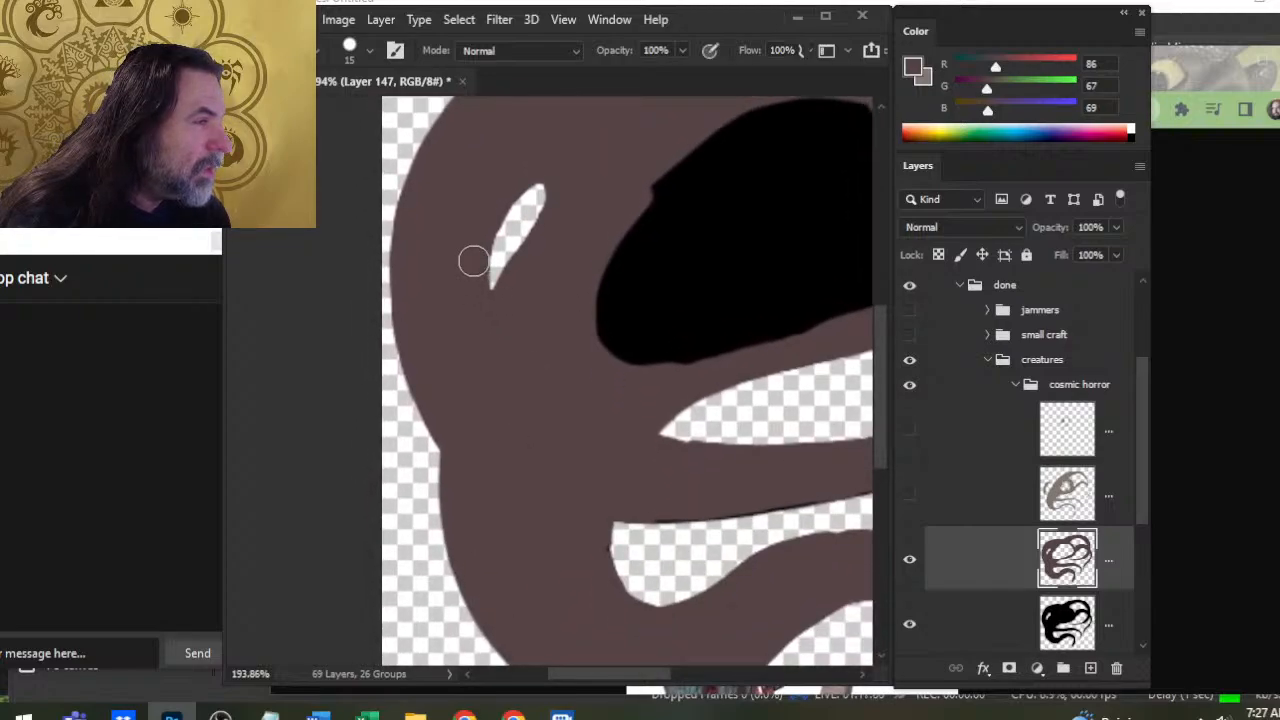
{"action": "scroll", "coordinate": [530, 300], "scroll_direction": "down", "scroll_amount": 5}
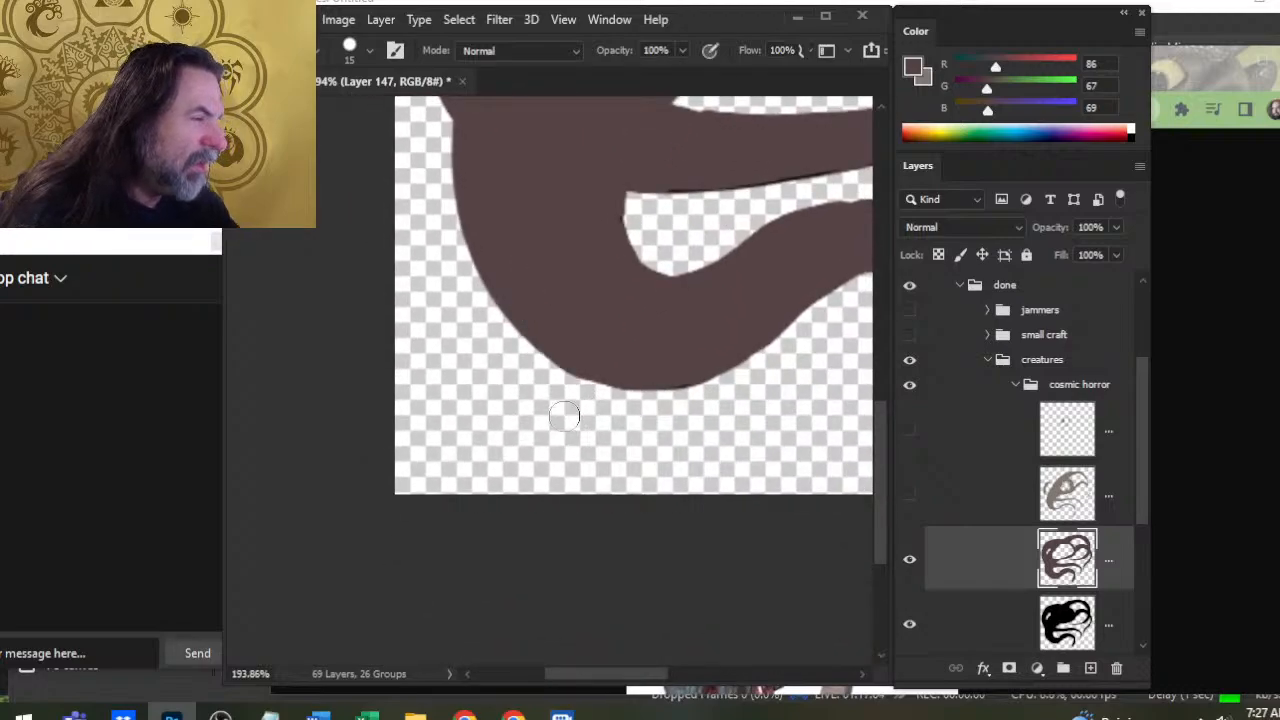
{"action": "key", "text": "e"}
{"action": "key", "text": "bracketright"}
{"action": "key", "text": "bracketright"}
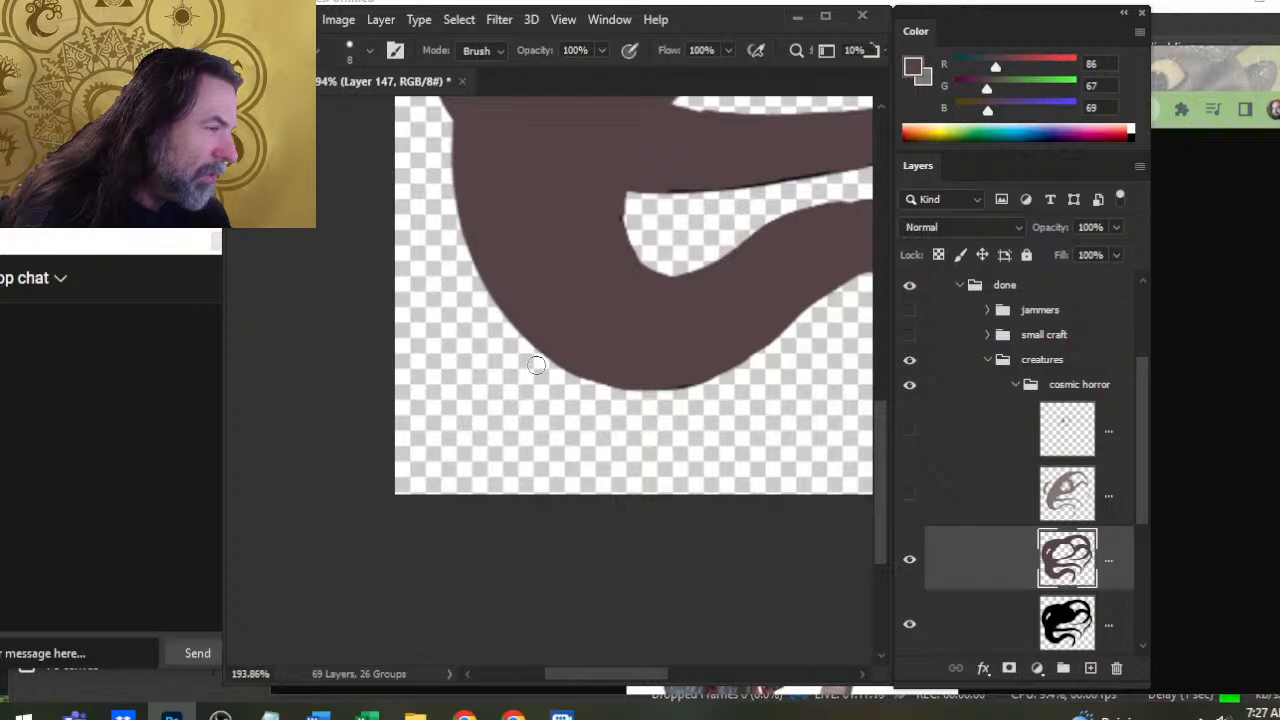
{"action": "key", "text": "b"}
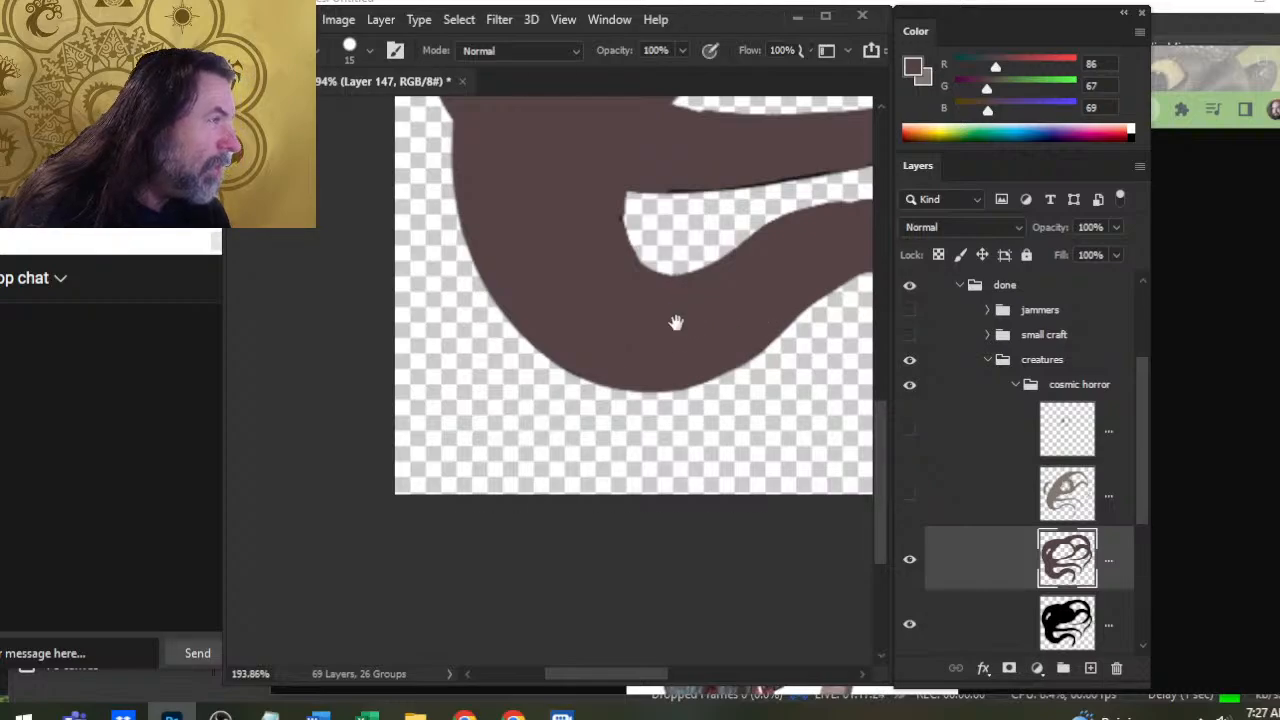
Reshape the blunt inner end of the gap above the lowest tentacle by erasing its edge and repainting it brown
{"action": "scroll", "coordinate": [674, 323], "scroll_direction": "up", "scroll_amount": 2}
{"action": "key", "text": "e"}
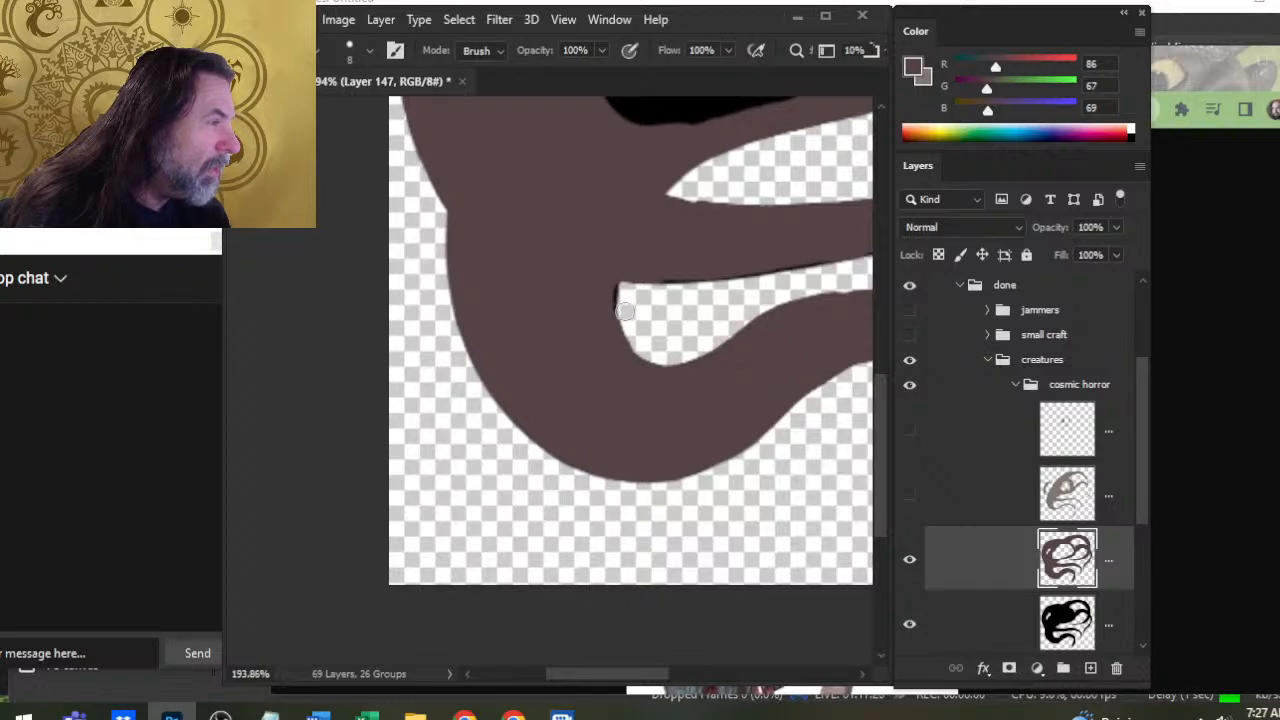
{"action": "key", "text": "b"}
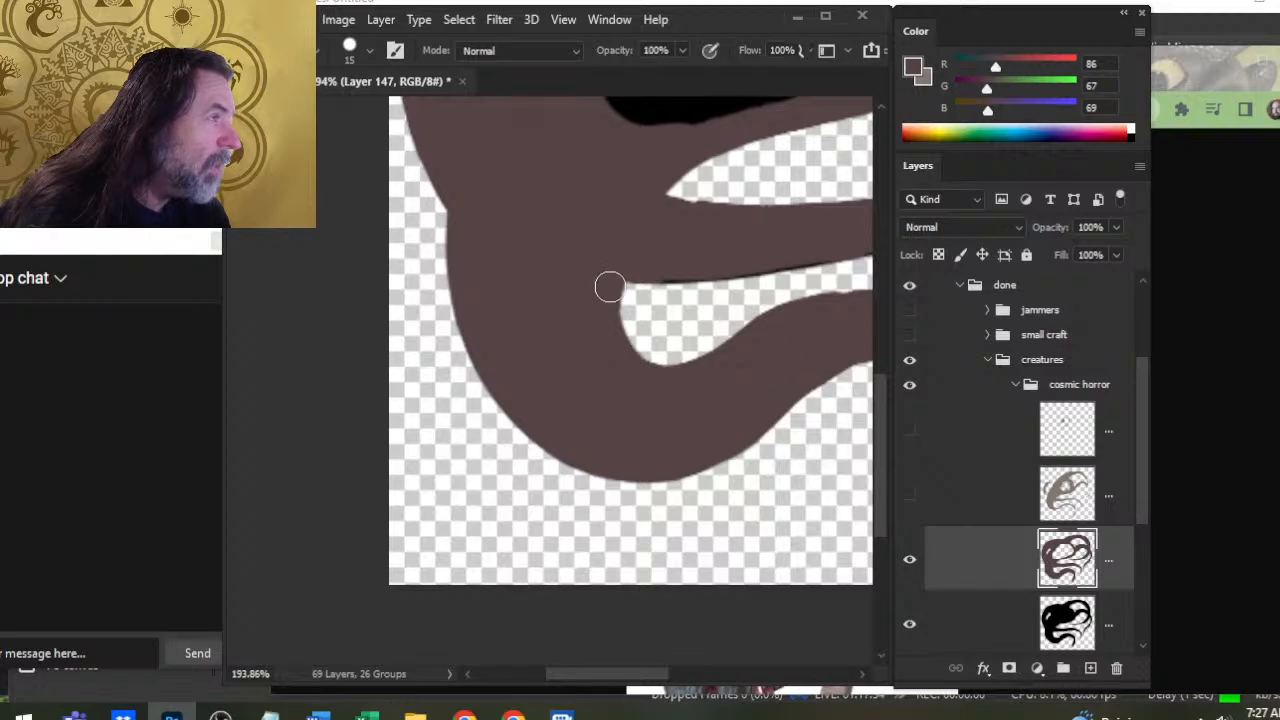
{"action": "left_click_drag", "start_coordinate": [660, 289], "coordinate": [526, 408]}
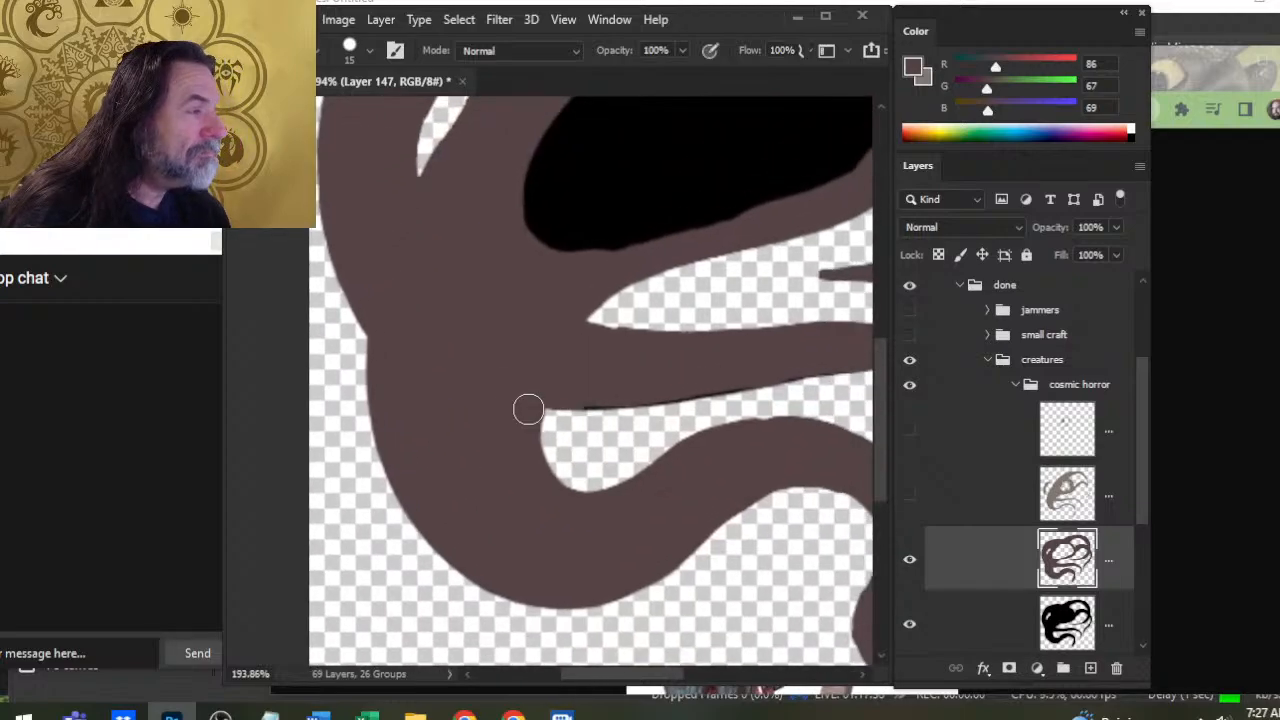
Trim the middle tentacle's upper edge near its base and paint brown over the lower-left border of the black shape
{"action": "key", "text": "e"}
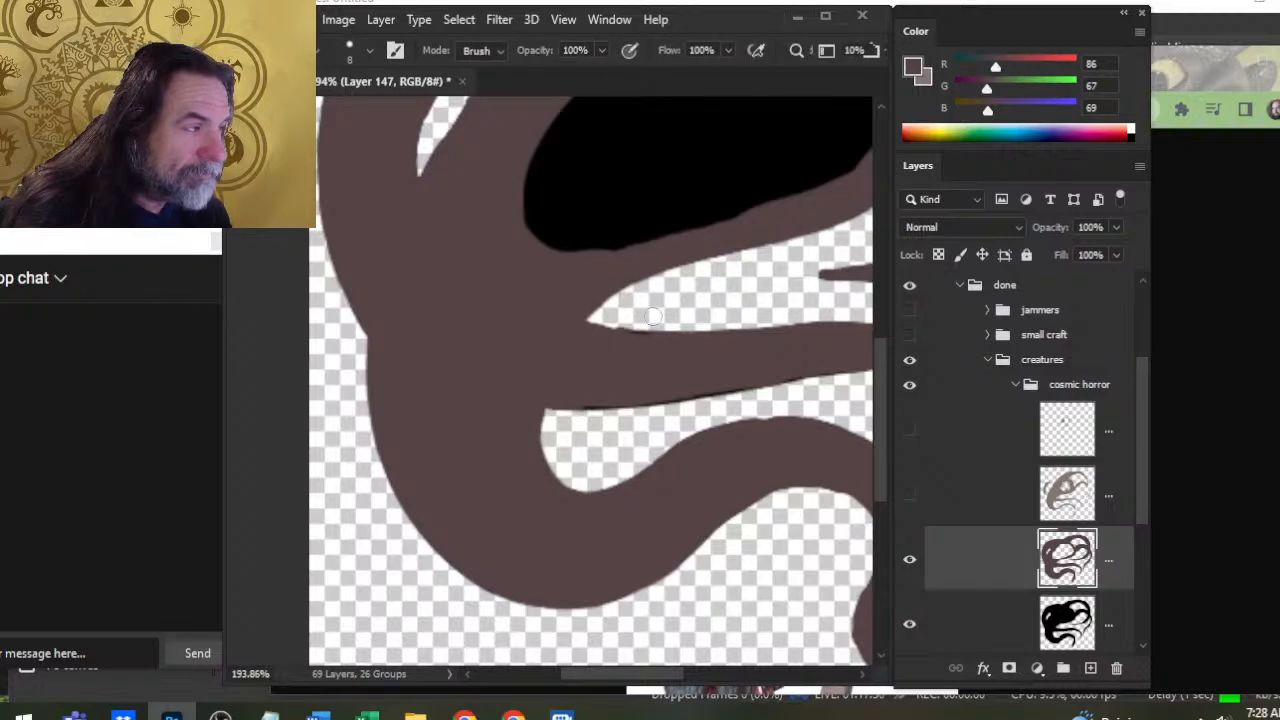
{"action": "key", "text": "b"}
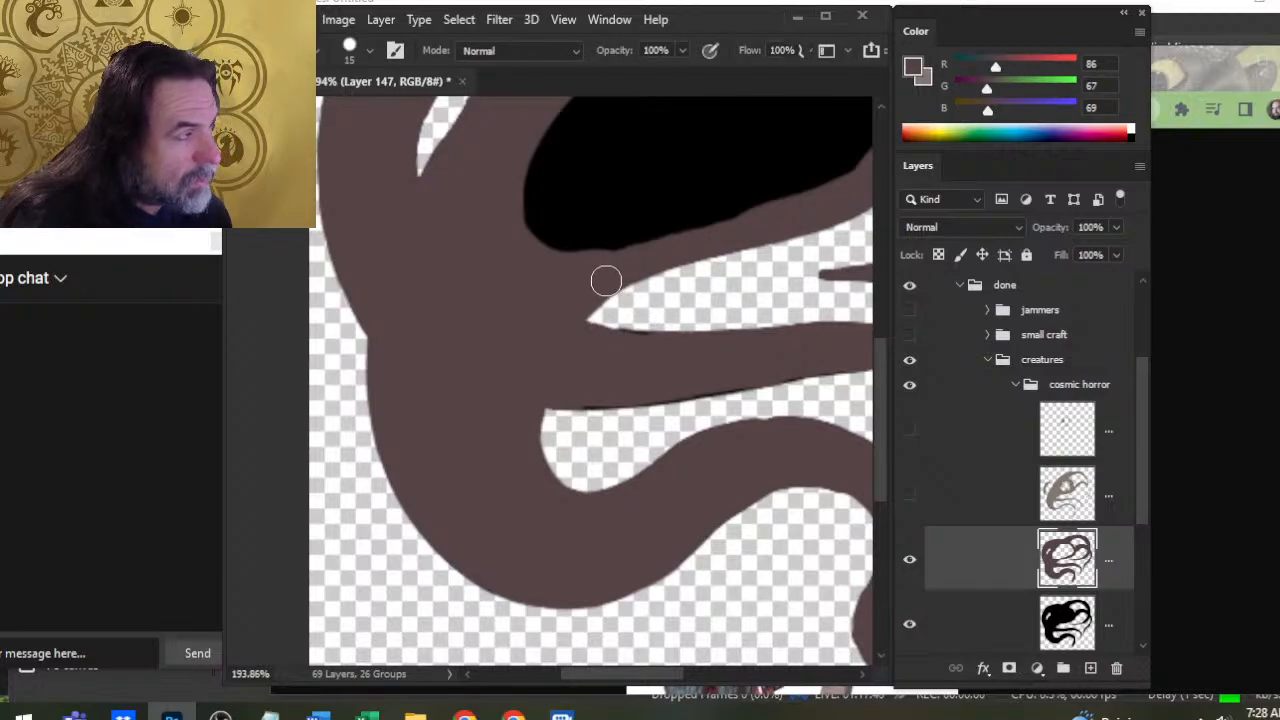
{"action": "left_click_drag", "start_coordinate": [628, 289], "coordinate": [593, 354]}
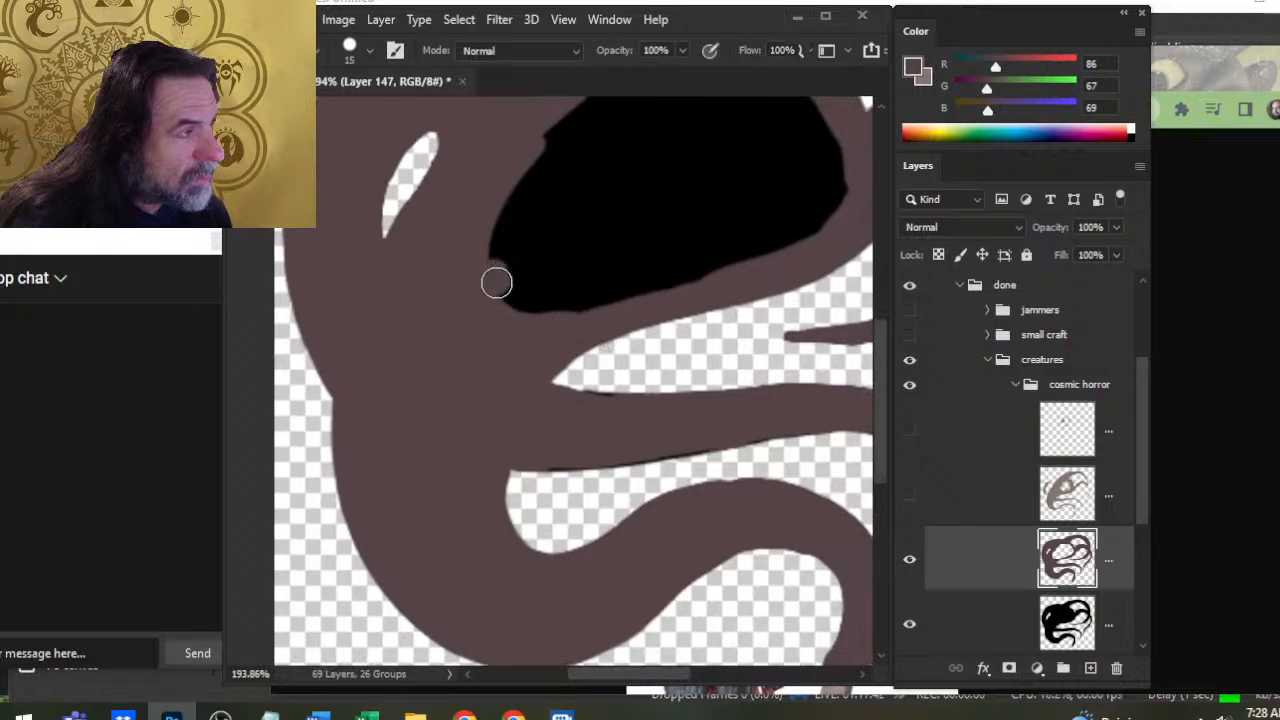
{"action": "left_click_drag", "start_coordinate": [494, 305], "coordinate": [493, 215]}
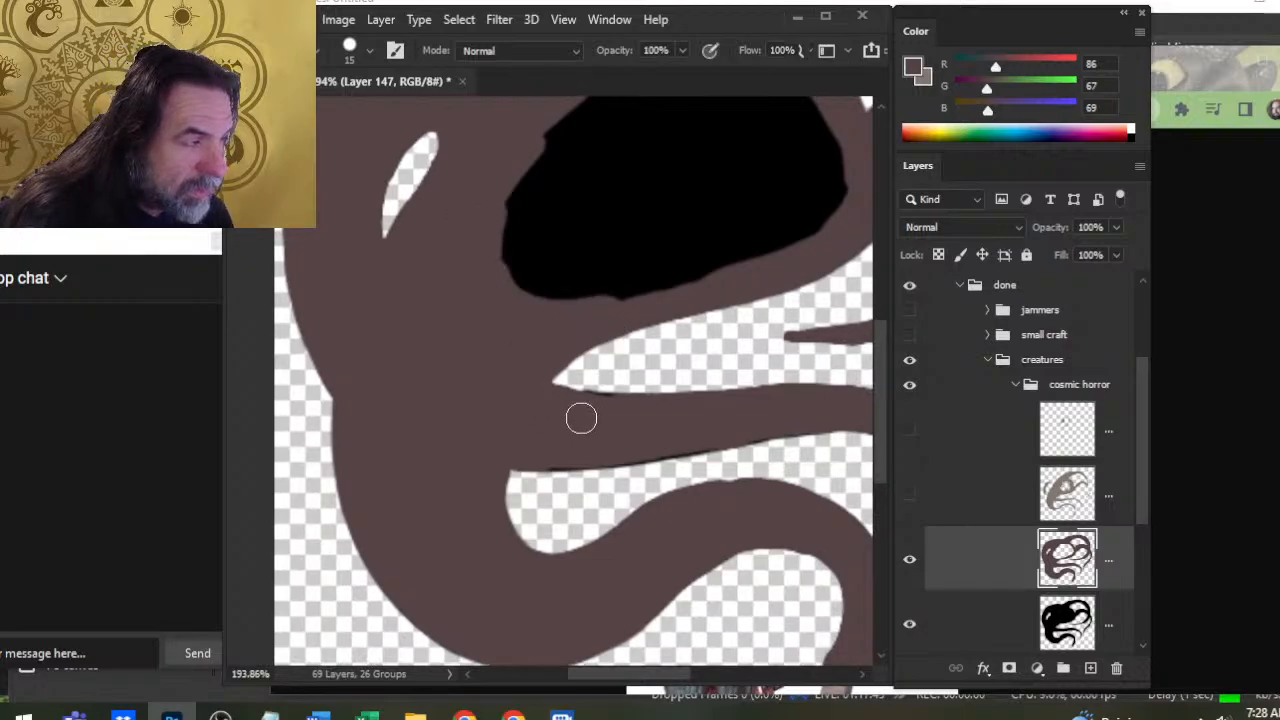
Erase into the middle tentacle's upper edge near its base and paint brown over the black slivers along its top and underside
{"action": "key", "text": "e"}
{"action": "mouse_move", "coordinate": [603, 382]}
{"action": "left_mouse_down"}
{"action": "mouse_move", "coordinate": [673, 381]}
{"action": "mouse_move", "coordinate": [590, 395]}
{"action": "left_mouse_up"}
{"action": "key", "text": "b"}
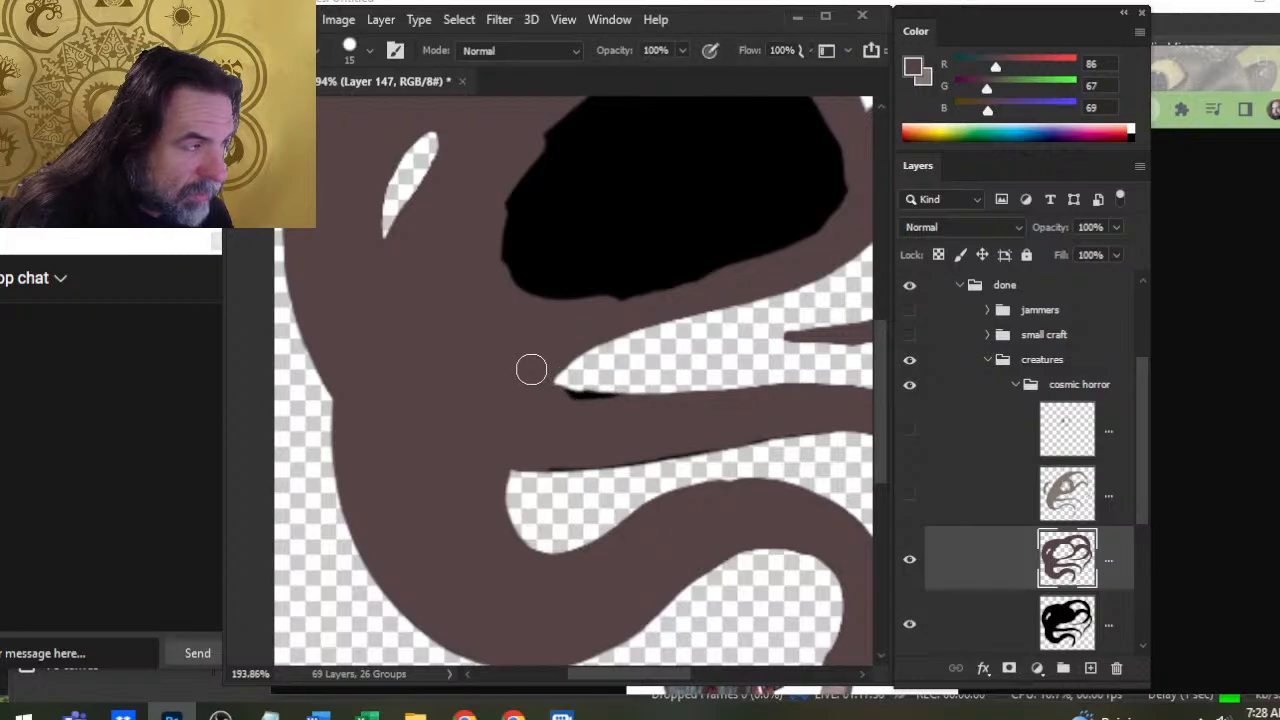
{"action": "mouse_move", "coordinate": [538, 390]}
{"action": "left_mouse_down"}
{"action": "mouse_move", "coordinate": [596, 412]}
{"action": "mouse_move", "coordinate": [584, 409]}
{"action": "left_mouse_up"}
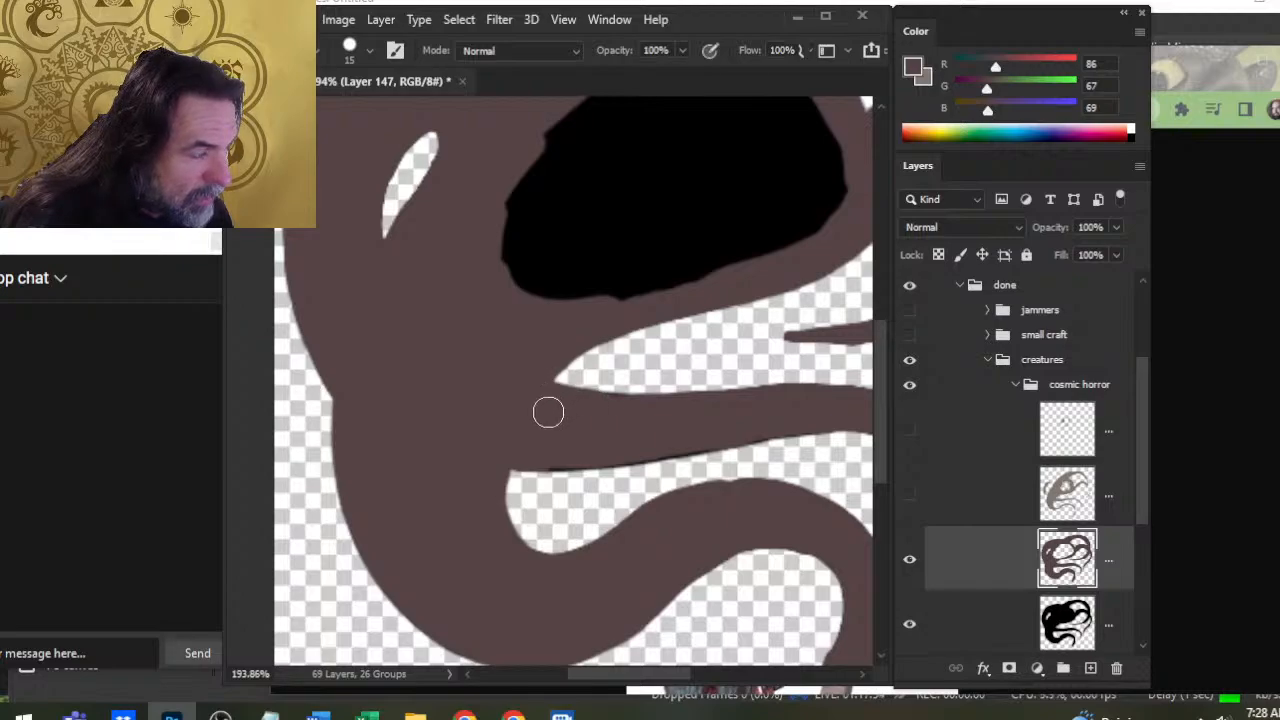
{"action": "mouse_move", "coordinate": [482, 455]}
{"action": "left_mouse_down"}
{"action": "mouse_move", "coordinate": [553, 453]}
{"action": "mouse_move", "coordinate": [469, 451]}
{"action": "left_mouse_up"}
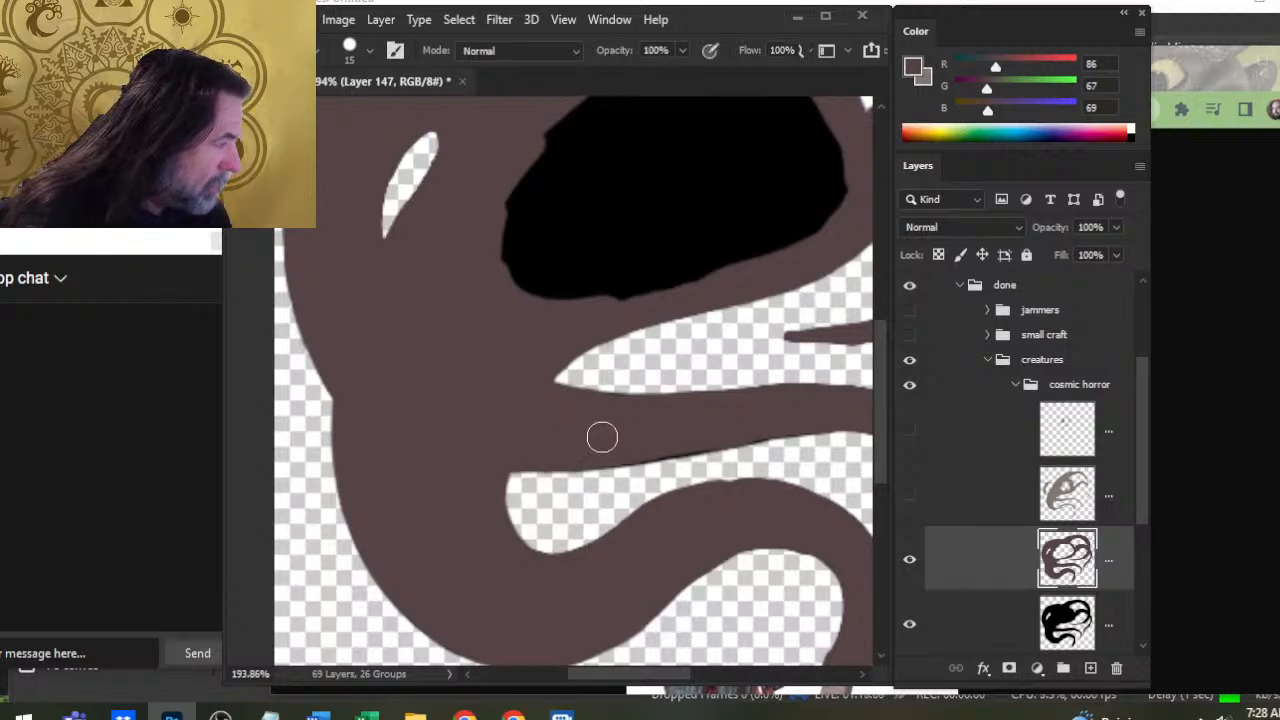
{"action": "left_click_drag", "start_coordinate": [569, 449], "coordinate": [712, 435]}
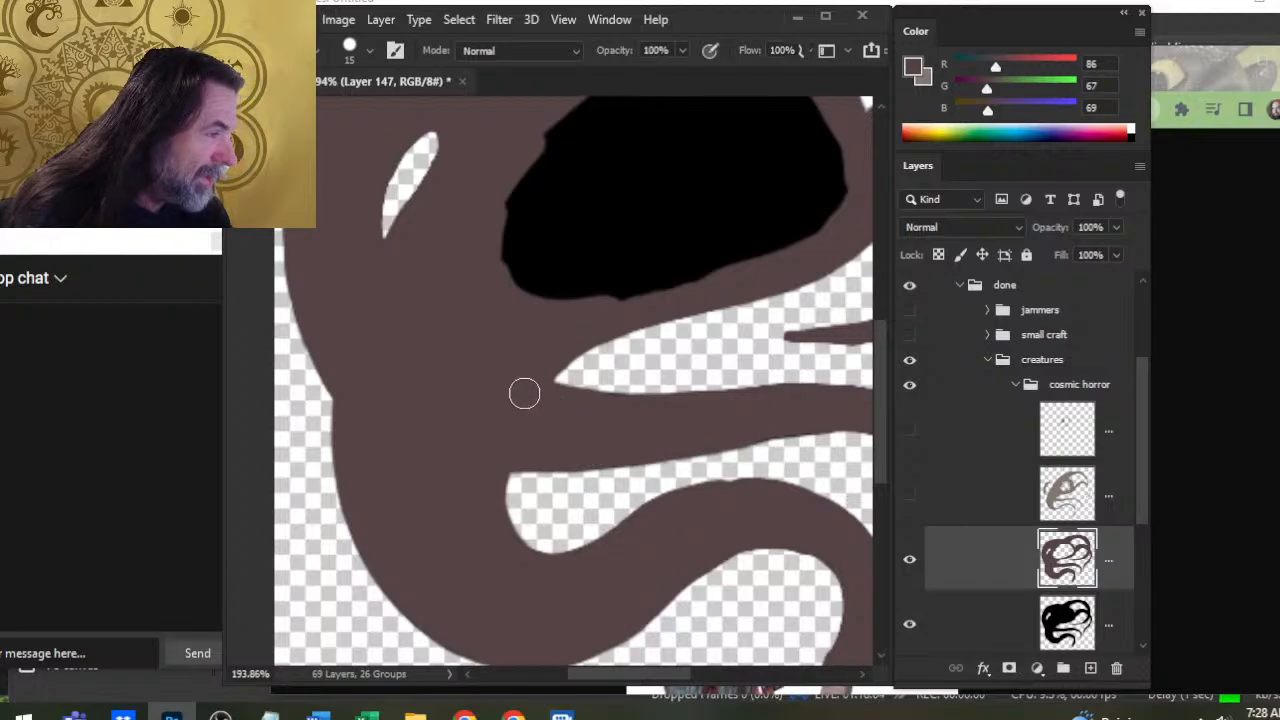
Refine the pointed inner end of the gap above the middle tentacle with the Eraser and brown Brush
{"action": "mouse_move", "coordinate": [614, 479]}
{"action": "left_mouse_down"}
{"action": "mouse_move", "coordinate": [547, 432]}
{"action": "mouse_move", "coordinate": [492, 450]}
{"action": "left_mouse_up"}
{"action": "key", "text": "e"}
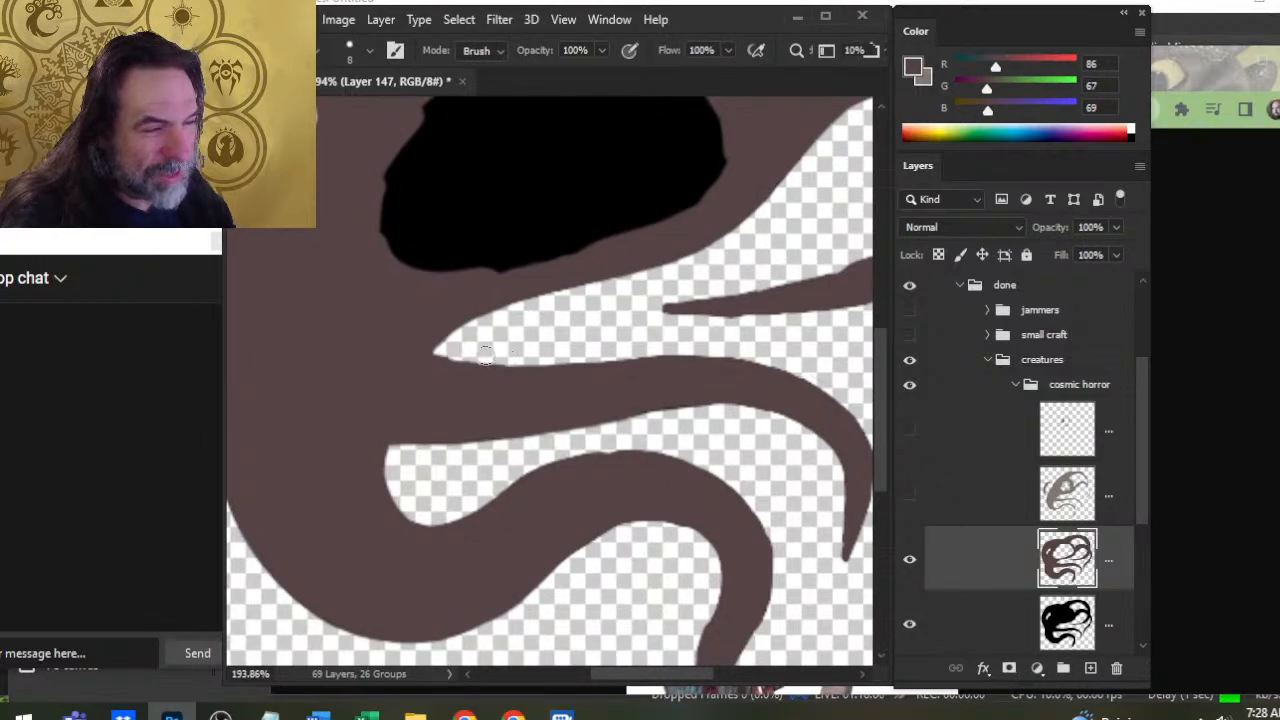
{"action": "key", "text": "b"}
{"action": "key", "text": "e"}
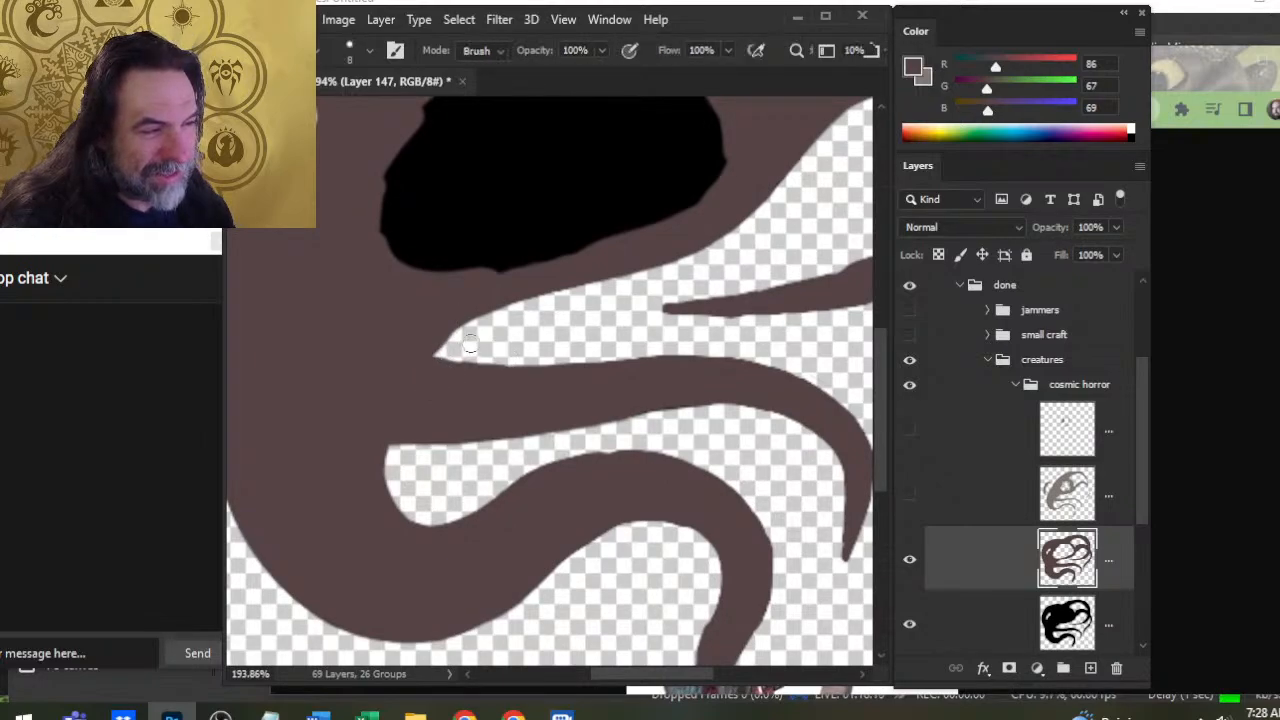
{"action": "left_click_drag", "start_coordinate": [440, 342], "coordinate": [429, 350]}
{"action": "key", "text": "b"}
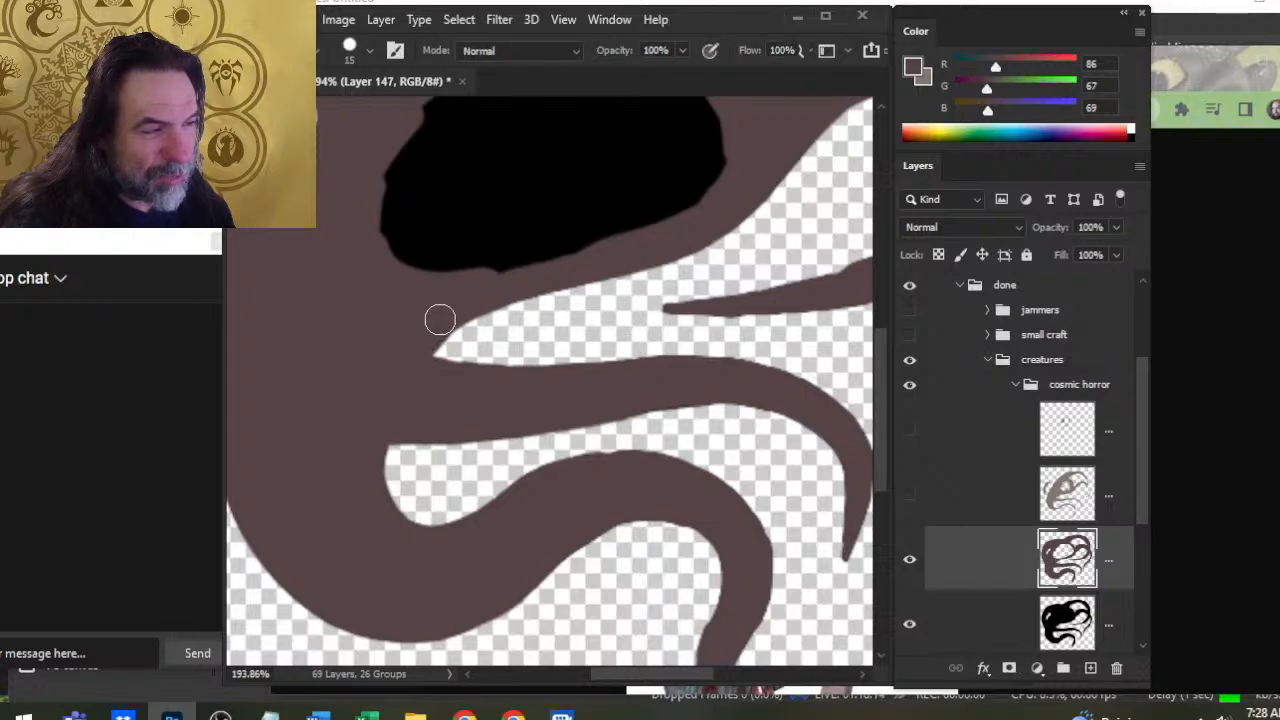
Thin the top edge and underside of the middle tentacle's curve with the Eraser, and repaint exposed black areas brown
{"action": "left_click_drag", "start_coordinate": [616, 379], "coordinate": [463, 320]}
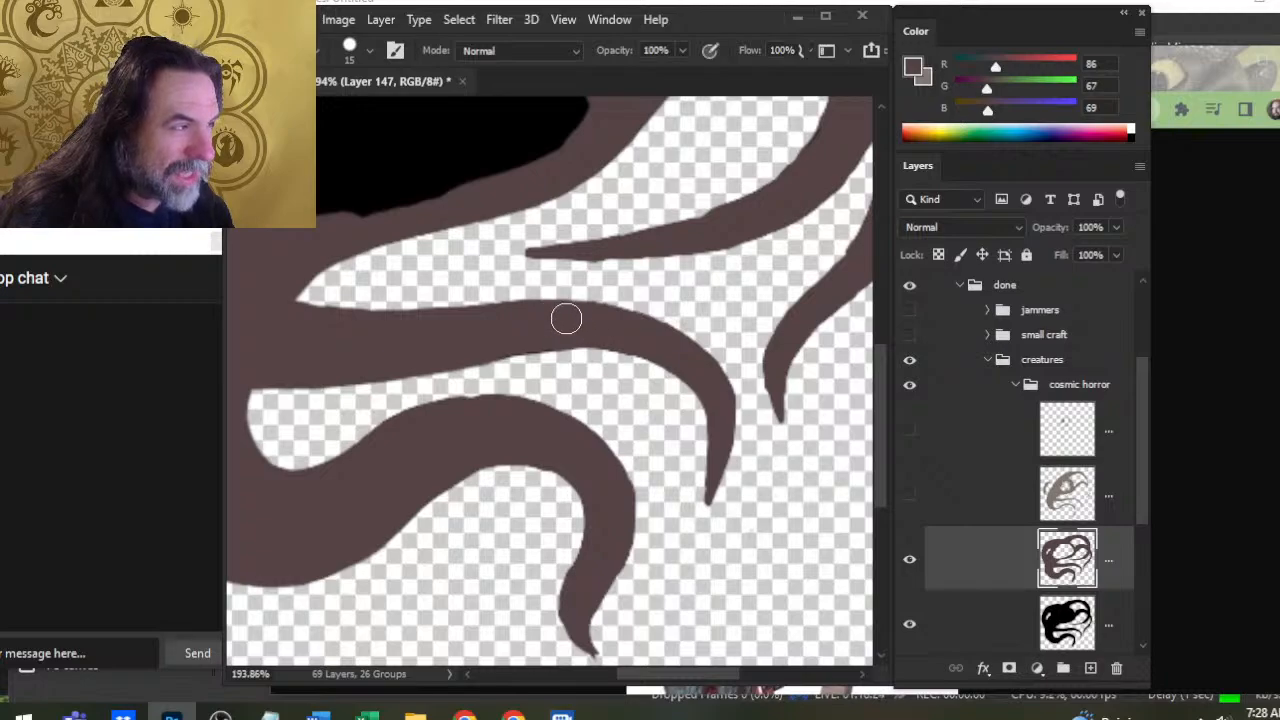
{"action": "key", "text": "e"}
{"action": "mouse_move", "coordinate": [562, 301]}
{"action": "left_mouse_down"}
{"action": "mouse_move", "coordinate": [640, 308]}
{"action": "mouse_move", "coordinate": [496, 302]}
{"action": "left_mouse_up"}
{"action": "key", "text": "b"}
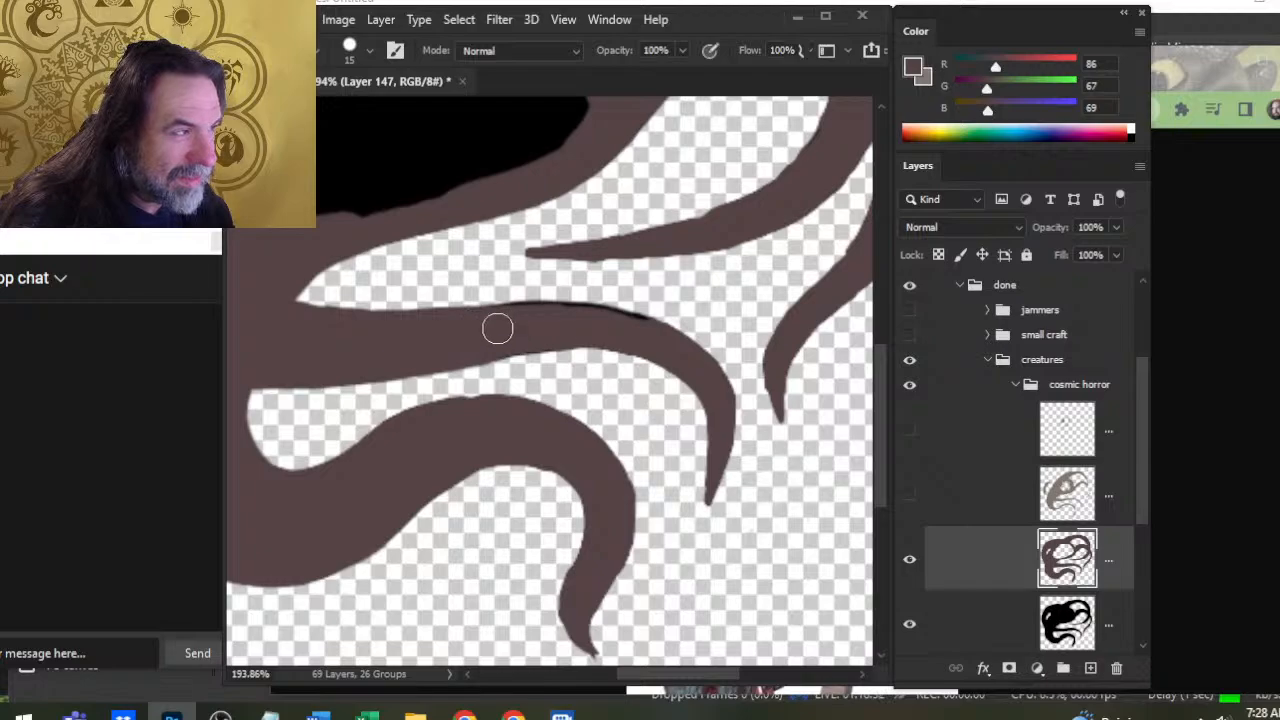
{"action": "left_click_drag", "start_coordinate": [534, 321], "coordinate": [630, 327]}
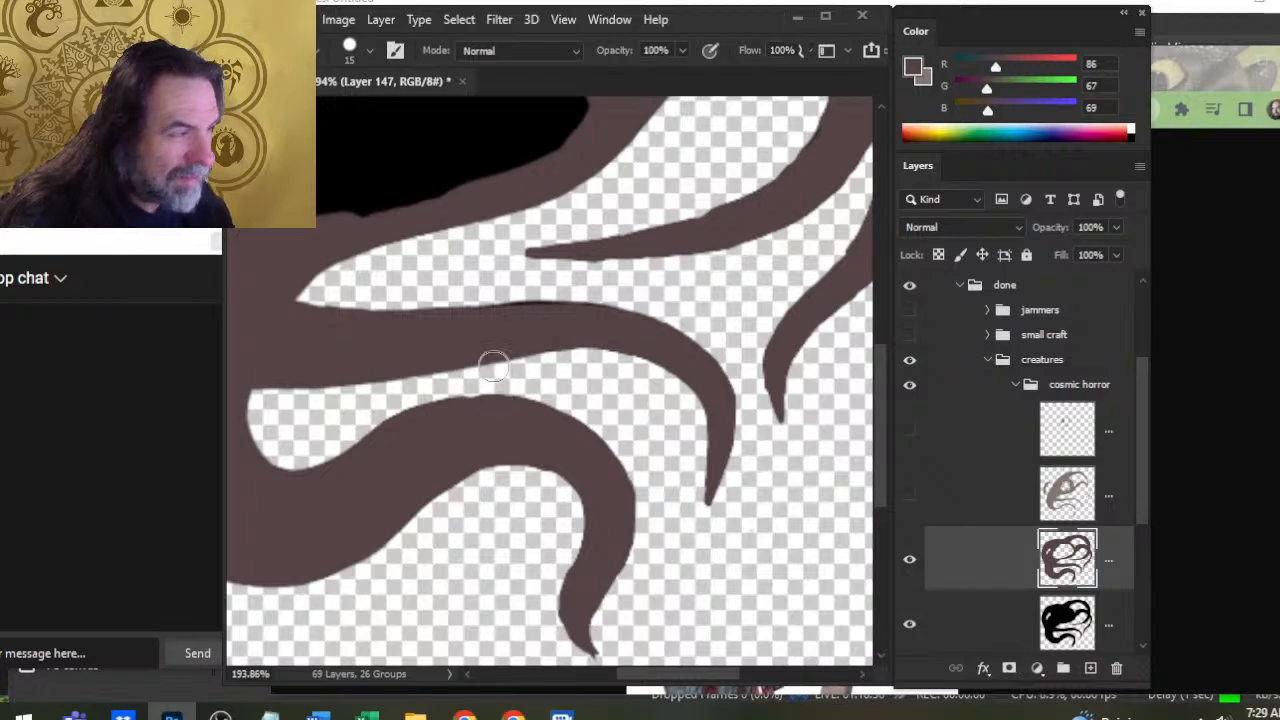
{"action": "key", "text": "e"}
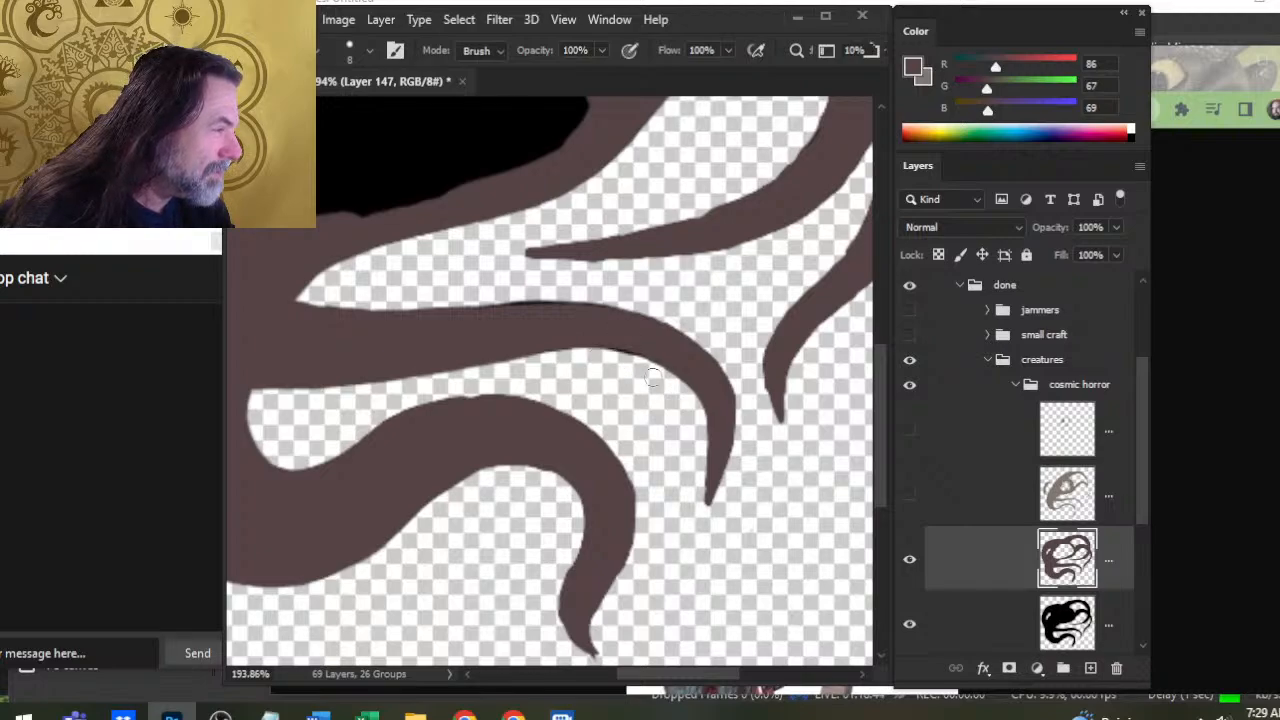
{"action": "key", "text": "b"}
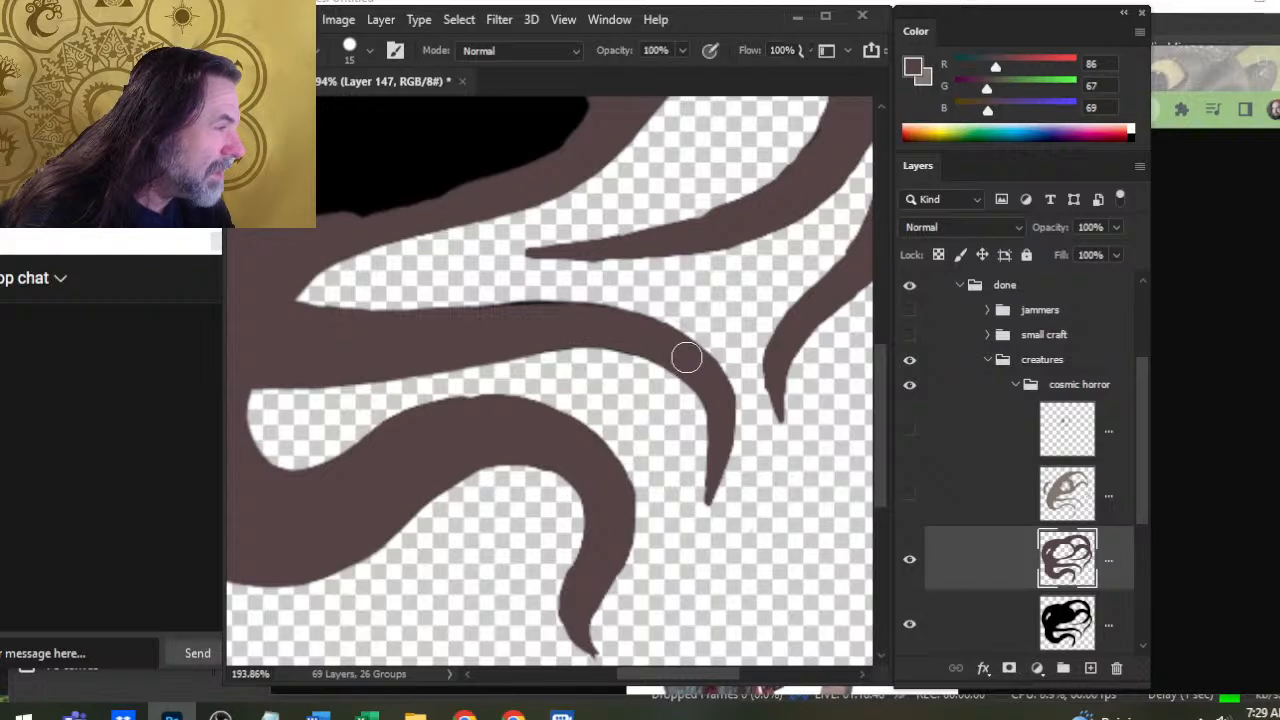
Erase along the inner edge of the middle tentacle's tip and repaint the exposed black sliver brown with a smaller Brush
{"action": "key", "text": "bracketleft"}
{"action": "key", "text": "bracketleft"}
{"action": "key", "text": "e"}
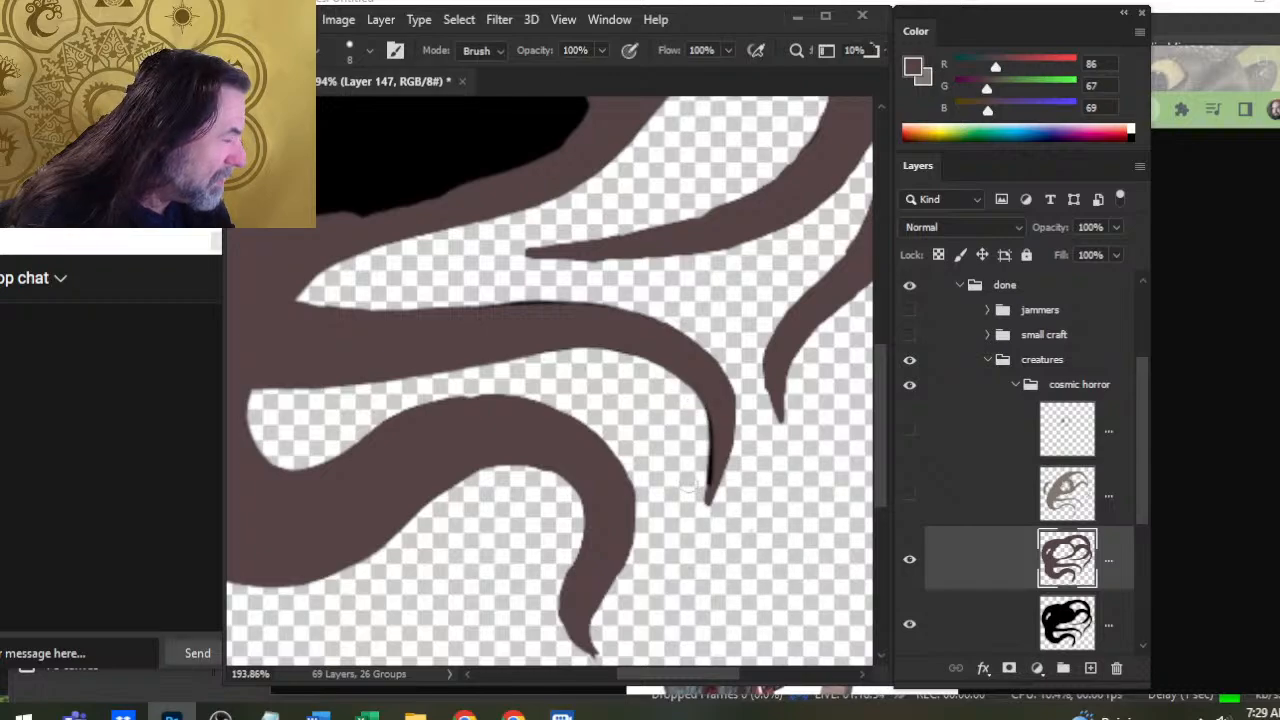
{"action": "key", "text": "b"}
{"action": "key", "text": "bracketleft"}
{"action": "key", "text": "bracketleft"}
{"action": "left_click_drag", "start_coordinate": [710, 478], "coordinate": [720, 422]}
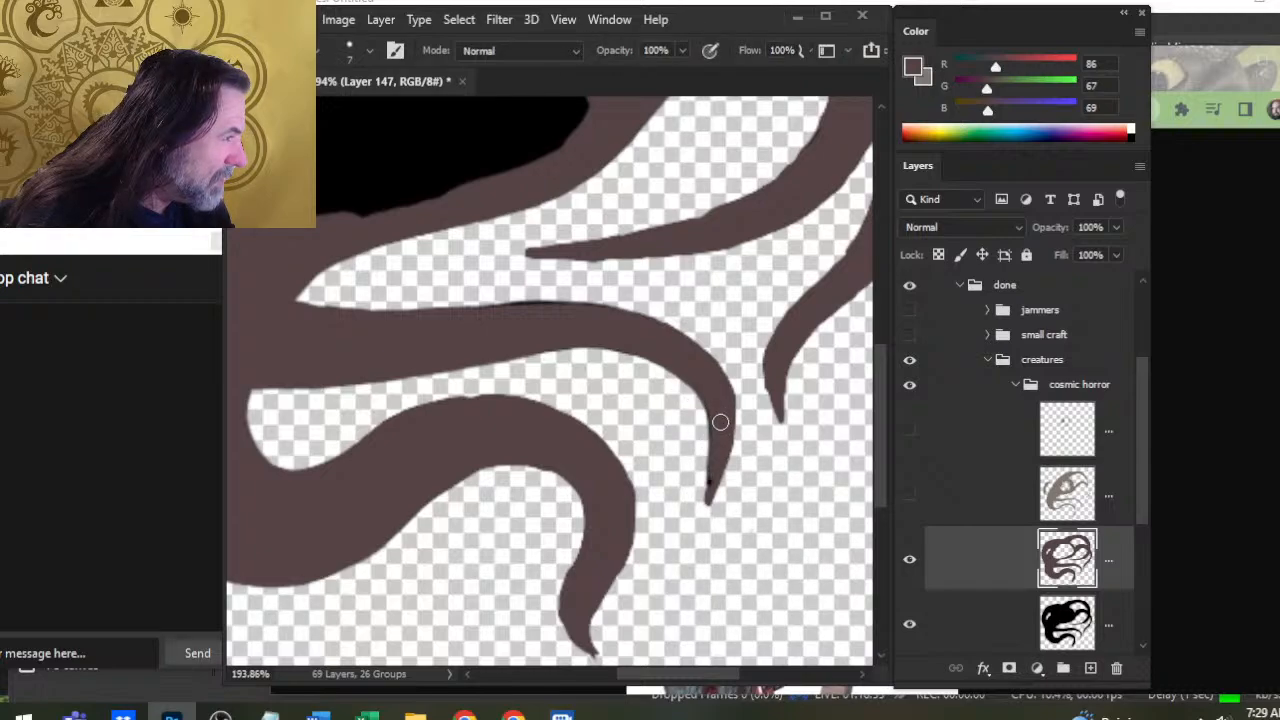
{"action": "mouse_move", "coordinate": [711, 486]}
{"action": "left_mouse_down"}
{"action": "mouse_move", "coordinate": [718, 455]}
{"action": "mouse_move", "coordinate": [711, 502]}
{"action": "left_mouse_up"}
Trim the outer edge of the middle tentacle's tip with the Eraser and paint the exposed black brown with a finer Brush
{"action": "key", "text": "e"}
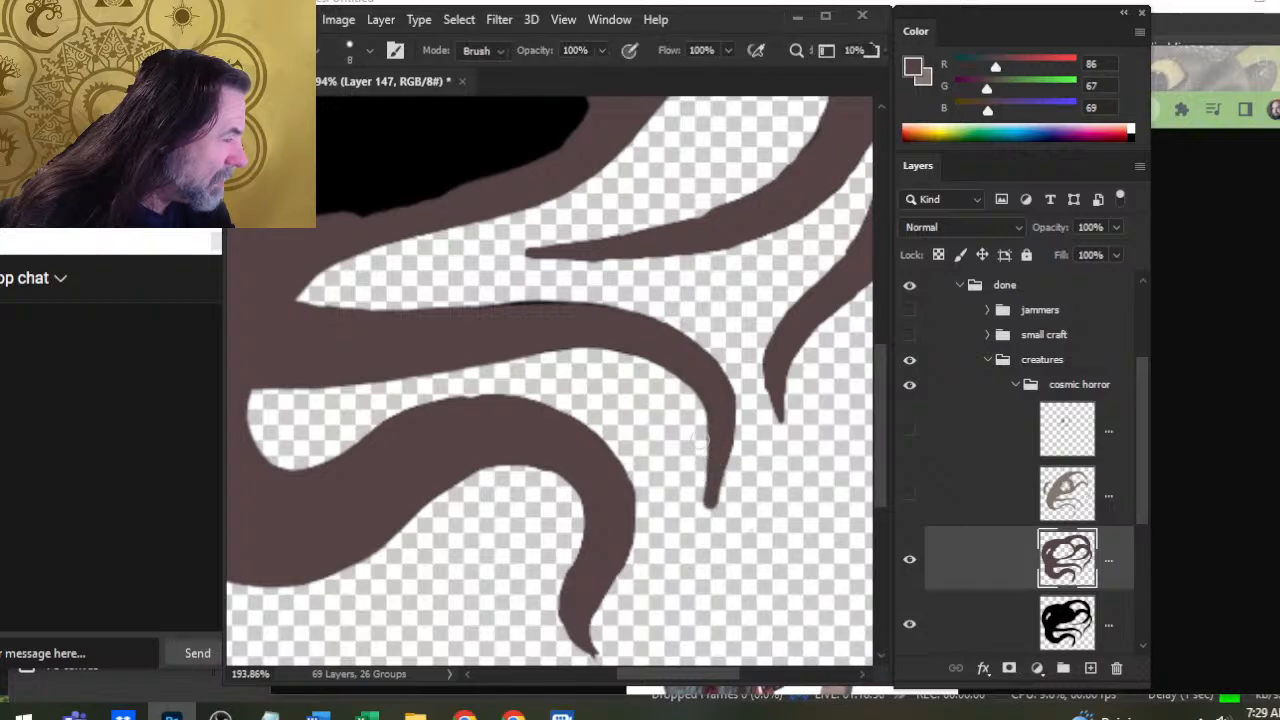
{"action": "left_click_drag", "start_coordinate": [733, 414], "coordinate": [708, 505]}
{"action": "key", "text": "b"}
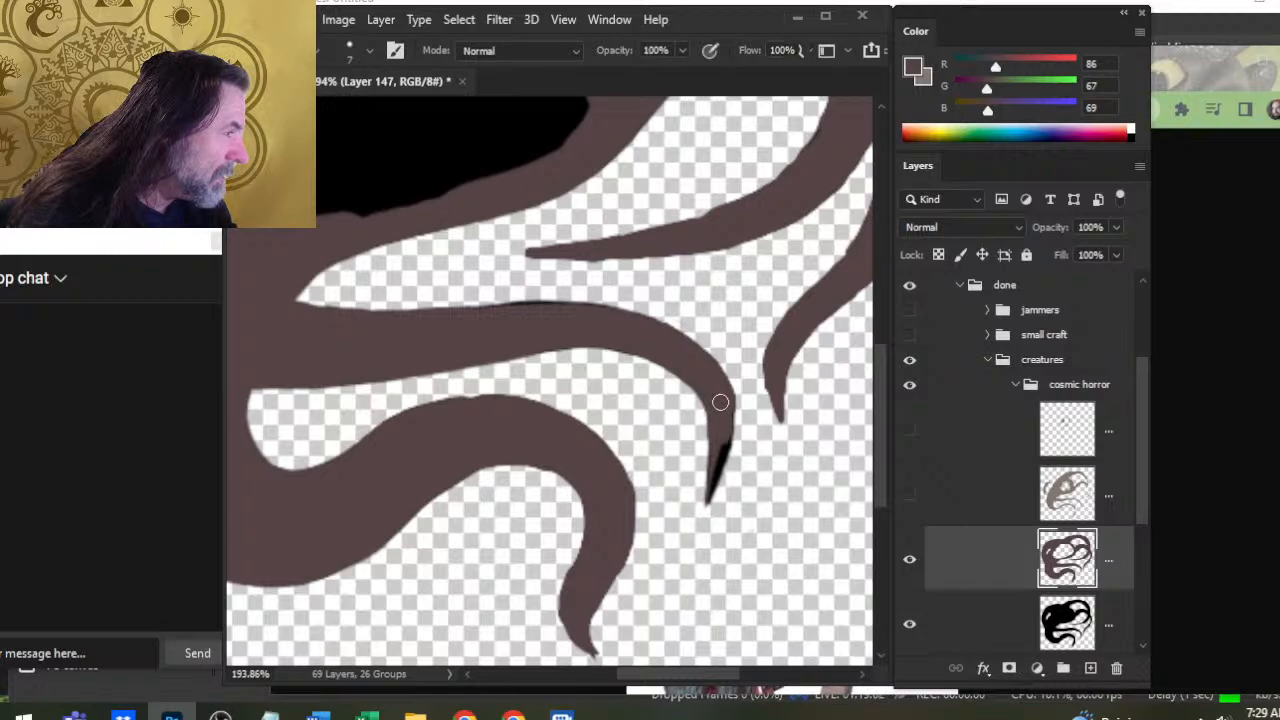
{"action": "key", "text": "bracketleft"}
{"action": "key", "text": "bracketleft"}
{"action": "left_click_drag", "start_coordinate": [727, 440], "coordinate": [705, 499]}
Extend the middle tentacle's tip down and inward in brown, and refine its inner edge with the Eraser
{"action": "key", "text": "e"}
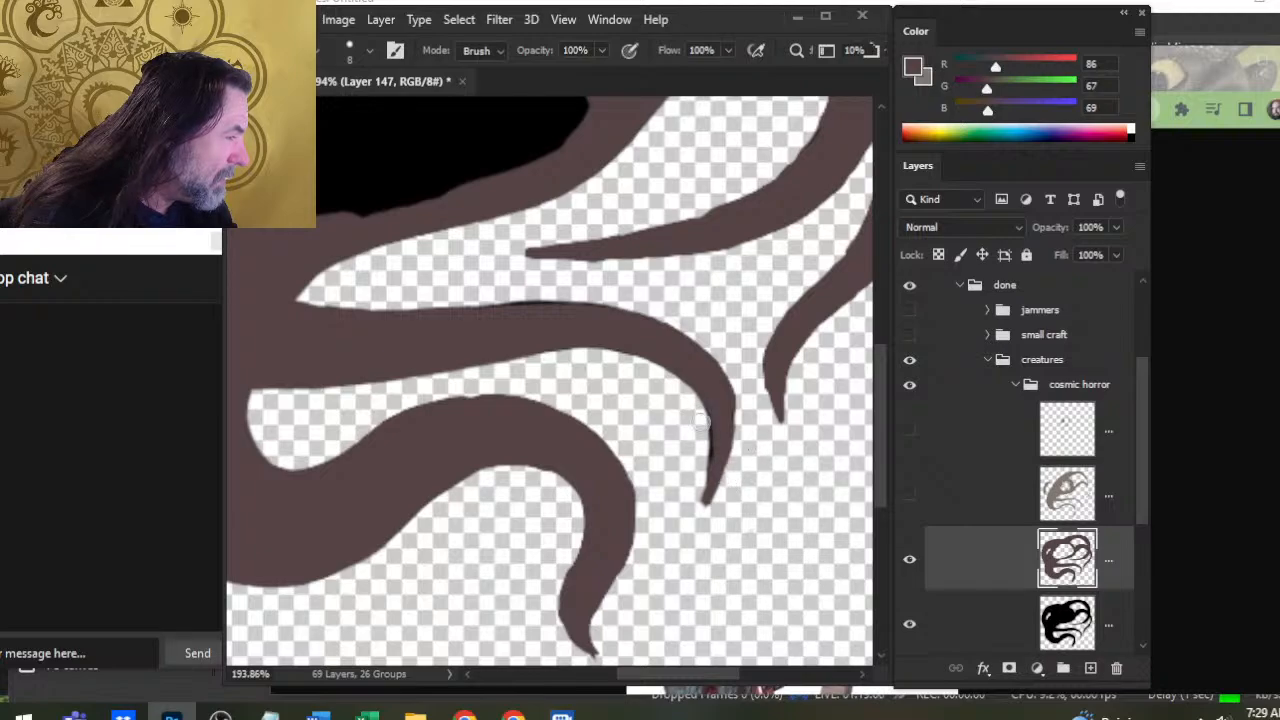
{"action": "key", "text": "b"}
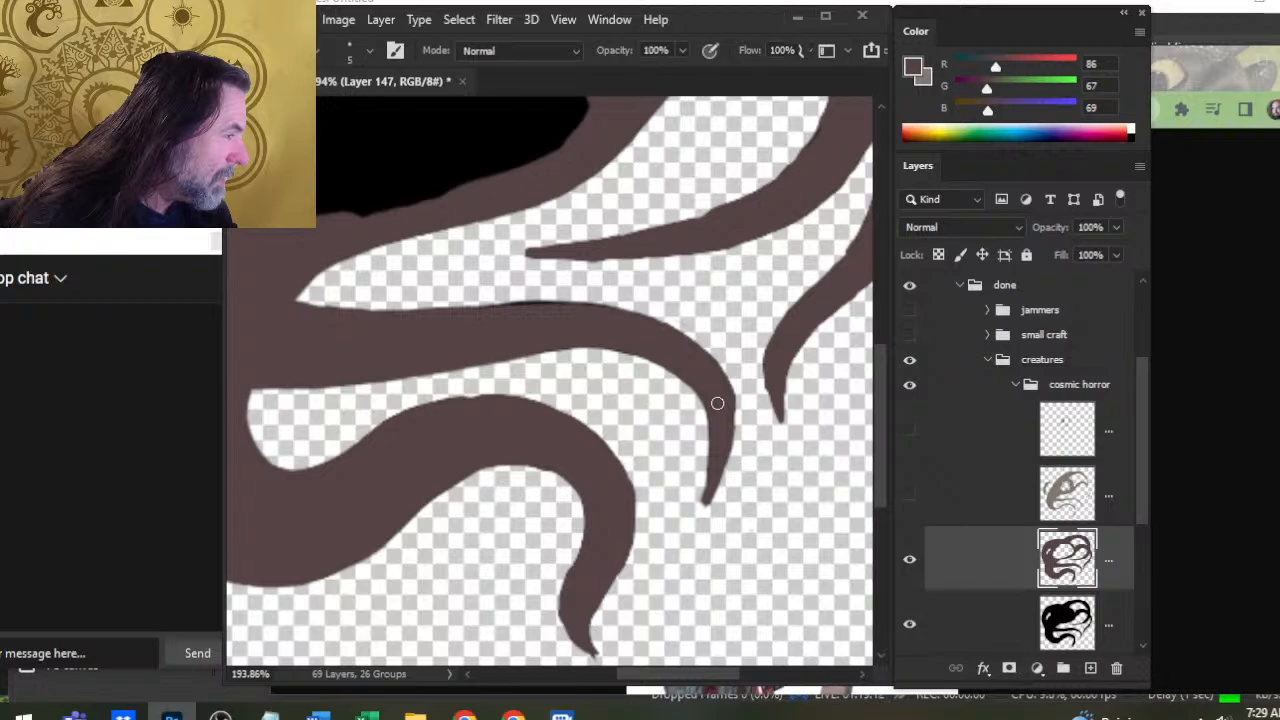
{"action": "left_click_drag", "start_coordinate": [716, 425], "coordinate": [699, 505]}
{"action": "left_click_drag", "start_coordinate": [722, 432], "coordinate": [690, 517]}
{"action": "key", "text": "e"}
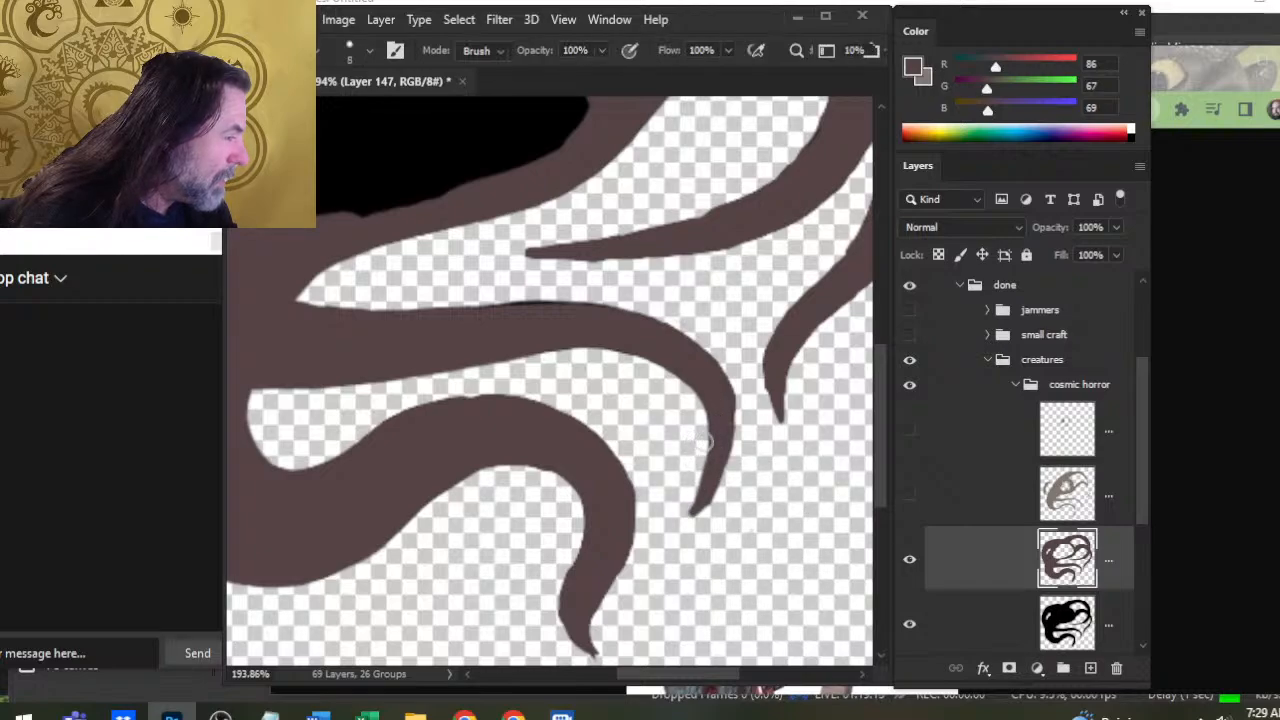
{"action": "left_click_drag", "start_coordinate": [705, 441], "coordinate": [686, 512]}
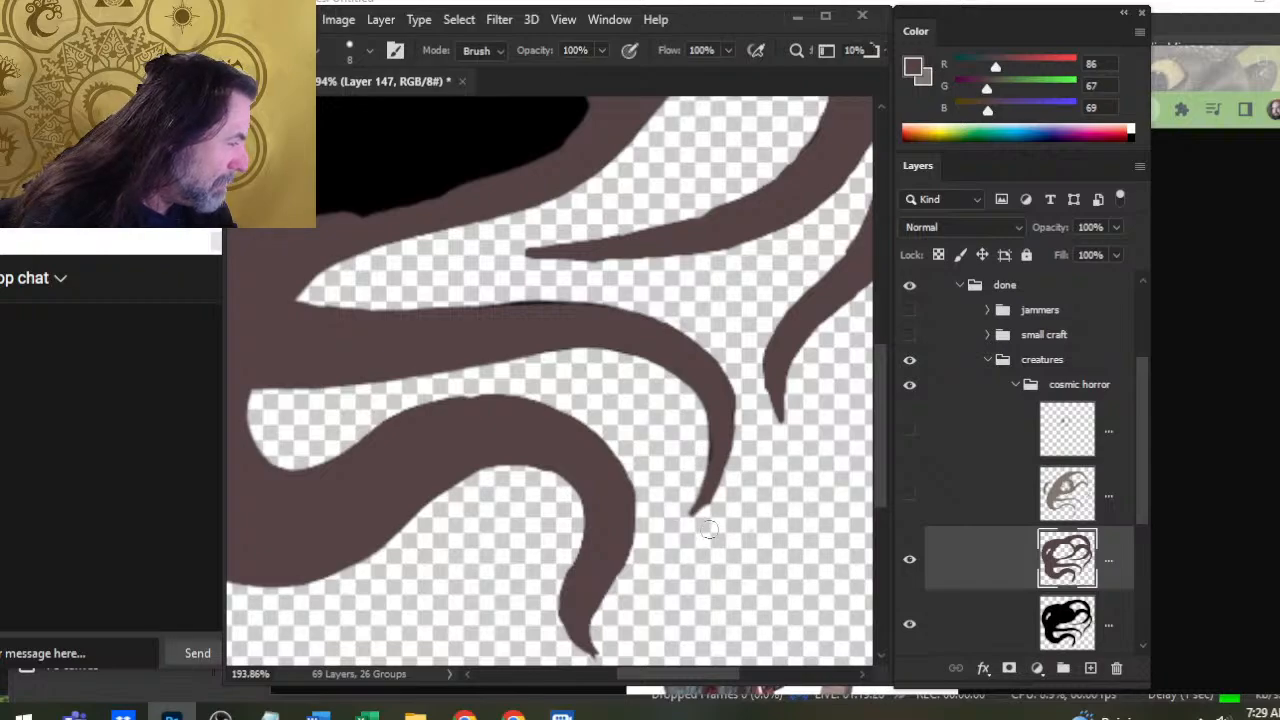
Thicken the end of the middle tentacle and lengthen it with brown strokes into a fine inward-curving point
{"action": "key", "text": "b"}
{"action": "left_click_drag", "start_coordinate": [717, 476], "coordinate": [693, 518]}
{"action": "key", "text": "e"}
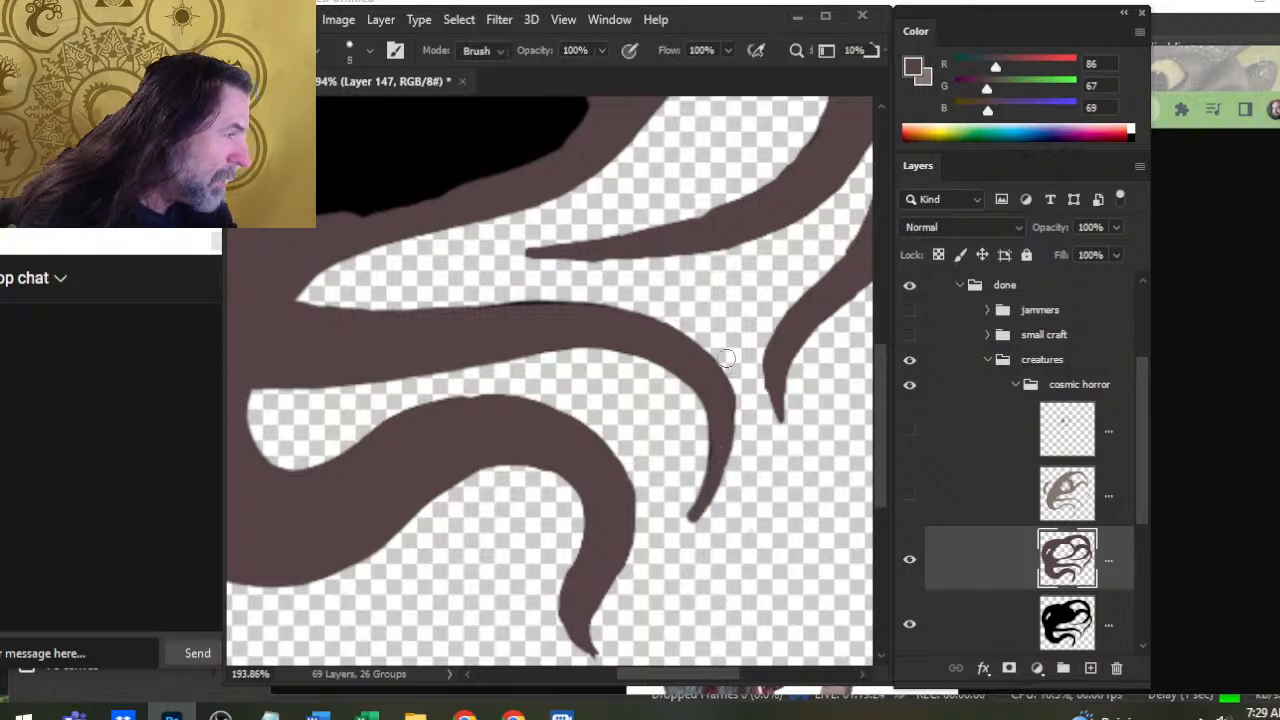
{"action": "key", "text": "b"}
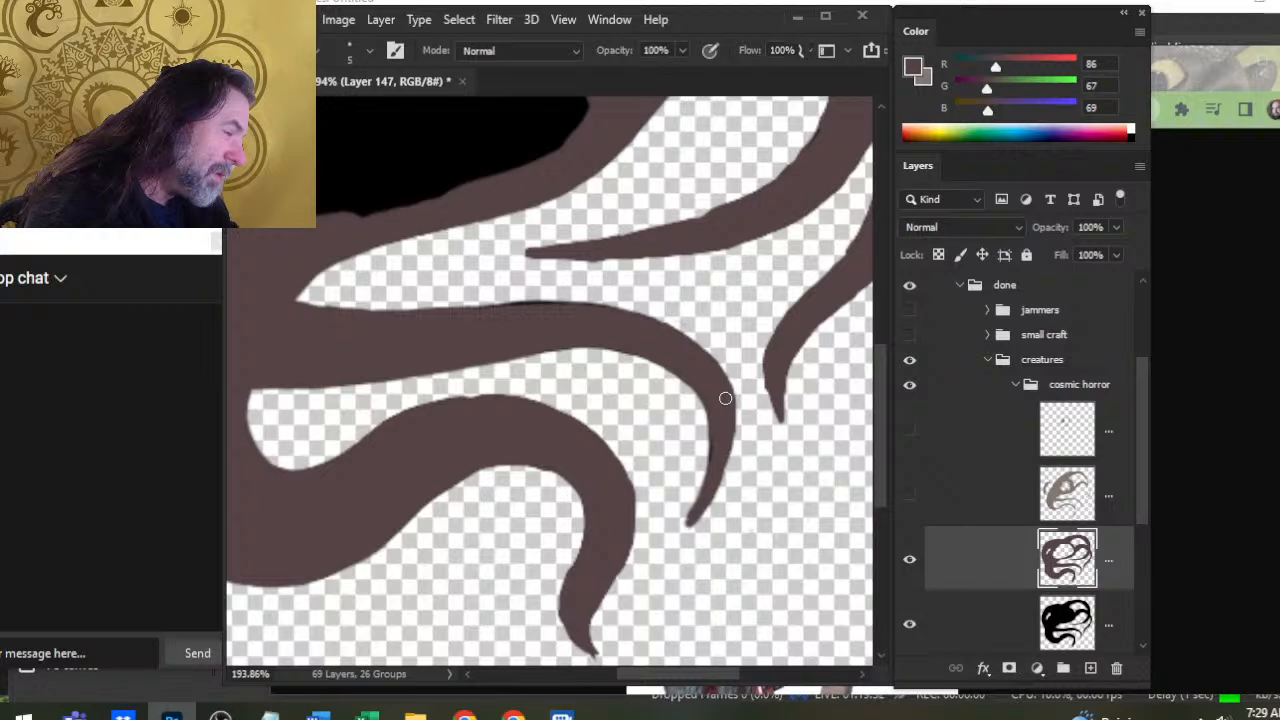
{"action": "left_click_drag", "start_coordinate": [704, 502], "coordinate": [677, 536]}
{"action": "key", "text": "e"}
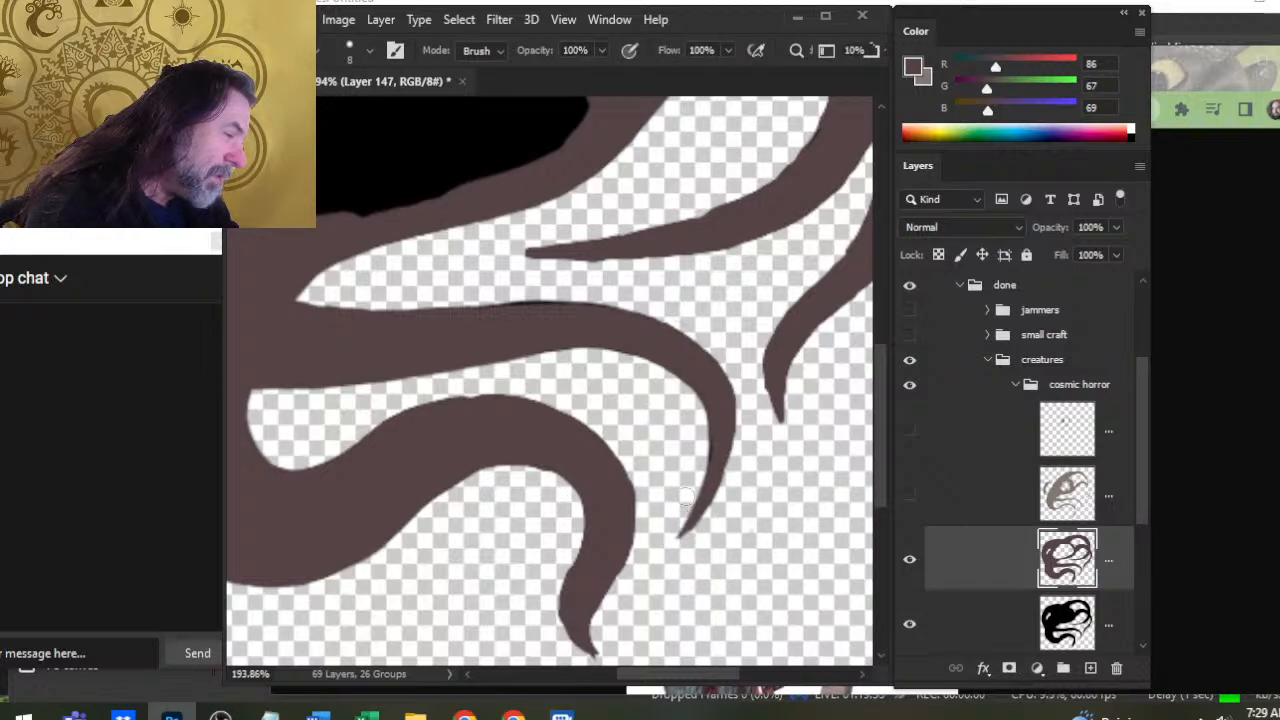
Smooth the outer edge of the lowest tentacle near its tip, erasing the excess on both the brown and black silhouette layers
{"action": "key", "text": "z"}
{"action": "key", "text": "ctrl+0"}
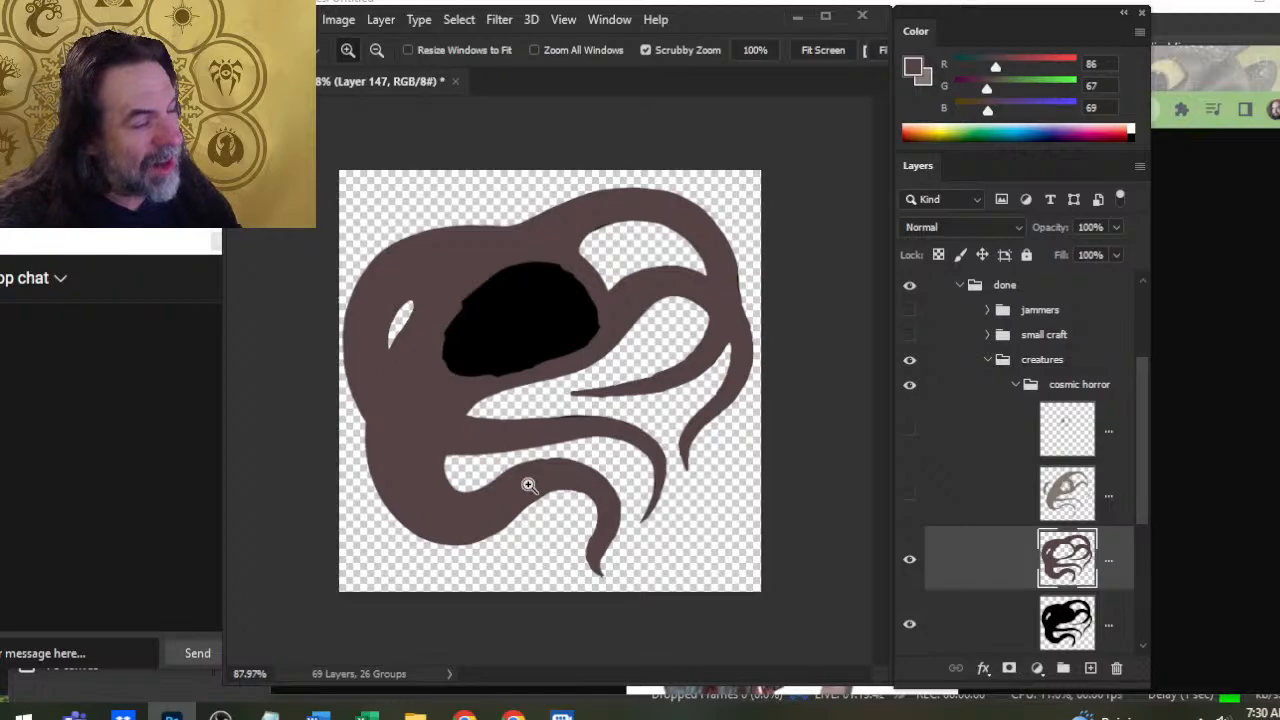
{"action": "left_click_drag", "start_coordinate": [533, 518], "coordinate": [600, 506]}
{"action": "key", "text": "b"}
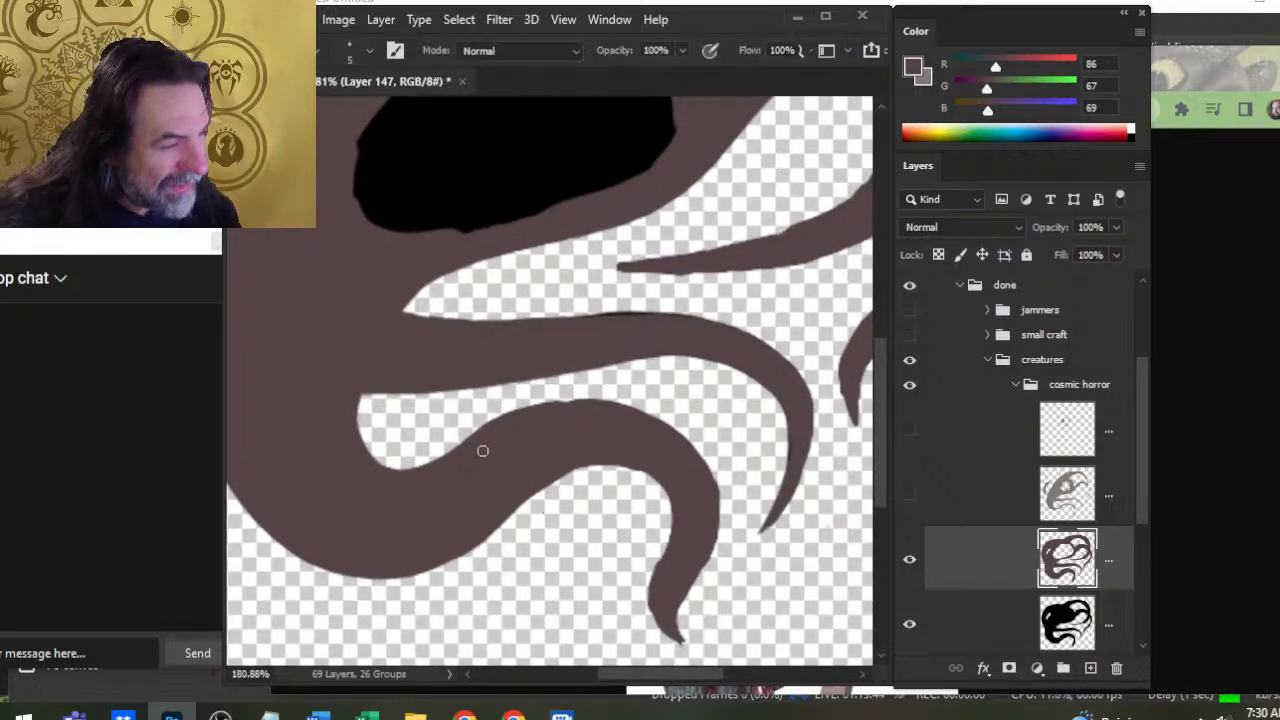
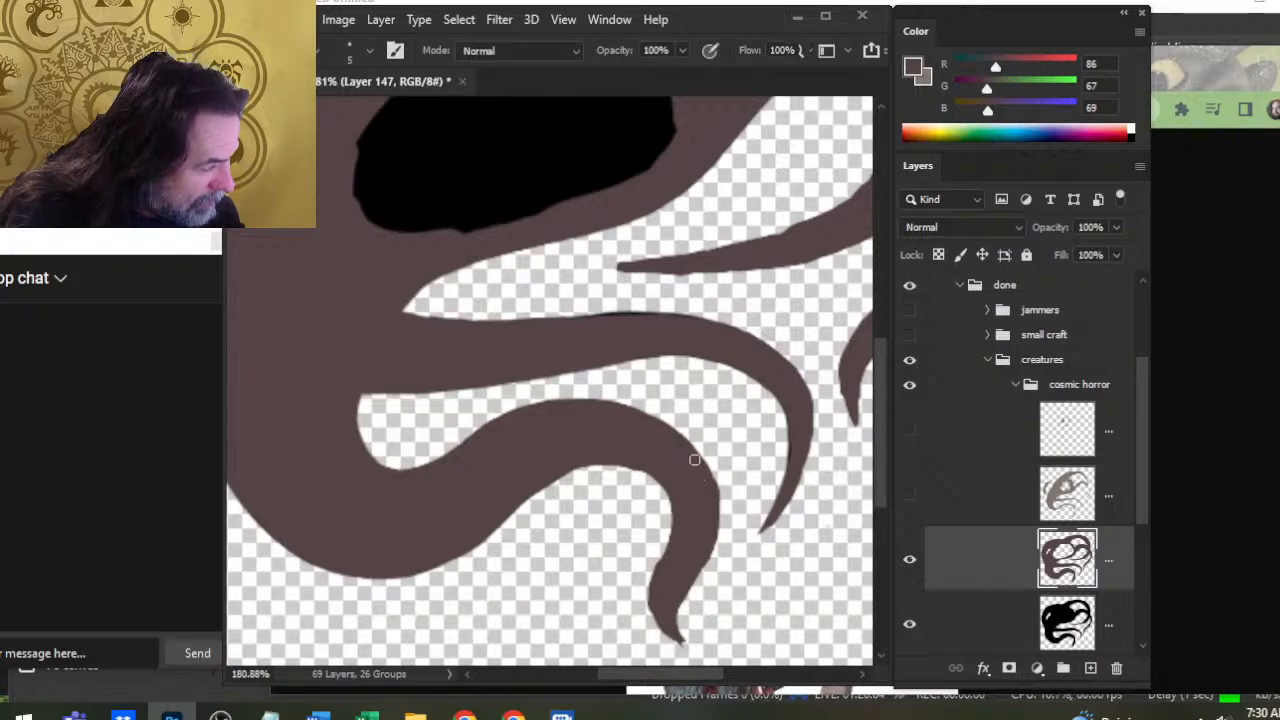
{"action": "left_click_drag", "start_coordinate": [710, 485], "coordinate": [715, 543]}
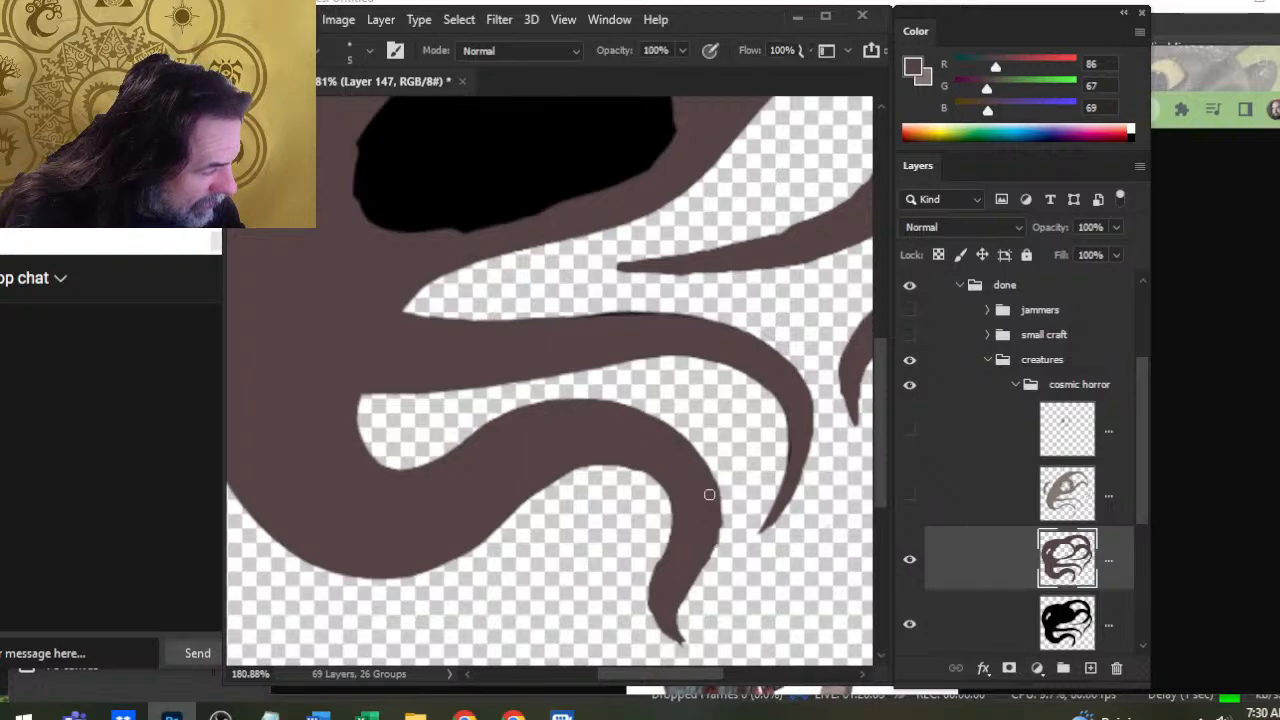
{"action": "key", "text": "e"}
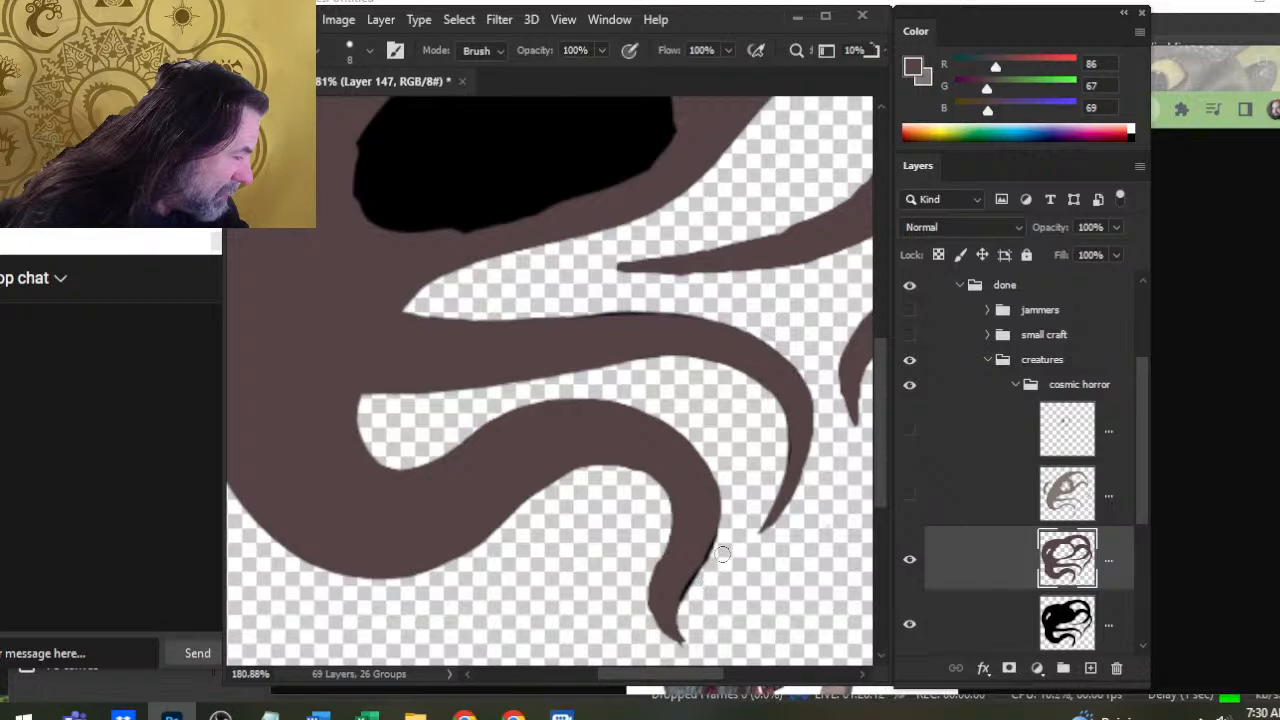
{"action": "left_click", "coordinate": [990, 627]}
{"action": "left_click_drag", "start_coordinate": [726, 494], "coordinate": [687, 608]}
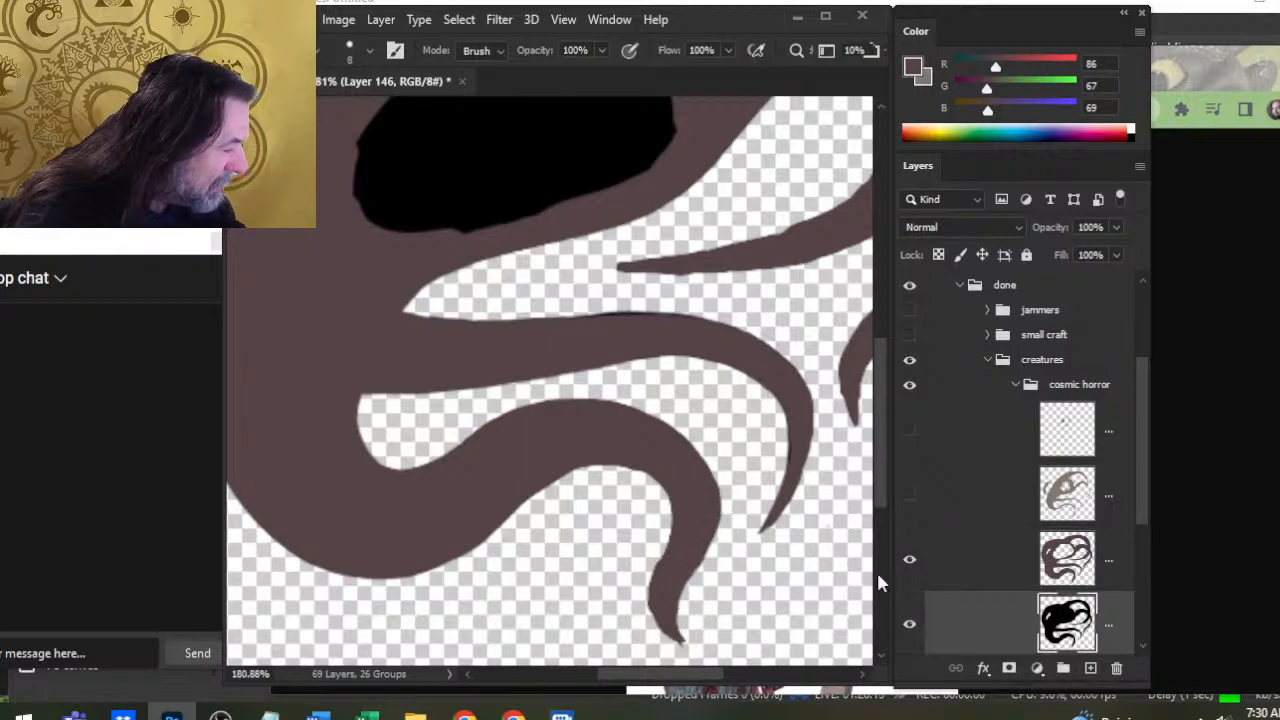
Refine the outer bend and top edge of the lowest tentacle's arch on the brown layer with the Brush and Eraser
{"action": "left_click", "coordinate": [986, 566]}
{"action": "key", "text": "b"}
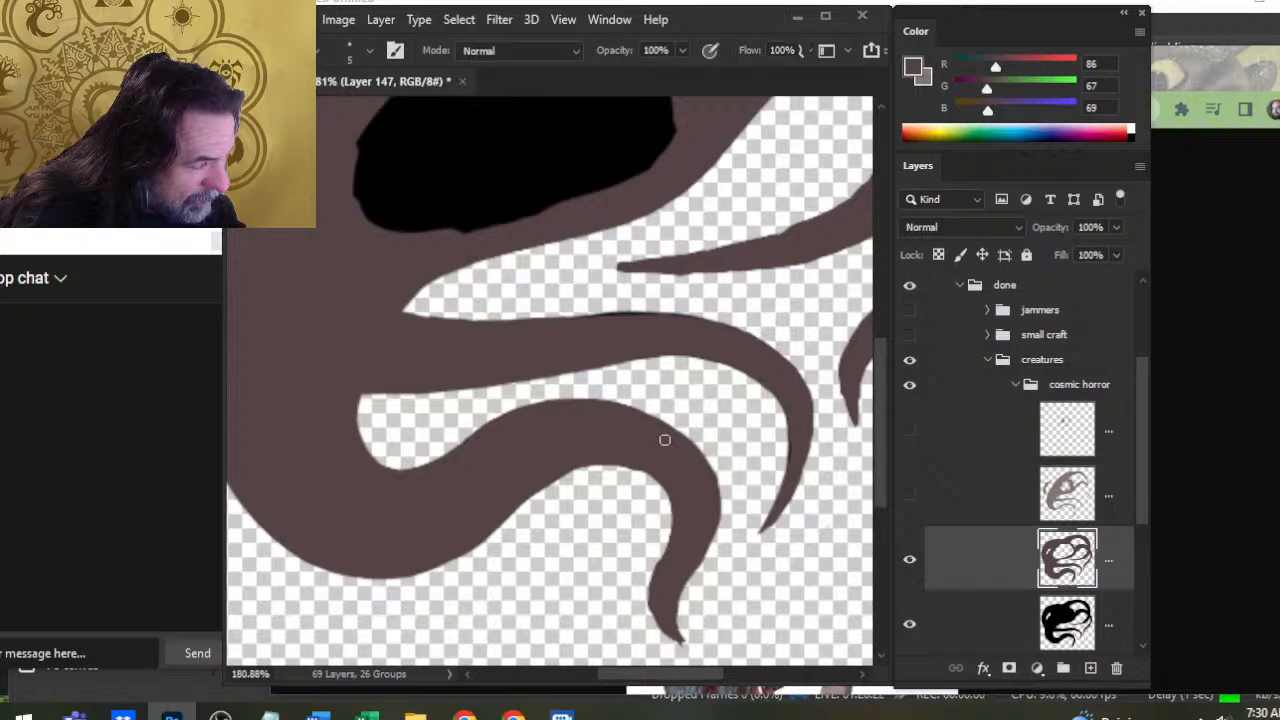
{"action": "key", "text": "e"}
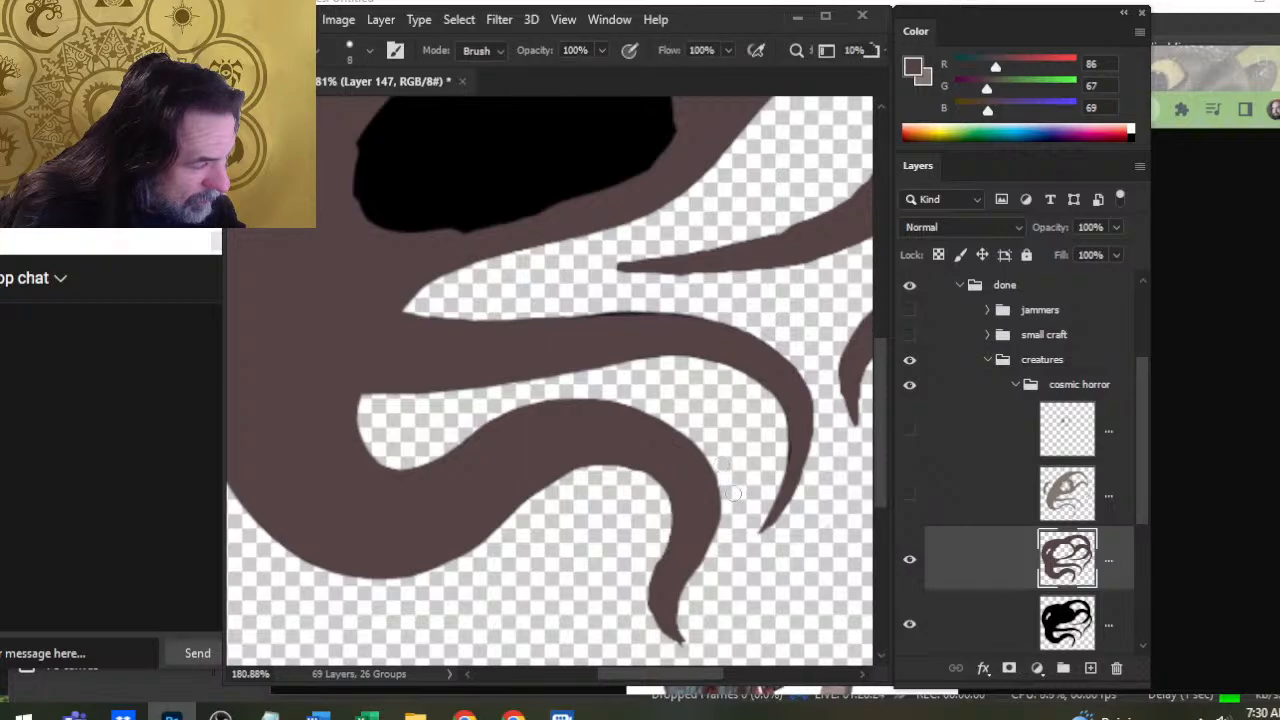
{"action": "key", "text": "b"}
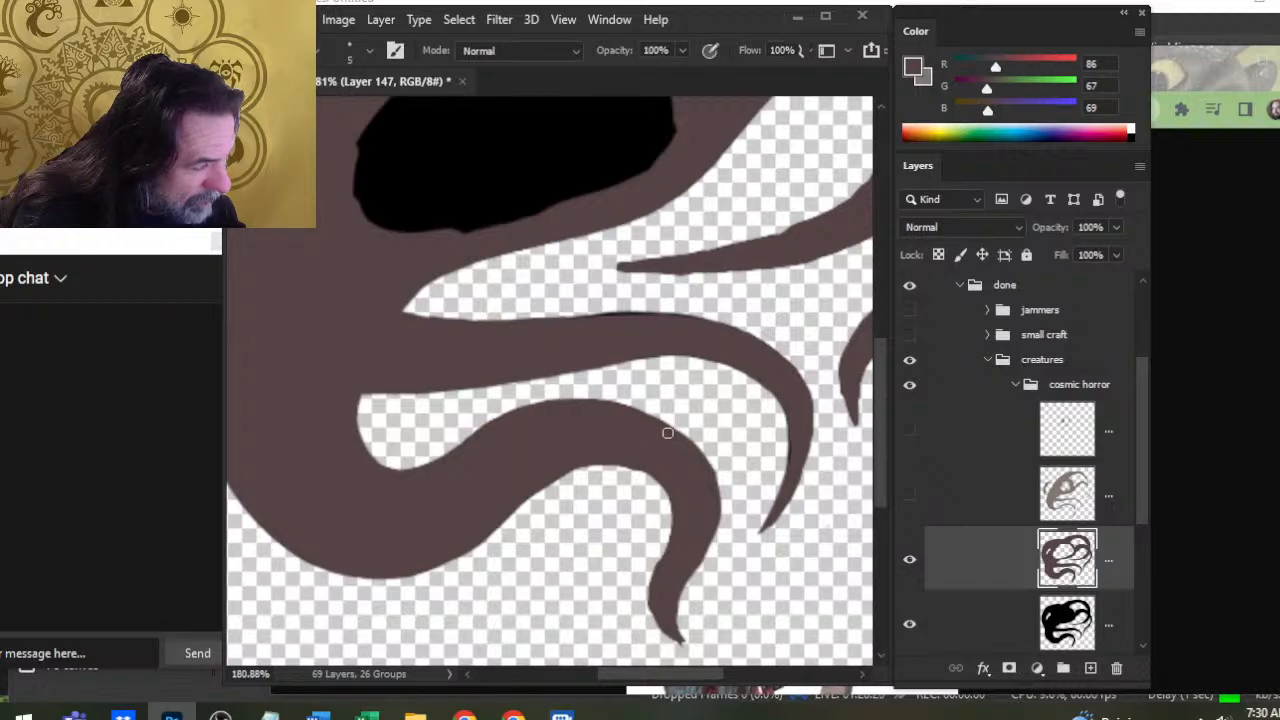
{"action": "key", "text": "e"}
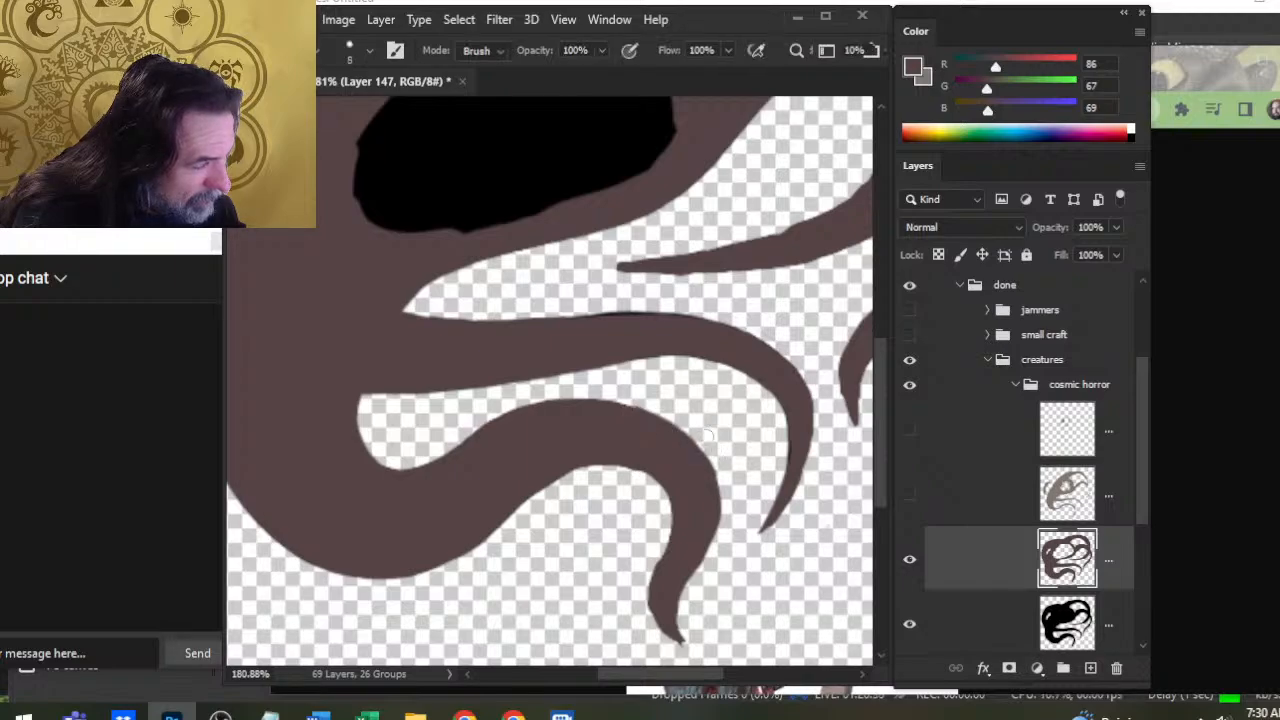
{"action": "key", "text": "b"}
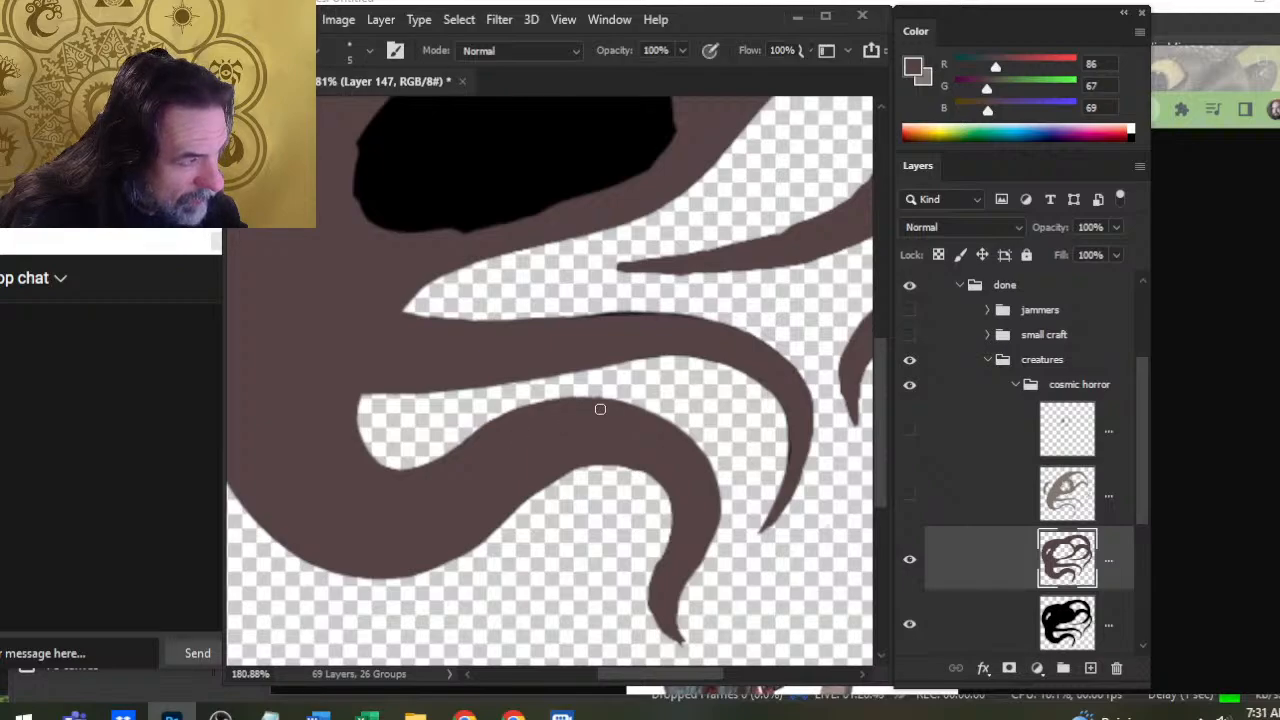
{"action": "left_click_drag", "start_coordinate": [530, 417], "coordinate": [577, 402]}
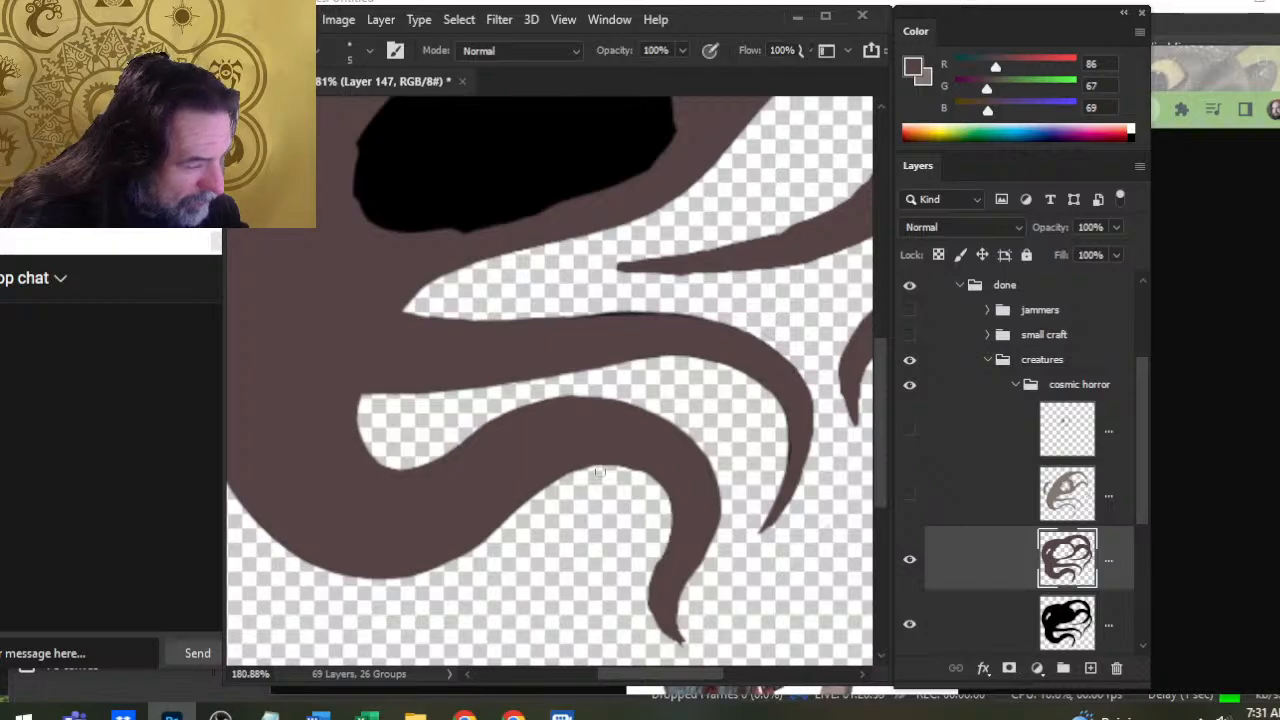
Round the underside of the lowest tentacle's arch by erasing its uneven edge on both the brown and black silhouette layers
{"action": "key", "text": "e"}
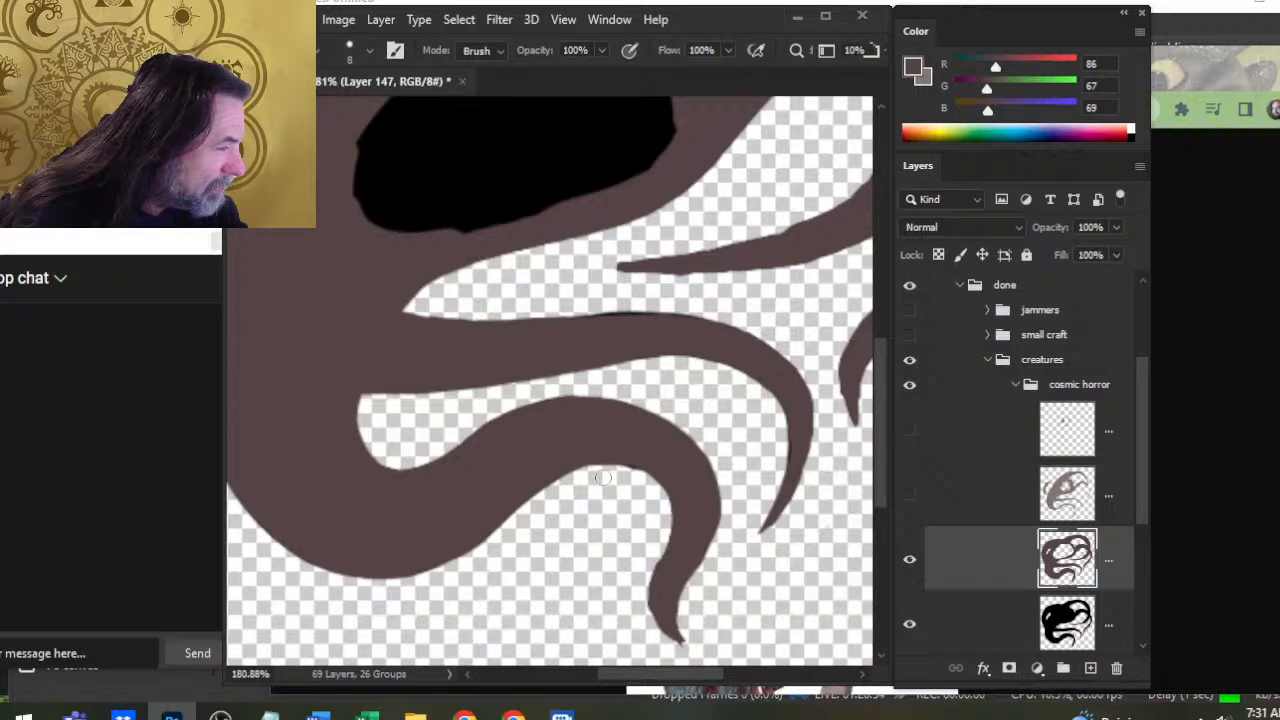
{"action": "left_click", "coordinate": [976, 632]}
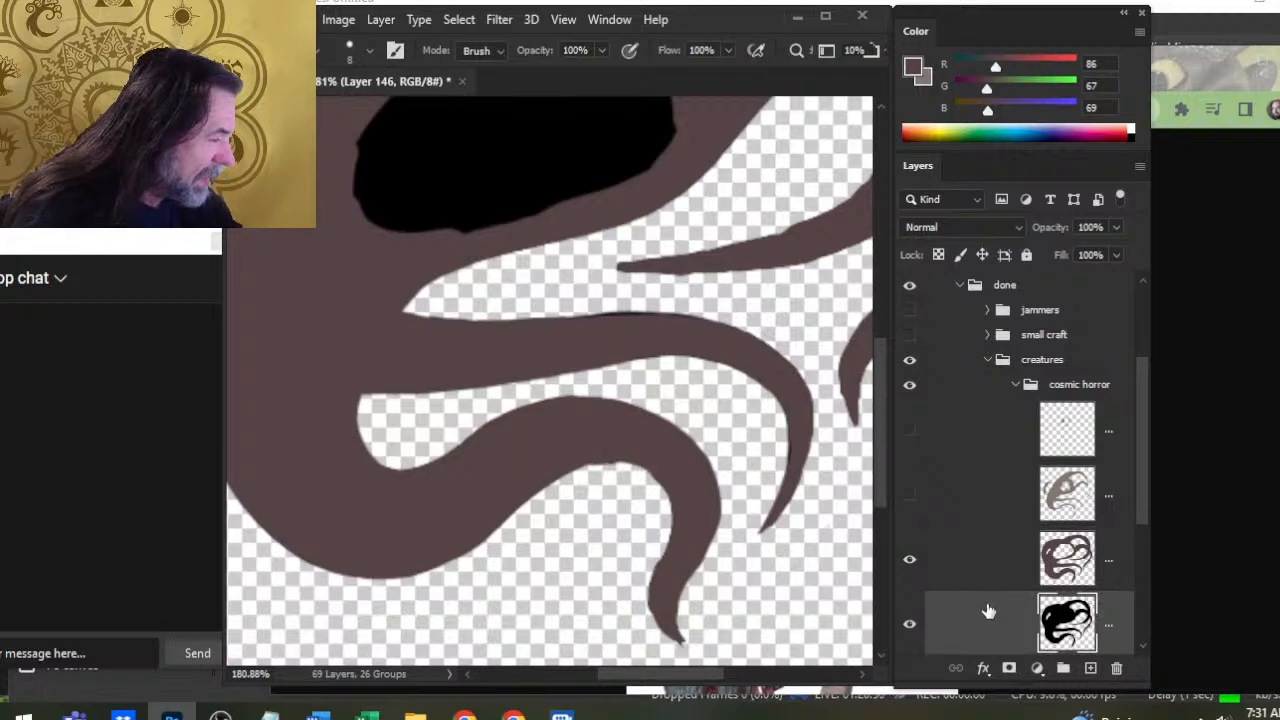
{"action": "left_click", "coordinate": [991, 571]}
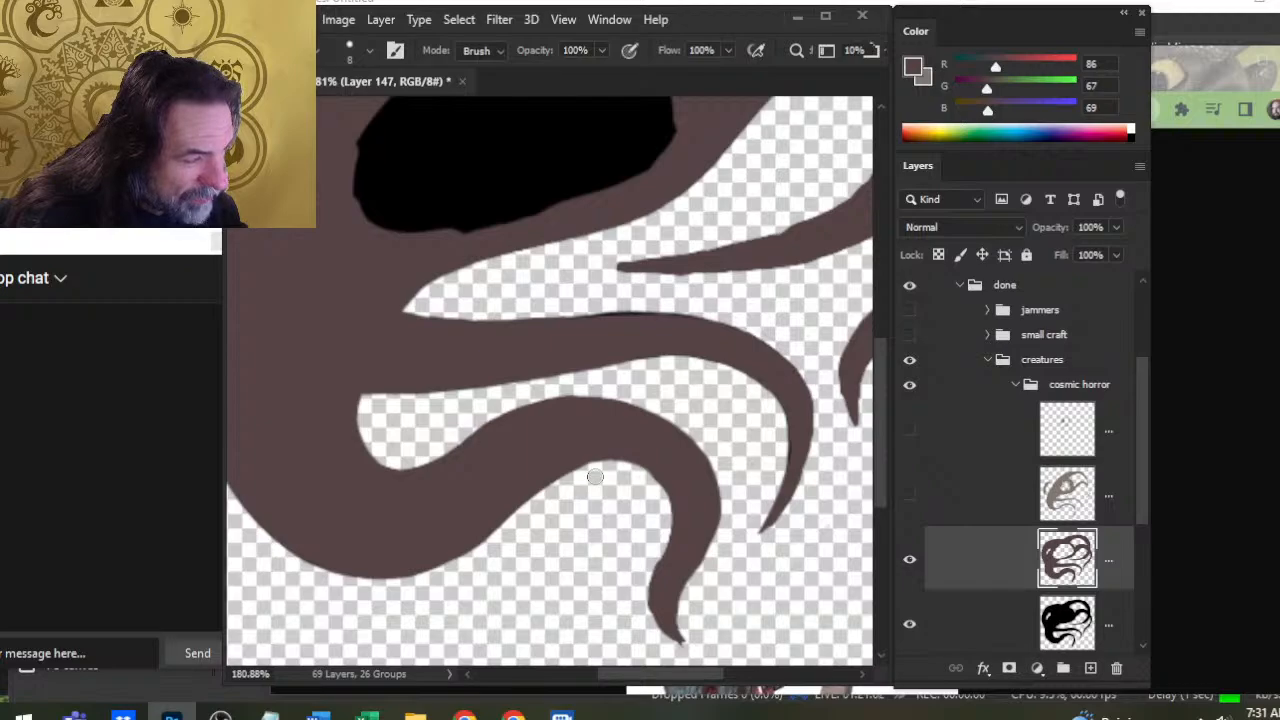
{"action": "key", "text": "b"}
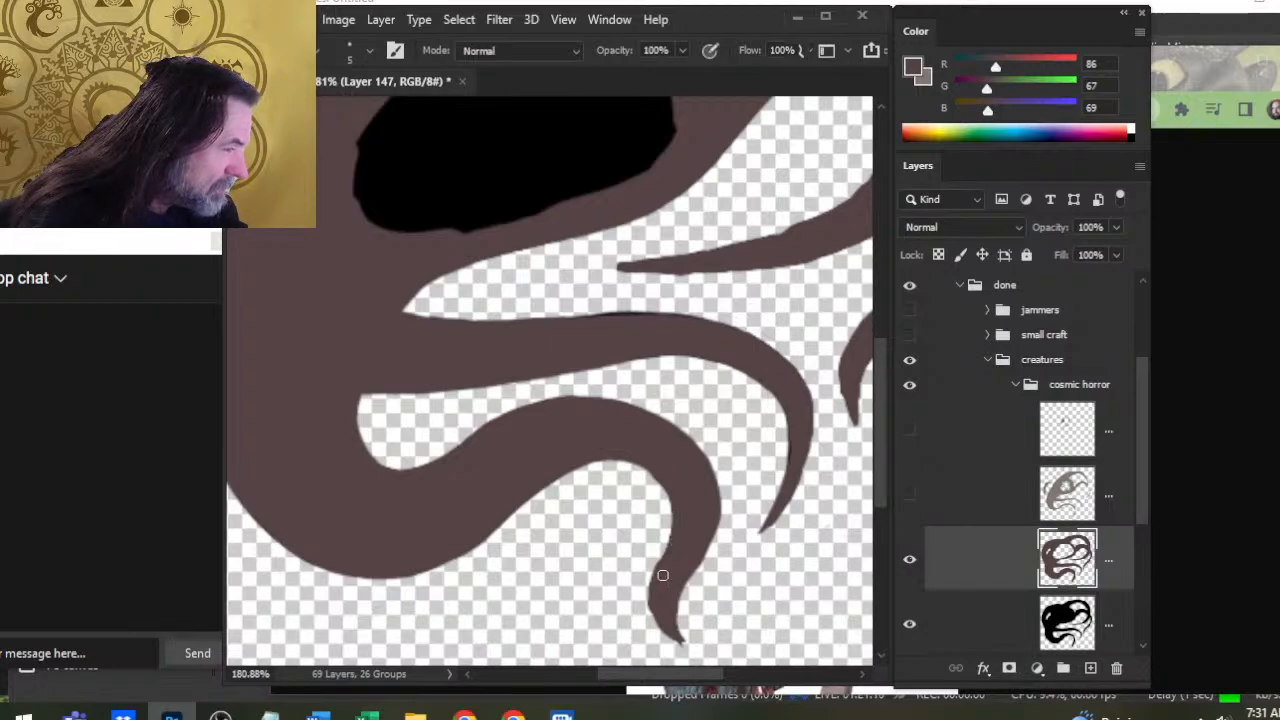
{"action": "key", "text": "e"}
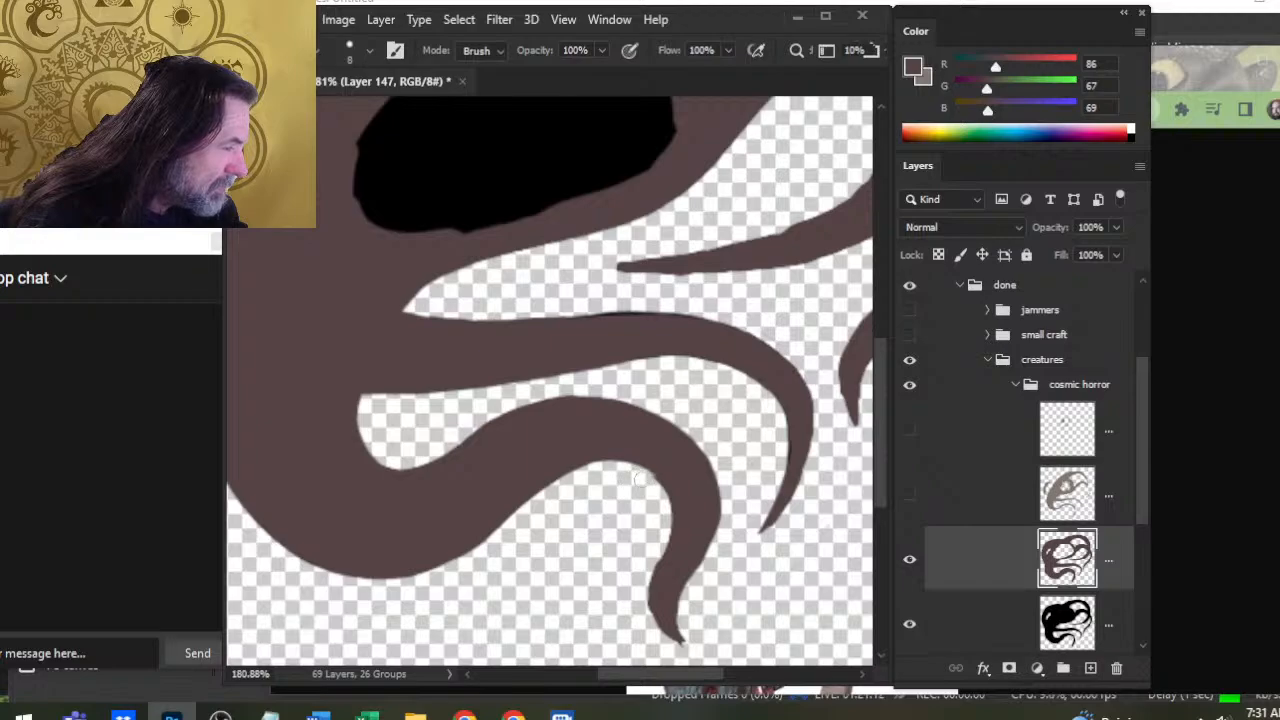
{"action": "left_click", "coordinate": [1020, 628]}
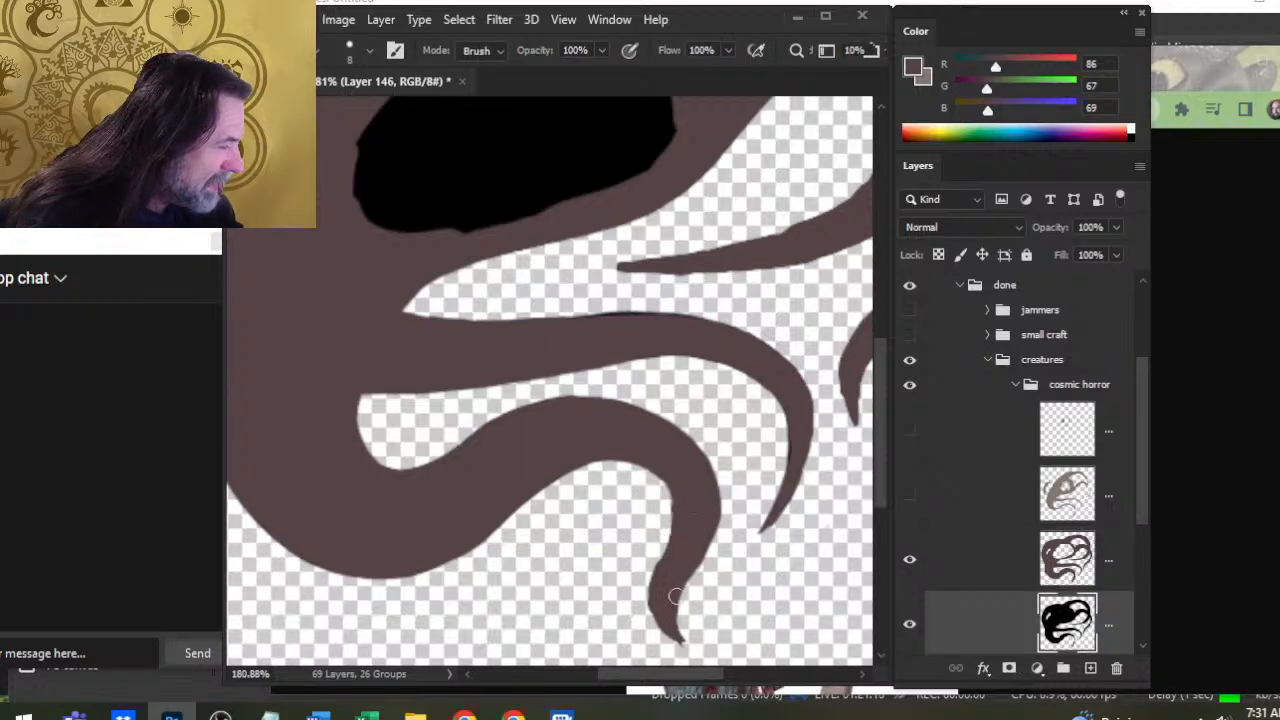
{"action": "left_click", "coordinate": [1008, 575]}
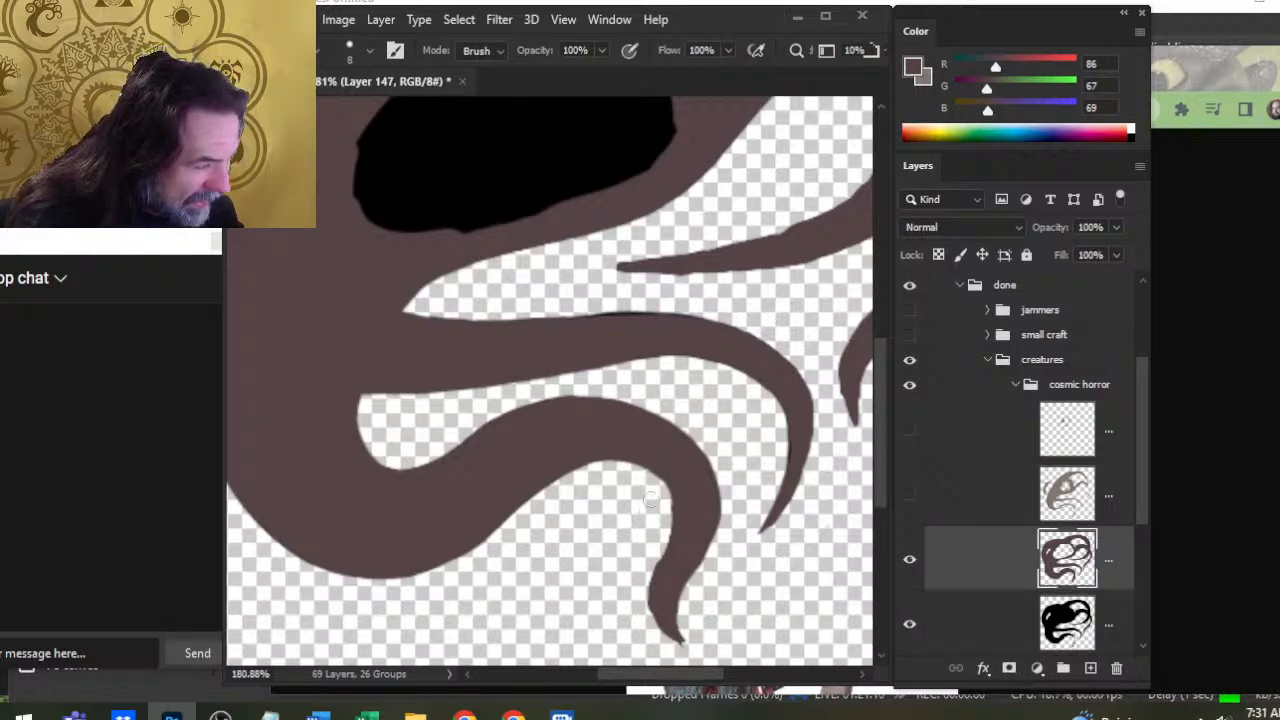
Trim the inner edge of the lowest tentacle toward its tip, erasing the excess on both the brown and black silhouette layers
{"action": "left_click_drag", "start_coordinate": [653, 560], "coordinate": [667, 521]}
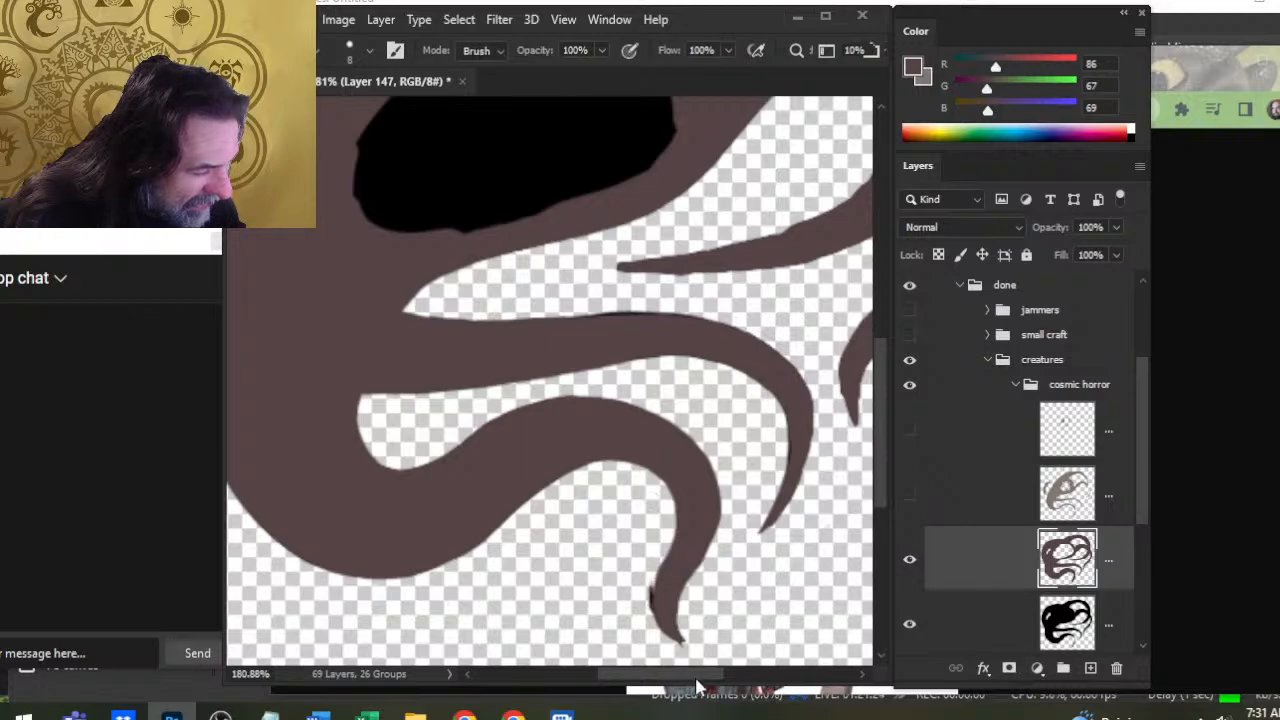
{"action": "key", "text": "alt+bracketleft"}
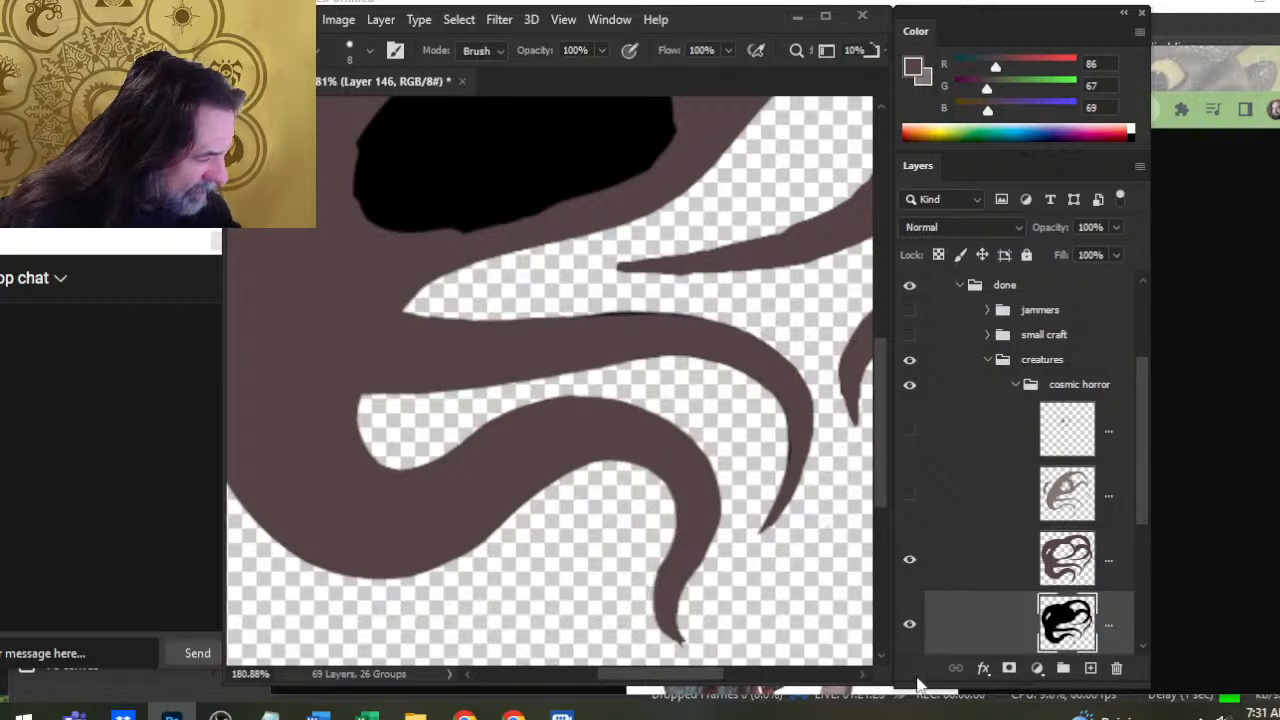
{"action": "left_click", "coordinate": [990, 569]}
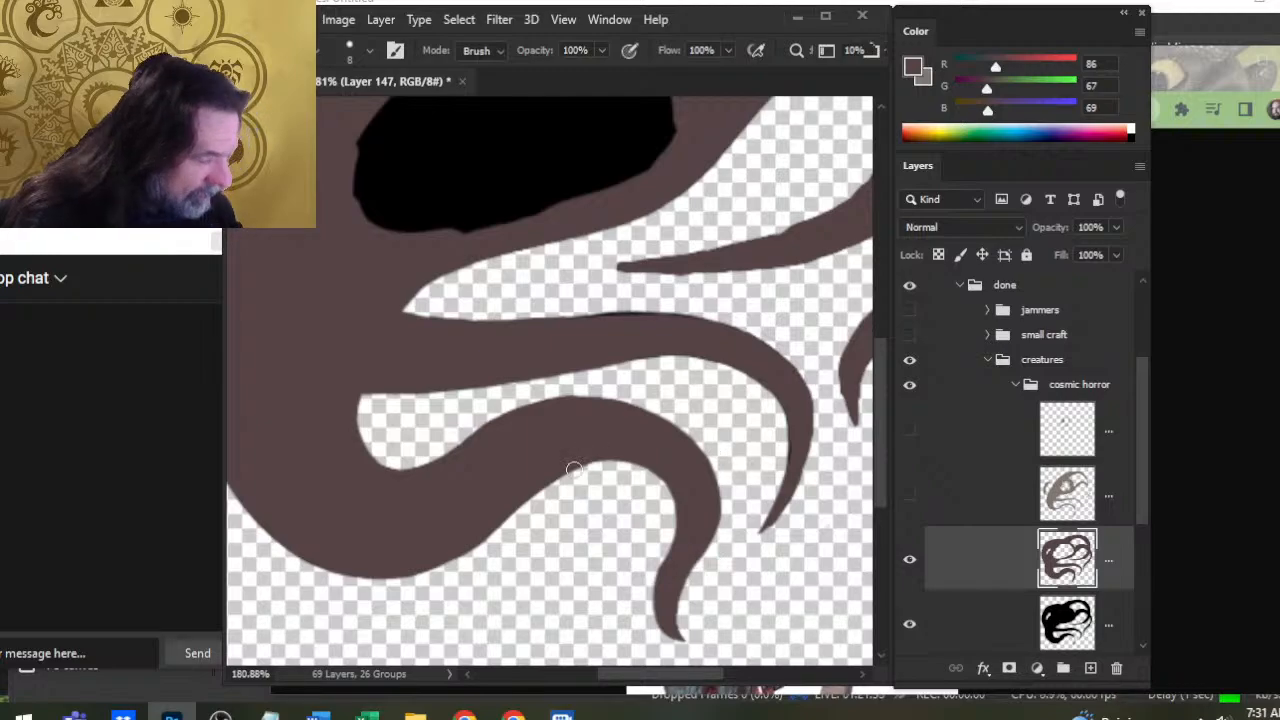
Refine the top edge and outer bend of the lowest tentacle's arch on the brown layer with the Brush and Eraser
{"action": "key", "text": "b"}
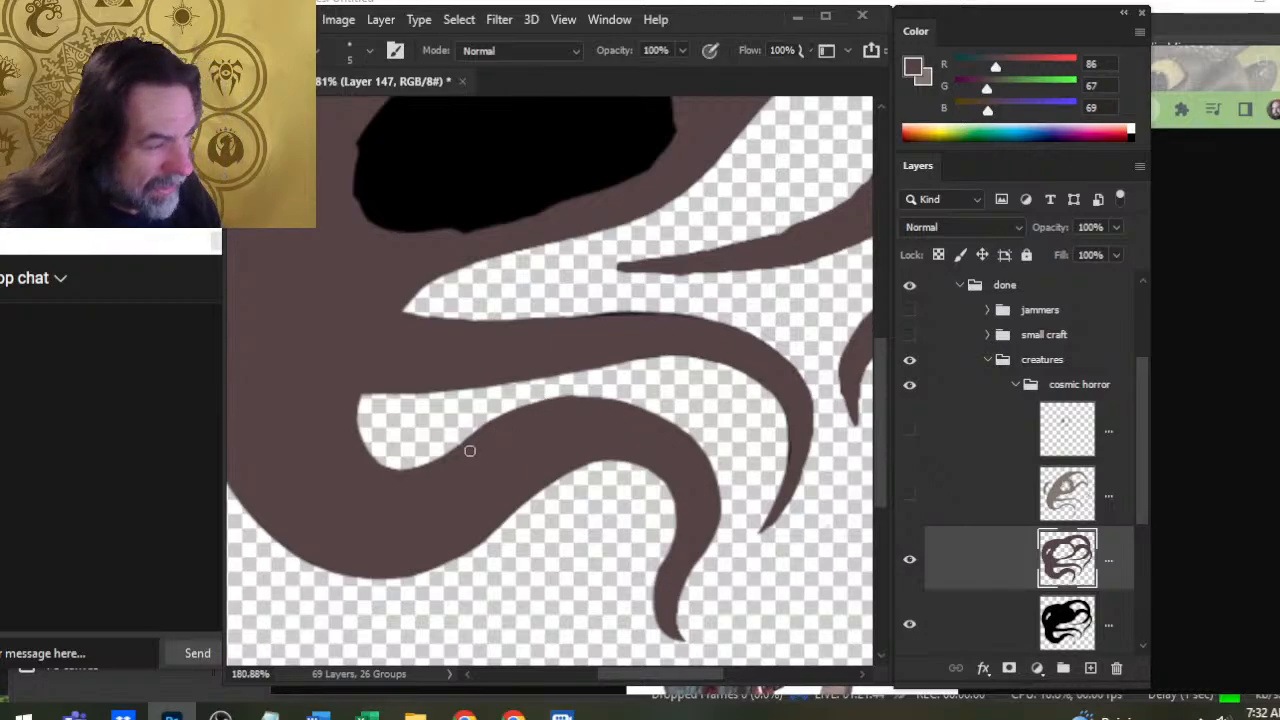
{"action": "key", "text": "e"}
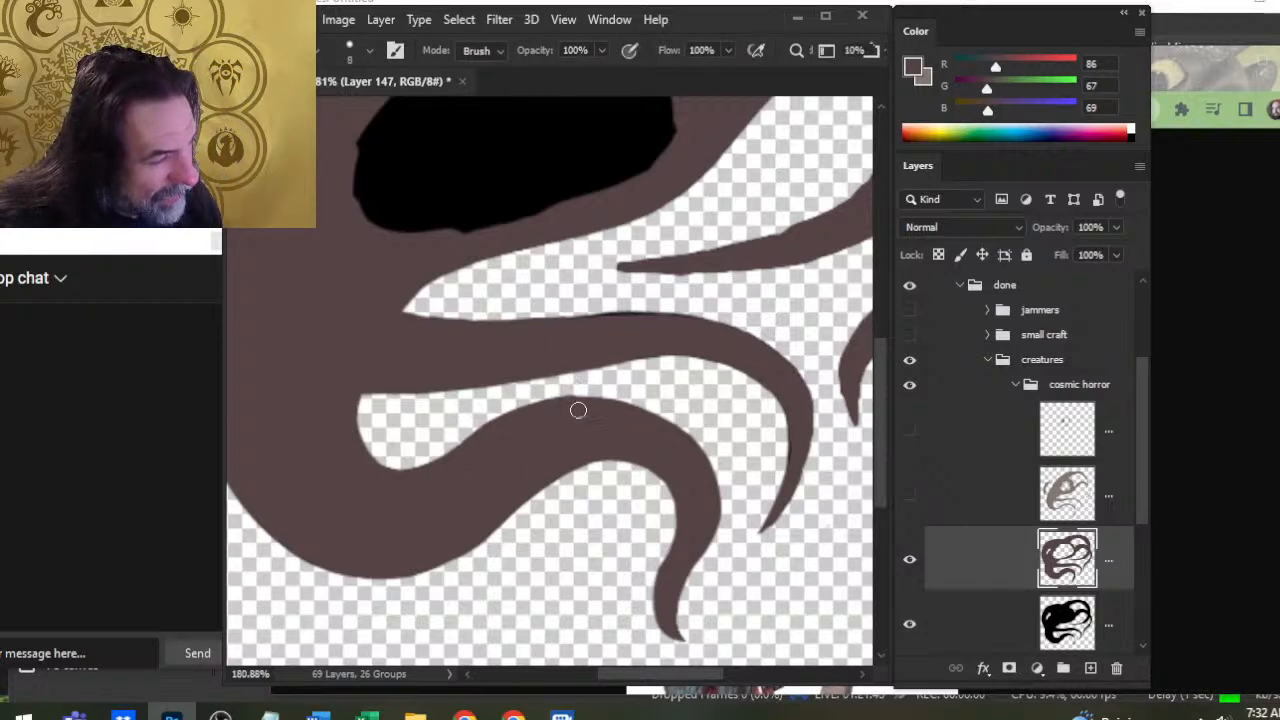
{"action": "key", "text": "b"}
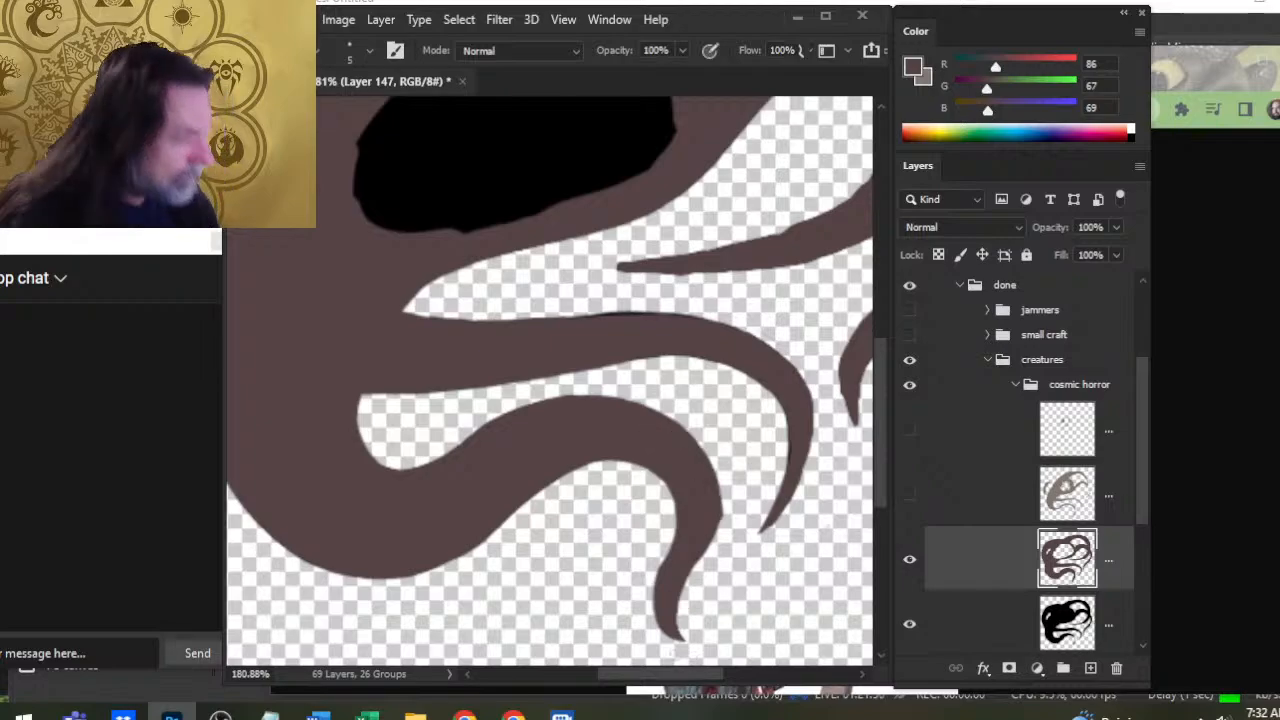
{"action": "key", "text": "e"}
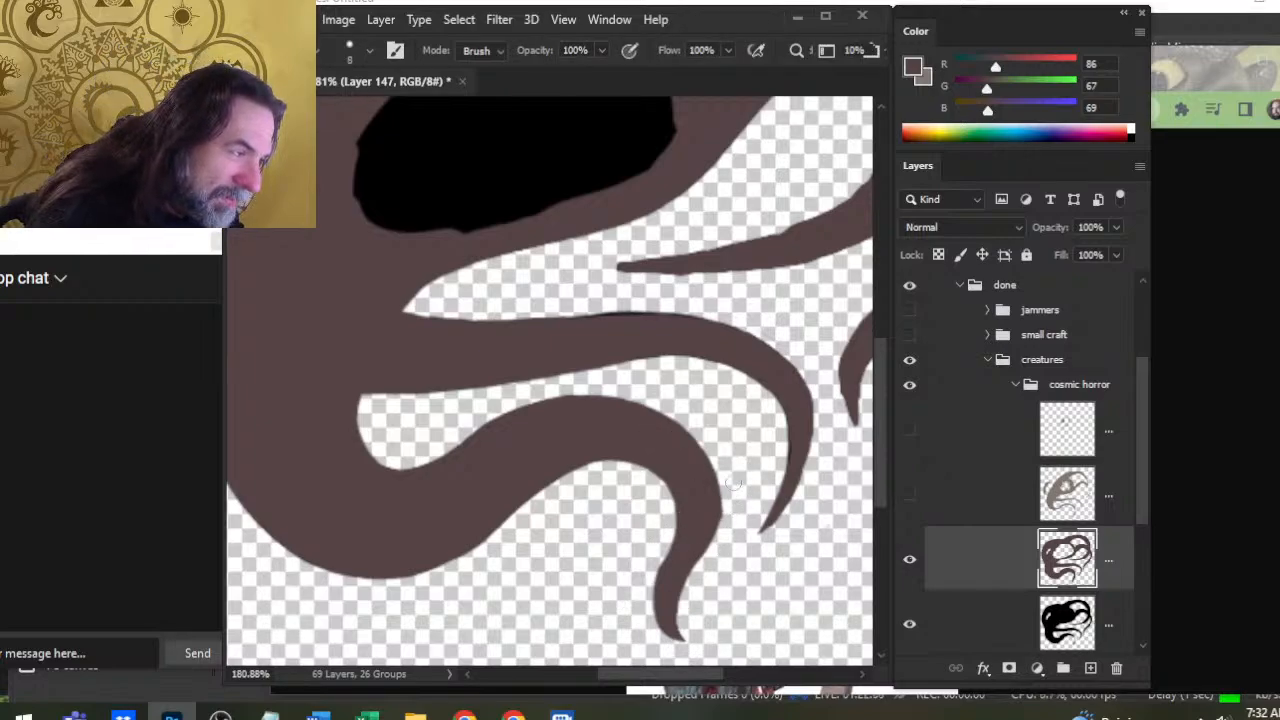
{"action": "left_click_drag", "start_coordinate": [722, 496], "coordinate": [719, 526]}
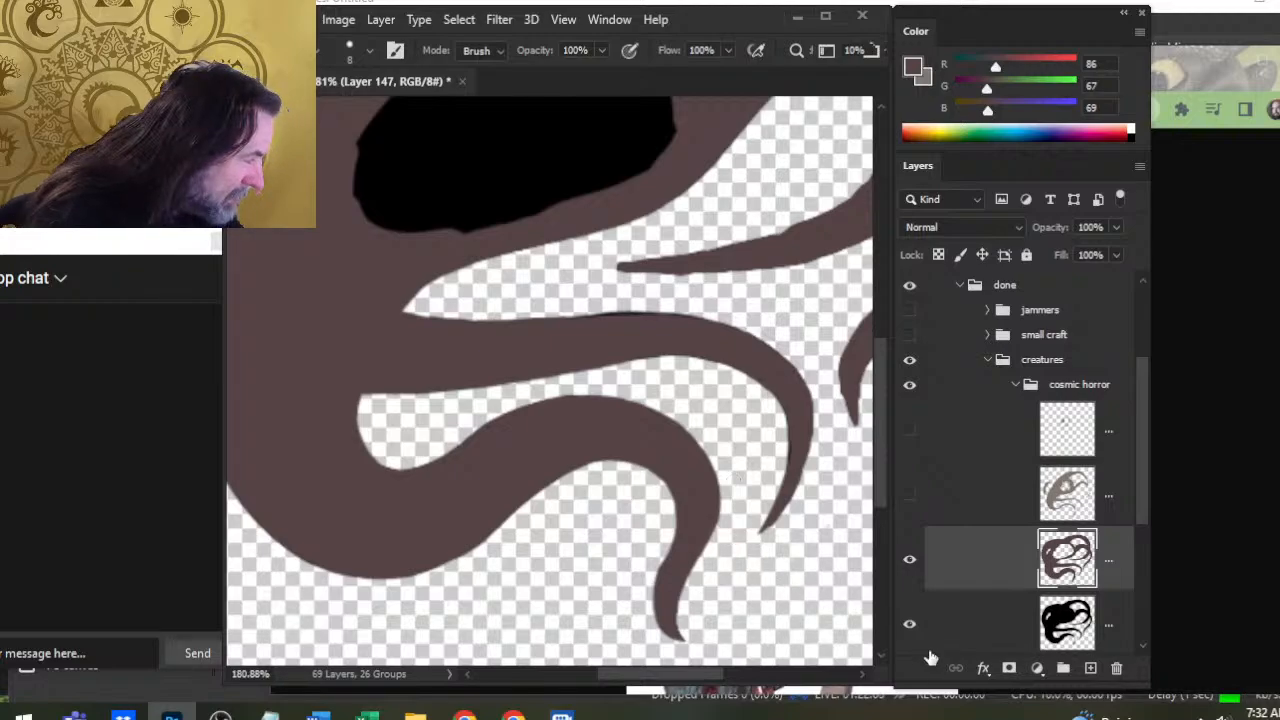
Hide the black silhouette layer and slim the outer side of the lowest tentacle's downward bend with the Eraser
{"action": "left_click", "coordinate": [909, 624]}
{"action": "key", "text": "b"}
{"action": "key", "text": "e"}
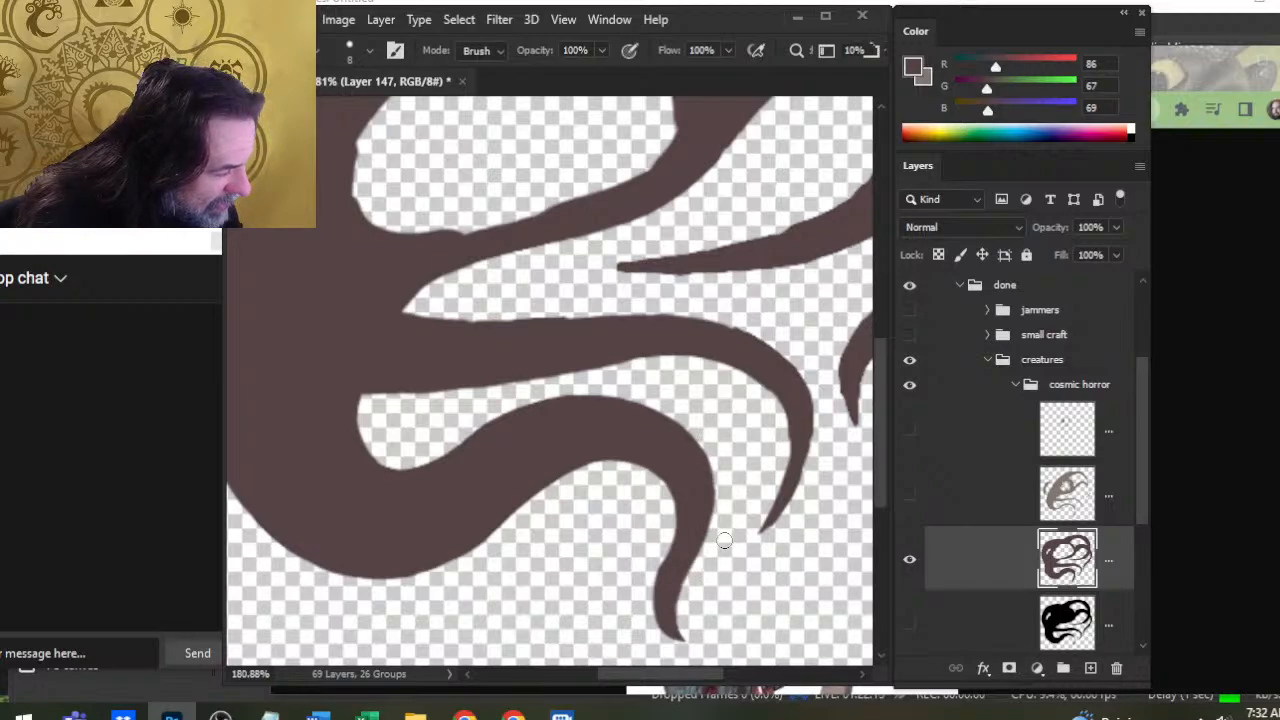
{"action": "mouse_move", "coordinate": [684, 610]}
{"action": "left_mouse_down"}
{"action": "mouse_move", "coordinate": [713, 531]}
{"action": "mouse_move", "coordinate": [716, 461]}
{"action": "left_mouse_up"}
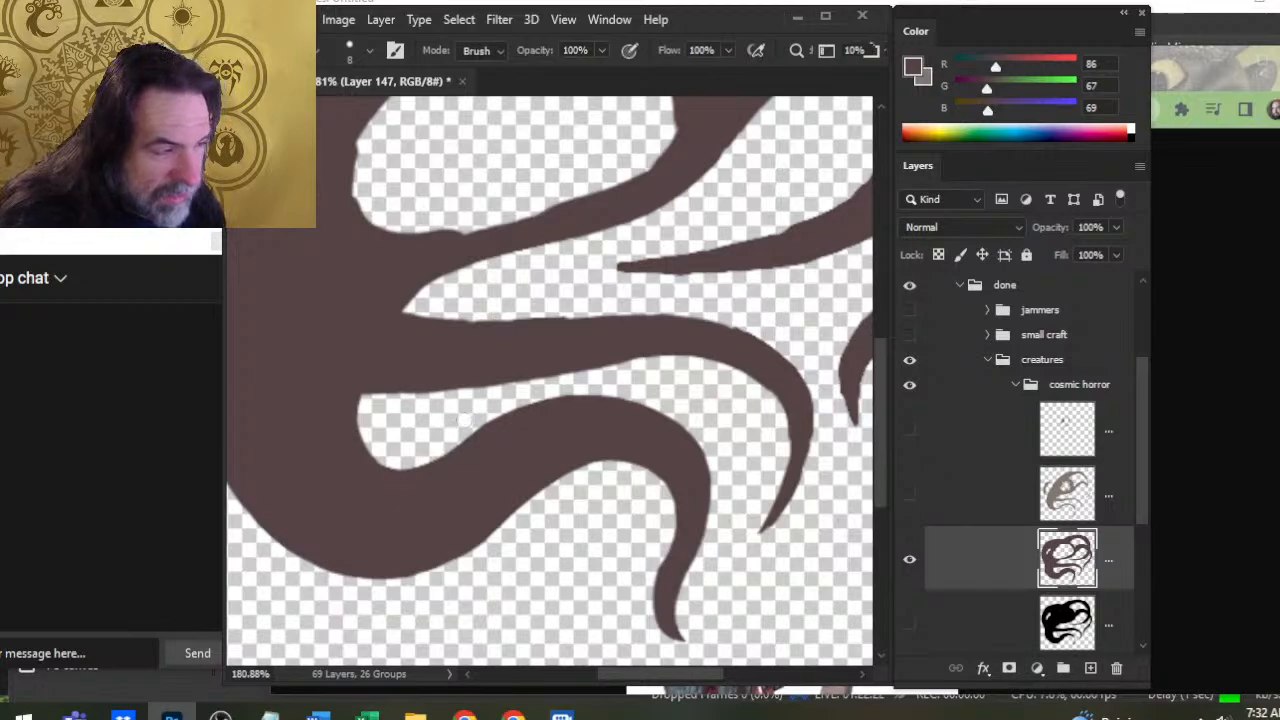
Even out the top edge of the middle tentacle from its base to the start of its bend with the Brush and Eraser
{"action": "key", "text": "b"}
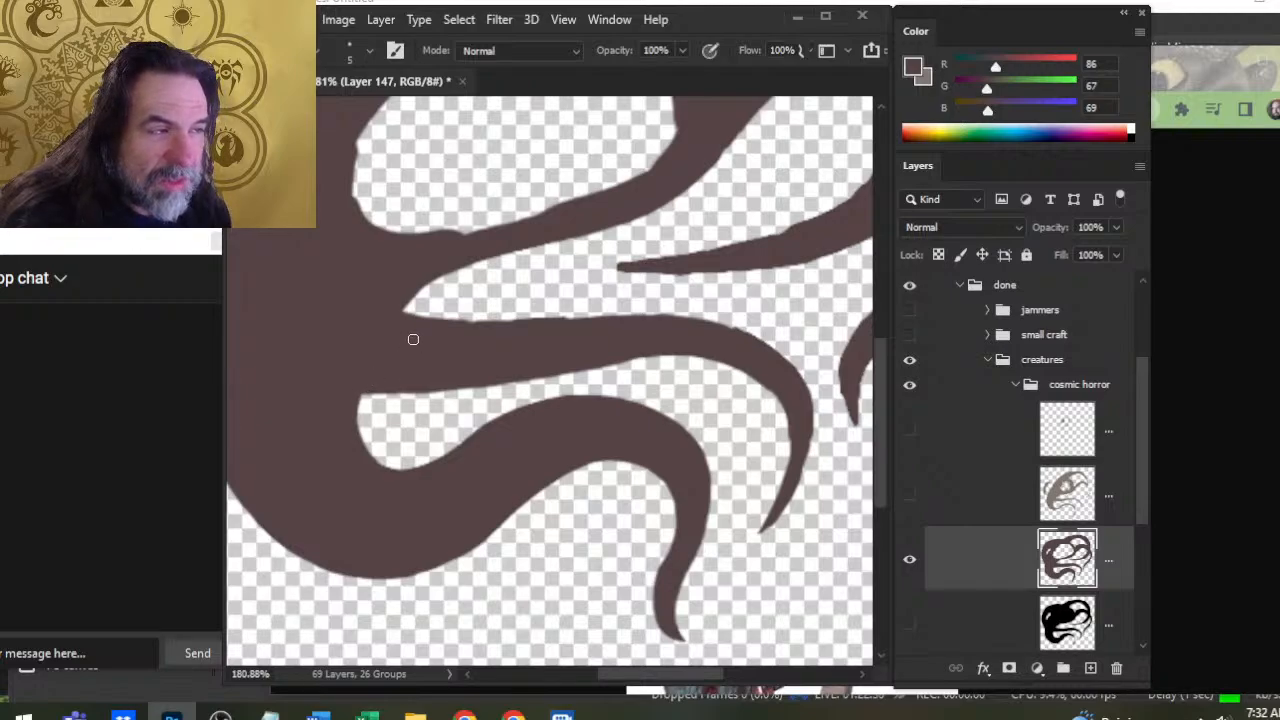
{"action": "key", "text": "e"}
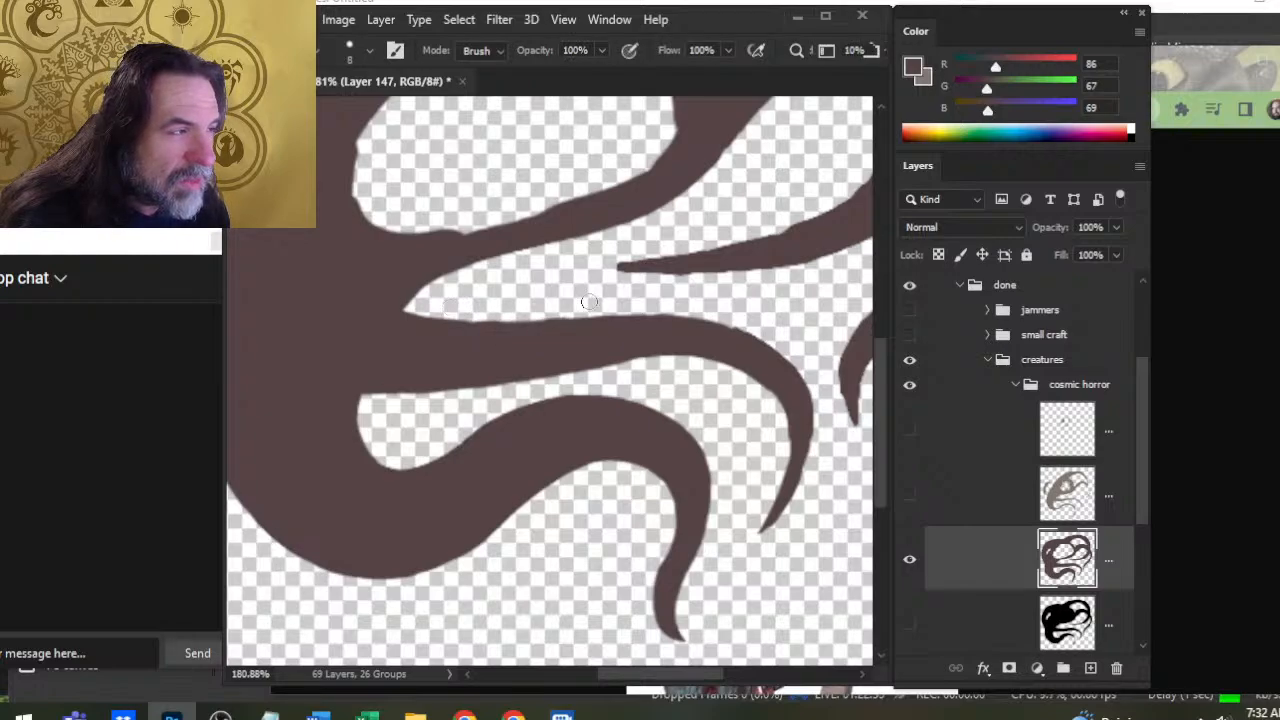
{"action": "key", "text": "b"}
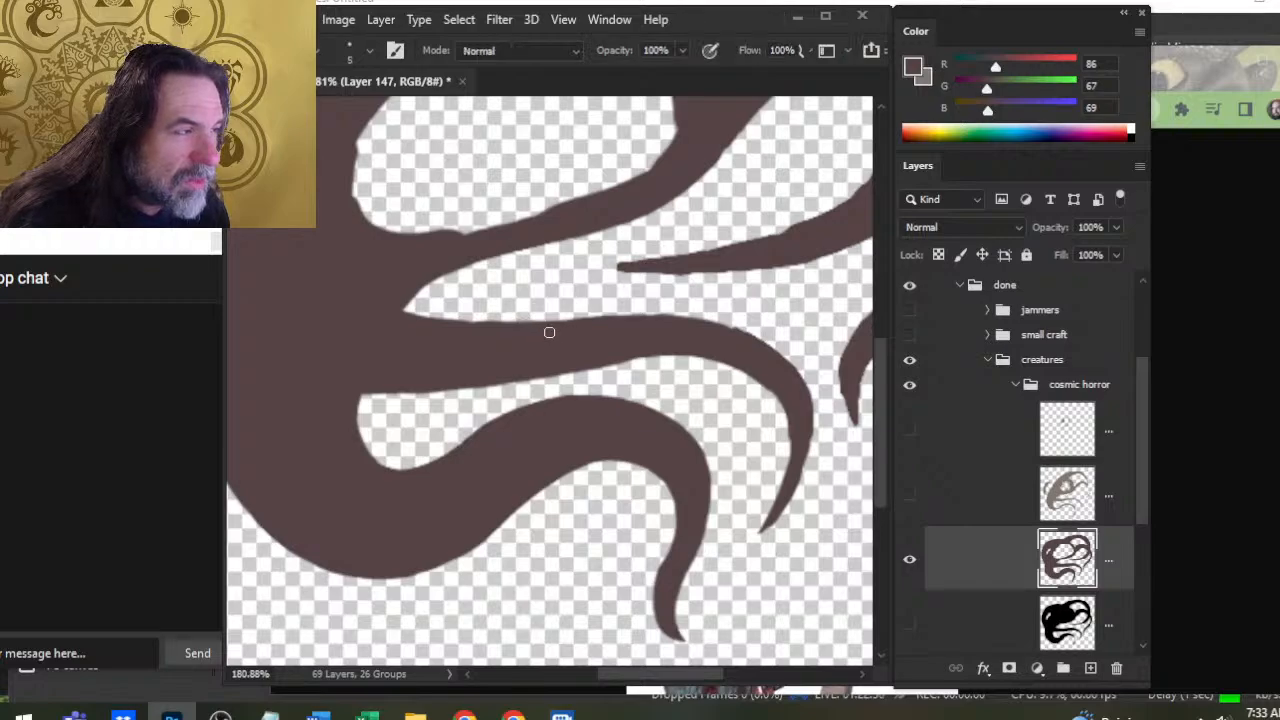
{"action": "key", "text": "e"}
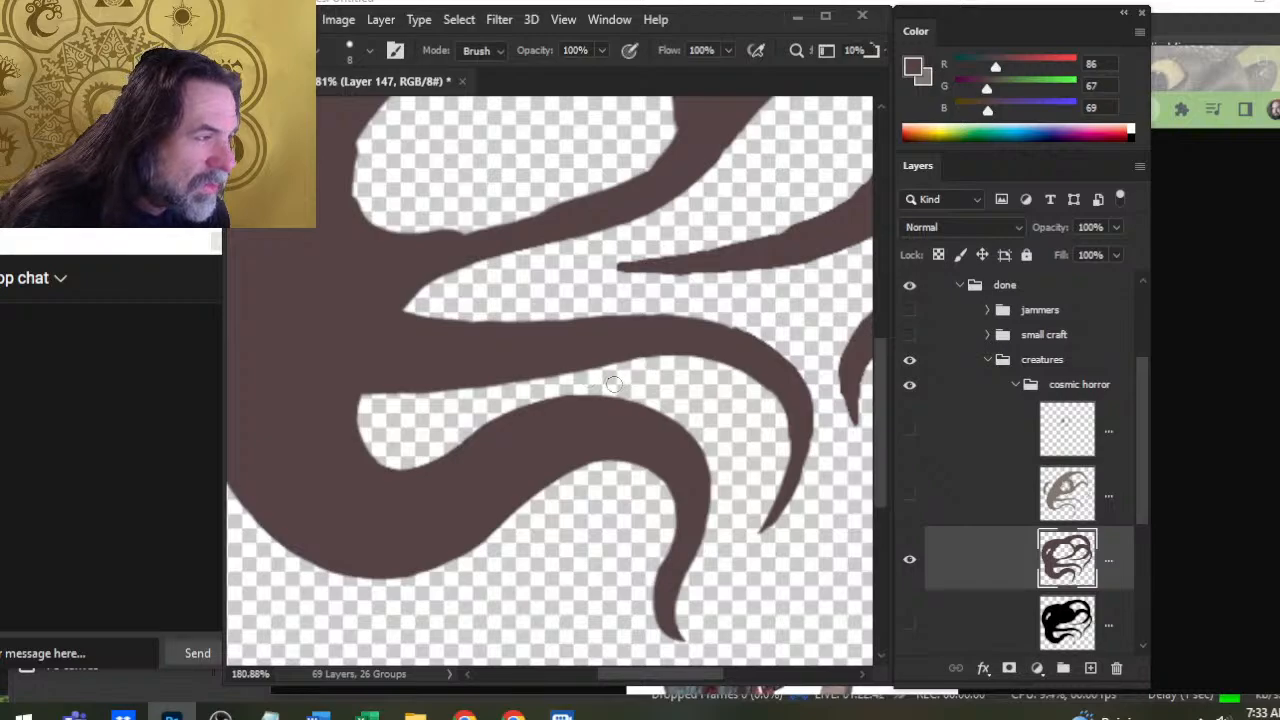
Smooth the middle tentacle's underside into a continuous curve through the start of its bend, alternating brown brush strokes and erasing
{"action": "key", "text": "b"}
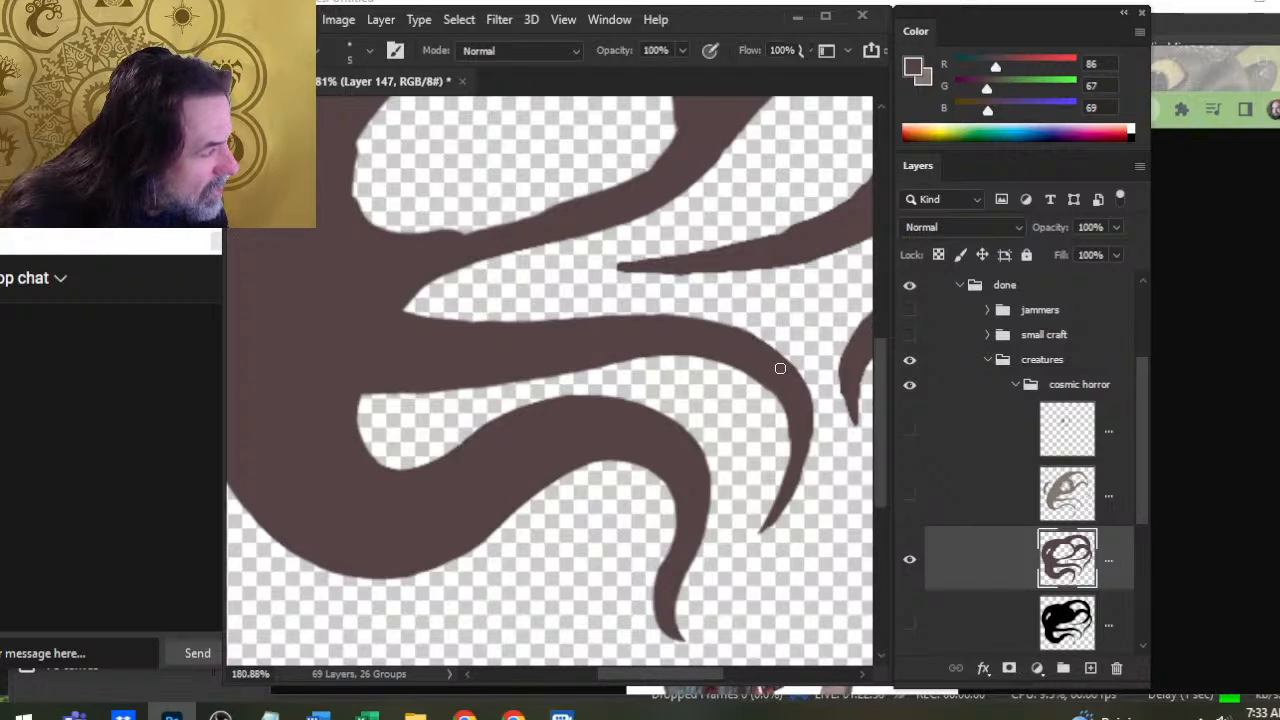
{"action": "left_click_drag", "start_coordinate": [697, 439], "coordinate": [586, 457]}
{"action": "key", "text": "e"}
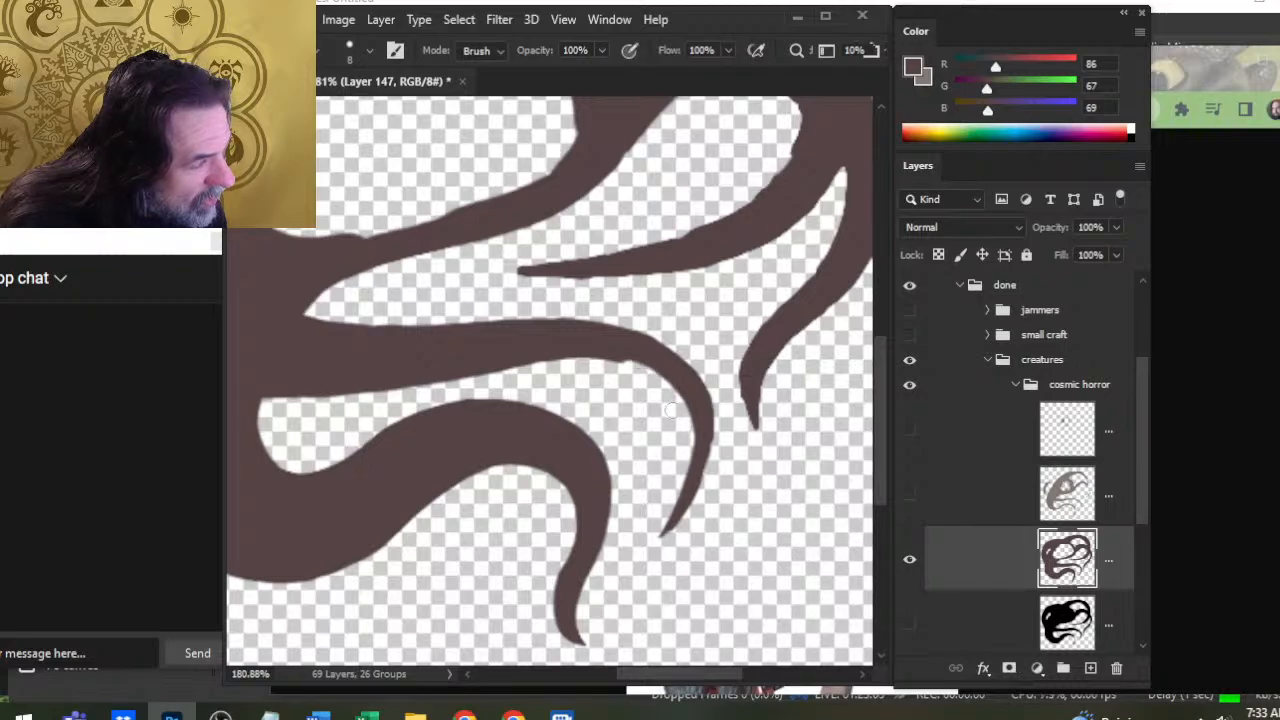
{"action": "key", "text": "b"}
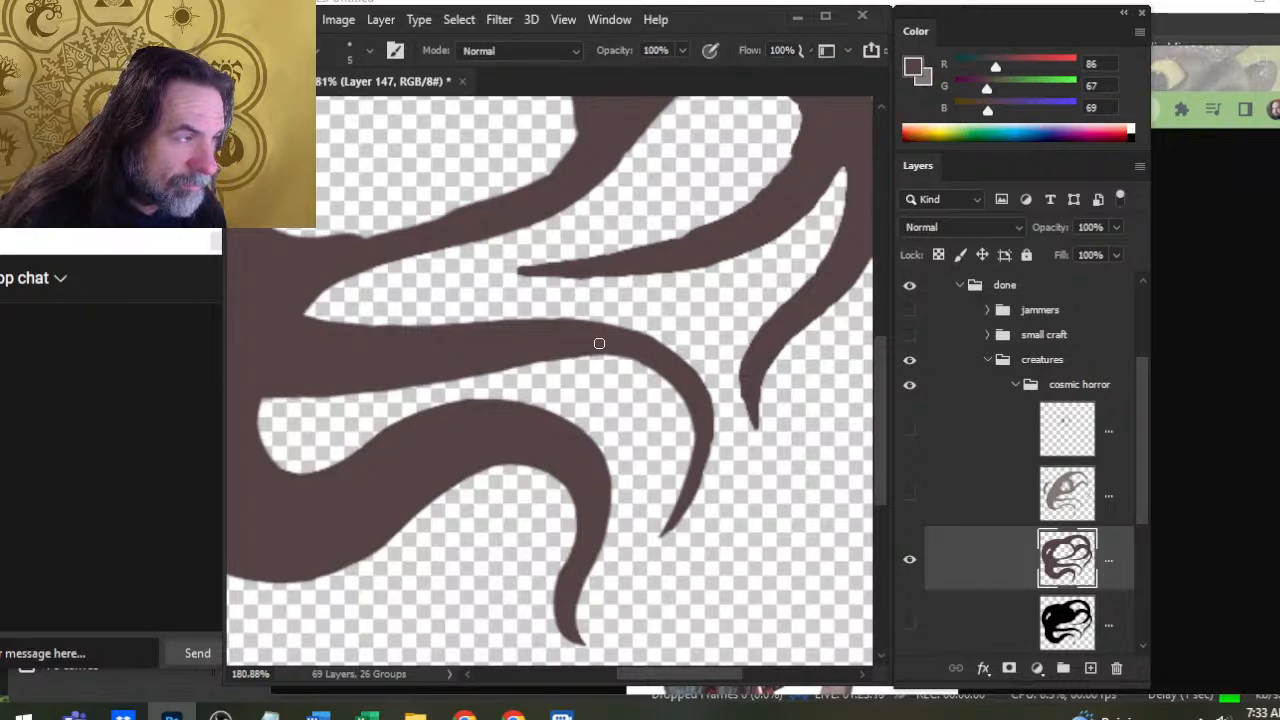
{"action": "key", "text": "e"}
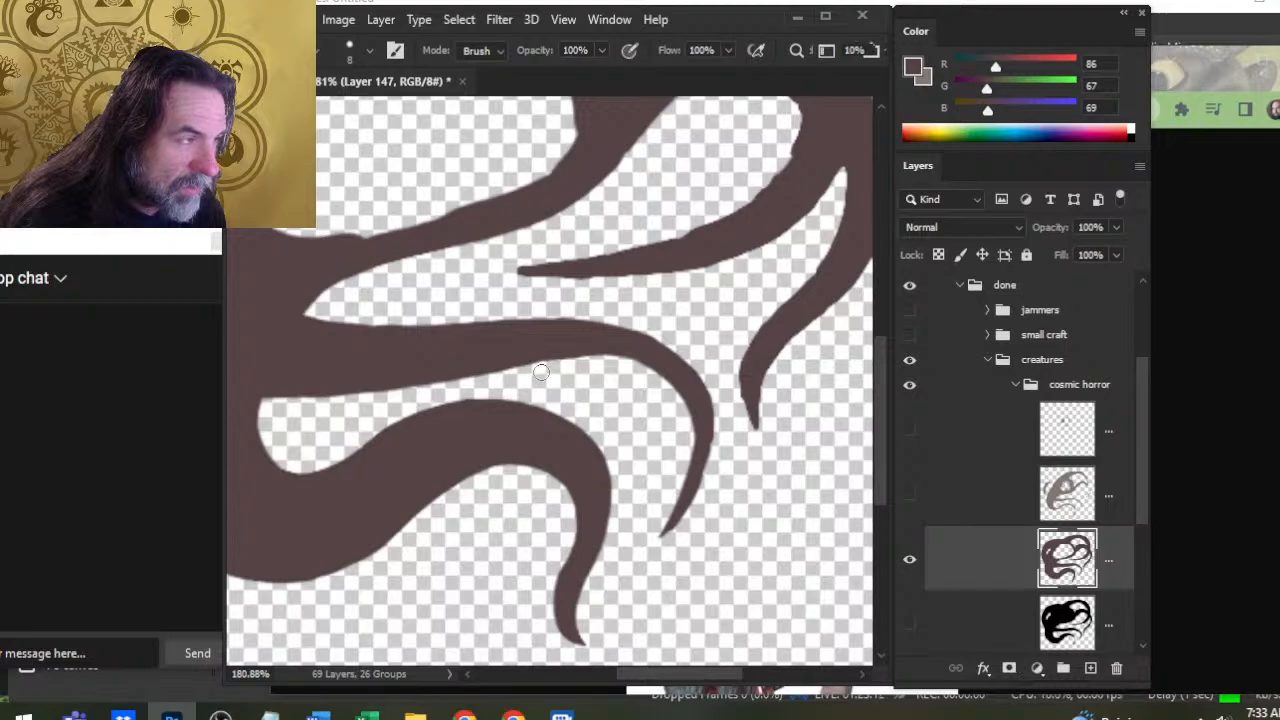
{"action": "key", "text": "b"}
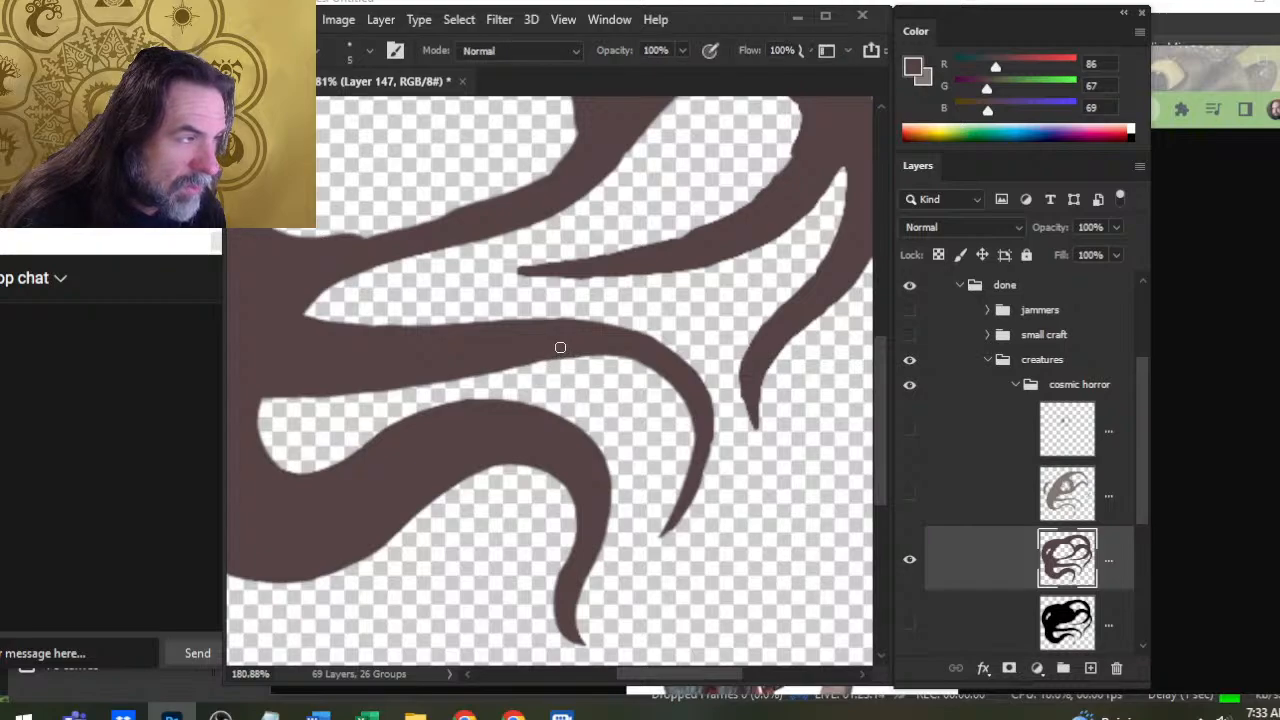
{"action": "key", "text": "e"}
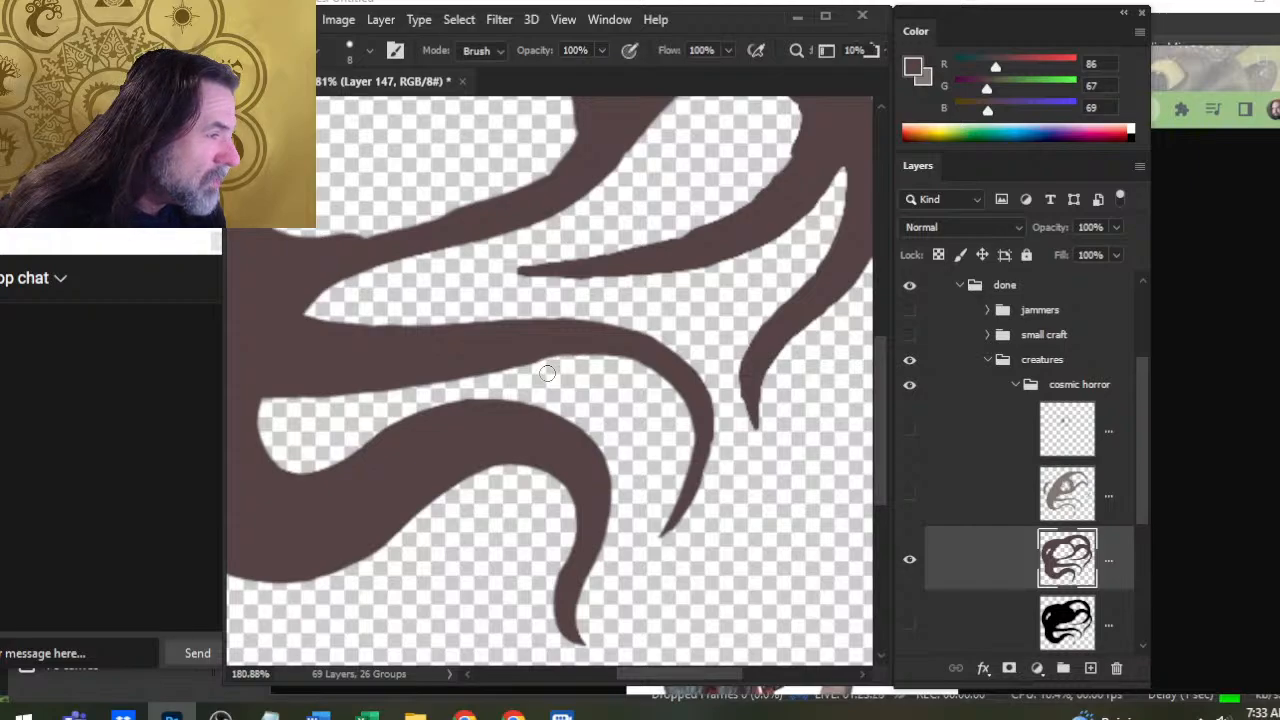
{"action": "key", "text": "b"}
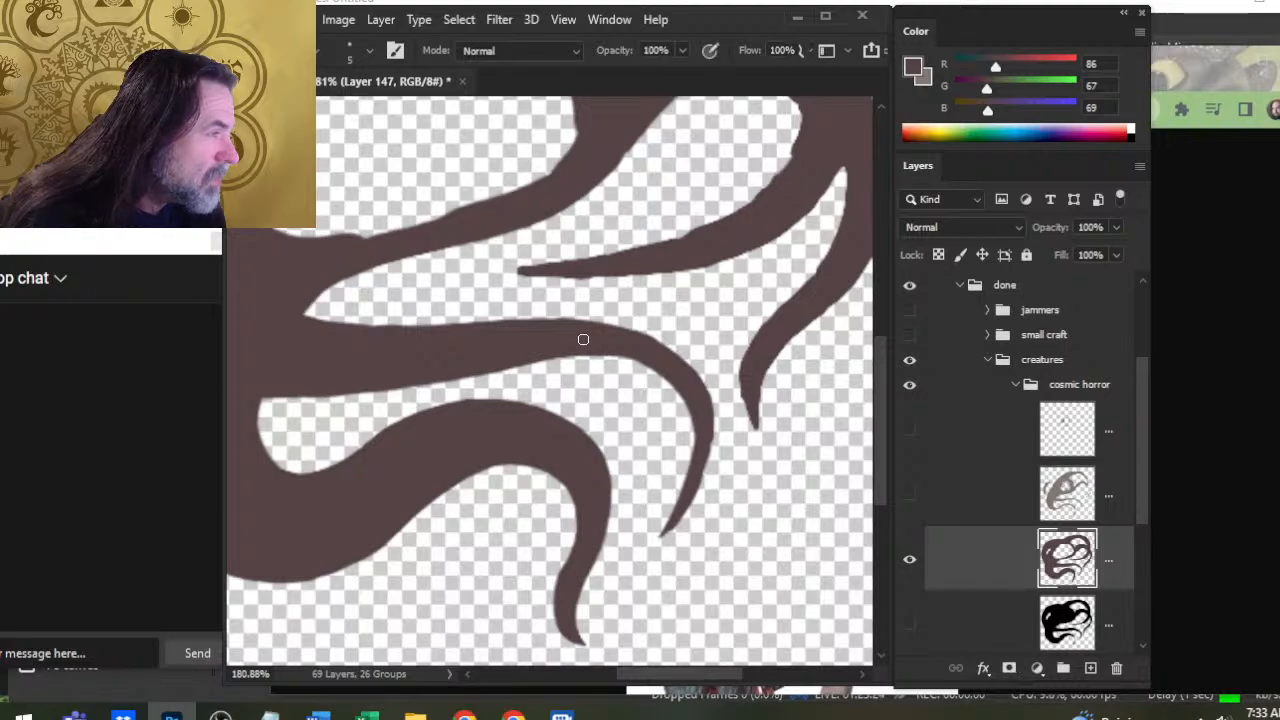
{"action": "key", "text": "e"}
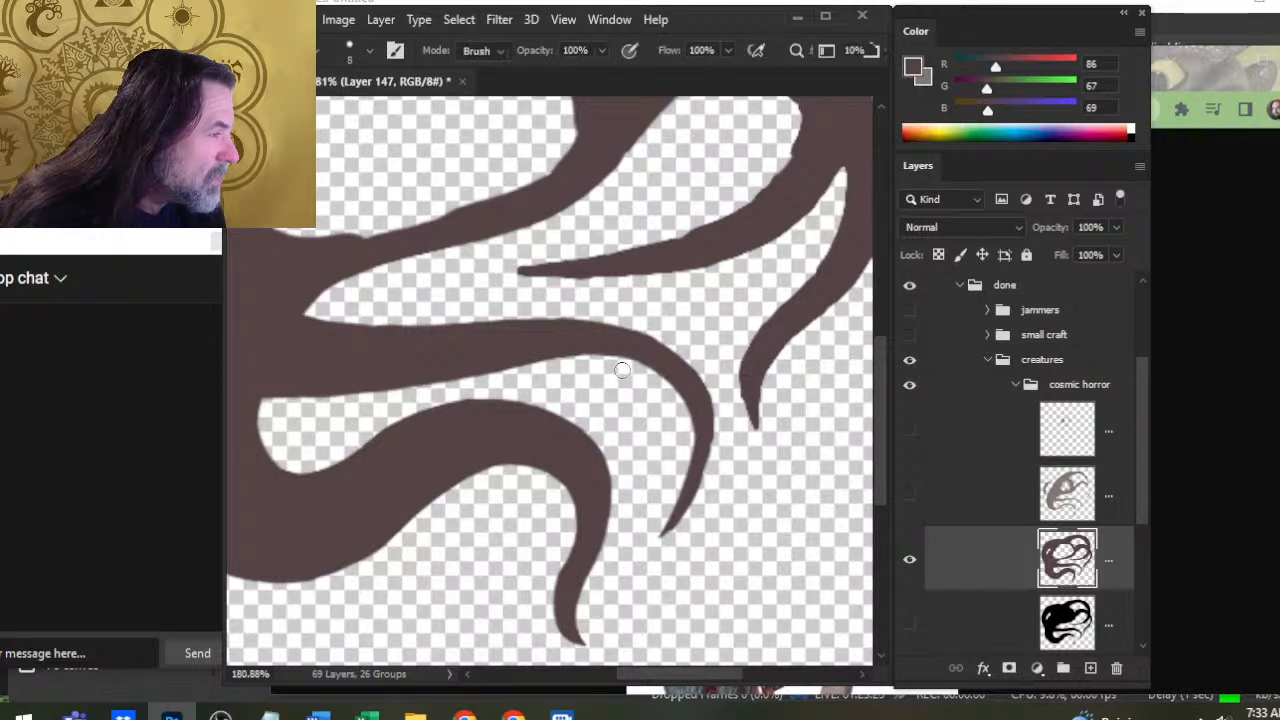
{"action": "key", "text": "b"}
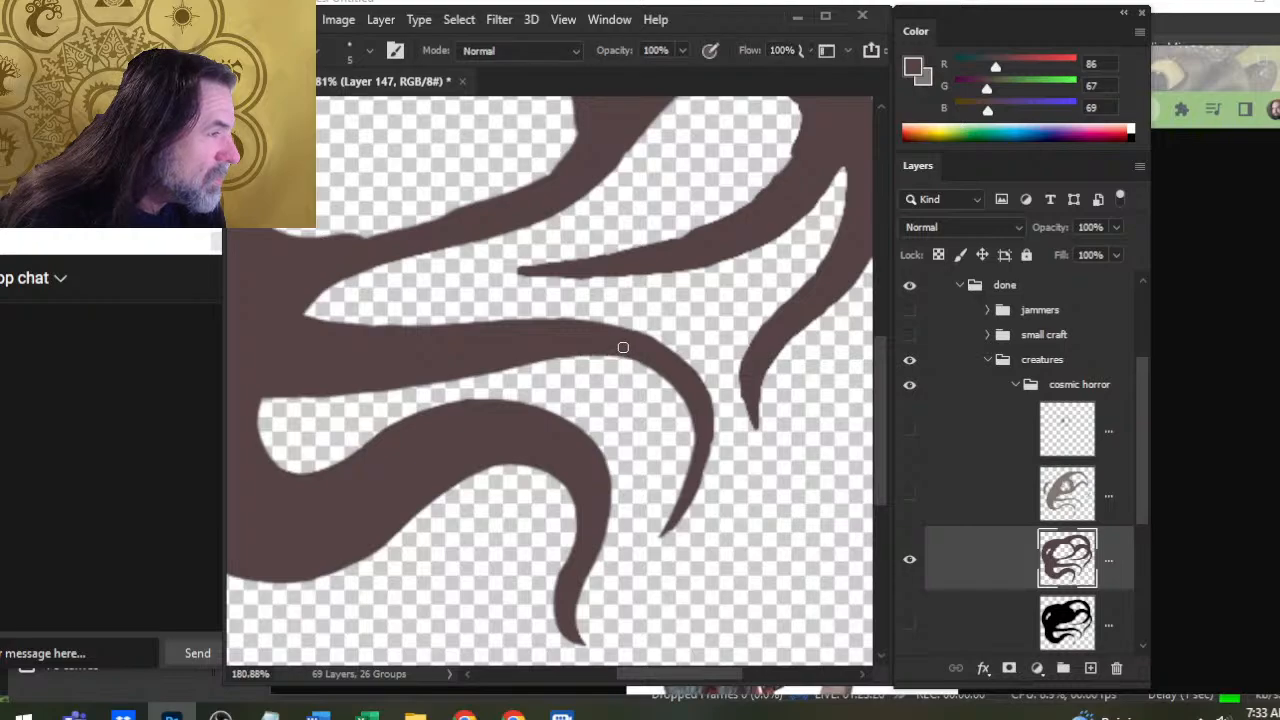
{"action": "key", "text": "e"}
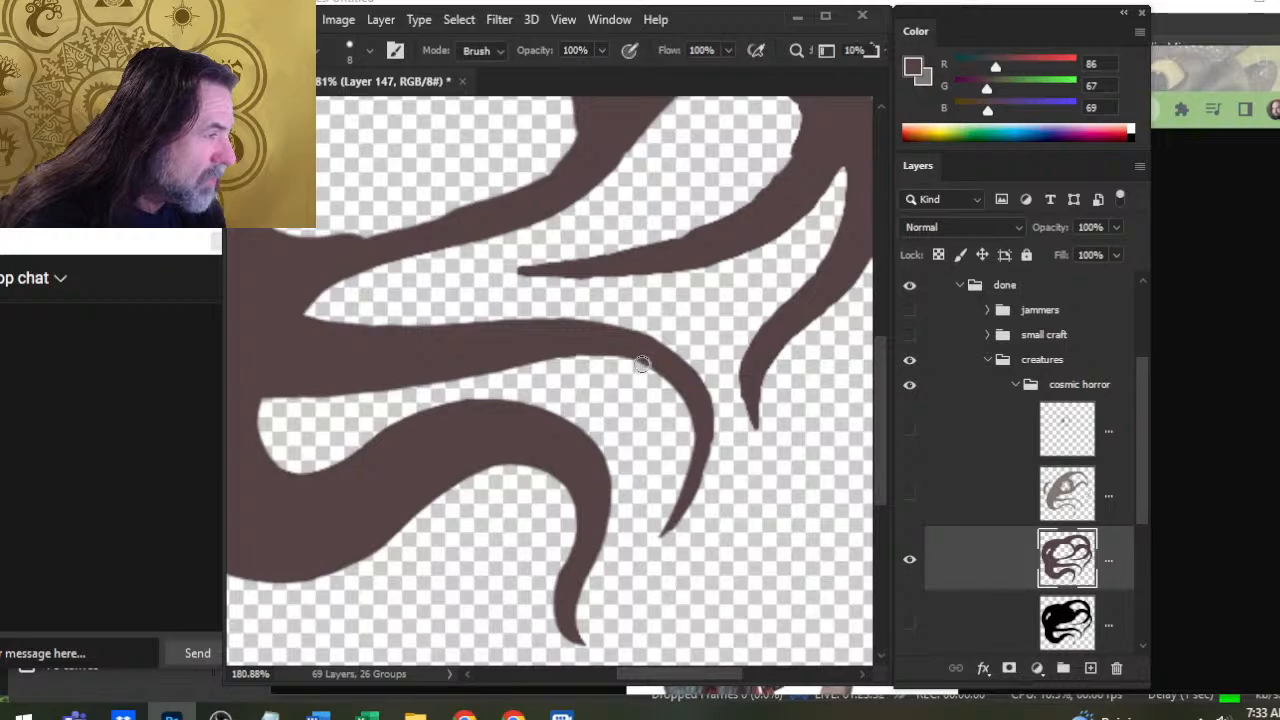
{"action": "key", "text": "b"}
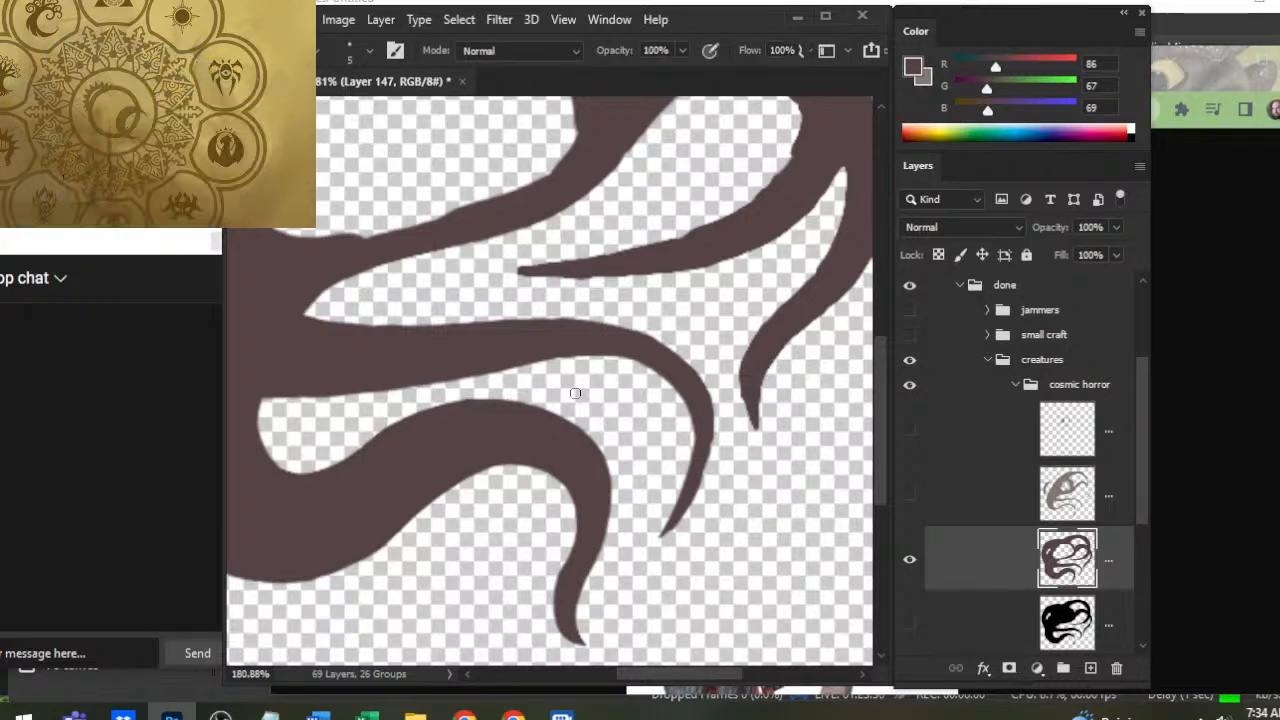
Refine the upper outer edge and inner curve of the middle tentacle's bend with the Brush and Eraser
{"action": "left_click_drag", "start_coordinate": [600, 396], "coordinate": [553, 417]}
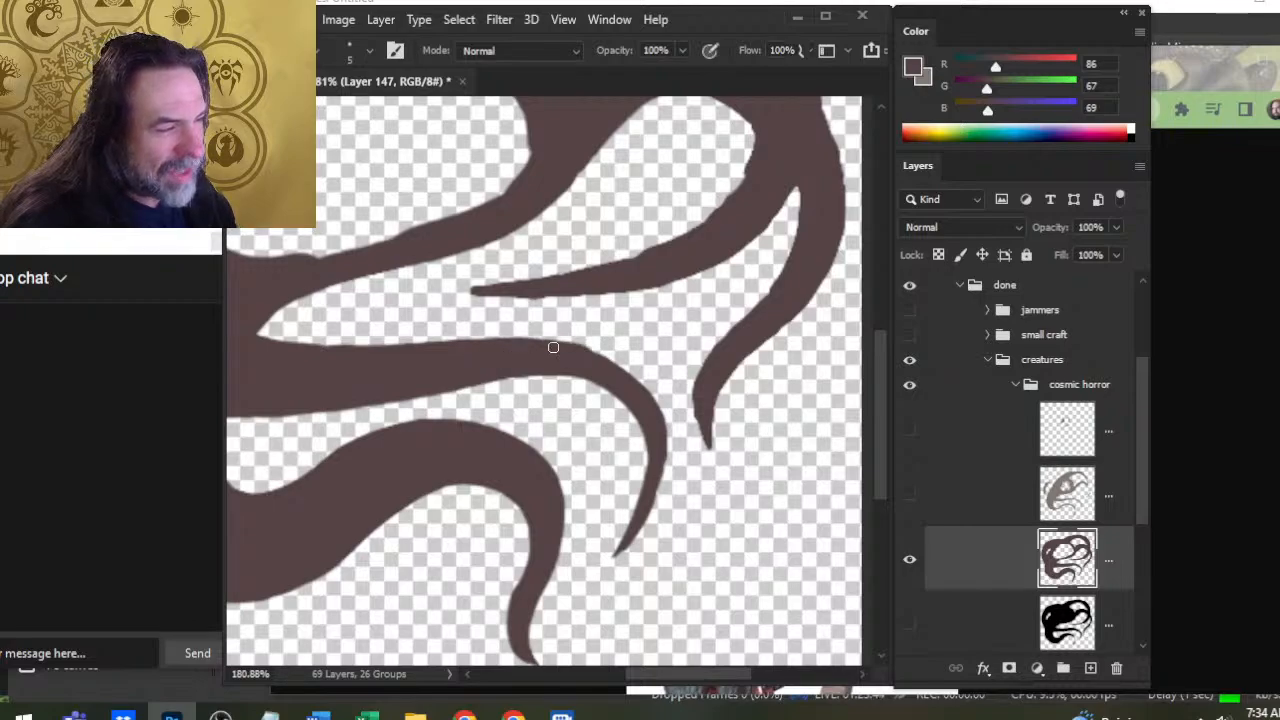
{"action": "key", "text": "e"}
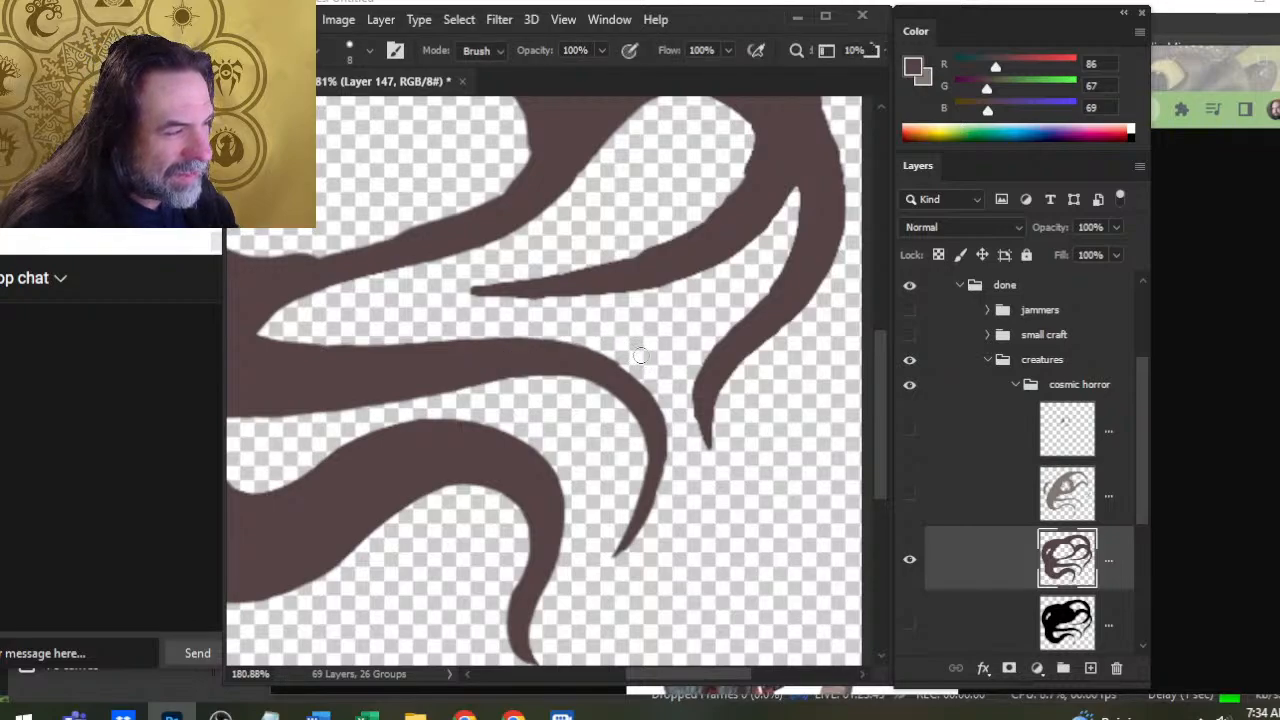
{"action": "key", "text": "b"}
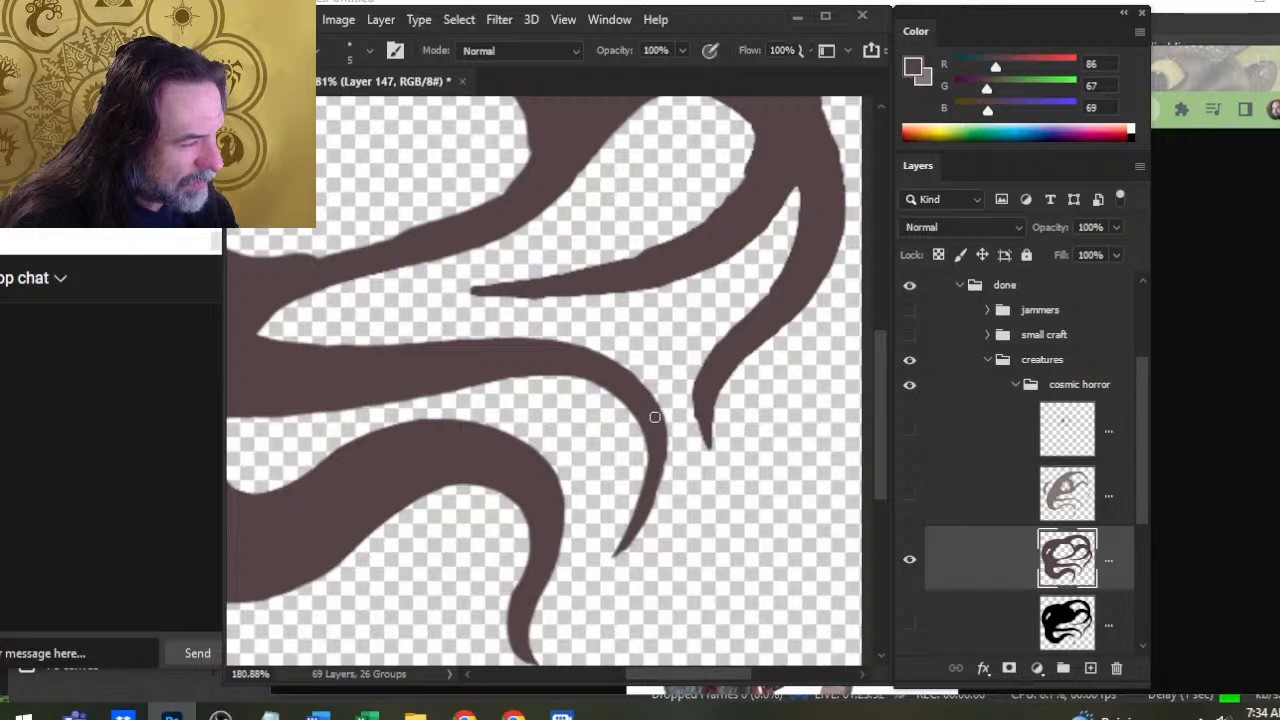
{"action": "key", "text": "e"}
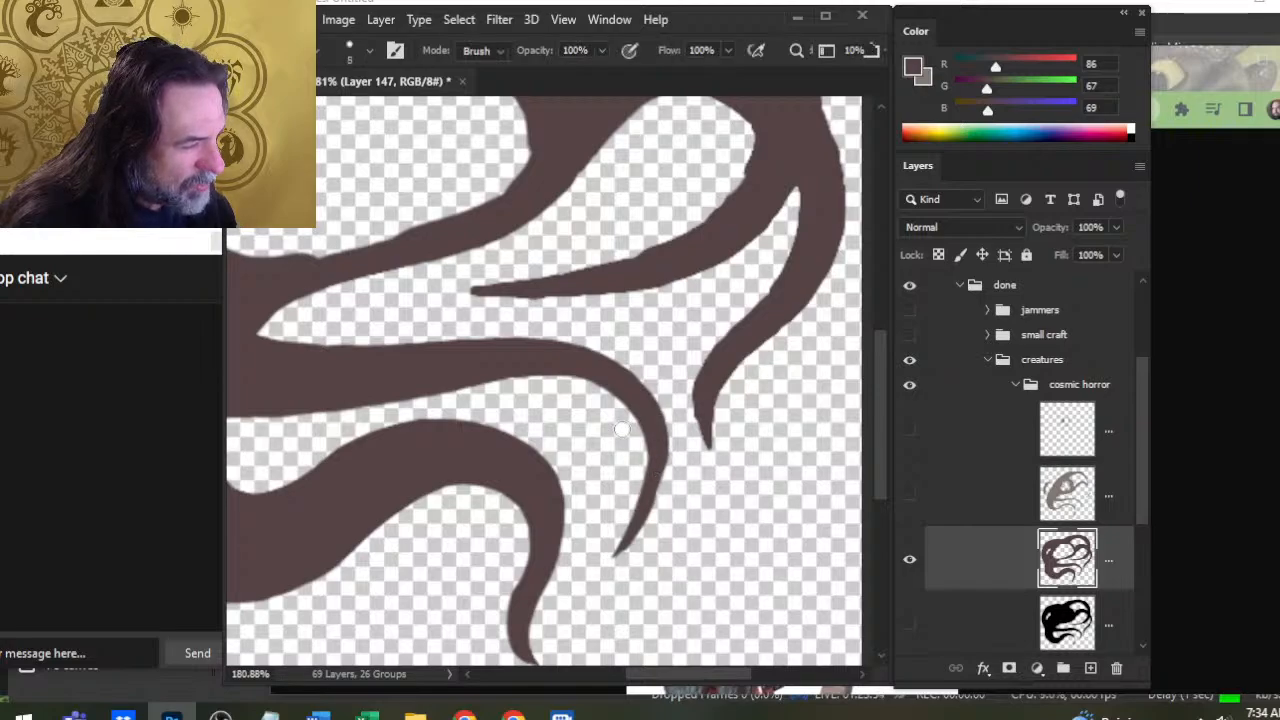
Smooth the outer edge of the middle tentacle's downward bend, filling with brown and trimming the bulge with the Eraser
{"action": "key", "text": "b"}
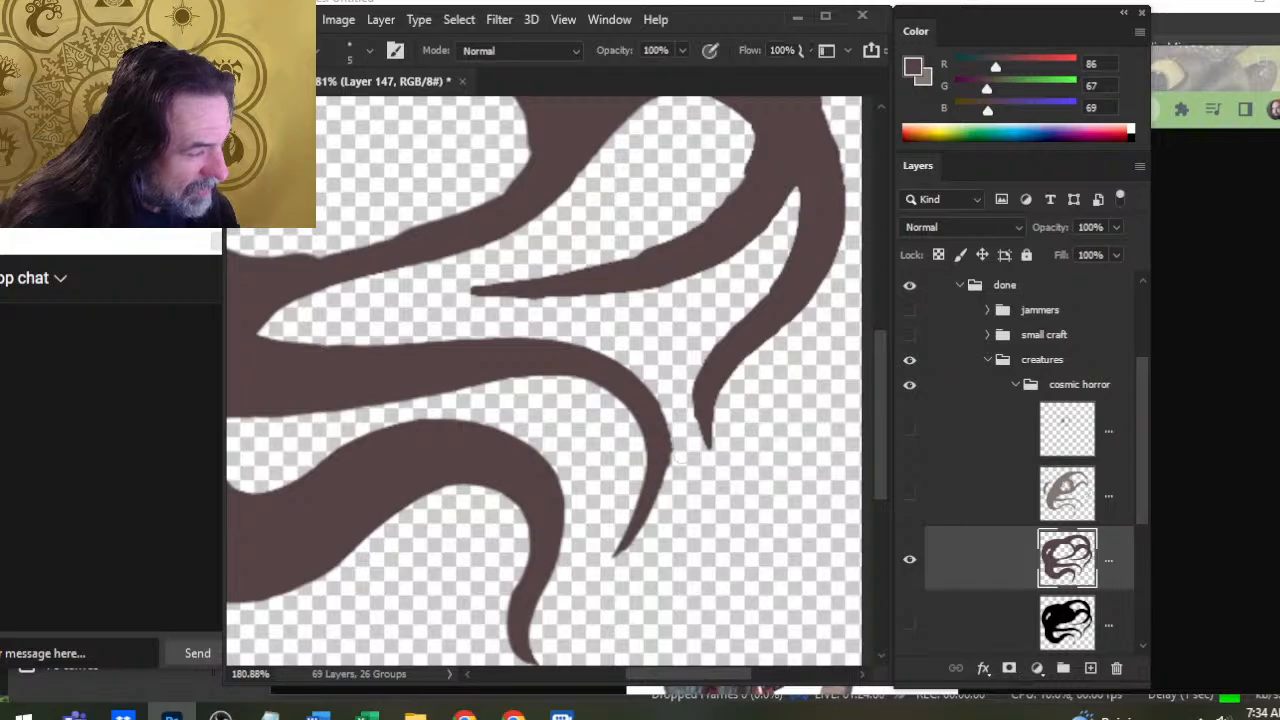
{"action": "key", "text": "e"}
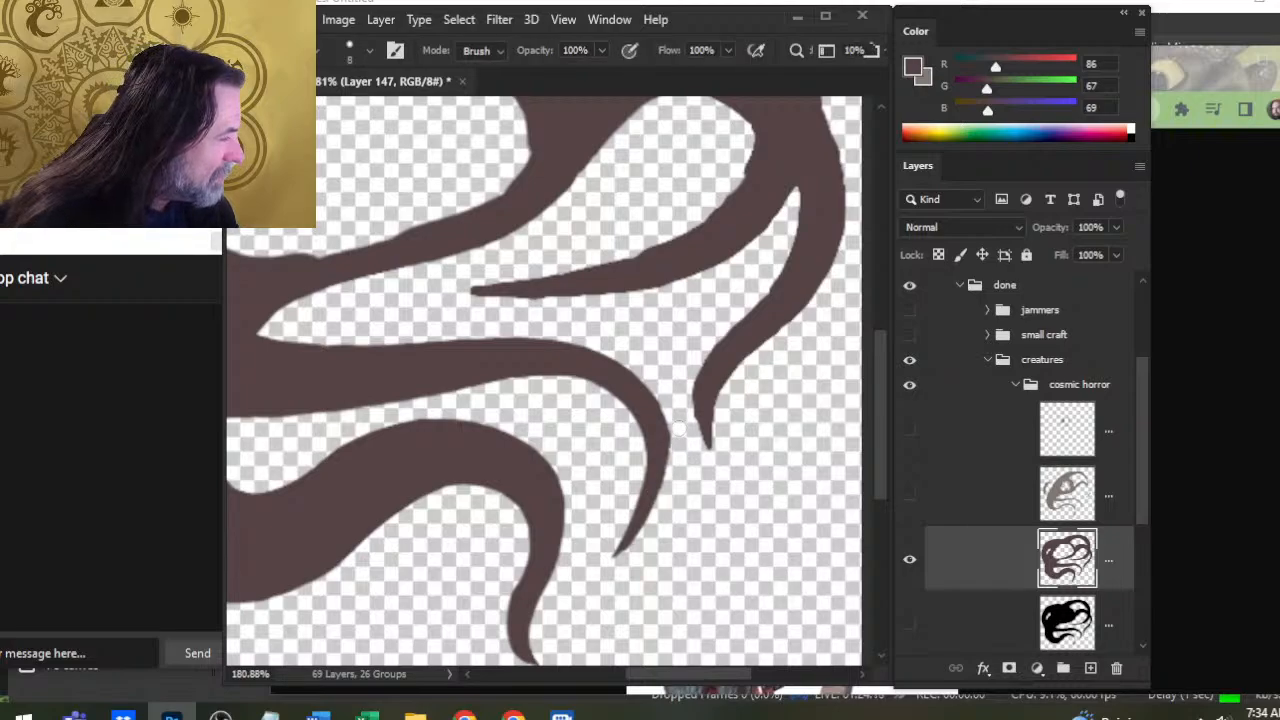
{"action": "left_click_drag", "start_coordinate": [678, 428], "coordinate": [660, 405]}
{"action": "key", "text": "b"}
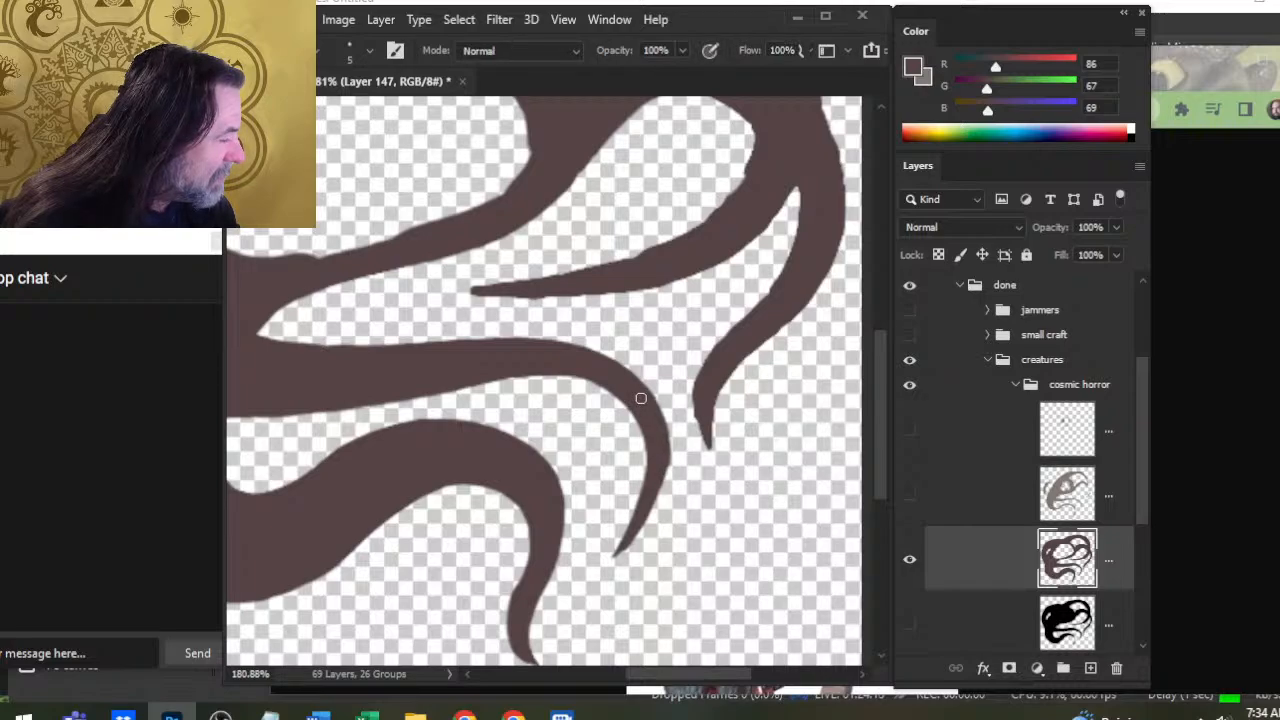
{"action": "key", "text": "e"}
{"action": "left_click_drag", "start_coordinate": [667, 420], "coordinate": [668, 470]}
{"action": "key", "text": "b"}
{"action": "key", "text": "e"}
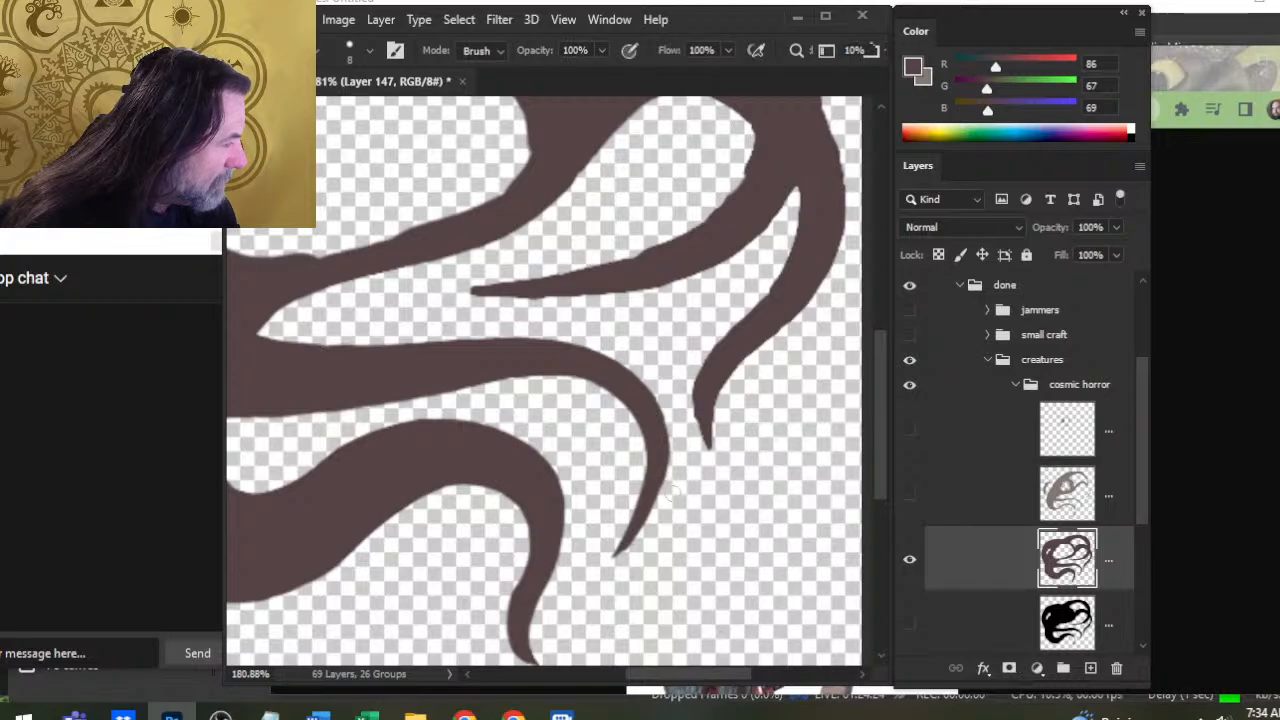
Touch up the inner underside of the middle tentacle's bend with small Brush and Eraser strokes
{"action": "key", "text": "z"}
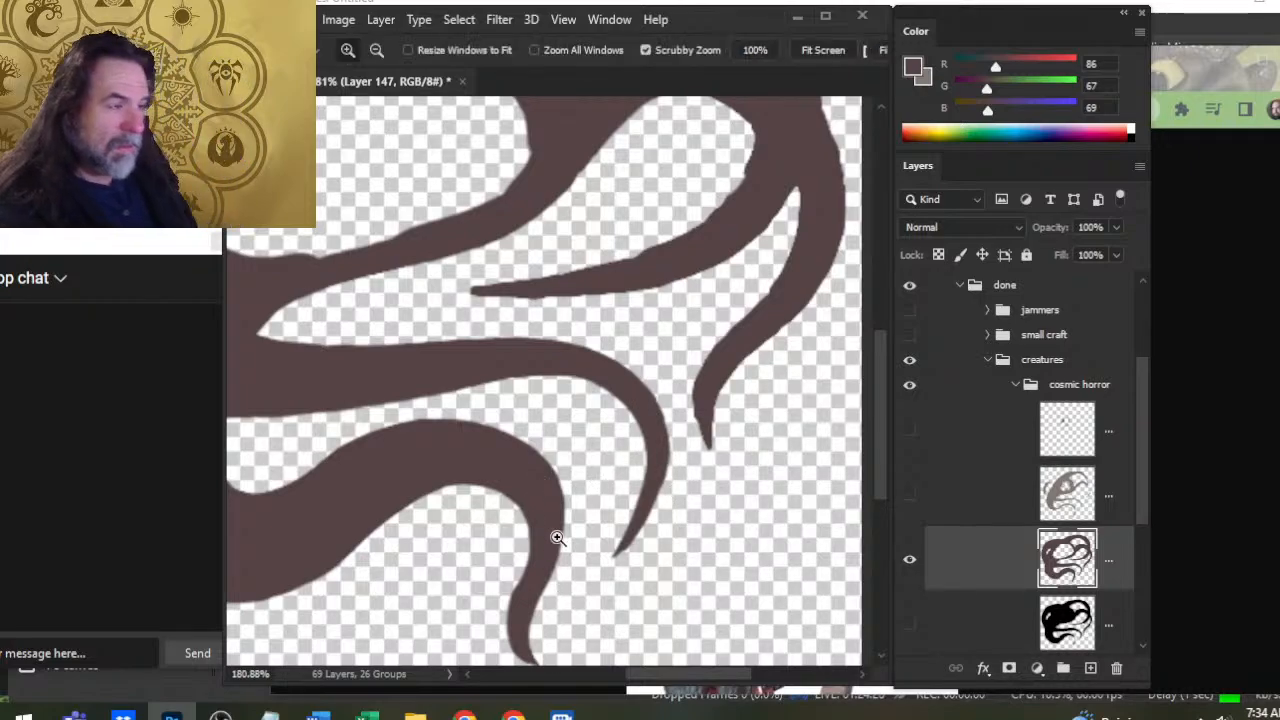
{"action": "mouse_move", "coordinate": [671, 492]}
{"action": "left_mouse_down"}
{"action": "mouse_move", "coordinate": [481, 424]}
{"action": "mouse_move", "coordinate": [700, 530]}
{"action": "left_mouse_up"}
{"action": "key", "text": "b"}
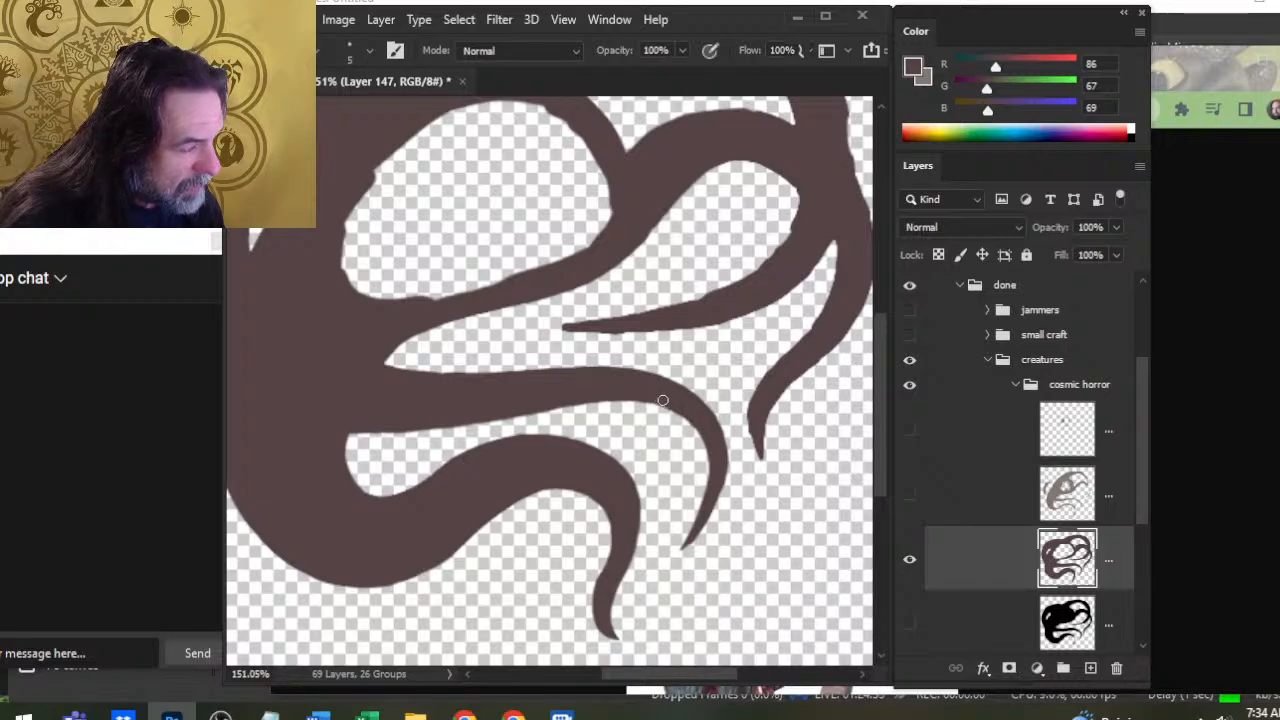
{"action": "key", "text": "e"}
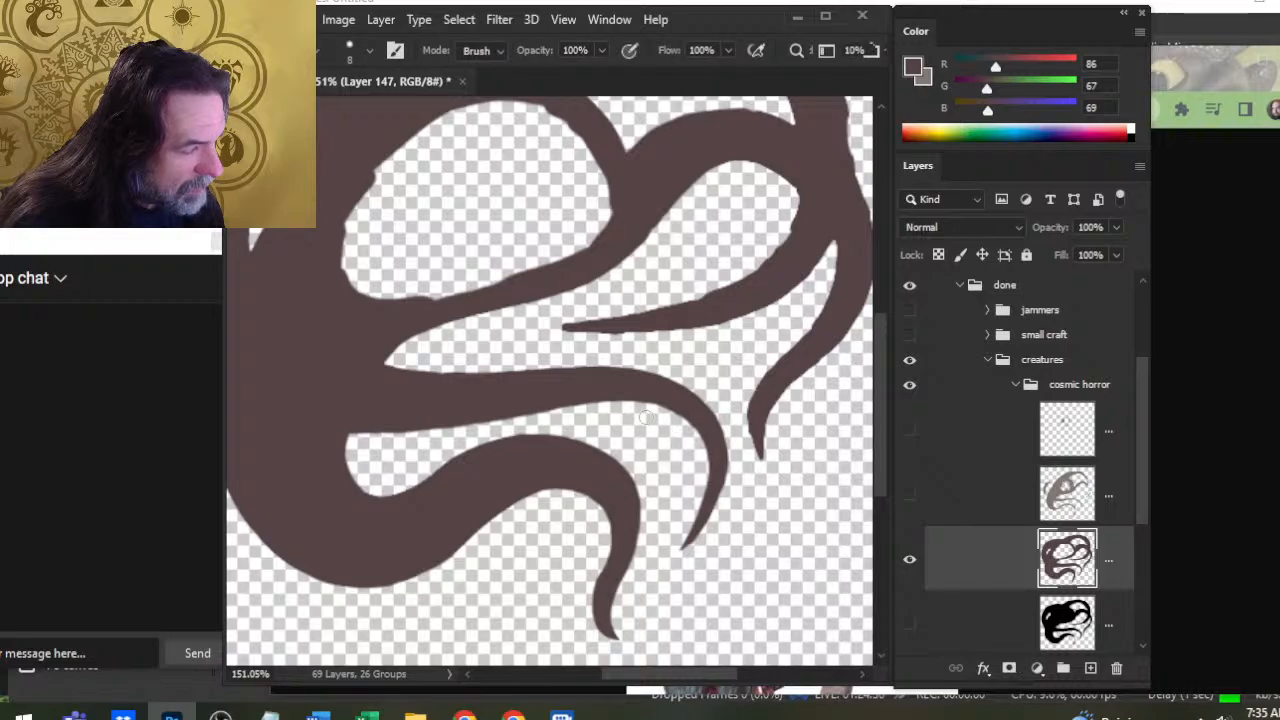
{"action": "key", "text": "b"}
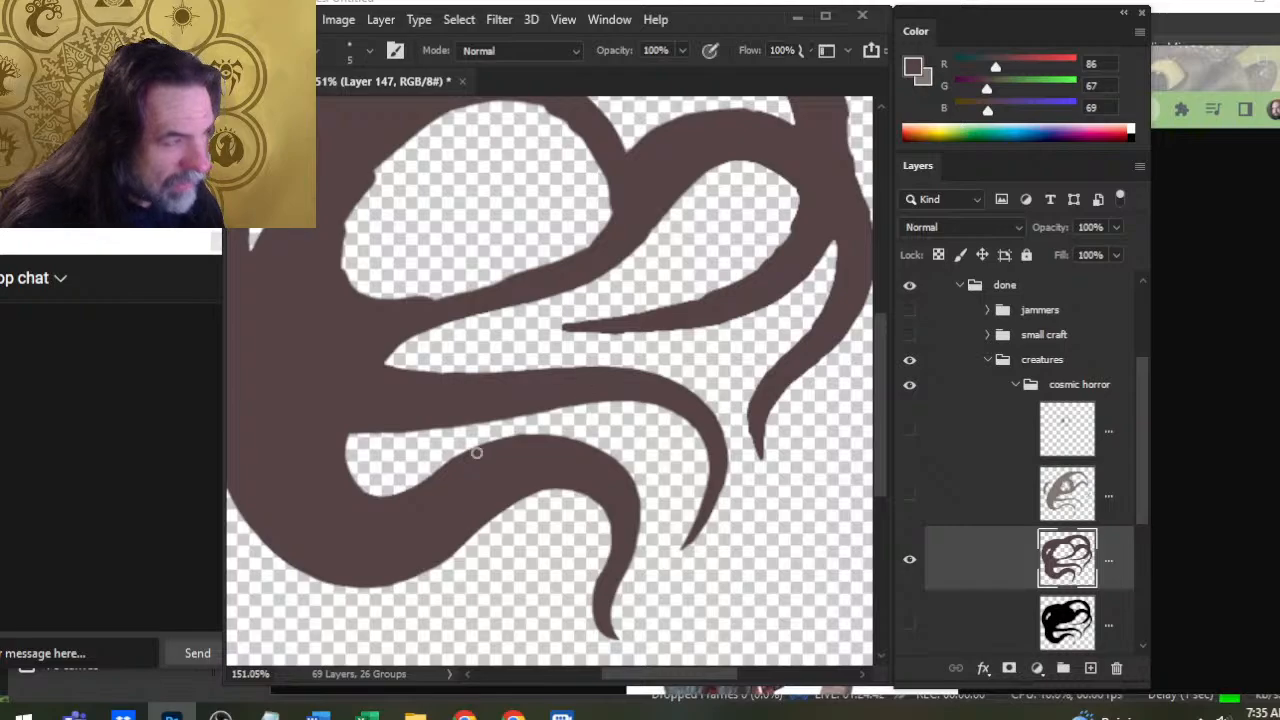
Extend the middle tentacle's tip with the brown Brush and thin it into a curved point with the Eraser
{"action": "key", "text": "z"}
{"action": "left_click_drag", "start_coordinate": [515, 405], "coordinate": [484, 395]}
{"action": "left_click_drag", "start_coordinate": [622, 489], "coordinate": [651, 523]}
{"action": "key", "text": "e"}
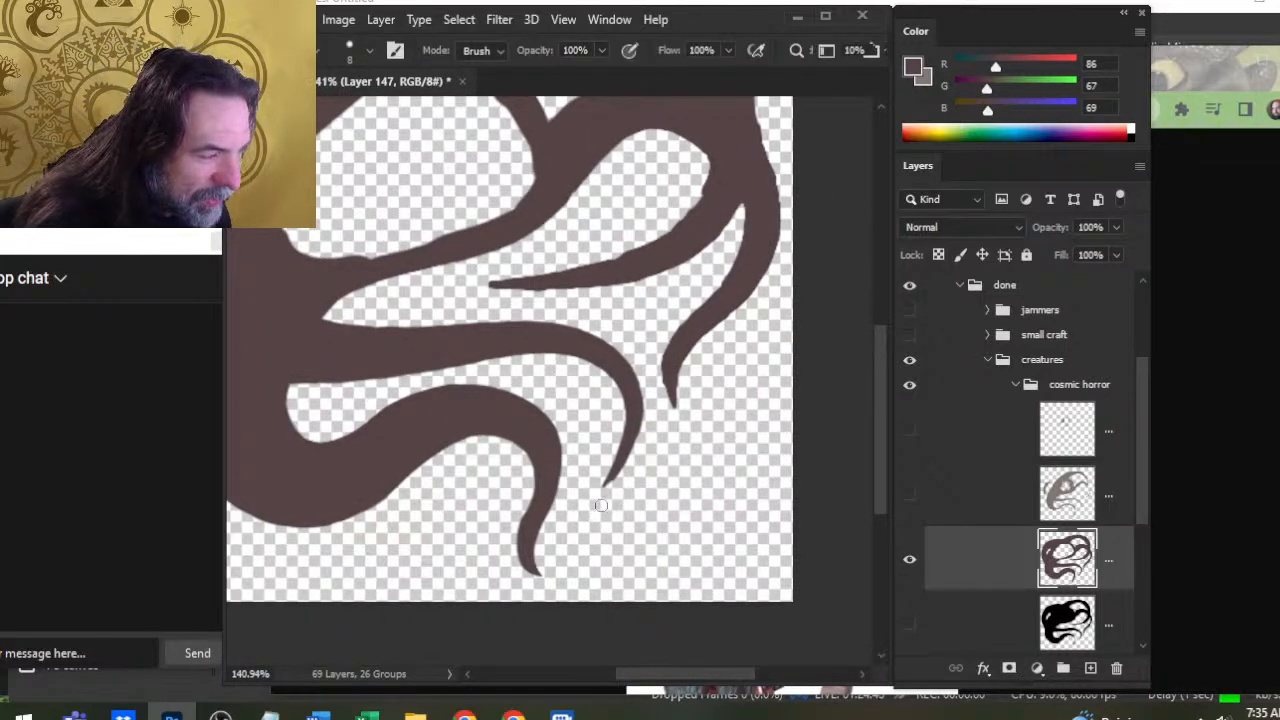
{"action": "key", "text": "b"}
{"action": "left_click_drag", "start_coordinate": [598, 484], "coordinate": [624, 446]}
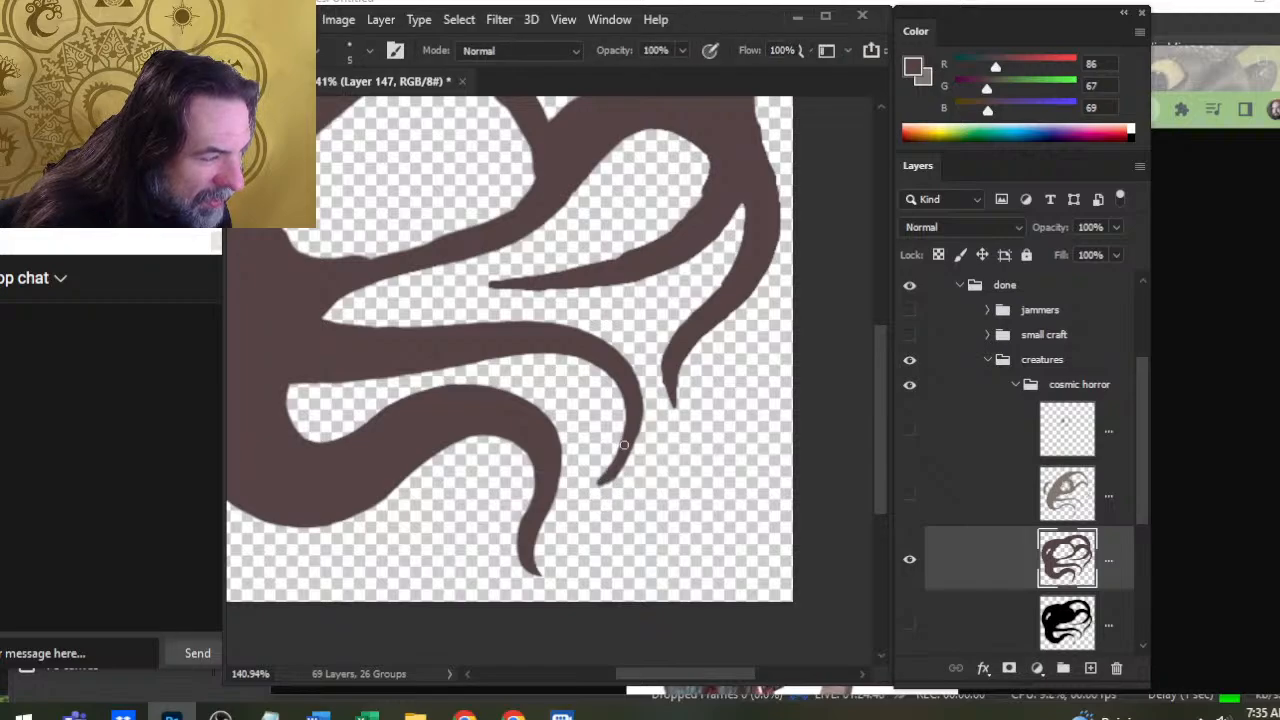
{"action": "key", "text": "e"}
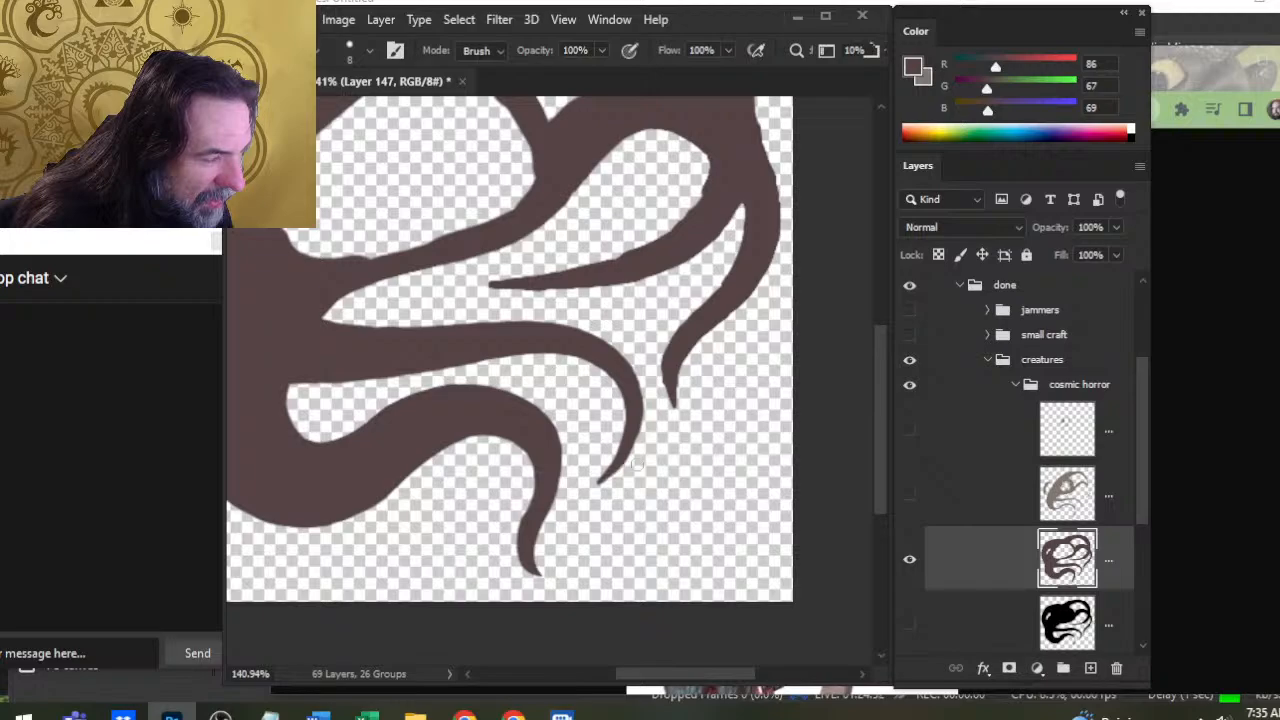
Refine the inner curve and the narrow end of the lowest tentacle with the Brush and Eraser
{"action": "key", "text": "b"}
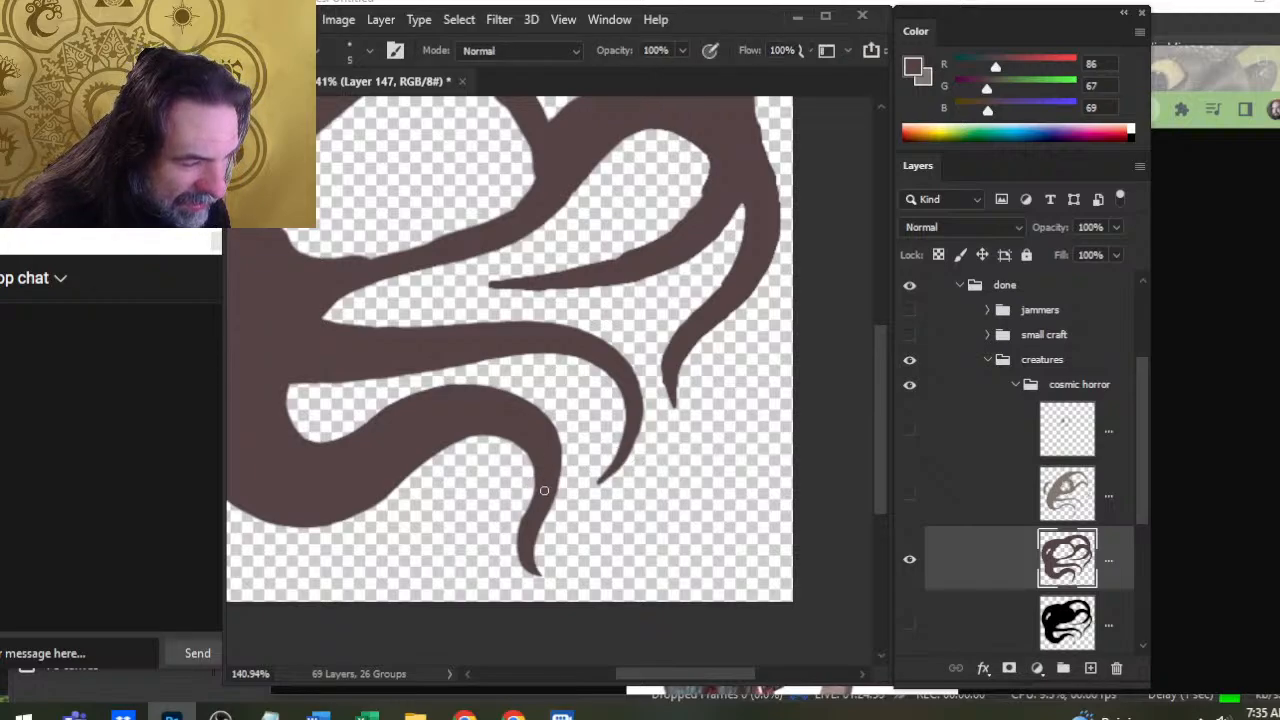
{"action": "key", "text": "e"}
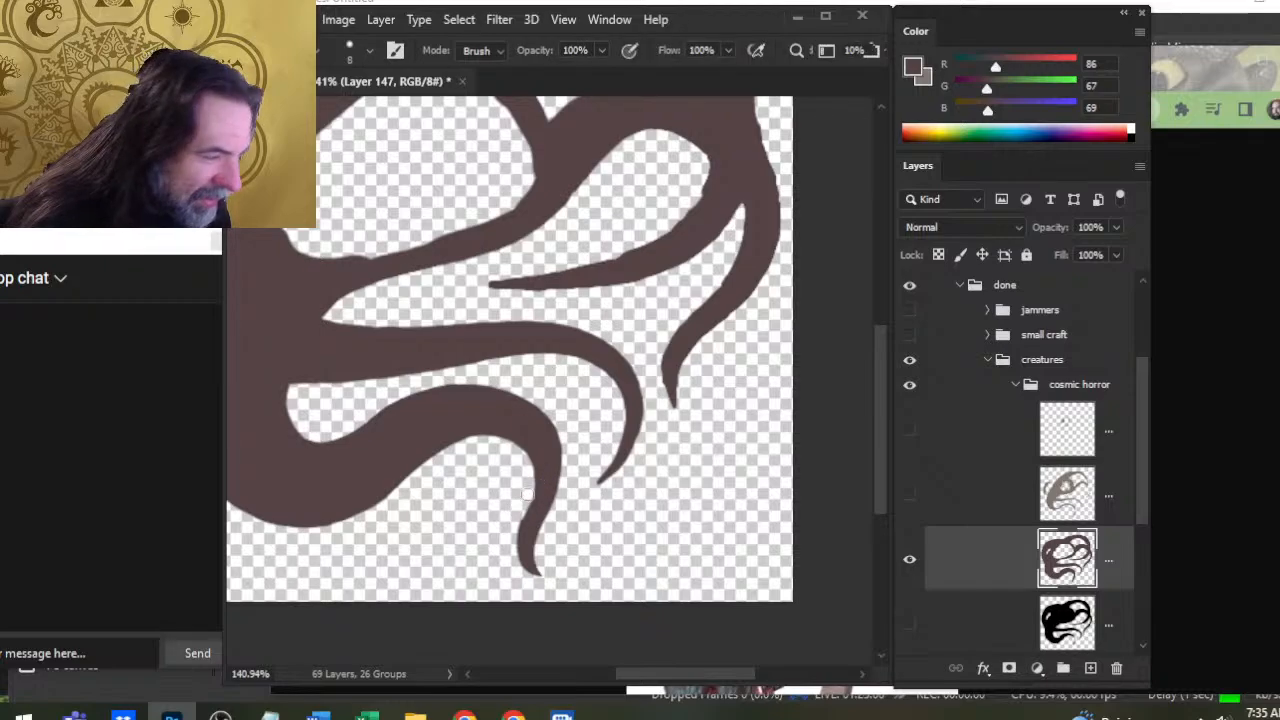
{"action": "key", "text": "b"}
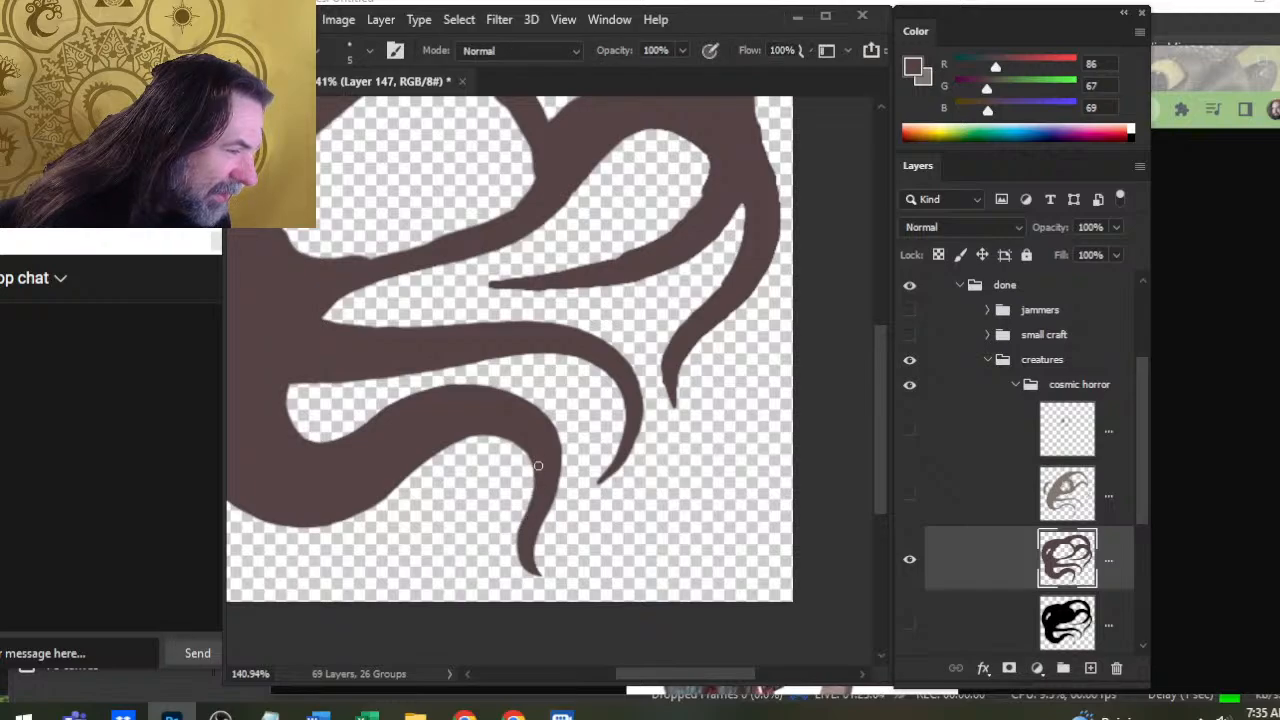
{"action": "key", "text": "e"}
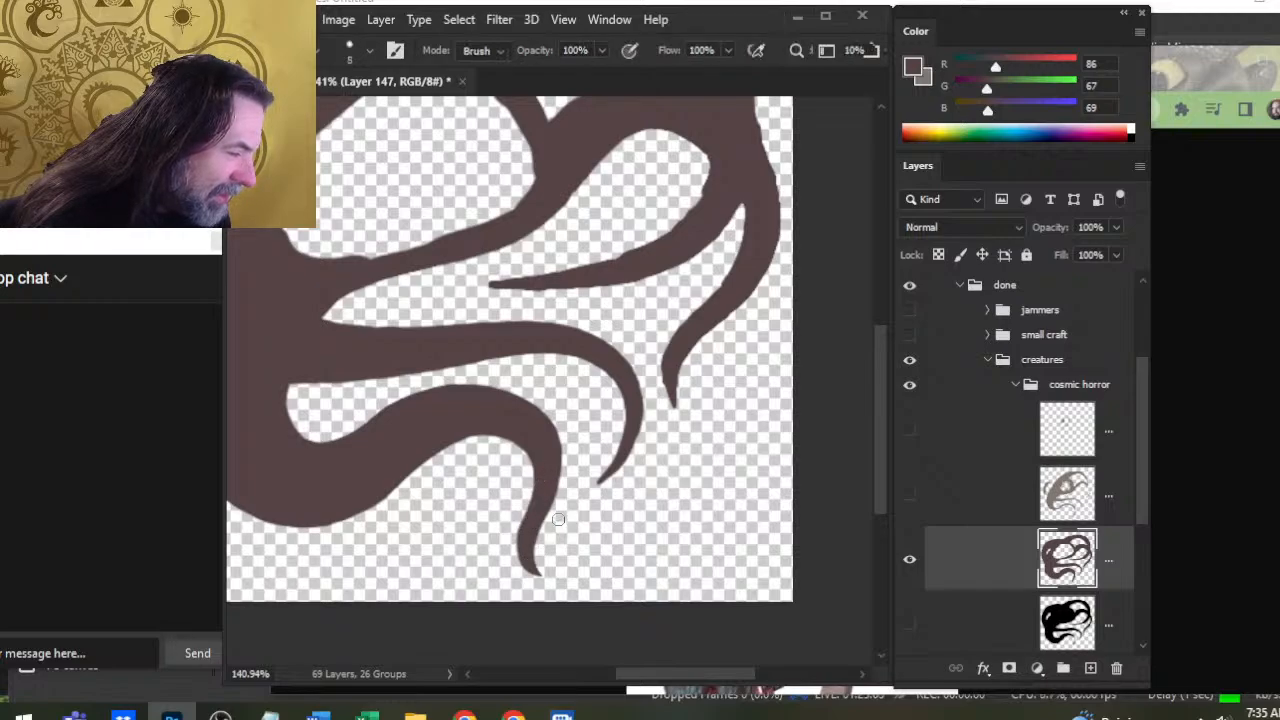
{"action": "key", "text": "b"}
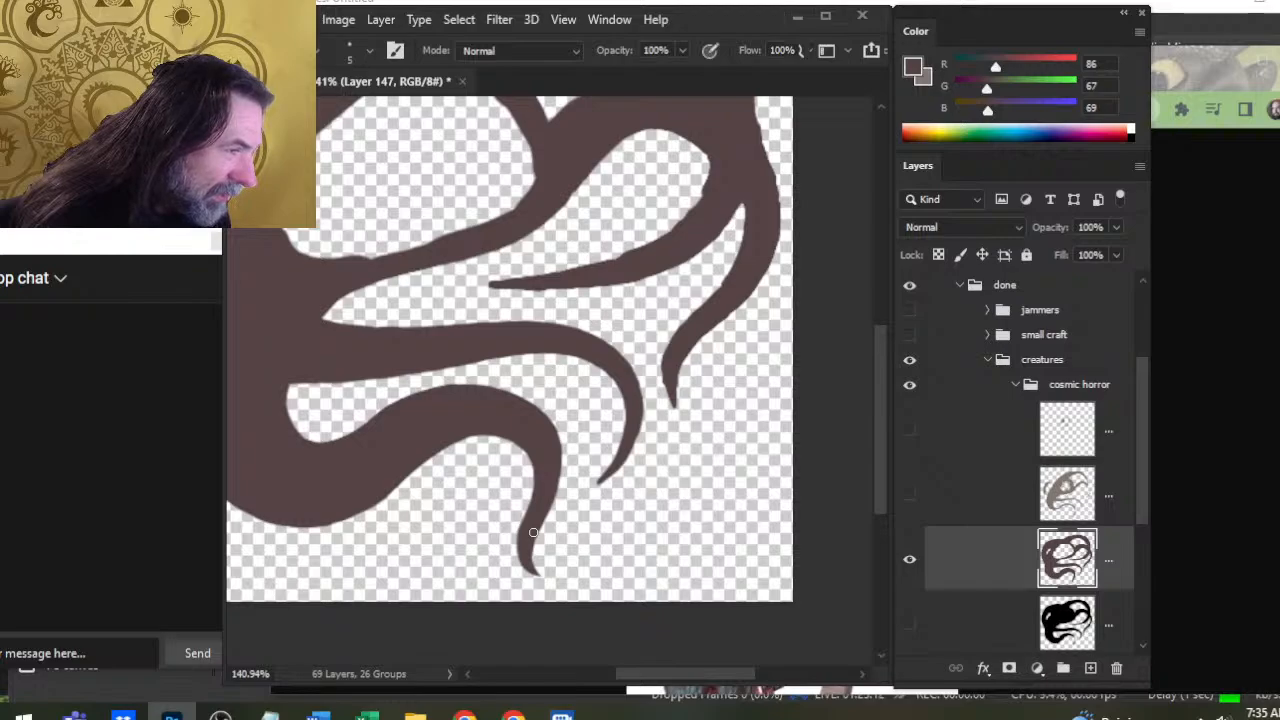
Thicken the outer side of the lowest tentacle's downward bend with brown and blend it into the top of the hump
{"action": "mouse_move", "coordinate": [548, 430]}
{"action": "left_mouse_down"}
{"action": "mouse_move", "coordinate": [556, 492]}
{"action": "mouse_move", "coordinate": [561, 471]}
{"action": "mouse_move", "coordinate": [547, 538]}
{"action": "left_mouse_up"}
{"action": "key", "text": "e"}
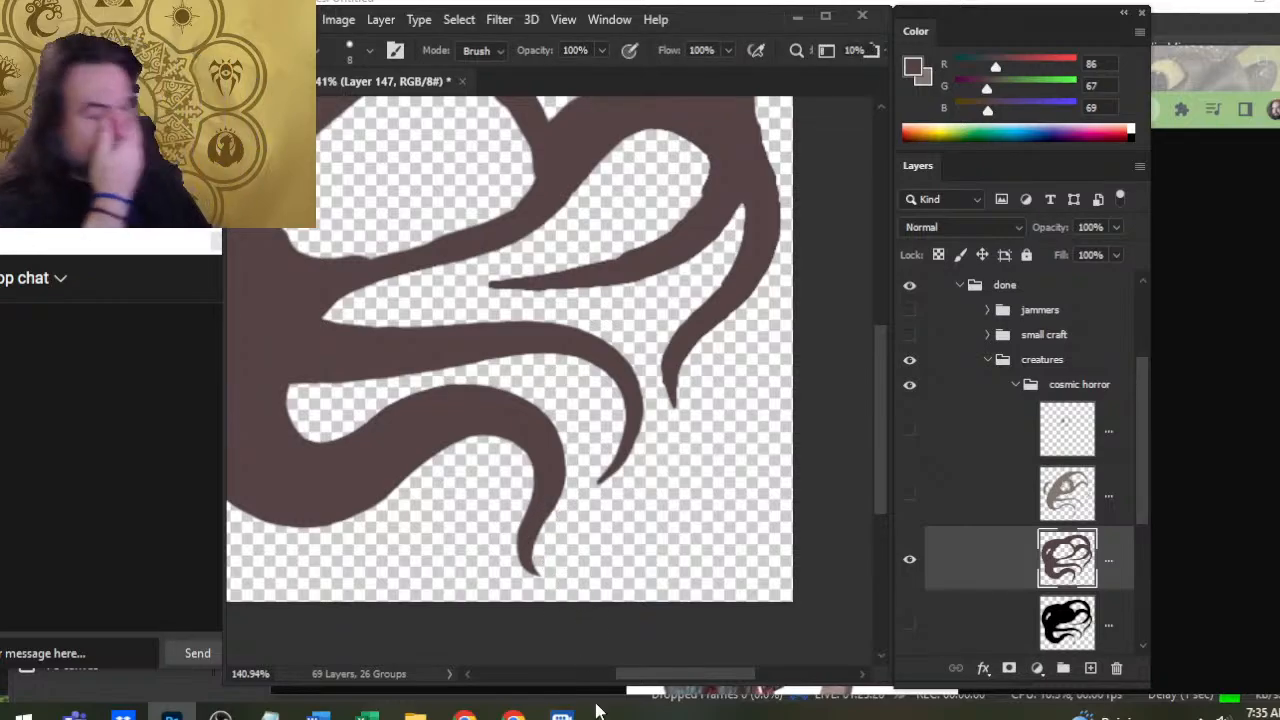
{"action": "key", "text": "b"}
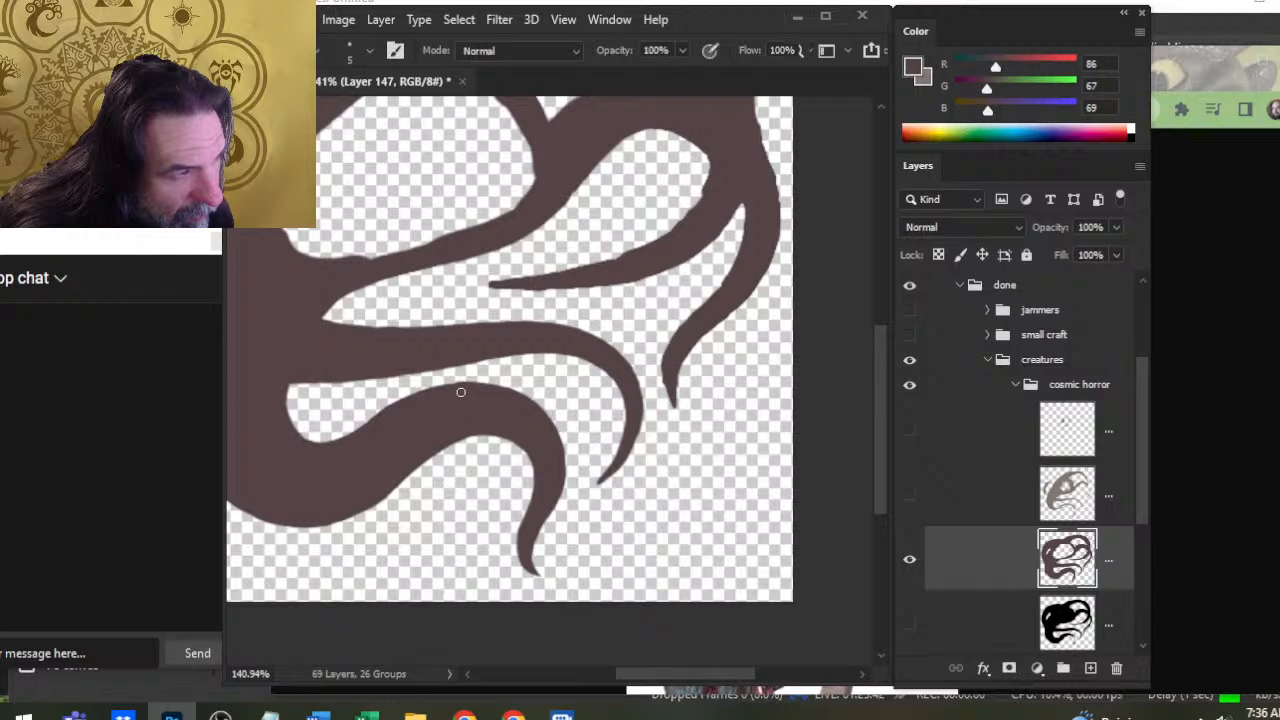
{"action": "key", "text": "e"}
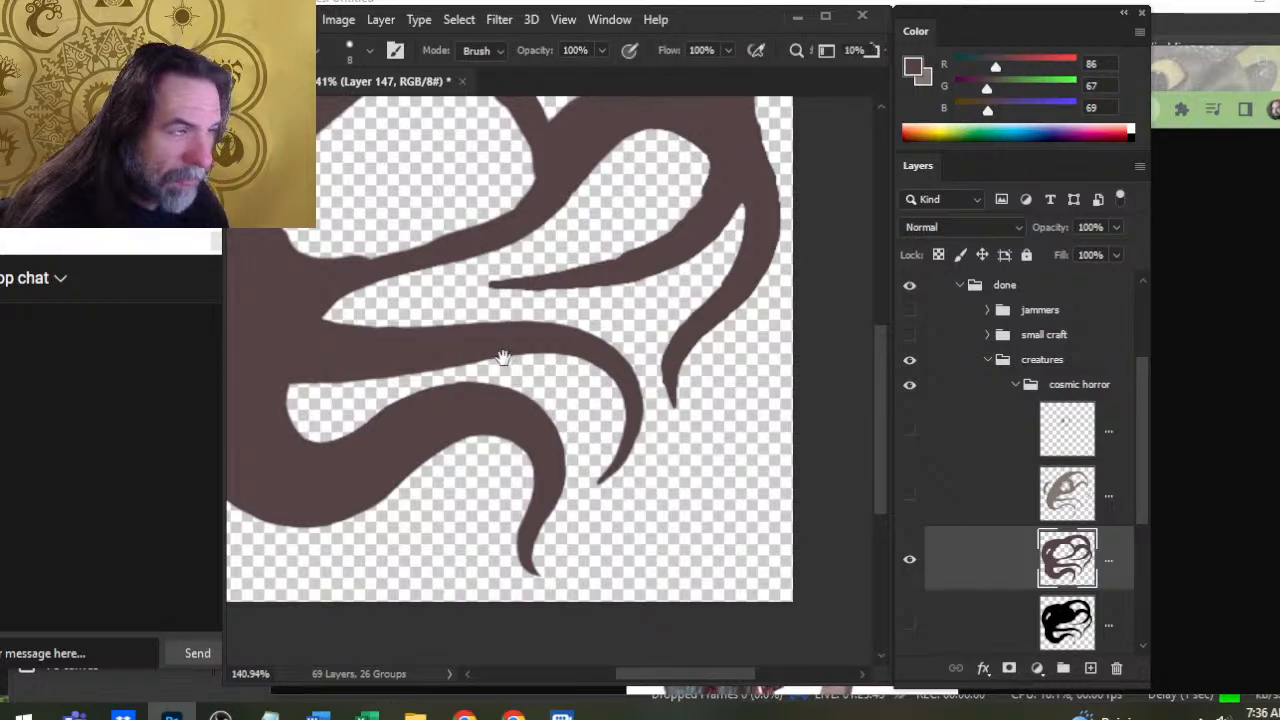
Smooth the tentacle edges near the body around the middle fork, removing the bump on the upper tentacle's top edge
{"action": "left_click_drag", "start_coordinate": [505, 358], "coordinate": [648, 430]}
{"action": "key", "text": "b"}
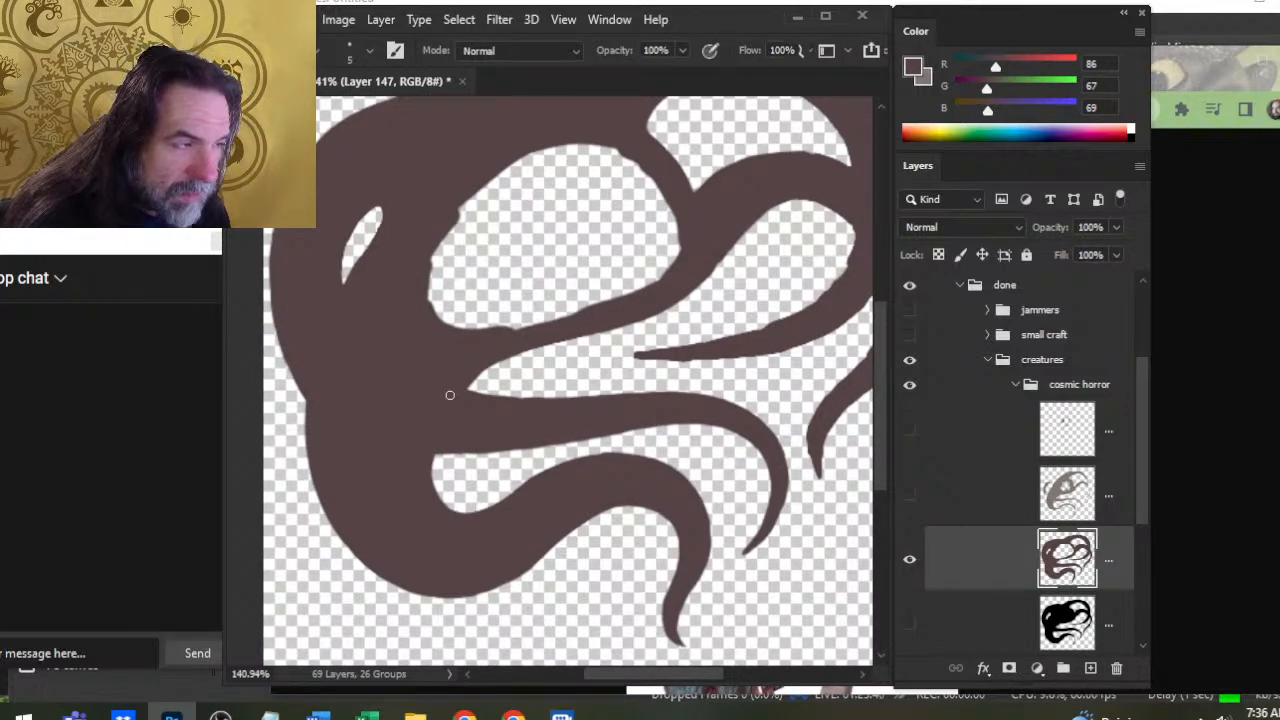
{"action": "key", "text": "e"}
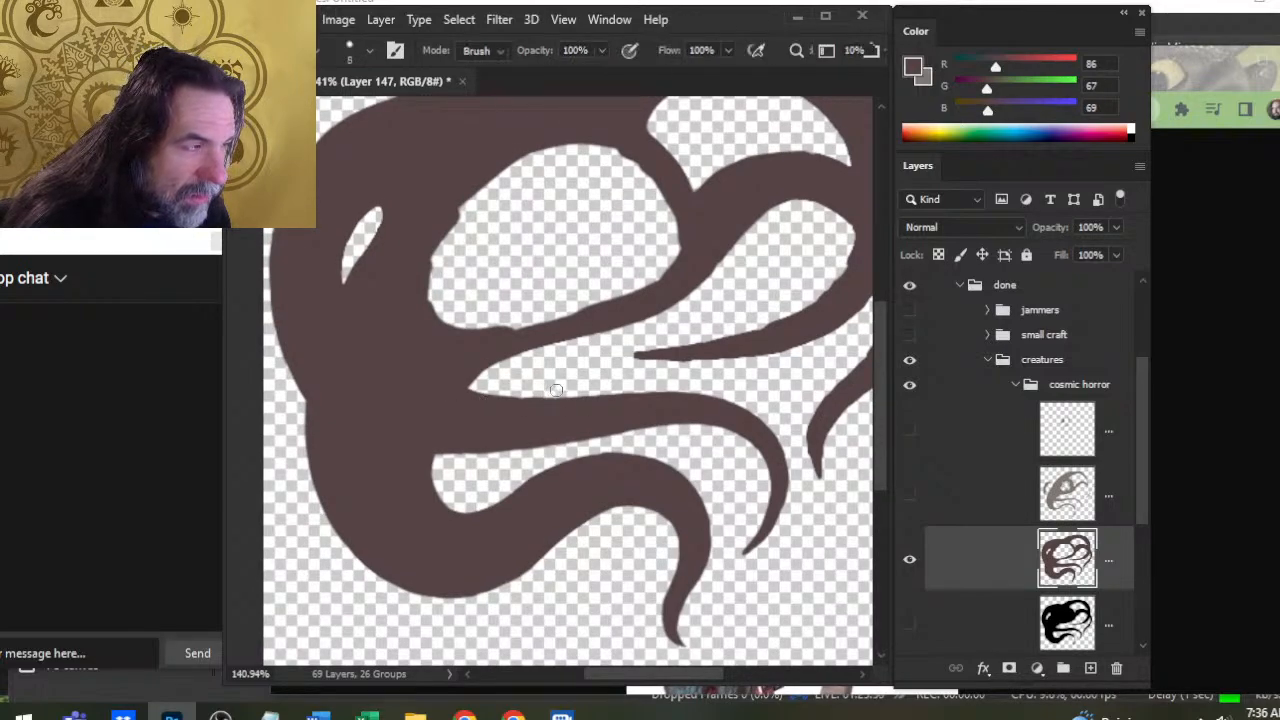
{"action": "key", "text": "b"}
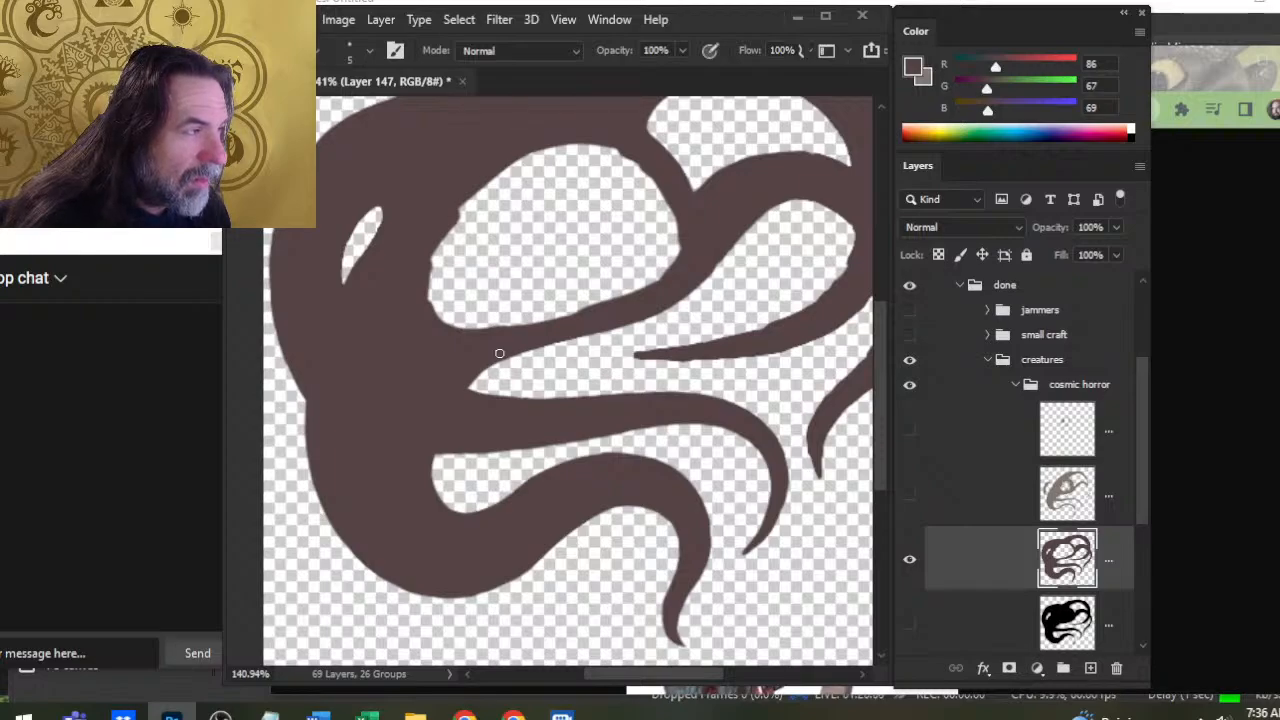
Even out the underside of the upper tentacle from its base to its rise into the loop, using Brush and Eraser
{"action": "key", "text": "e"}
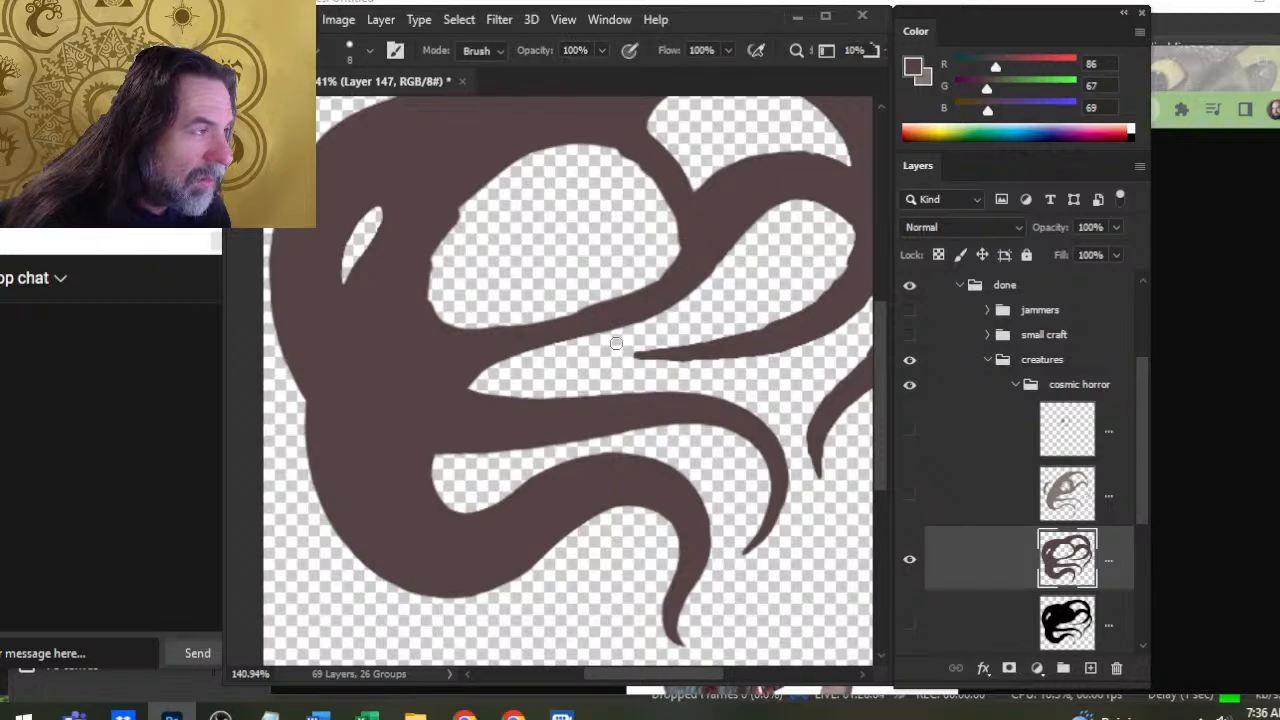
{"action": "key", "text": "b"}
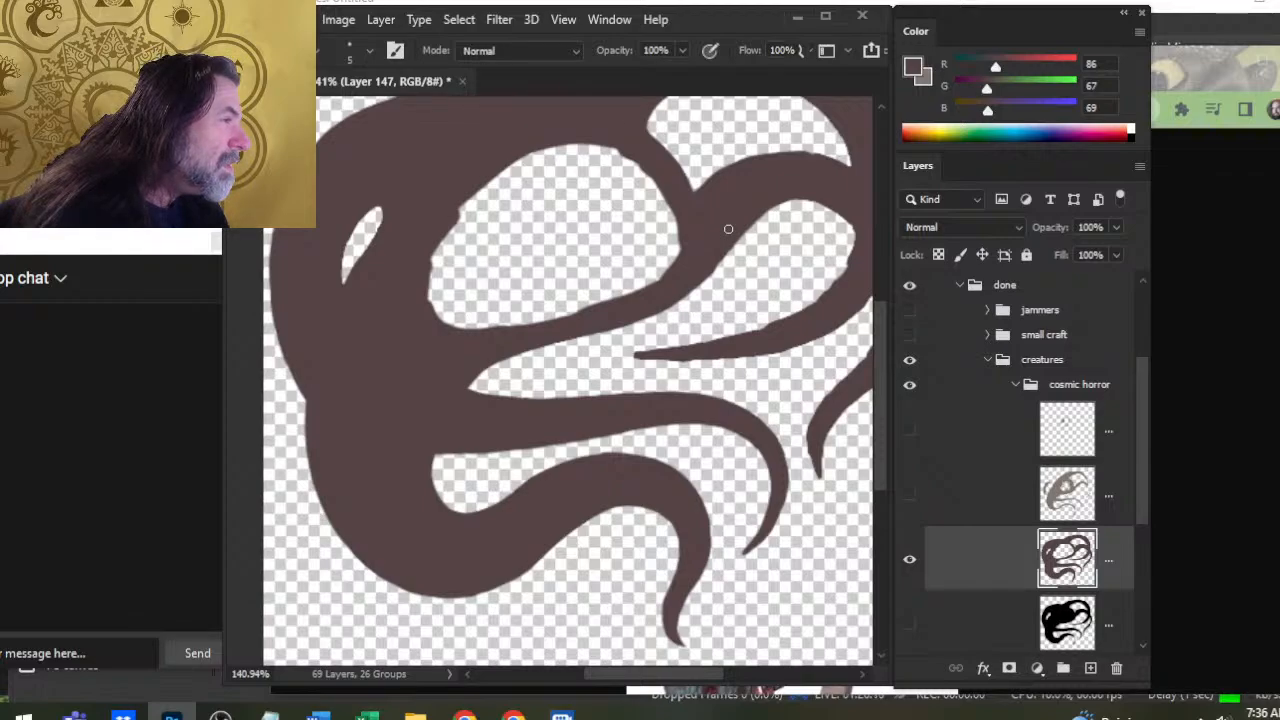
{"action": "key", "text": "e"}
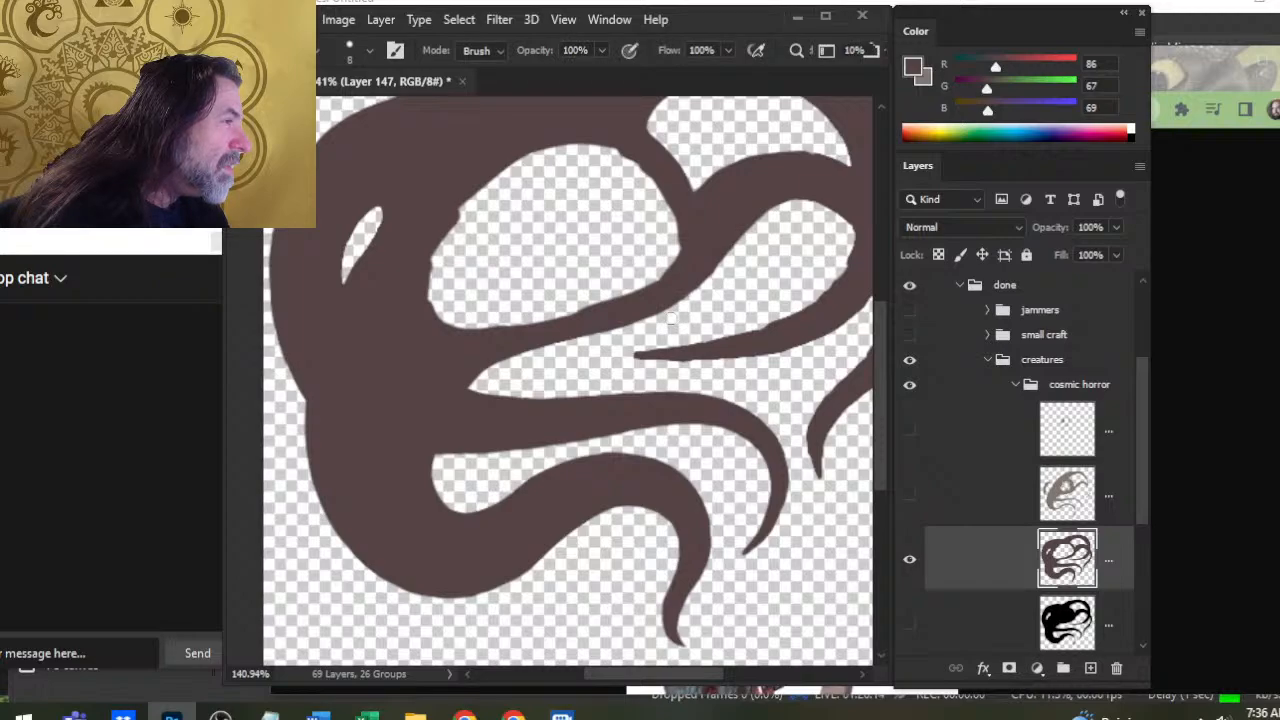
{"action": "key", "text": "b"}
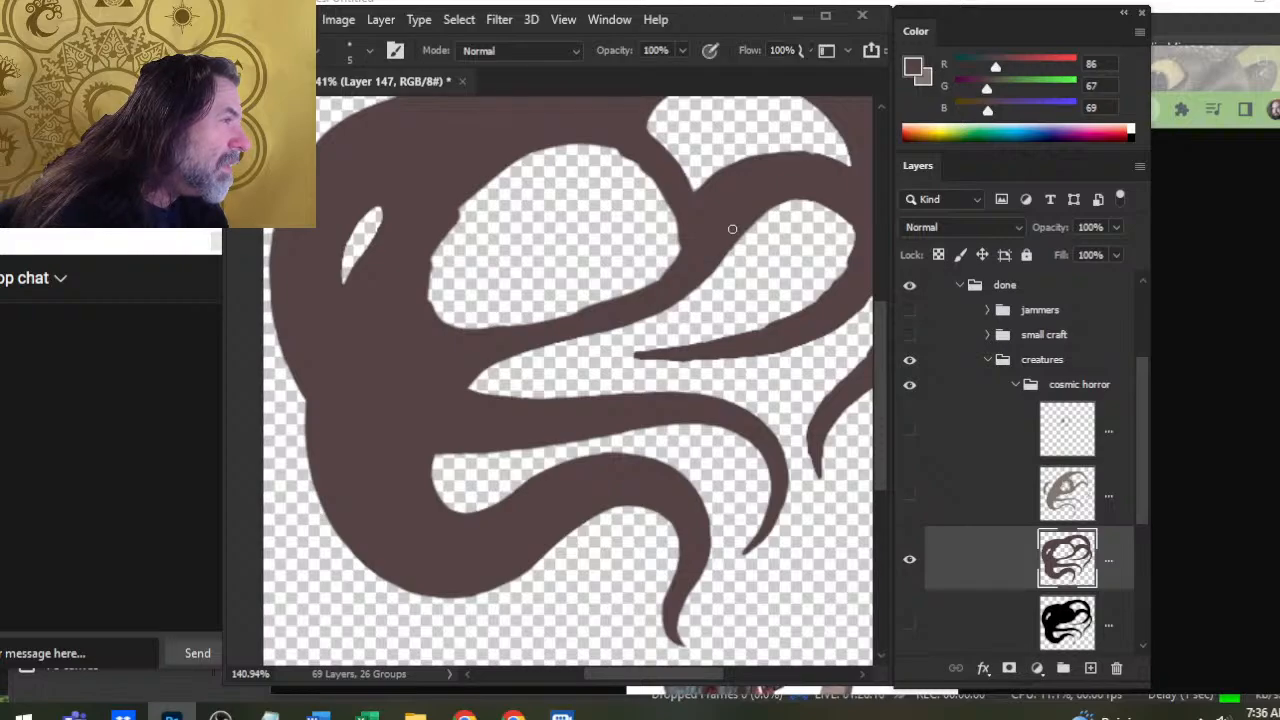
{"action": "key", "text": "e"}
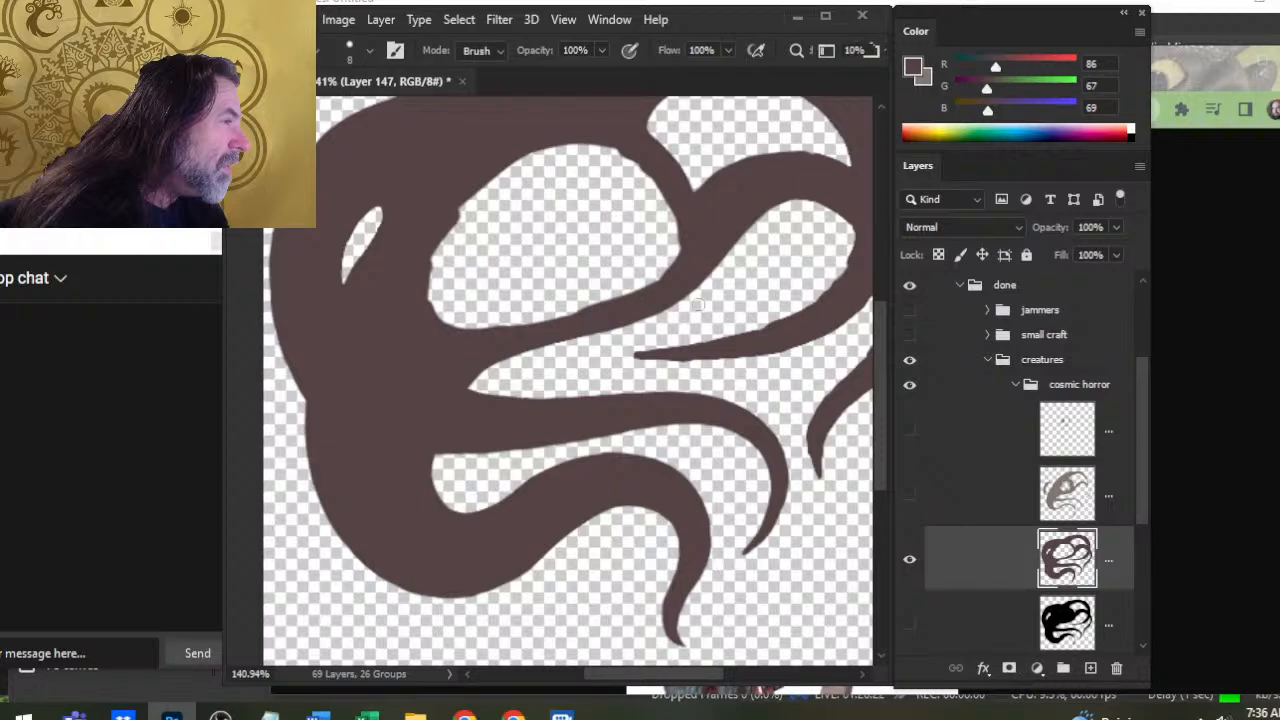
Round off the inside top of the upper tentacle's loop by erasing its uneven edge and touching it up with brown
{"action": "left_click_drag", "start_coordinate": [726, 289], "coordinate": [610, 402]}
{"action": "key", "text": "b"}
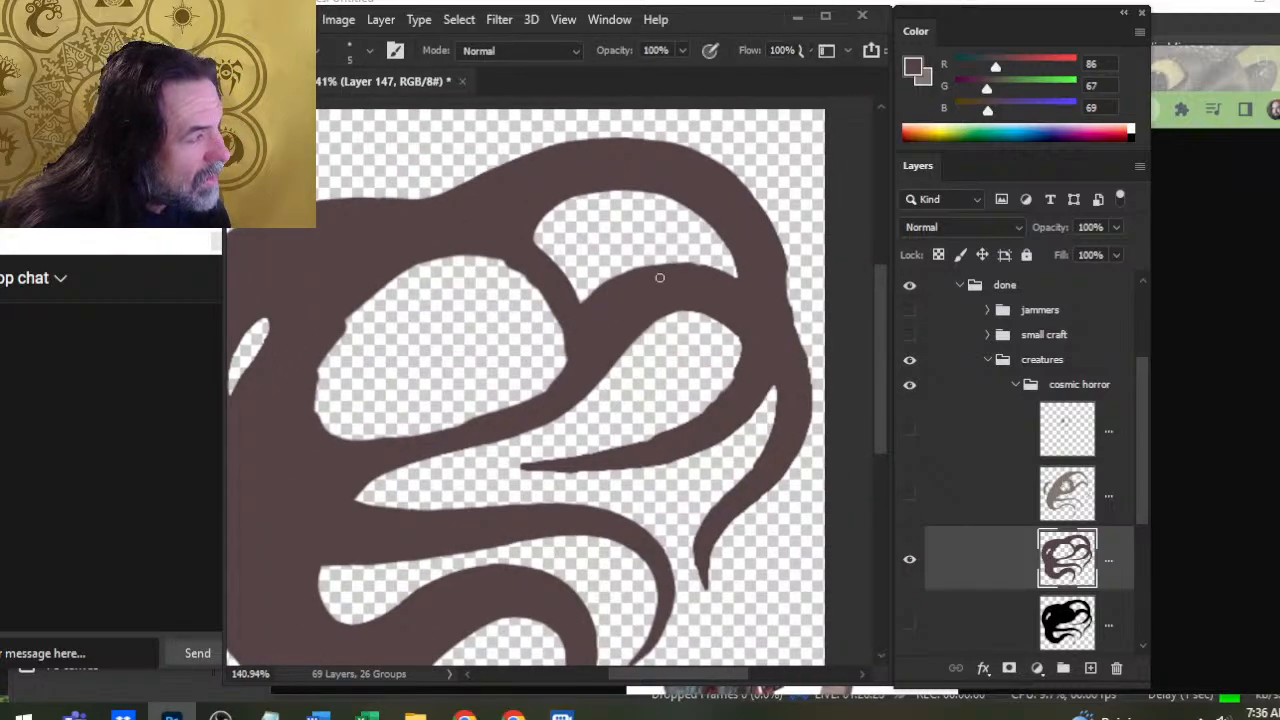
{"action": "key", "text": "e"}
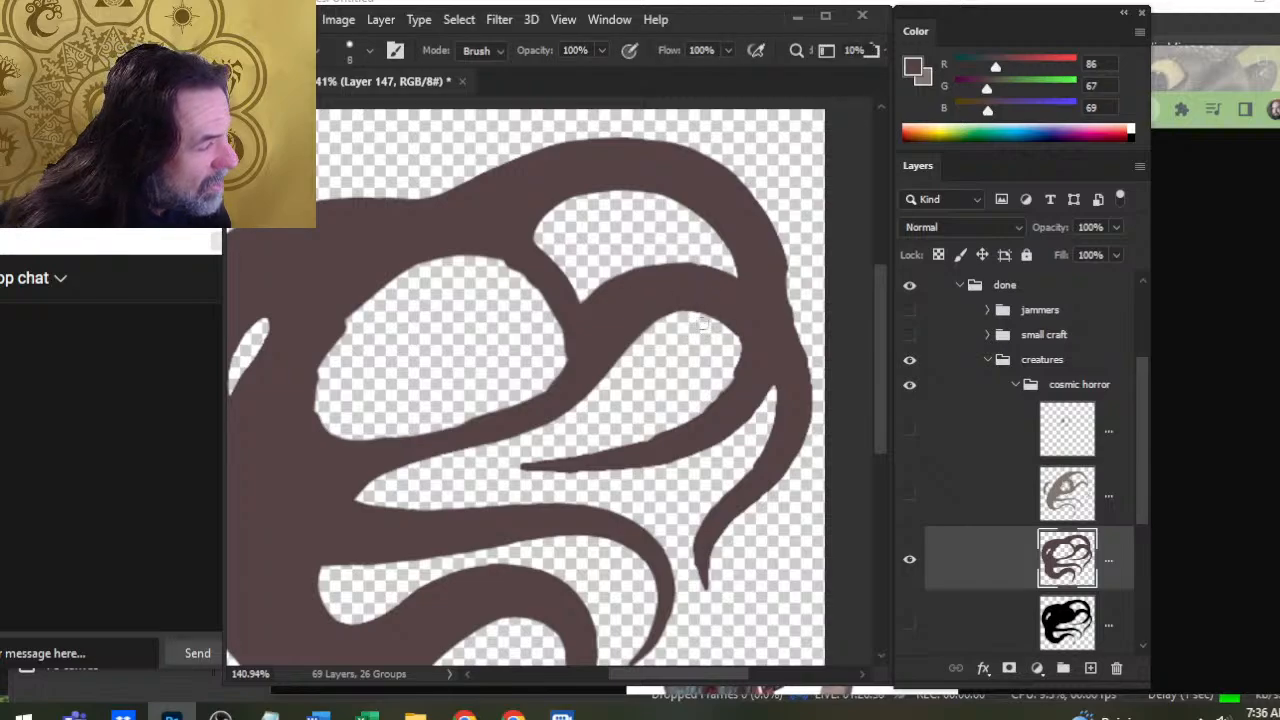
{"action": "left_click_drag", "start_coordinate": [707, 319], "coordinate": [739, 344]}
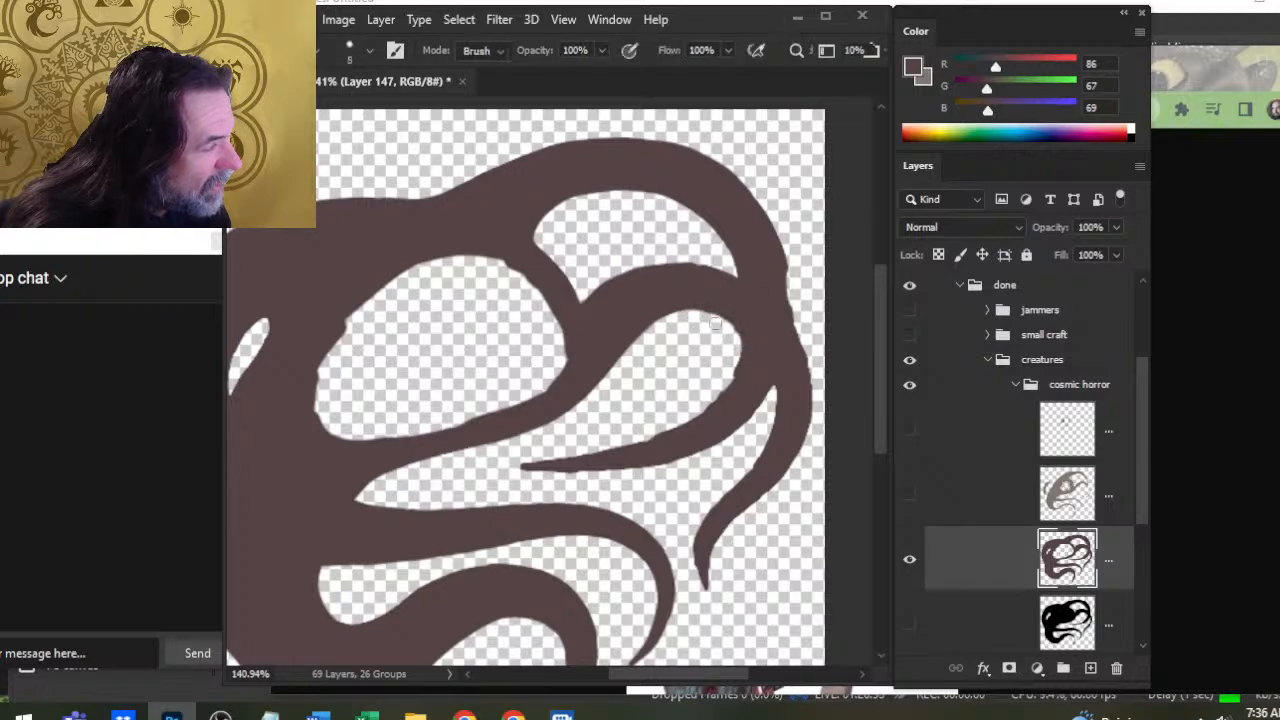
{"action": "key", "text": "b"}
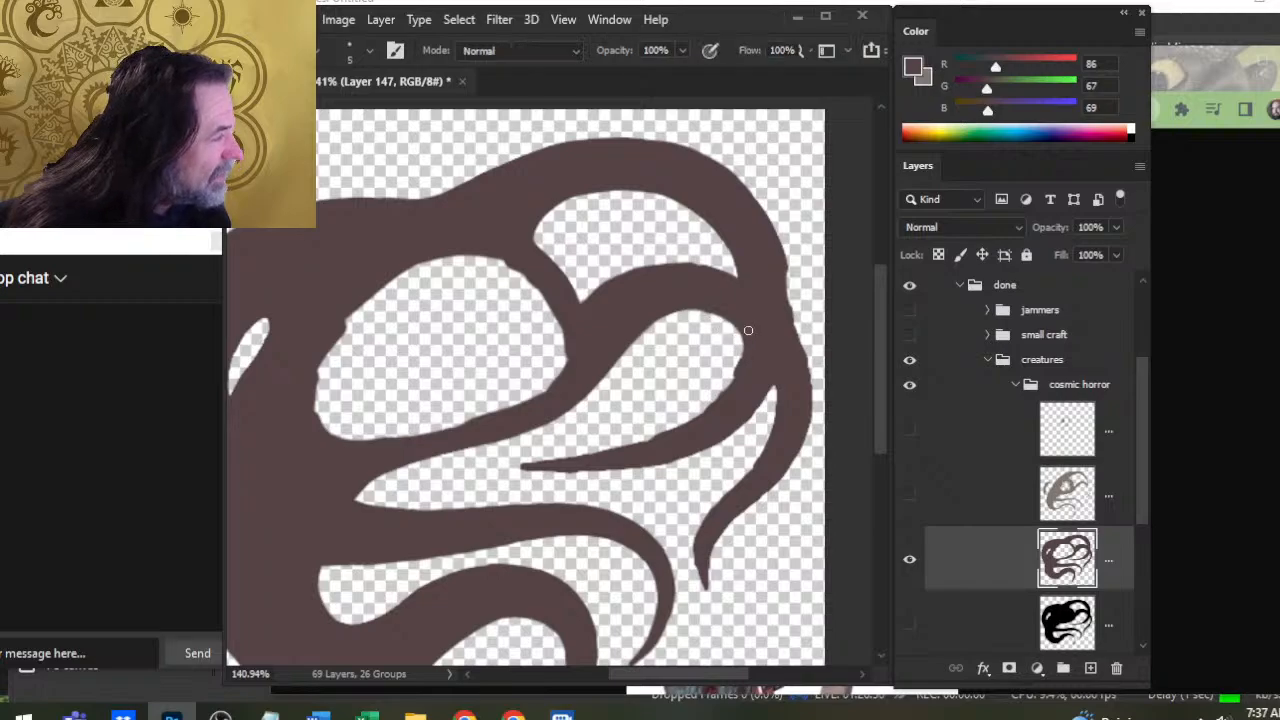
Smooth the loop's inner outer-side curve and the top edge of its pointed branch with the Eraser and Brush
{"action": "key", "text": "e"}
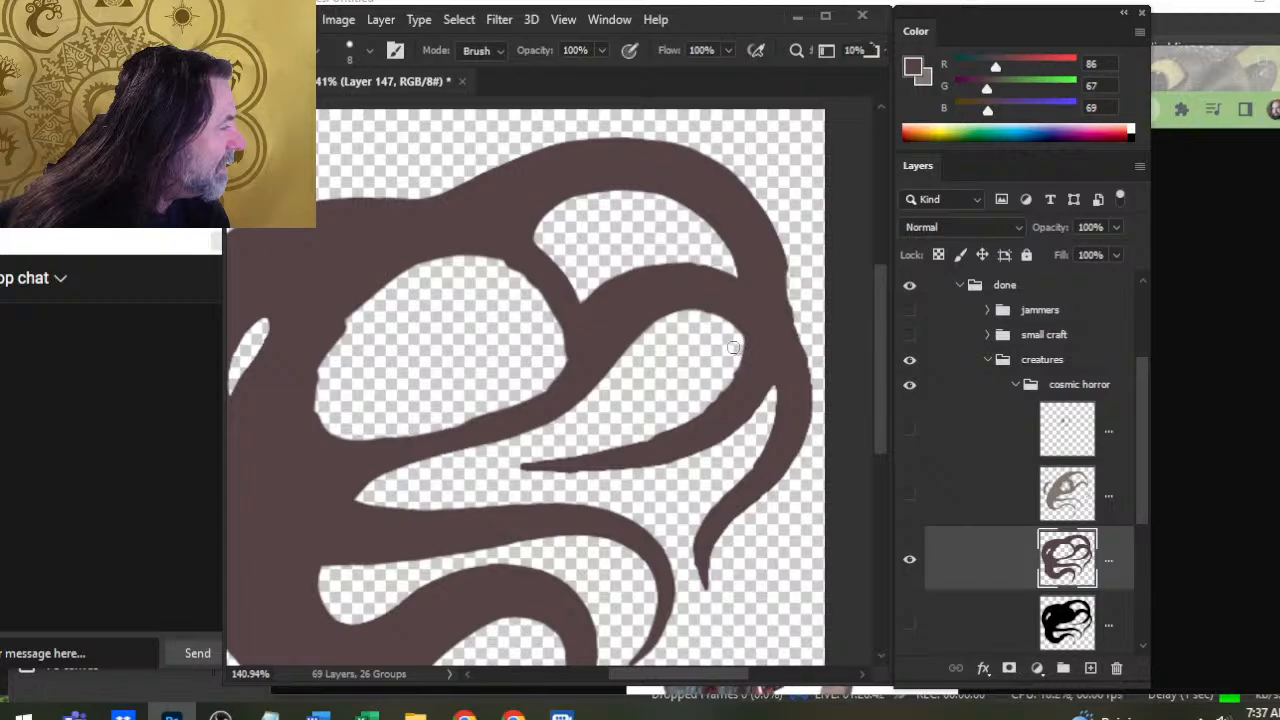
{"action": "mouse_move", "coordinate": [736, 347]}
{"action": "left_mouse_down"}
{"action": "mouse_move", "coordinate": [722, 394]}
{"action": "mouse_move", "coordinate": [732, 371]}
{"action": "mouse_move", "coordinate": [680, 421]}
{"action": "mouse_move", "coordinate": [694, 418]}
{"action": "mouse_move", "coordinate": [655, 433]}
{"action": "left_mouse_up"}
{"action": "key", "text": "b"}
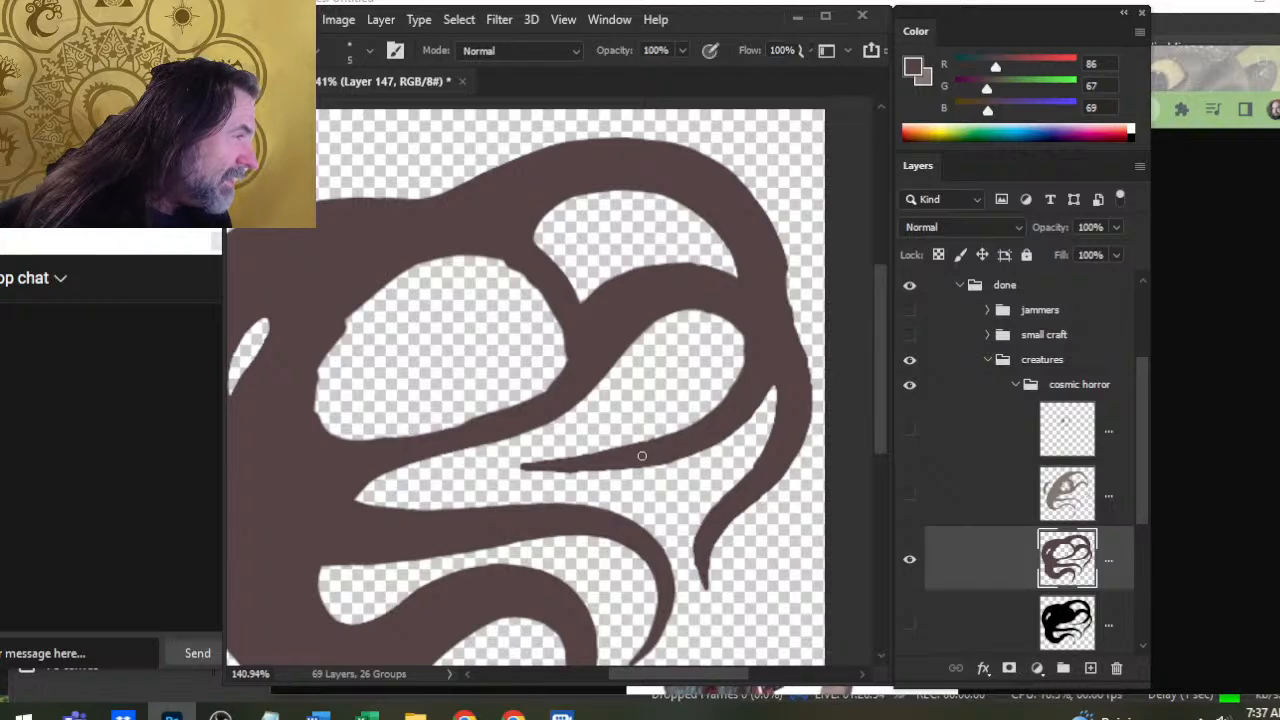
{"action": "key", "text": "e"}
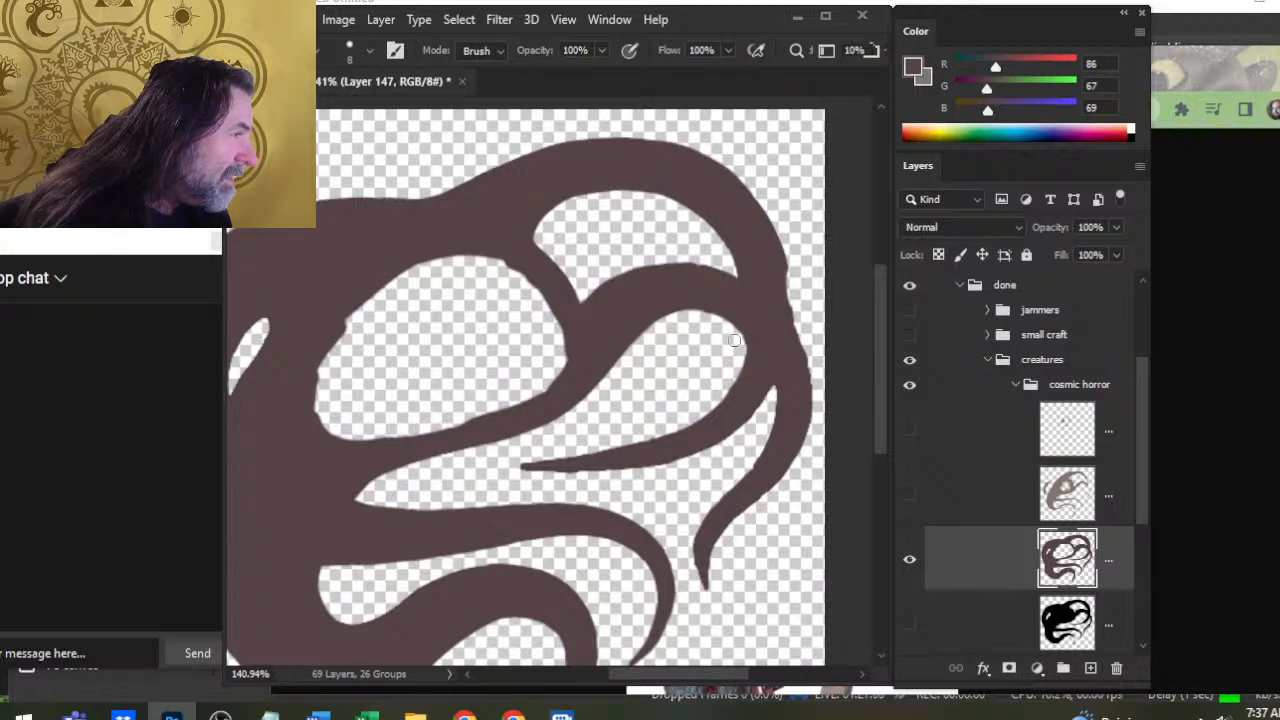
{"action": "key", "text": "b"}
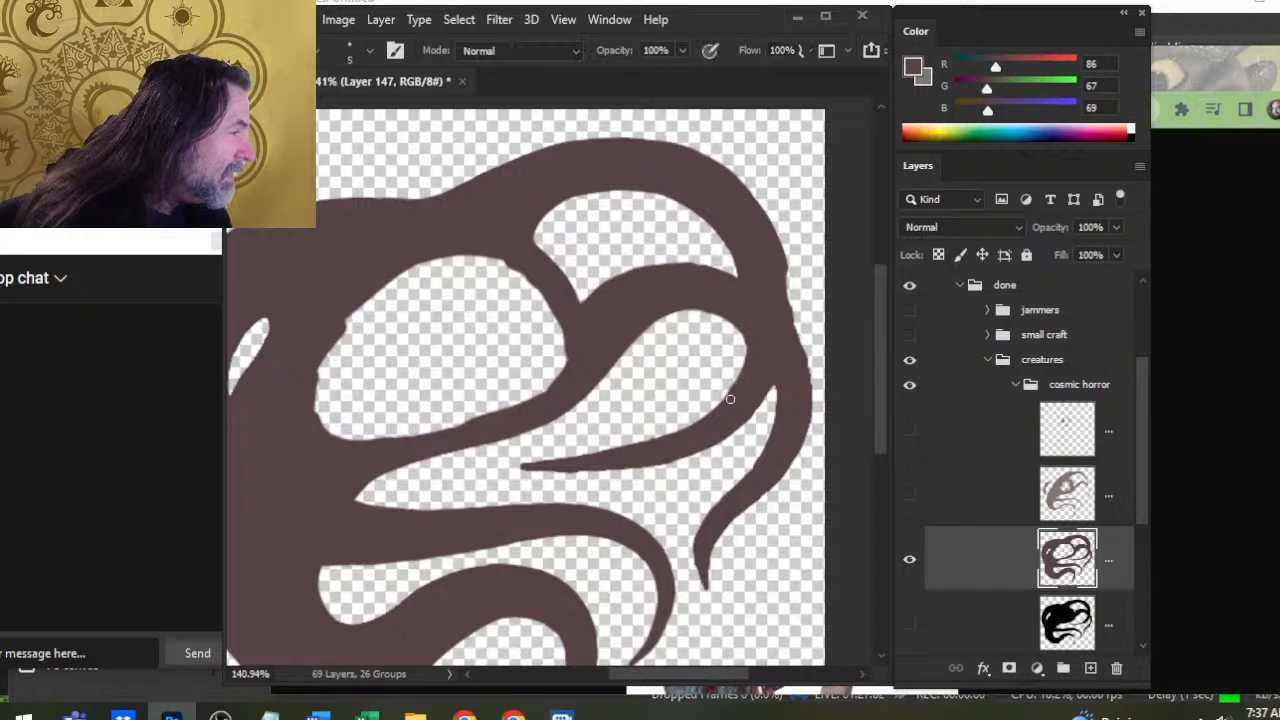
Thicken the loop's outer side along its two inner openings and smooth the notch on its outer edge with Brush and Eraser
{"action": "key", "text": "e"}
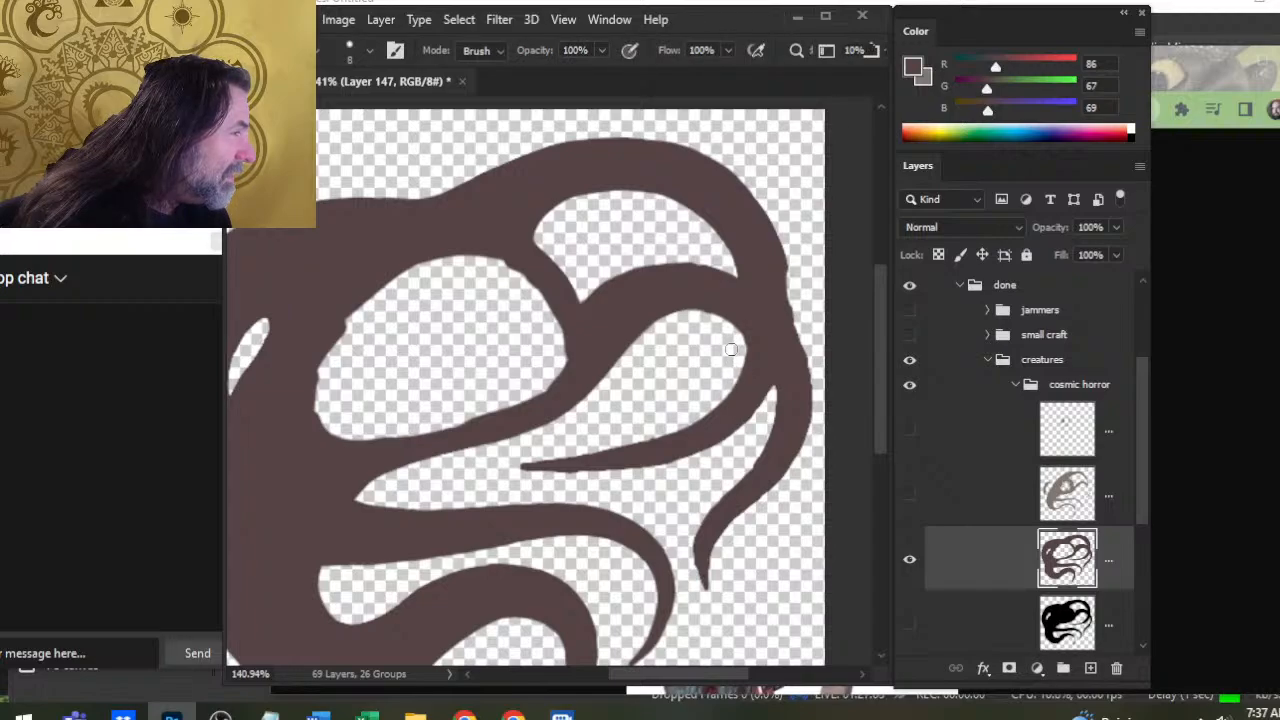
{"action": "key", "text": "b"}
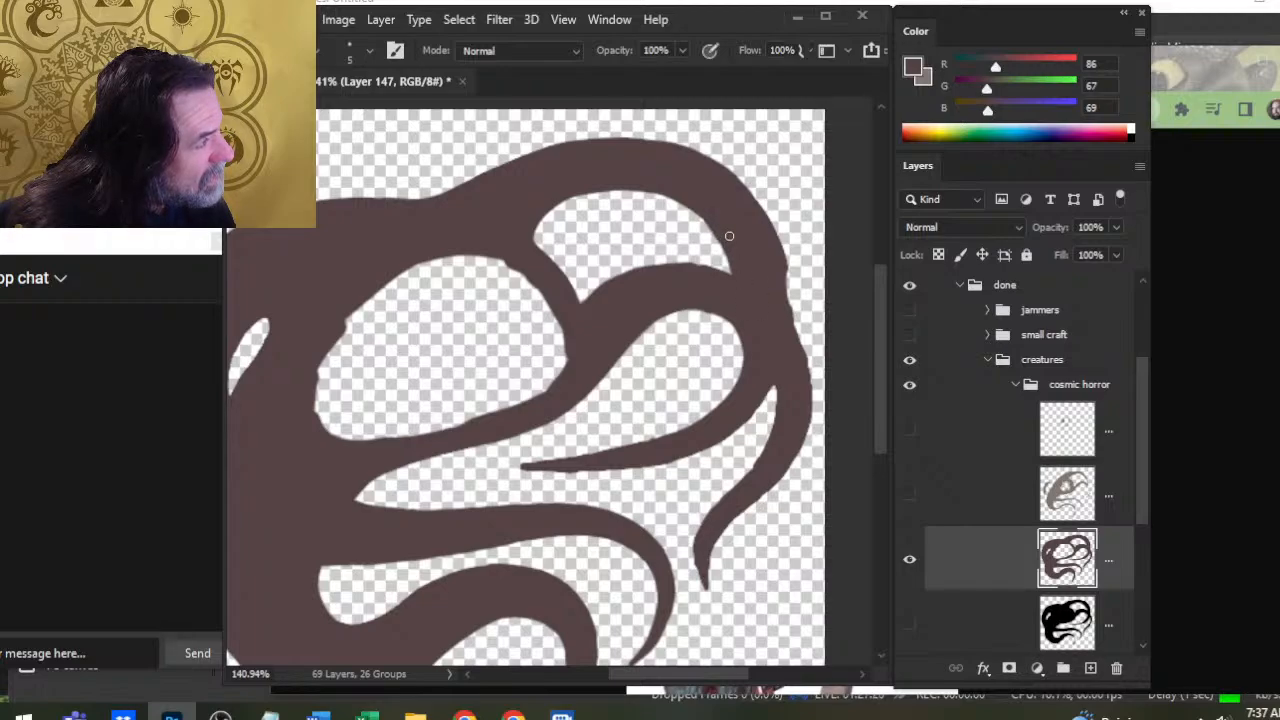
{"action": "key", "text": "e"}
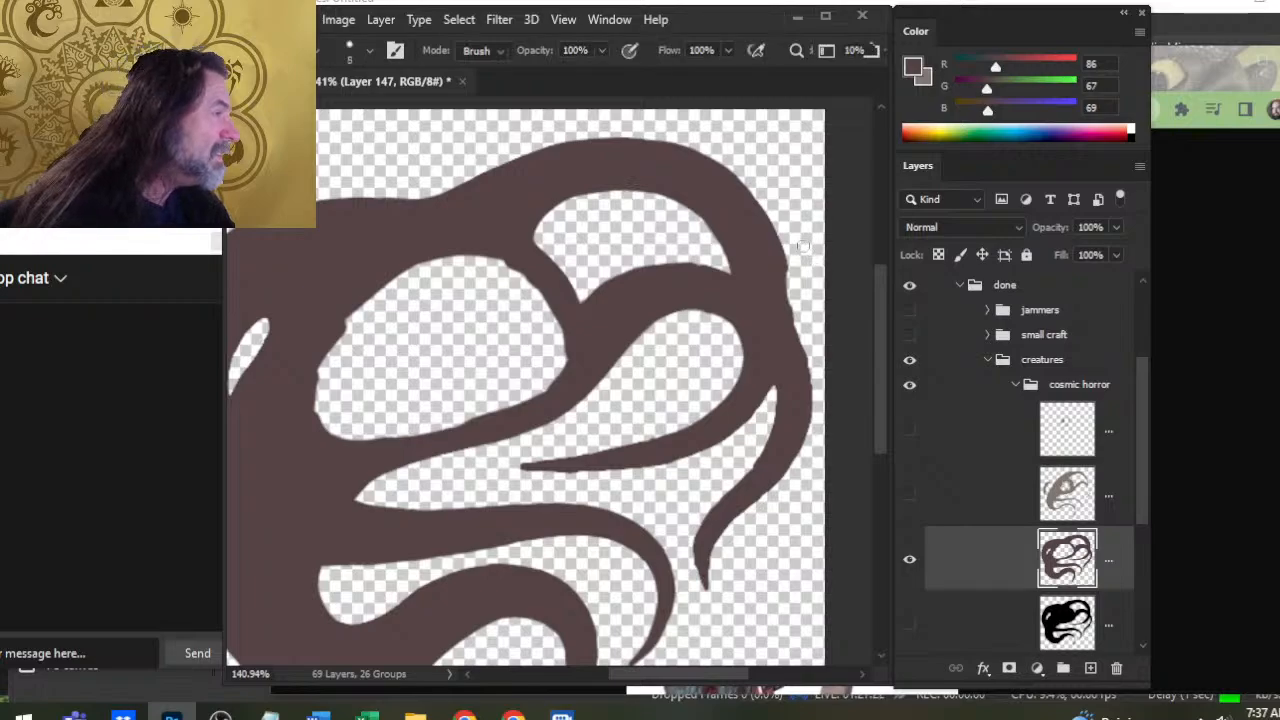
{"action": "key", "text": "b"}
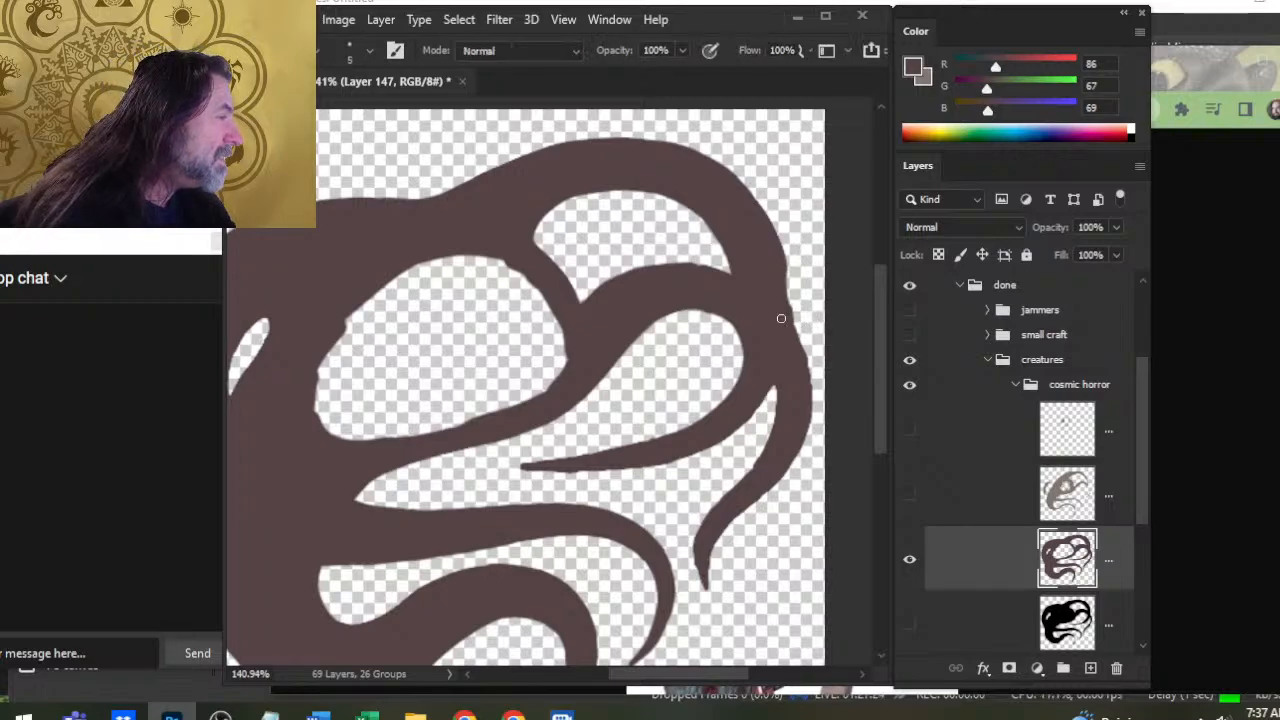
{"action": "key", "text": "e"}
{"action": "key", "text": "b"}
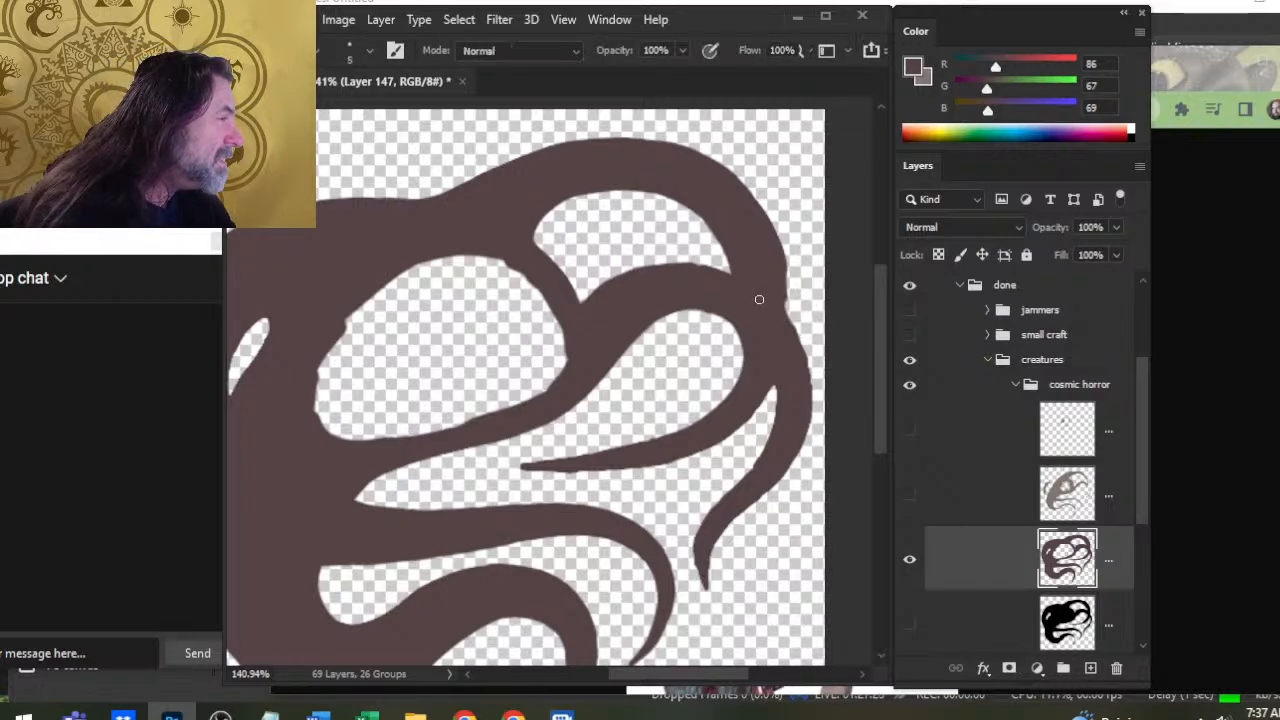
{"action": "key", "text": "e"}
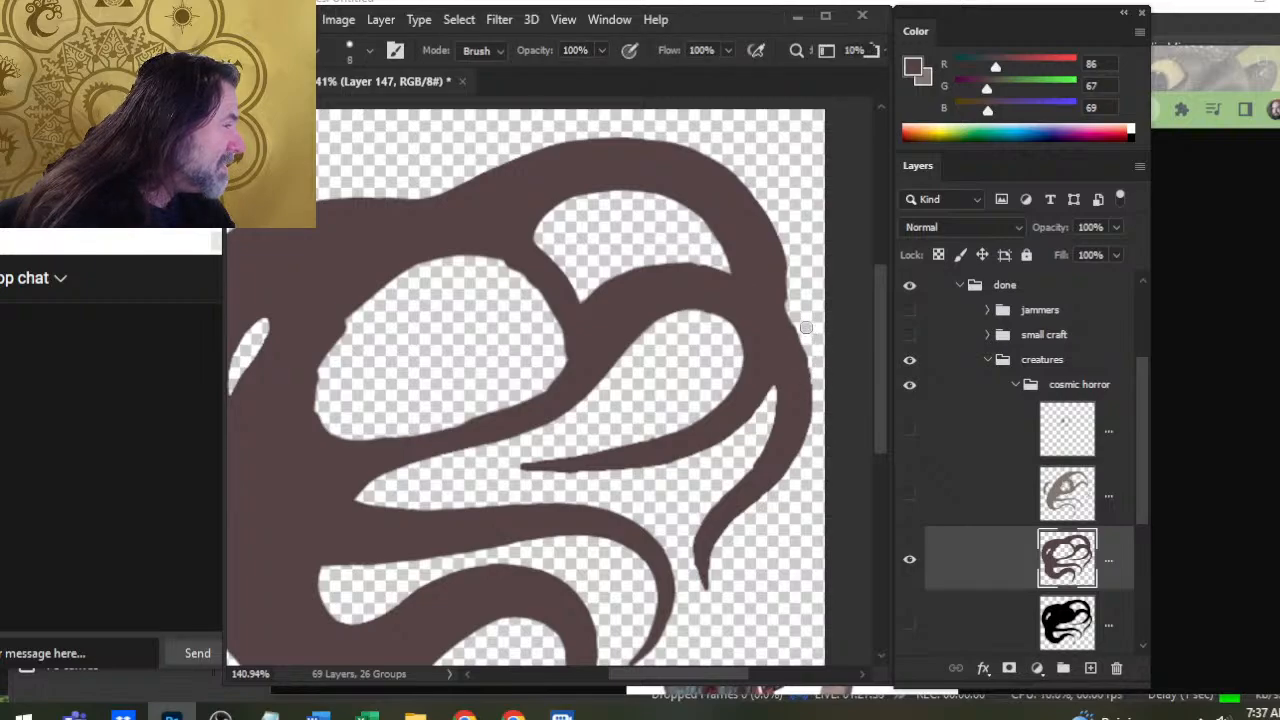
{"action": "key", "text": "b"}
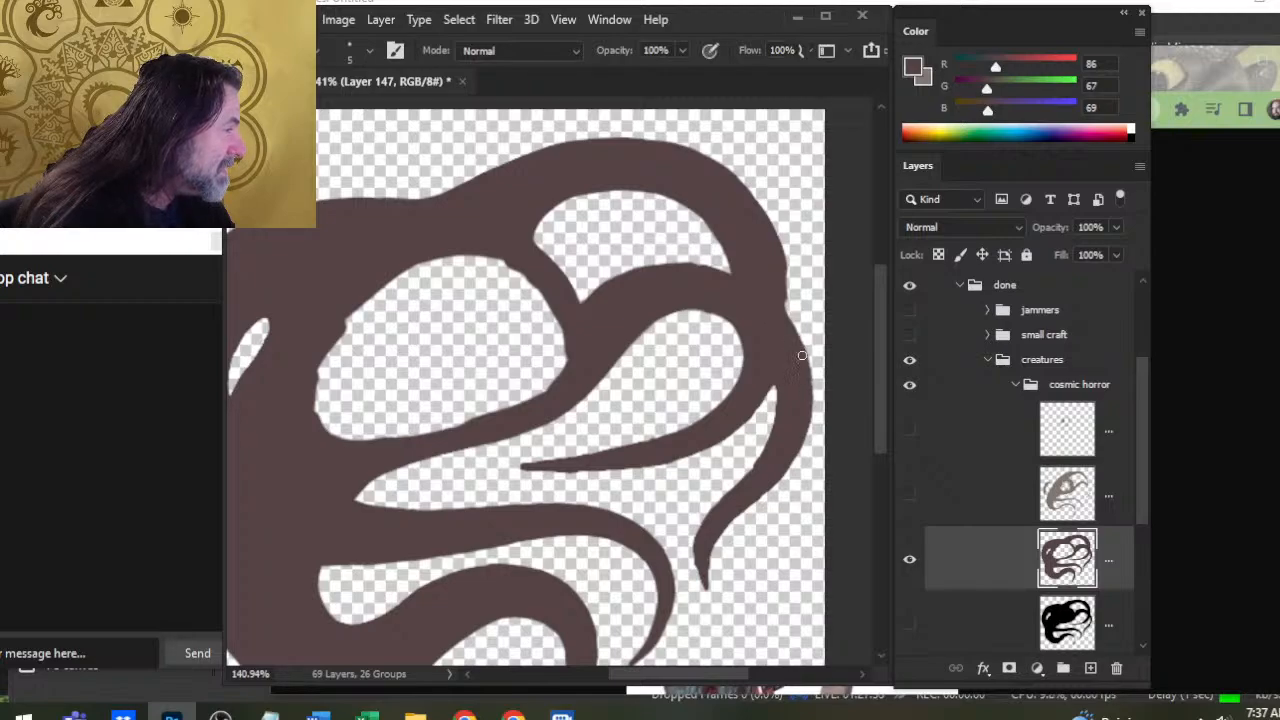
{"action": "left_click_drag", "start_coordinate": [802, 354], "coordinate": [810, 397]}
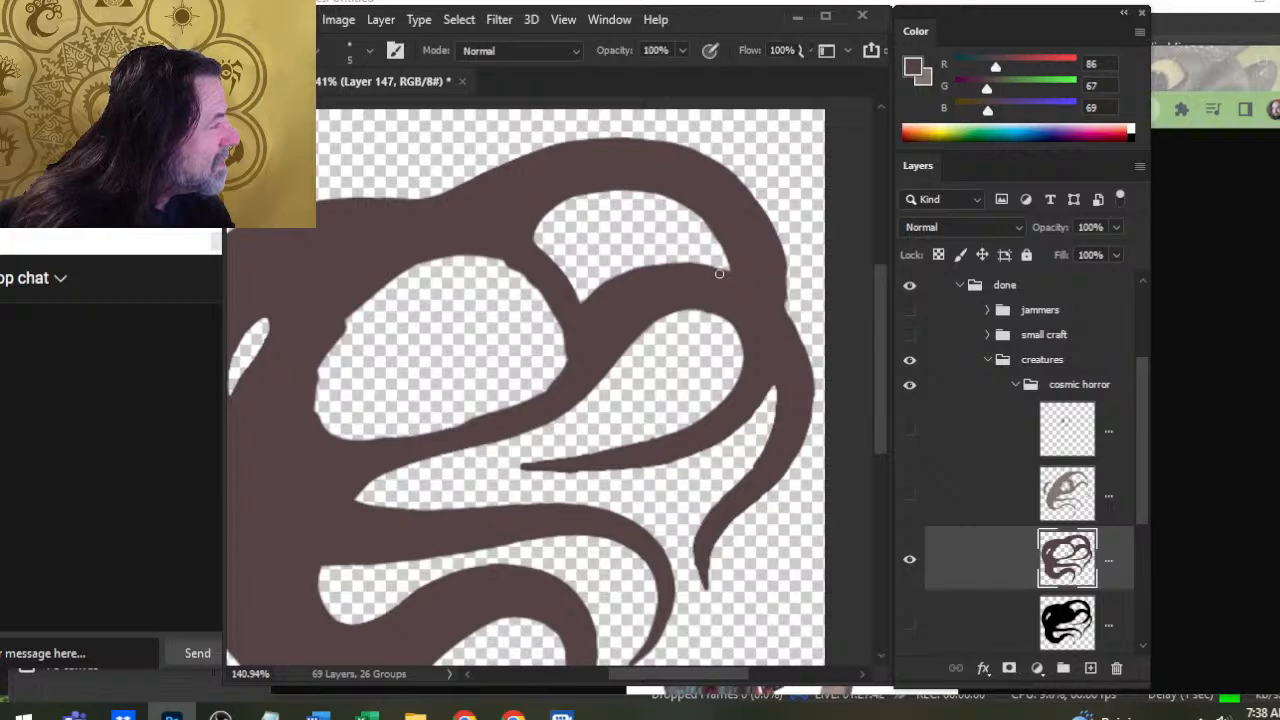
Erase the upper opening's pointed corner deeper into the tentacle junction and repaint the edge above it in brown
{"action": "key", "text": "e"}
{"action": "key", "text": "b"}
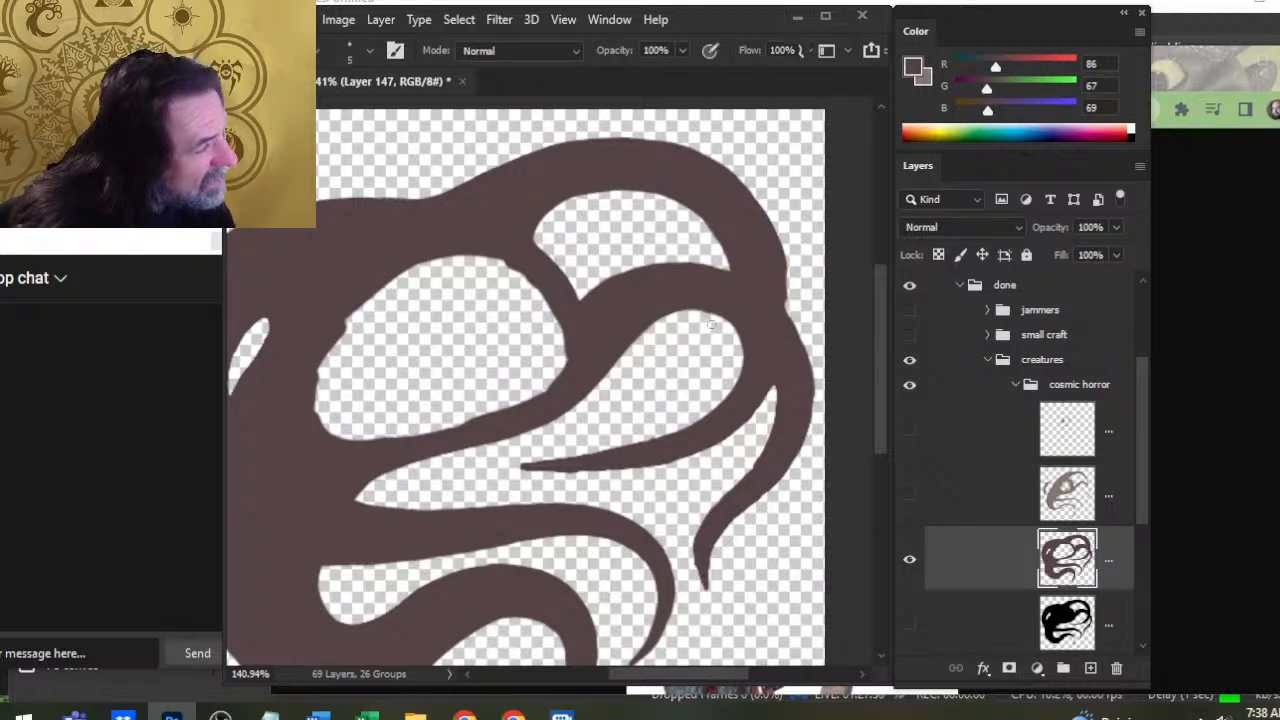
{"action": "key", "text": "e"}
{"action": "left_click_drag", "start_coordinate": [727, 259], "coordinate": [748, 282]}
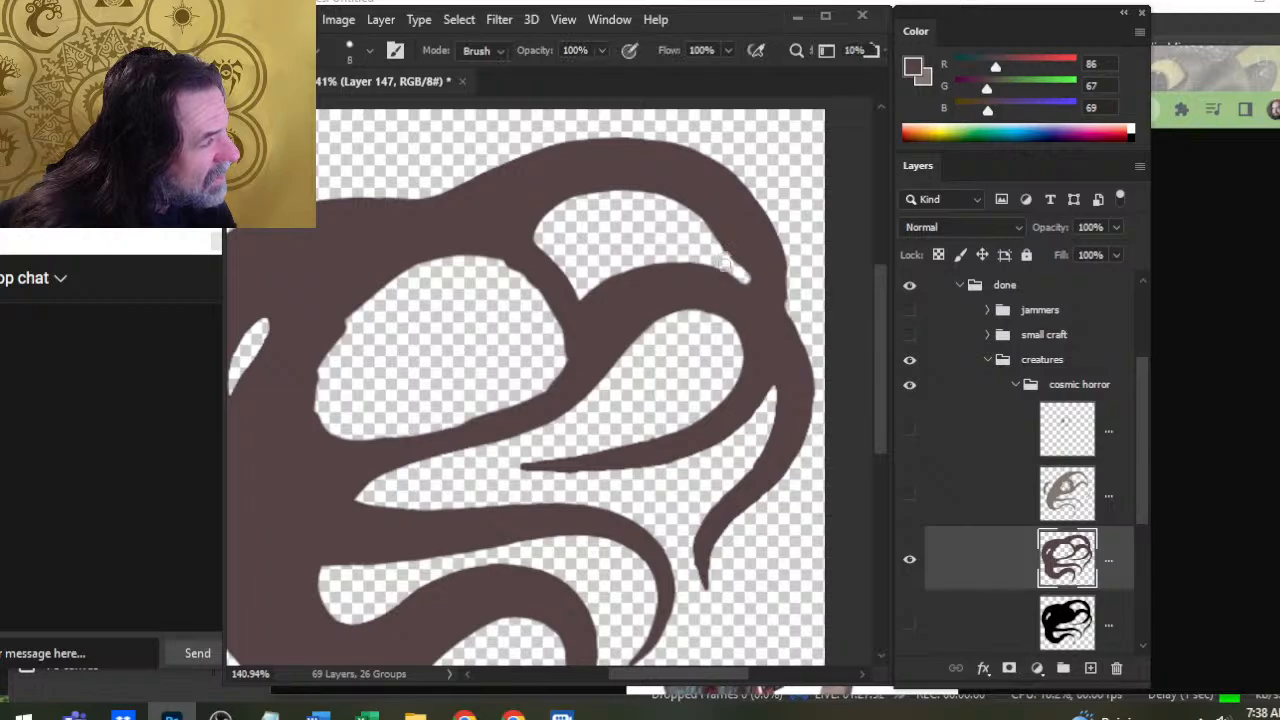
{"action": "key", "text": "b"}
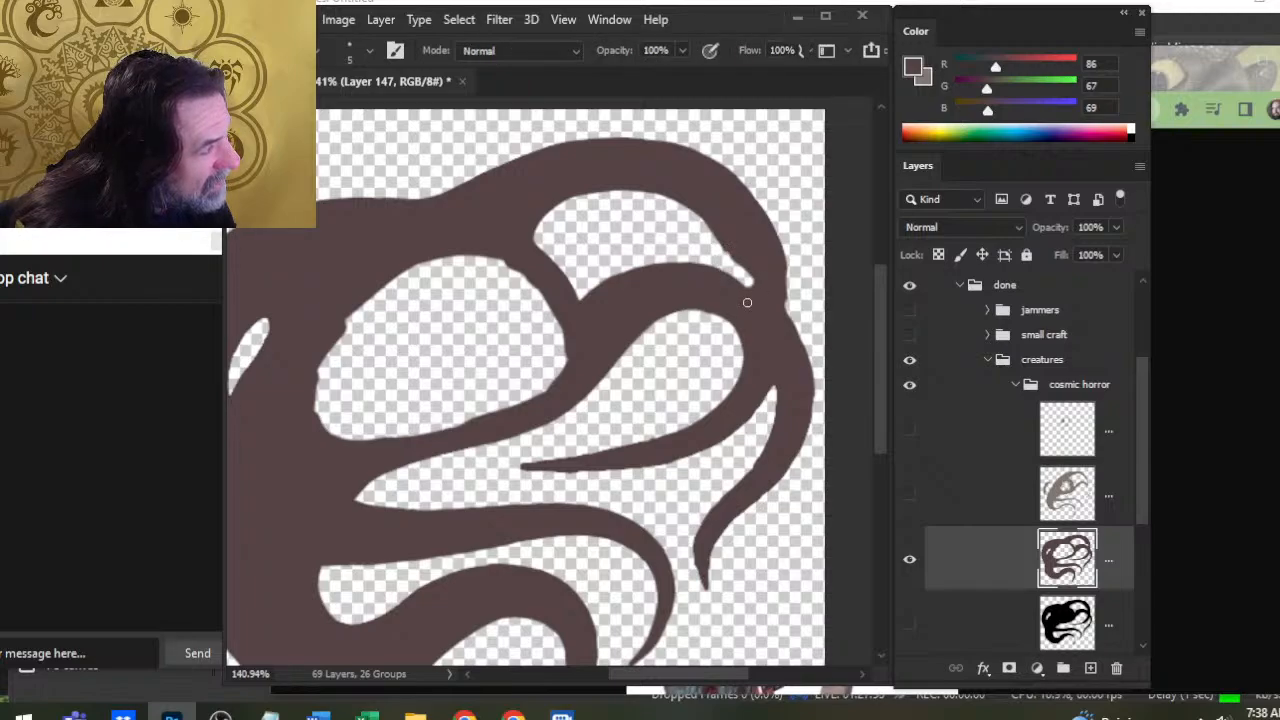
{"action": "left_click_drag", "start_coordinate": [725, 236], "coordinate": [736, 277]}
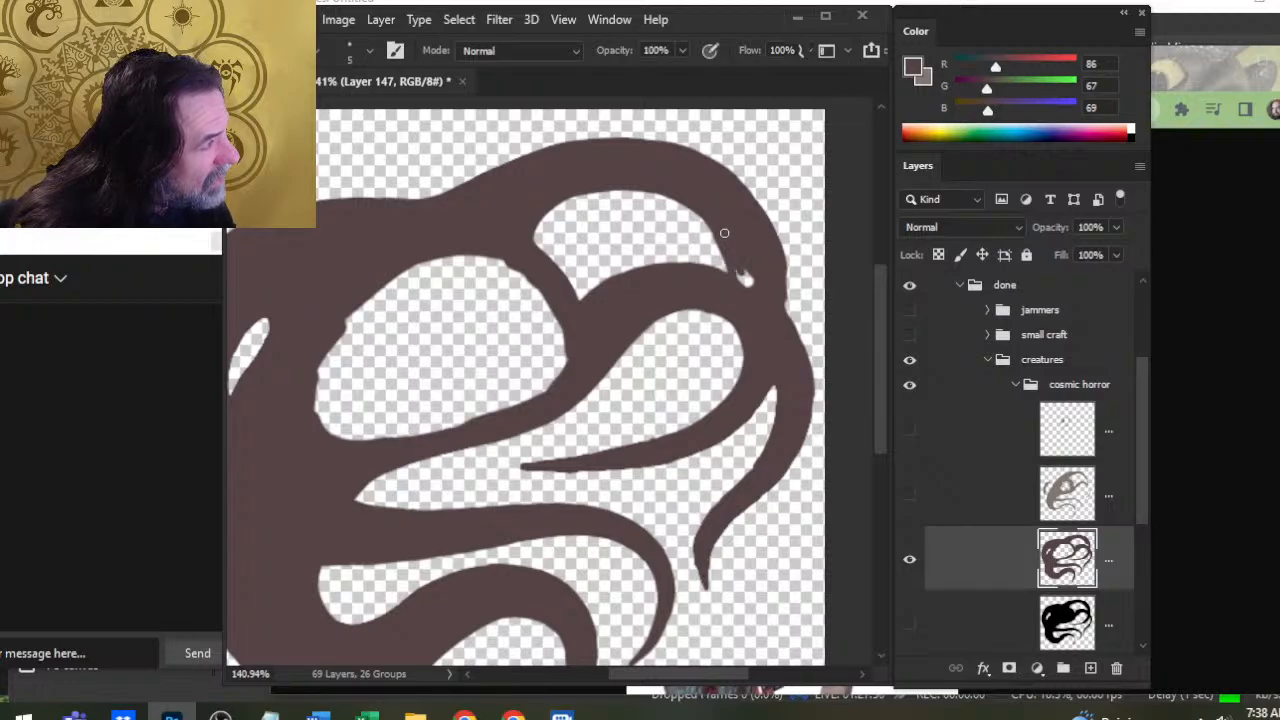
Refine the upper tentacle's underside toward the junction by alternately erasing and painting, and paint brown into the extended corner
{"action": "key", "text": "e"}
{"action": "mouse_move", "coordinate": [704, 231]}
{"action": "left_mouse_down"}
{"action": "mouse_move", "coordinate": [745, 277]}
{"action": "mouse_move", "coordinate": [727, 258]}
{"action": "left_mouse_up"}
{"action": "key", "text": "b"}
{"action": "key", "text": "e"}
{"action": "key", "text": "b"}
{"action": "key", "text": "e"}
{"action": "key", "text": "b"}
{"action": "key", "text": "e"}
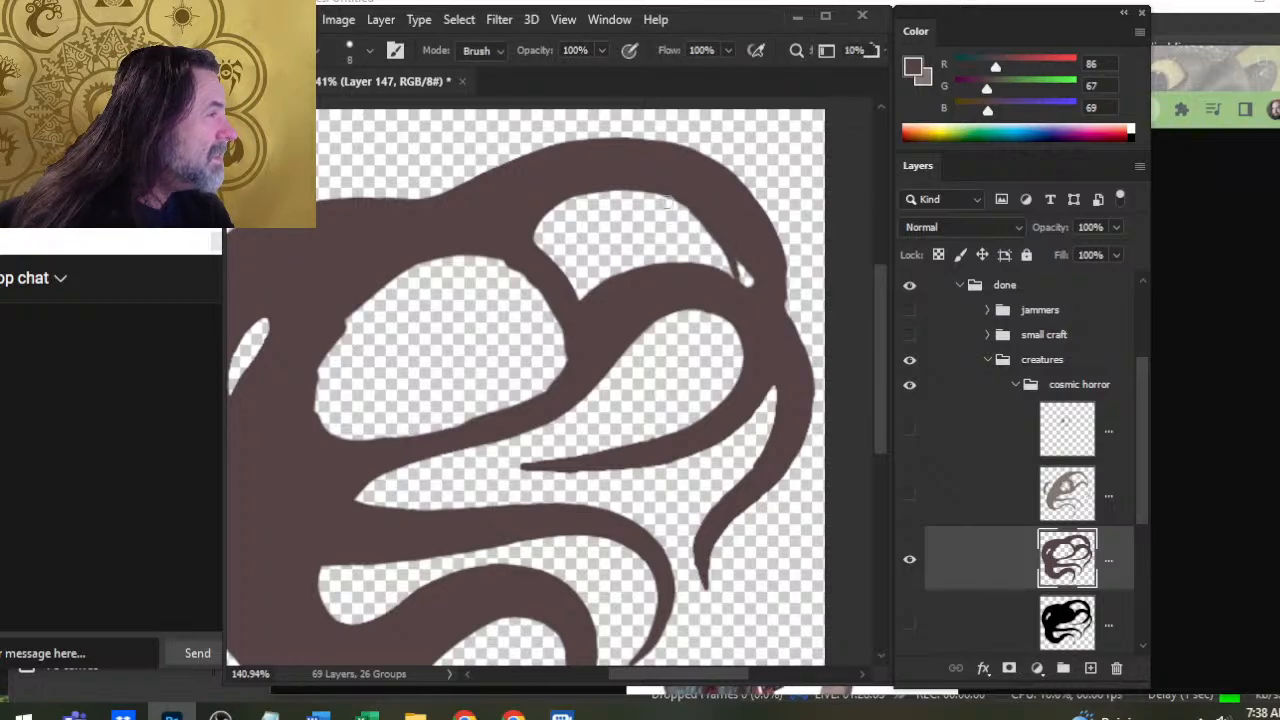
{"action": "left_click_drag", "start_coordinate": [695, 228], "coordinate": [729, 264]}
{"action": "key", "text": "b"}
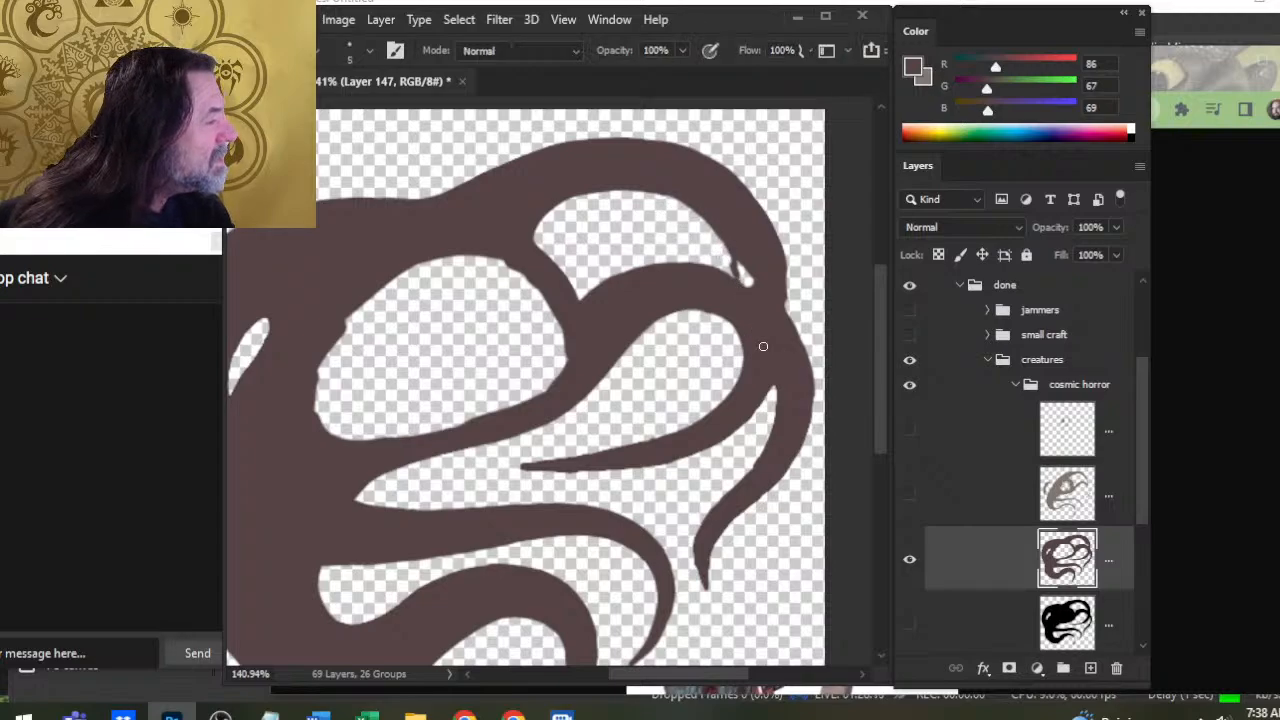
{"action": "left_click_drag", "start_coordinate": [746, 285], "coordinate": [746, 268]}
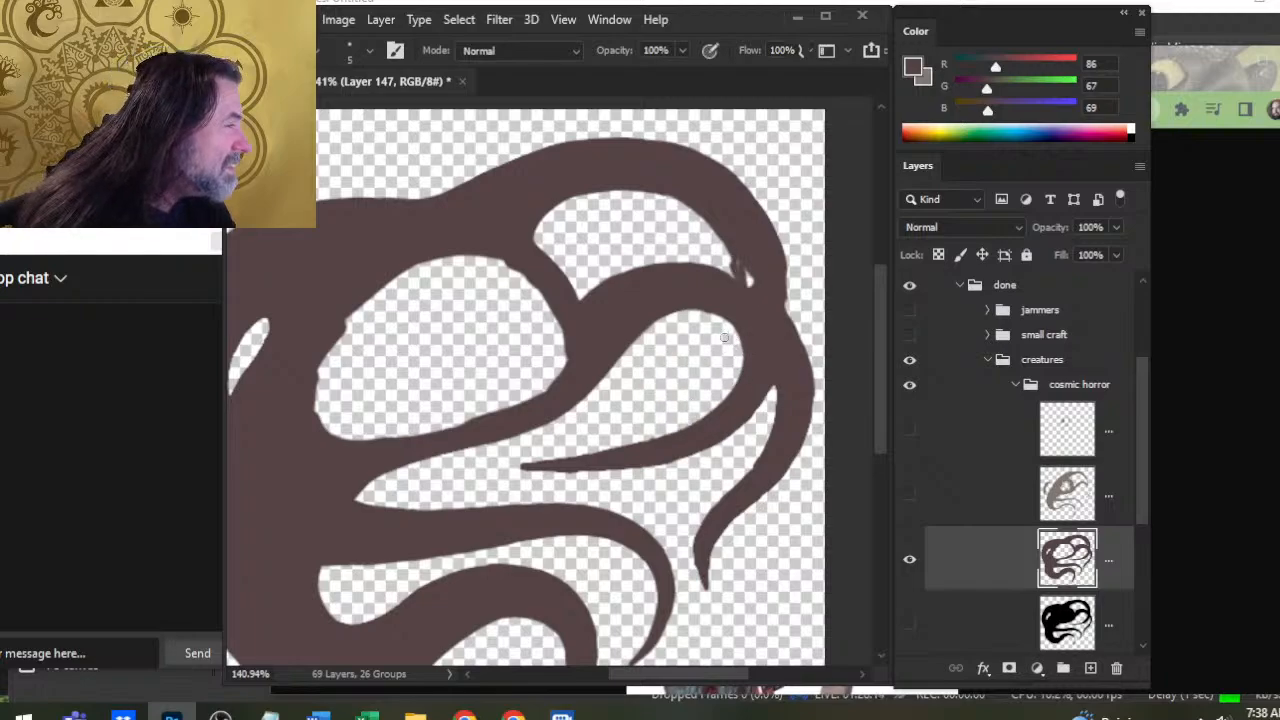
Erase a gap separating the pointed branch from the outer tentacle, and smooth the outer tentacle's inner curve
{"action": "key", "text": "e"}
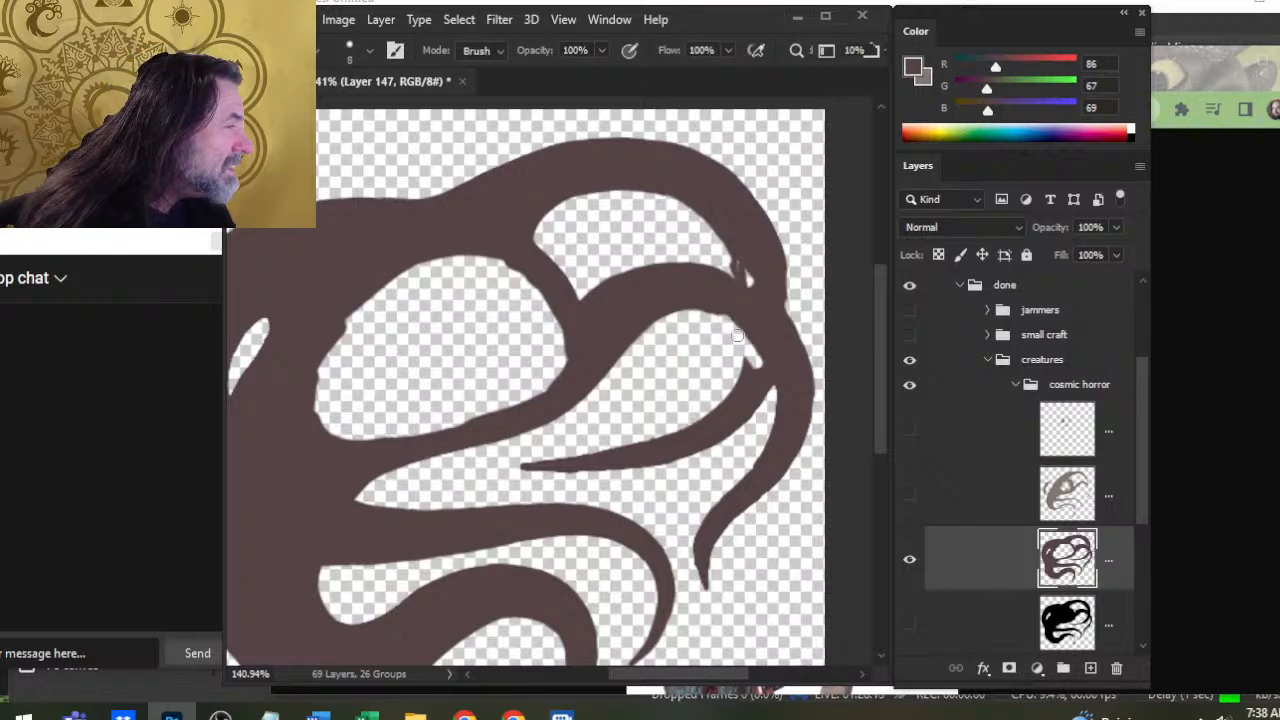
{"action": "mouse_move", "coordinate": [756, 362]}
{"action": "left_mouse_down"}
{"action": "mouse_move", "coordinate": [762, 390]}
{"action": "mouse_move", "coordinate": [766, 372]}
{"action": "left_mouse_up"}
{"action": "key", "text": "b"}
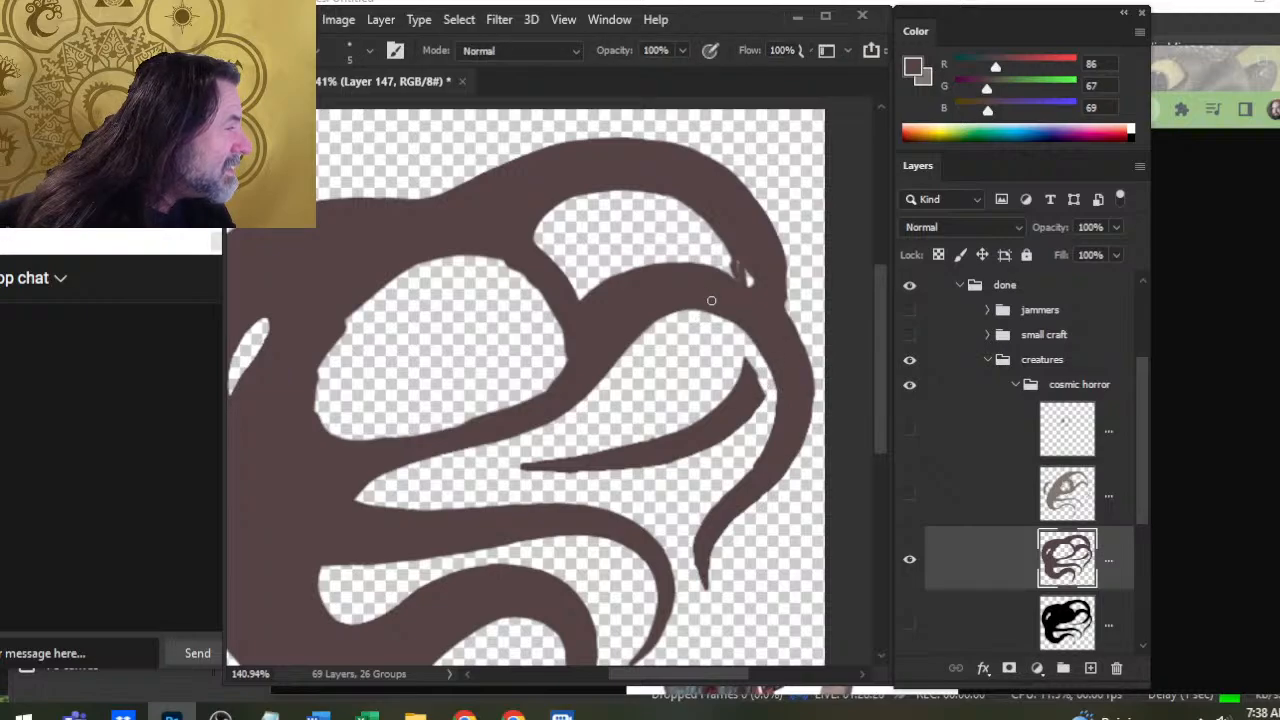
{"action": "key", "text": "e"}
{"action": "mouse_move", "coordinate": [748, 344]}
{"action": "left_mouse_down"}
{"action": "mouse_move", "coordinate": [768, 396]}
{"action": "mouse_move", "coordinate": [756, 346]}
{"action": "mouse_move", "coordinate": [770, 384]}
{"action": "left_mouse_up"}
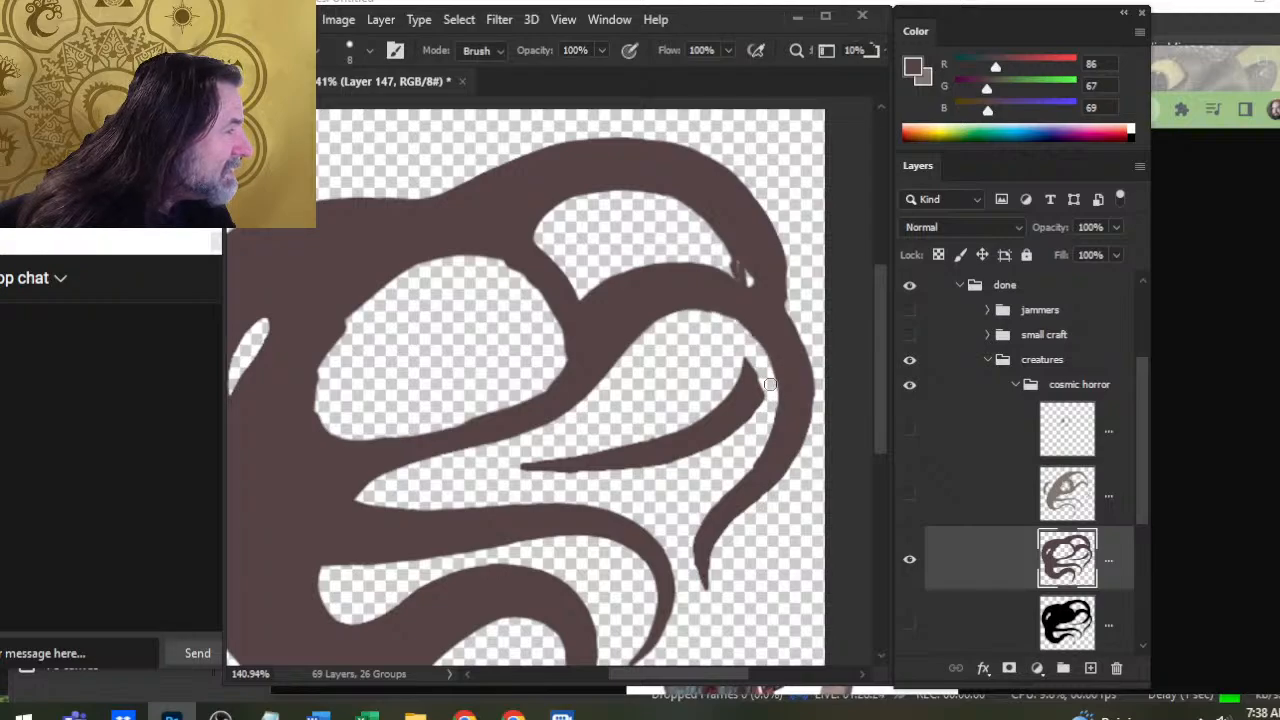
{"action": "key", "text": "b"}
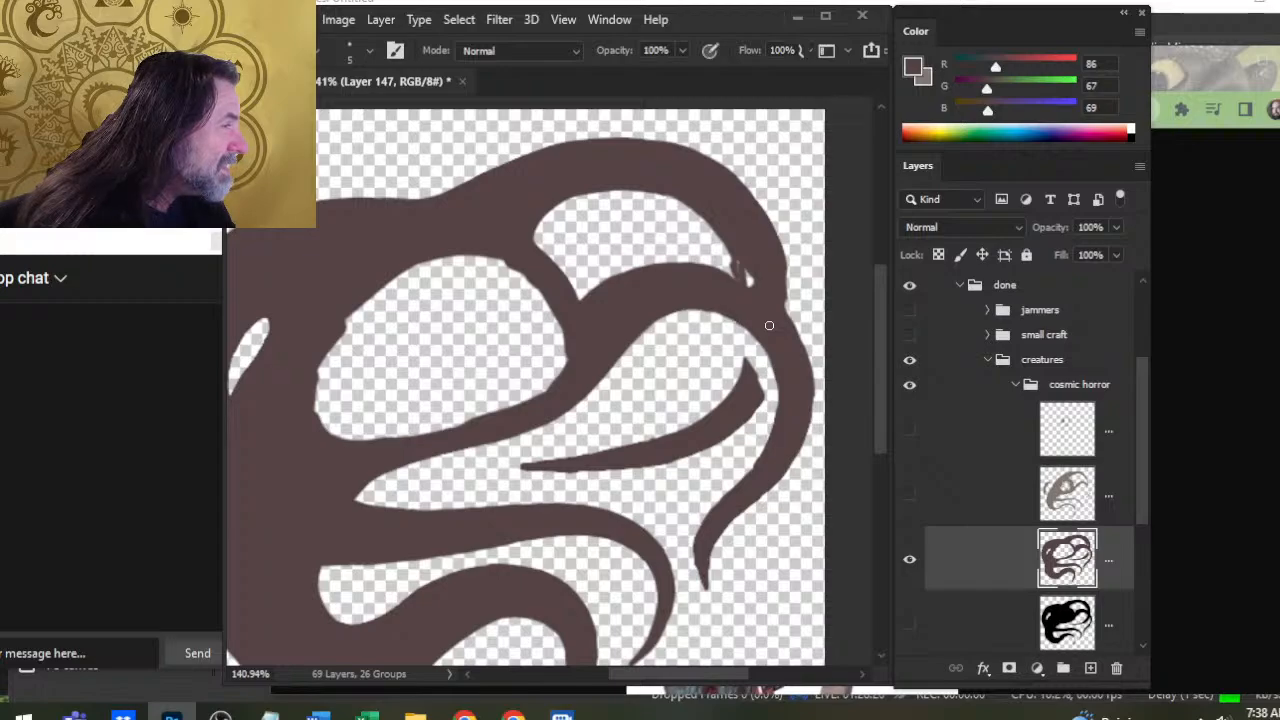
{"action": "key", "text": "e"}
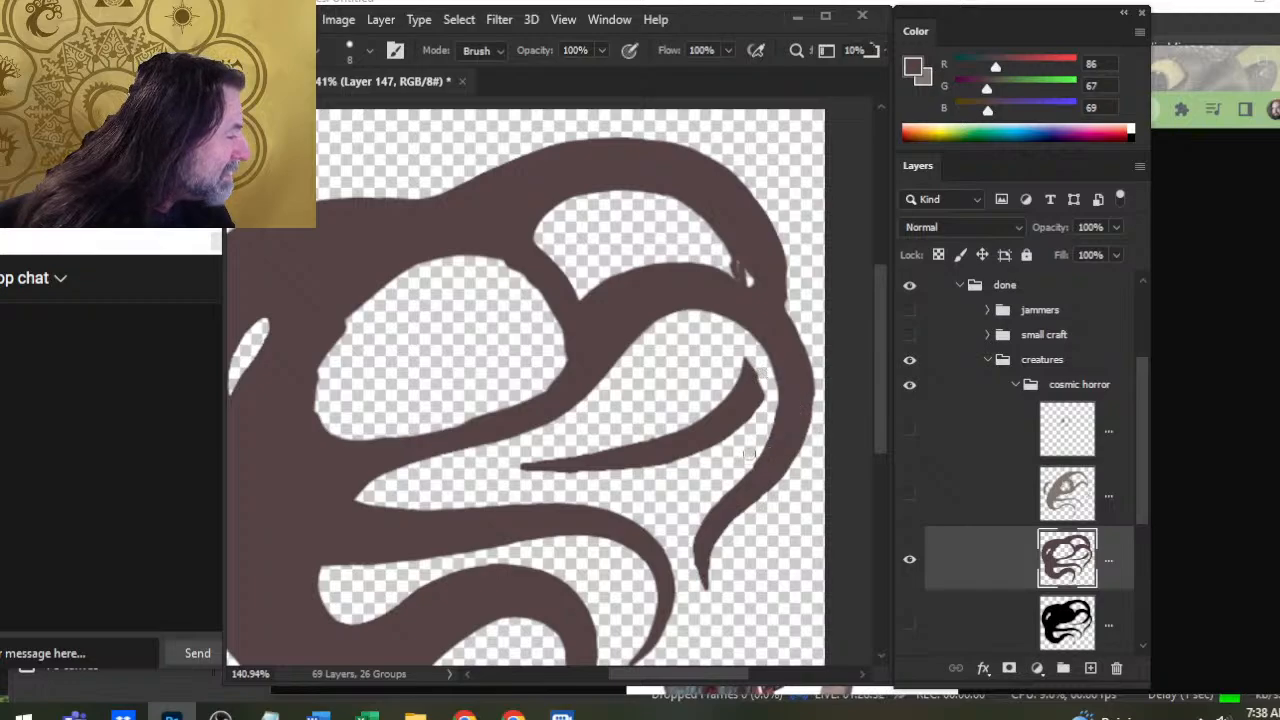
{"action": "key", "text": "b"}
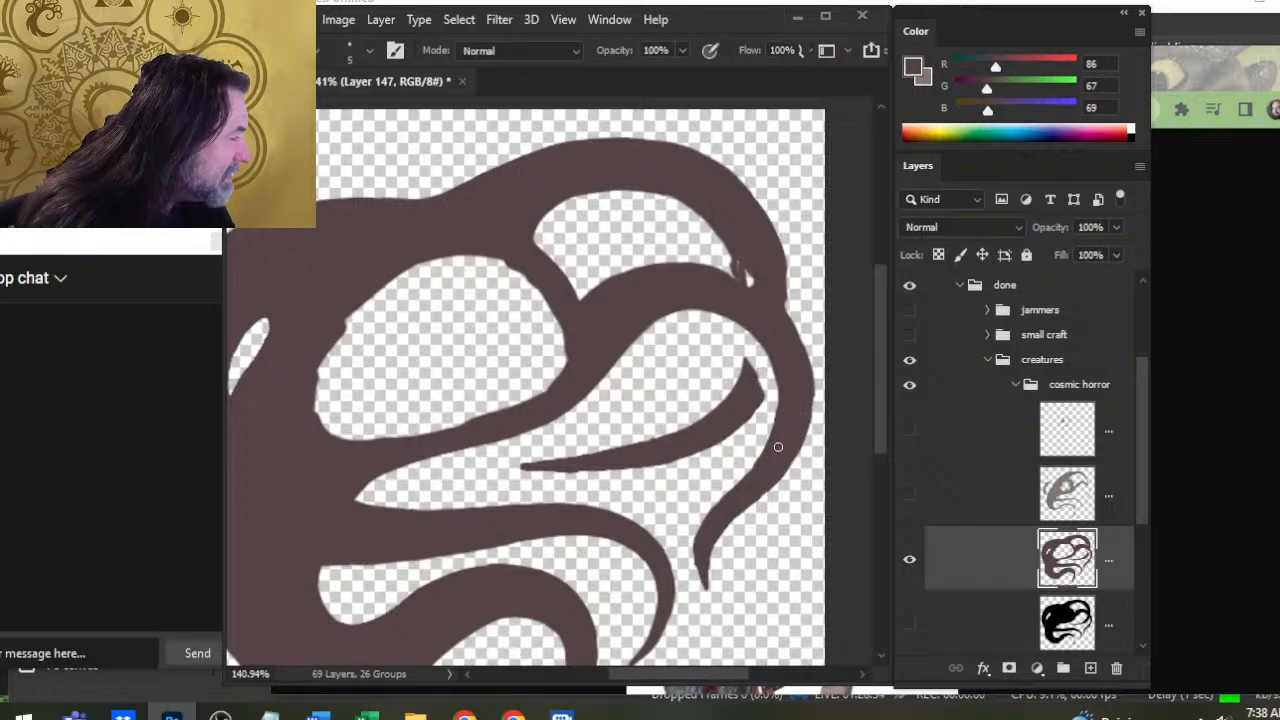
Clean out the upper opening's extended corner with the Eraser, then repaint its outer edge and fill the remaining slit with brown
{"action": "key", "text": "e"}
{"action": "key", "text": "b"}
{"action": "key", "text": "e"}
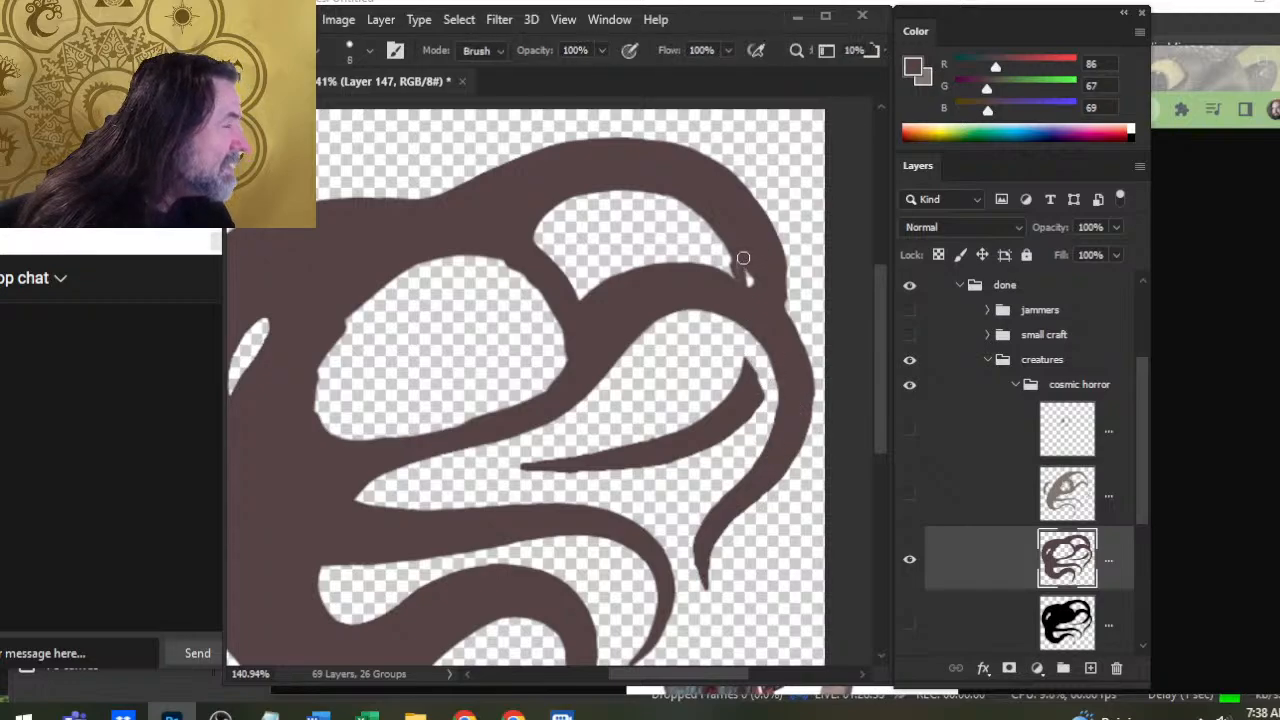
{"action": "key", "text": "b"}
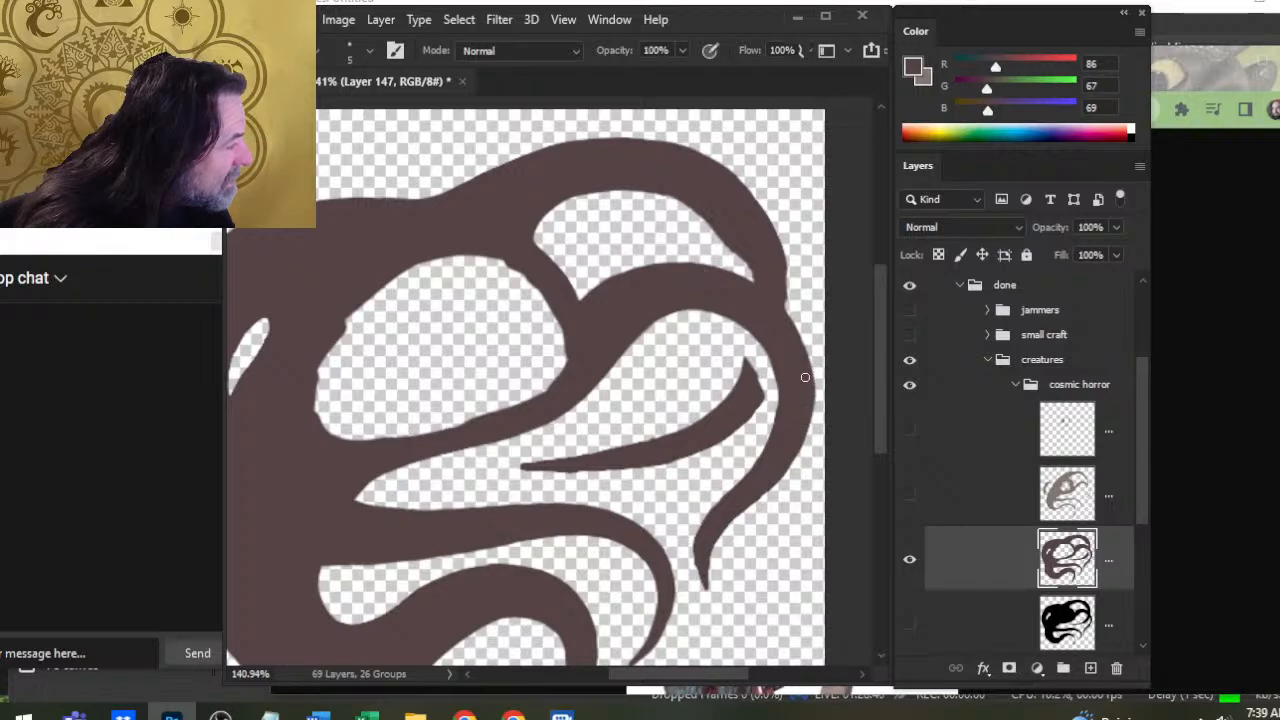
{"action": "key", "text": "e"}
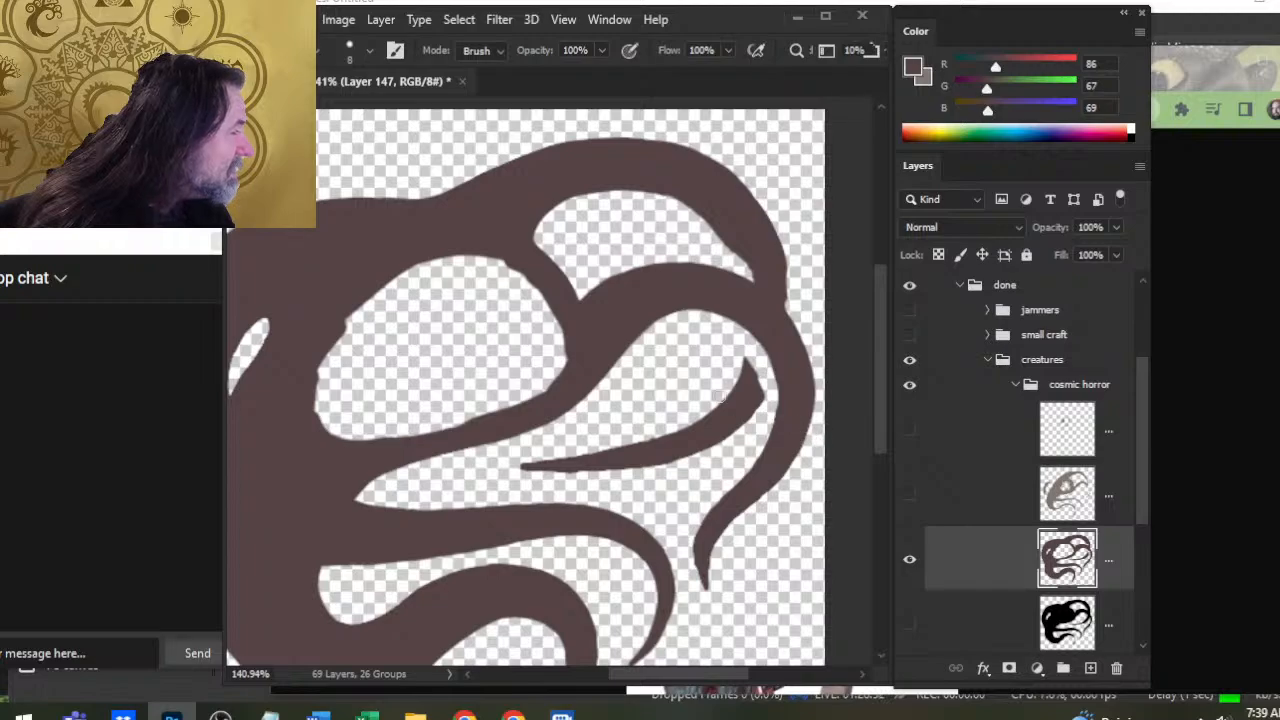
{"action": "key", "text": "b"}
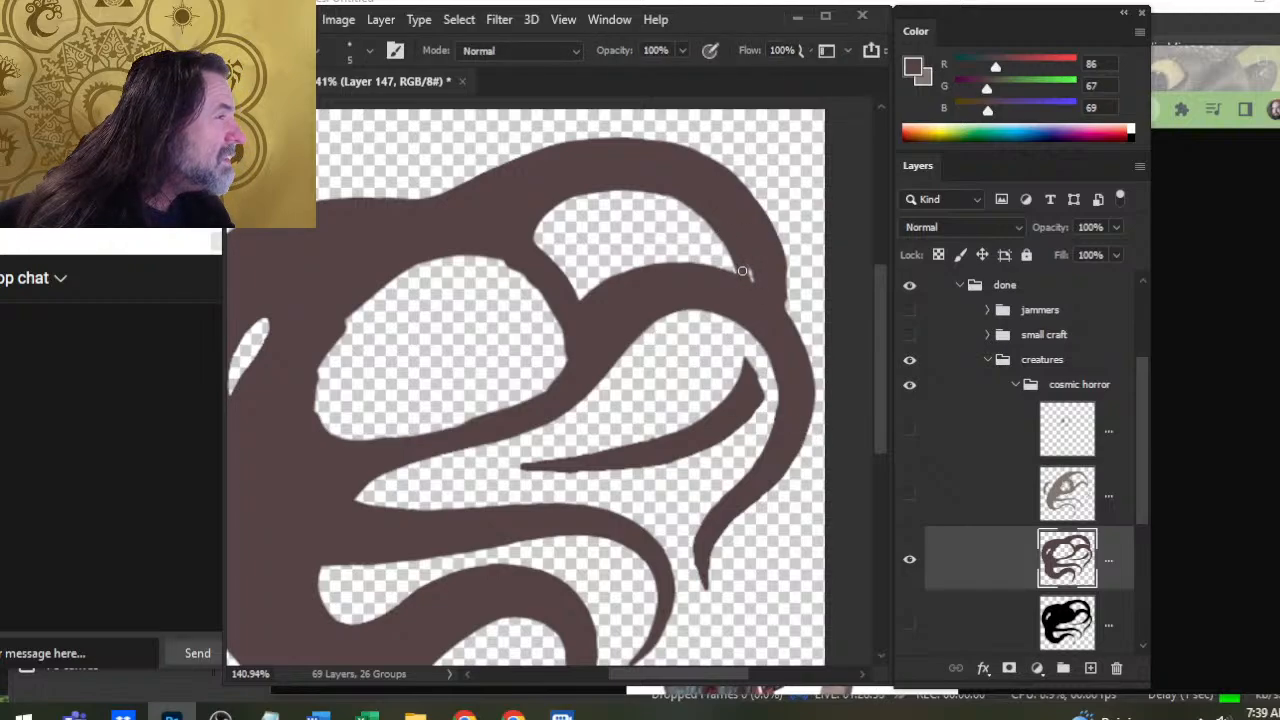
{"action": "key", "text": "e"}
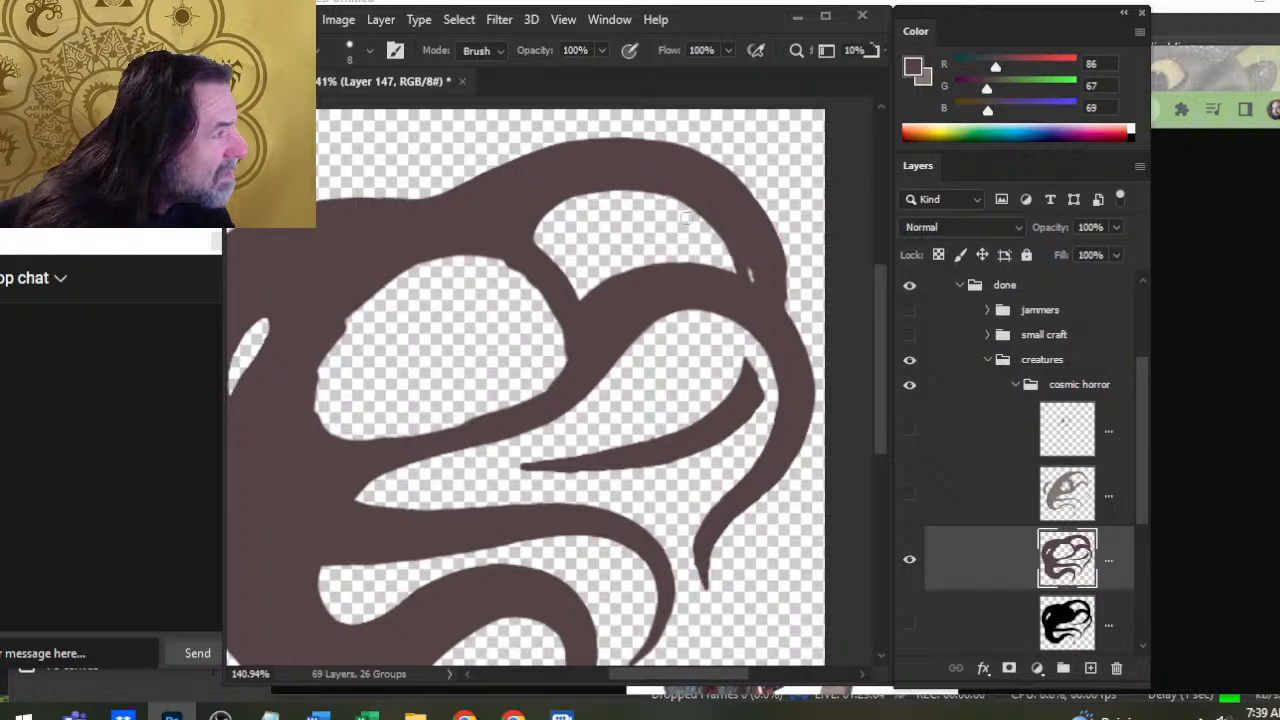
{"action": "key", "text": "b"}
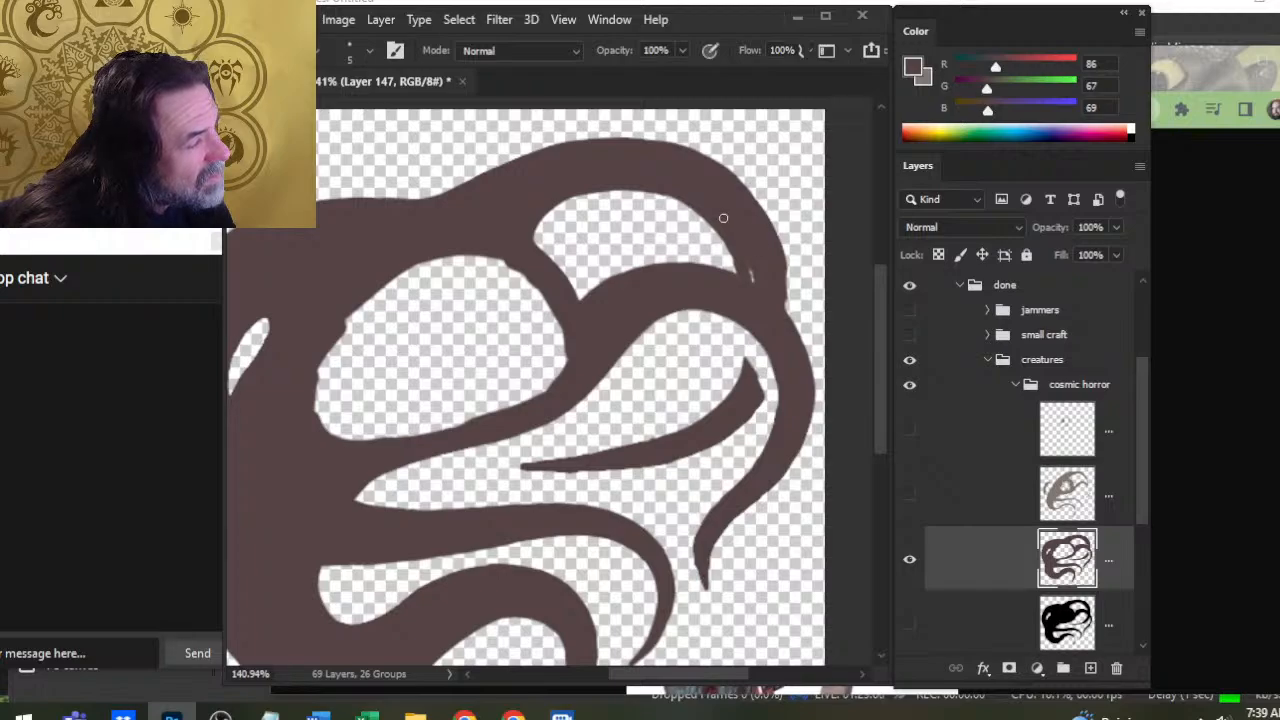
Trim the upper tentacle's outer edge beside the junction with the Eraser and smooth its curve with brown
{"action": "key", "text": "e"}
{"action": "left_click_drag", "start_coordinate": [791, 274], "coordinate": [780, 203]}
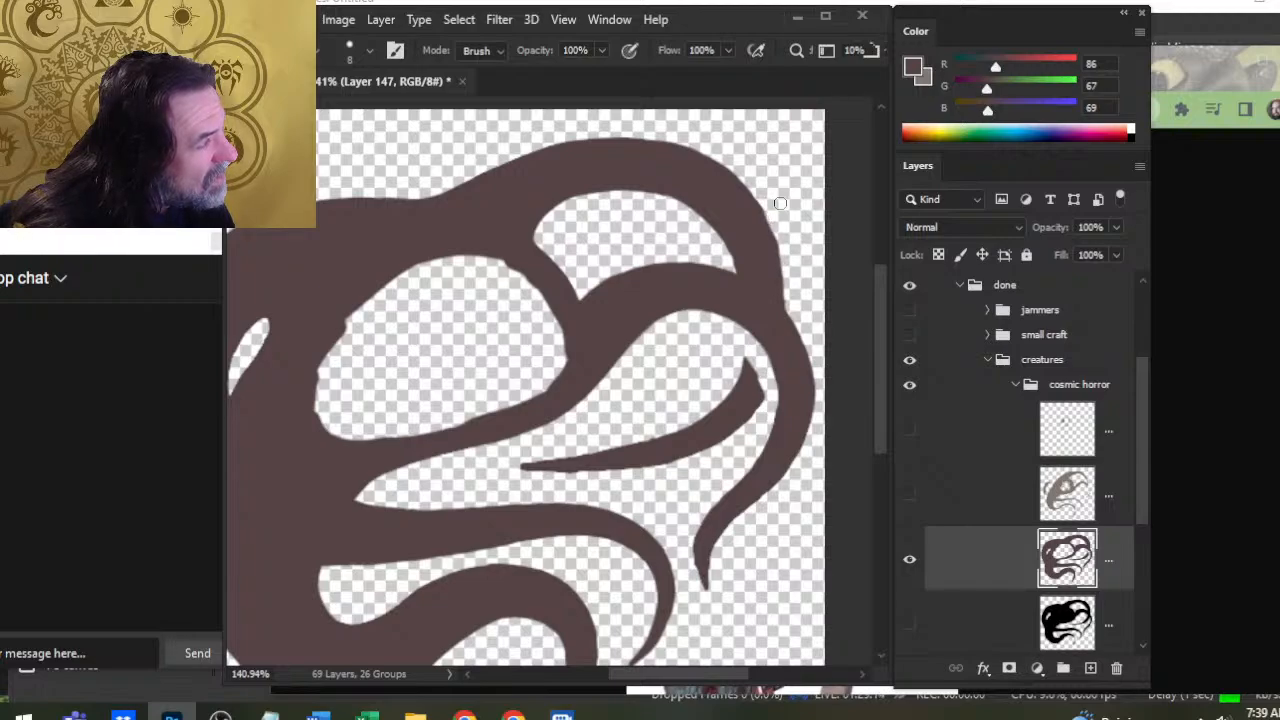
{"action": "key", "text": "b"}
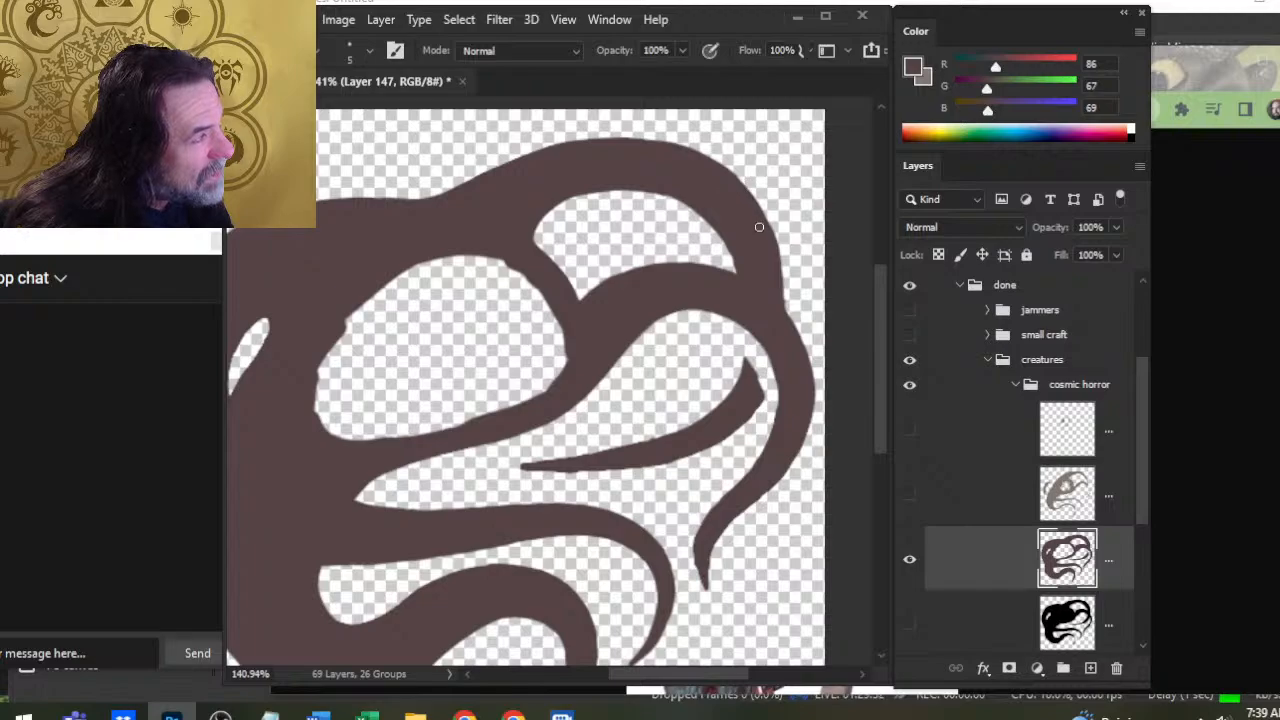
{"action": "key", "text": "e"}
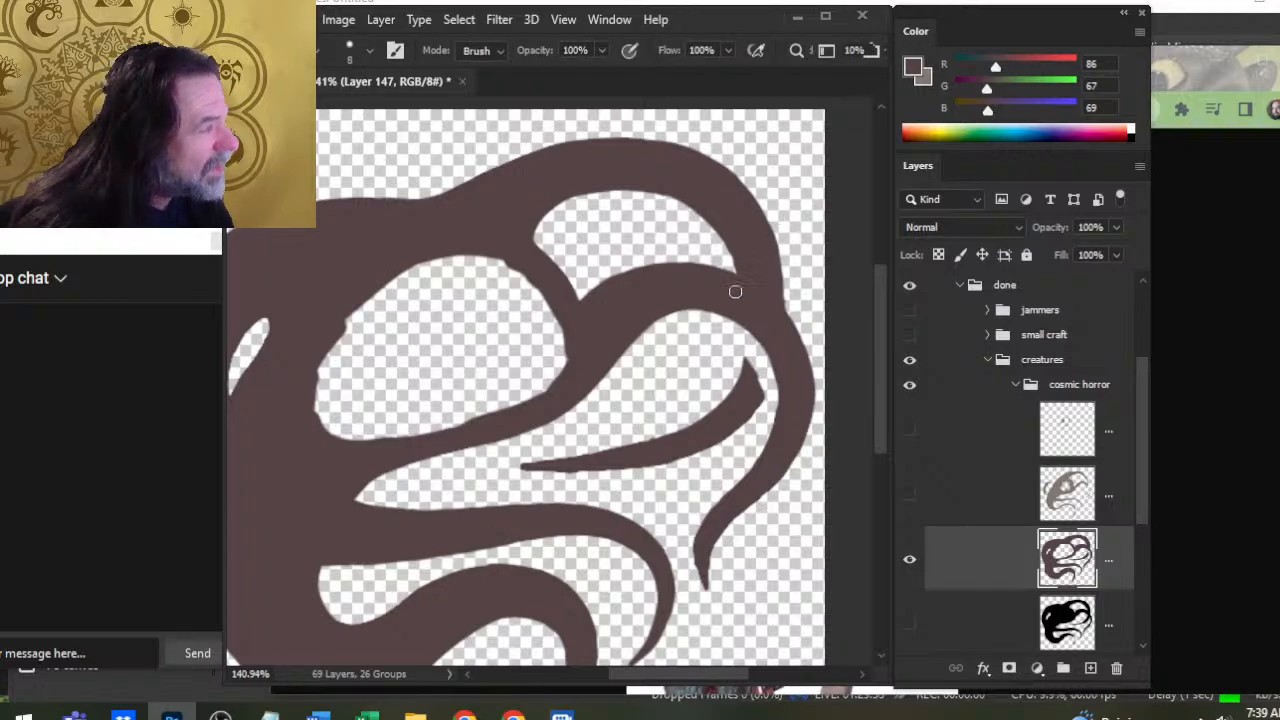
{"action": "key", "text": "b"}
Sharpen the upper opening's corner by erasing into its tip and painting brown along its lower edge
{"action": "key", "text": "e"}
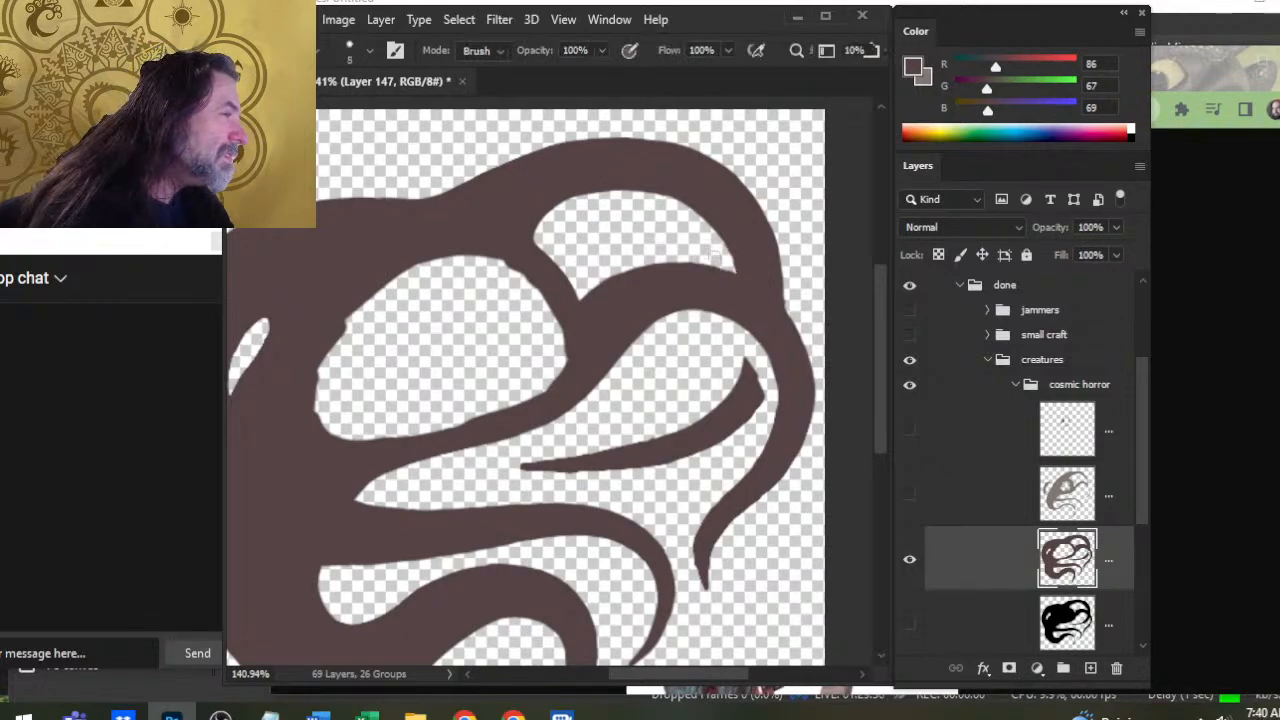
{"action": "left_click_drag", "start_coordinate": [742, 271], "coordinate": [733, 272]}
{"action": "key", "text": "b"}
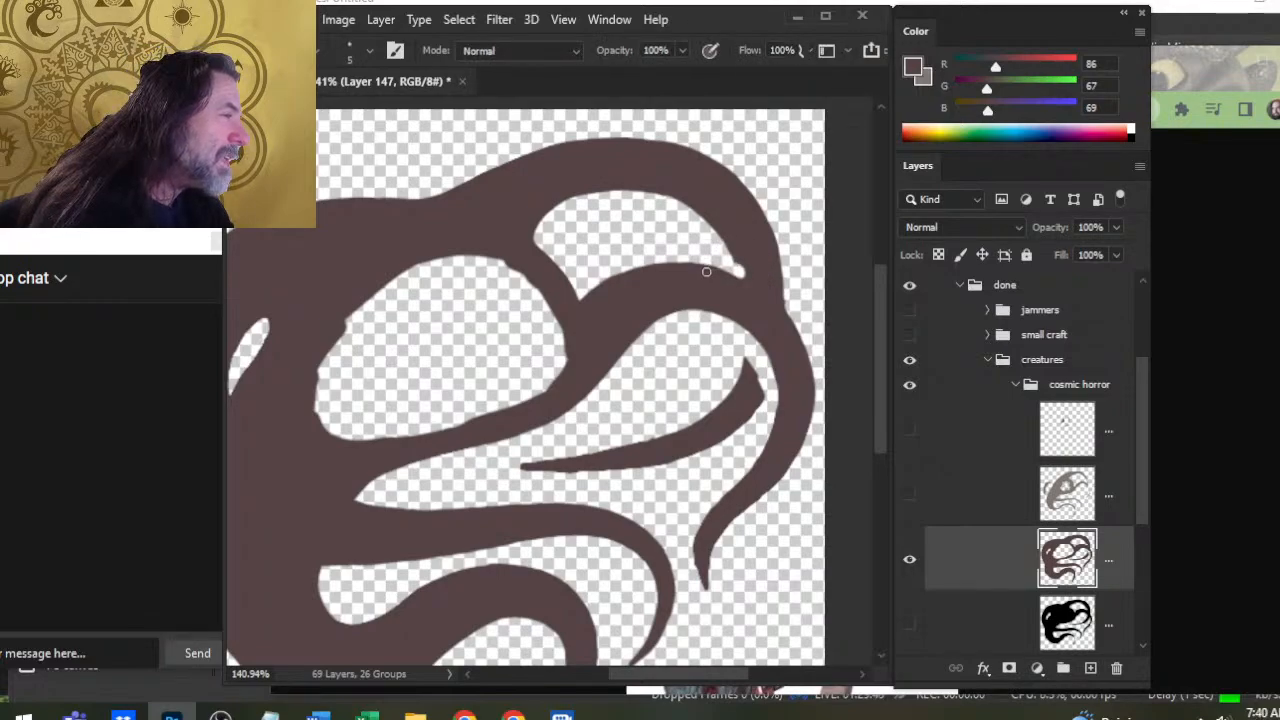
{"action": "left_click_drag", "start_coordinate": [706, 272], "coordinate": [743, 277]}
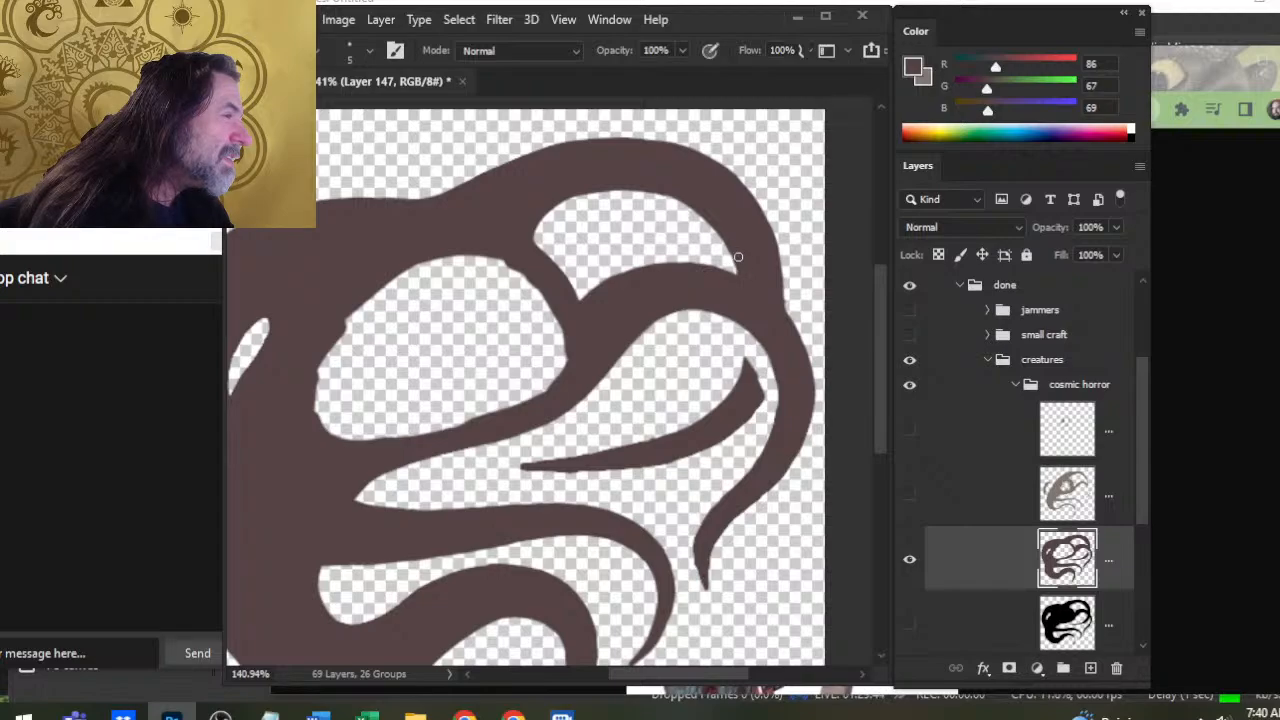
Paint the pointed branch back onto the tentacle junction with brown strokes, filling the gap beside the outer tentacle
{"action": "left_click_drag", "start_coordinate": [743, 272], "coordinate": [746, 350]}
{"action": "left_click_drag", "start_coordinate": [747, 296], "coordinate": [749, 362]}
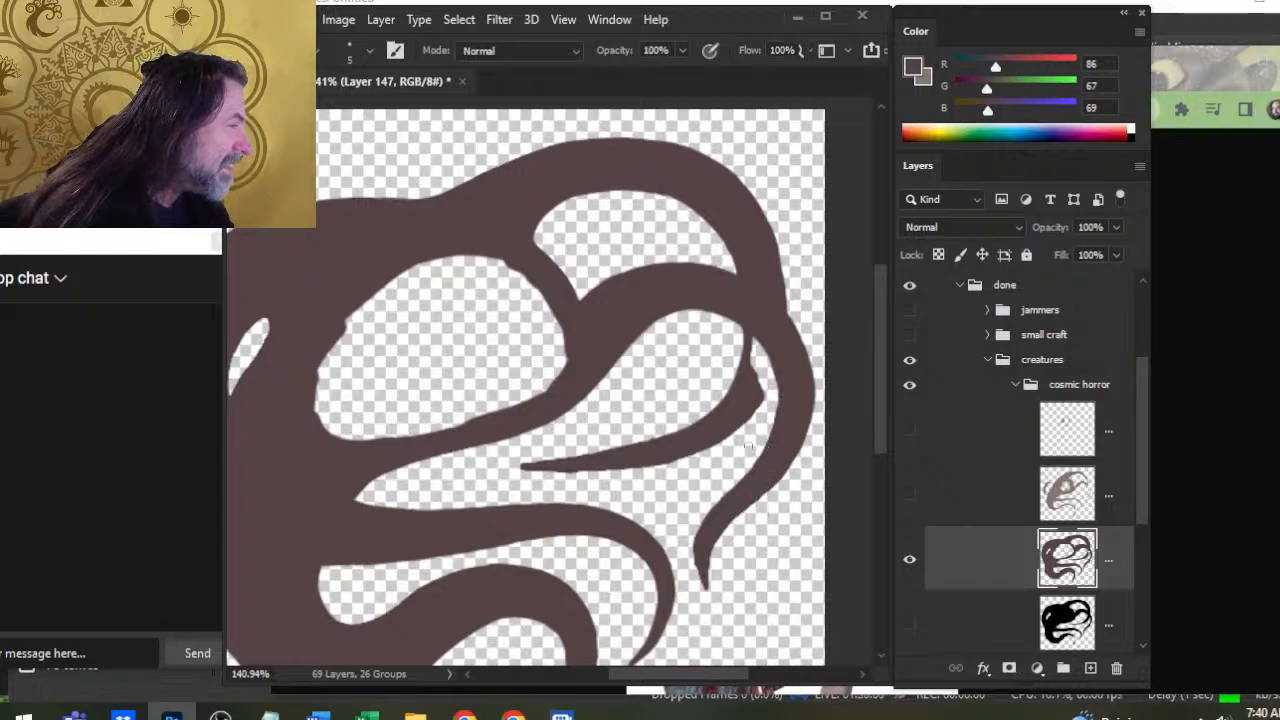
{"action": "left_click_drag", "start_coordinate": [757, 316], "coordinate": [766, 387]}
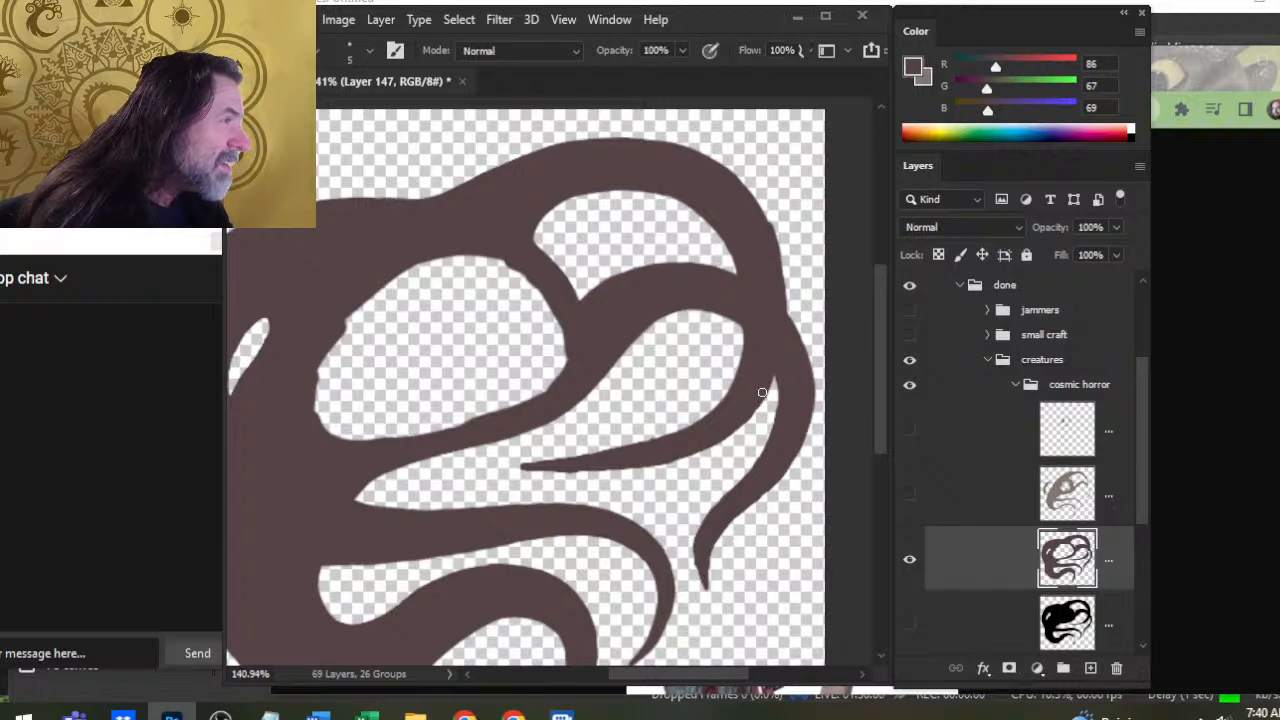
Smooth the upper tentacle's outer edge above the junction by erasing its bump and adding short brown strokes along the bend
{"action": "key", "text": "e"}
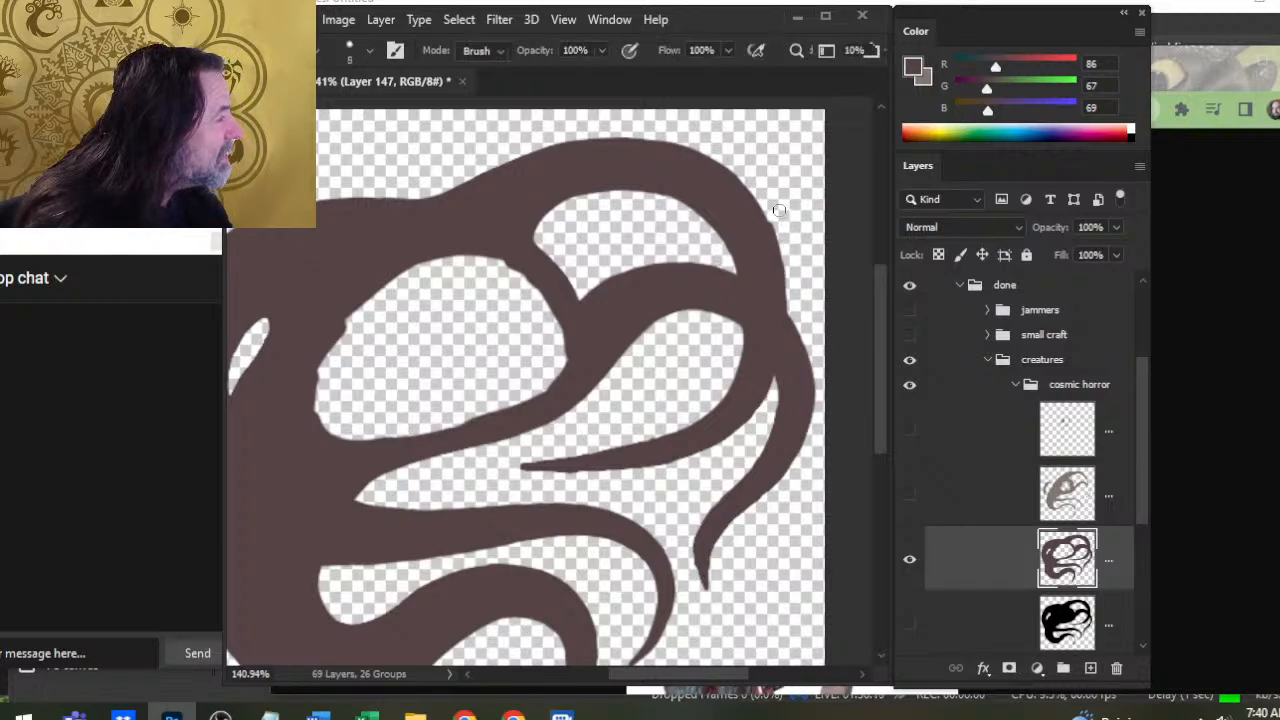
{"action": "left_click", "coordinate": [779, 210], "text": "shift"}
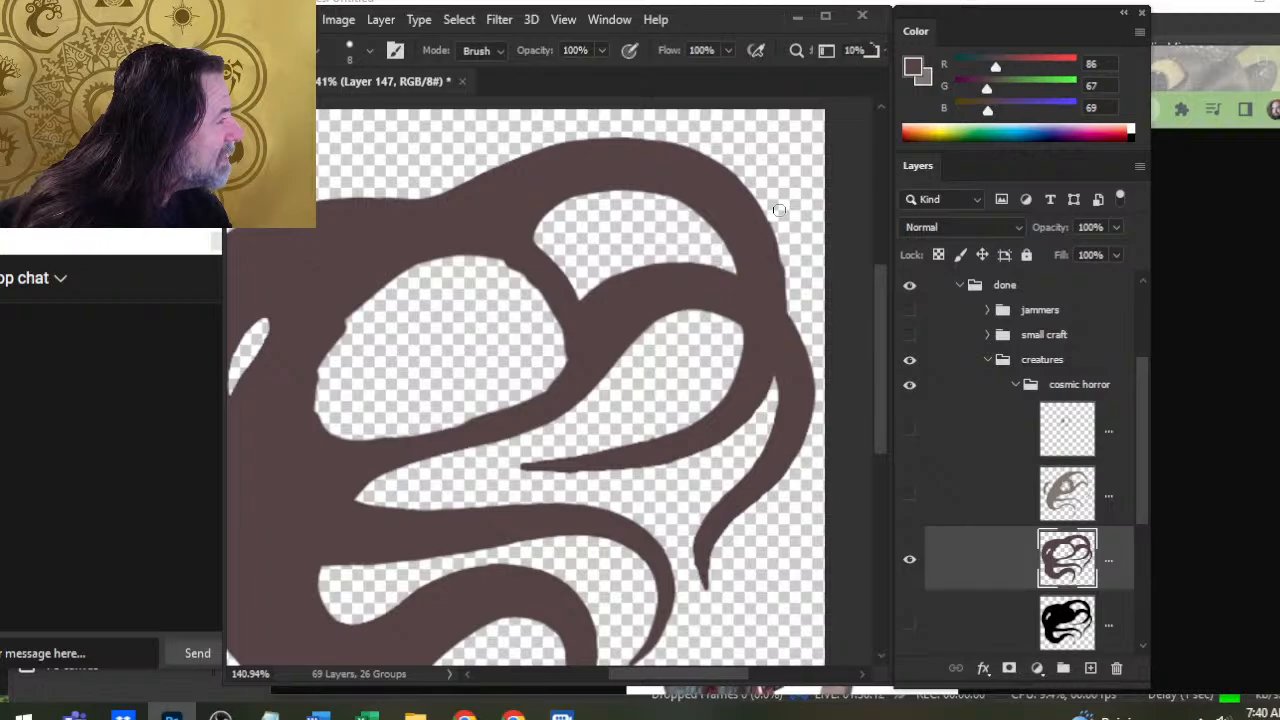
{"action": "key", "text": "b"}
{"action": "mouse_move", "coordinate": [764, 211]}
{"action": "left_mouse_down"}
{"action": "mouse_move", "coordinate": [778, 275]}
{"action": "mouse_move", "coordinate": [757, 204]}
{"action": "left_mouse_up"}
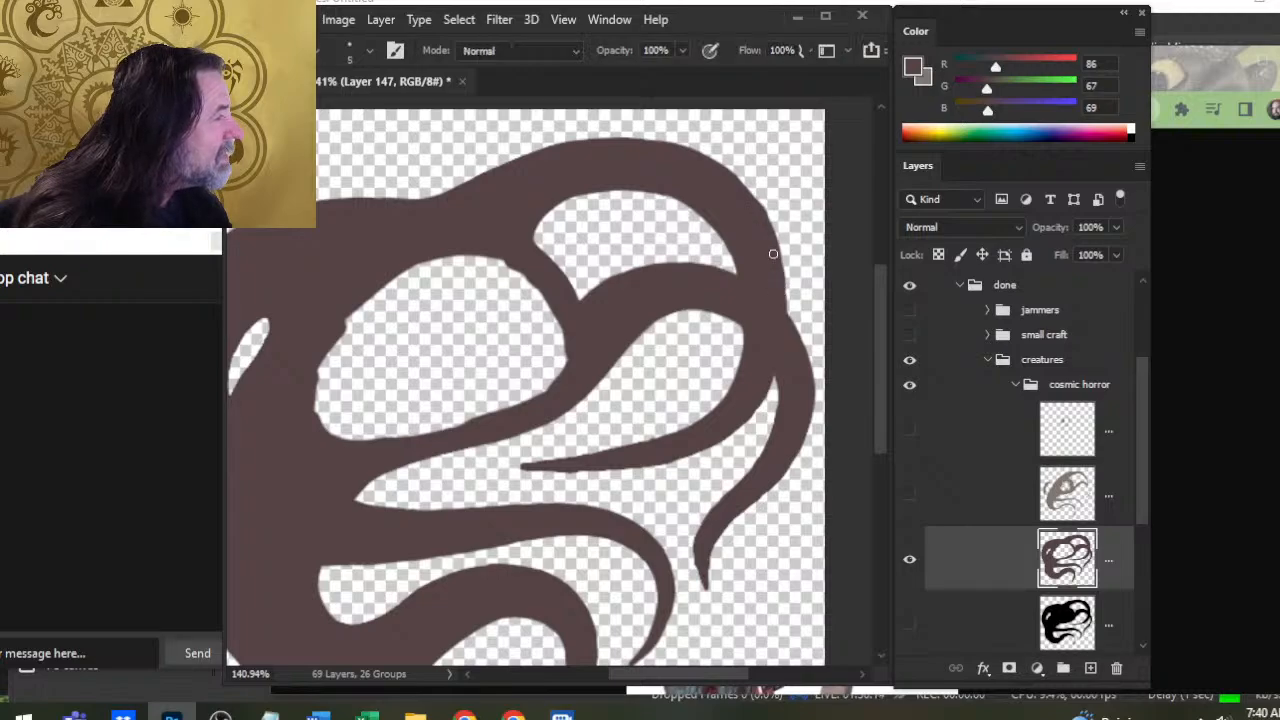
{"action": "left_click_drag", "start_coordinate": [772, 254], "coordinate": [773, 232]}
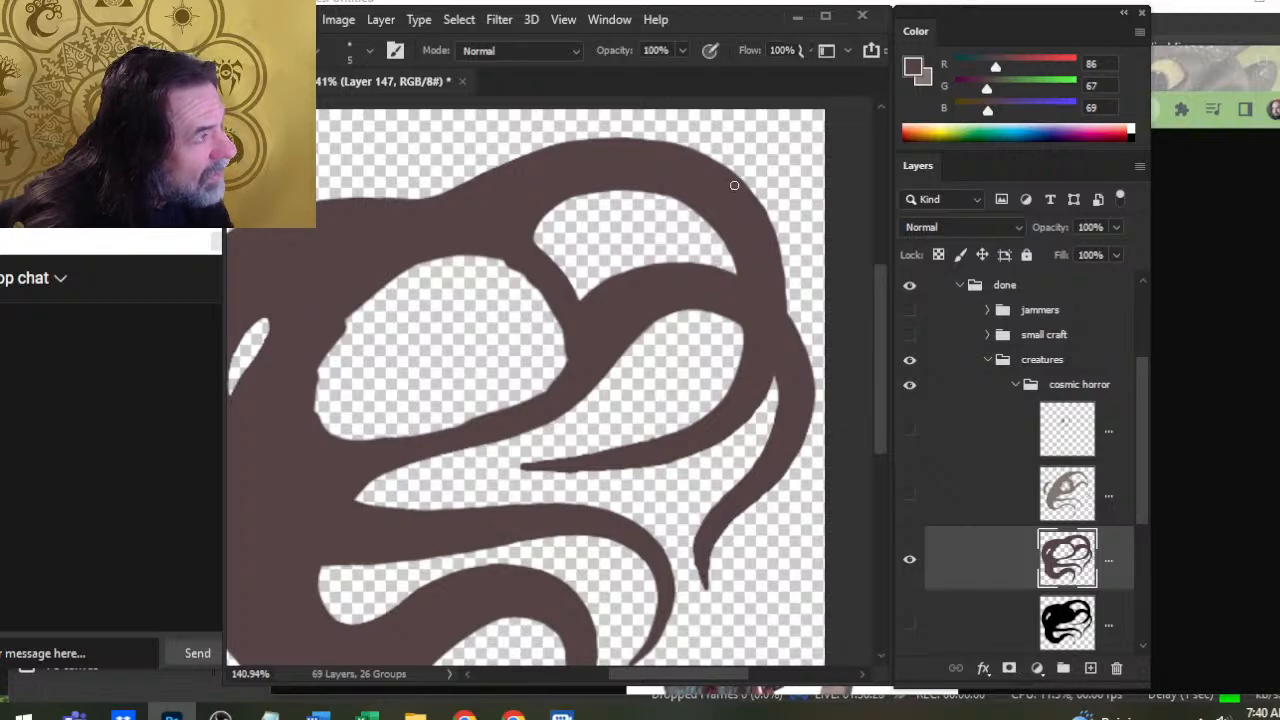
Trim the upper tentacle's outer edge from the junction up around the bend with the Eraser, touching up the curve with brown
{"action": "key", "text": "e"}
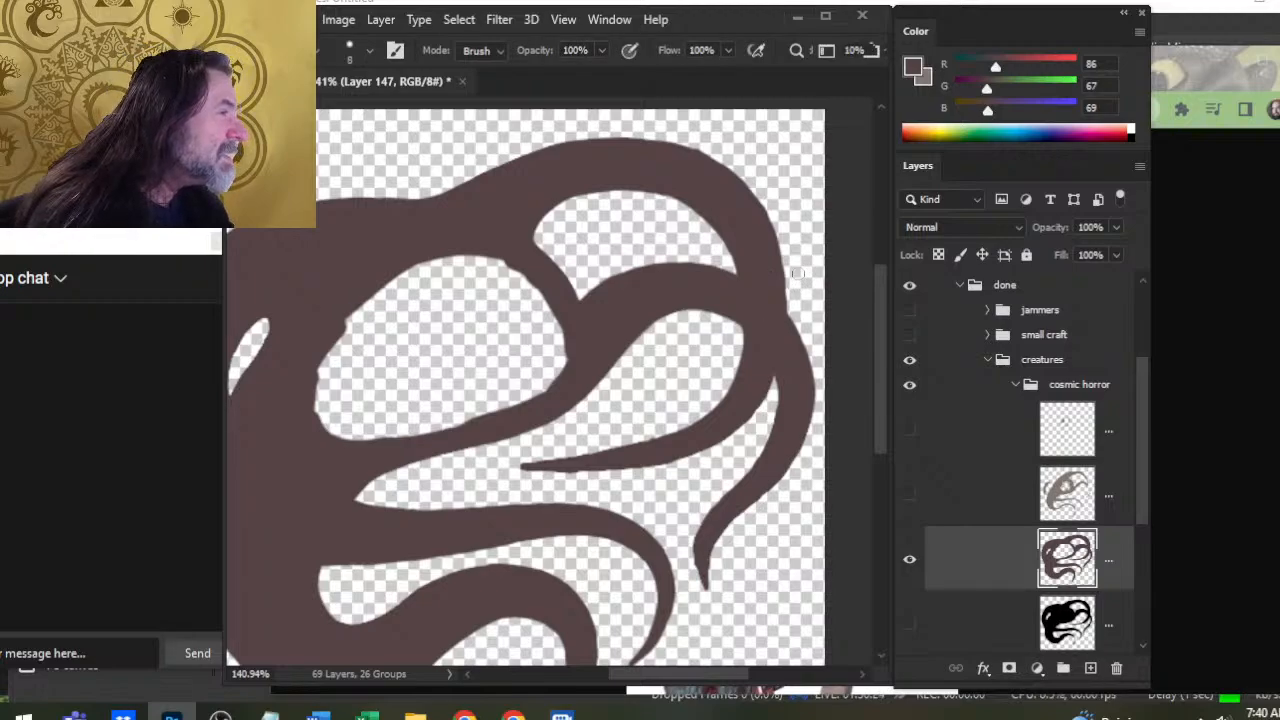
{"action": "left_click_drag", "start_coordinate": [789, 287], "coordinate": [752, 187]}
{"action": "key", "text": "b"}
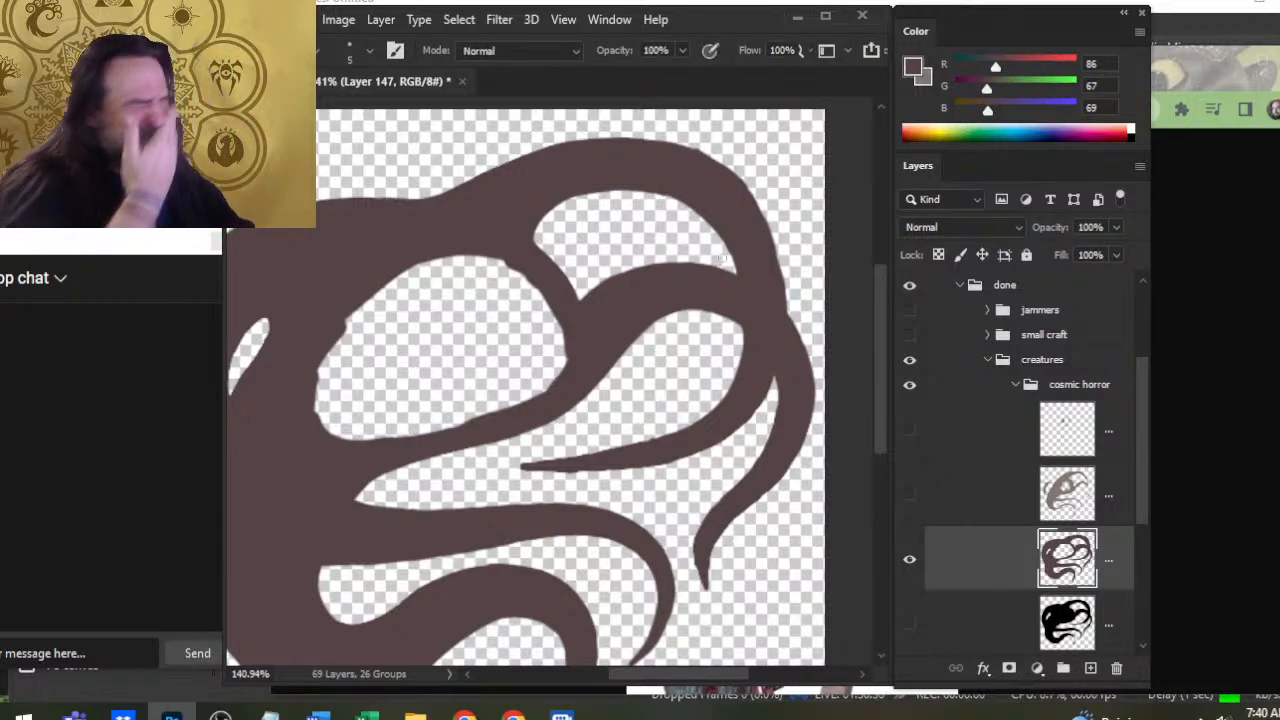
{"action": "key", "text": "e"}
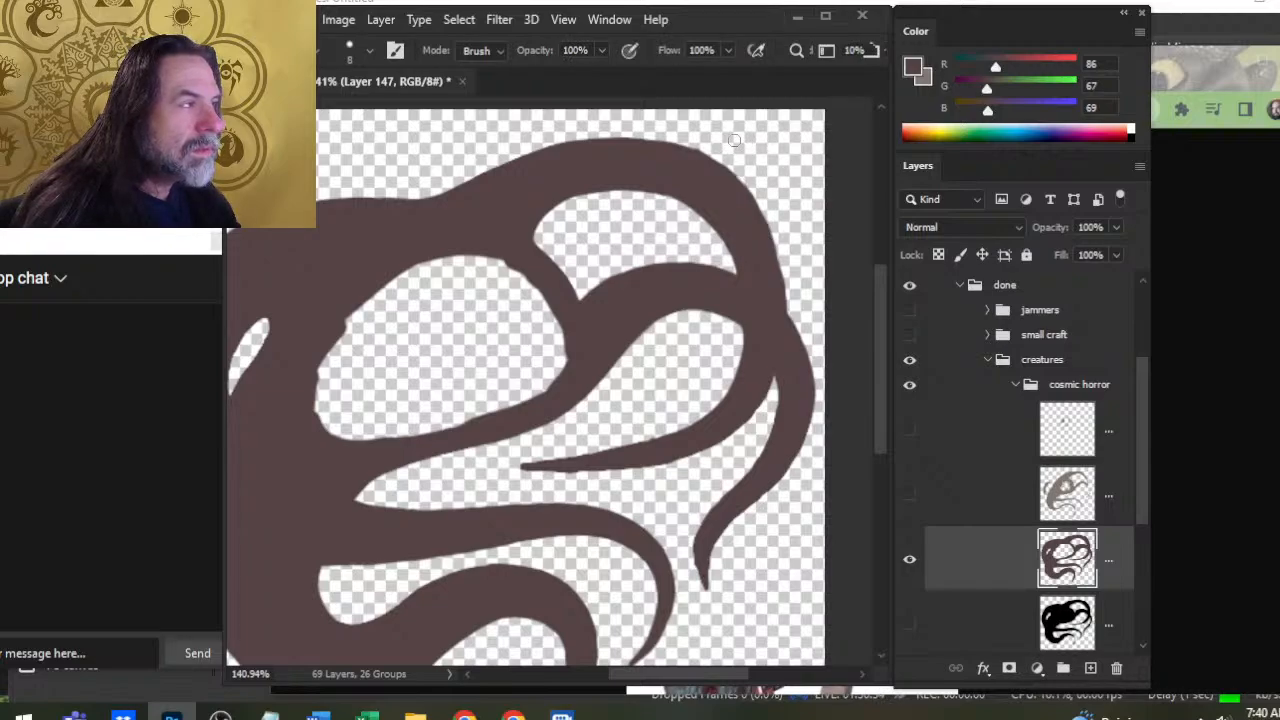
{"action": "key", "text": "b"}
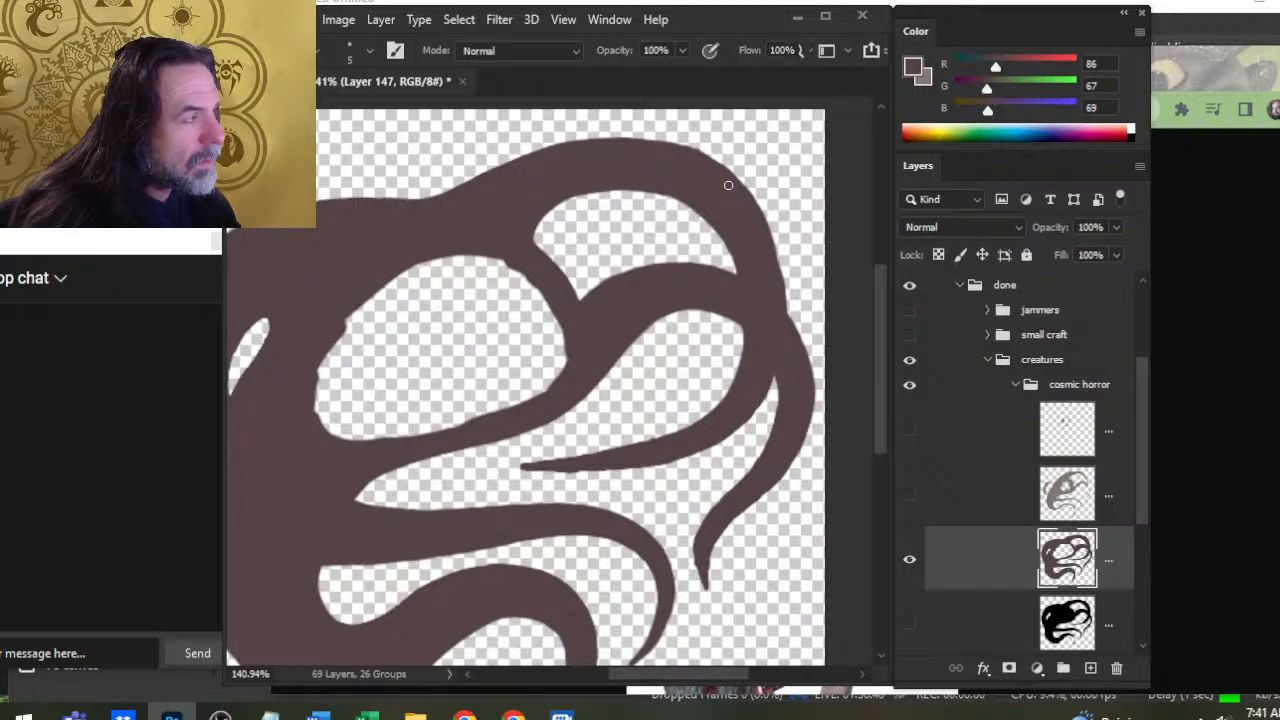
{"action": "key", "text": "e"}
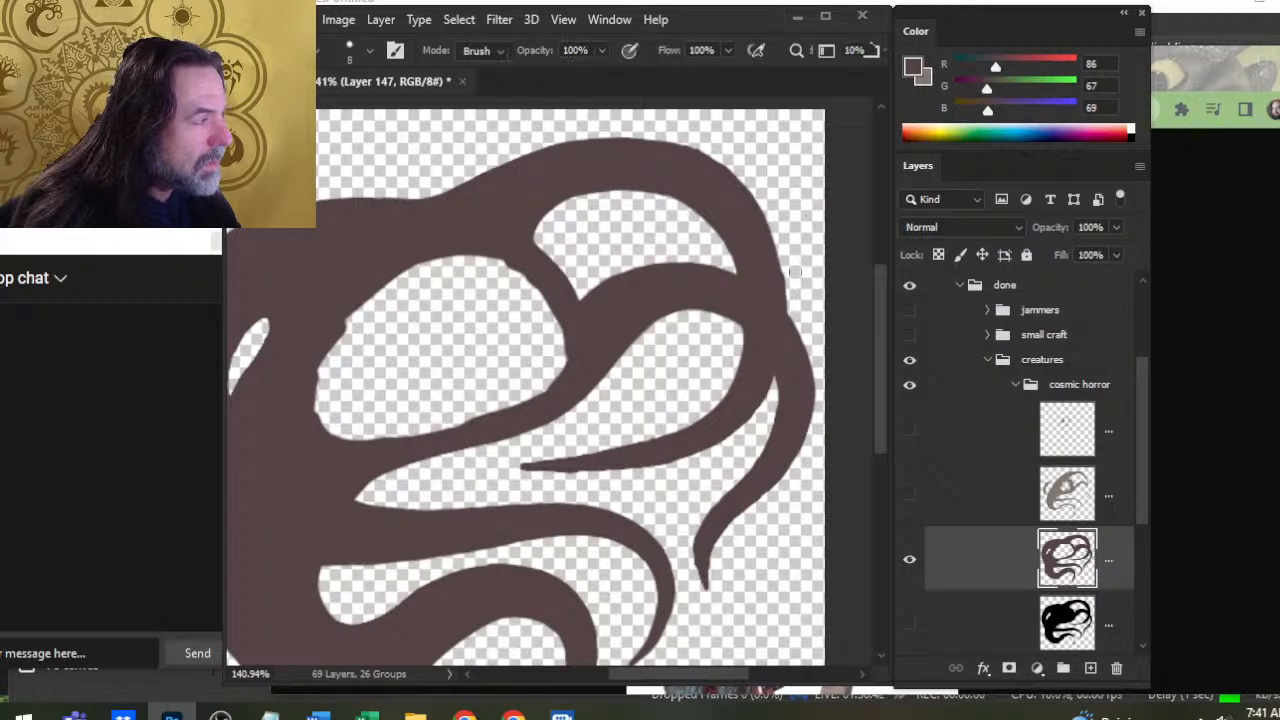
{"action": "key", "text": "b"}
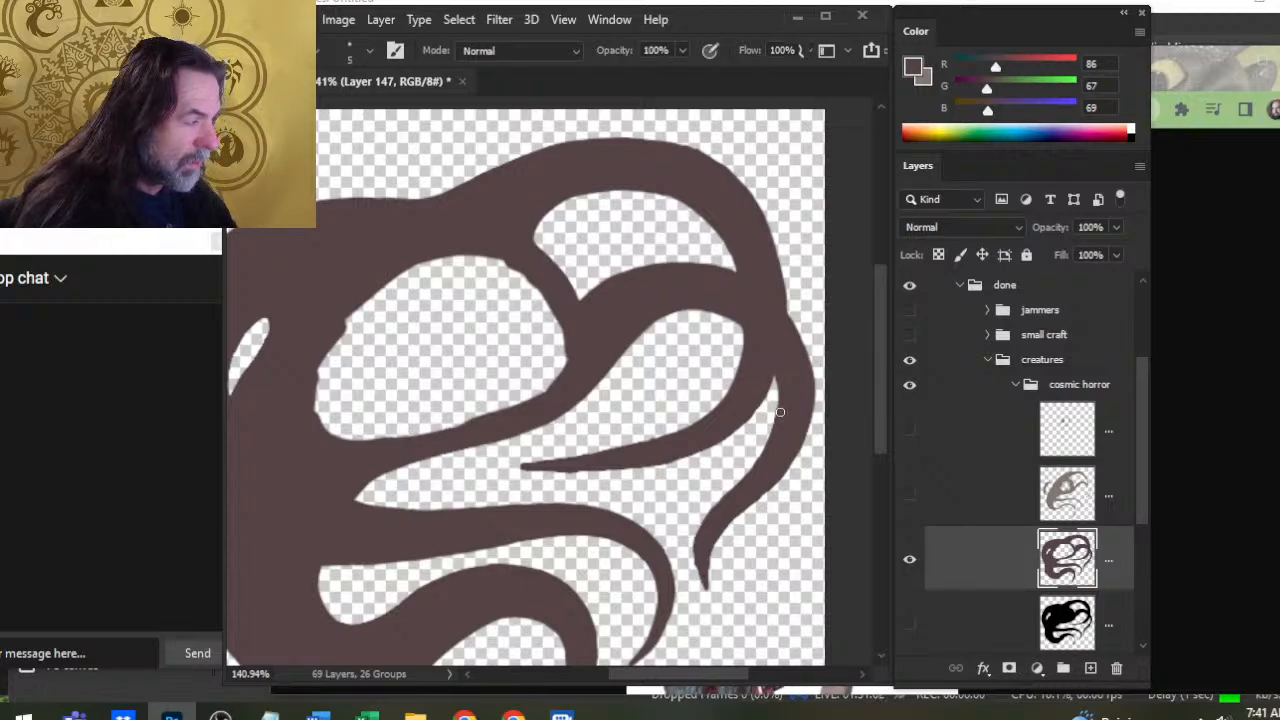
Erase along the upper opening's arched inner edge to round it into a smooth curve
{"action": "key", "text": "e"}
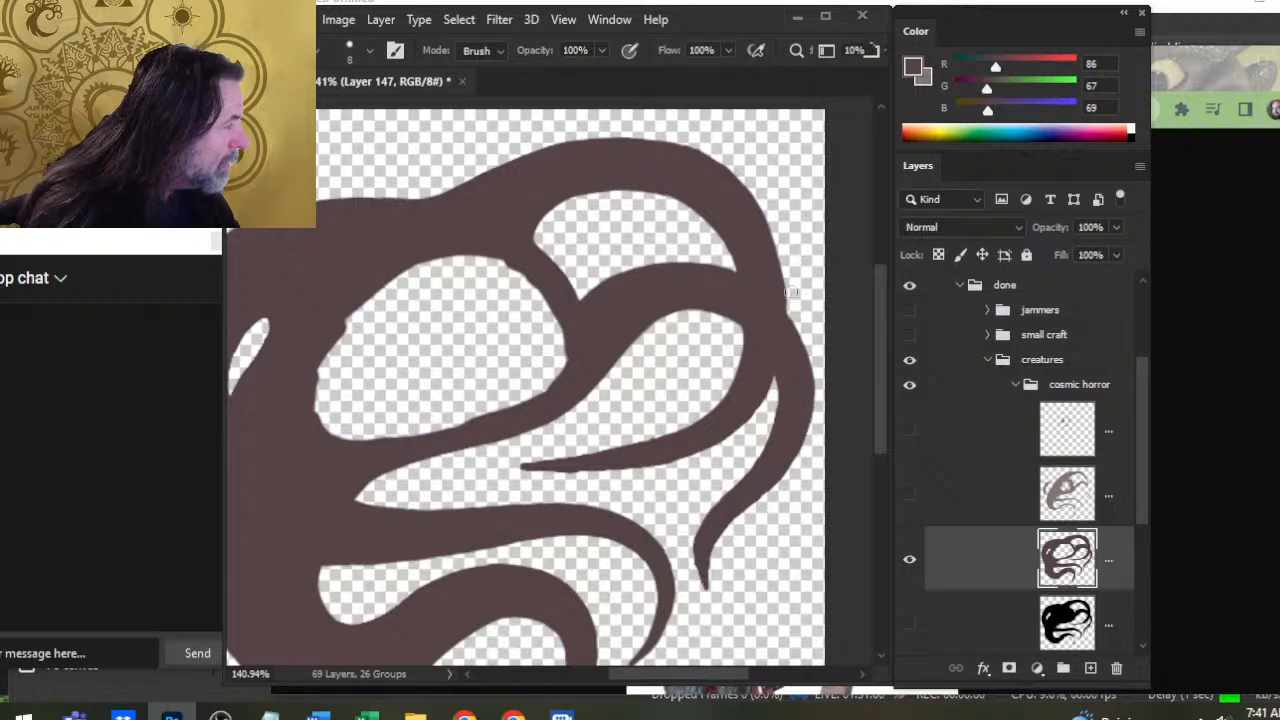
{"action": "key", "text": "b"}
{"action": "key", "text": "e"}
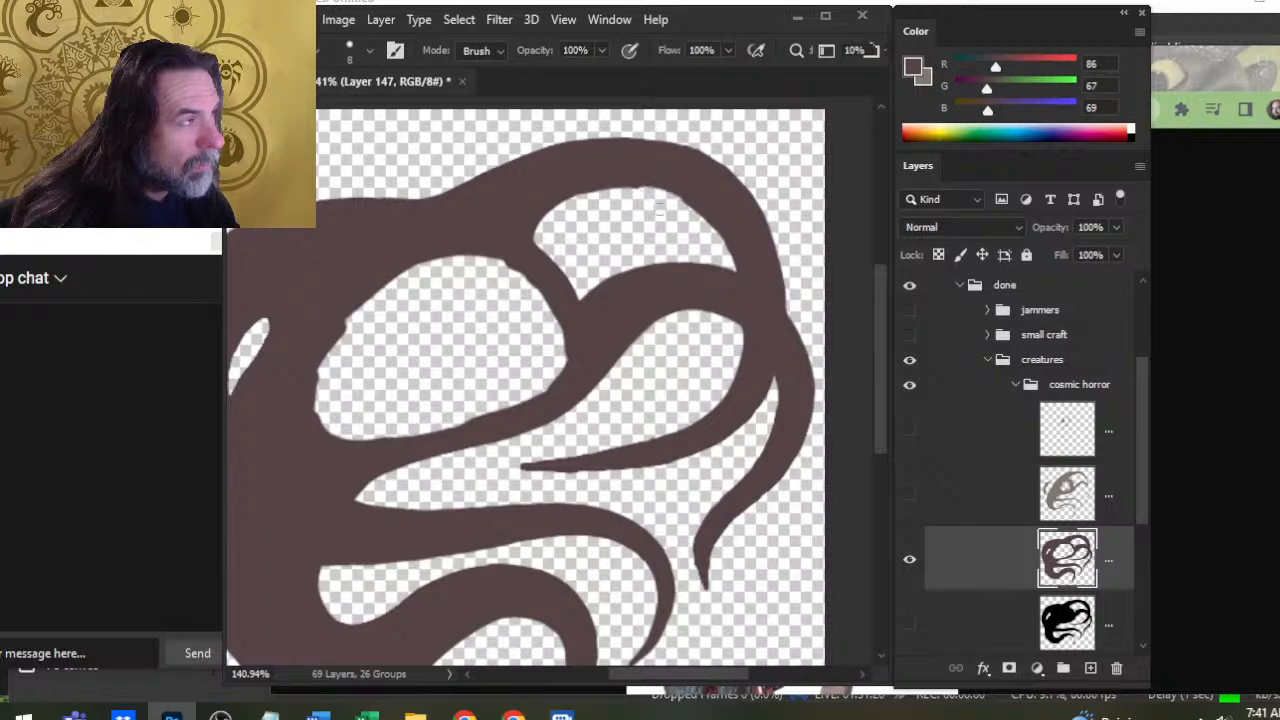
{"action": "key", "text": "ctrl"}
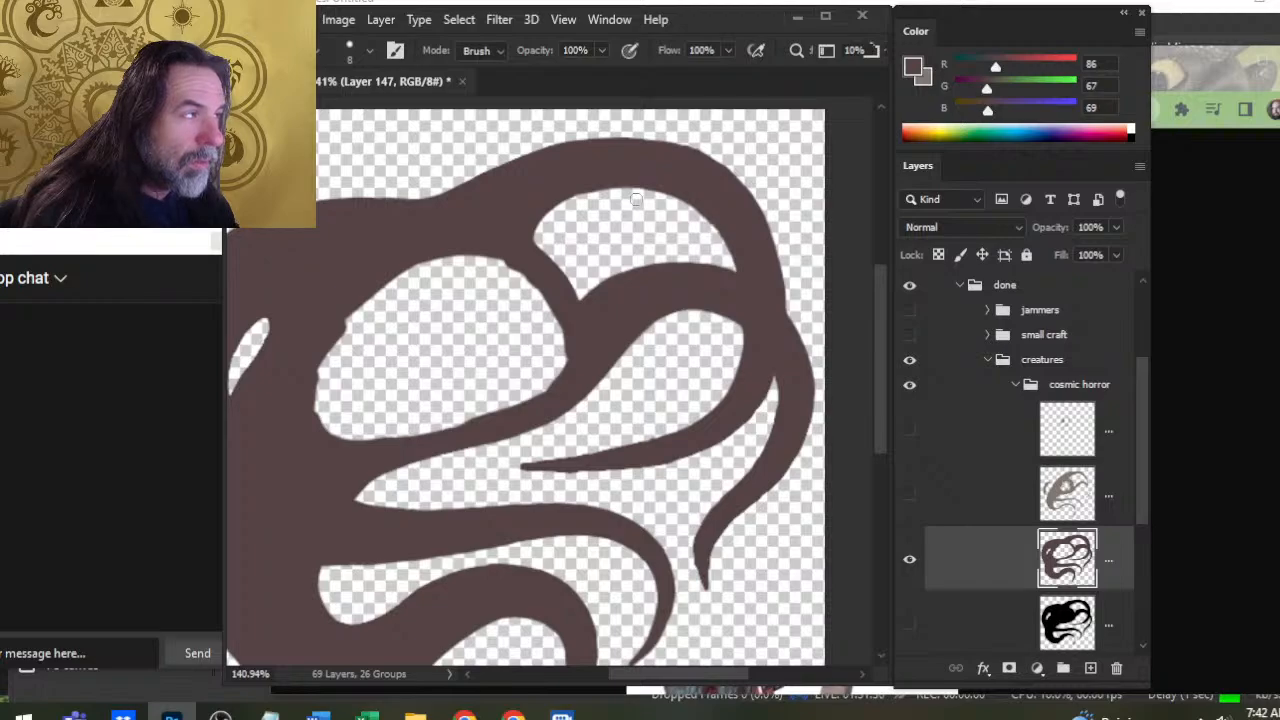
Fill the slit's tip below the junction with brown and smooth the lower edge of the inner tapering tentacle
{"action": "key", "text": "b"}
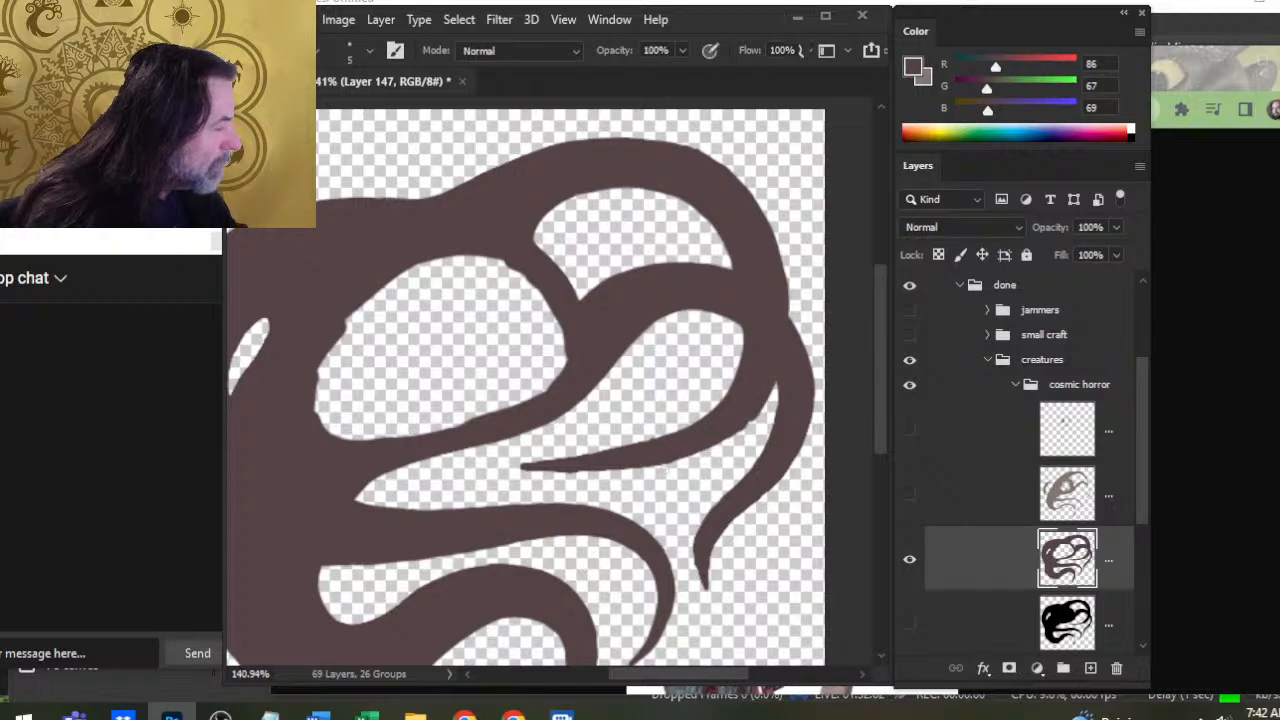
{"action": "key", "text": "e"}
{"action": "key", "text": "b"}
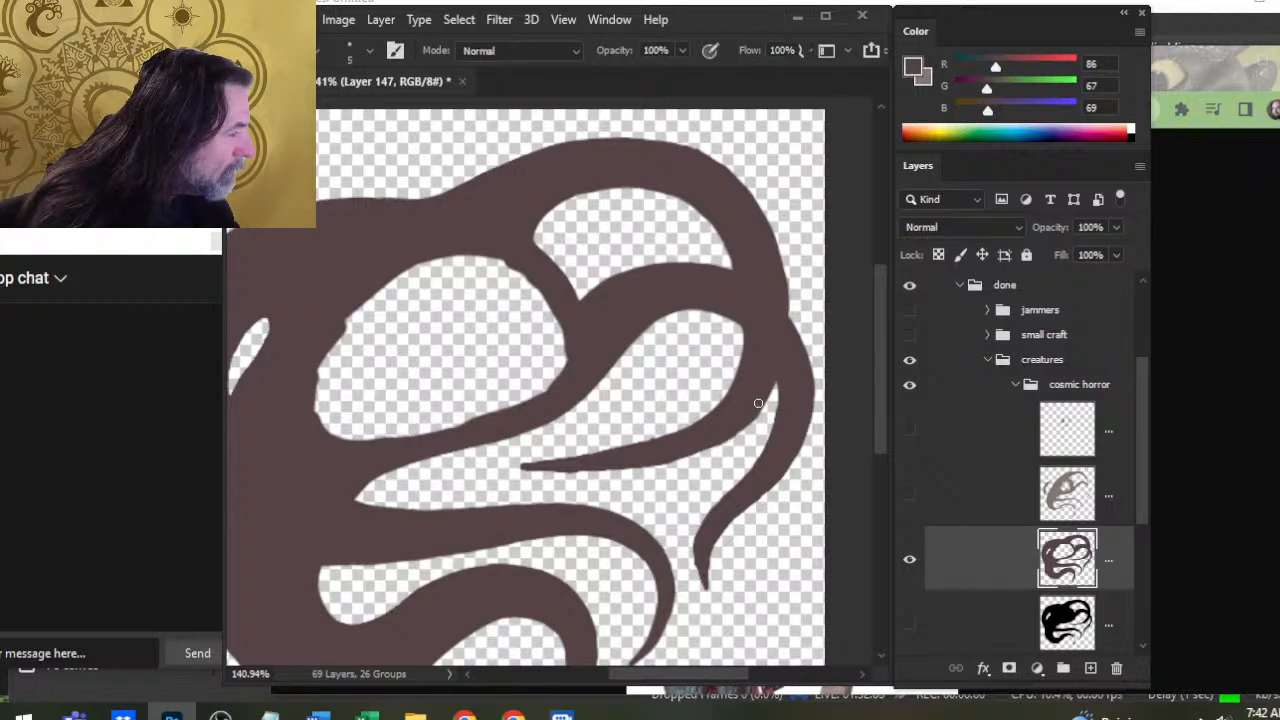
{"action": "left_click_drag", "start_coordinate": [725, 429], "coordinate": [675, 457]}
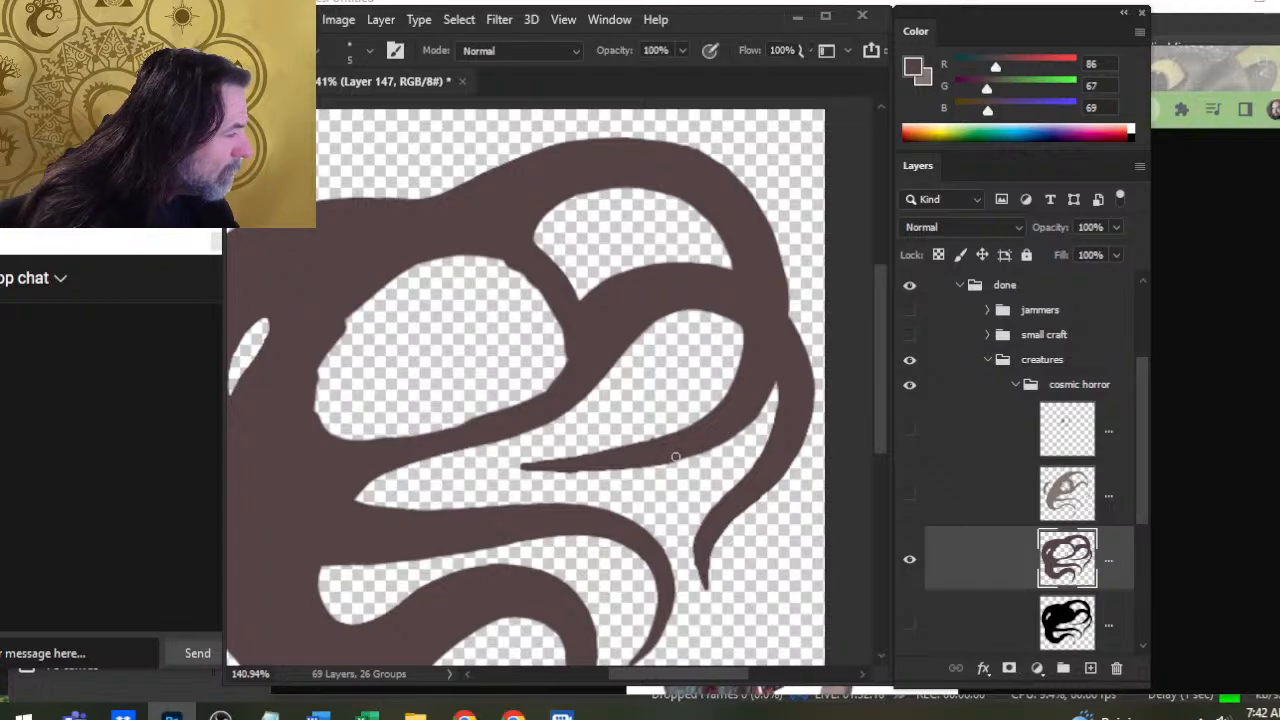
Even out the outer edge at the top of the upper tentacle's bend with the Eraser and brown paint, undoing the last stroke
{"action": "key", "text": "e"}
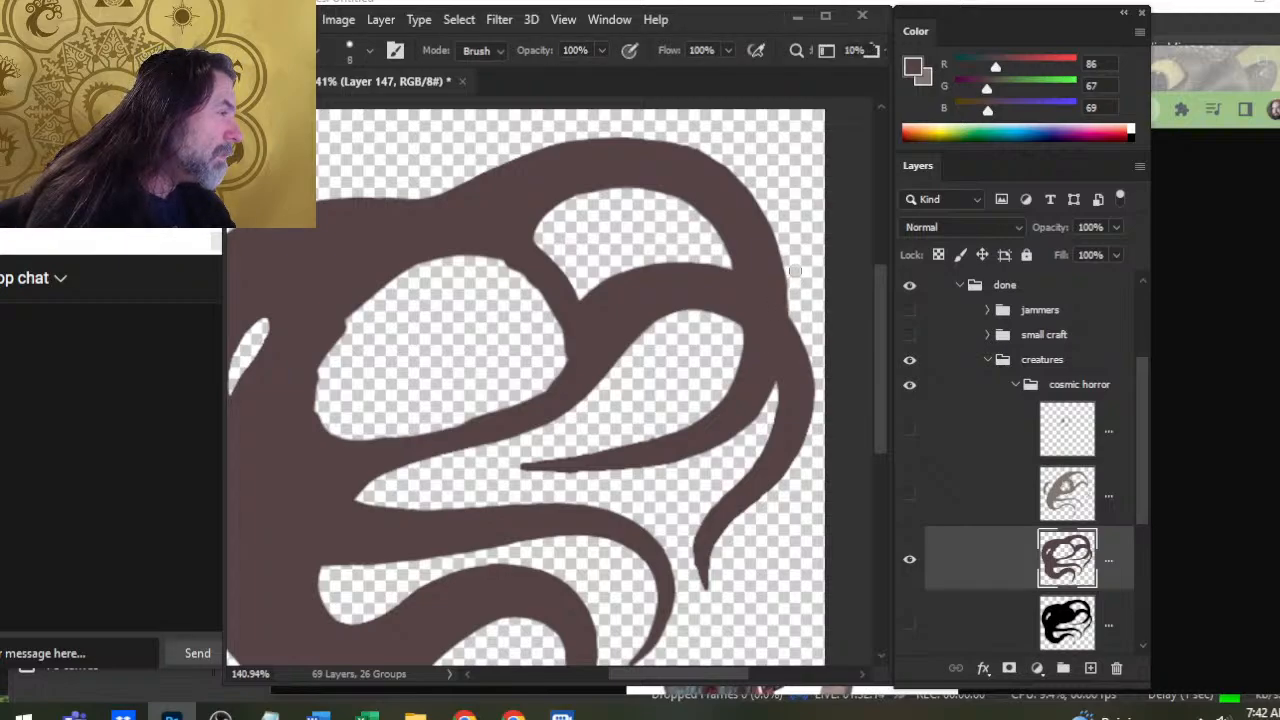
{"action": "key", "text": "b"}
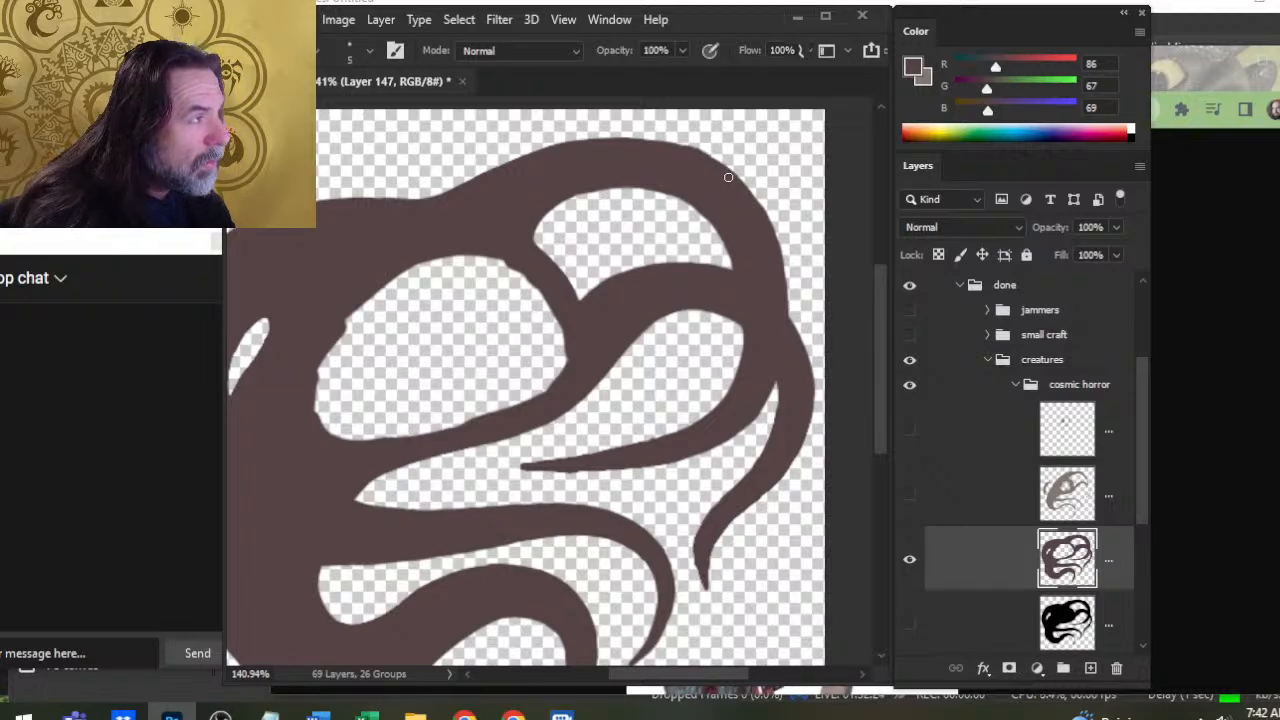
{"action": "key", "text": "e"}
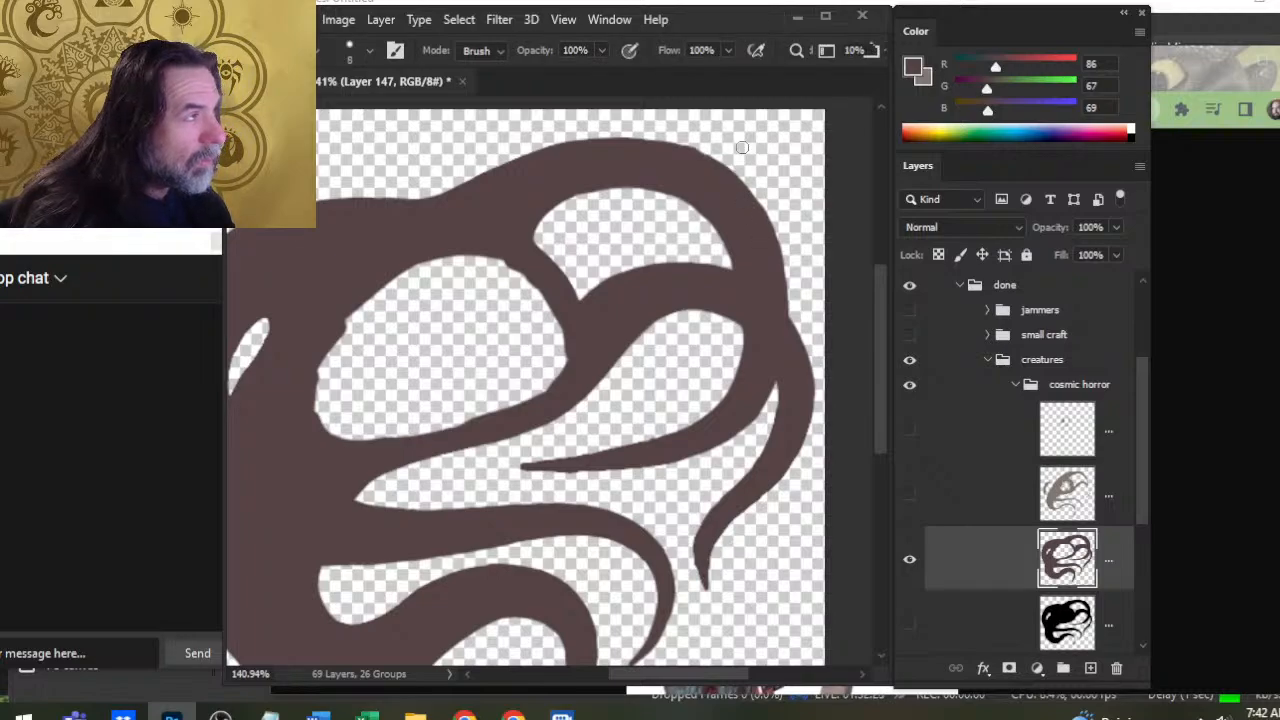
{"action": "key", "text": "b"}
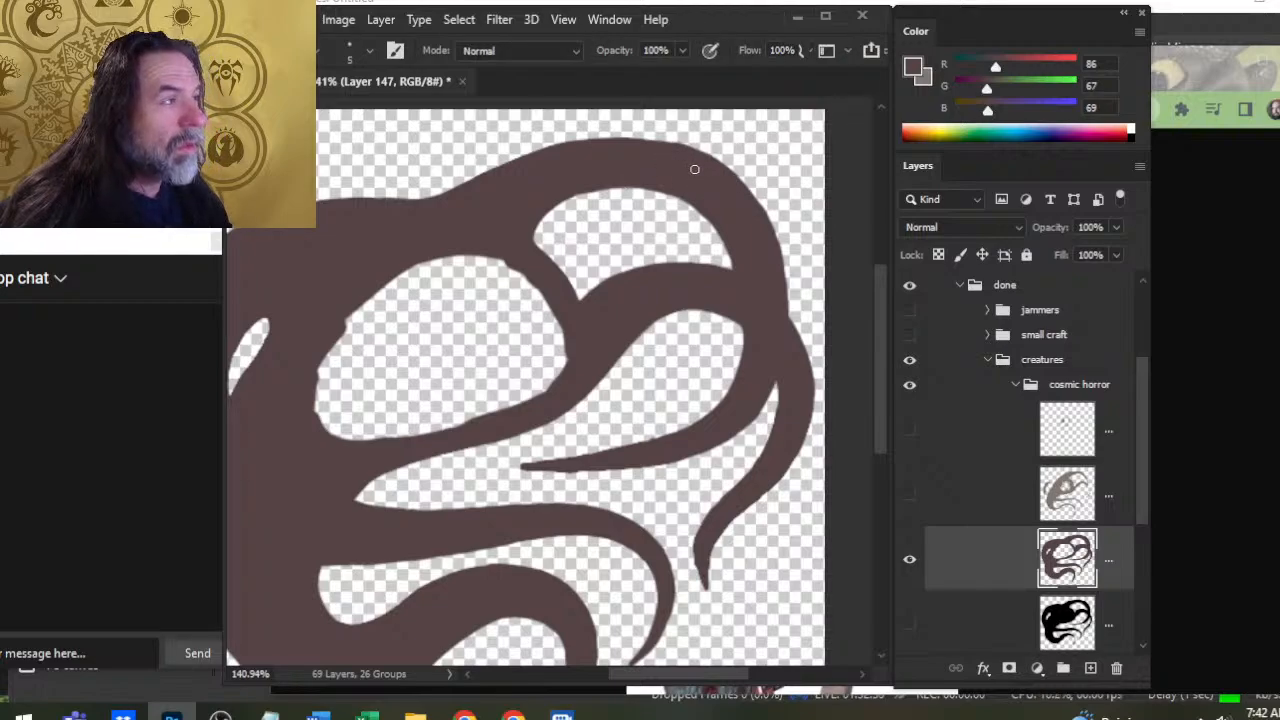
{"action": "mouse_move", "coordinate": [682, 161]}
{"action": "left_mouse_down"}
{"action": "mouse_move", "coordinate": [644, 139]}
{"action": "mouse_move", "coordinate": [596, 139]}
{"action": "left_mouse_up"}
{"action": "key", "text": "ctrl+z"}
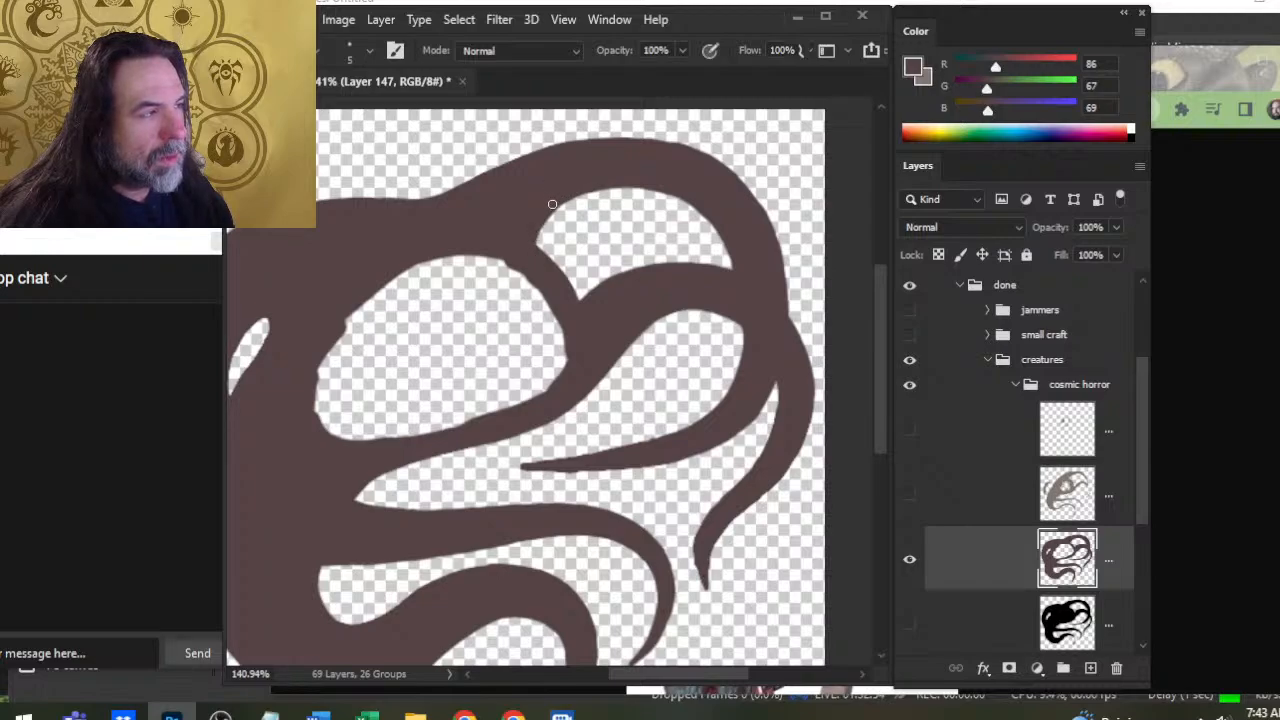
Refine the slit between the inner tapering tentacle and the outer tentacle by erasing and repainting its edges
{"action": "key", "text": "z"}
{"action": "mouse_move", "coordinate": [603, 371]}
{"action": "left_mouse_down"}
{"action": "mouse_move", "coordinate": [560, 433]}
{"action": "mouse_move", "coordinate": [729, 429]}
{"action": "left_mouse_up"}
{"action": "key", "text": "b"}
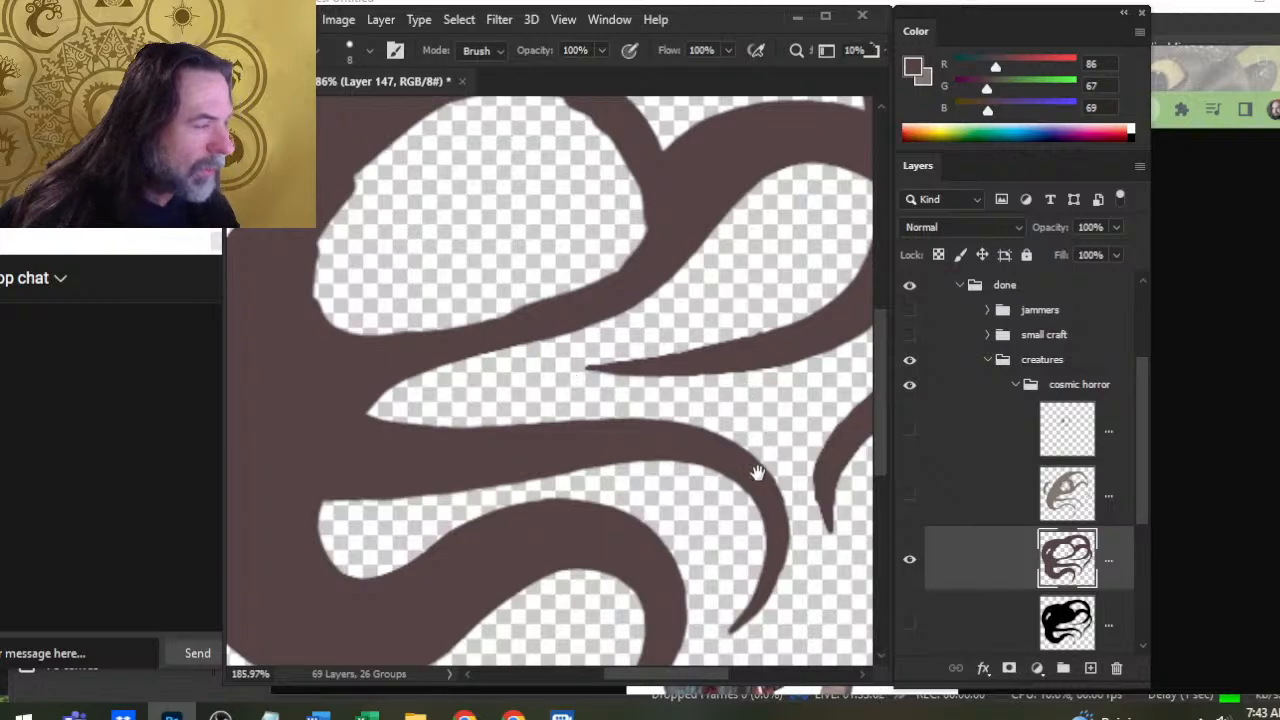
{"action": "left_click_drag", "start_coordinate": [757, 473], "coordinate": [617, 437]}
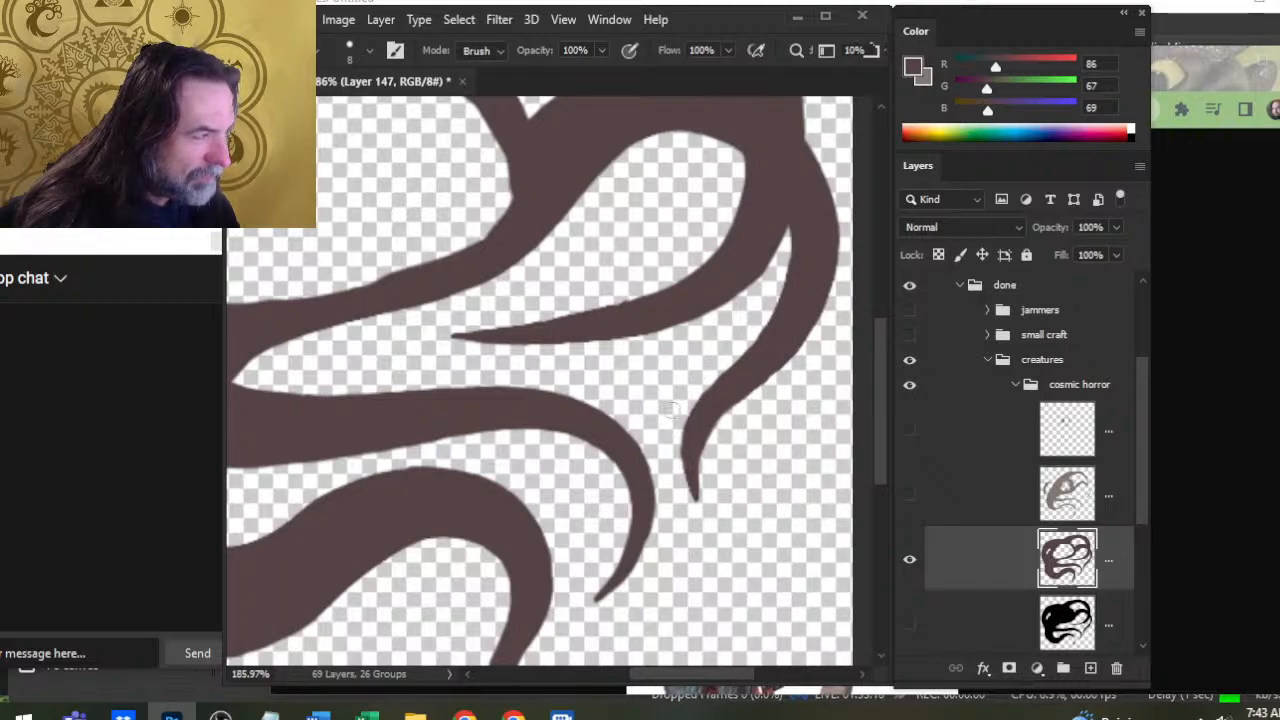
{"action": "key", "text": "z"}
{"action": "mouse_move", "coordinate": [690, 420]}
{"action": "left_mouse_down"}
{"action": "mouse_move", "coordinate": [567, 391]}
{"action": "mouse_move", "coordinate": [694, 403]}
{"action": "mouse_move", "coordinate": [730, 420]}
{"action": "mouse_move", "coordinate": [663, 429]}
{"action": "left_mouse_up"}
{"action": "key", "text": "b"}
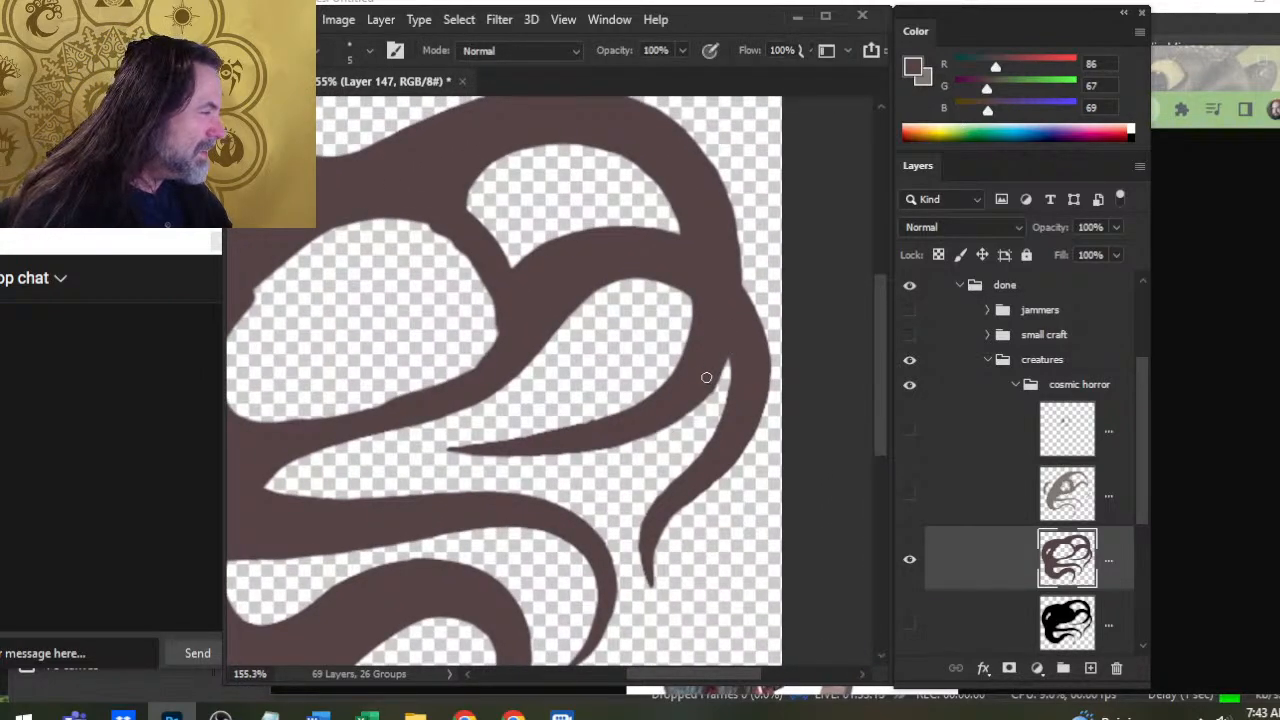
{"action": "key", "text": "e"}
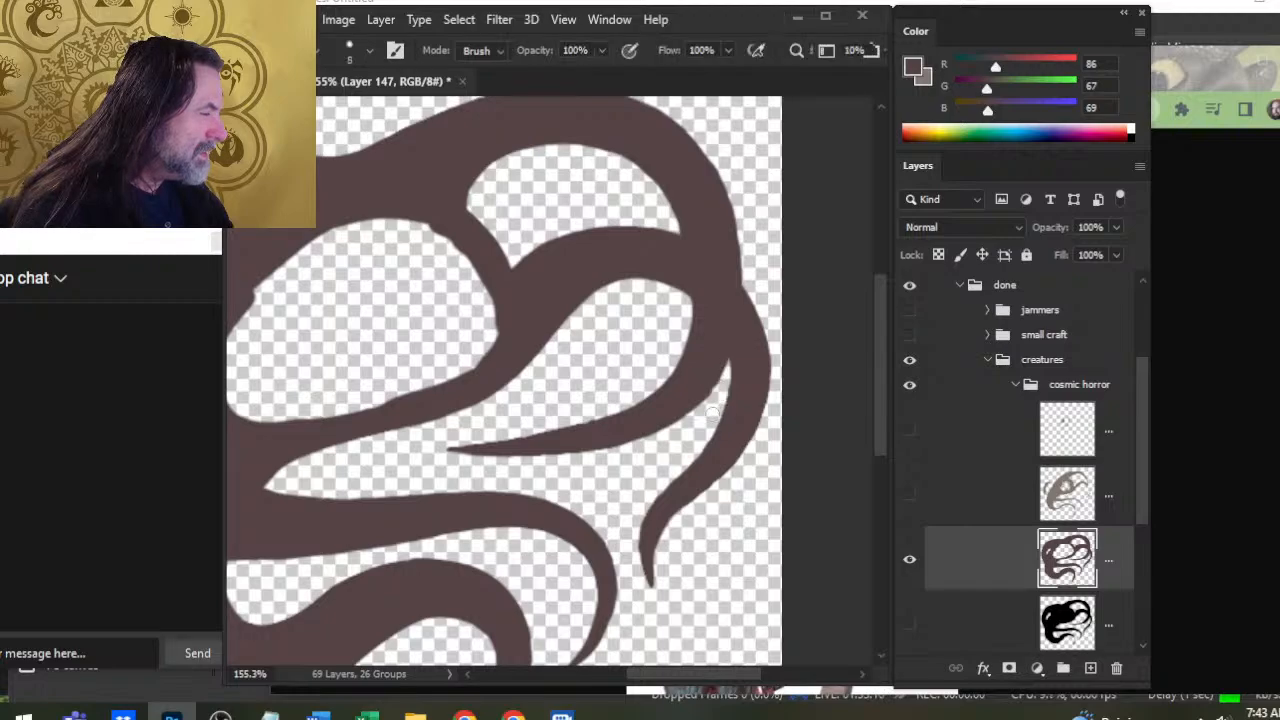
{"action": "key", "text": "b"}
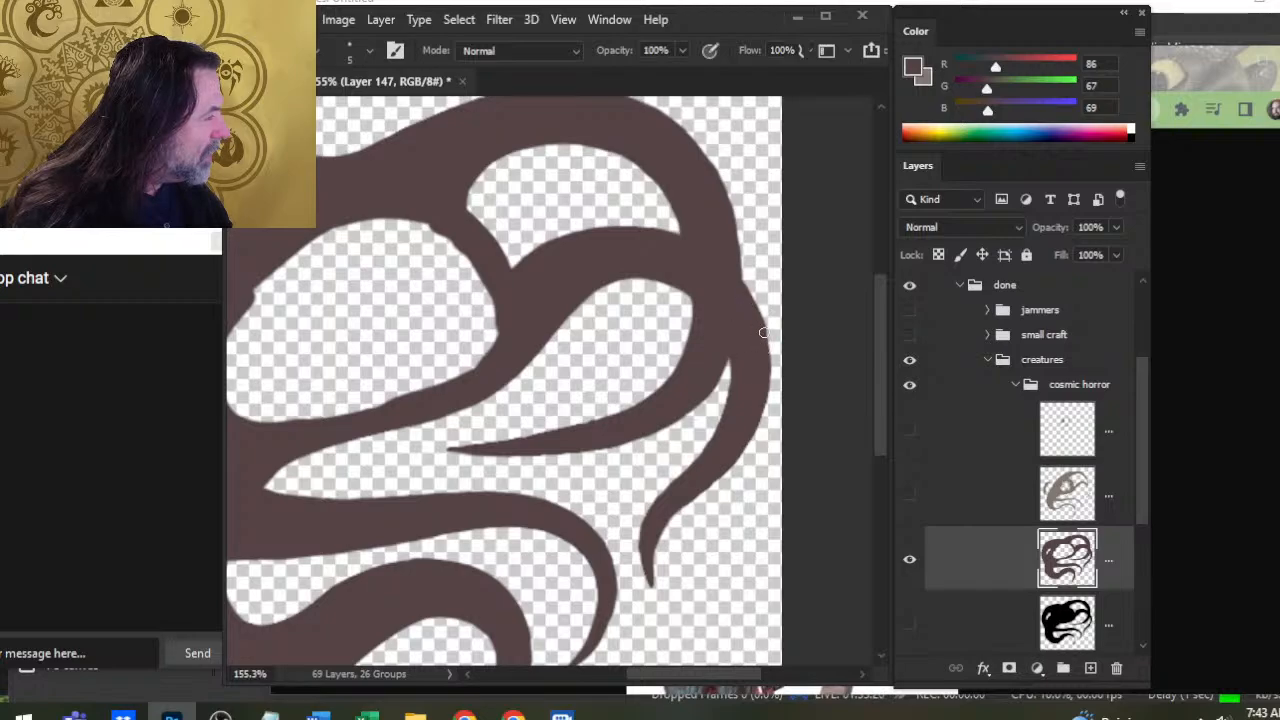
Smooth the outer tentacle's edge at the junction and round the bend above it with the Eraser and brown paint
{"action": "key", "text": "e"}
{"action": "key", "text": "b"}
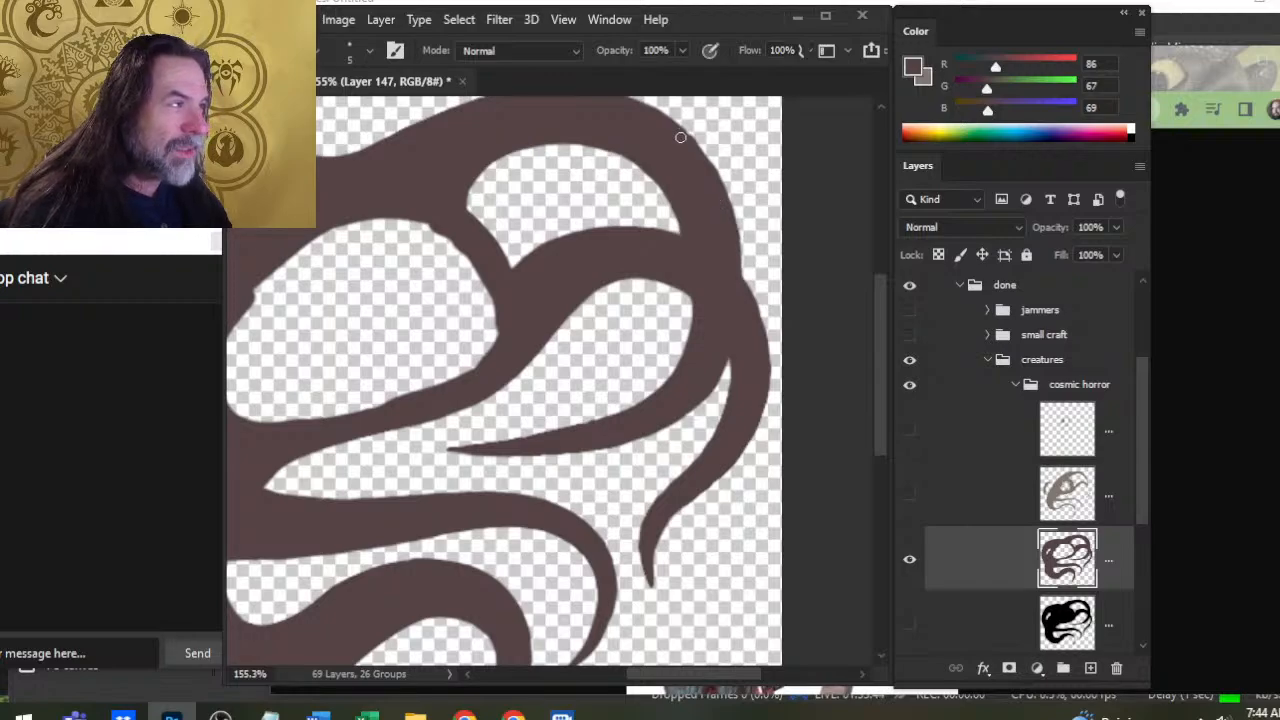
{"action": "left_click_drag", "start_coordinate": [662, 244], "coordinate": [671, 335]}
{"action": "key", "text": "e"}
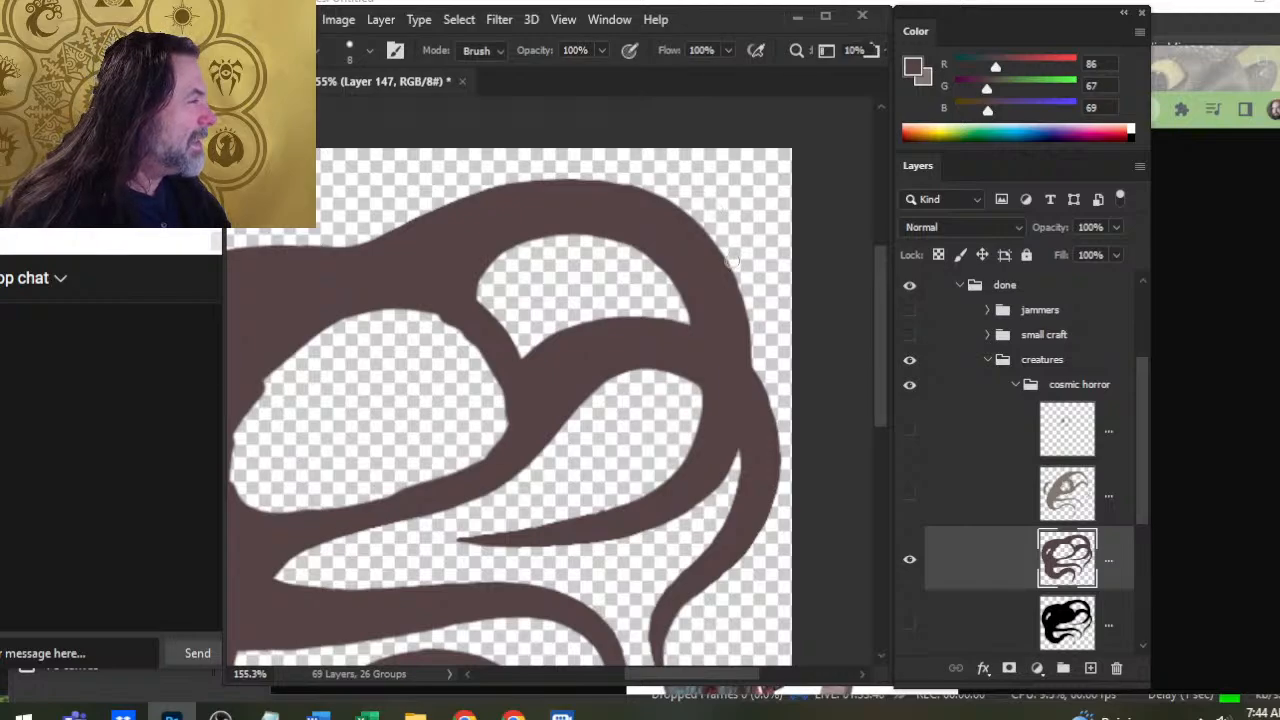
{"action": "key", "text": "b"}
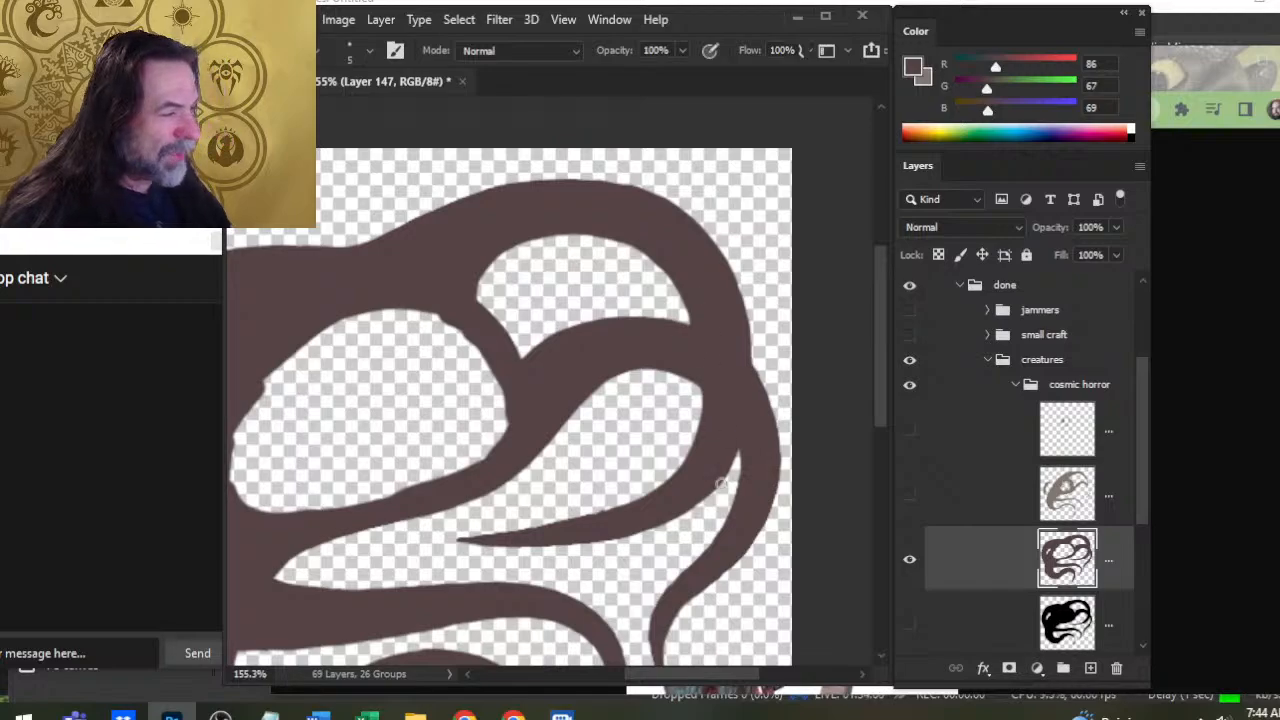
Refine the upper opening's rounded inner end beside the thin connecting strand with the Eraser and brown paint
{"action": "key", "text": "z"}
{"action": "left_click_drag", "start_coordinate": [699, 346], "coordinate": [623, 386]}
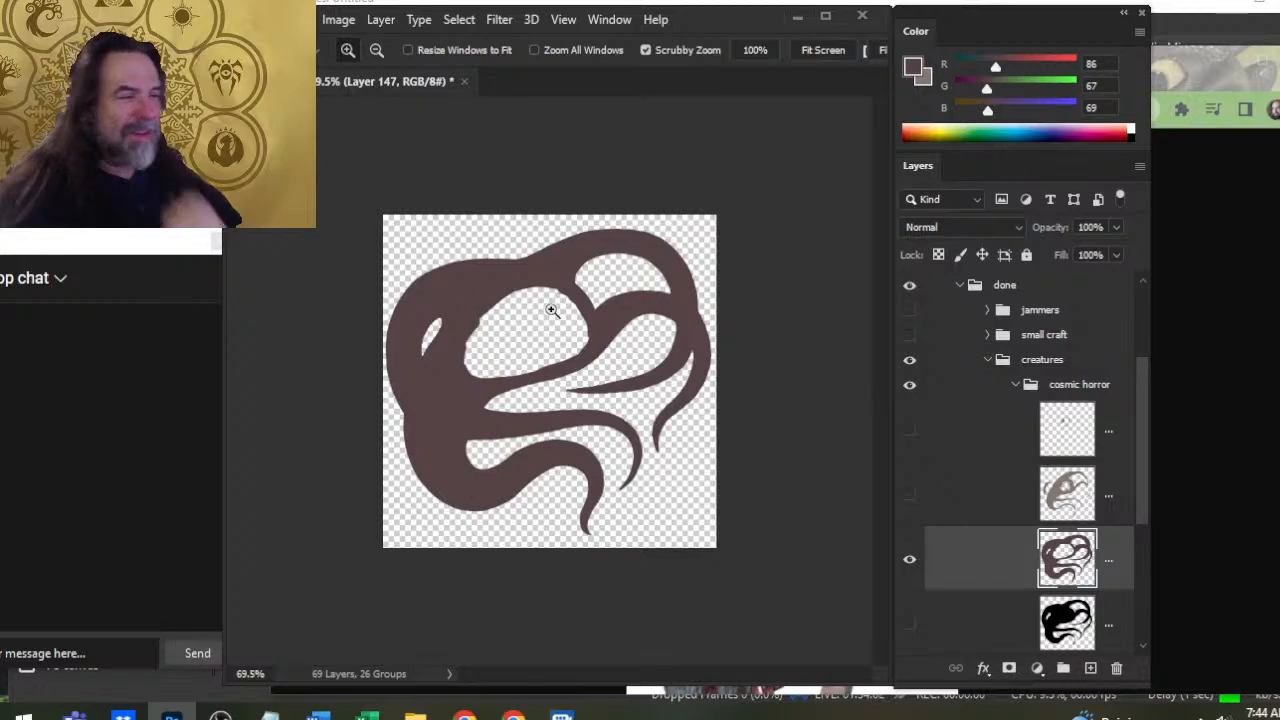
{"action": "left_click_drag", "start_coordinate": [604, 285], "coordinate": [672, 304]}
{"action": "key", "text": "b"}
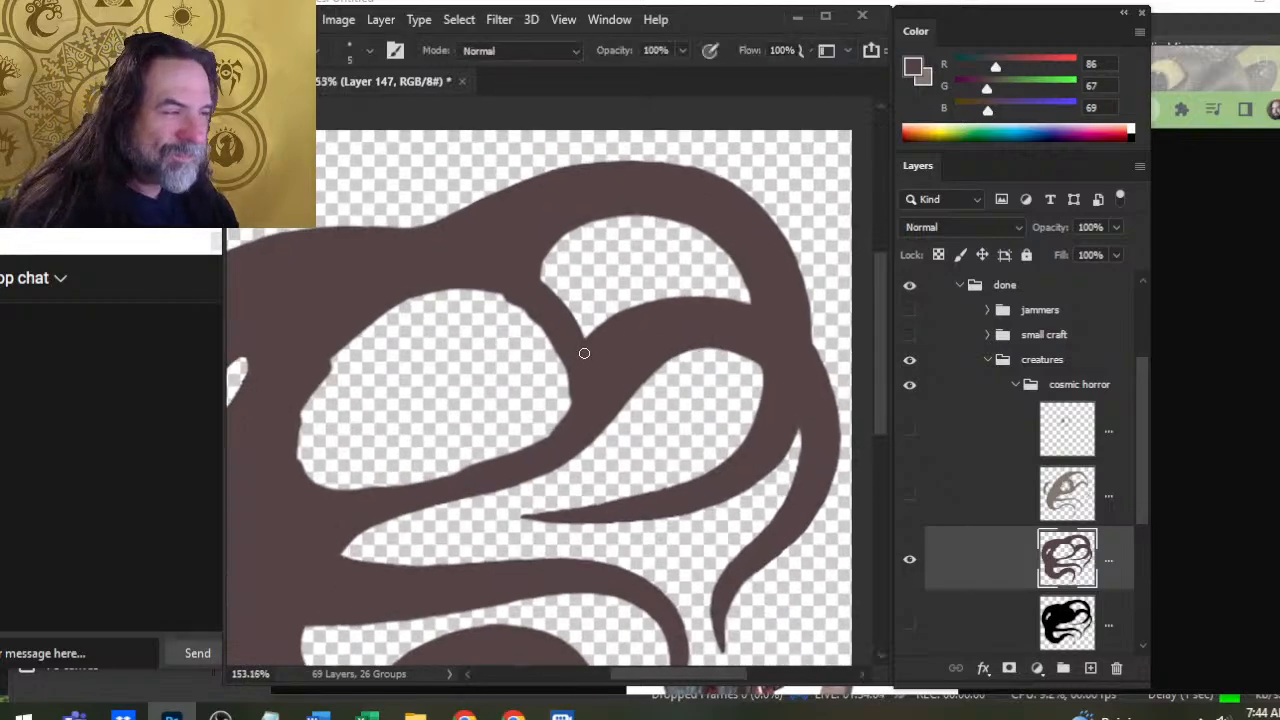
{"action": "key", "text": "e"}
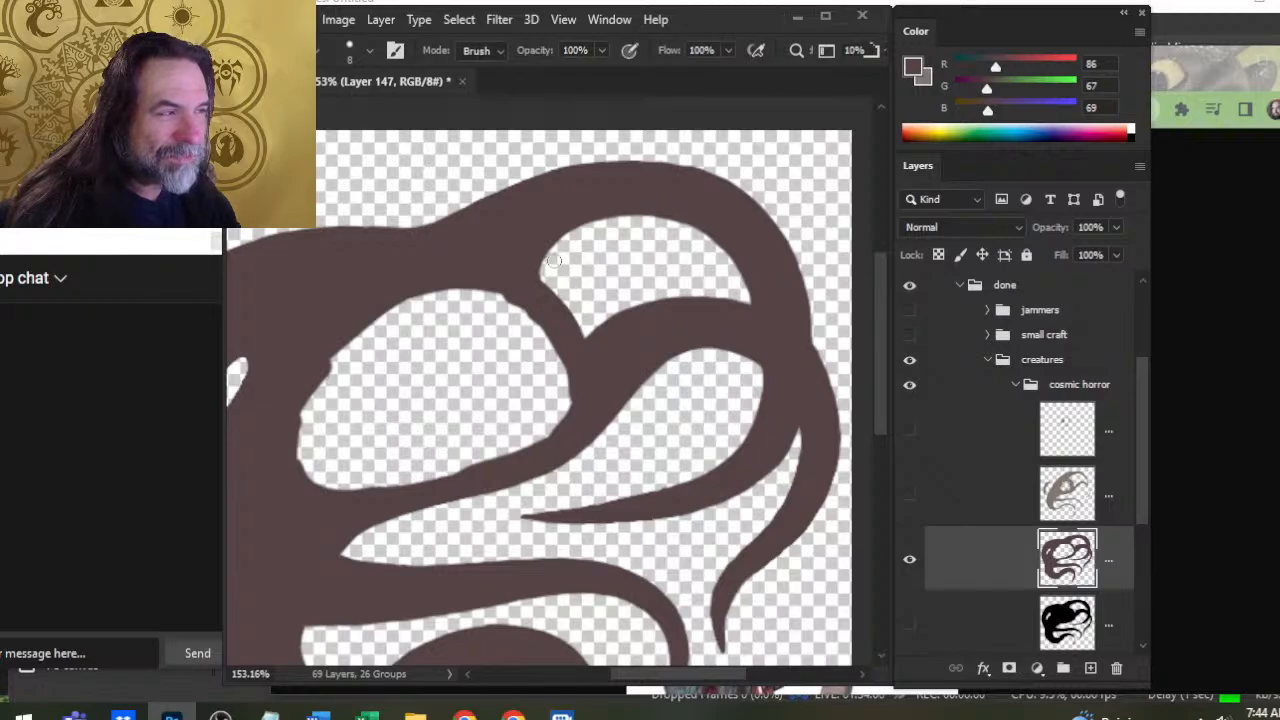
{"action": "key", "text": "b"}
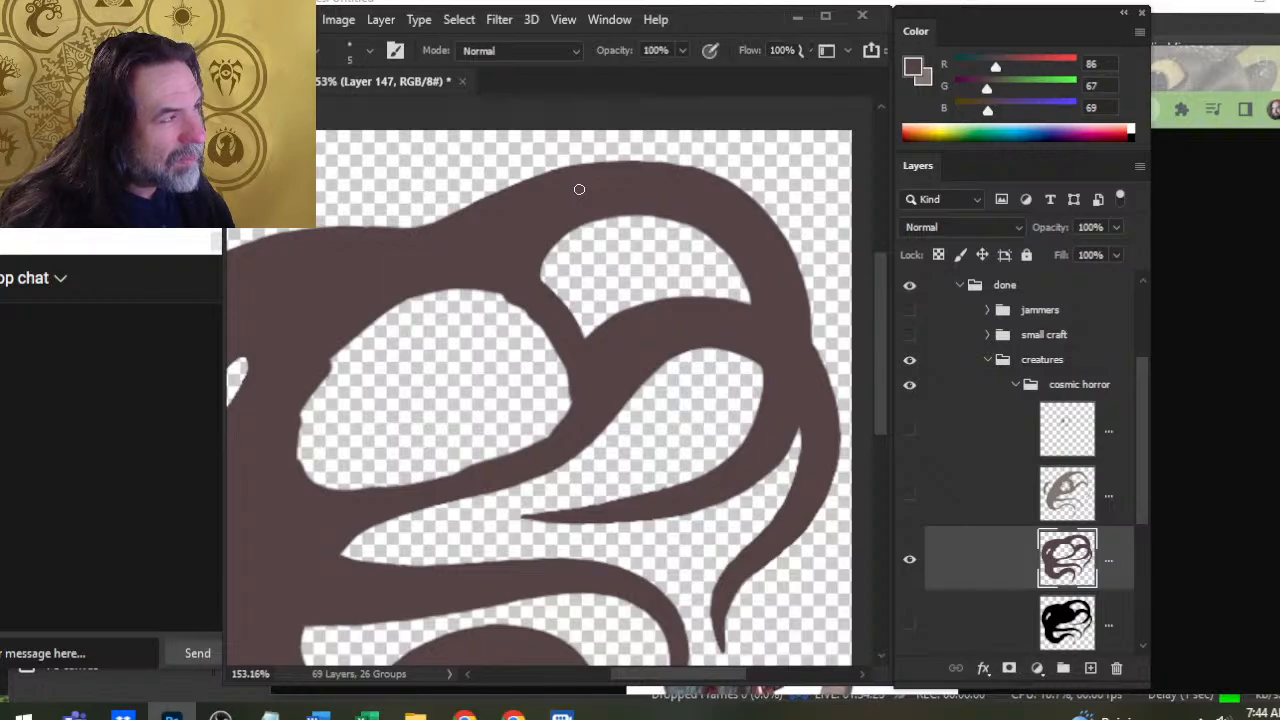
{"action": "key", "text": "z"}
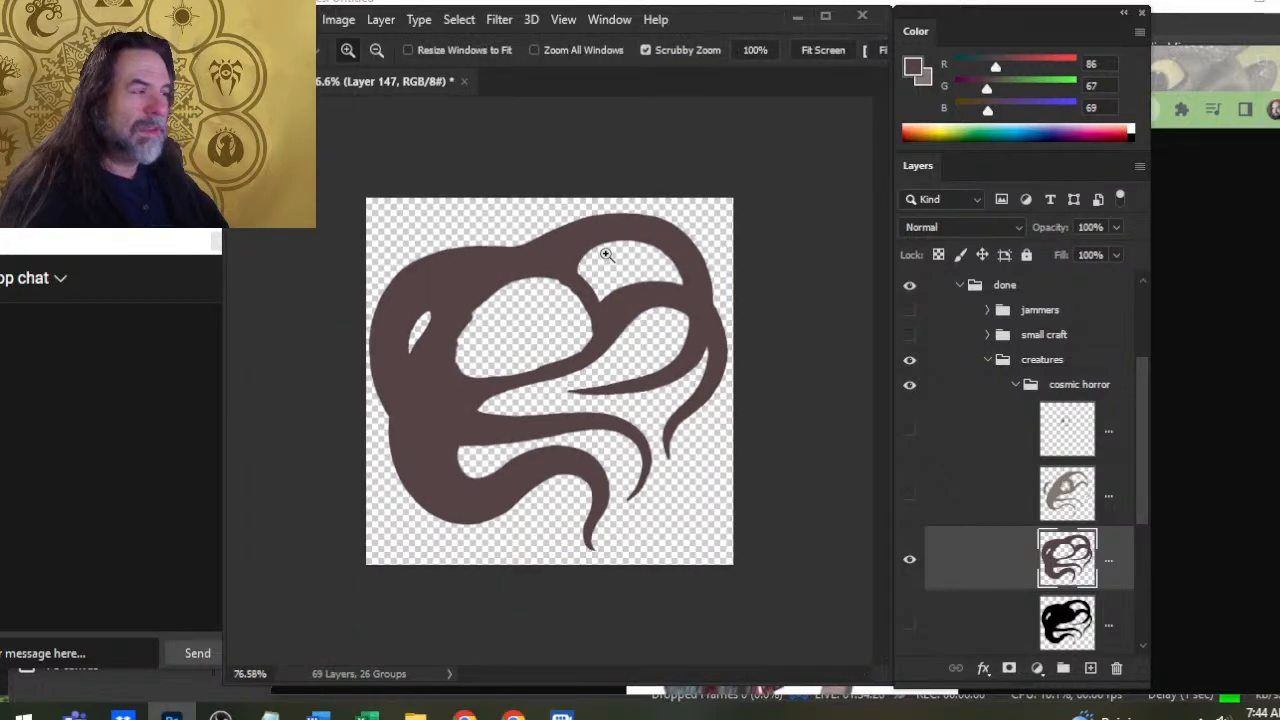
{"action": "left_click", "coordinate": [606, 254], "text": "alt"}
{"action": "left_click", "coordinate": [562, 311]}
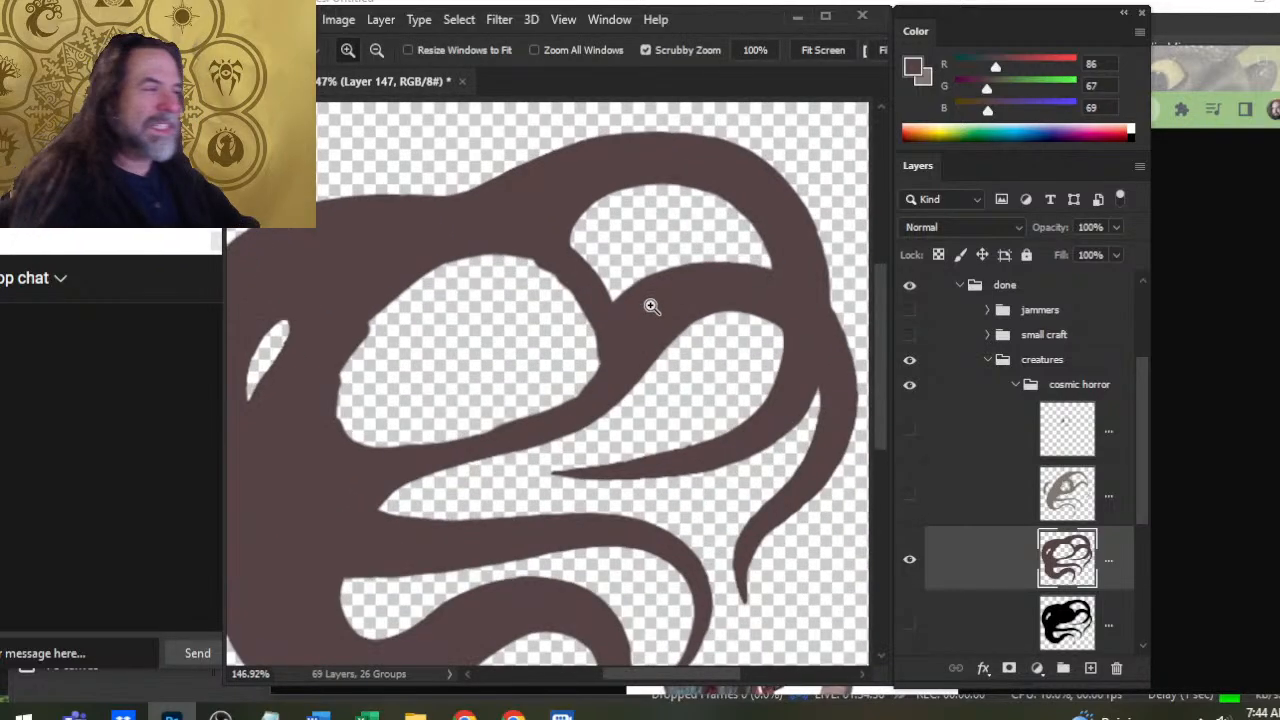
Smooth the large central opening's edge beside the thin connecting strand with the Eraser and brown paint
{"action": "key", "text": "b"}
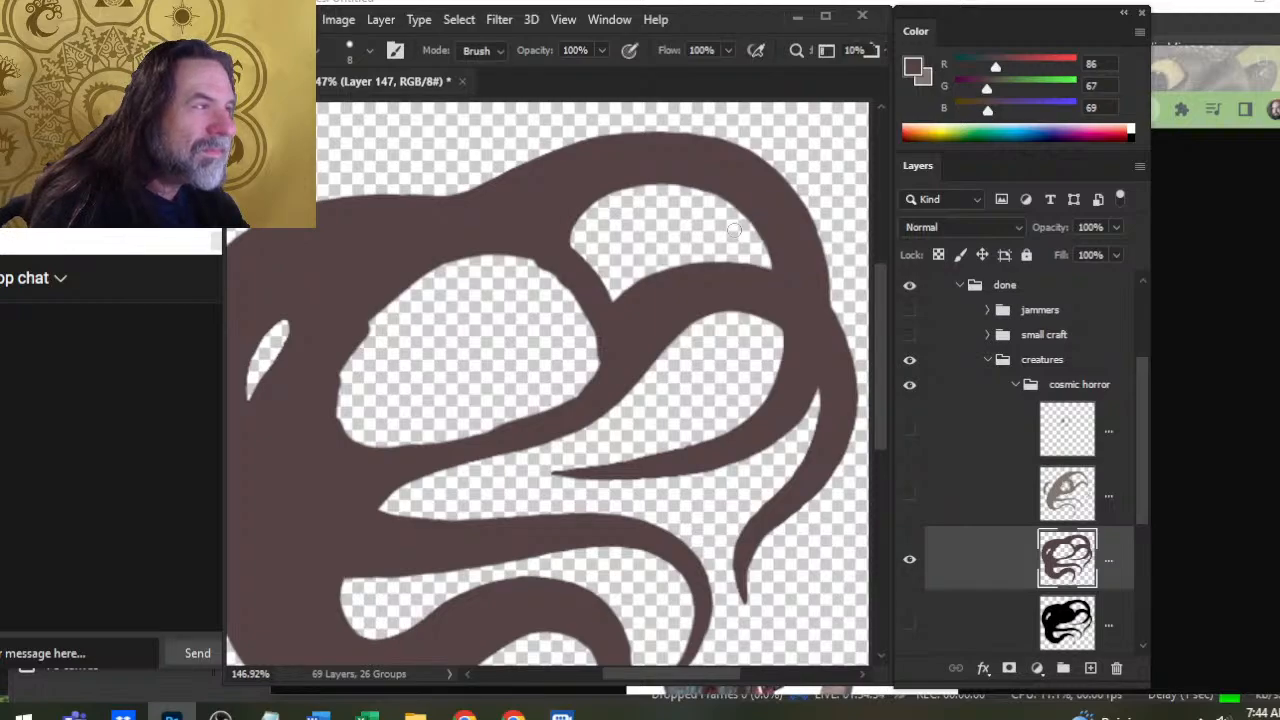
{"action": "key", "text": "b"}
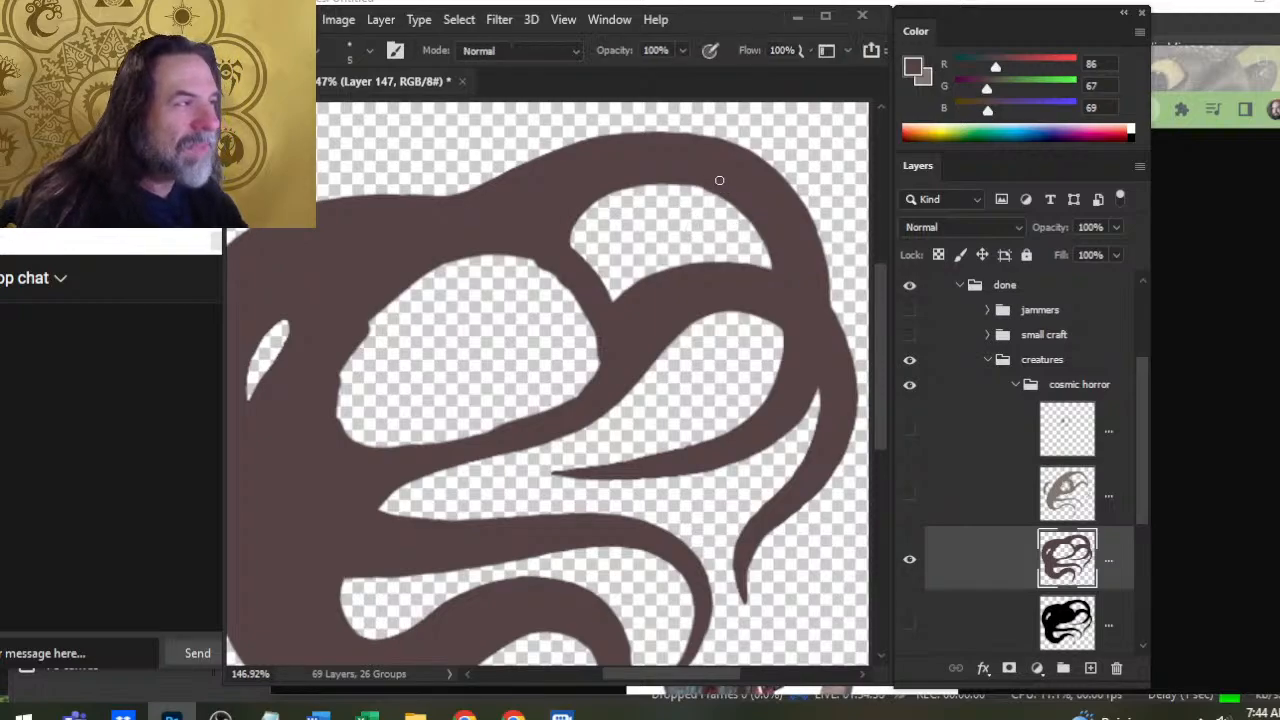
{"action": "key", "text": "e"}
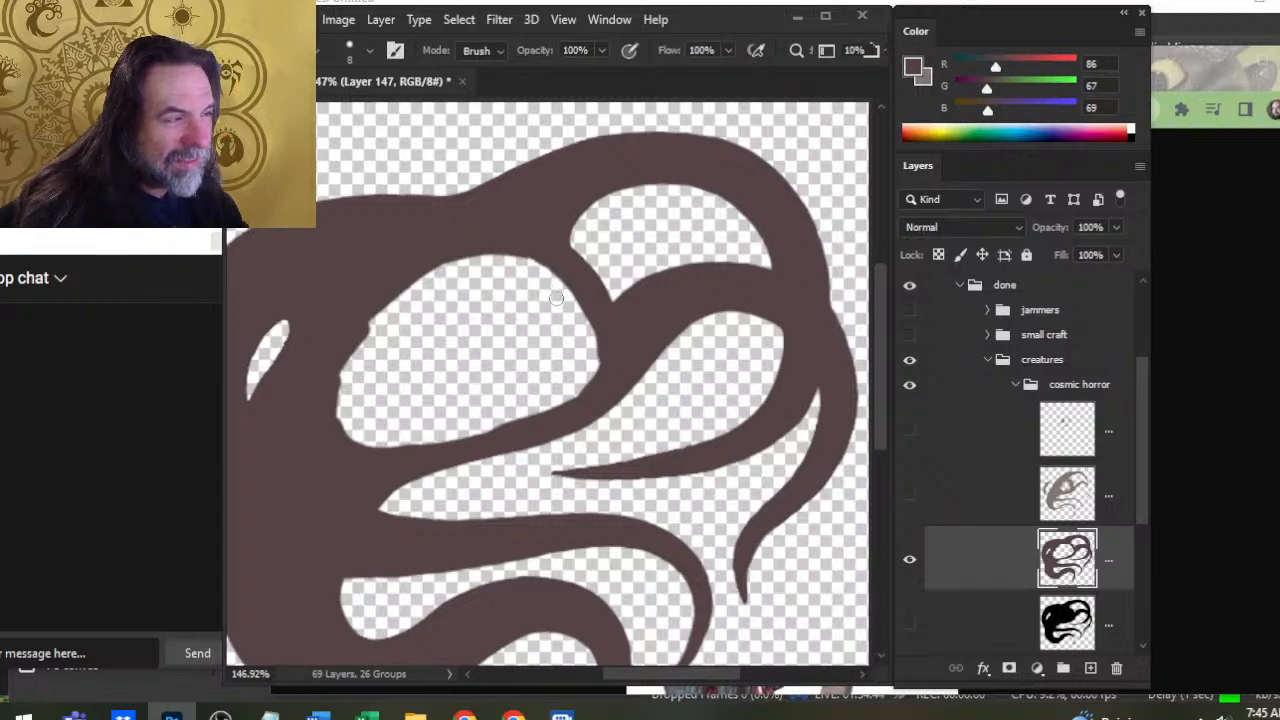
{"action": "key", "text": "b"}
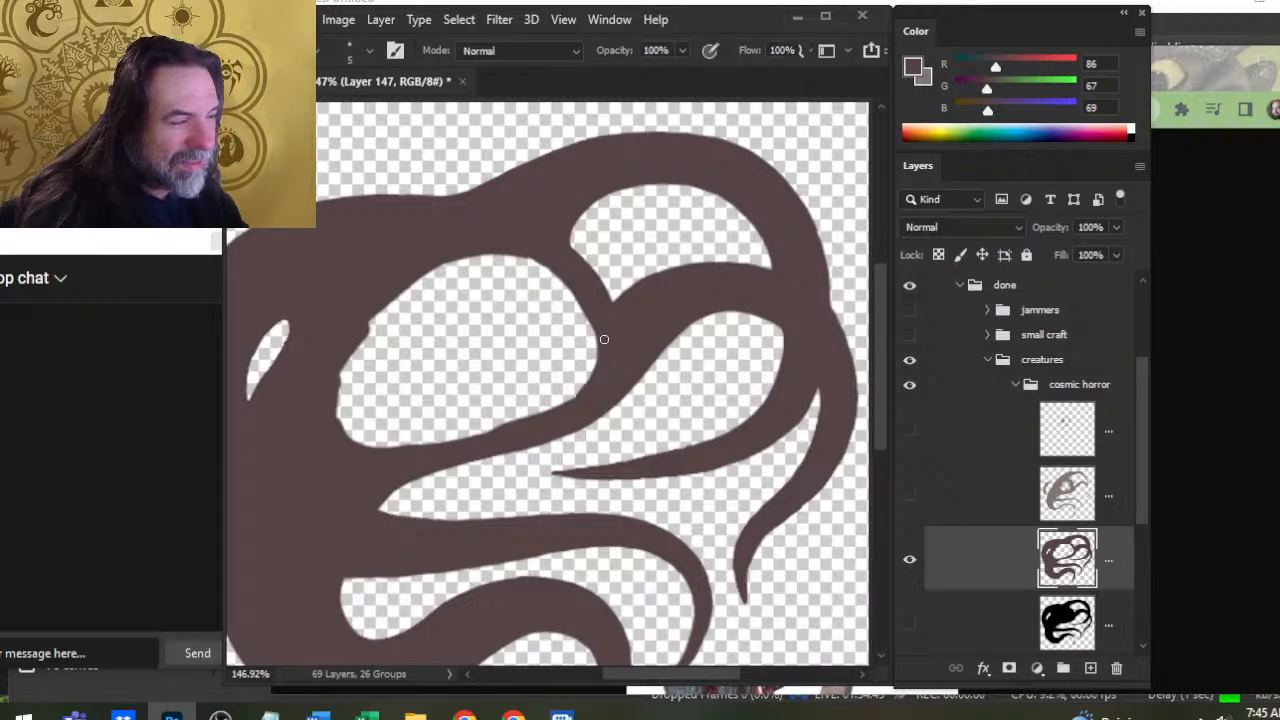
{"action": "key", "text": "e"}
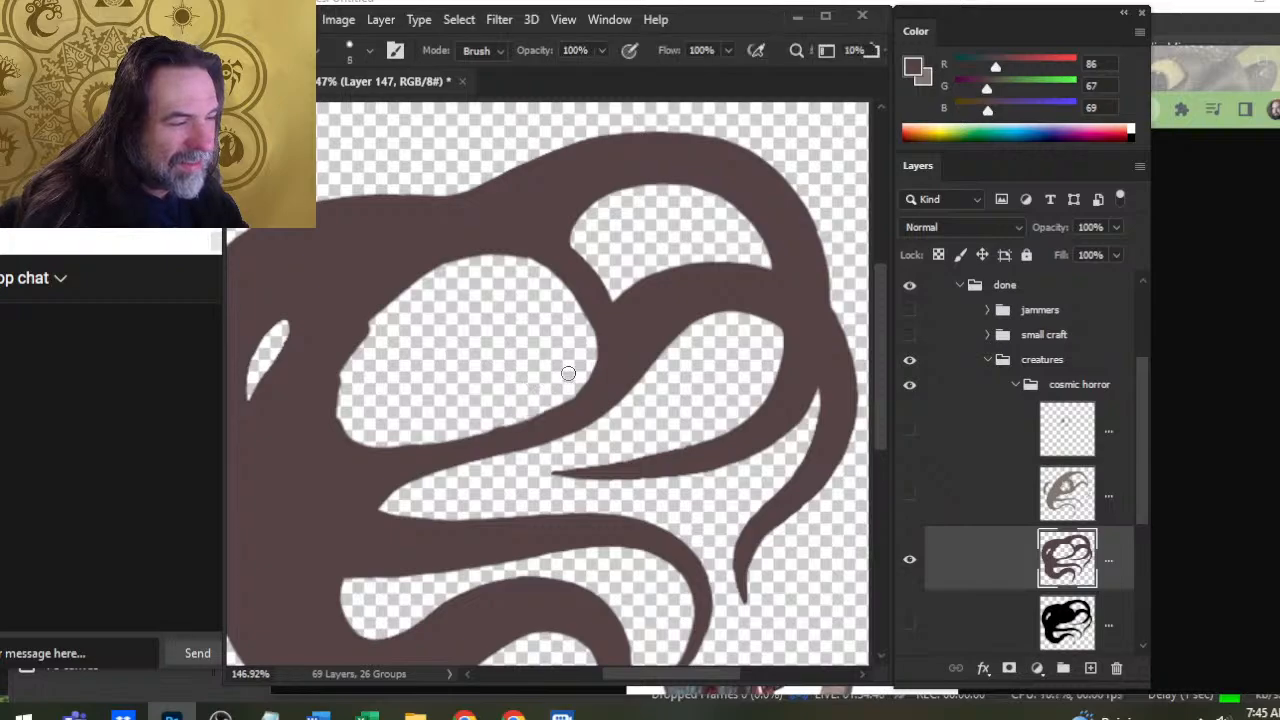
{"action": "key", "text": "b"}
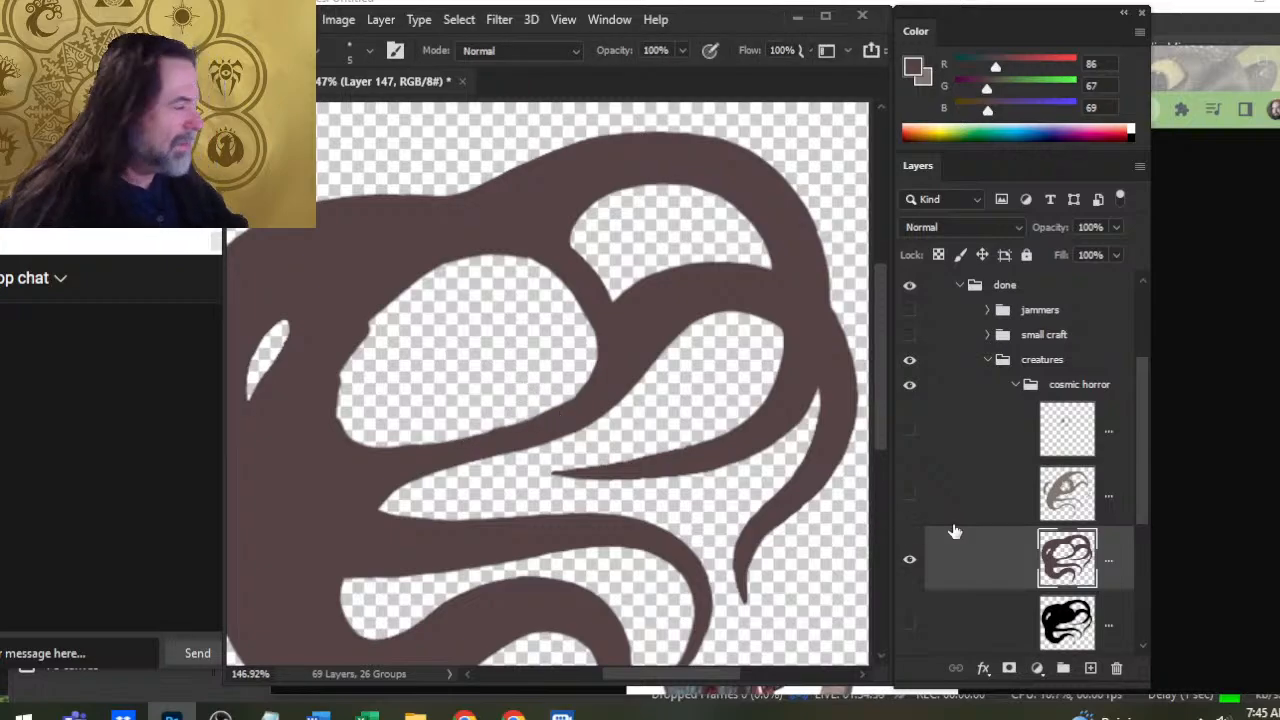
Show the grey shading layer and the eye detail layer over the brown tentacles to compare them, and hide both again
{"action": "left_click", "coordinate": [910, 494]}
{"action": "left_click", "coordinate": [927, 437]}
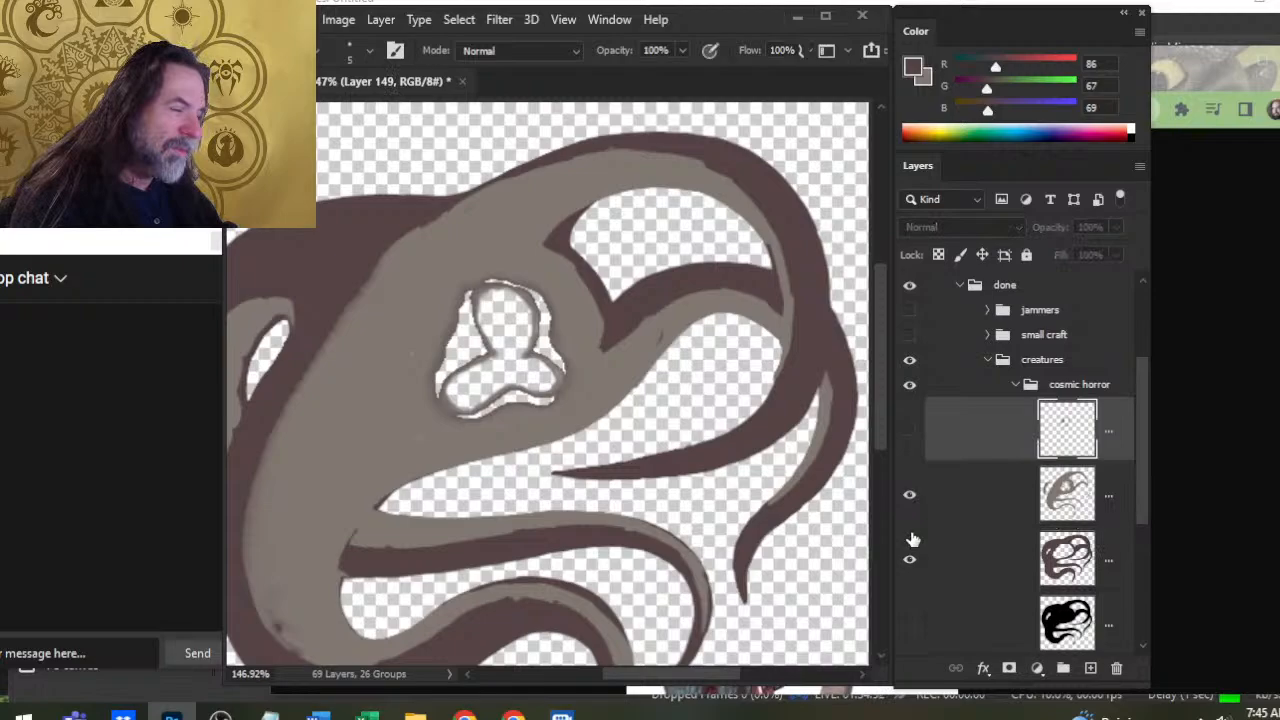
{"action": "left_click", "coordinate": [910, 431]}
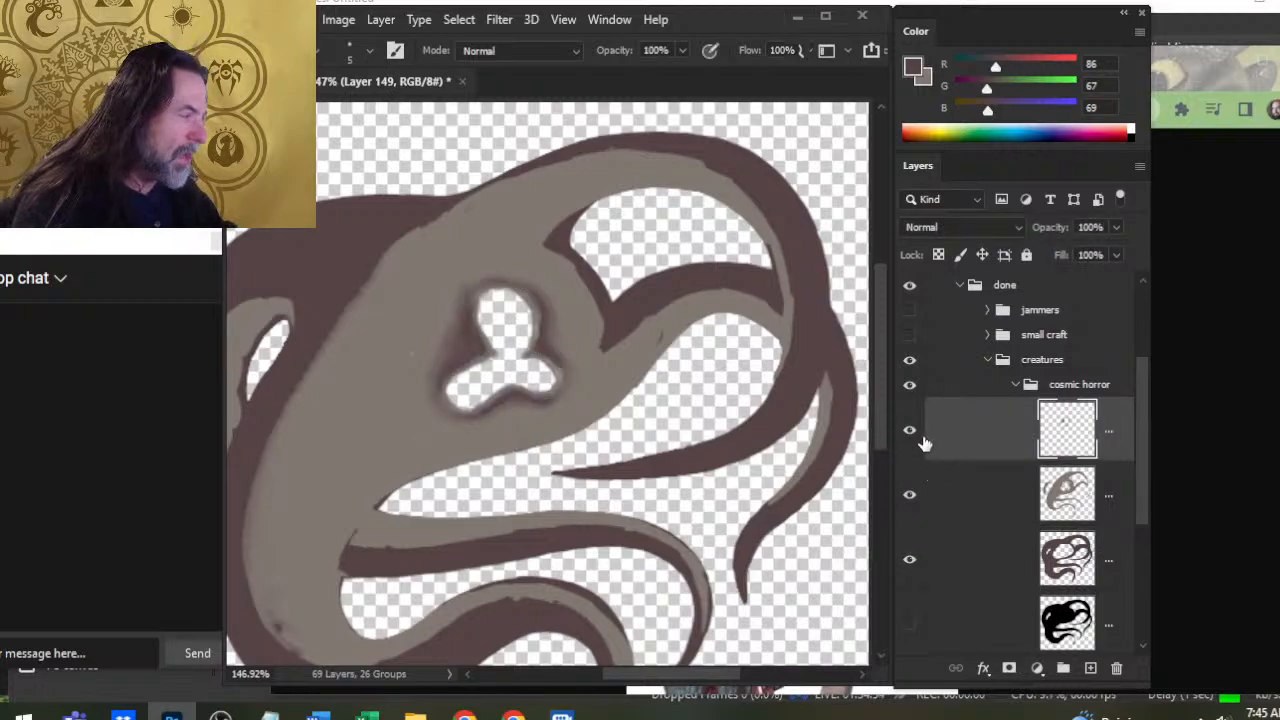
{"action": "left_click", "coordinate": [910, 494]}
{"action": "left_click", "coordinate": [910, 431]}
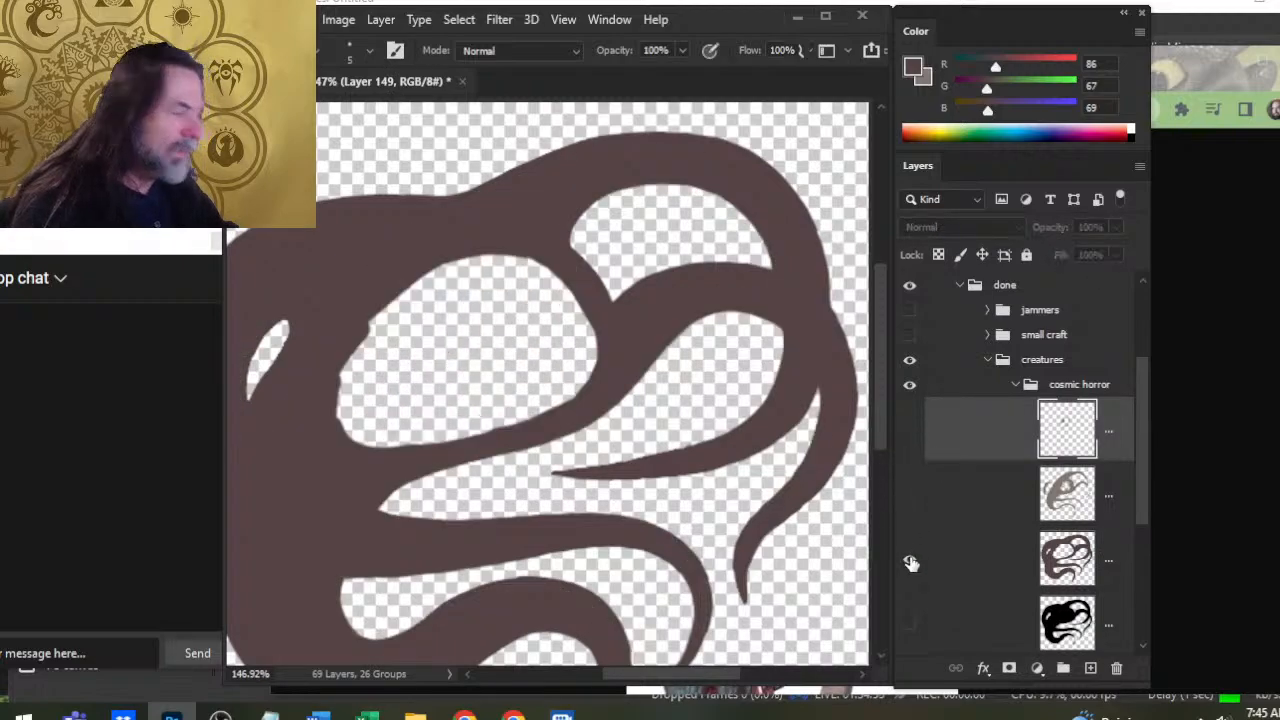
Try to erase along the edge of the small slit in the body on the hidden detail layer
{"action": "key", "text": "z"}
{"action": "left_click_drag", "start_coordinate": [628, 403], "coordinate": [571, 457]}
{"action": "mouse_move", "coordinate": [407, 358]}
{"action": "left_mouse_down"}
{"action": "mouse_move", "coordinate": [500, 401]}
{"action": "mouse_move", "coordinate": [532, 475]}
{"action": "left_mouse_up"}
{"action": "key", "text": "b"}
{"action": "key", "text": "e"}
{"action": "left_click", "coordinate": [450, 337]}
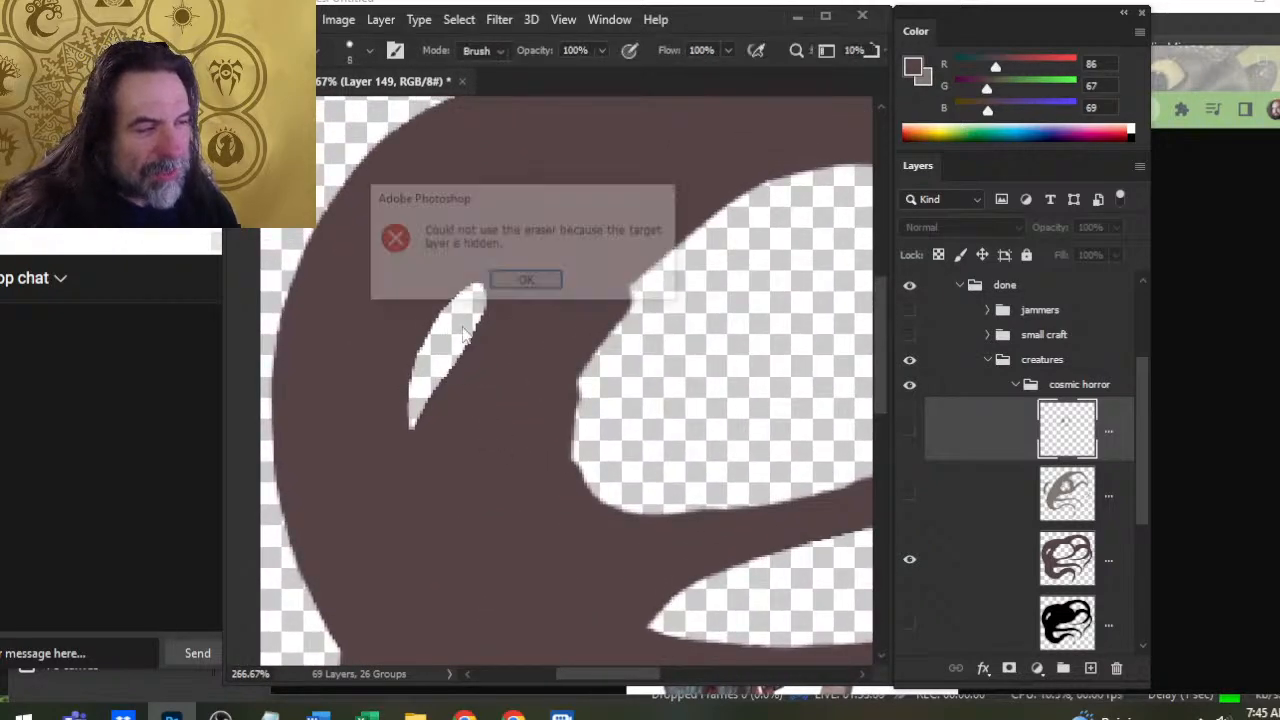
{"action": "key", "text": "Return"}
Select the brown tentacle layer and even out the small slit's edges with a size 4 Eraser and brown paint
{"action": "left_click", "coordinate": [996, 500]}
{"action": "left_click", "coordinate": [935, 550]}
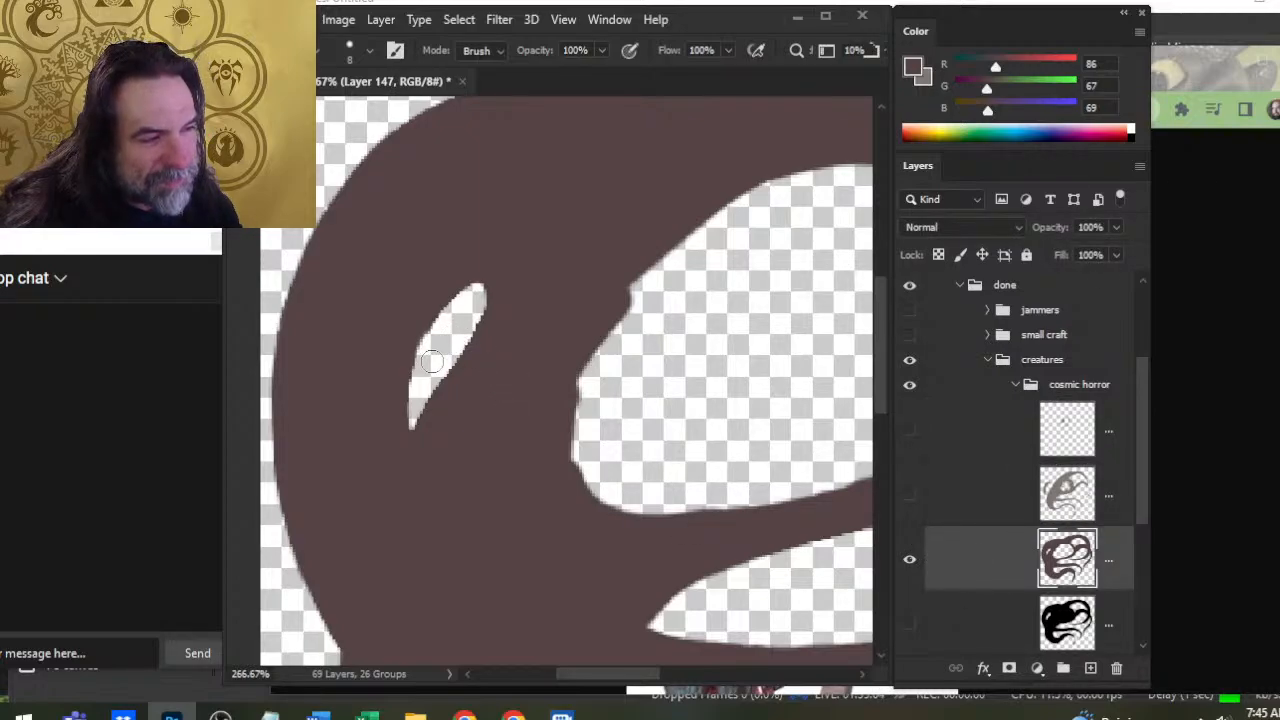
{"action": "key", "text": "bracketleft"}
{"action": "key", "text": "bracketleft"}
{"action": "key", "text": "bracketleft"}
{"action": "key", "text": "bracketleft"}
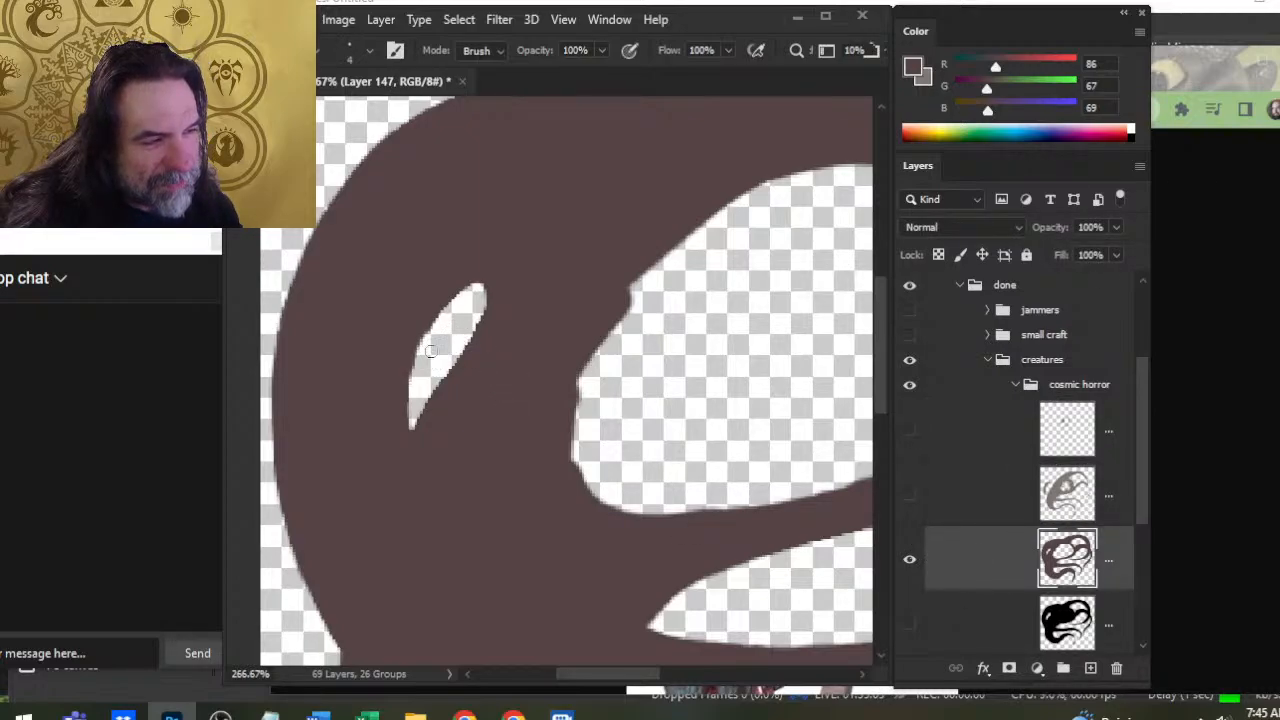
{"action": "key", "text": "b"}
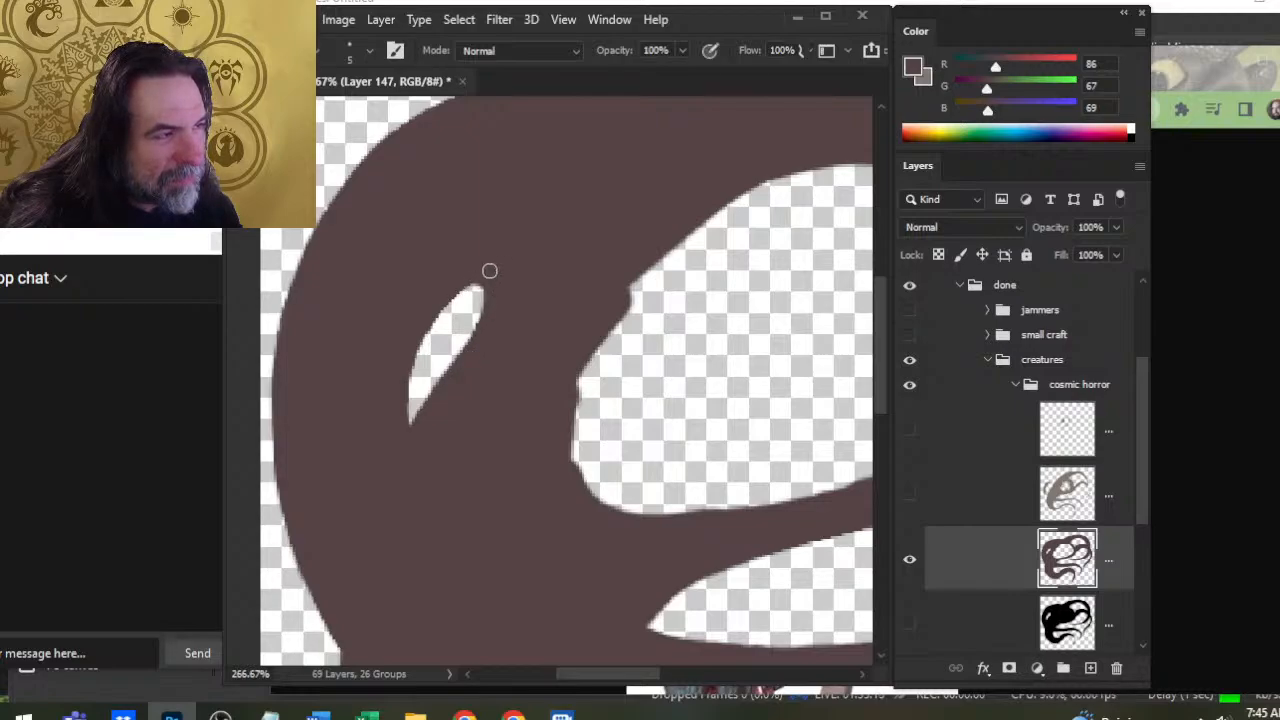
{"action": "key", "text": "e"}
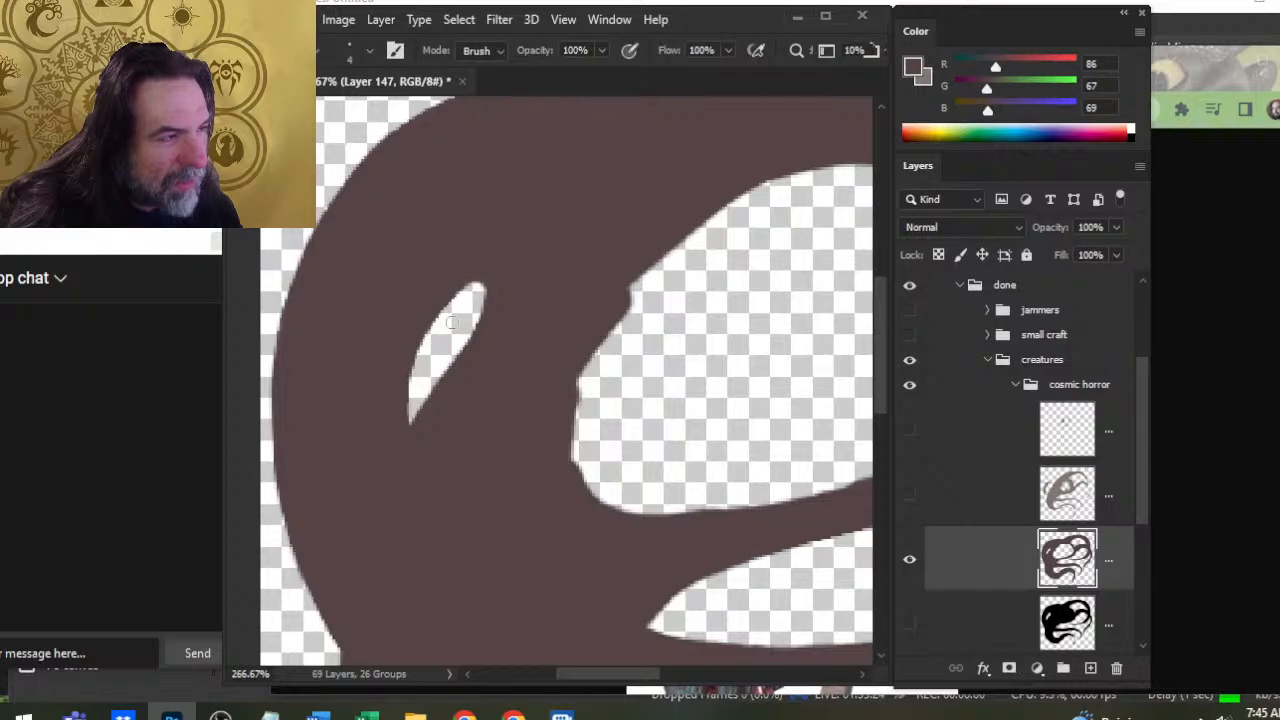
{"action": "left_click_drag", "start_coordinate": [482, 293], "coordinate": [472, 327]}
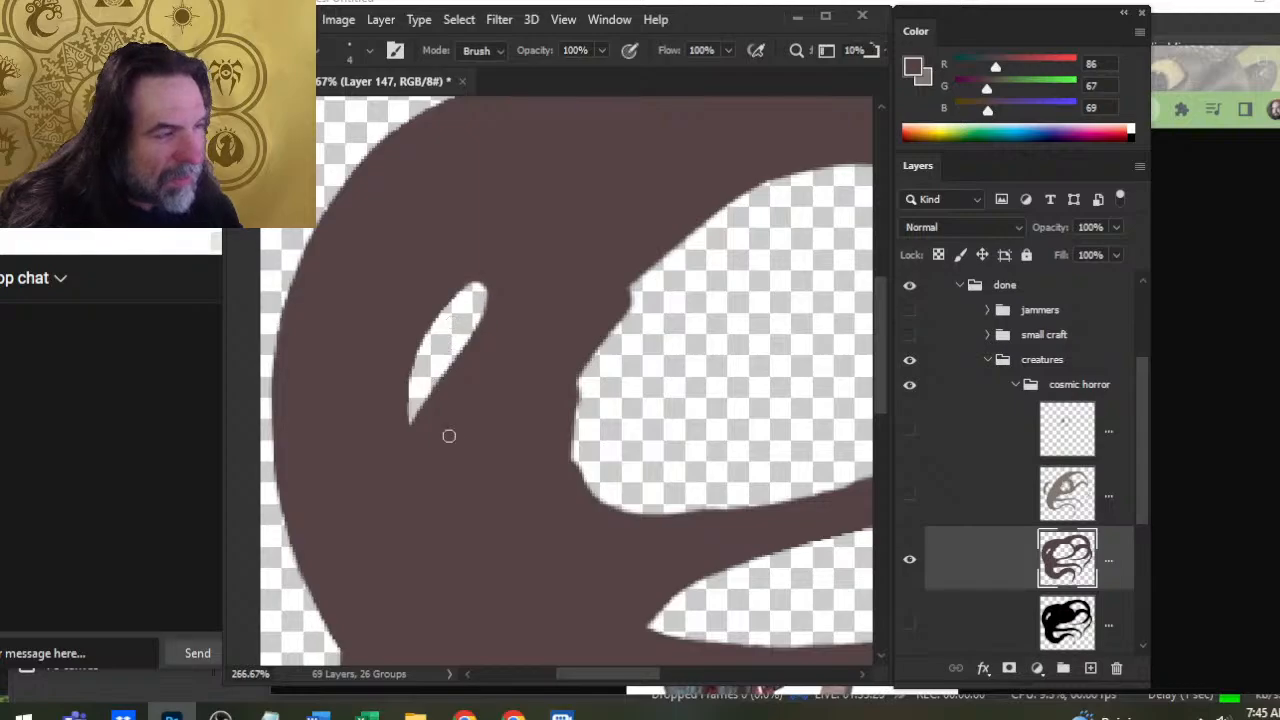
Smooth the body's rounded outer edge beside the small slit with strokes of brown paint
{"action": "key", "text": "z"}
{"action": "left_click_drag", "start_coordinate": [481, 409], "coordinate": [431, 409]}
{"action": "left_click_drag", "start_coordinate": [660, 426], "coordinate": [552, 426]}
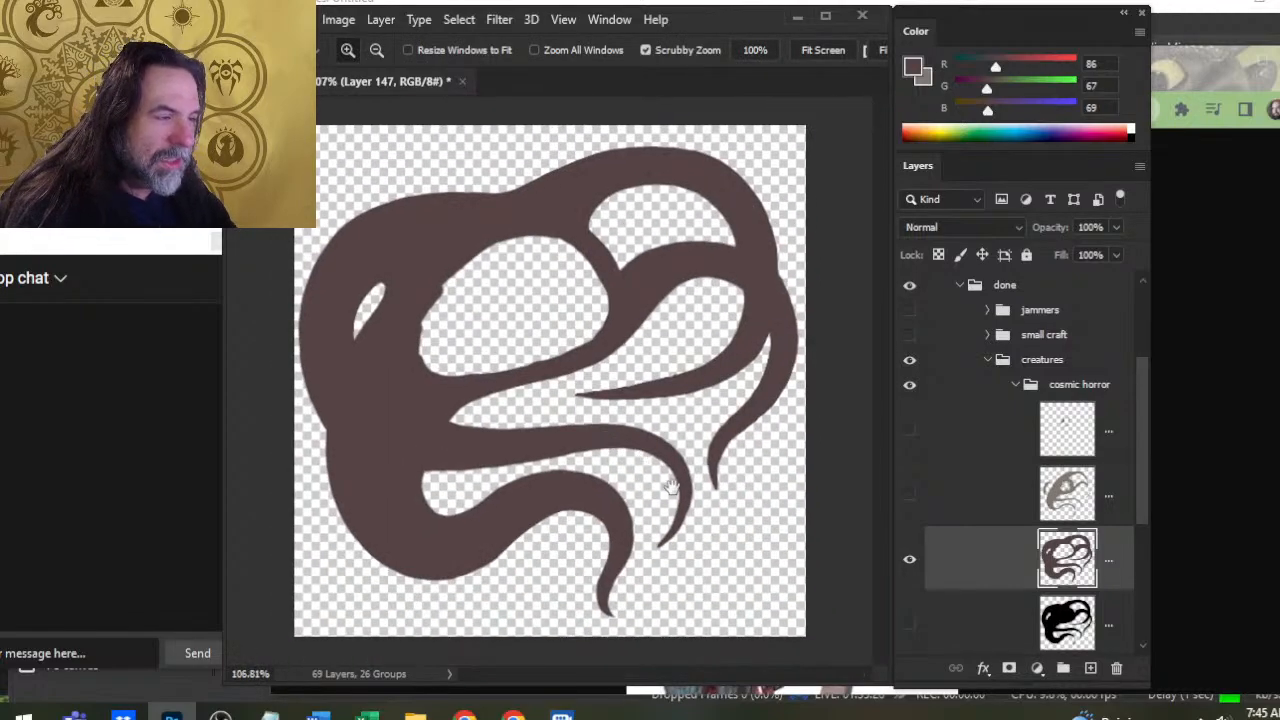
{"action": "mouse_move", "coordinate": [374, 330]}
{"action": "left_mouse_down"}
{"action": "mouse_move", "coordinate": [425, 328]}
{"action": "mouse_move", "coordinate": [569, 401]}
{"action": "left_mouse_up"}
{"action": "key", "text": "b"}
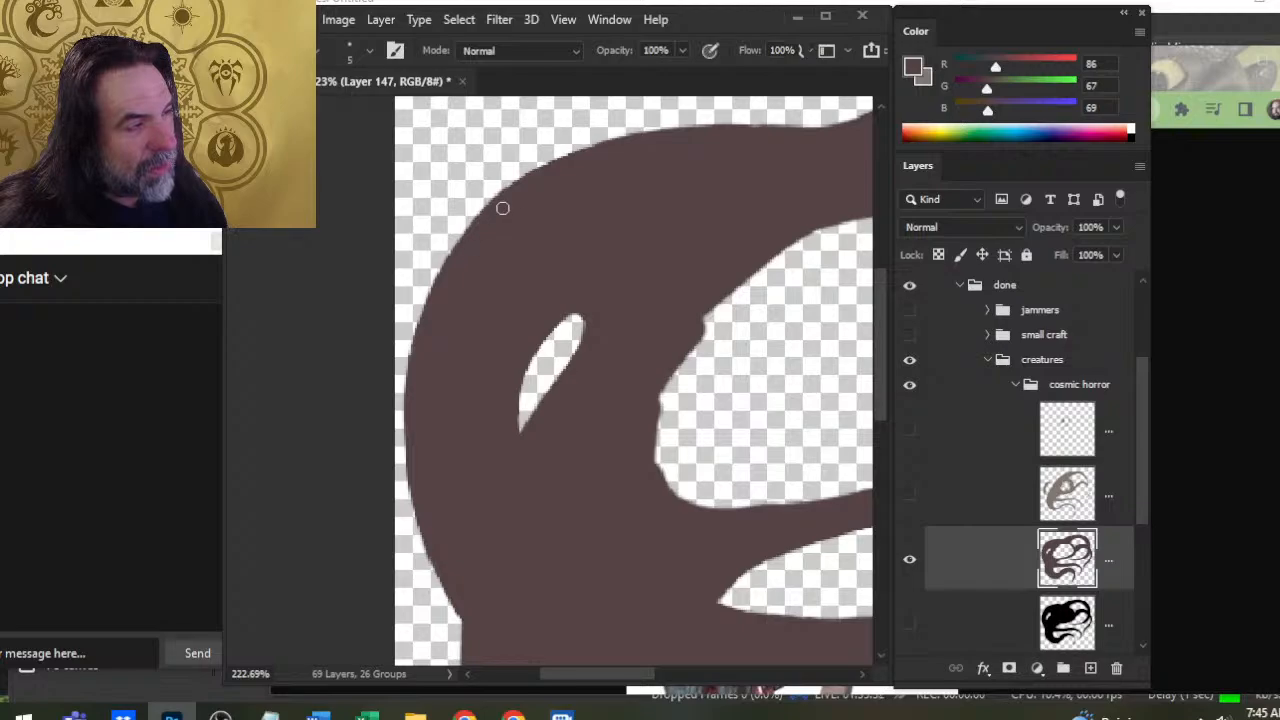
{"action": "left_click_drag", "start_coordinate": [491, 217], "coordinate": [436, 290]}
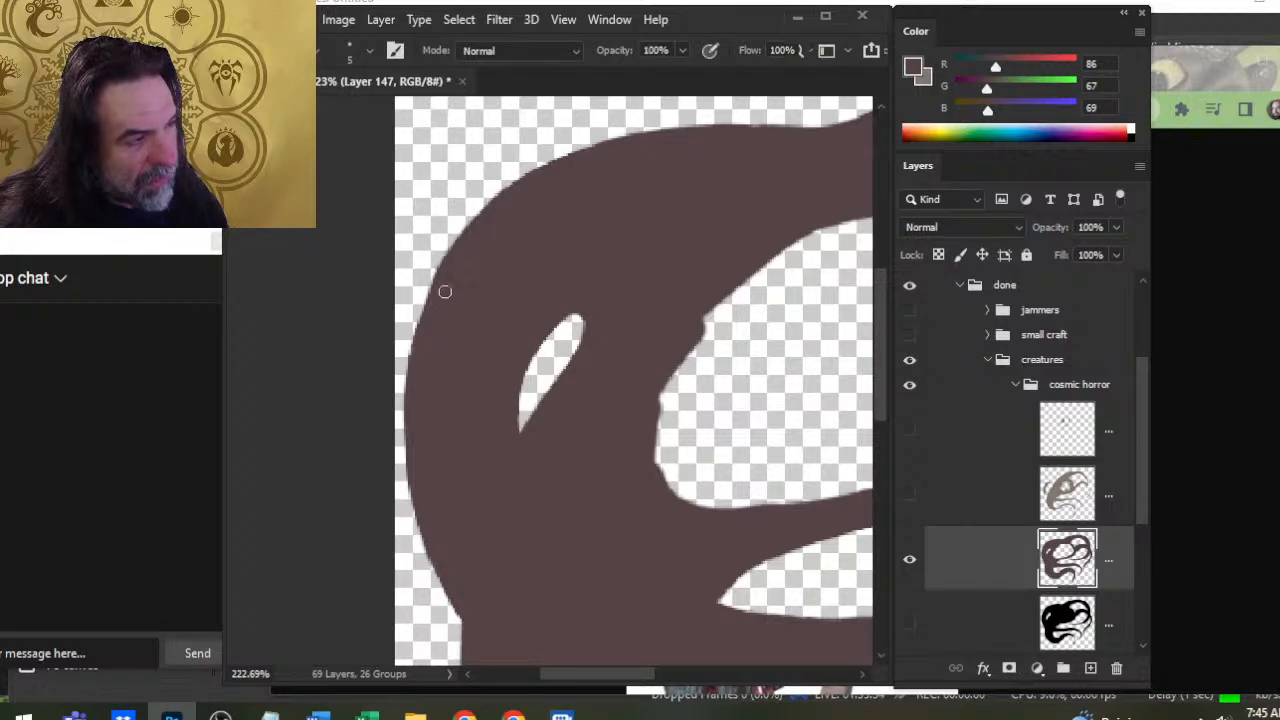
{"action": "left_click_drag", "start_coordinate": [480, 229], "coordinate": [420, 336]}
{"action": "left_click_drag", "start_coordinate": [452, 274], "coordinate": [424, 345]}
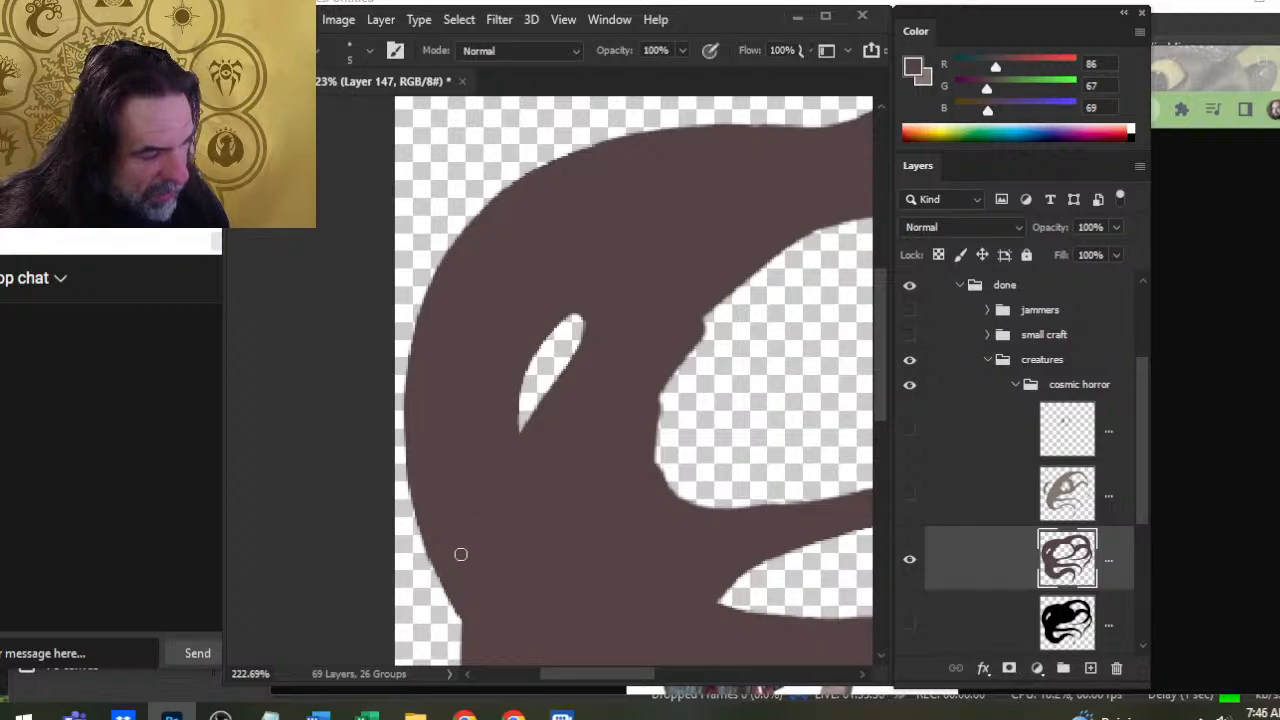
{"action": "mouse_move", "coordinate": [483, 620]}
{"action": "left_mouse_down"}
{"action": "mouse_move", "coordinate": [424, 499]}
{"action": "mouse_move", "coordinate": [503, 649]}
{"action": "left_mouse_up"}
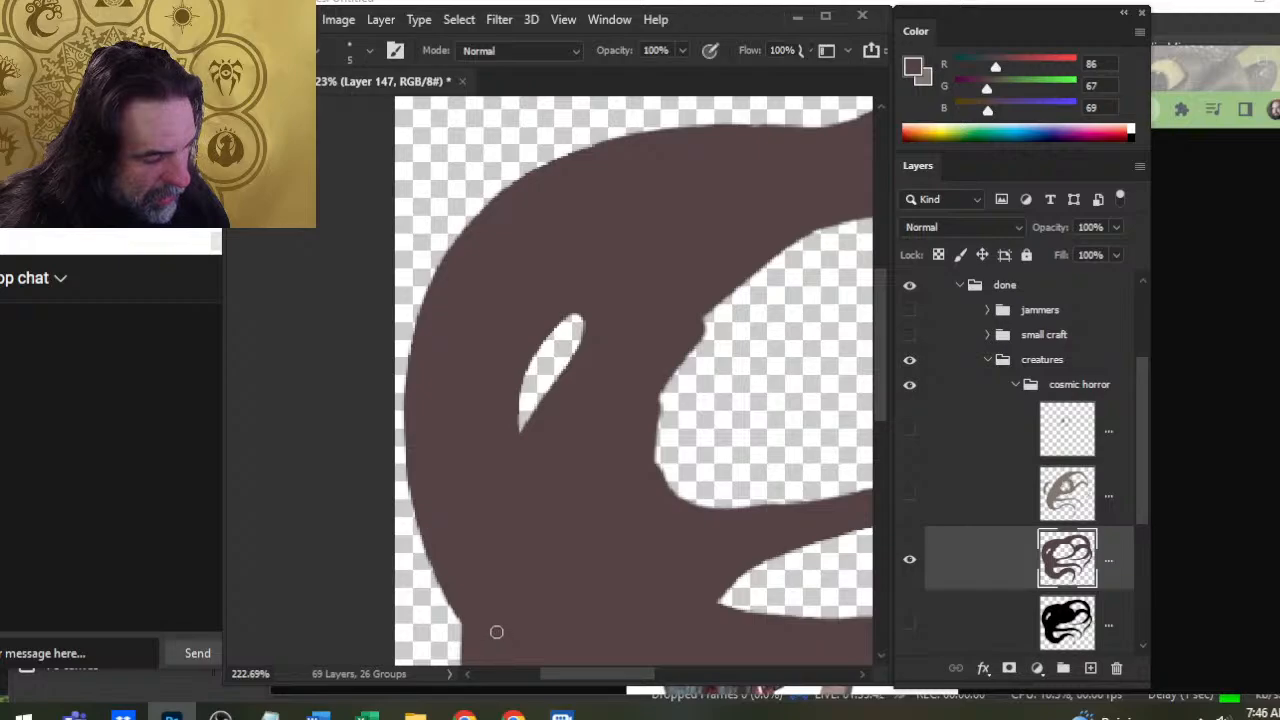
{"action": "mouse_move", "coordinate": [420, 430]}
{"action": "left_mouse_down"}
{"action": "mouse_move", "coordinate": [434, 520]}
{"action": "mouse_move", "coordinate": [409, 437]}
{"action": "left_mouse_up"}
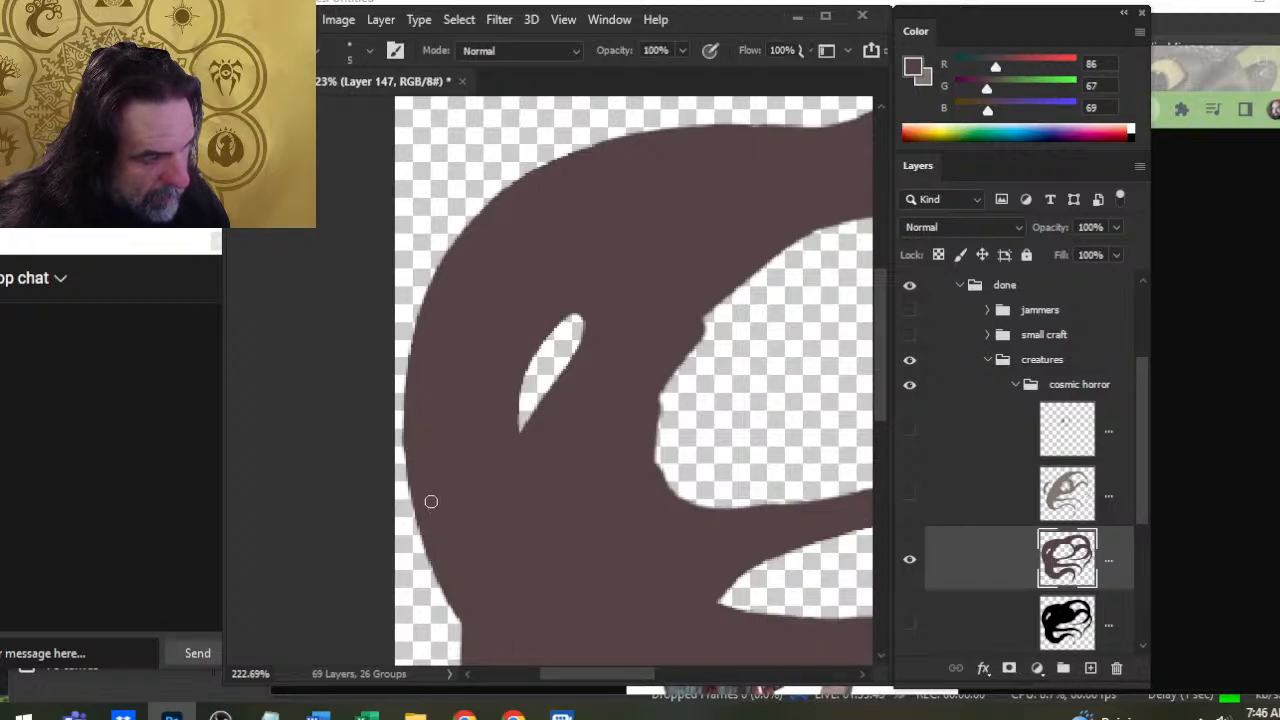
{"action": "key", "text": "e"}
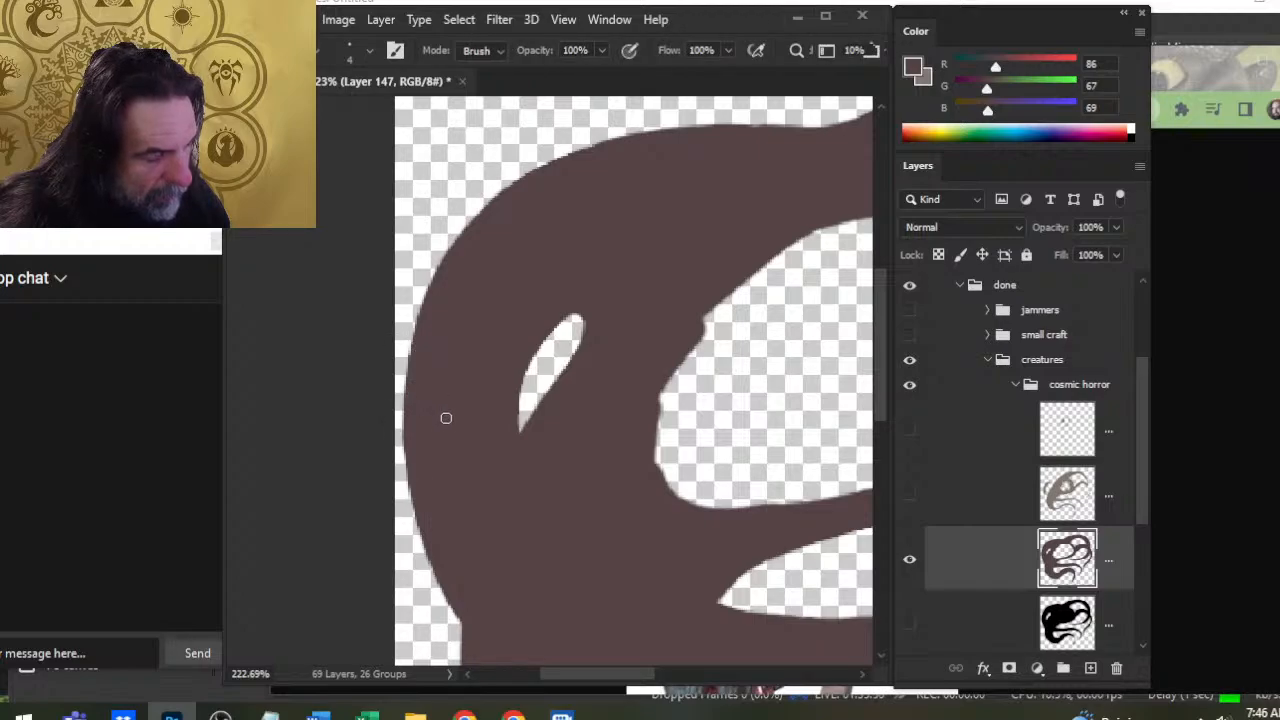
Scale the whole cosmic horror group down slightly with Free Transform and nudge it toward the middle of the canvas
{"action": "key", "text": "z"}
{"action": "left_click", "coordinate": [1036, 376]}
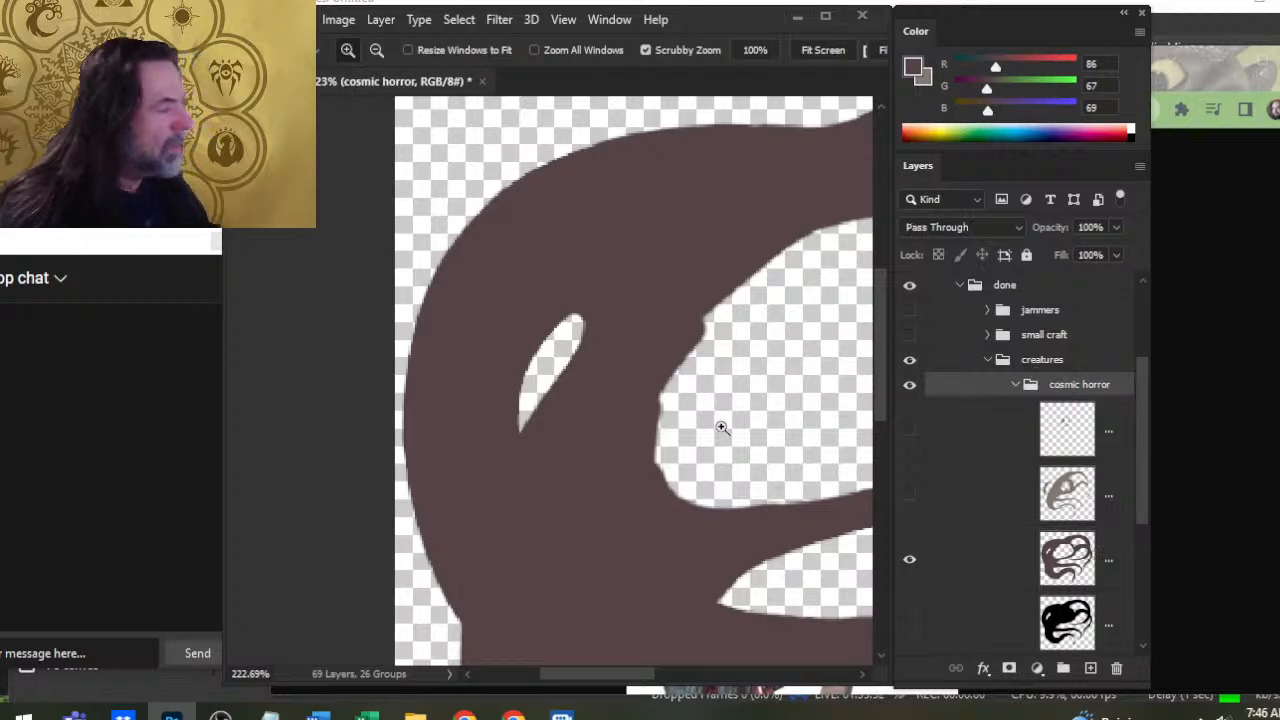
{"action": "left_click_drag", "start_coordinate": [722, 427], "coordinate": [555, 398]}
{"action": "key", "text": "v"}
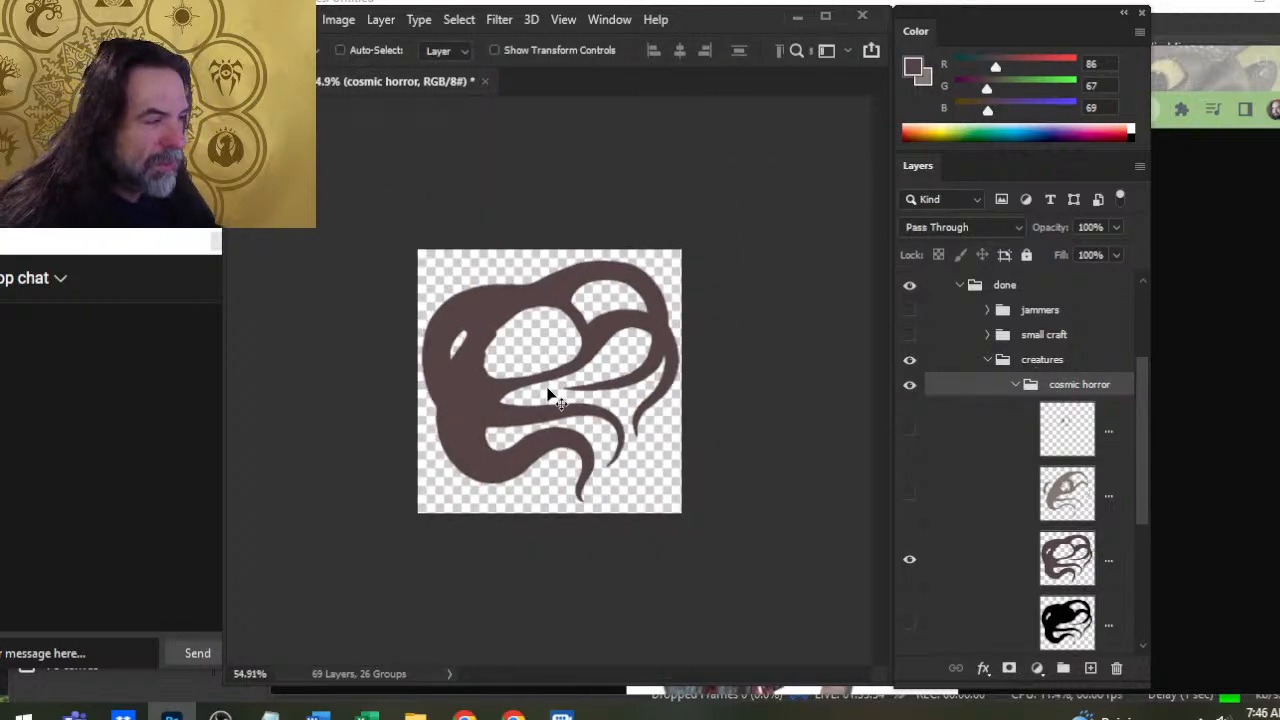
{"action": "key", "text": "l"}
{"action": "right_click", "coordinate": [534, 358]}
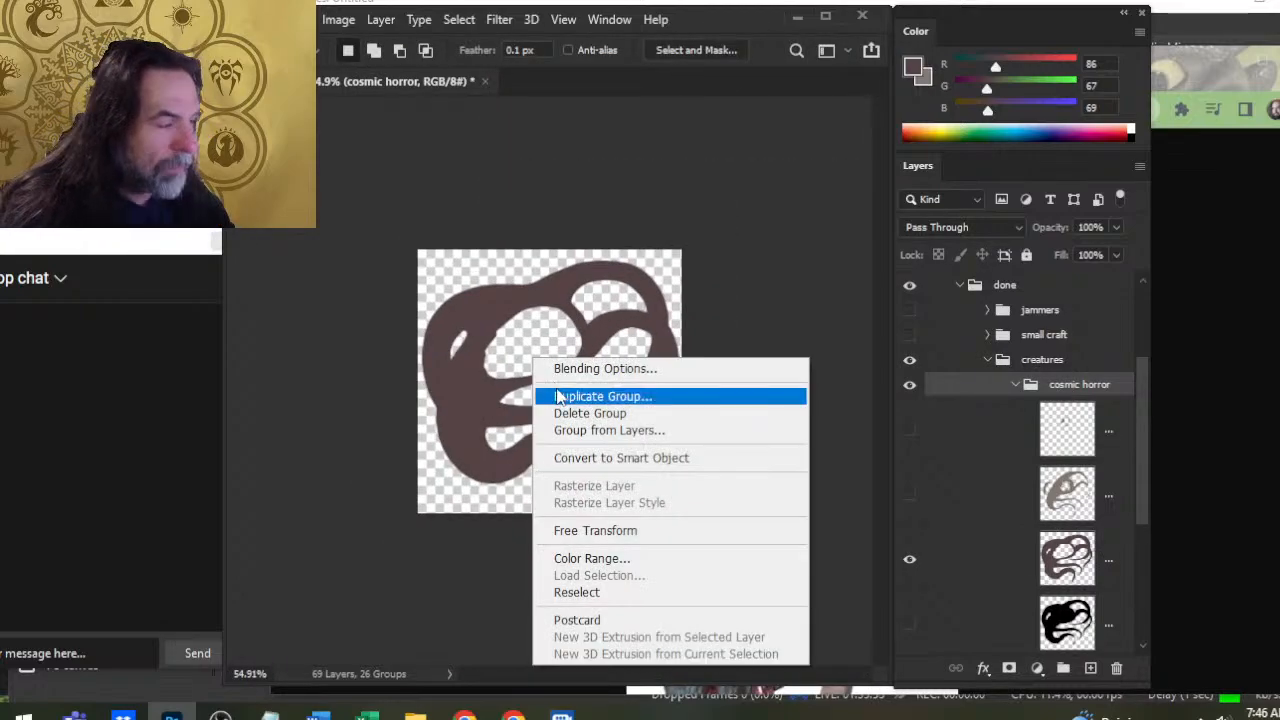
{"action": "left_click", "coordinate": [617, 537]}
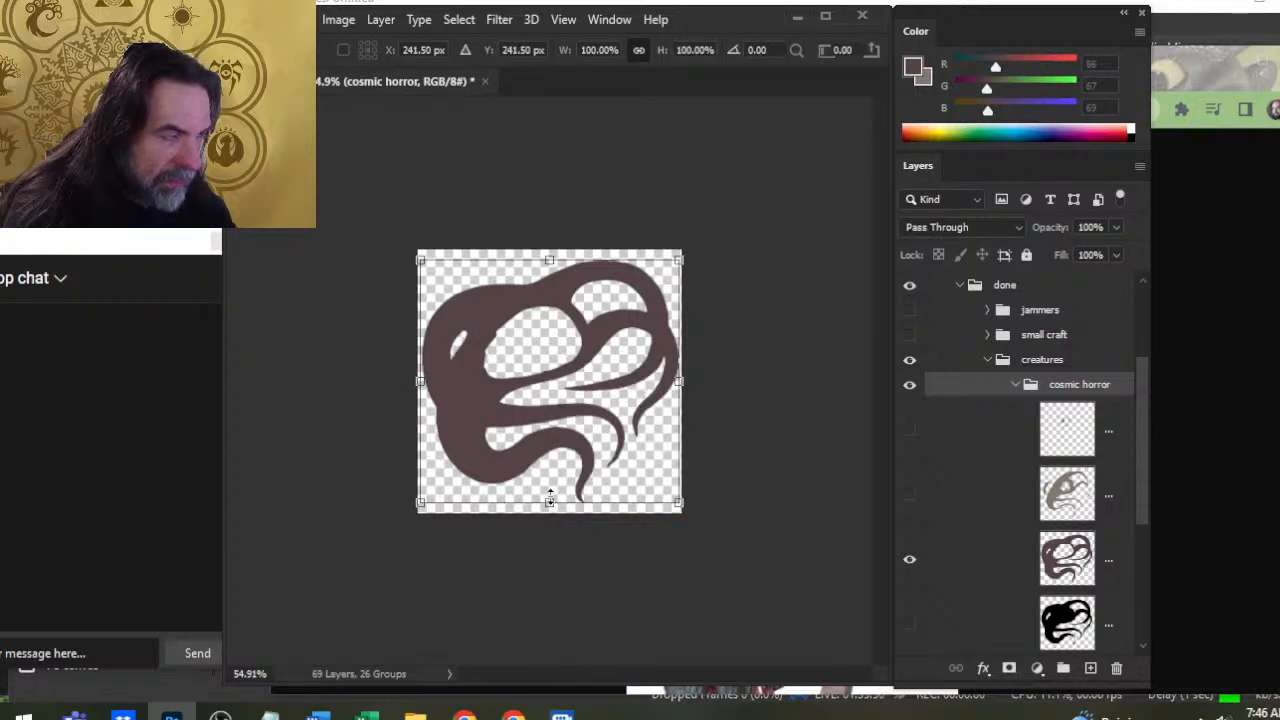
{"action": "left_click_drag", "start_coordinate": [550, 506], "coordinate": [549, 492]}
{"action": "key", "text": "Return"}
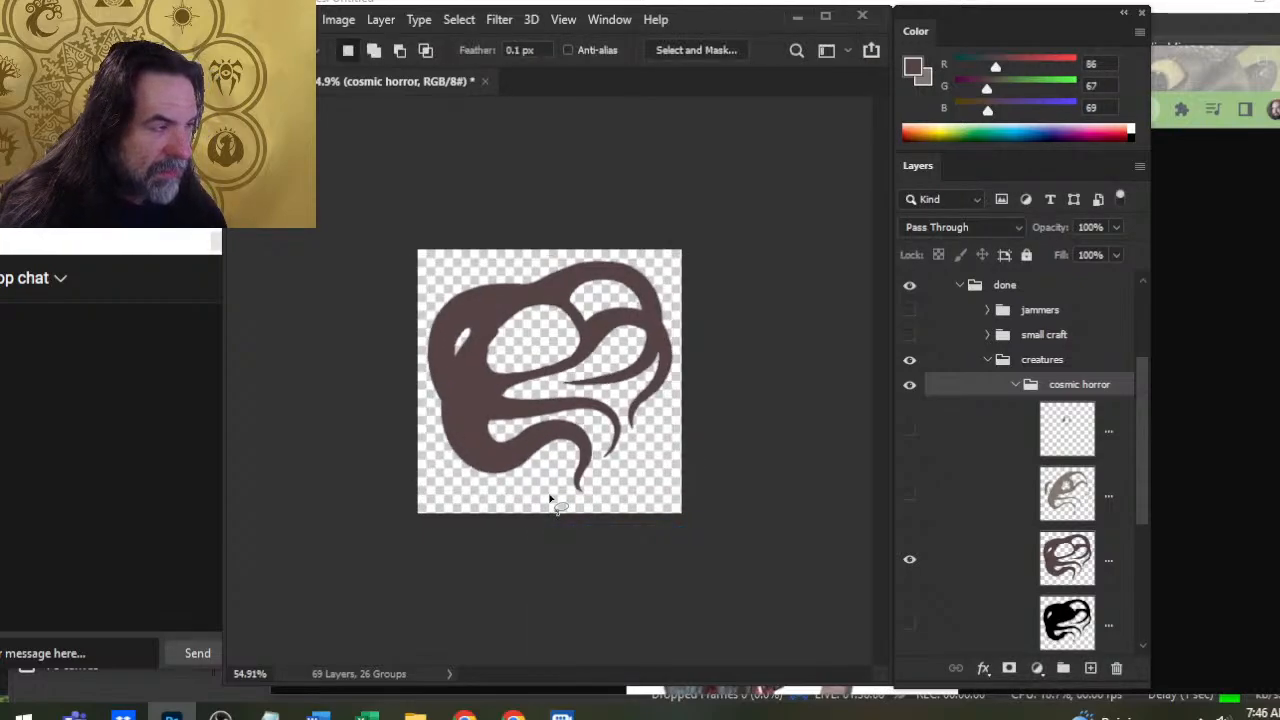
{"action": "key", "text": "v"}
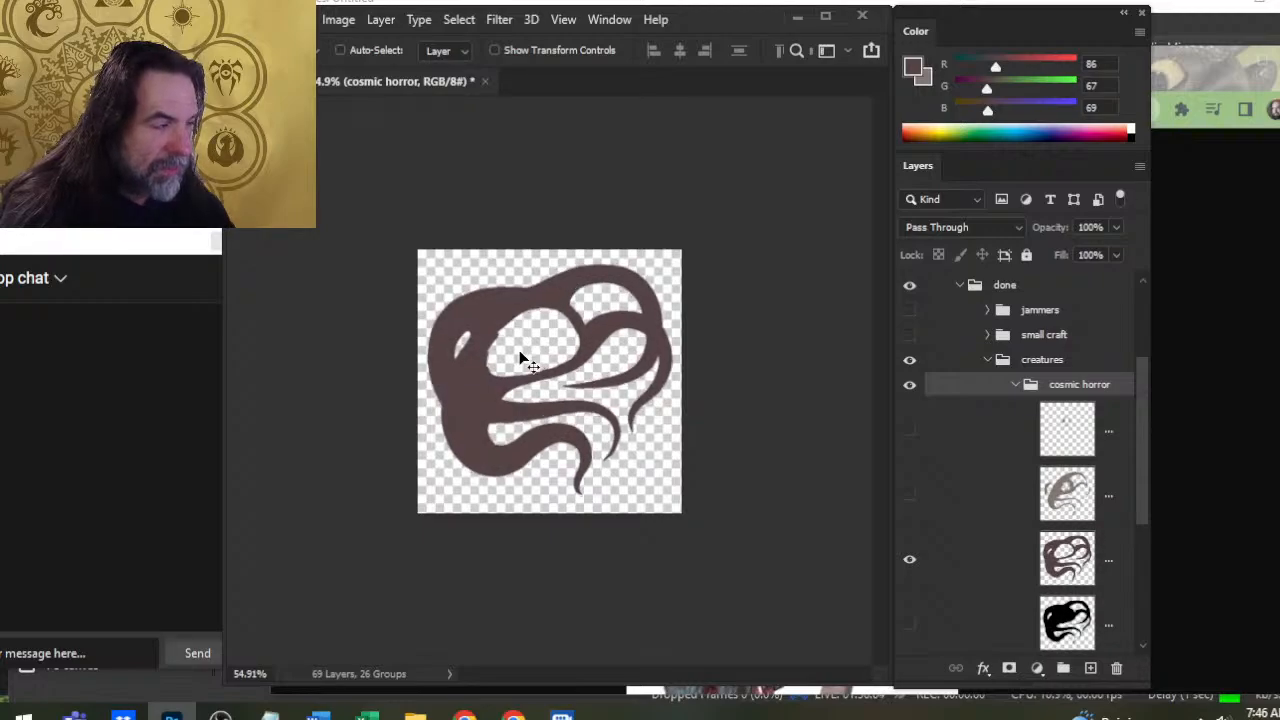
Select the brown tentacle layer and smooth the body's lower rounded edge with brown paint and a size 4 Eraser
{"action": "left_click", "coordinate": [986, 584]}
{"action": "key", "text": "z"}
{"action": "left_click_drag", "start_coordinate": [518, 472], "coordinate": [614, 486]}
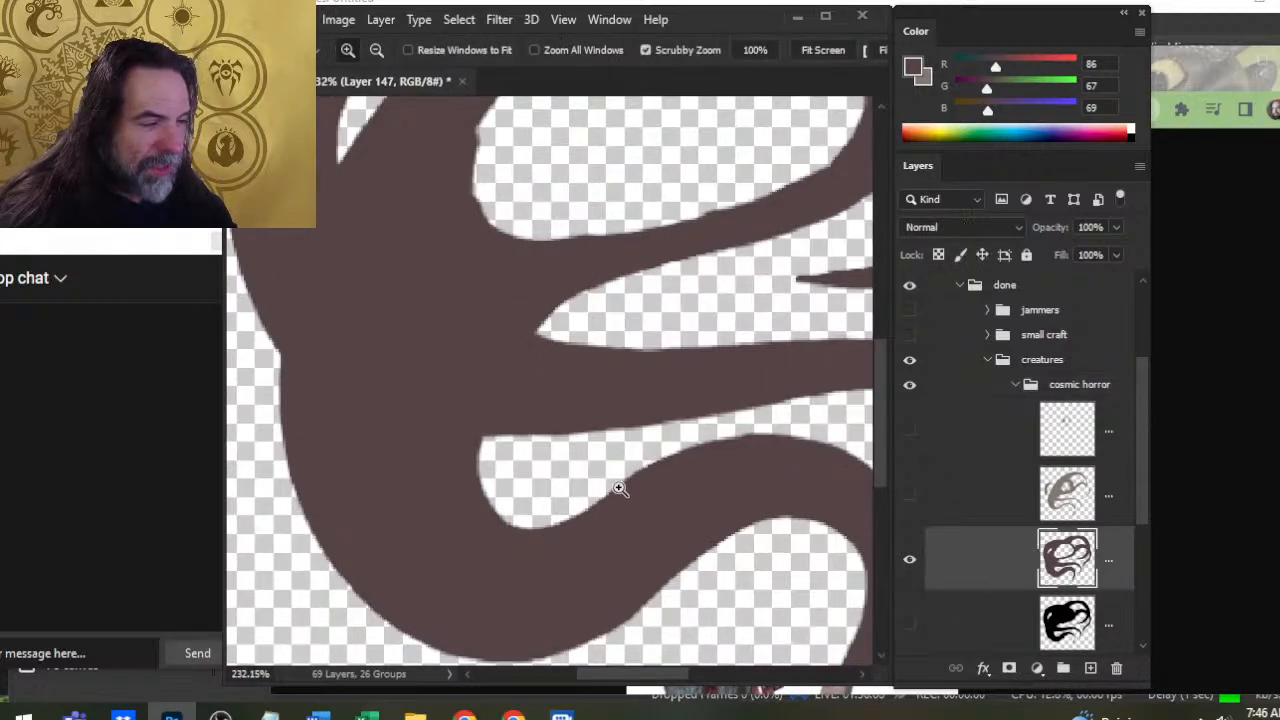
{"action": "key", "text": "b"}
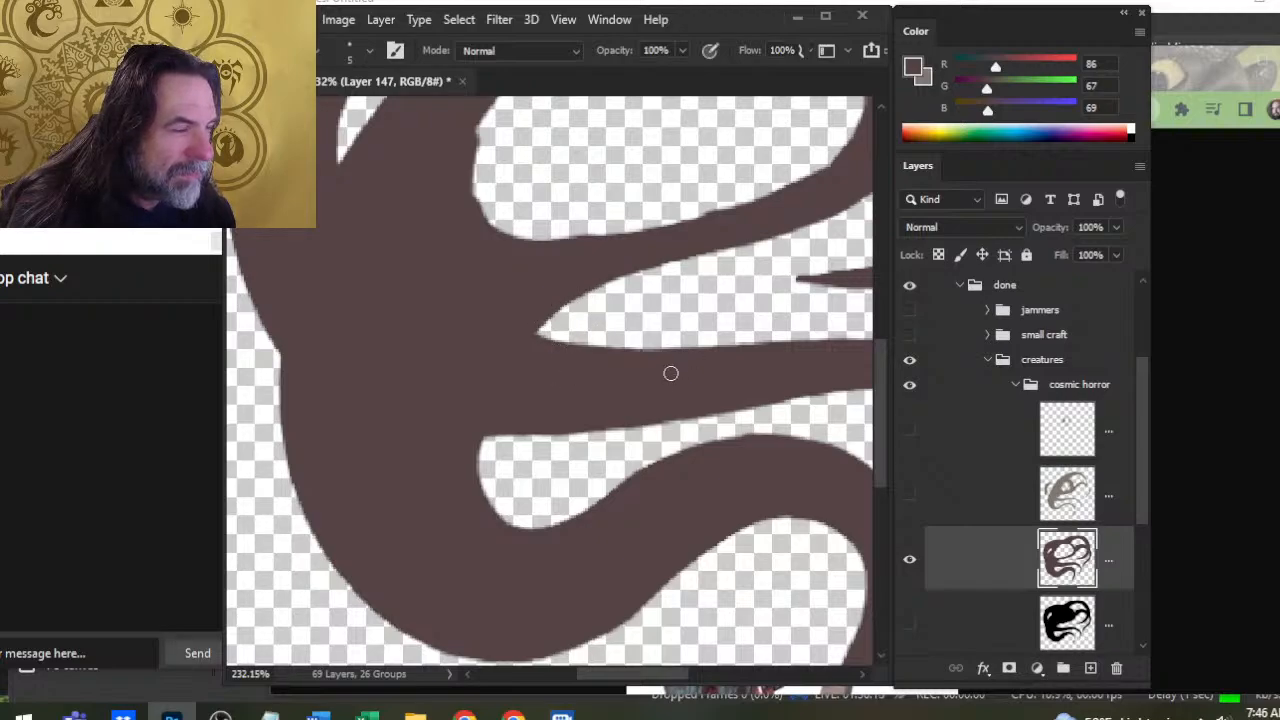
{"action": "left_click_drag", "start_coordinate": [638, 528], "coordinate": [707, 470]}
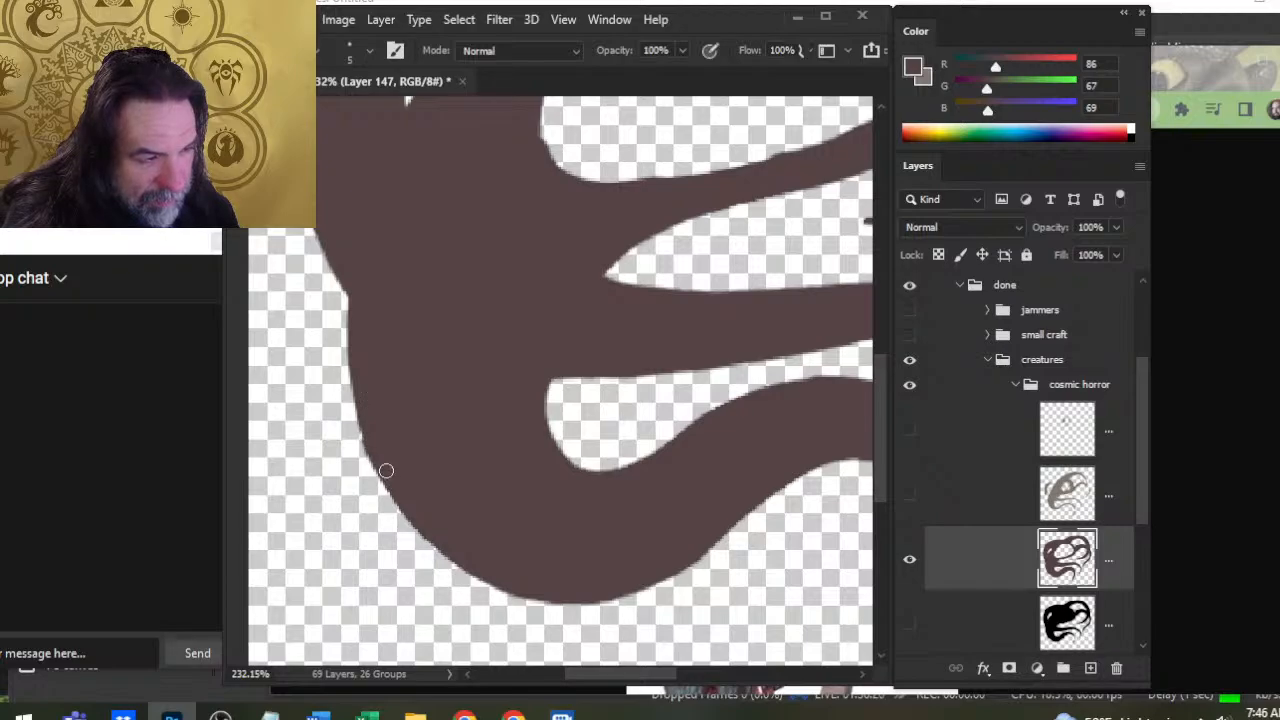
{"action": "key", "text": "e"}
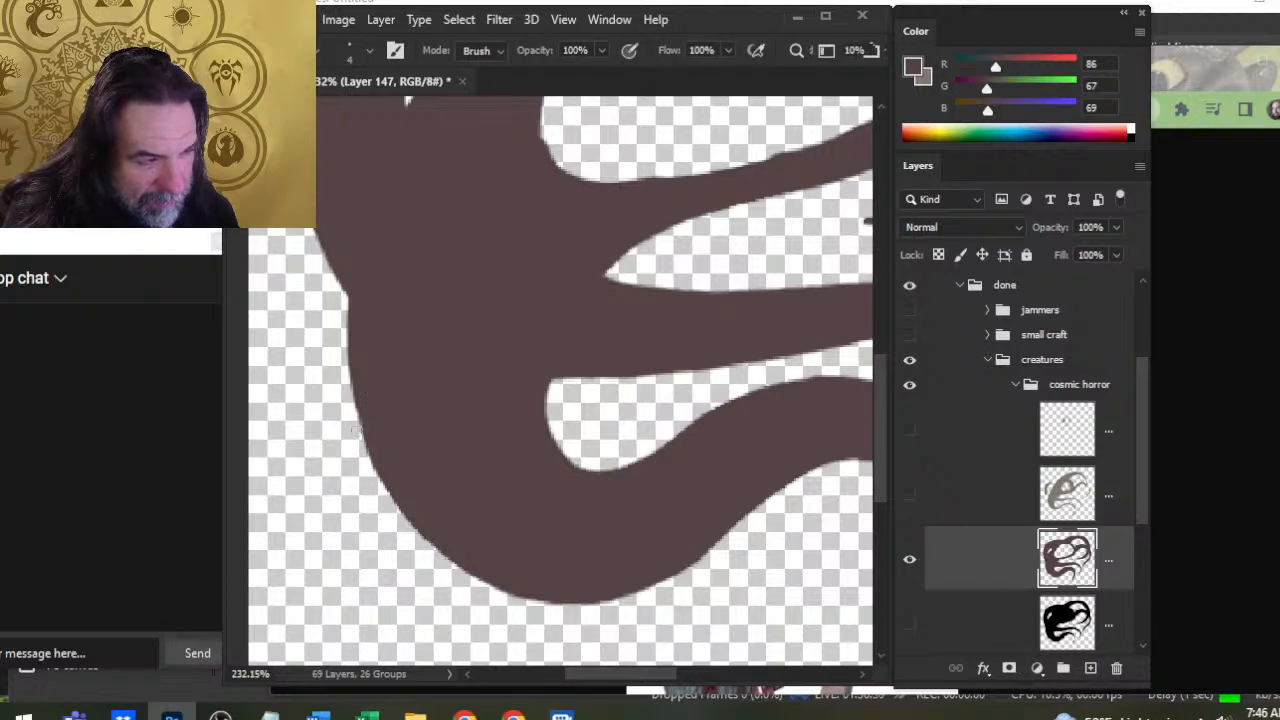
{"action": "key", "text": "b"}
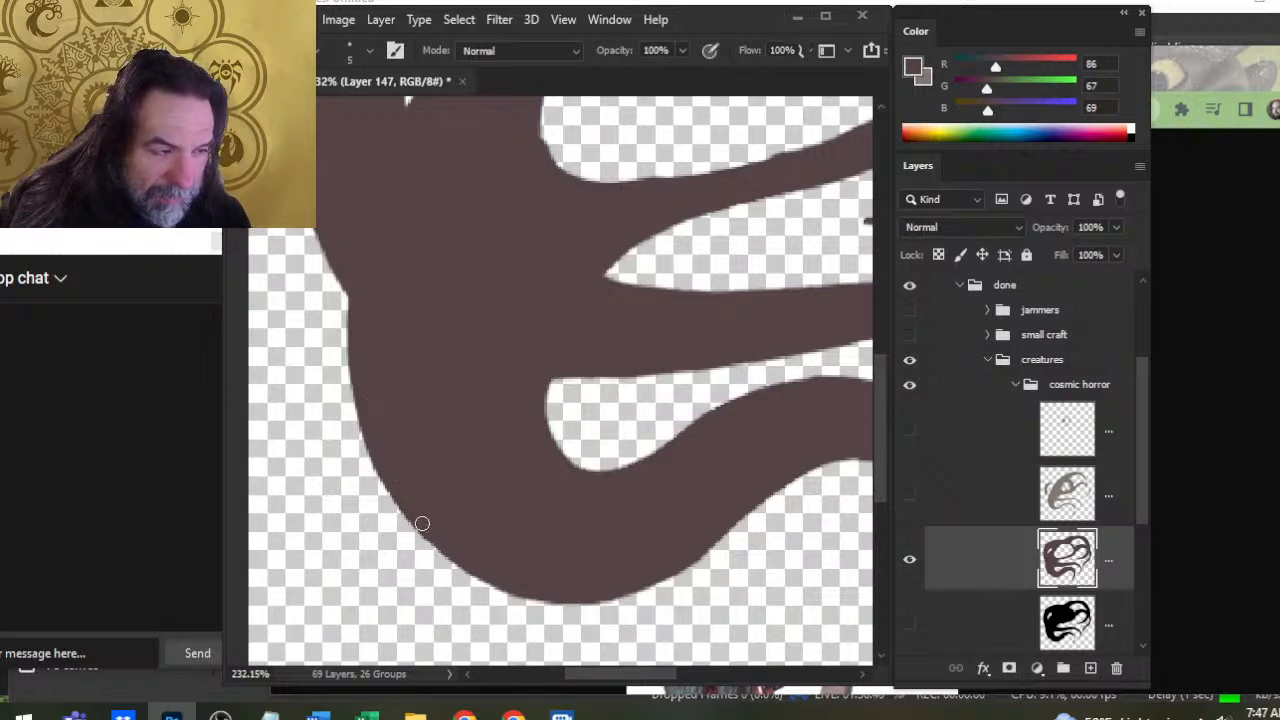
Even out both edges of the lowest tentacle's curve with the size 4 Eraser and size 5 Brush
{"action": "key", "text": "space"}
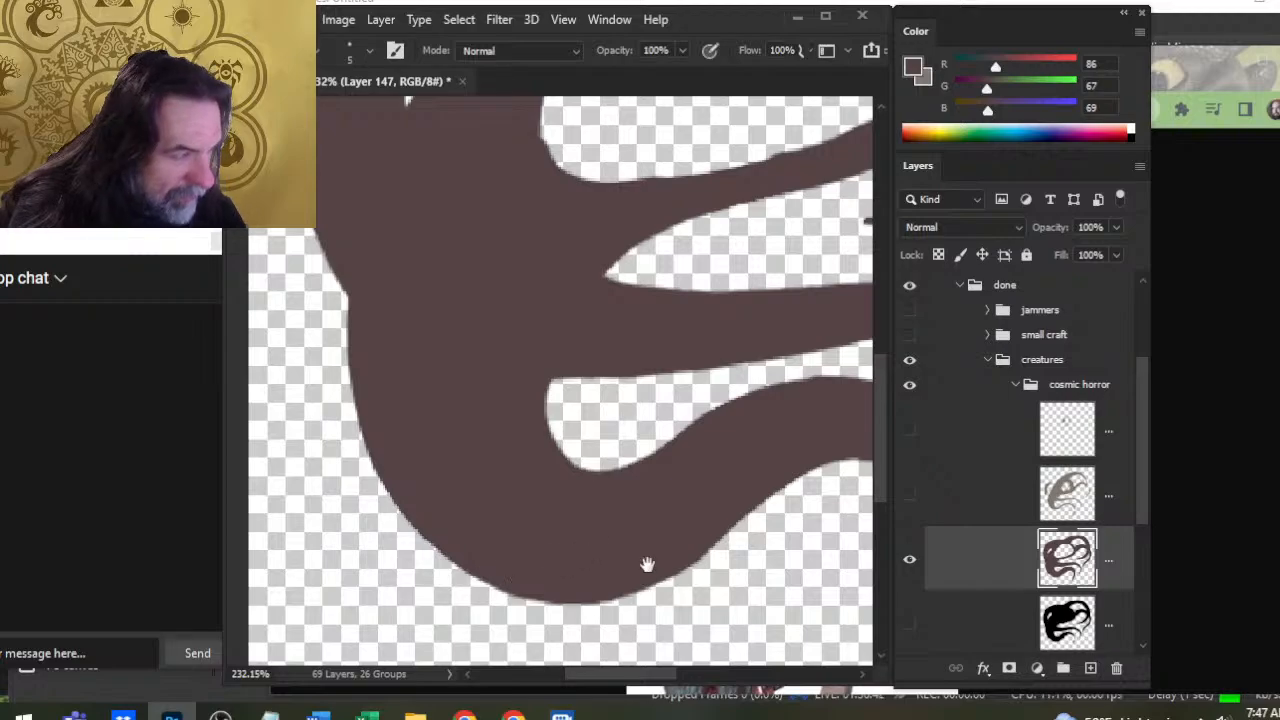
{"action": "left_click_drag", "start_coordinate": [646, 563], "coordinate": [463, 486]}
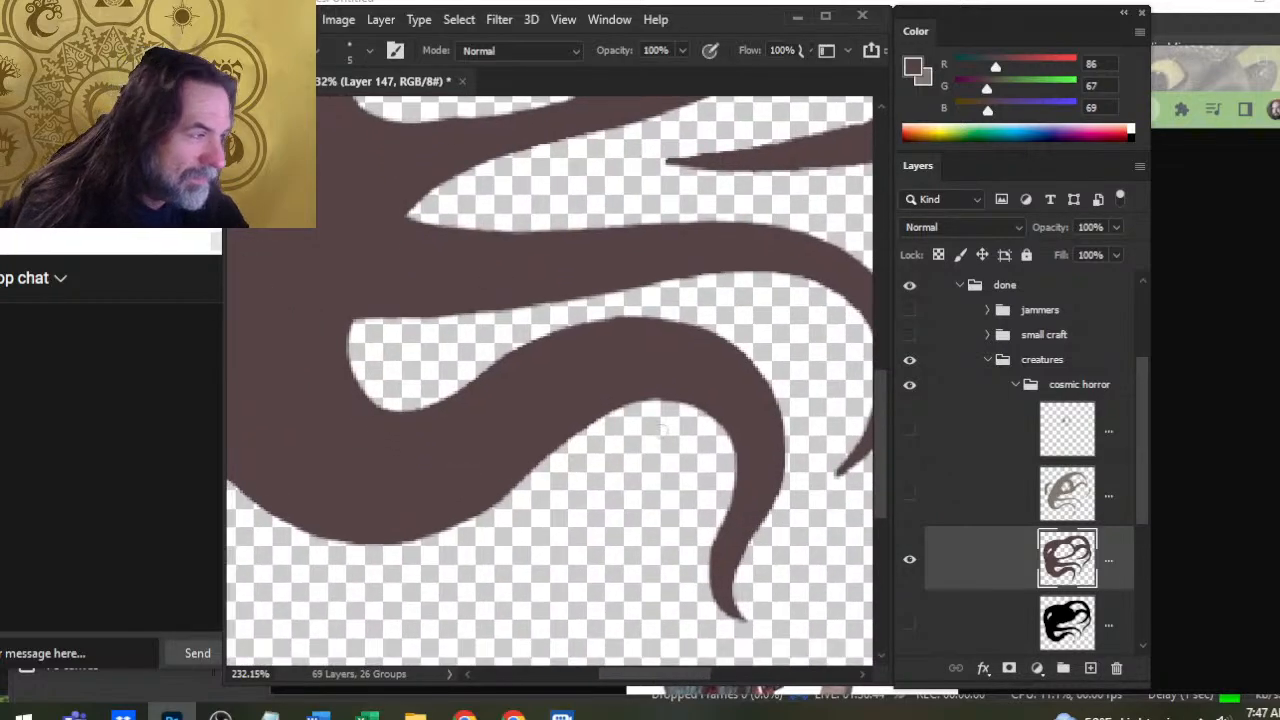
{"action": "key", "text": "e"}
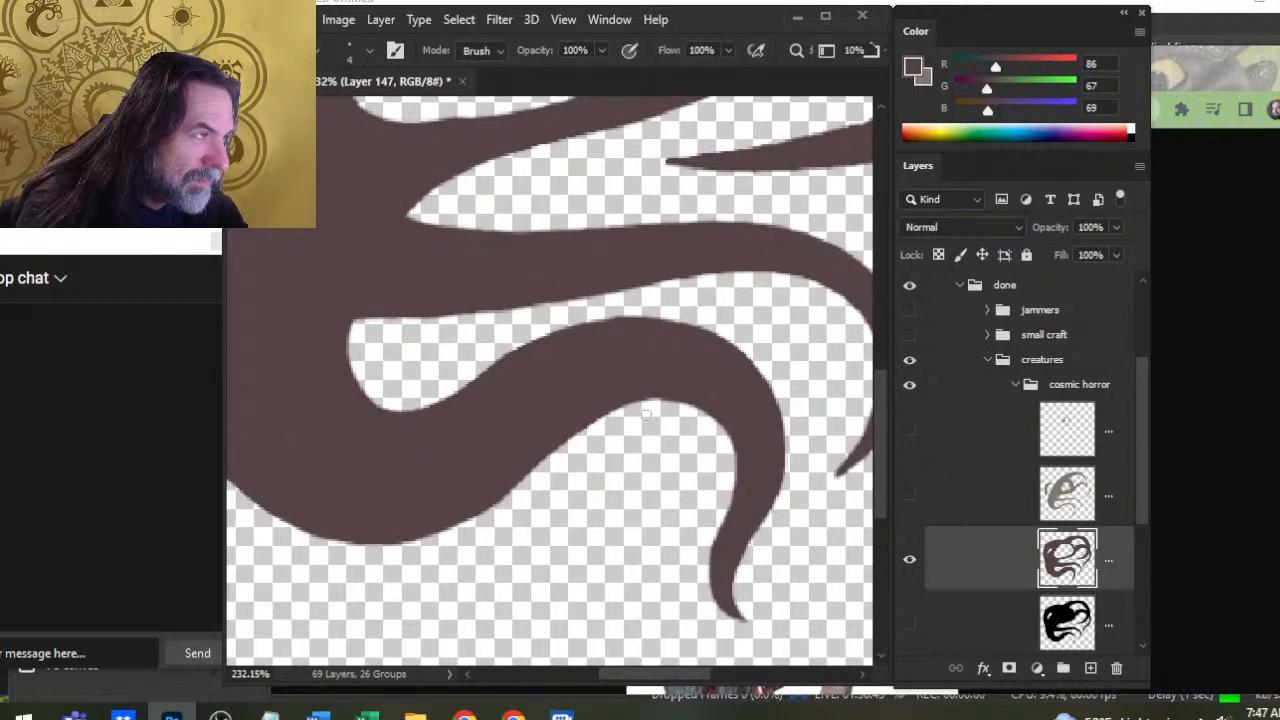
{"action": "key", "text": "b"}
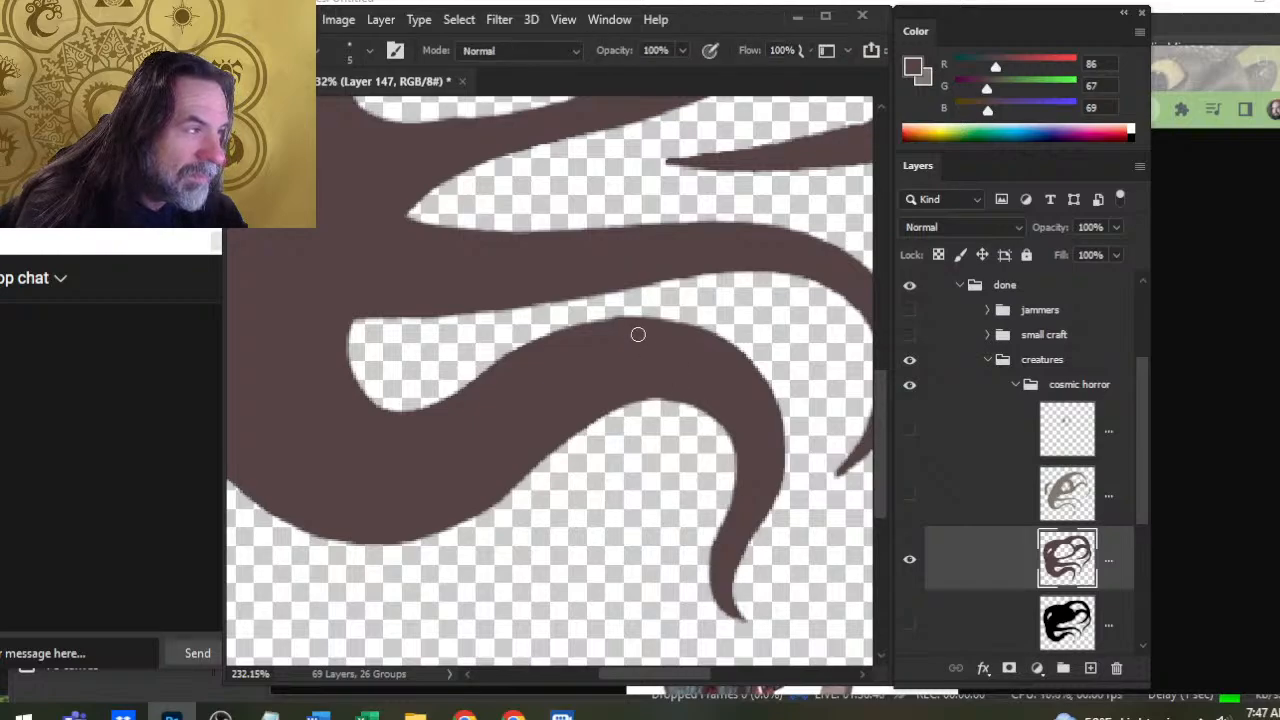
Refine the edges of the thin, pointed middle tentacle by alternating the Eraser with brown paint
{"action": "key", "text": "z"}
{"action": "left_click_drag", "start_coordinate": [698, 390], "coordinate": [581, 509]}
{"action": "key", "text": "space"}
{"action": "left_click_drag", "start_coordinate": [612, 396], "coordinate": [645, 398]}
{"action": "left_click_drag", "start_coordinate": [636, 484], "coordinate": [620, 516]}
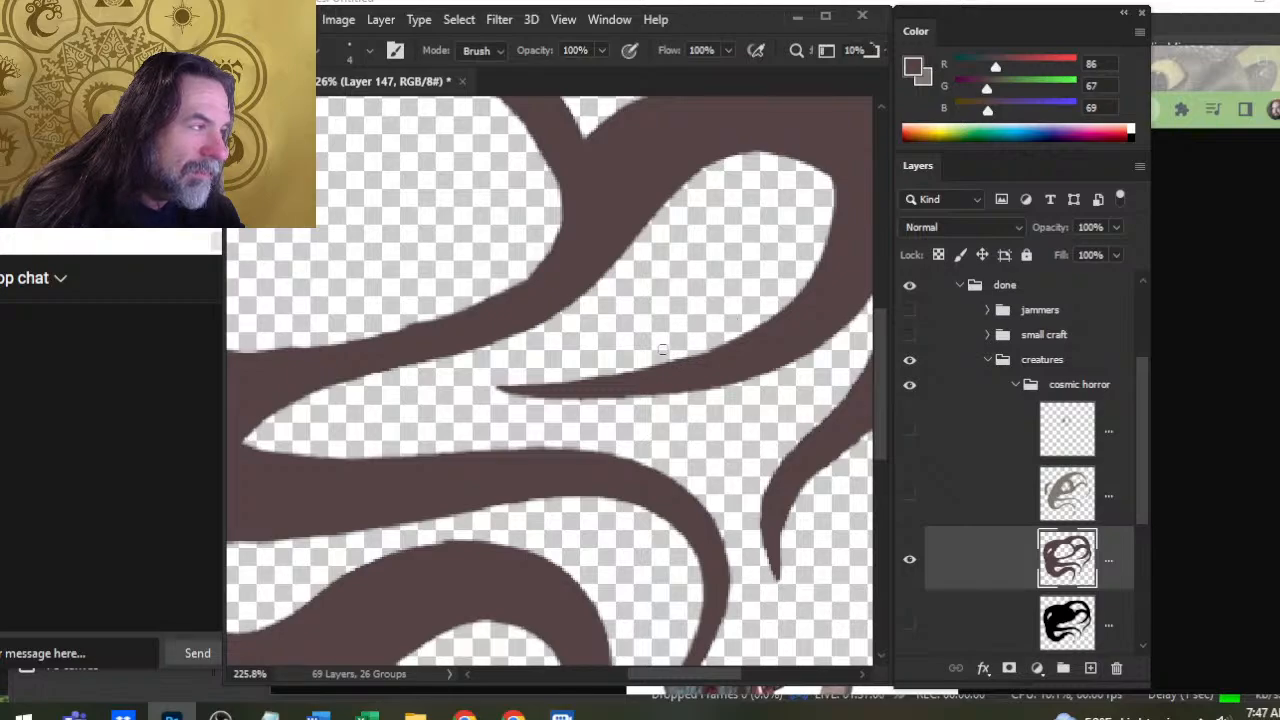
{"action": "key", "text": "b"}
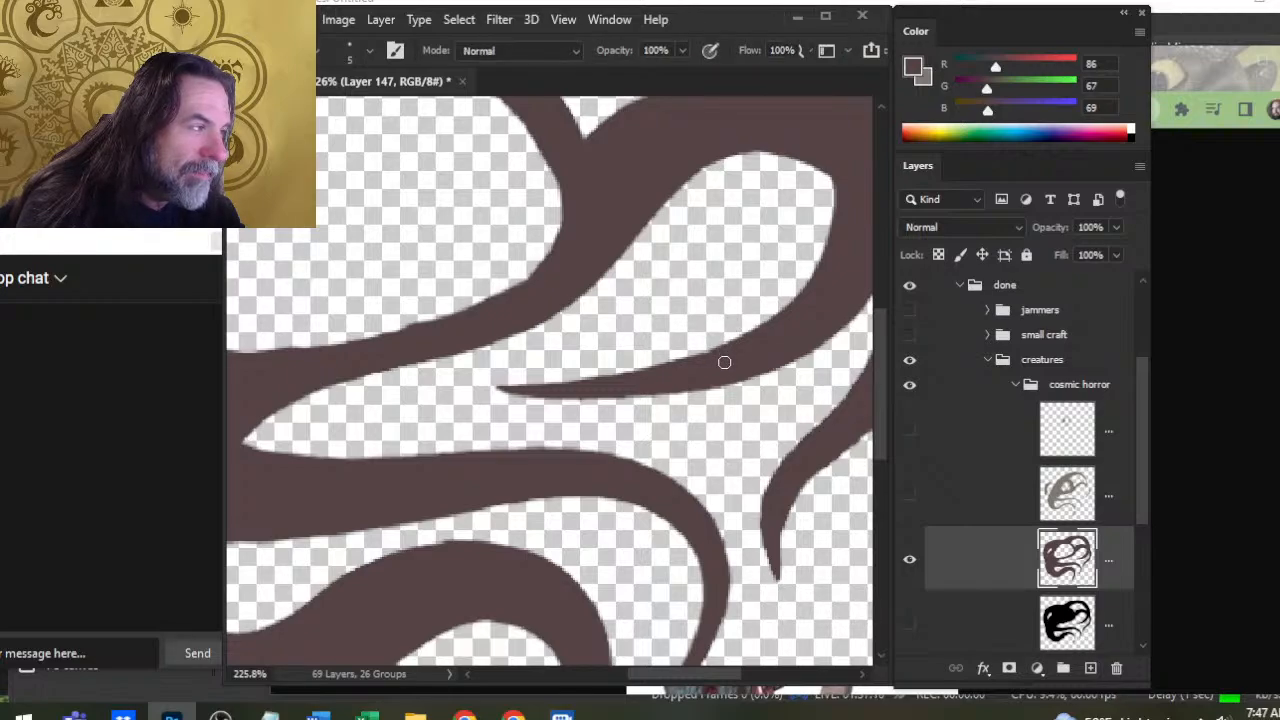
{"action": "key", "text": "e"}
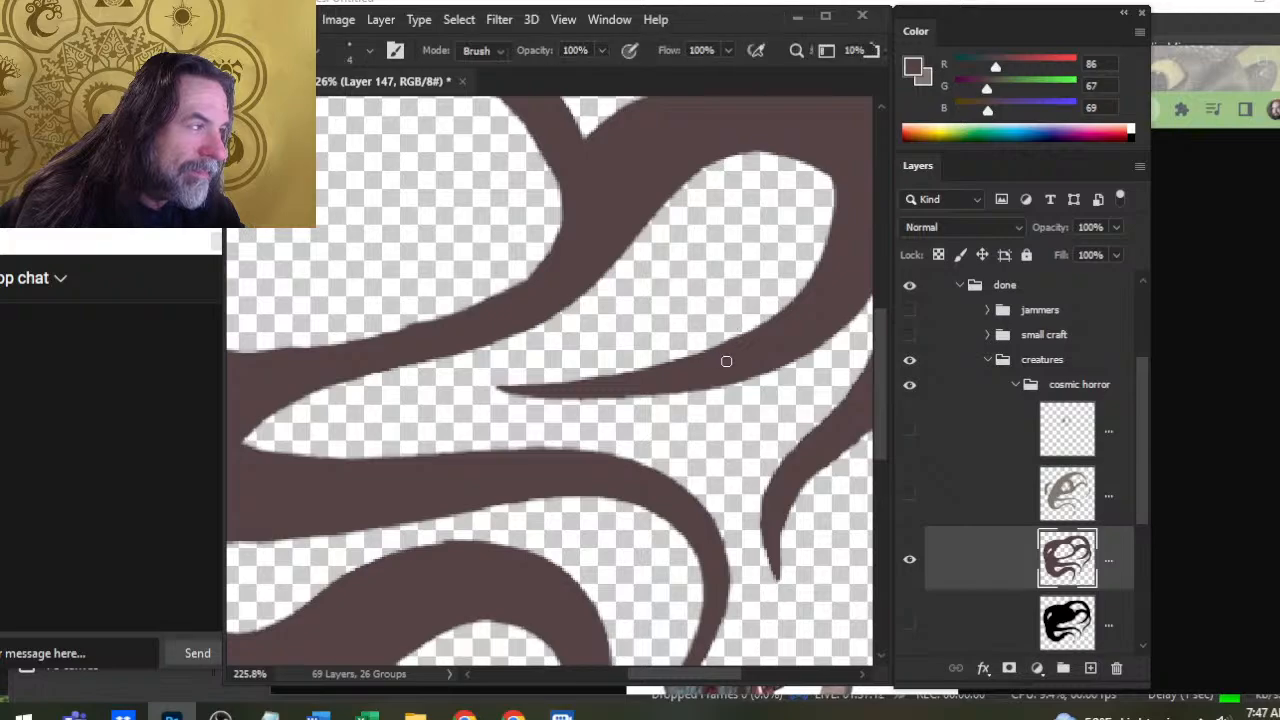
{"action": "key", "text": "b"}
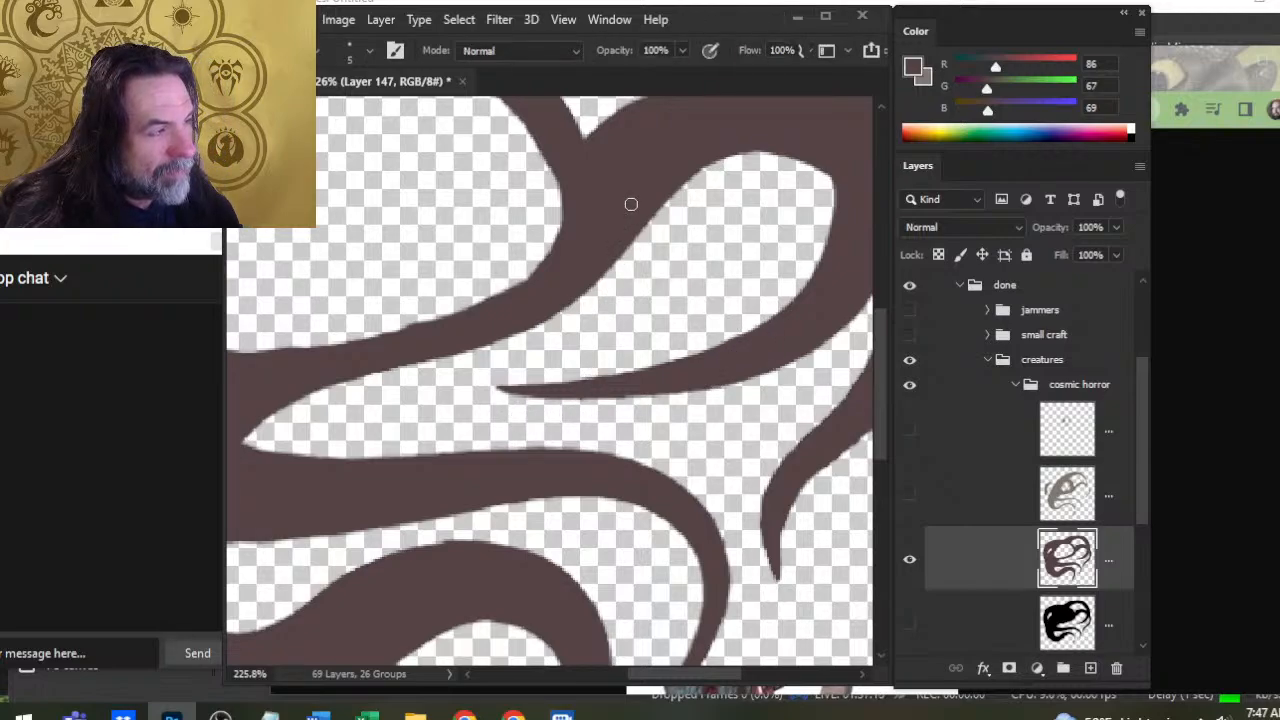
Smooth the inner edge of the teardrop-shaped gap above the pointed tentacle with eraser strokes and brown paint
{"action": "key", "text": "z"}
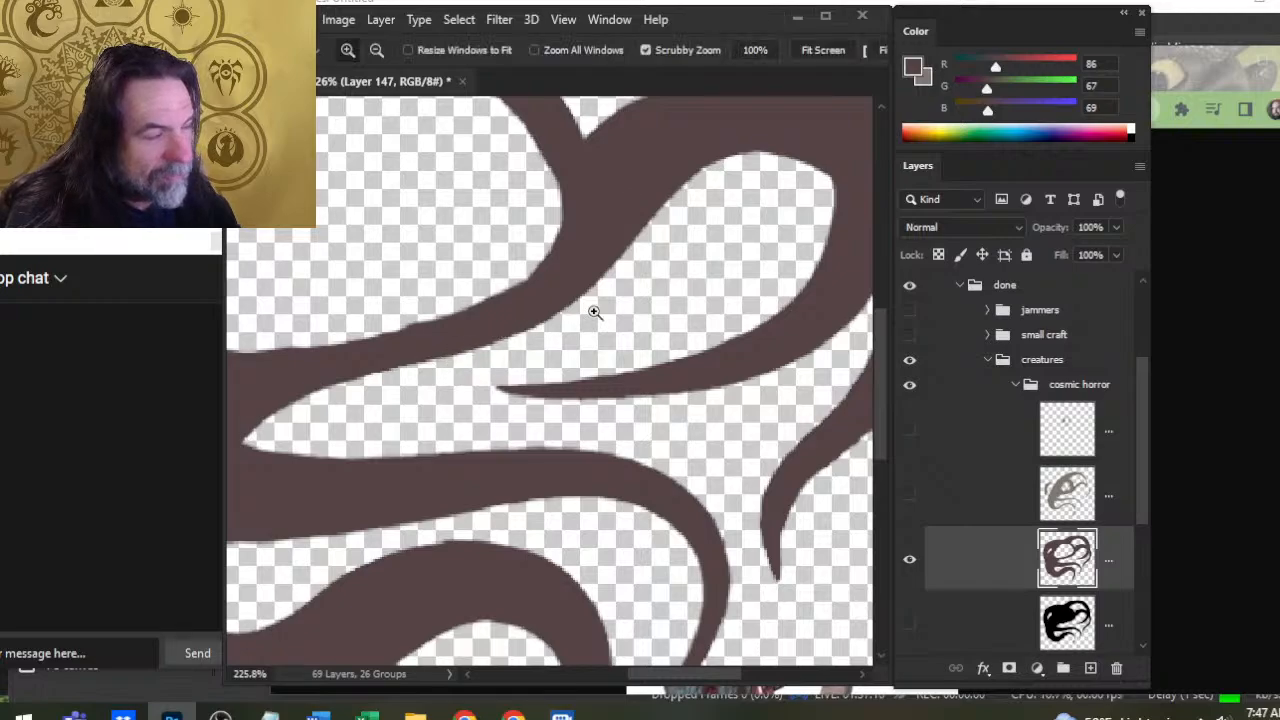
{"action": "left_click_drag", "start_coordinate": [596, 311], "coordinate": [548, 315]}
{"action": "left_click_drag", "start_coordinate": [688, 345], "coordinate": [580, 367]}
{"action": "left_click_drag", "start_coordinate": [522, 319], "coordinate": [634, 249]}
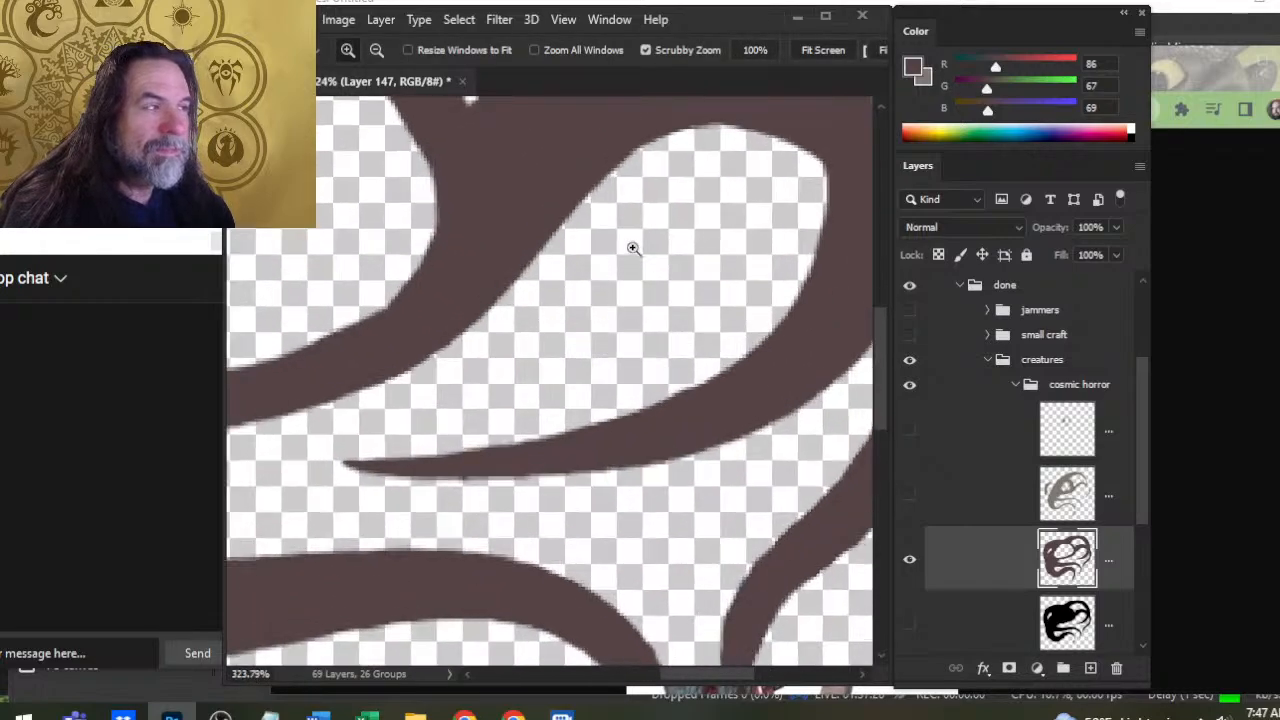
{"action": "key", "text": "e"}
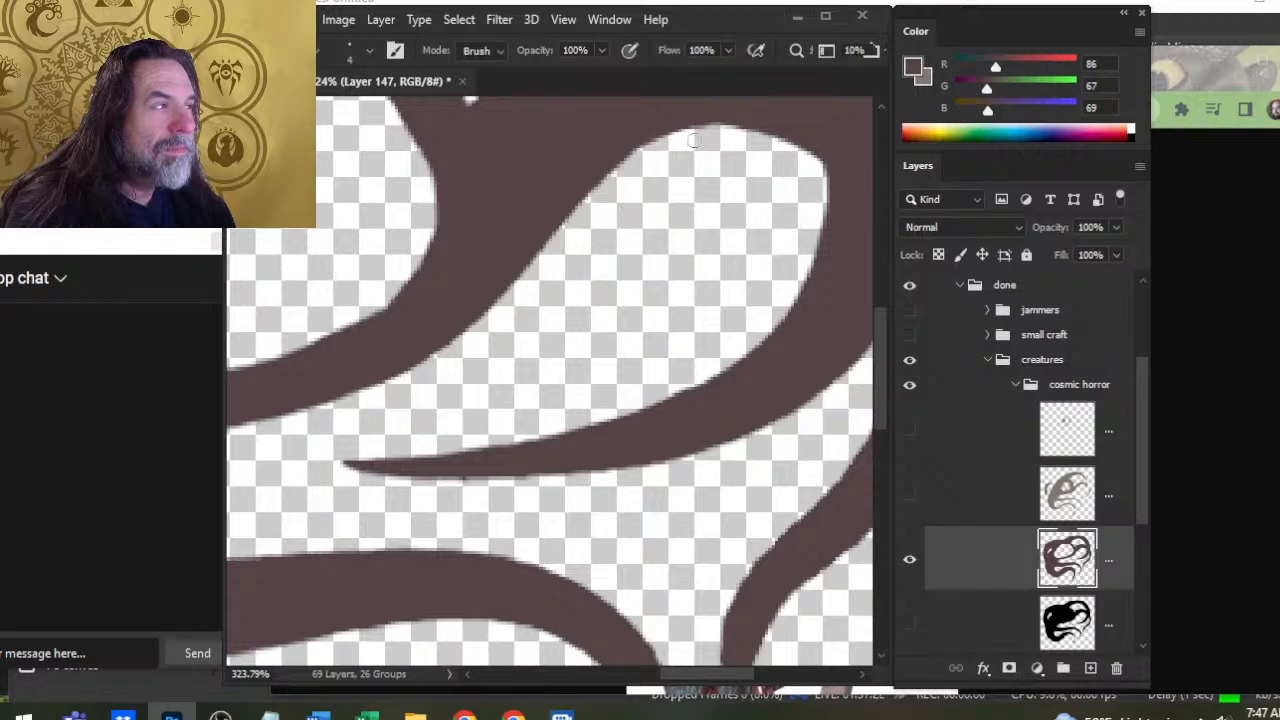
{"action": "mouse_move", "coordinate": [694, 140]}
{"action": "left_mouse_down"}
{"action": "mouse_move", "coordinate": [634, 171]}
{"action": "mouse_move", "coordinate": [657, 149]}
{"action": "mouse_move", "coordinate": [603, 194]}
{"action": "mouse_move", "coordinate": [624, 168]}
{"action": "mouse_move", "coordinate": [580, 217]}
{"action": "mouse_move", "coordinate": [610, 180]}
{"action": "left_mouse_up"}
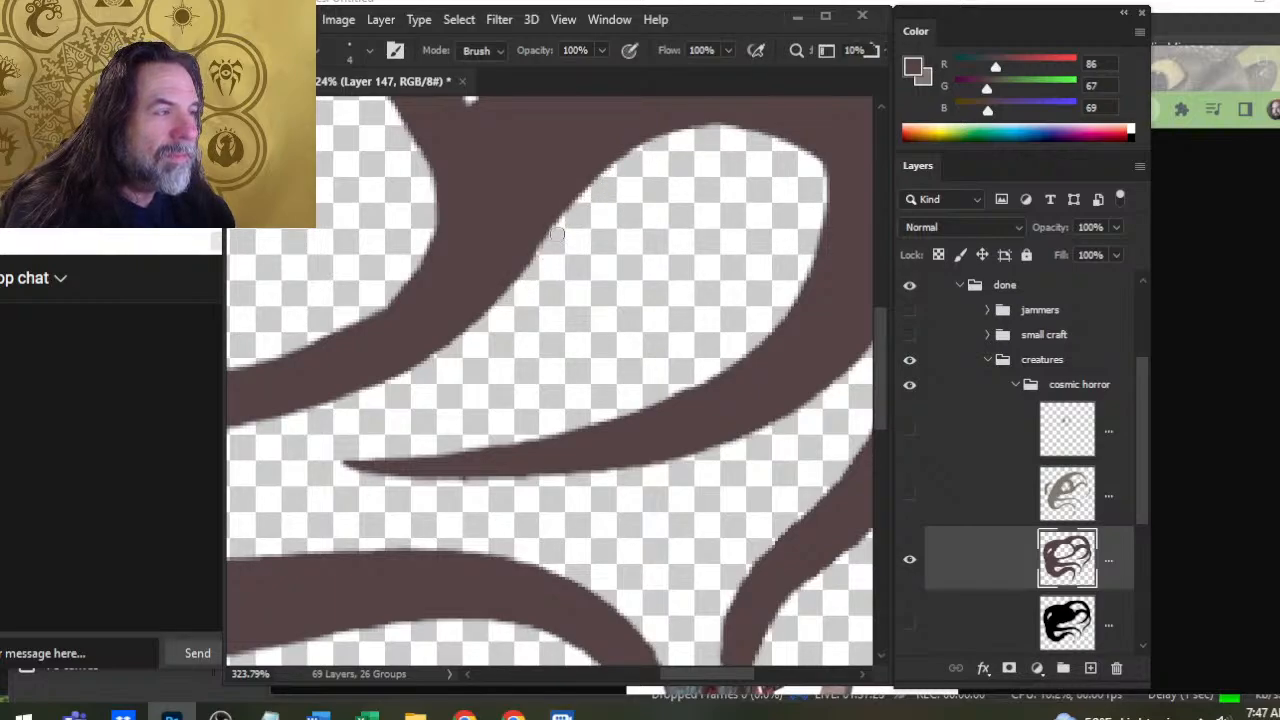
{"action": "left_click_drag", "start_coordinate": [556, 235], "coordinate": [507, 288]}
{"action": "key", "text": "b"}
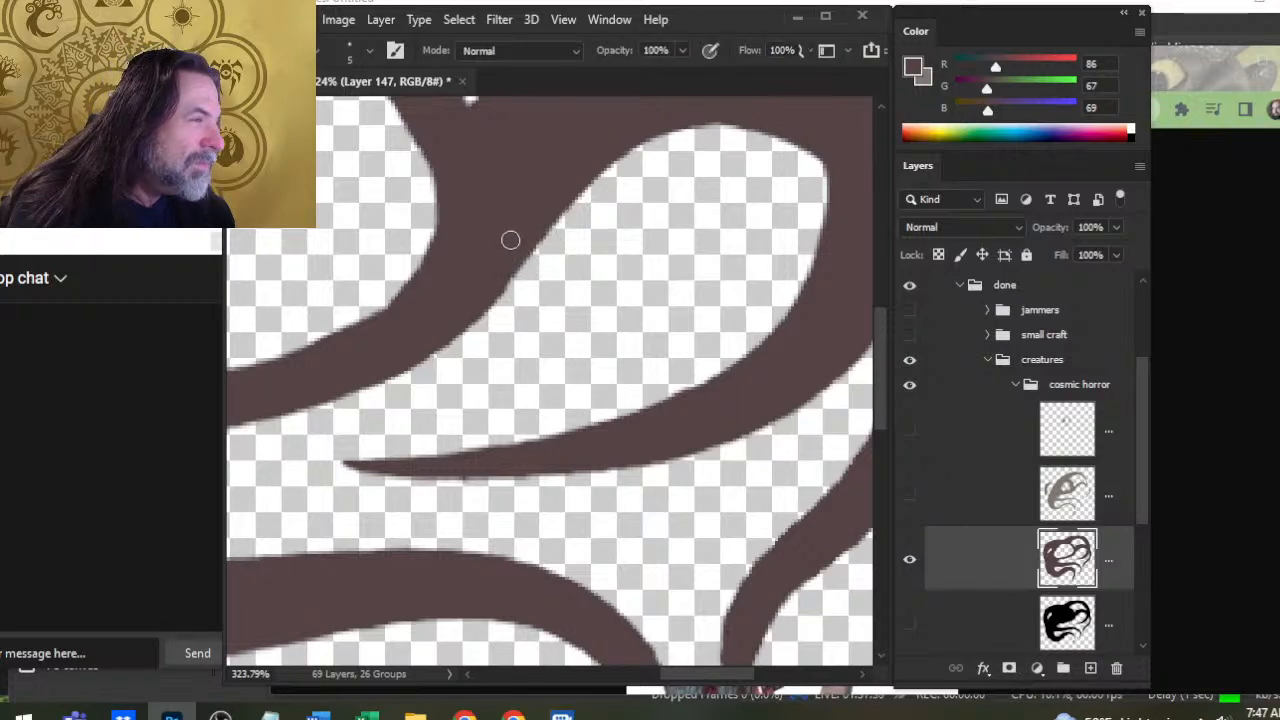
{"action": "left_click_drag", "start_coordinate": [531, 244], "coordinate": [438, 343]}
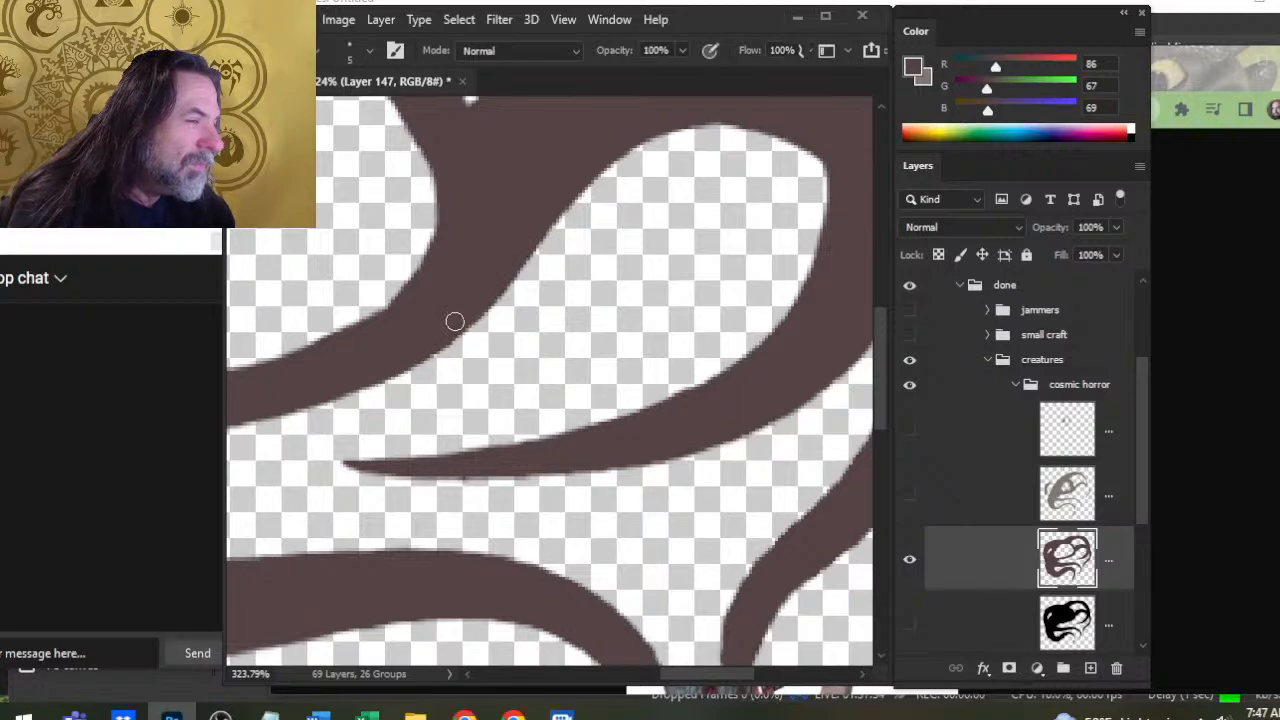
Trim the arched upper end of the teardrop-shaped gap into an even curve and touch it up with brown paint
{"action": "left_click_drag", "start_coordinate": [523, 285], "coordinate": [457, 457]}
{"action": "key", "text": "e"}
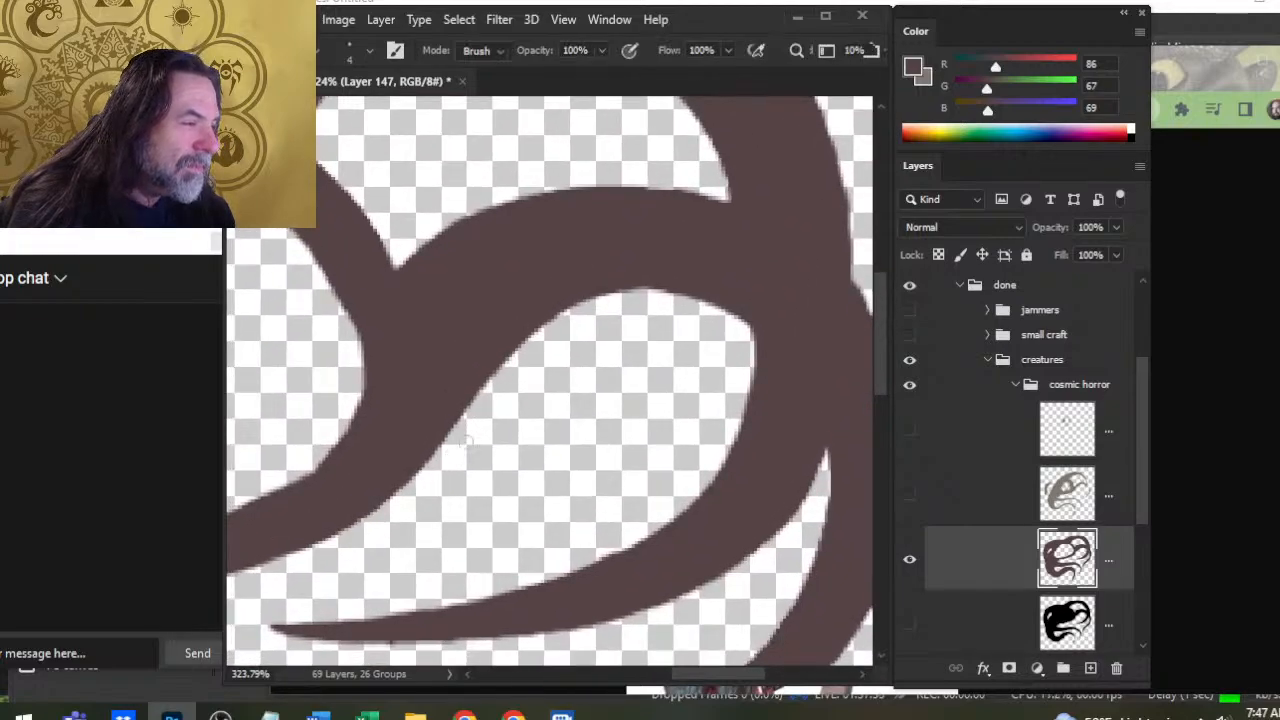
{"action": "left_click_drag", "start_coordinate": [504, 363], "coordinate": [535, 335]}
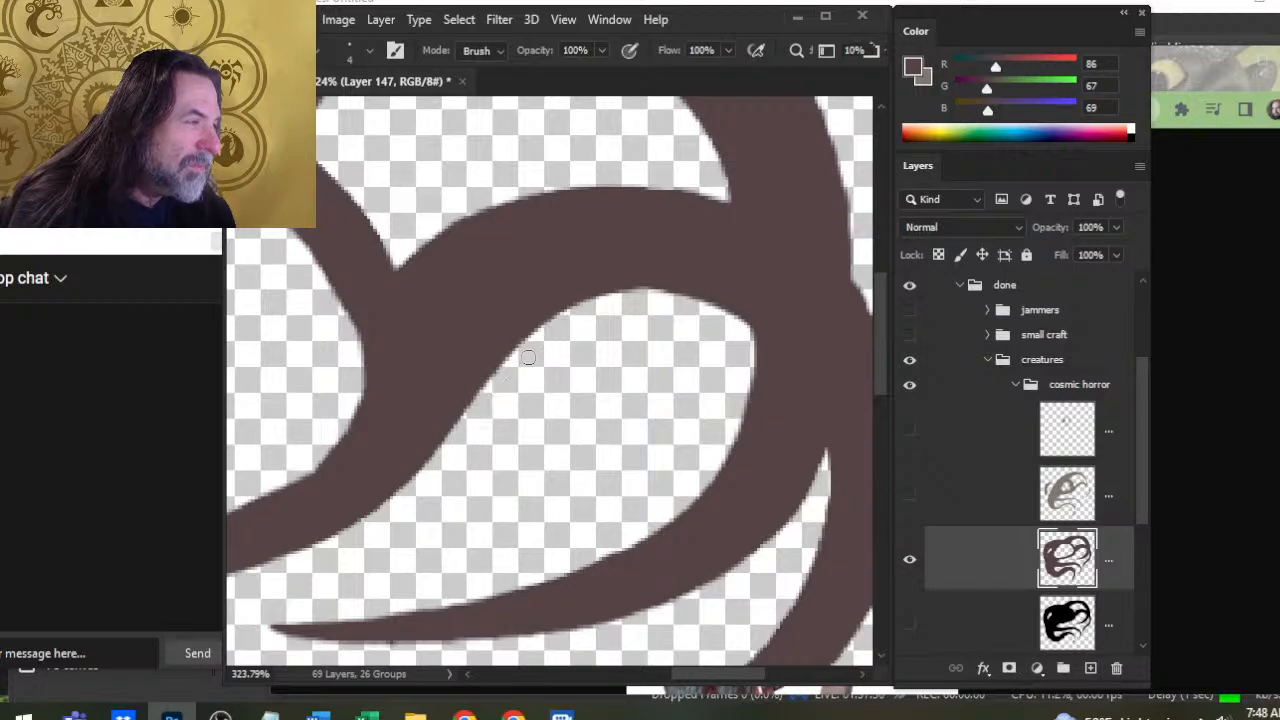
{"action": "left_click_drag", "start_coordinate": [601, 312], "coordinate": [674, 297]}
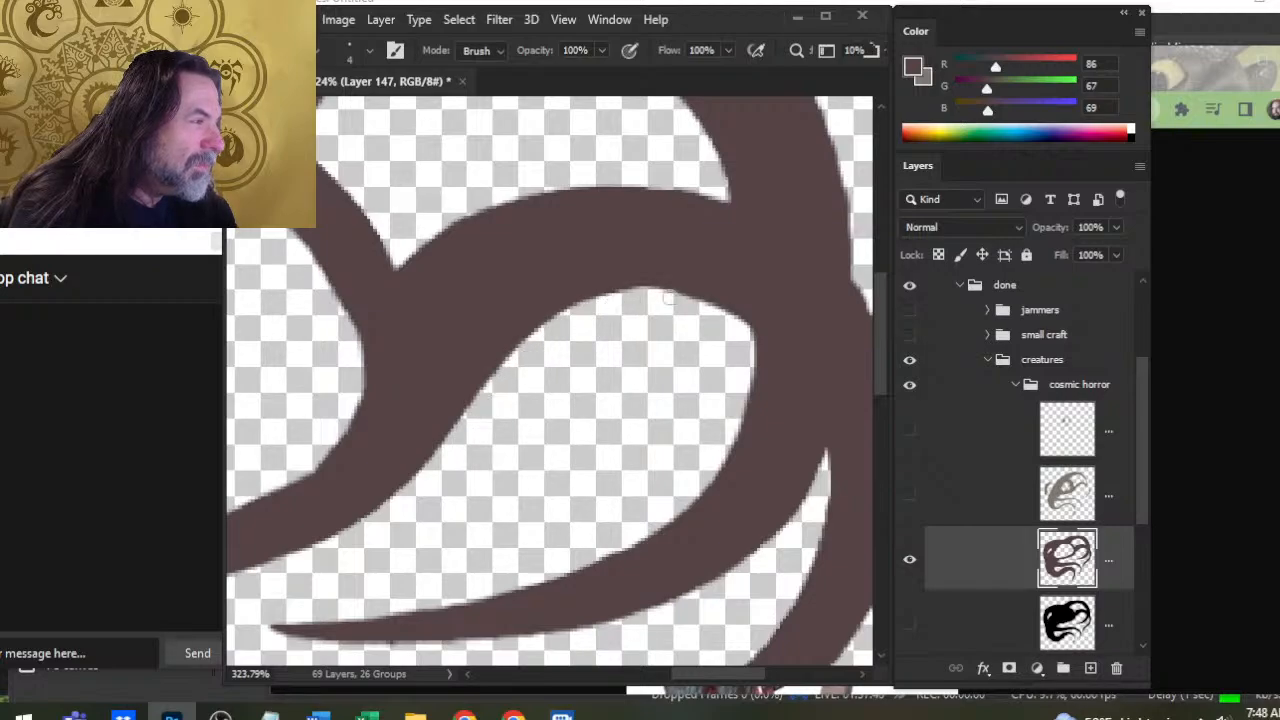
{"action": "key", "text": "b"}
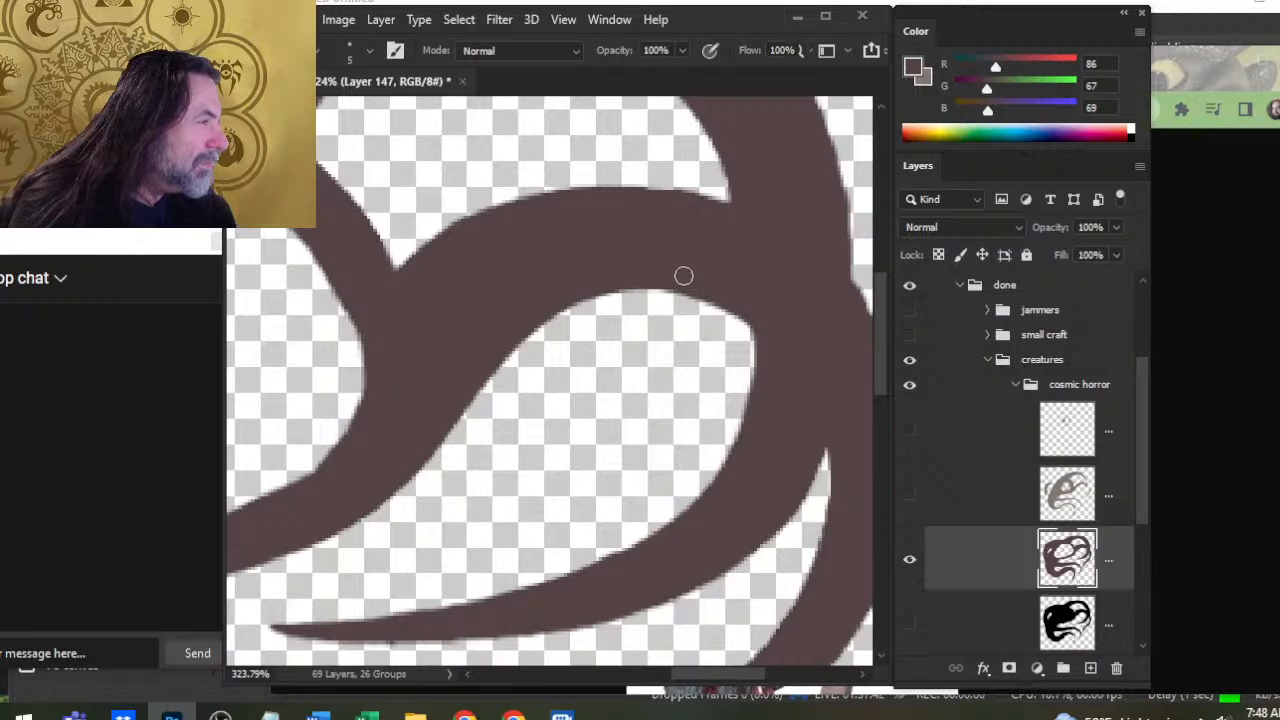
{"action": "key", "text": "e"}
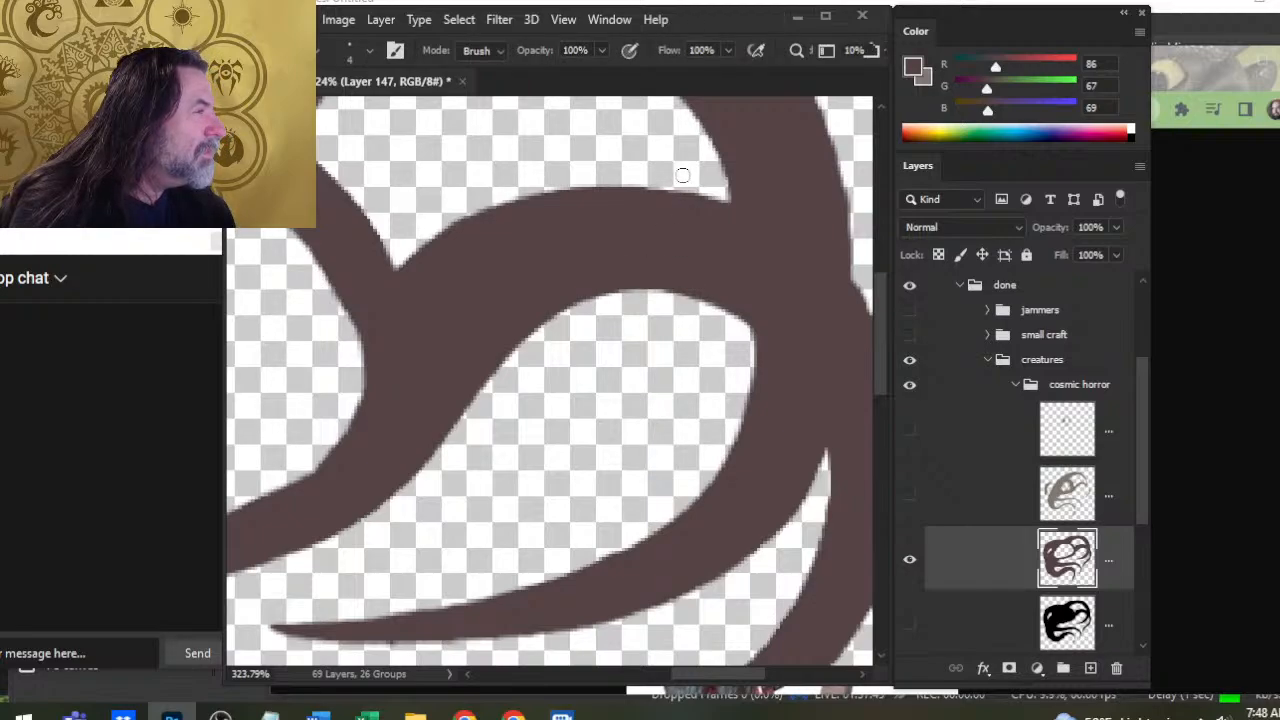
Paint the outer edge of the large arching upper tentacle in brown to form a smooth, continuous curve
{"action": "key", "text": "b"}
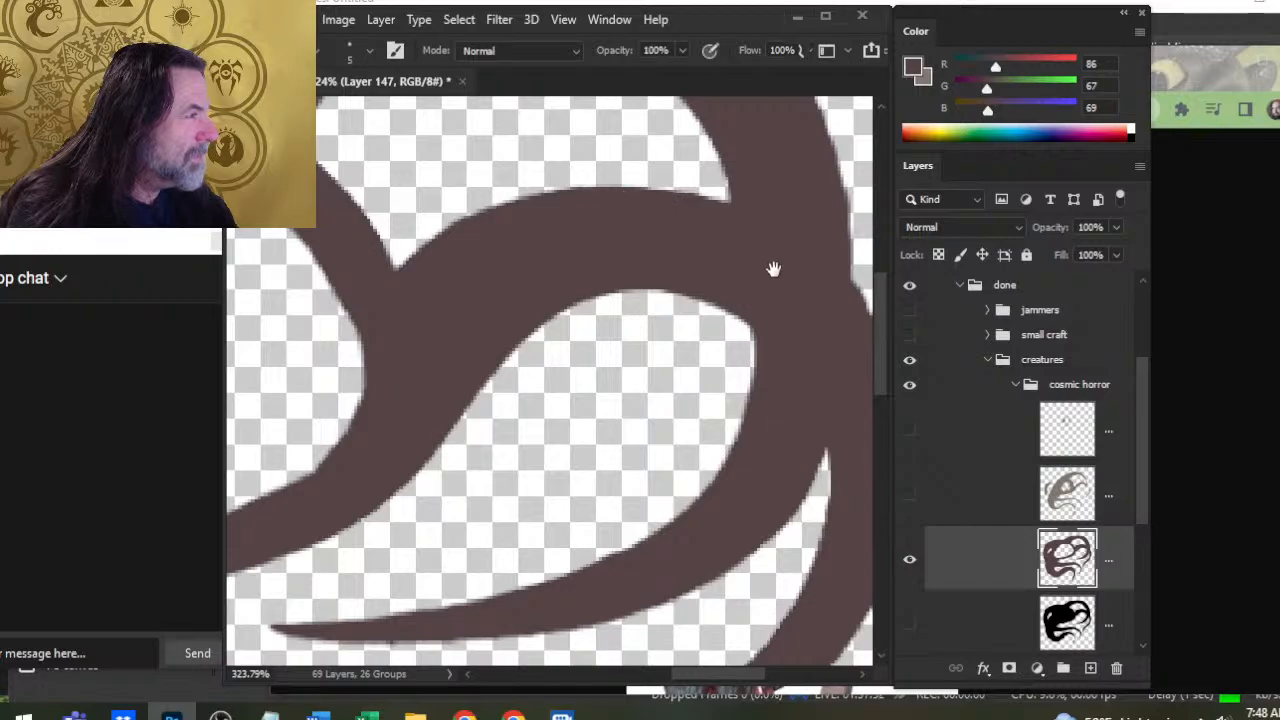
{"action": "mouse_move", "coordinate": [771, 266]}
{"action": "left_mouse_down"}
{"action": "mouse_move", "coordinate": [623, 386]}
{"action": "mouse_move", "coordinate": [694, 337]}
{"action": "left_mouse_up"}
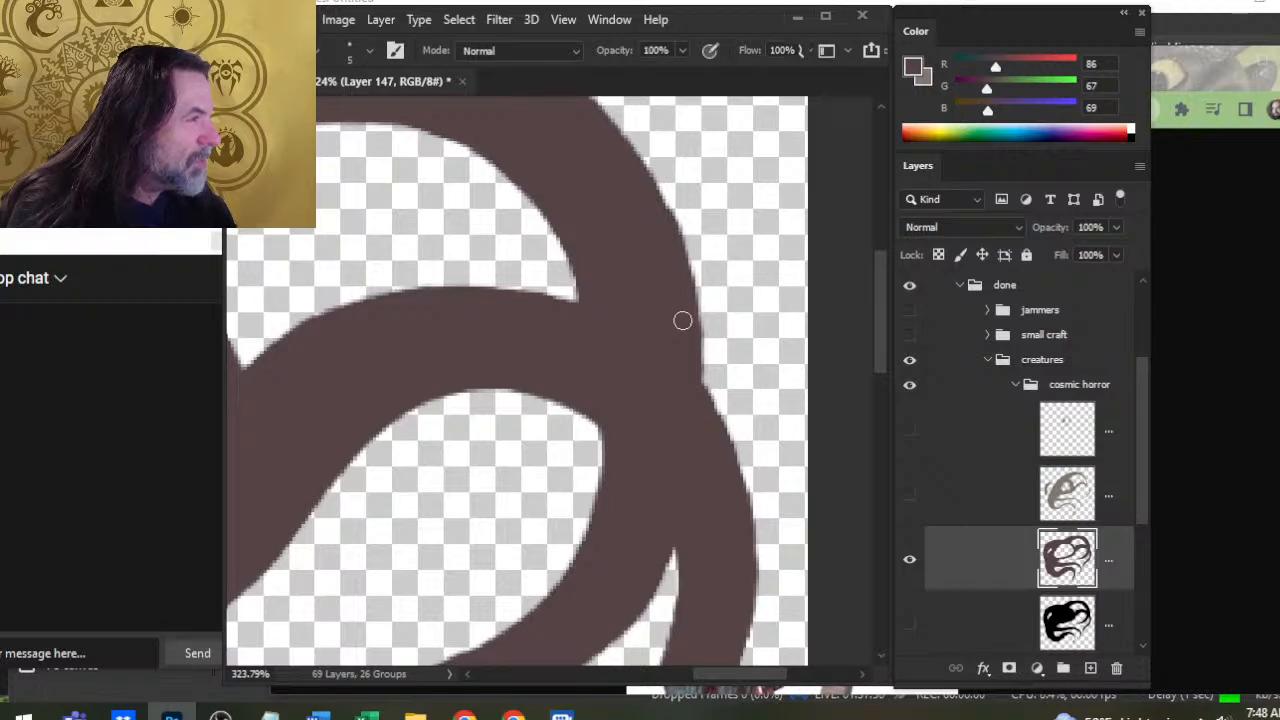
{"action": "left_click_drag", "start_coordinate": [589, 300], "coordinate": [615, 424]}
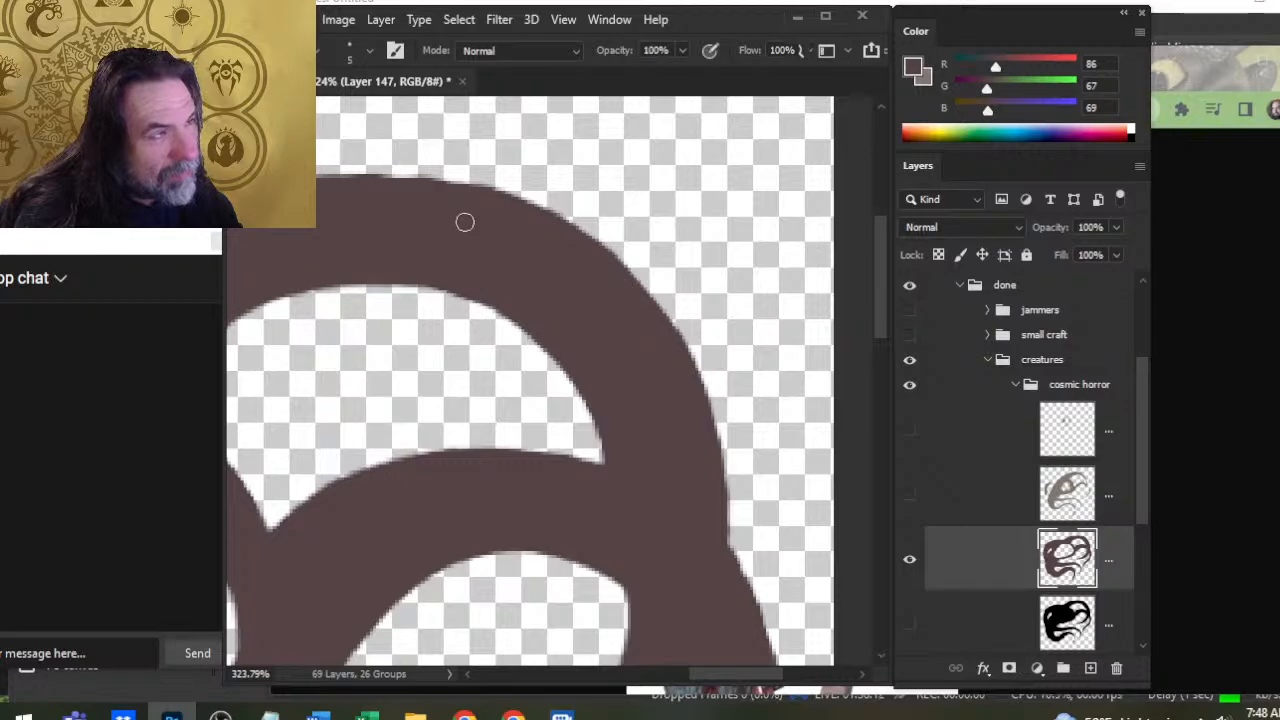
{"action": "mouse_move", "coordinate": [456, 273]}
{"action": "left_mouse_down"}
{"action": "mouse_move", "coordinate": [614, 366]}
{"action": "mouse_move", "coordinate": [604, 333]}
{"action": "left_mouse_up"}
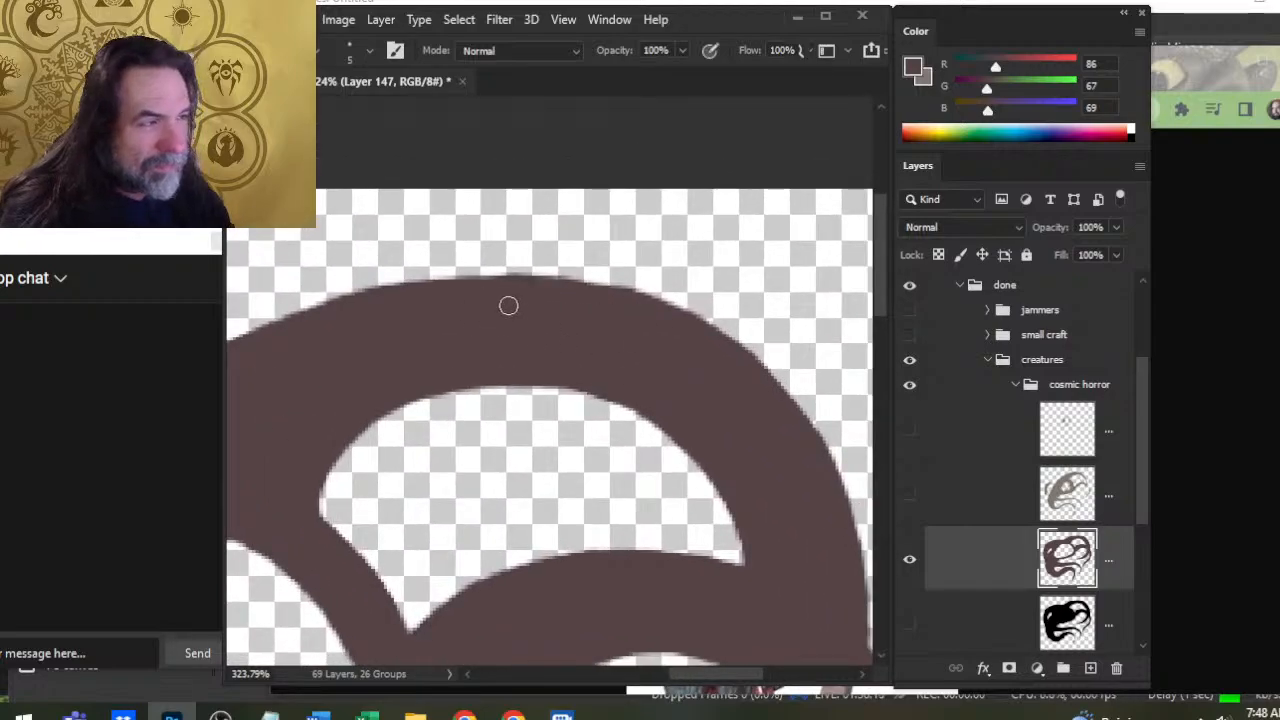
{"action": "left_click_drag", "start_coordinate": [448, 293], "coordinate": [290, 342]}
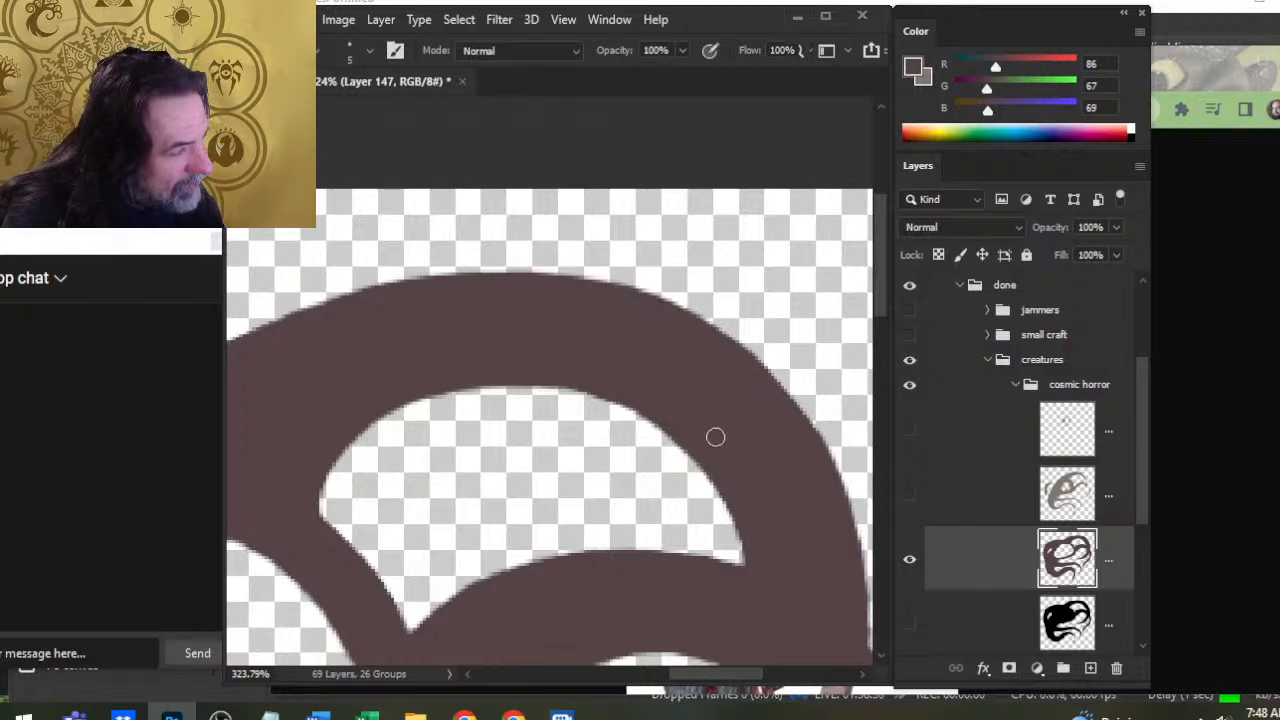
Clean up the outer edge where the arching tentacle meets the outermost hanging tentacle, using the Eraser and brown paint
{"action": "key", "text": "ctrl+0"}
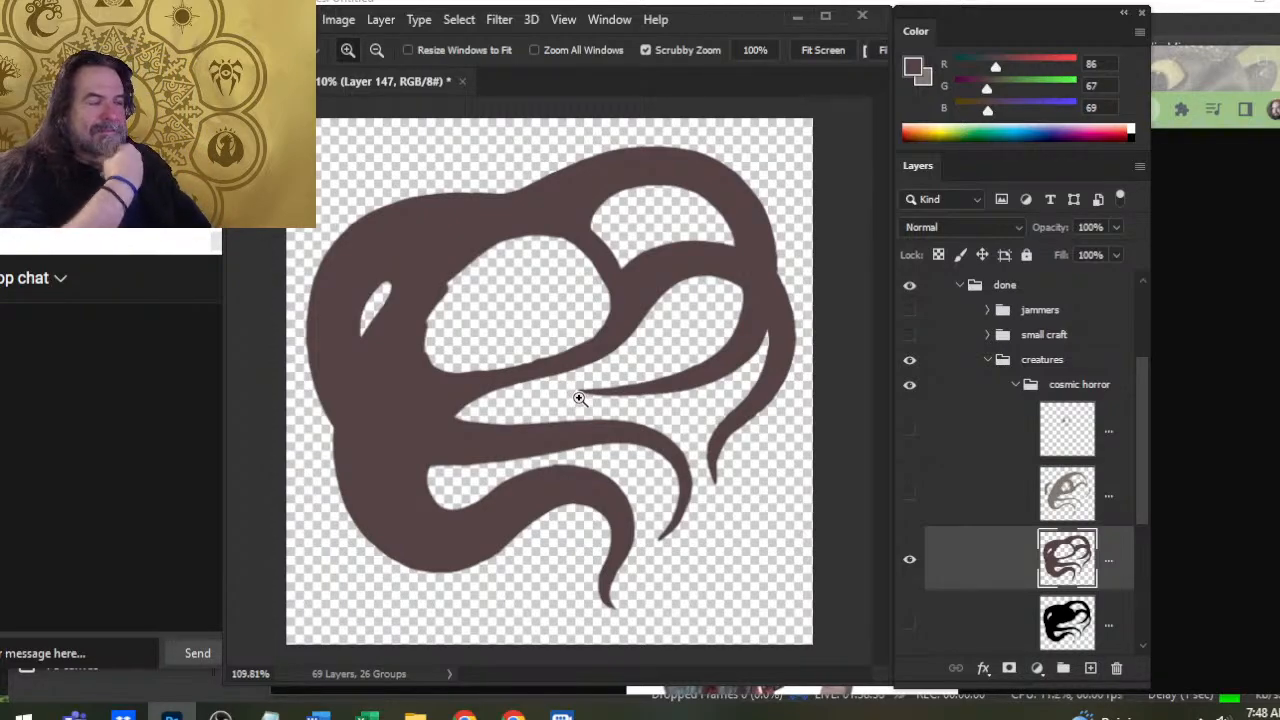
{"action": "left_click", "coordinate": [755, 266]}
{"action": "mouse_move", "coordinate": [791, 251]}
{"action": "left_mouse_down"}
{"action": "mouse_move", "coordinate": [706, 290]}
{"action": "mouse_move", "coordinate": [720, 299]}
{"action": "left_mouse_up"}
{"action": "key", "text": "b"}
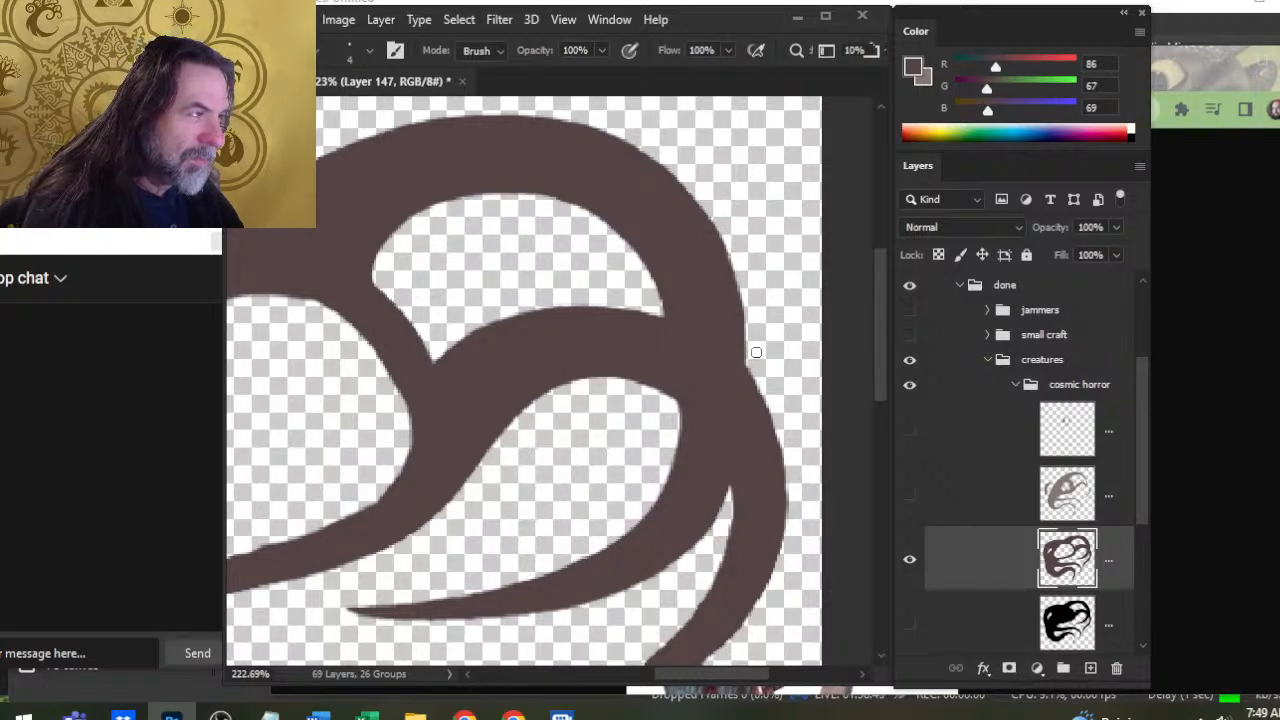
{"action": "key", "text": "b"}
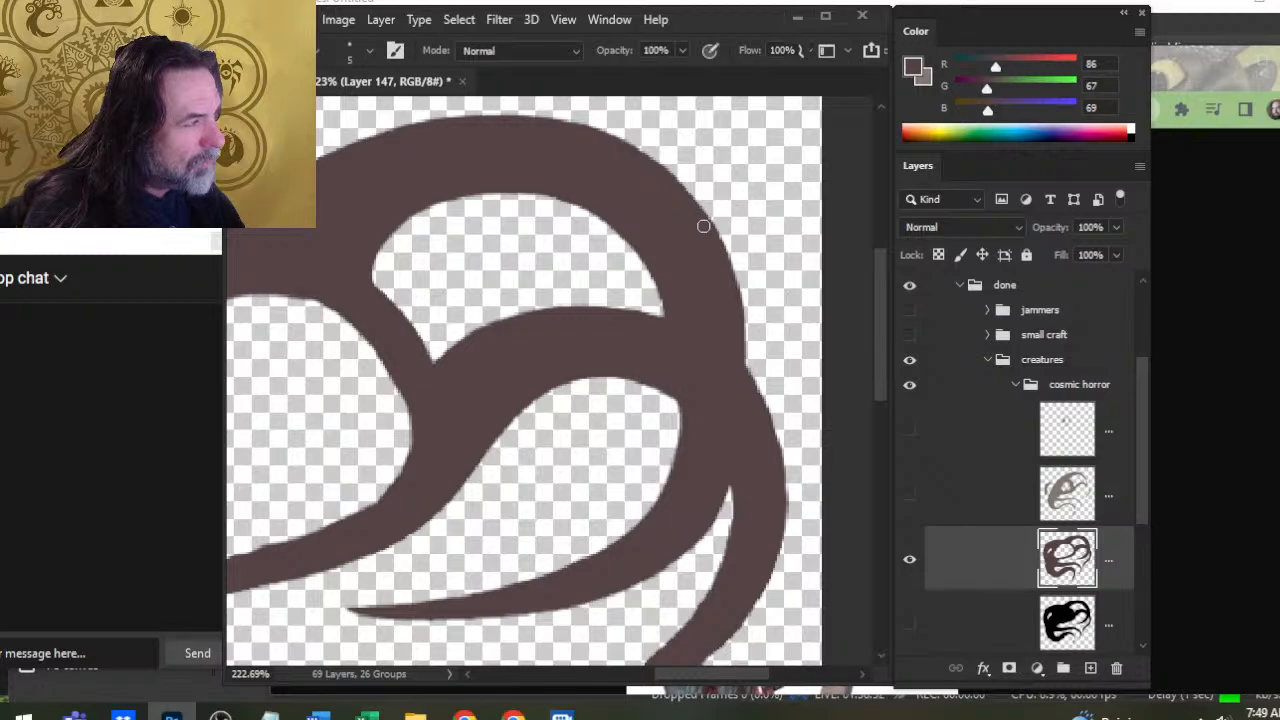
Show the black silhouette layer beneath the brown tentacle layer and make it the active layer
{"action": "key", "text": "z"}
{"action": "left_click_drag", "start_coordinate": [734, 300], "coordinate": [691, 371]}
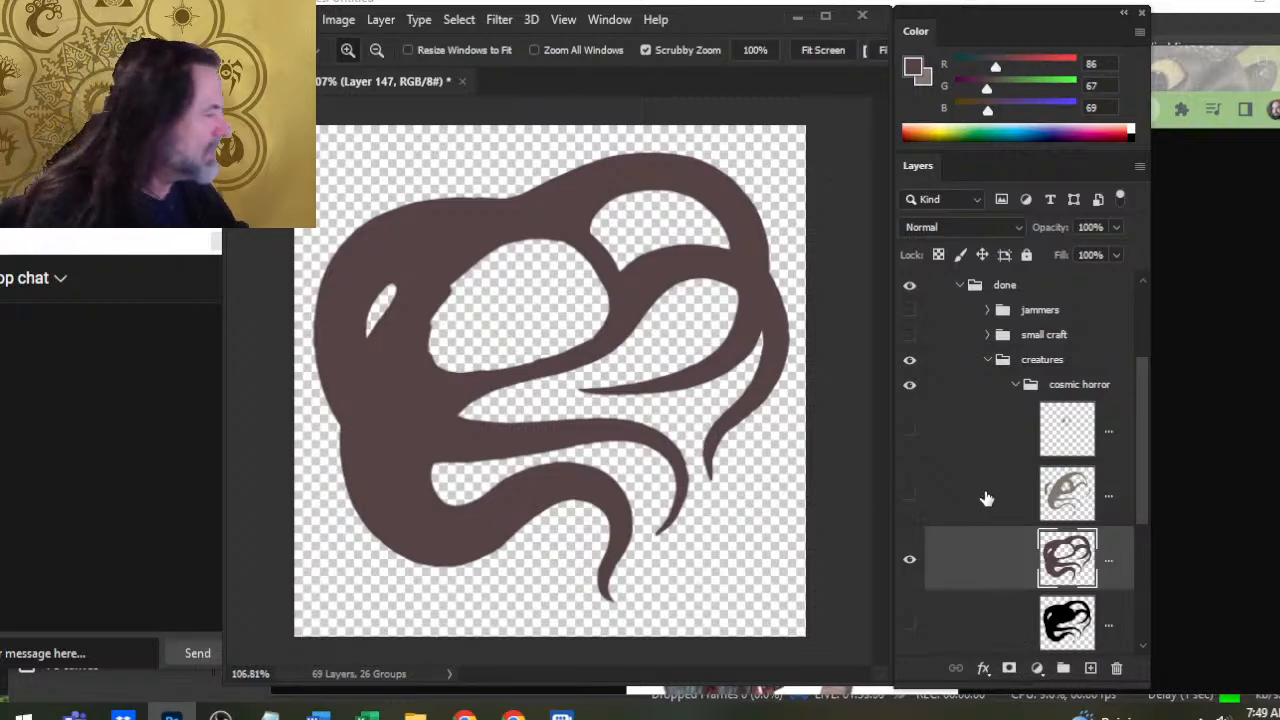
{"action": "left_click", "coordinate": [911, 623]}
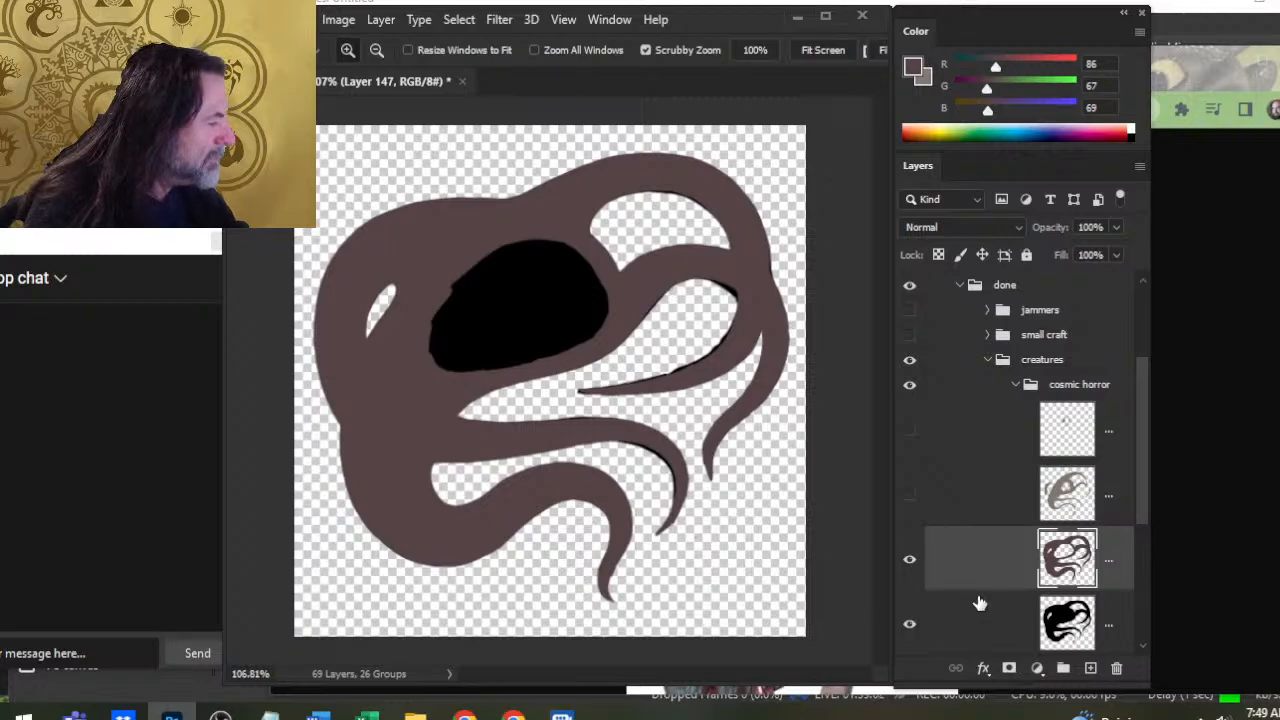
{"action": "left_click", "coordinate": [1000, 632]}
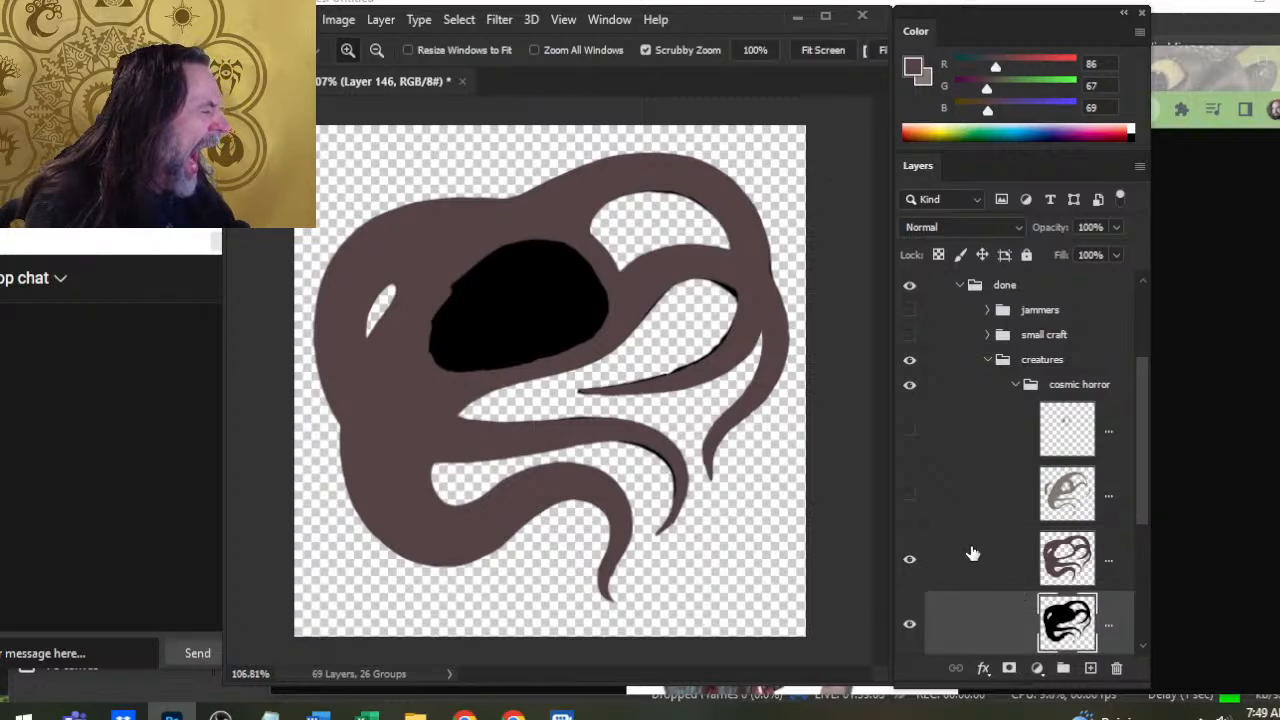
Select the empty area around the brown creature with the Magic Wand and clear the black silhouette's overhanging edges there
{"action": "left_click", "coordinate": [1003, 572]}
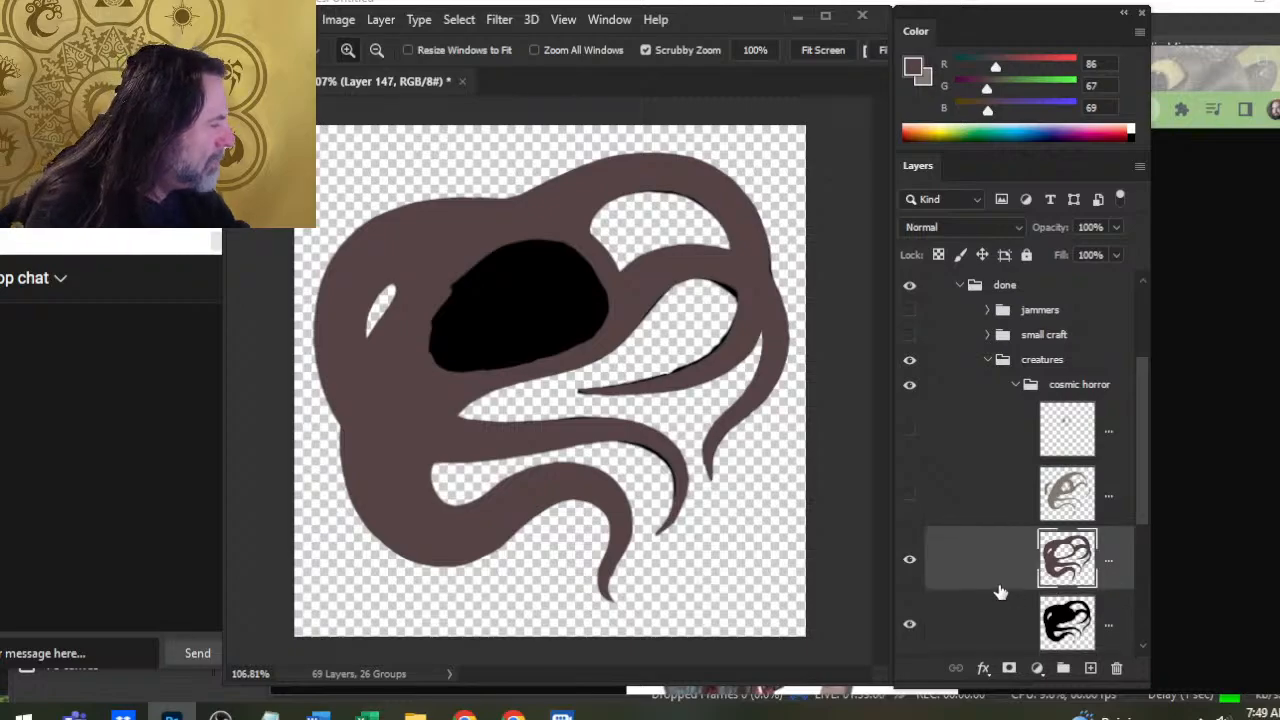
{"action": "key", "text": "w"}
{"action": "left_click", "coordinate": [755, 563]}
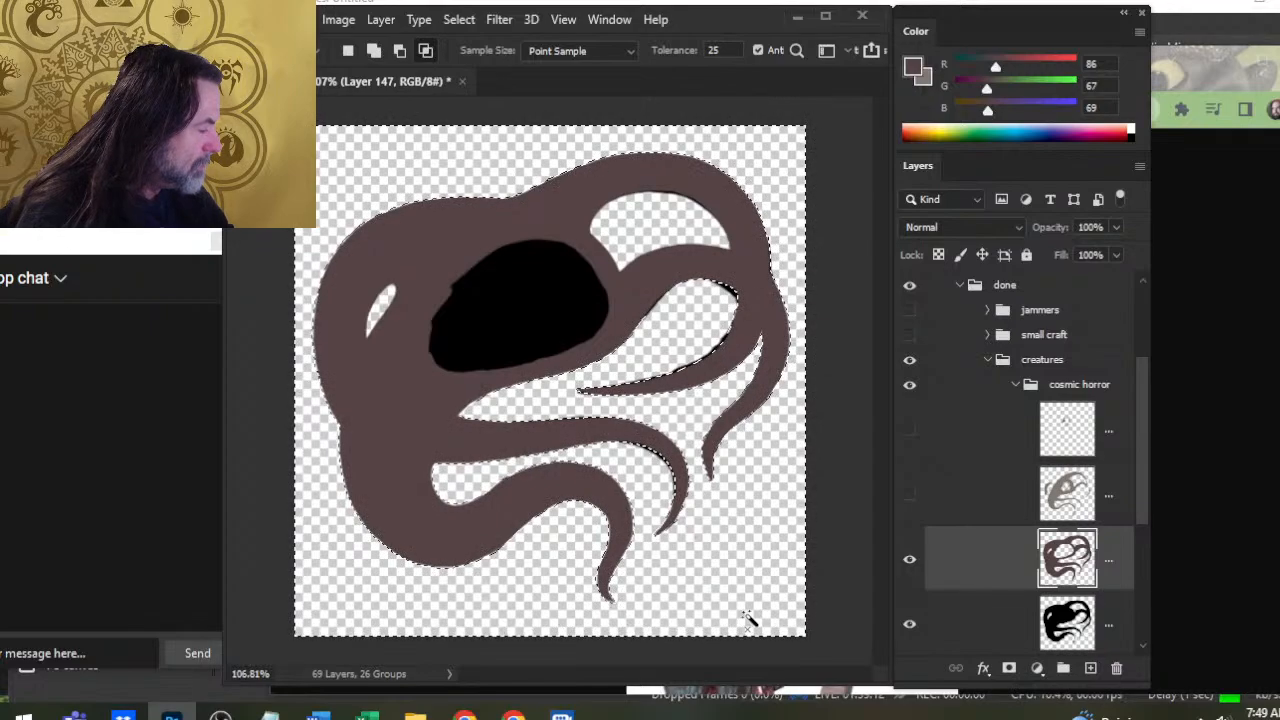
{"action": "left_click", "coordinate": [980, 622]}
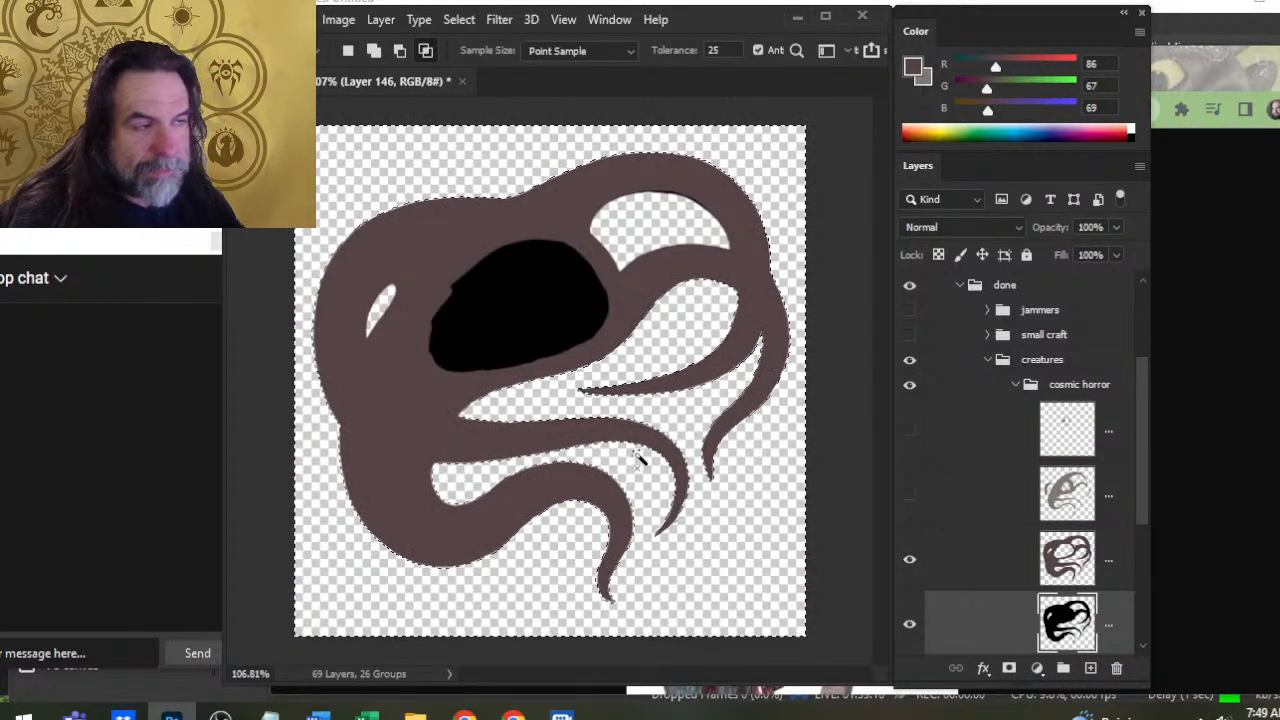
Select the small slit-shaped gap from the brown layer, activate the black silhouette layer, and sample black as the brush colour
{"action": "left_click", "coordinate": [980, 558]}
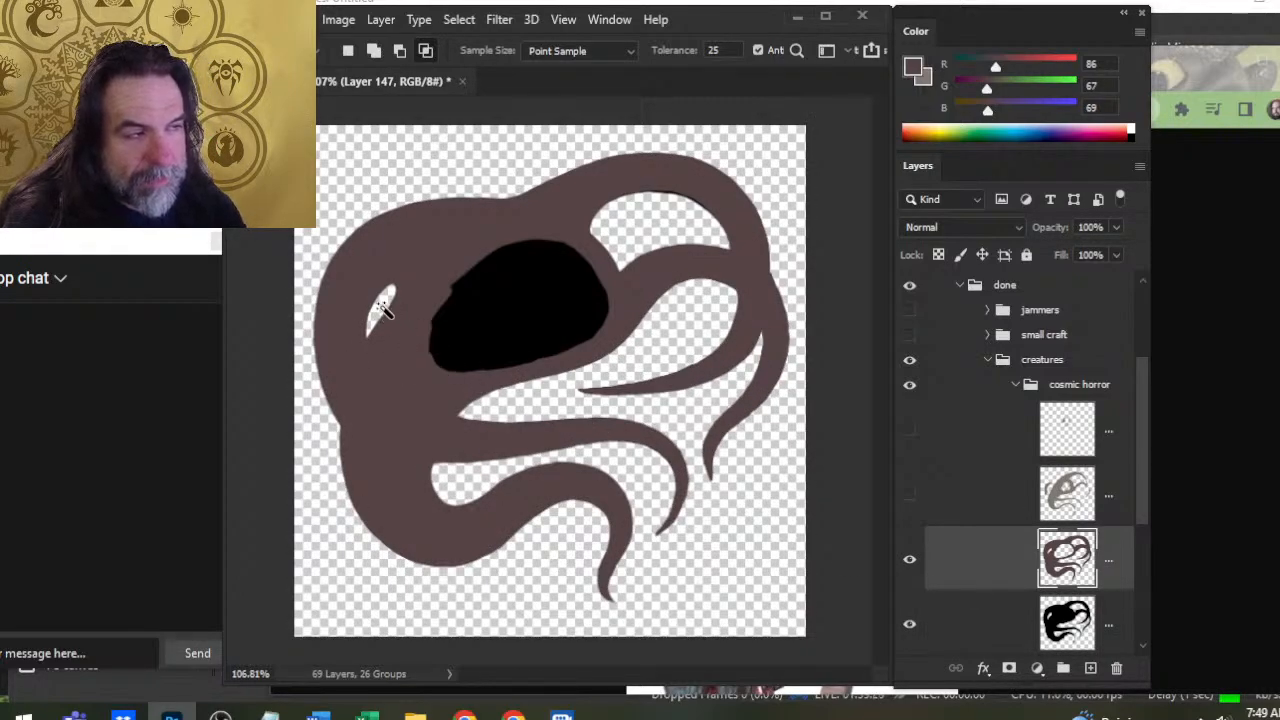
{"action": "left_click", "coordinate": [970, 630]}
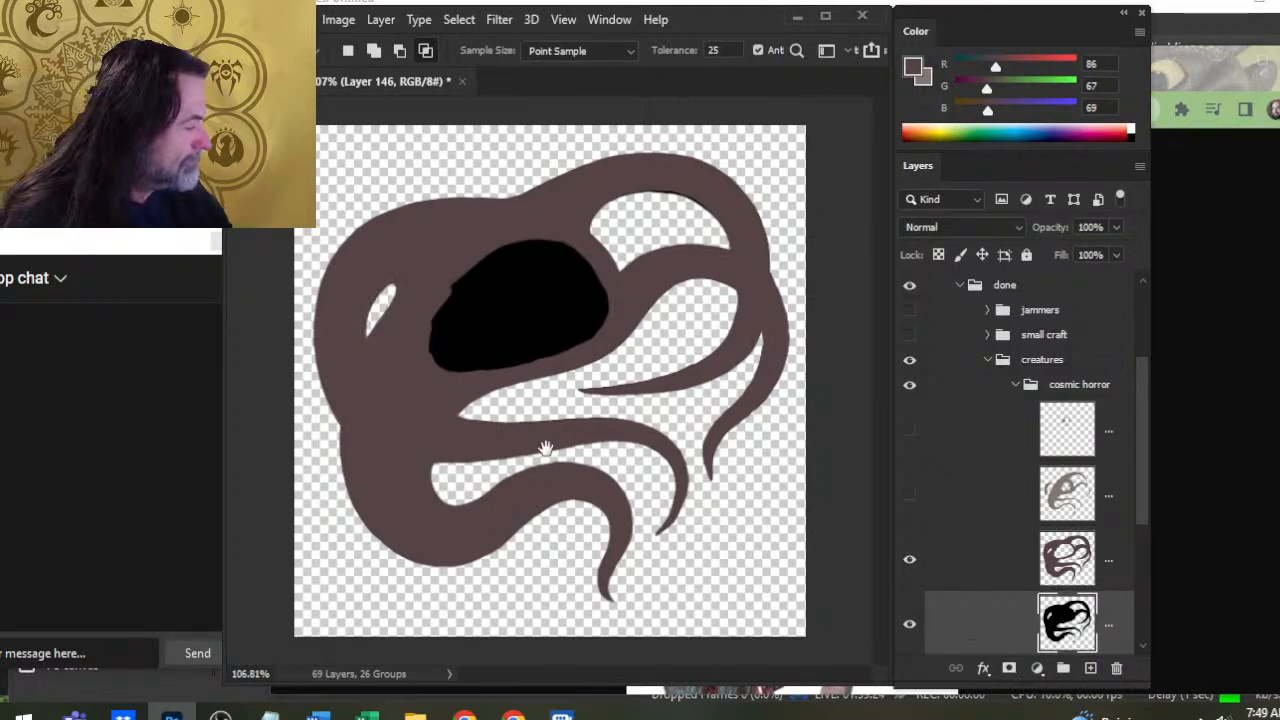
{"action": "key", "text": "z"}
{"action": "left_click_drag", "start_coordinate": [365, 324], "coordinate": [415, 342]}
{"action": "key", "text": "b"}
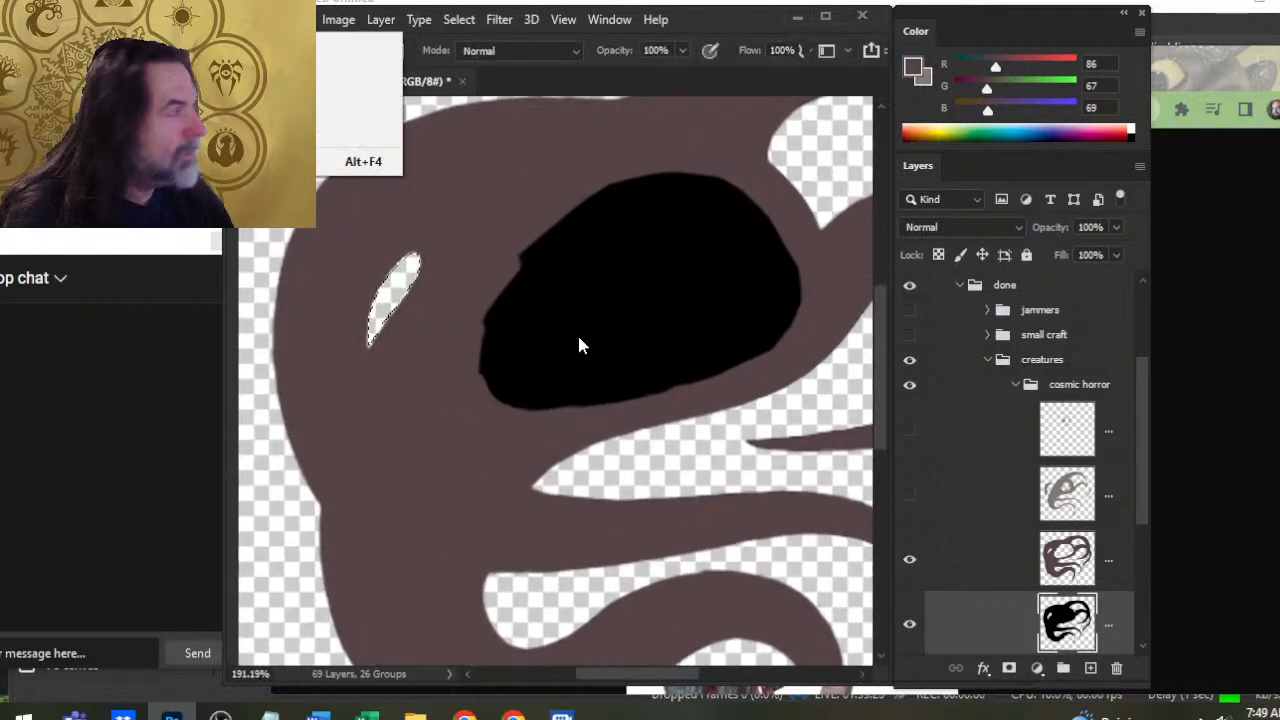
{"action": "left_click", "coordinate": [585, 343], "text": "alt"}
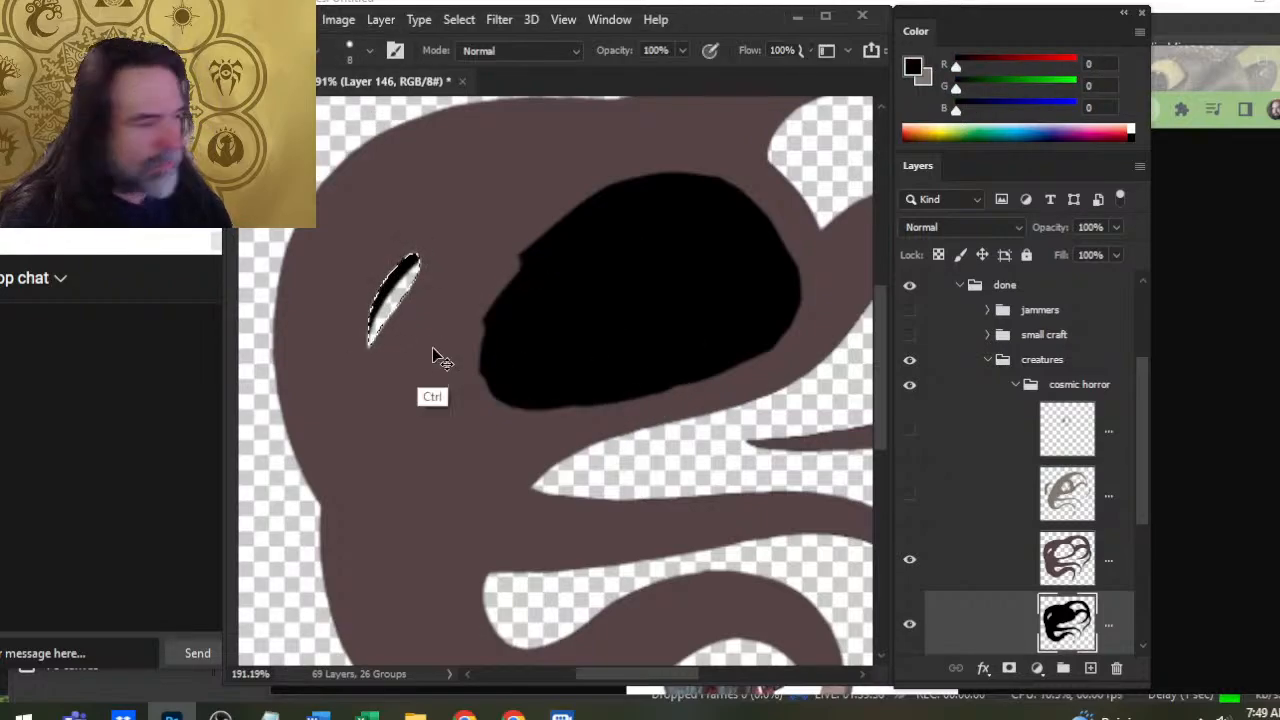
Invert the slit selection, ready the Brush on the black silhouette layer, and deselect
{"action": "key", "text": "l"}
{"action": "right_click", "coordinate": [583, 346]}
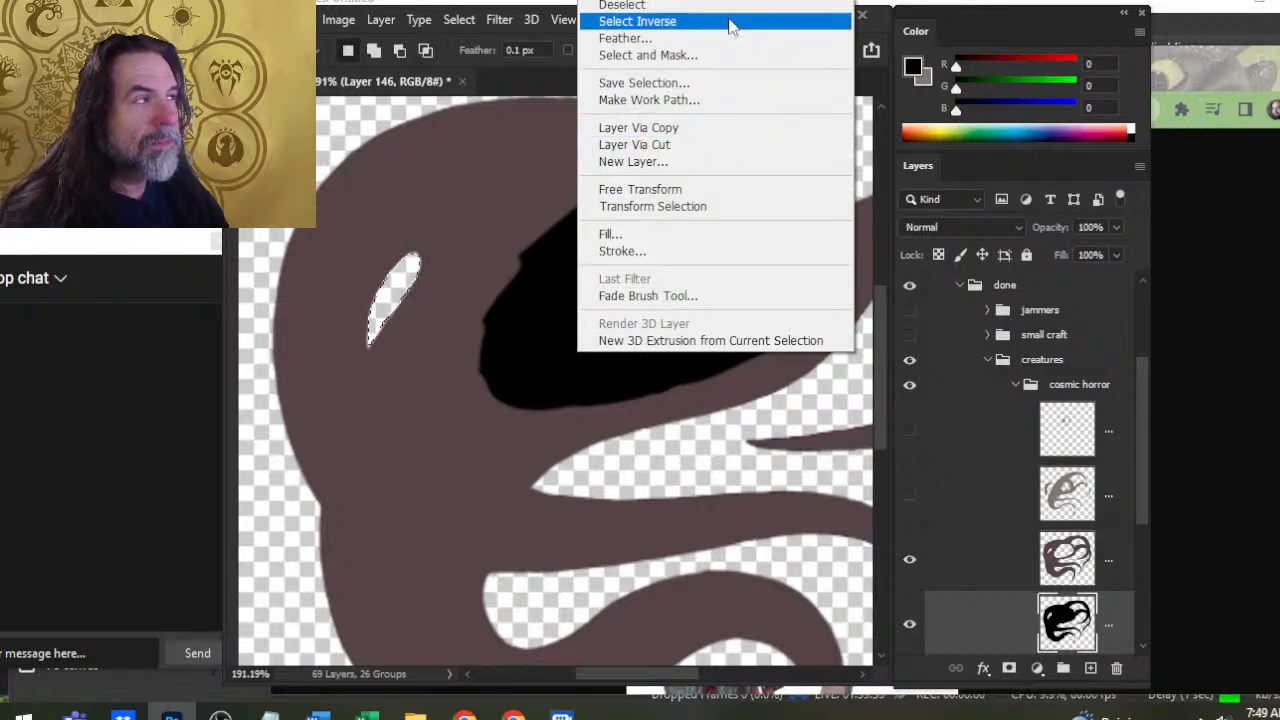
{"action": "left_click", "coordinate": [727, 22]}
{"action": "key", "text": "b"}
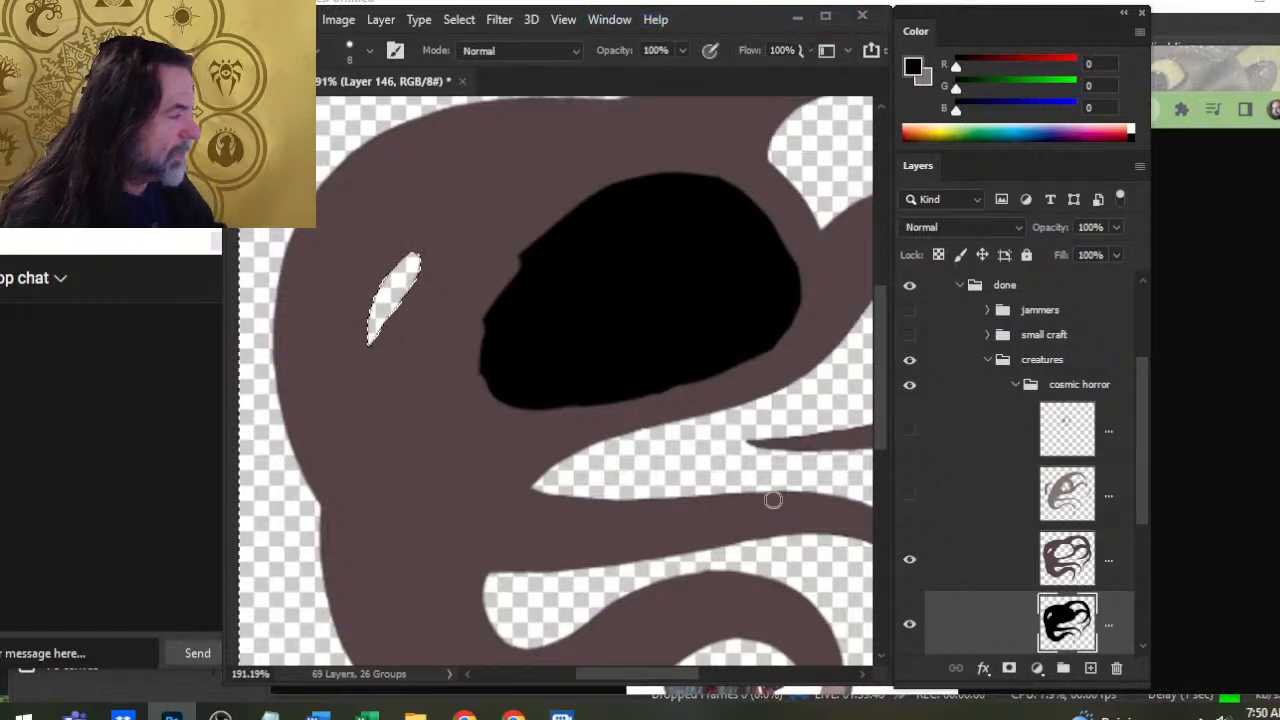
{"action": "key", "text": "m"}
{"action": "key", "text": "ctrl+d"}
Select the area outside the brown creature with the Magic Wand, activate the black silhouette layer, and invert the selection
{"action": "left_click", "coordinate": [934, 548]}
{"action": "key", "text": "w"}
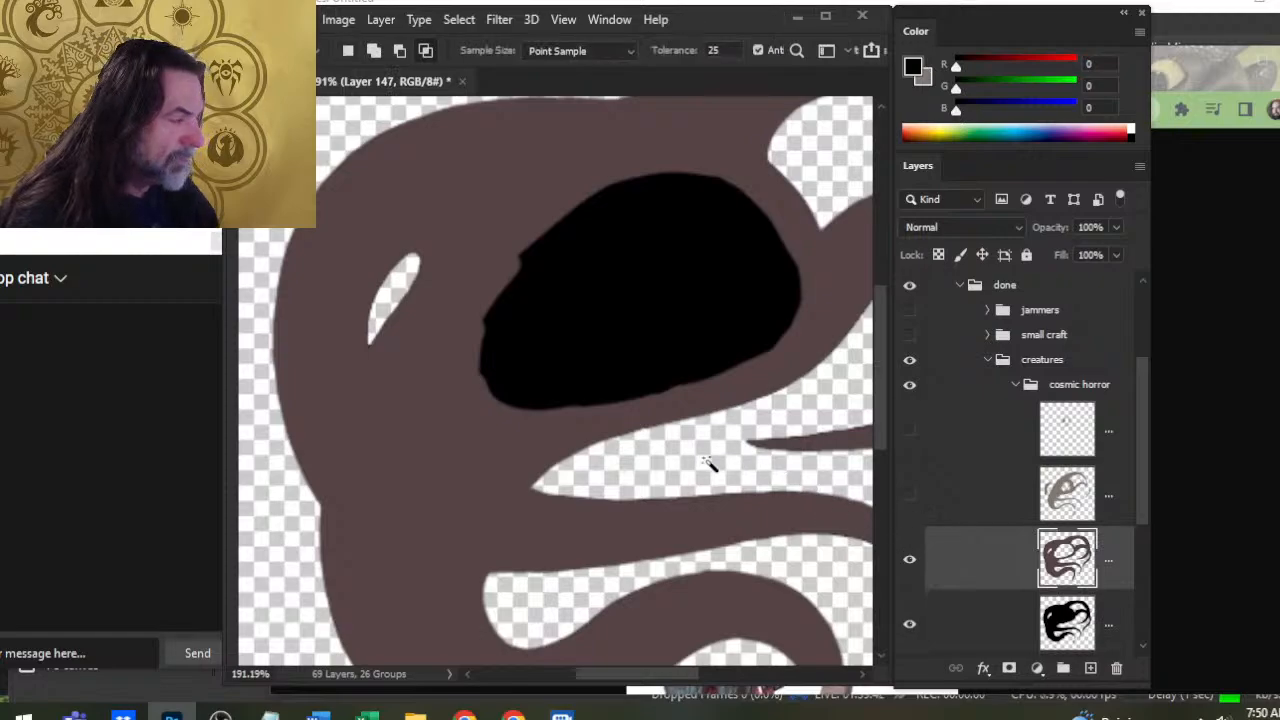
{"action": "left_click", "coordinate": [725, 530]}
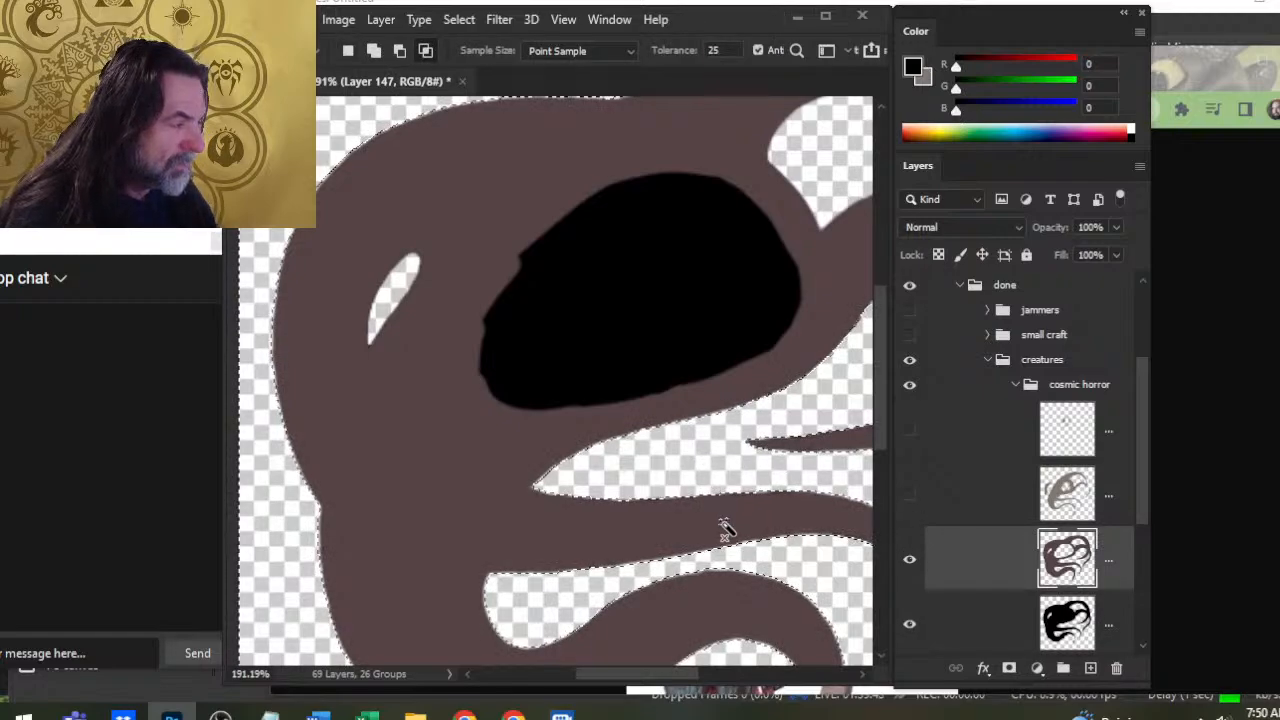
{"action": "left_click", "coordinate": [989, 626]}
{"action": "key", "text": "z"}
{"action": "mouse_move", "coordinate": [571, 446]}
{"action": "left_mouse_down"}
{"action": "mouse_move", "coordinate": [551, 446]}
{"action": "mouse_move", "coordinate": [536, 470]}
{"action": "left_mouse_up"}
{"action": "key", "text": "b"}
{"action": "key", "text": "ctrl+z"}
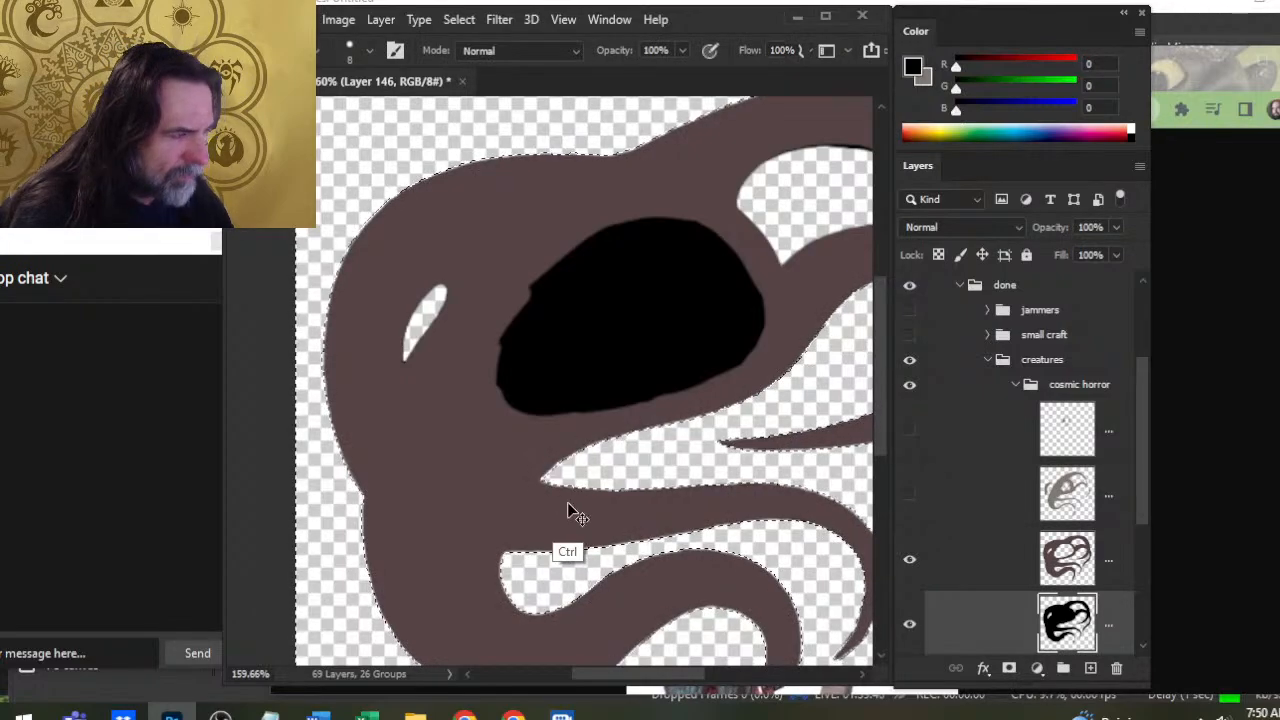
{"action": "key", "text": "m"}
{"action": "right_click", "coordinate": [648, 482]}
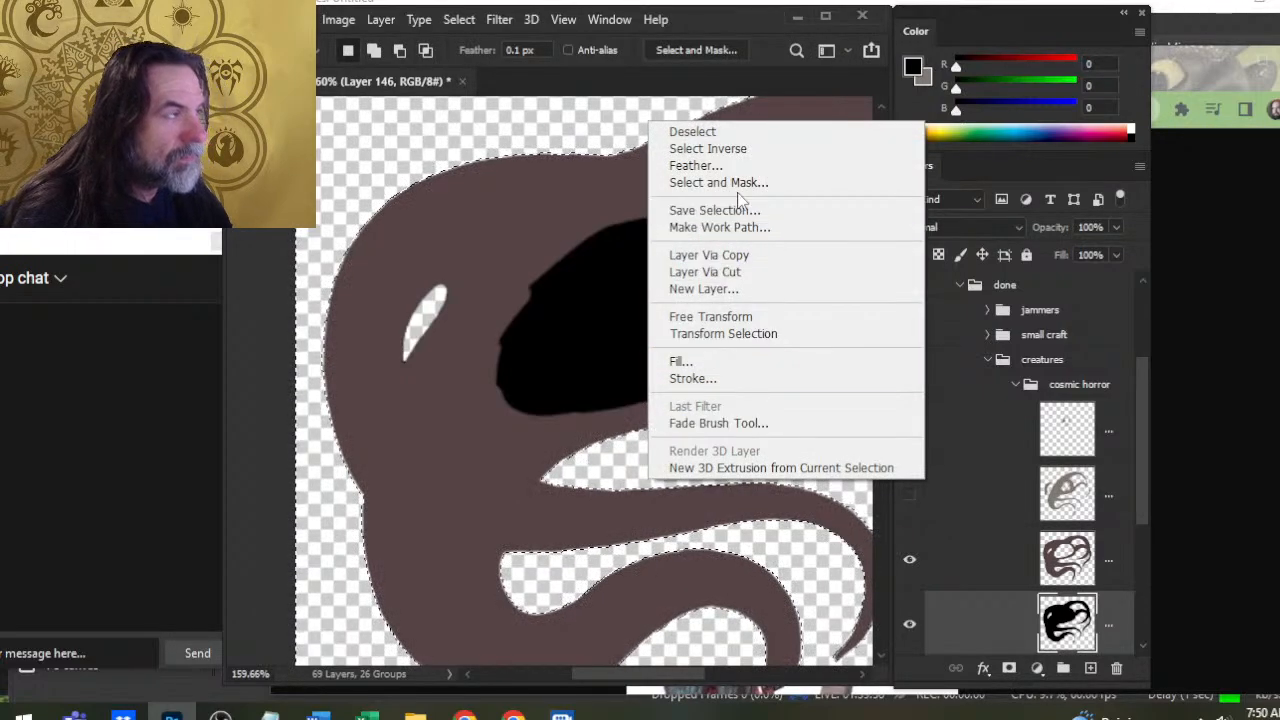
{"action": "left_click", "coordinate": [748, 150]}
Enlarge the brush to 45 and paint black beneath the creature's edges and tentacles on the silhouette layer
{"action": "key", "text": "b"}
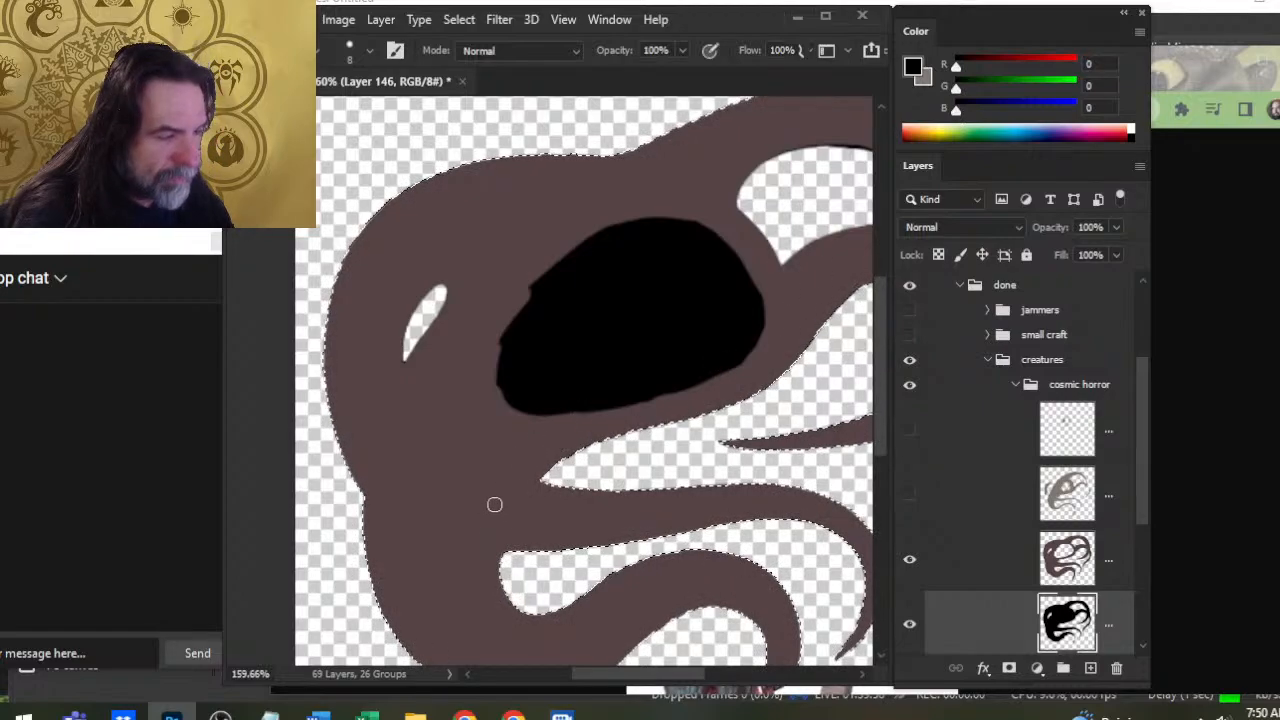
{"action": "key", "text": "bracketright"}
{"action": "key", "text": "bracketright"}
{"action": "key", "text": "bracketright"}
{"action": "key", "text": "bracketright"}
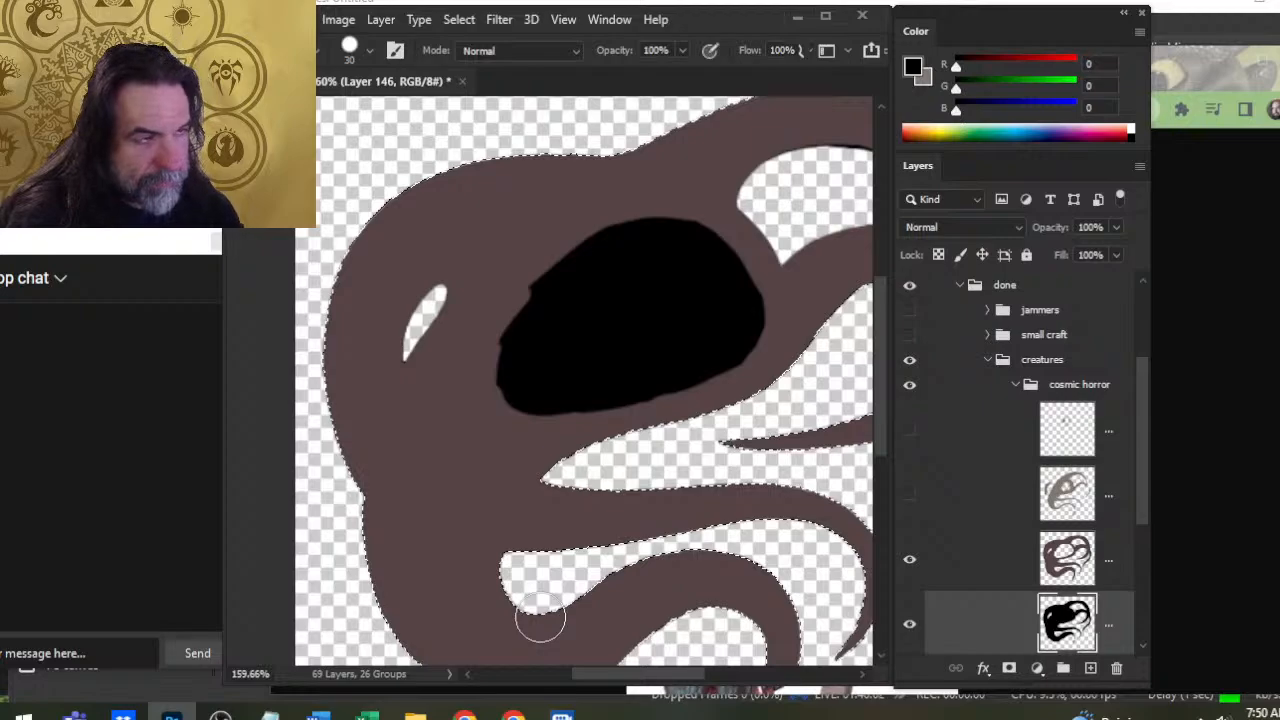
{"action": "left_click_drag", "start_coordinate": [670, 198], "coordinate": [511, 308]}
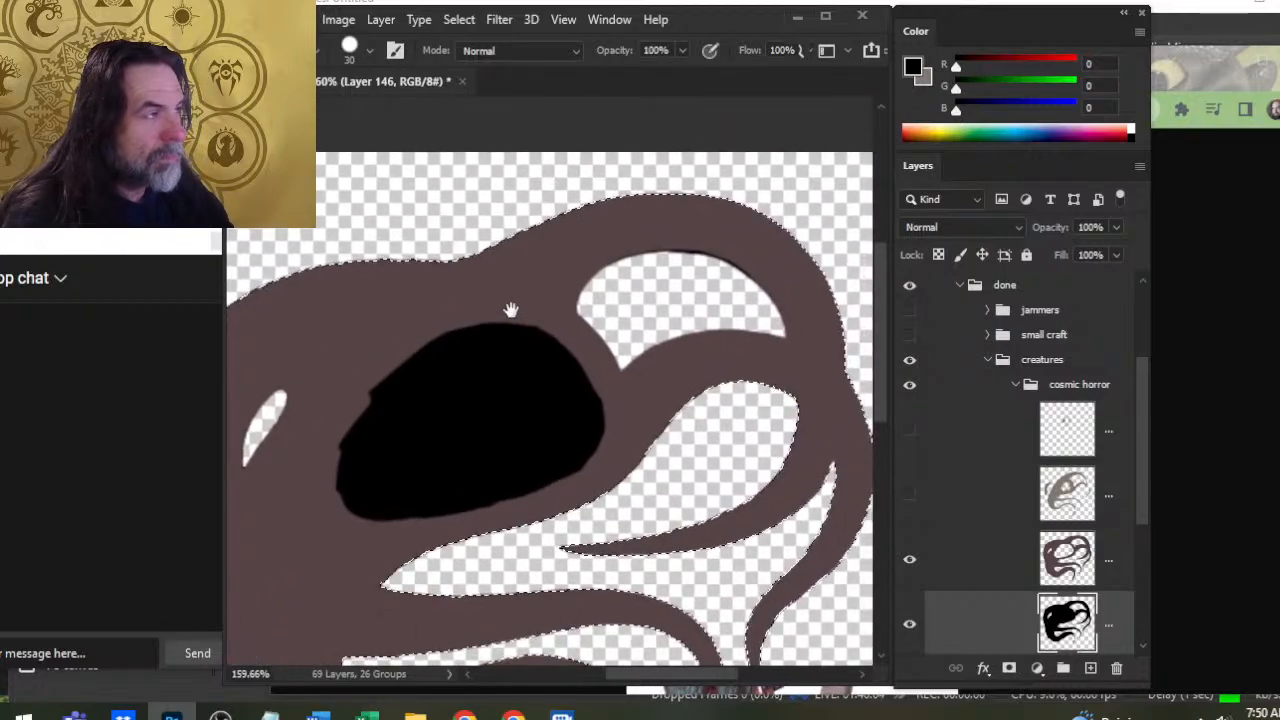
{"action": "key", "text": "bracketright"}
{"action": "key", "text": "bracketright"}
{"action": "key", "text": "bracketright"}
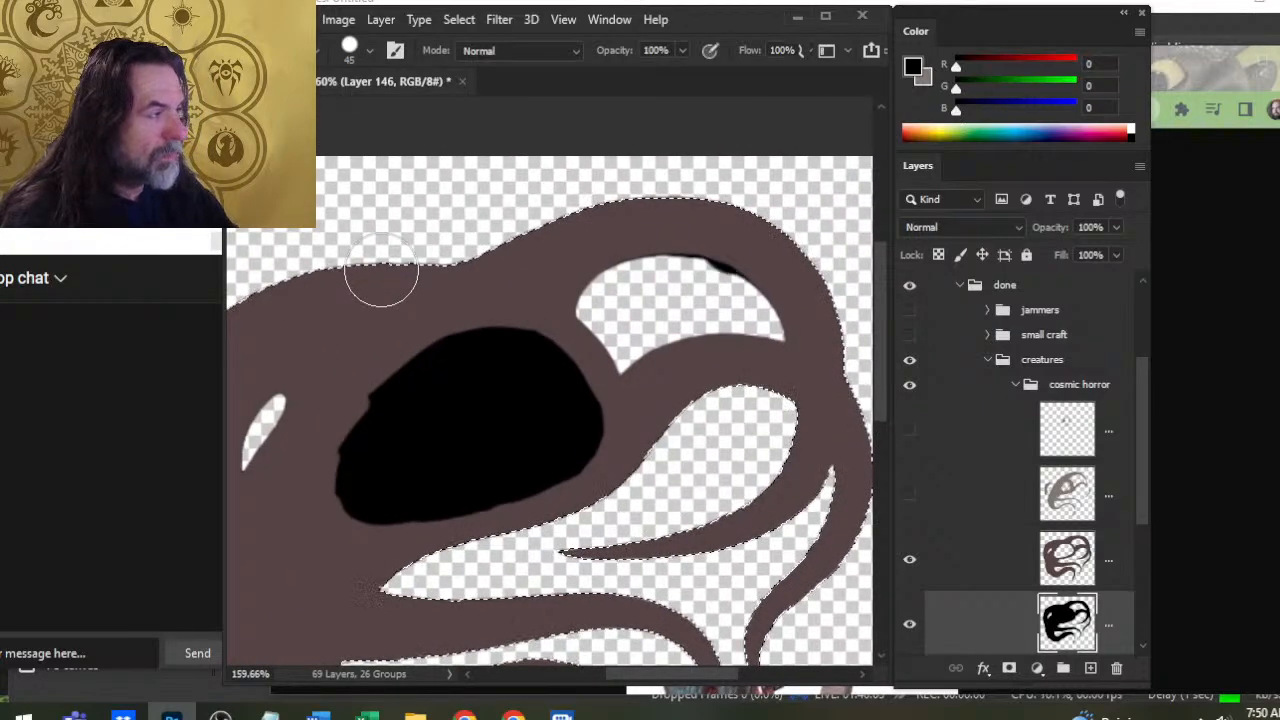
{"action": "left_click_drag", "start_coordinate": [612, 258], "coordinate": [745, 264]}
{"action": "left_click_drag", "start_coordinate": [737, 446], "coordinate": [670, 328]}
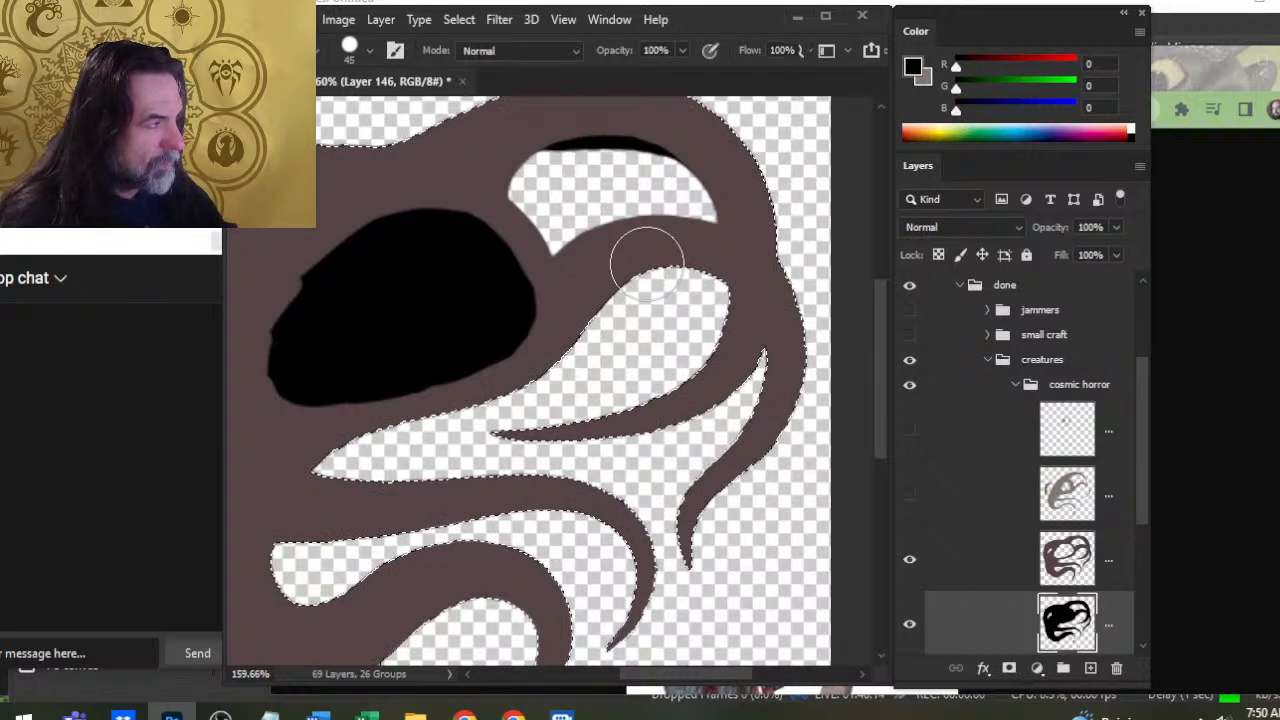
{"action": "left_click_drag", "start_coordinate": [757, 284], "coordinate": [695, 339]}
{"action": "left_click_drag", "start_coordinate": [695, 364], "coordinate": [630, 364]}
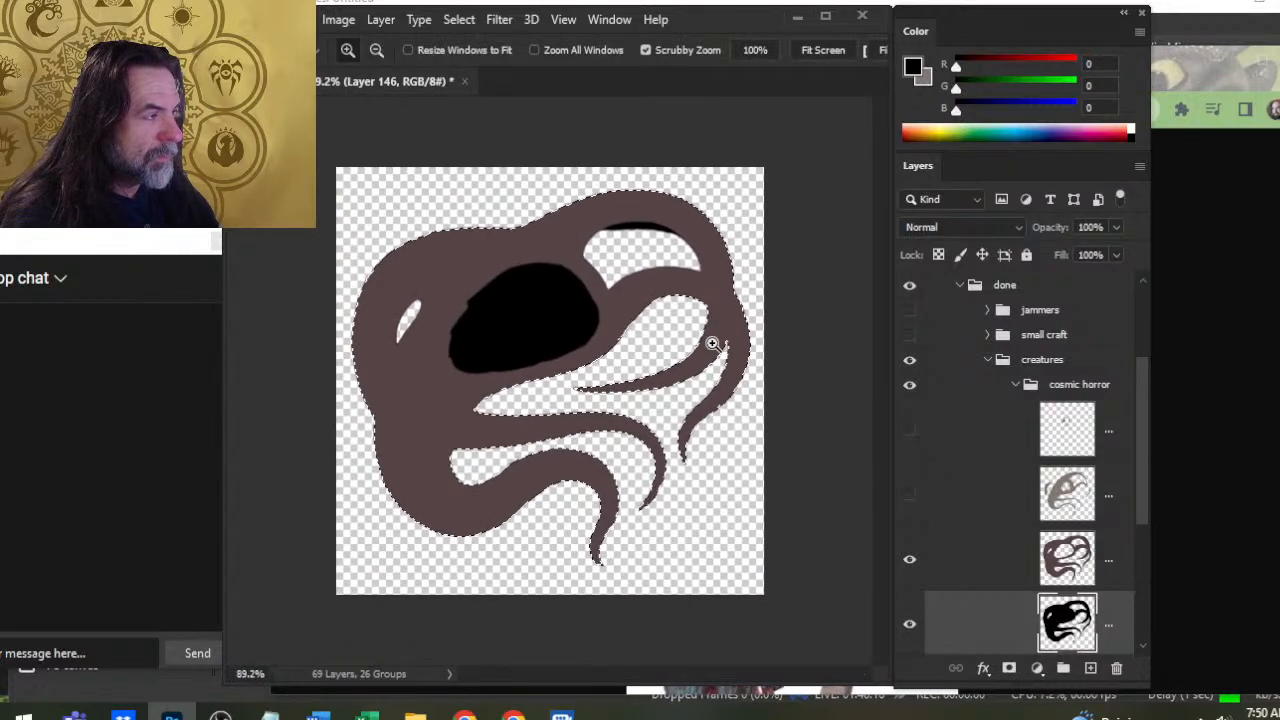
Fill the whole upper arched gap with black paint on the silhouette layer
{"action": "mouse_move", "coordinate": [697, 262]}
{"action": "left_mouse_down"}
{"action": "mouse_move", "coordinate": [680, 251]}
{"action": "mouse_move", "coordinate": [679, 271]}
{"action": "left_mouse_up"}
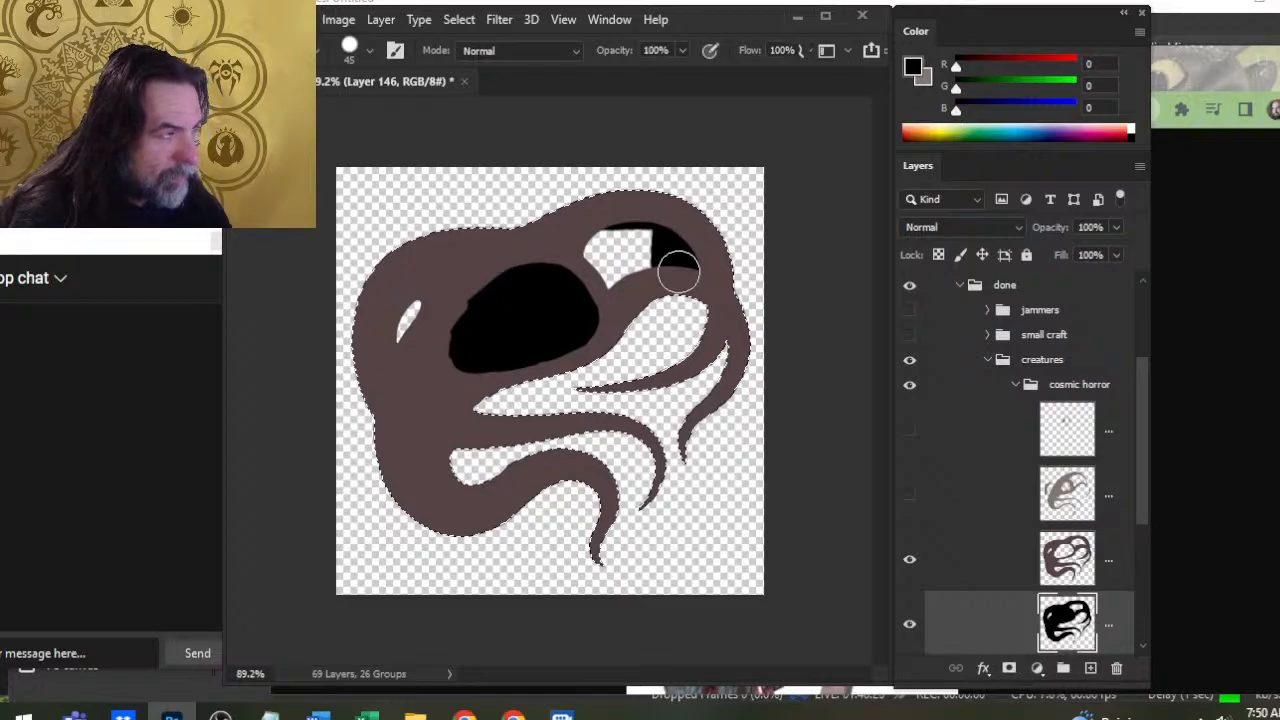
{"action": "mouse_move", "coordinate": [596, 252]}
{"action": "left_mouse_down"}
{"action": "mouse_move", "coordinate": [612, 275]}
{"action": "mouse_move", "coordinate": [620, 262]}
{"action": "left_mouse_up"}
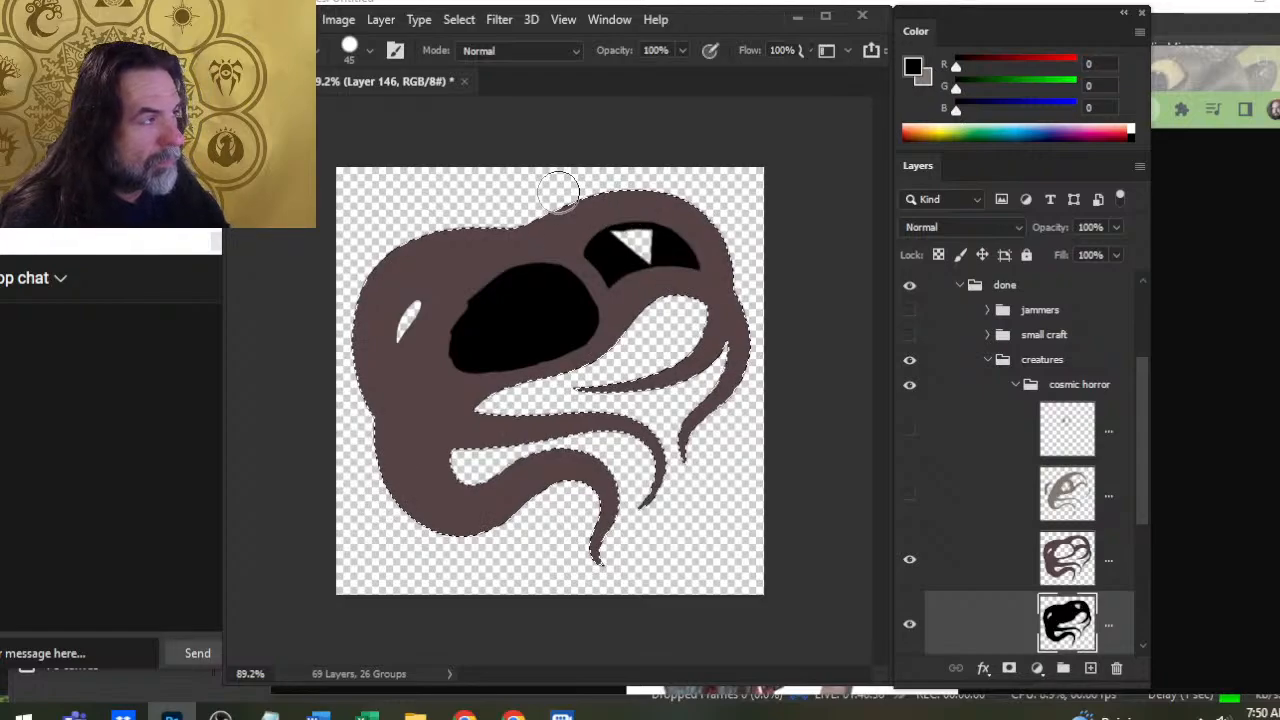
{"action": "left_click_drag", "start_coordinate": [656, 250], "coordinate": [628, 246]}
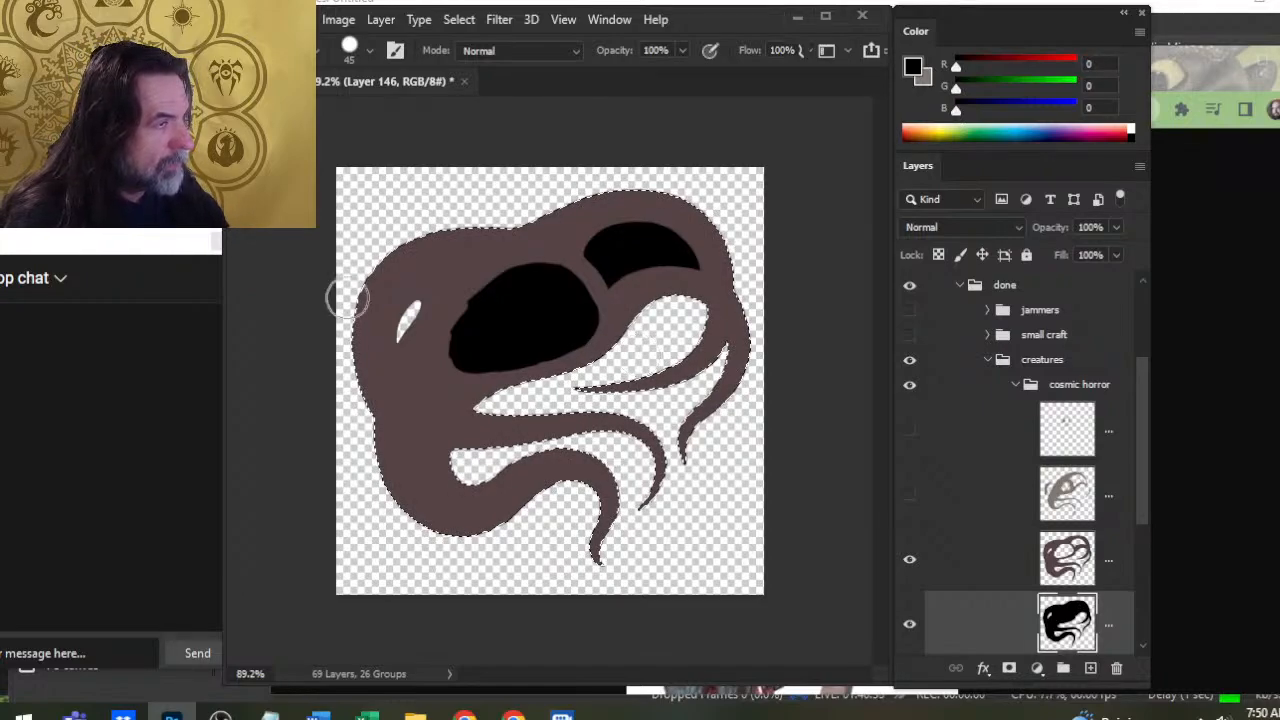
Select the upper arched gap from the brown layer, delete the black inside it on the silhouette layer, and deselect
{"action": "left_click", "coordinate": [1000, 562]}
{"action": "key", "text": "w"}
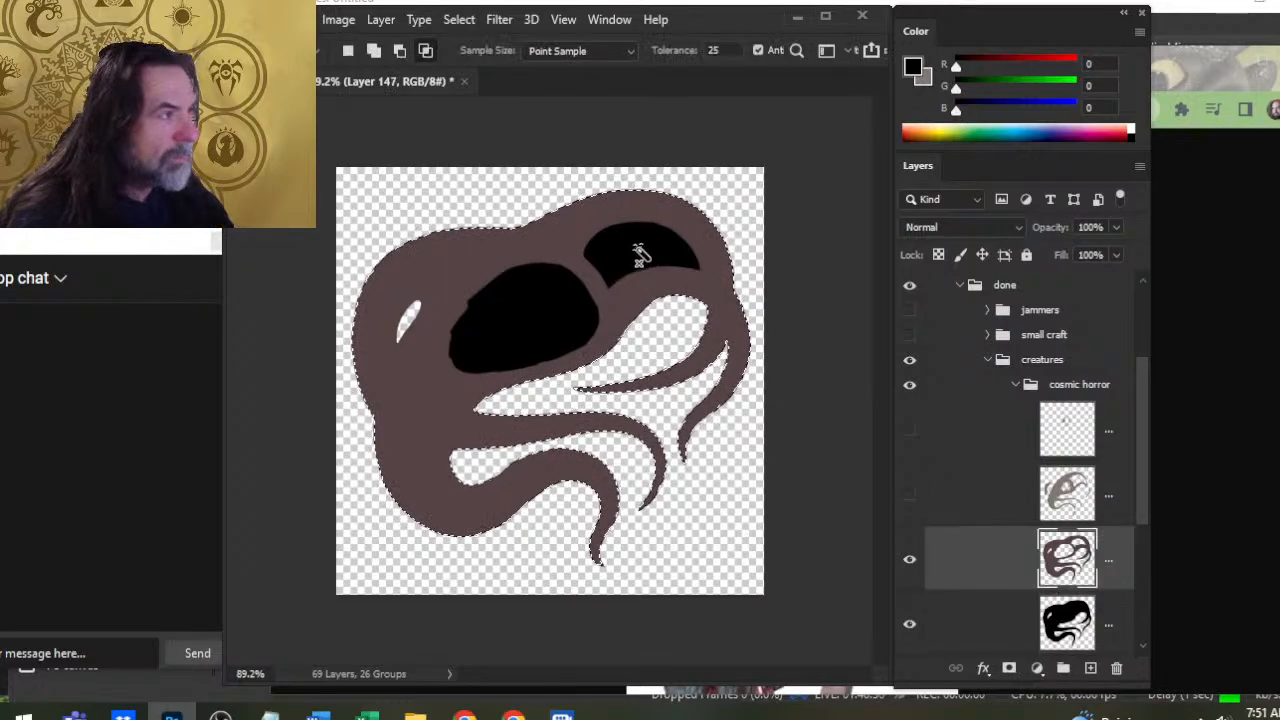
{"action": "left_click", "coordinate": [640, 251]}
{"action": "left_click", "coordinate": [991, 623]}
{"action": "key", "text": "Delete"}
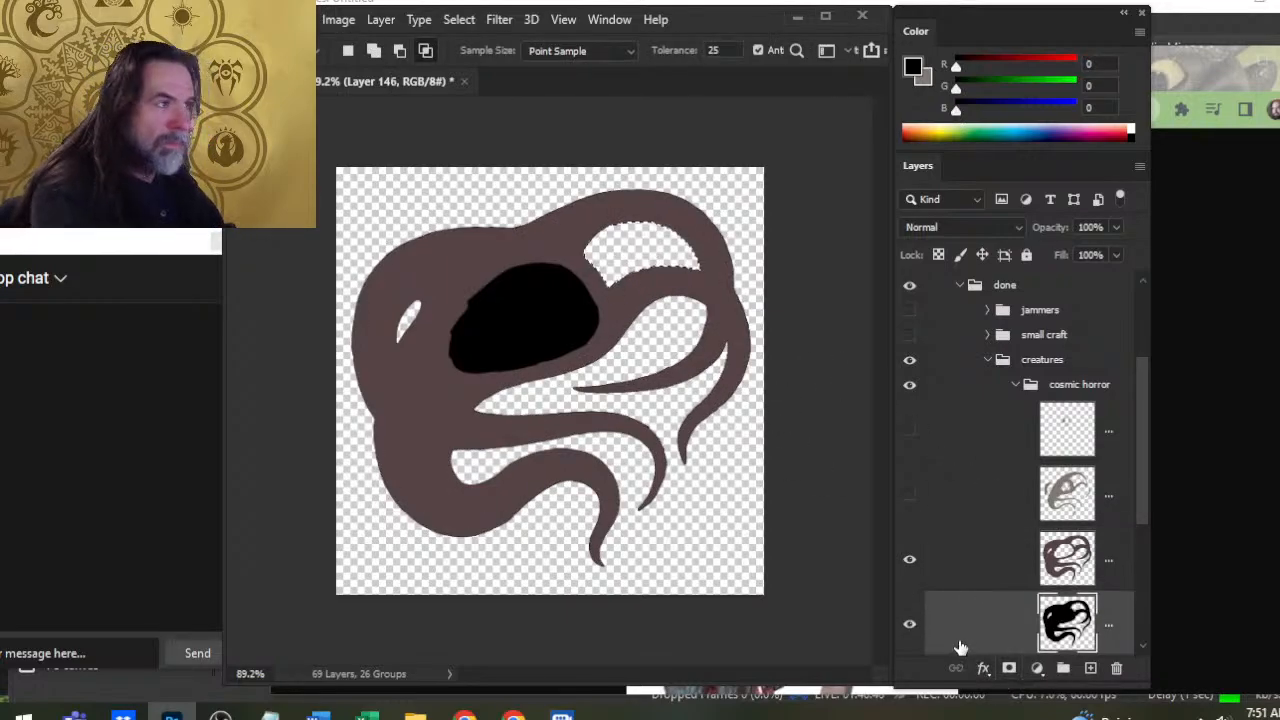
{"action": "key", "text": "ctrl+d"}
Check the silhouette's edges around the gaps up close and compare the full creature with the brown layer hidden and shown
{"action": "key", "text": "l"}
{"action": "key", "text": "z"}
{"action": "left_click_drag", "start_coordinate": [696, 276], "coordinate": [752, 296]}
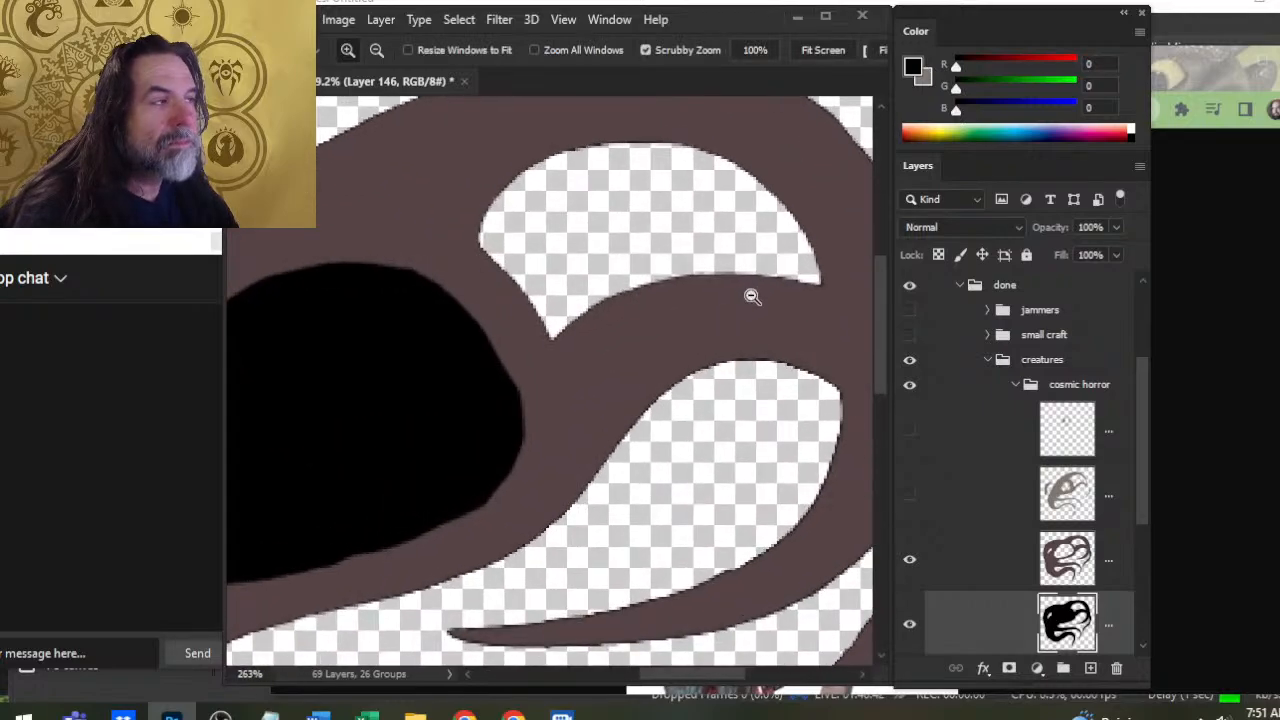
{"action": "key", "text": "ctrl+0"}
{"action": "left_click", "coordinate": [909, 559]}
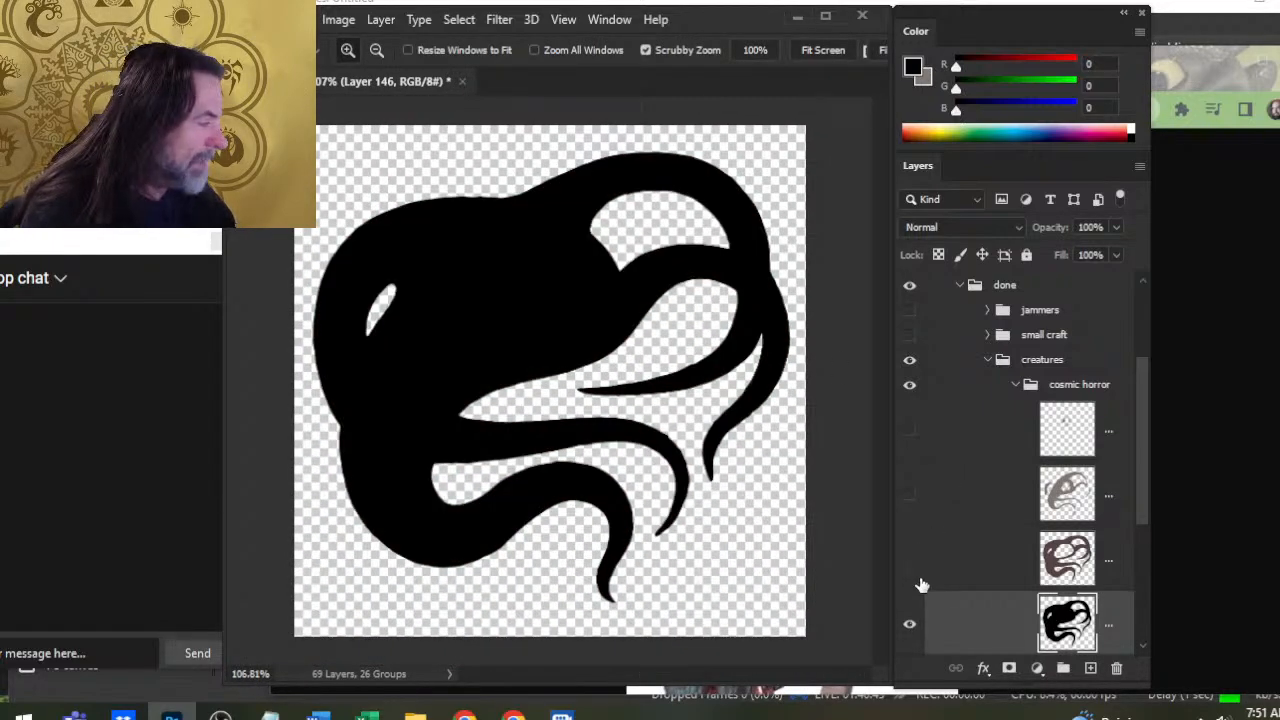
{"action": "left_click", "coordinate": [910, 561]}
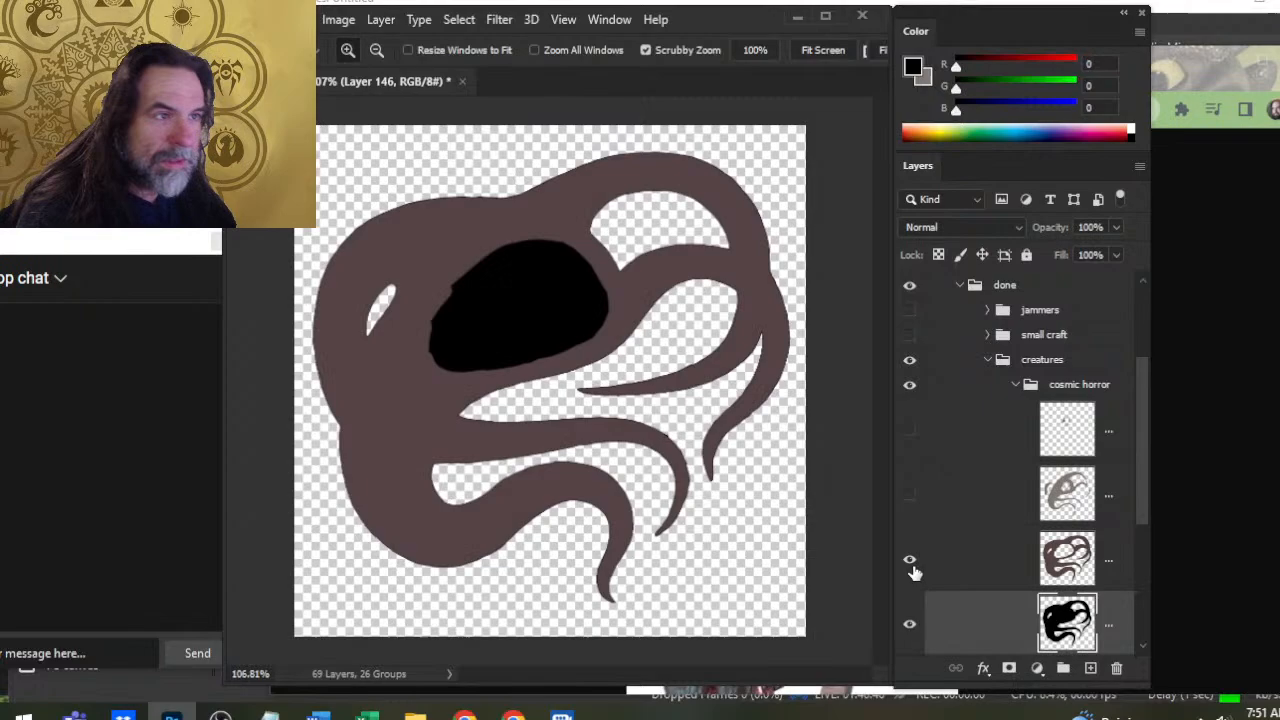
Show the grey highlight layer and the eye detail layer above the brown body
{"action": "left_click", "coordinate": [926, 515]}
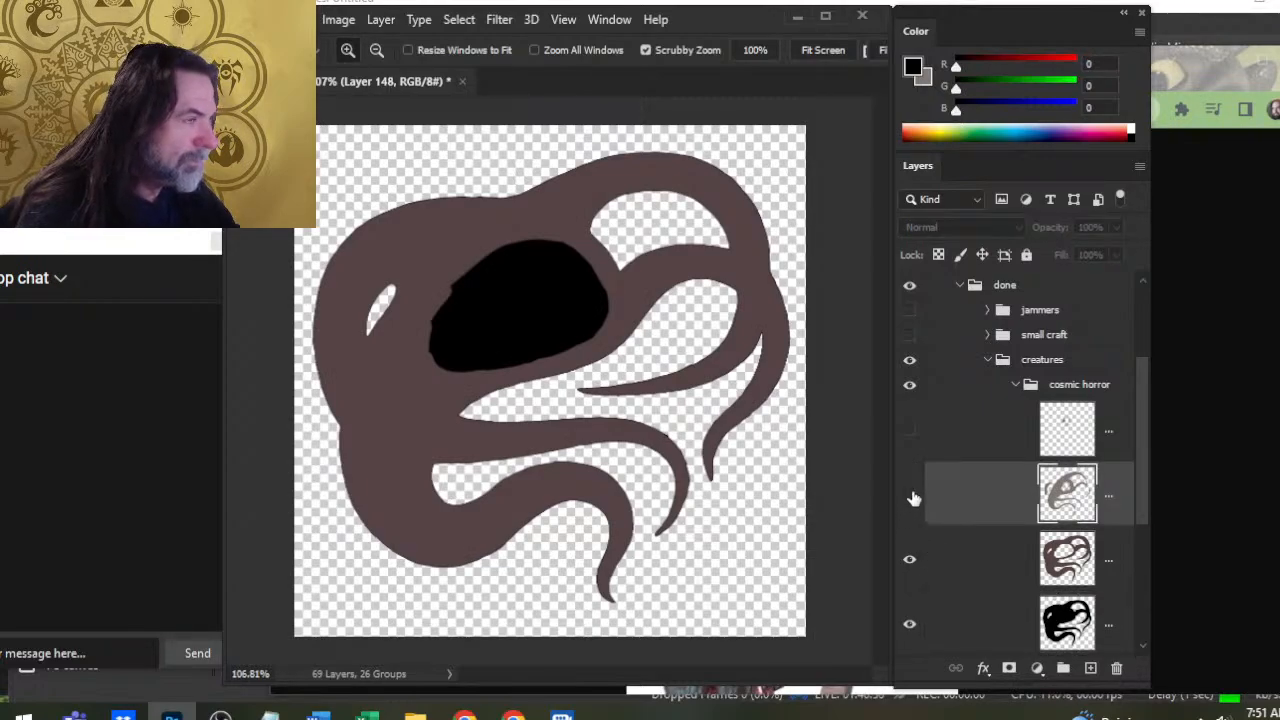
{"action": "left_click", "coordinate": [908, 496]}
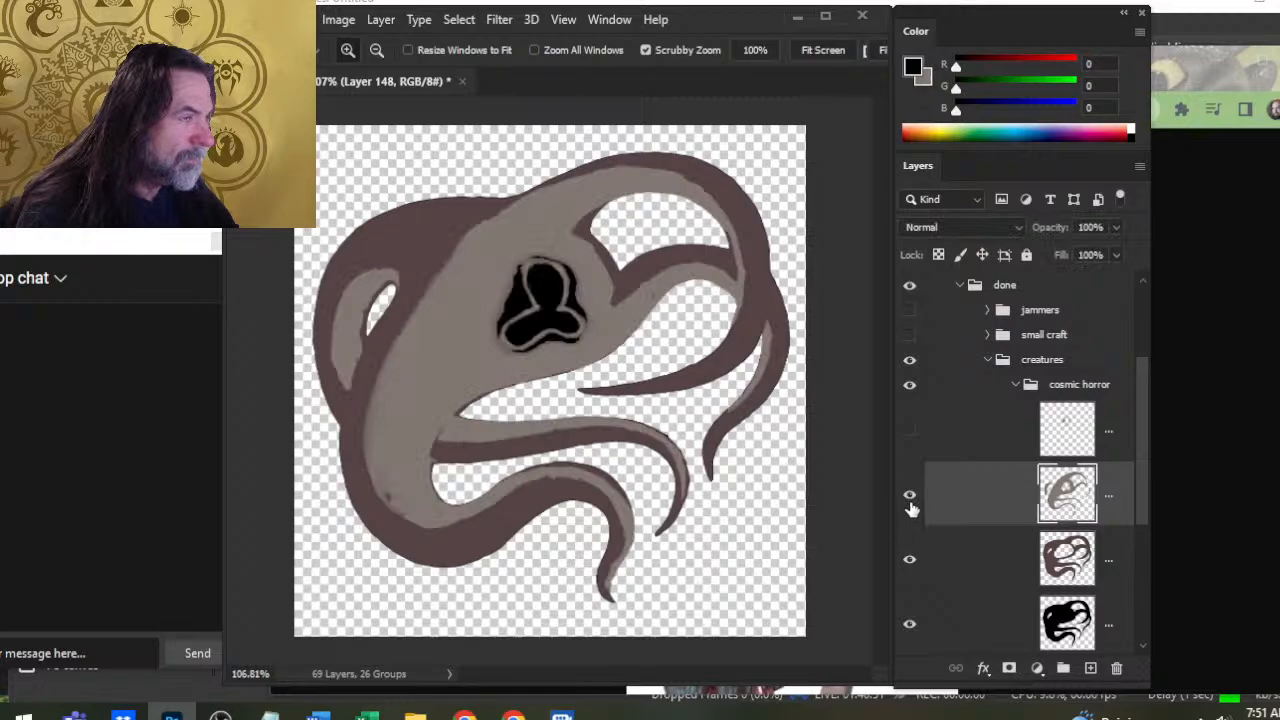
{"action": "left_click", "coordinate": [911, 432]}
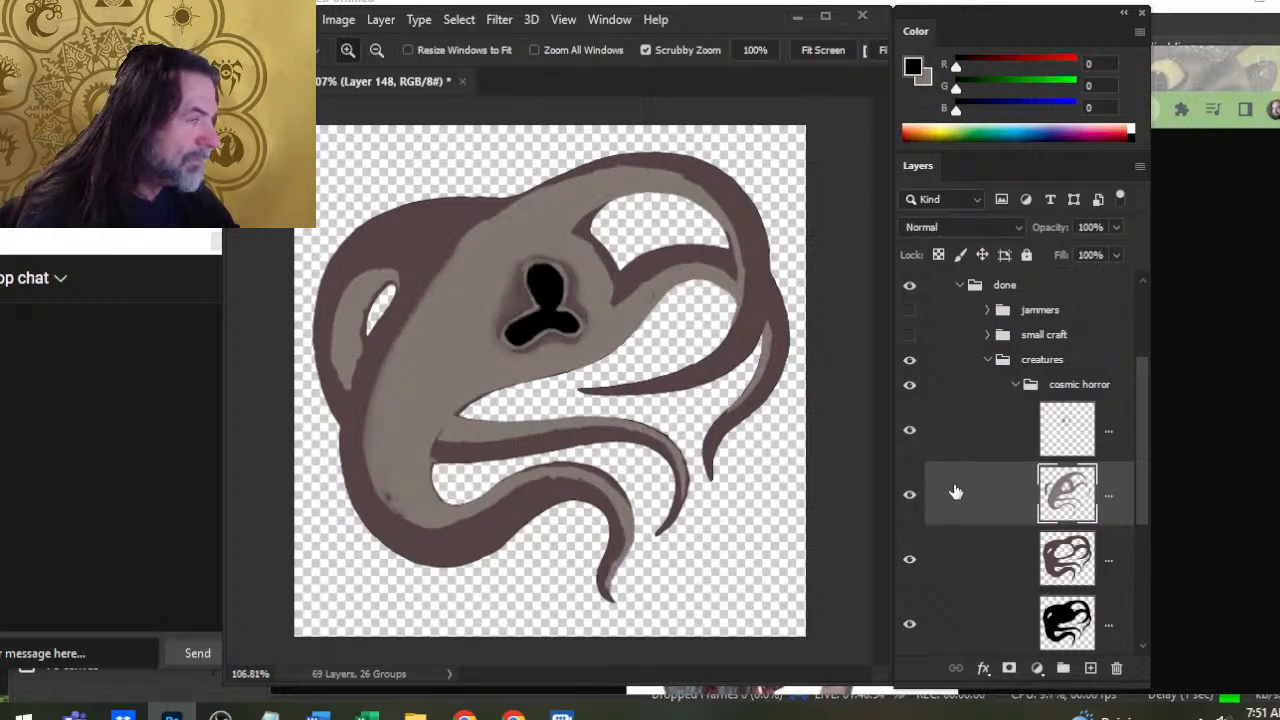
Hide the eye detail layer, make the grey highlight layer active, and sample its grey (RGB 129, 120, 114) for the Brush
{"action": "left_click", "coordinate": [995, 562]}
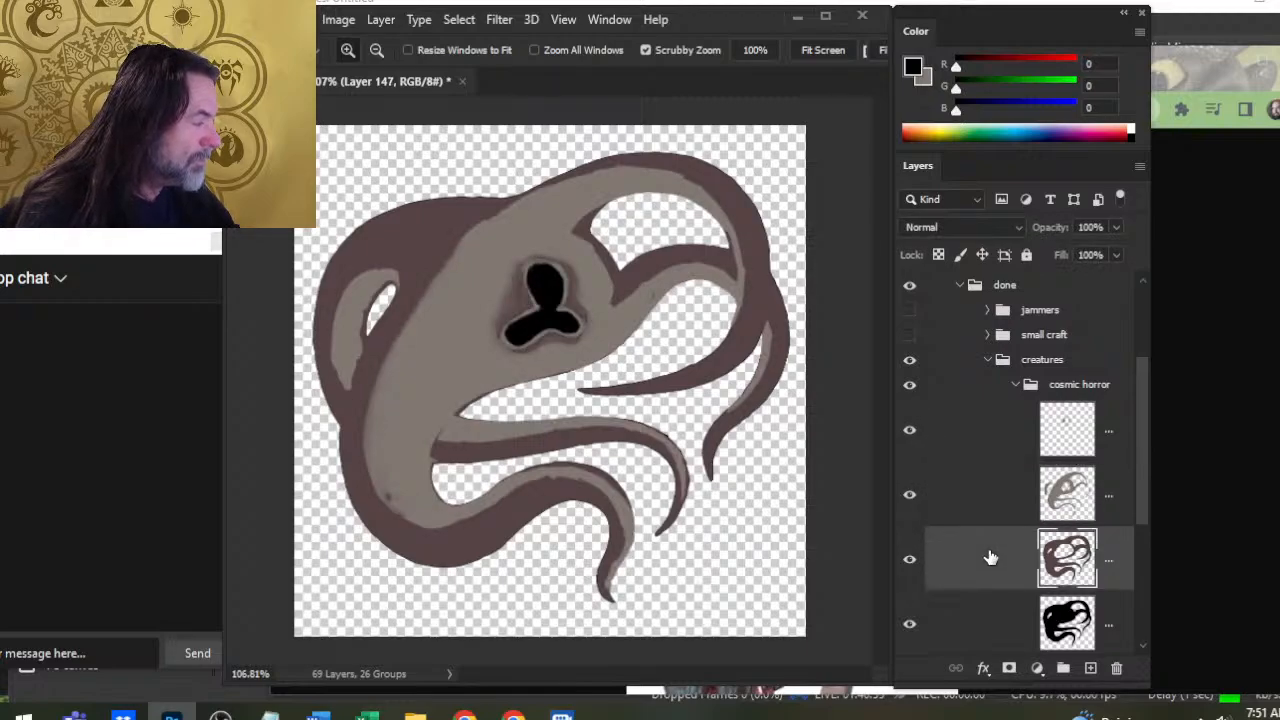
{"action": "left_click", "coordinate": [909, 430]}
{"action": "left_click", "coordinate": [968, 512]}
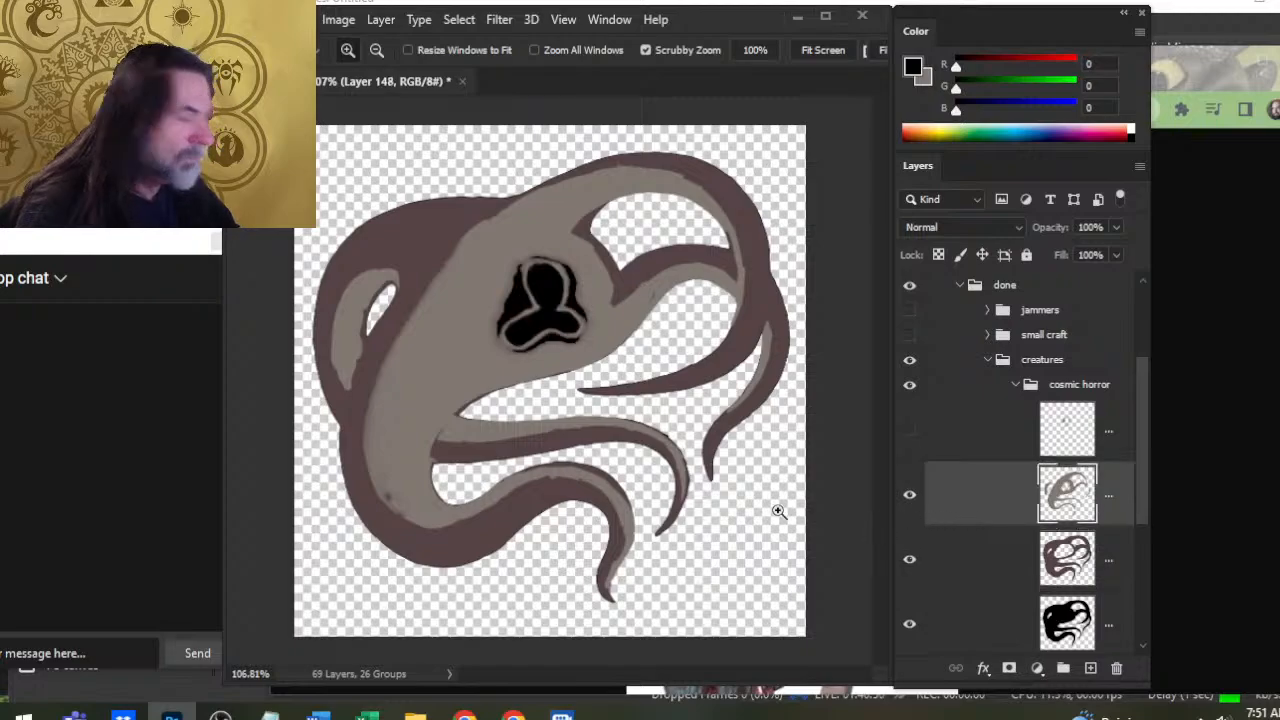
{"action": "key", "text": "b"}
{"action": "left_click", "coordinate": [468, 425], "text": "alt"}
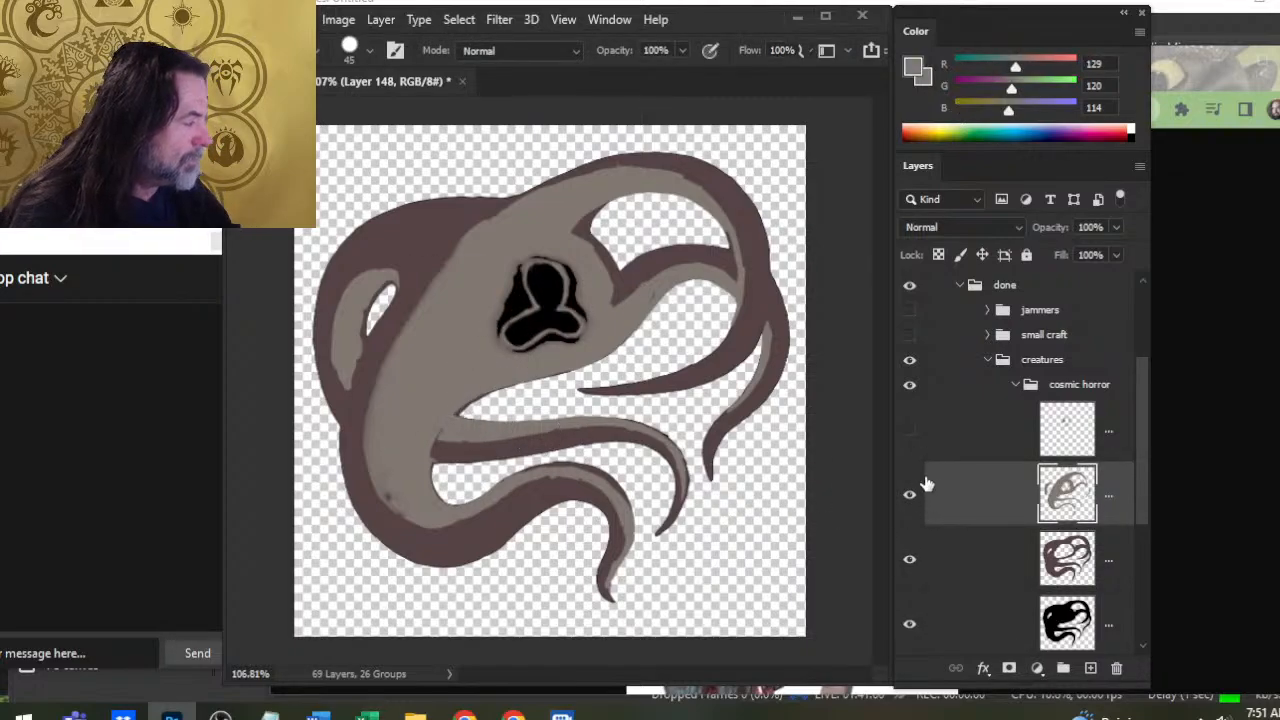
Compare the grey highlights with the brown layer hidden and shown, and show the eye detail layer again
{"action": "left_click", "coordinate": [910, 559]}
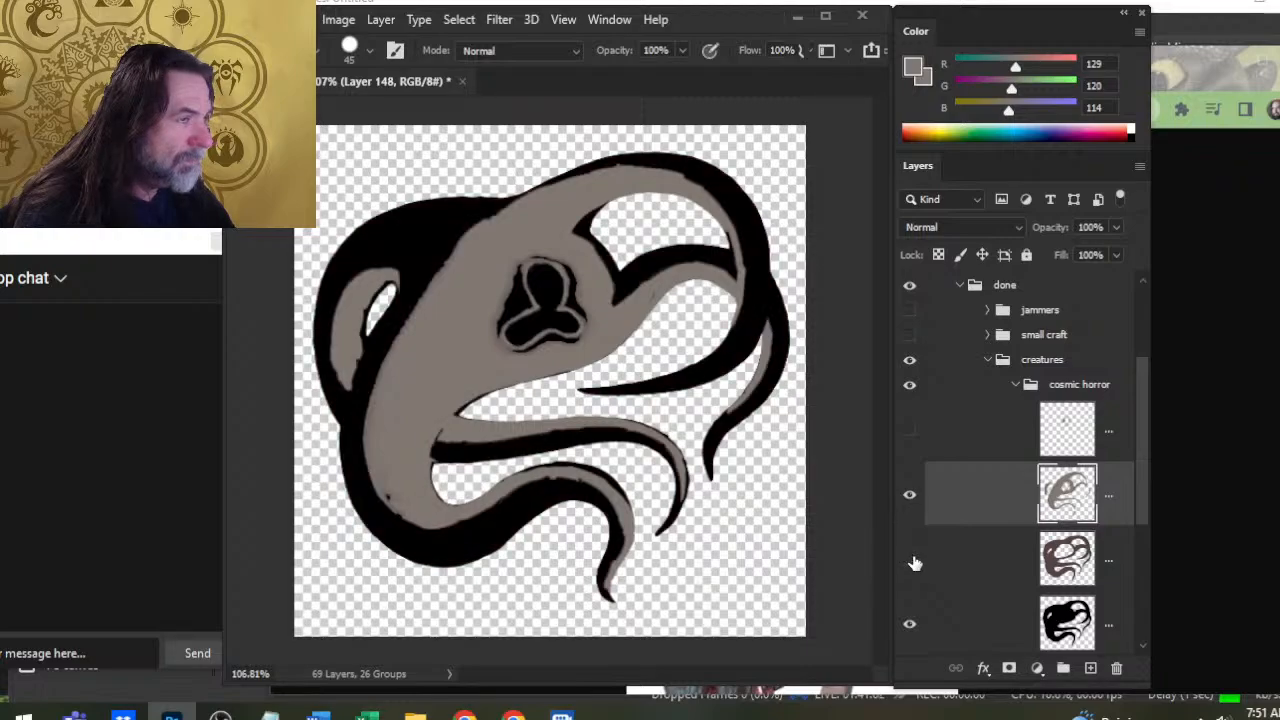
{"action": "left_click", "coordinate": [910, 559]}
{"action": "left_click", "coordinate": [909, 432]}
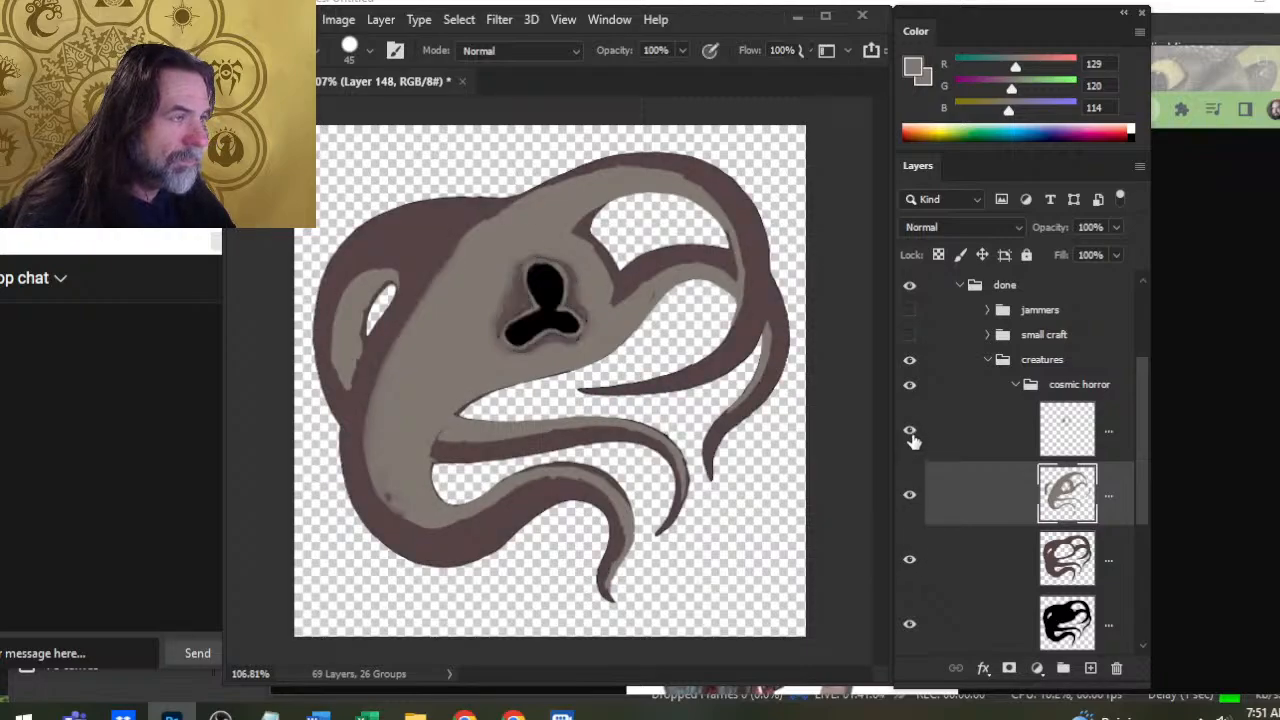
Compare the eye with its detail layer shown and hidden, leave that layer hidden, and make the grey highlight layer active
{"action": "left_click", "coordinate": [911, 437]}
{"action": "left_click", "coordinate": [909, 436]}
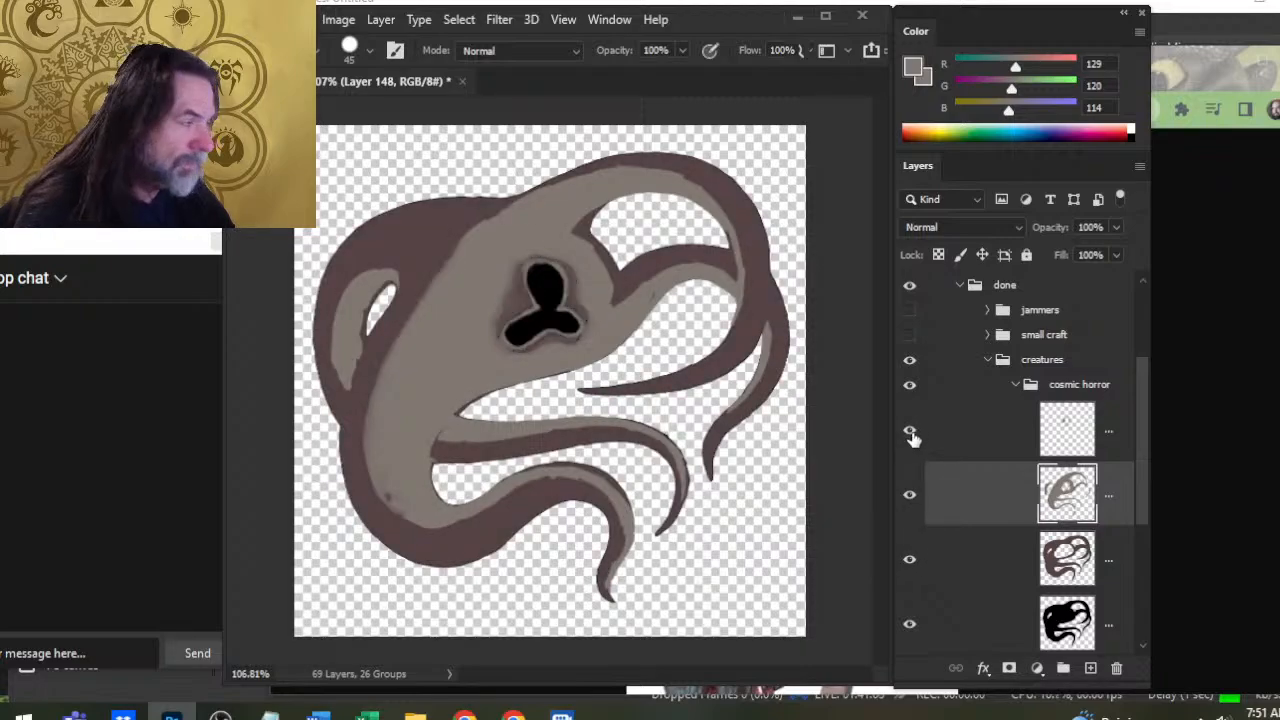
{"action": "left_click", "coordinate": [910, 437]}
{"action": "left_click", "coordinate": [975, 444]}
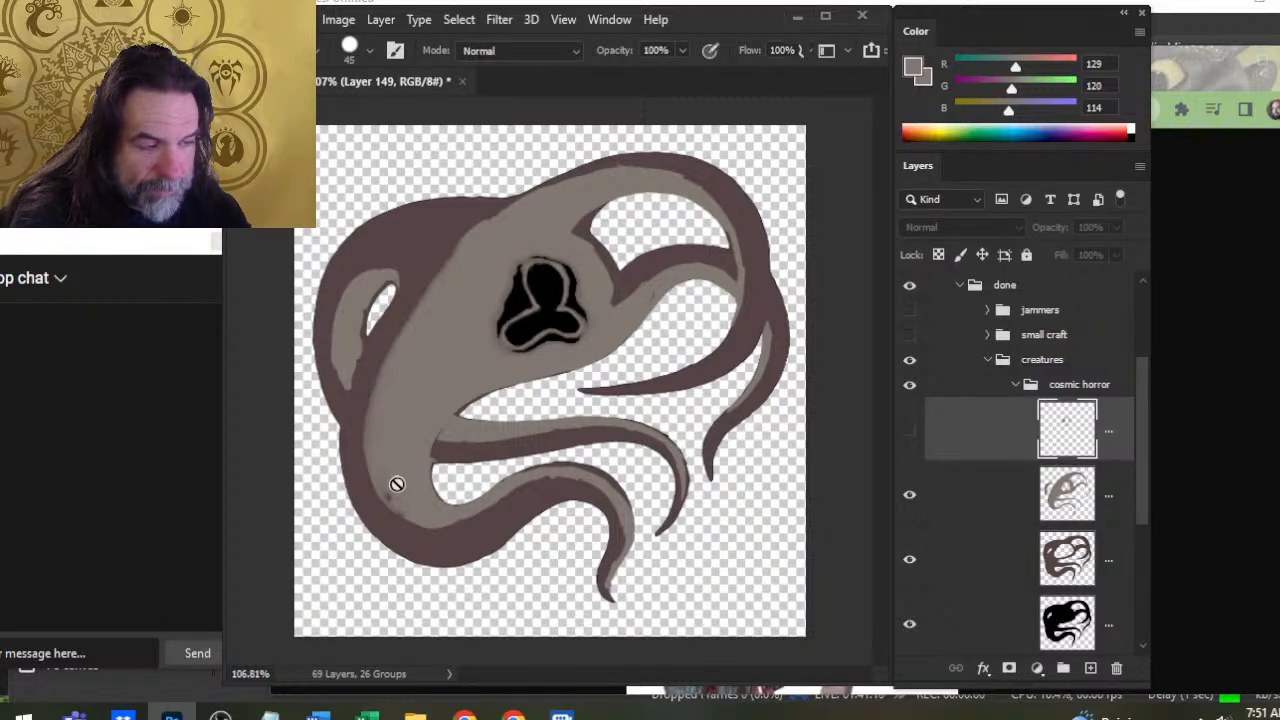
{"action": "left_click", "coordinate": [980, 515]}
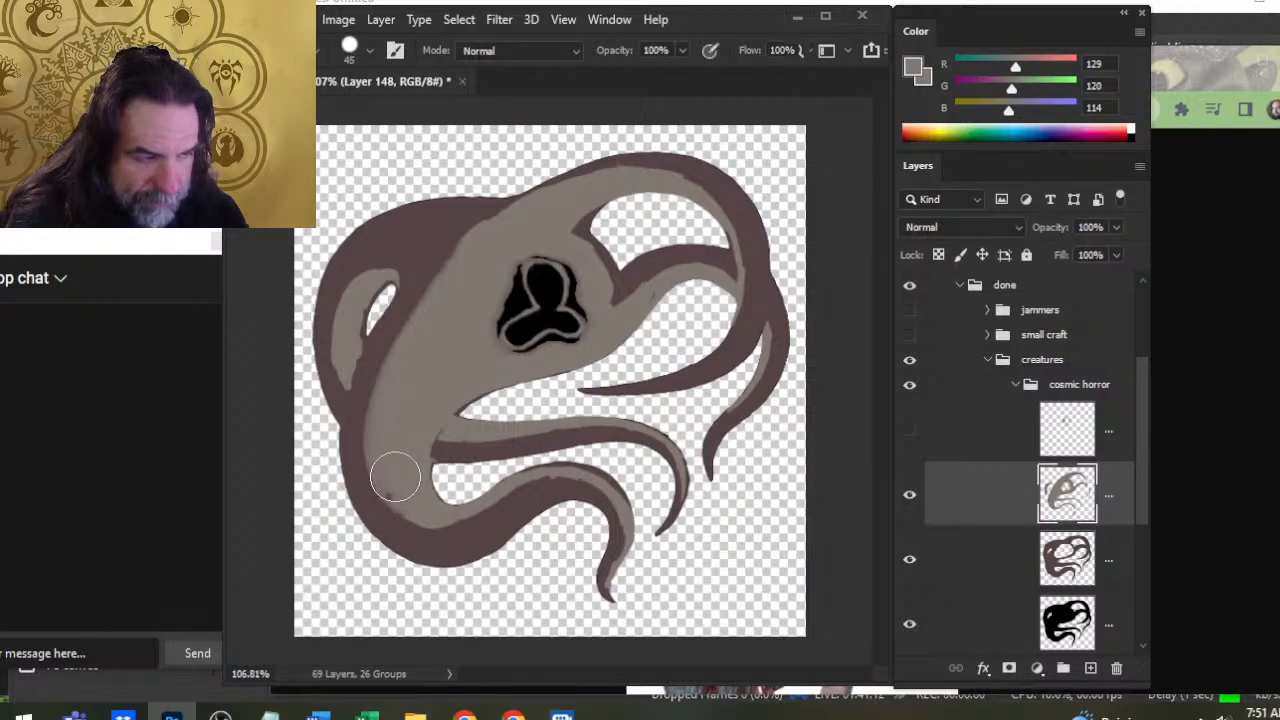
Paint out the dark speck on the creature's lower body and start covering the black beside the eye using a size 20 Brush
{"action": "key", "text": "bracketleft"}
{"action": "key", "text": "bracketleft"}
{"action": "key", "text": "bracketleft"}
{"action": "key", "text": "bracketleft"}
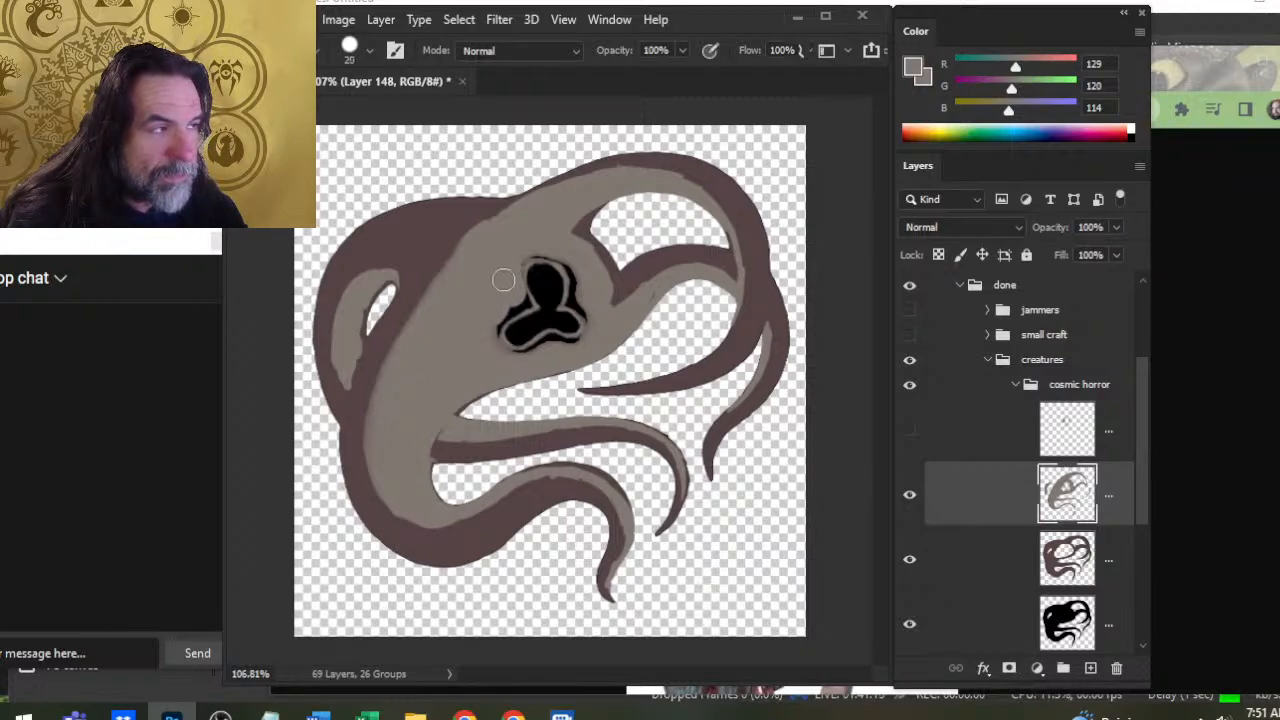
Fill the black outlines around the three-lobed eye with grey using a size 9 Brush, leaving only the black lobes open
{"action": "key", "text": "bracketleft"}
{"action": "key", "text": "bracketleft"}
{"action": "key", "text": "bracketleft"}
{"action": "key", "text": "bracketleft"}
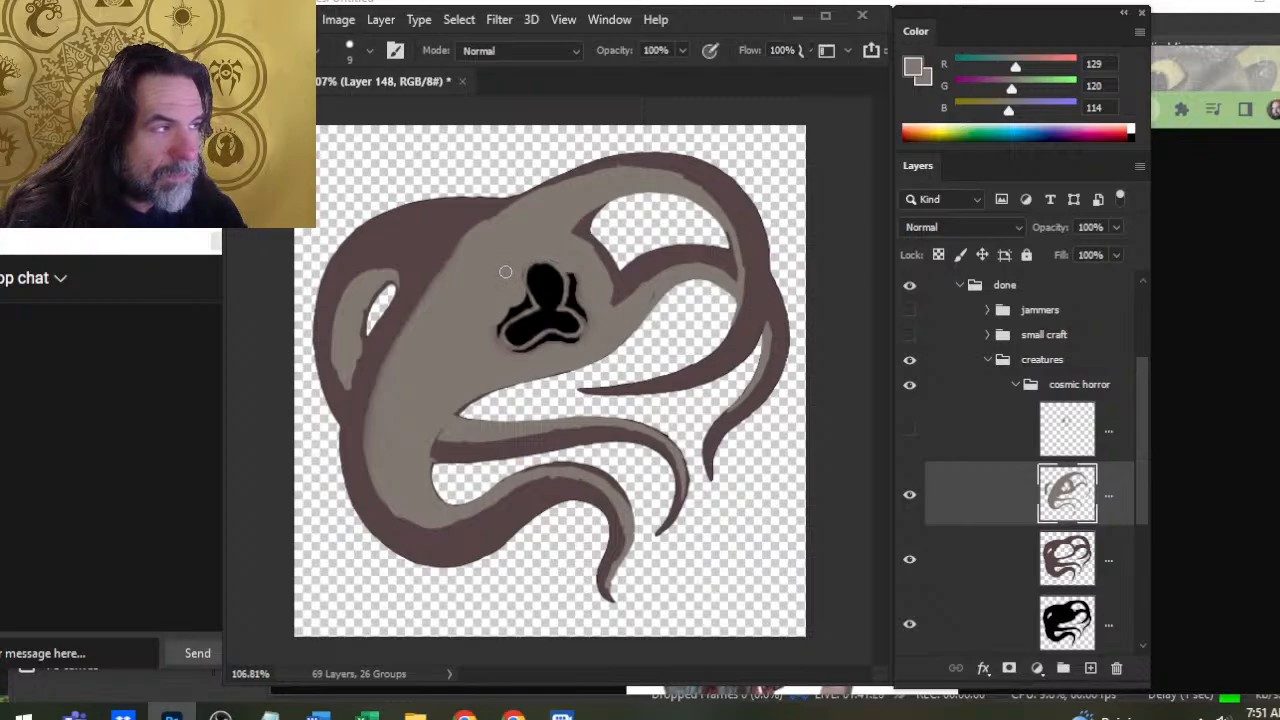
{"action": "key", "text": "e"}
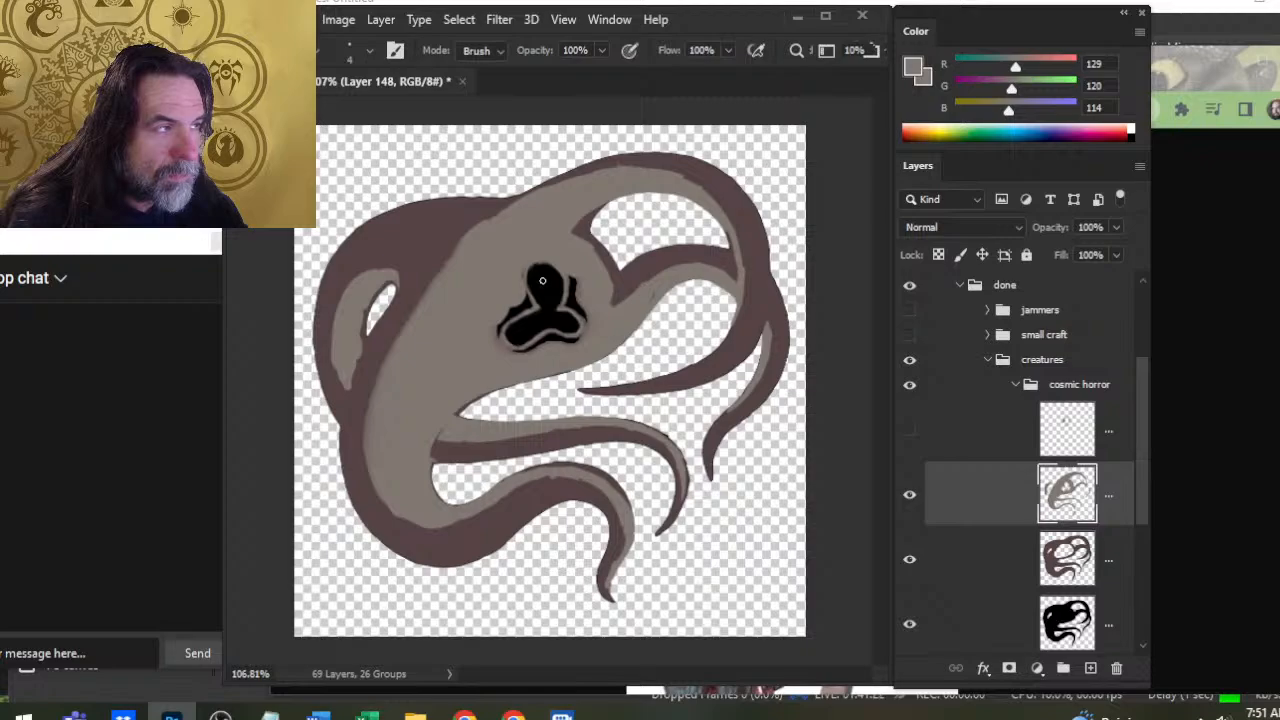
{"action": "key", "text": "b"}
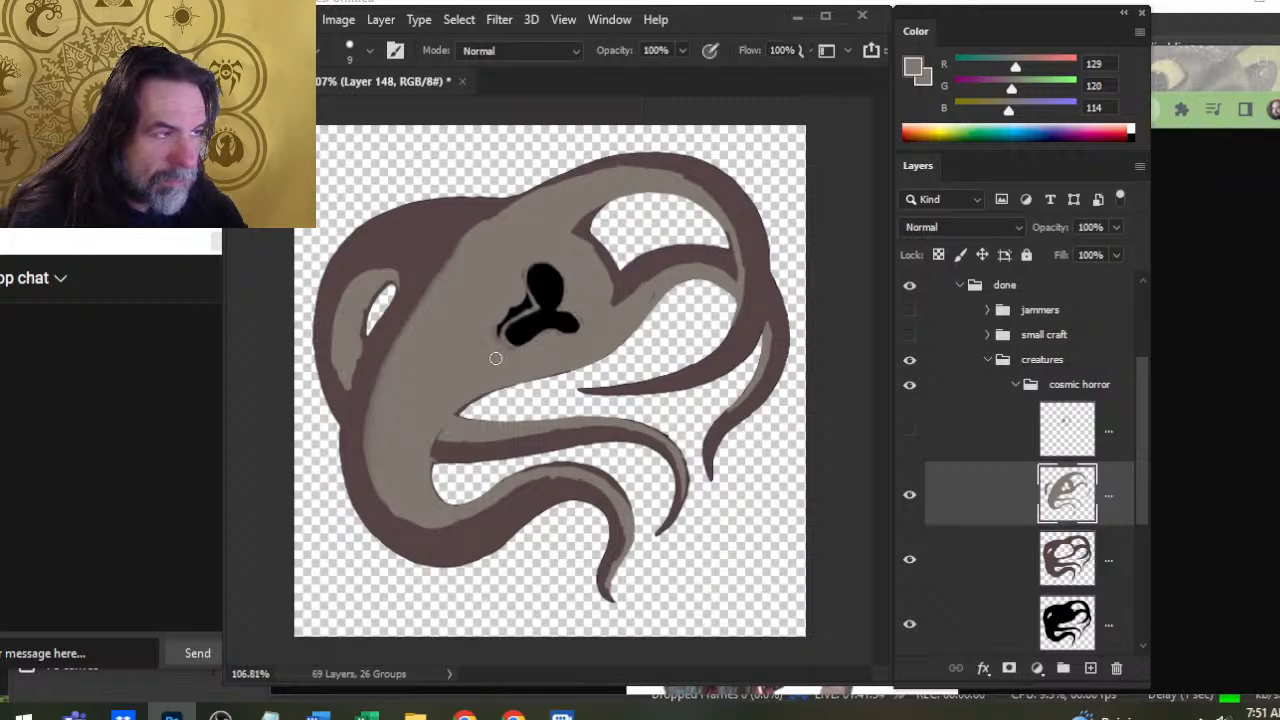
{"action": "key", "text": "ctrl+z"}
{"action": "key", "text": "ctrl+z"}
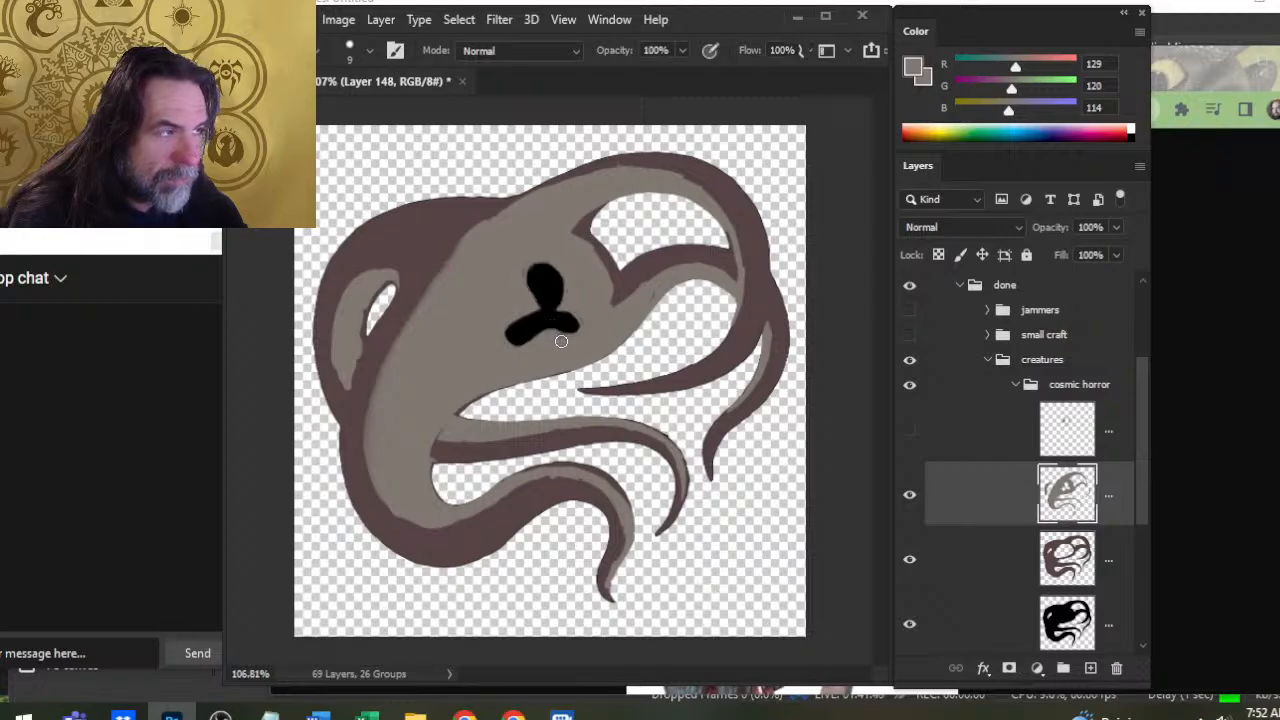
Show the eye detail layer and reshape the eye's black lobes and lower notch with a size 6 Brush and size 4 Eraser
{"action": "left_click", "coordinate": [909, 431]}
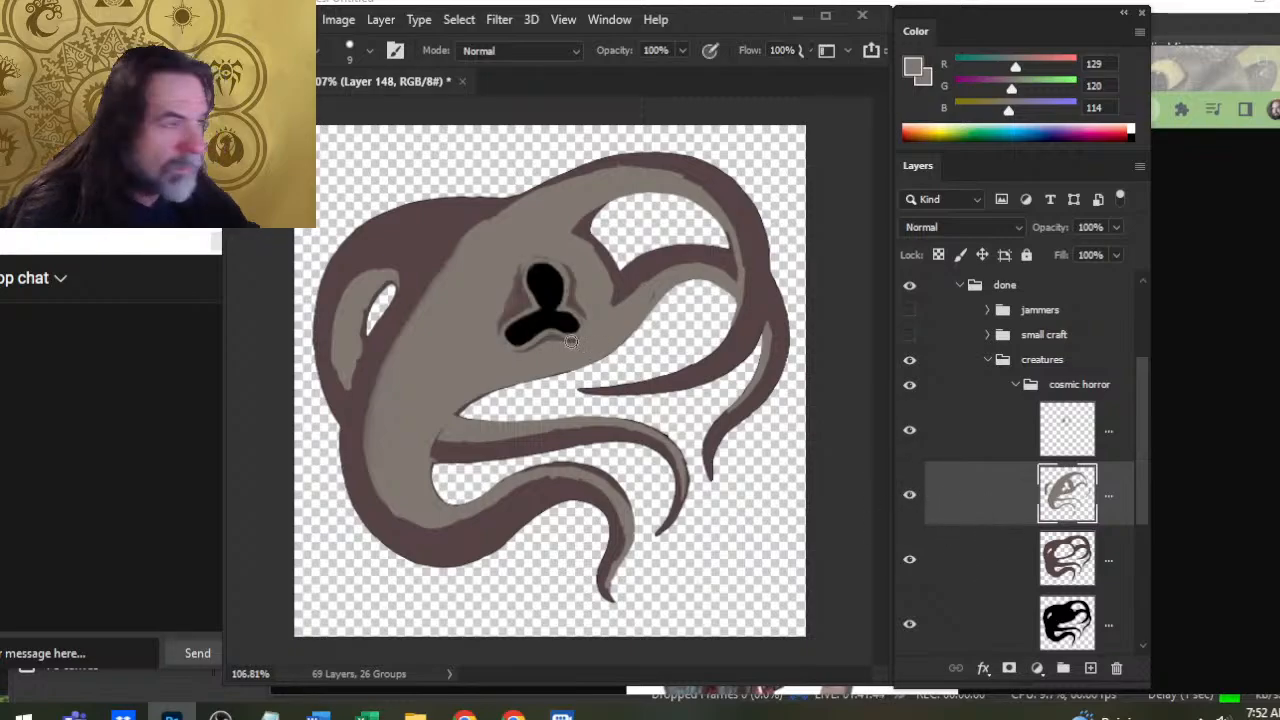
{"action": "key", "text": "z"}
{"action": "left_click", "coordinate": [577, 295]}
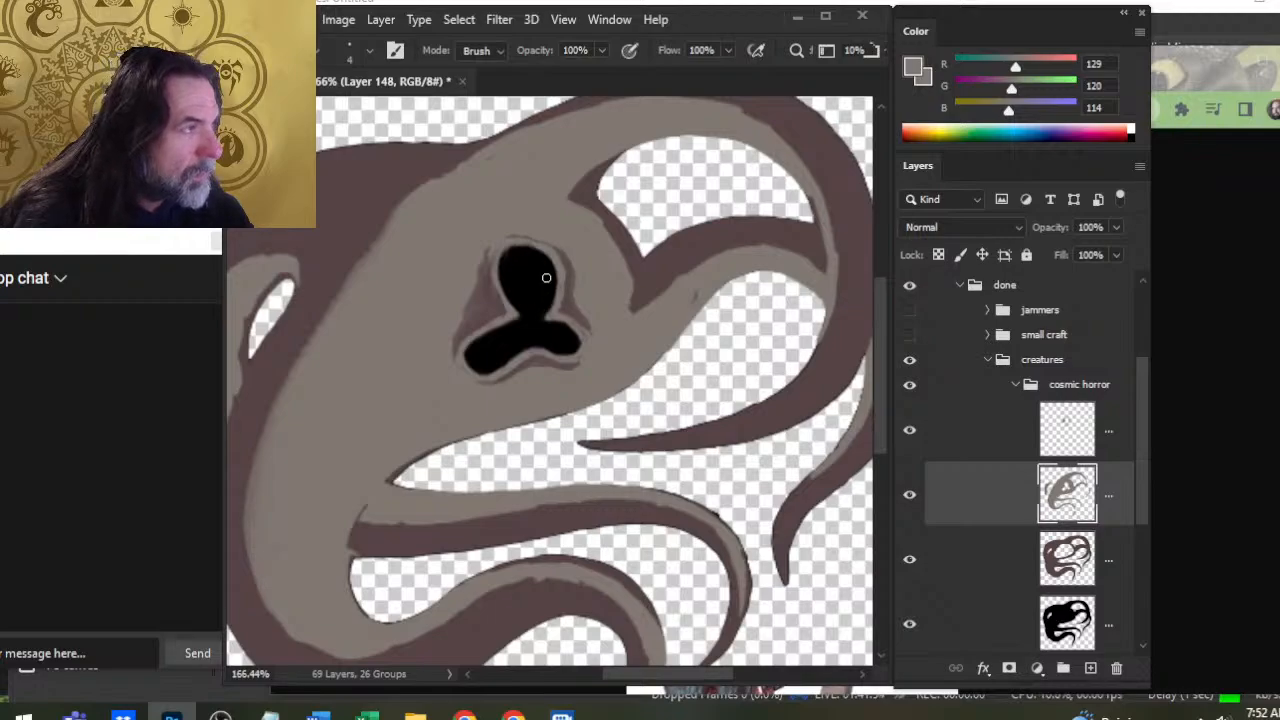
{"action": "key", "text": "b"}
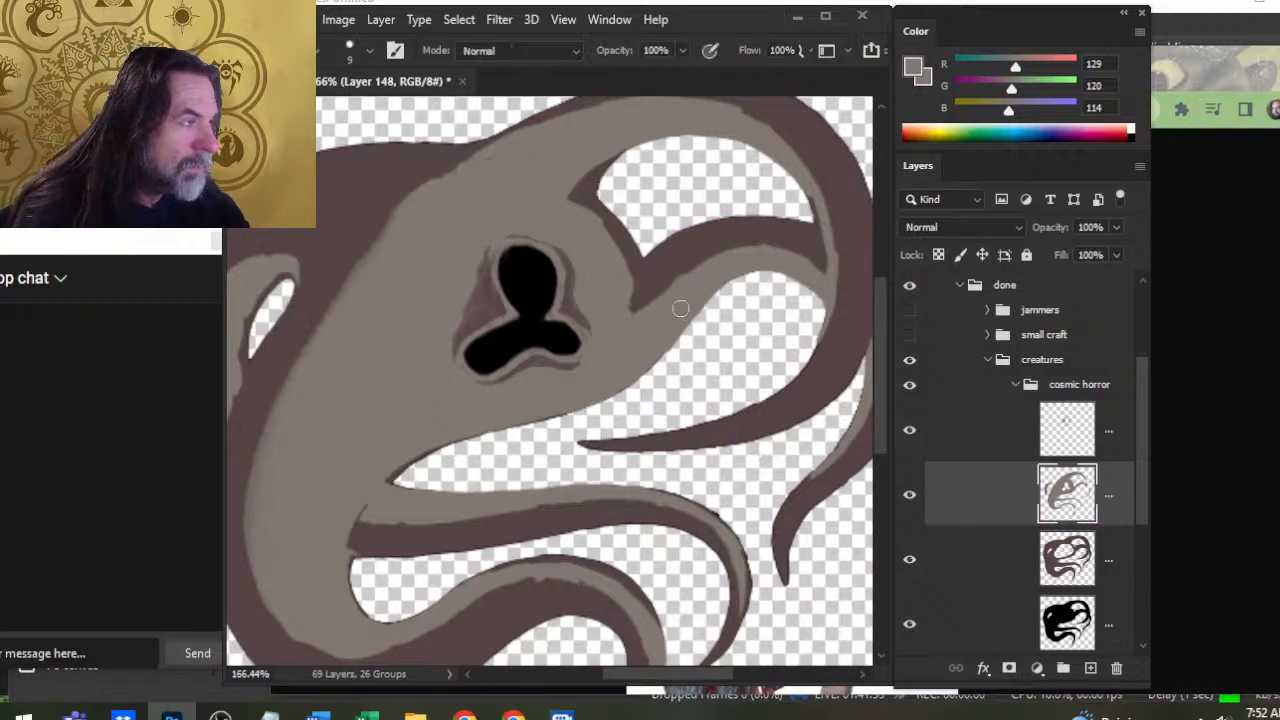
{"action": "key", "text": "e"}
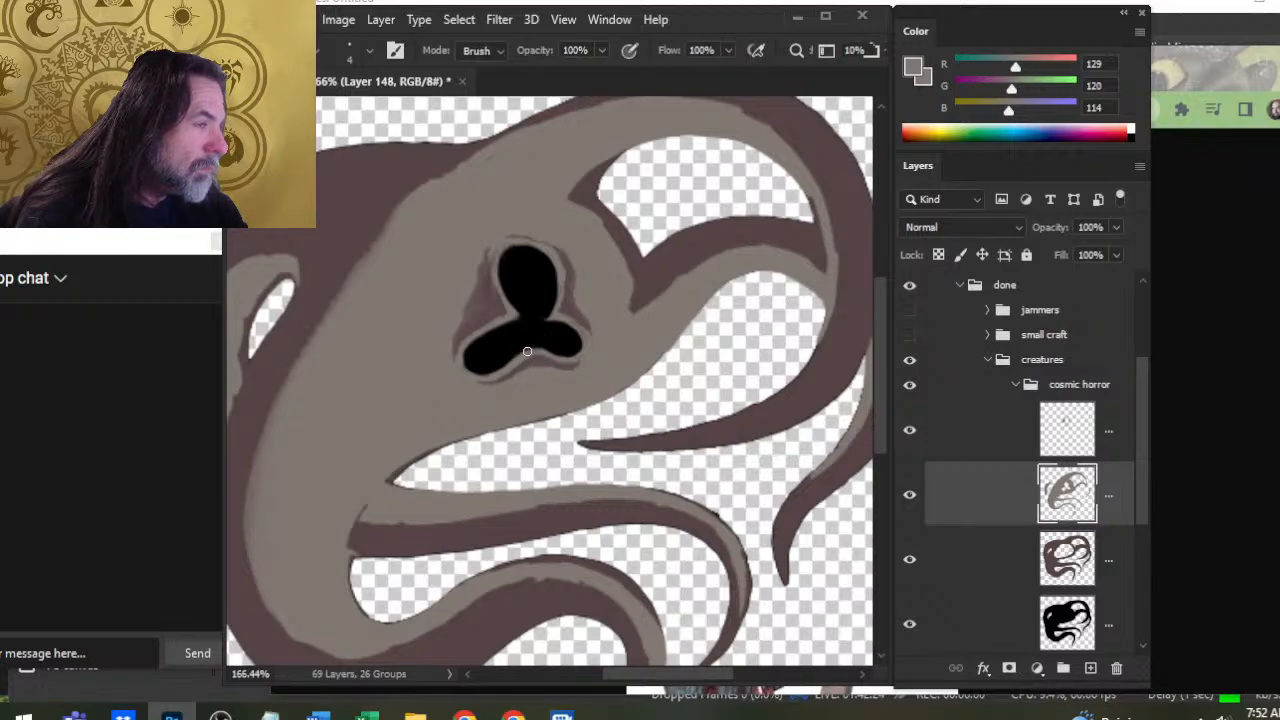
{"action": "key", "text": "b"}
{"action": "key", "text": "bracketleft"}
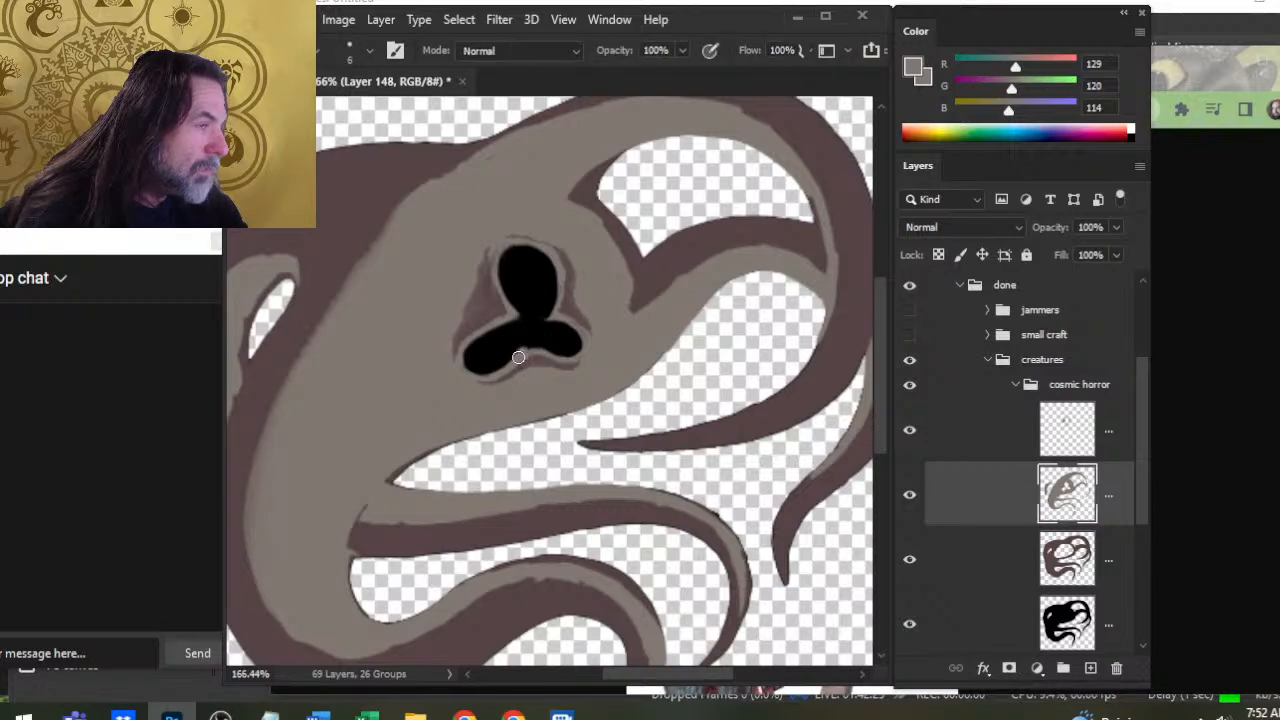
{"action": "key", "text": "e"}
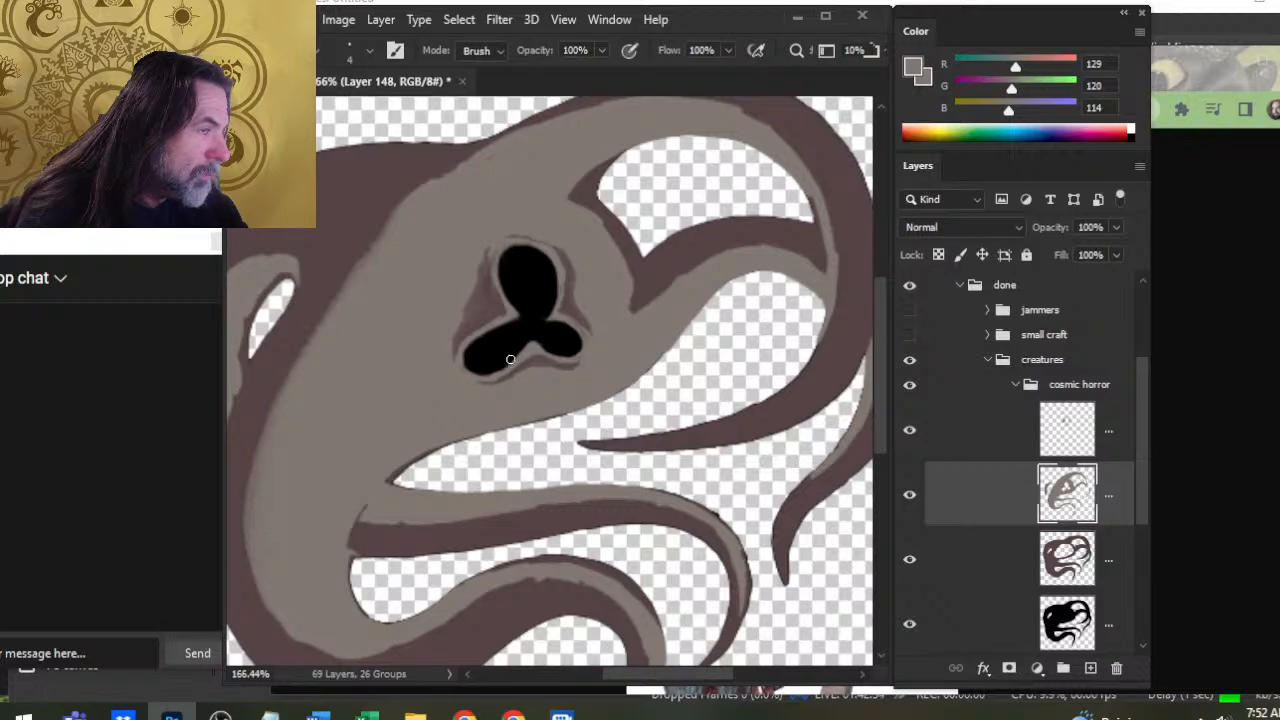
{"action": "key", "text": "b"}
{"action": "key", "text": "e"}
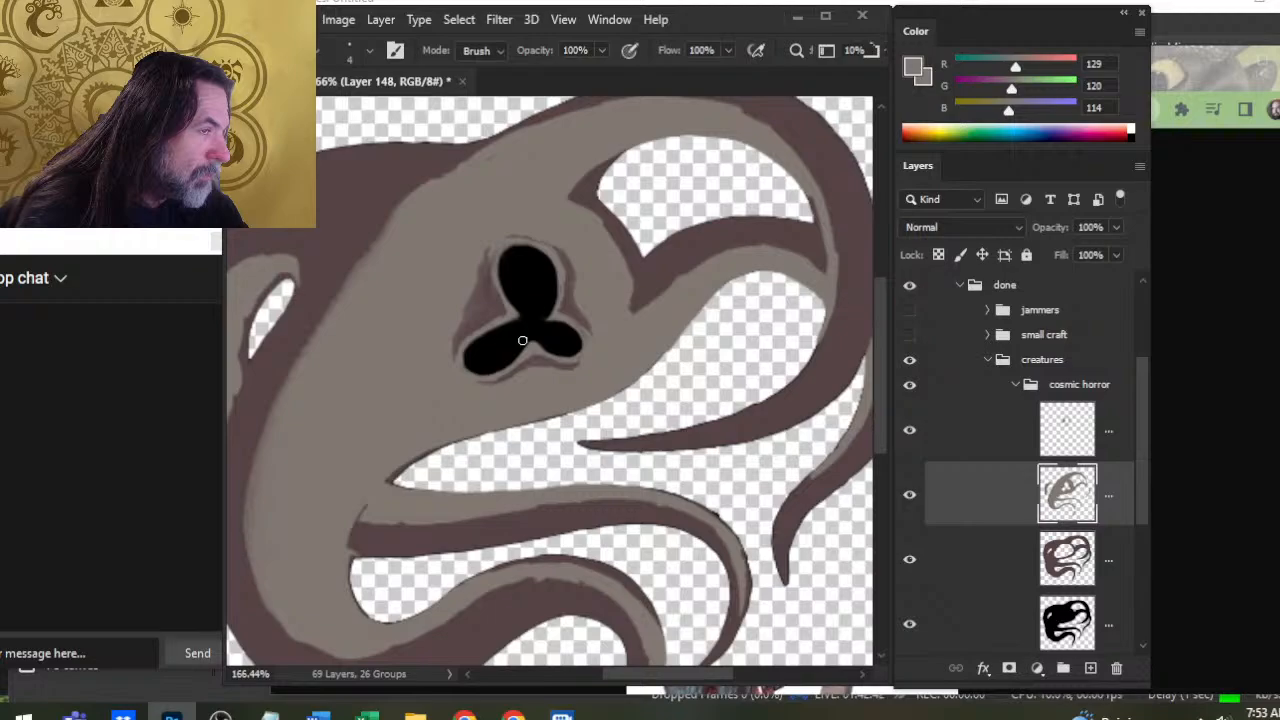
Smudge the grey highlight's edges along the head, lower body and middle tentacle at 76% strength, reducing the size from 20 to 10
{"action": "key", "text": "z"}
{"action": "left_click_drag", "start_coordinate": [531, 418], "coordinate": [452, 414]}
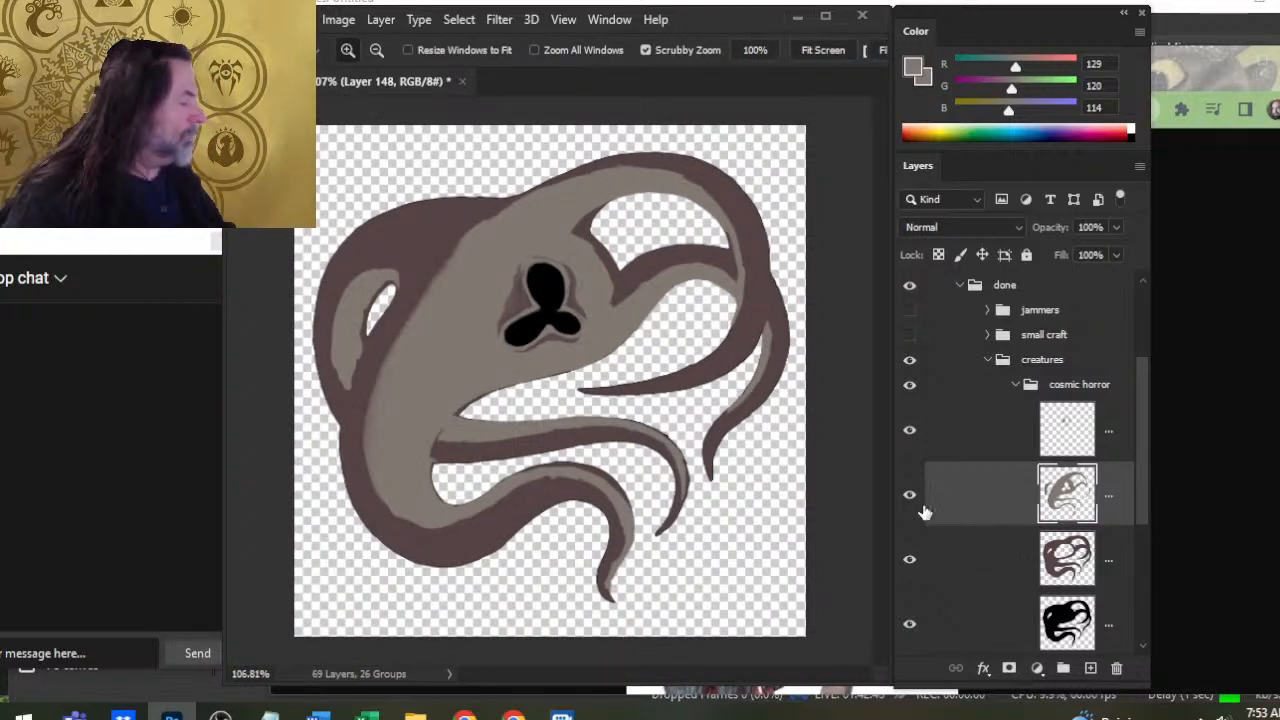
{"action": "key", "text": "r"}
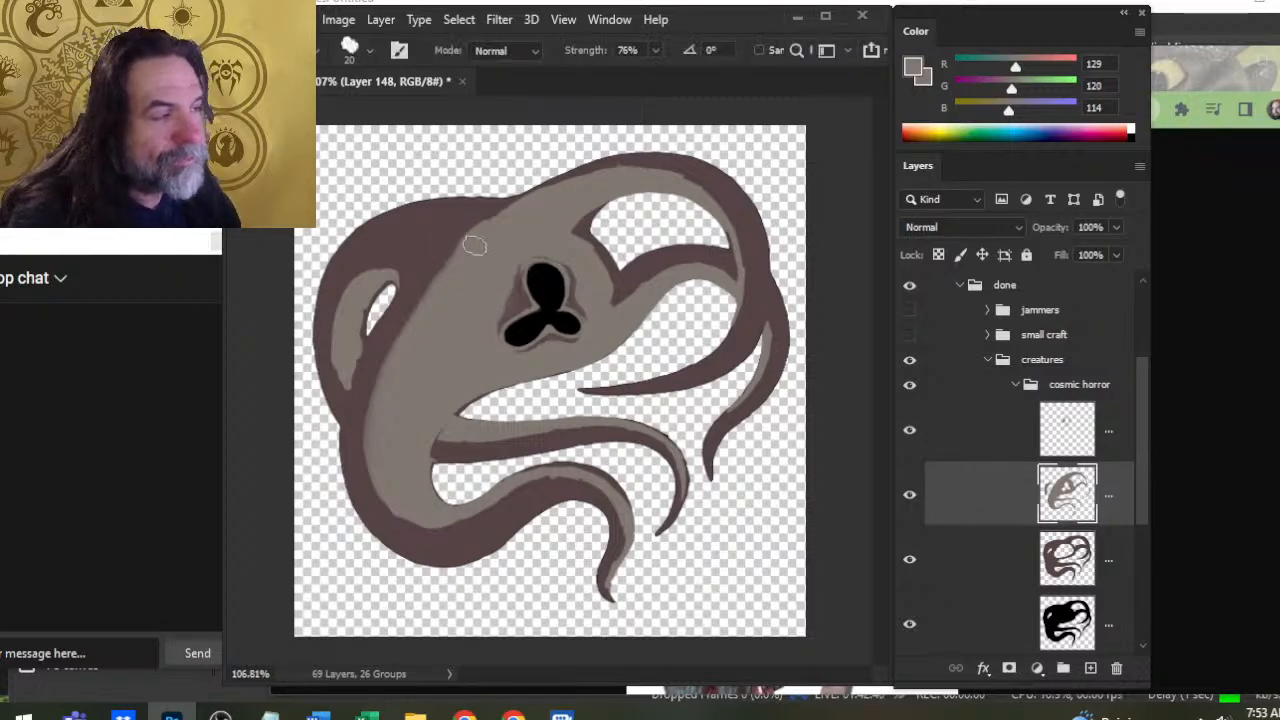
{"action": "mouse_move", "coordinate": [487, 218]}
{"action": "left_mouse_down"}
{"action": "mouse_move", "coordinate": [400, 324]}
{"action": "mouse_move", "coordinate": [486, 242]}
{"action": "mouse_move", "coordinate": [403, 342]}
{"action": "mouse_move", "coordinate": [452, 284]}
{"action": "mouse_move", "coordinate": [369, 412]}
{"action": "mouse_move", "coordinate": [427, 300]}
{"action": "mouse_move", "coordinate": [401, 330]}
{"action": "mouse_move", "coordinate": [376, 417]}
{"action": "left_mouse_up"}
{"action": "key", "text": "bracketleft"}
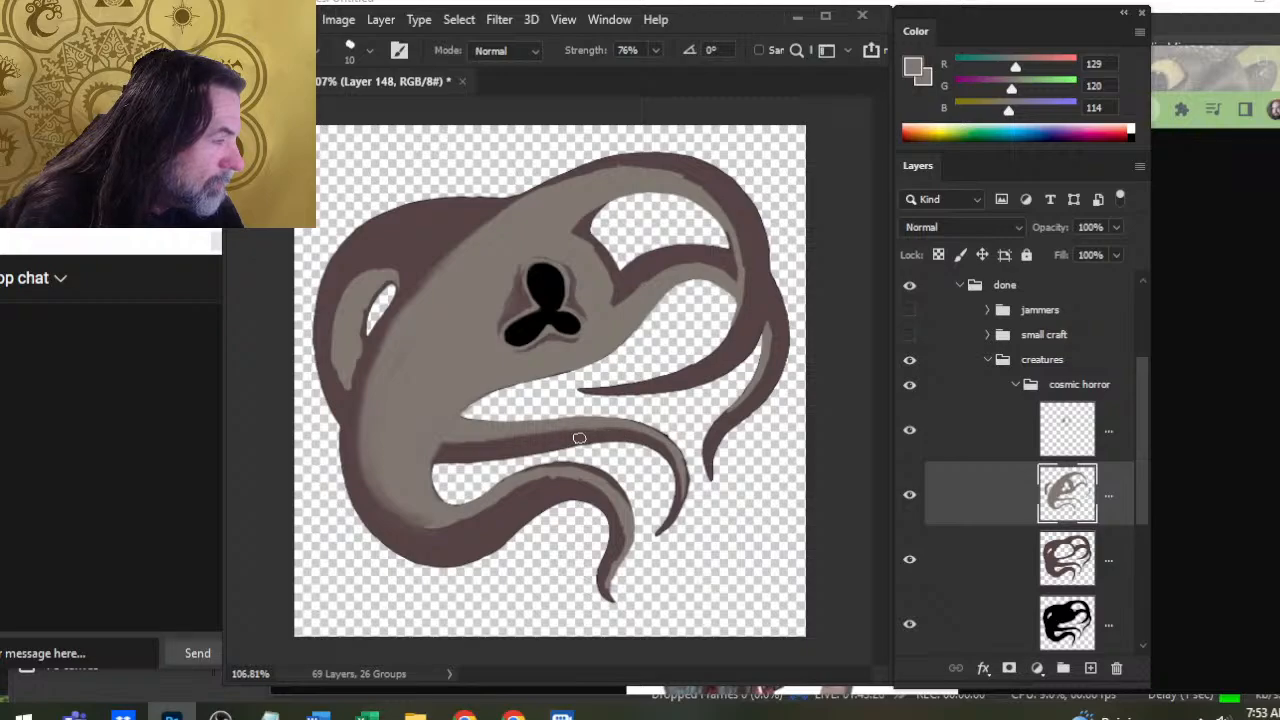
Compare the creature with the black silhouette hidden and shown, and examine the brown and black layers' edges along the middle tentacle up close
{"action": "left_click", "coordinate": [912, 623]}
{"action": "left_click", "coordinate": [912, 626]}
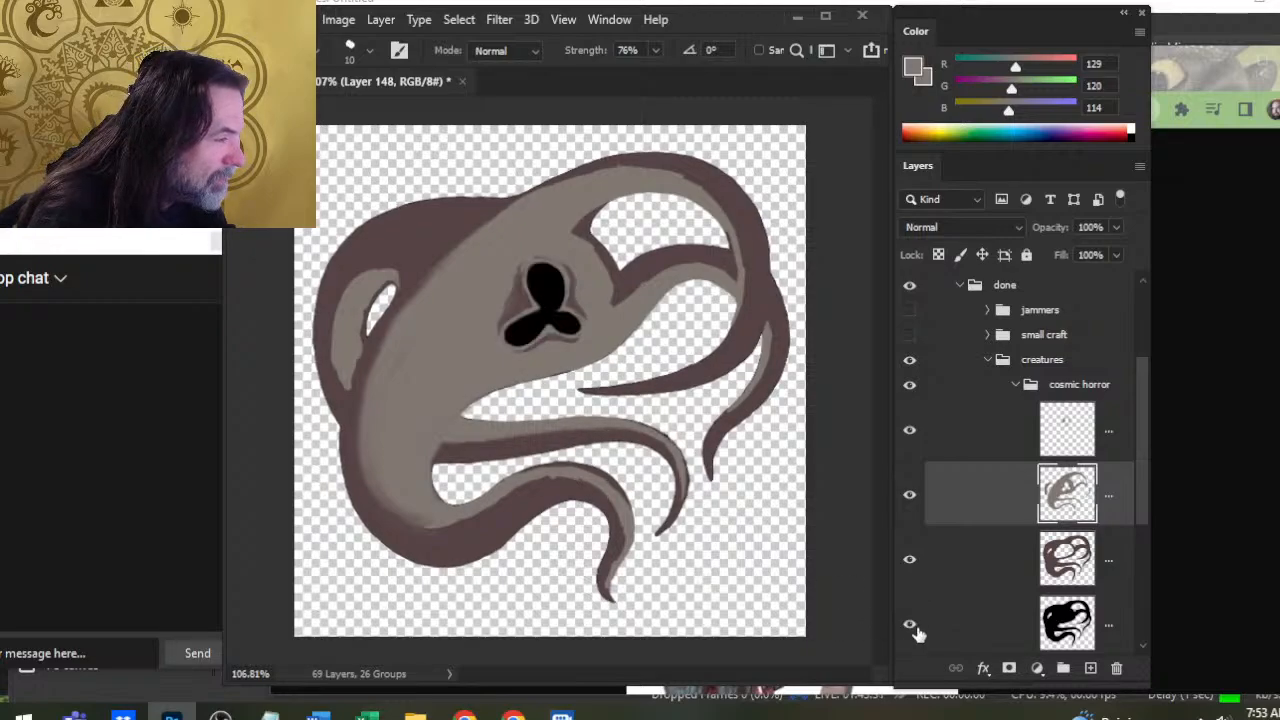
{"action": "left_click", "coordinate": [975, 565]}
{"action": "key", "text": "z"}
{"action": "left_click_drag", "start_coordinate": [594, 429], "coordinate": [645, 468]}
{"action": "key", "text": "b"}
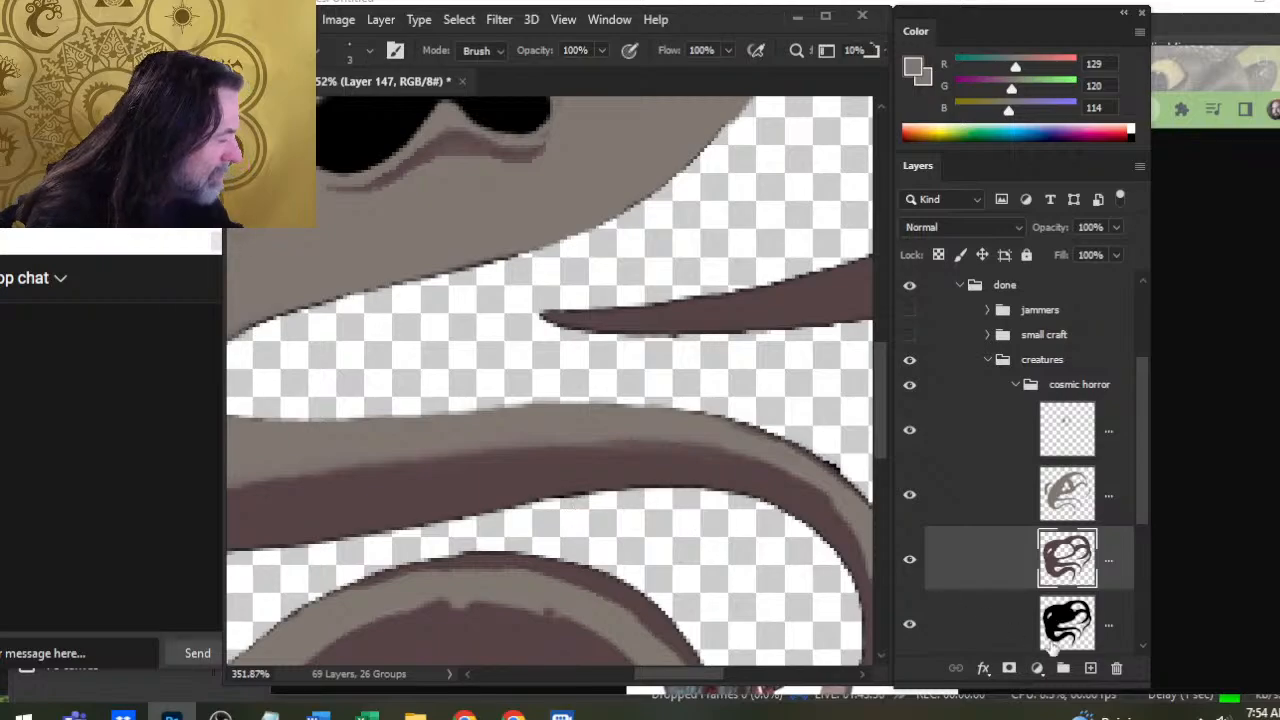
{"action": "left_click", "coordinate": [985, 614]}
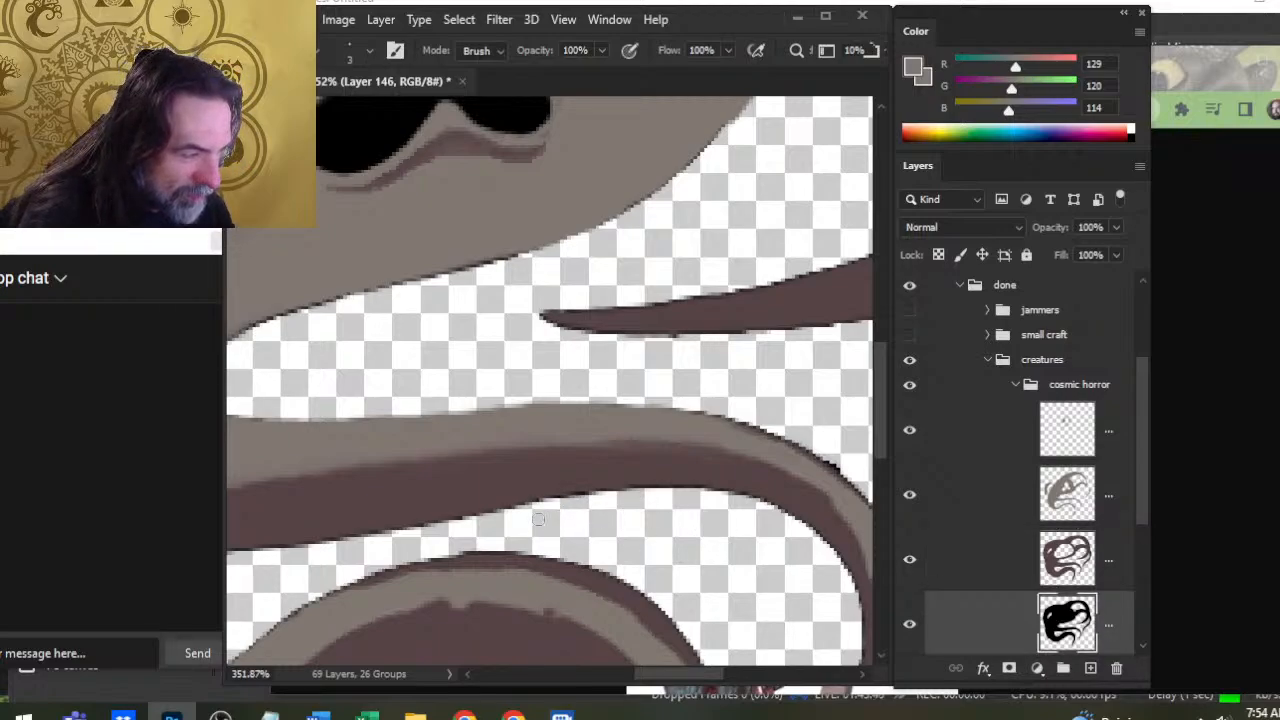
{"action": "key", "text": "z"}
{"action": "left_click_drag", "start_coordinate": [671, 509], "coordinate": [586, 586]}
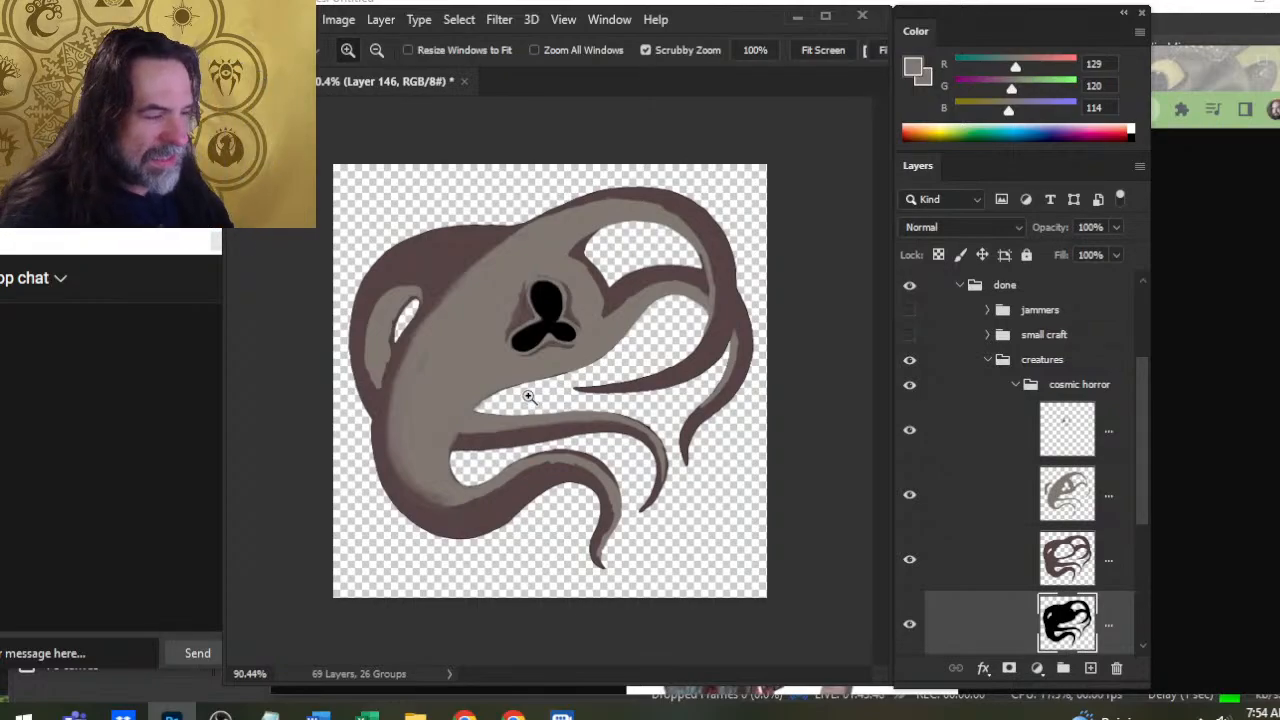
{"action": "key", "text": "b"}
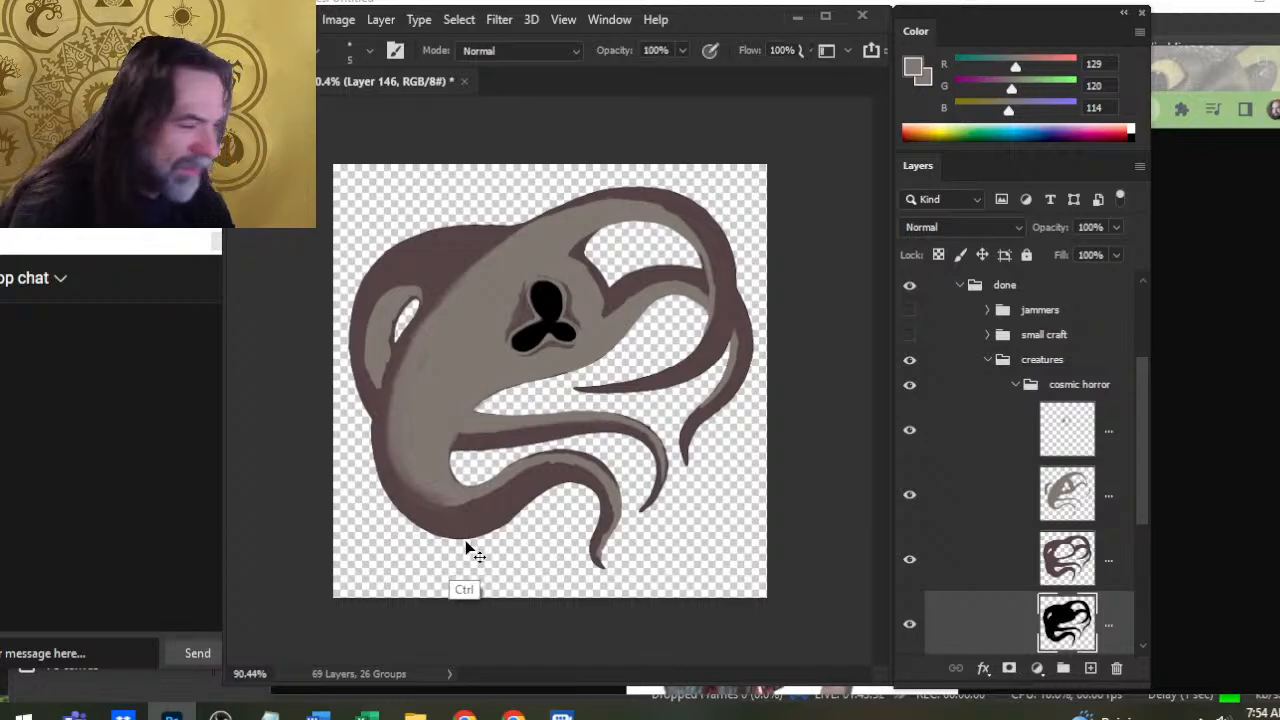
Compare the whole creature with the brown body and grey highlight layers hidden and shown
{"action": "left_click", "coordinate": [910, 561]}
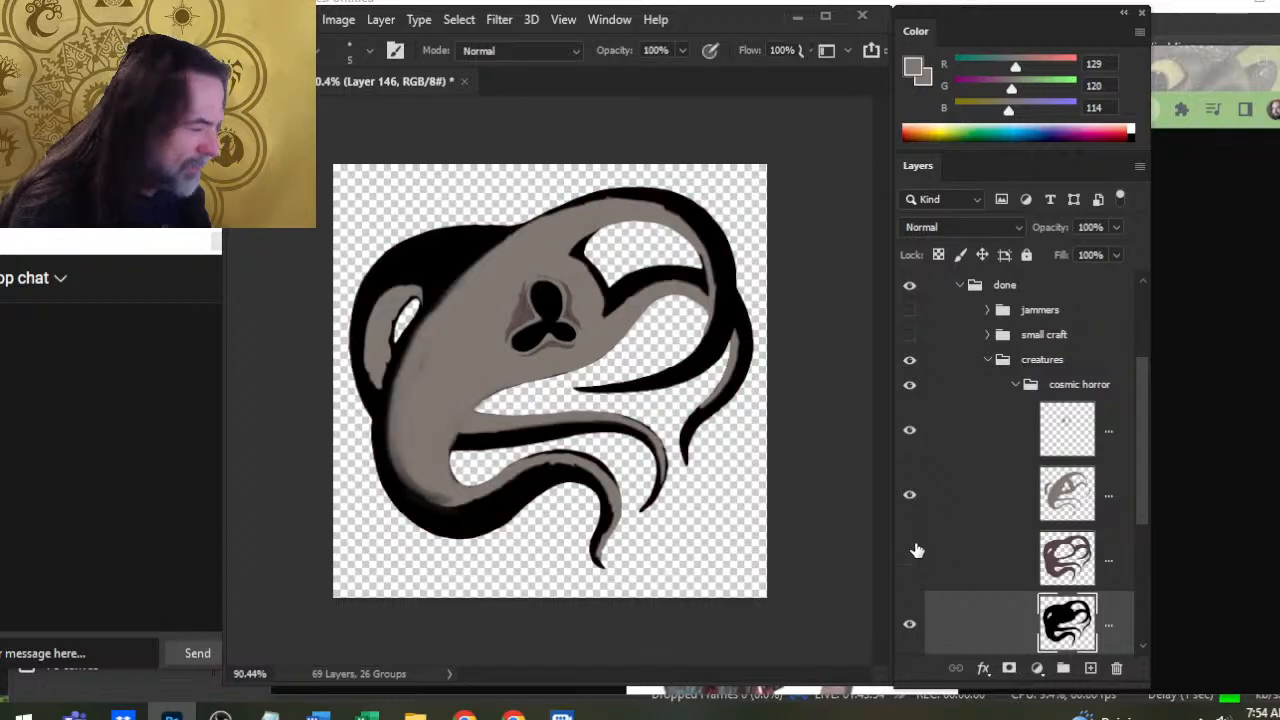
{"action": "left_click", "coordinate": [911, 509]}
{"action": "left_click", "coordinate": [910, 497]}
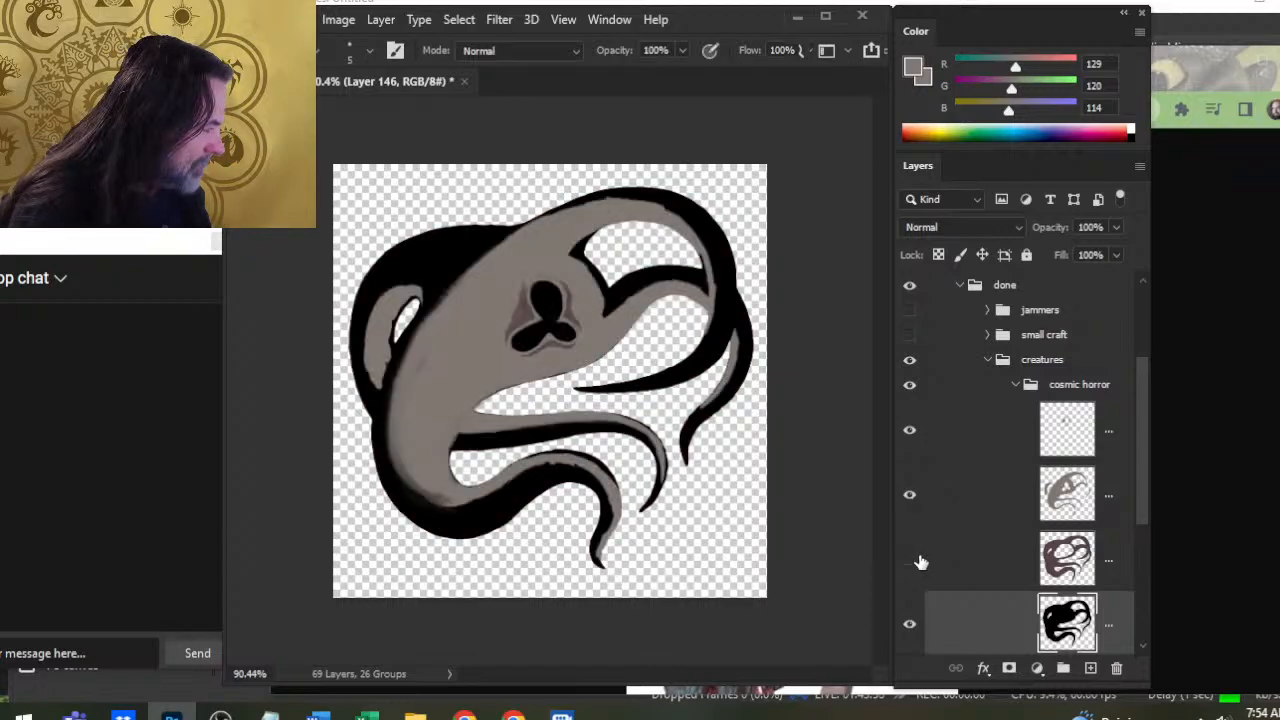
{"action": "left_click", "coordinate": [910, 559]}
Refine the grey highlight along the lowest tentacle and its tip, alternating a size 5 Brush and a size 6 Eraser on the grey layer
{"action": "left_click", "coordinate": [978, 497]}
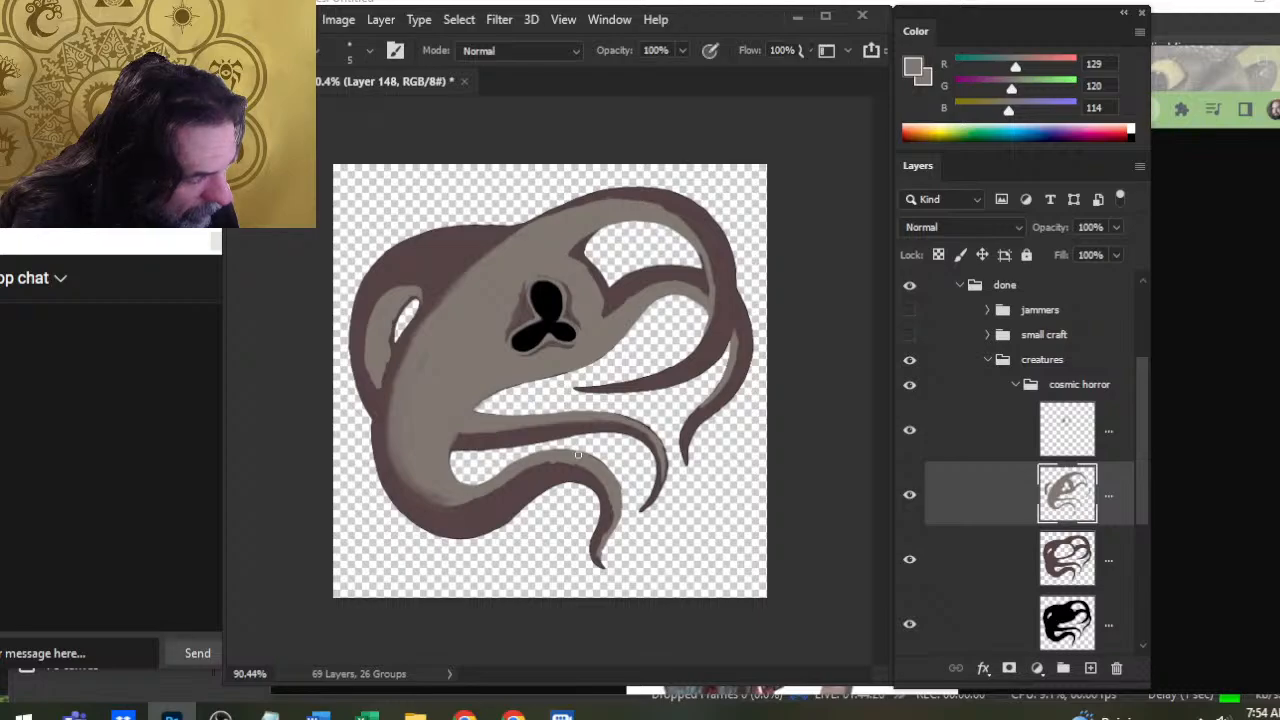
{"action": "key", "text": "e"}
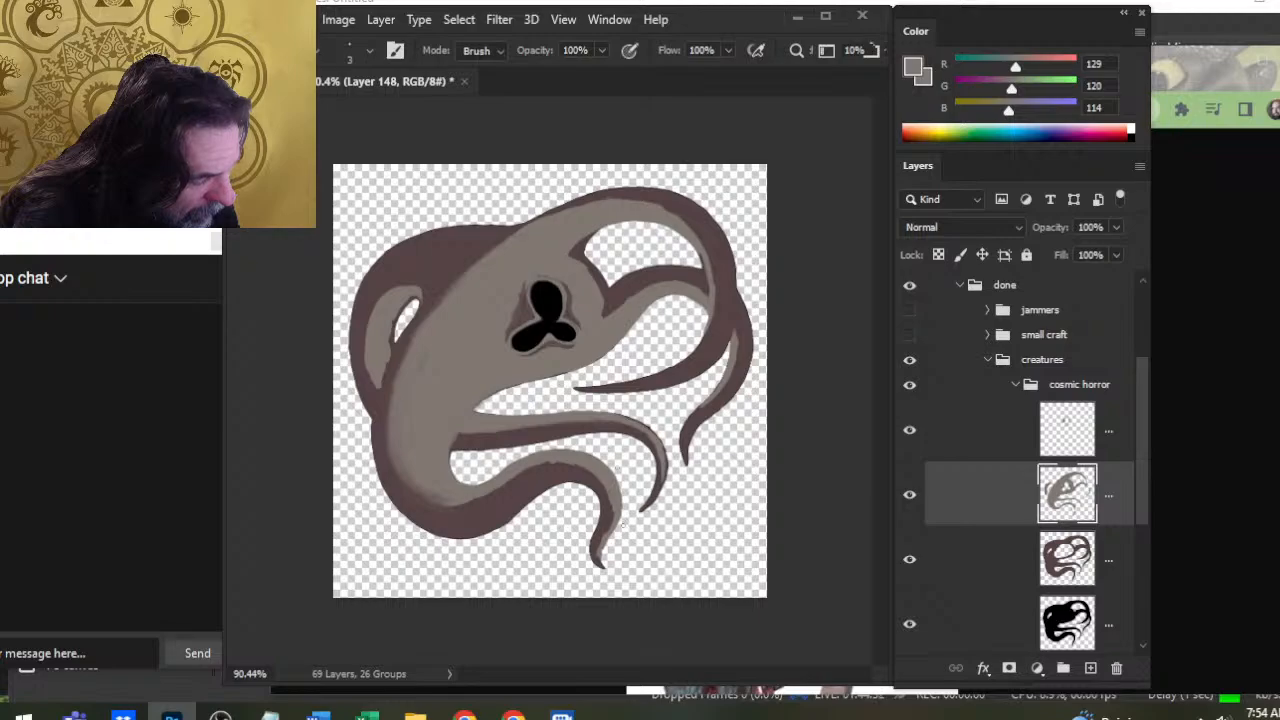
{"action": "key", "text": "bracketright"}
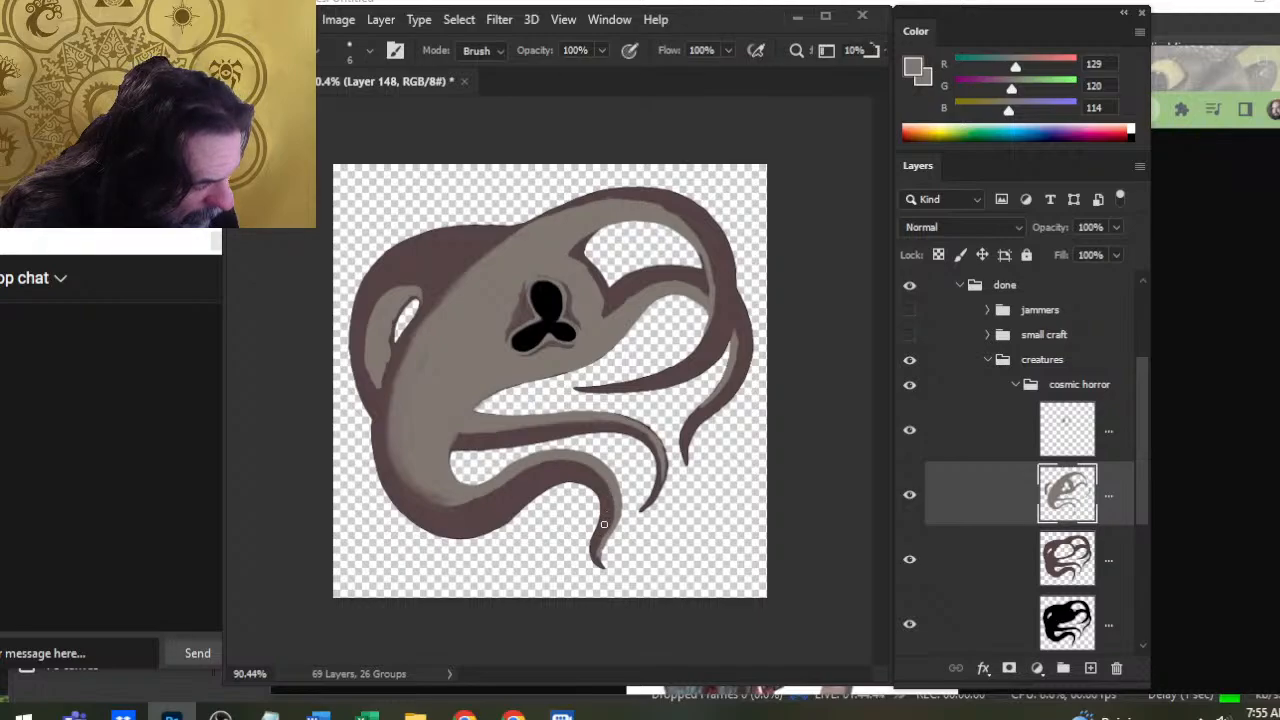
{"action": "key", "text": "b"}
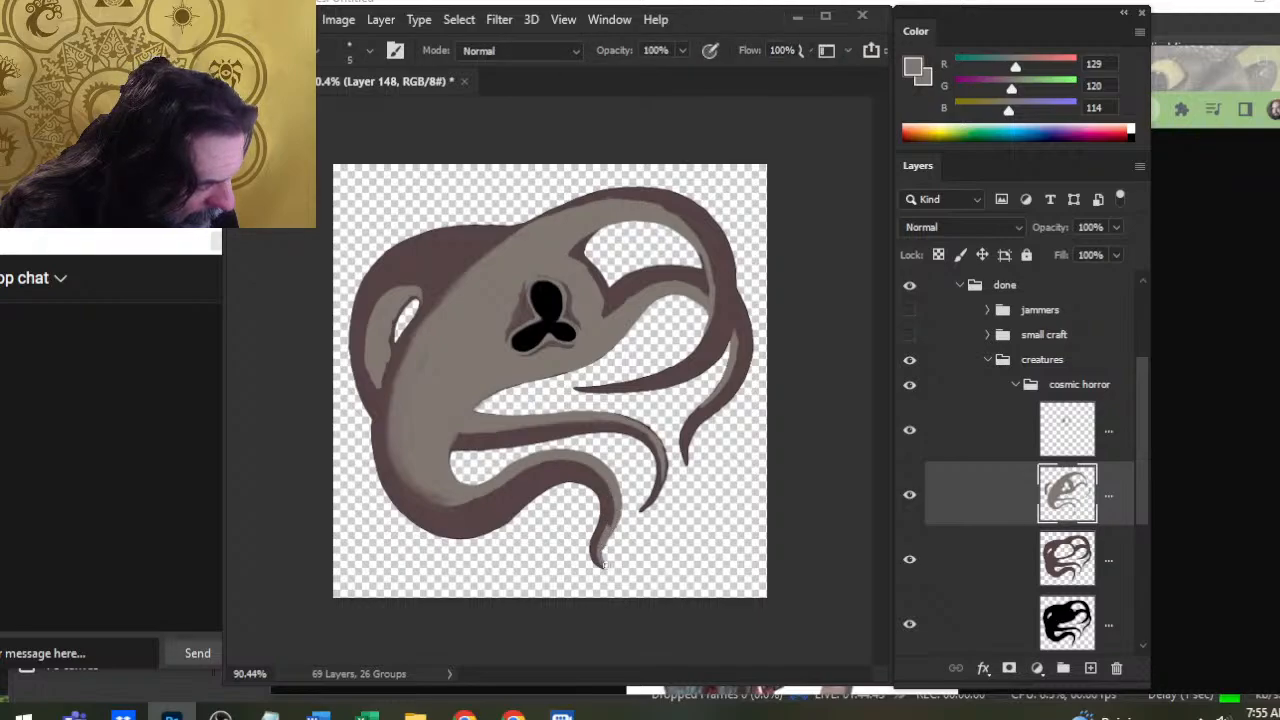
{"action": "key", "text": "e"}
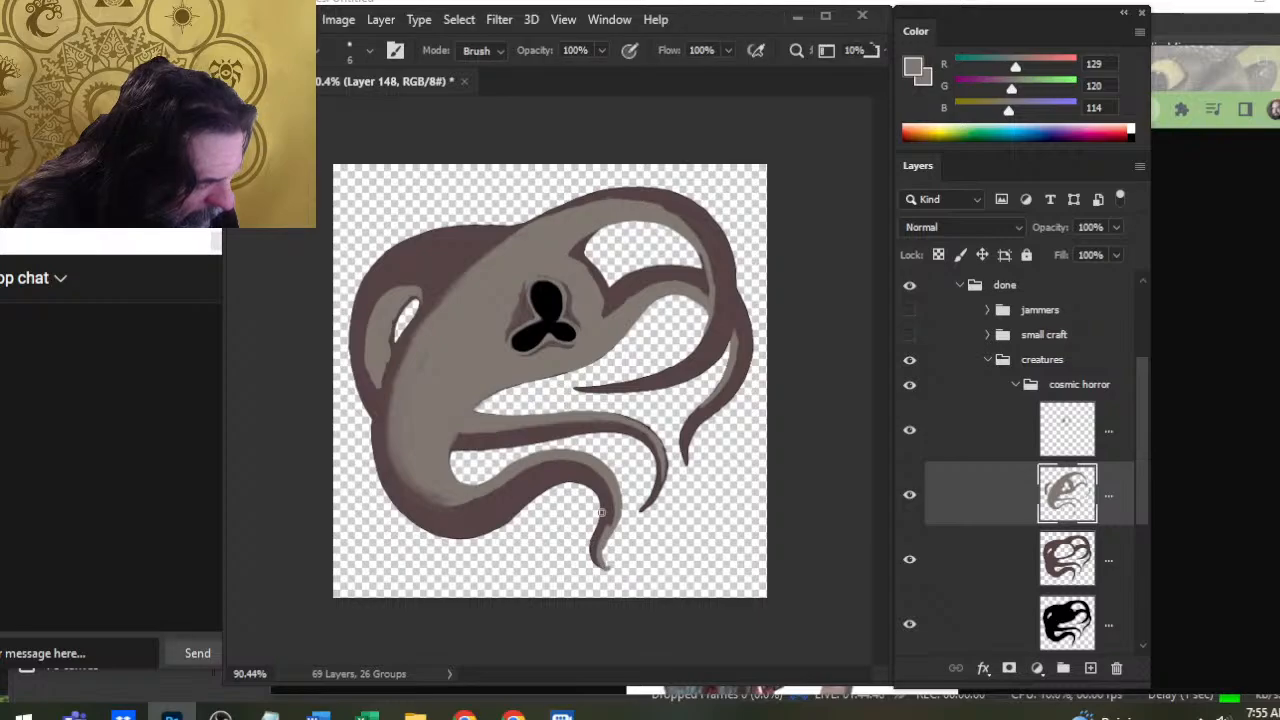
{"action": "key", "text": "b"}
{"action": "key", "text": "e"}
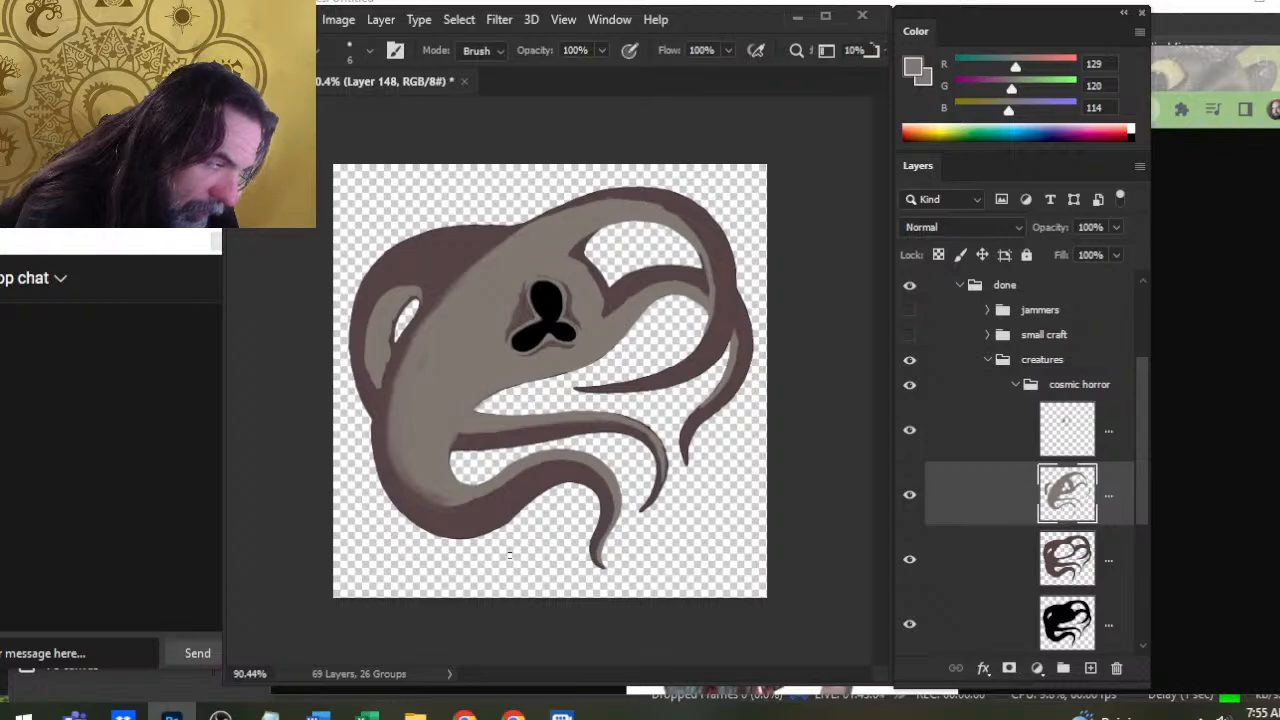
{"action": "key", "text": "b"}
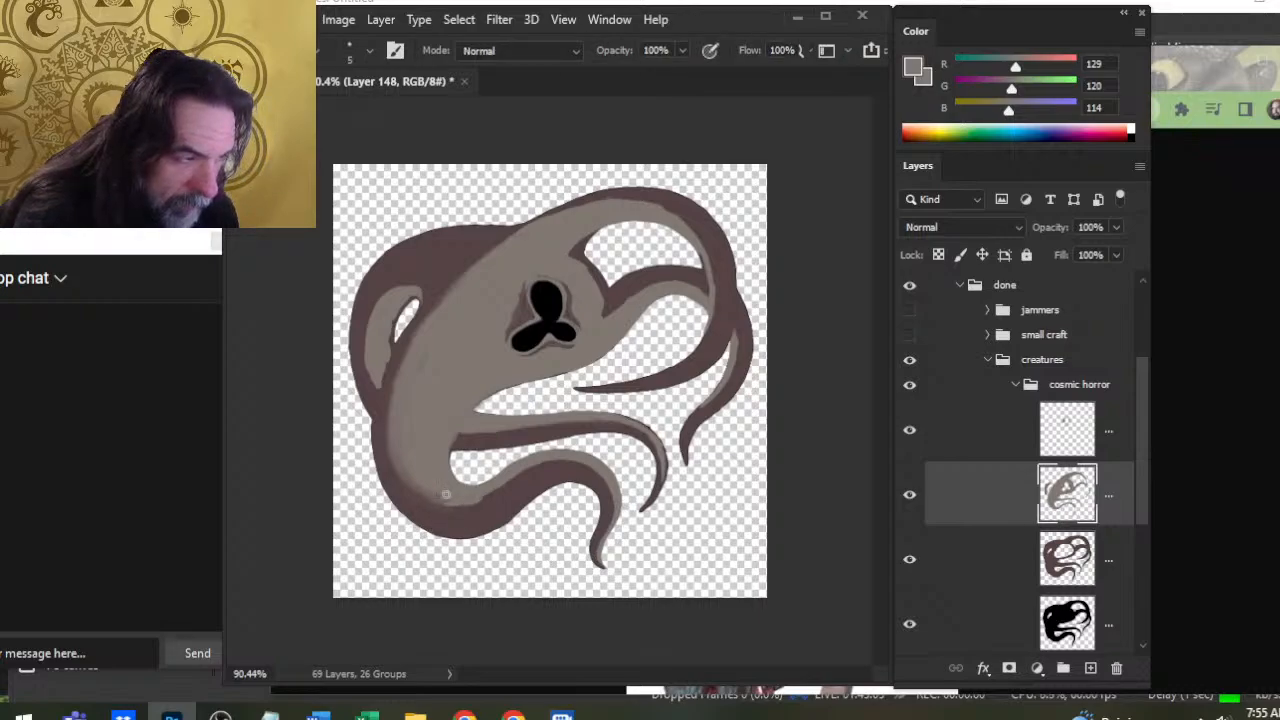
{"action": "key", "text": "e"}
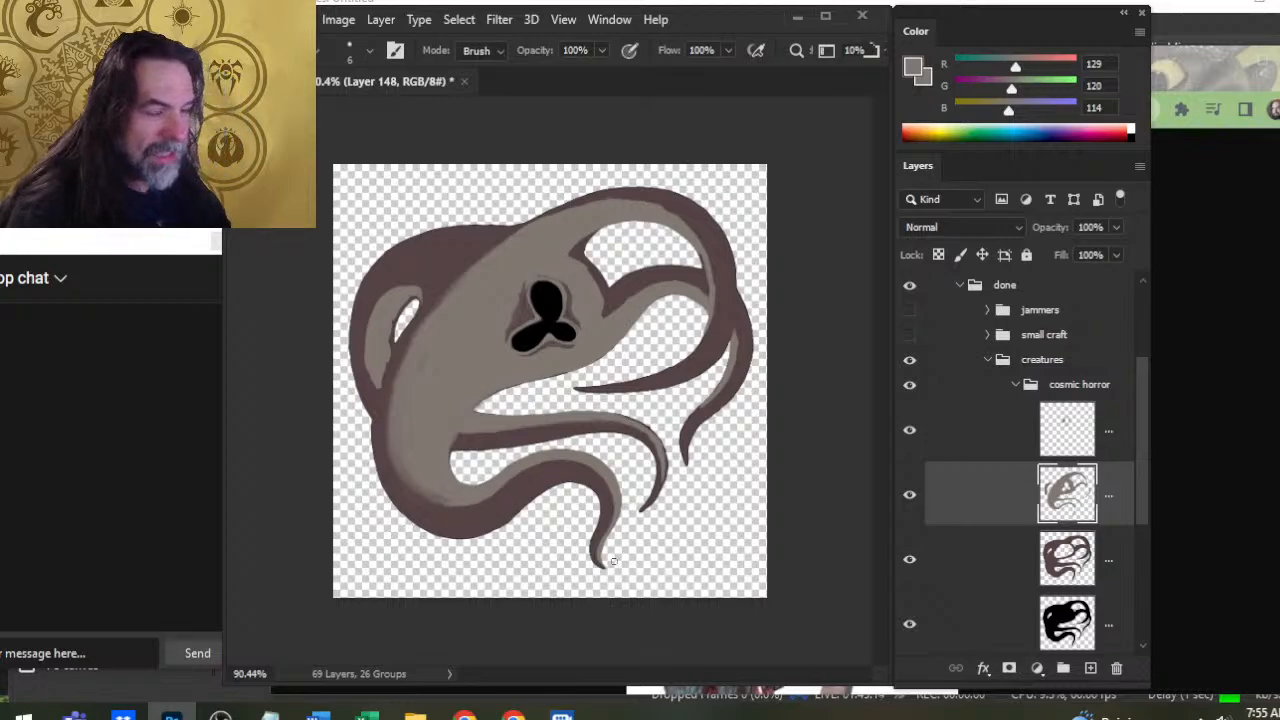
Save the document and switch to OBS
{"action": "key", "text": "ctrl+s"}
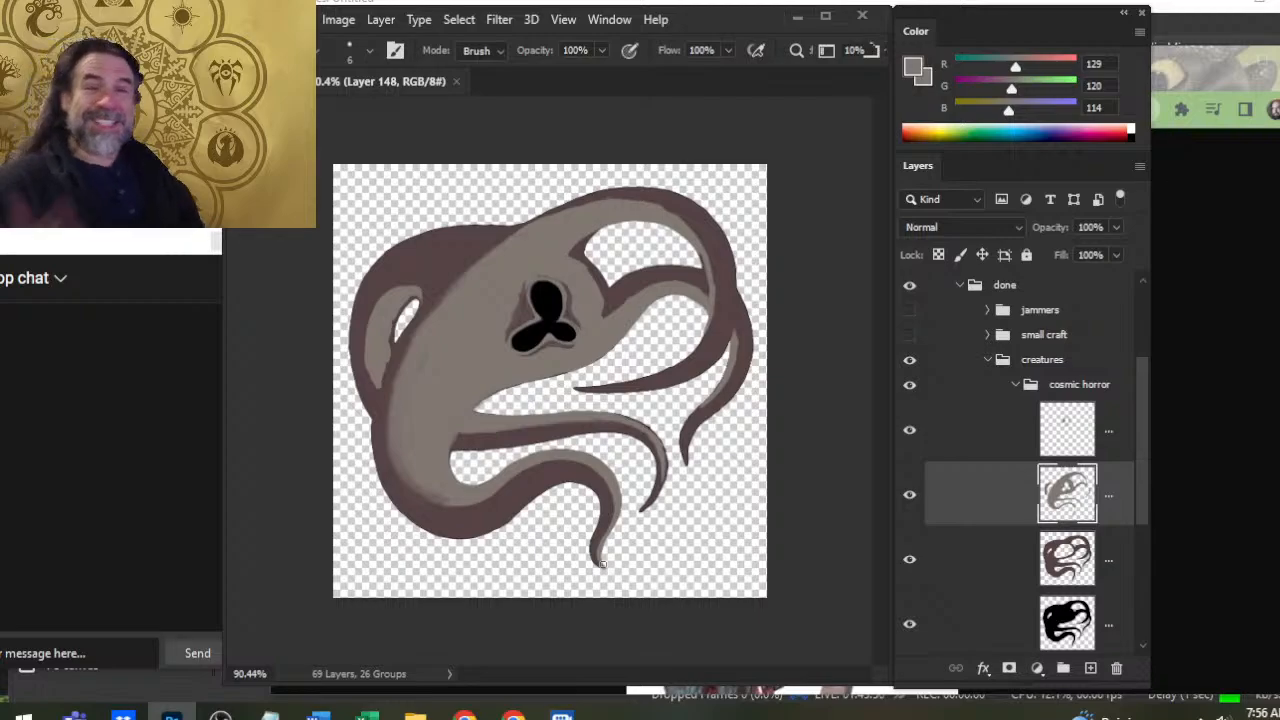
{"action": "key", "text": "alt+Tab"}
{"action": "key", "text": "alt+Tab"}
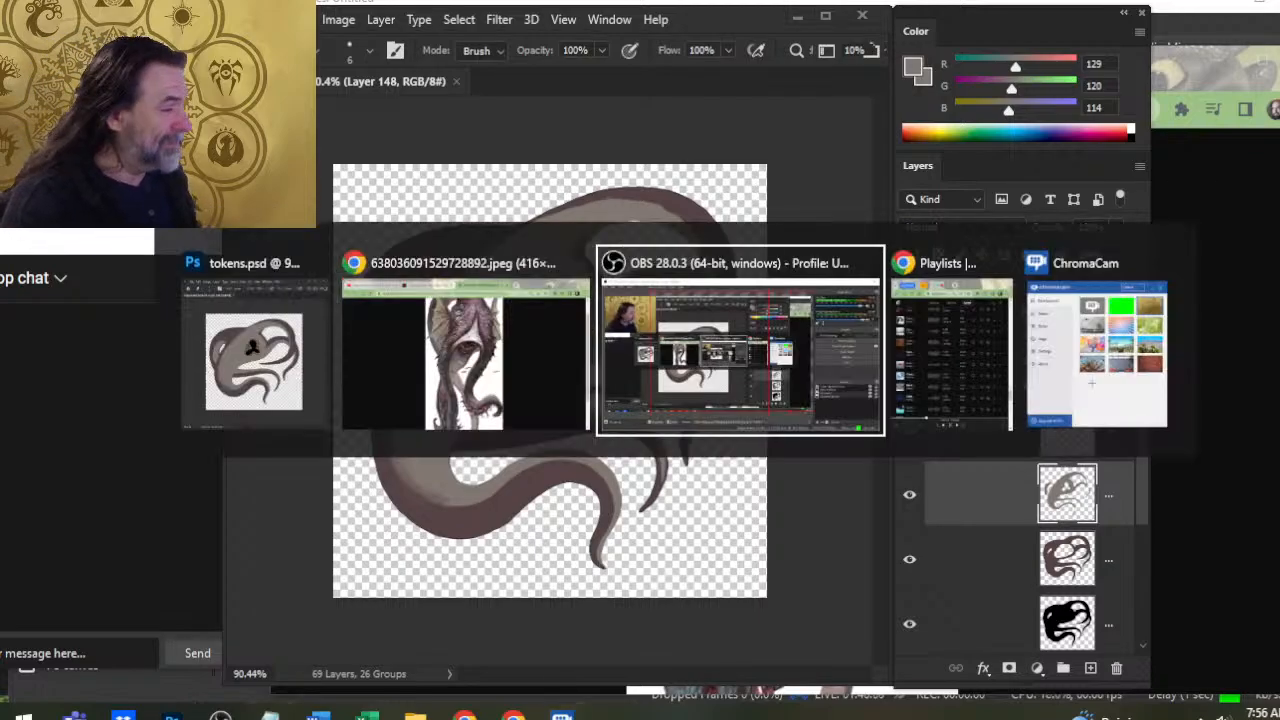